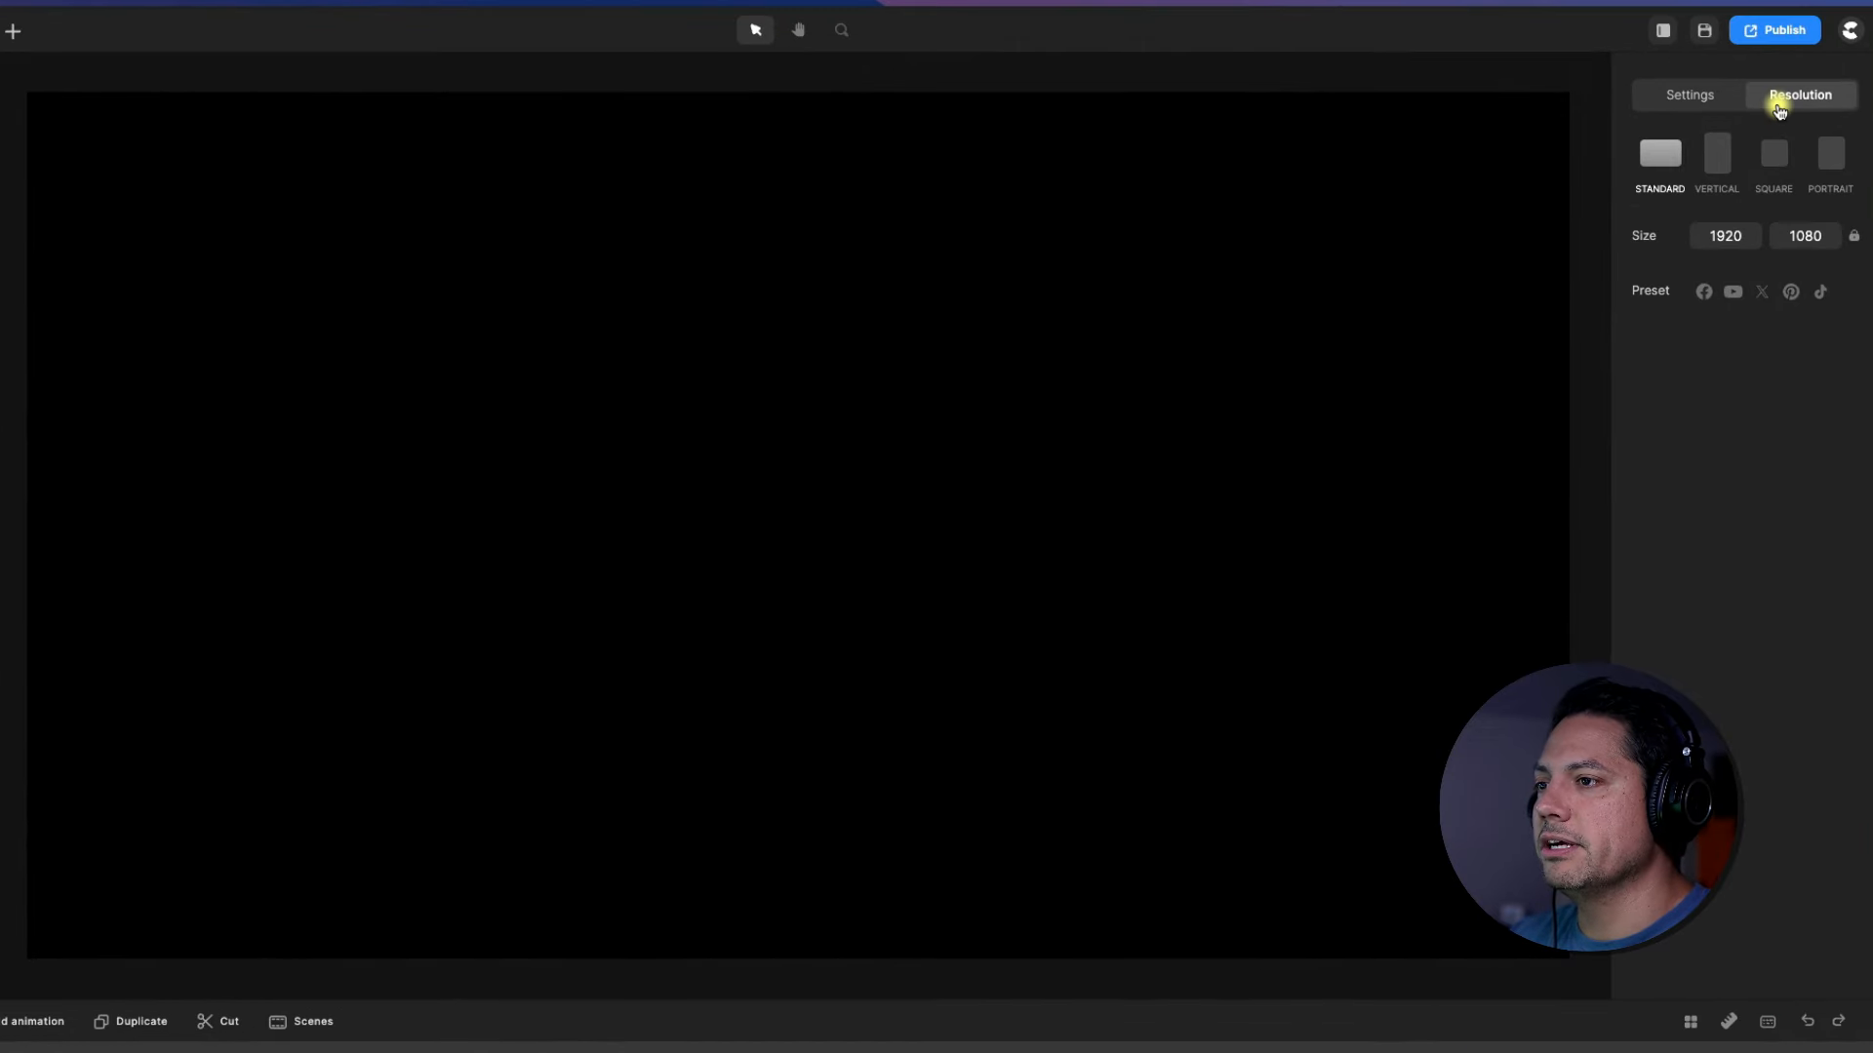
# Set the canvas resolution to the Vertical format, 1080 × 1920.
pyautogui.click(1777, 94)
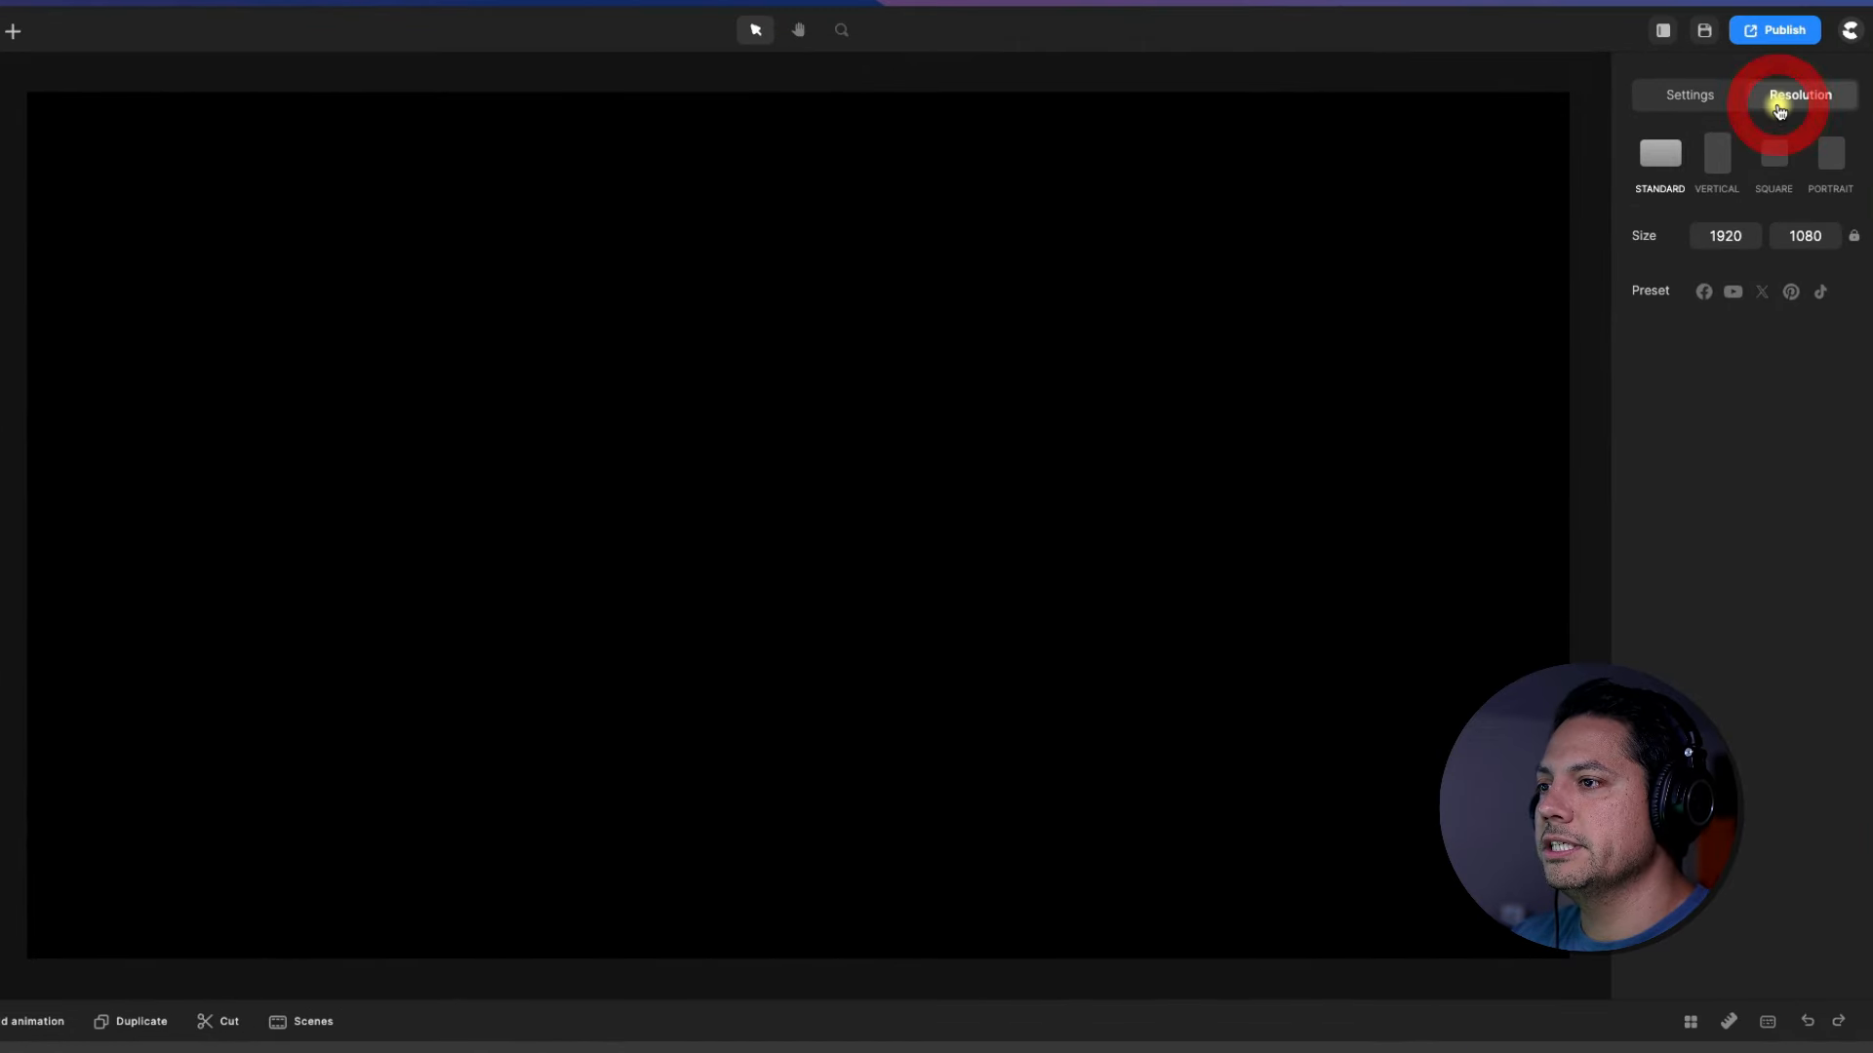
pyautogui.click(1724, 168)
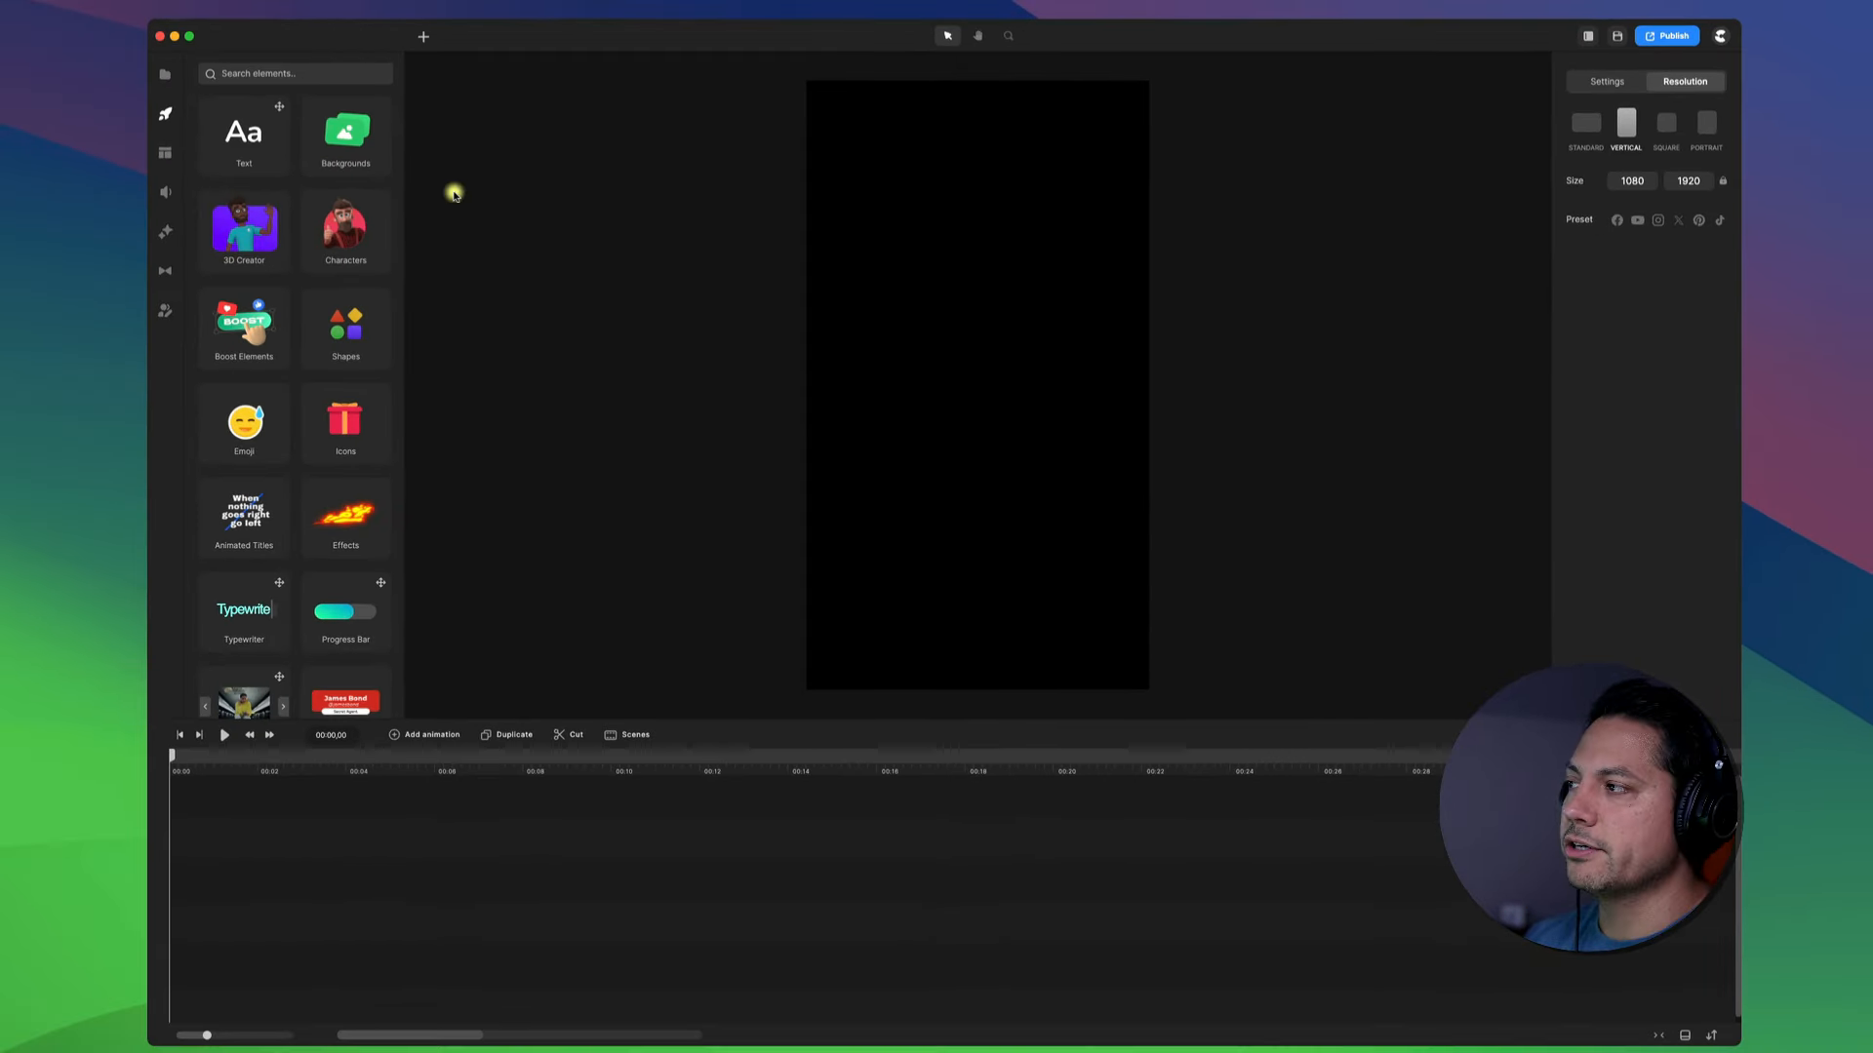
# Add the Brooklyn Nine audio from the project media to the timeline, starting at 00:00.
pyautogui.click(161, 78)
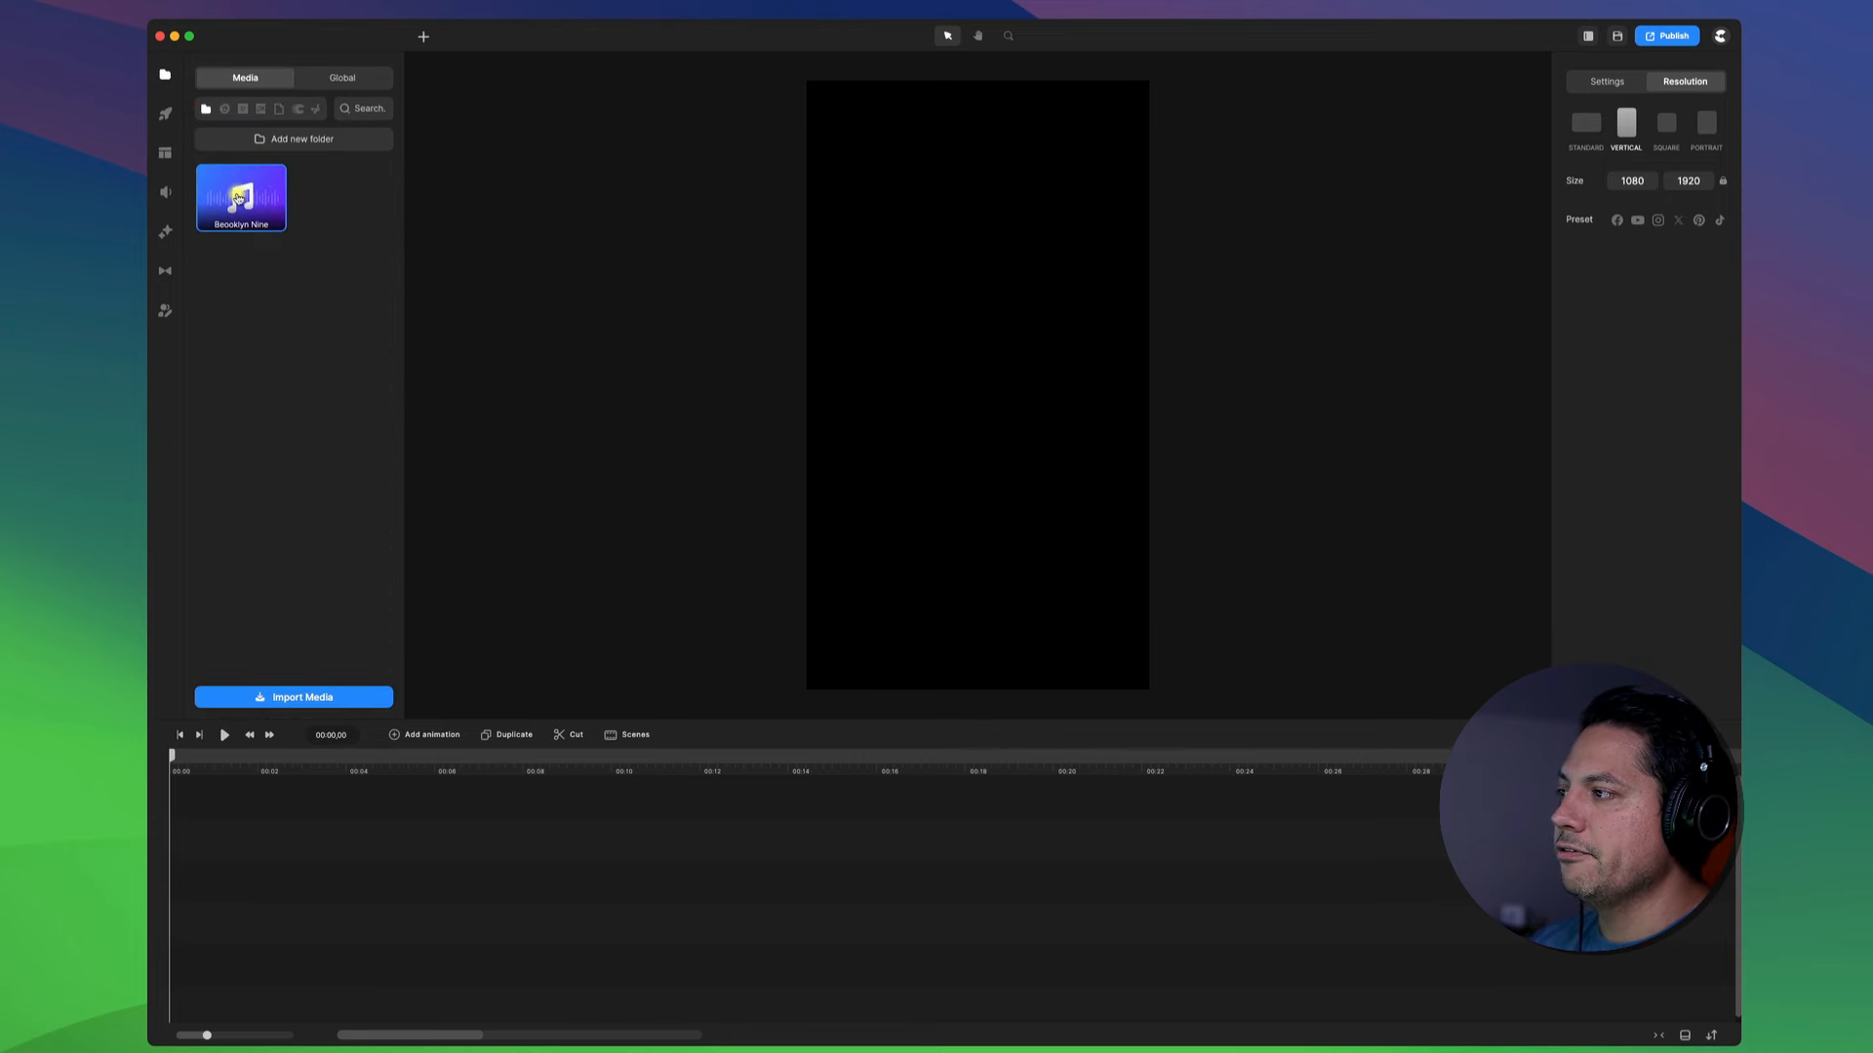
pyautogui.moveTo(237, 197); pyautogui.dragTo(195, 986)
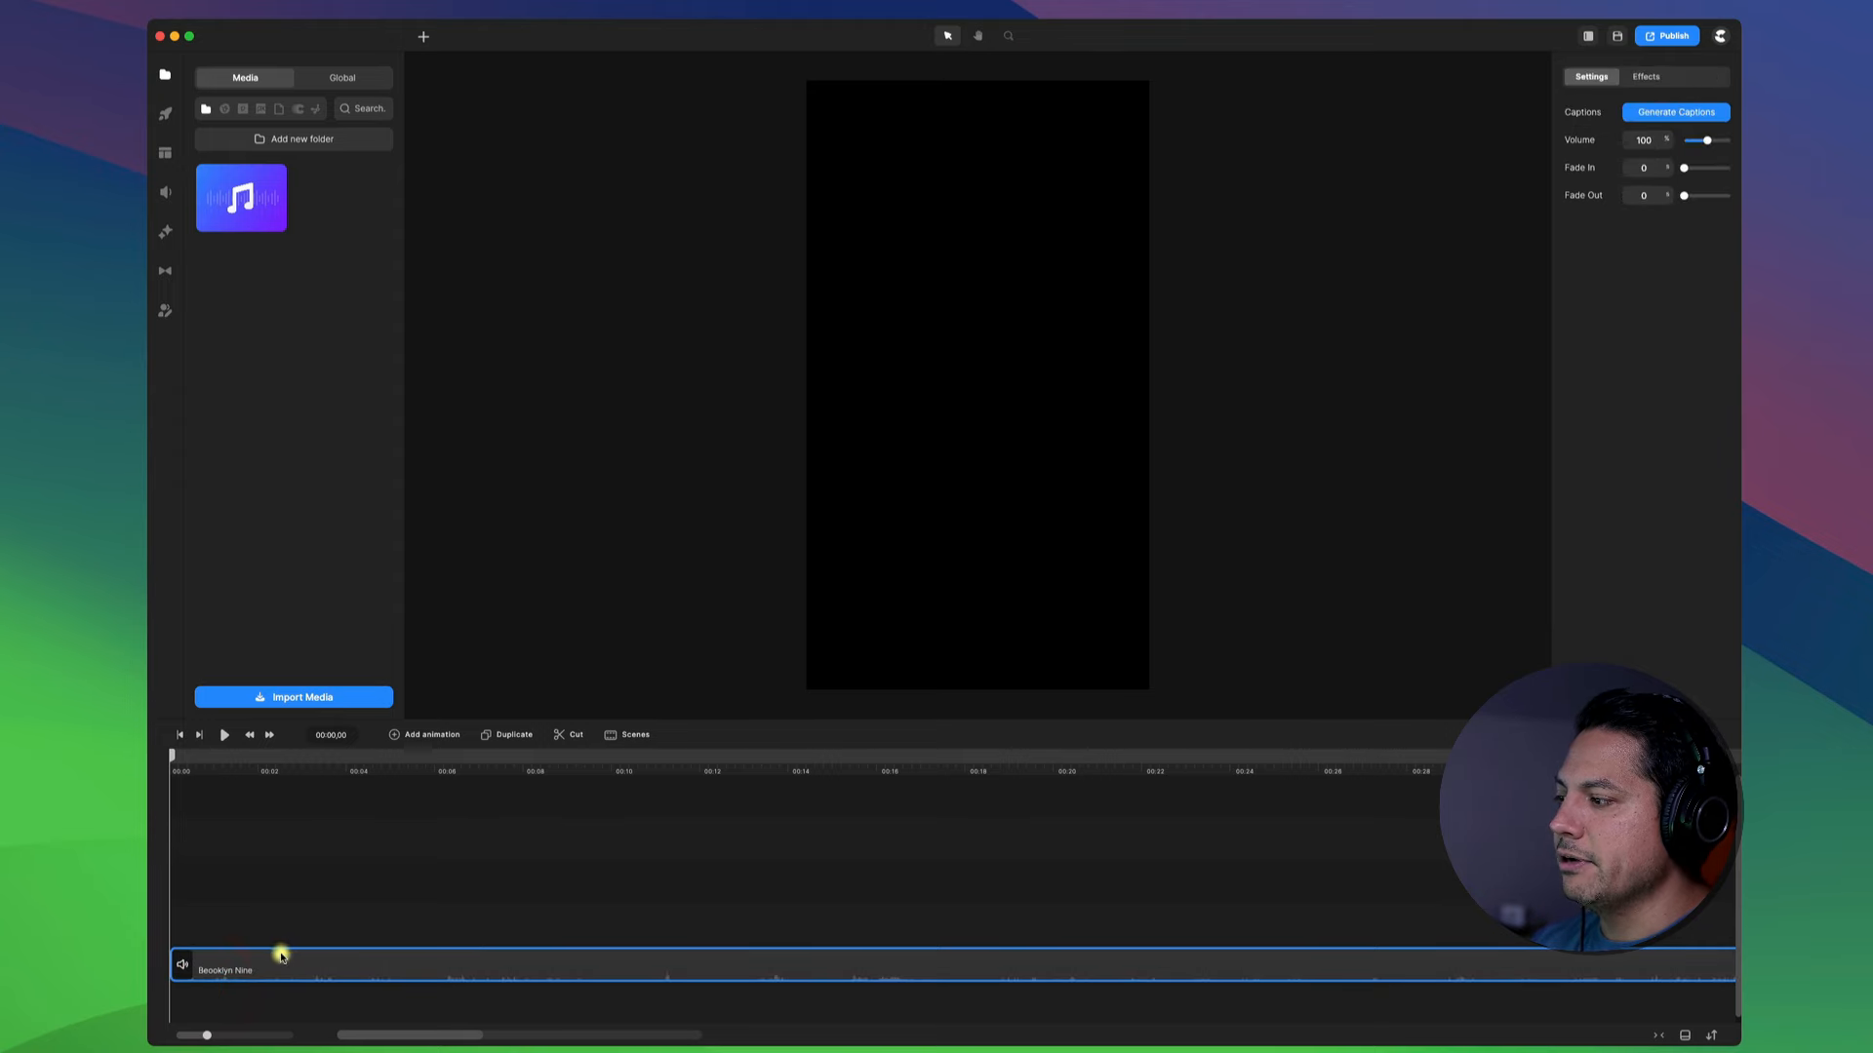
pyautogui.moveTo(172, 963)
pyautogui.mouseDown()
pyautogui.moveTo(444, 961)
pyautogui.moveTo(182, 965)
pyautogui.mouseUp()
# Play the audio track from the start of the timeline and stop after a few seconds.
pyautogui.moveTo(213, 766); pyautogui.dragTo(133, 766)
pyautogui.press('space')
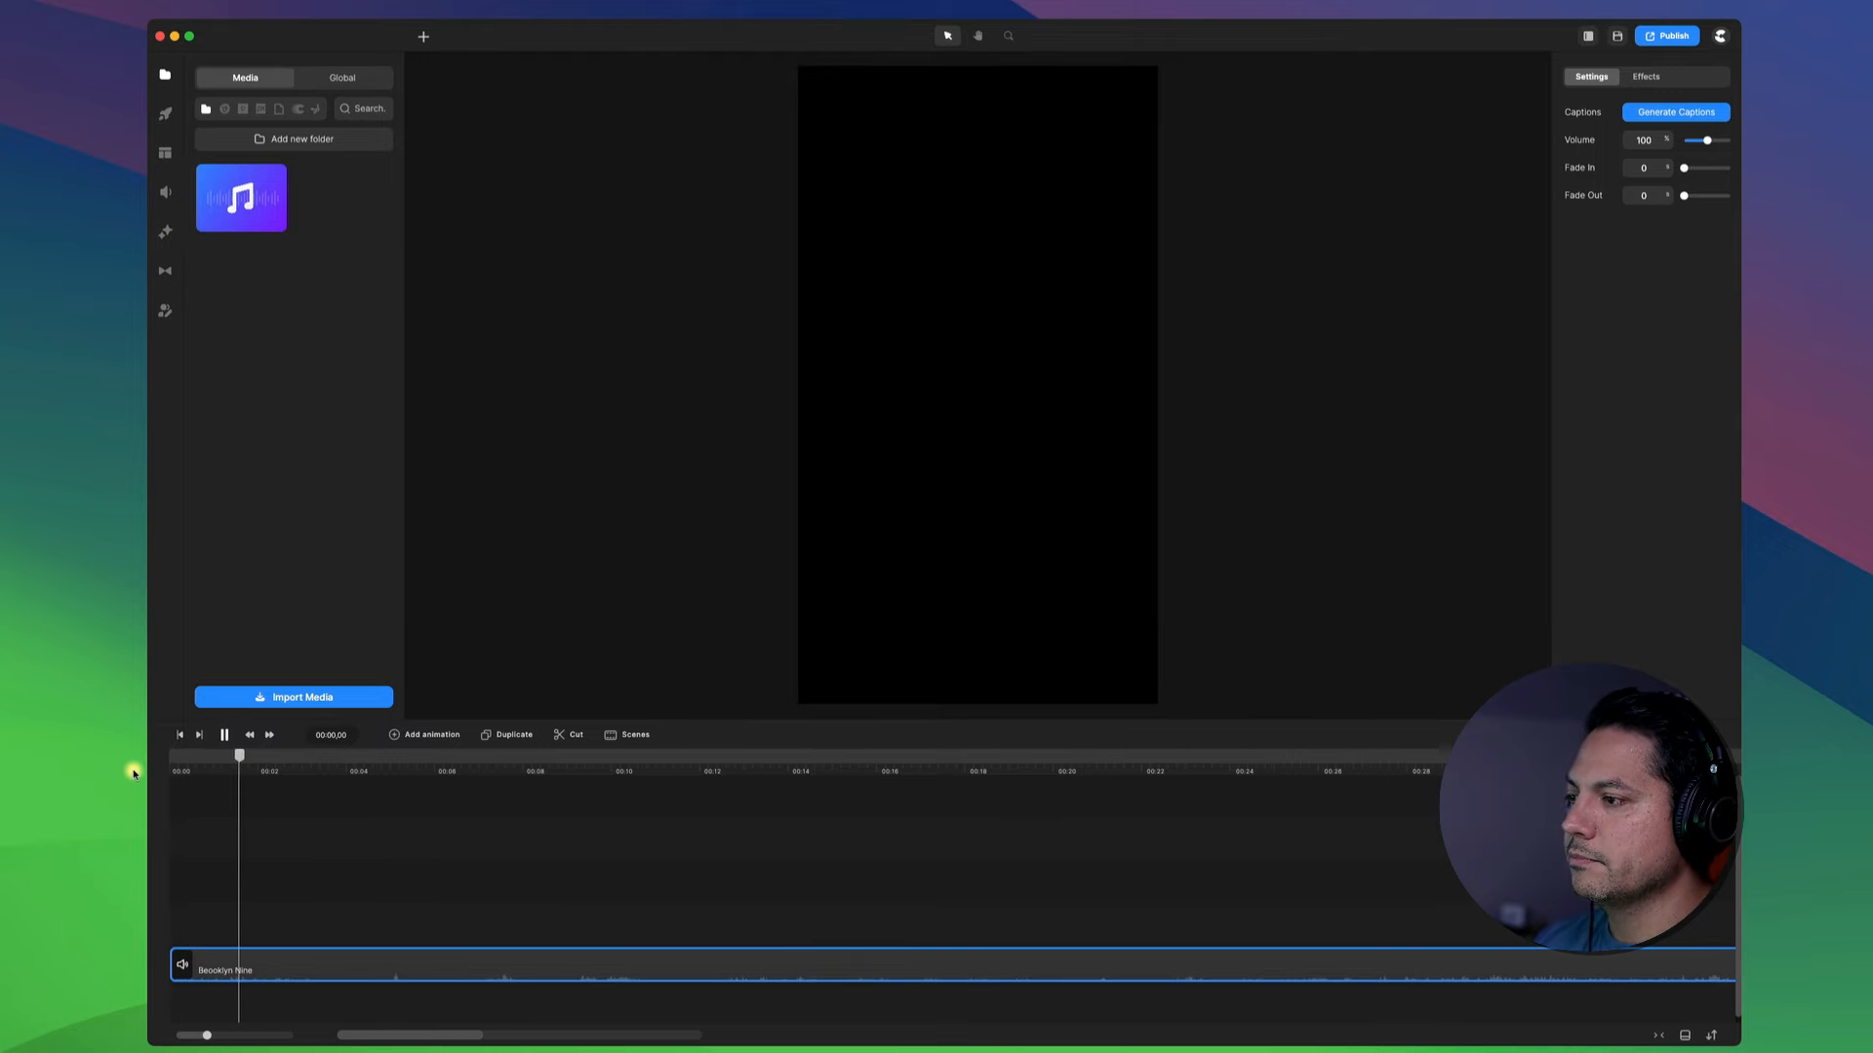
pyautogui.press('space')
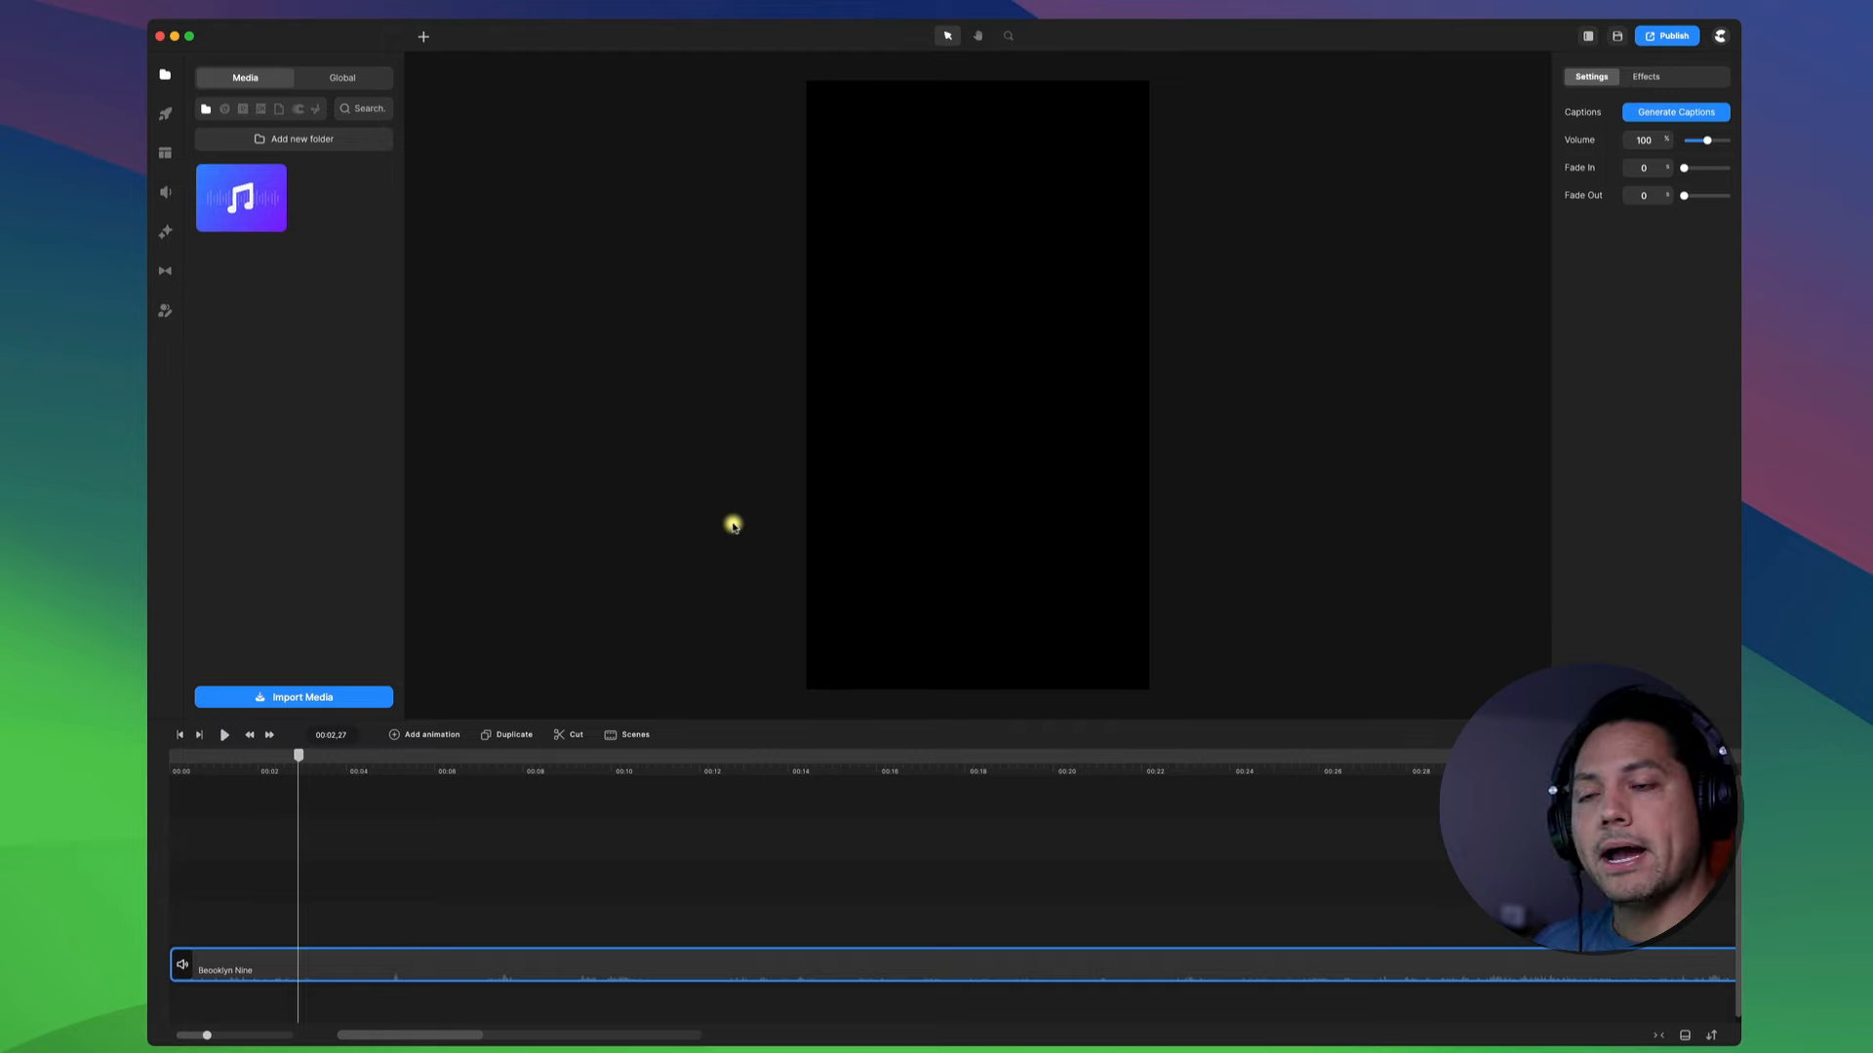
# Search the backgrounds for "control", place the Control Room image on the canvas and scale it to fill the full height.
pyautogui.click(163, 119)
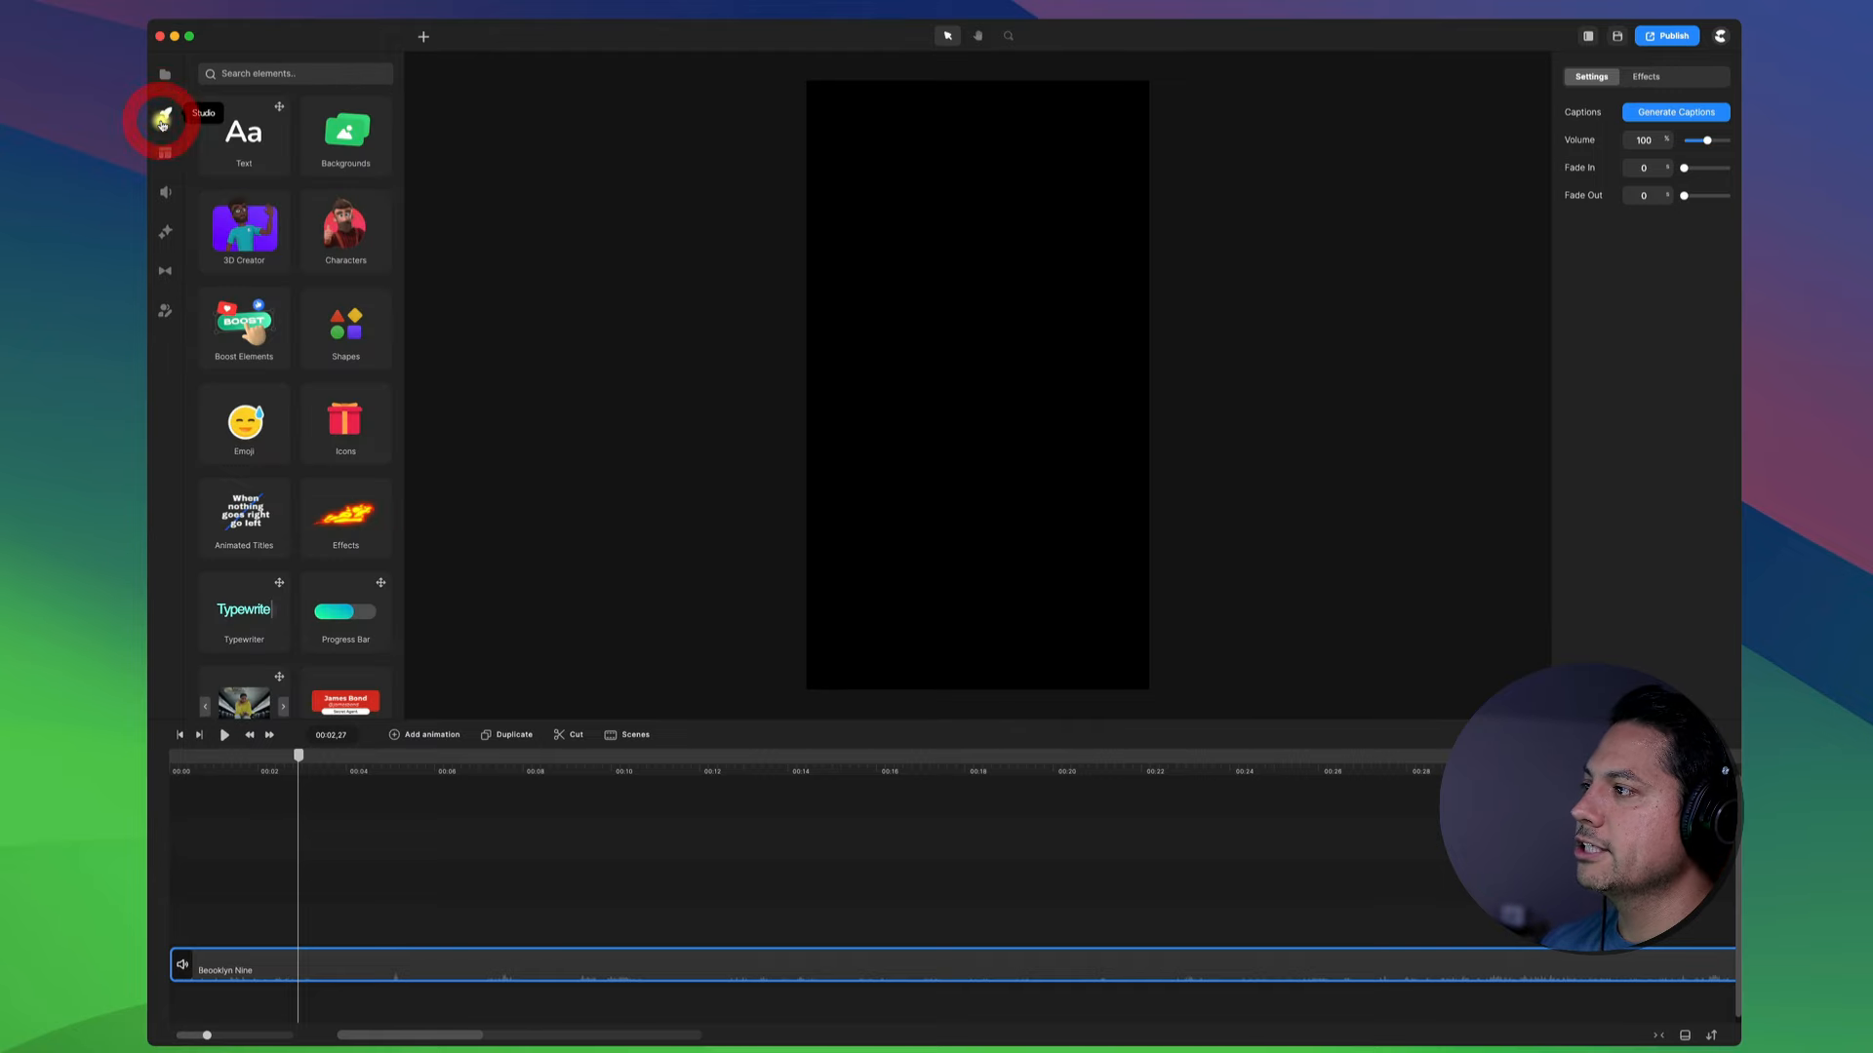
pyautogui.click(349, 136)
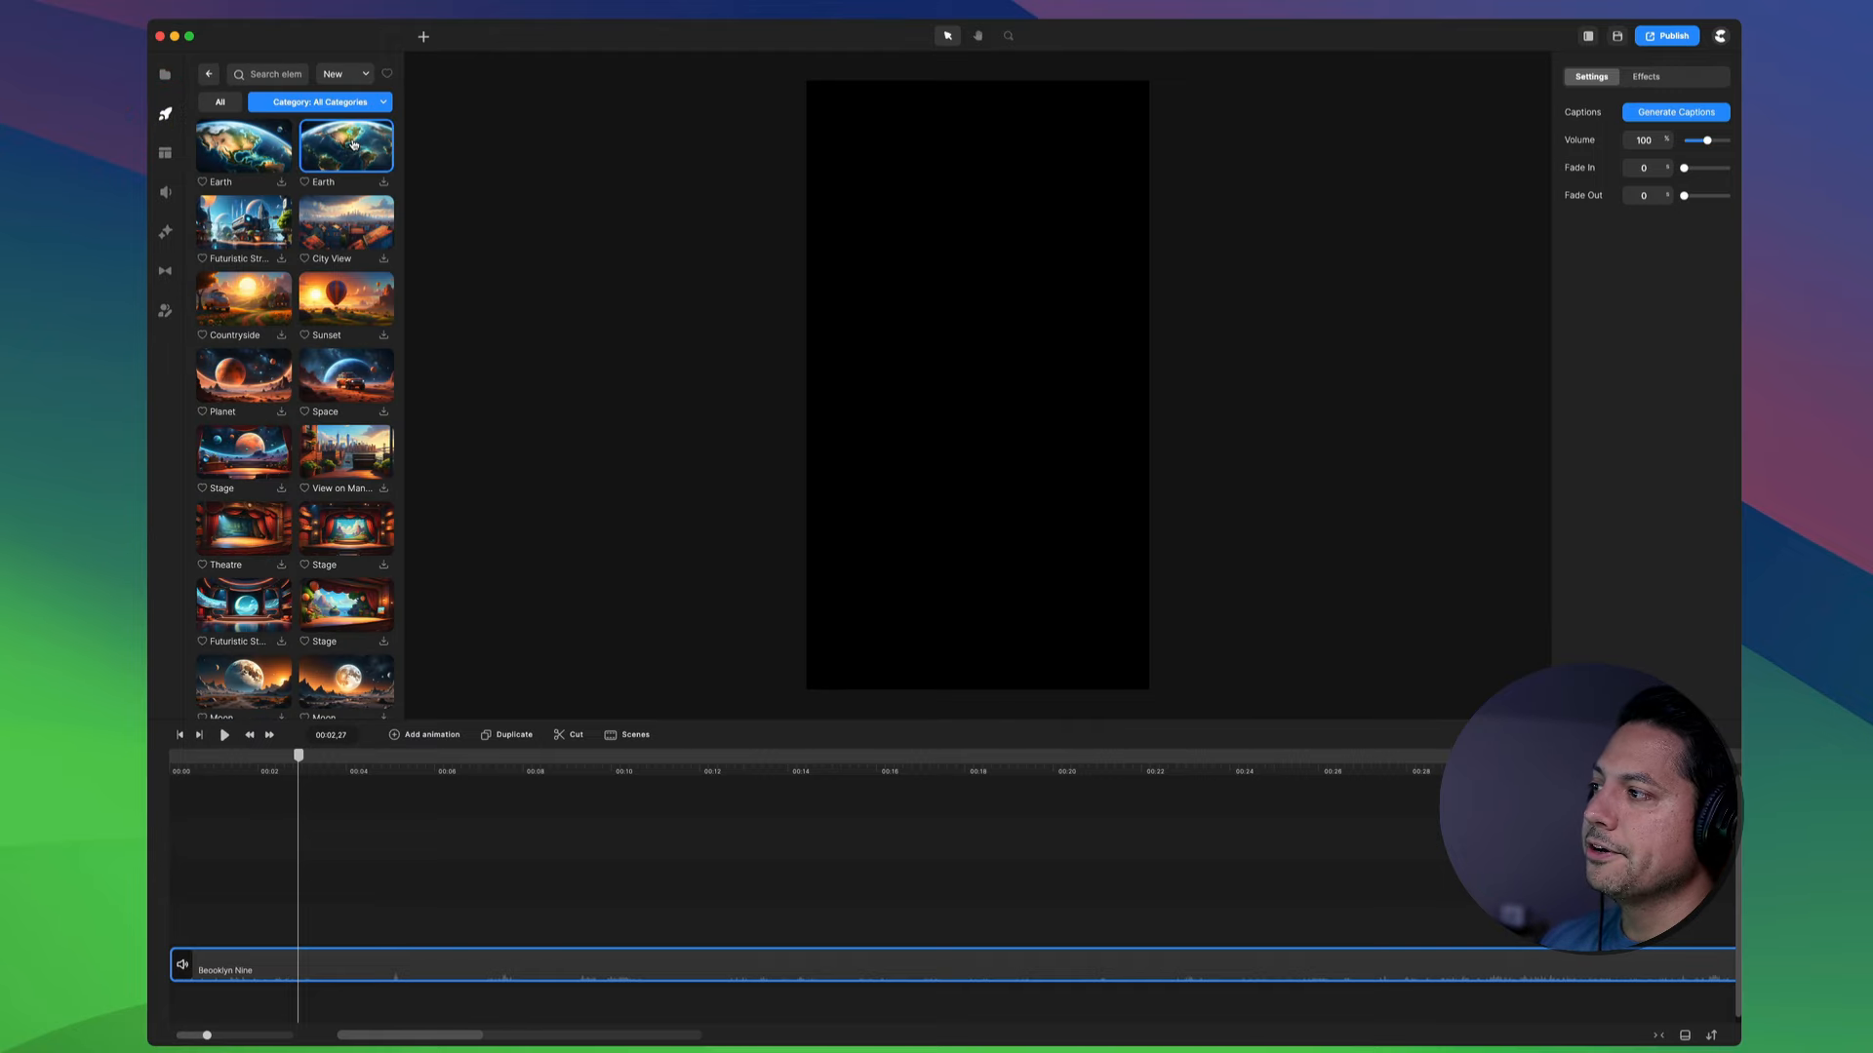
pyautogui.click(261, 71)
pyautogui.write('control')
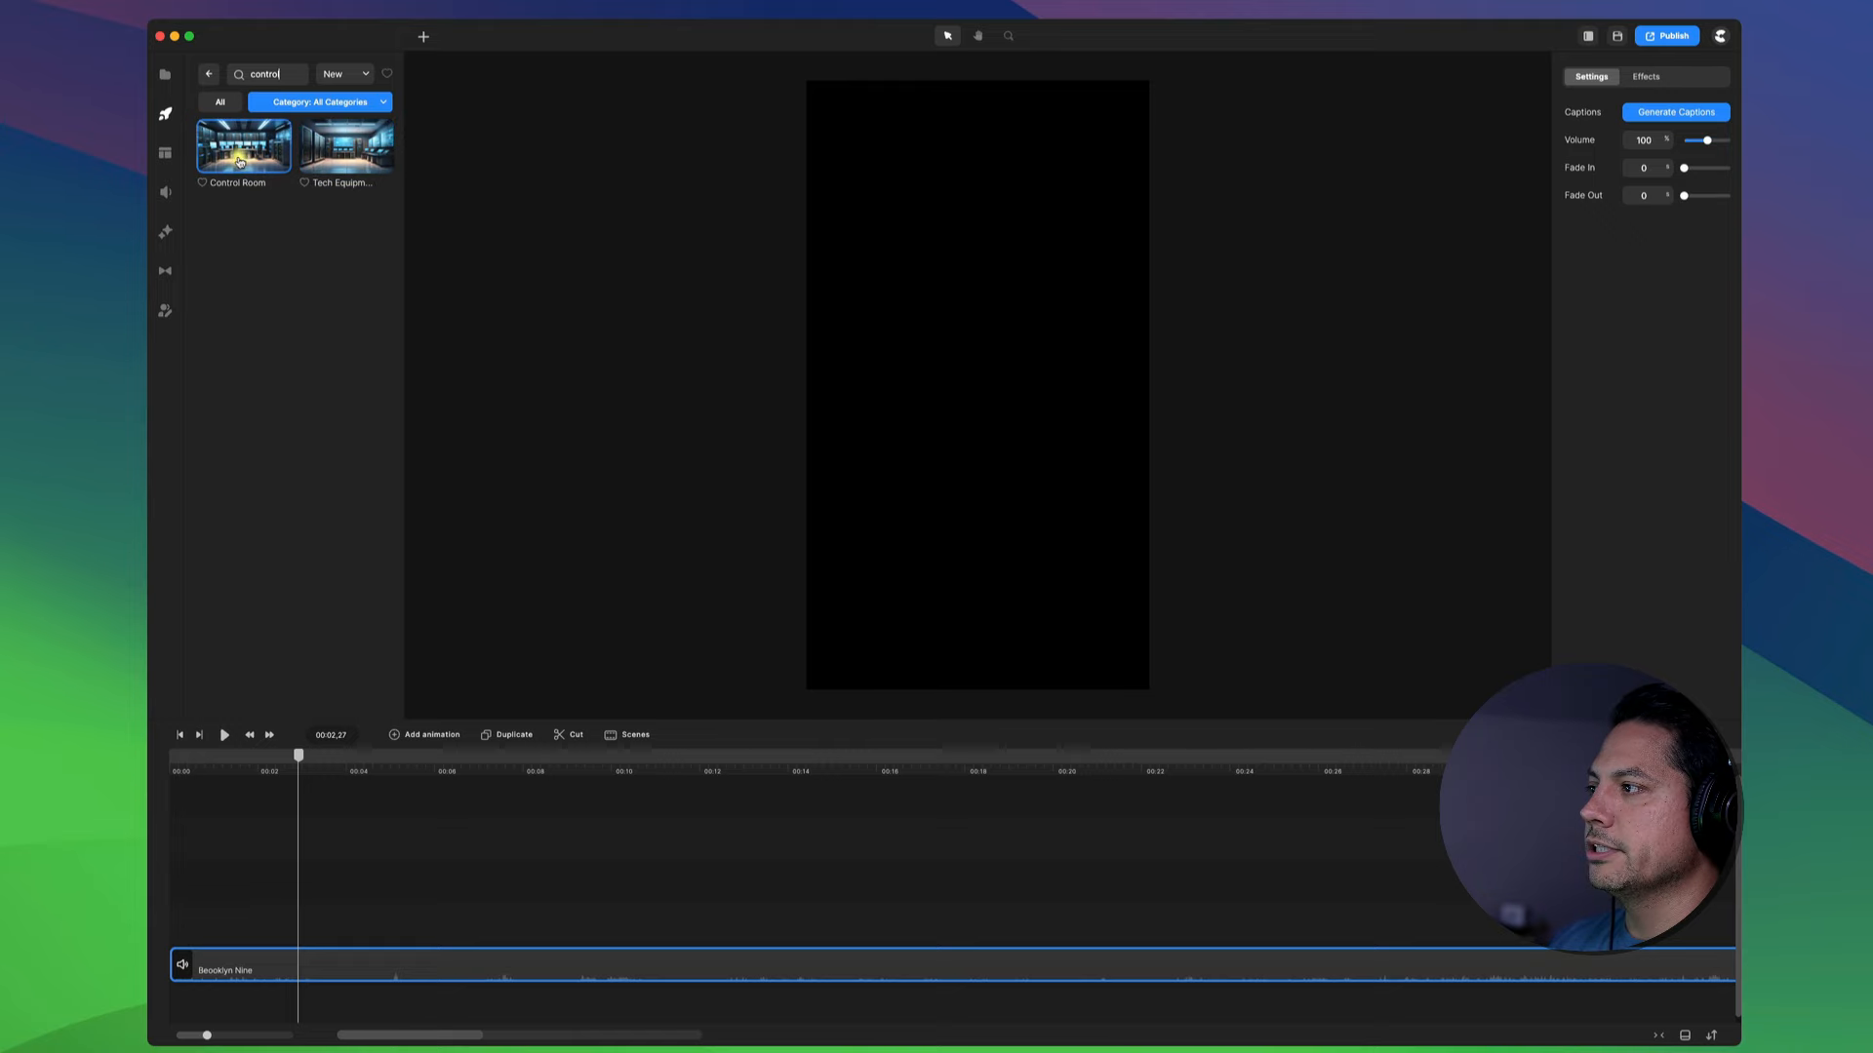
pyautogui.moveTo(236, 147); pyautogui.dragTo(951, 384)
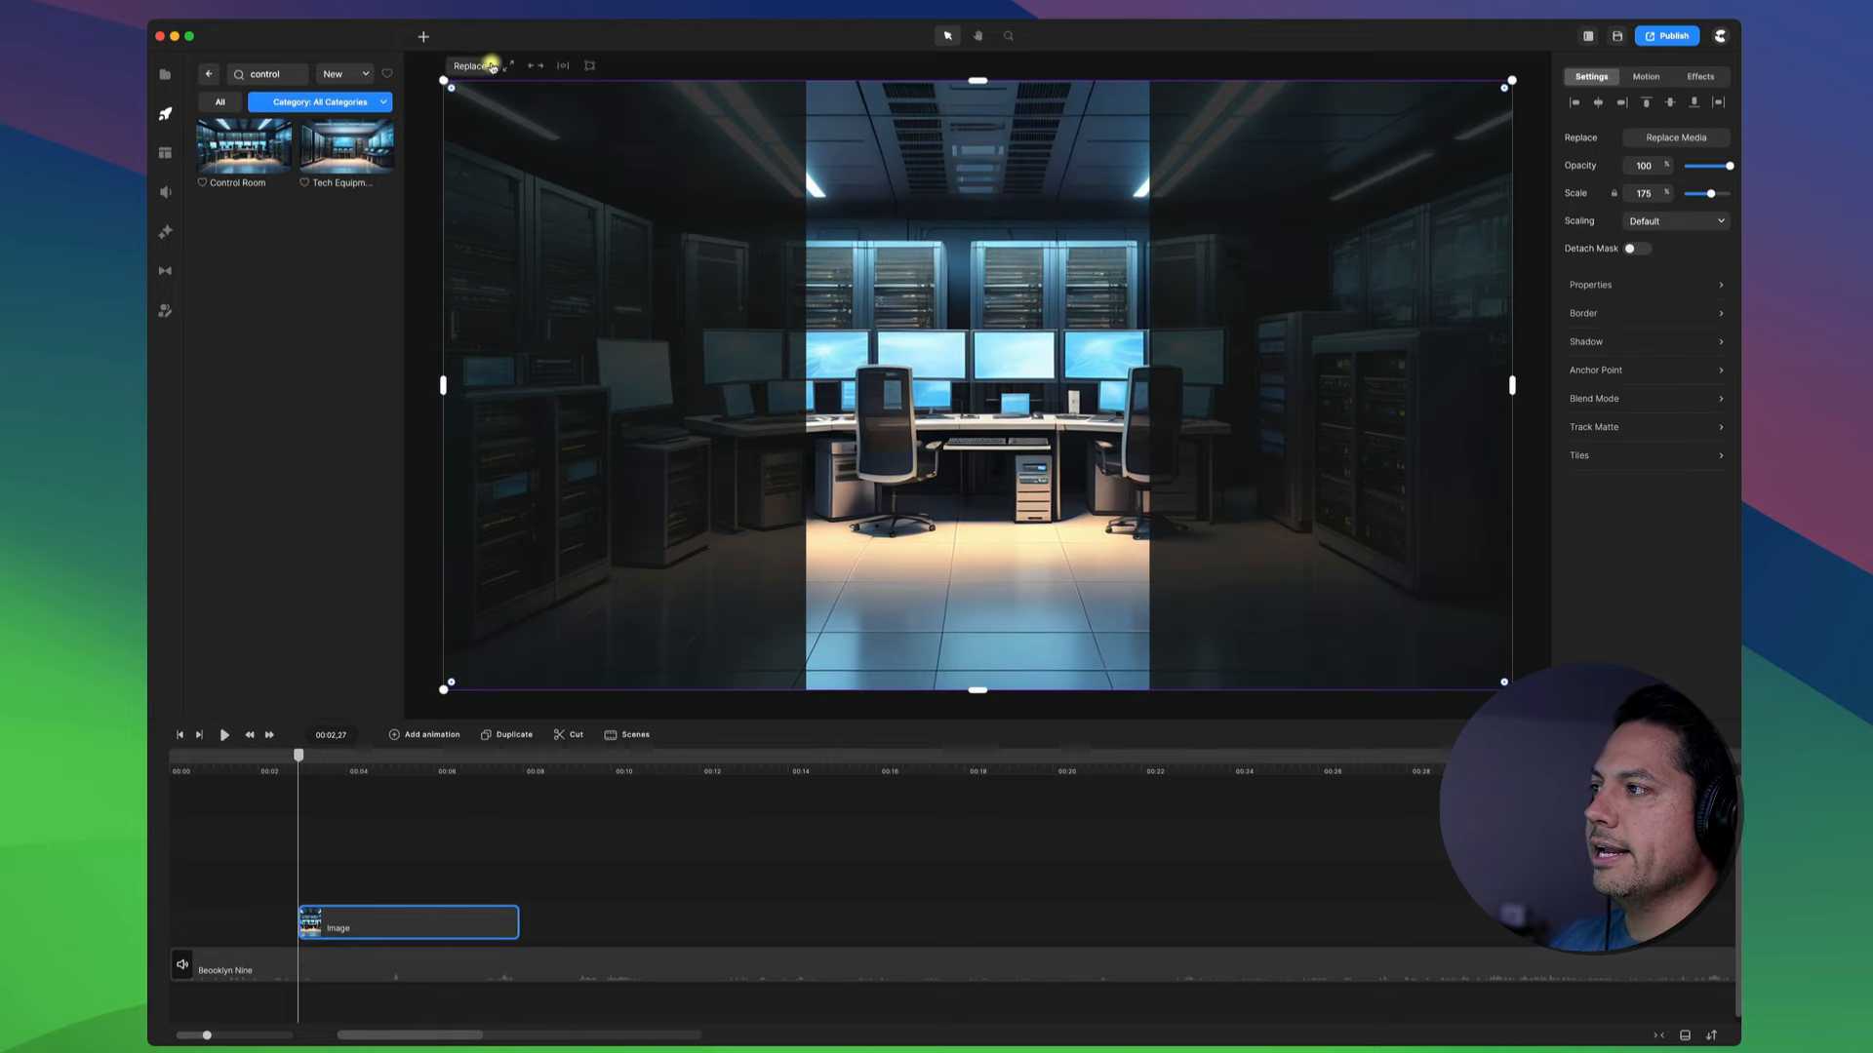
pyautogui.click(505, 67)
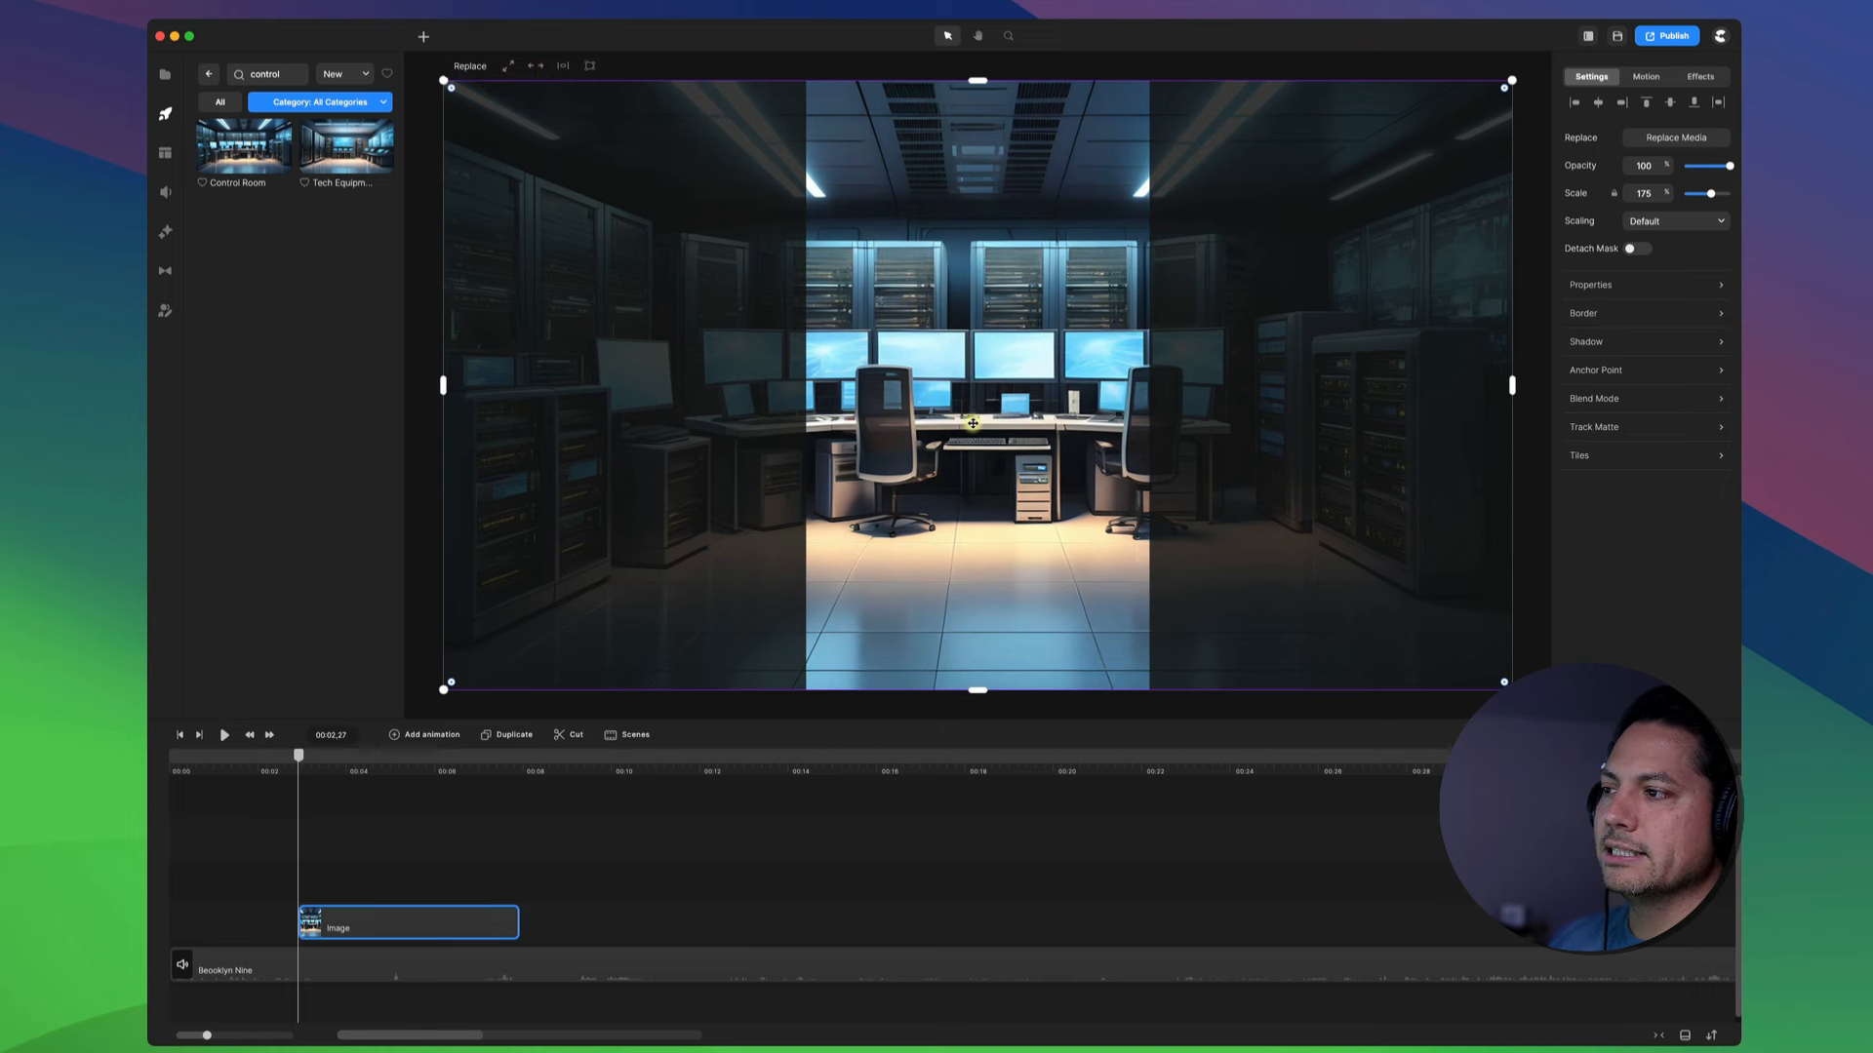
# Scale the Control Room image to about 264% and reposition it so the desk and monitors sit in the vertical frame.
pyautogui.moveTo(973, 423); pyautogui.dragTo(1068, 418)
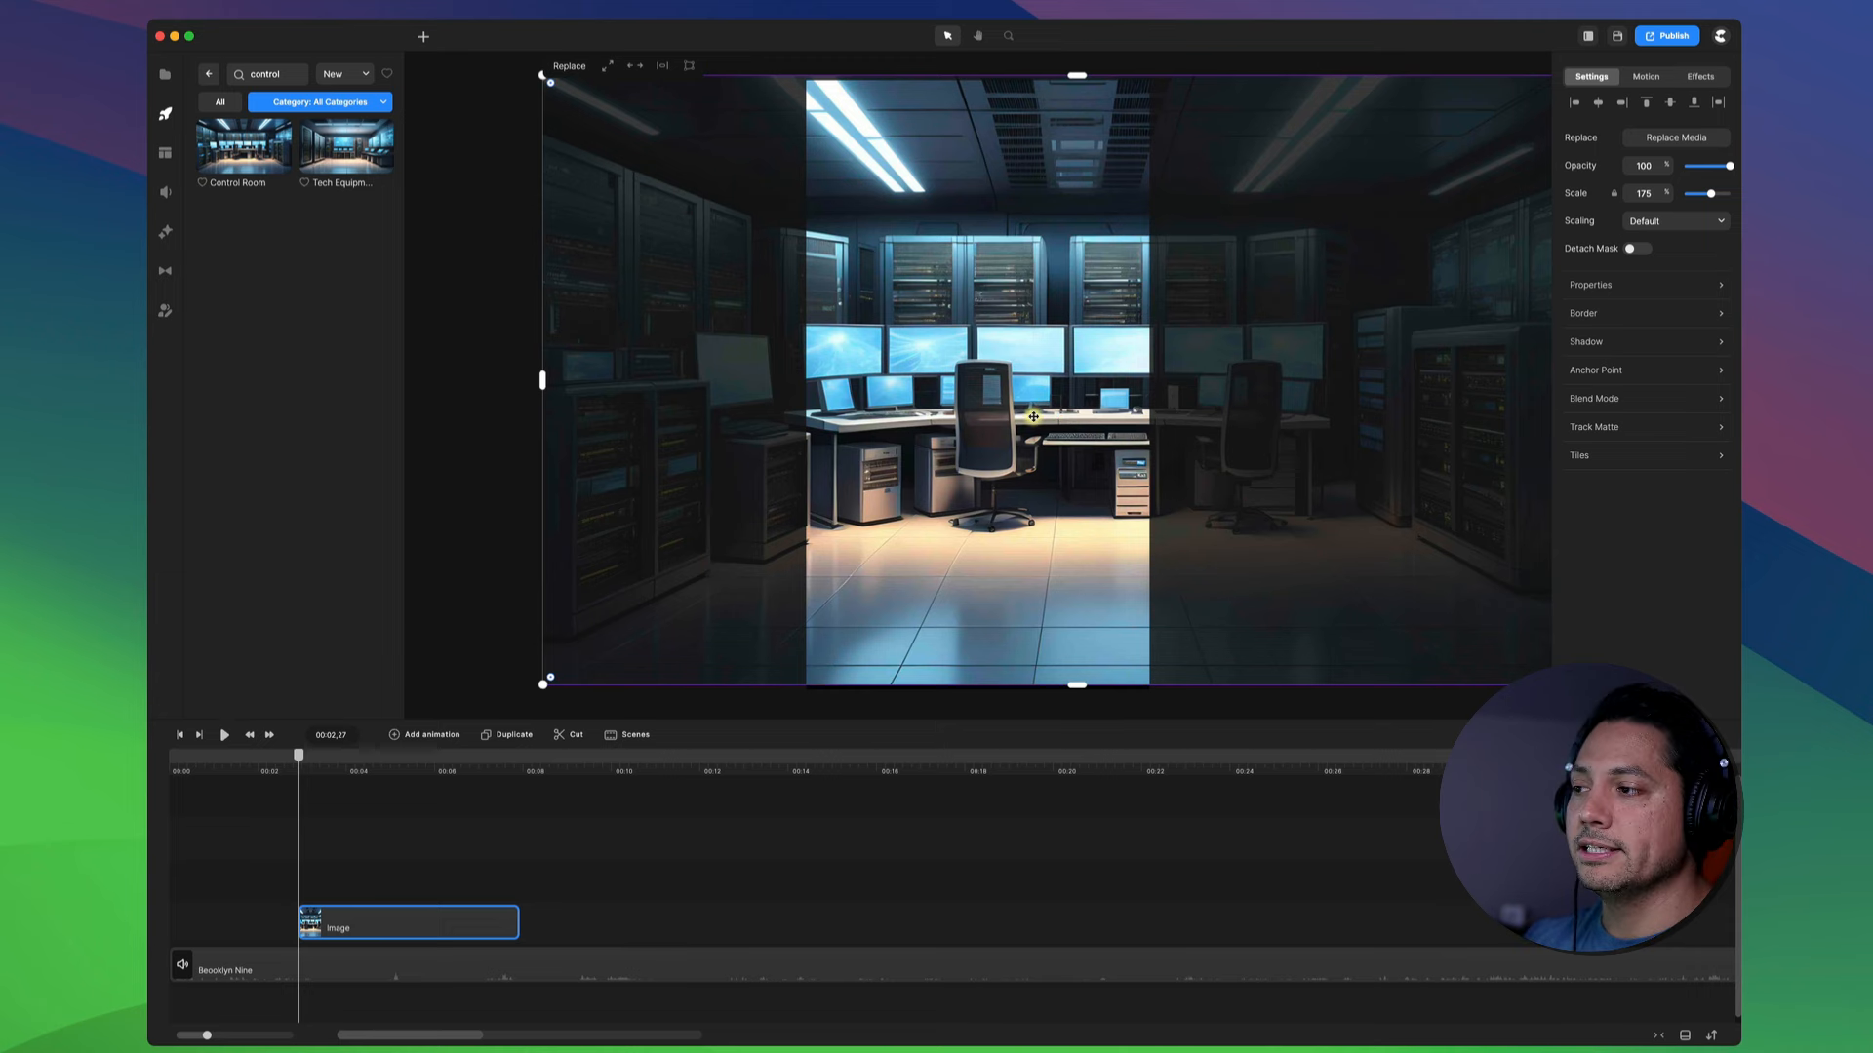
pyautogui.moveTo(1009, 376); pyautogui.dragTo(1028, 470)
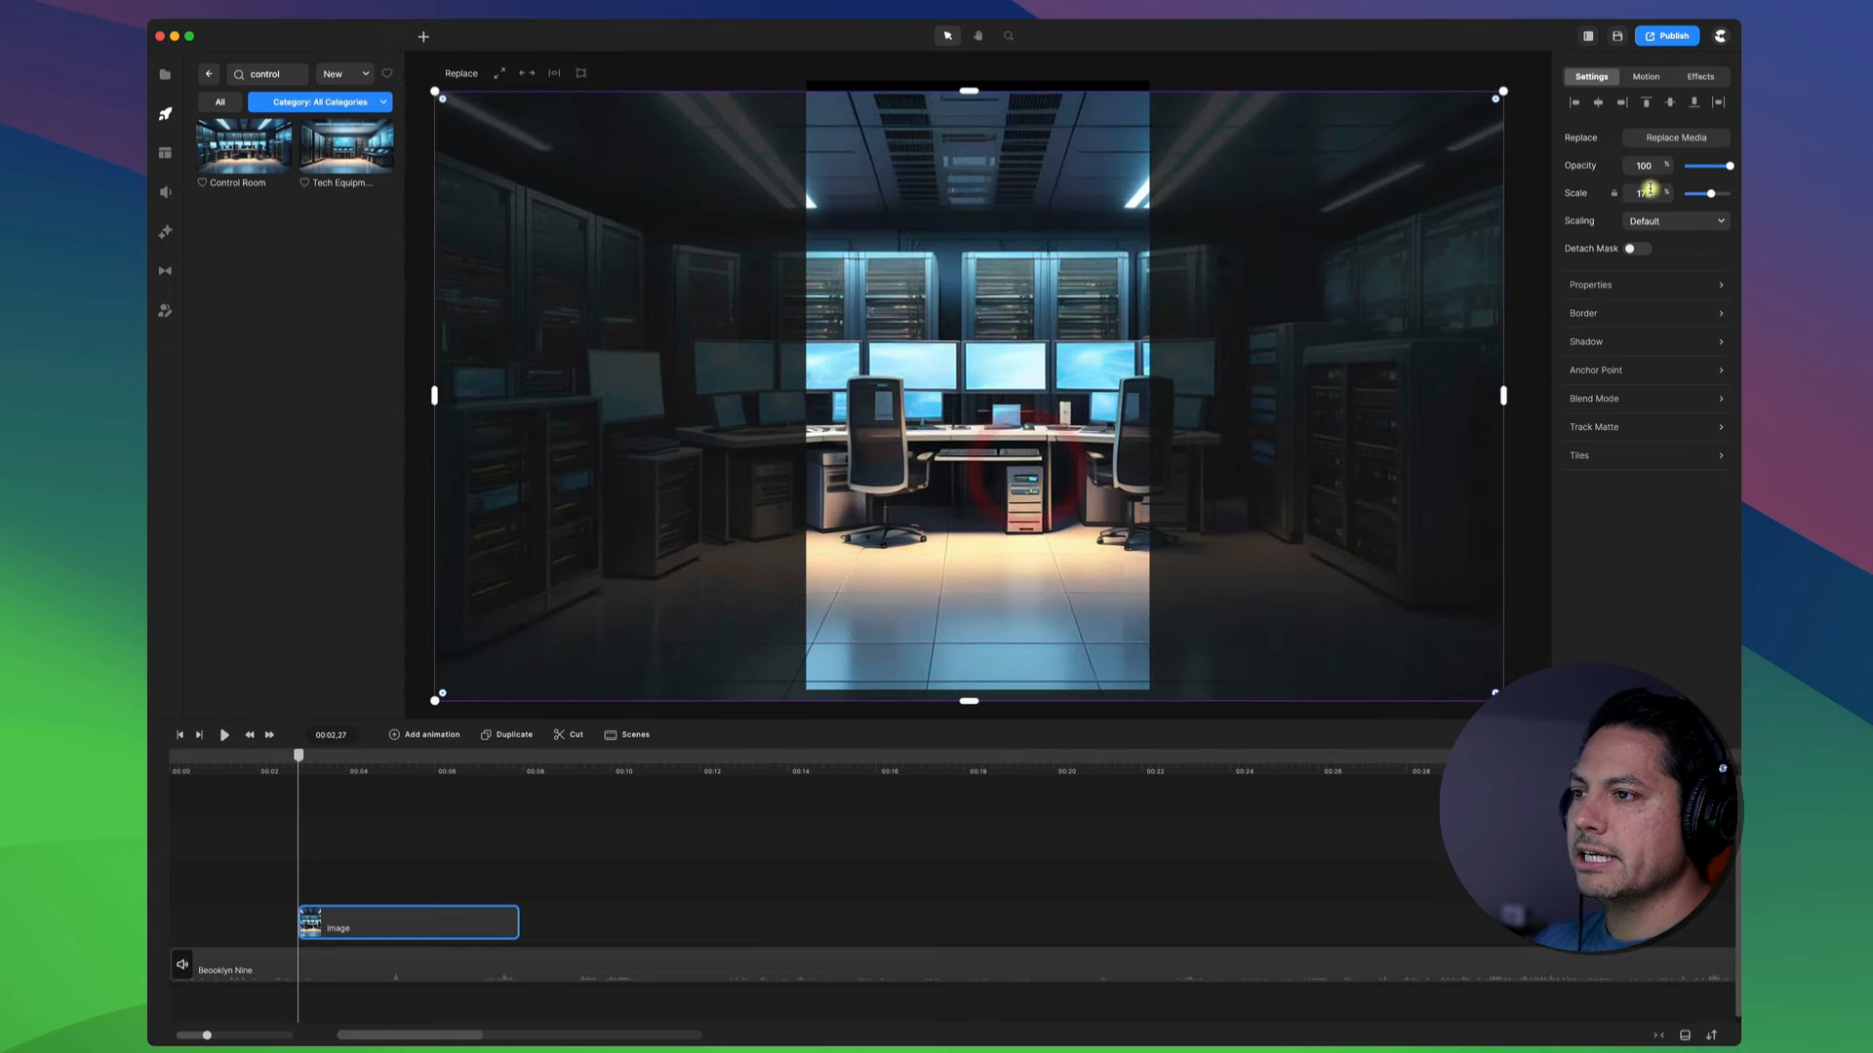
pyautogui.moveTo(1709, 199); pyautogui.dragTo(1724, 195)
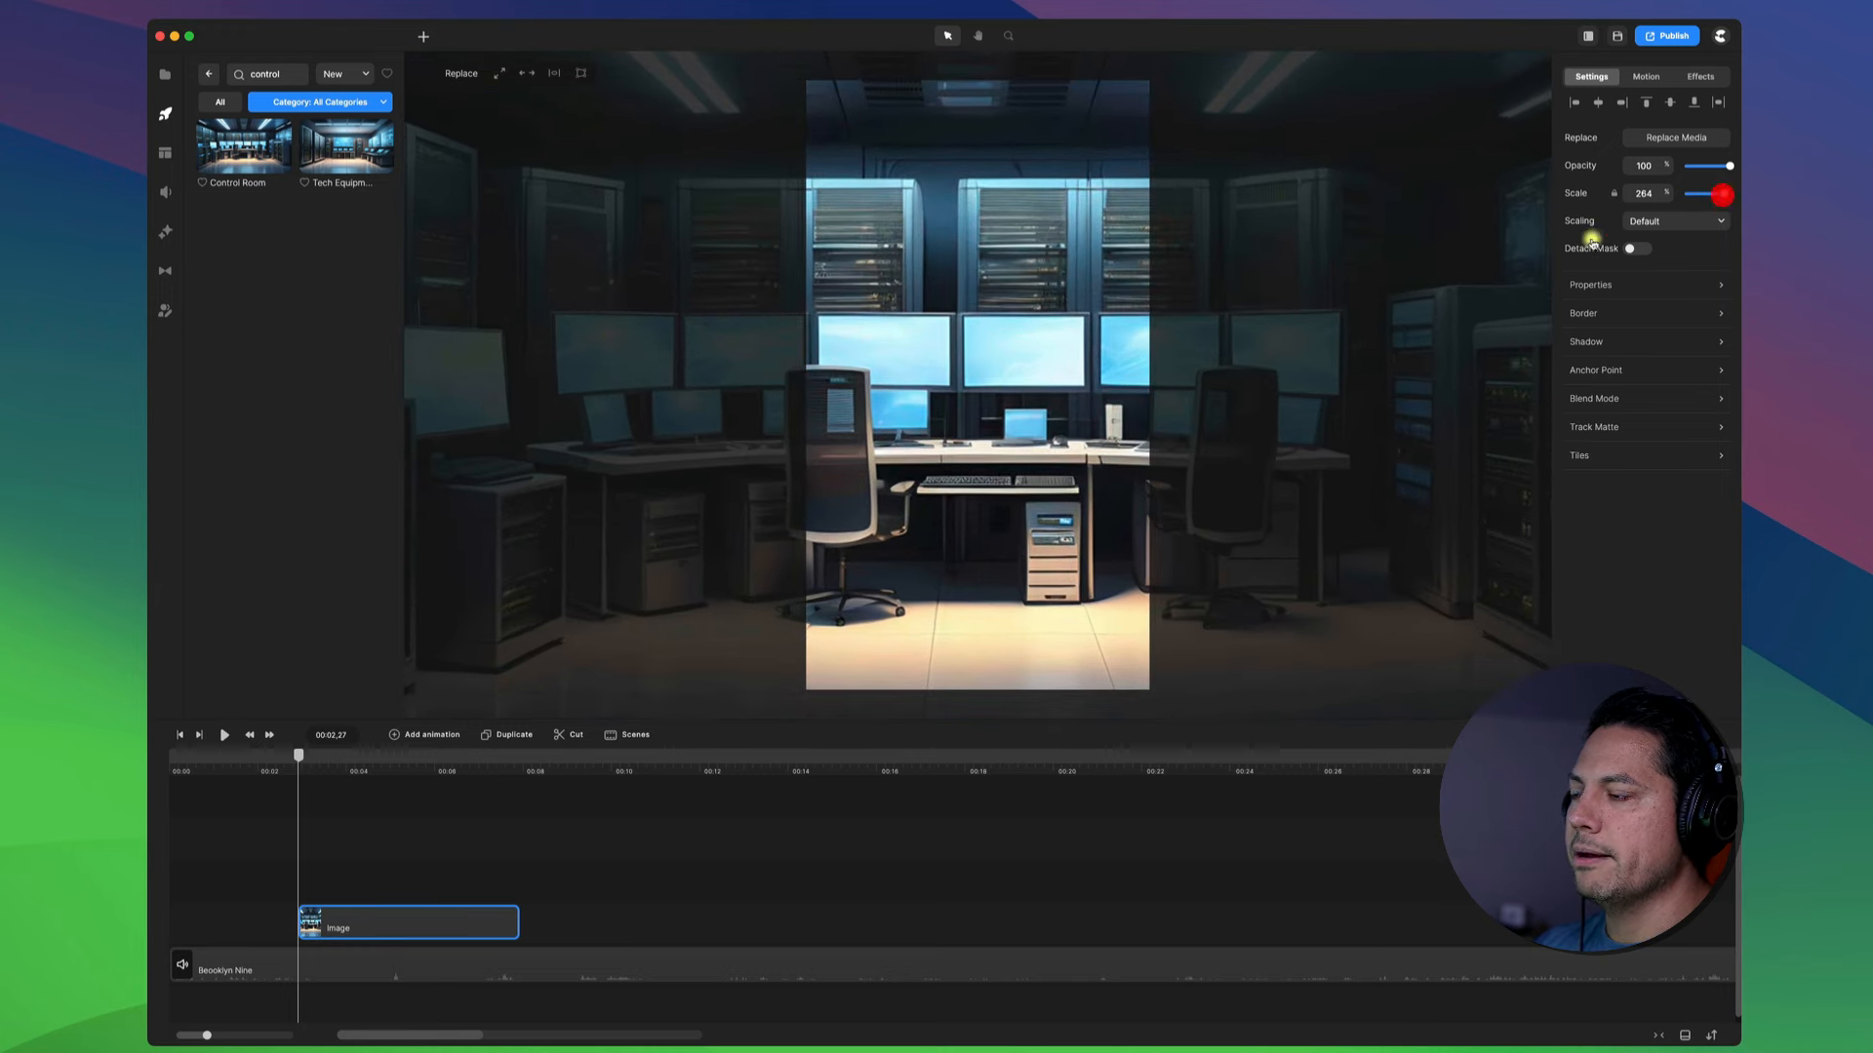
pyautogui.moveTo(940, 382); pyautogui.dragTo(957, 439)
pyautogui.click(641, 721)
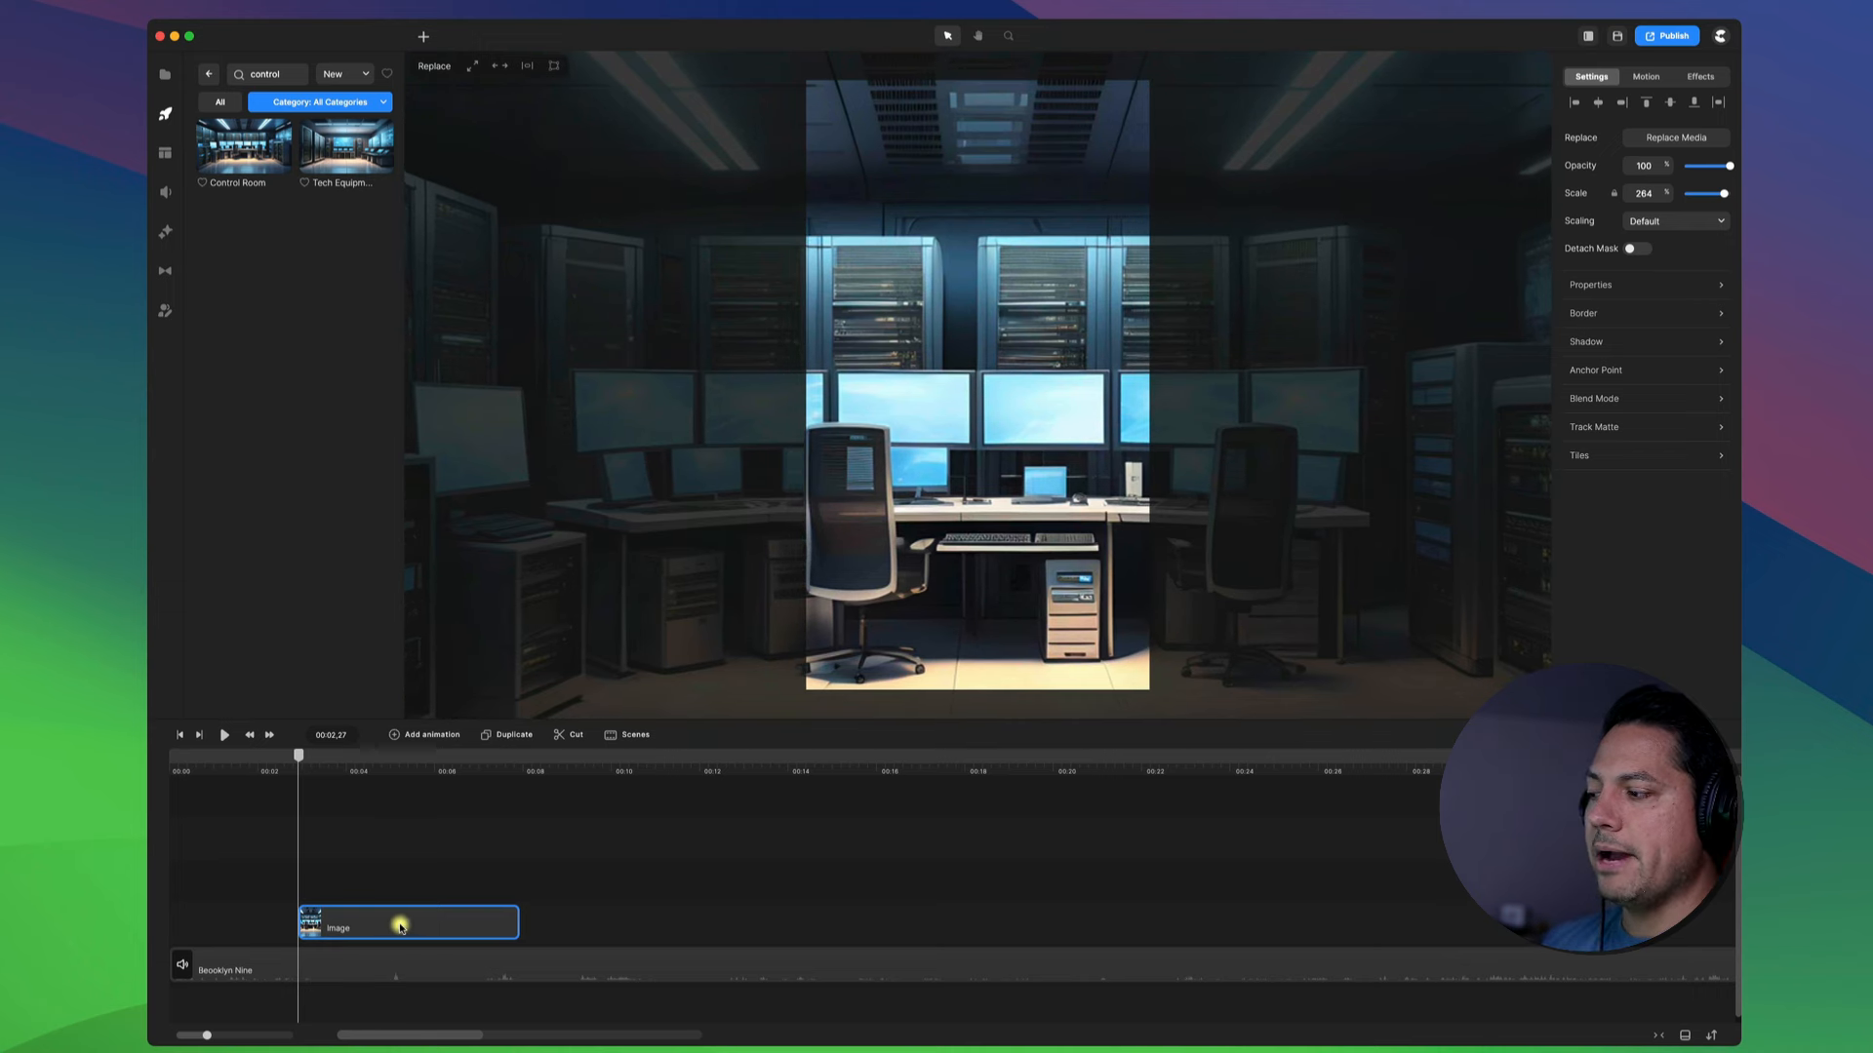
# Move the background clip to the timeline start, extend its end to about 7 seconds and place the playhead near that end.
pyautogui.moveTo(401, 928); pyautogui.dragTo(230, 920)
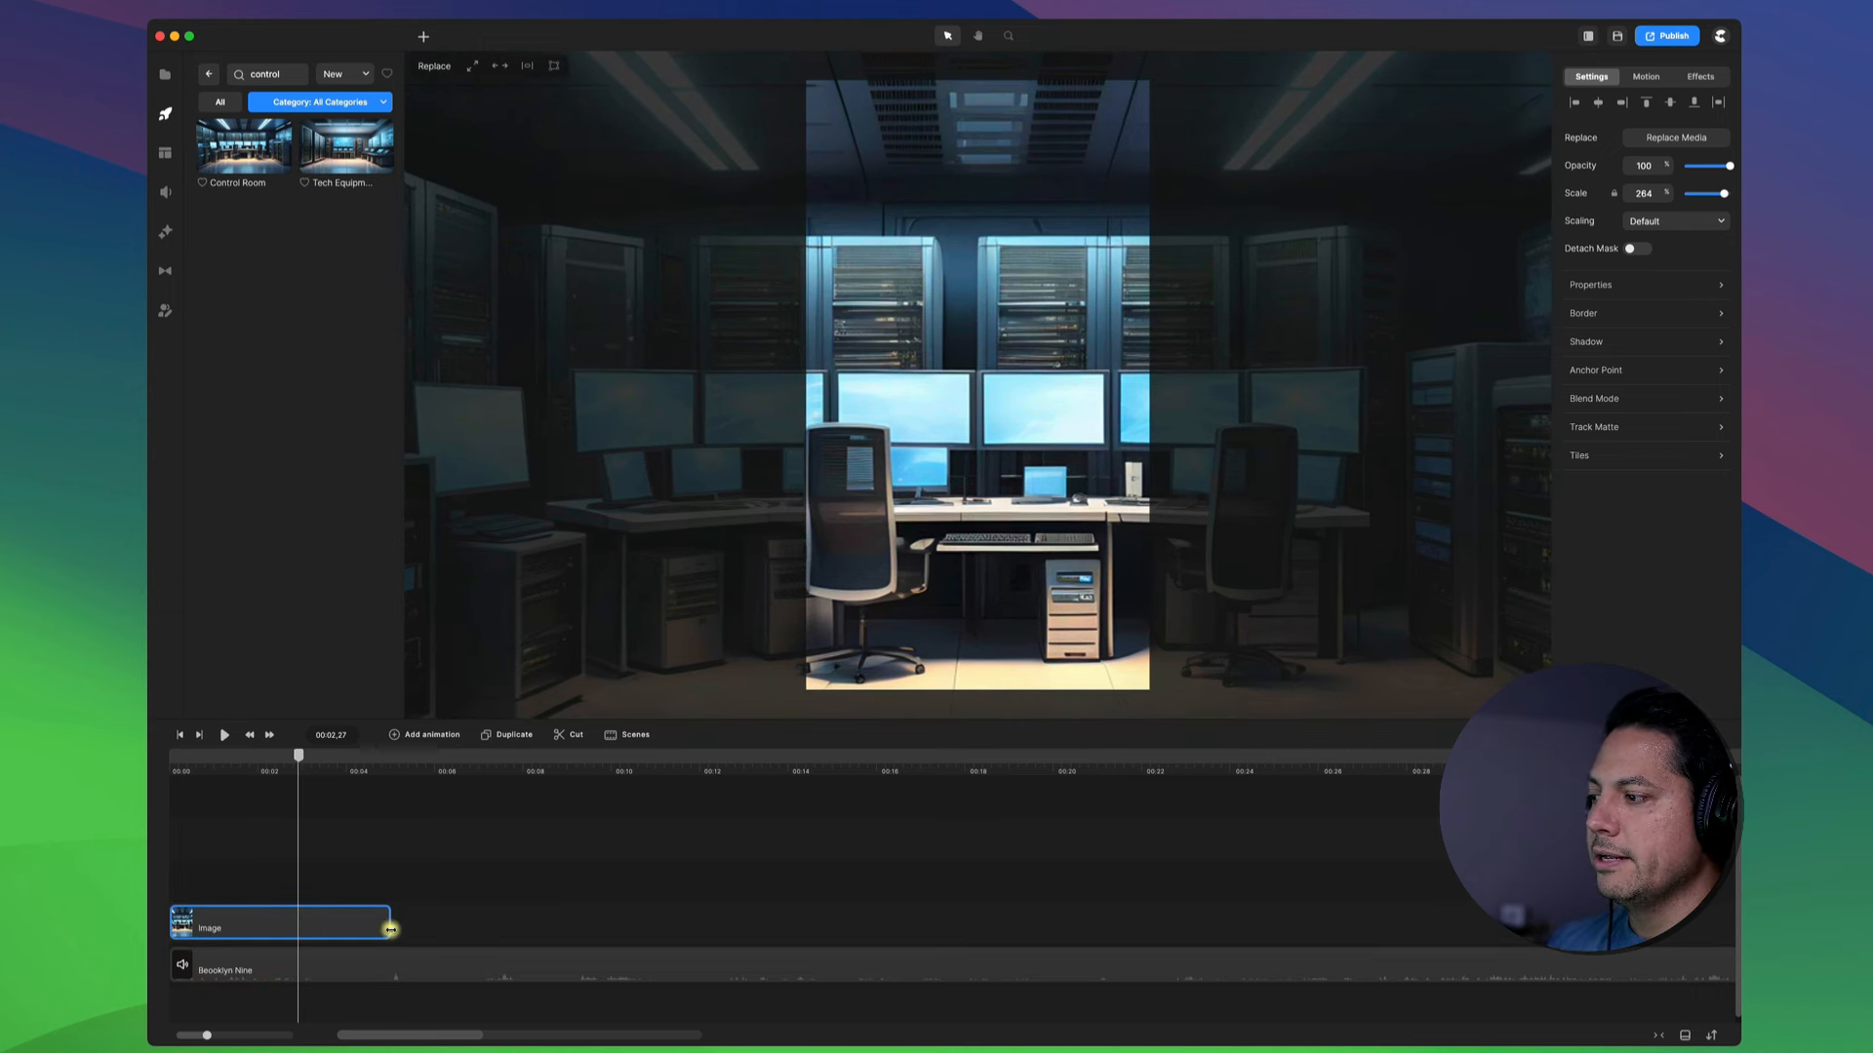
pyautogui.moveTo(390, 929); pyautogui.dragTo(472, 917)
pyautogui.click(475, 763)
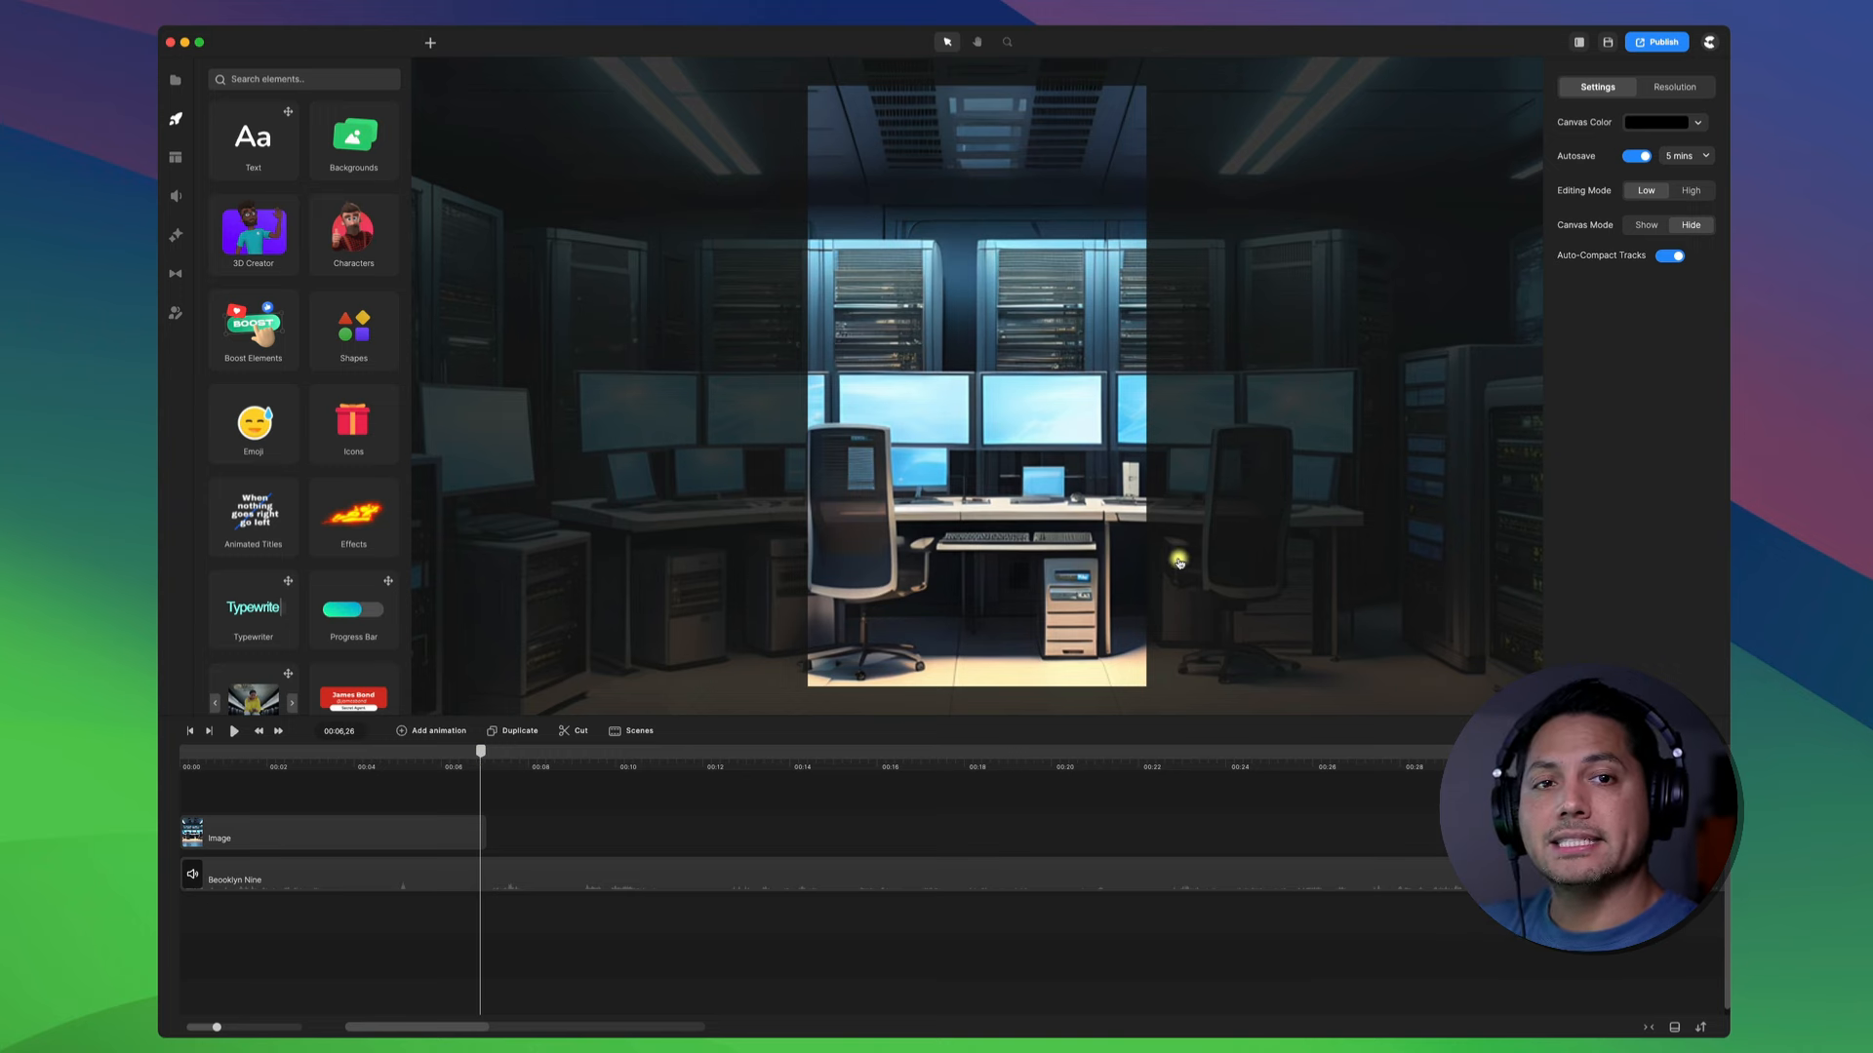
# Add a rectangle and stretch it past both sides of the frame, covering the lower part of the canvas as a desk.
pyautogui.click(423, 42)
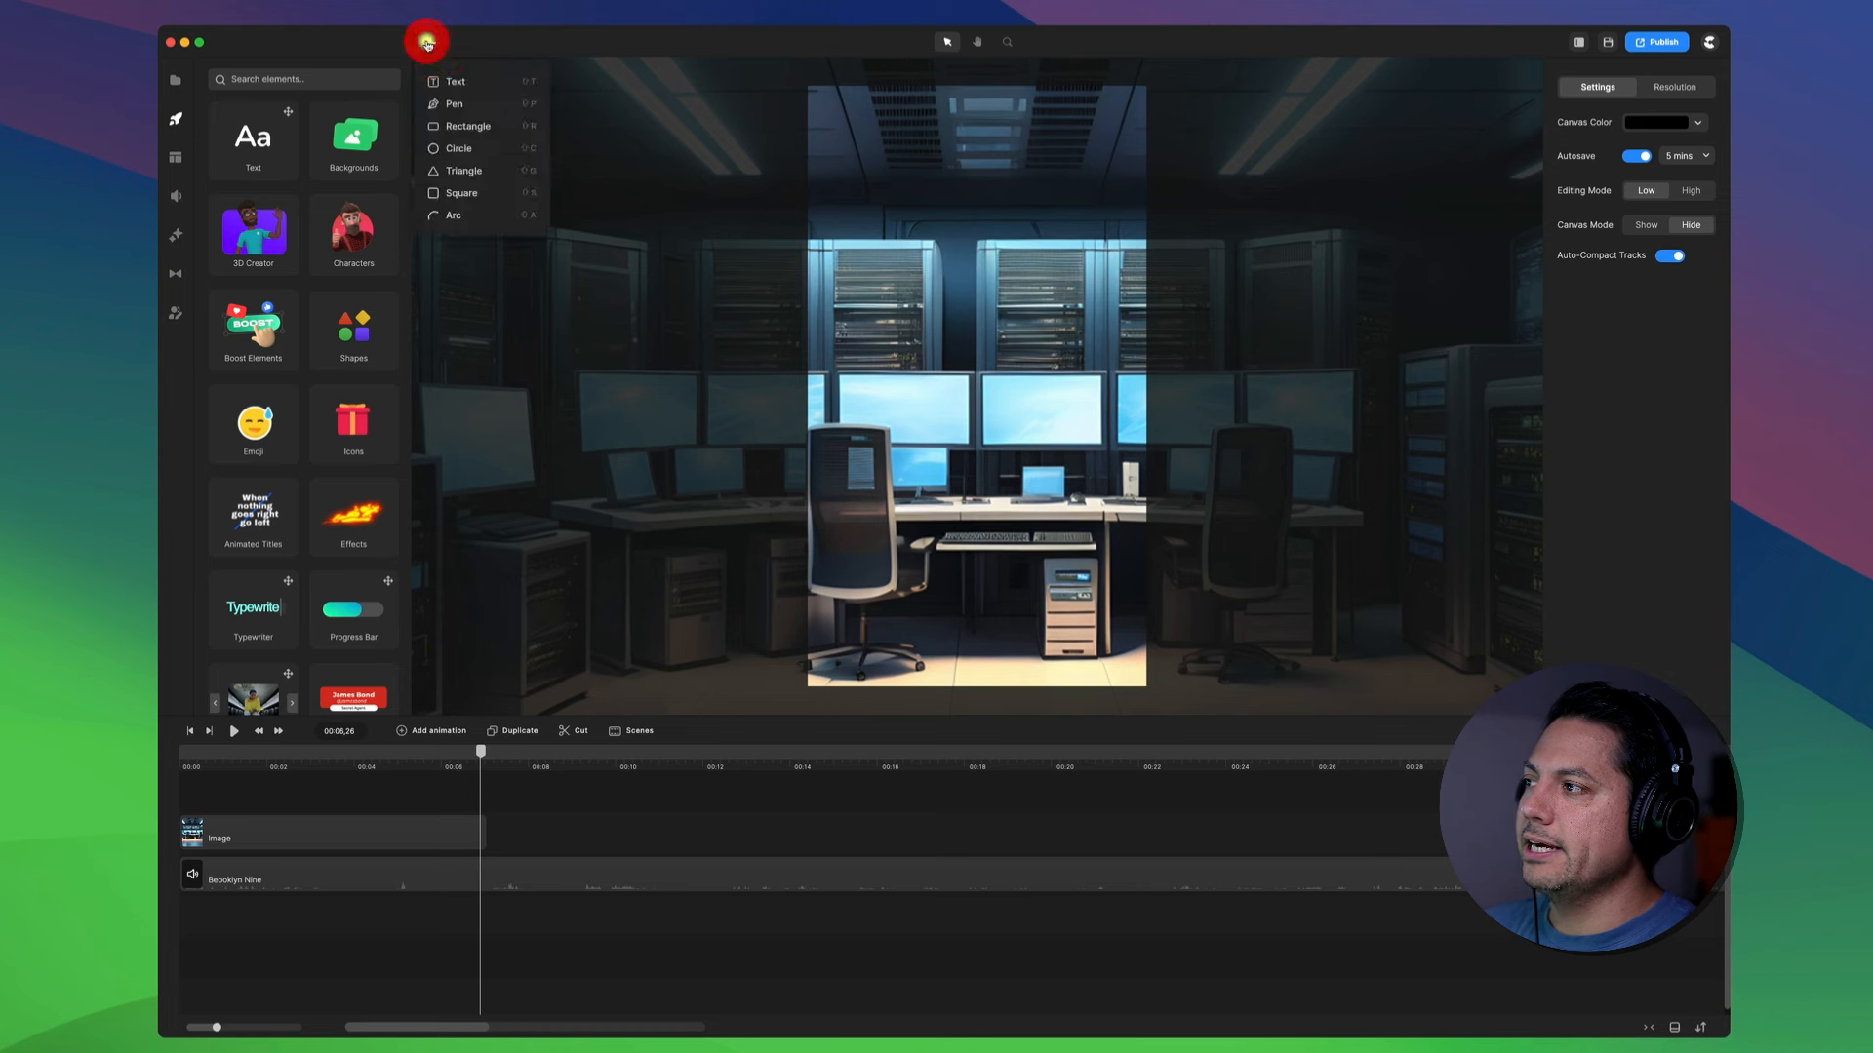
pyautogui.click(461, 127)
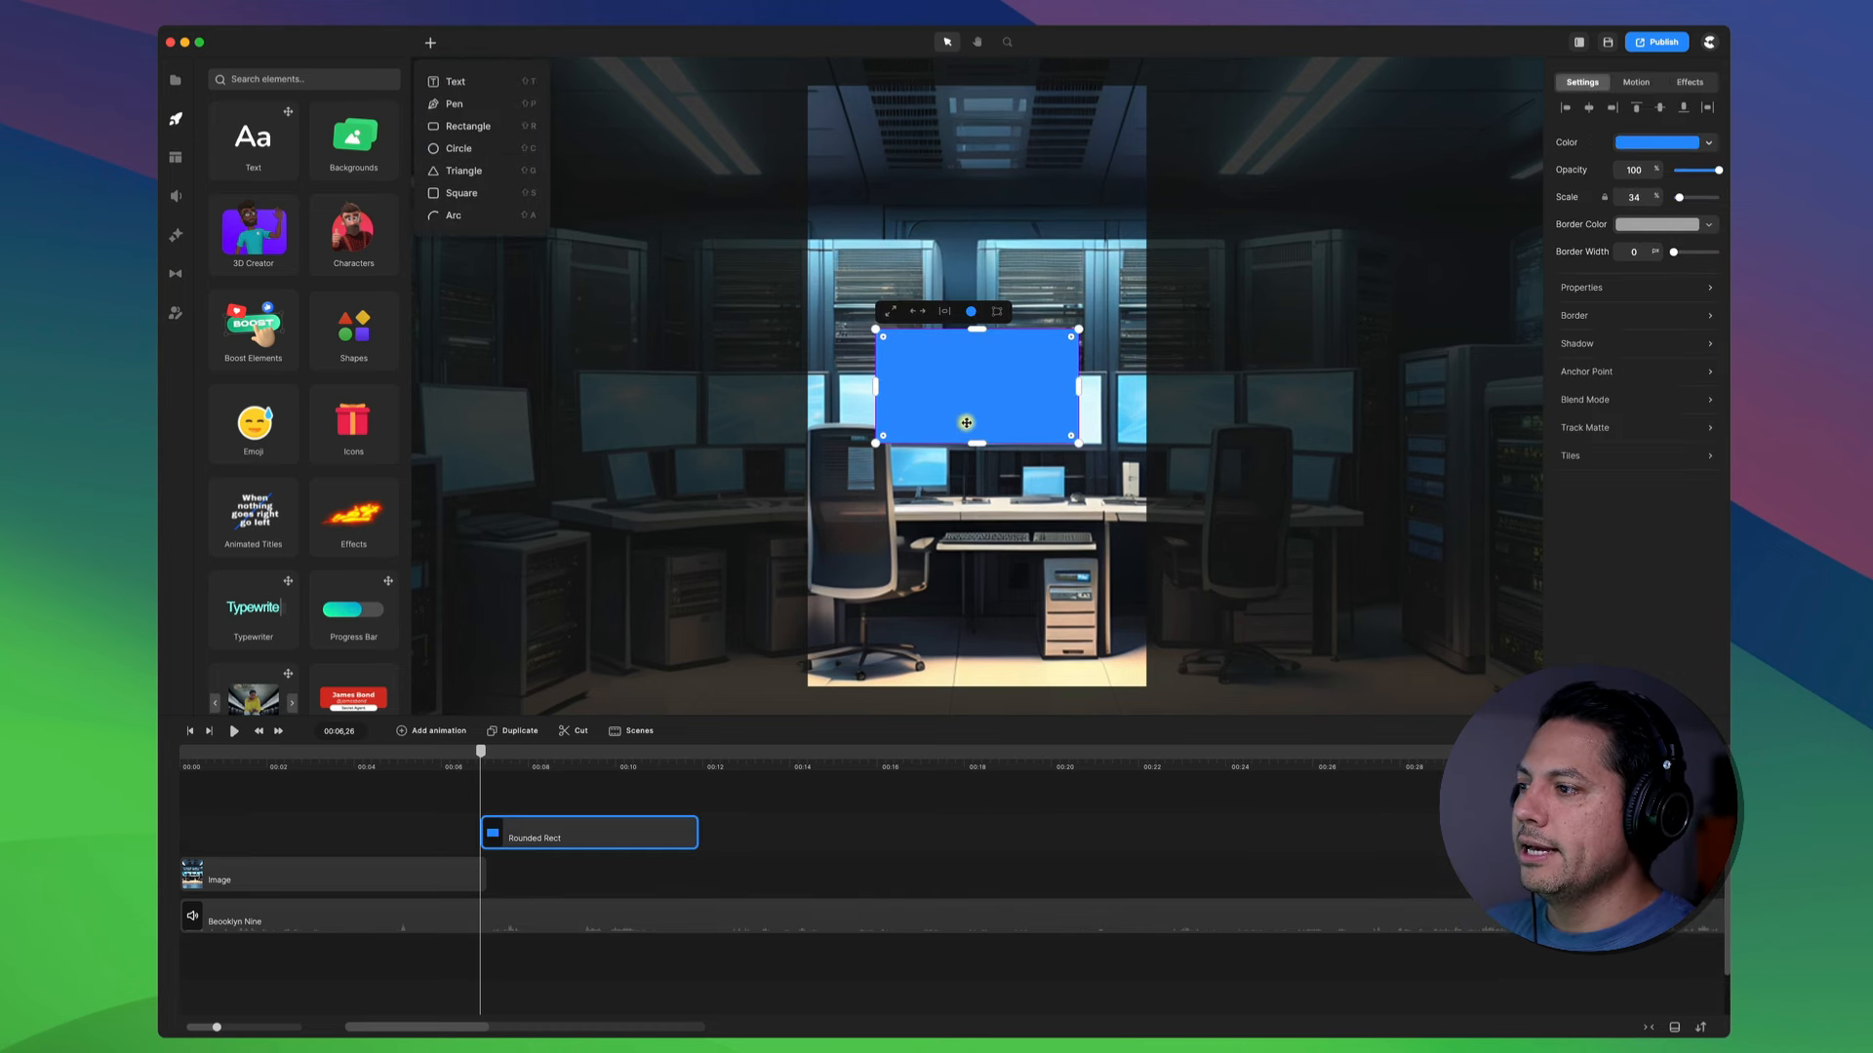
pyautogui.moveTo(966, 418); pyautogui.dragTo(905, 648)
pyautogui.moveTo(1020, 617); pyautogui.dragTo(1188, 620)
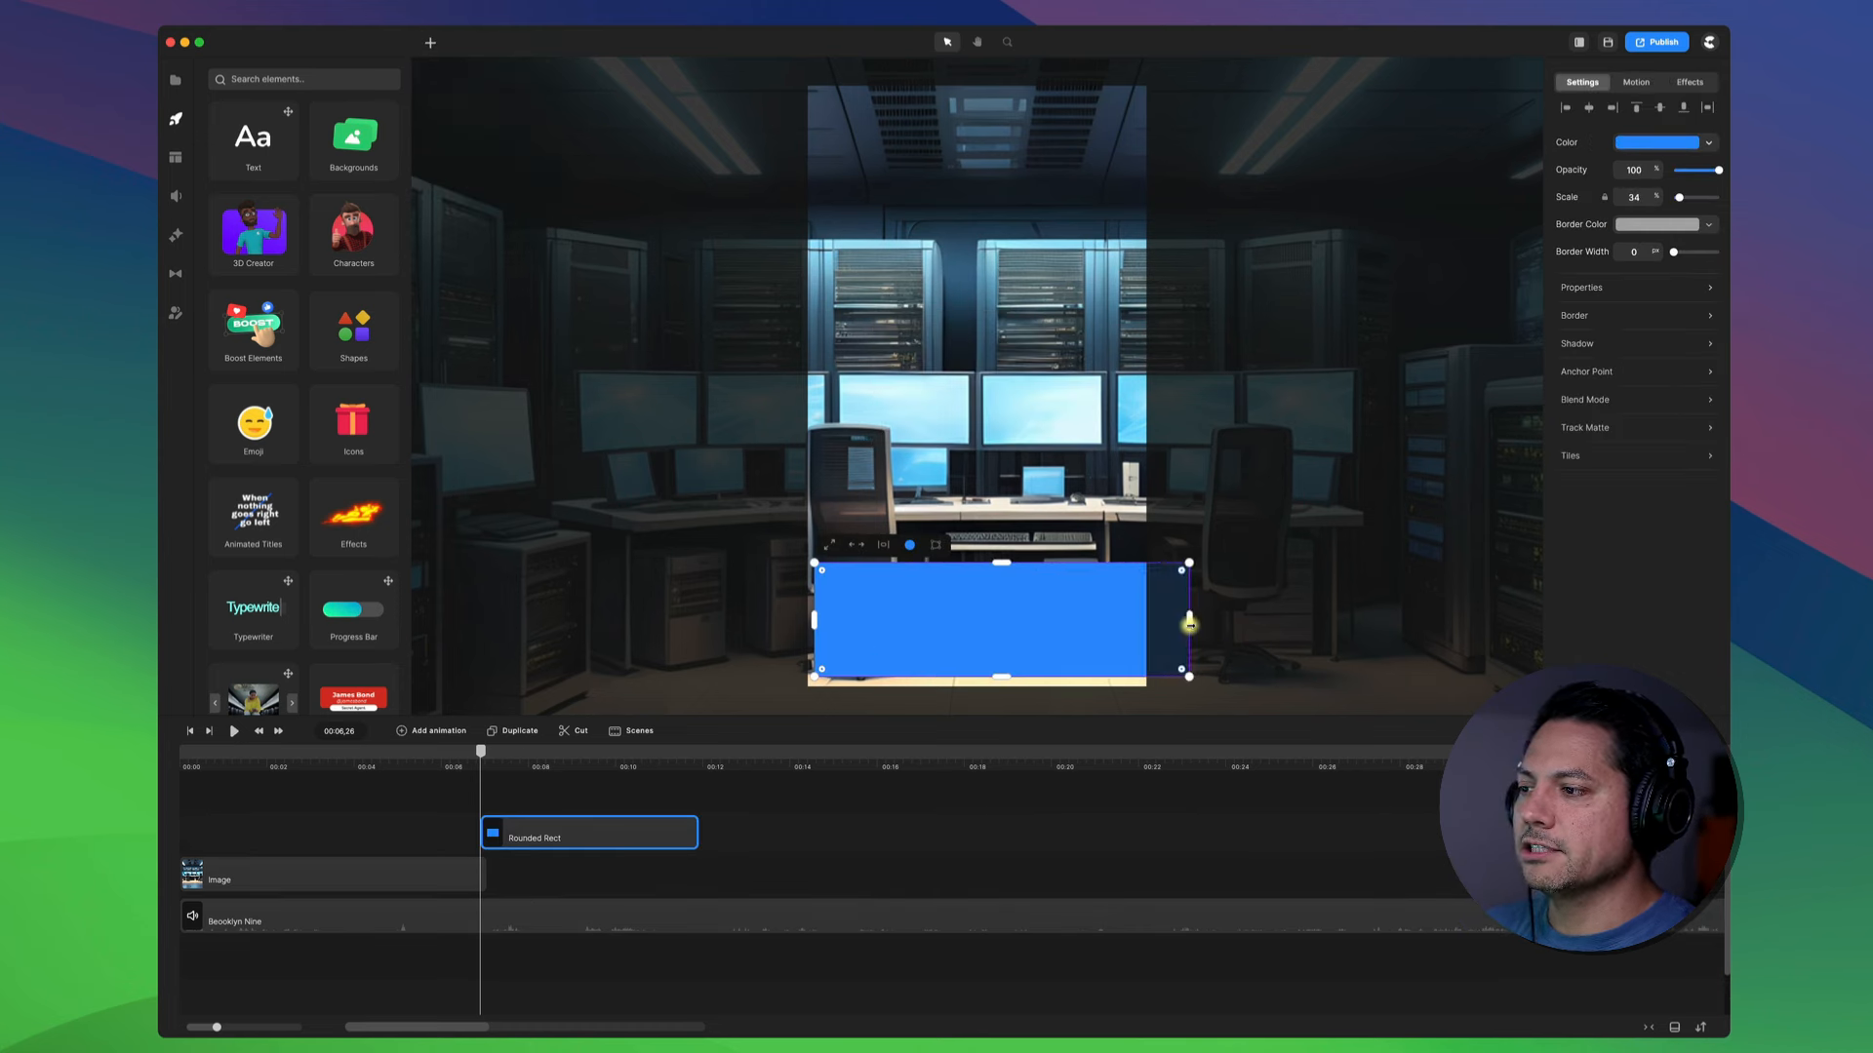
pyautogui.moveTo(814, 620); pyautogui.dragTo(771, 621)
pyautogui.moveTo(980, 679); pyautogui.dragTo(974, 702)
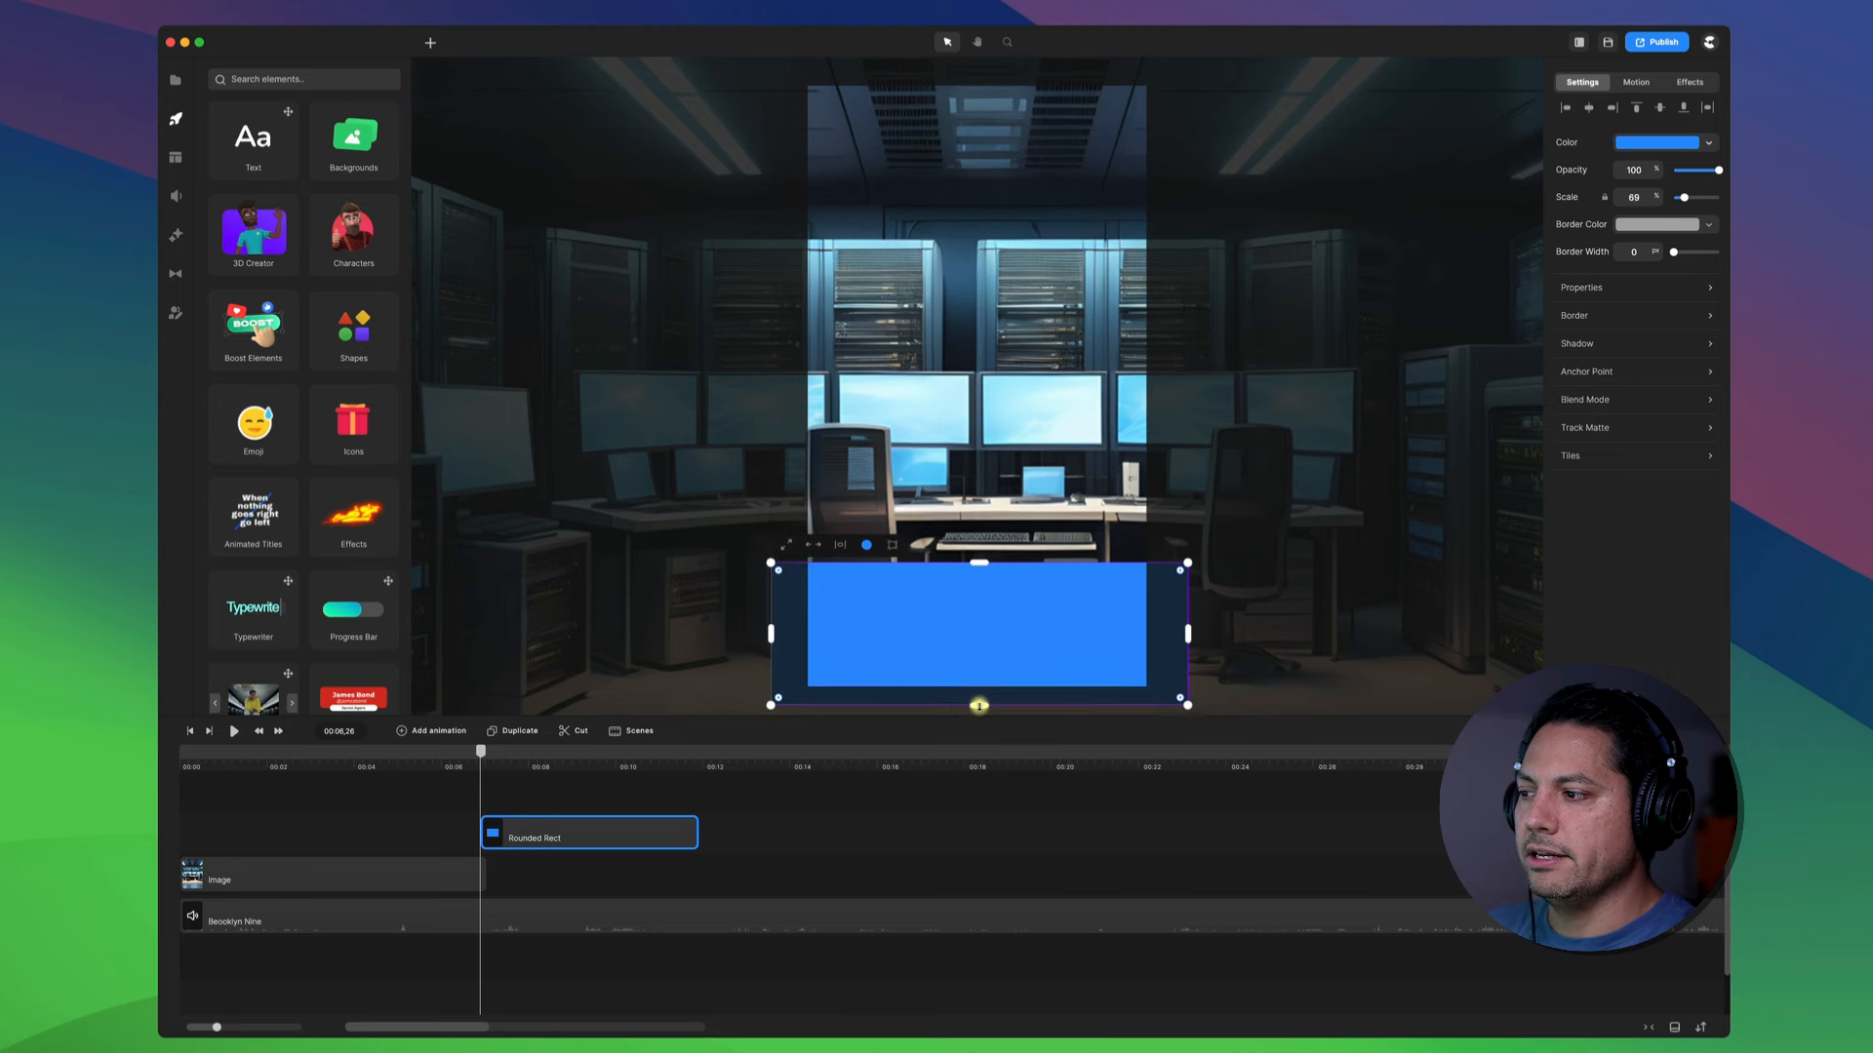
pyautogui.moveTo(973, 631); pyautogui.dragTo(972, 621)
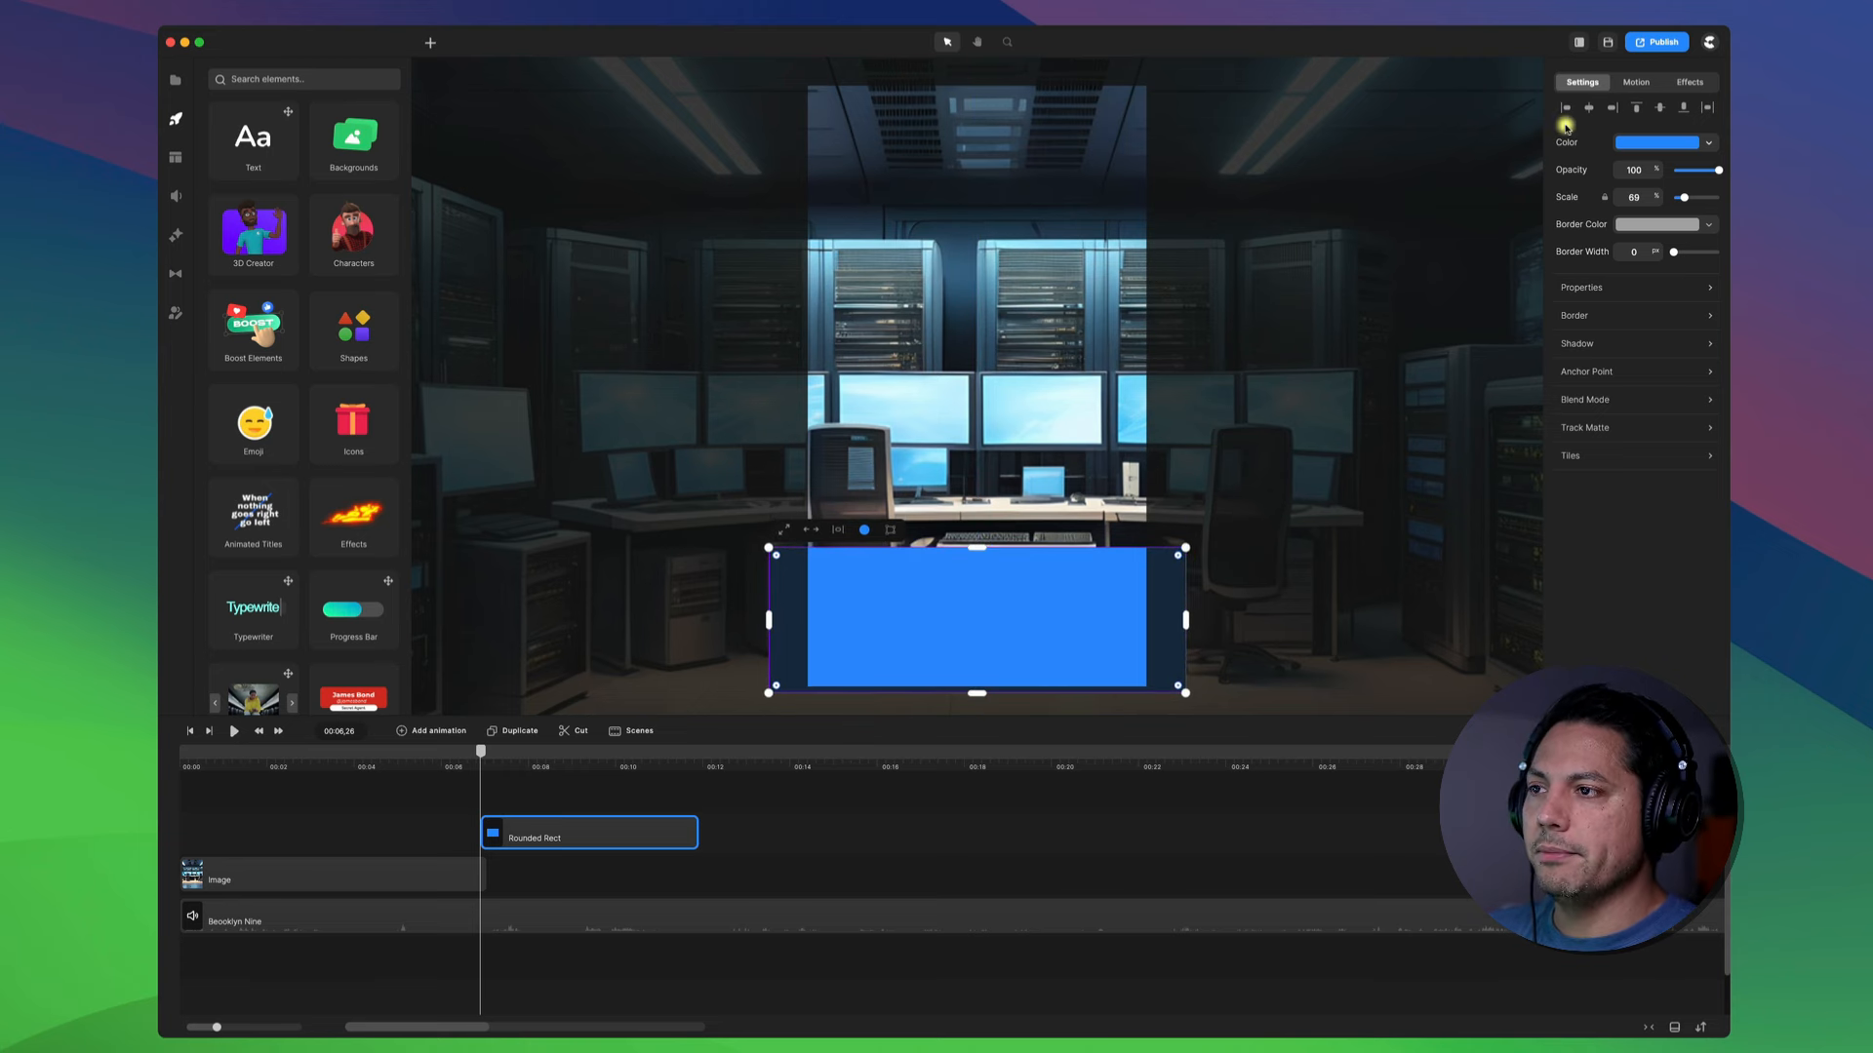
# Fill the rectangle with the muted blue-purple linear gradient from the favorites, with 425b72 as its first color.
pyautogui.click(1633, 143)
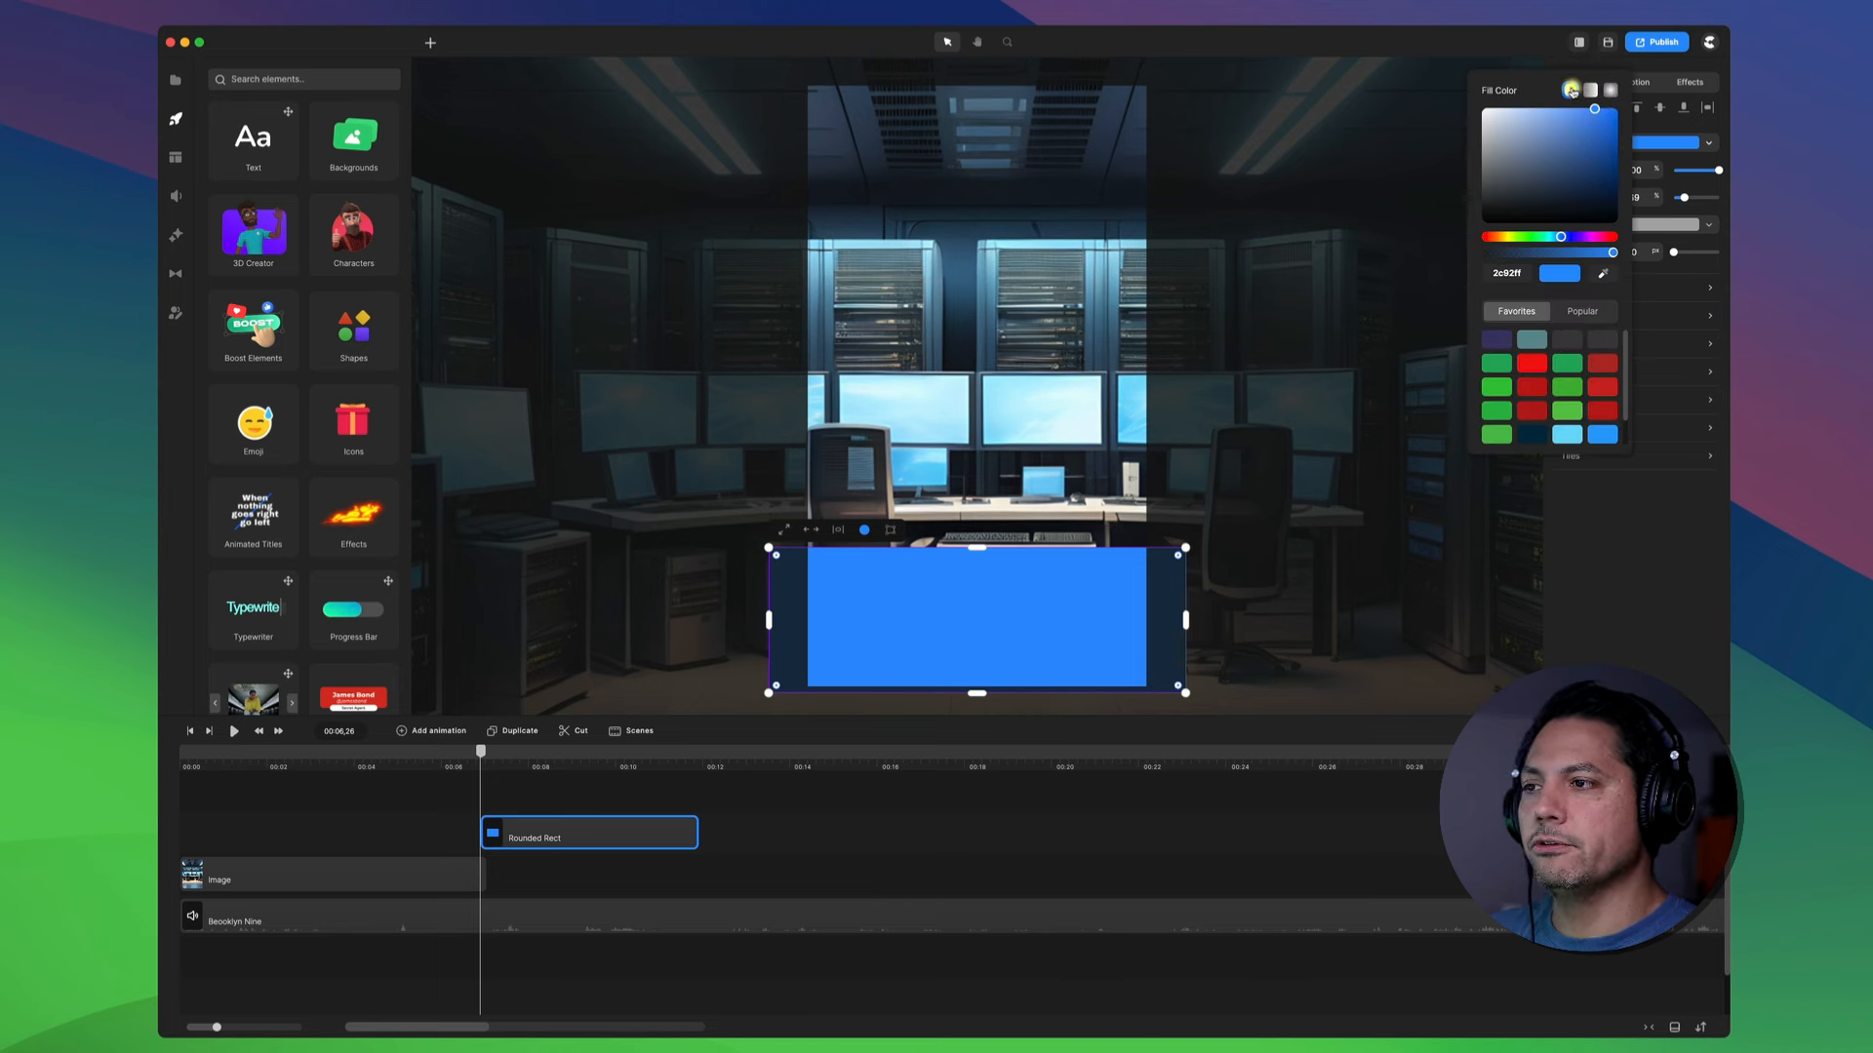
pyautogui.click(1591, 91)
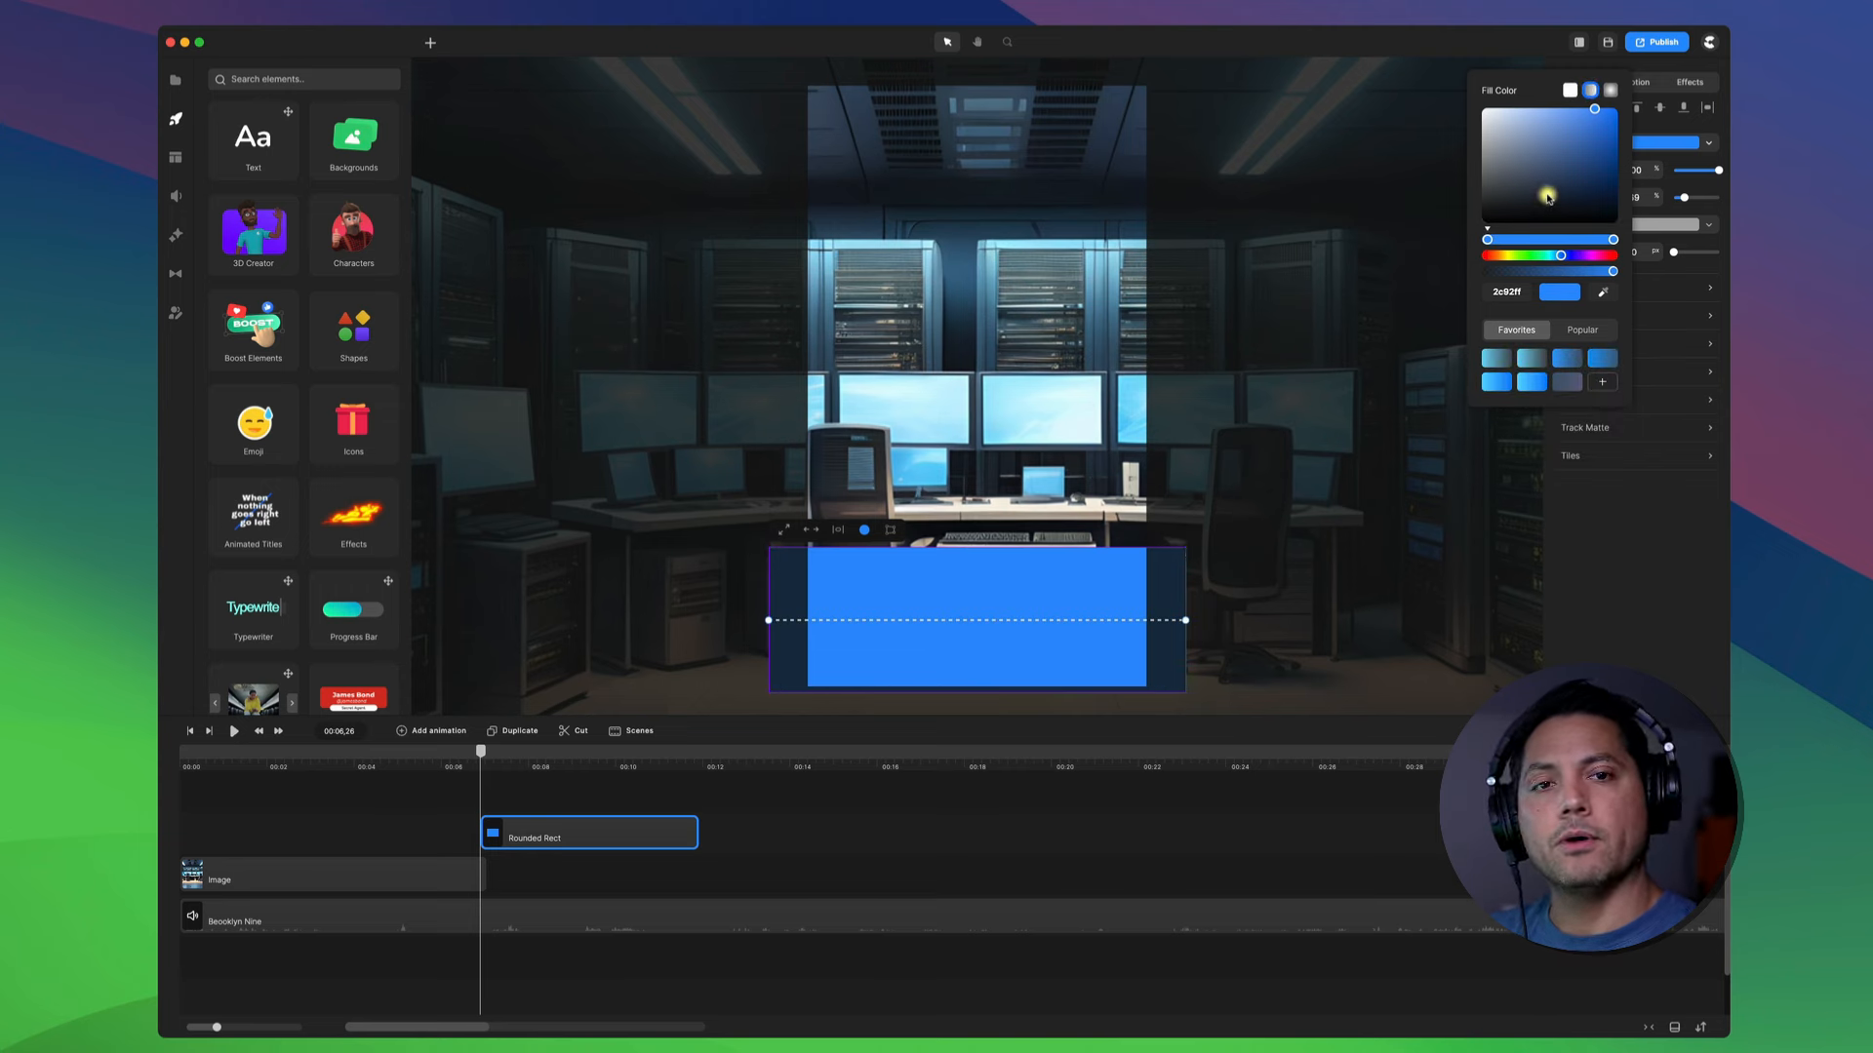
pyautogui.click(1567, 383)
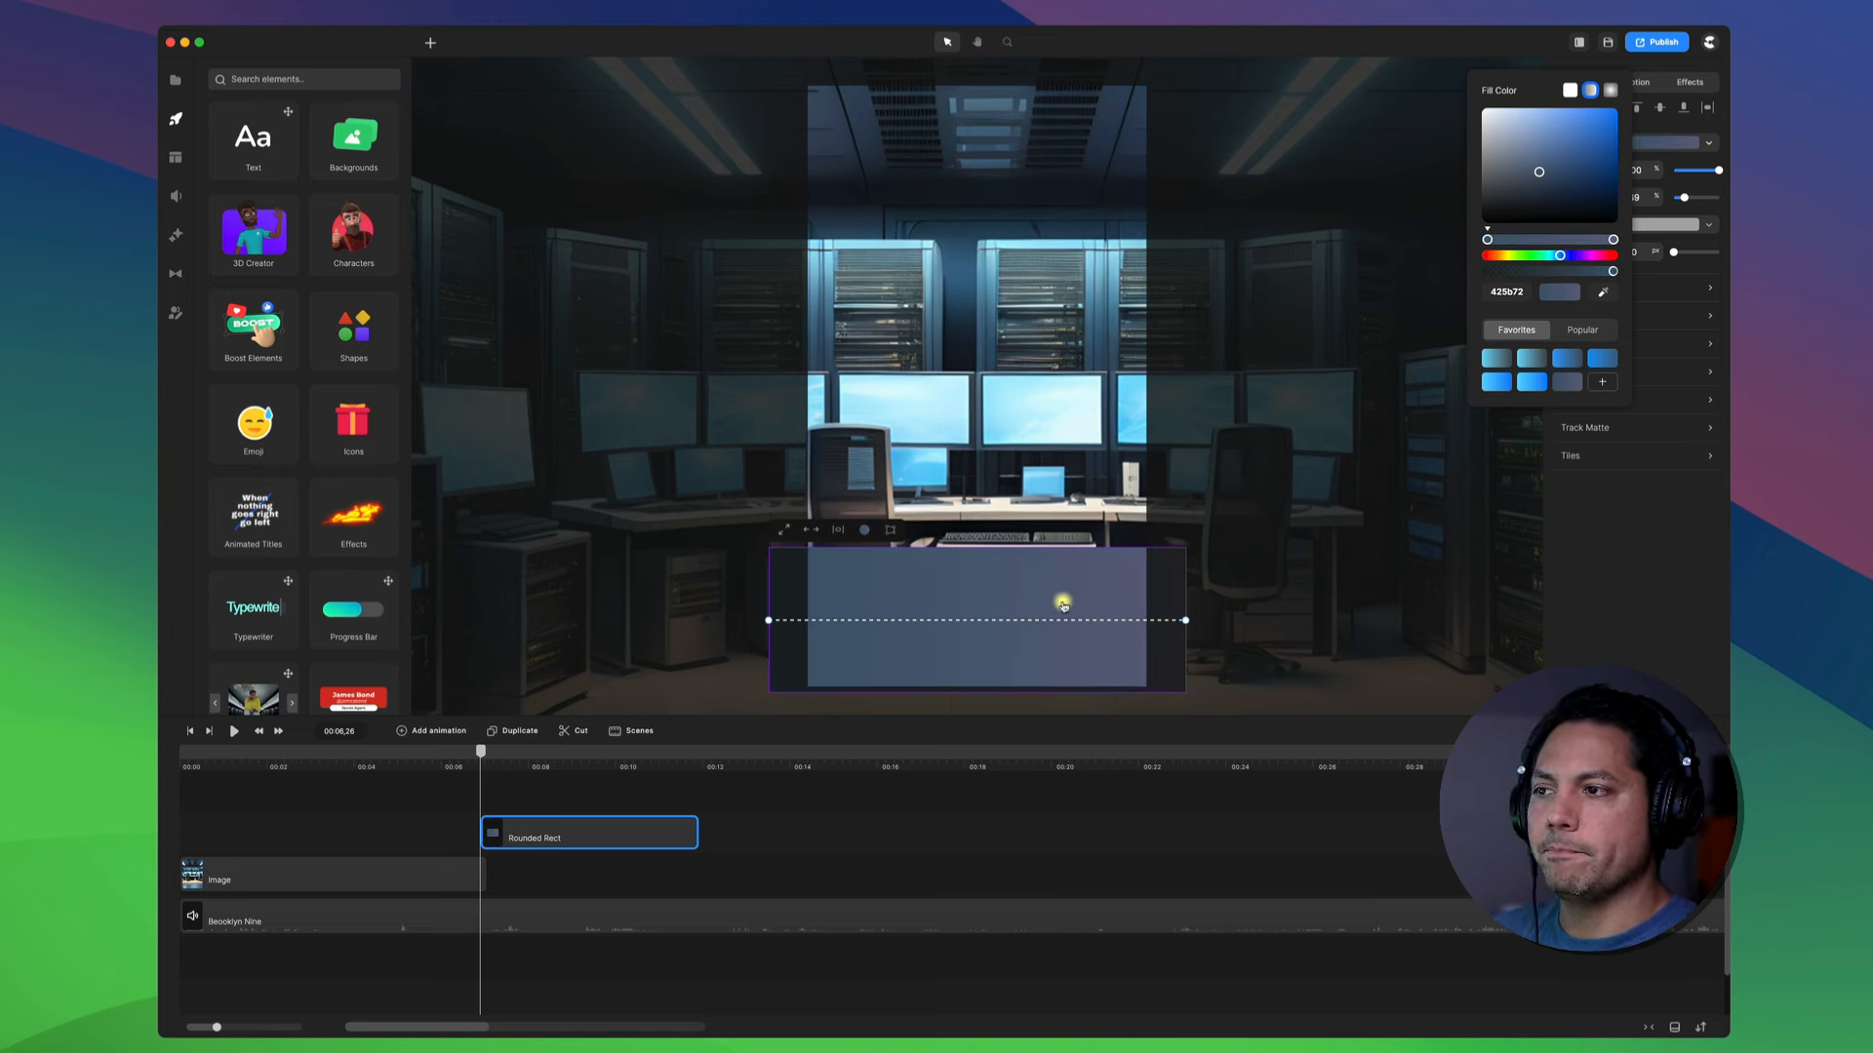
# Search the elements for "microphone" and place the gray desktop microphone with the blue stand on the canvas.
pyautogui.click(286, 78)
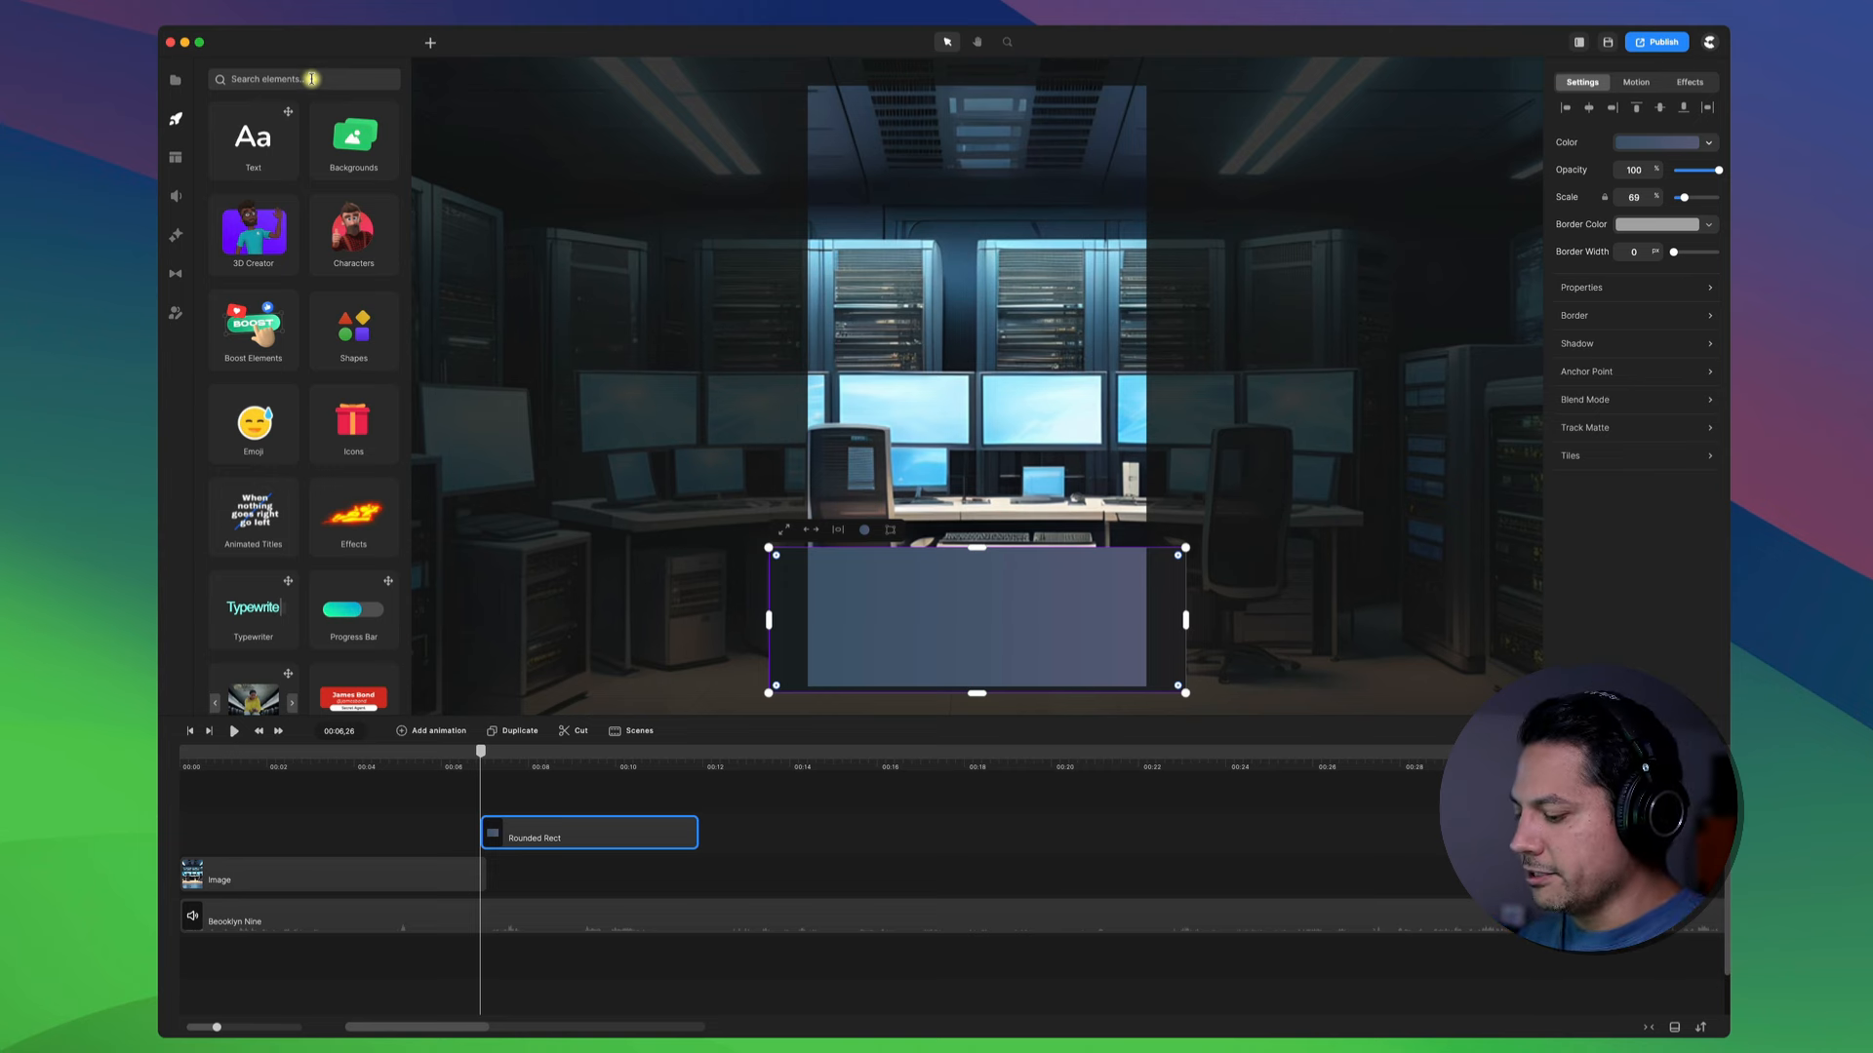
pyautogui.press('Return')
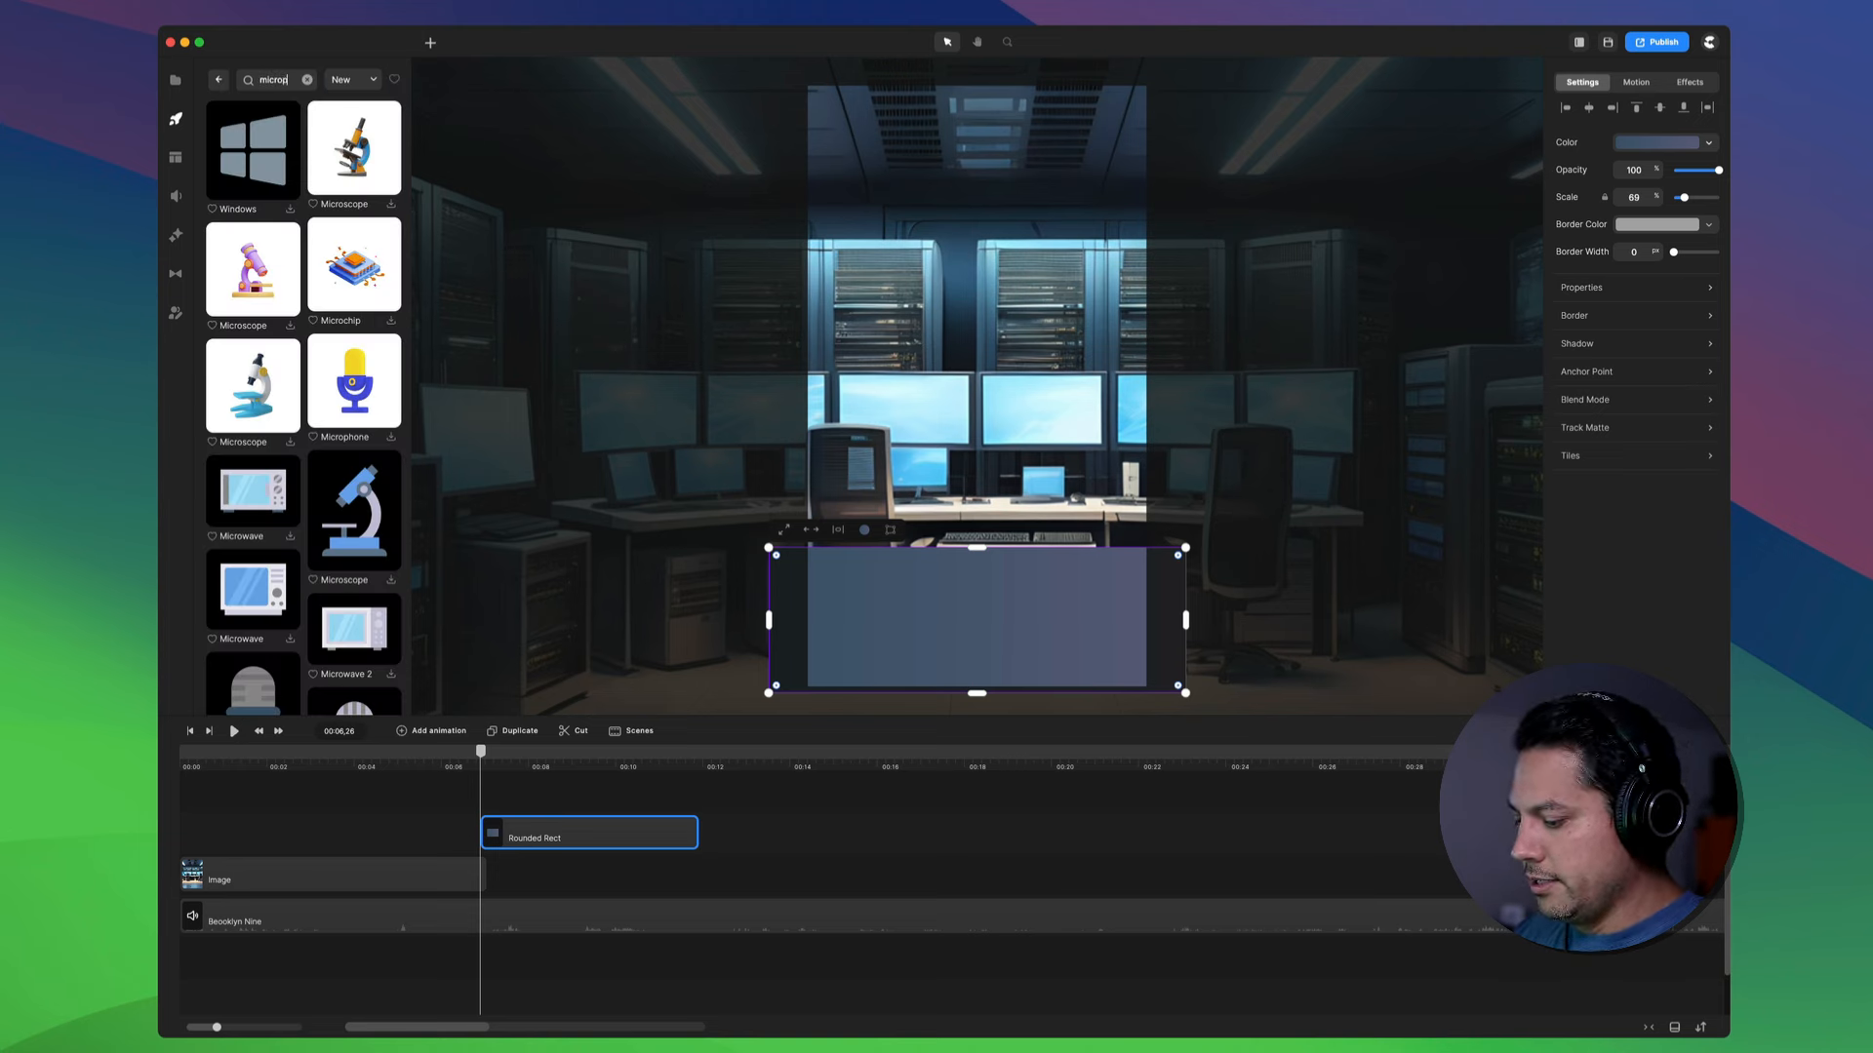
pyautogui.press('Return')
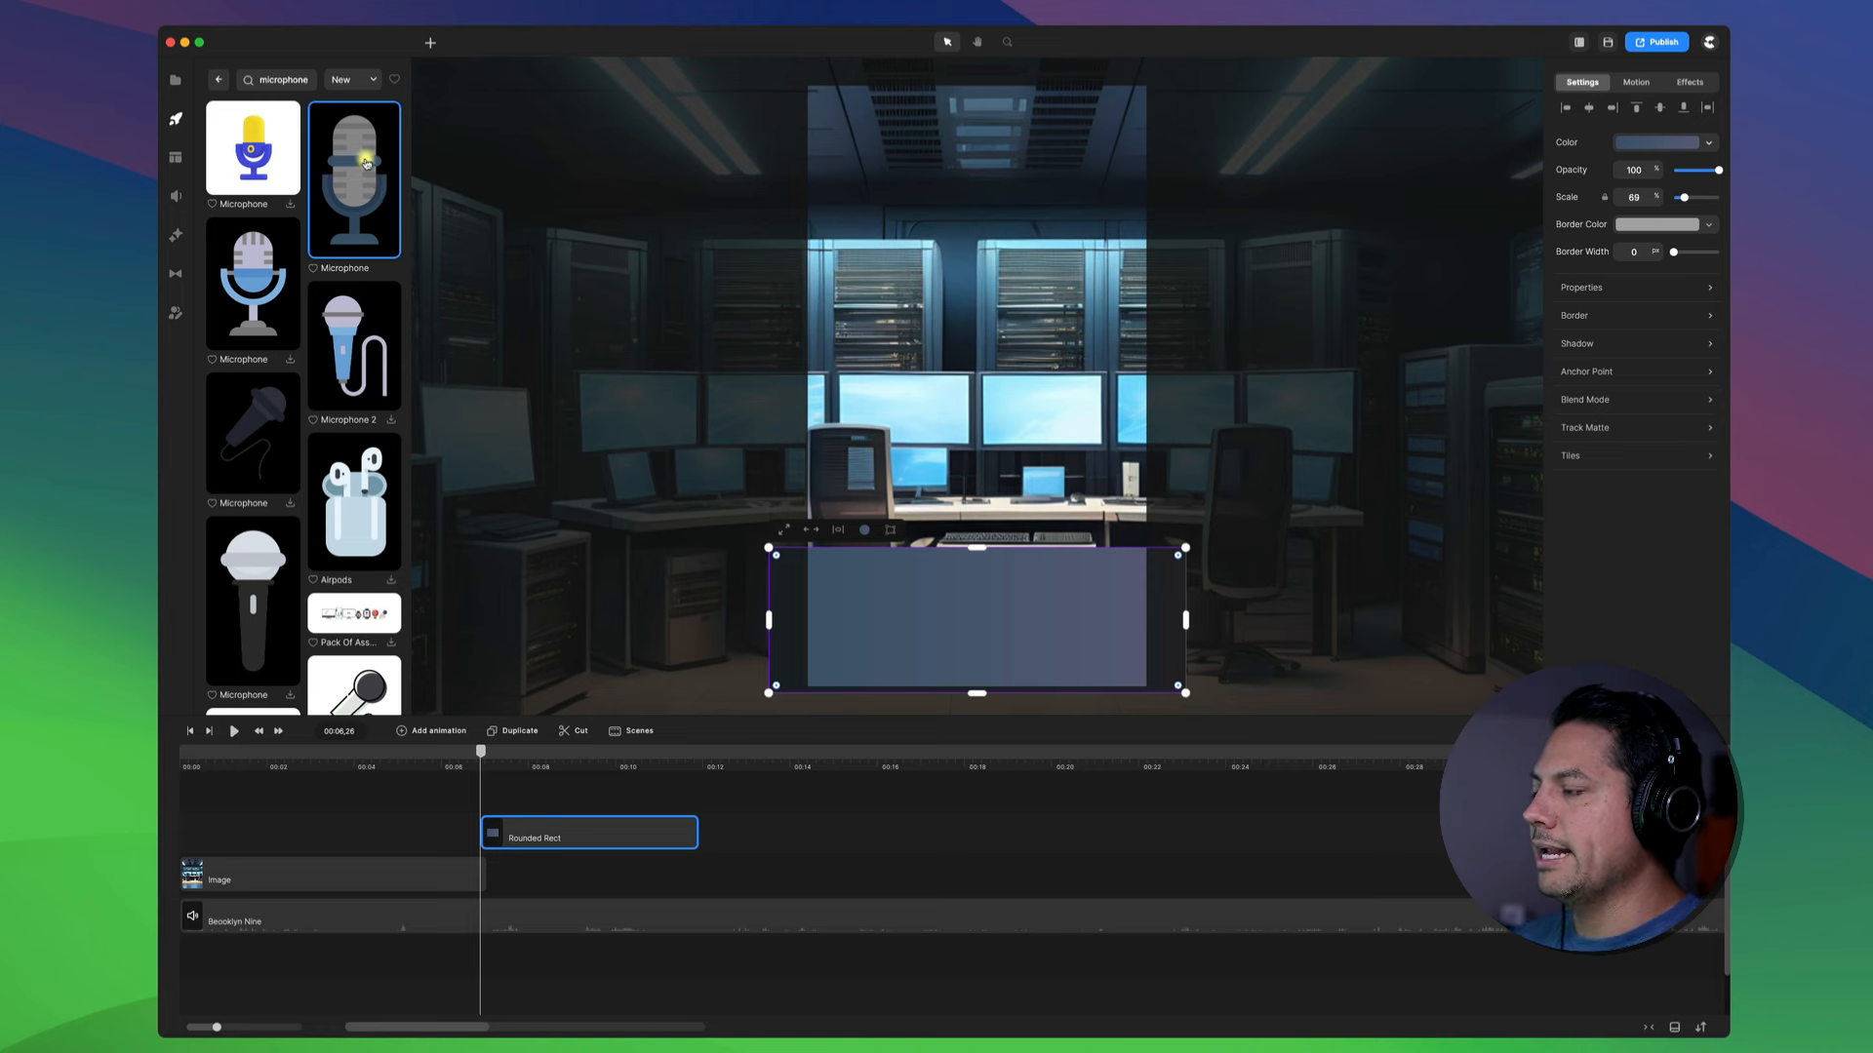
pyautogui.moveTo(360, 168); pyautogui.dragTo(995, 478)
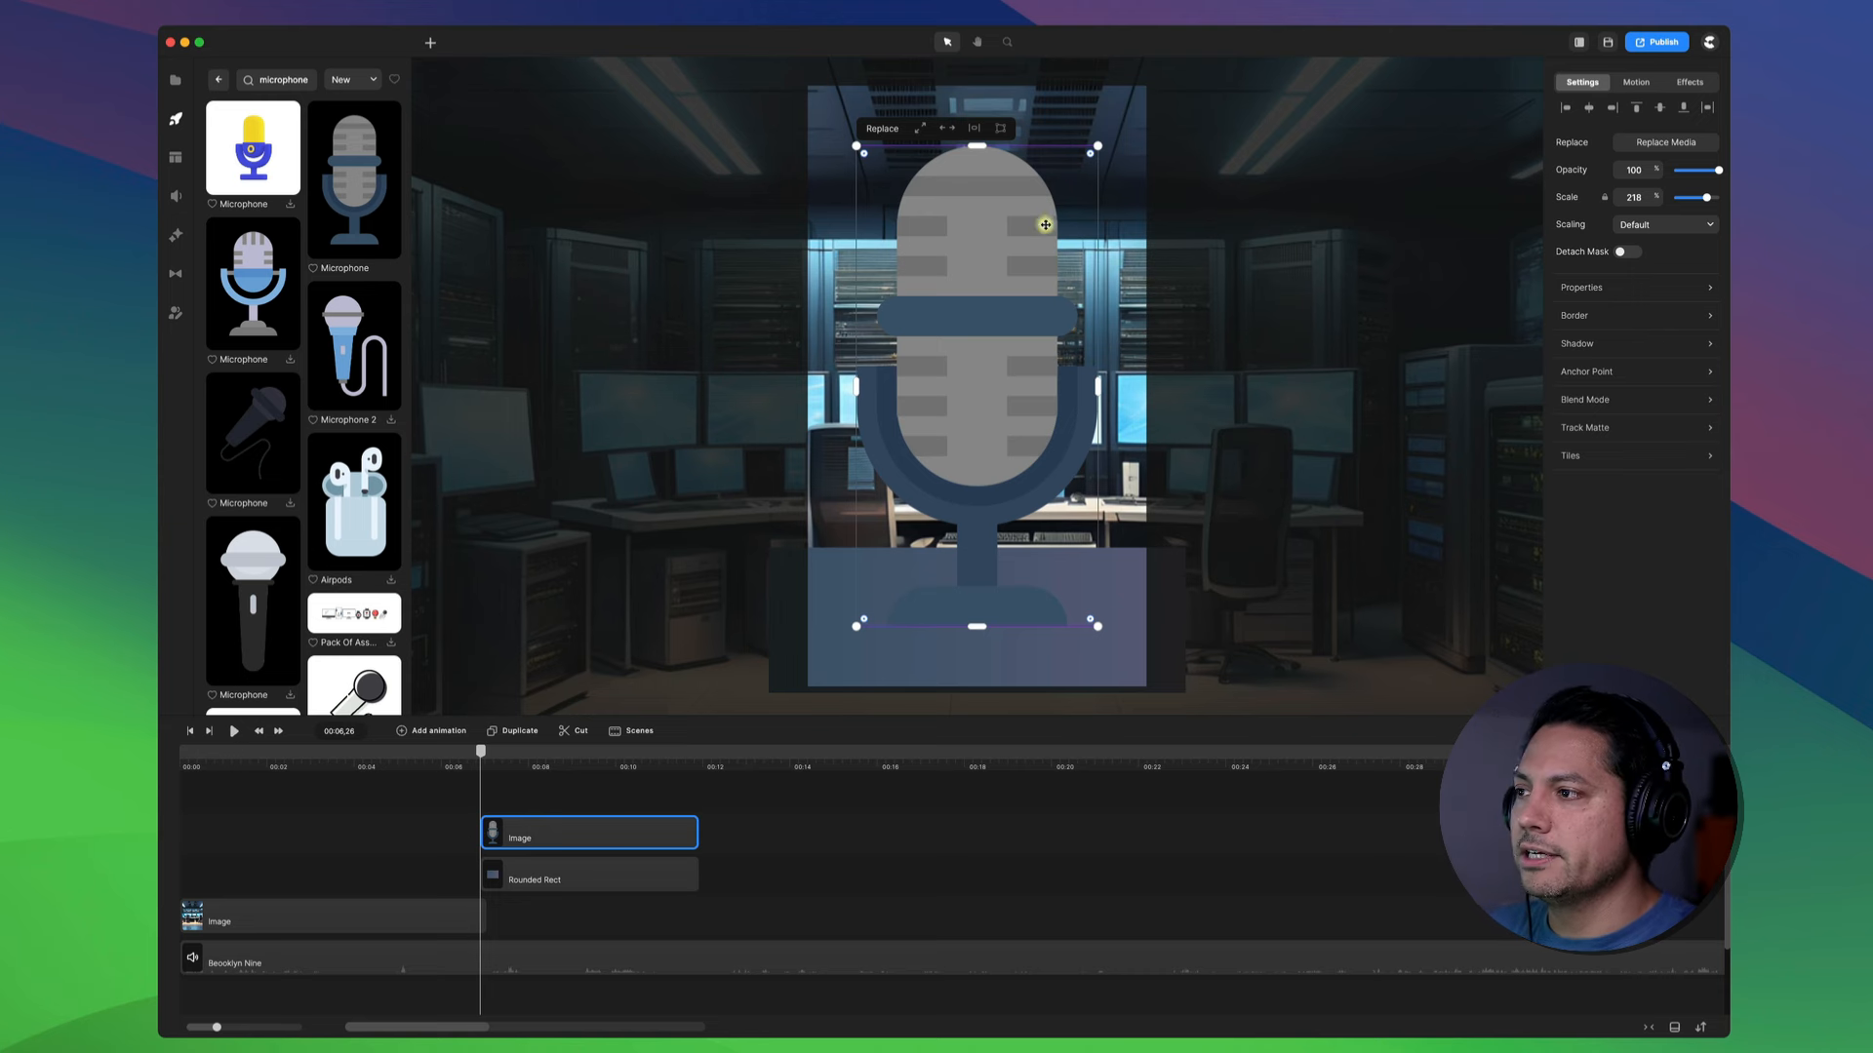
# Shrink the microphone to about 58% scale and position it centrally at the upper edge of the desk rectangle.
pyautogui.moveTo(1096, 145); pyautogui.dragTo(927, 441)
pyautogui.moveTo(889, 533); pyautogui.dragTo(966, 466)
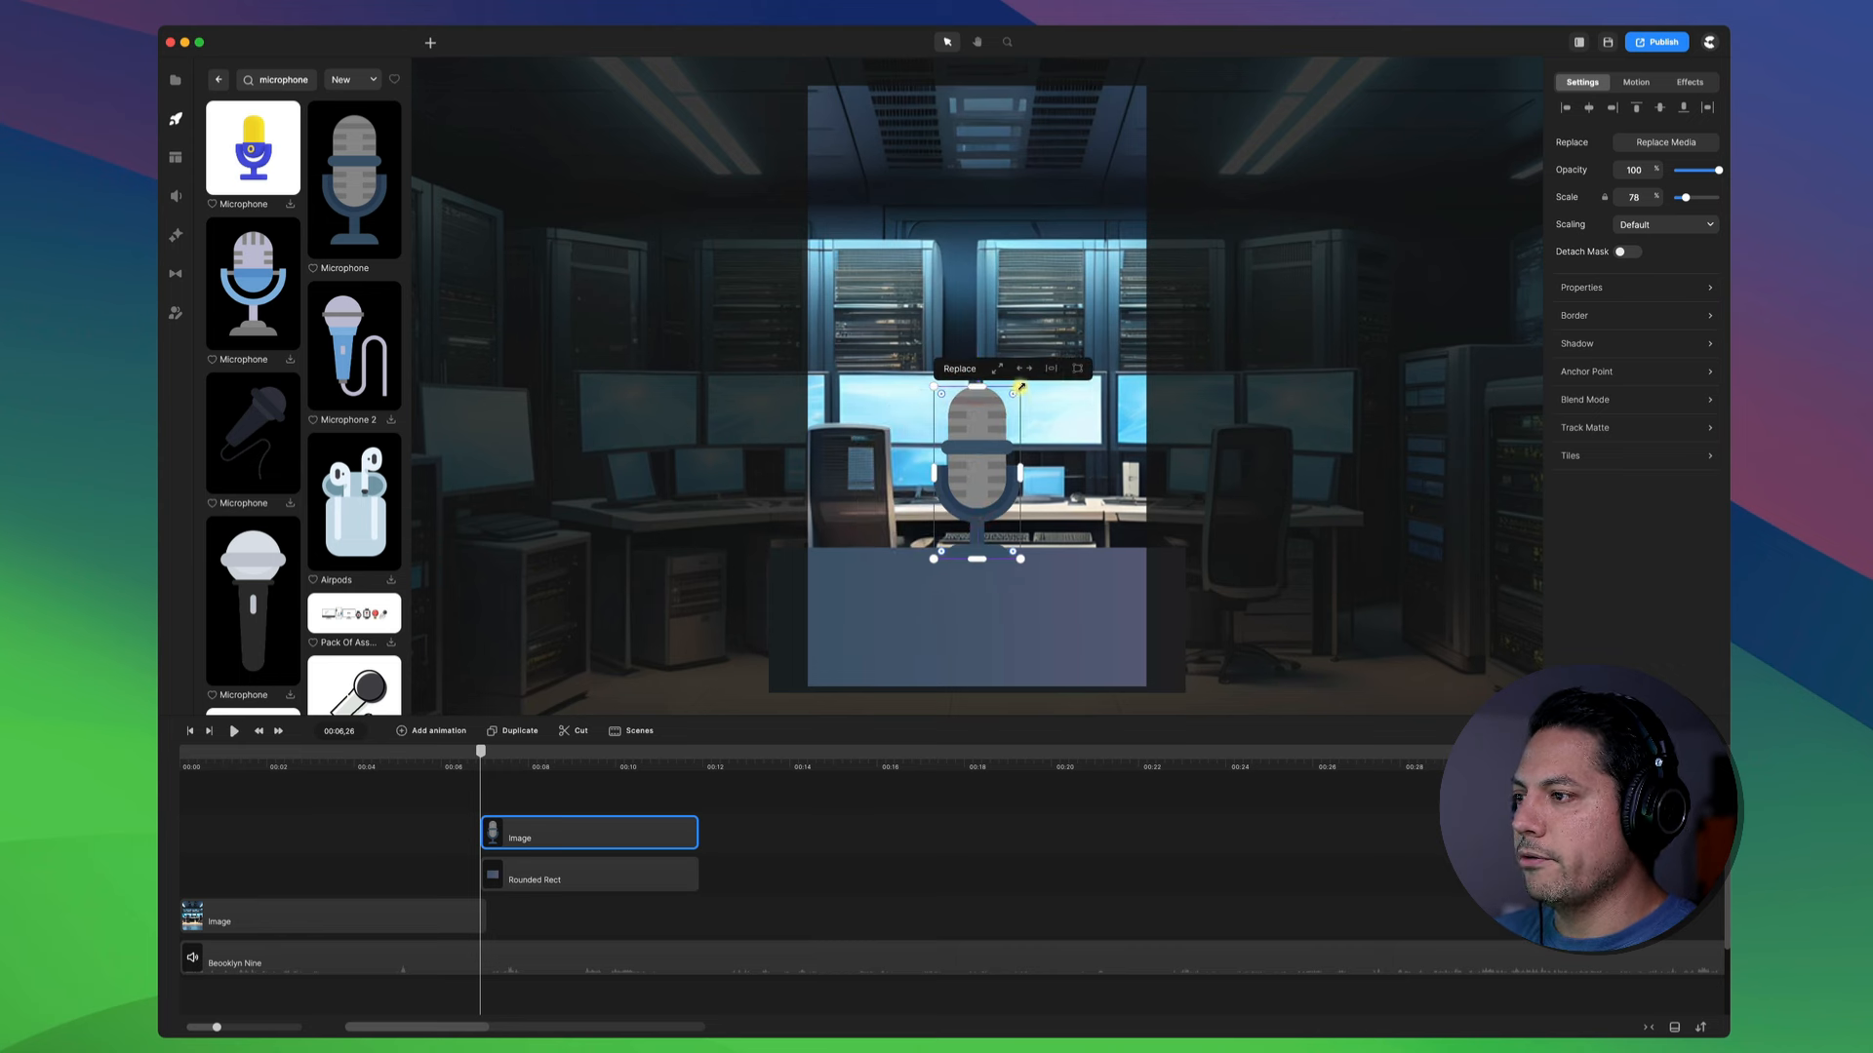
pyautogui.moveTo(1014, 393); pyautogui.dragTo(992, 424)
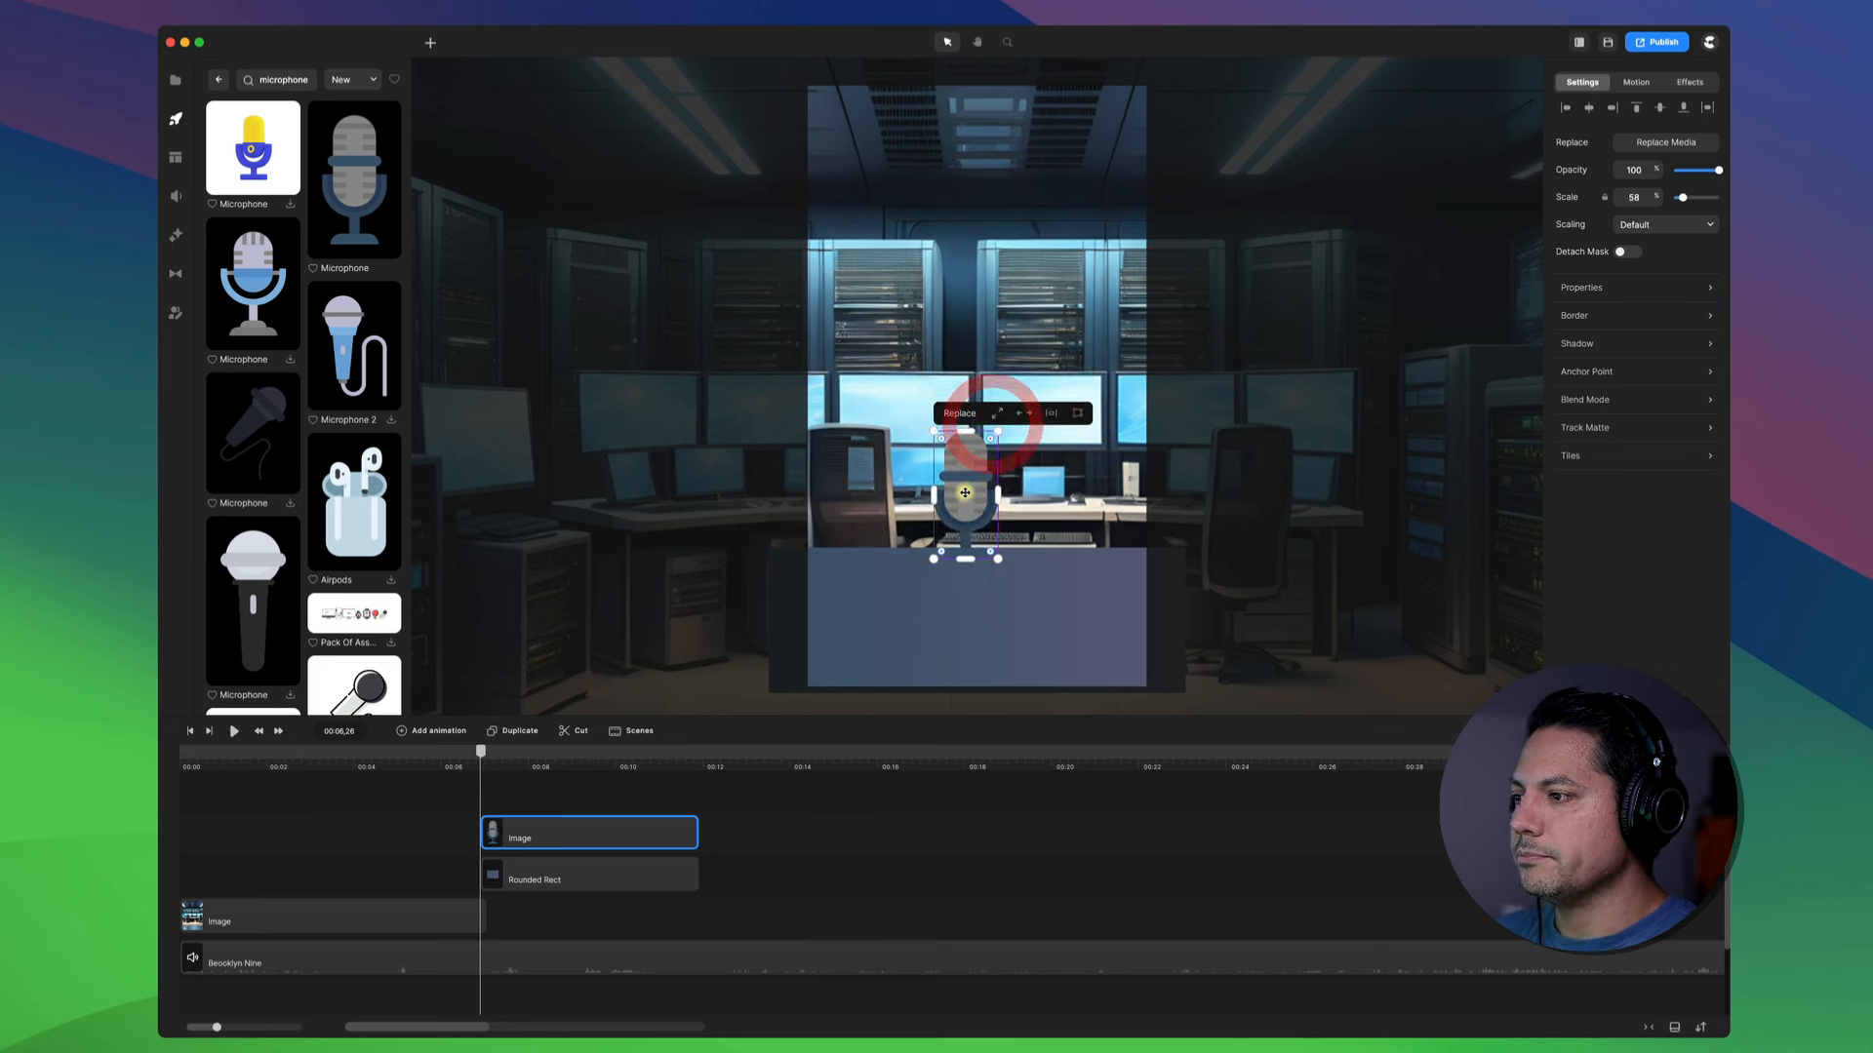
pyautogui.moveTo(965, 494); pyautogui.dragTo(973, 498)
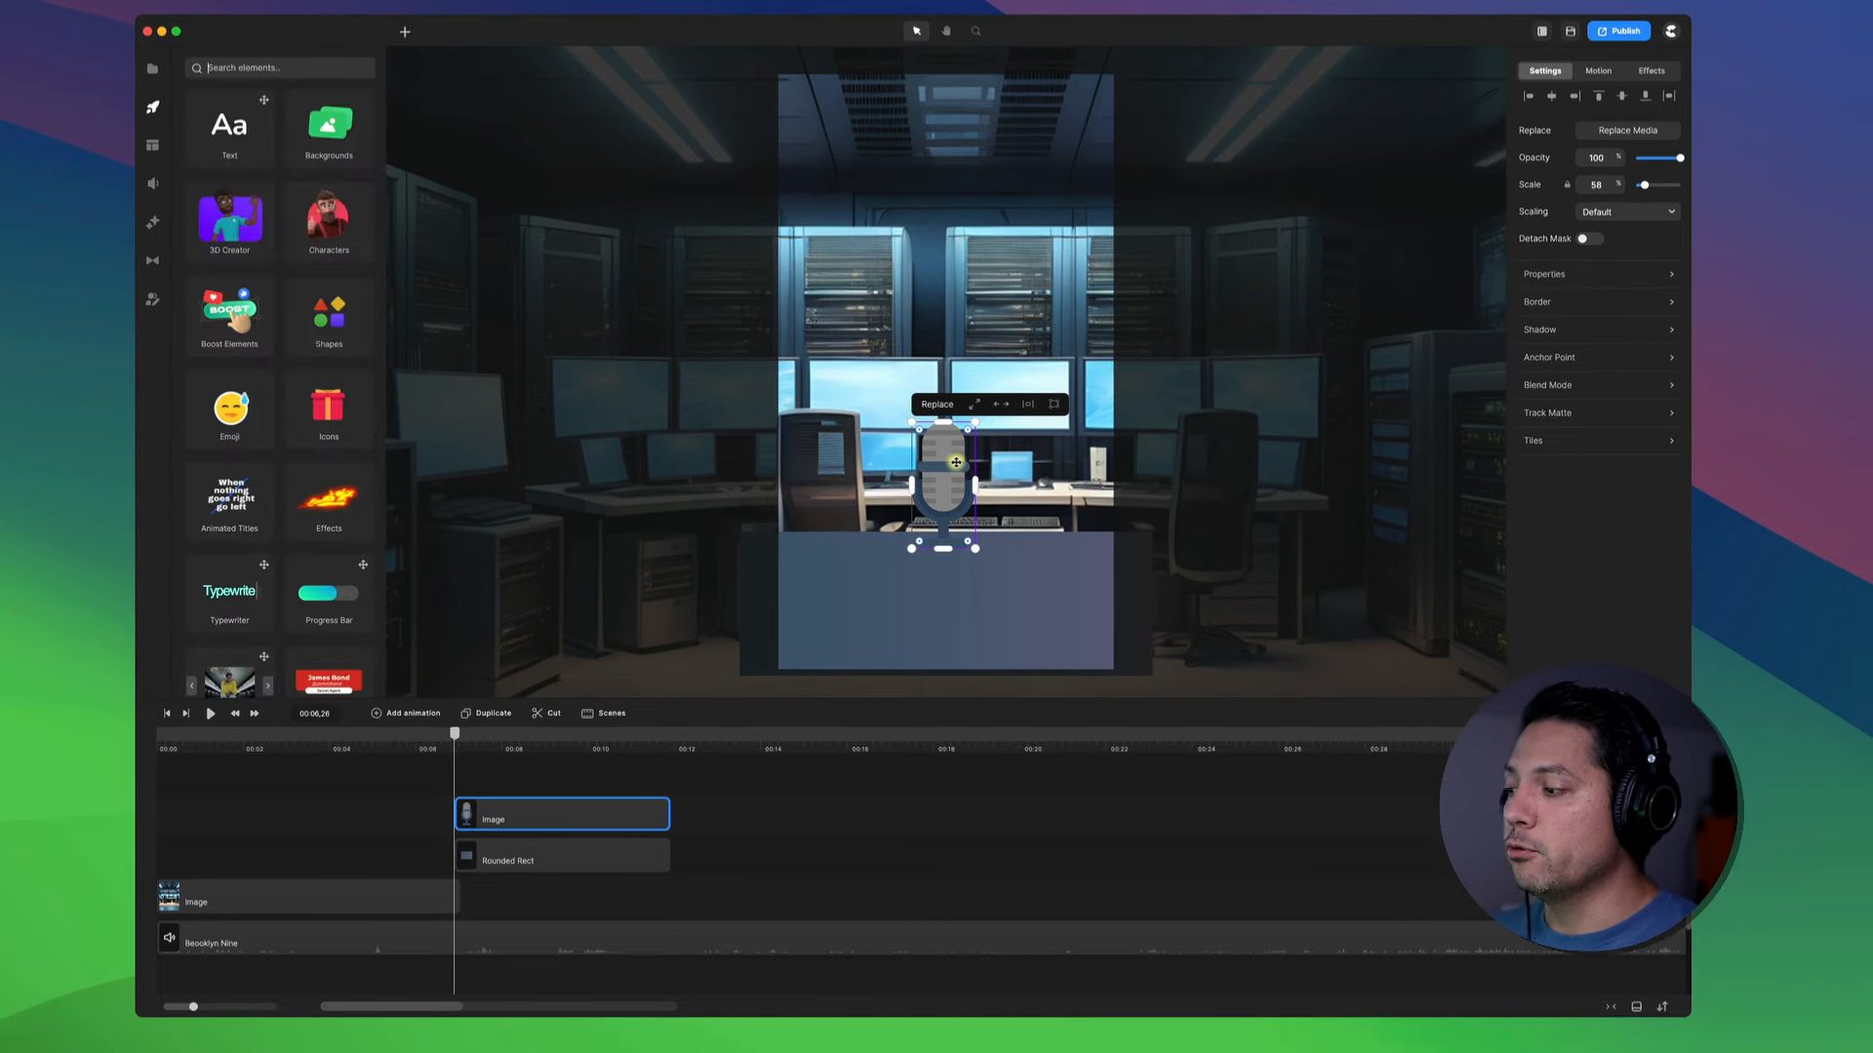
# Search the elements for "controller" and place the purple joystick with the blue ball on the canvas.
pyautogui.click(244, 68)
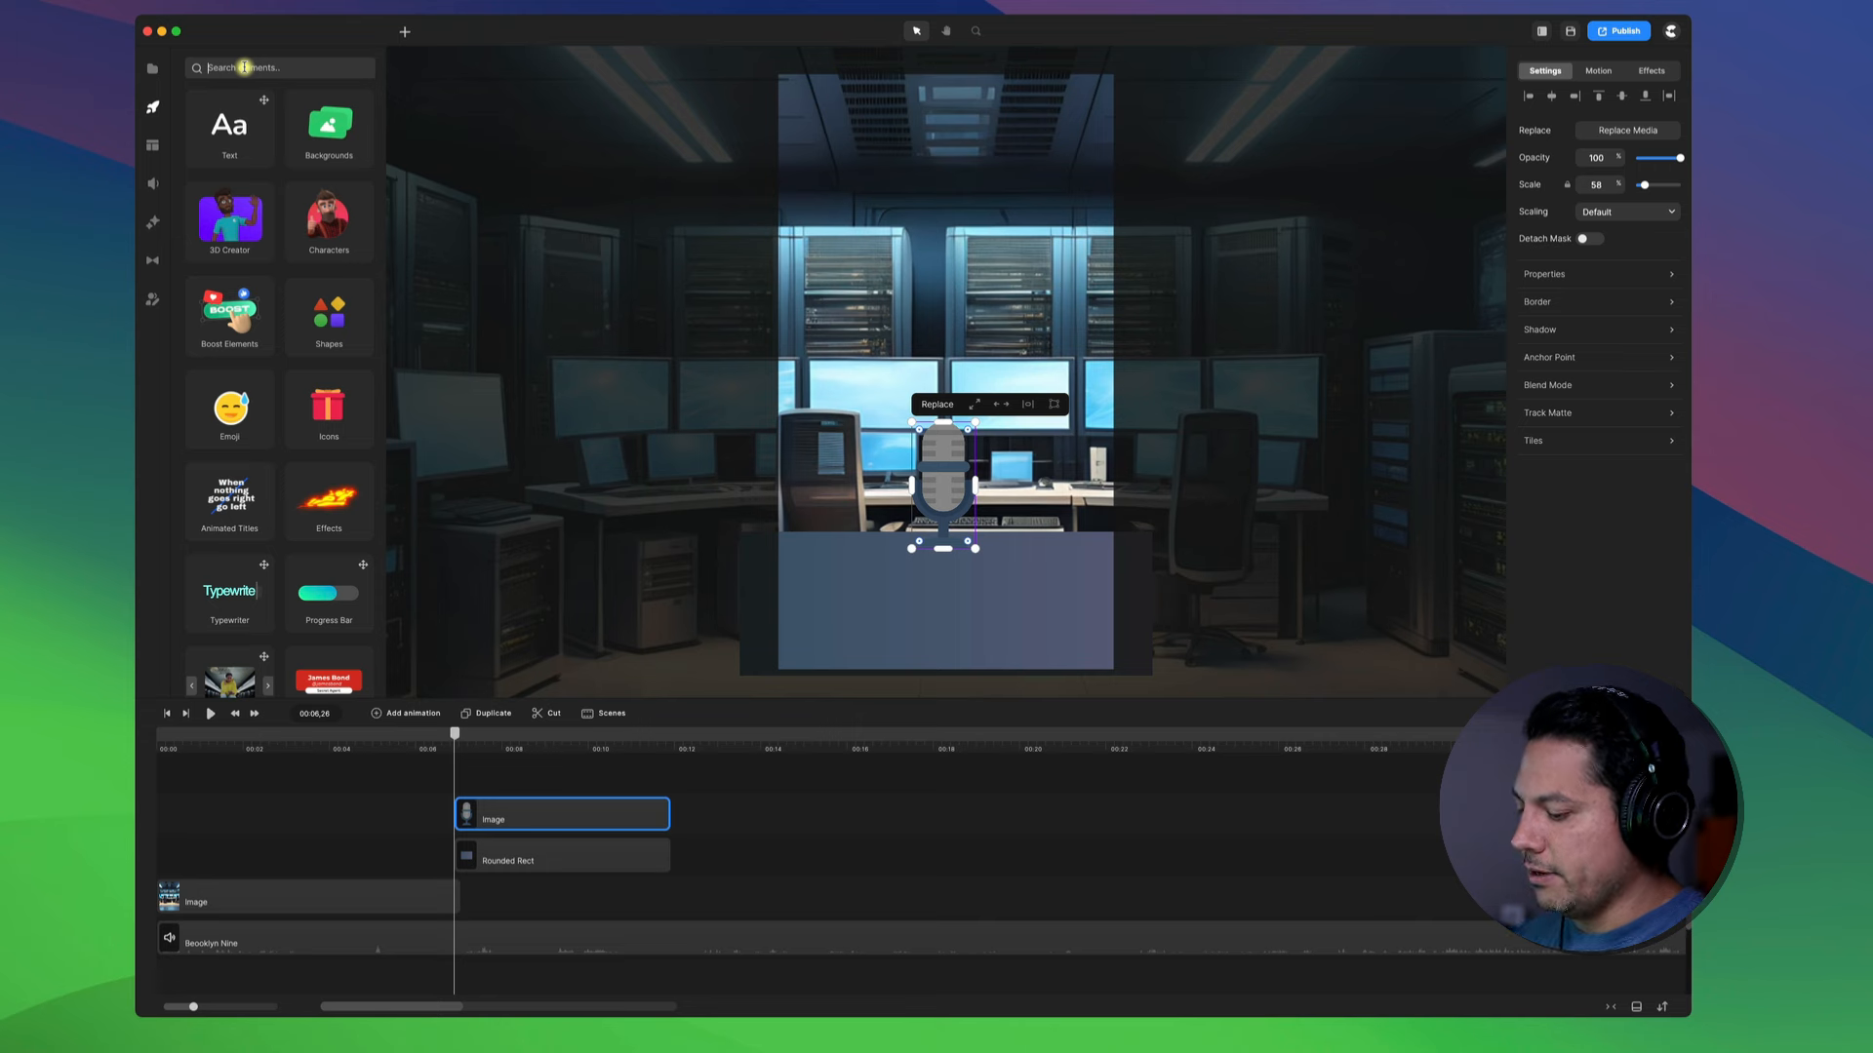
pyautogui.write('controller')
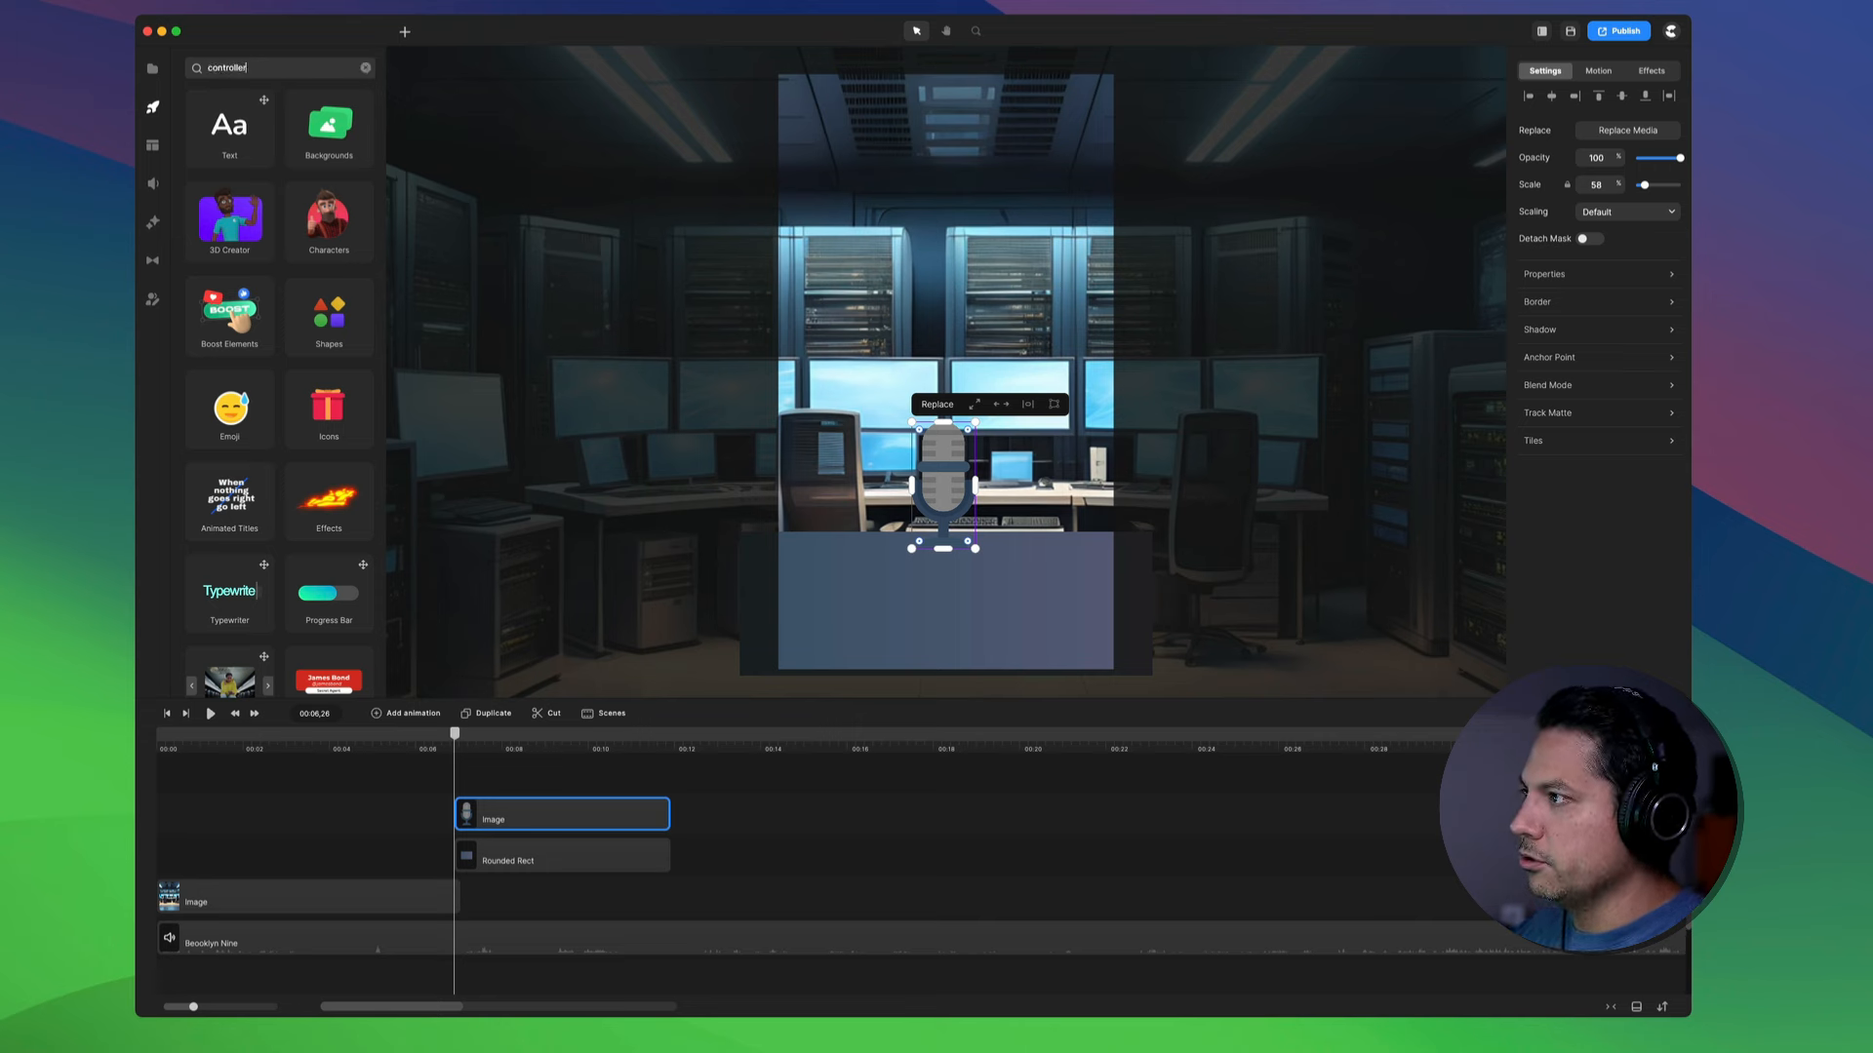
pyautogui.press('Return')
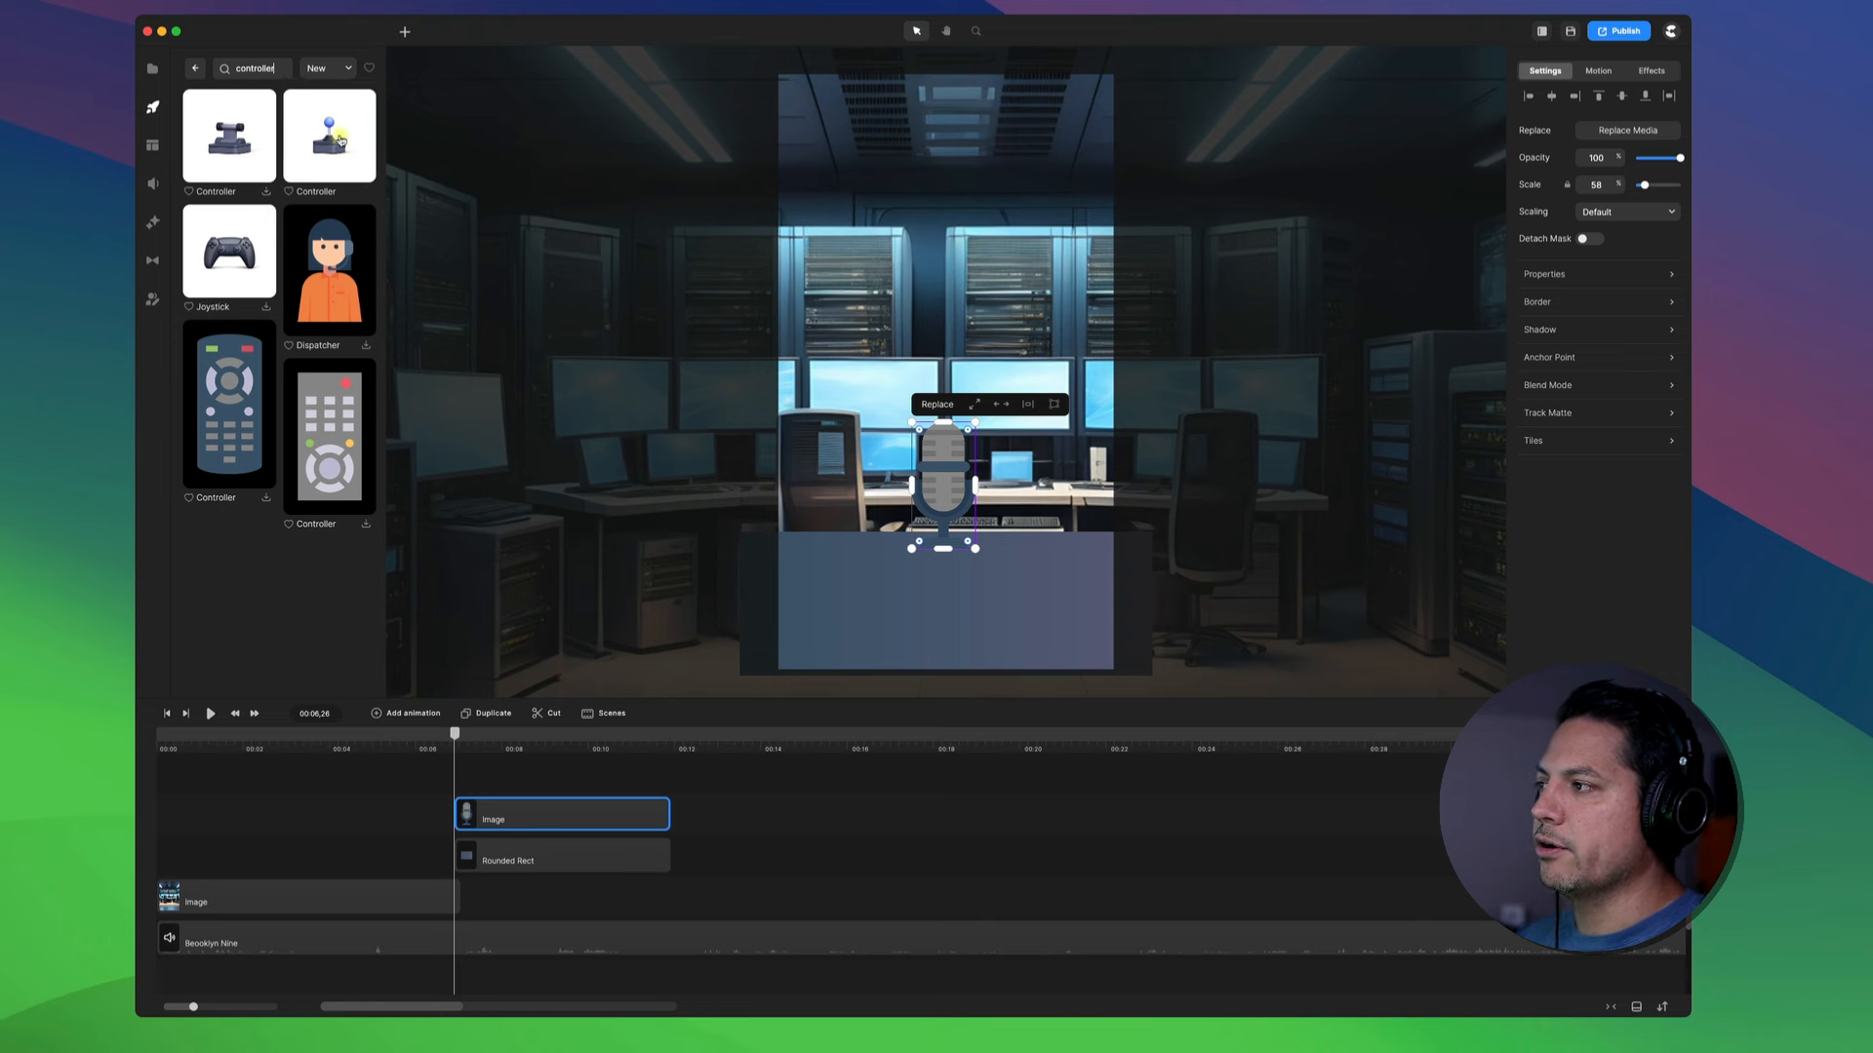
pyautogui.moveTo(340, 139); pyautogui.dragTo(883, 502)
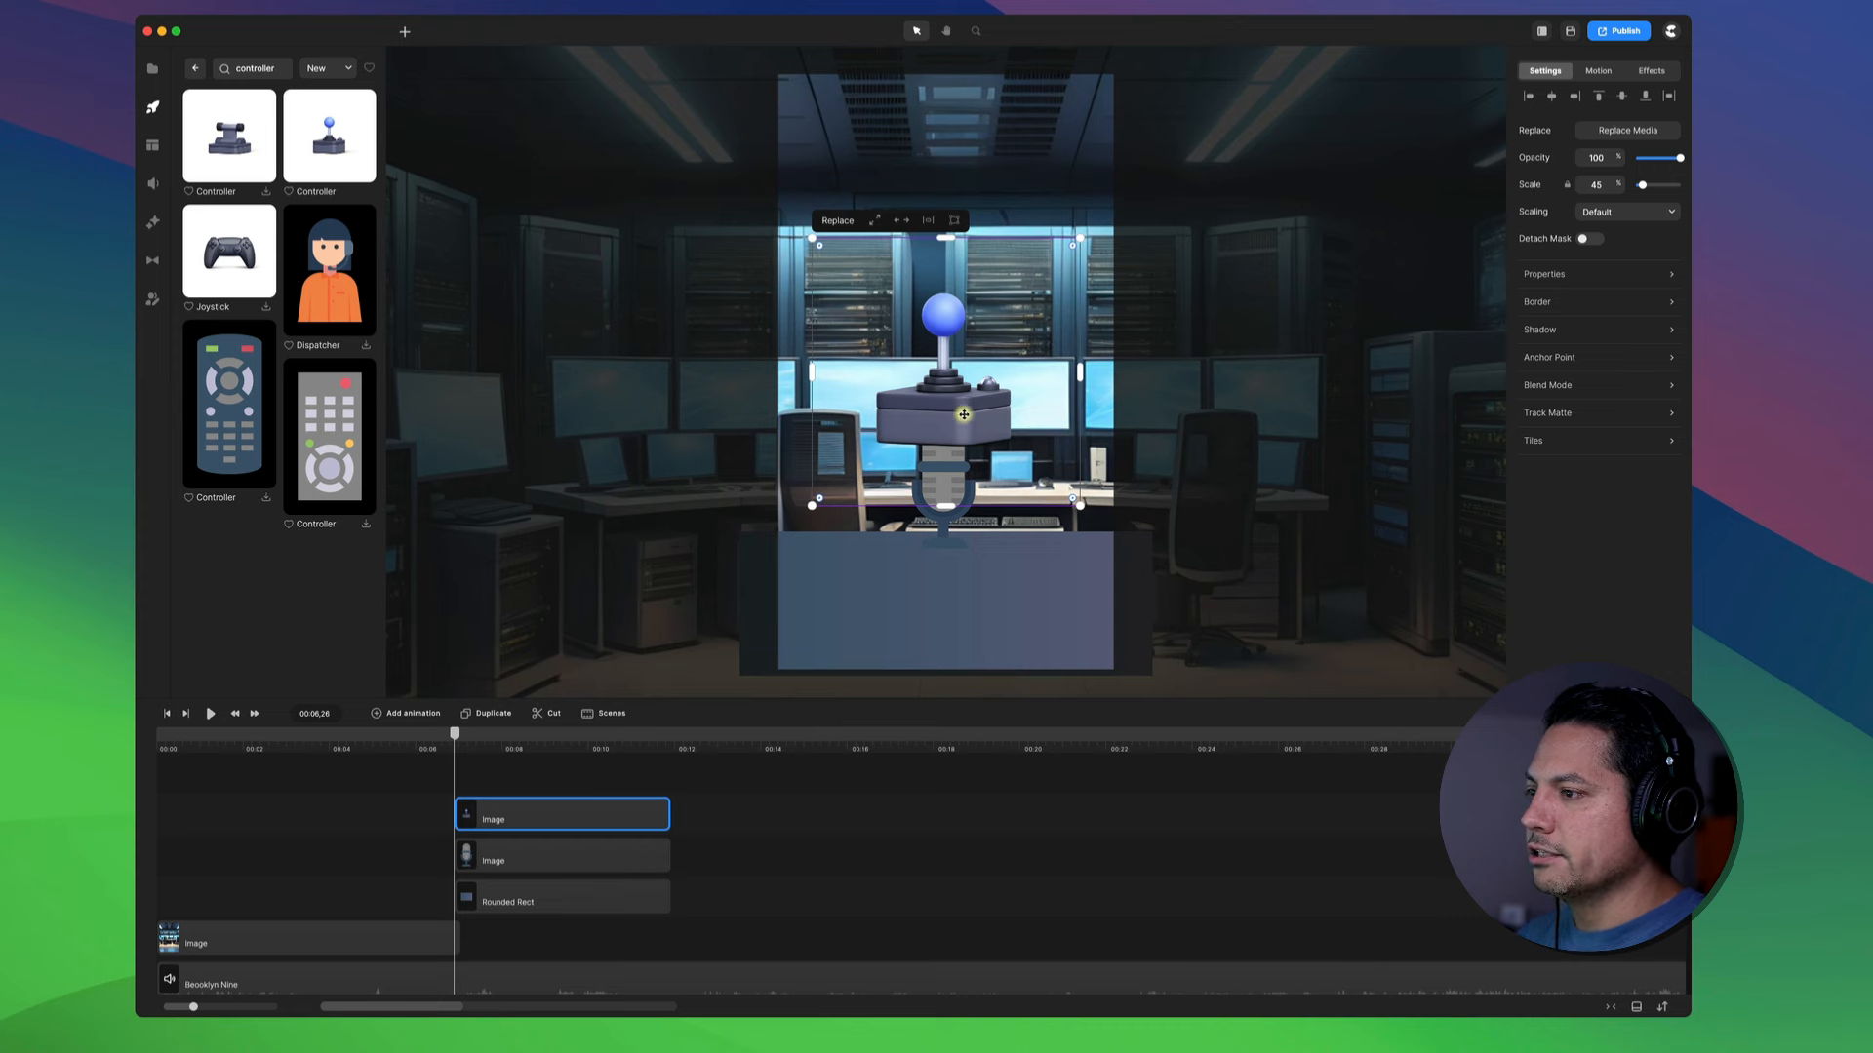
# Shrink the joystick to 18% scale and position it on the desk's upper edge, left of the microphone.
pyautogui.moveTo(964, 414); pyautogui.dragTo(950, 468)
pyautogui.moveTo(1062, 293); pyautogui.dragTo(896, 435)
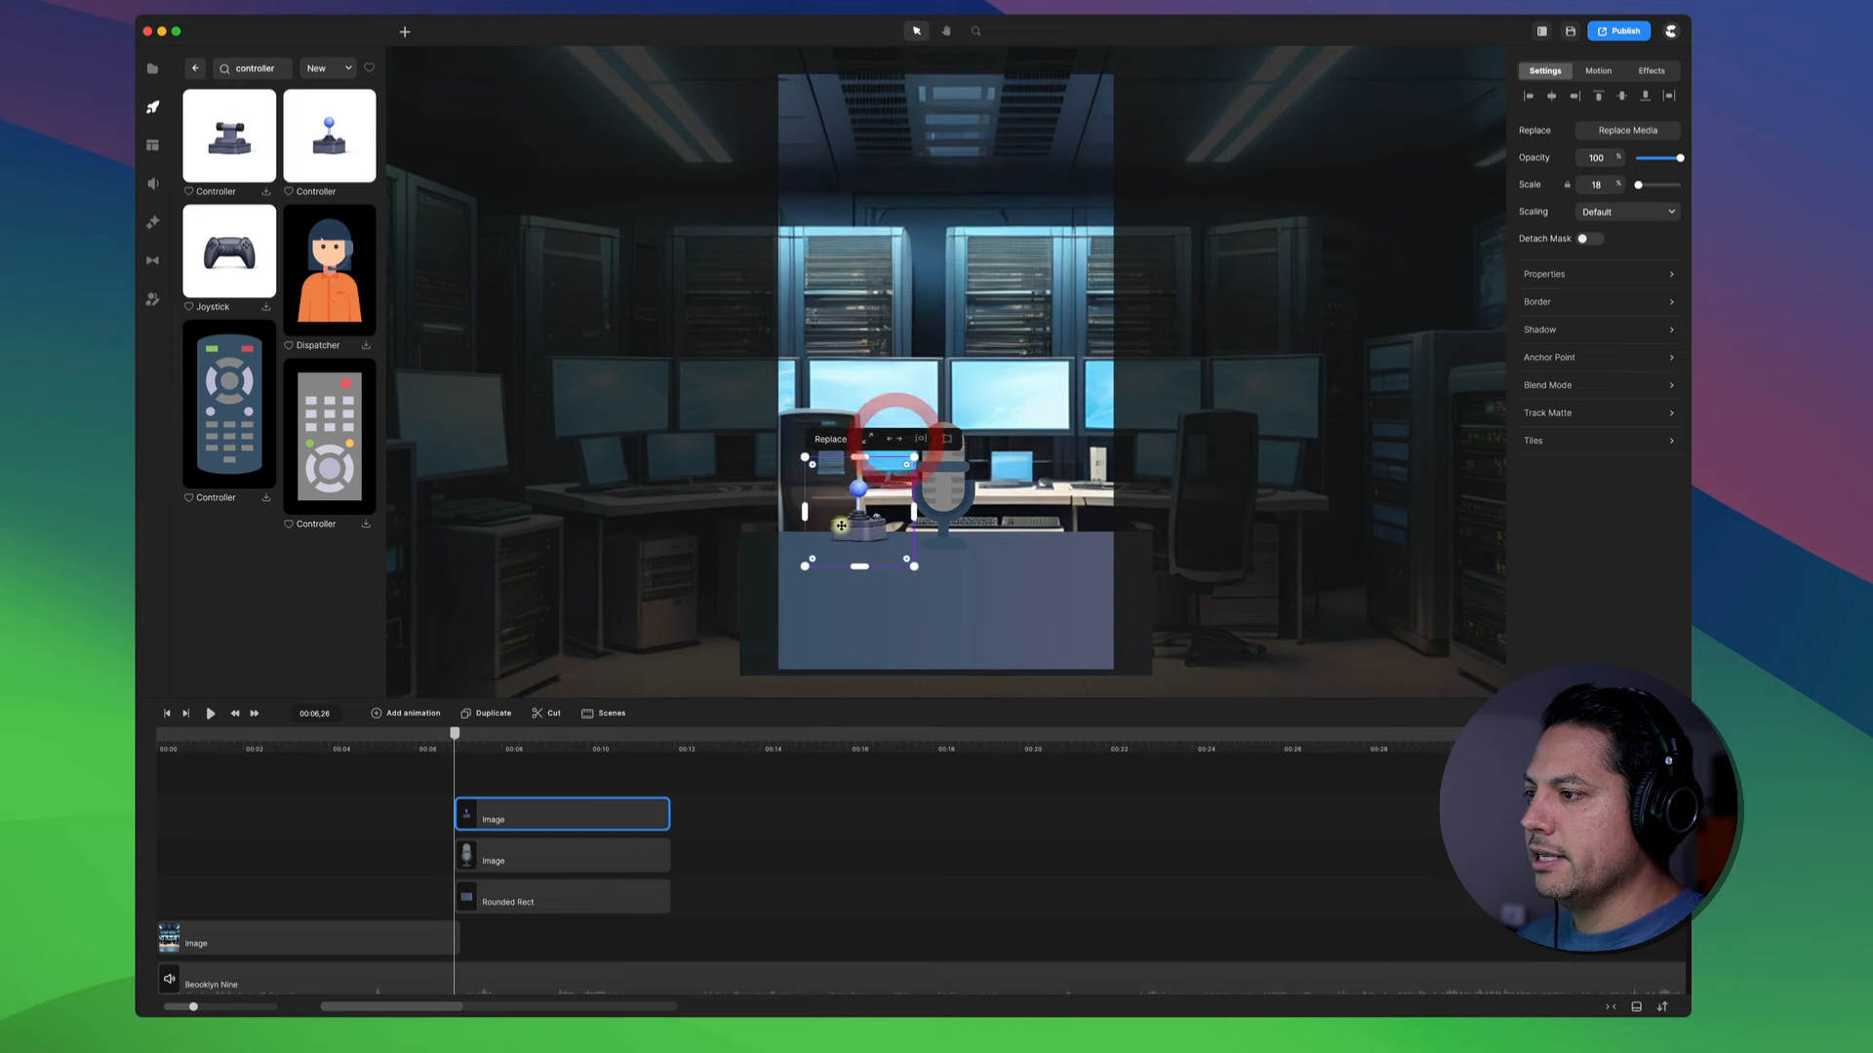
pyautogui.moveTo(840, 526); pyautogui.dragTo(850, 540)
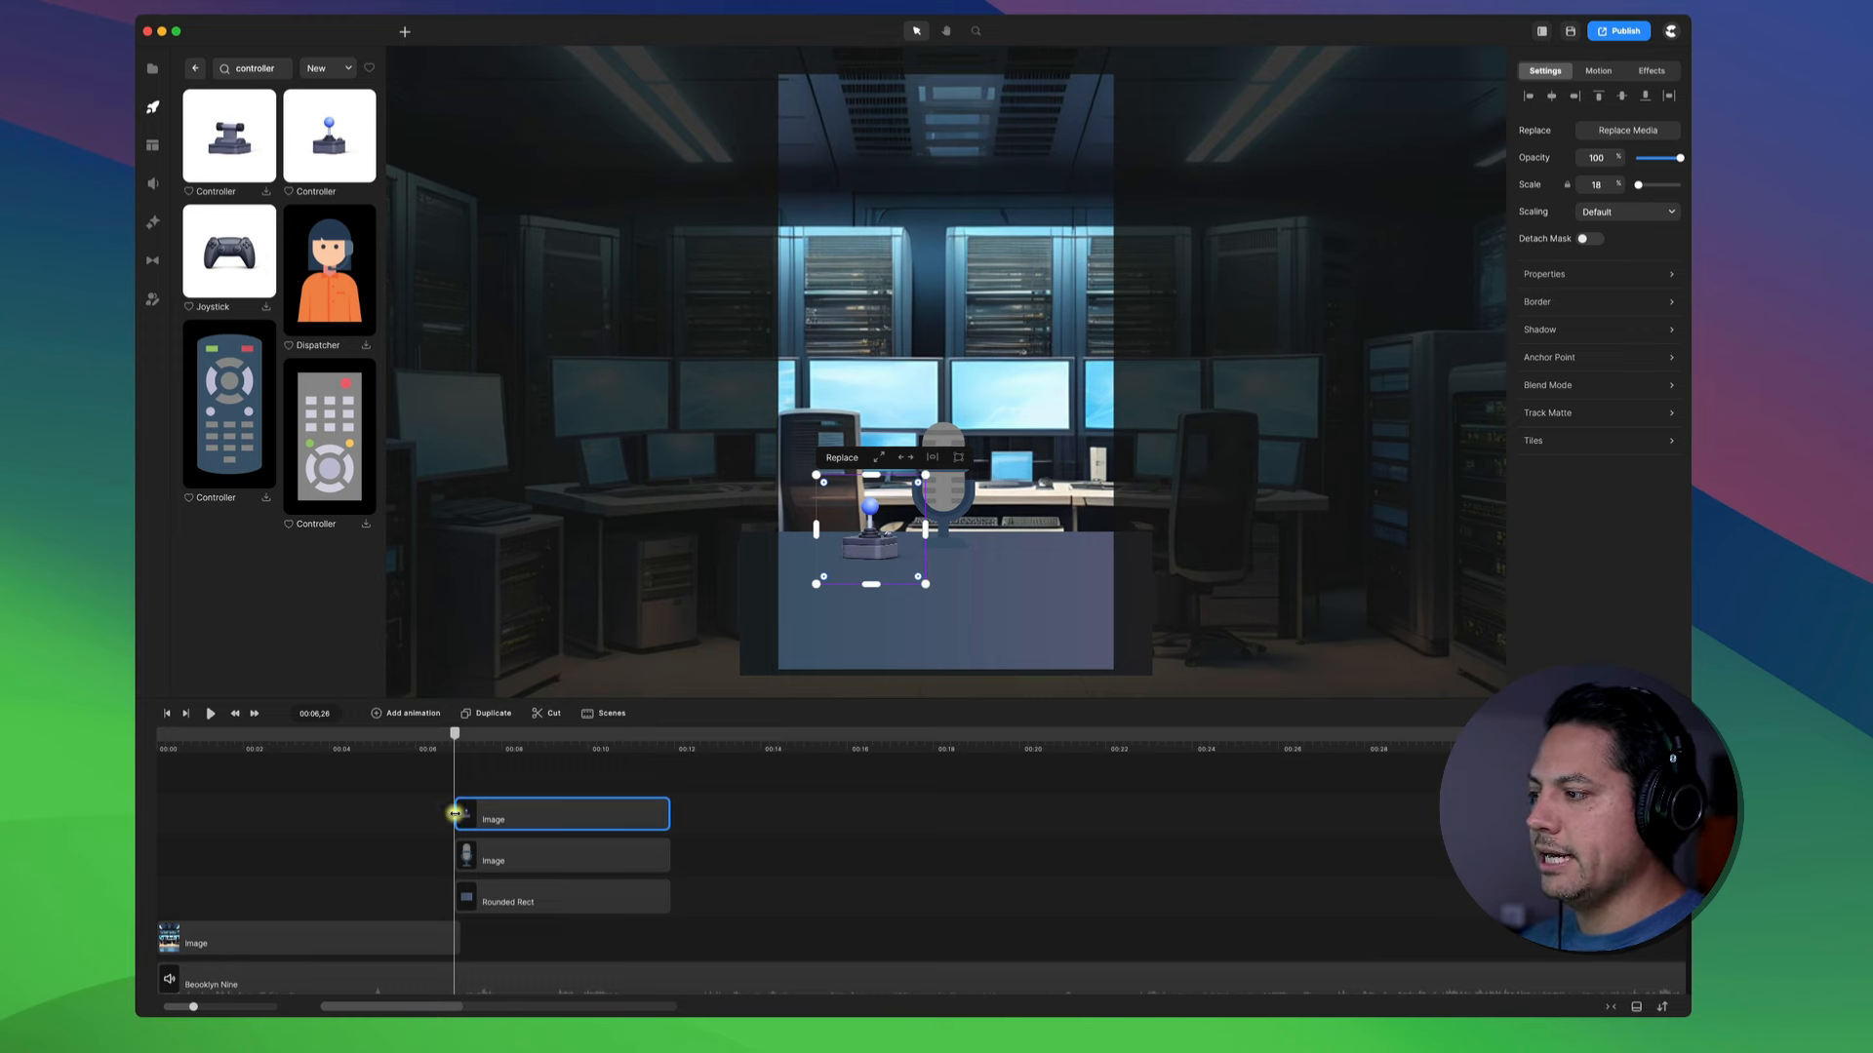
# Extend the joystick, microphone and rectangle clips back to the timeline start, and lengthen the background image clip to match their end.
pyautogui.moveTo(454, 814); pyautogui.dragTo(92, 806)
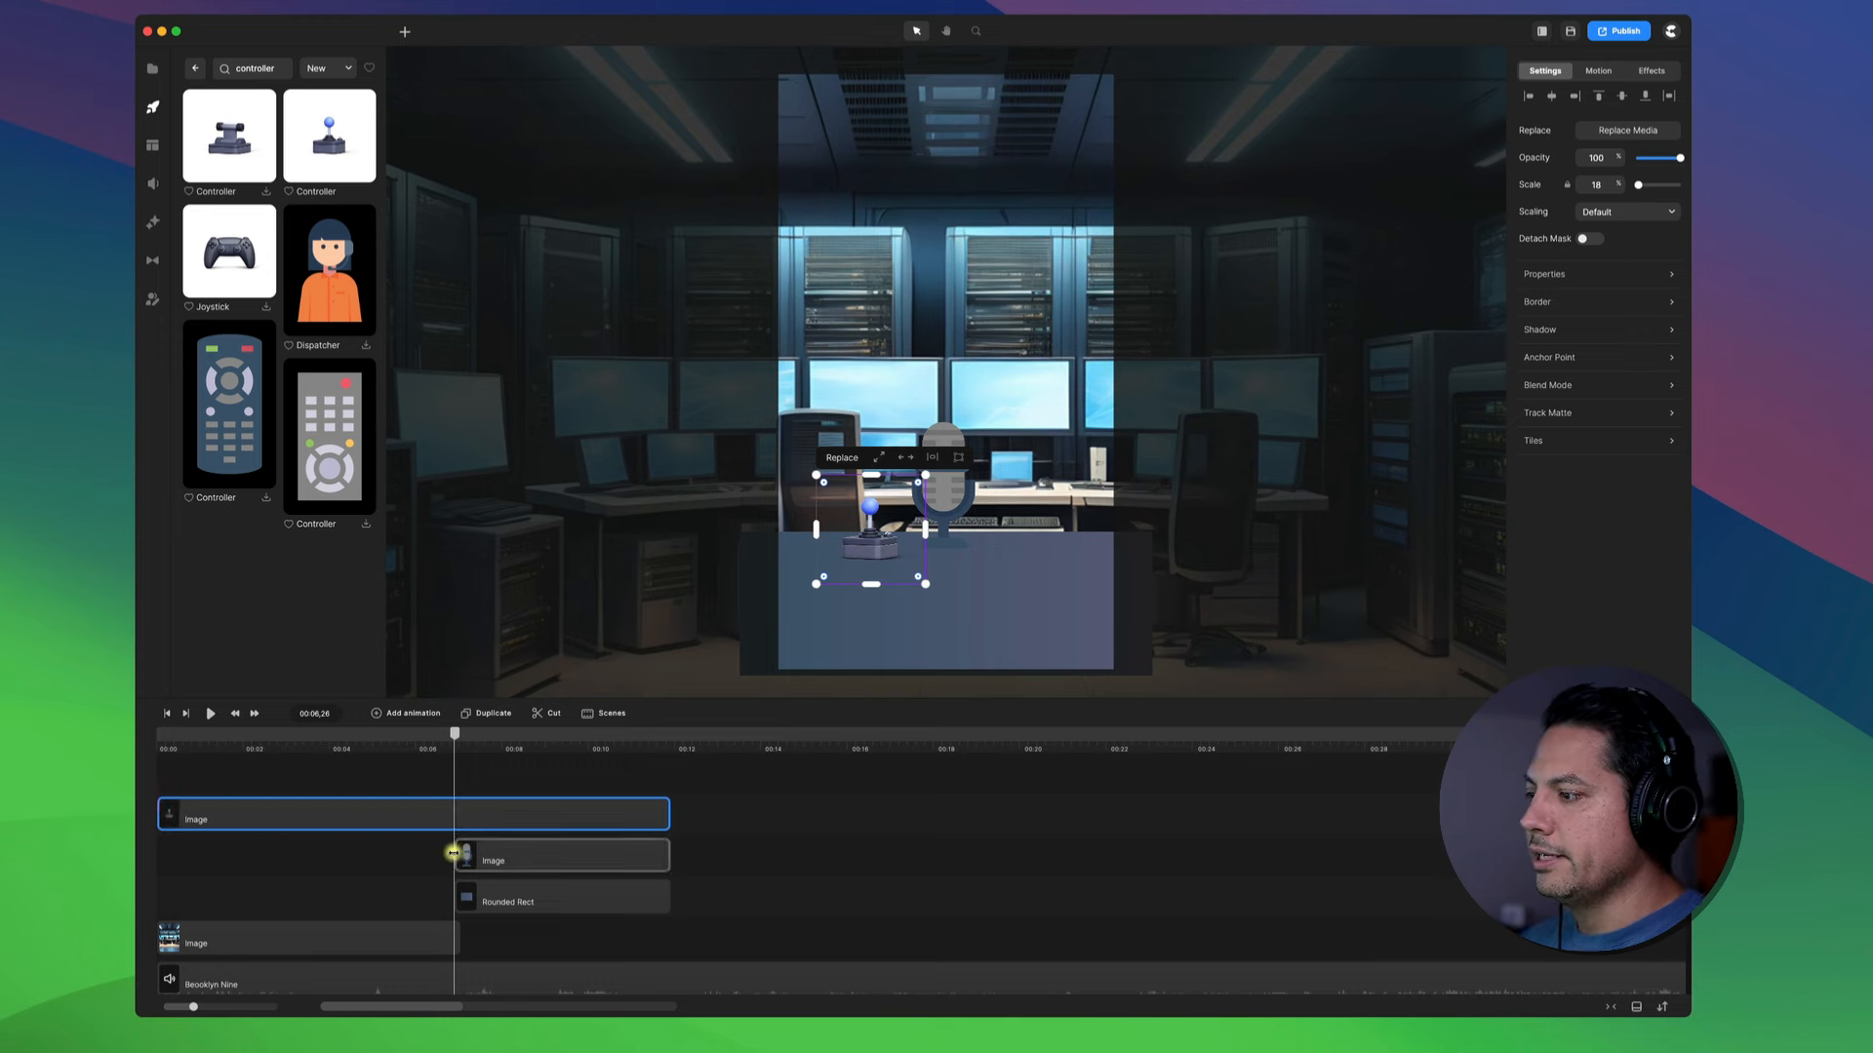
pyautogui.moveTo(453, 853); pyautogui.dragTo(59, 856)
pyautogui.moveTo(456, 892); pyautogui.dragTo(53, 895)
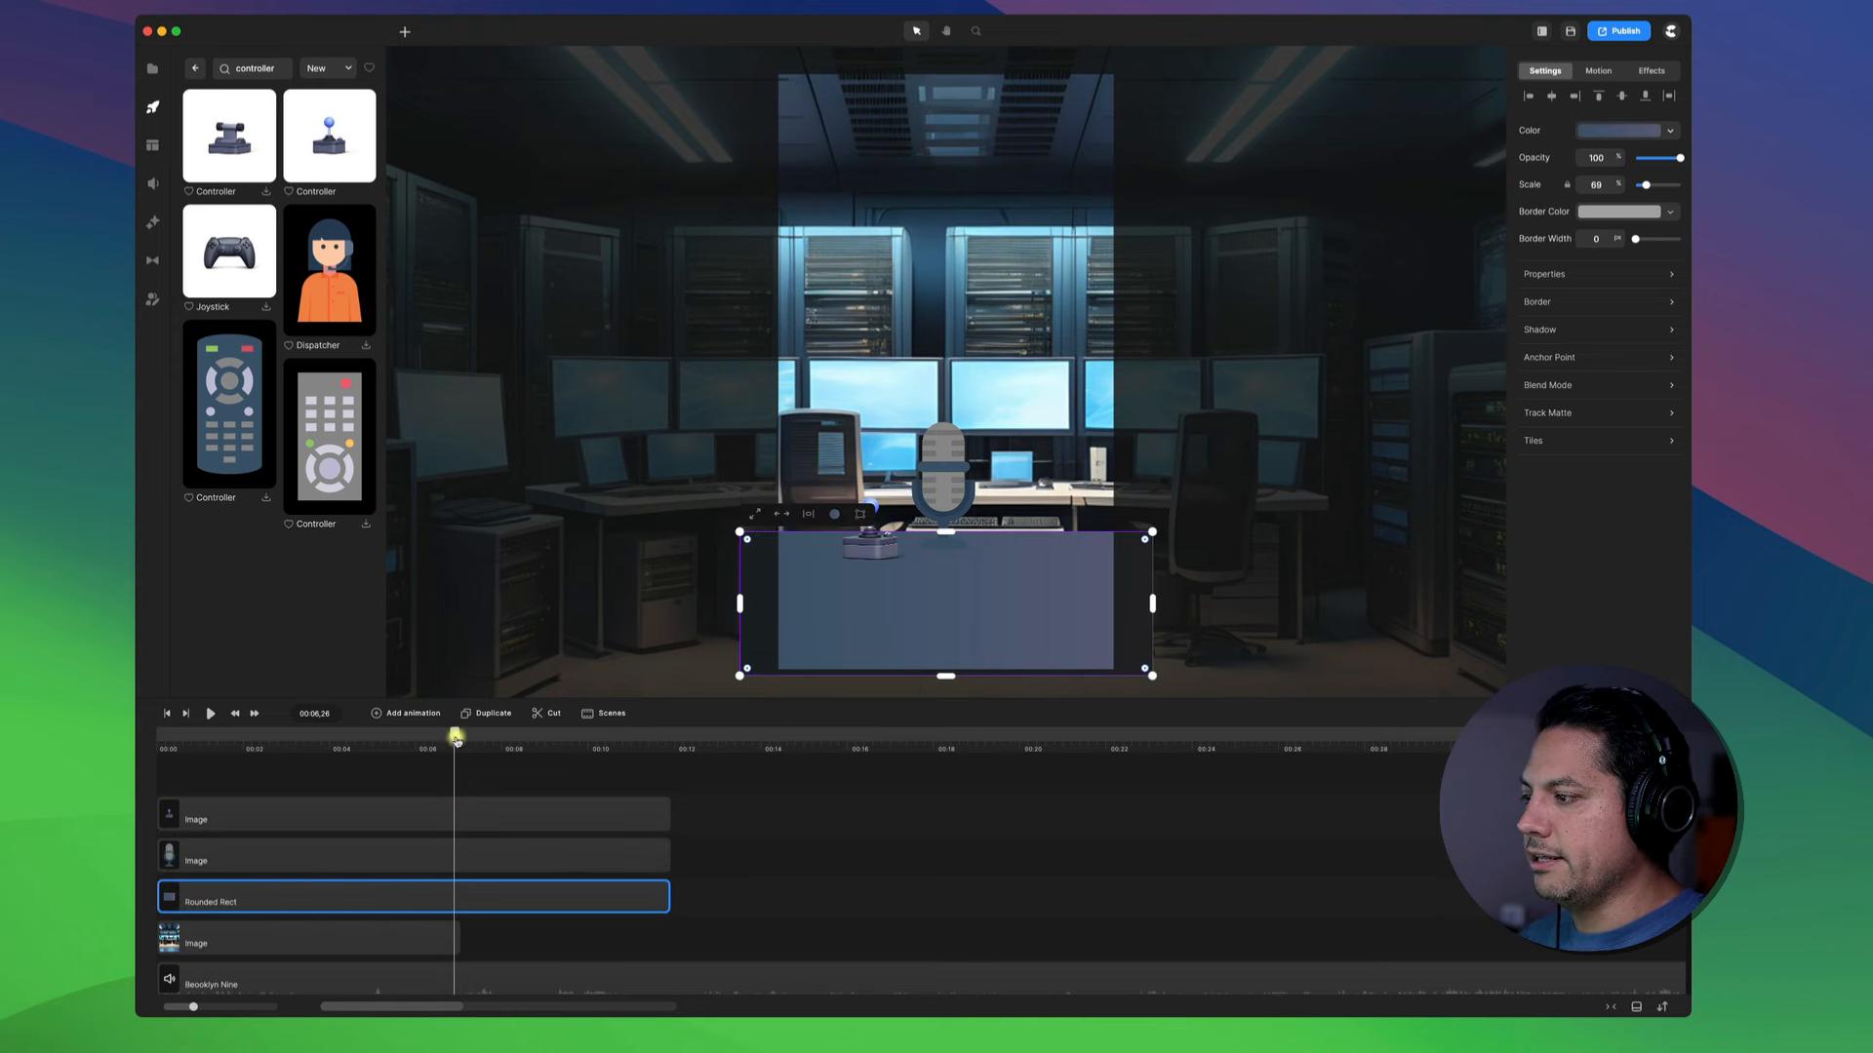
pyautogui.moveTo(456, 740); pyautogui.dragTo(105, 733)
pyautogui.moveTo(456, 928); pyautogui.dragTo(658, 920)
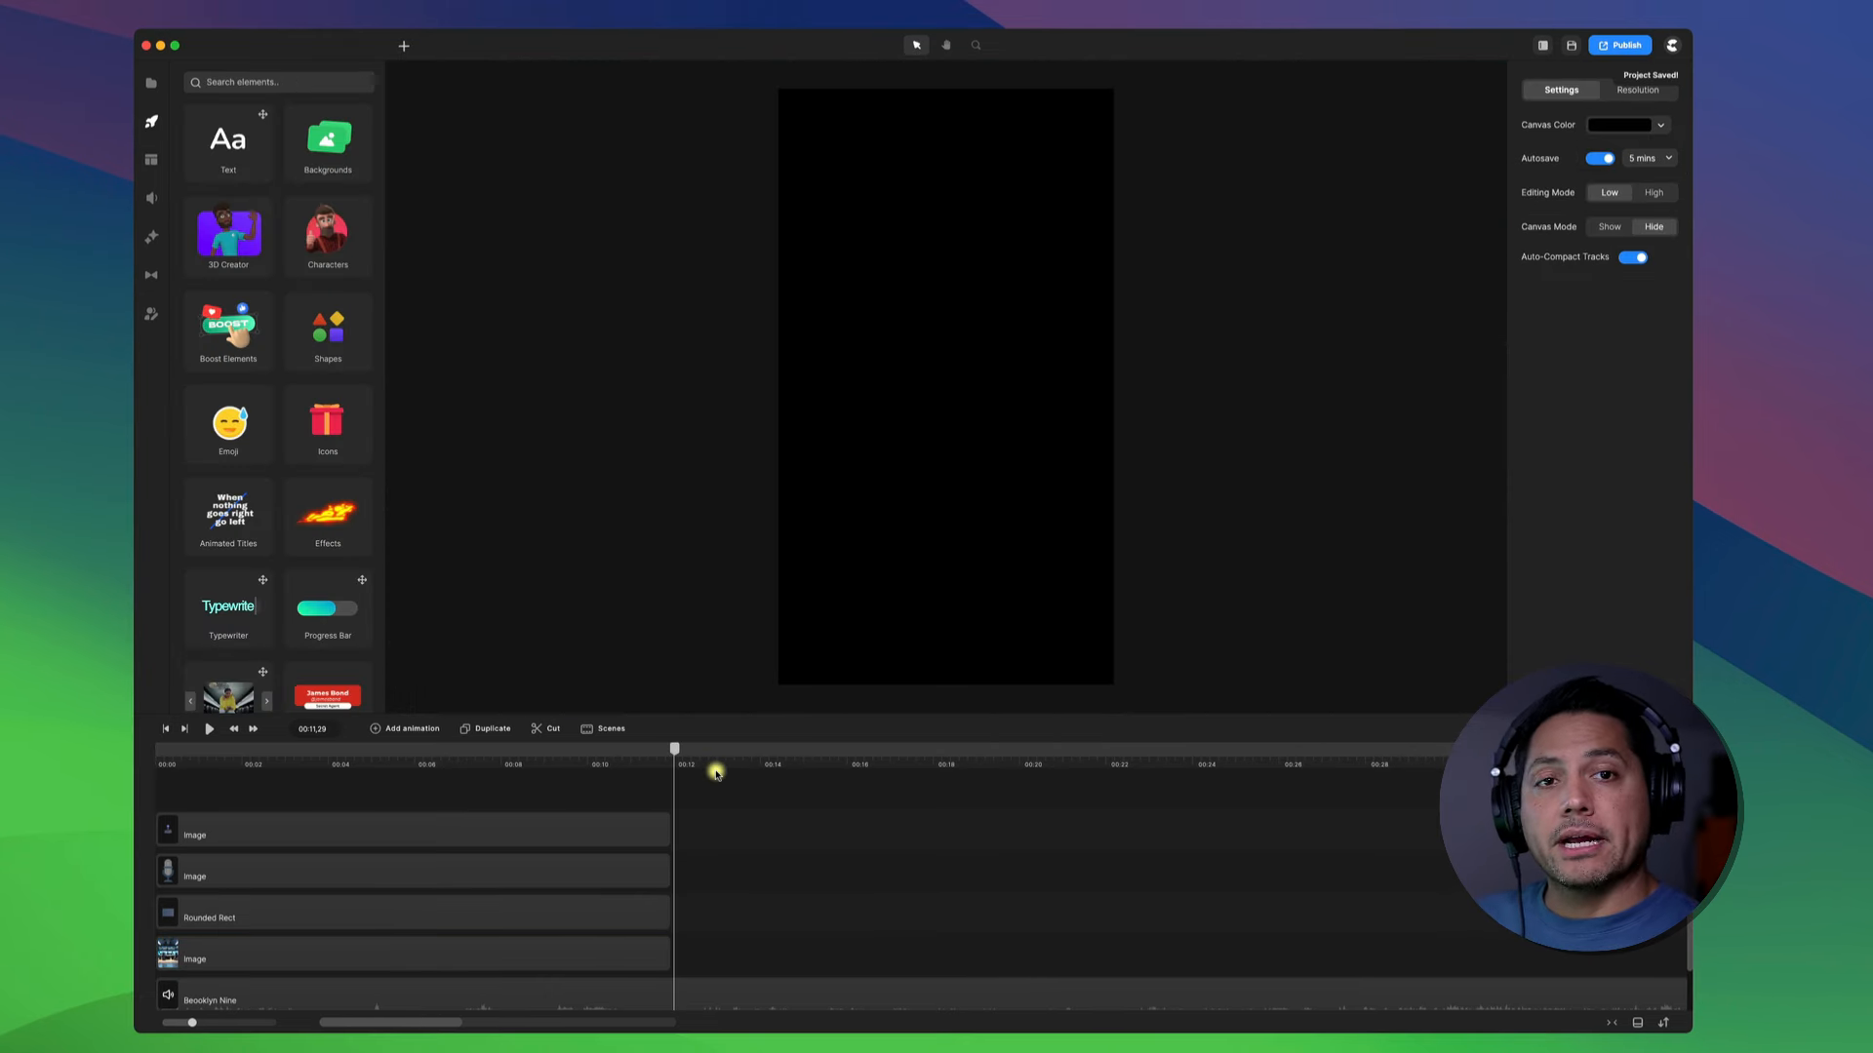
# Add the 3D character Tom to the scene and move his clip to the start of the timeline.
pyautogui.click(149, 313)
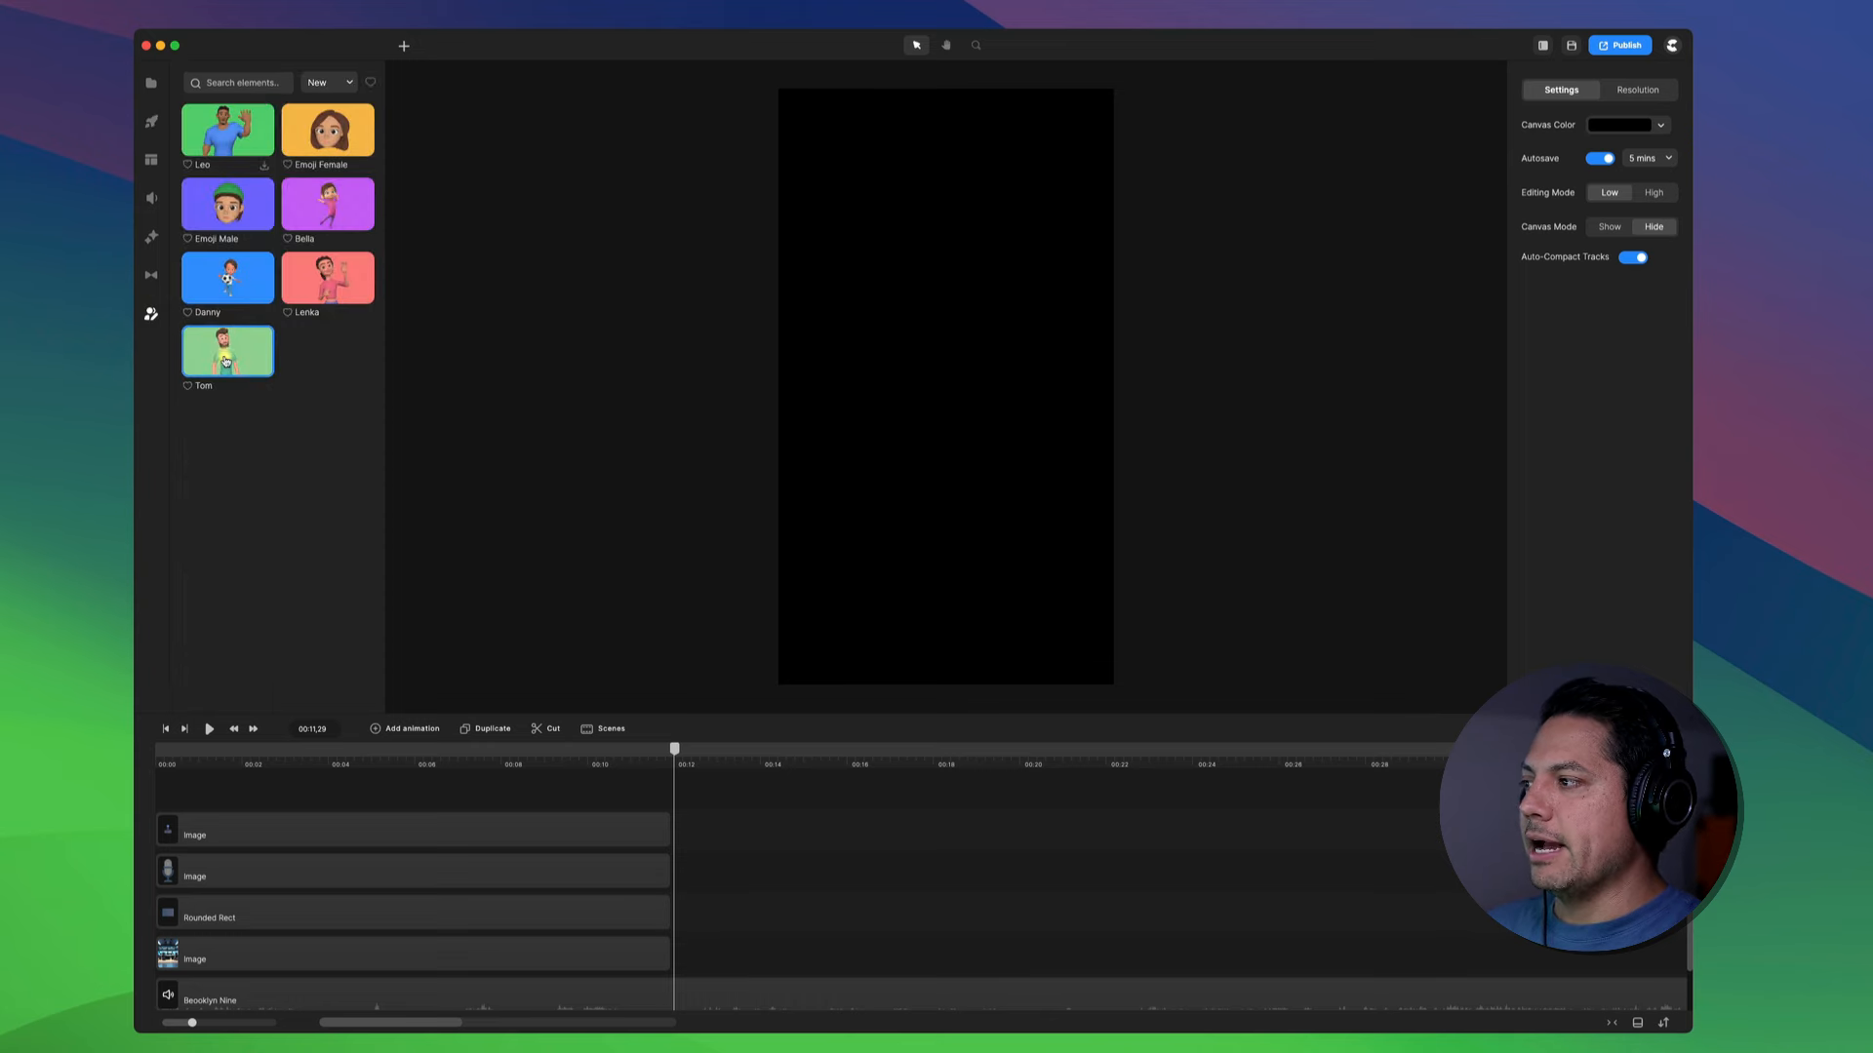
pyautogui.moveTo(224, 359); pyautogui.dragTo(1000, 415)
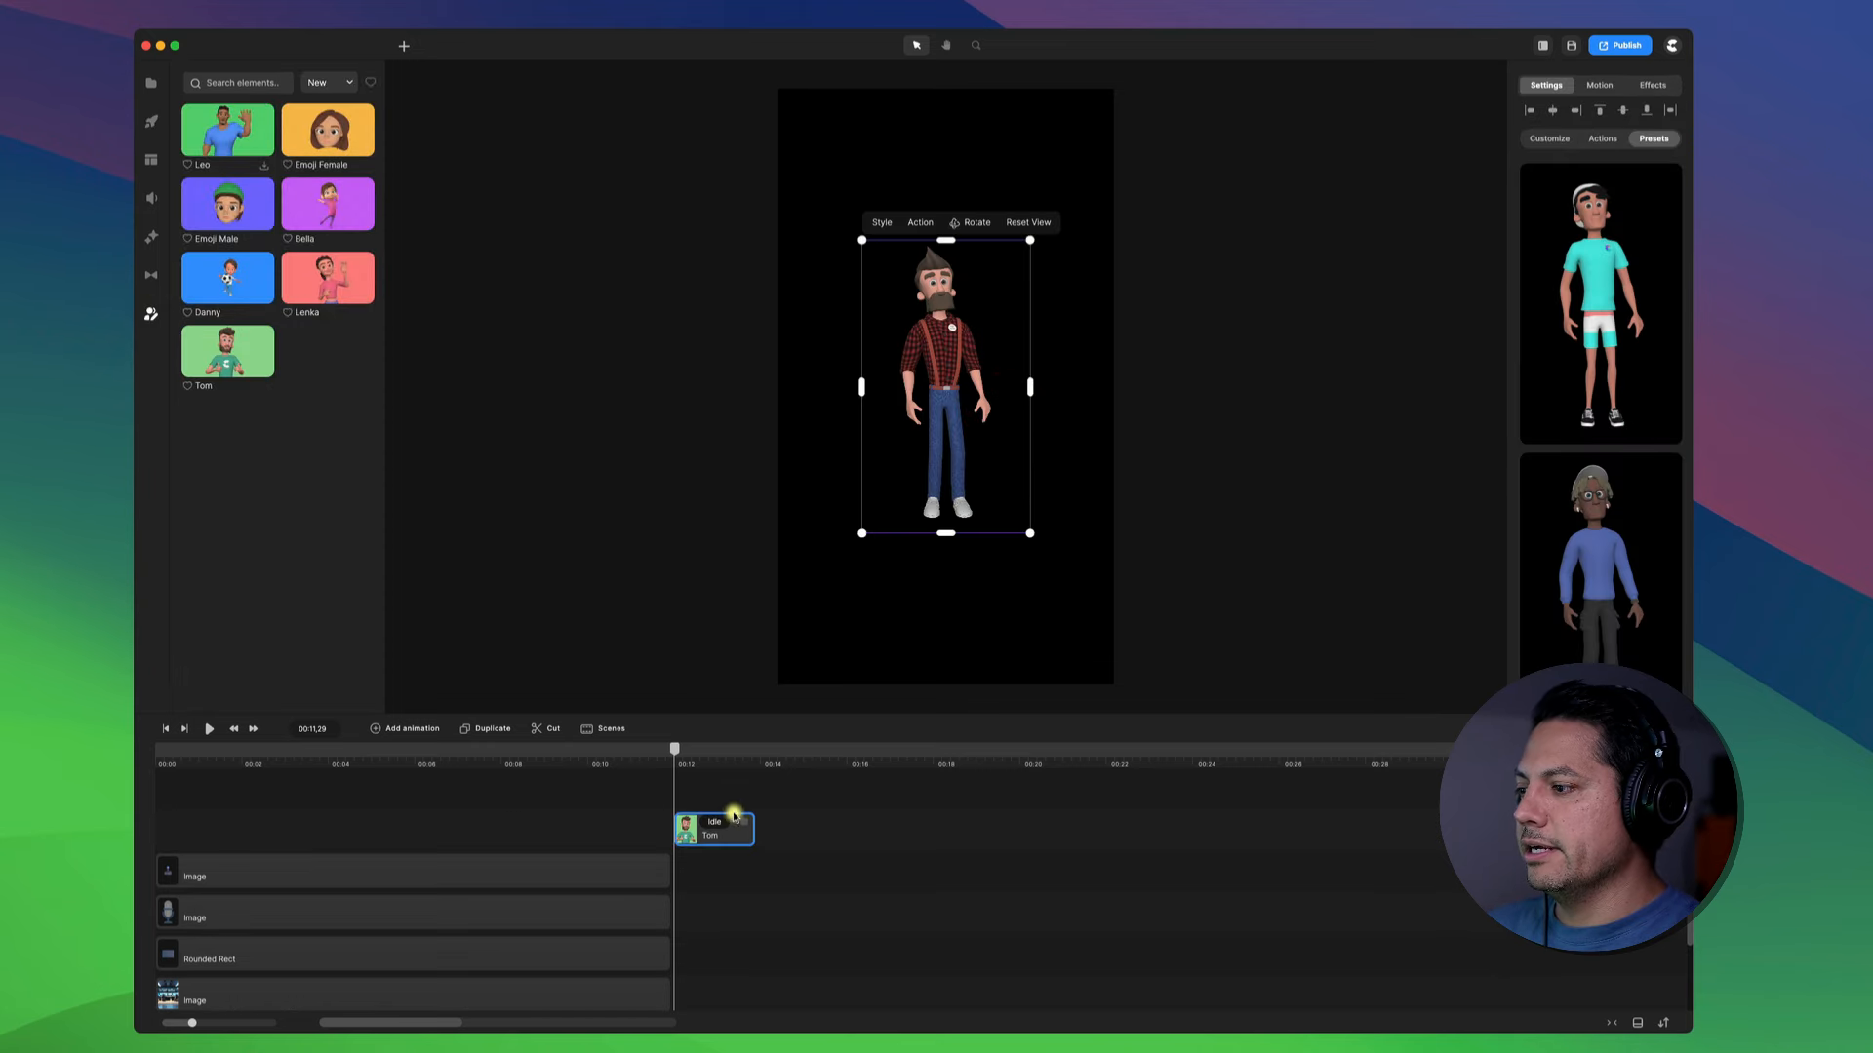
pyautogui.moveTo(718, 841); pyautogui.dragTo(199, 837)
pyautogui.click(195, 762)
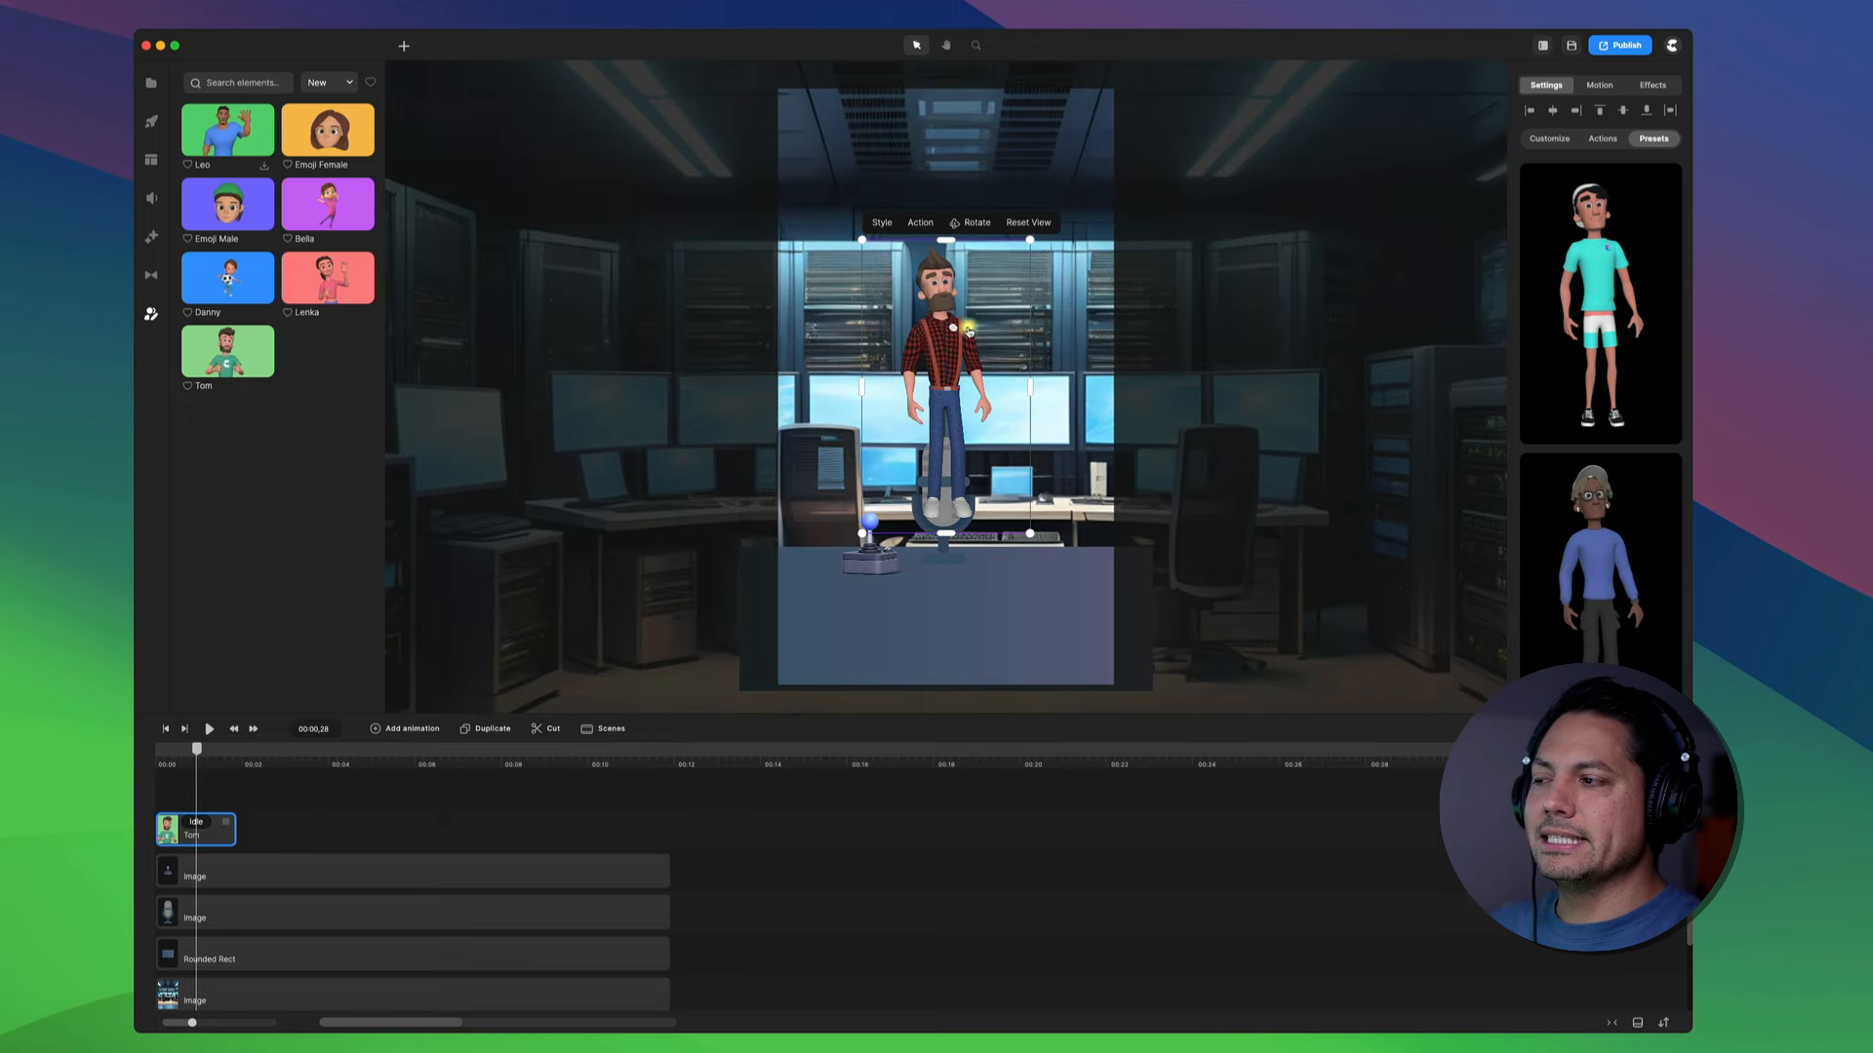
# Apply the beardless preset with red plaid shirt, suspenders and blue jeans to Tom.
pyautogui.click(1548, 139)
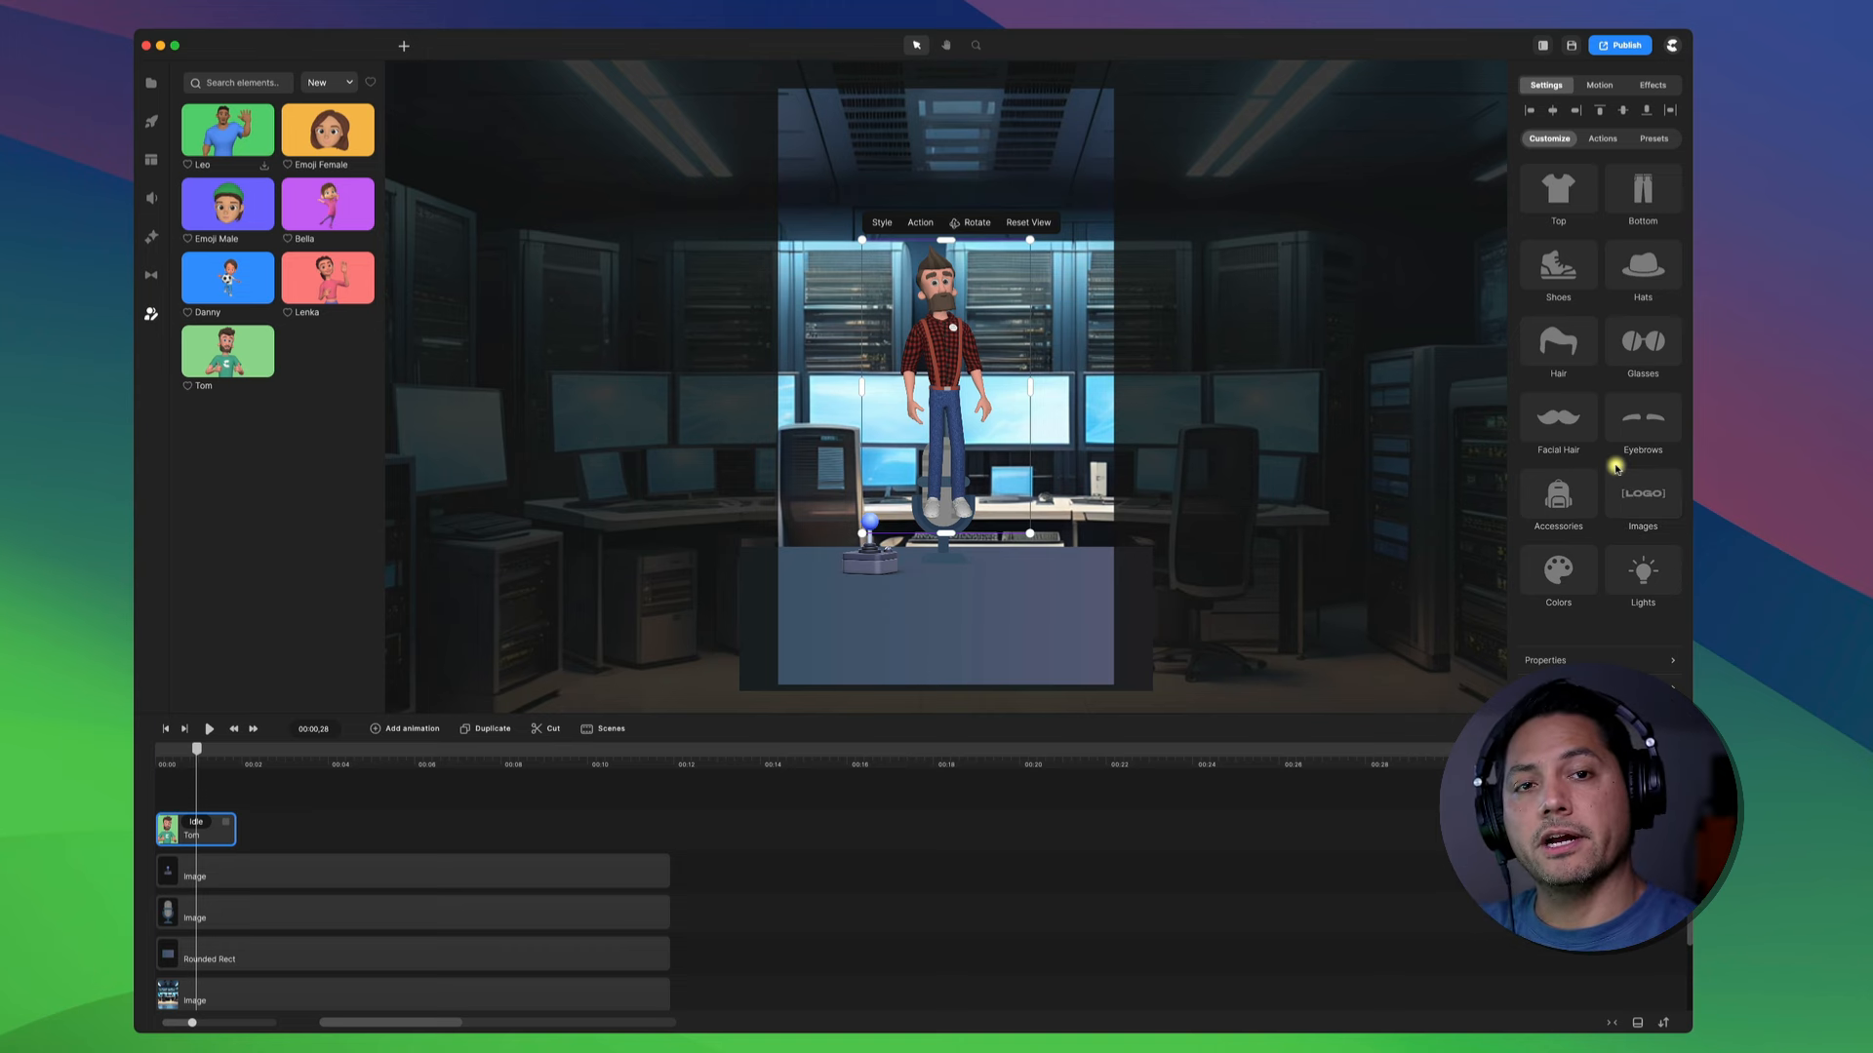
pyautogui.click(1661, 139)
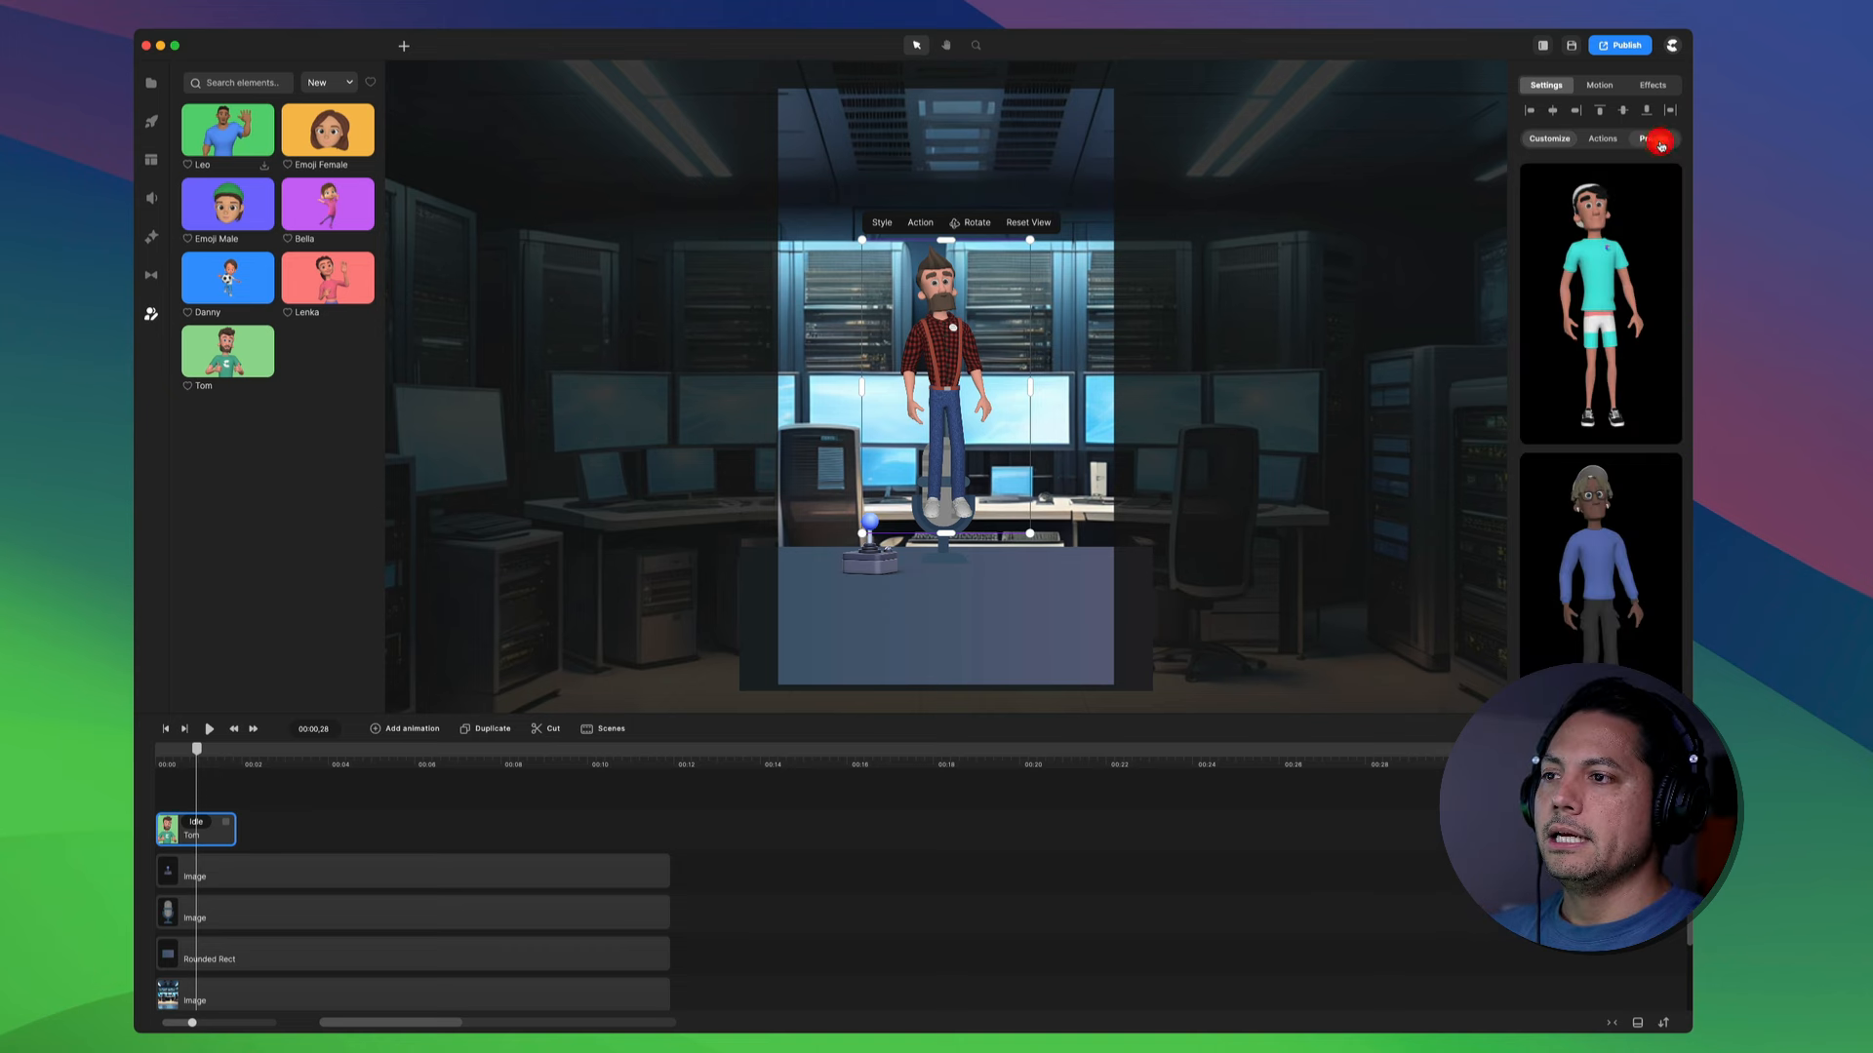
pyautogui.scroll(-5, 1596, 399)
pyautogui.scroll(-5, 1596, 401)
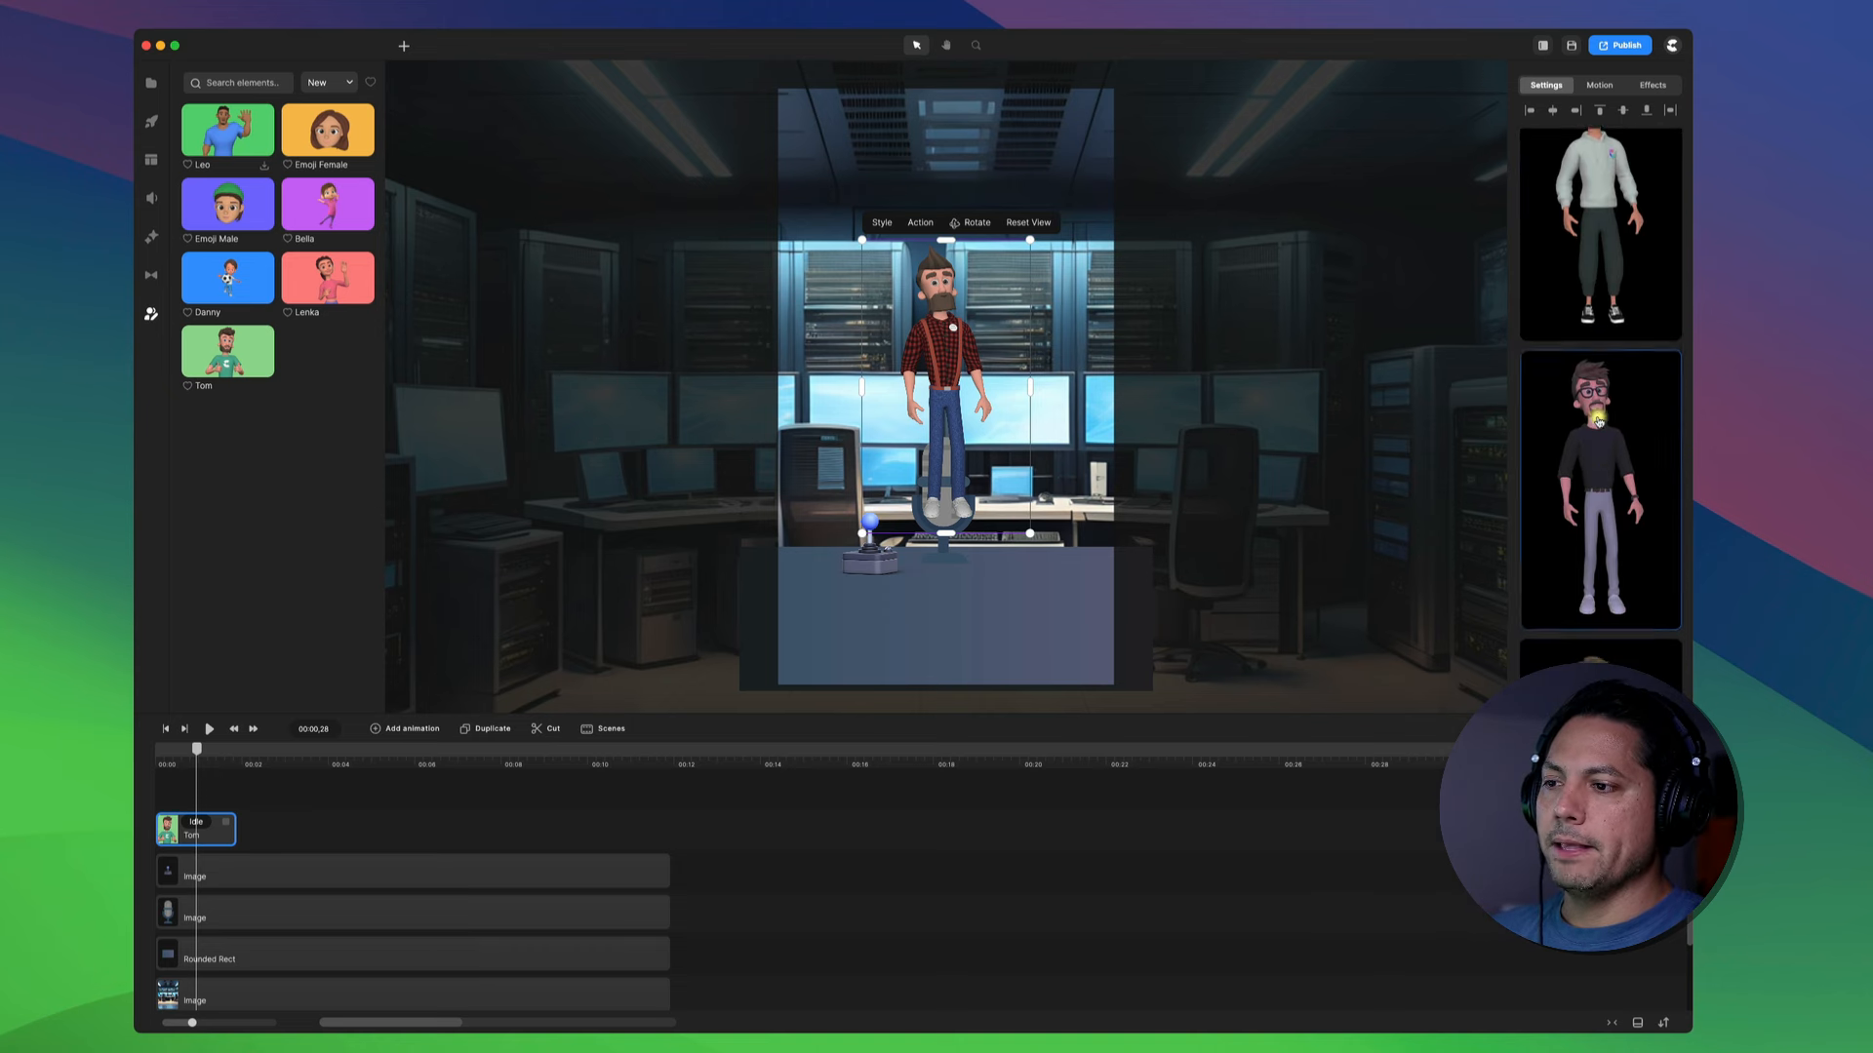
pyautogui.click(1611, 310)
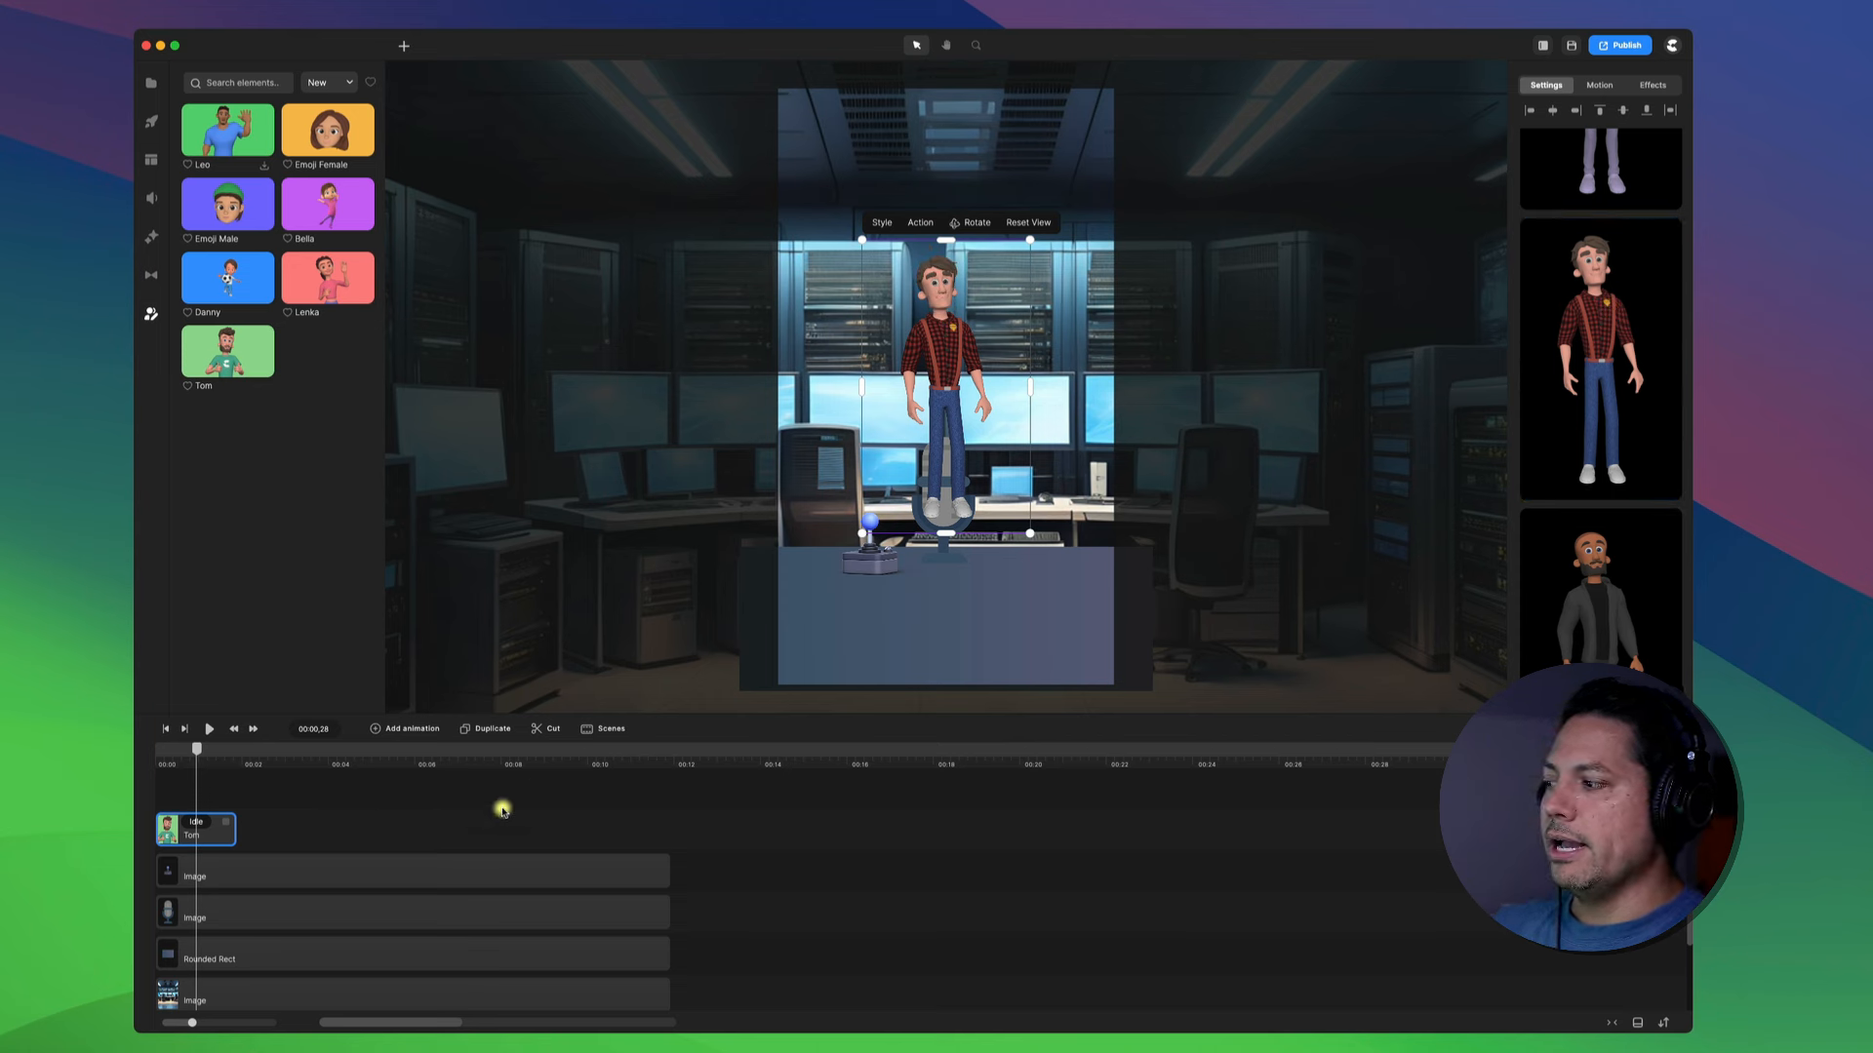
# Add a track below the Rounded Rect track and move Tom's clip onto it, between the desk and the background.
pyautogui.scroll(-2, 342, 874)
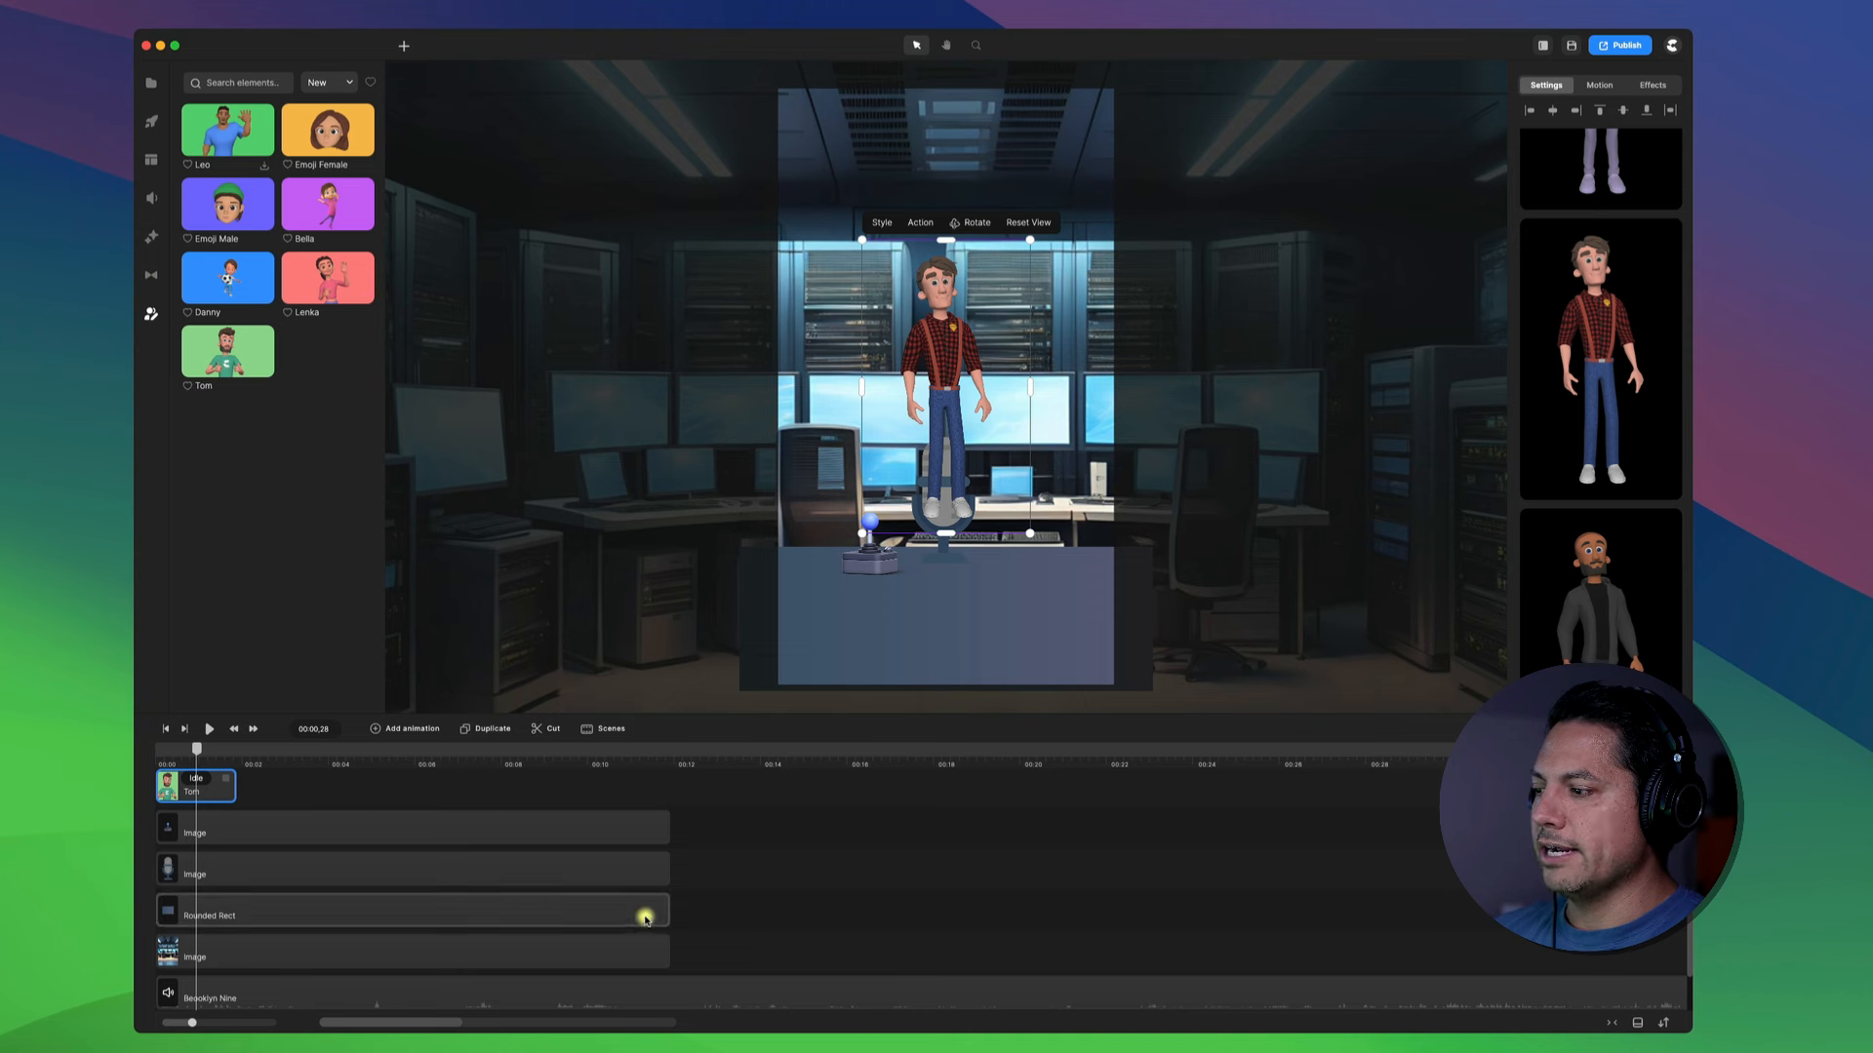
pyautogui.rightClick(715, 913)
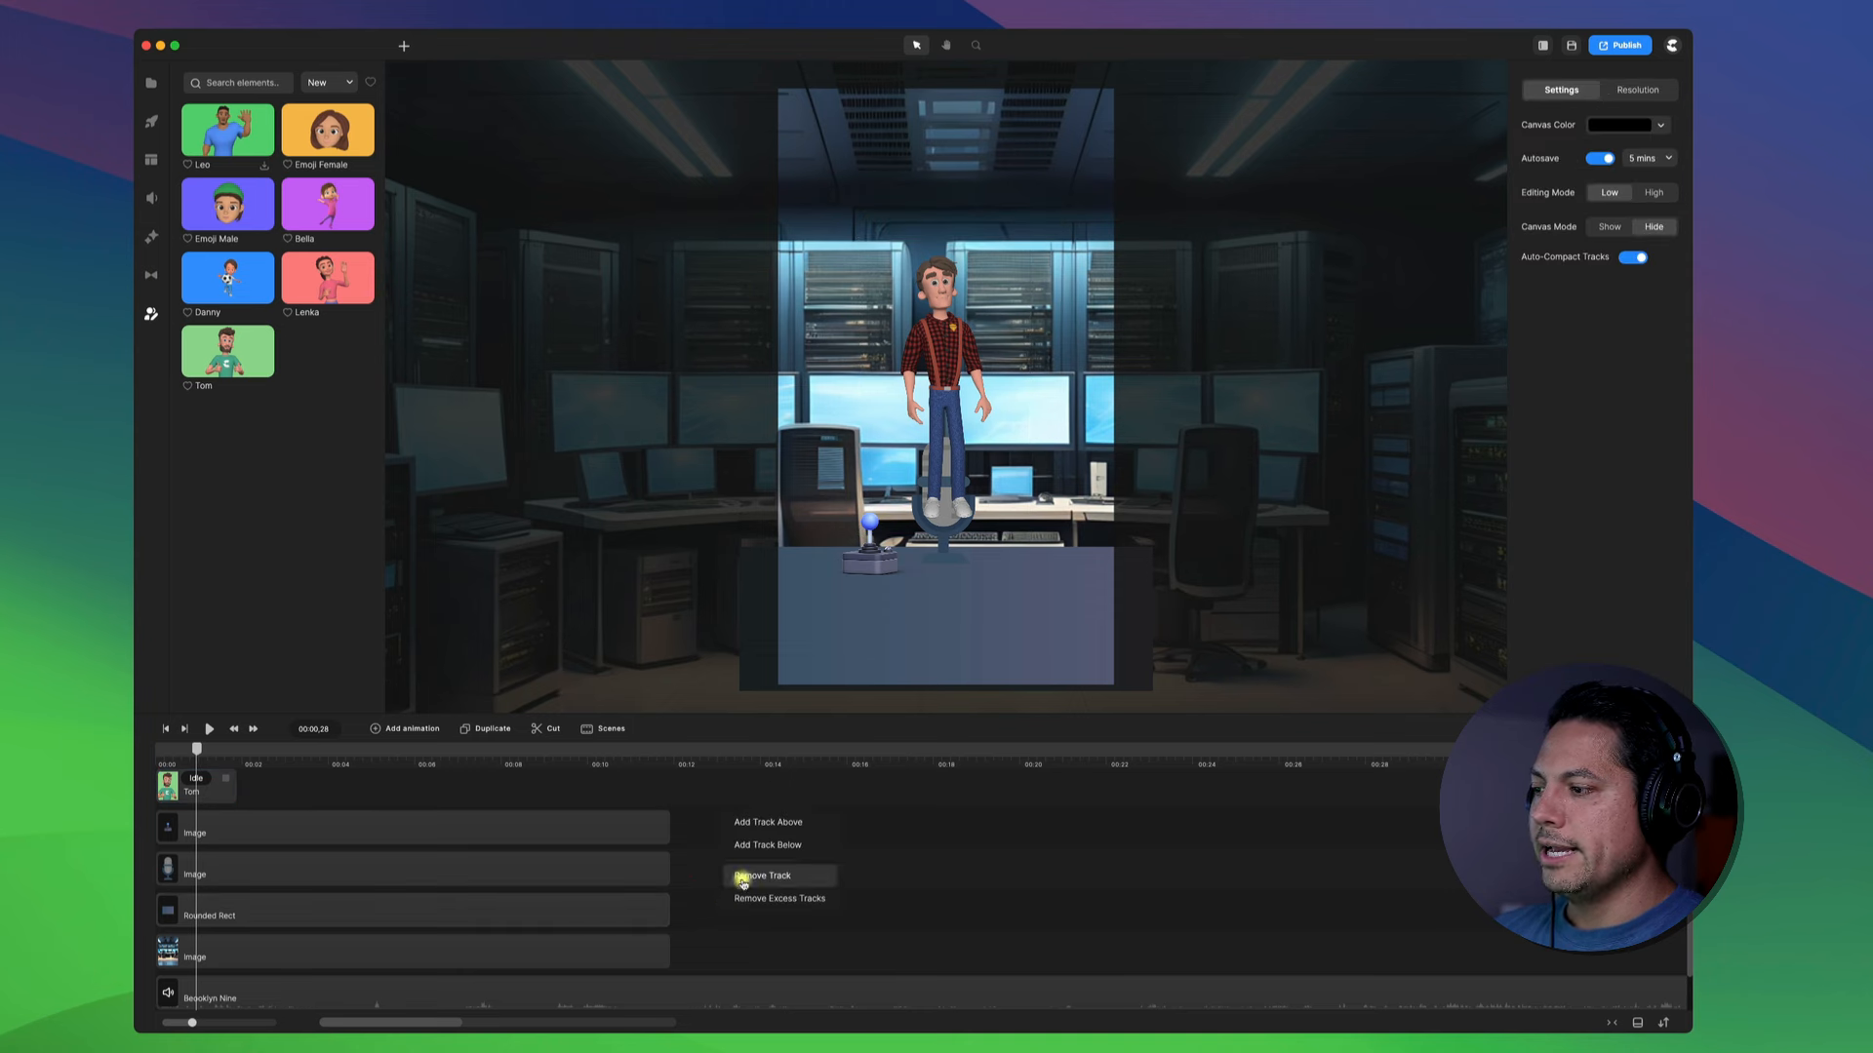
pyautogui.click(758, 845)
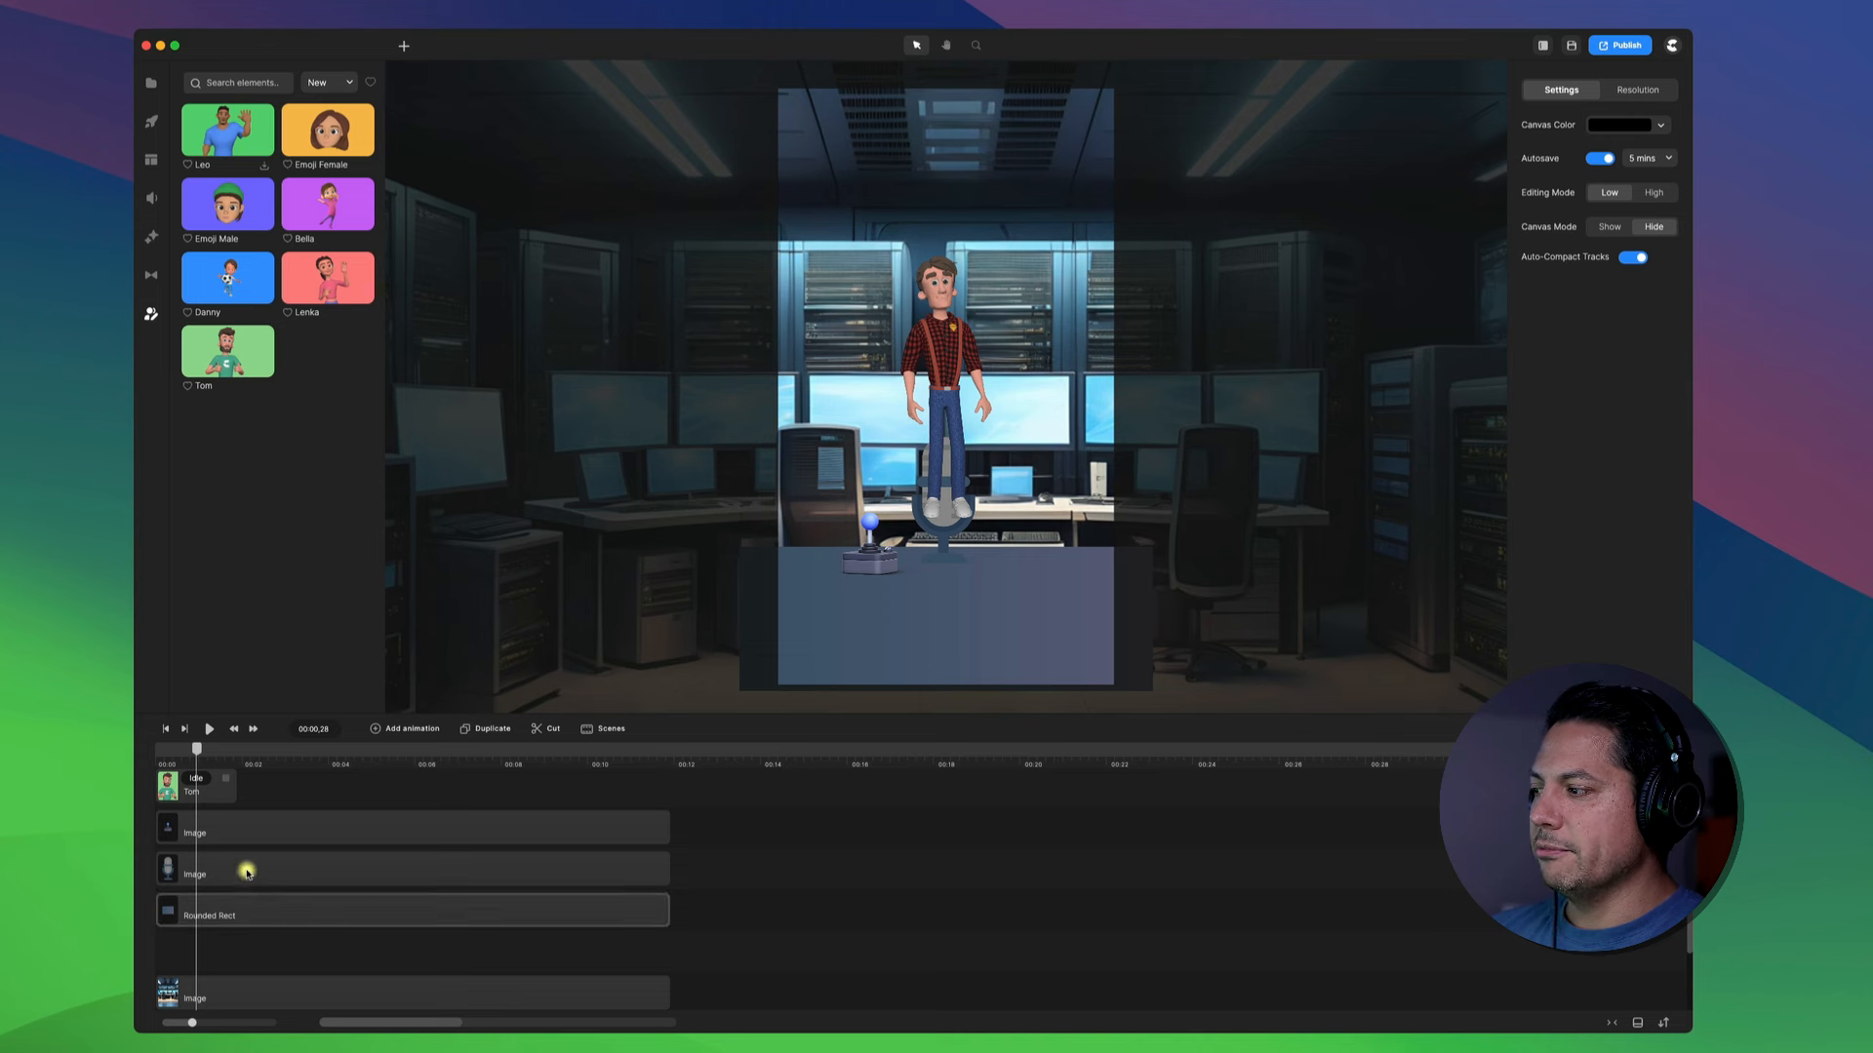
pyautogui.moveTo(186, 796); pyautogui.dragTo(167, 982)
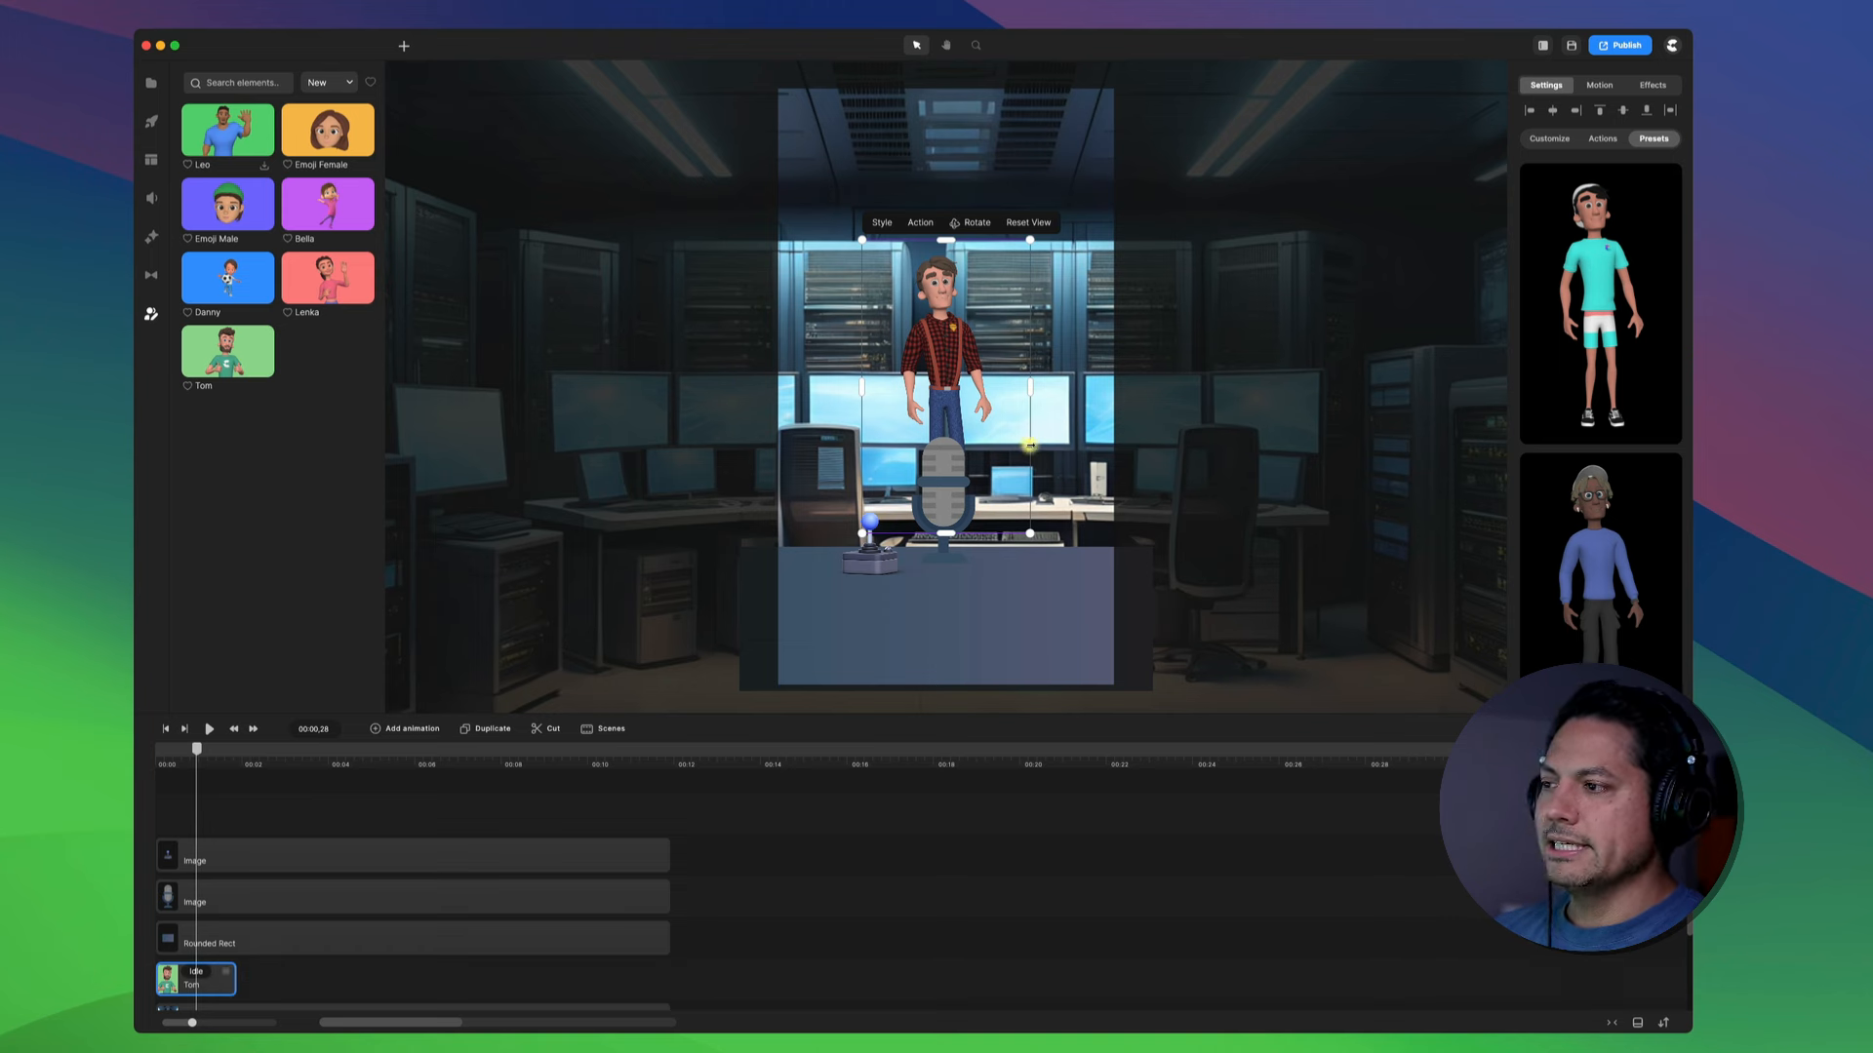
# Enlarge Tom and center him behind the desk with his hands at its edge, and extend his clip to the other clips' end.
pyautogui.moveTo(1032, 241); pyautogui.dragTo(1199, 75)
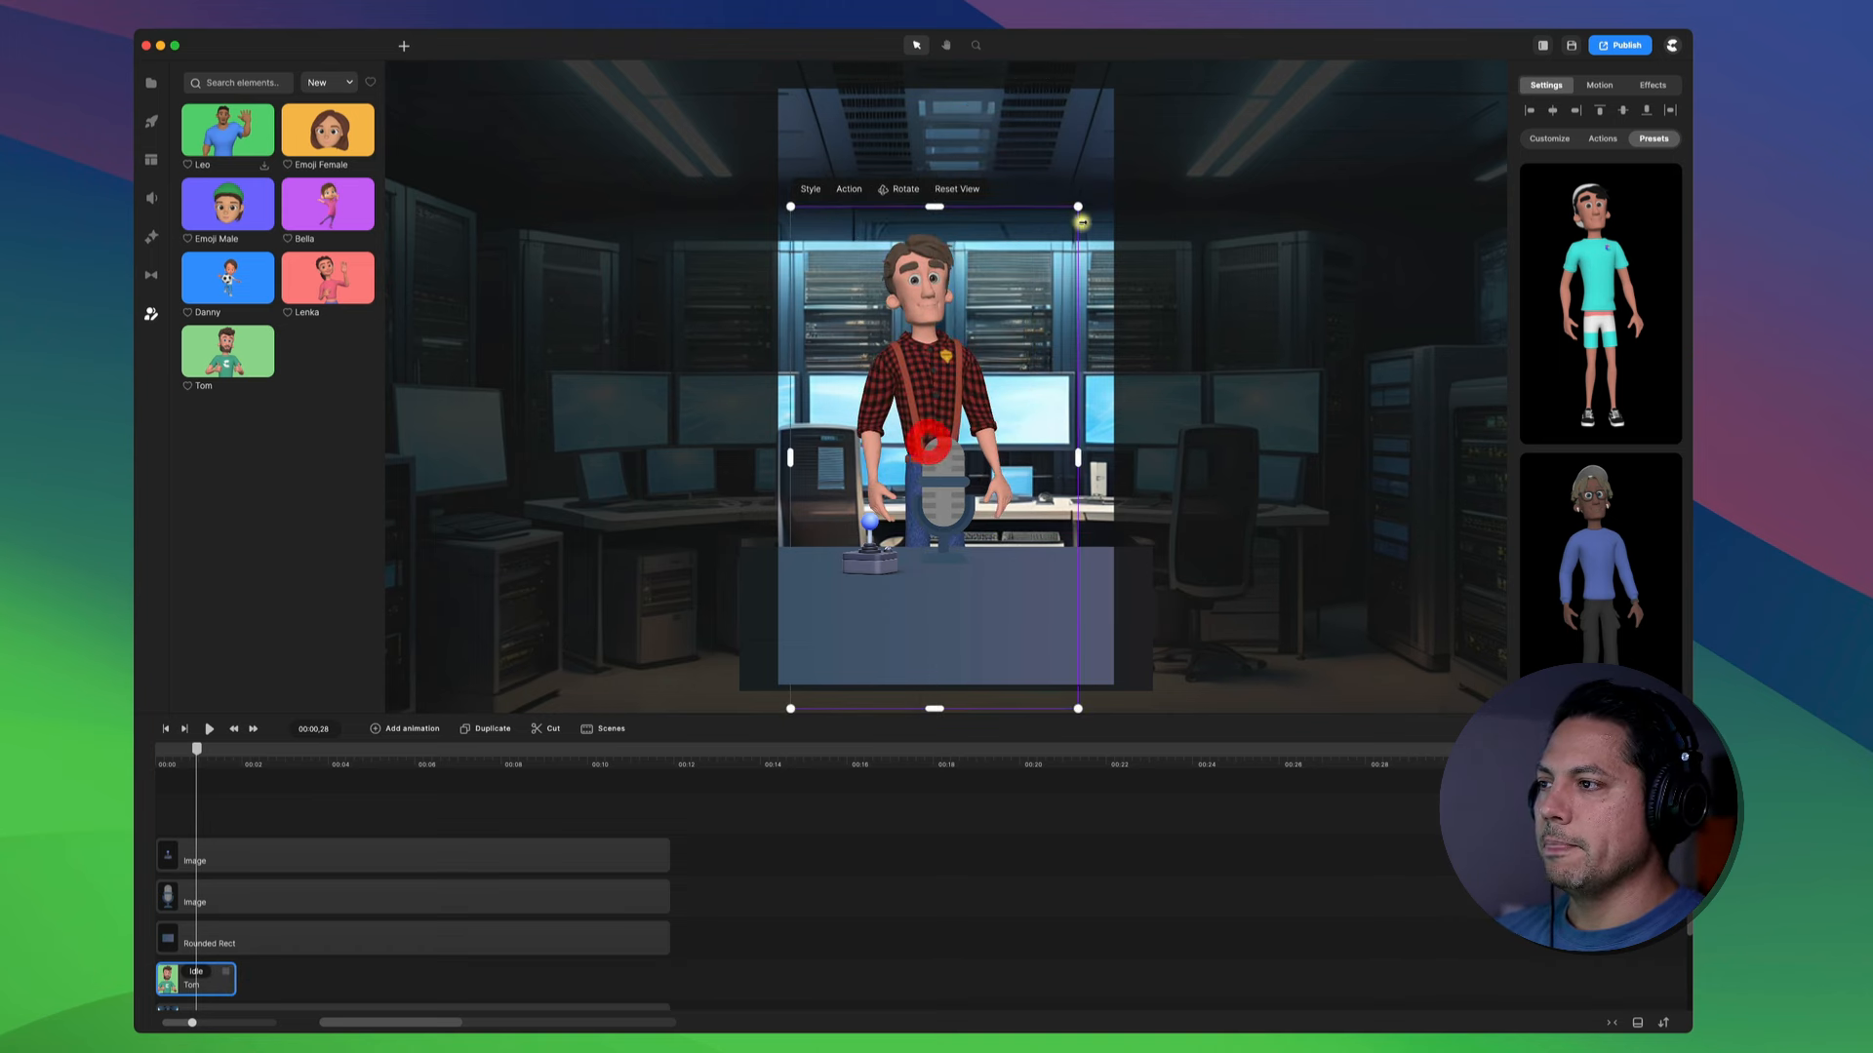
pyautogui.moveTo(1072, 203); pyautogui.dragTo(1225, 84)
pyautogui.moveTo(988, 257); pyautogui.dragTo(951, 349)
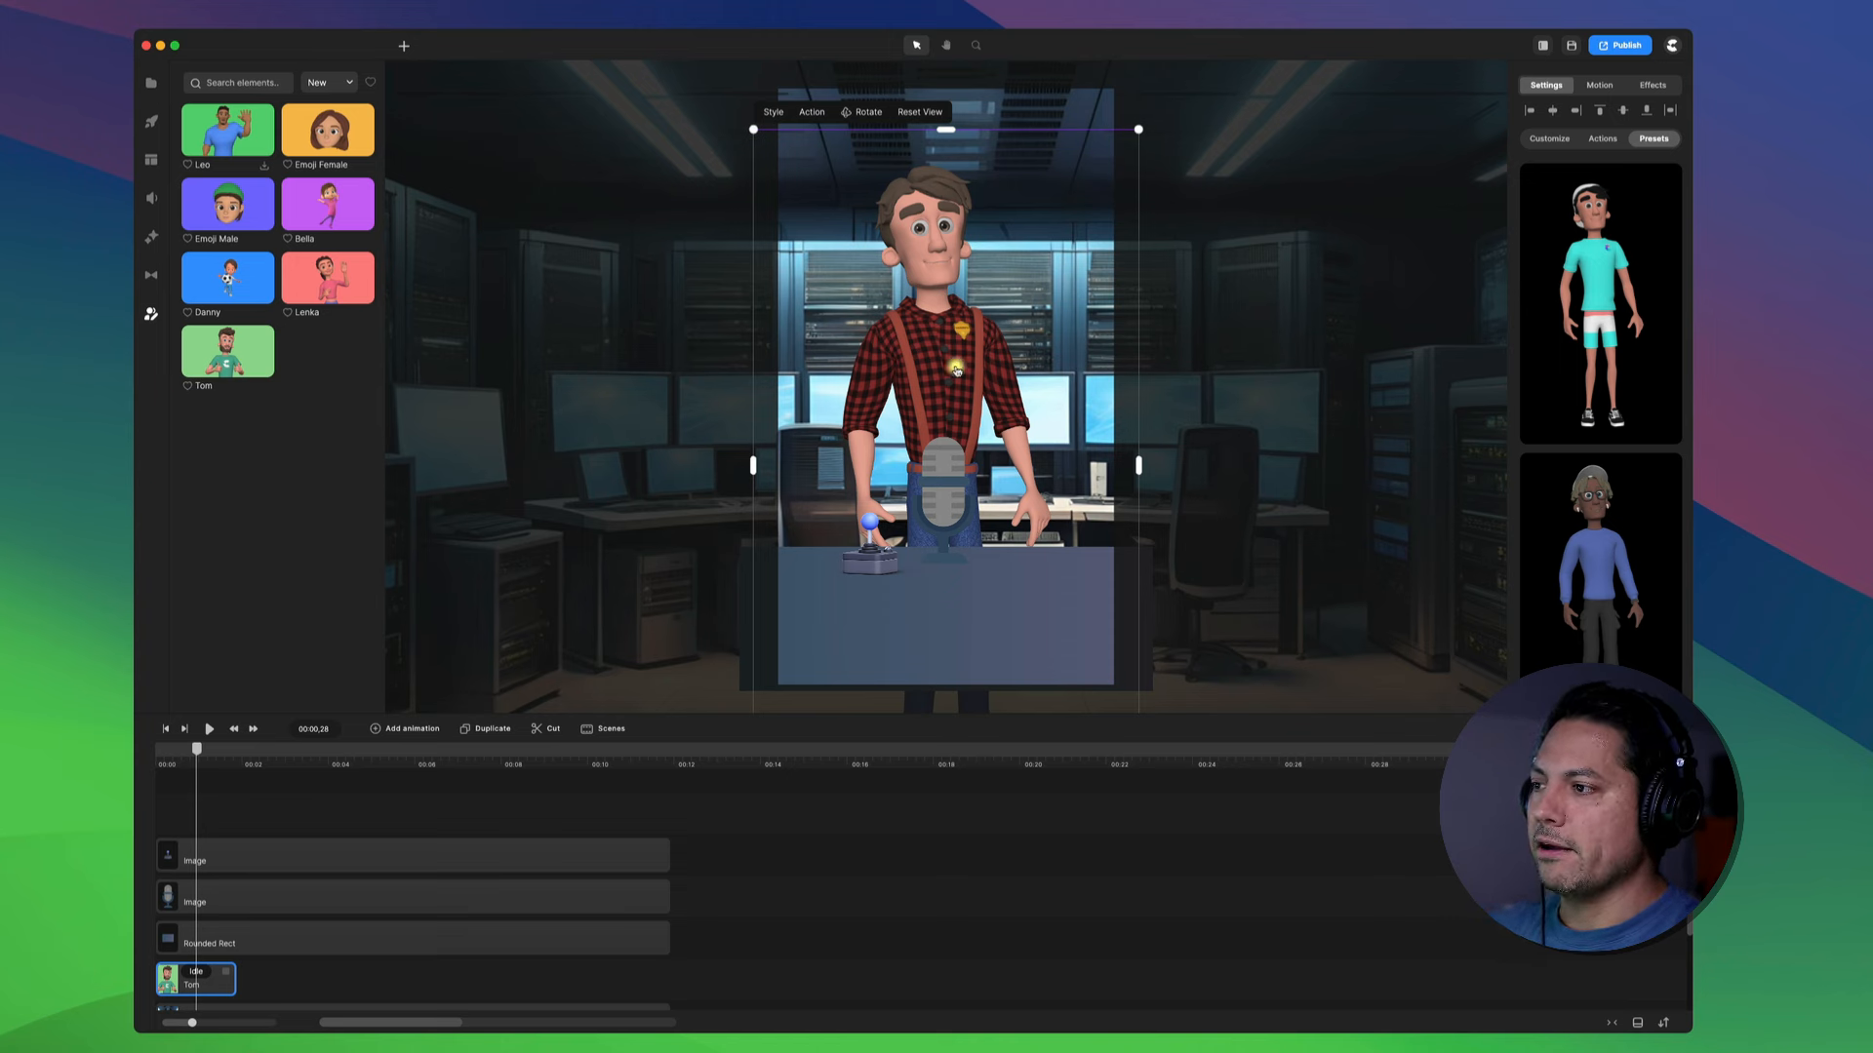
pyautogui.moveTo(956, 370)
pyautogui.mouseDown()
pyautogui.moveTo(954, 354)
pyautogui.moveTo(951, 391)
pyautogui.mouseUp()
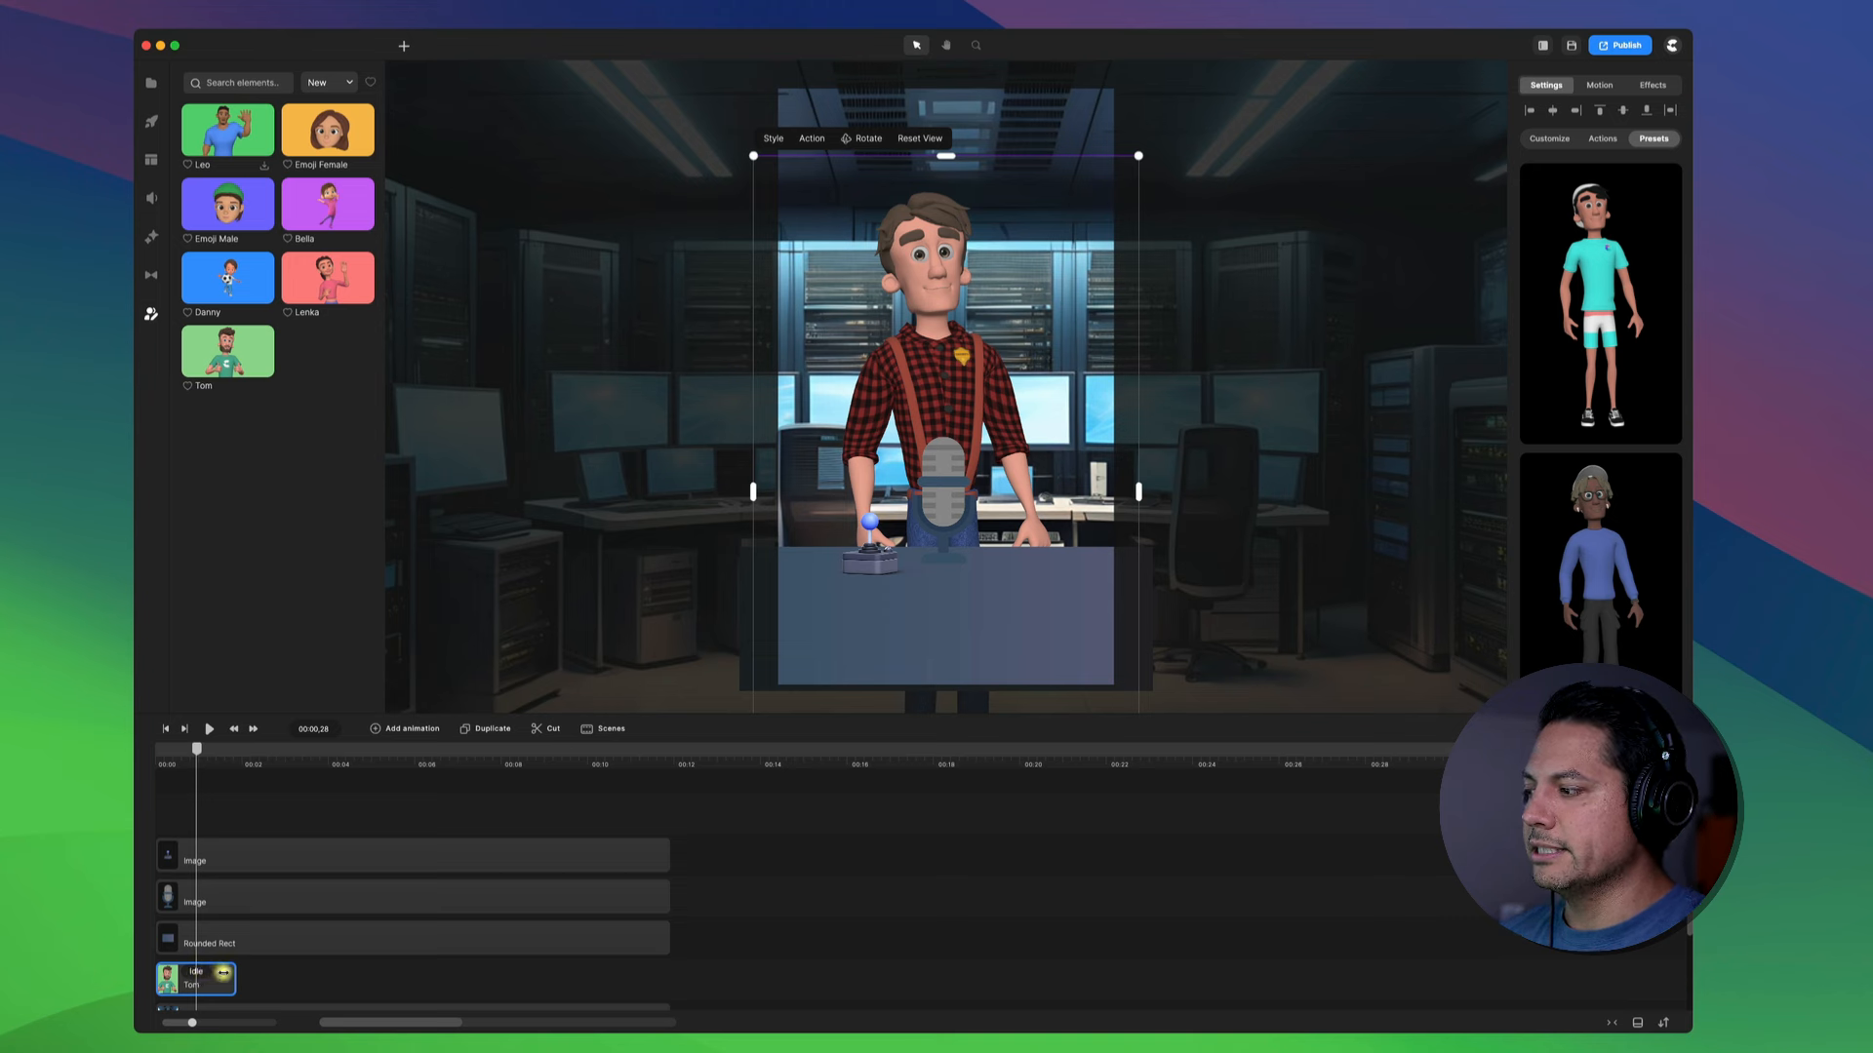
pyautogui.moveTo(223, 973); pyautogui.dragTo(653, 970)
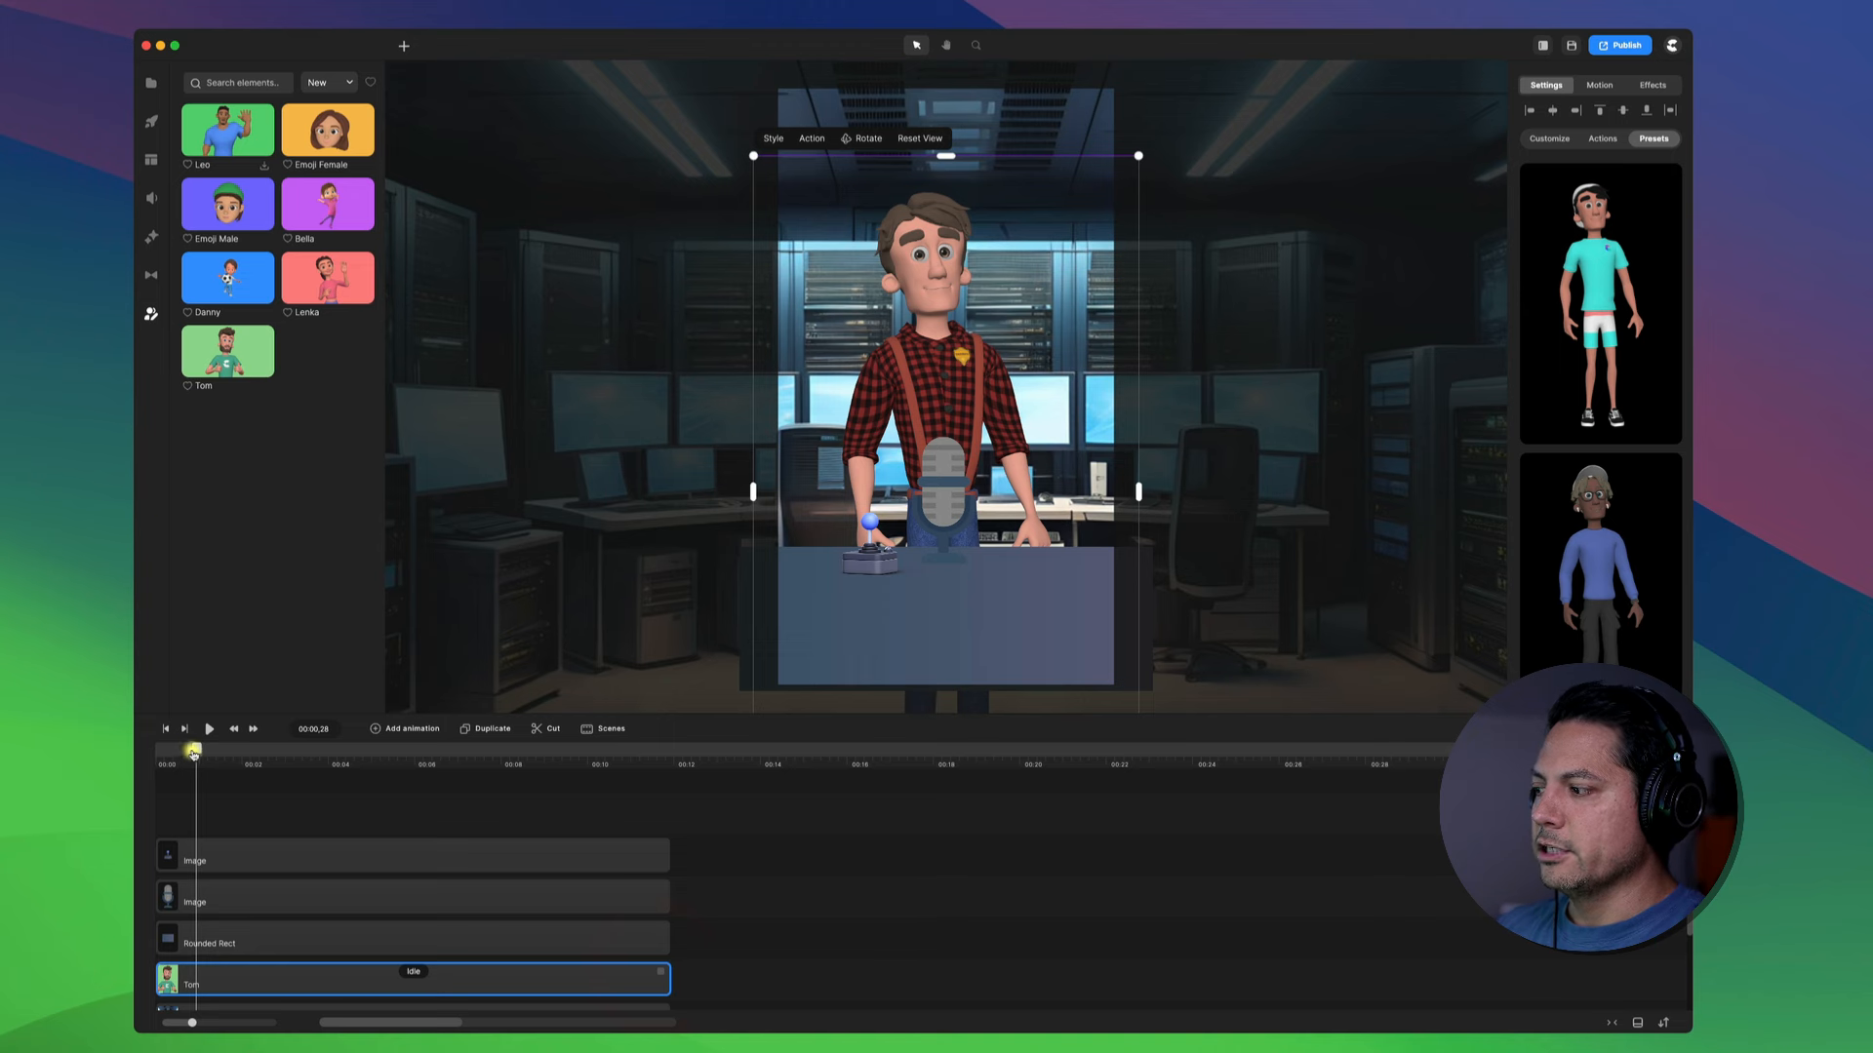
# Play back the opening of the scene to find the first cut point and set the playhead at 00:03,05.
pyautogui.moveTo(193, 754); pyautogui.dragTo(140, 757)
pyautogui.press('space')
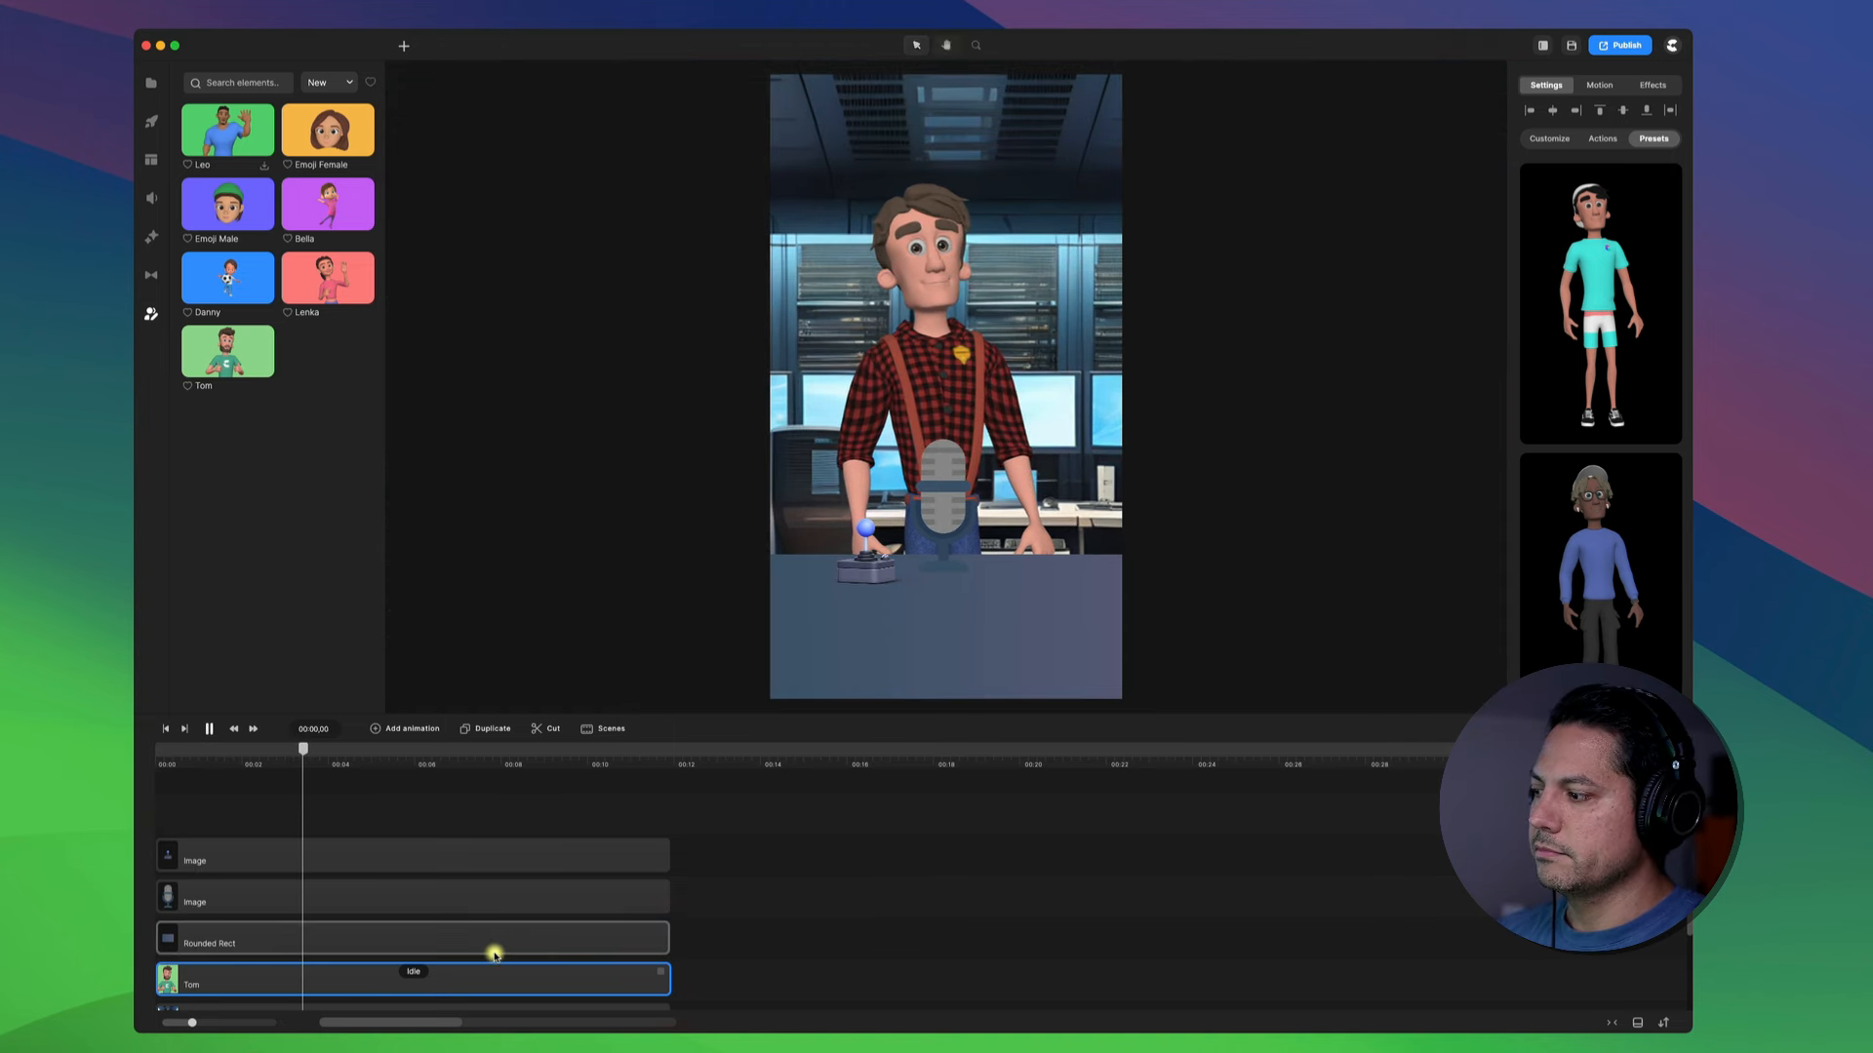
pyautogui.press('space')
pyautogui.scroll(-3, 368, 899)
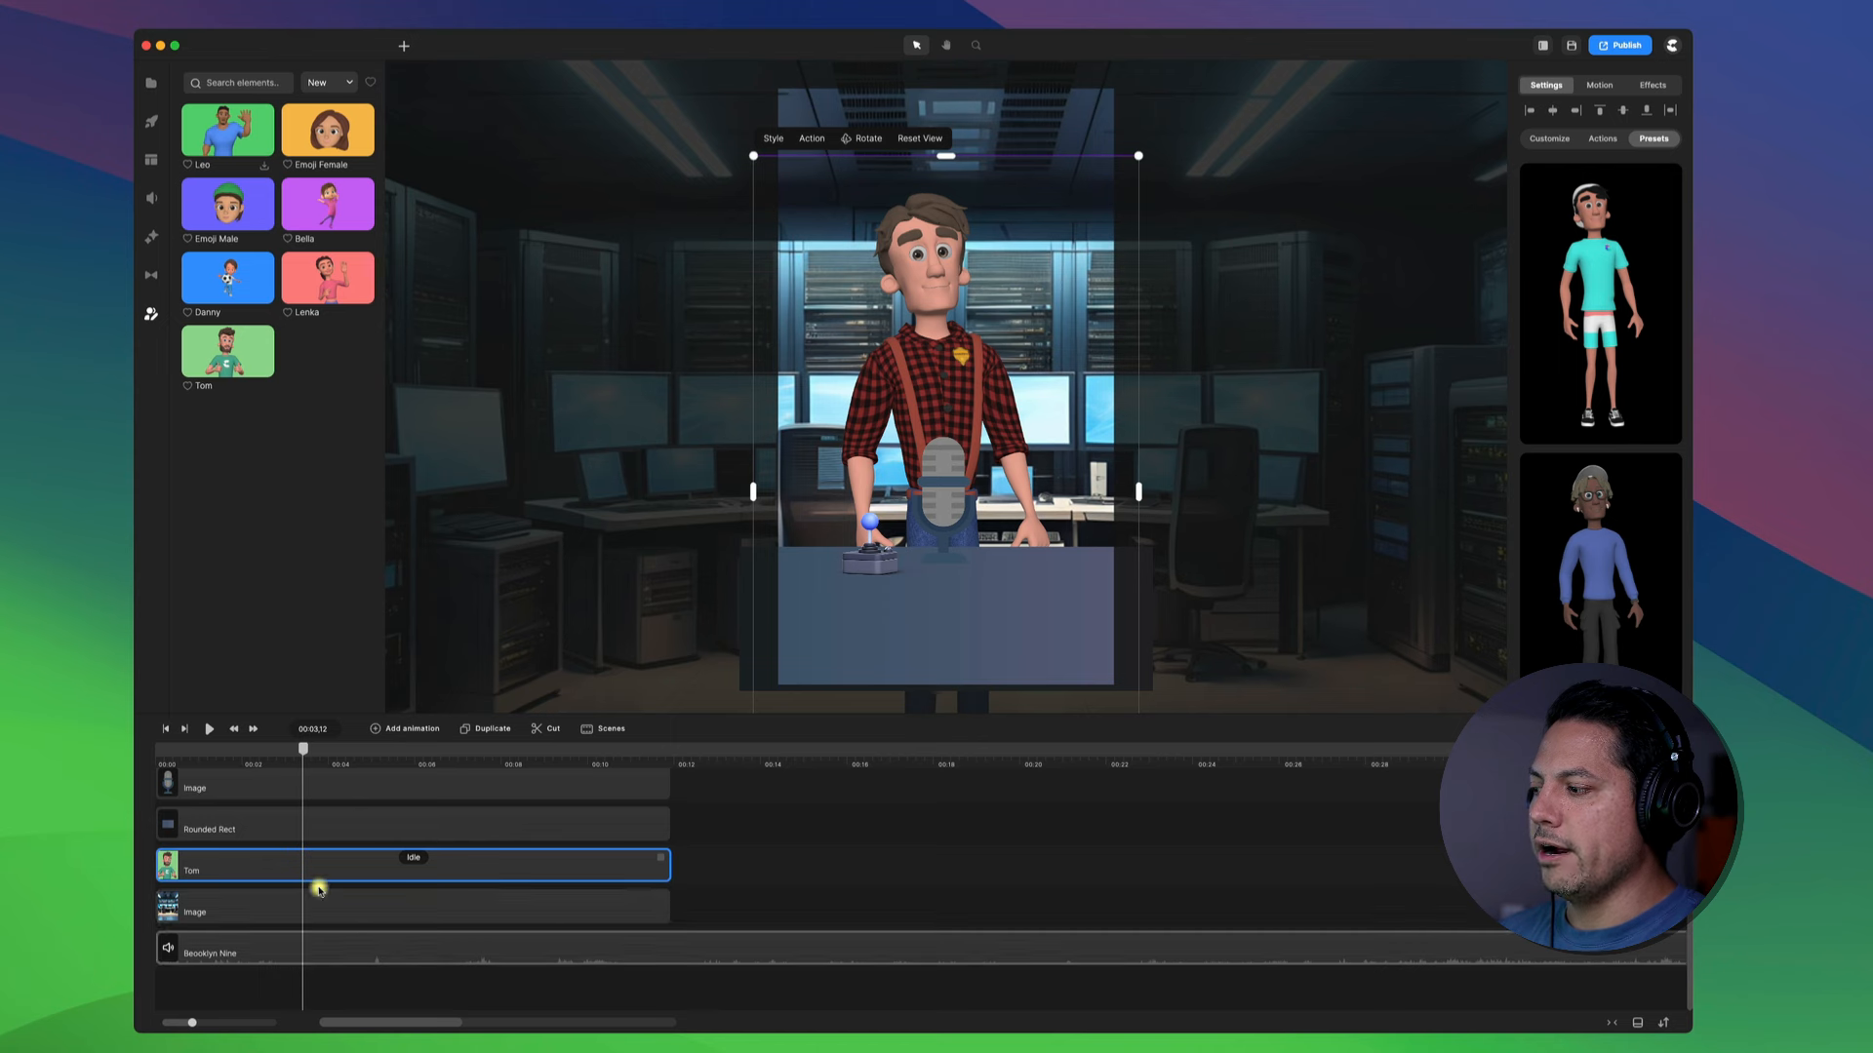
pyautogui.moveTo(304, 749); pyautogui.dragTo(209, 760)
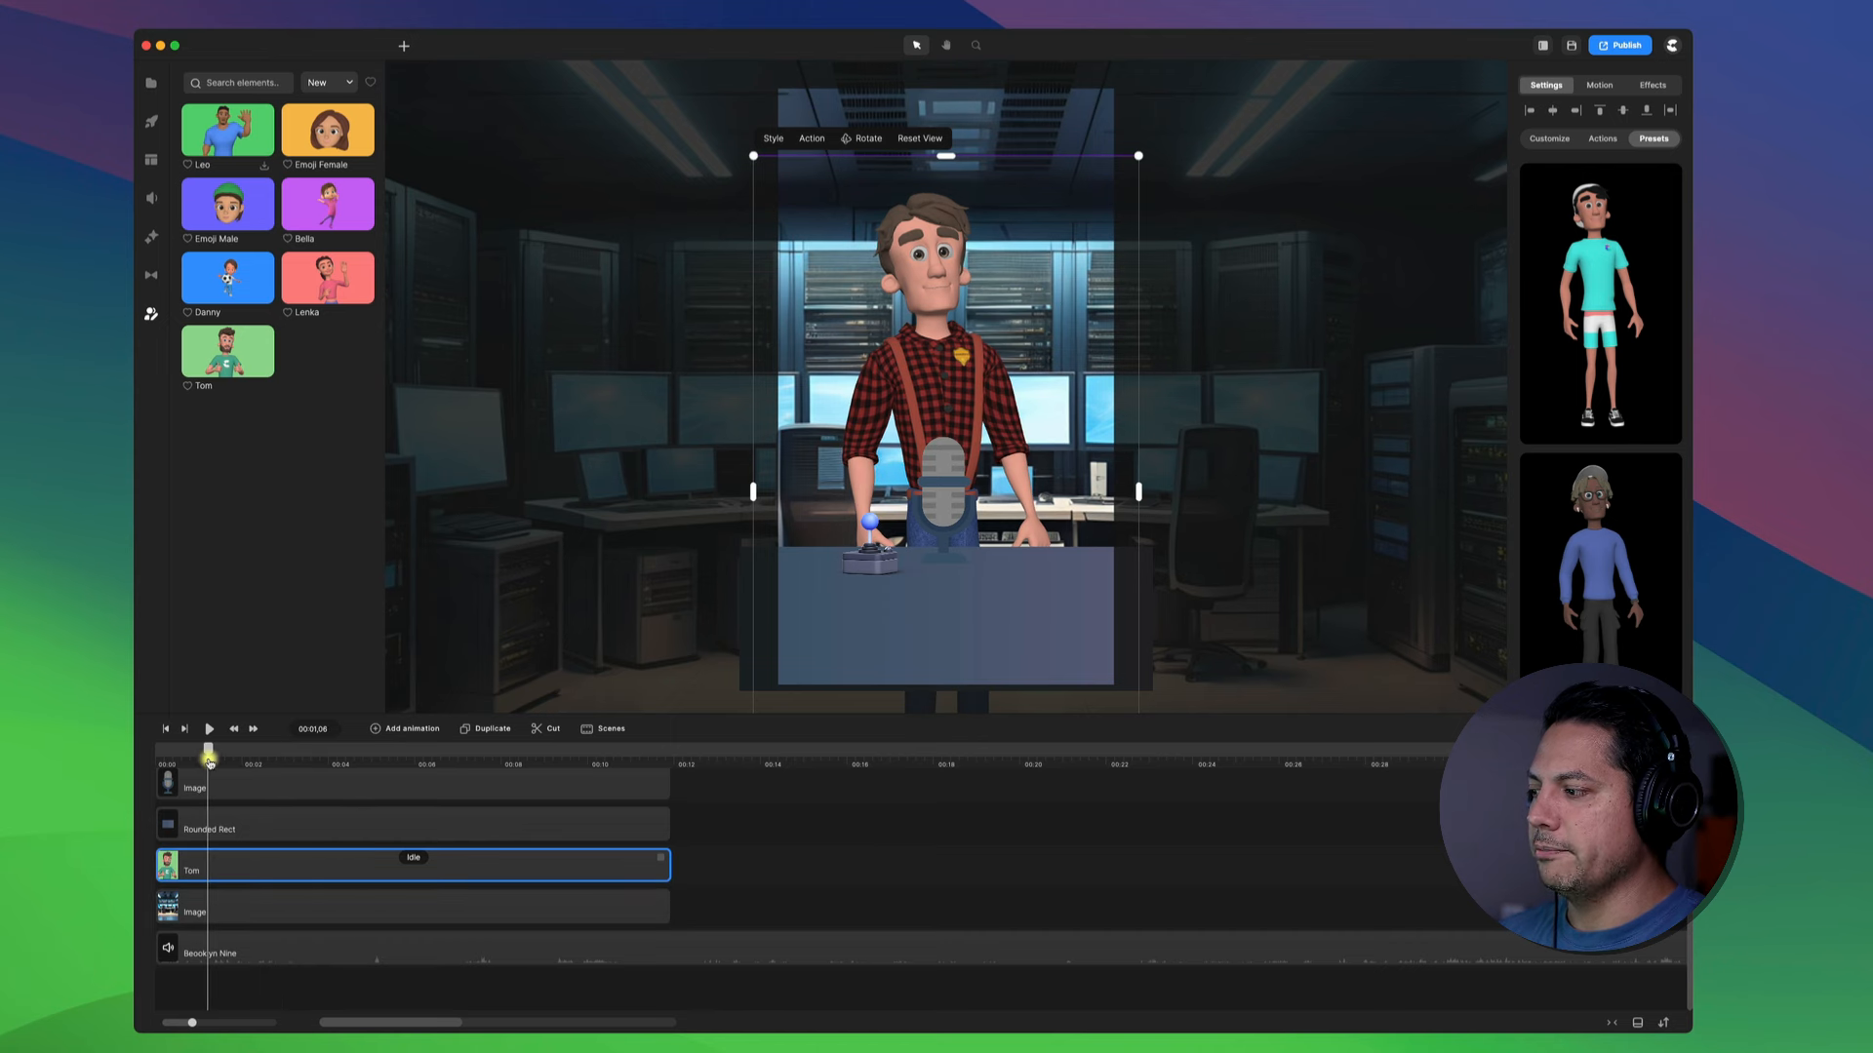
pyautogui.press('space')
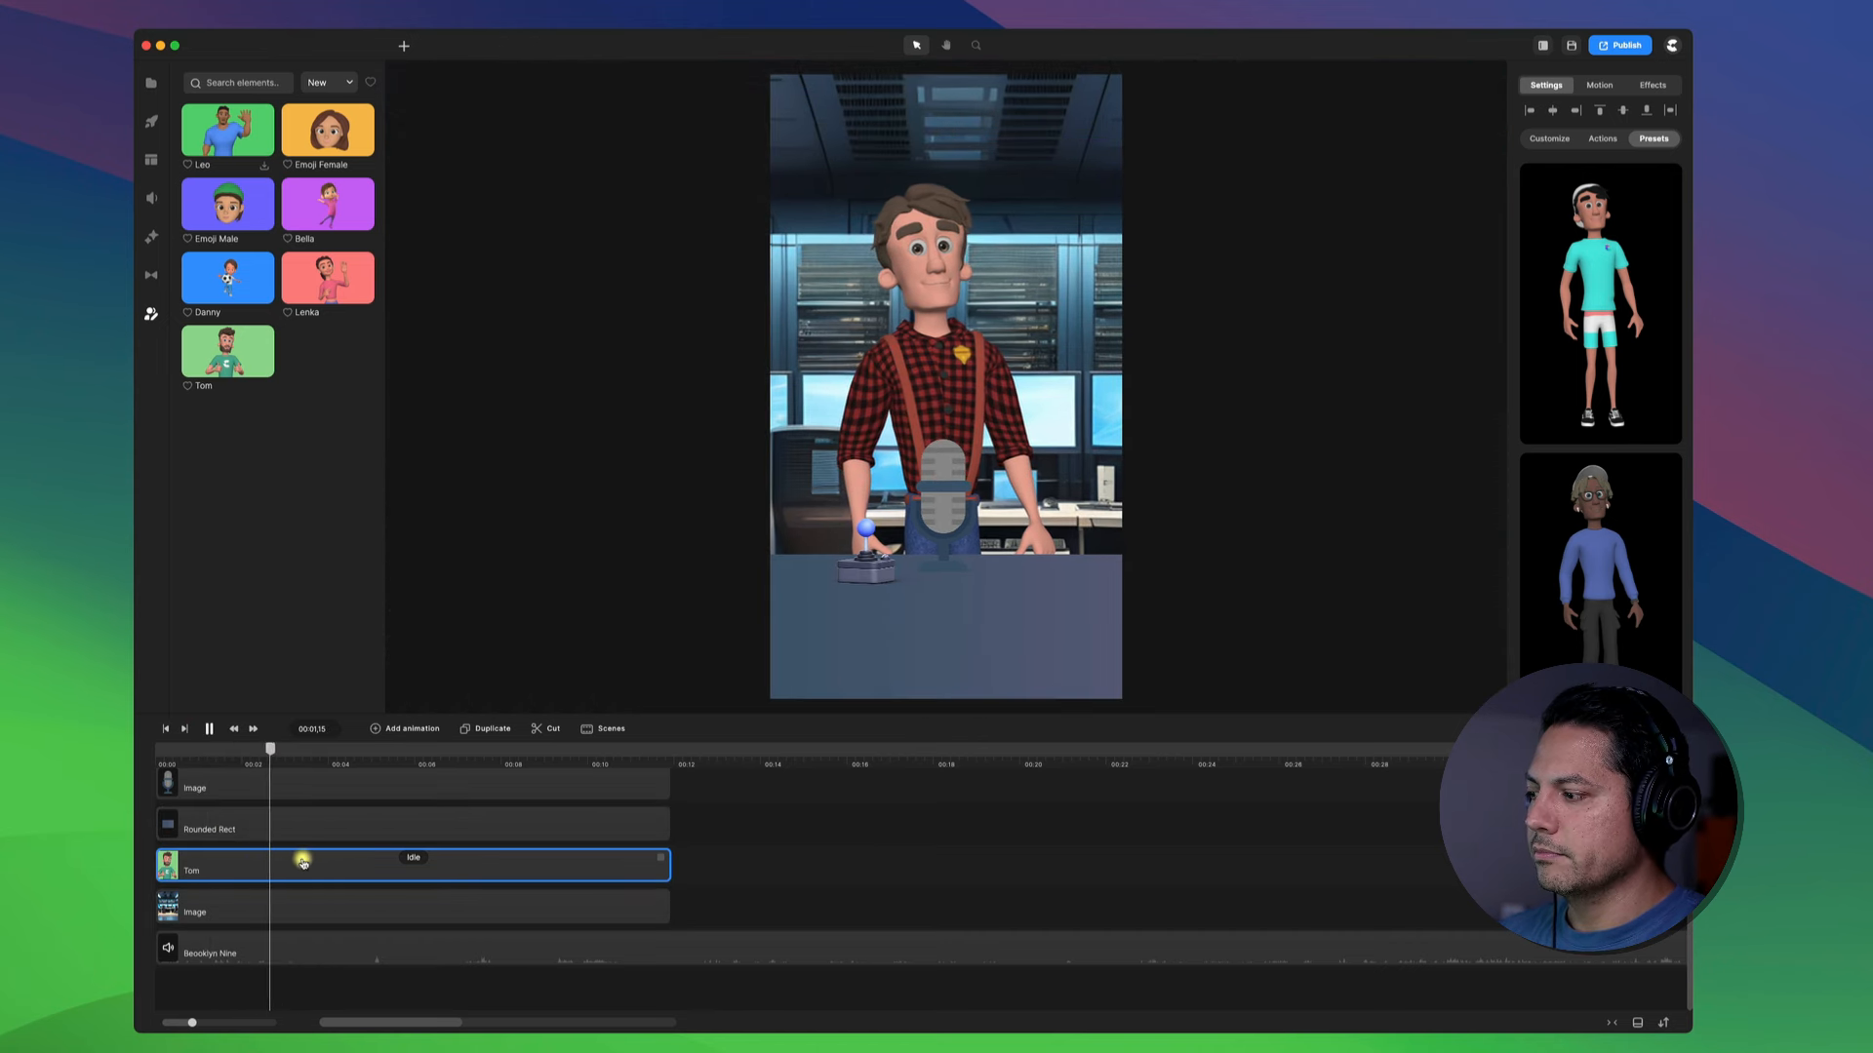
pyautogui.click(290, 751)
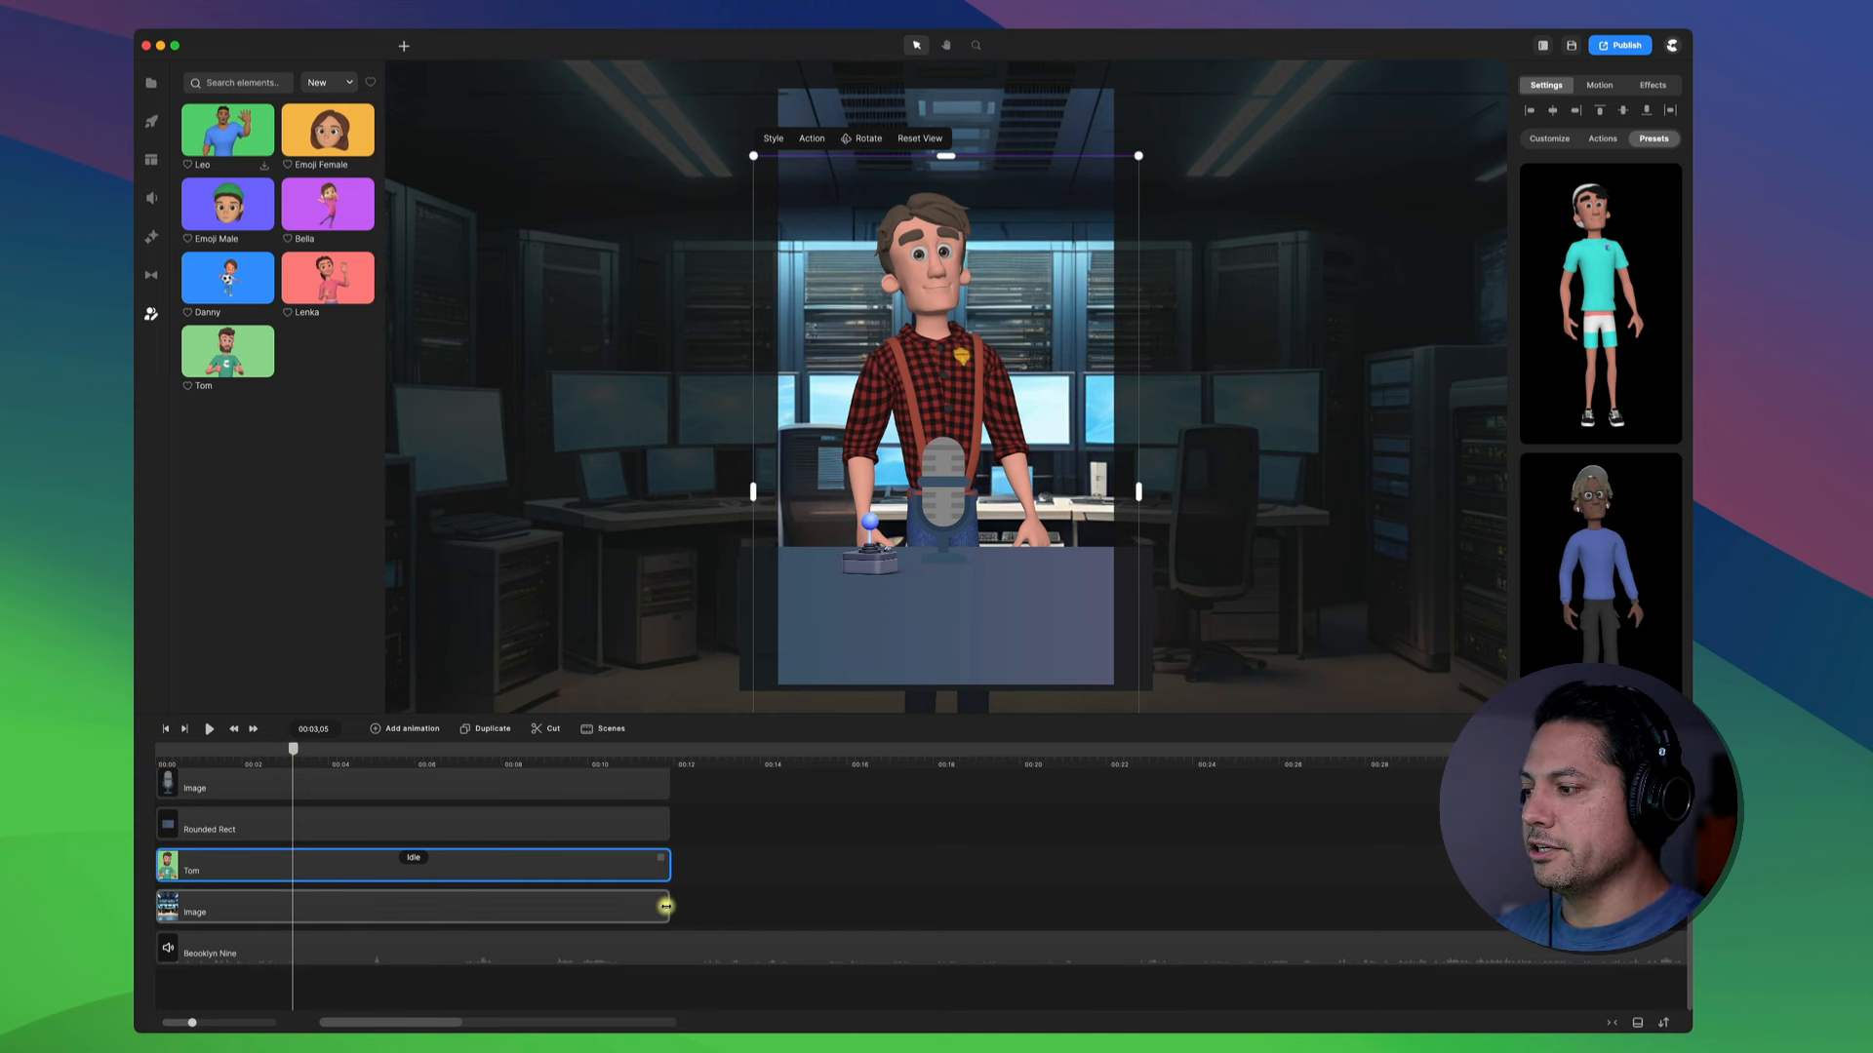
# Trim the background, Tom, desk rectangle, microphone and joystick clips to end at the playhead at 00:03,05.
pyautogui.moveTo(659, 907); pyautogui.dragTo(287, 927)
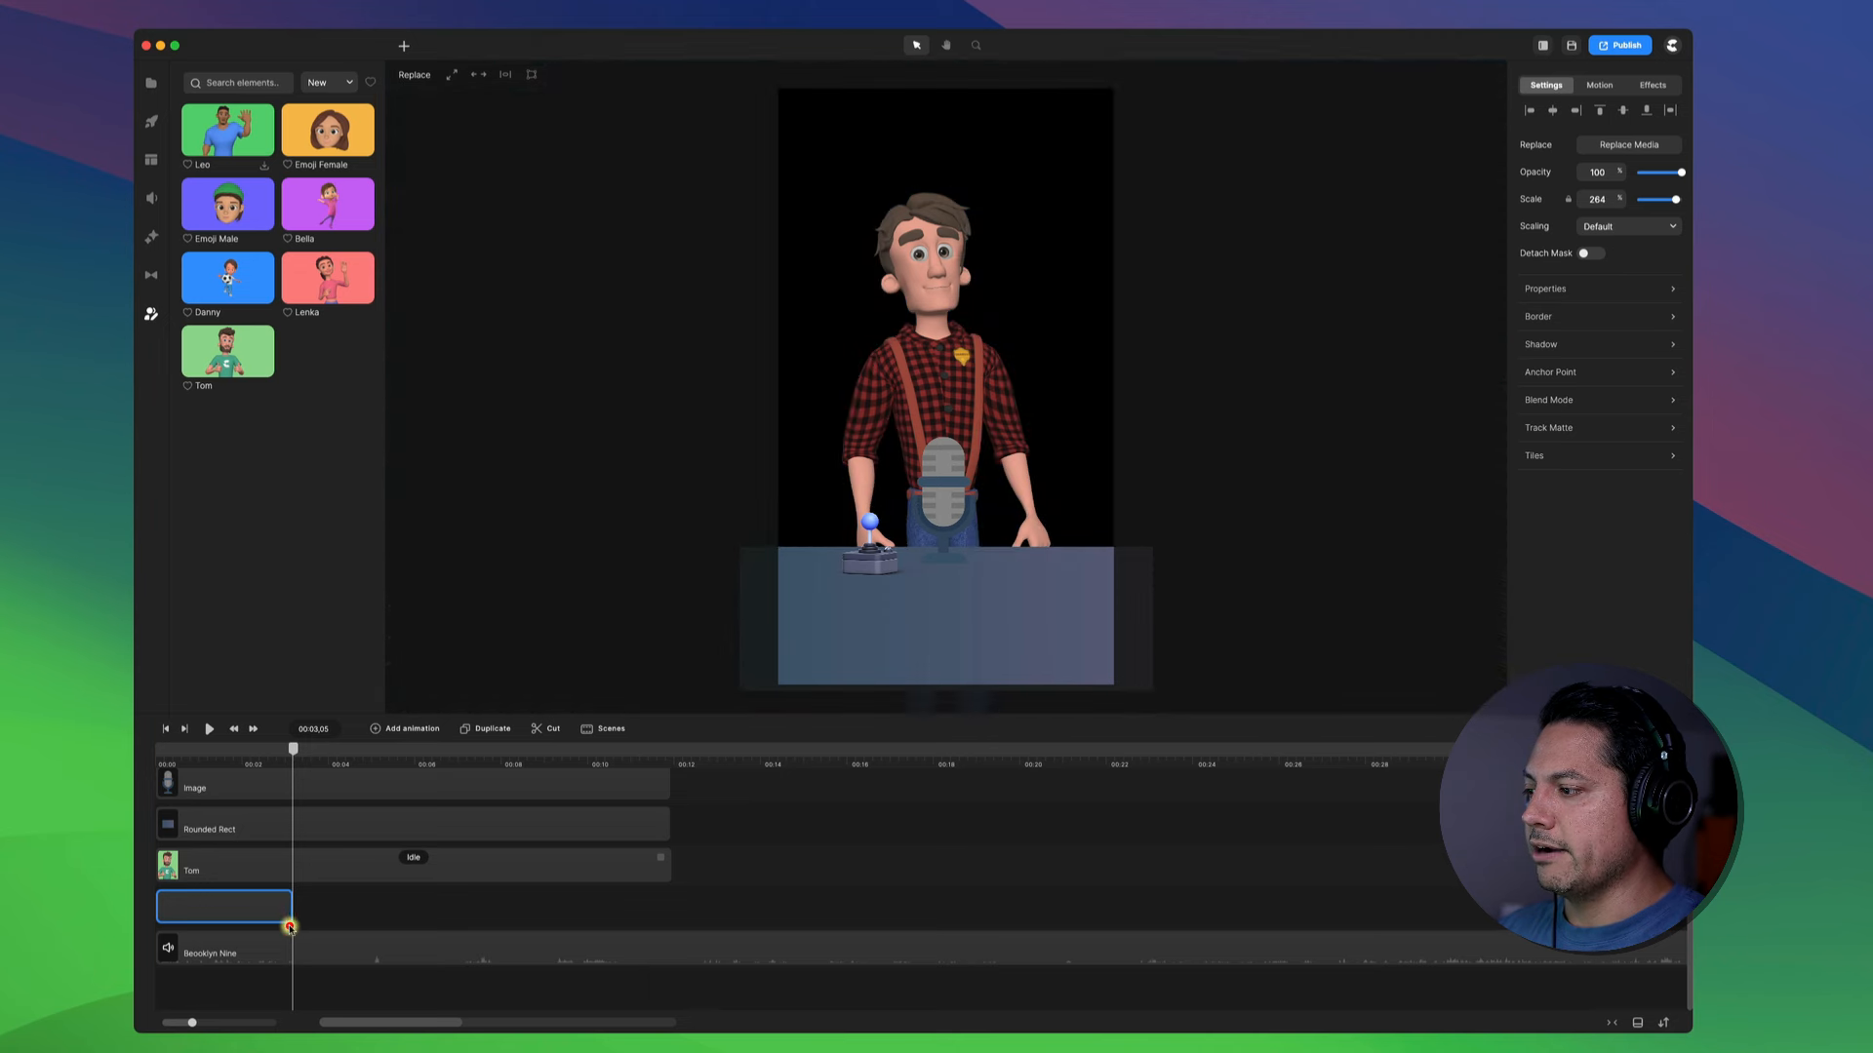
pyautogui.moveTo(661, 859); pyautogui.dragTo(284, 865)
pyautogui.moveTo(660, 823); pyautogui.dragTo(289, 836)
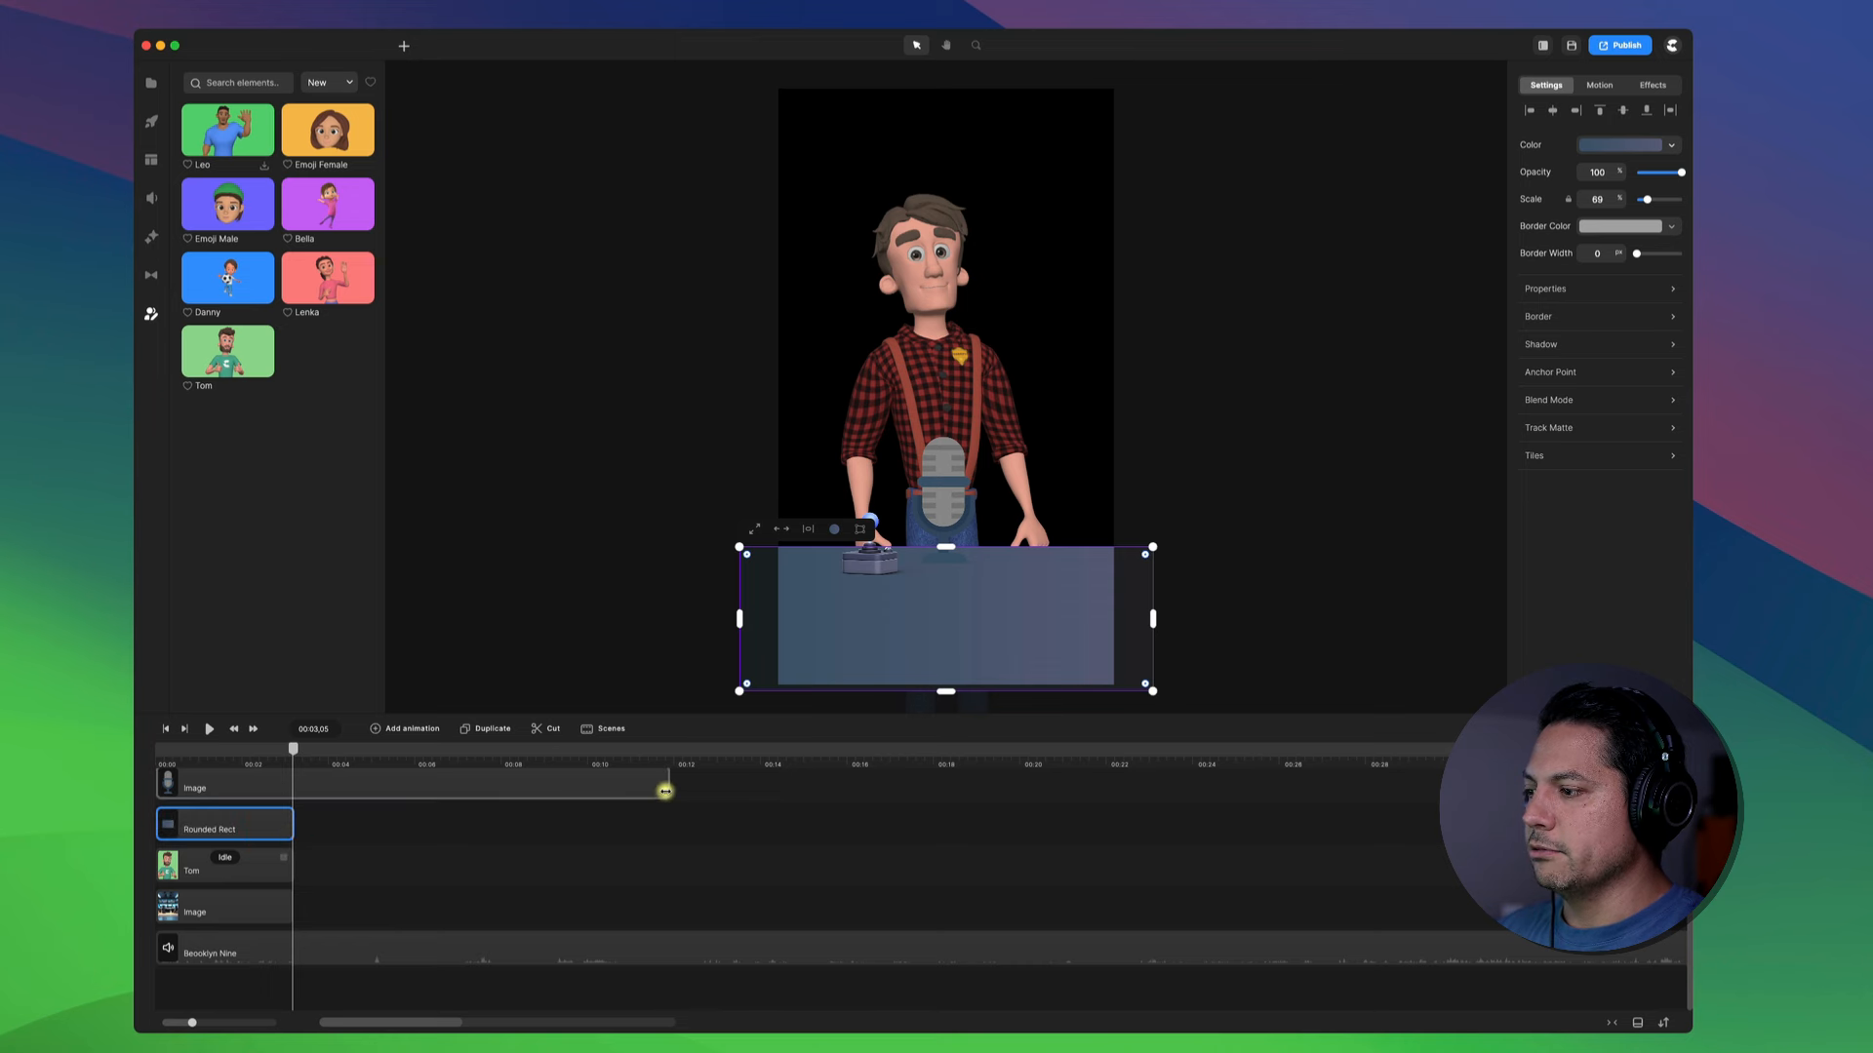
pyautogui.moveTo(660, 786); pyautogui.dragTo(283, 815)
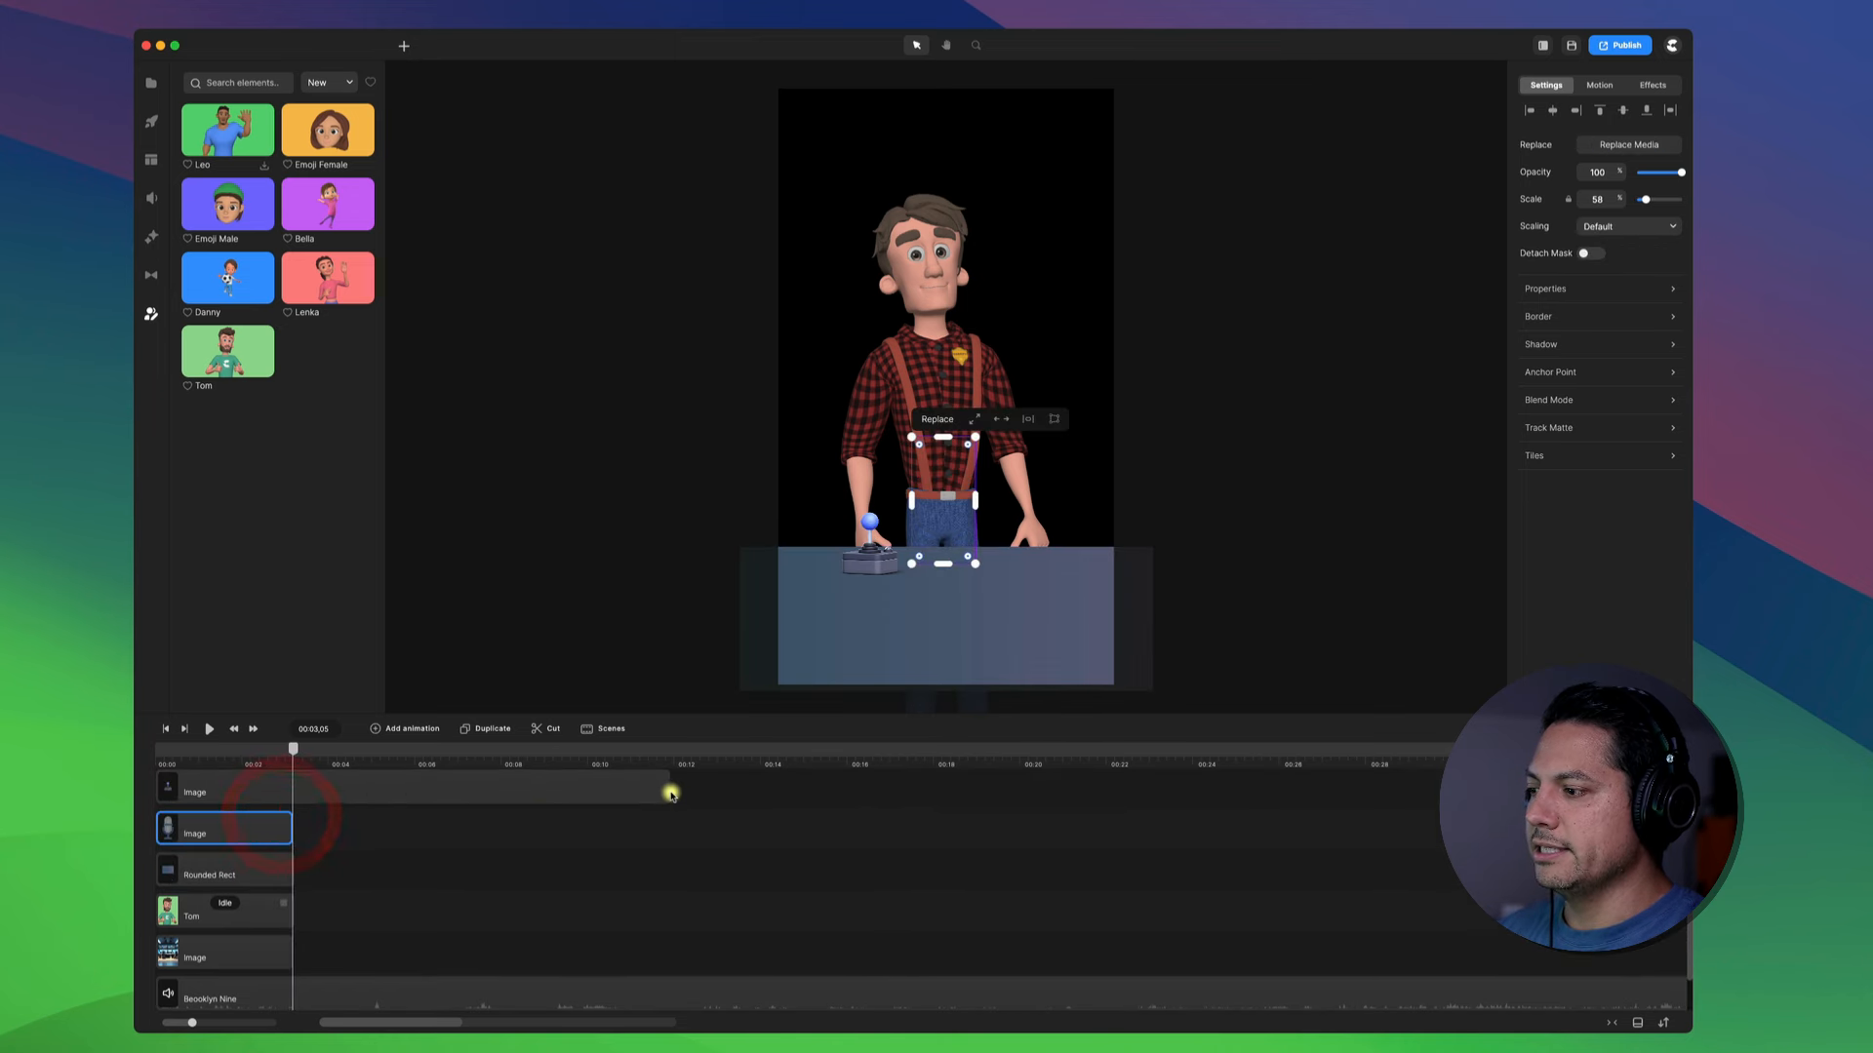
pyautogui.moveTo(669, 786); pyautogui.dragTo(292, 817)
# Save the project and set the playhead to the two-second mark.
pyautogui.scroll(-2, 294, 936)
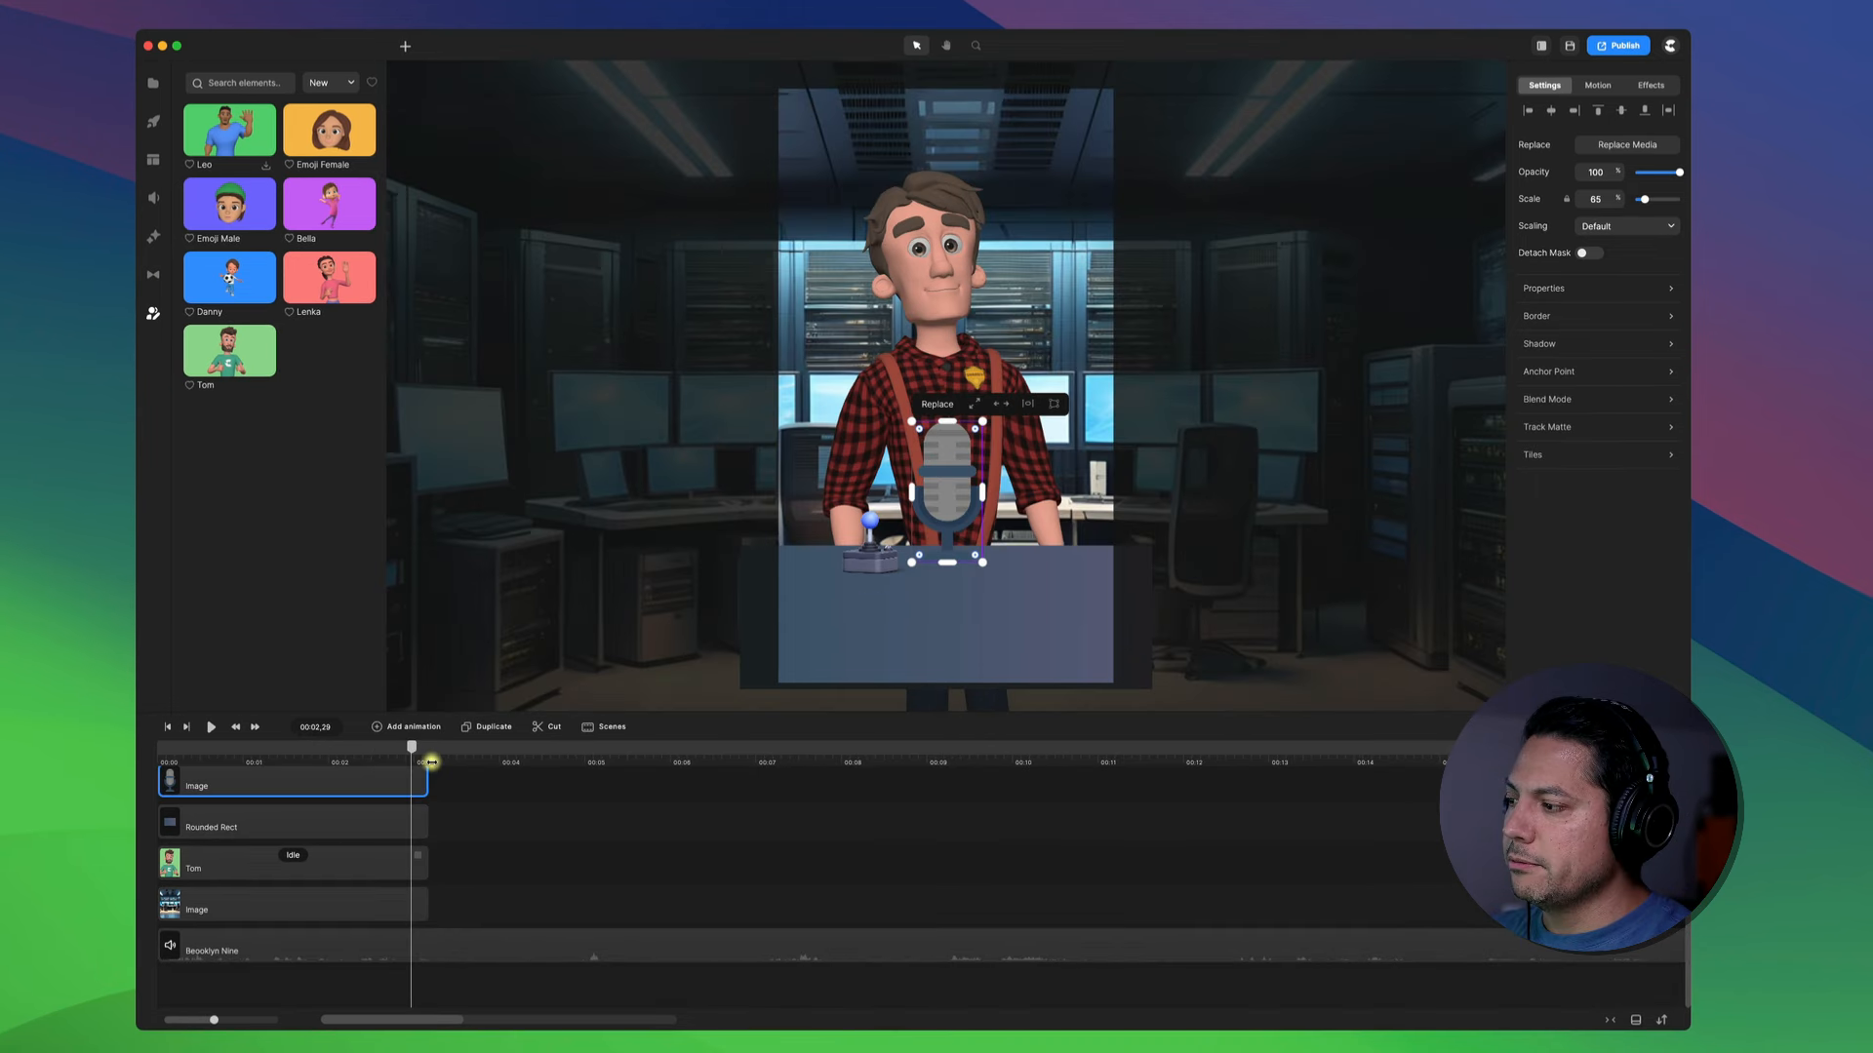
pyautogui.moveTo(429, 762); pyautogui.dragTo(535, 756)
pyautogui.press('super+s')
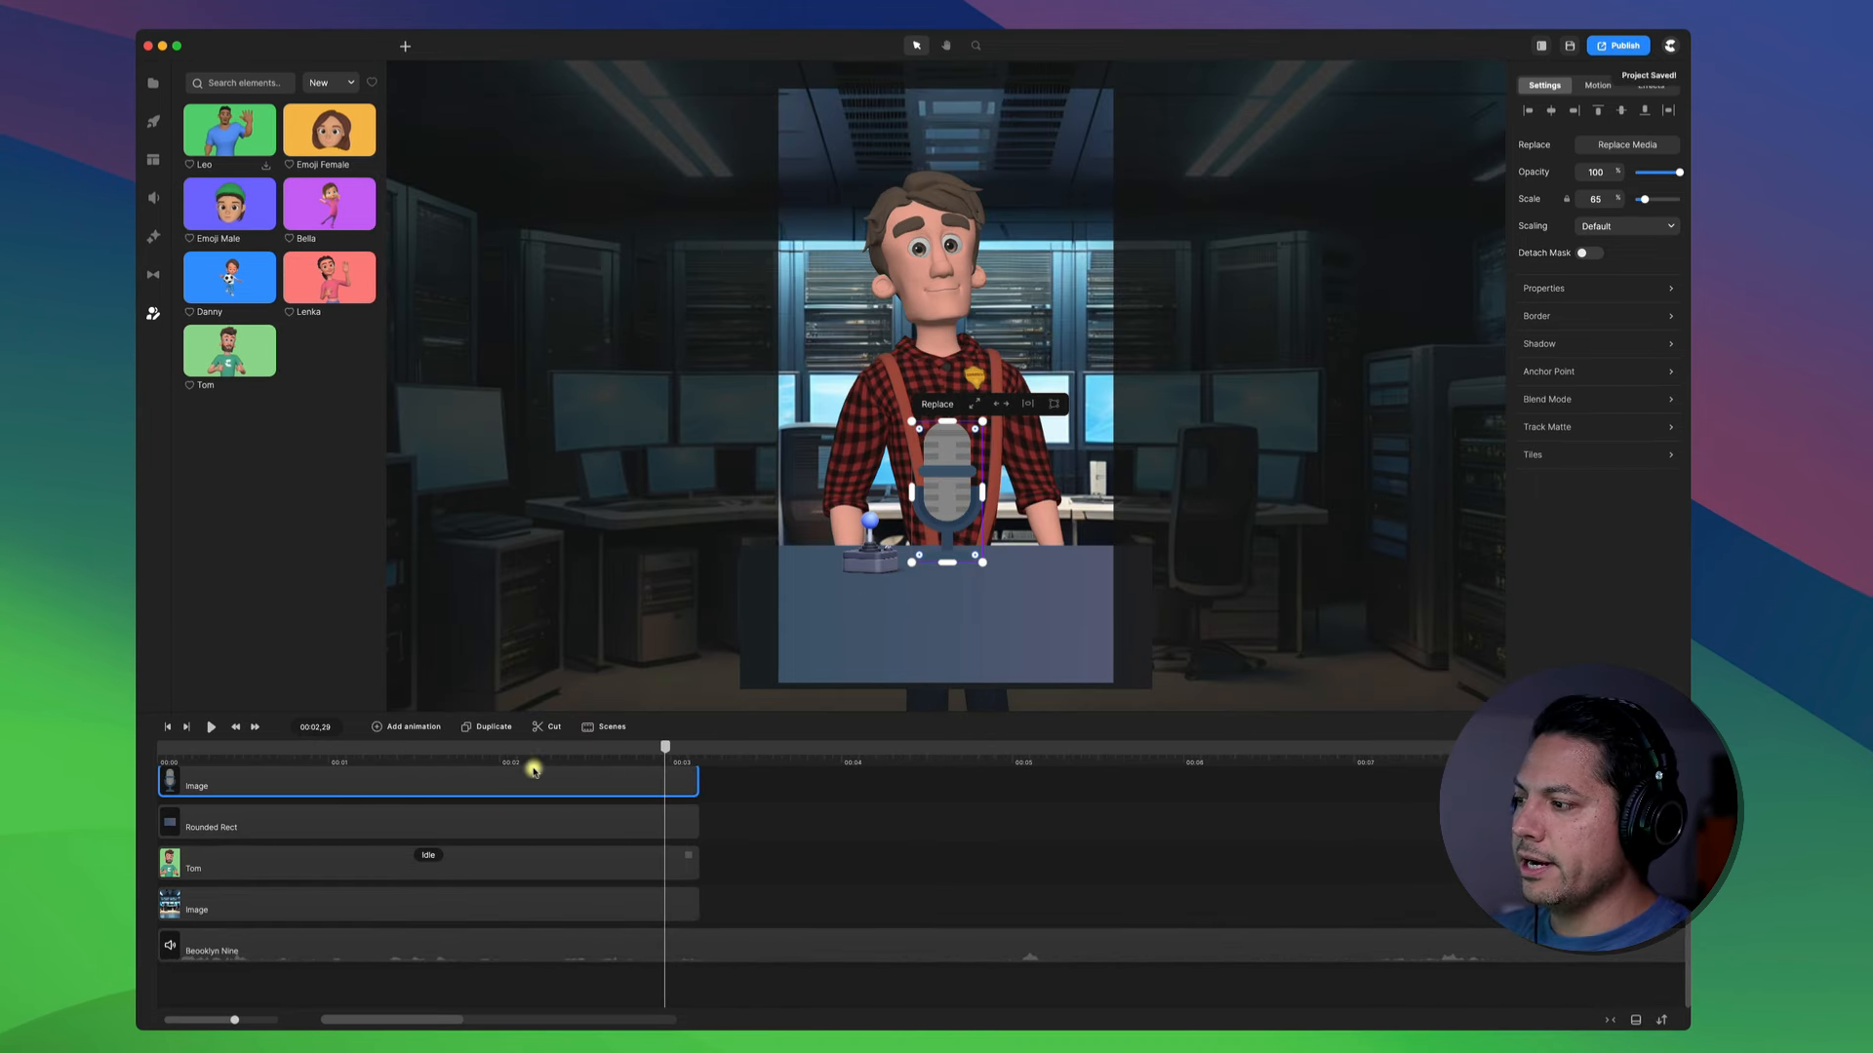
pyautogui.click(497, 760)
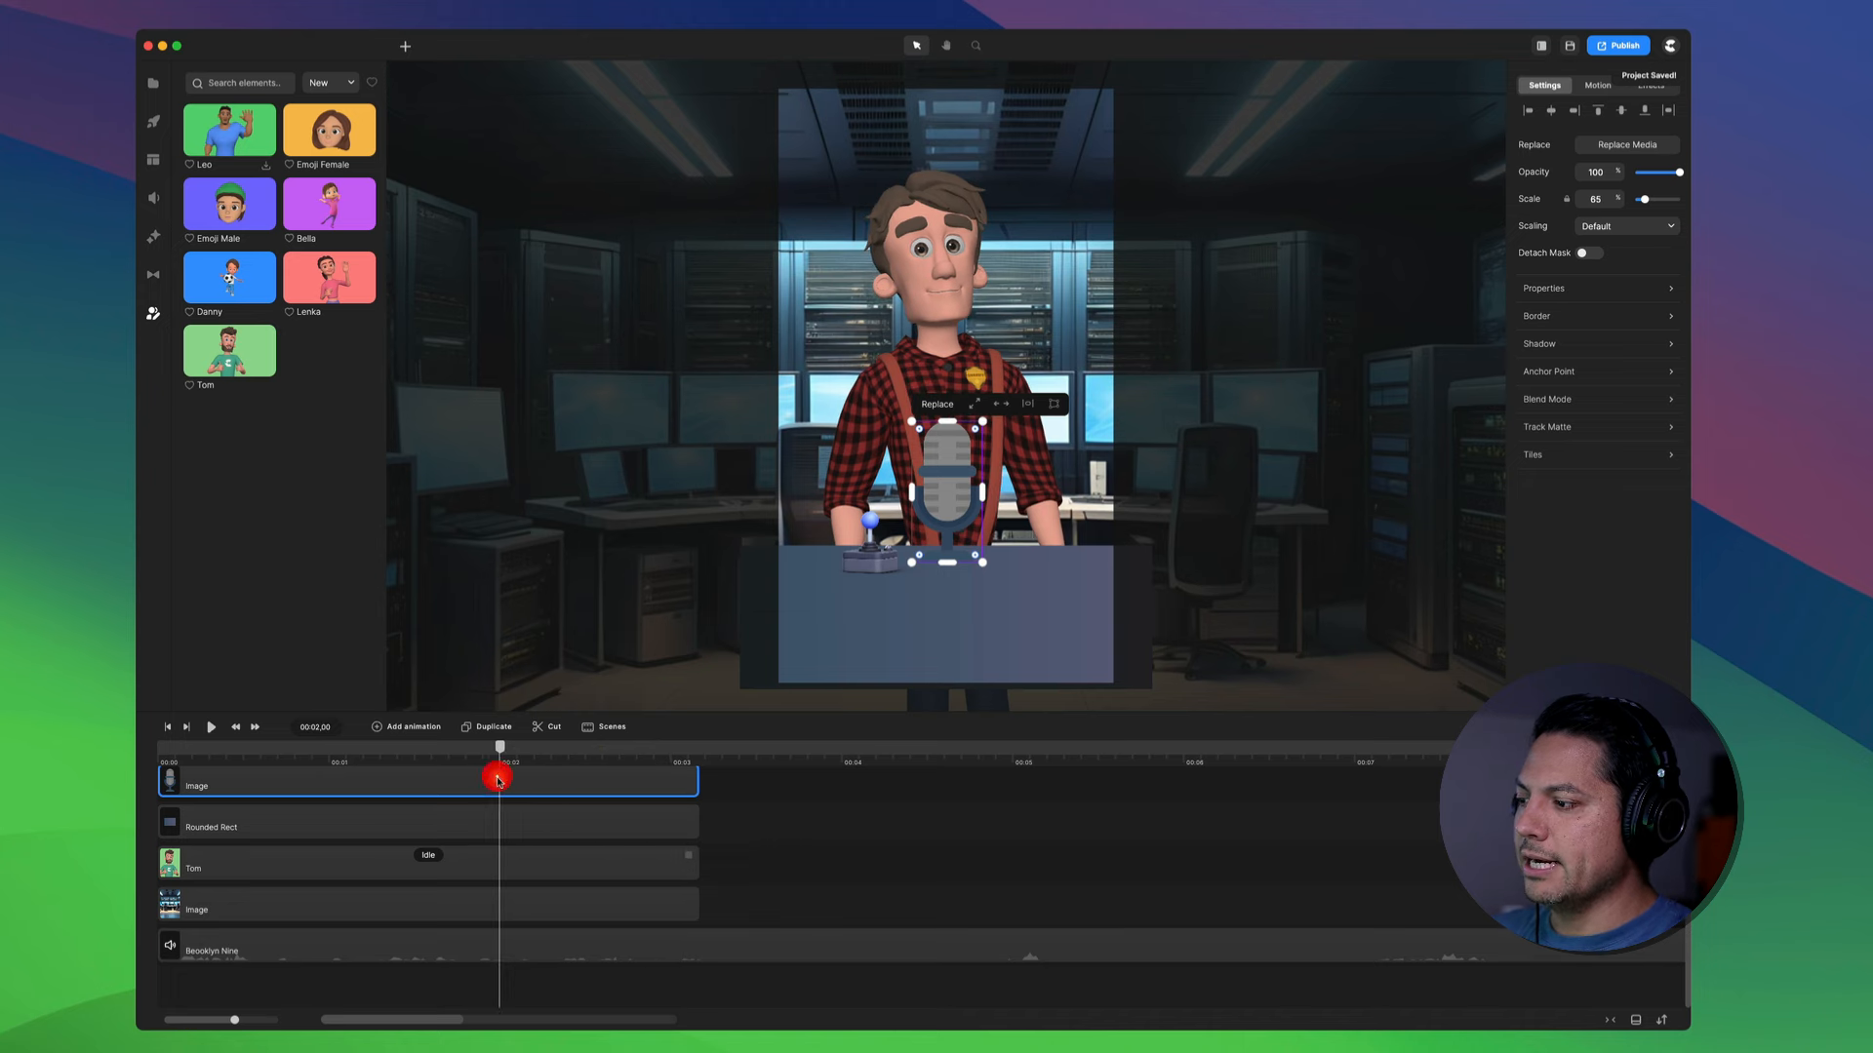
# Play on from the two-second mark to find the cut point, and split the Brooklyn Nine audio clip at 00:02,28.
pyautogui.press('space')
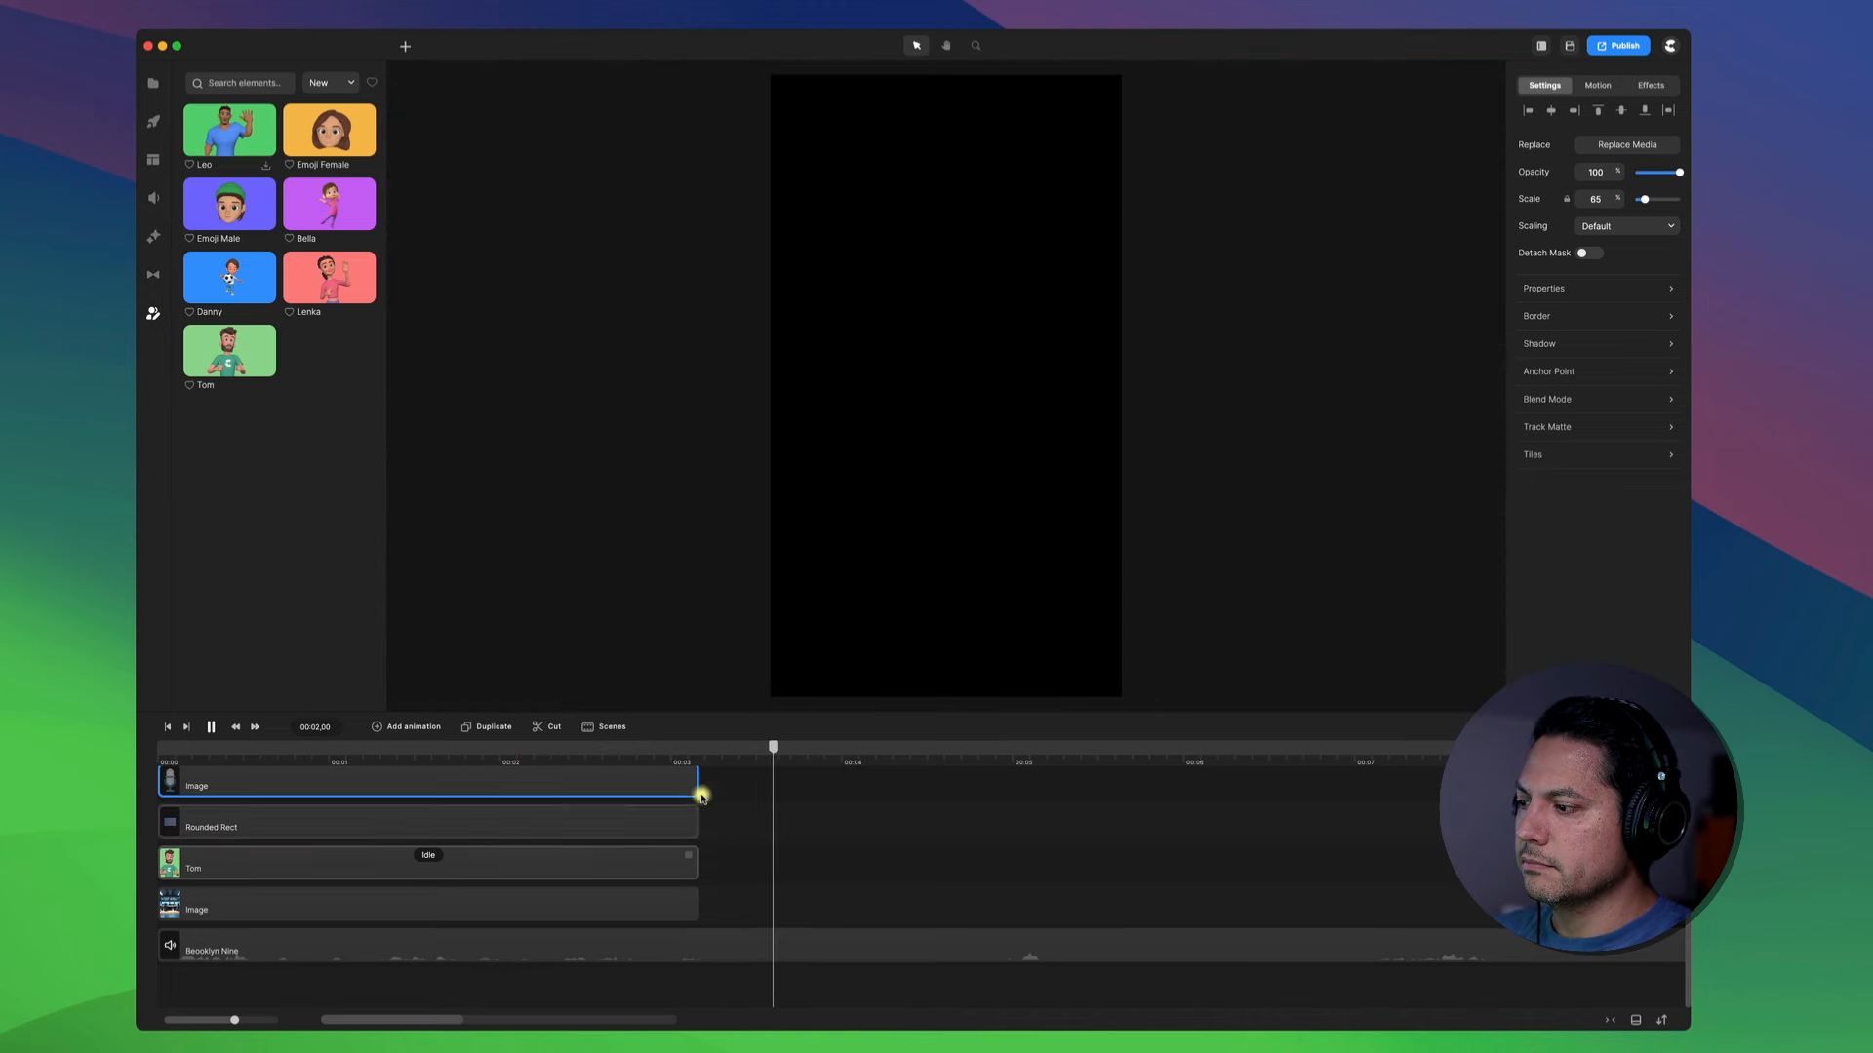
pyautogui.click(661, 759)
pyautogui.moveTo(661, 750); pyautogui.dragTo(668, 751)
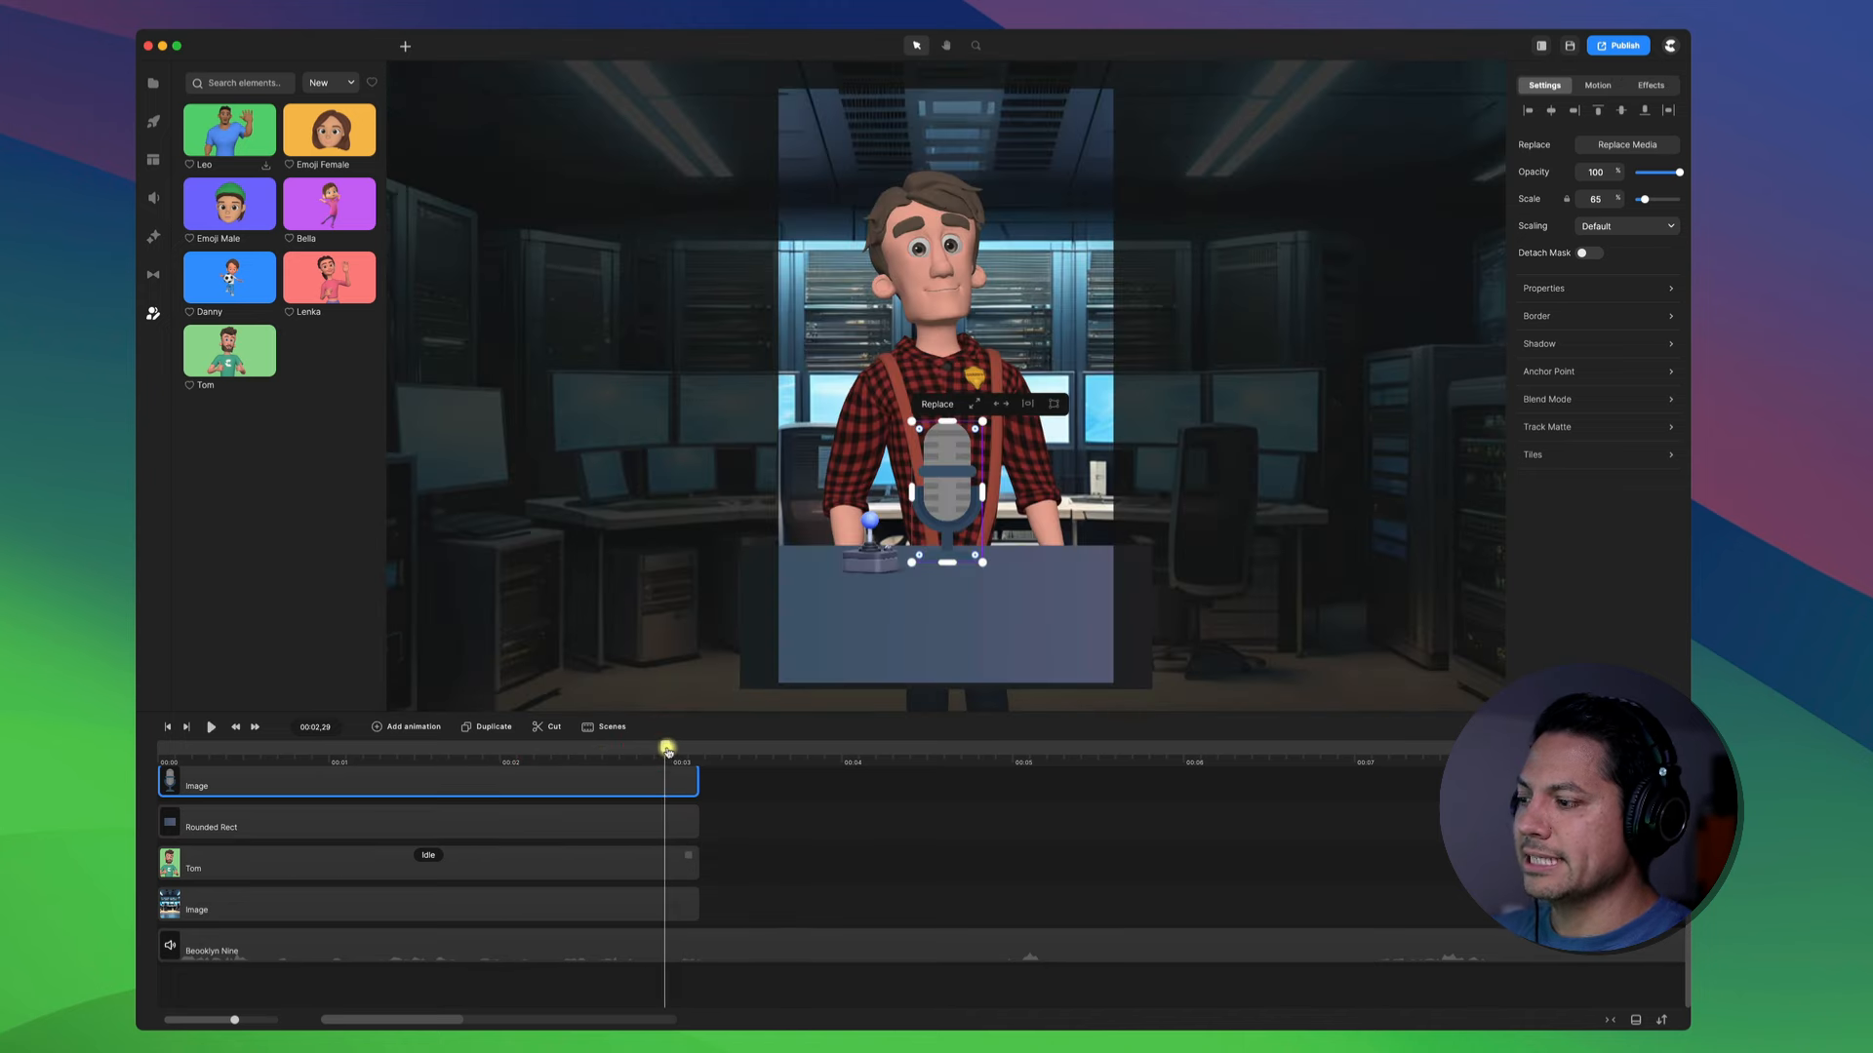
pyautogui.click(656, 752)
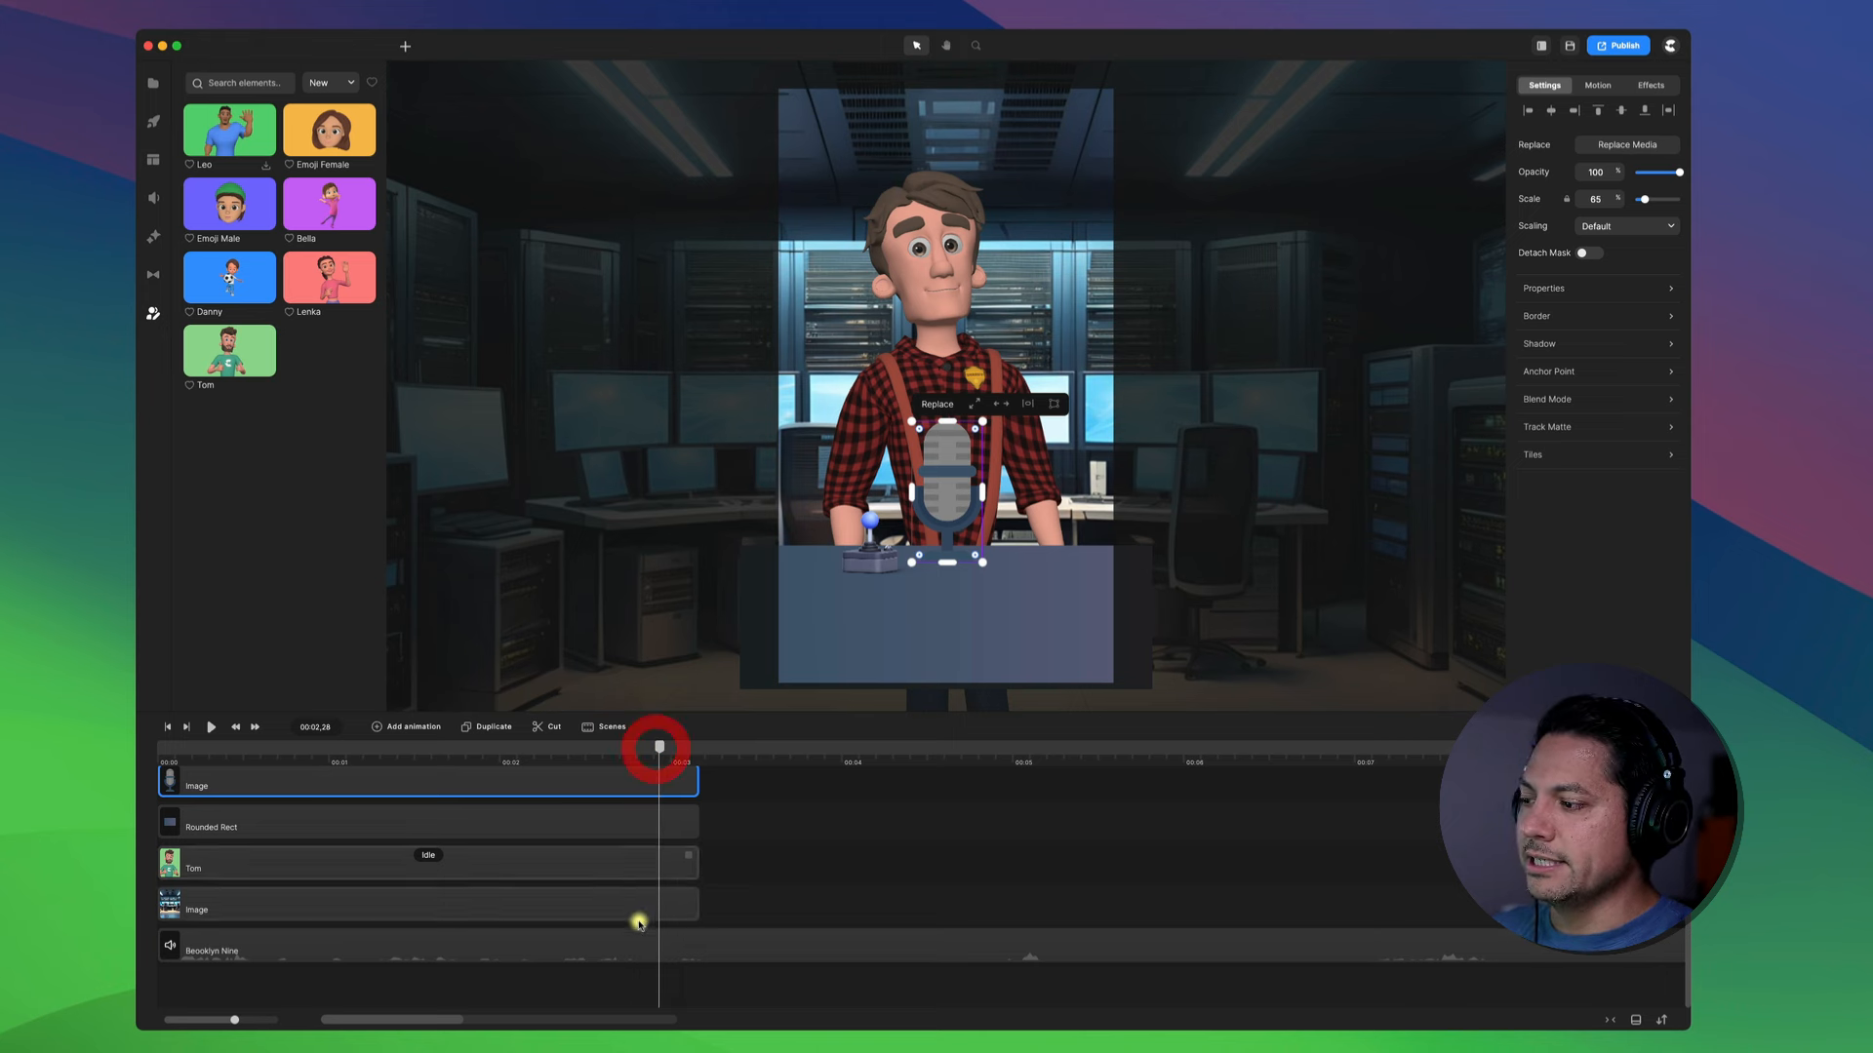
pyautogui.click(644, 953)
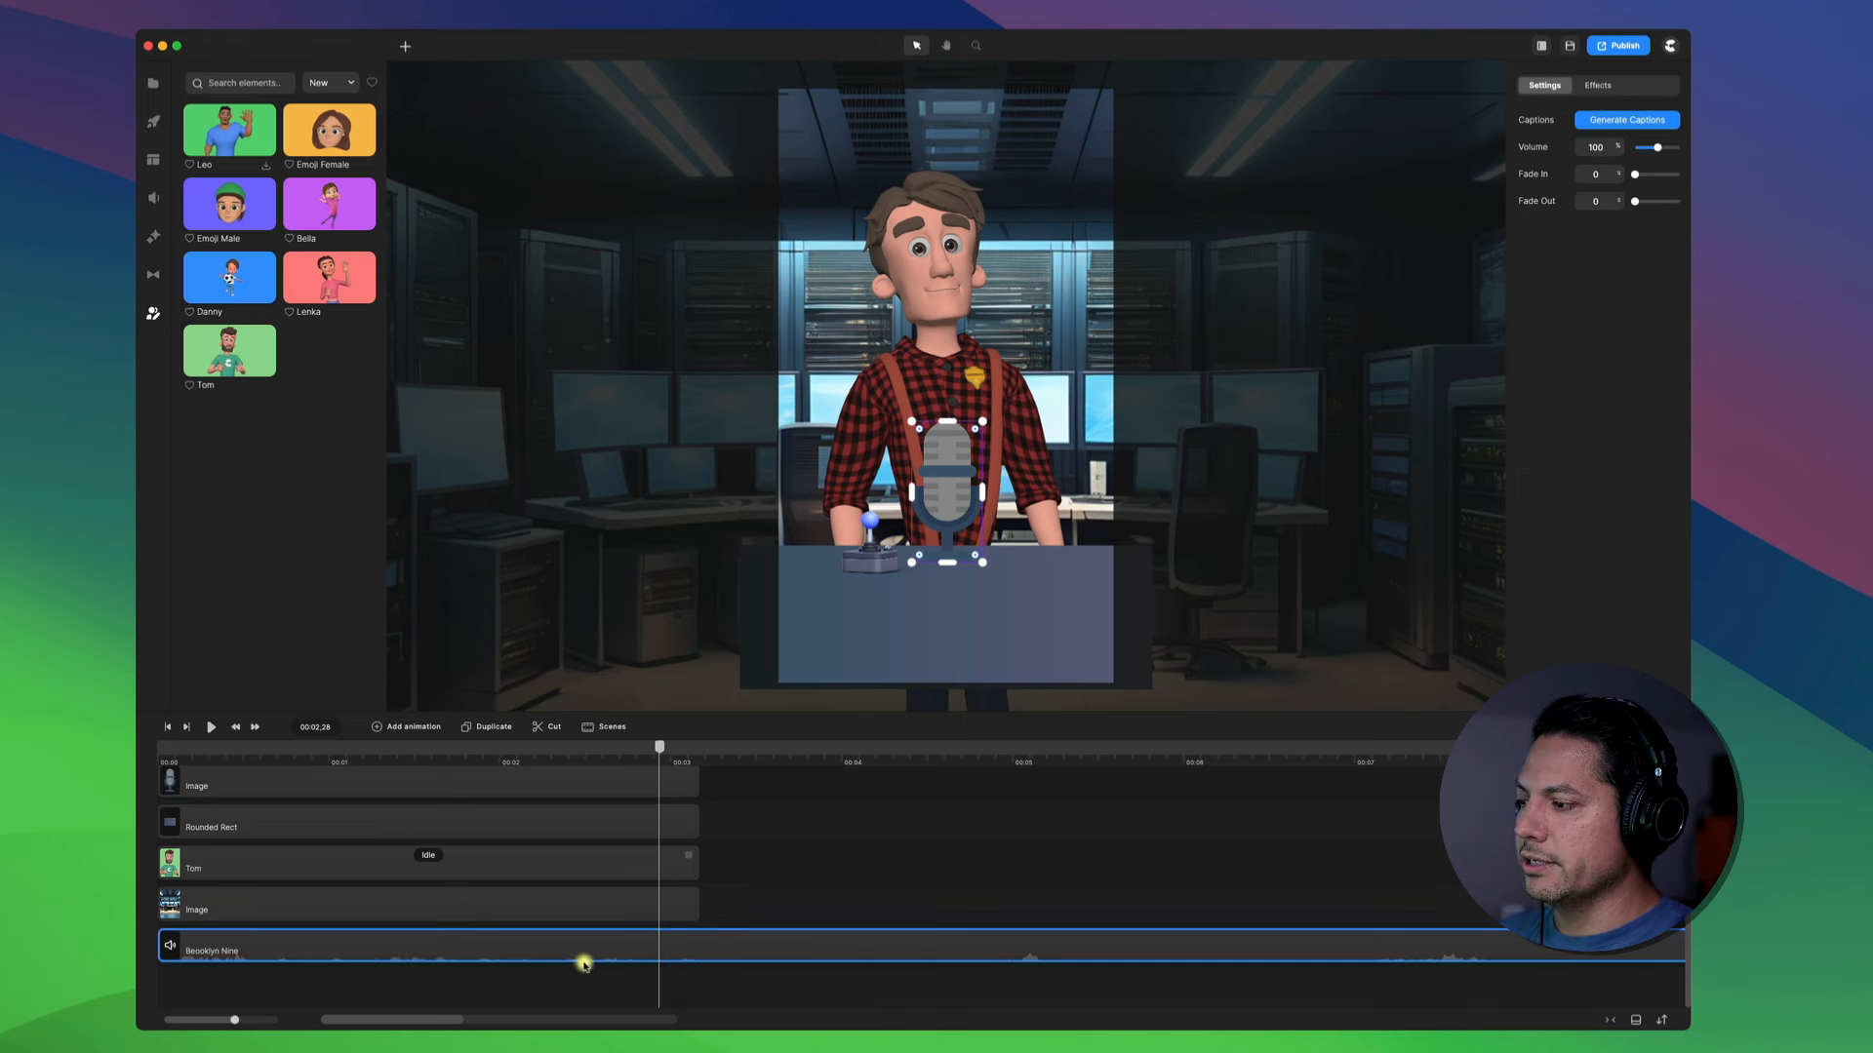
pyautogui.click(654, 944)
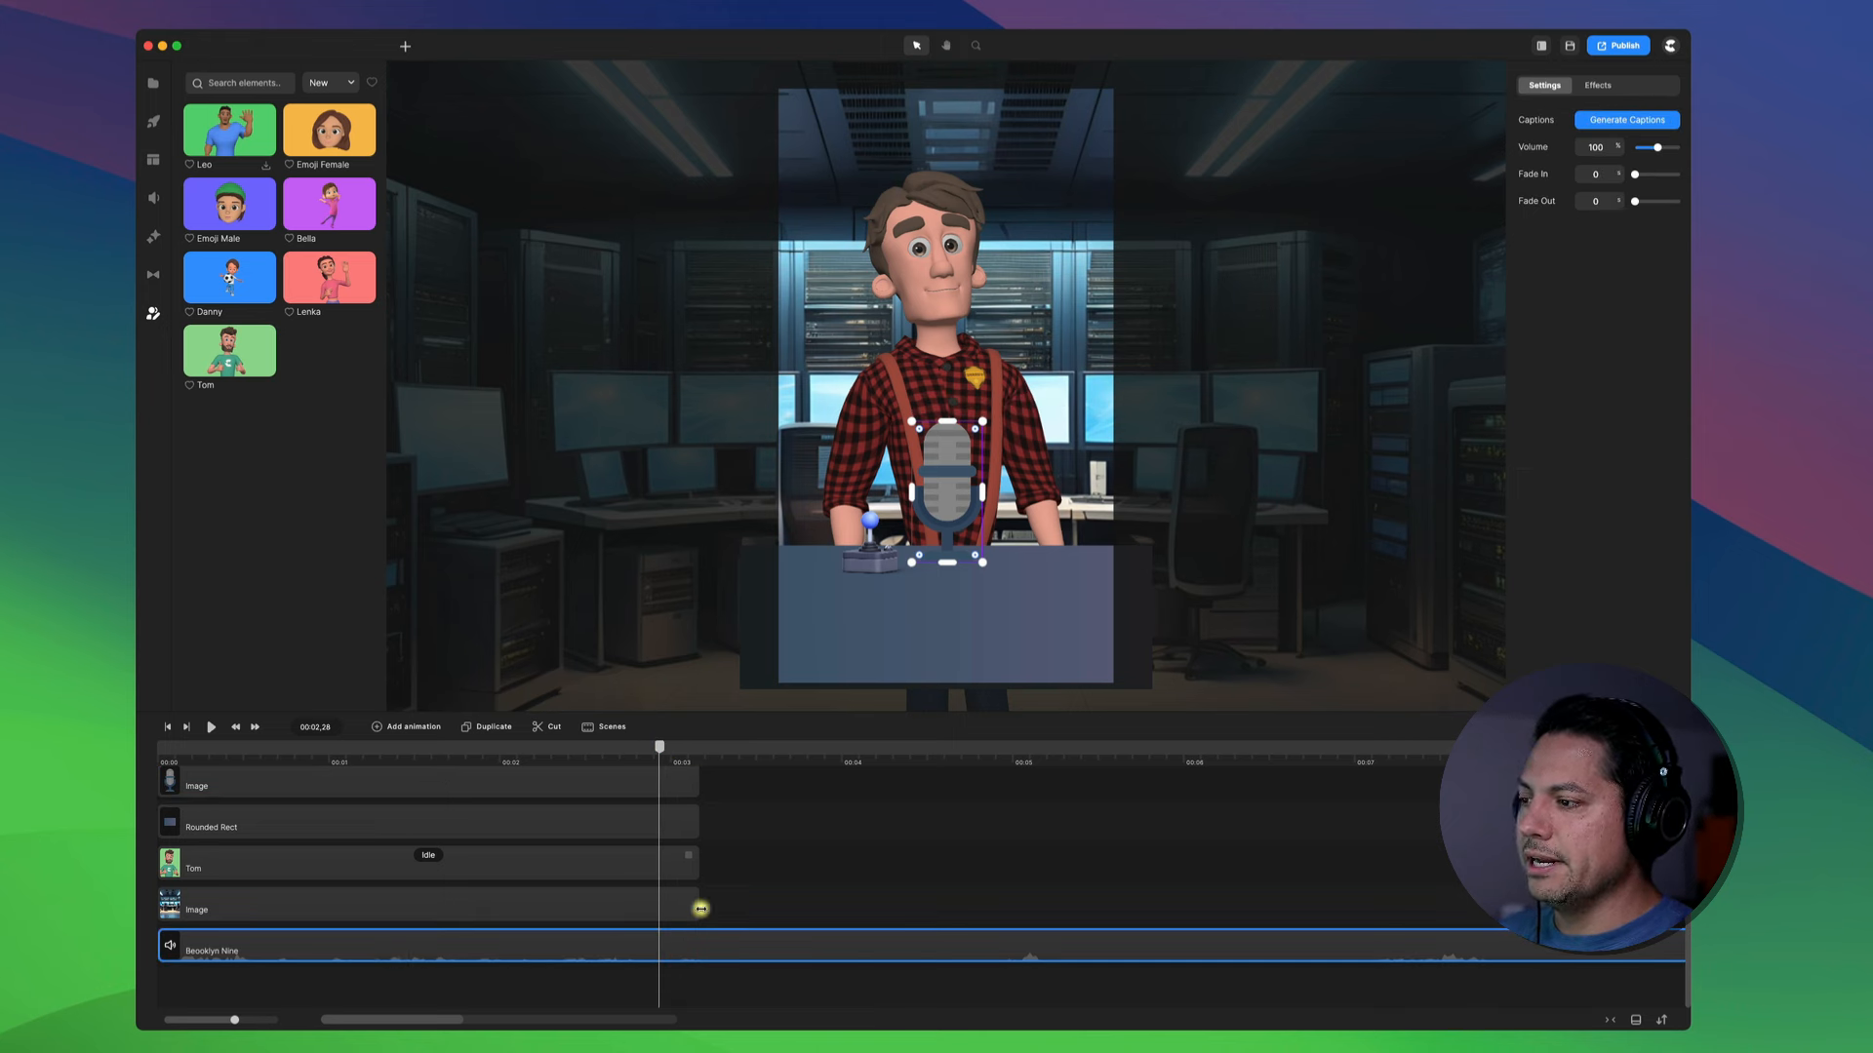
pyautogui.click(547, 726)
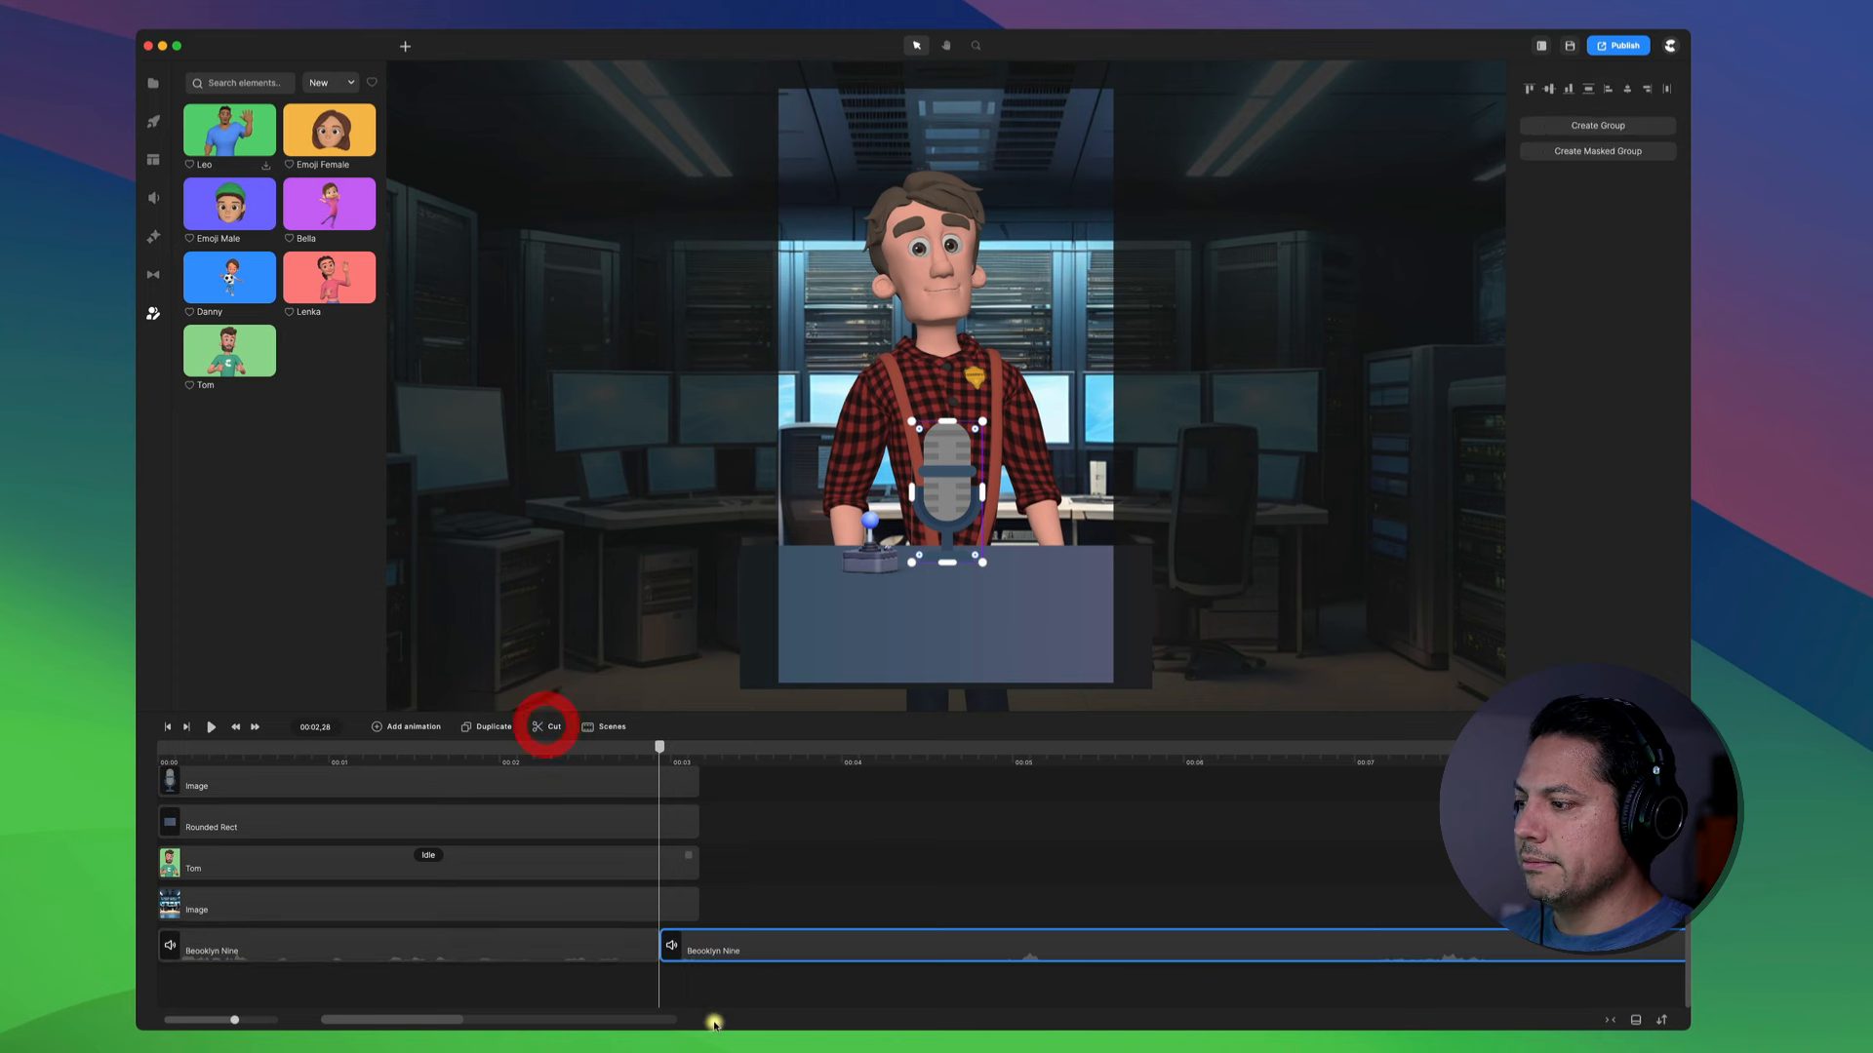
# Sync the first segment of the split Brooklyn Nine audio with Tom for lip sync.
pyautogui.click(695, 939)
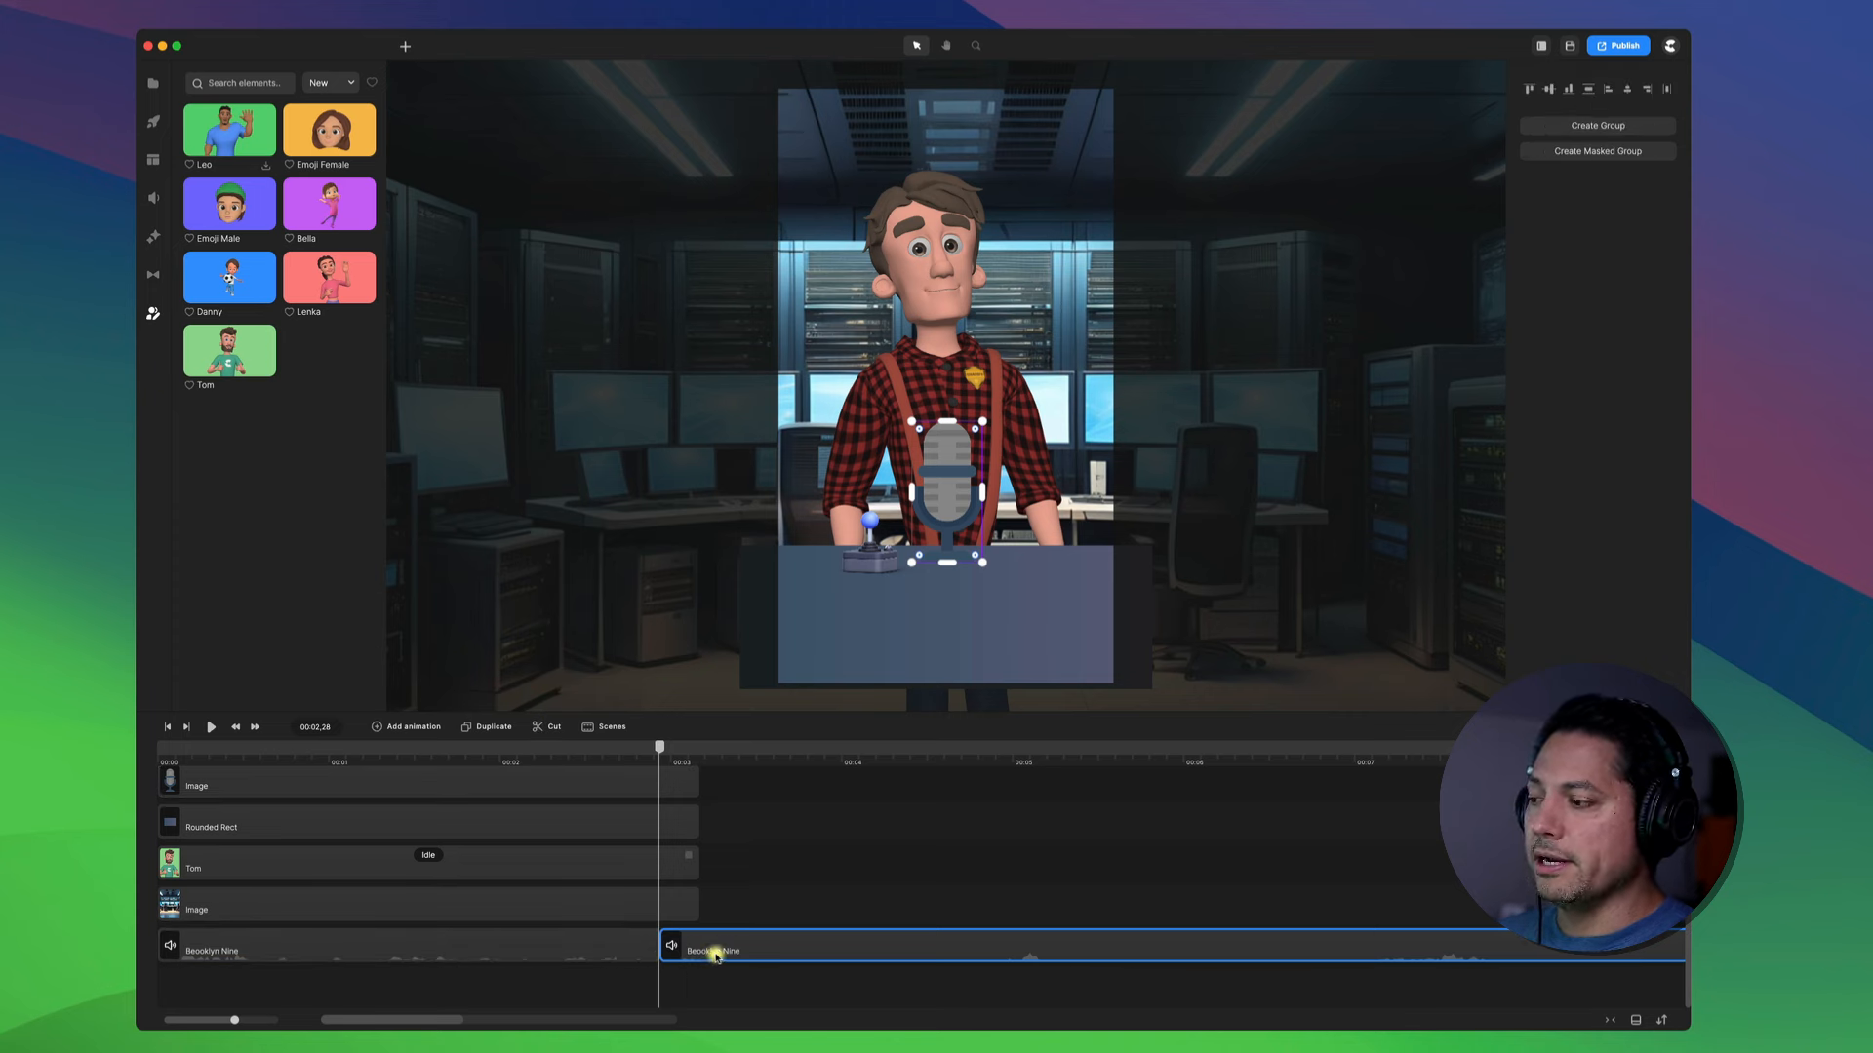
pyautogui.click(524, 957)
pyautogui.click(488, 958)
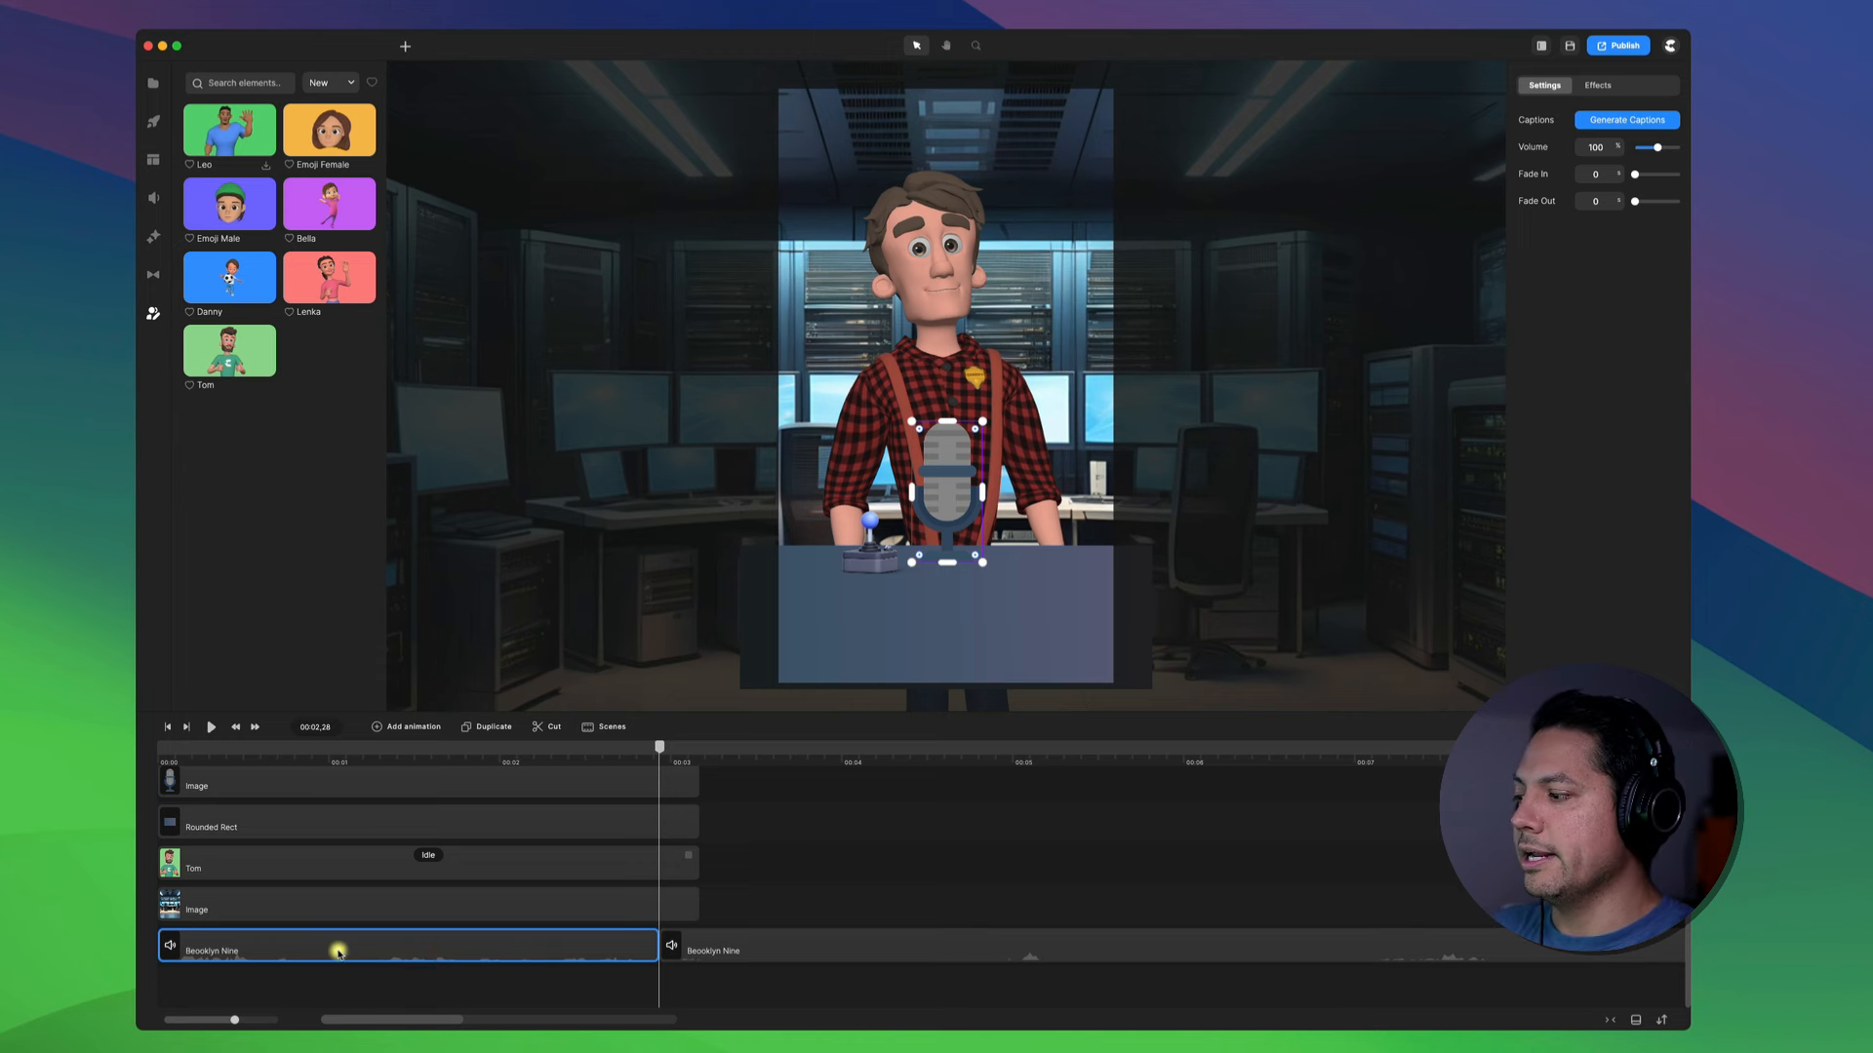
pyautogui.rightClick(288, 948)
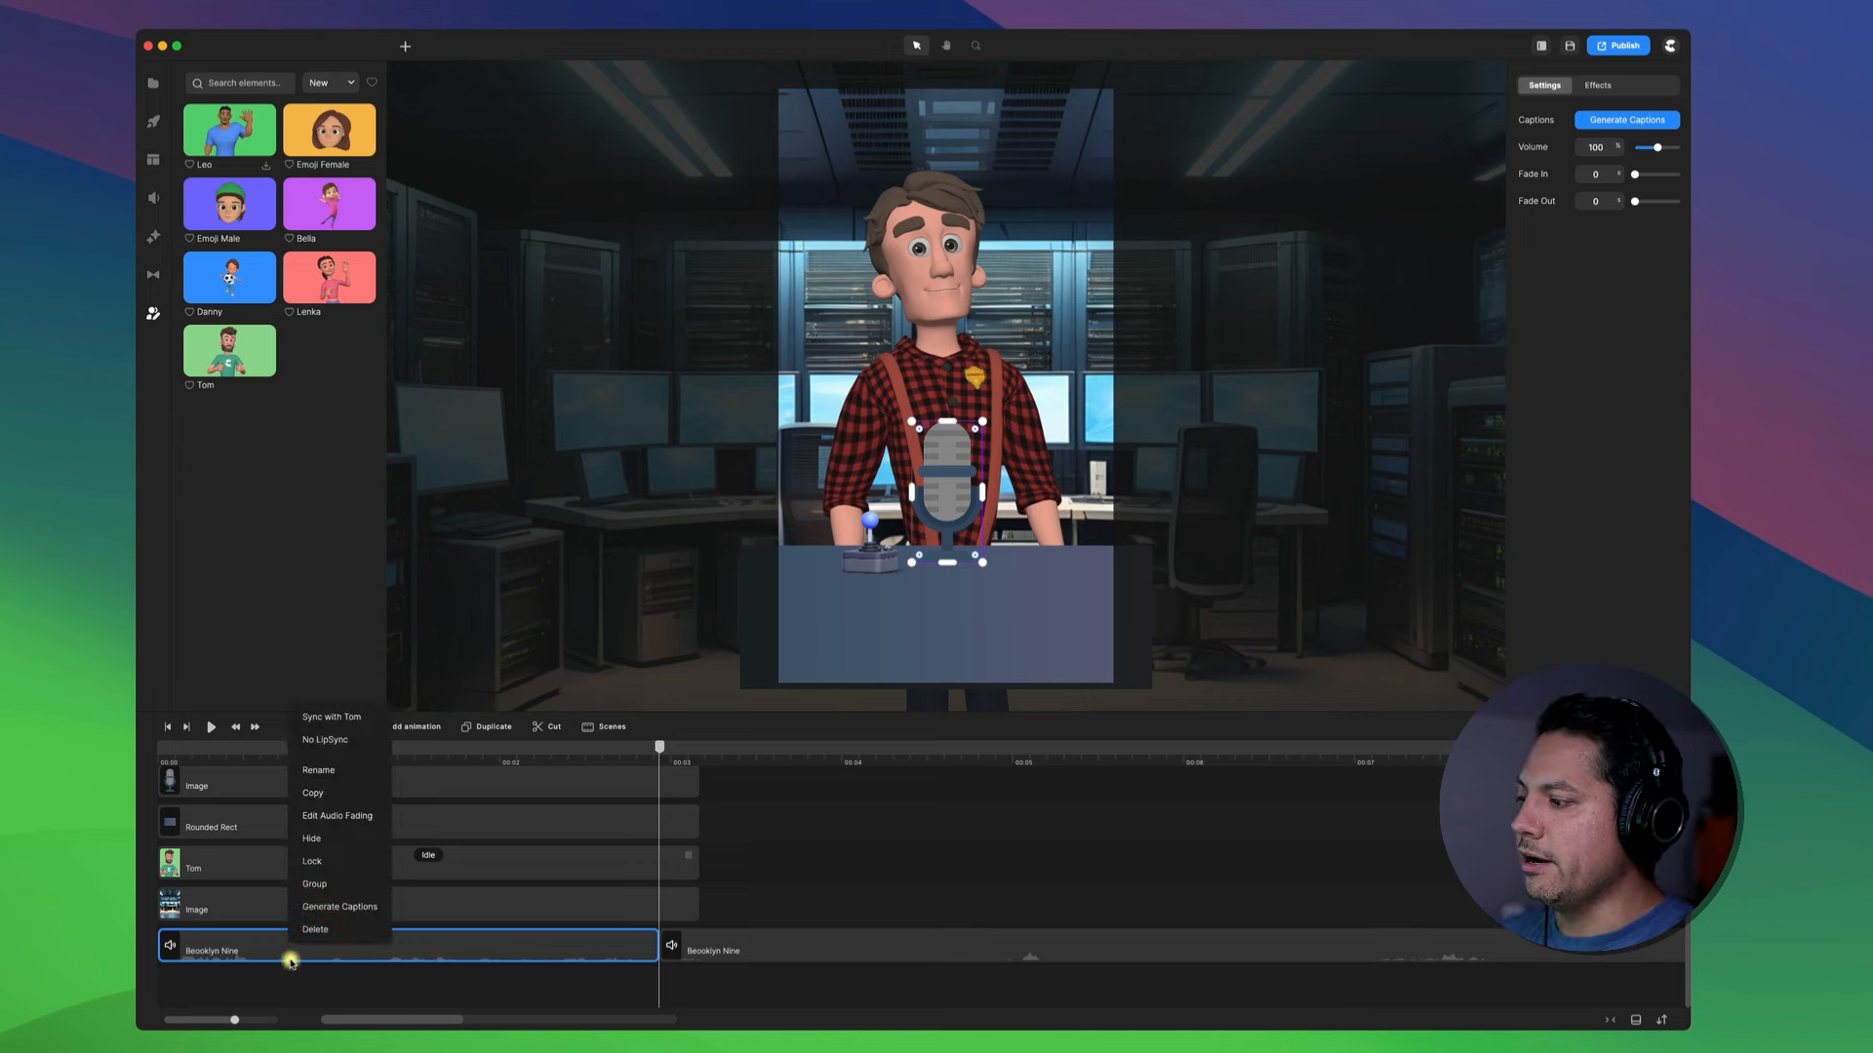
pyautogui.click(326, 716)
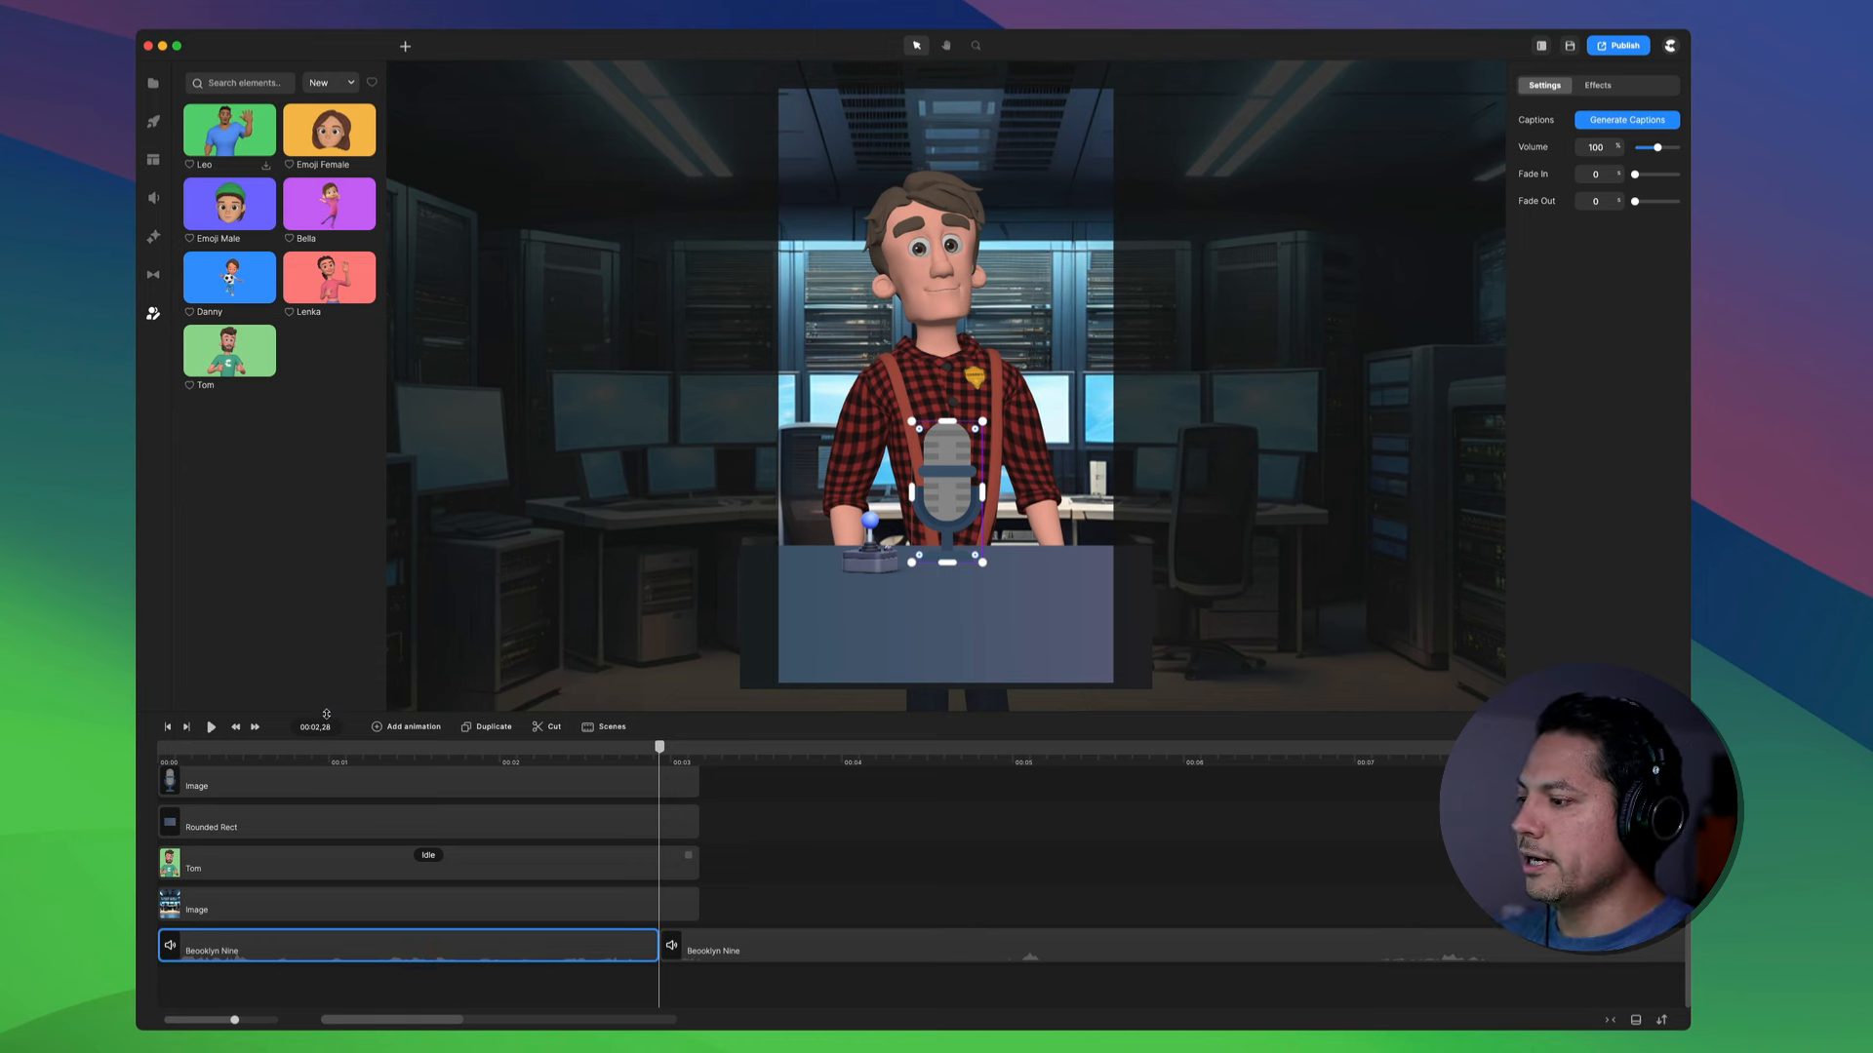
# Play the scene from near its start to check Tom's lip sync with the first audio segment.
pyautogui.moveTo(283, 757); pyautogui.dragTo(168, 764)
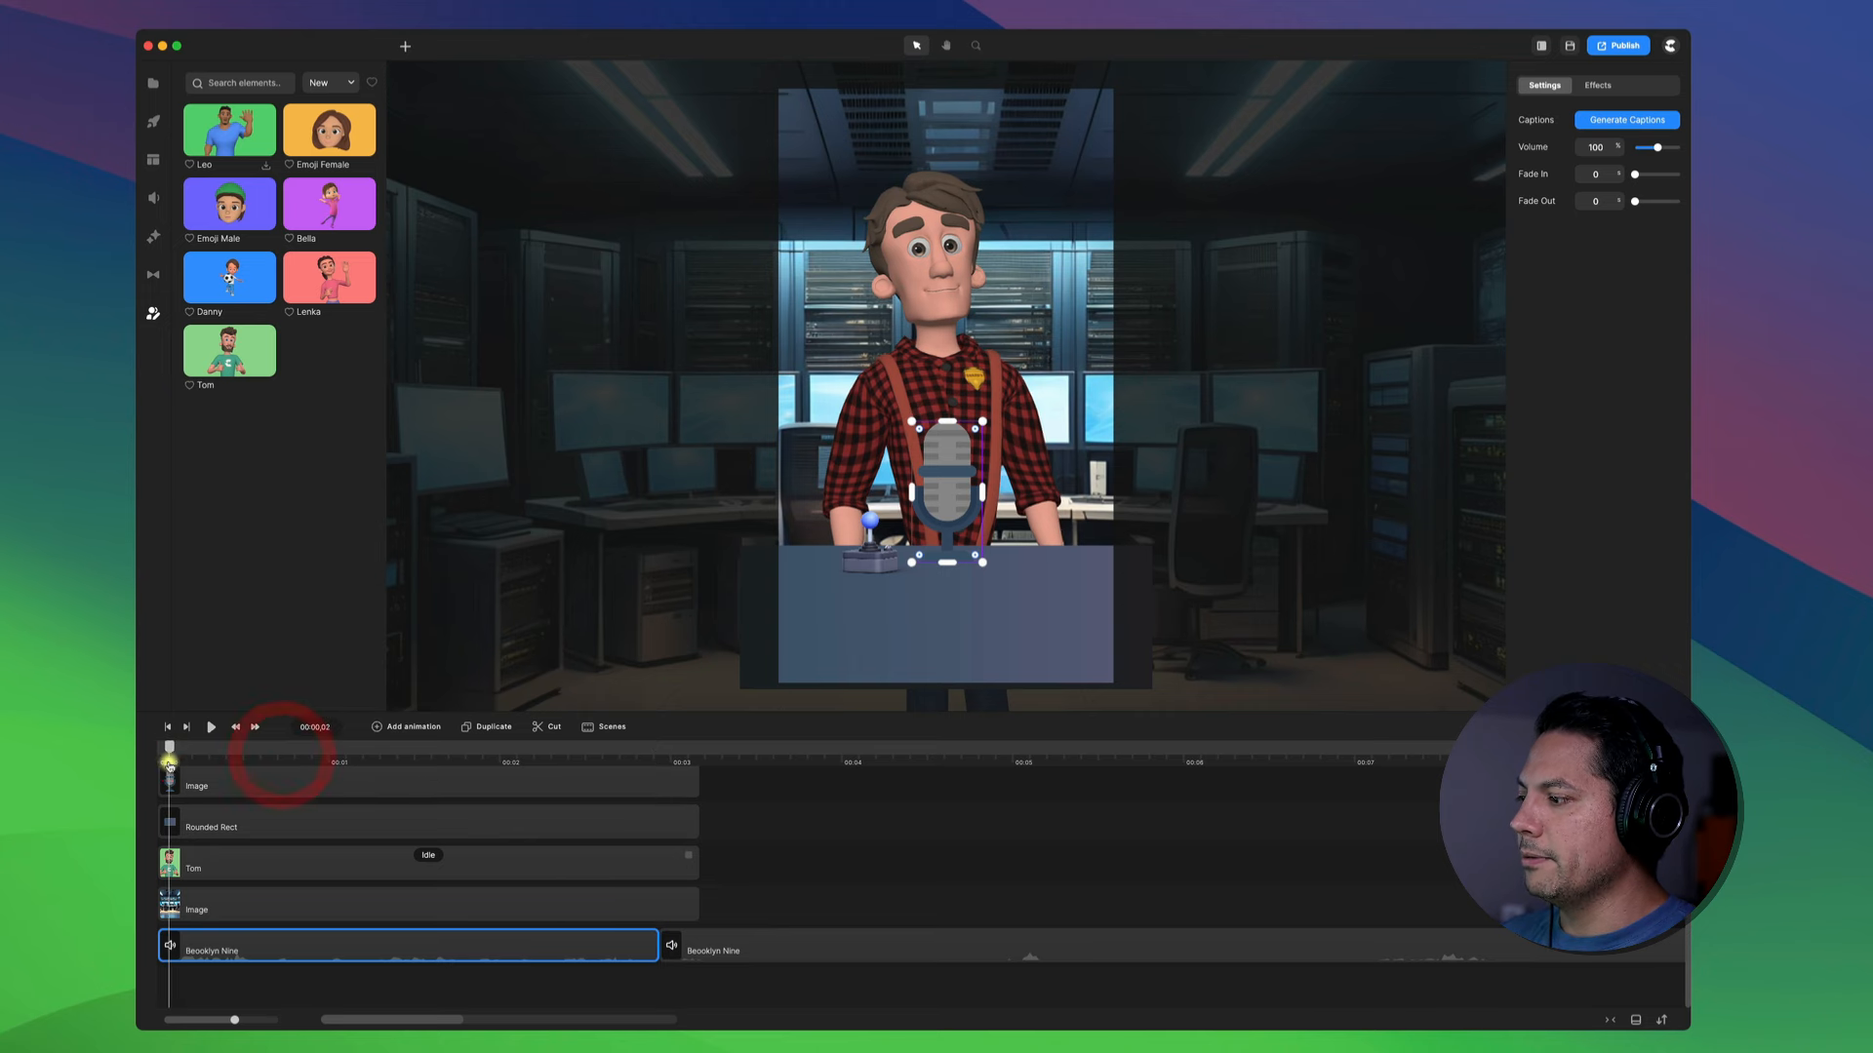
pyautogui.press('space')
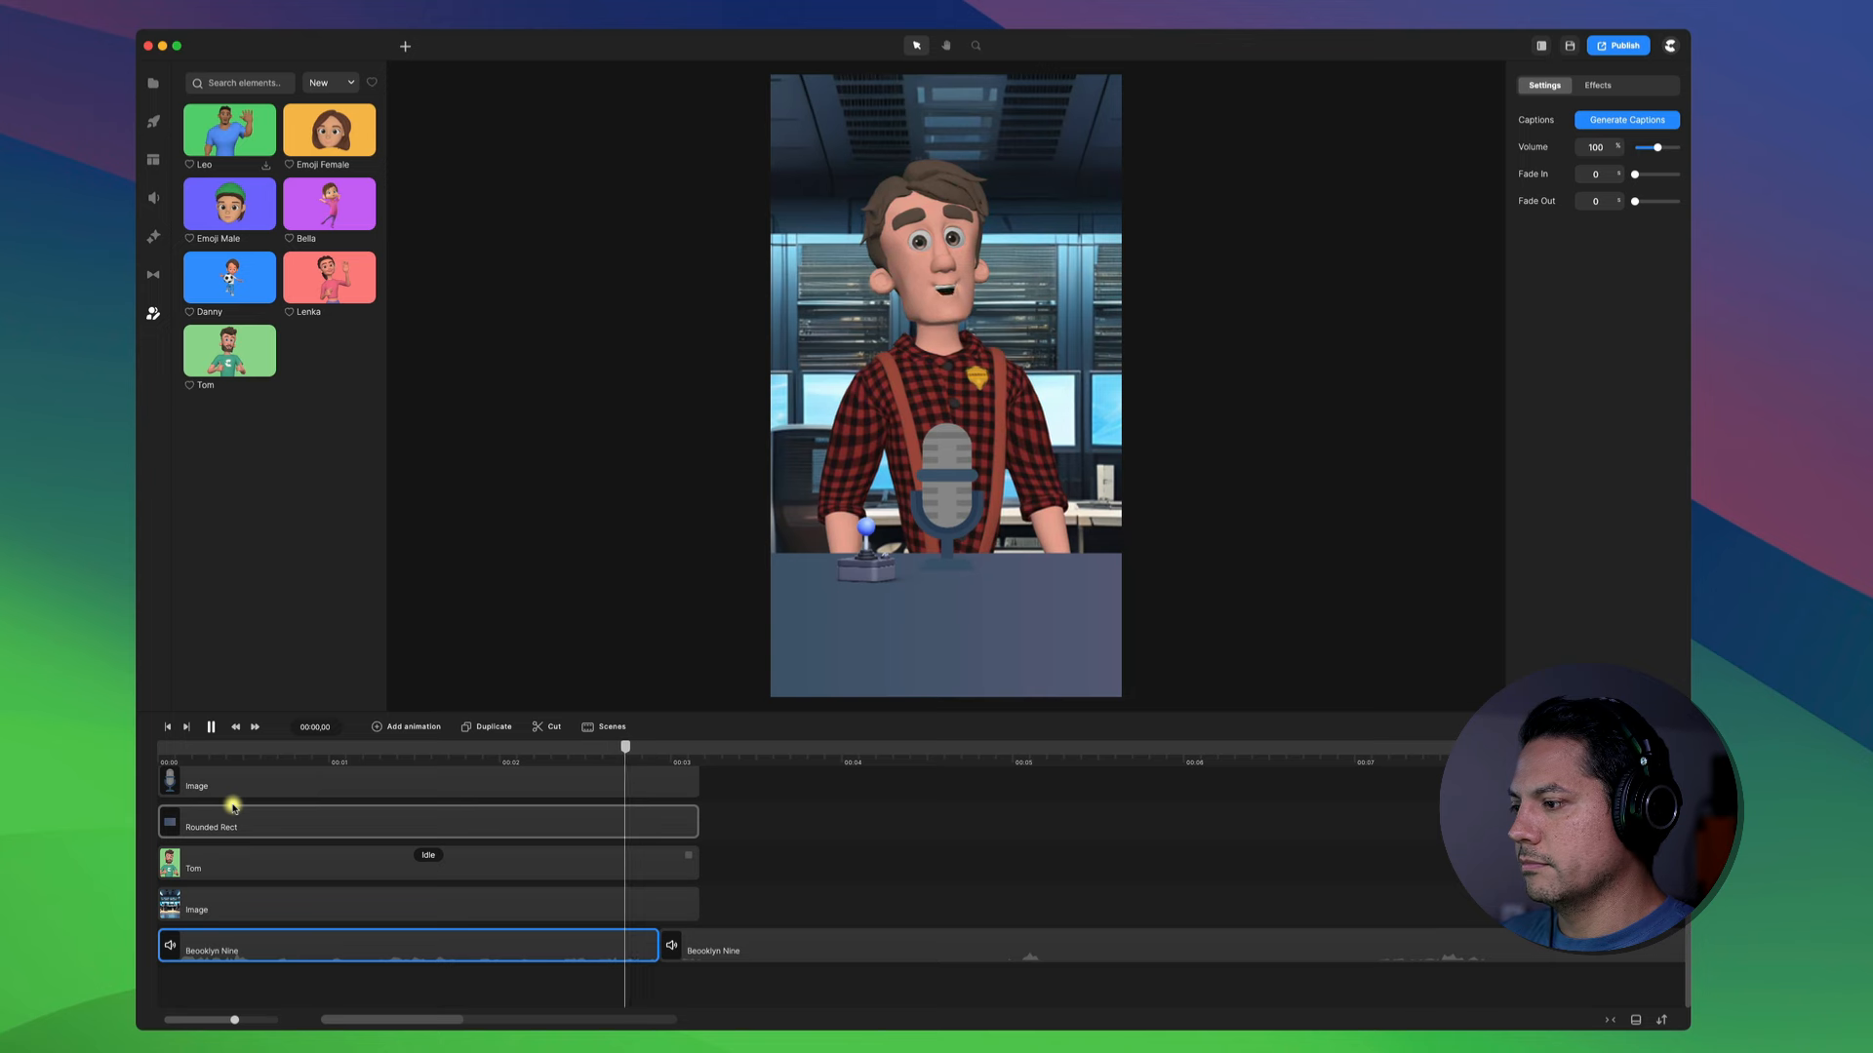
pyautogui.press('space')
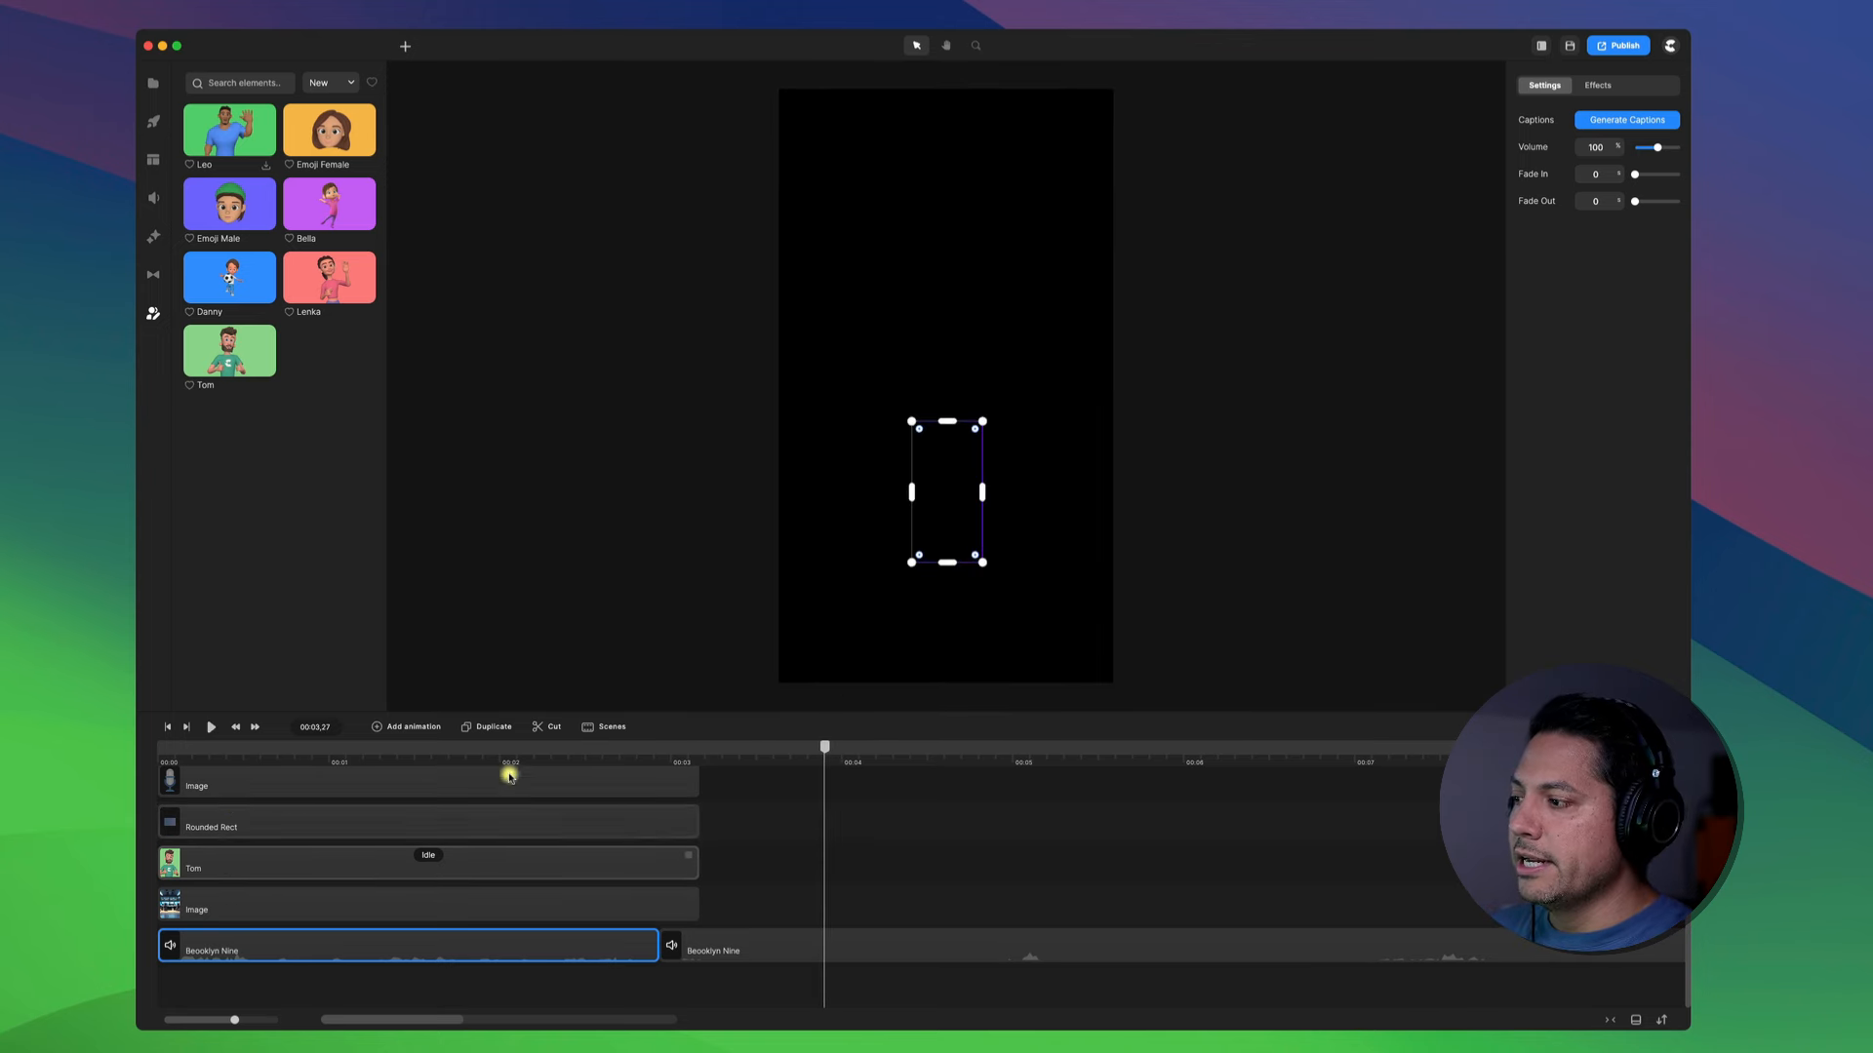
pyautogui.click(453, 745)
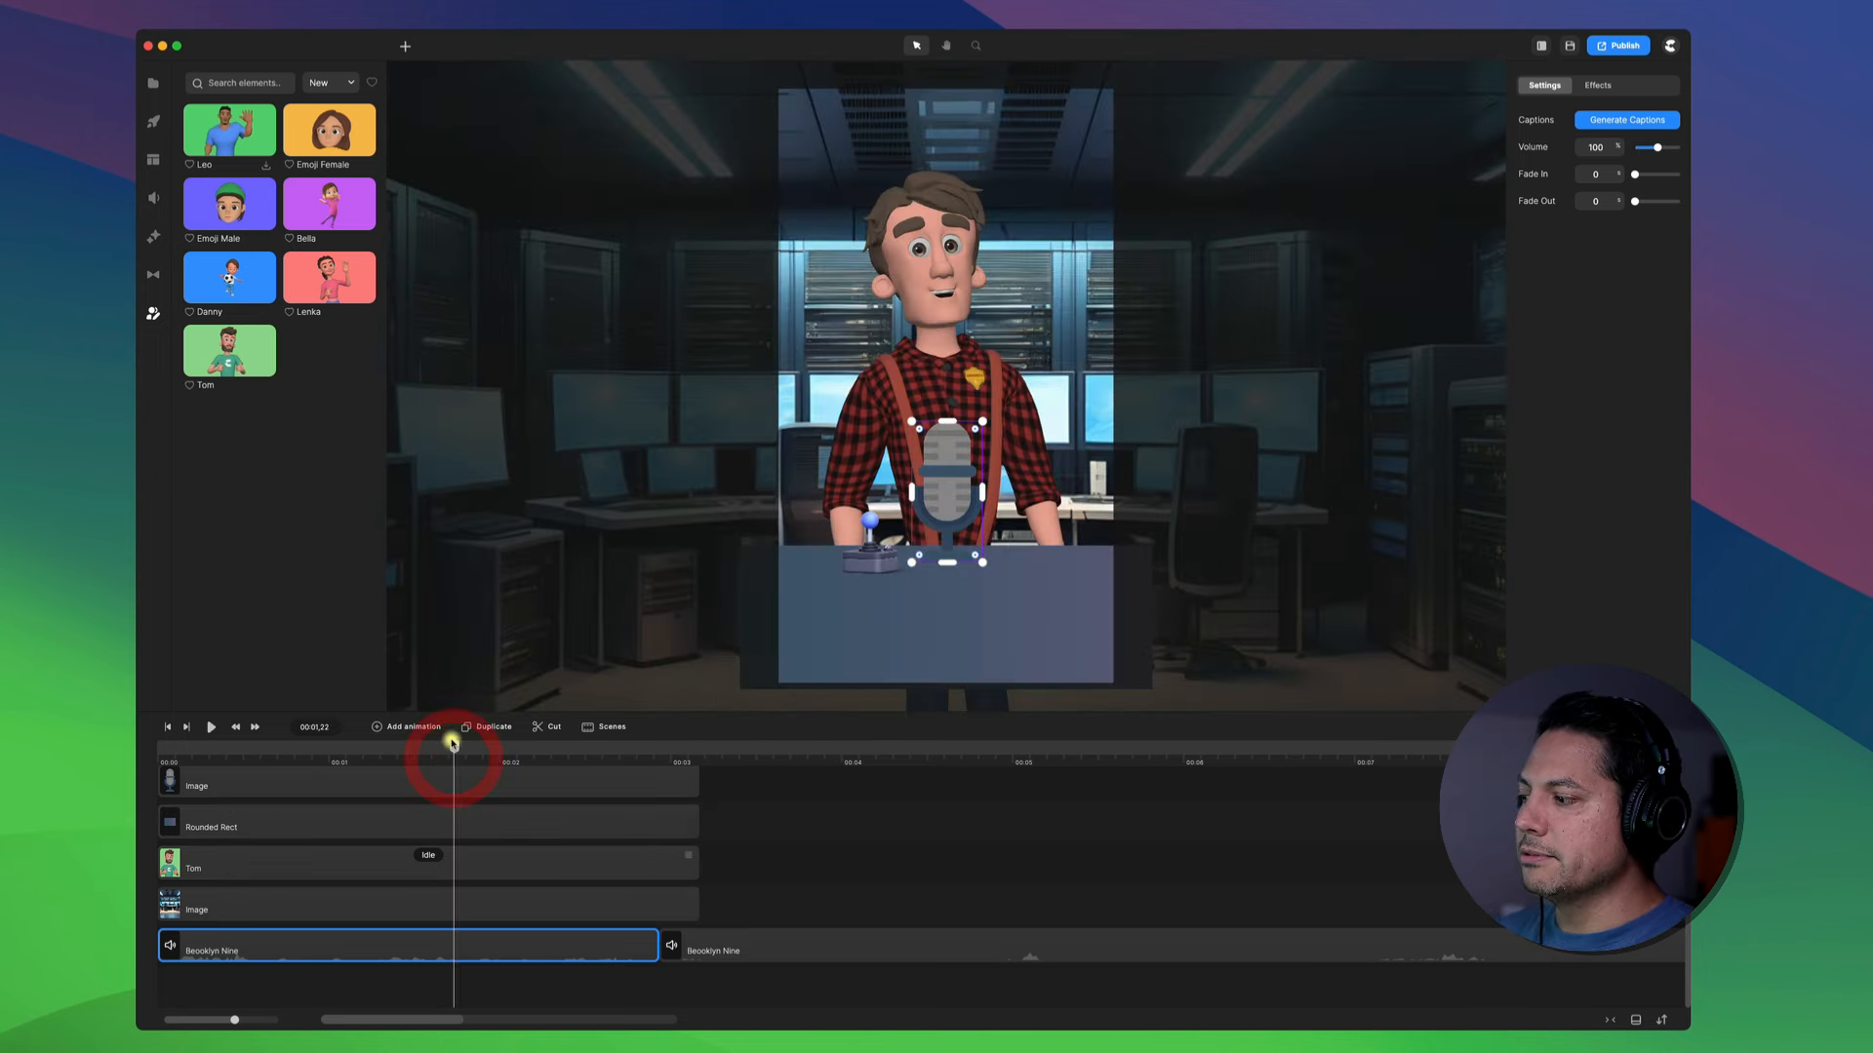
# Add a Character View animation with Smooth easing to Tom's clip.
pyautogui.click(259, 867)
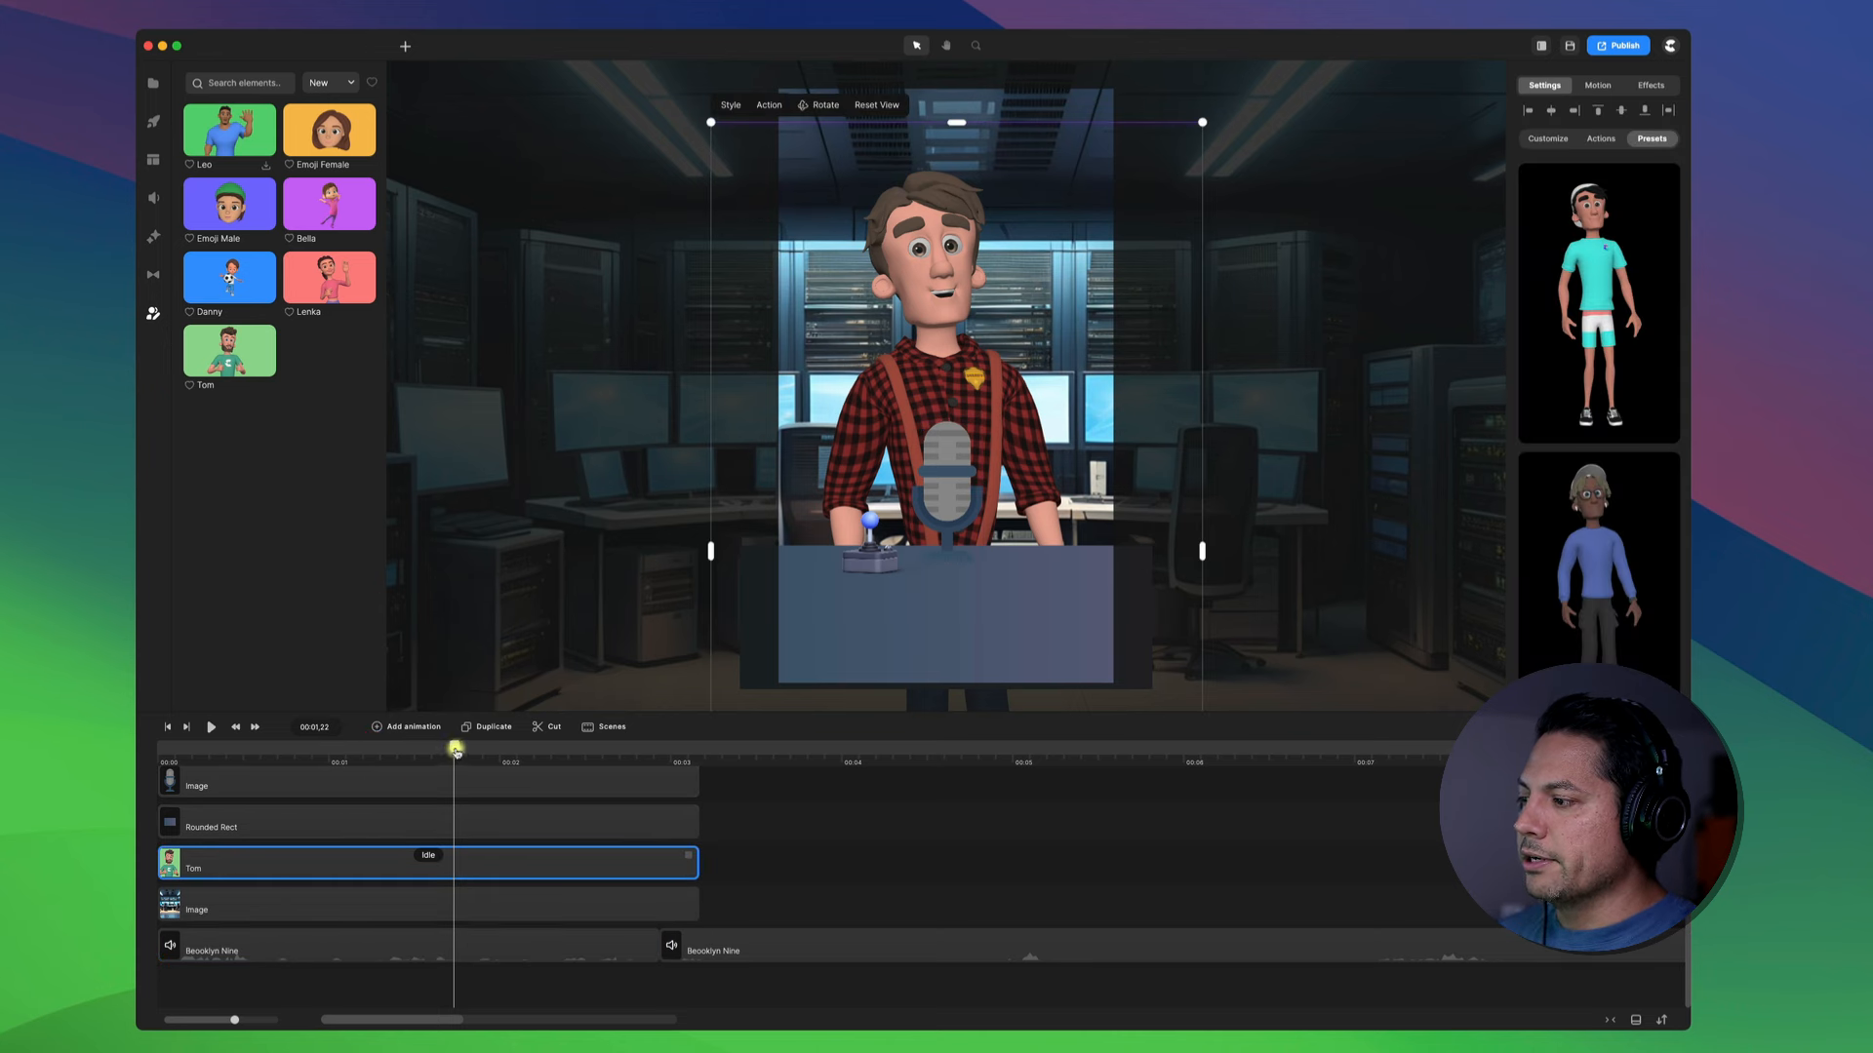
pyautogui.moveTo(455, 748); pyautogui.dragTo(168, 783)
pyautogui.click(212, 915)
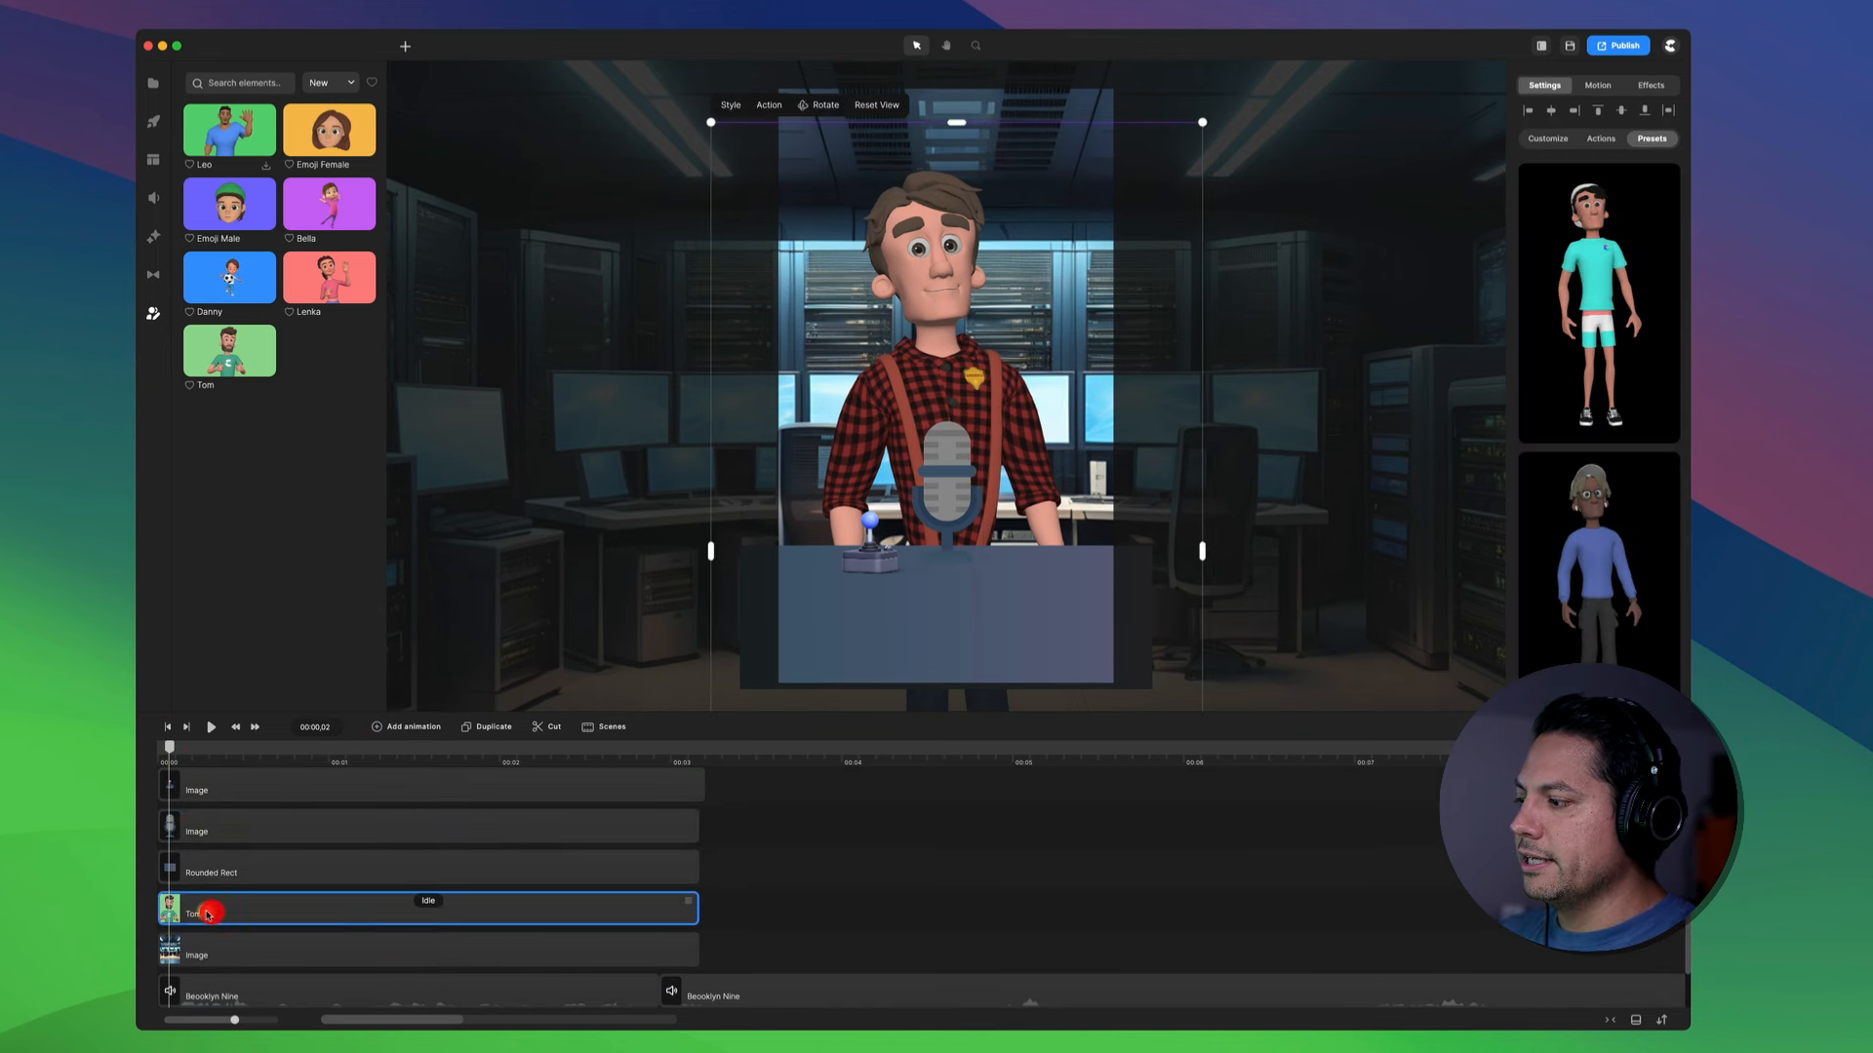
pyautogui.rightClick(211, 912)
pyautogui.click(243, 747)
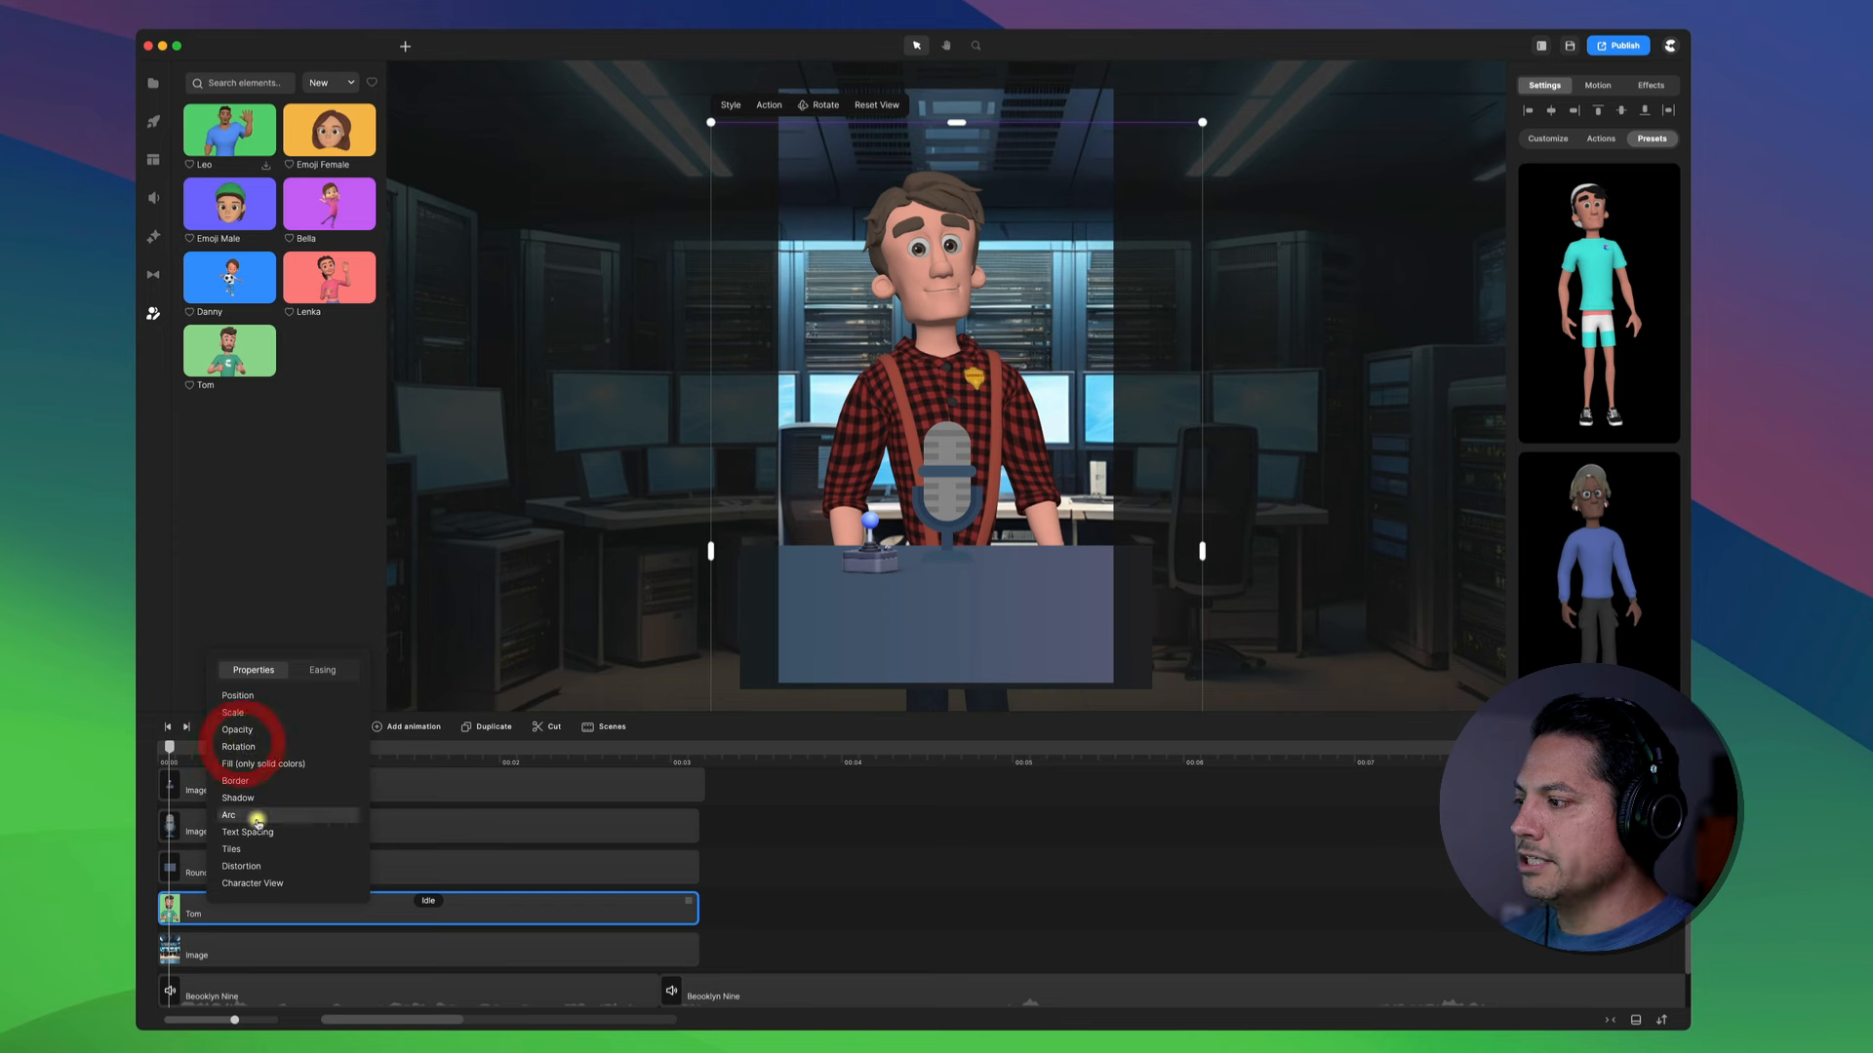
pyautogui.click(269, 701)
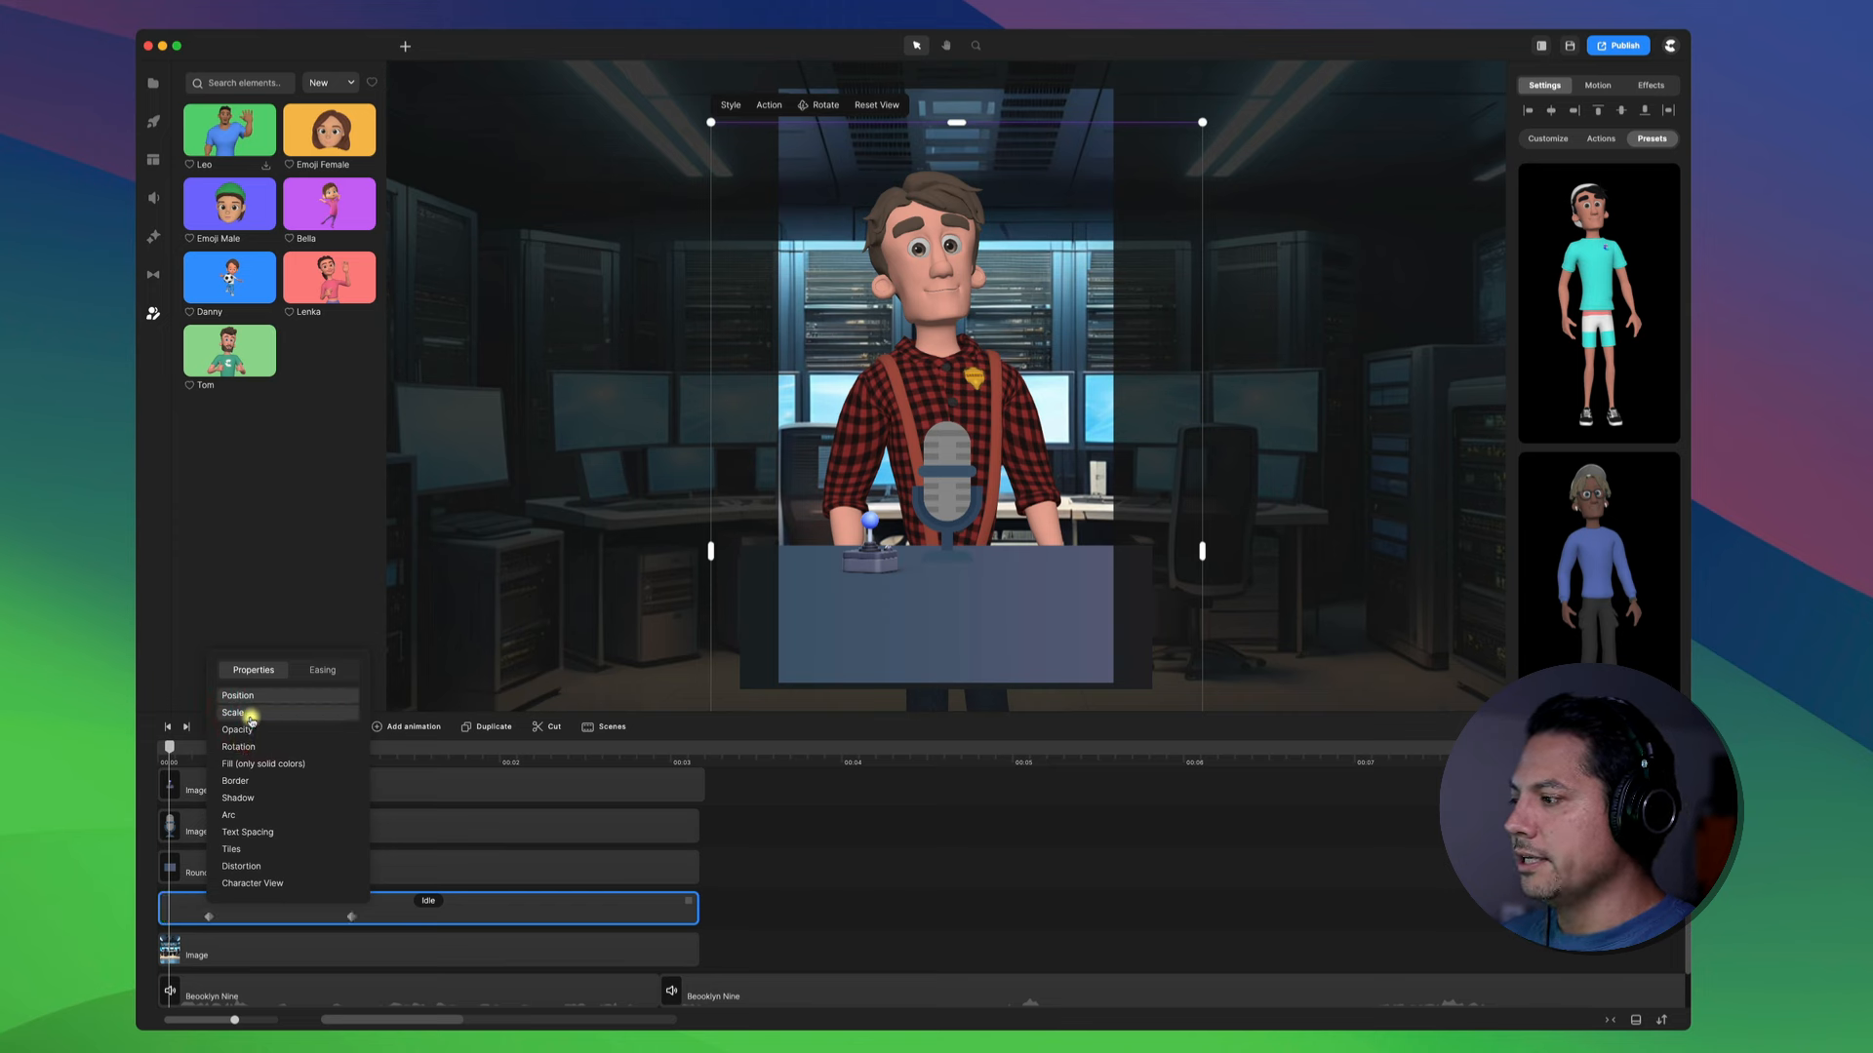
pyautogui.click(251, 883)
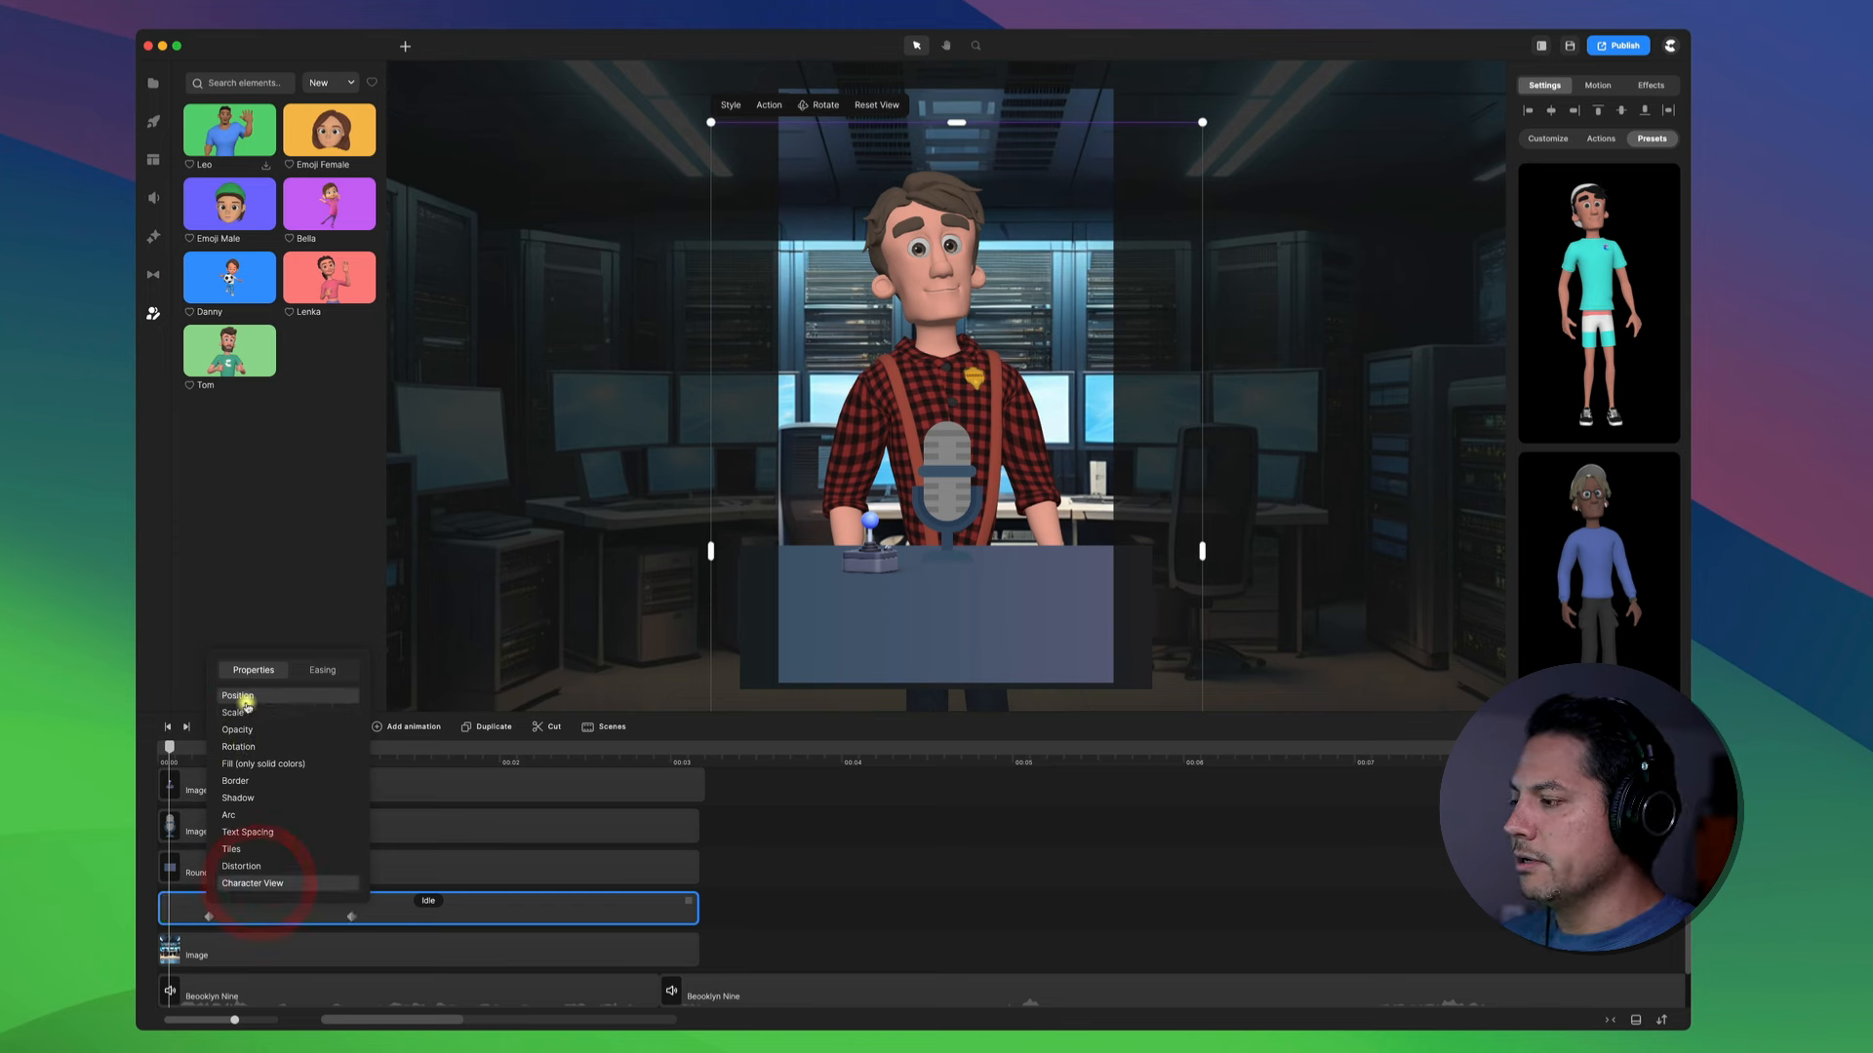
pyautogui.click(323, 670)
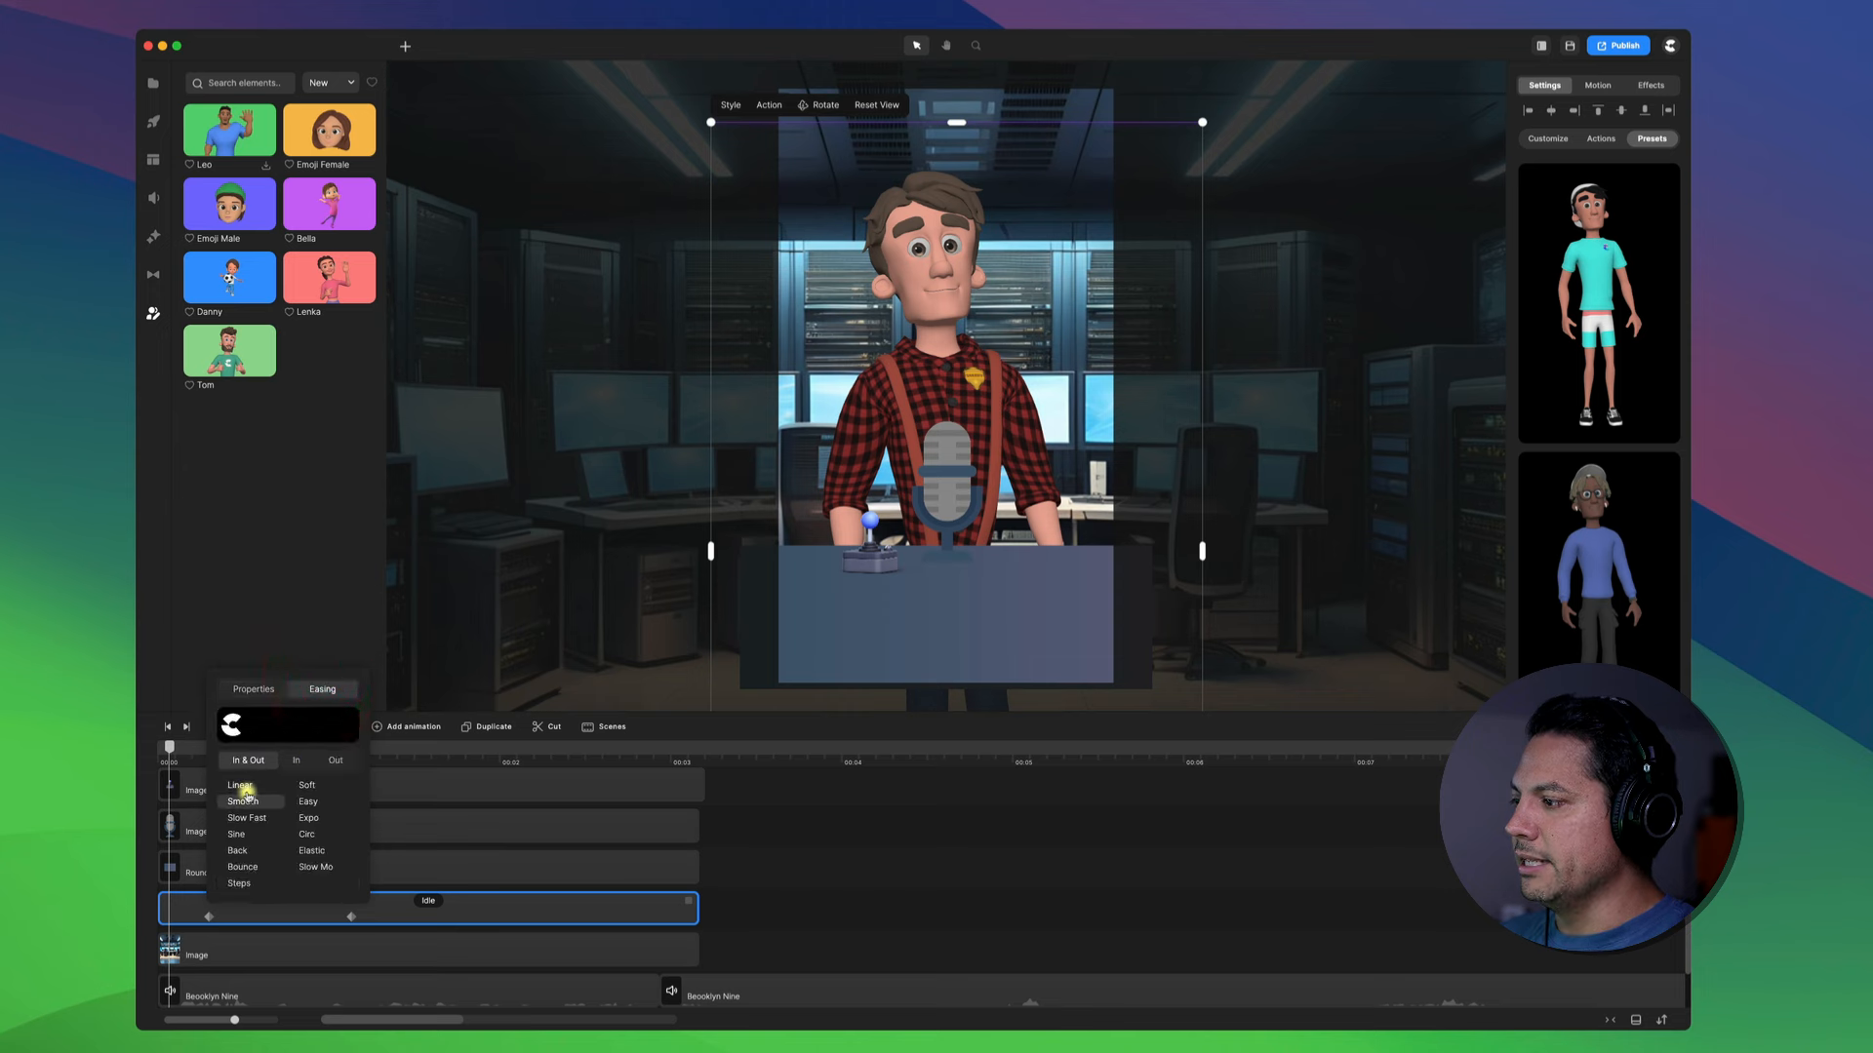
pyautogui.click(836, 823)
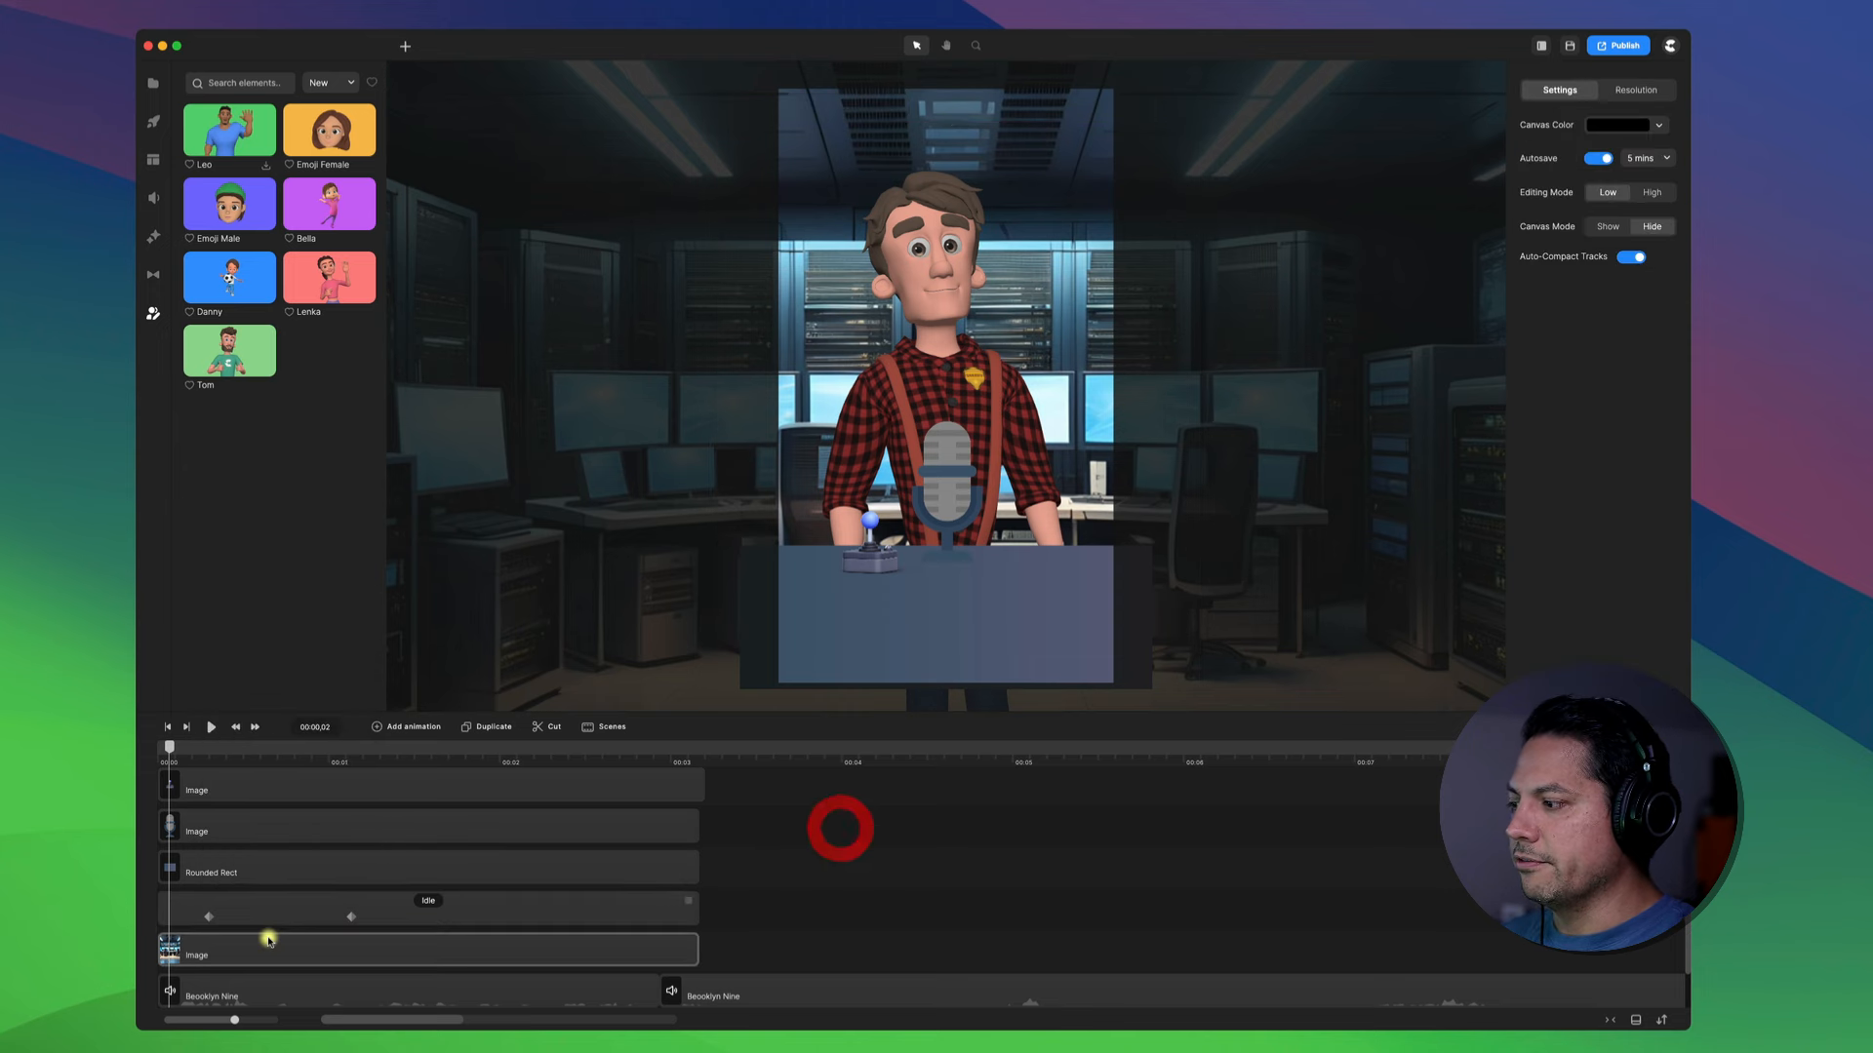
# Move the first Character View keyframe to the start of Tom's clip and the second keyframe to 00:01,17.
pyautogui.click(216, 920)
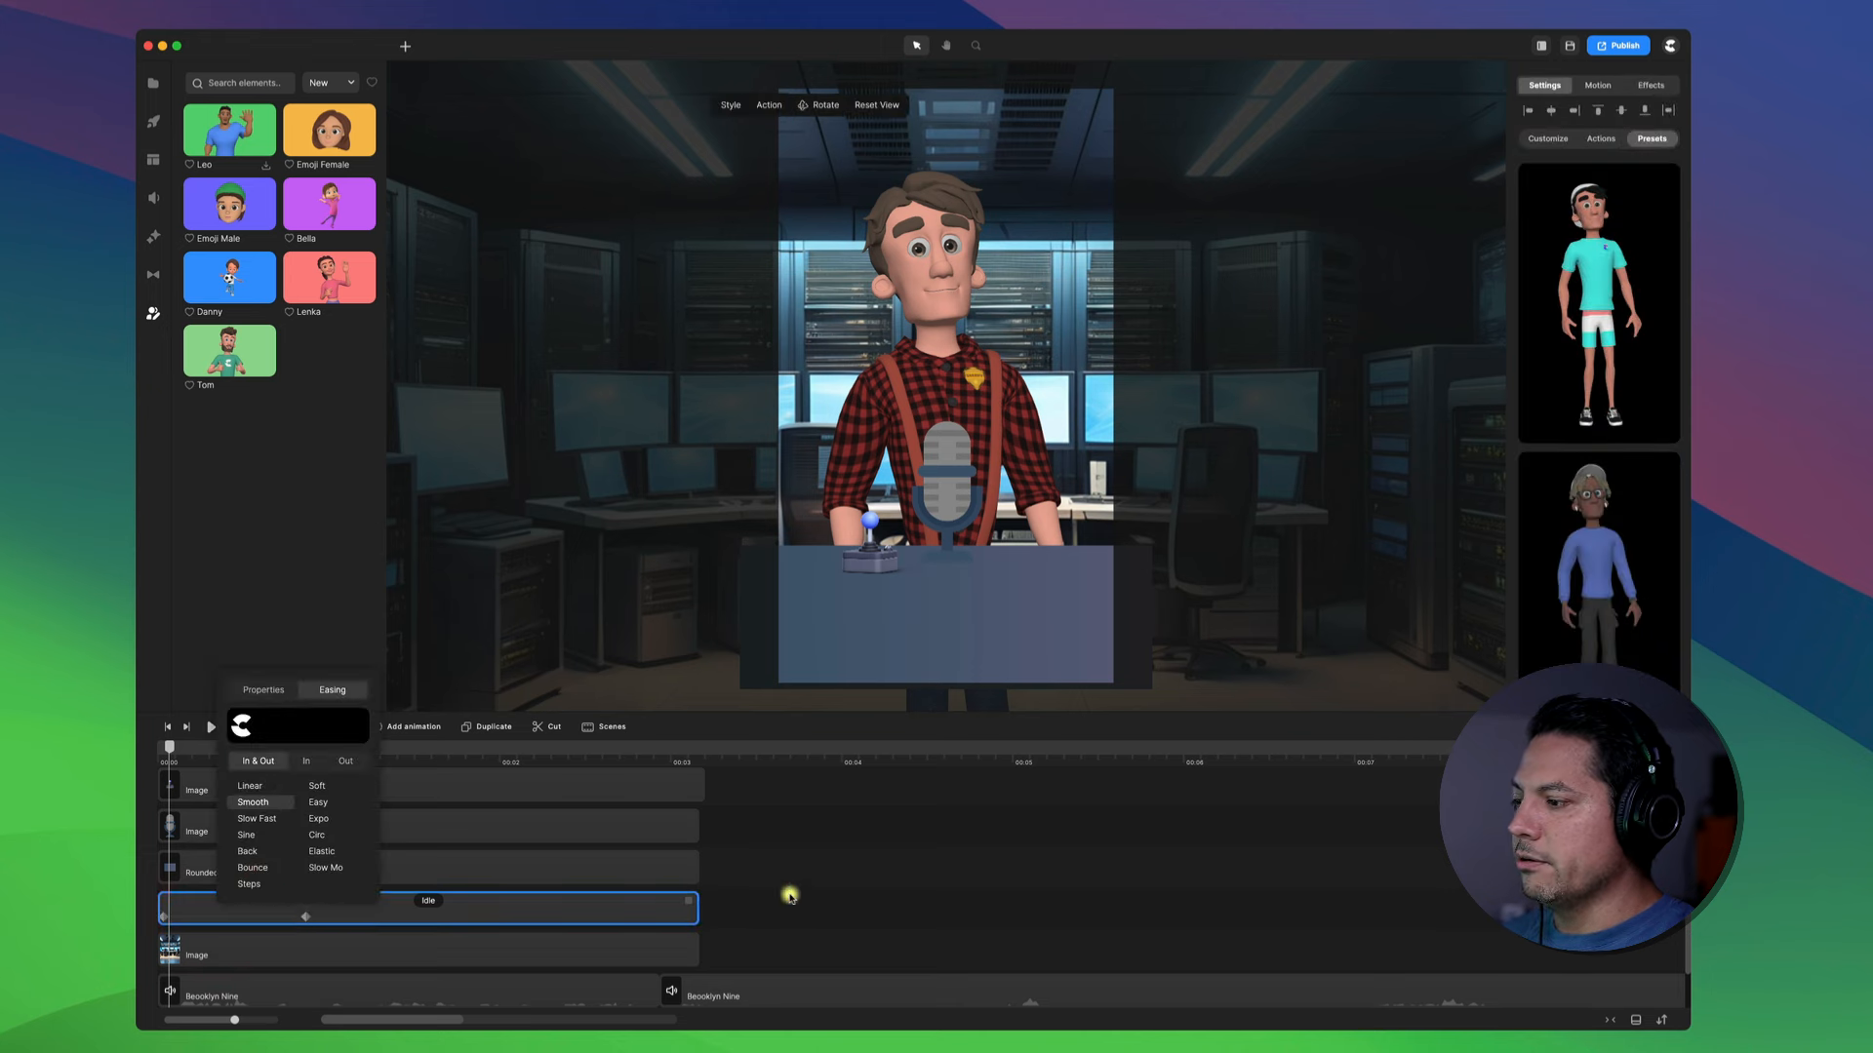
pyautogui.click(162, 917)
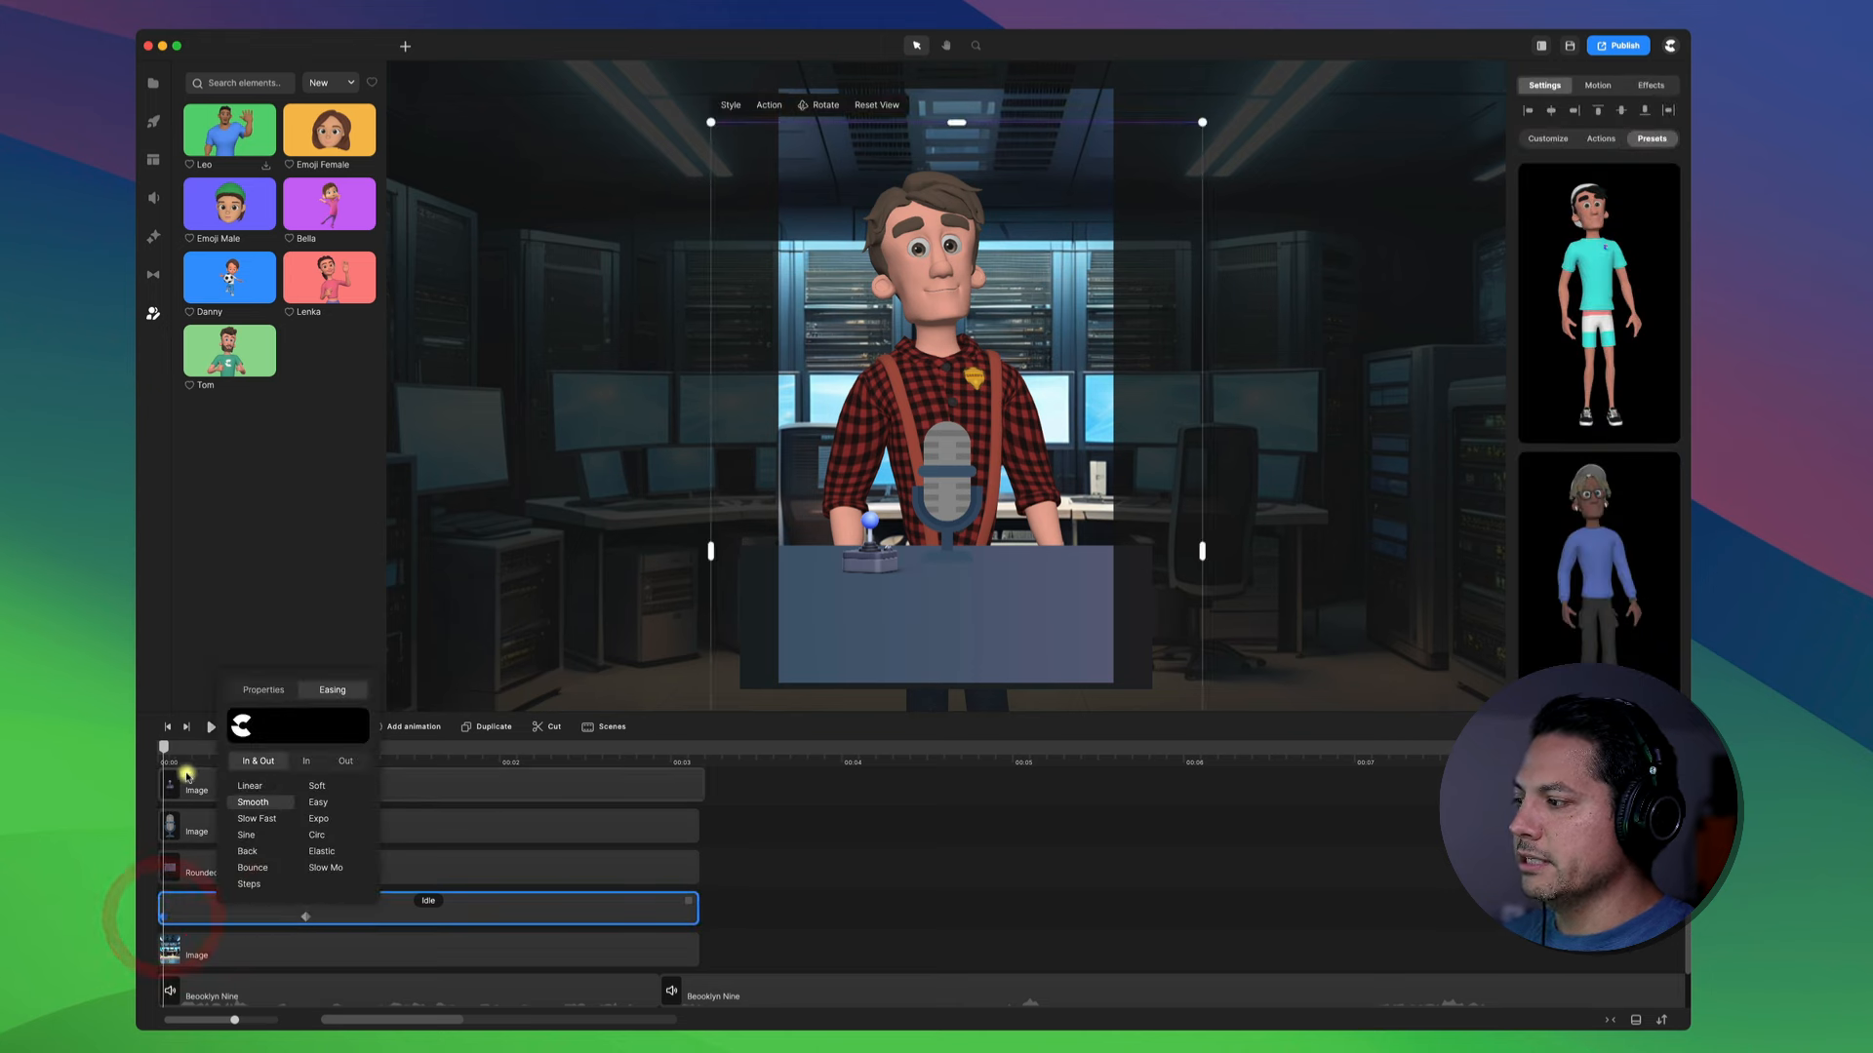
pyautogui.moveTo(165, 754); pyautogui.dragTo(306, 770)
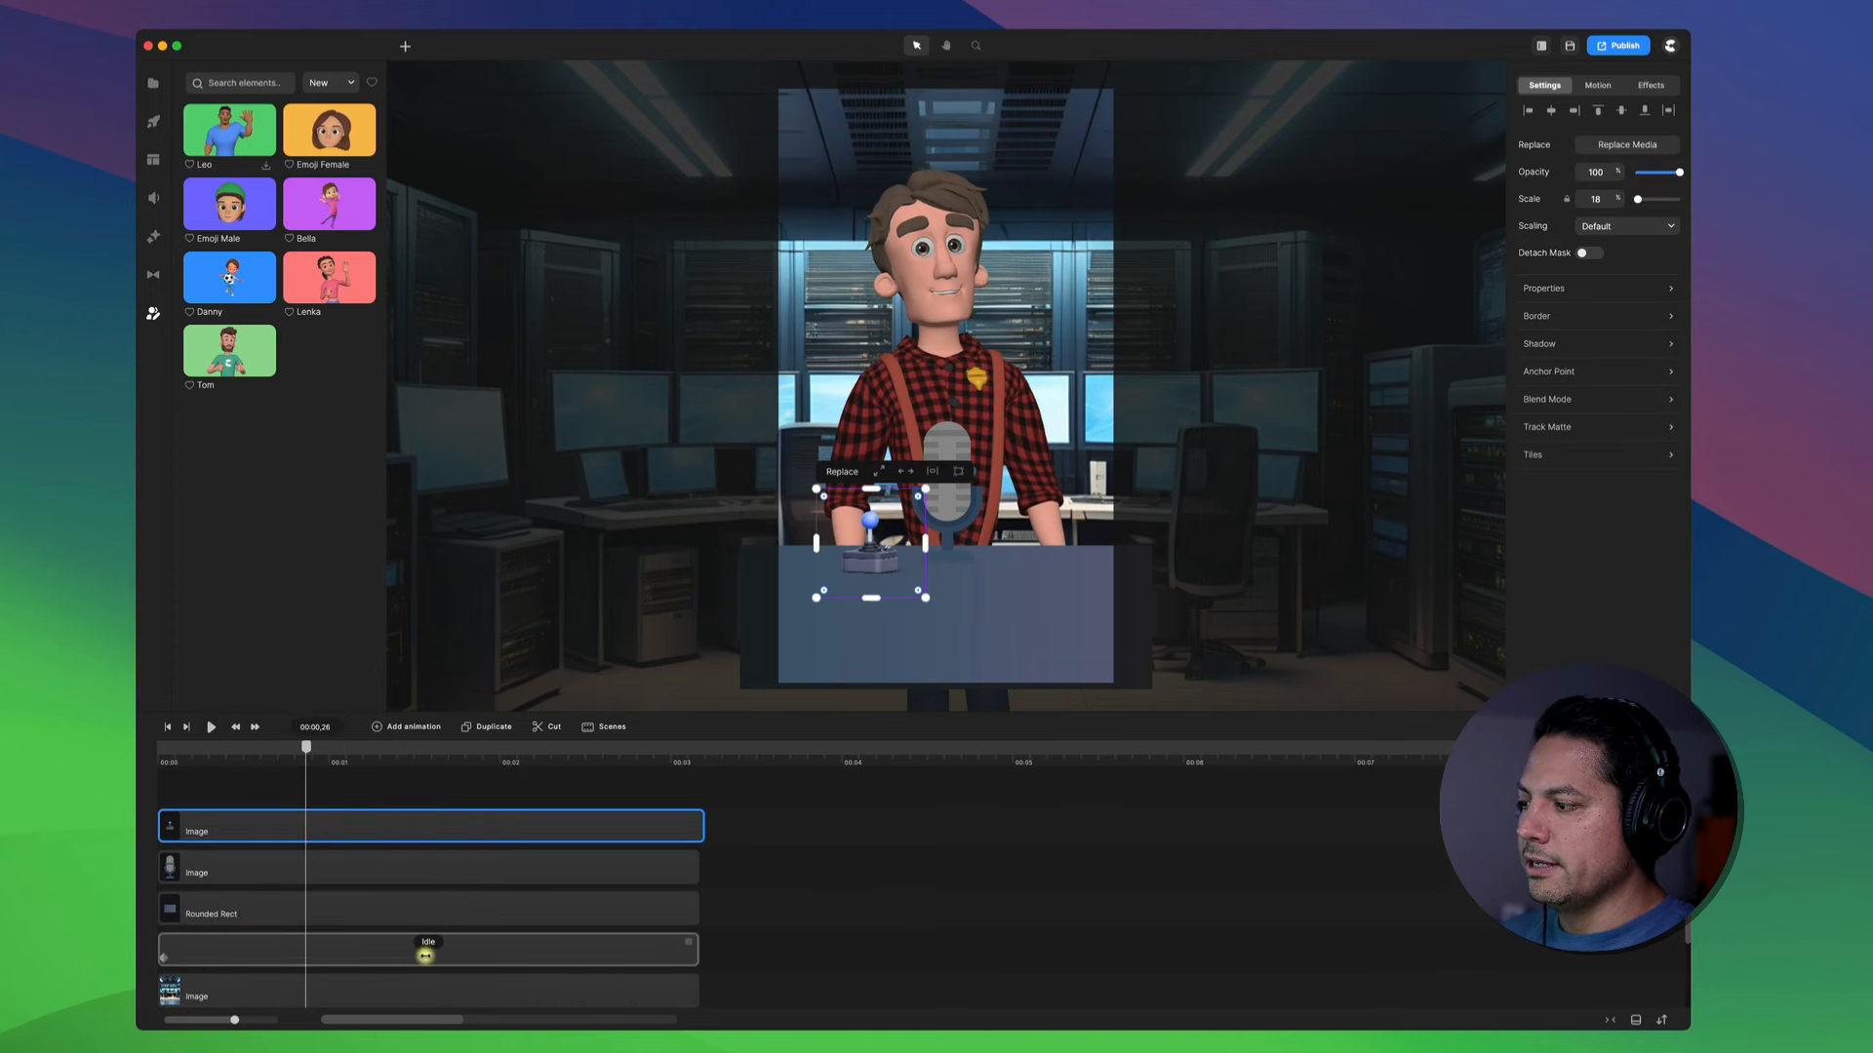
pyautogui.click(426, 956)
pyautogui.moveTo(429, 747); pyautogui.dragTo(289, 753)
pyautogui.click(423, 956)
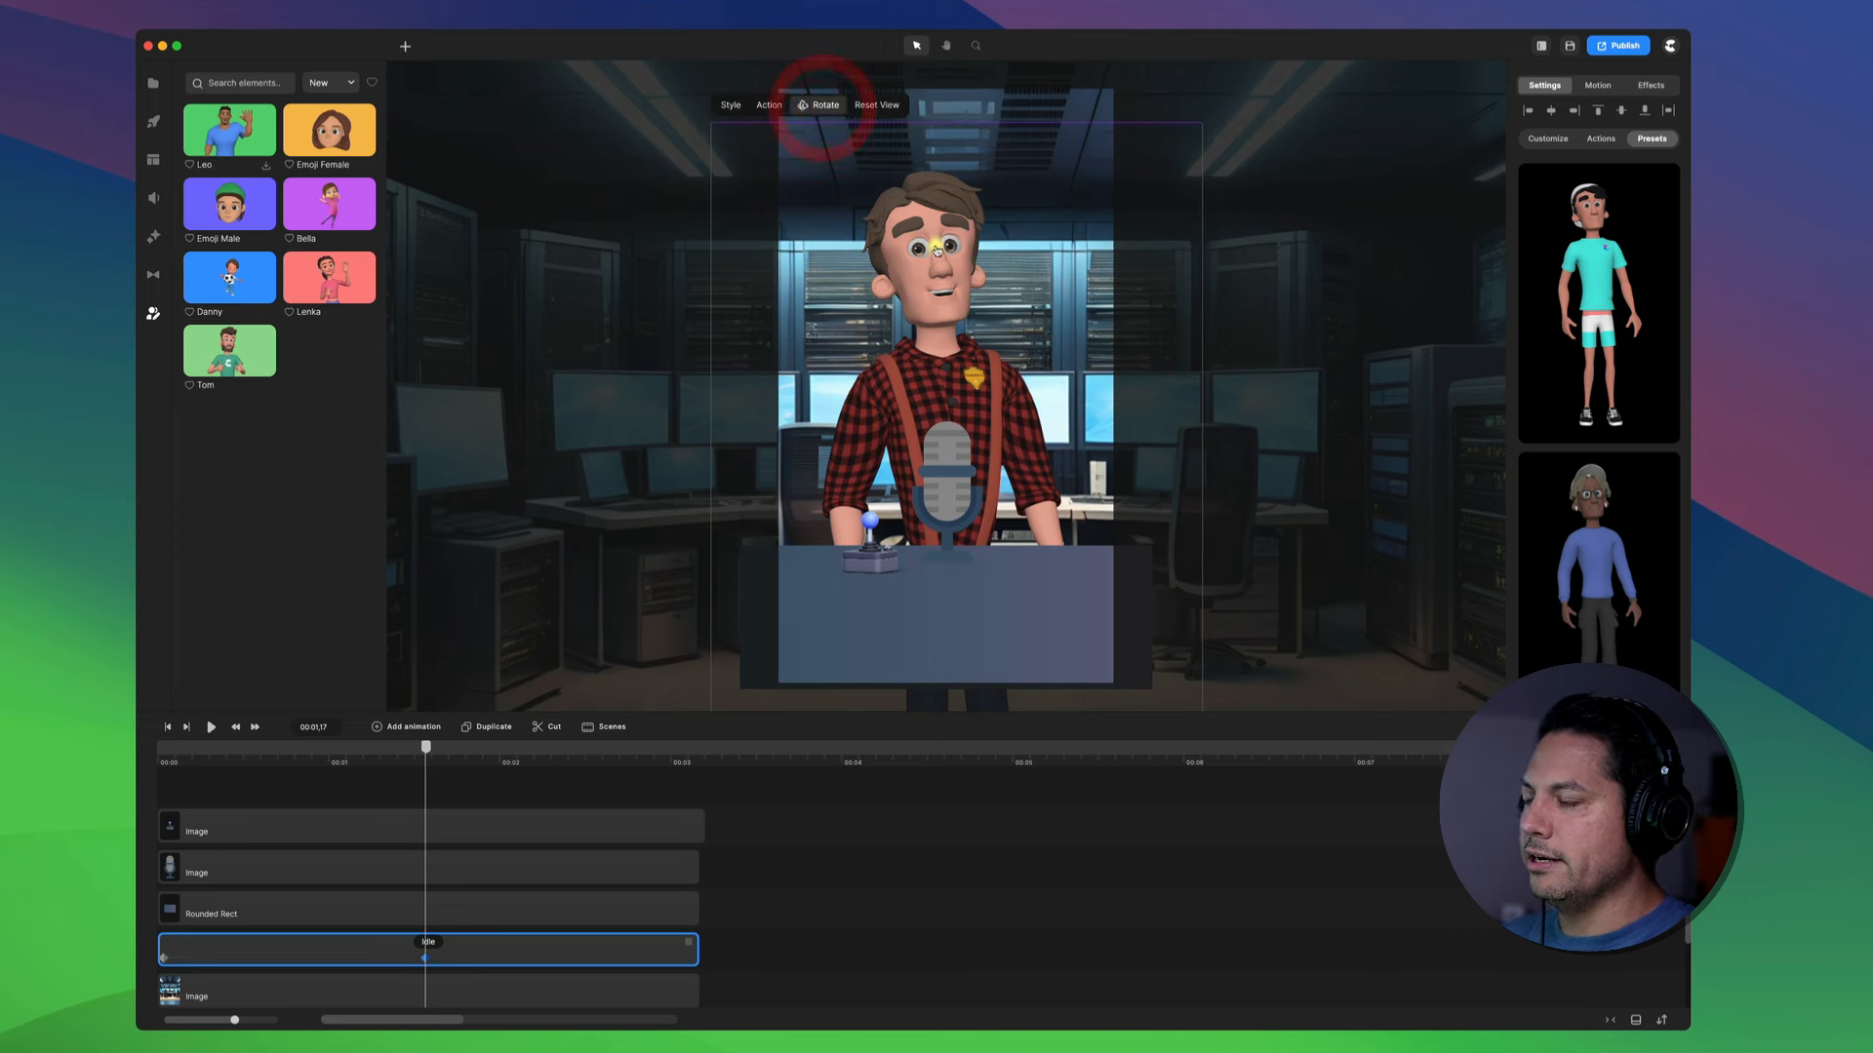
# Rotate Tom's view at the second keyframe so he is seen slightly from above, and play the scene from the start.
pyautogui.moveTo(934, 254); pyautogui.dragTo(952, 293)
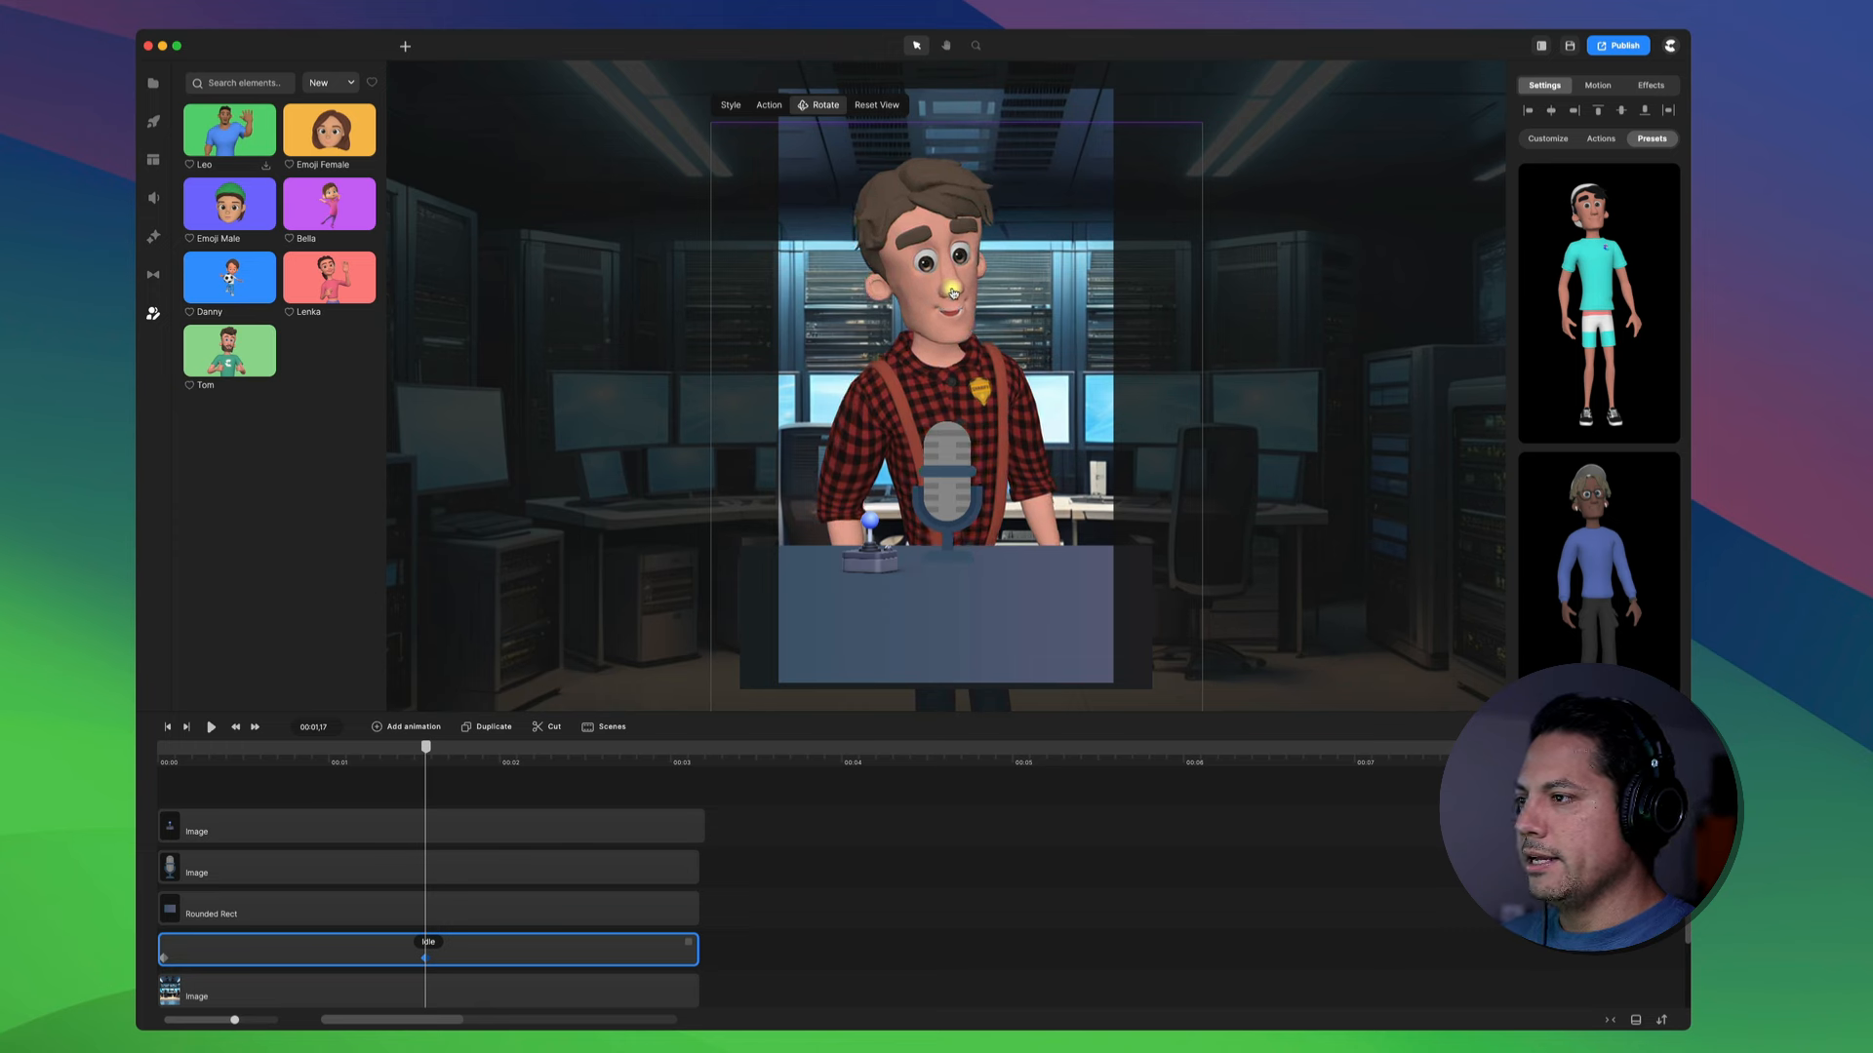
pyautogui.moveTo(953, 293); pyautogui.dragTo(952, 291)
pyautogui.moveTo(426, 745); pyautogui.dragTo(1, 820)
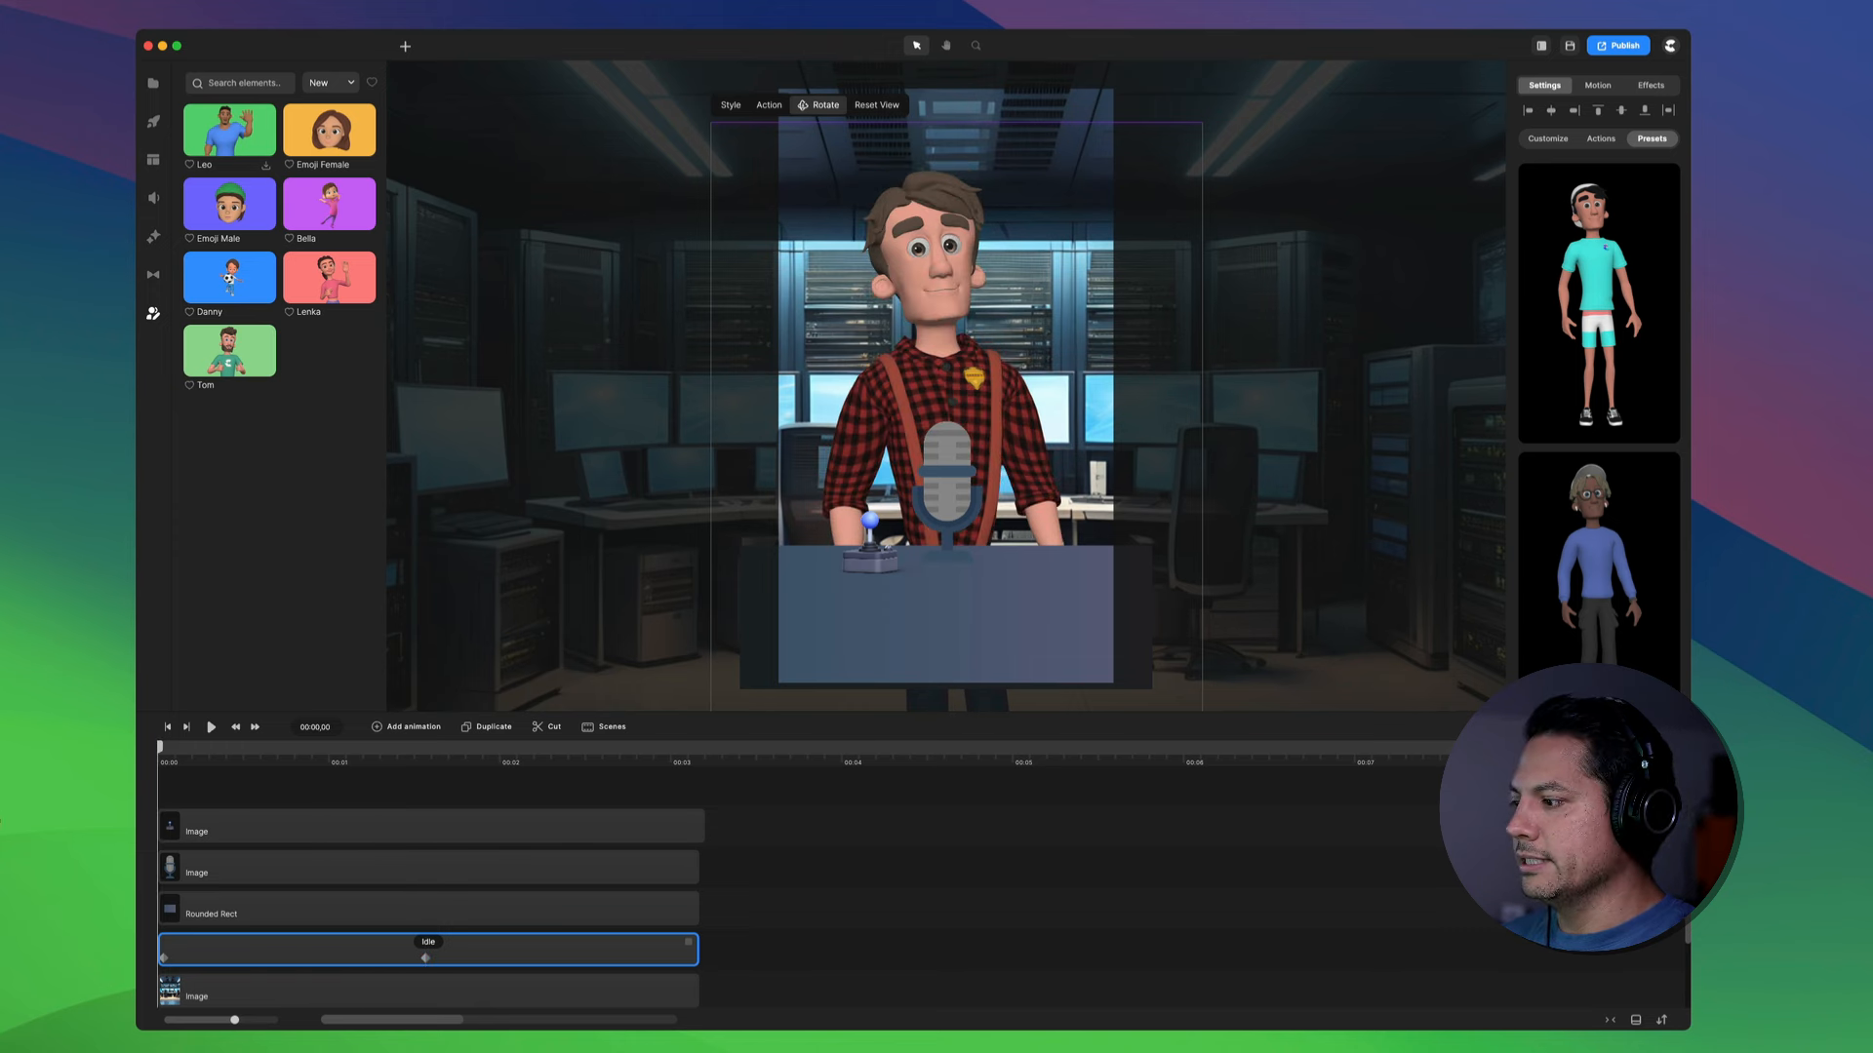
pyautogui.press('space')
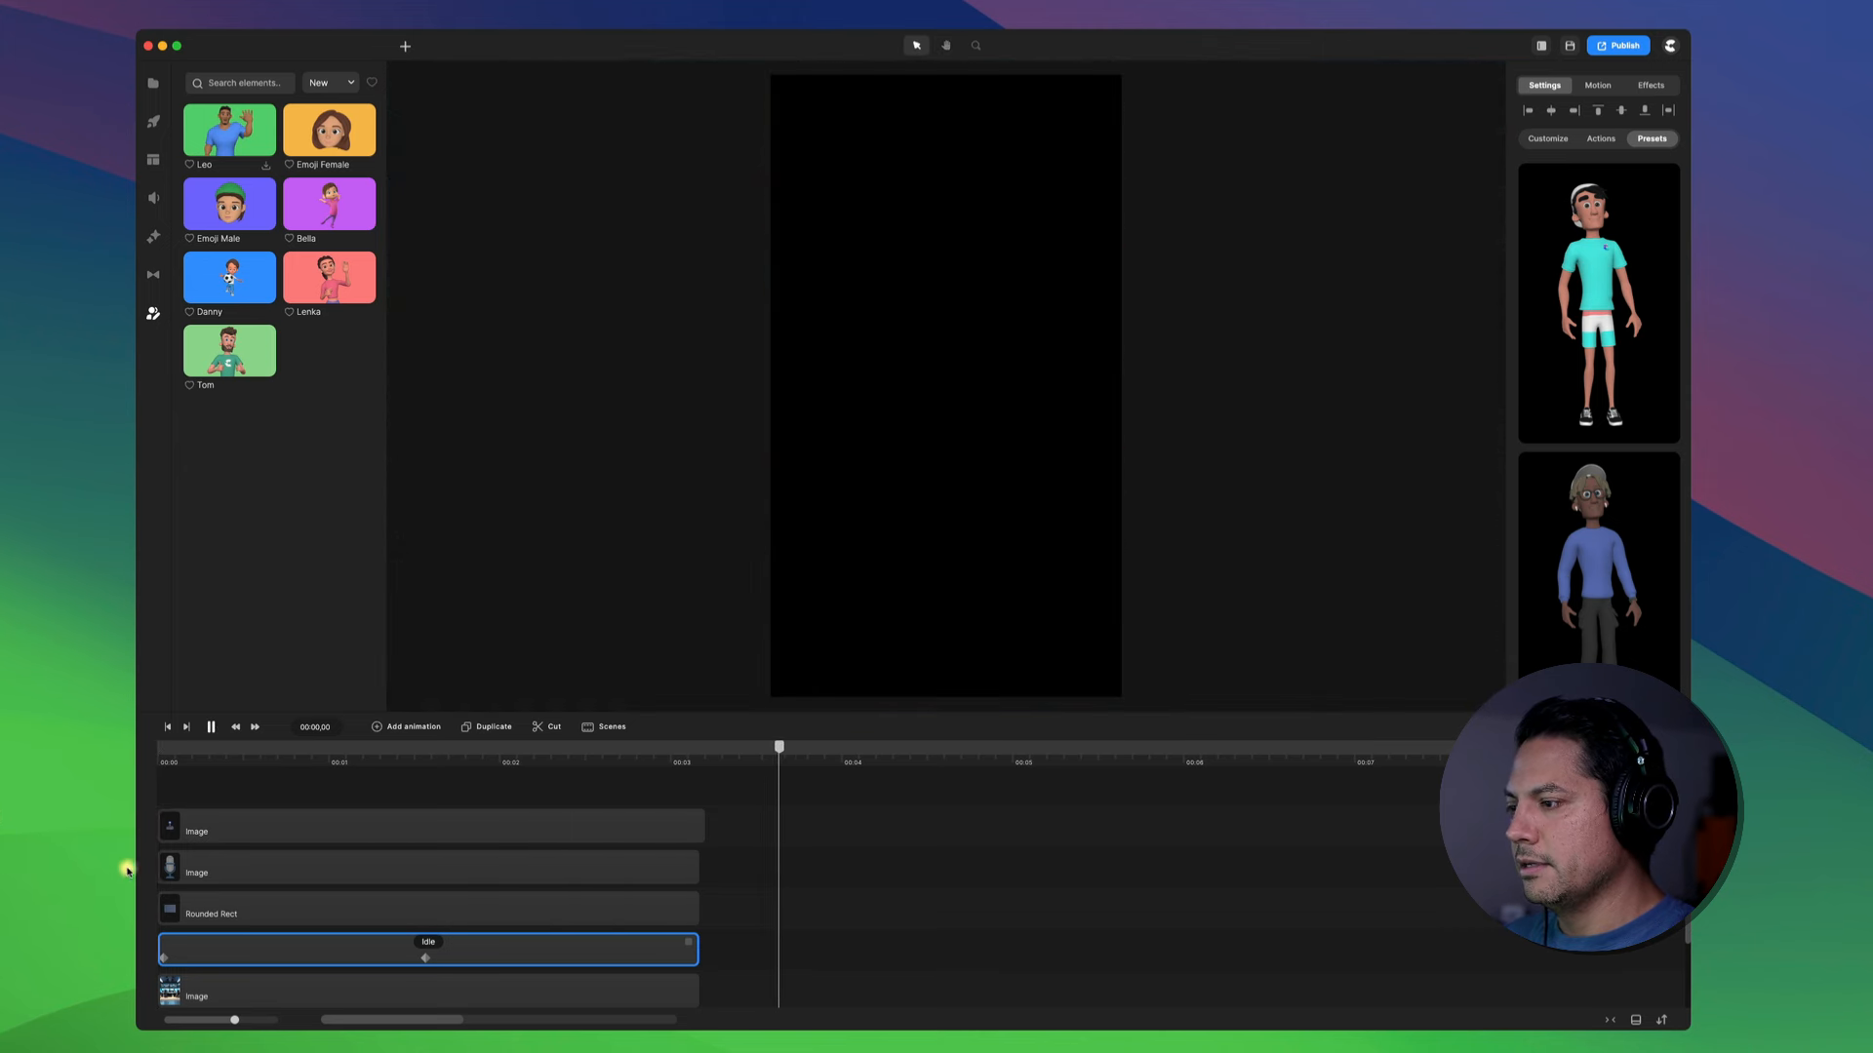
# Insert a rectangle at 00:02,28 and scale it to fill the whole canvas.
pyautogui.moveTo(353, 757); pyautogui.dragTo(447, 704)
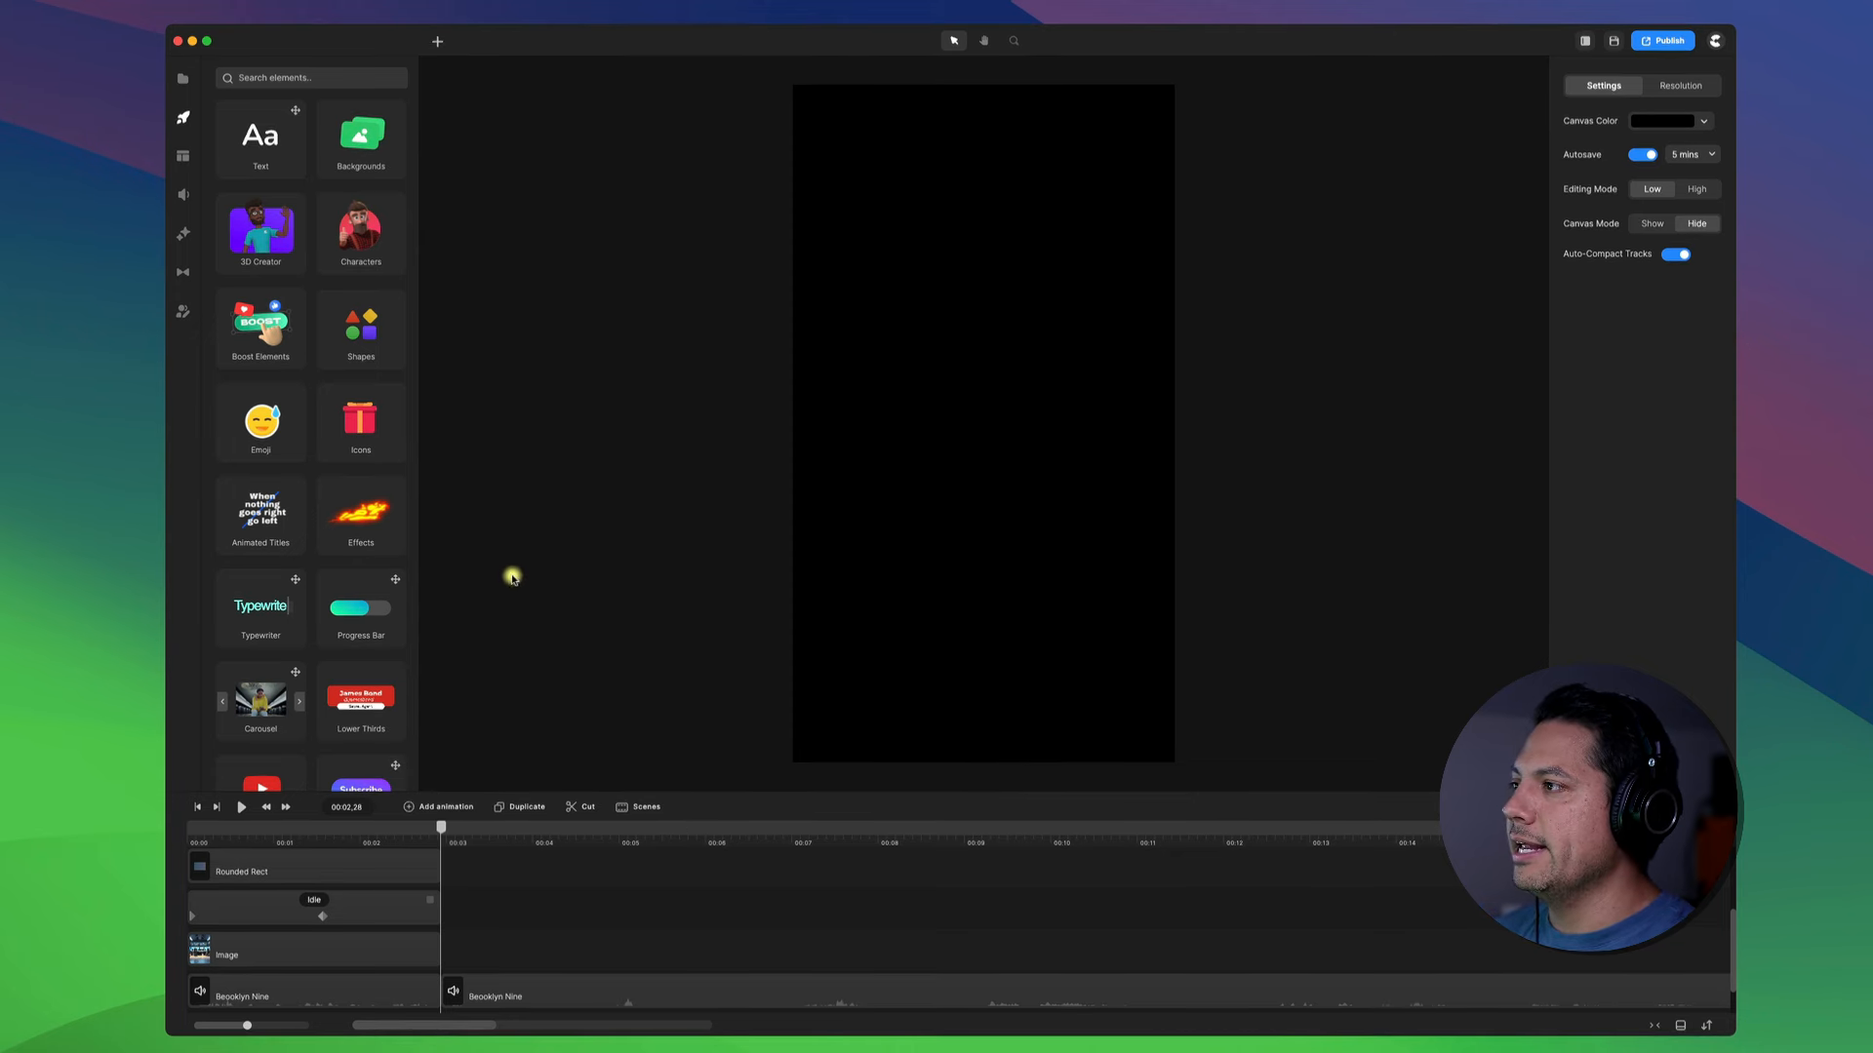
pyautogui.click(438, 41)
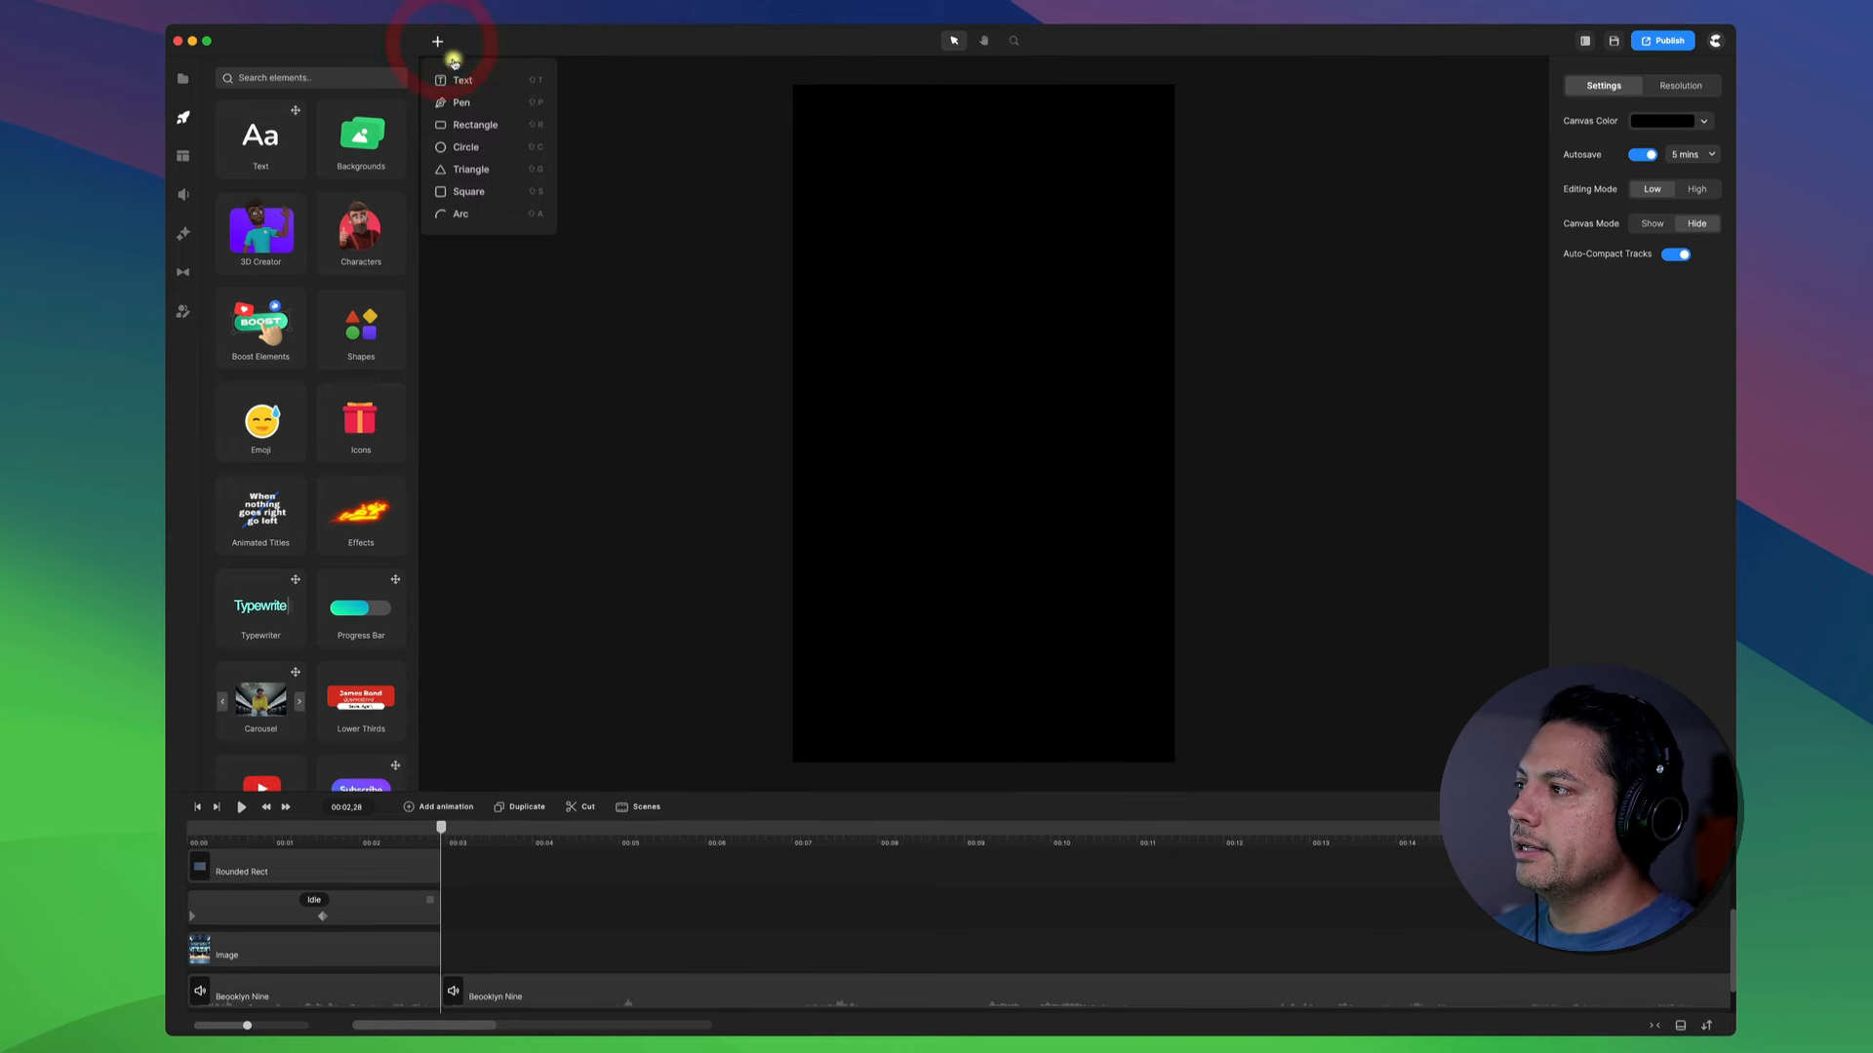
pyautogui.click(473, 125)
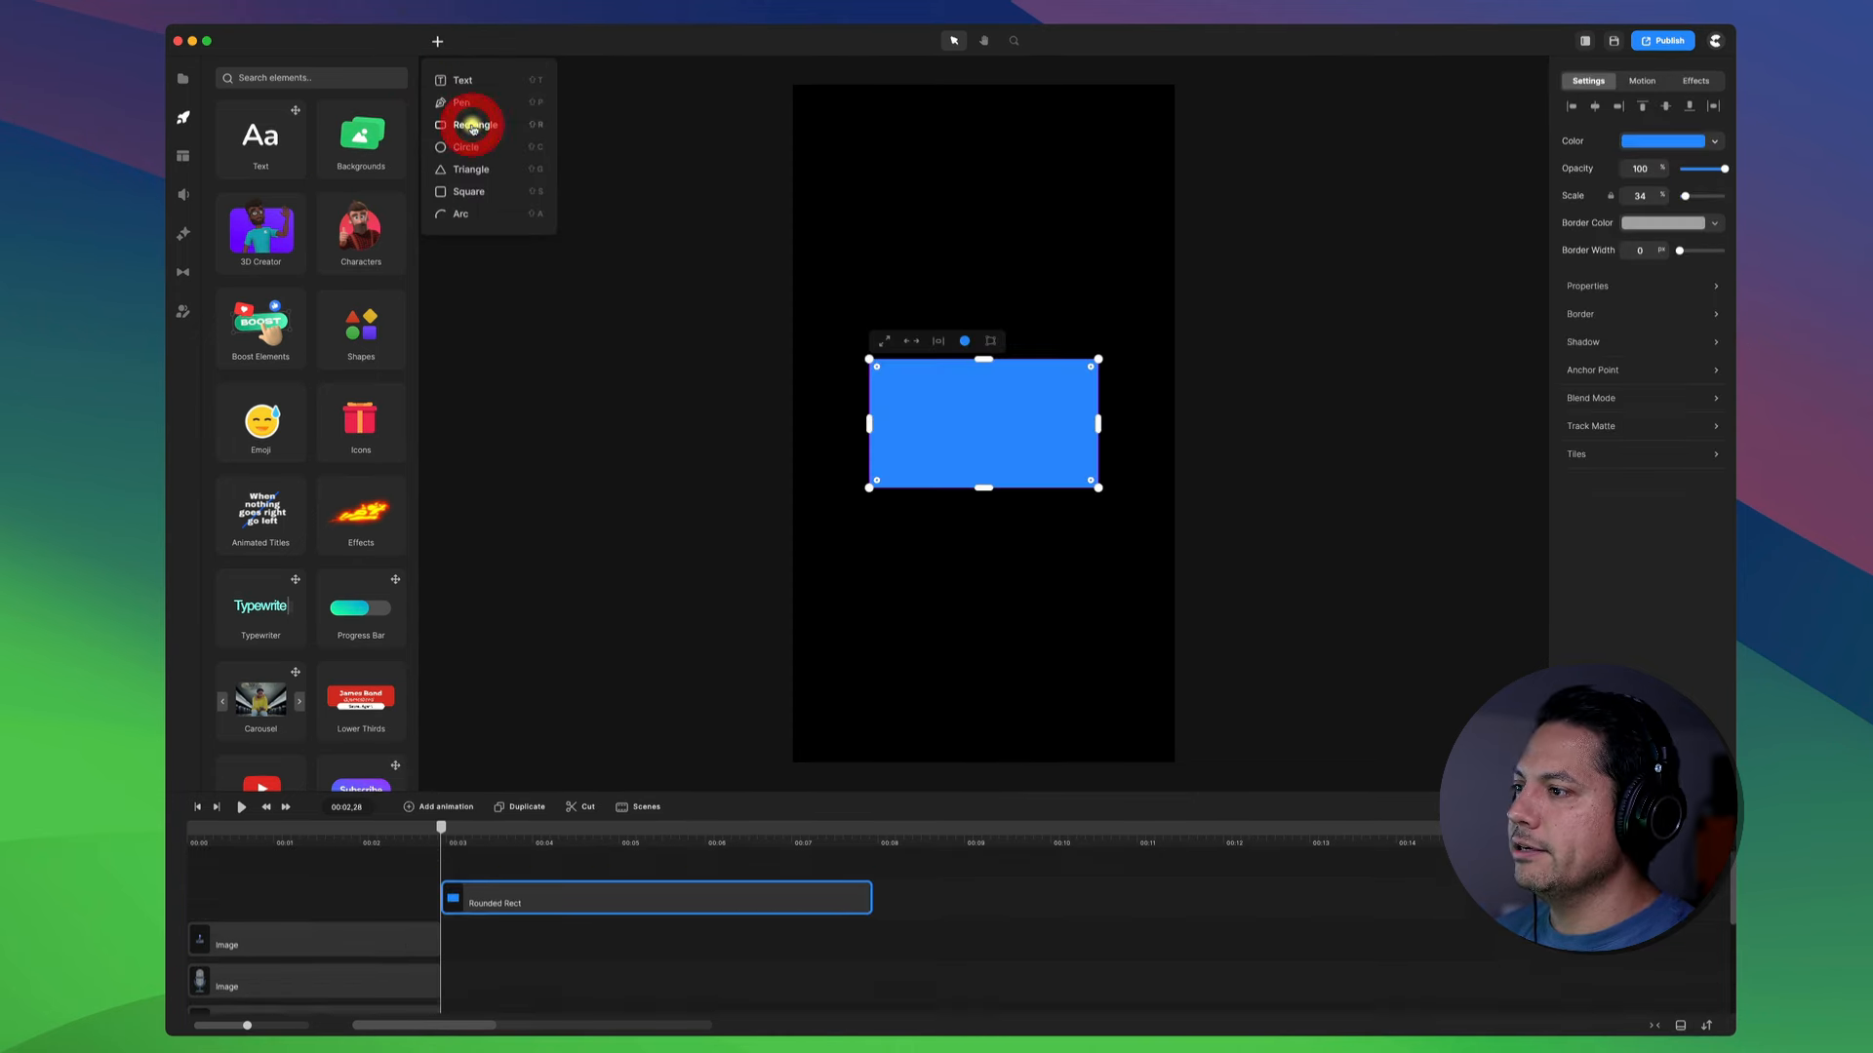
pyautogui.click(883, 342)
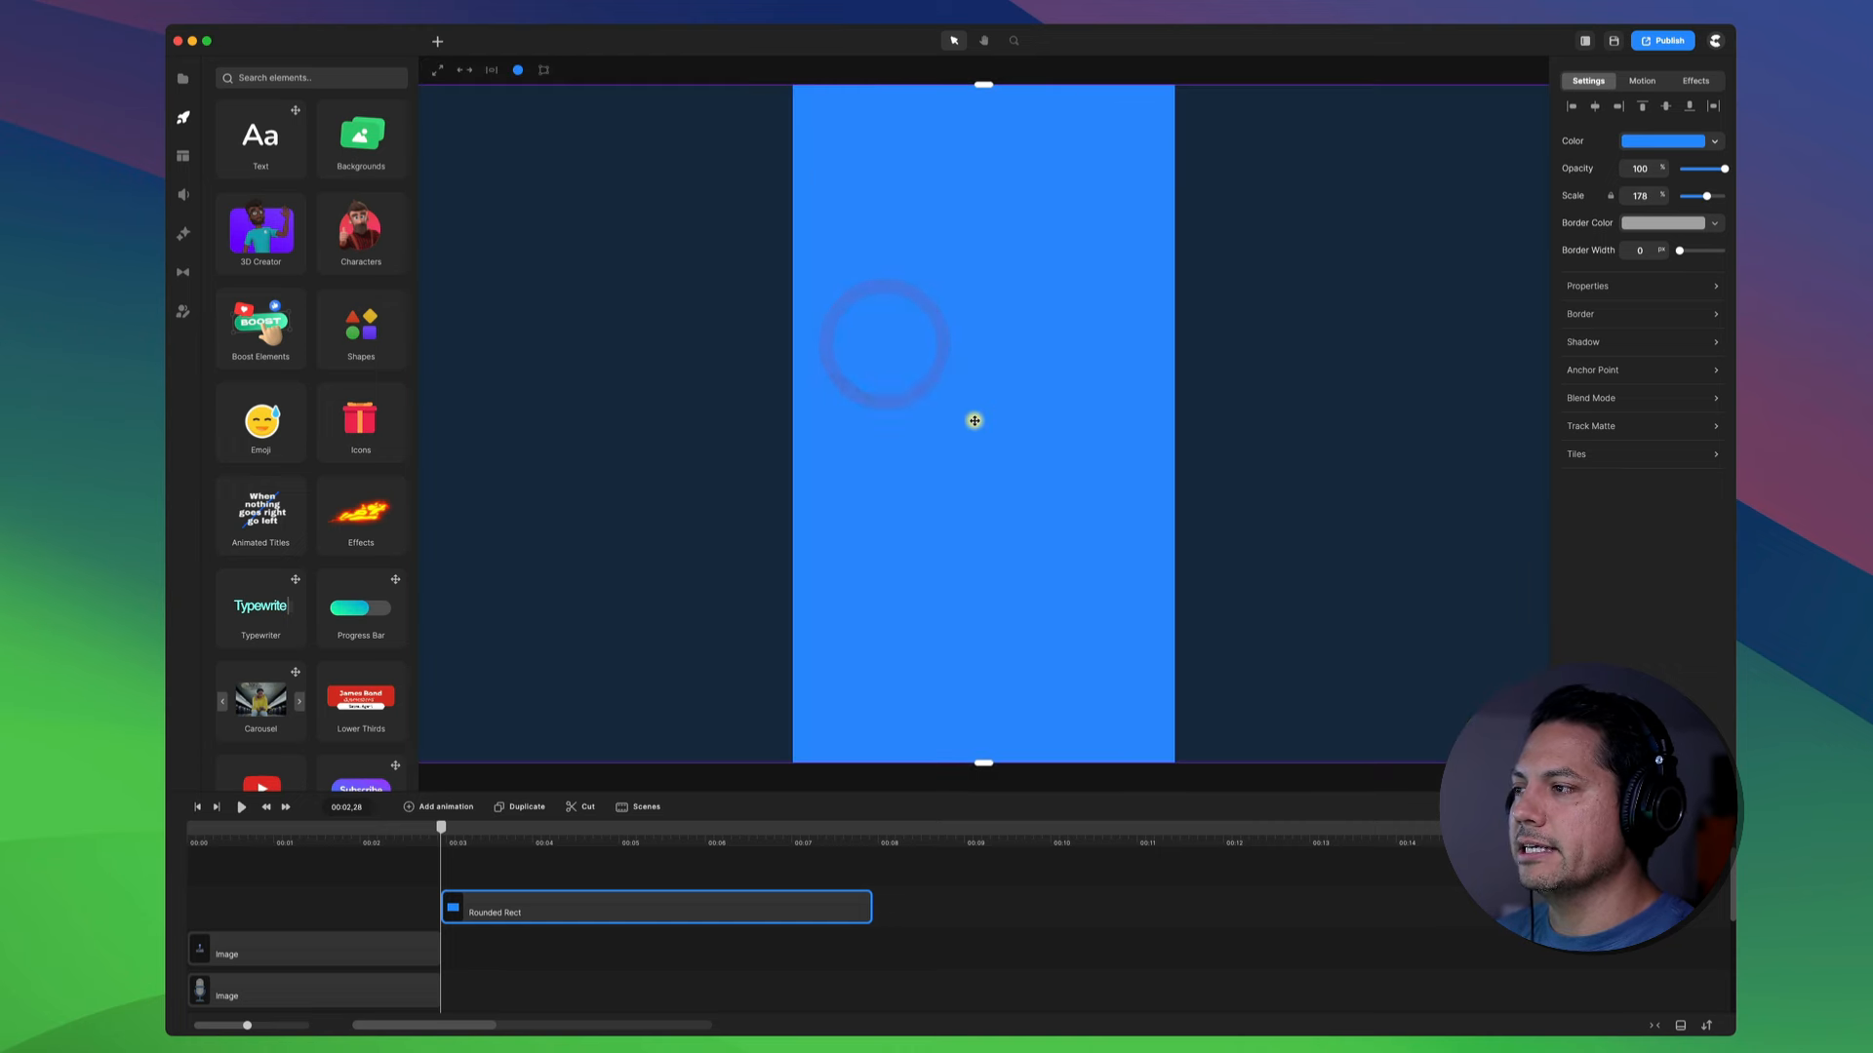
# Set the full-canvas rectangle's fill color to white.
pyautogui.click(1639, 146)
pyautogui.moveTo(1517, 149); pyautogui.dragTo(1457, 88)
pyautogui.click(1647, 510)
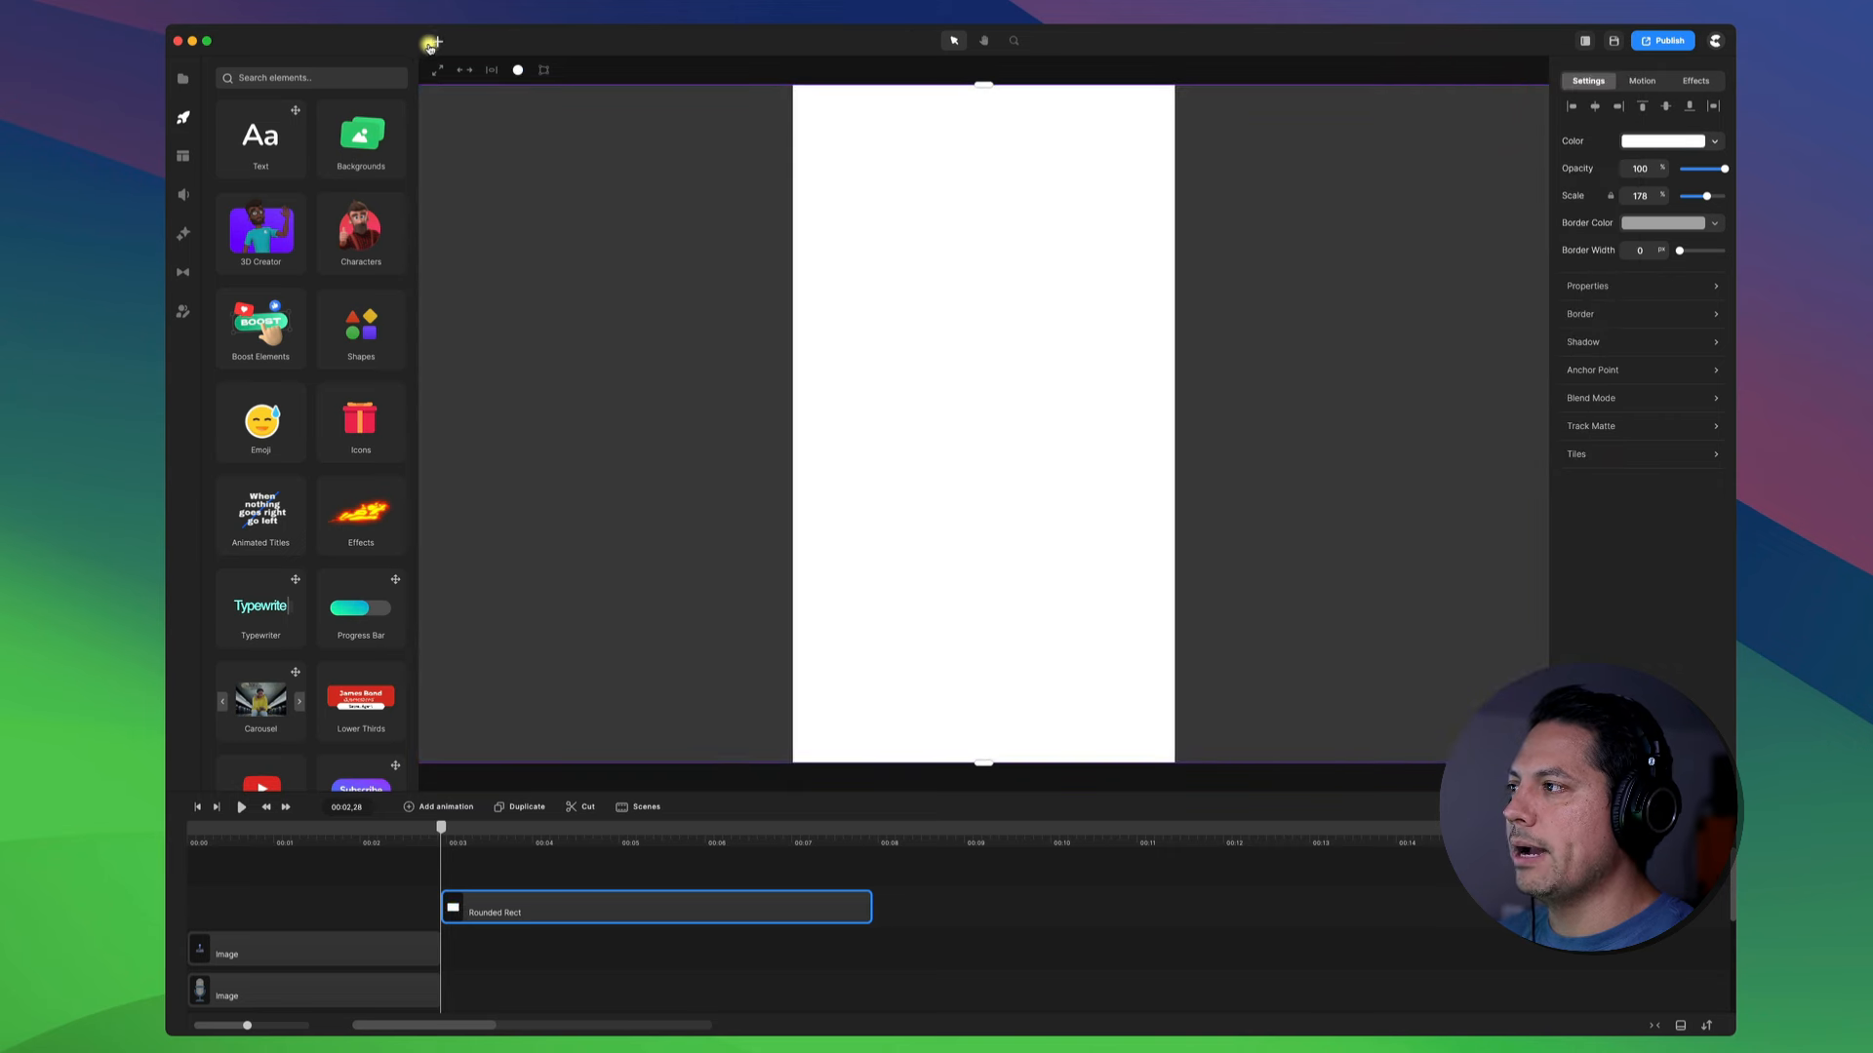
# Move the white rectangle's clip down to the desk rectangle's track, directly after the desk clip.
pyautogui.scroll(-3, 584, 908)
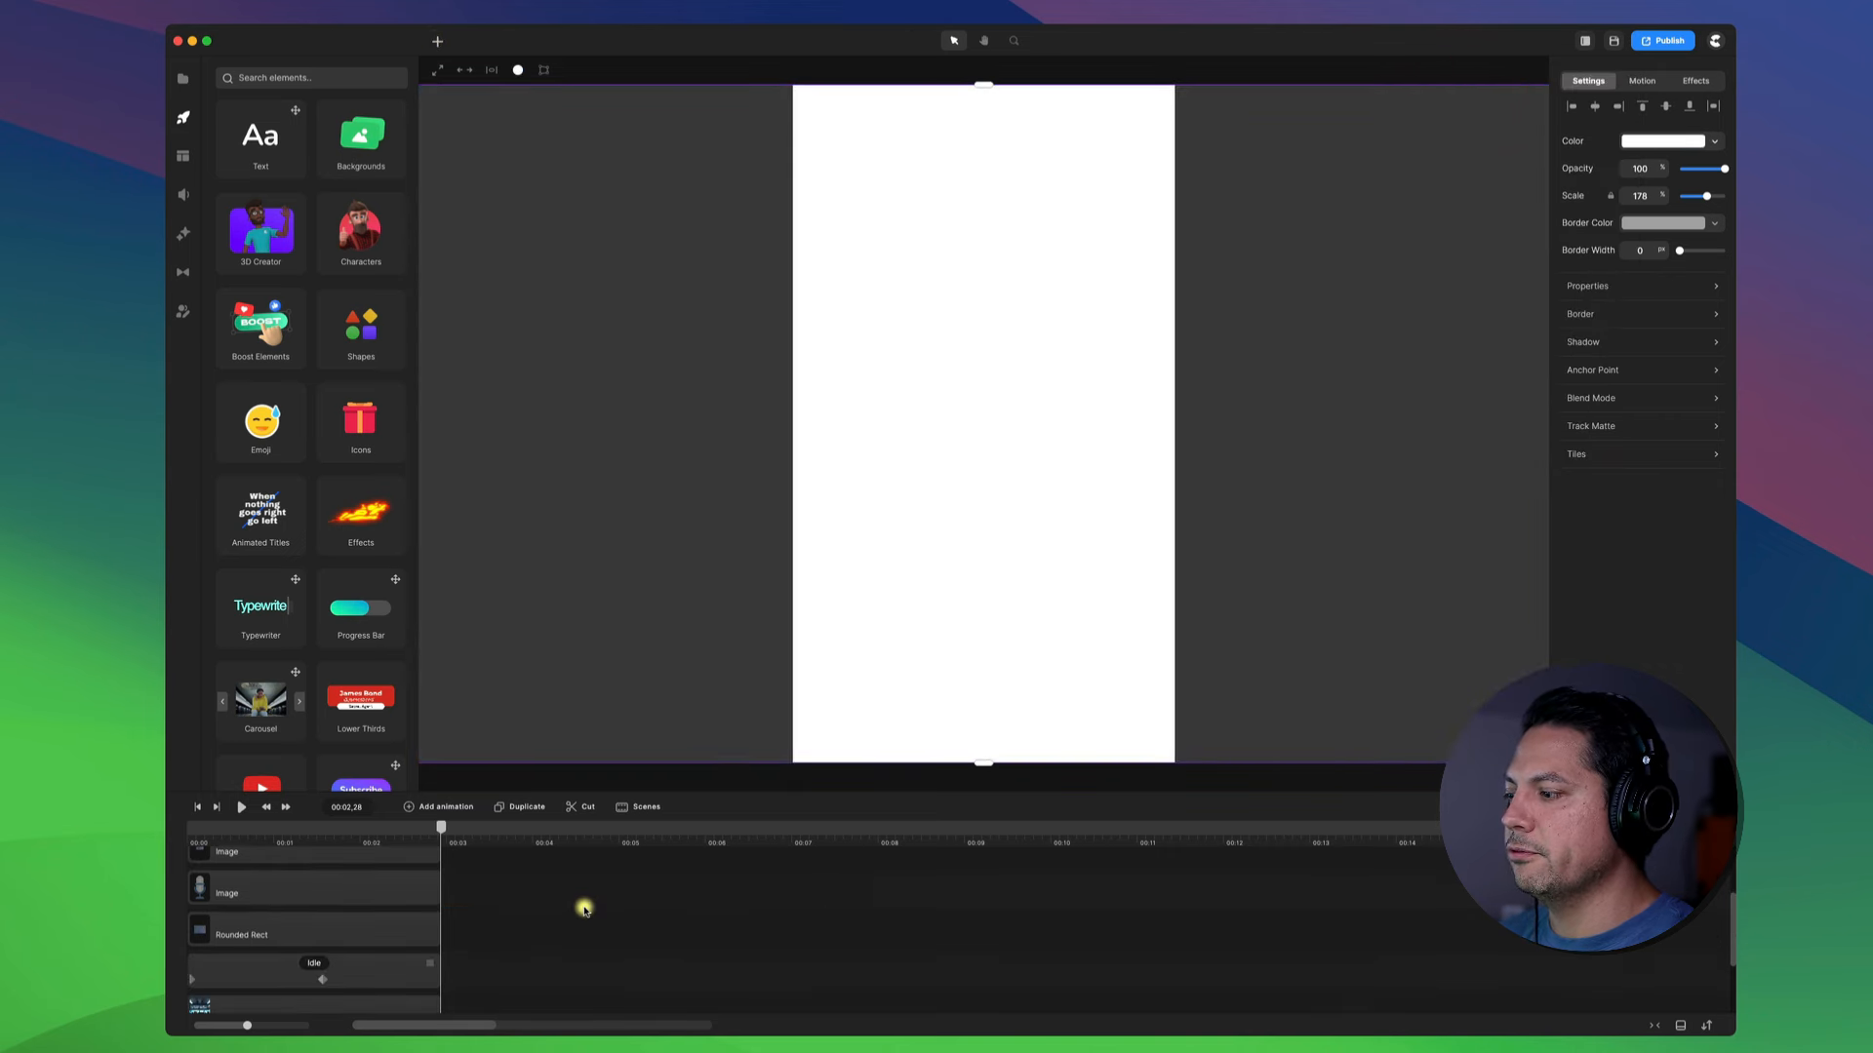
pyautogui.scroll(1, 583, 908)
pyautogui.scroll(1, 584, 908)
pyautogui.moveTo(531, 868); pyautogui.dragTo(536, 987)
pyautogui.scroll(-4, 535, 969)
pyautogui.scroll(3, 534, 968)
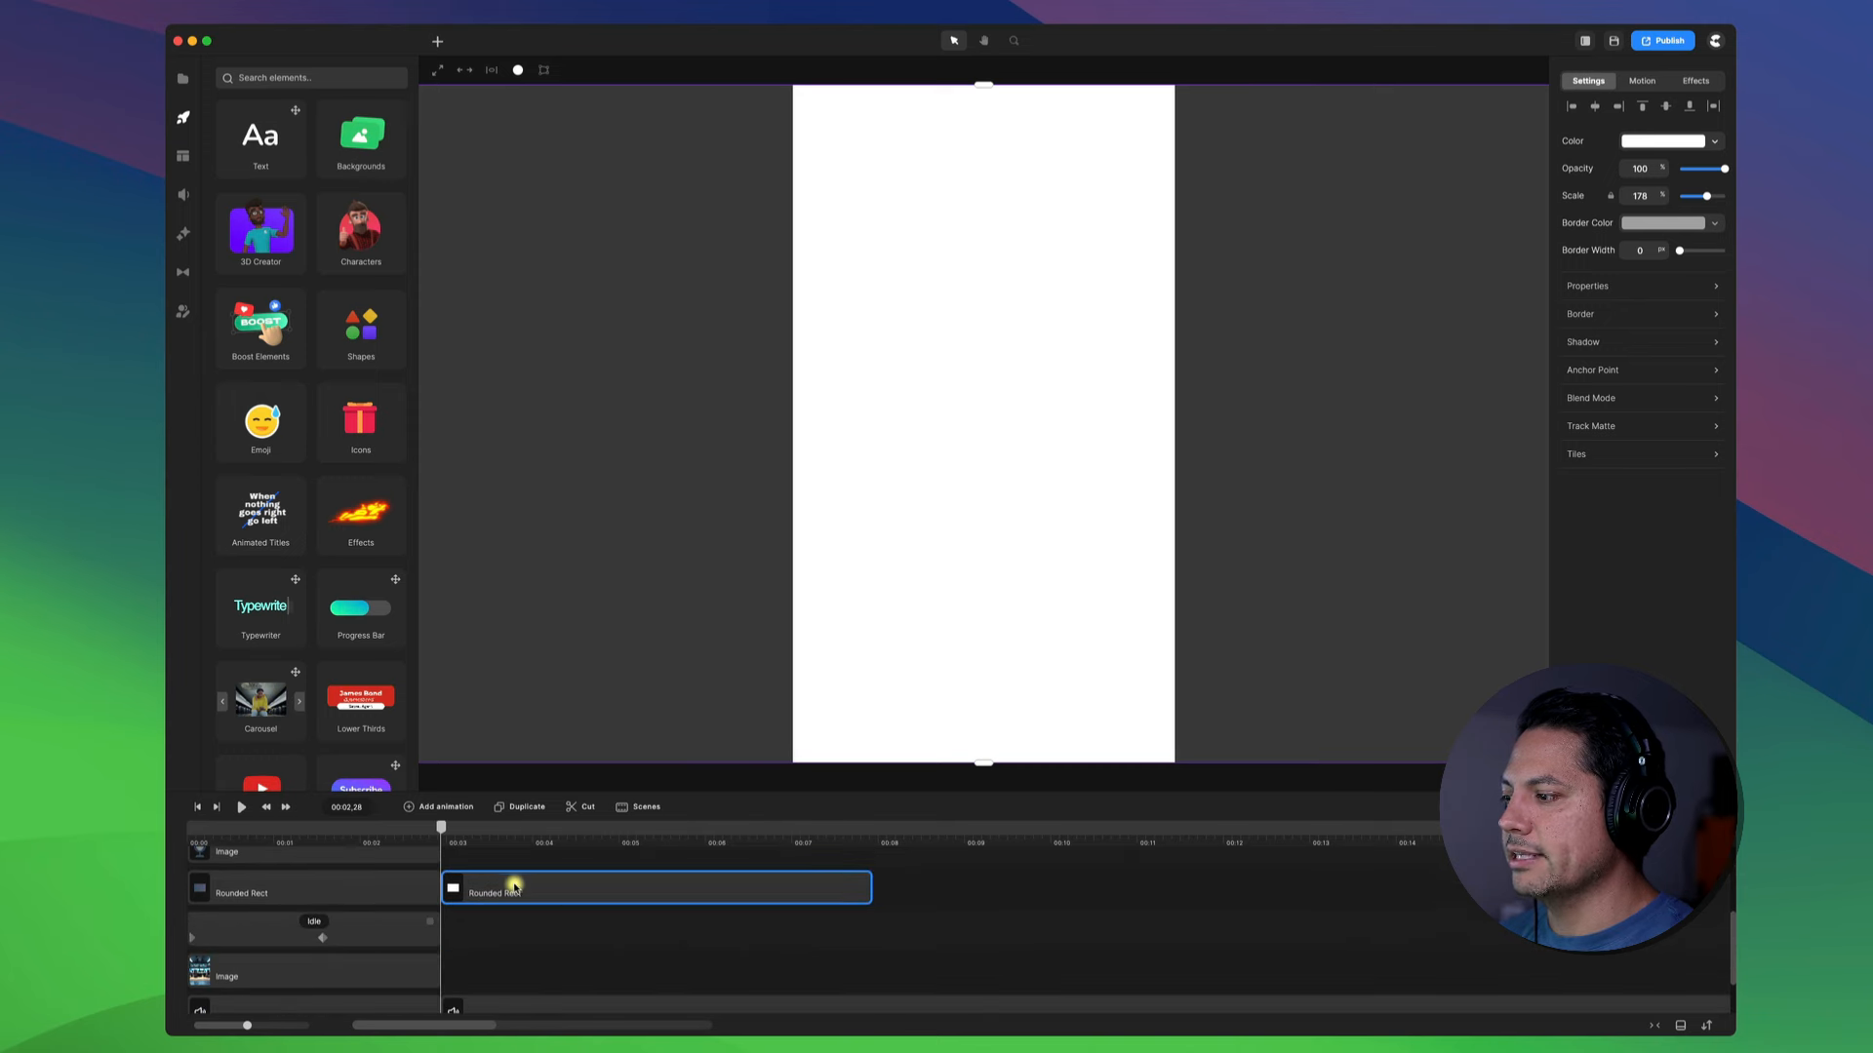
# Move the white rectangle's clip down to the background image's track, play the scene, and extend the clip's end to 00:12,14.
pyautogui.moveTo(510, 887); pyautogui.dragTo(510, 965)
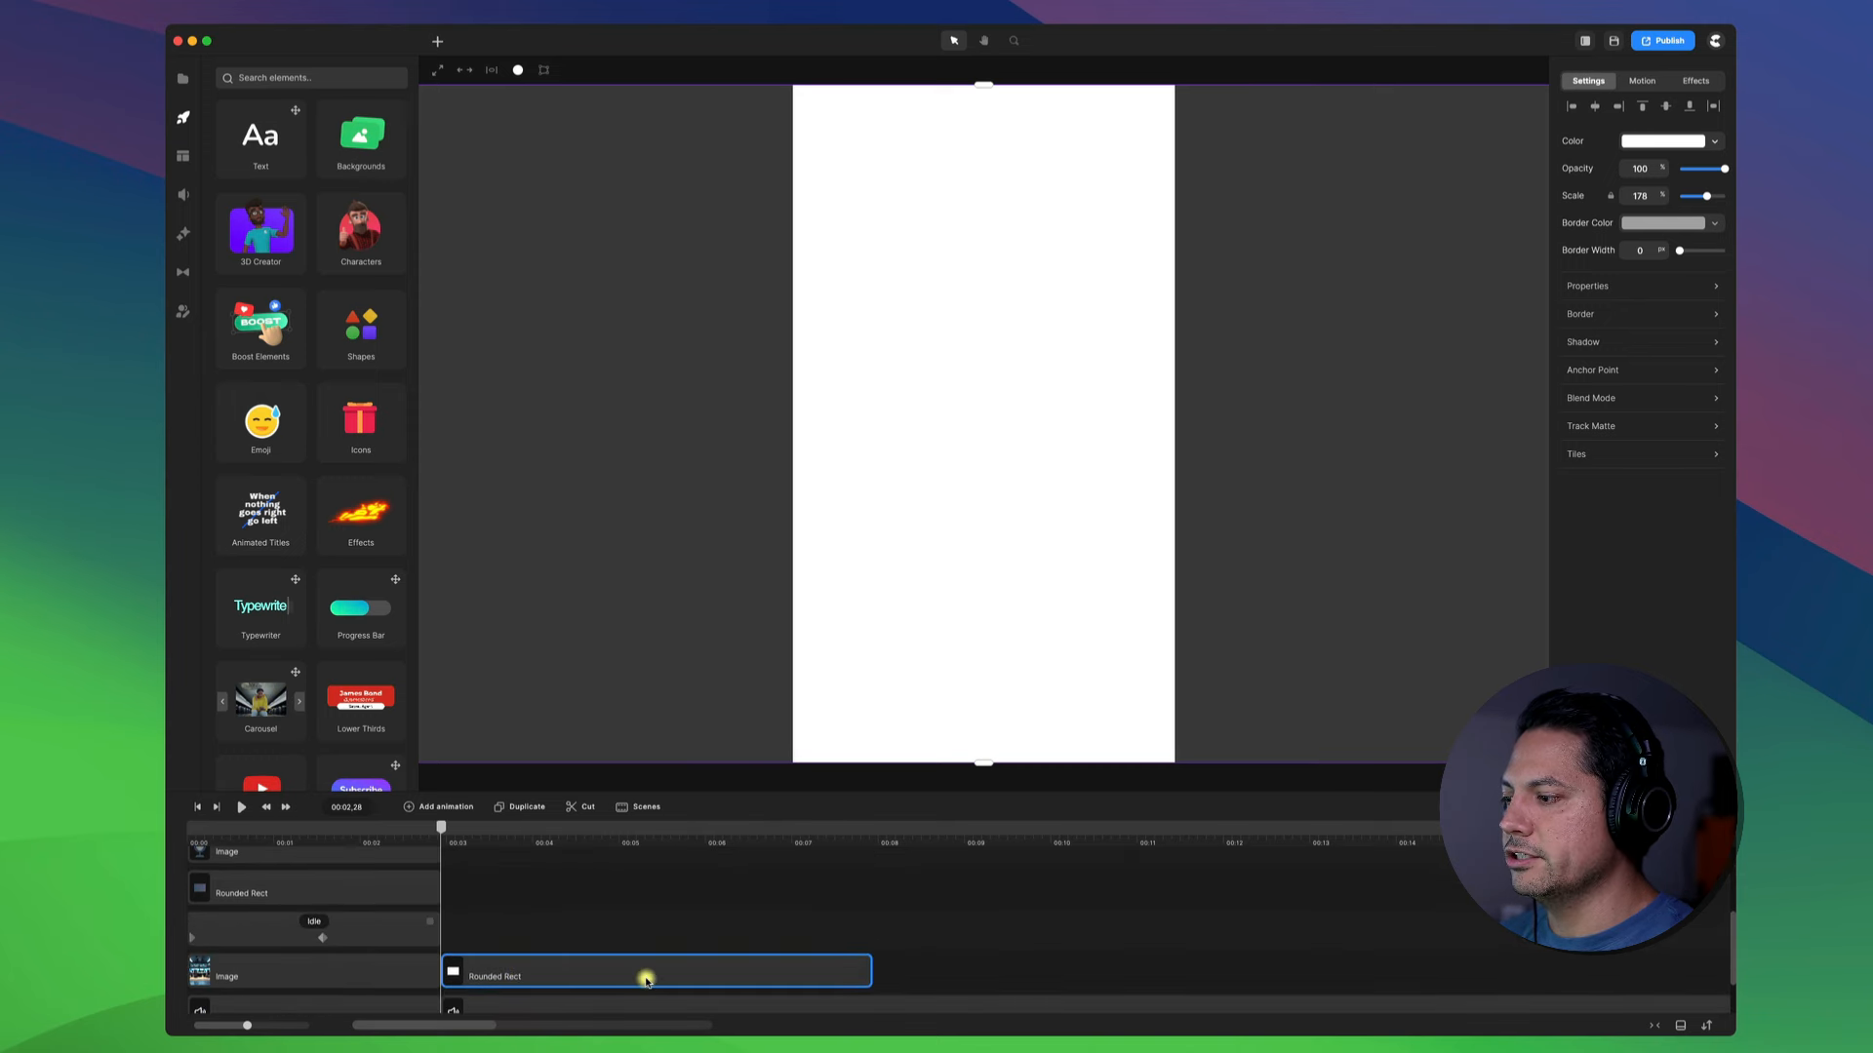
pyautogui.scroll(-2, 647, 978)
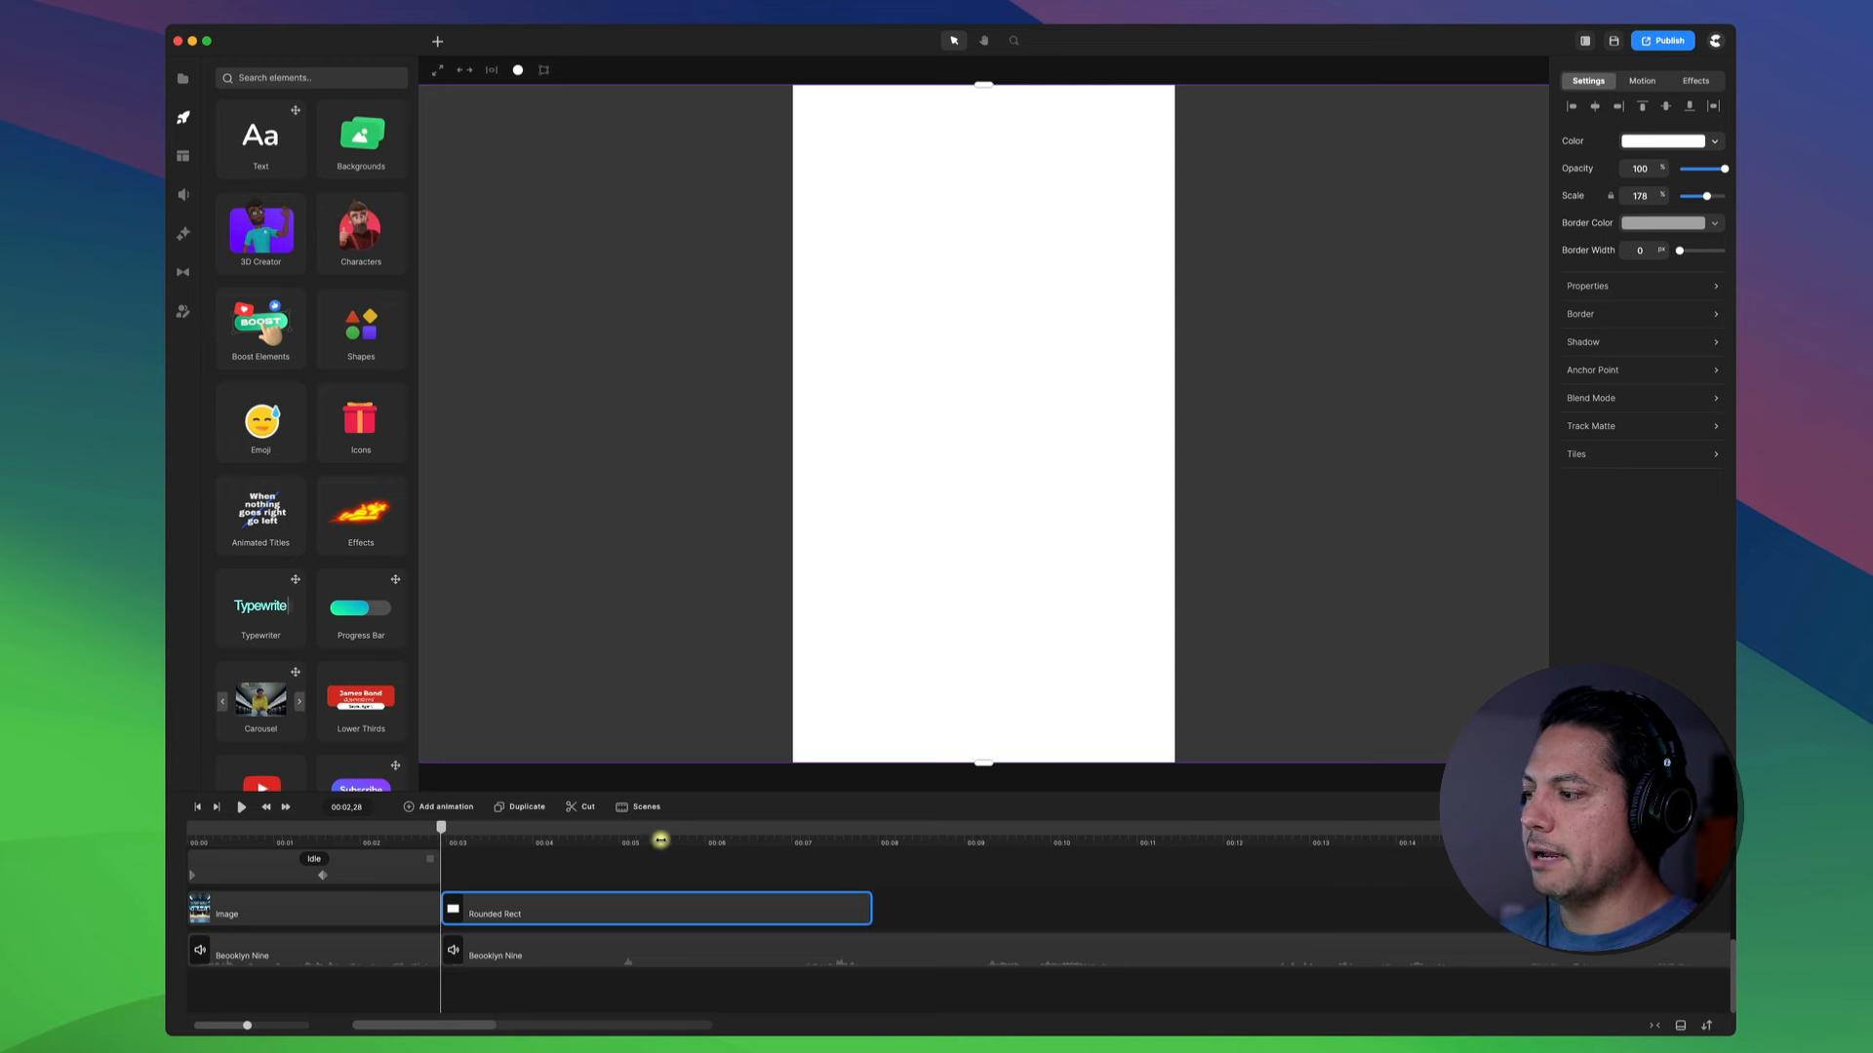
pyautogui.moveTo(740, 844); pyautogui.dragTo(959, 835)
pyautogui.press('space')
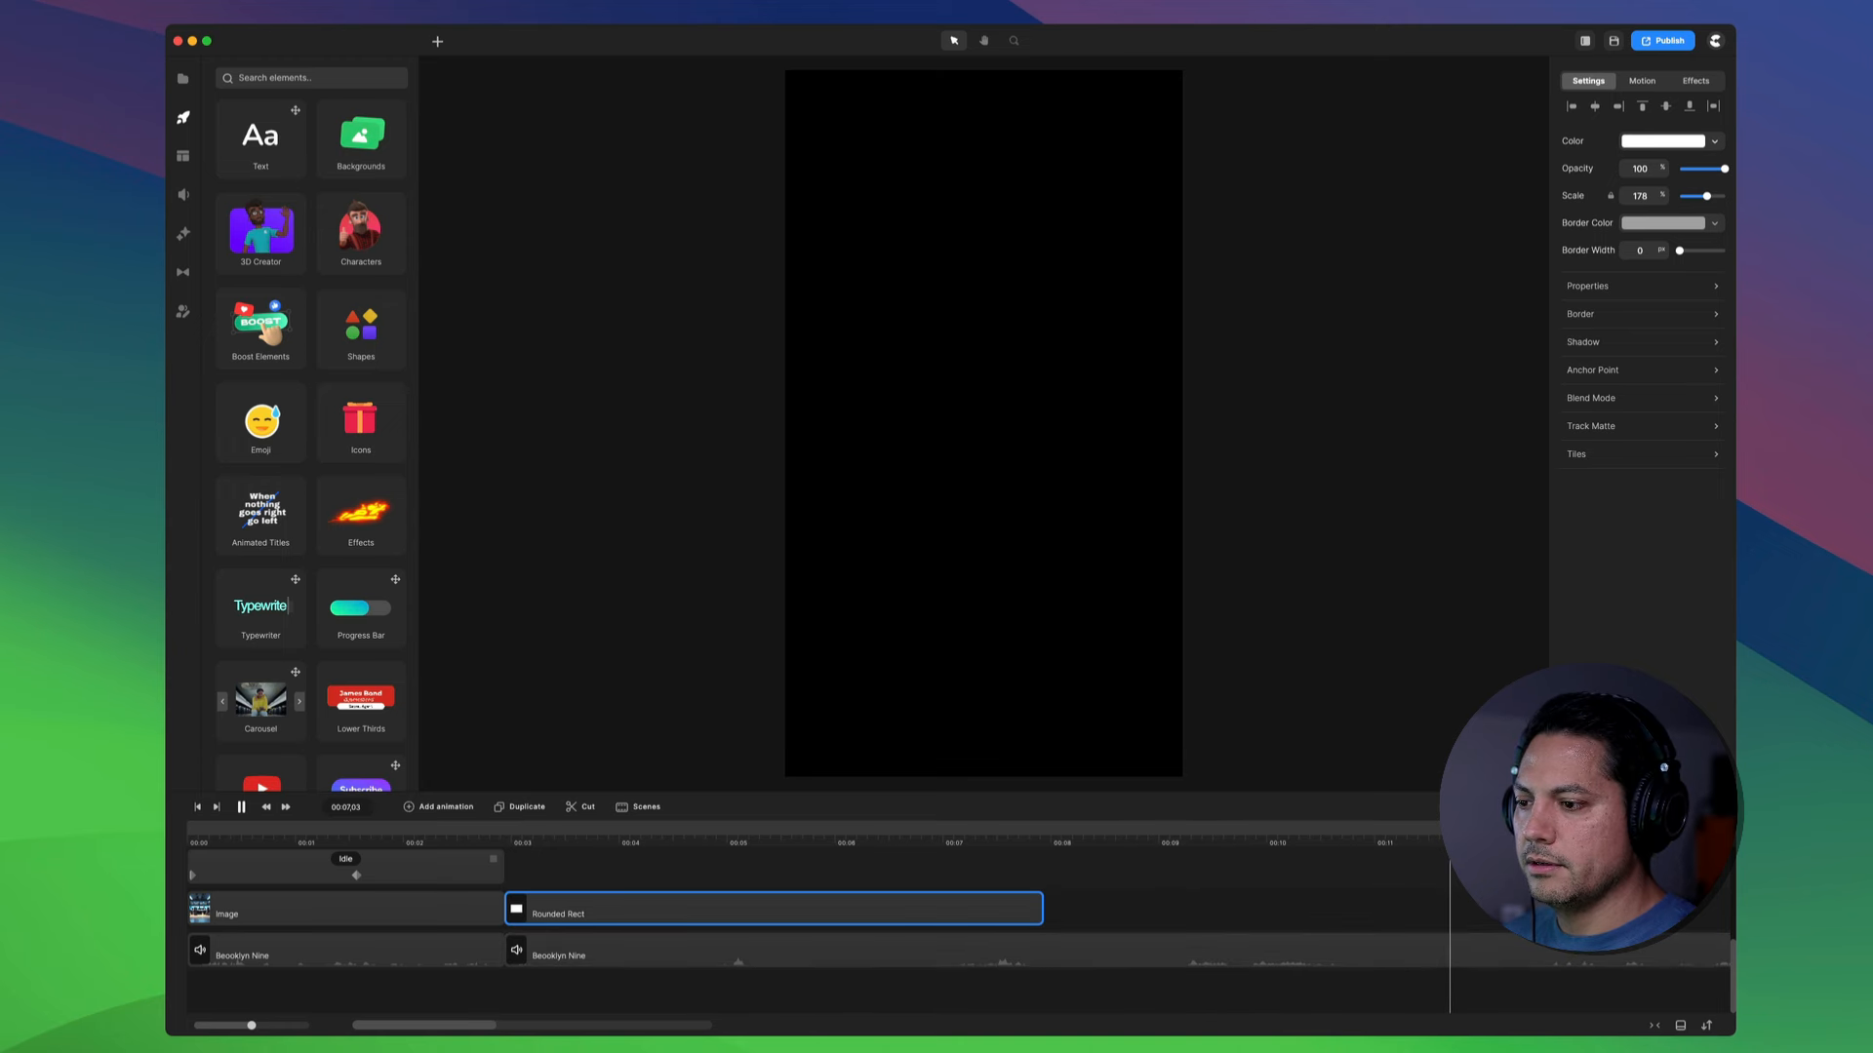
pyautogui.press('space')
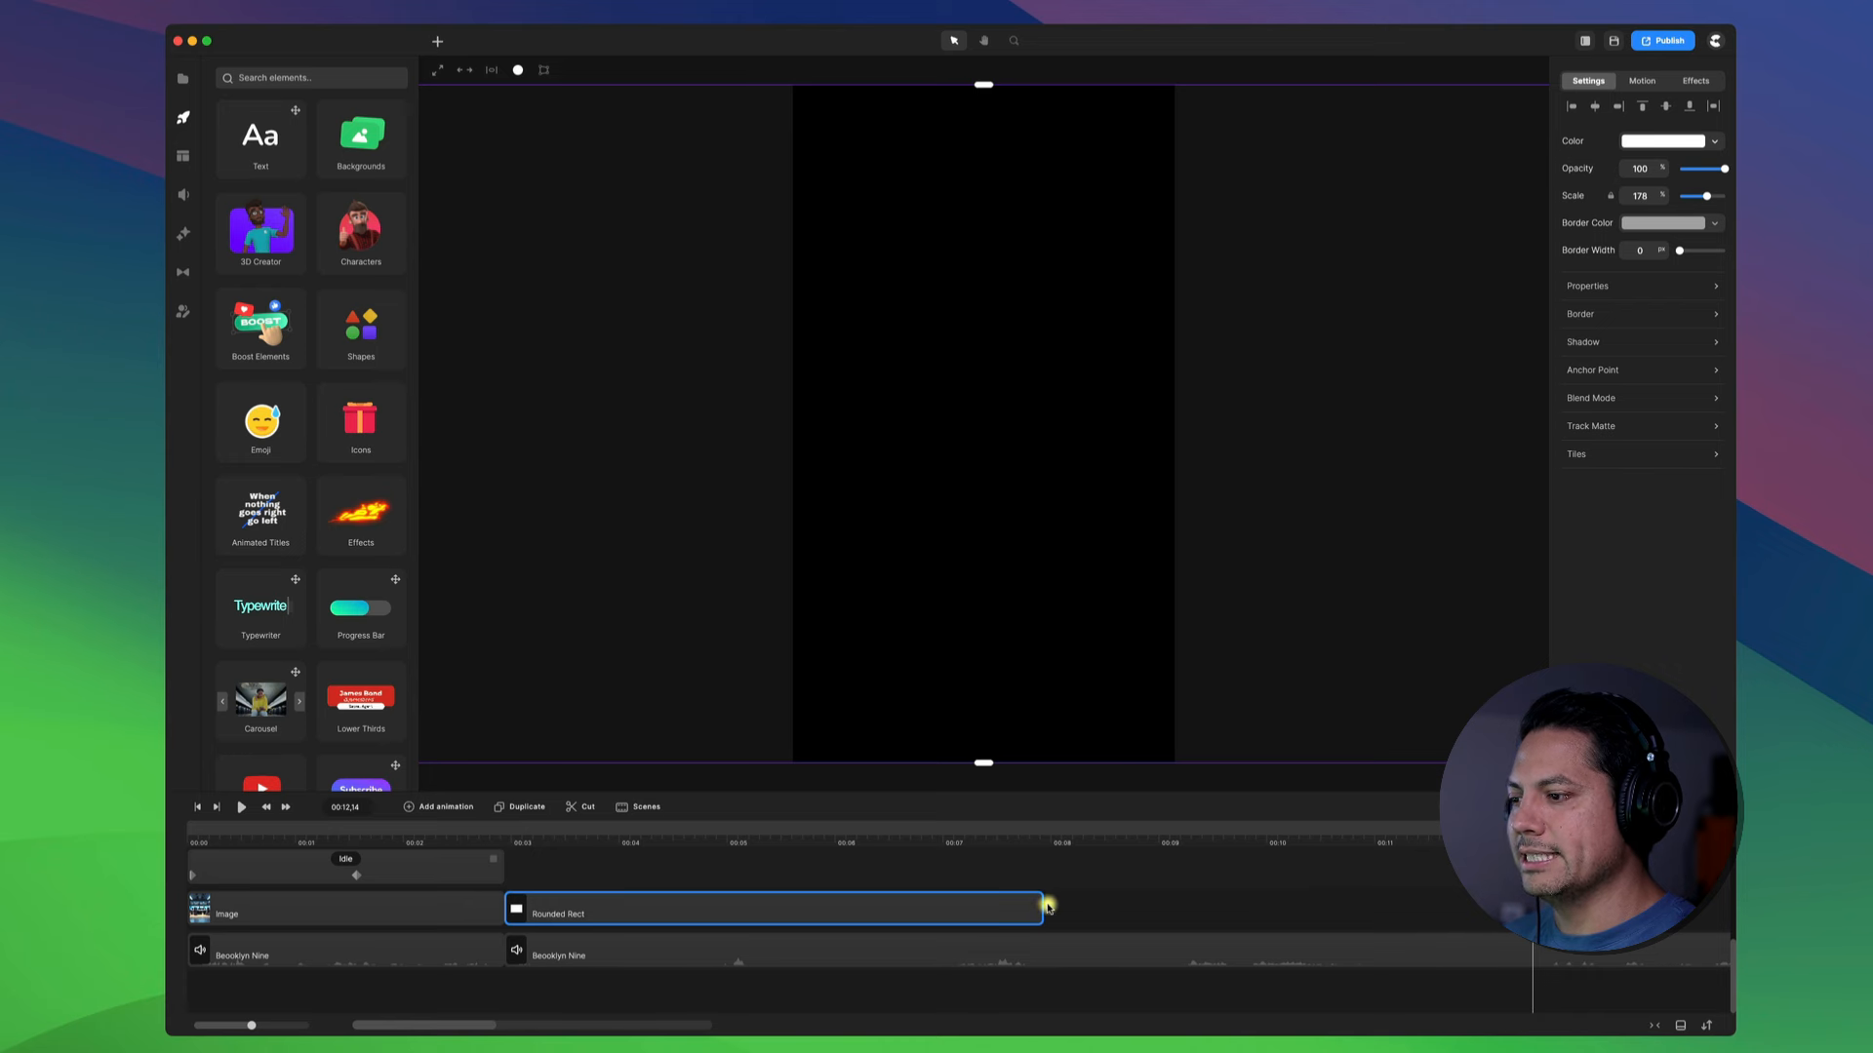
pyautogui.moveTo(1043, 908); pyautogui.dragTo(1495, 908)
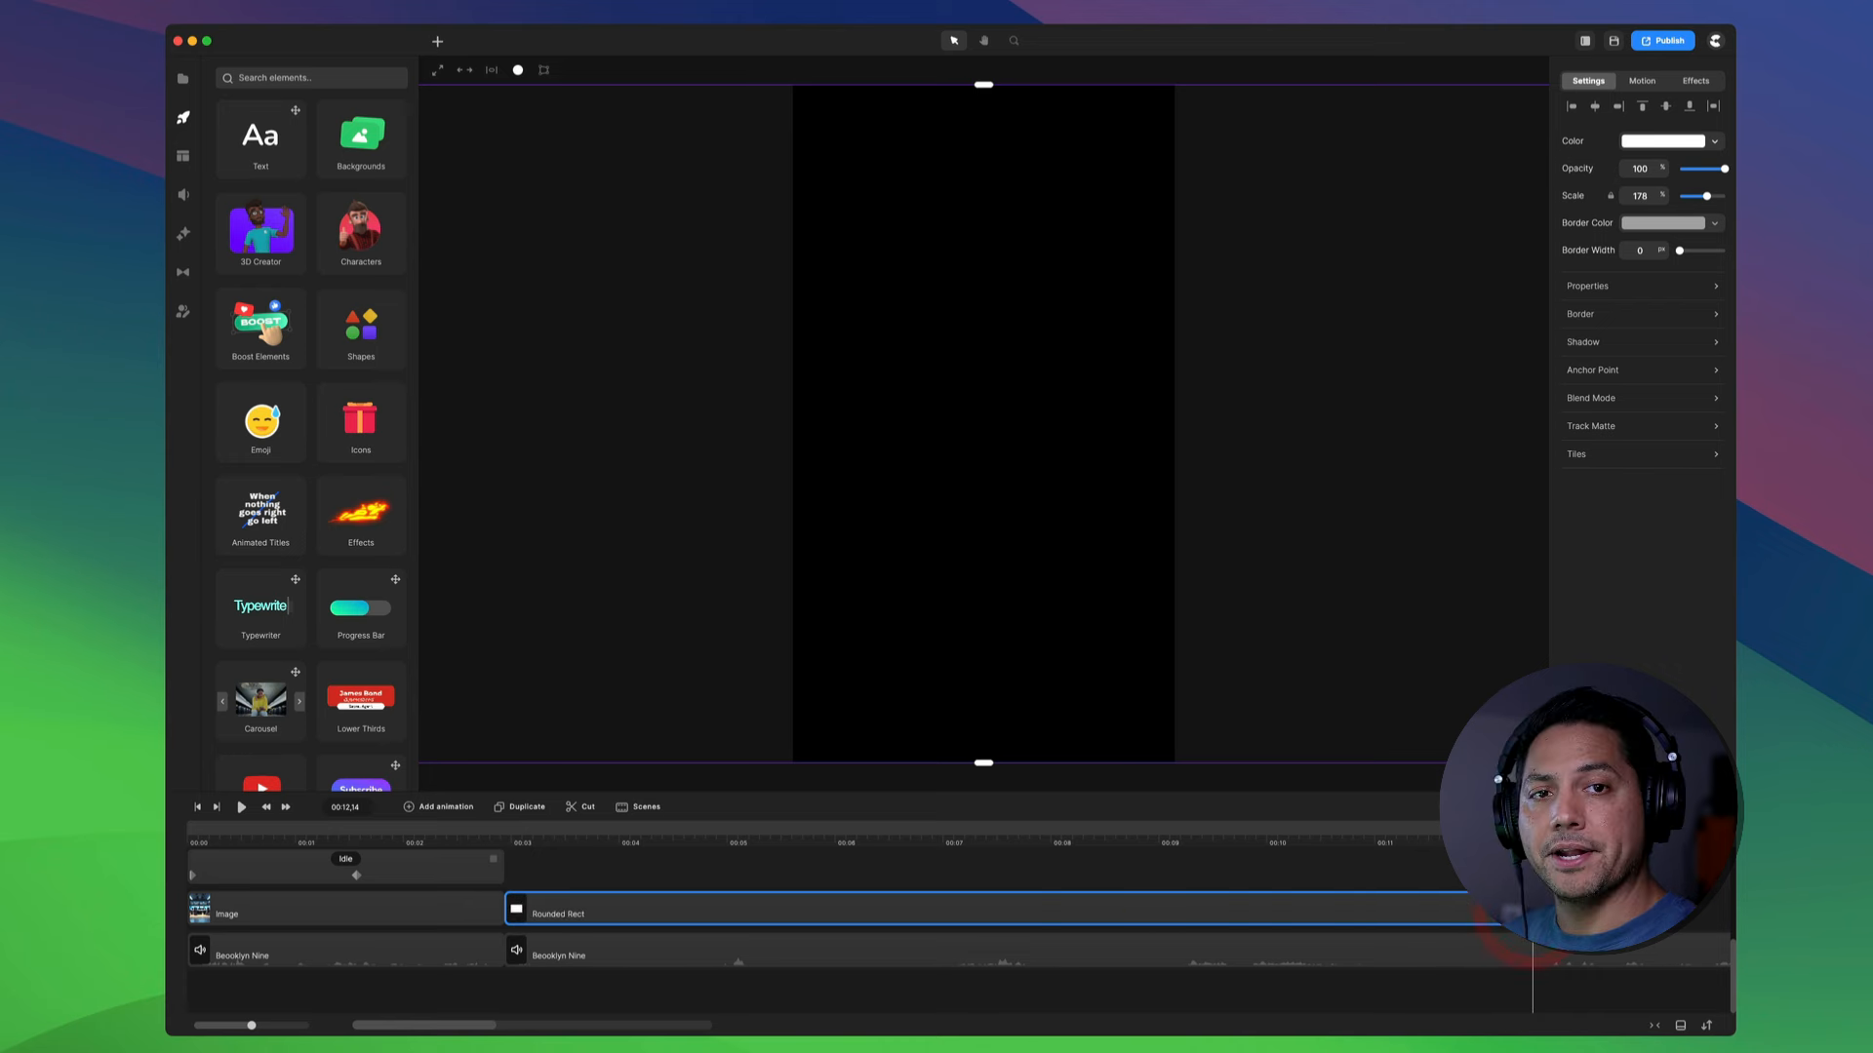
# Insert another rectangle at 00:02,28 and move its clip down to the track directly above the white rectangle's clip.
pyautogui.moveTo(571, 845); pyautogui.dragTo(504, 837)
pyautogui.click(436, 39)
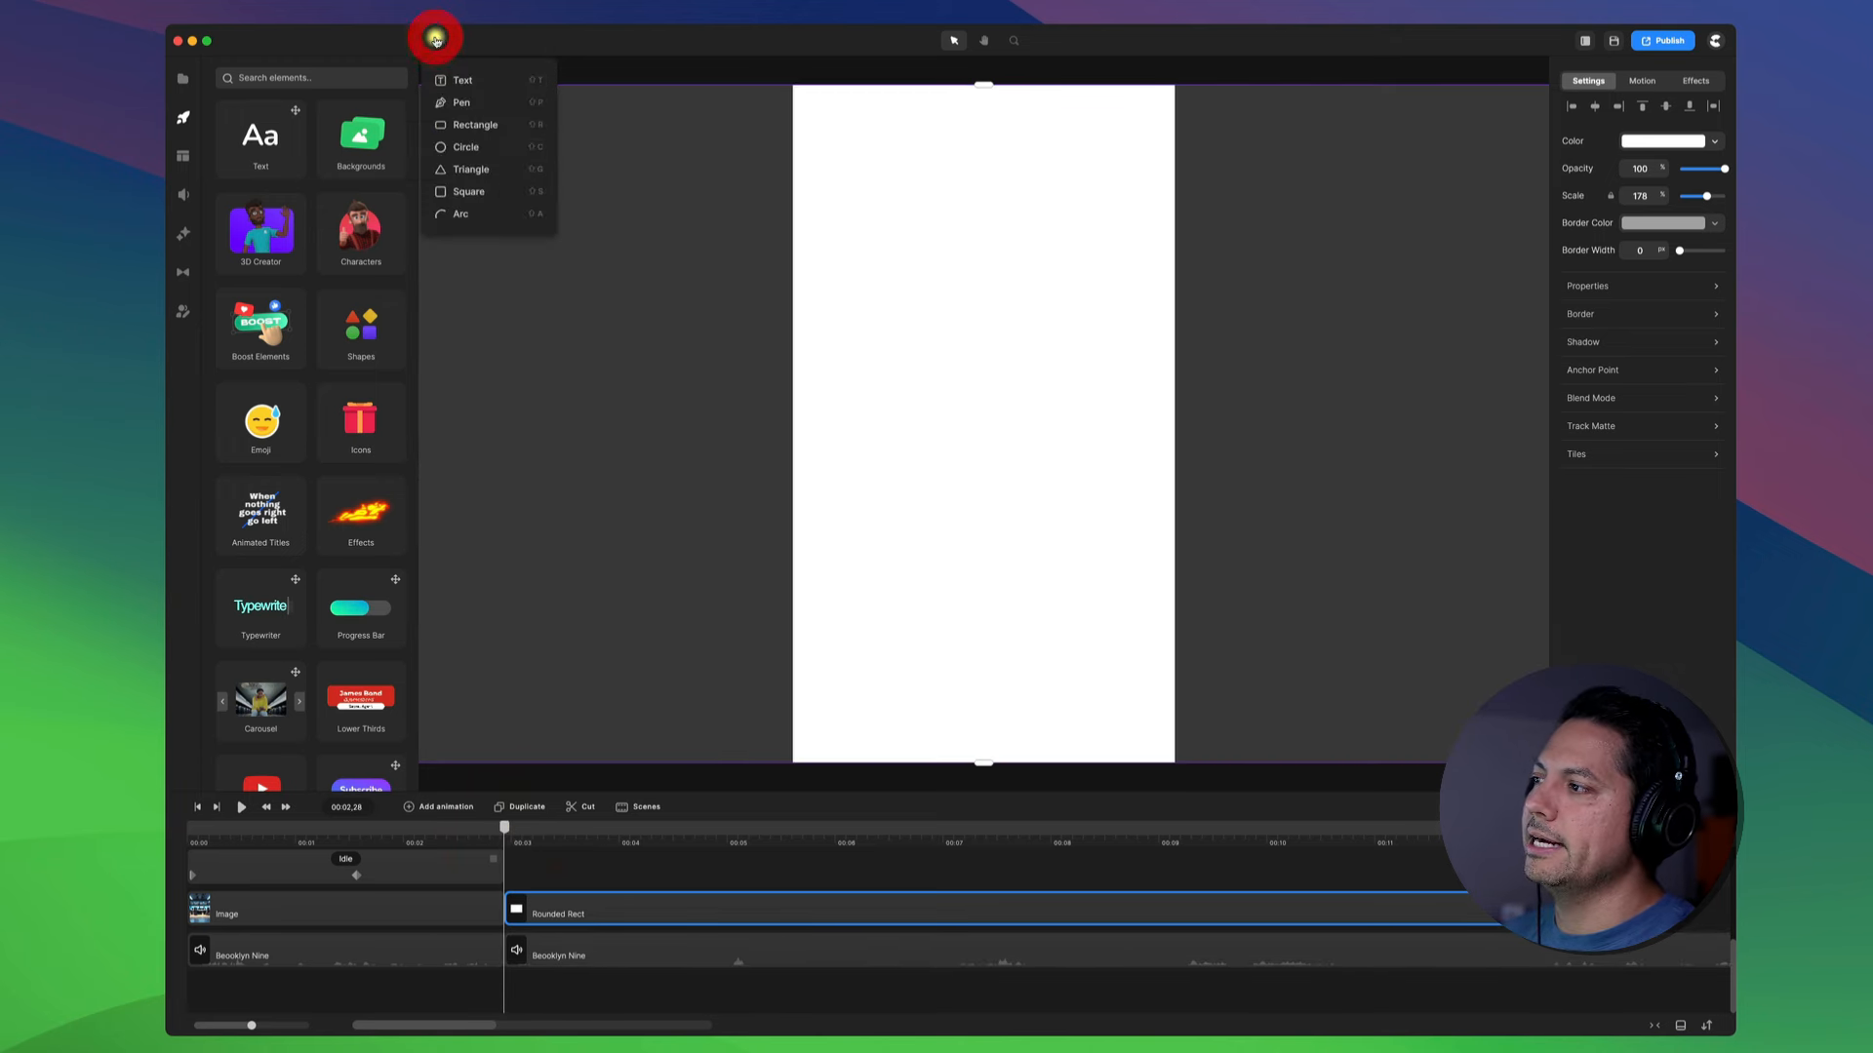
pyautogui.click(474, 125)
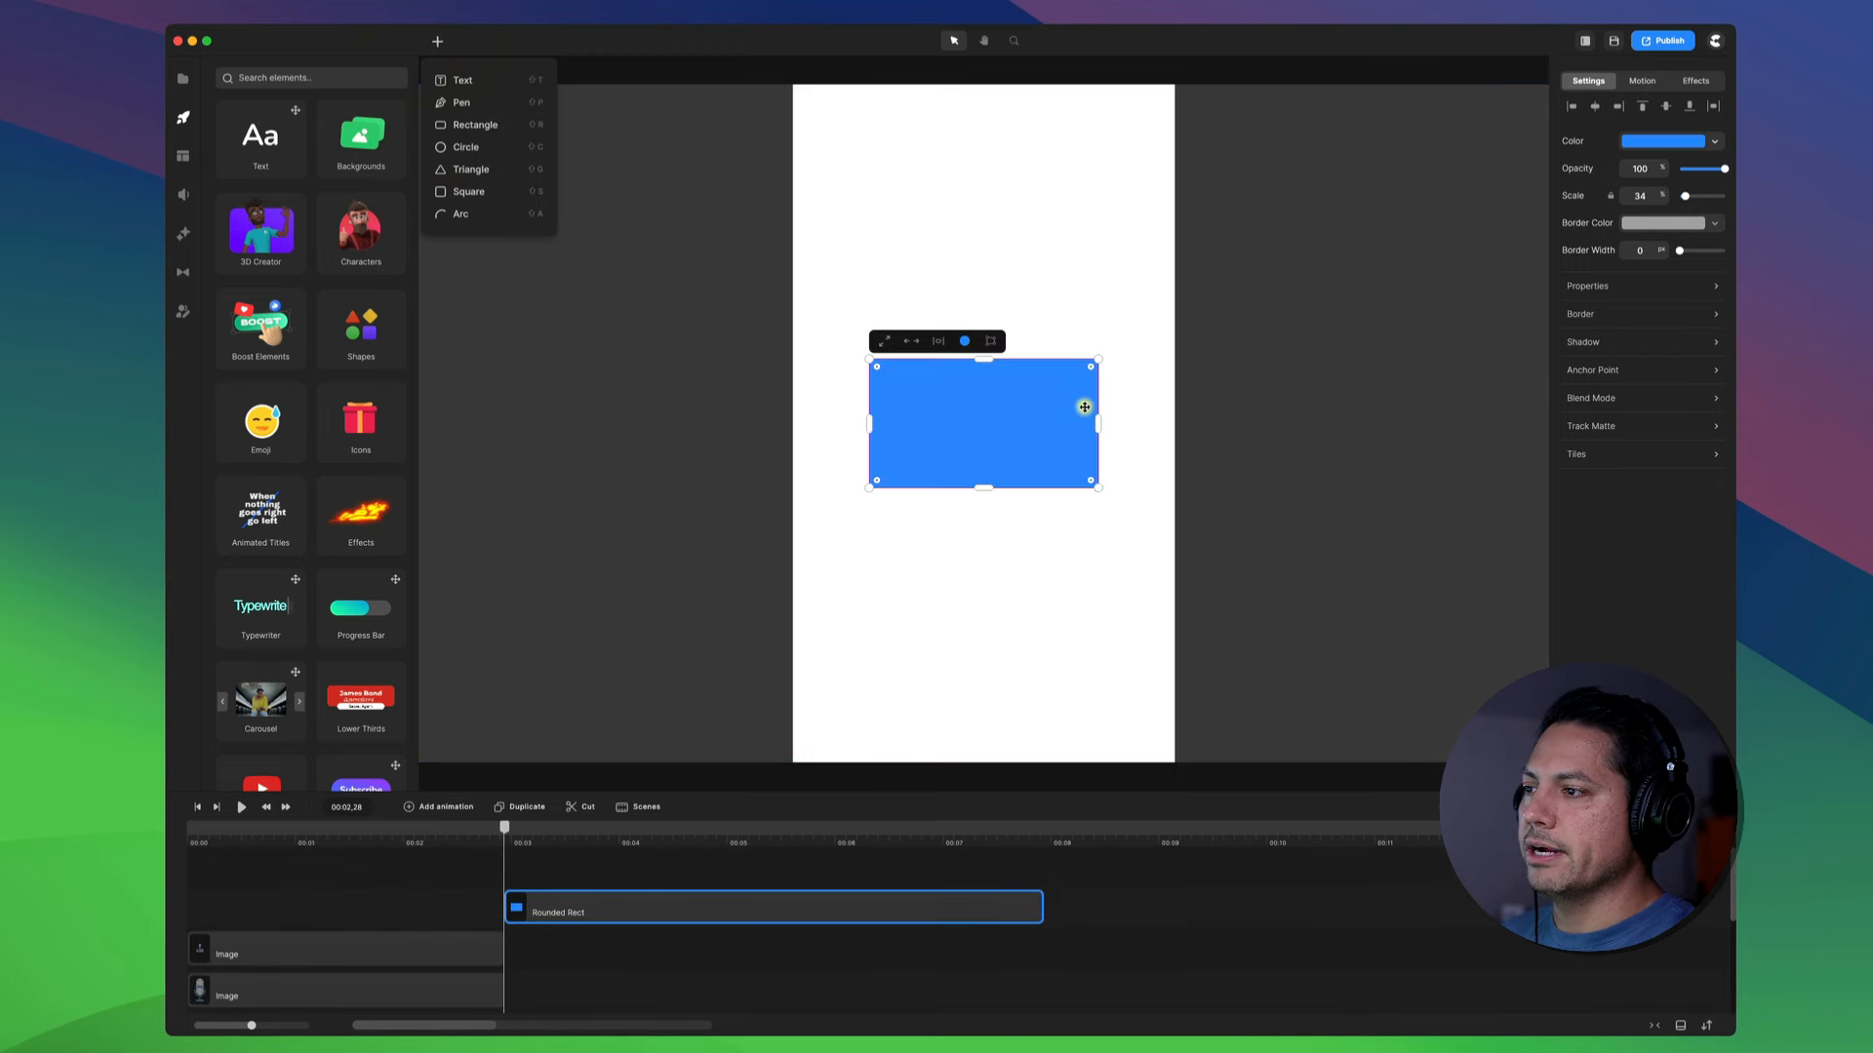
pyautogui.scroll(-1, 594, 967)
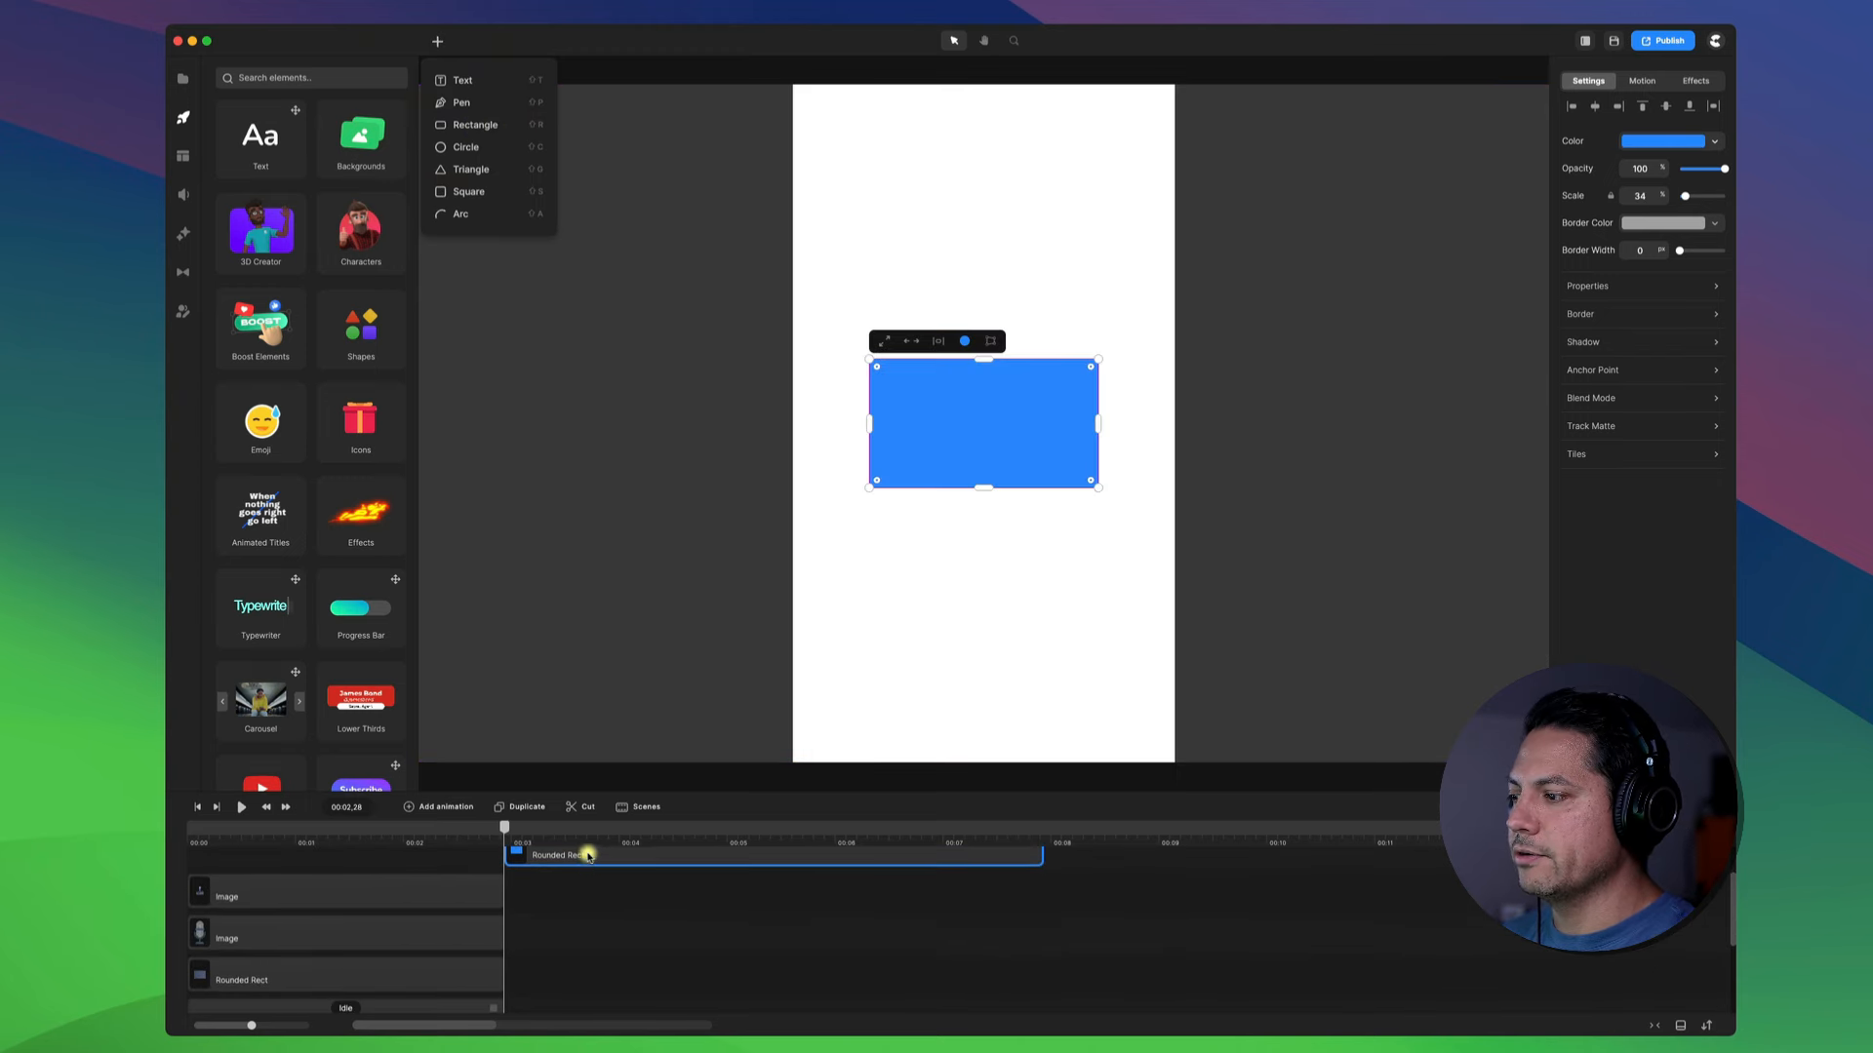
pyautogui.moveTo(588, 856); pyautogui.dragTo(581, 980)
pyautogui.scroll(-1, 585, 936)
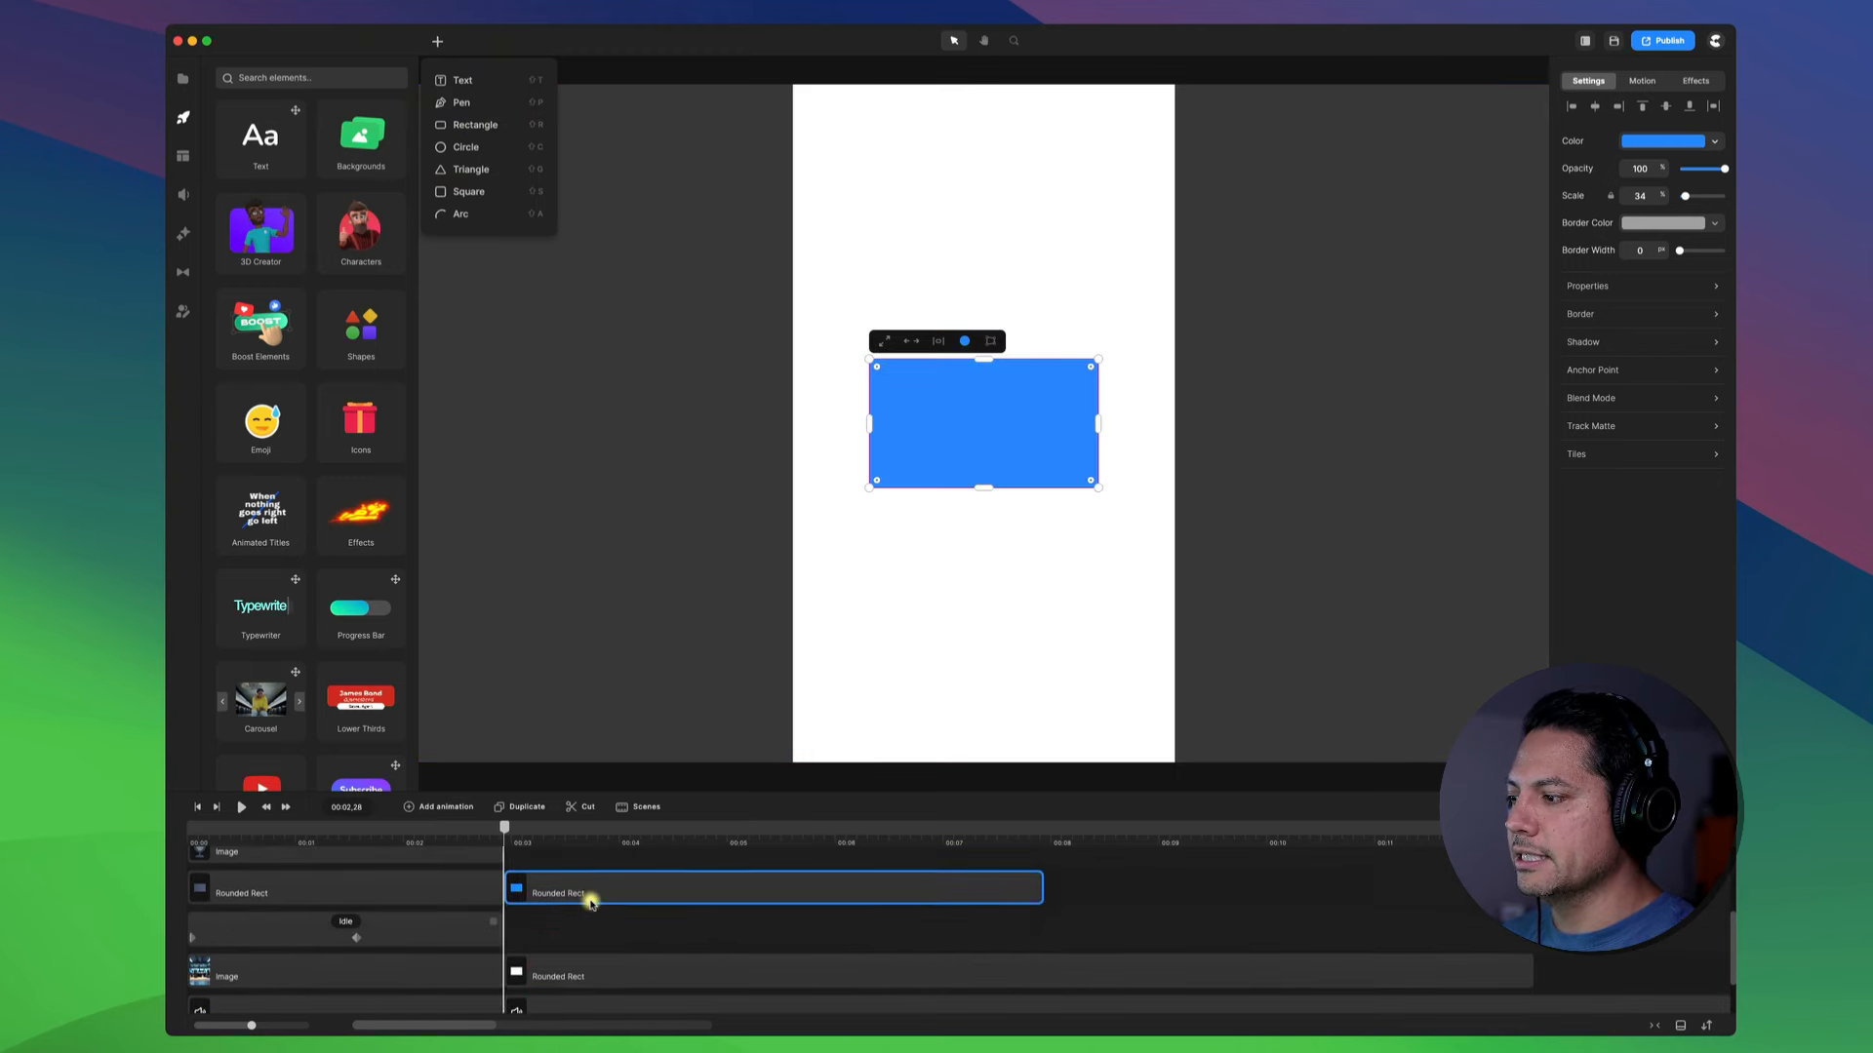
pyautogui.moveTo(590, 902); pyautogui.dragTo(587, 929)
# Extend the blue rectangle's clip so it ends together with the white rectangle's clip.
pyautogui.click(1044, 927)
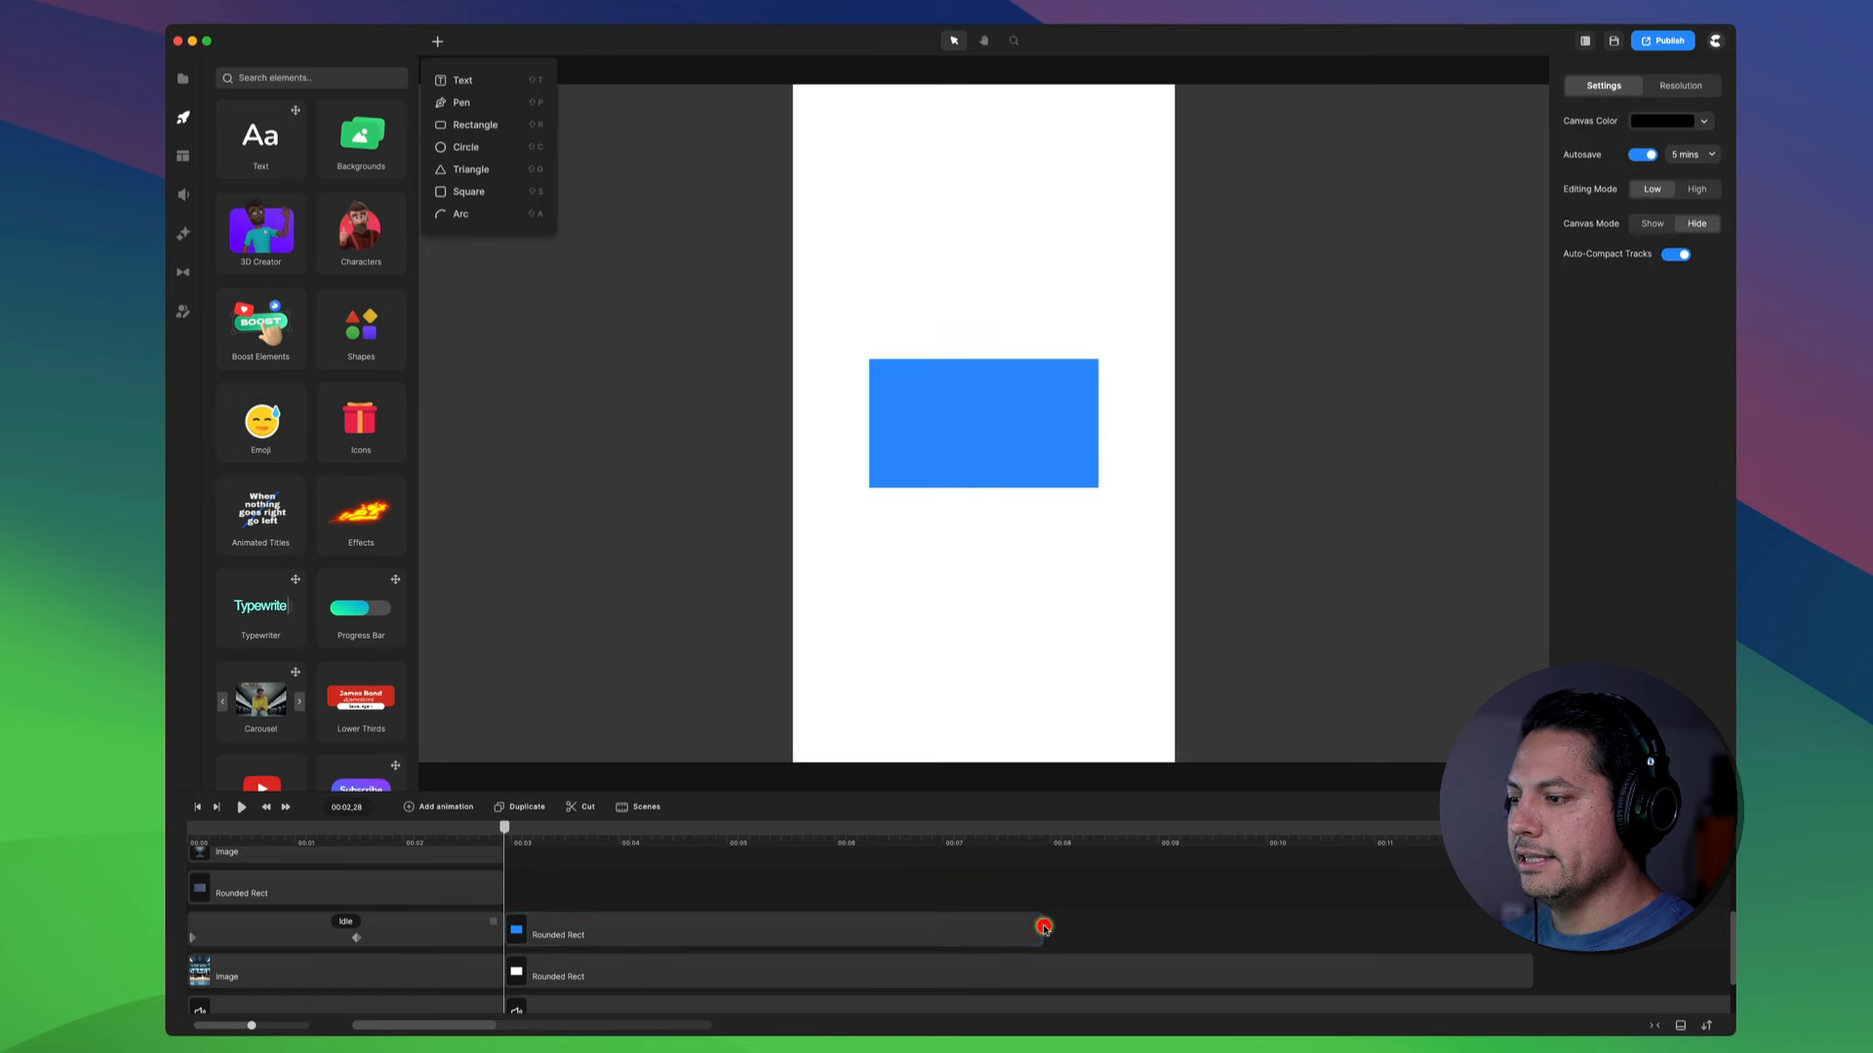
pyautogui.moveTo(1044, 926); pyautogui.dragTo(1521, 929)
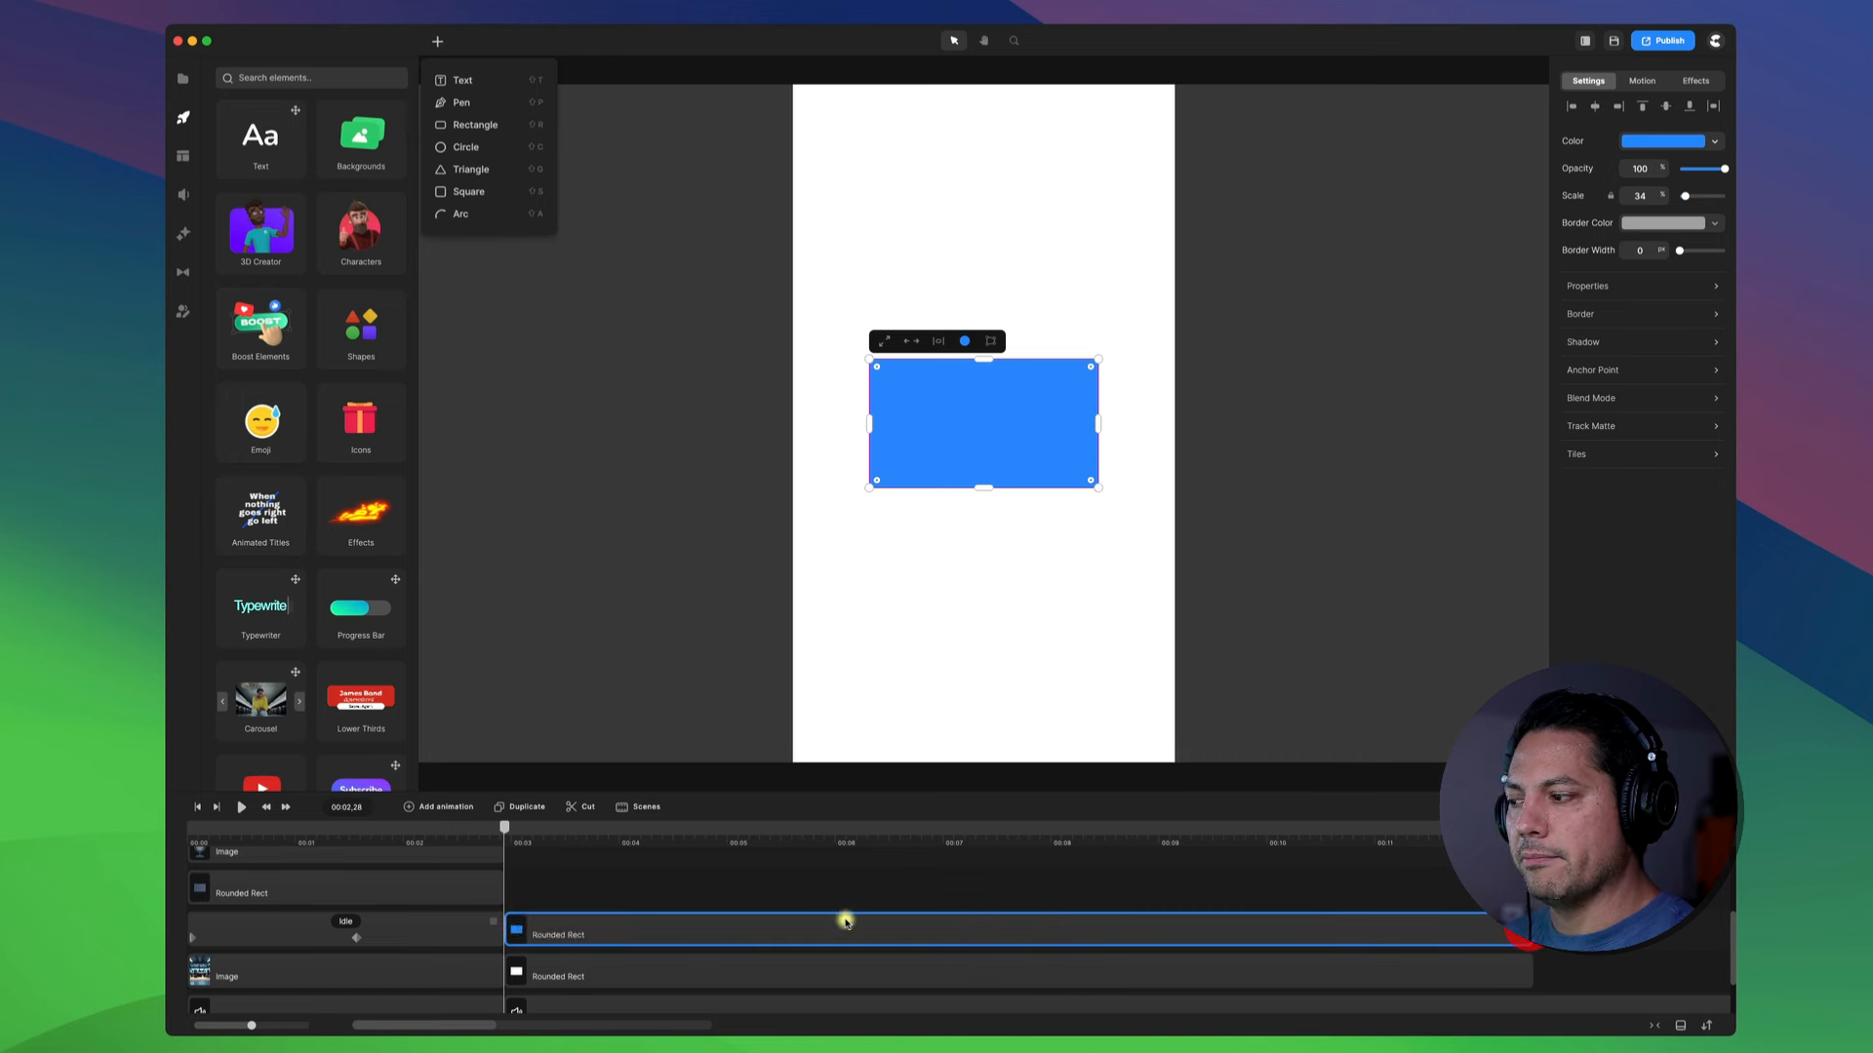
pyautogui.click(699, 934)
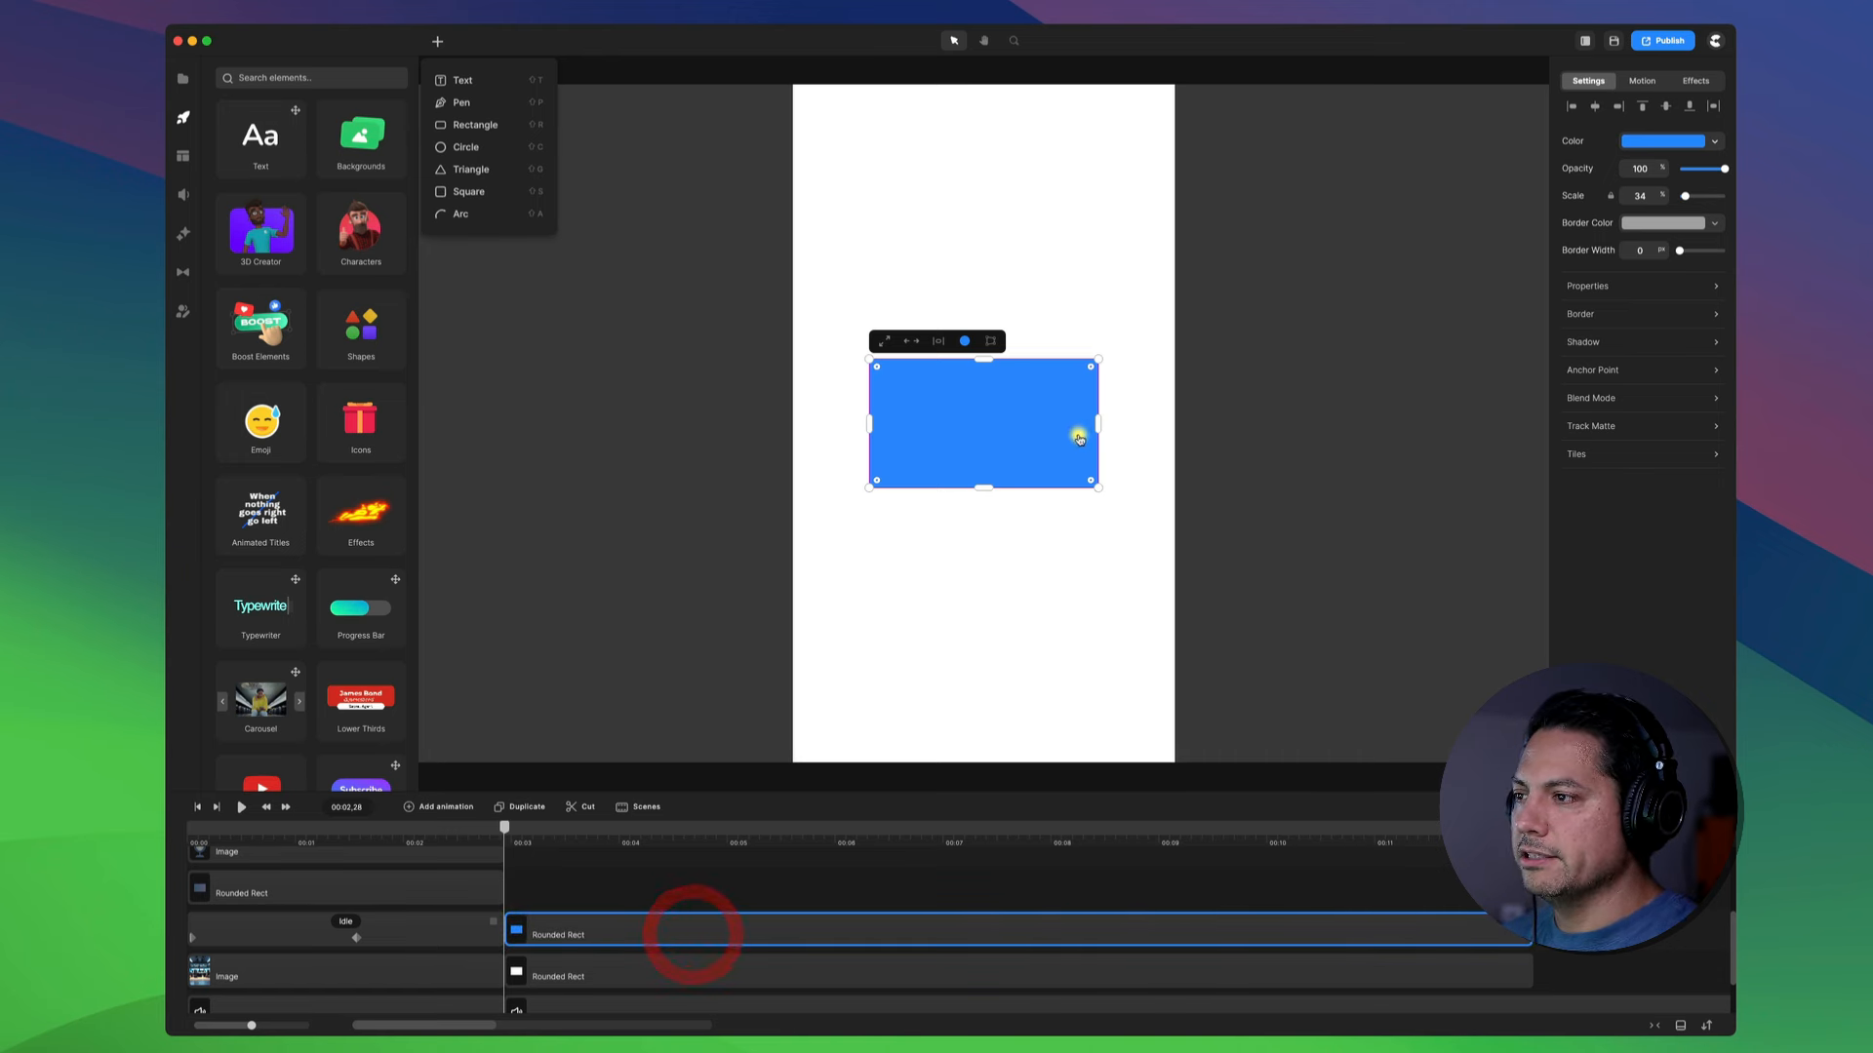
# Stretch the blue rectangle to the full canvas width and reduce its height to about half.
pyautogui.moveTo(1099, 417); pyautogui.dragTo(1175, 416)
pyautogui.moveTo(869, 424); pyautogui.dragTo(791, 429)
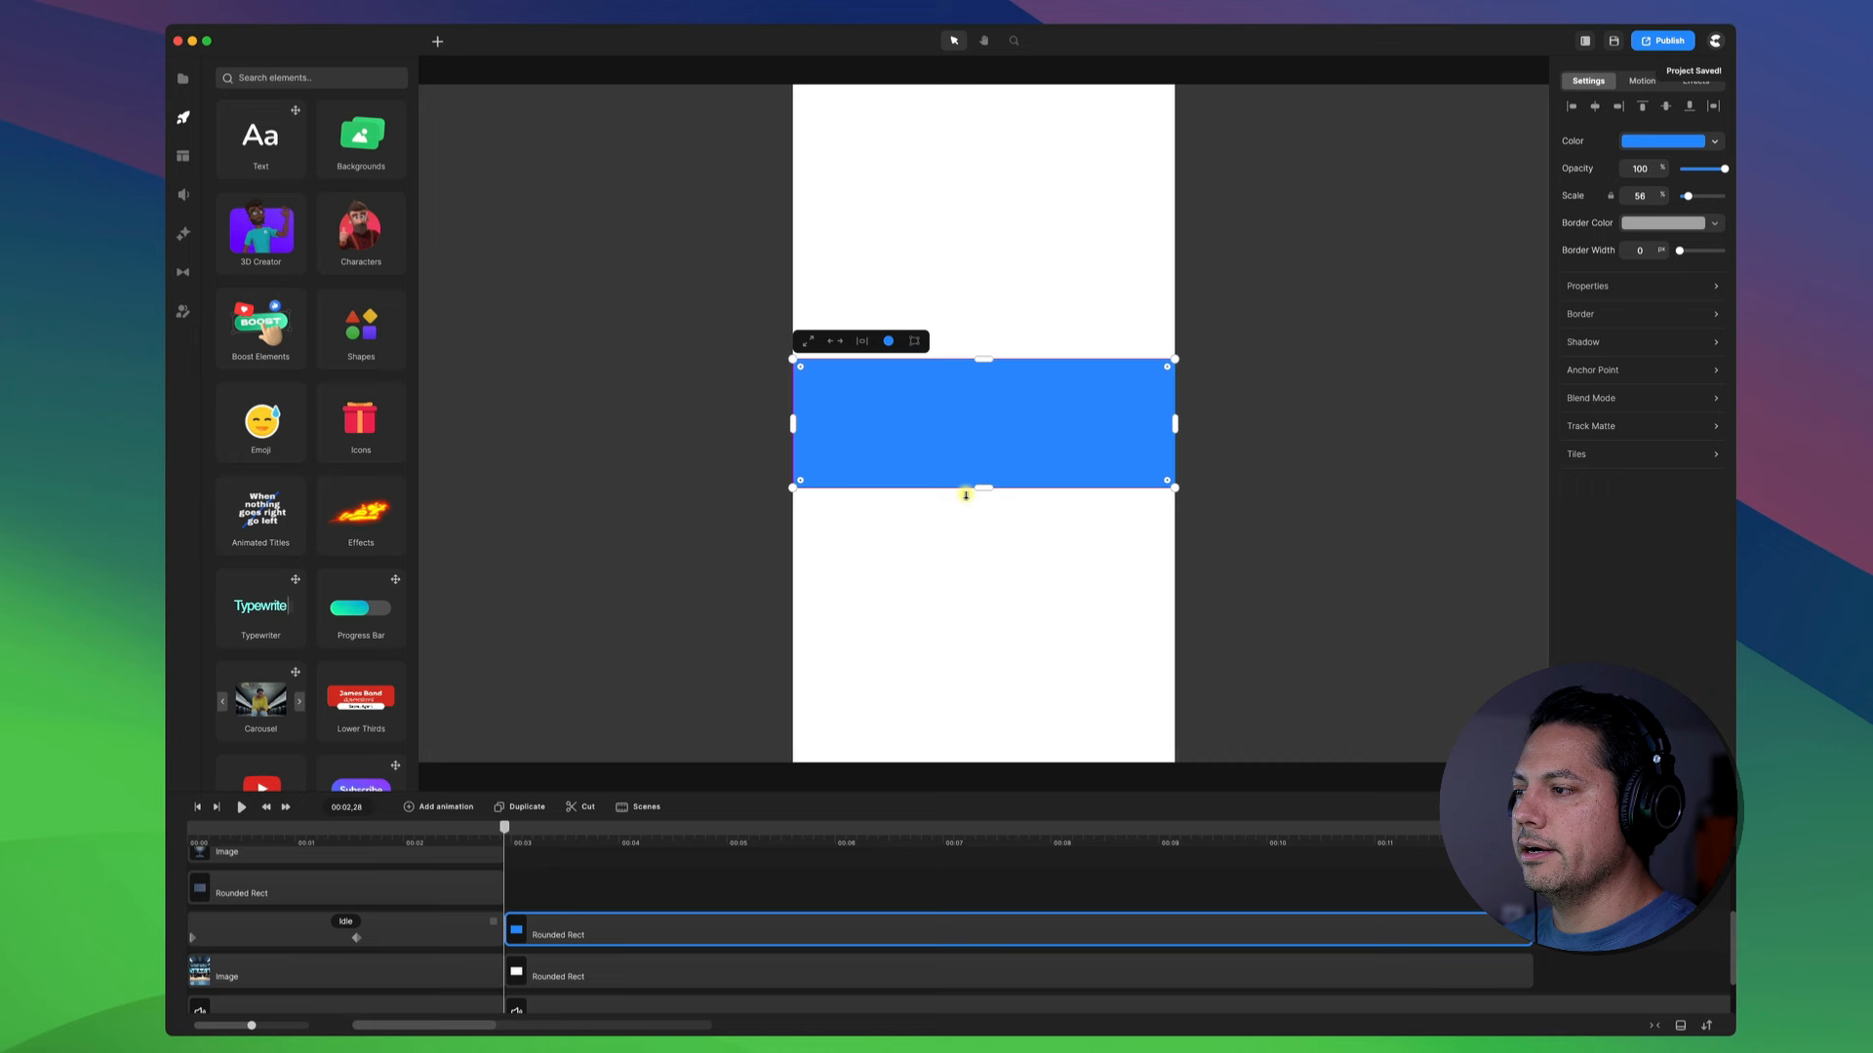
pyautogui.moveTo(982, 487); pyautogui.dragTo(982, 419)
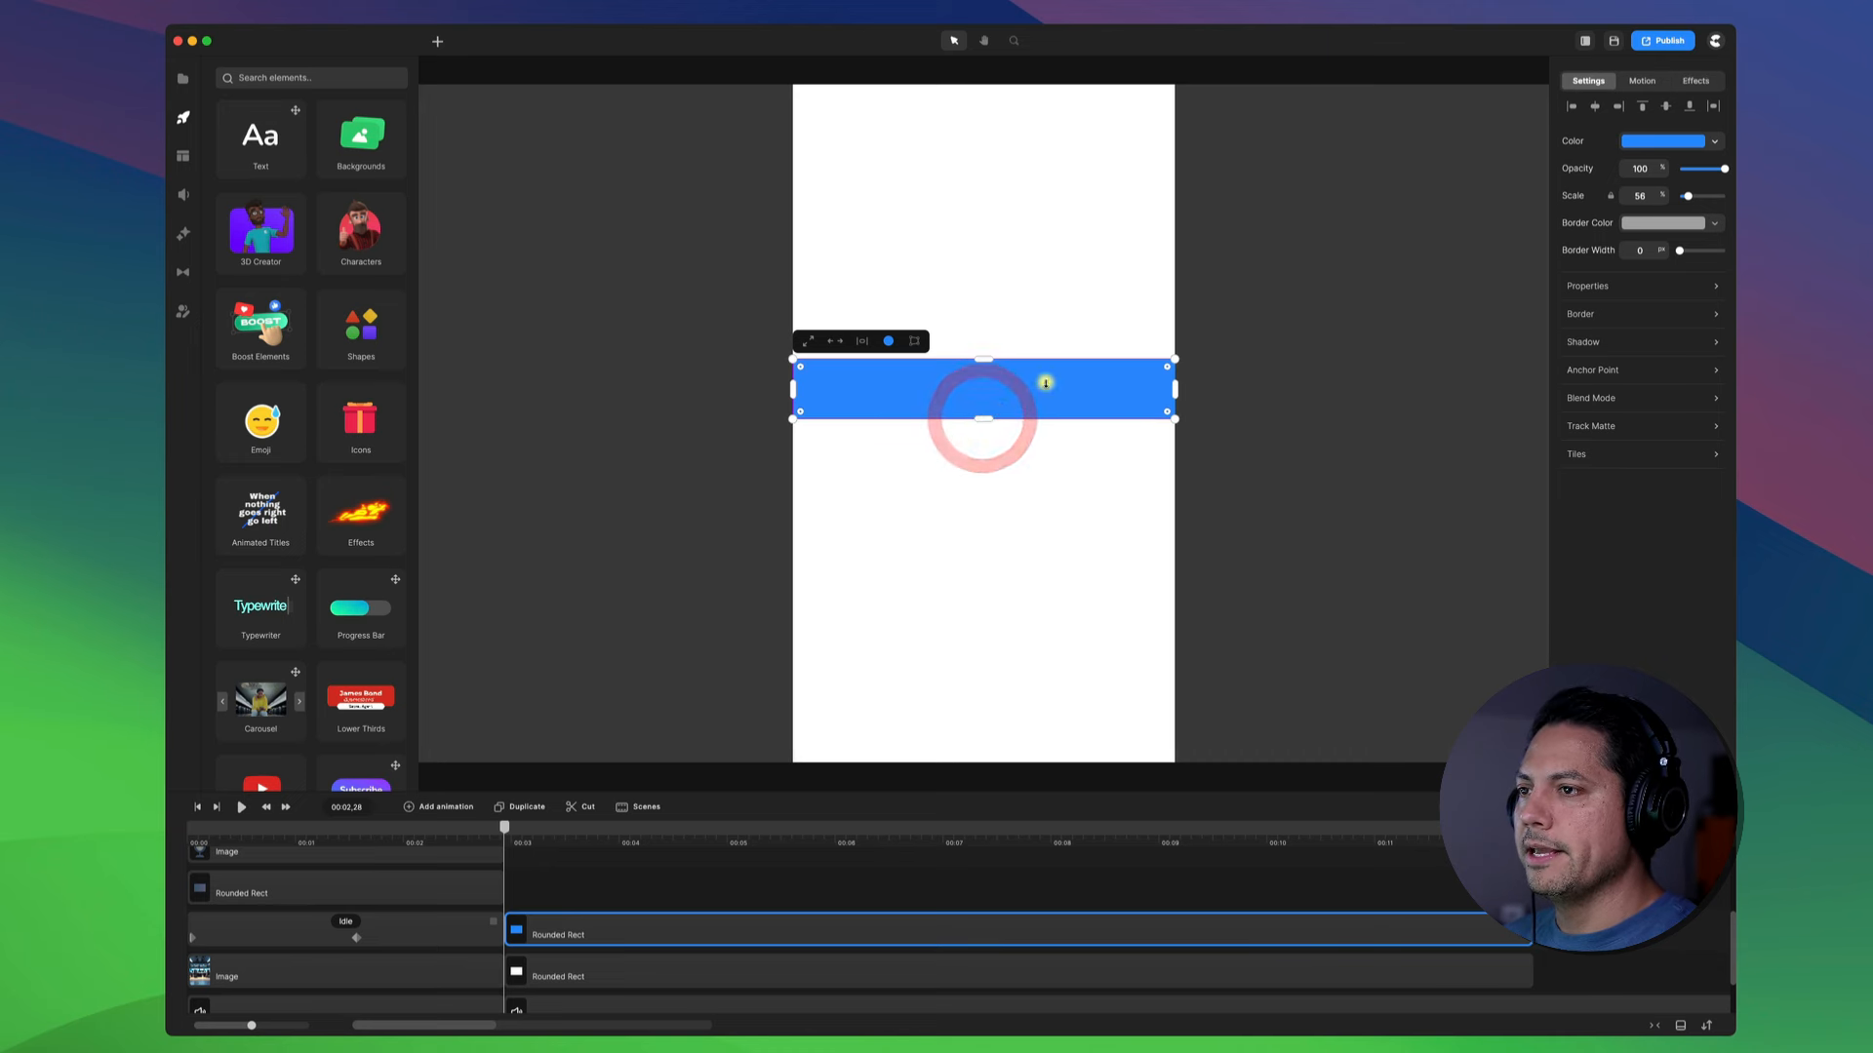
# Set the blue rectangle's fill color to black.
pyautogui.click(1638, 136)
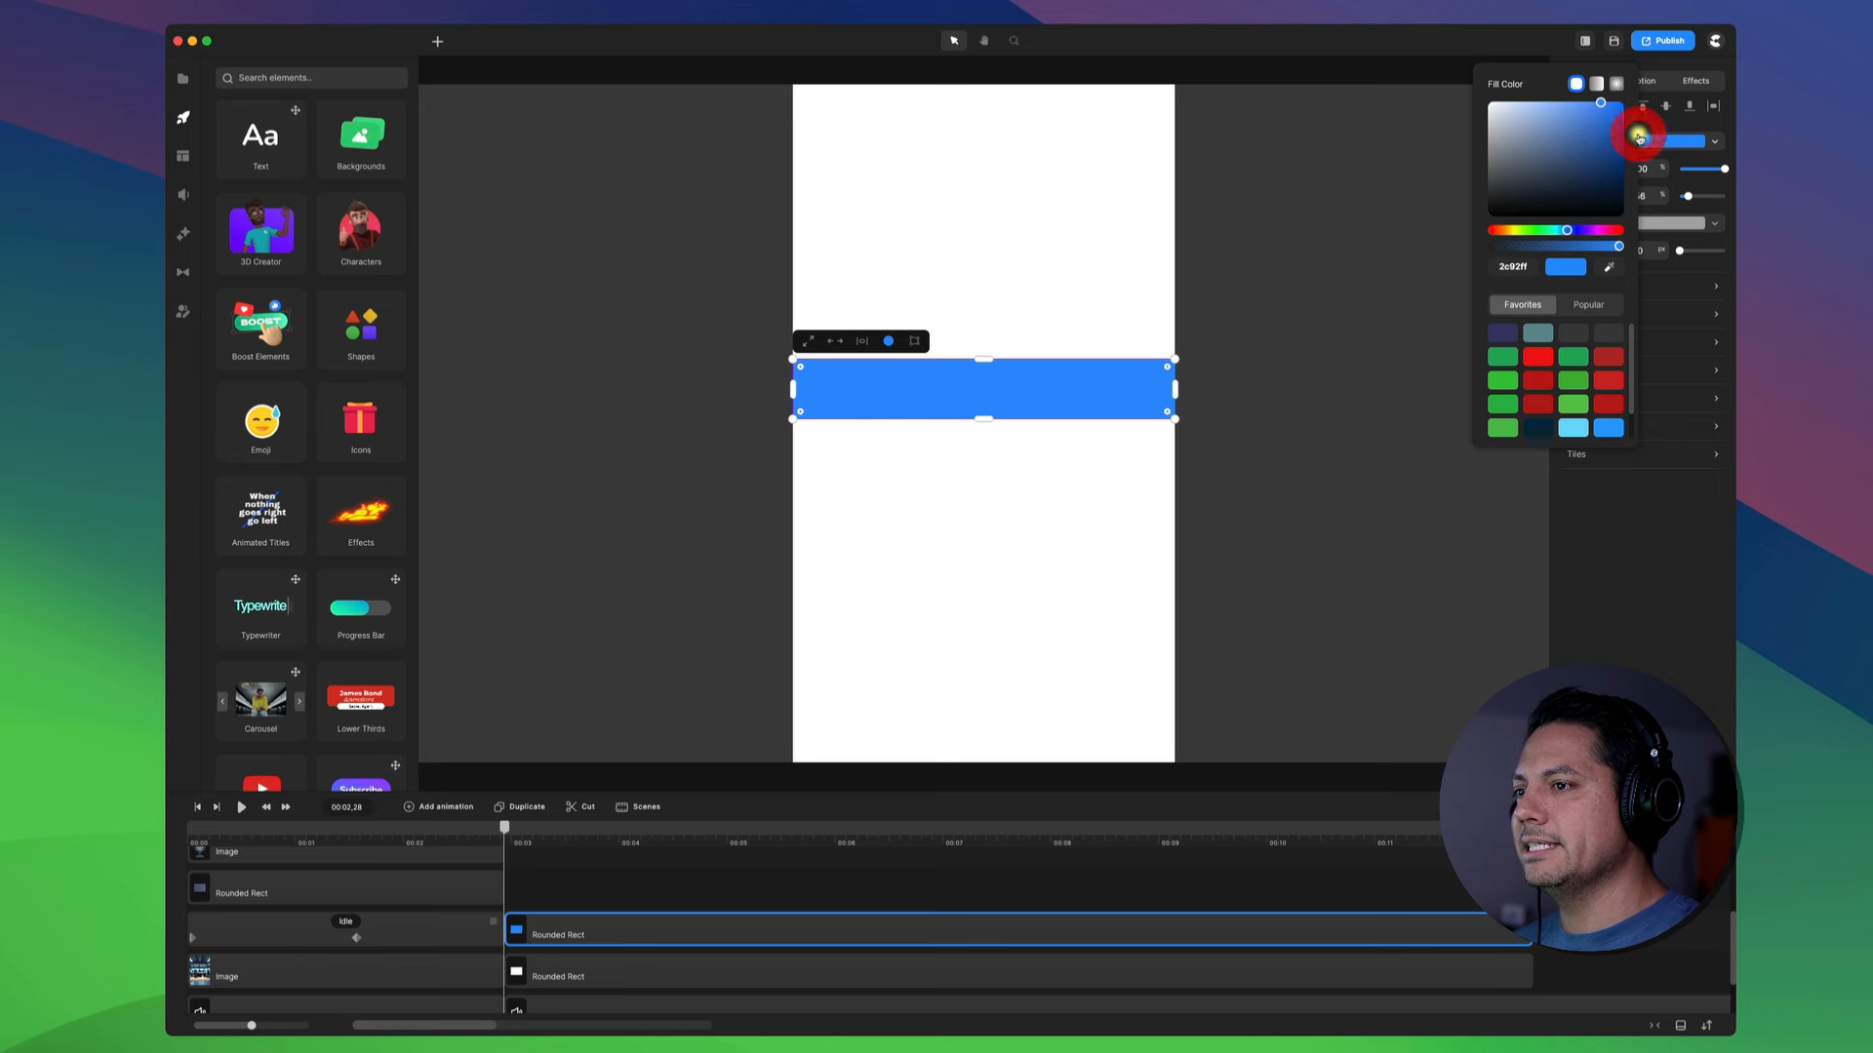
pyautogui.moveTo(1516, 192); pyautogui.dragTo(1475, 222)
pyautogui.click(1632, 595)
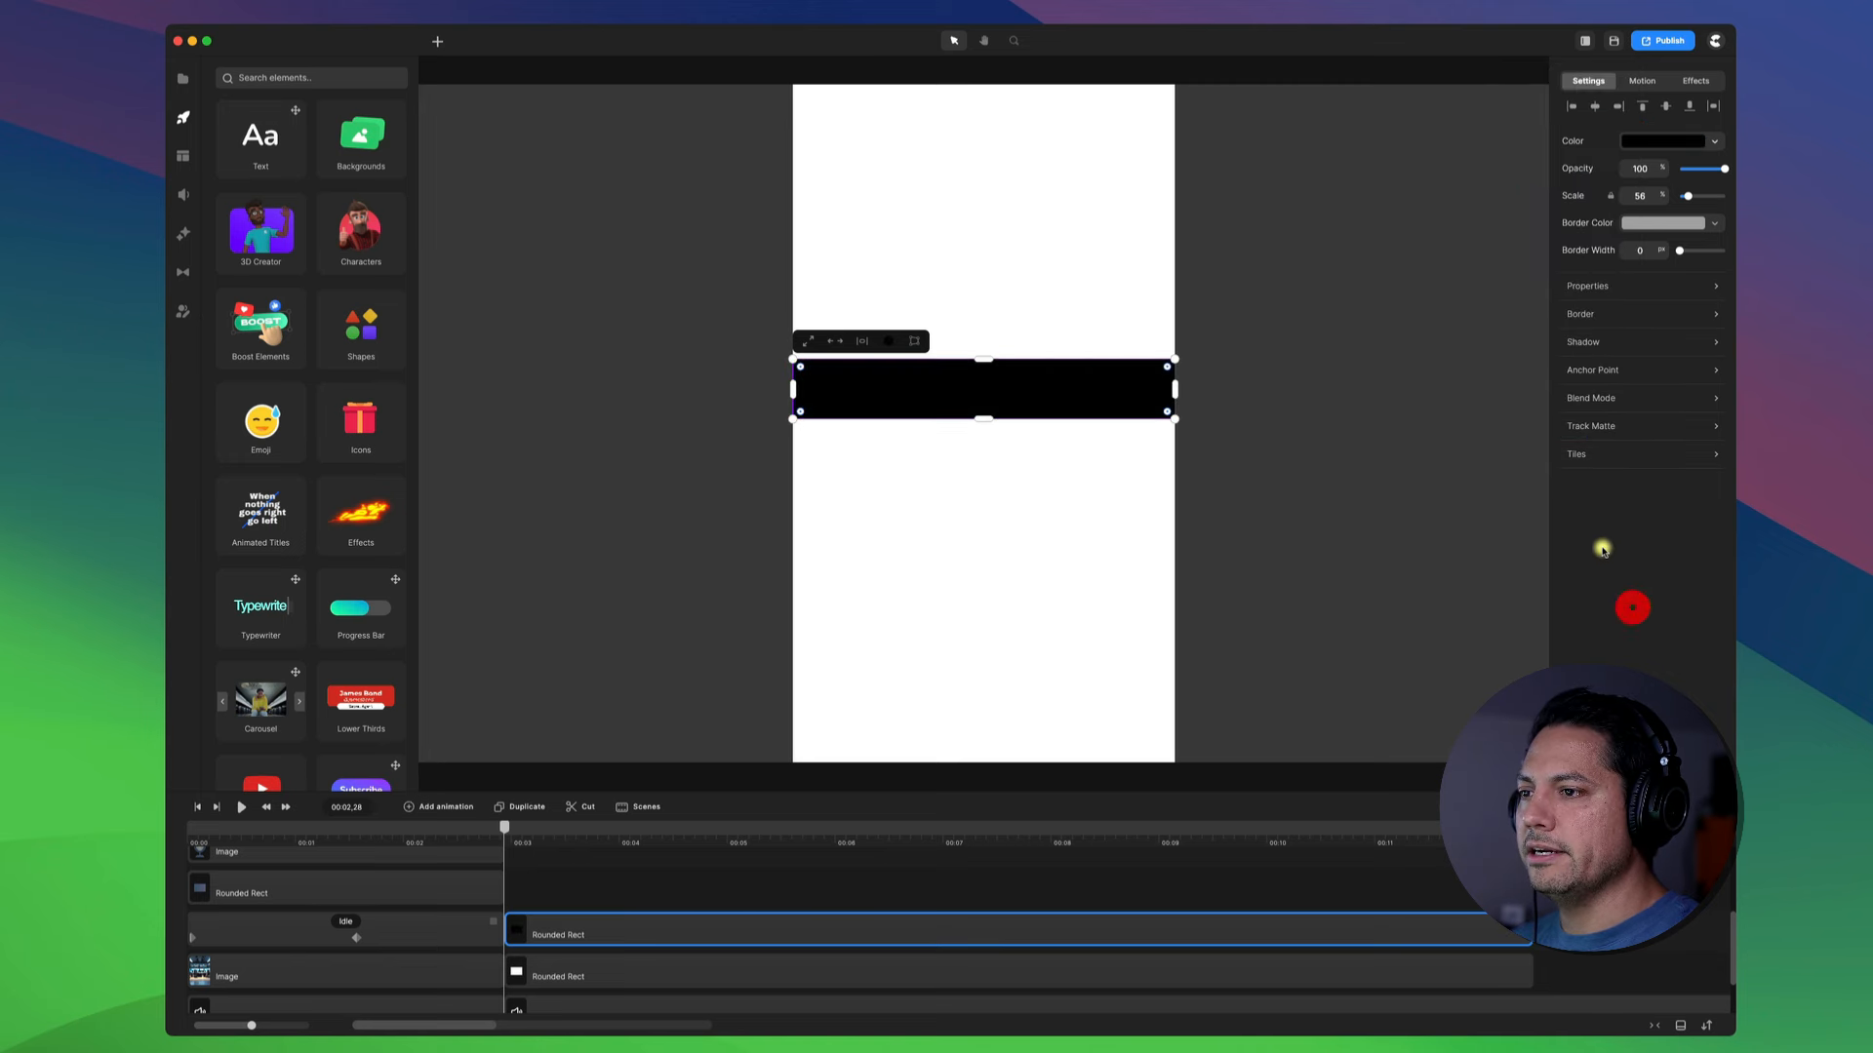
# Activate tiling for the black rectangle and set its vertical tile margin to 103%.
pyautogui.click(1592, 455)
pyautogui.click(1513, 495)
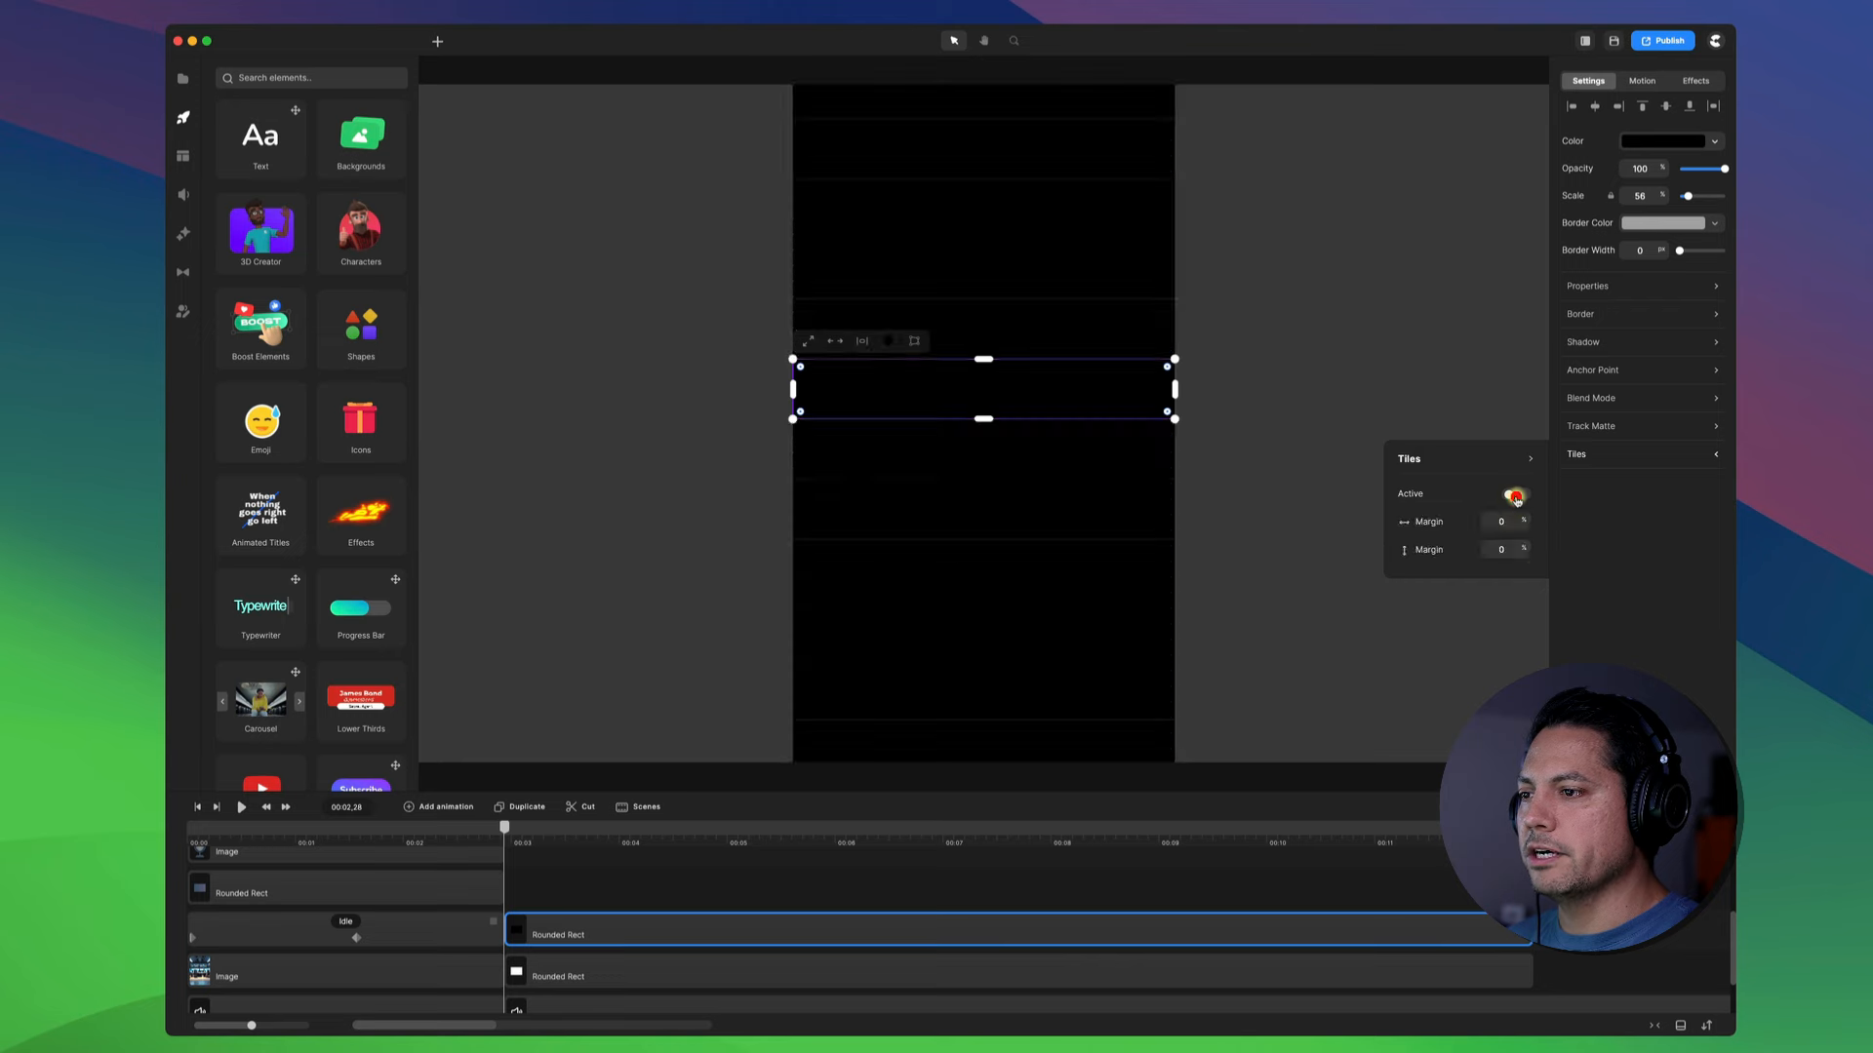
pyautogui.moveTo(1522, 551); pyautogui.dragTo(1596, 543)
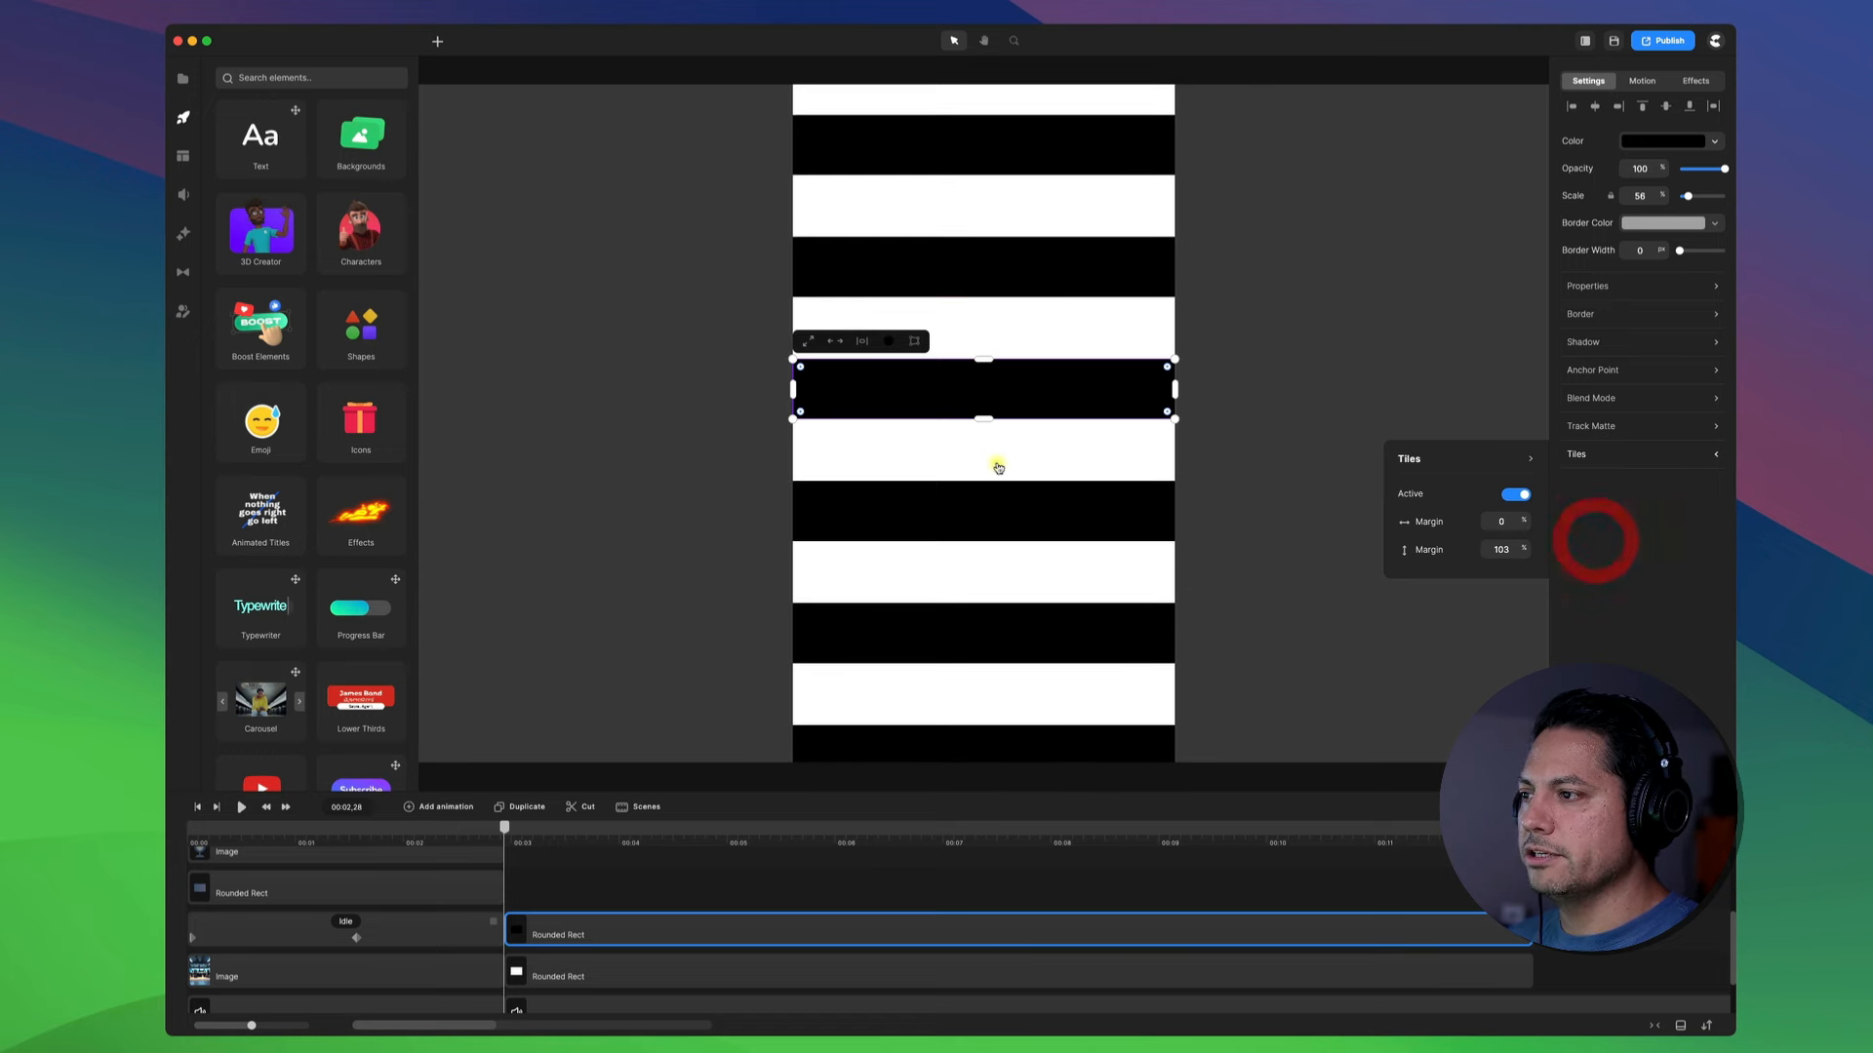
# Flatten the black rectangle to a thin line and increase its vertical tile margin to form widely spaced horizontal stripes.
pyautogui.moveTo(980, 420); pyautogui.dragTo(981, 371)
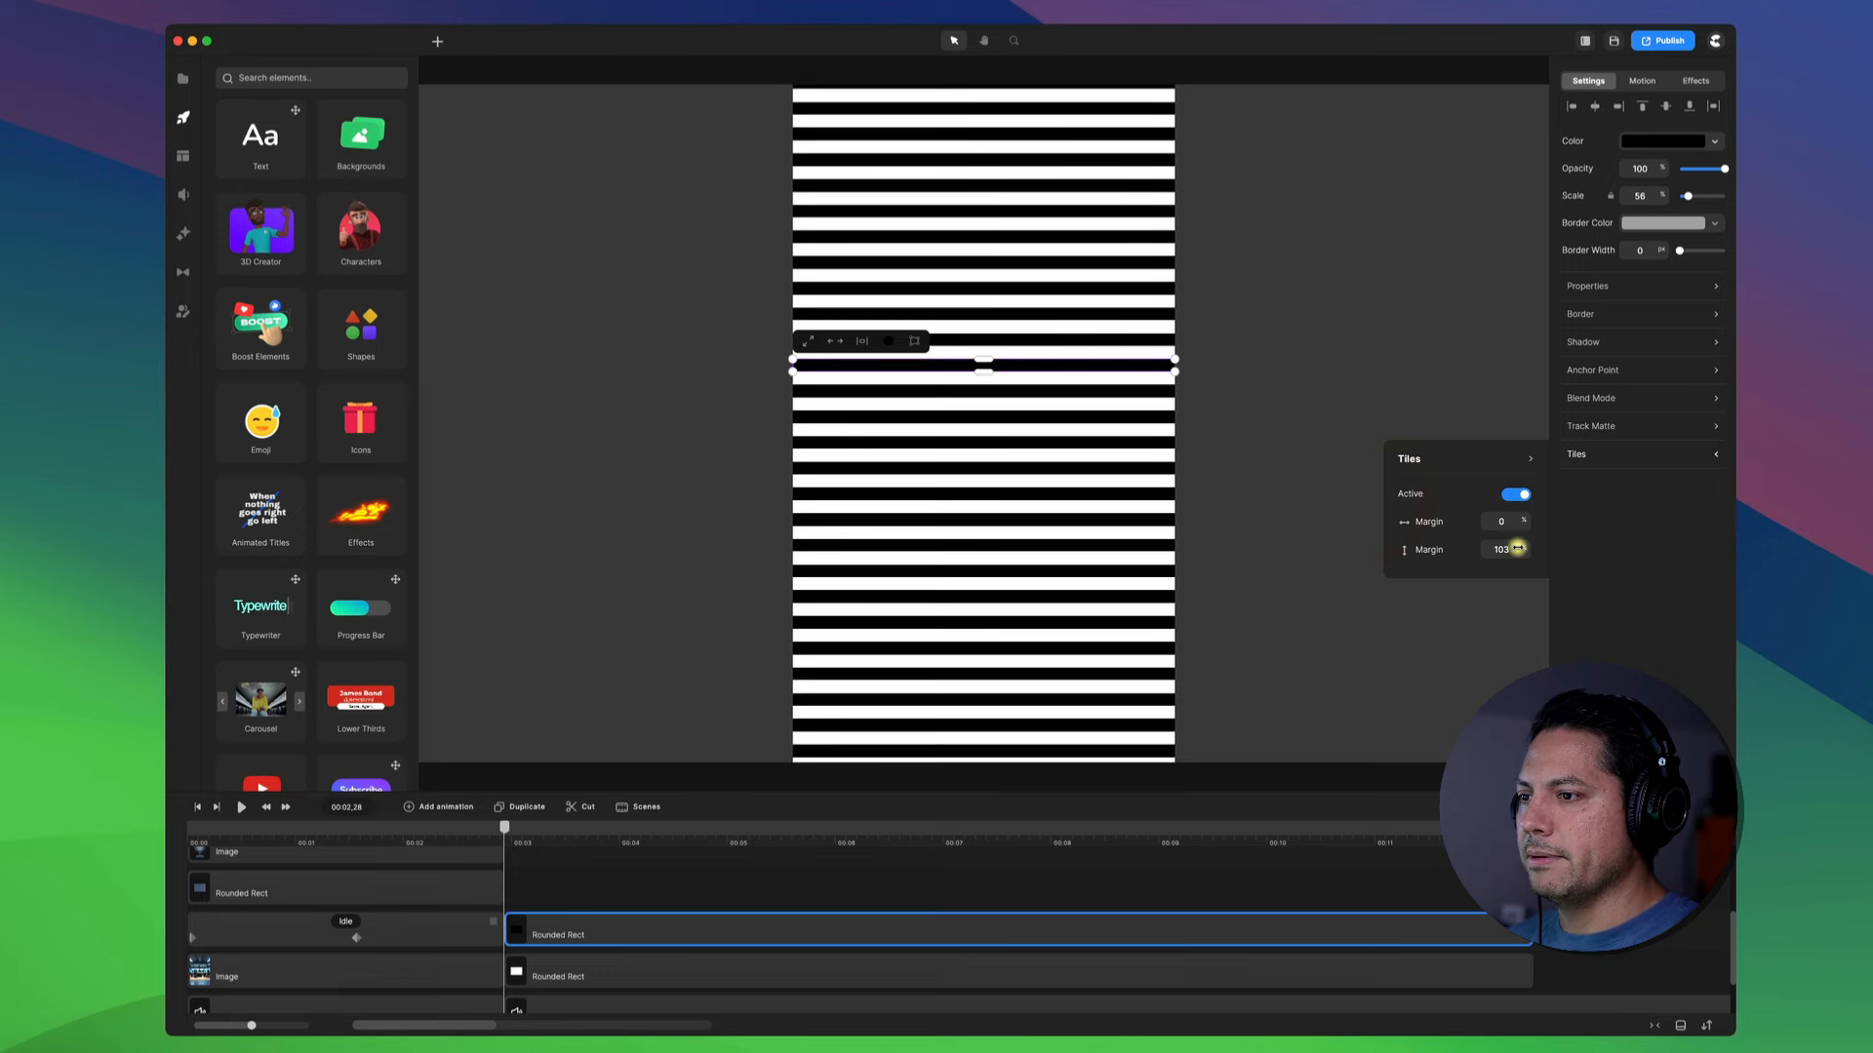
pyautogui.moveTo(1517, 548); pyautogui.dragTo(1787, 542)
pyautogui.click(916, 893)
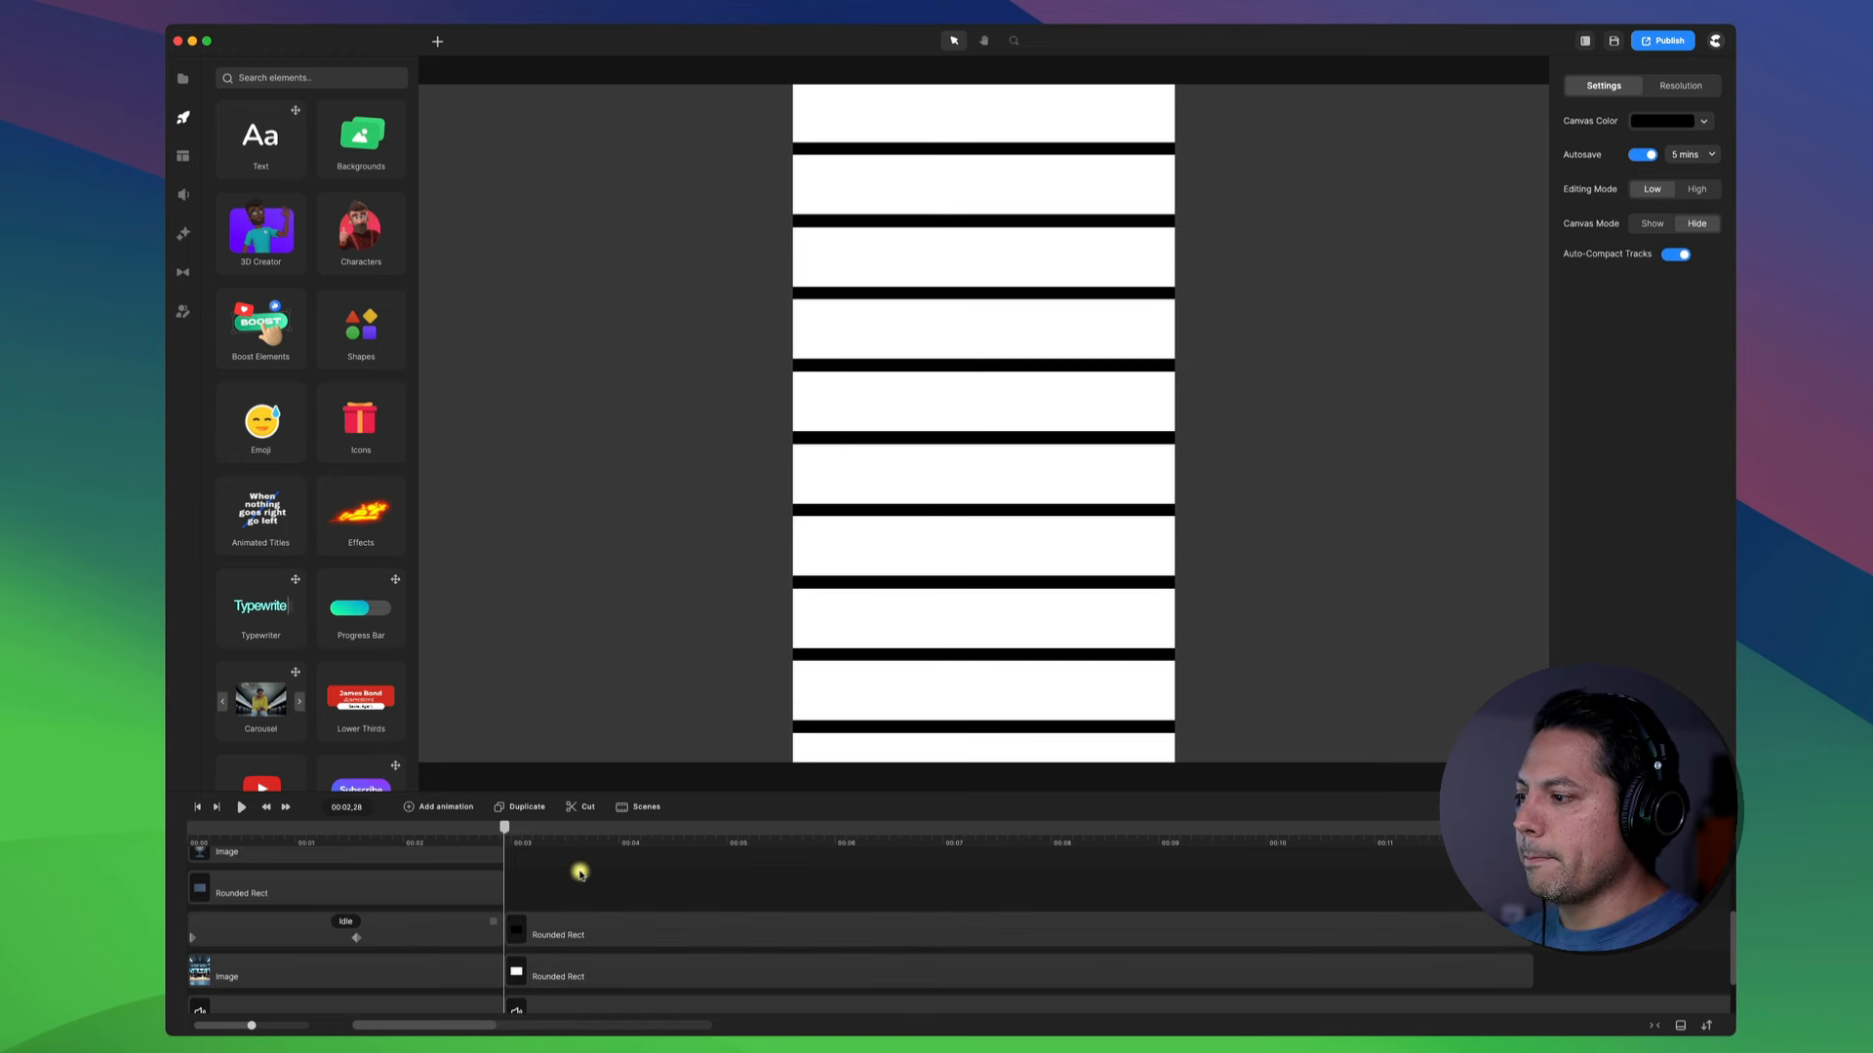
# Add the 3D character Tom at 00:02,28 and move his clip to the track directly above the striped rectangle.
pyautogui.click(182, 311)
pyautogui.moveTo(264, 351); pyautogui.dragTo(858, 585)
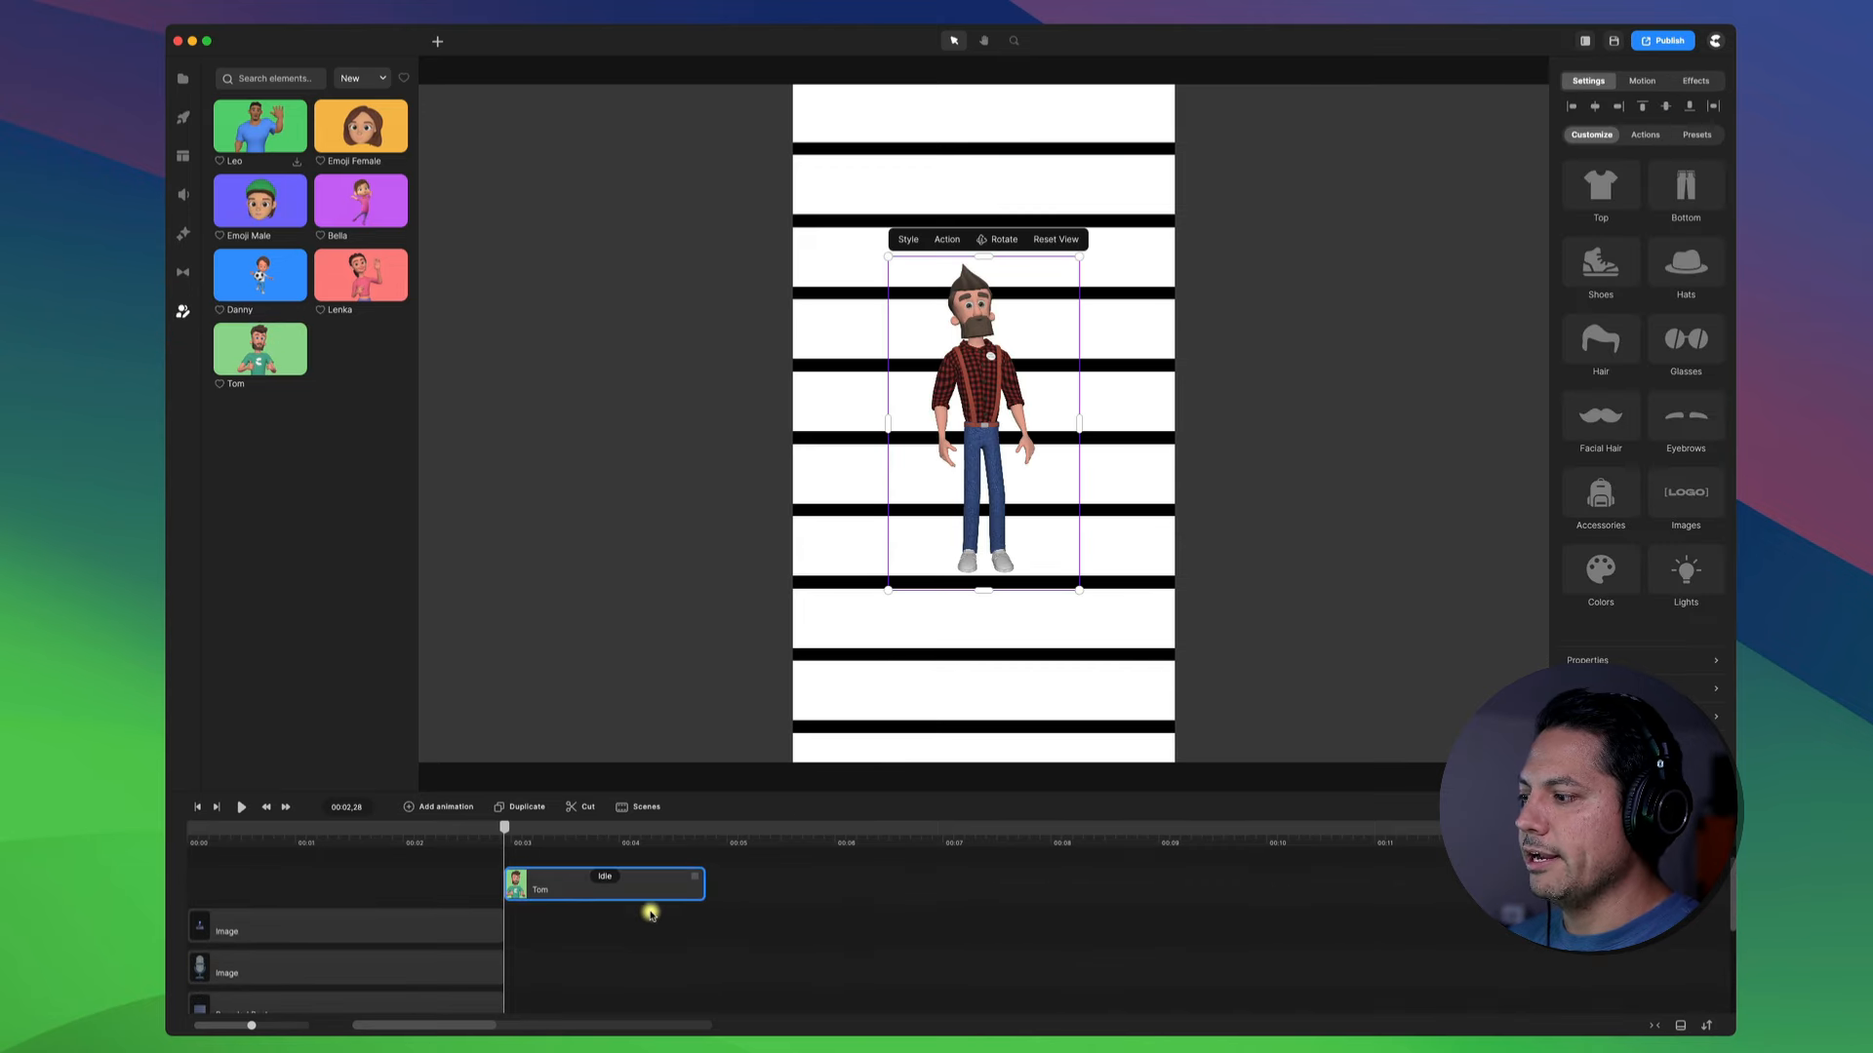
pyautogui.moveTo(574, 908)
pyautogui.mouseDown()
pyautogui.moveTo(585, 991)
pyautogui.moveTo(548, 915)
pyautogui.mouseUp()
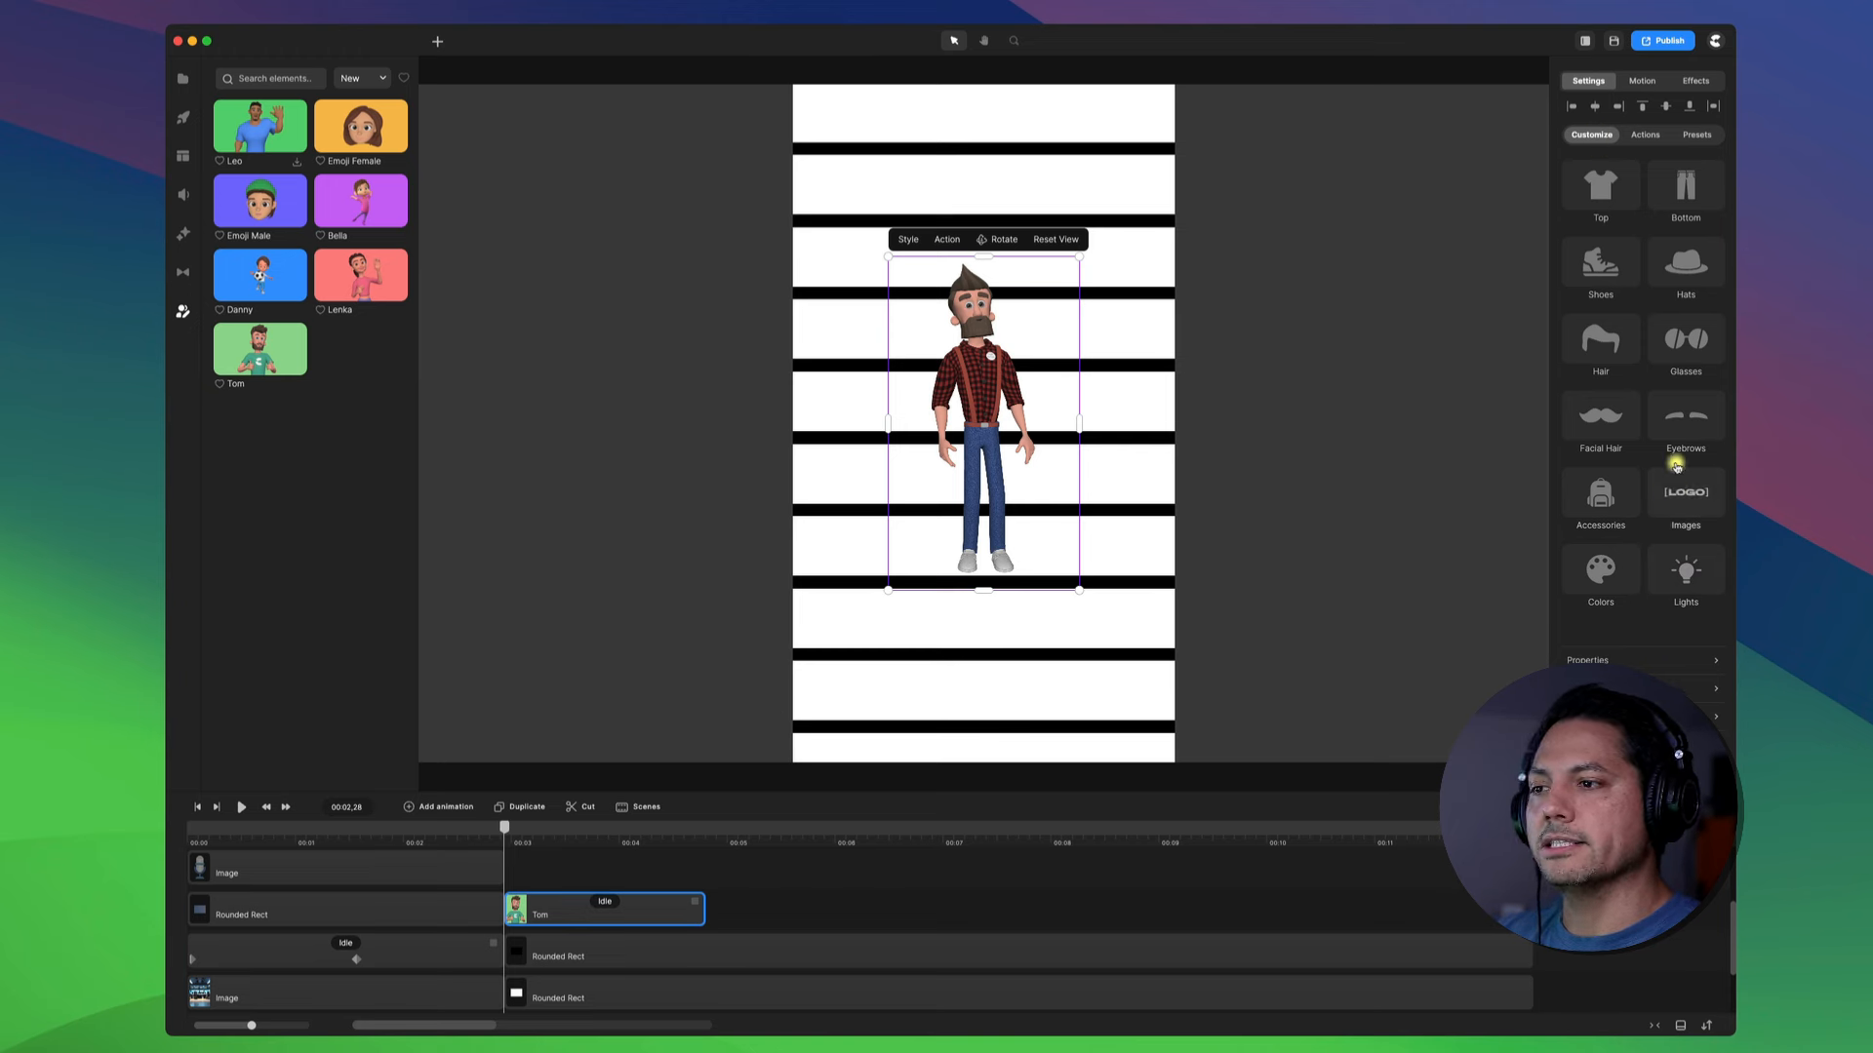
# Apply the bald, bearded preset with the dark gray jacket and black shirt to the new Tom character.
pyautogui.click(1698, 135)
pyautogui.scroll(-5, 1658, 487)
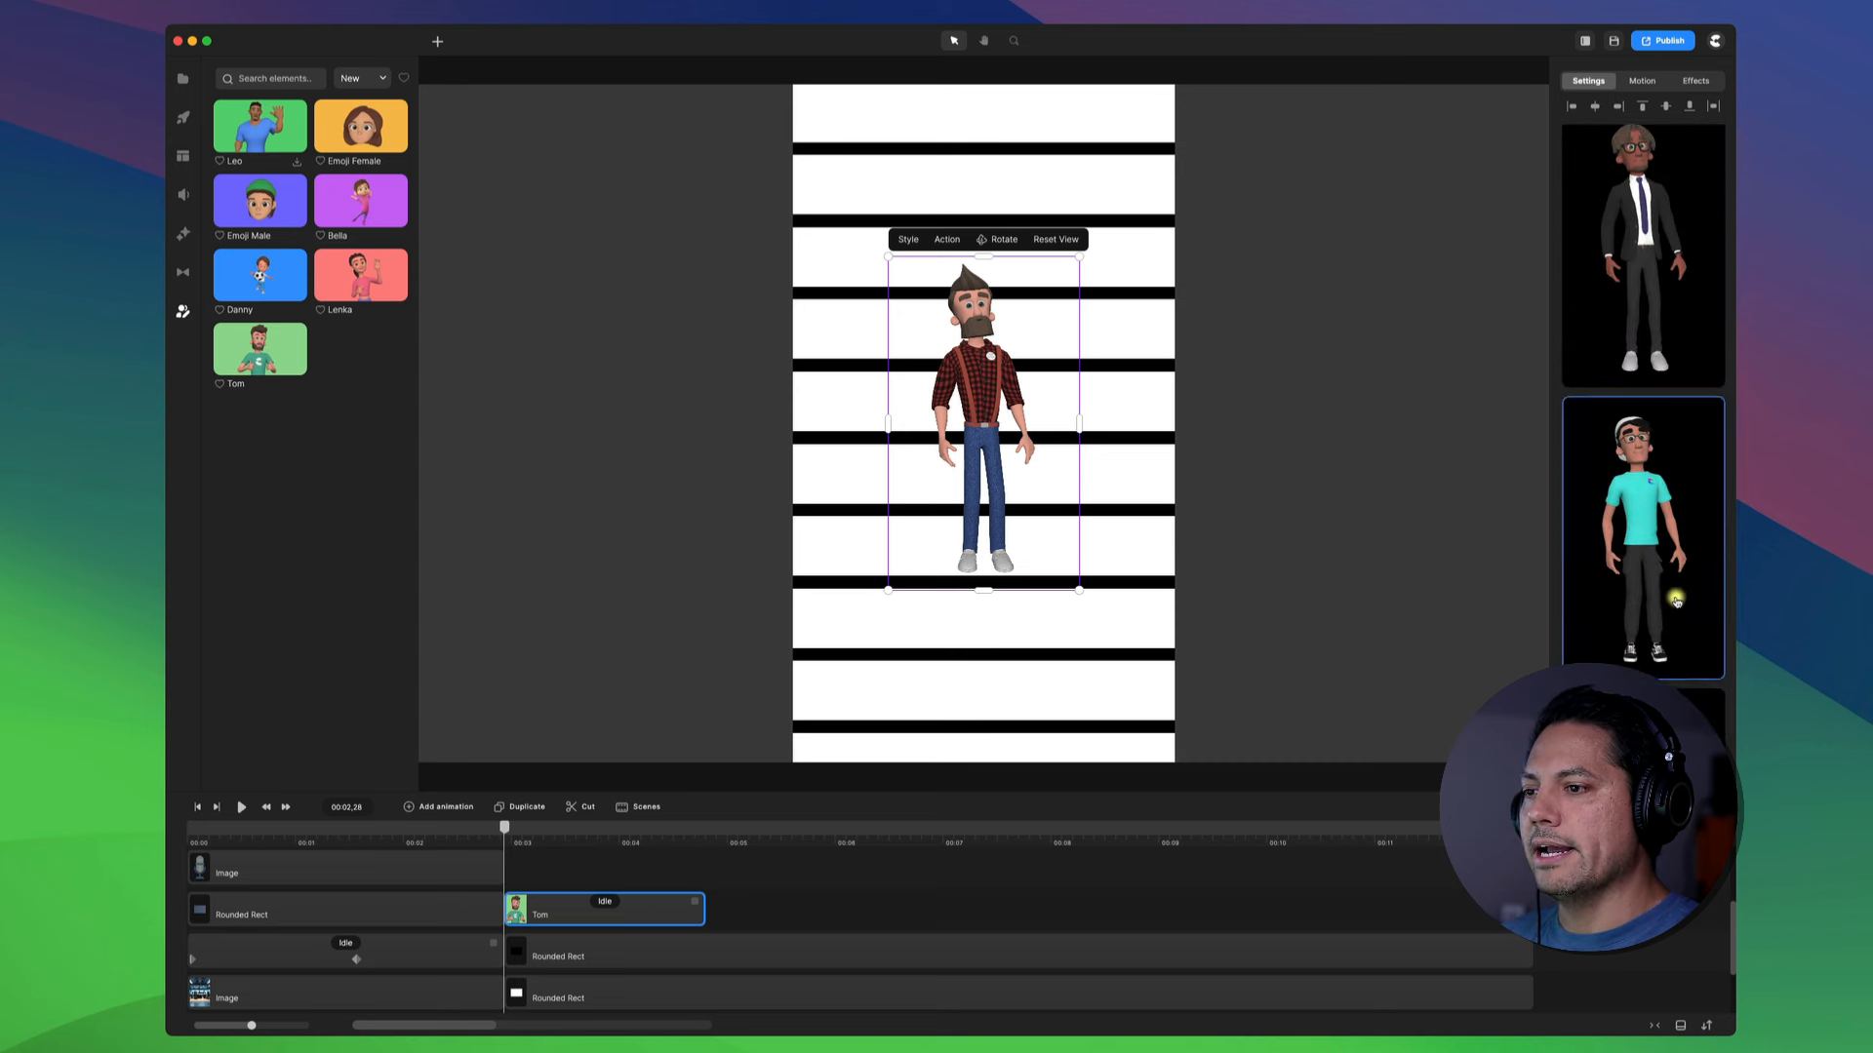
pyautogui.scroll(-5, 1676, 600)
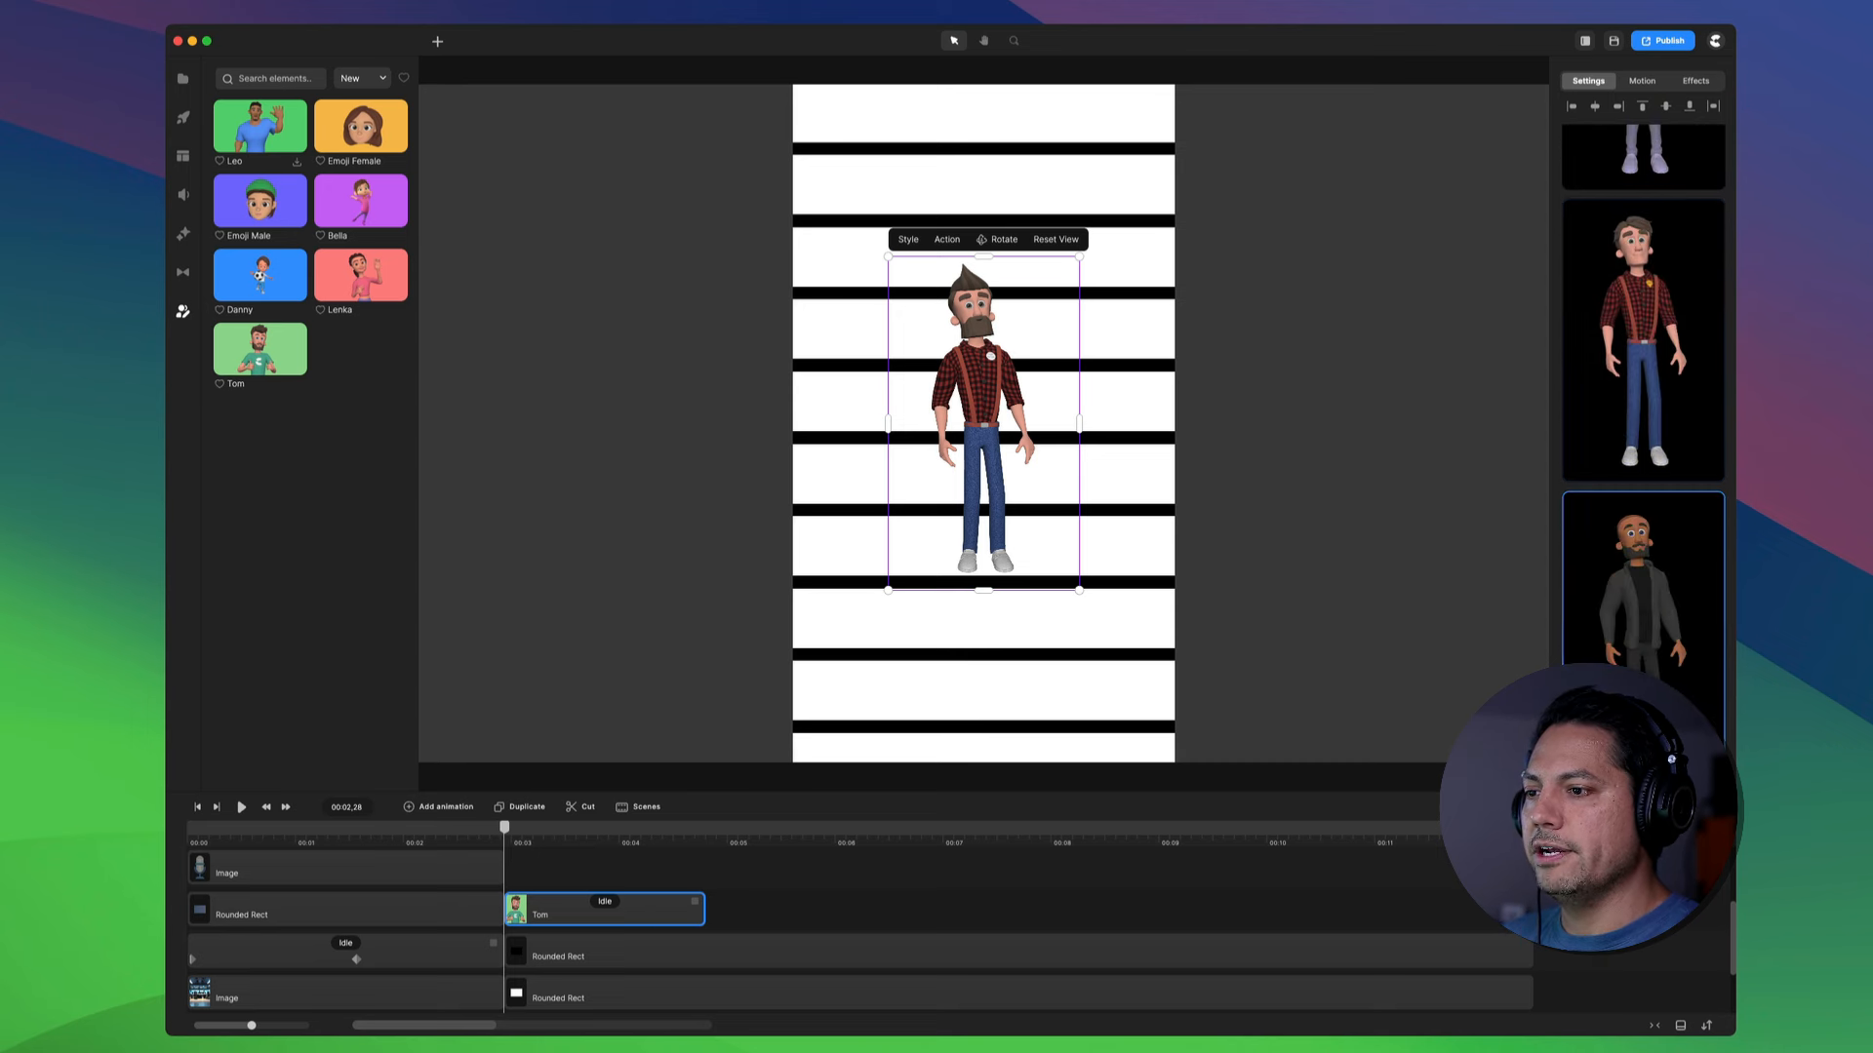
pyautogui.click(1677, 634)
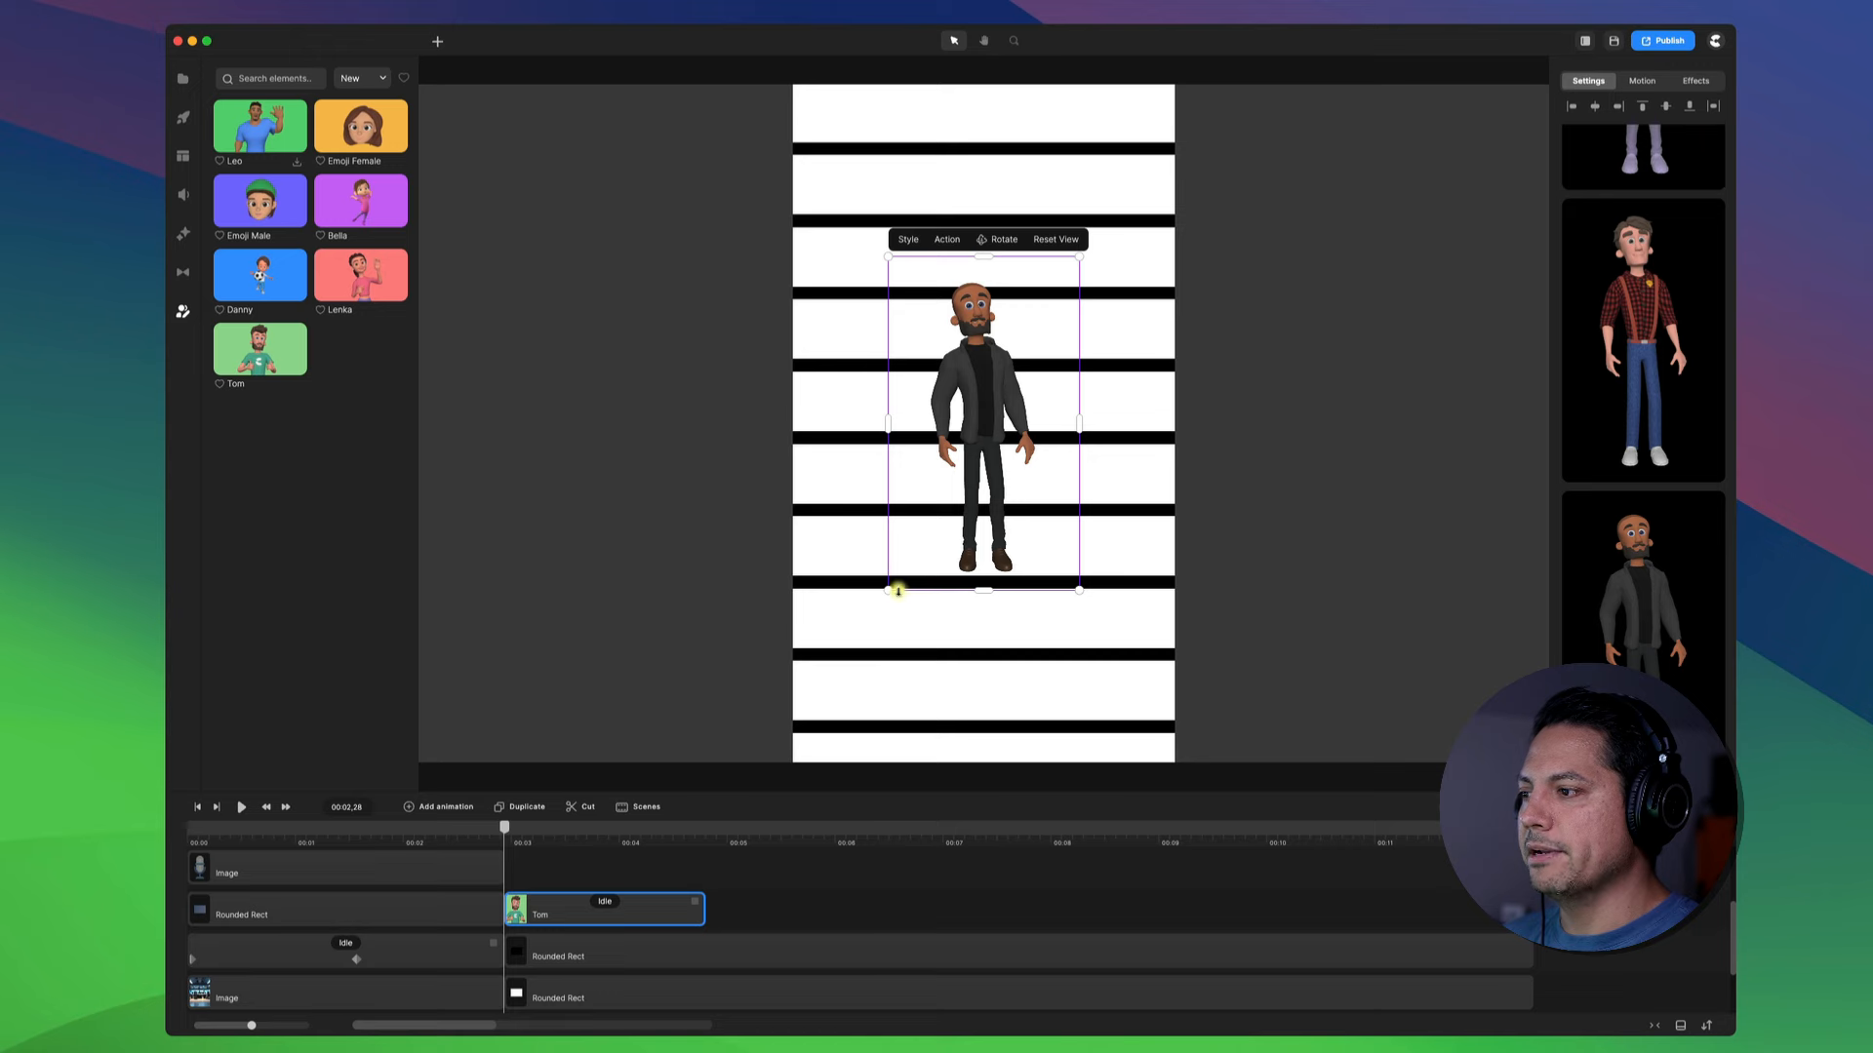
# Enlarge Tom to nearly the full canvas height and place him near the canvas center with his feet at the lower edge.
pyautogui.moveTo(889, 590); pyautogui.dragTo(771, 802)
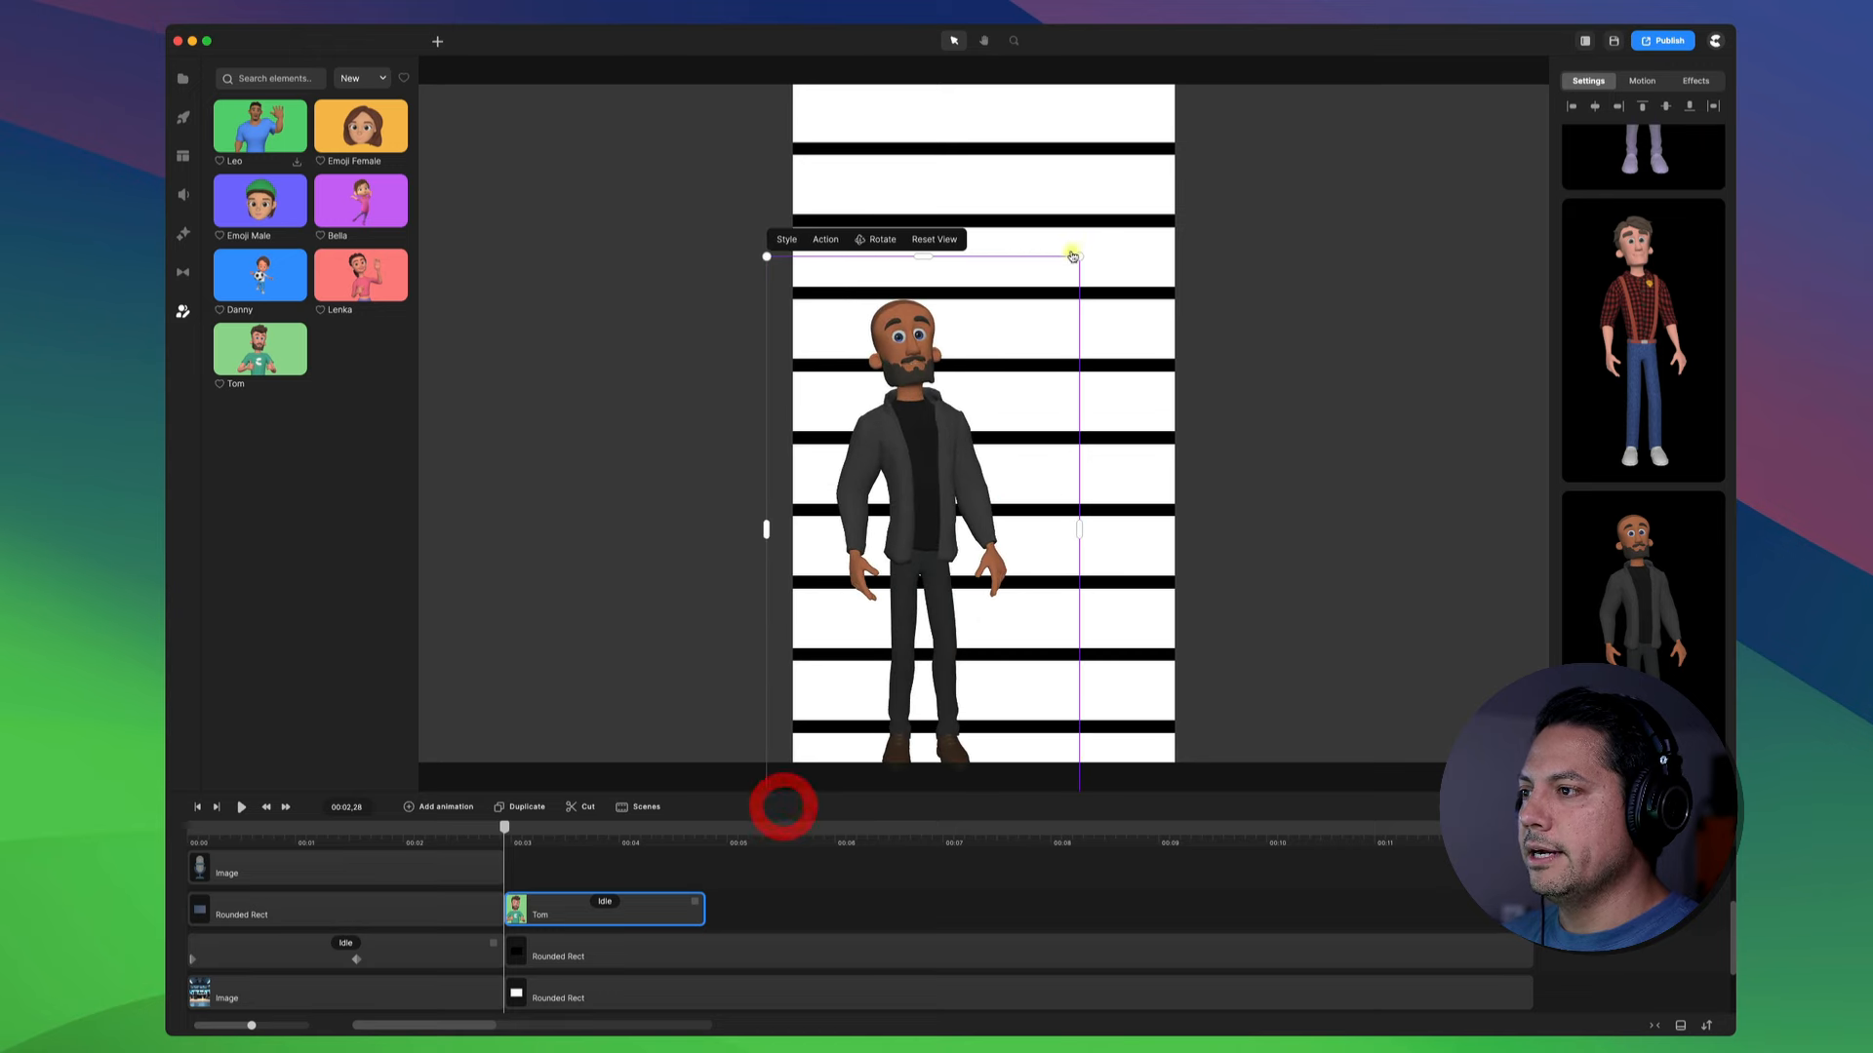
pyautogui.moveTo(1080, 265); pyautogui.dragTo(1220, 167)
pyautogui.moveTo(916, 445); pyautogui.dragTo(973, 439)
pyautogui.click(864, 577)
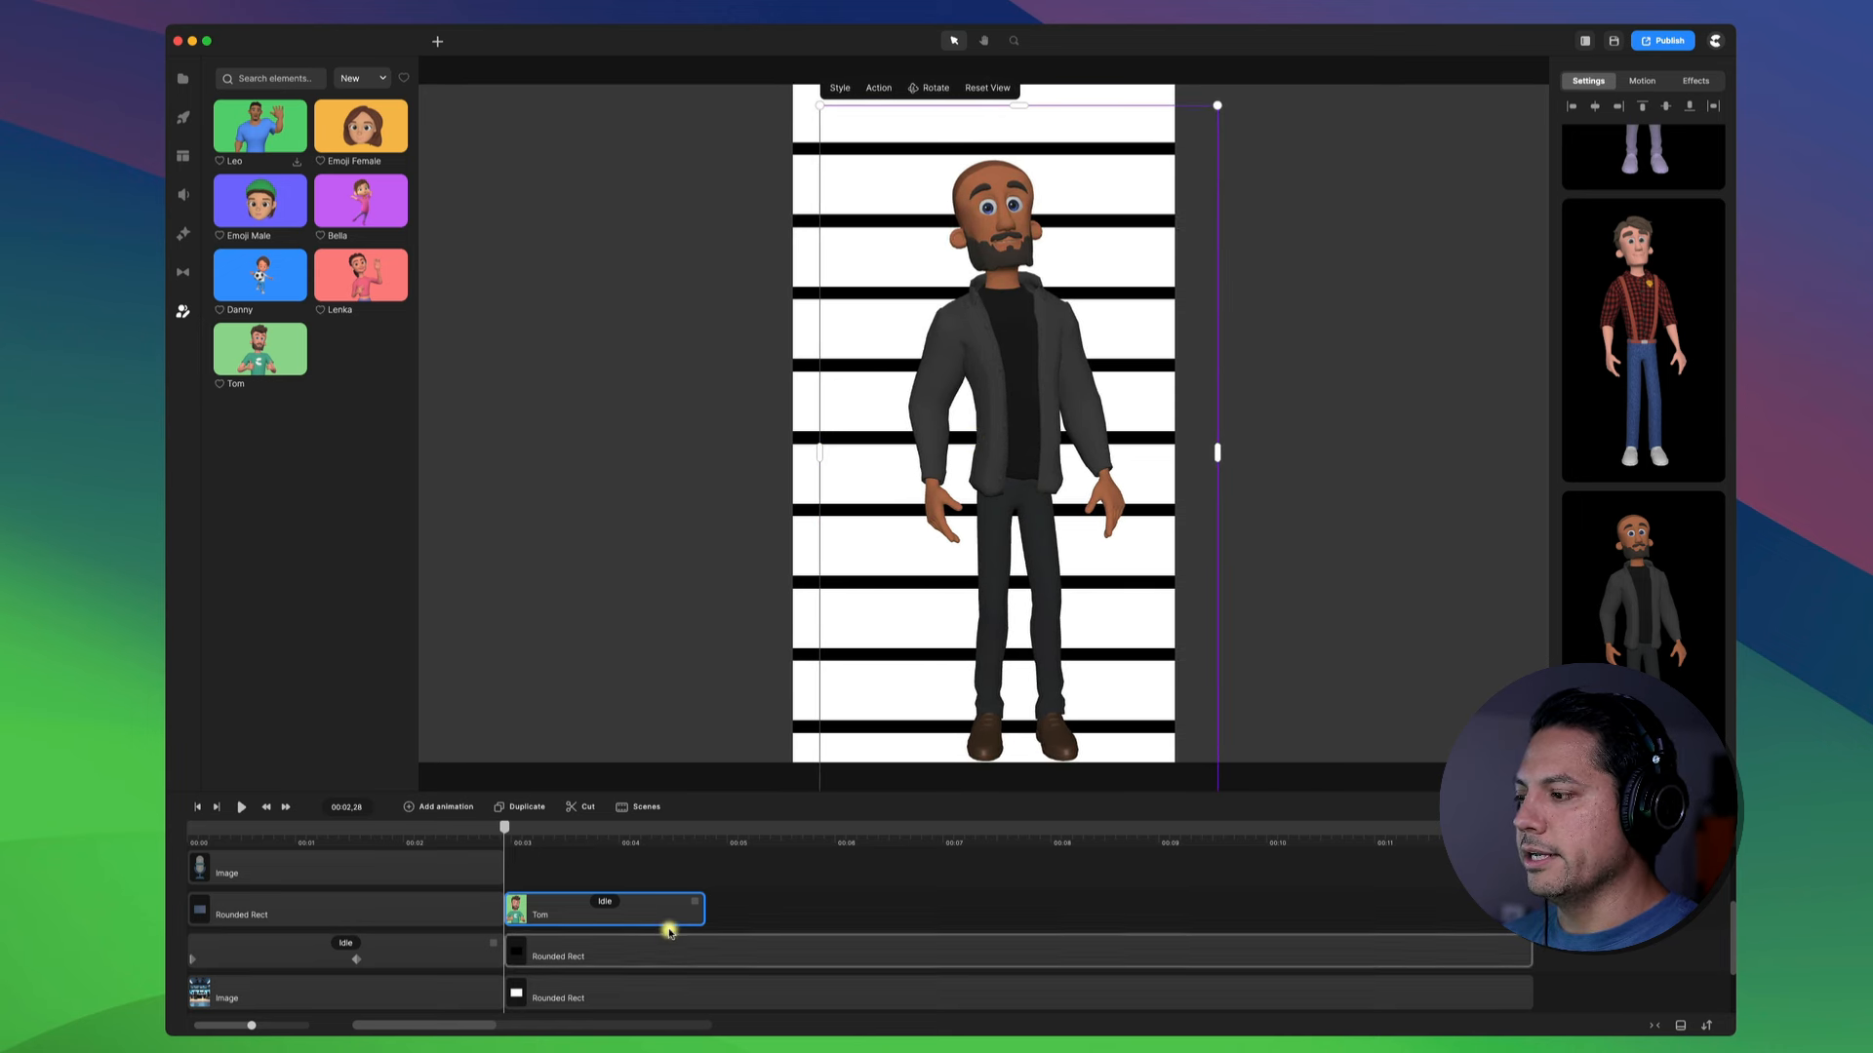
# Set the facial expression of Tom's Idle action to Sad.
pyautogui.click(605, 904)
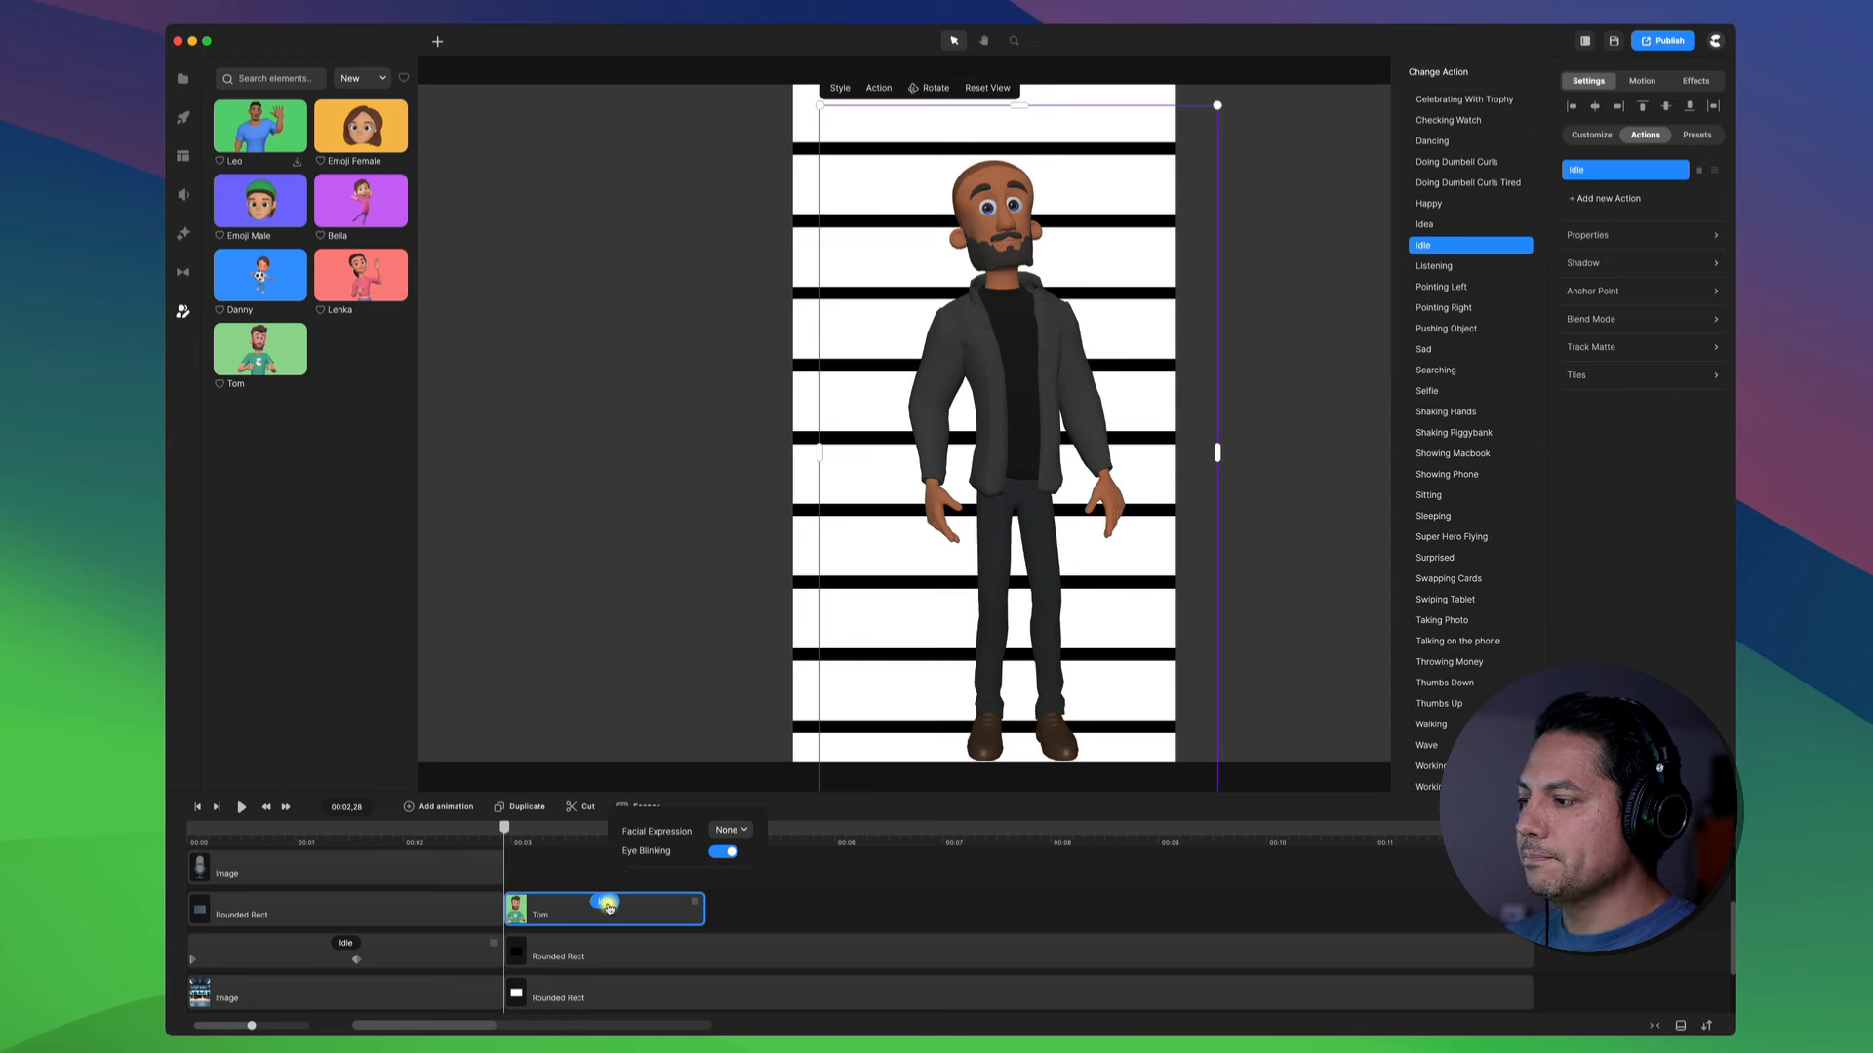
pyautogui.click(744, 835)
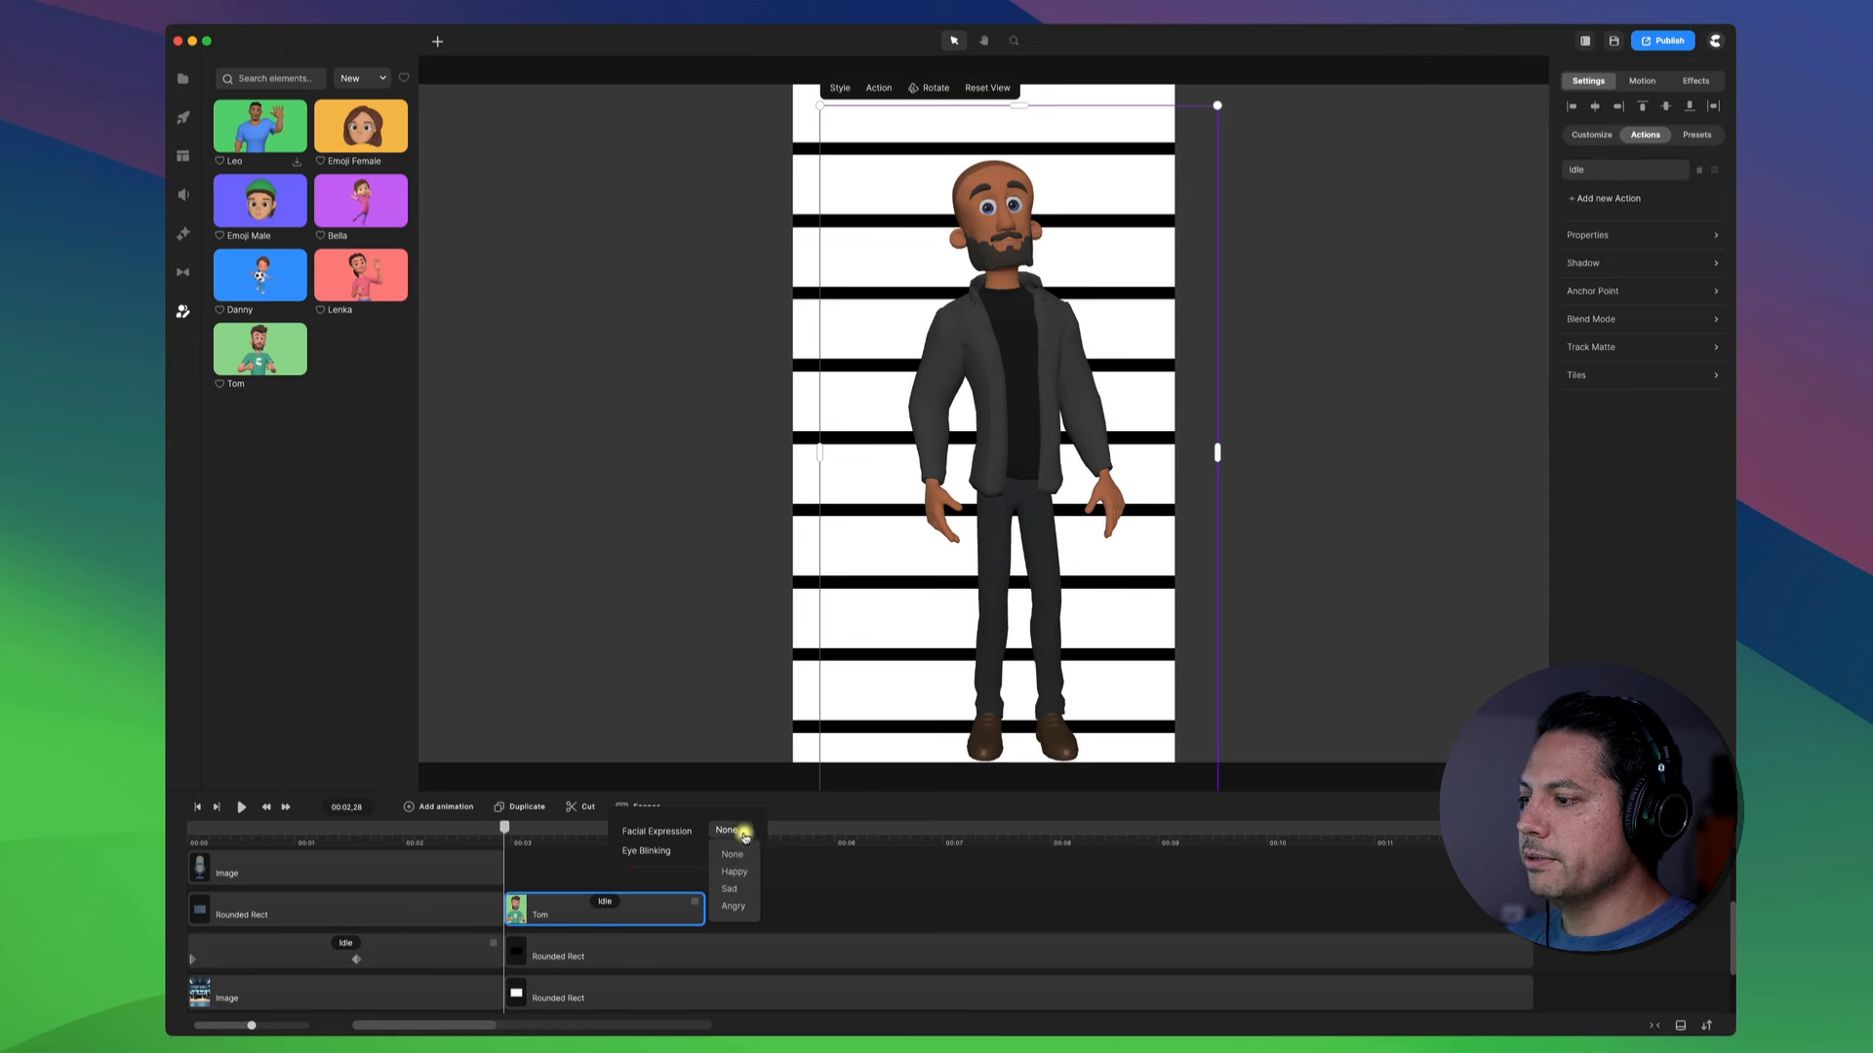
pyautogui.click(744, 889)
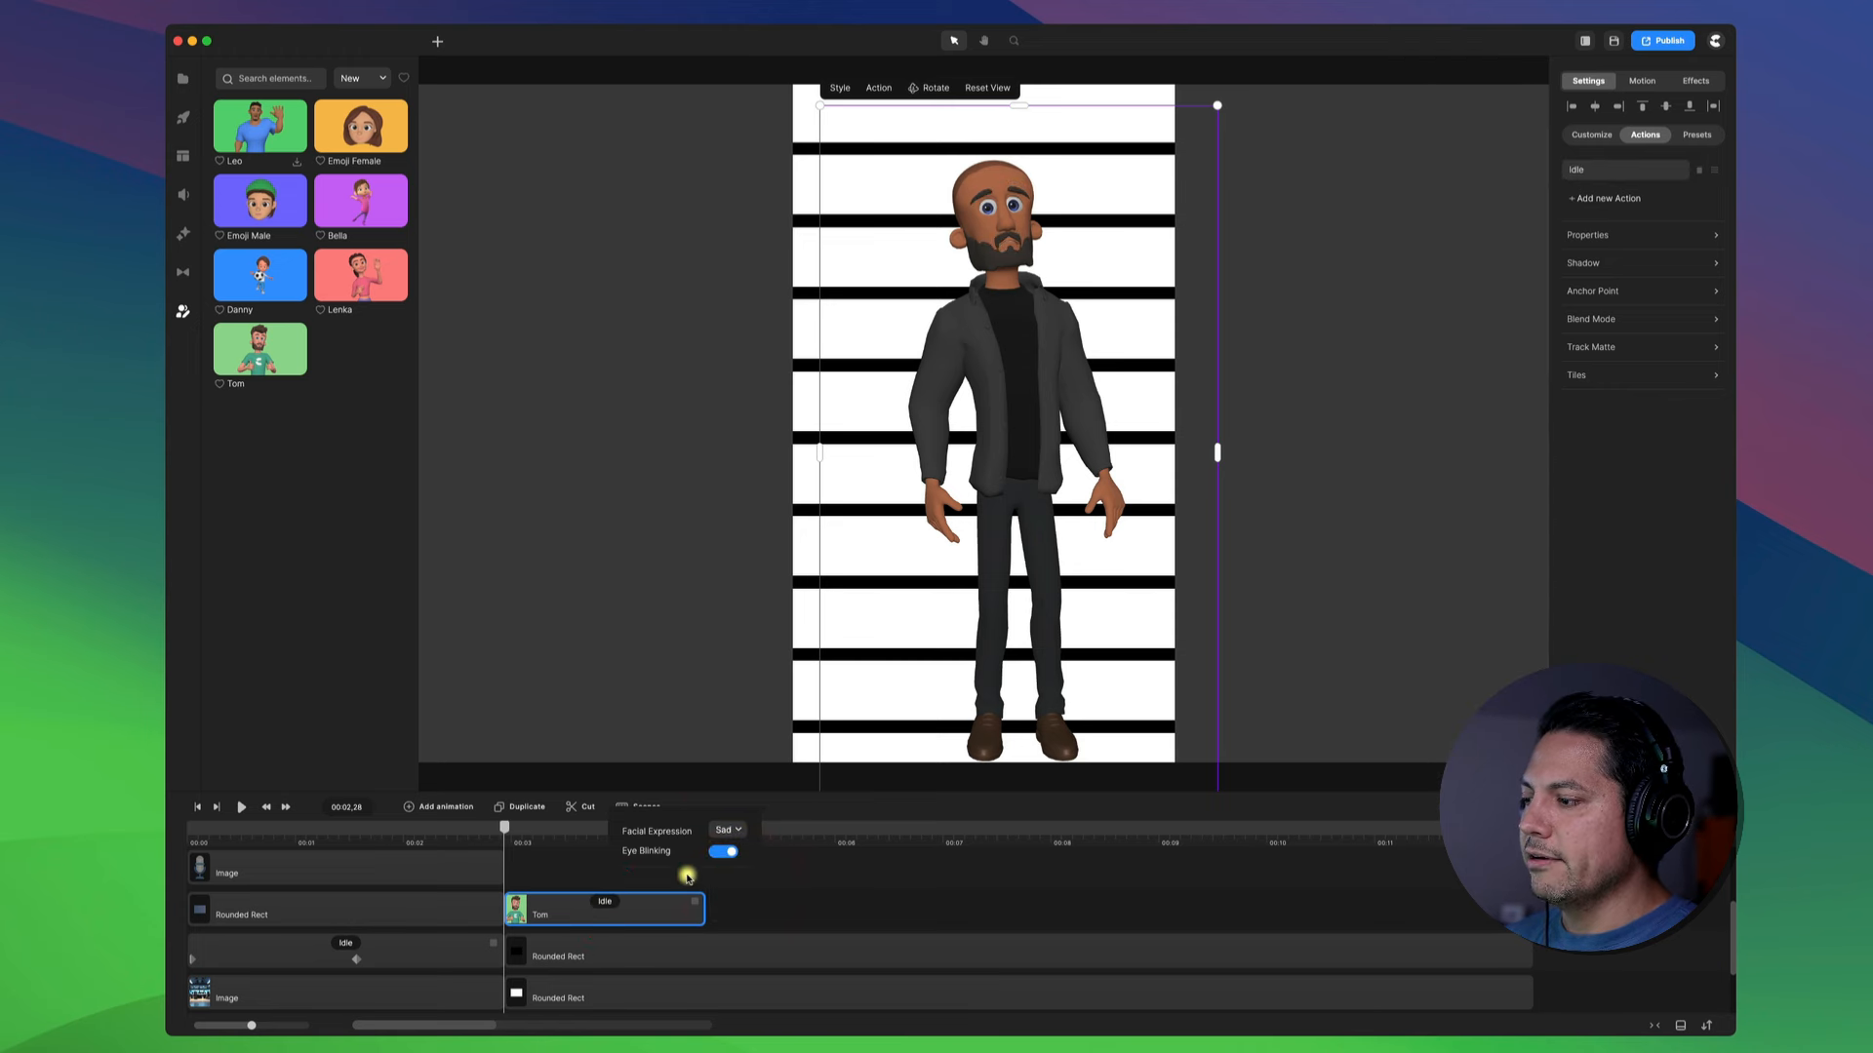
# Add a second Idle action to Tom, extending the first to about 00:06 and the second to about 00:10.
pyautogui.click(605, 904)
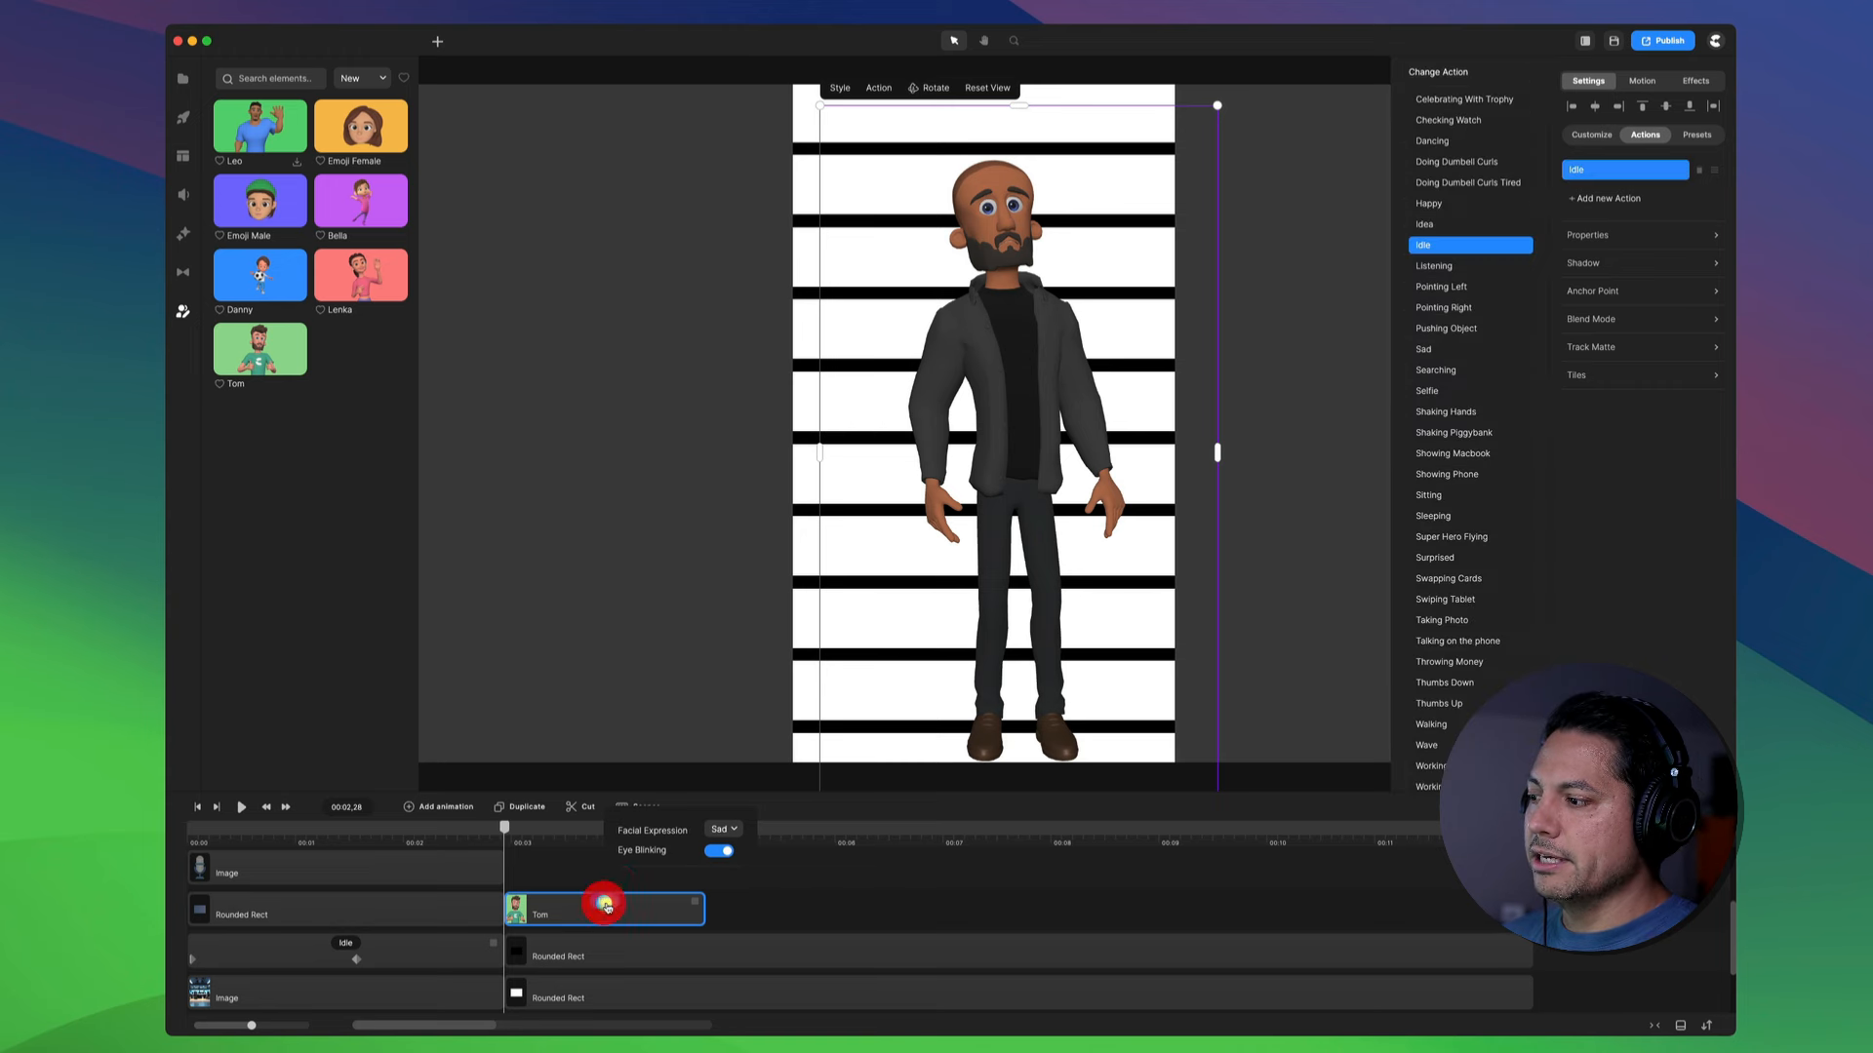
pyautogui.click(1617, 202)
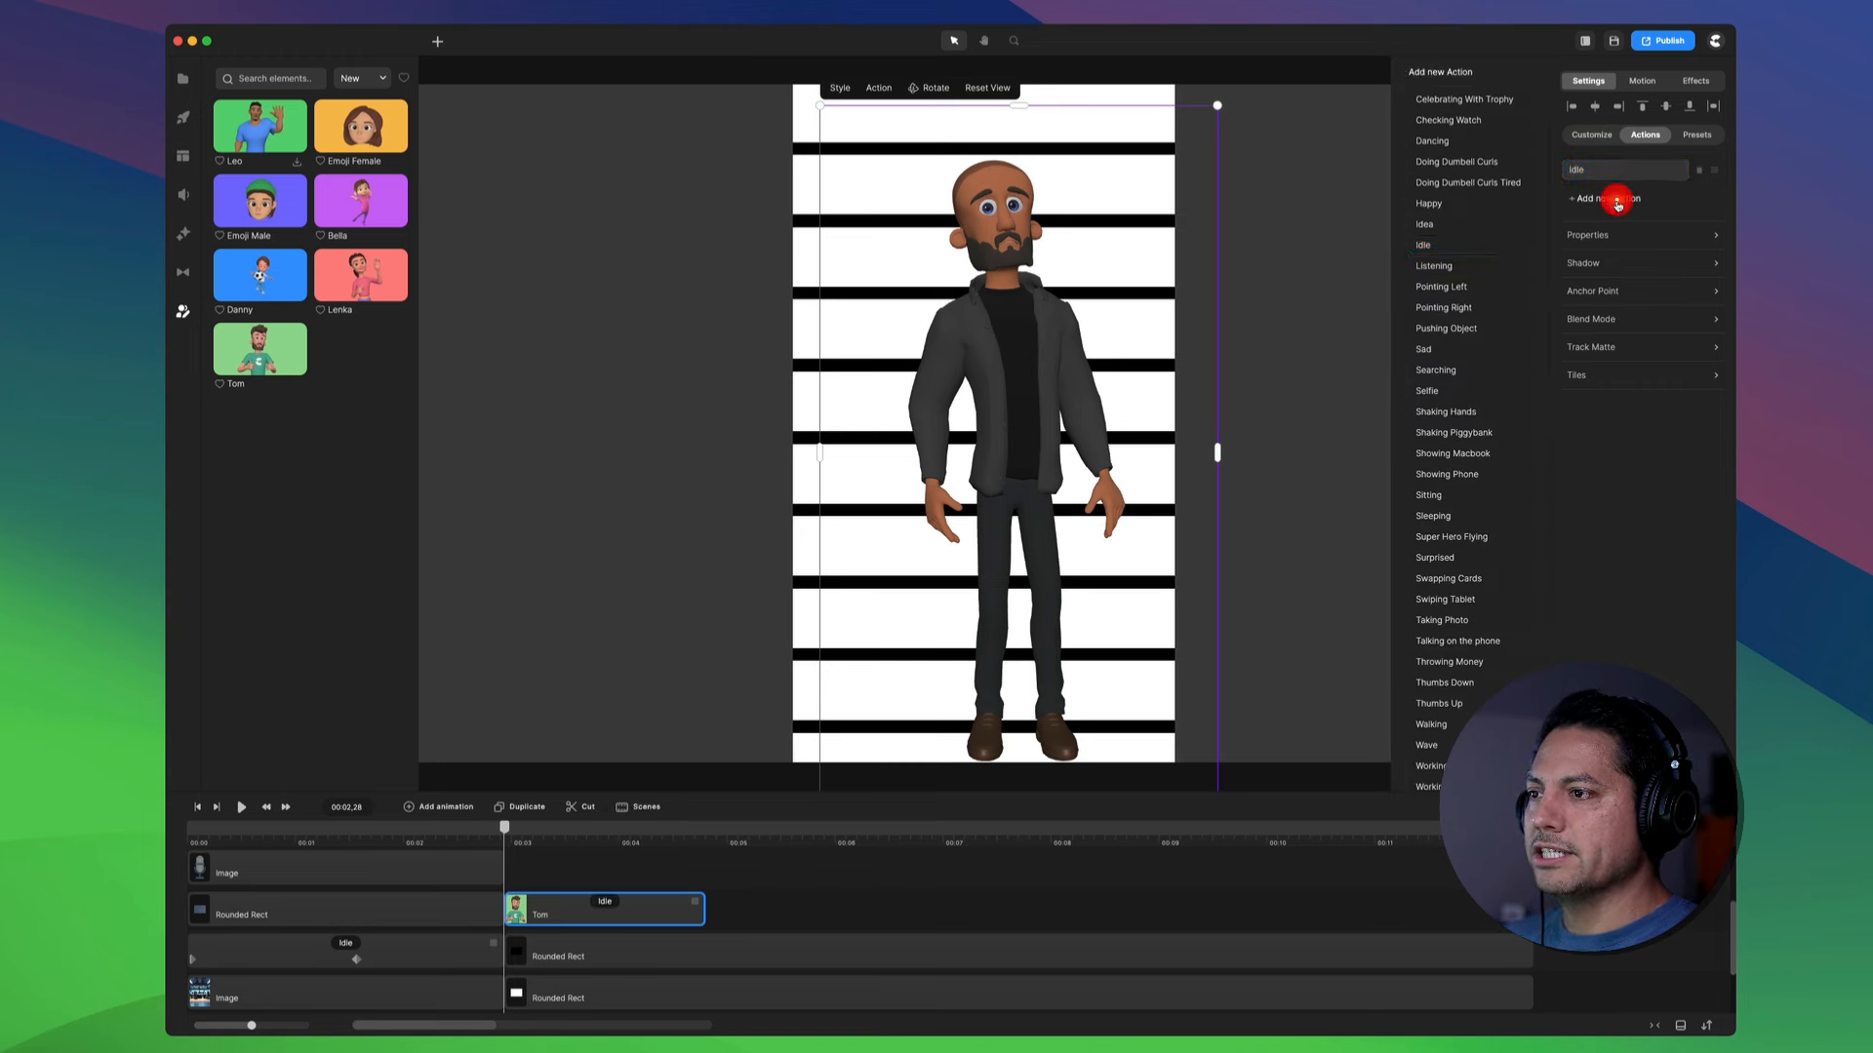
pyautogui.click(1436, 245)
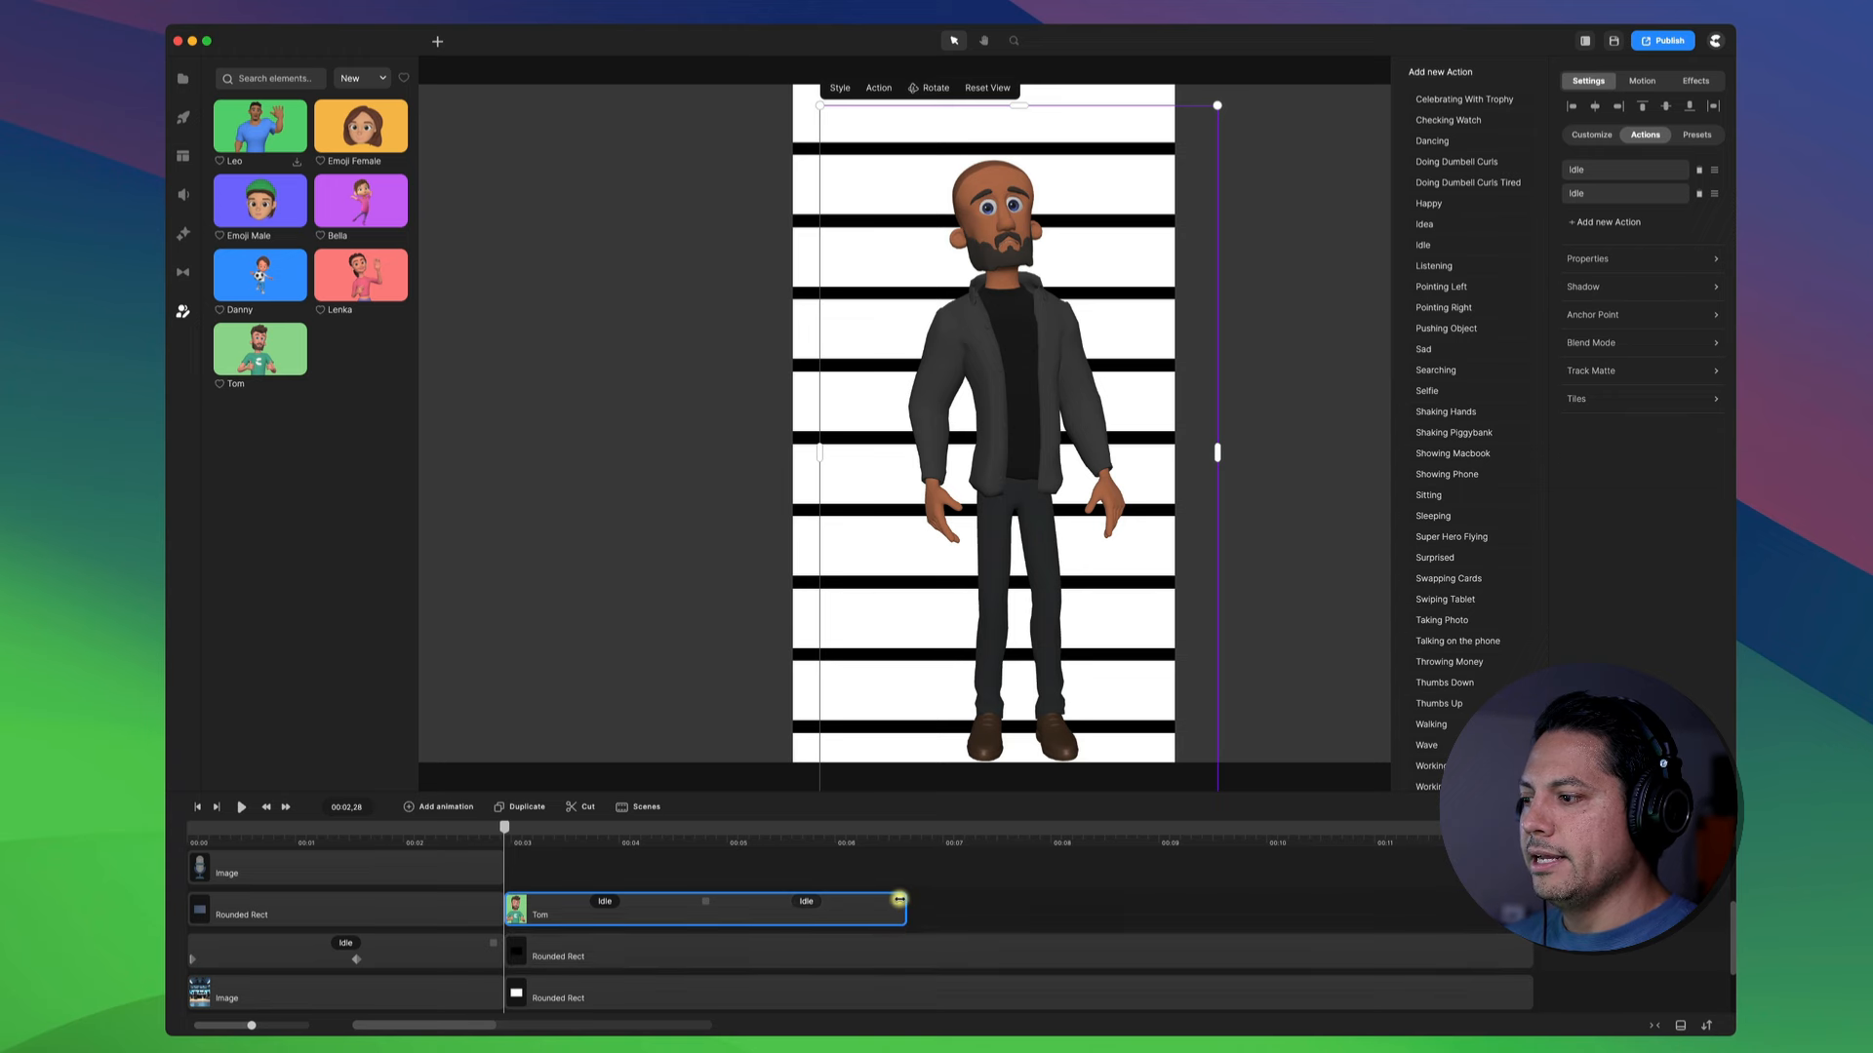
pyautogui.moveTo(703, 903); pyautogui.dragTo(857, 902)
pyautogui.moveTo(1049, 905); pyautogui.dragTo(1286, 903)
# Set the facial expression of Tom's second Idle action to Happy.
pyautogui.click(1073, 903)
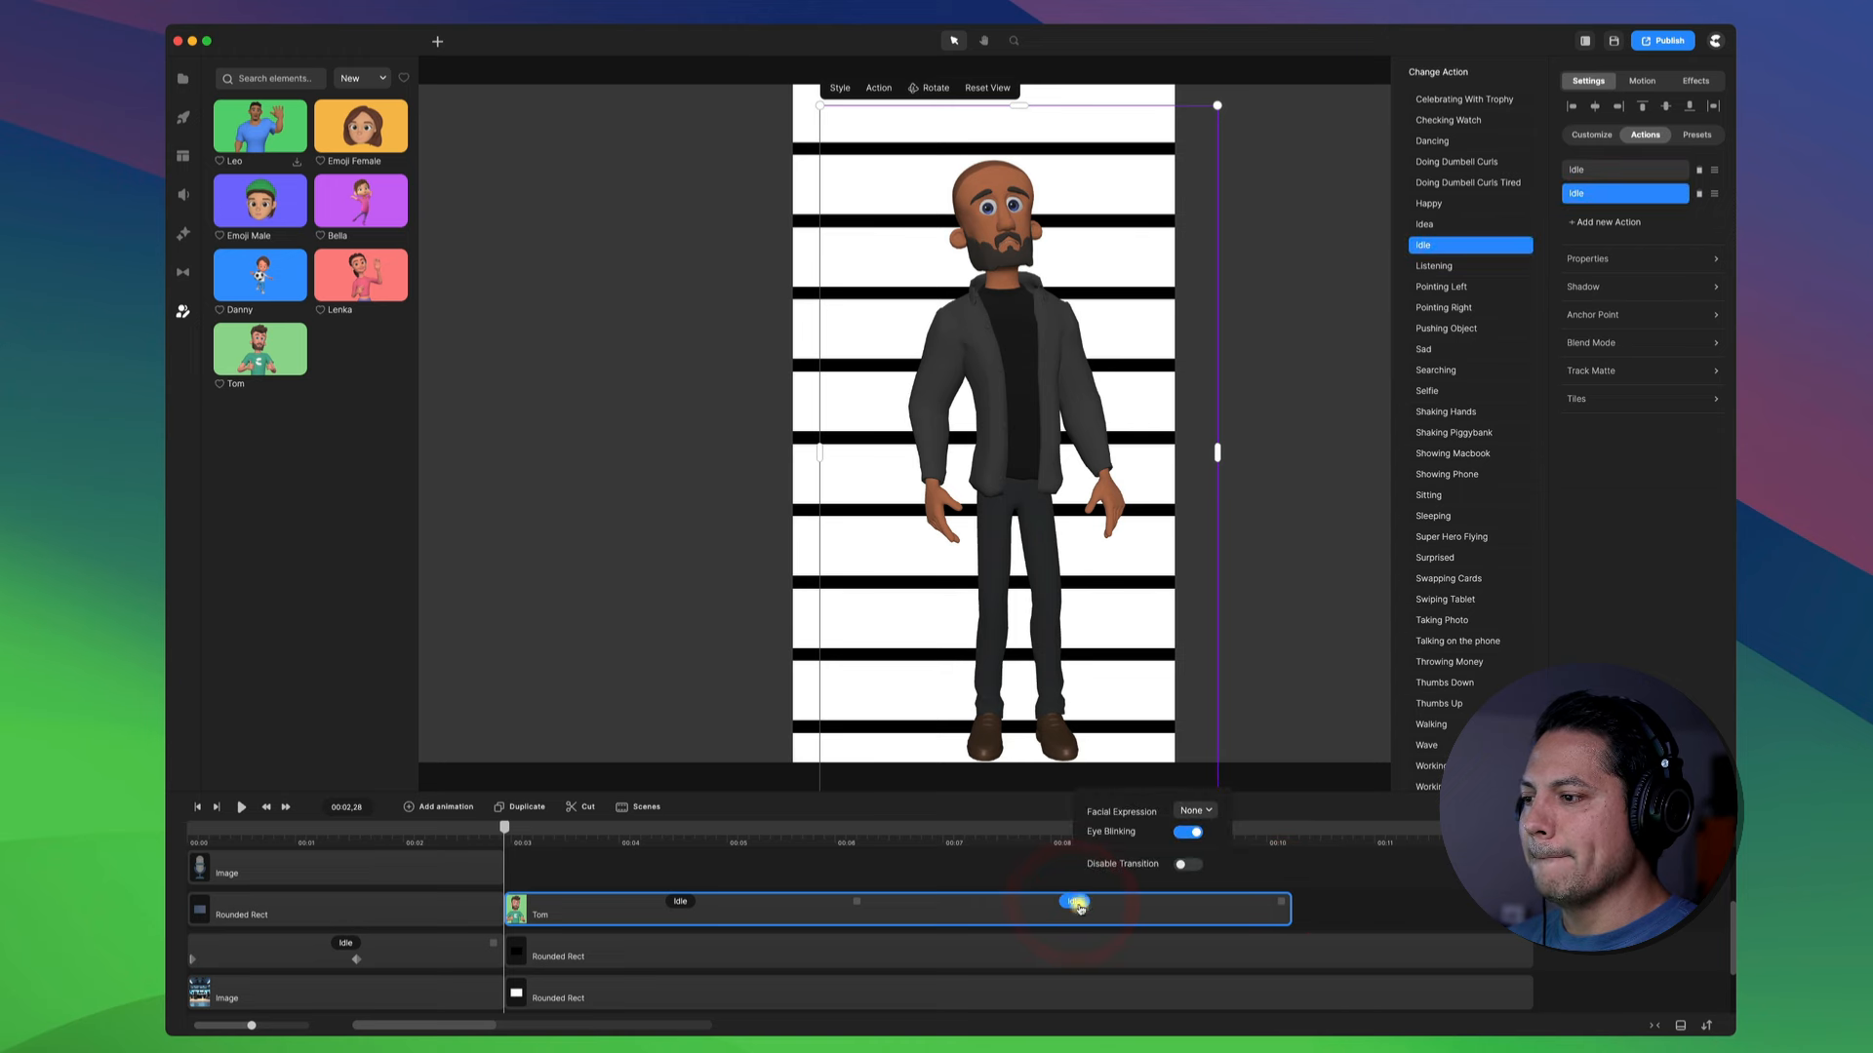
pyautogui.click(1190, 813)
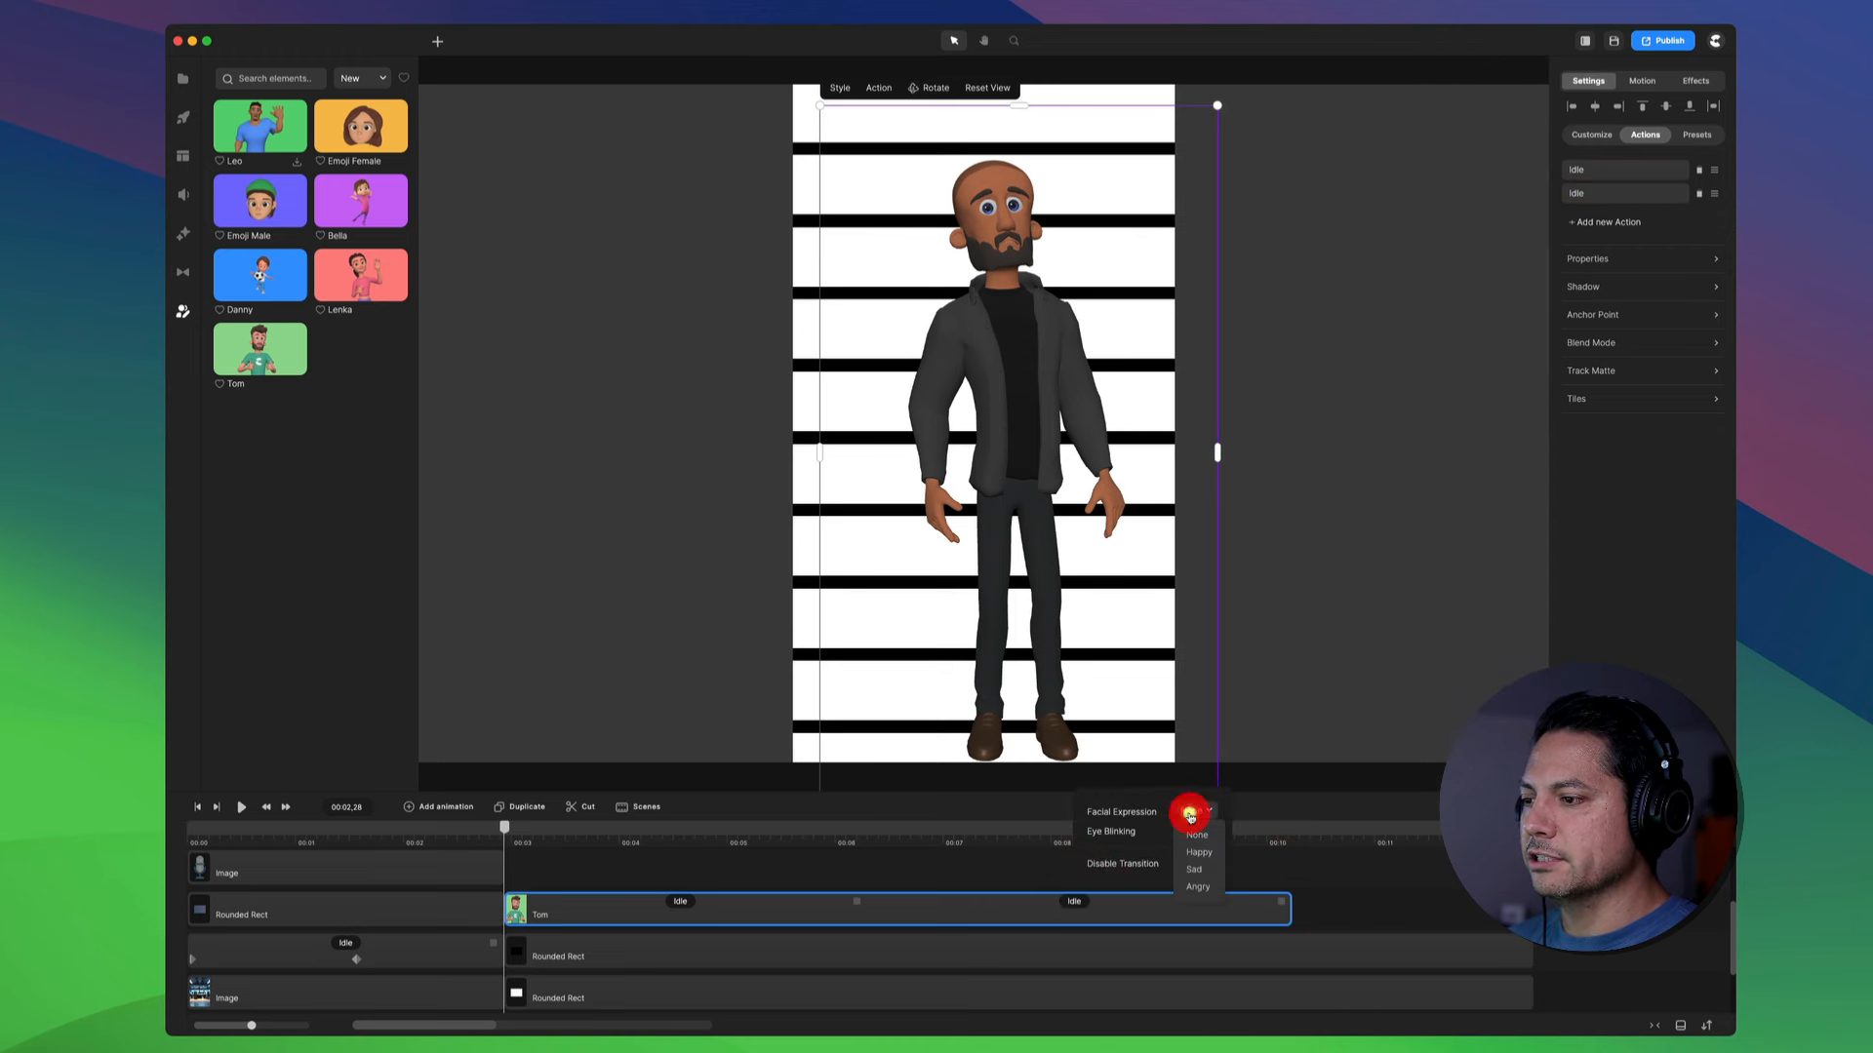
pyautogui.click(1192, 854)
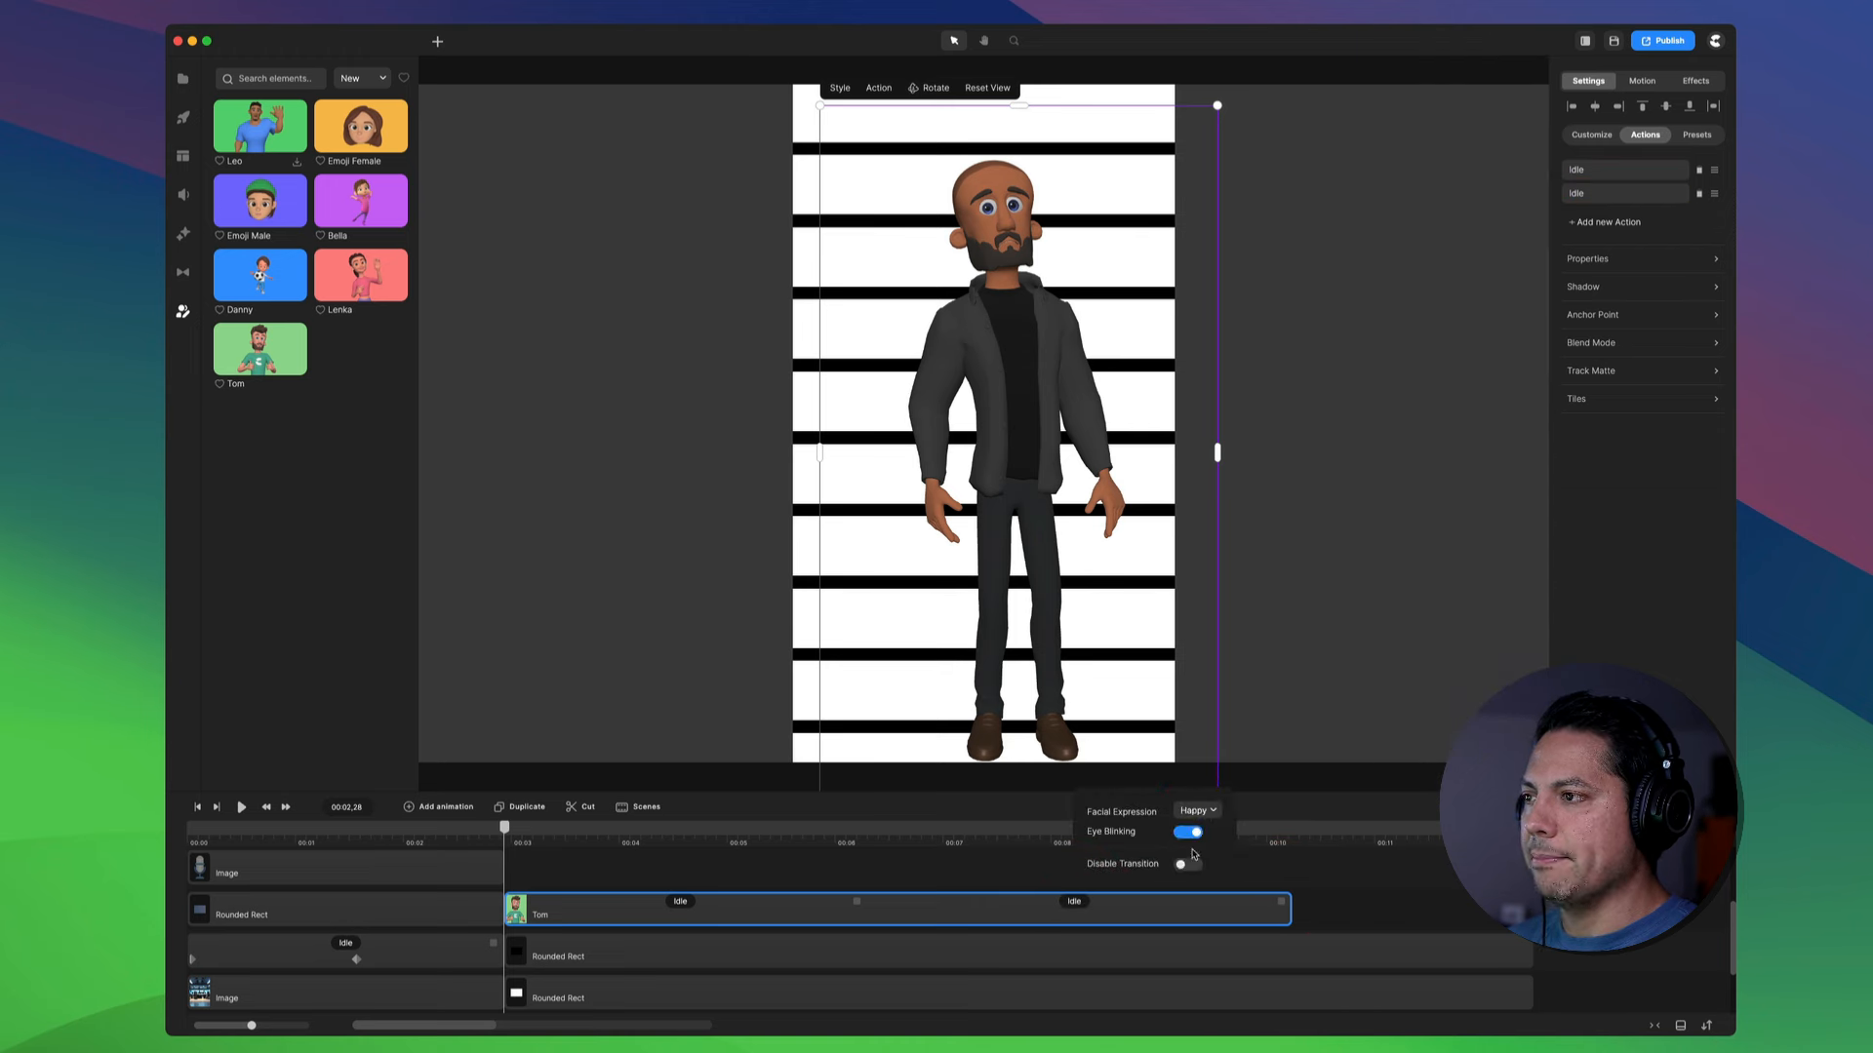
# Scrub through Tom's clip and compare the facial expression settings of his two Idle actions.
pyautogui.click(813, 845)
pyautogui.moveTo(810, 841); pyautogui.dragTo(673, 848)
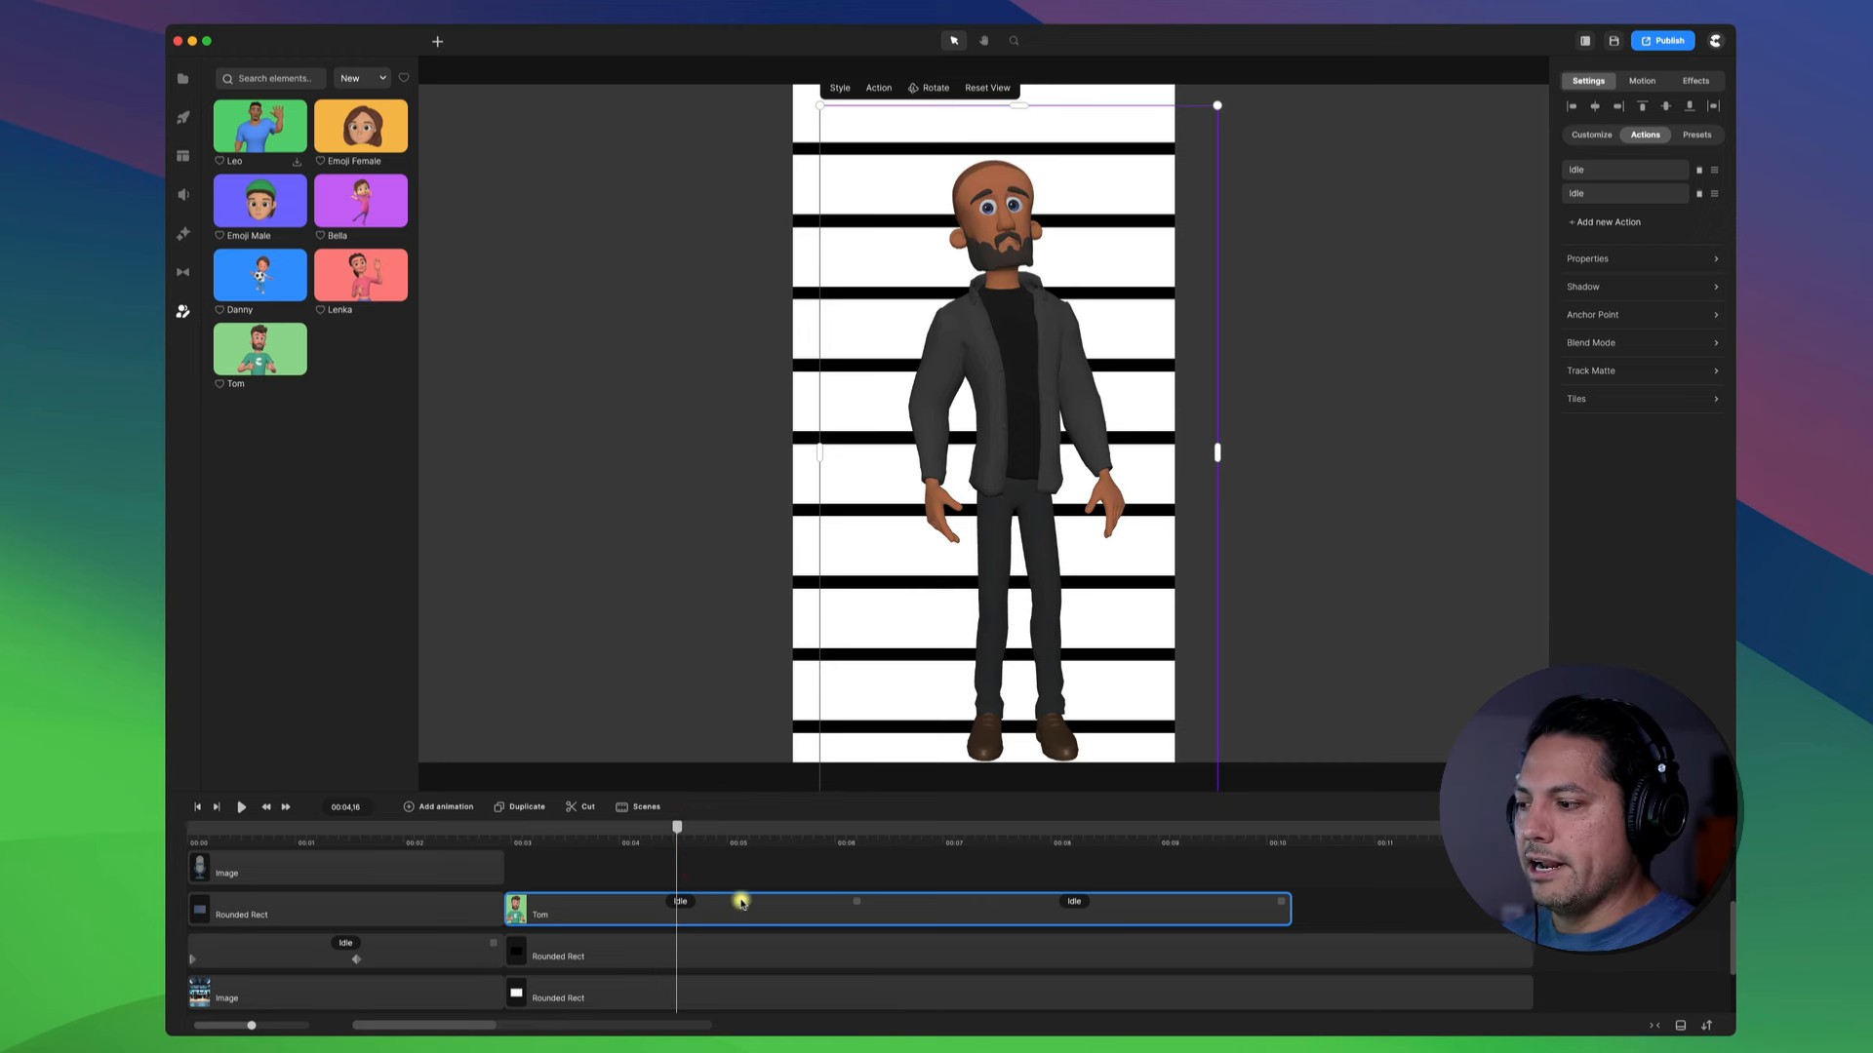
pyautogui.click(680, 902)
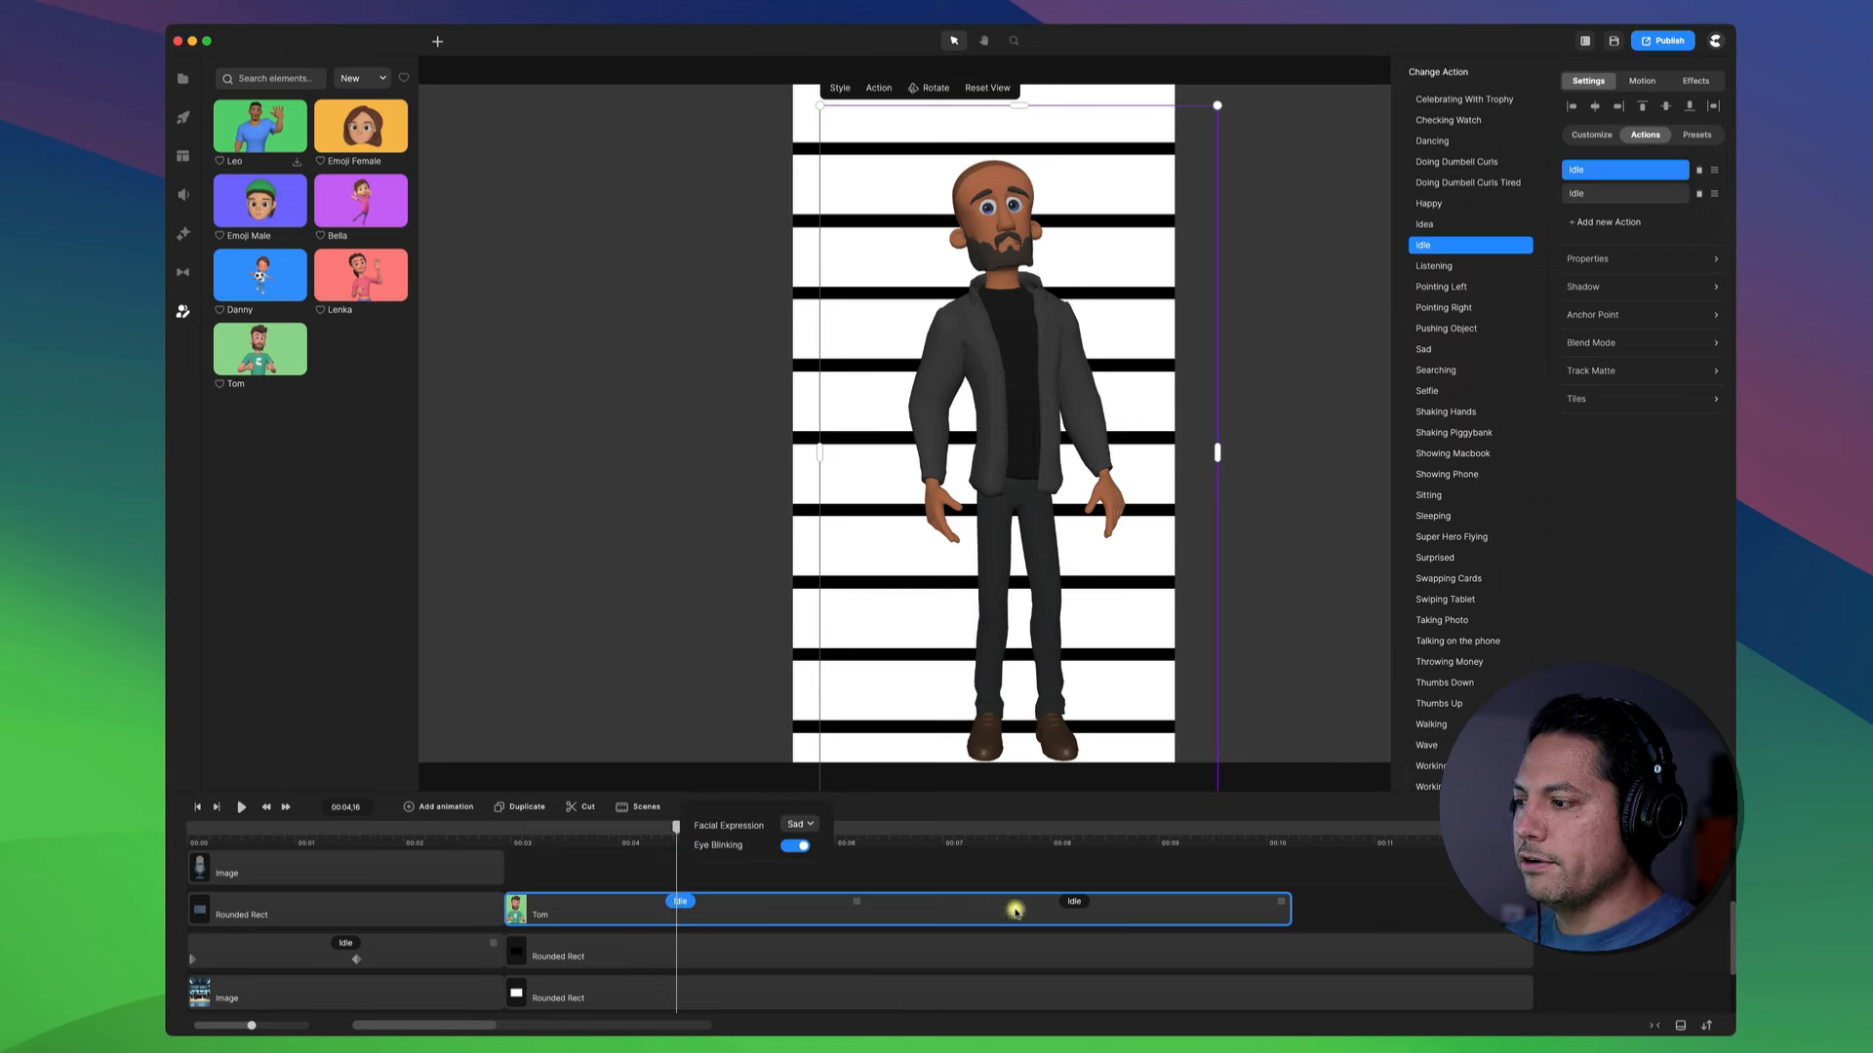
pyautogui.click(1076, 902)
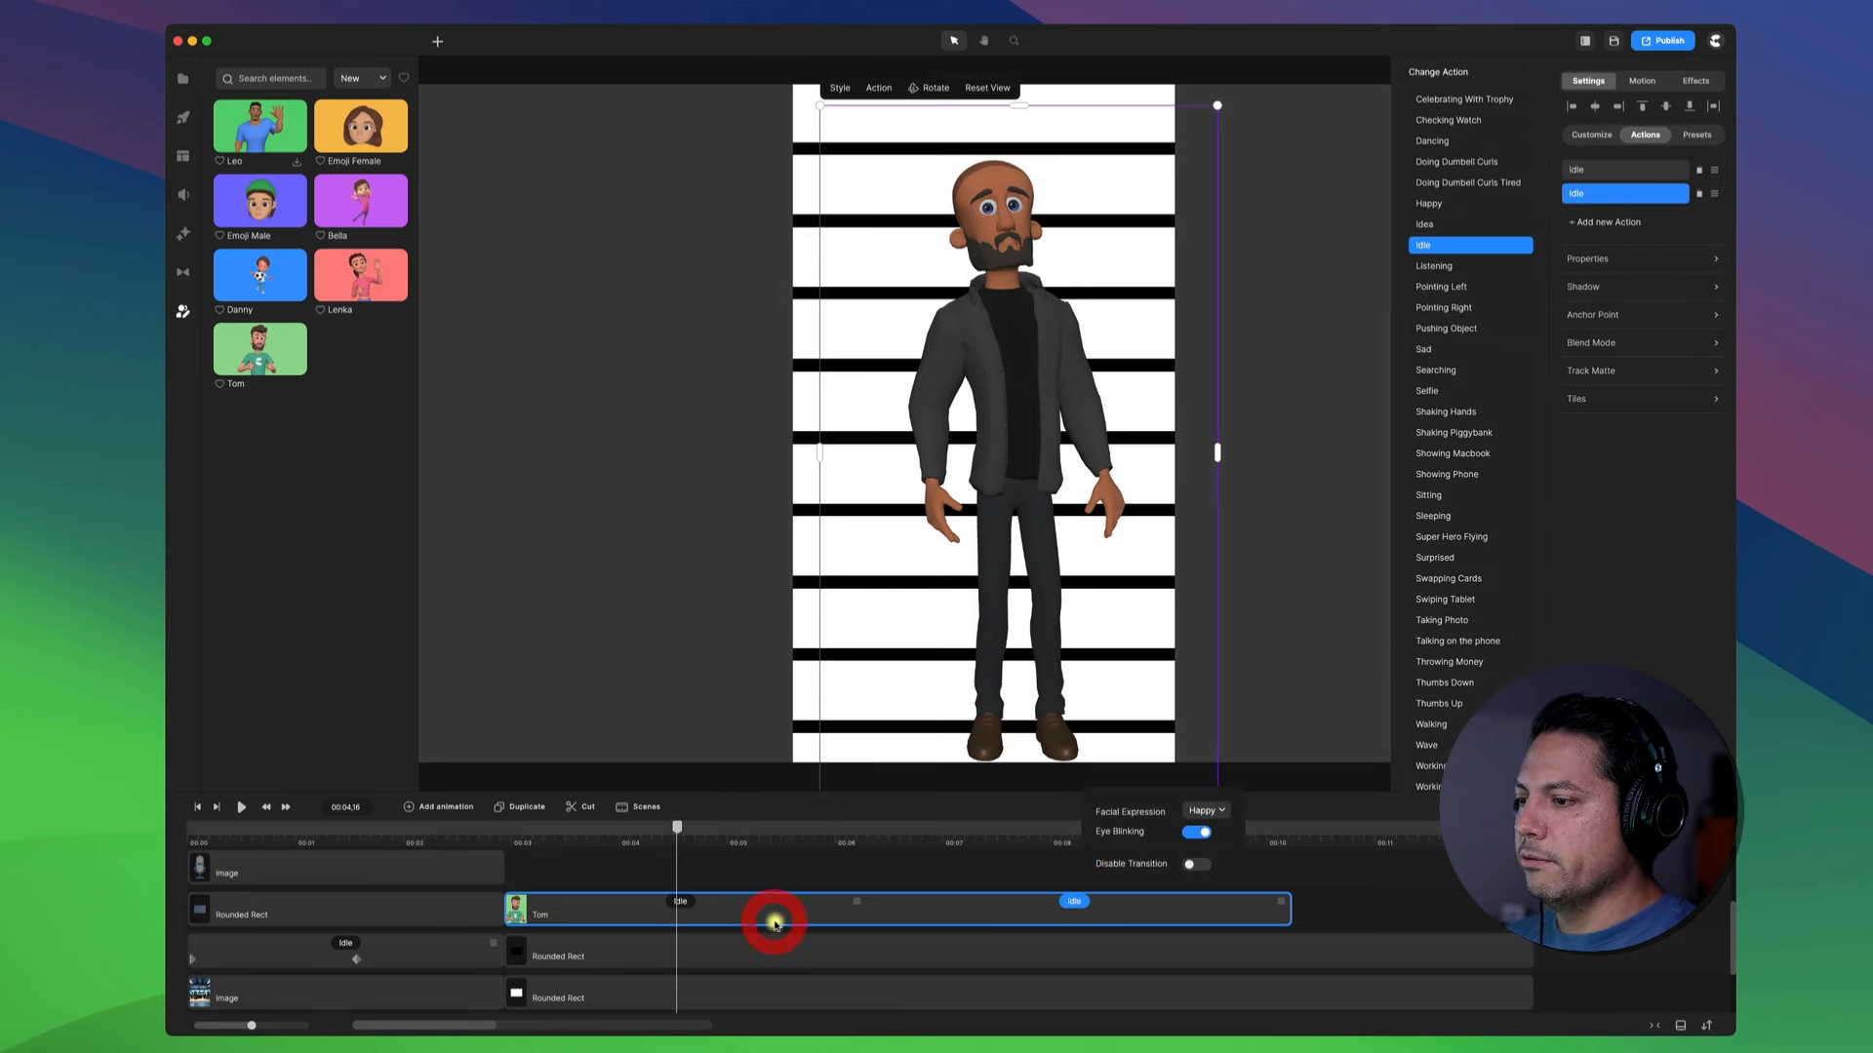
pyautogui.click(691, 891)
pyautogui.moveTo(673, 838); pyautogui.dragTo(588, 848)
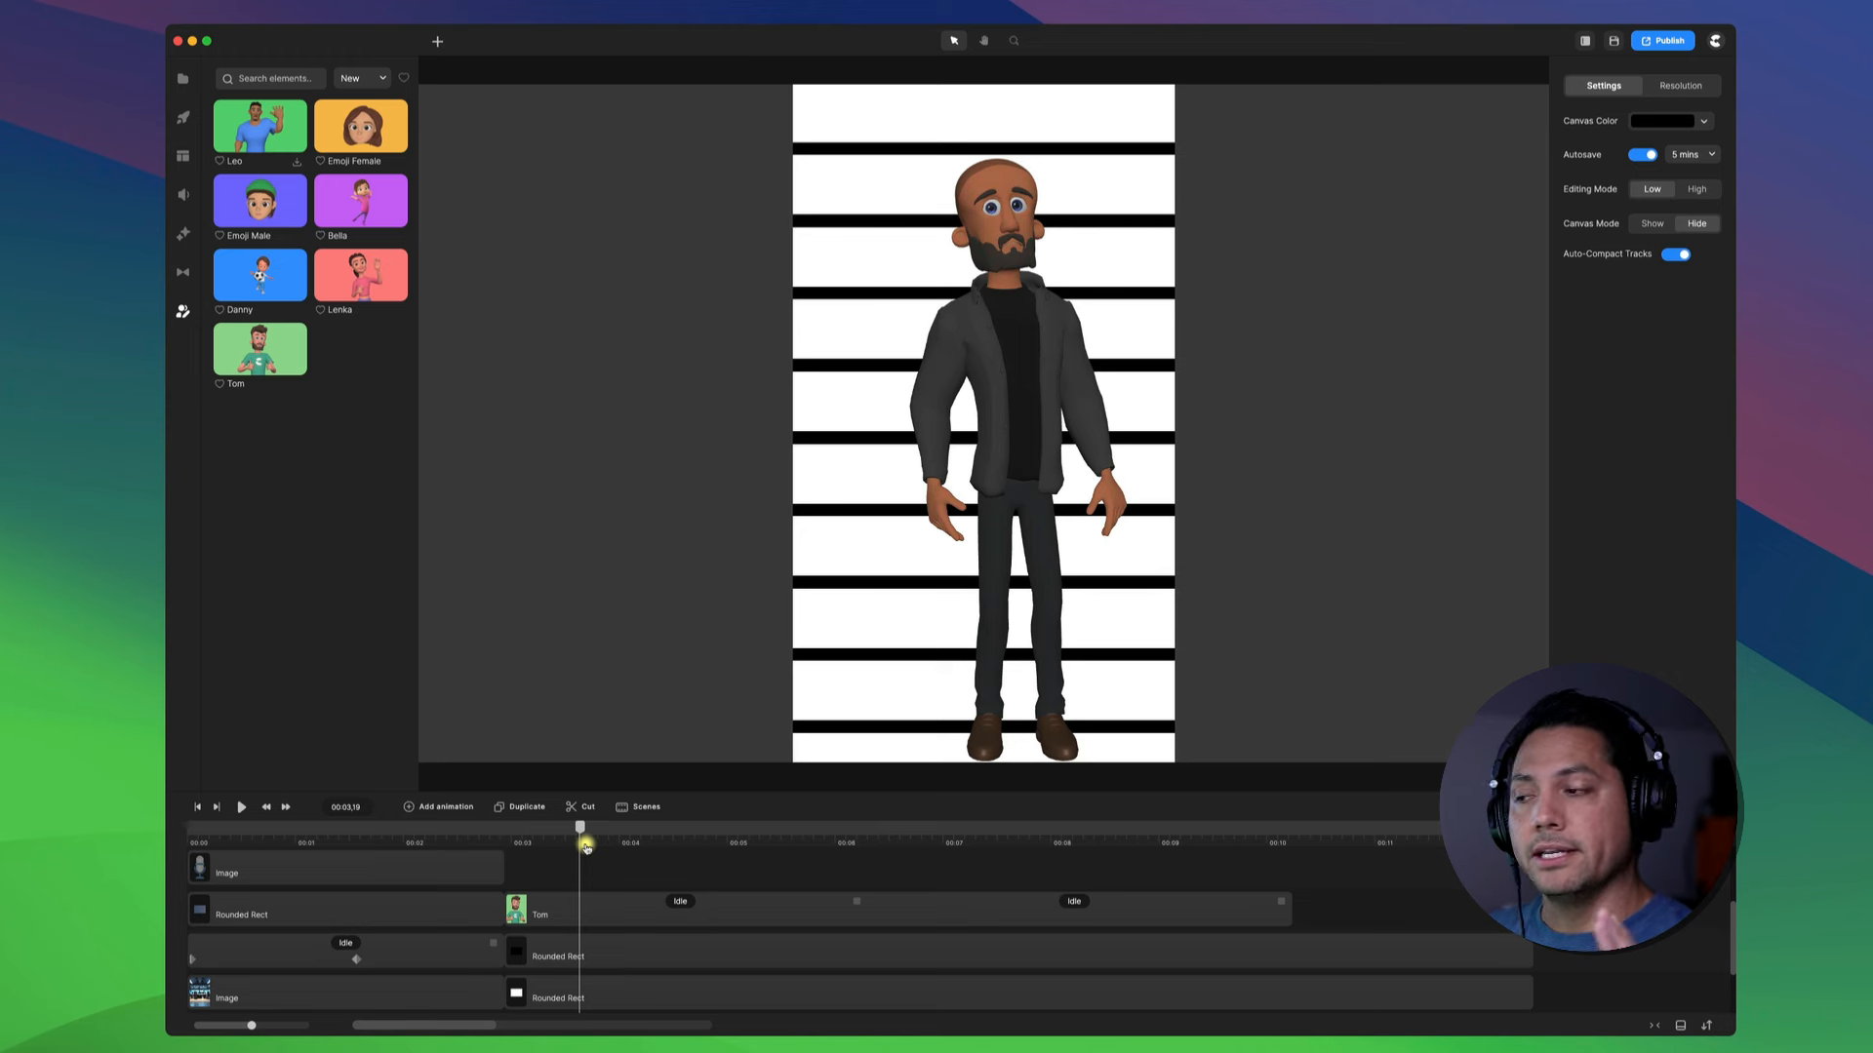
# Add a square starting together with Tom's clip on the track directly above it, and place it over his torso at 58% scale.
pyautogui.moveTo(575, 835); pyautogui.dragTo(510, 827)
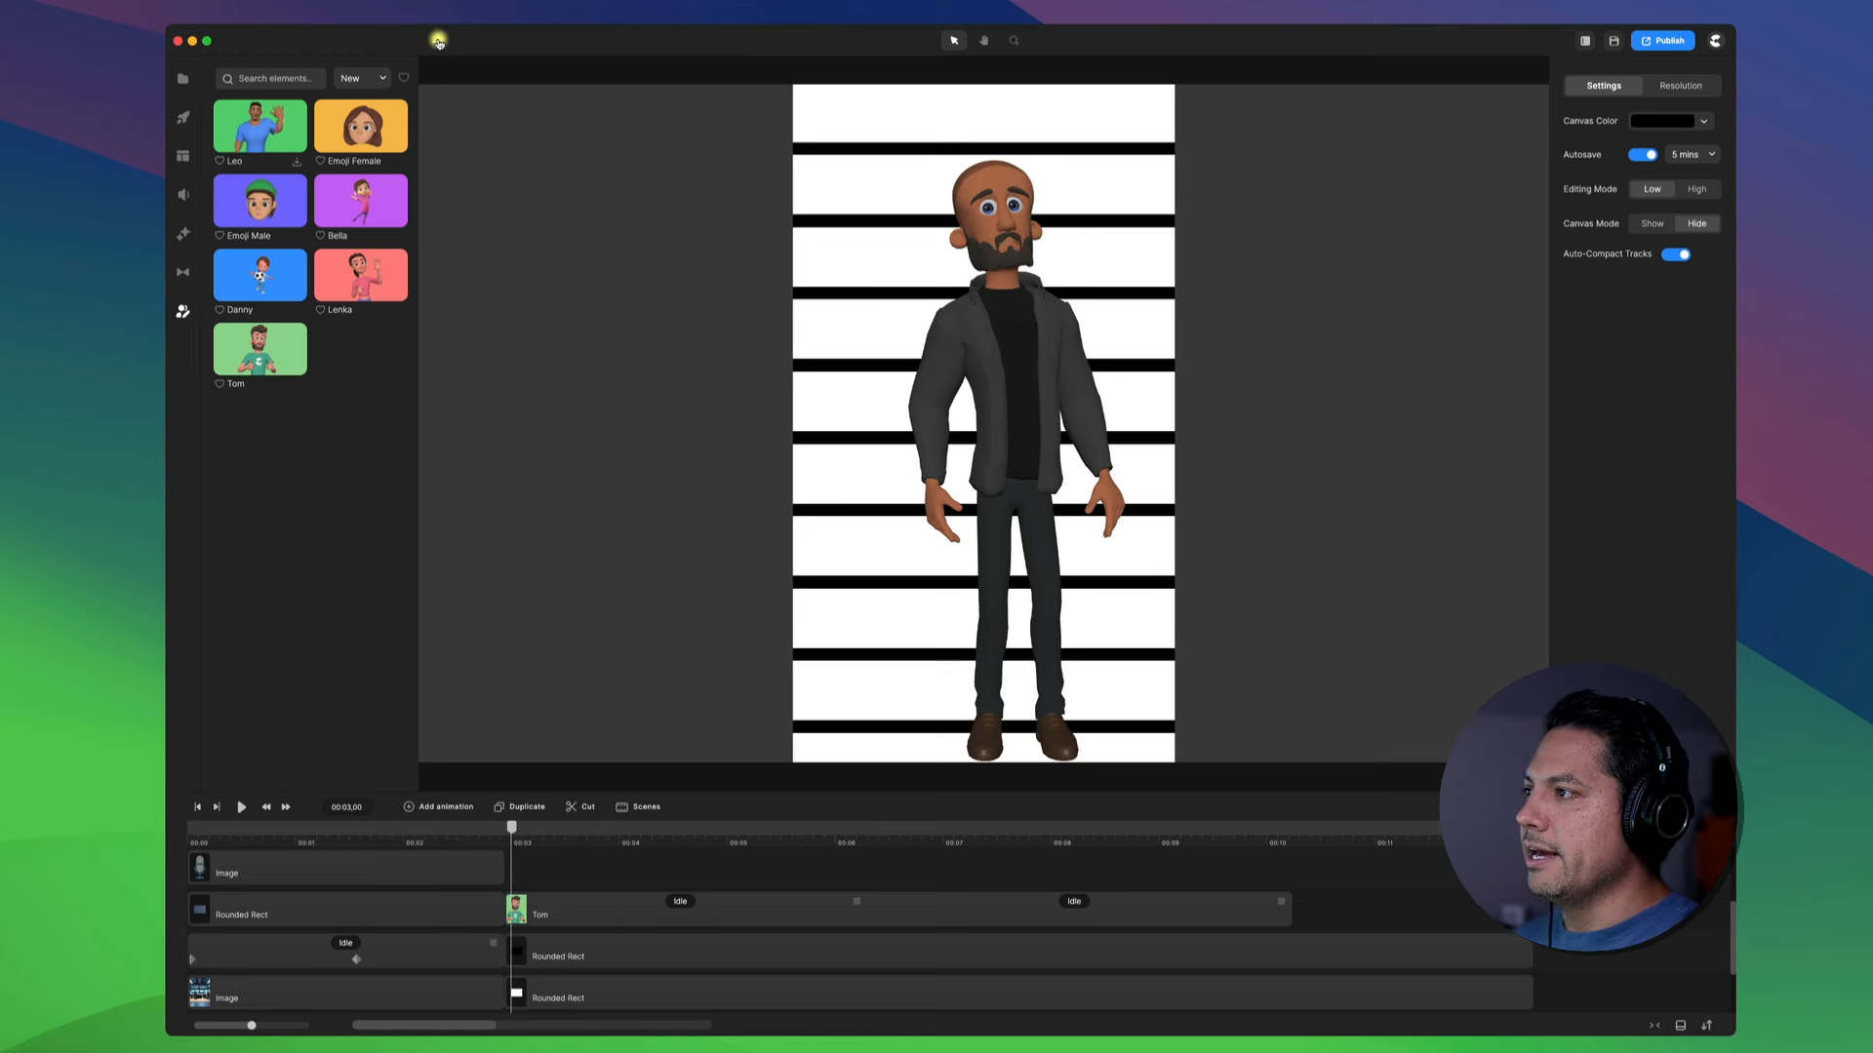
pyautogui.click(438, 41)
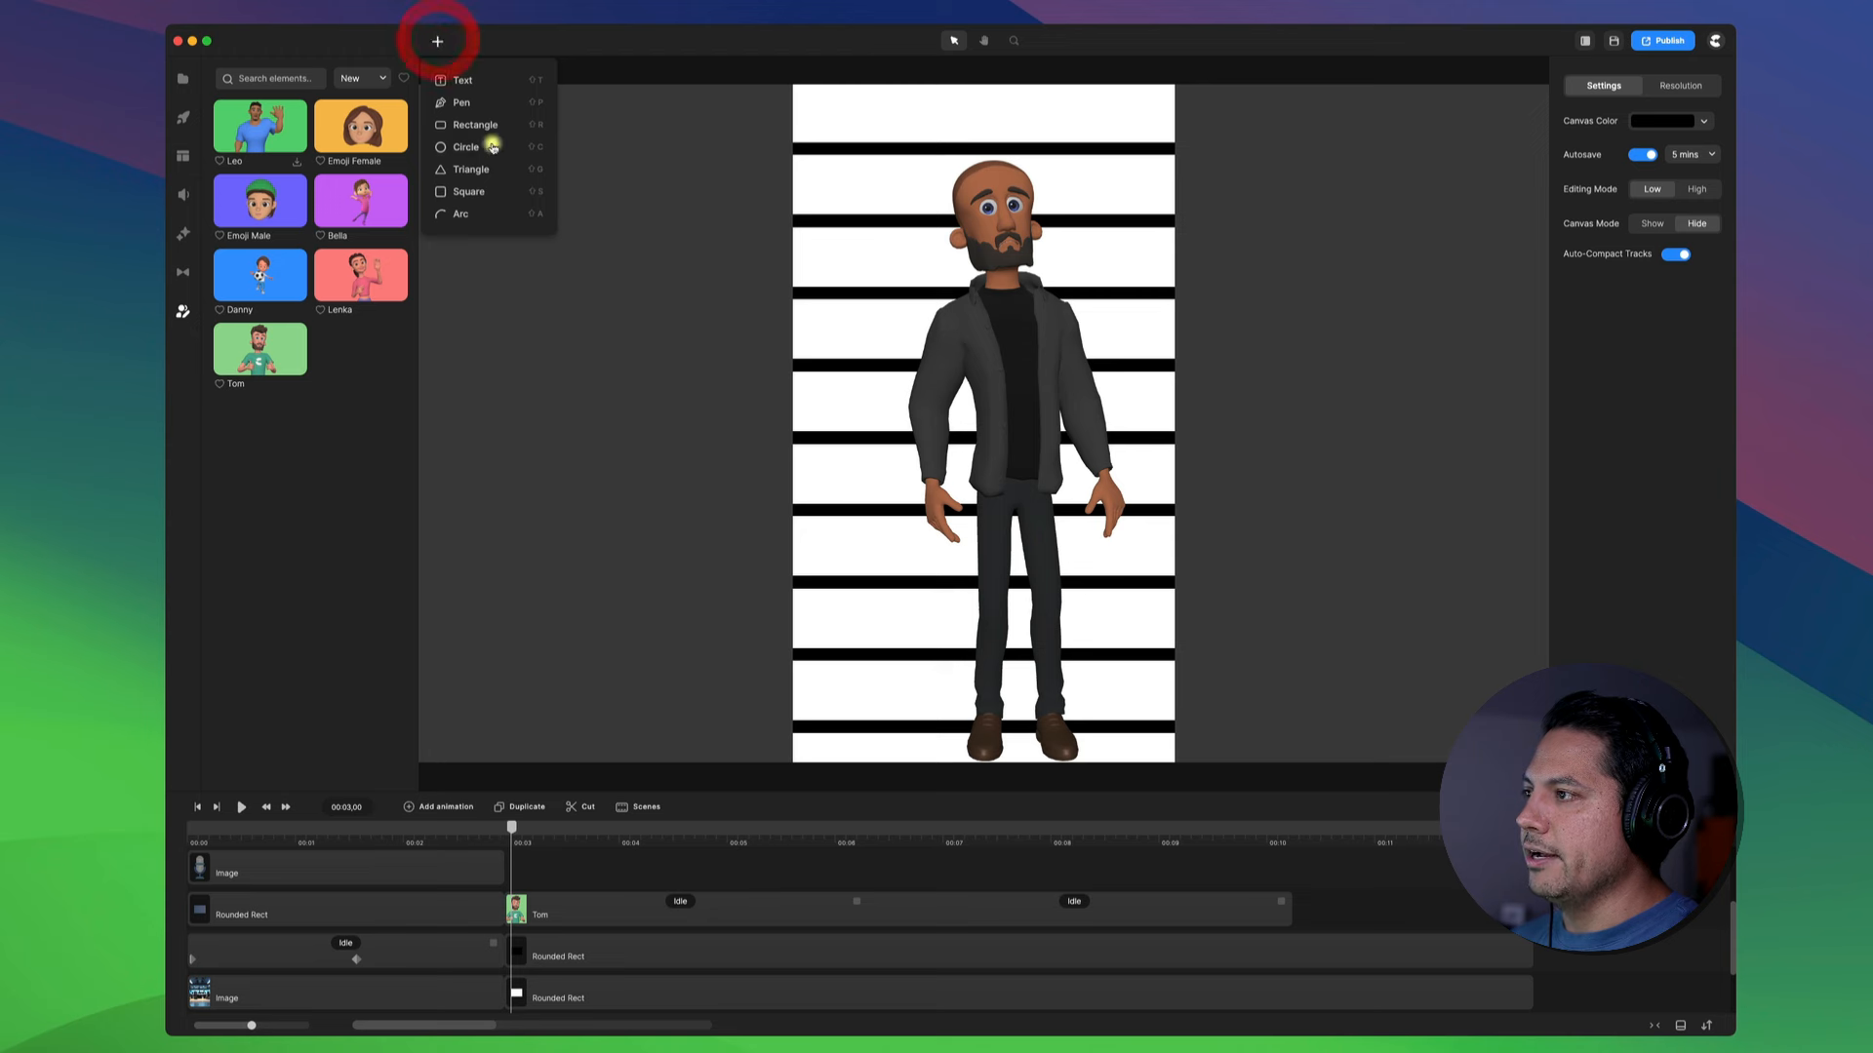
pyautogui.click(467, 192)
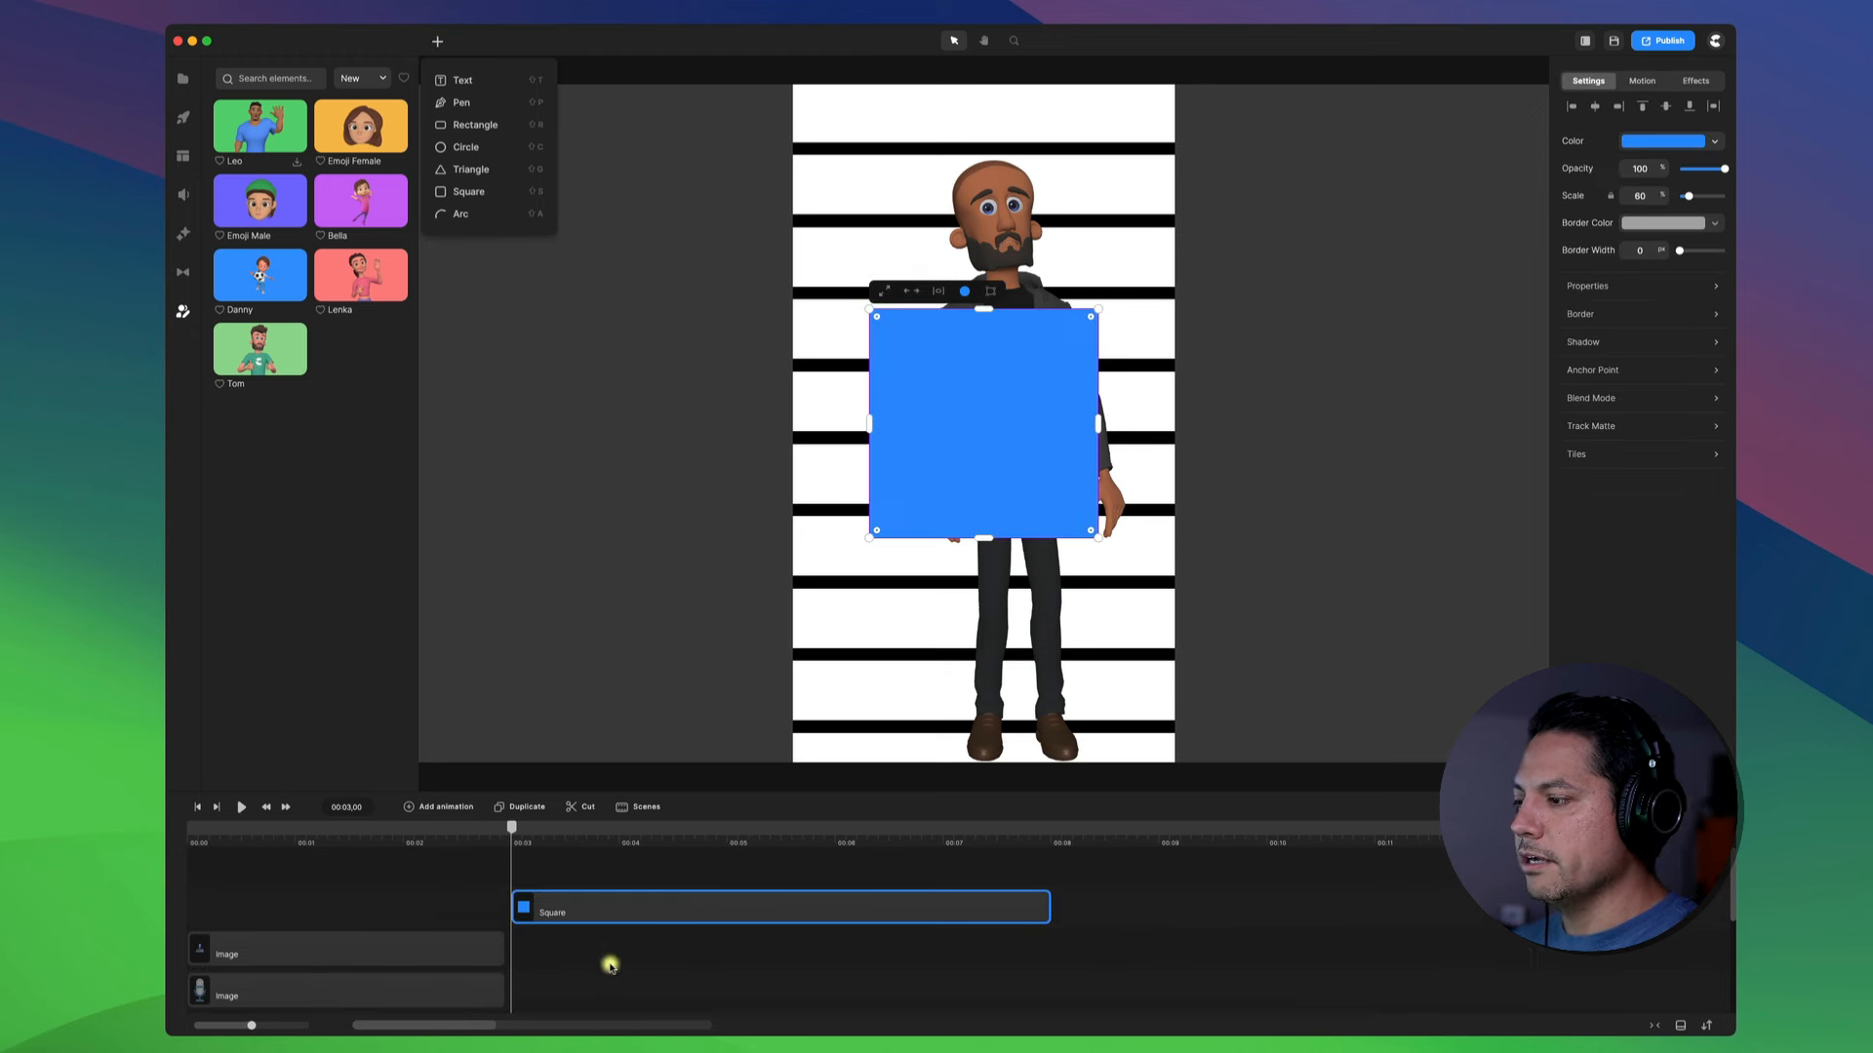
pyautogui.scroll(-2, 600, 877)
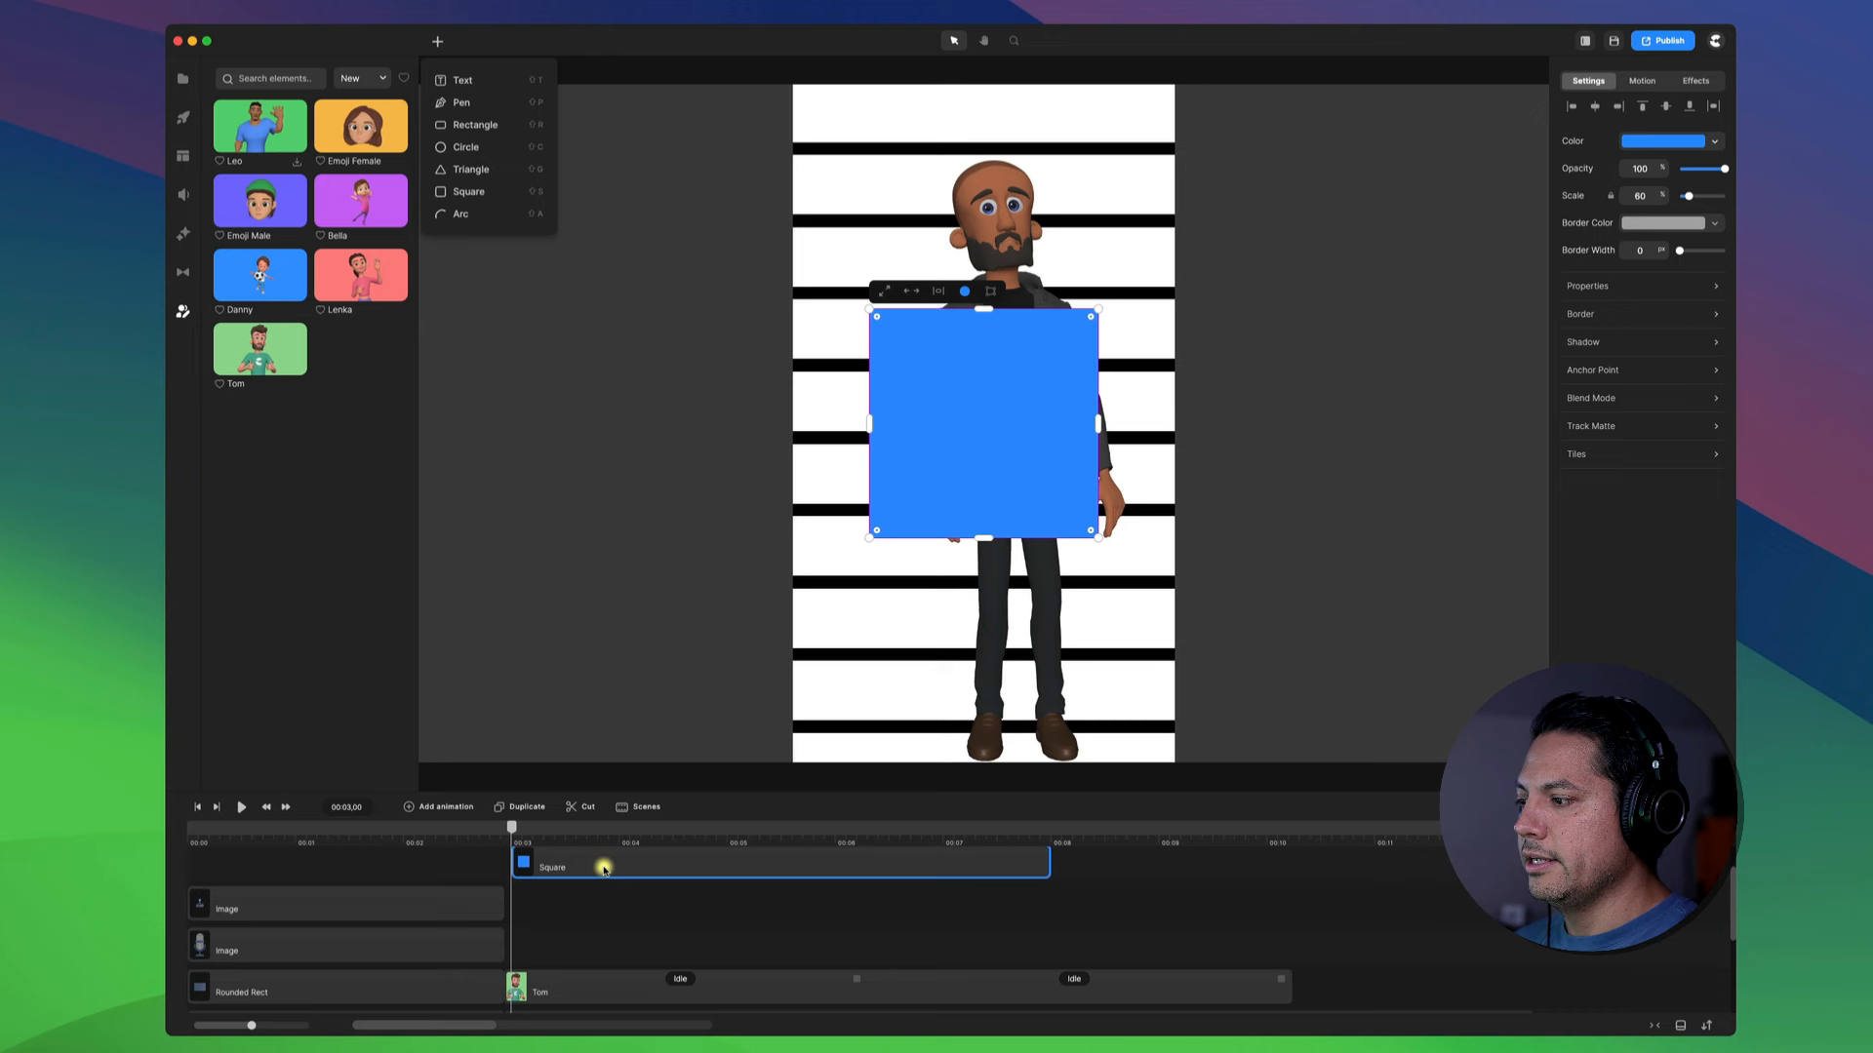
pyautogui.moveTo(604, 869); pyautogui.dragTo(619, 965)
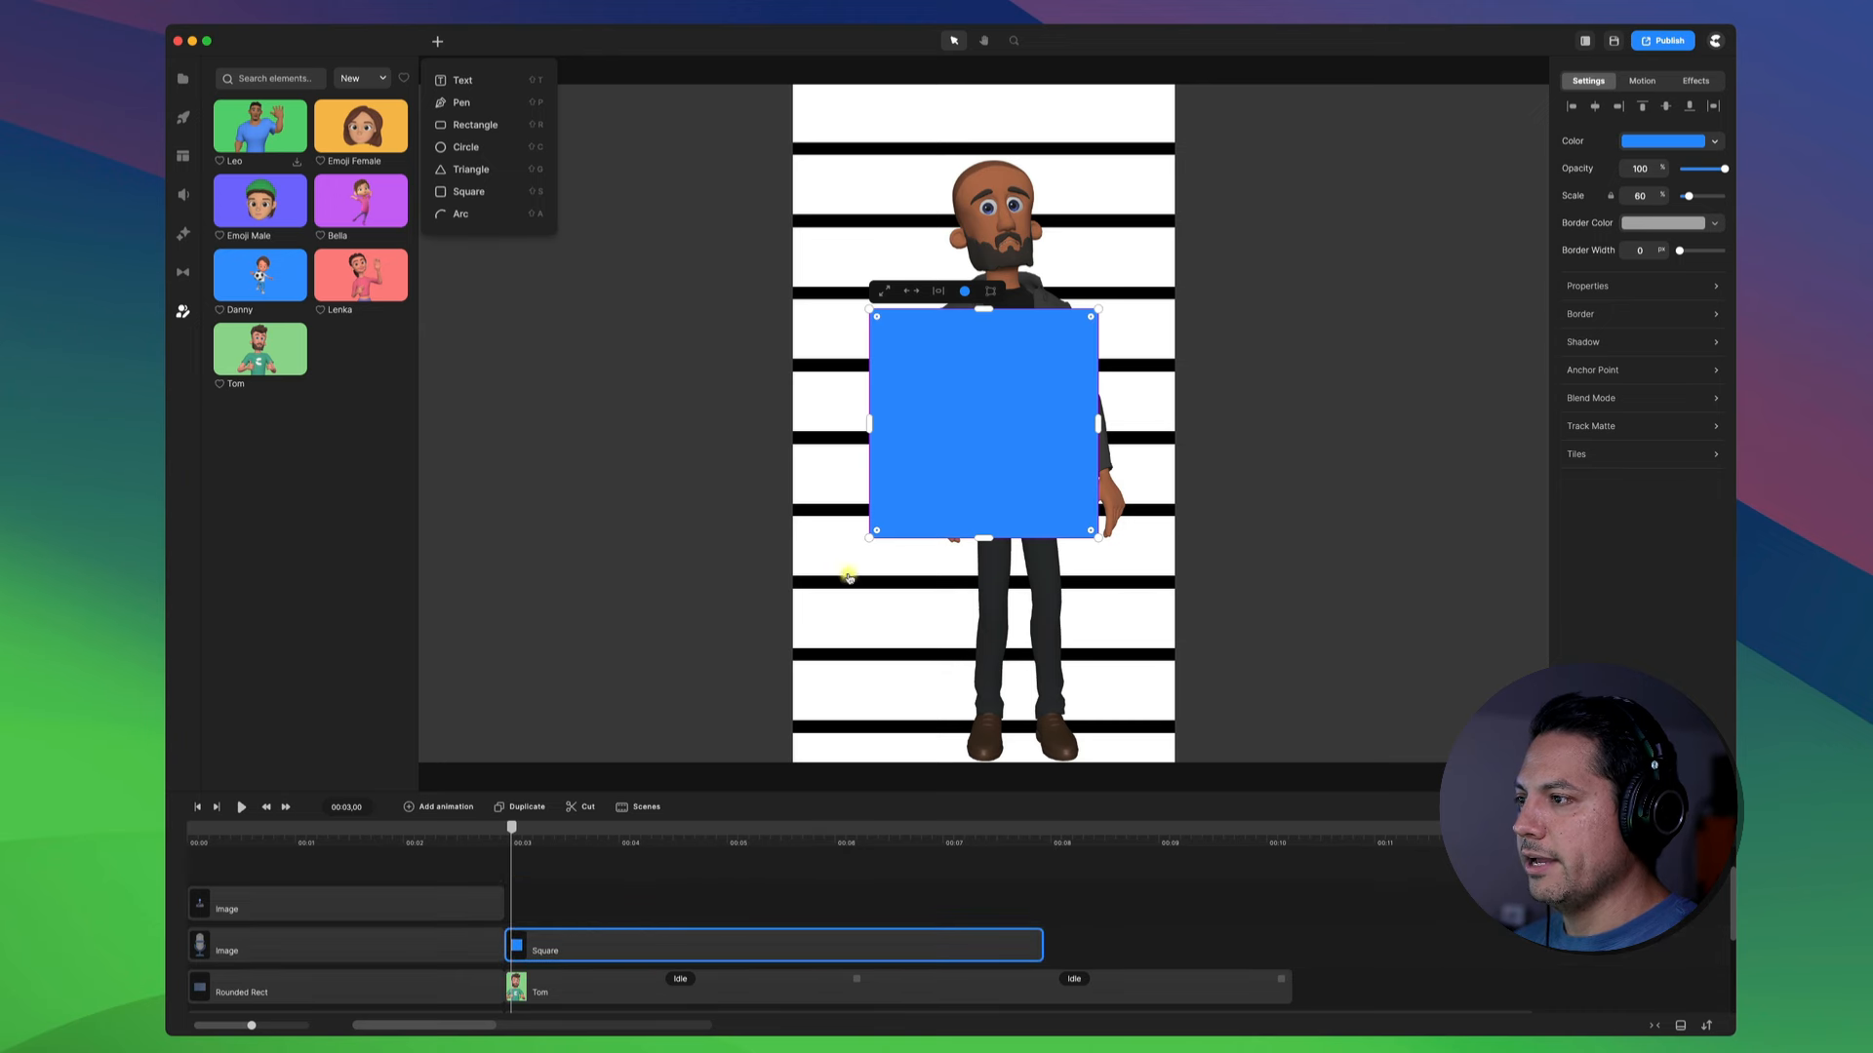
pyautogui.moveTo(987, 461); pyautogui.dragTo(1020, 478)
pyautogui.moveTo(900, 566); pyautogui.dragTo(890, 530)
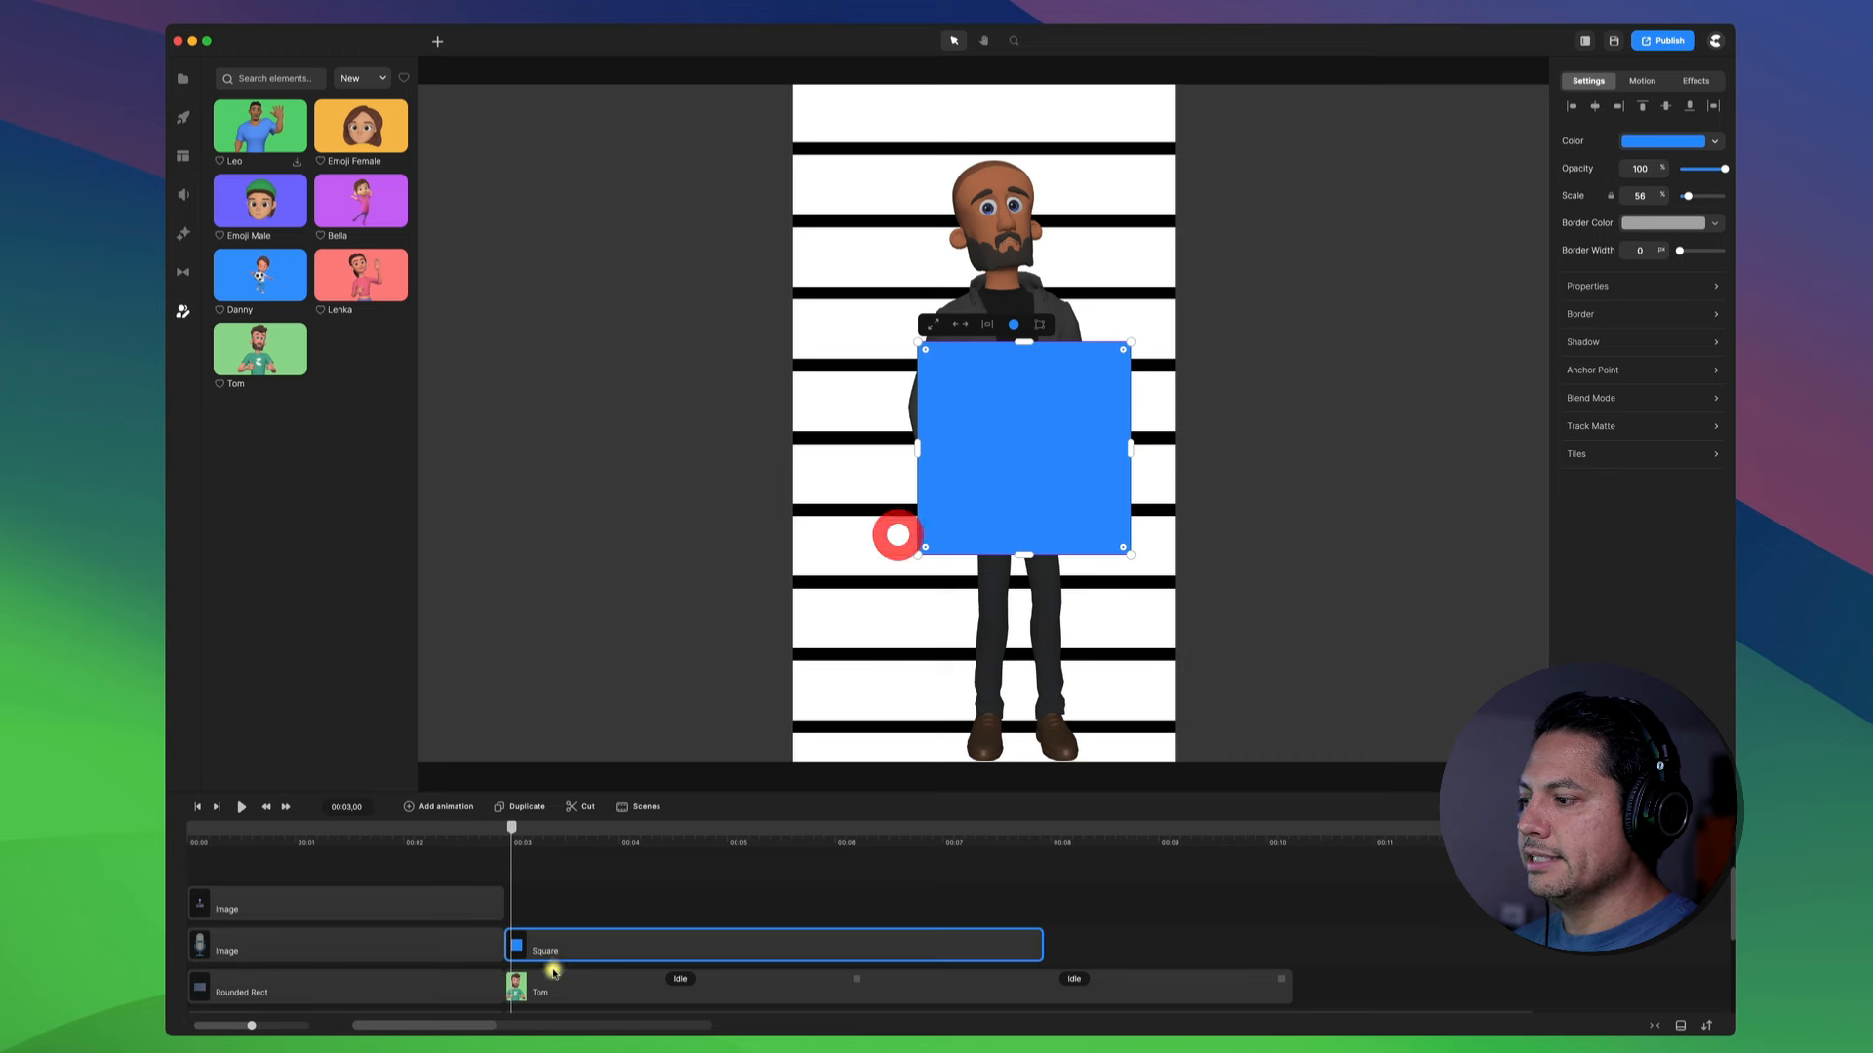
# Replace both of Tom's Idle actions with Thumbs Up.
pyautogui.scroll(-1, 626, 935)
pyautogui.scroll(-3, 626, 935)
pyautogui.click(604, 898)
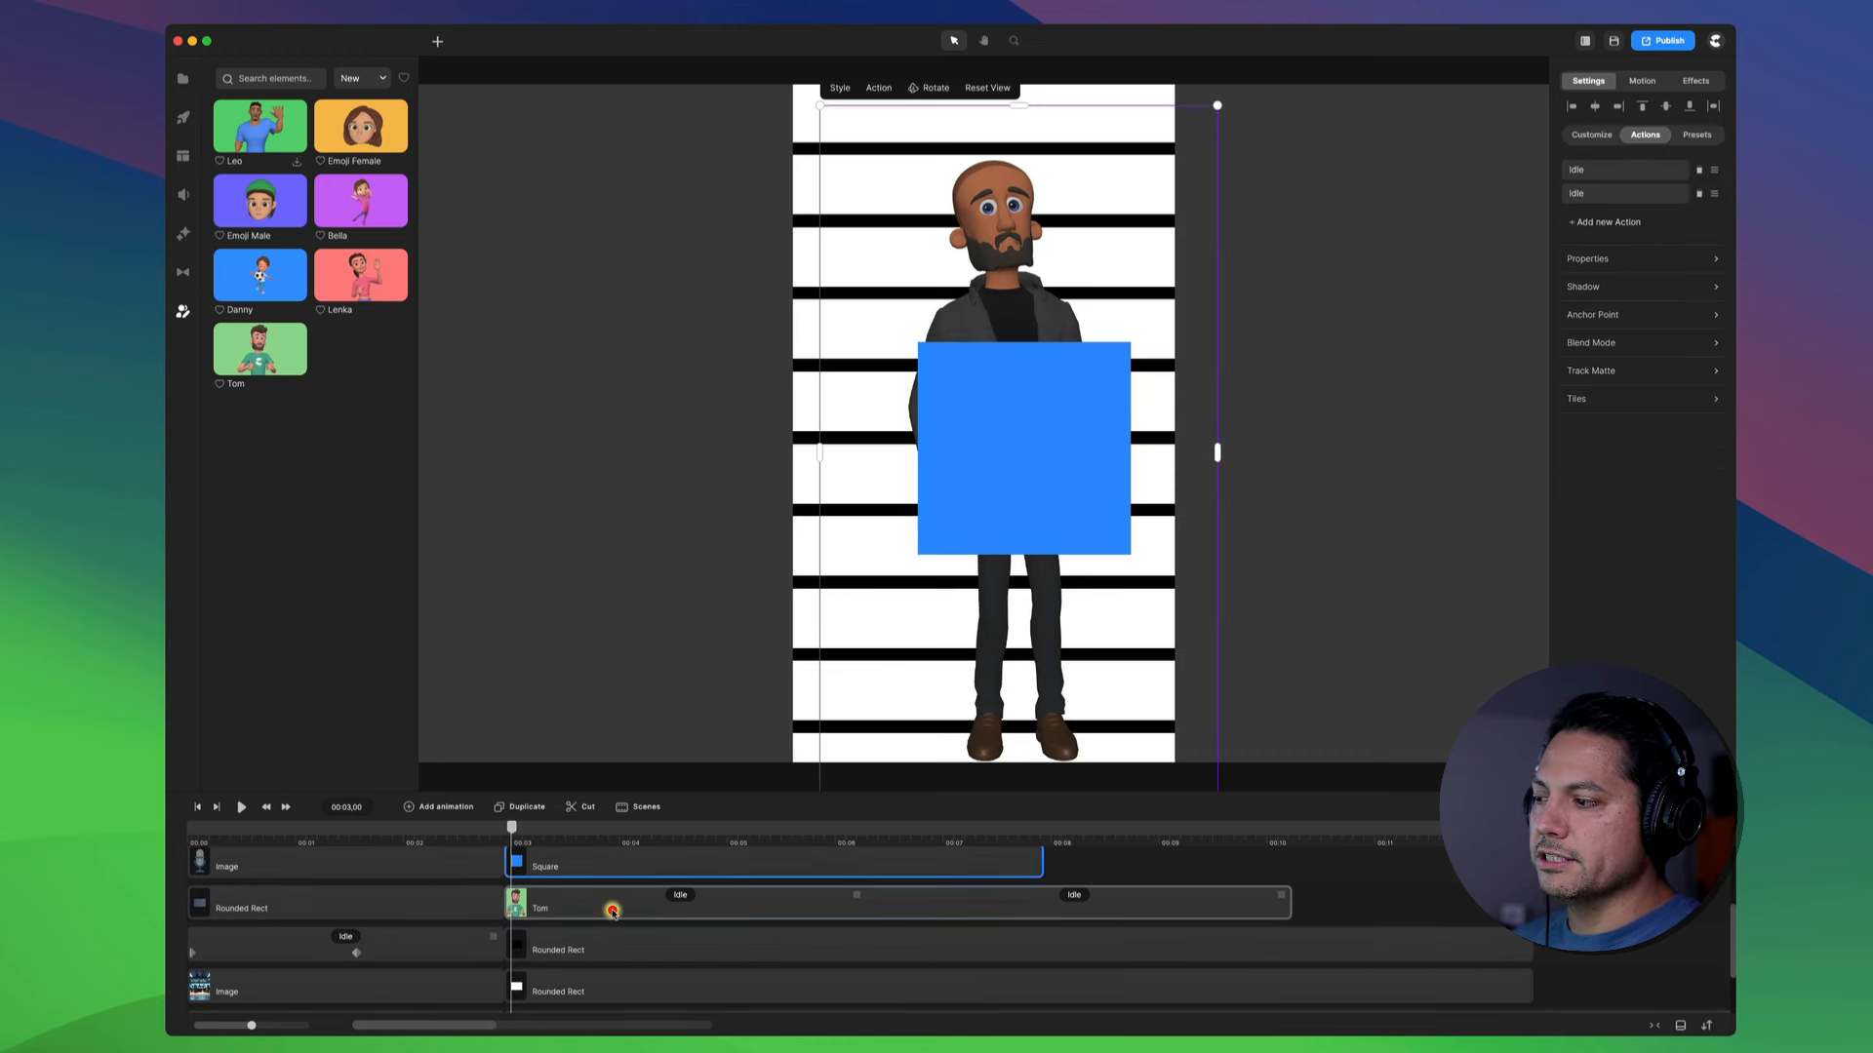
pyautogui.click(680, 896)
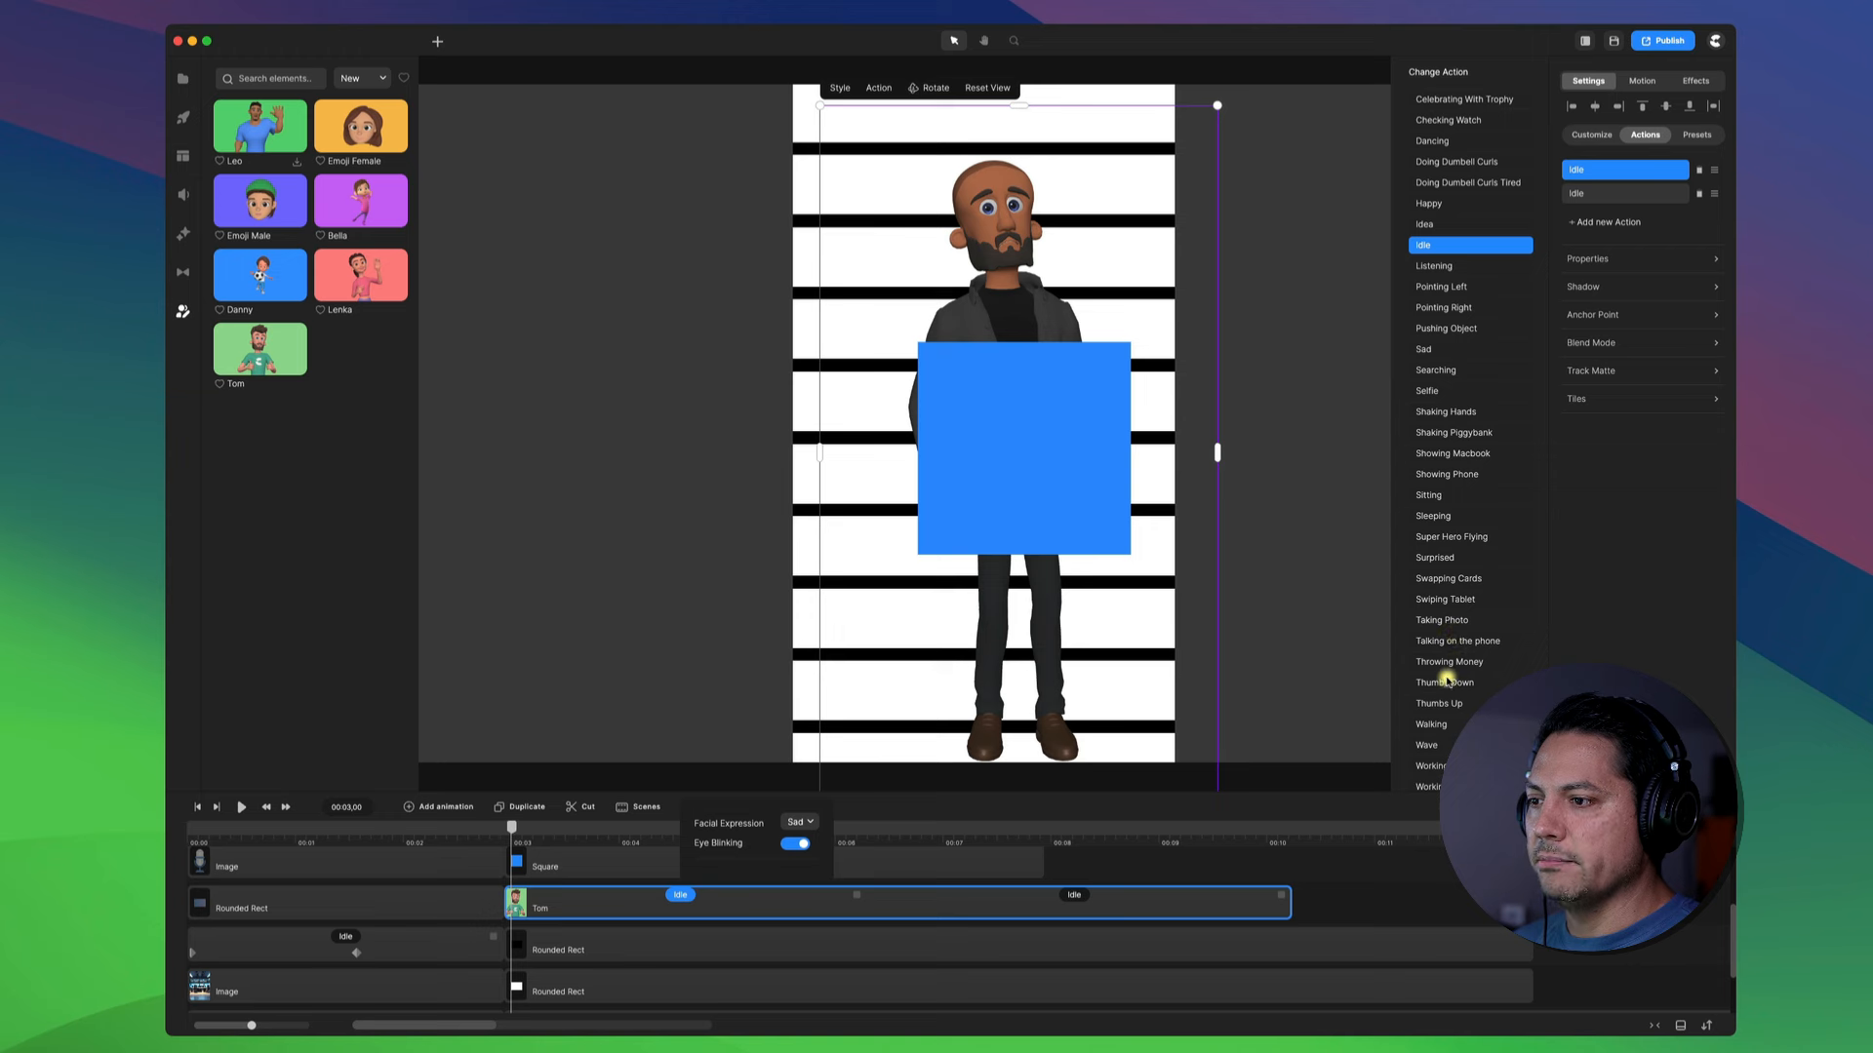
pyautogui.scroll(-3, 1447, 634)
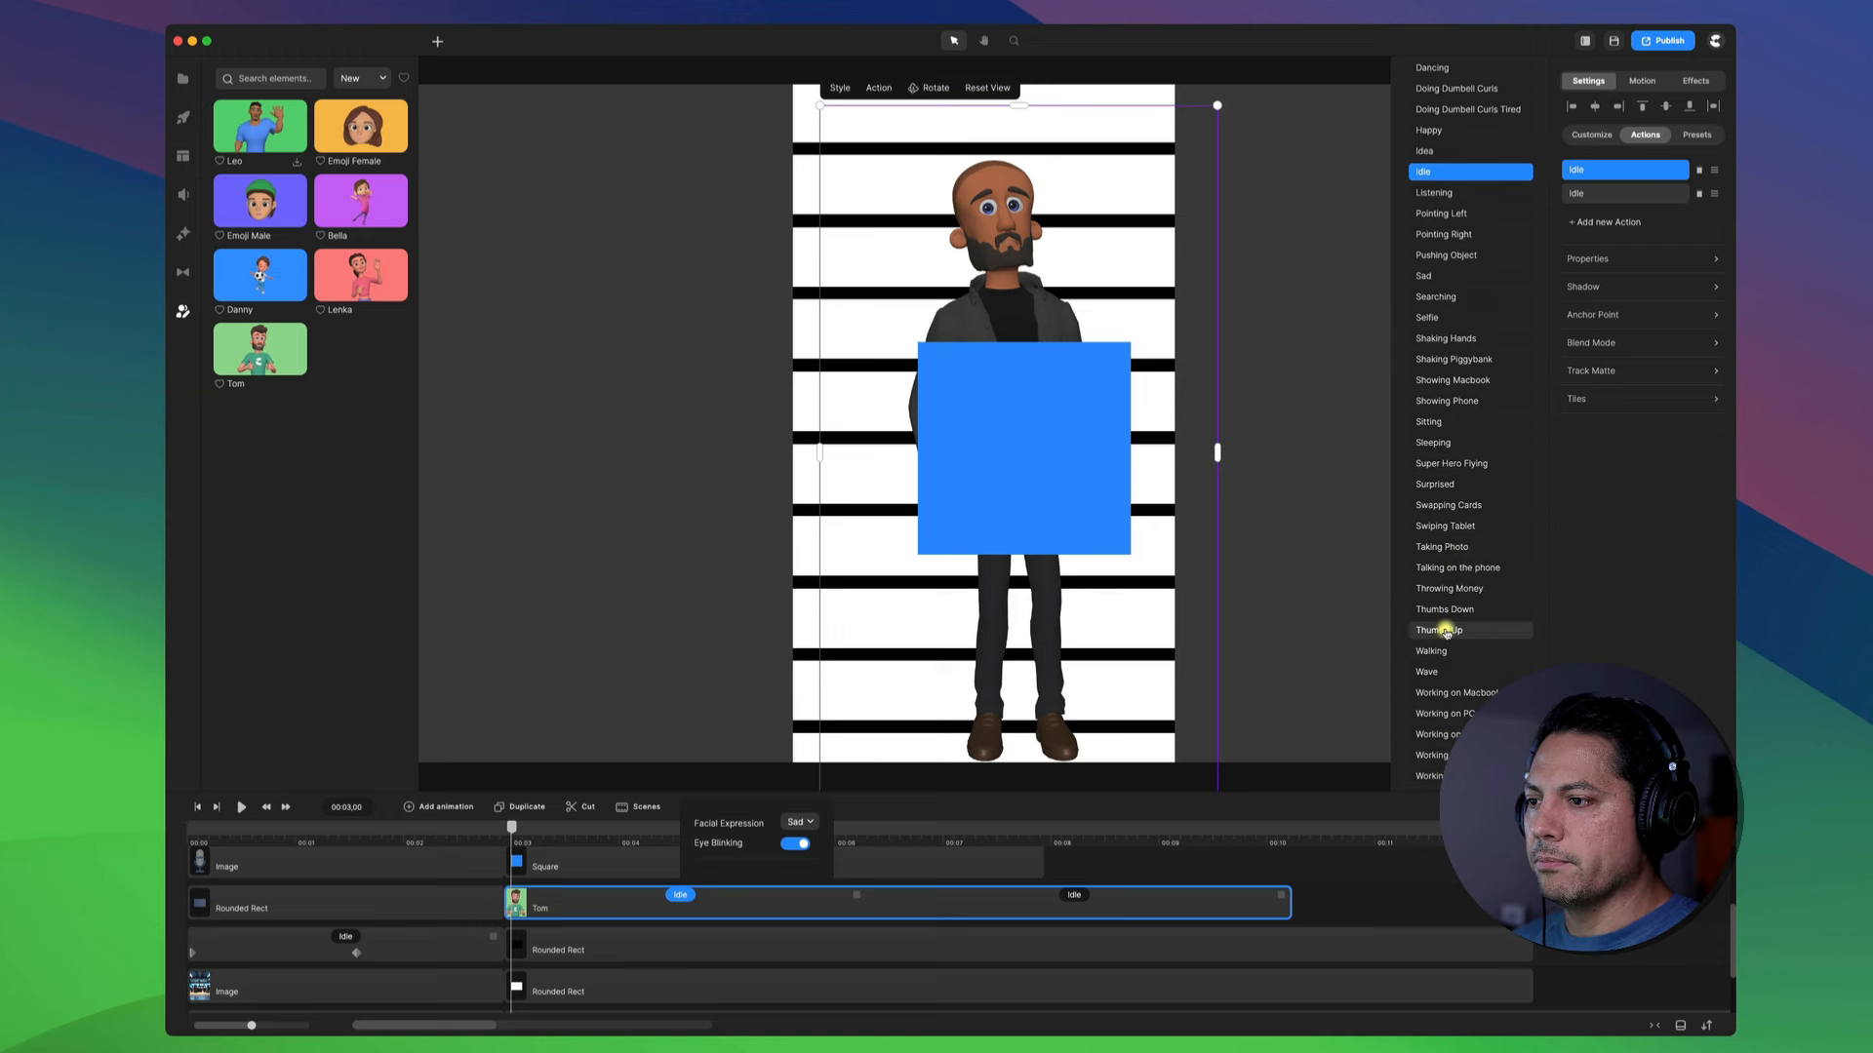
pyautogui.click(1446, 631)
pyautogui.click(1085, 895)
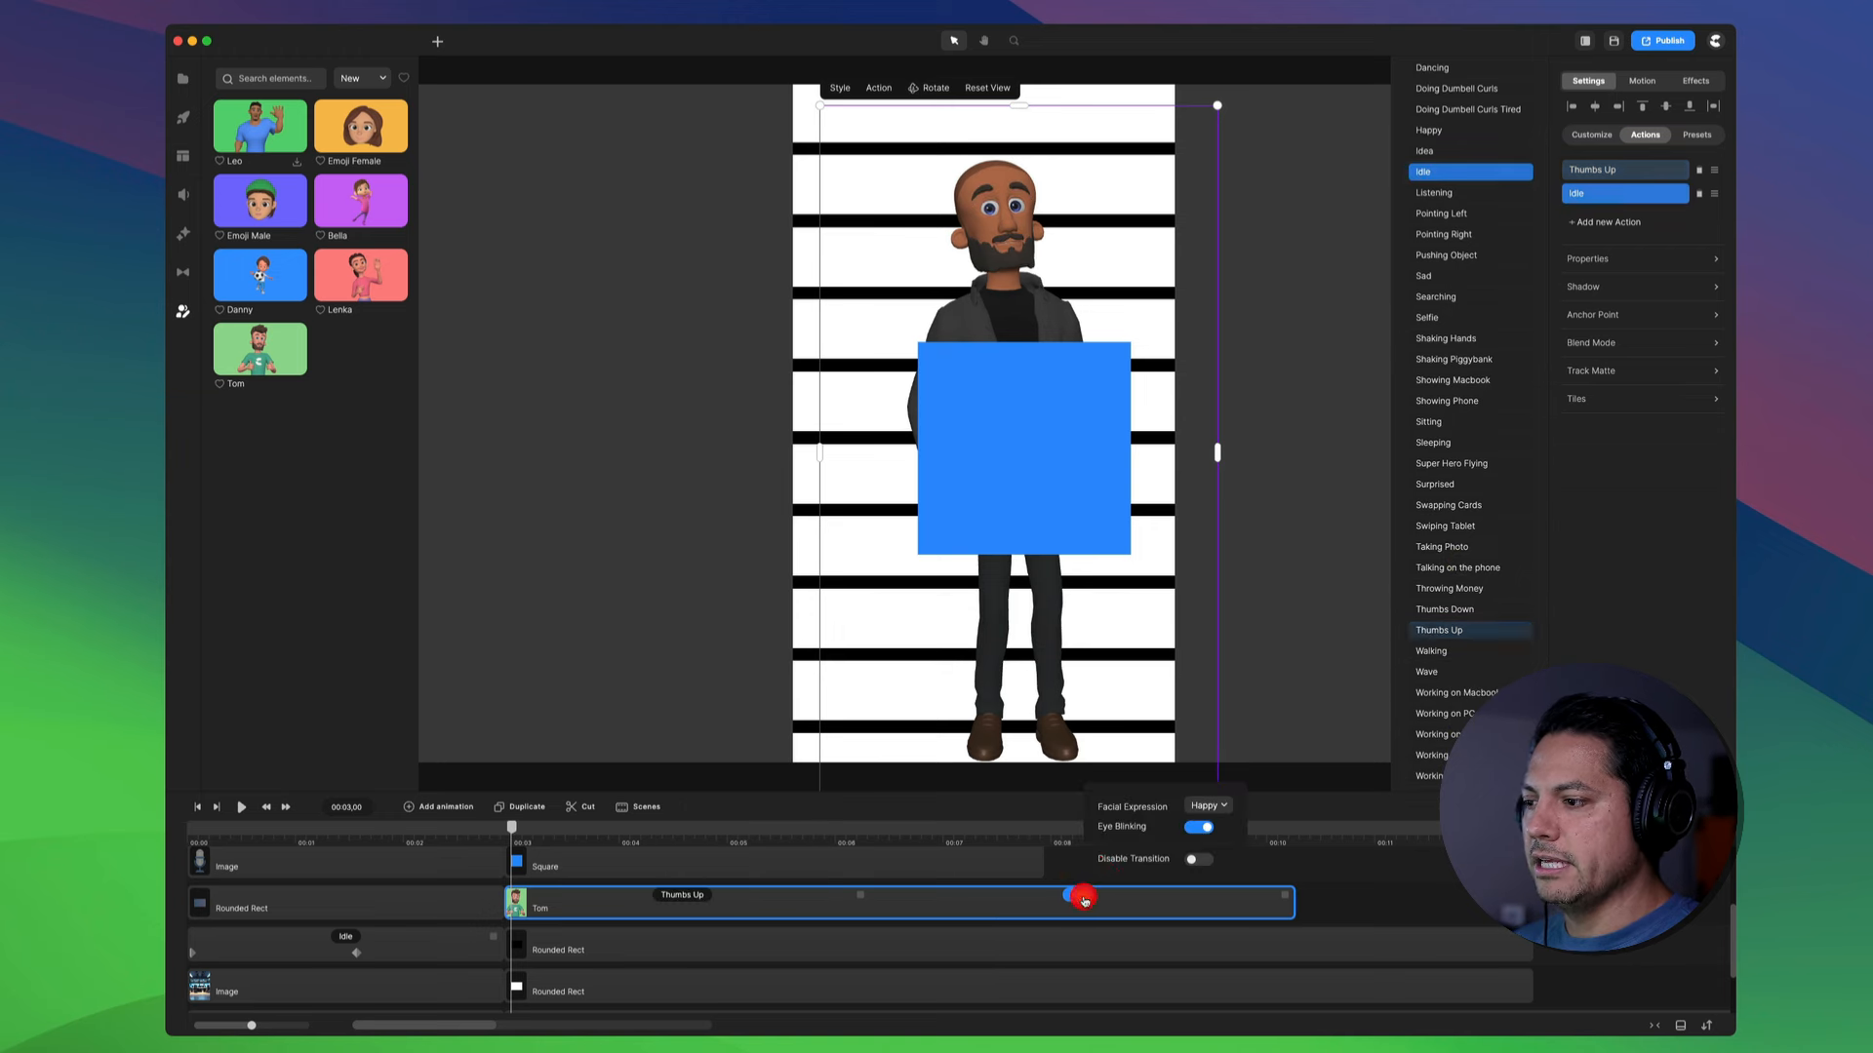
pyautogui.click(1454, 629)
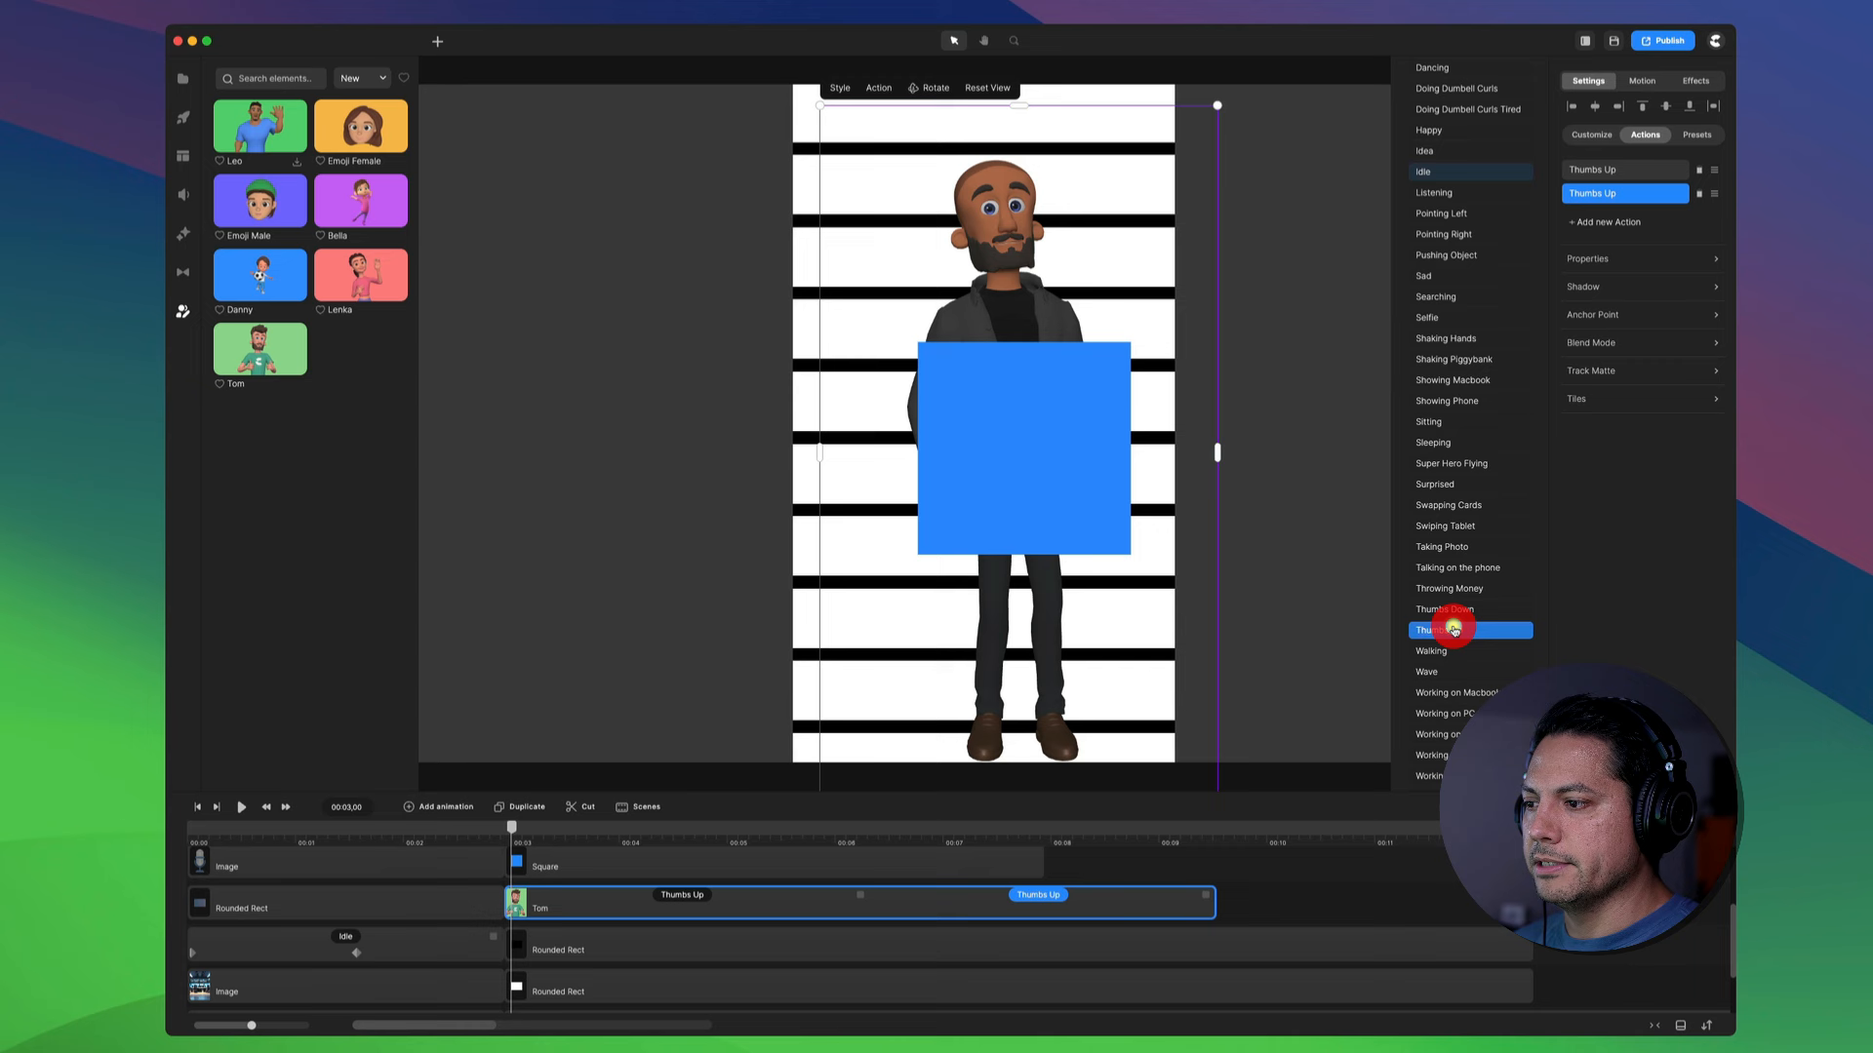
# Set the facial expression of Tom's second Thumbs Up action to Happy and of the first one to Sad.
pyautogui.click(1038, 895)
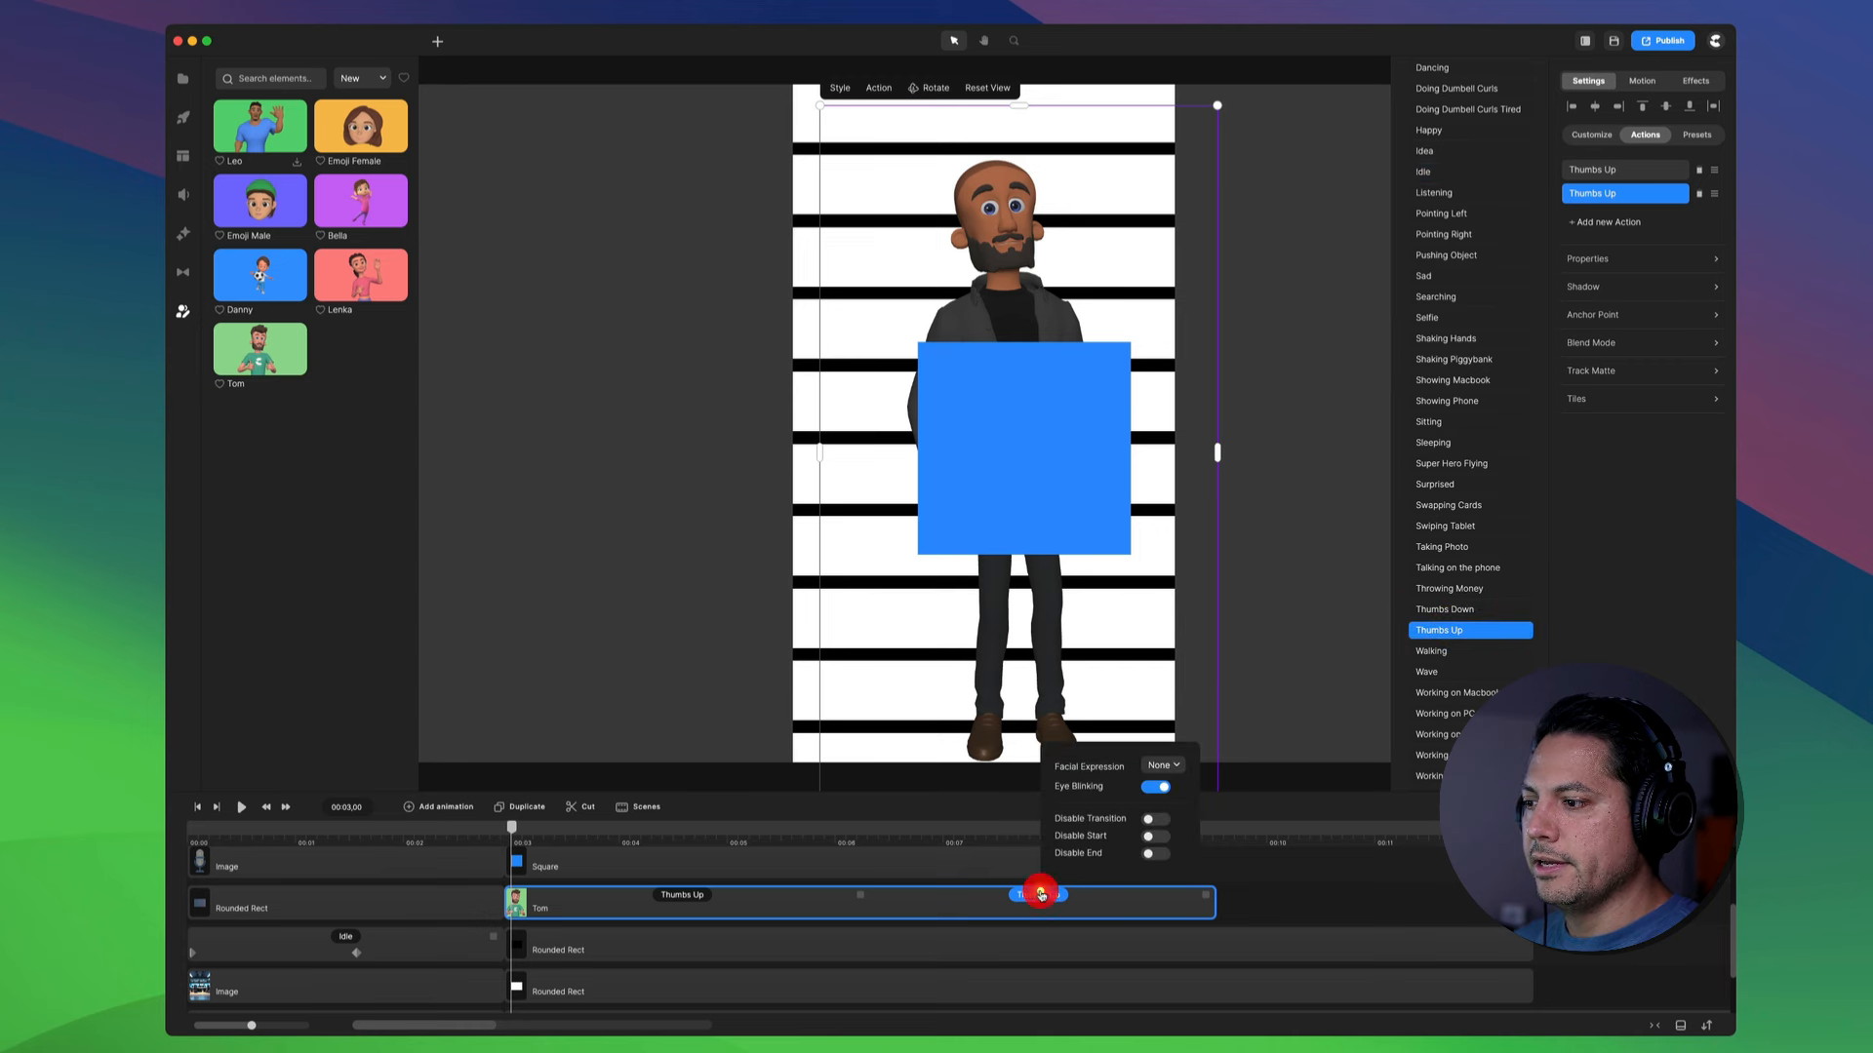
pyautogui.click(1158, 767)
pyautogui.click(1176, 797)
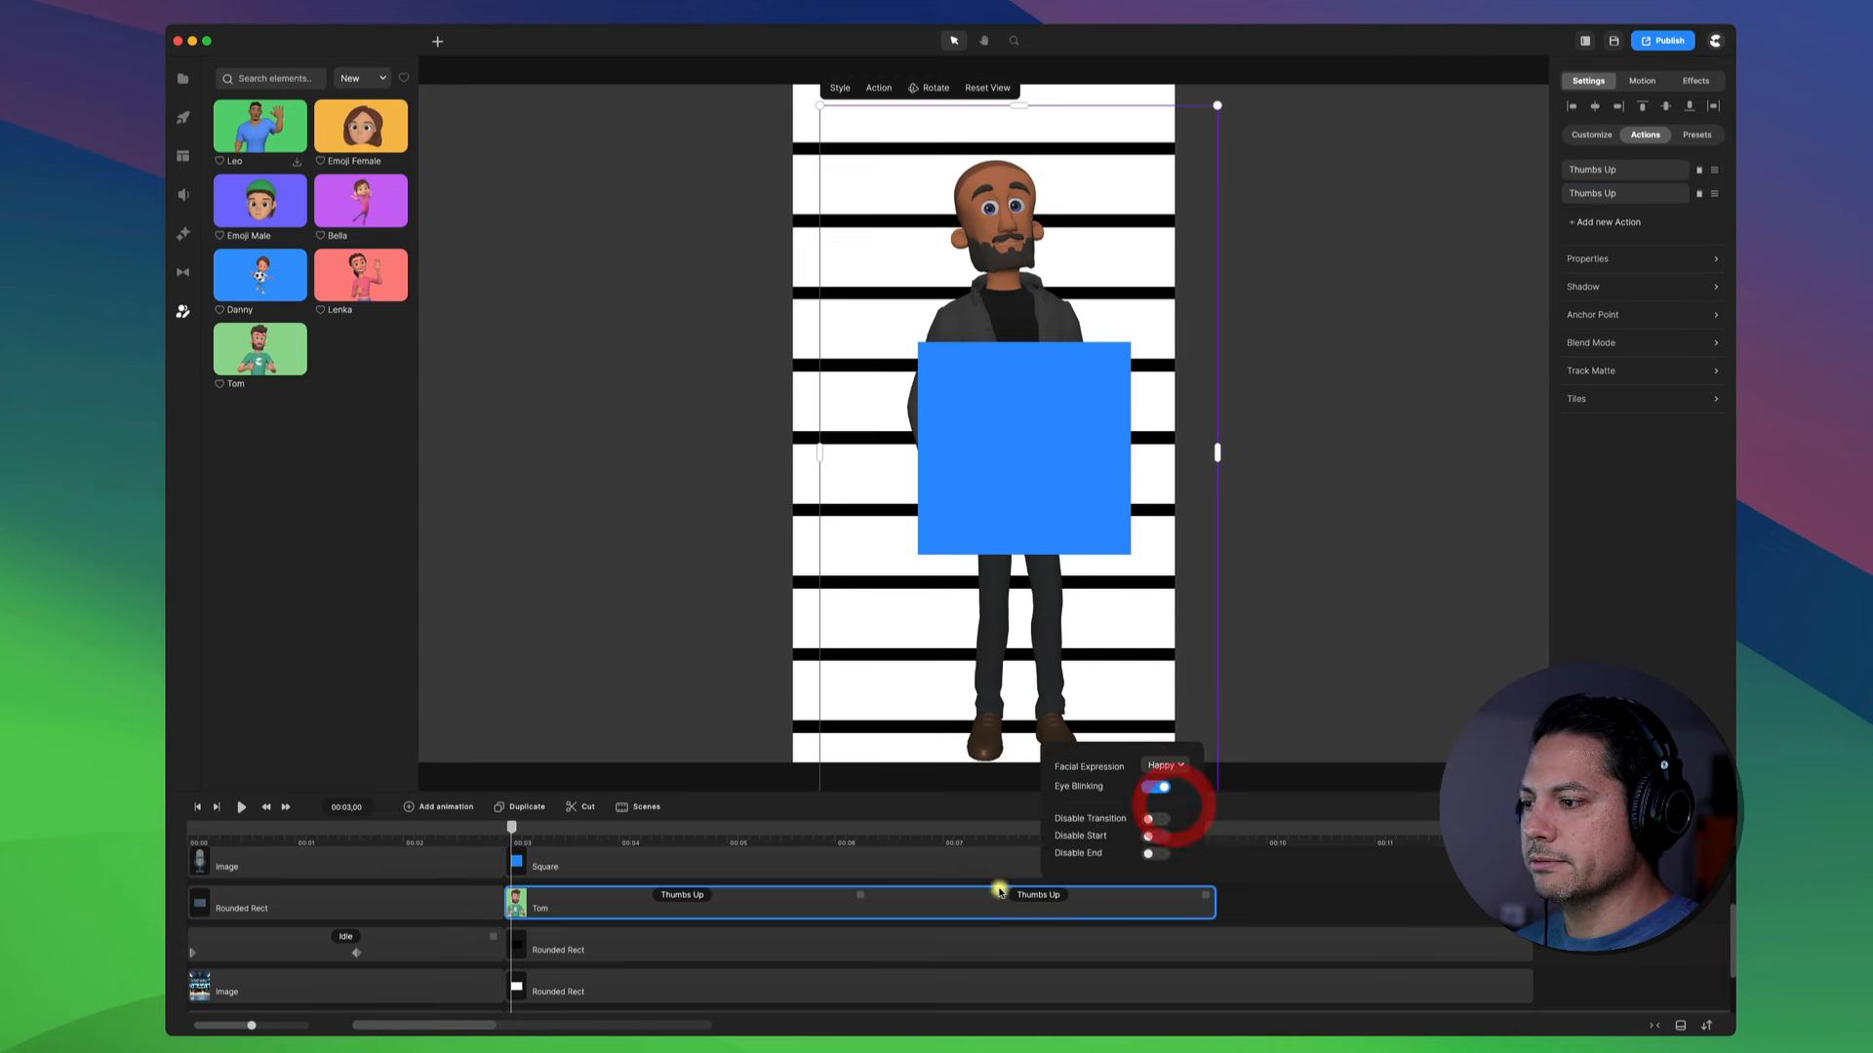
pyautogui.click(682, 896)
pyautogui.click(803, 787)
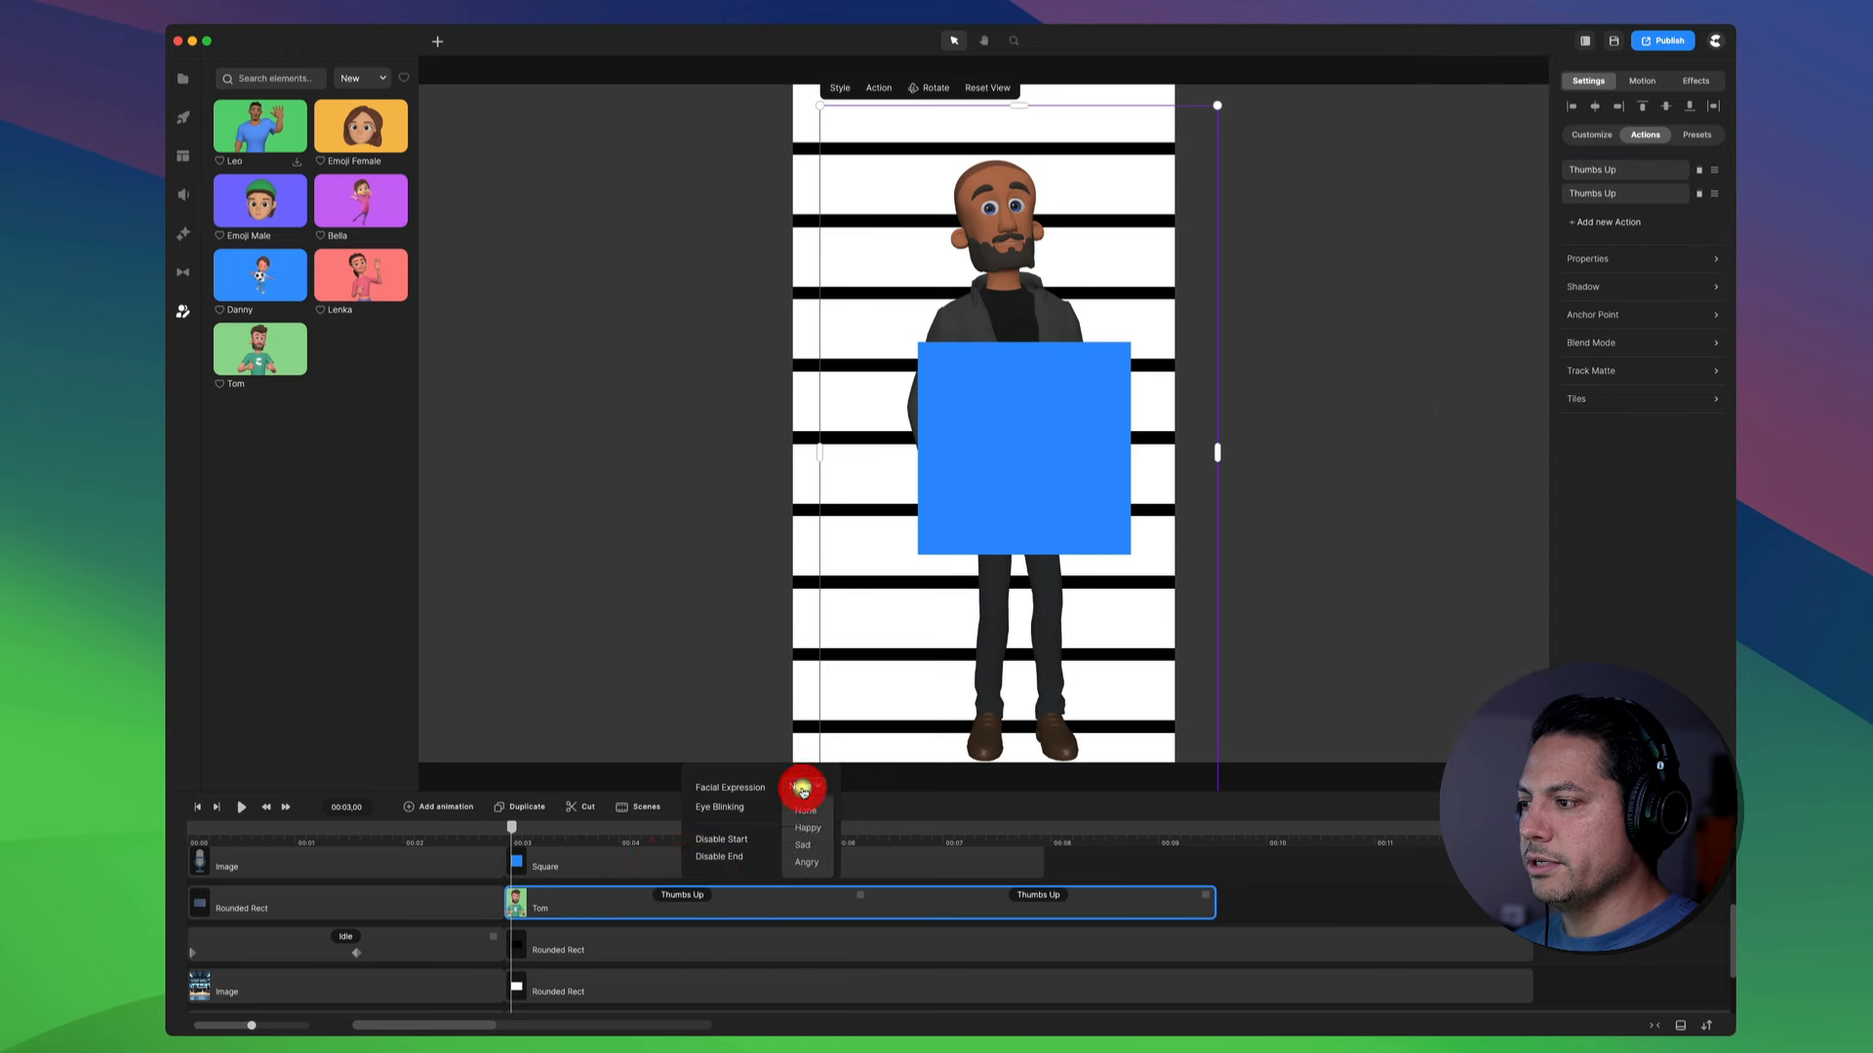
pyautogui.click(813, 844)
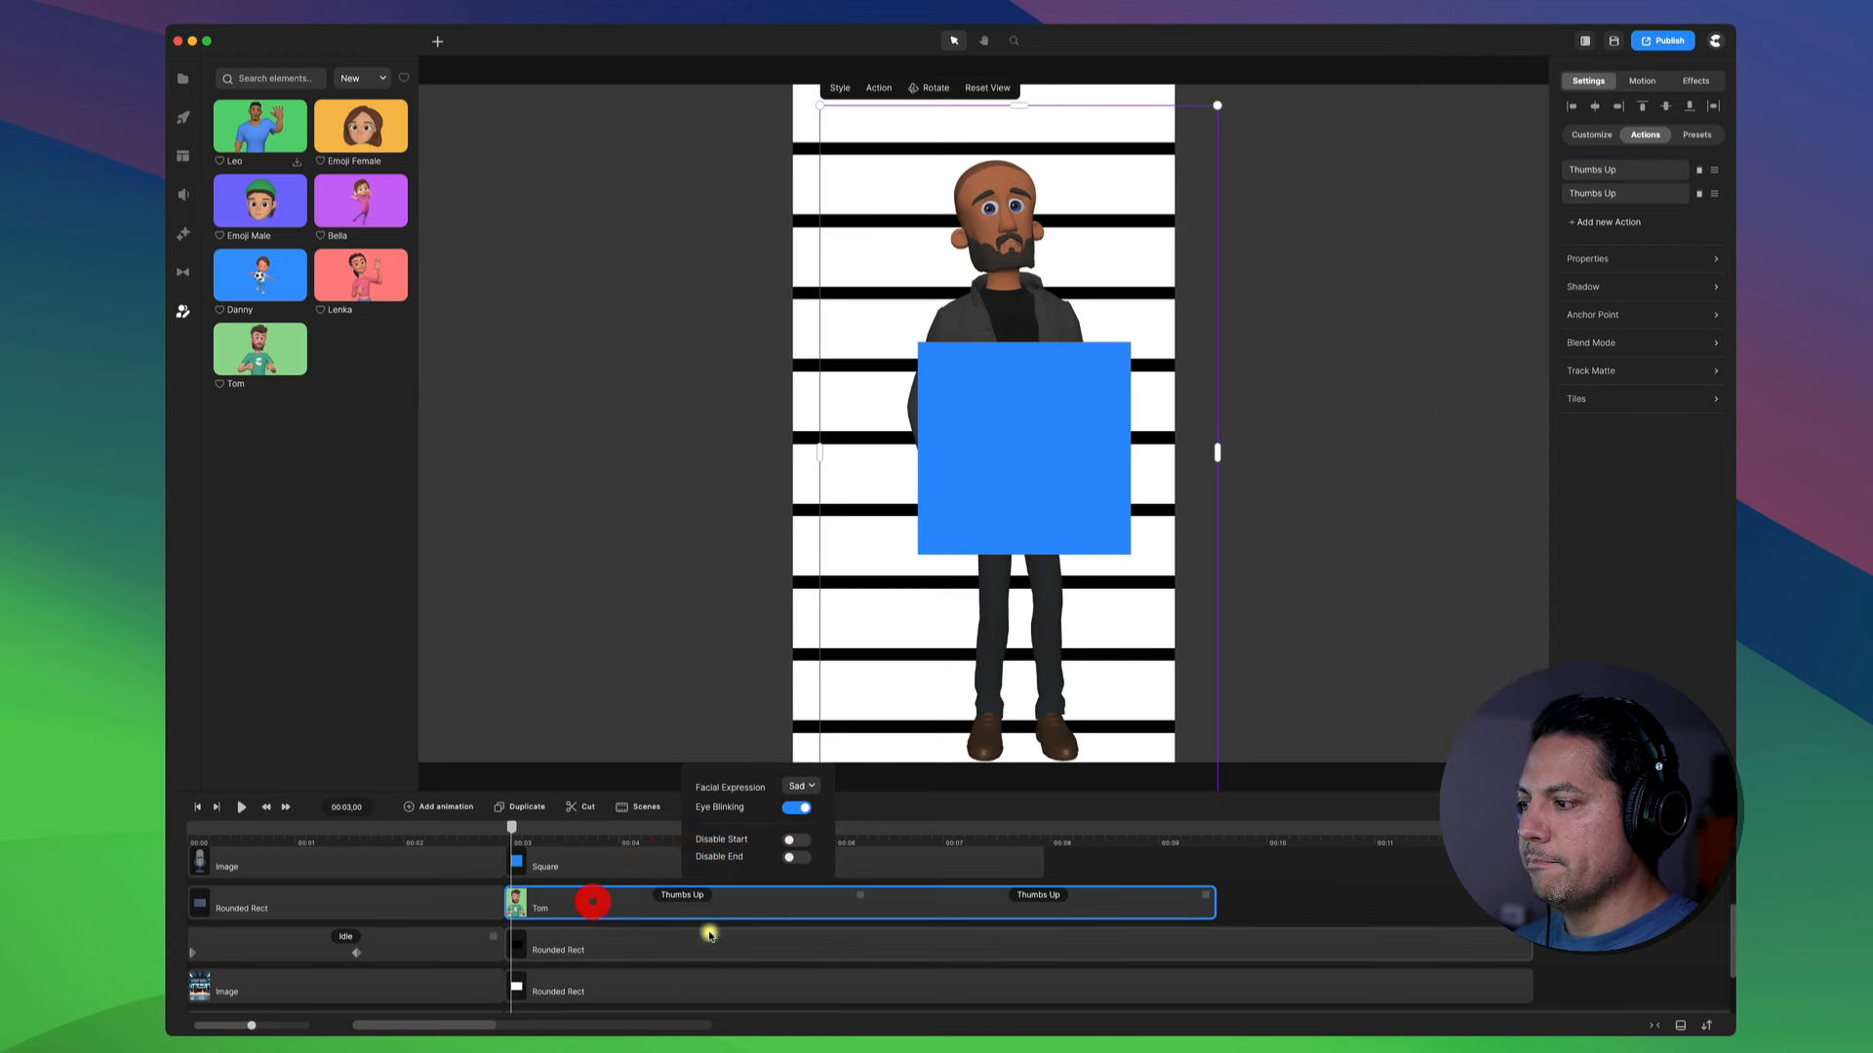
pyautogui.click(1156, 856)
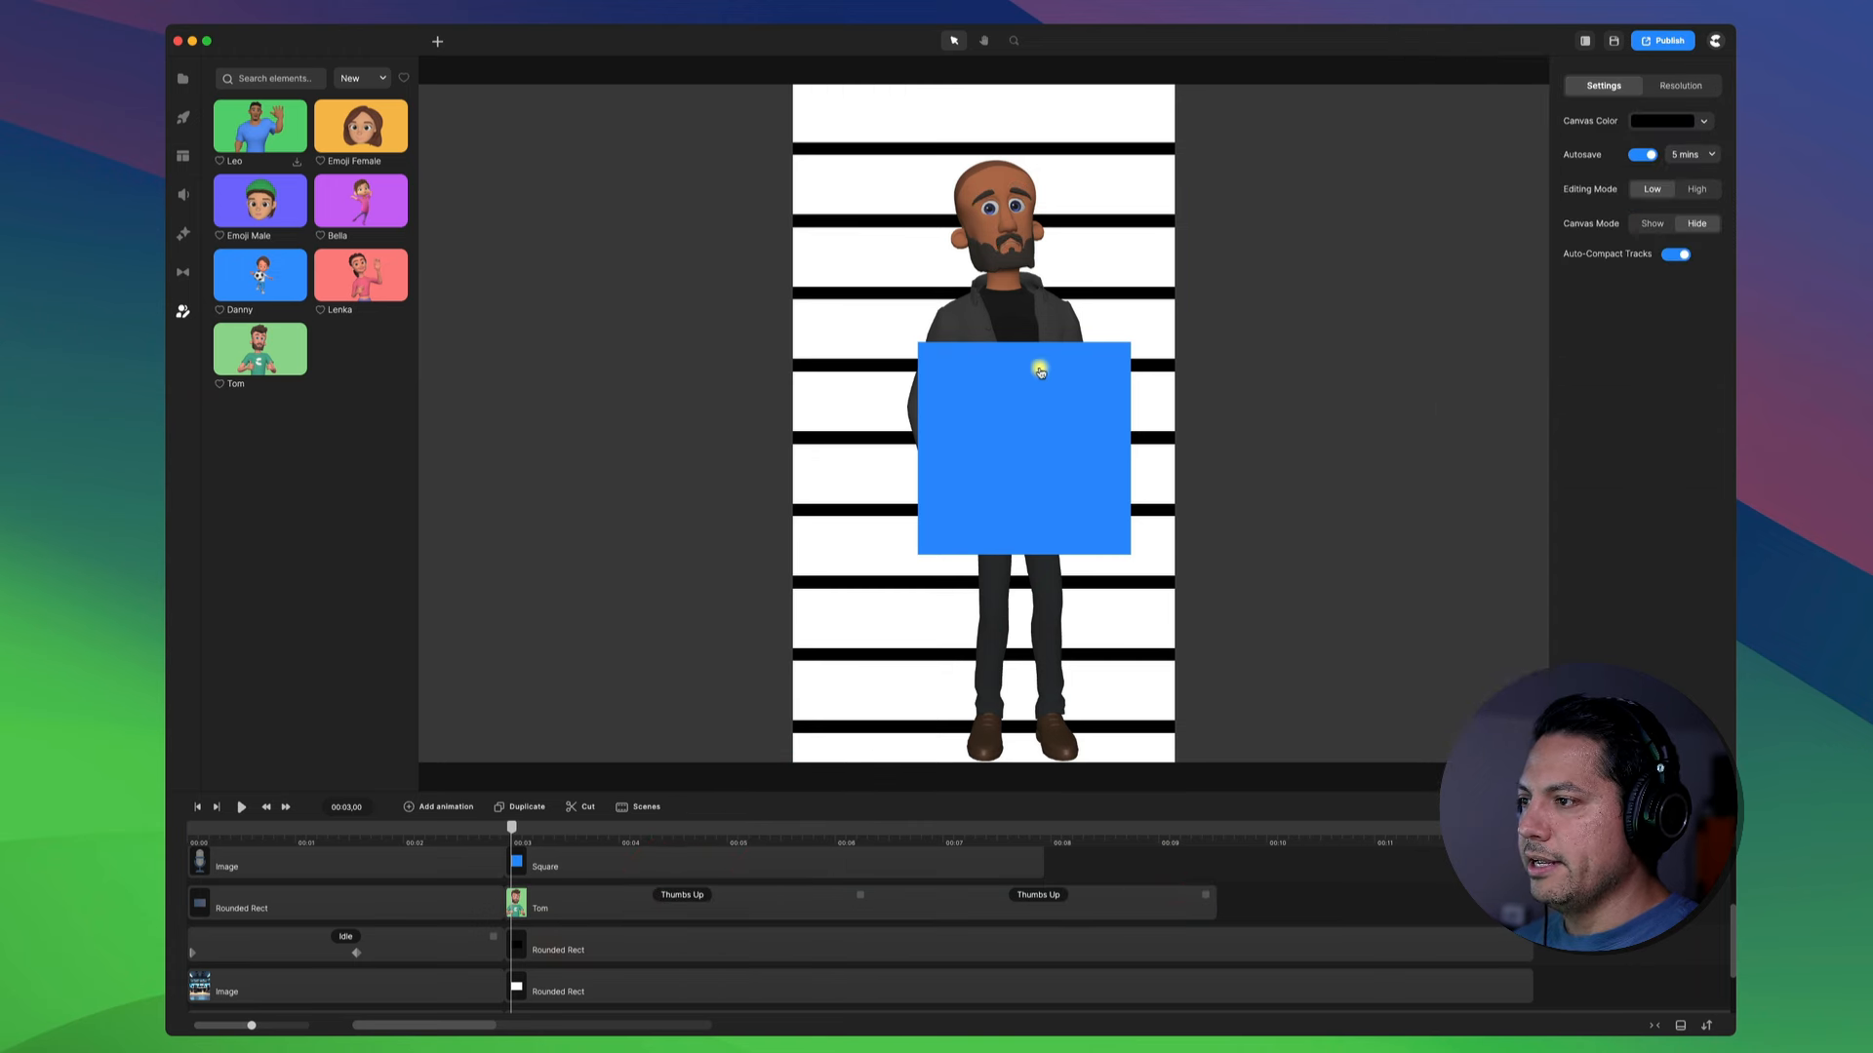
pyautogui.click(581, 902)
# Rotate Tom partly toward the canvas's left side and shift him slightly right and down.
pyautogui.scroll(1, 597, 916)
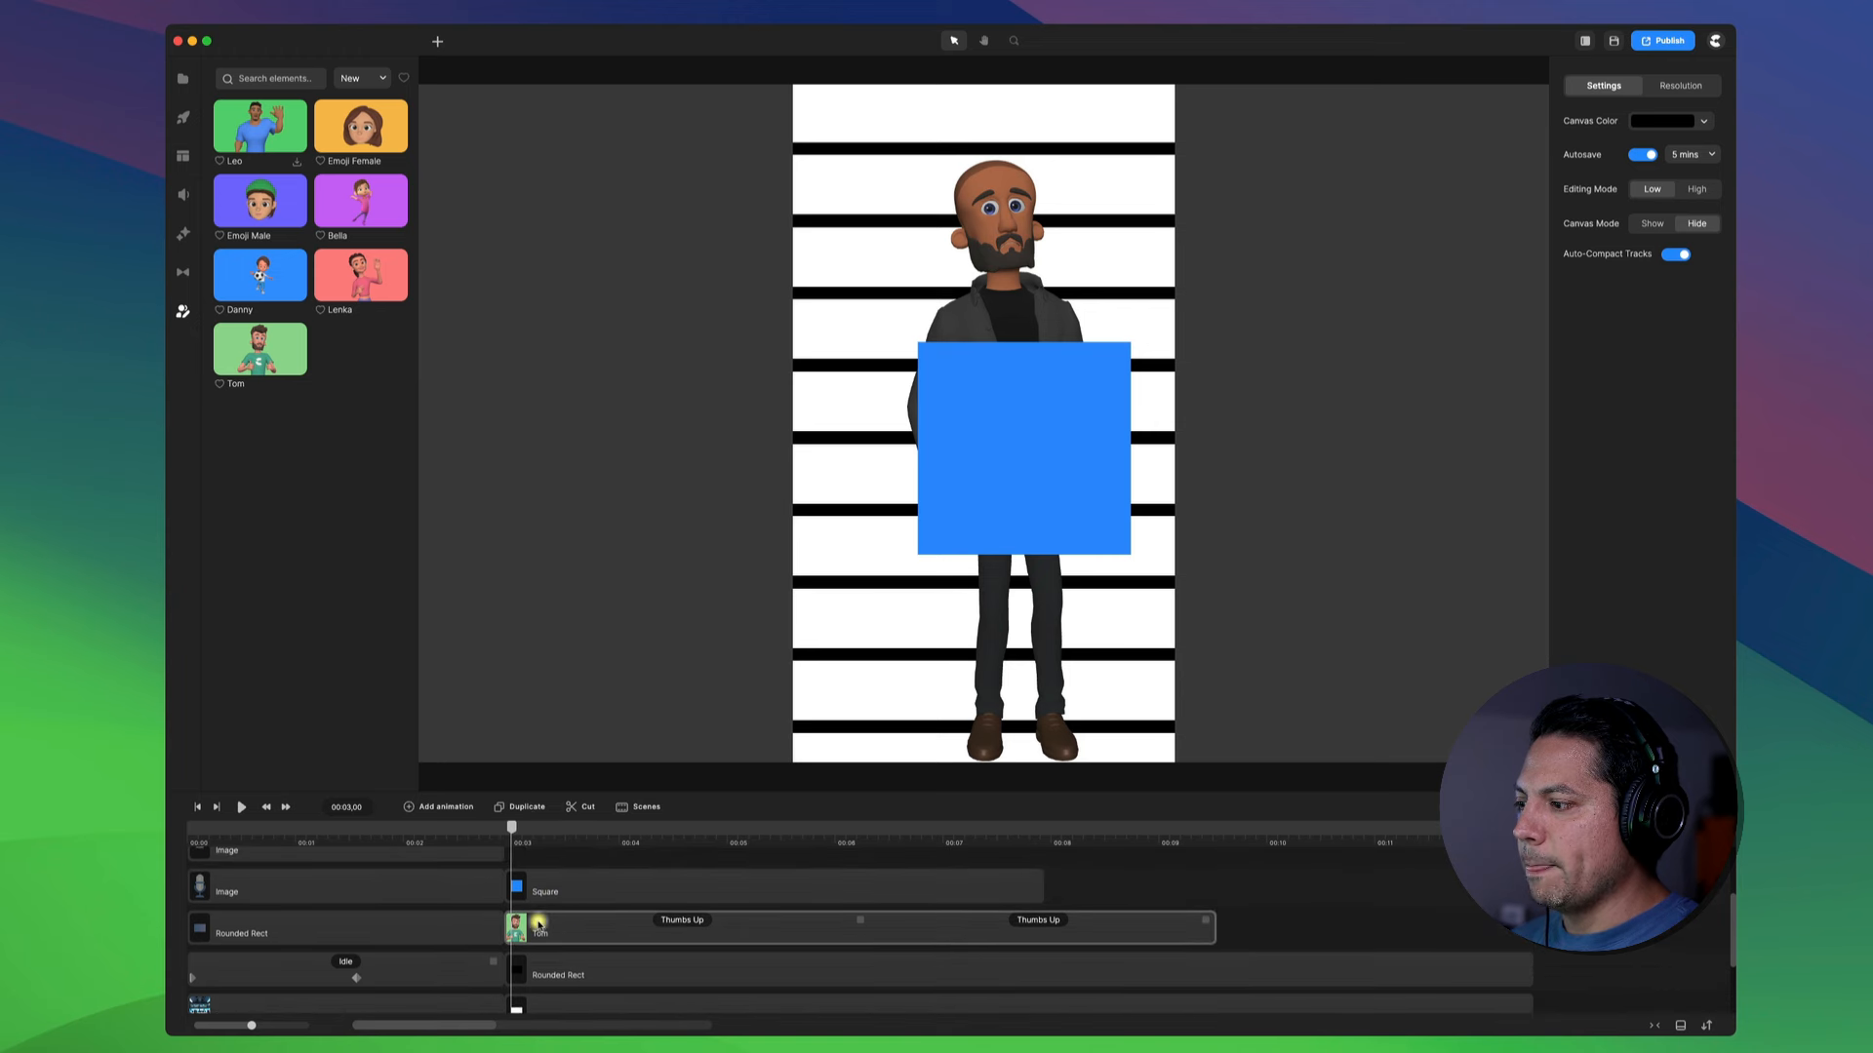
pyautogui.click(556, 925)
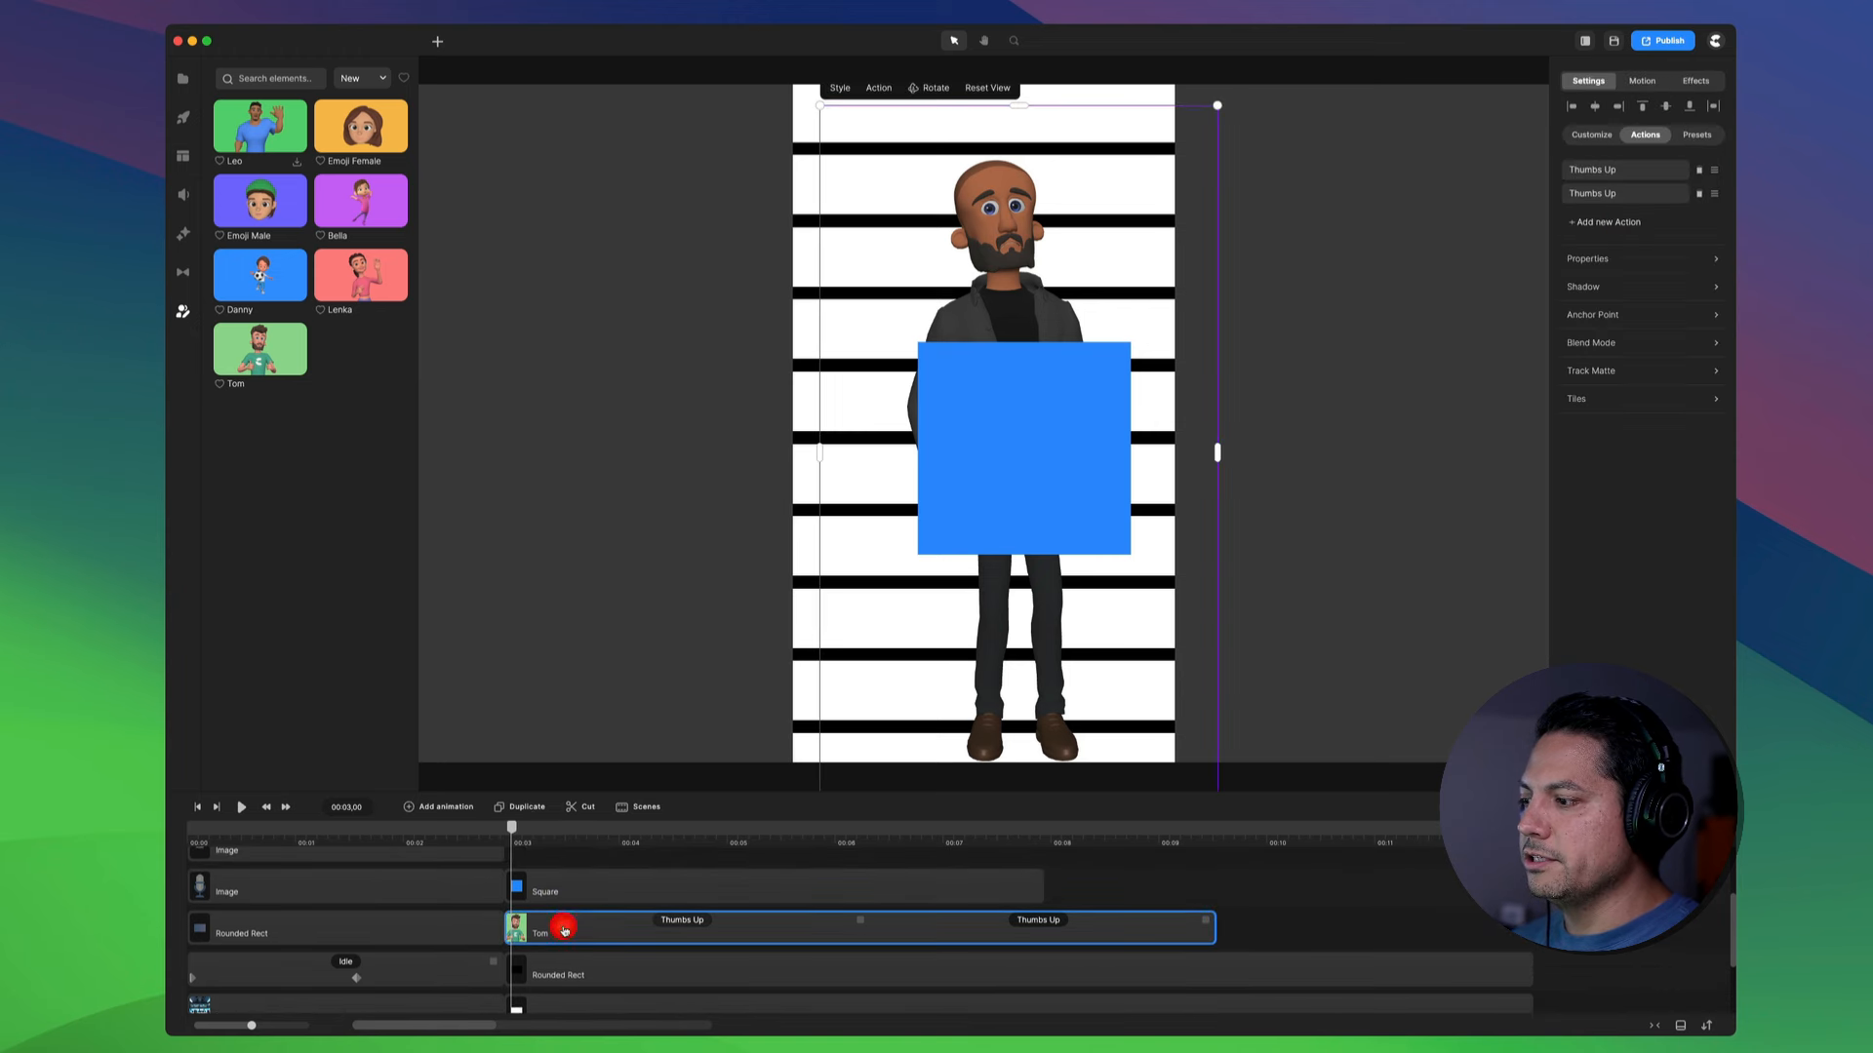
pyautogui.click(935, 91)
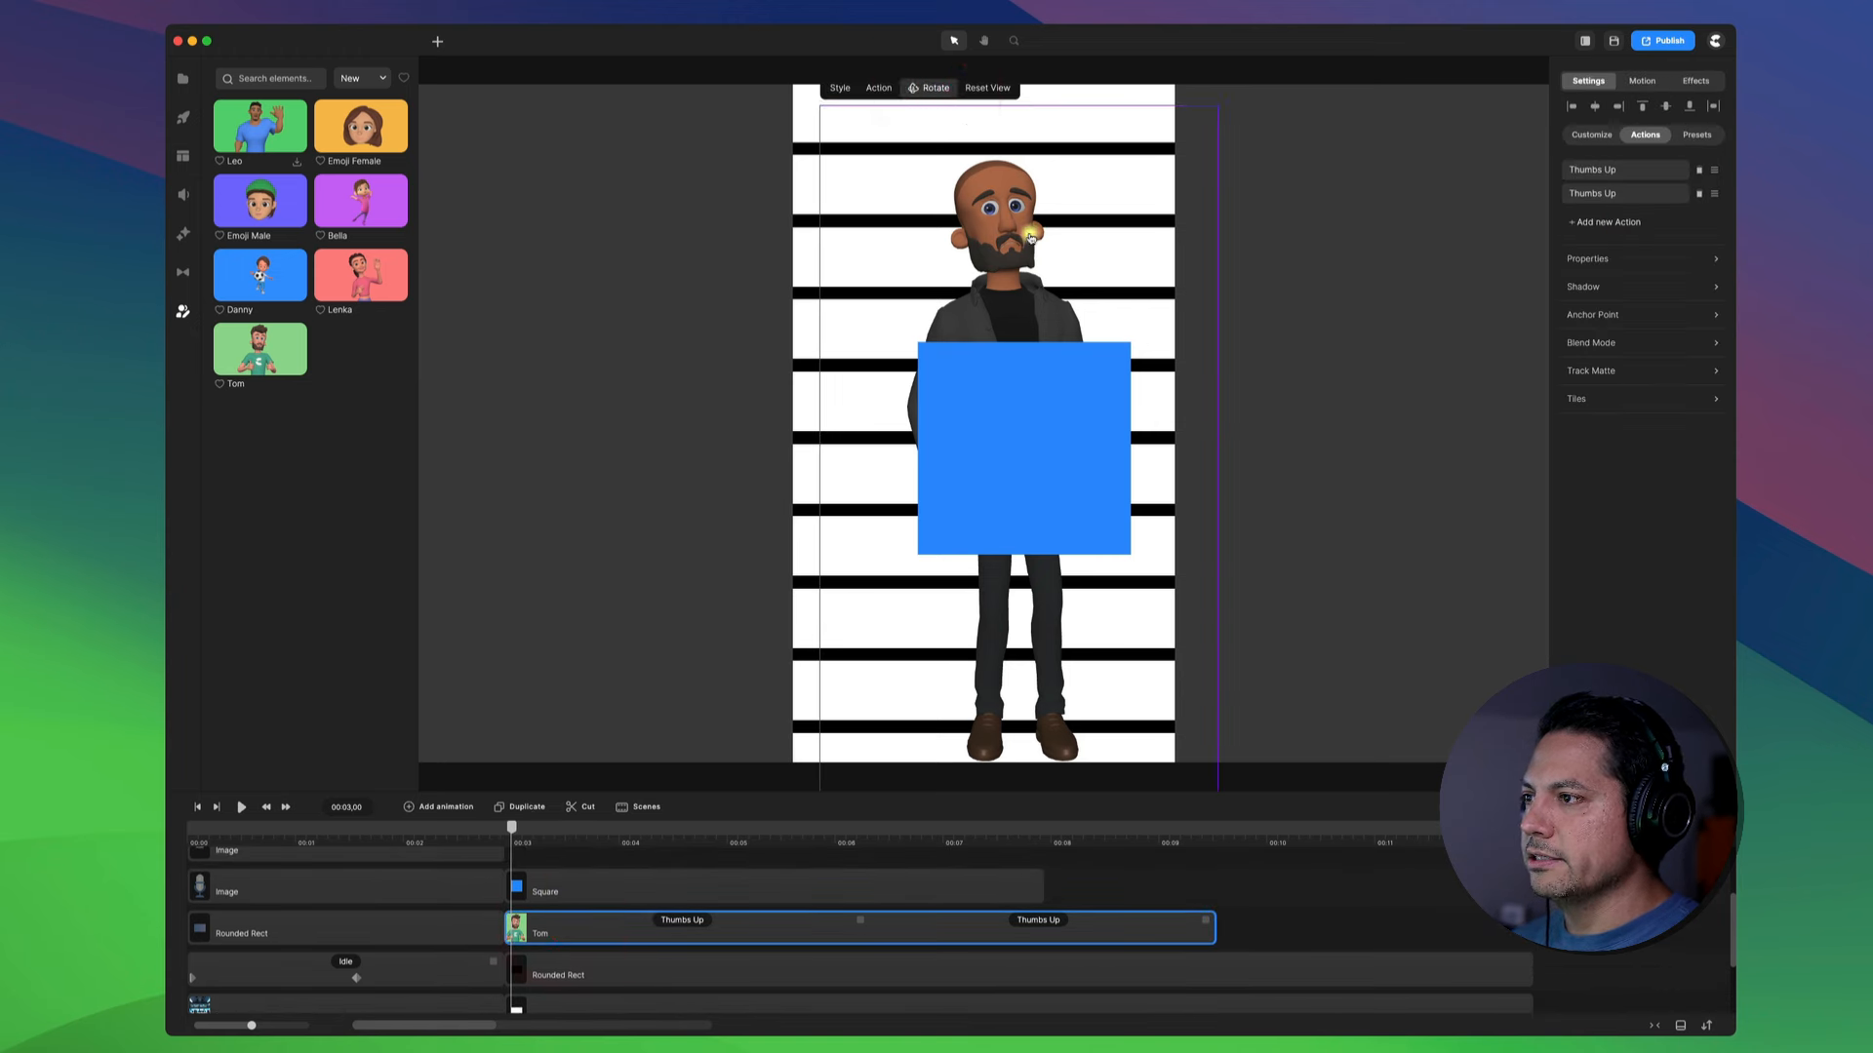
pyautogui.moveTo(1030, 236); pyautogui.dragTo(977, 251)
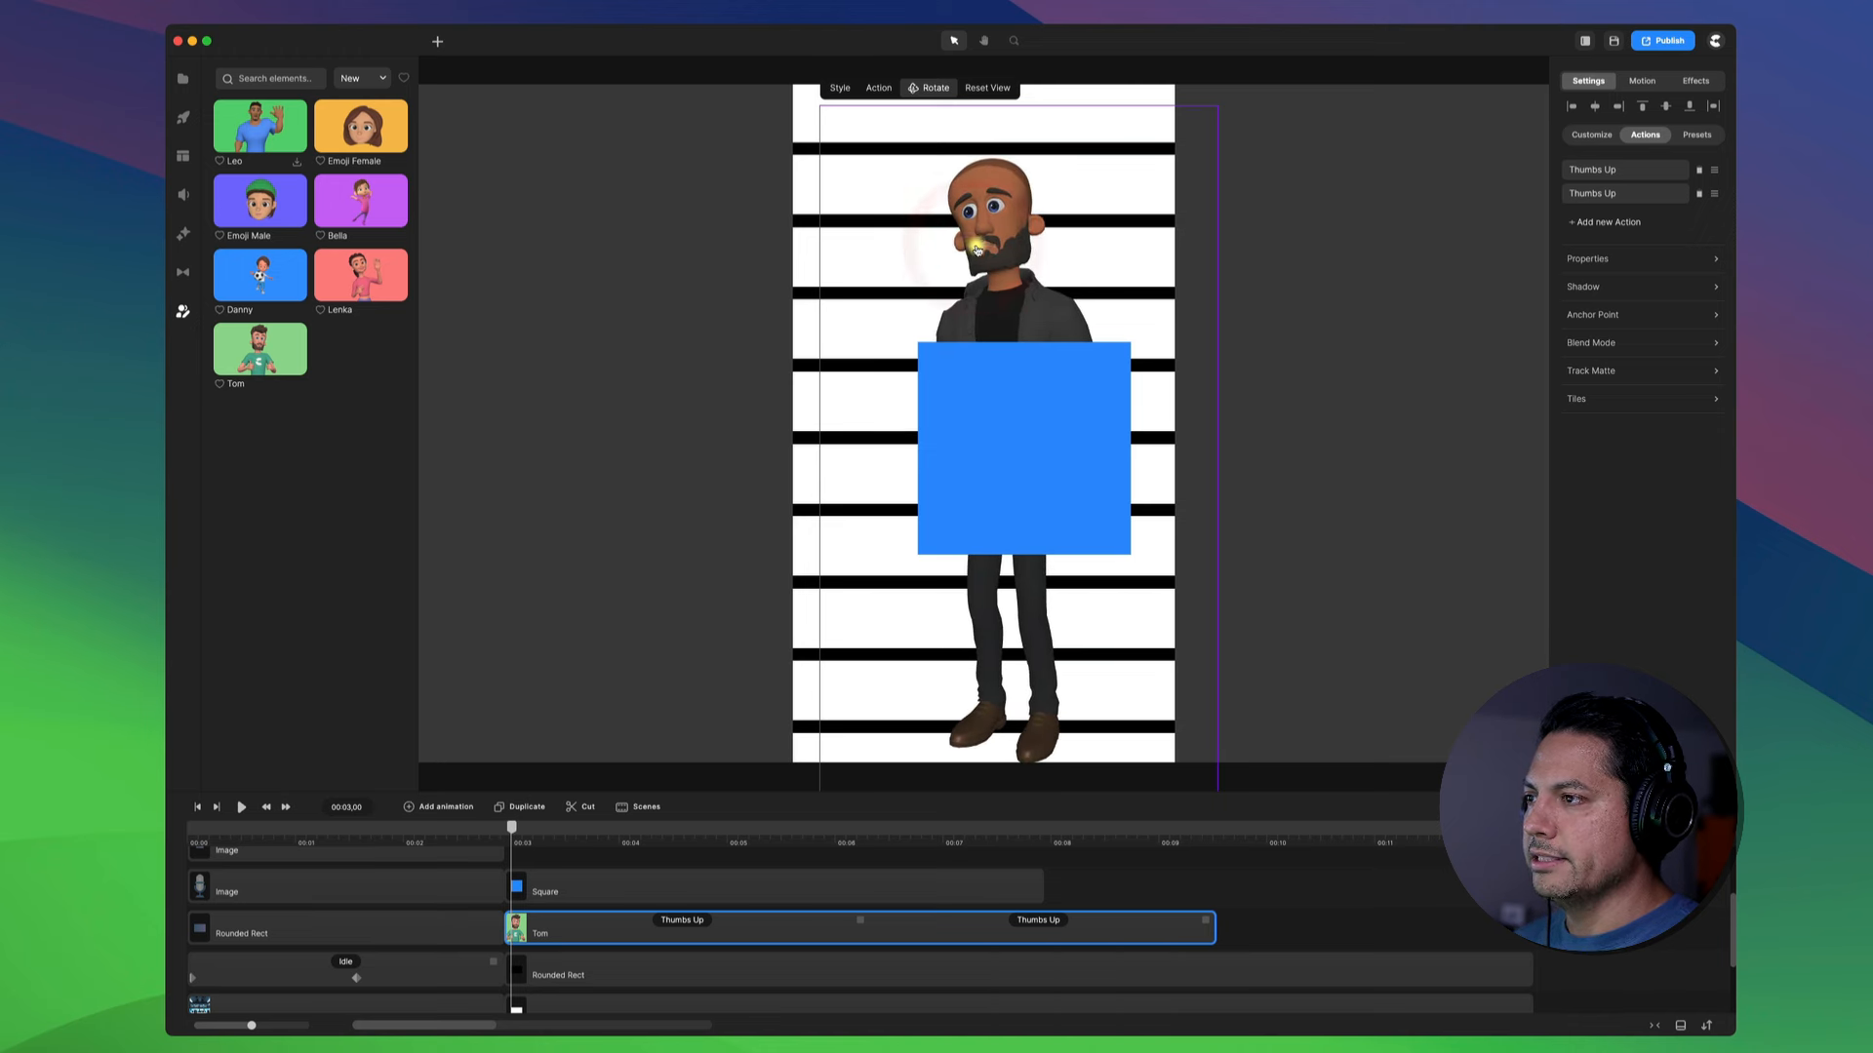
pyautogui.click(928, 88)
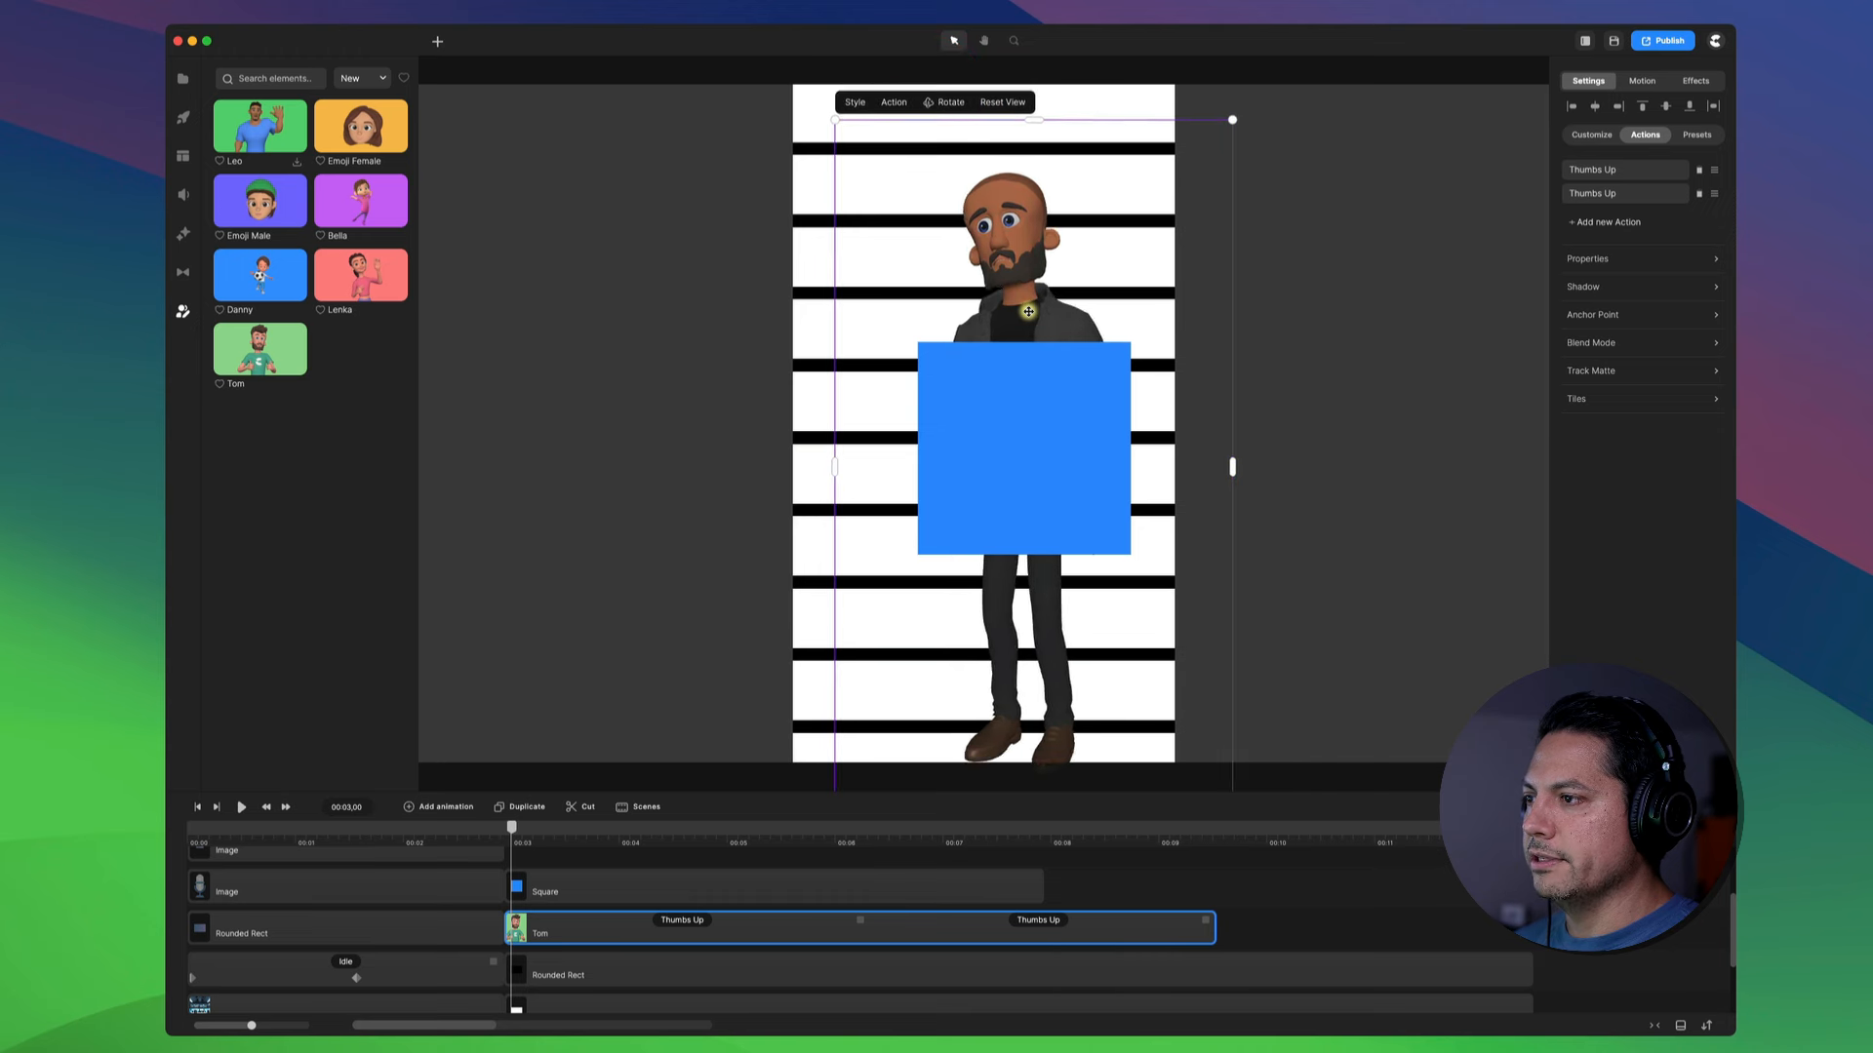
pyautogui.moveTo(1028, 311); pyautogui.dragTo(1039, 307)
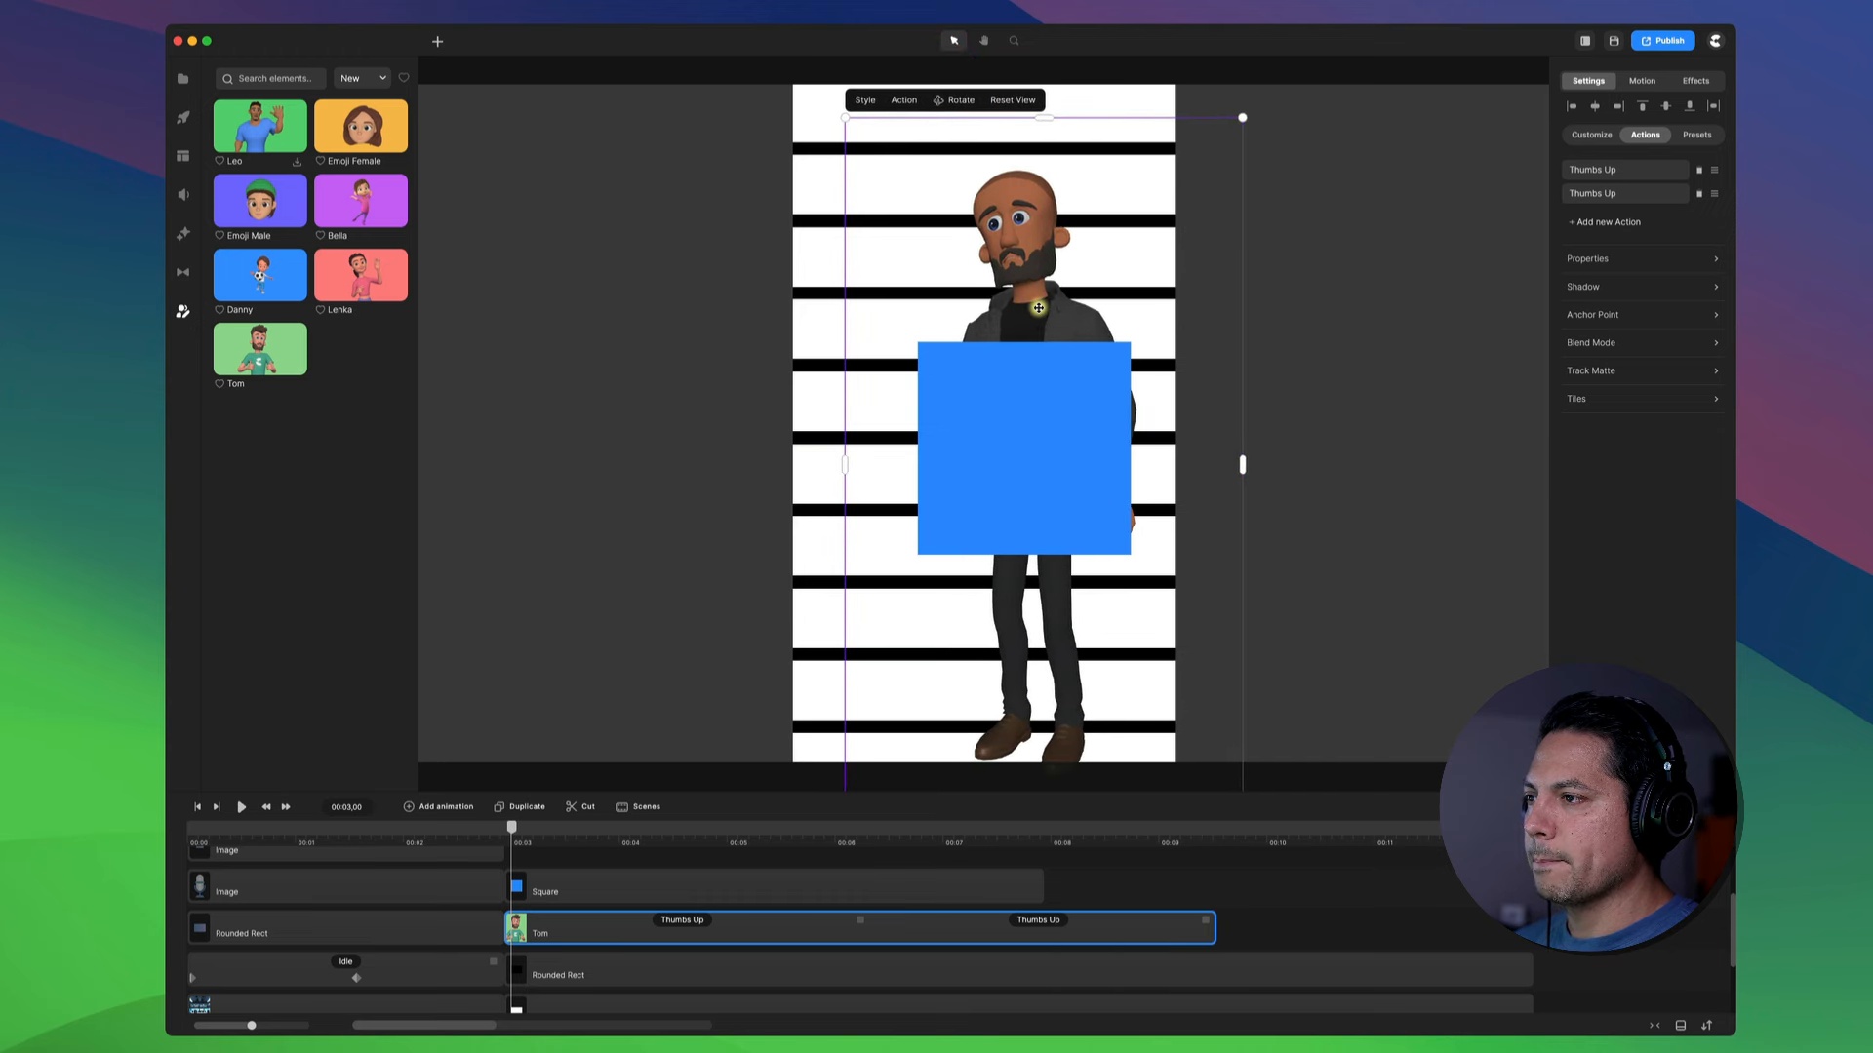
# Shrink the blue square to 34% scale, keeping its lower-left corner in place beside Tom's waist.
pyautogui.click(963, 512)
pyautogui.click(585, 885)
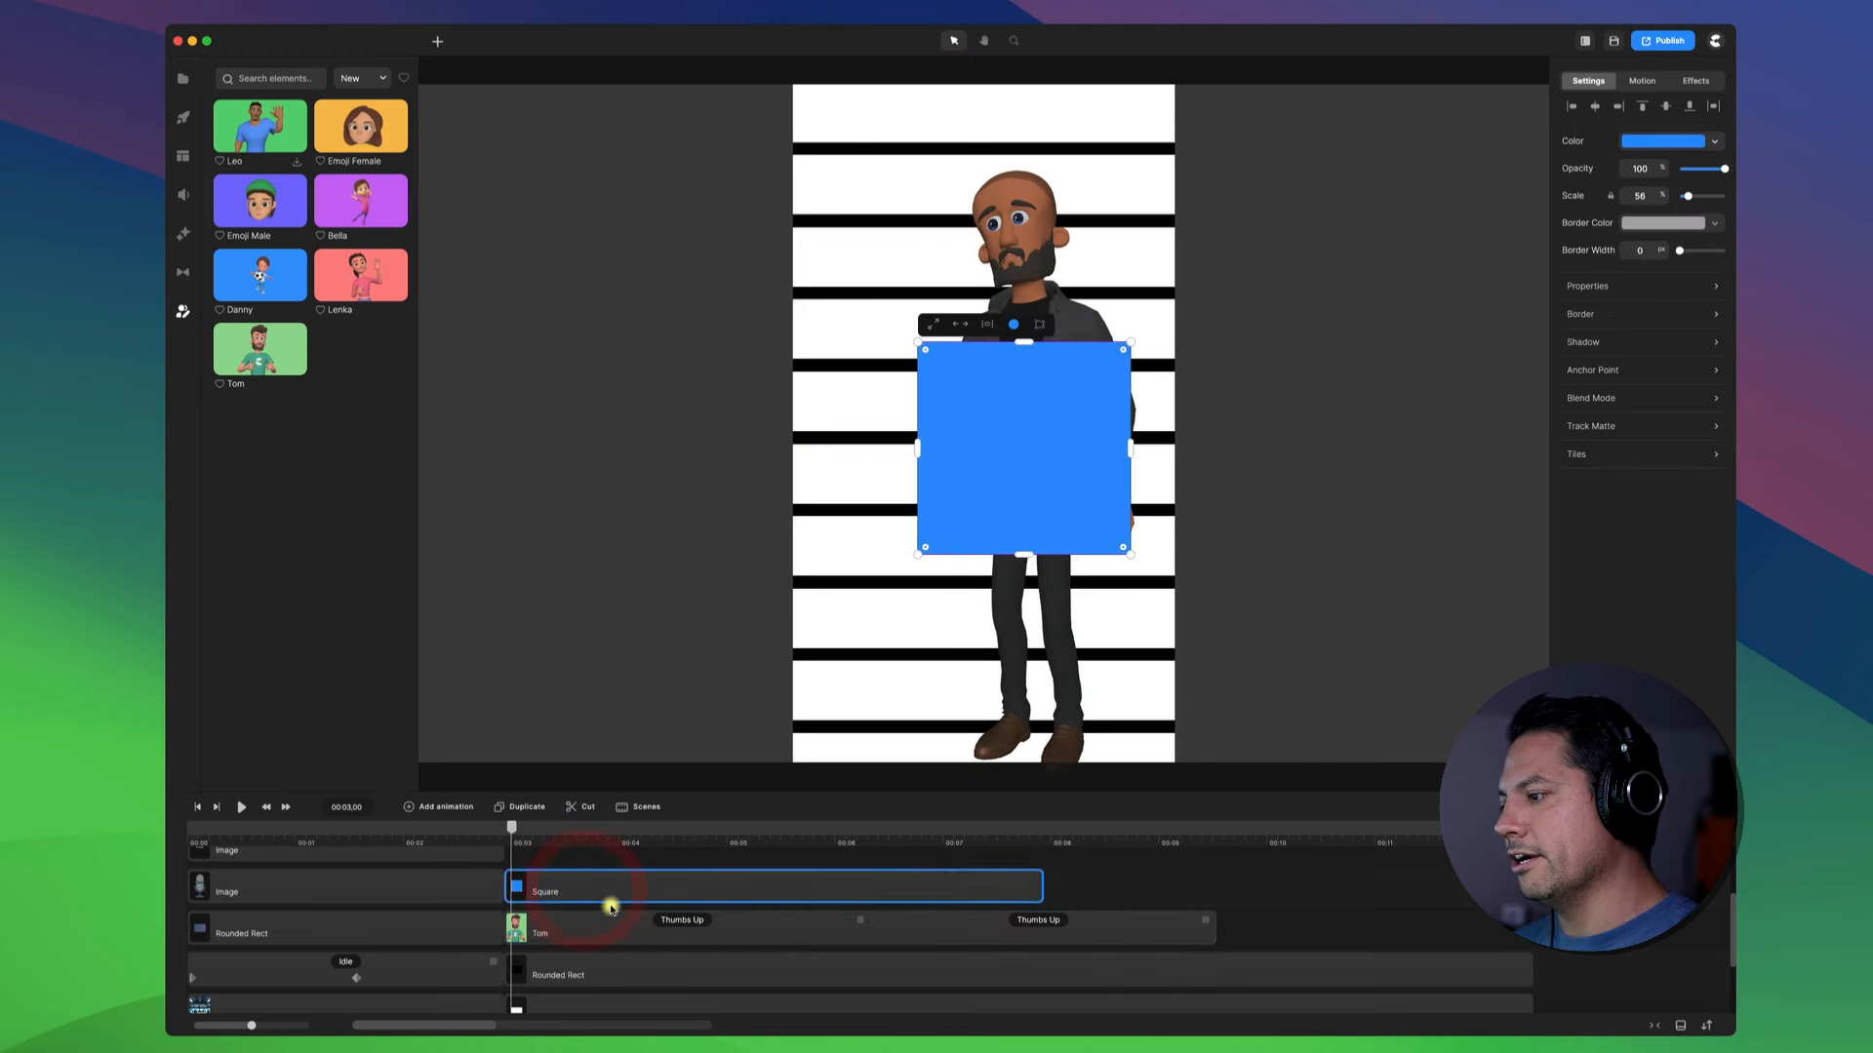
pyautogui.moveTo(1132, 338); pyautogui.dragTo(1034, 408)
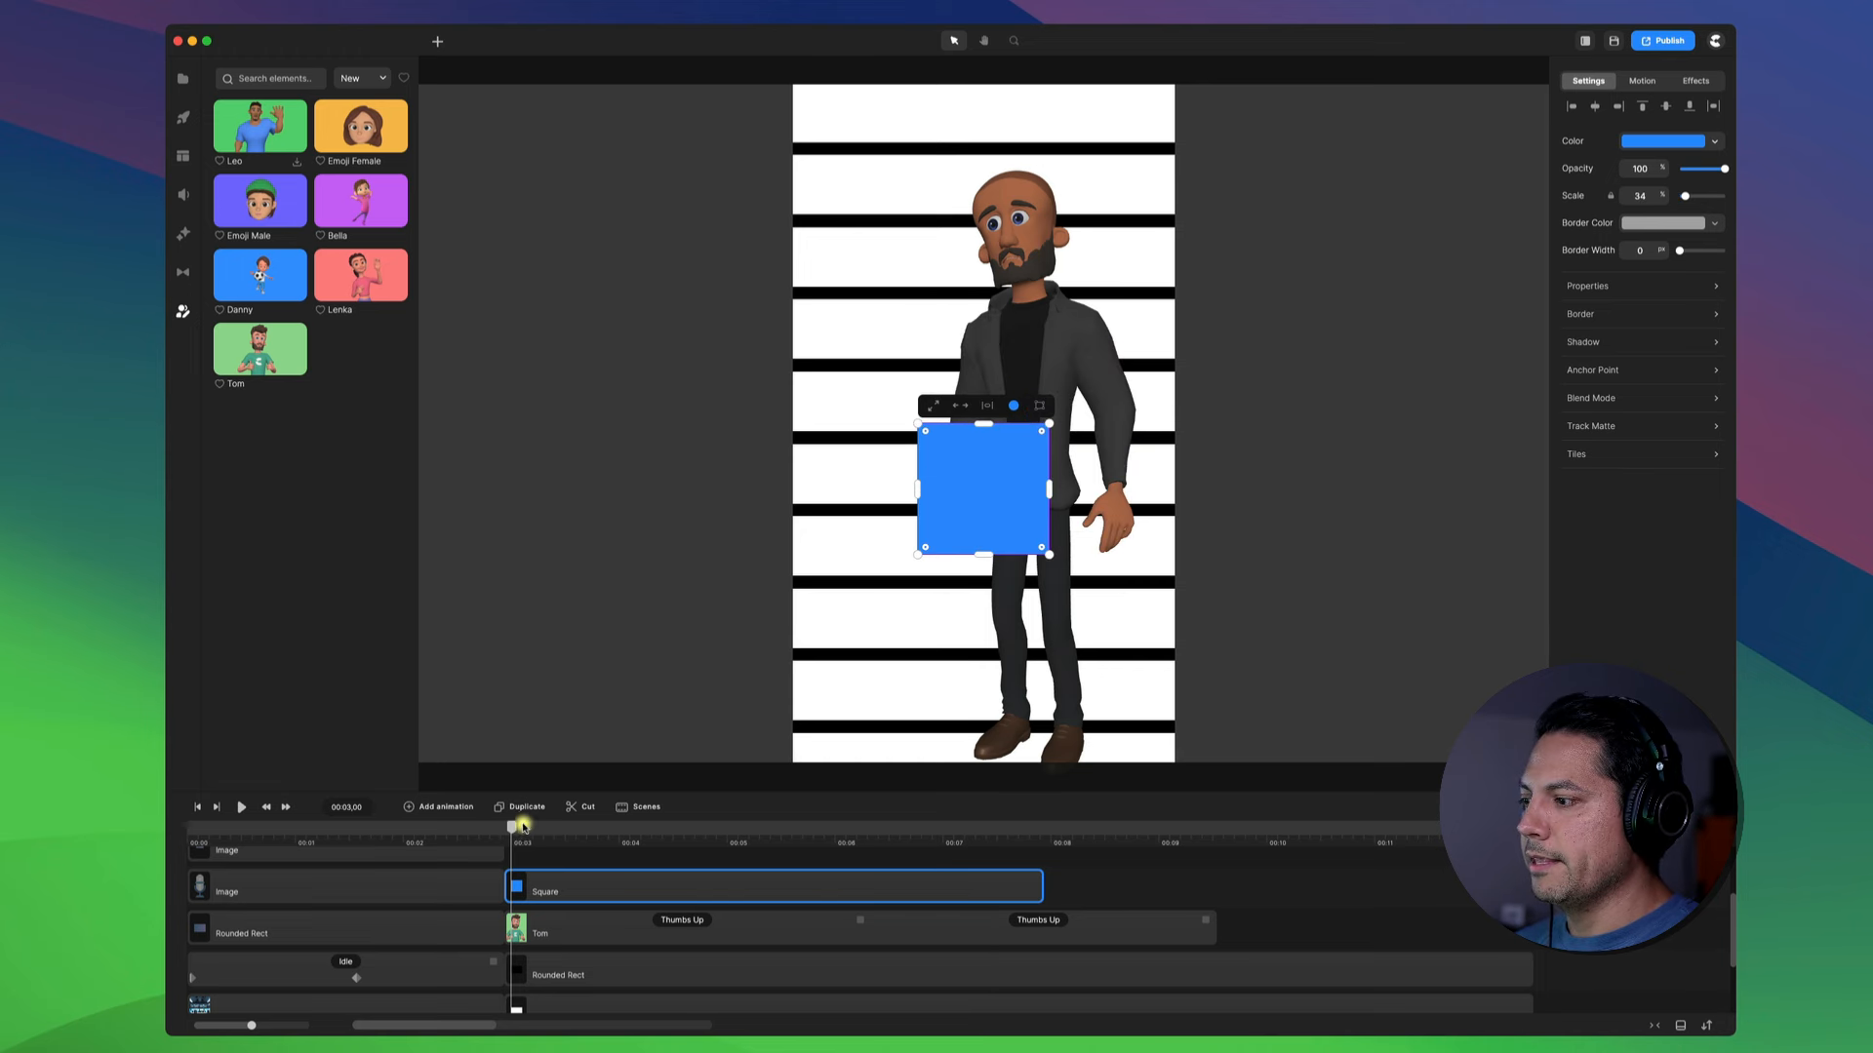
# Disable the start and end of Tom's first Thumbs Up action, and the transition, start and end of the second.
pyautogui.click(673, 920)
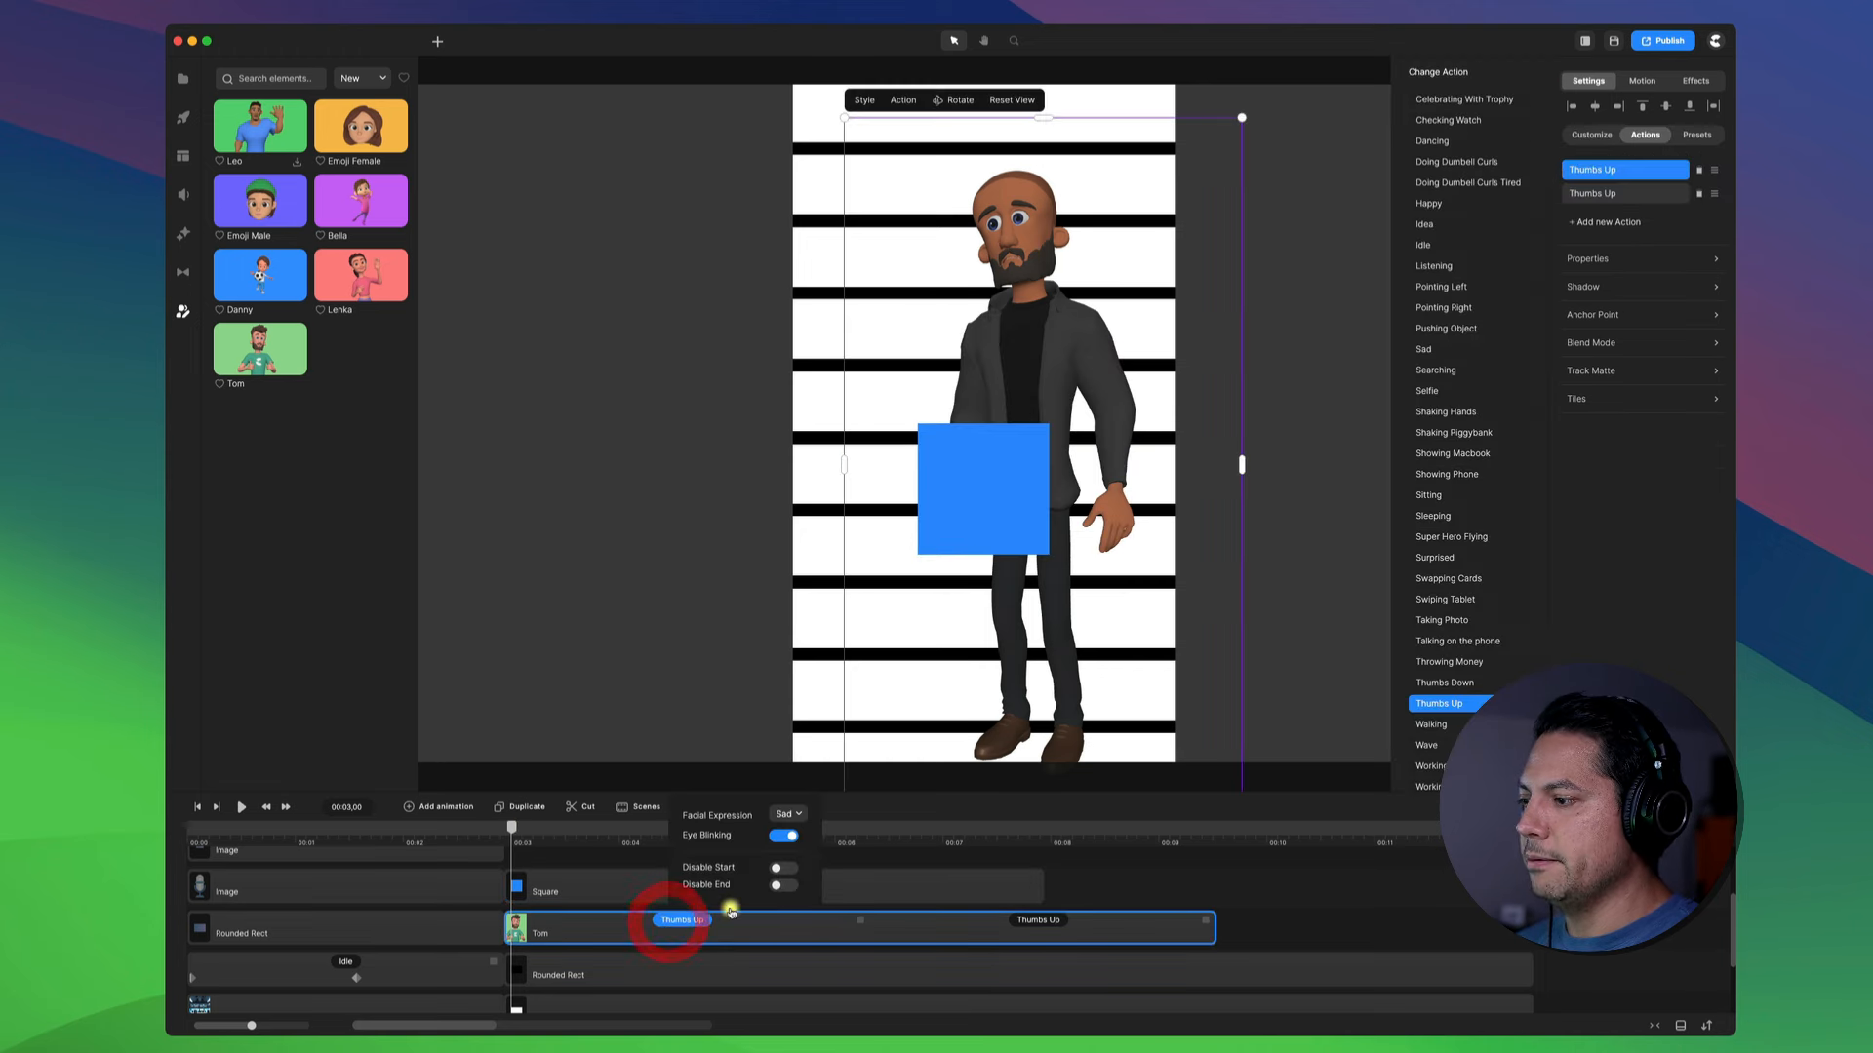
pyautogui.click(778, 868)
pyautogui.click(780, 888)
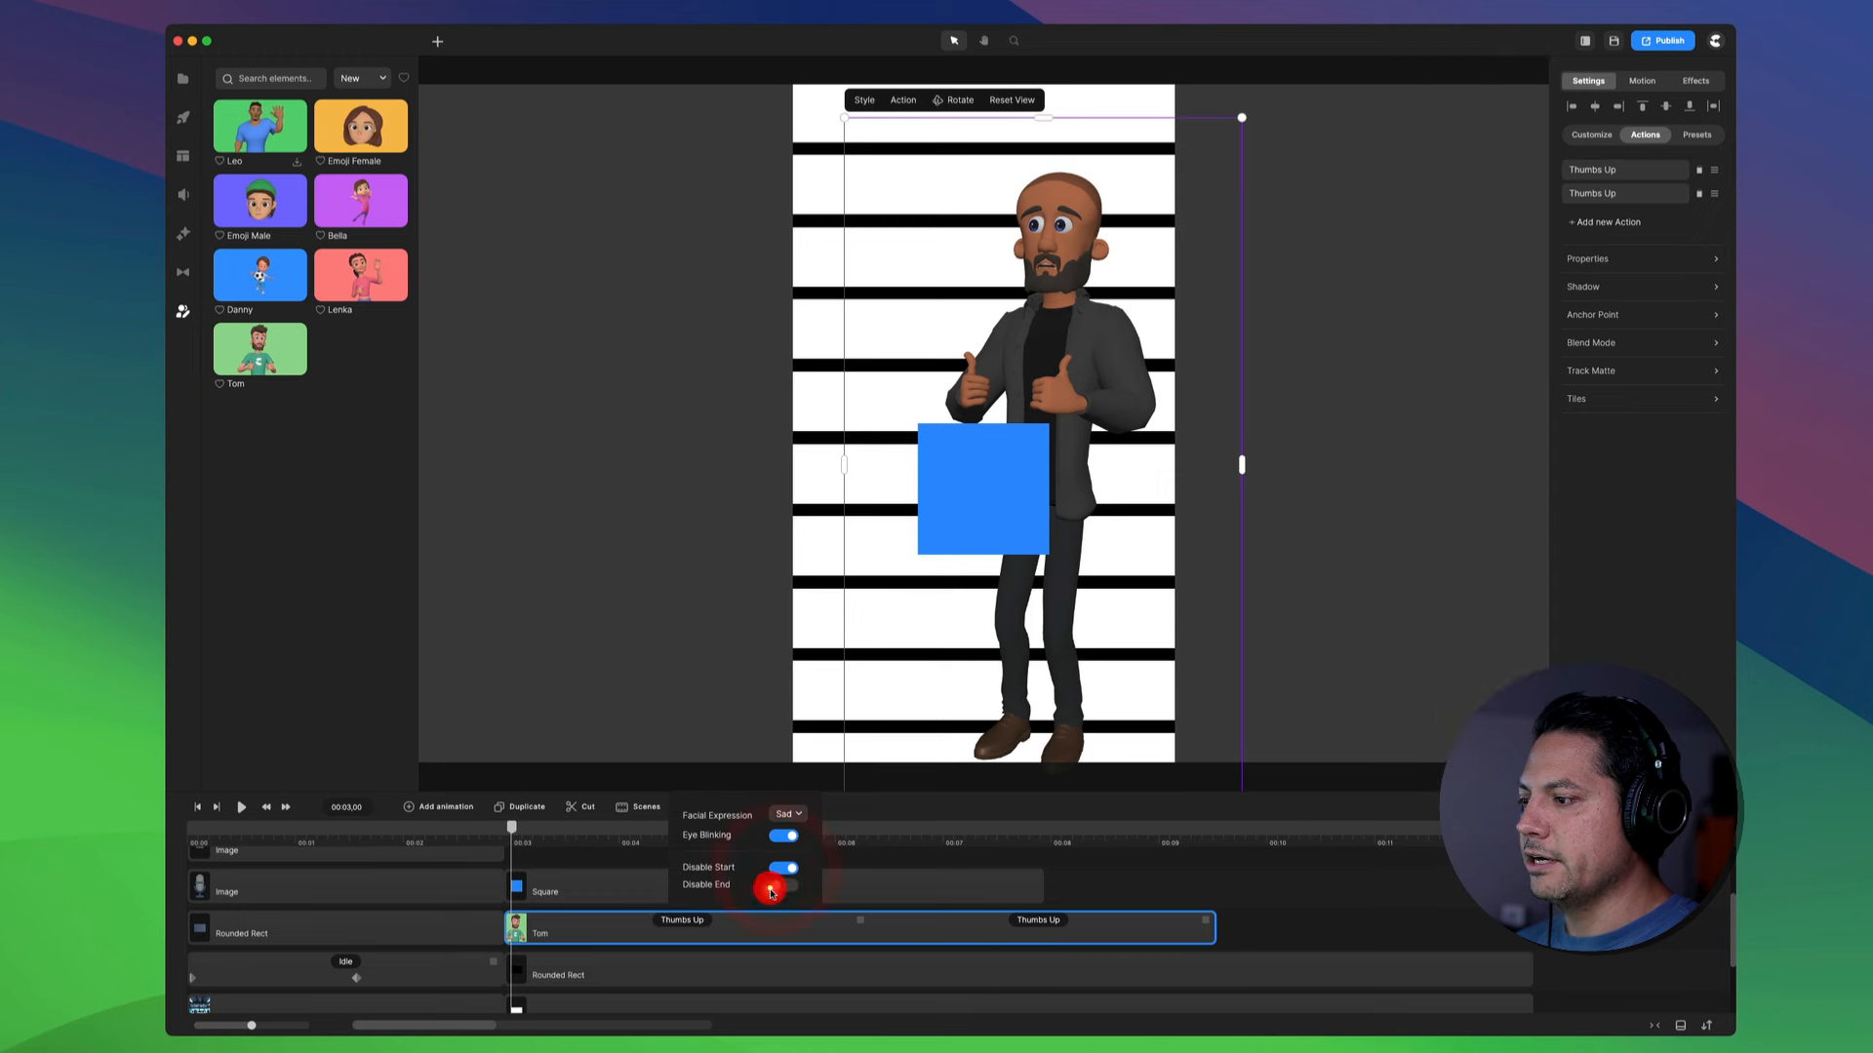
pyautogui.click(1032, 920)
pyautogui.click(1145, 868)
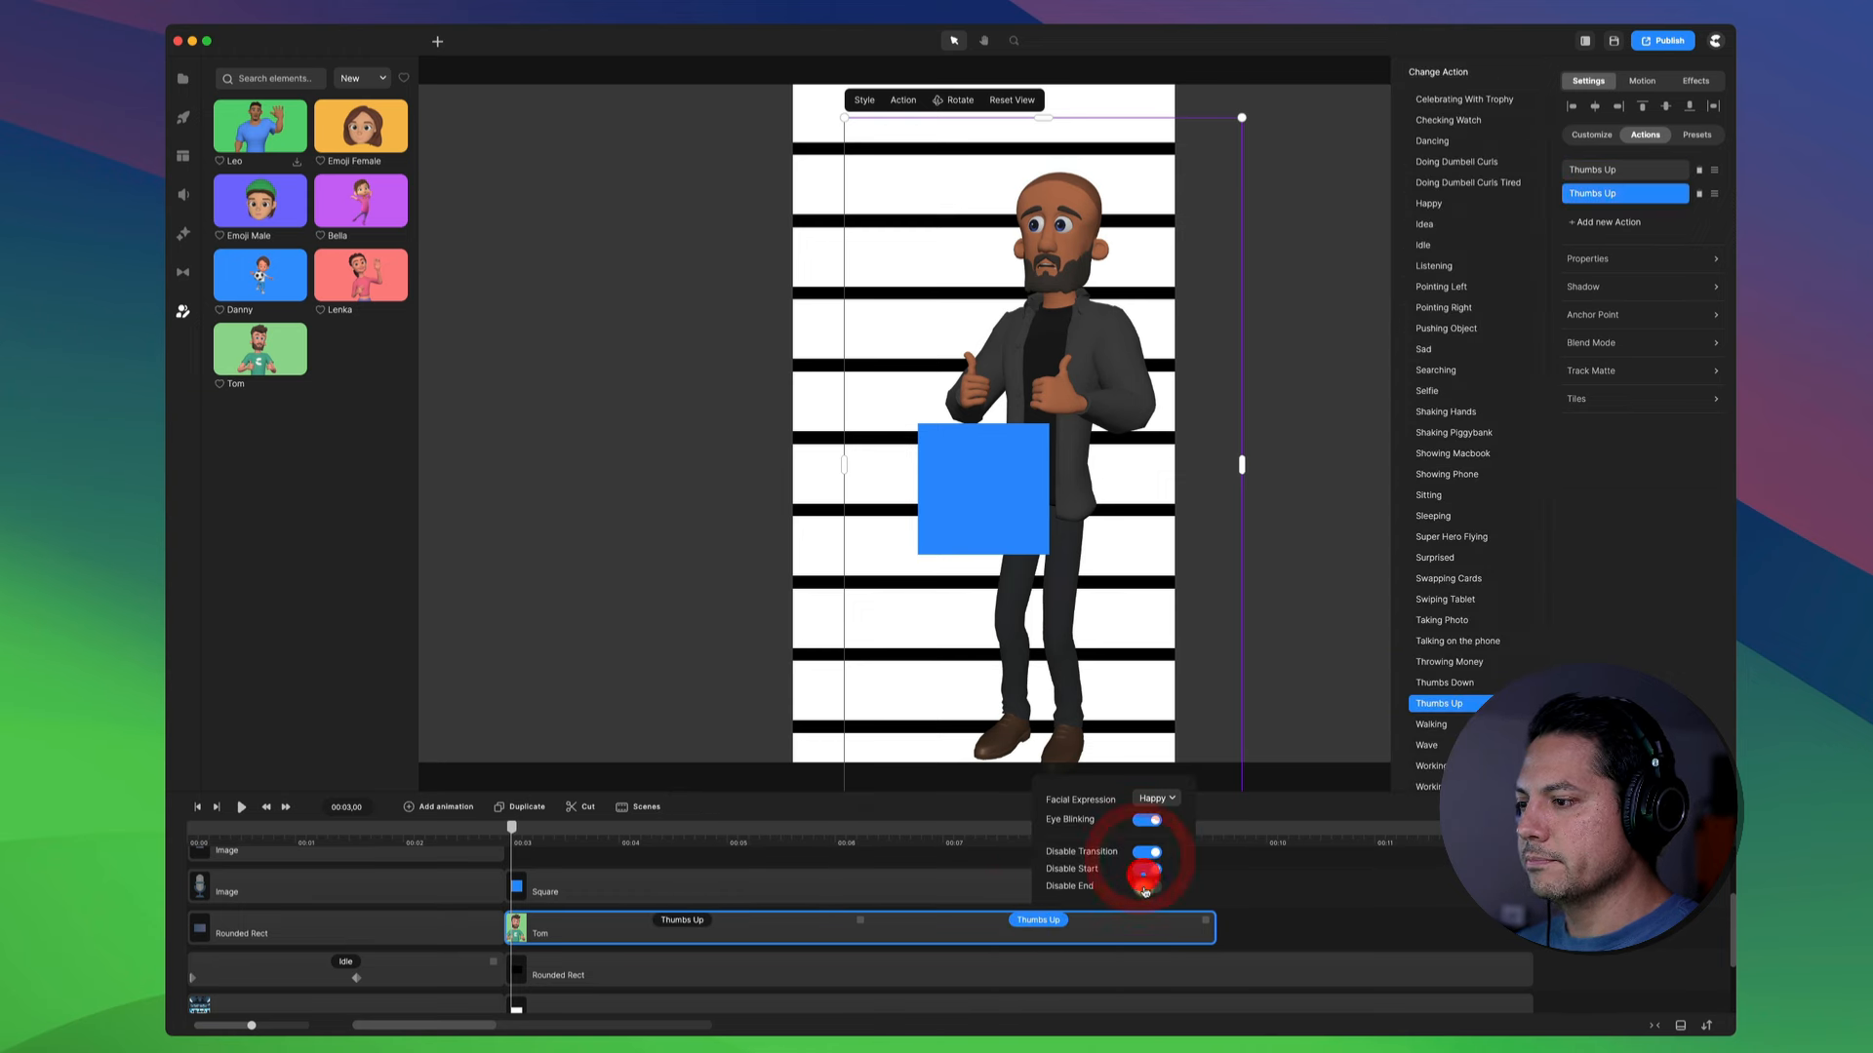
pyautogui.click(1146, 886)
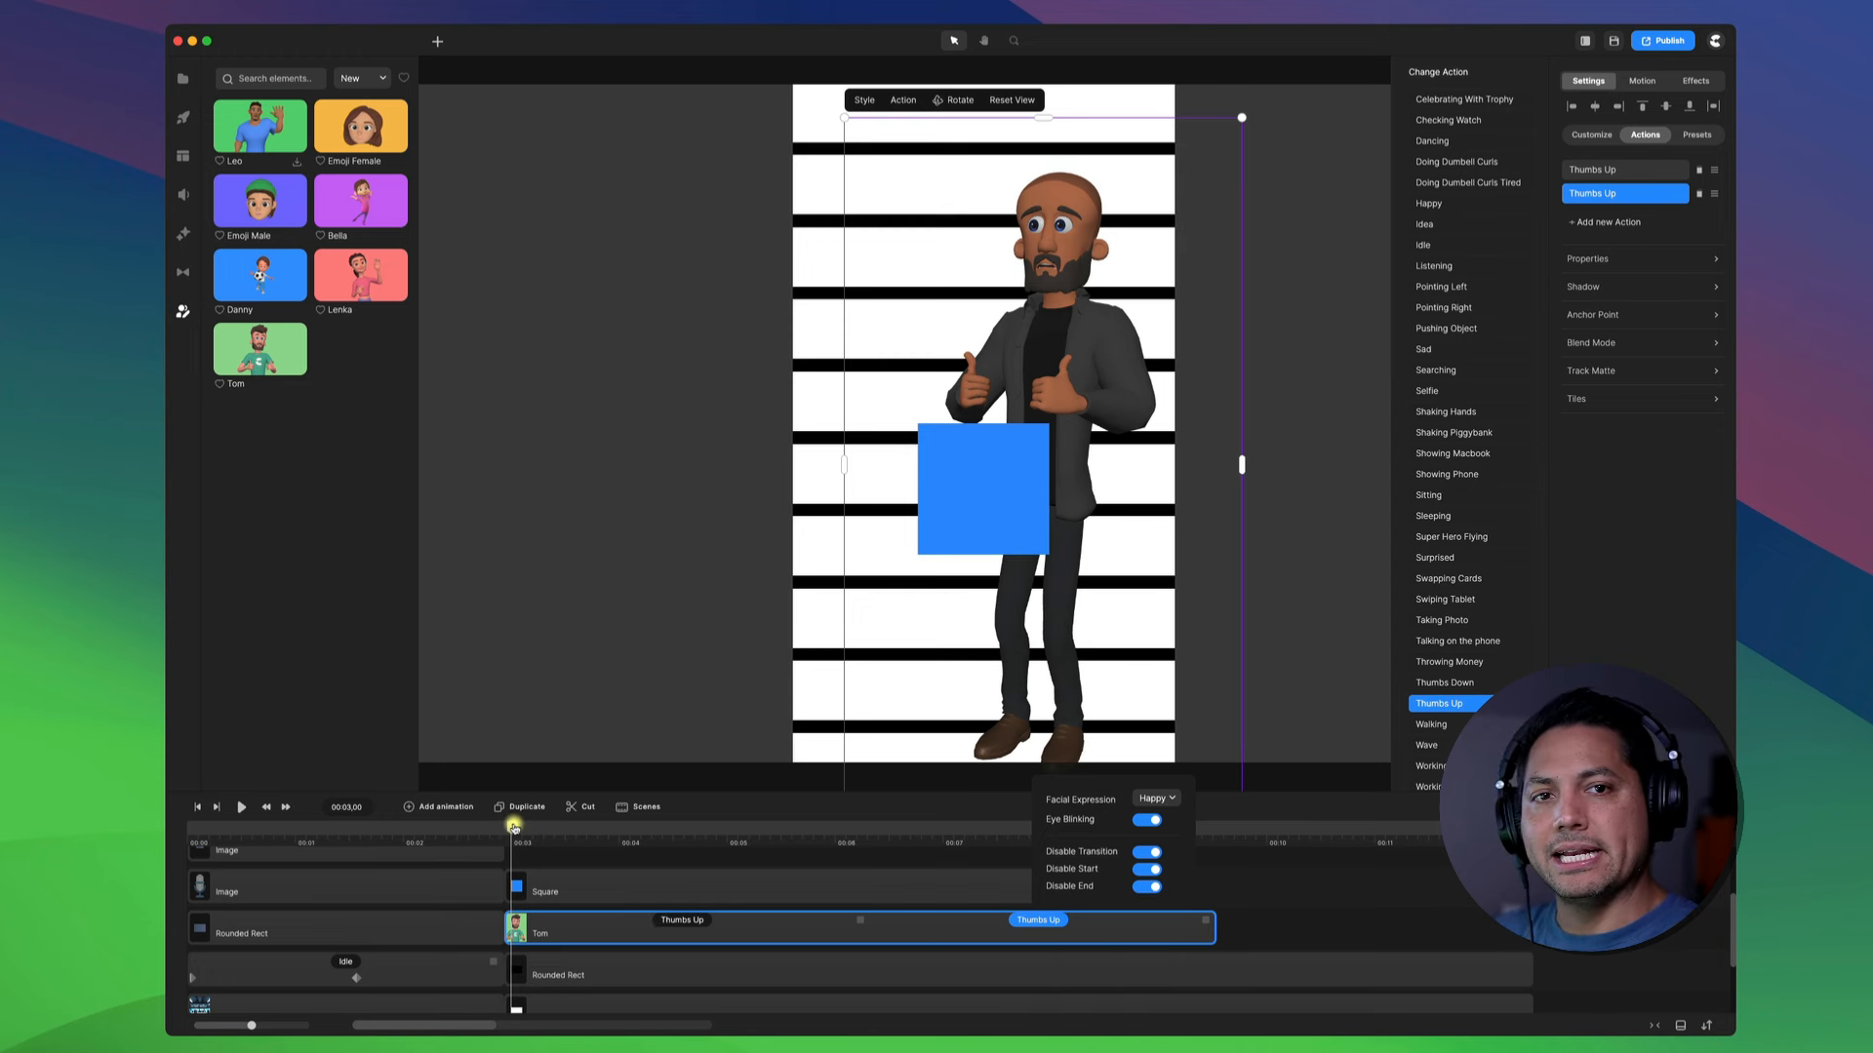
# Move the blue square up in front of Tom's chest and hands and enlarge it to 44% scale.
pyautogui.moveTo(514, 828); pyautogui.dragTo(630, 828)
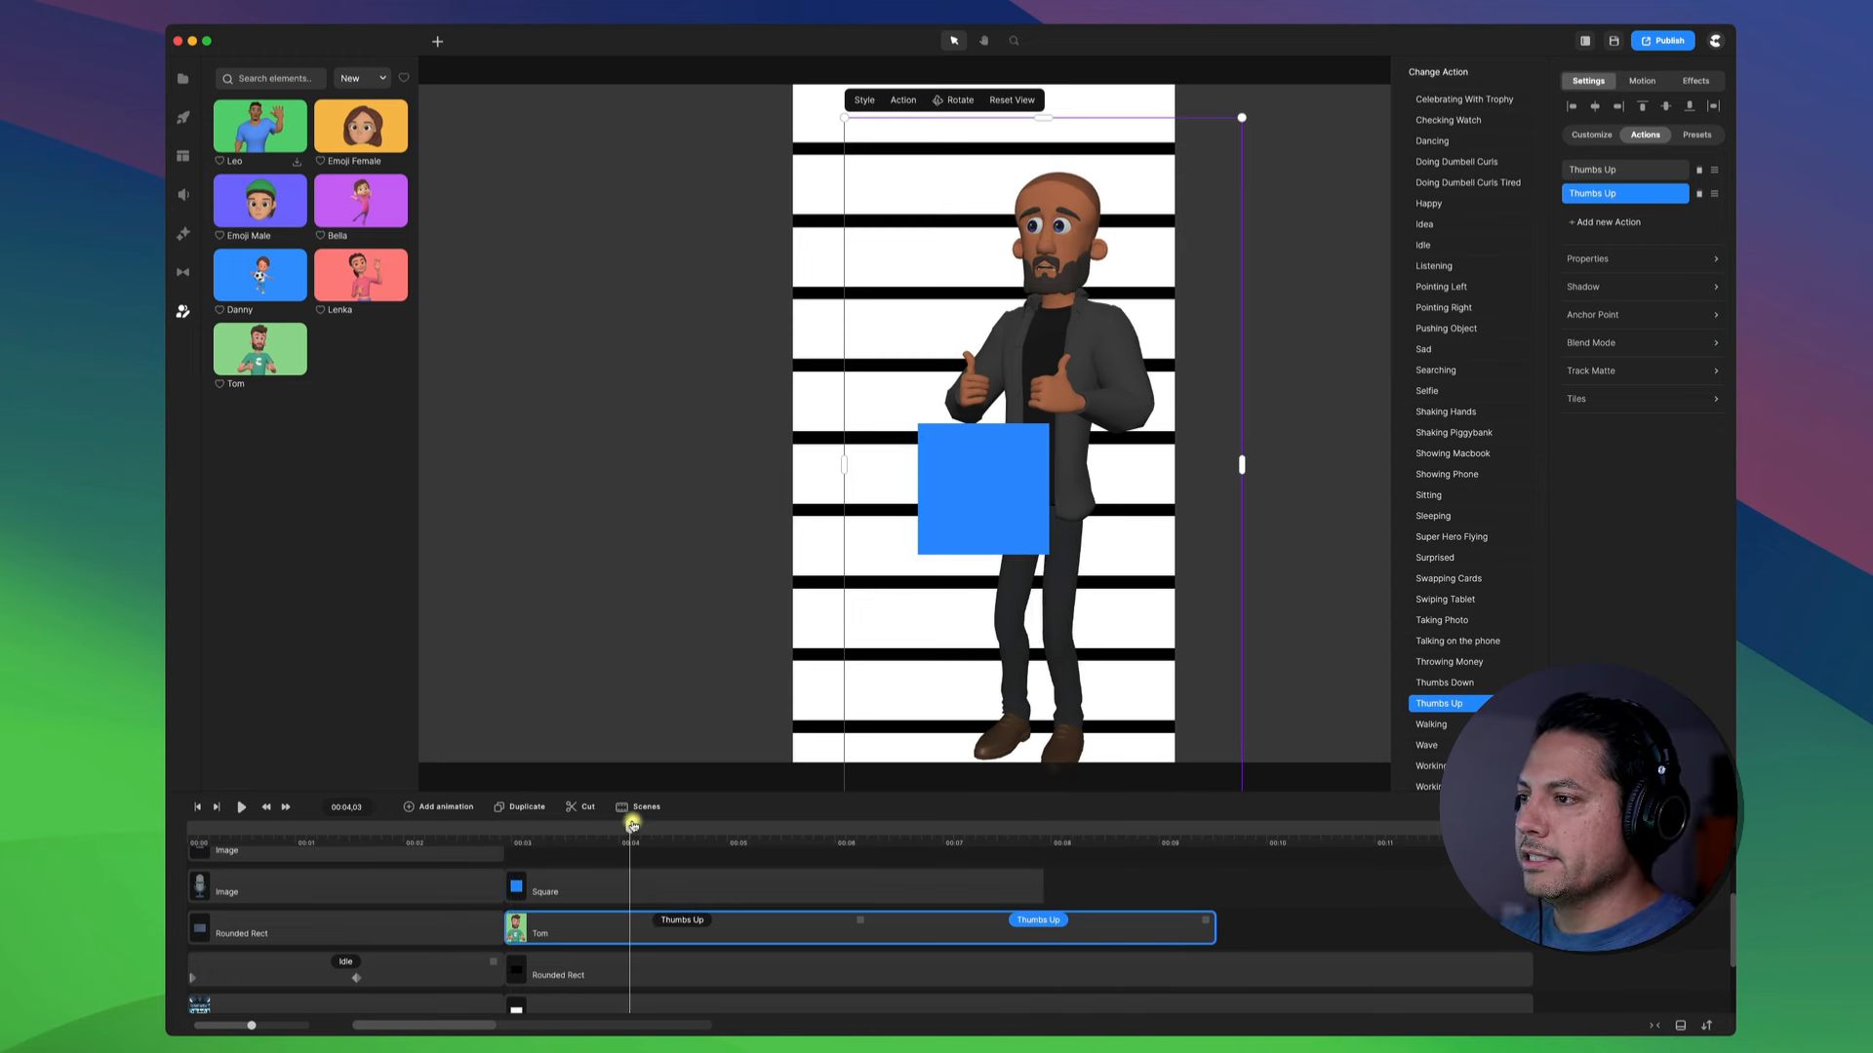
pyautogui.click(646, 890)
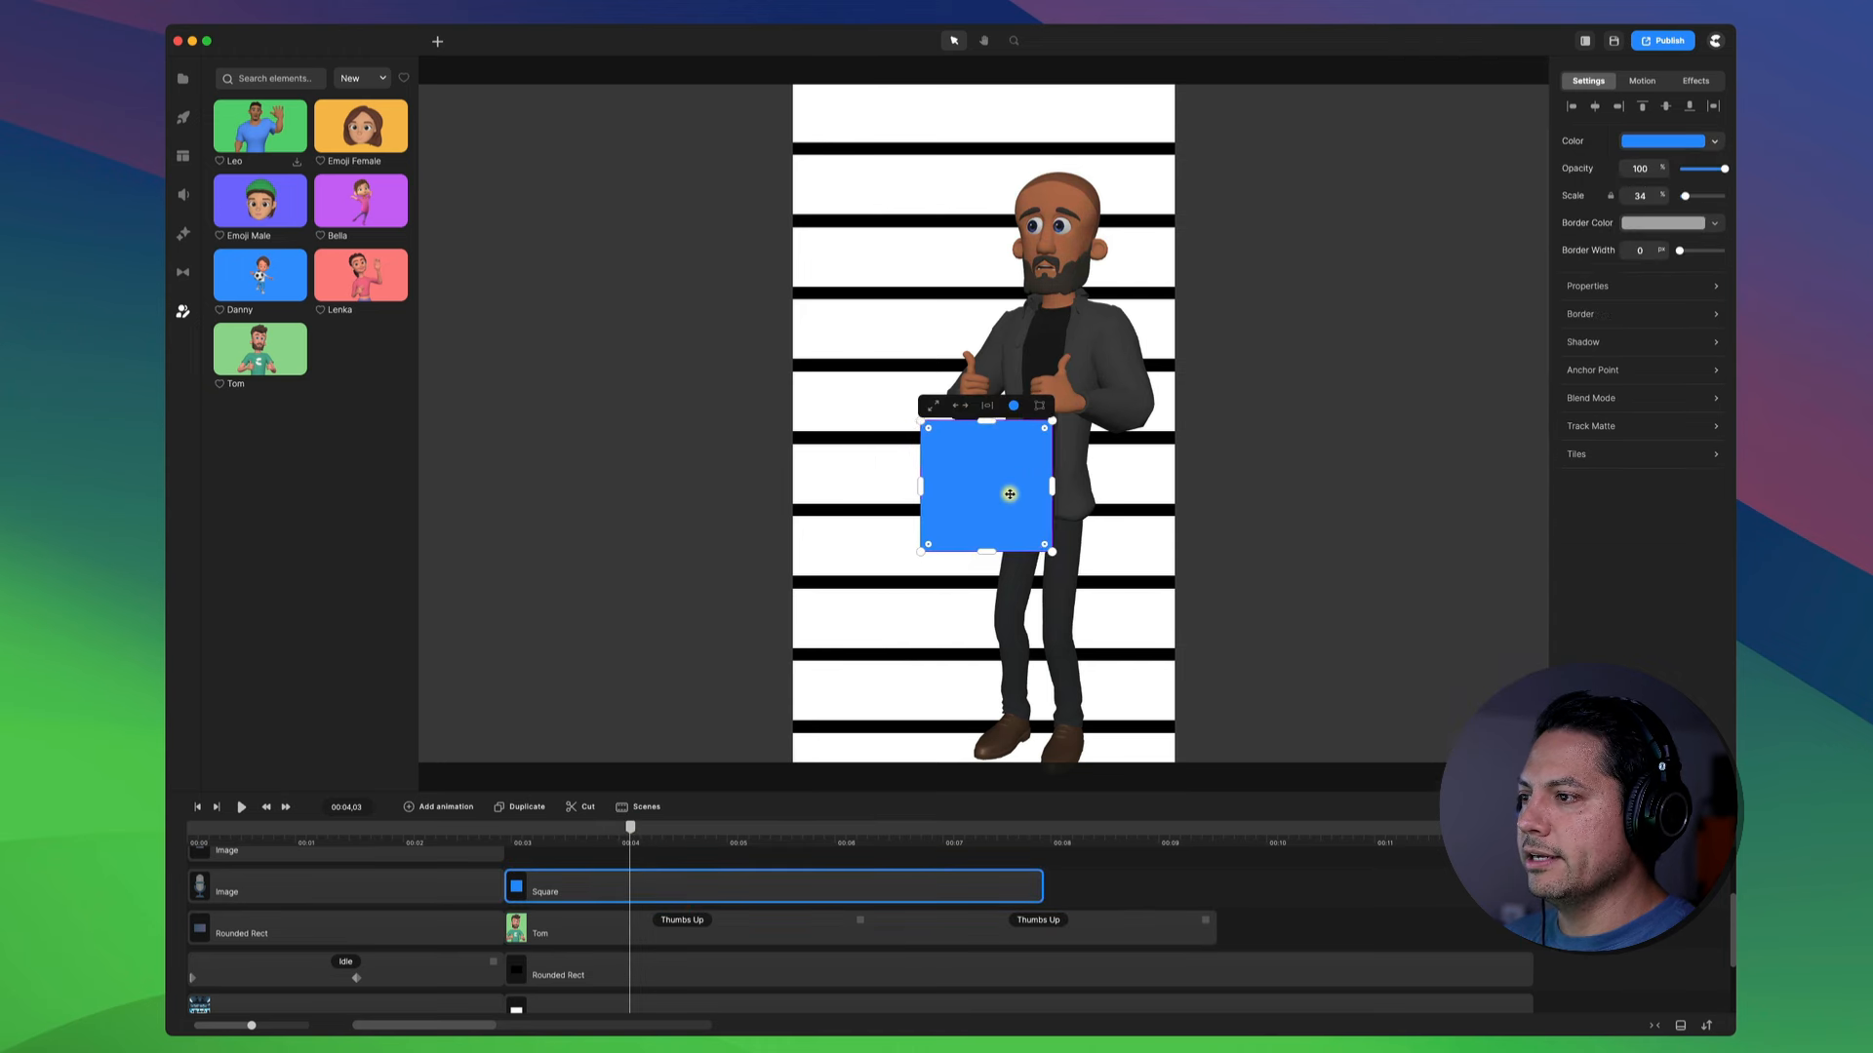
pyautogui.moveTo(1003, 494); pyautogui.dragTo(1040, 409)
pyautogui.moveTo(1077, 347); pyautogui.dragTo(1110, 314)
pyautogui.moveTo(954, 466); pyautogui.dragTo(932, 477)
pyautogui.click(1021, 442)
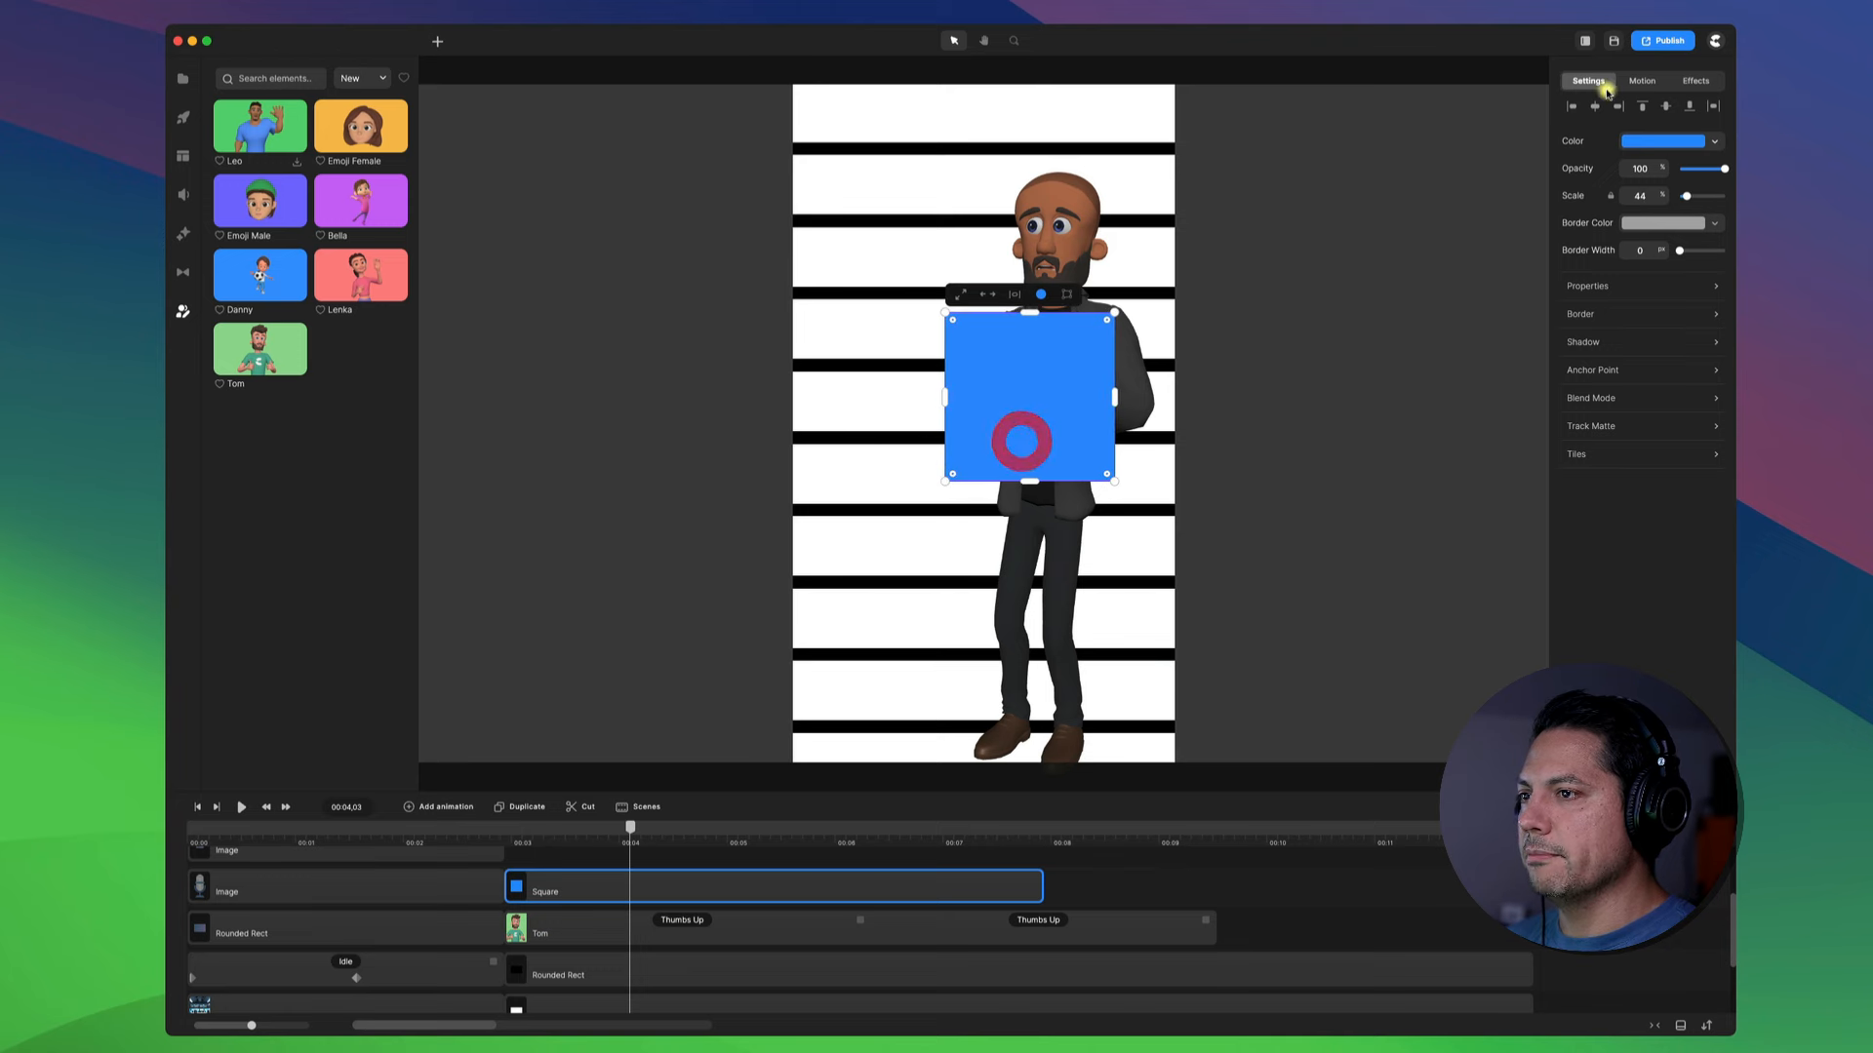
# Change the fill colour of the square in front of Tom to white.
pyautogui.click(1646, 145)
pyautogui.moveTo(1609, 122); pyautogui.dragTo(1466, 107)
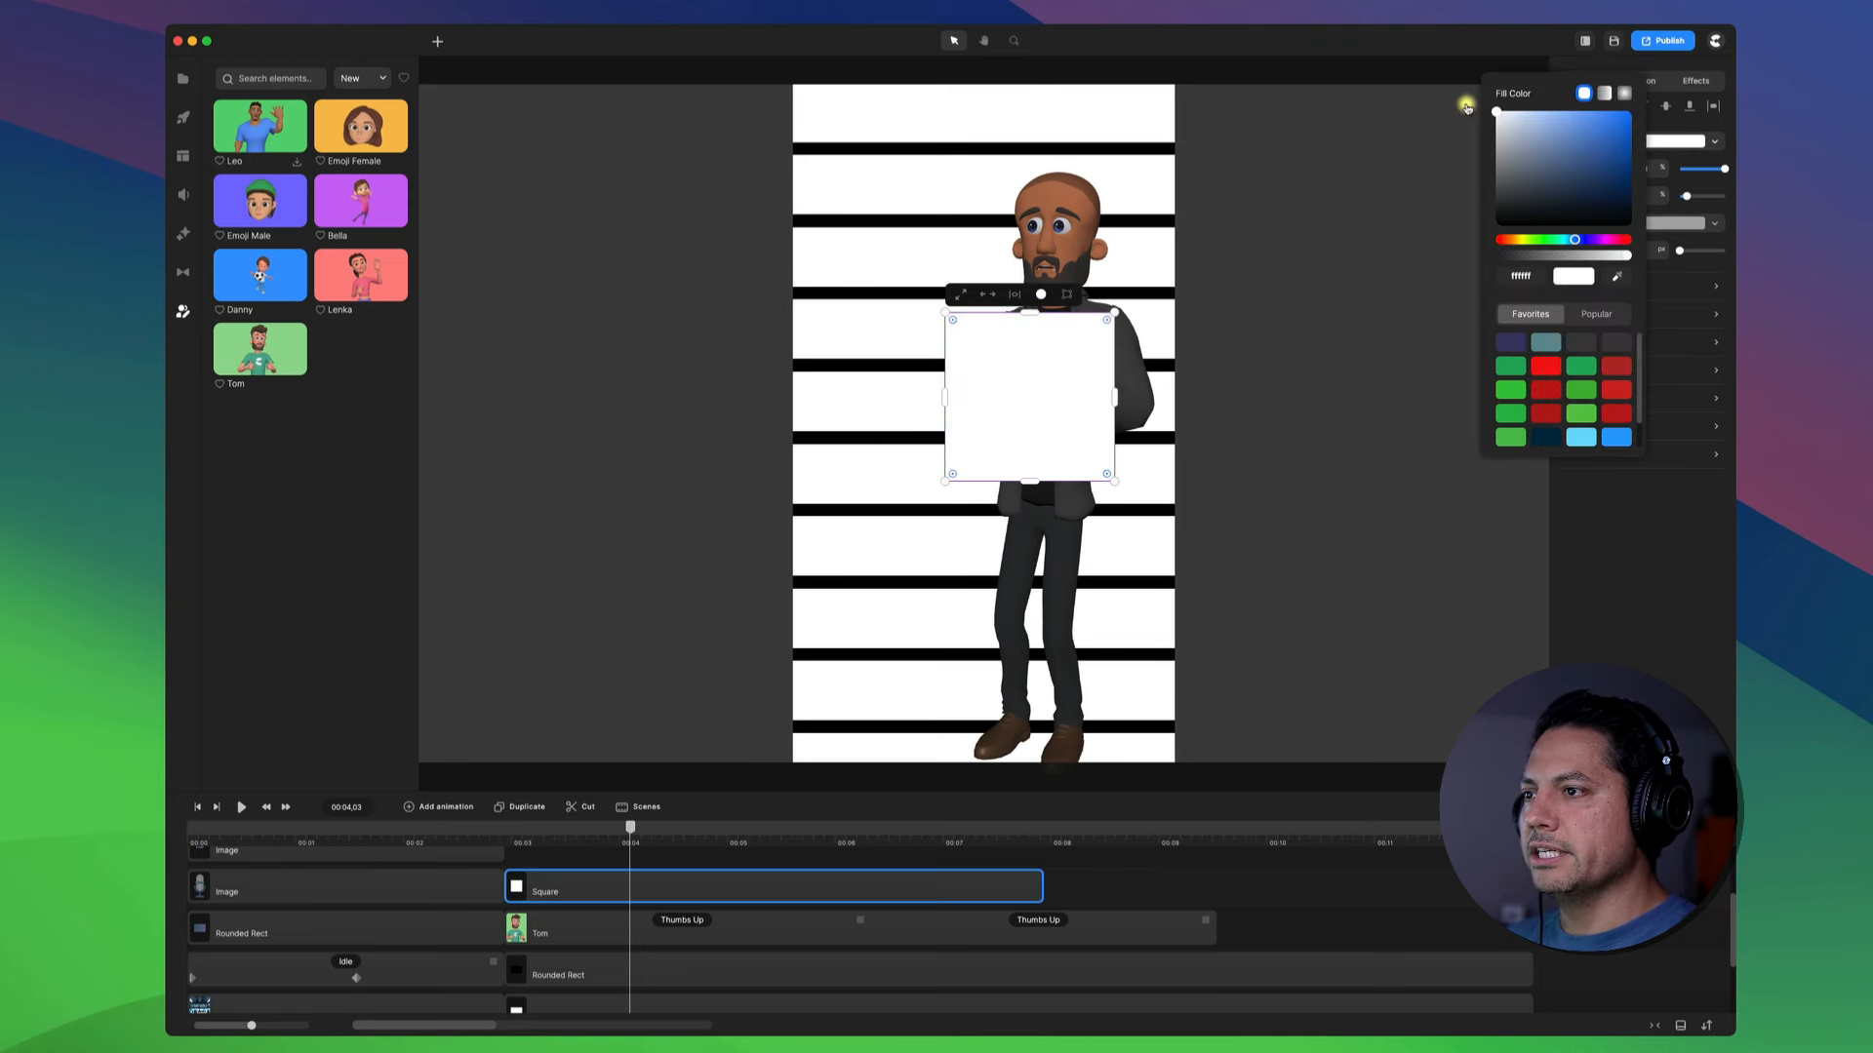
pyautogui.click(1241, 582)
pyautogui.scroll(-2, 828, 865)
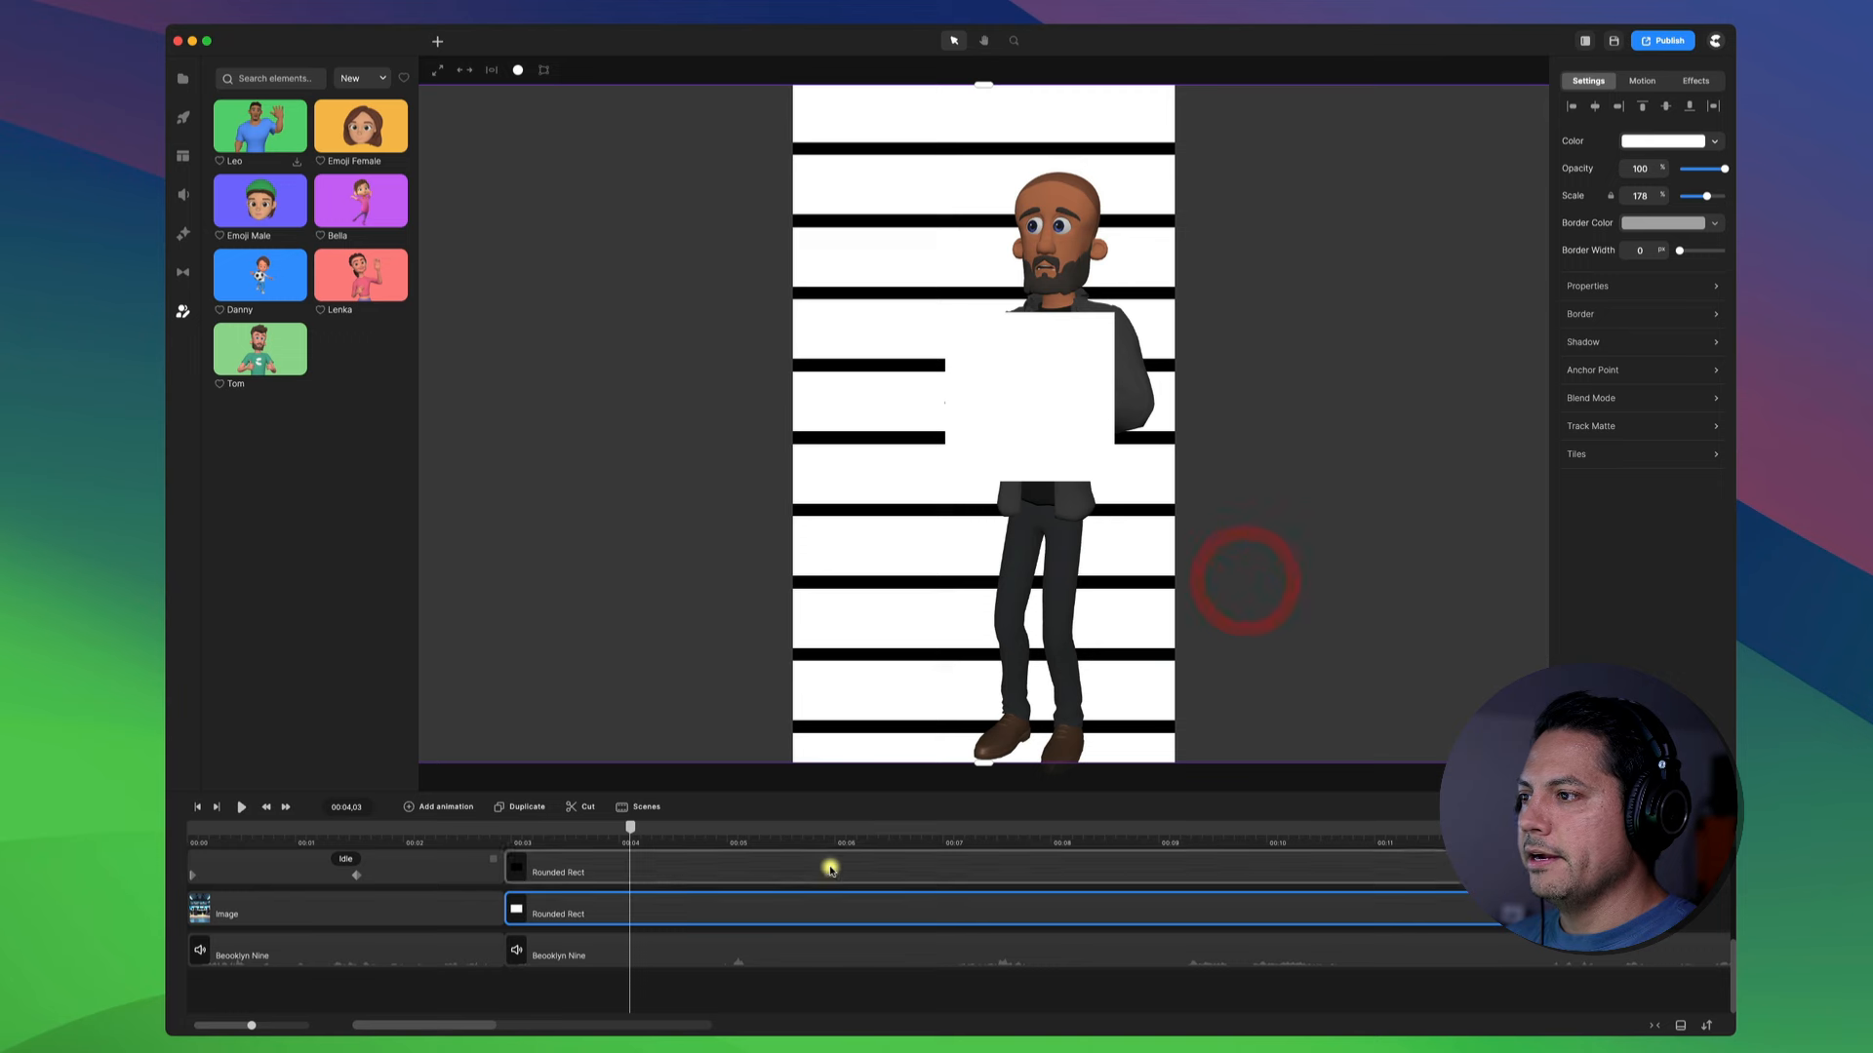
pyautogui.click(664, 871)
pyautogui.scroll(2, 664, 871)
pyautogui.click(602, 888)
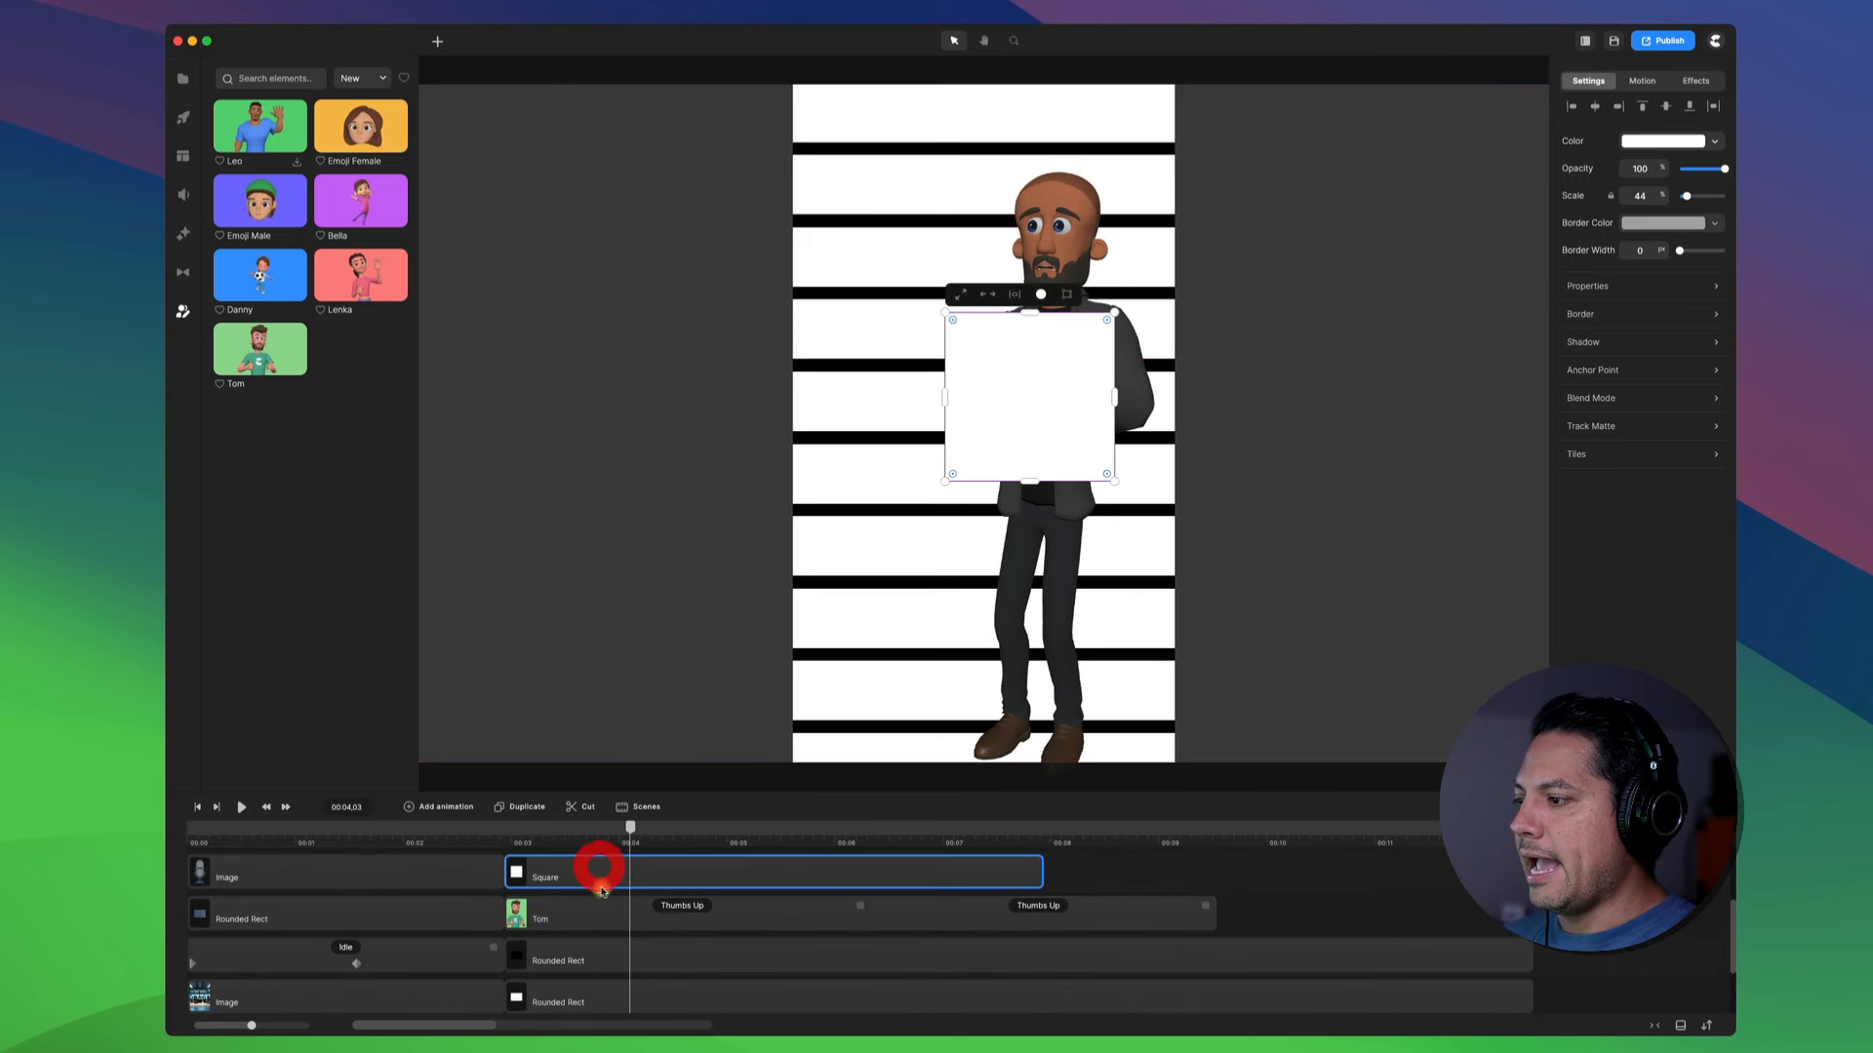
# Add a text element, position it over the square in front of Tom, and set its colour to black (000000).
pyautogui.click(438, 38)
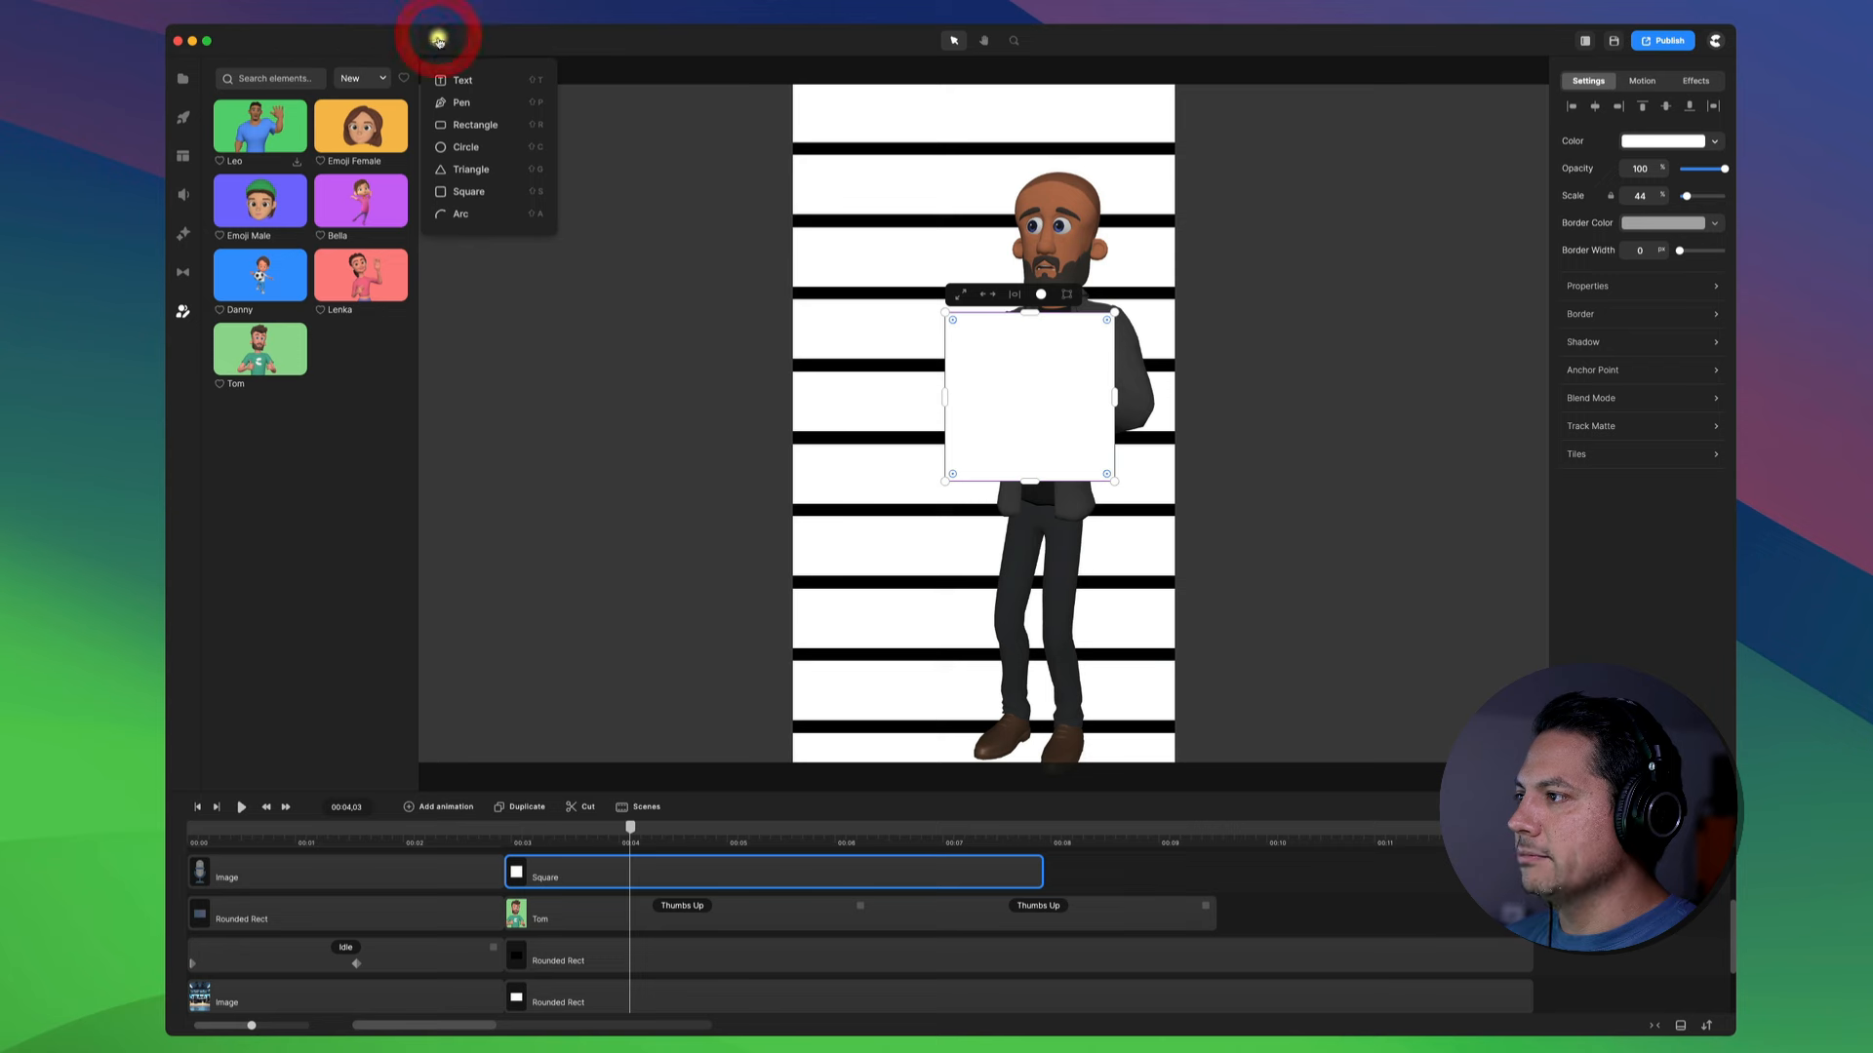
pyautogui.click(458, 81)
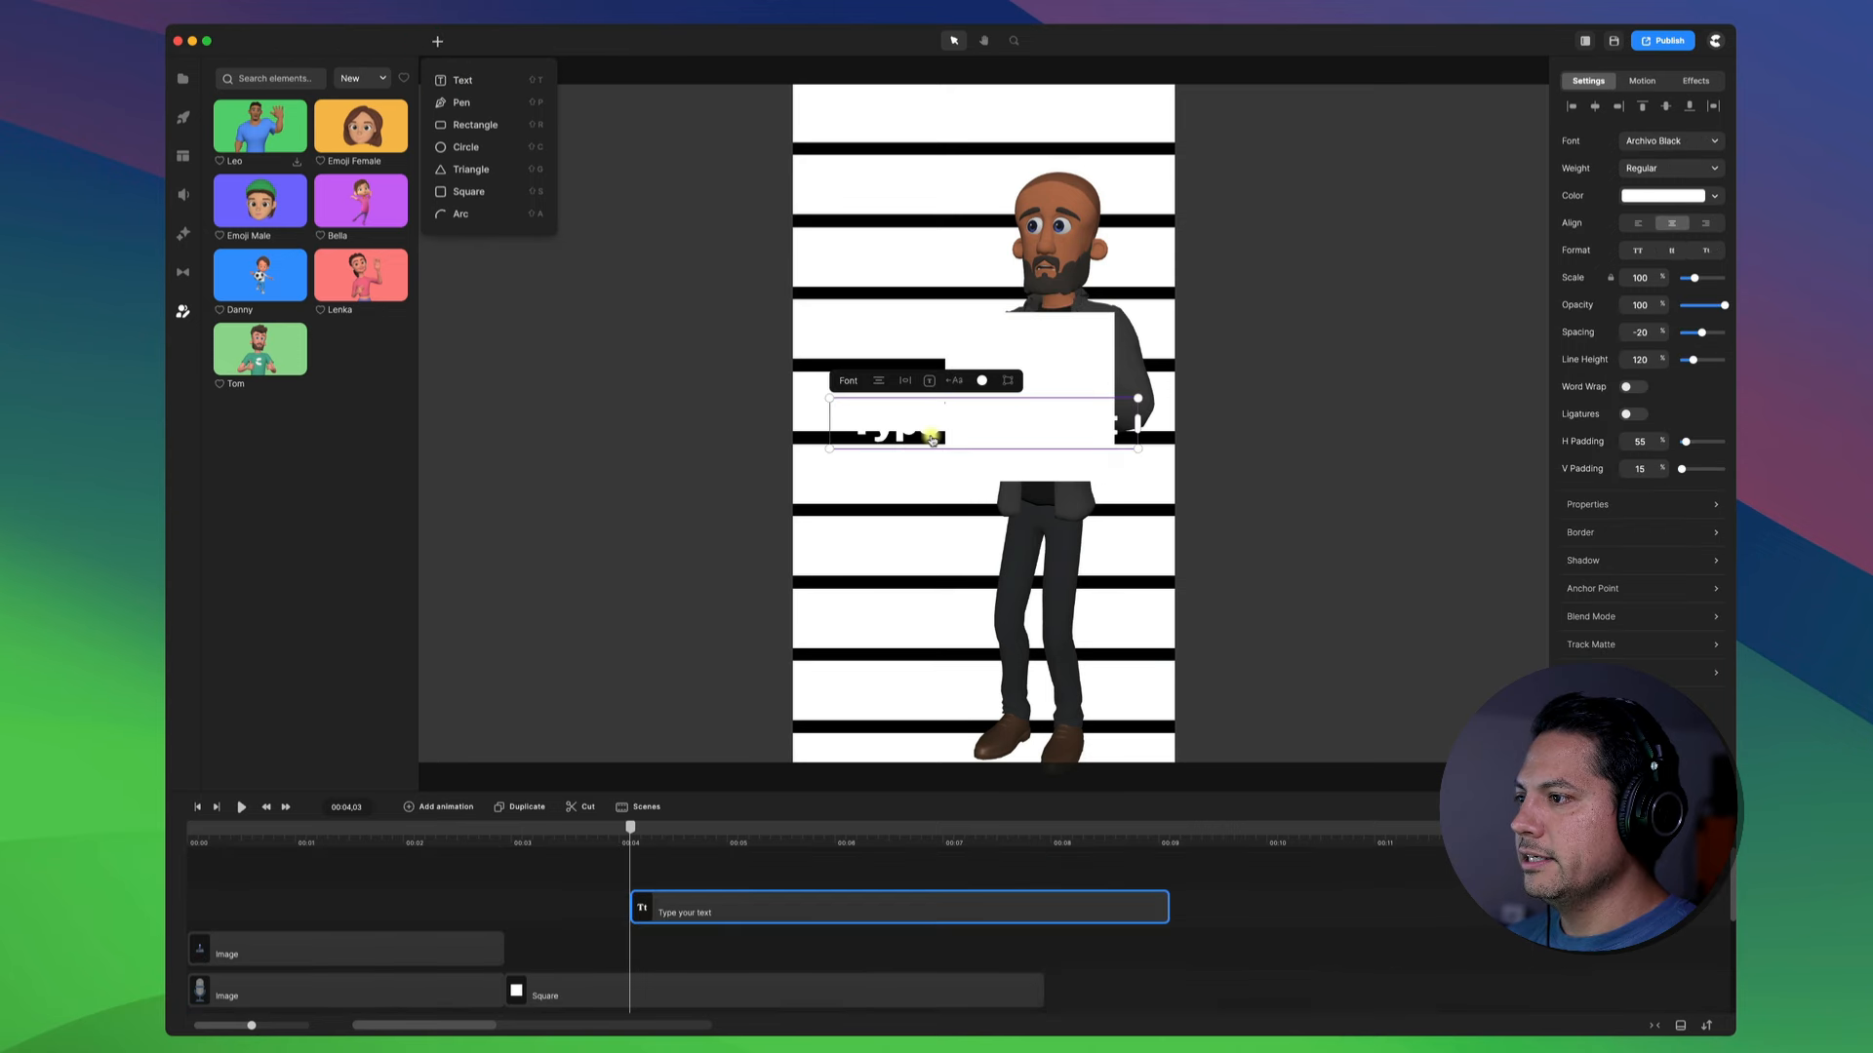
pyautogui.moveTo(931, 439); pyautogui.dragTo(1037, 394)
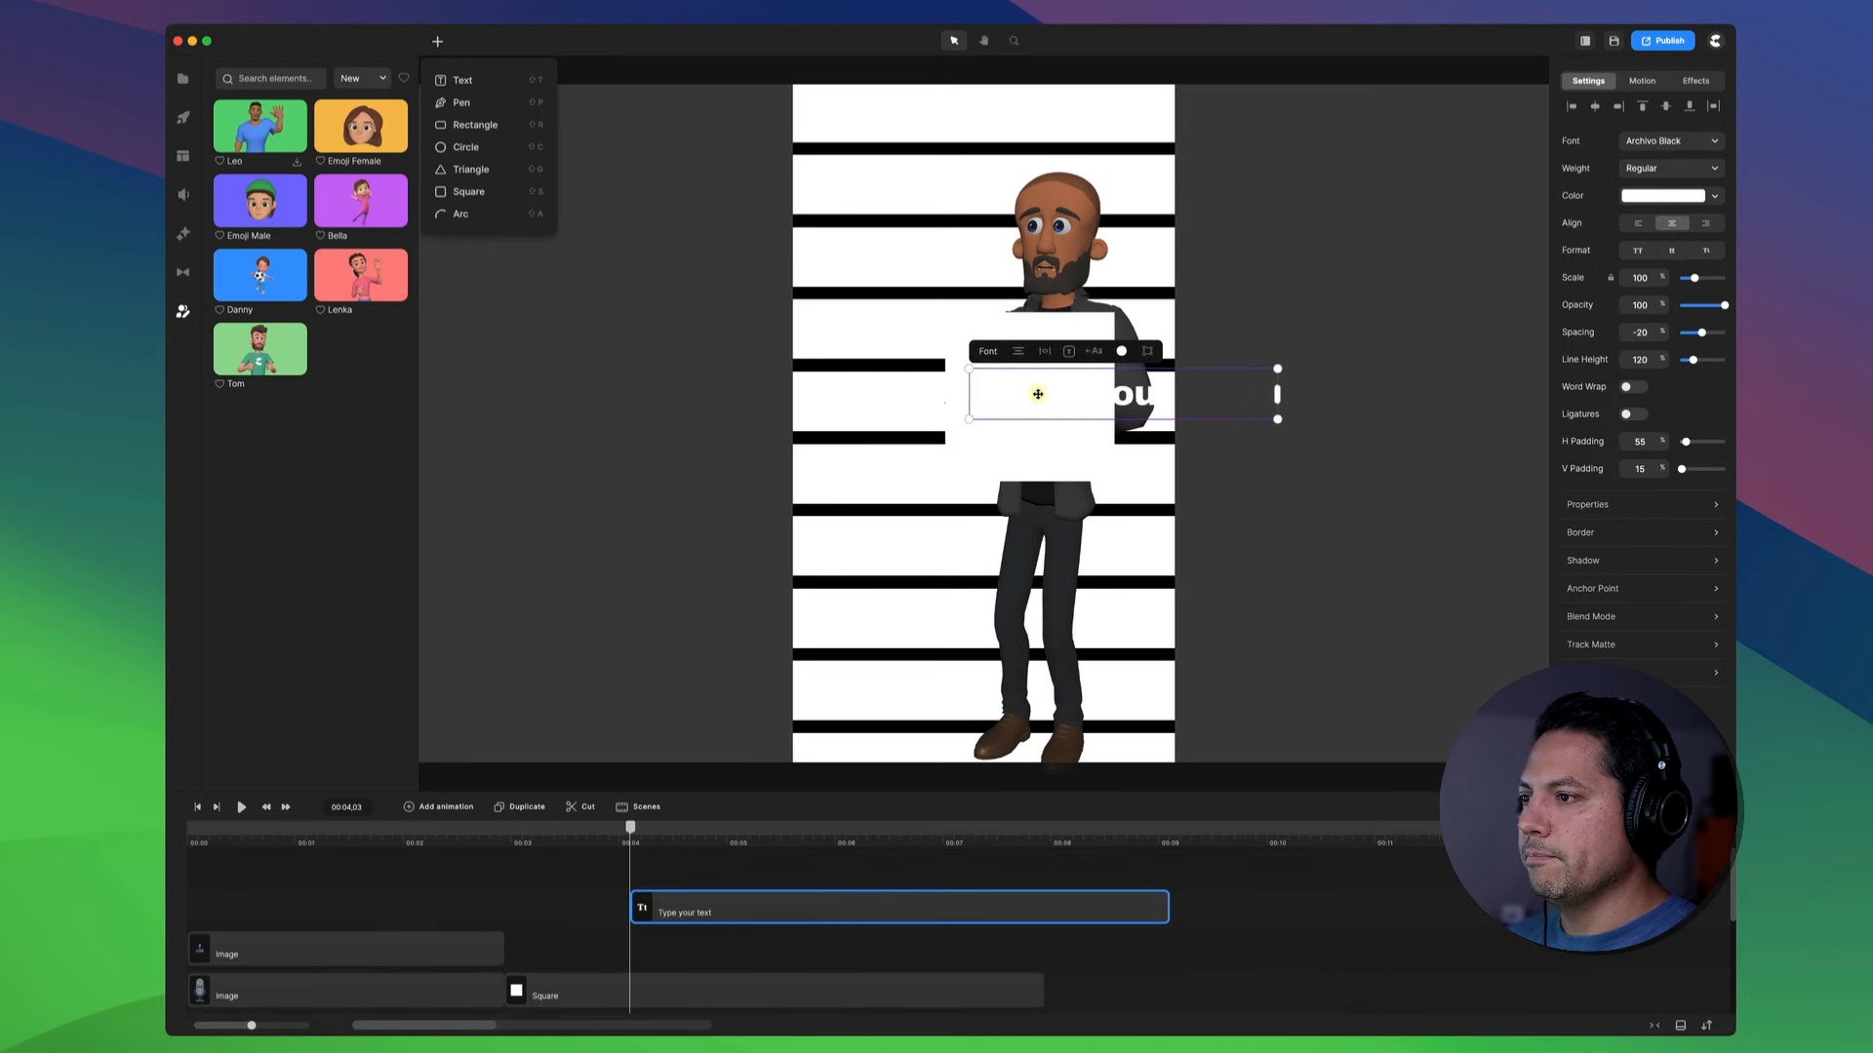
pyautogui.click(1038, 394)
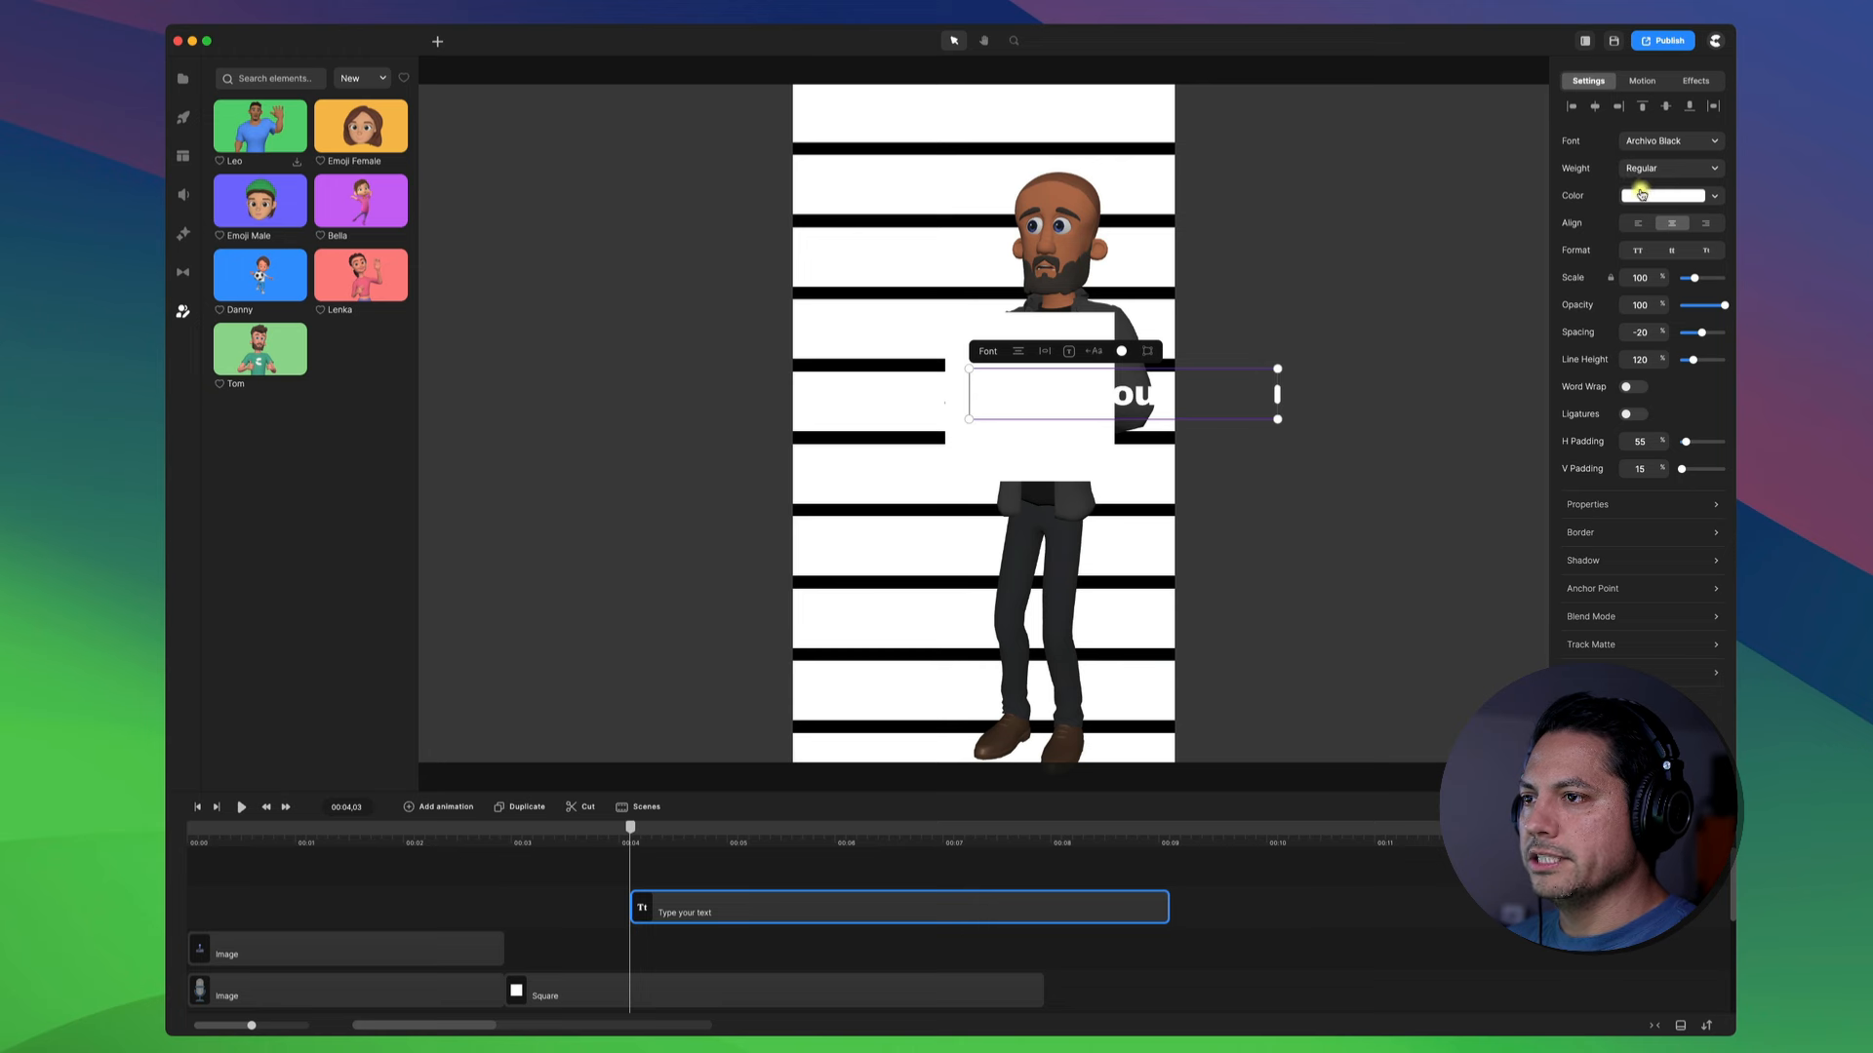
pyautogui.doubleClick(1126, 396)
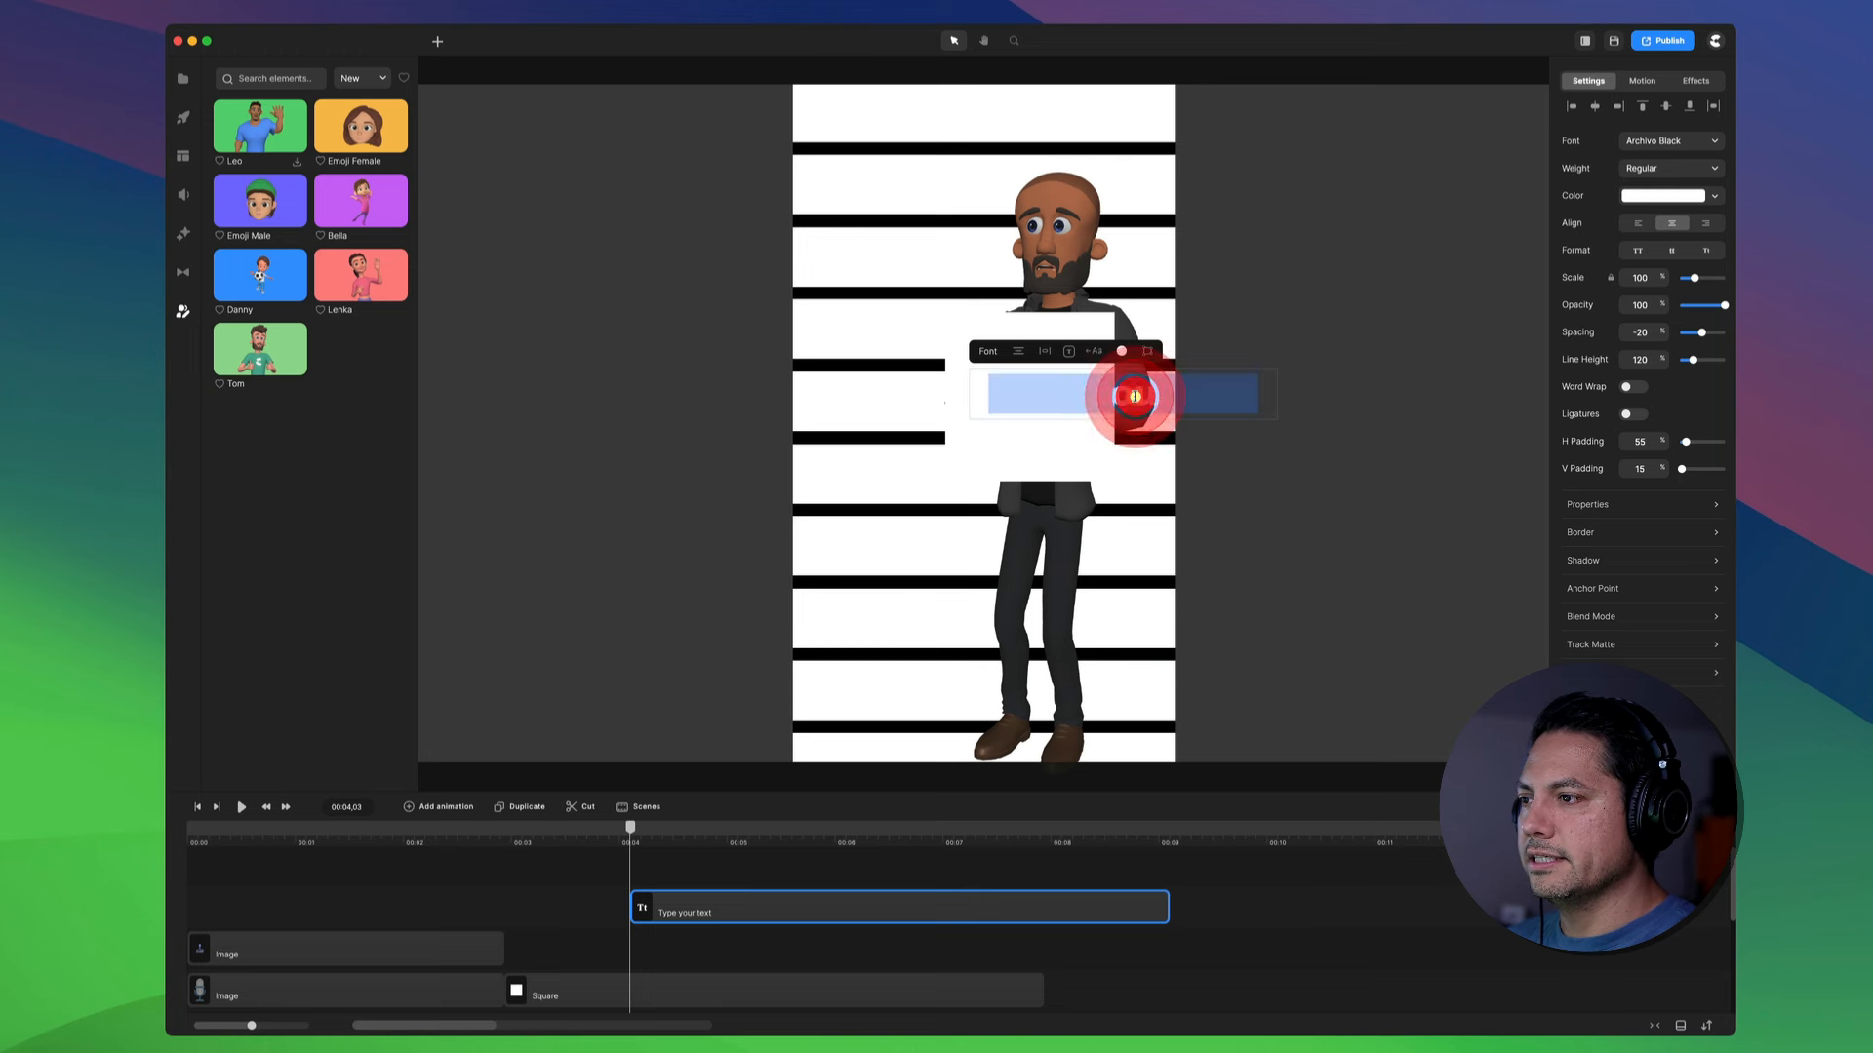
pyautogui.click(1653, 195)
pyautogui.moveTo(1548, 241); pyautogui.dragTo(1438, 295)
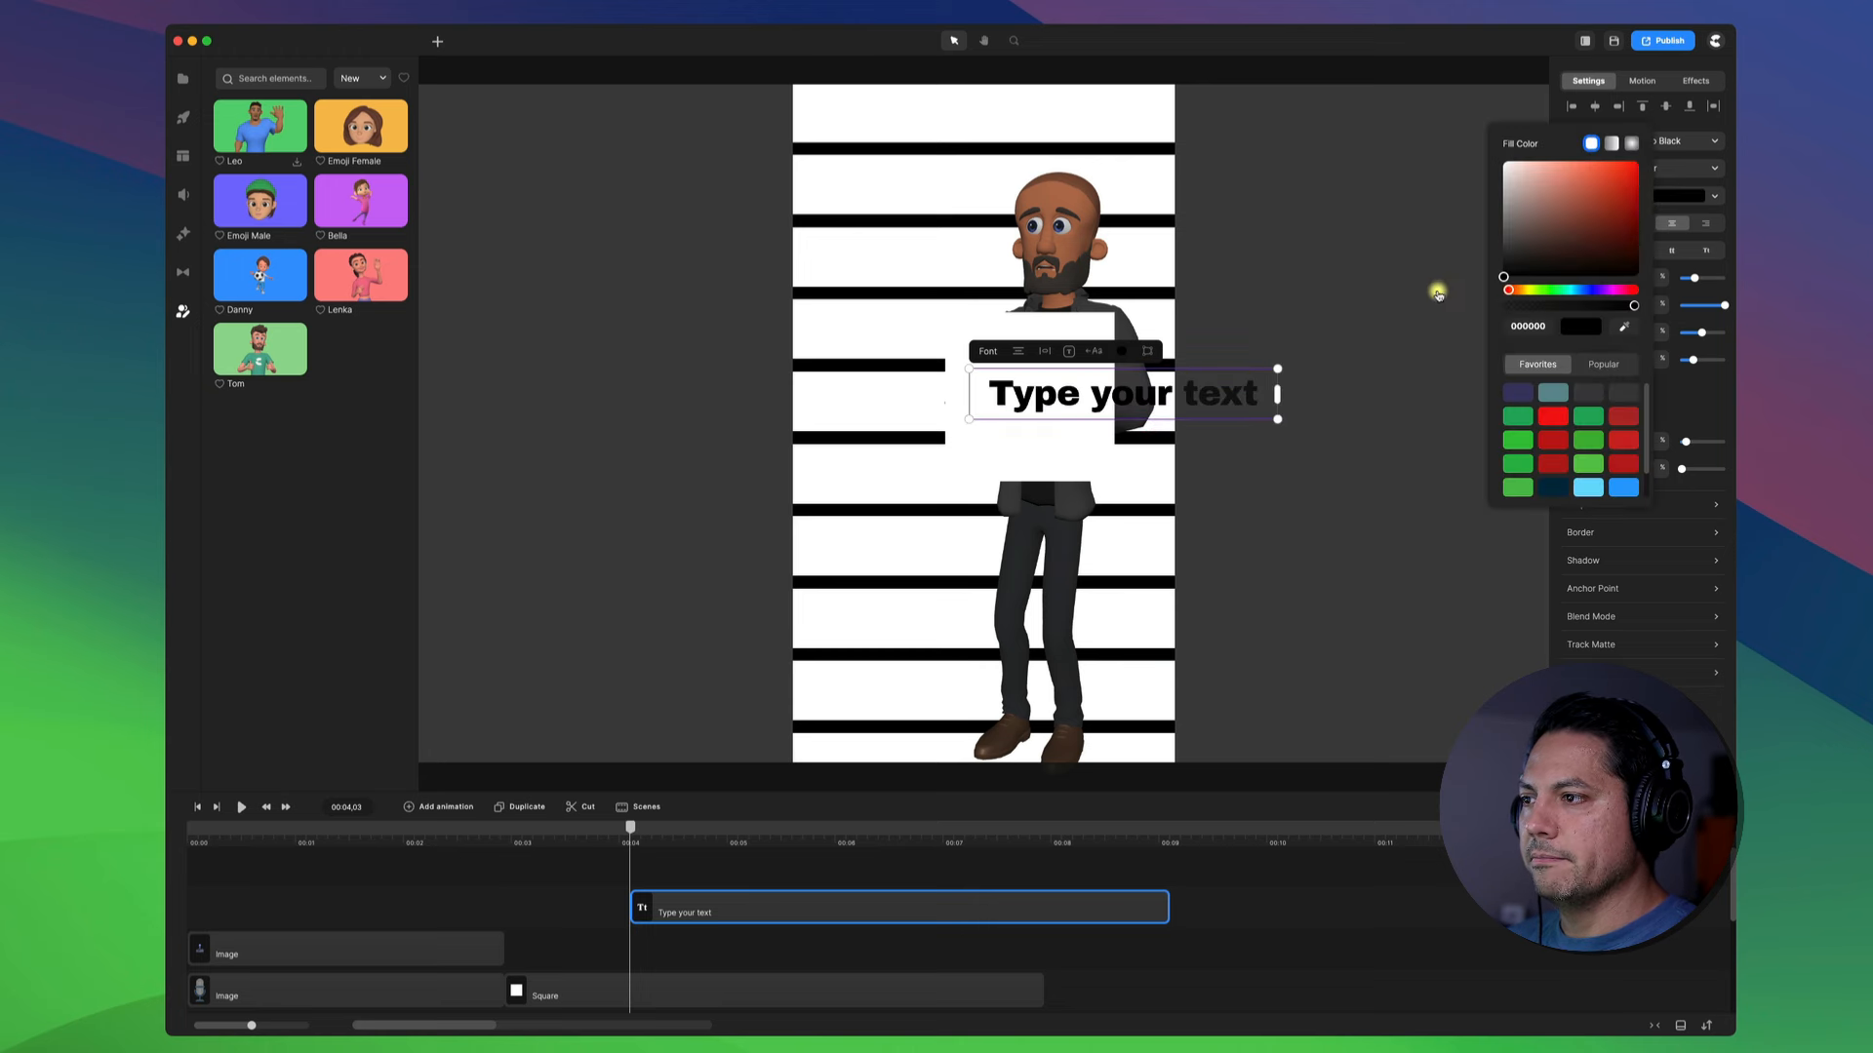
# Replace the placeholder text with 1 and move its clip onto the track directly above the square, starting together with it.
pyautogui.doubleClick(1058, 398)
pyautogui.write('1')
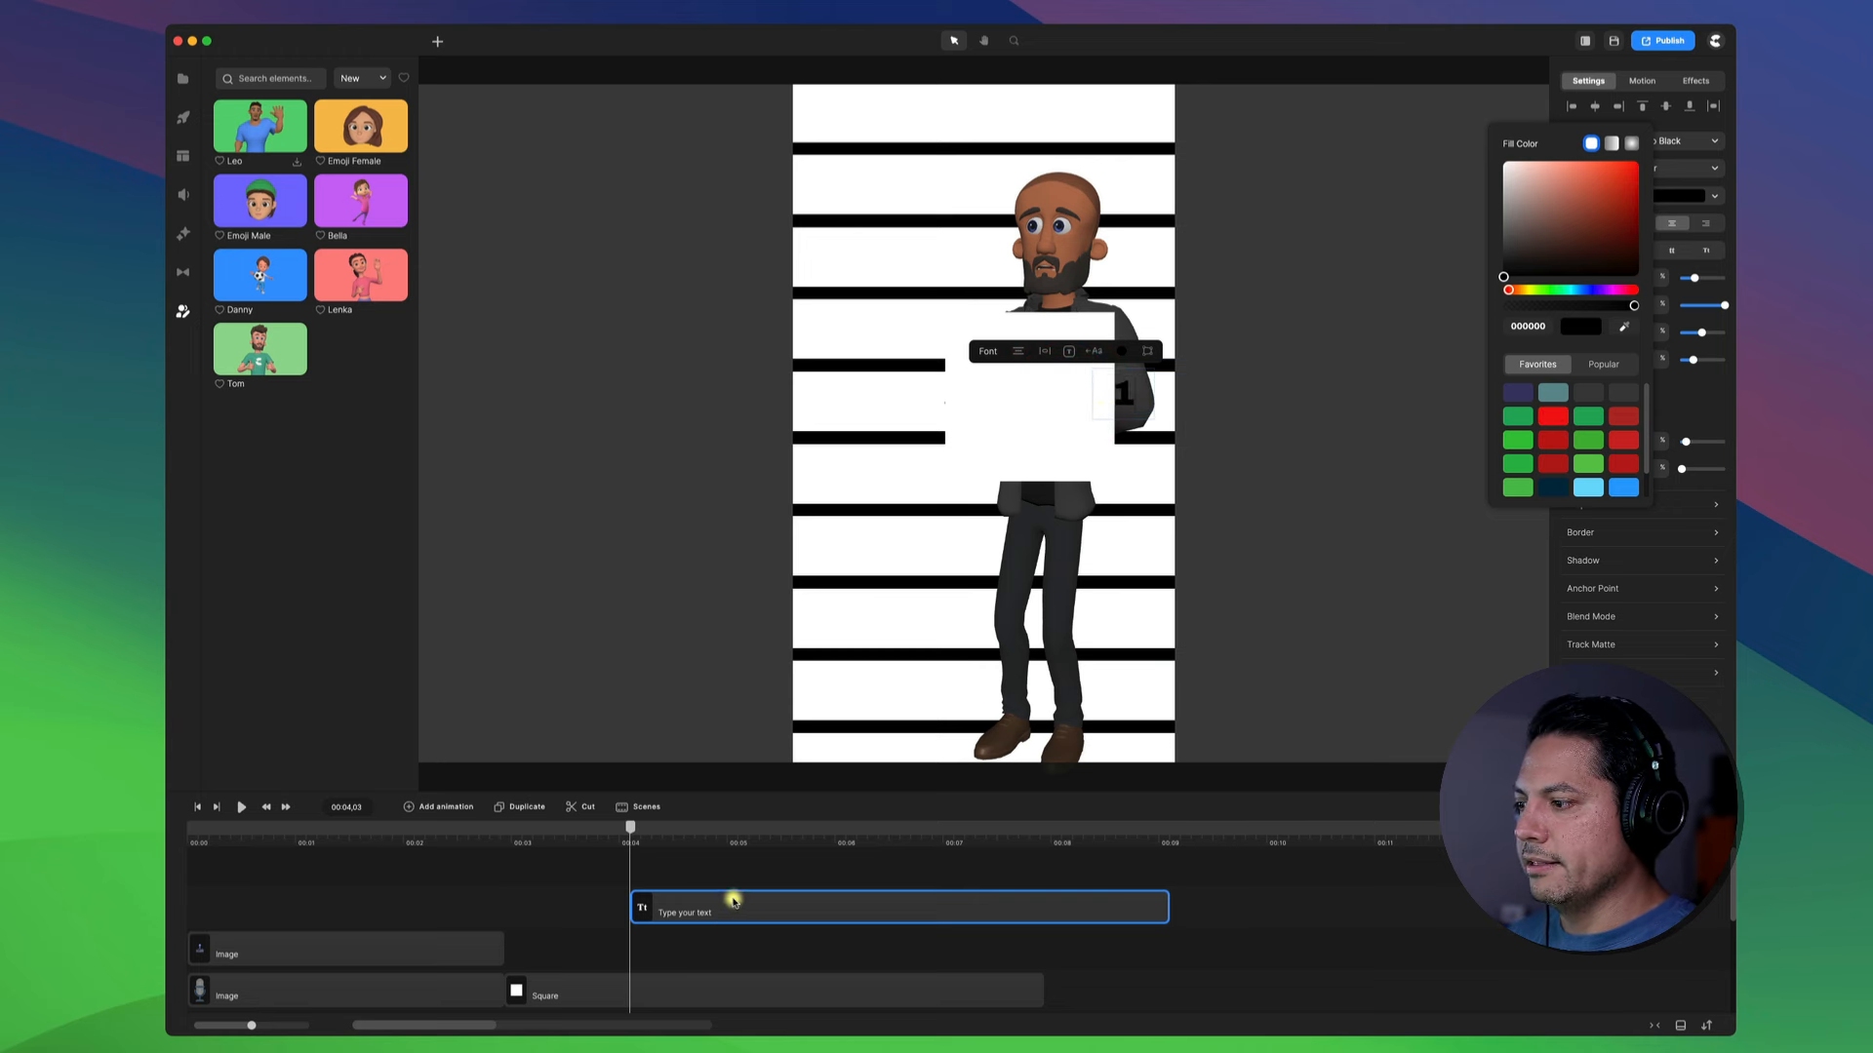
pyautogui.moveTo(734, 902); pyautogui.dragTo(615, 954)
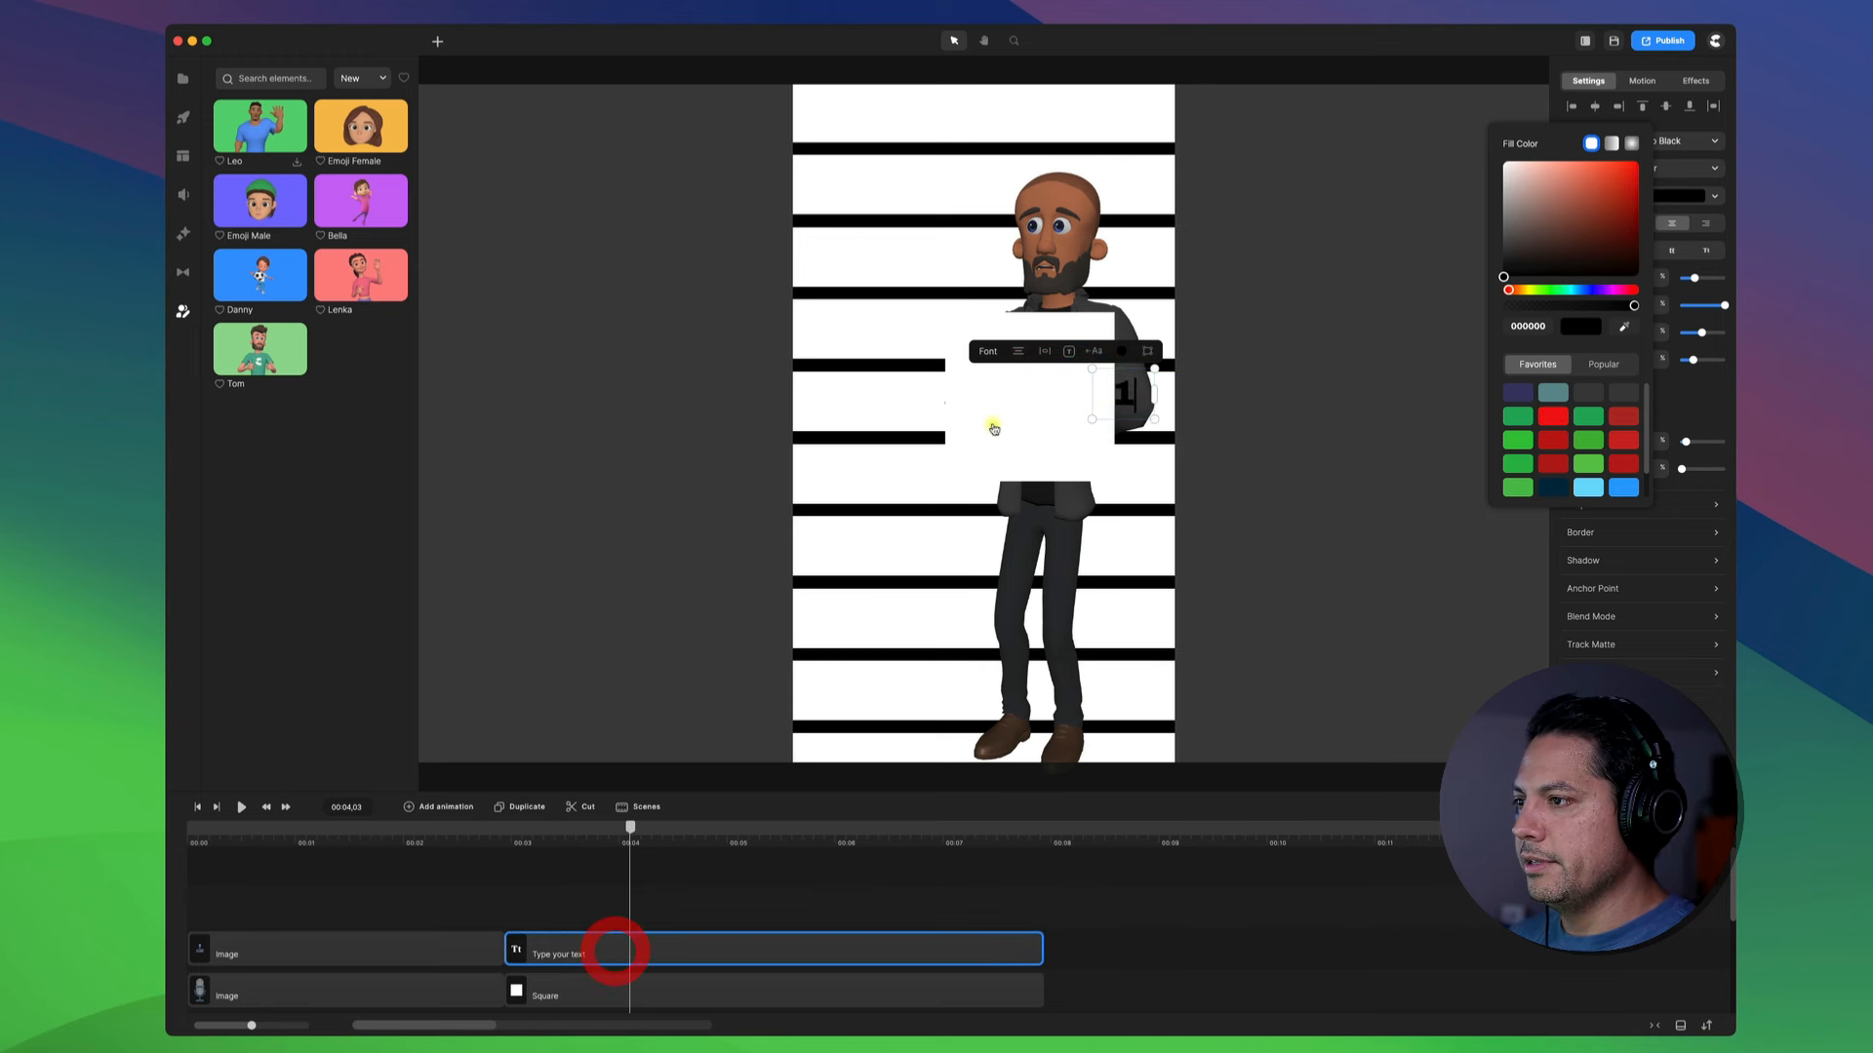
pyautogui.doubleClick(1133, 406)
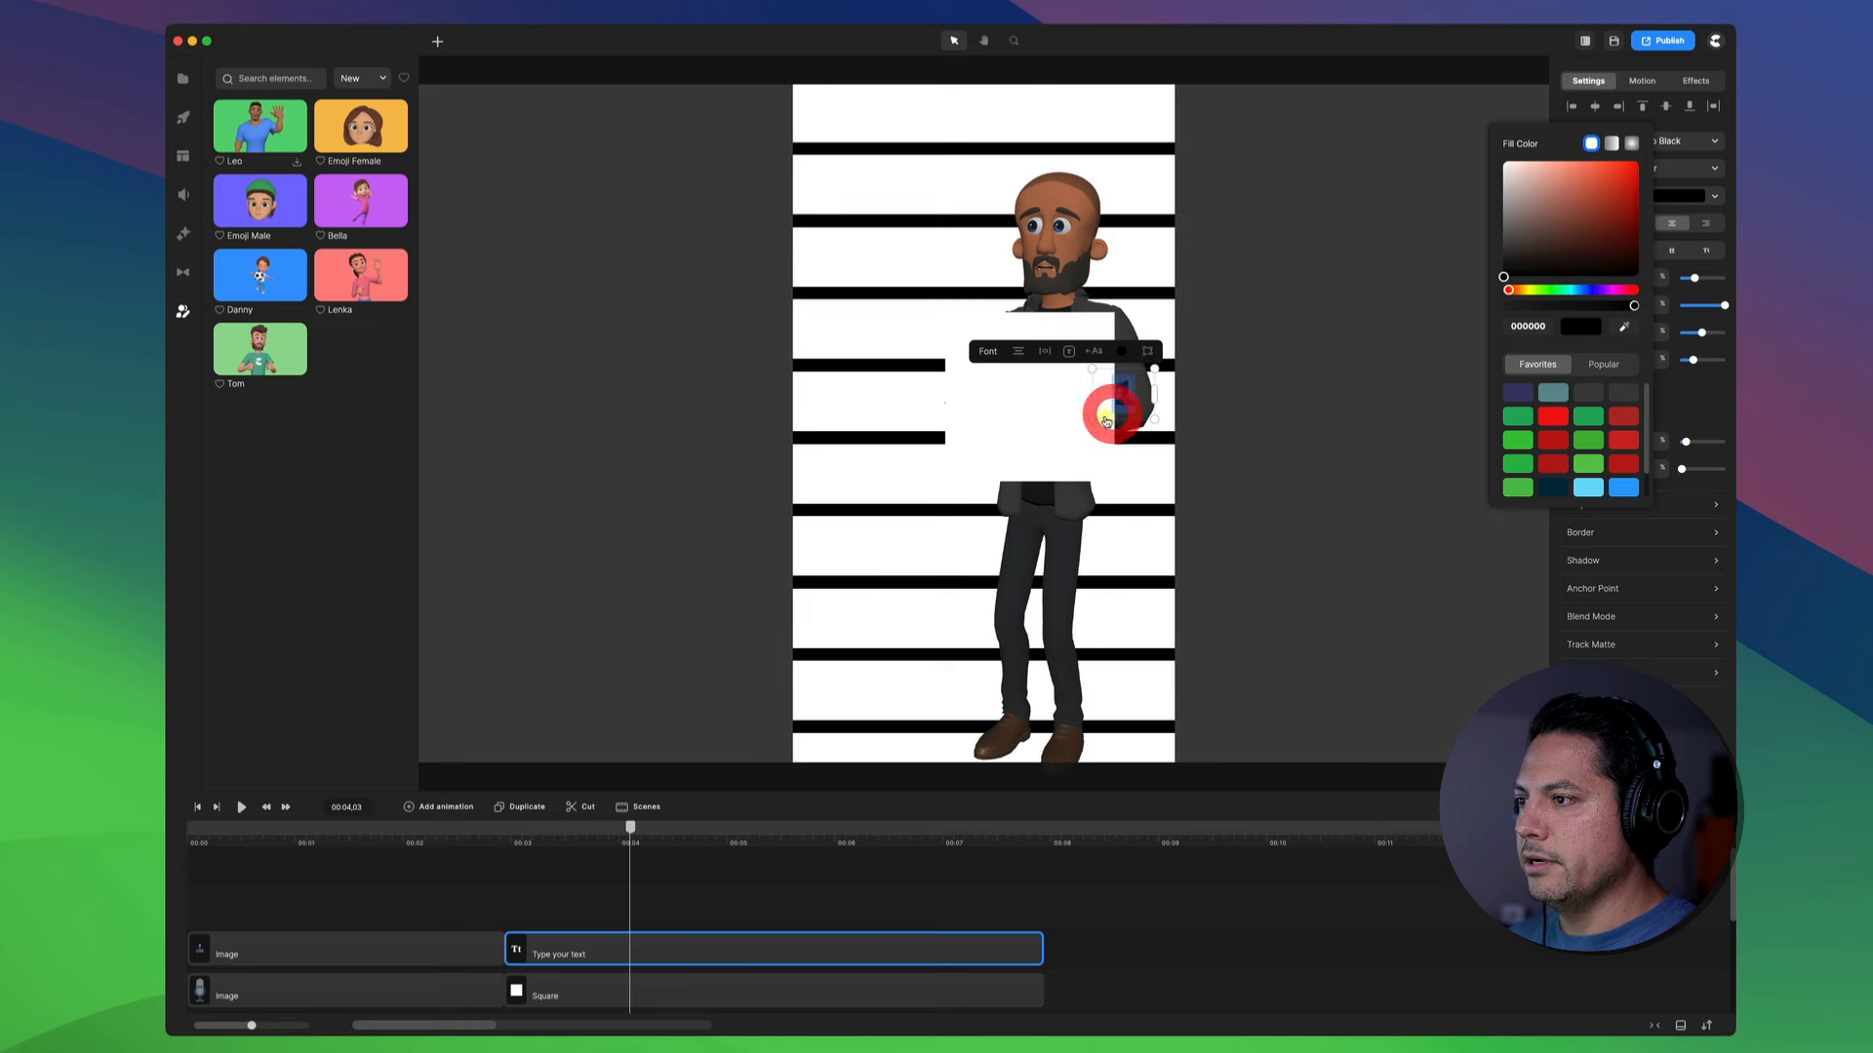
pyautogui.click(1052, 434)
pyautogui.click(941, 441)
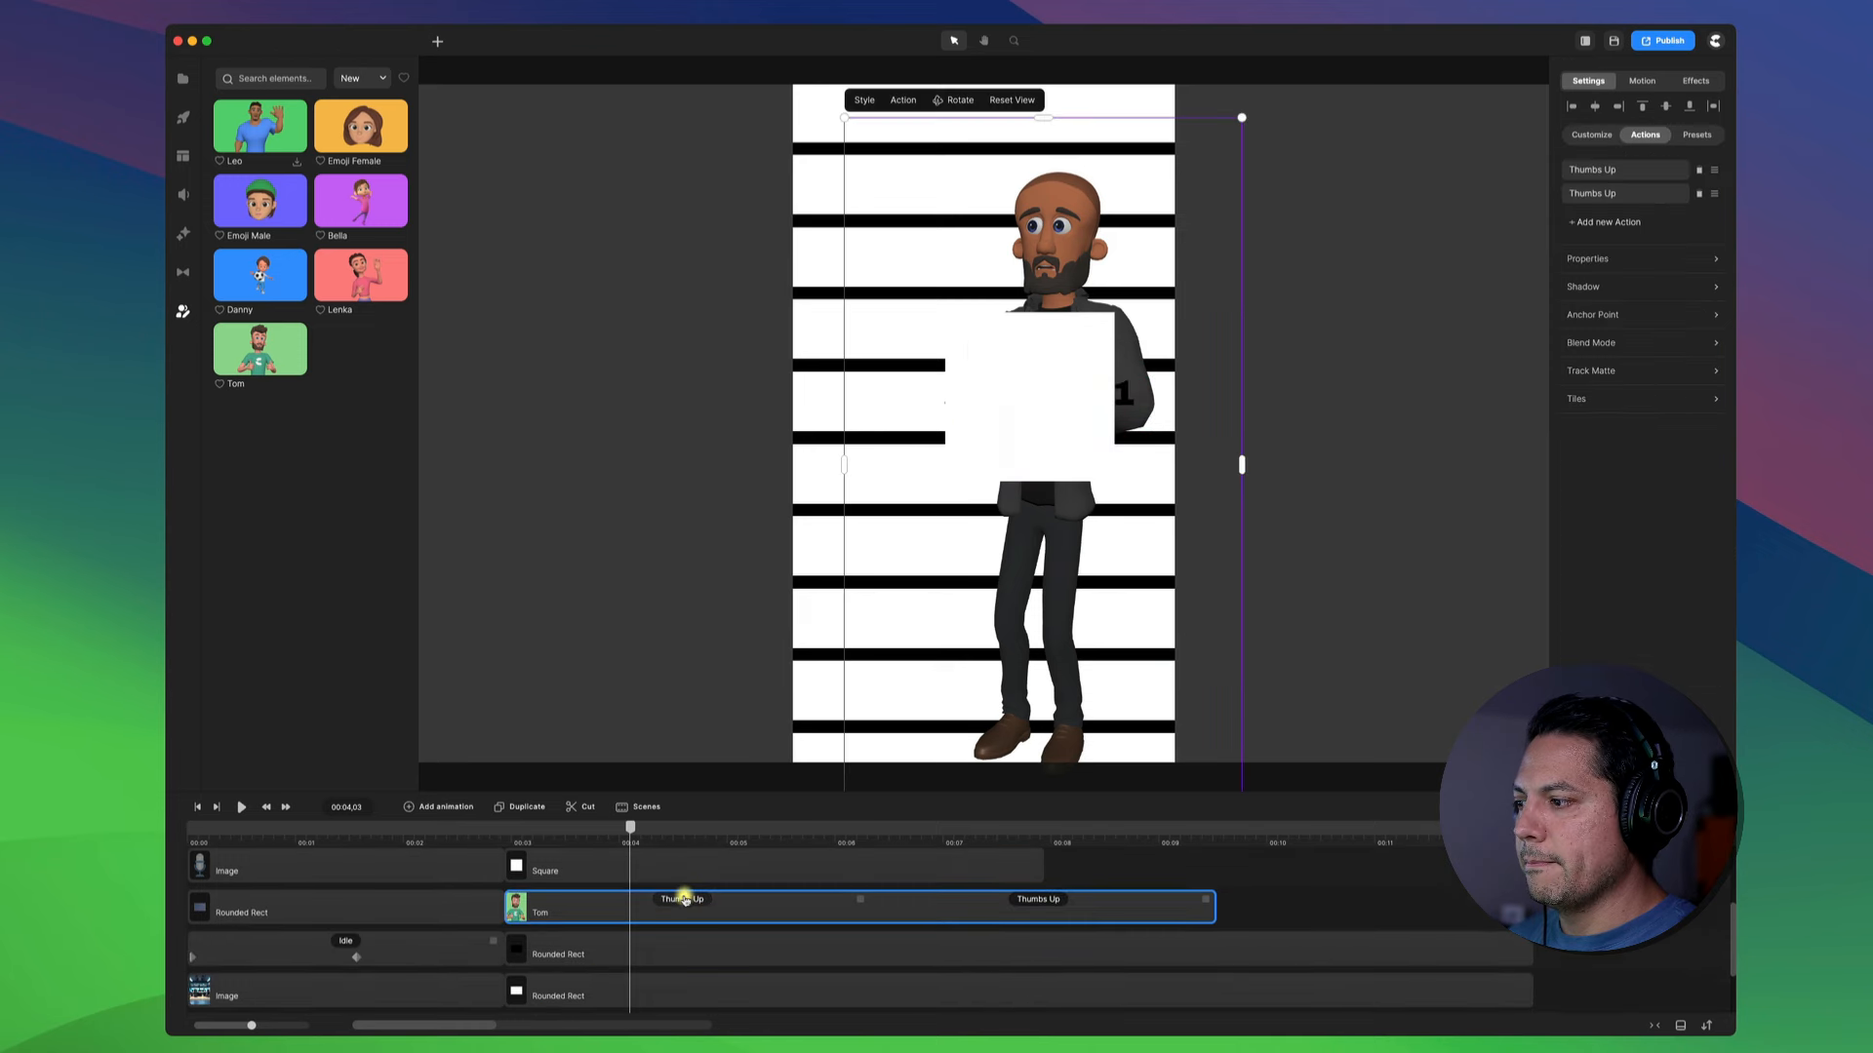
pyautogui.scroll(3, 685, 900)
pyautogui.click(690, 944)
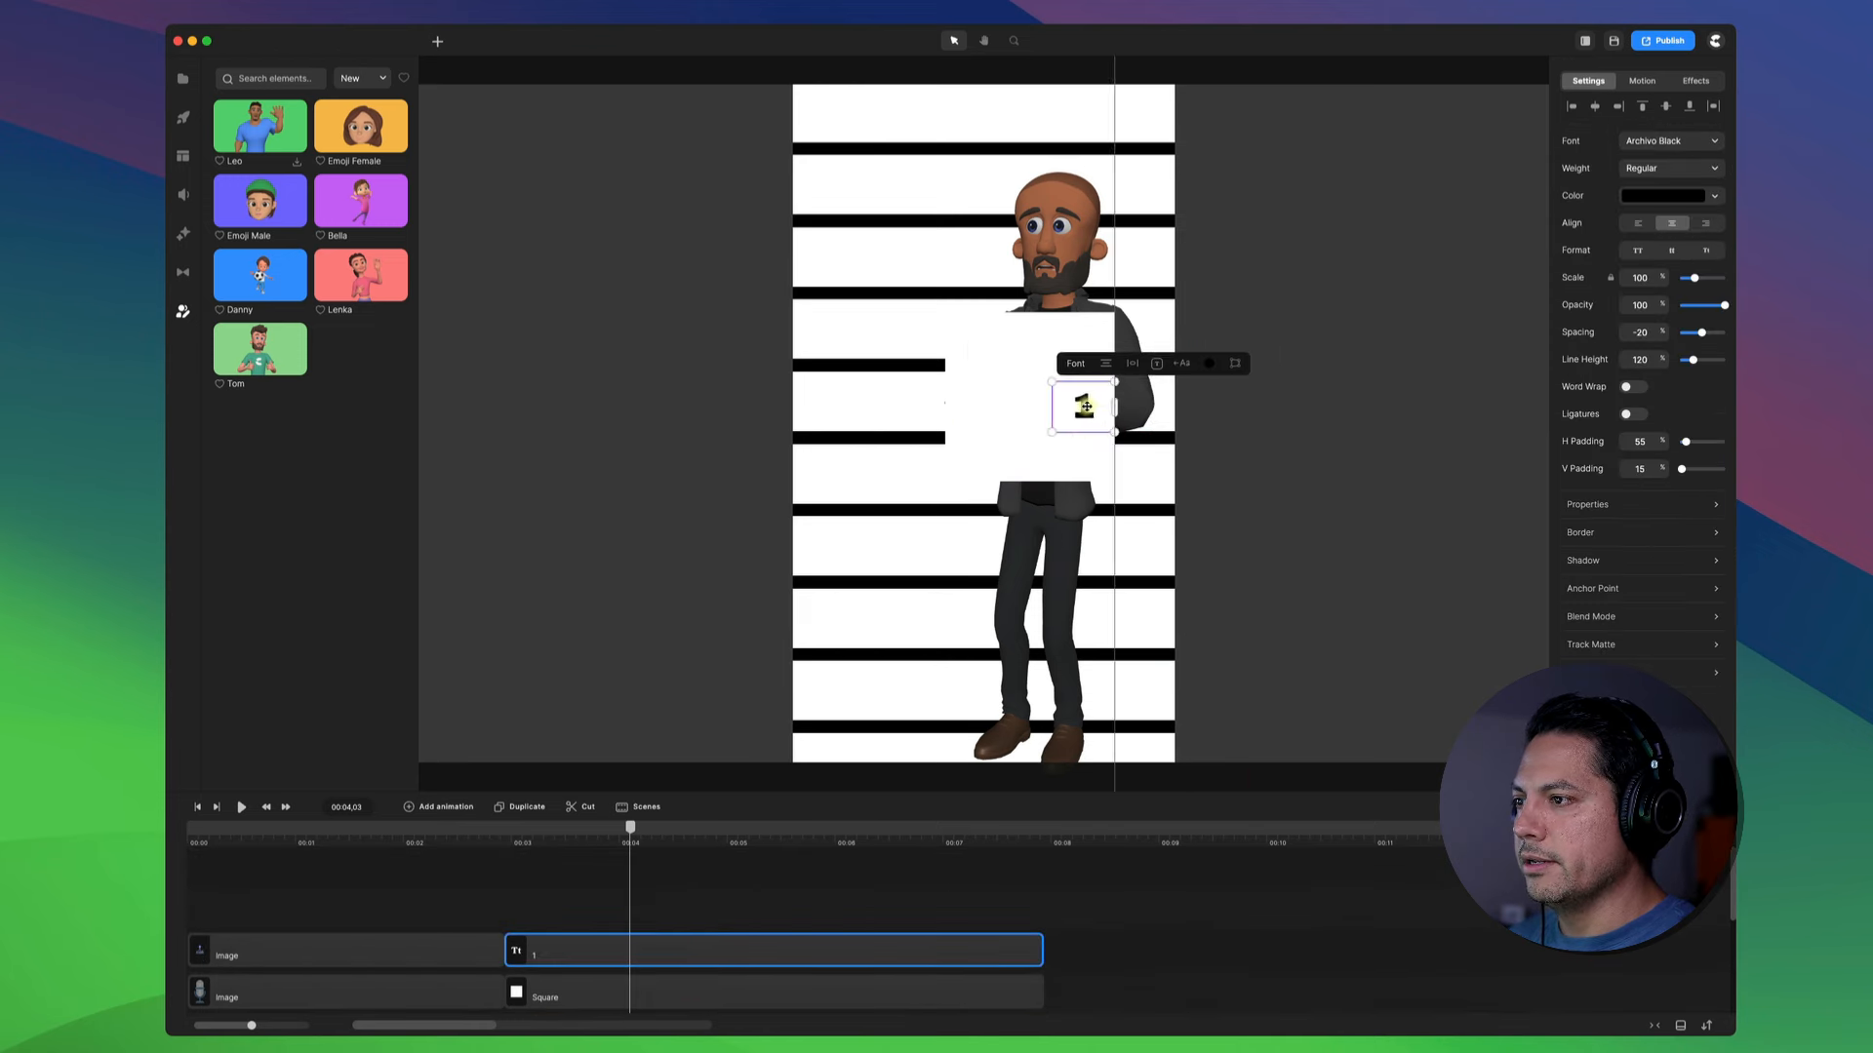
# Centre the 1 on the square and enlarge it to 254% scale.
pyautogui.moveTo(1086, 406); pyautogui.dragTo(1039, 399)
pyautogui.moveTo(1088, 336); pyautogui.dragTo(1116, 303)
pyautogui.moveTo(1004, 424); pyautogui.dragTo(956, 452)
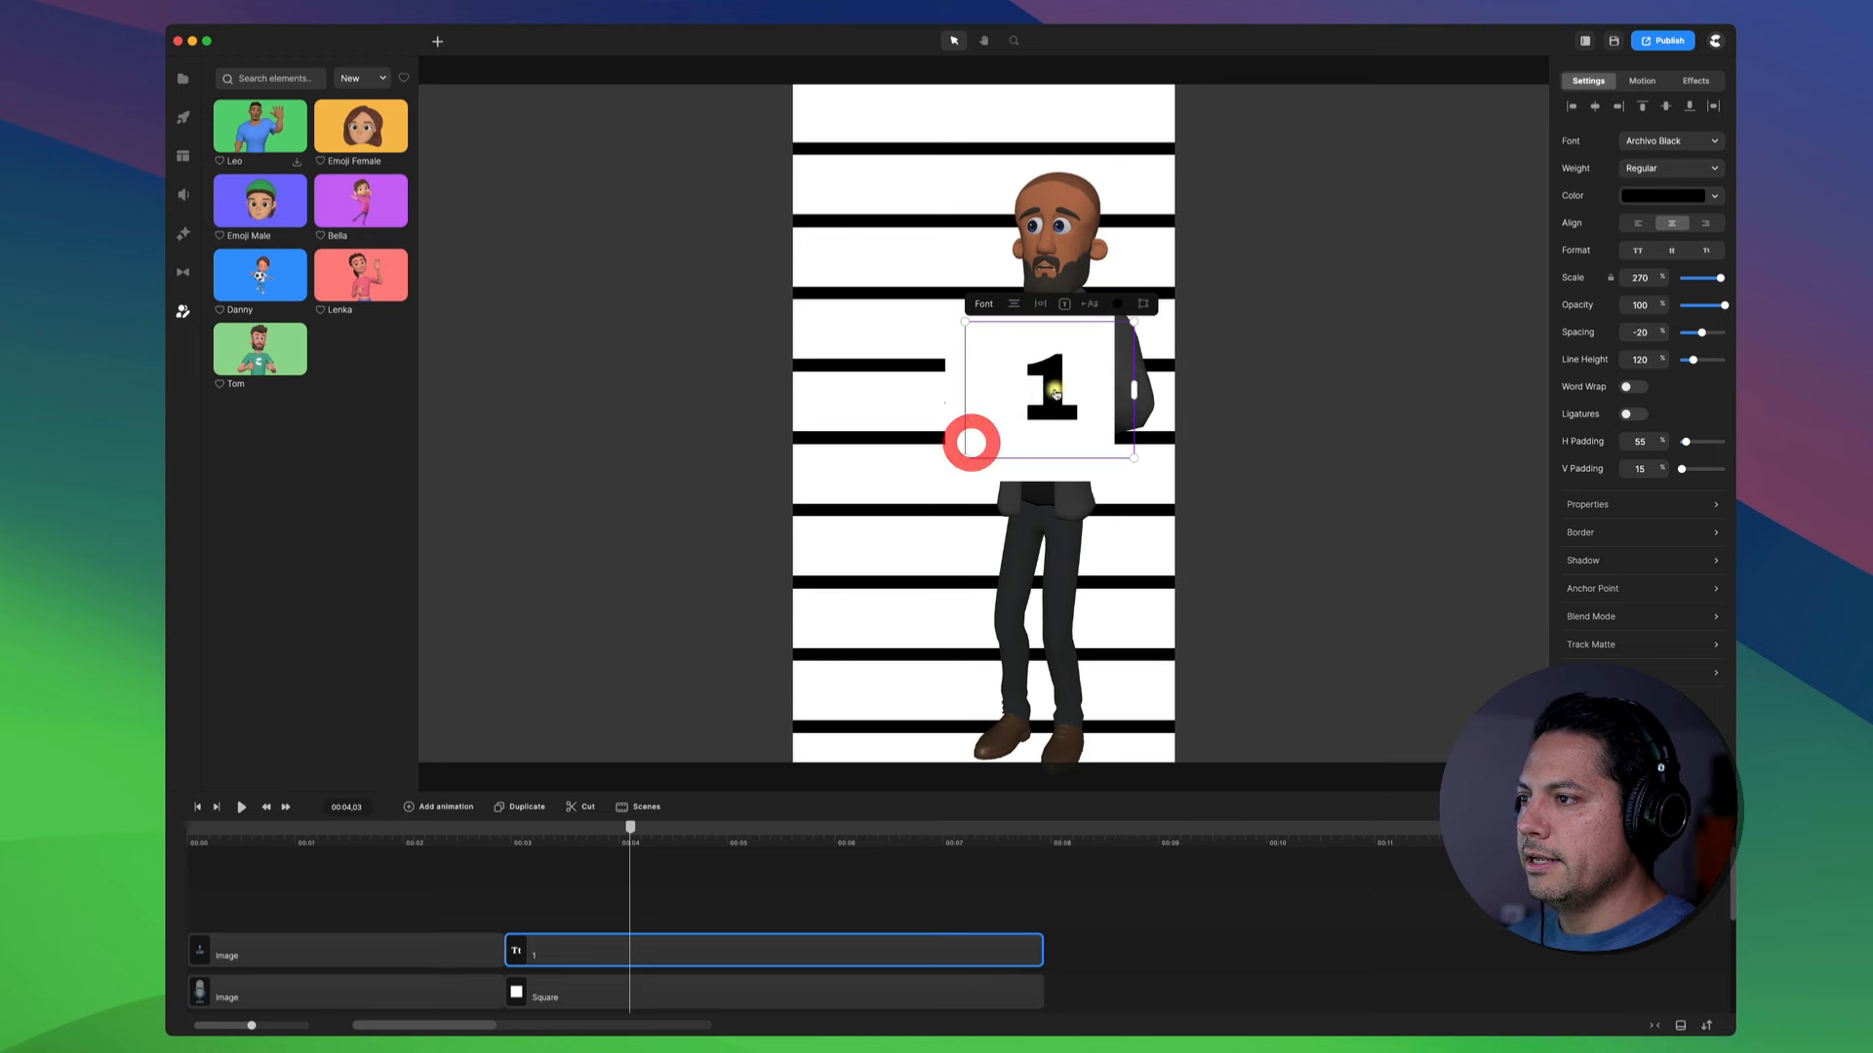
pyautogui.moveTo(1054, 389); pyautogui.dragTo(1032, 393)
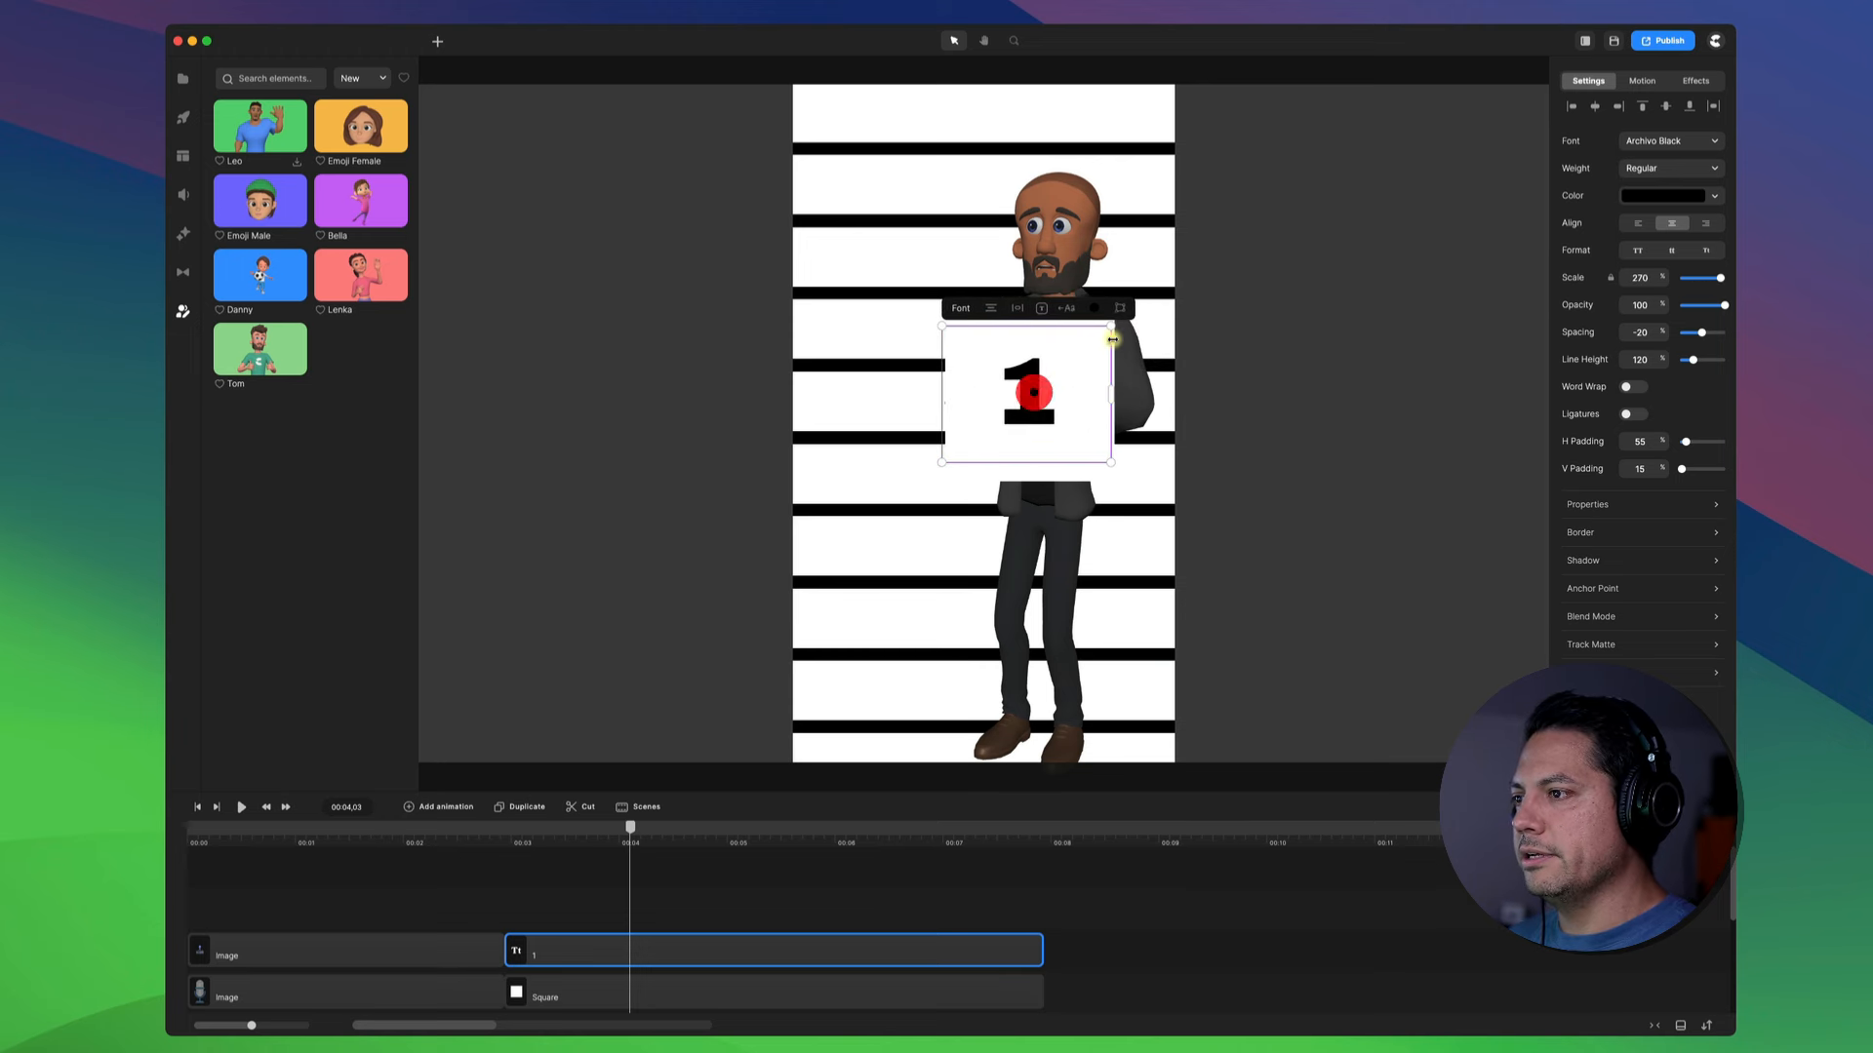
pyautogui.moveTo(1110, 327); pyautogui.dragTo(1099, 334)
pyautogui.moveTo(1049, 392); pyautogui.dragTo(1055, 385)
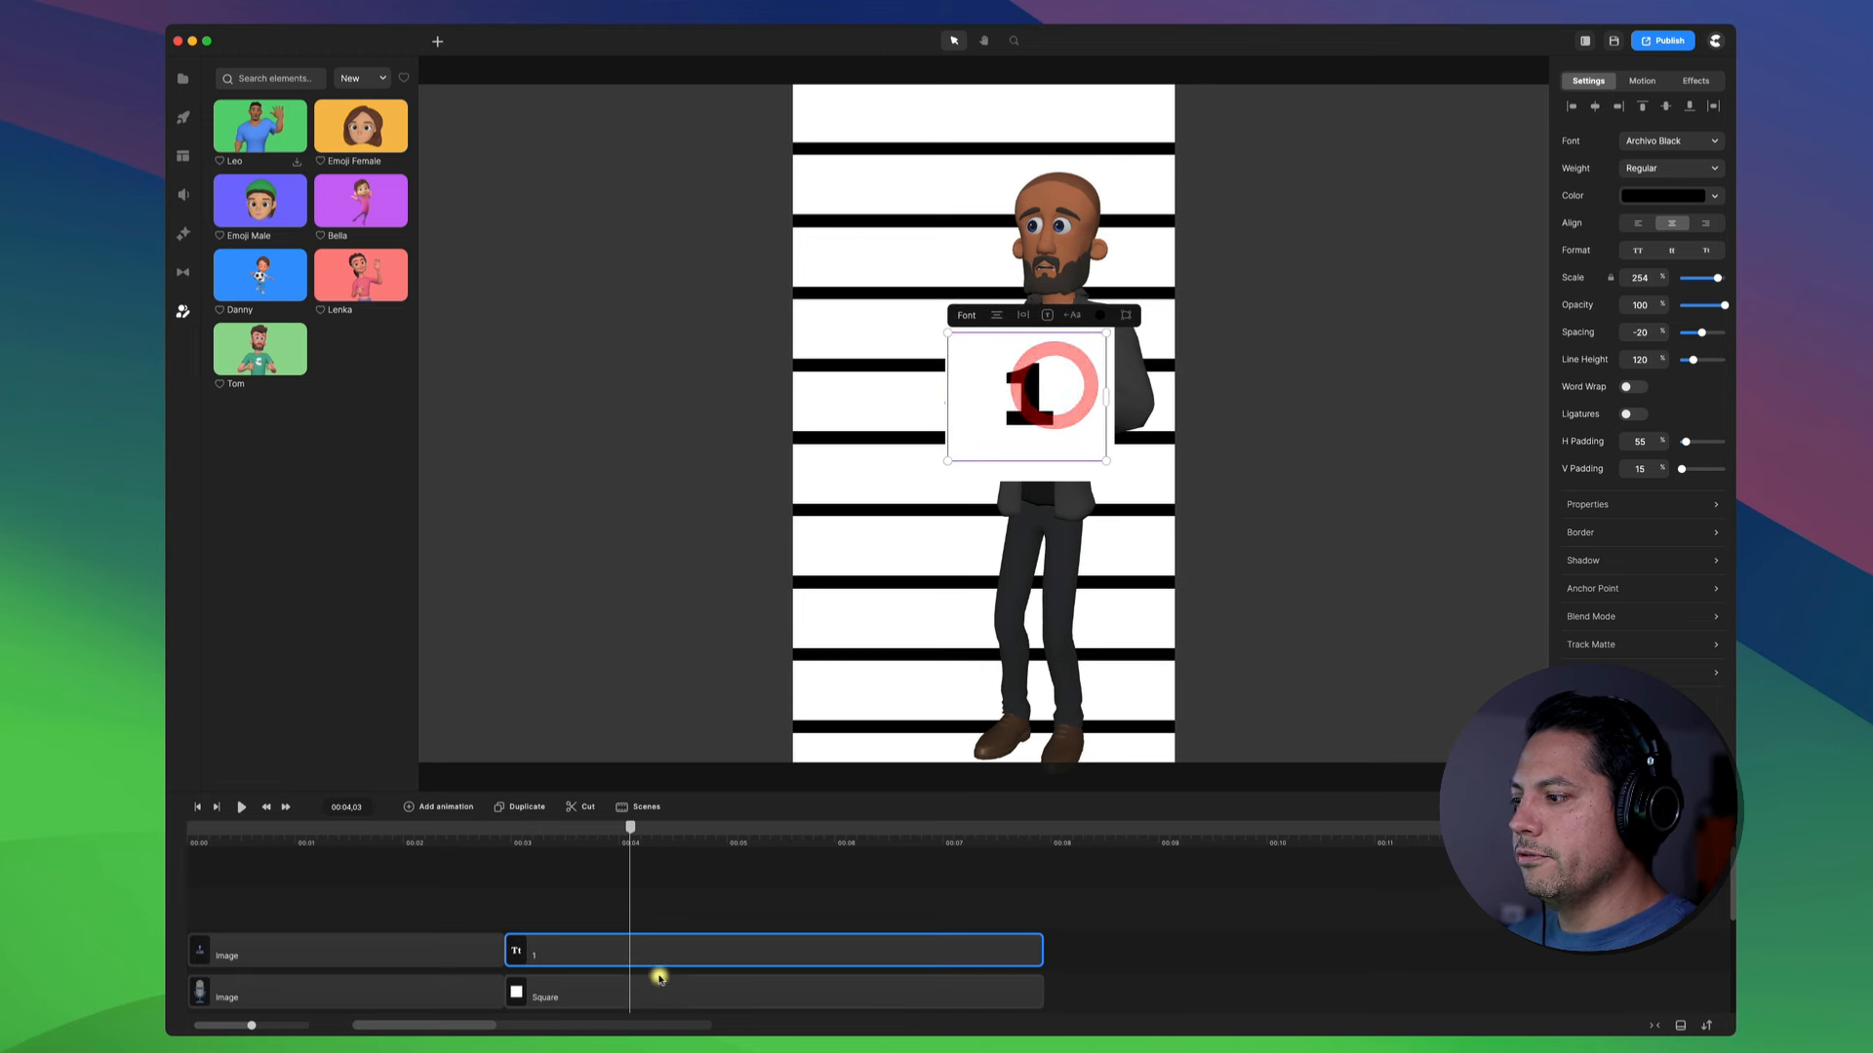
# Set the square's fill to light grey dbdbdb and save that colour to the favorites.
pyautogui.click(660, 1002)
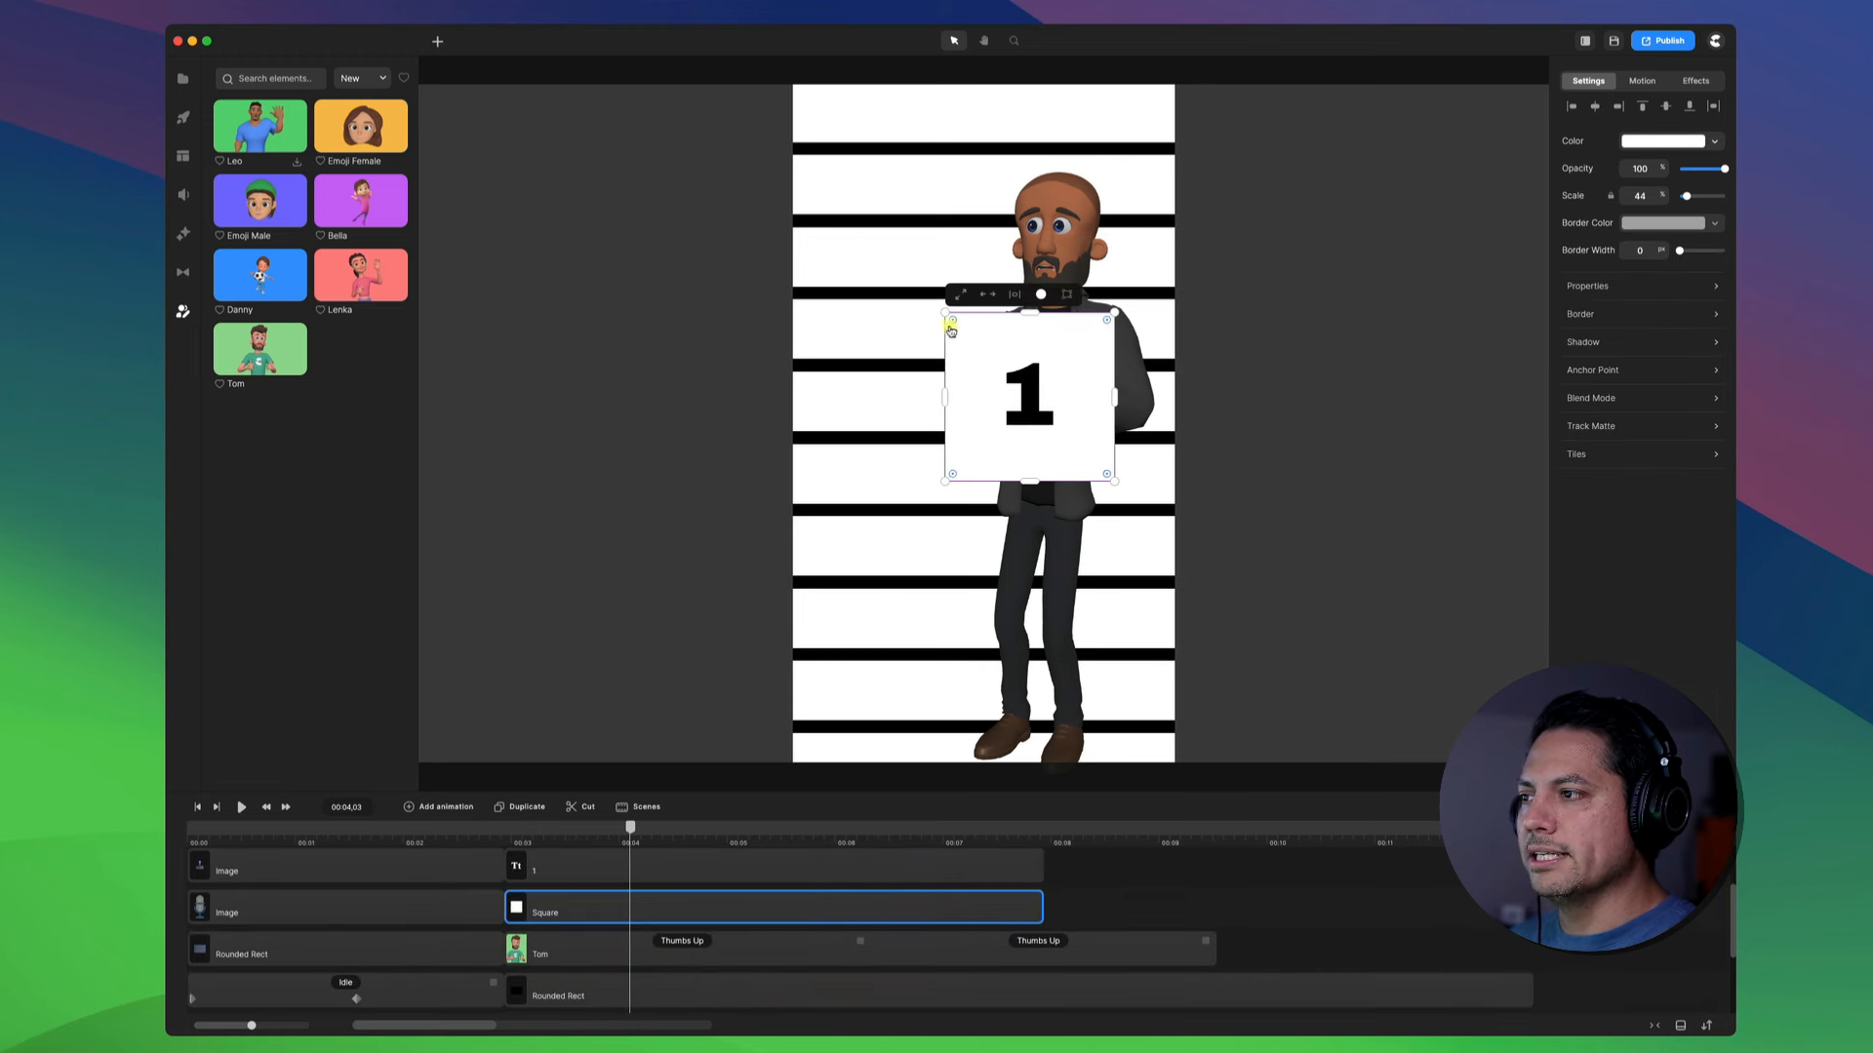
pyautogui.click(1643, 144)
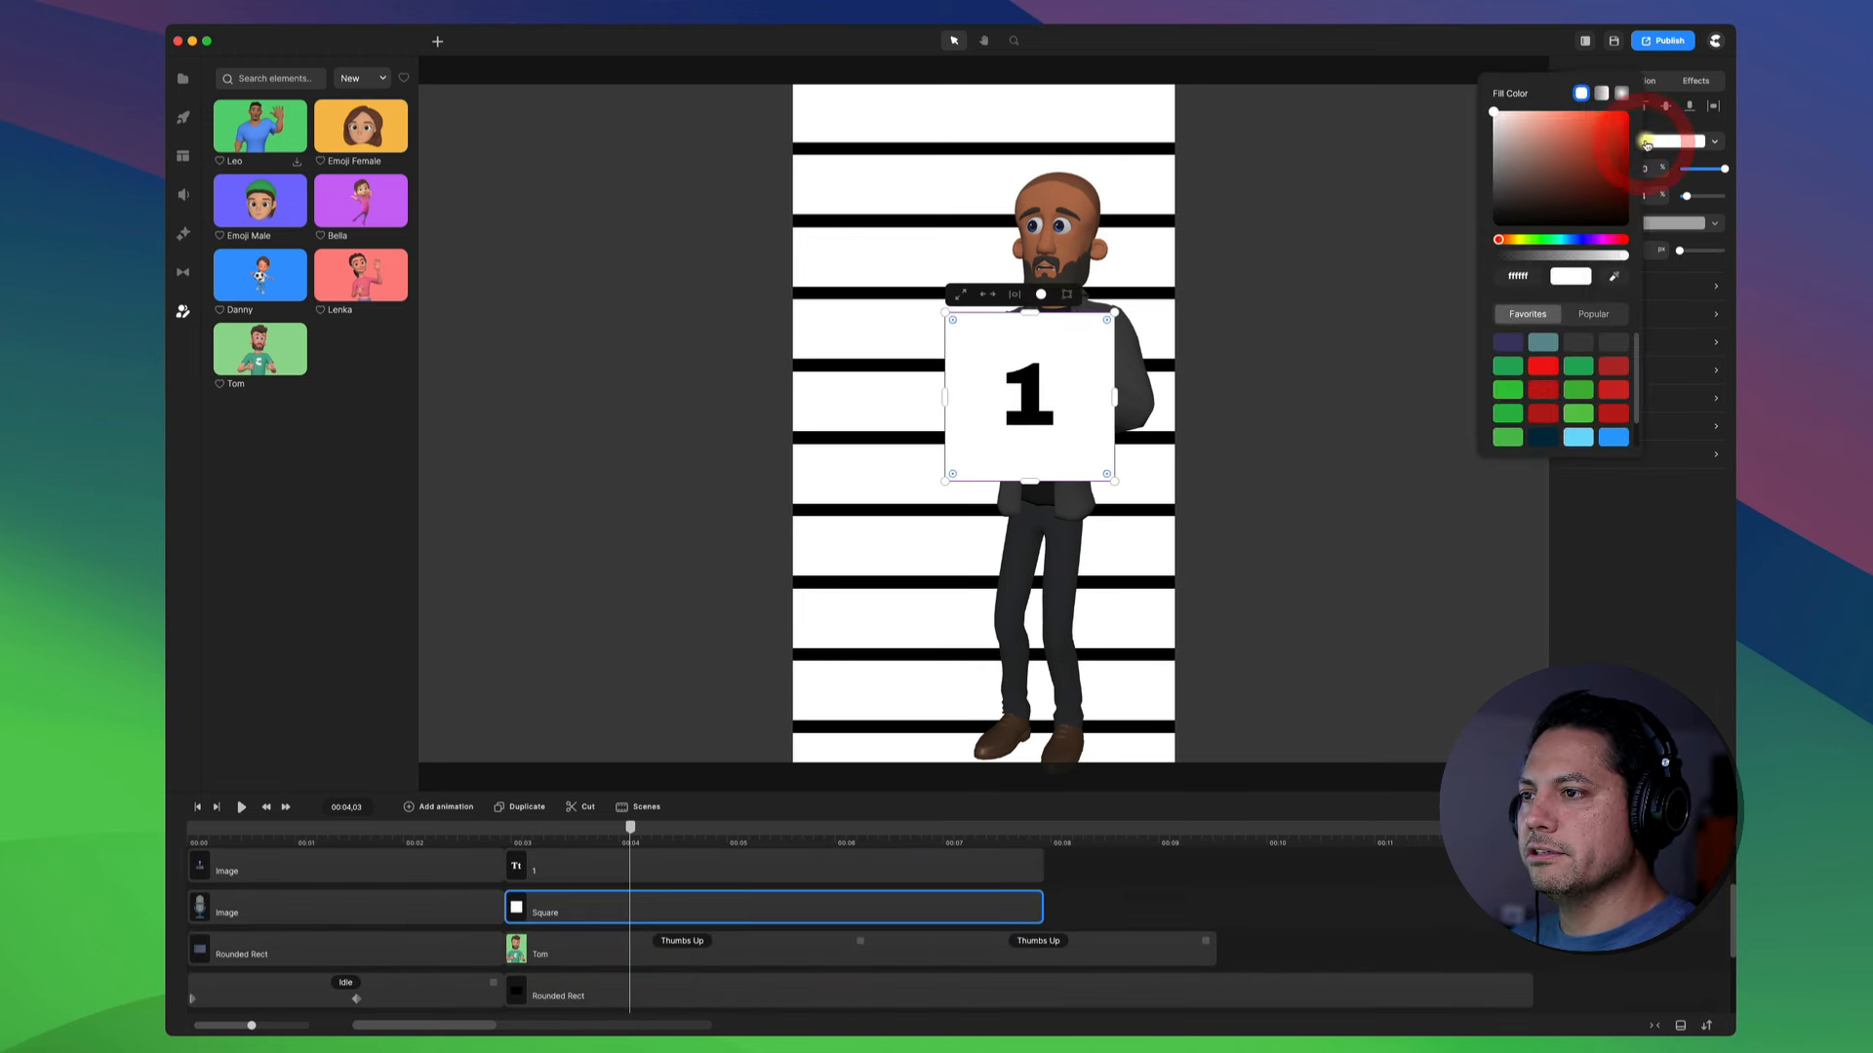
pyautogui.click(1500, 124)
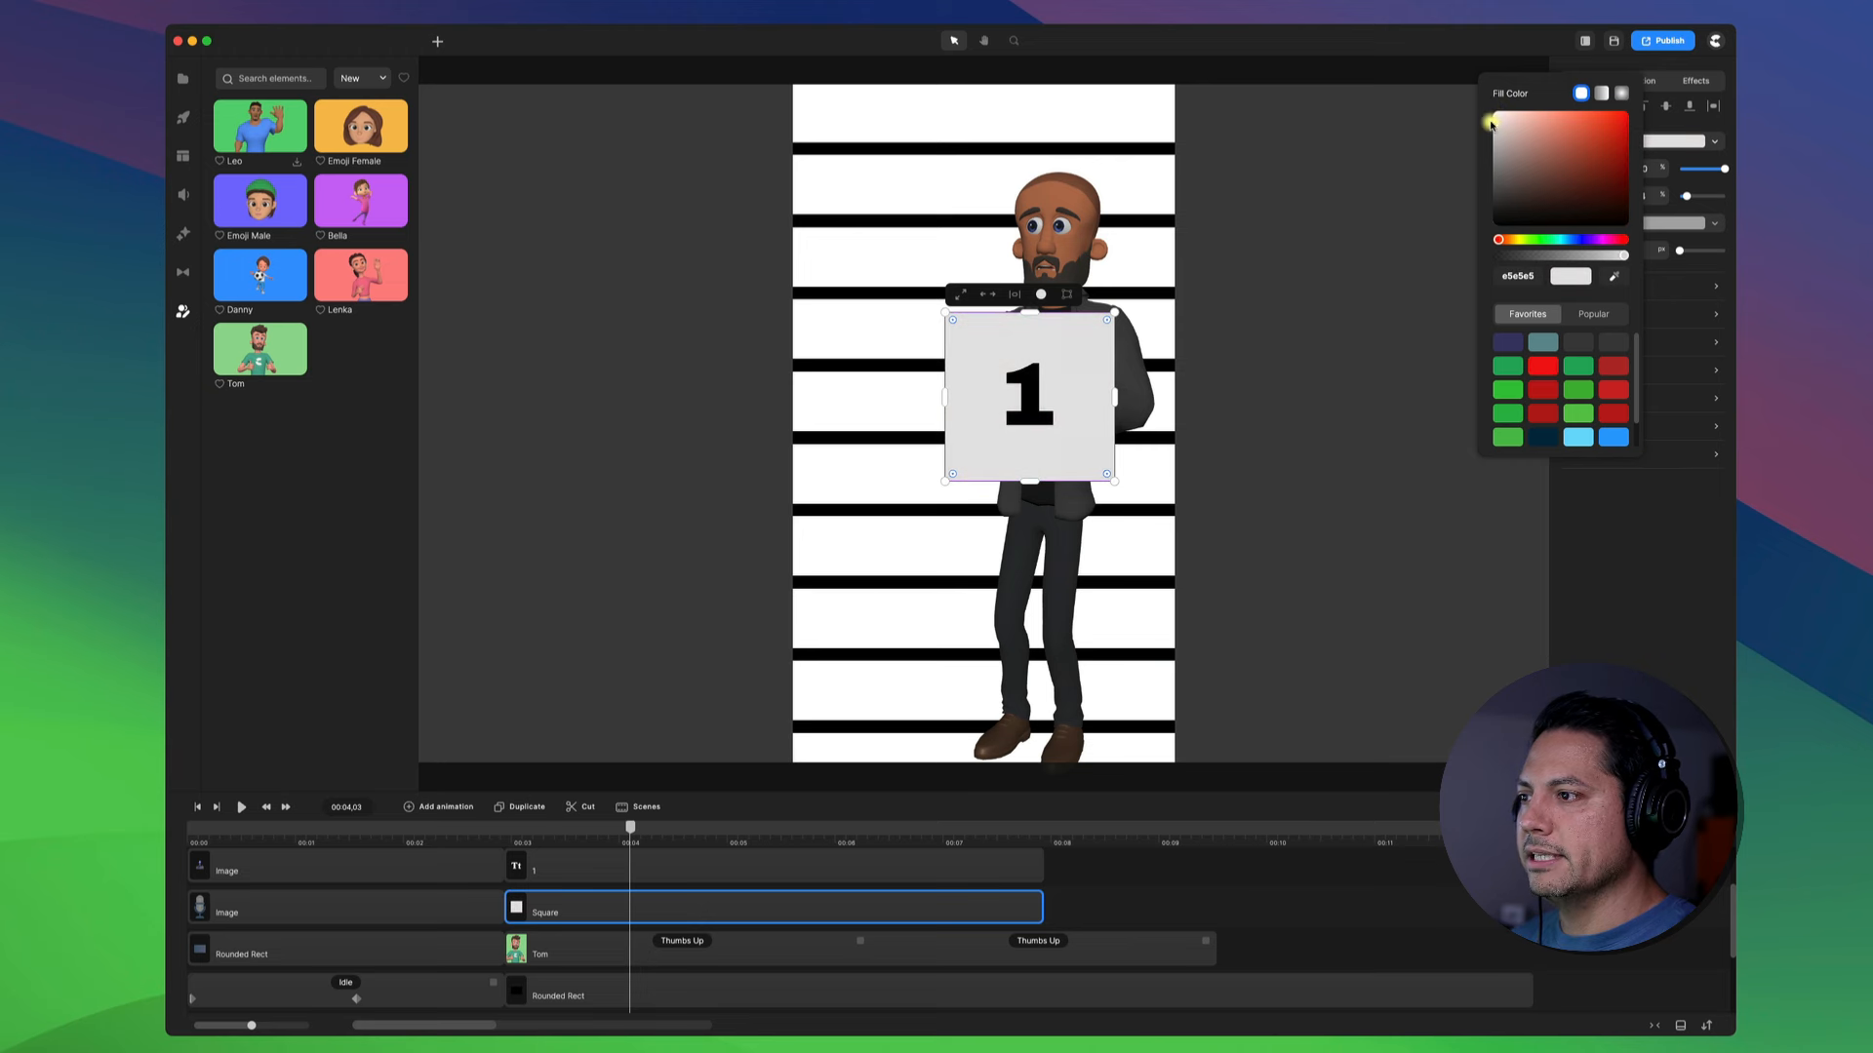
pyautogui.moveTo(1490, 124); pyautogui.dragTo(1490, 129)
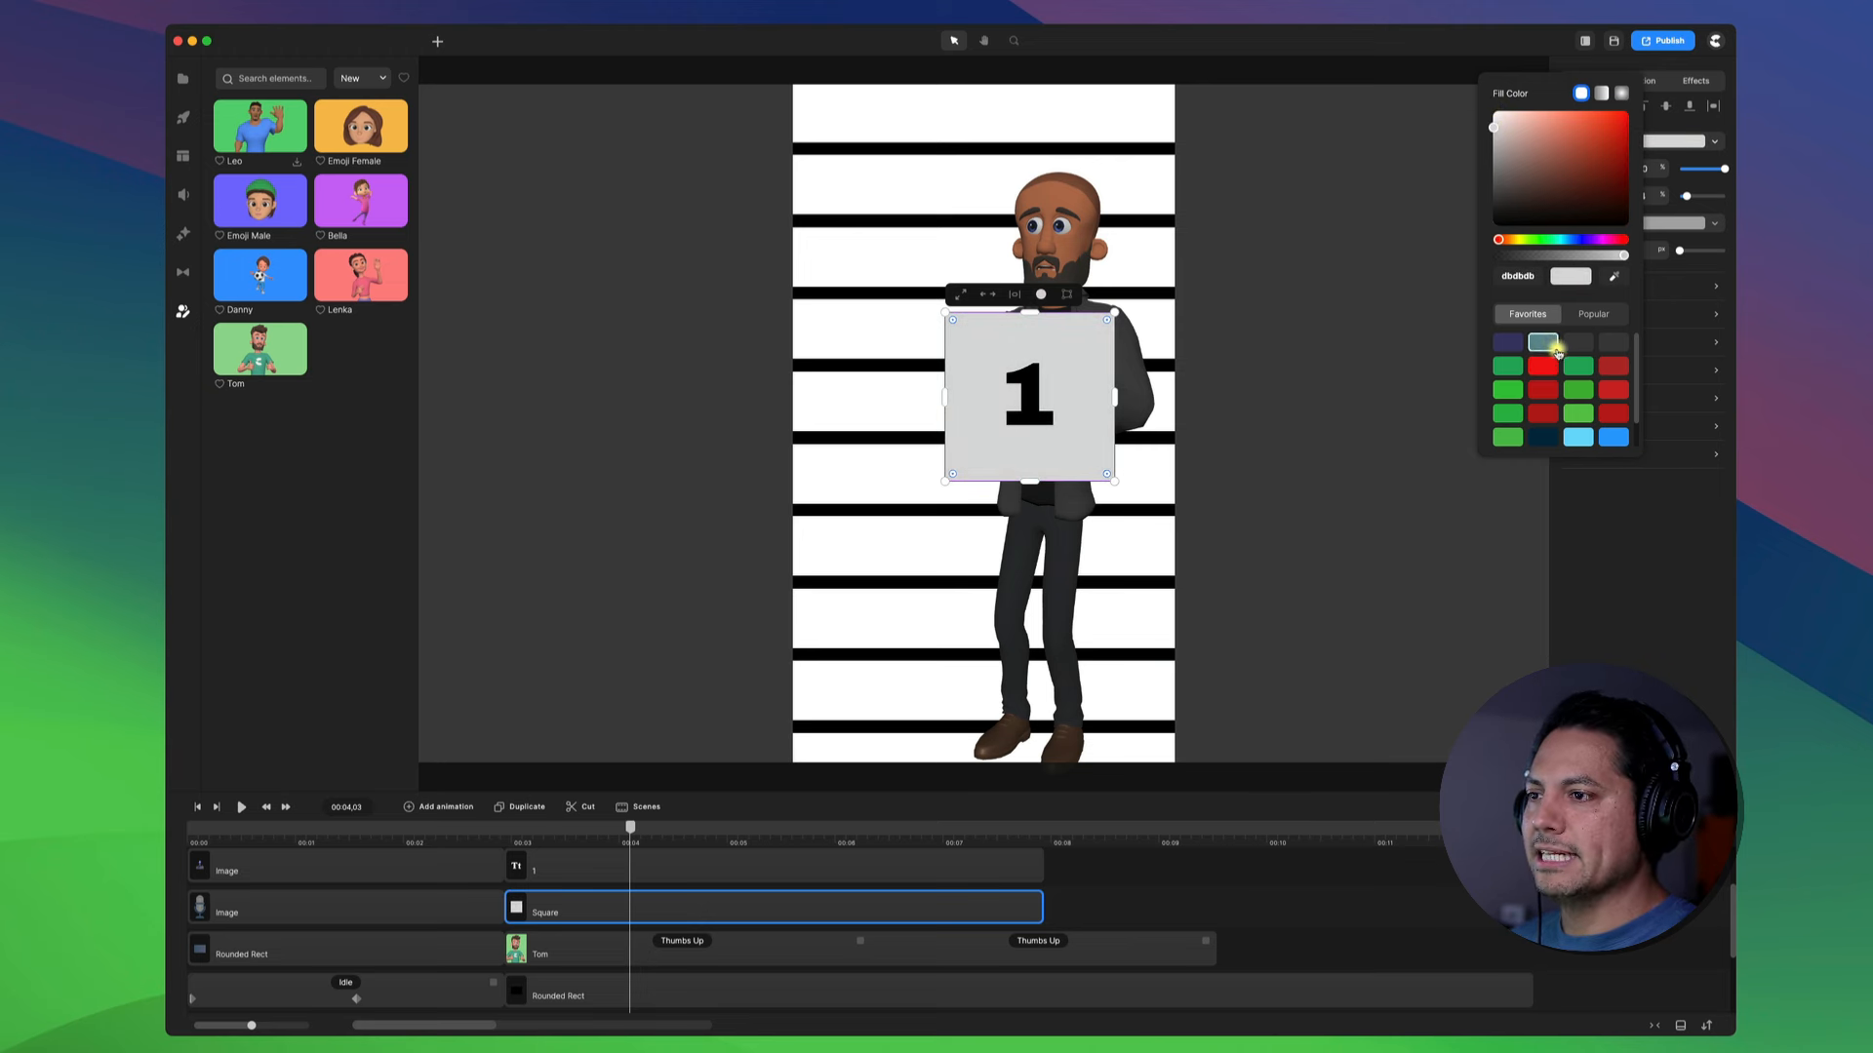
pyautogui.scroll(-1, 1560, 366)
pyautogui.click(1550, 435)
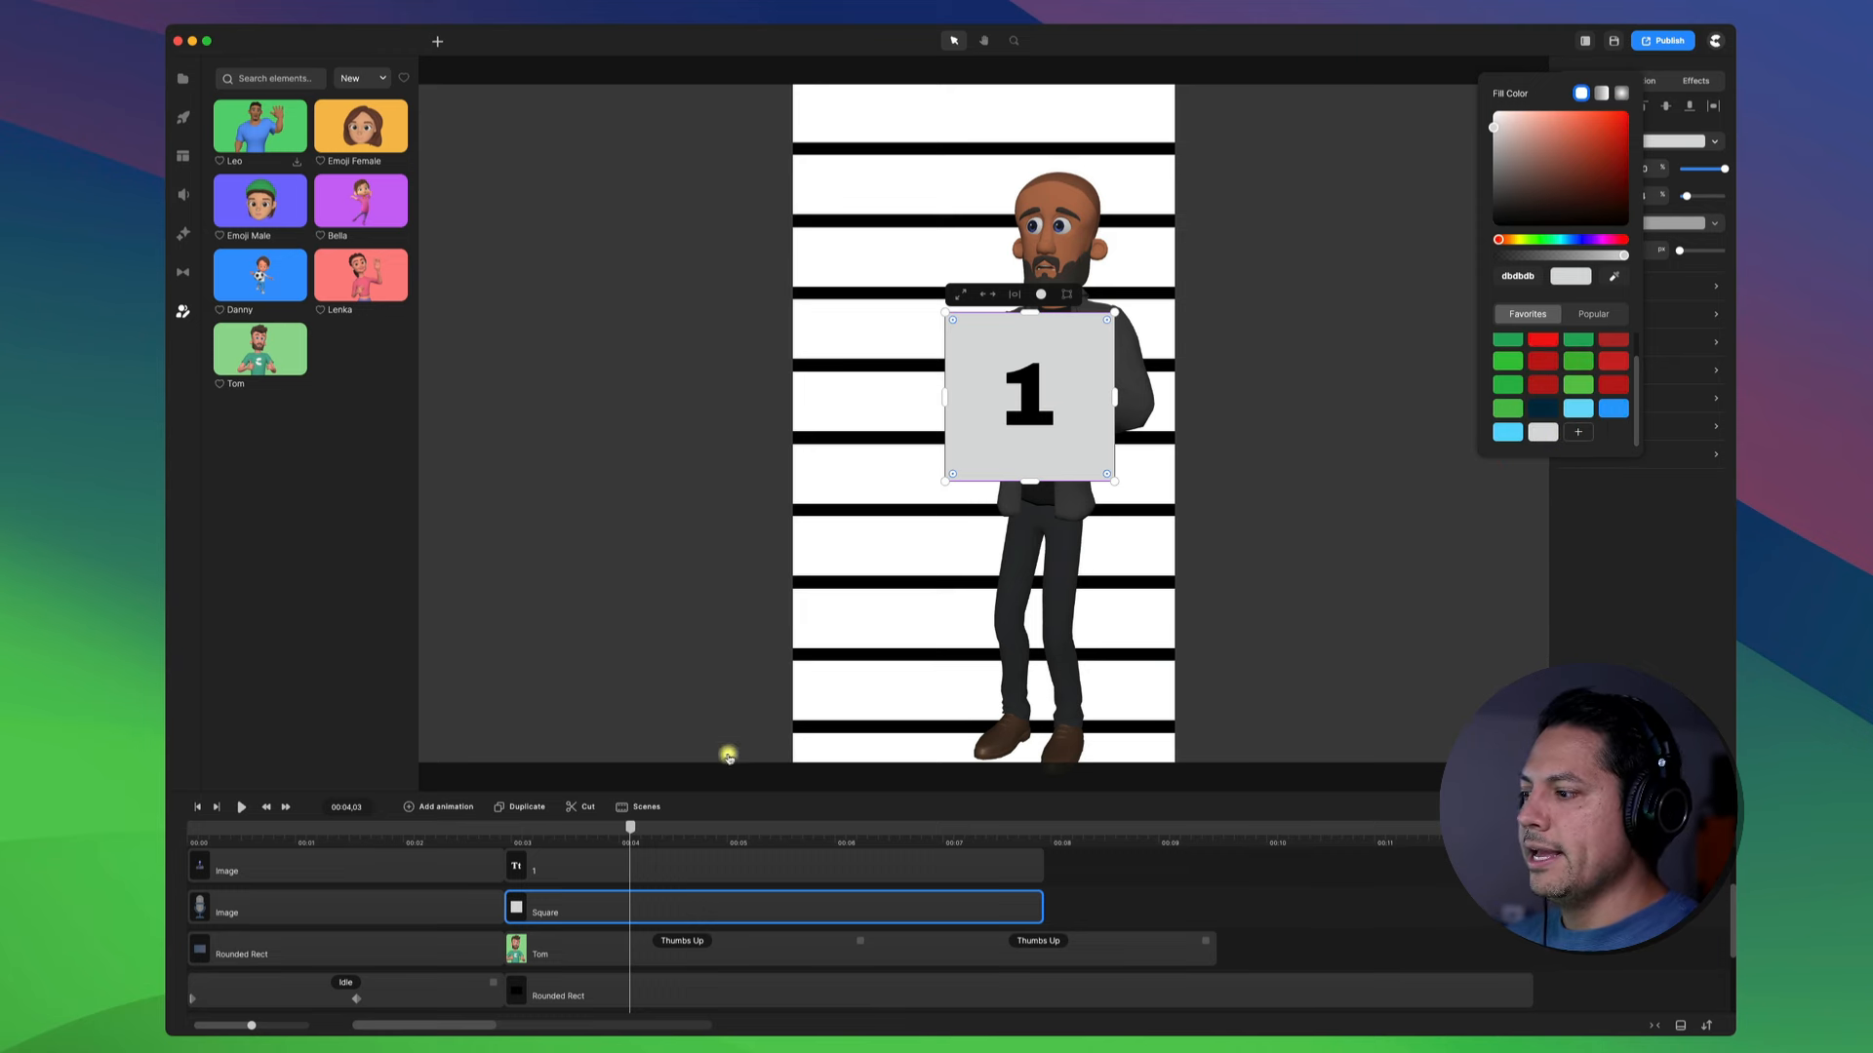
# Group the 1 text with the square and move the group's clip down to the track directly above Tom.
pyautogui.scroll(2, 605, 927)
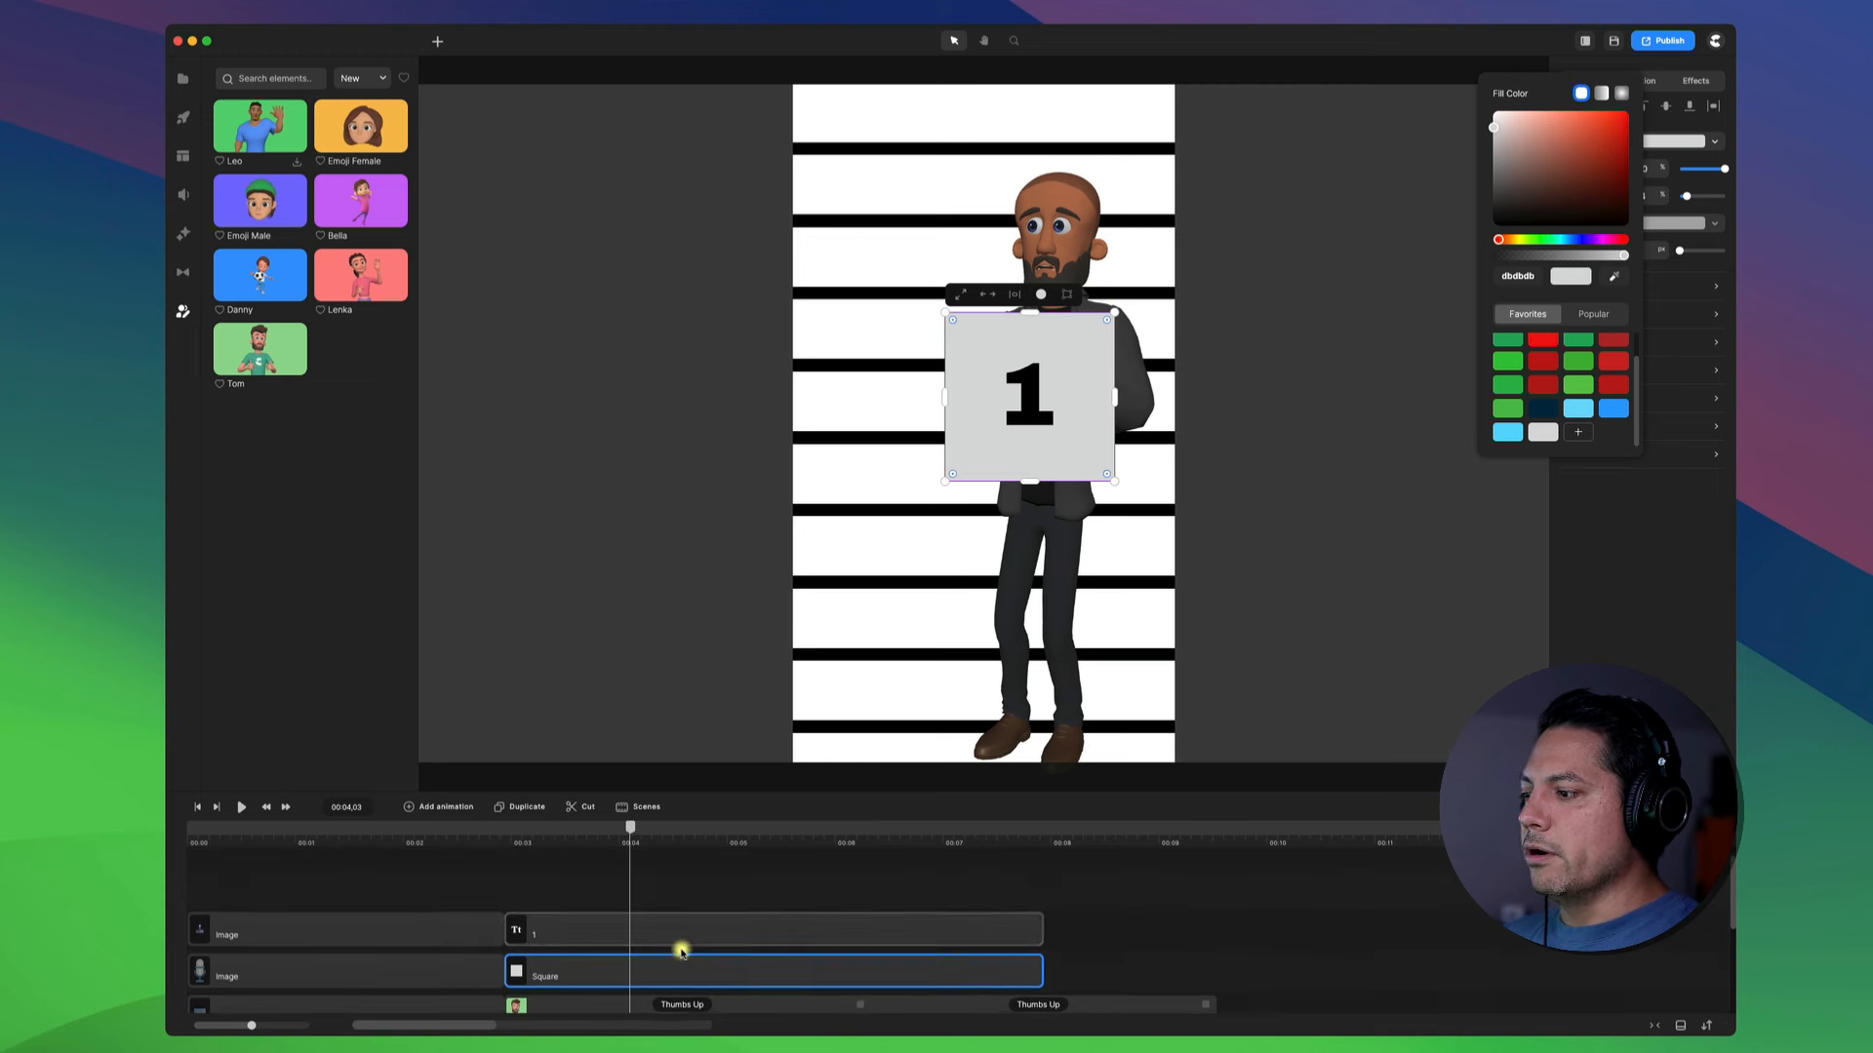
pyautogui.moveTo(1099, 899); pyautogui.dragTo(957, 965)
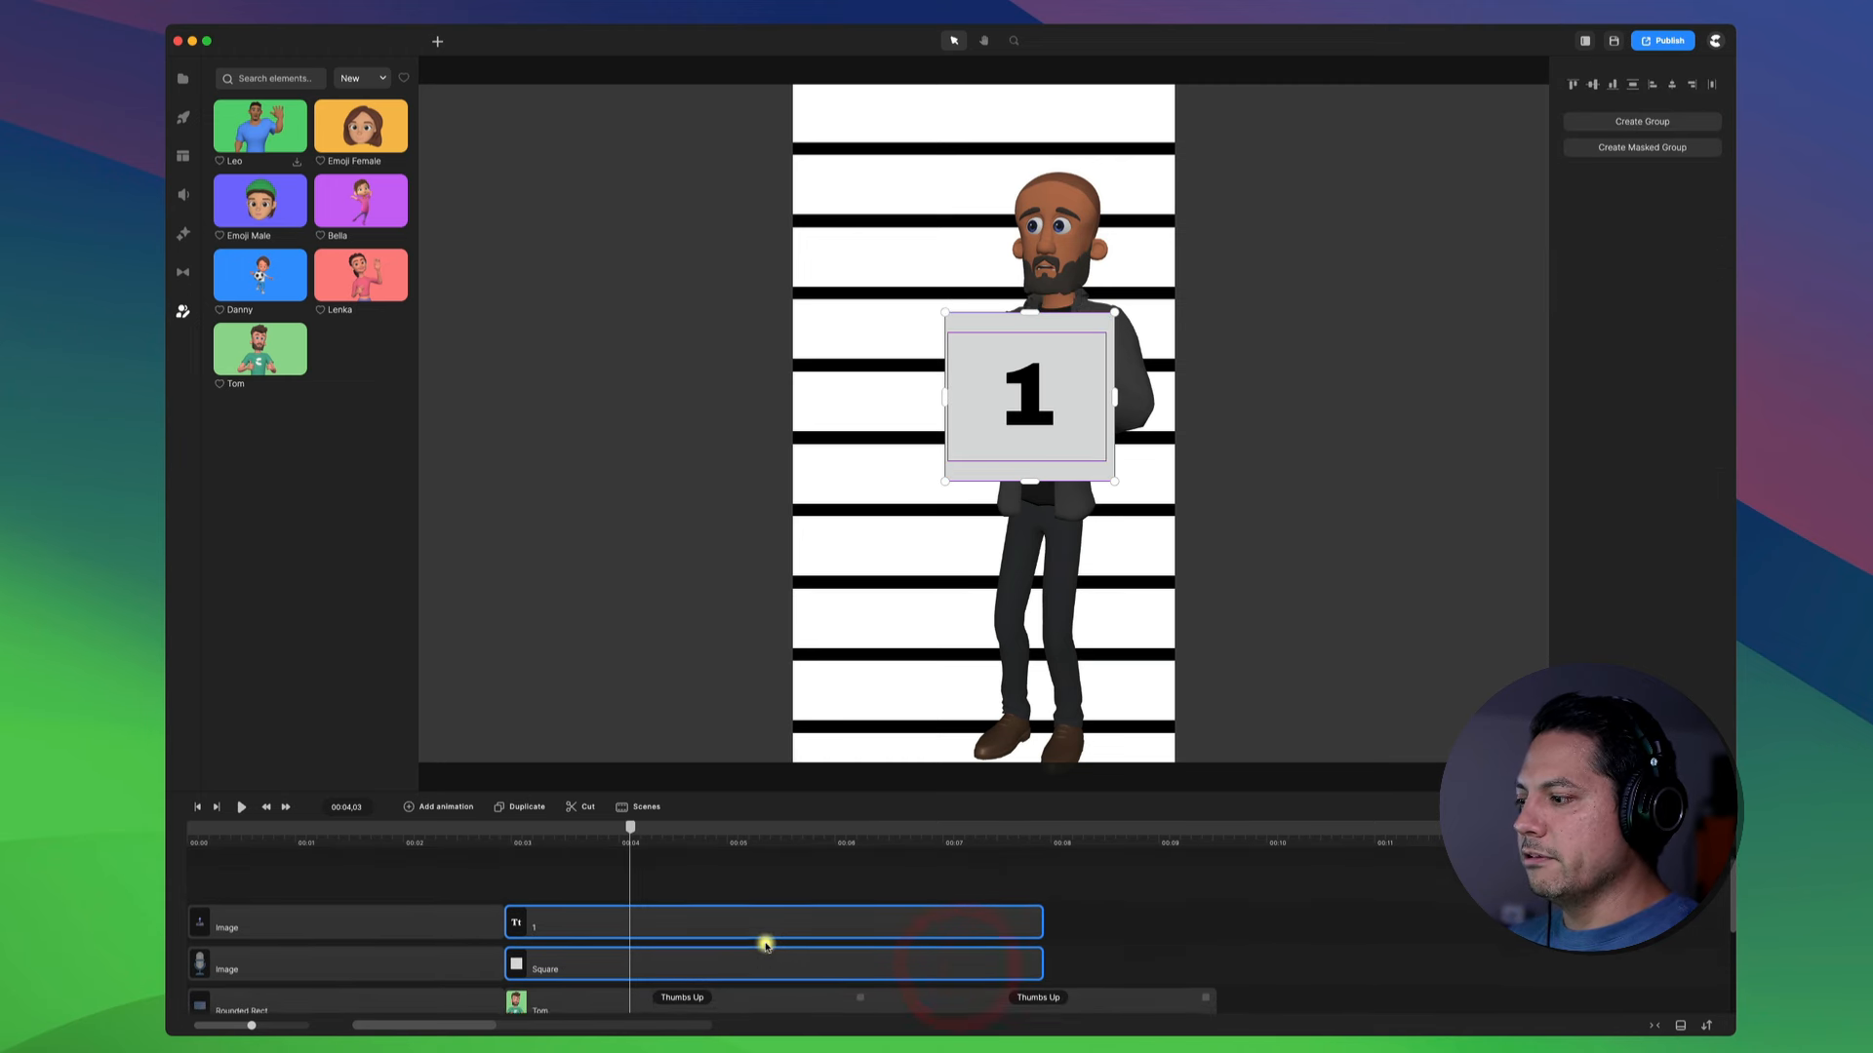
pyautogui.scroll(-1, 764, 945)
pyautogui.rightClick(719, 923)
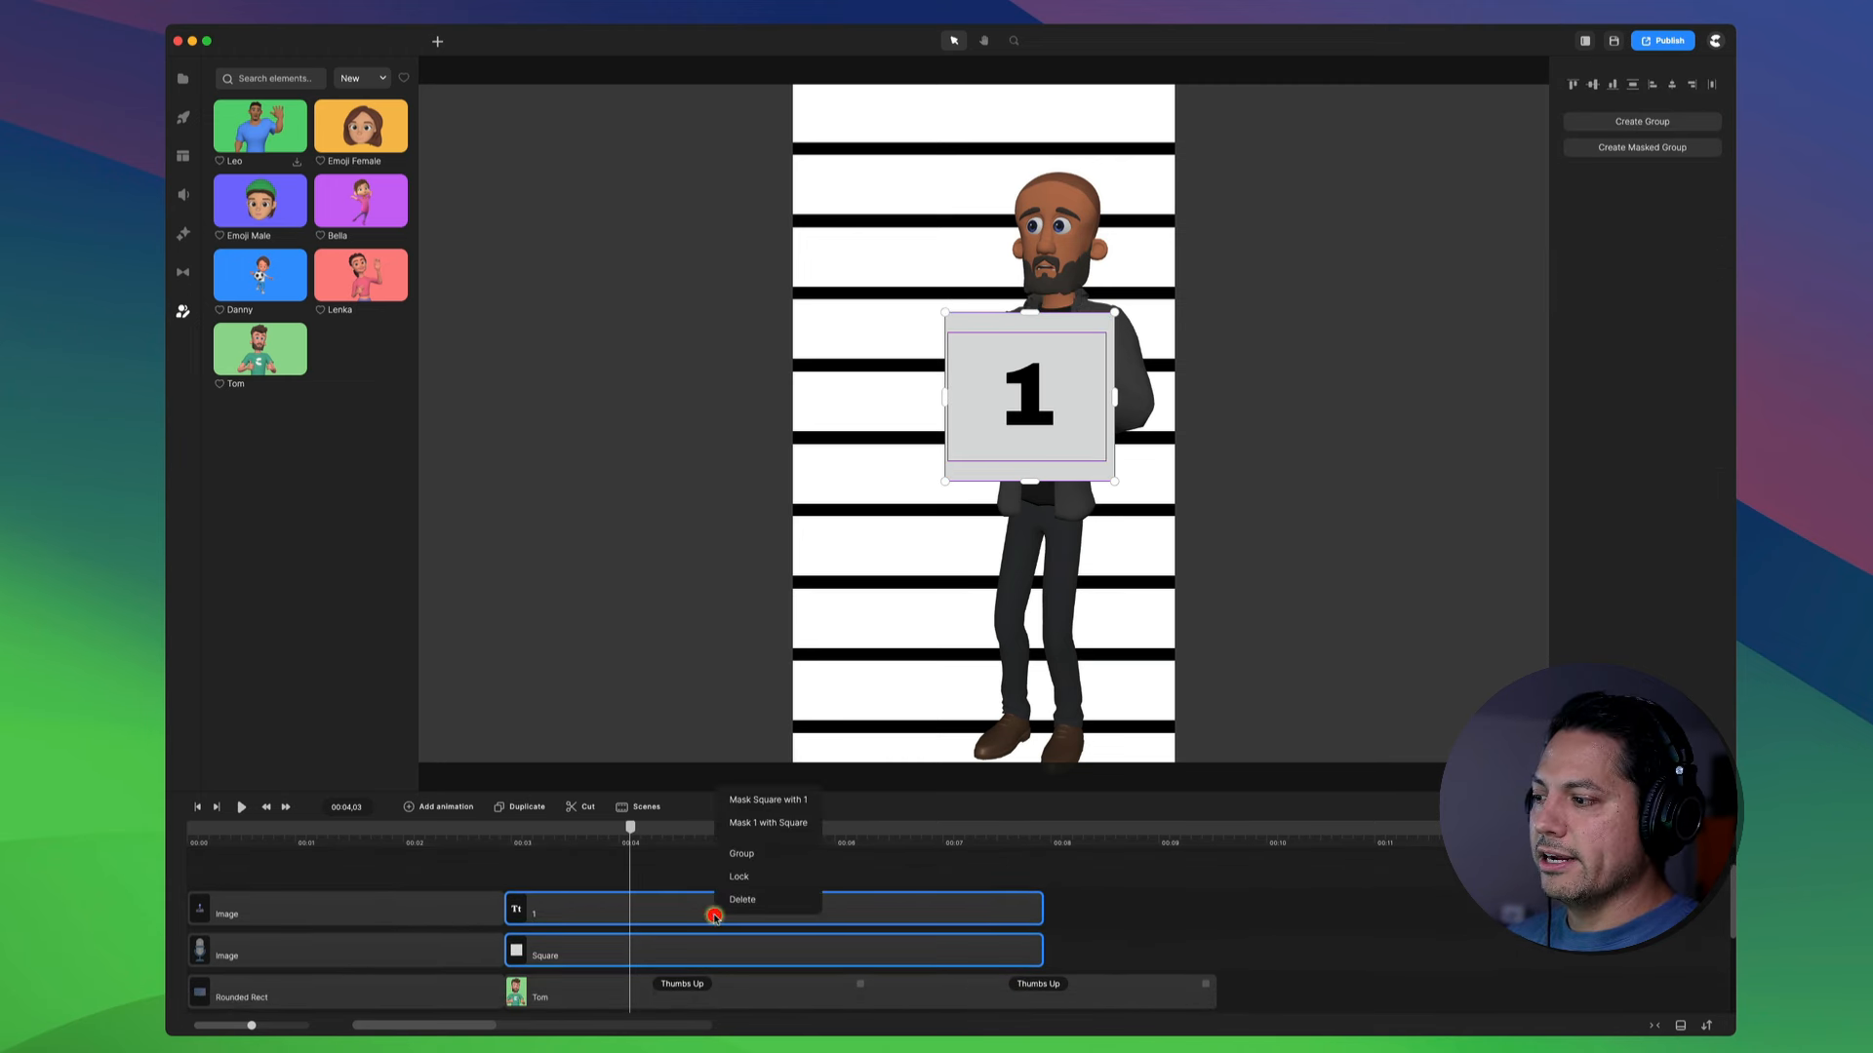
pyautogui.click(769, 856)
pyautogui.moveTo(669, 899); pyautogui.dragTo(673, 953)
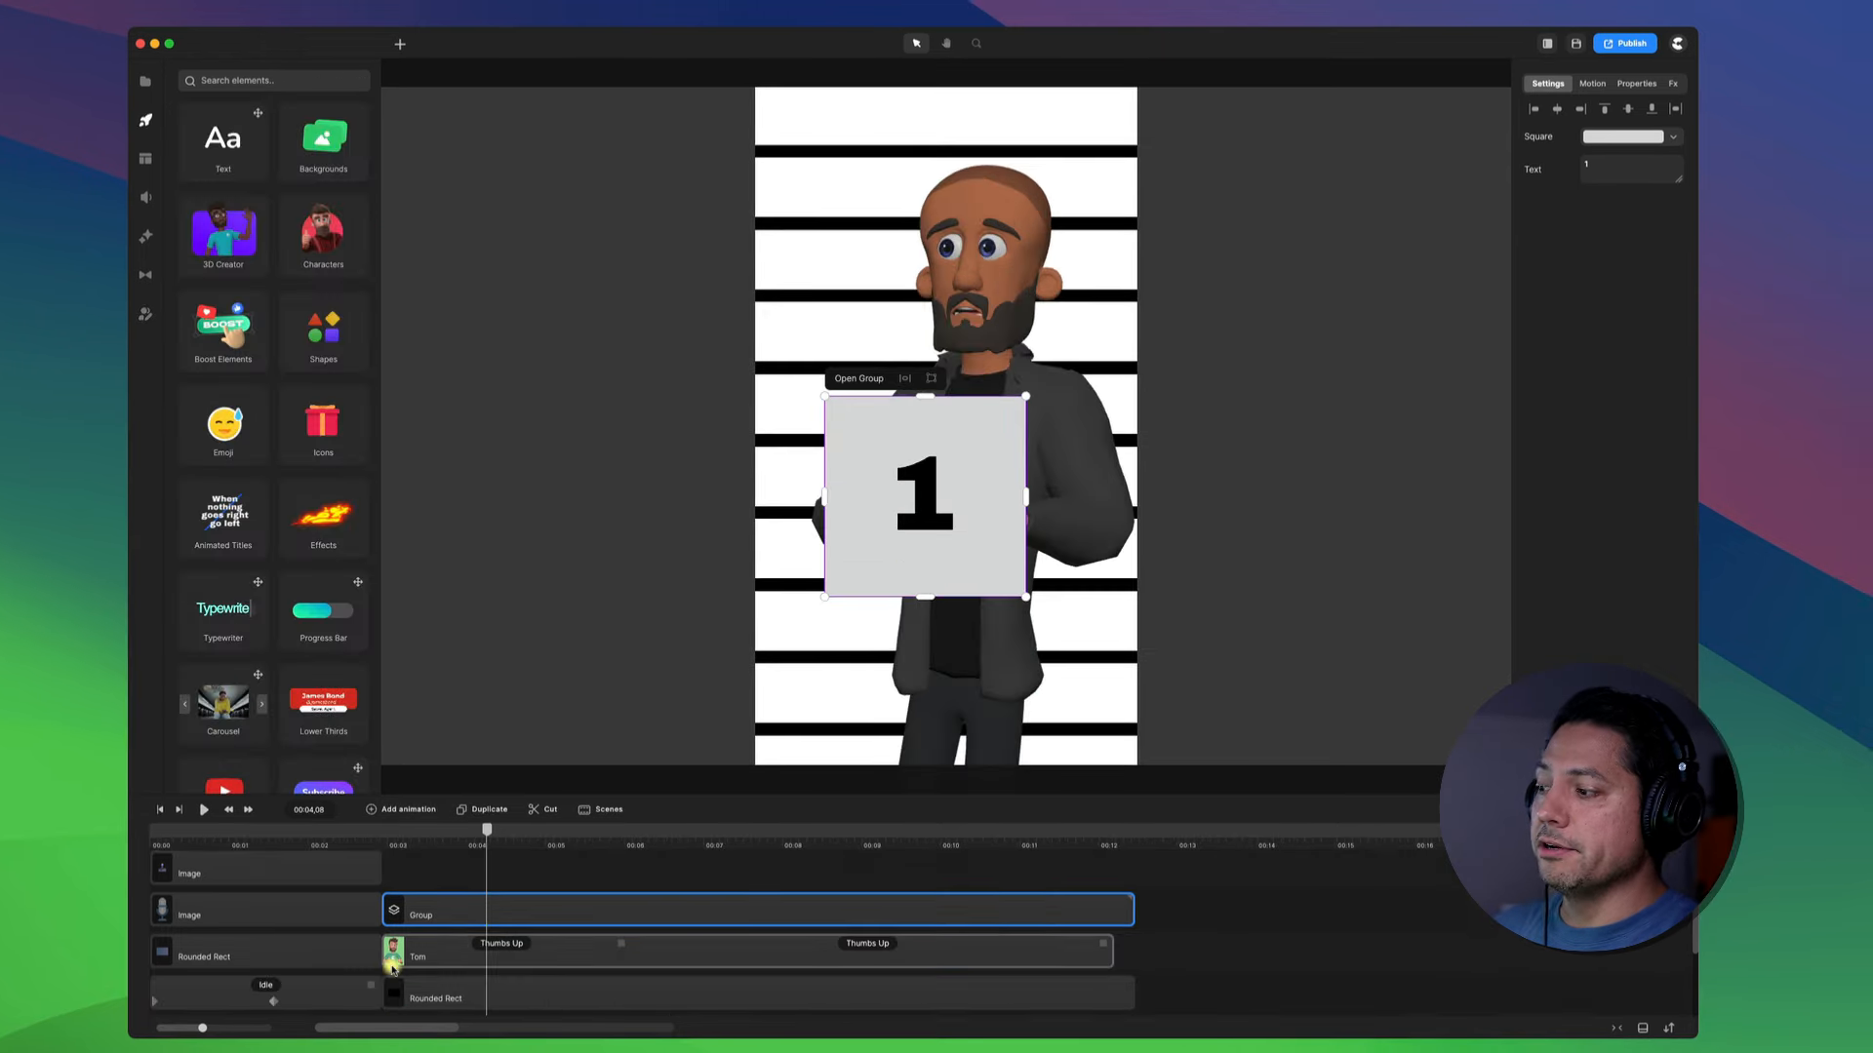
# Add a looping Rotation Swing motion to the sign group and extend its start back to near the clip's beginning.
pyautogui.click(460, 919)
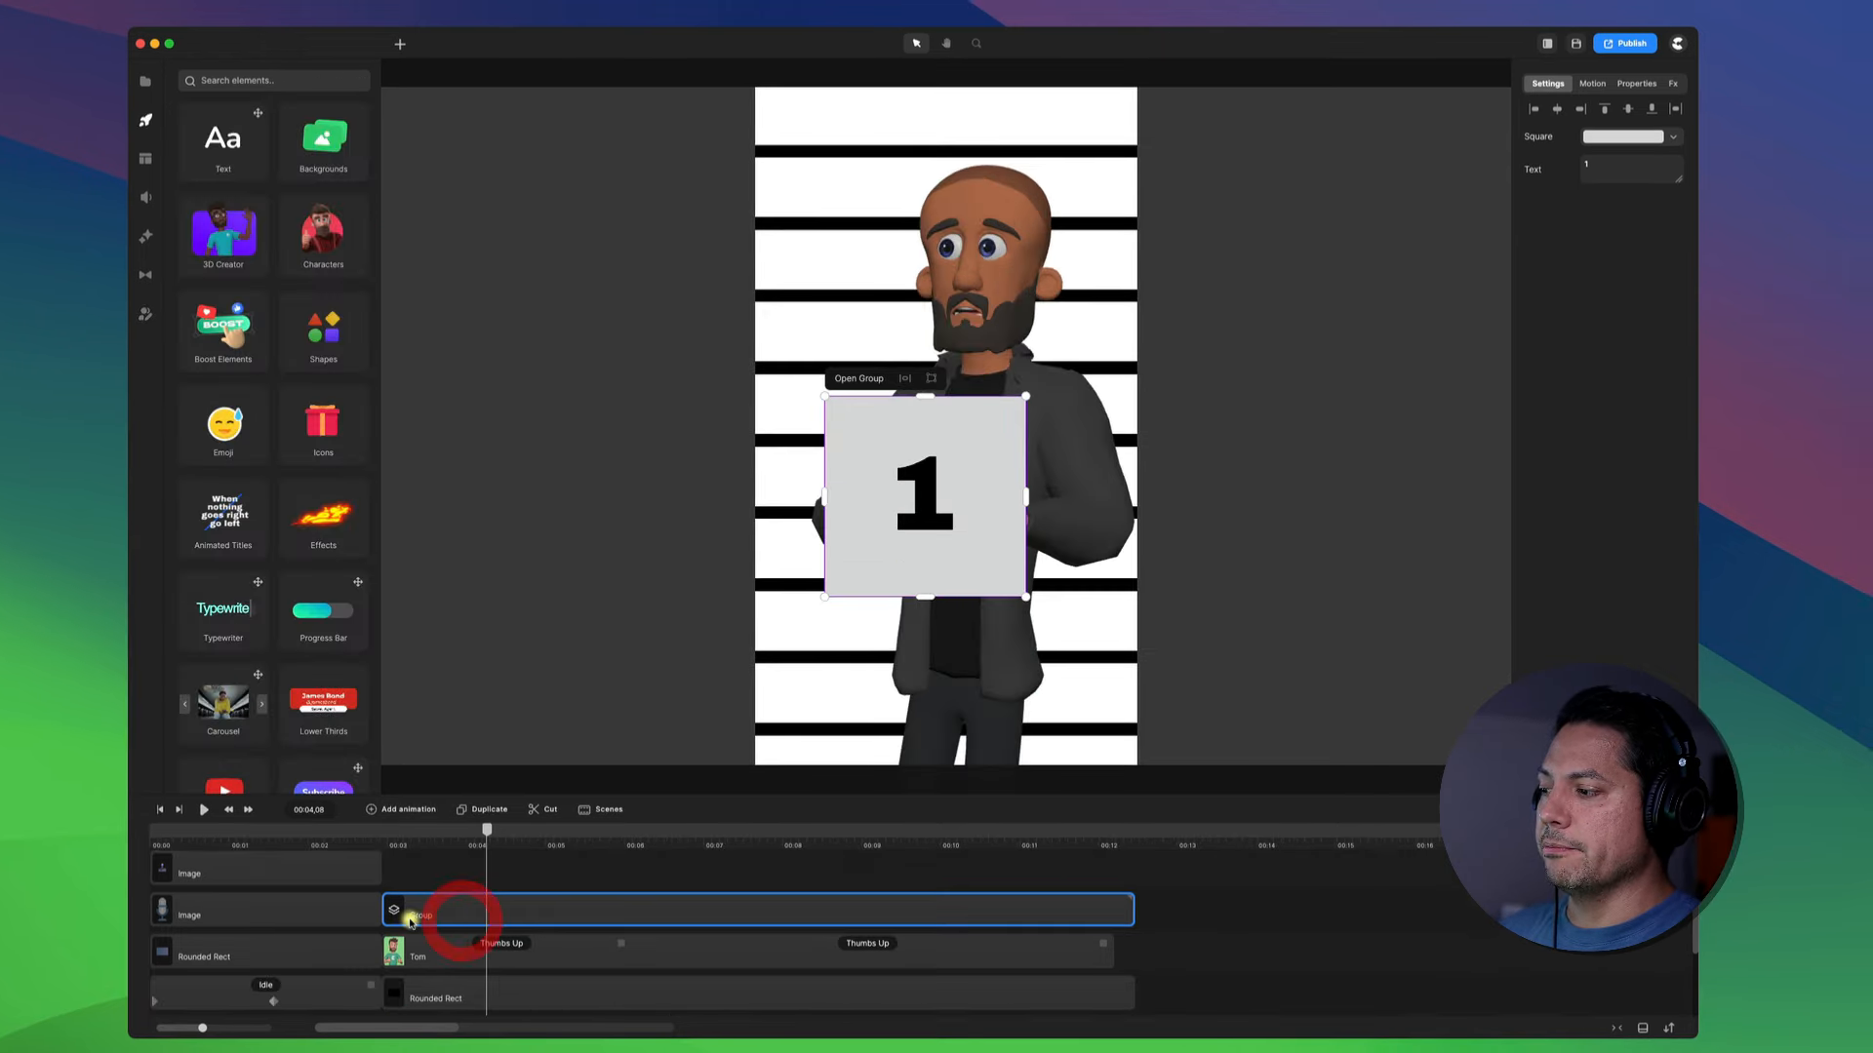
pyautogui.click(1594, 83)
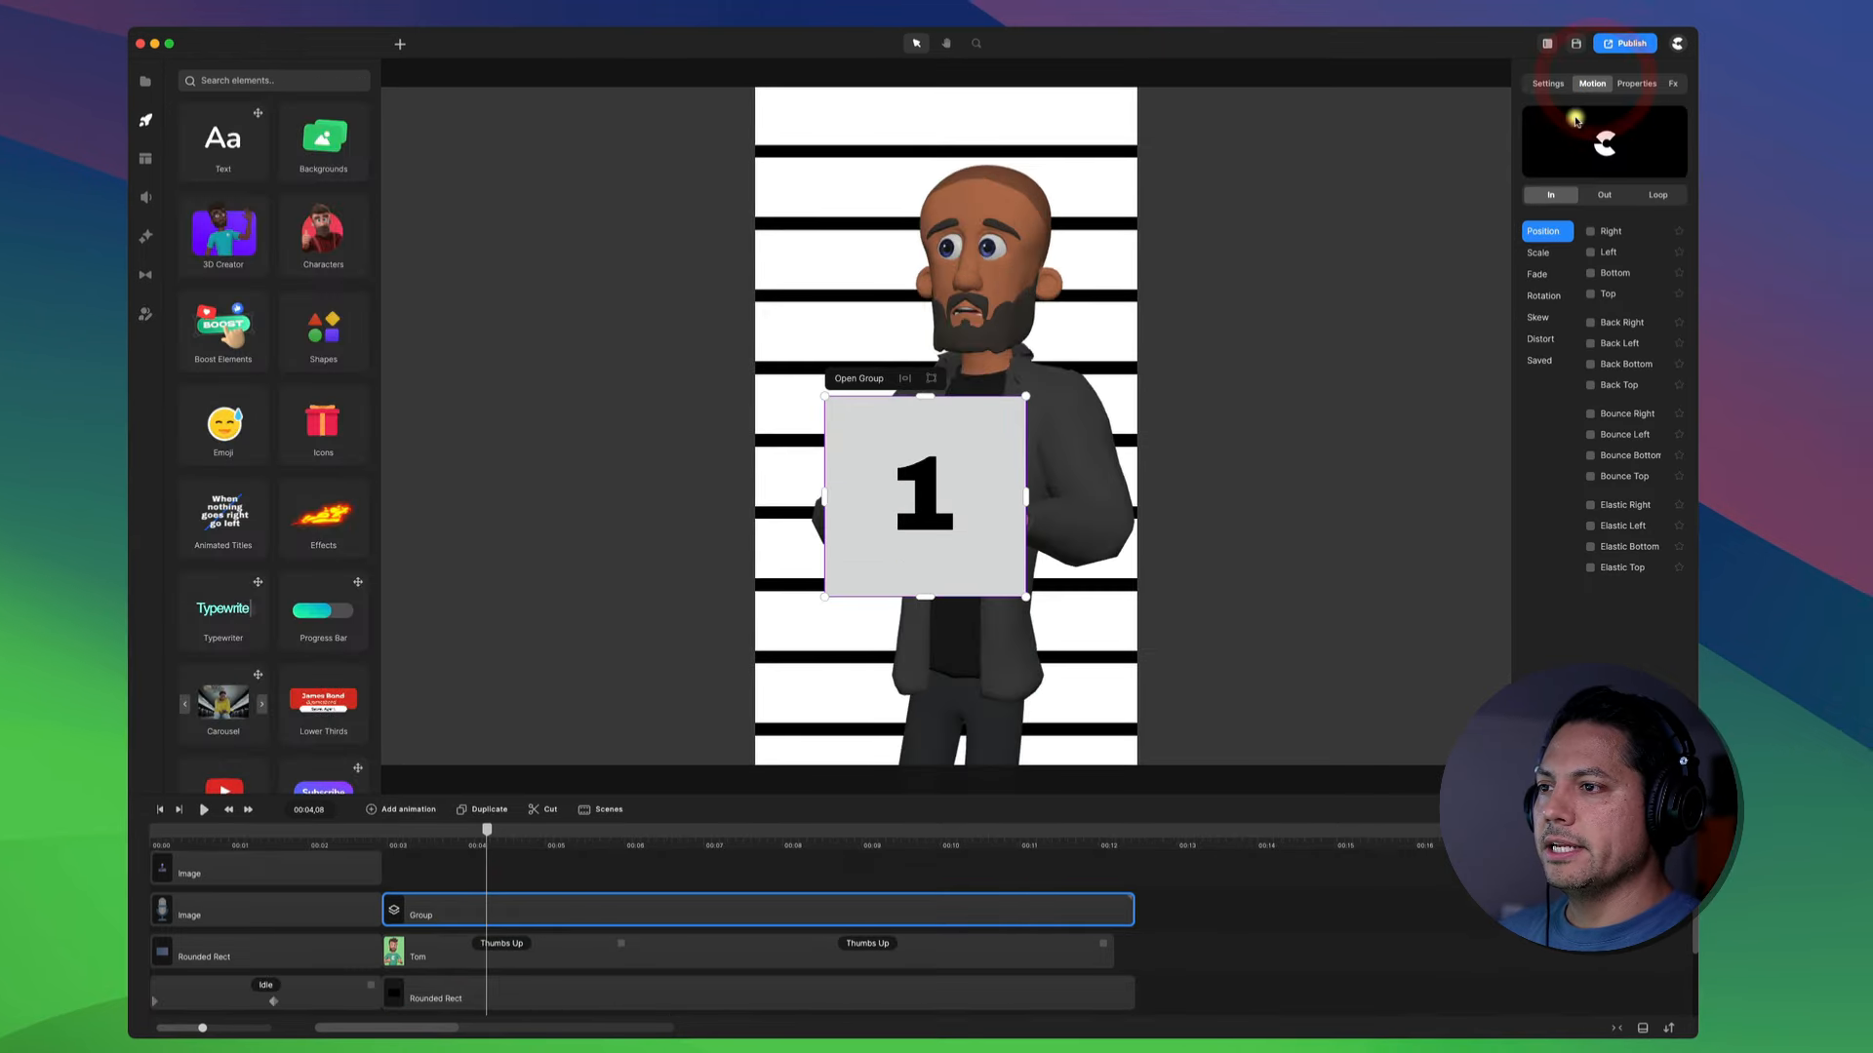
pyautogui.click(1656, 195)
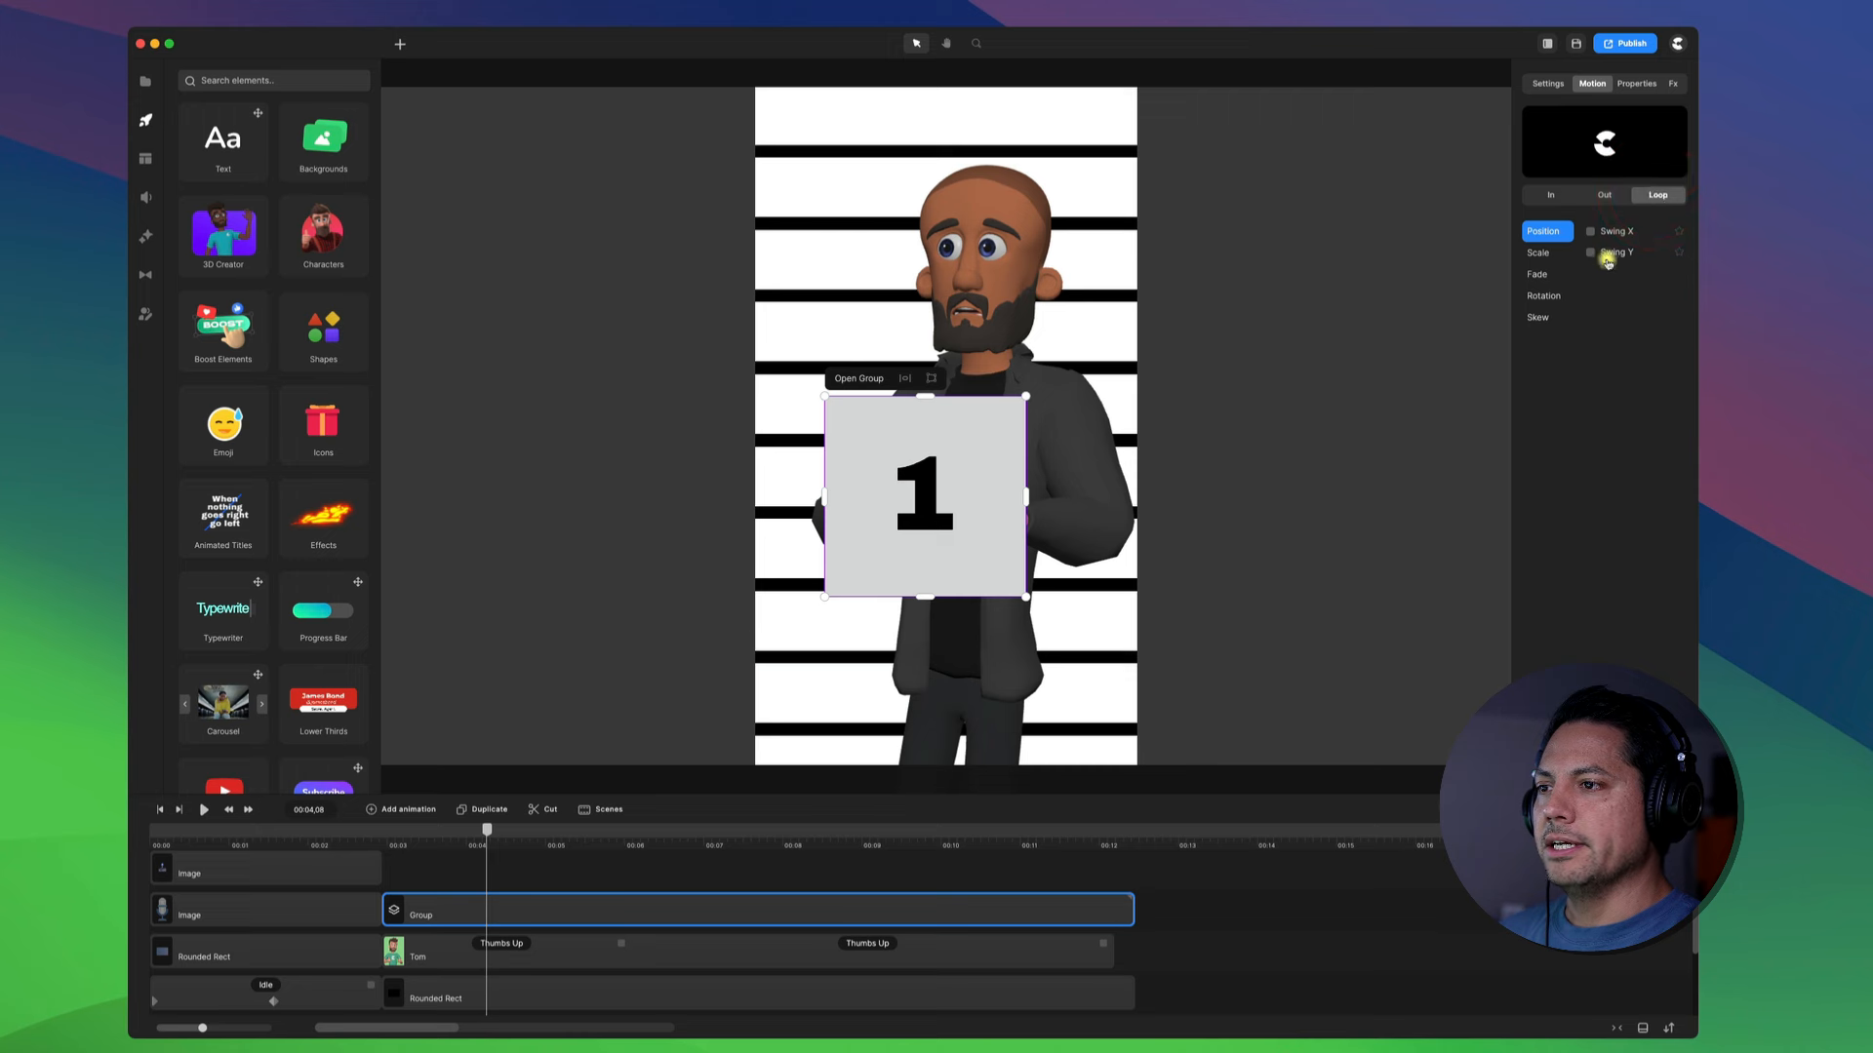
pyautogui.click(1553, 295)
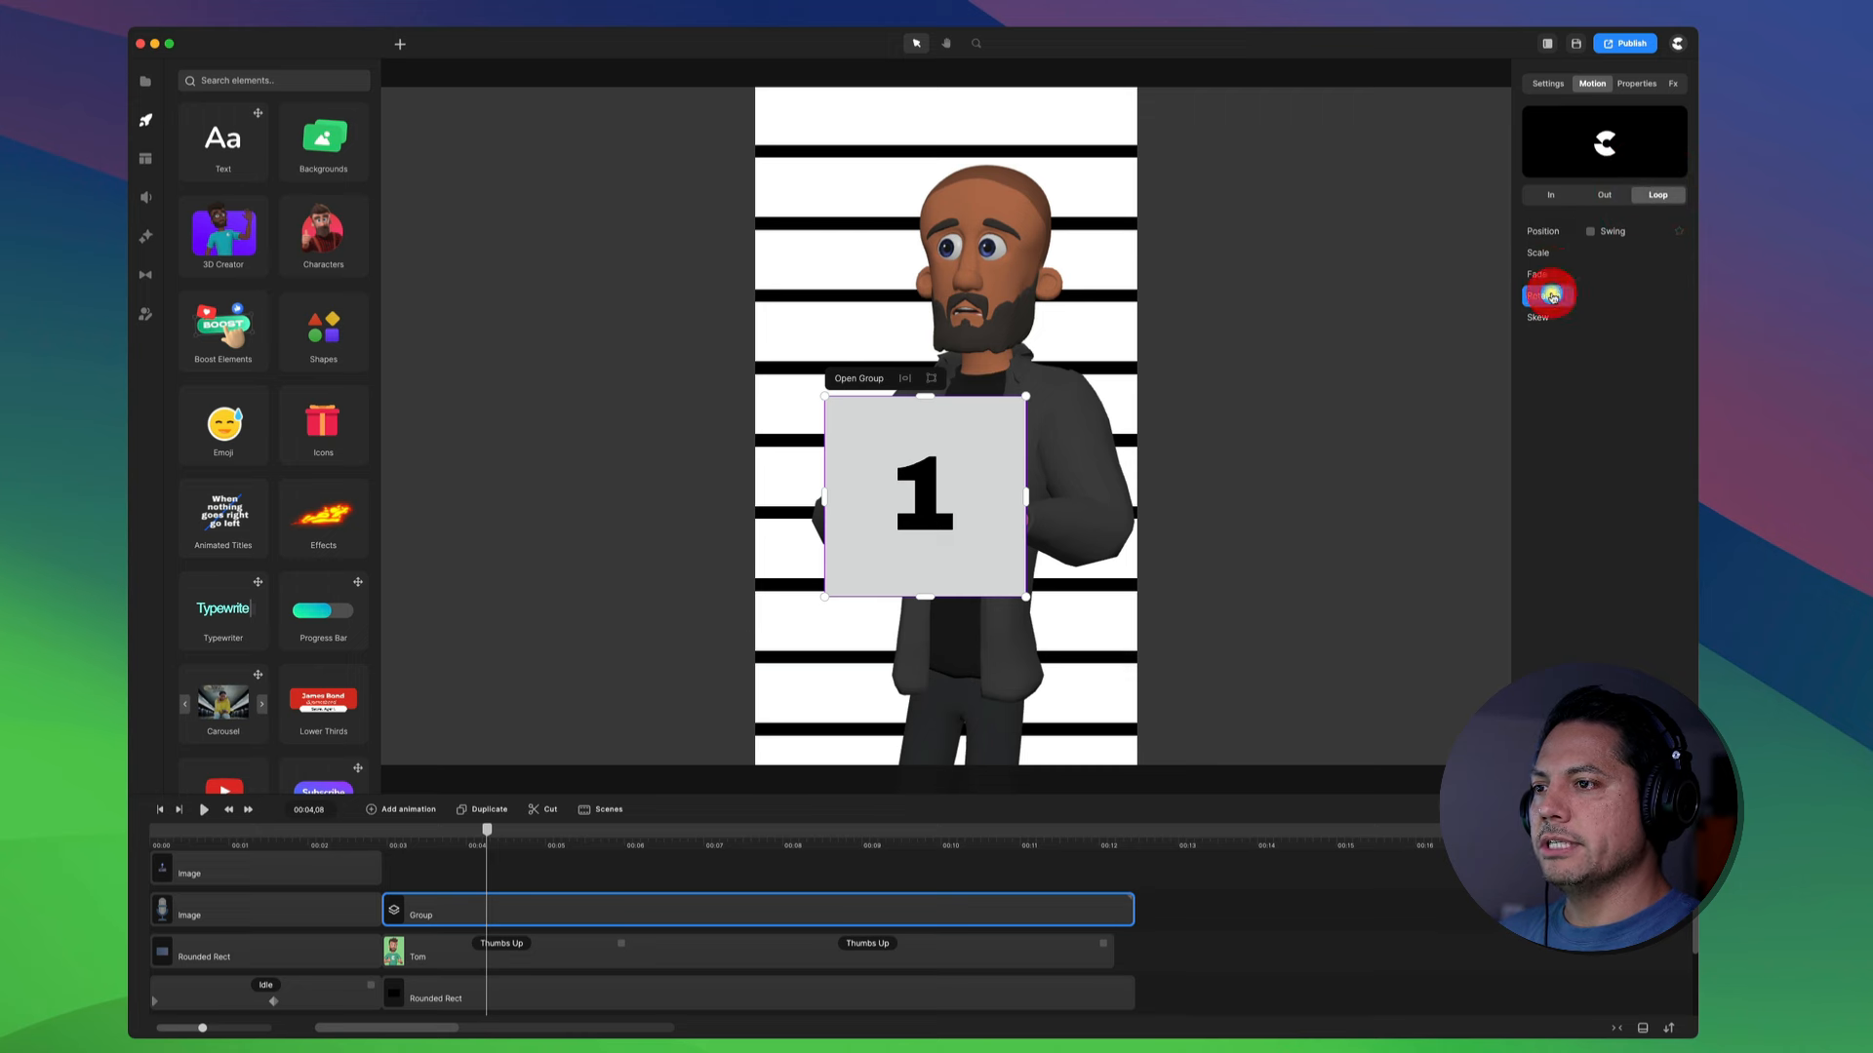
pyautogui.click(1590, 231)
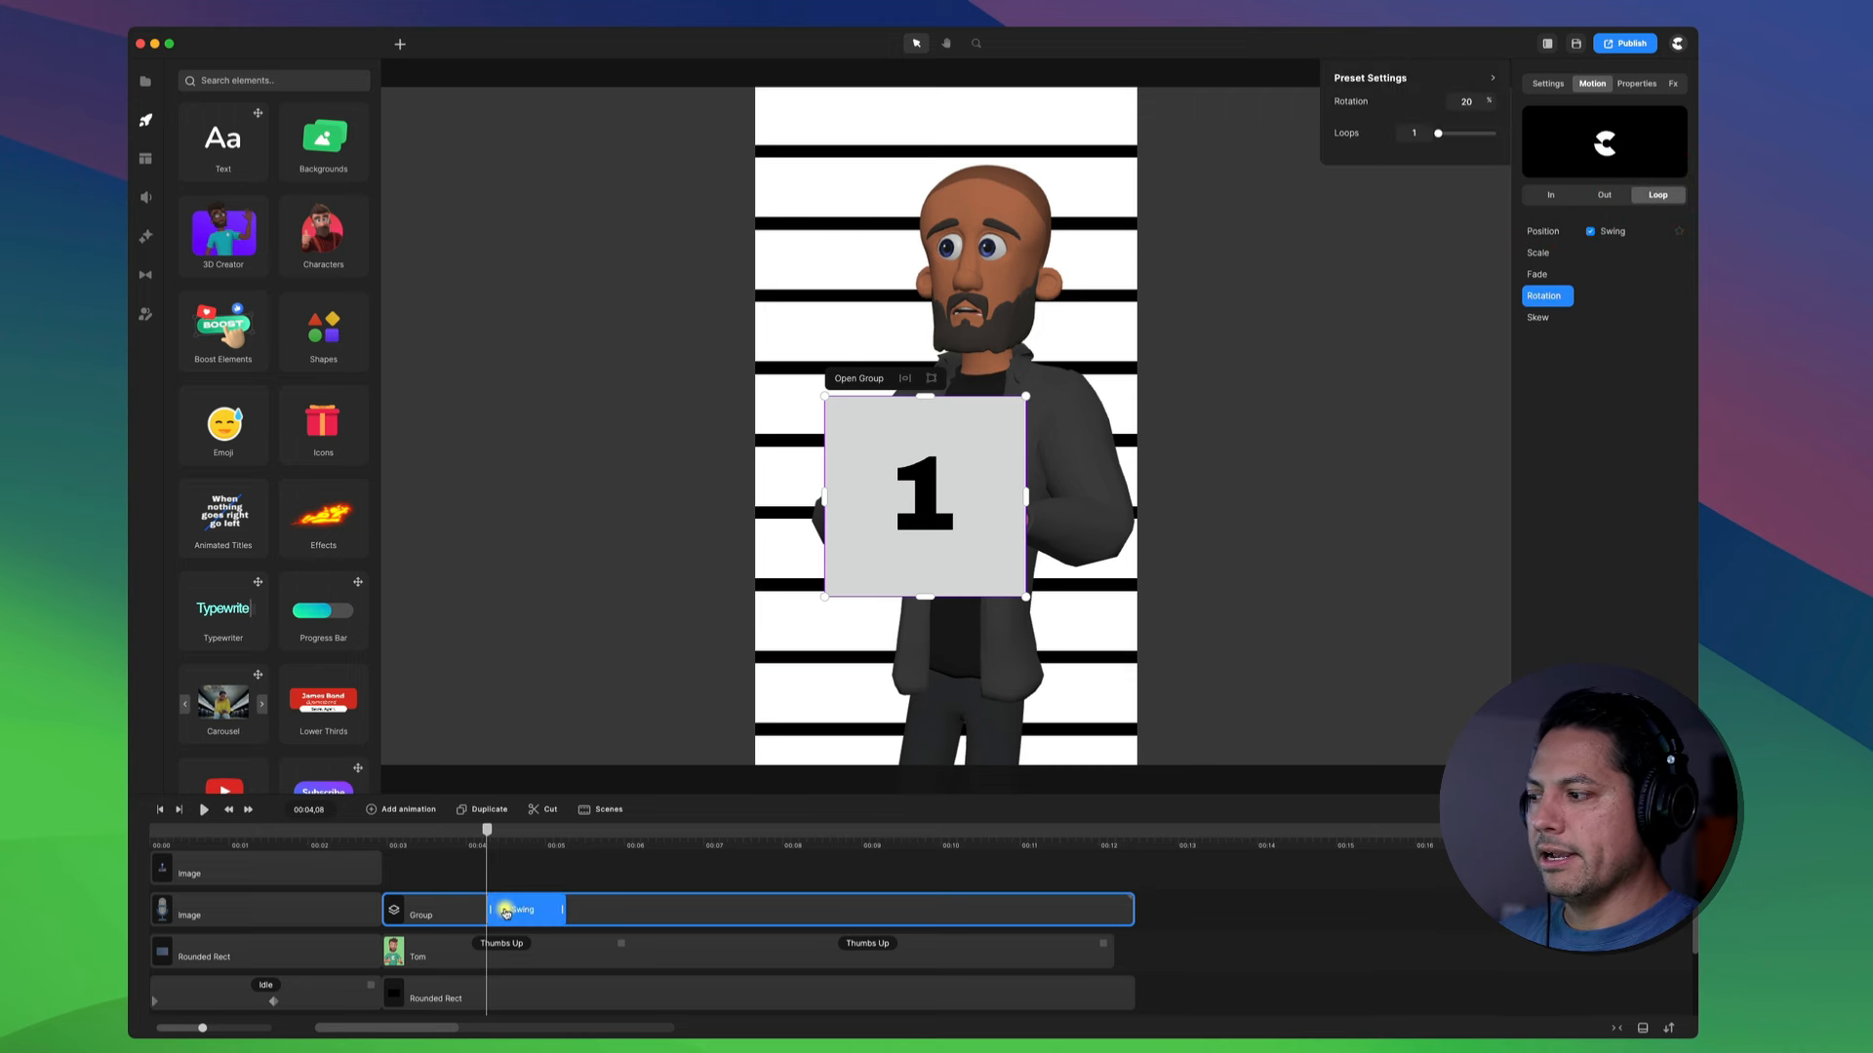
pyautogui.moveTo(486, 910); pyautogui.dragTo(399, 912)
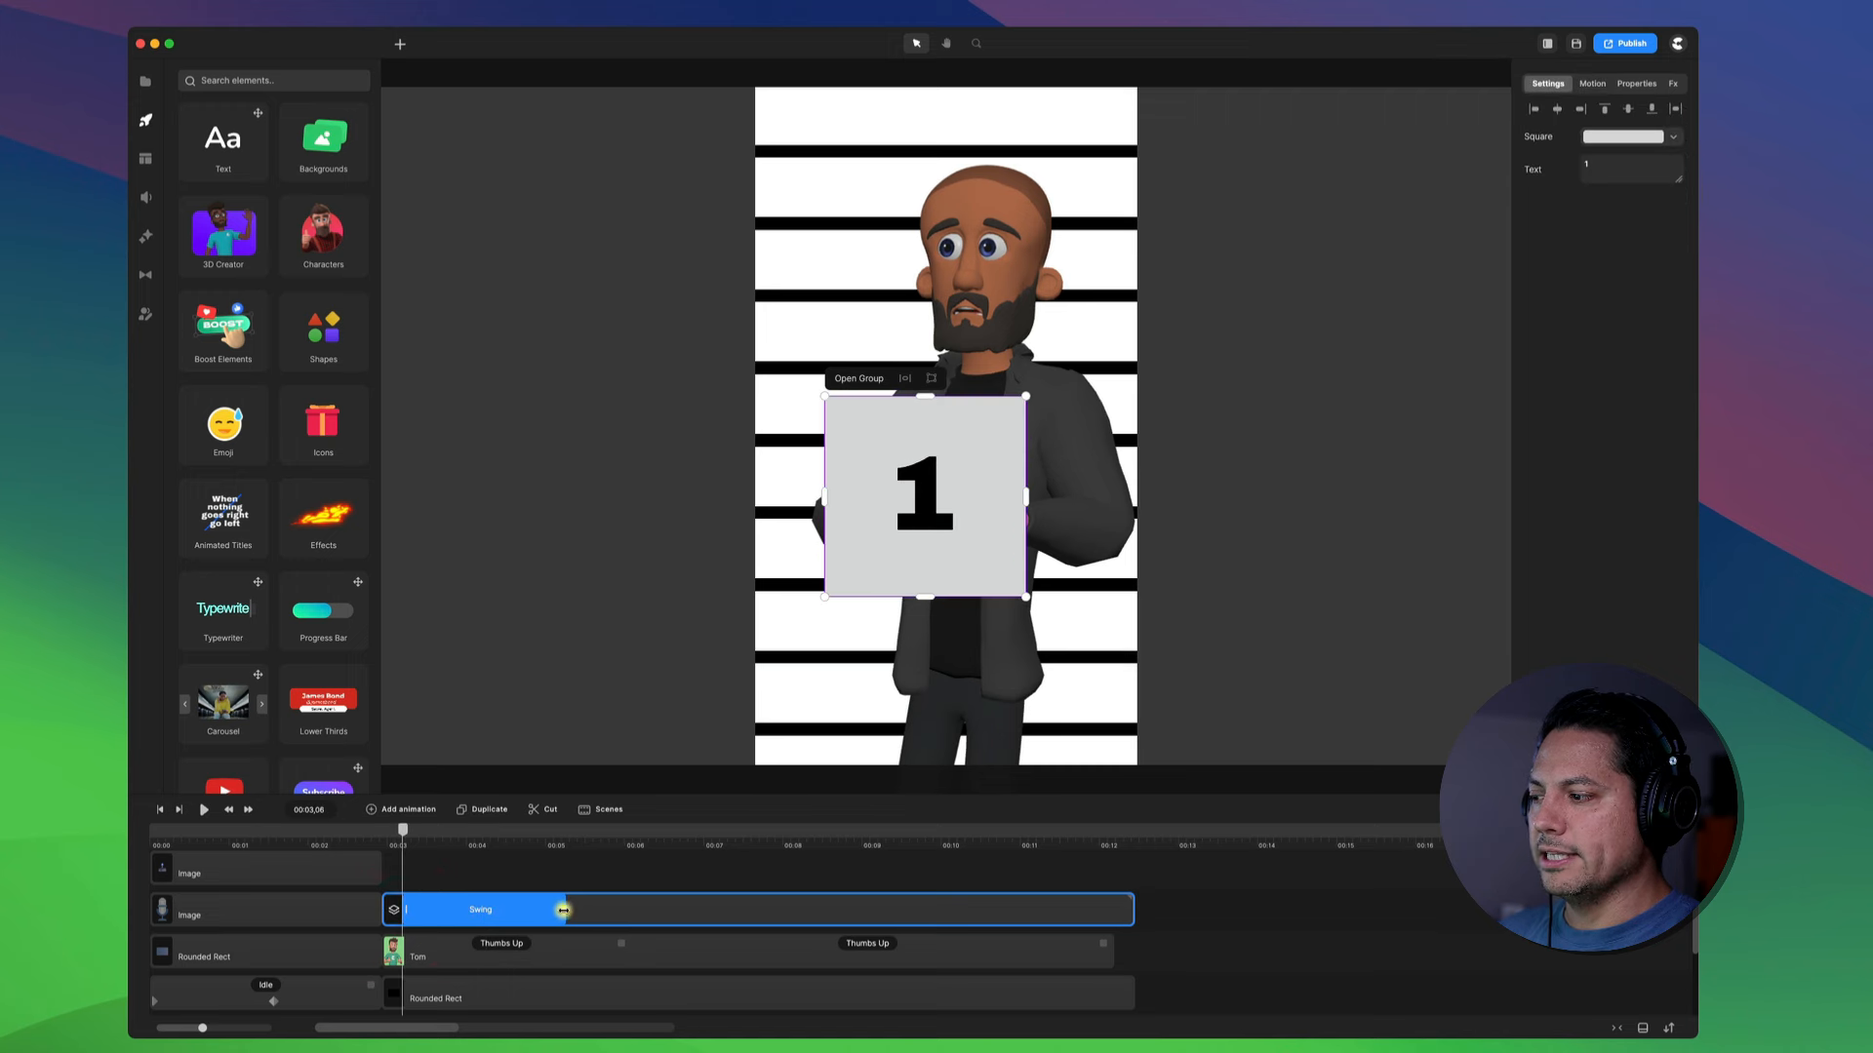
# Extend the sign group's Swing motion to end just past the 8-second mark and play back the animation.
pyautogui.moveTo(563, 910); pyautogui.dragTo(810, 906)
pyautogui.click(698, 916)
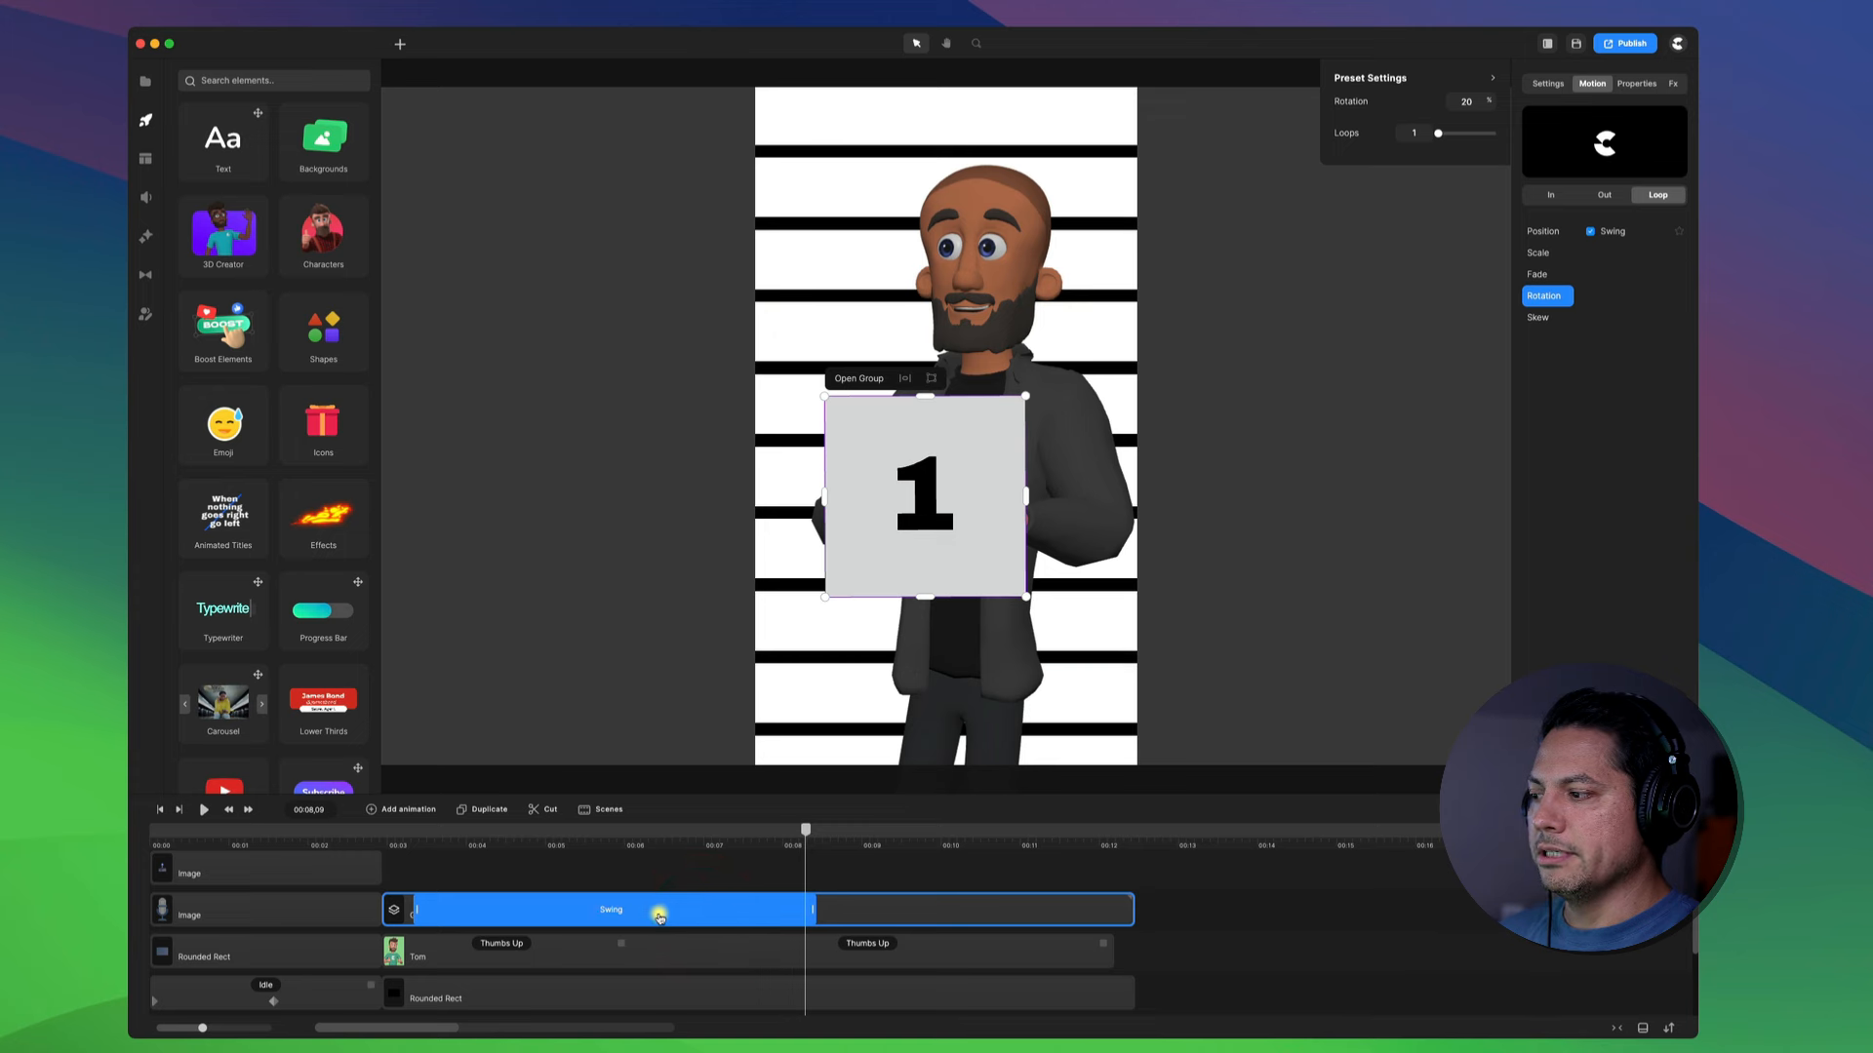
pyautogui.click(660, 918)
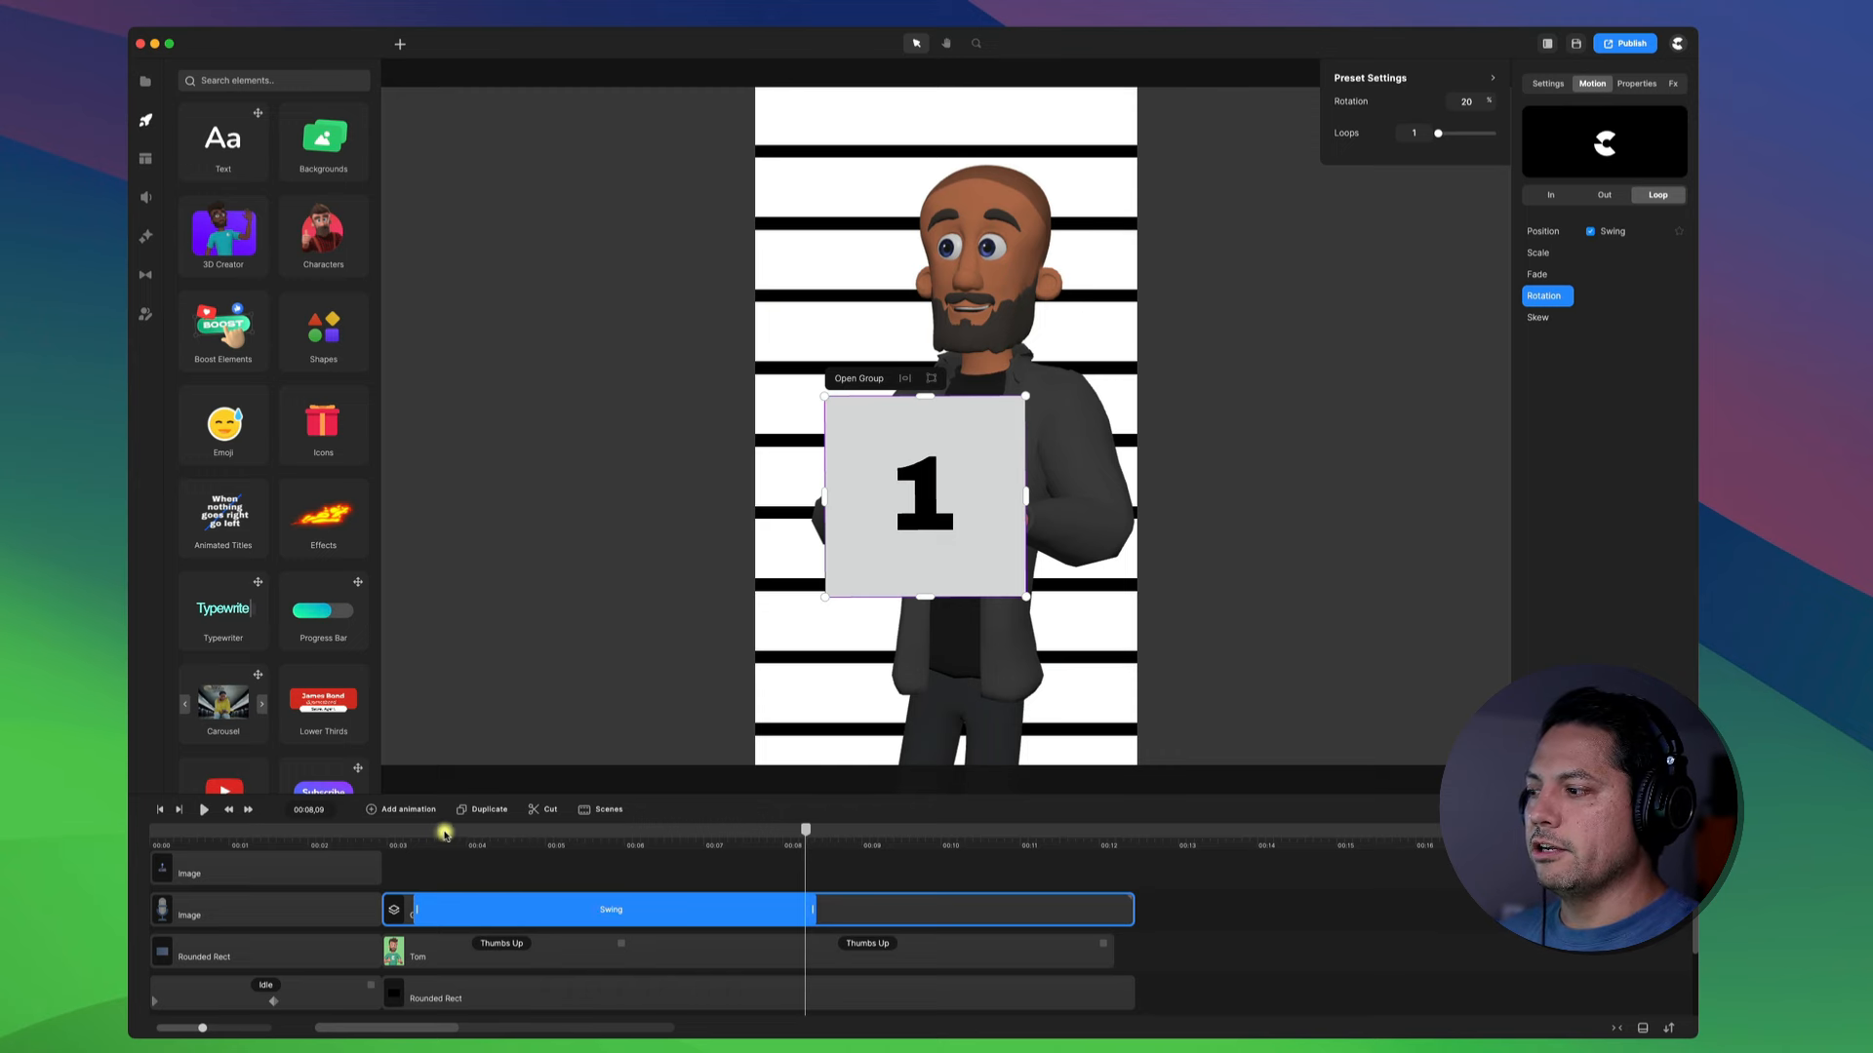
pyautogui.moveTo(444, 834); pyautogui.dragTo(432, 845)
pyautogui.press('space')
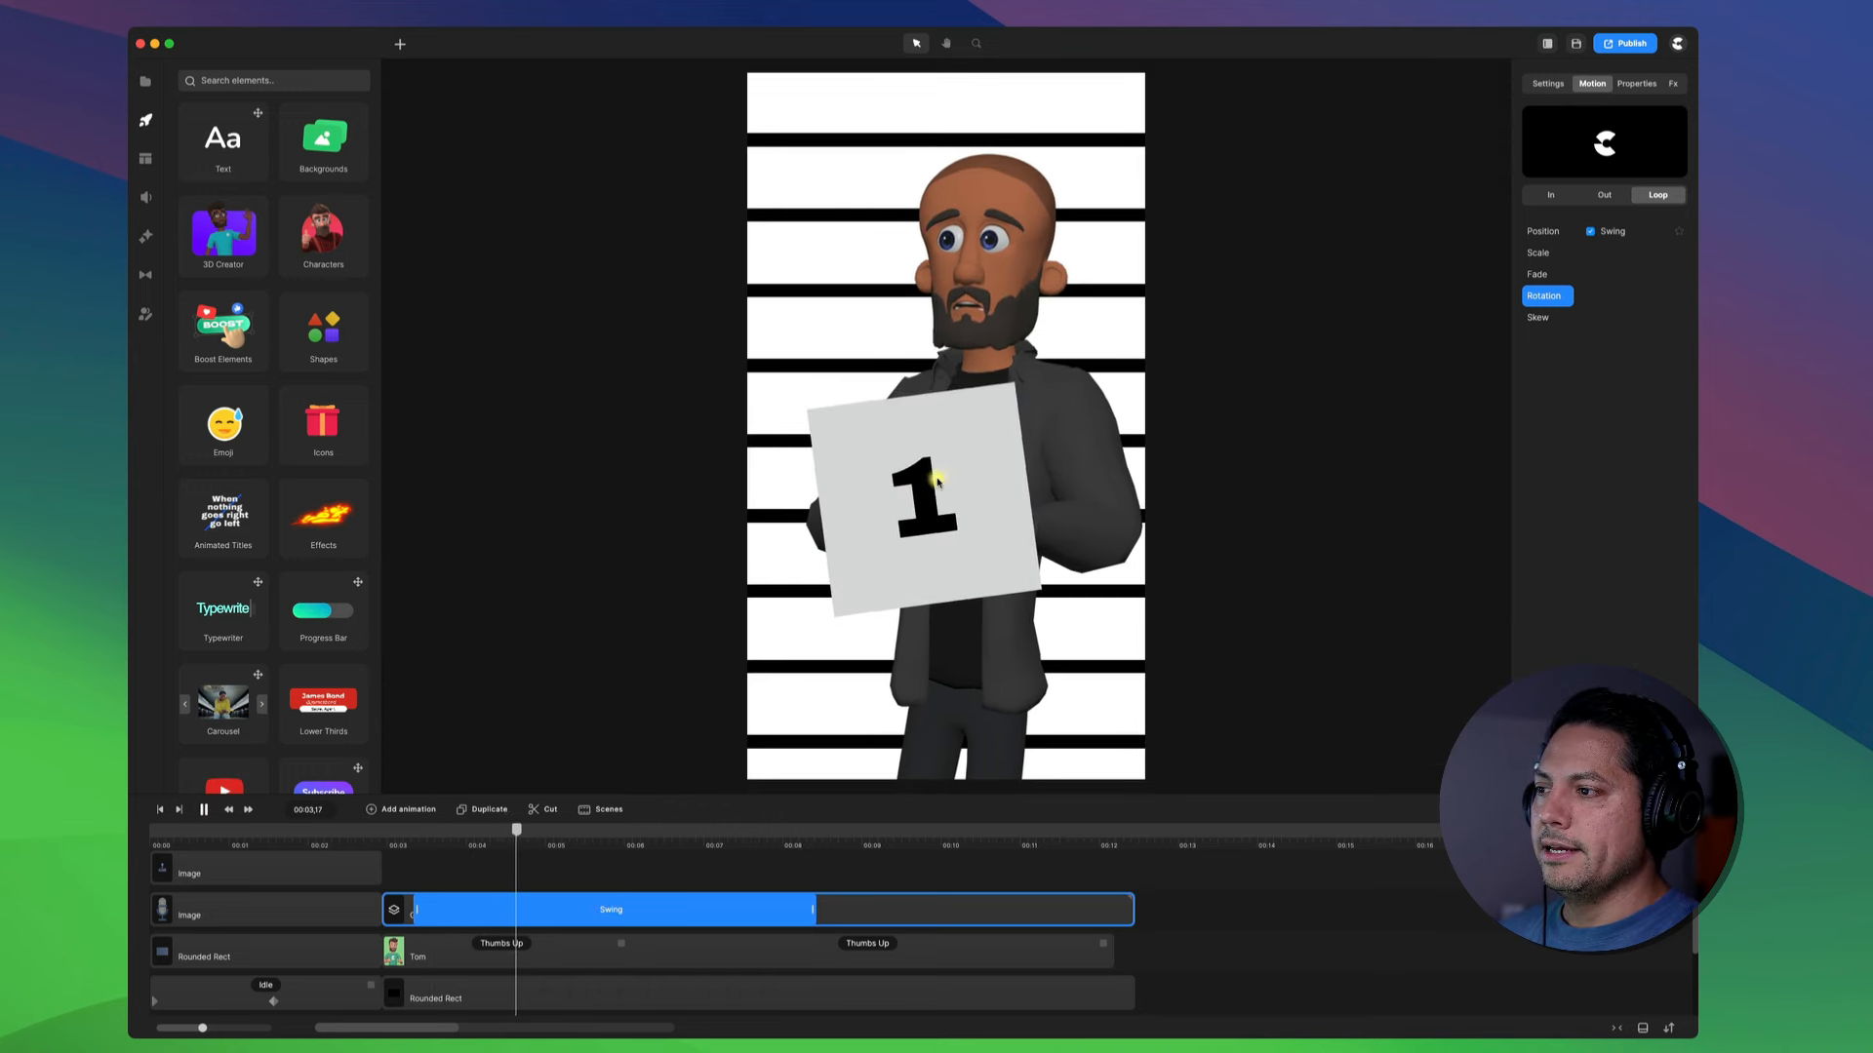
pyautogui.press('space')
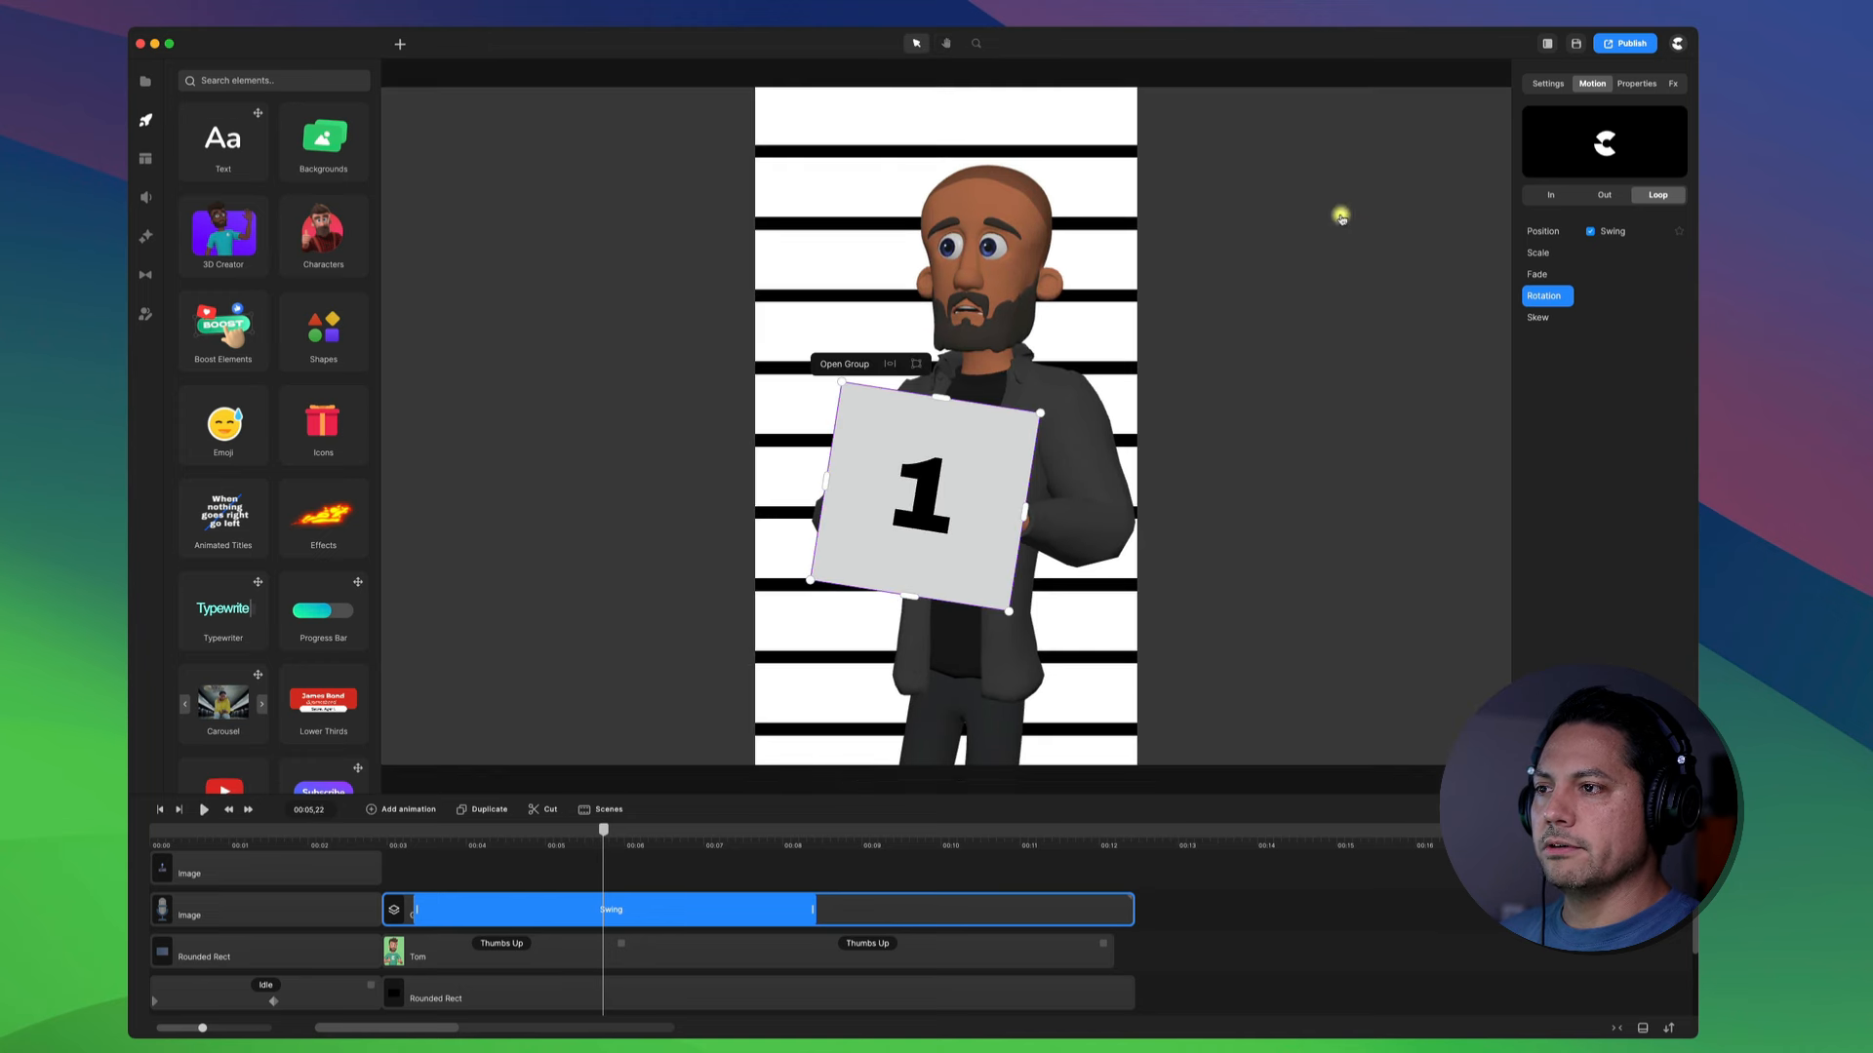
# Set the Swing motion's rotation to 0% and play back the sign.
pyautogui.click(706, 908)
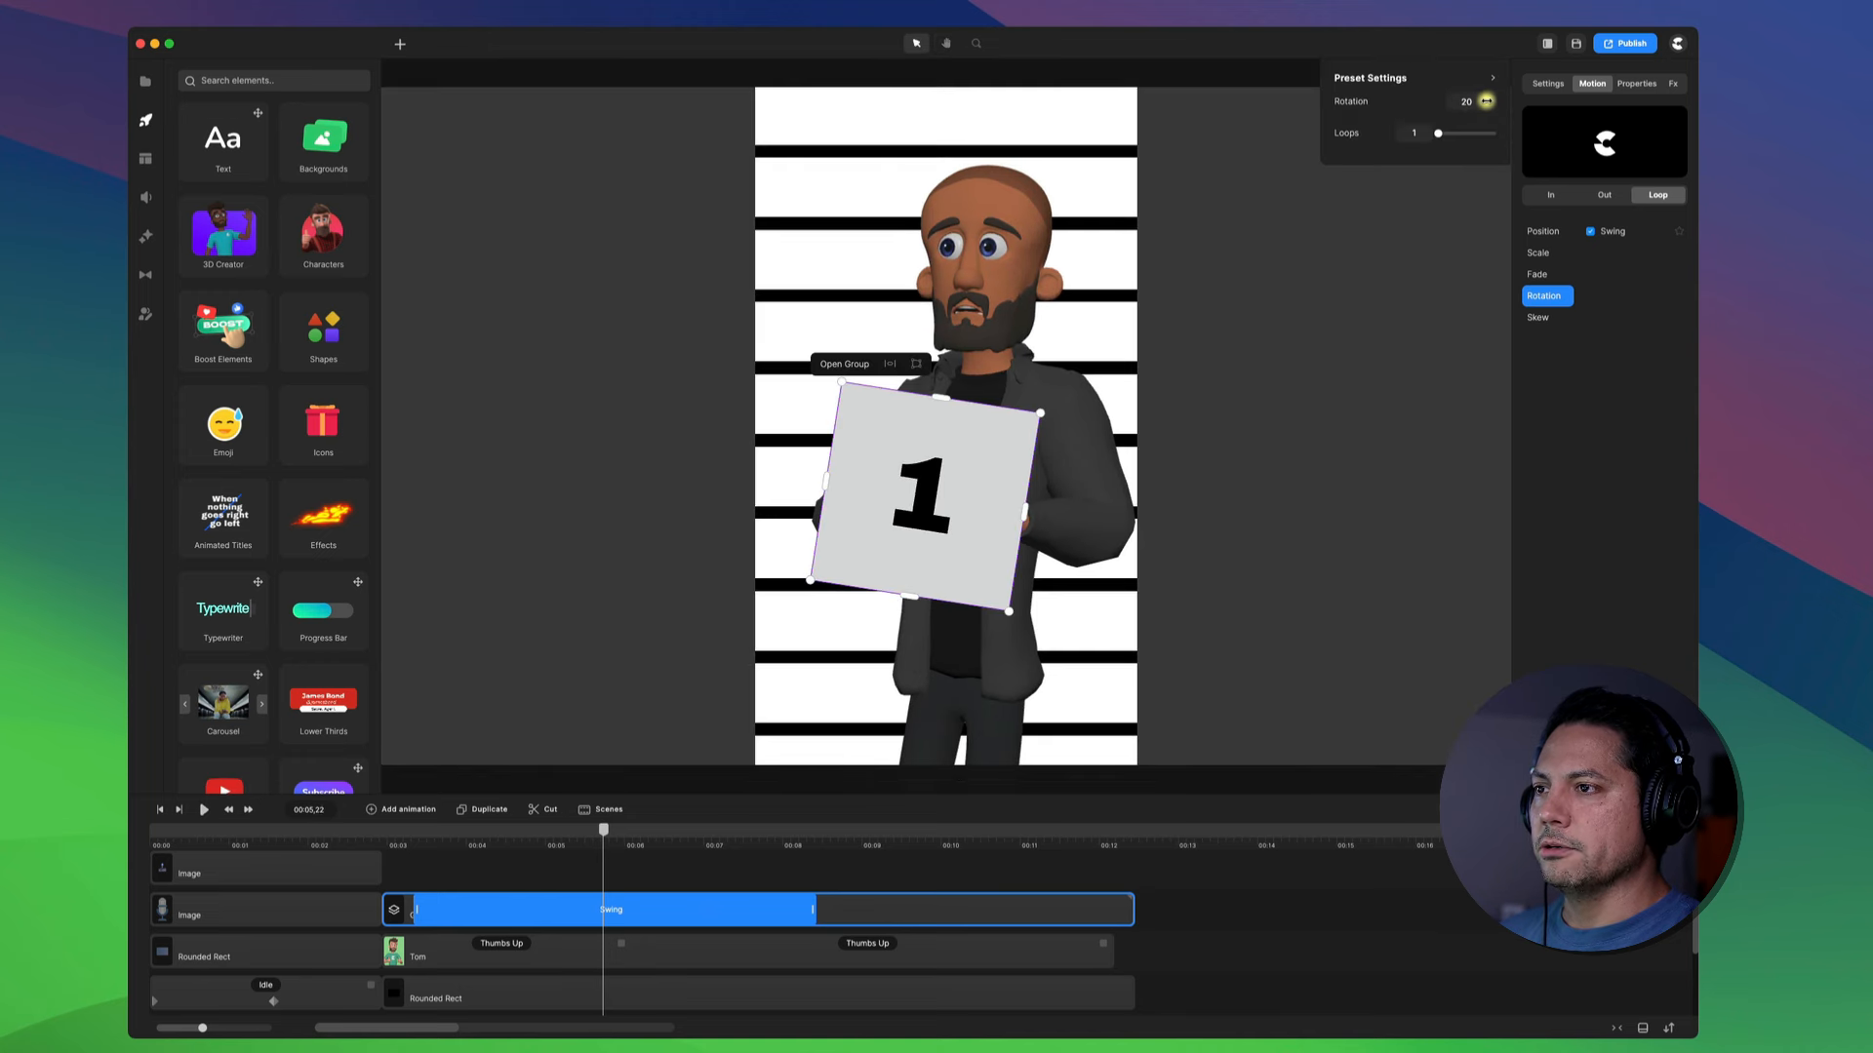
pyautogui.moveTo(1486, 102); pyautogui.dragTo(1472, 100)
pyautogui.click(737, 605)
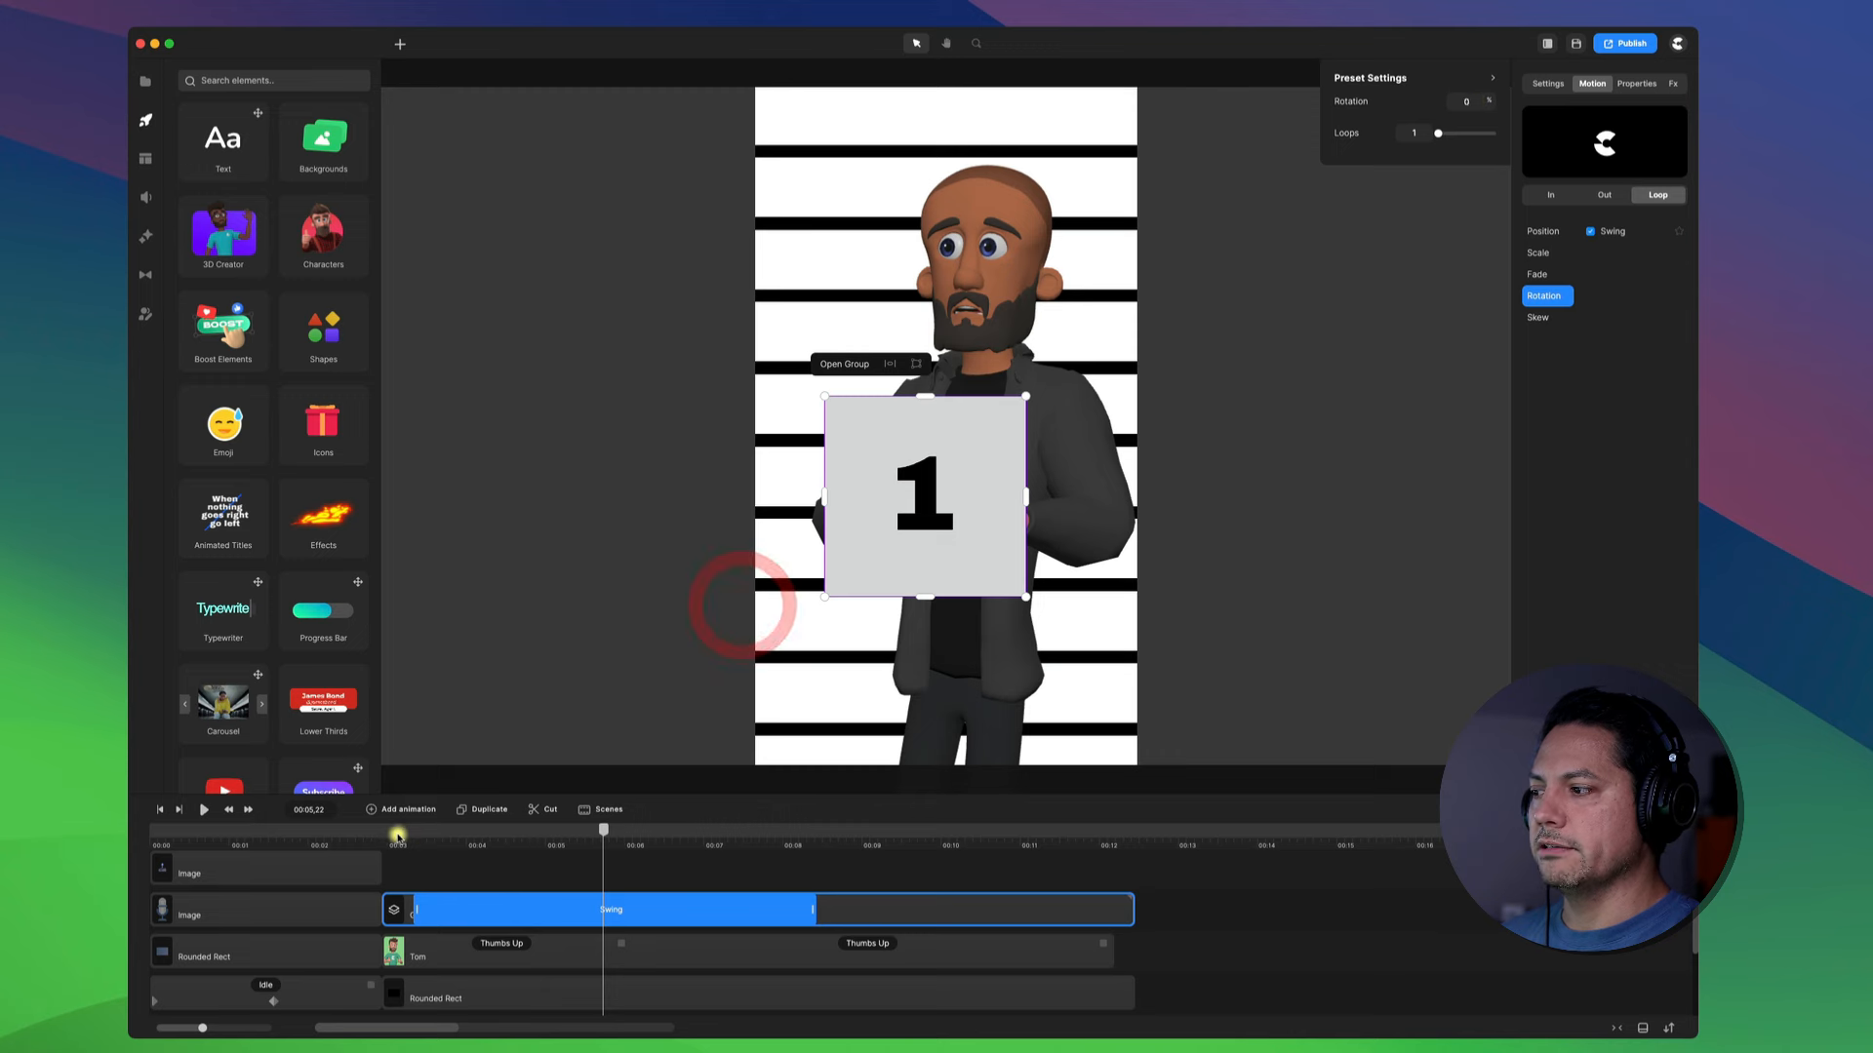
pyautogui.click(410, 837)
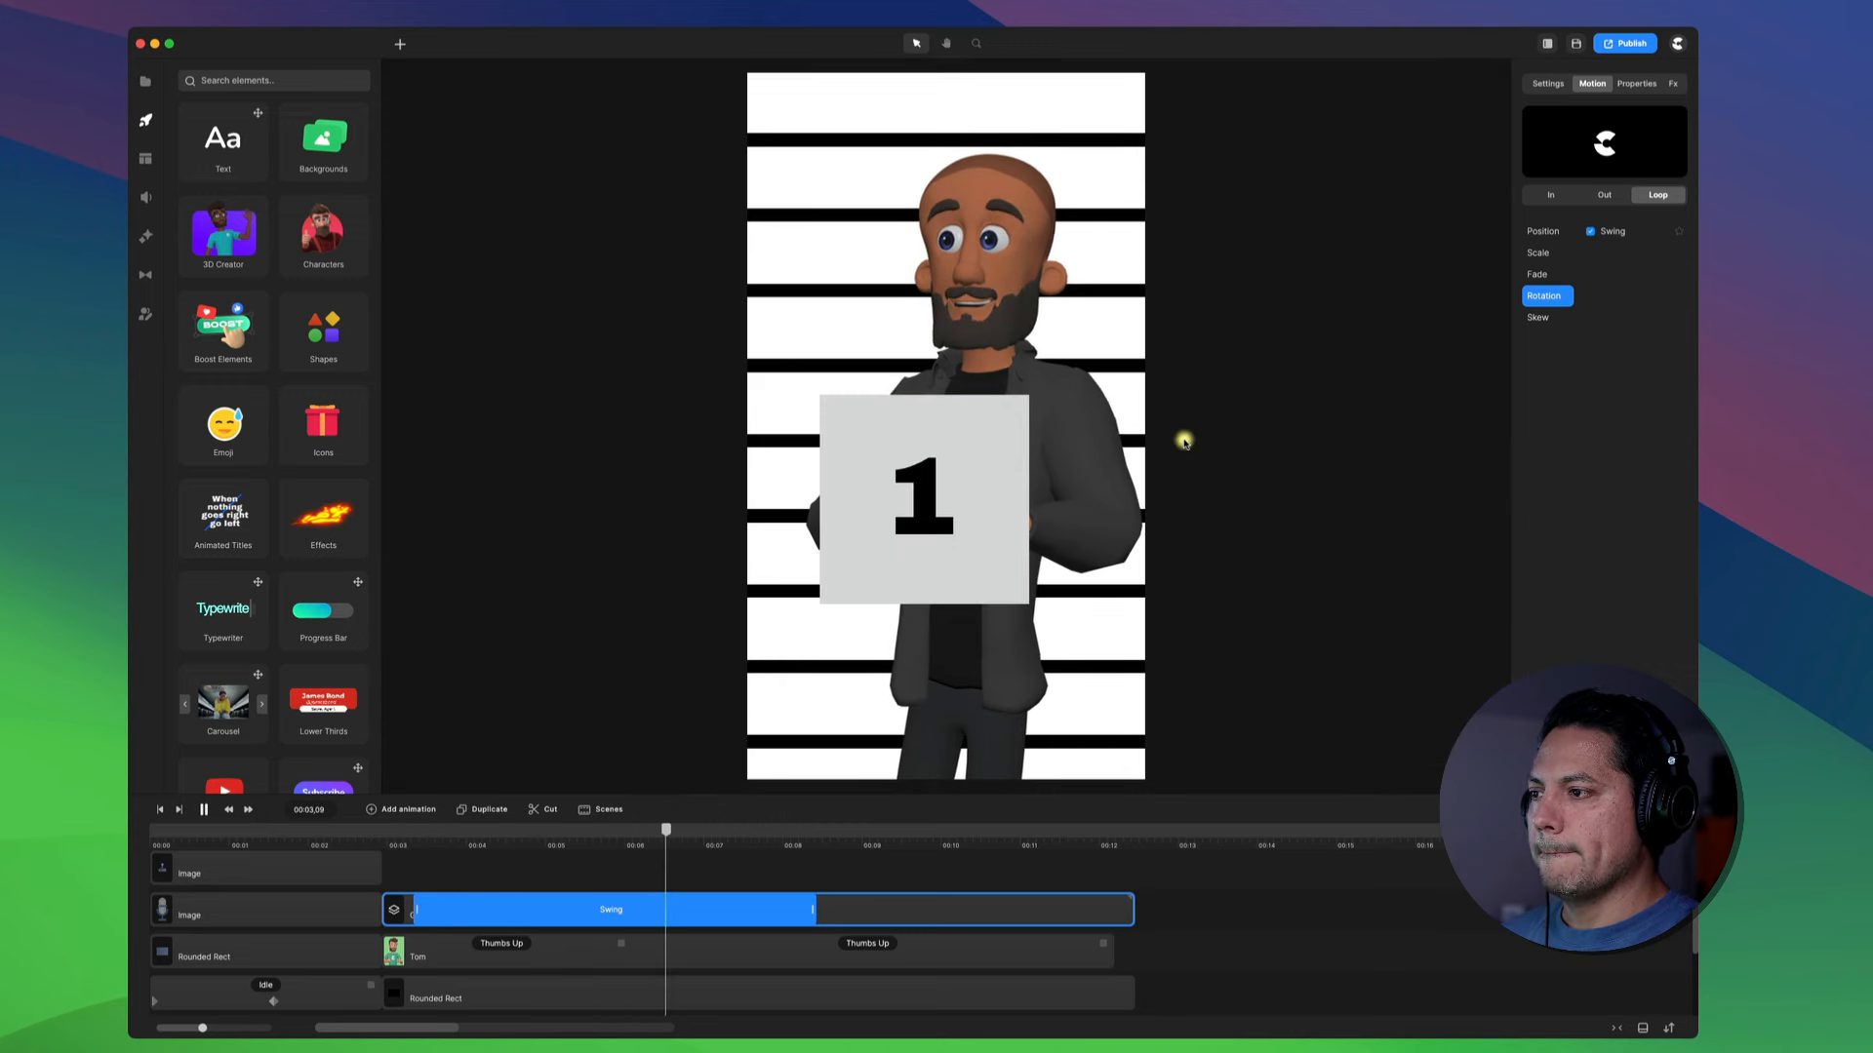
pyautogui.press('space')
# Set the sign's Swing rotation to 2% and play back the motion.
pyautogui.click(757, 910)
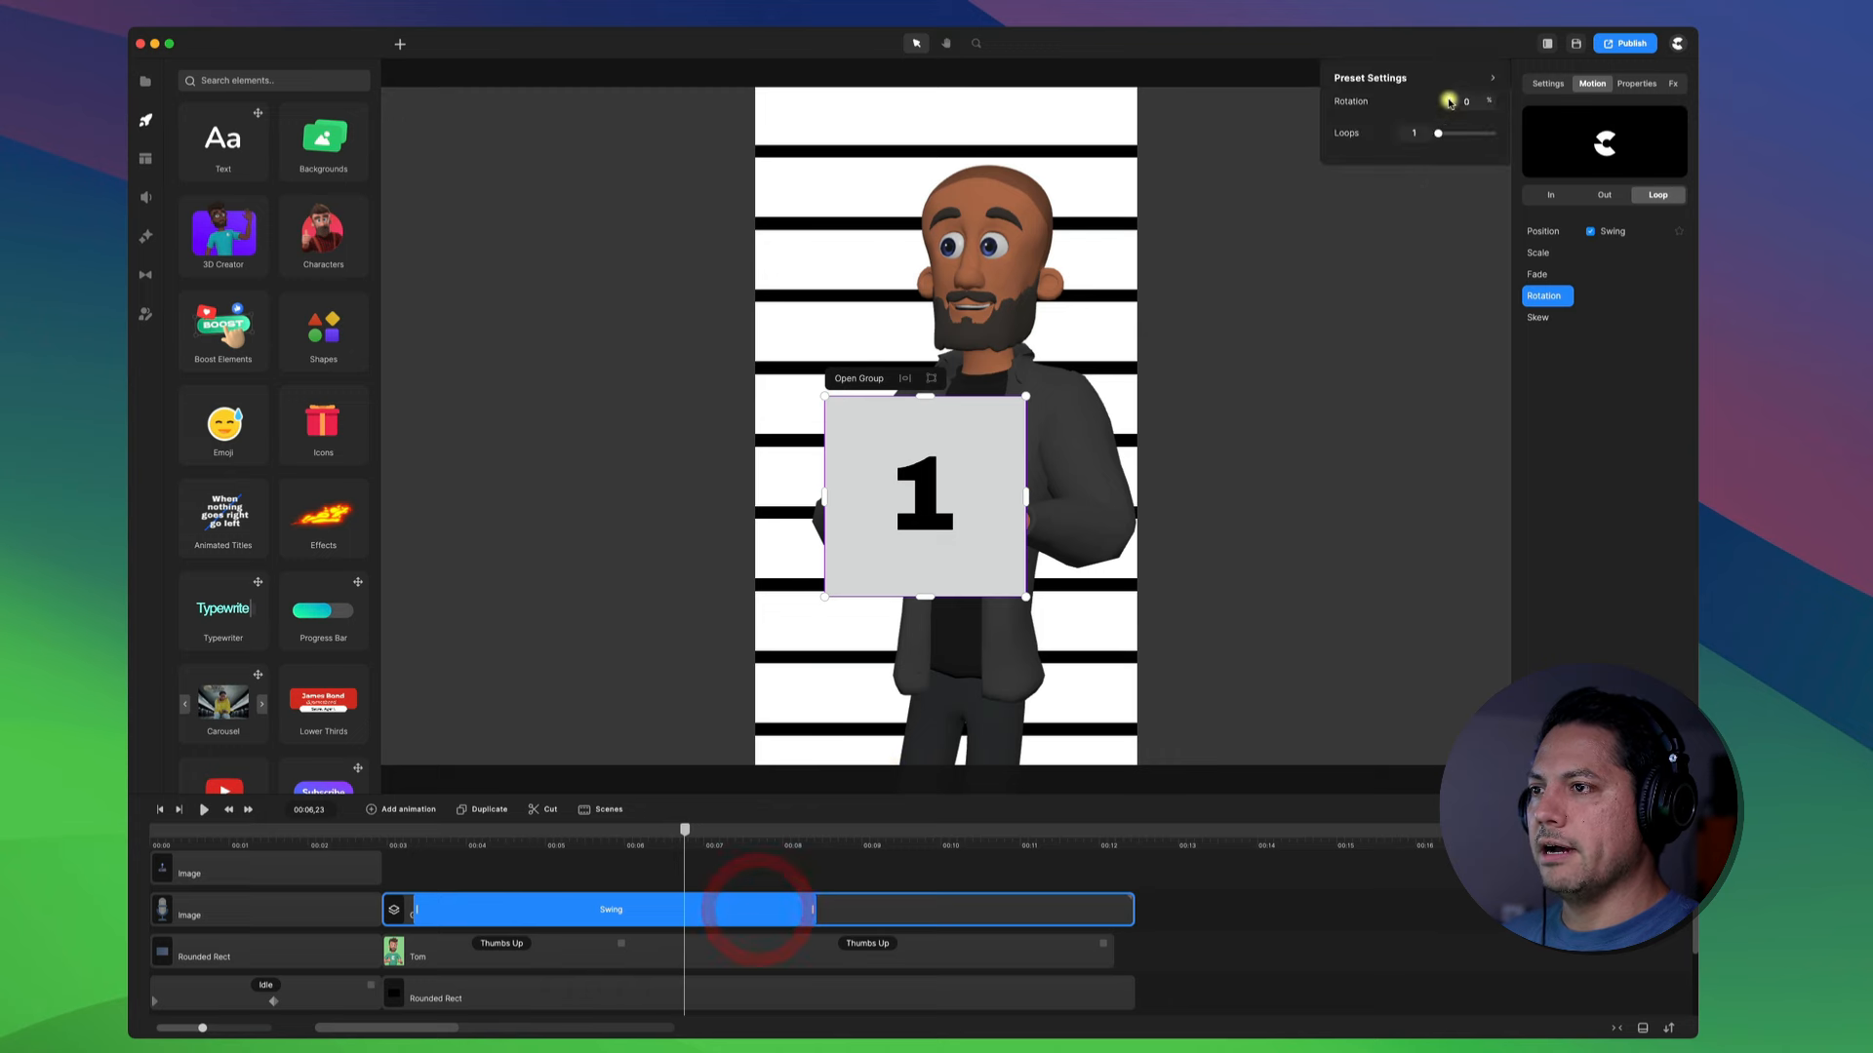
pyautogui.moveTo(1483, 98); pyautogui.dragTo(1491, 98)
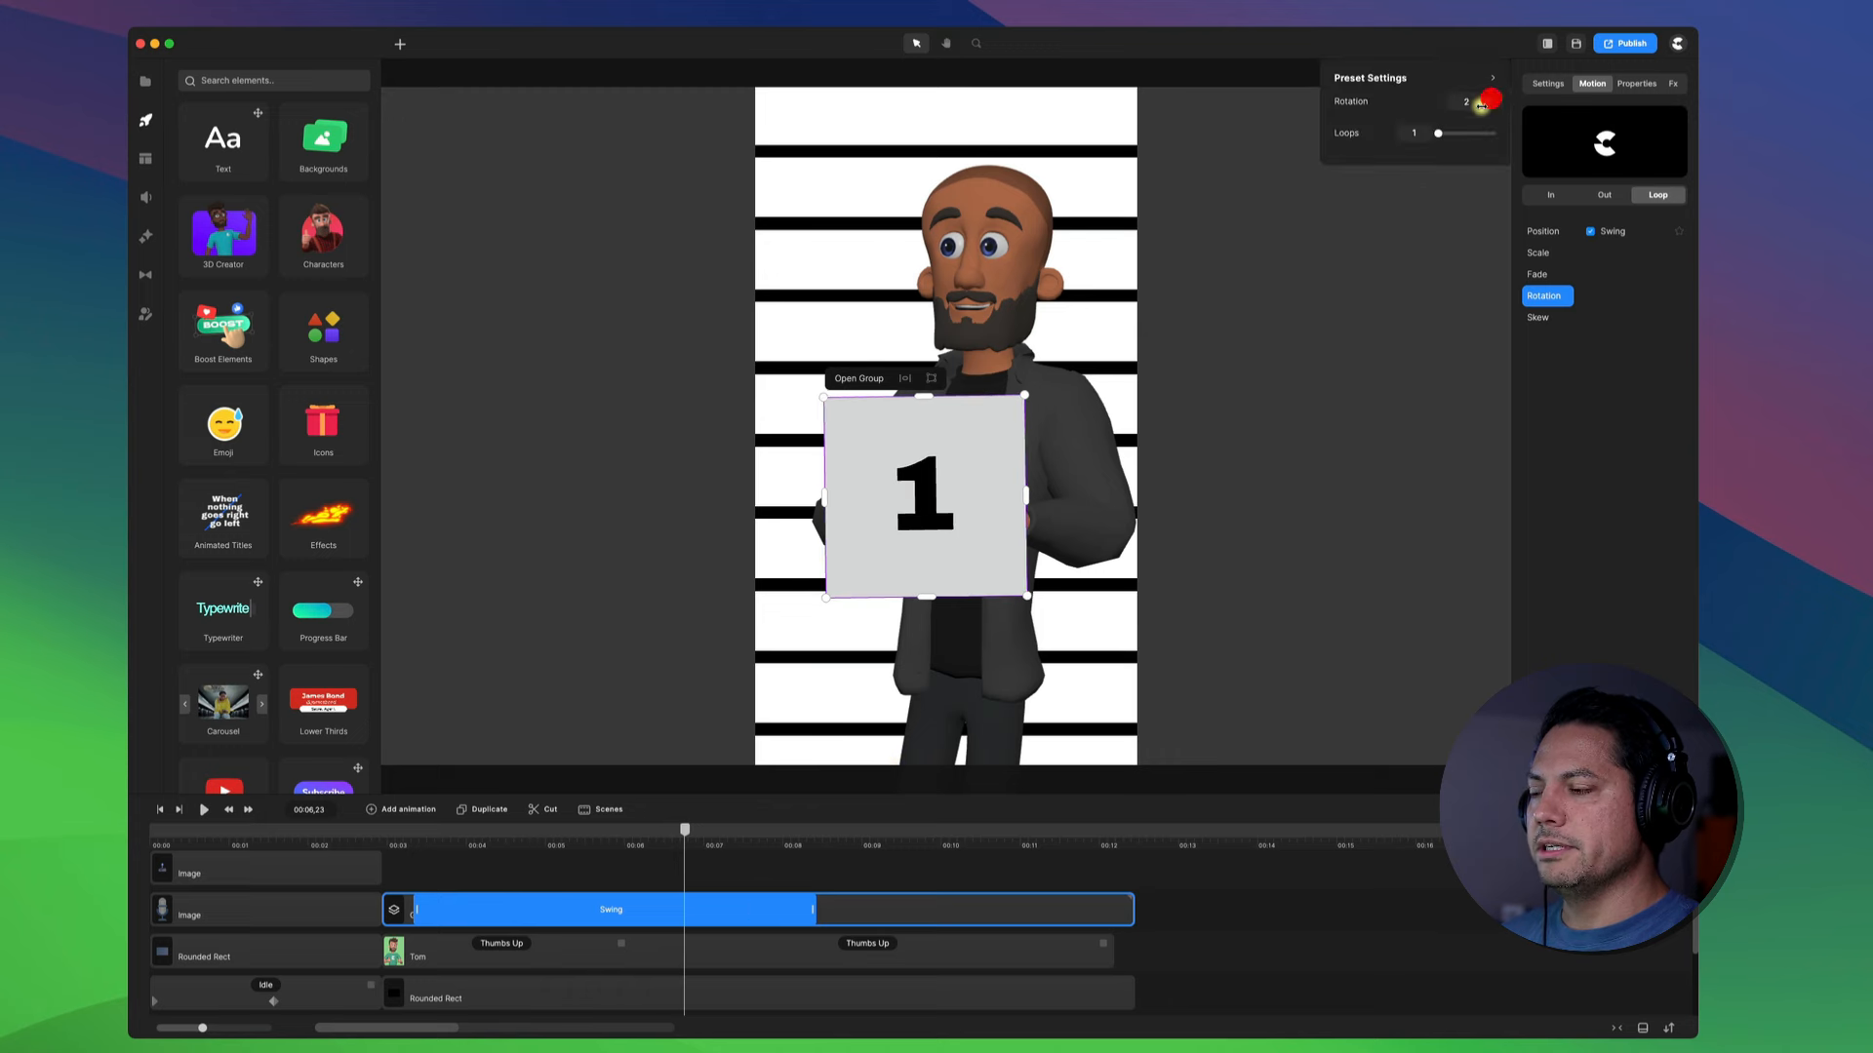
pyautogui.click(439, 829)
pyautogui.press('space')
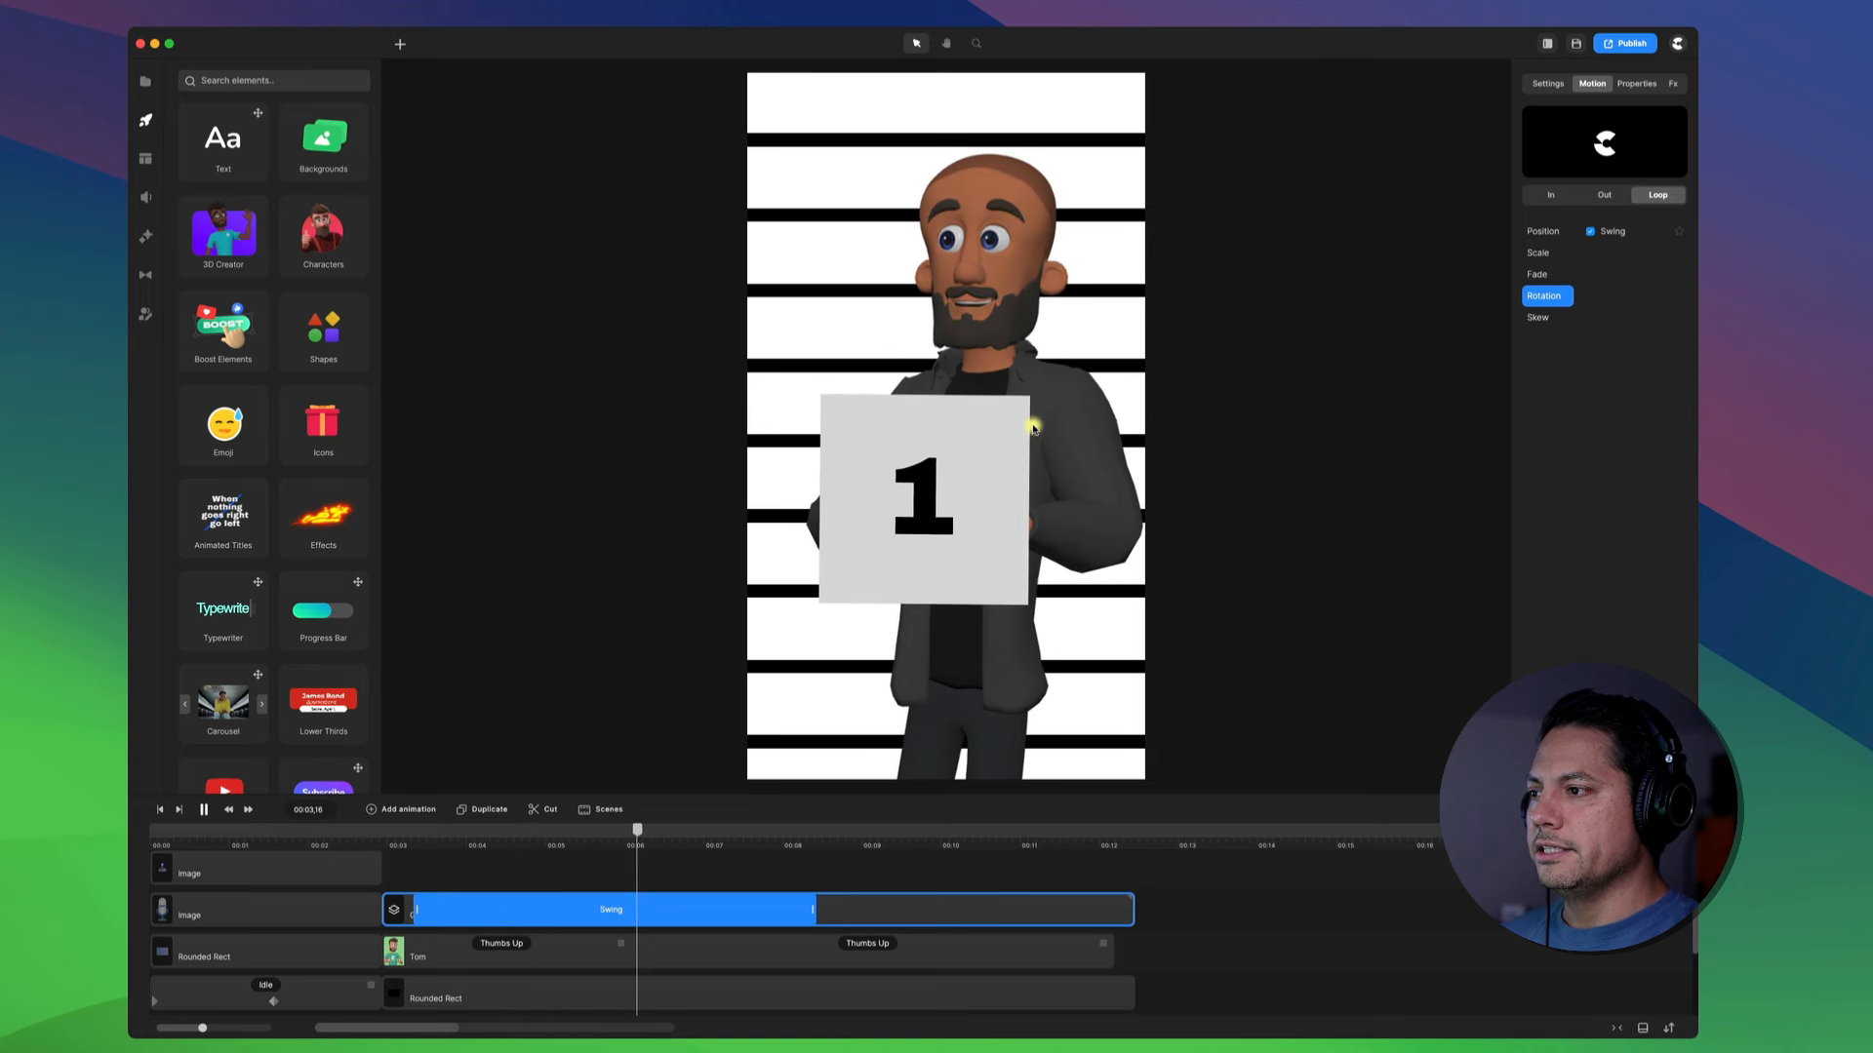
pyautogui.click(1015, 468)
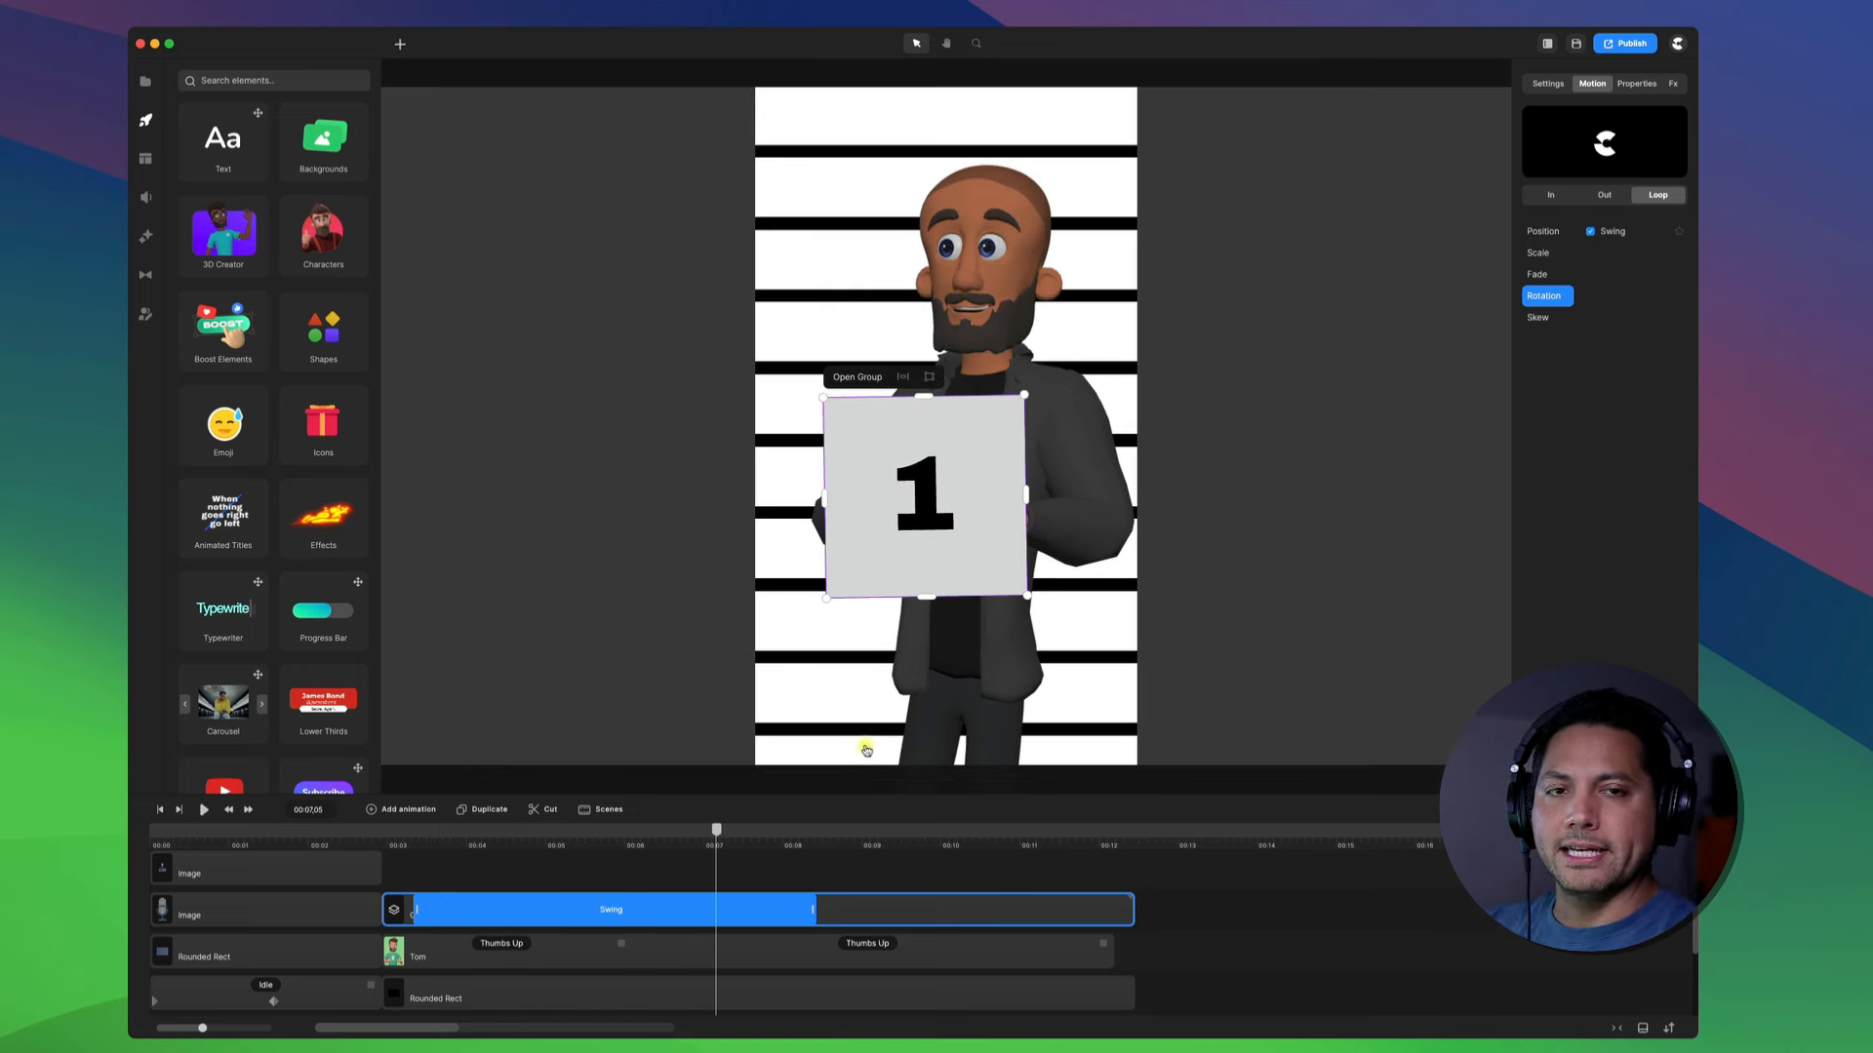
# Split the second Brooklyn Nine audio clip at 00:12,15, where the striped background clips end.
pyautogui.scroll(-3, 878, 965)
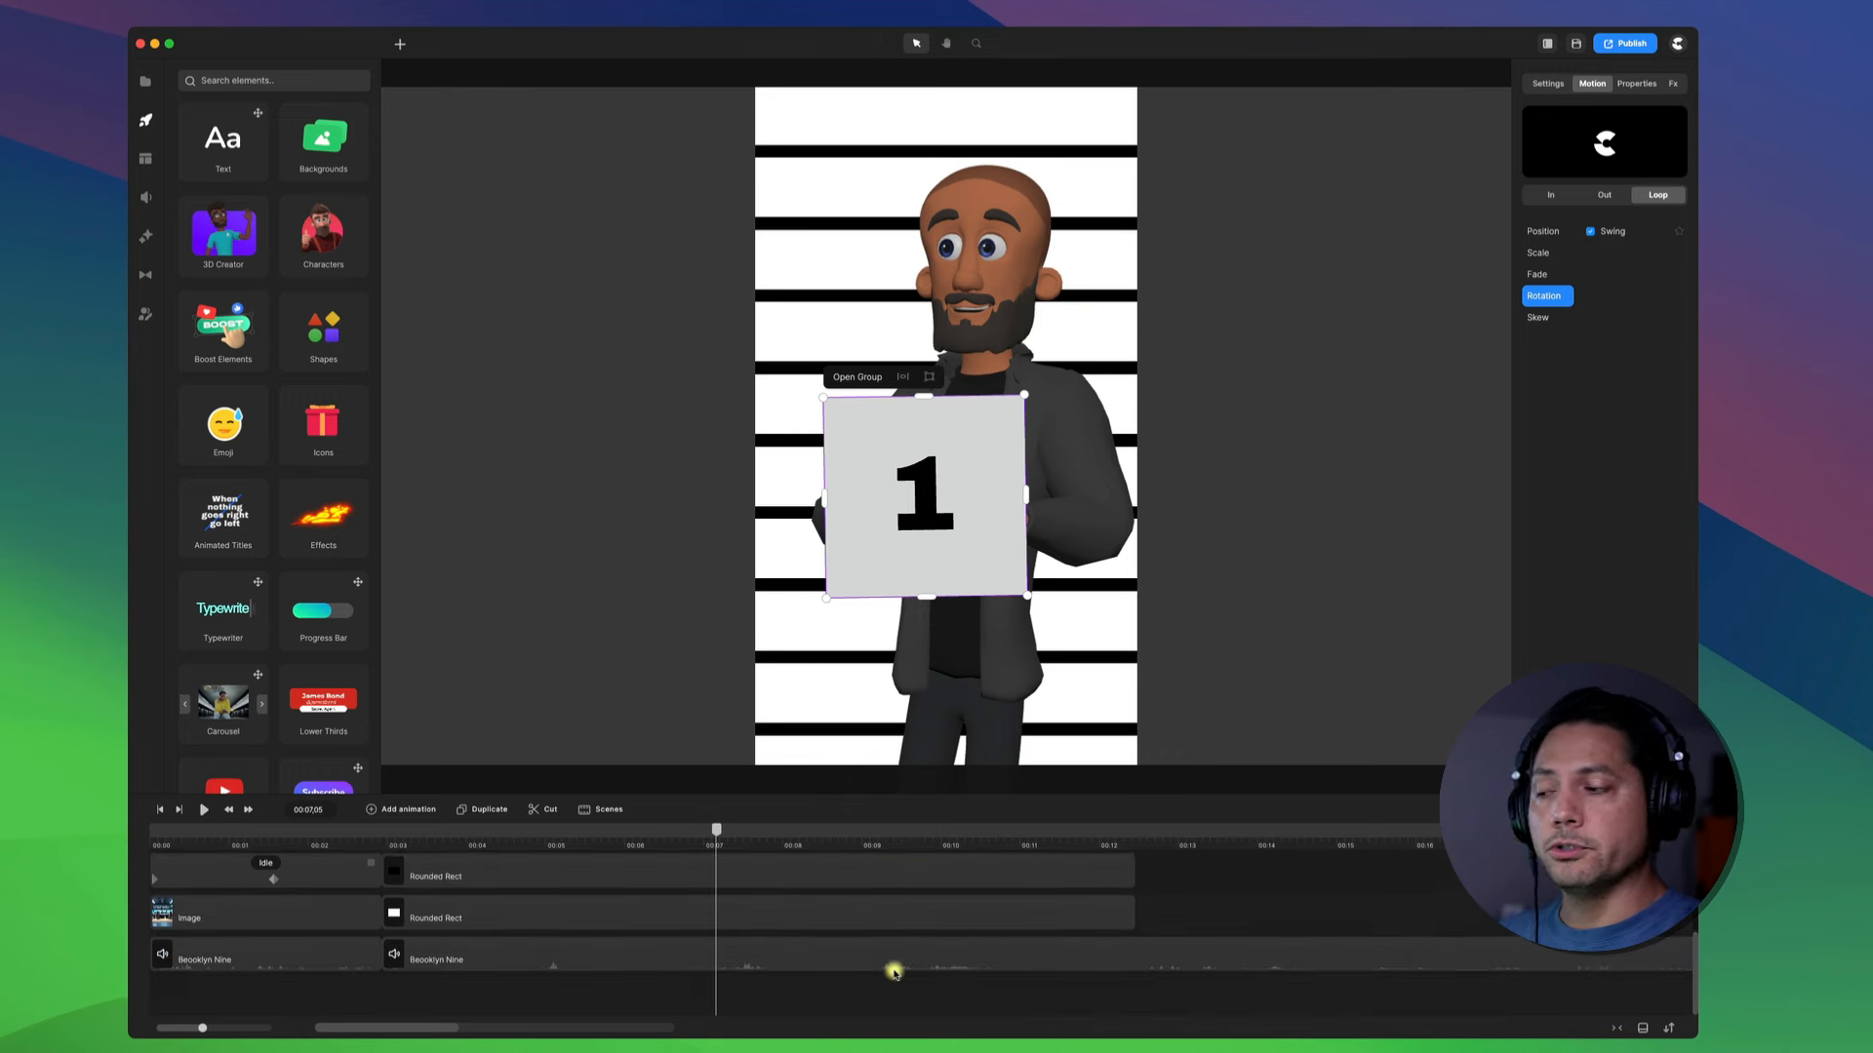
pyautogui.scroll(3, 890, 970)
pyautogui.scroll(-1, 1119, 882)
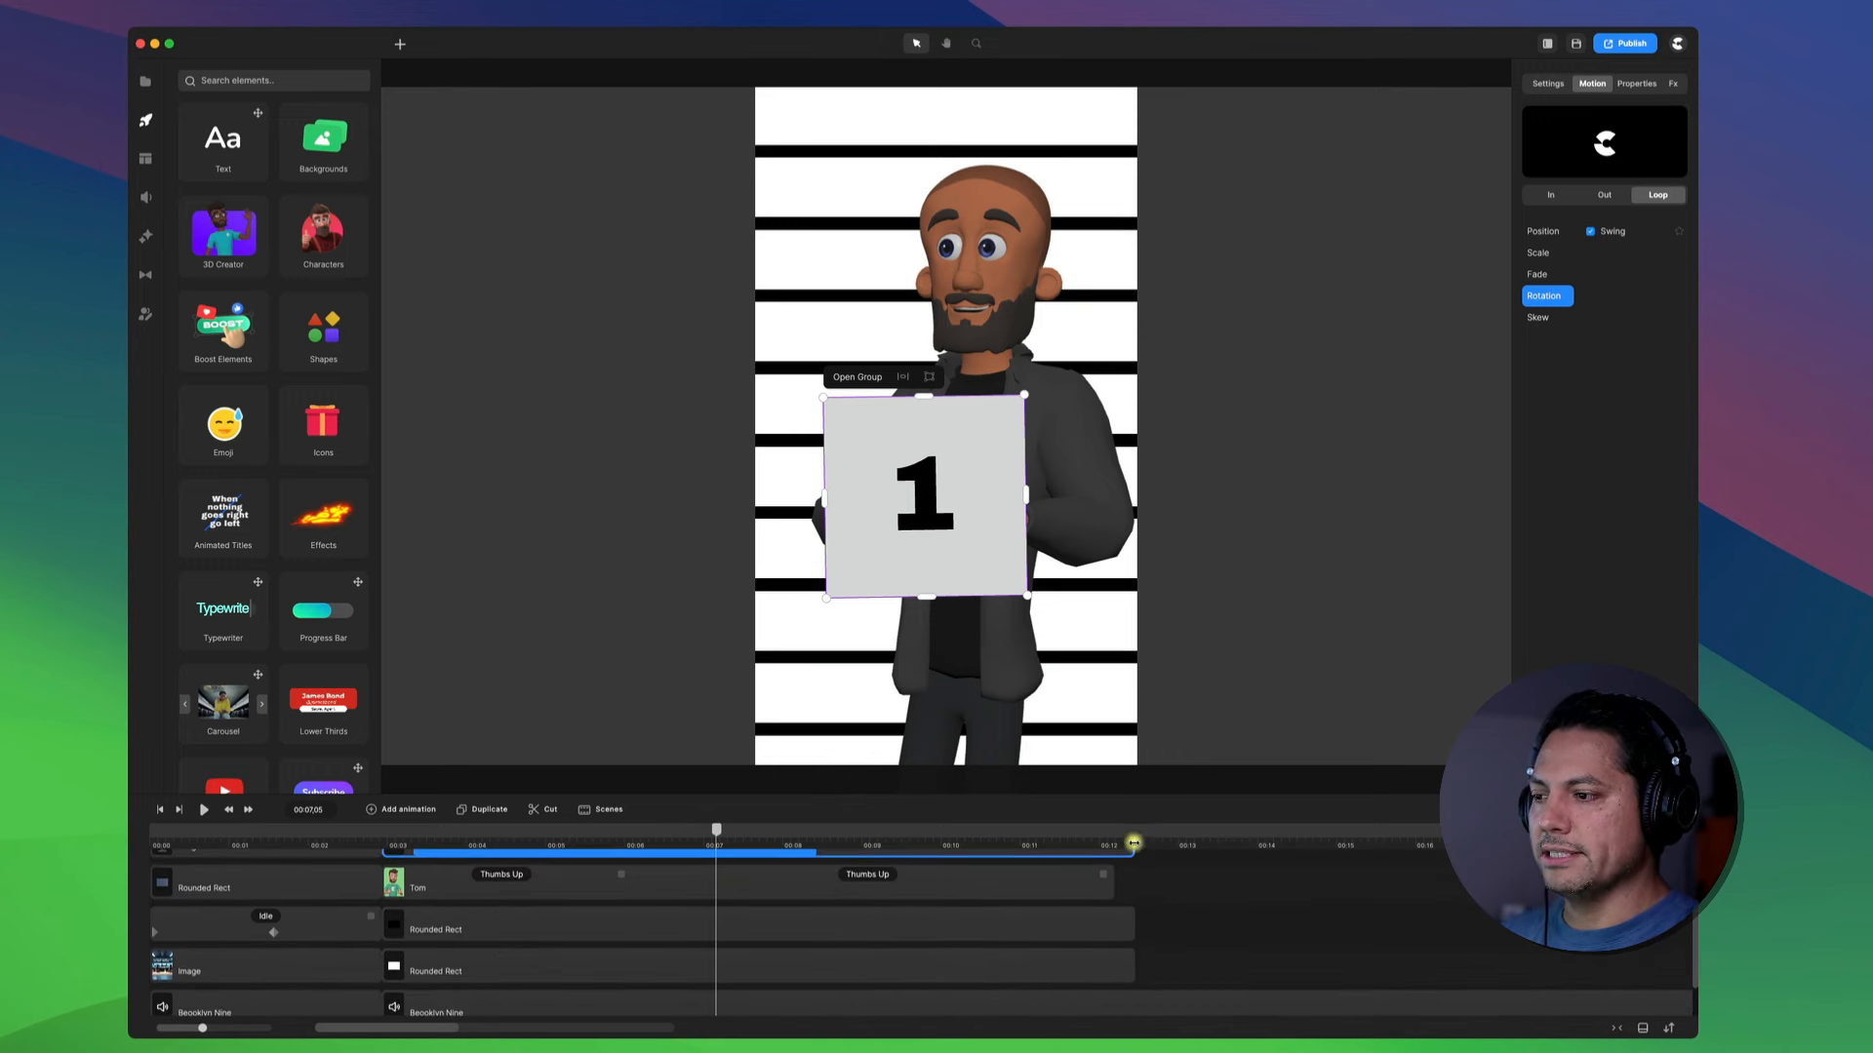
pyautogui.click(1085, 839)
pyautogui.press('space')
pyautogui.scroll(-1, 1136, 966)
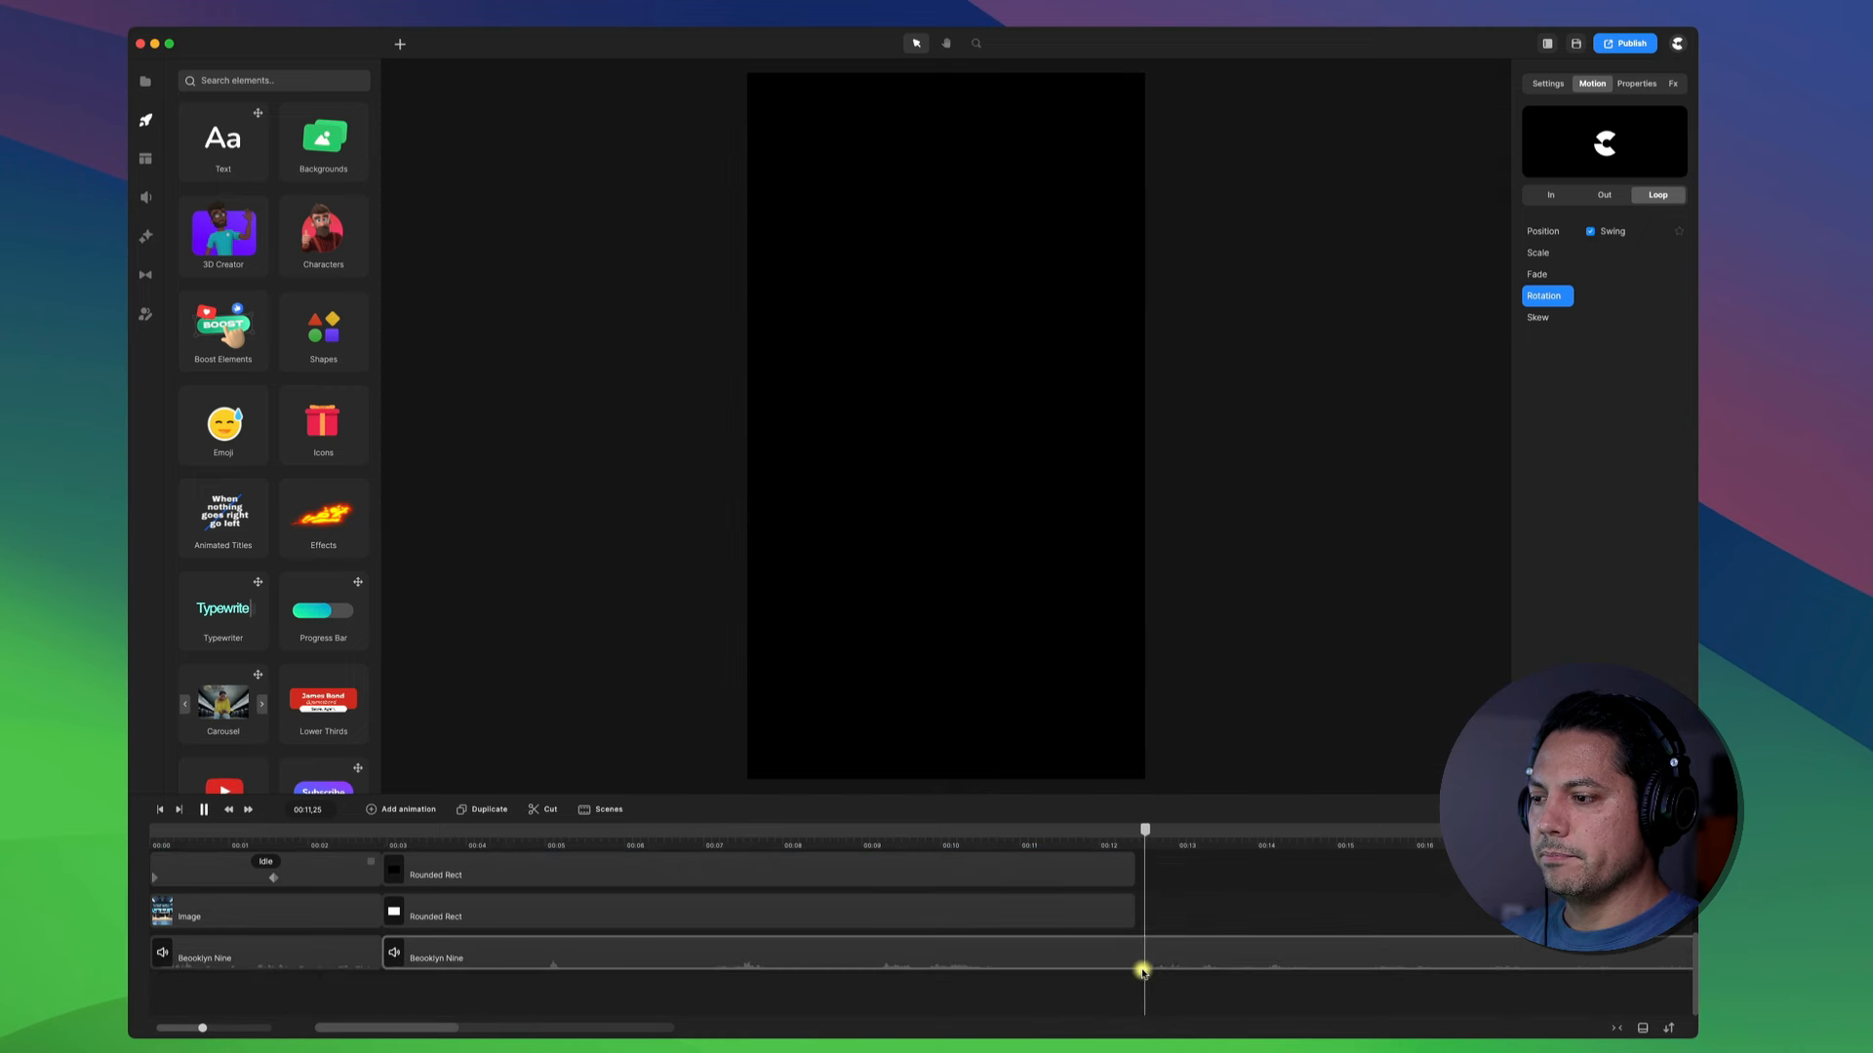
pyautogui.click(1158, 853)
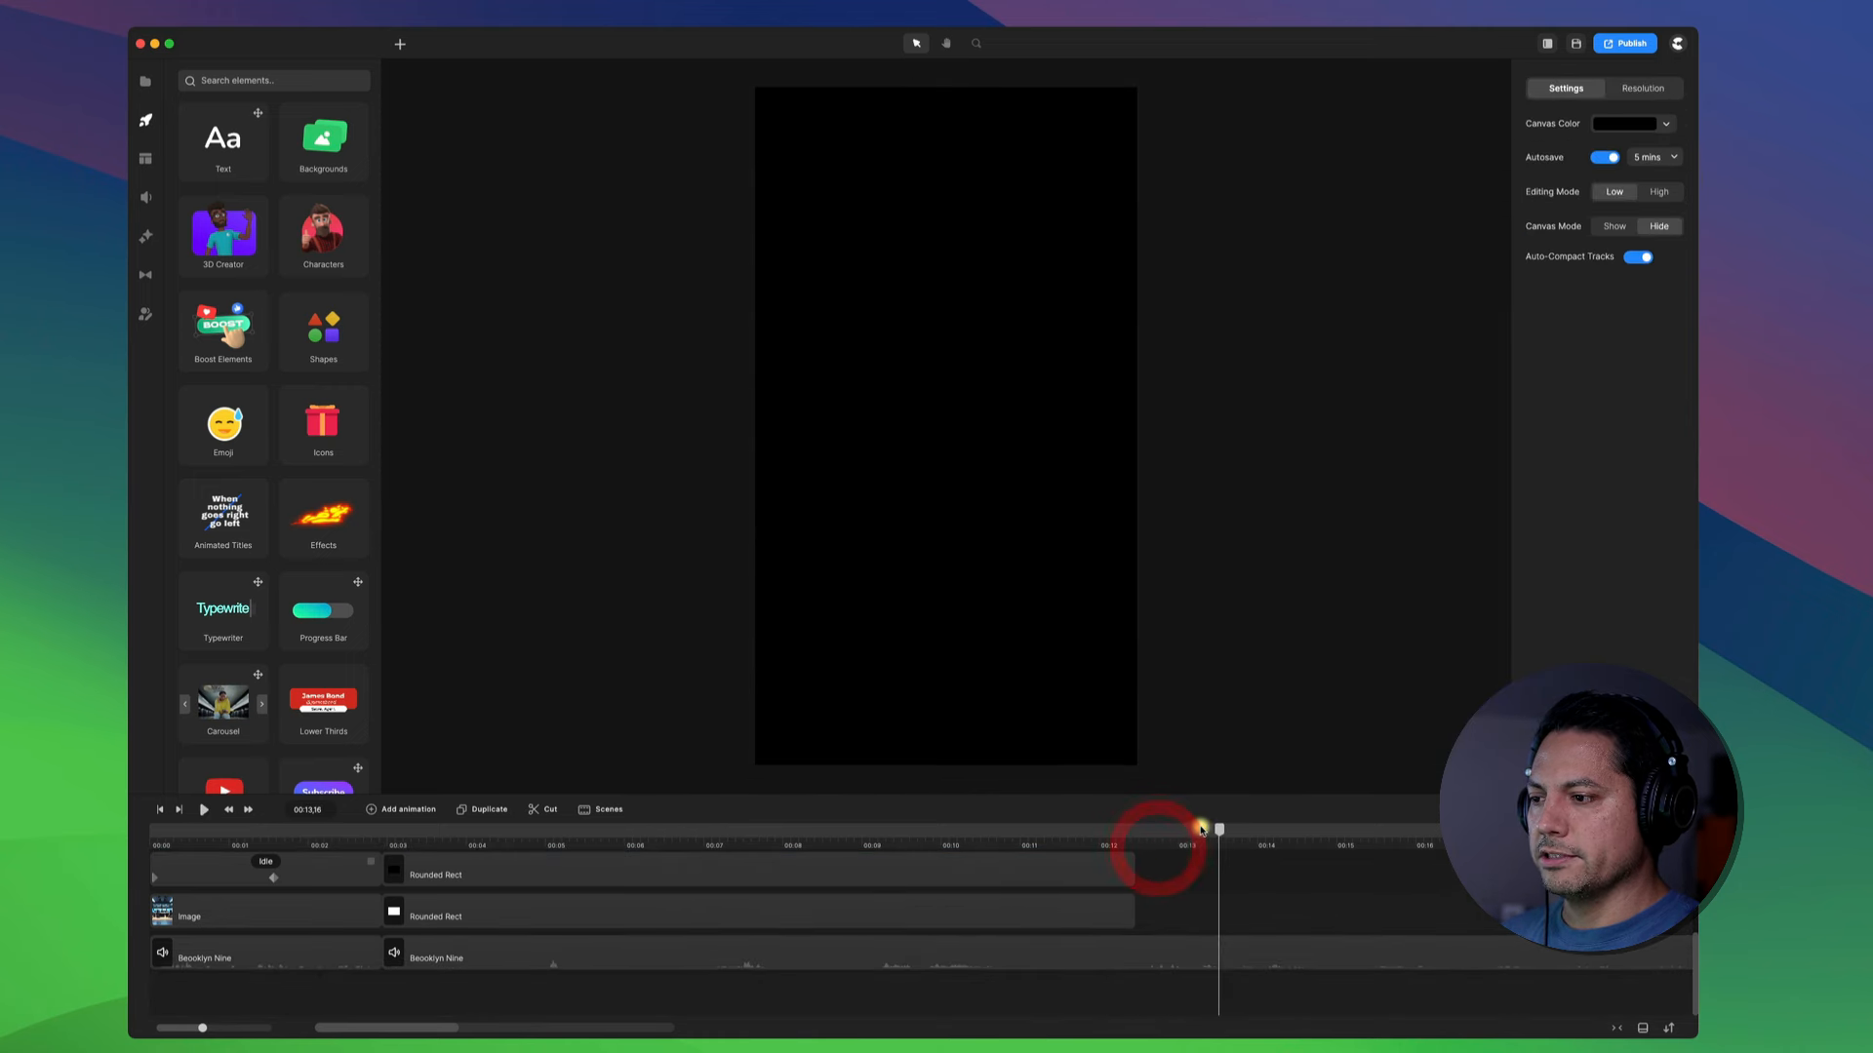
pyautogui.moveTo(1217, 830); pyautogui.dragTo(1136, 847)
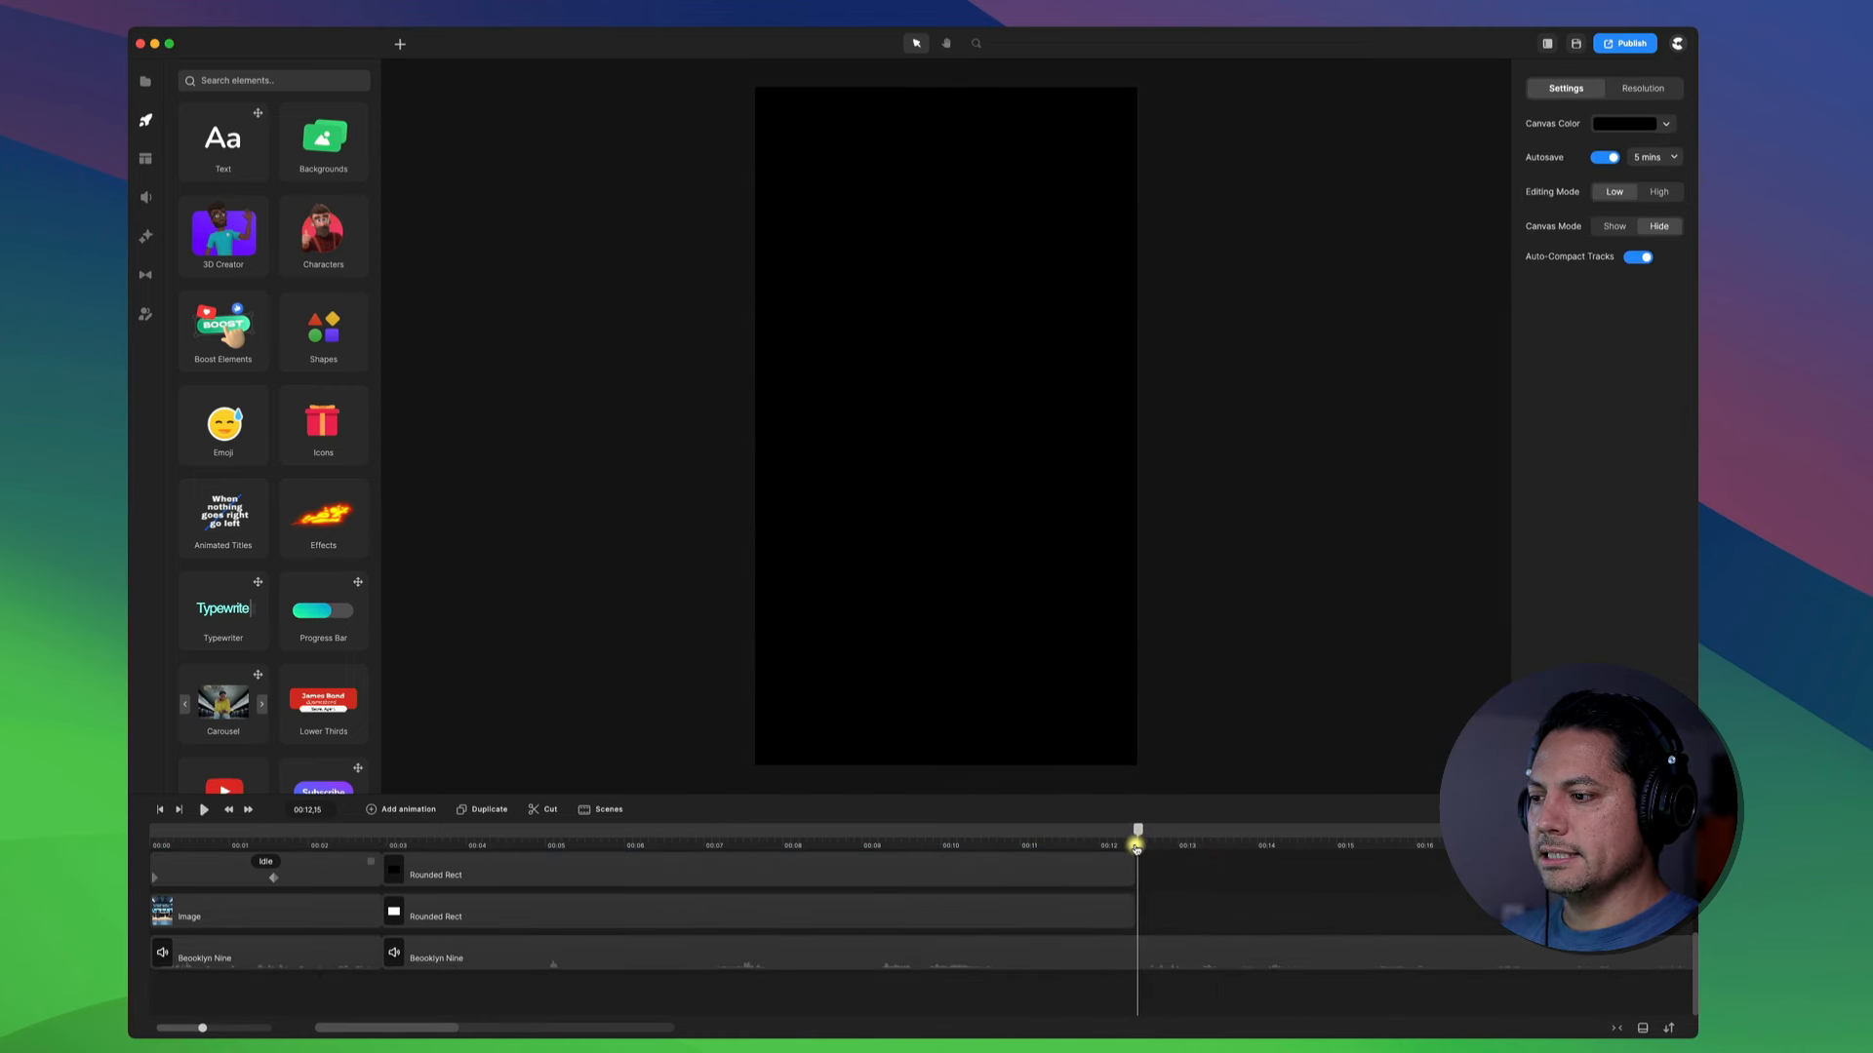
pyautogui.click(1108, 964)
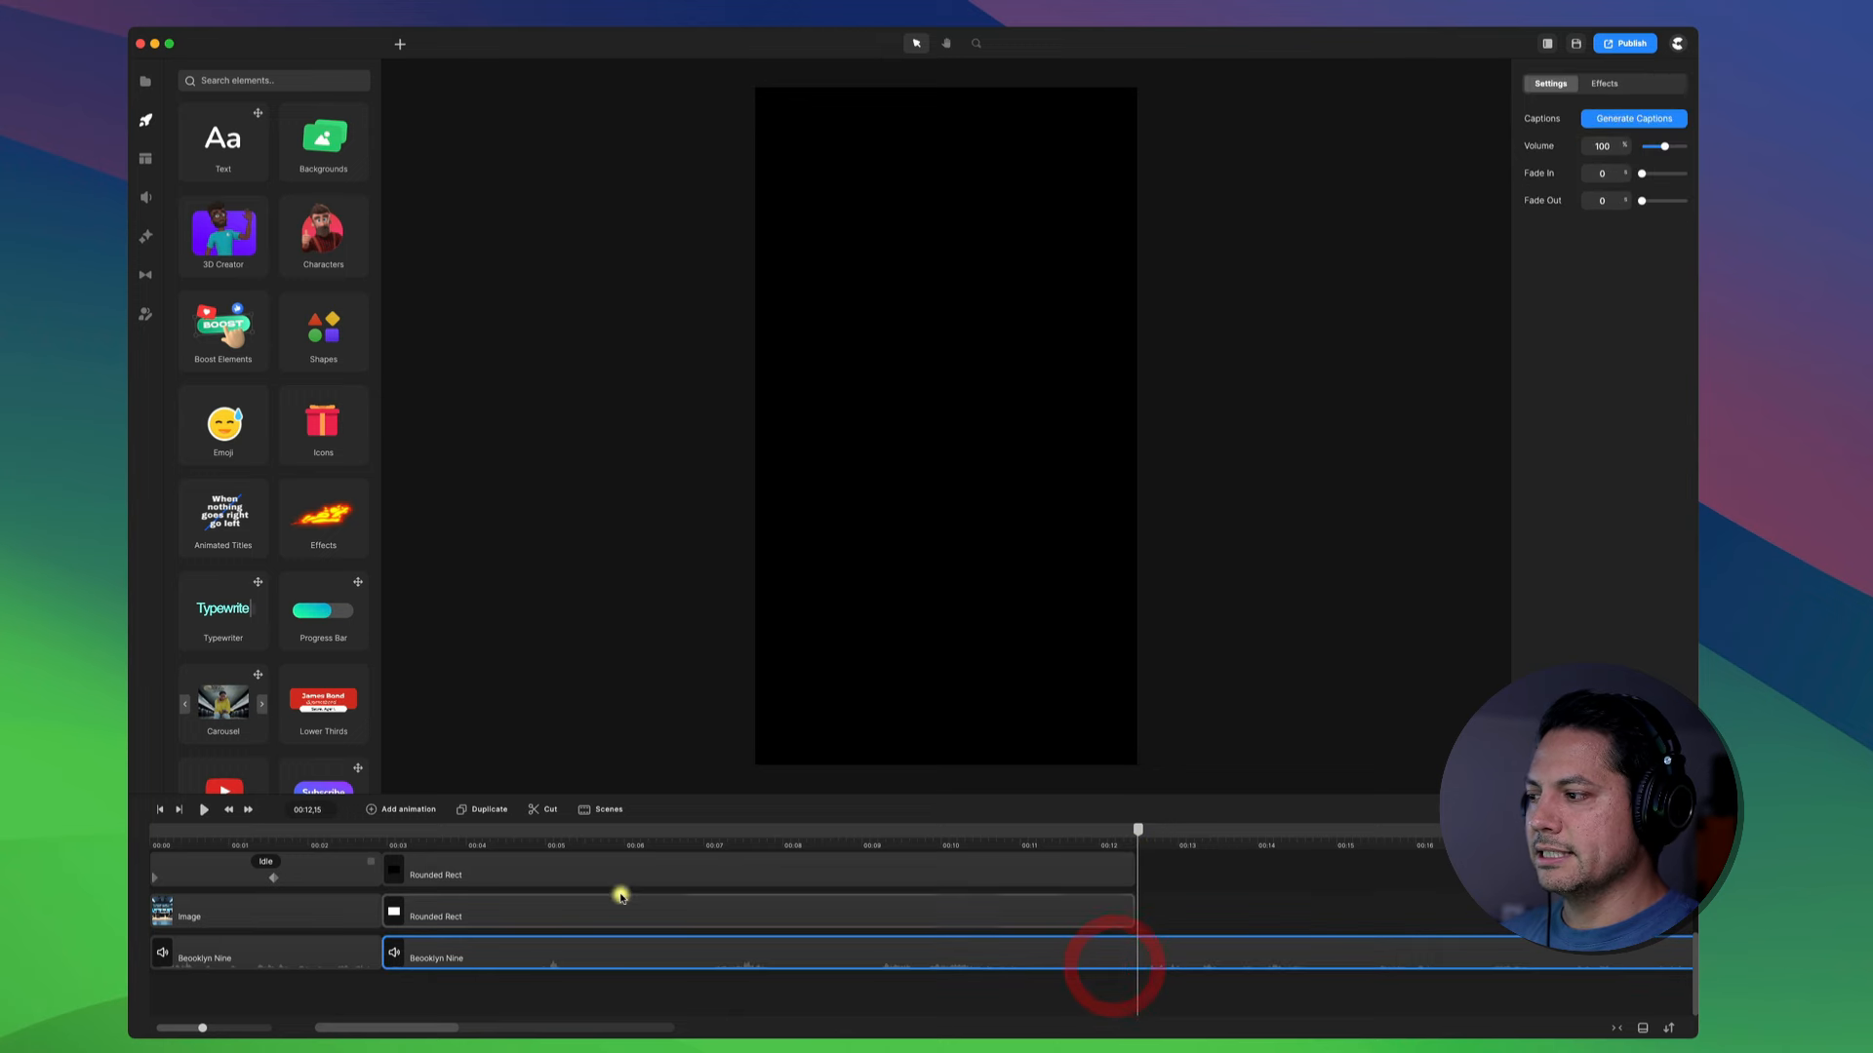
pyautogui.click(544, 812)
pyautogui.click(688, 964)
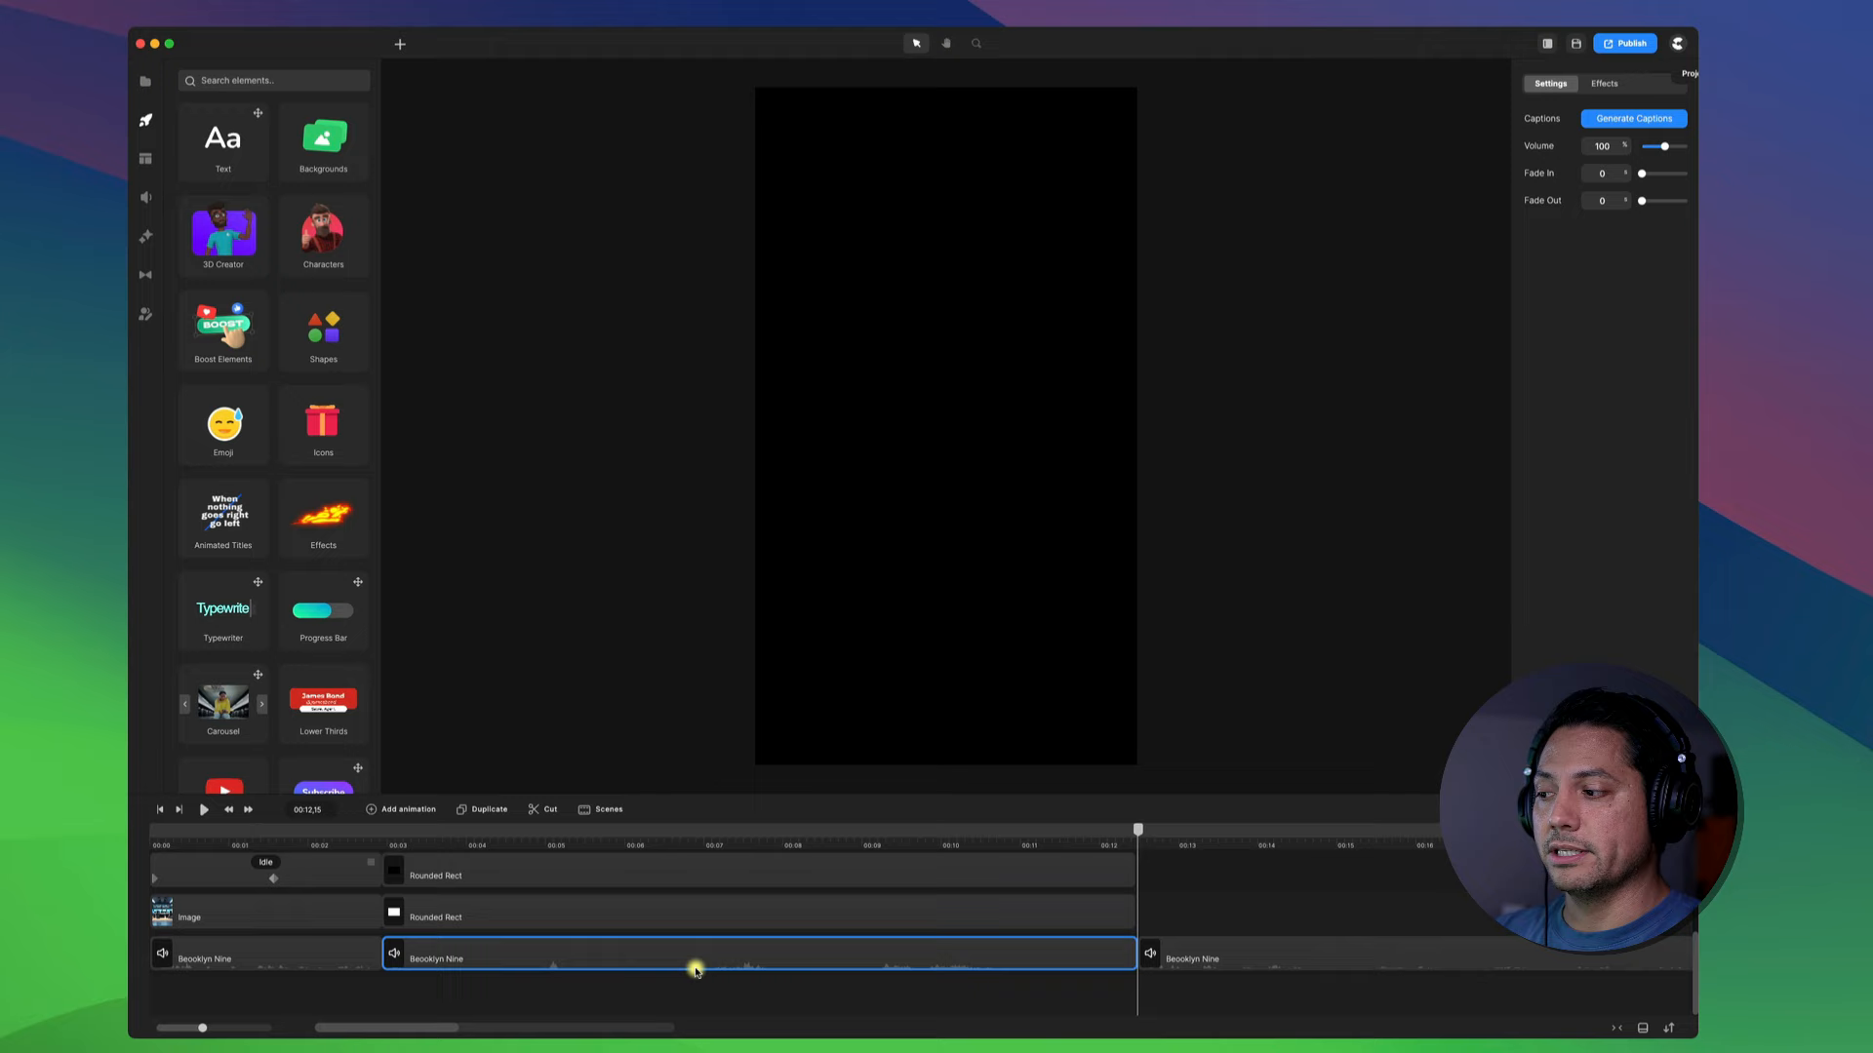
# Review the clips in Tom's scene and play it back from 00:04,29 to check his mouth and the sign.
pyautogui.scroll(2, 694, 968)
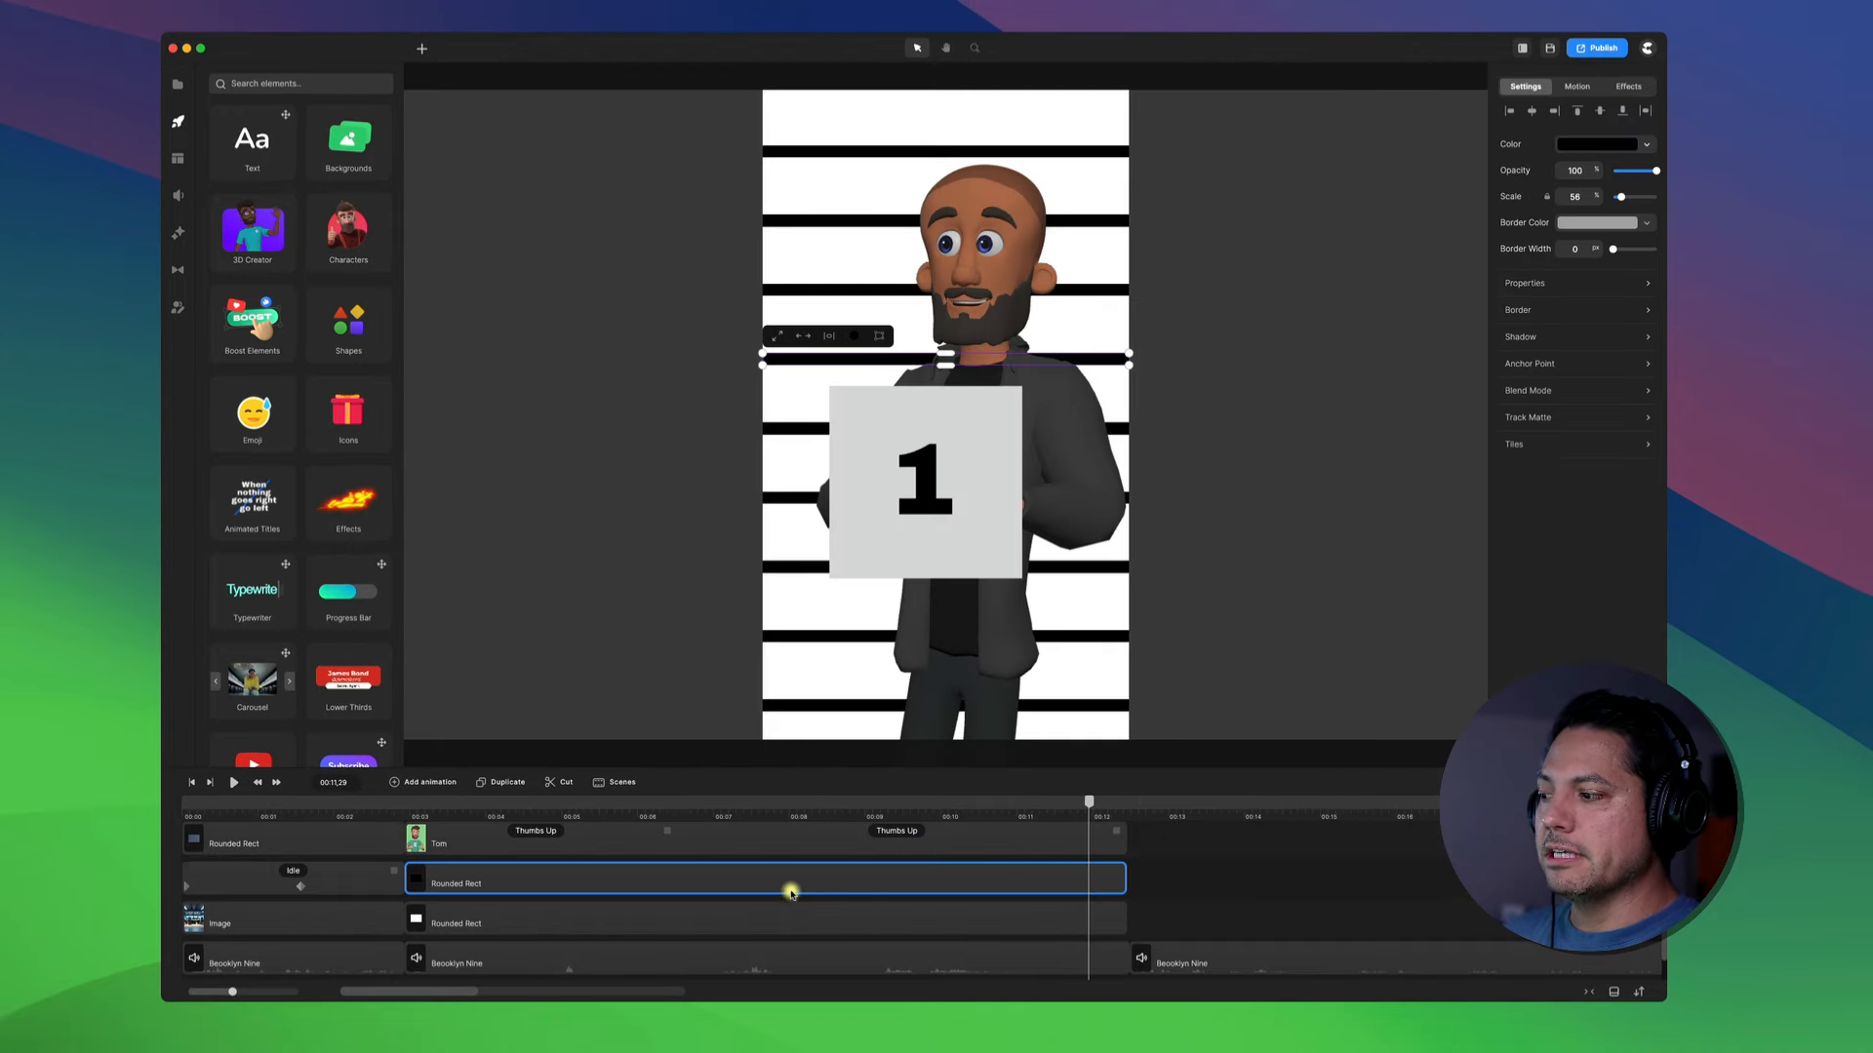
pyautogui.scroll(-2, 790, 893)
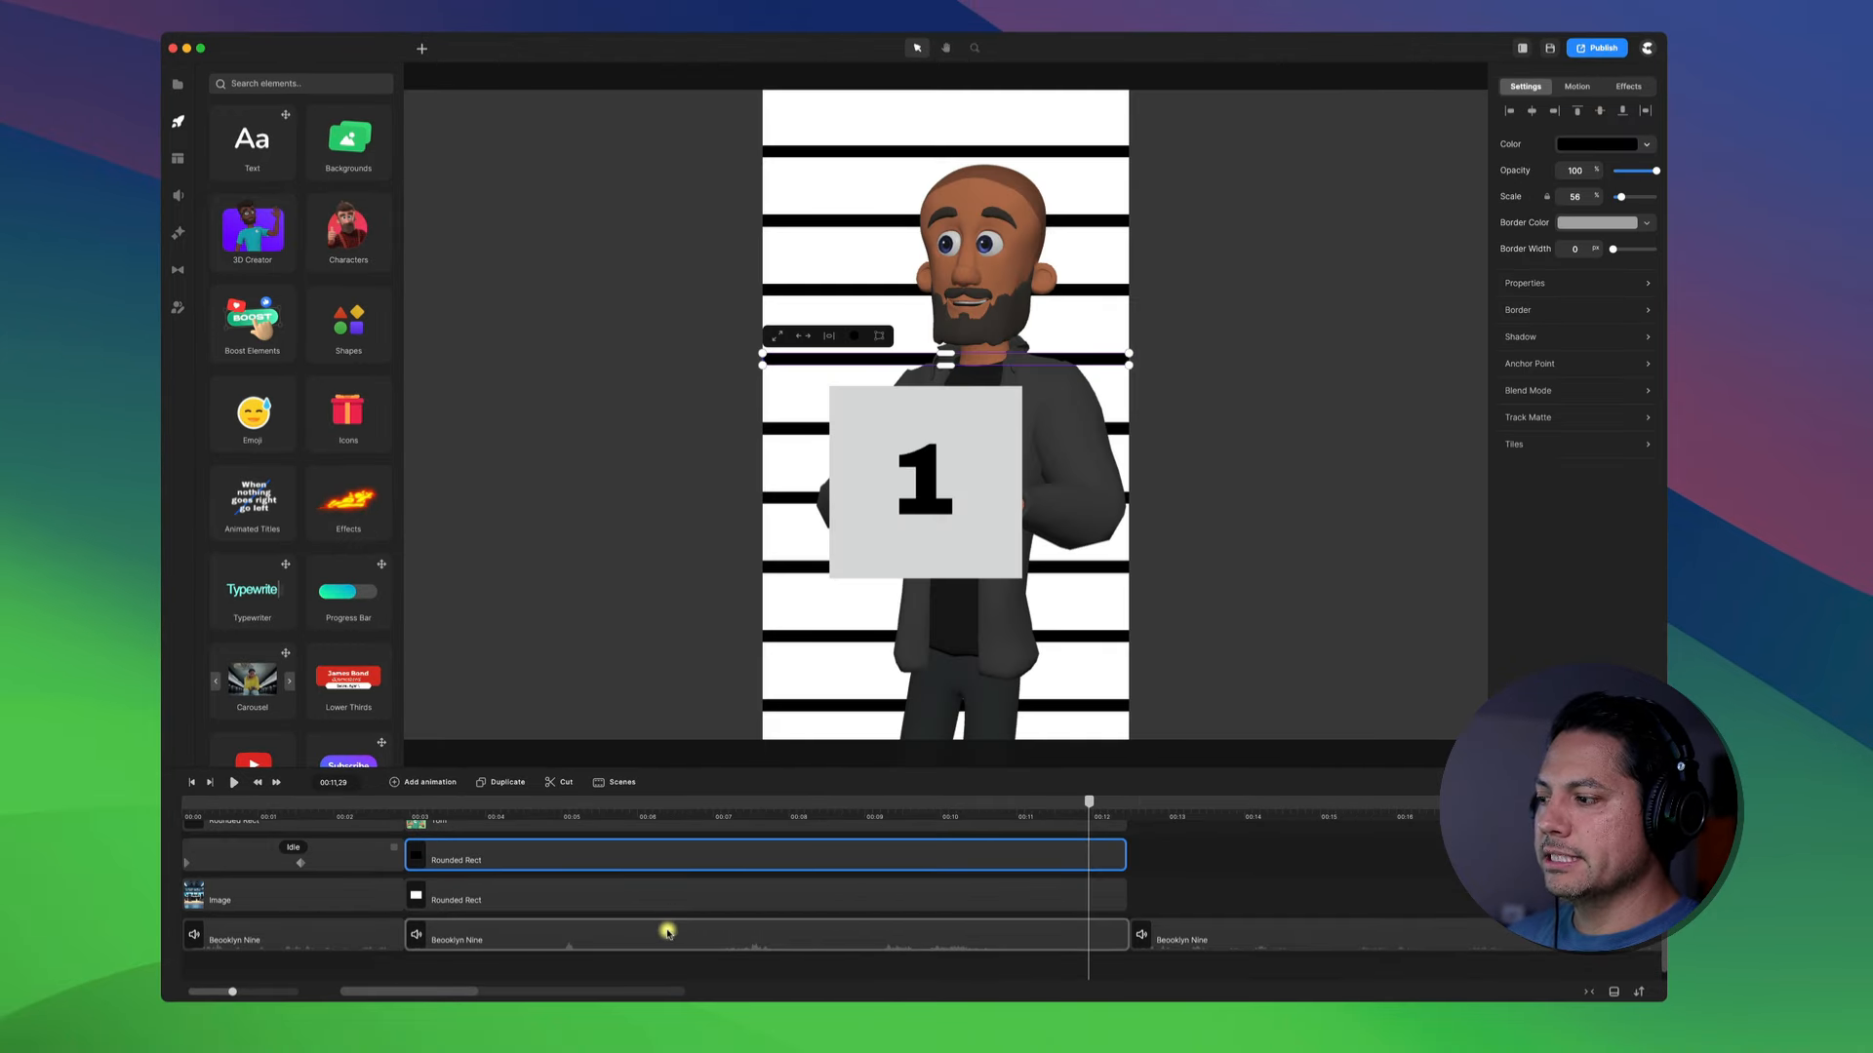
pyautogui.click(667, 933)
pyautogui.moveTo(614, 810); pyautogui.dragTo(556, 803)
pyautogui.scroll(3, 682, 898)
pyautogui.click(707, 897)
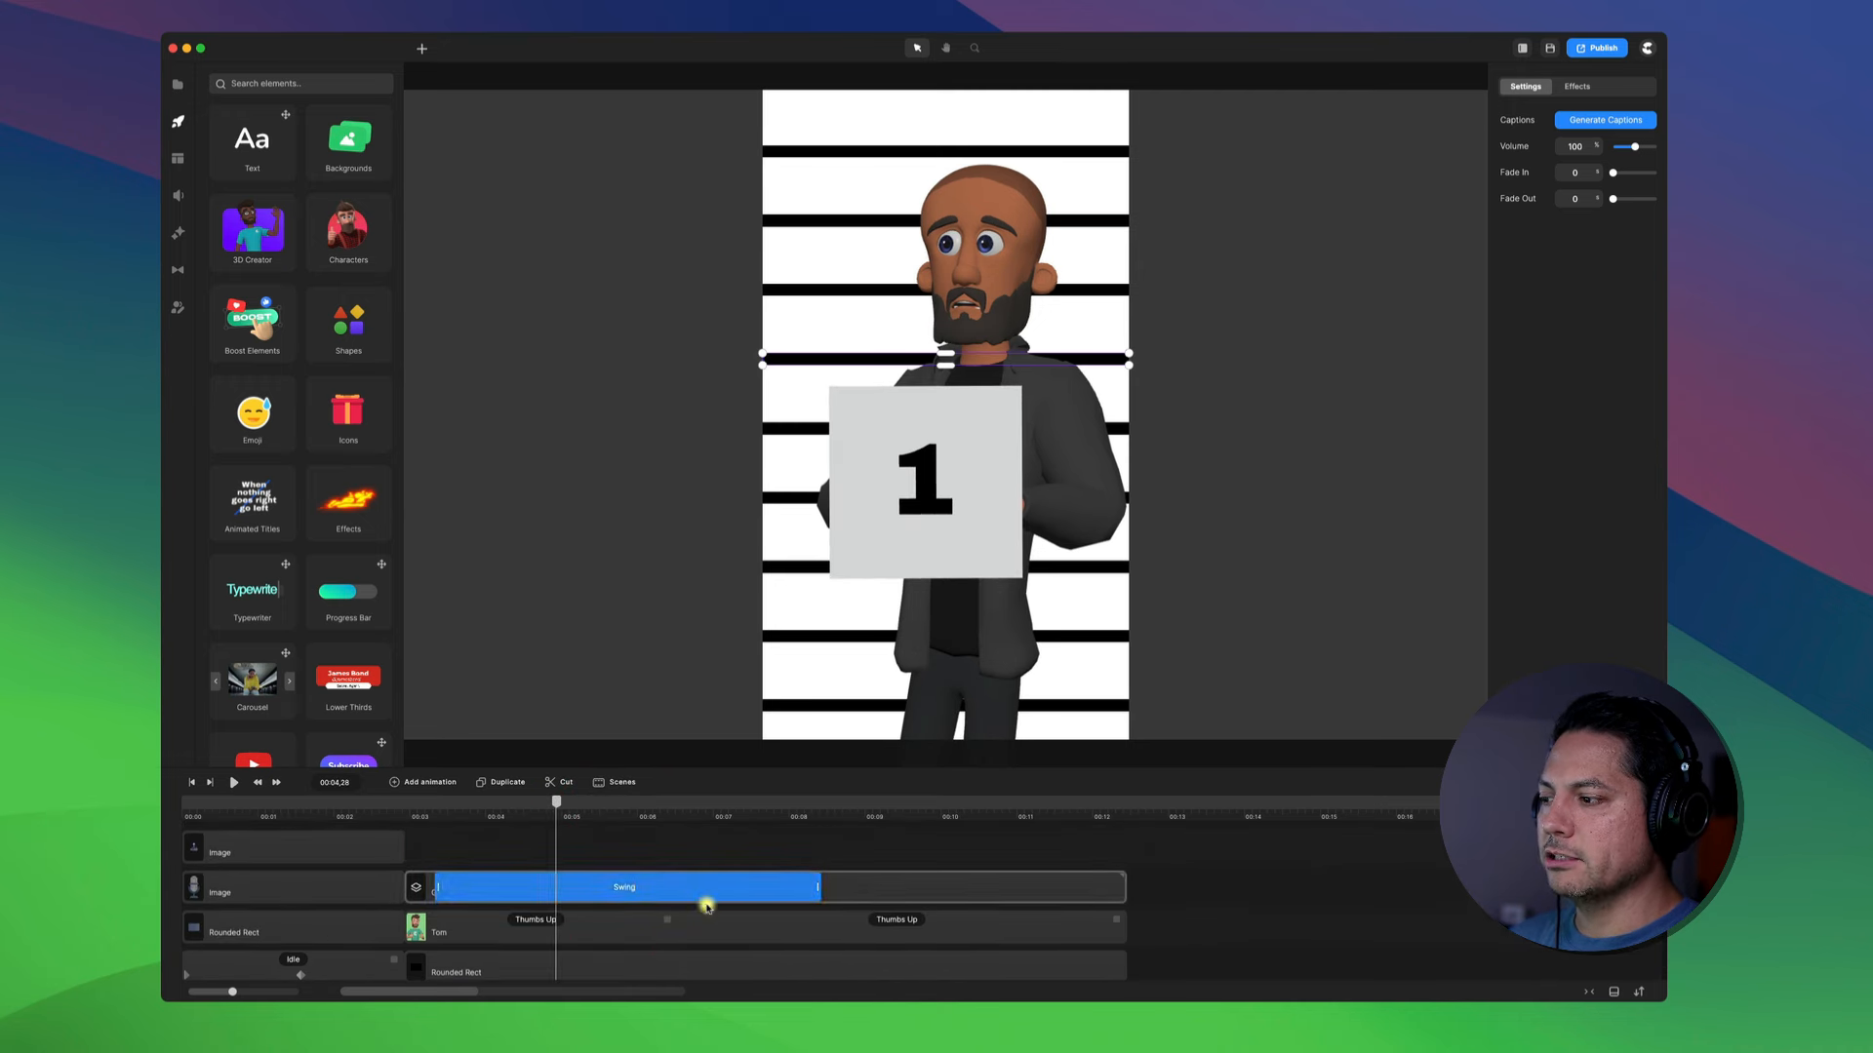
pyautogui.click(673, 922)
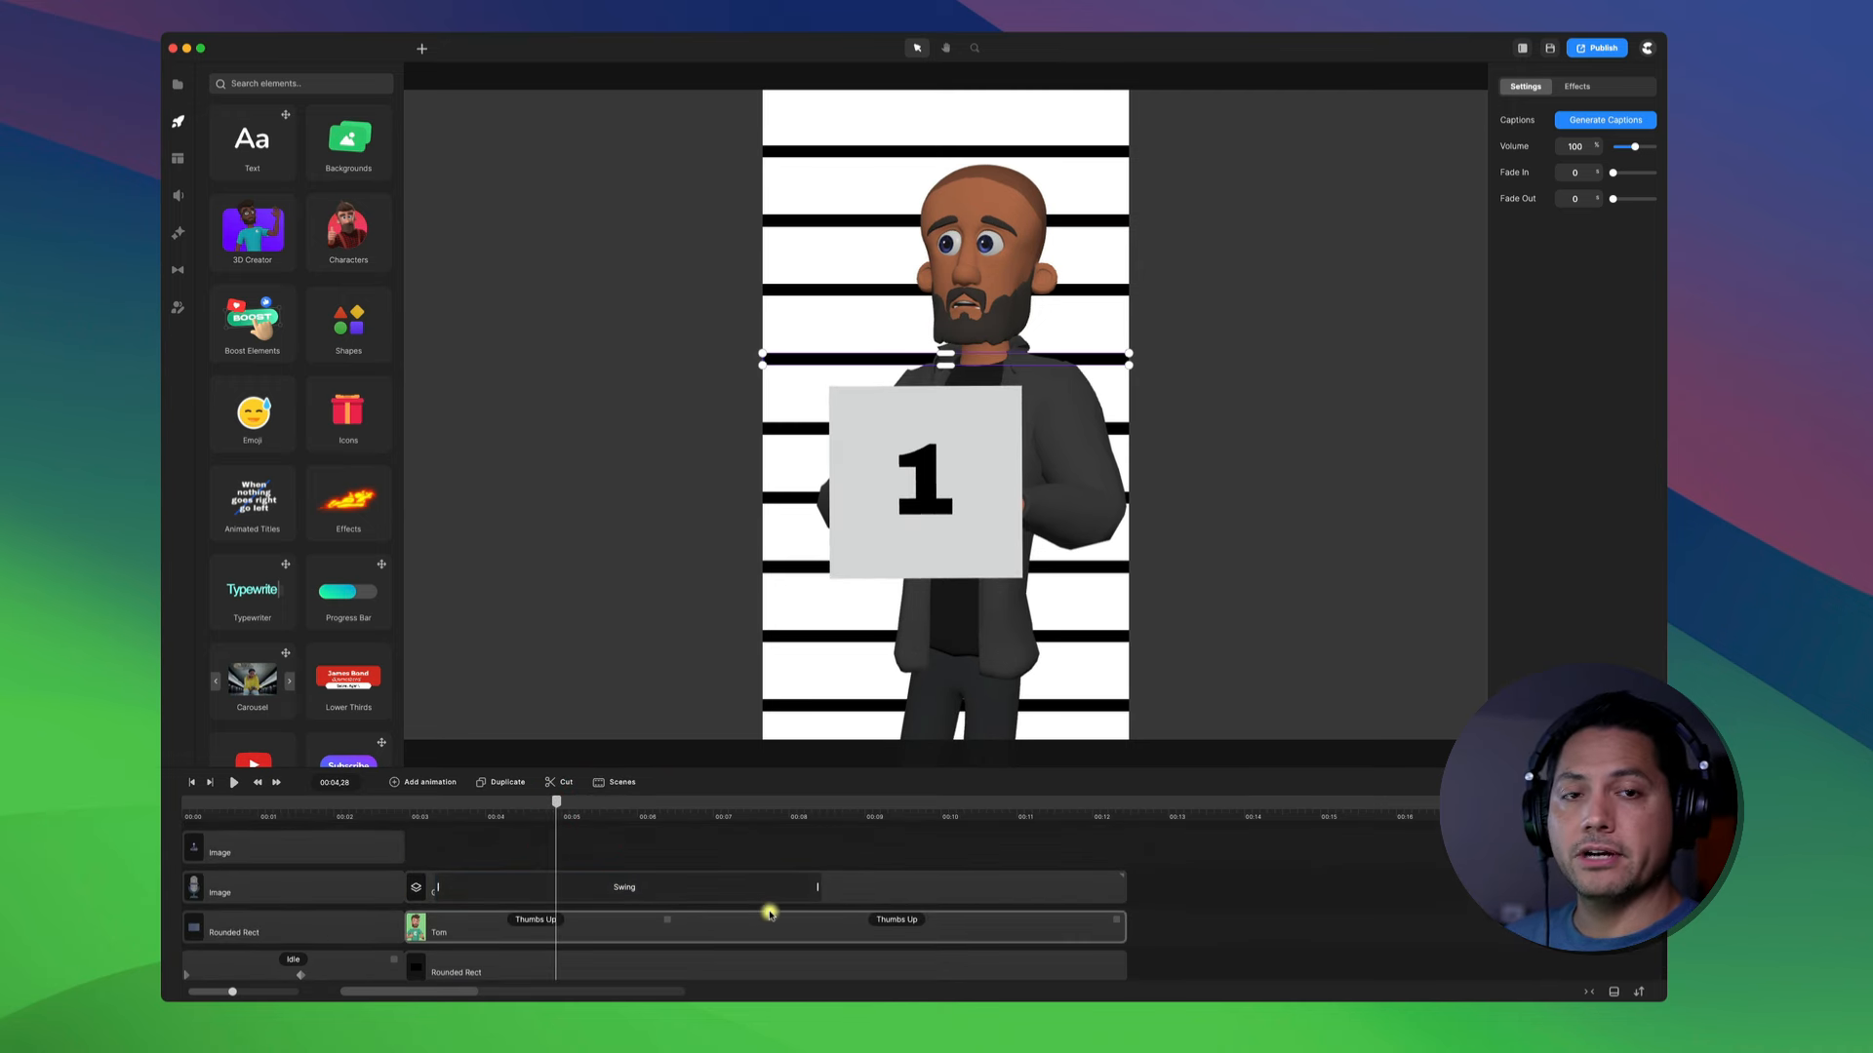
pyautogui.press('space')
pyautogui.click(678, 892)
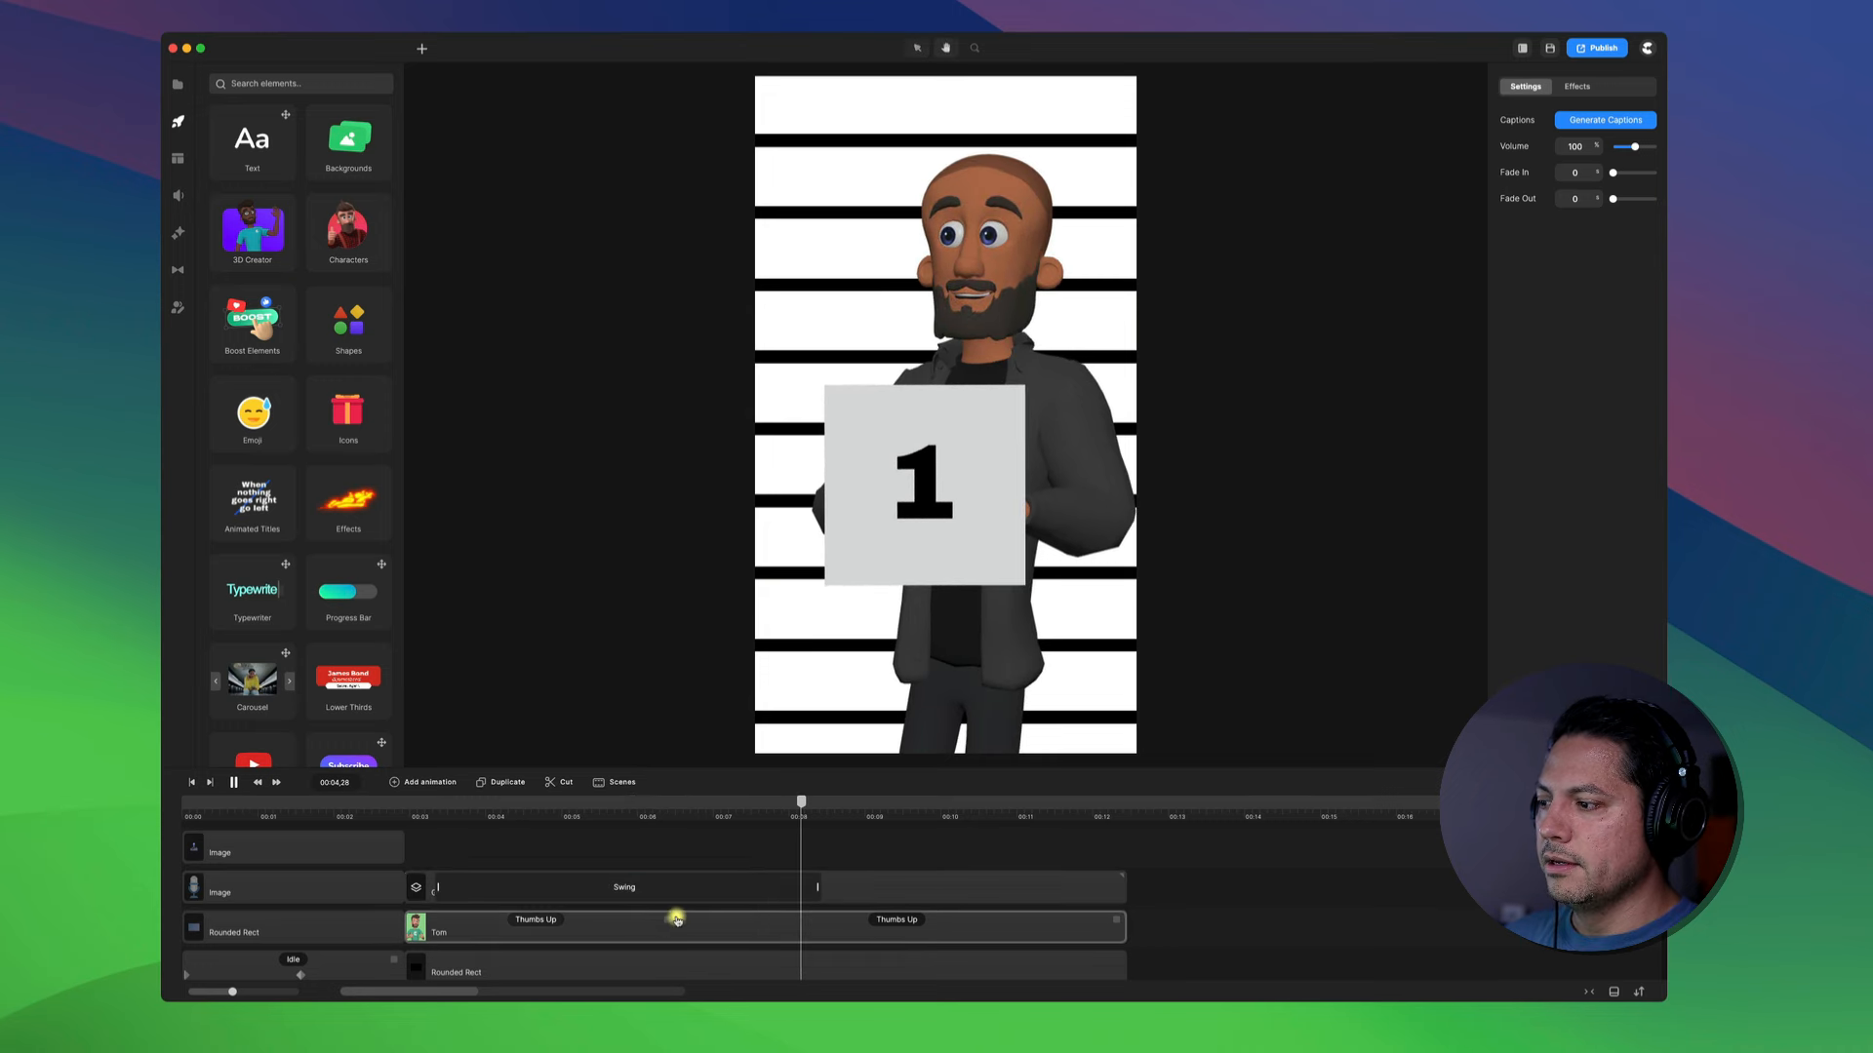
pyautogui.press('space')
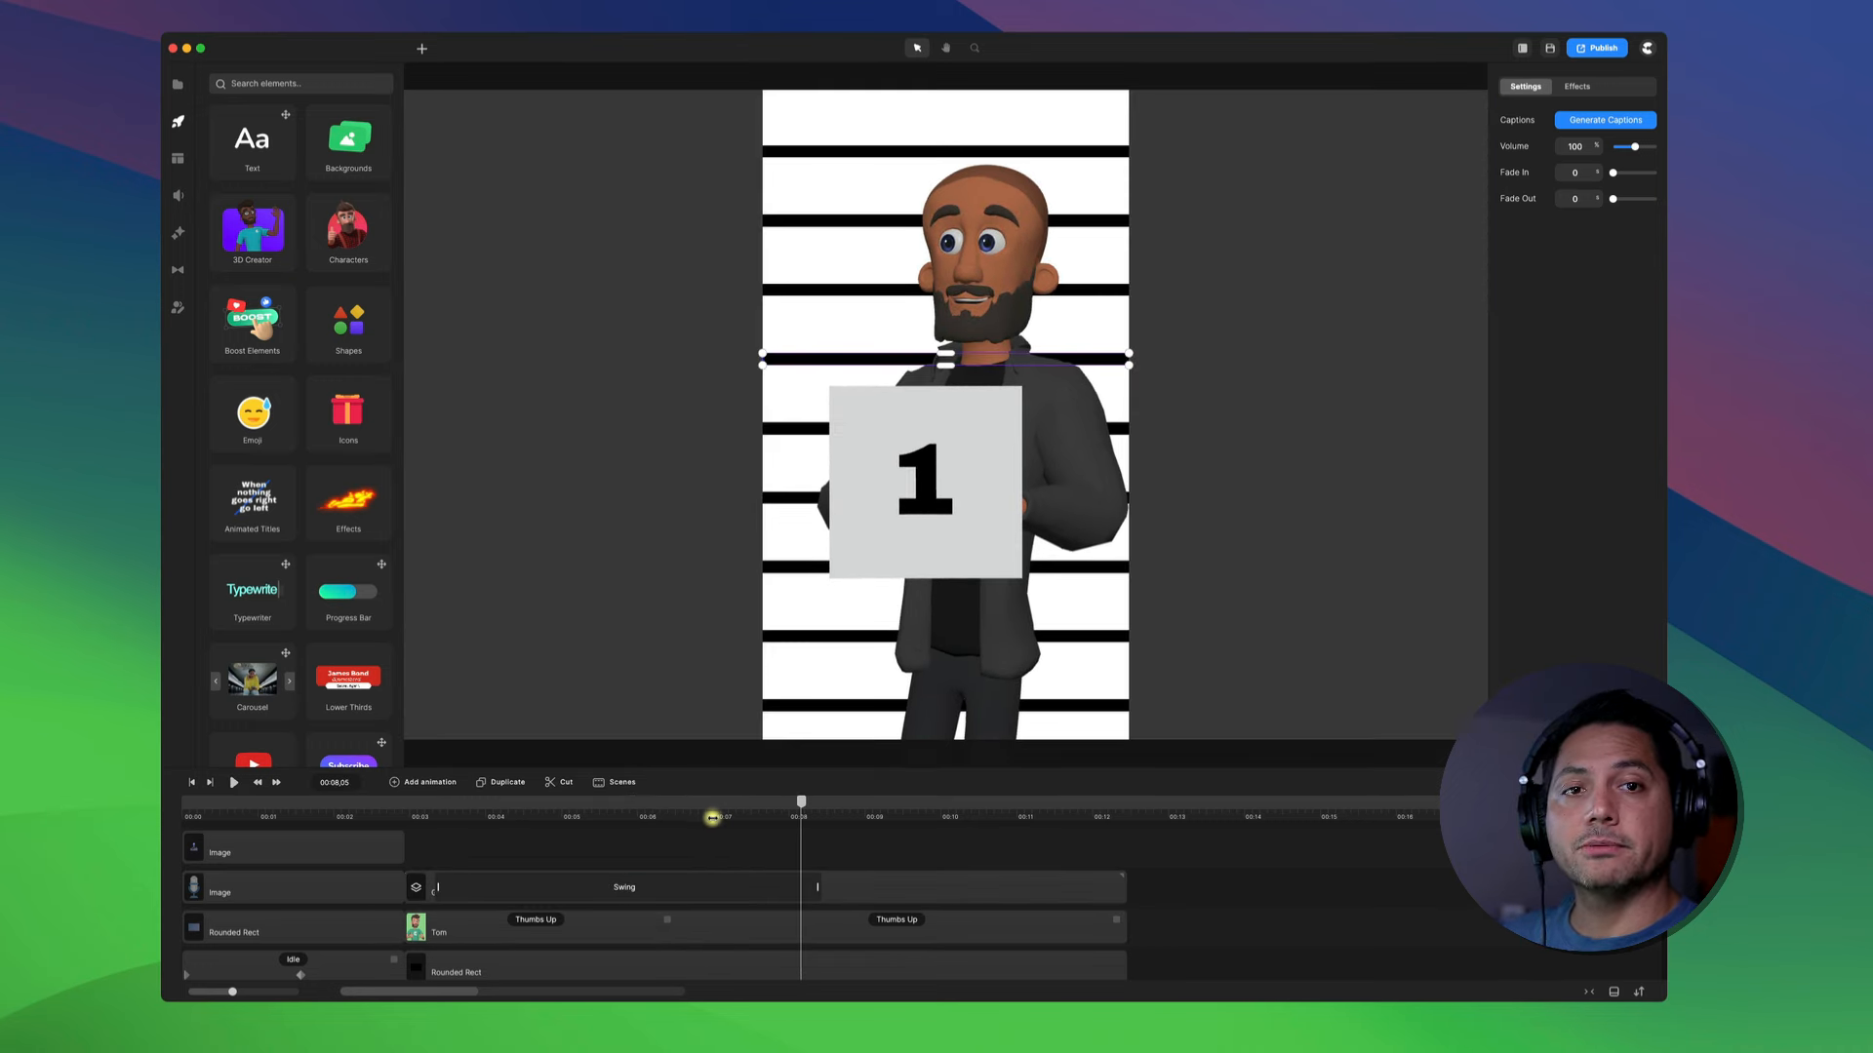
# Lip-sync the middle Brooklyn Nine audio clip with the second Tom listed and play back his scene.
pyautogui.scroll(-4, 688, 844)
pyautogui.click(700, 917)
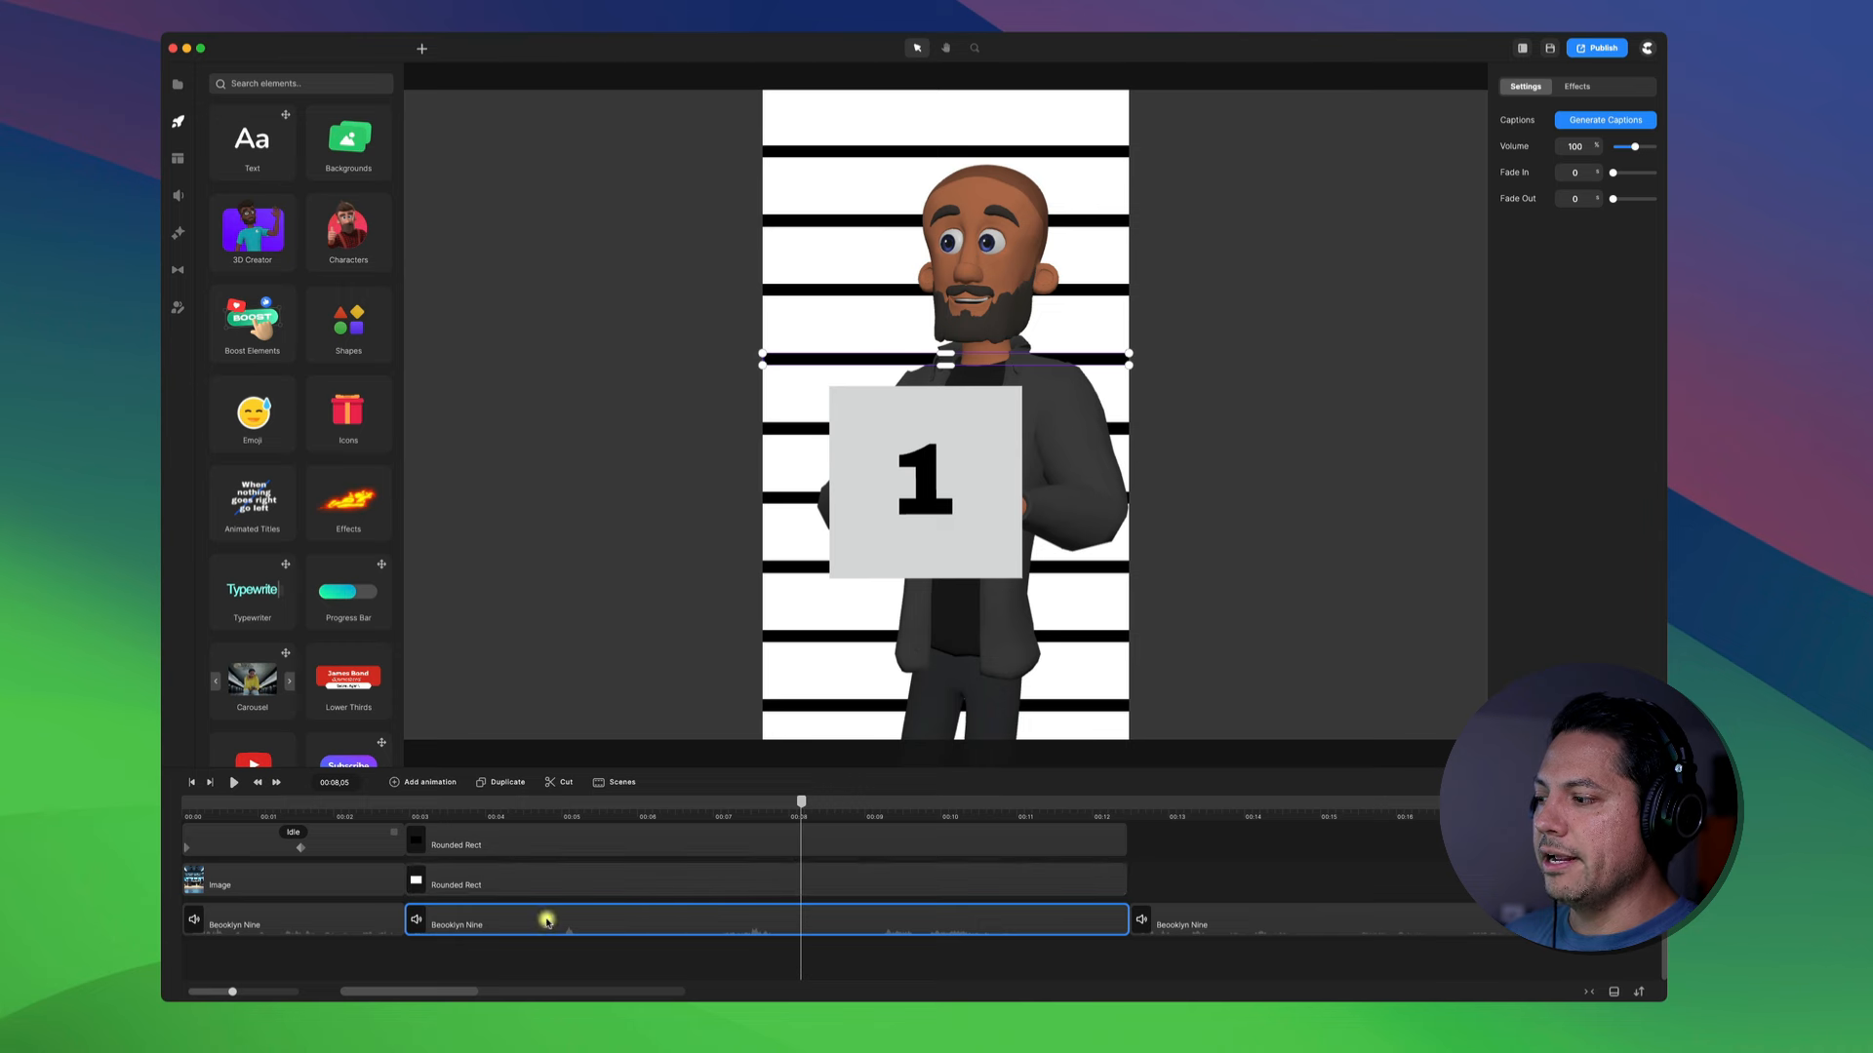
pyautogui.click(622, 923)
pyautogui.rightClick(645, 924)
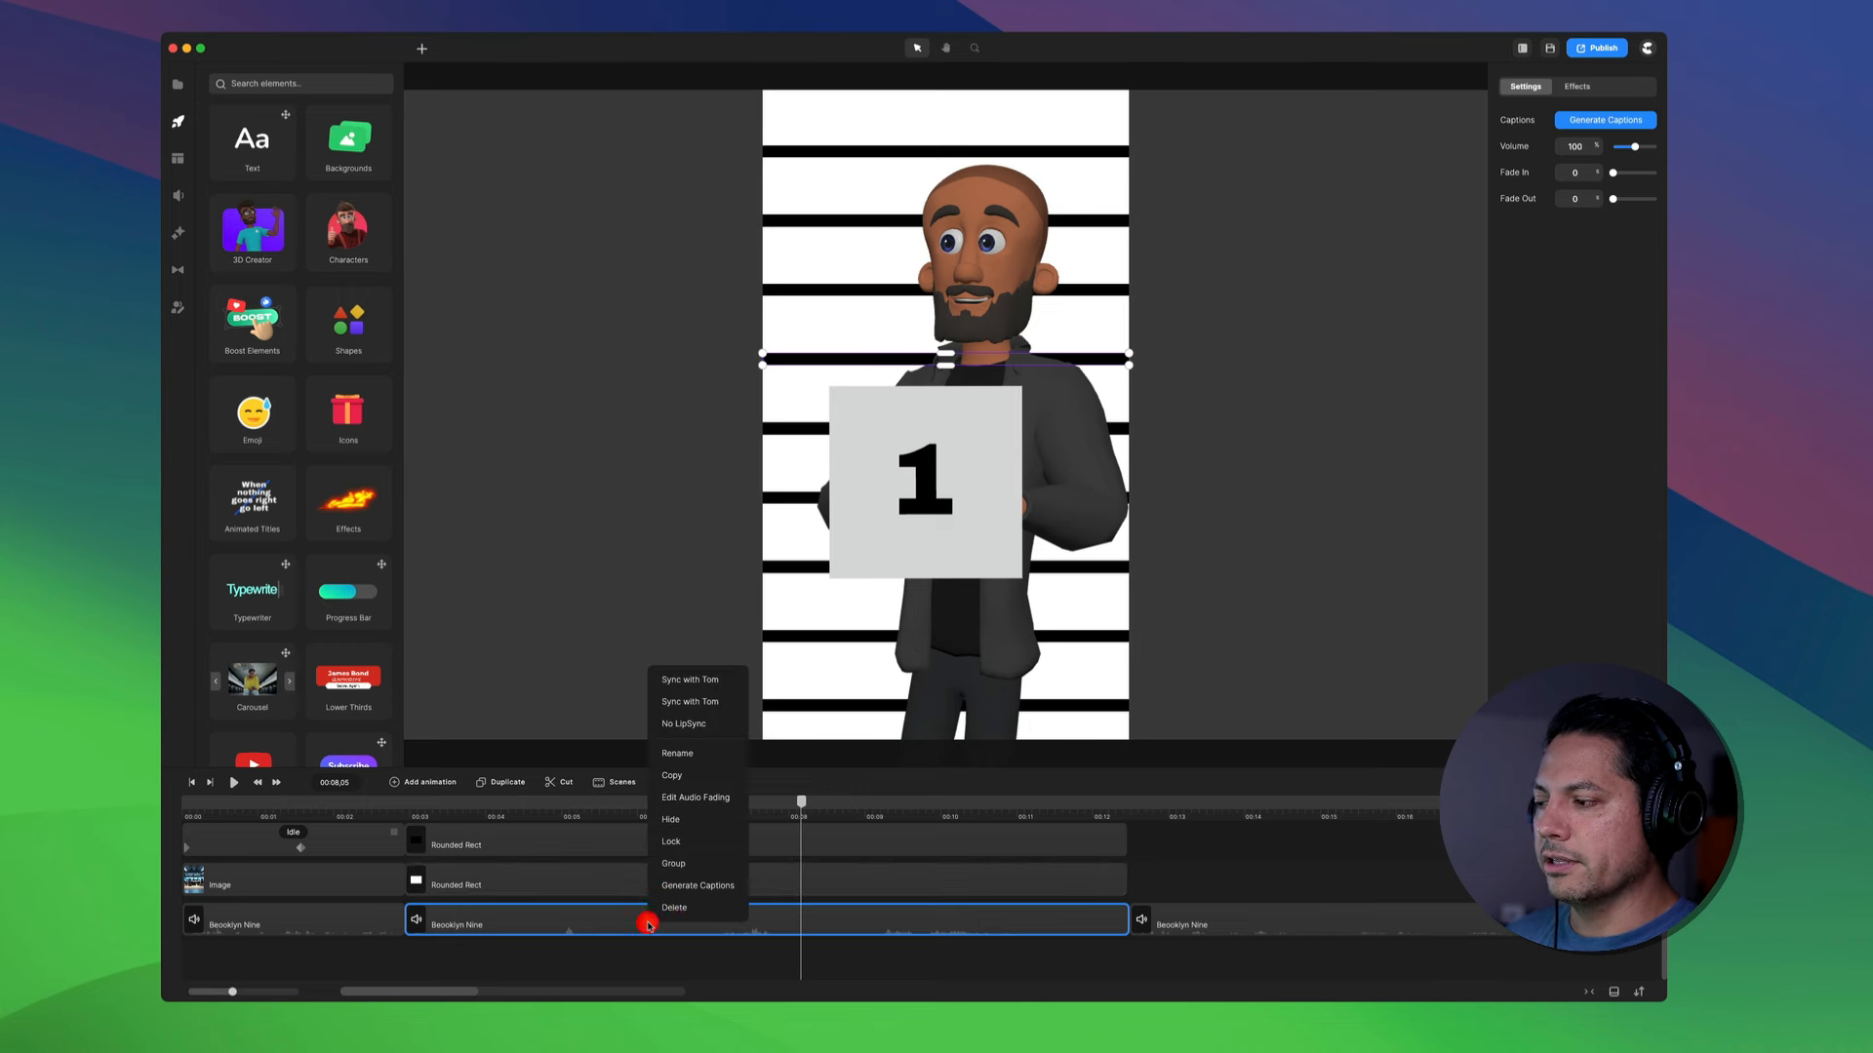
pyautogui.click(700, 704)
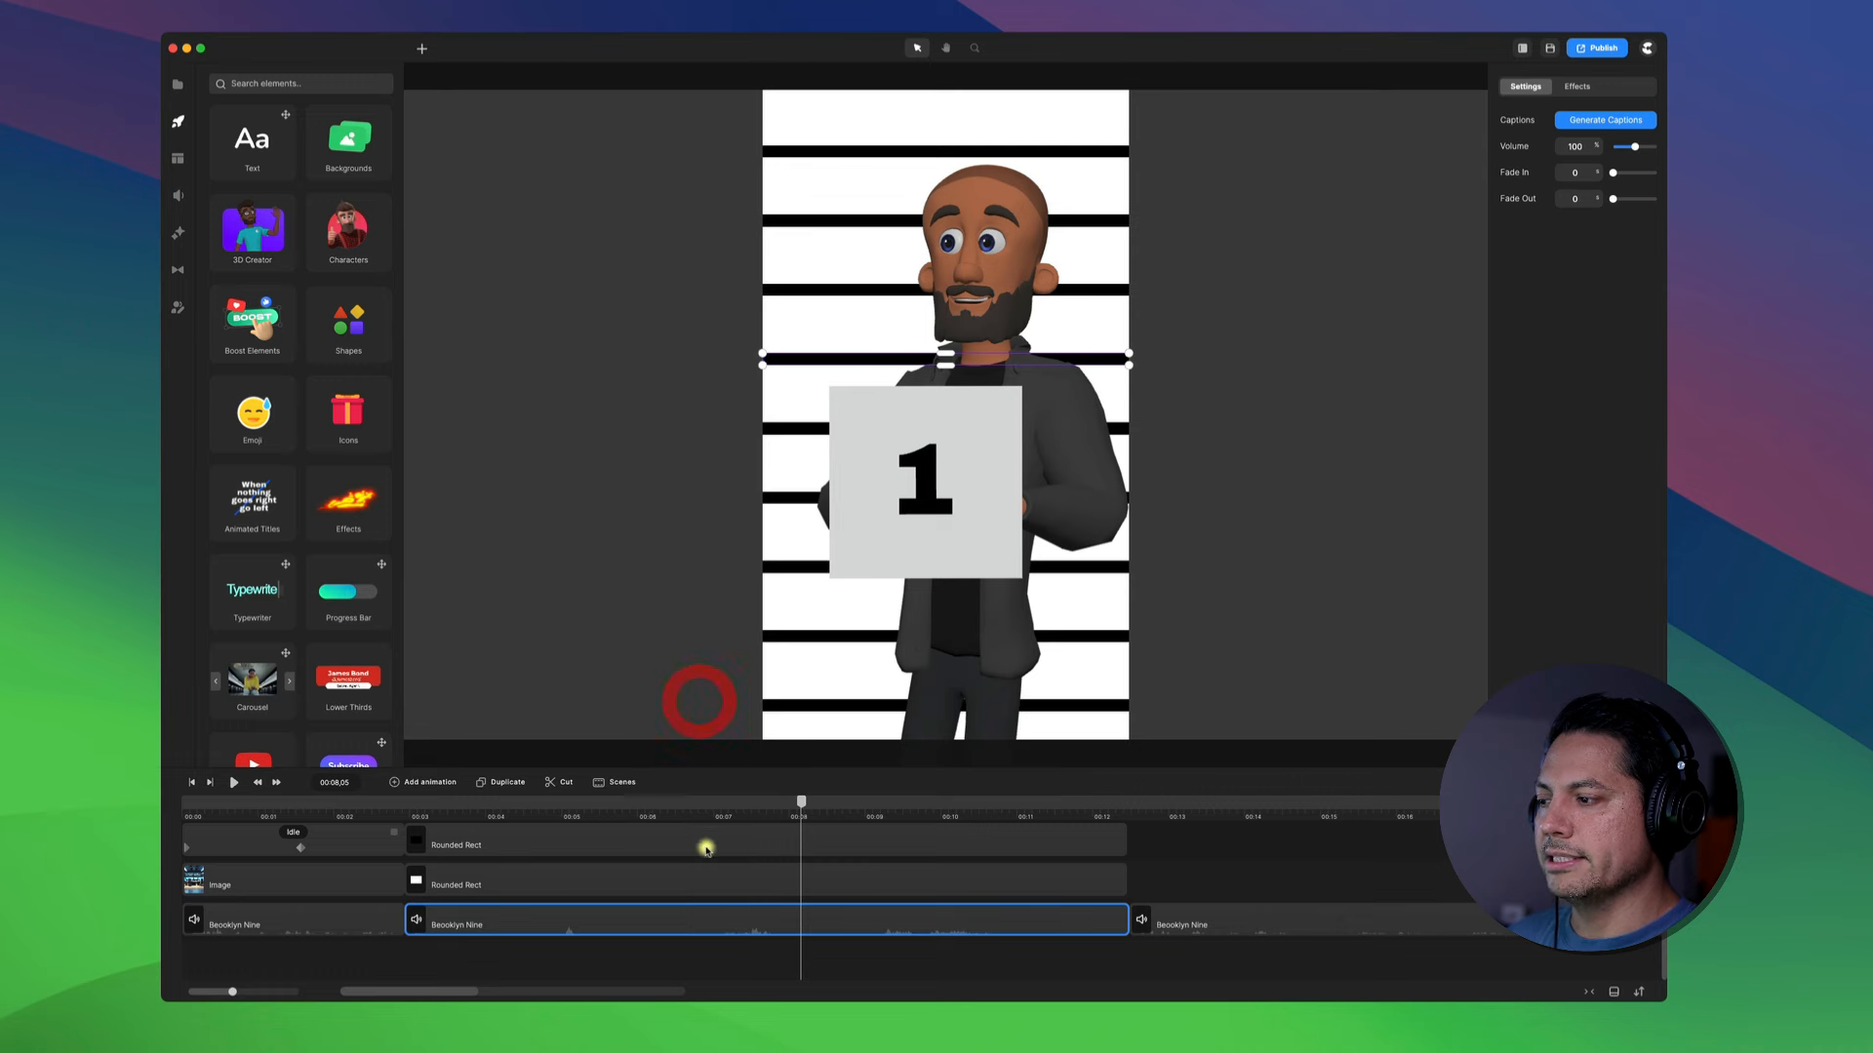
pyautogui.scroll(3, 506, 856)
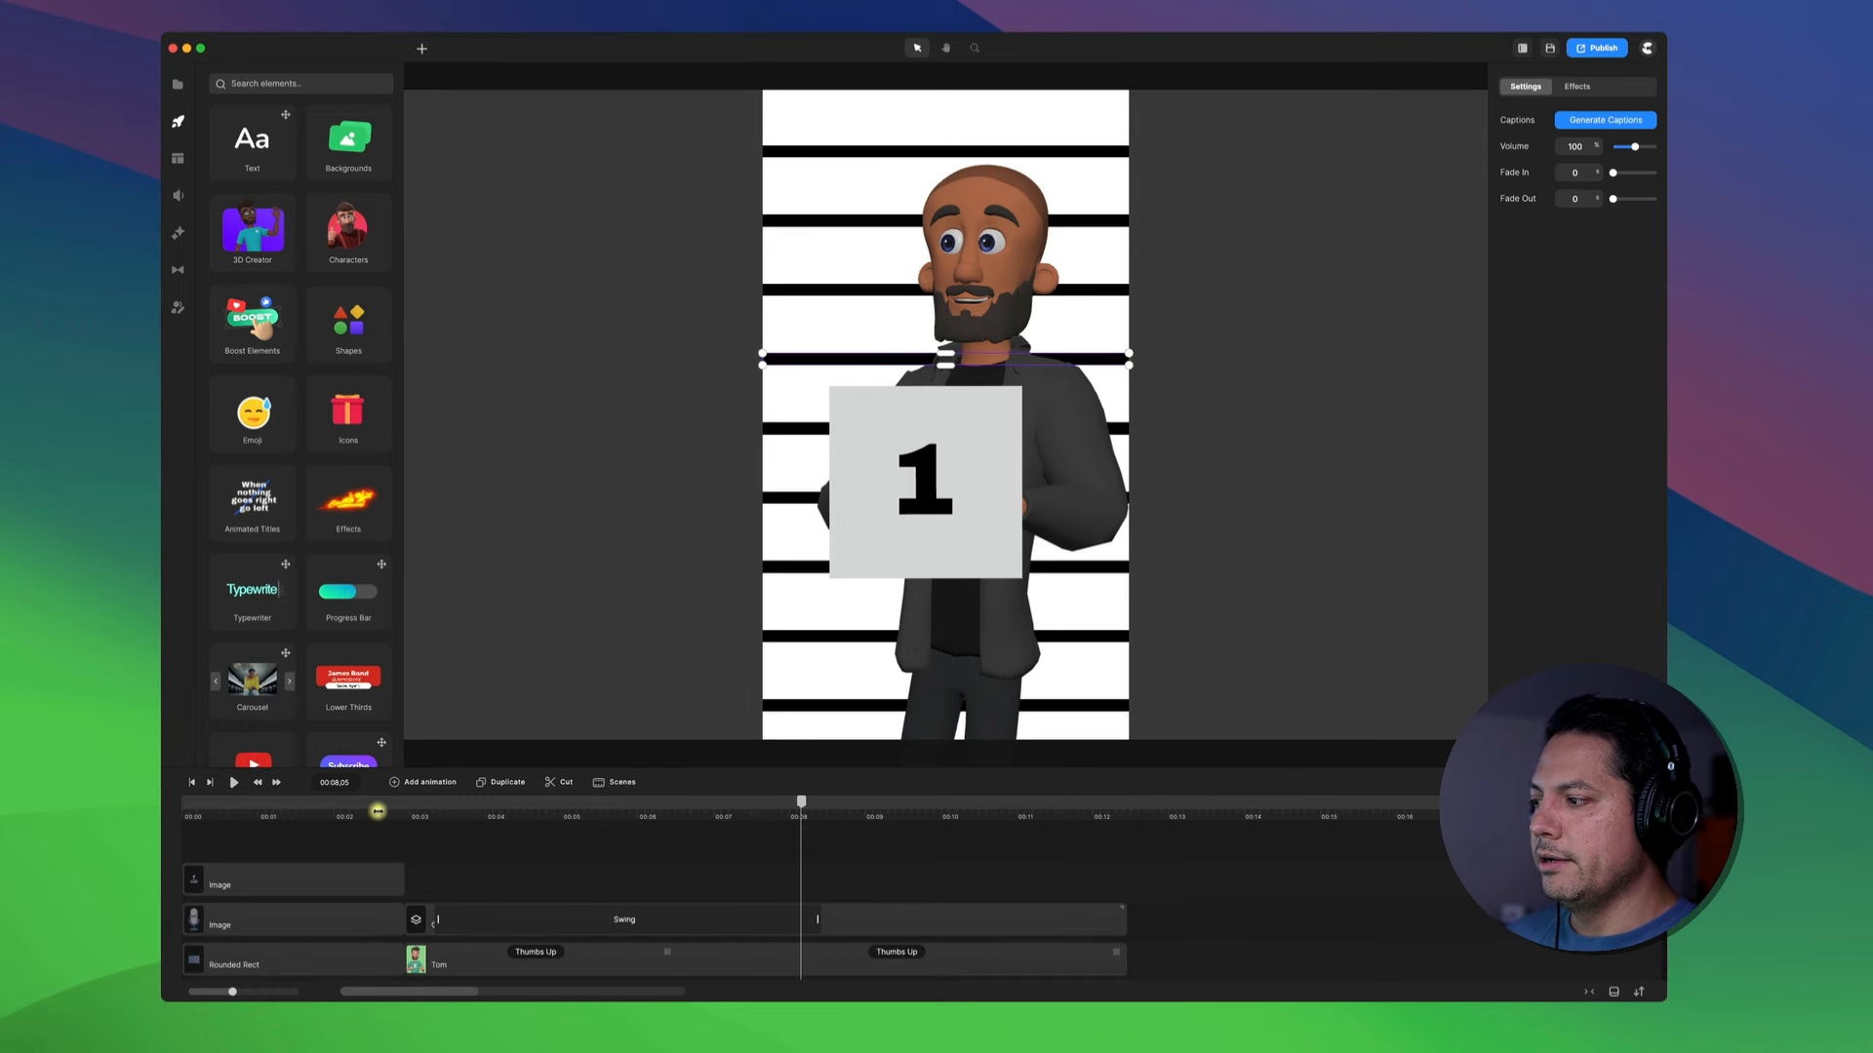
pyautogui.click(378, 811)
pyautogui.press('space')
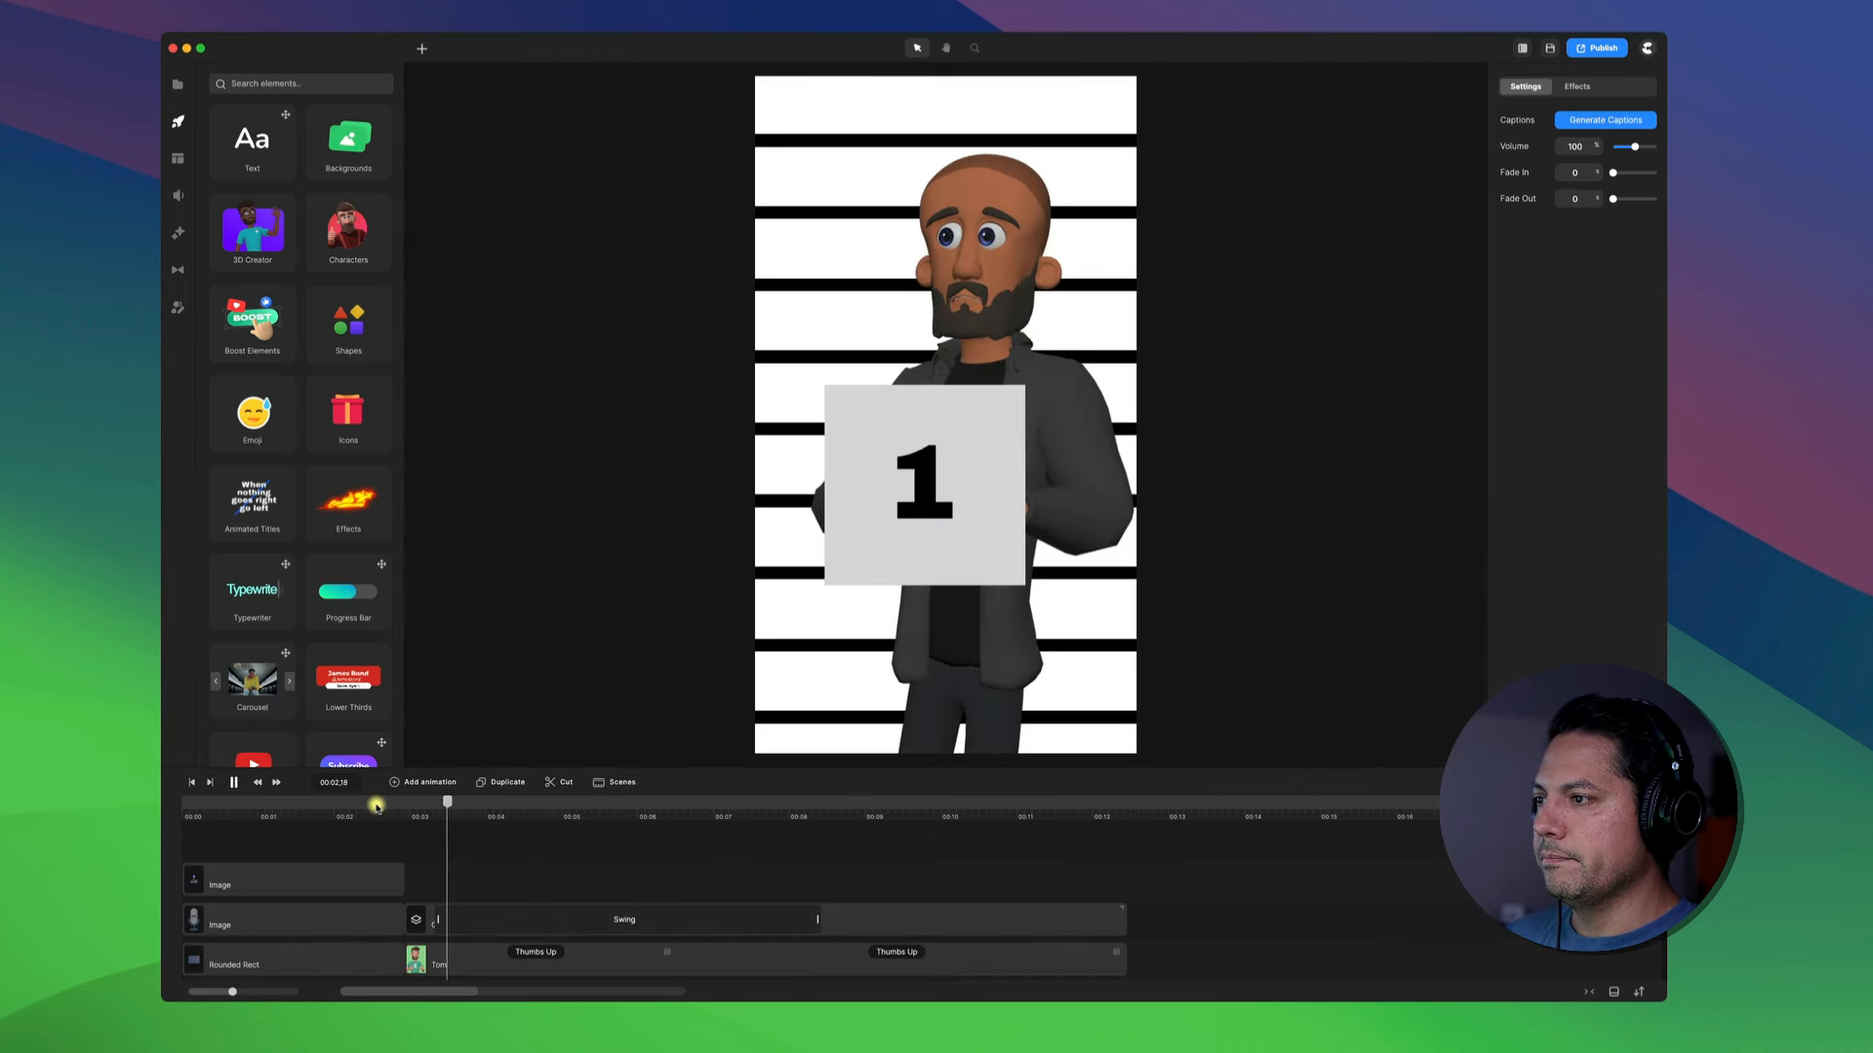
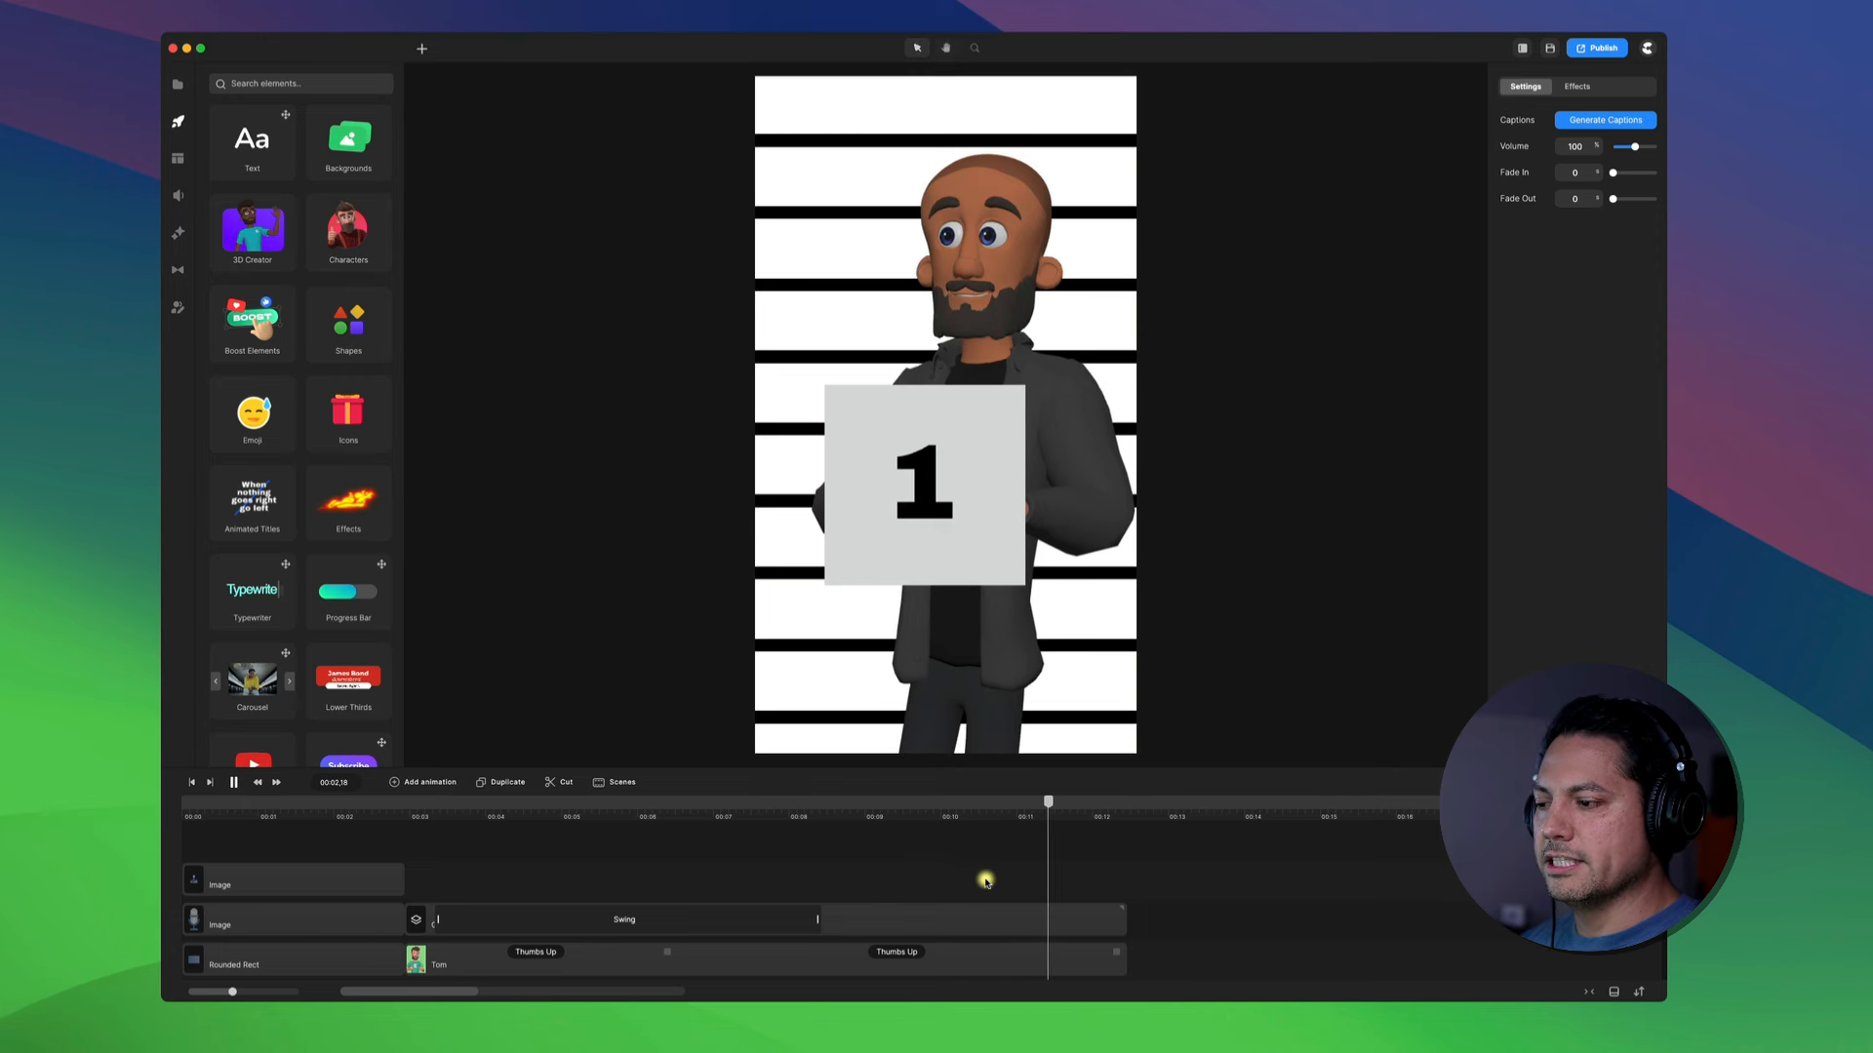
pyautogui.press('space')
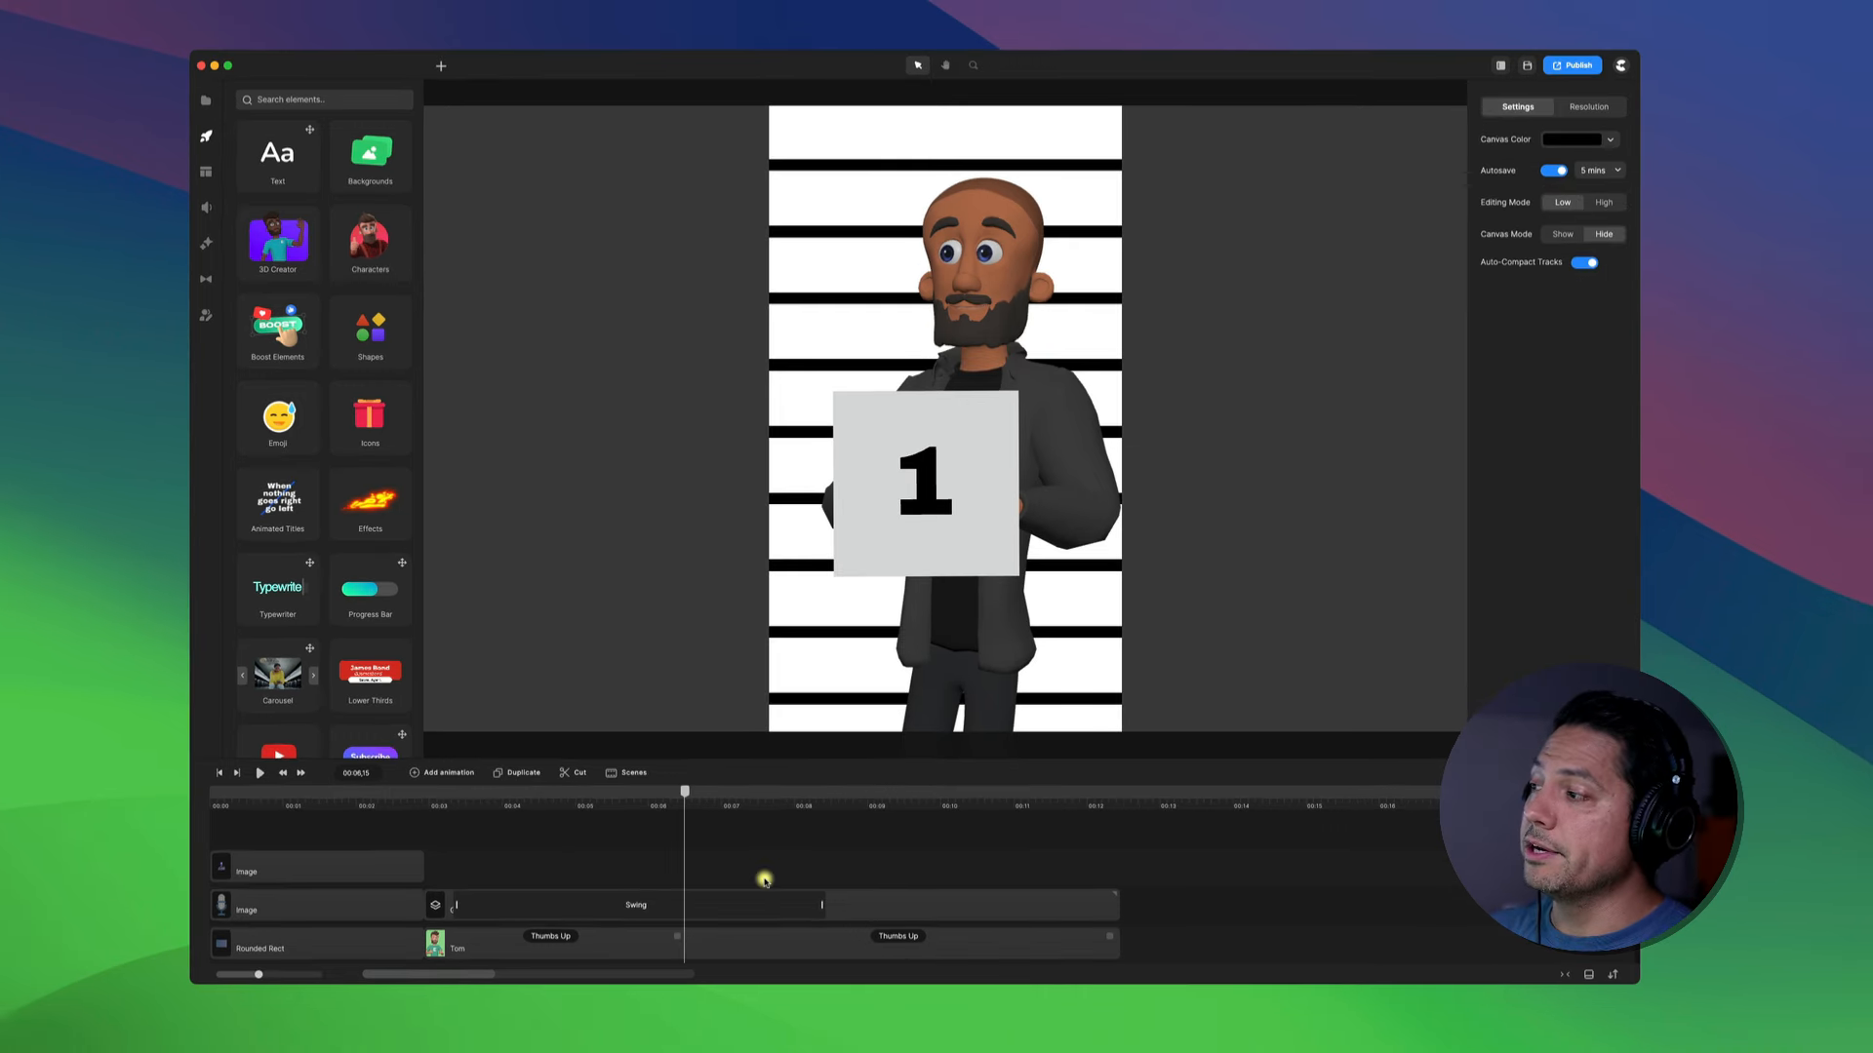
# Add the Camera component to the canvas and place the playhead at about 00:06,29.
pyautogui.click(206, 243)
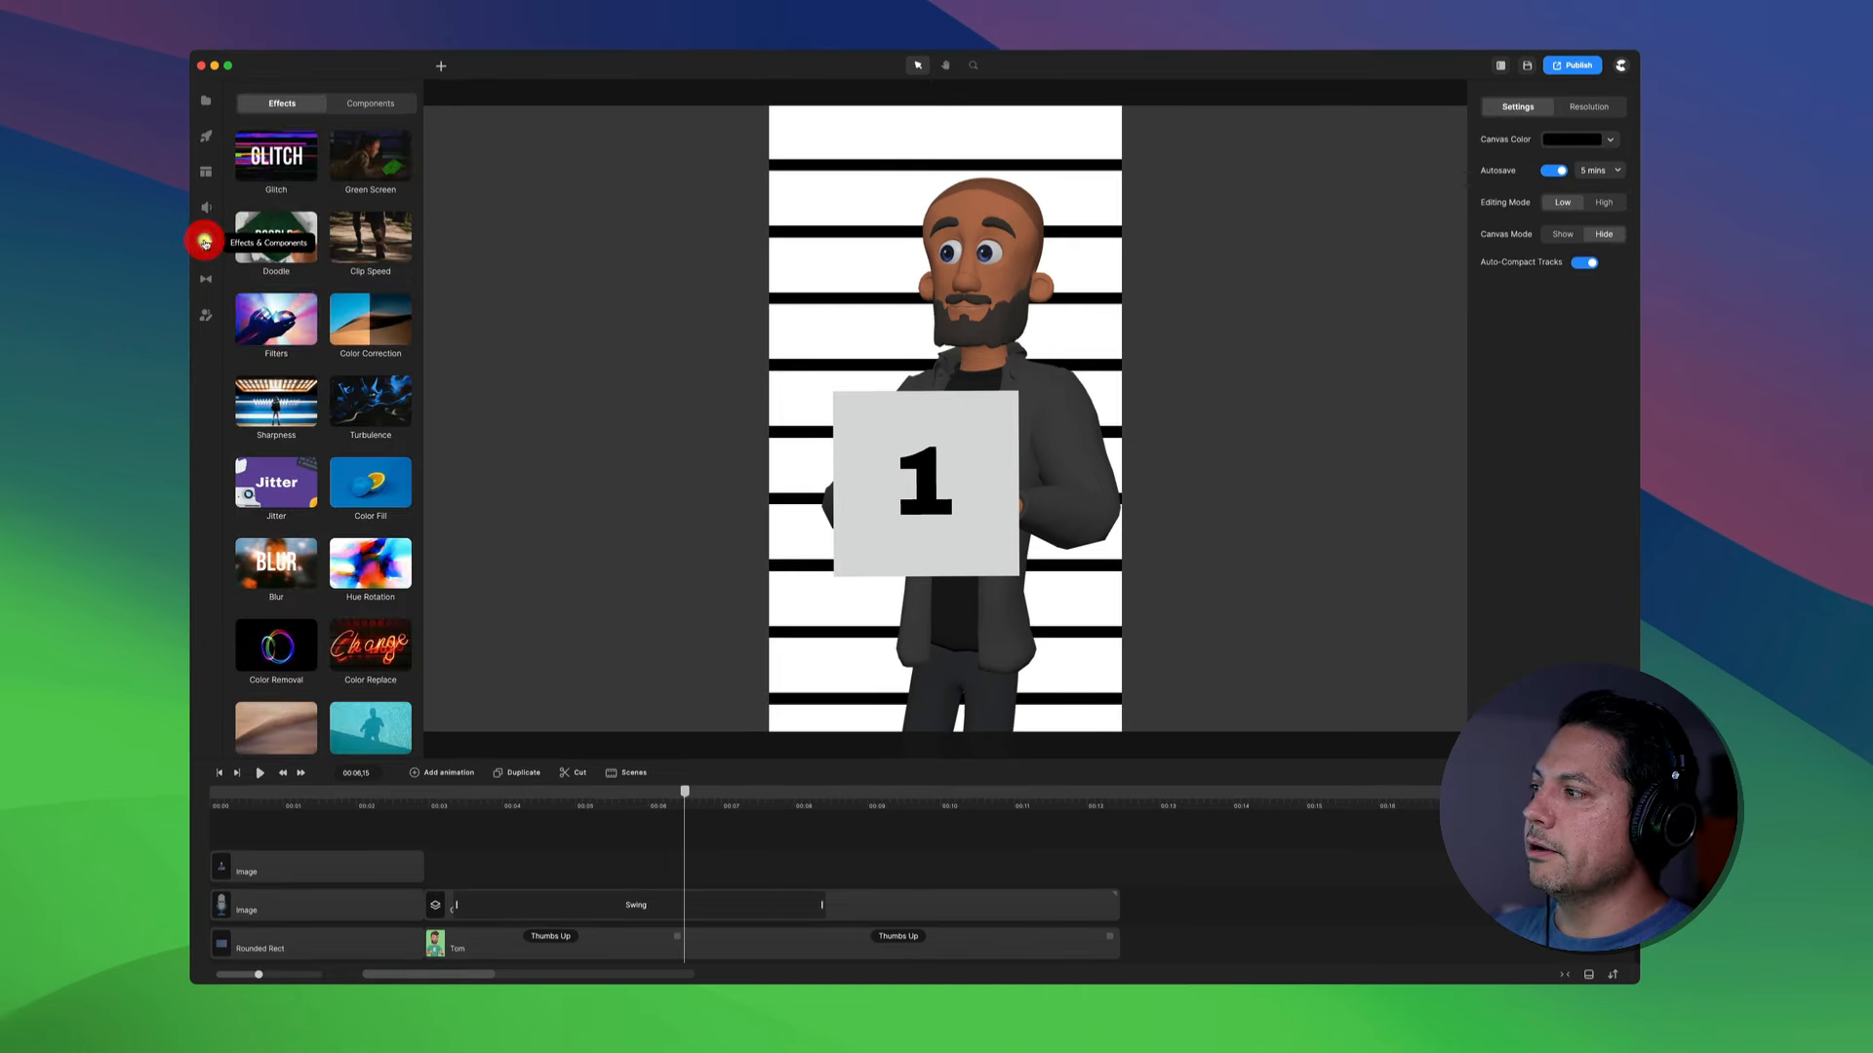
pyautogui.click(375, 103)
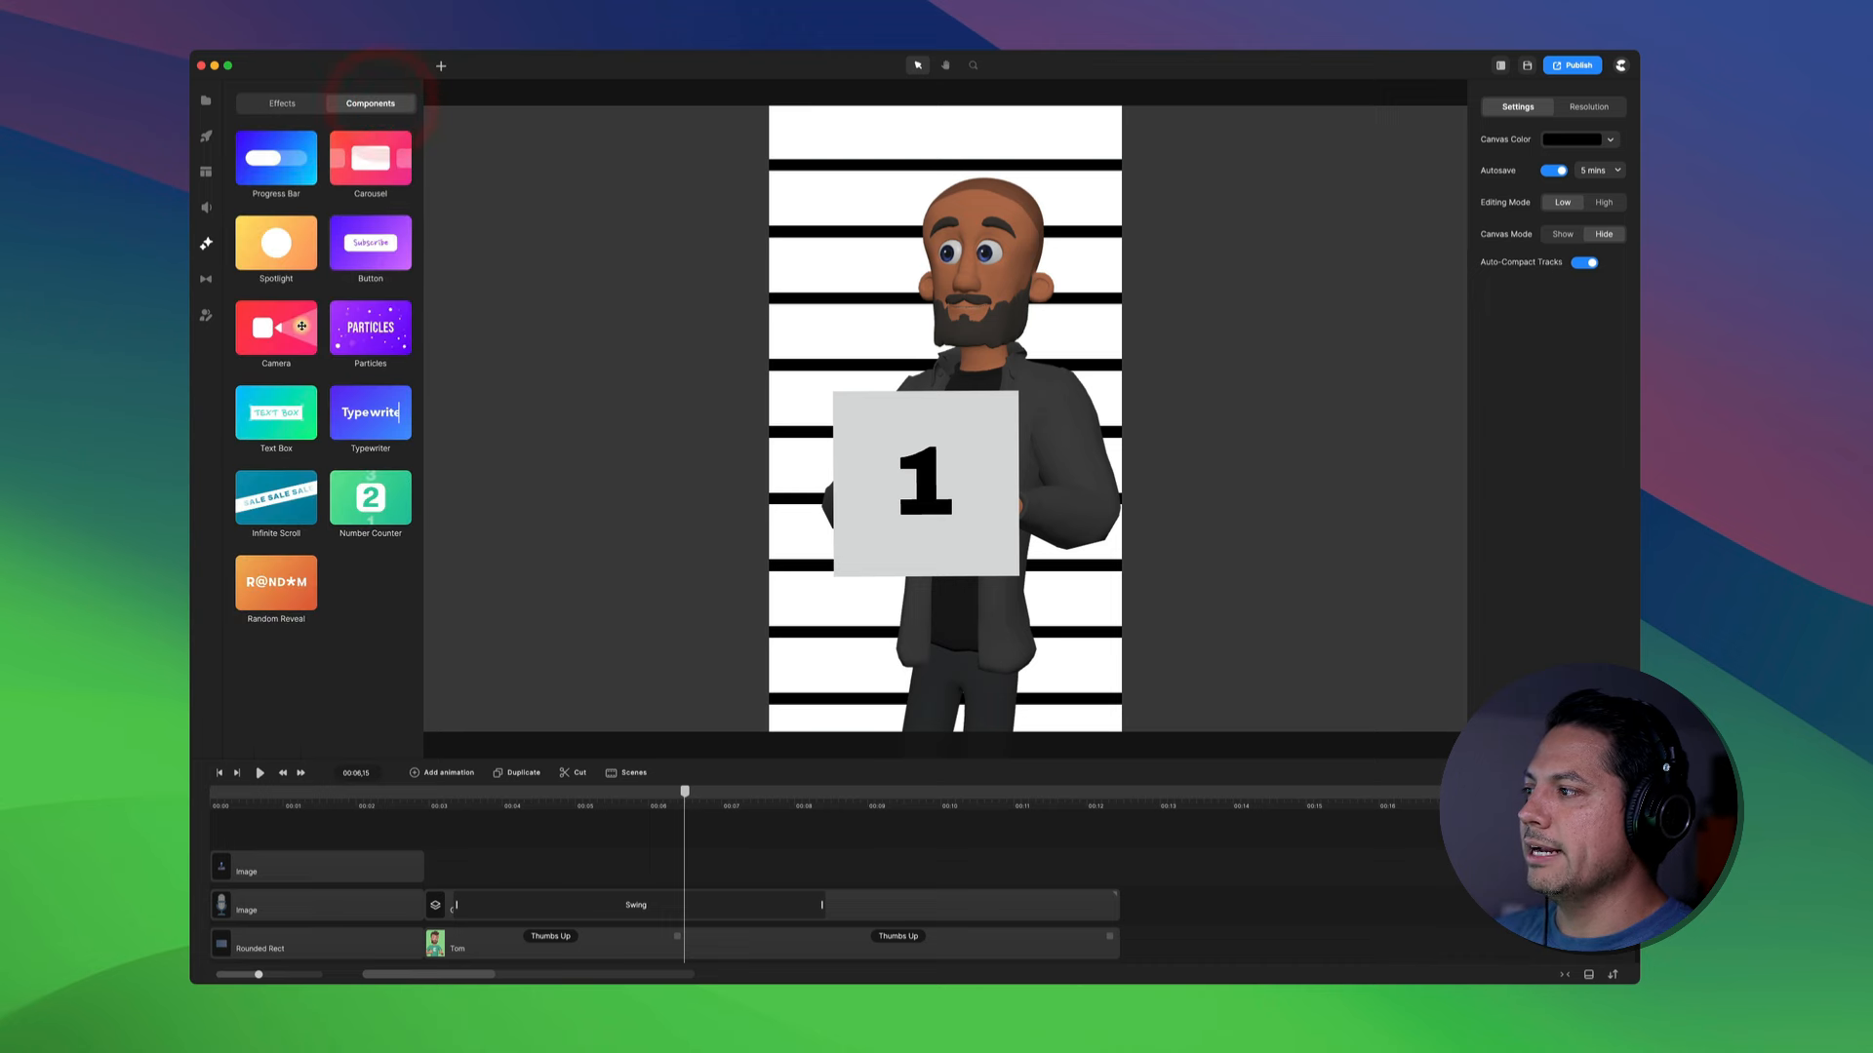
pyautogui.moveTo(263, 338); pyautogui.dragTo(856, 426)
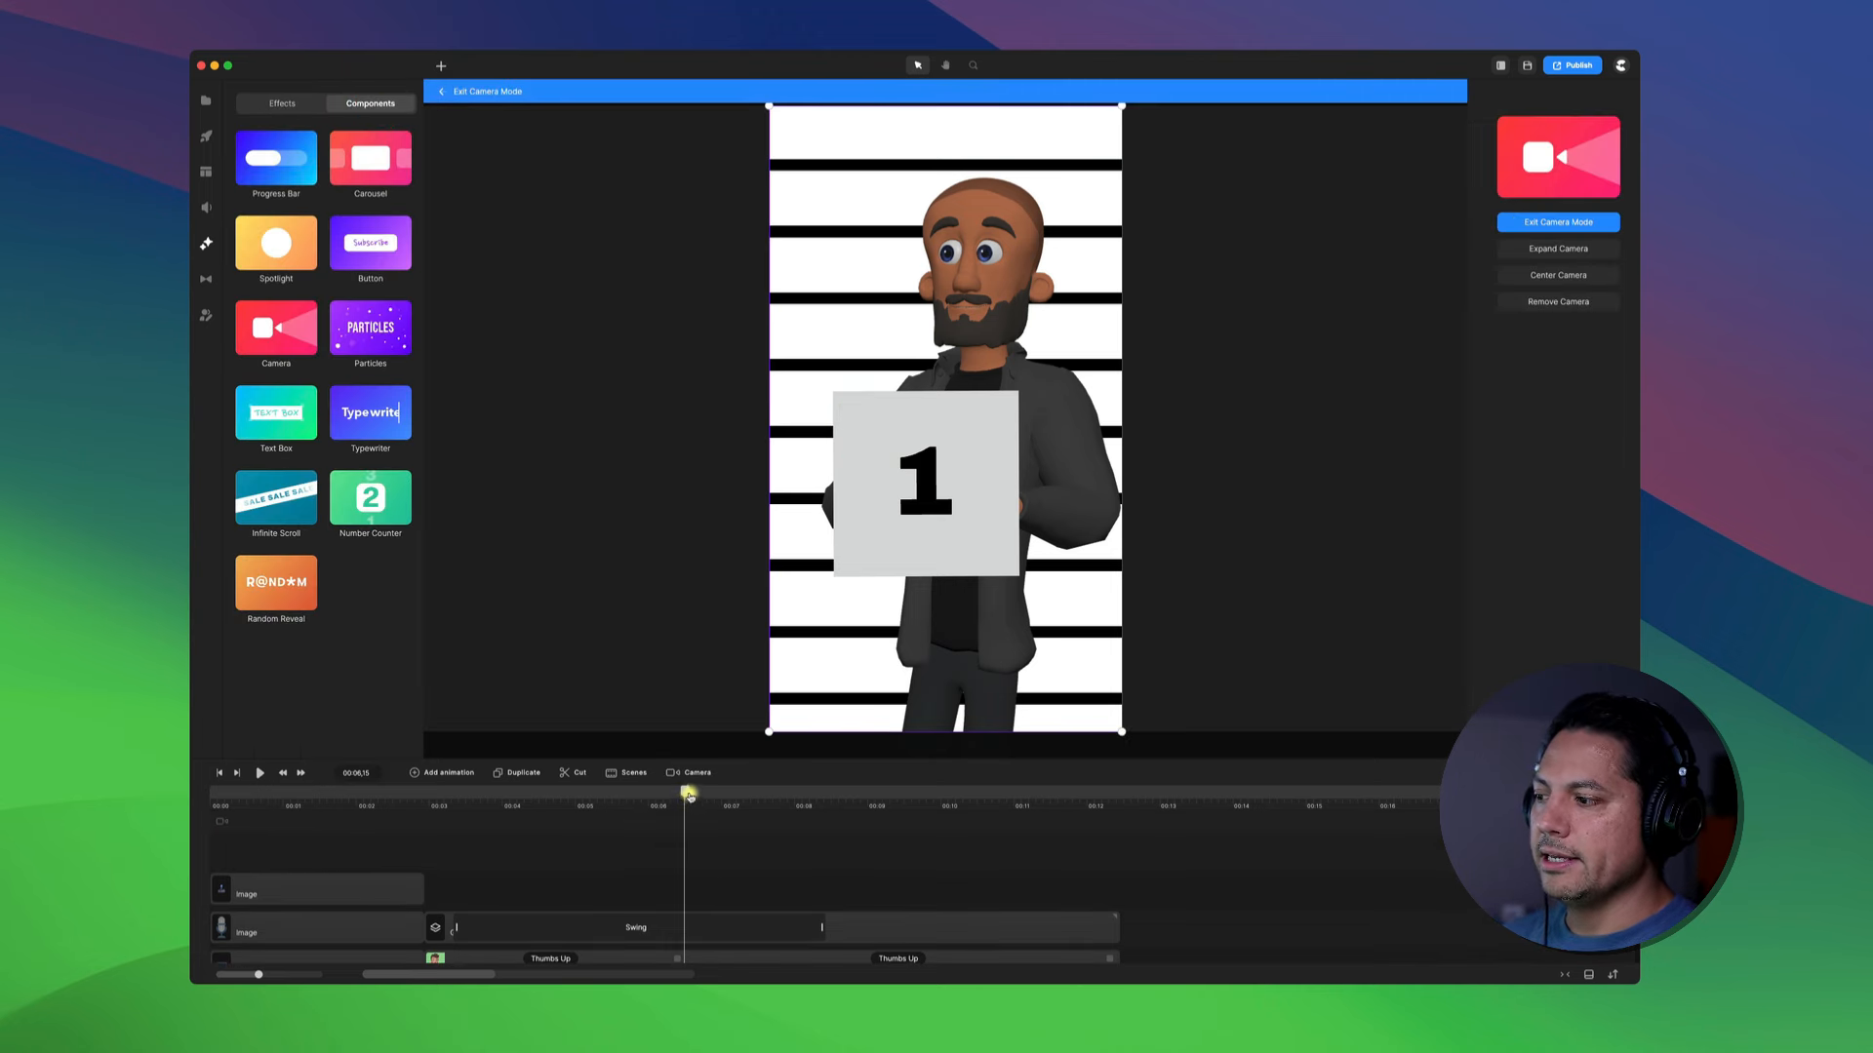
pyautogui.moveTo(687, 793)
pyautogui.mouseDown()
pyautogui.moveTo(629, 793)
pyautogui.moveTo(752, 796)
pyautogui.moveTo(718, 793)
pyautogui.mouseUp()
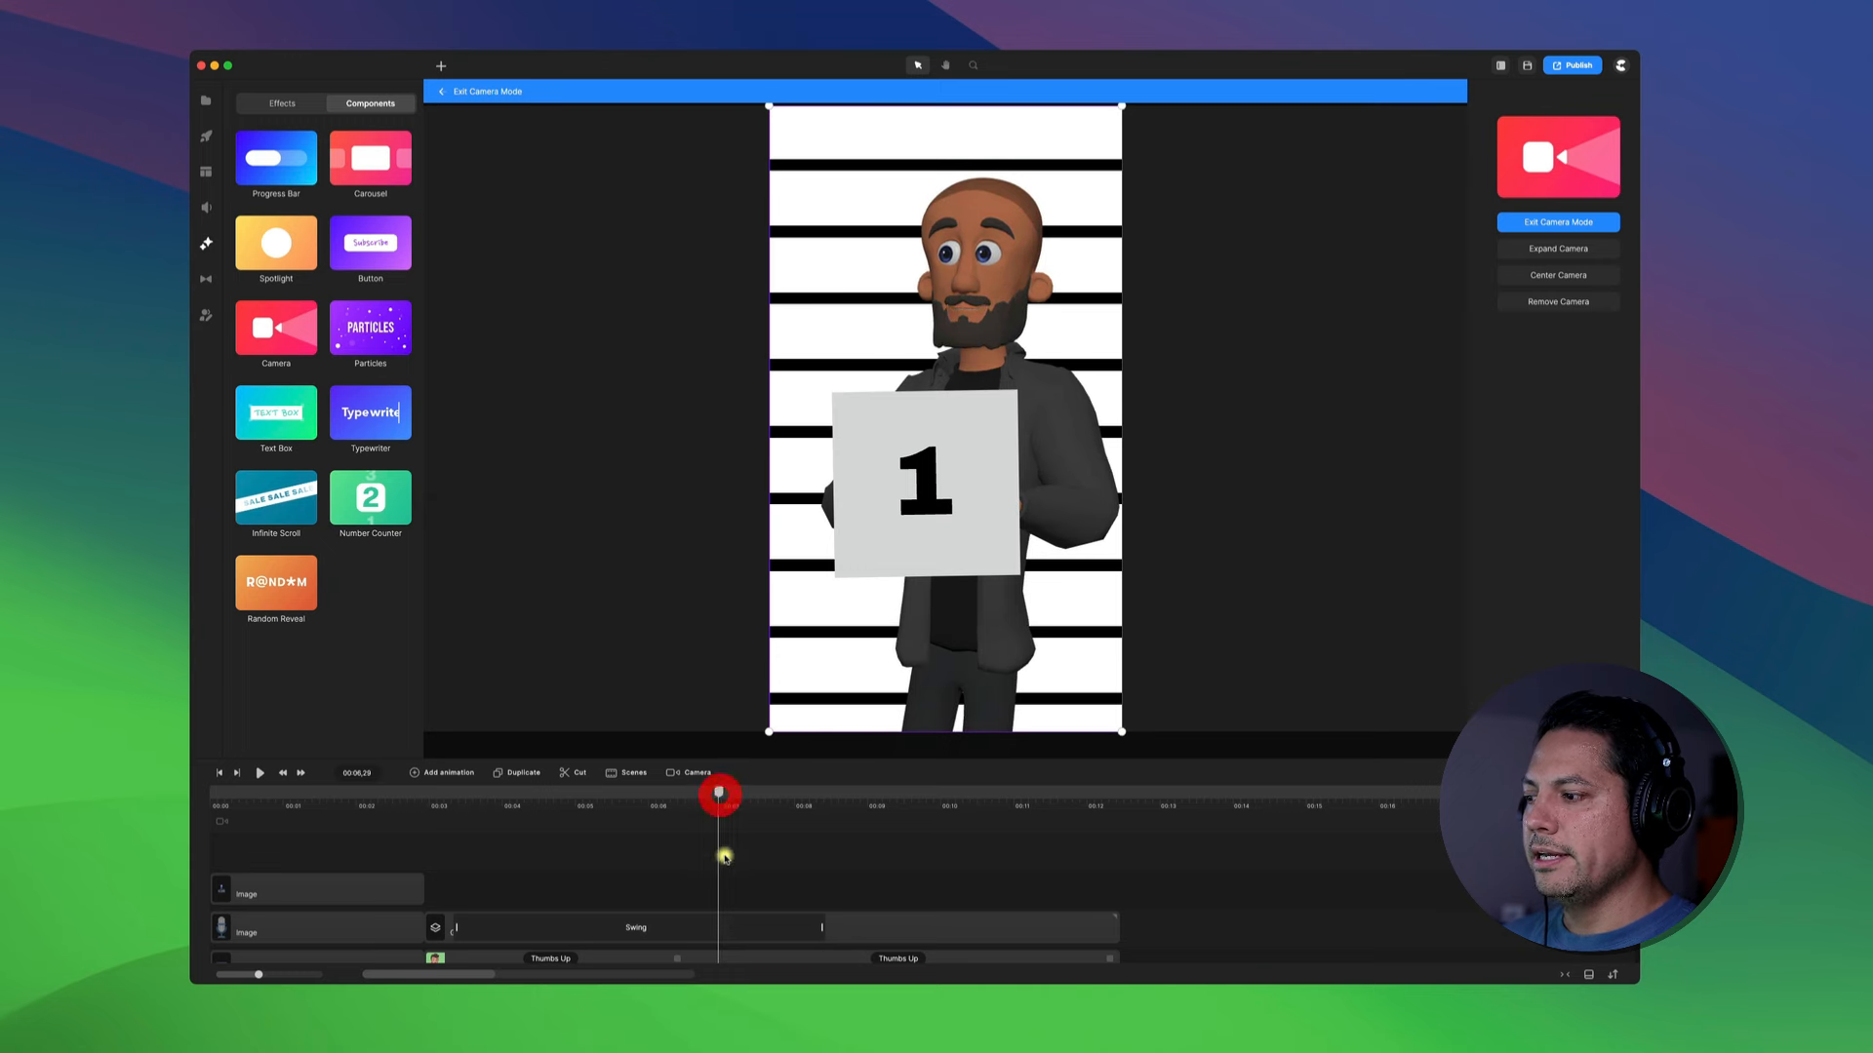
# Add a camera animation at 00:06,29 and, at 00:09,00, shrink and position its frame around Tom's head and upper body.
pyautogui.rightClick(716, 823)
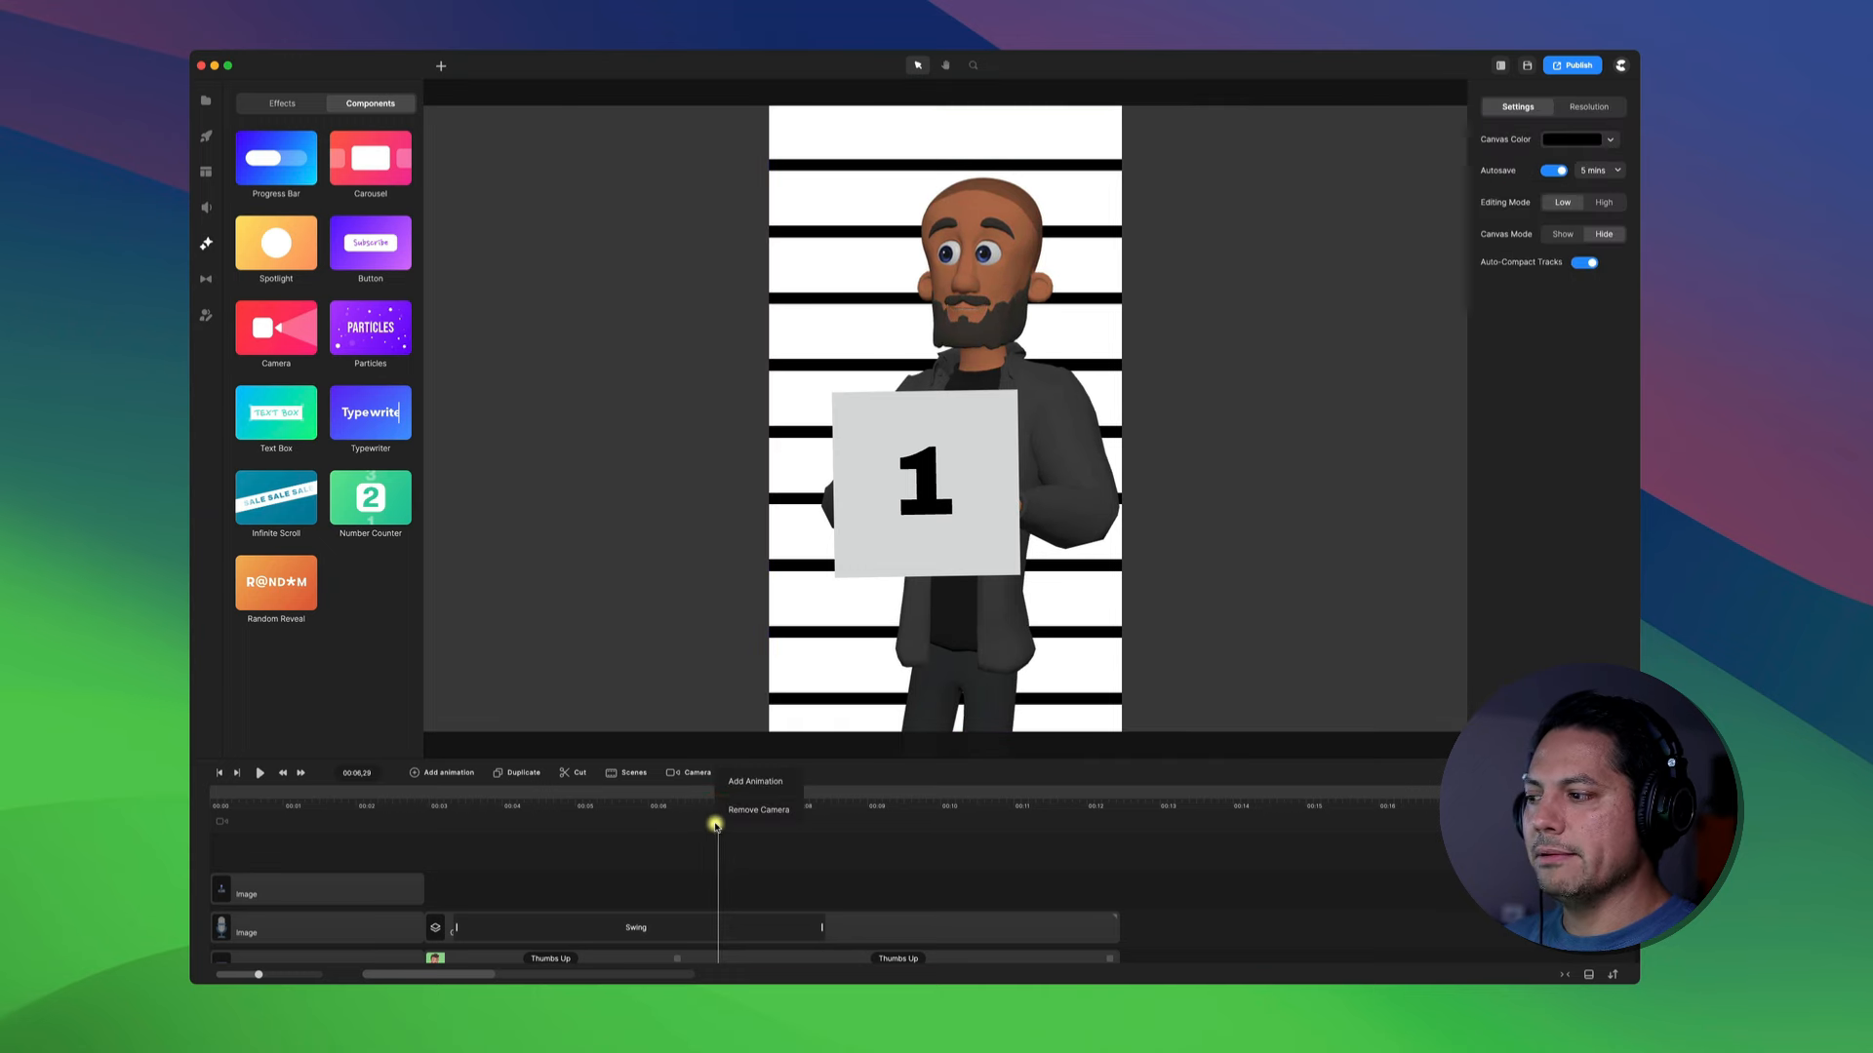
pyautogui.click(751, 783)
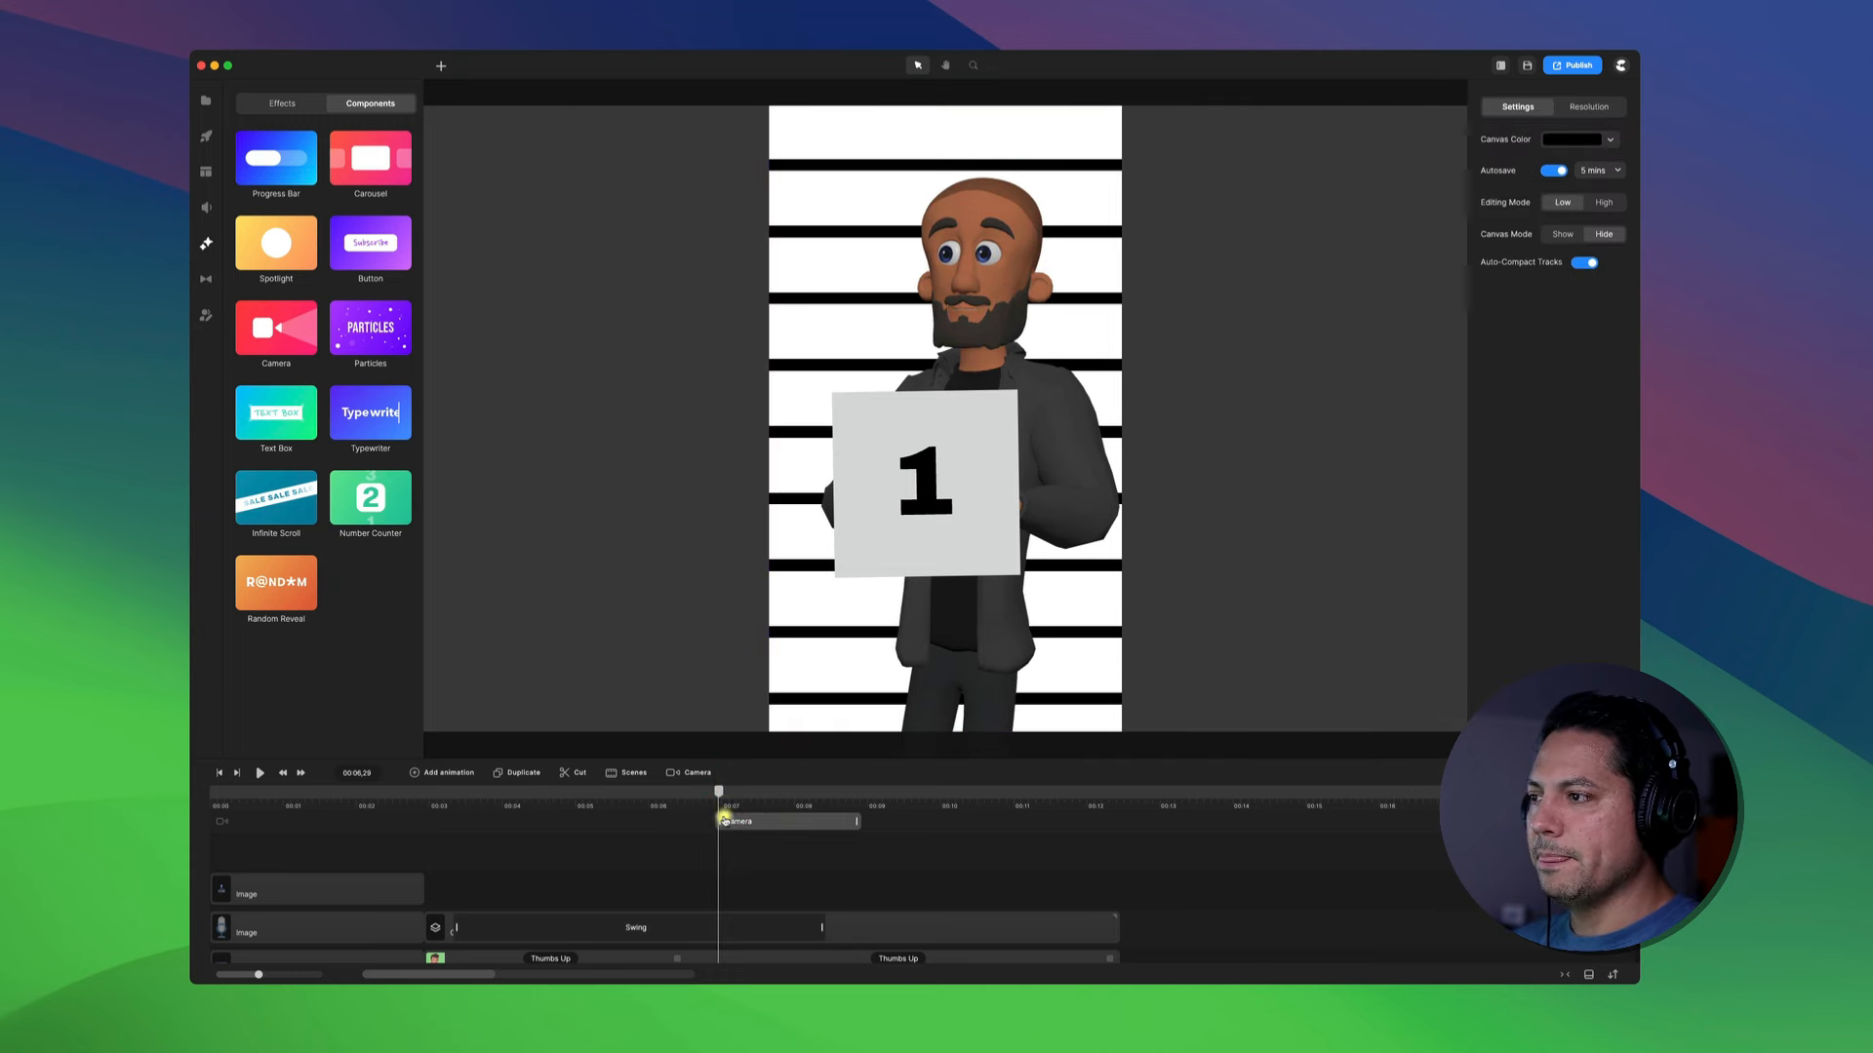
pyautogui.click(744, 823)
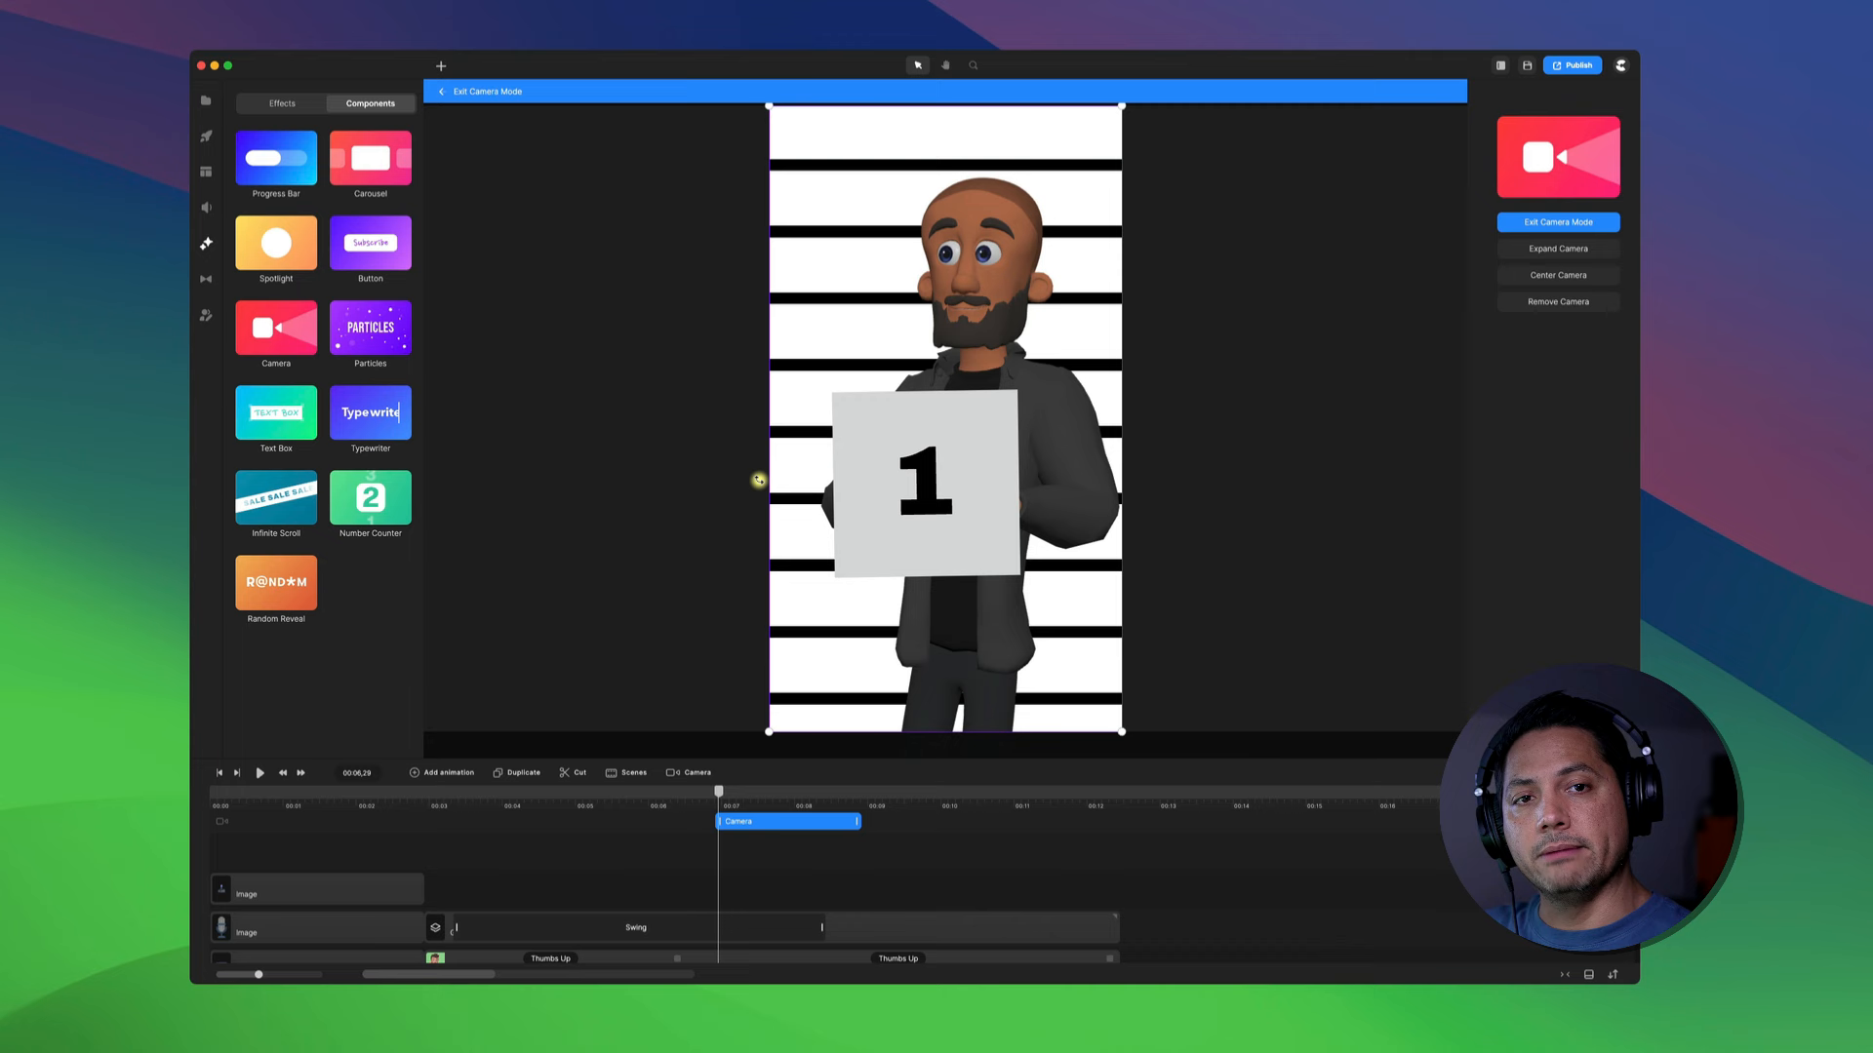
pyautogui.click(866, 801)
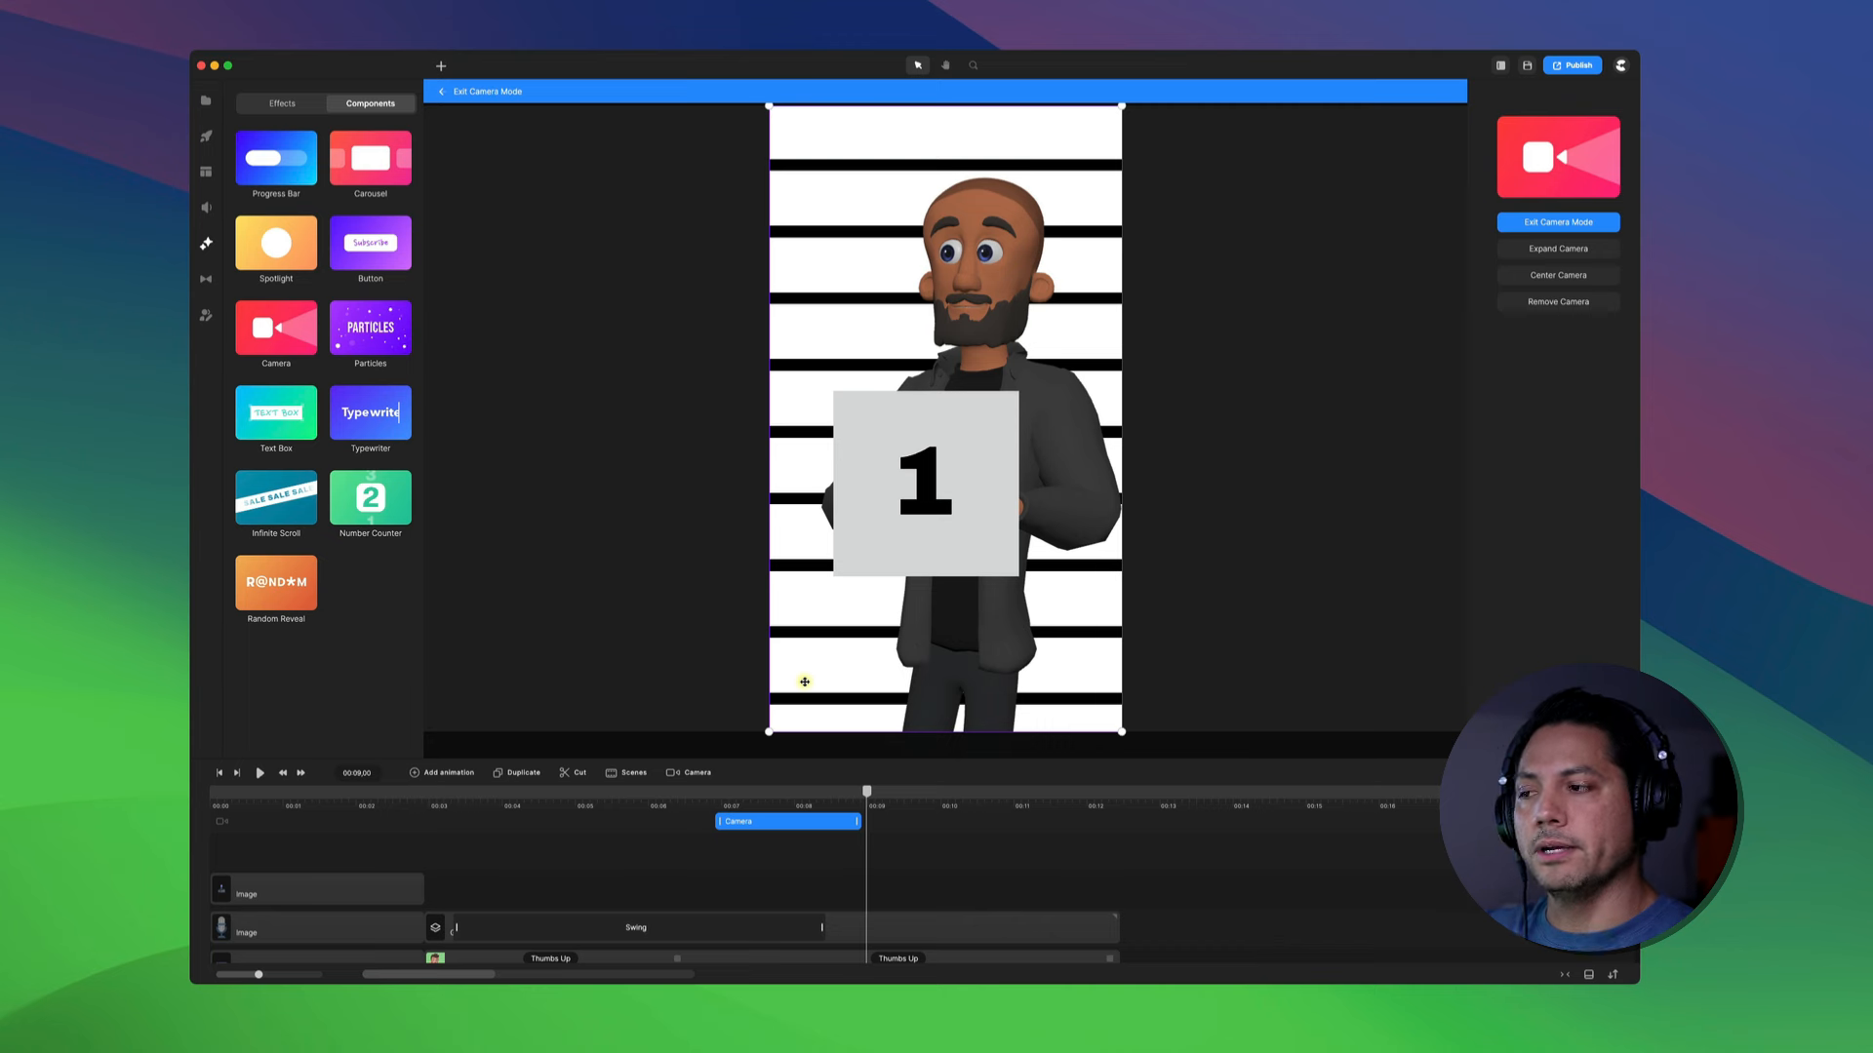
pyautogui.moveTo(767, 733); pyautogui.dragTo(812, 478)
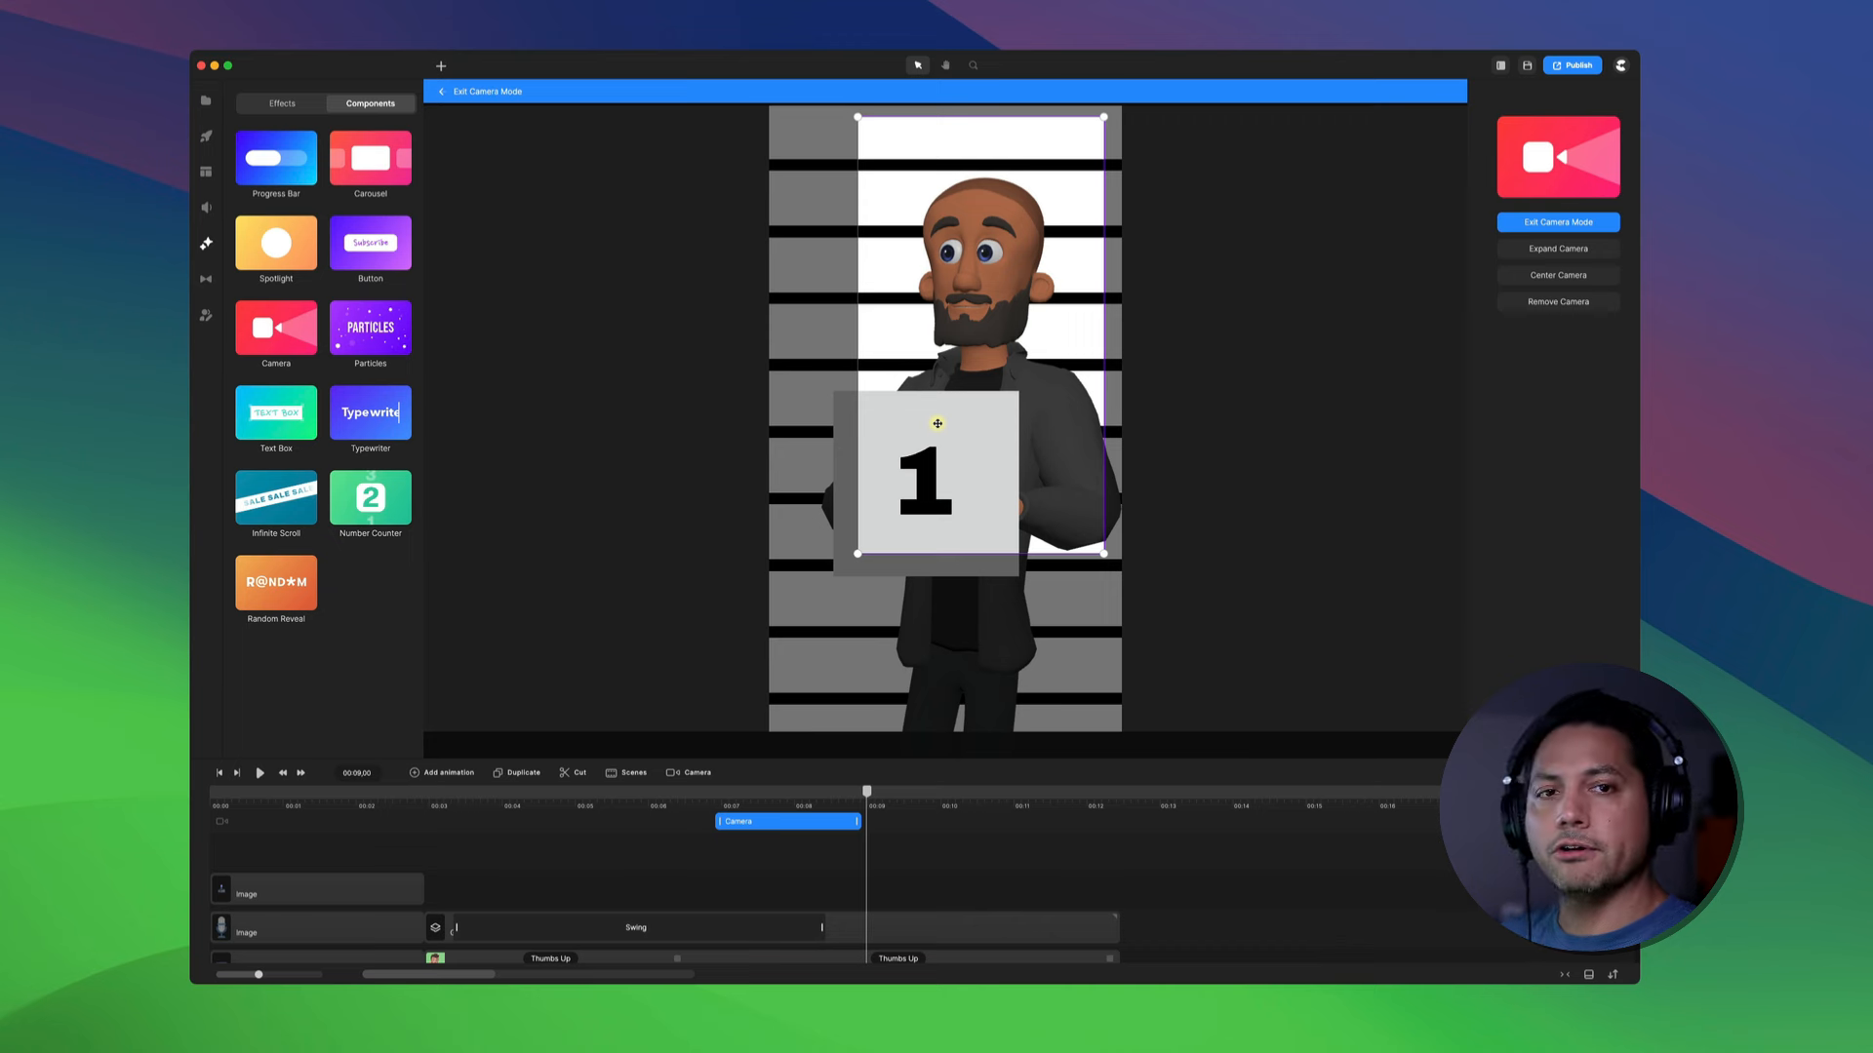
pyautogui.moveTo(938, 423); pyautogui.dragTo(935, 430)
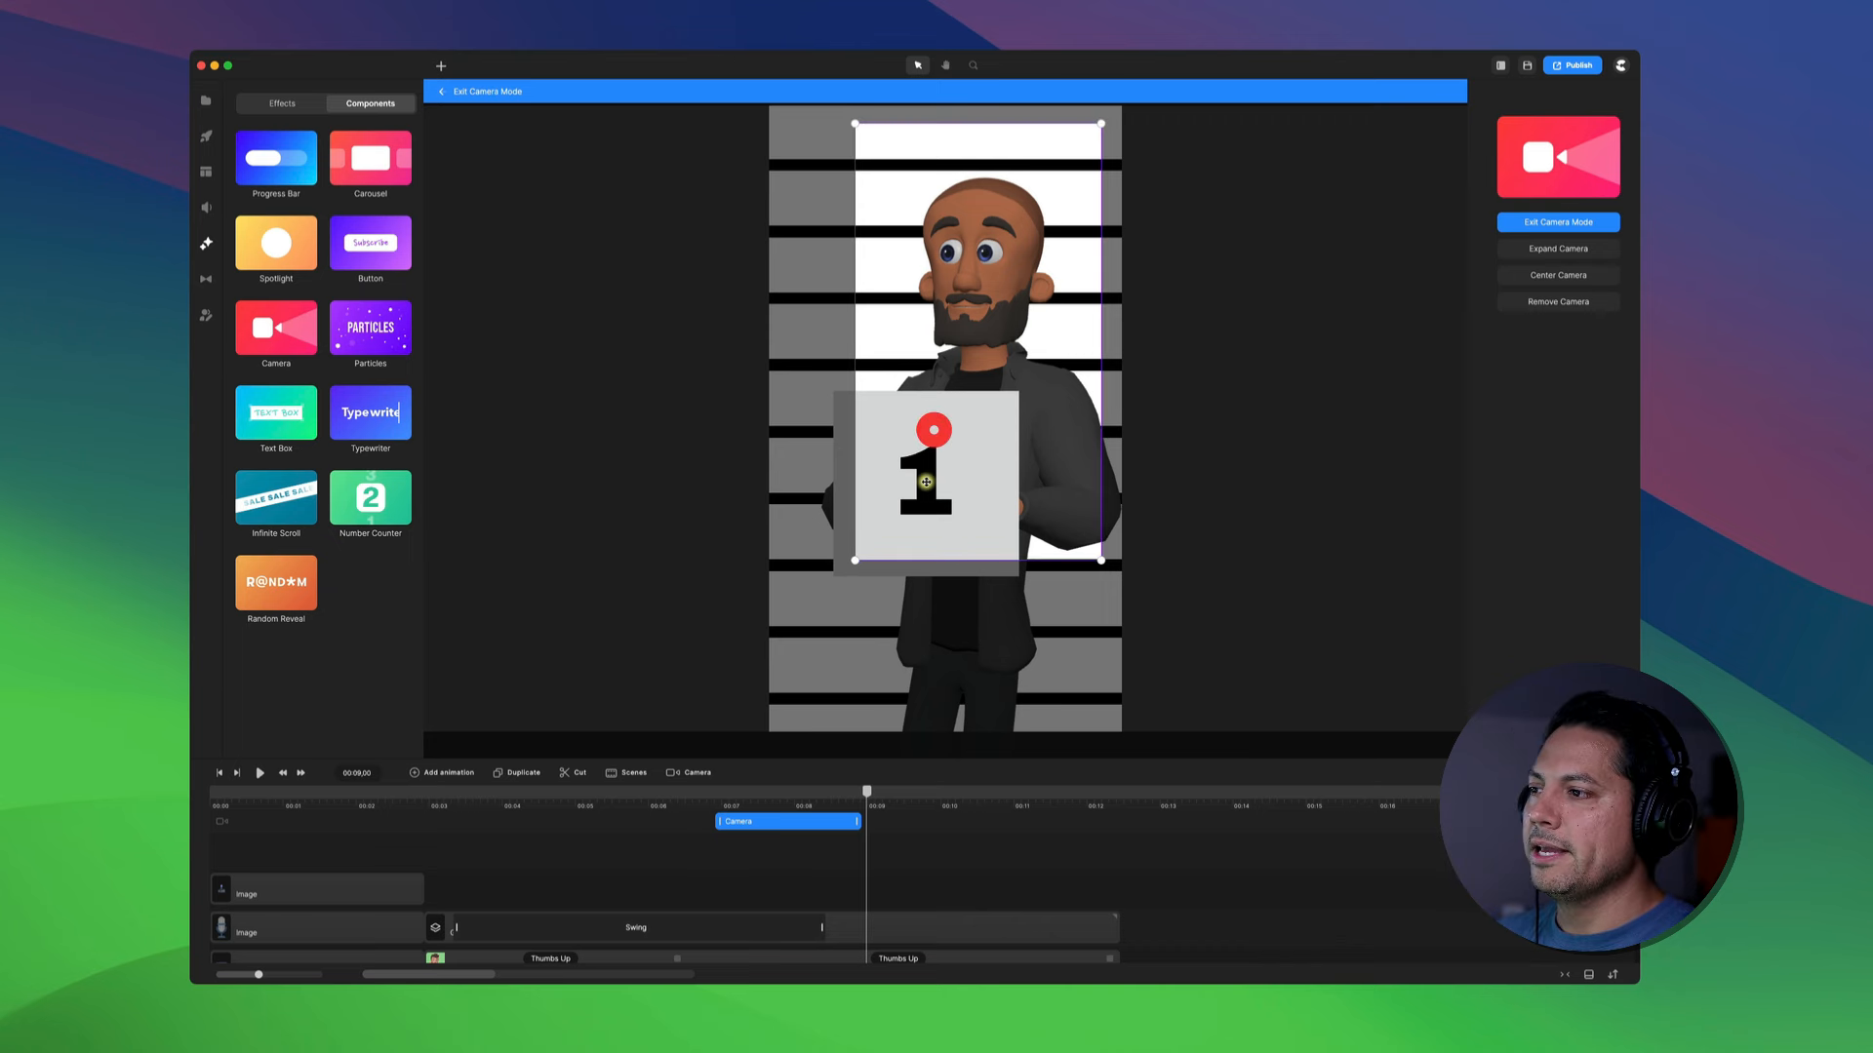
pyautogui.moveTo(881, 536); pyautogui.dragTo(883, 535)
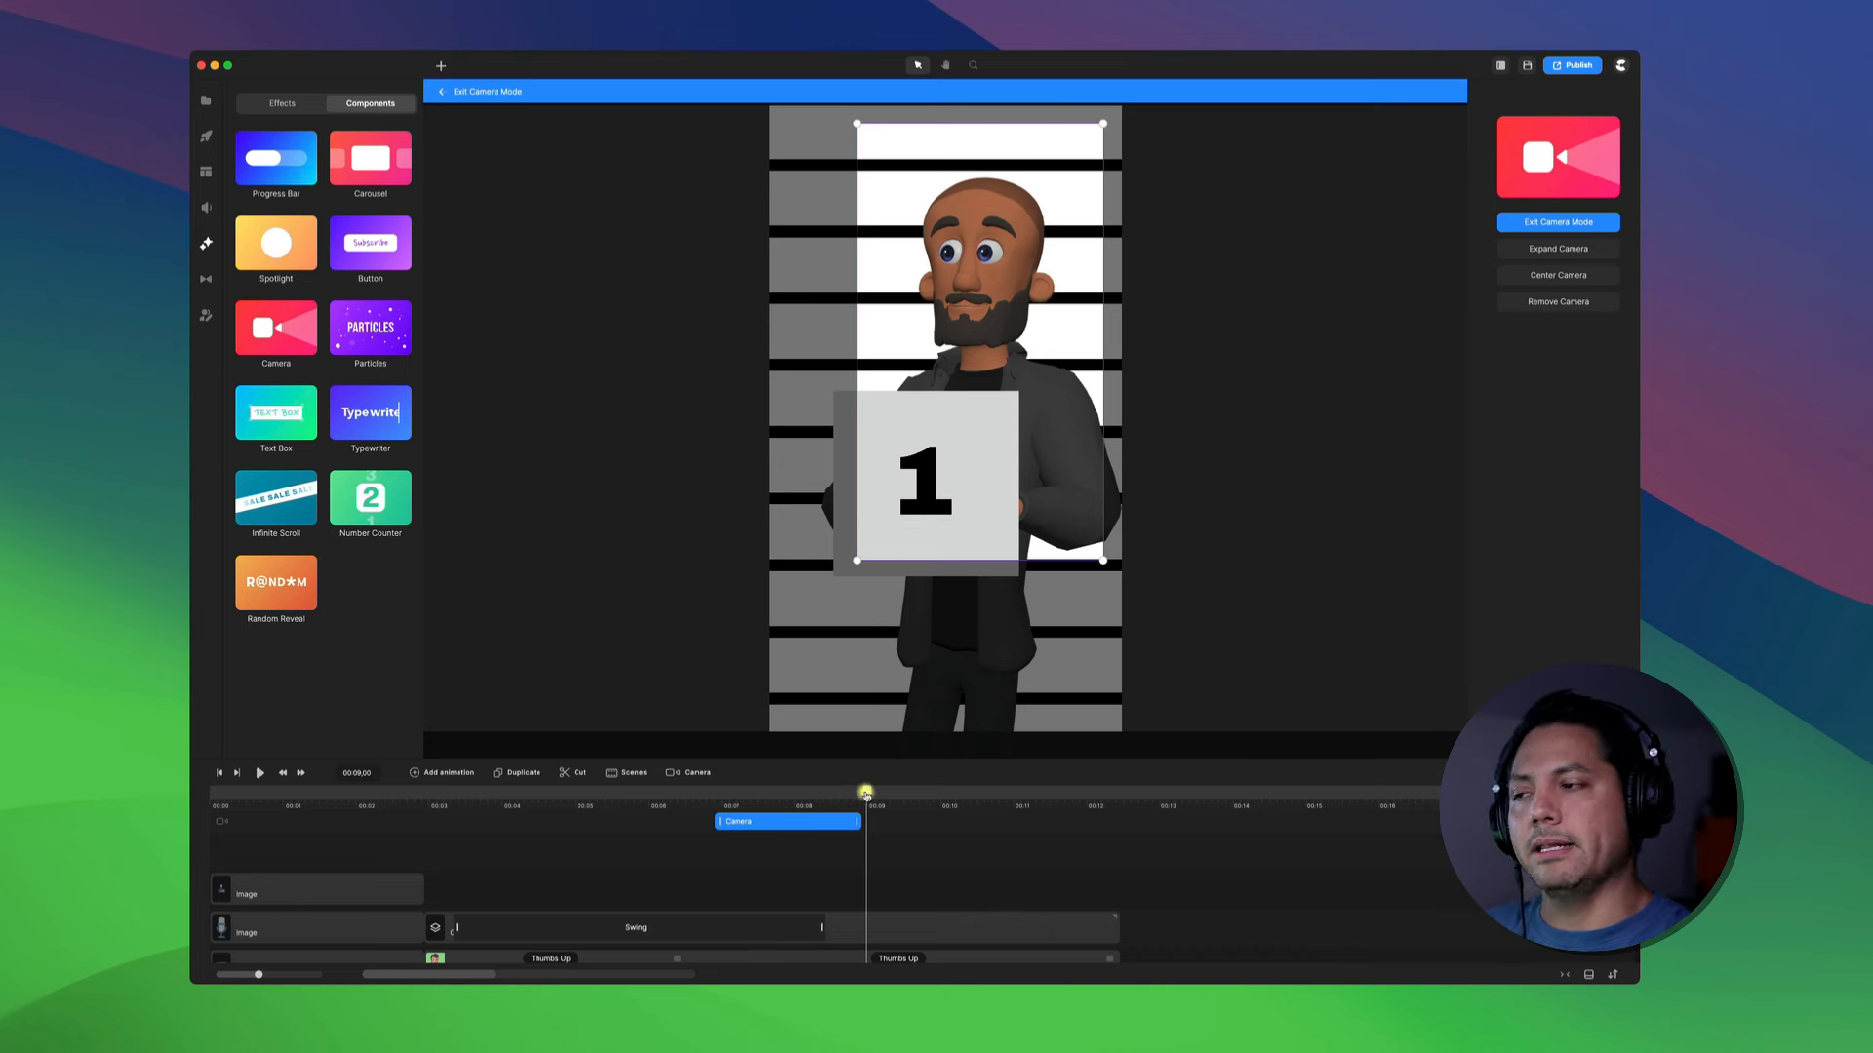
# Lip-sync the middle Brooklyn Nine audio clip with the second Tom listed again.
pyautogui.scroll(-5, 742, 881)
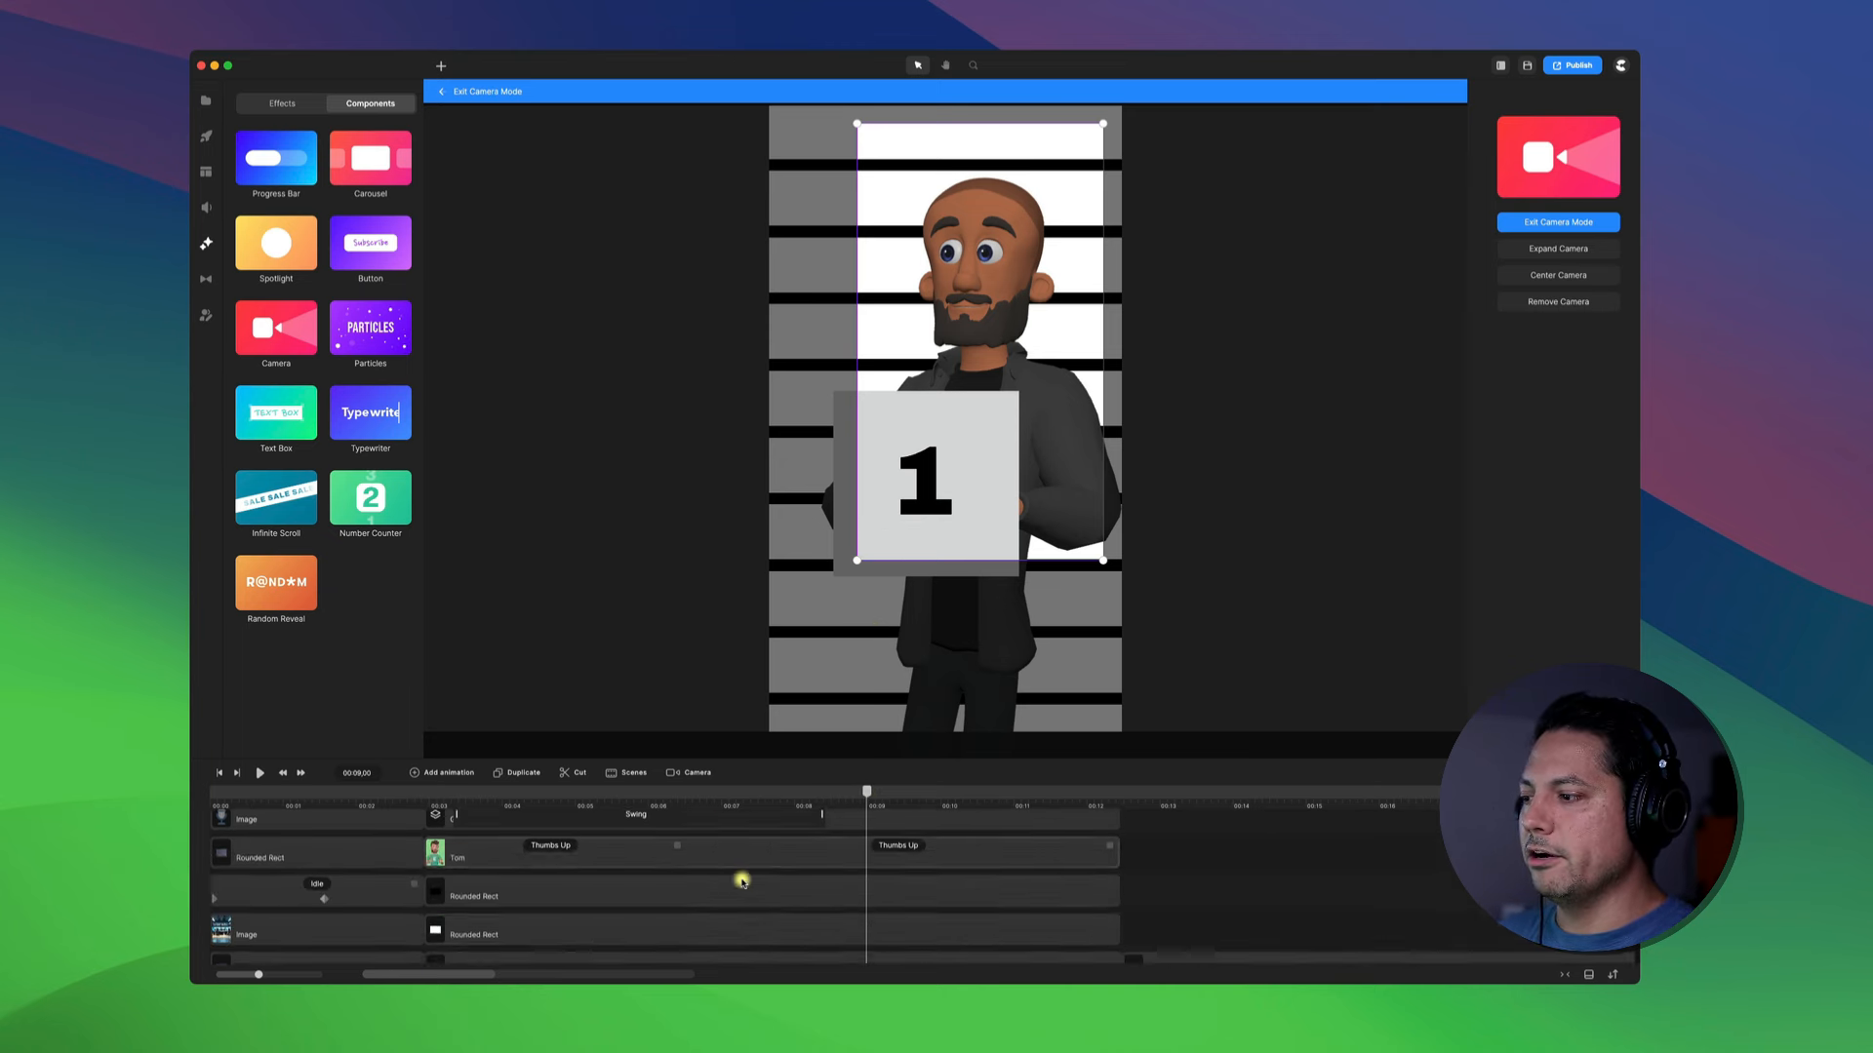
pyautogui.click(644, 917)
pyautogui.rightClick(702, 911)
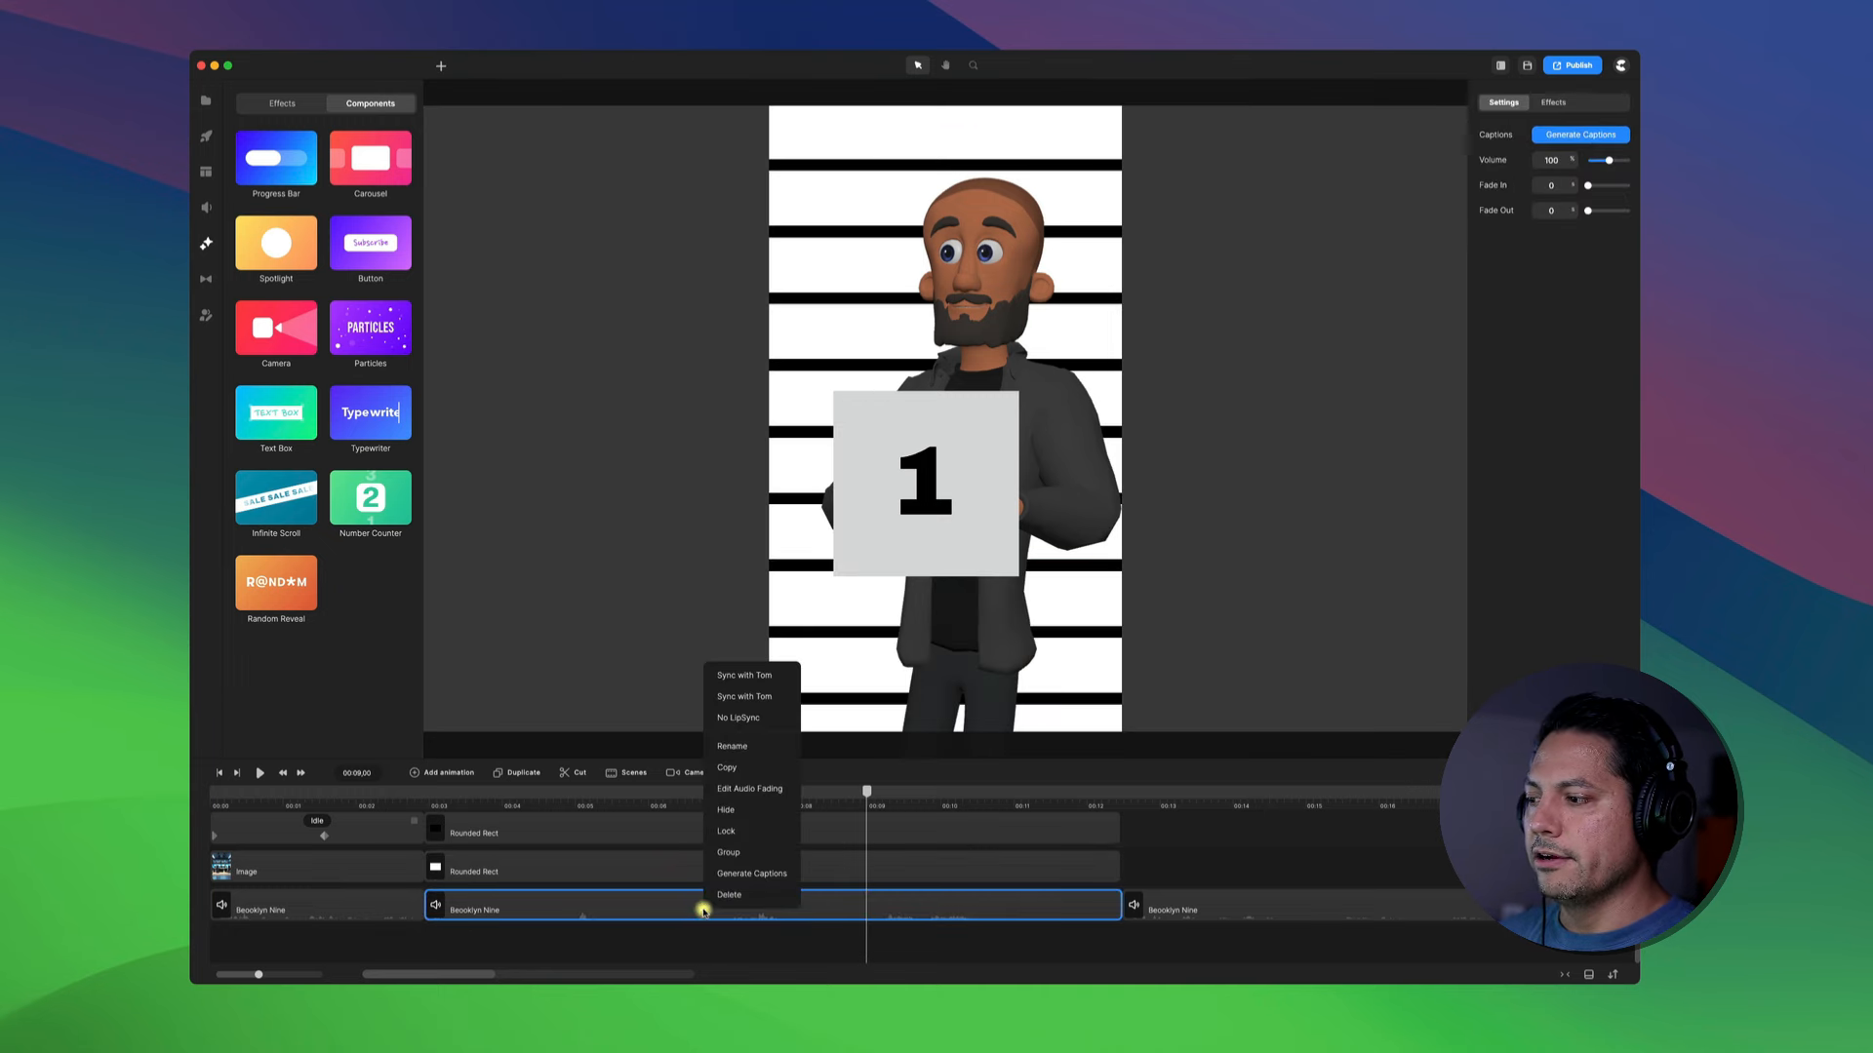
pyautogui.click(730, 702)
pyautogui.scroll(8, 741, 866)
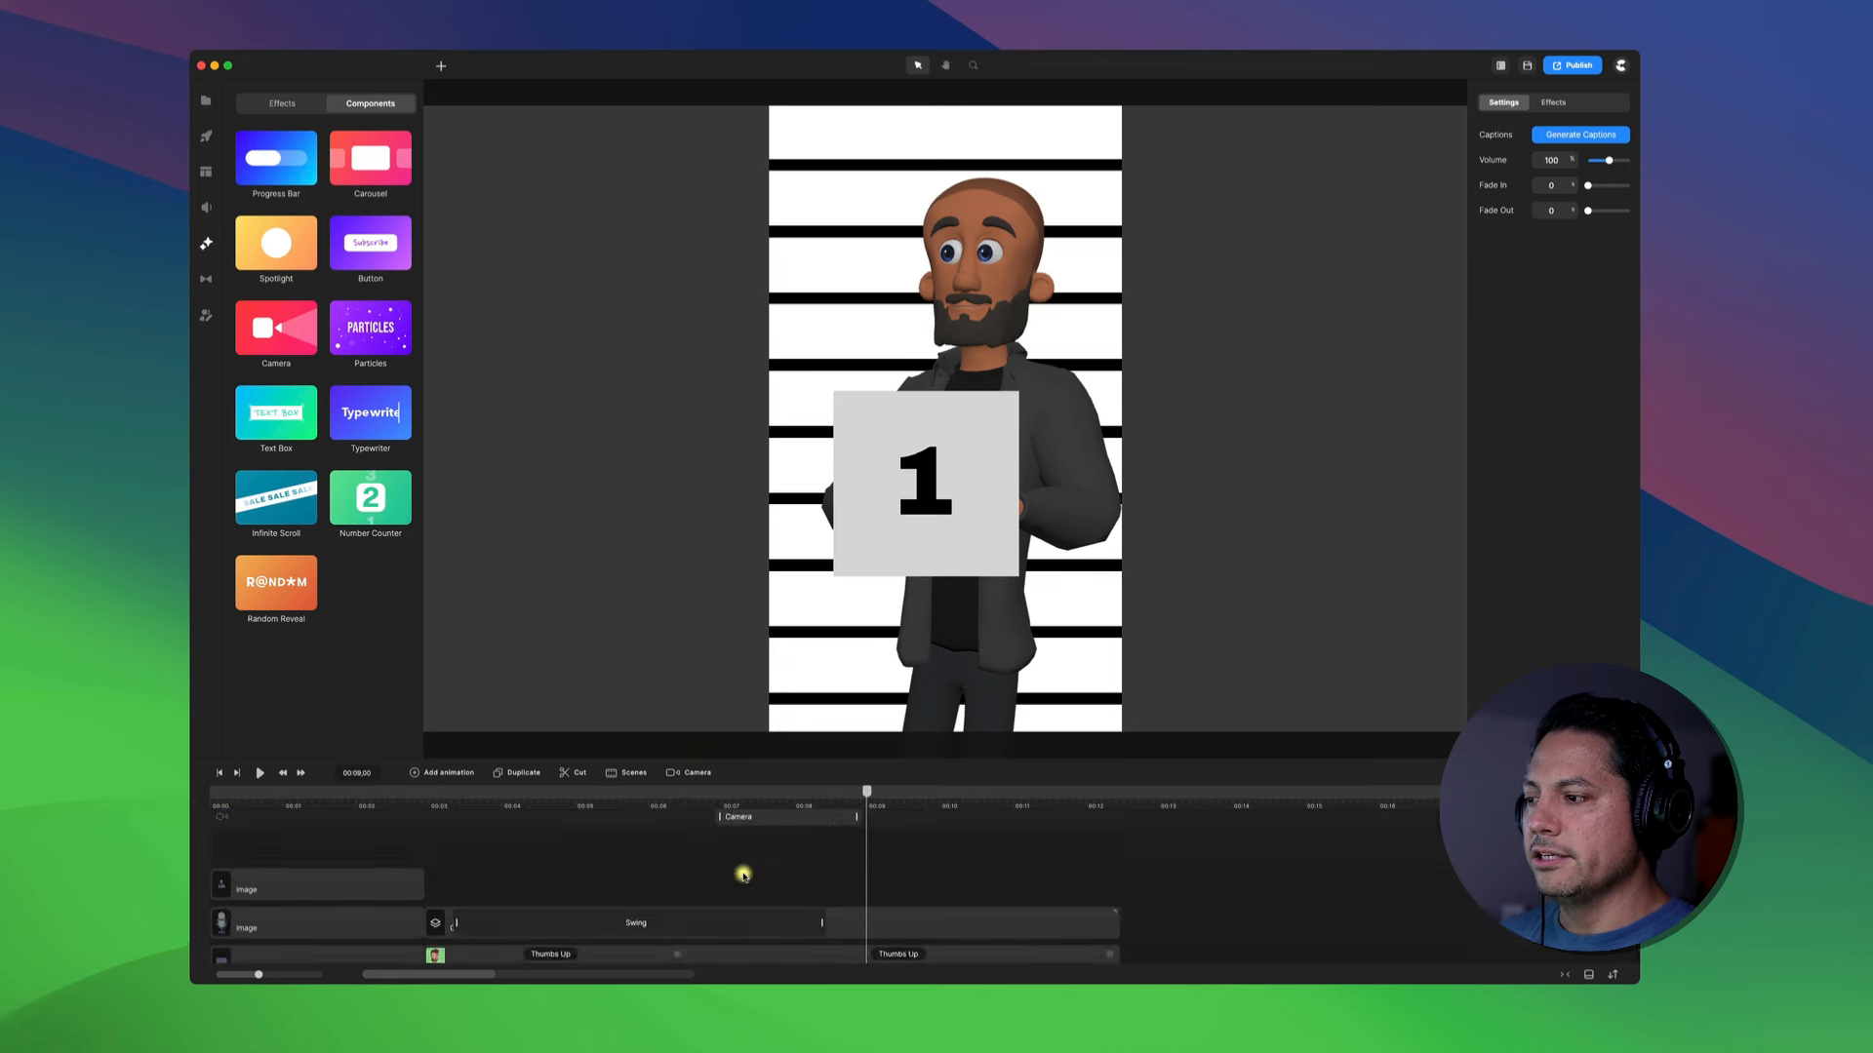
# Play back Tom's striped scene from about 00:06,19 to check the camera zoom and lip-sync.
pyautogui.click(694, 802)
pyautogui.press('space')
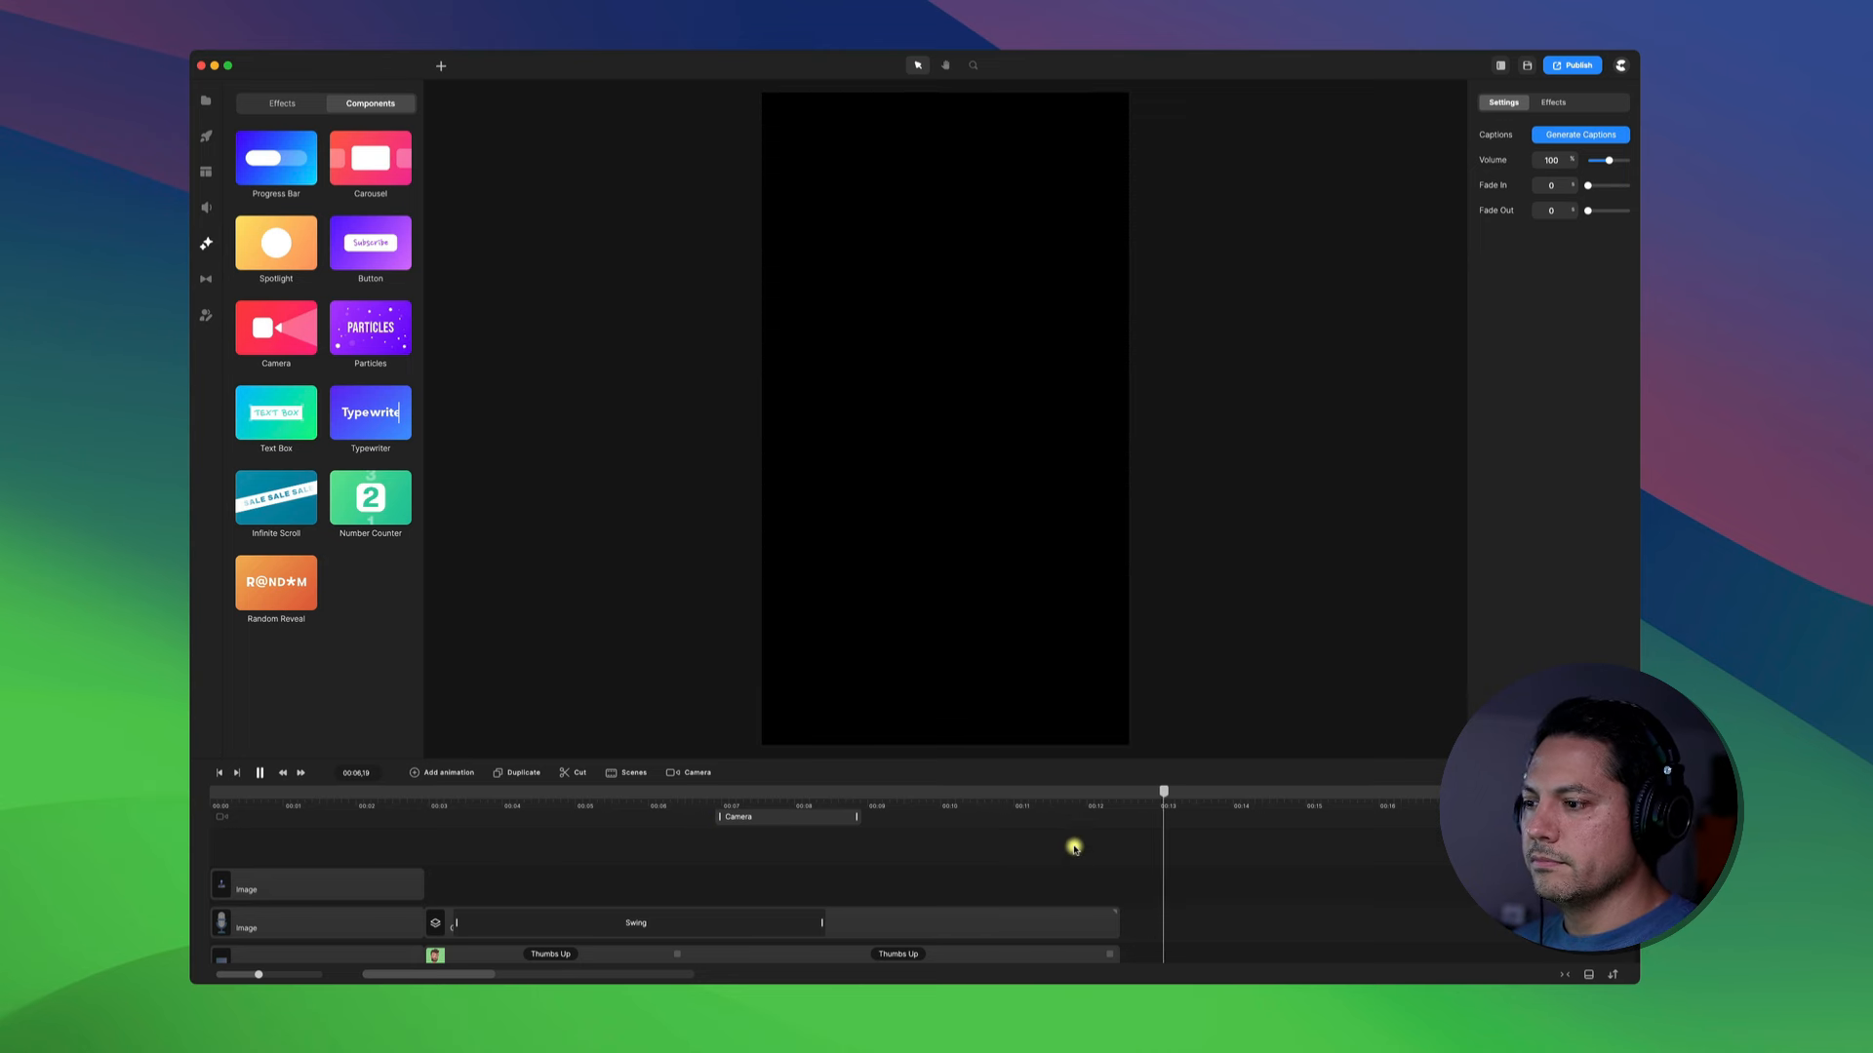
pyautogui.press('space')
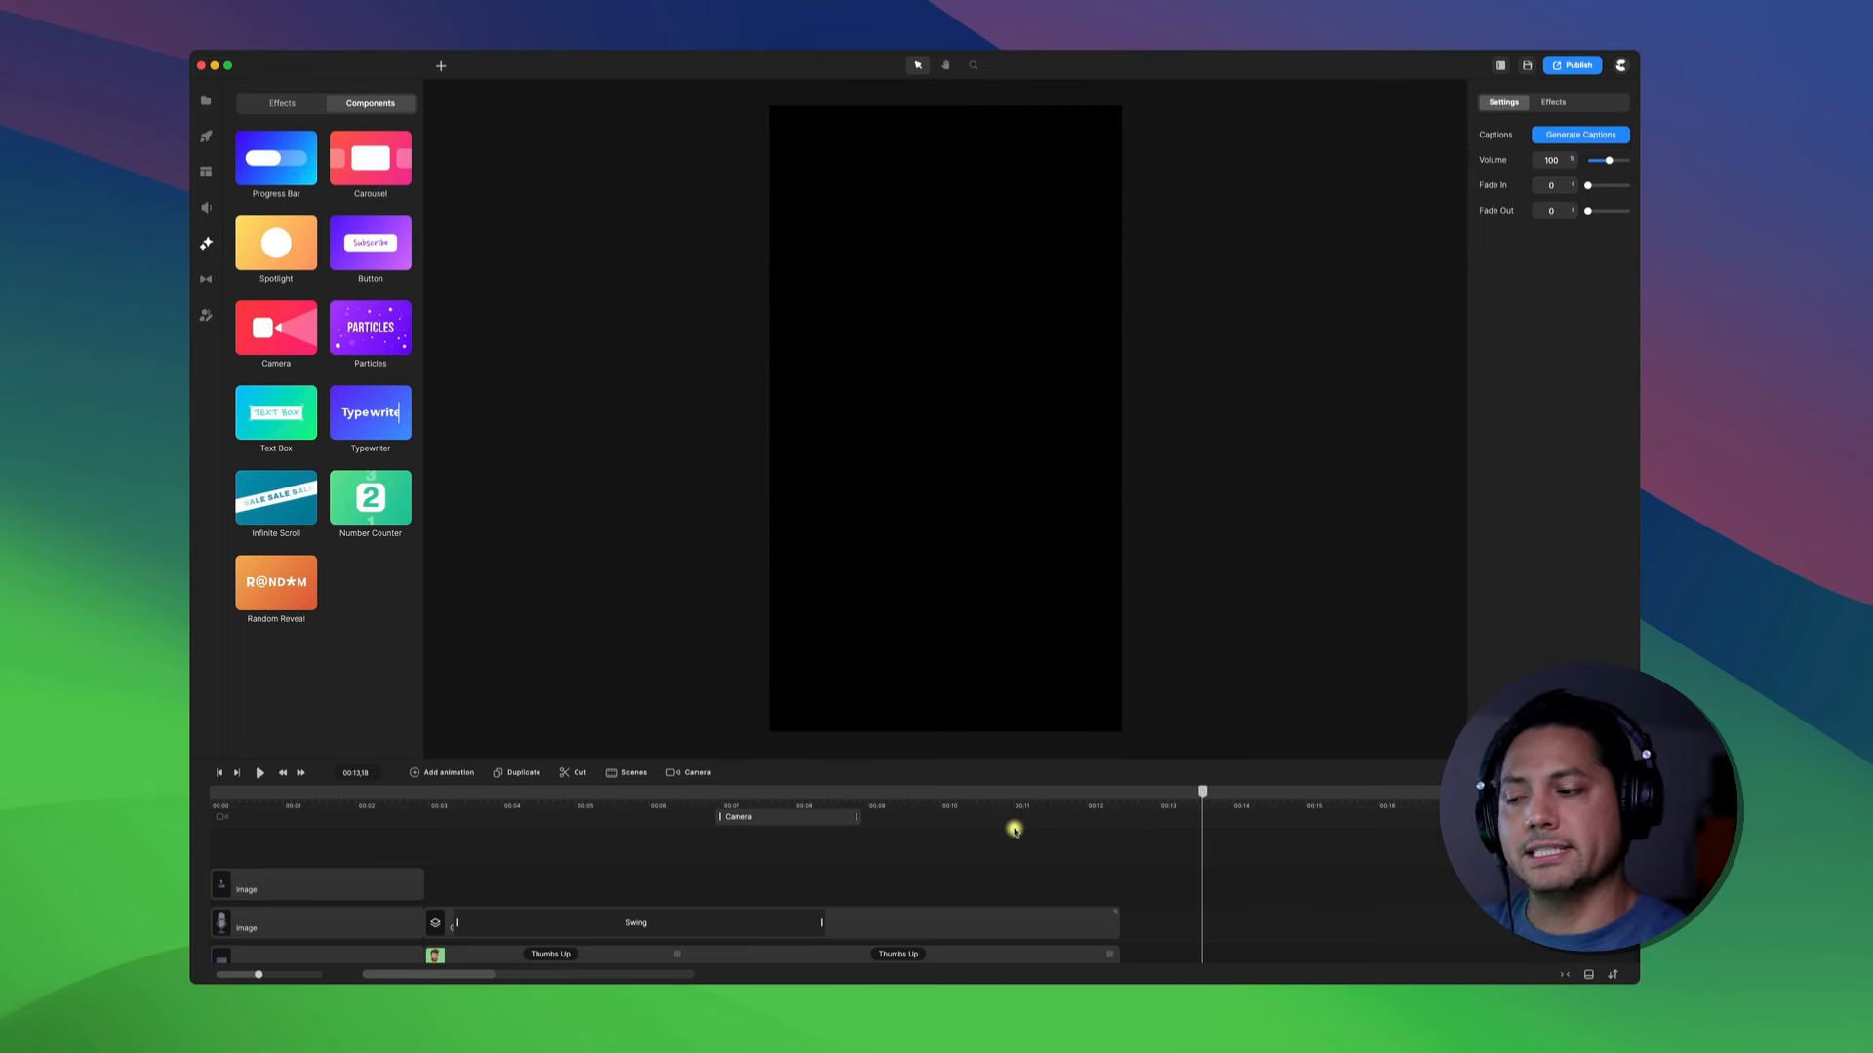
pyautogui.click(1122, 797)
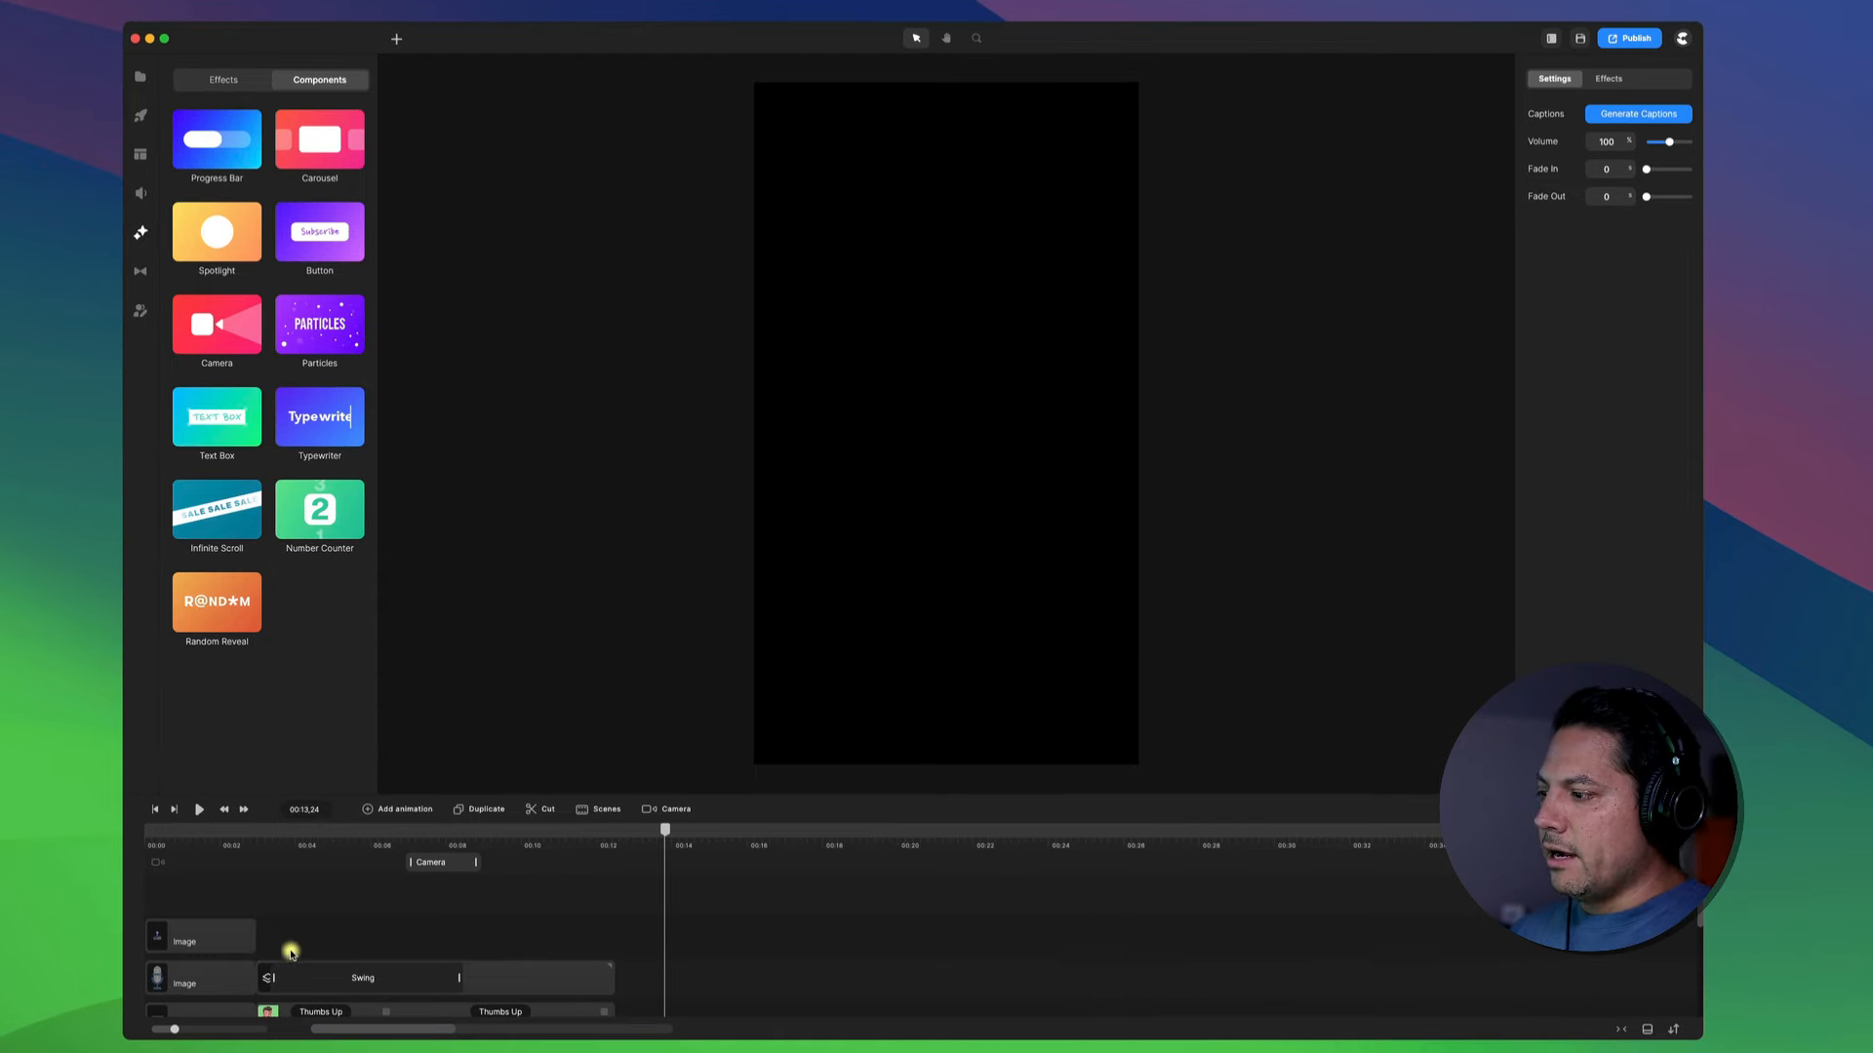
# Copy the first scene's joystick, microphone, desk, character and background clips and paste them at 00:12,23.
pyautogui.scroll(-1, 203, 860)
pyautogui.click(201, 845)
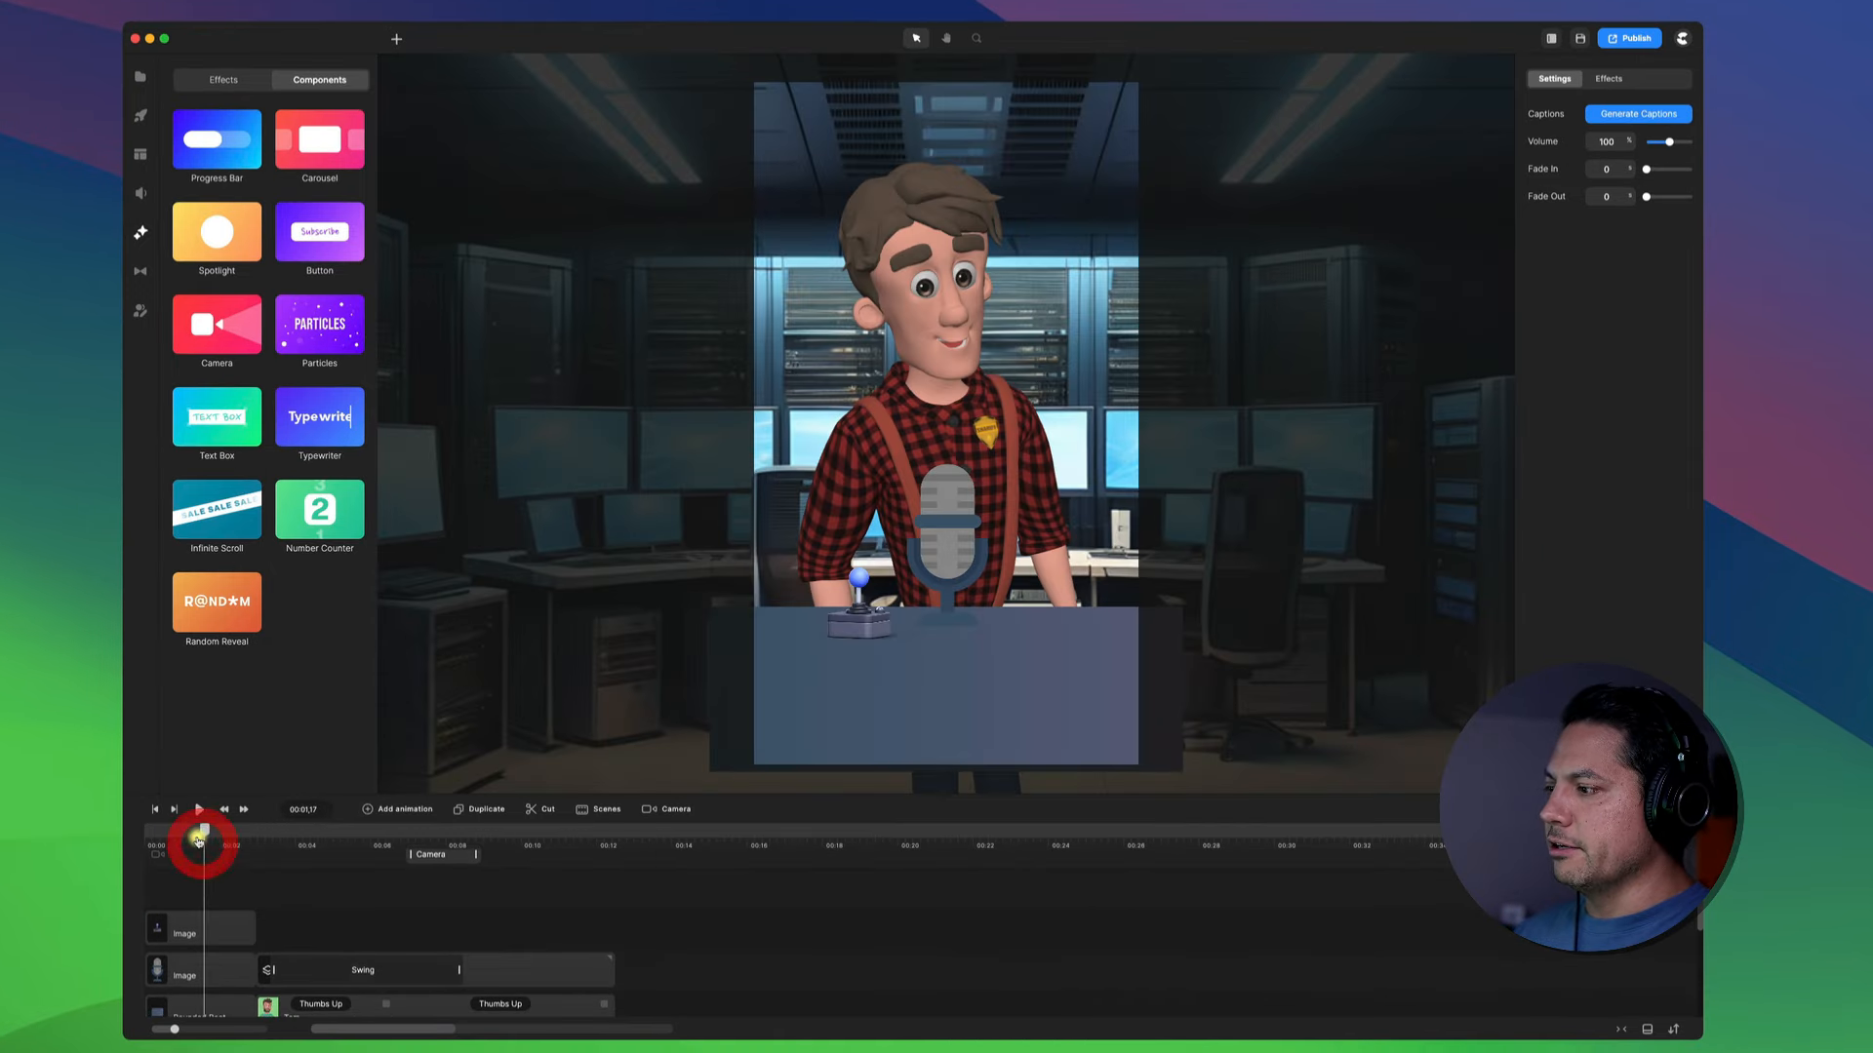
pyautogui.click(190, 928)
pyautogui.scroll(-5, 203, 970)
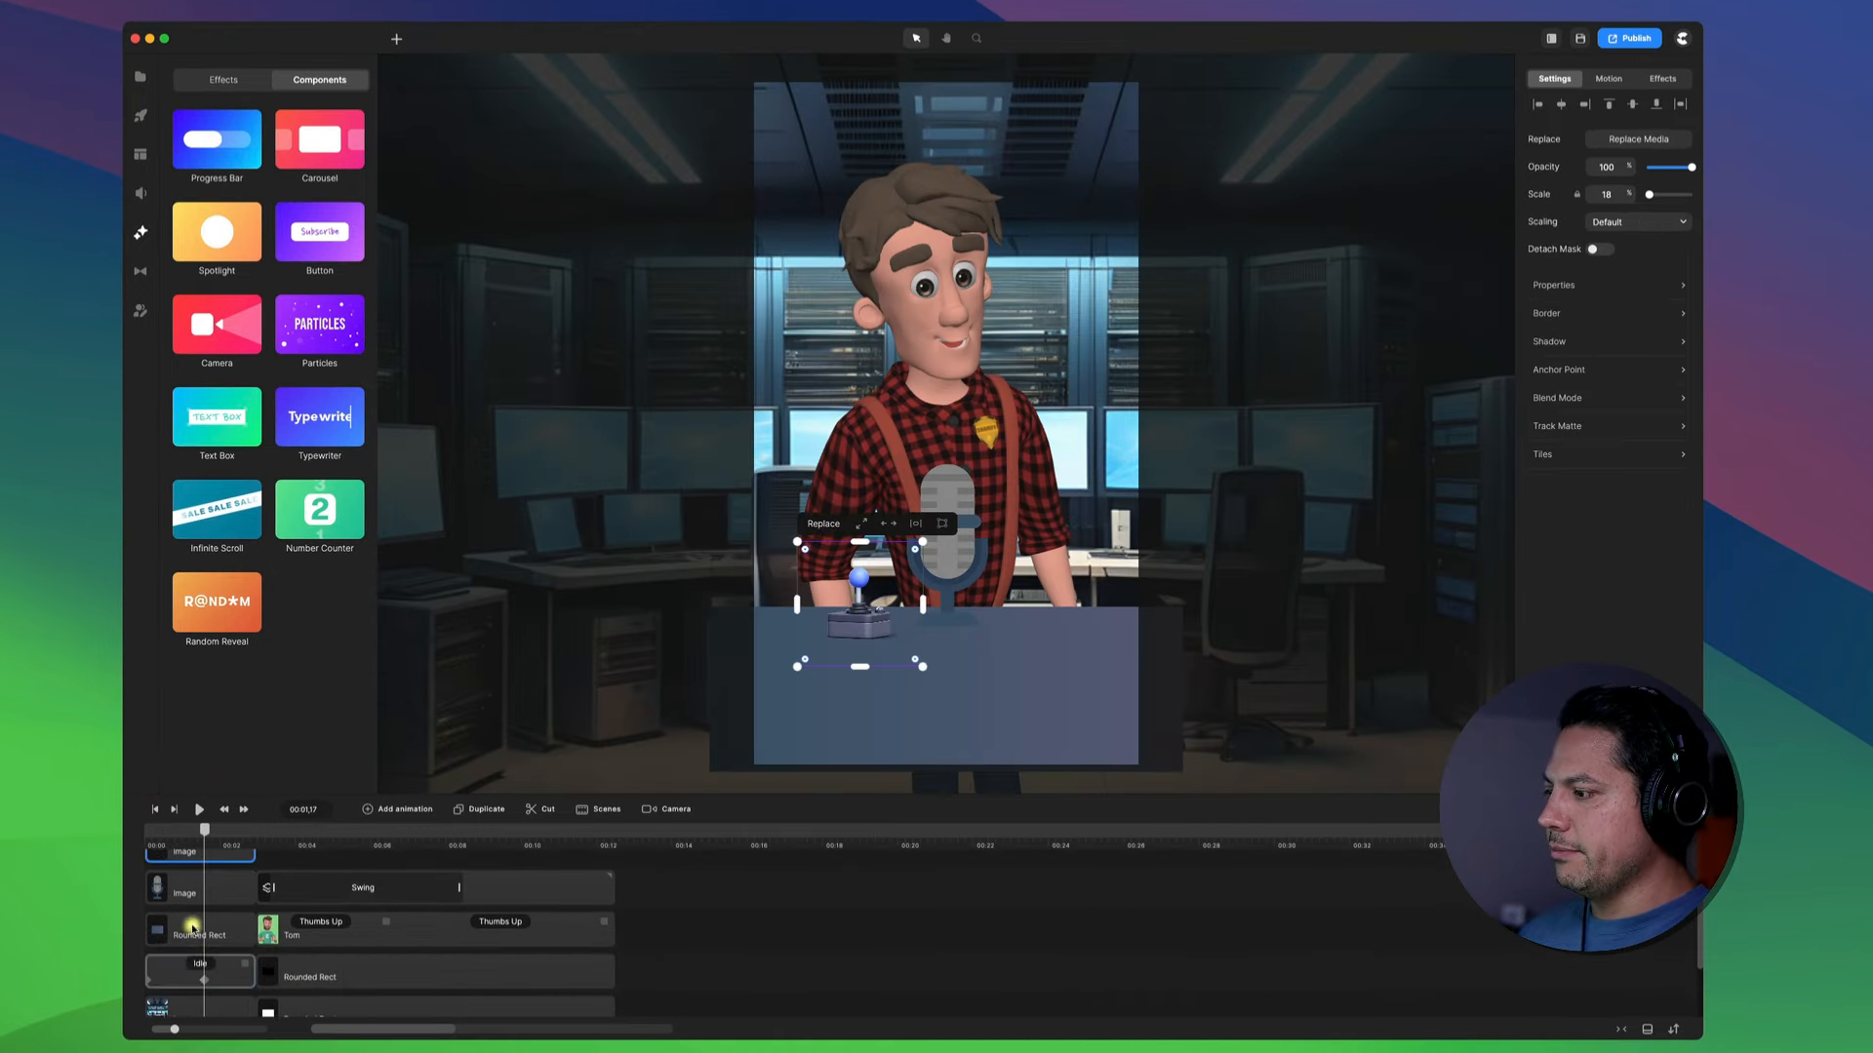
pyautogui.keyDown('shift'); pyautogui.click(180, 893); pyautogui.keyUp('shift')
pyautogui.keyDown('shift'); pyautogui.click(181, 929); pyautogui.keyUp('shift')
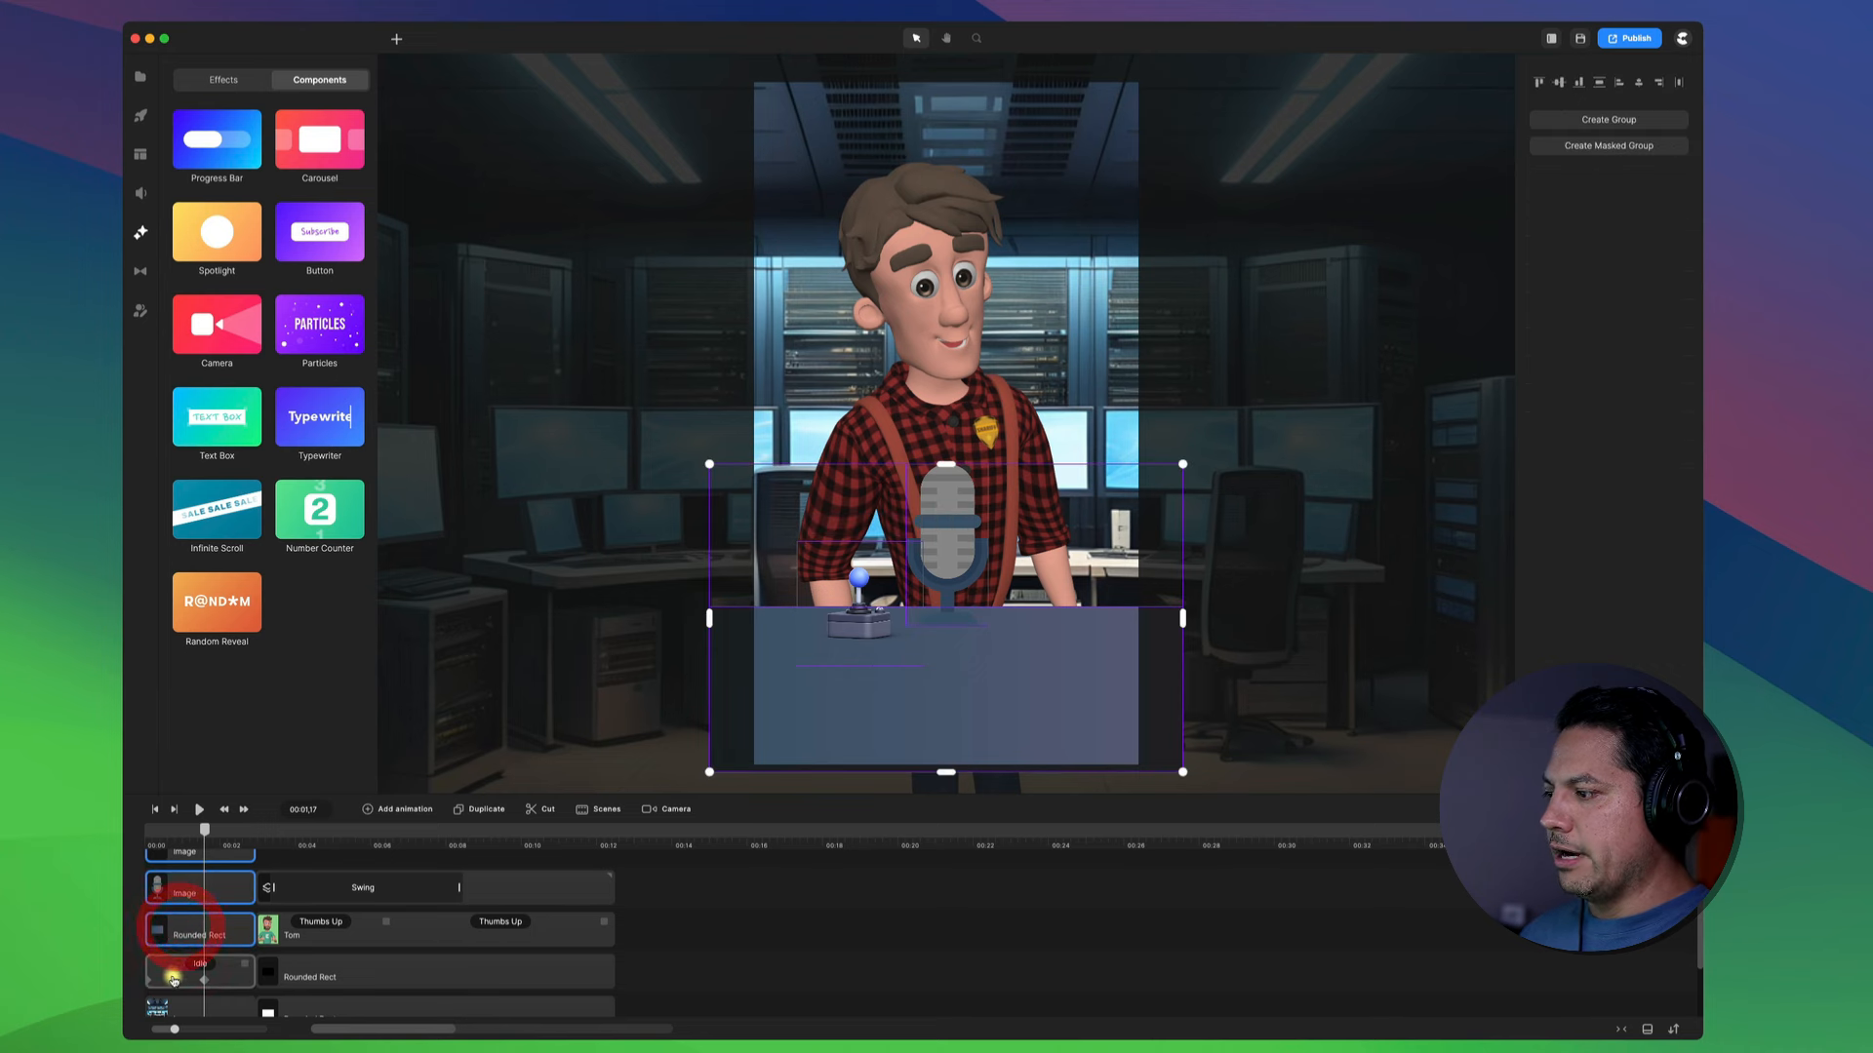
pyautogui.scroll(-2, 177, 935)
pyautogui.keyDown('shift'); pyautogui.click(172, 931); pyautogui.keyUp('shift')
pyautogui.scroll(-1, 179, 953)
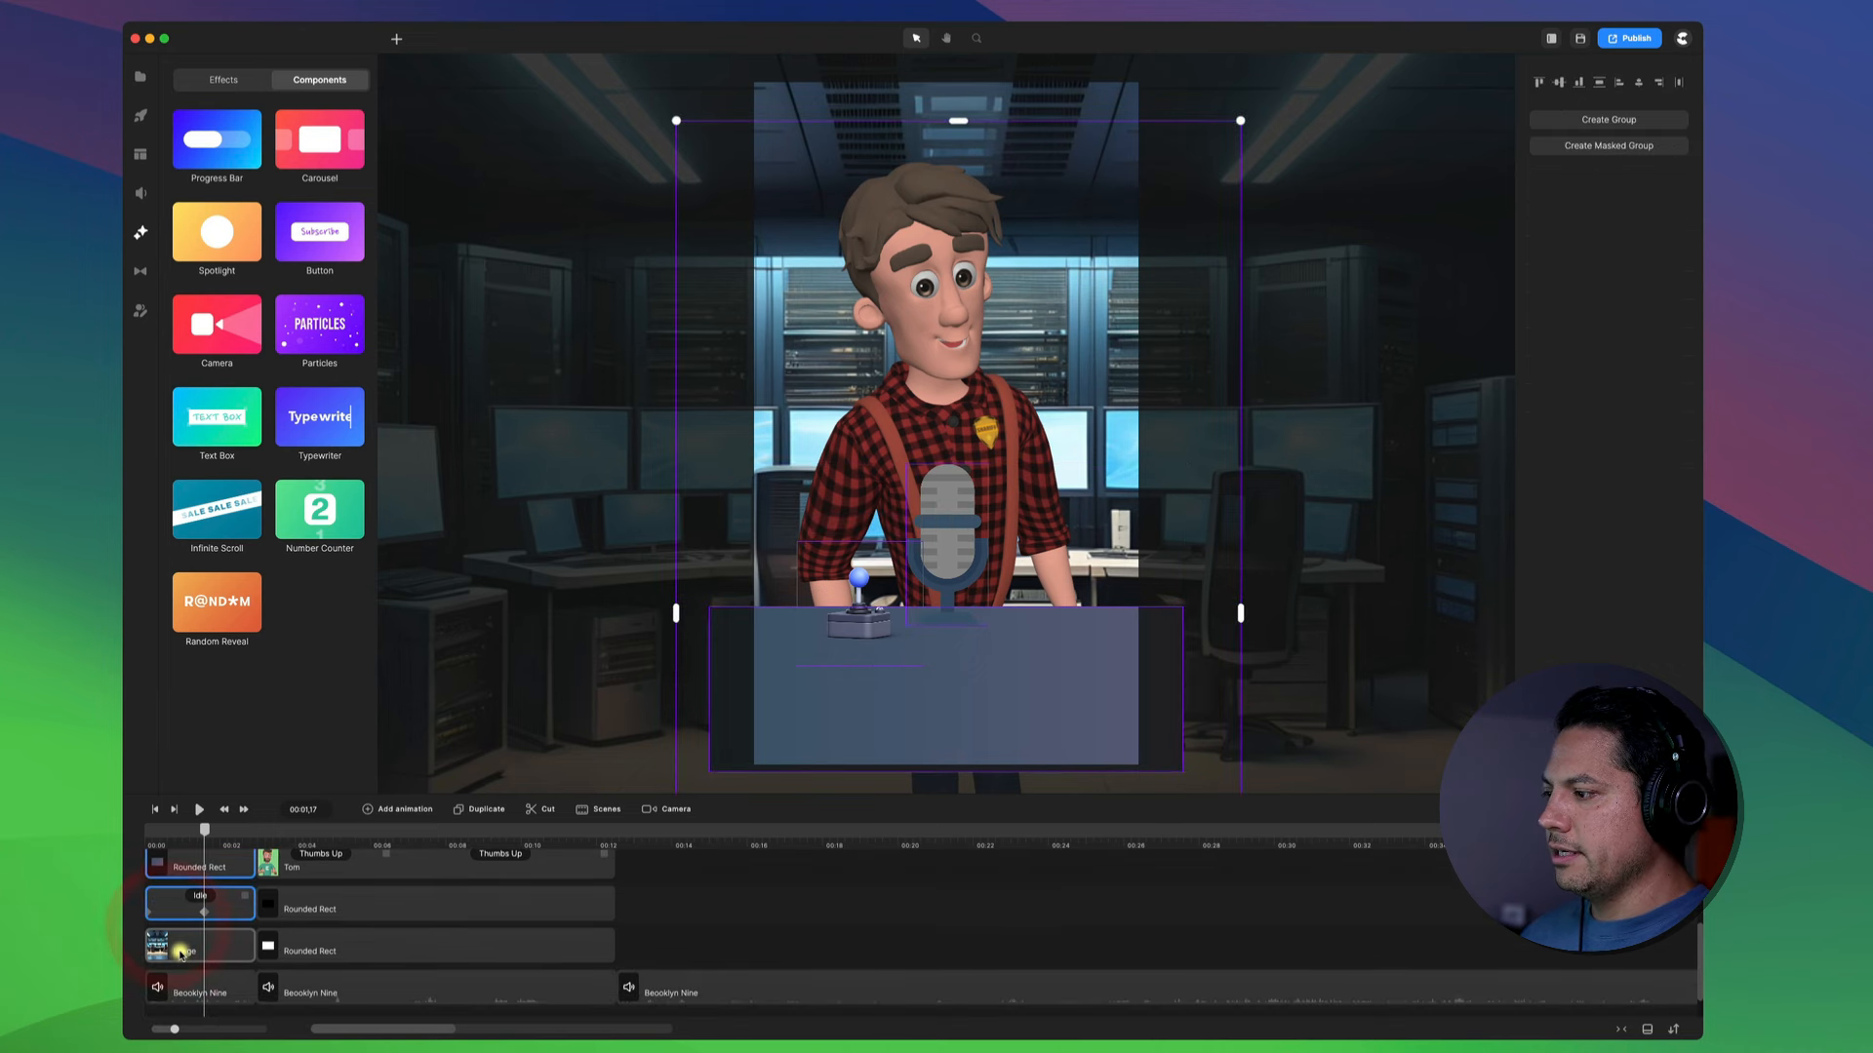
pyautogui.keyDown('shift'); pyautogui.click(172, 952); pyautogui.keyUp('shift')
pyautogui.scroll(-1, 195, 976)
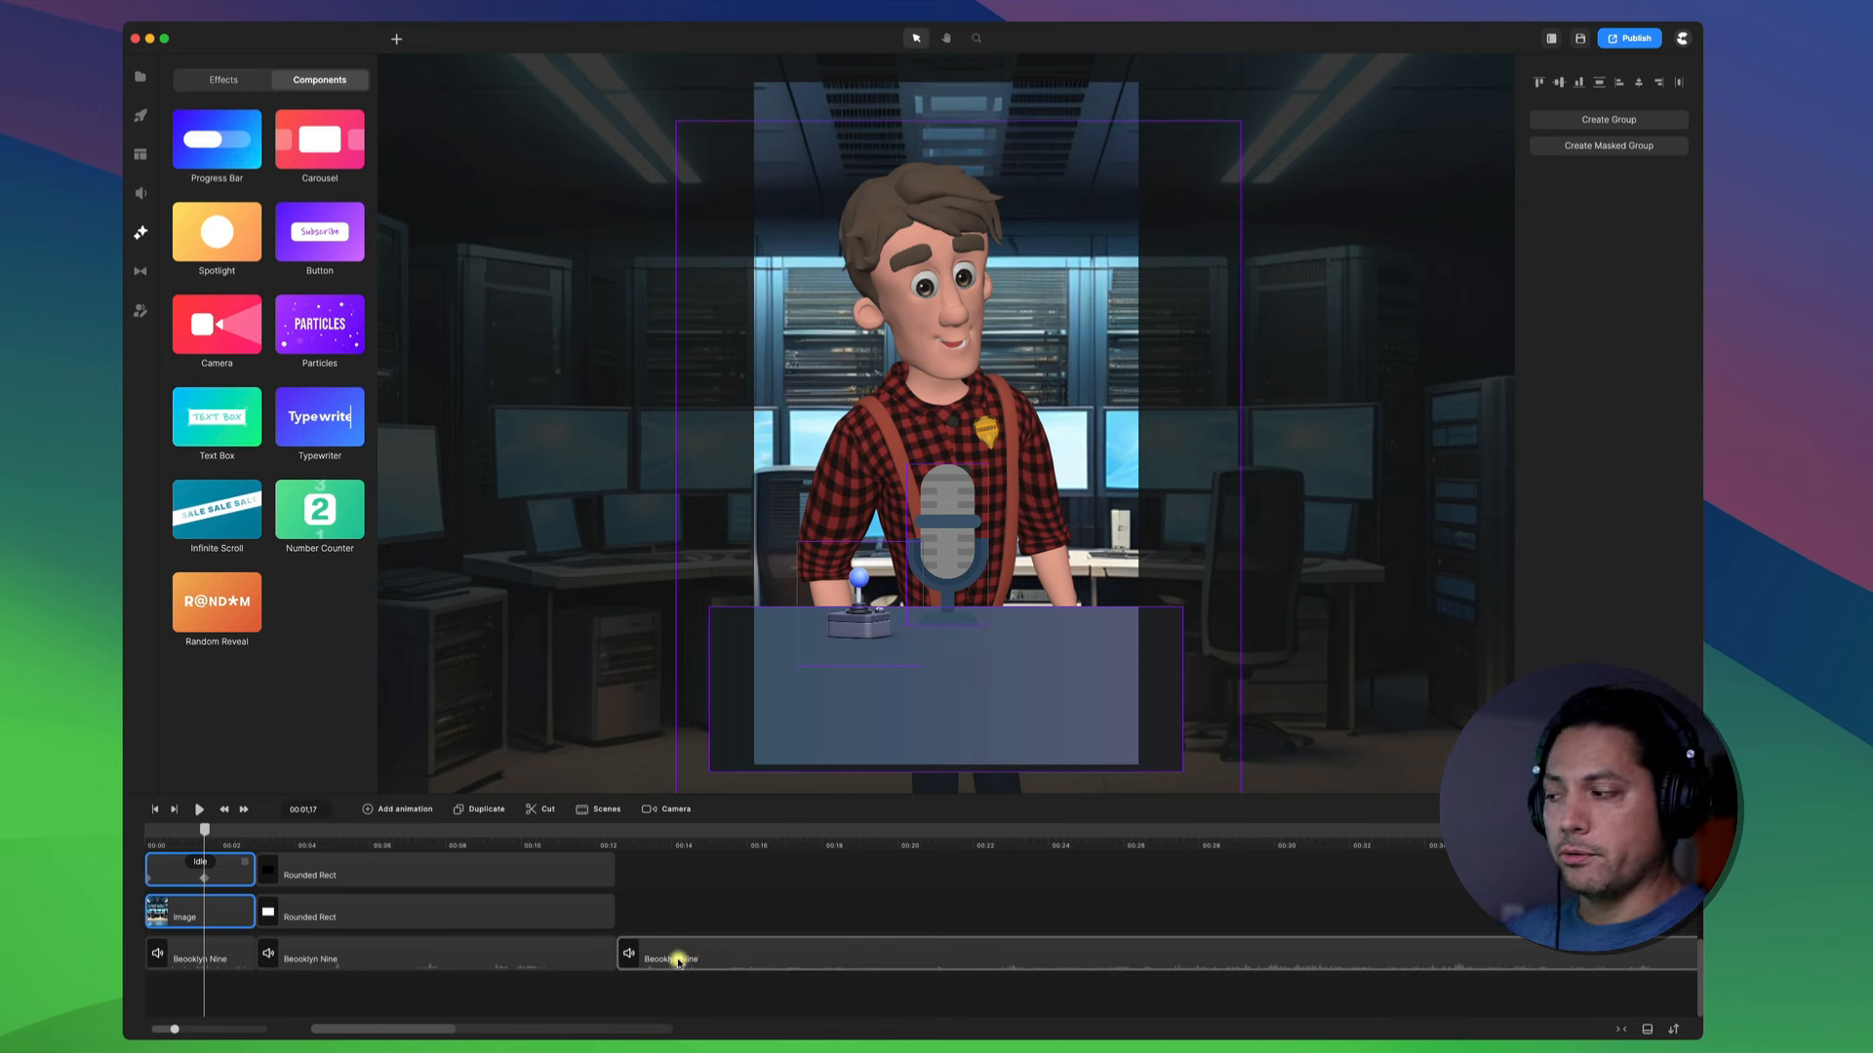
pyautogui.scroll(4, 171, 901)
pyautogui.scroll(-1, 173, 903)
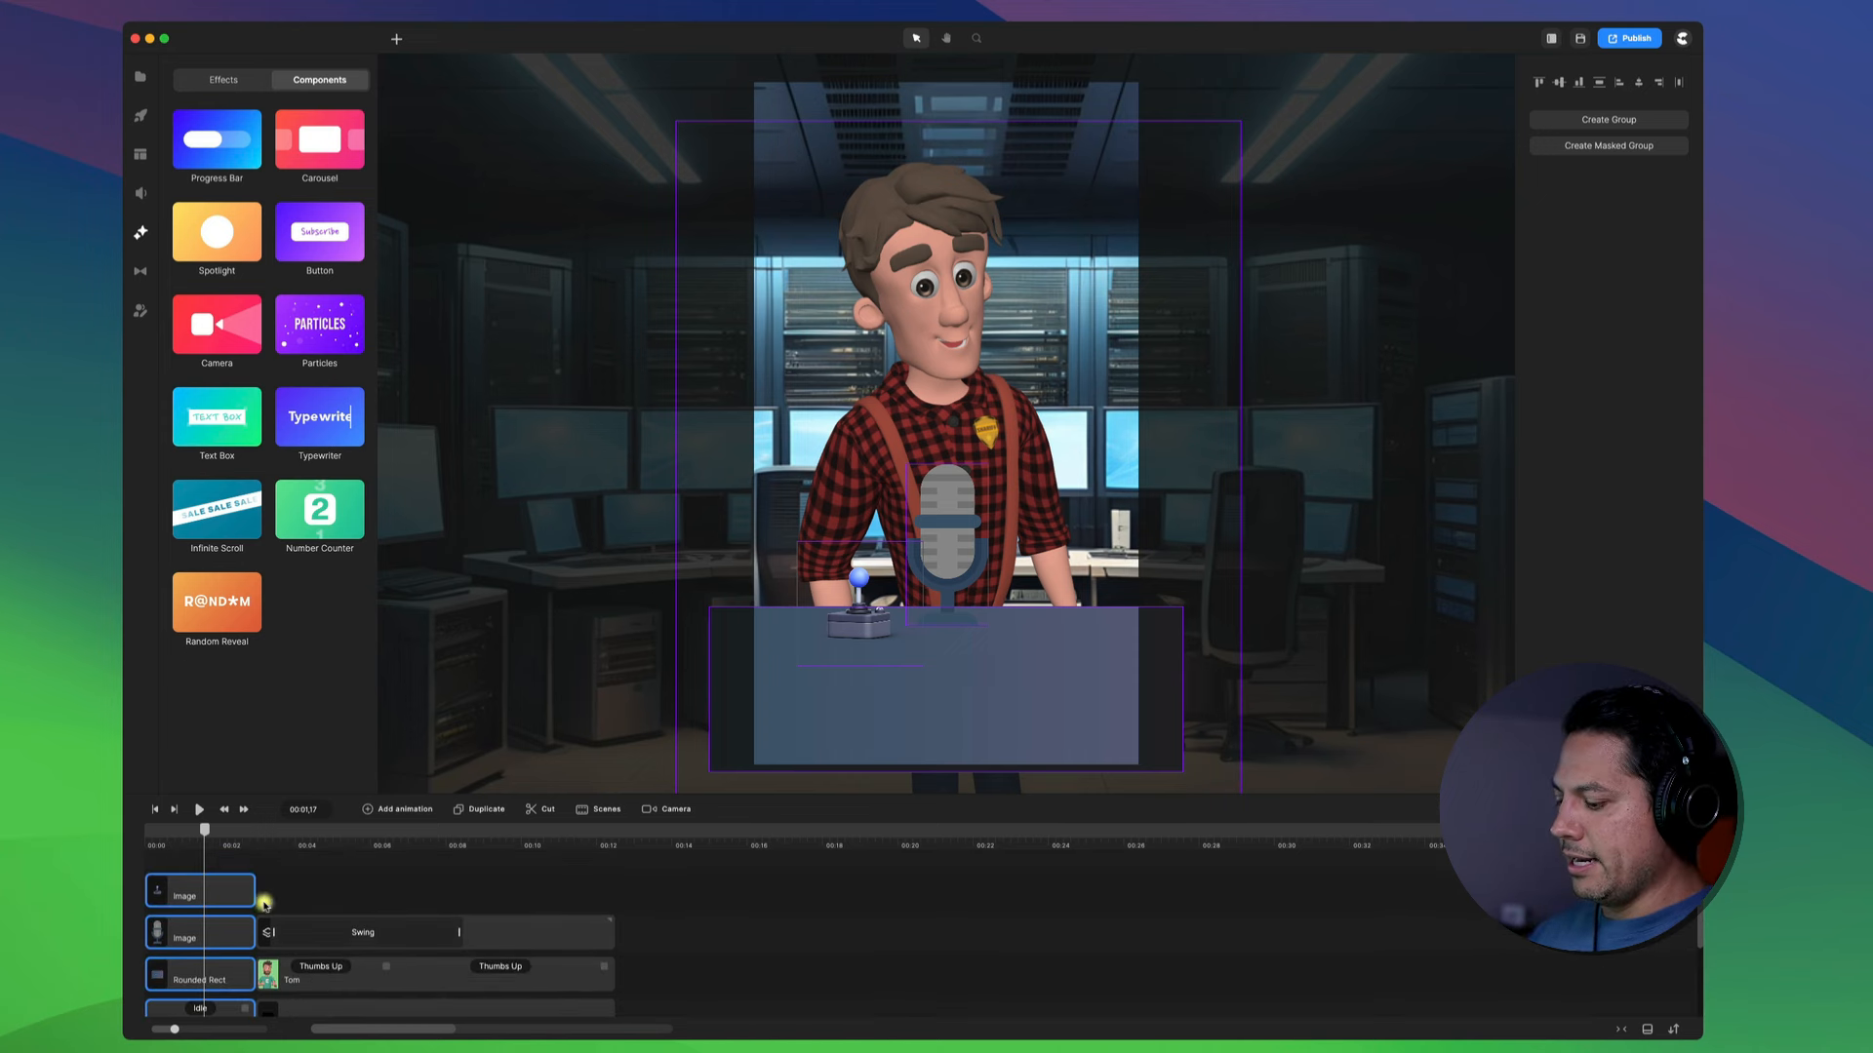
pyautogui.click(625, 844)
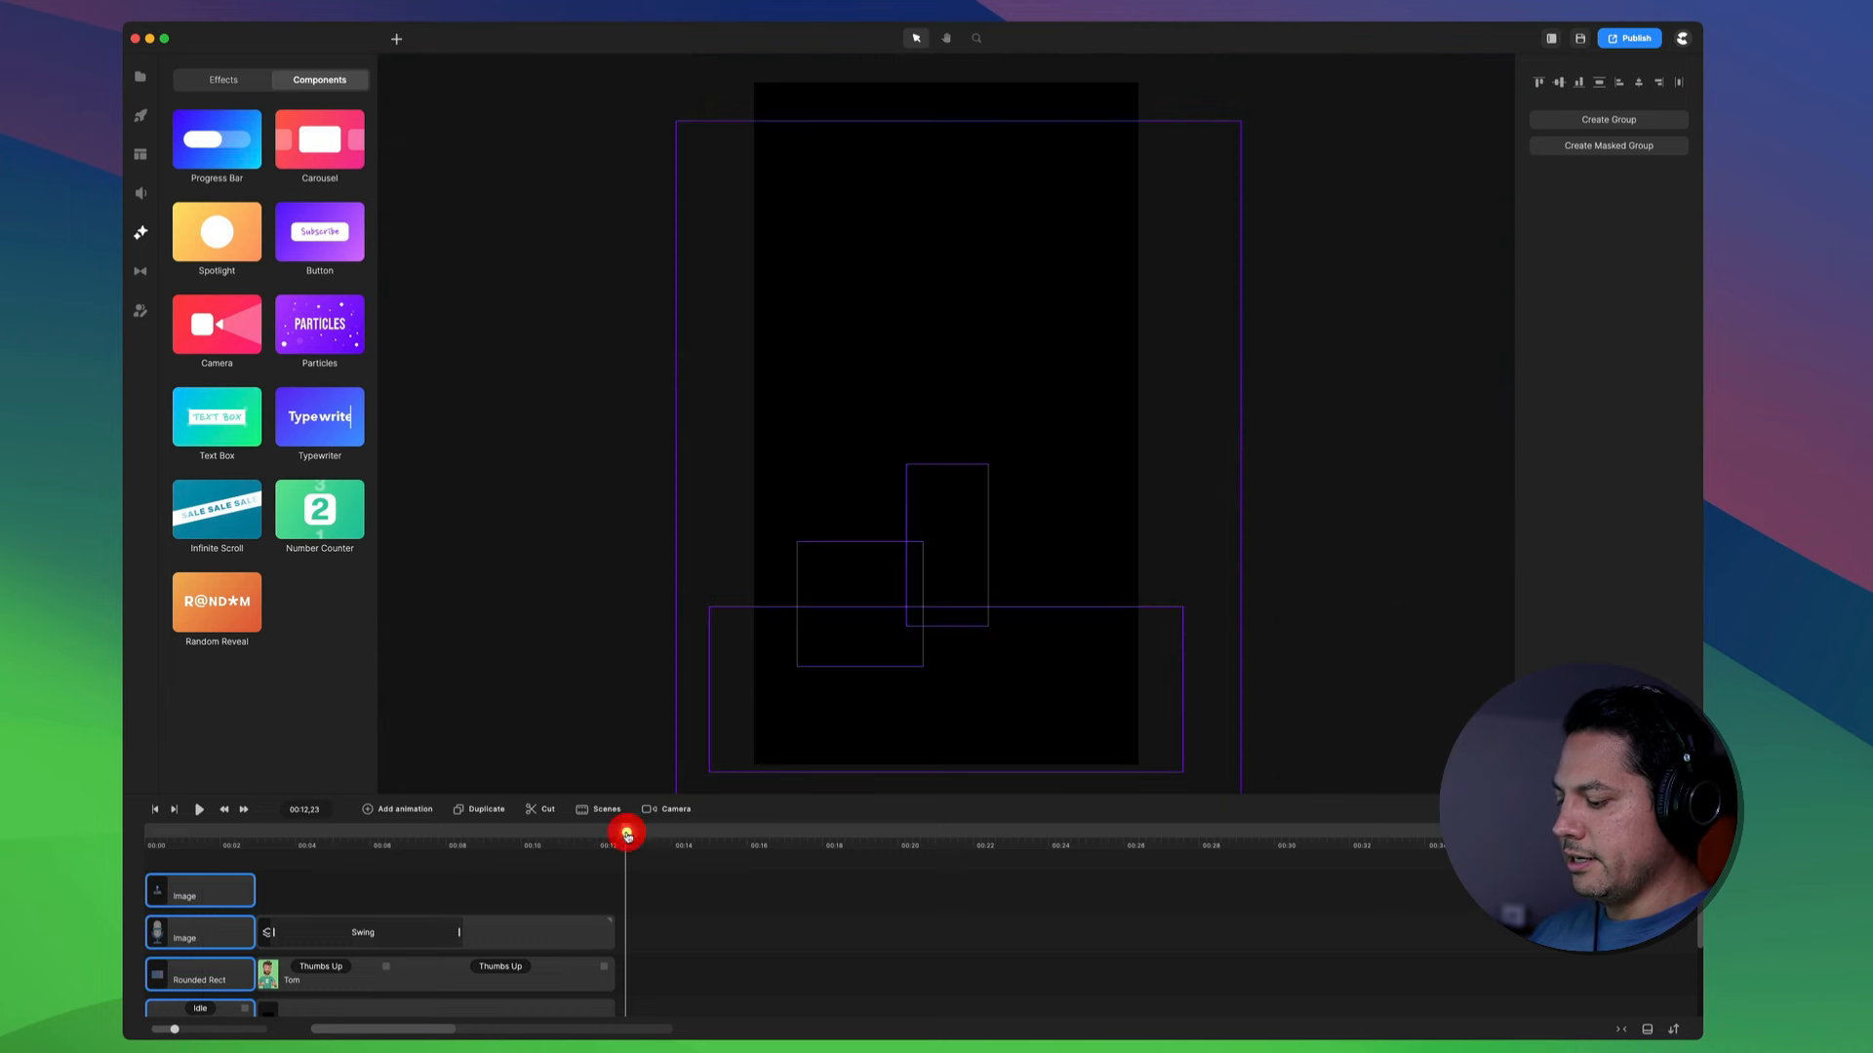
pyautogui.press('super+v')
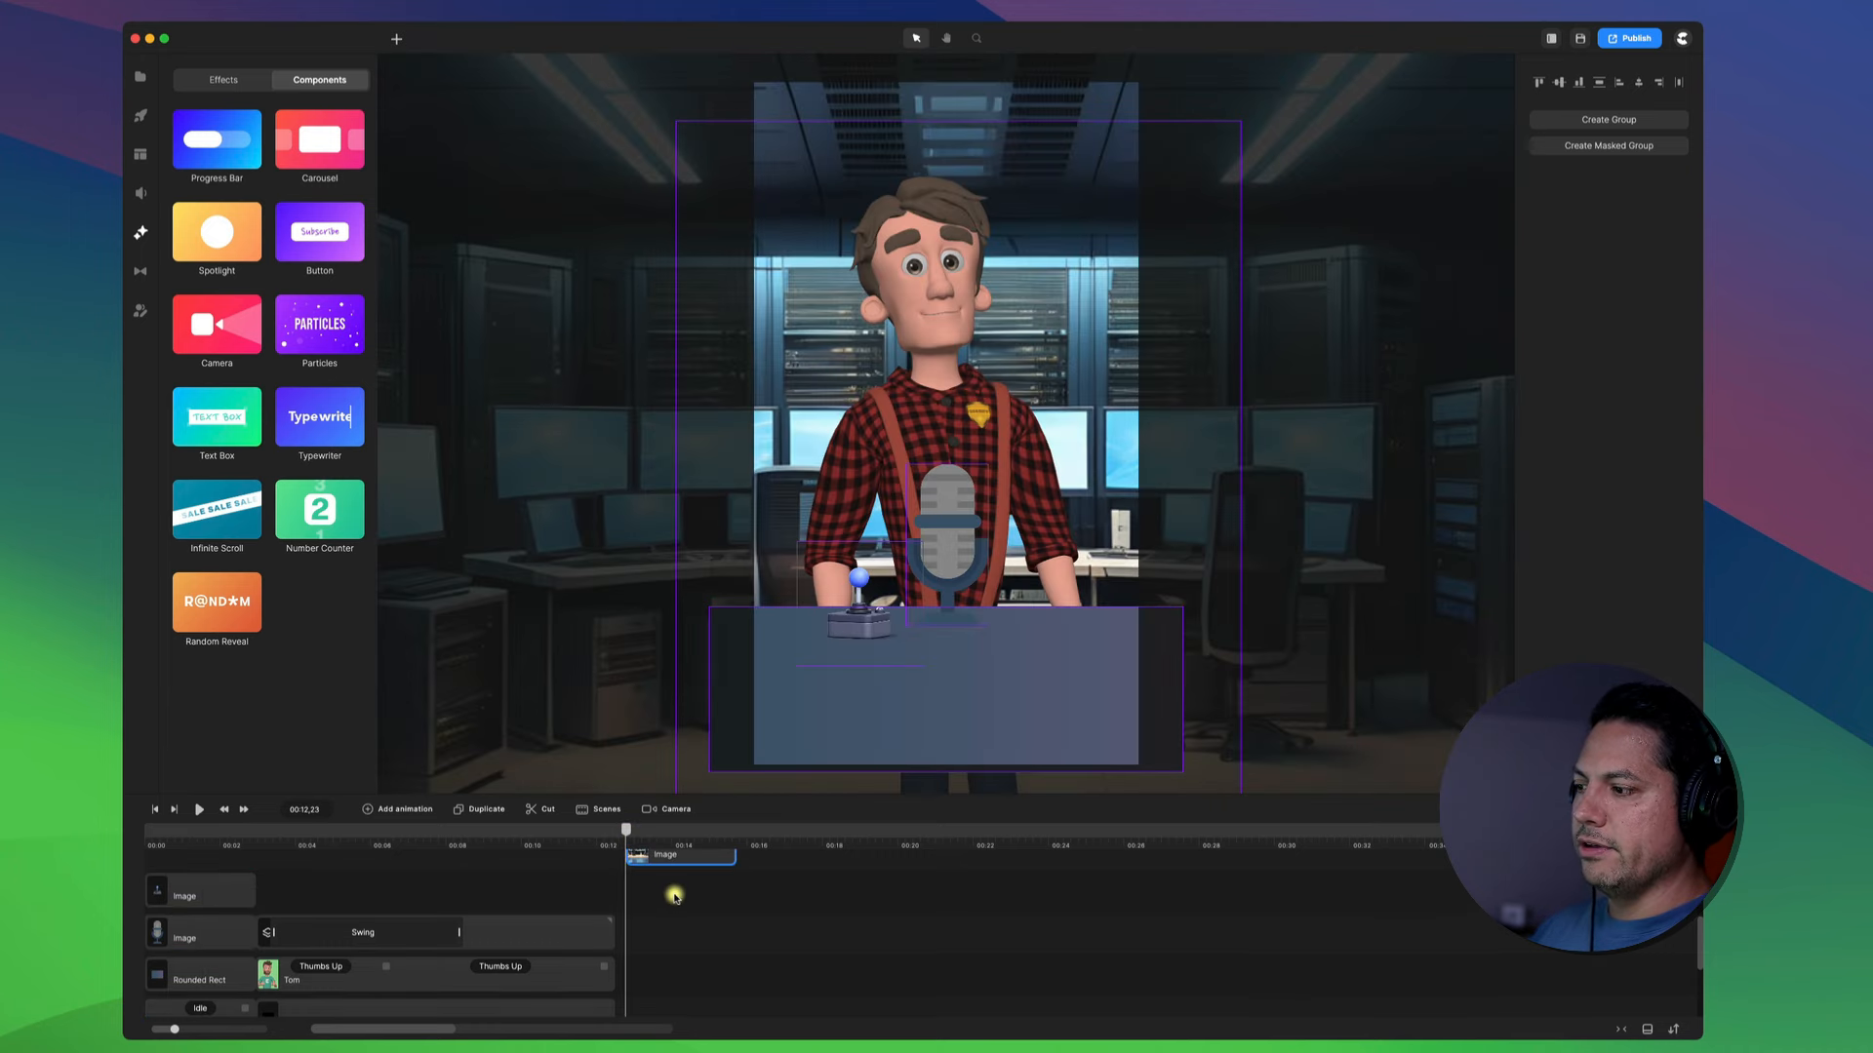
# Move the pasted scene clips back to start where the striped scene ends, aligned with the third Brooklyn Nine audio clip.
pyautogui.scroll(4, 674, 895)
pyautogui.scroll(-4, 676, 899)
pyautogui.scroll(3, 676, 899)
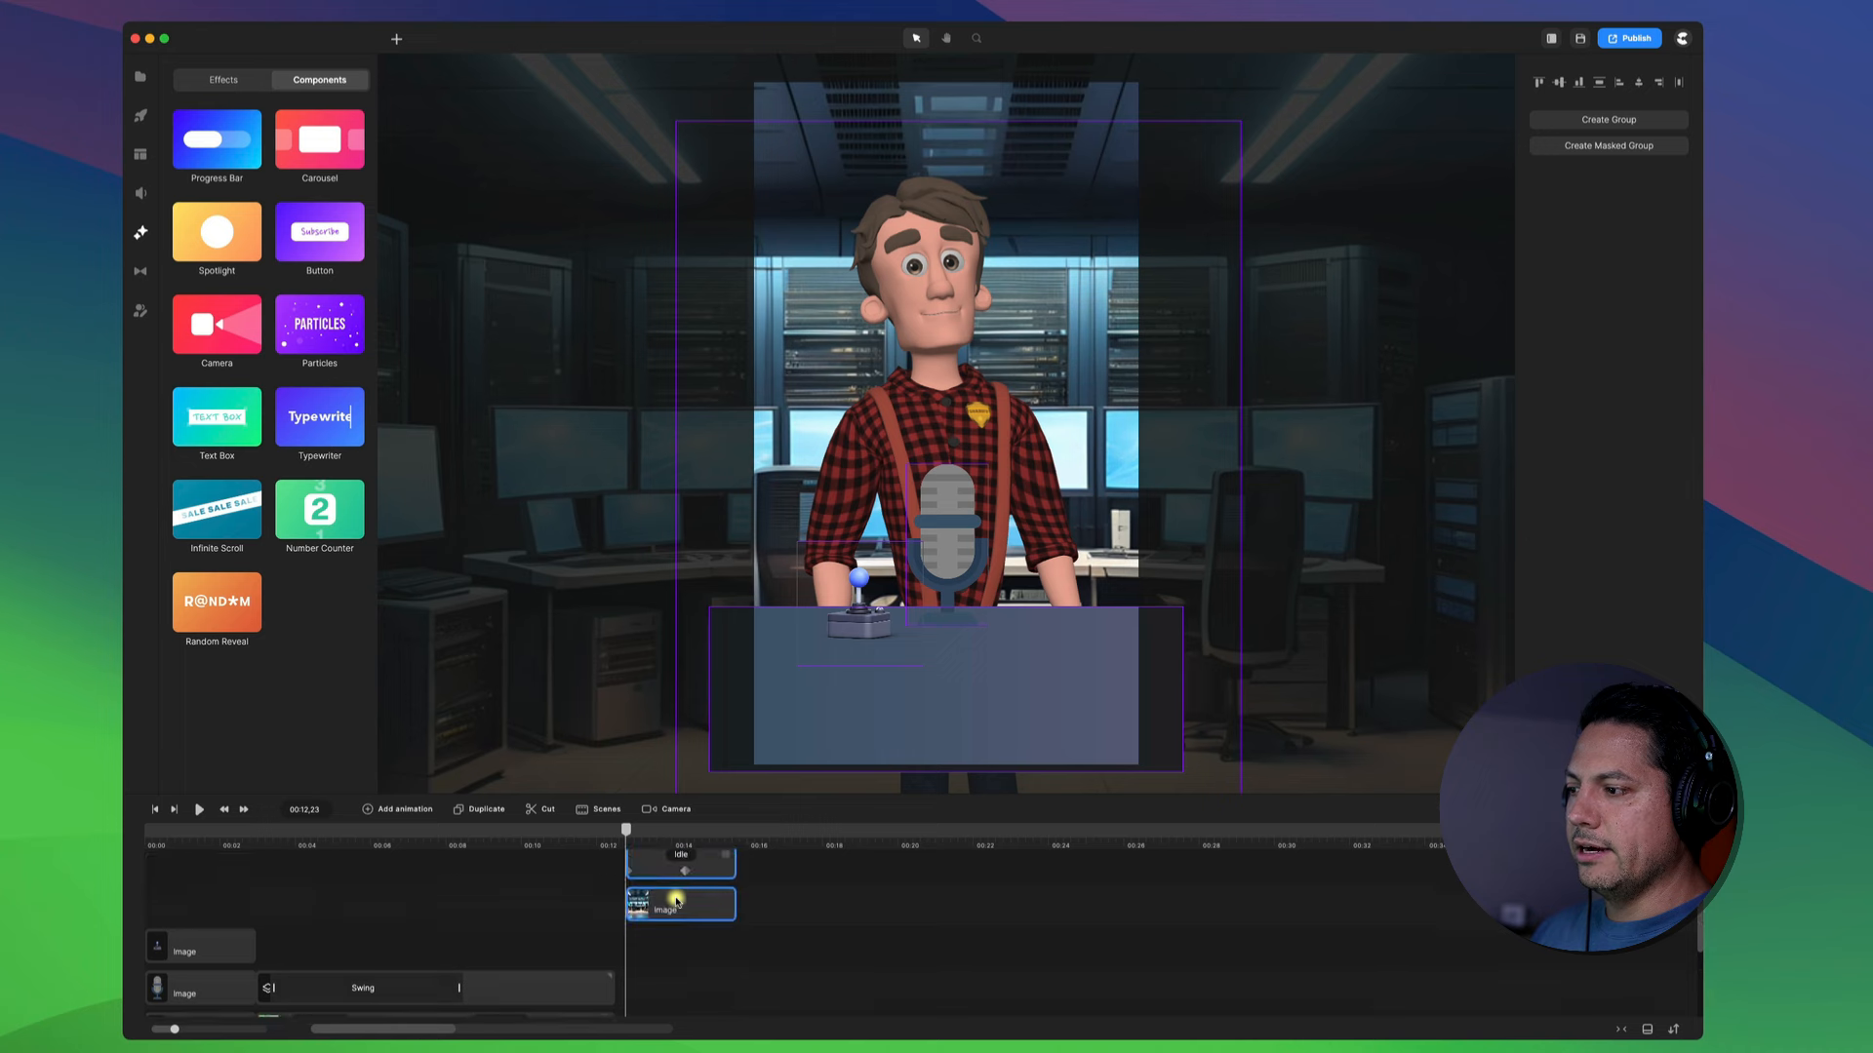
pyautogui.scroll(4, 656, 920)
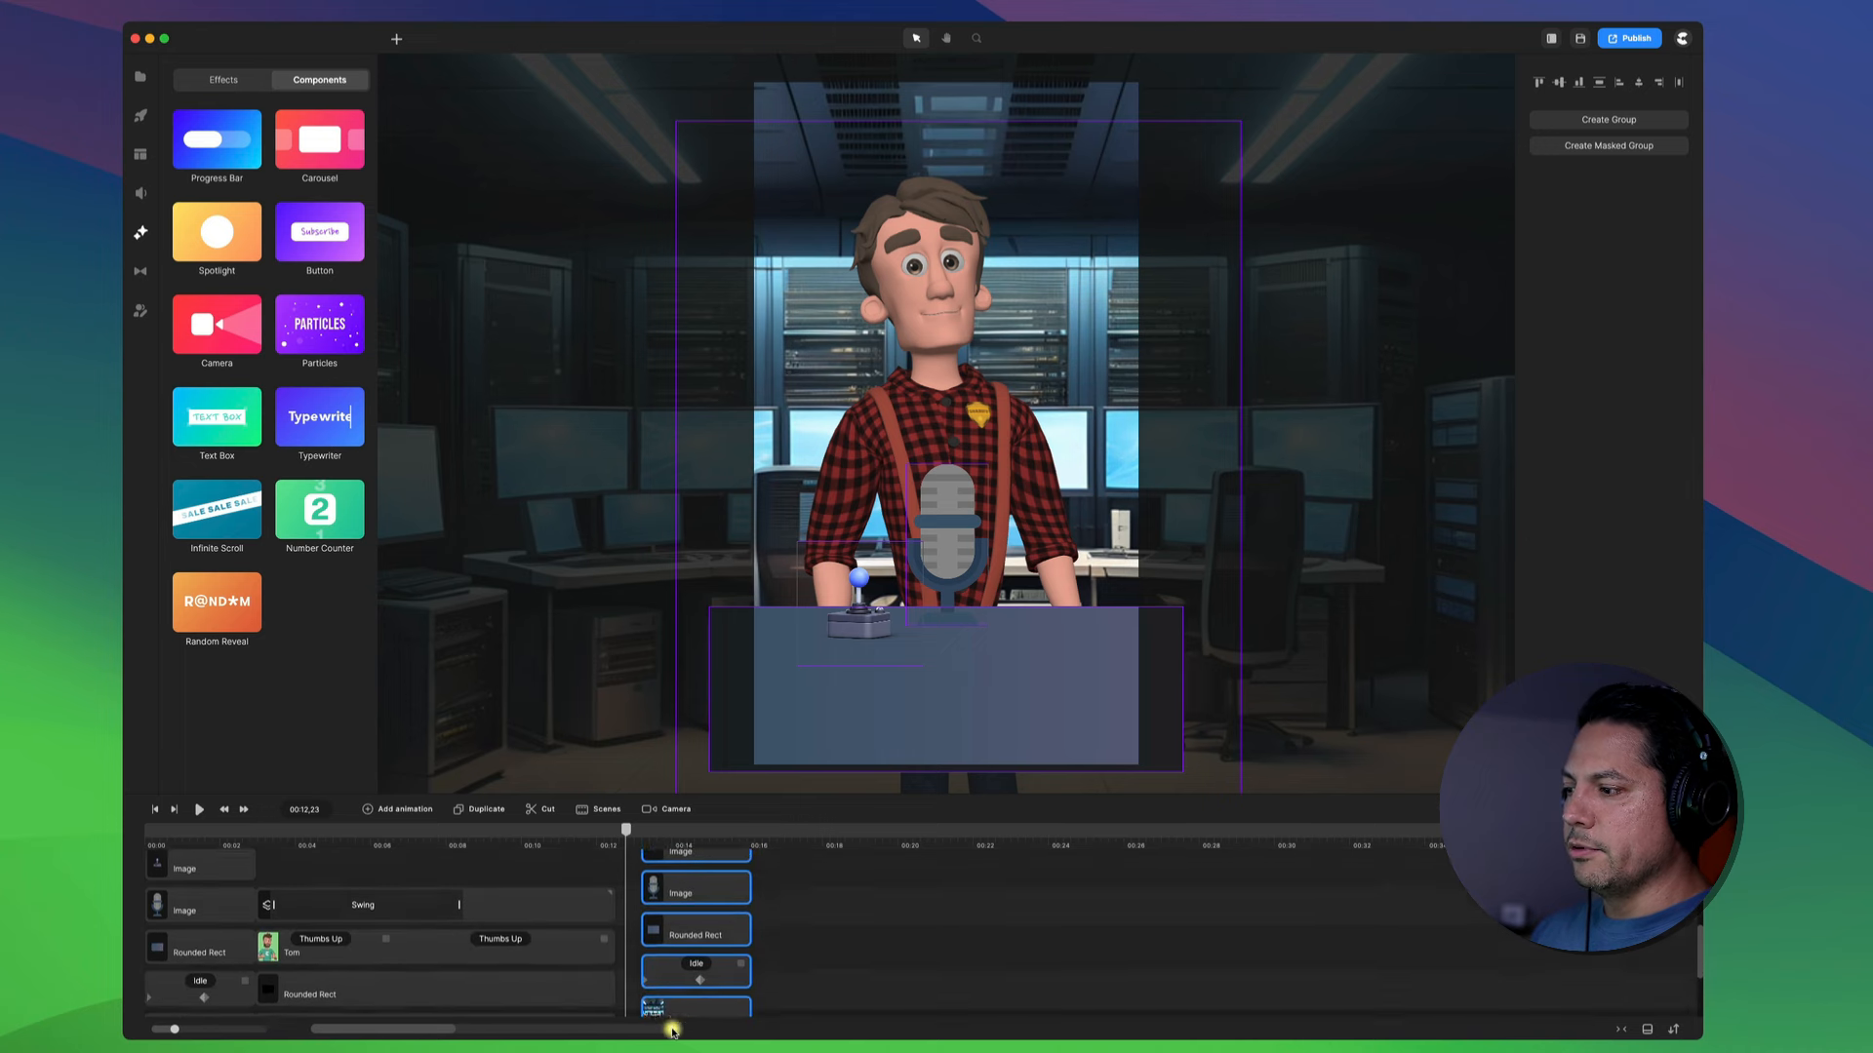
pyautogui.moveTo(653, 979); pyautogui.dragTo(651, 949)
pyautogui.scroll(3, 685, 958)
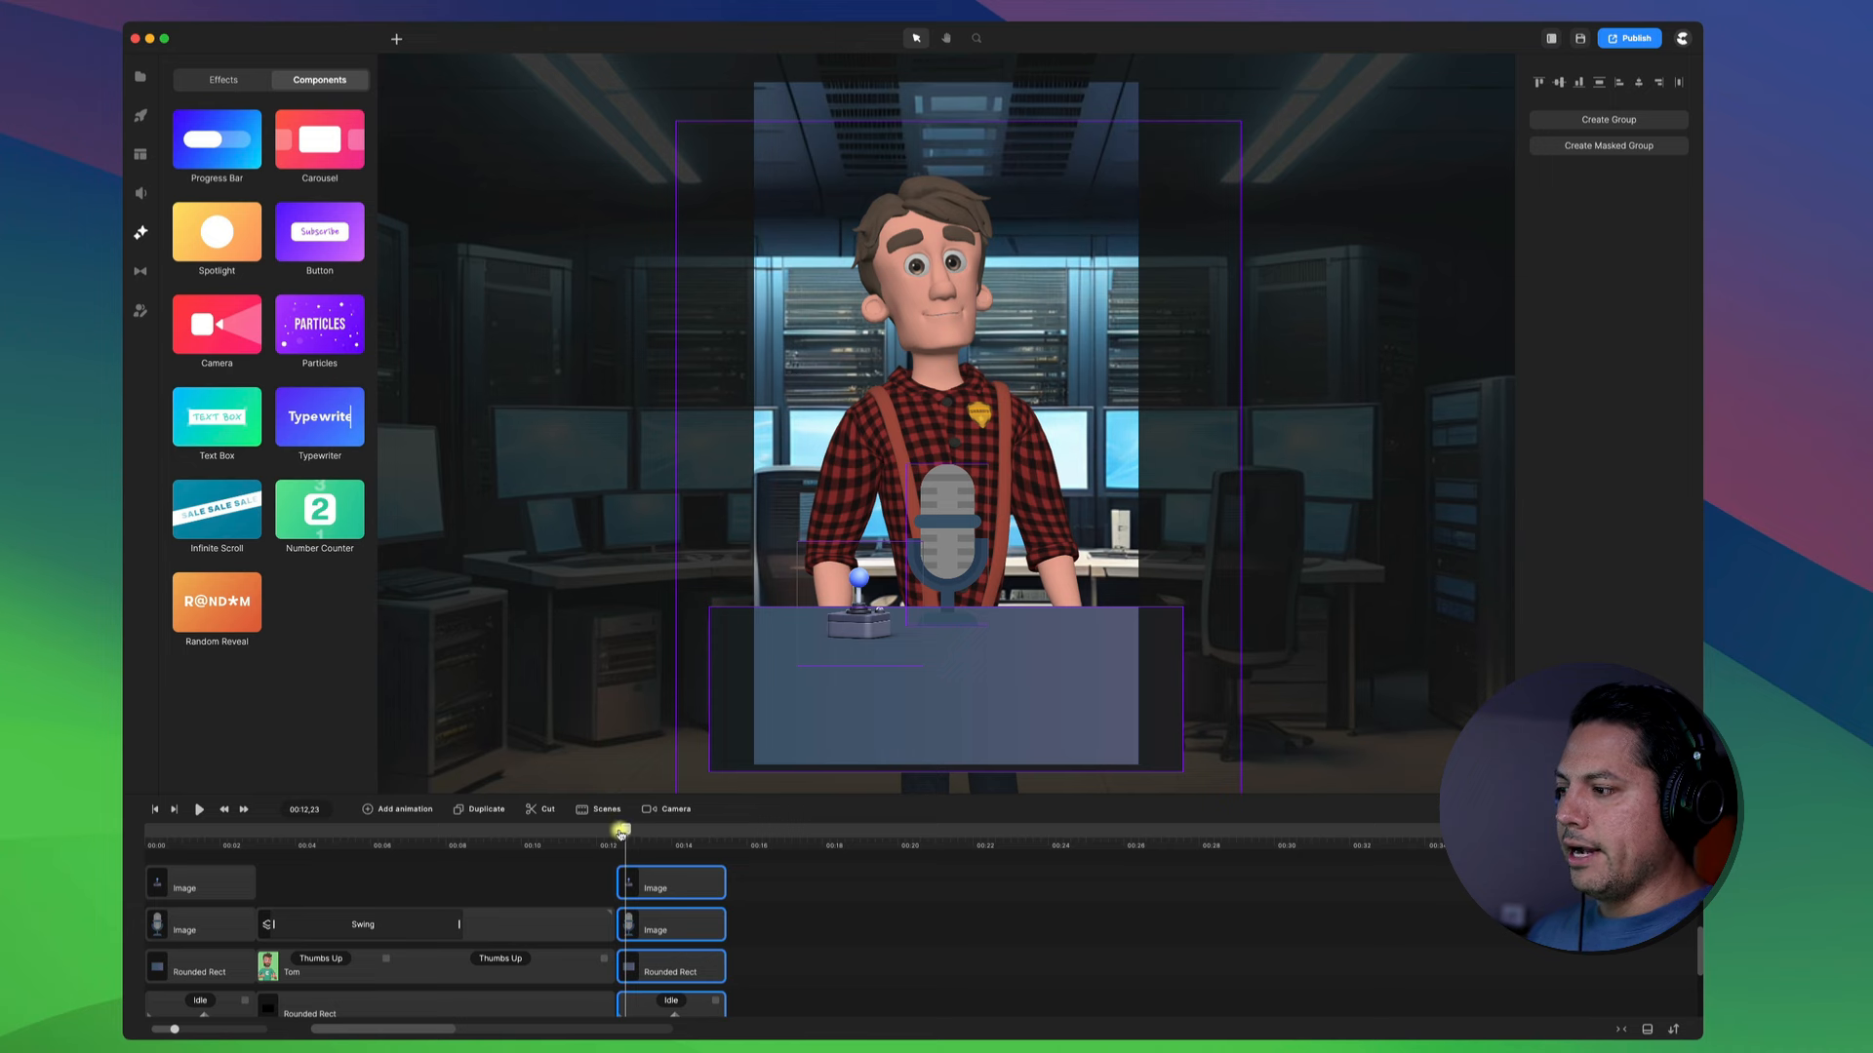
pyautogui.scroll(-2, 629, 837)
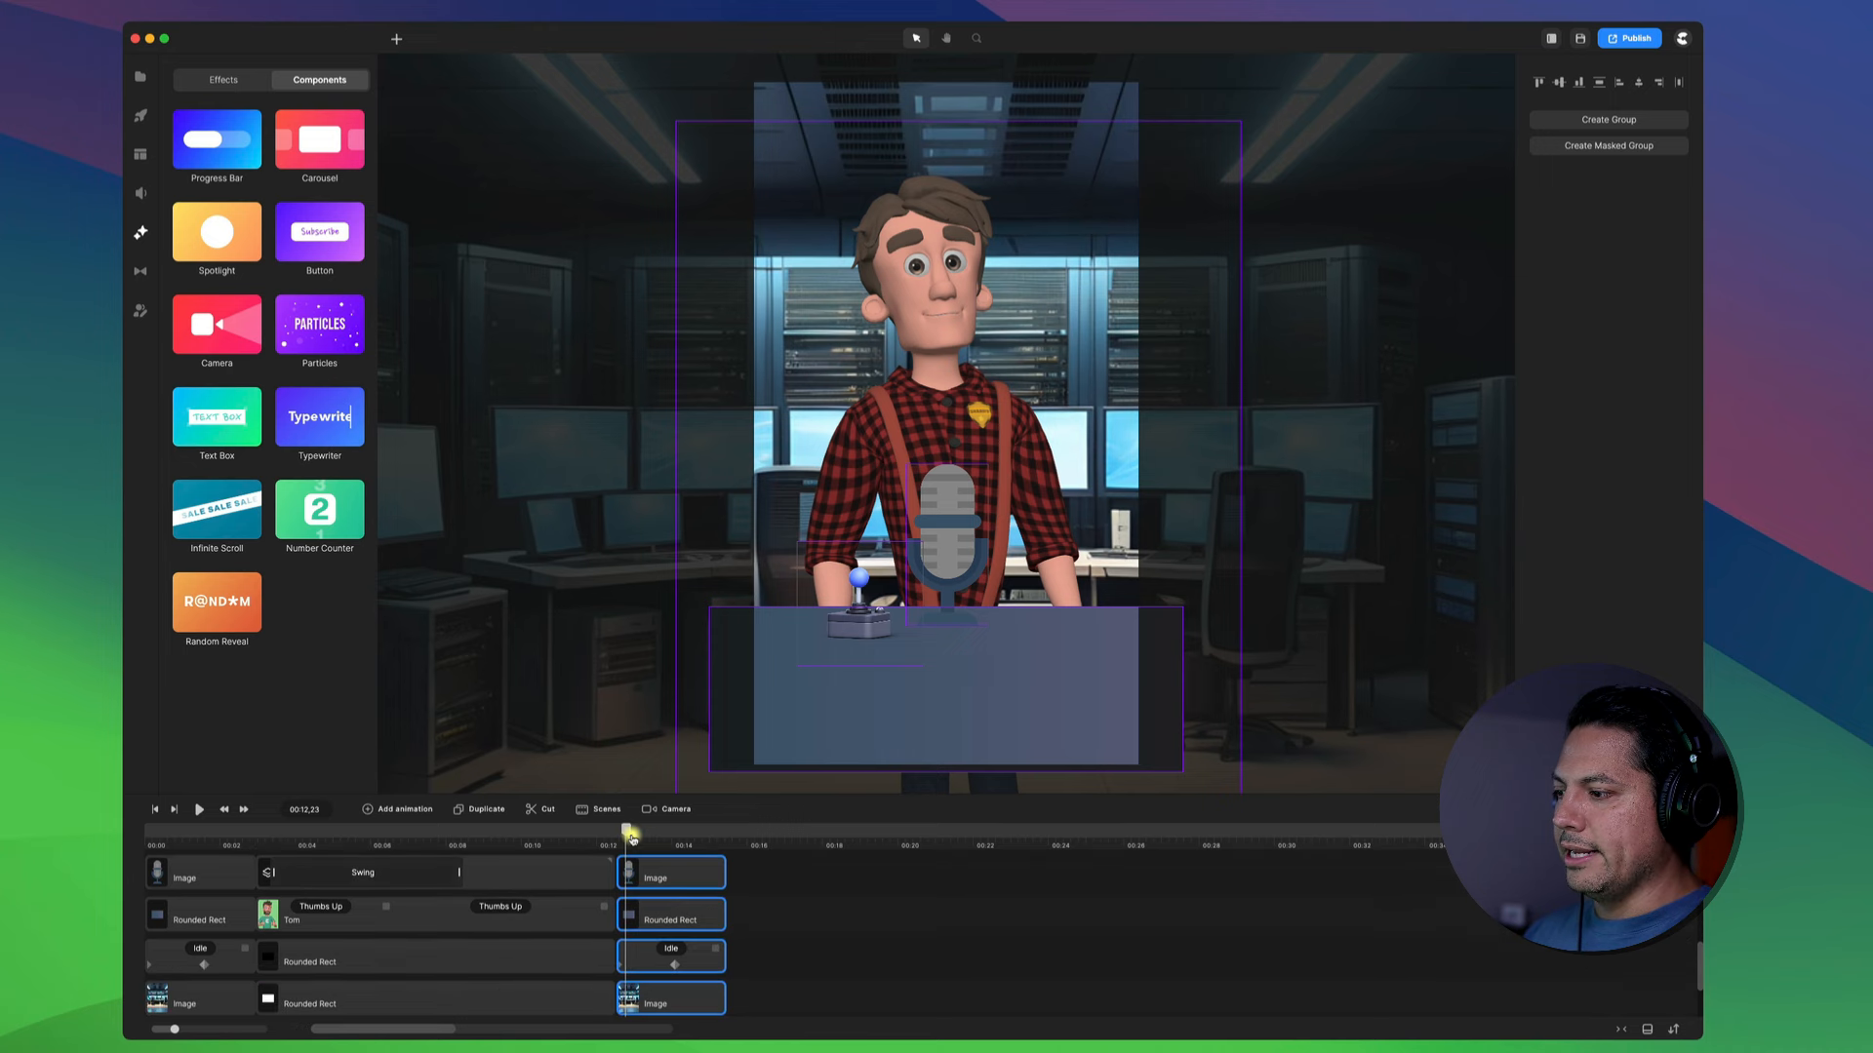
# Play back the pasted scene from 00:12,18 to find where the officer's line ends.
pyautogui.moveTo(626, 831); pyautogui.dragTo(665, 834)
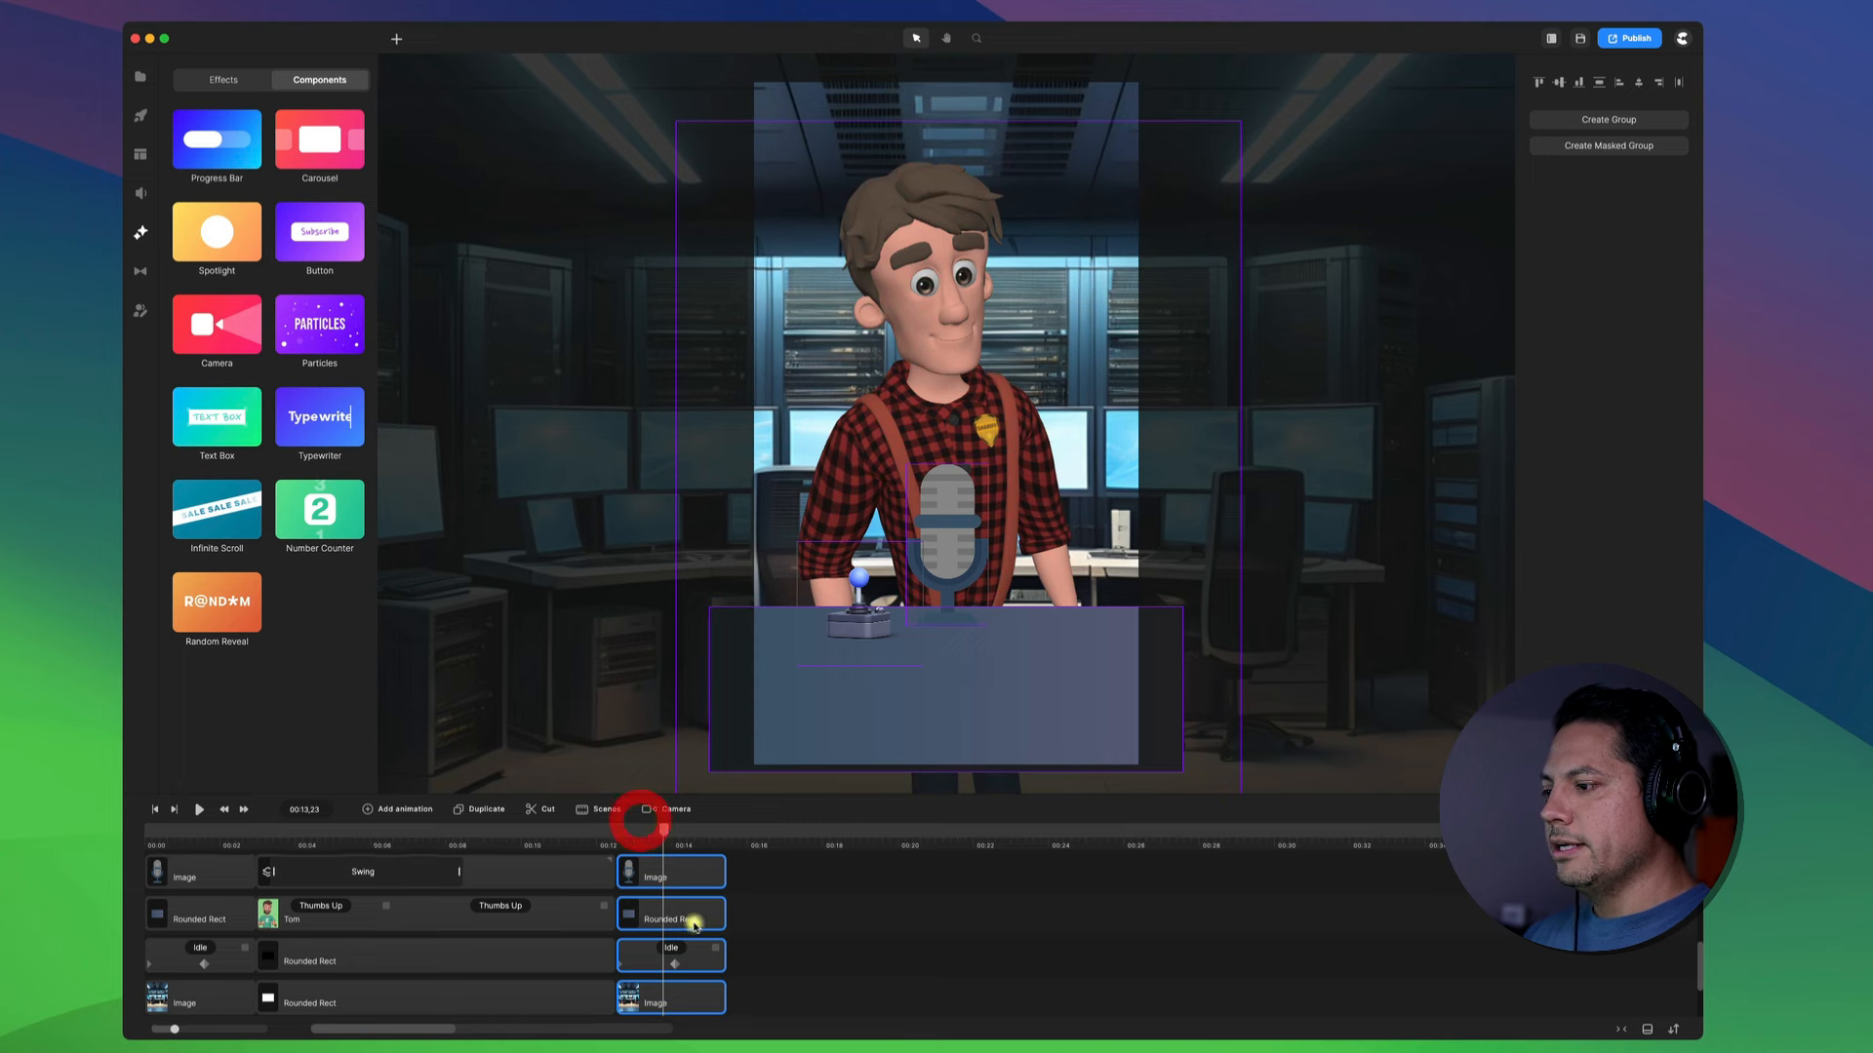
pyautogui.scroll(-3, 699, 951)
pyautogui.click(617, 831)
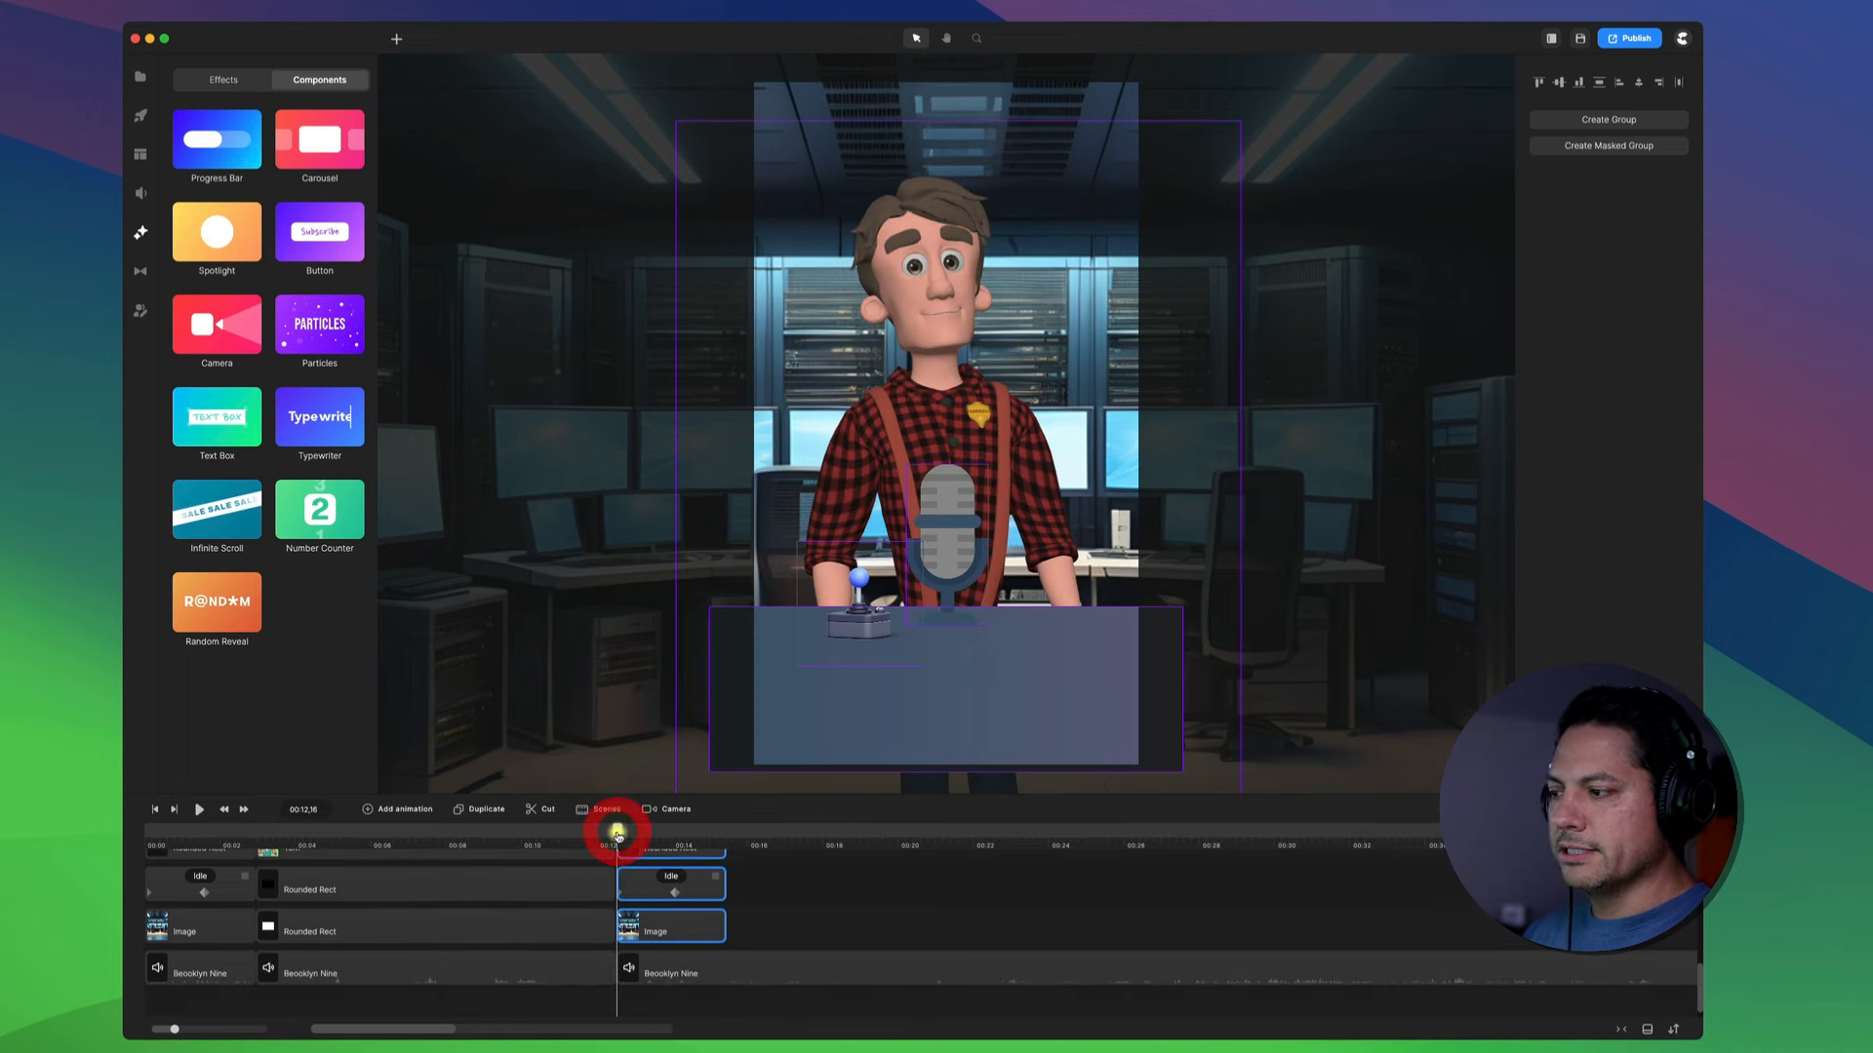
pyautogui.press('space')
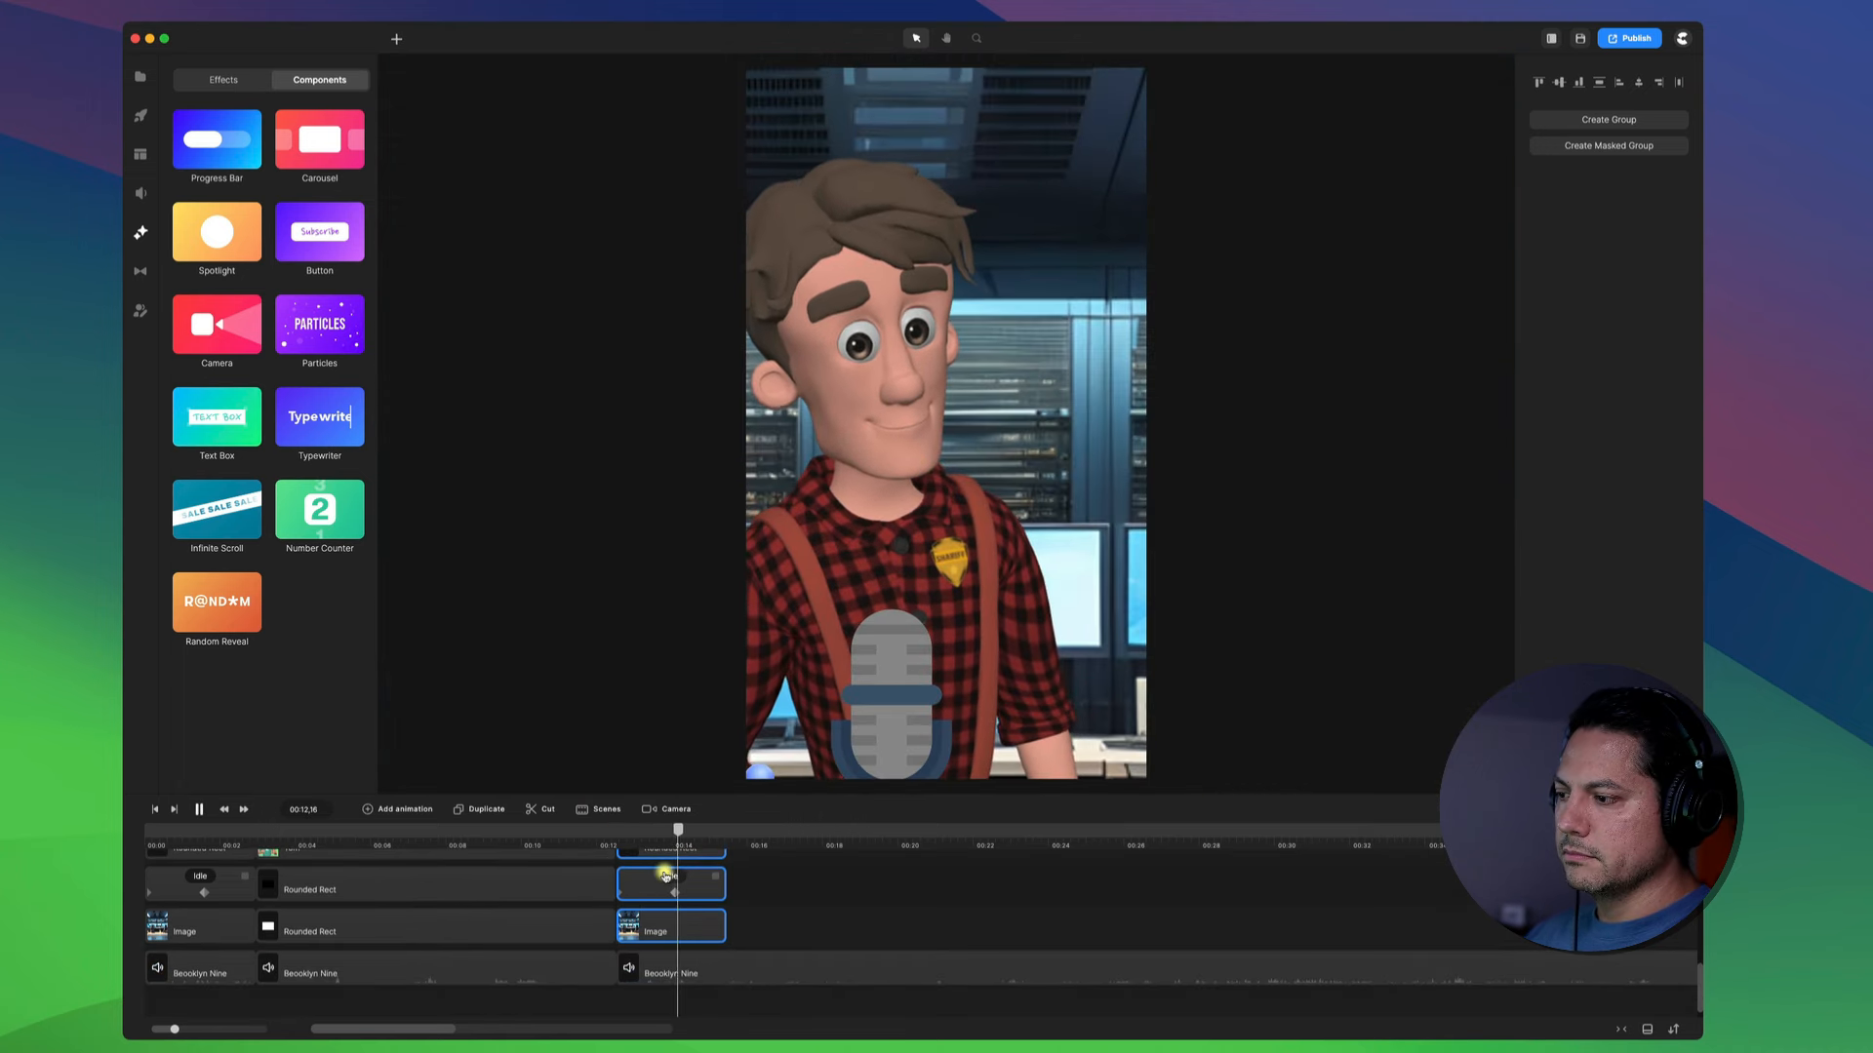
pyautogui.press('space')
pyautogui.moveTo(713, 831); pyautogui.dragTo(858, 837)
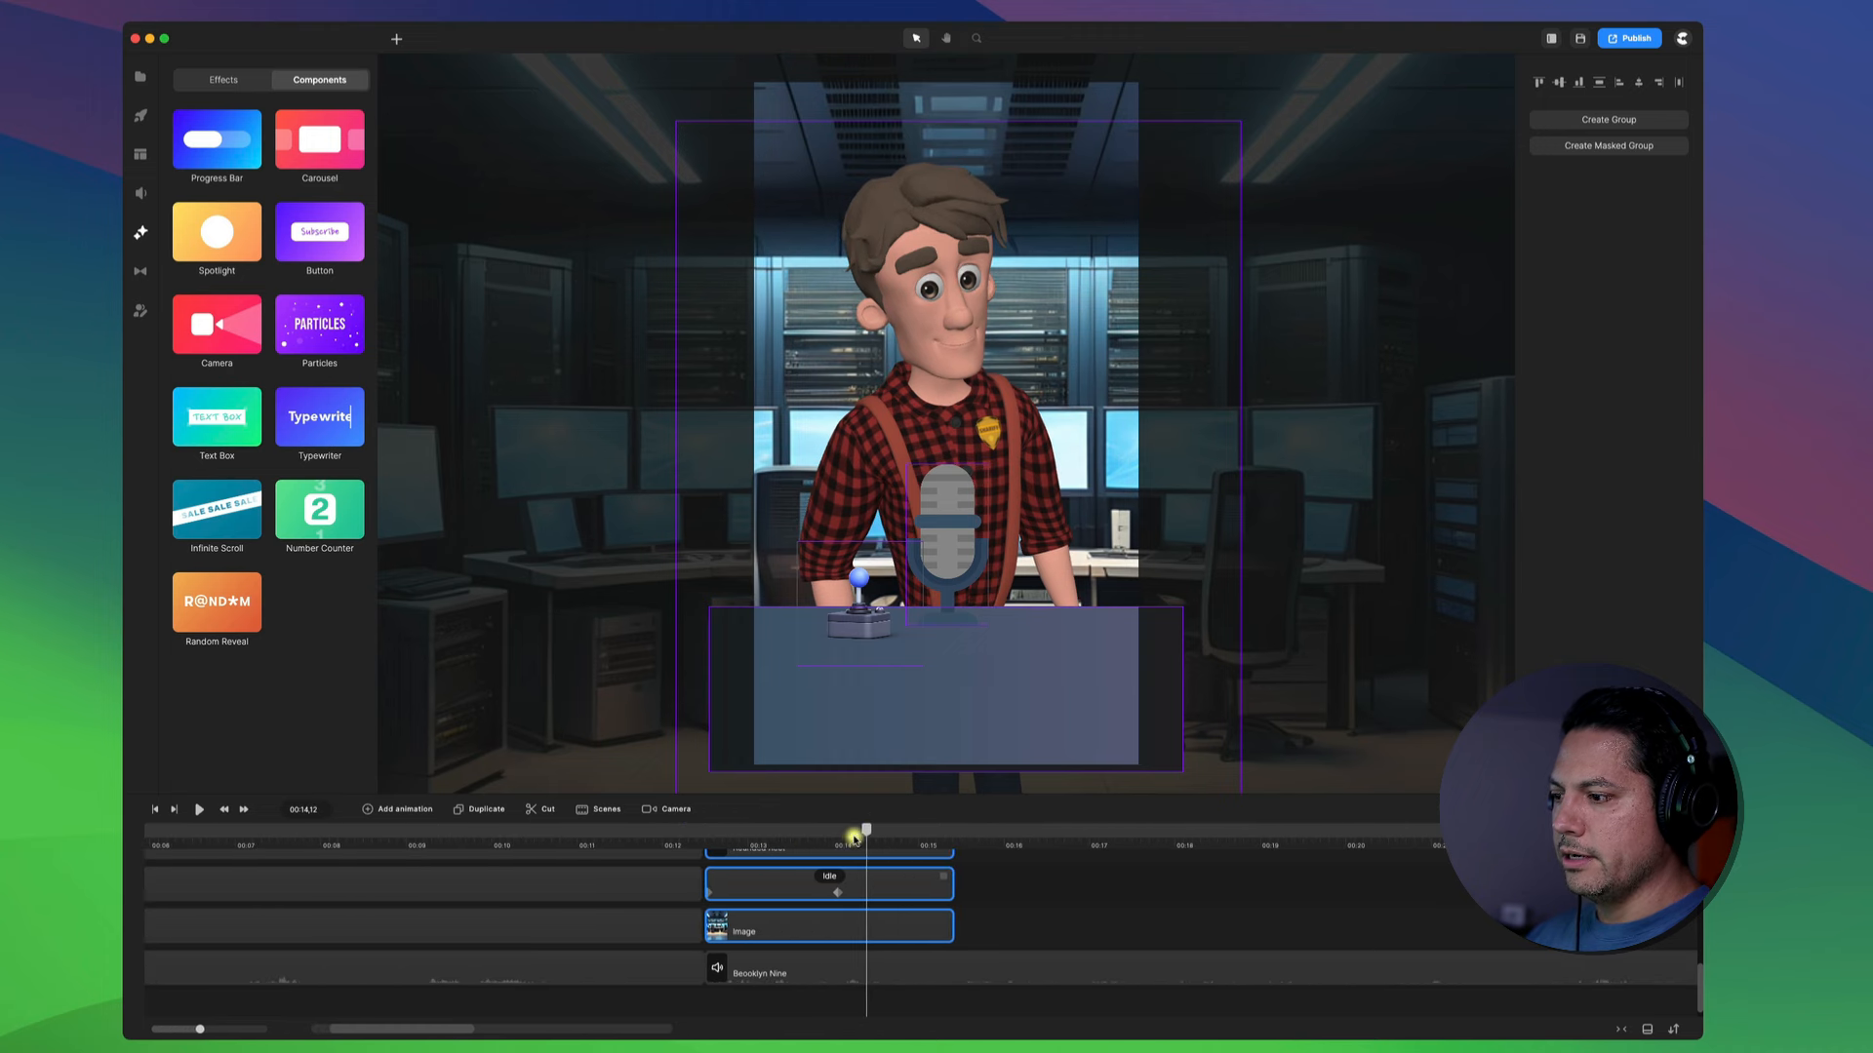
pyautogui.click(795, 847)
pyautogui.press('space')
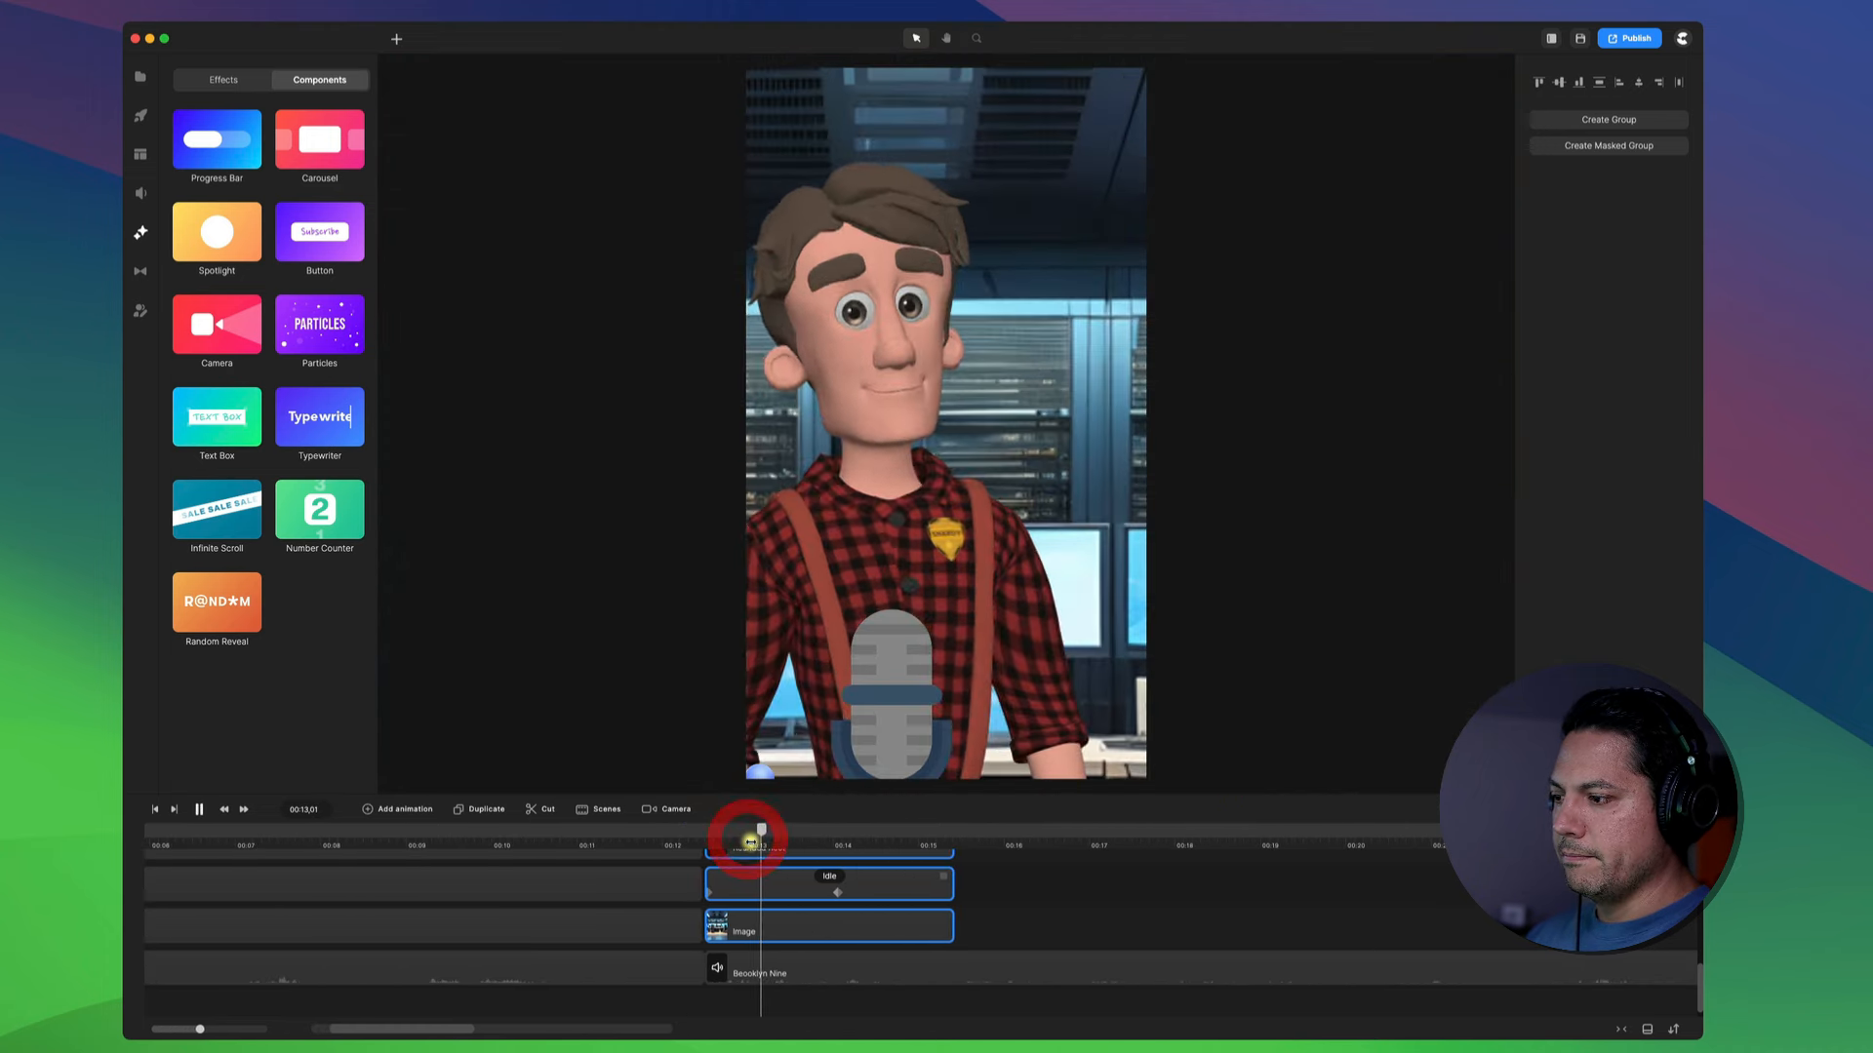
pyautogui.press('space')
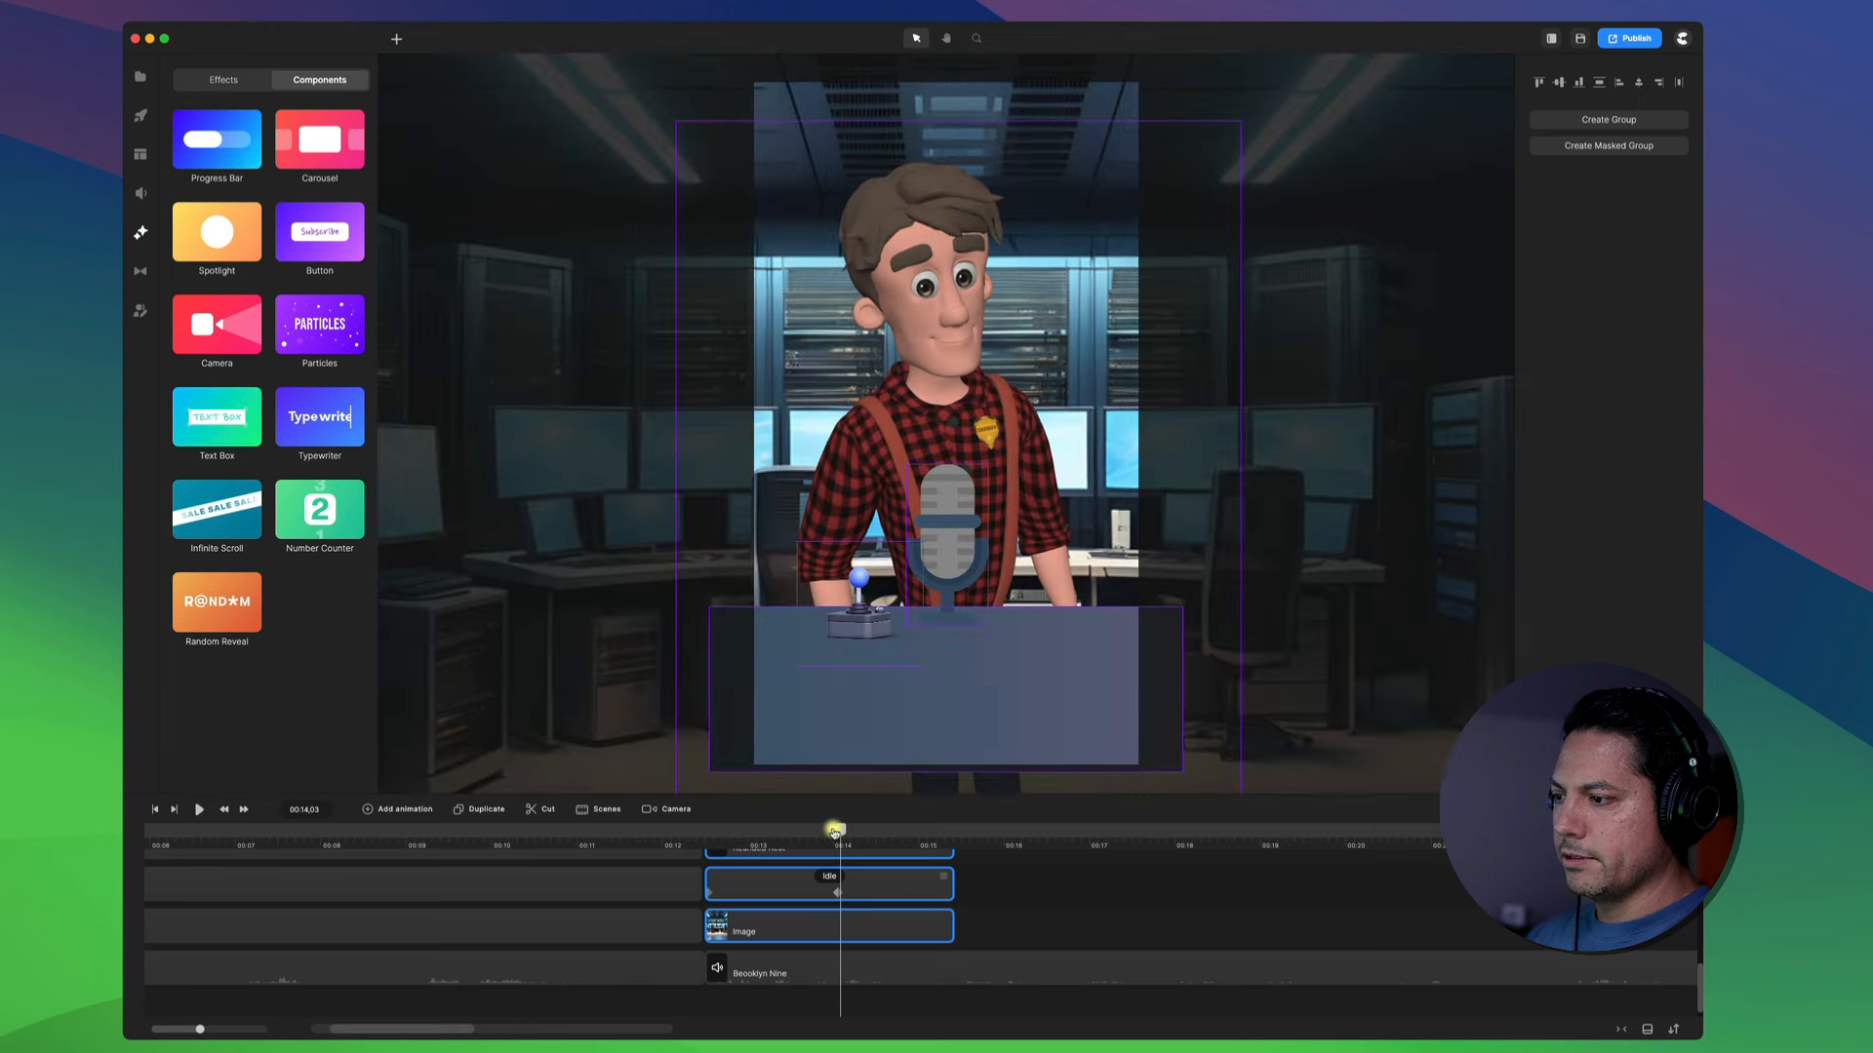
# Split the third Brooklyn Nine audio clip at 00:13,30.
pyautogui.moveTo(834, 831); pyautogui.dragTo(831, 832)
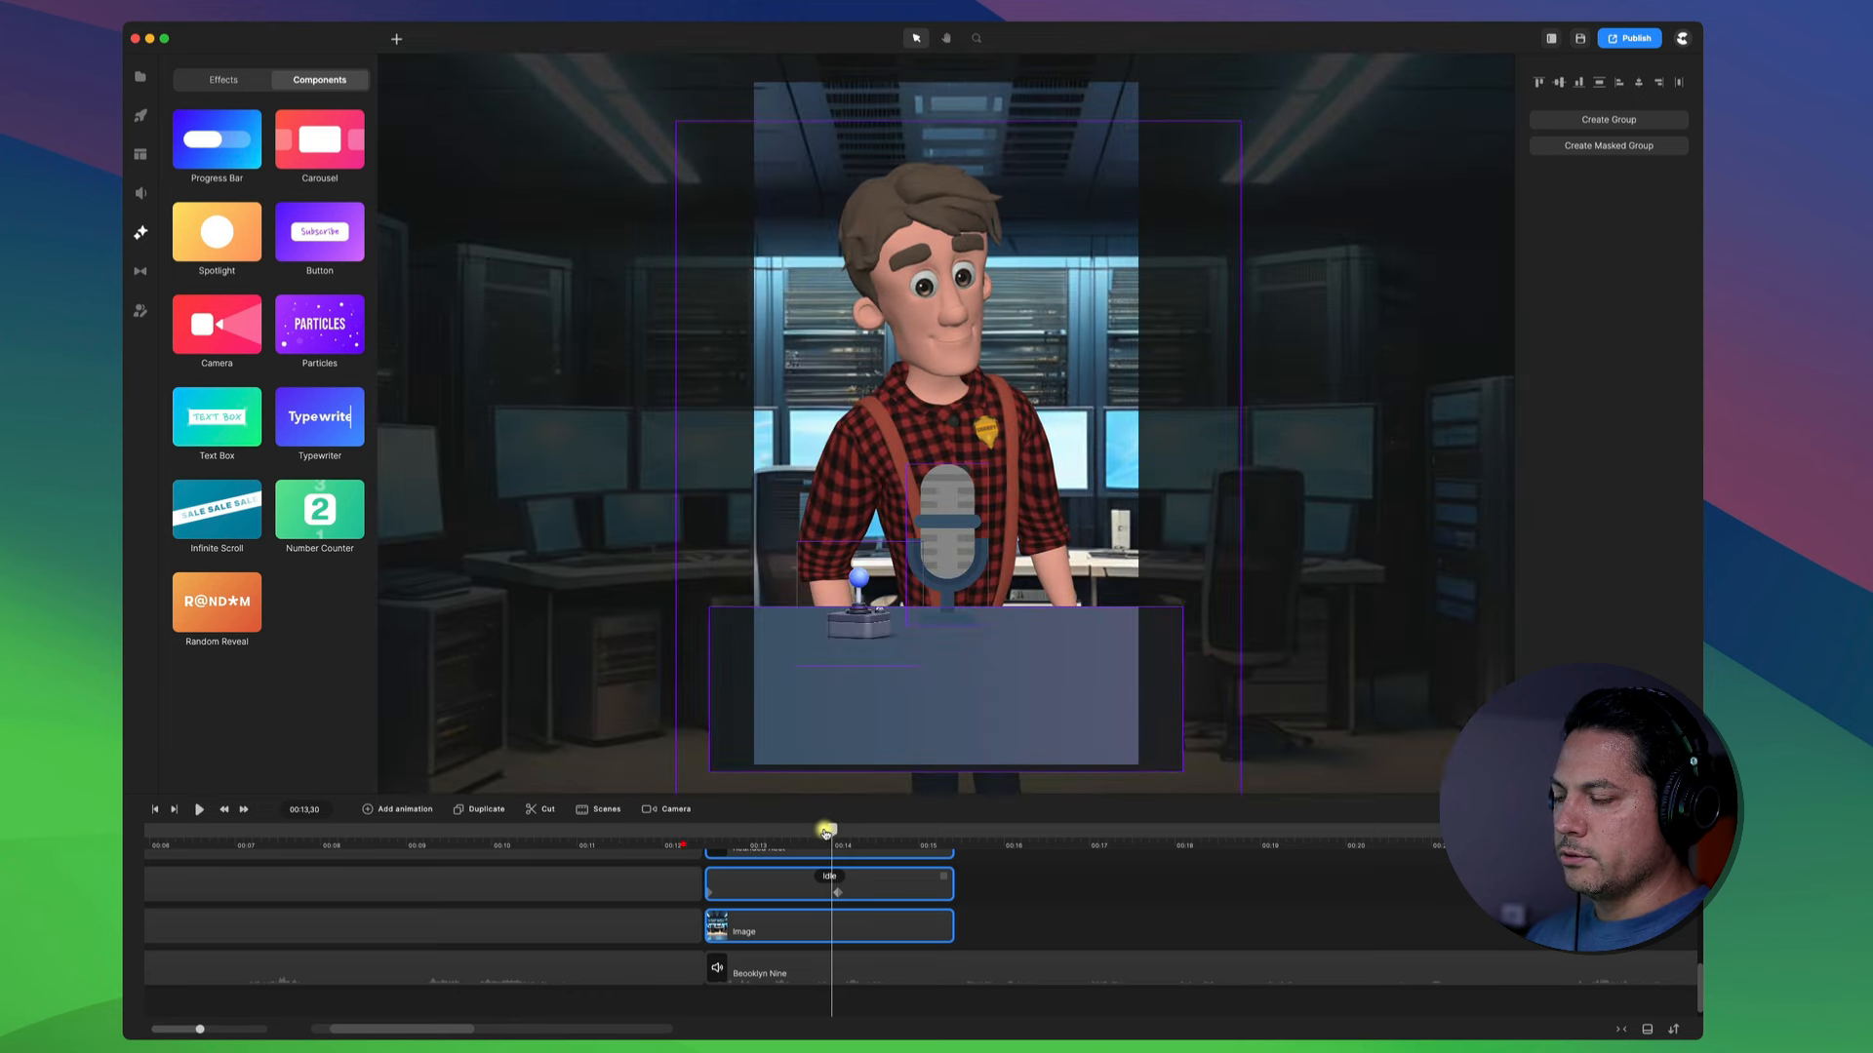
pyautogui.click(844, 974)
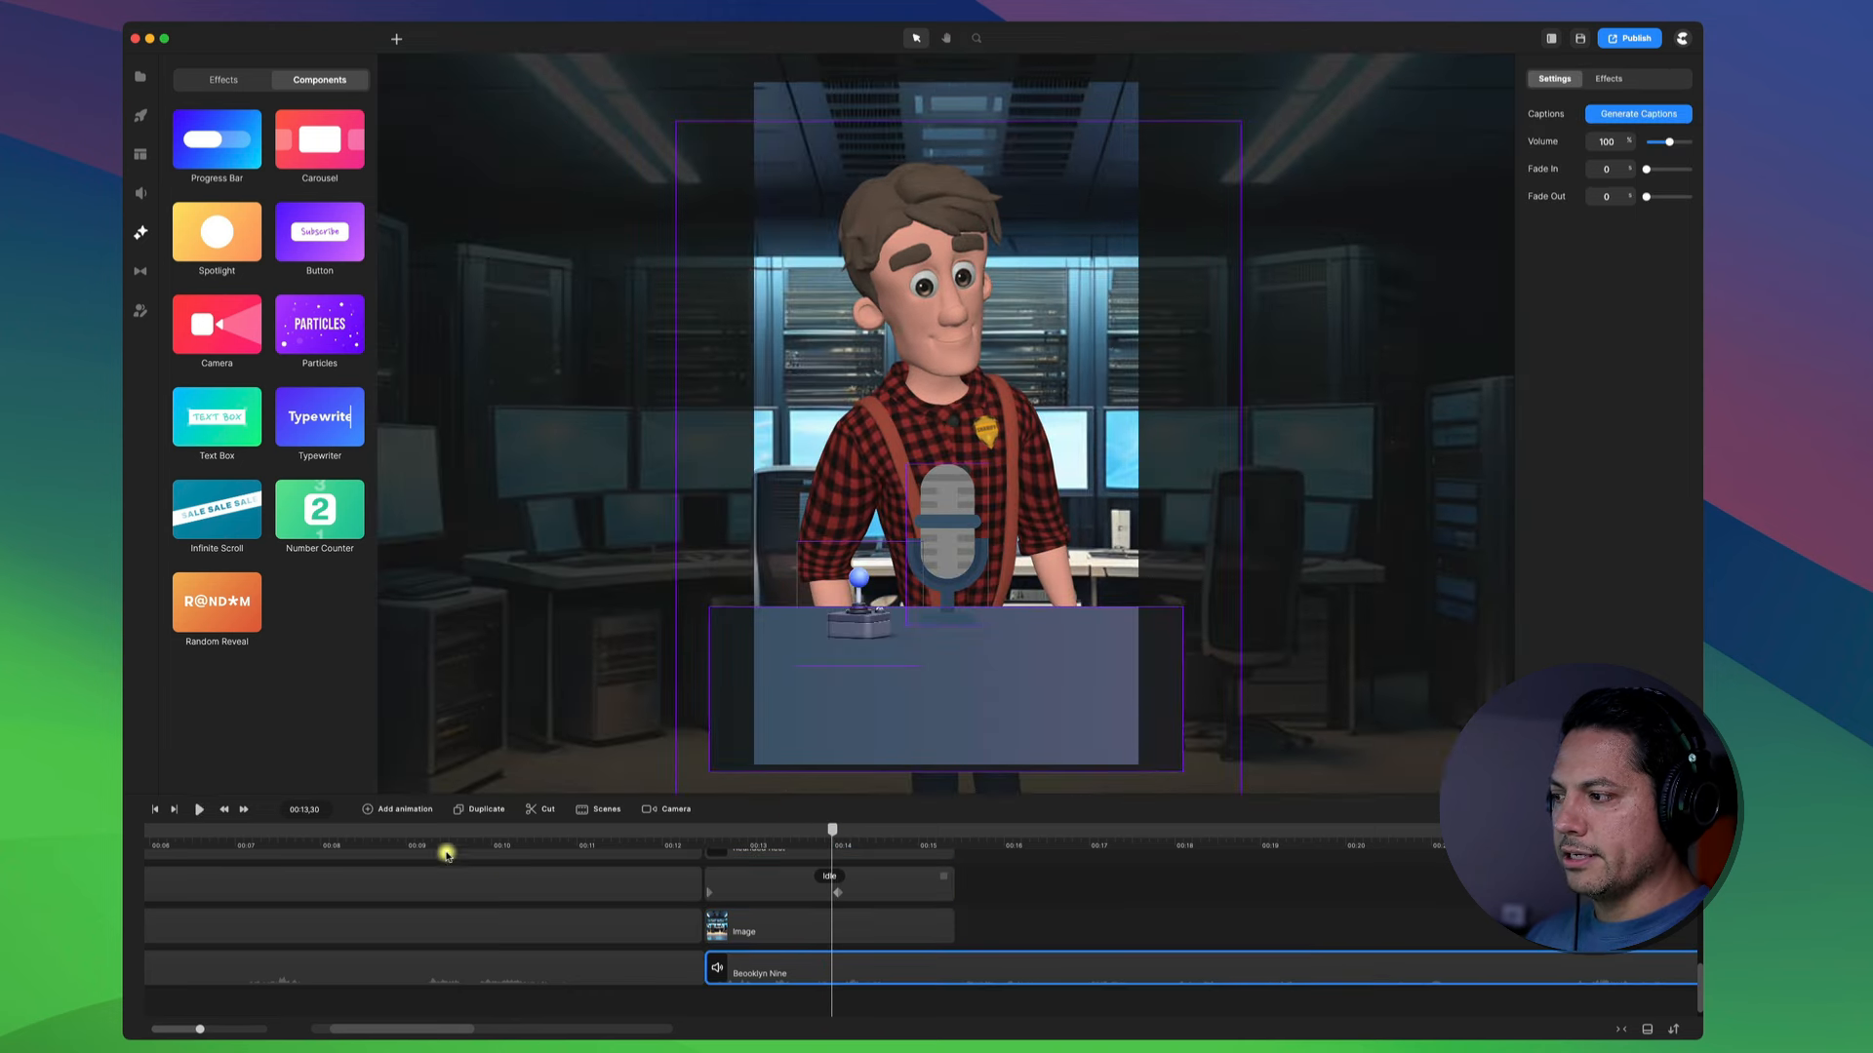
pyautogui.click(549, 815)
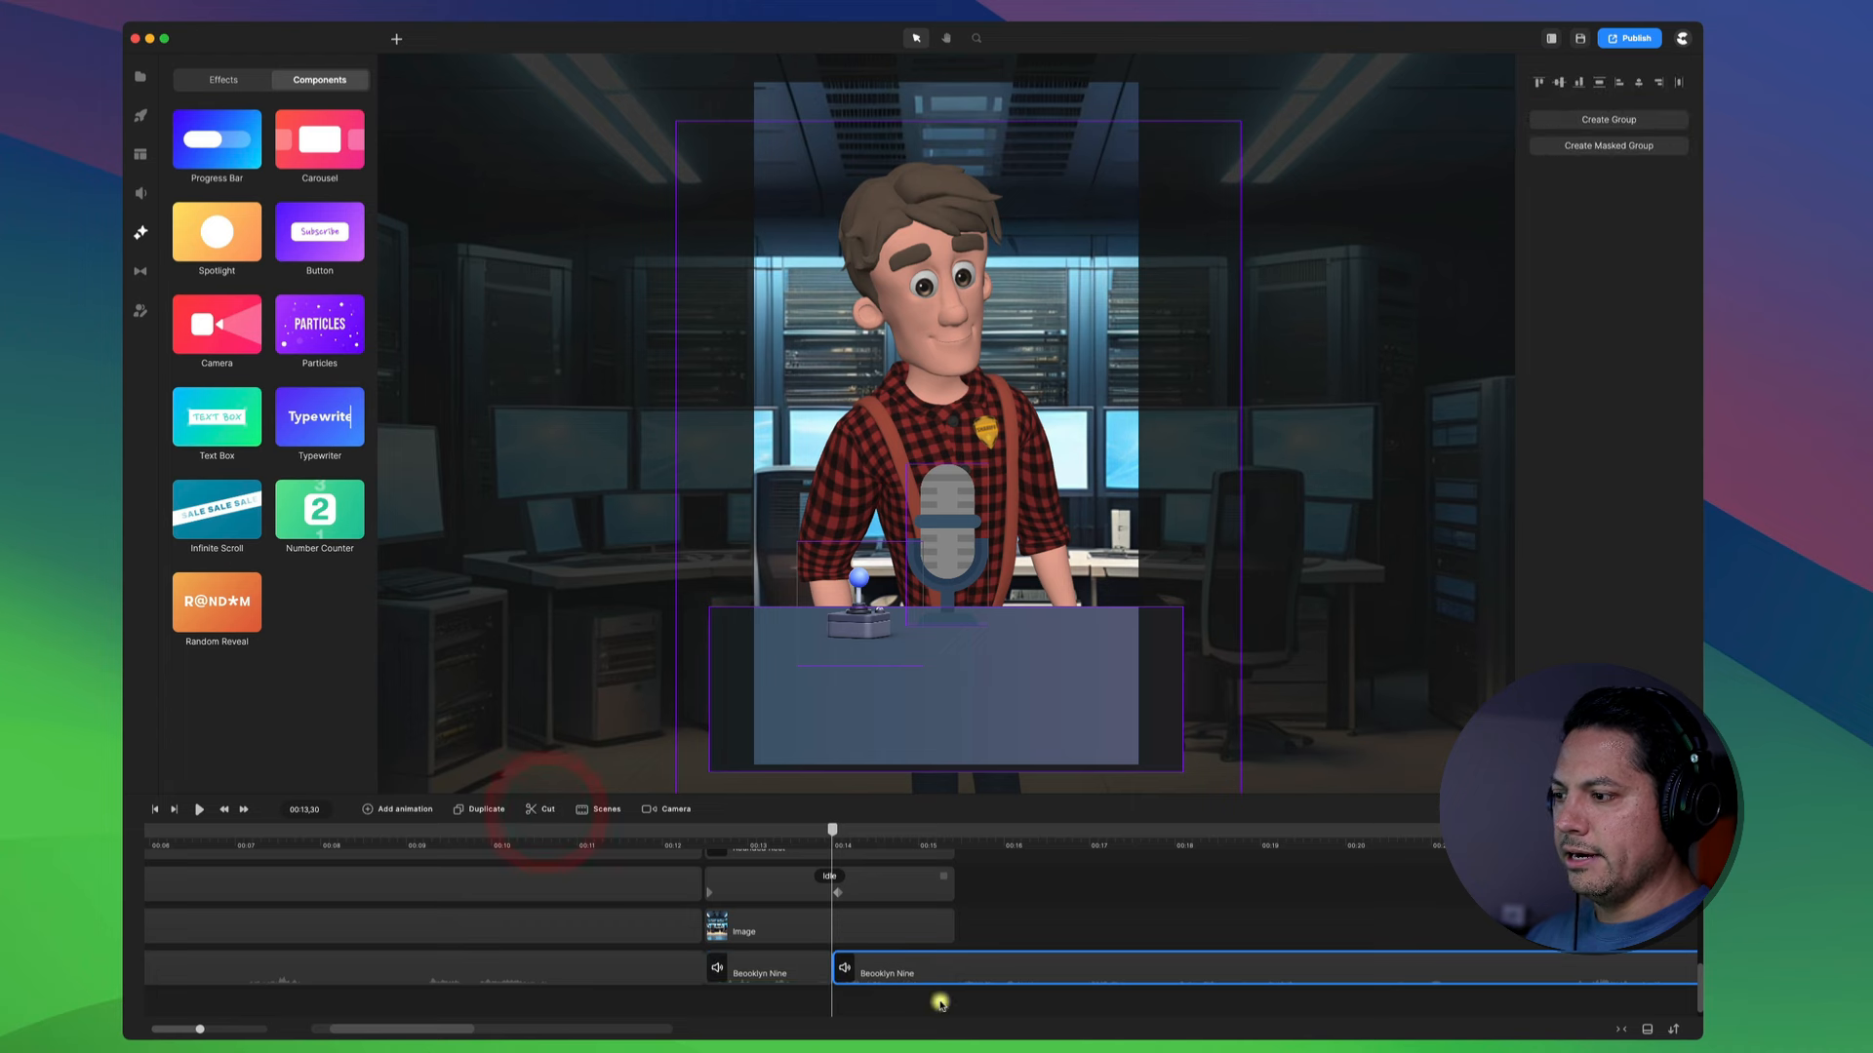
# Trim the pasted background, character, desk, microphone and joystick clips to end at the audio split at 00:13,30.
pyautogui.moveTo(948, 928); pyautogui.dragTo(831, 934)
pyautogui.moveTo(948, 880); pyautogui.dragTo(818, 881)
pyautogui.click(809, 895)
pyautogui.scroll(2, 870, 895)
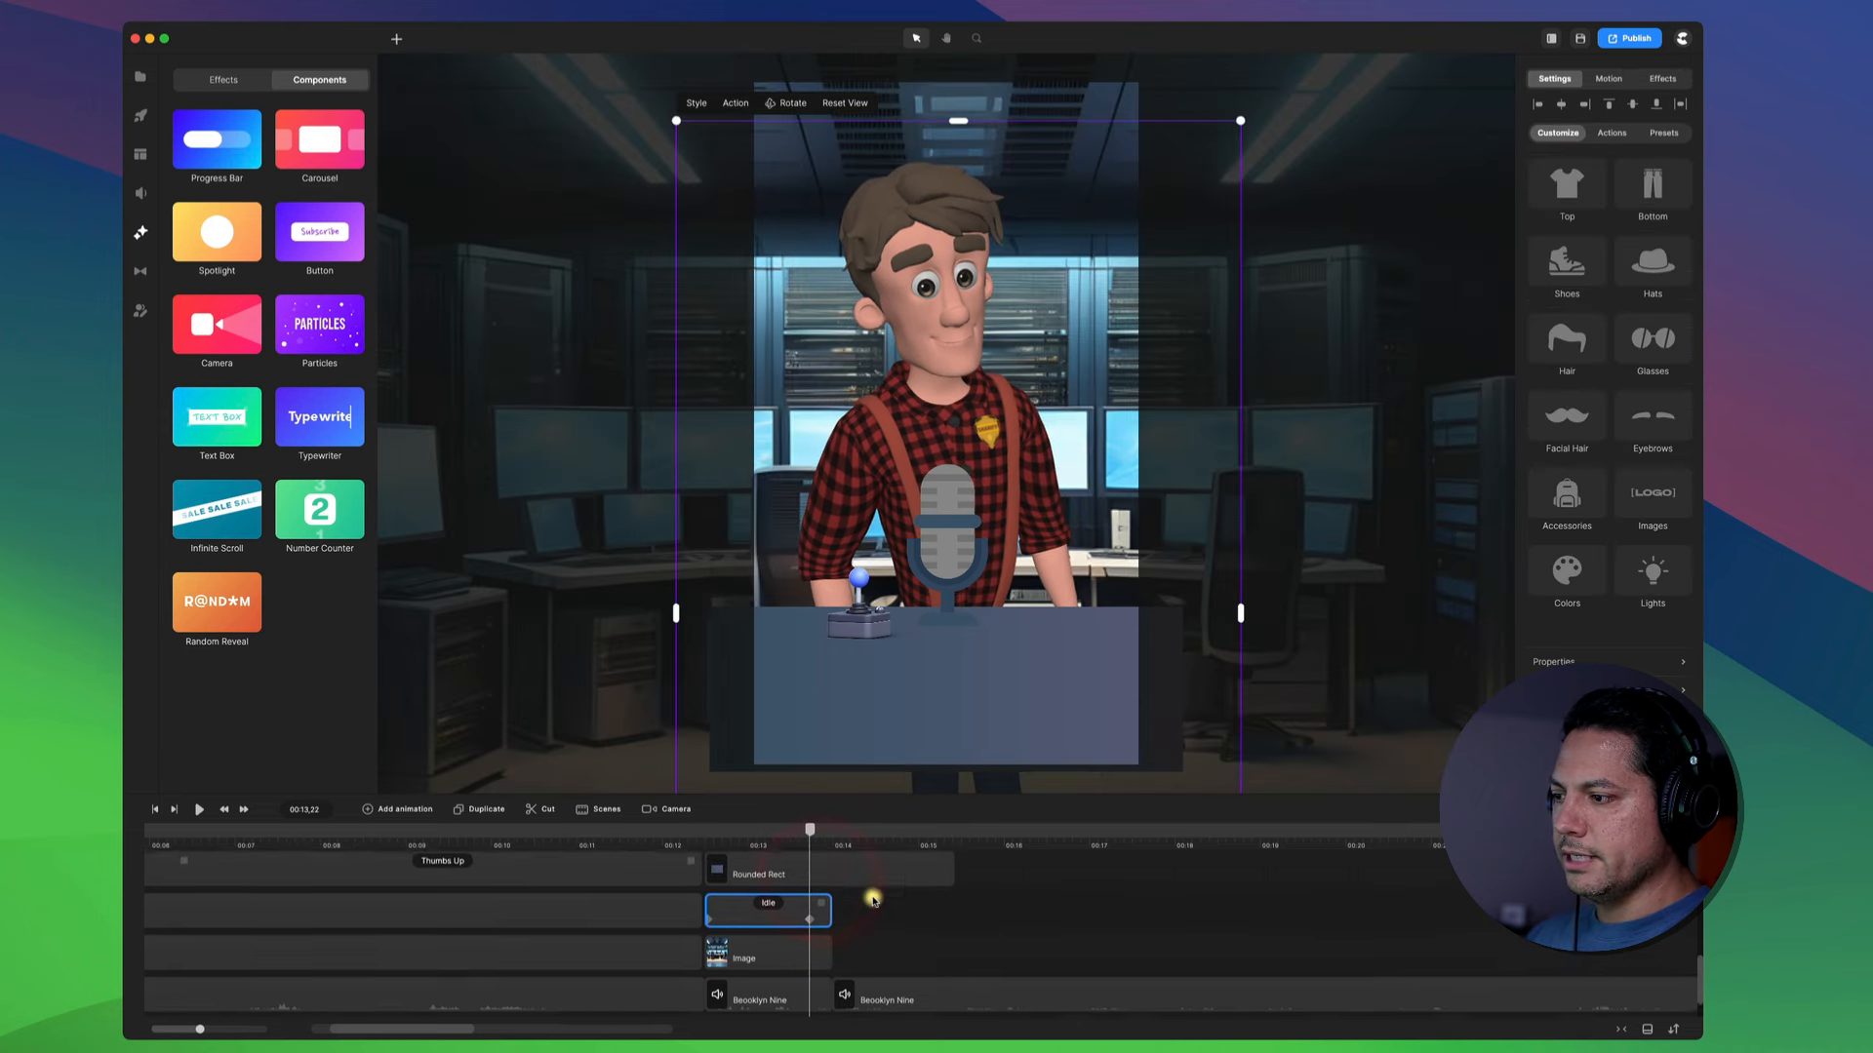
pyautogui.moveTo(891, 881); pyautogui.dragTo(817, 892)
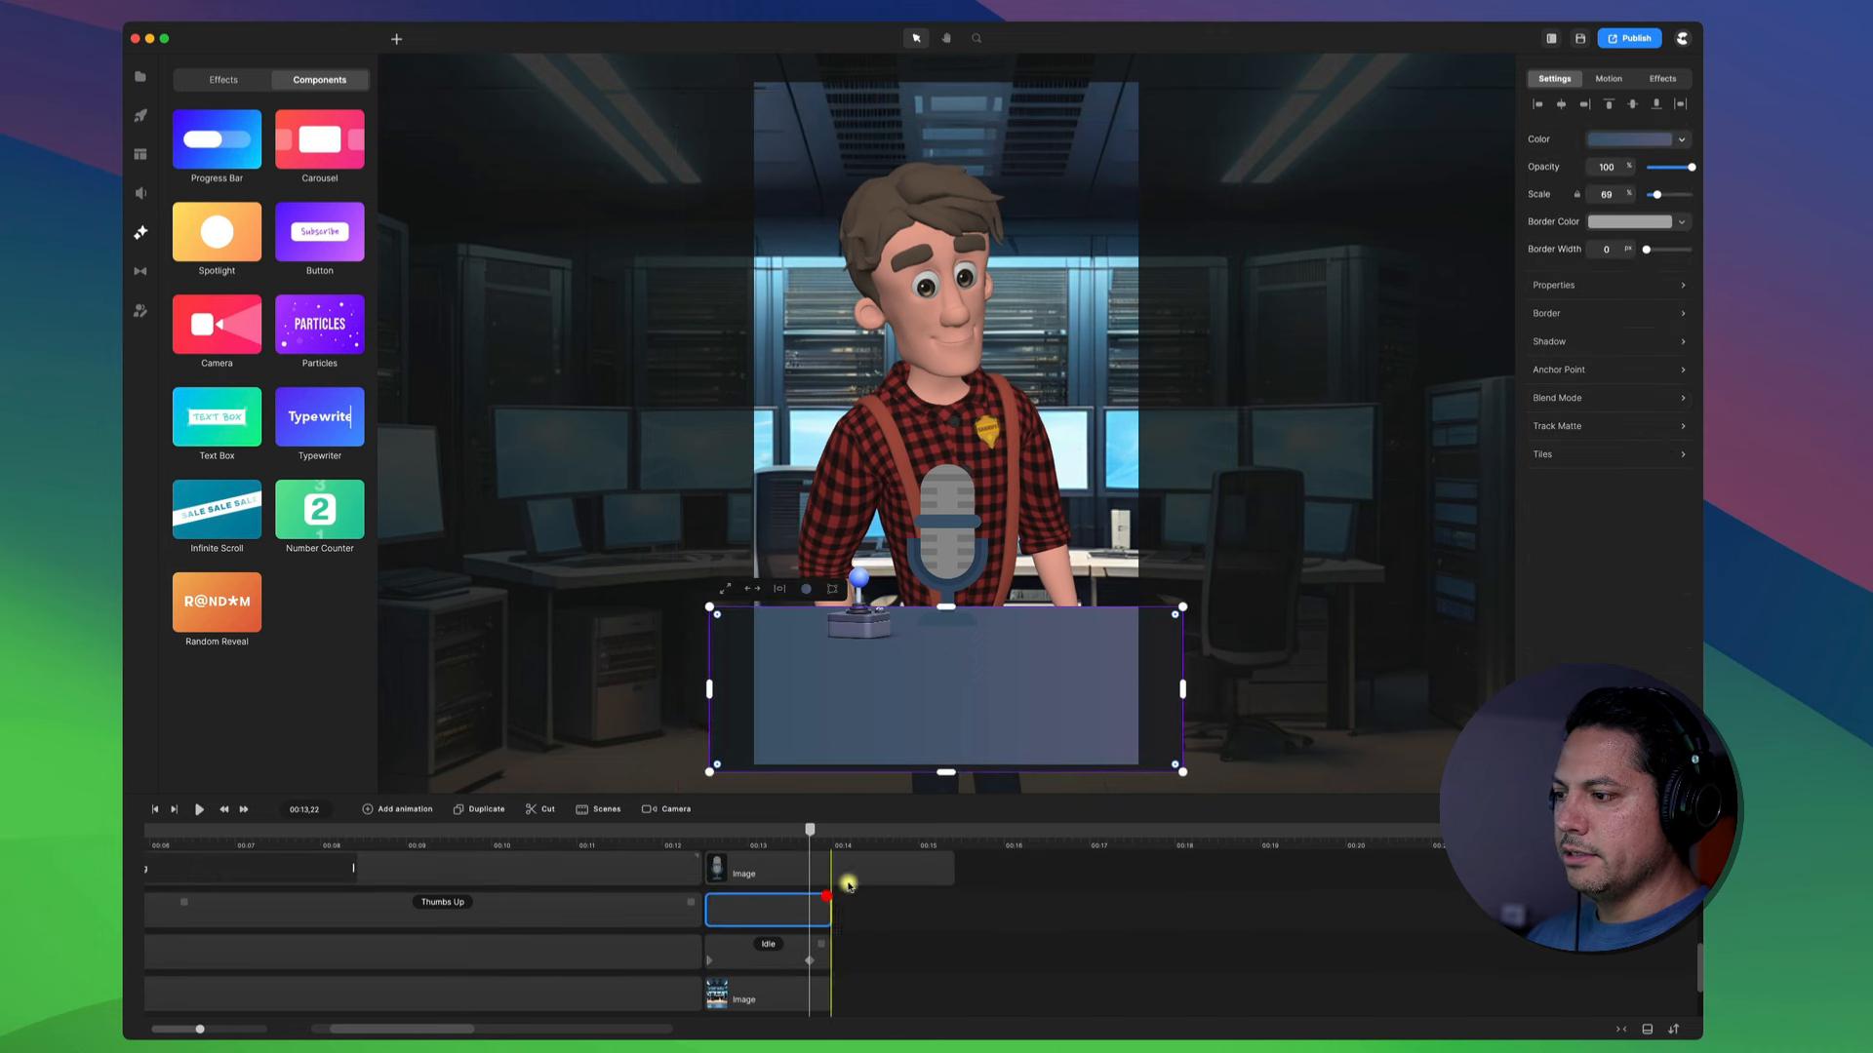
pyautogui.moveTo(948, 867); pyautogui.dragTo(823, 905)
pyautogui.moveTo(946, 867)
pyautogui.mouseDown()
pyautogui.moveTo(871, 870)
pyautogui.moveTo(824, 909)
pyautogui.mouseUp()
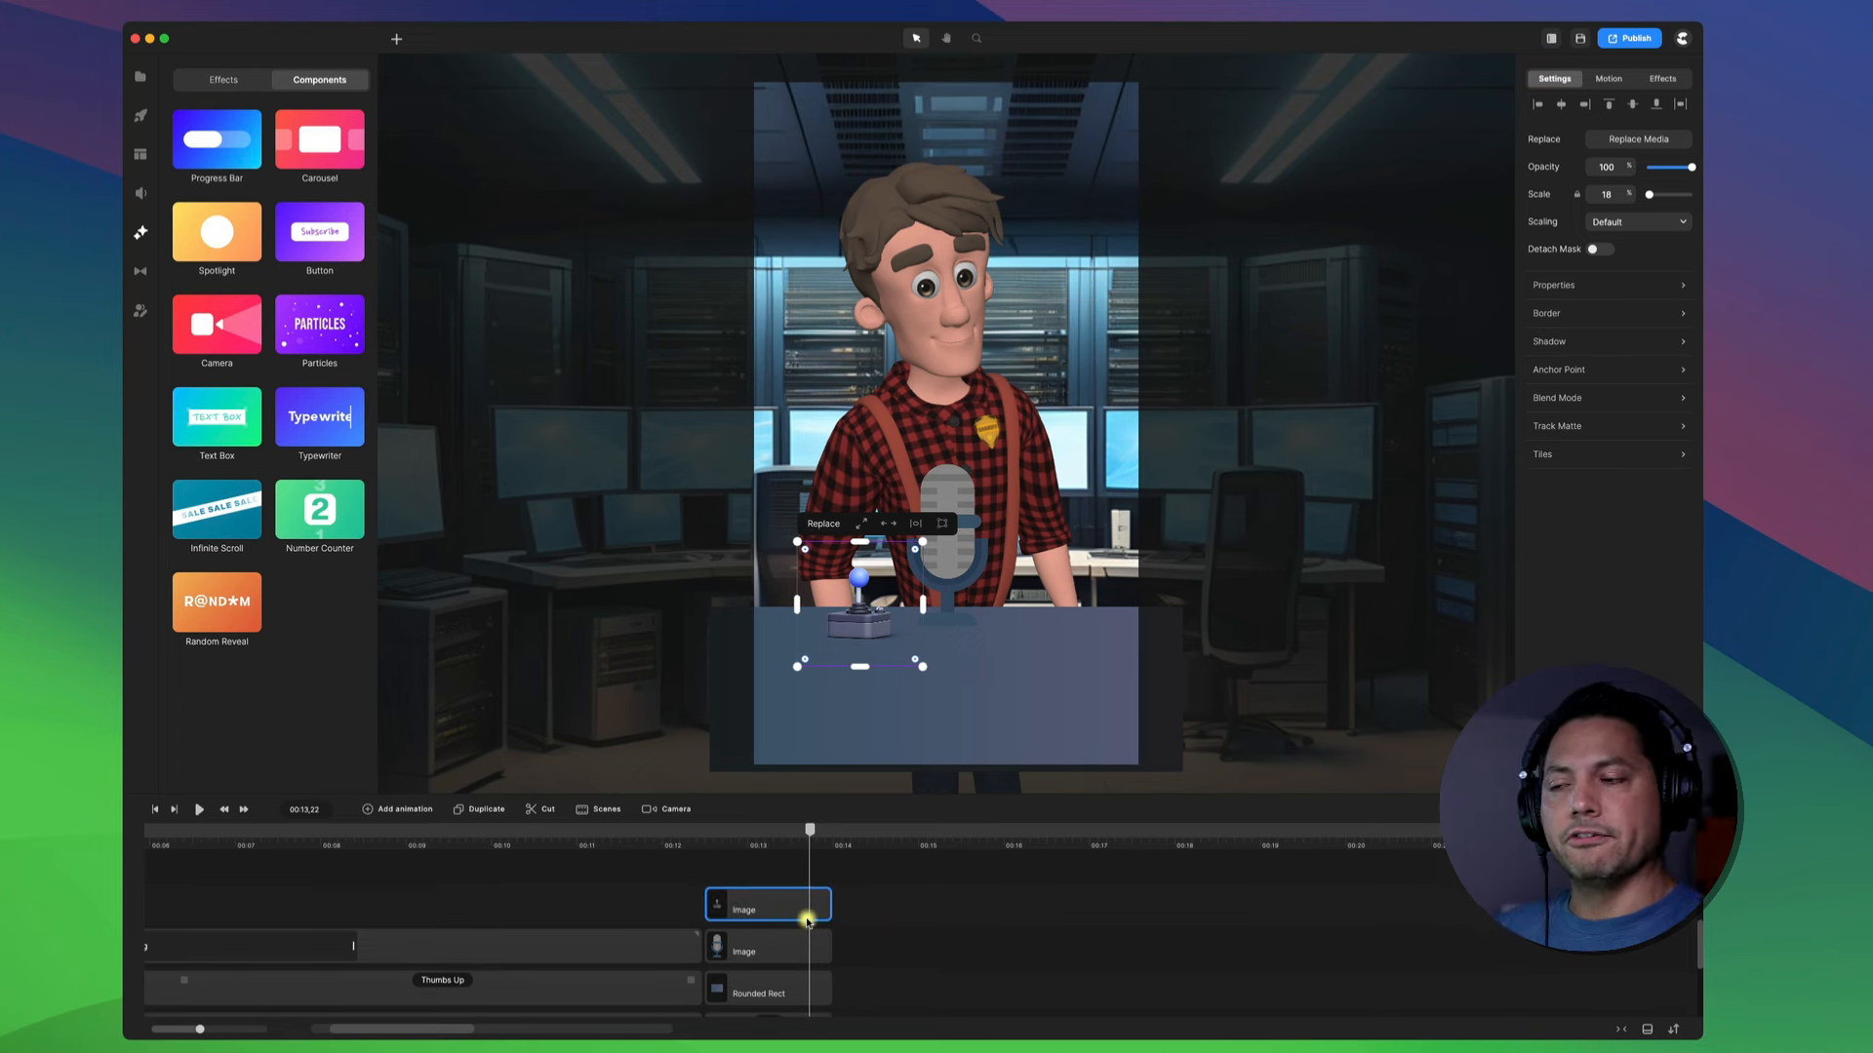
# Lip-sync the Brooklyn Nine audio clip under the pasted desk scene with Tom and play back the scene.
pyautogui.scroll(-5, 751, 975)
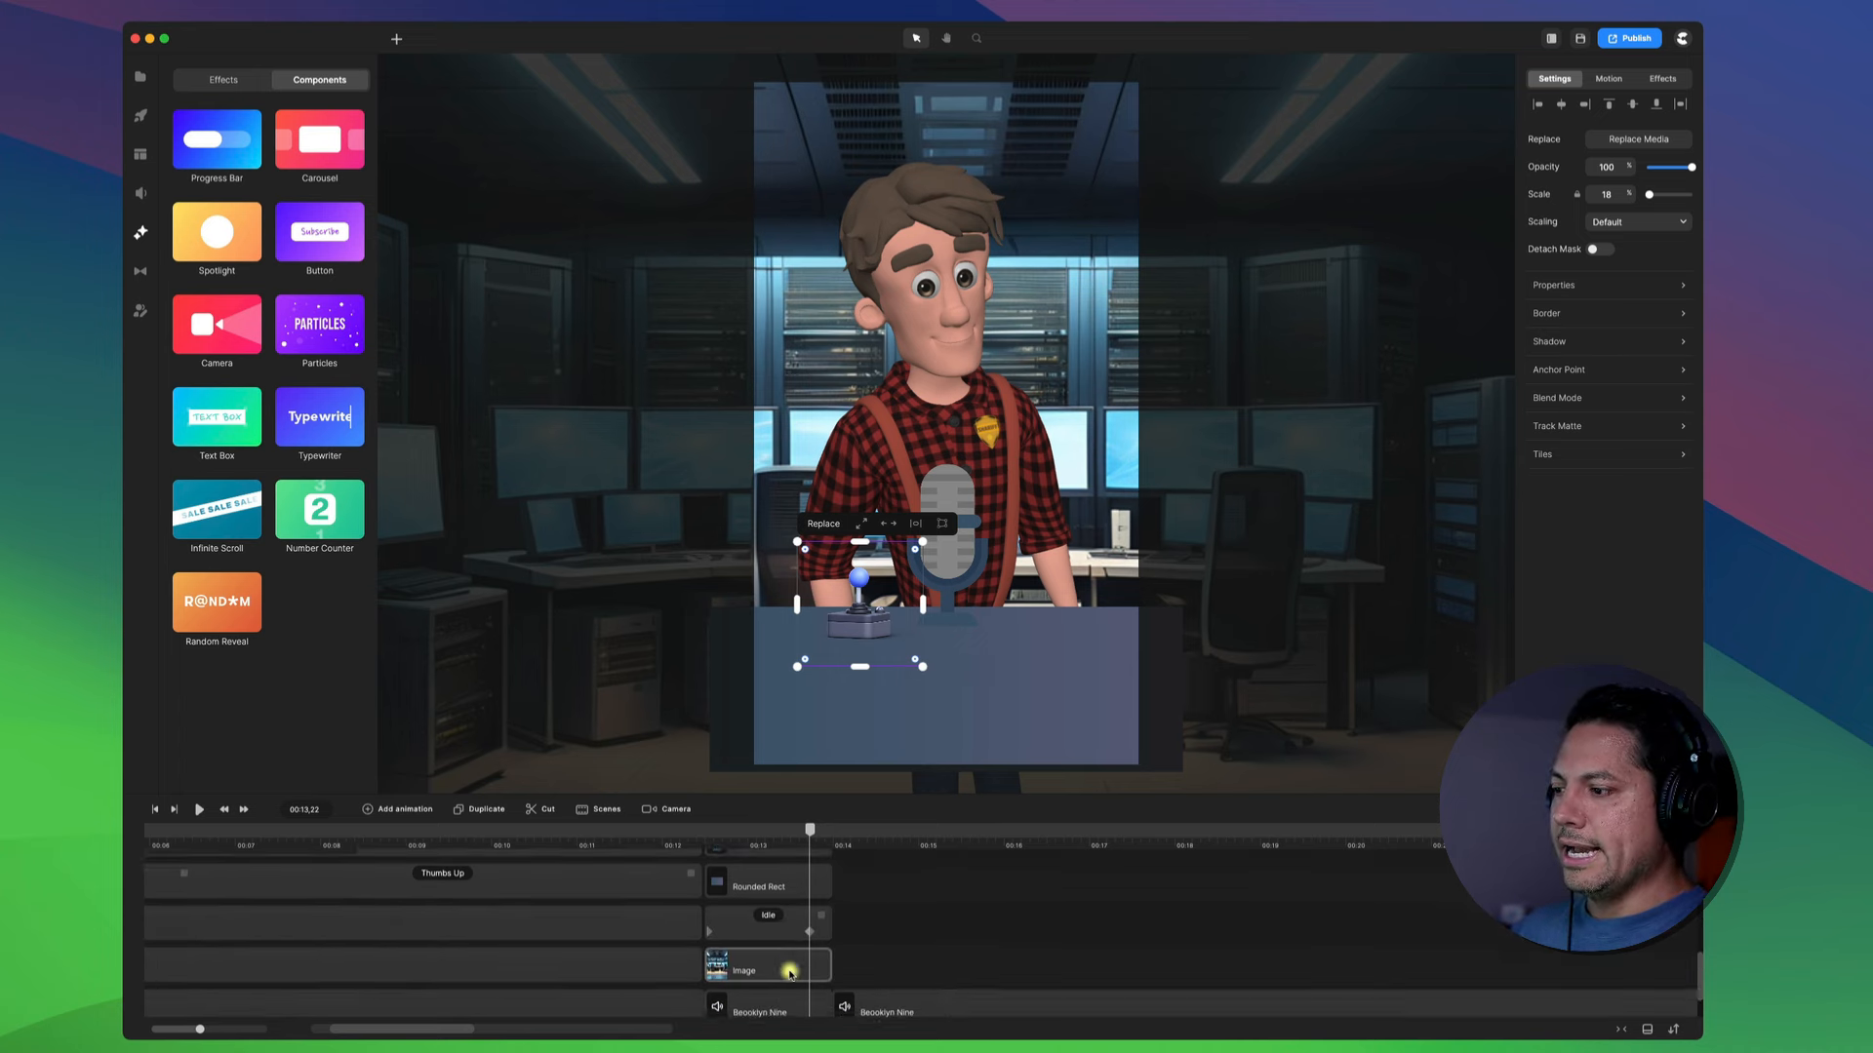
pyautogui.click(767, 965)
pyautogui.rightClick(769, 964)
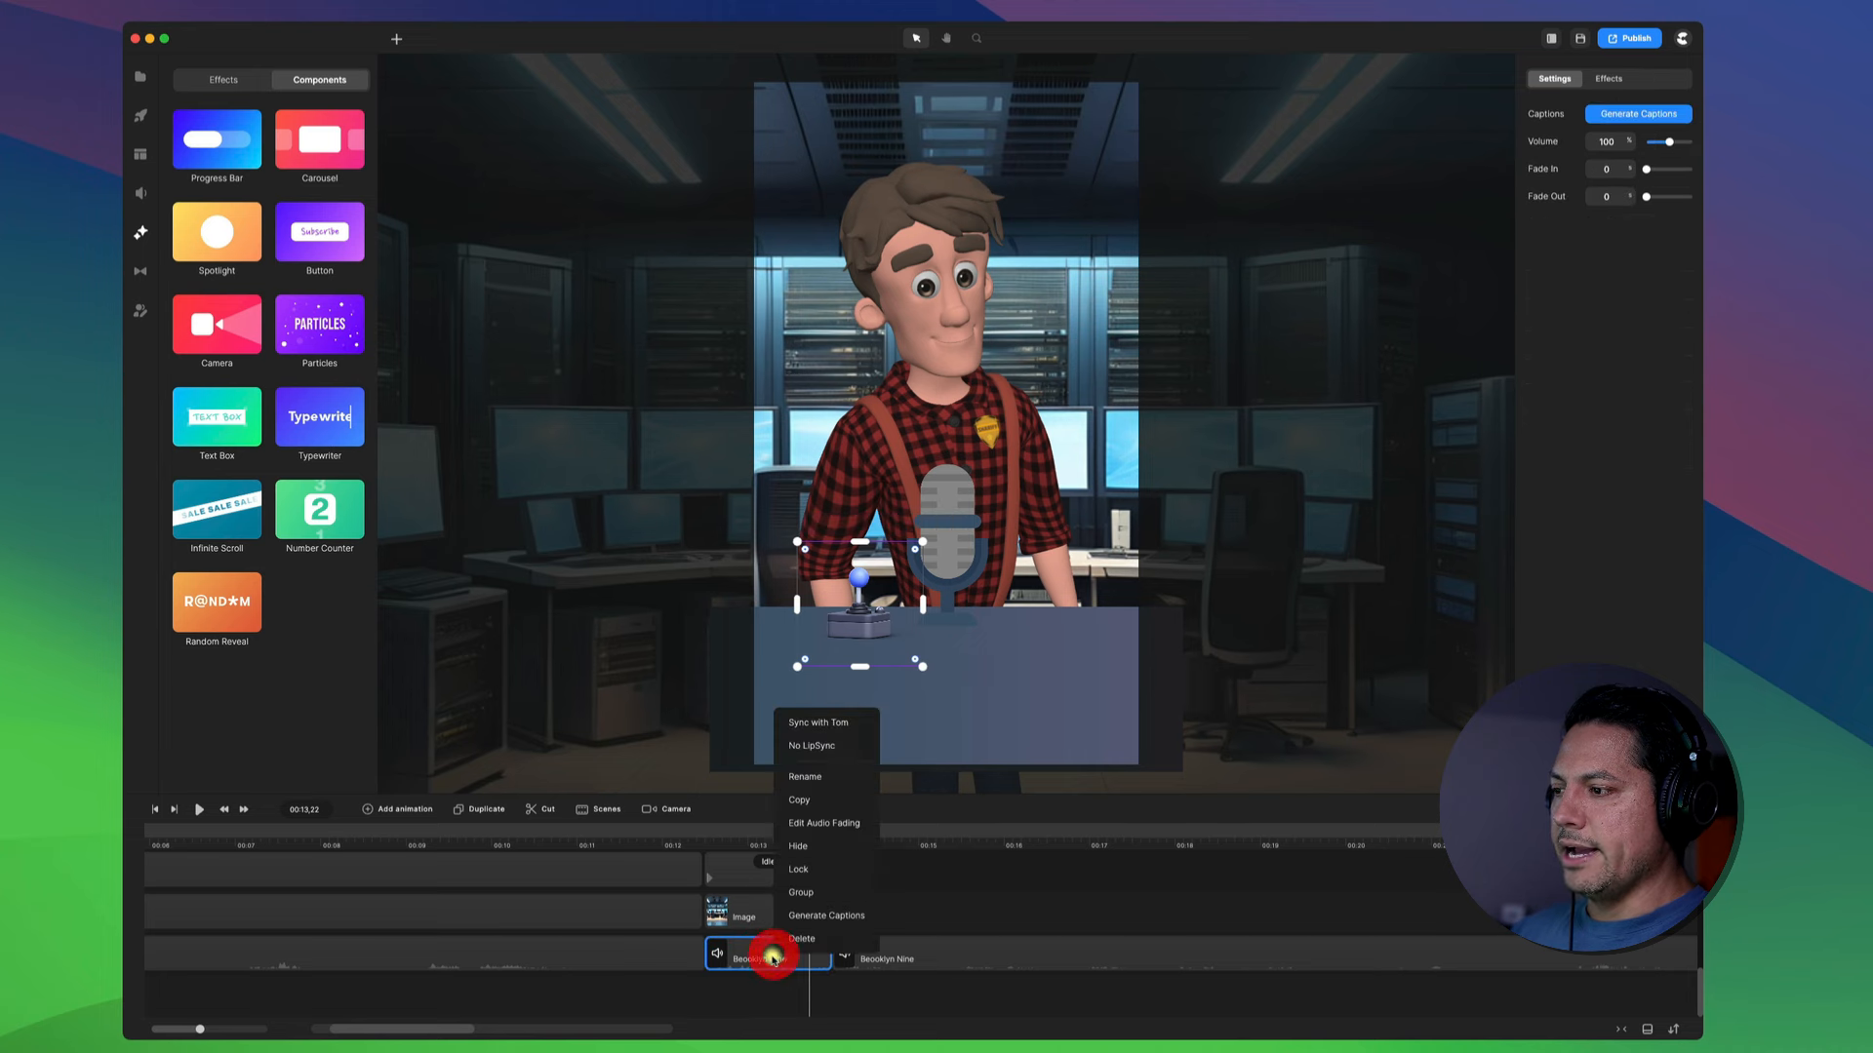
pyautogui.click(801, 747)
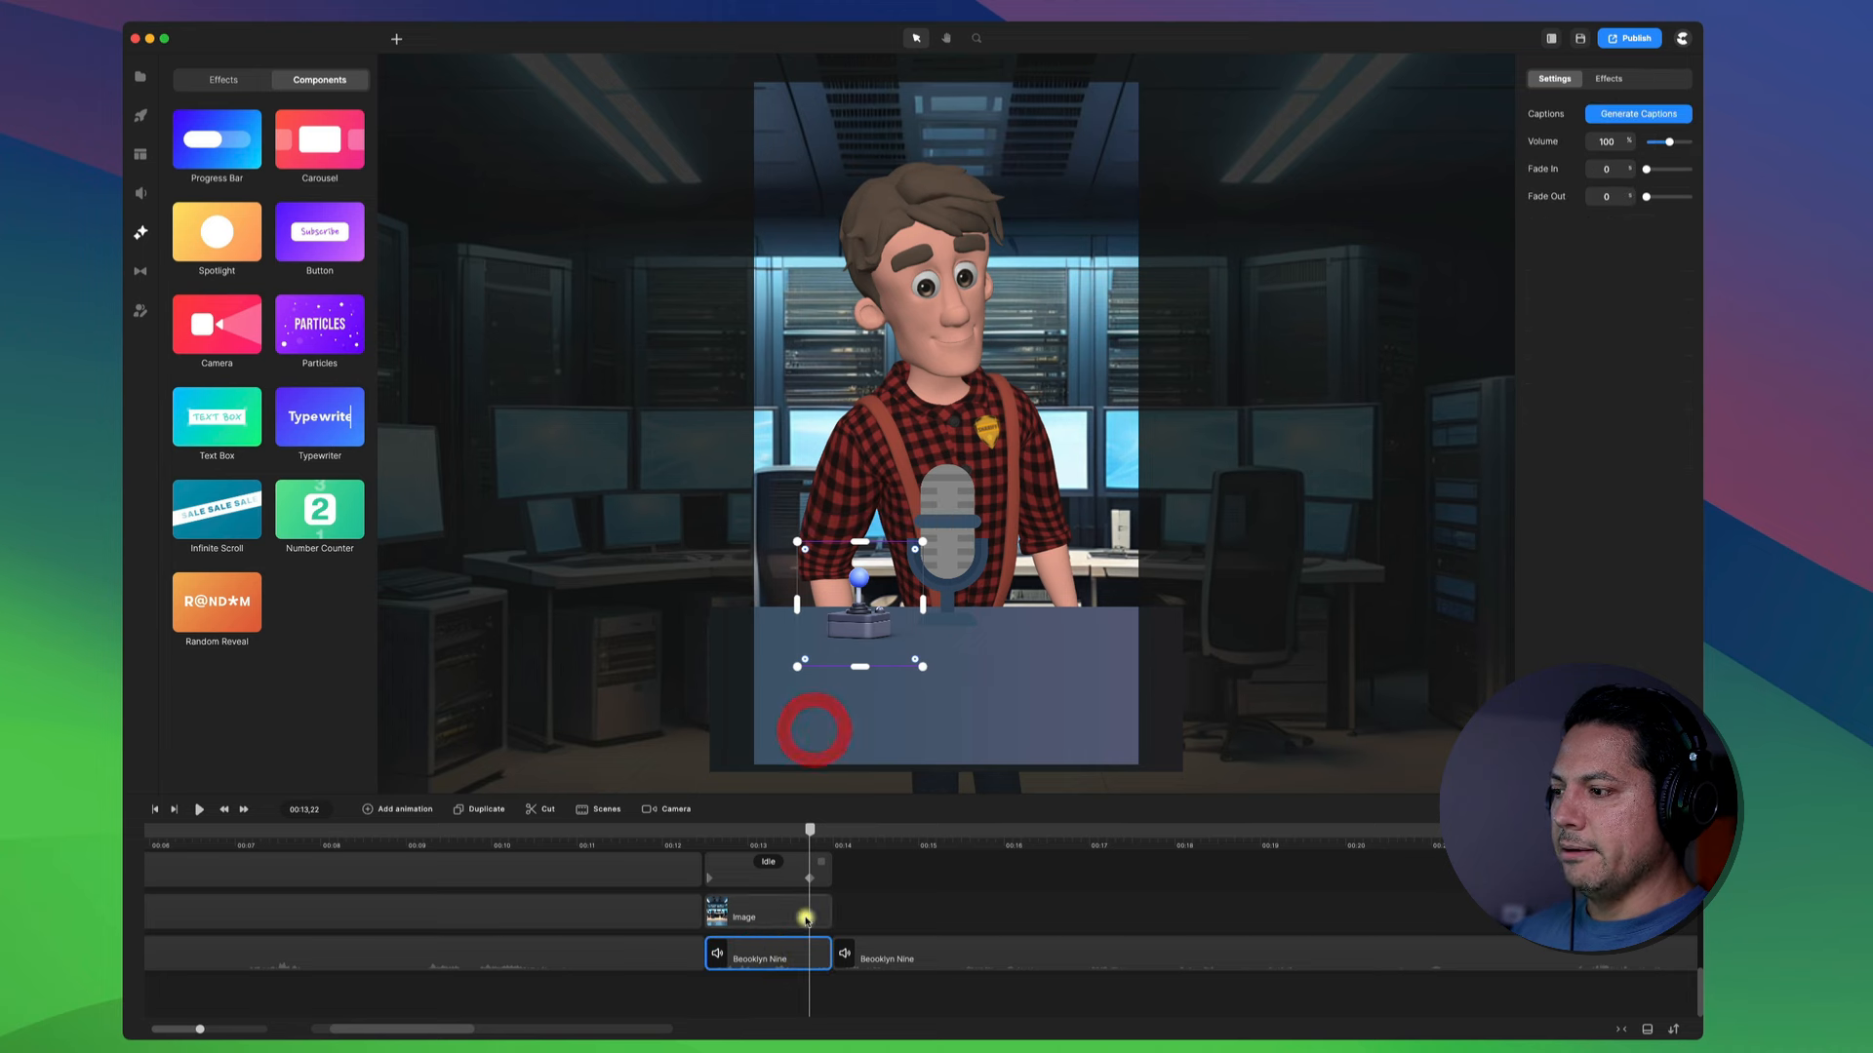
pyautogui.scroll(5, 806, 922)
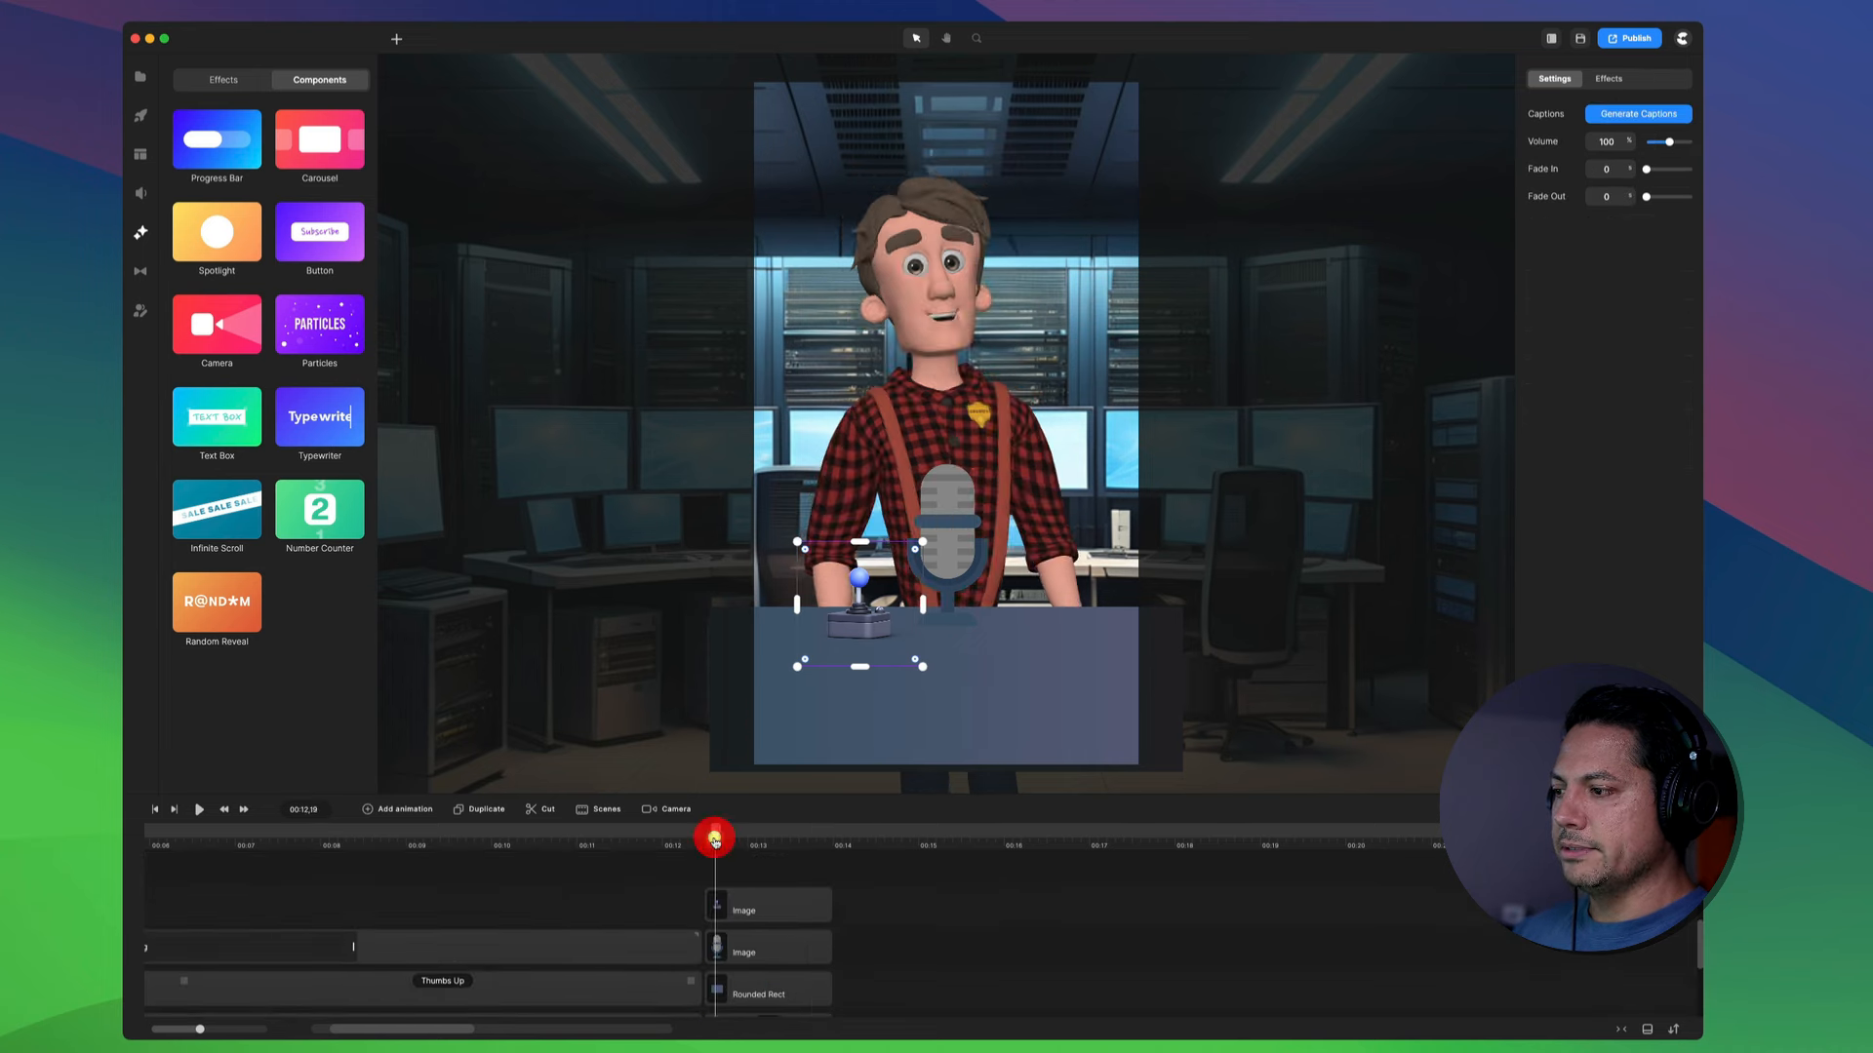
pyautogui.click(715, 839)
pyautogui.press('space')
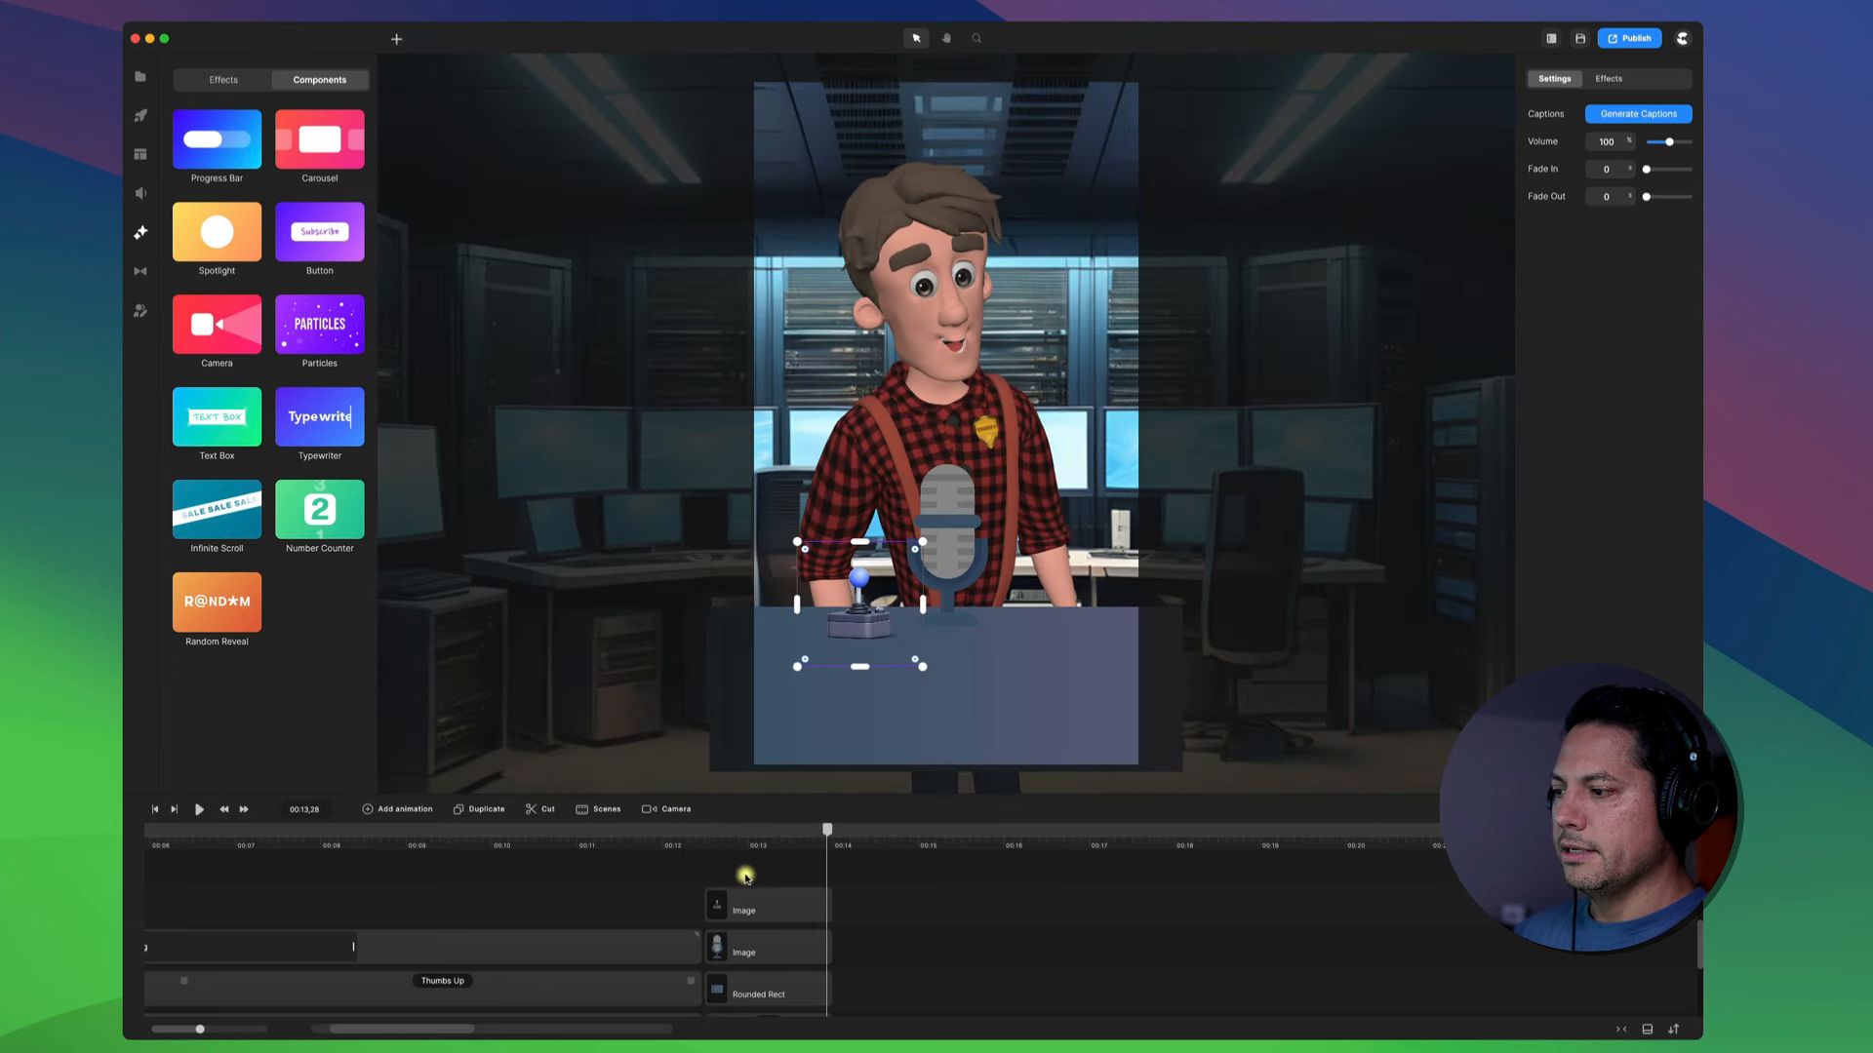
# Add a second Camera clip to the camera track, near 00:13 above the pasted desk scene.
pyautogui.click(753, 846)
pyautogui.scroll(5, 756, 858)
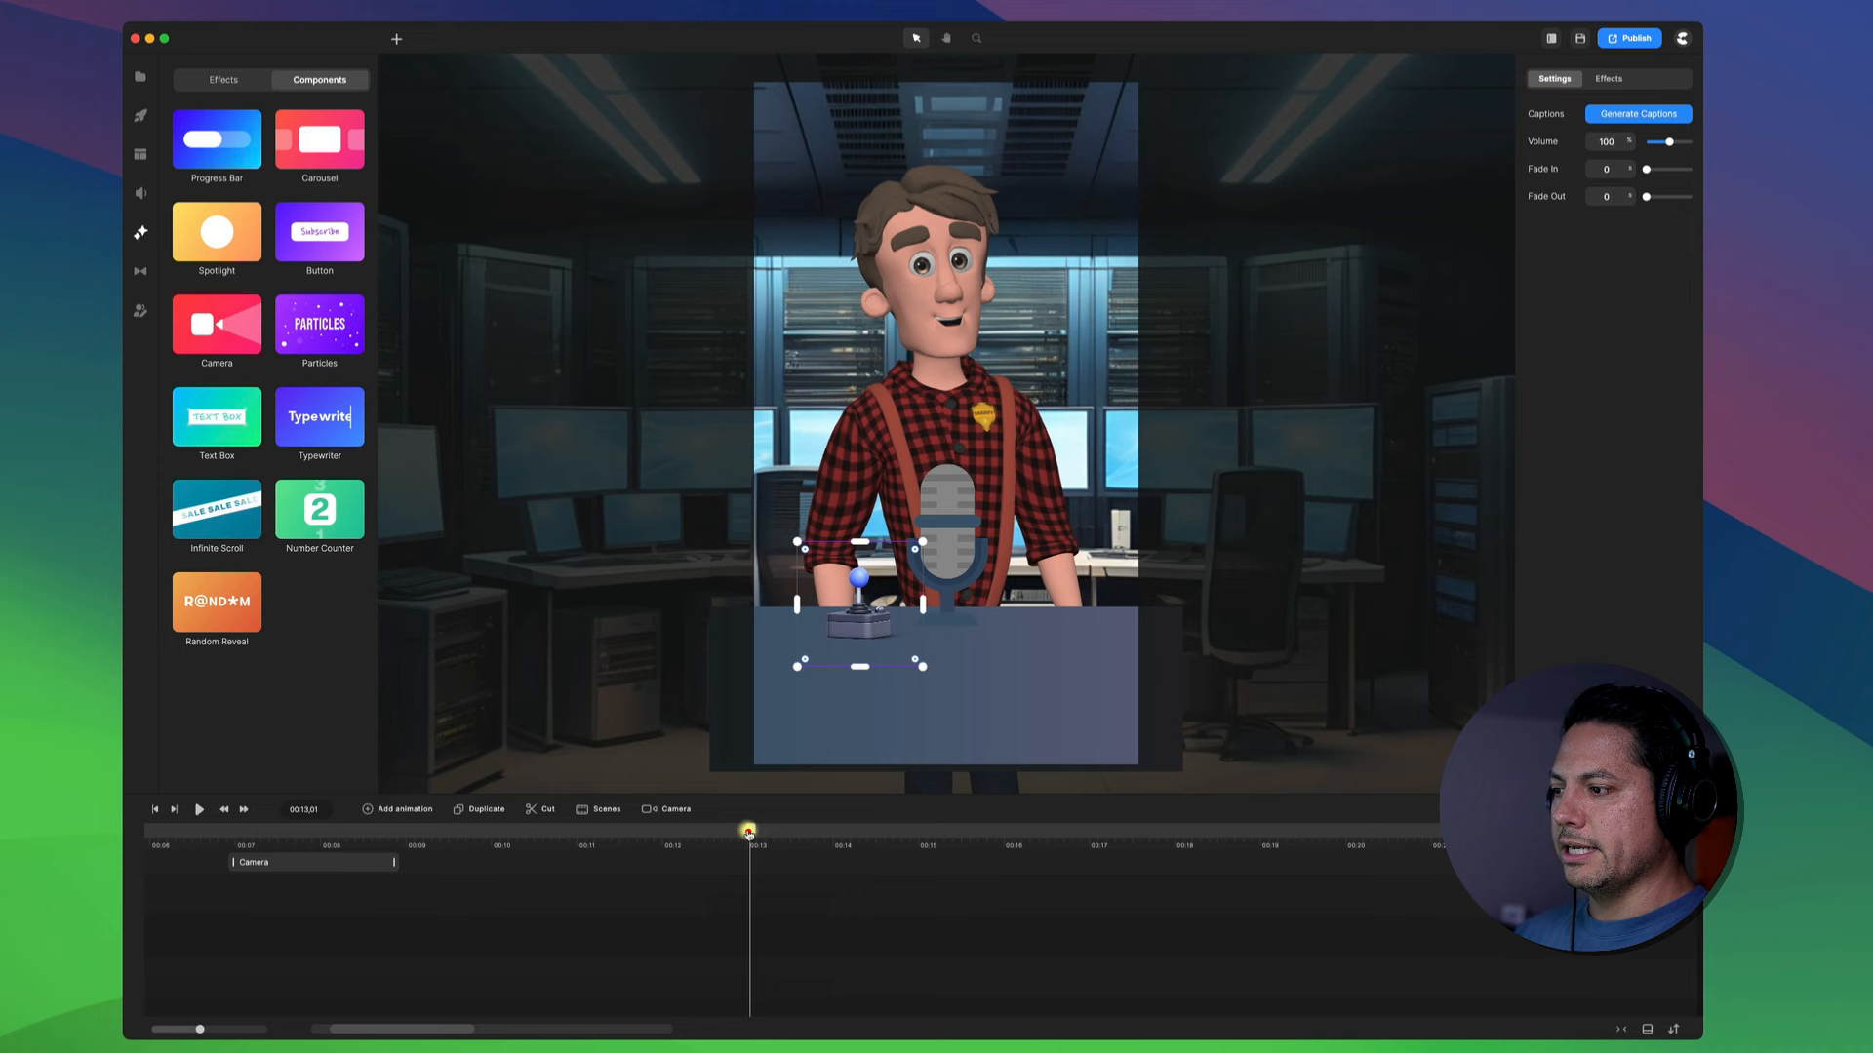
pyautogui.click(752, 833)
pyautogui.scroll(-5, 751, 831)
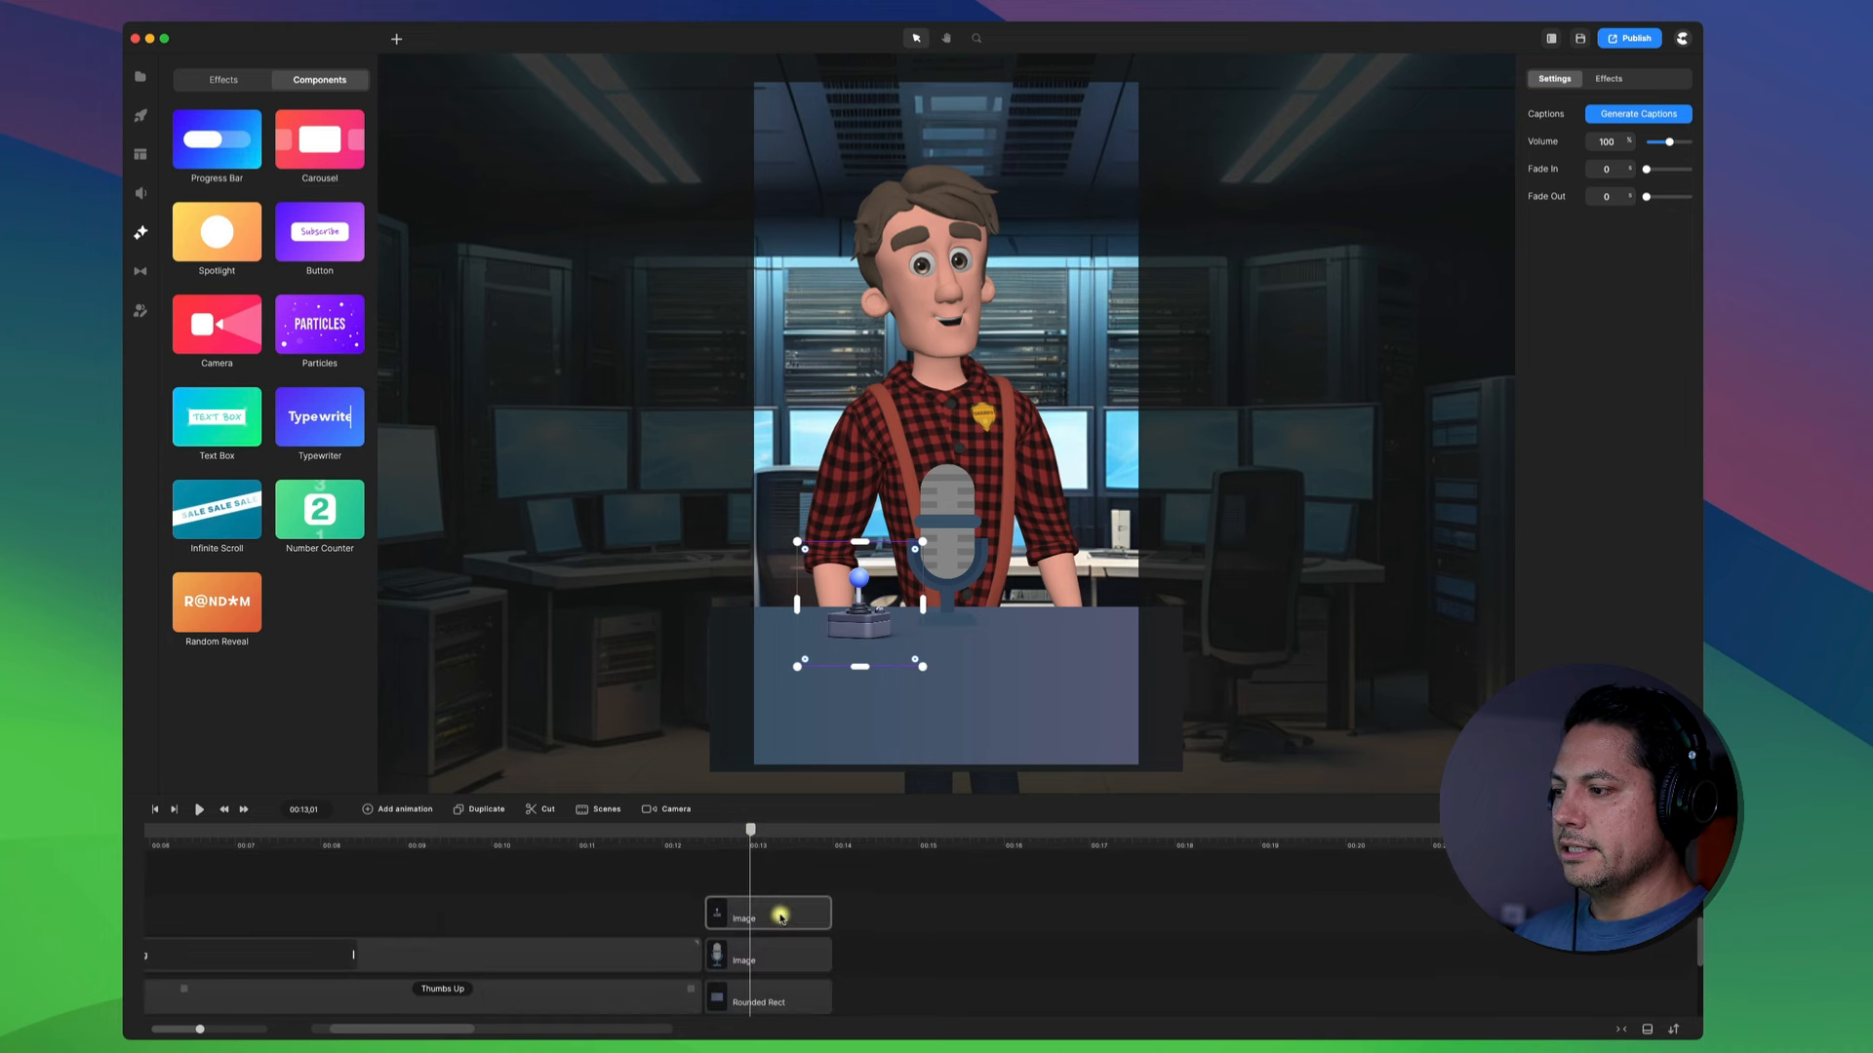
pyautogui.click(745, 830)
pyautogui.scroll(5, 757, 878)
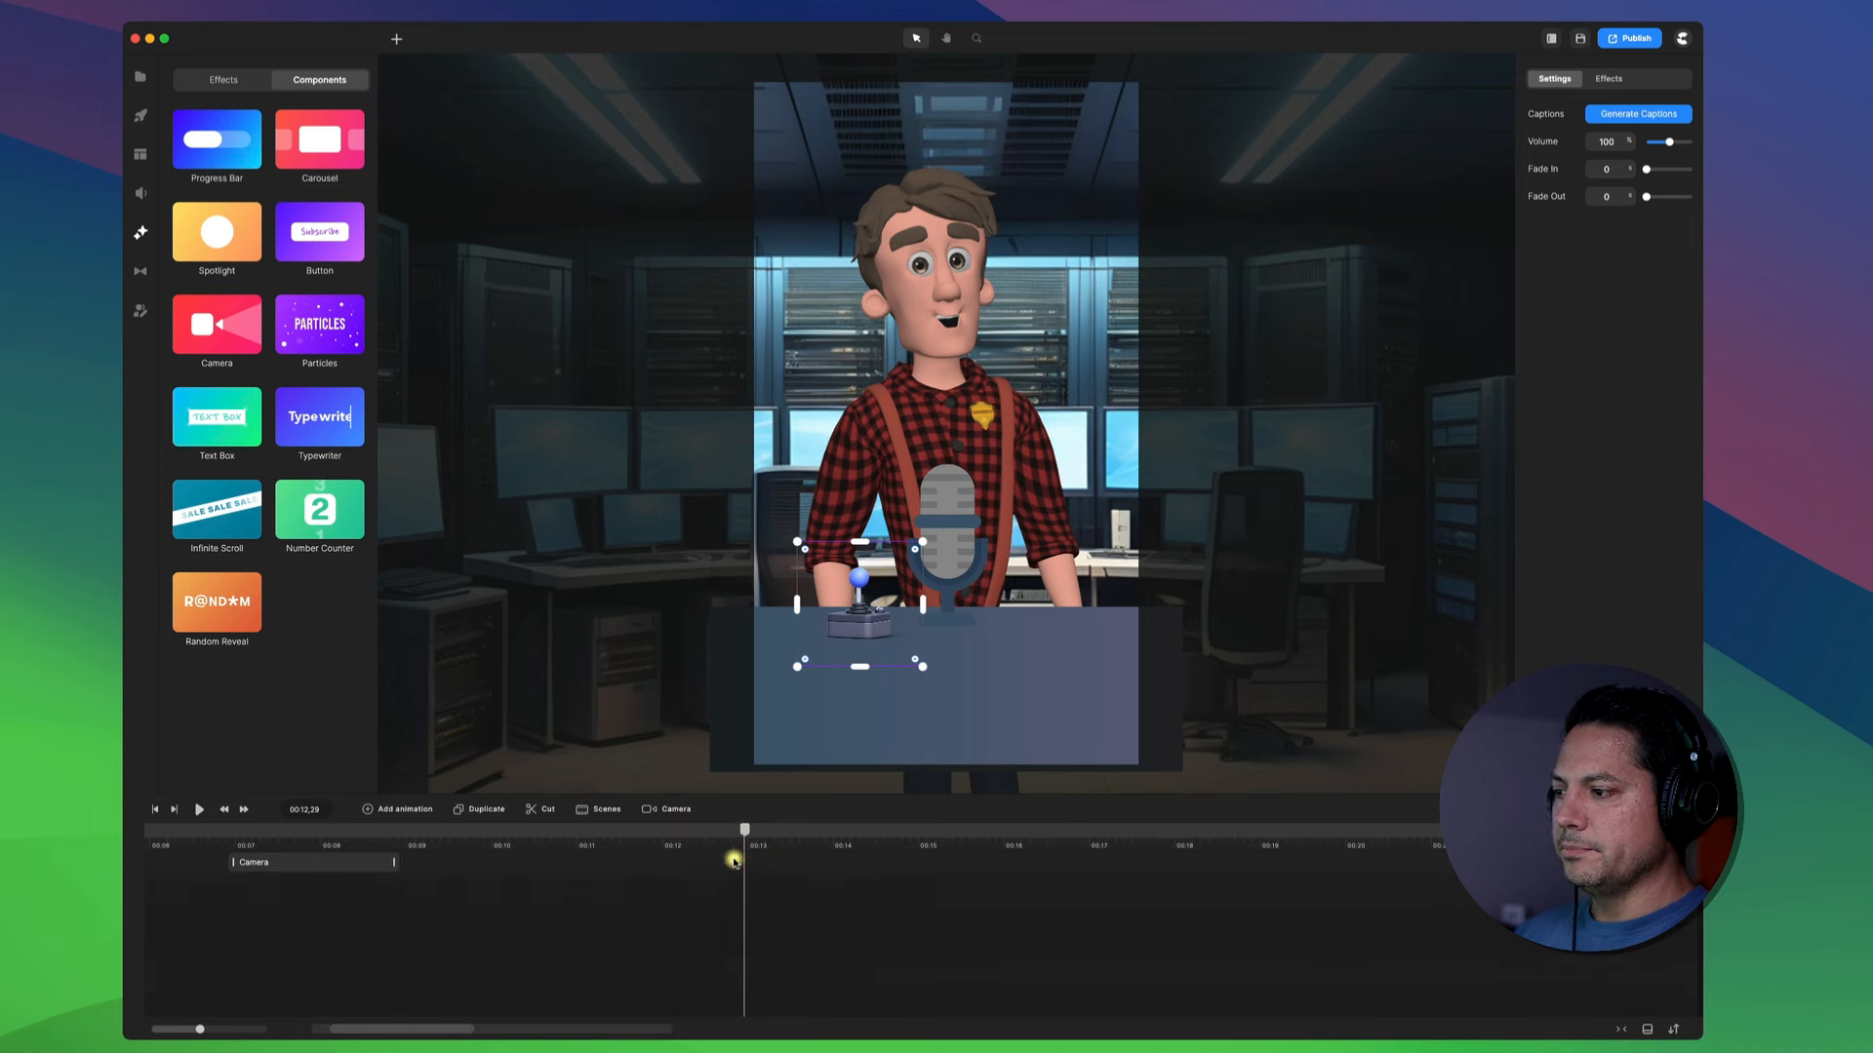
pyautogui.rightClick(759, 867)
pyautogui.click(814, 826)
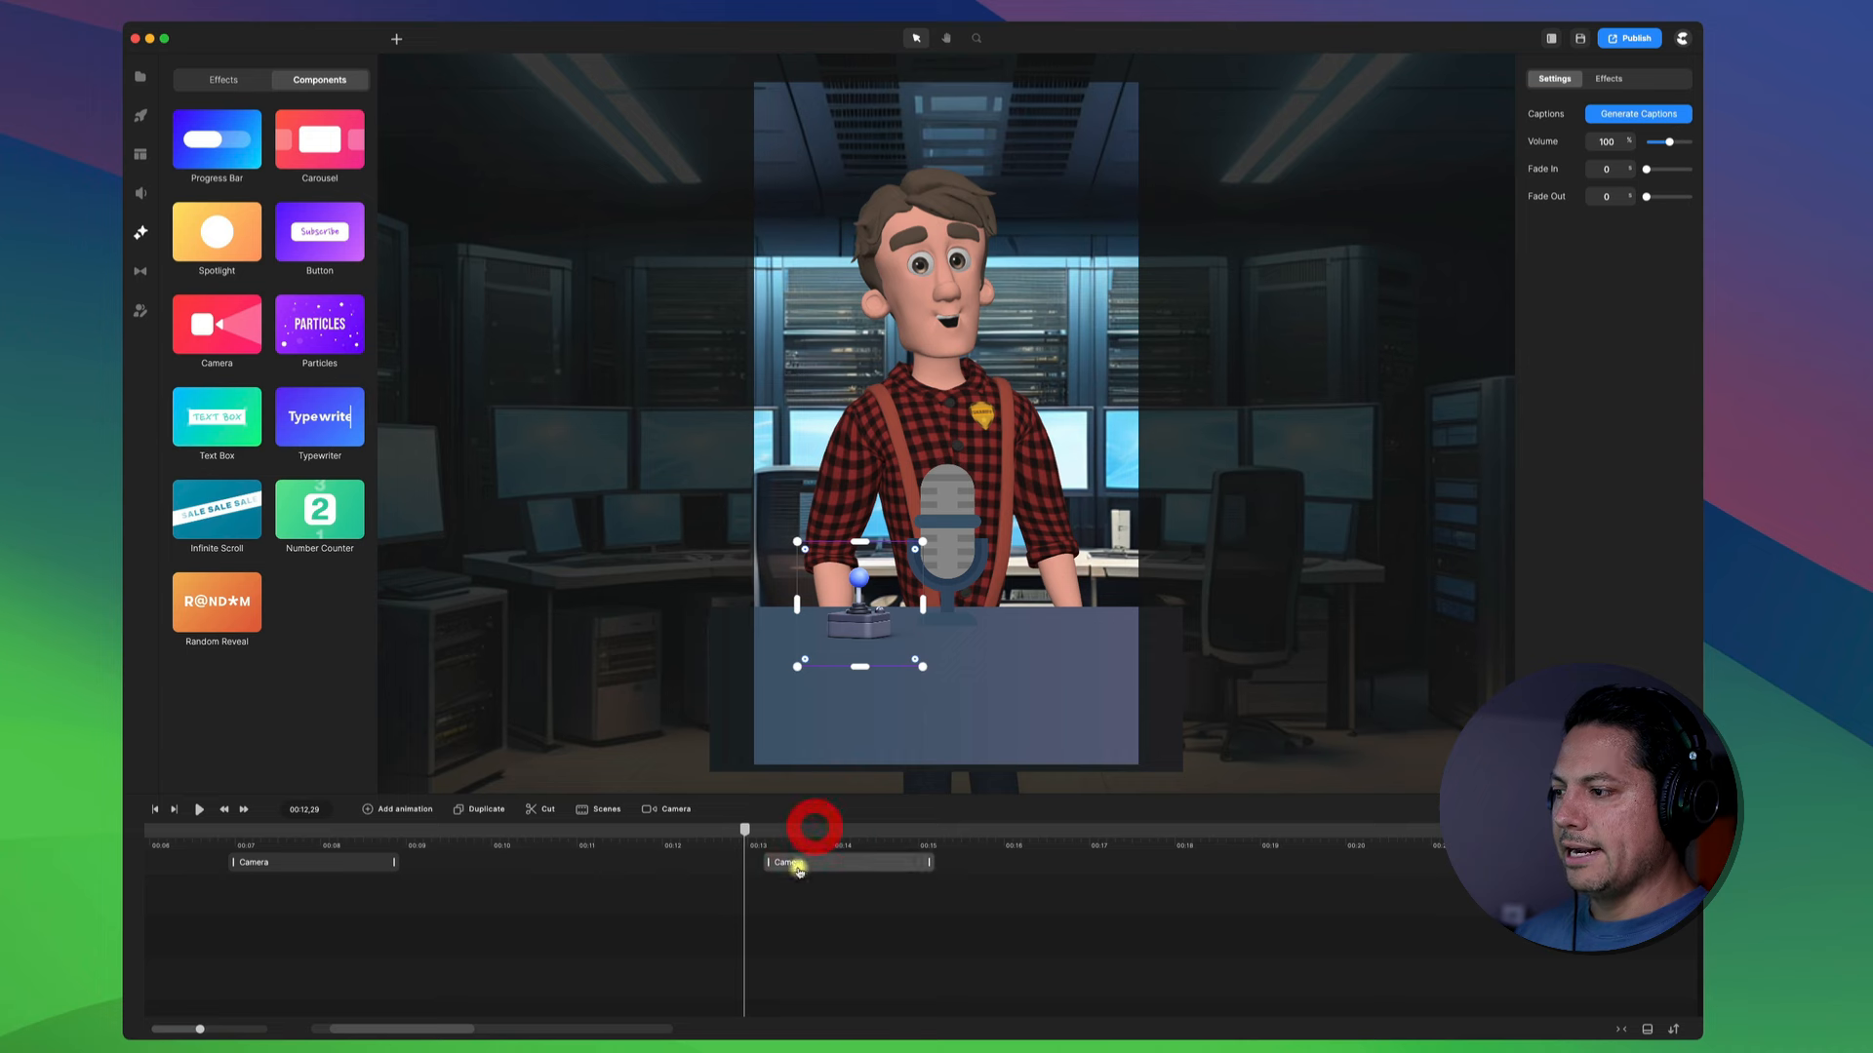
# Move the new Camera clip to start with the pasted desk scene at 00:12,15 and expand it to the full frame.
pyautogui.click(807, 863)
pyautogui.moveTo(806, 863); pyautogui.dragTo(704, 830)
pyautogui.scroll(-3, 825, 941)
pyautogui.scroll(3, 803, 924)
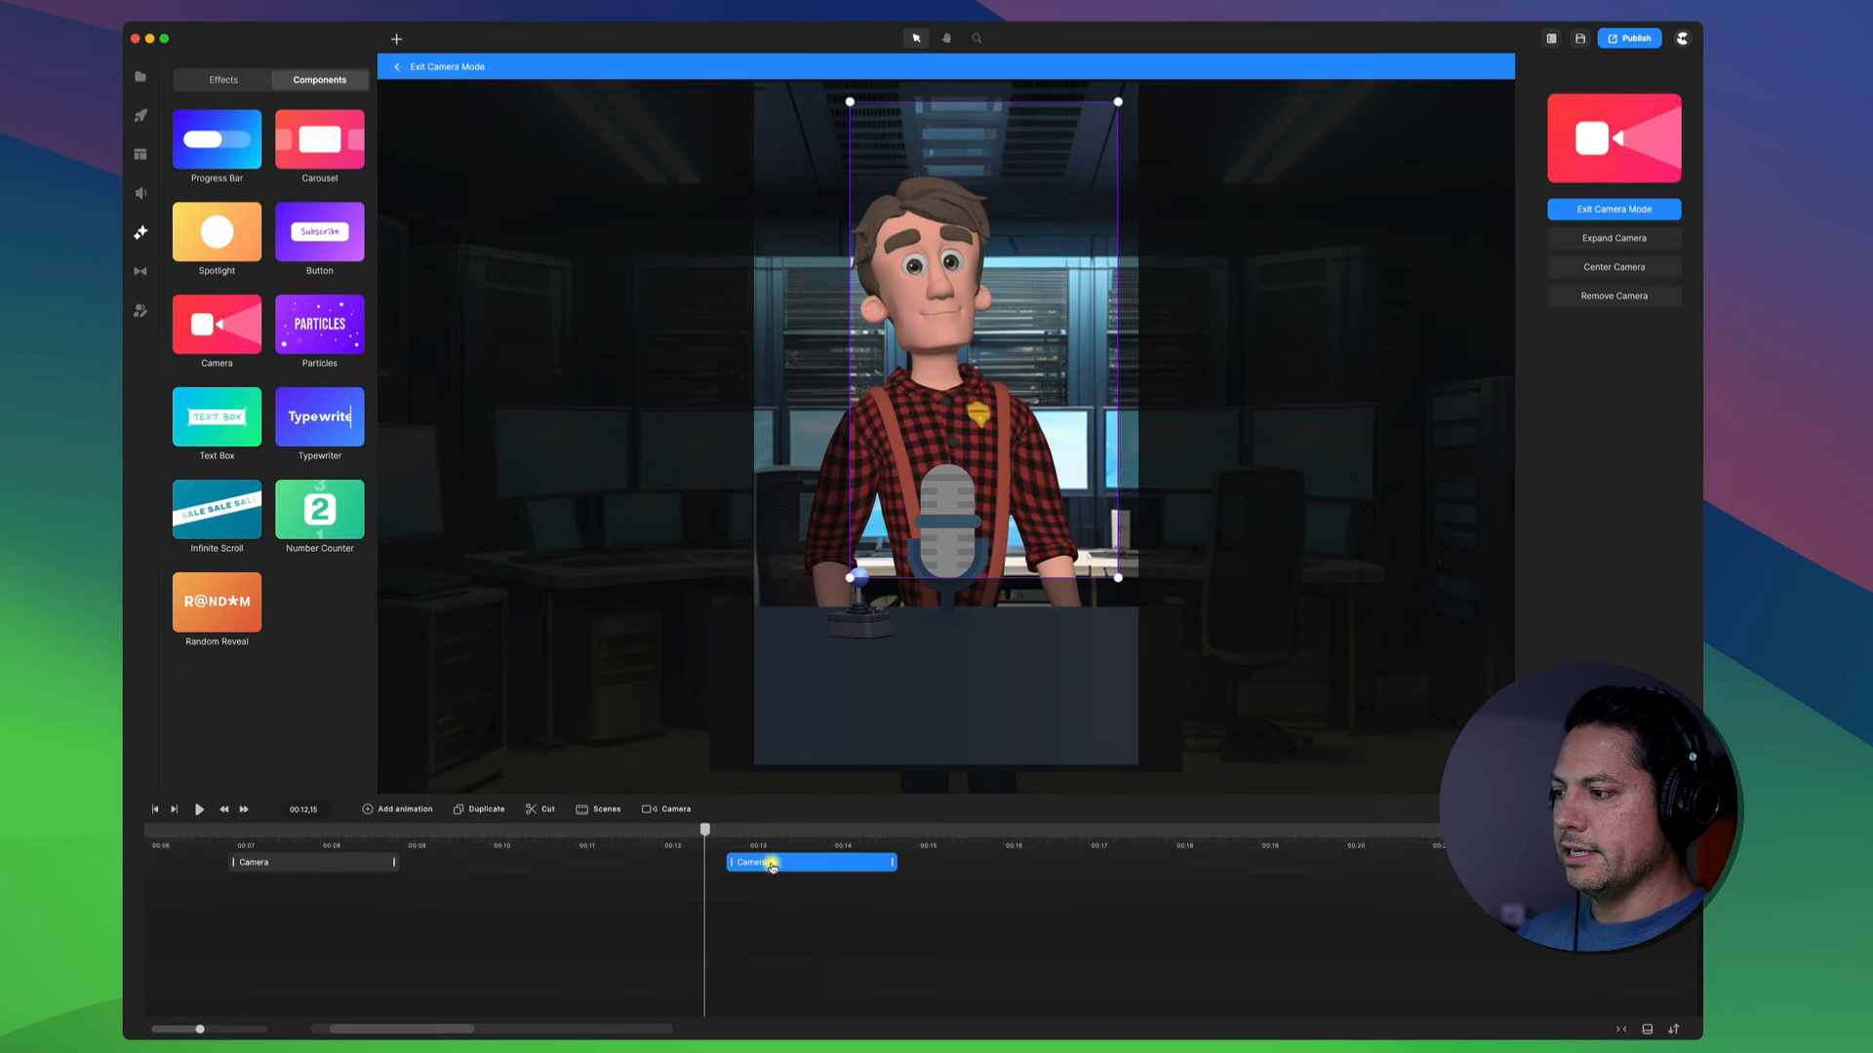
pyautogui.click(756, 863)
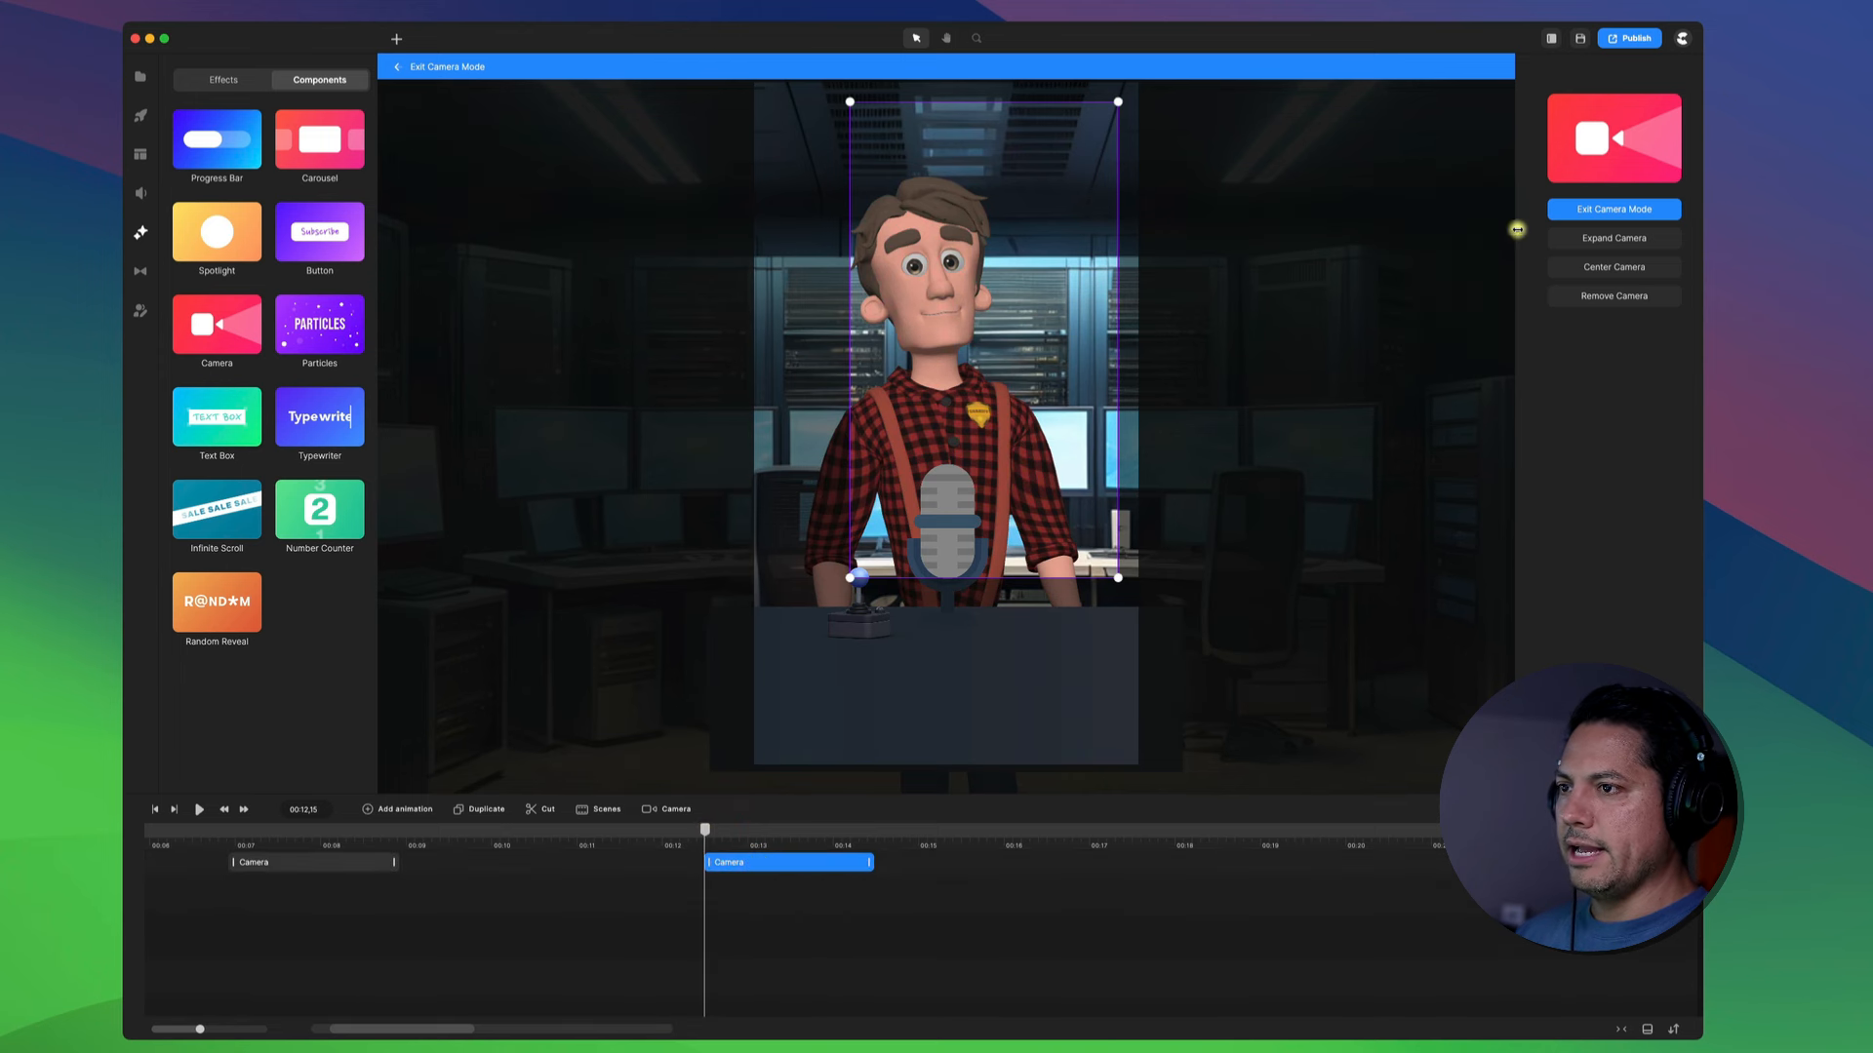
pyautogui.click(1620, 242)
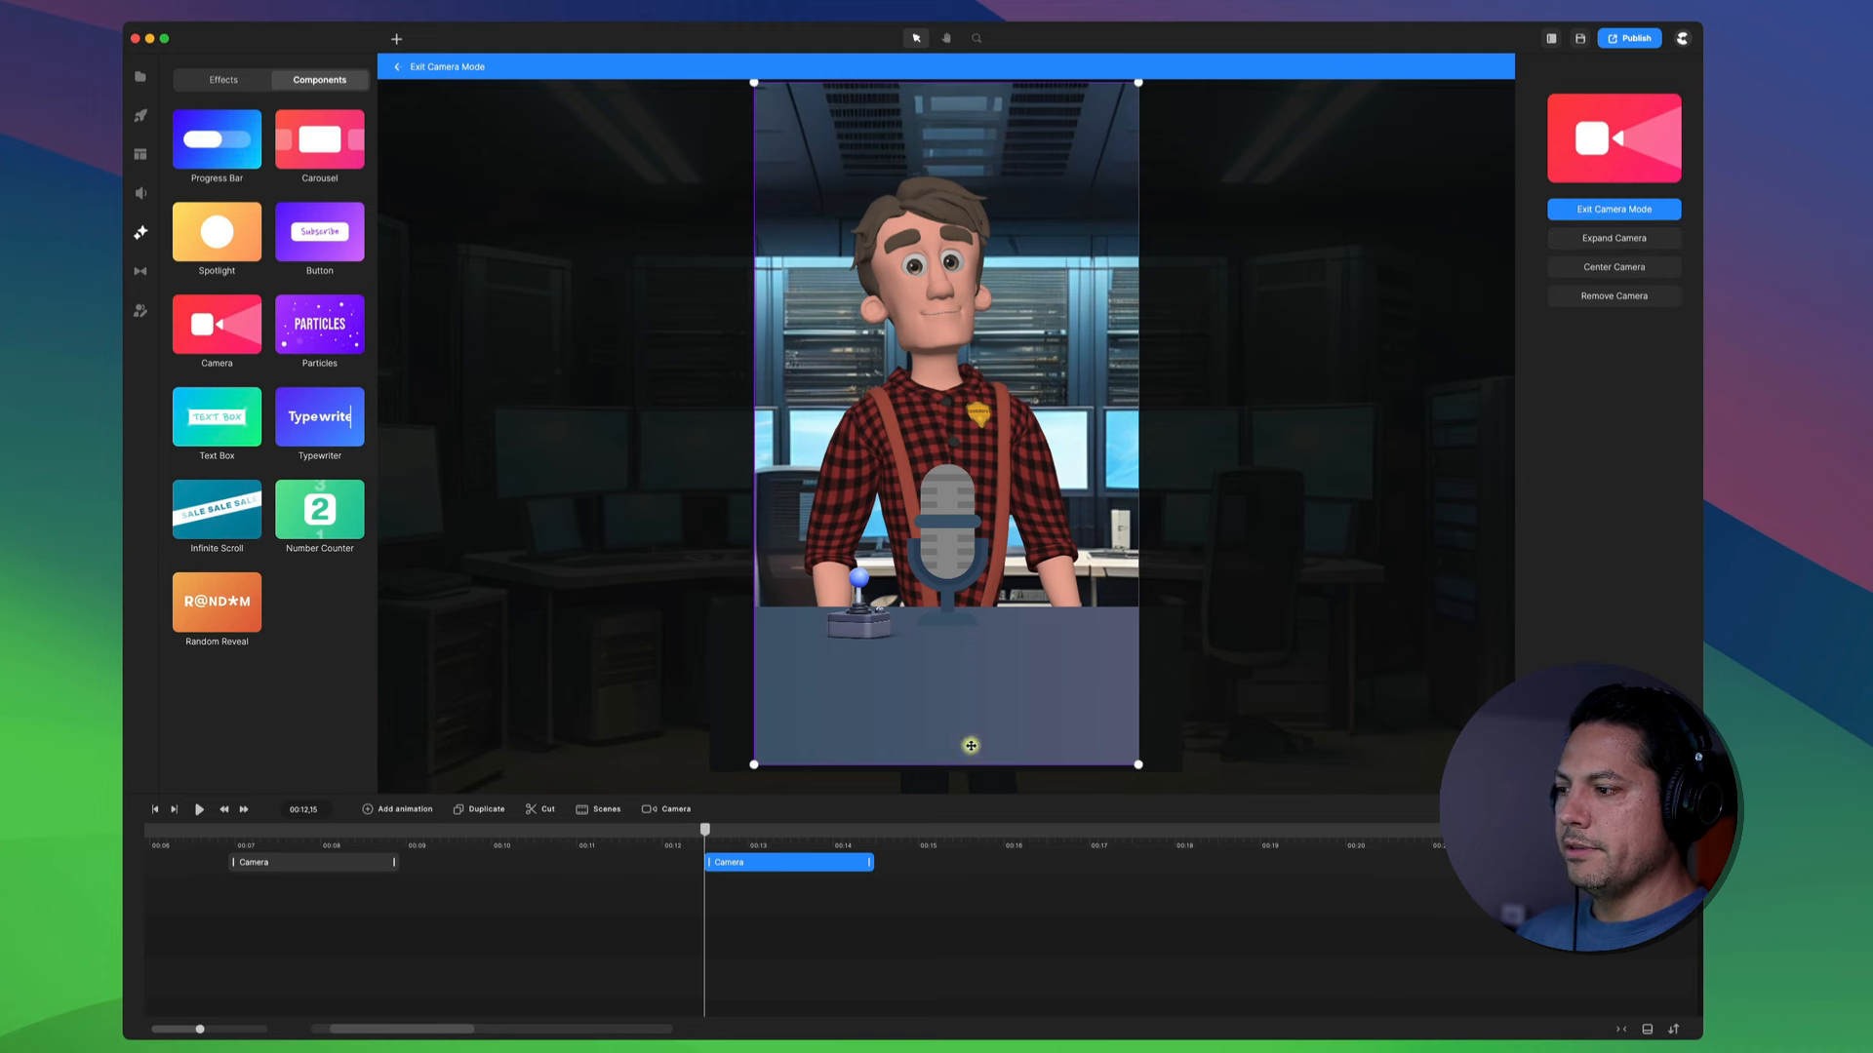
# Play back the pasted desk scene from its start to check the full-frame camera.
pyautogui.click(877, 844)
pyautogui.moveTo(877, 840); pyautogui.dragTo(763, 846)
pyautogui.scroll(-10, 803, 935)
pyautogui.click(708, 843)
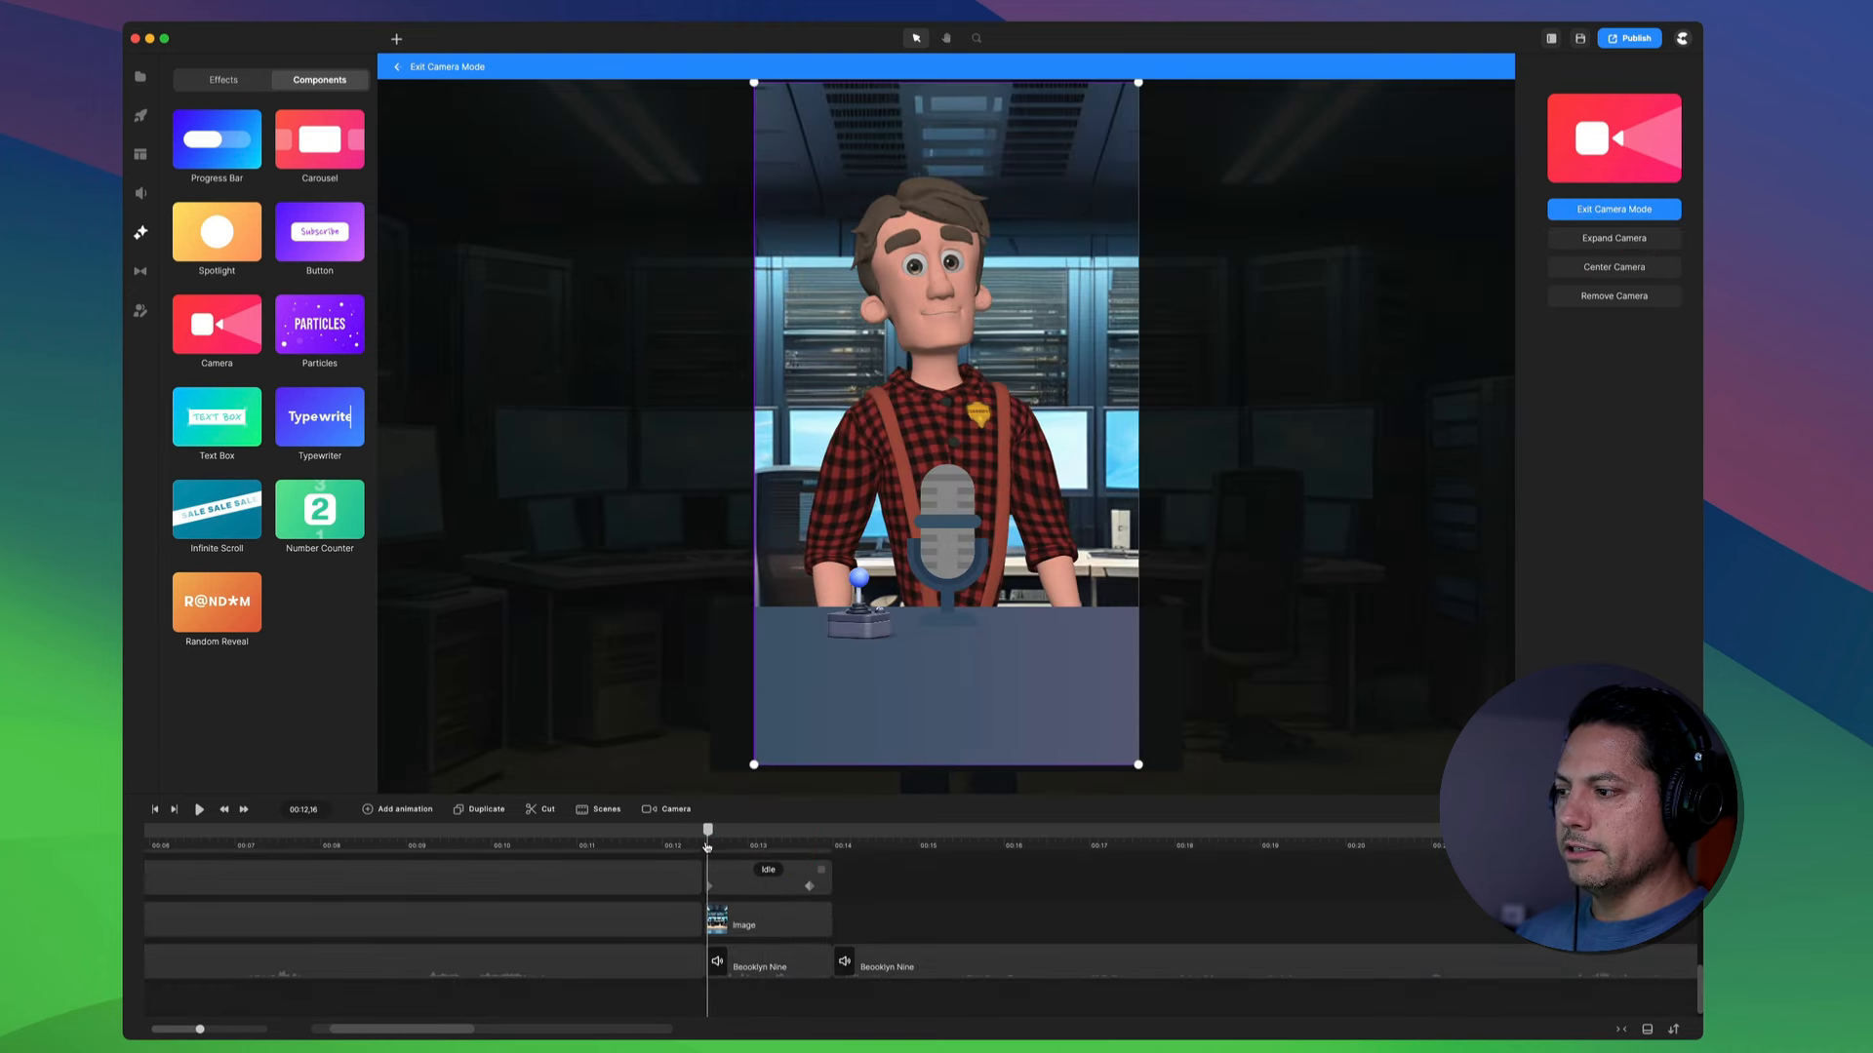
pyautogui.press('space')
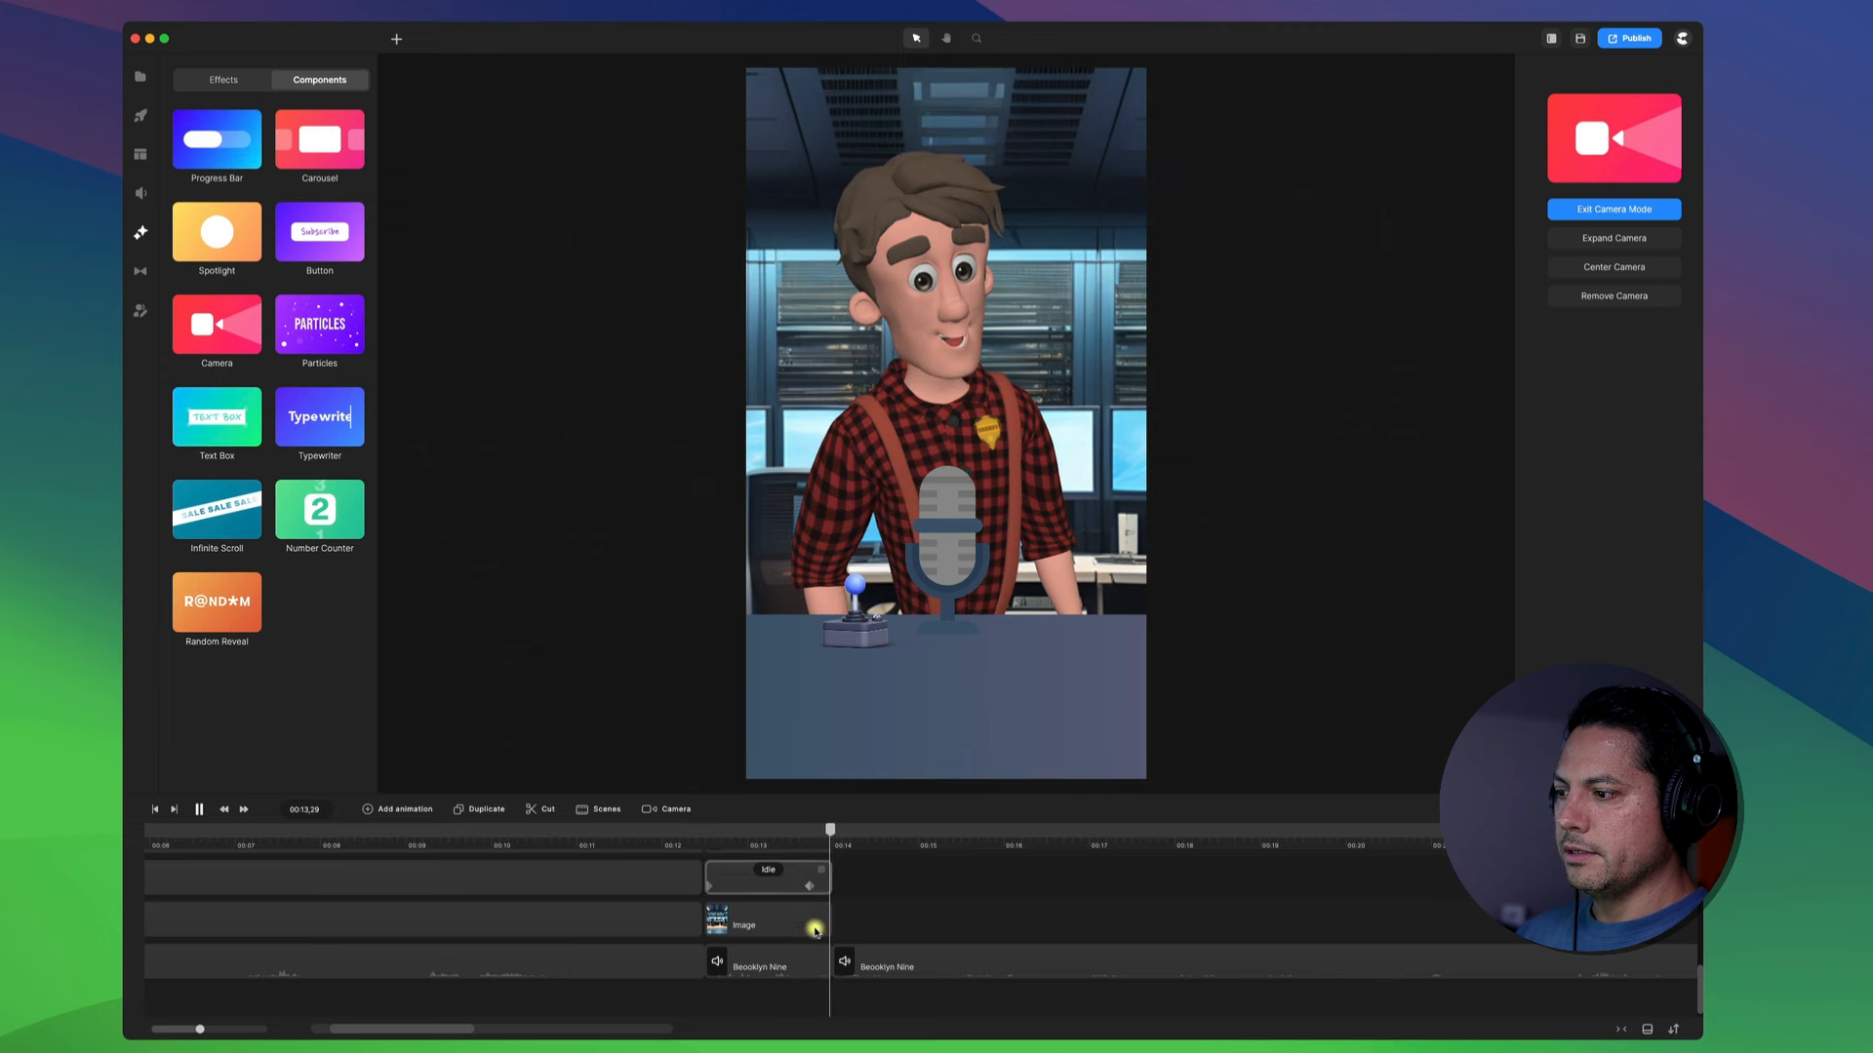
# At the officer's 00:13,22 keyframe, move him slightly lower and rotate him so he leans forward over the desk.
pyautogui.click(811, 883)
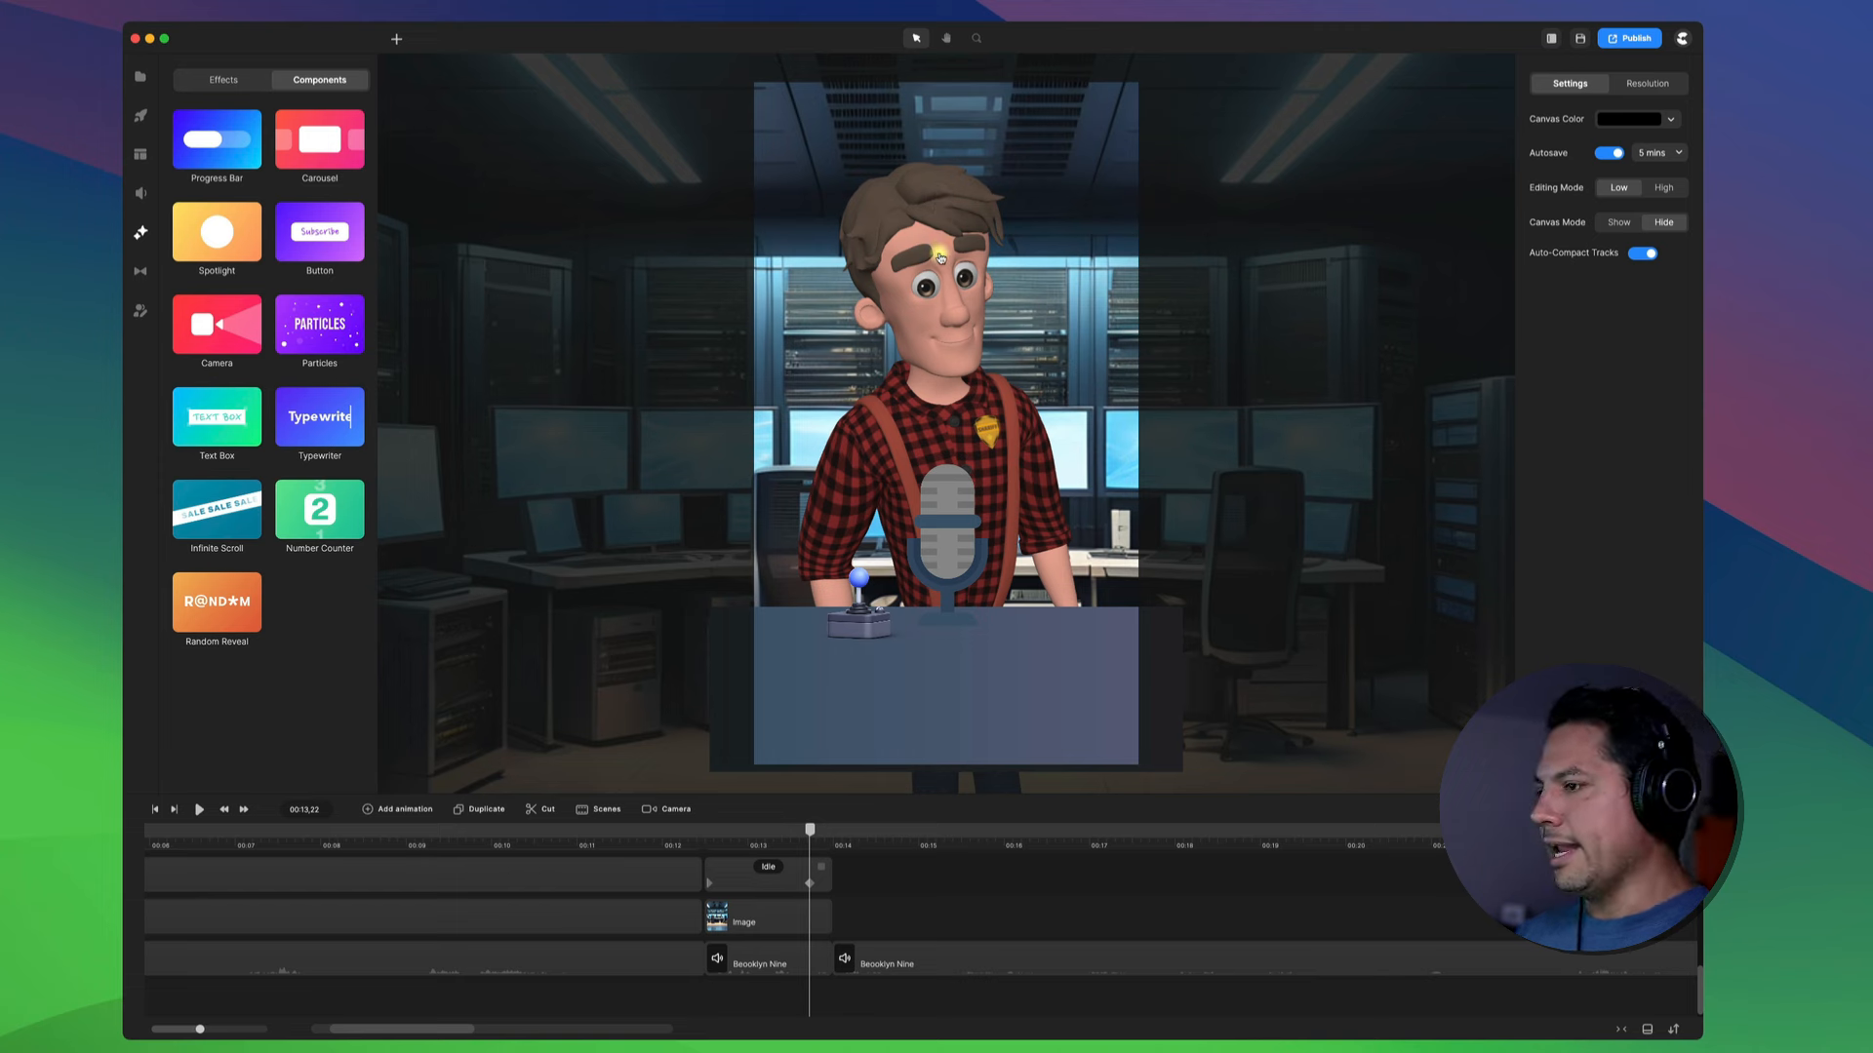
pyautogui.click(942, 381)
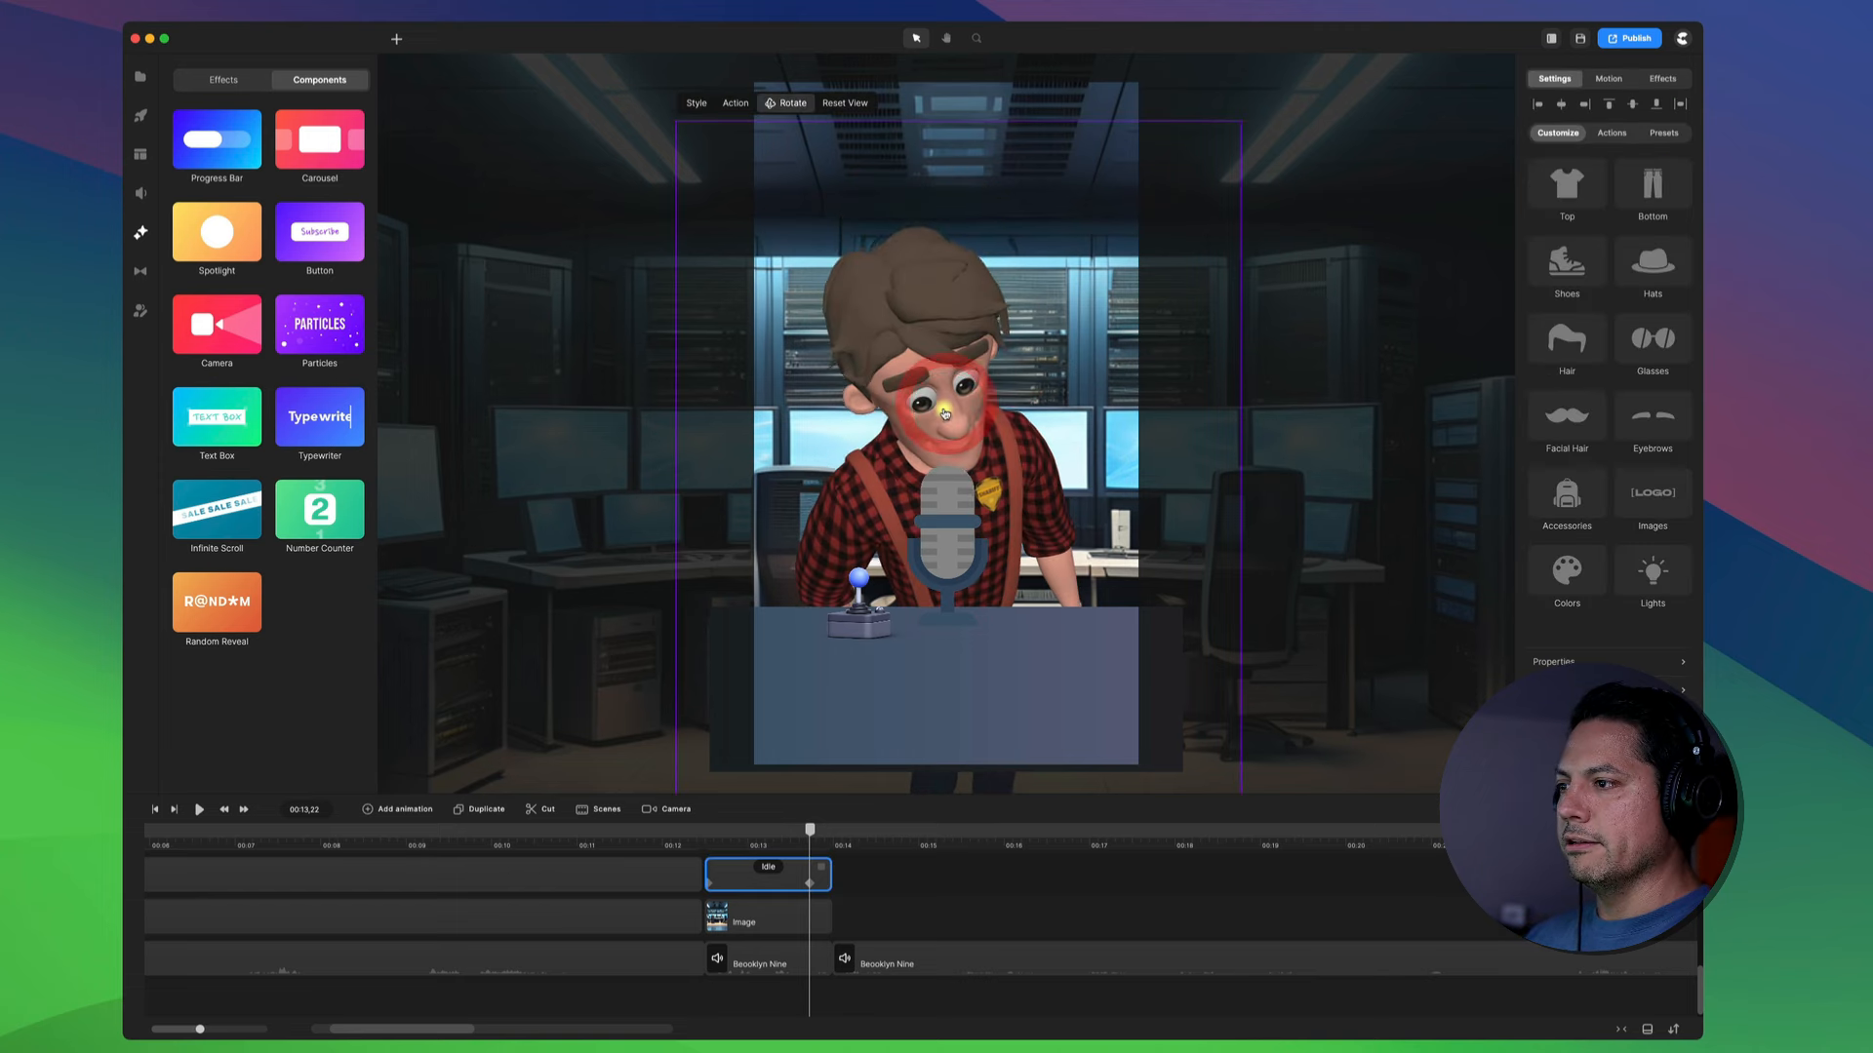
pyautogui.click(952, 342)
pyautogui.click(780, 97)
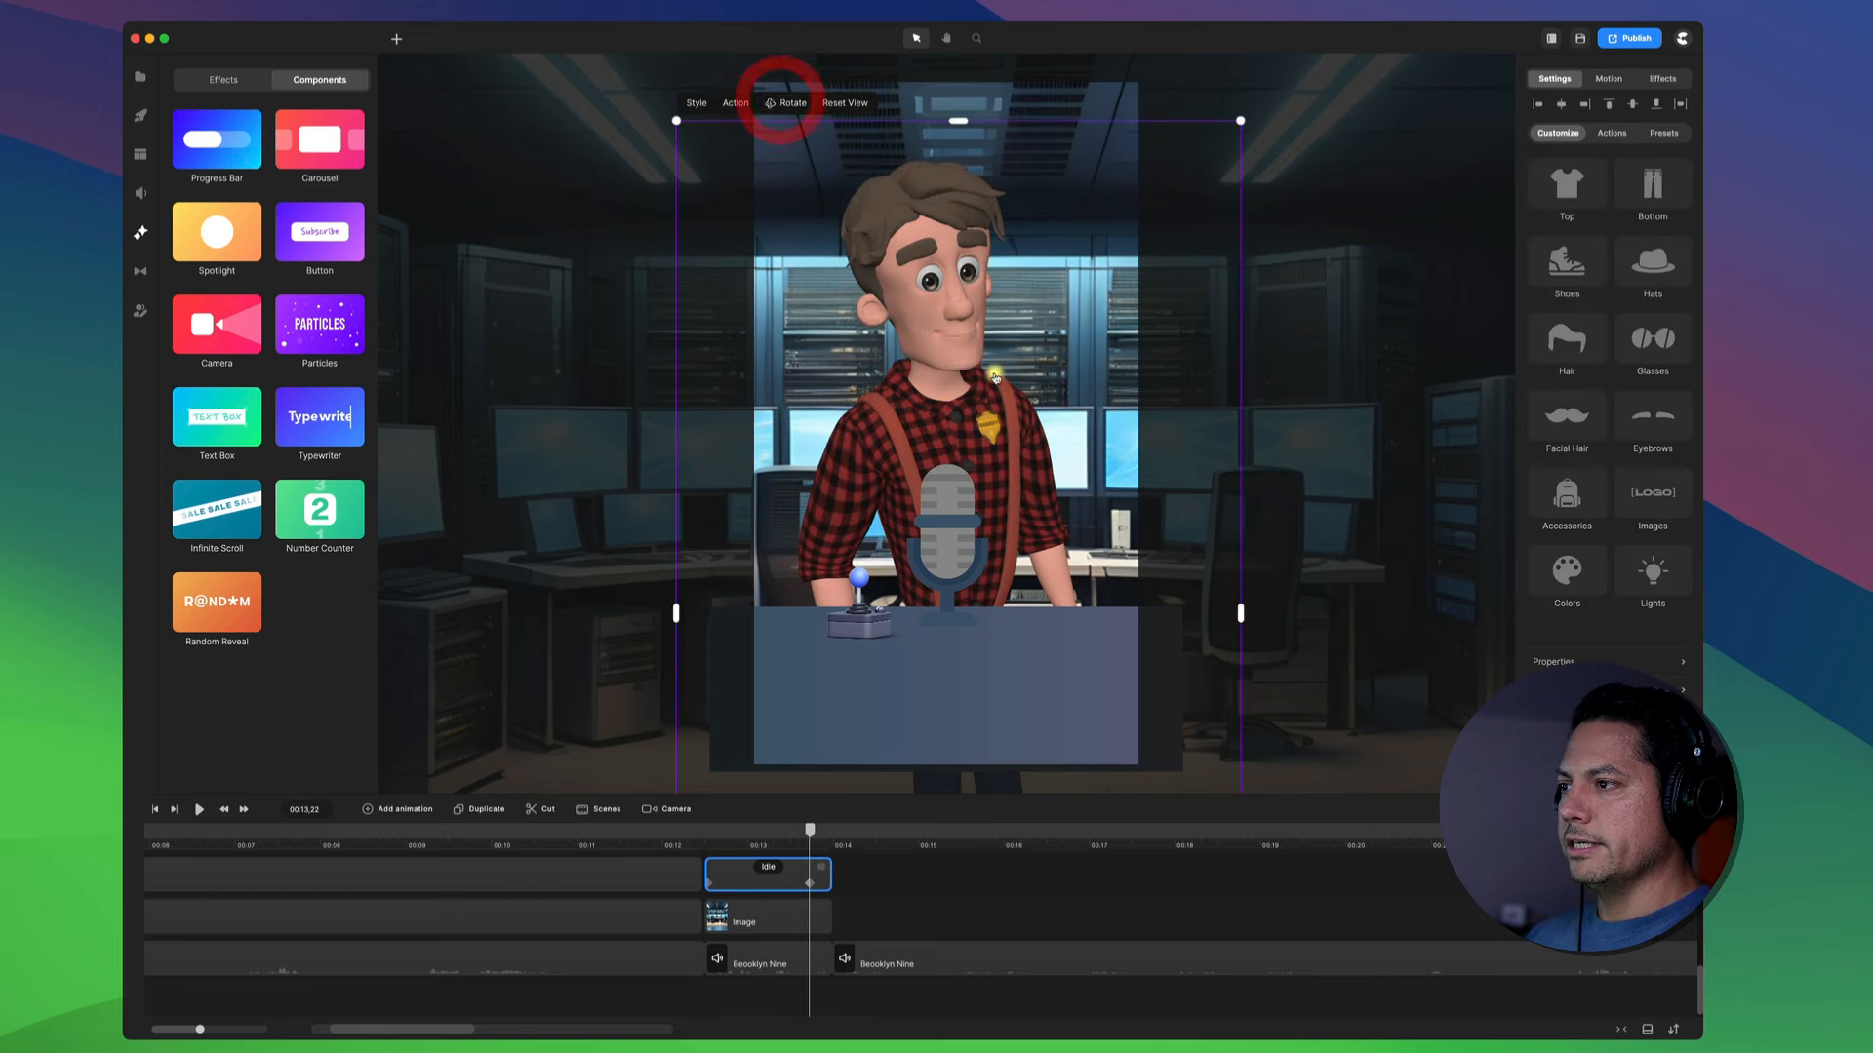
pyautogui.moveTo(964, 366); pyautogui.dragTo(960, 402)
pyautogui.moveTo(940, 320); pyautogui.dragTo(940, 307)
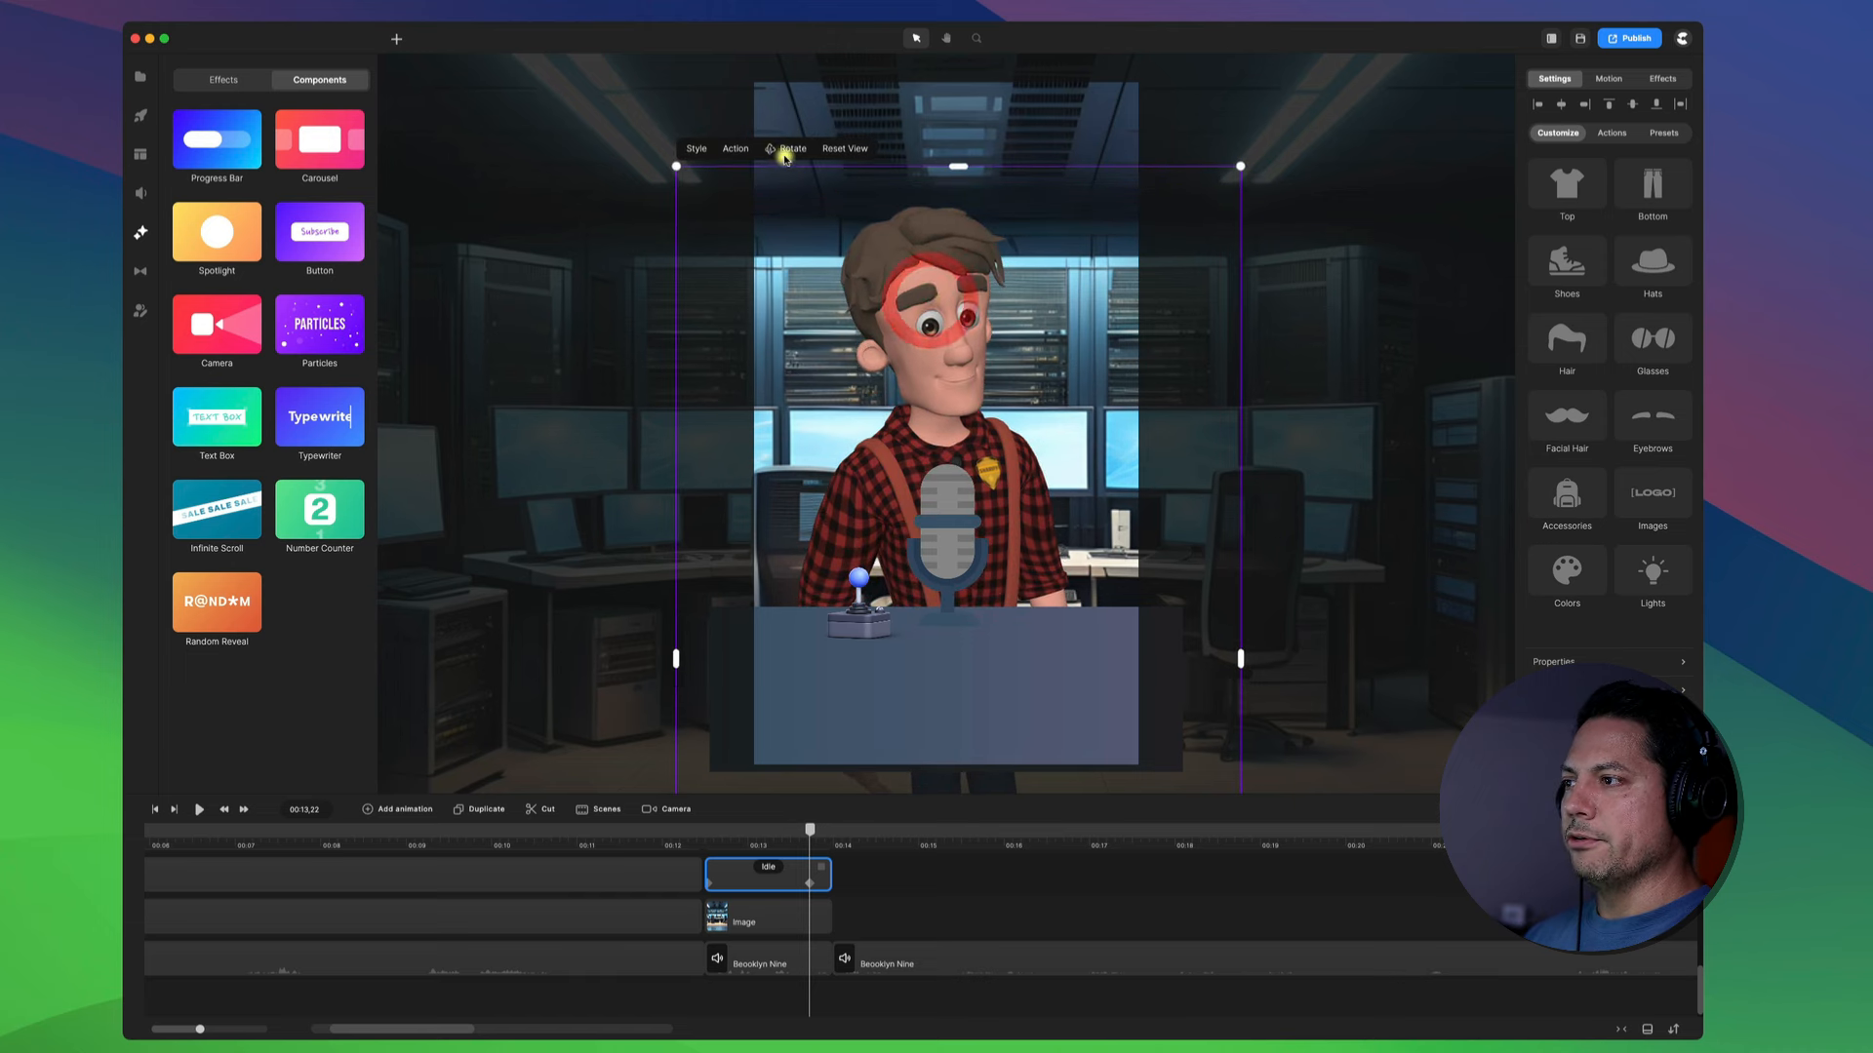
pyautogui.click(810, 880)
pyautogui.click(783, 153)
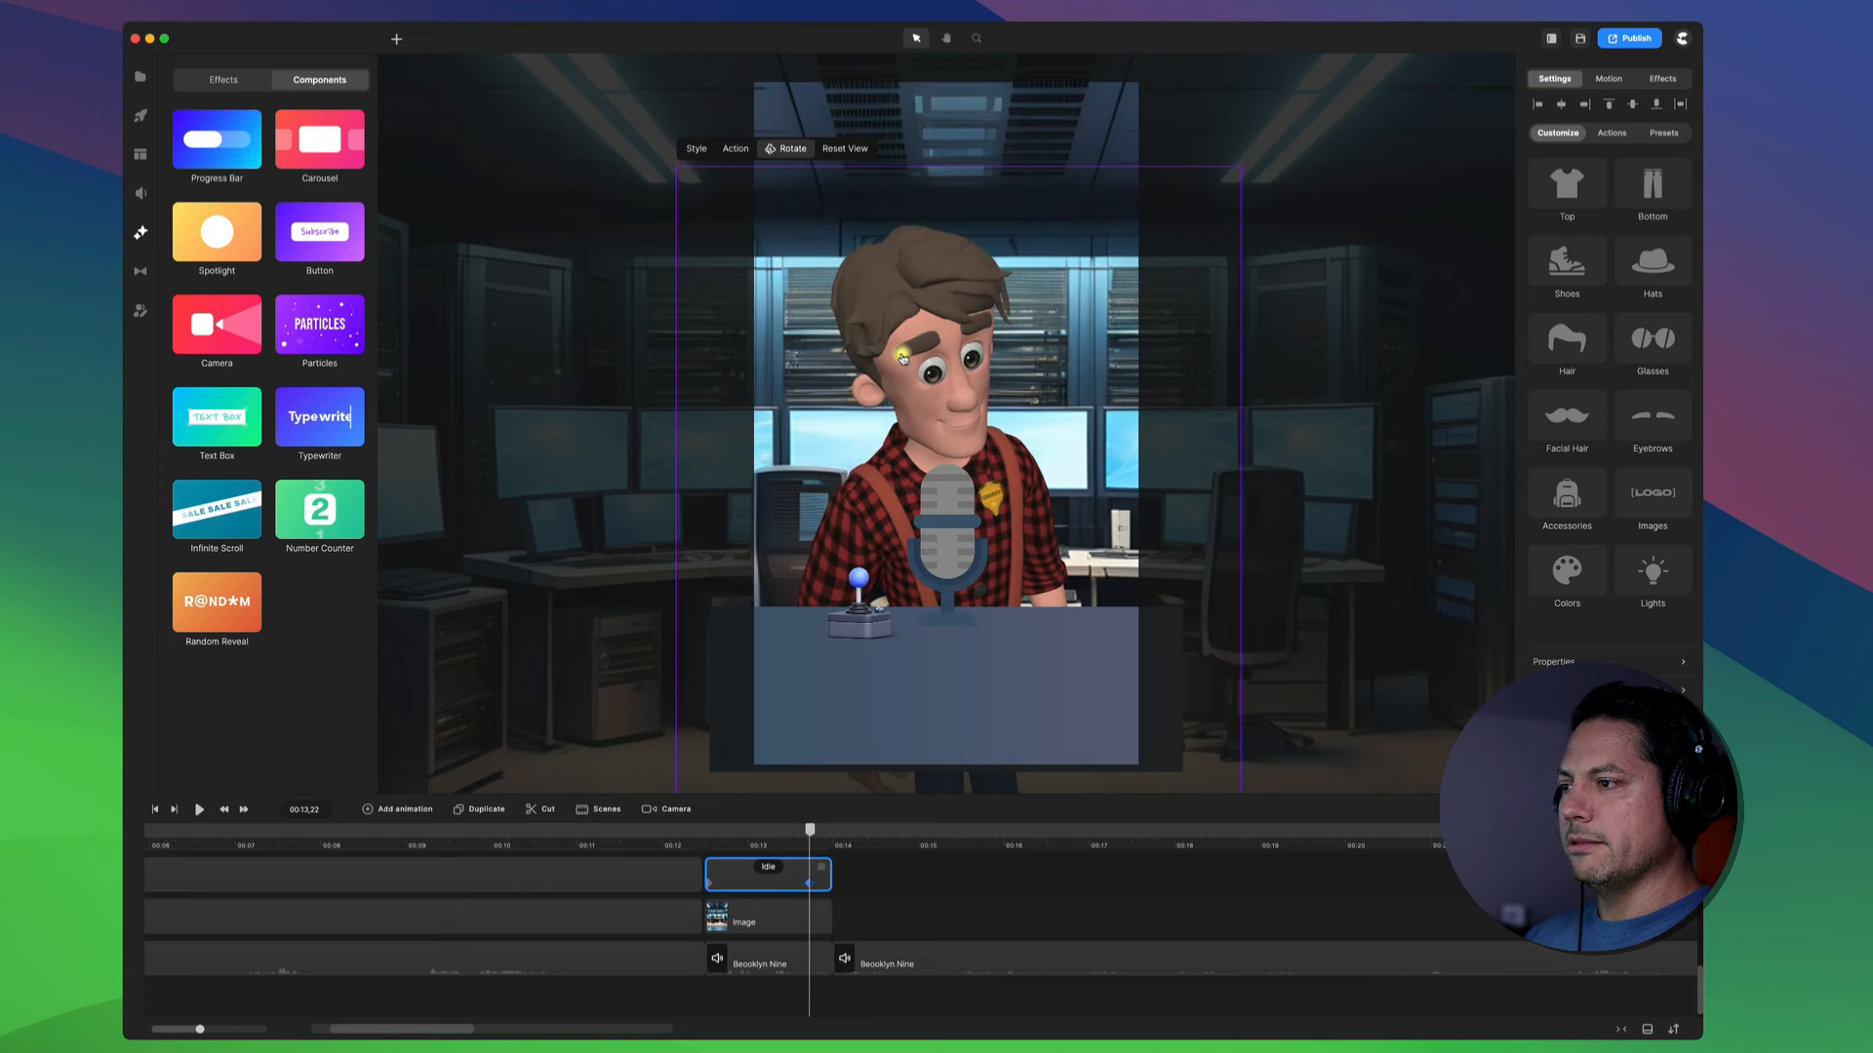
# Set the facial expression of the officer's Idle action to Happy.
pyautogui.click(768, 867)
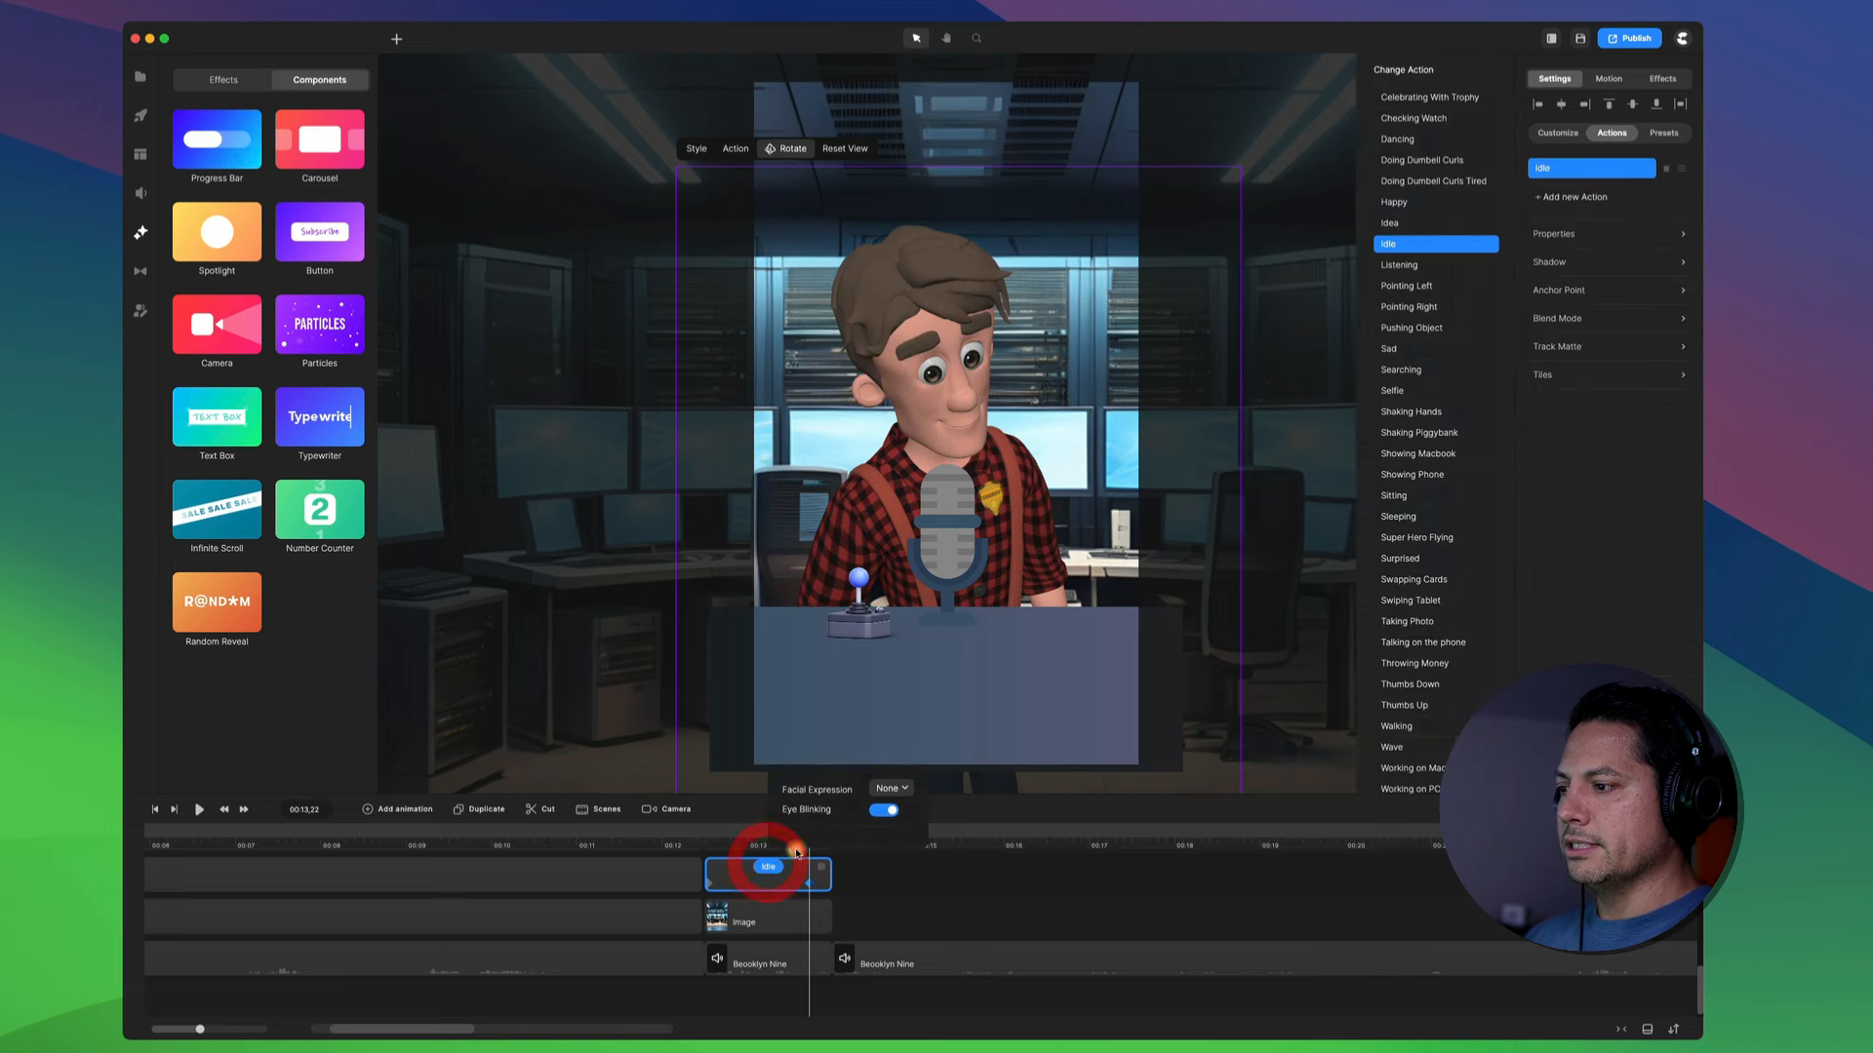
pyautogui.click(879, 793)
pyautogui.click(891, 824)
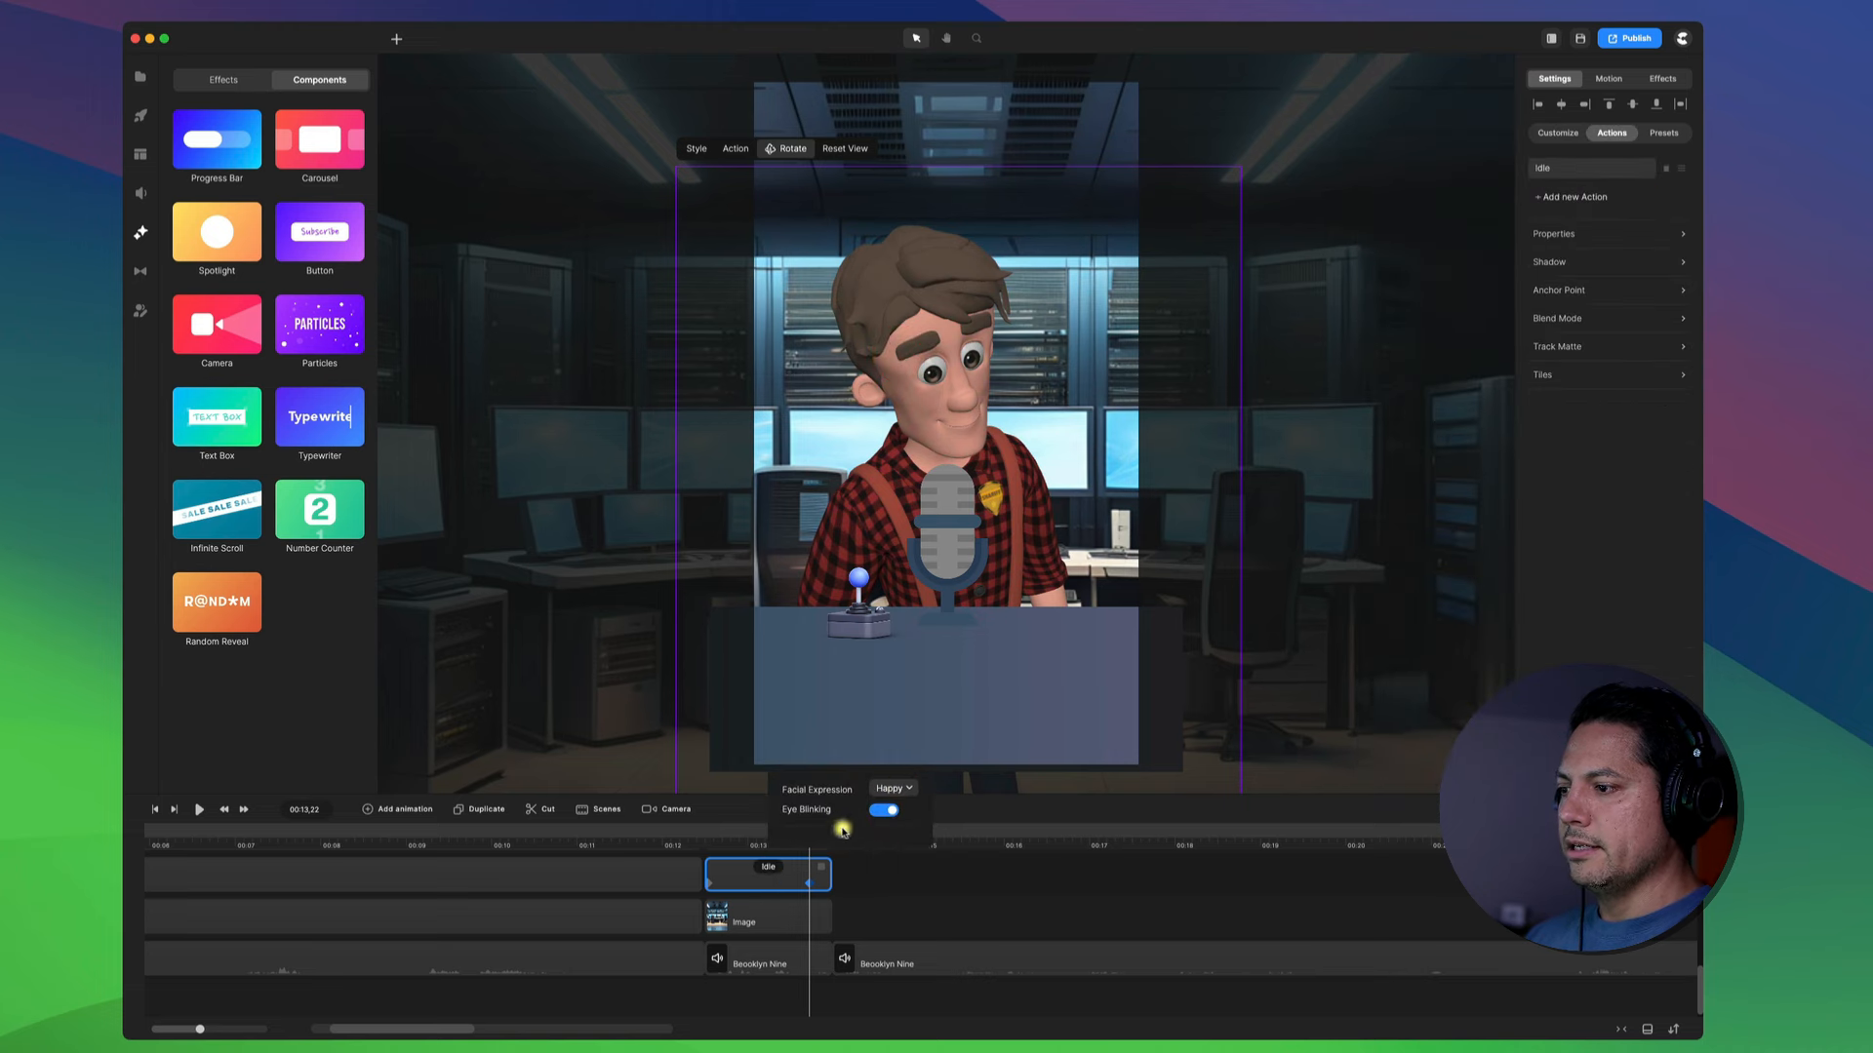
pyautogui.click(983, 828)
# Play back the transition from the striped lineup into the desk scene to check the officer's lean and expression.
pyautogui.click(685, 836)
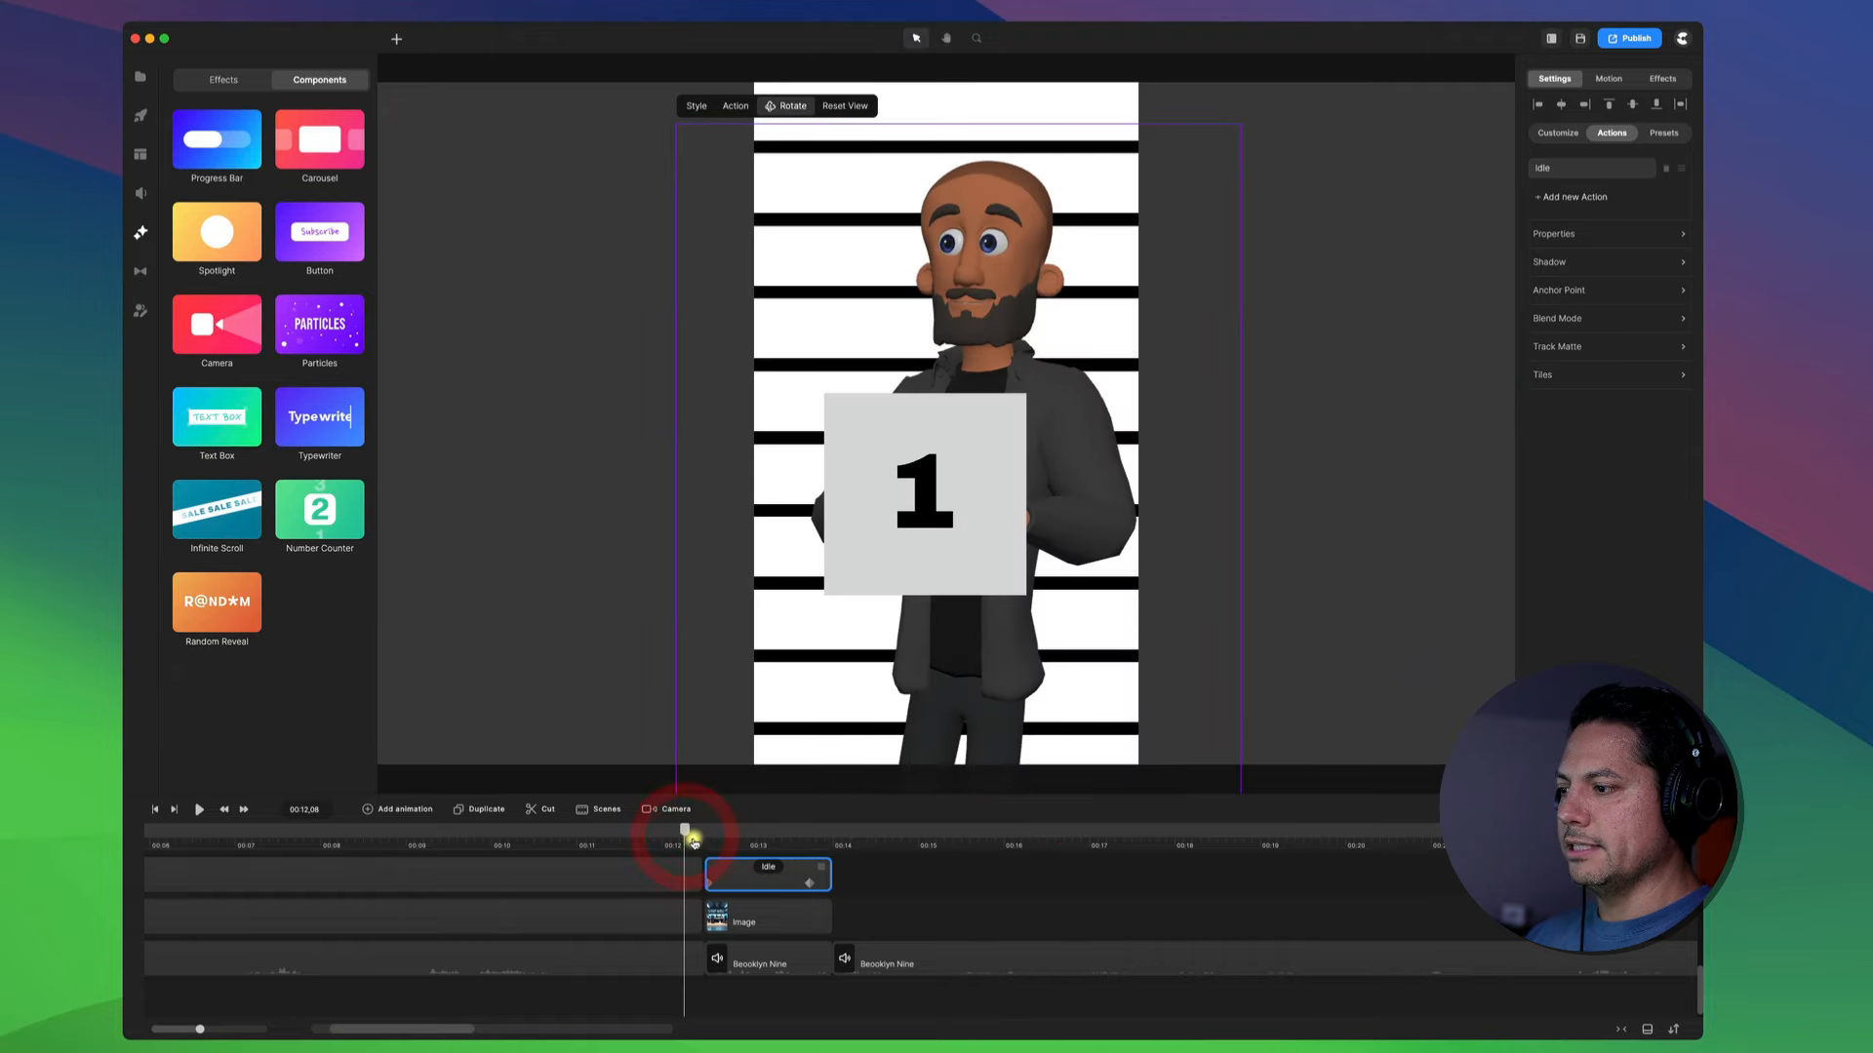
pyautogui.press('space')
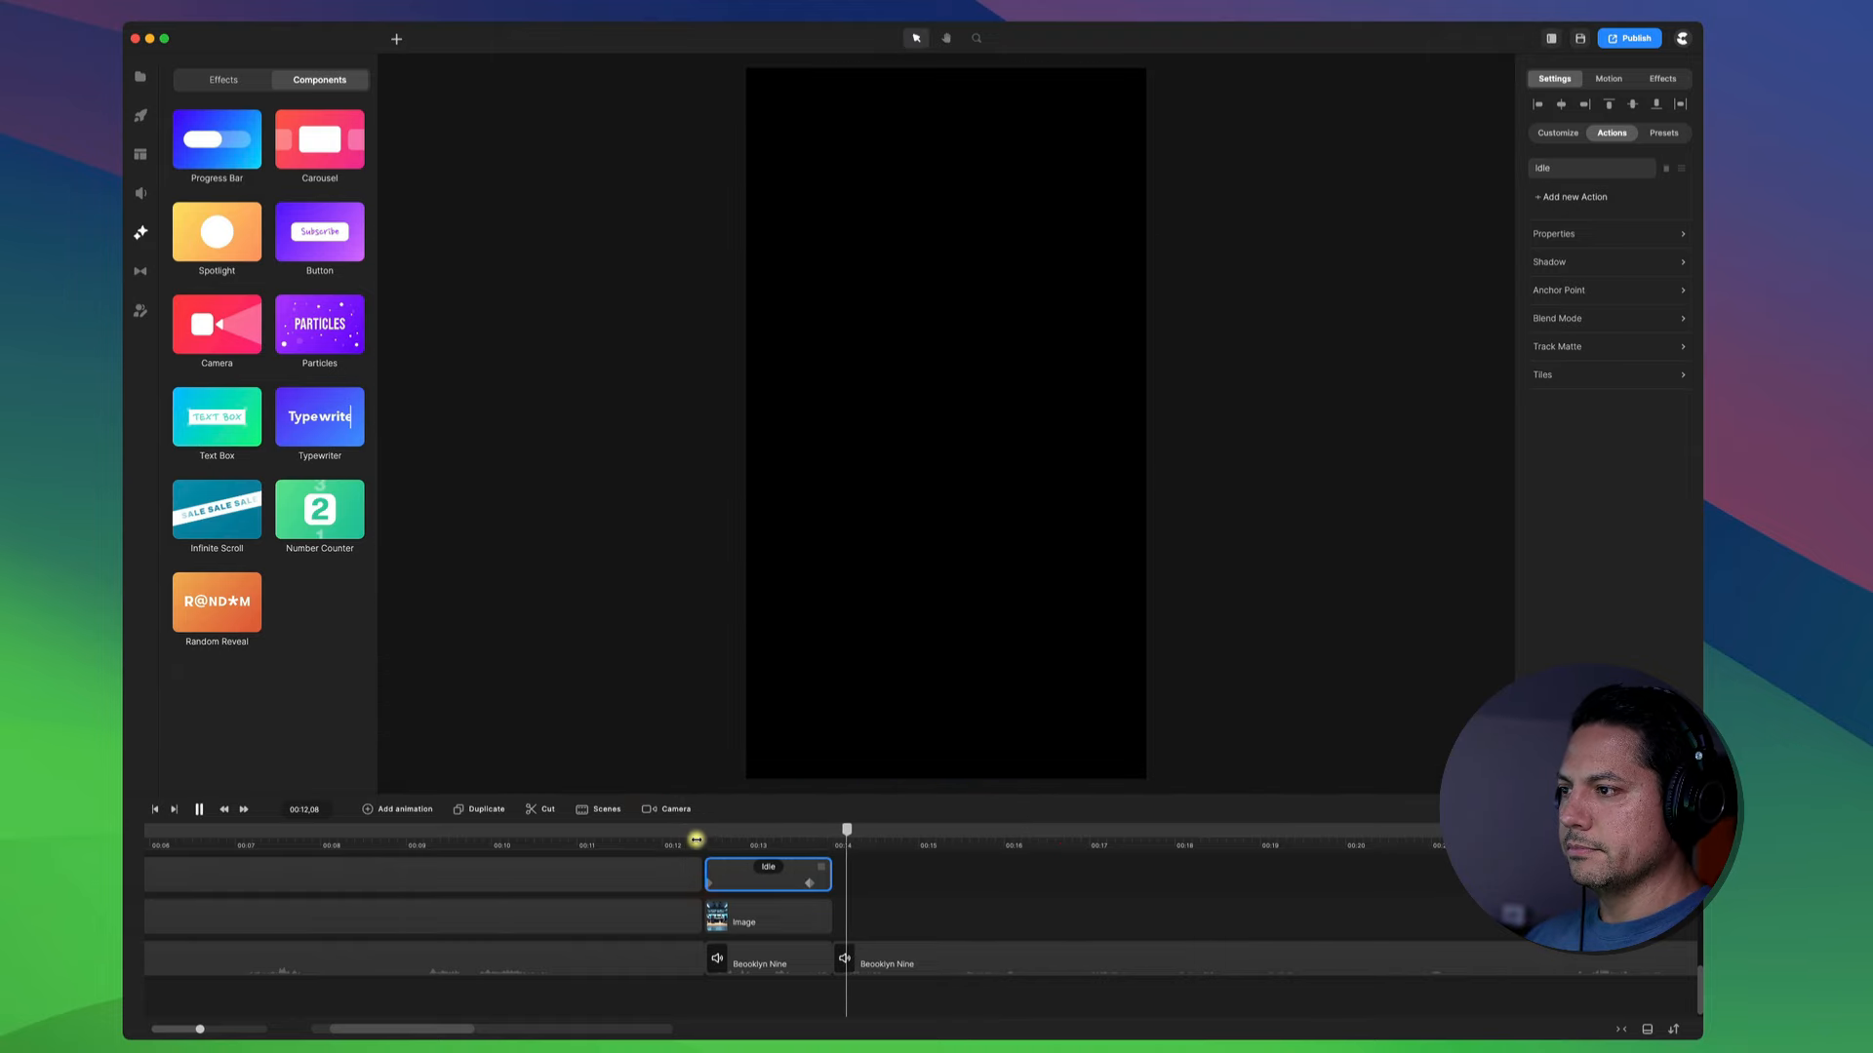
pyautogui.click(687, 841)
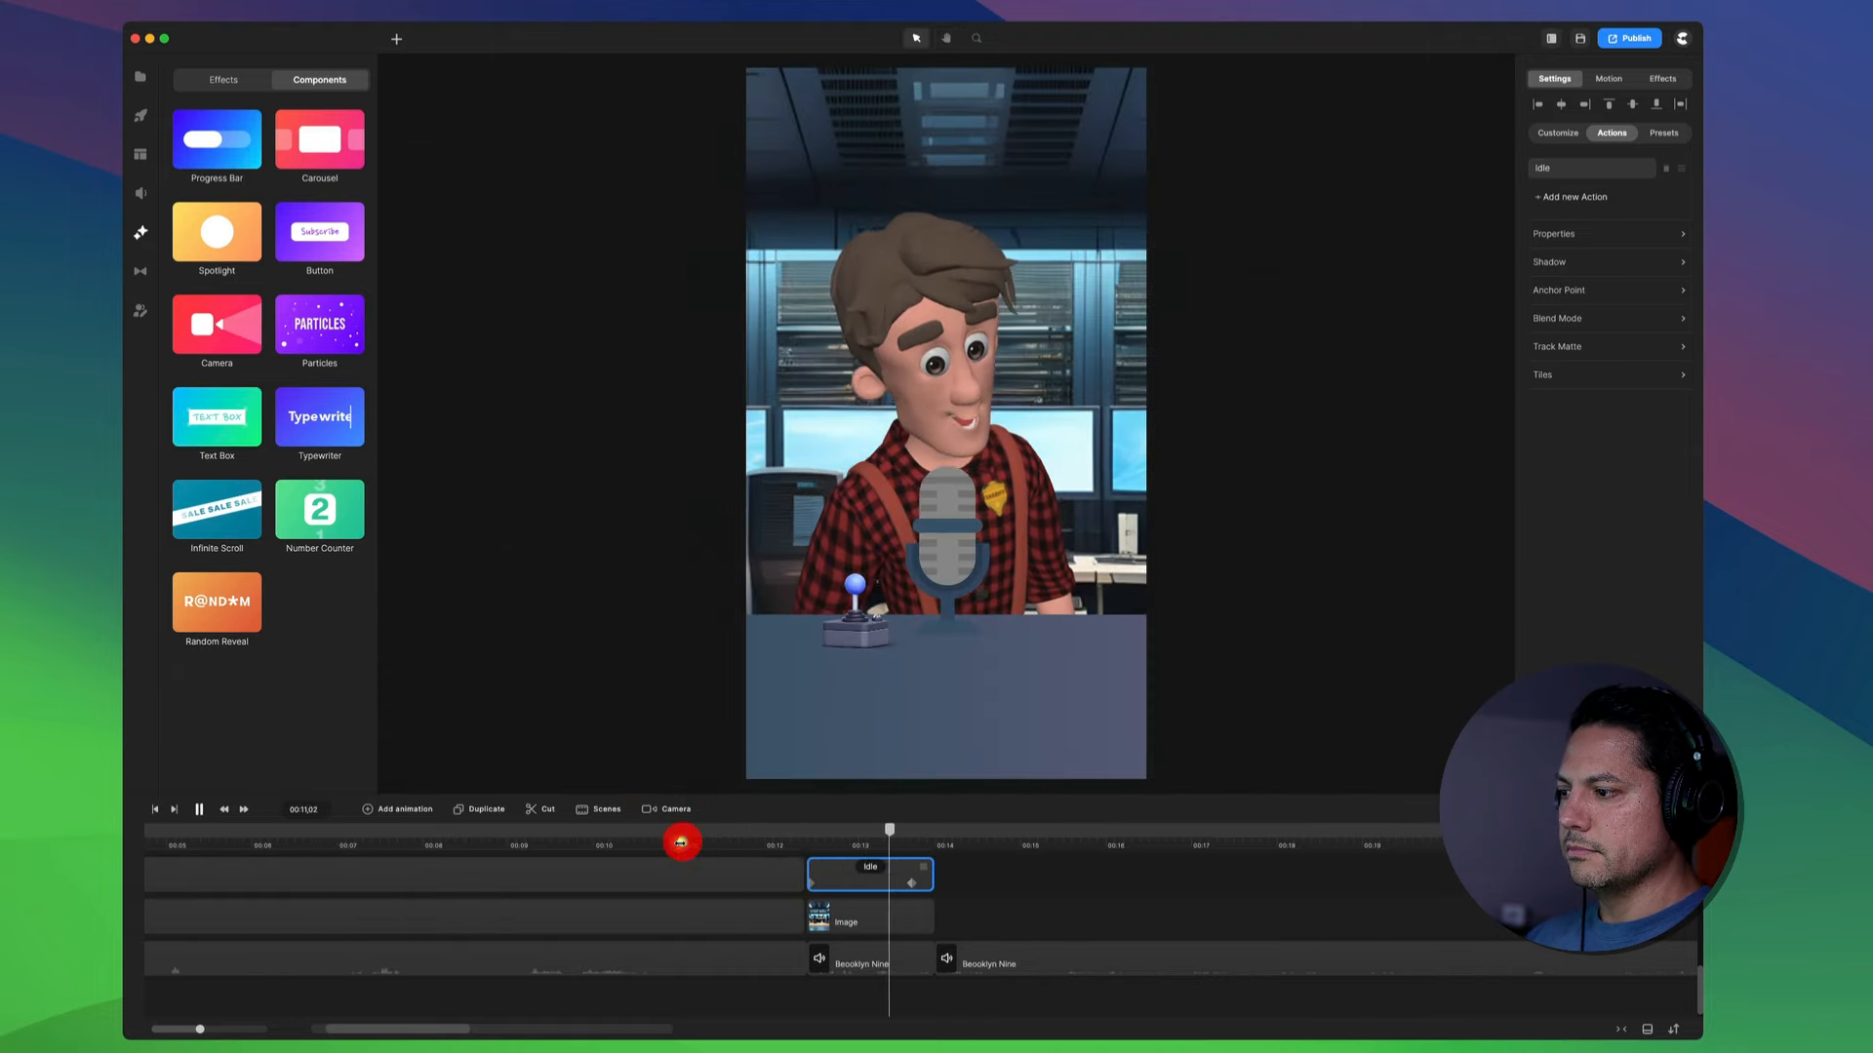
pyautogui.press('space')
pyautogui.click(775, 843)
pyautogui.press('space')
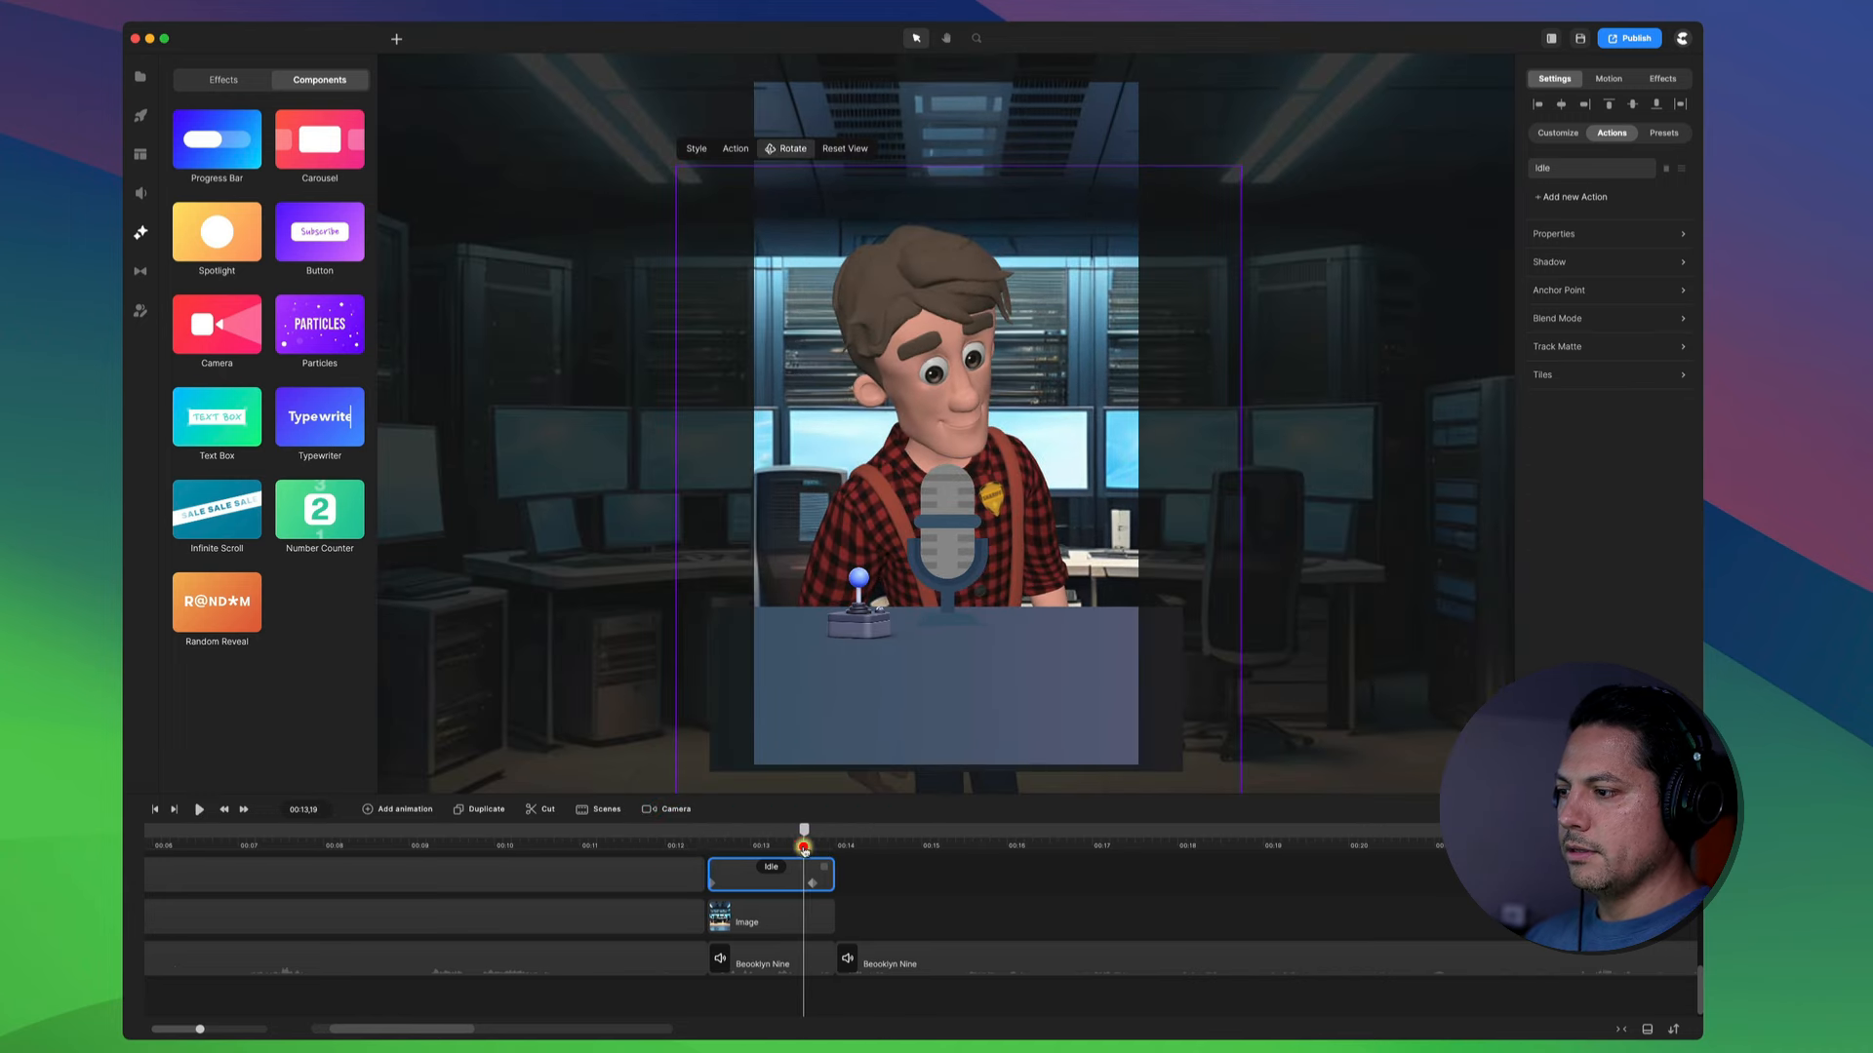
pyautogui.press('space')
# Move the officer's leaning-pose keyframe earlier to 00:13,06 and shift him slightly left in that pose.
pyautogui.click(758, 841)
pyautogui.moveTo(757, 841)
pyautogui.mouseDown()
pyautogui.moveTo(711, 834)
pyautogui.moveTo(767, 847)
pyautogui.mouseUp()
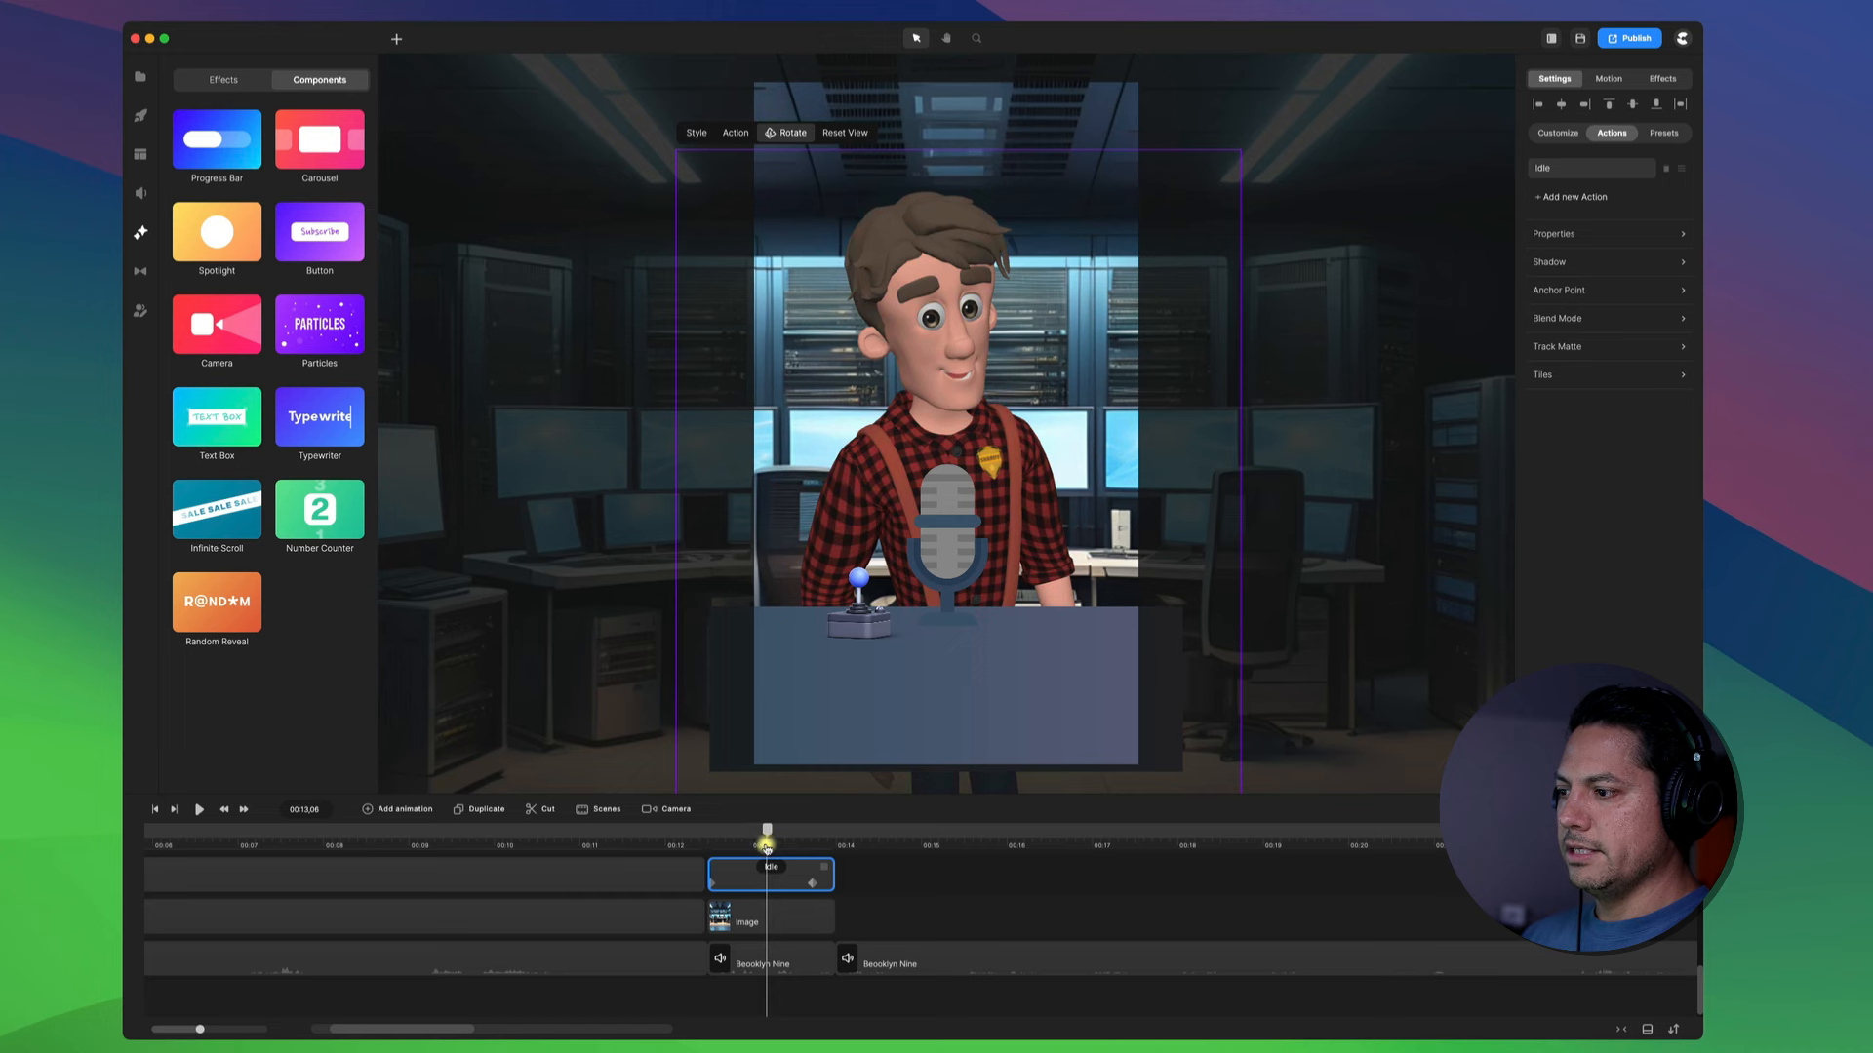
pyautogui.click(804, 883)
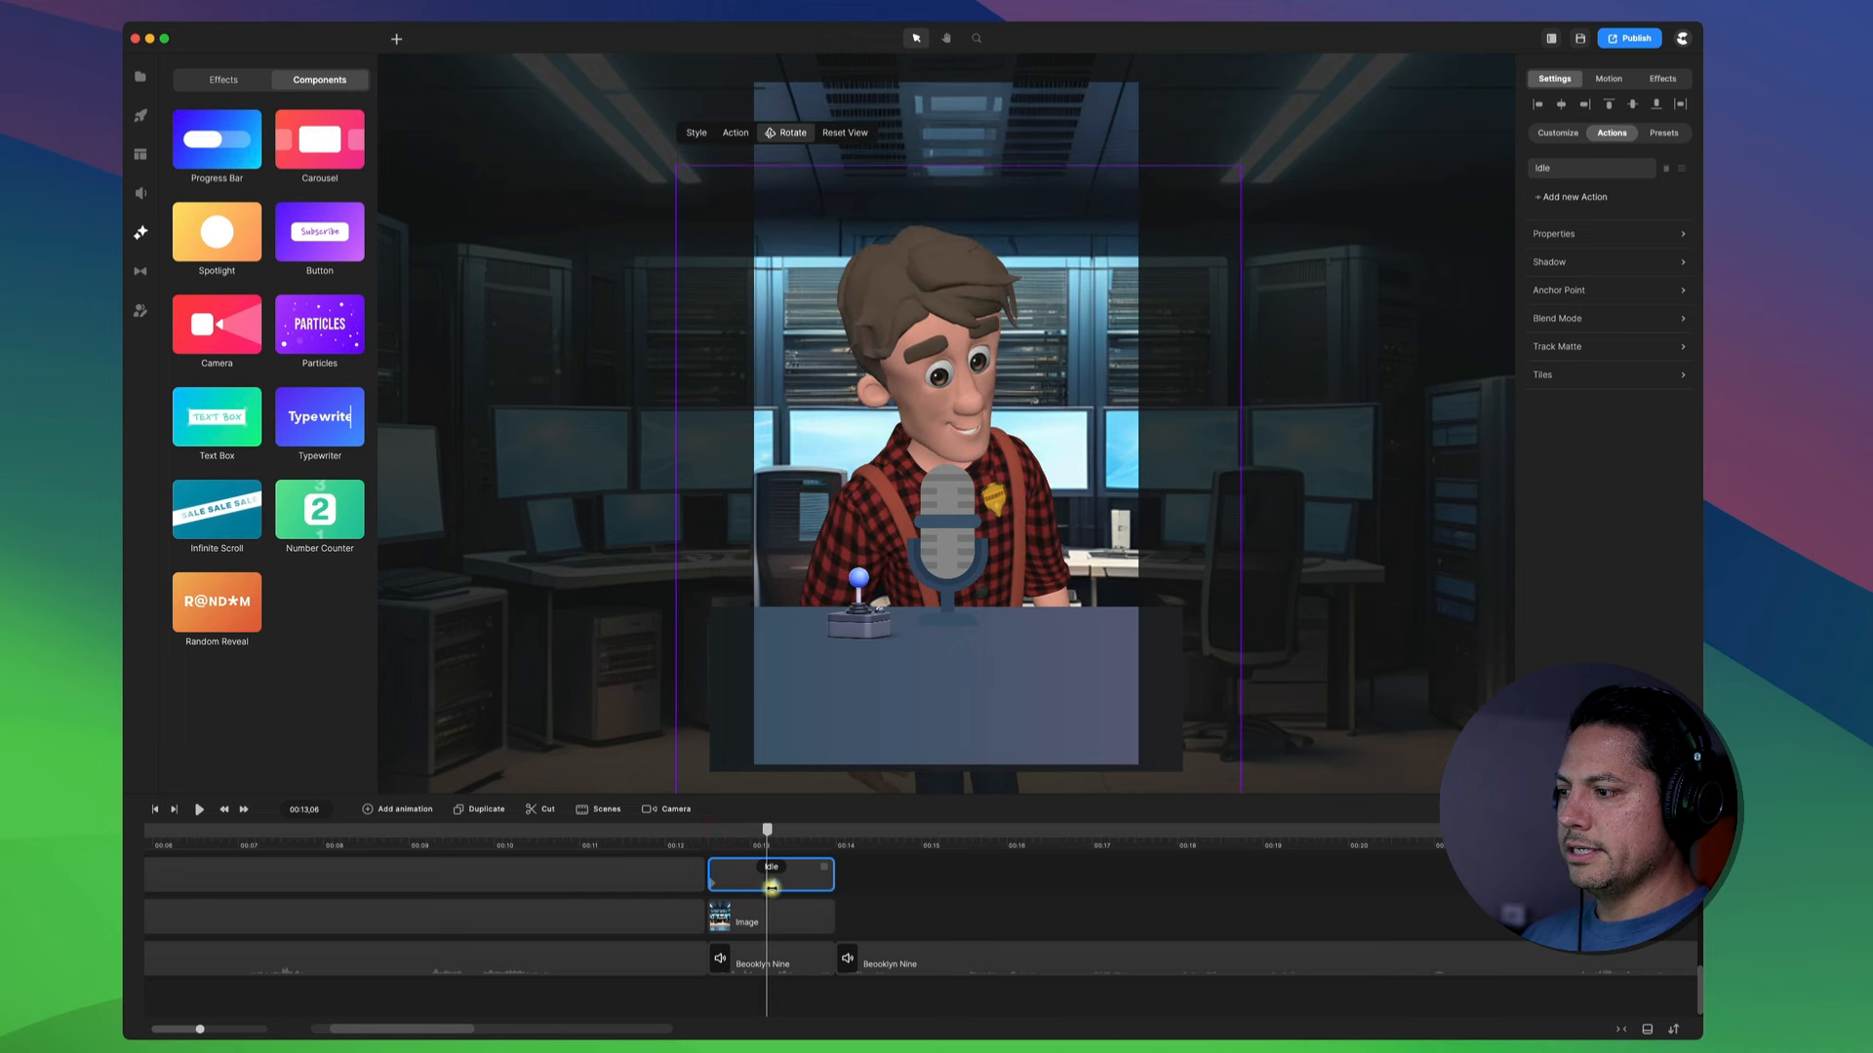
pyautogui.moveTo(772, 889); pyautogui.dragTo(767, 885)
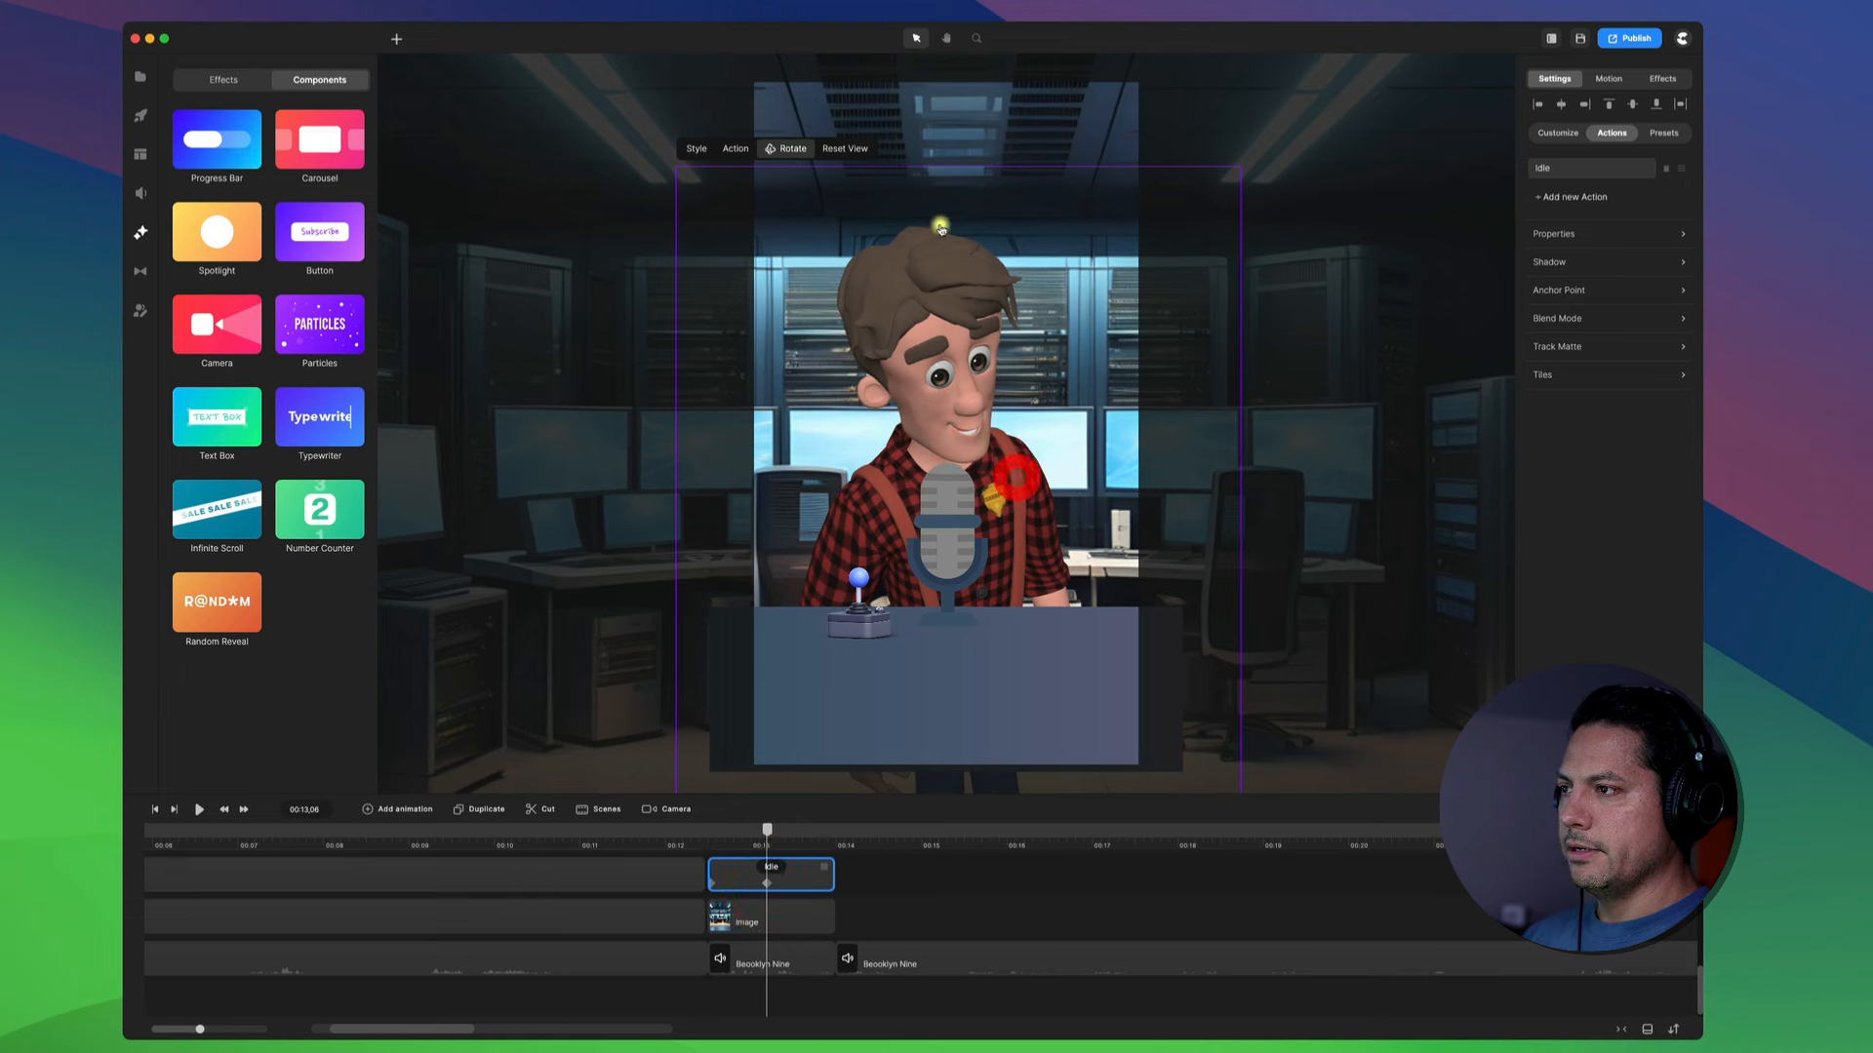
pyautogui.click(780, 156)
pyautogui.moveTo(927, 373); pyautogui.dragTo(897, 377)
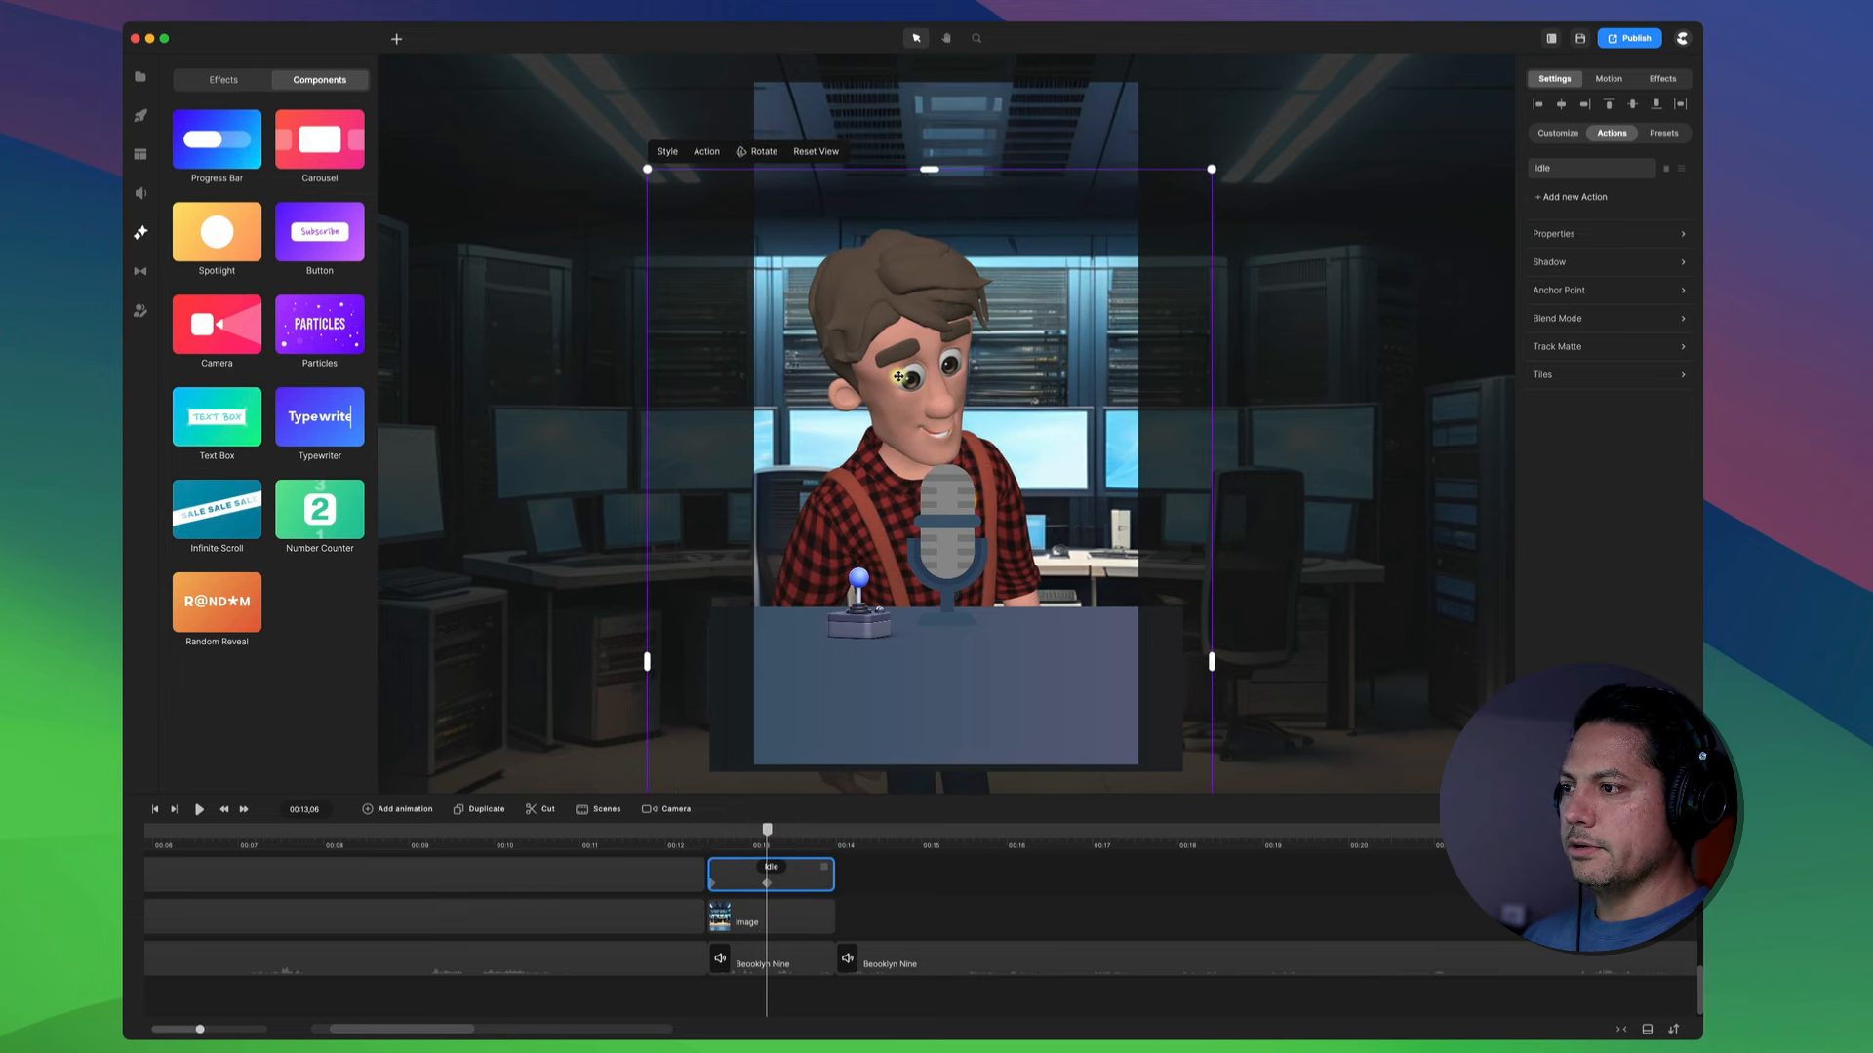
# Play back the desk scene and scrub to 00:12,24 to review the timing of the officer's lean.
pyautogui.click(694, 842)
pyautogui.press('space')
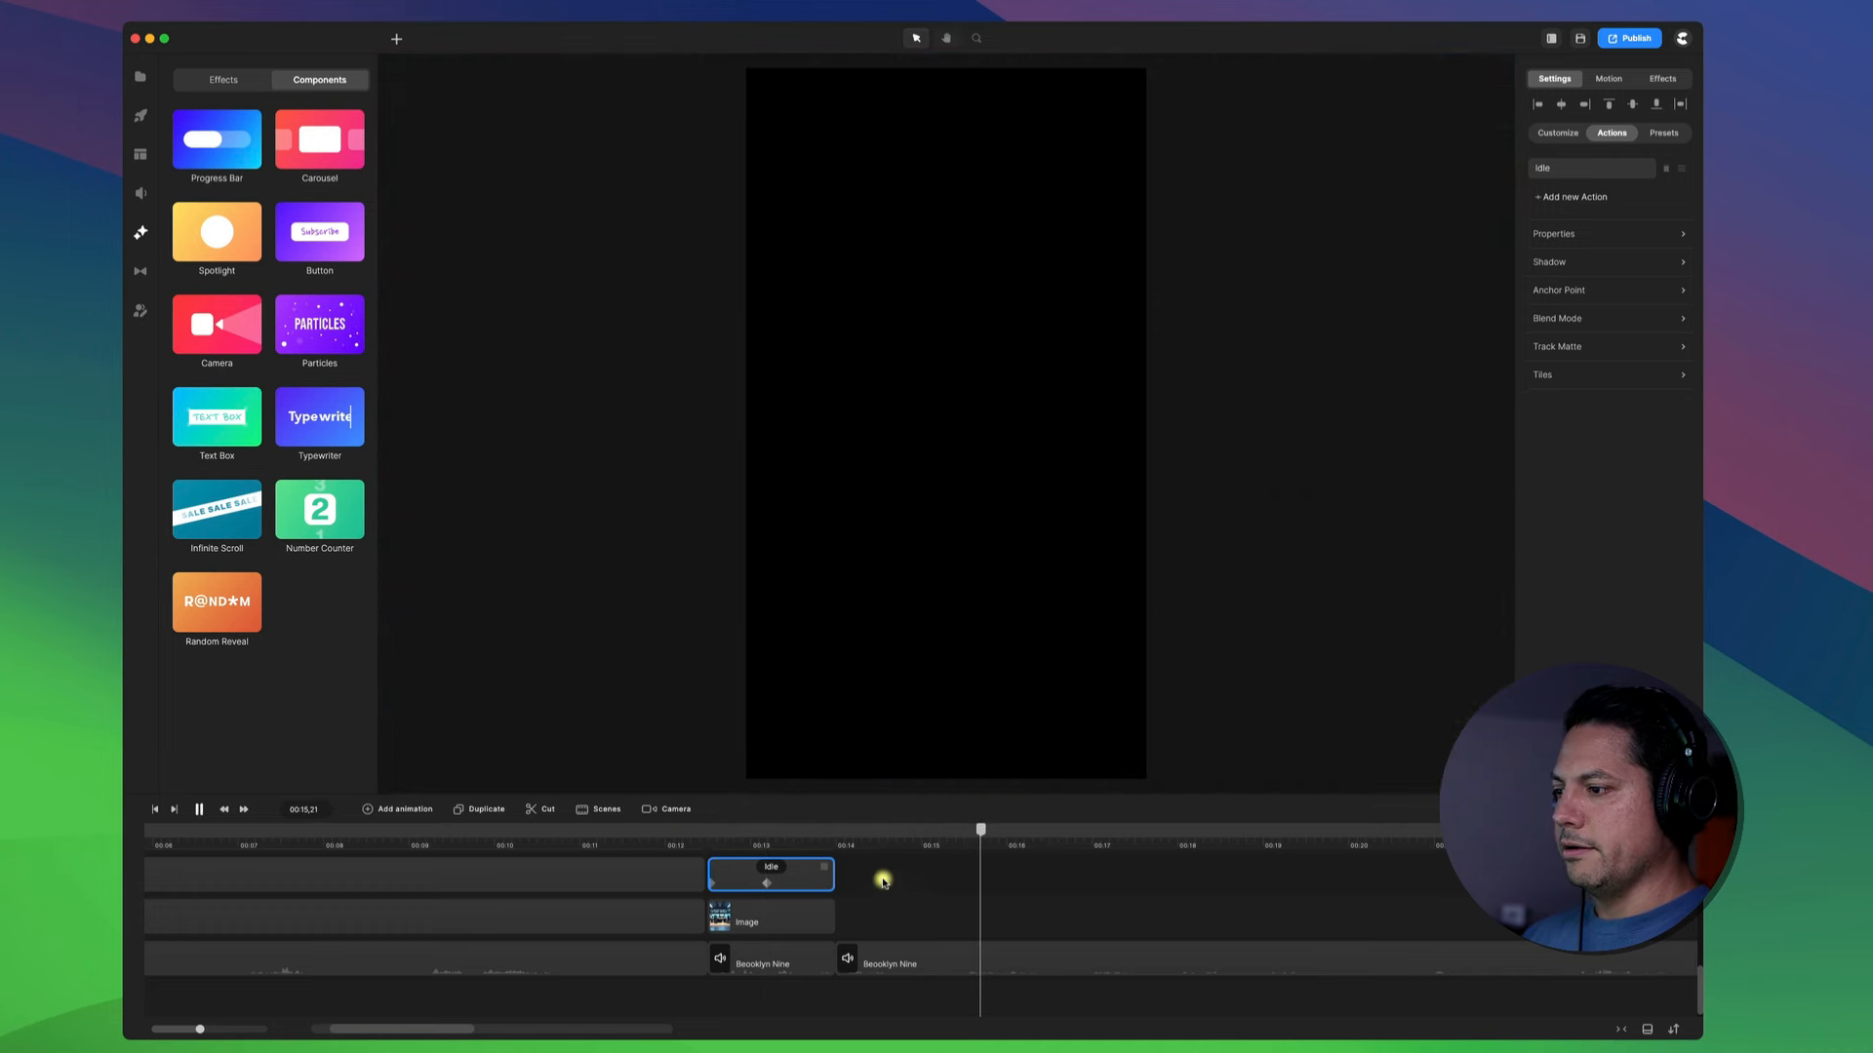
pyautogui.press('space')
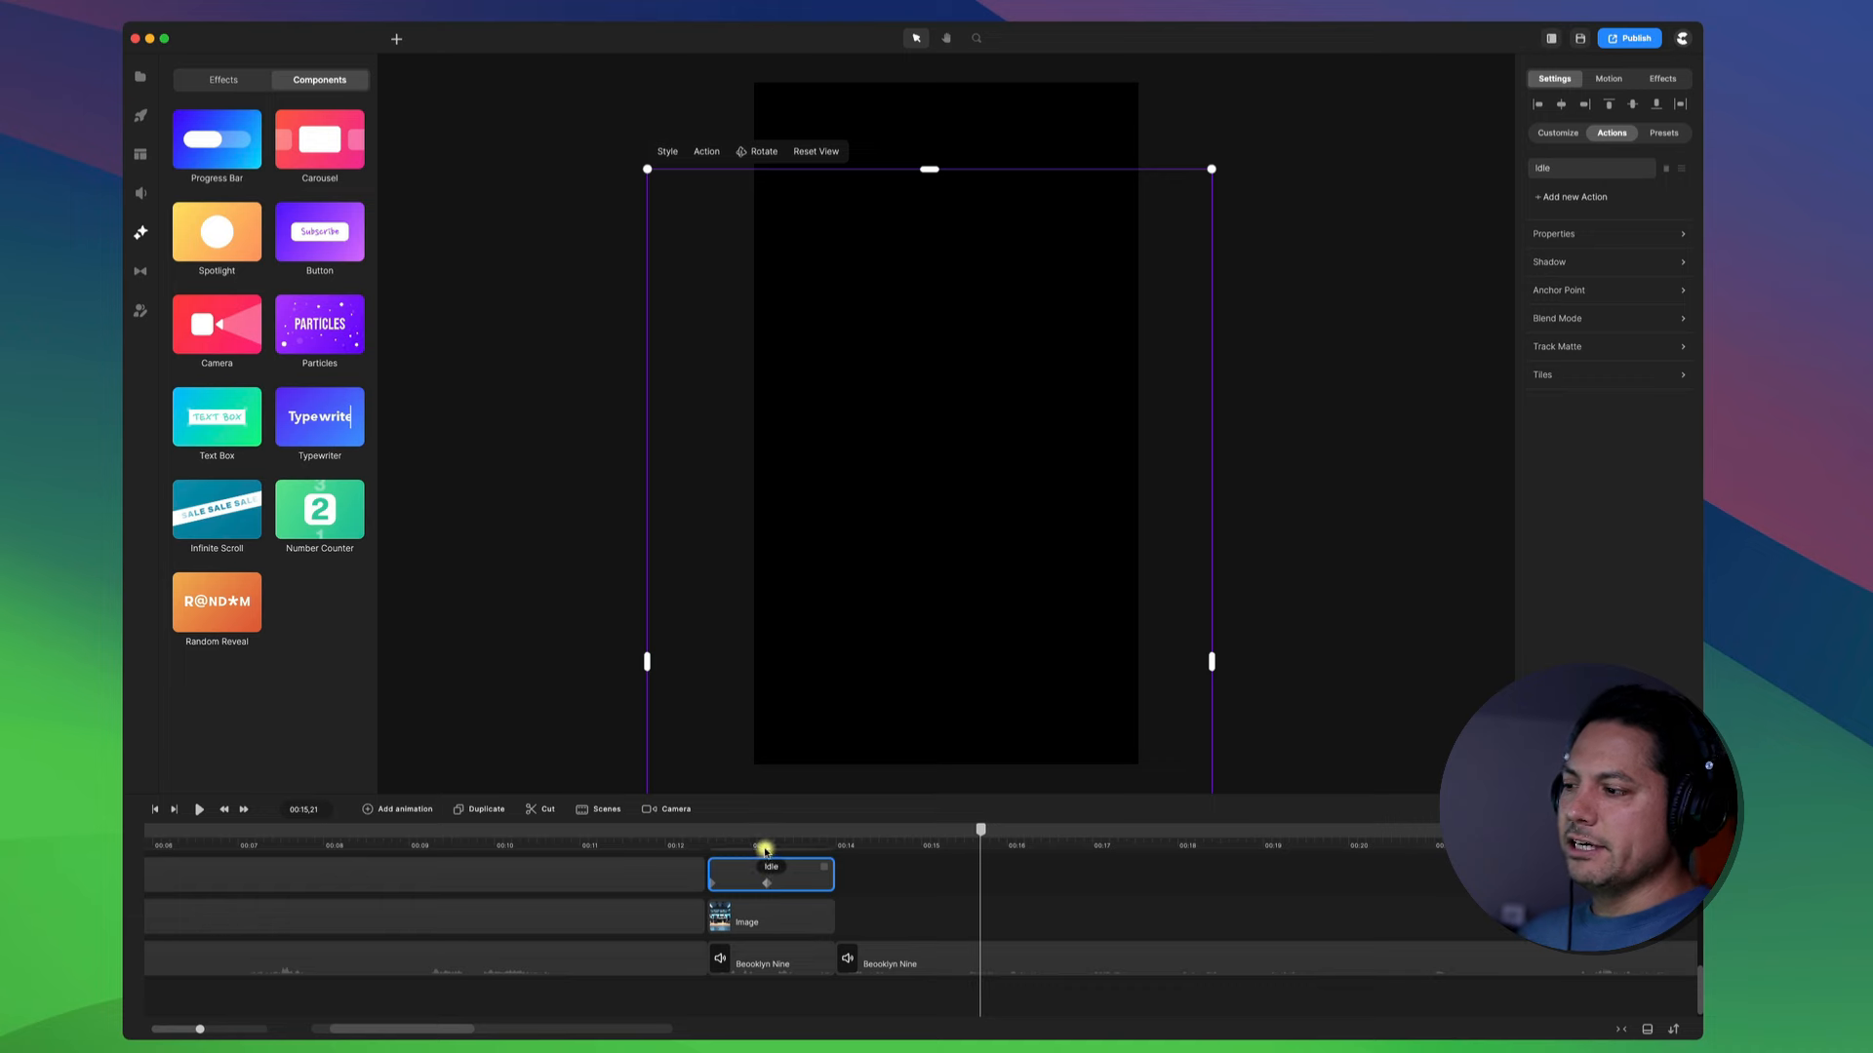
pyautogui.moveTo(764, 845); pyautogui.dragTo(732, 831)
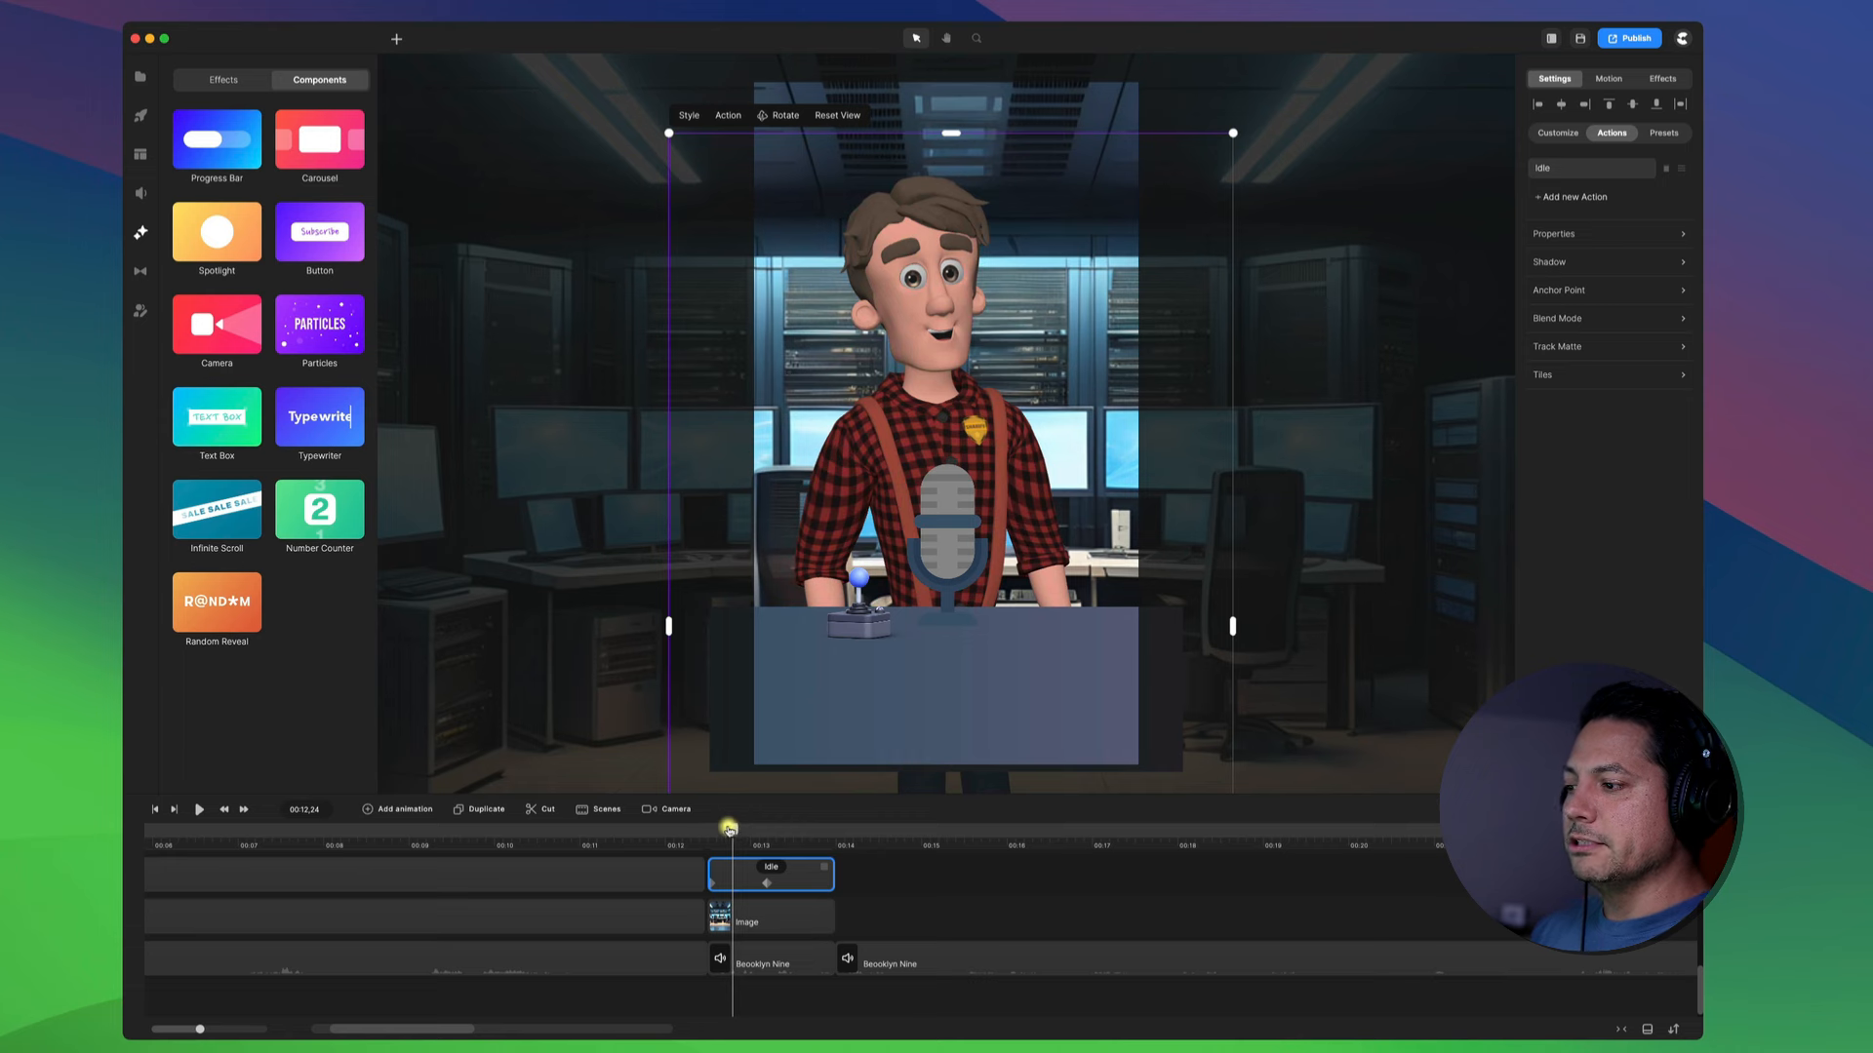
# Copy both Rounded Rect background layers from the first lineup scene and paste them directly after the second desk scene.
pyautogui.moveTo(729, 829); pyautogui.dragTo(859, 837)
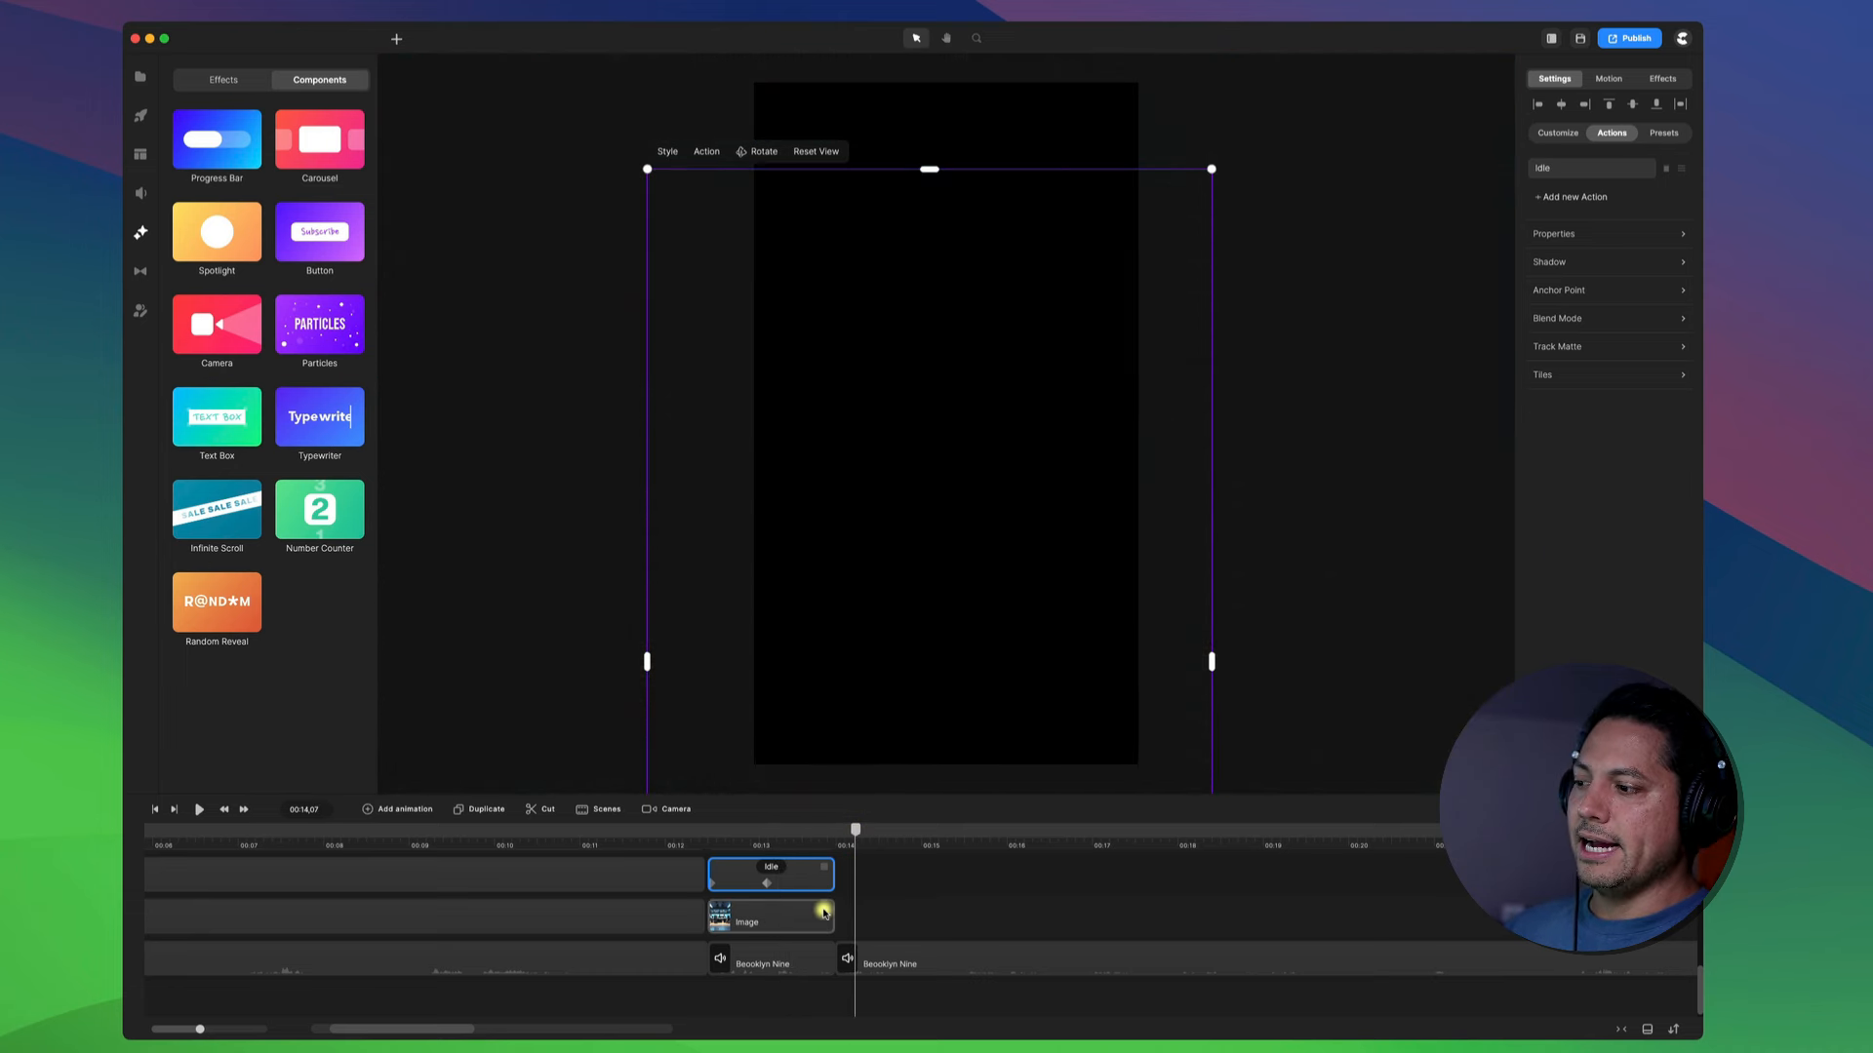
pyautogui.moveTo(714, 845); pyautogui.dragTo(490, 846)
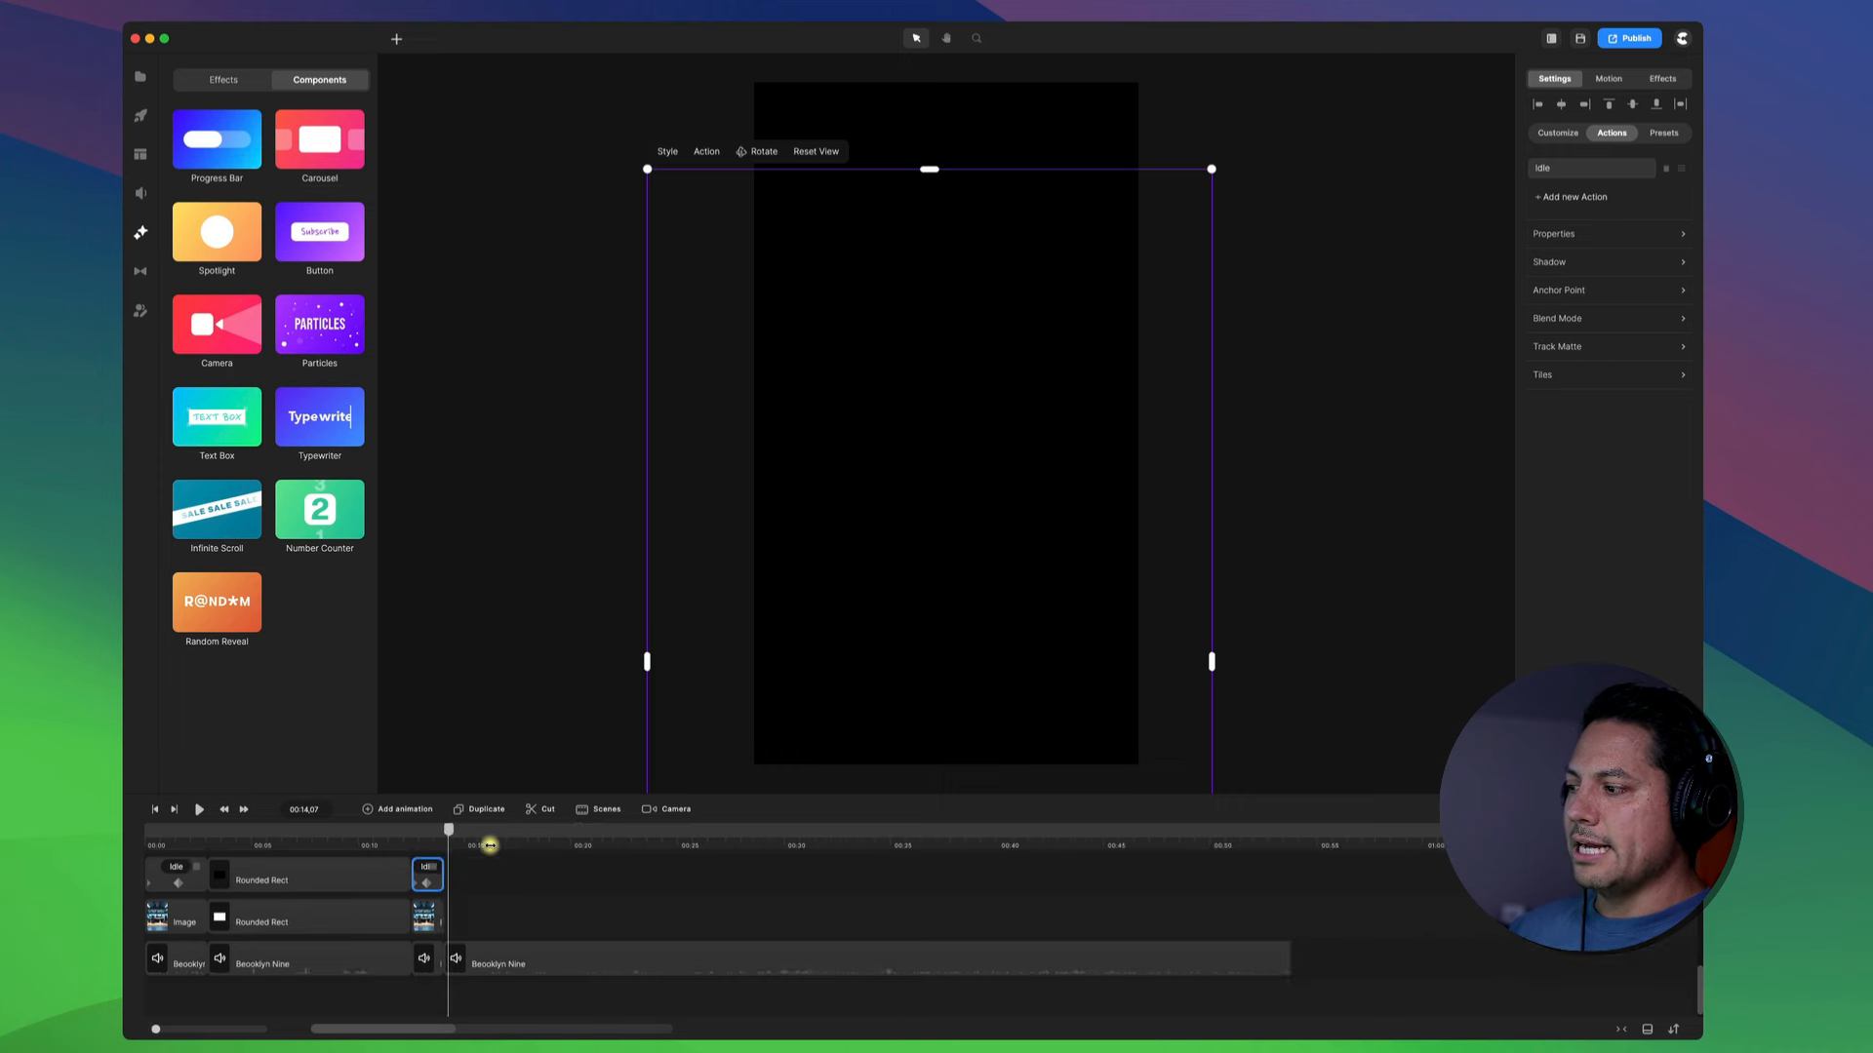
pyautogui.click(271, 884)
pyautogui.scroll(1, 278, 902)
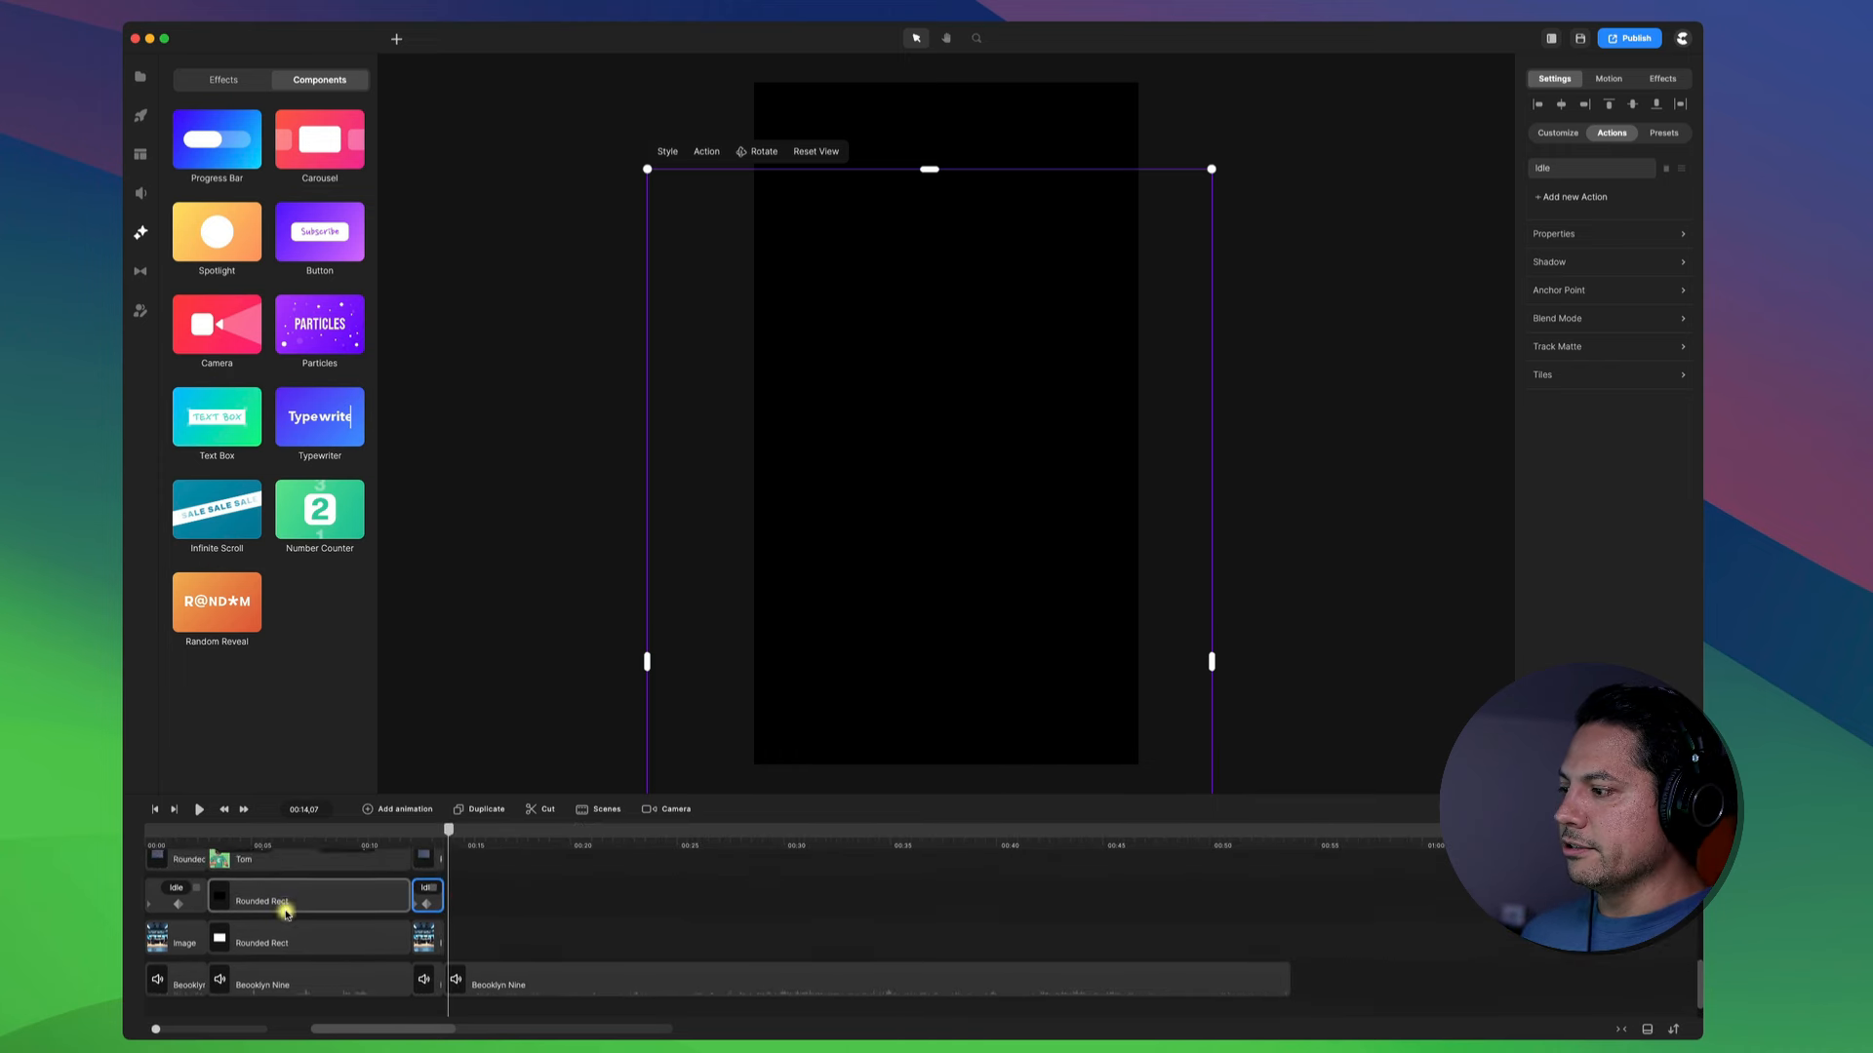
pyautogui.keyDown('shift'); pyautogui.click(276, 929); pyautogui.keyUp('shift')
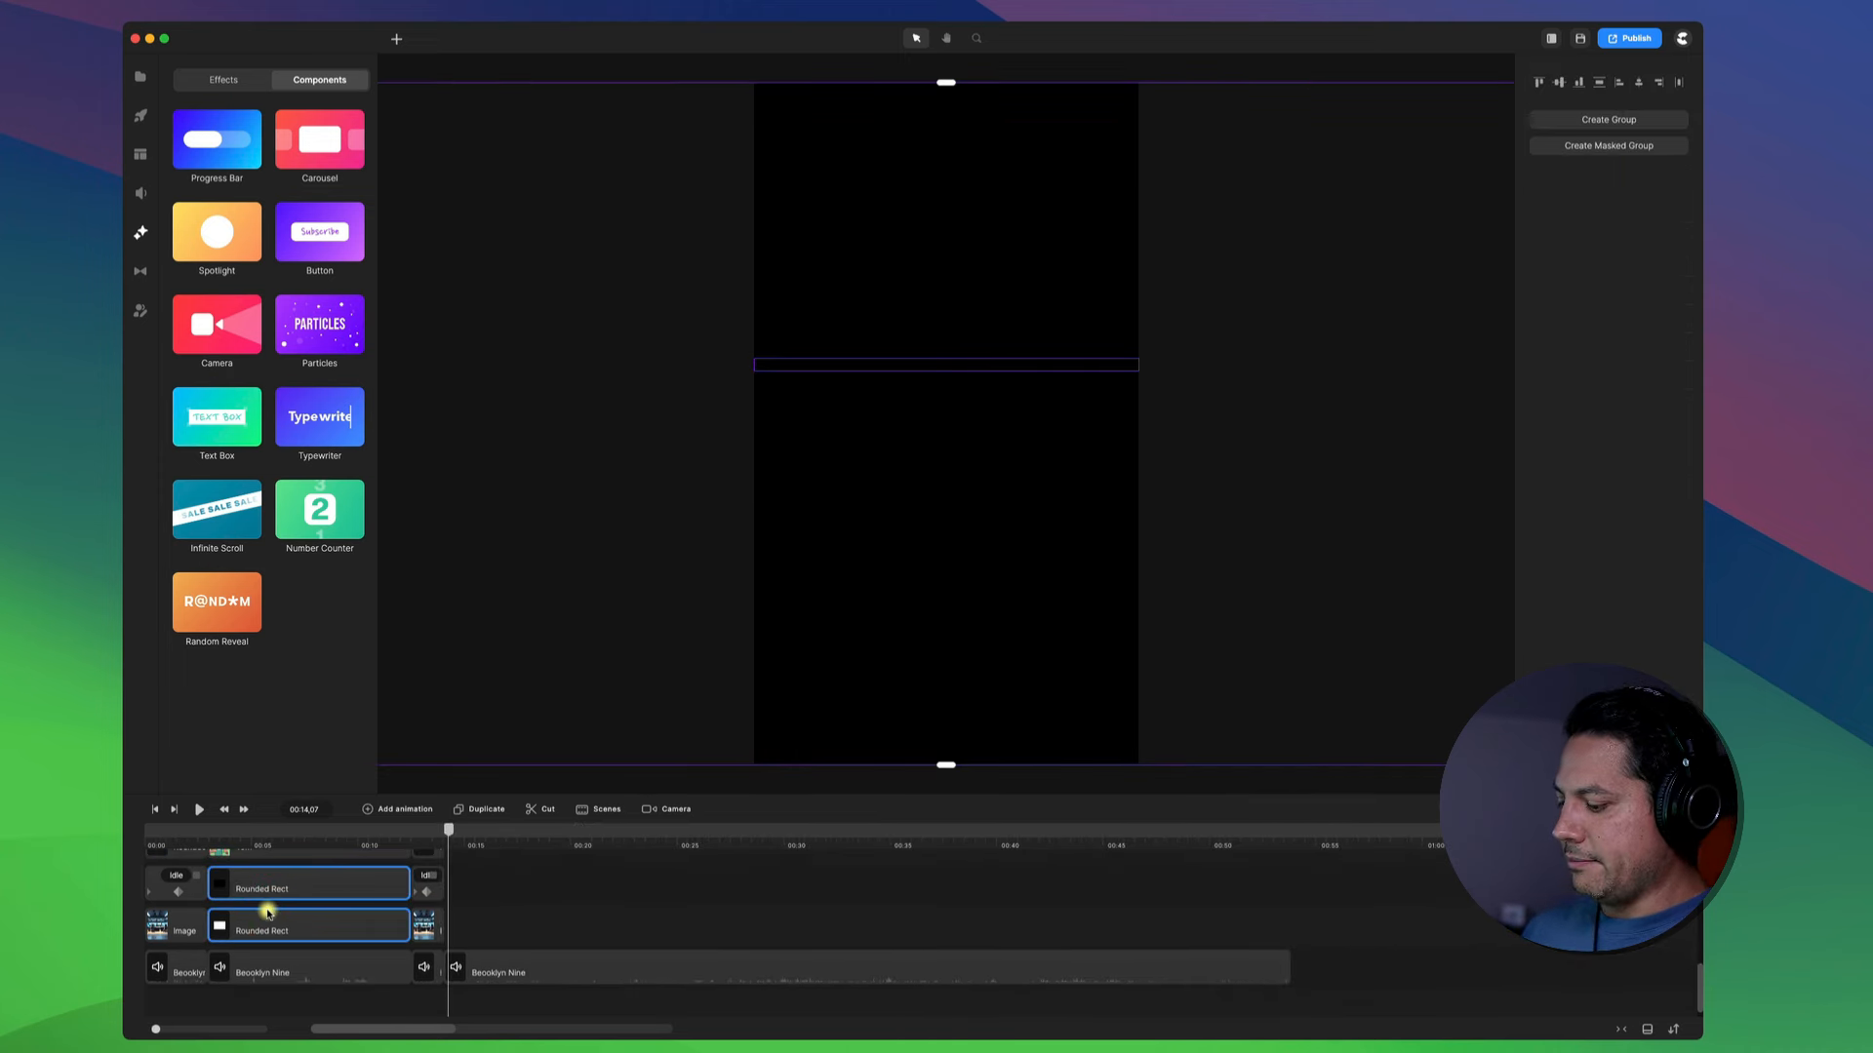
pyautogui.press('super+v')
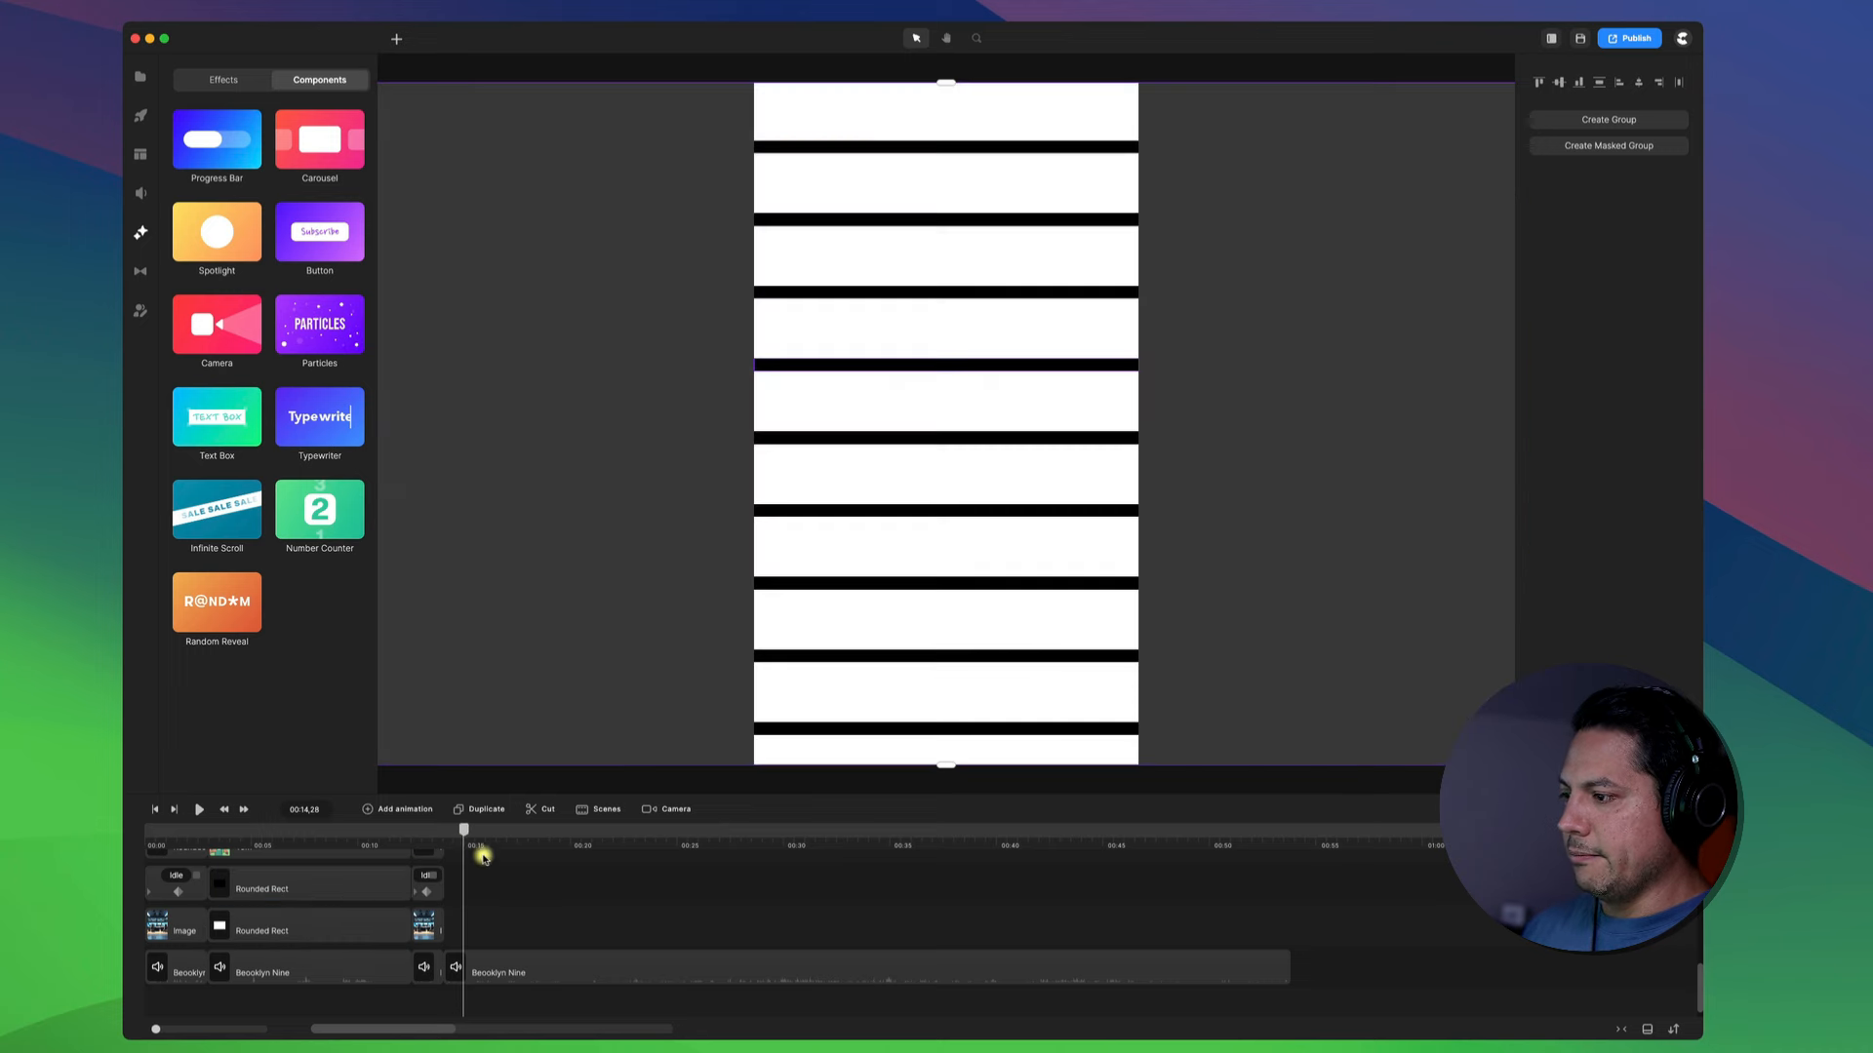
pyautogui.scroll(5, 502, 878)
pyautogui.scroll(-1, 519, 961)
pyautogui.moveTo(518, 965)
pyautogui.mouseDown()
pyautogui.moveTo(518, 1048)
pyautogui.moveTo(553, 1051)
pyautogui.moveTo(538, 990)
pyautogui.moveTo(504, 980)
pyautogui.mouseUp()
pyautogui.click(491, 902)
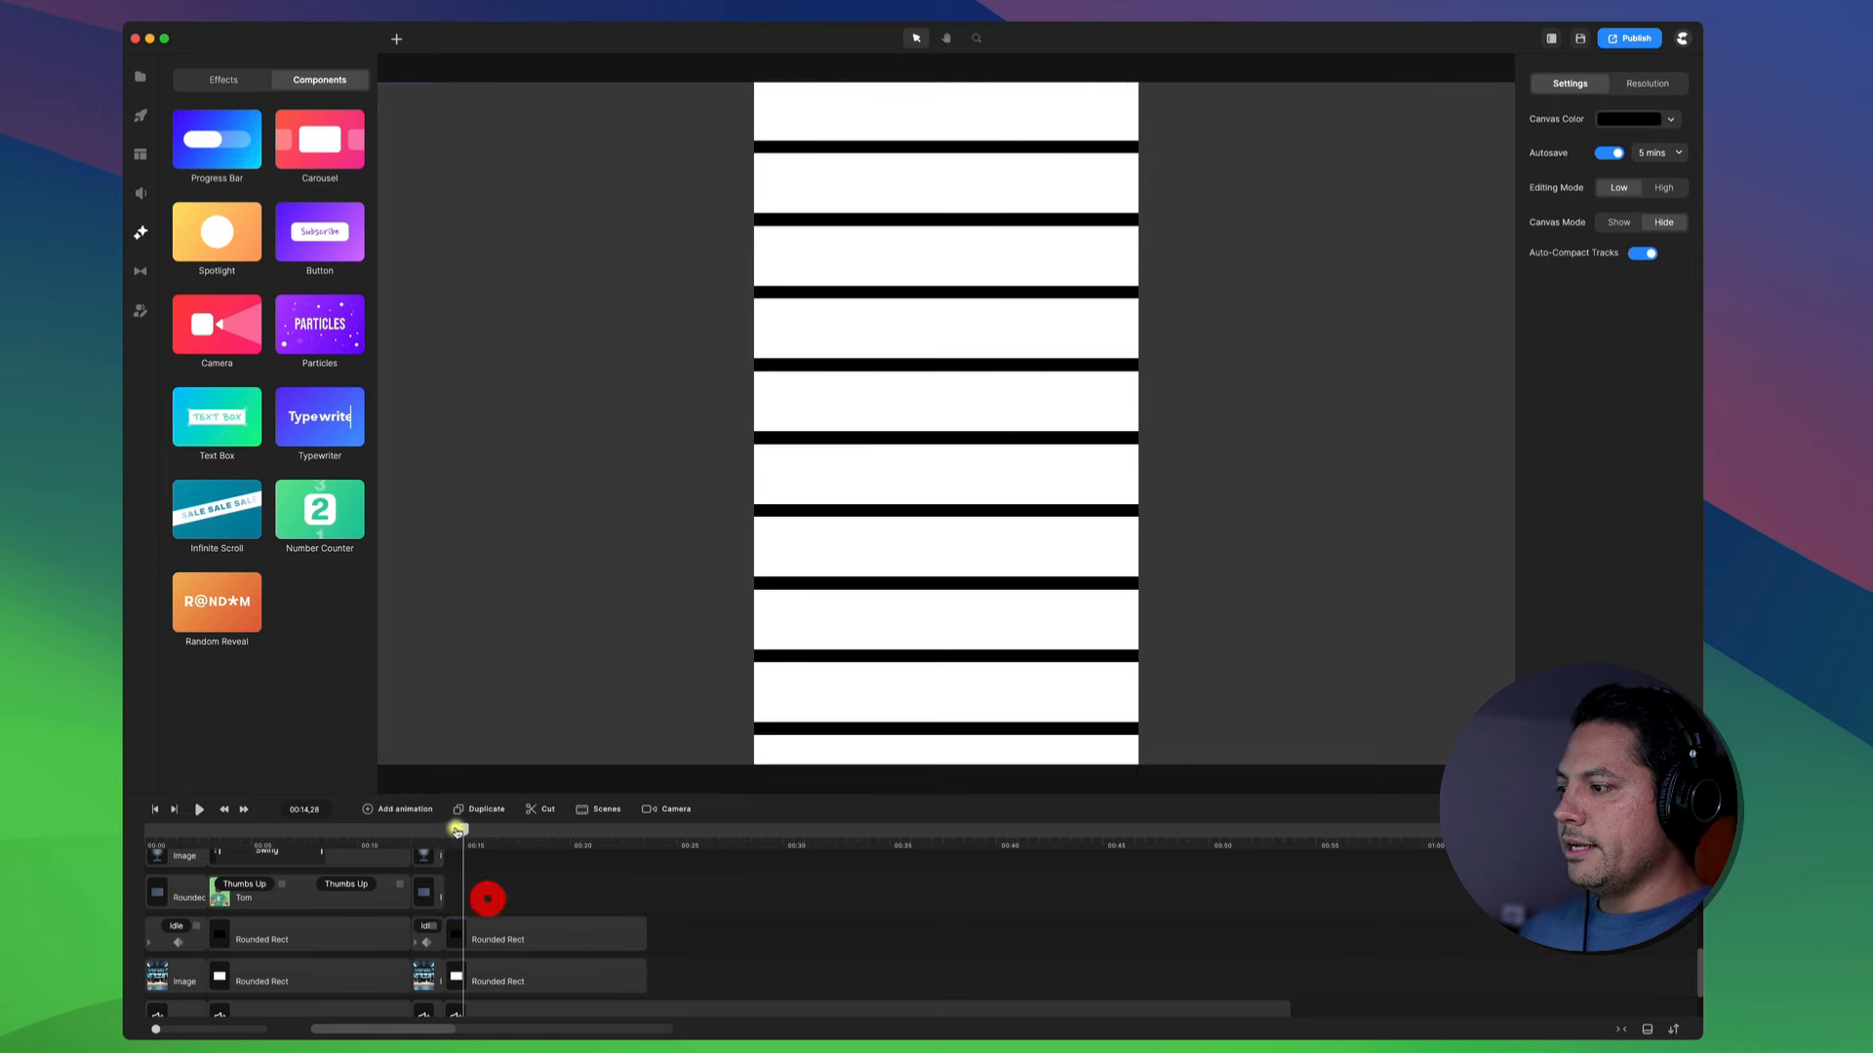
# Add the Tom 3D character above the new striped background at 00:14,08.
pyautogui.click(458, 831)
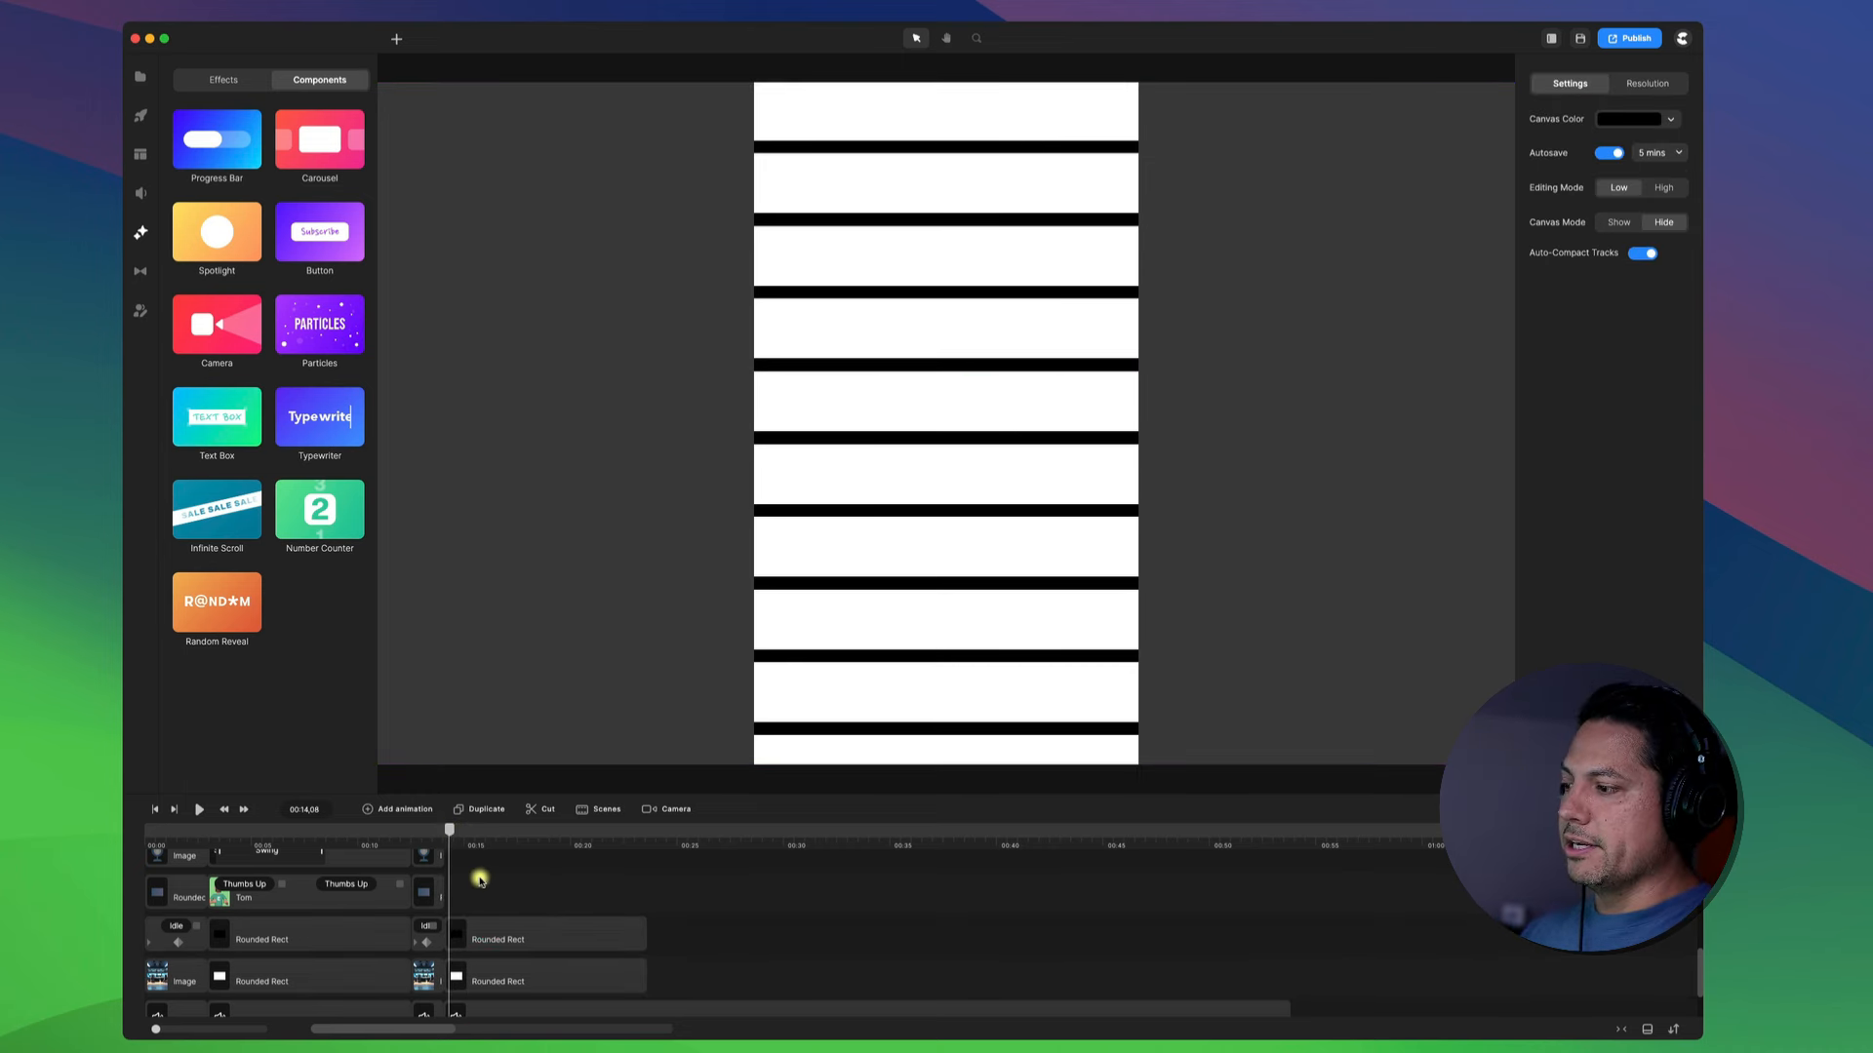
pyautogui.click(138, 309)
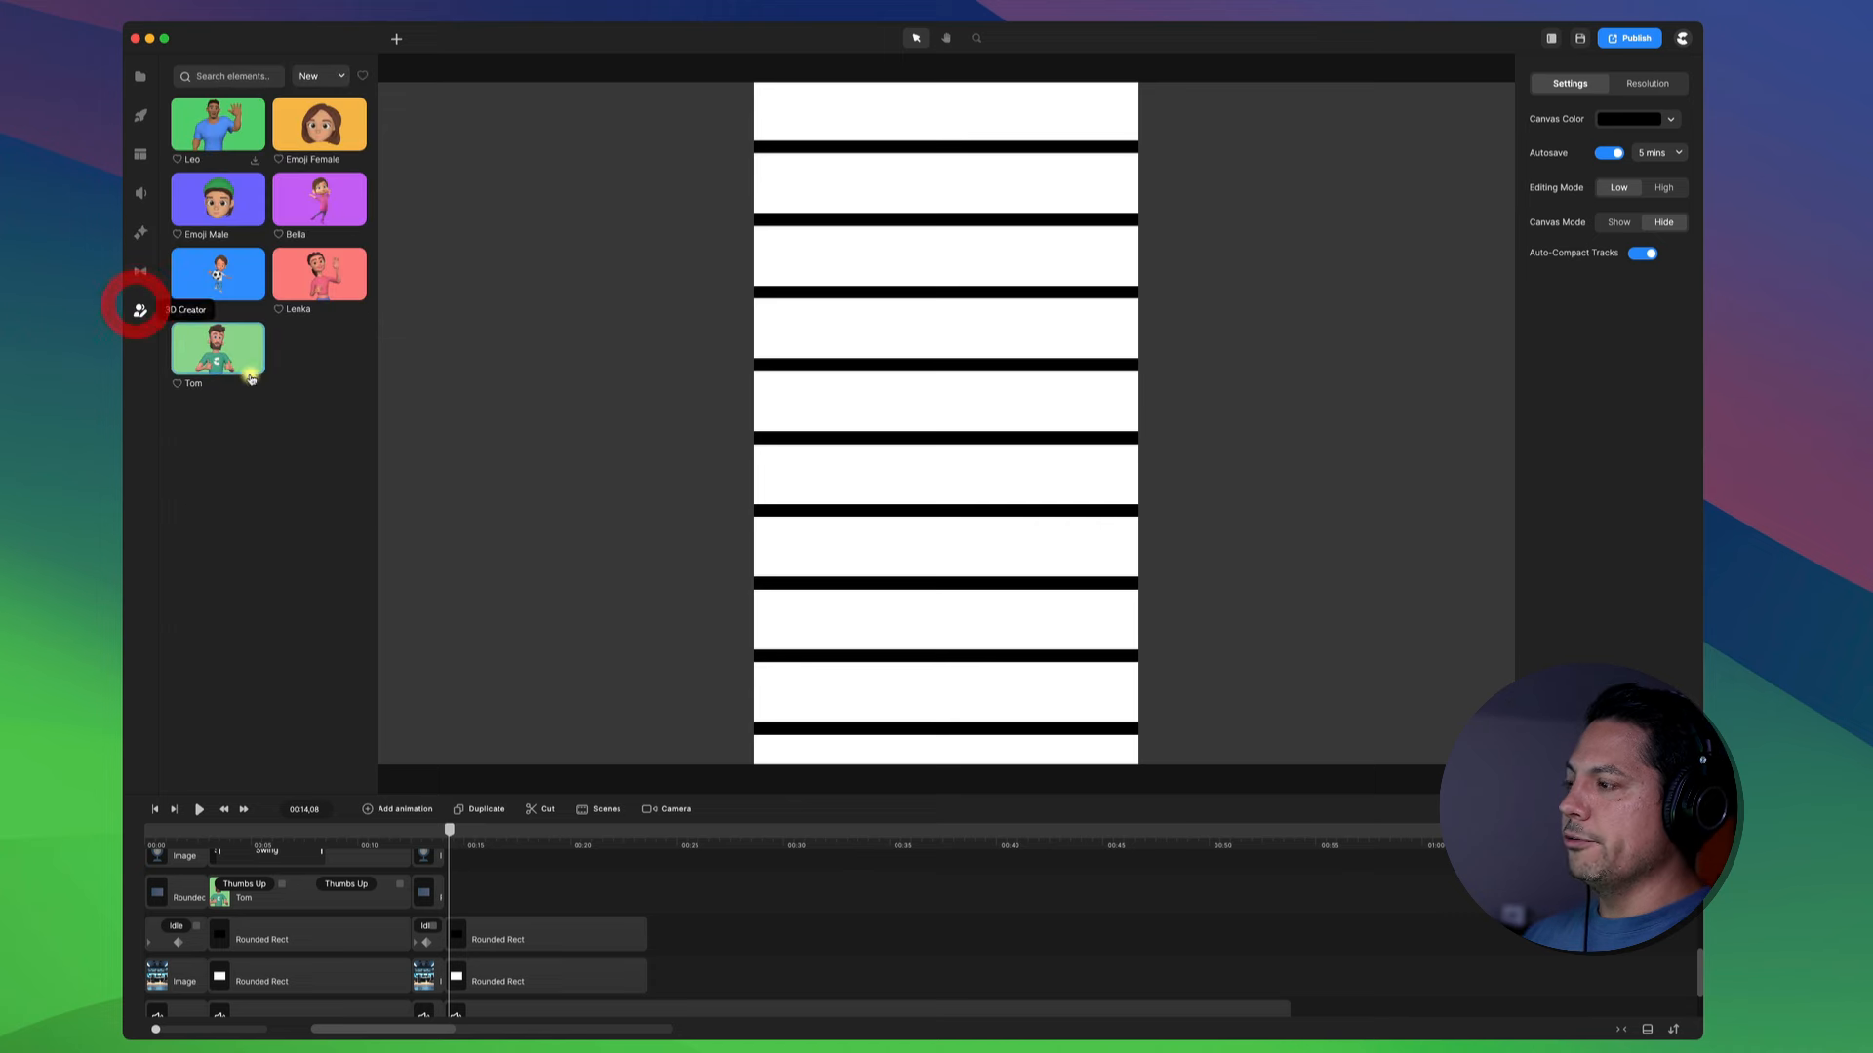
pyautogui.moveTo(184, 368); pyautogui.dragTo(482, 905)
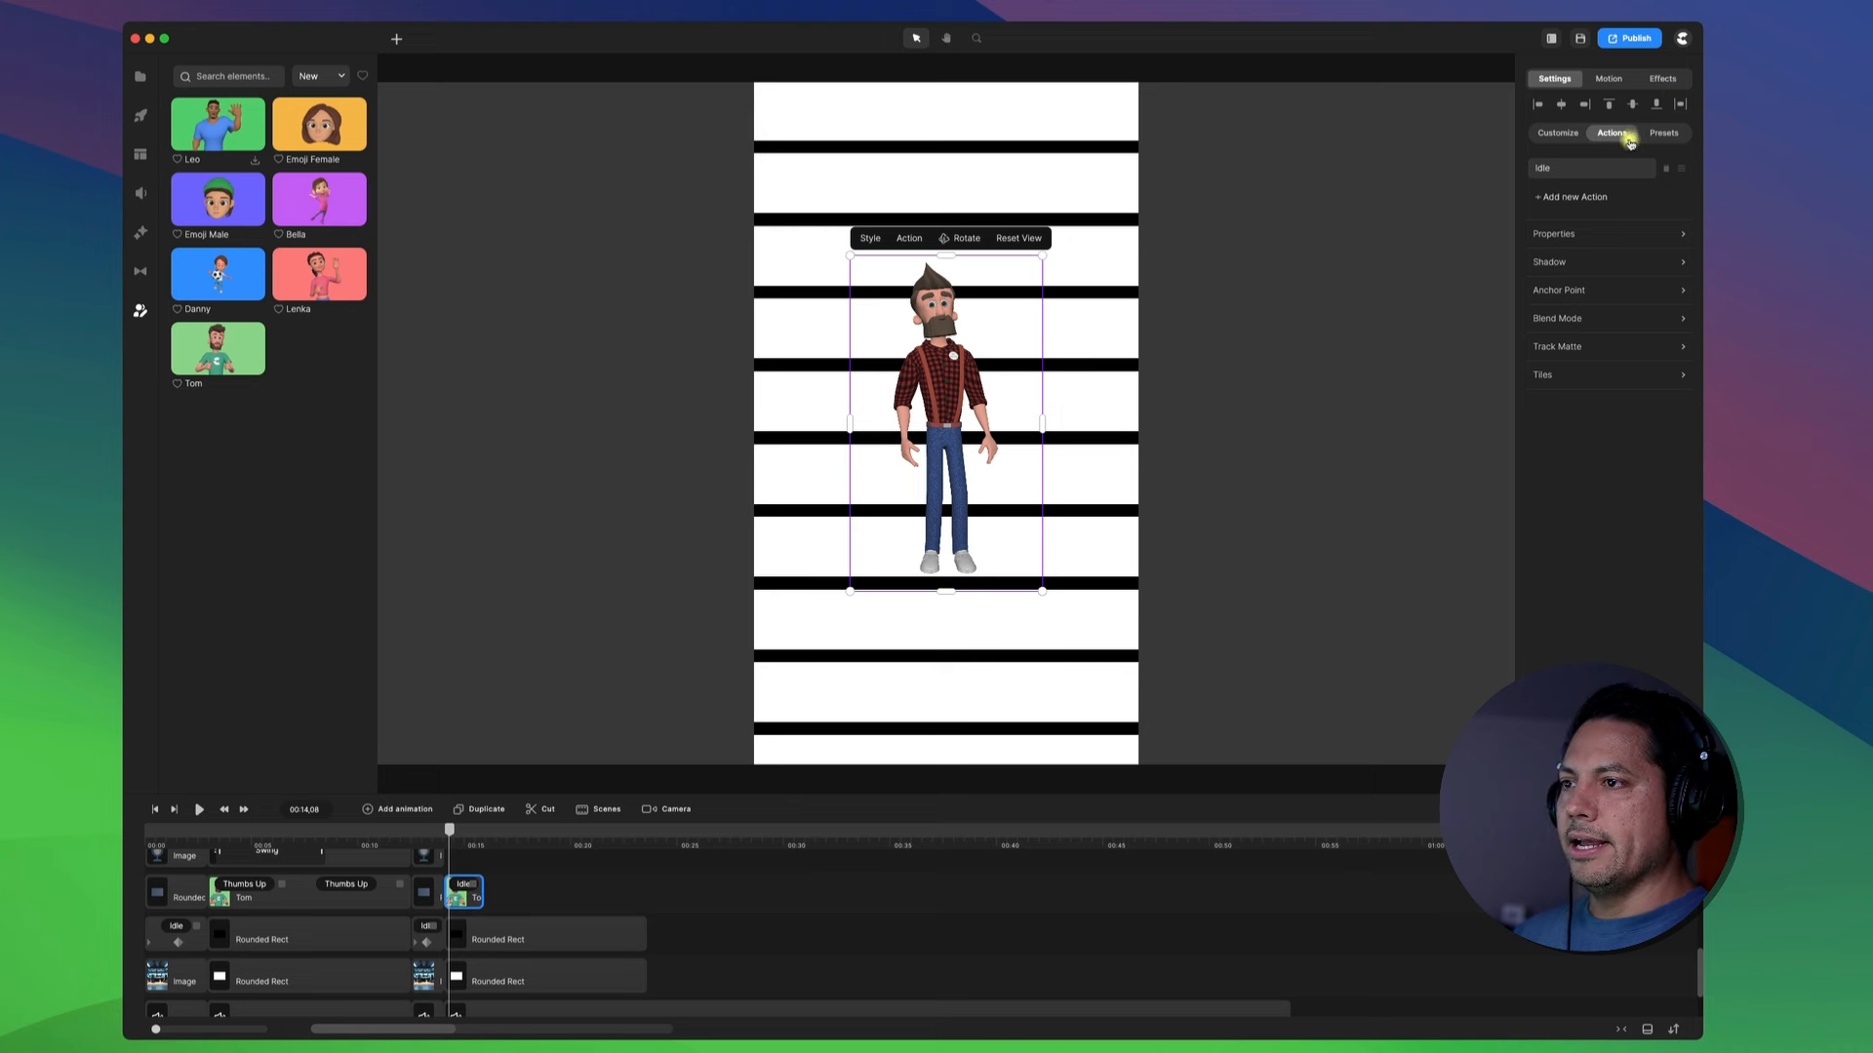
# Apply the long-haired preset with goatee and black jacket to the new Tom and enlarge him to fill the canvas height.
pyautogui.click(1669, 134)
pyautogui.scroll(-10, 1605, 488)
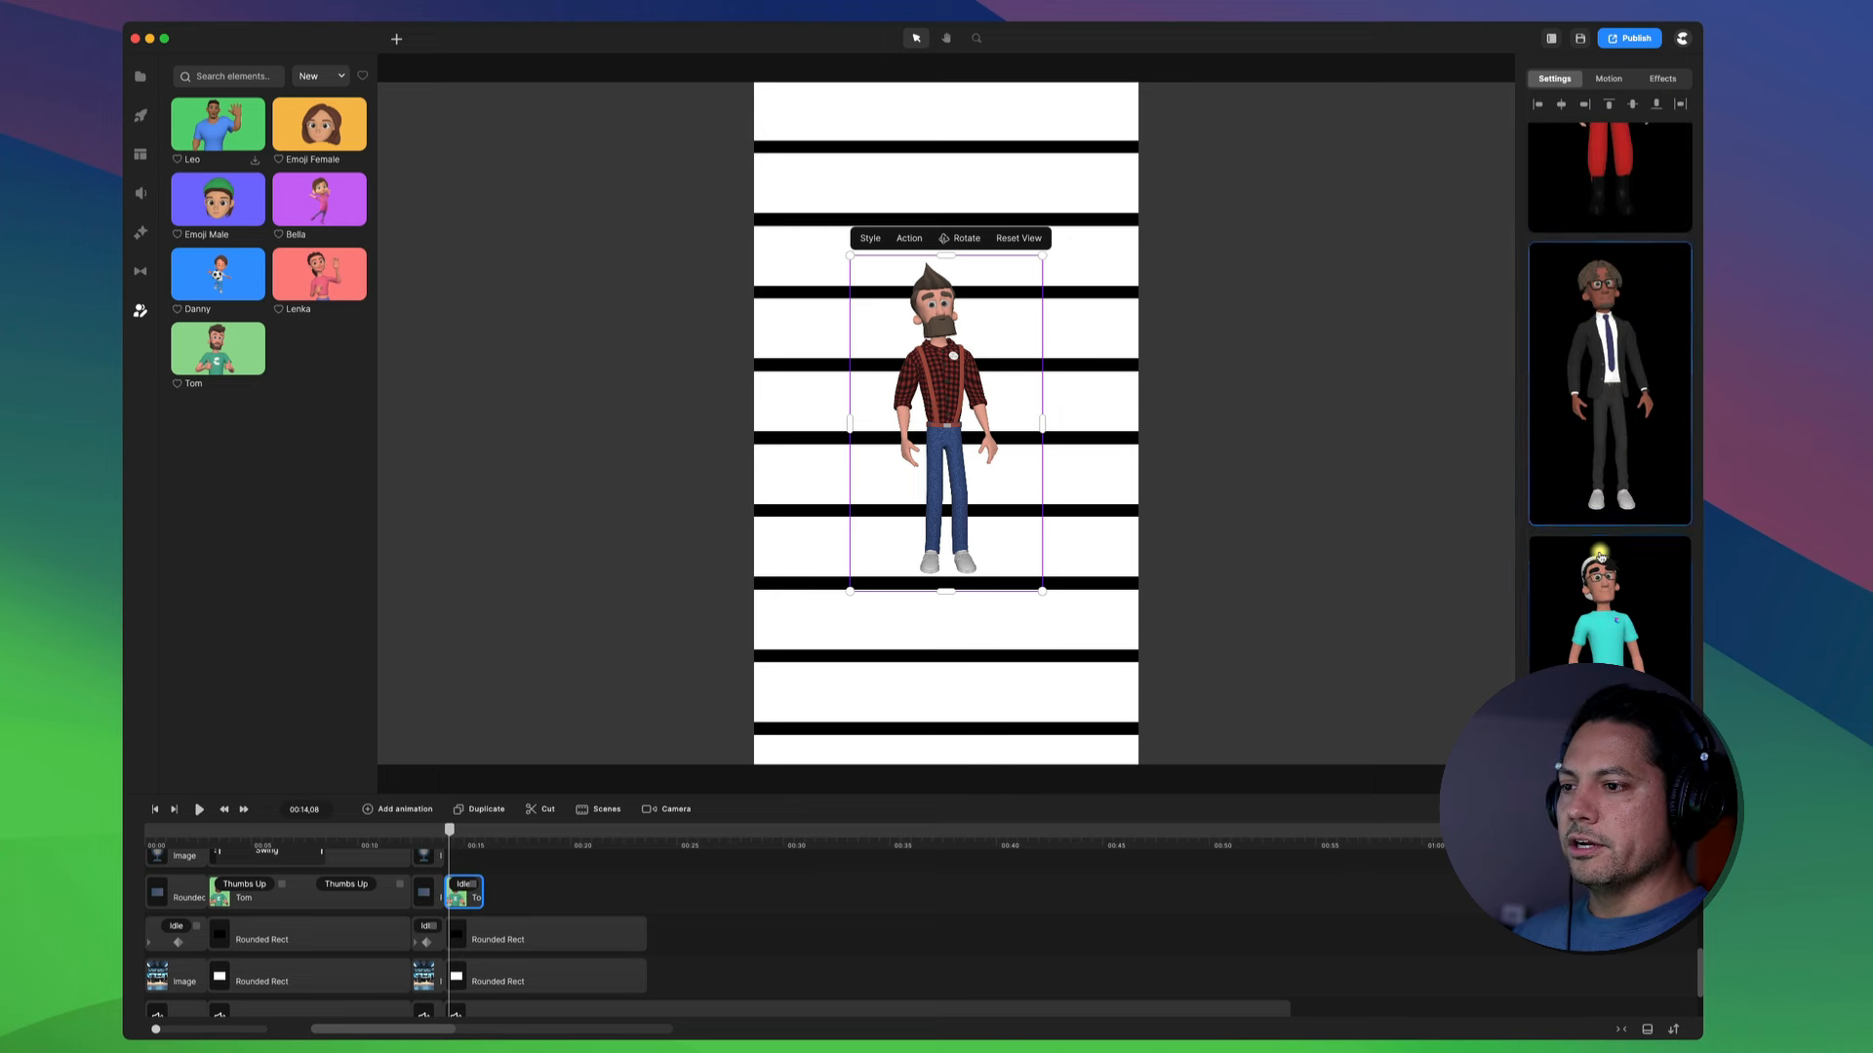
pyautogui.scroll(-10, 1601, 557)
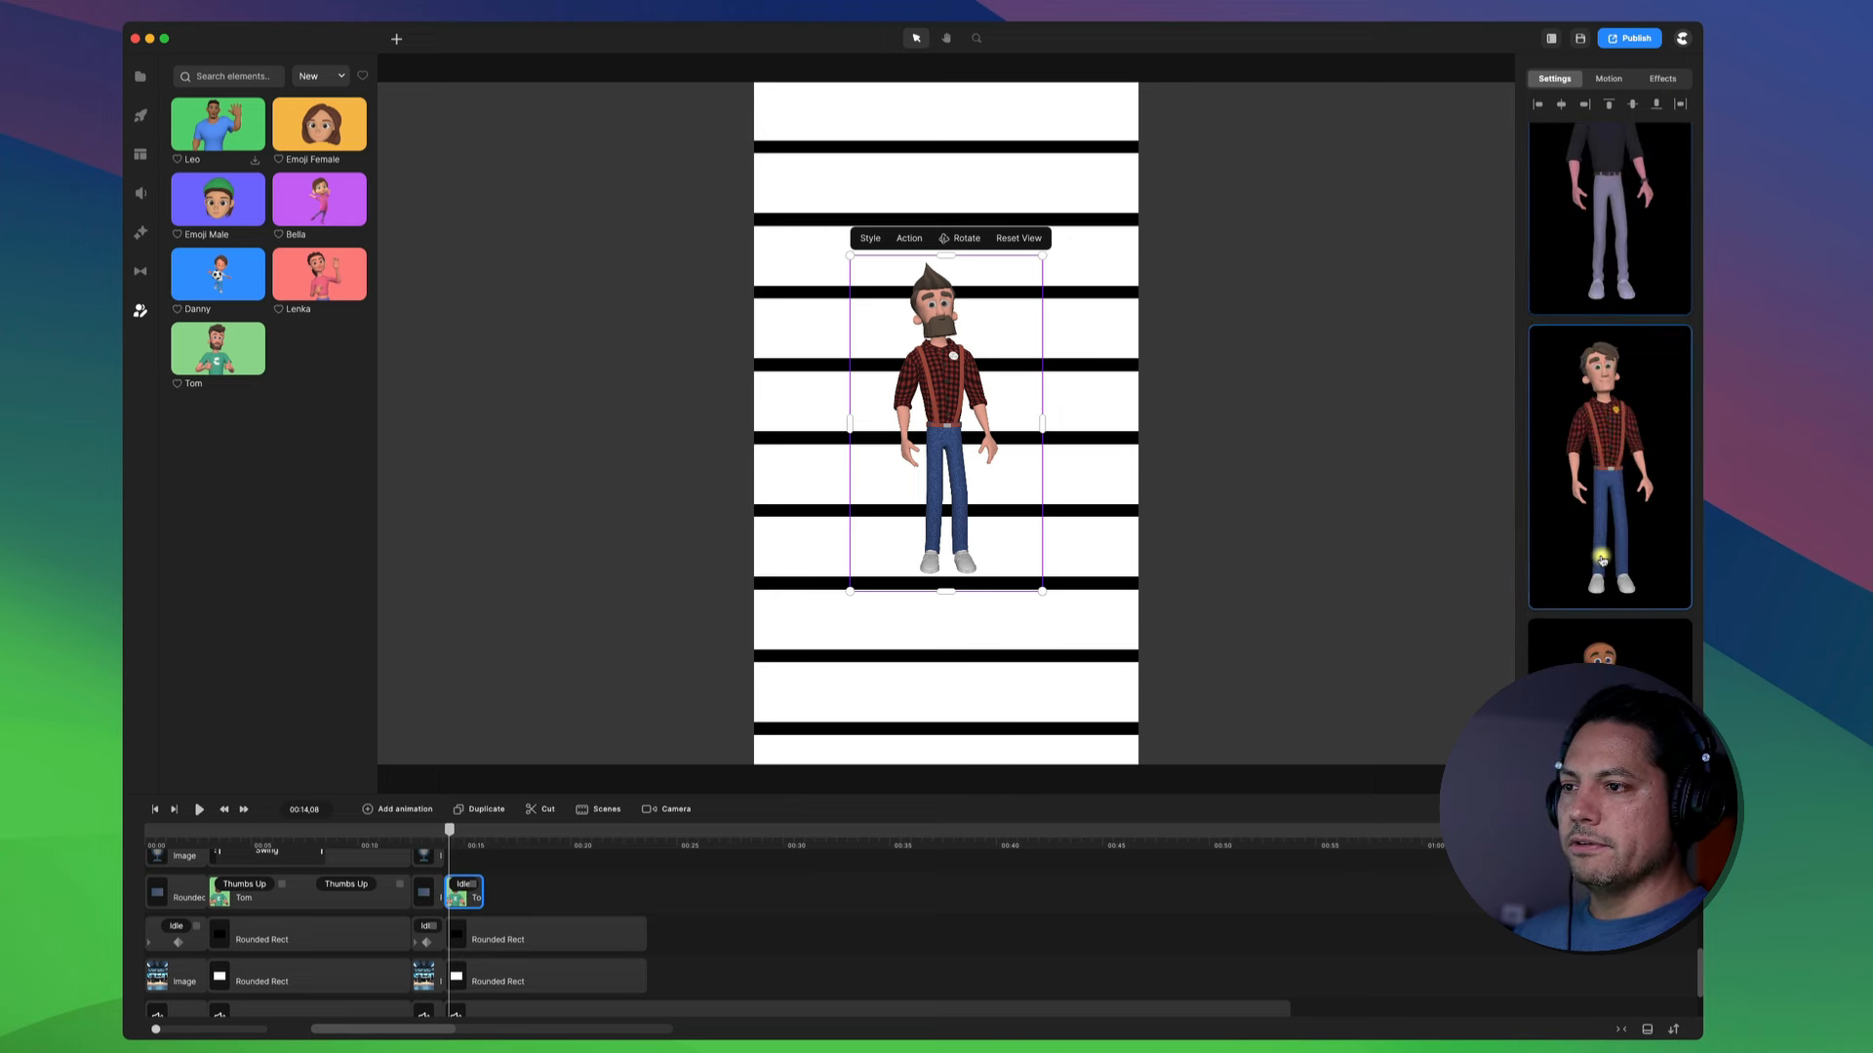
pyautogui.scroll(-5, 1599, 568)
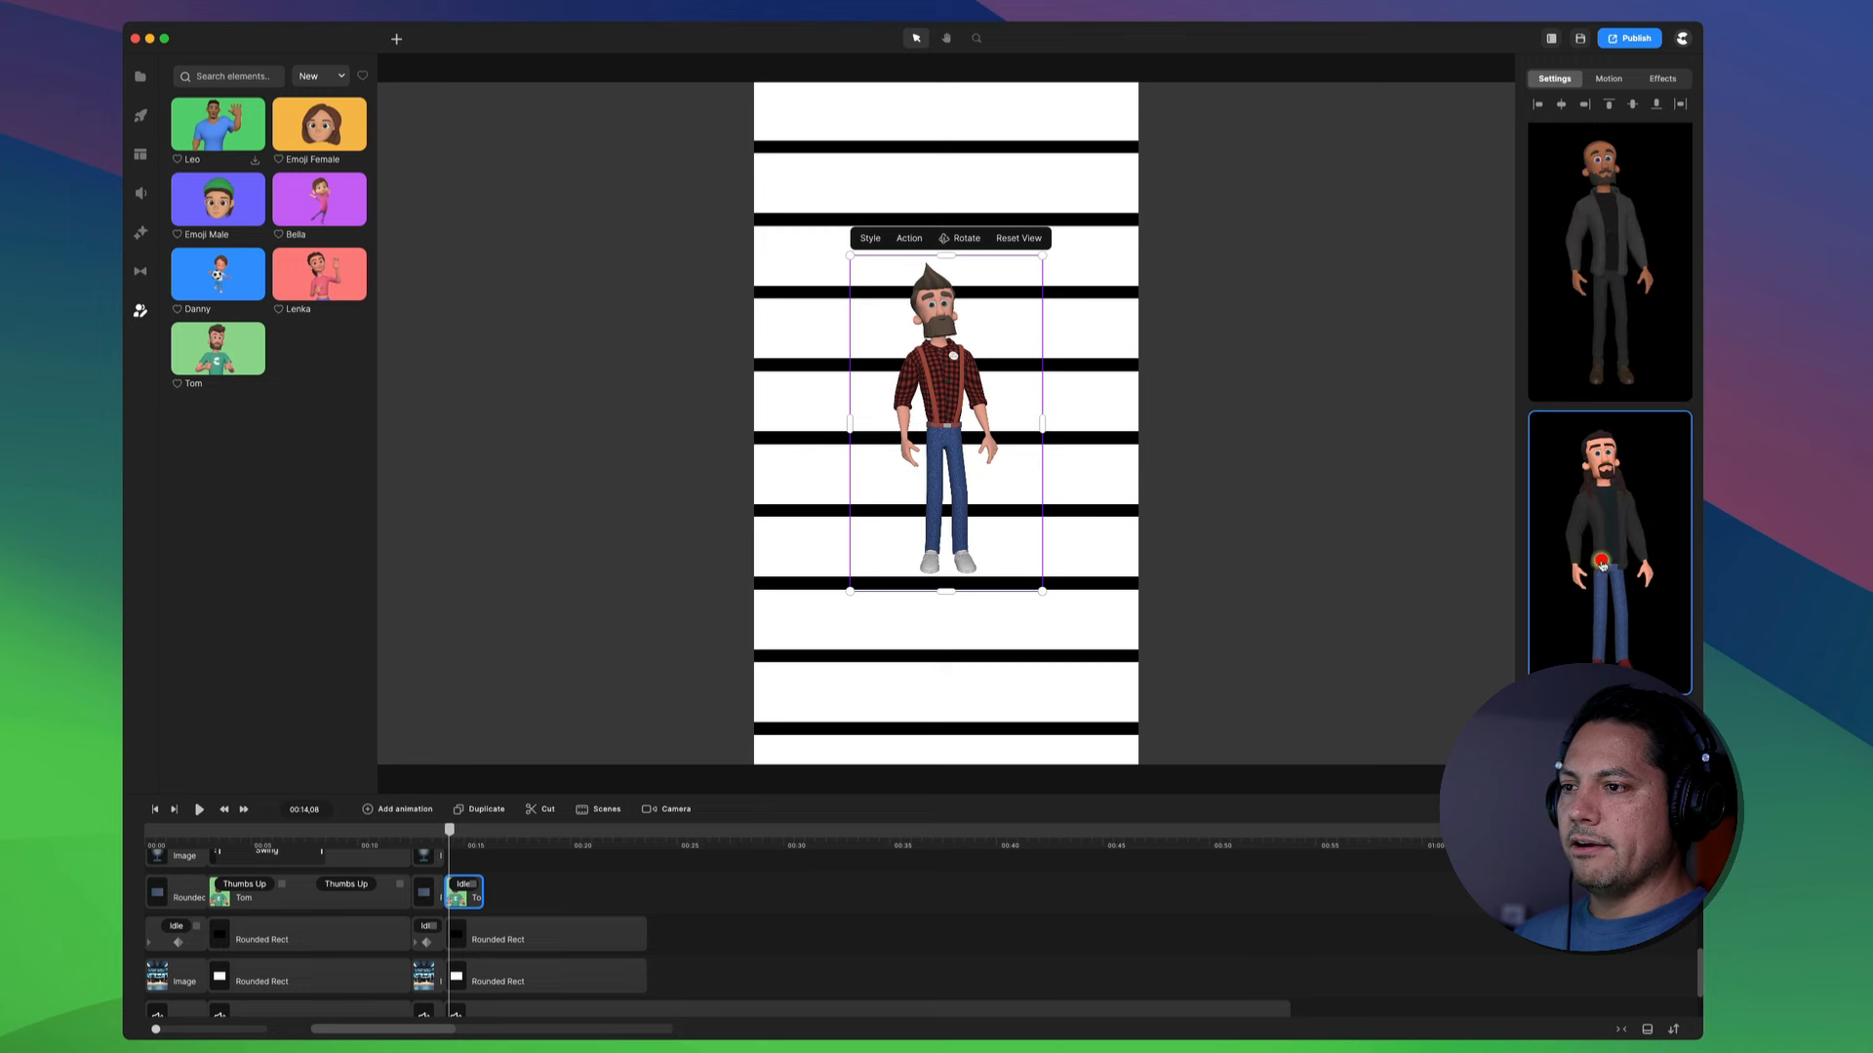
pyautogui.click(1600, 566)
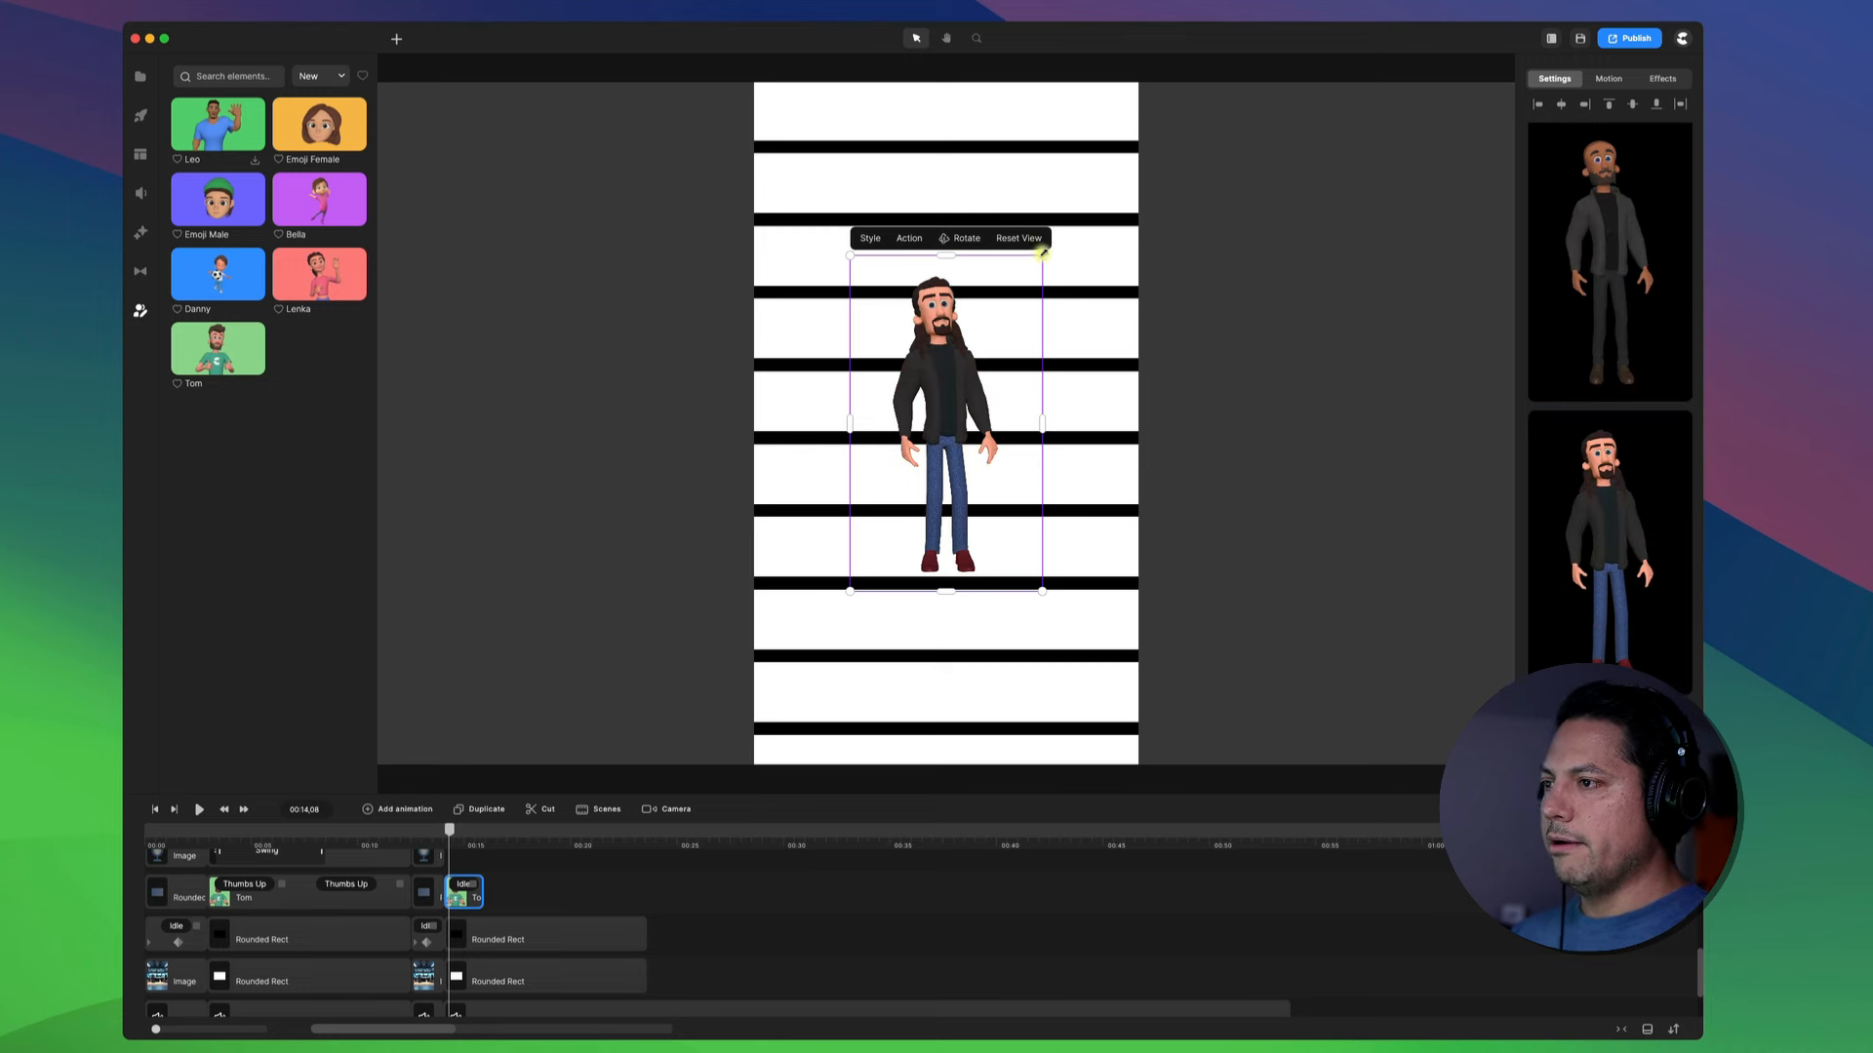
pyautogui.moveTo(1043, 252); pyautogui.dragTo(1297, 146)
pyautogui.moveTo(851, 587); pyautogui.dragTo(690, 769)
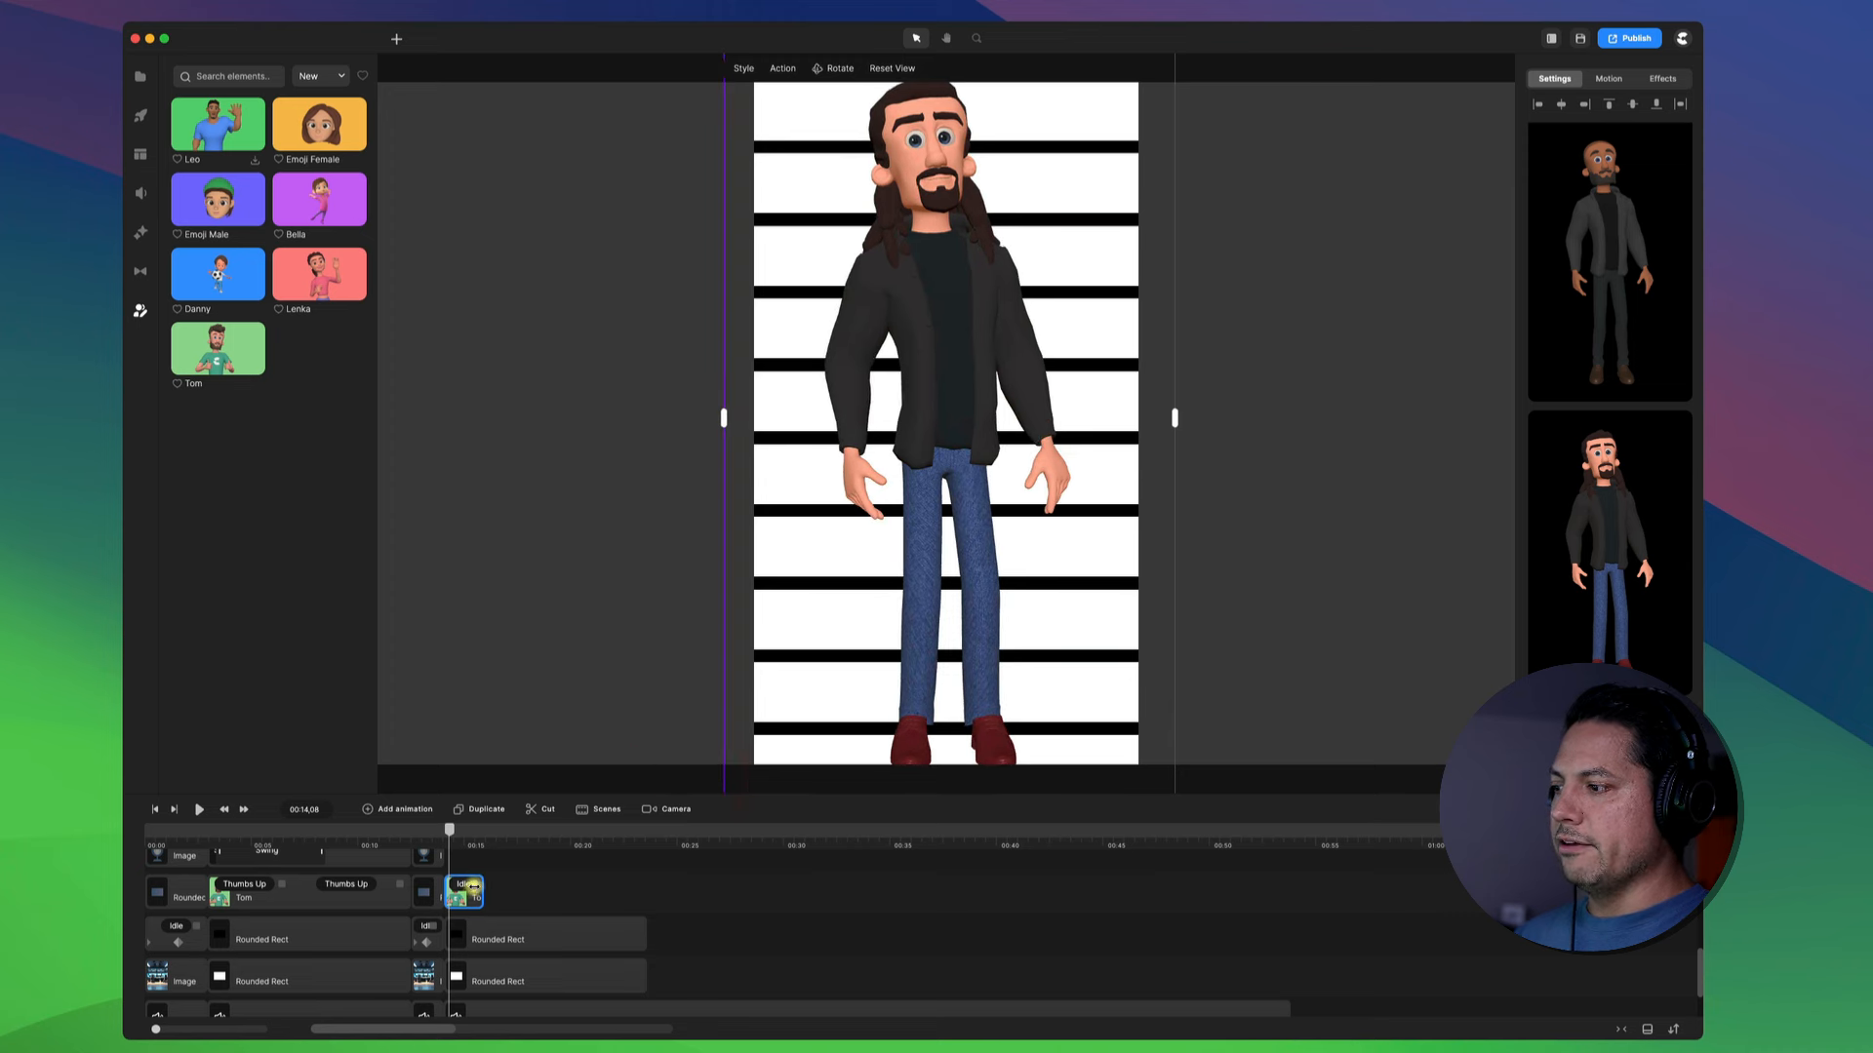
# Change the new Tom's action from Idle to Thumbs Up and extend his clip to nearly the end of the striped background.
pyautogui.moveTo(472, 890); pyautogui.dragTo(577, 883)
pyautogui.click(508, 886)
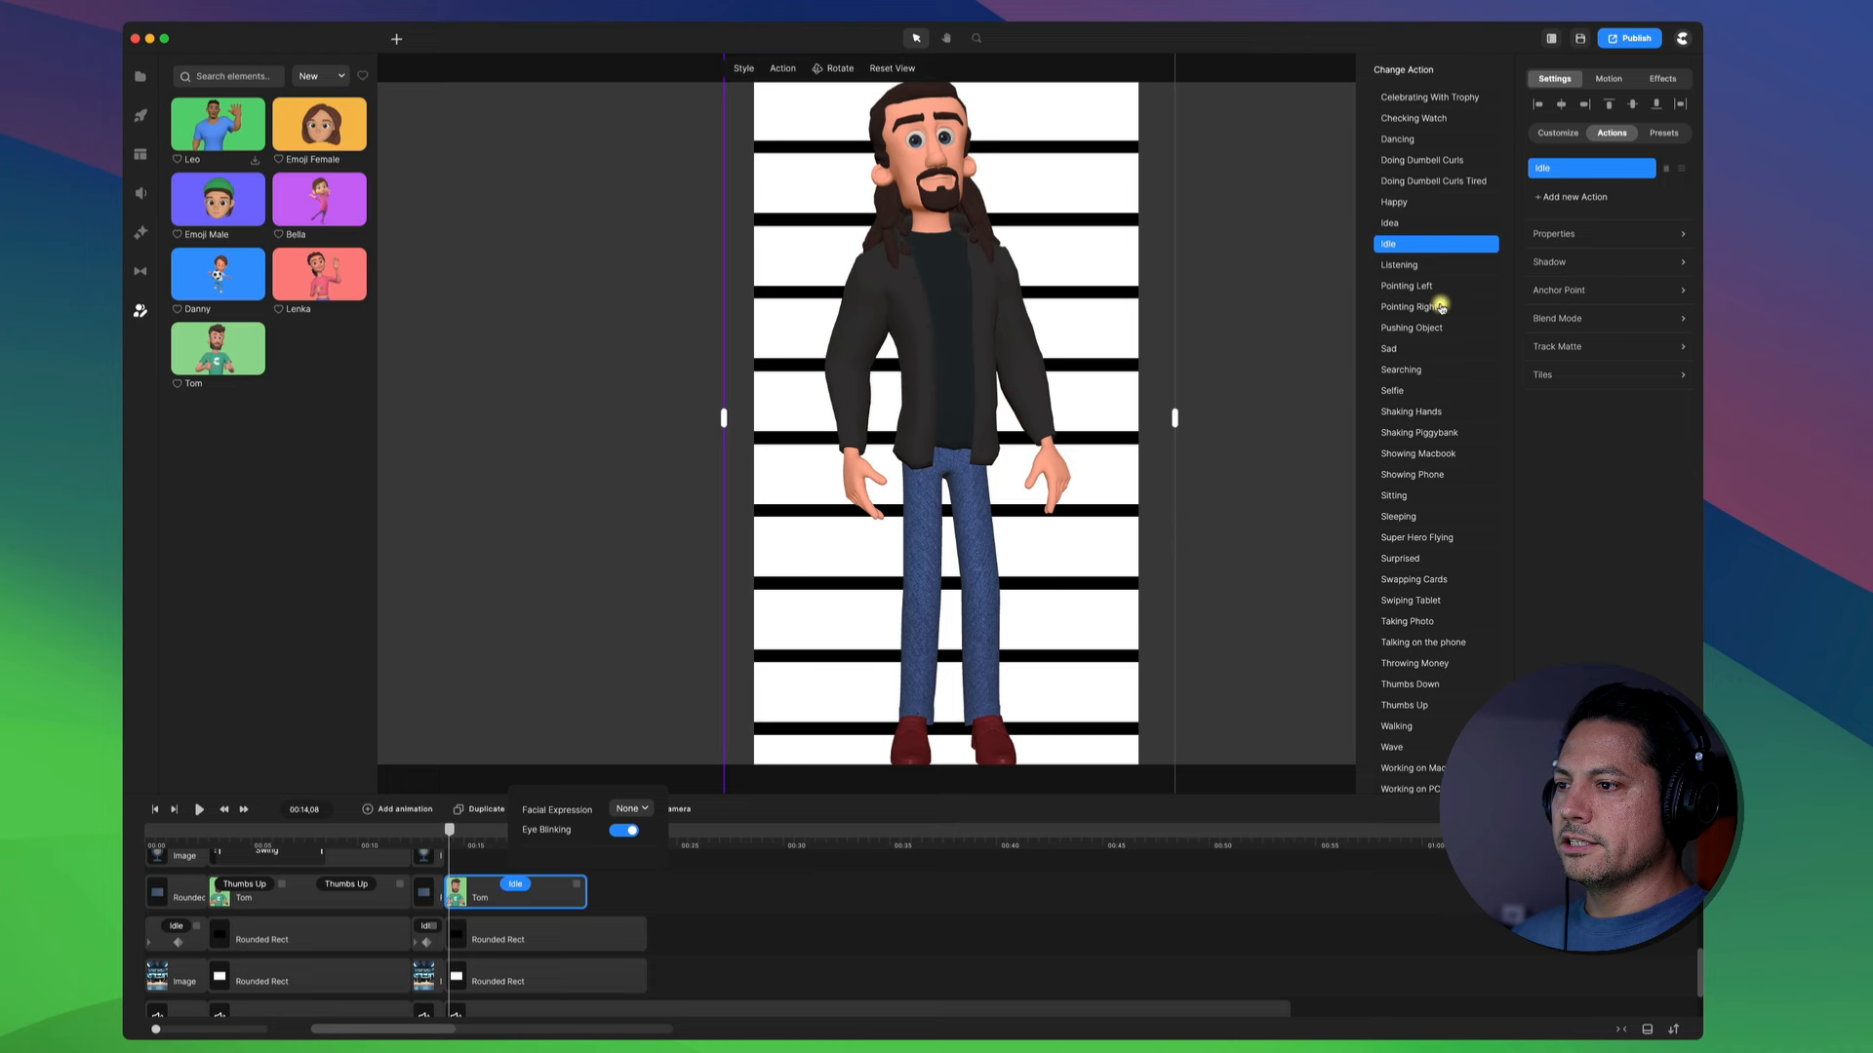
pyautogui.click(1421, 702)
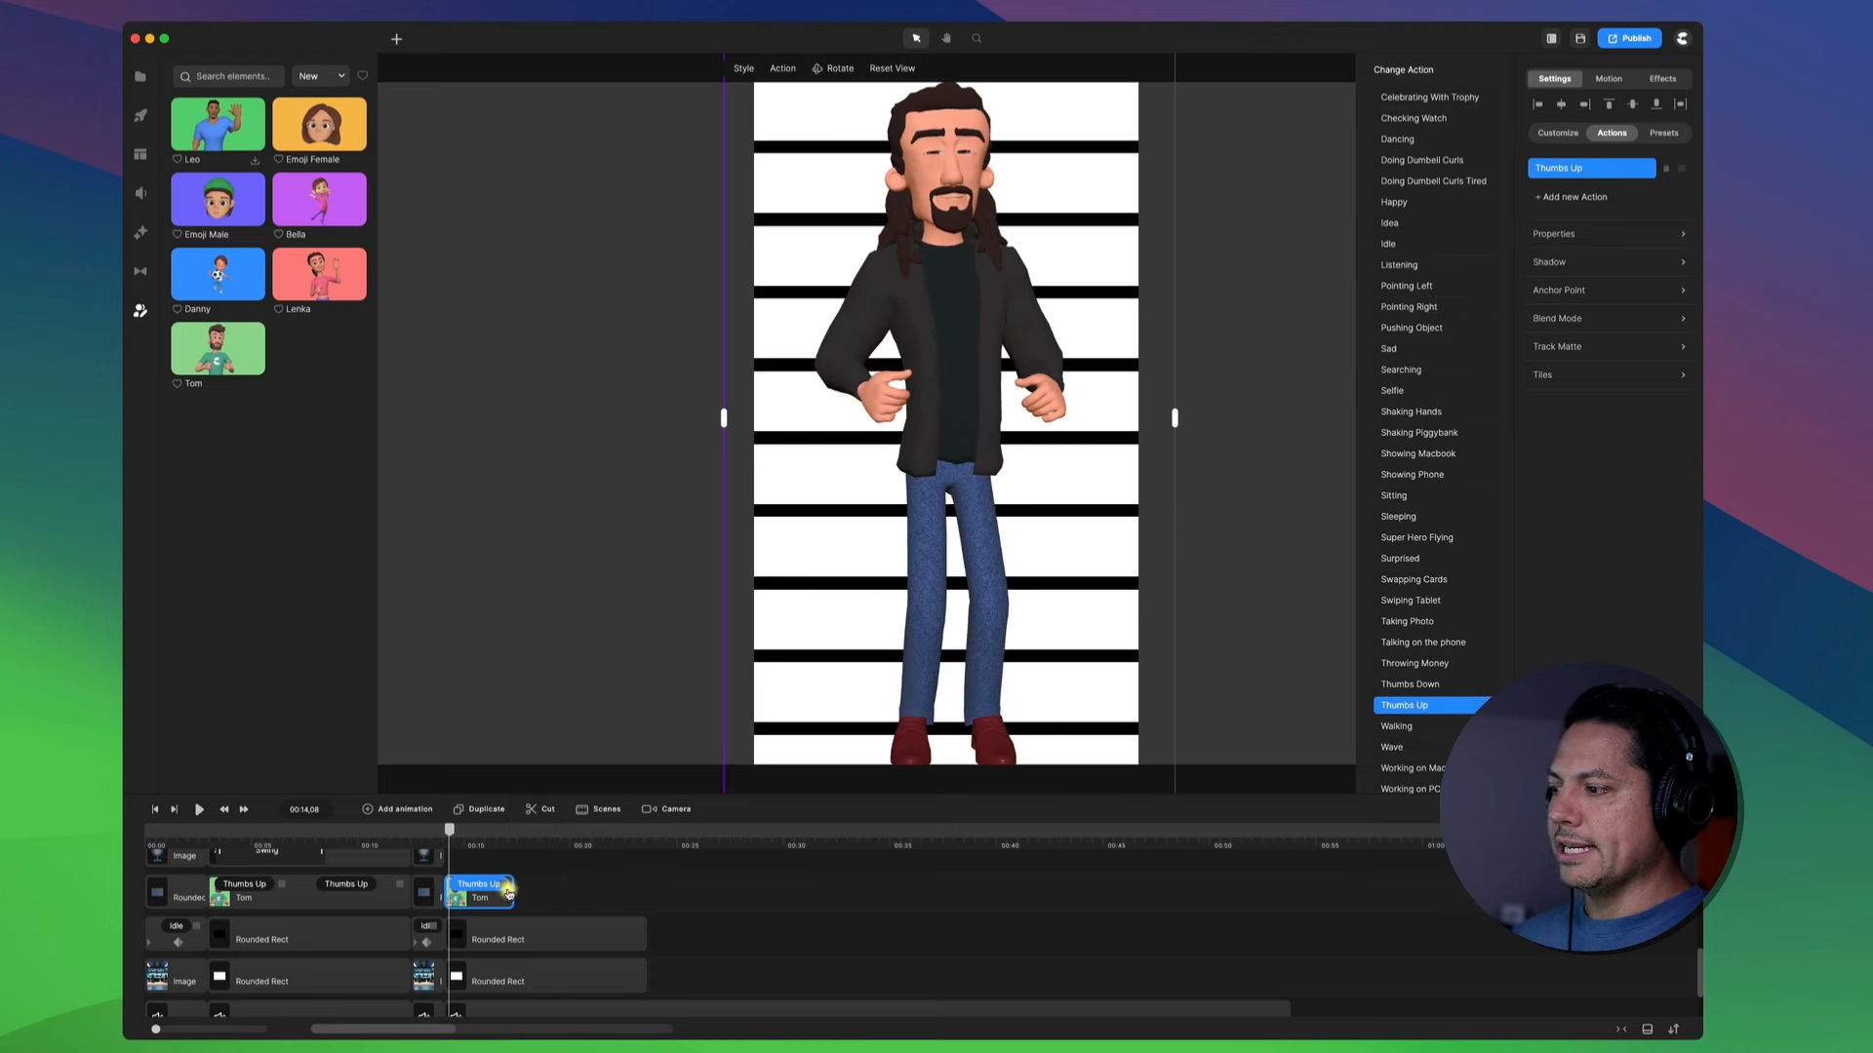
pyautogui.moveTo(530, 886); pyautogui.dragTo(626, 893)
pyautogui.click(492, 846)
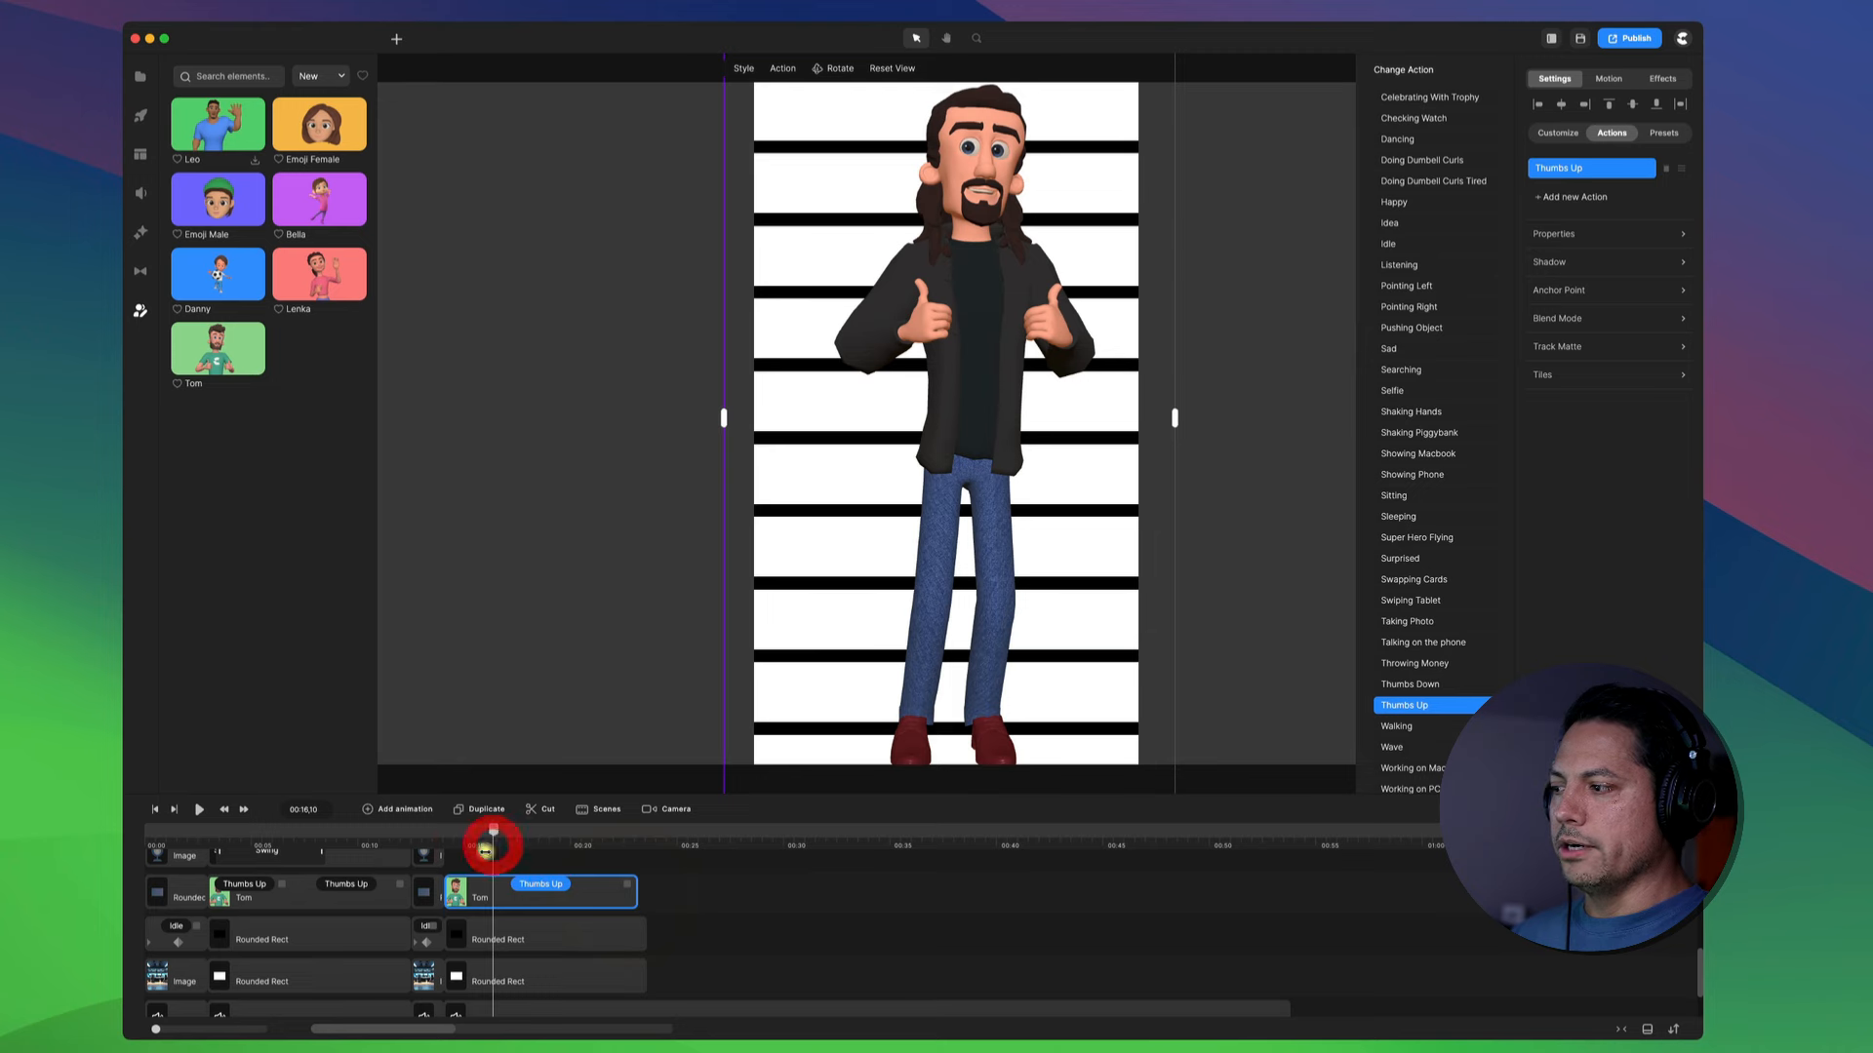
# Enlarge and reposition the long-haired character so he is framed from the waist up in the middle of the stripes.
pyautogui.scroll(-2, 494, 893)
pyautogui.scroll(2, 496, 897)
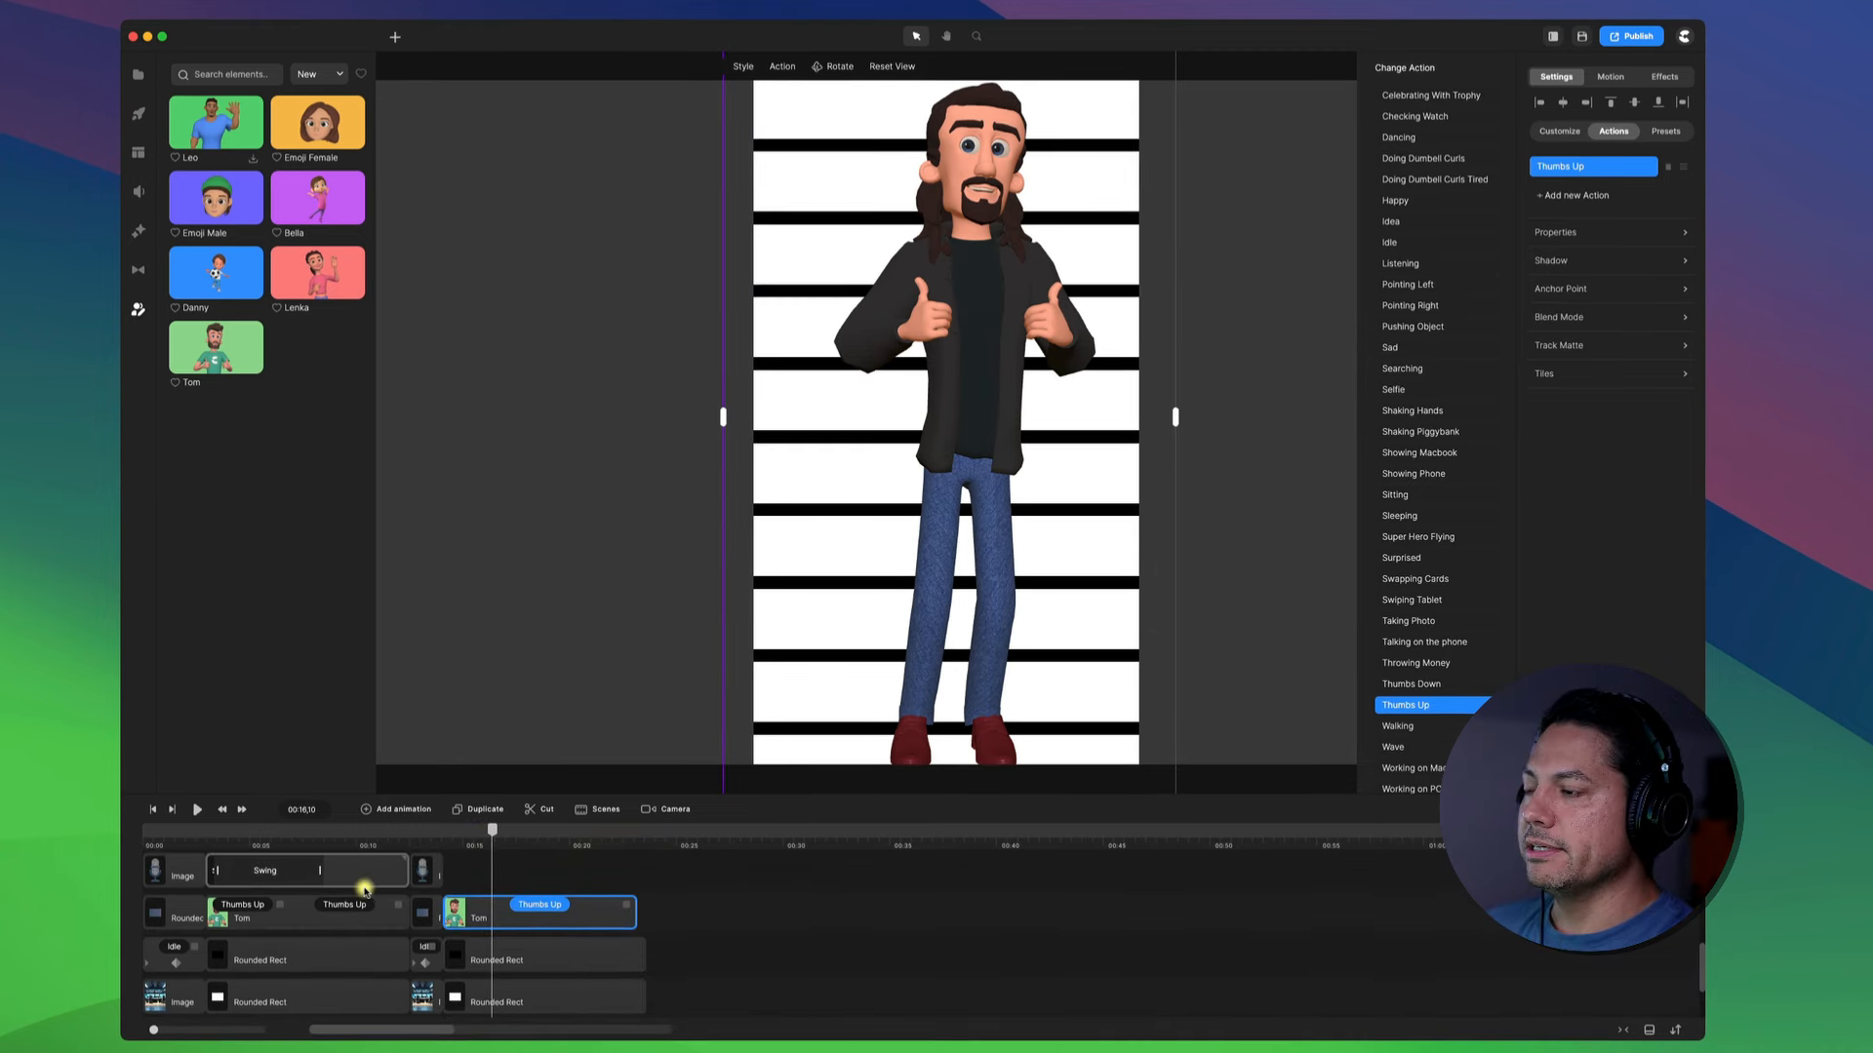
pyautogui.scroll(2, 541, 926)
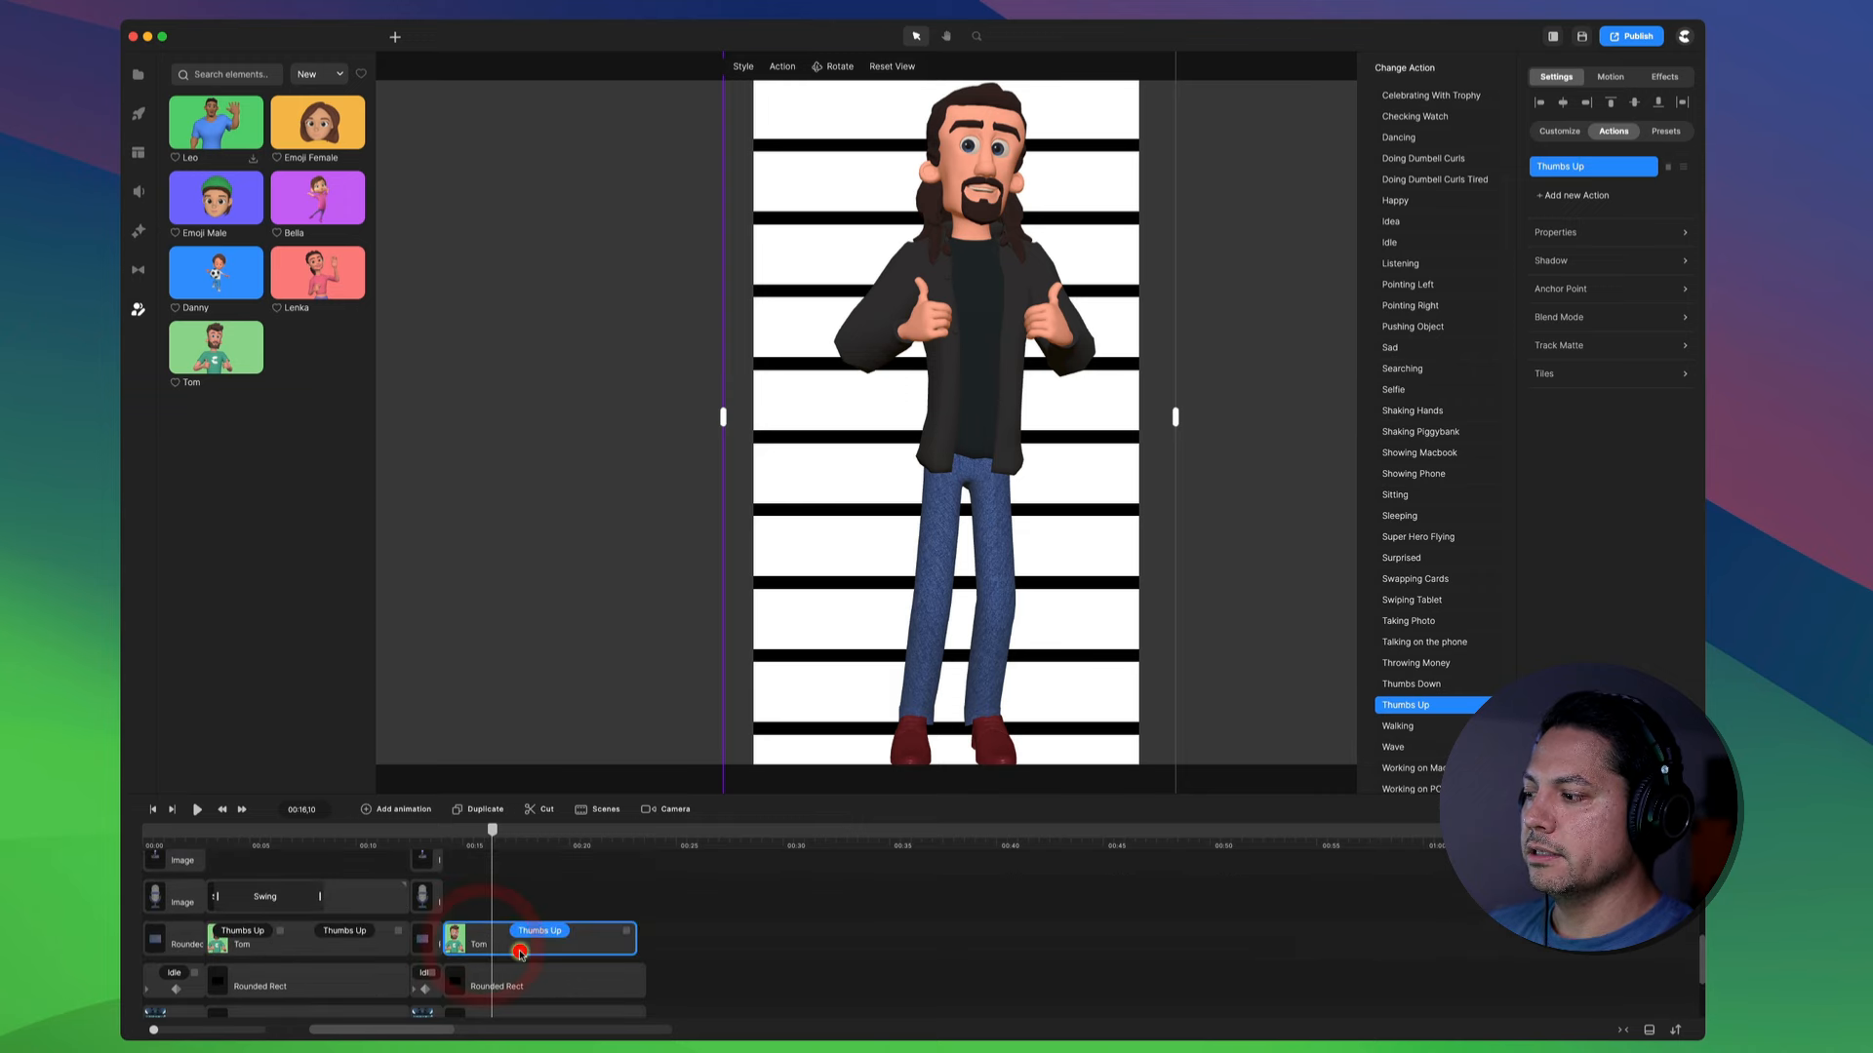
pyautogui.scroll(5, 1186, 297)
pyautogui.scroll(-5, 1183, 309)
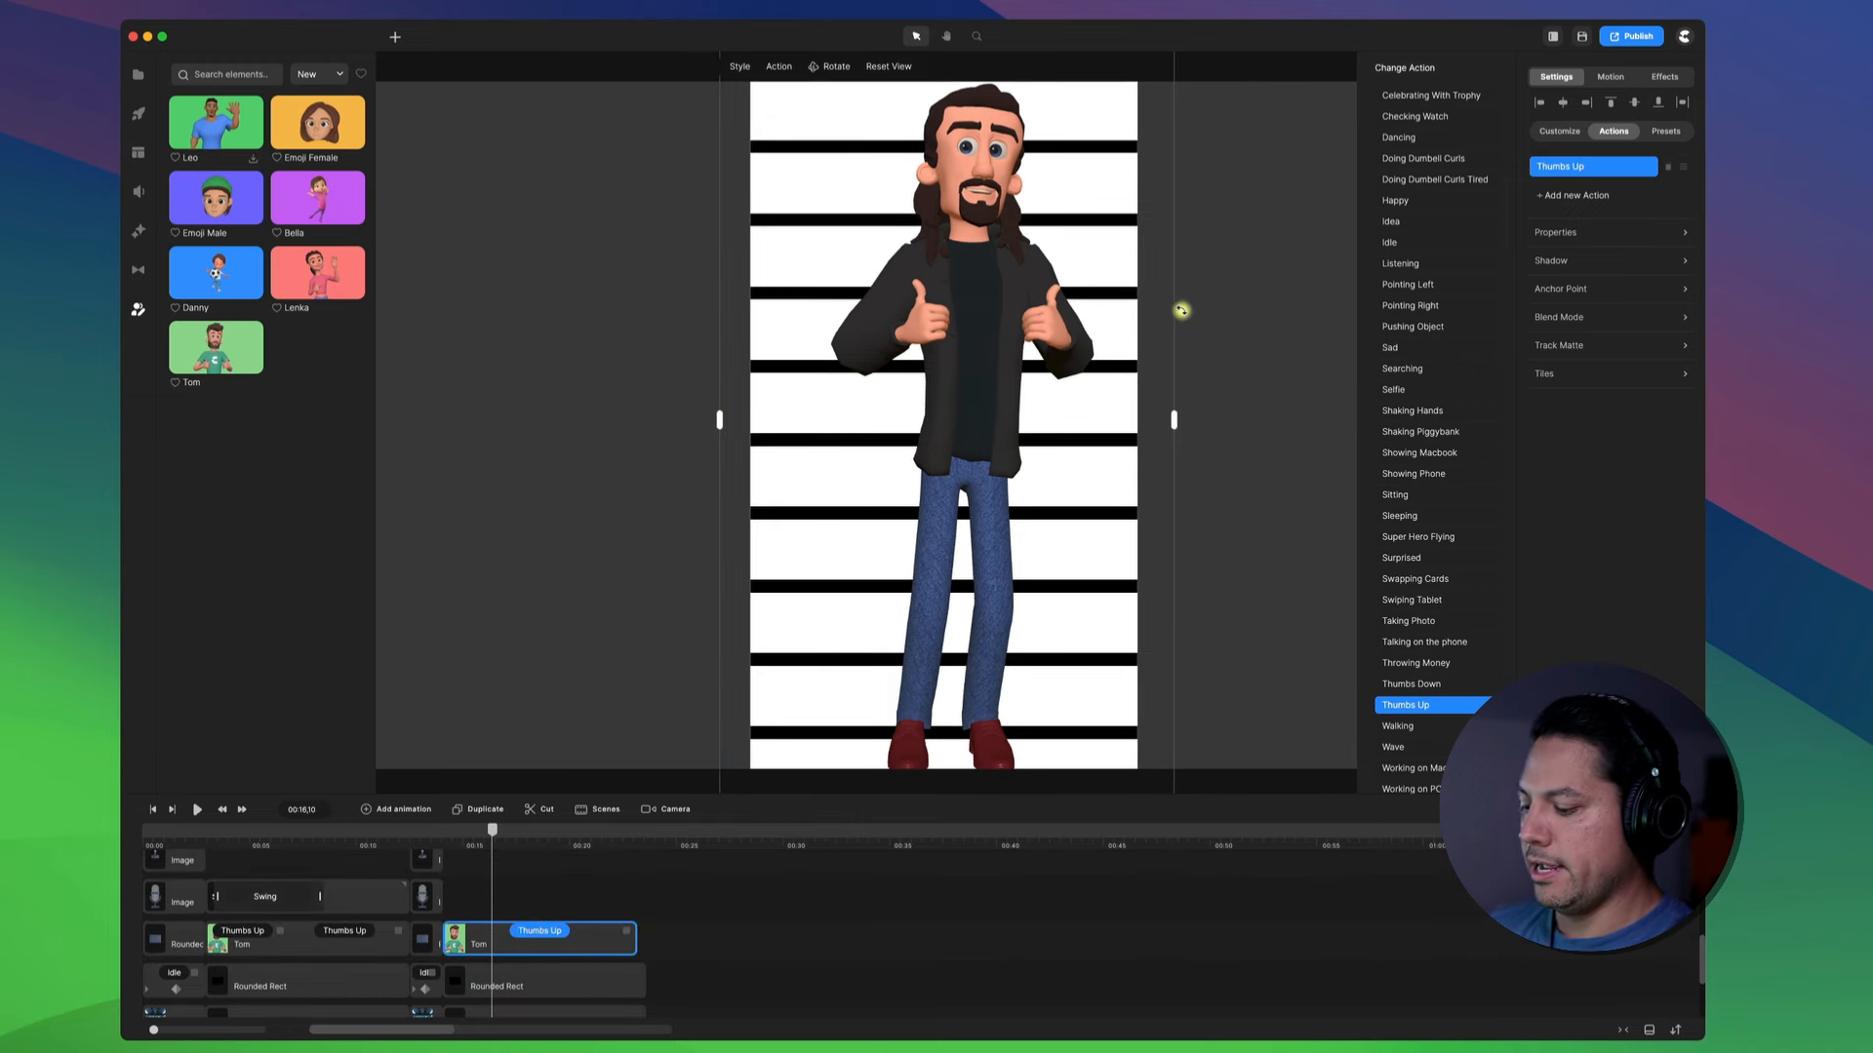
pyautogui.scroll(-1, 1181, 310)
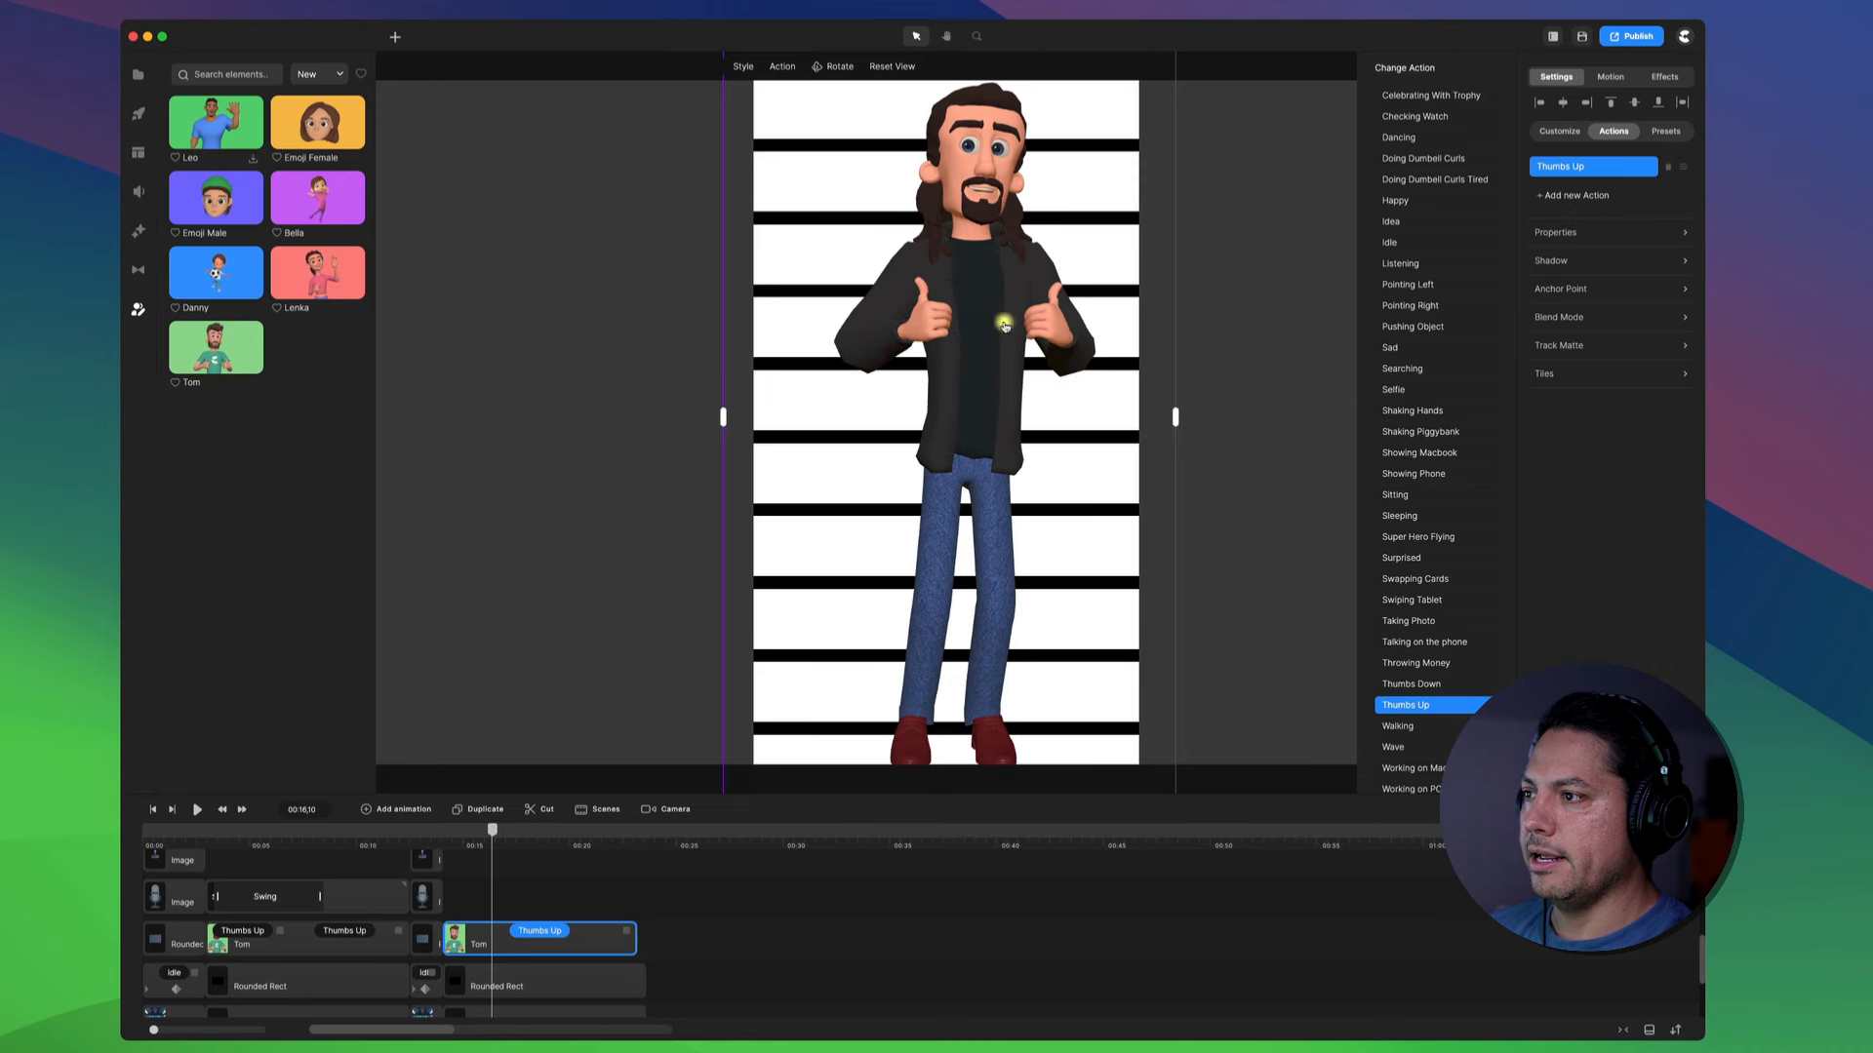
pyautogui.moveTo(1001, 324); pyautogui.dragTo(985, 442)
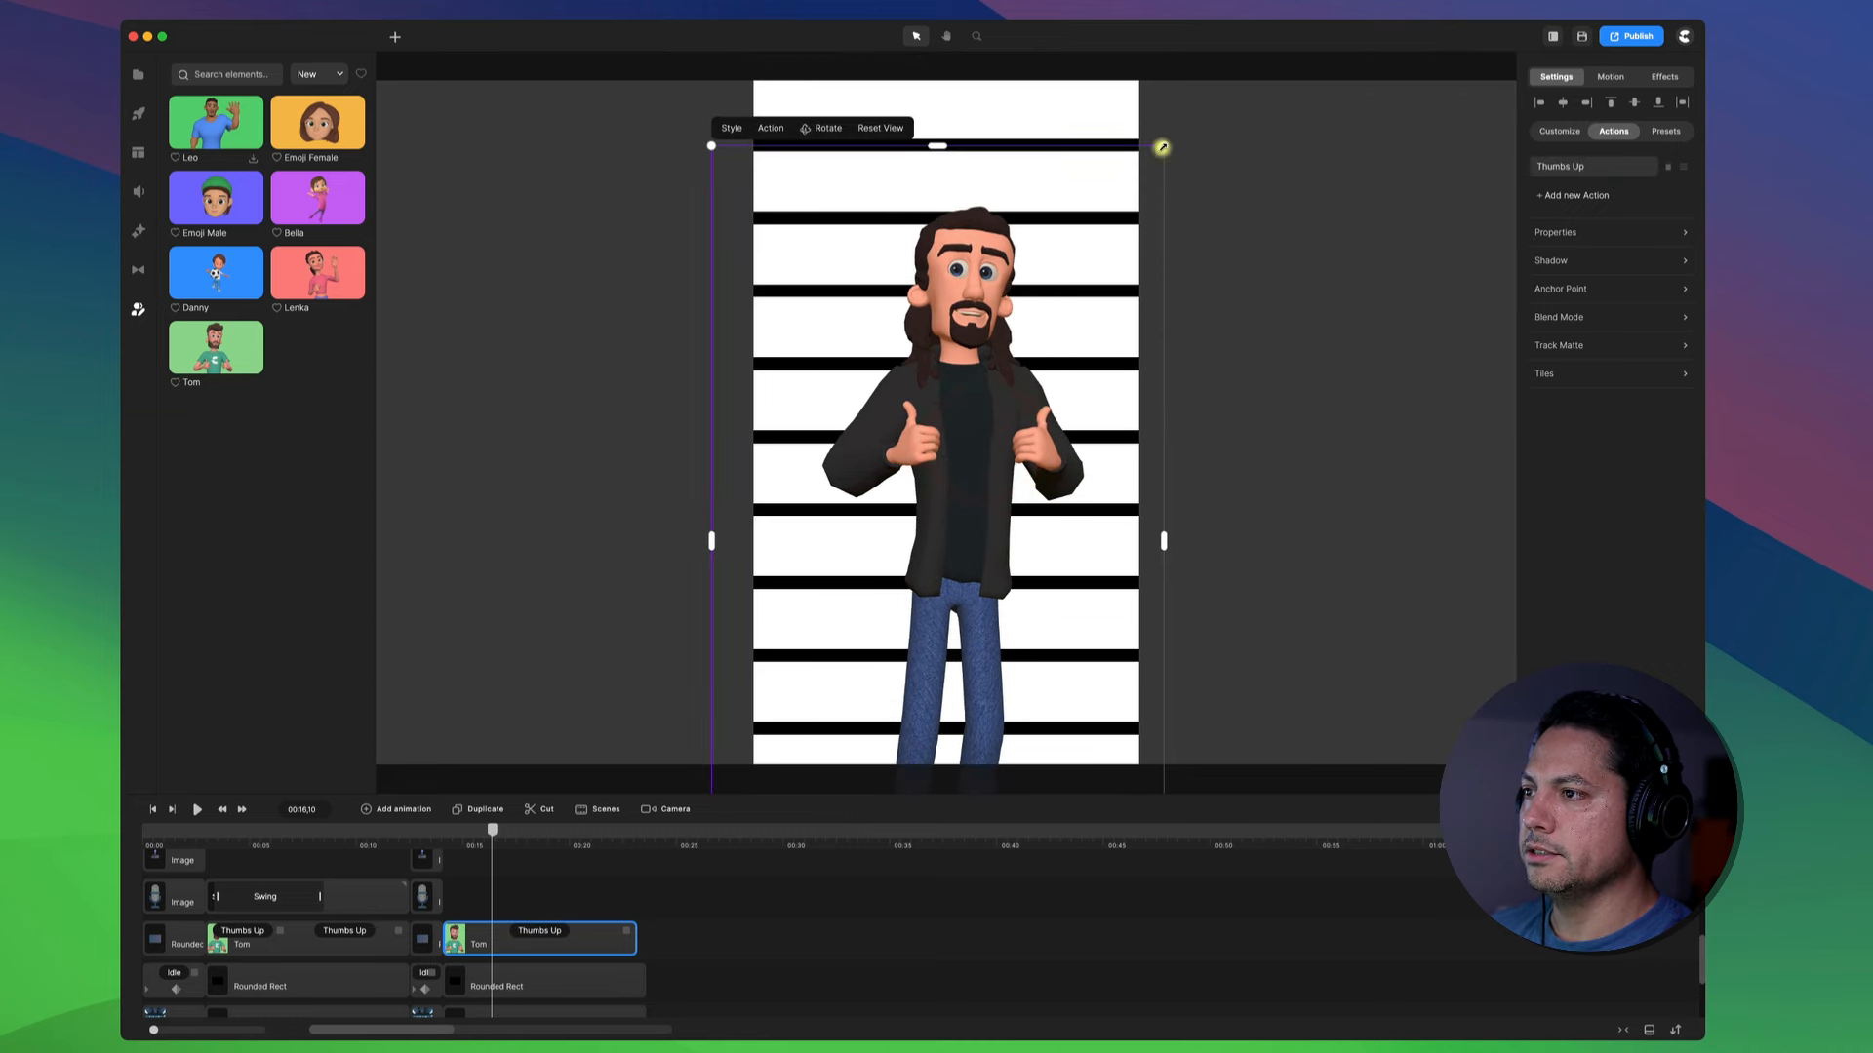
pyautogui.moveTo(1162, 147); pyautogui.dragTo(1471, 34)
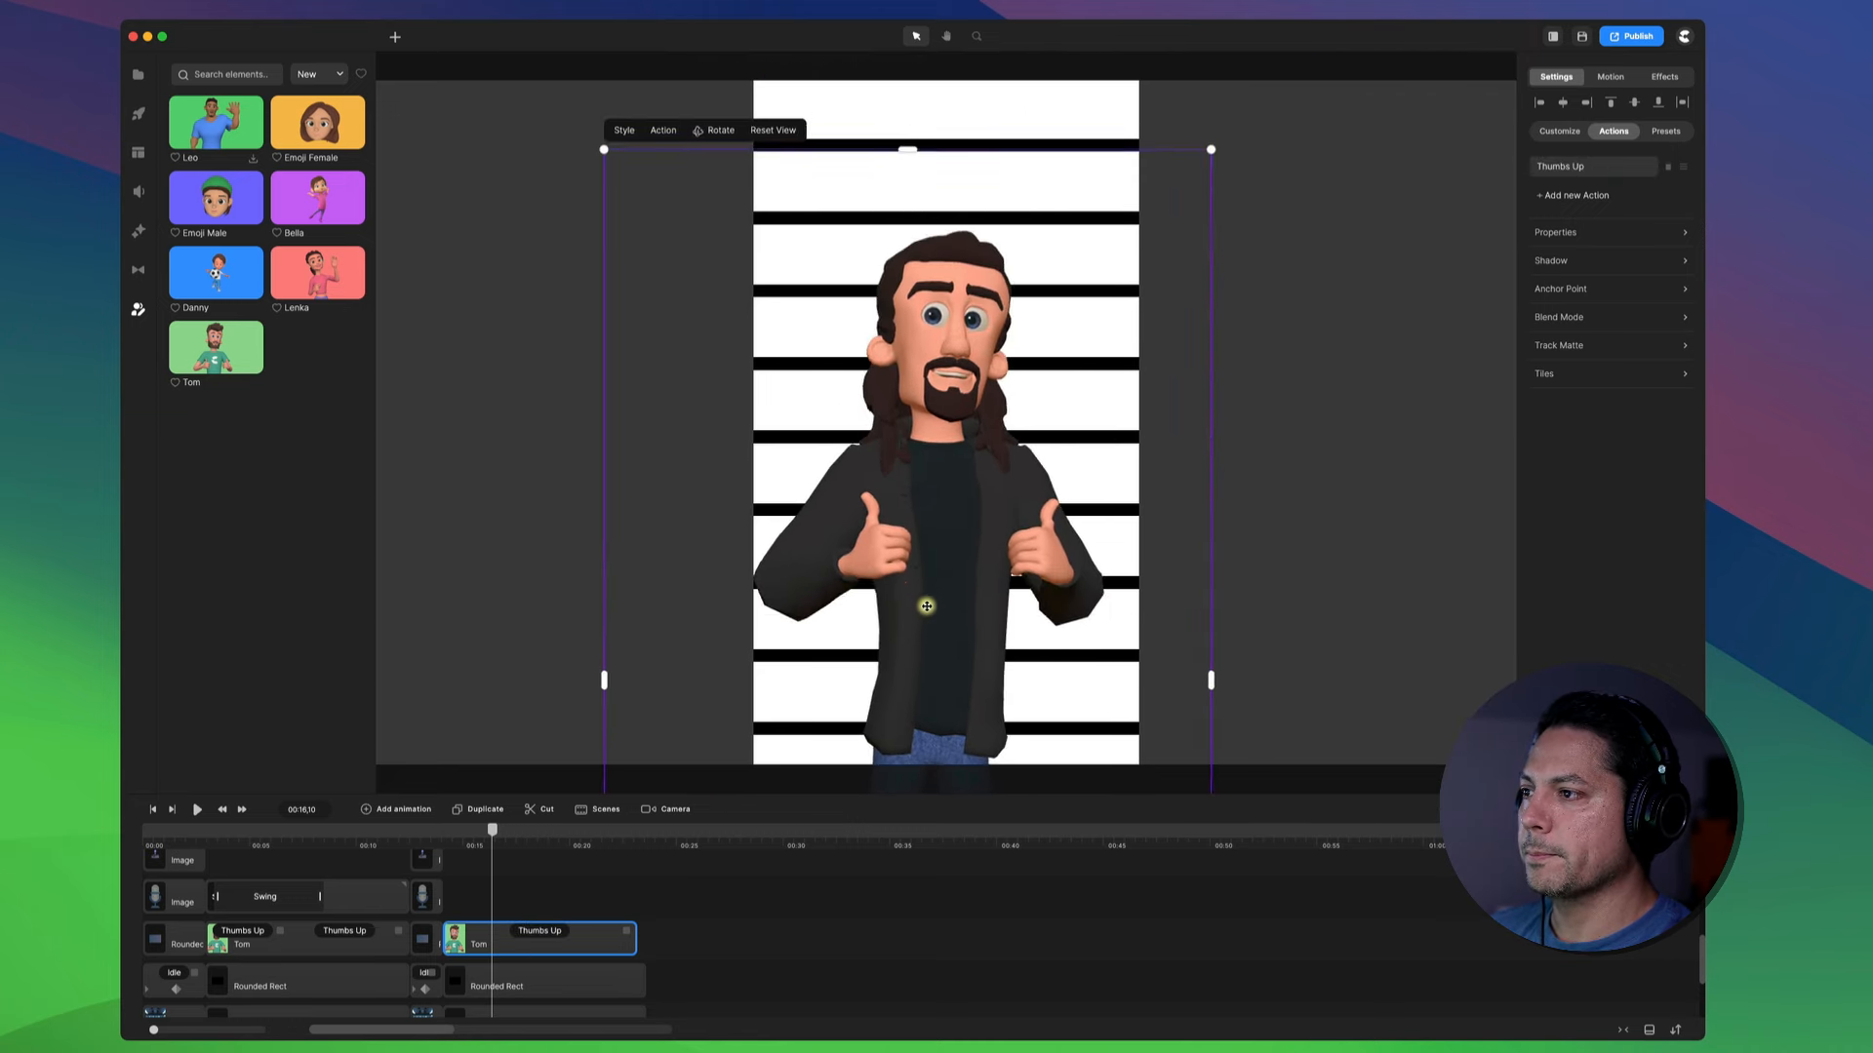
pyautogui.moveTo(926, 606); pyautogui.dragTo(939, 593)
pyautogui.moveTo(1222, 138); pyautogui.dragTo(1540, 53)
pyautogui.moveTo(964, 389); pyautogui.dragTo(893, 542)
pyautogui.moveTo(971, 432); pyautogui.dragTo(958, 515)
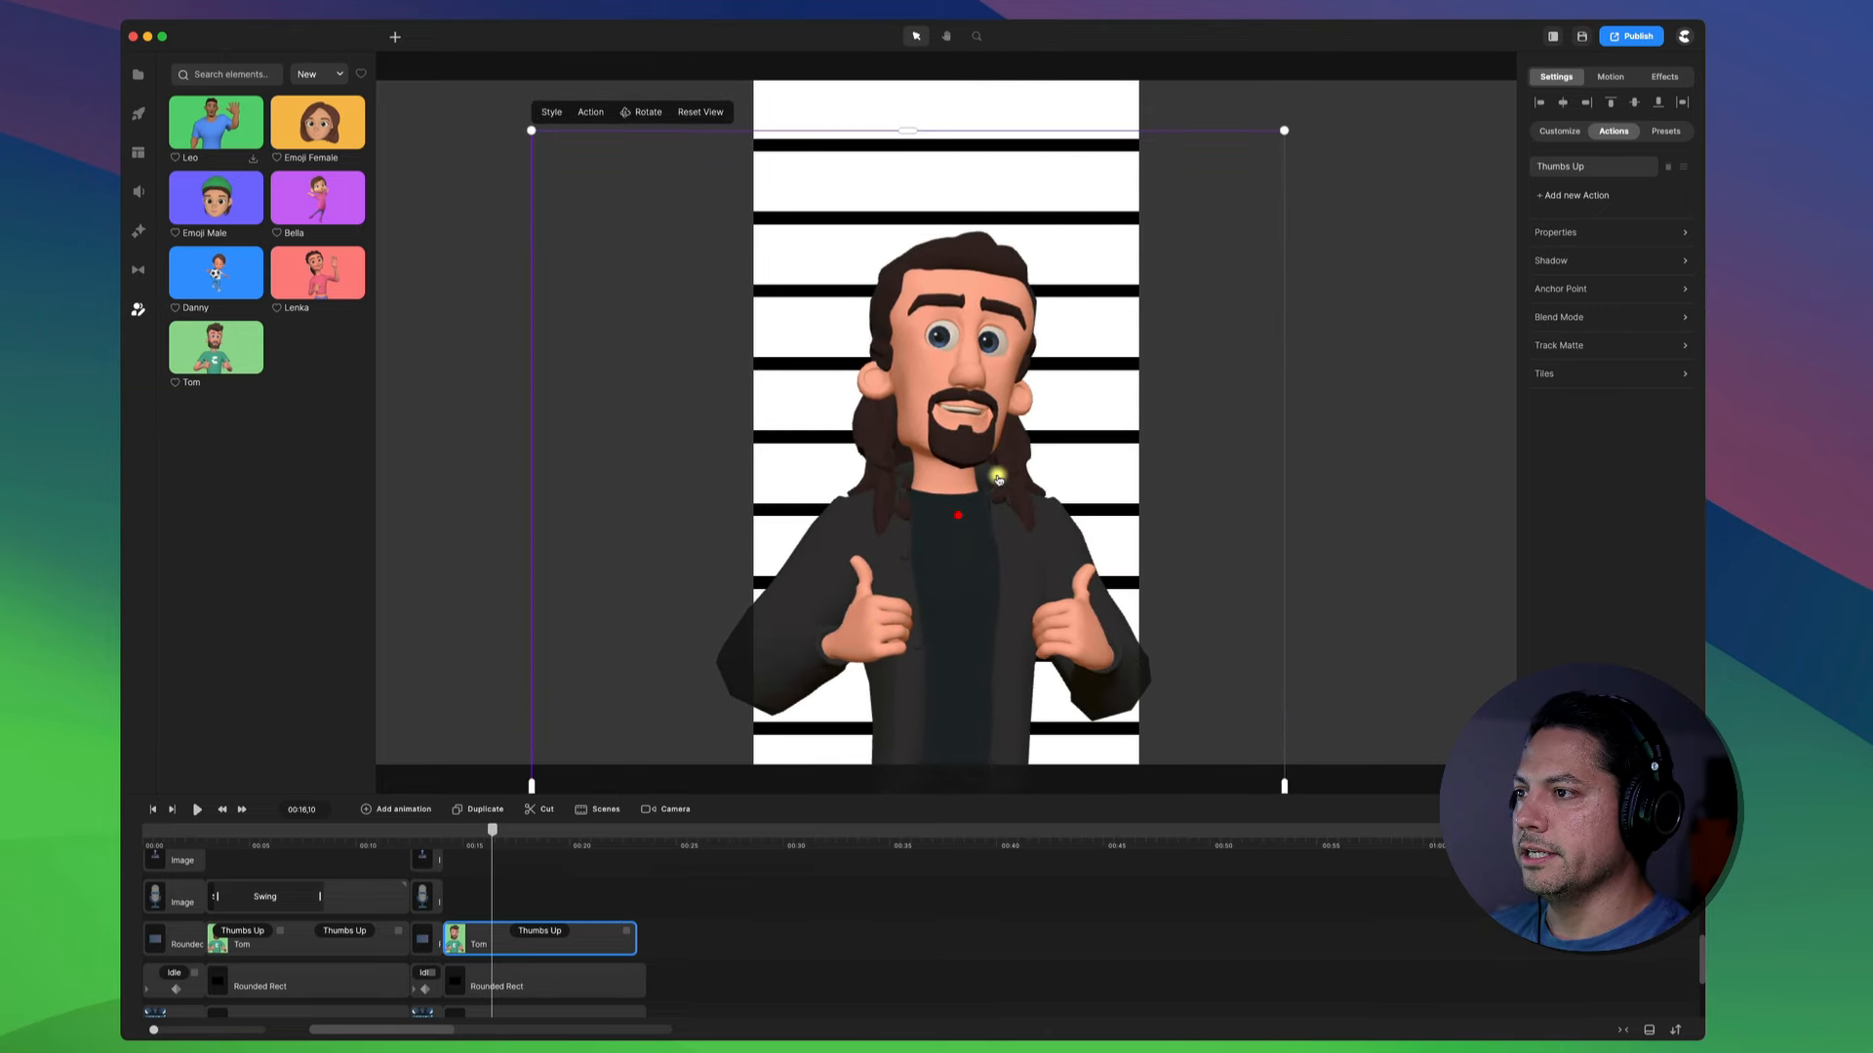
pyautogui.moveTo(1283, 129); pyautogui.dragTo(1445, 59)
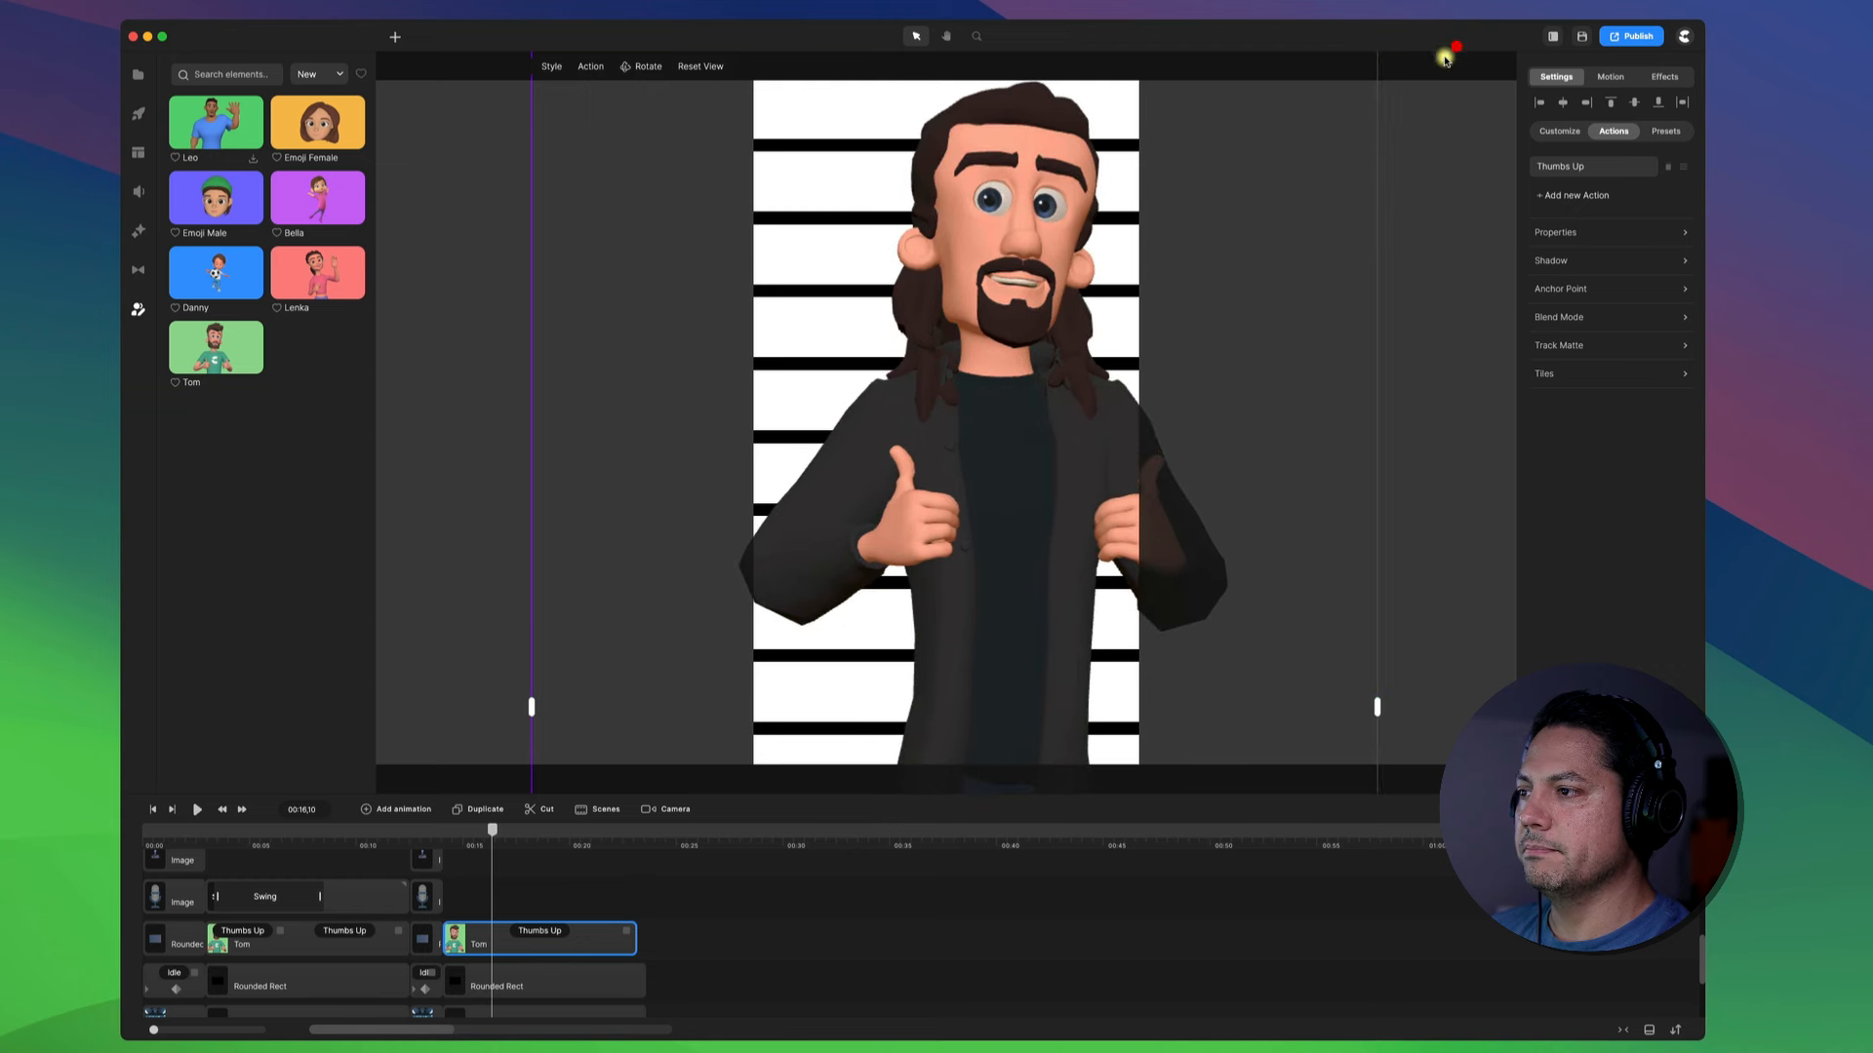
pyautogui.moveTo(1047, 353); pyautogui.dragTo(1022, 401)
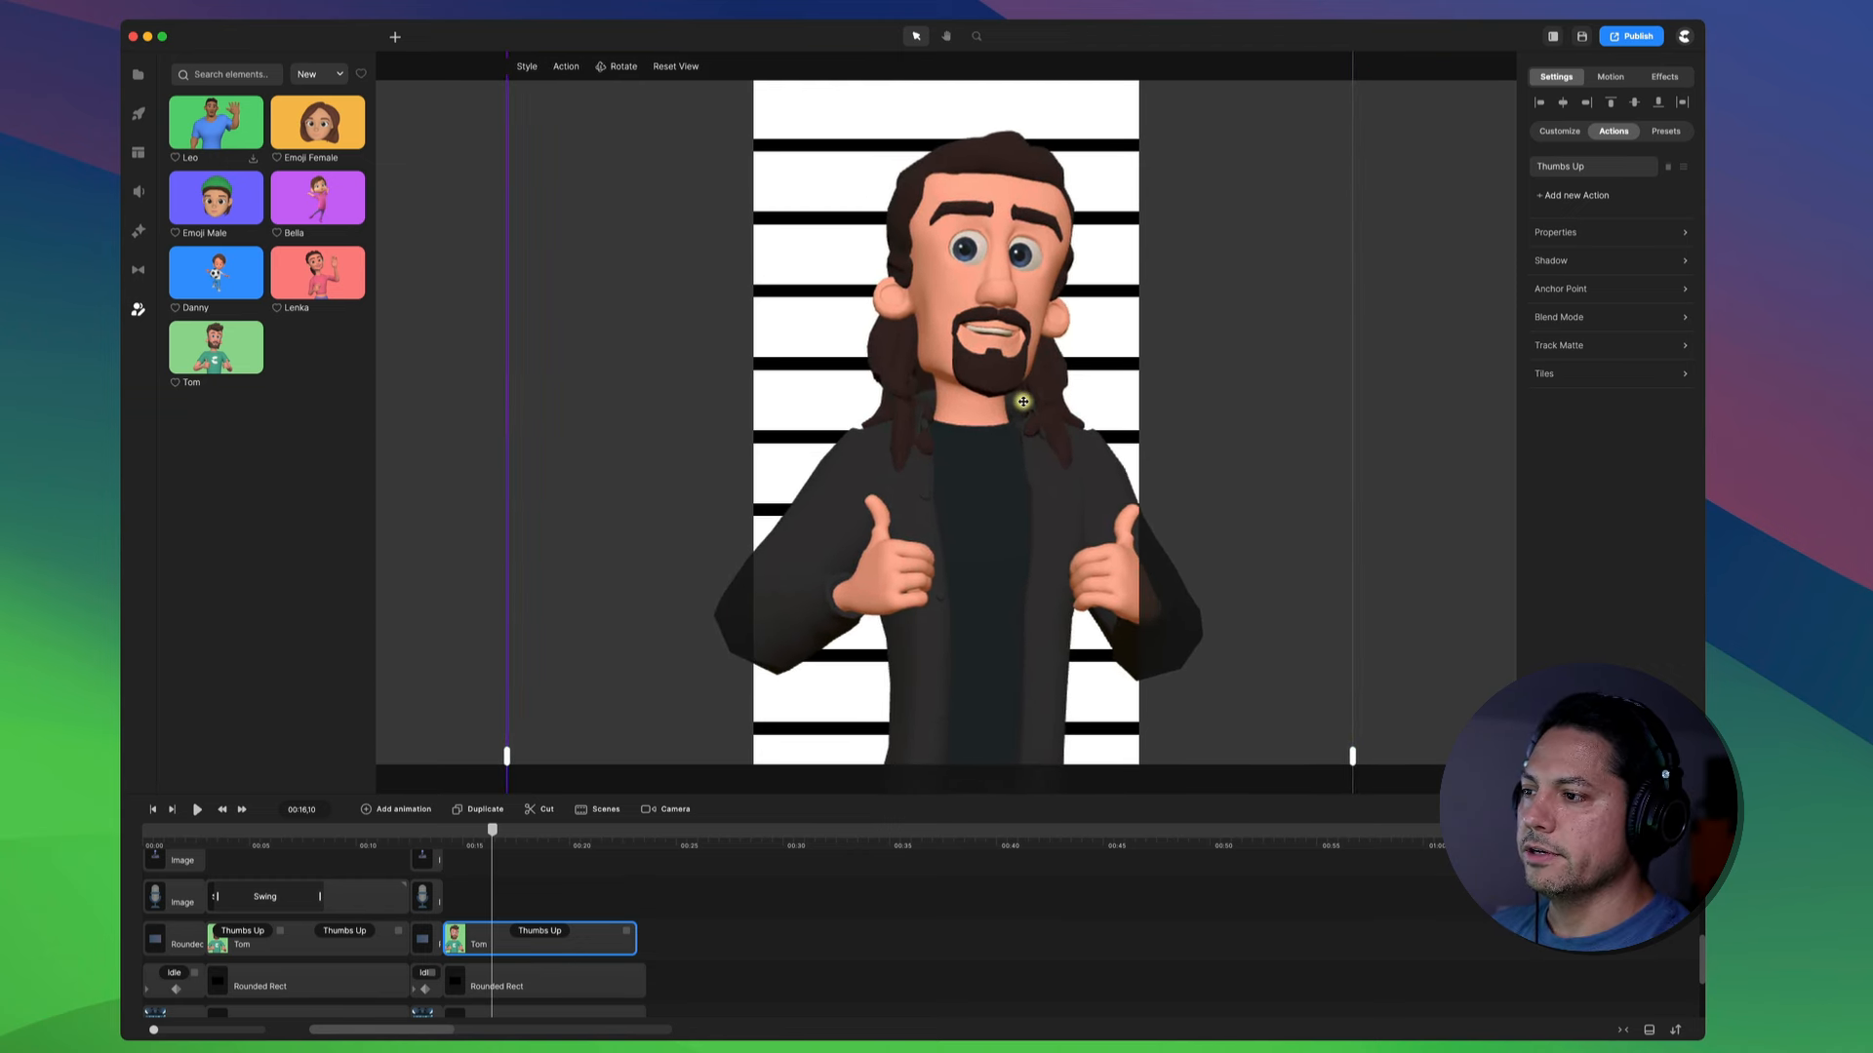
# Copy the swinging number 1 sign group from the first lineup scene and paste it at 00:14,20.
pyautogui.click(350, 909)
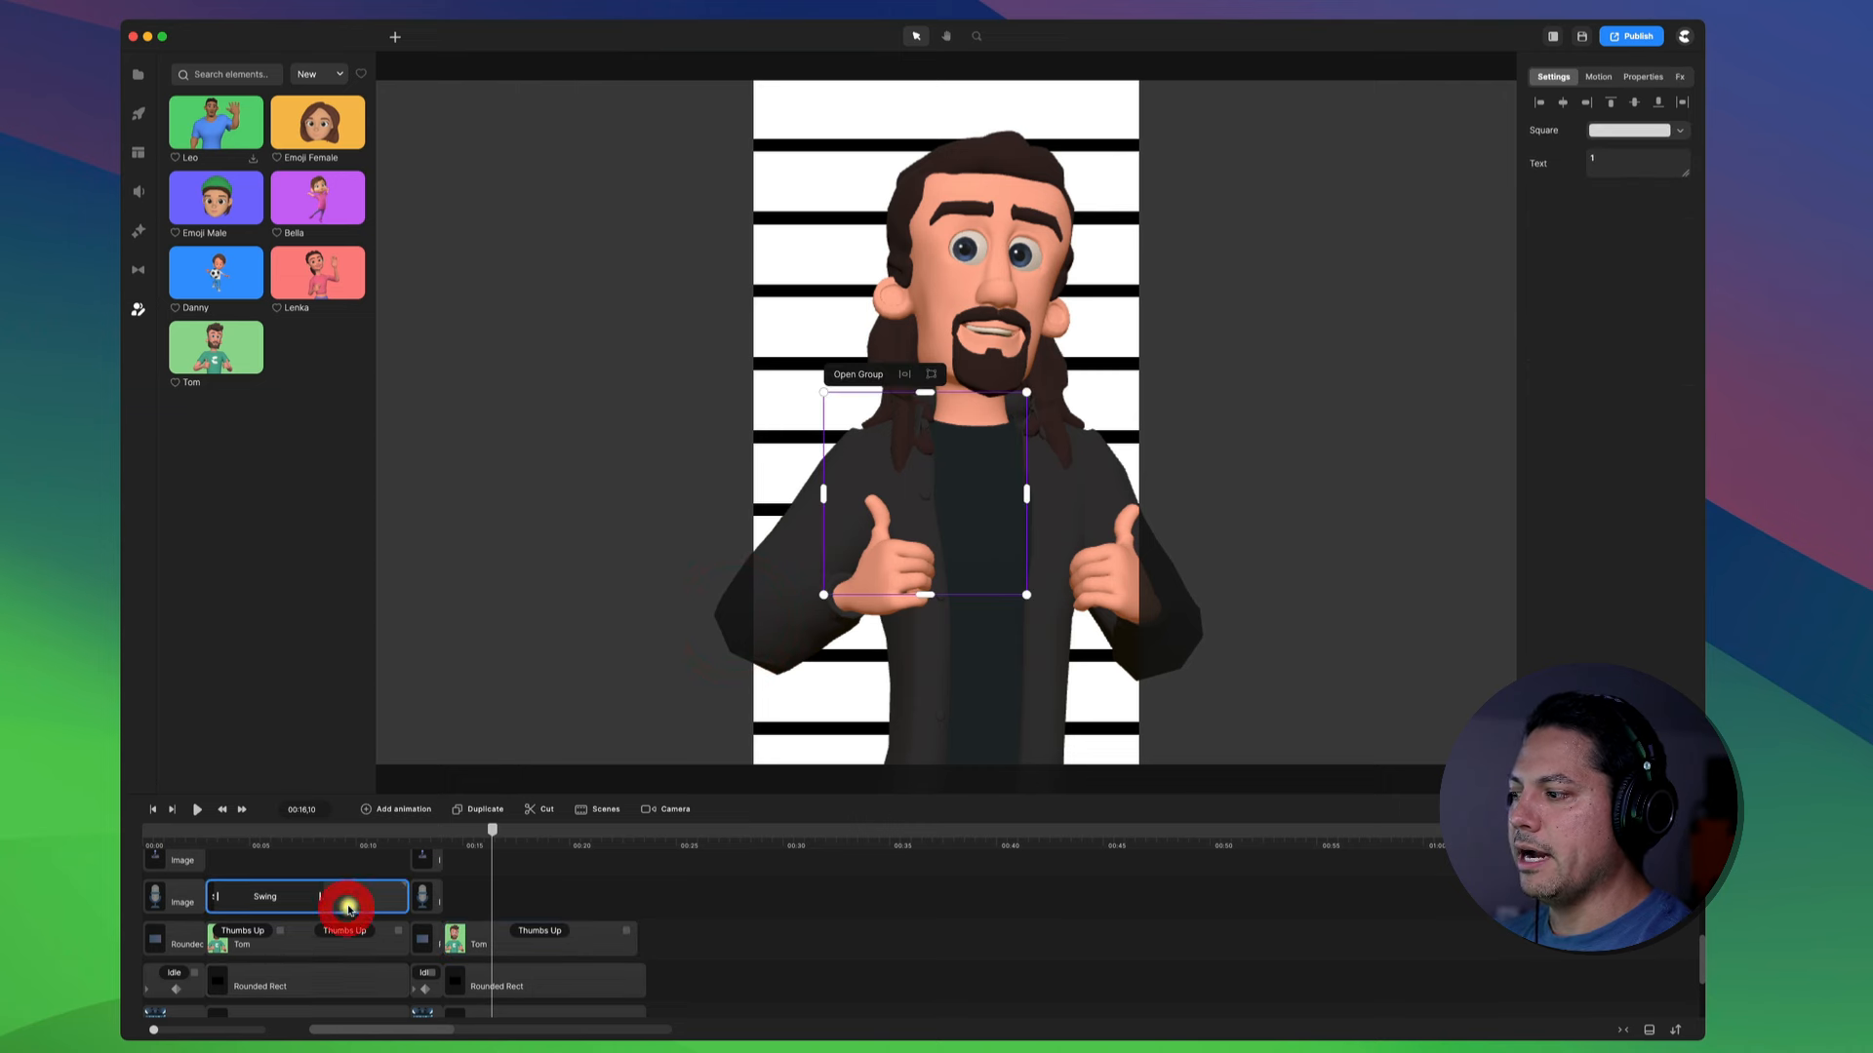
pyautogui.click(310, 848)
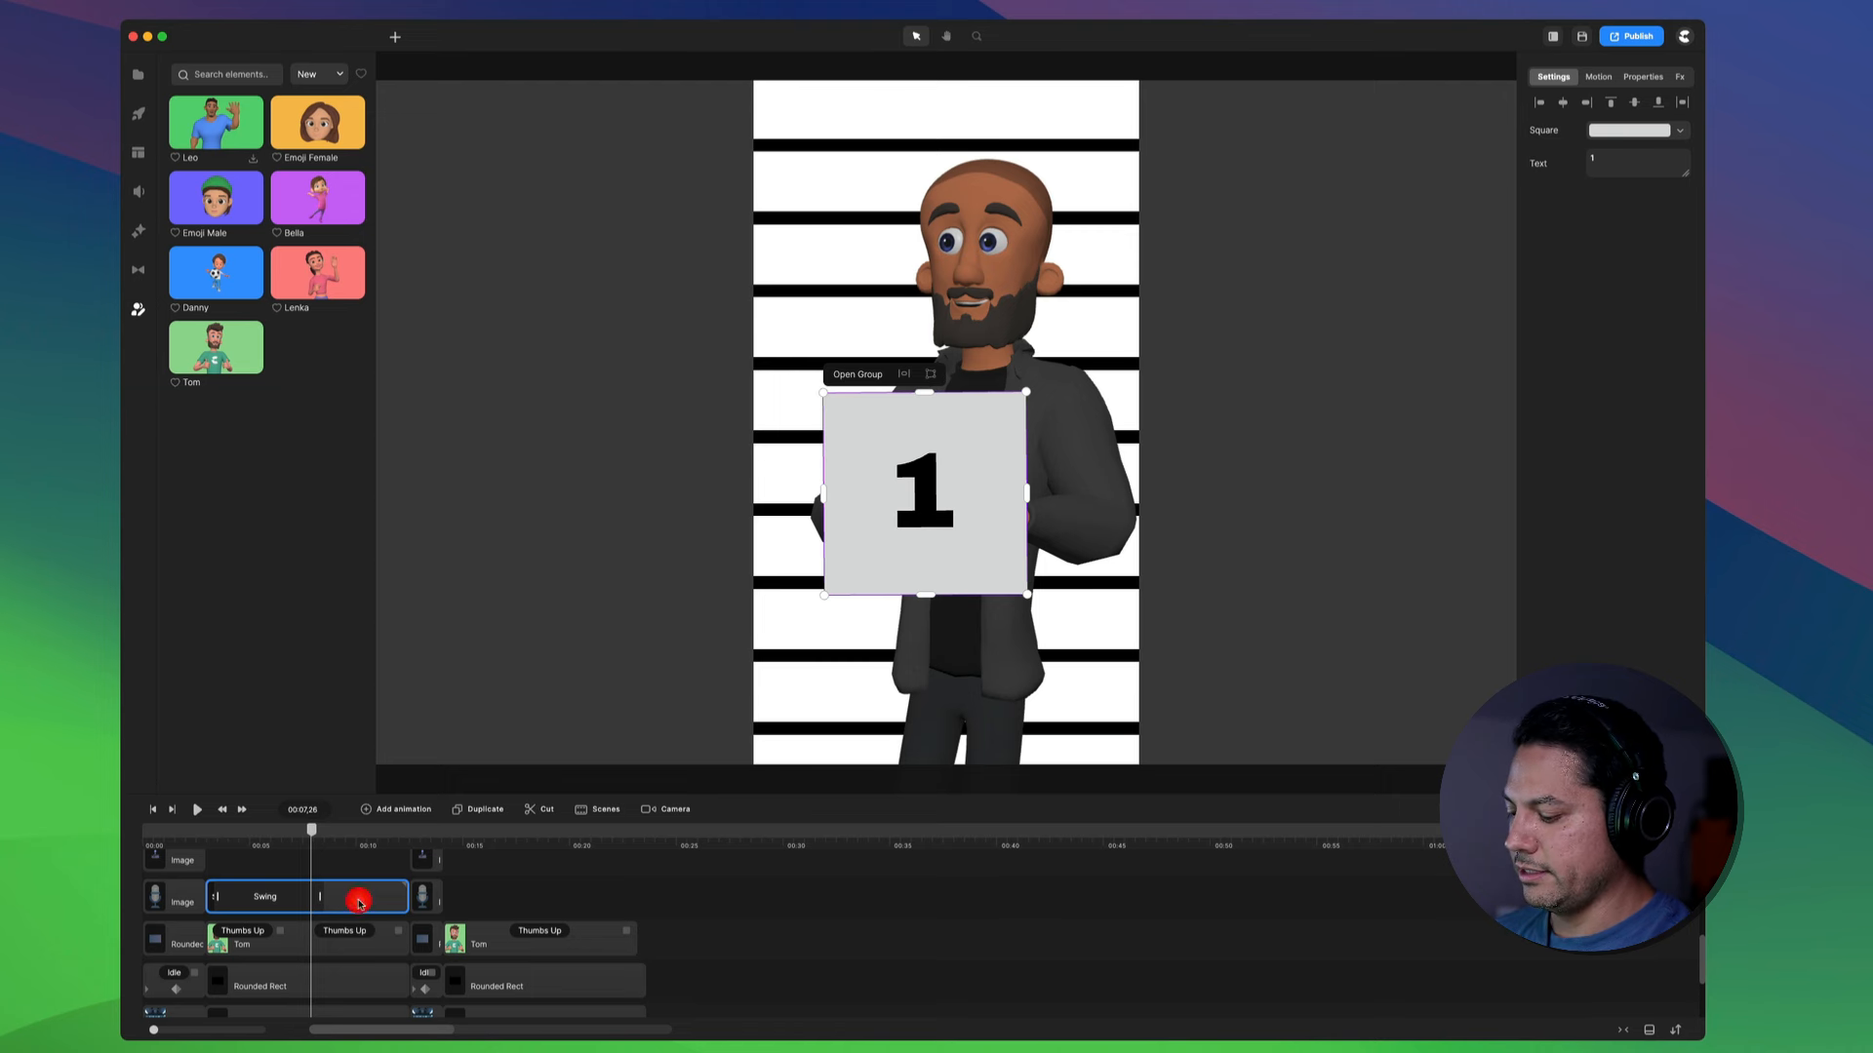
pyautogui.click(455, 845)
pyautogui.press('super+v')
pyautogui.press('super+v')
pyautogui.scroll(4, 478, 855)
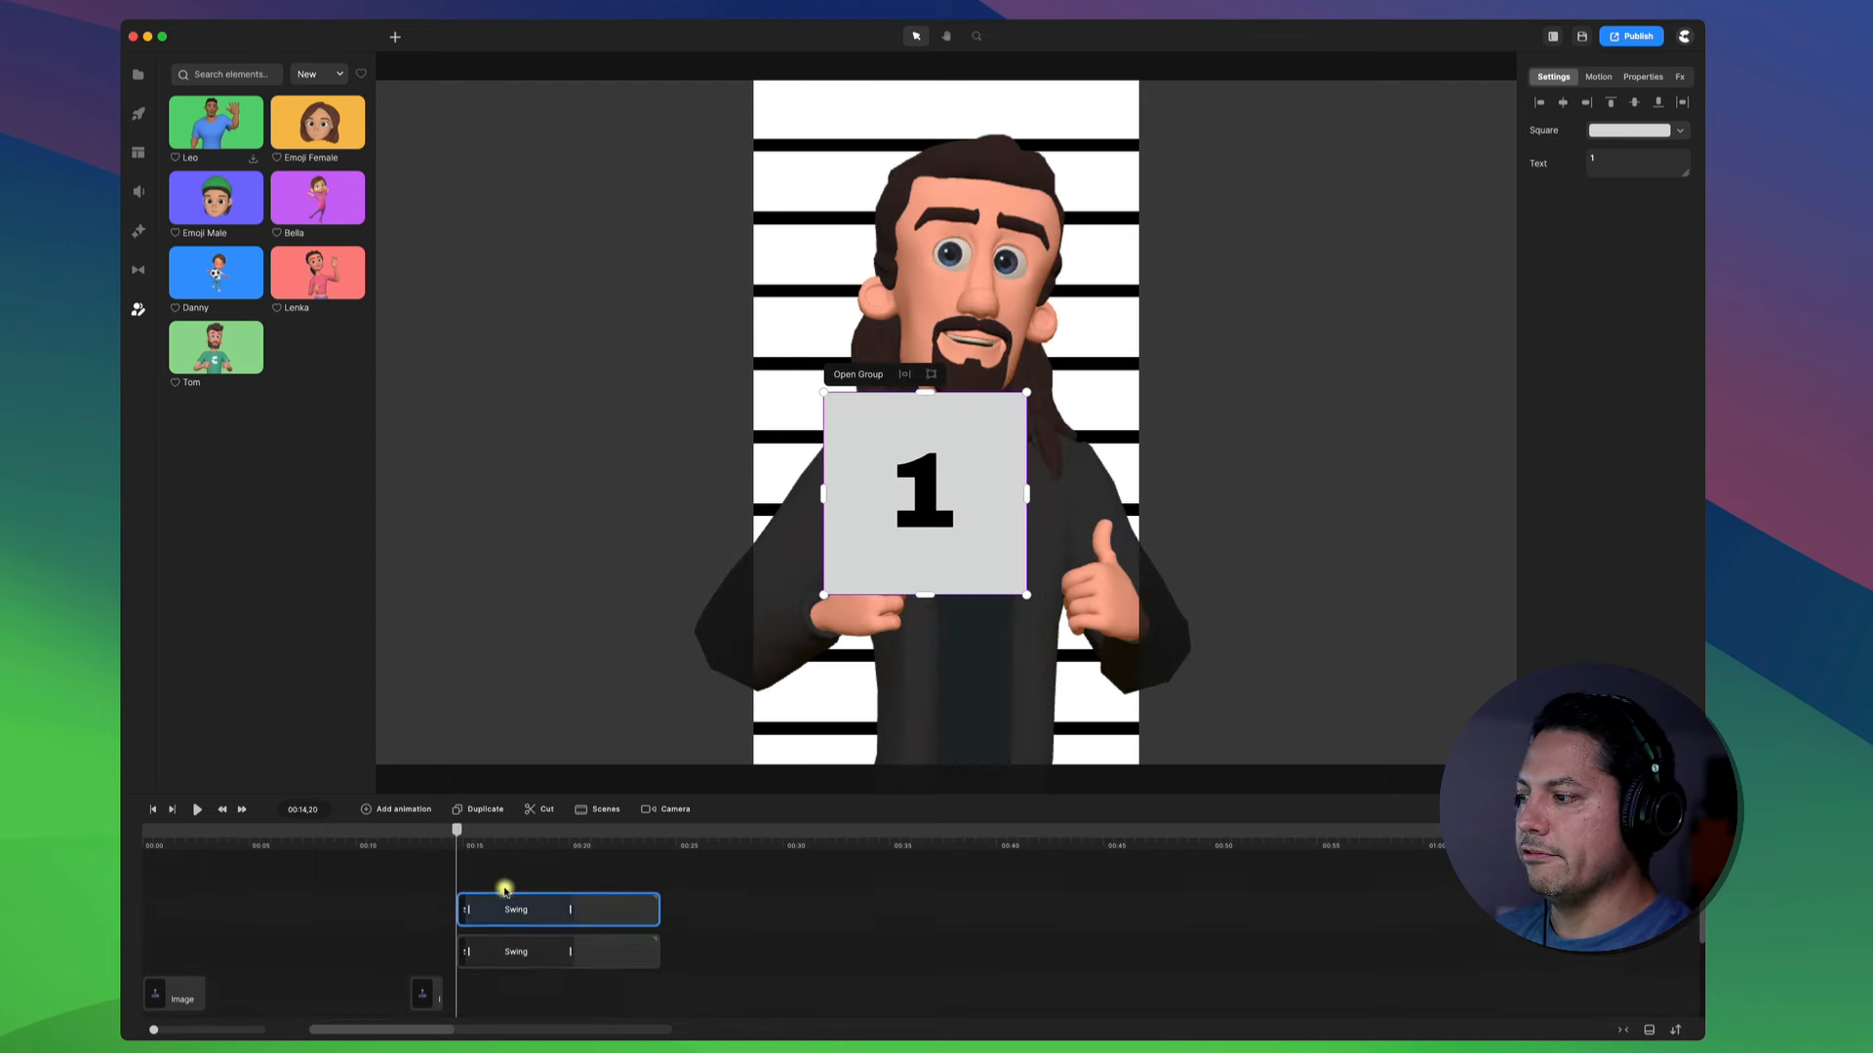
# Delete the duplicate sign clip and move the remaining one onto the lower track, aligned with the start of the second lineup scene.
pyautogui.click(605, 919)
pyautogui.press('Delete')
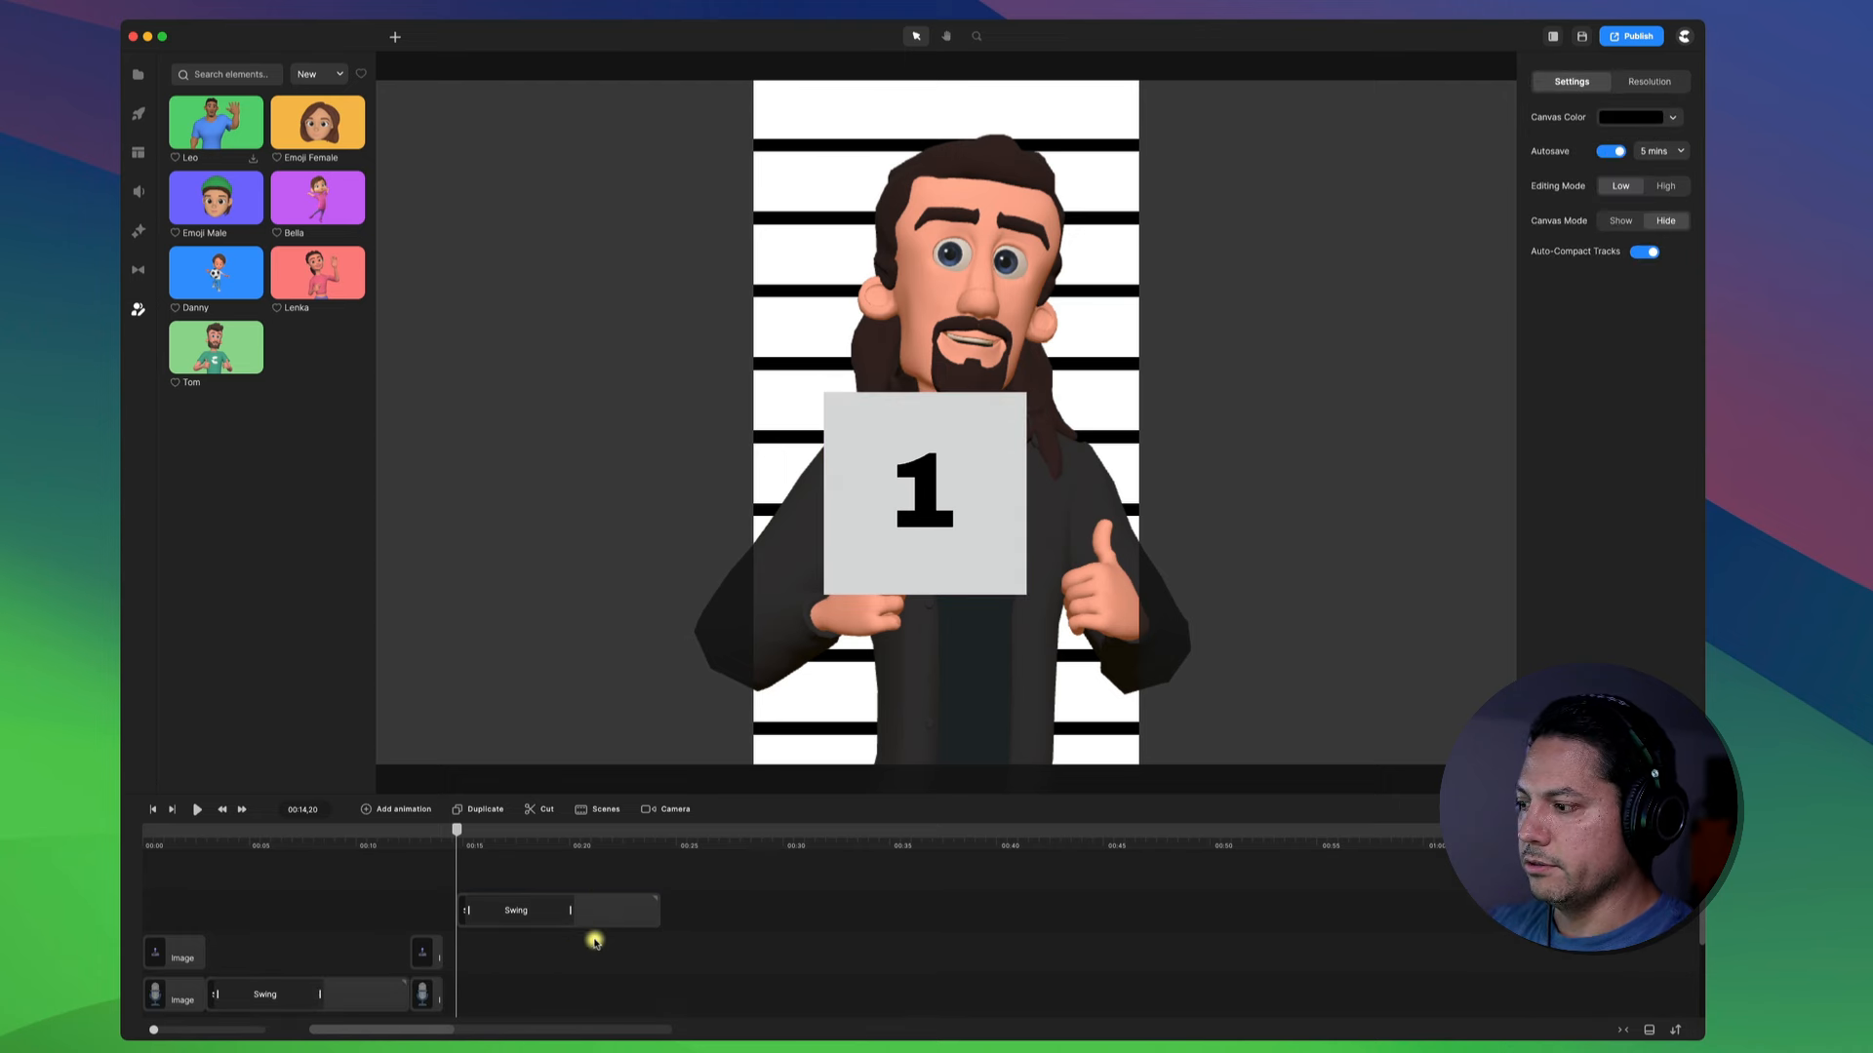
pyautogui.moveTo(603, 911); pyautogui.dragTo(598, 970)
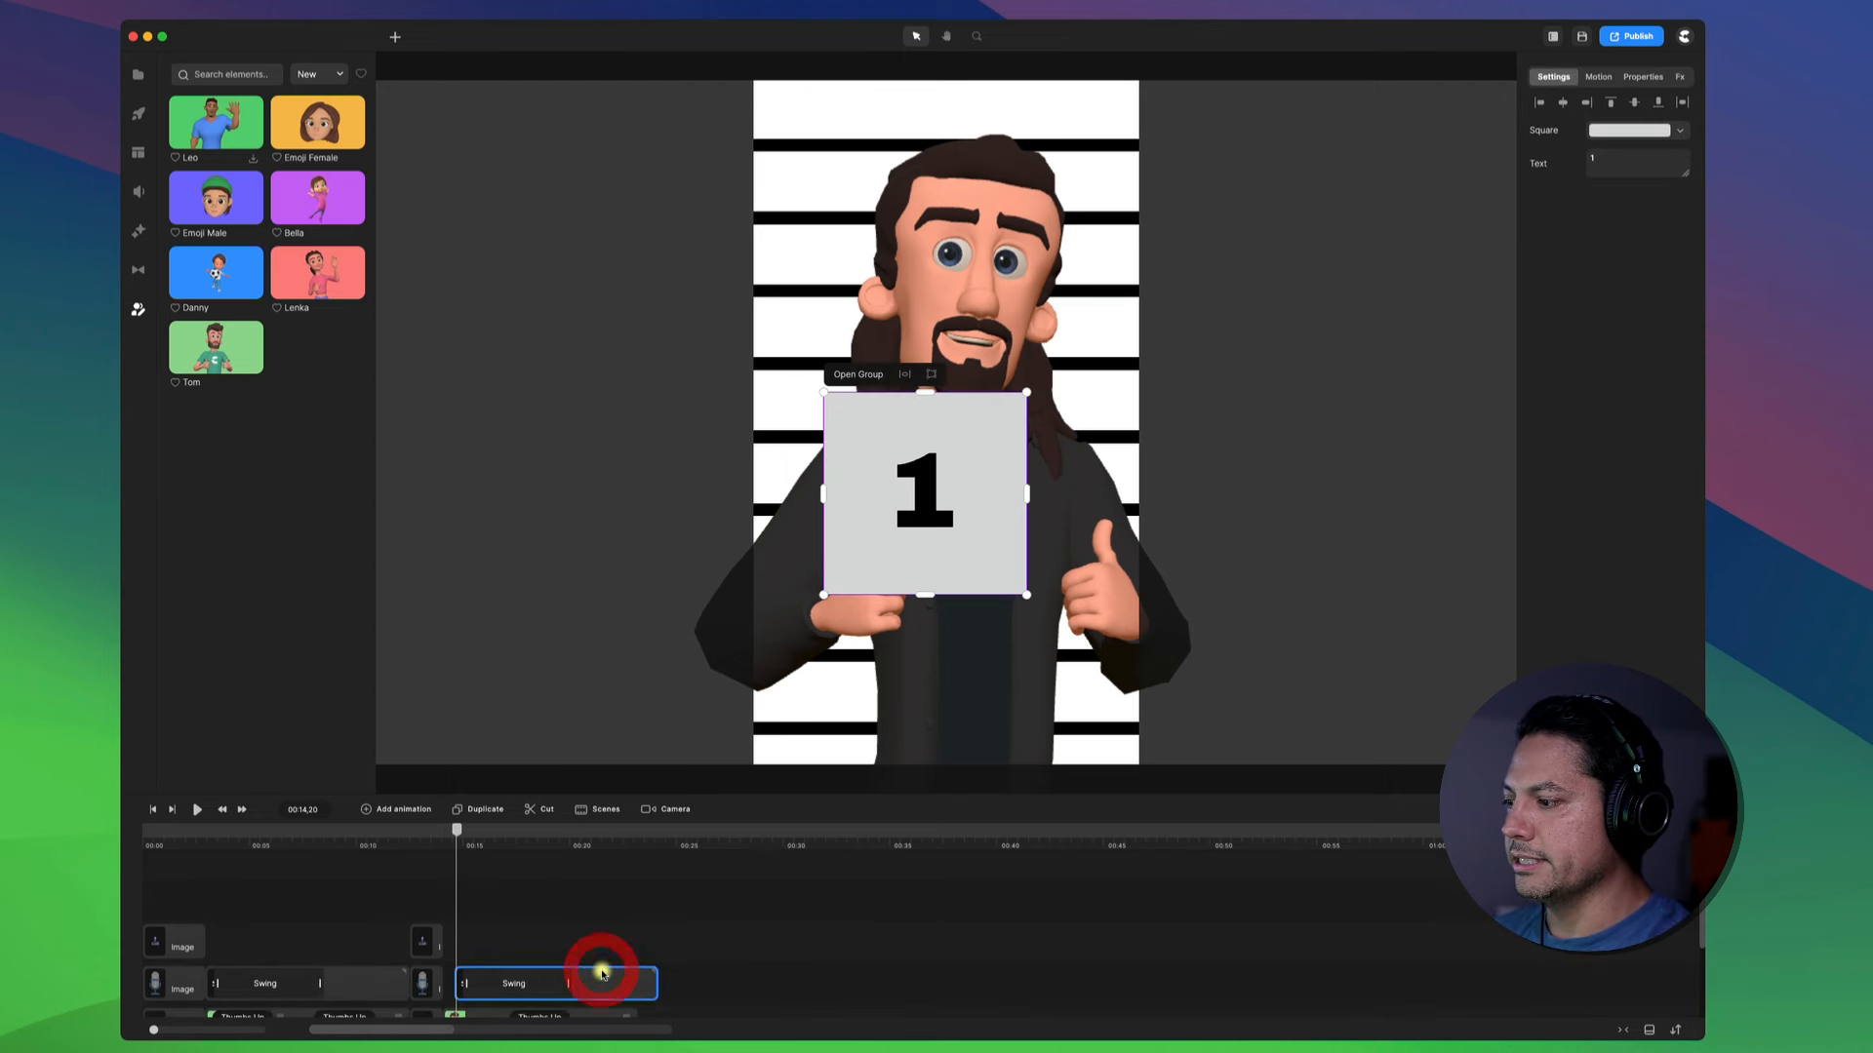
pyautogui.click(592, 978)
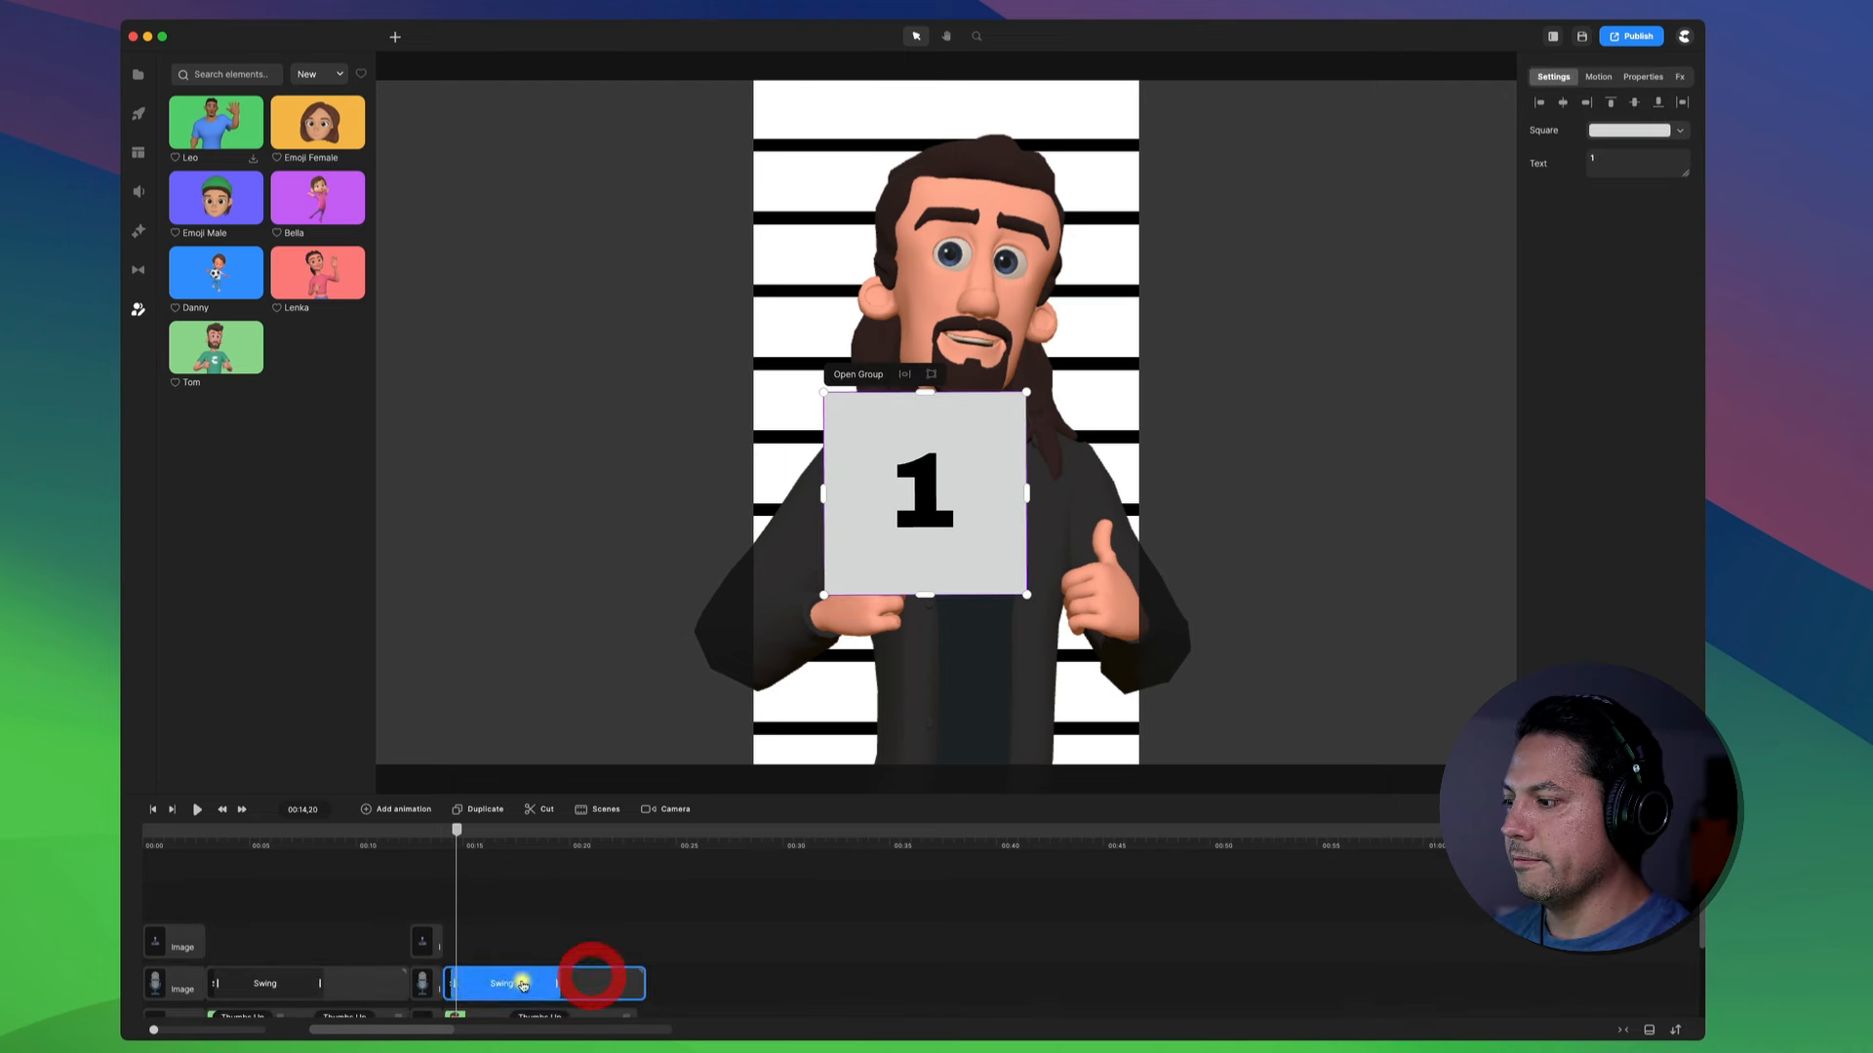
# Open the copied sign's group, change its text to 2, and return to the main timeline.
pyautogui.doubleClick(600, 988)
pyautogui.click(246, 913)
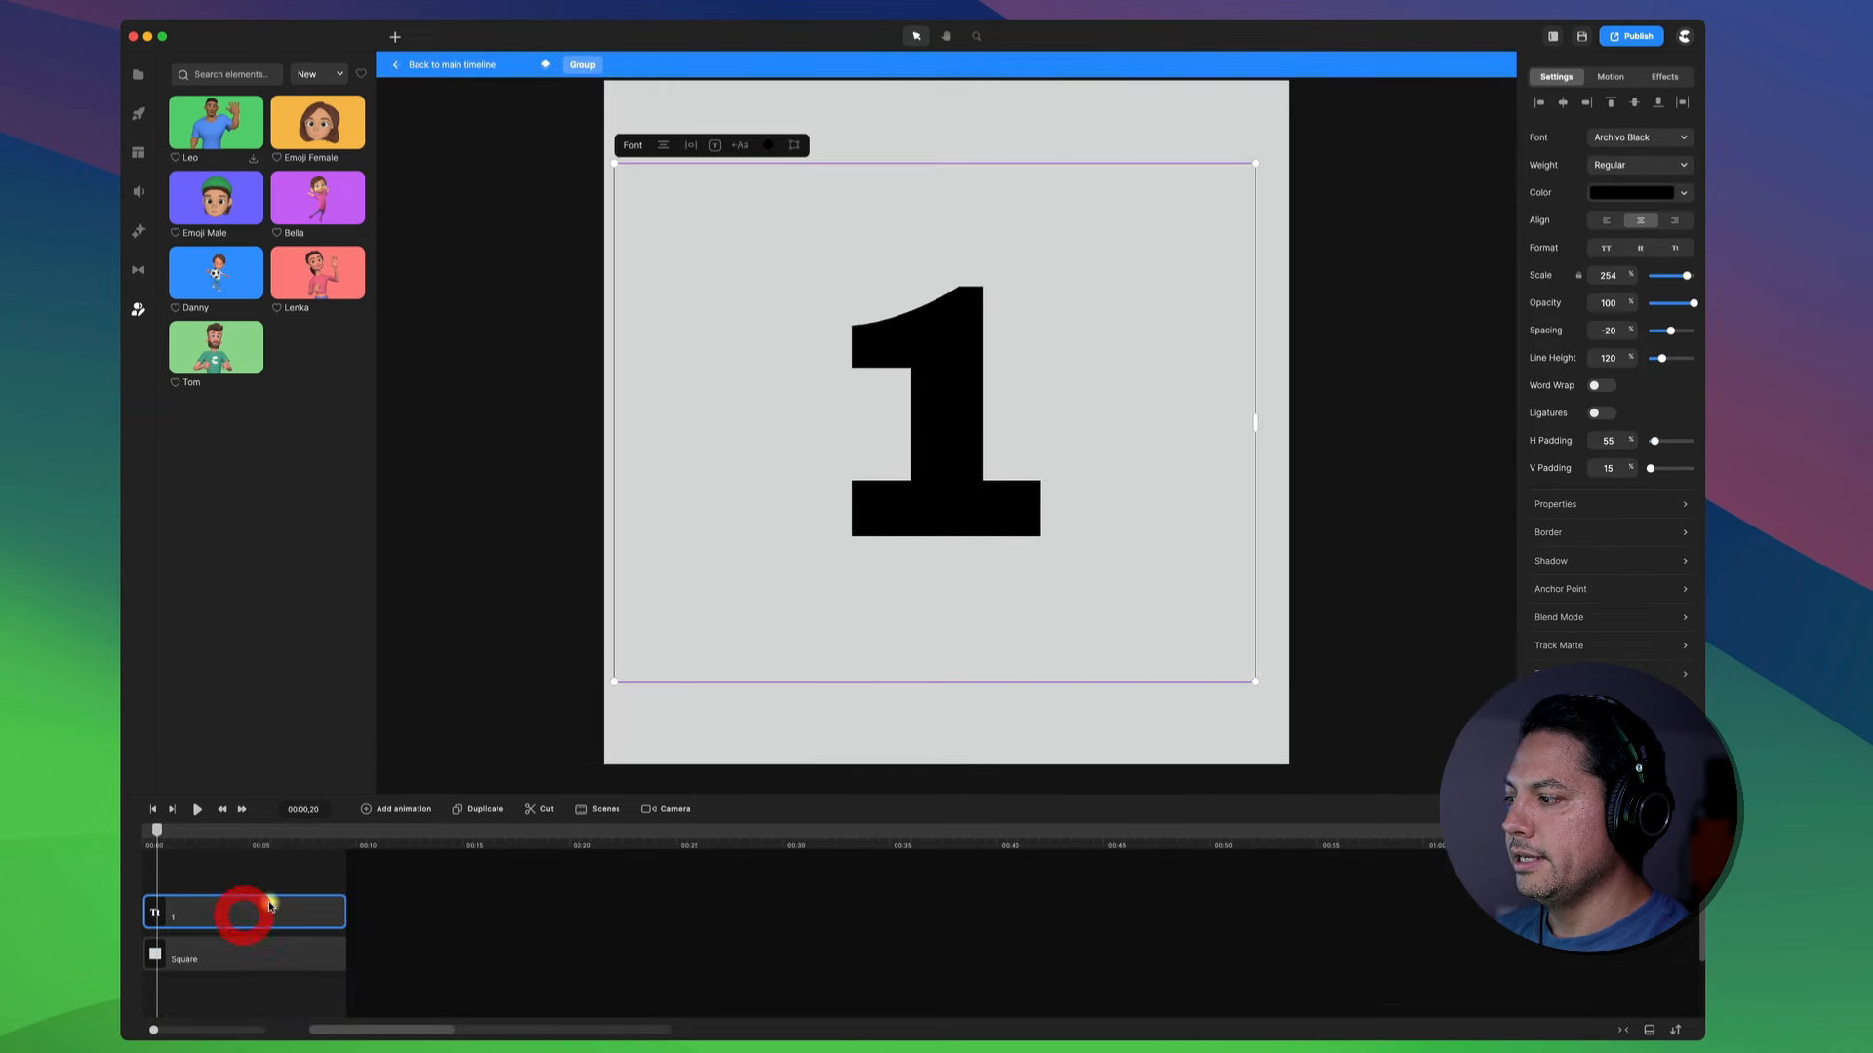
pyautogui.doubleClick(965, 456)
pyautogui.press('BackSpace')
pyautogui.write('2')
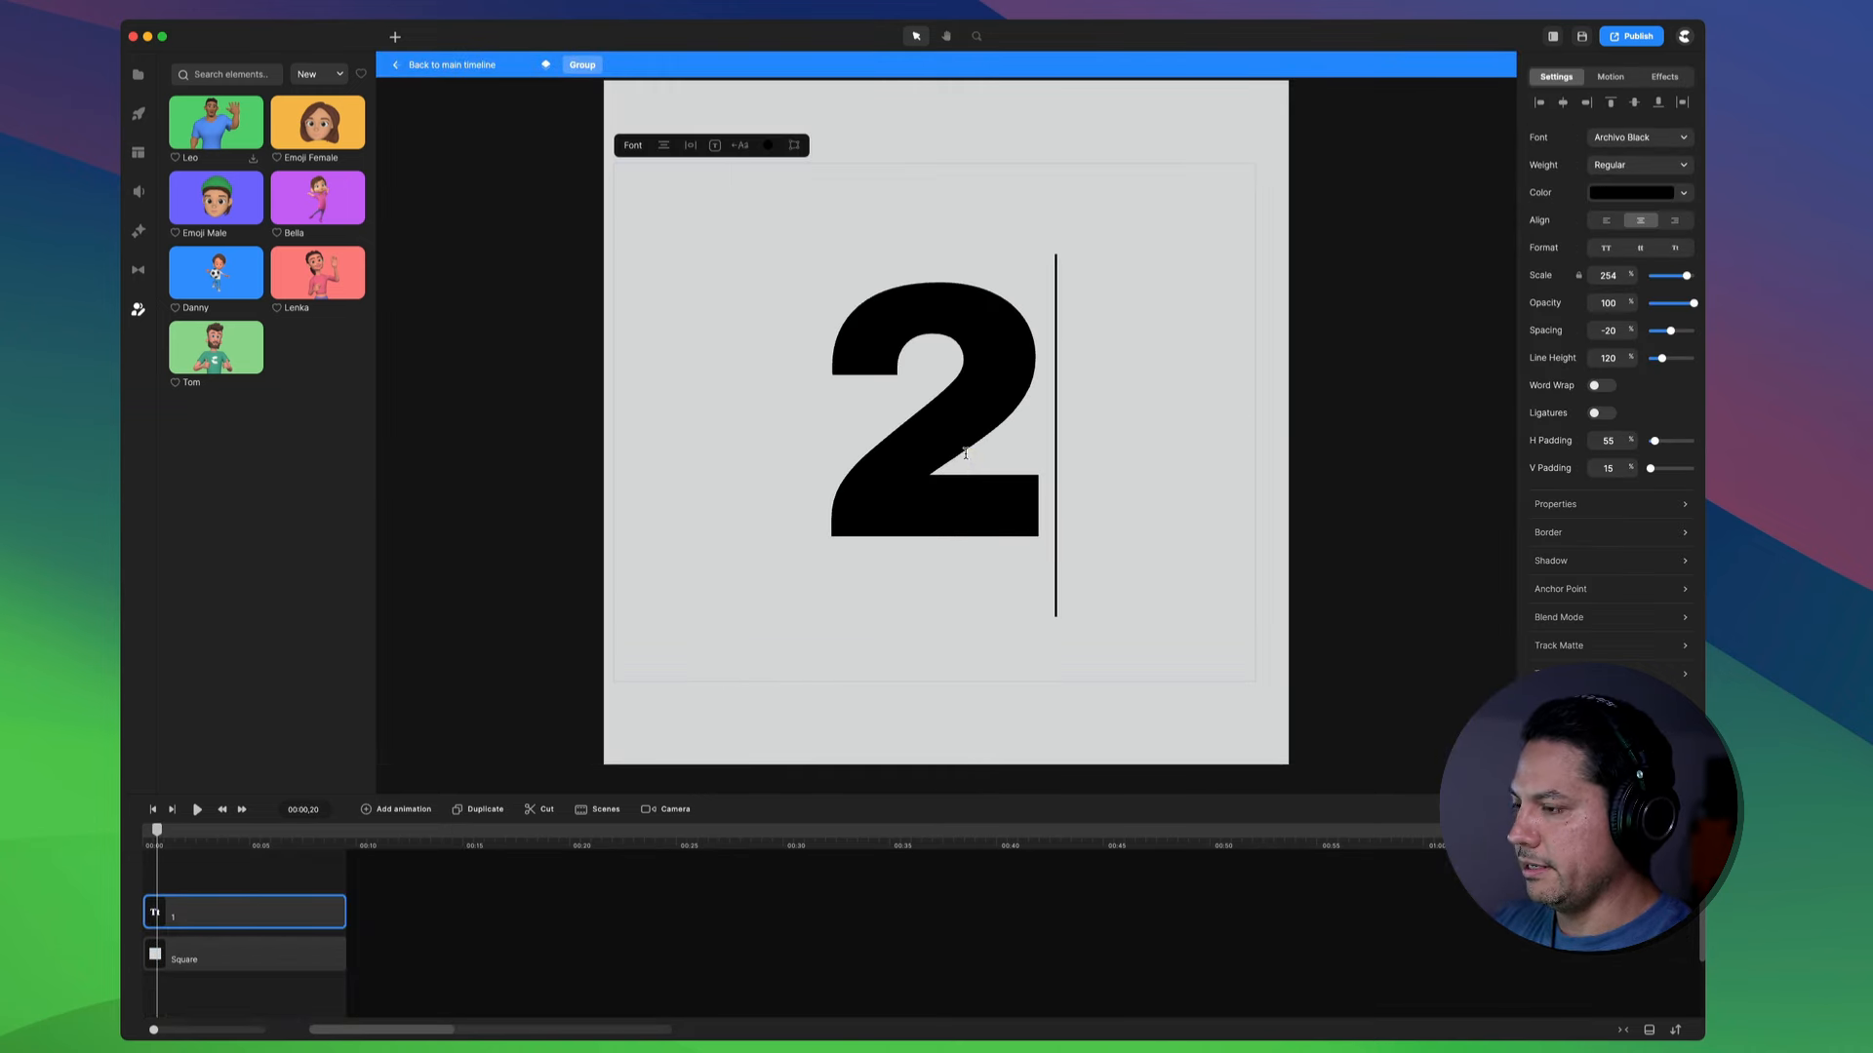
pyautogui.click(473, 65)
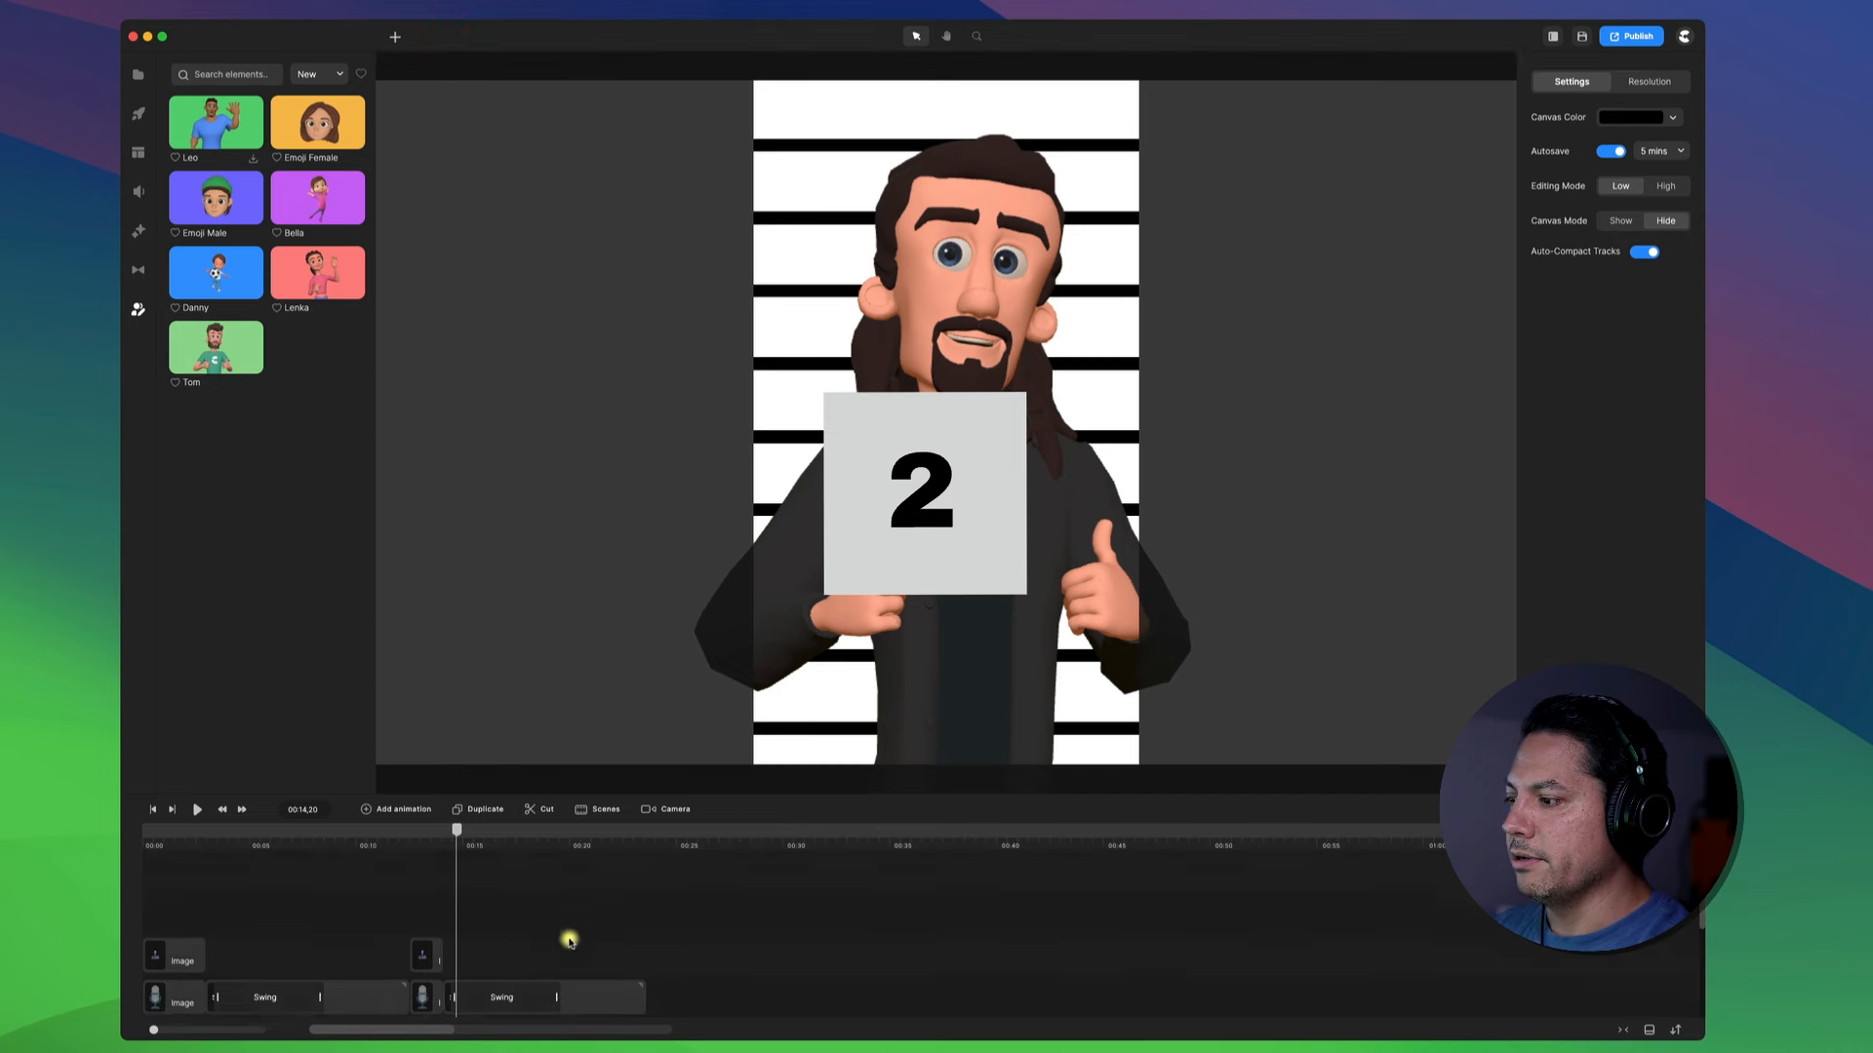
# Reopen the second sign's group, scale its number up to about 288%, centre it on the square, and return to the main timeline.
pyautogui.click(576, 893)
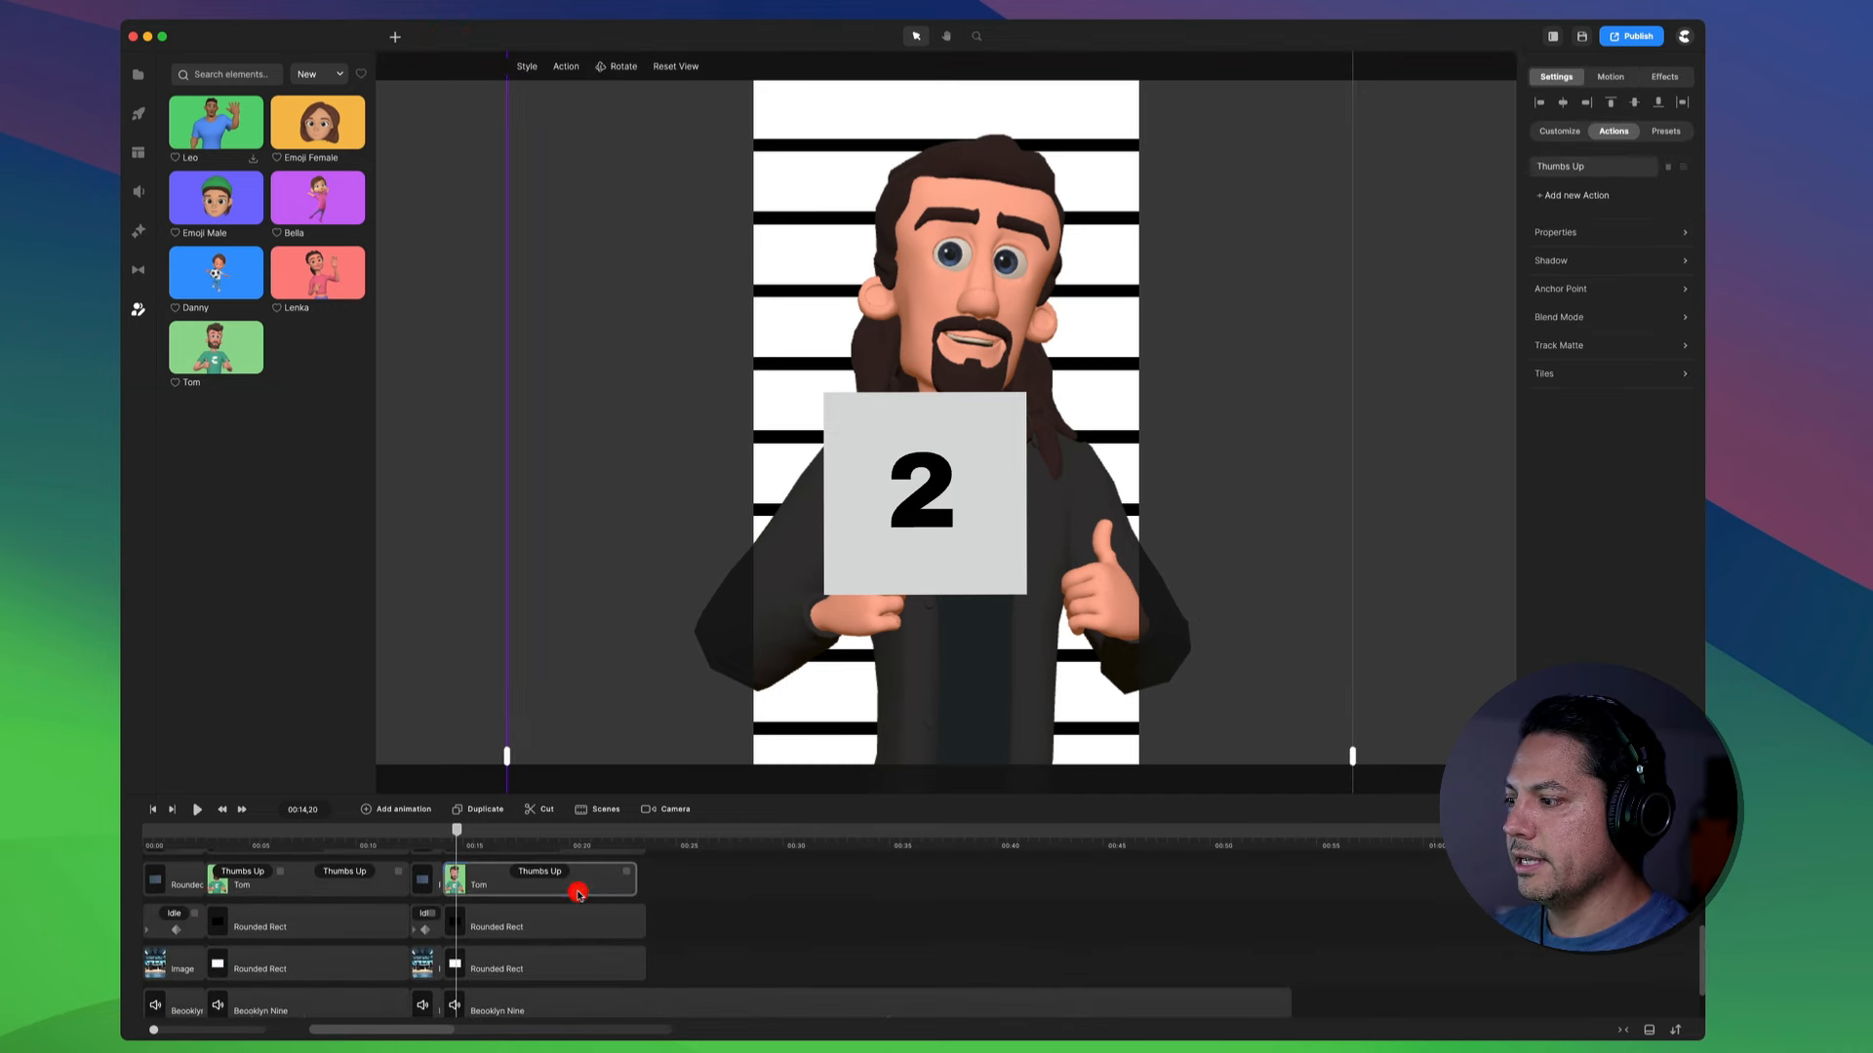
pyautogui.moveTo(319, 838); pyautogui.dragTo(551, 854)
pyautogui.click(581, 907)
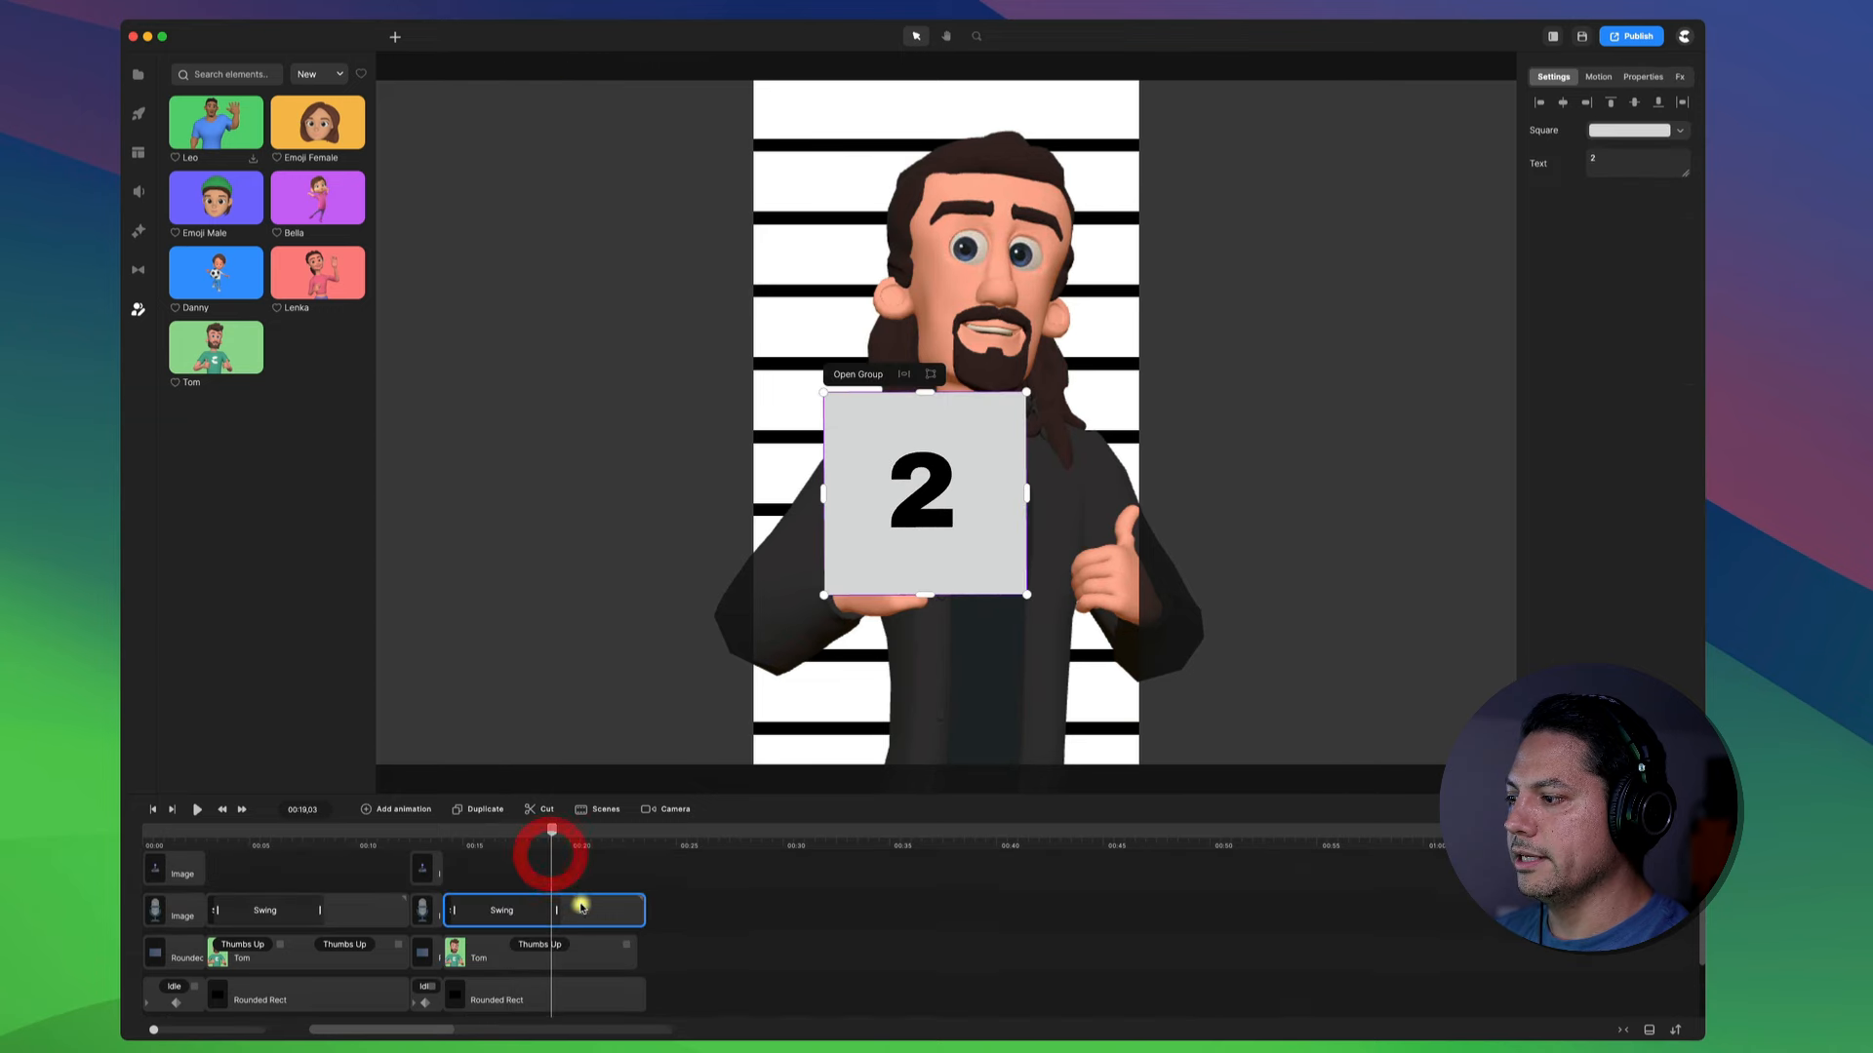
pyautogui.doubleClick(583, 915)
pyautogui.click(953, 439)
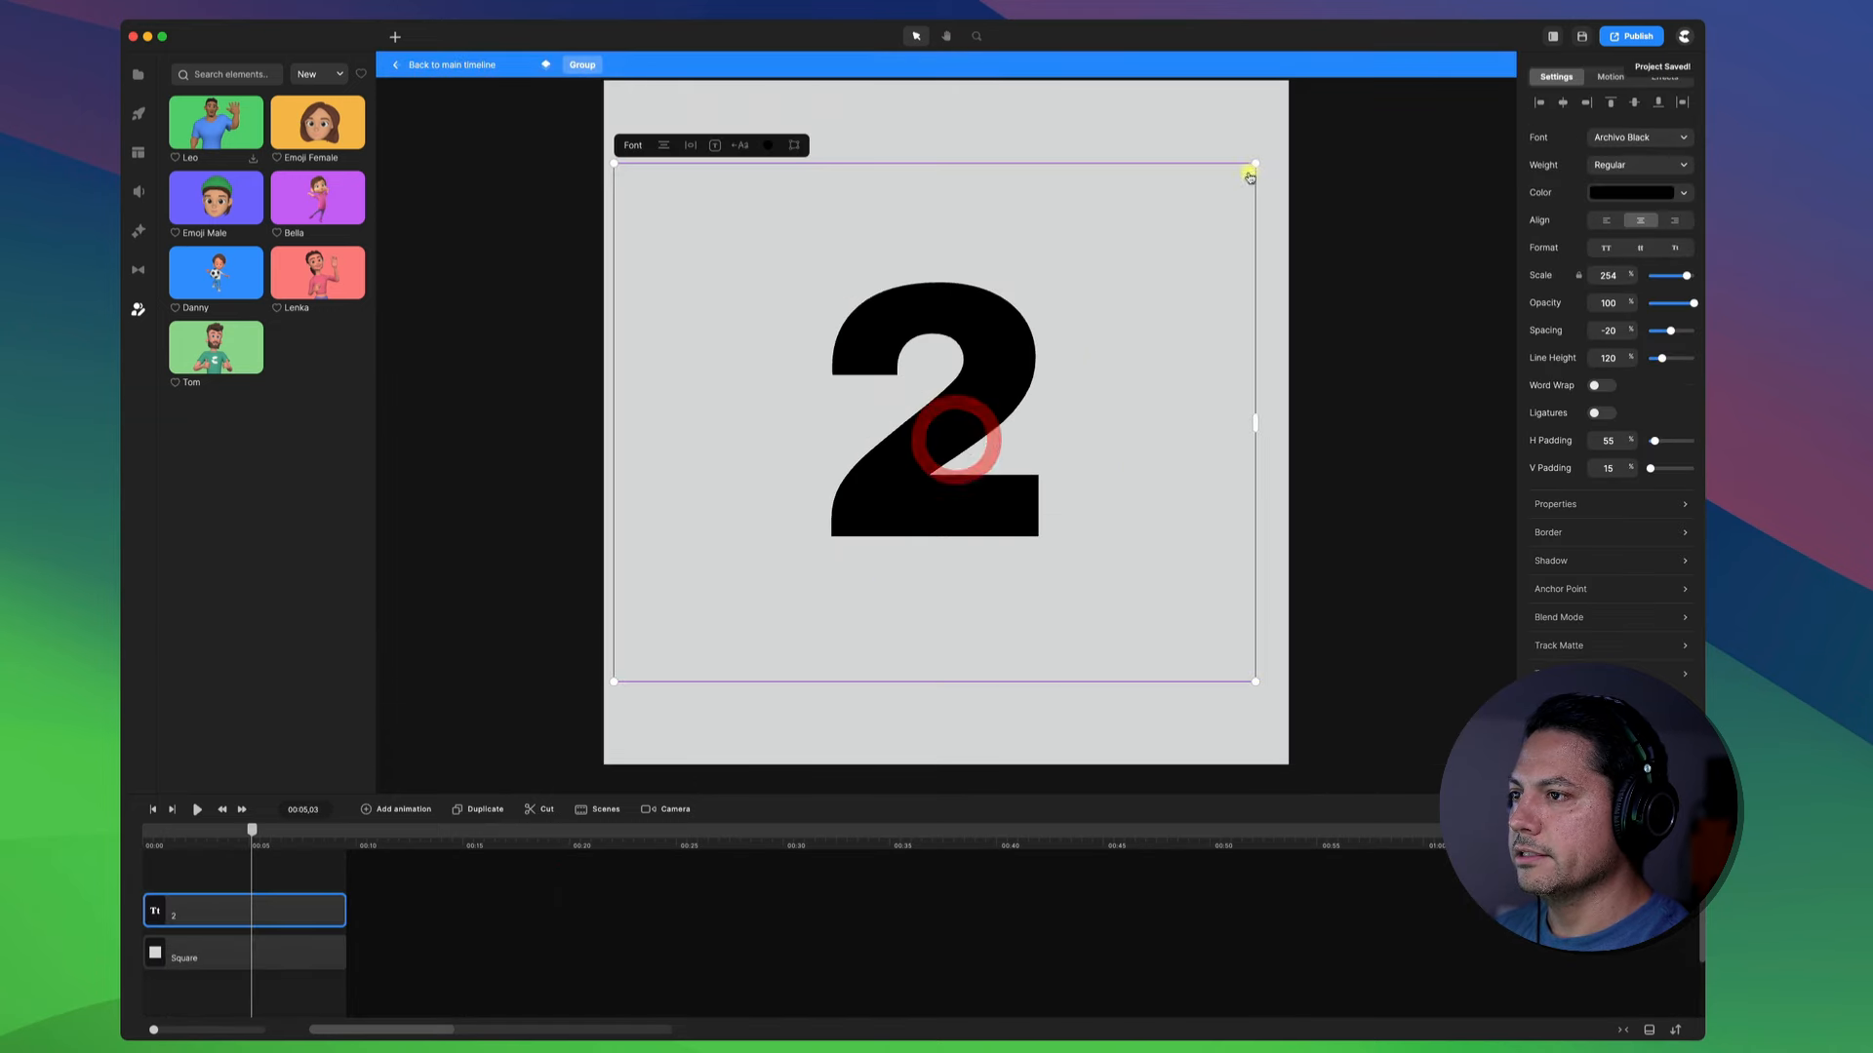
pyautogui.moveTo(1261, 163); pyautogui.dragTo(1351, 102)
pyautogui.moveTo(1024, 339); pyautogui.dragTo(1000, 360)
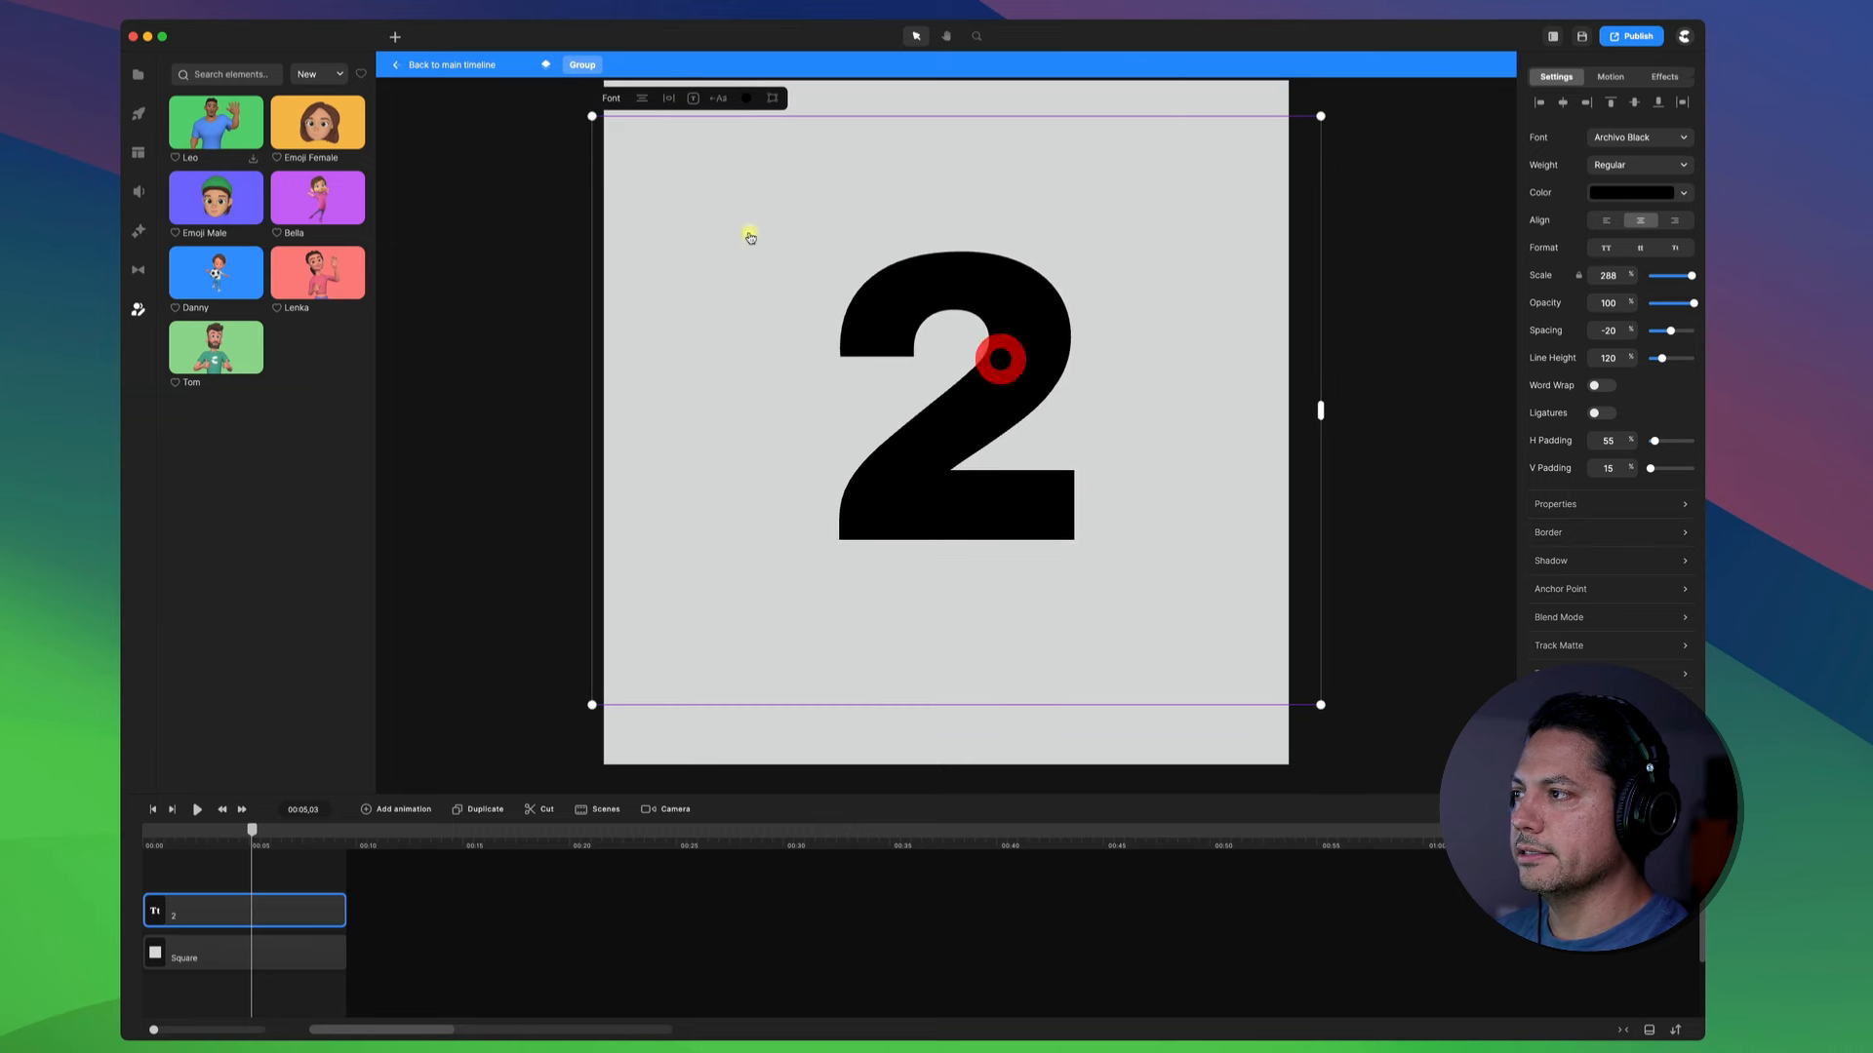
pyautogui.click(398, 65)
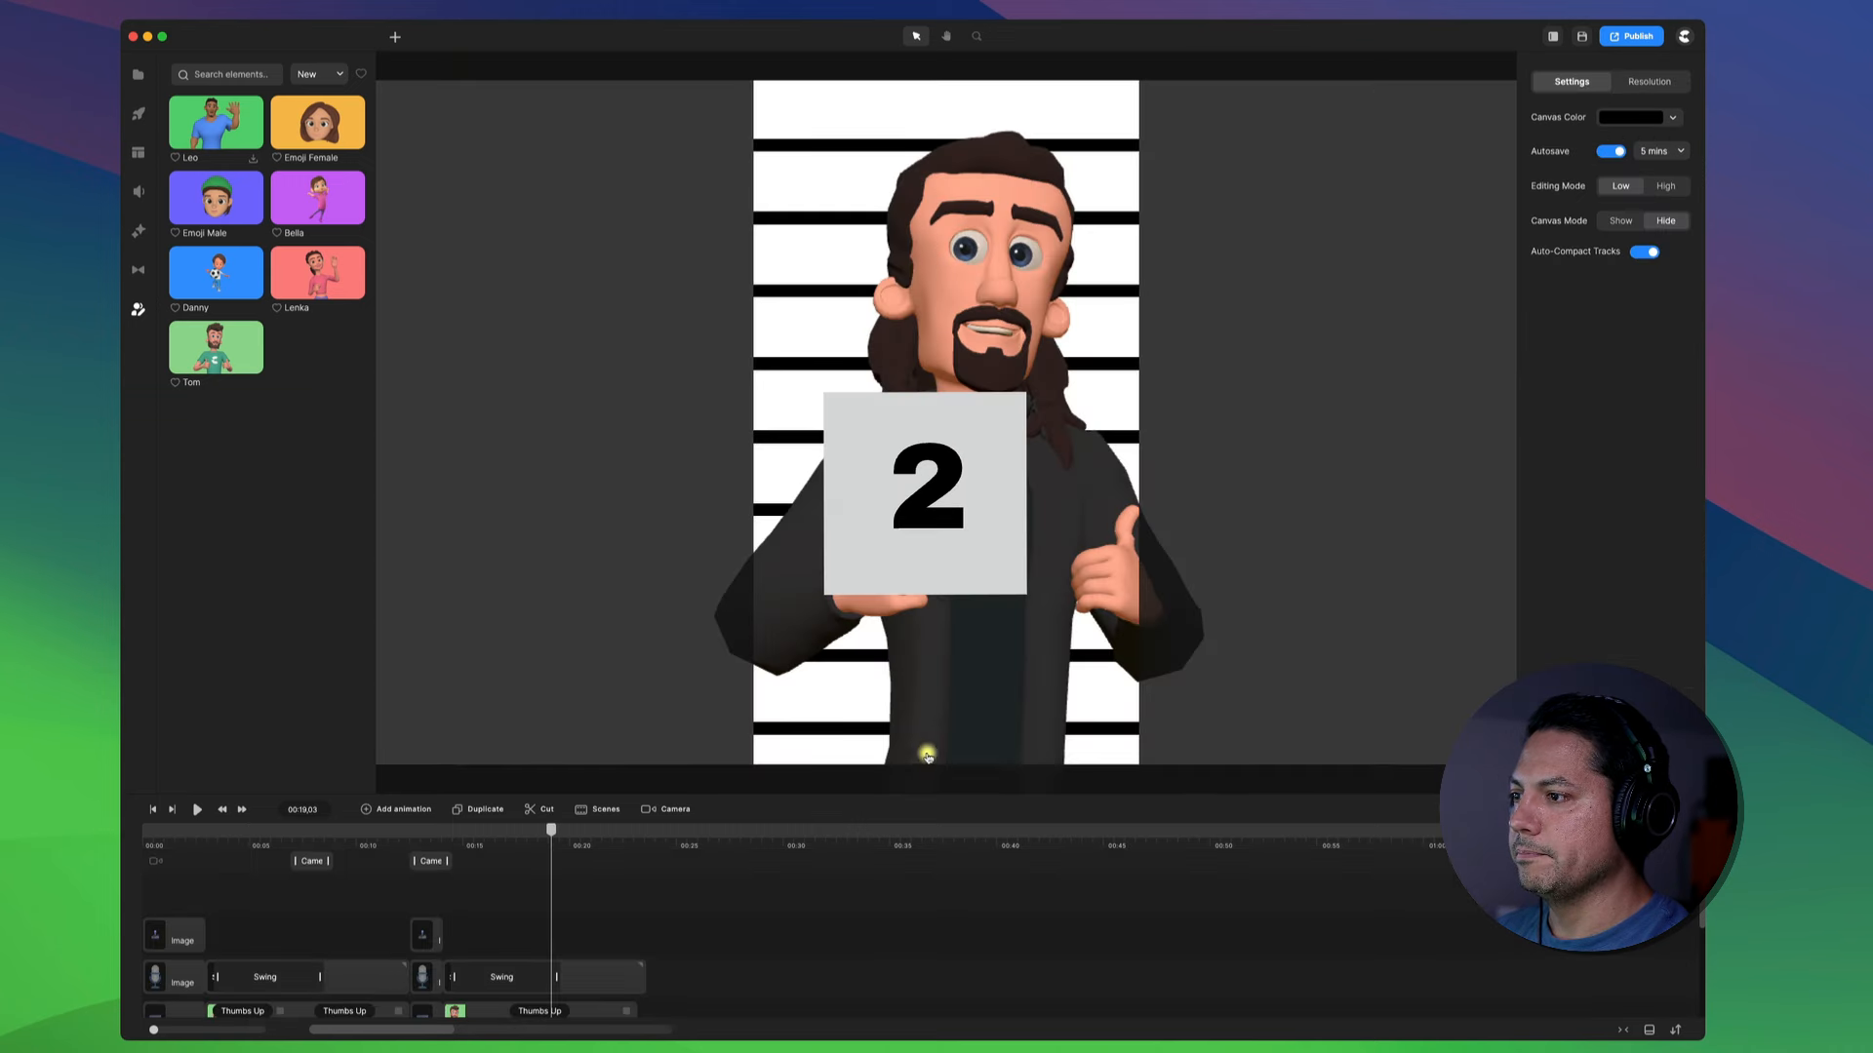
# Enlarge the number 2 sign and place it in front of Tom's chest.
pyautogui.click(599, 983)
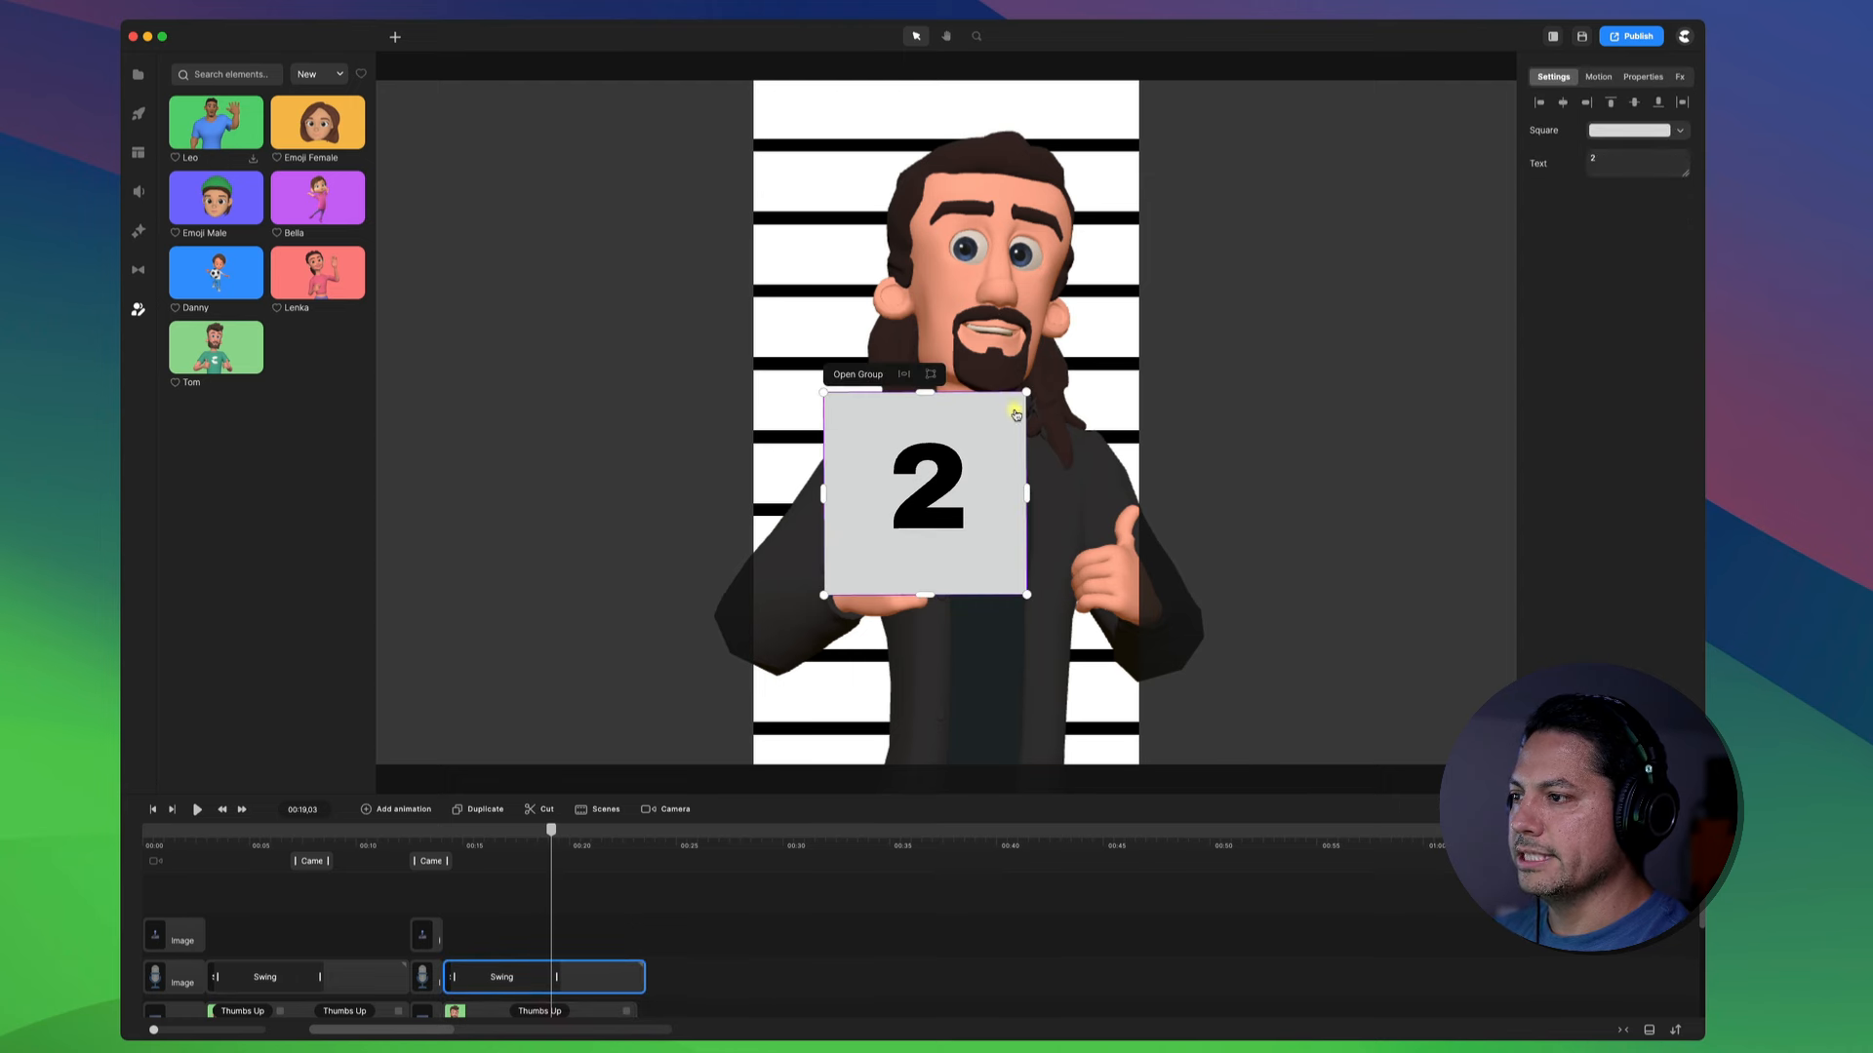
pyautogui.moveTo(1025, 390); pyautogui.dragTo(1132, 334)
pyautogui.moveTo(1053, 466); pyautogui.dragTo(1083, 582)
pyautogui.moveTo(1131, 453); pyautogui.dragTo(1133, 445)
# Rotate the Tom character in the number 2 shot to face left and shift him slightly to the right.
pyautogui.scroll(-5, 585, 951)
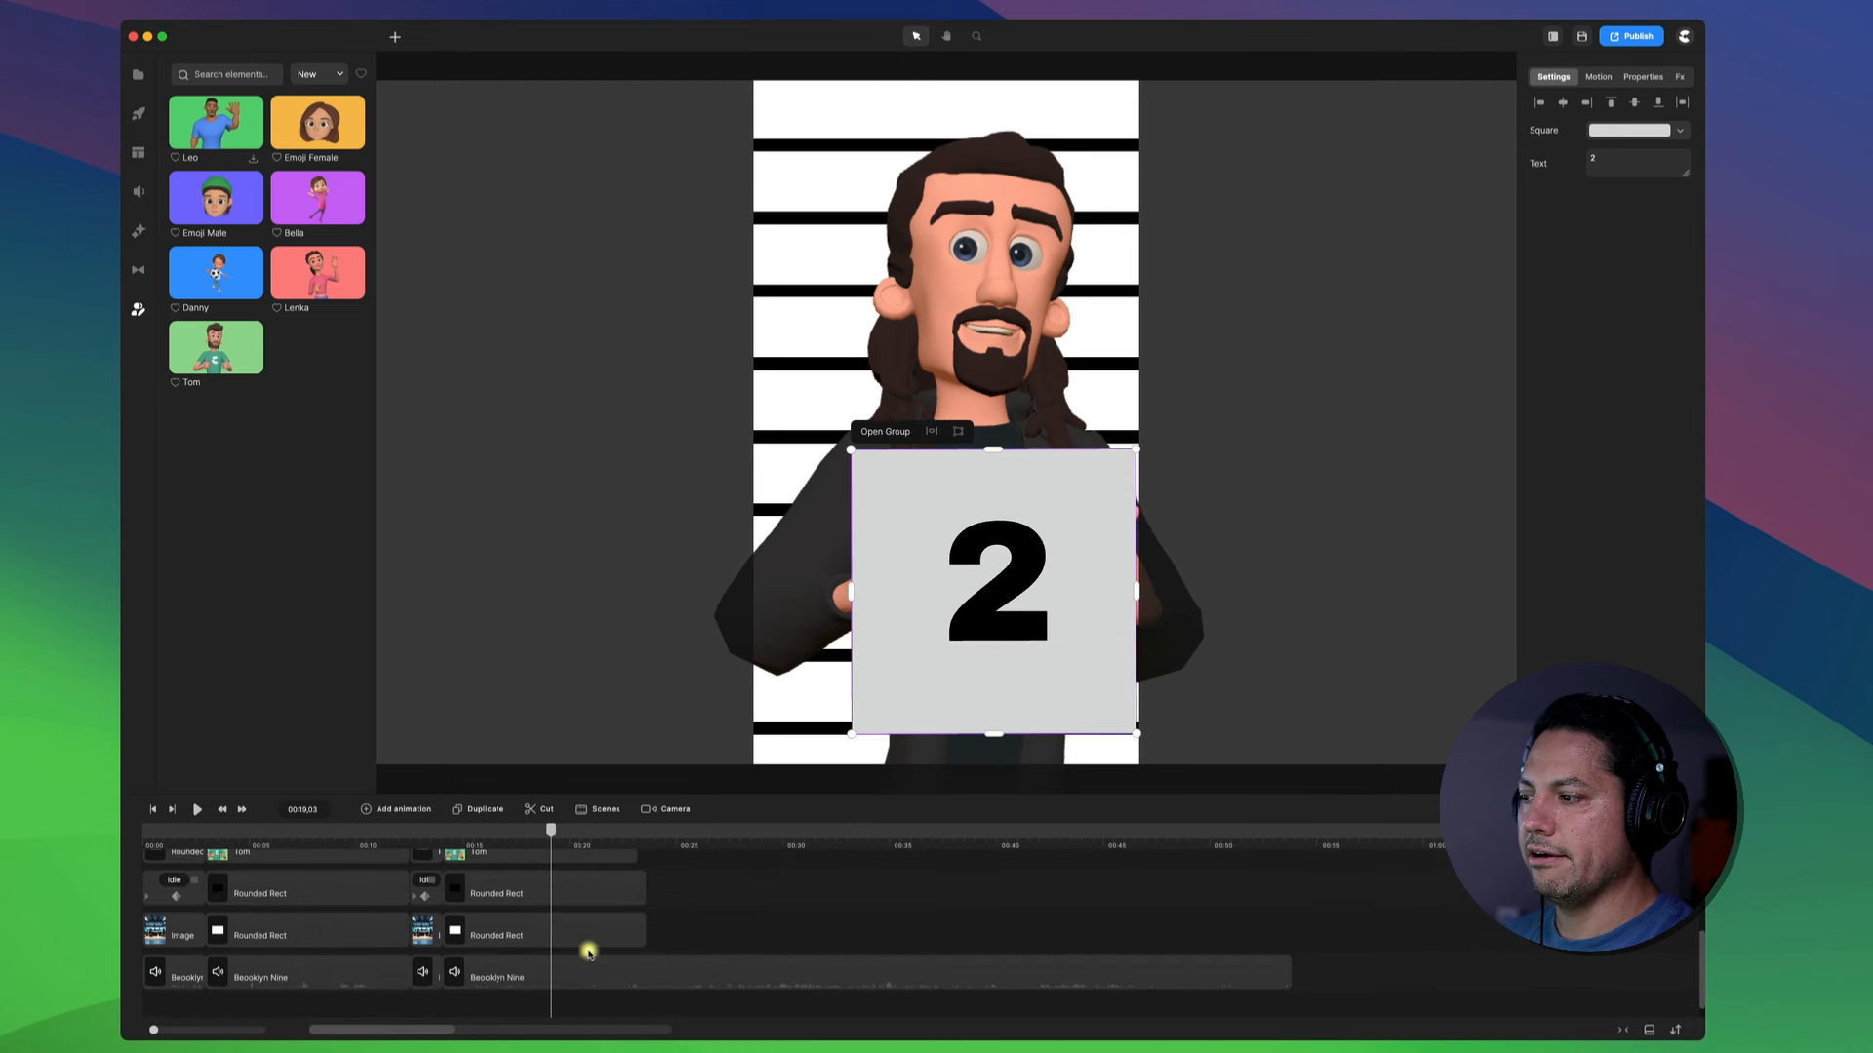
pyautogui.click(489, 884)
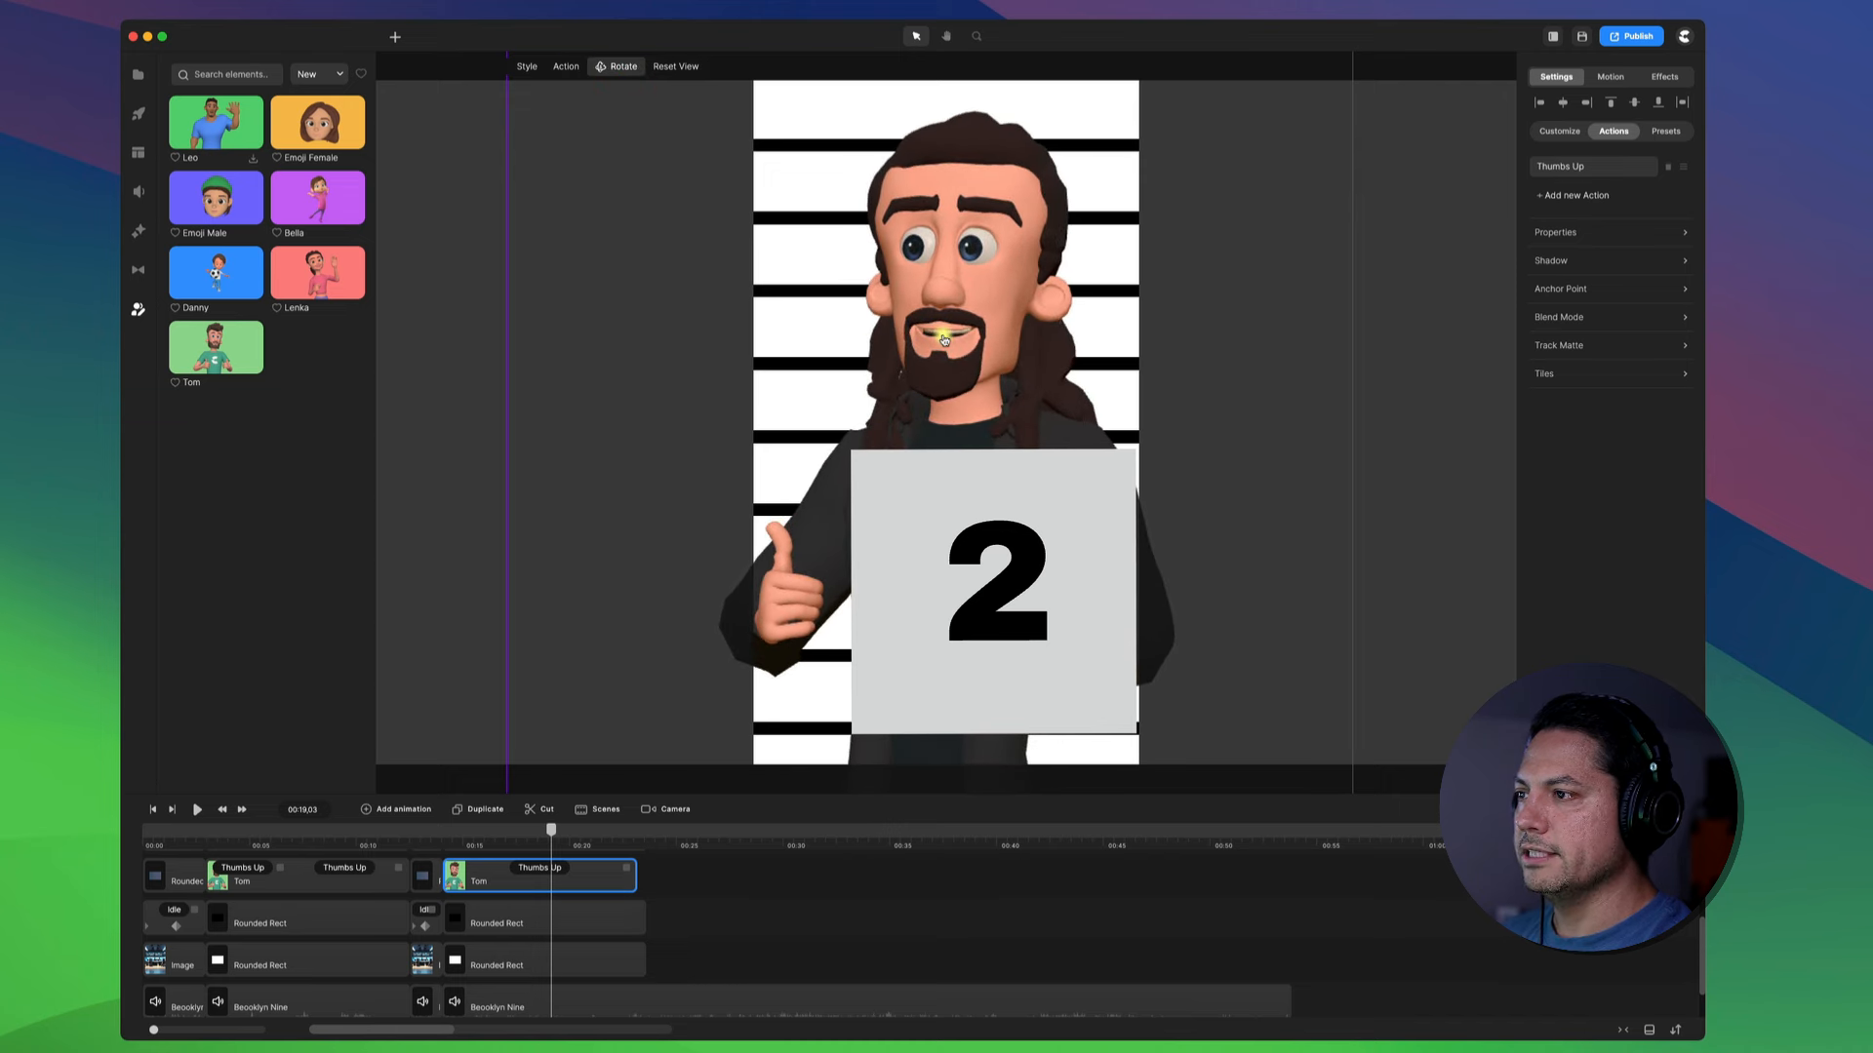
pyautogui.click(616, 66)
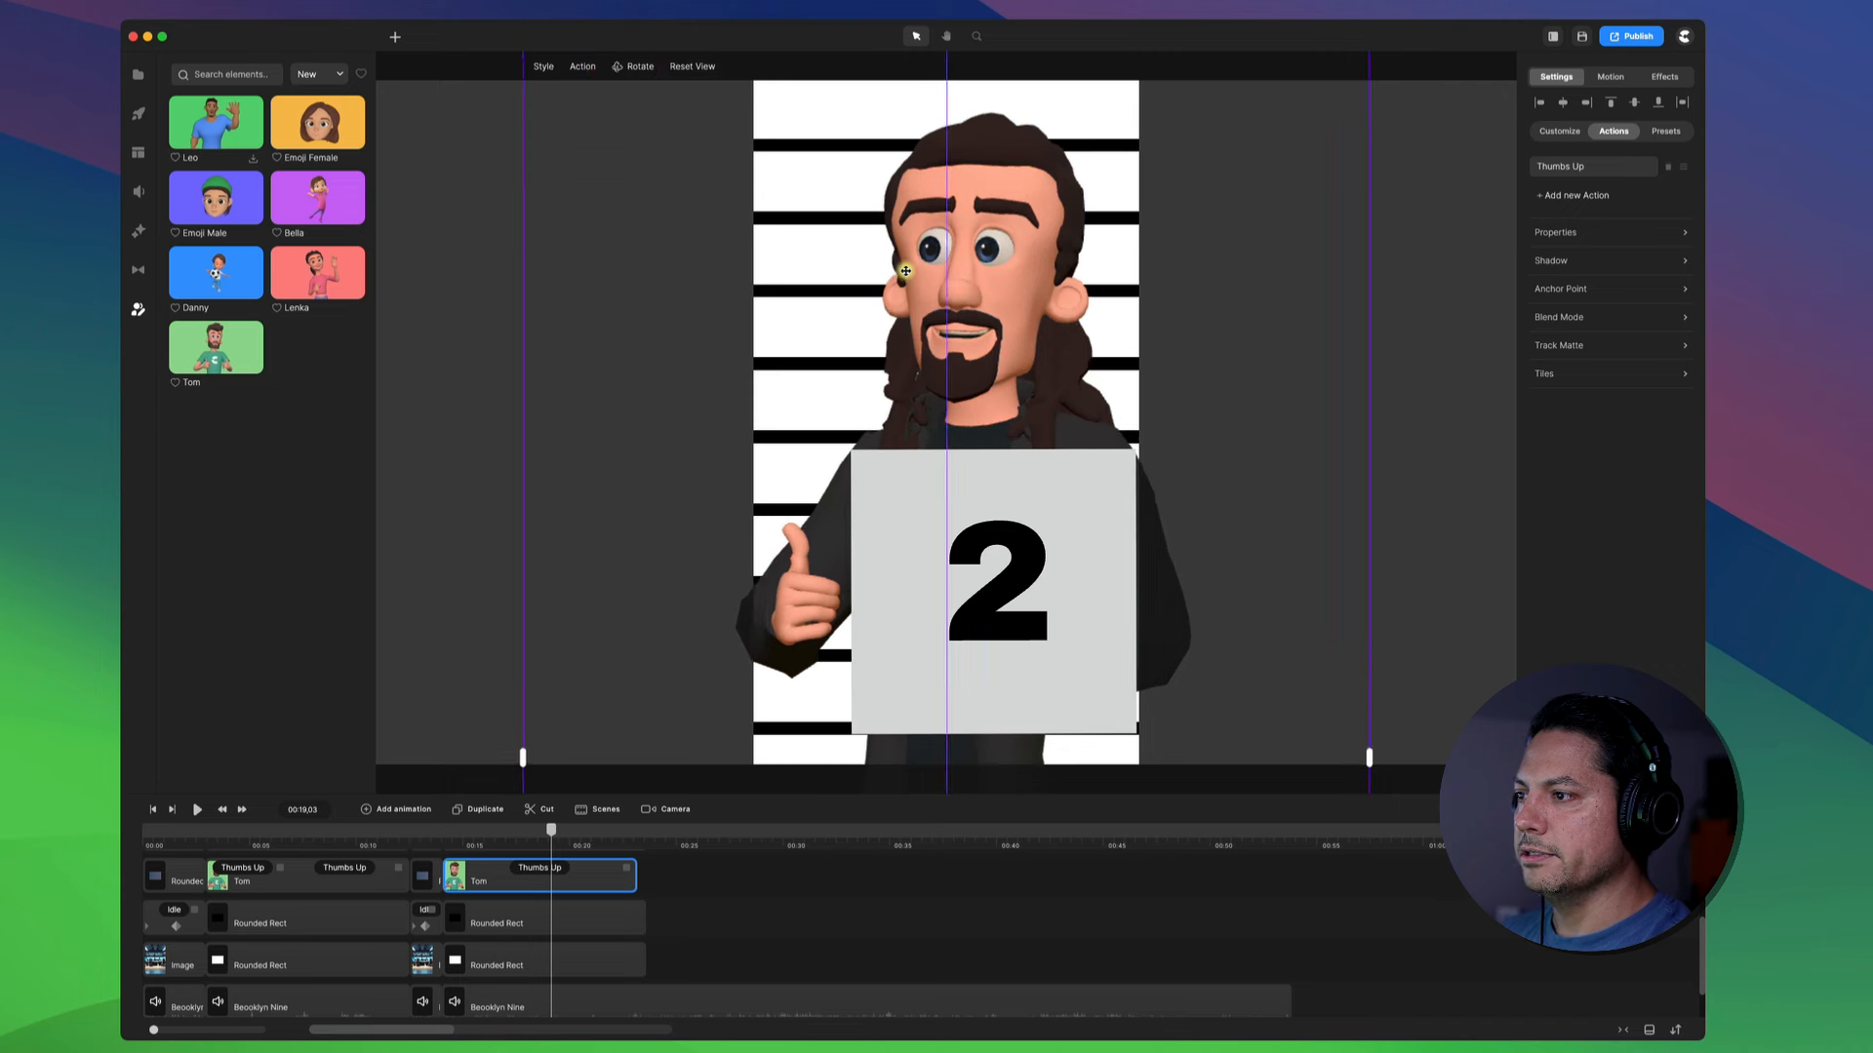
pyautogui.moveTo(905, 271); pyautogui.dragTo(924, 278)
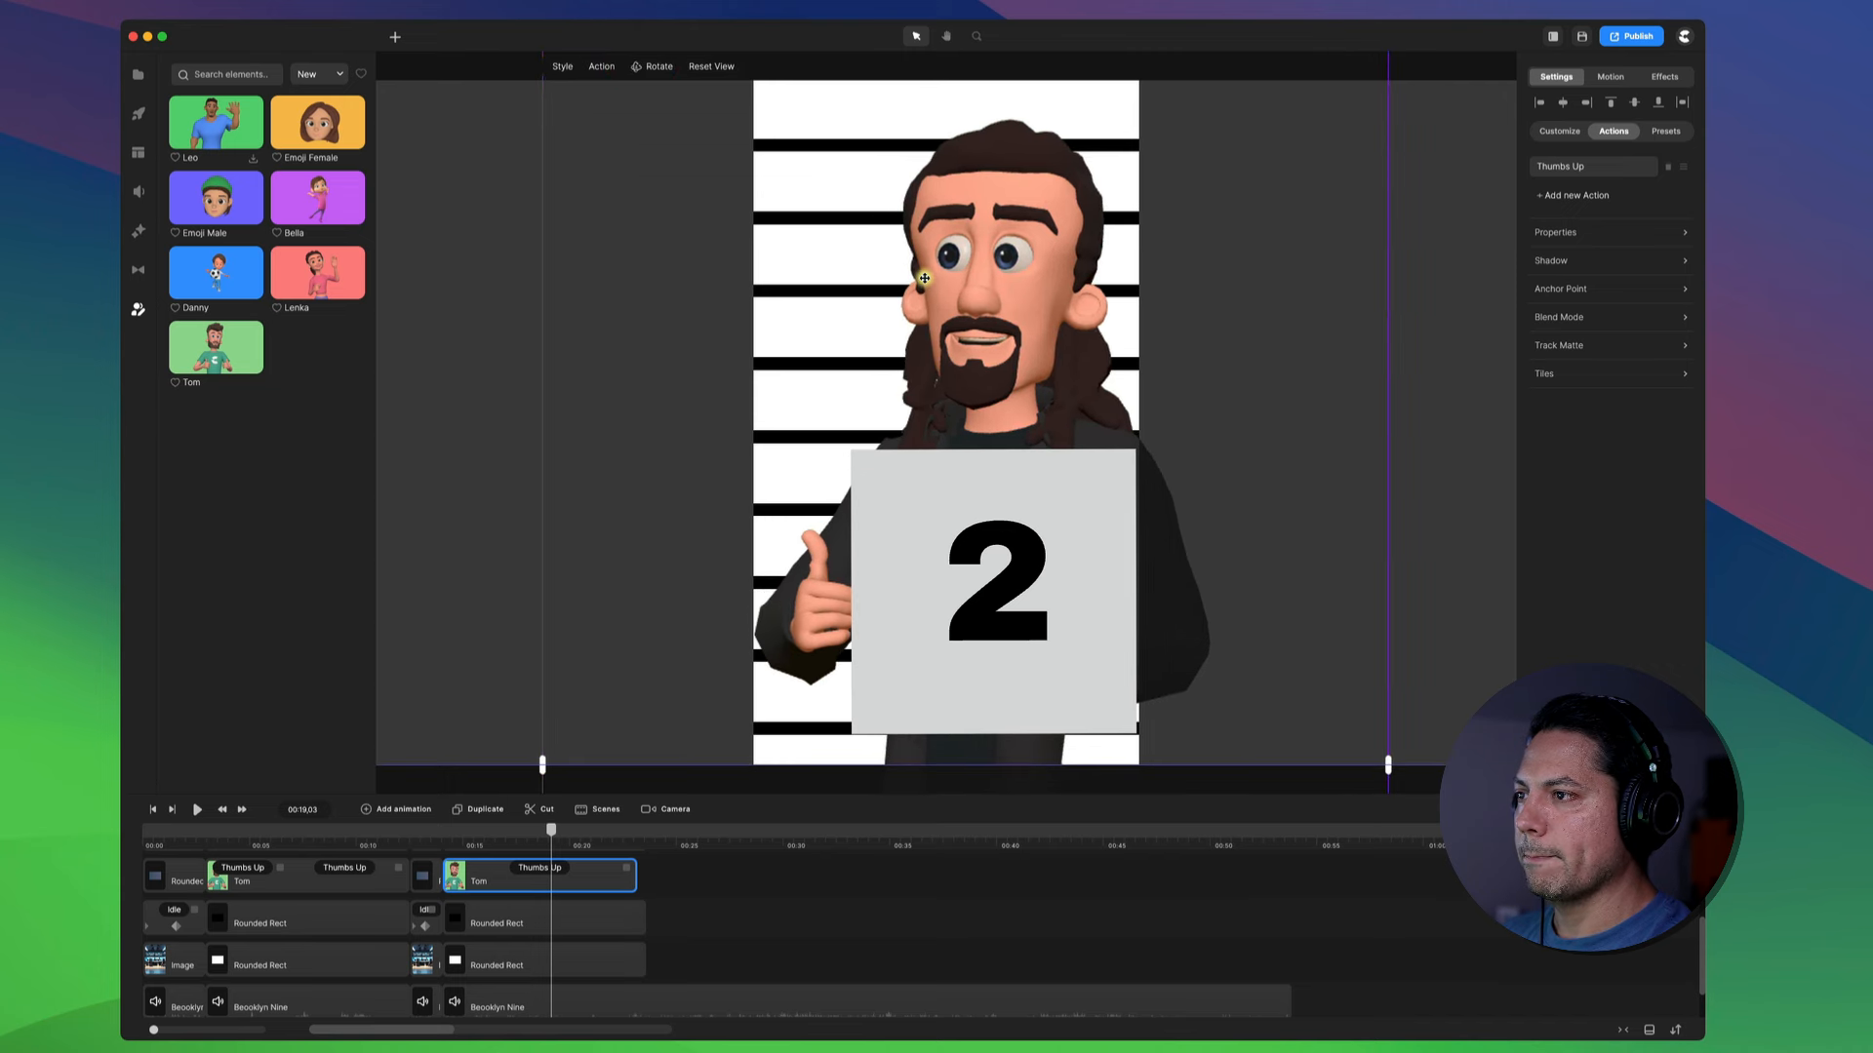
# Move the number 2 sign left and slightly down to cover Tom's thumbs-up hand.
pyautogui.scroll(1, 536, 878)
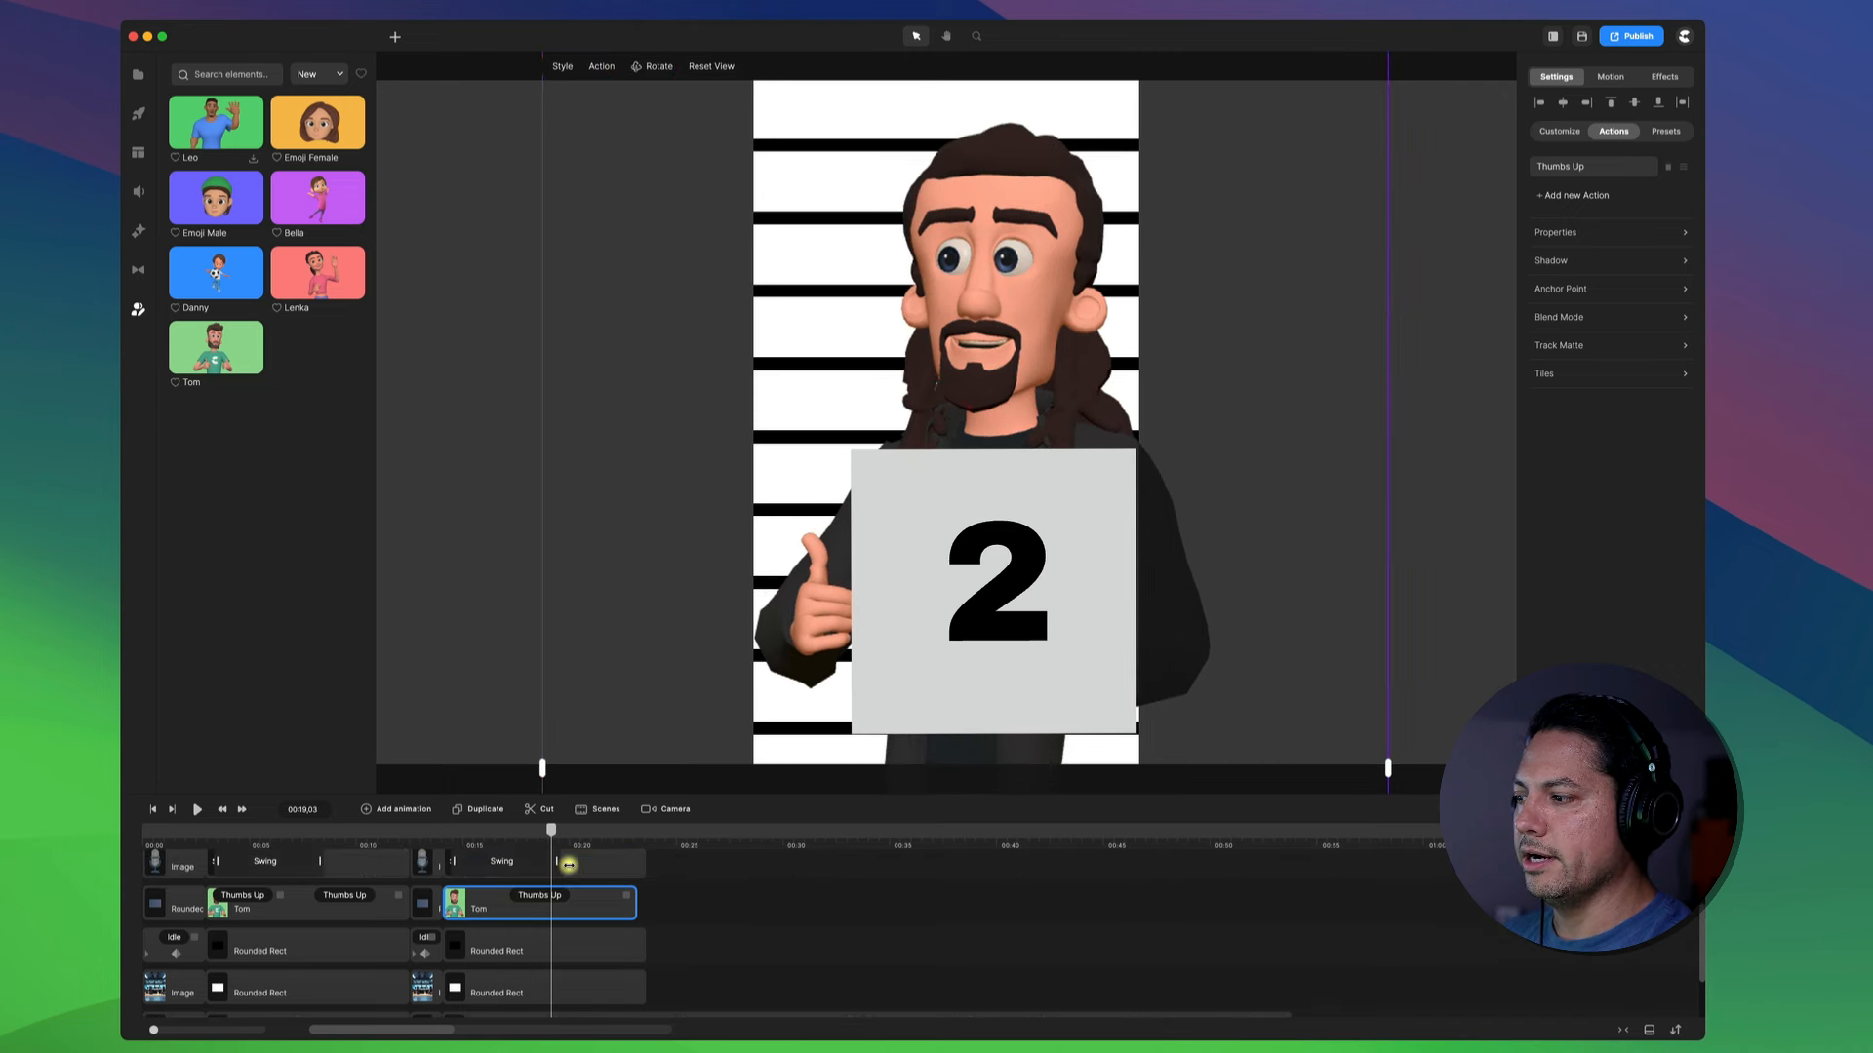
pyautogui.click(607, 860)
pyautogui.moveTo(1069, 549); pyautogui.dragTo(994, 560)
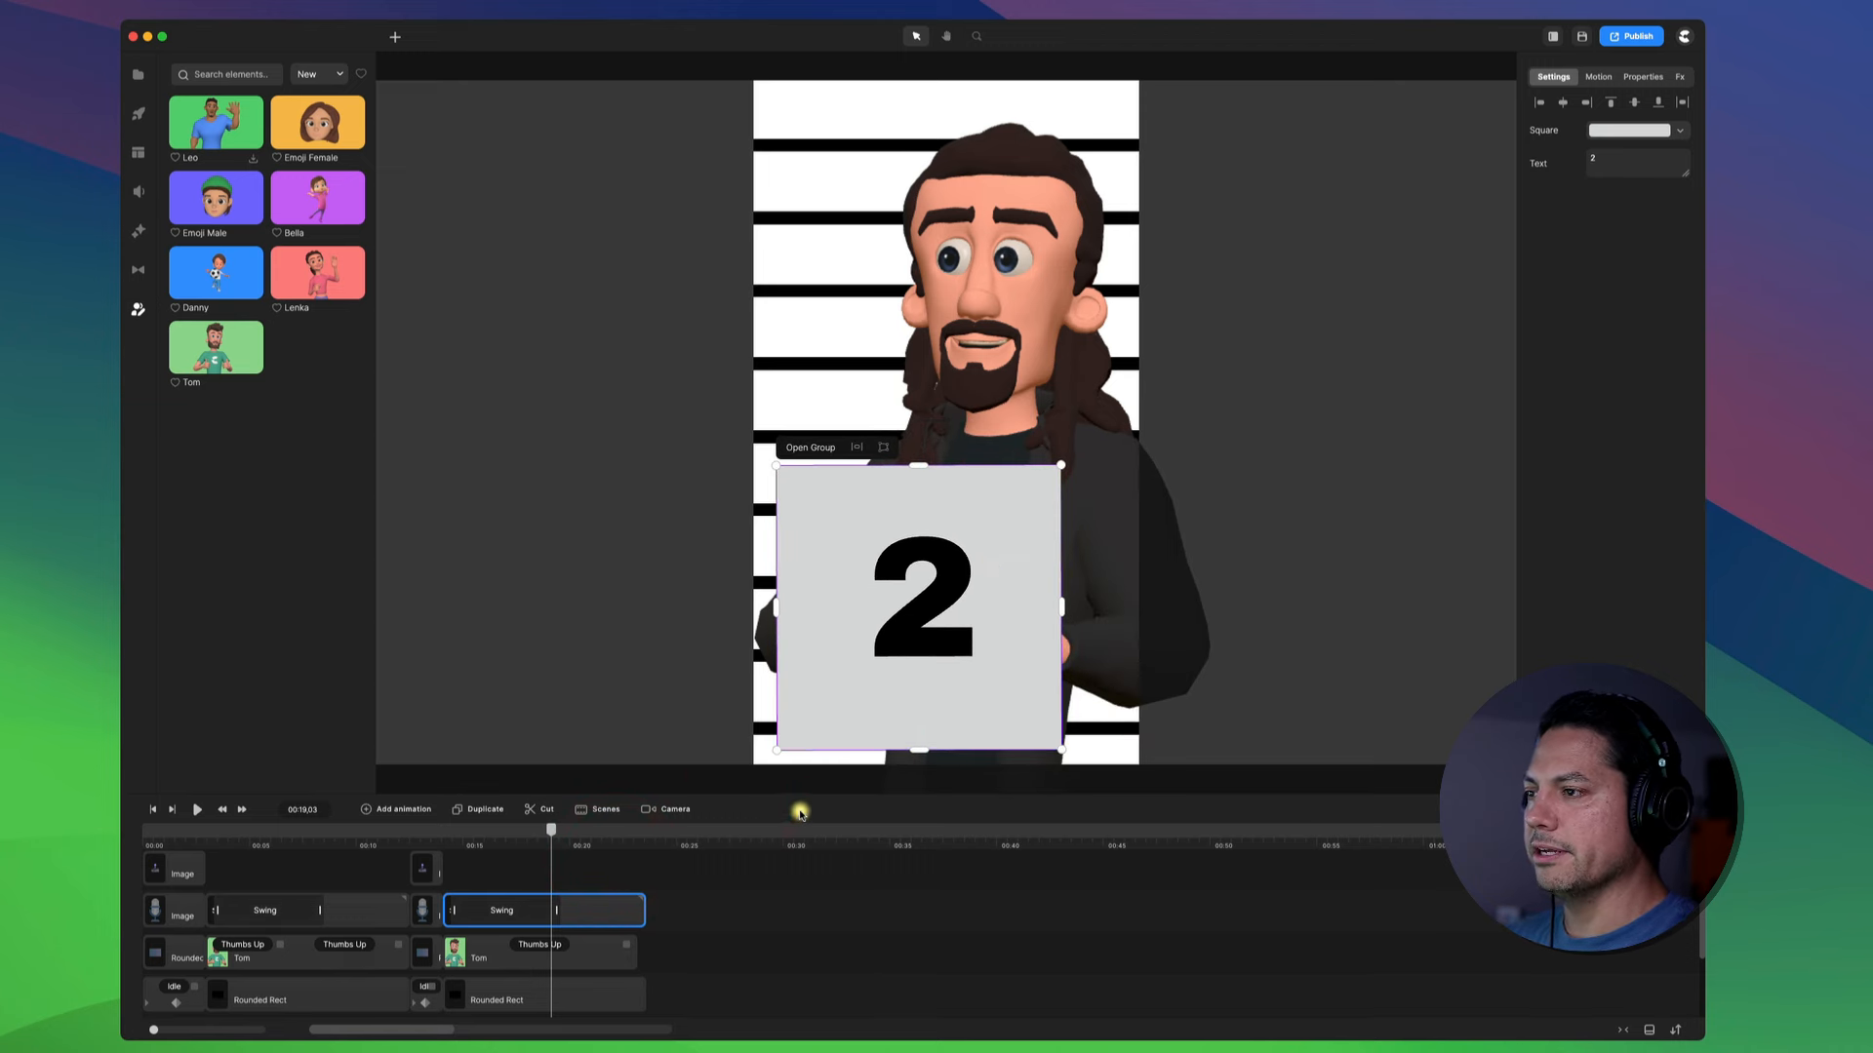
# Play back the number 2 lineup shot to find where its spoken line ends.
pyautogui.scroll(-3, 554, 970)
pyautogui.scroll(-3, 554, 970)
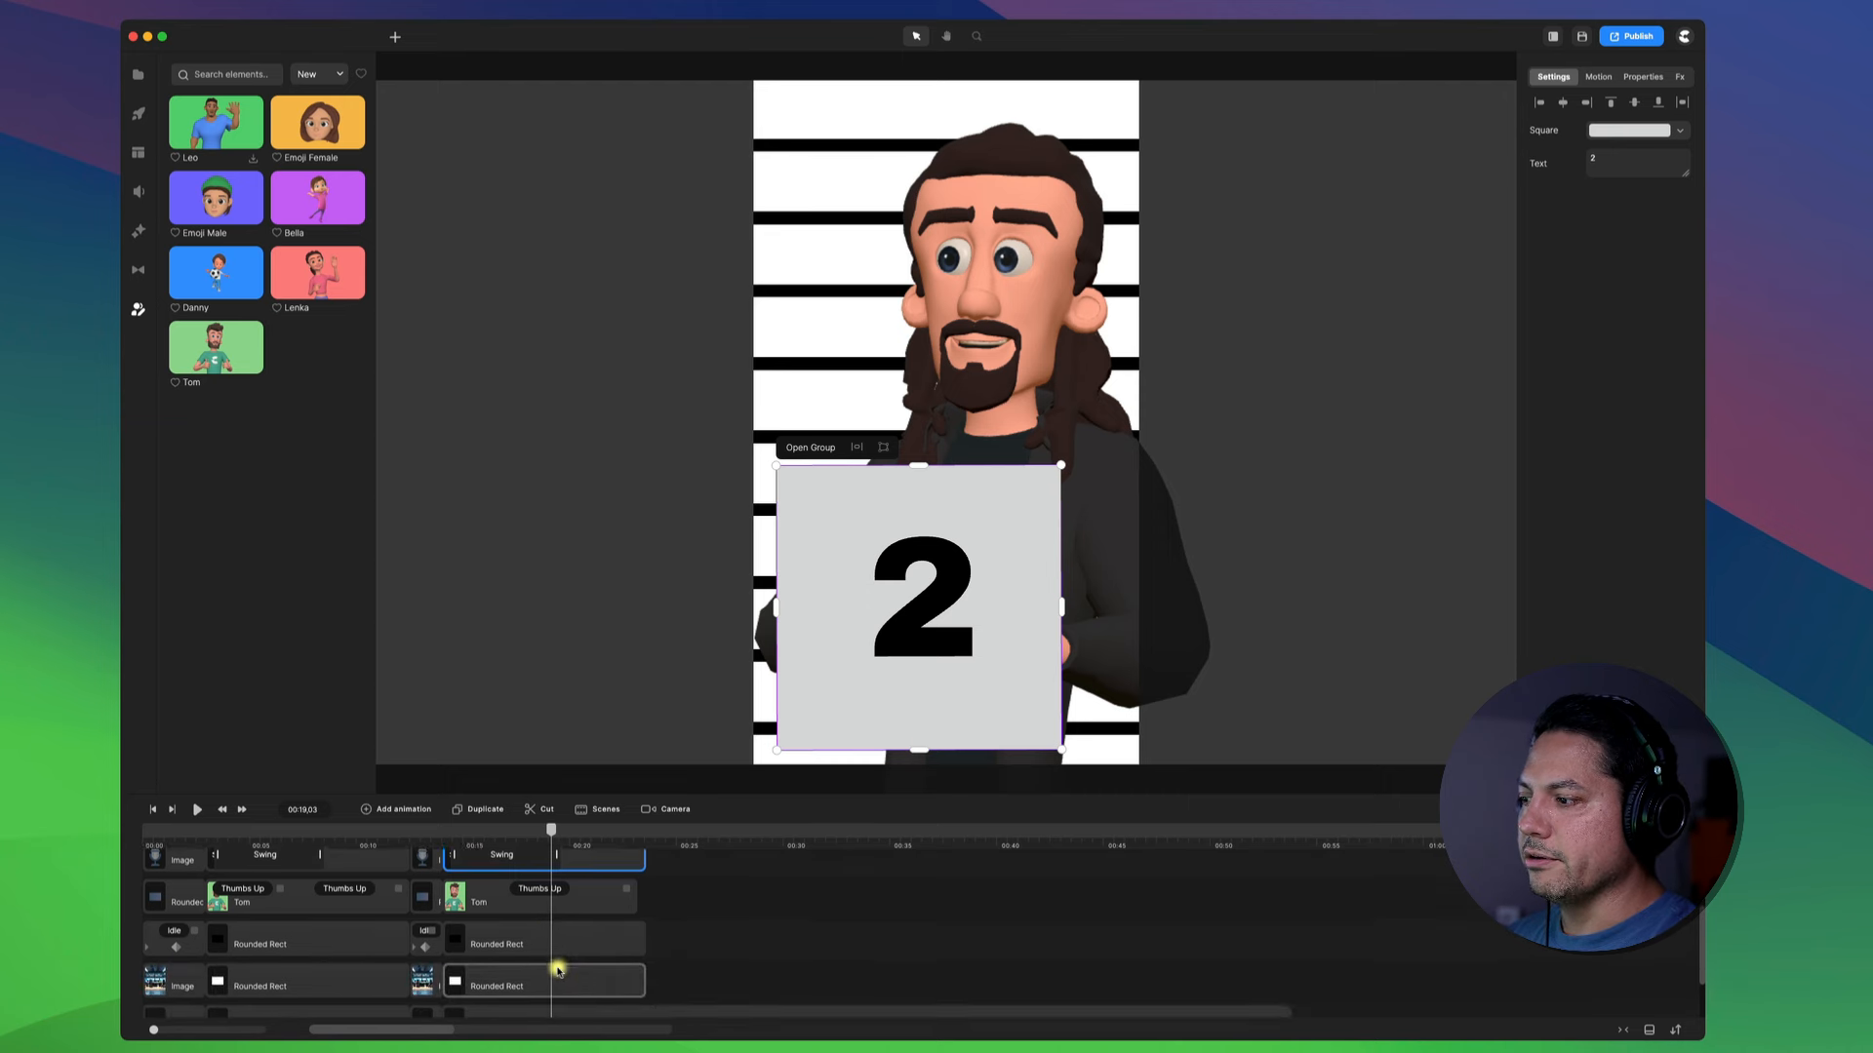
pyautogui.moveTo(532, 832); pyautogui.dragTo(453, 847)
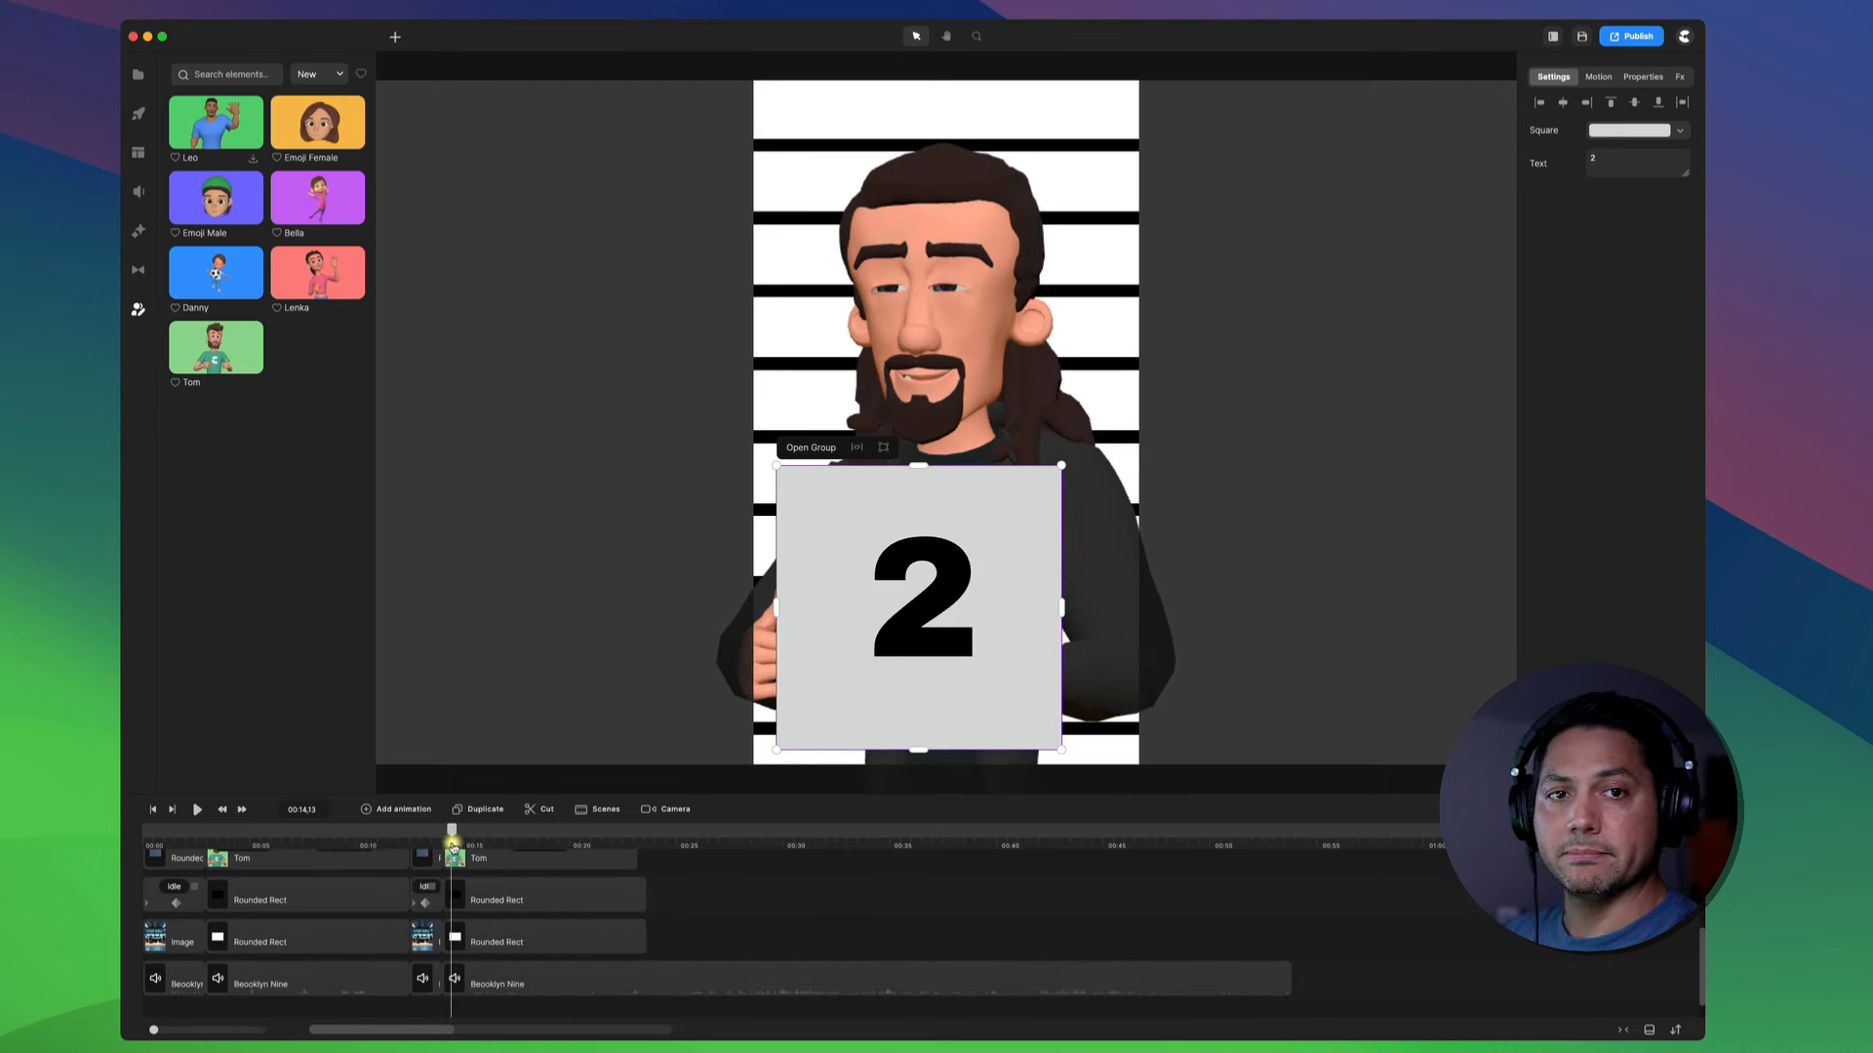
pyautogui.press('space')
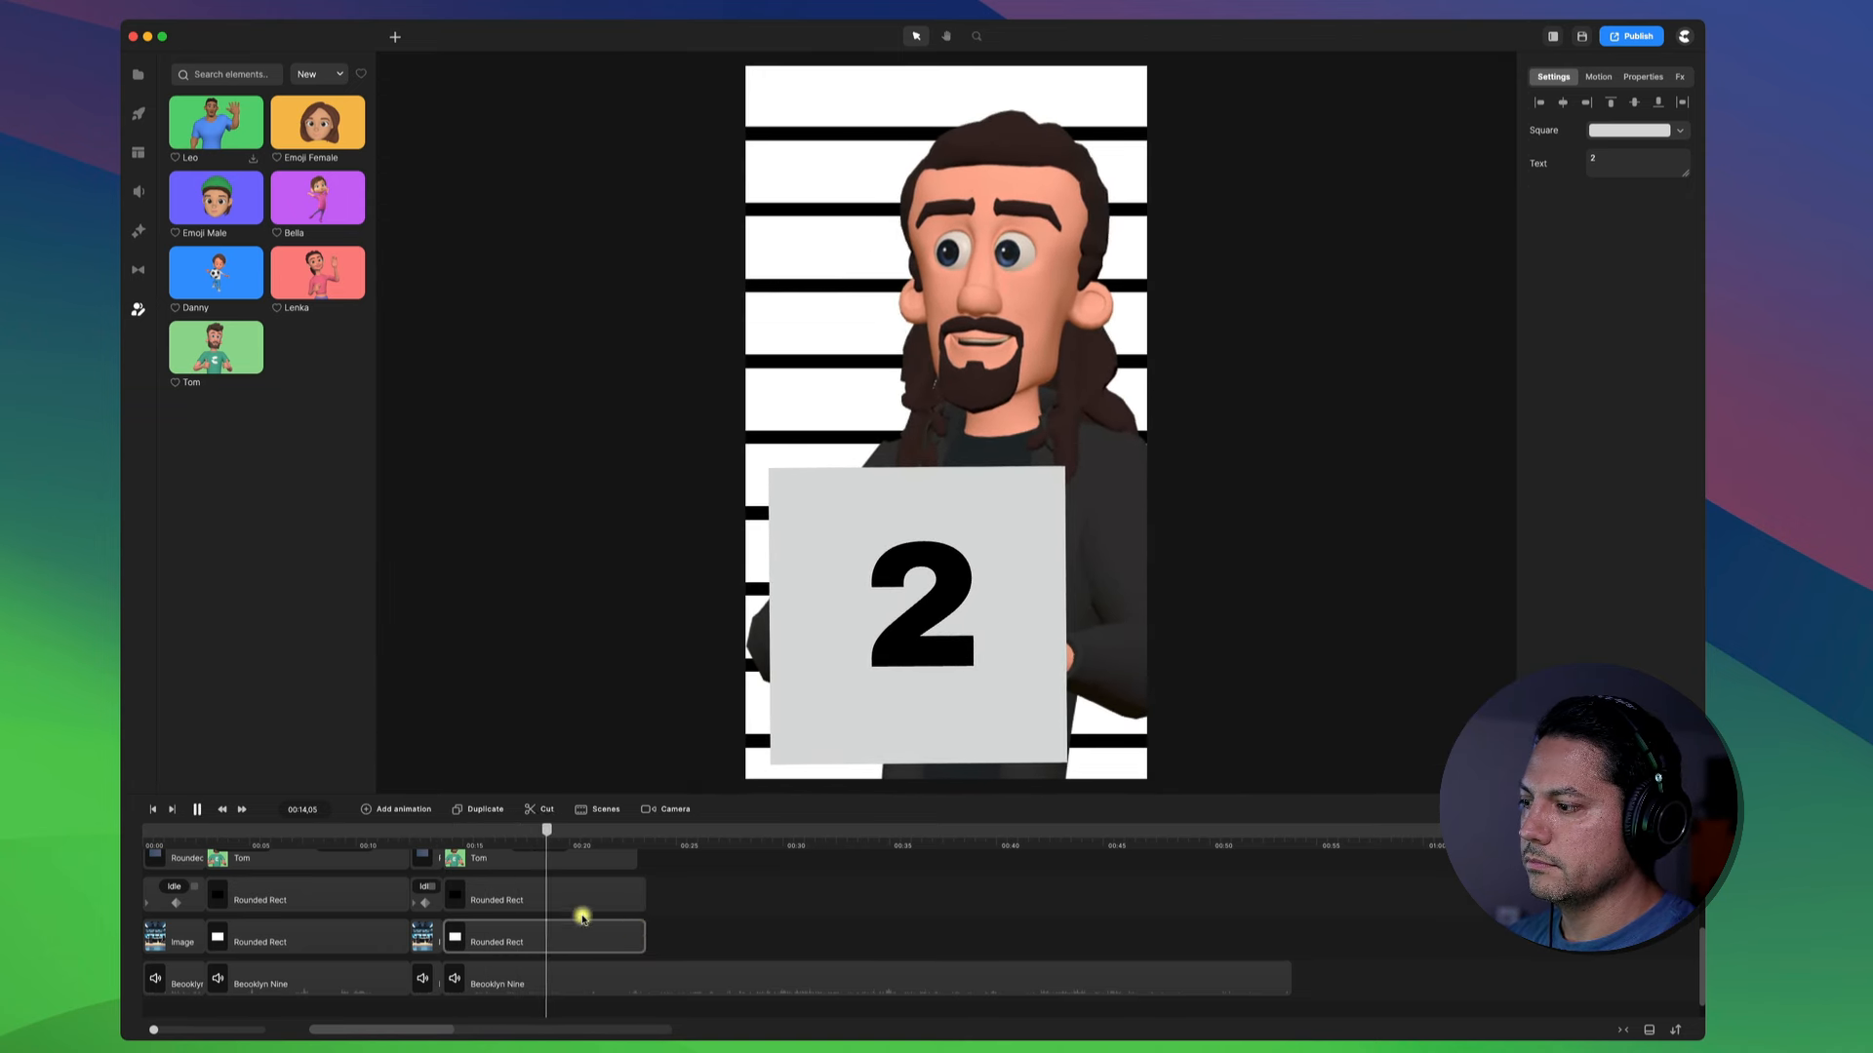
pyautogui.click(547, 841)
pyautogui.moveTo(548, 832); pyautogui.dragTo(525, 834)
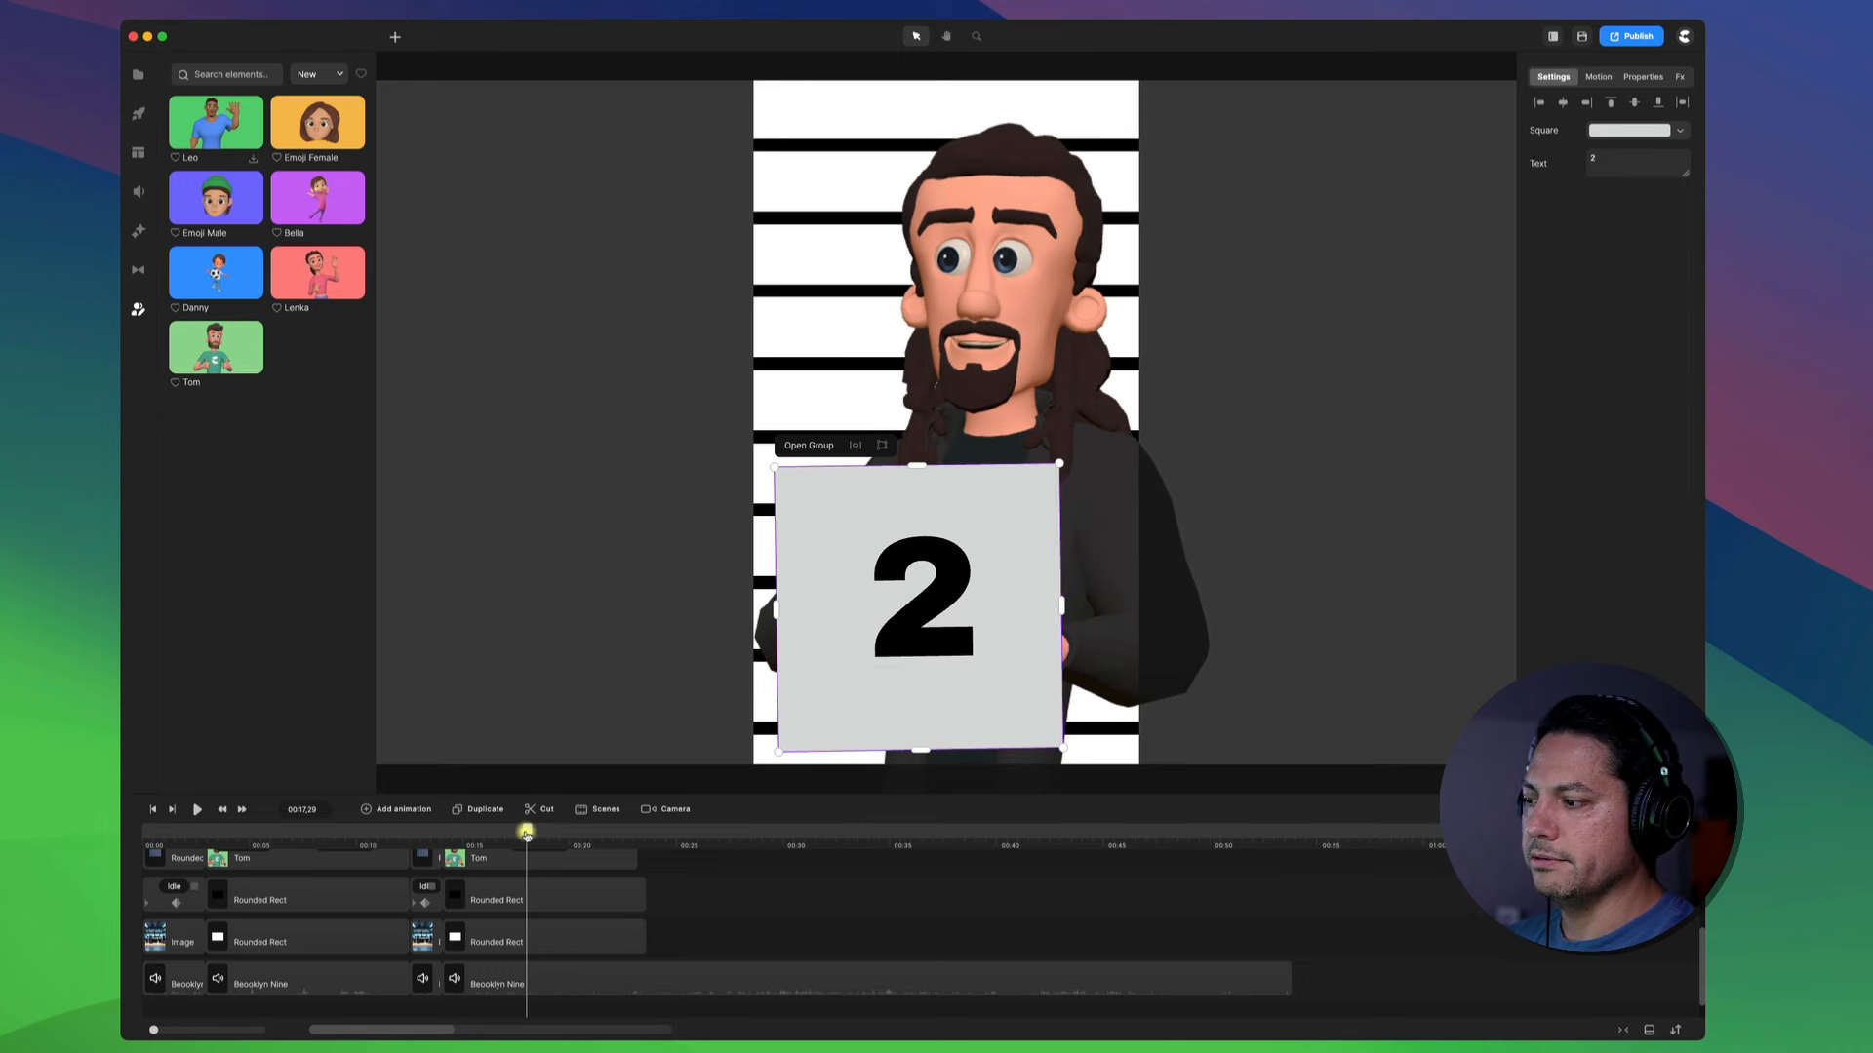
# Split the number 2 shot's audio clip at 00:17,30, checking the cut point with playback.
pyautogui.scroll(5, 557, 851)
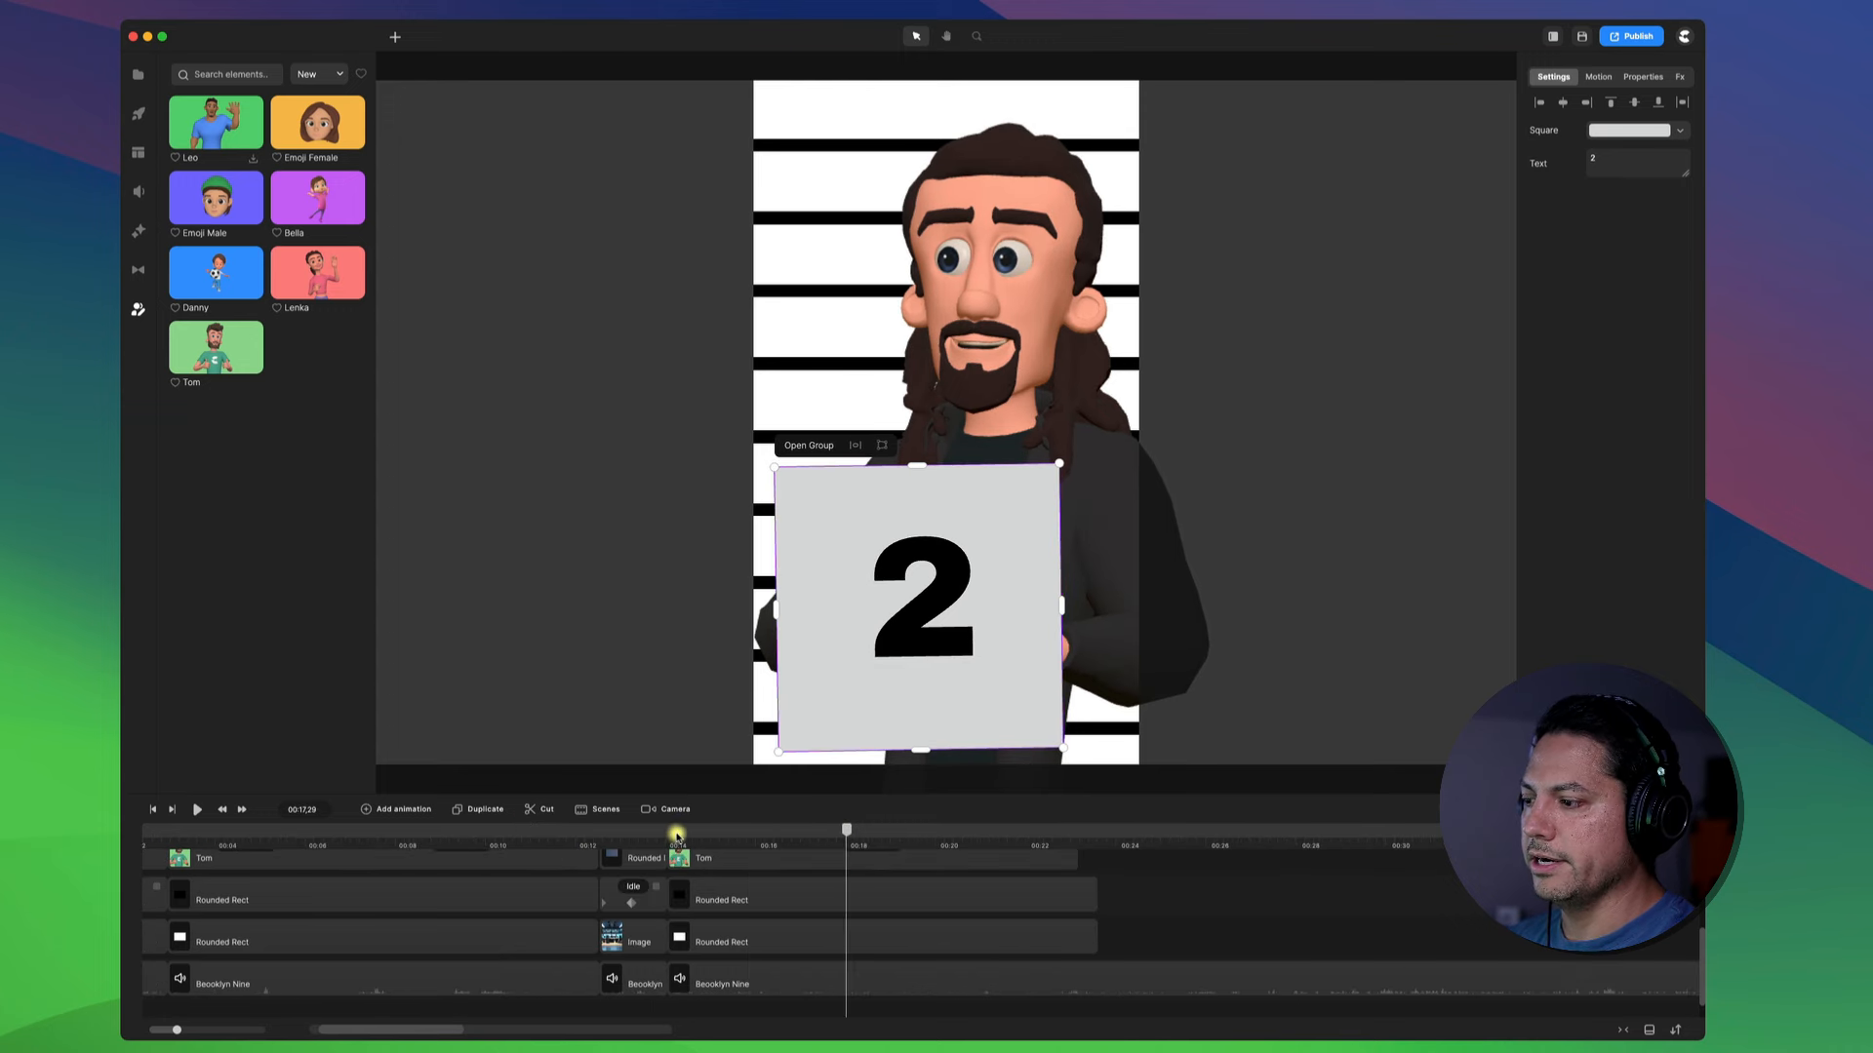
pyautogui.scroll(-2, 670, 858)
pyautogui.click(777, 847)
pyautogui.press('space')
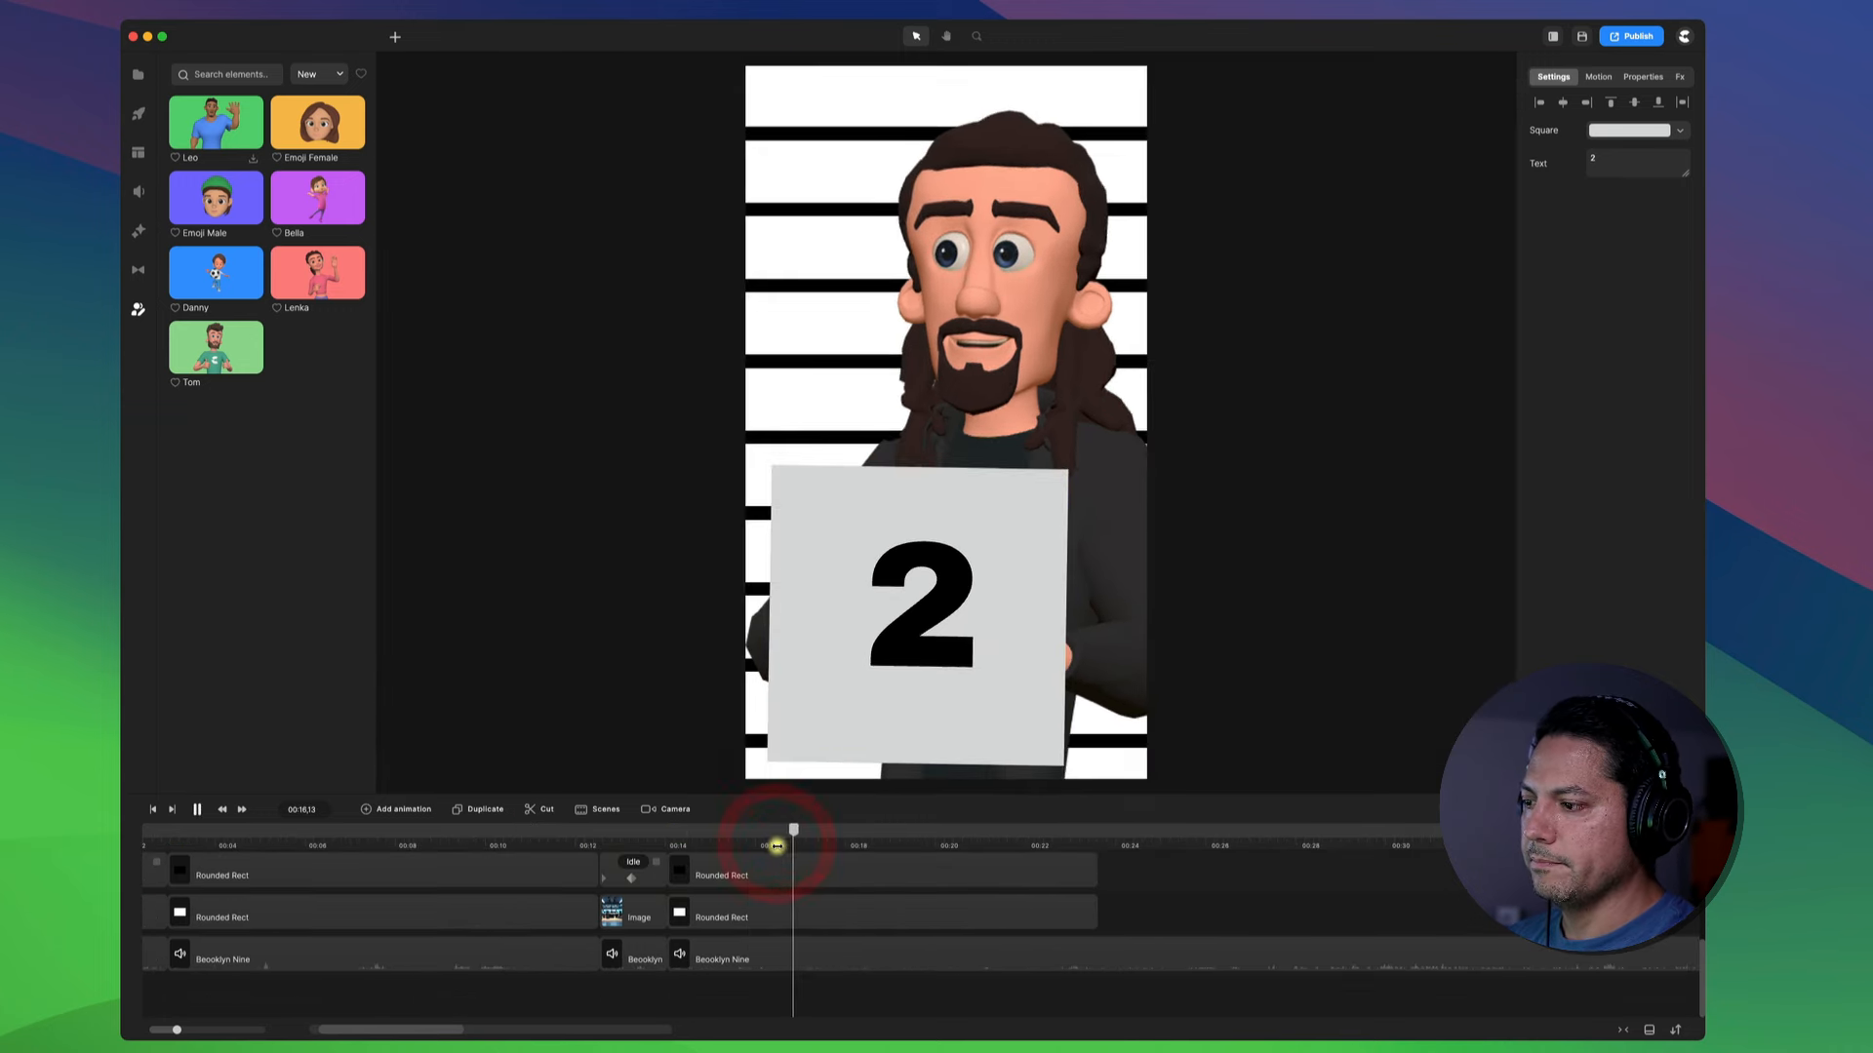
pyautogui.press('space')
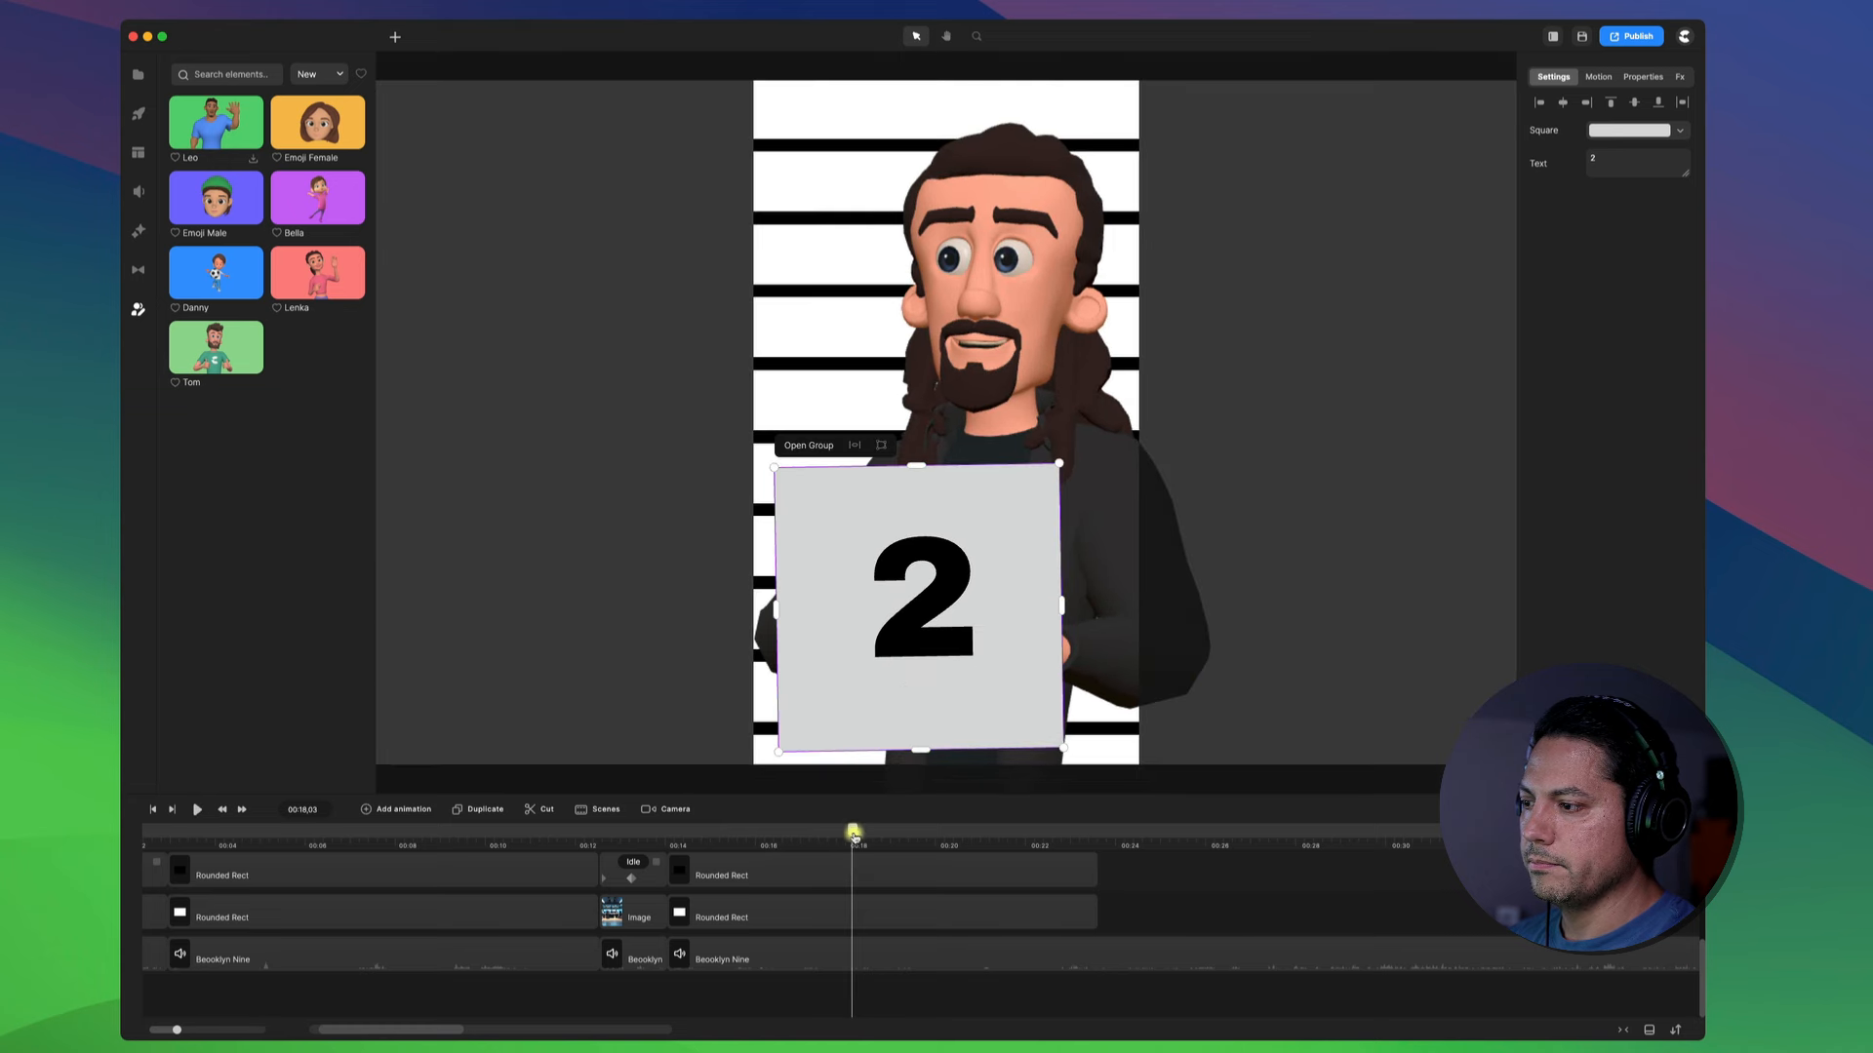
pyautogui.moveTo(853, 833); pyautogui.dragTo(850, 833)
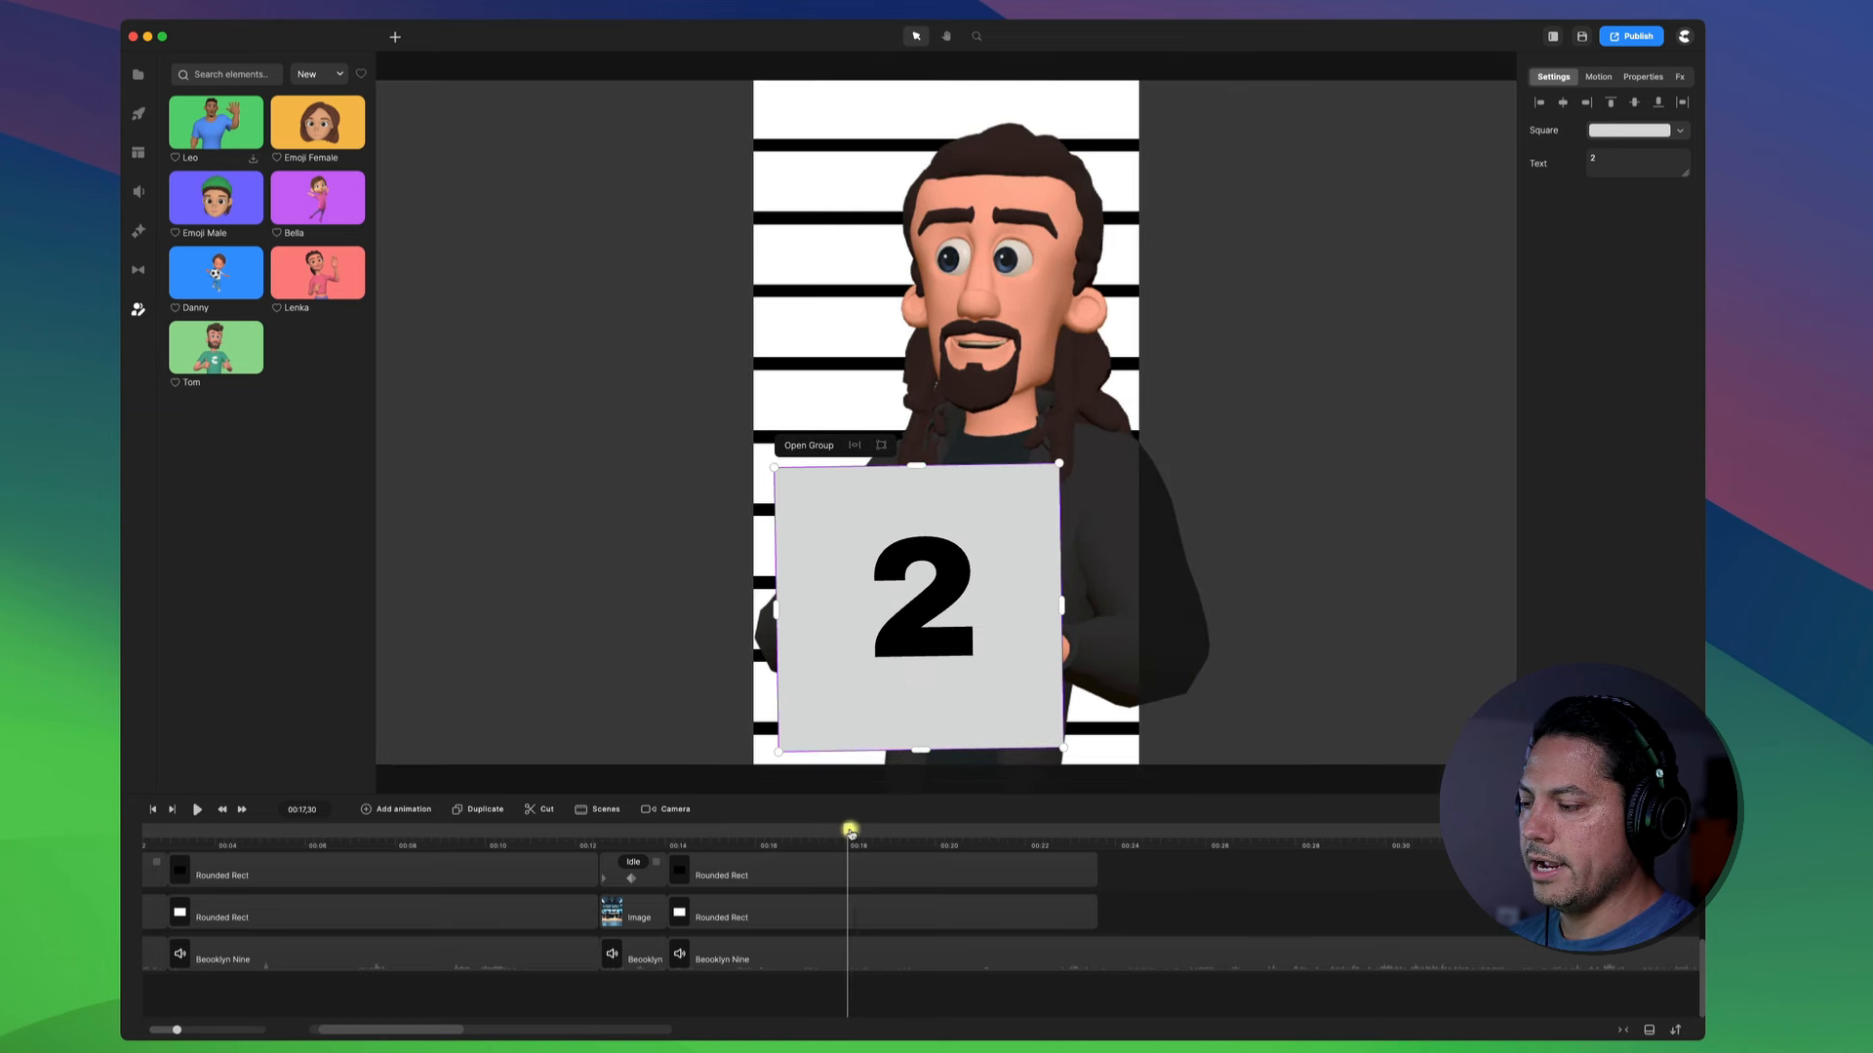
pyautogui.click(859, 964)
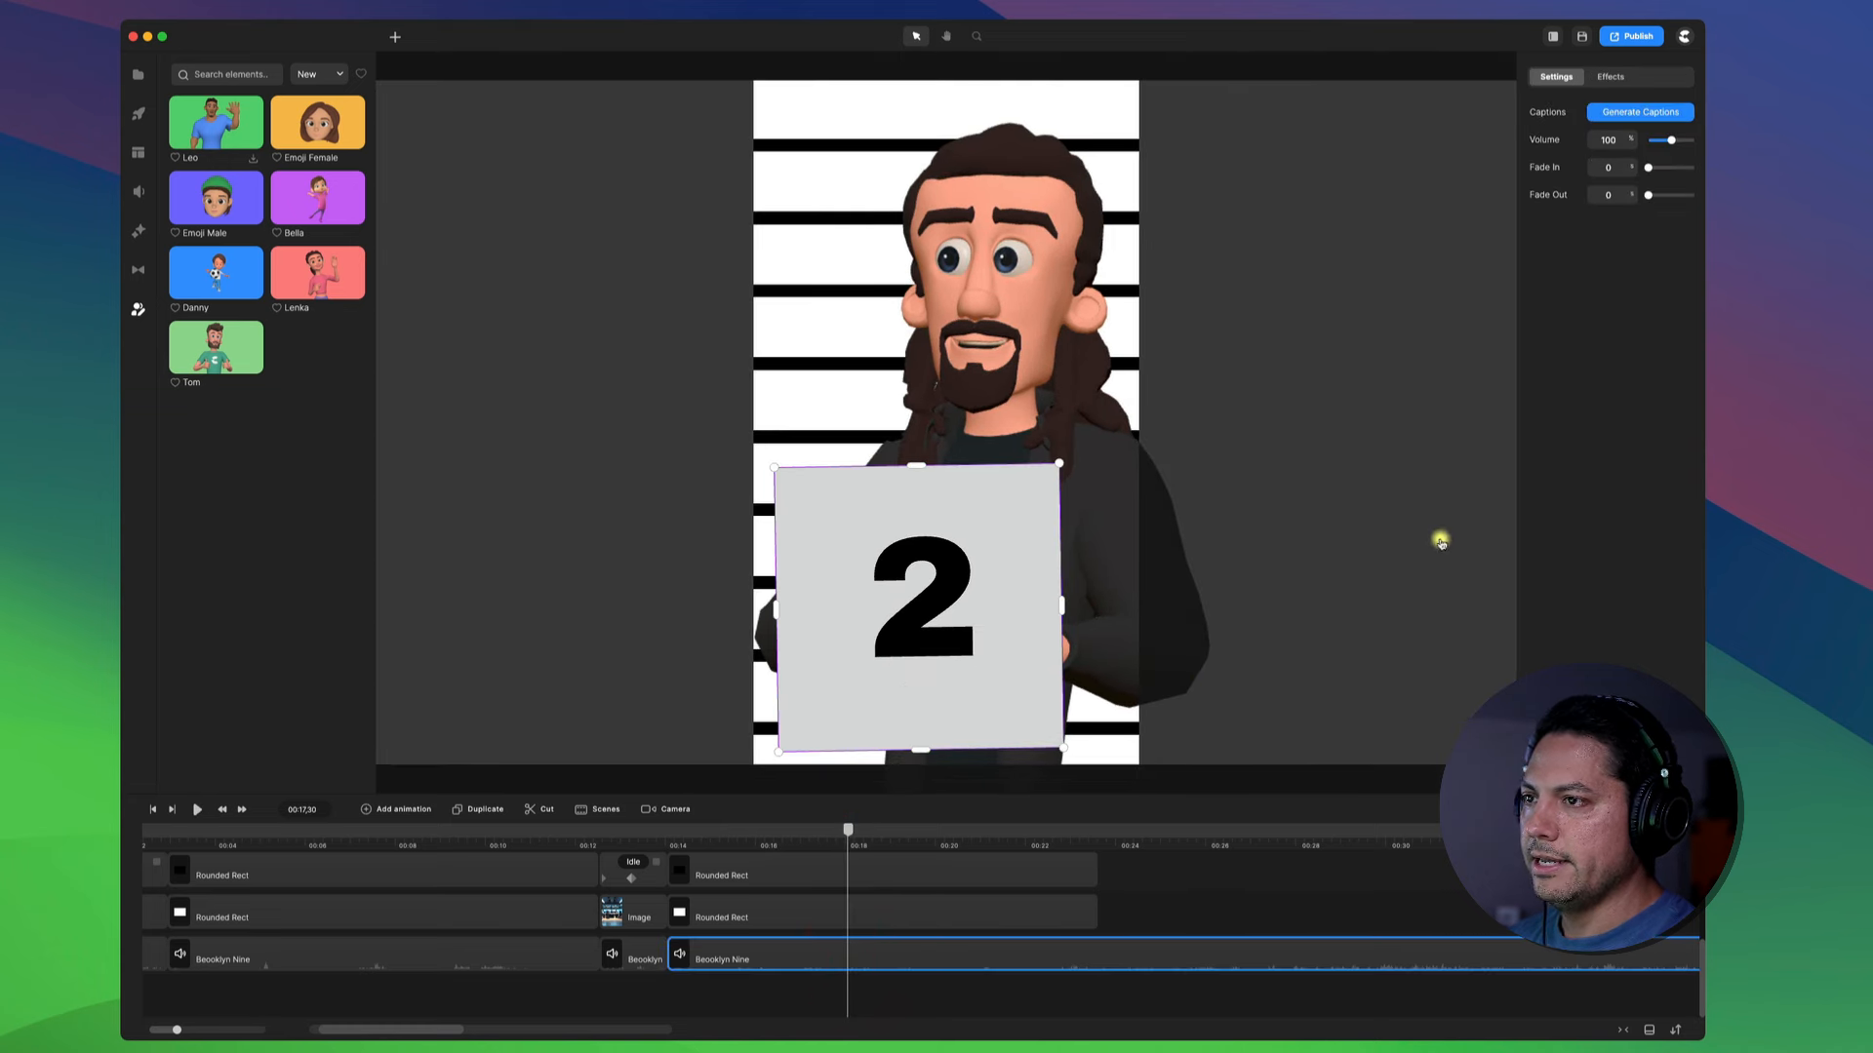
pyautogui.click(538, 808)
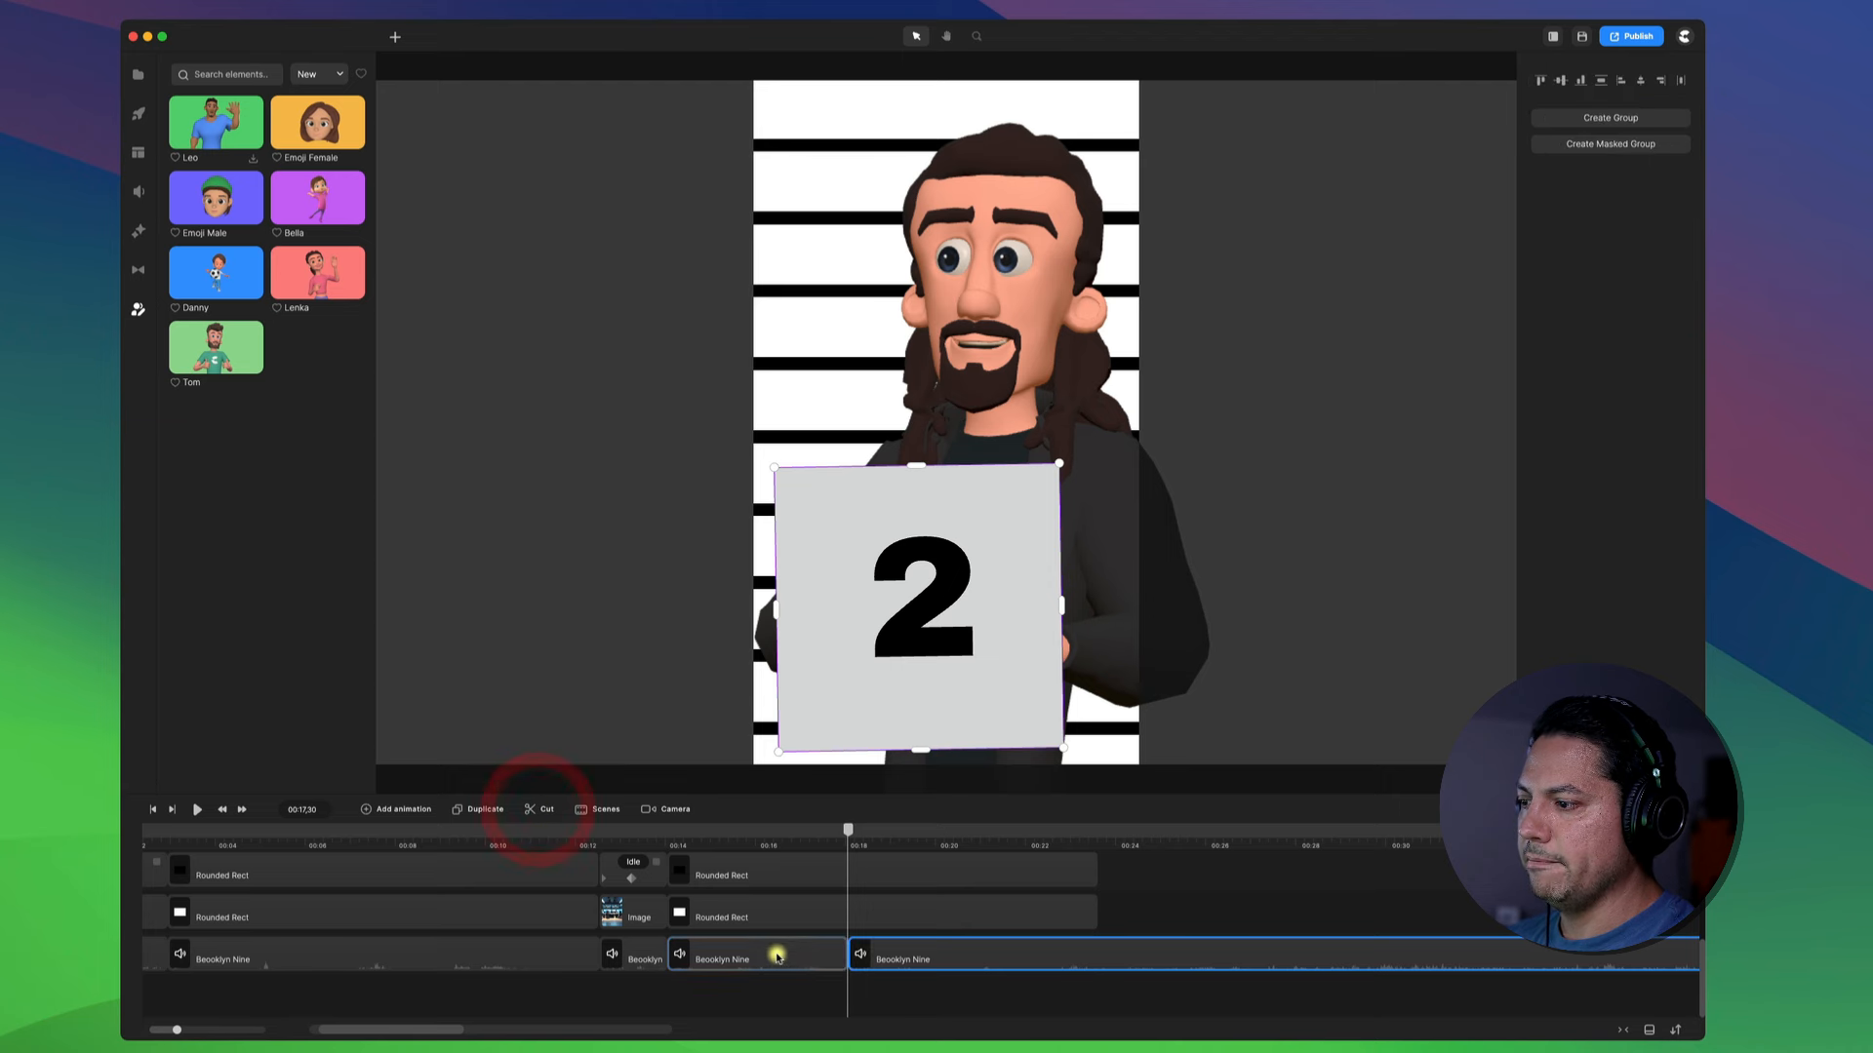
# Lip-sync the split audio segment before the cut with the Tom character of the number 2 shot.
pyautogui.click(774, 952)
pyautogui.click(750, 832)
pyautogui.rightClick(764, 956)
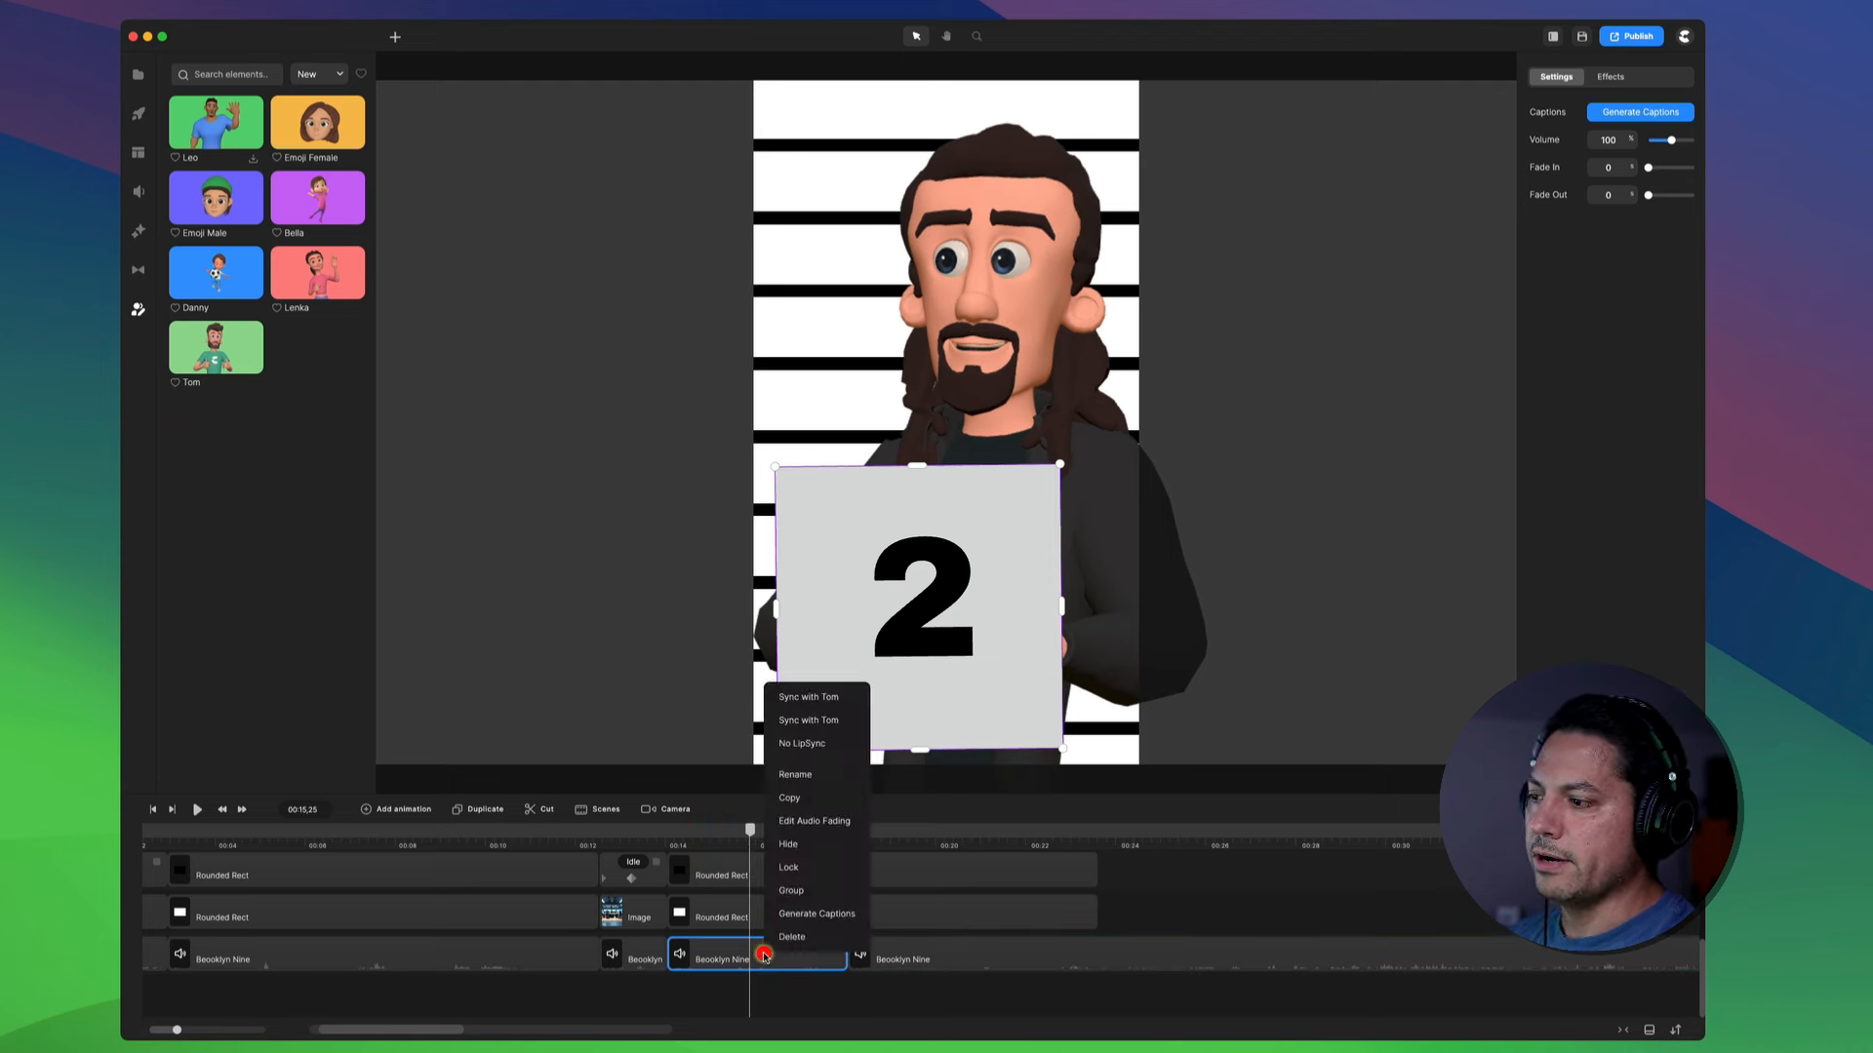
pyautogui.click(809, 719)
# Play the number 2 shot from 00:14,03 to check Tom's lip sync.
pyautogui.scroll(3, 807, 874)
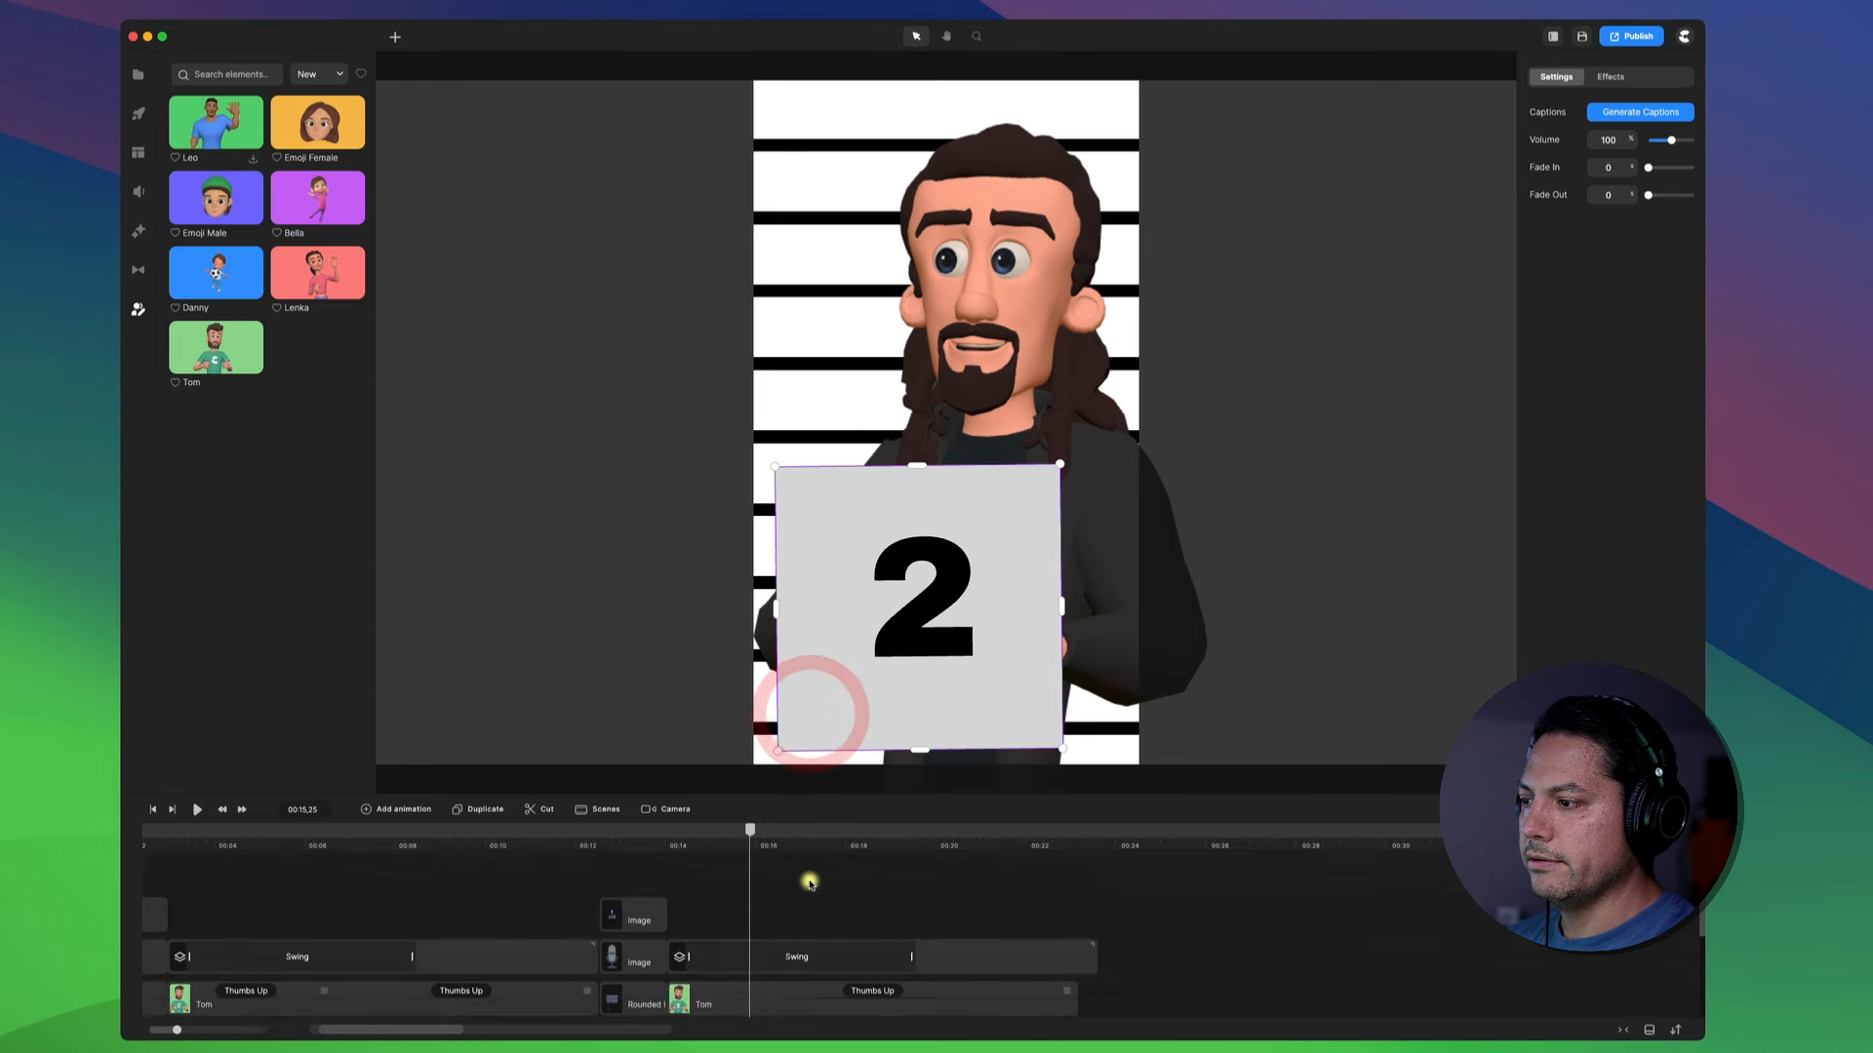
pyautogui.click(670, 839)
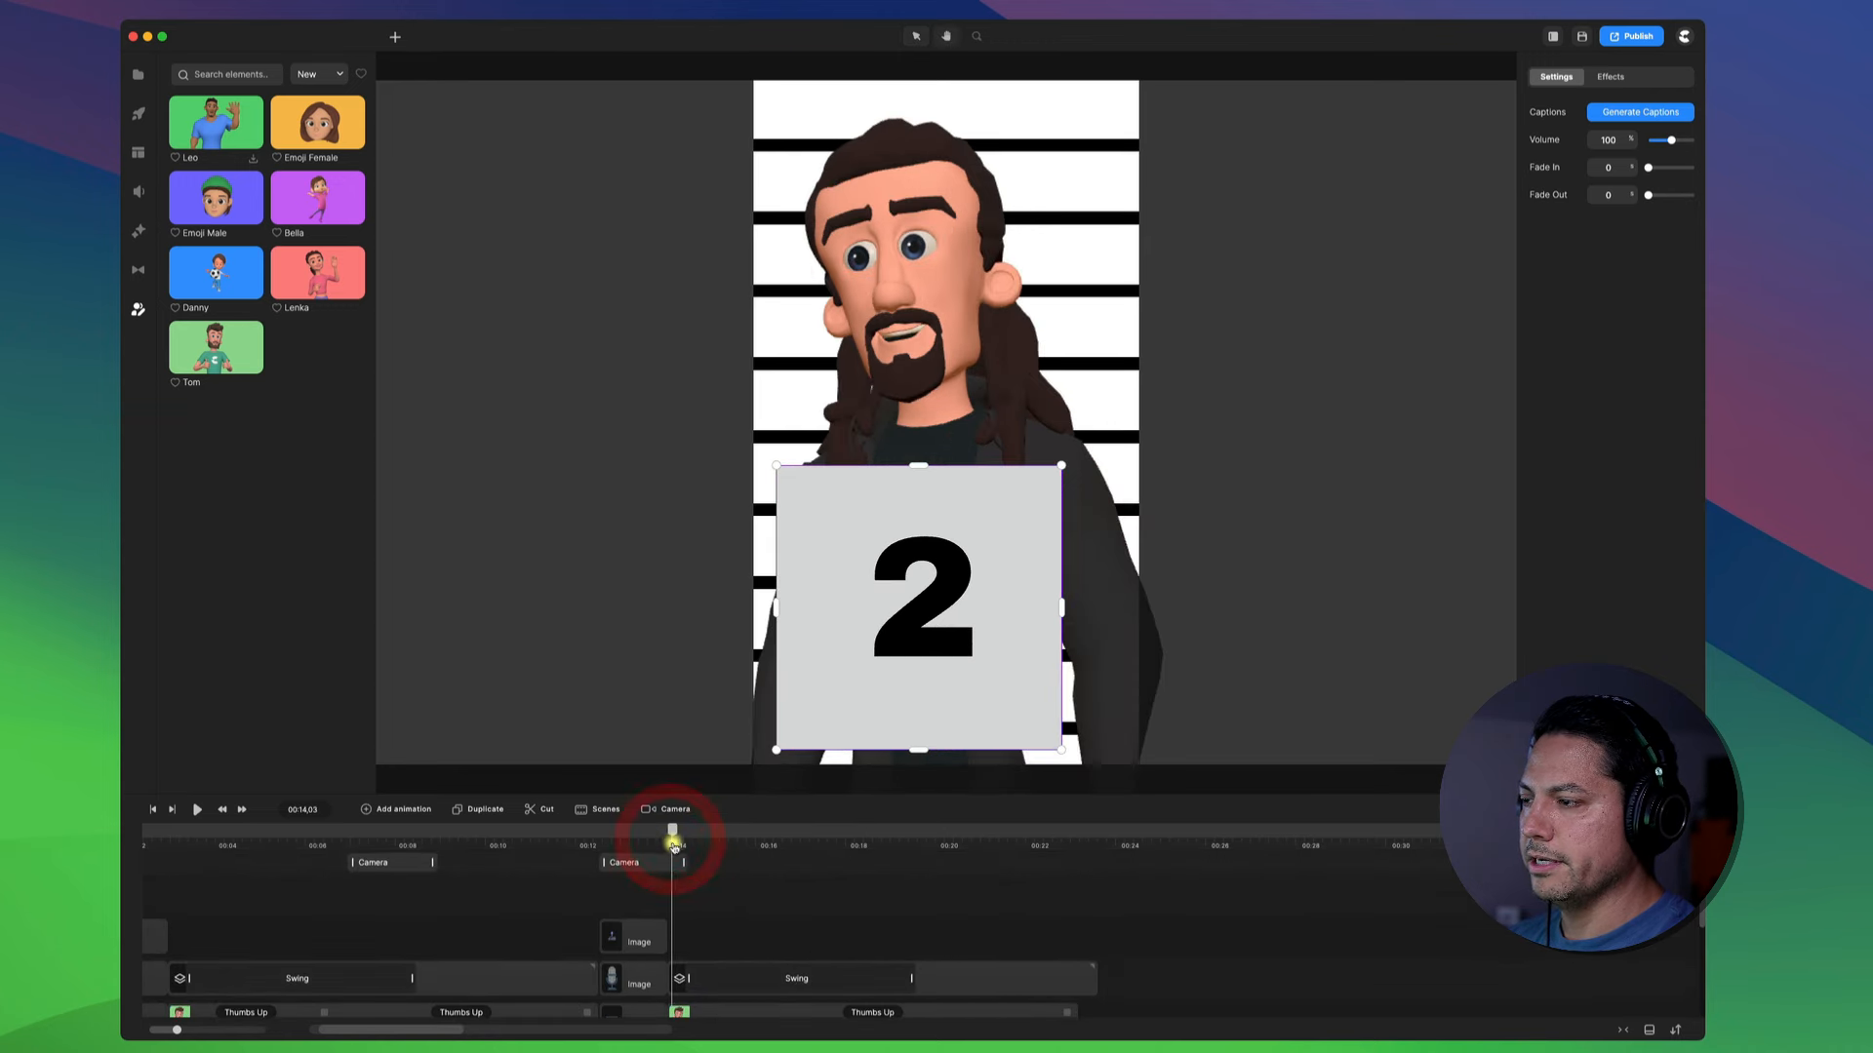
pyautogui.press('space')
pyautogui.scroll(-3, 886, 944)
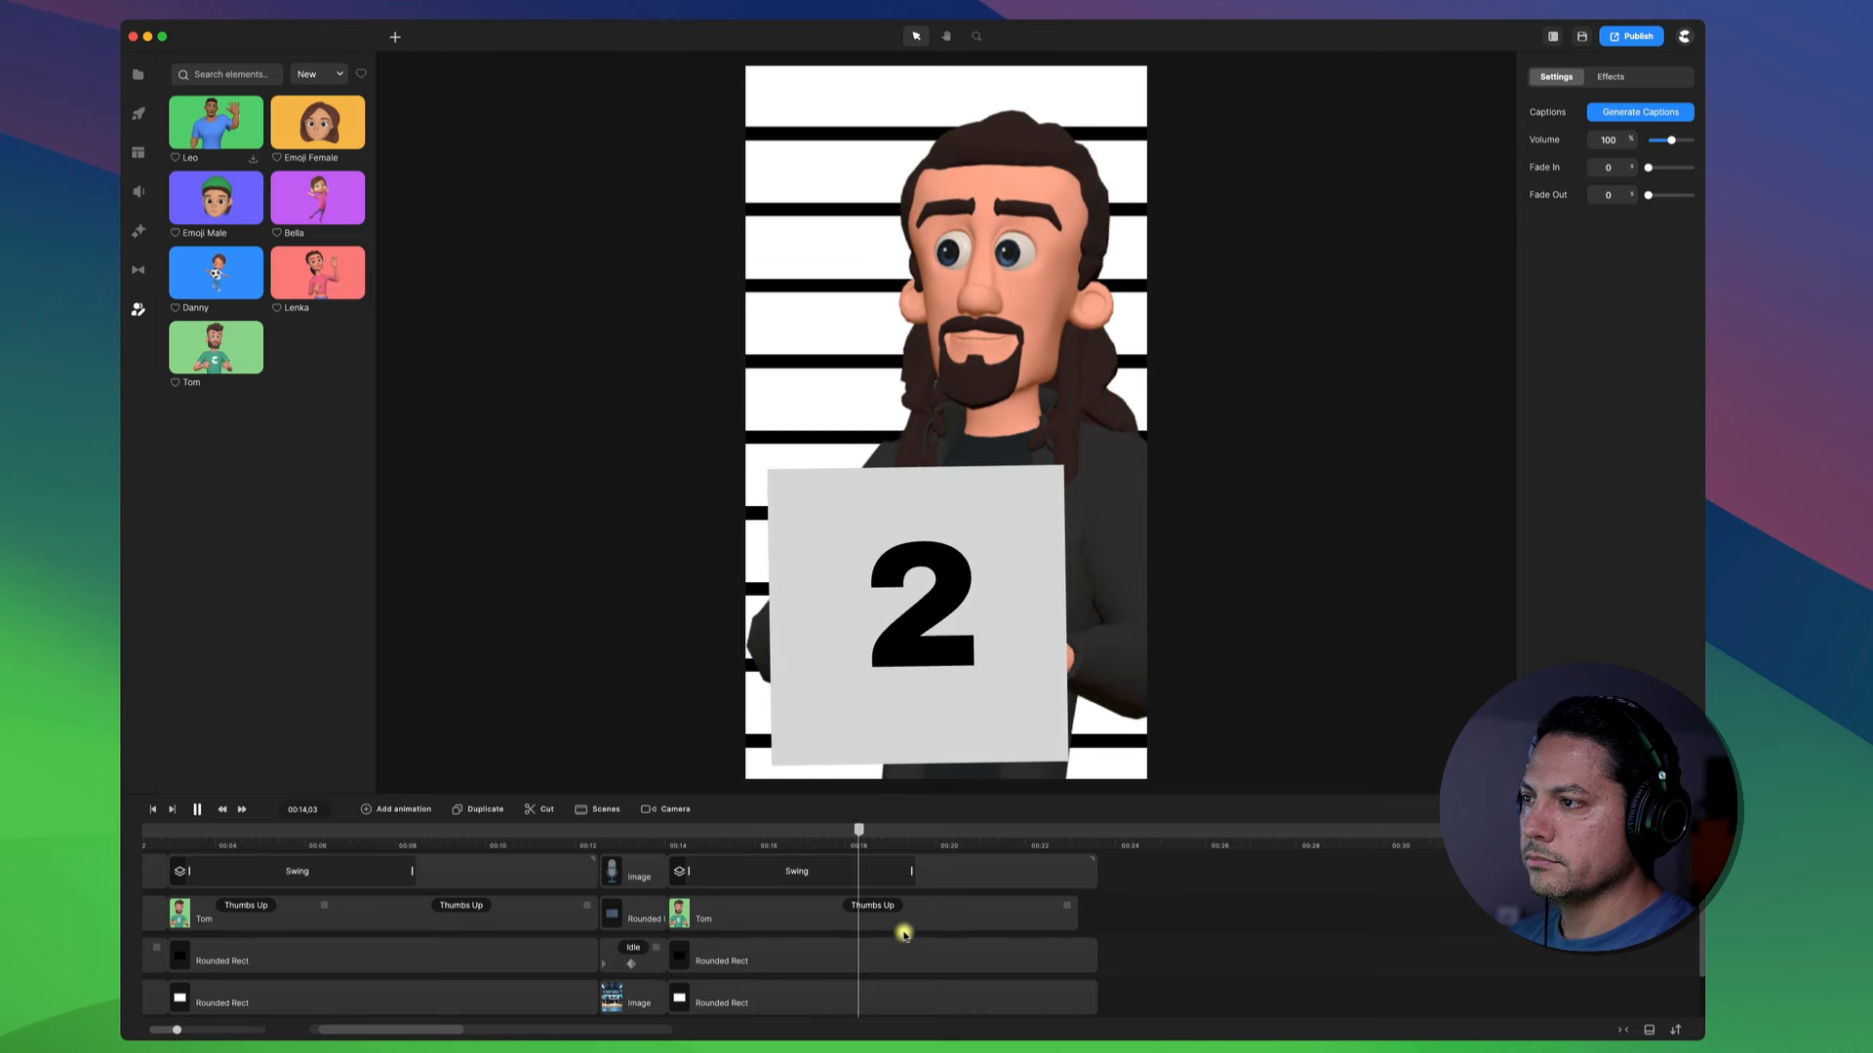
pyautogui.click(994, 973)
pyautogui.scroll(-2, 994, 975)
# Trim the shot's two Rounded Rect background clips and the Tom clip to end at the audio cut near 18 seconds.
pyautogui.moveTo(864, 825); pyautogui.dragTo(850, 830)
pyautogui.moveTo(1091, 919); pyautogui.dragTo(844, 929)
pyautogui.moveTo(1091, 878); pyautogui.dragTo(841, 883)
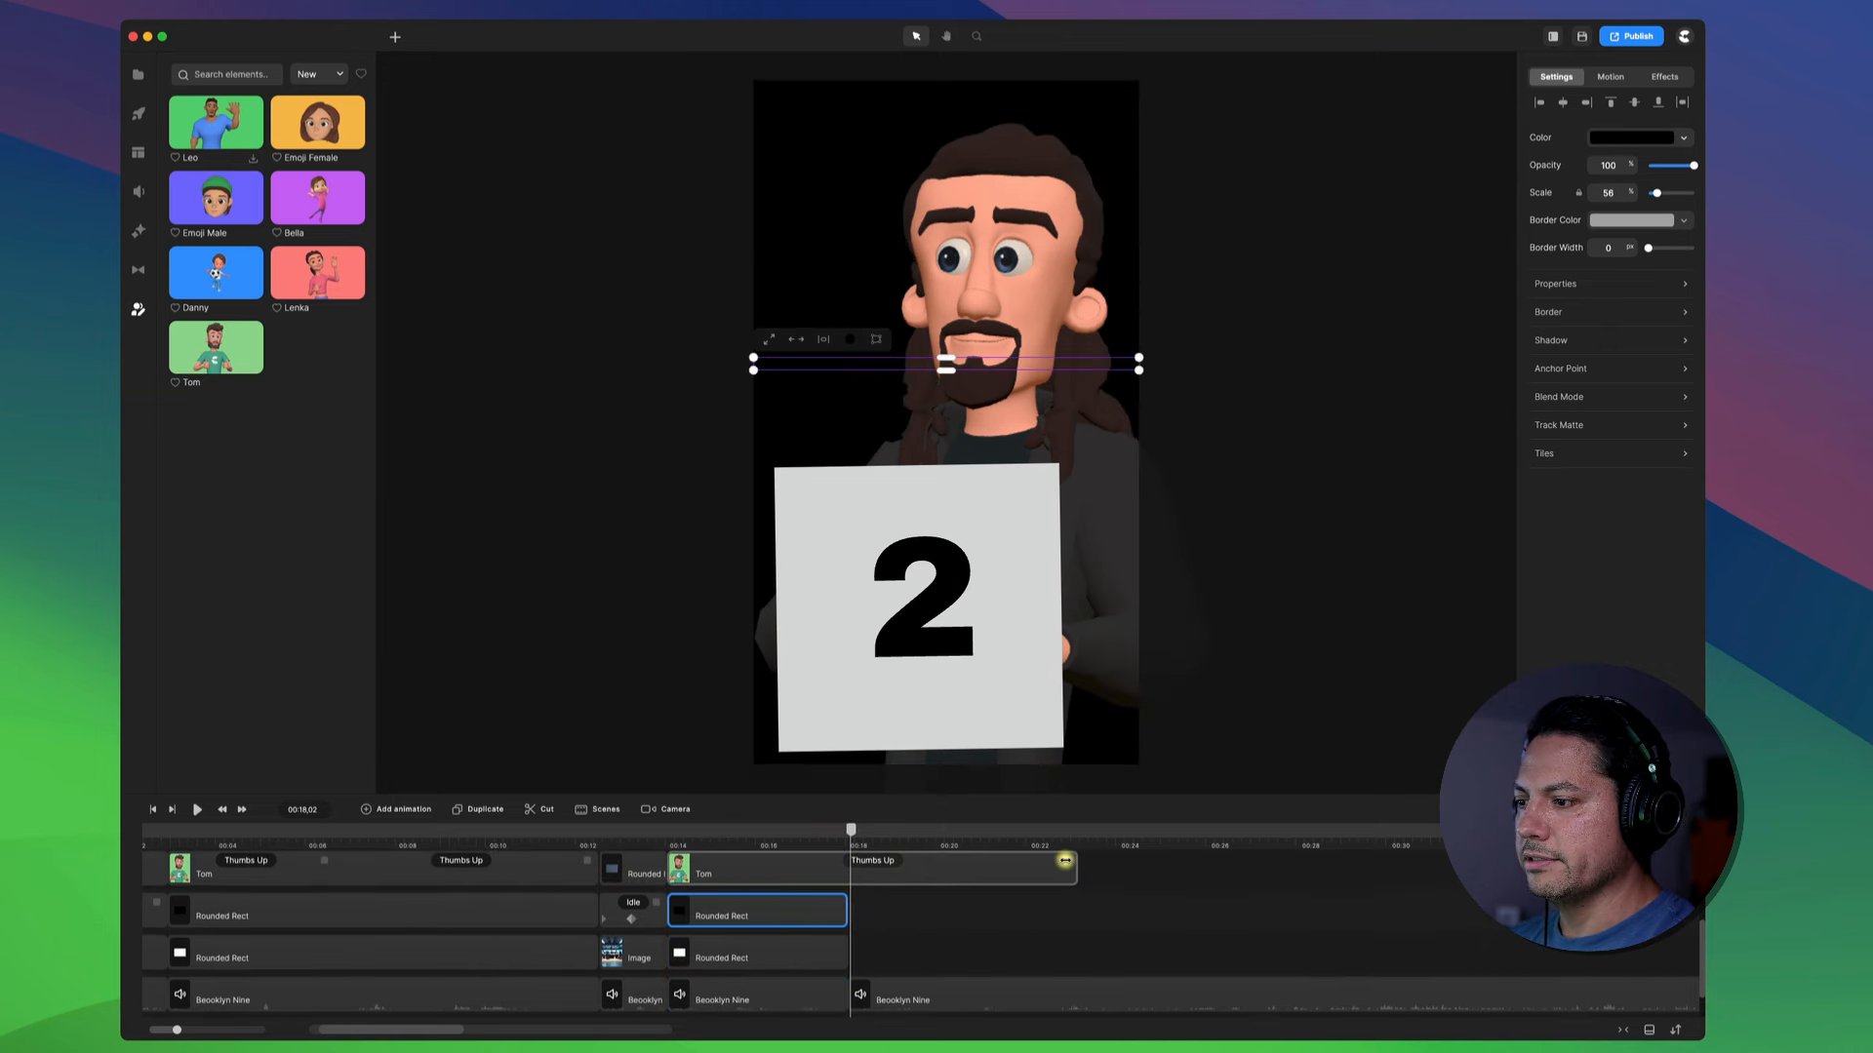
pyautogui.moveTo(1065, 860); pyautogui.dragTo(837, 867)
# Shorten the number 2 sign's clip and its Swing animation to end with the trimmed Tom clip.
pyautogui.click(759, 840)
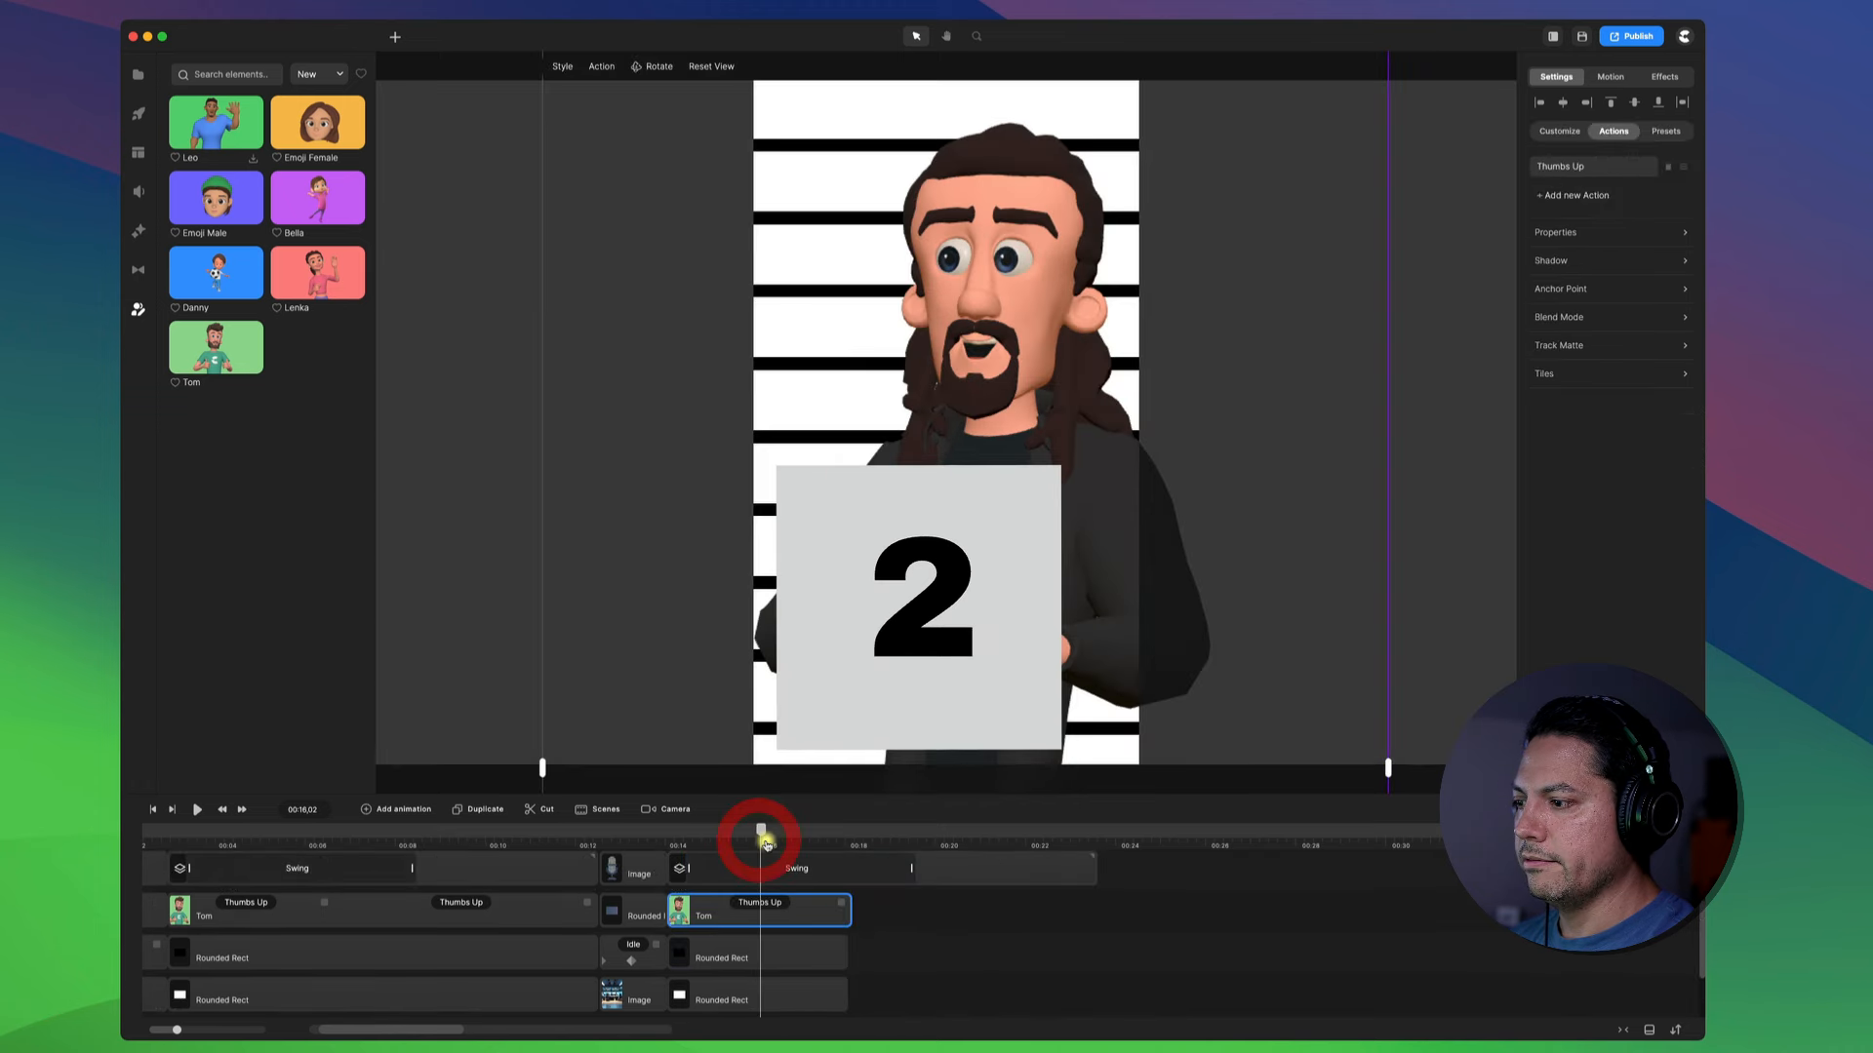
pyautogui.click(1012, 872)
pyautogui.moveTo(1011, 872); pyautogui.dragTo(823, 910)
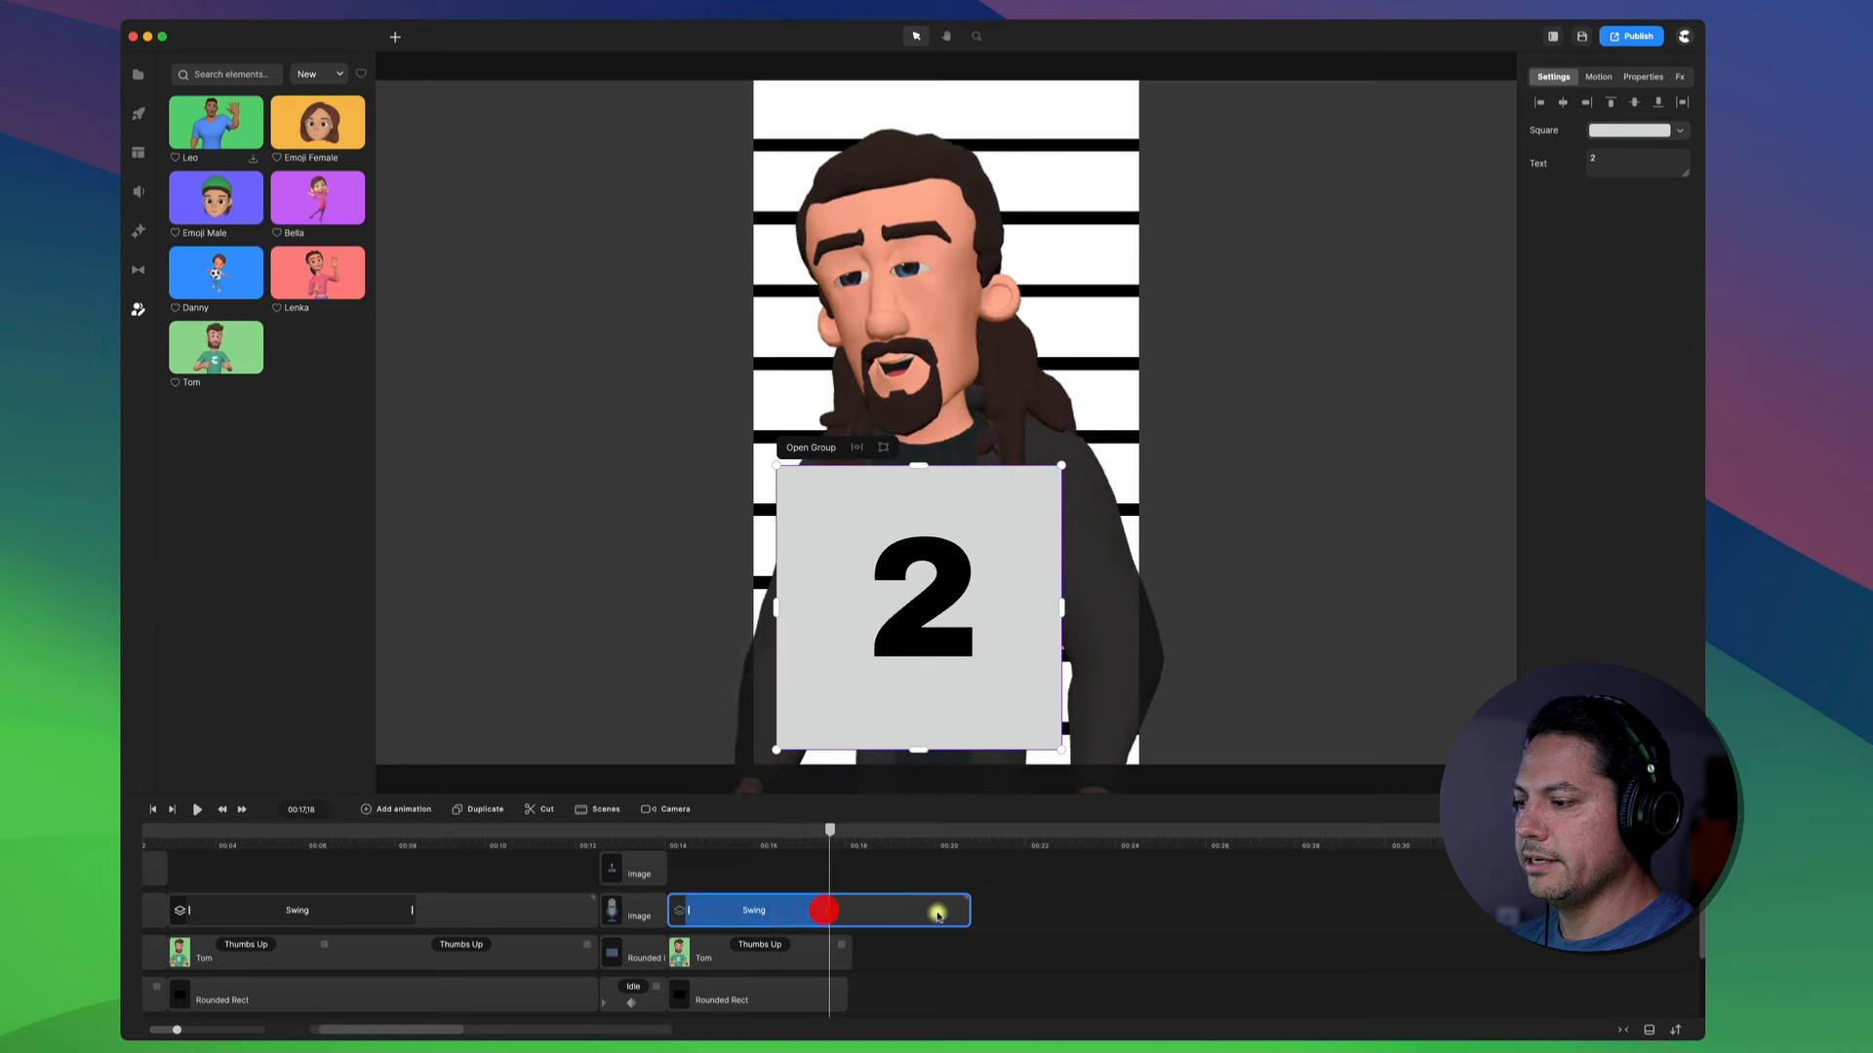
pyautogui.moveTo(969, 909); pyautogui.dragTo(849, 913)
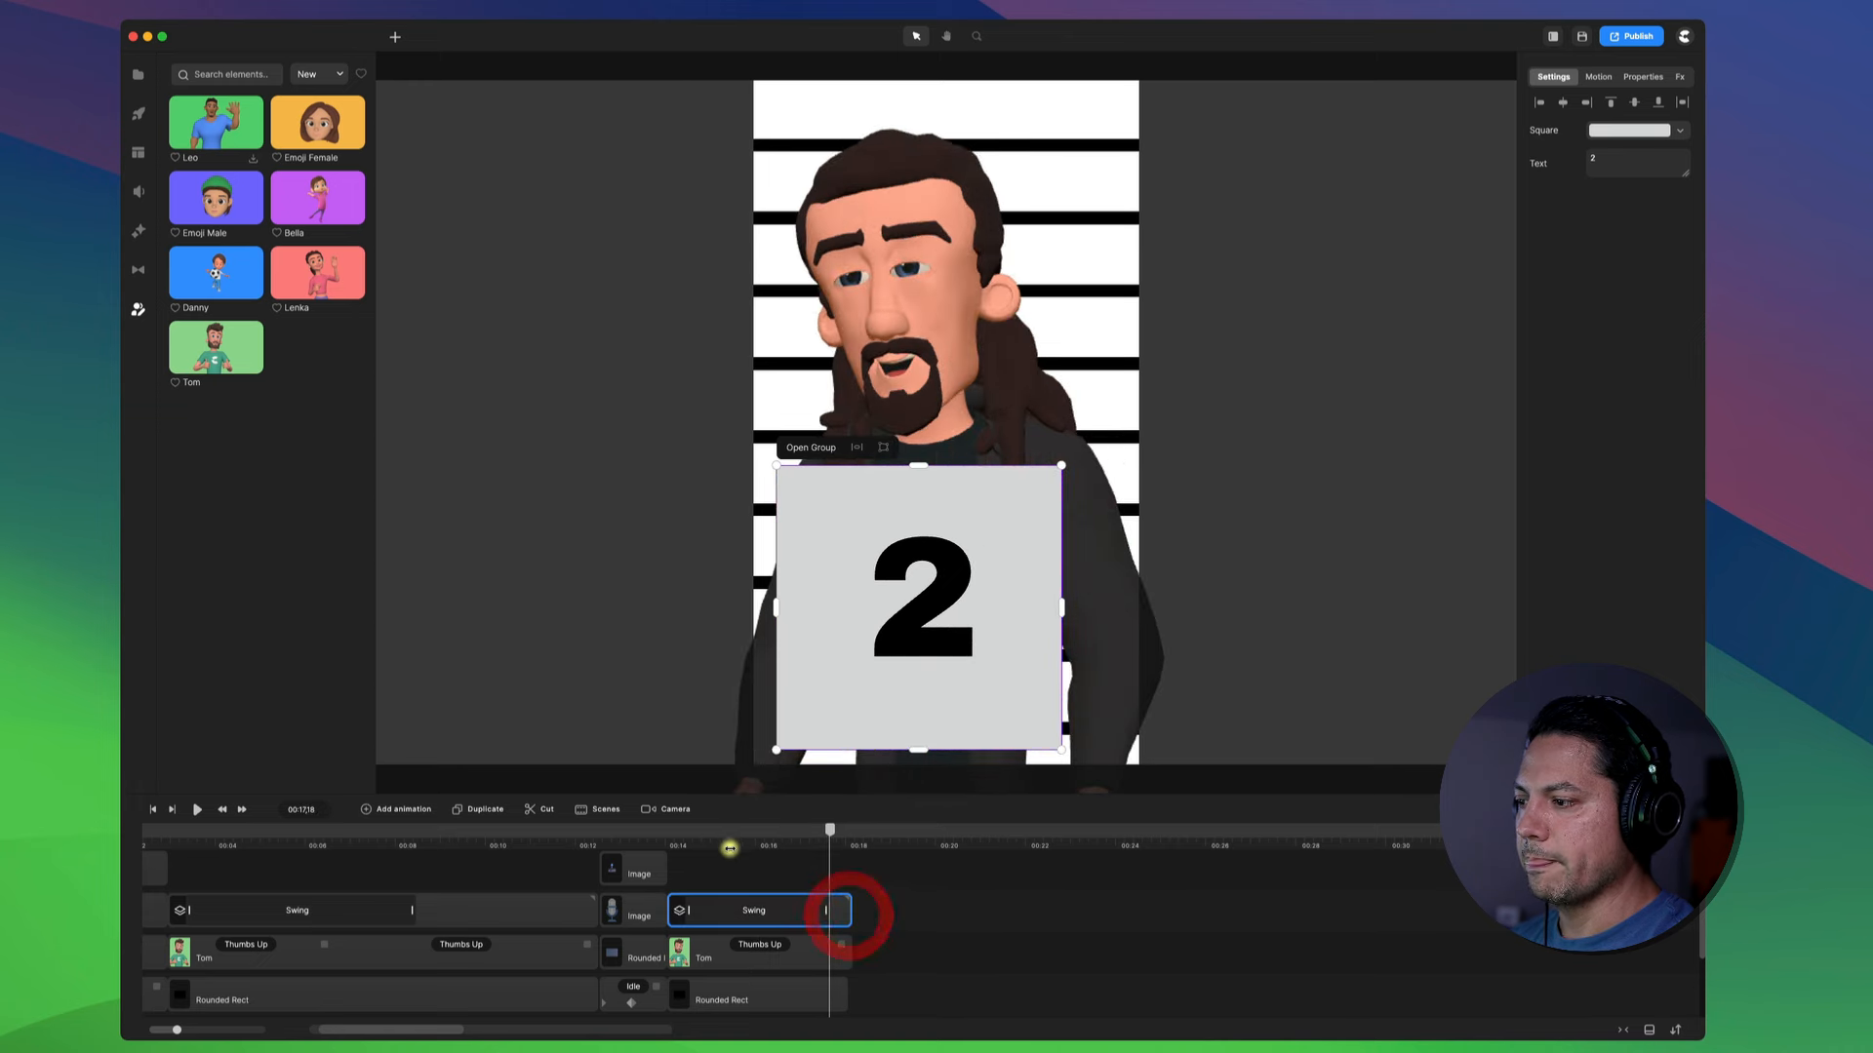
# Play the sequence from 00:12,15 into the number 2 shot and review Tom's performance around 00:16,24.
pyautogui.moveTo(722, 845); pyautogui.dragTo(675, 834)
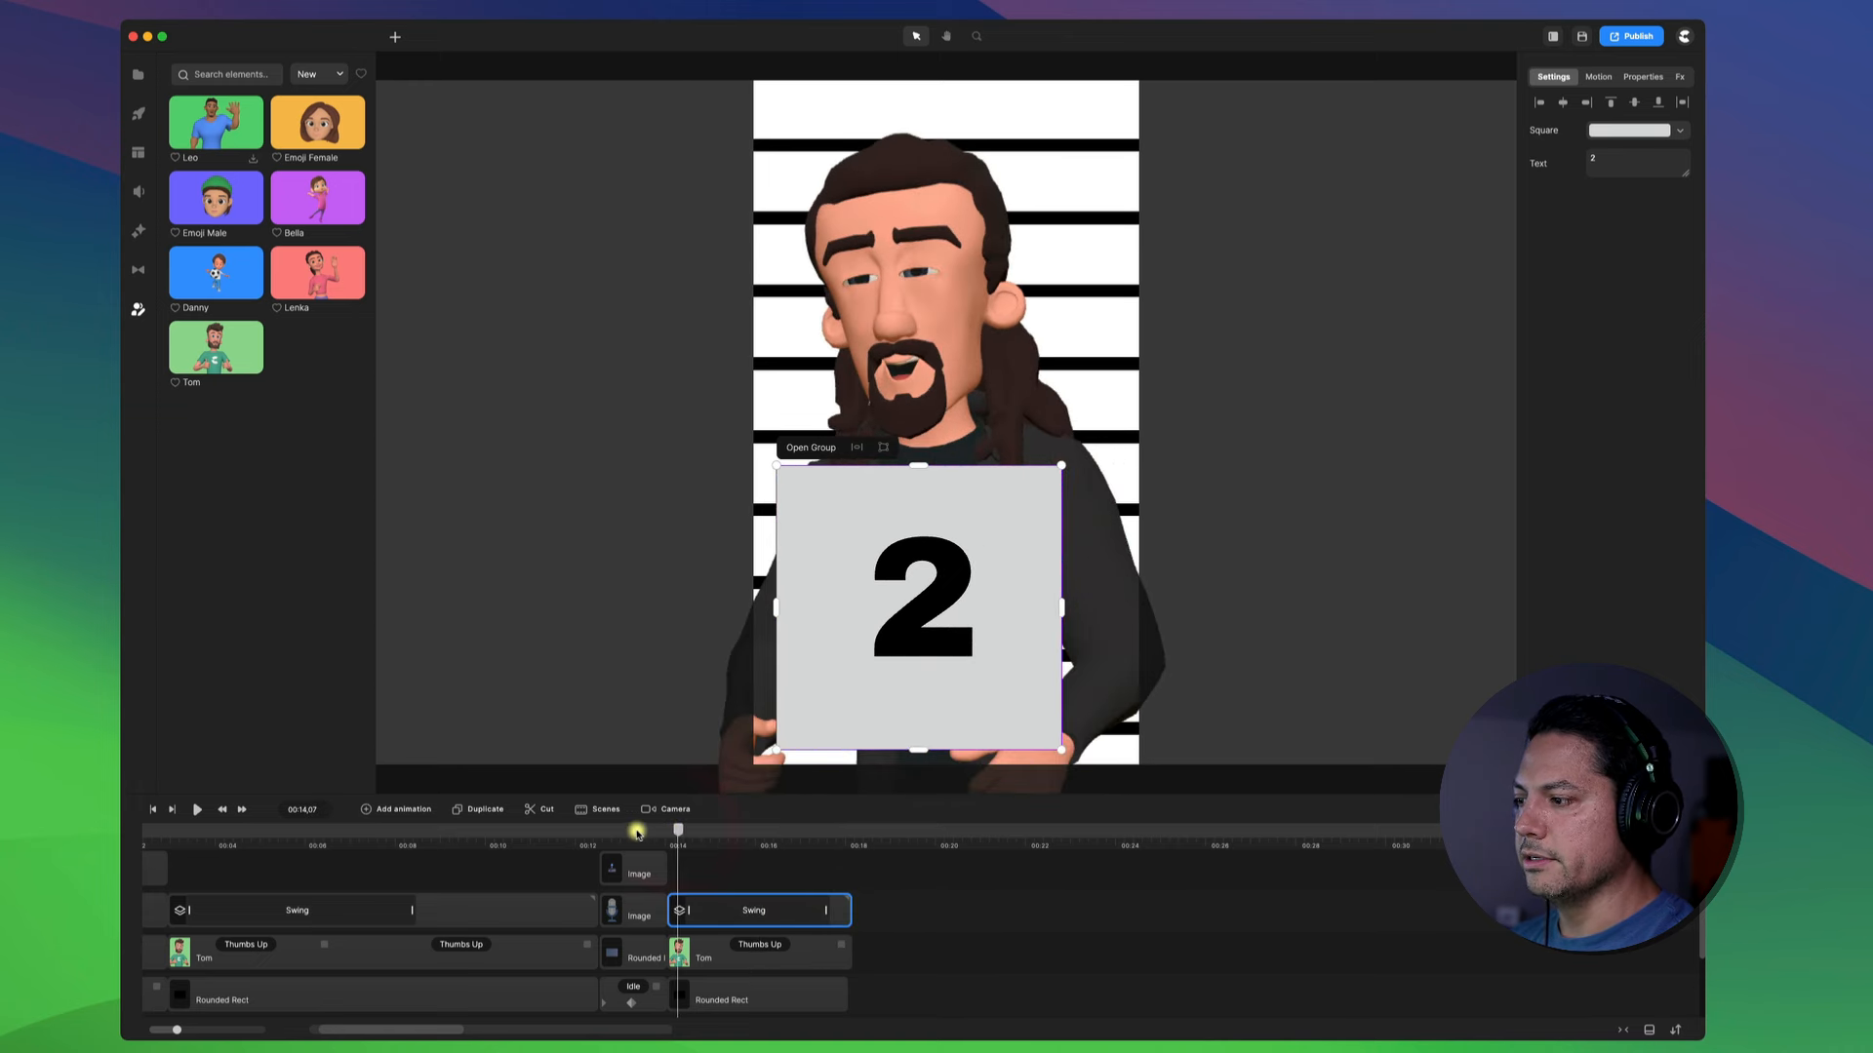
pyautogui.click(599, 840)
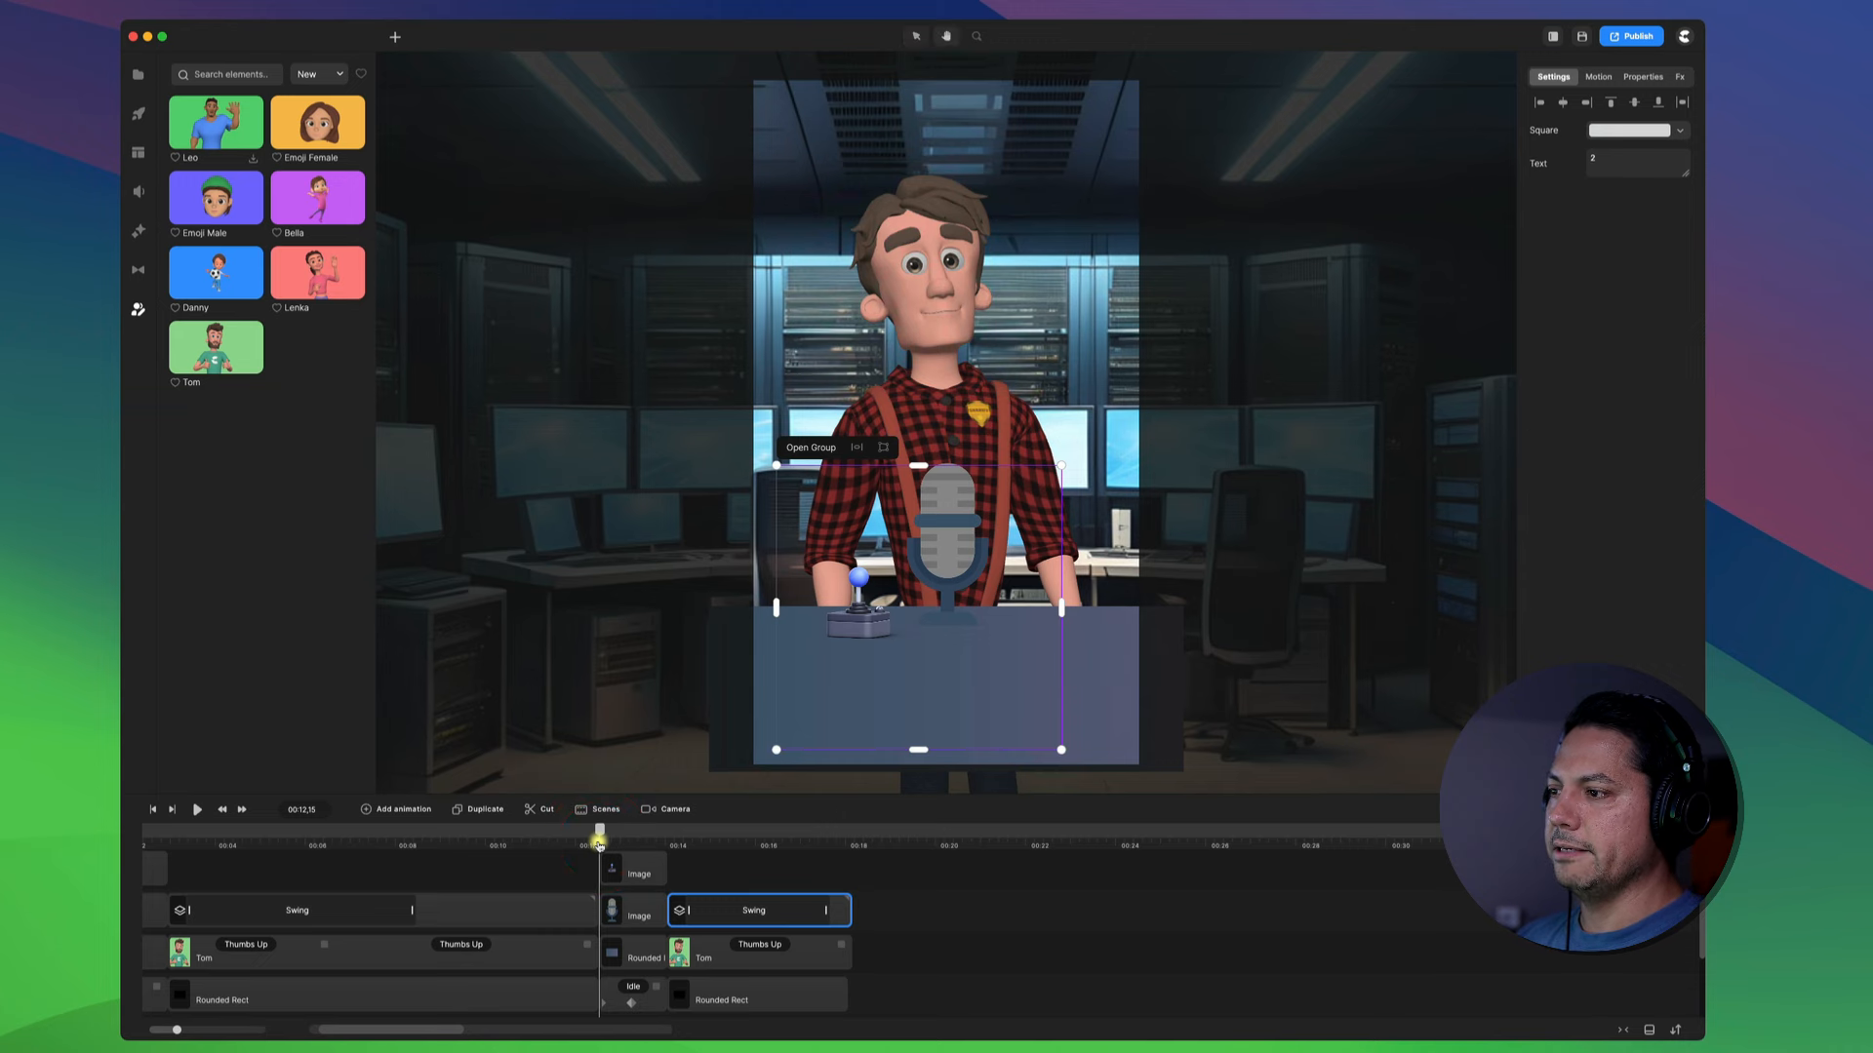
pyautogui.press('space')
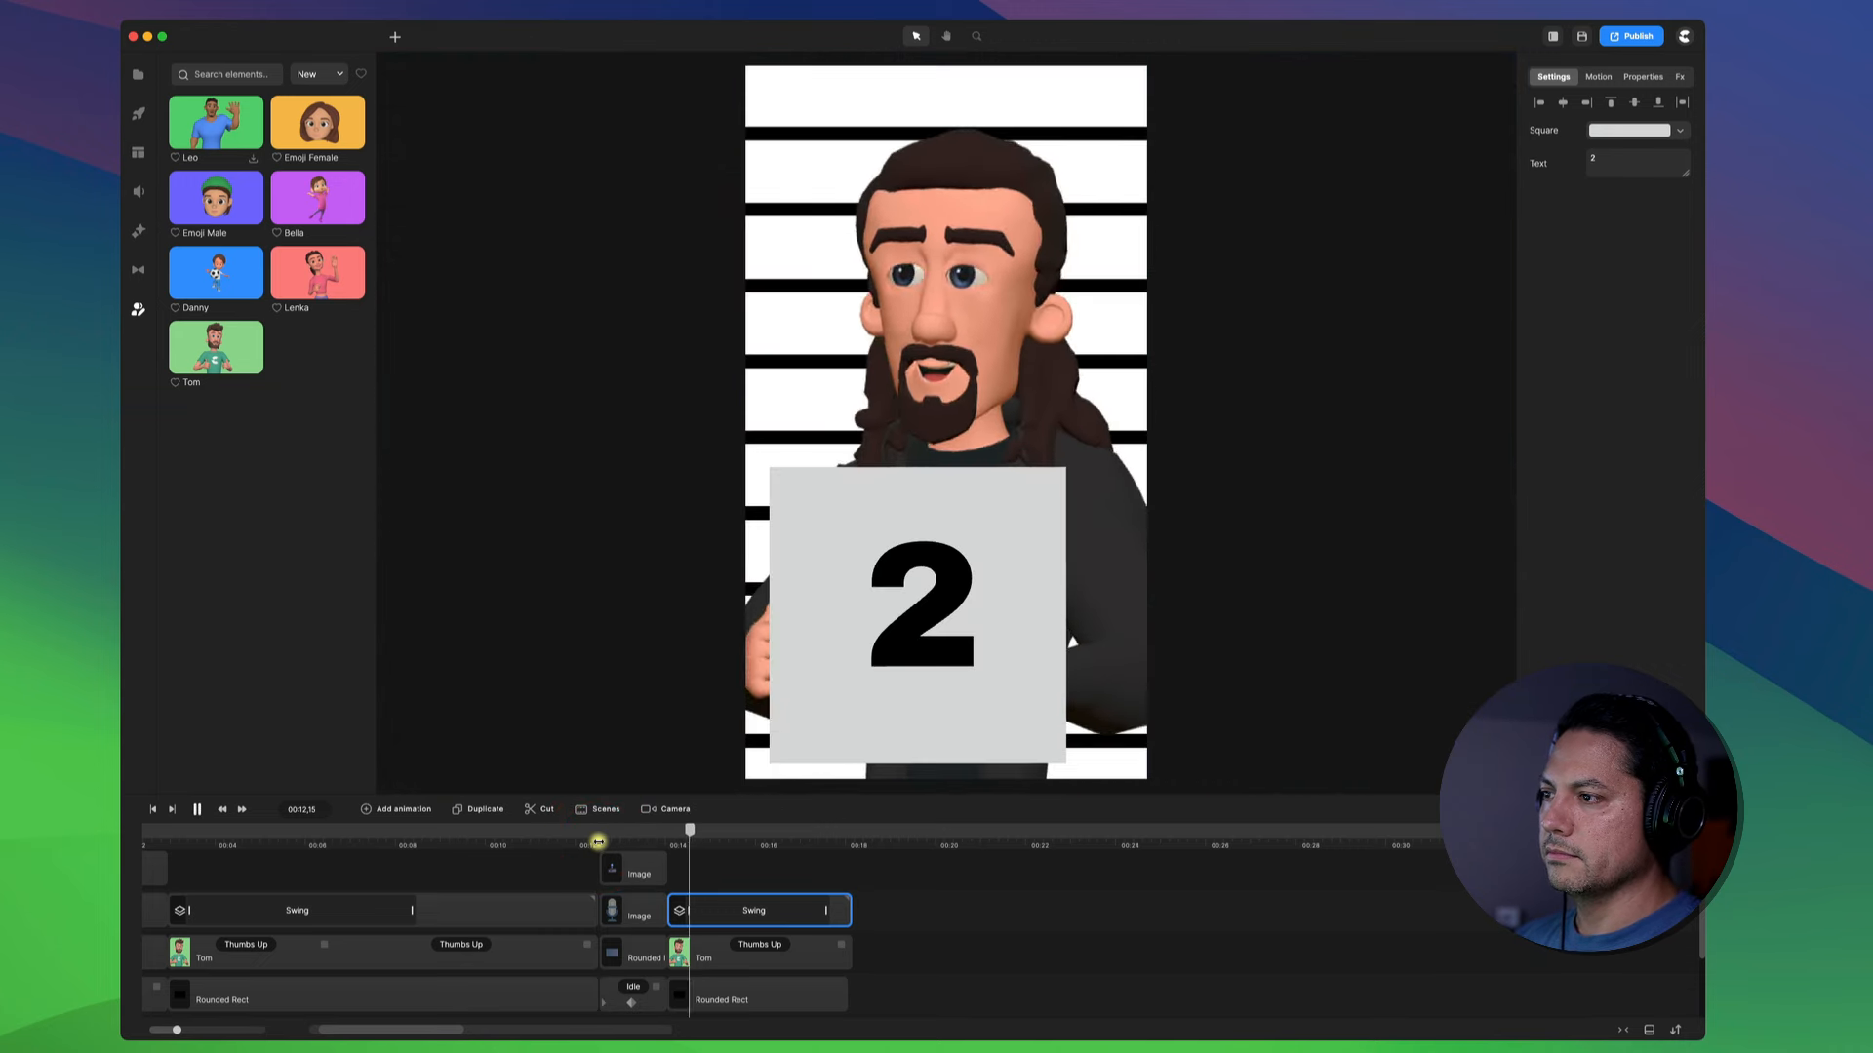
pyautogui.click(801, 845)
pyautogui.moveTo(797, 832); pyautogui.dragTo(793, 832)
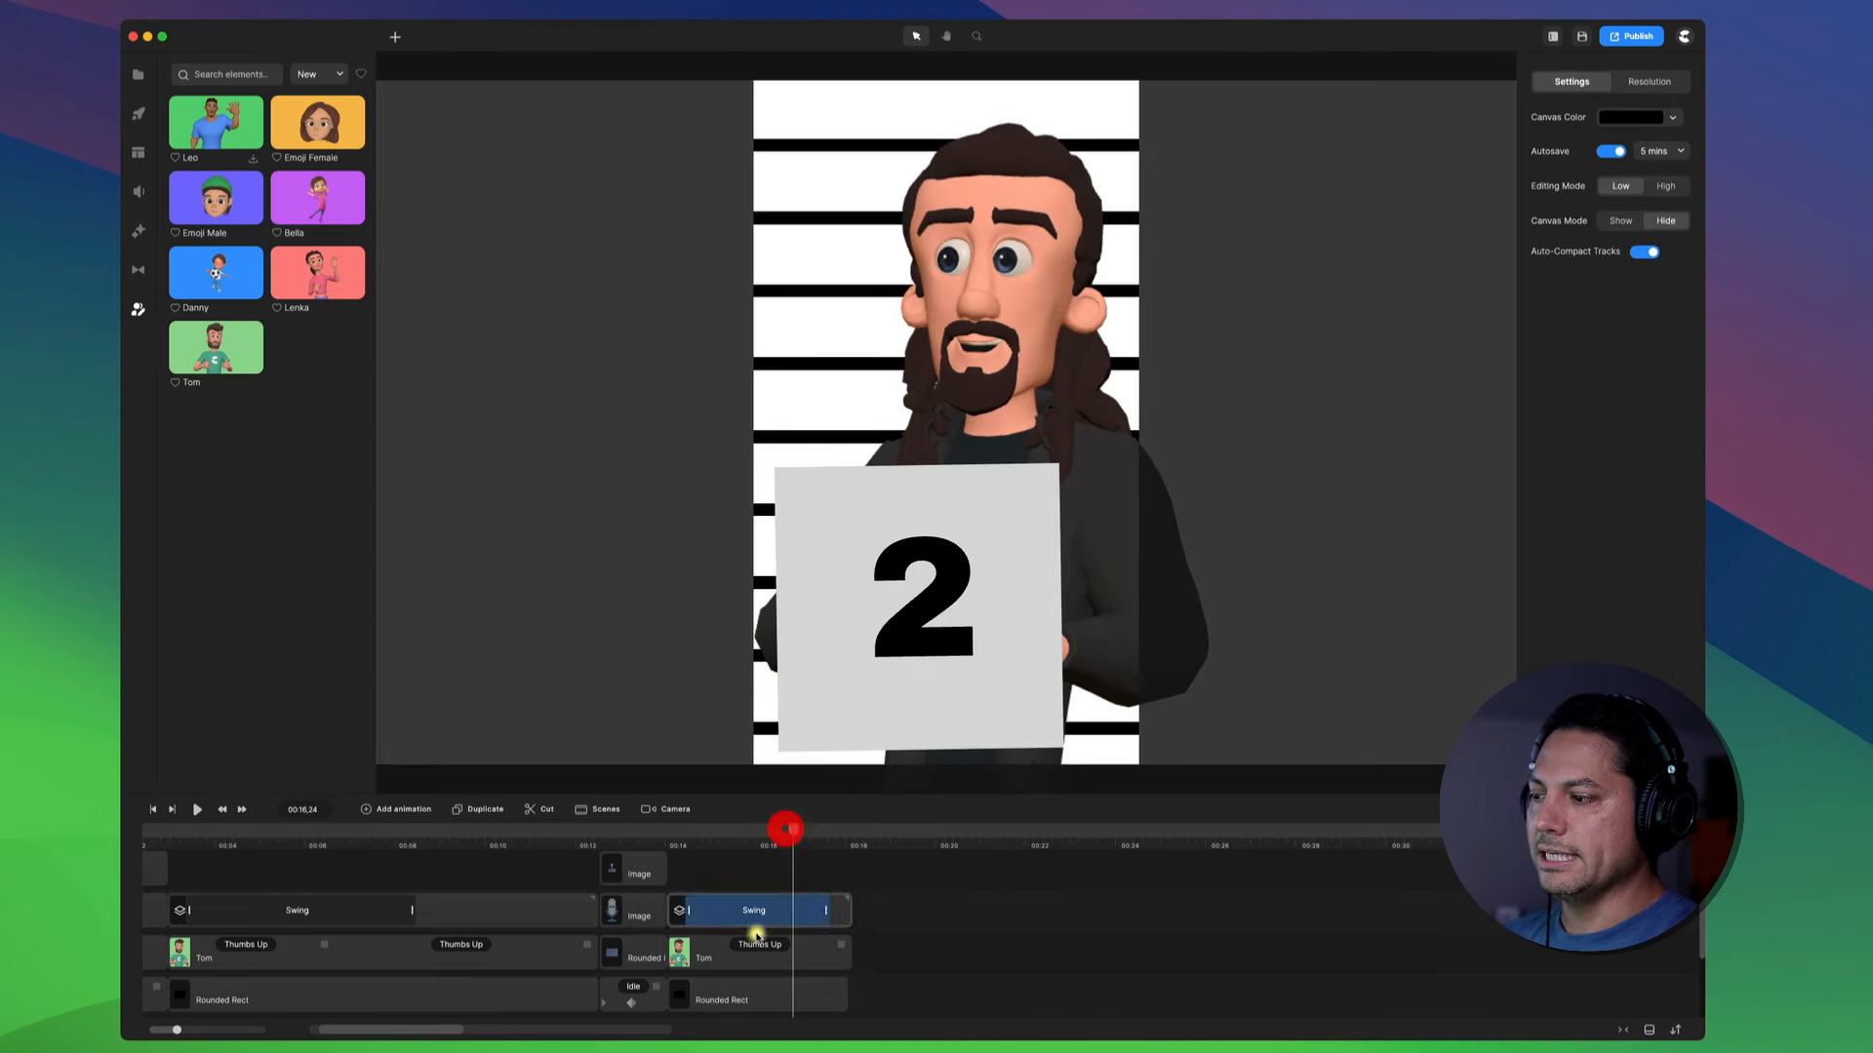
# Turn on Disable Start and Disable End for Tom's Thumbs Up action and set its facial expression to Happy.
pyautogui.click(755, 946)
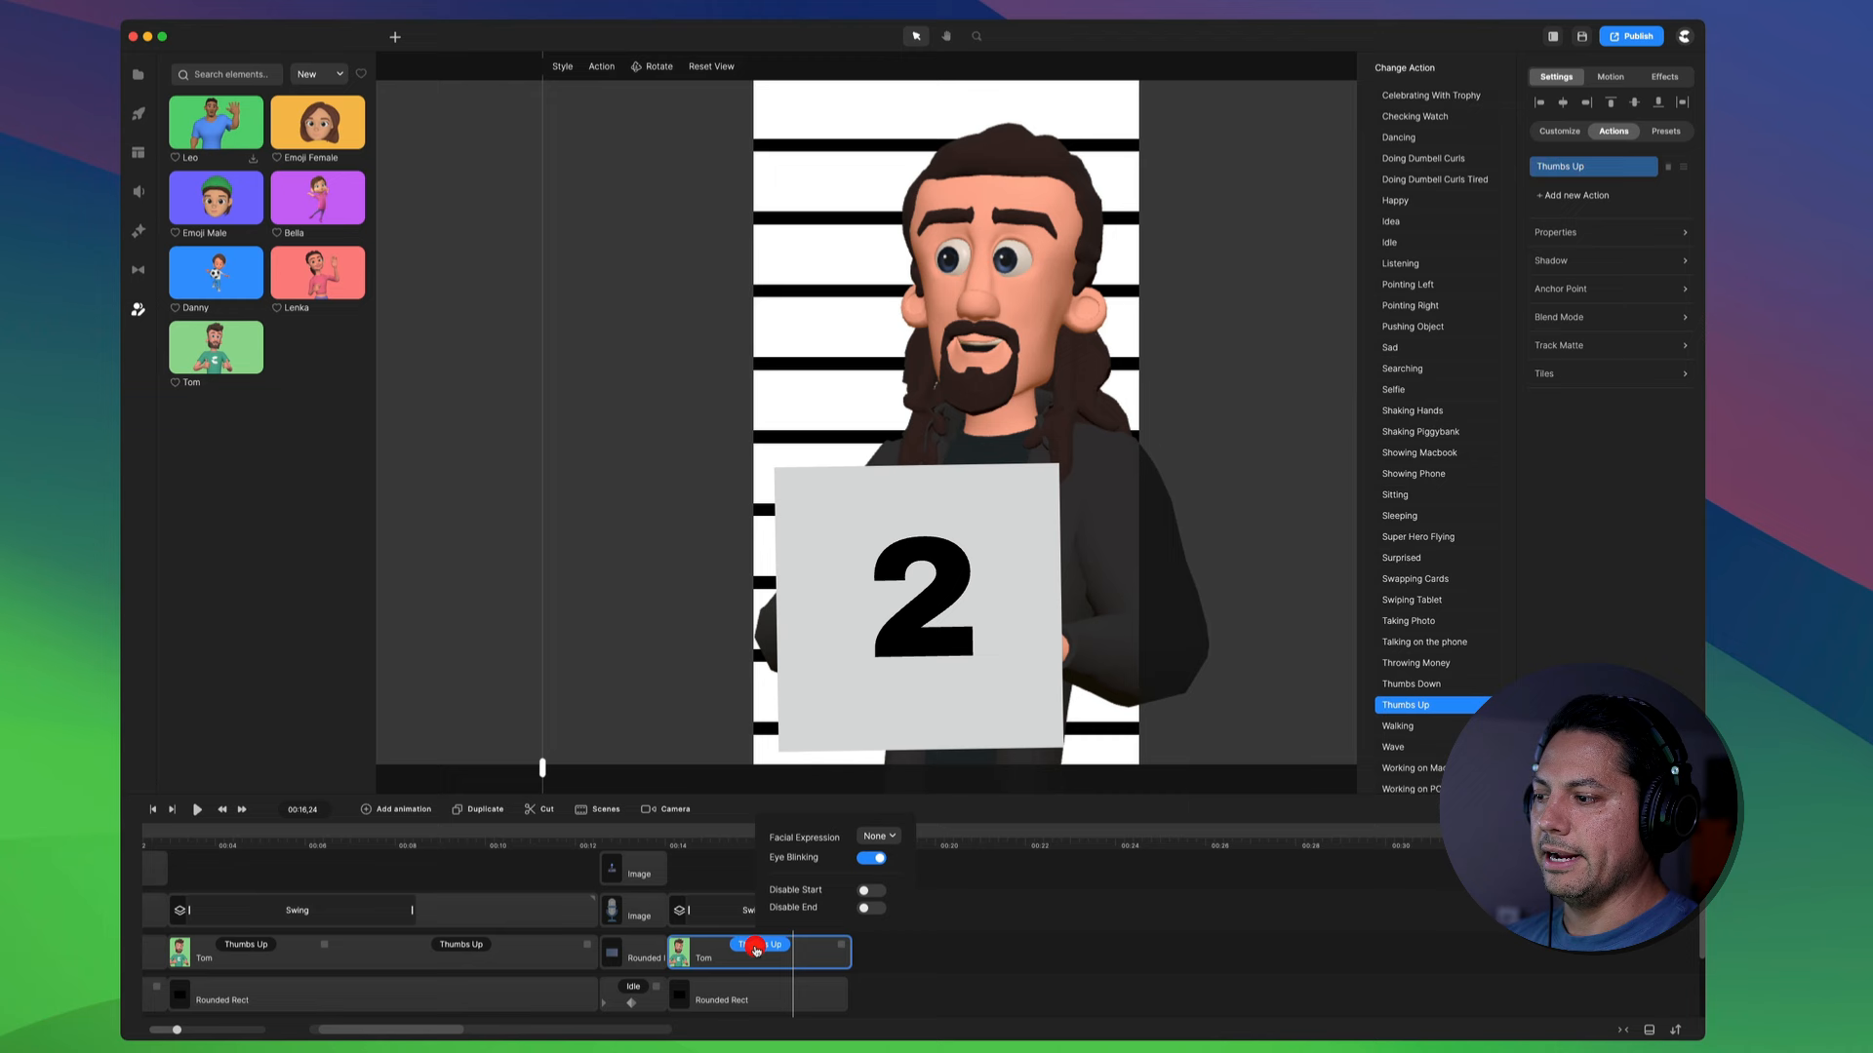
pyautogui.click(871, 890)
pyautogui.click(871, 908)
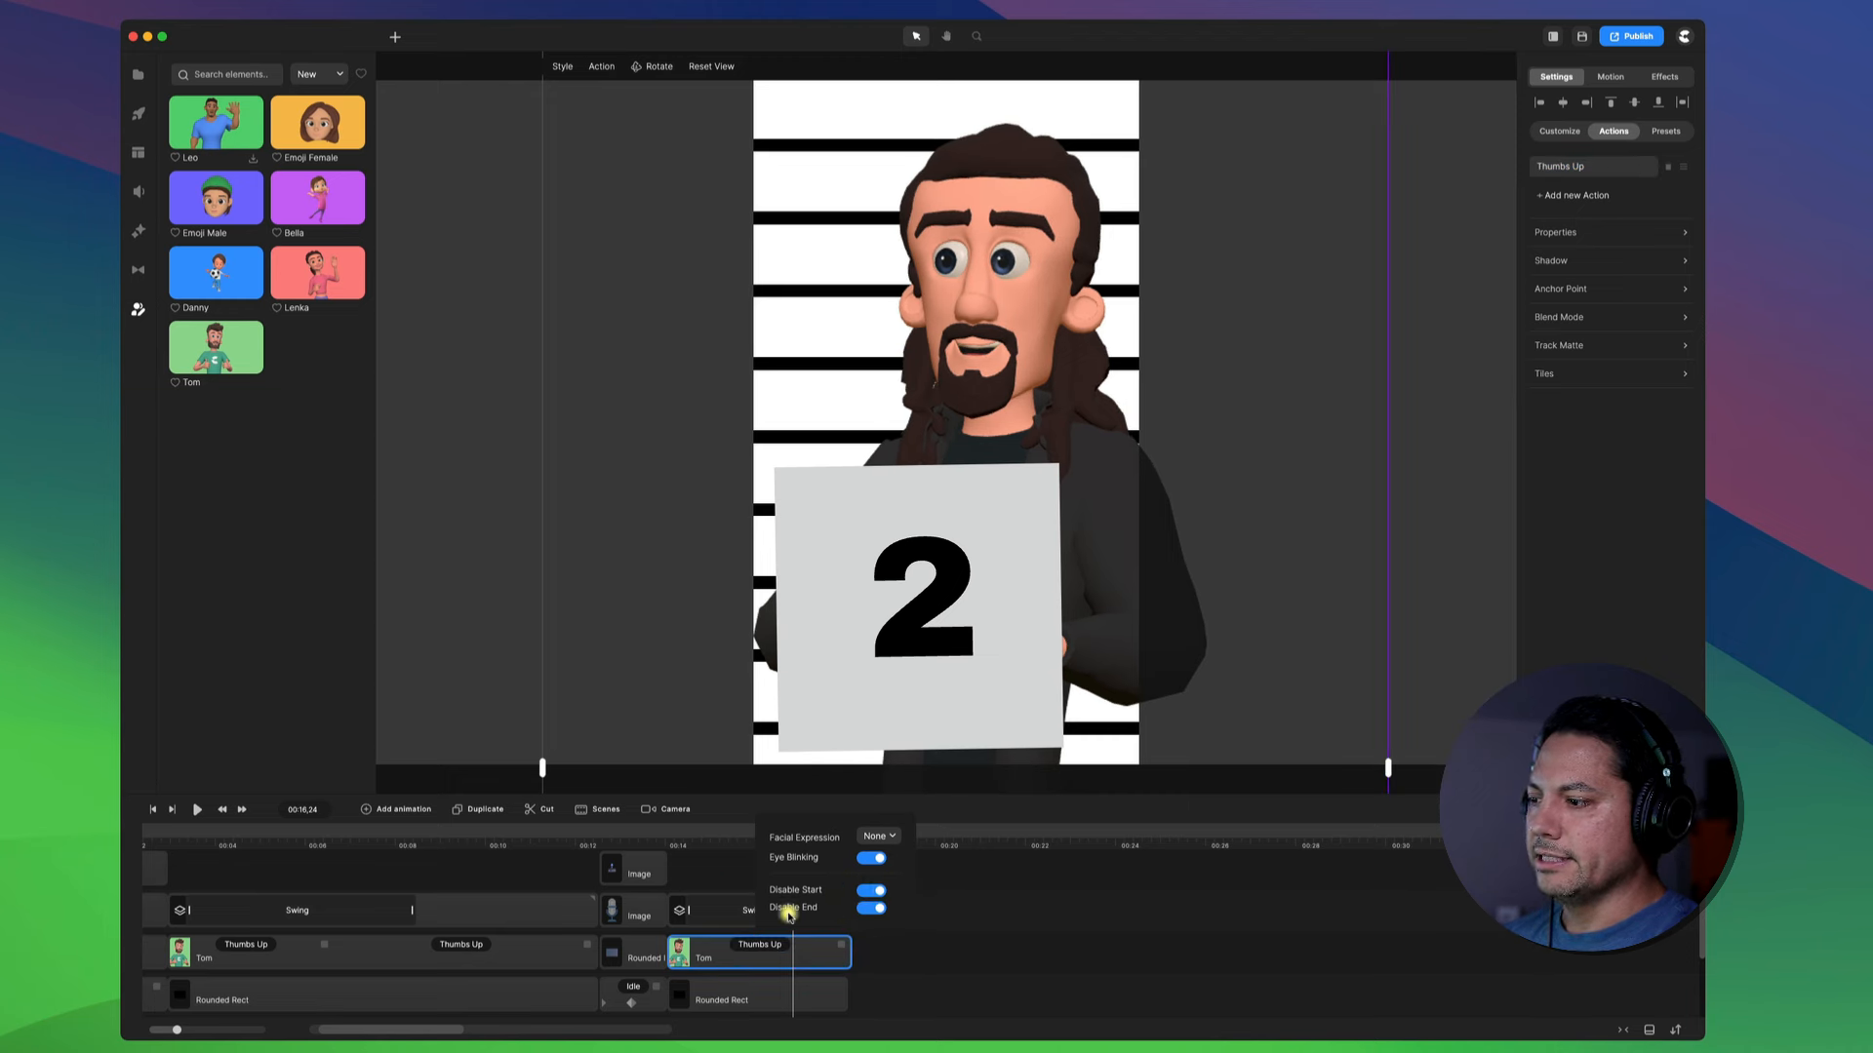
pyautogui.click(763, 946)
pyautogui.click(898, 837)
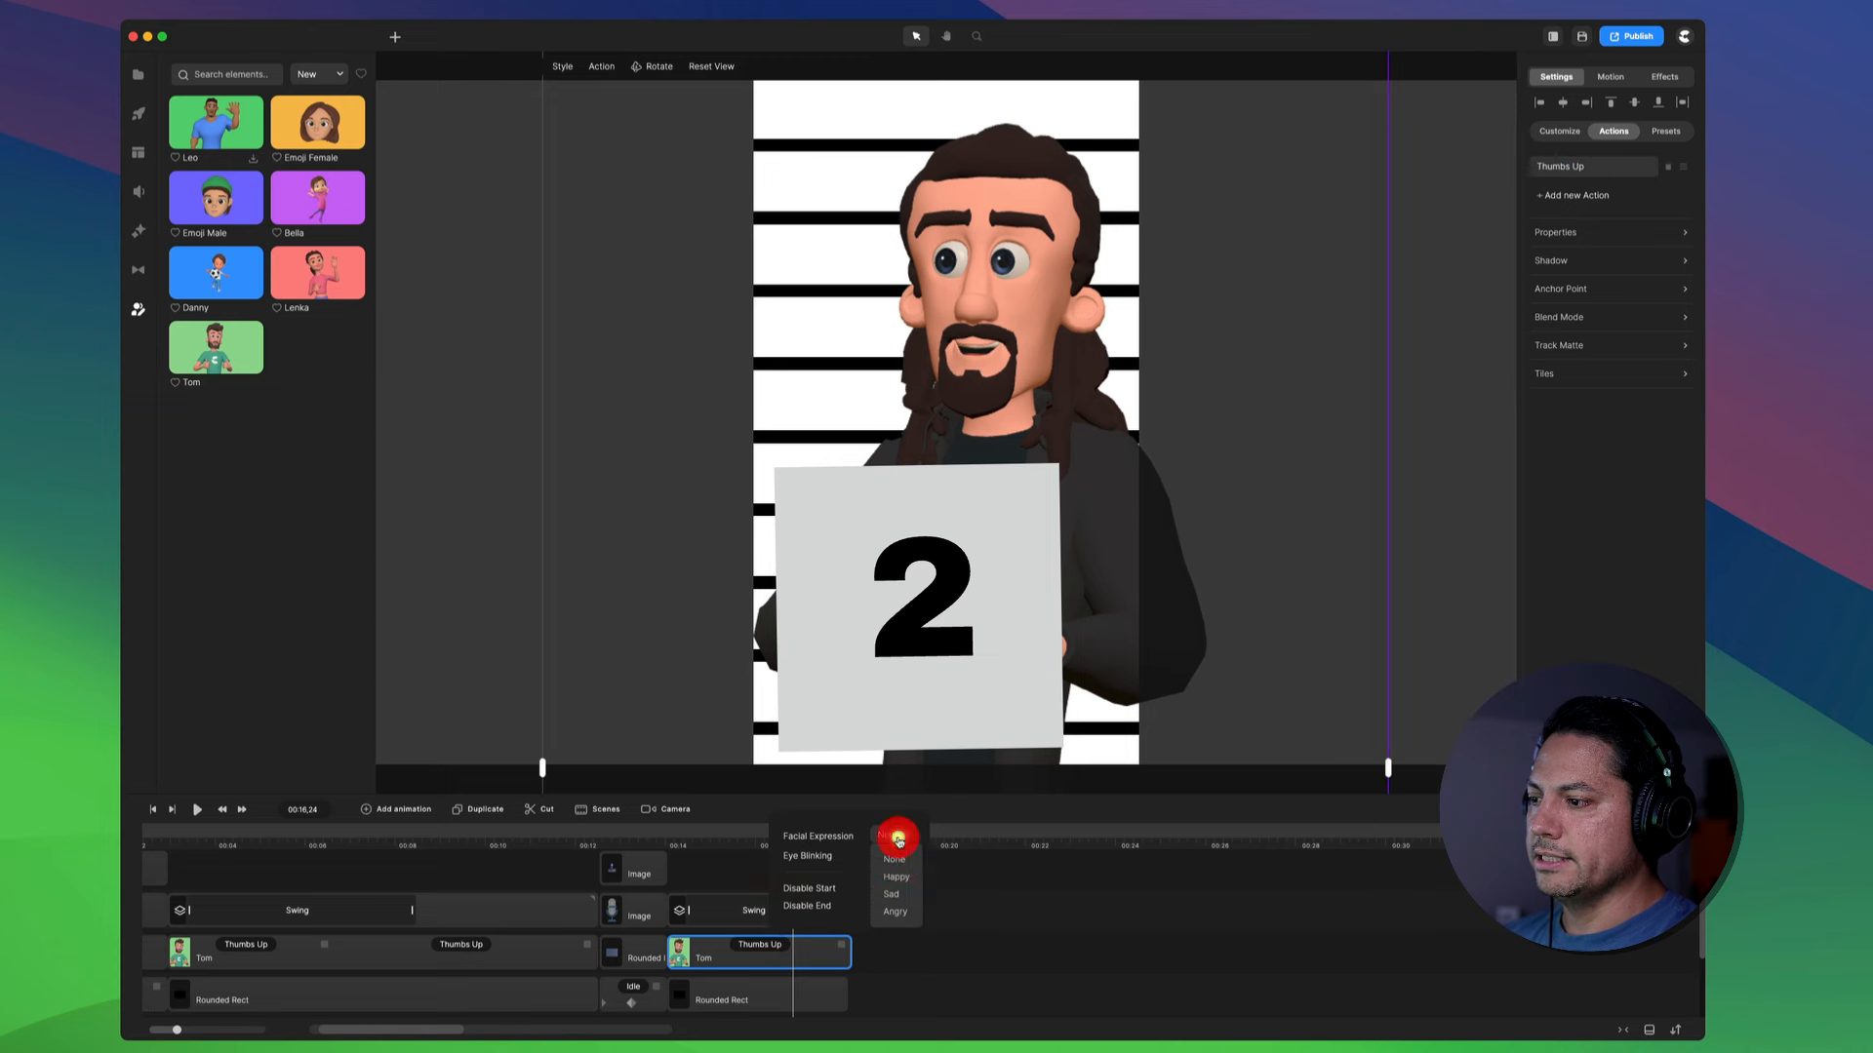
pyautogui.click(899, 876)
pyautogui.click(1075, 936)
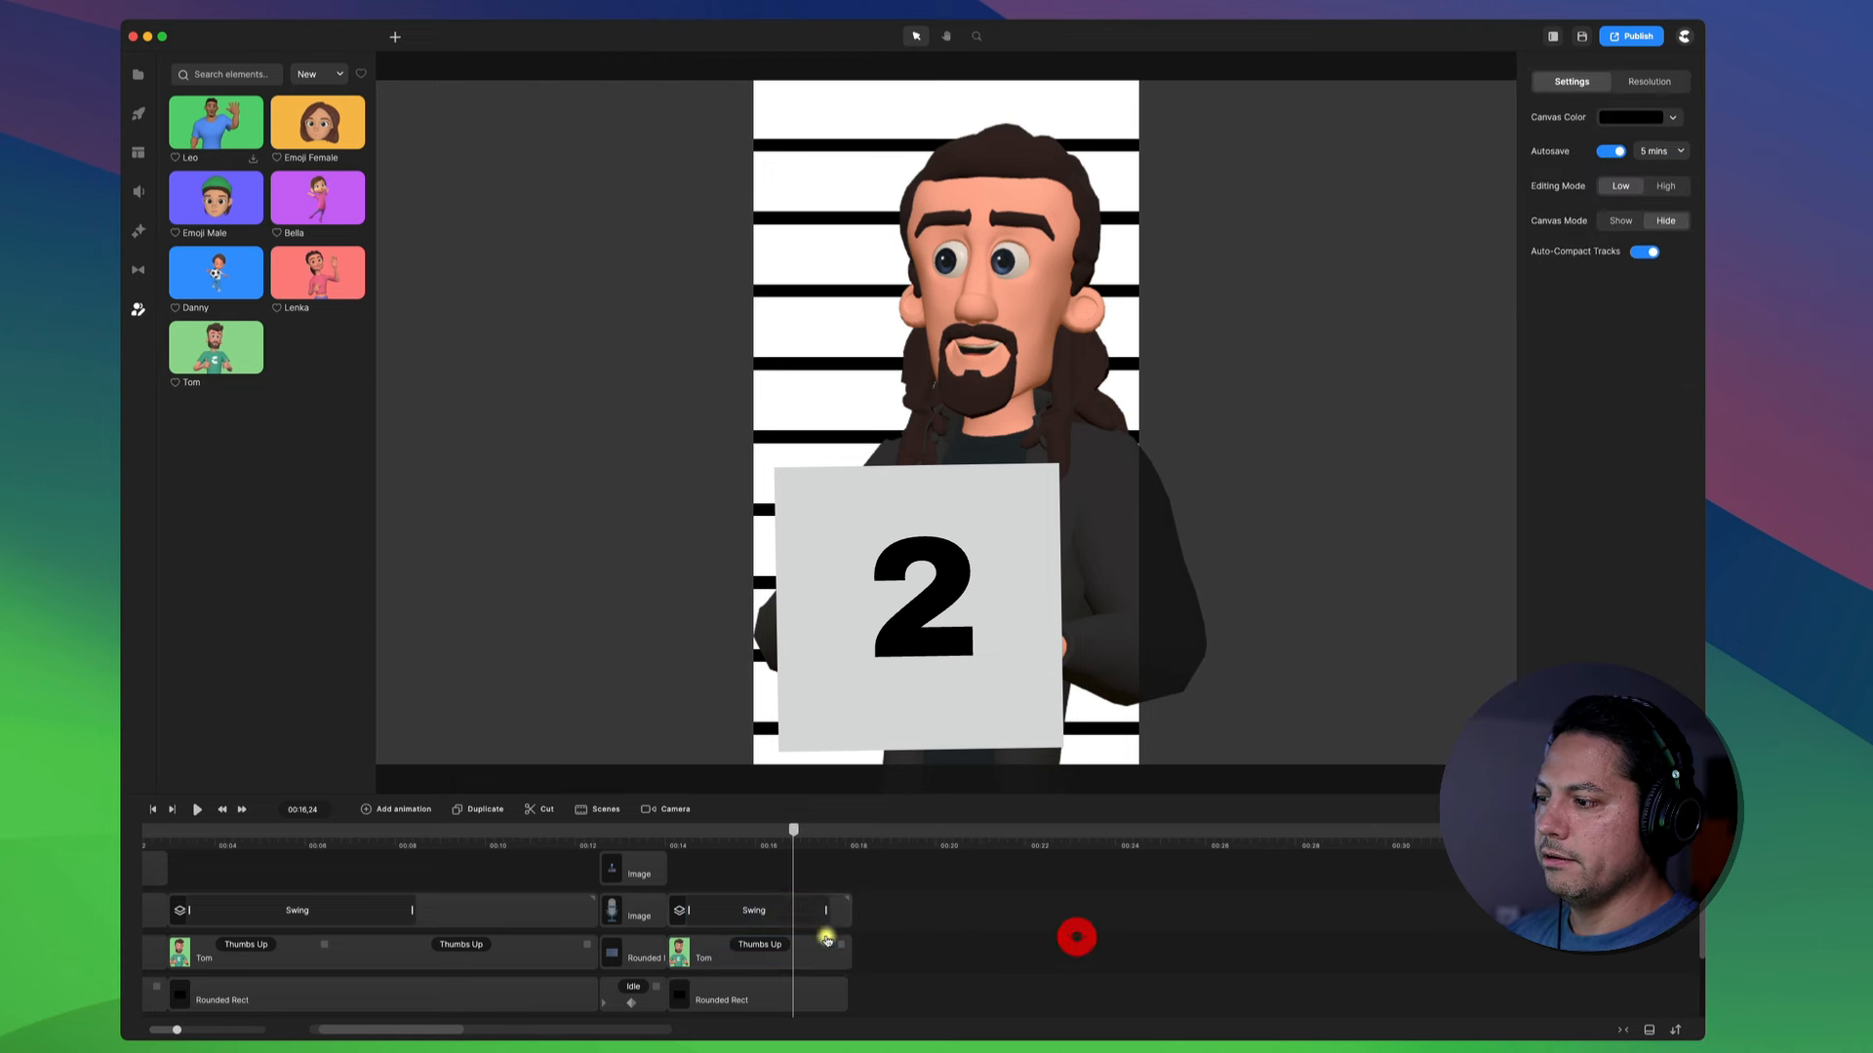
# Trim the ends of the Tom and number 2 sign clips slightly to line up with the background clips.
pyautogui.moveTo(767, 847); pyautogui.dragTo(817, 832)
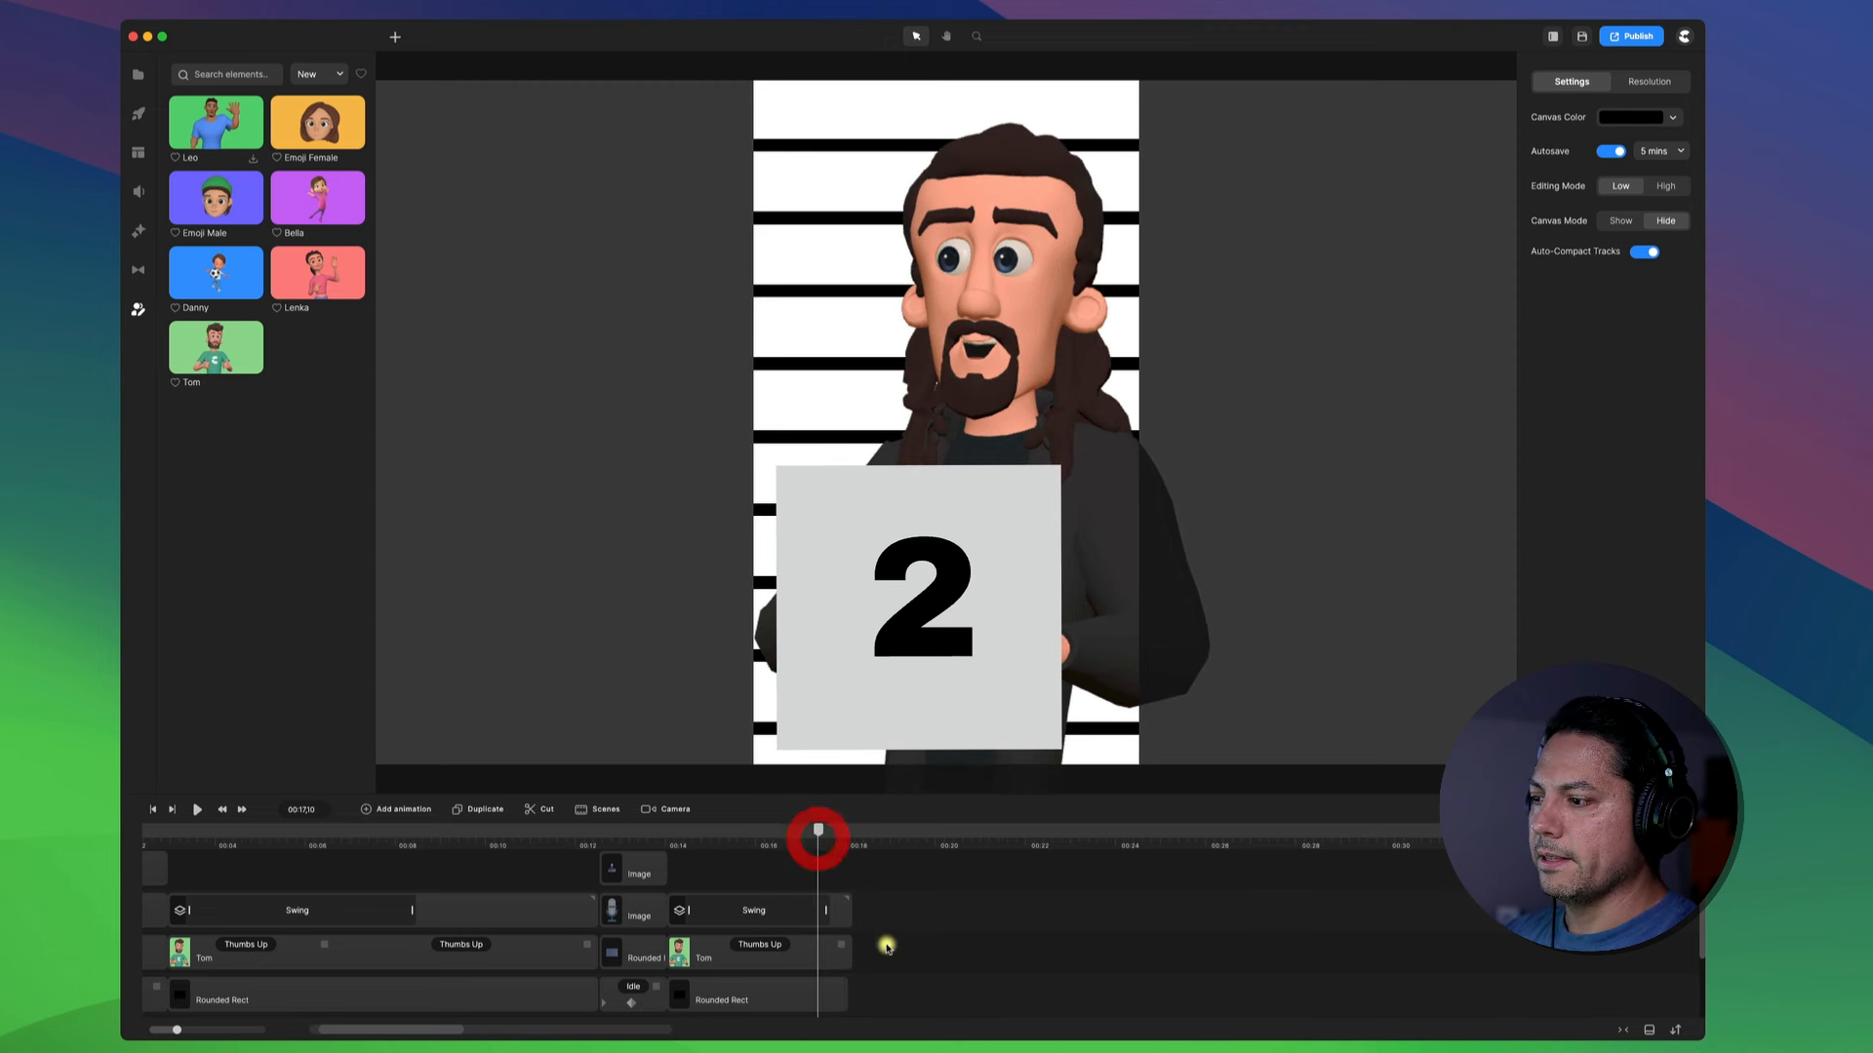
pyautogui.click(833, 947)
pyautogui.click(845, 909)
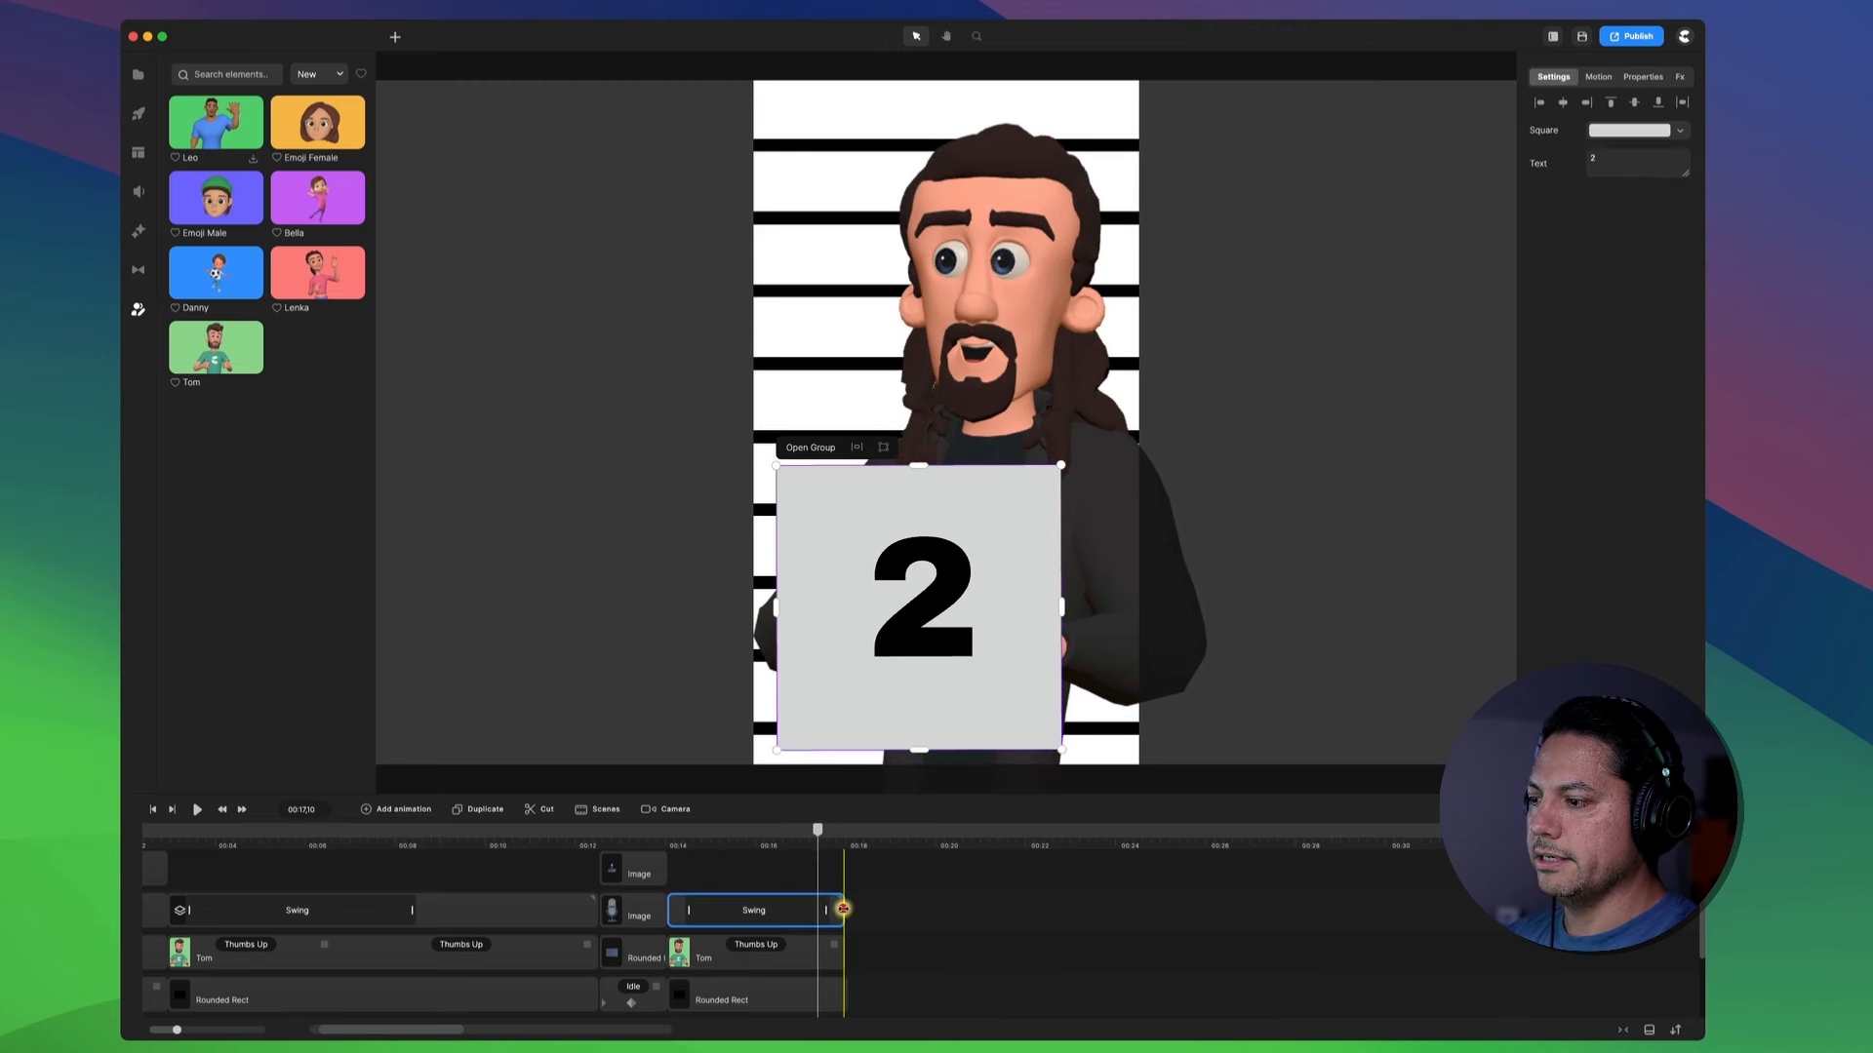
# Add a camera clip over the number 2 shot at about 00:17,05 and select it.
pyautogui.click(840, 1004)
pyautogui.scroll(-2, 841, 1004)
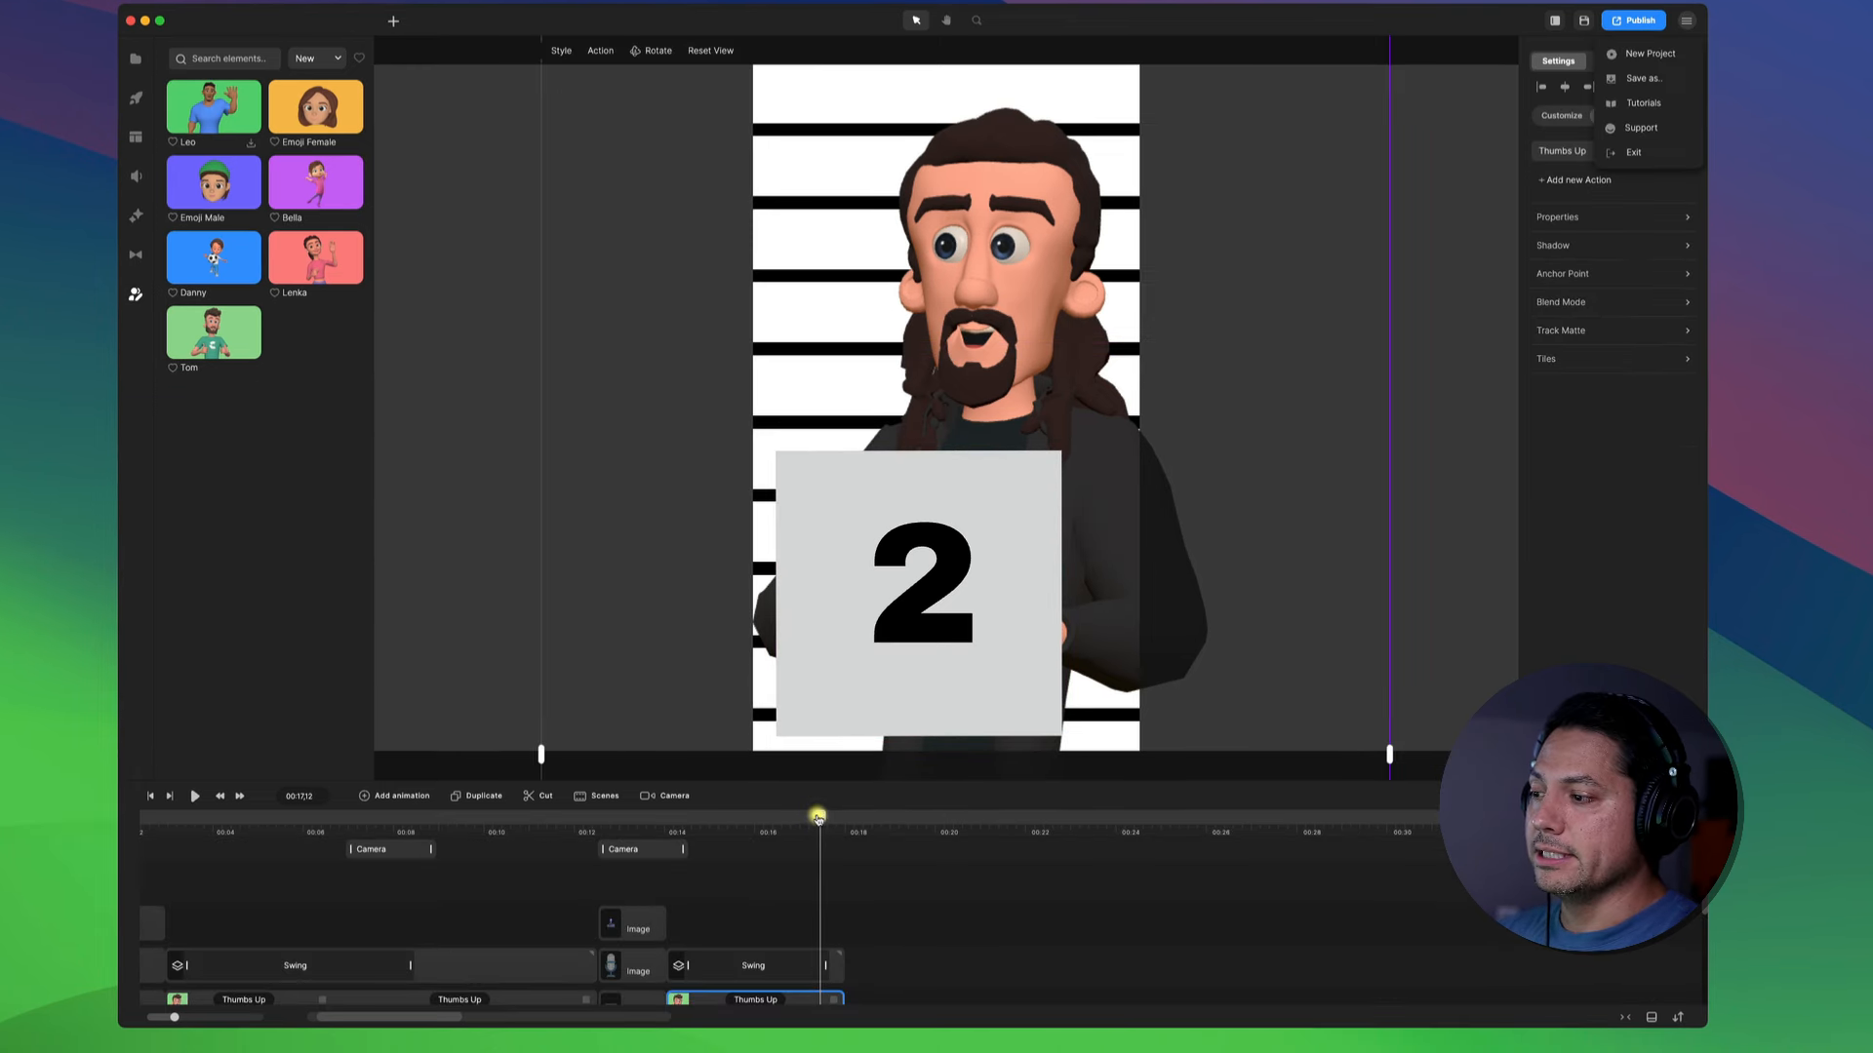
pyautogui.moveTo(819, 817); pyautogui.dragTo(810, 817)
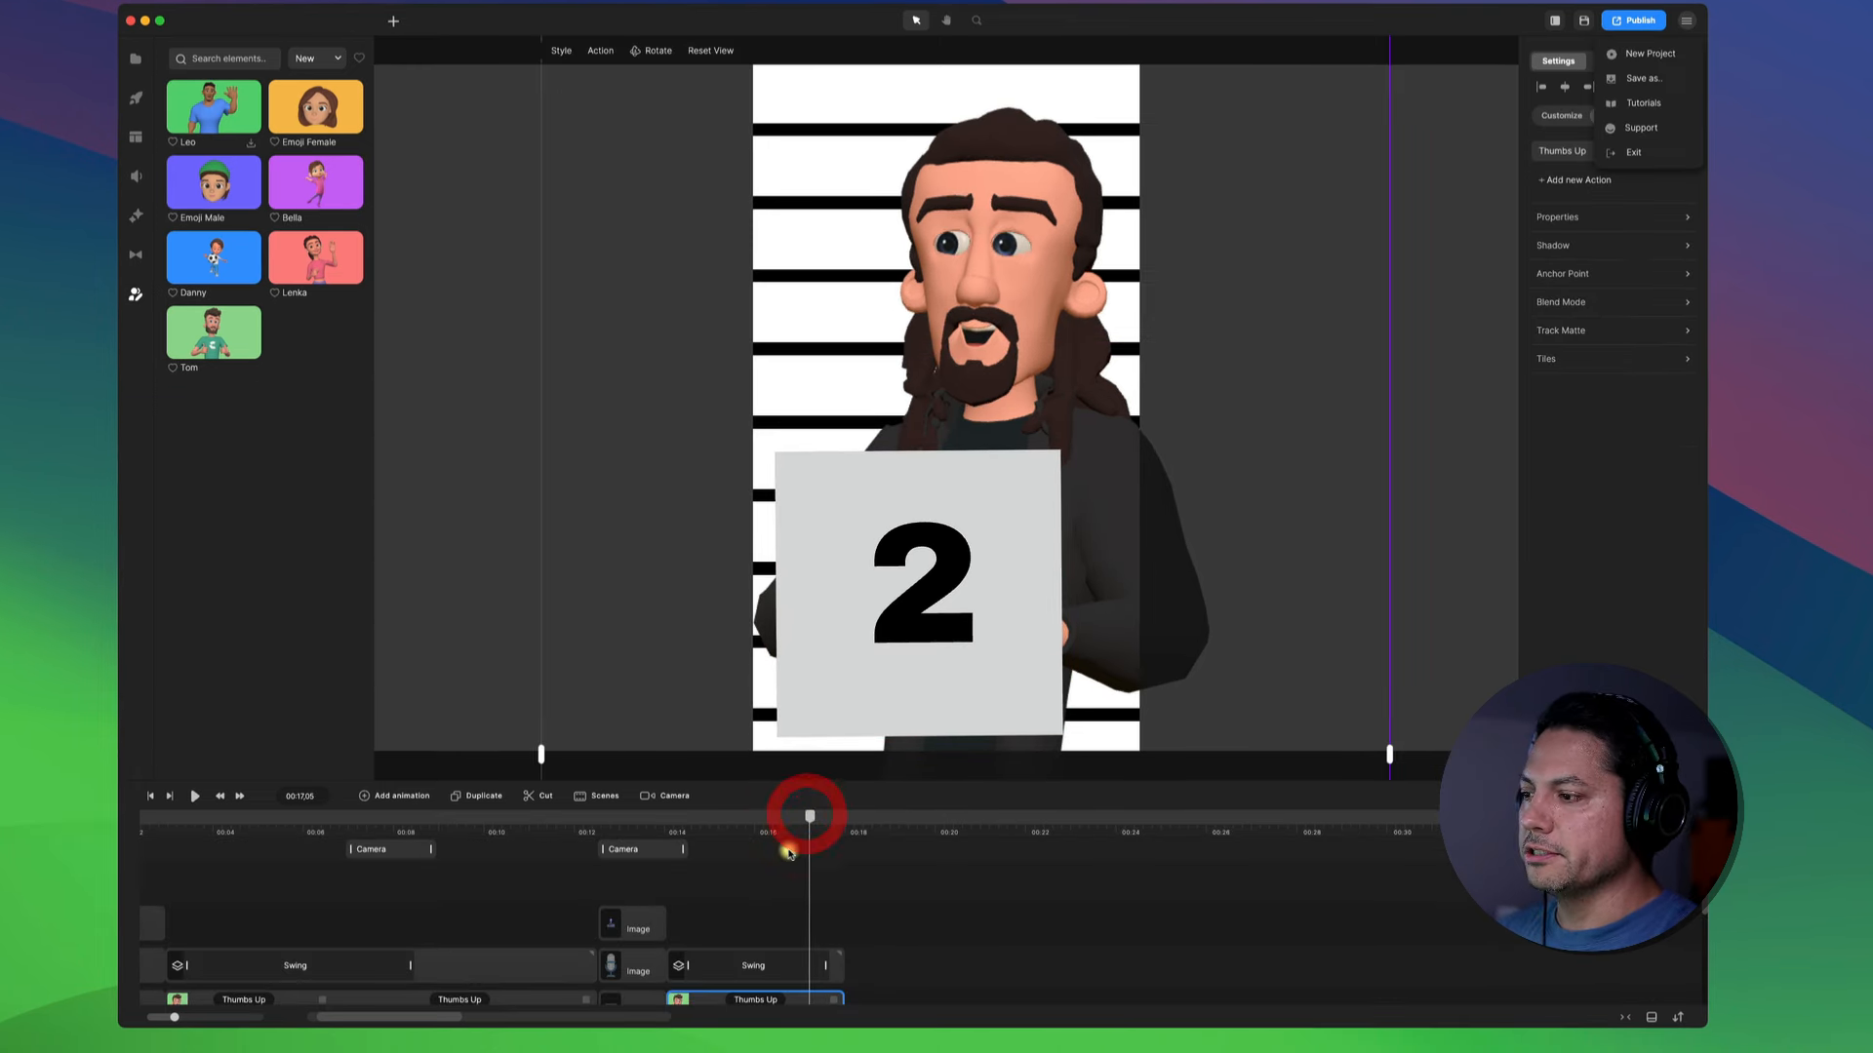
pyautogui.rightClick(787, 851)
pyautogui.click(817, 808)
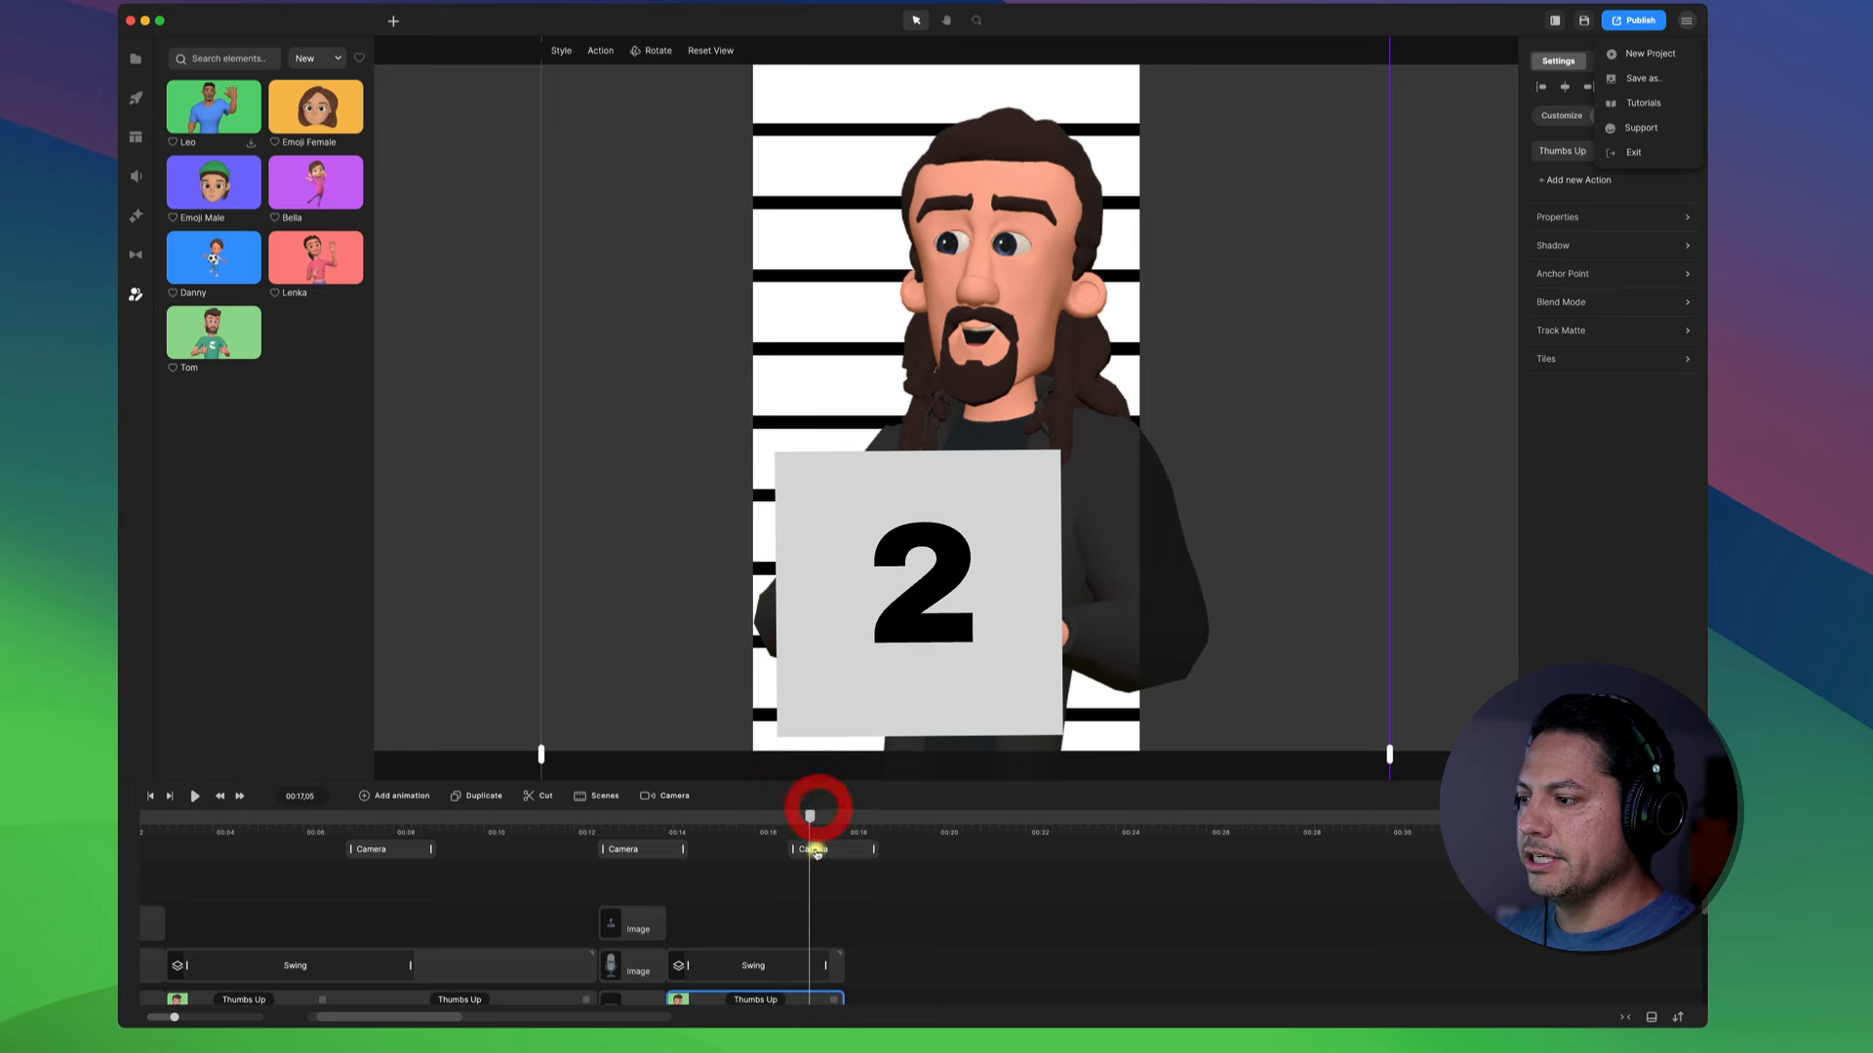
pyautogui.click(816, 851)
# Play the number 2 shot from about 00:14,29 to find the cue and move its camera clip to start around 00:15,25.
pyautogui.moveTo(810, 817); pyautogui.dragTo(715, 835)
pyautogui.press('space')
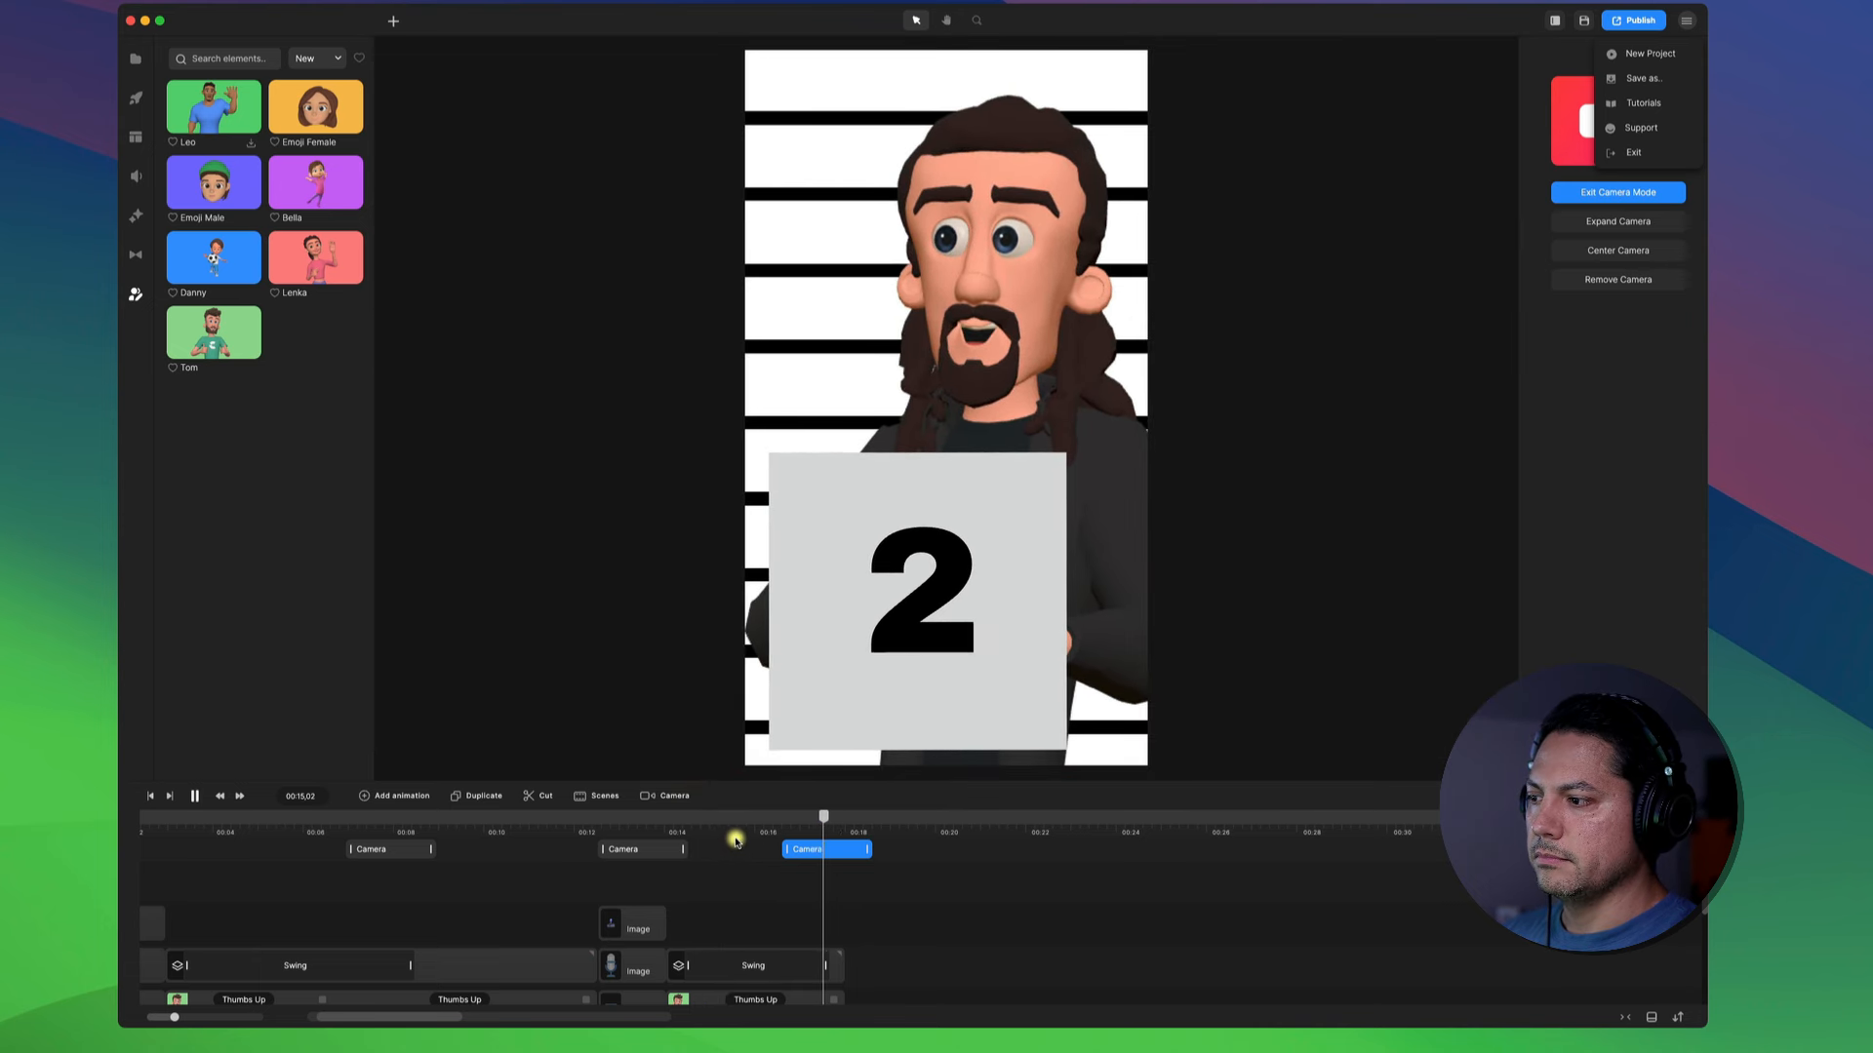
pyautogui.press('space')
pyautogui.click(706, 832)
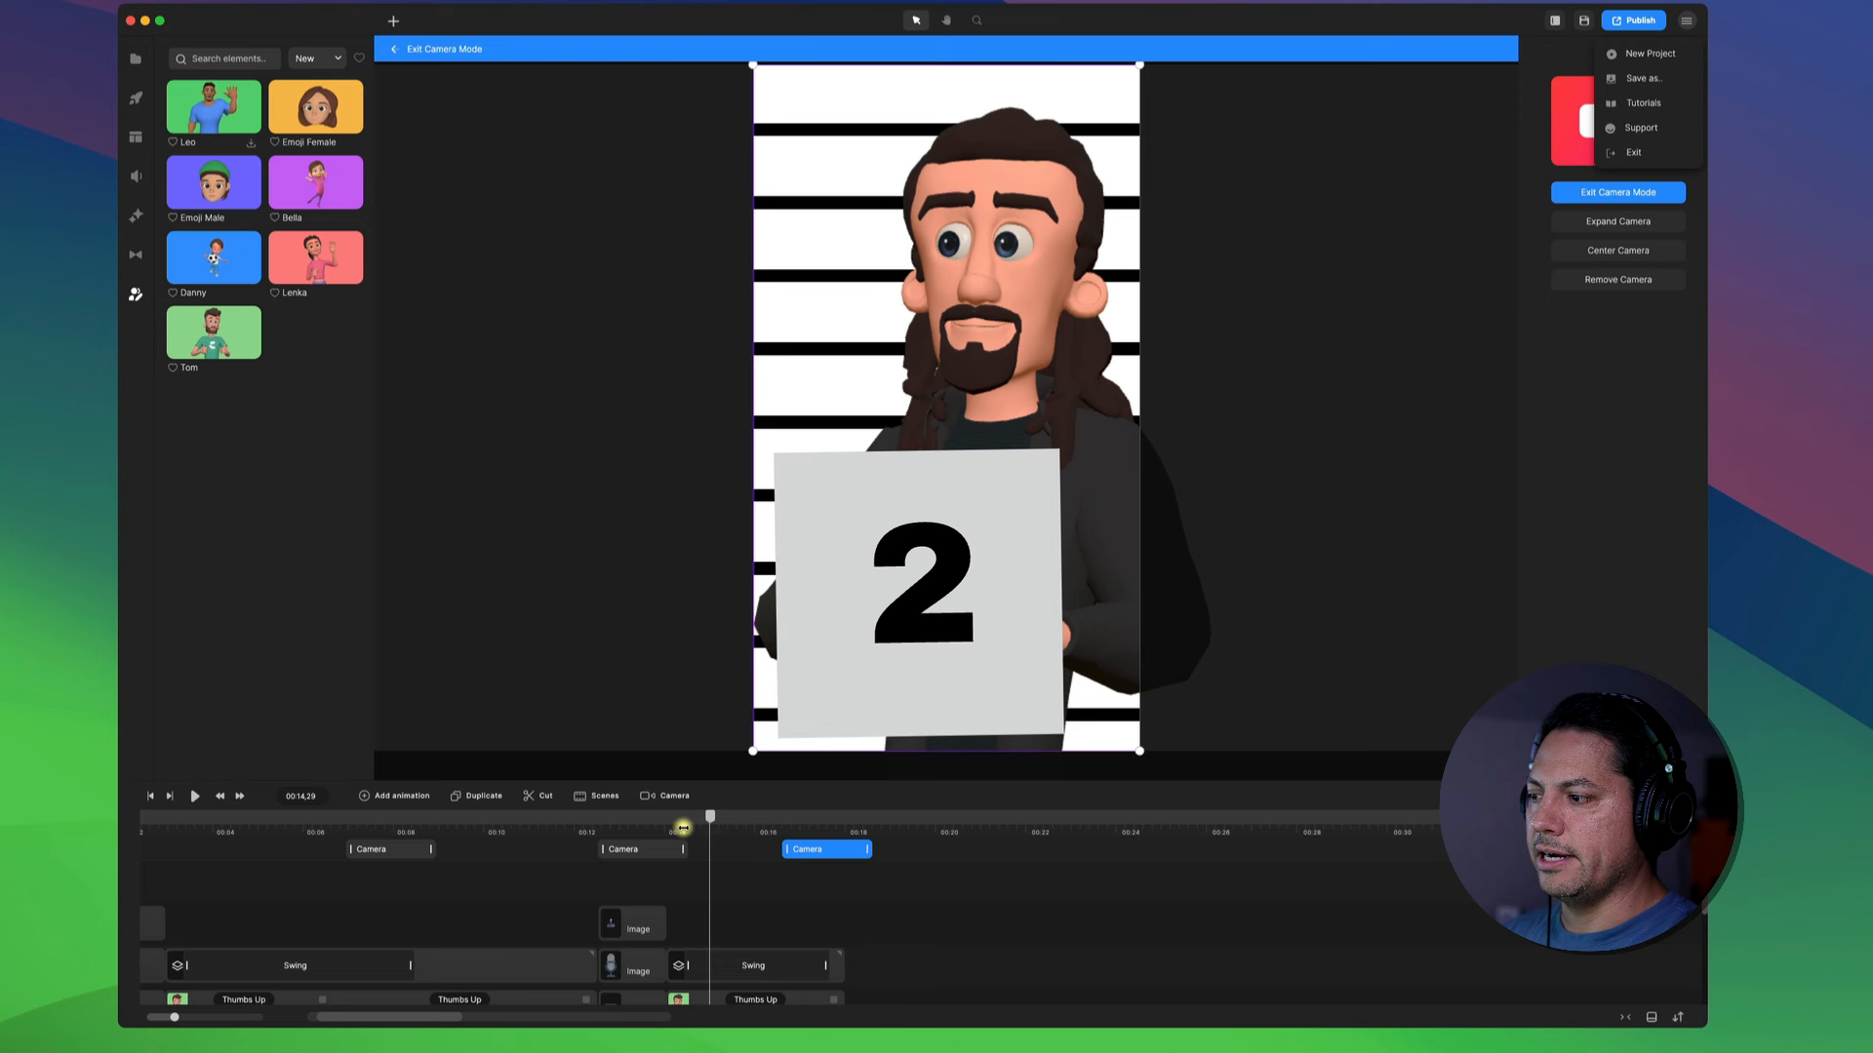
pyautogui.press('space')
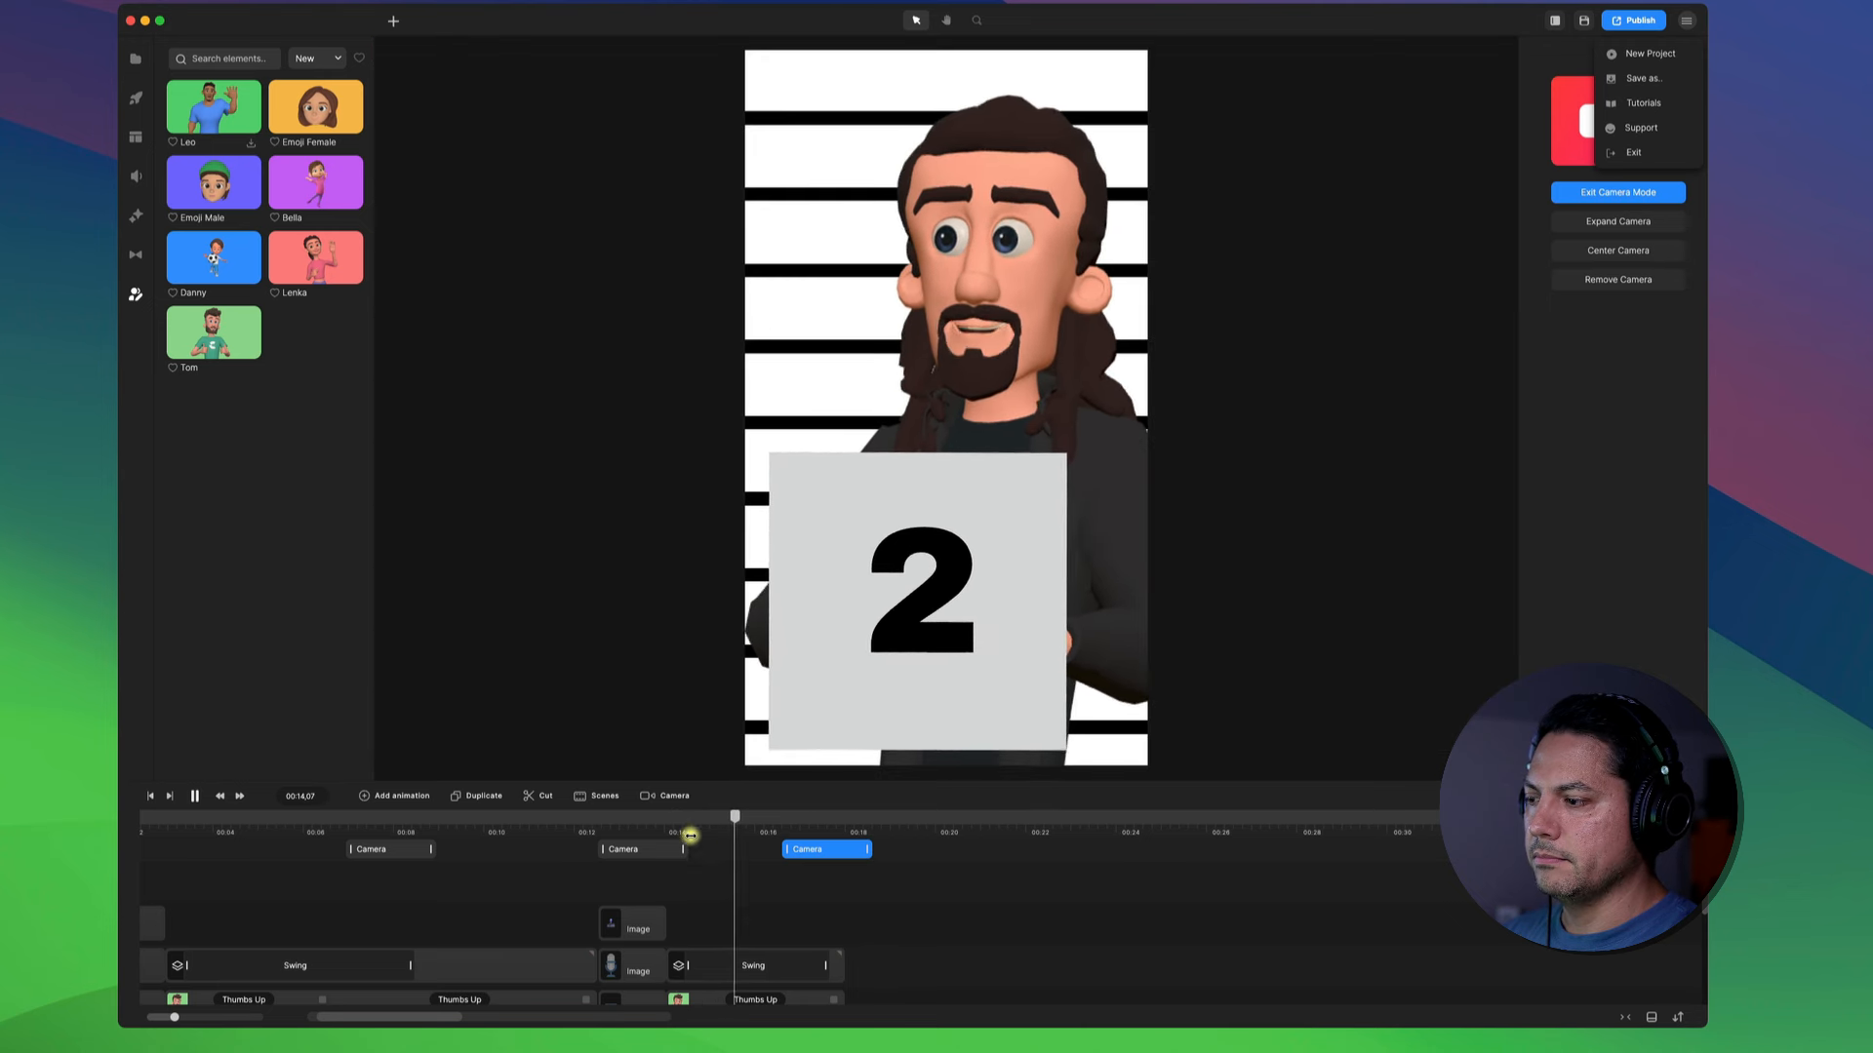
pyautogui.click(754, 827)
pyautogui.click(808, 850)
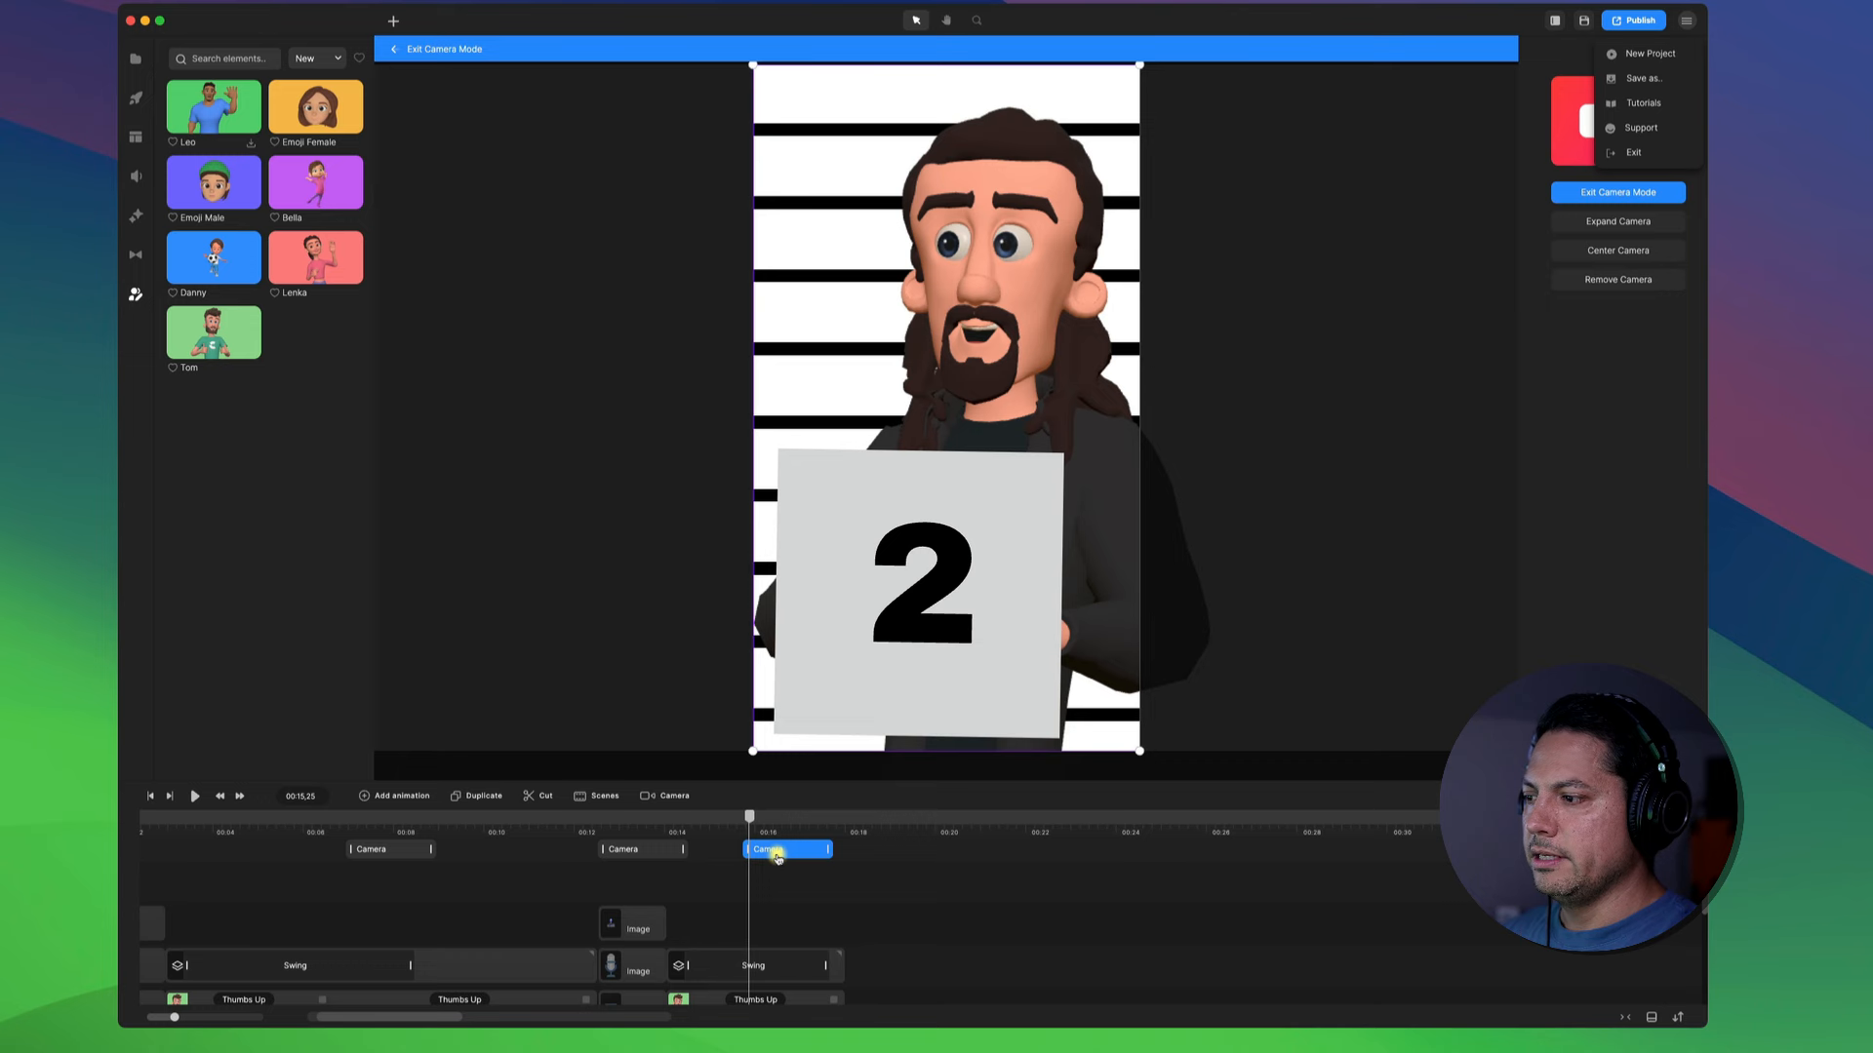
pyautogui.click(784, 857)
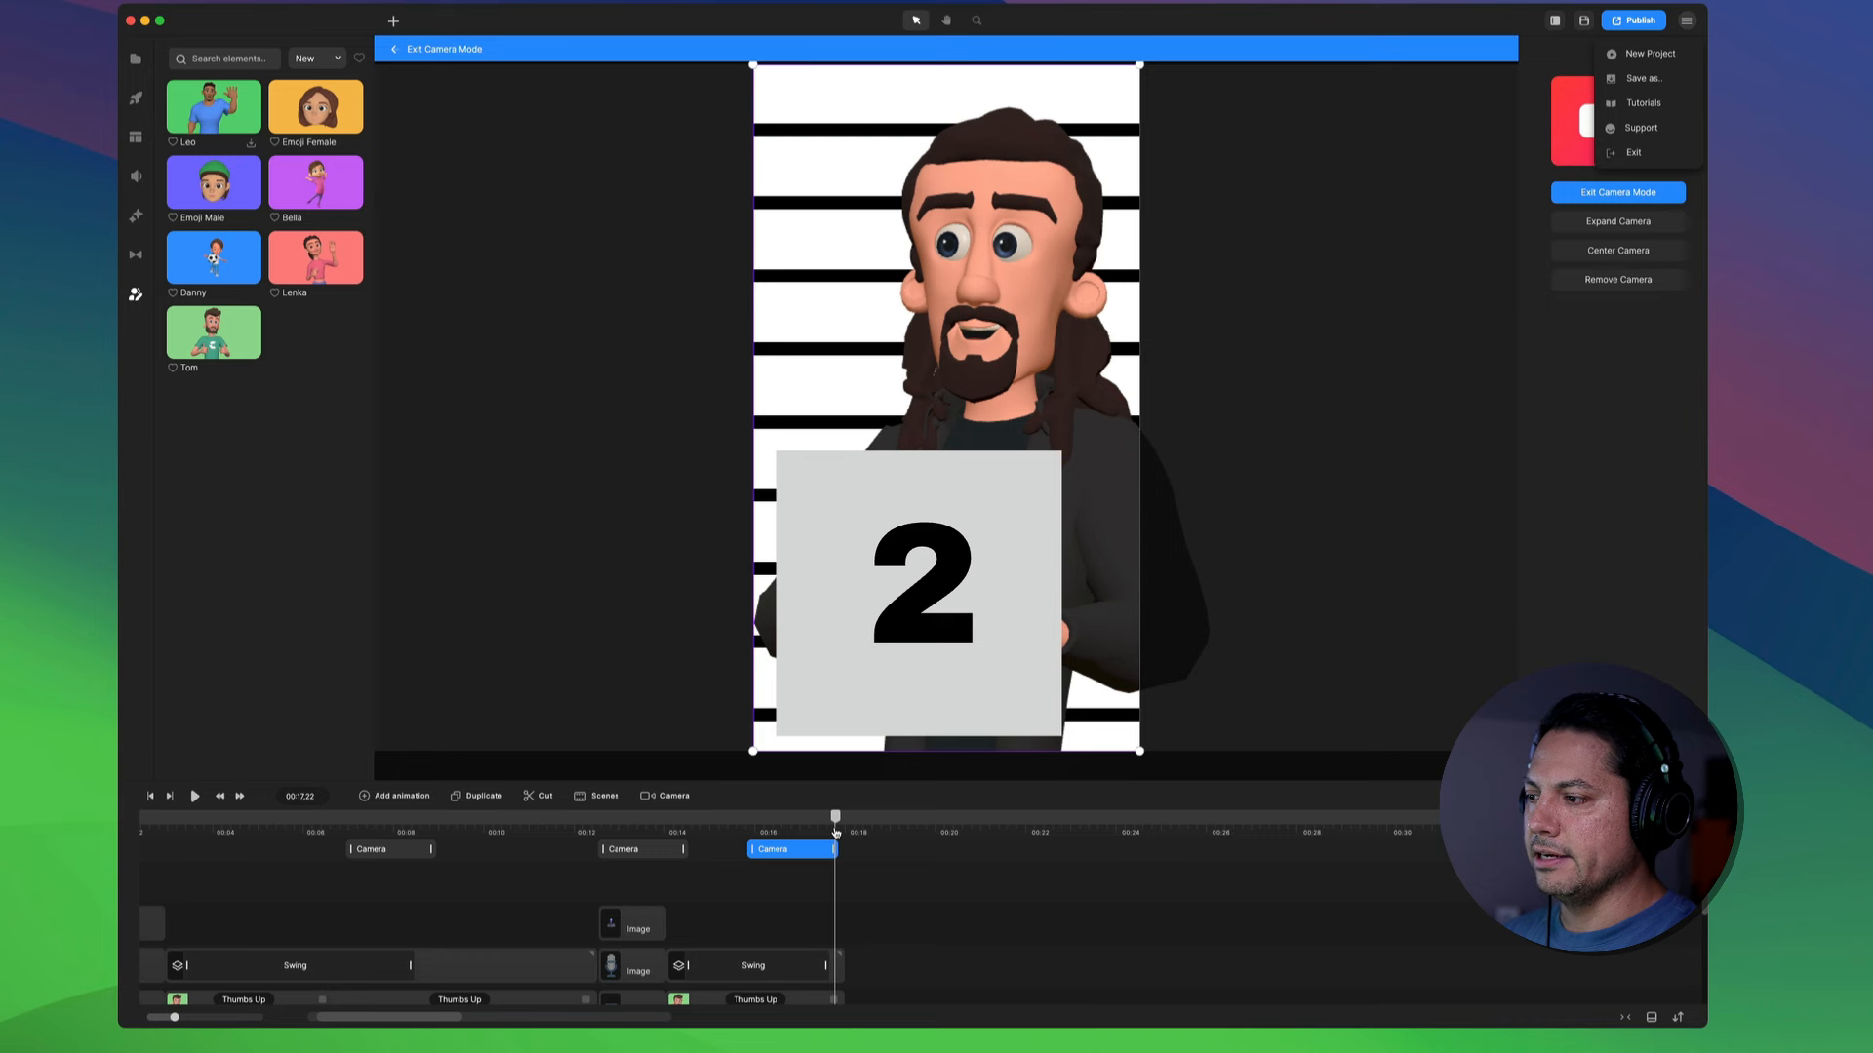
# Shrink the camera frame at the end of the camera clip to zoom in on the number 2 suspect.
pyautogui.click(837, 824)
pyautogui.moveTo(755, 751); pyautogui.dragTo(796, 705)
pyautogui.click(740, 825)
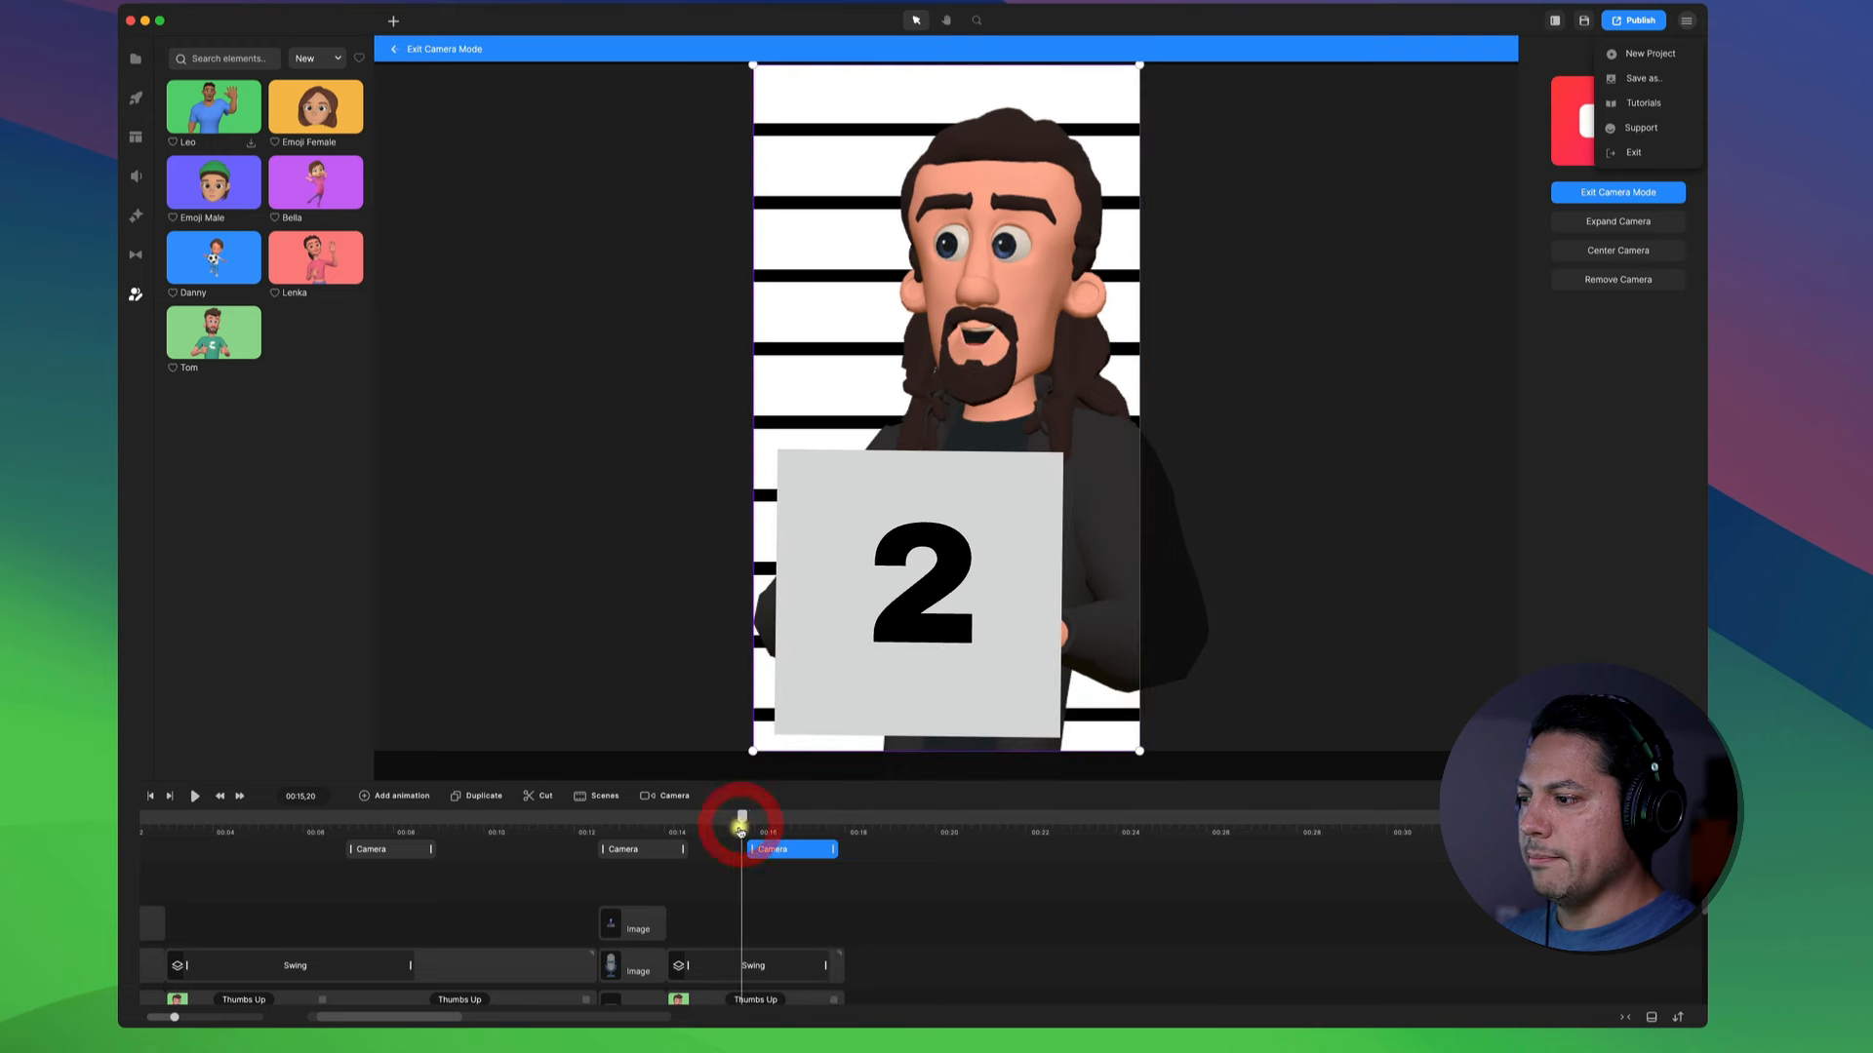
# Lip-sync the Brooklyn Nine audio segment under the number 2 shot with the second Tom listed.
pyautogui.scroll(-3, 788, 938)
pyautogui.click(776, 951)
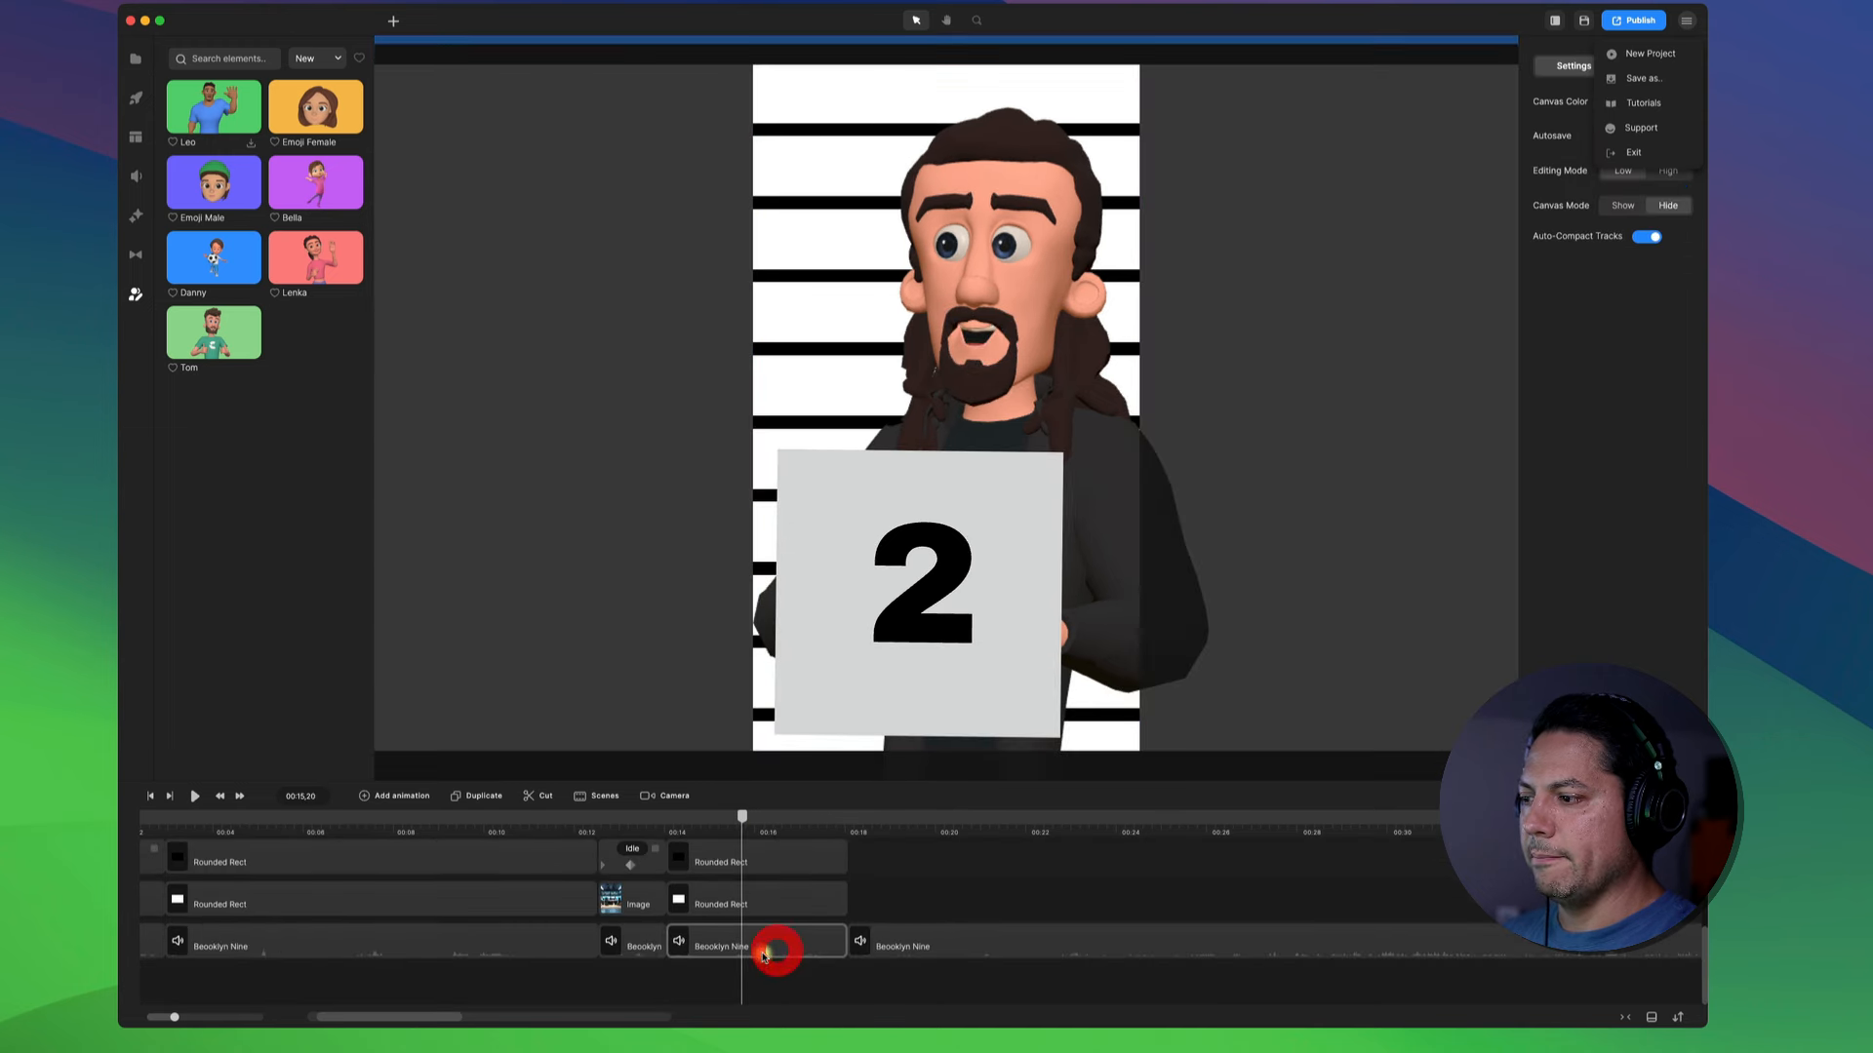
pyautogui.rightClick(780, 946)
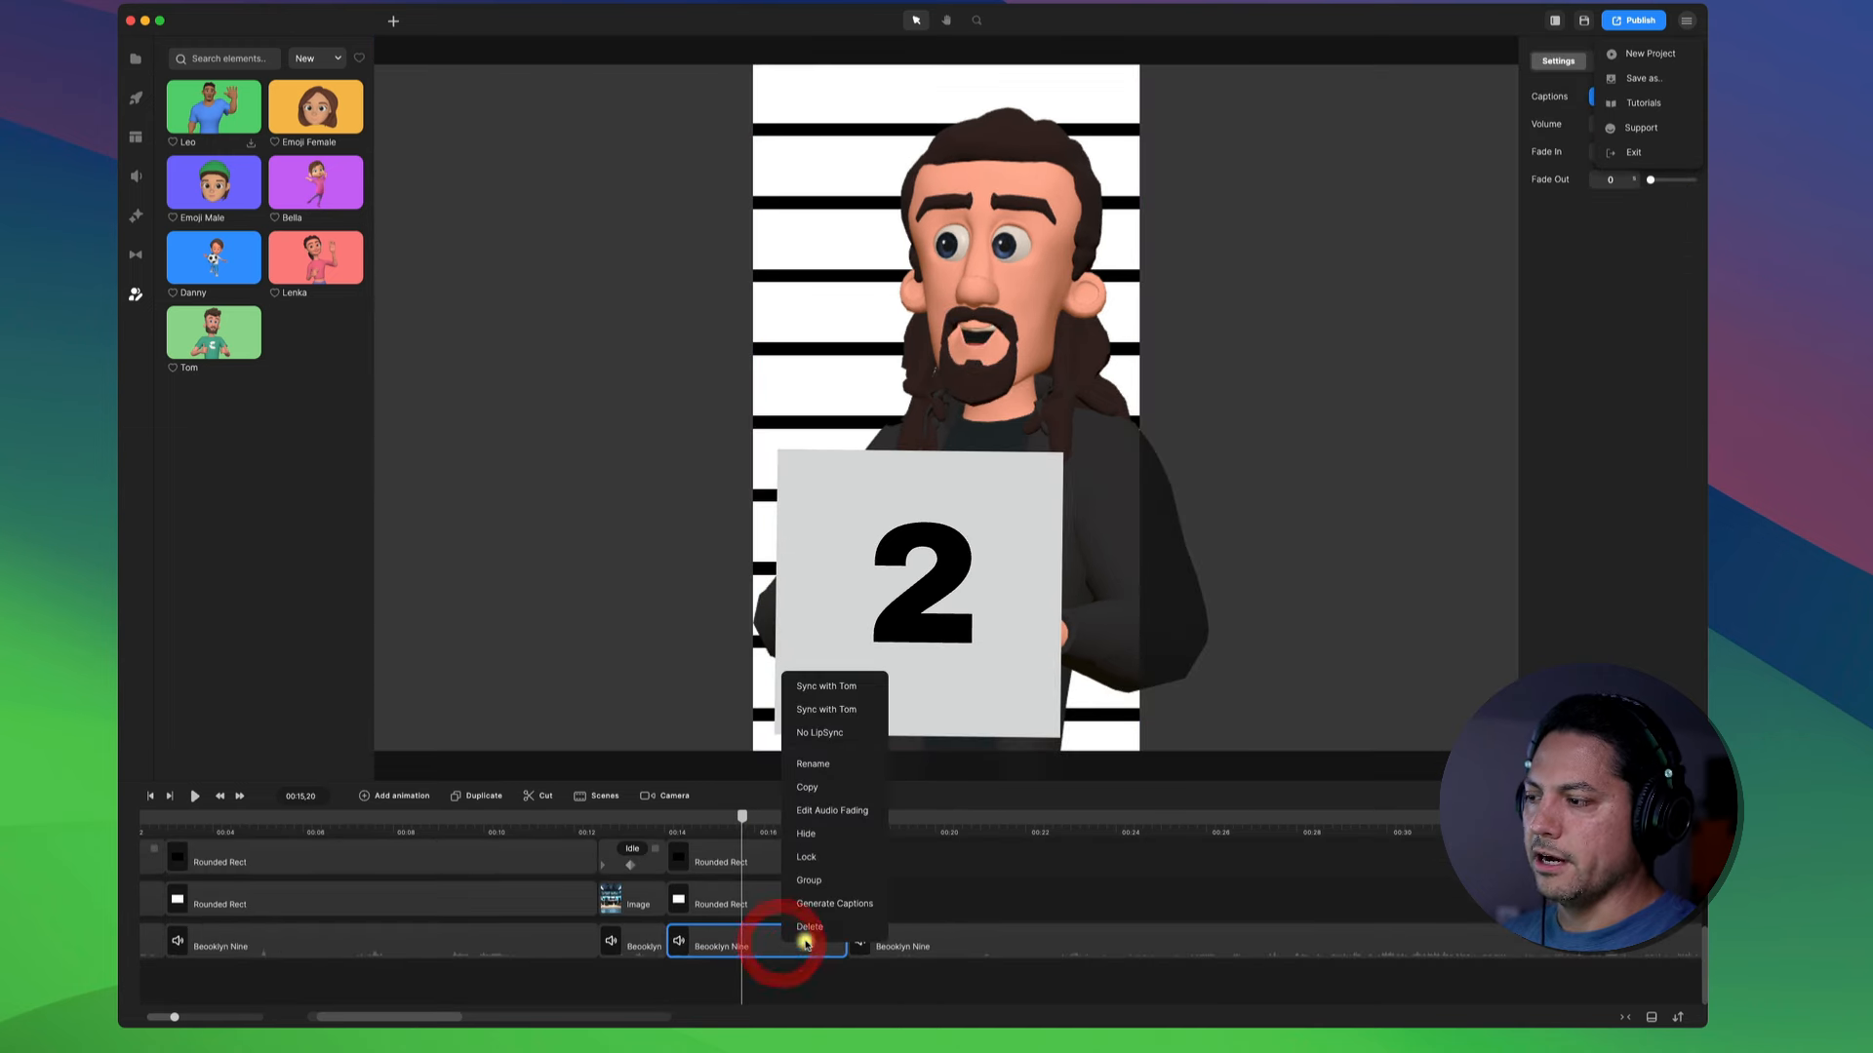
pyautogui.click(843, 711)
# Play the number 2 shot from around 00:15,07 and review the lip-sync and camera move.
pyautogui.scroll(3, 753, 877)
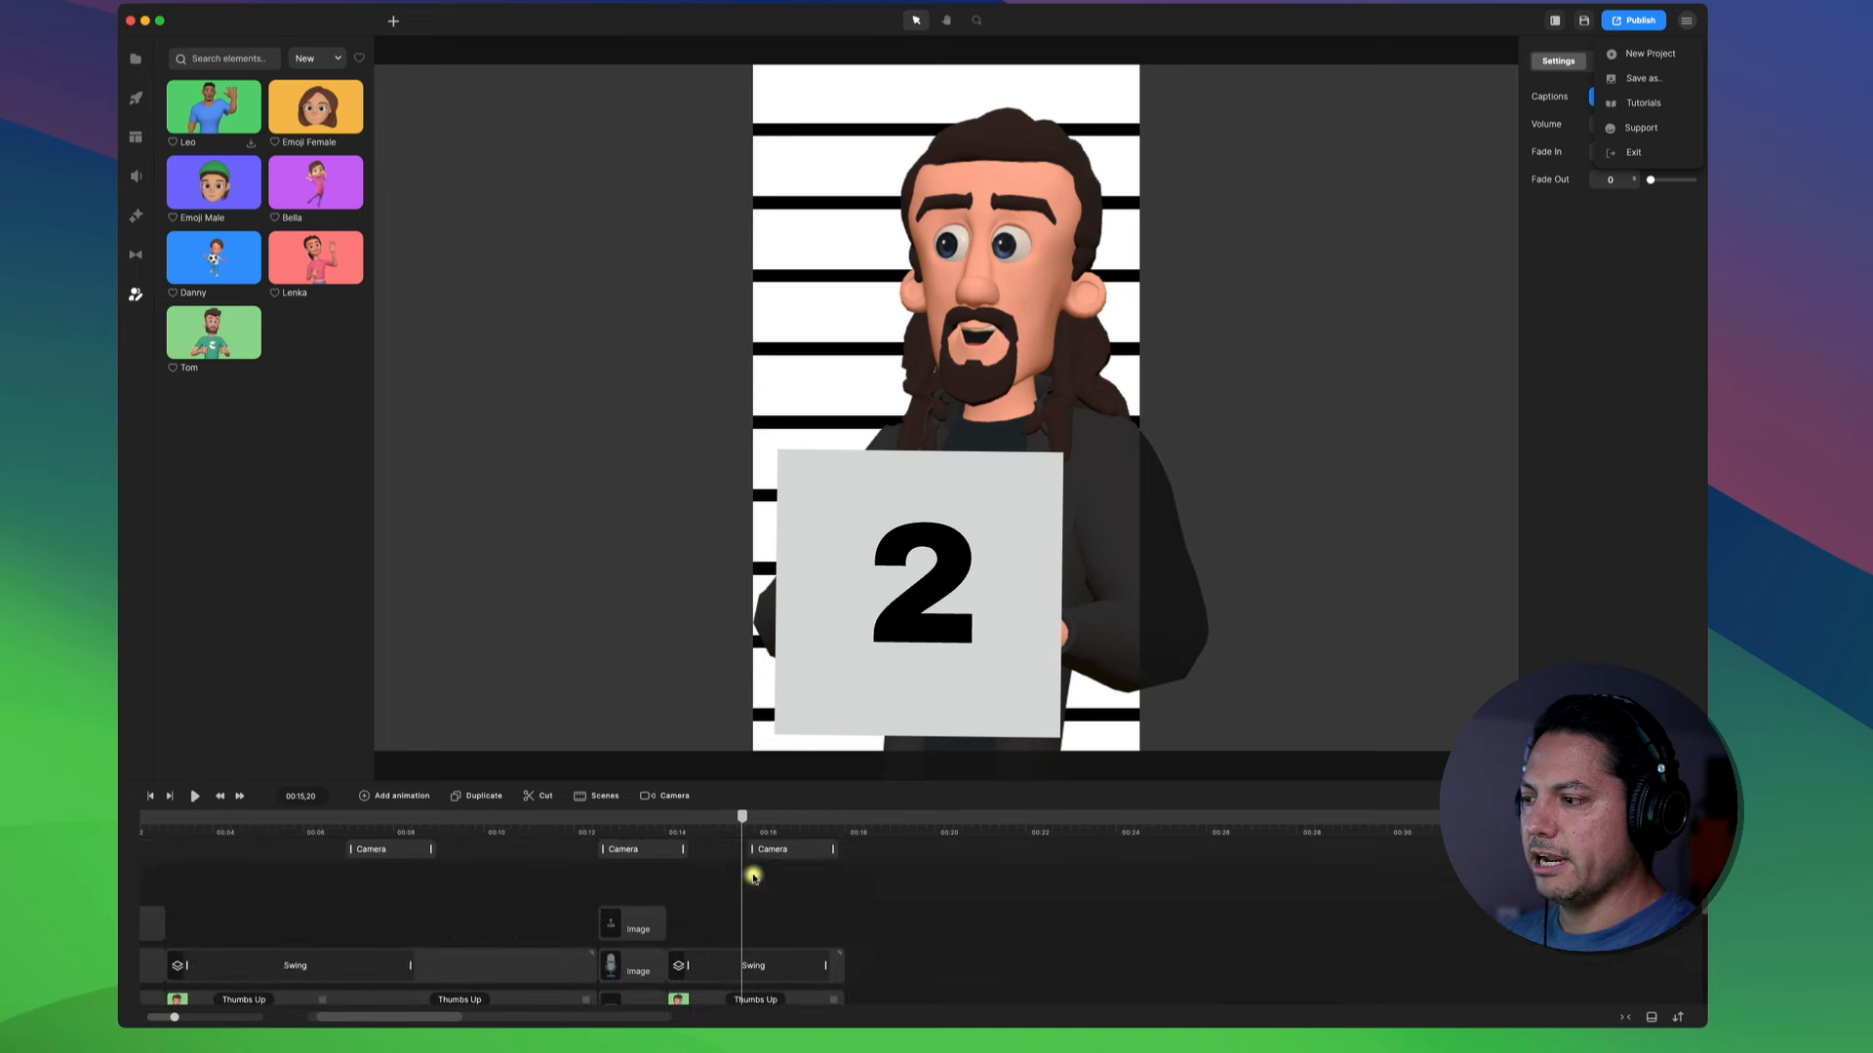
pyautogui.click(722, 827)
pyautogui.press('space')
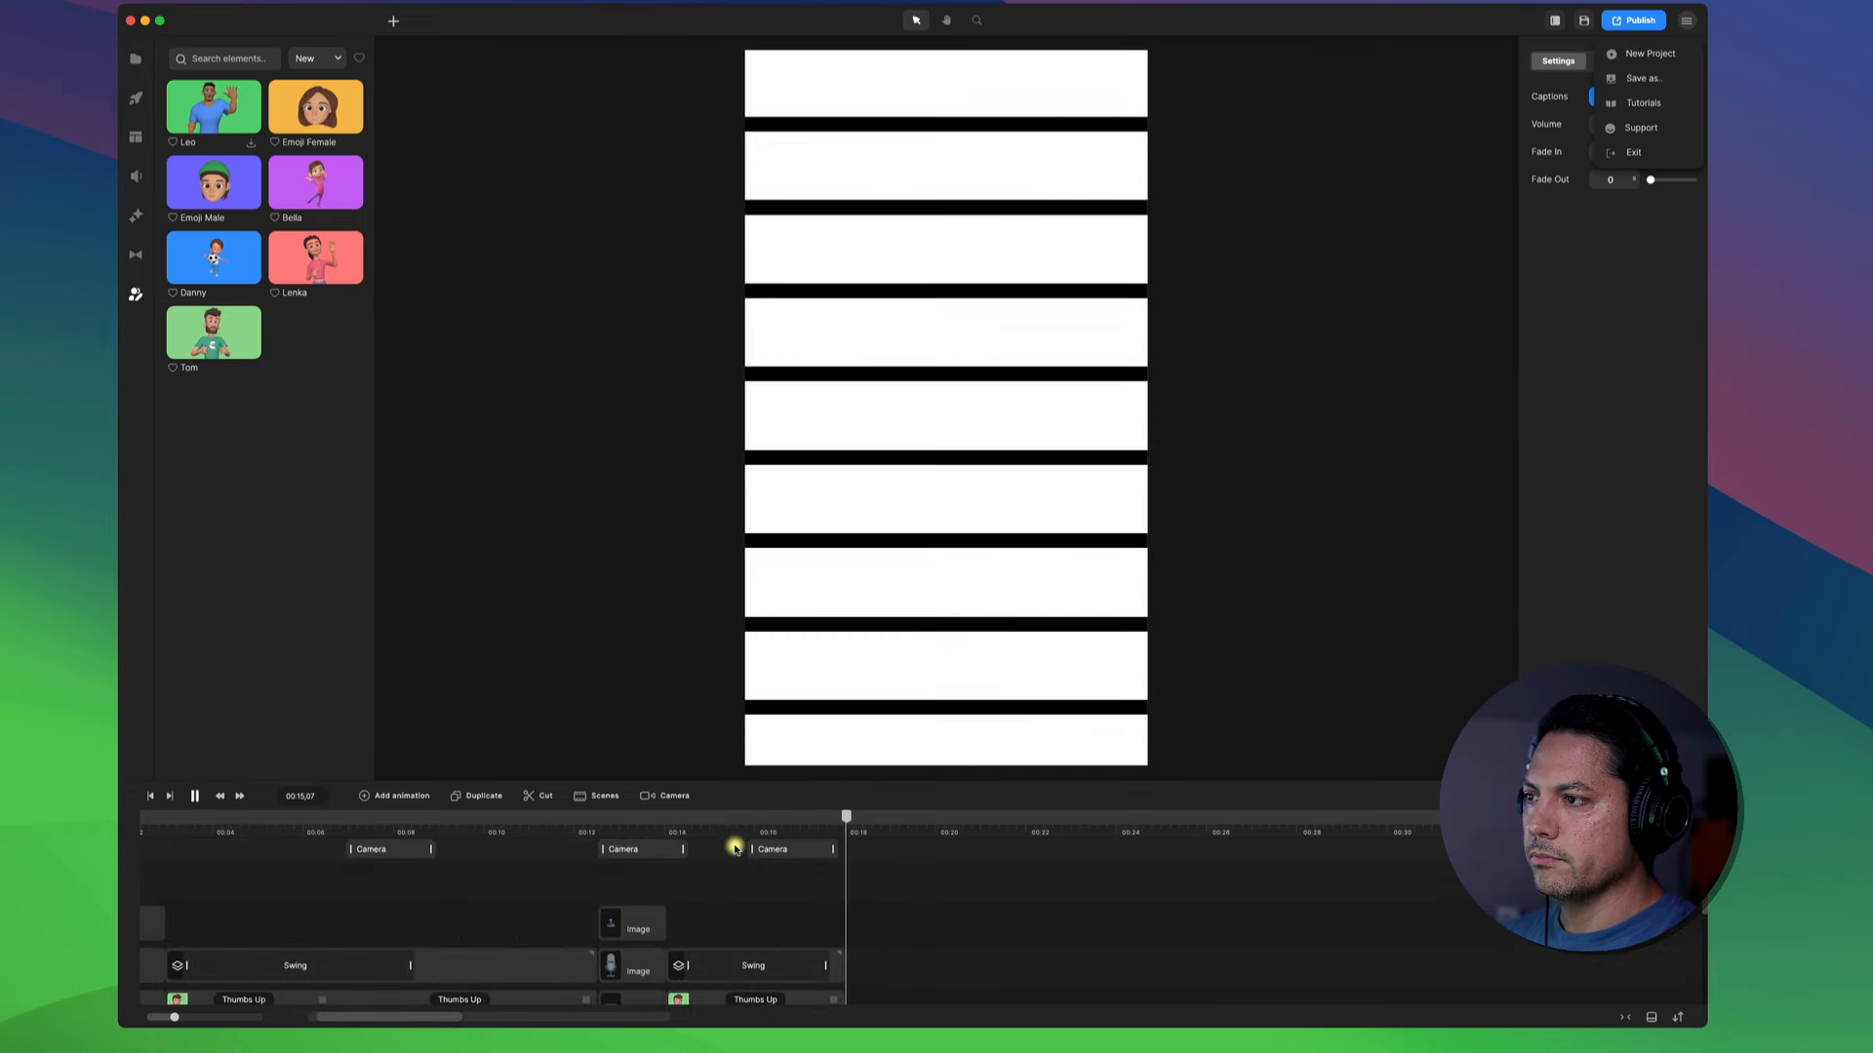
# Play the number 4 shot from around 00:25 and review the suspect's performance and camera move.
pyautogui.scroll(-3, 939, 897)
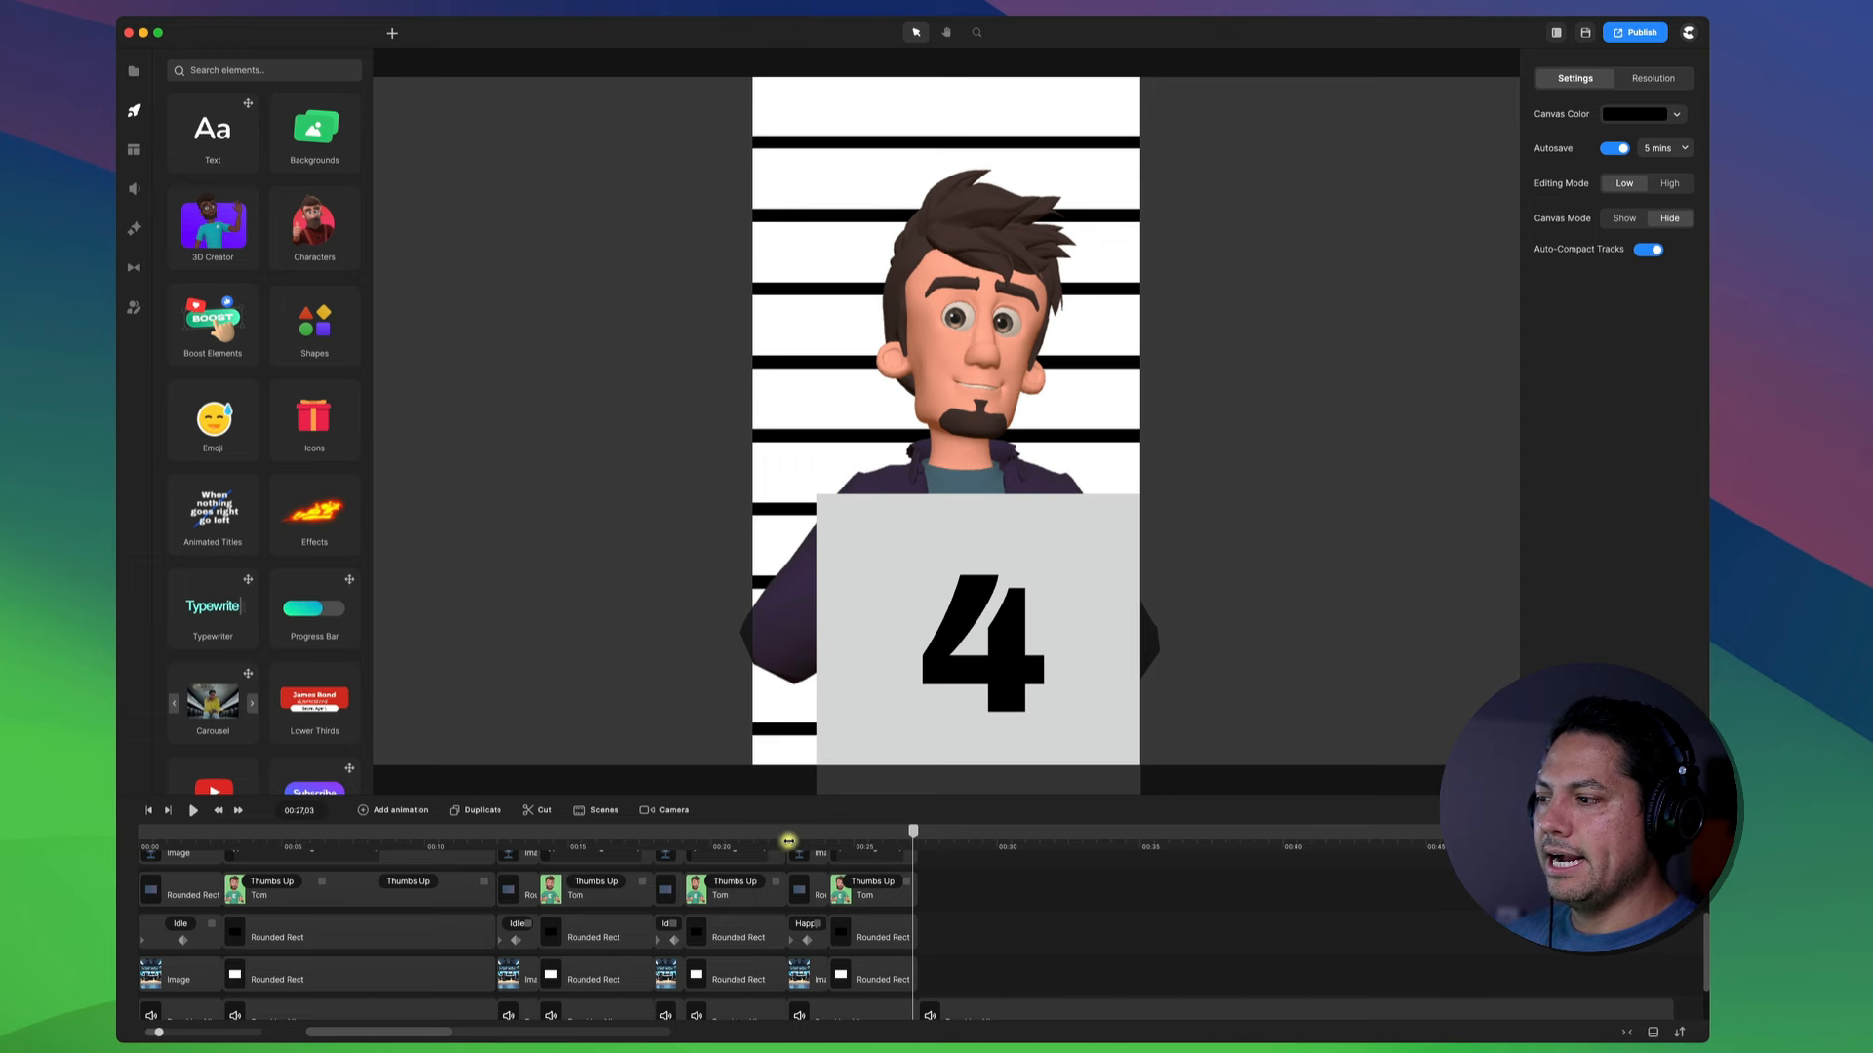
pyautogui.click(785, 840)
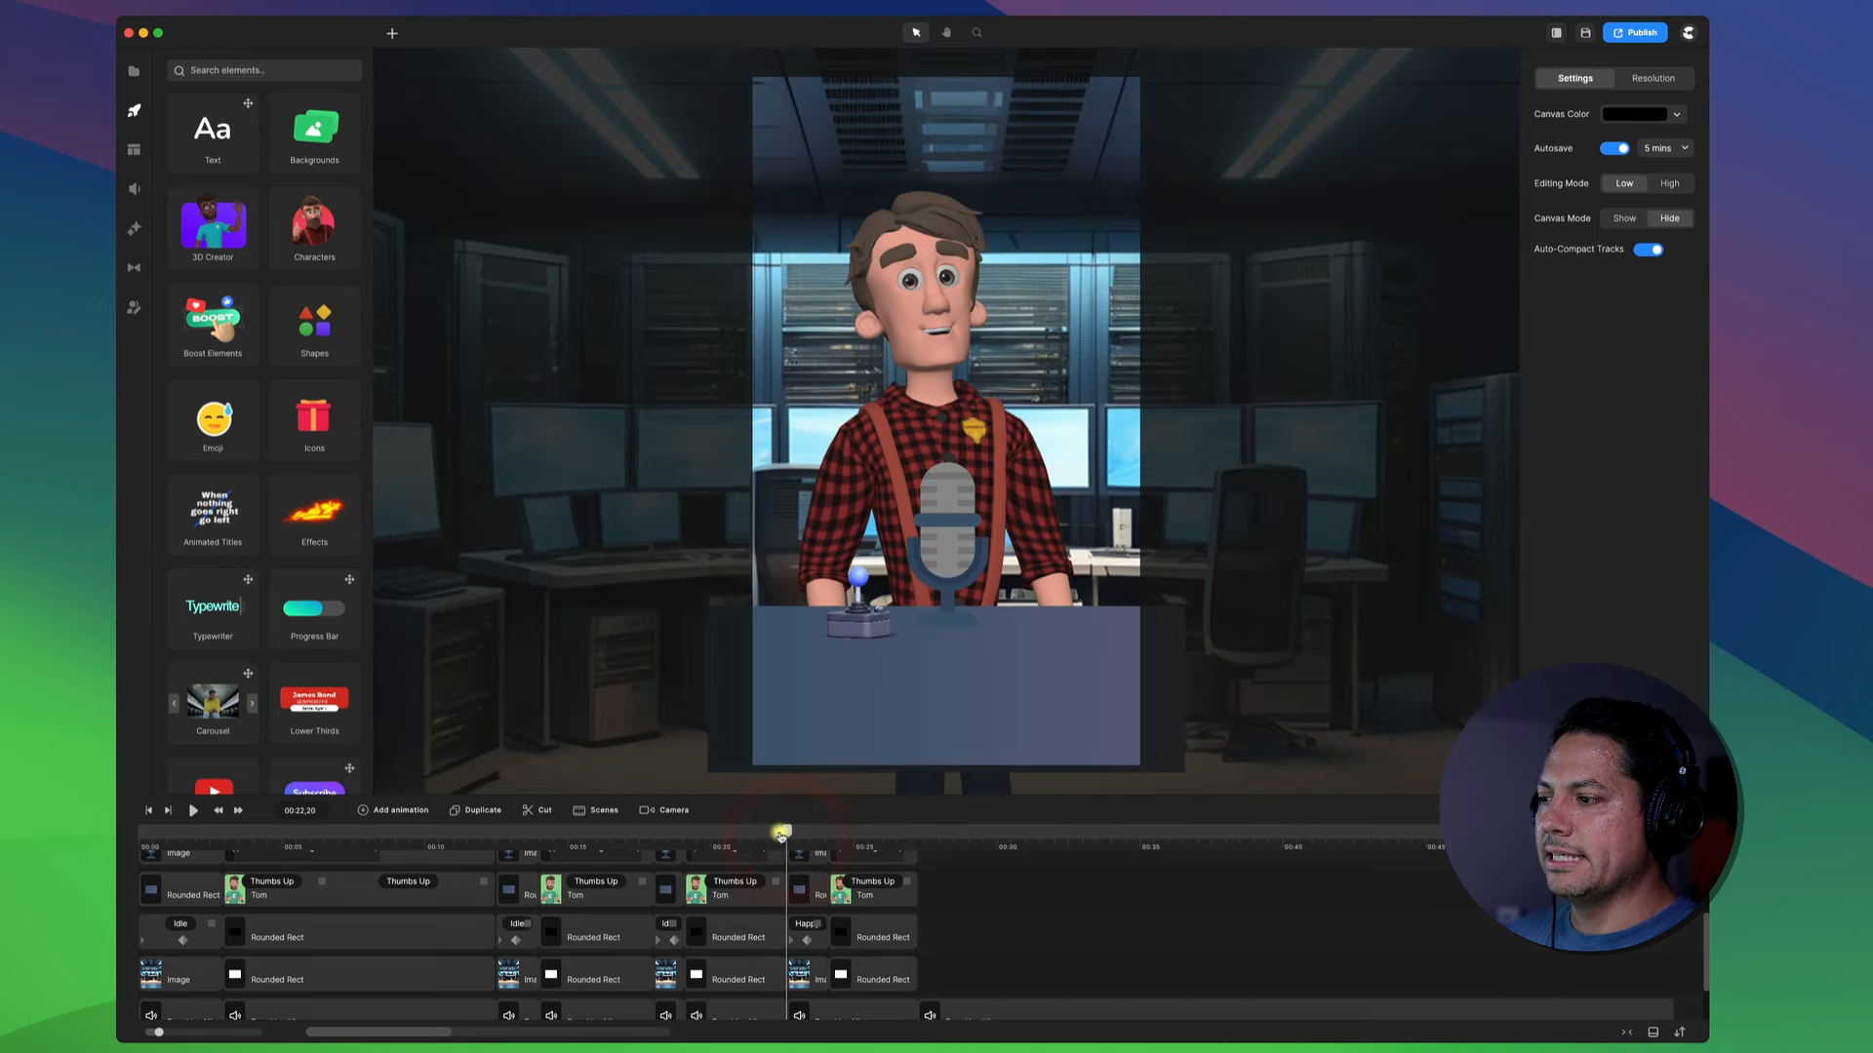
pyautogui.moveTo(781, 835); pyautogui.dragTo(866, 829)
pyautogui.press('space')
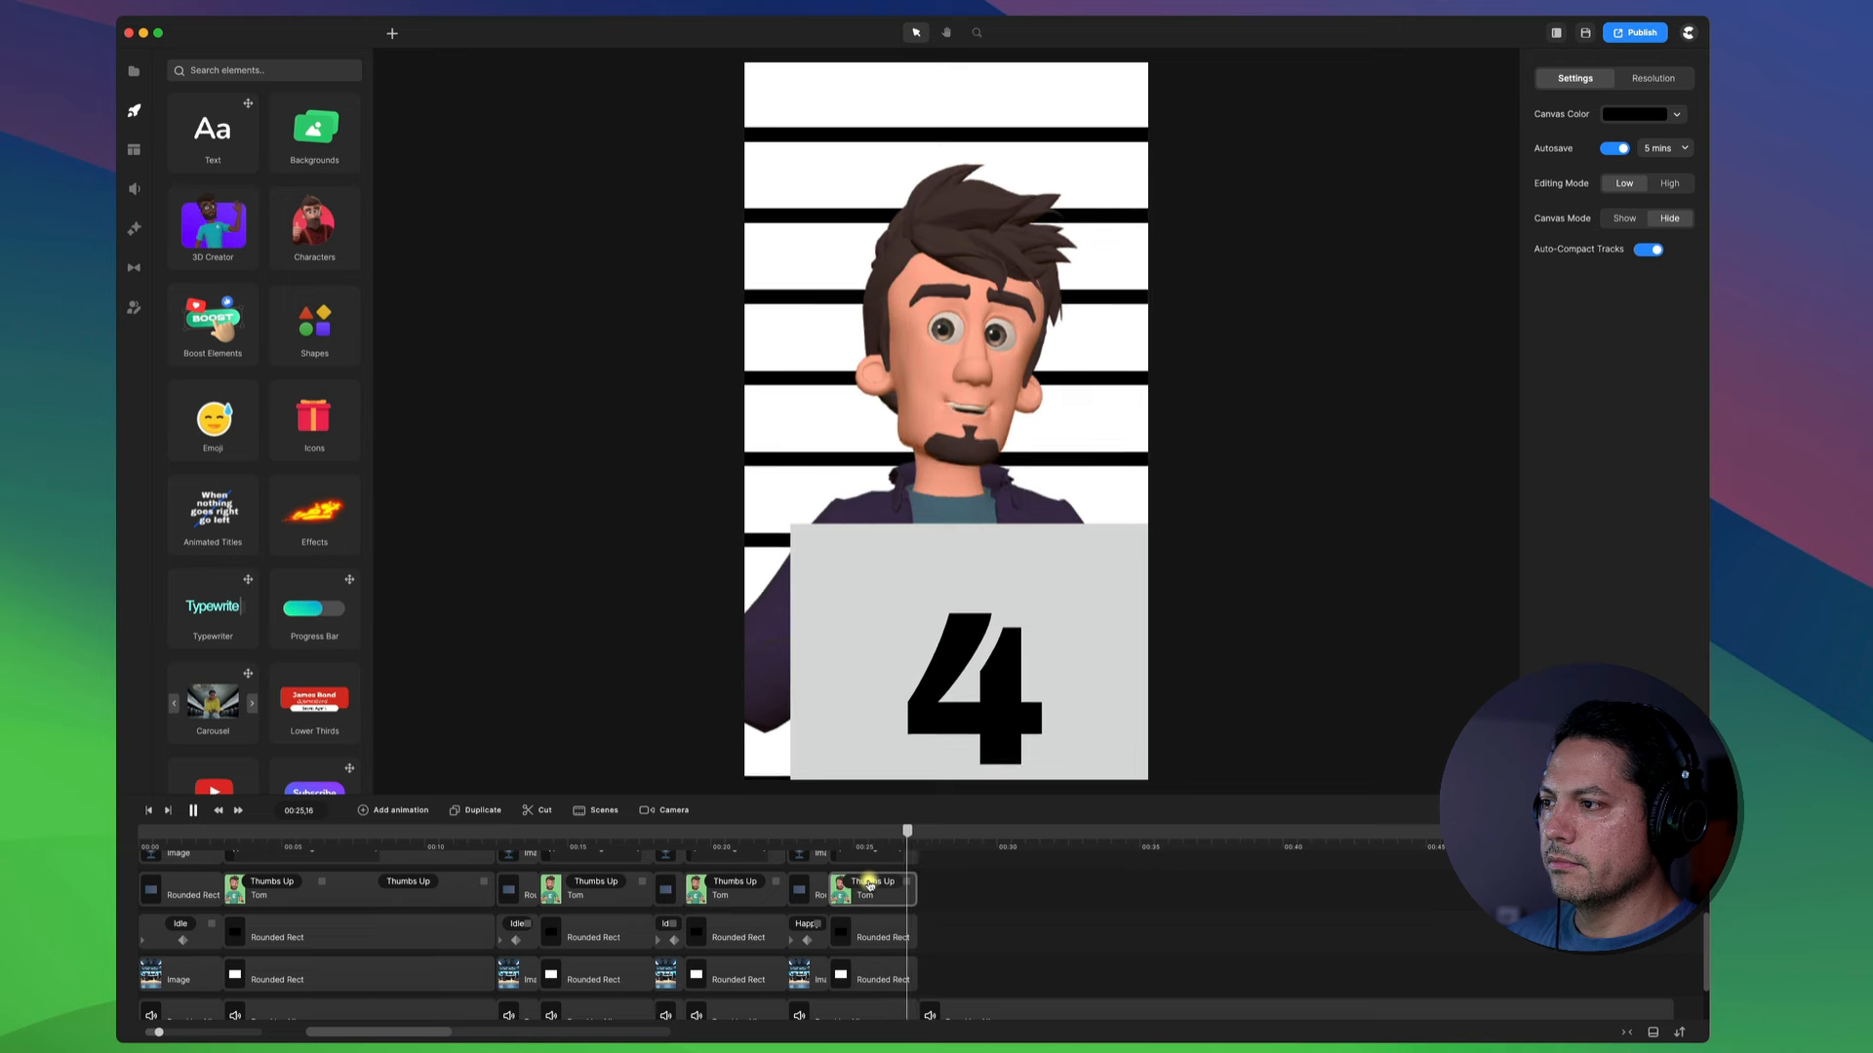
# Copy the joystick, microphone, desk, Tom and background clips of the last control-room shot, with the playhead past the number 4 shot.
pyautogui.click(962, 832)
pyautogui.moveTo(965, 834); pyautogui.dragTo(970, 835)
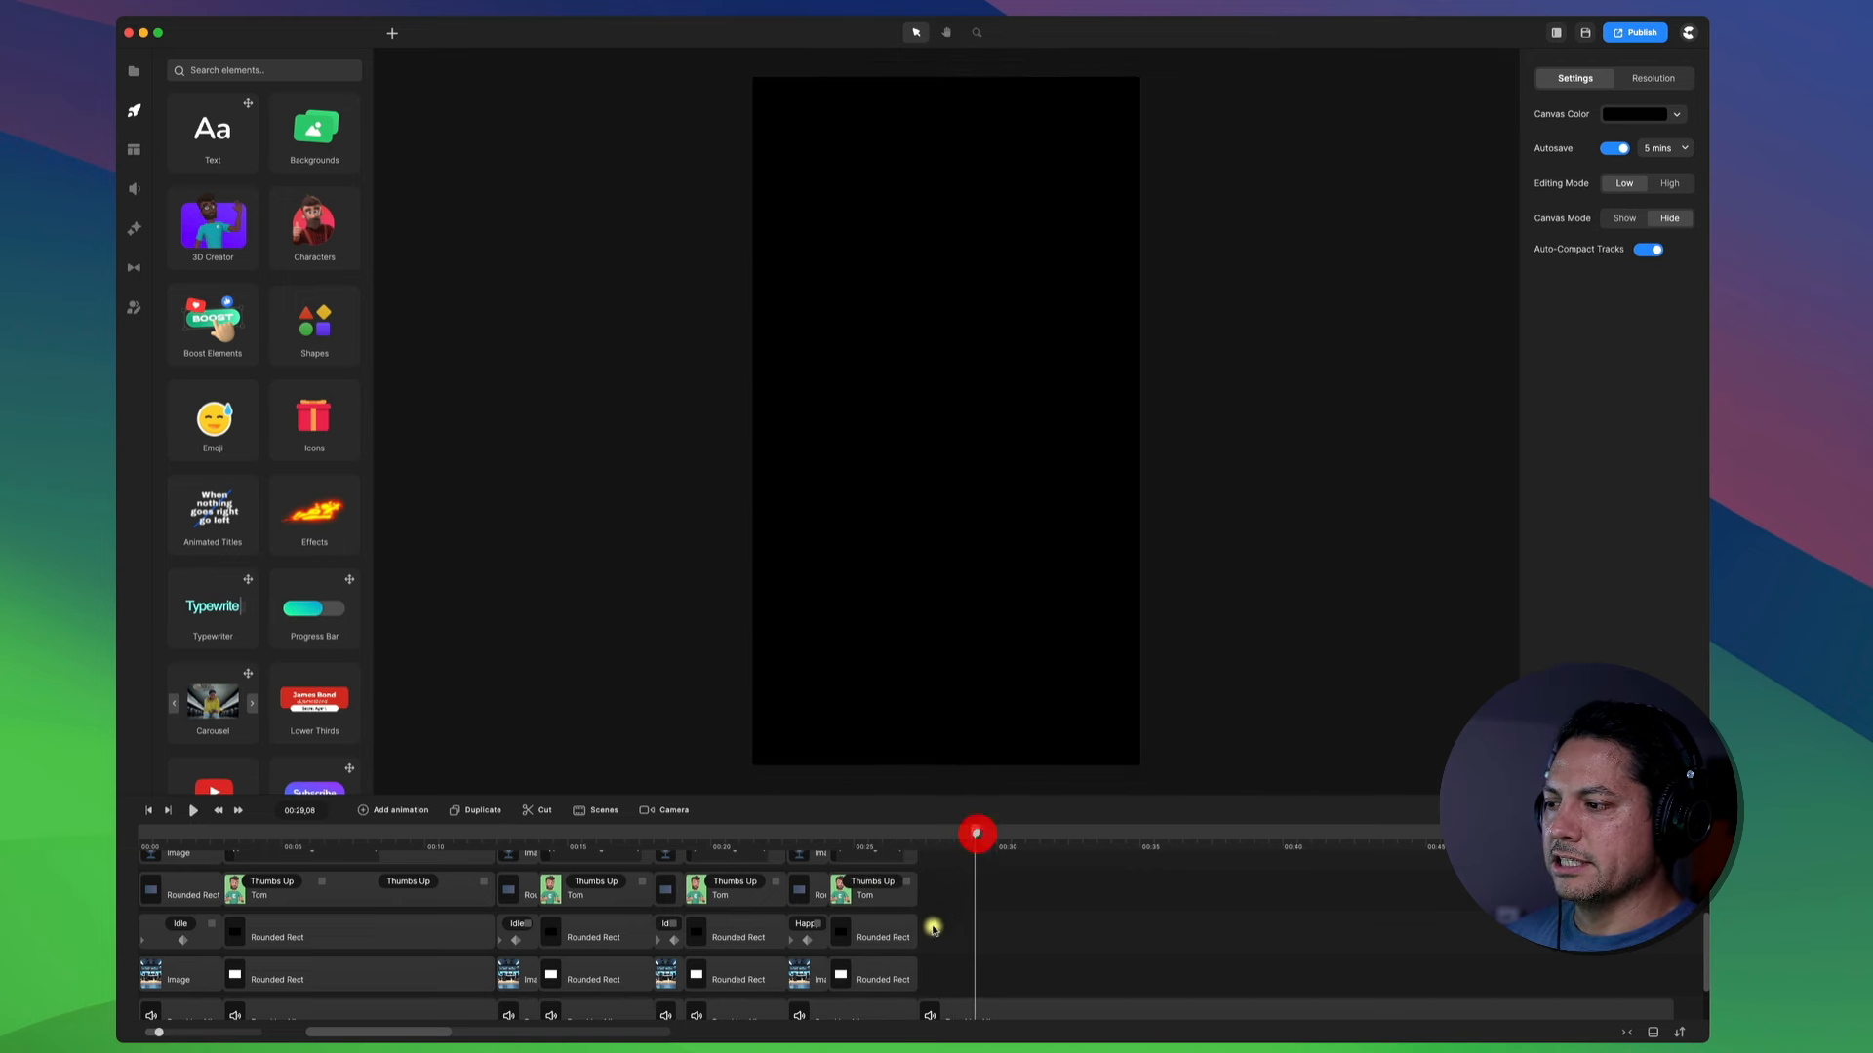
pyautogui.scroll(4, 765, 966)
pyautogui.click(765, 966)
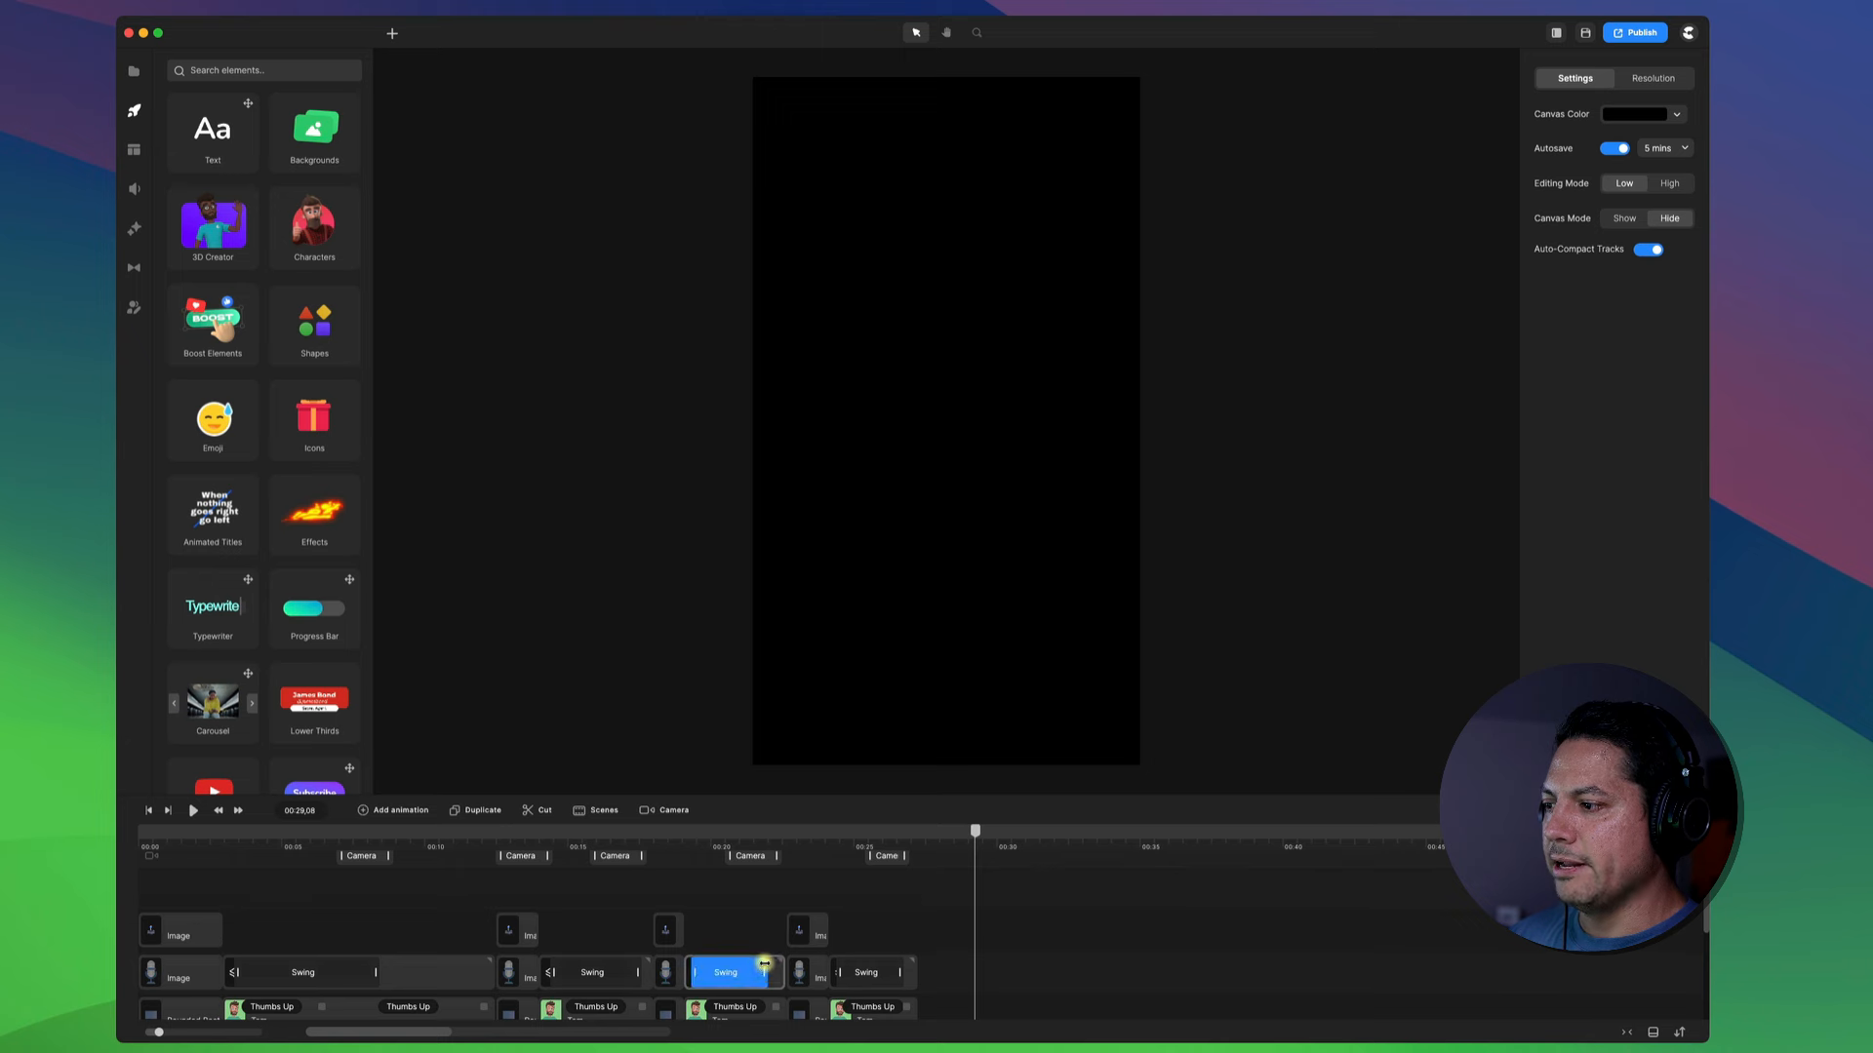
pyautogui.scroll(-2, 765, 966)
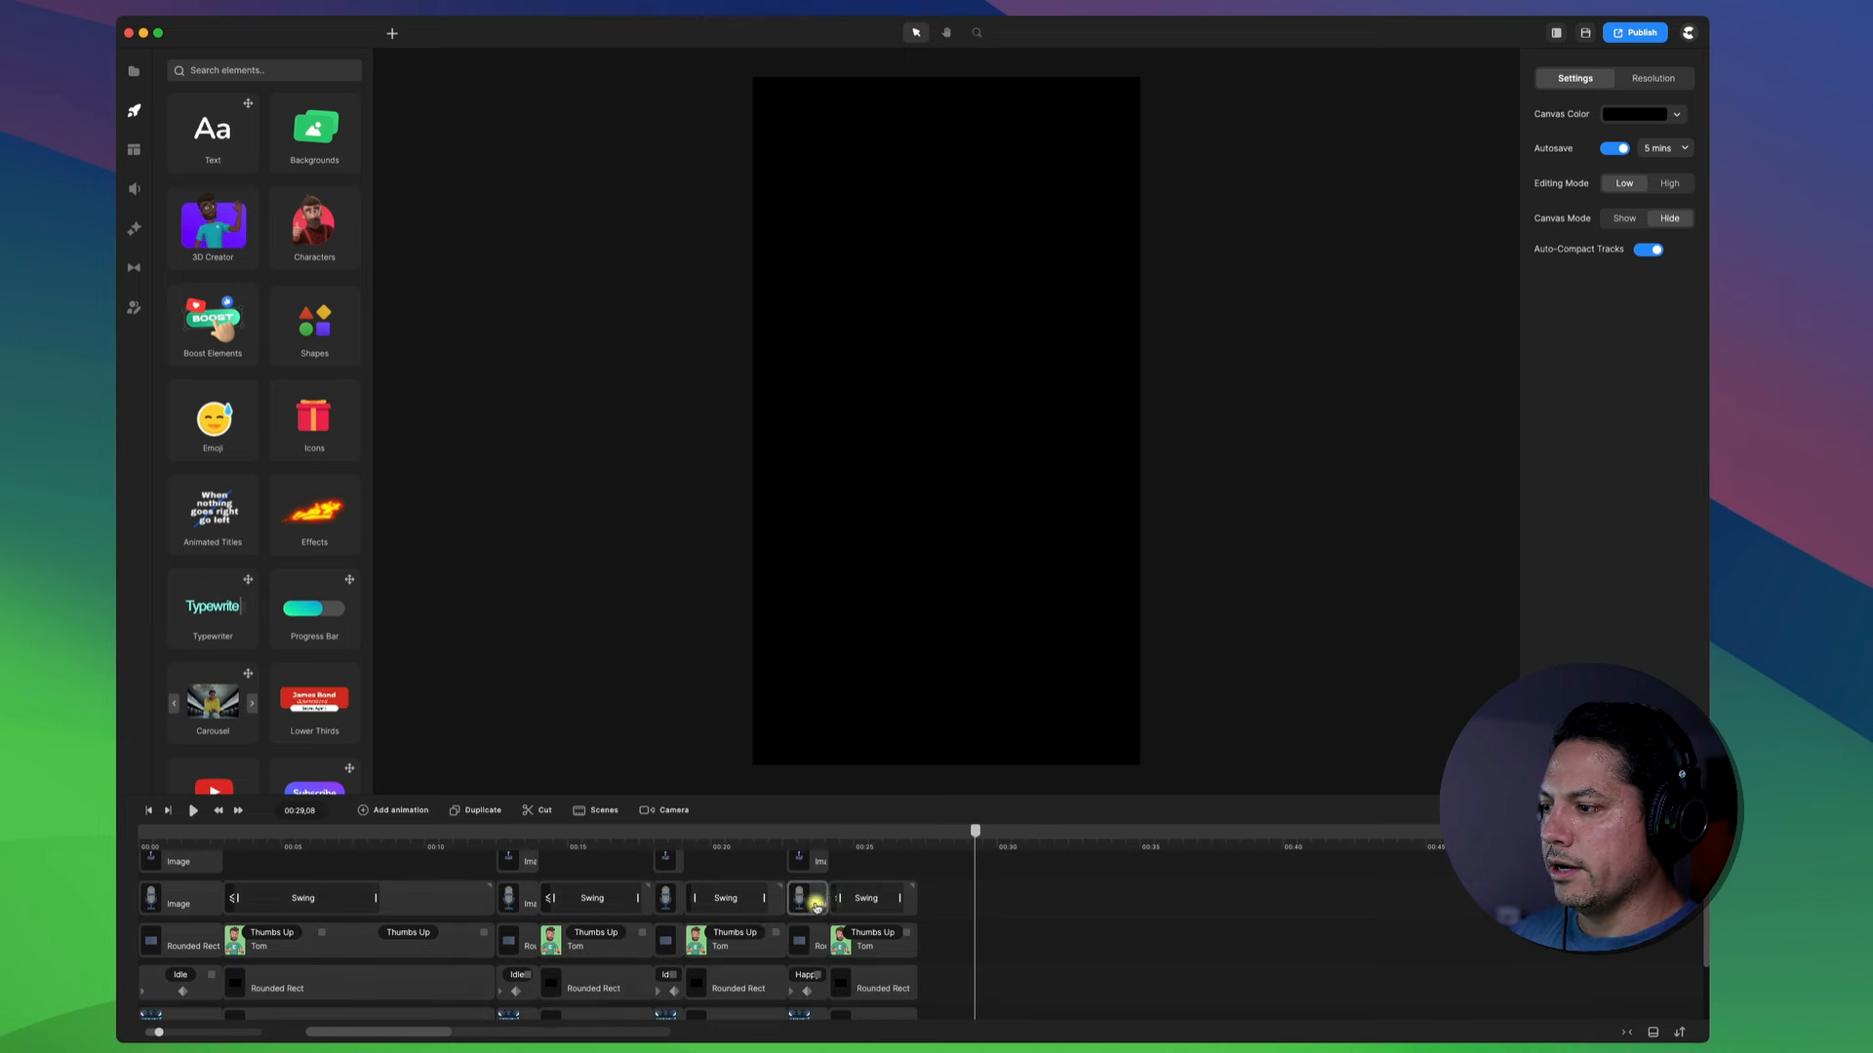
pyautogui.click(808, 864)
pyautogui.scroll(2, 820, 936)
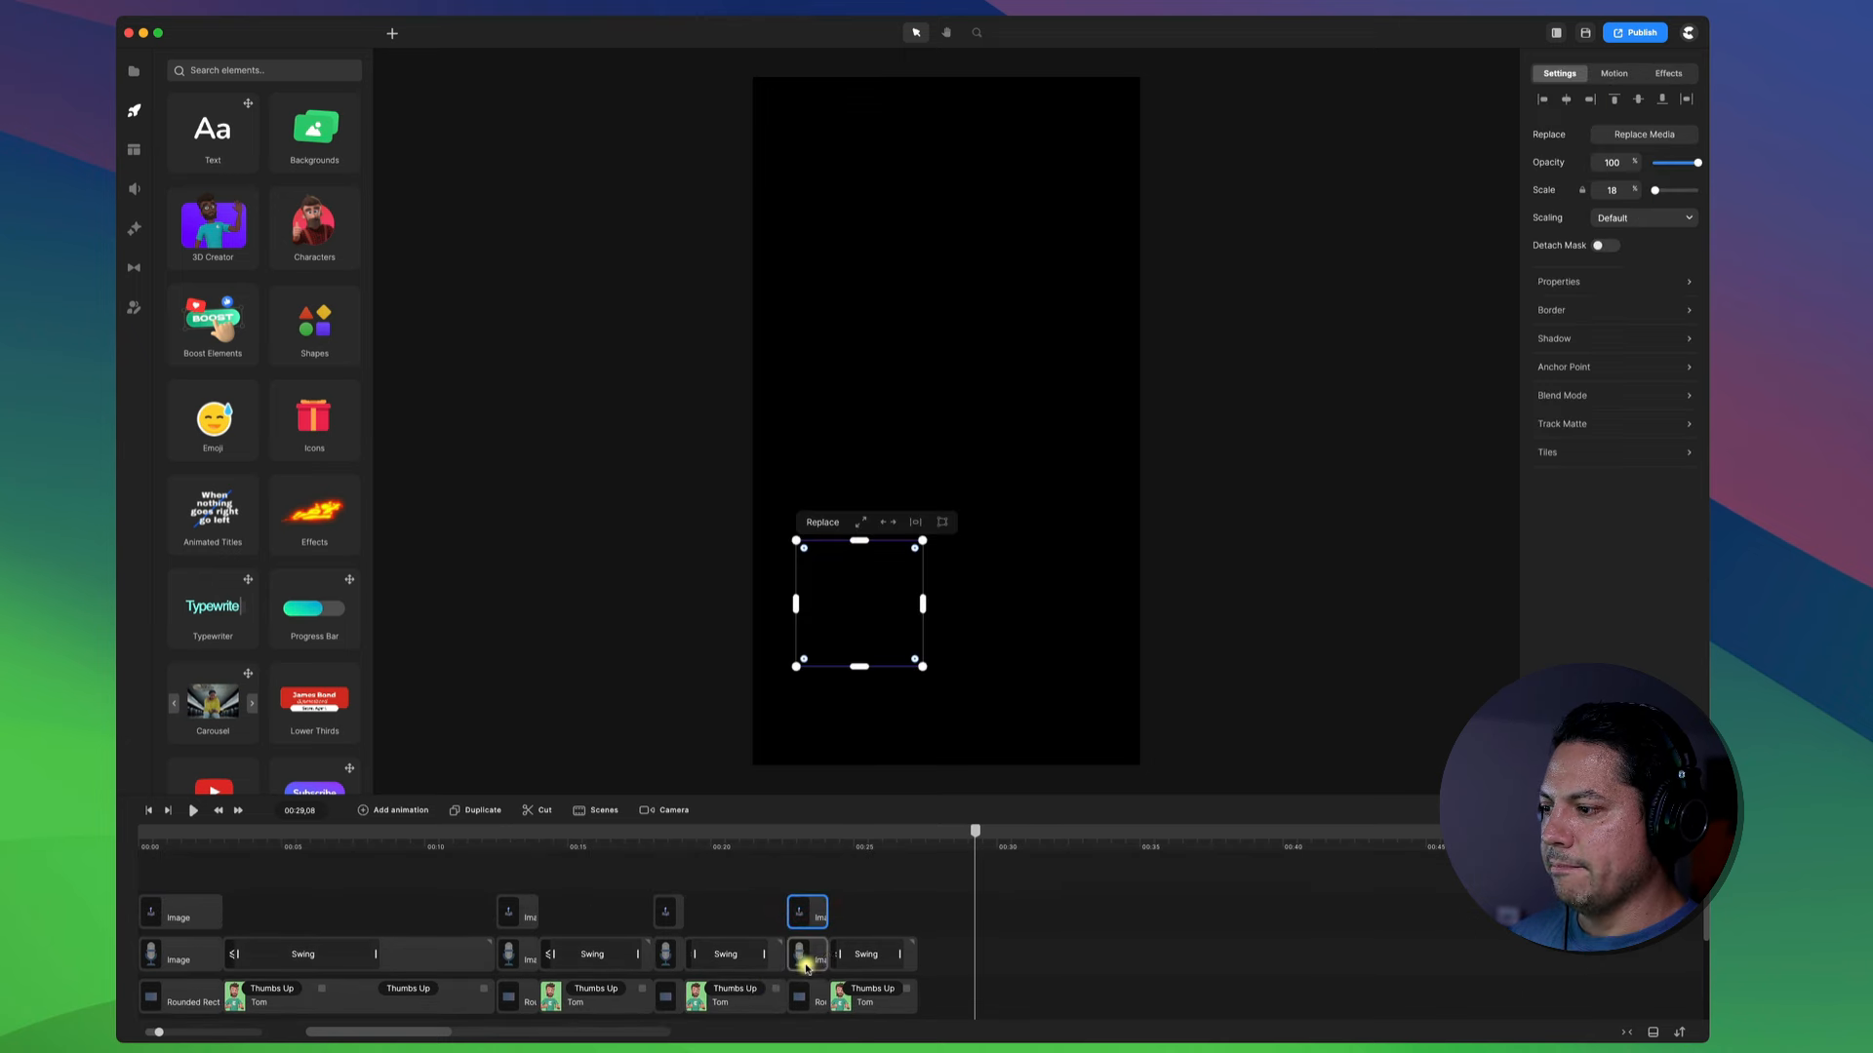
pyautogui.keyDown('shift'); pyautogui.click(805, 966); pyautogui.keyUp('shift')
pyautogui.scroll(-3, 802, 968)
pyautogui.keyDown('shift'); pyautogui.click(807, 905); pyautogui.keyUp('shift')
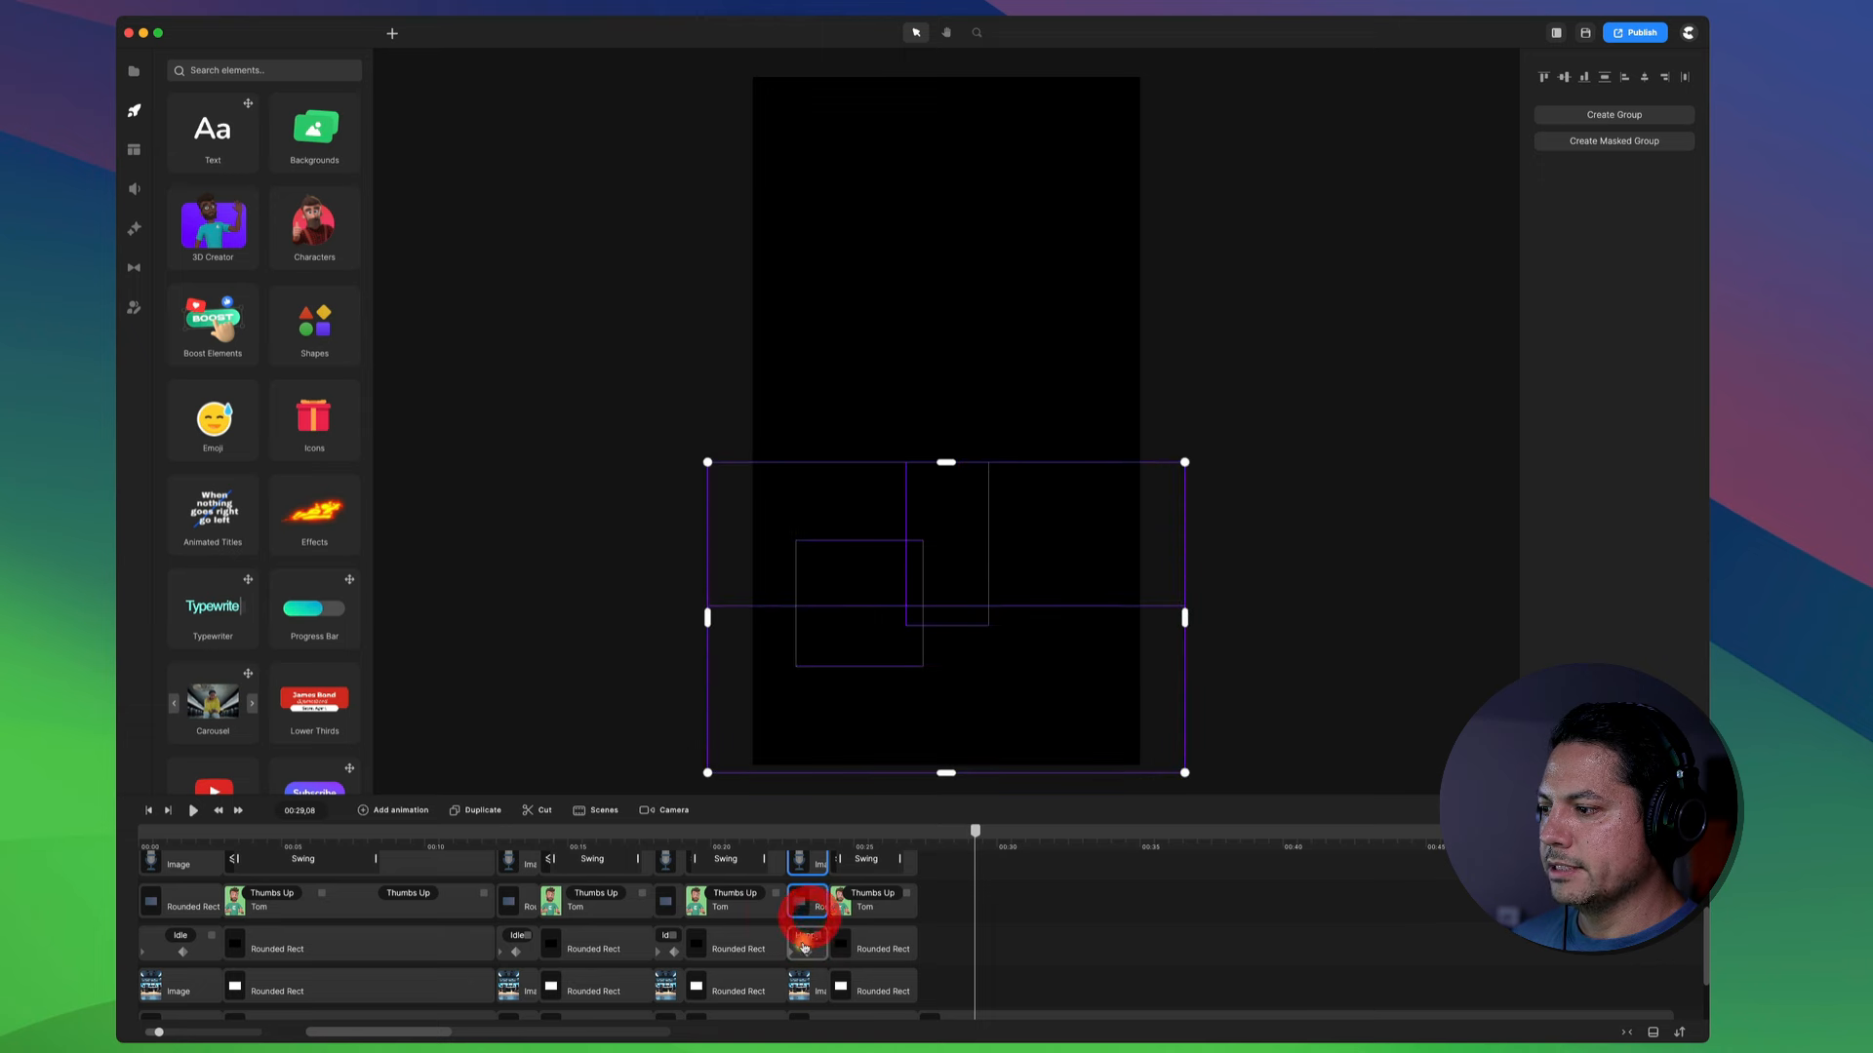
pyautogui.keyDown('shift'); pyautogui.click(802, 940); pyautogui.keyUp('shift')
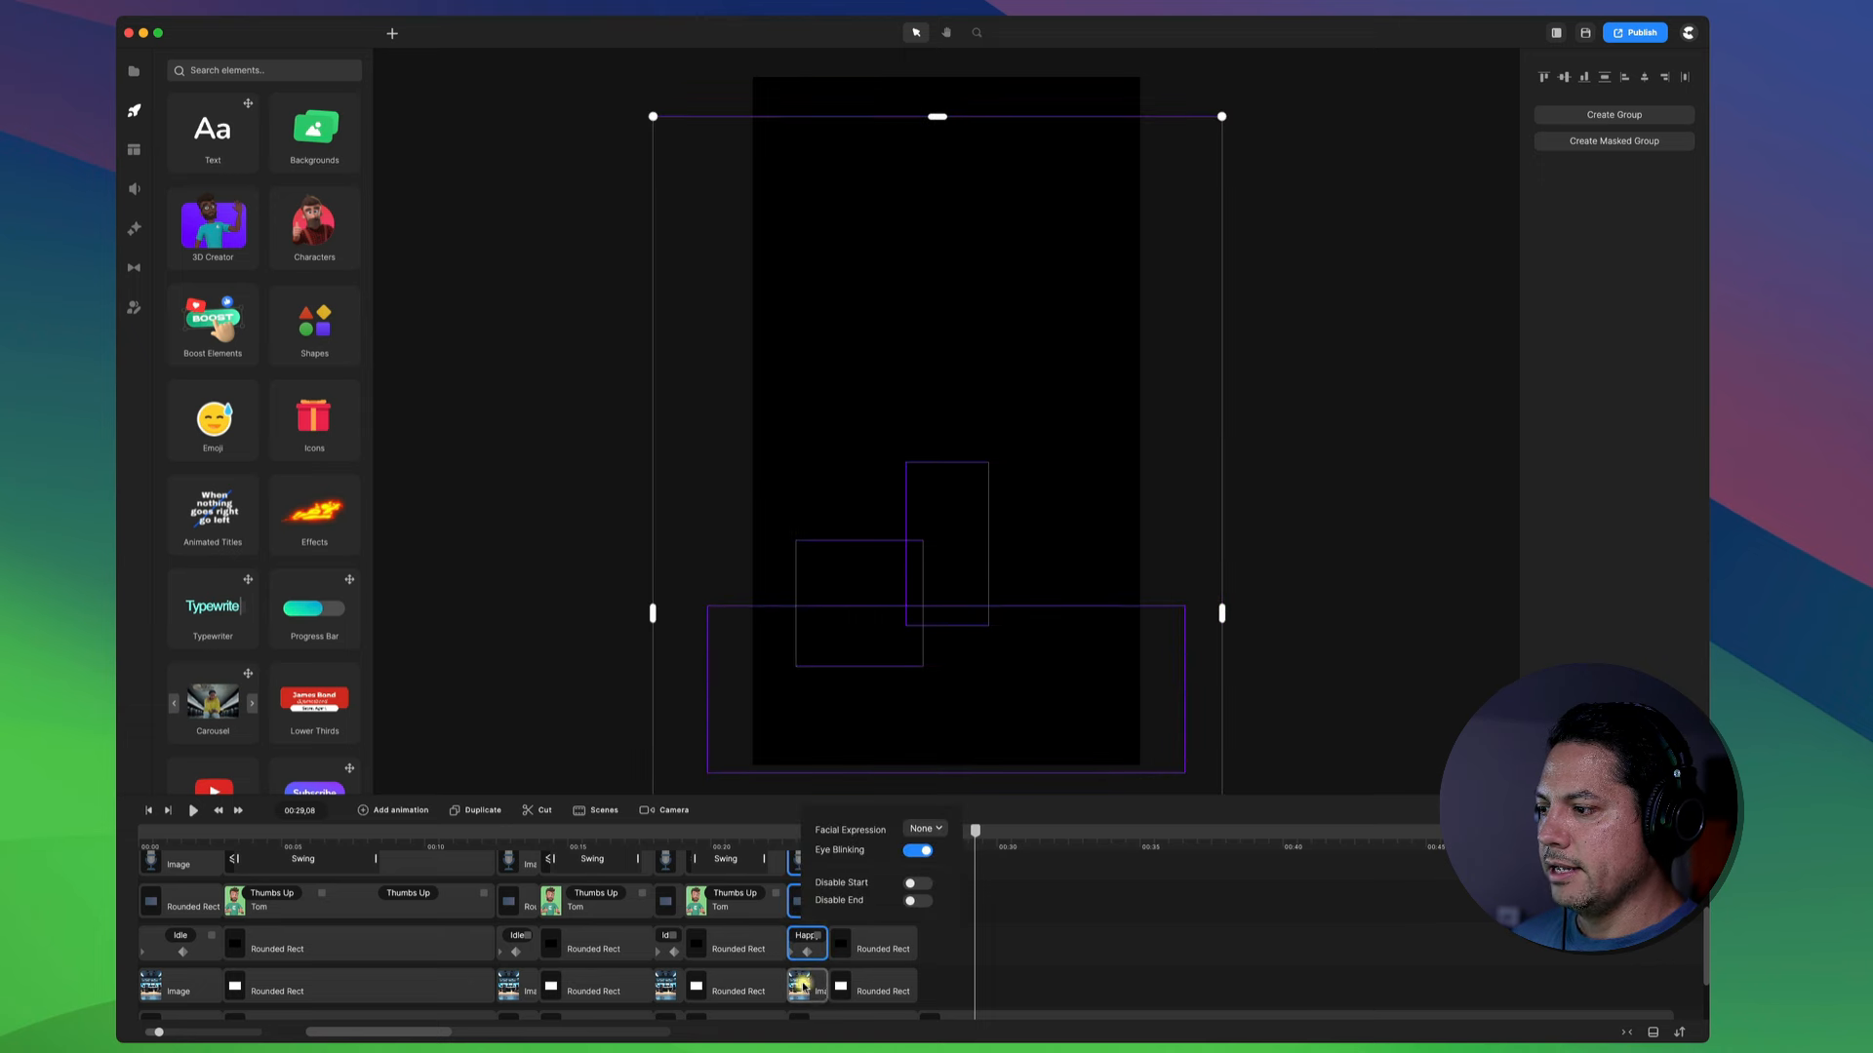
pyautogui.click(988, 848)
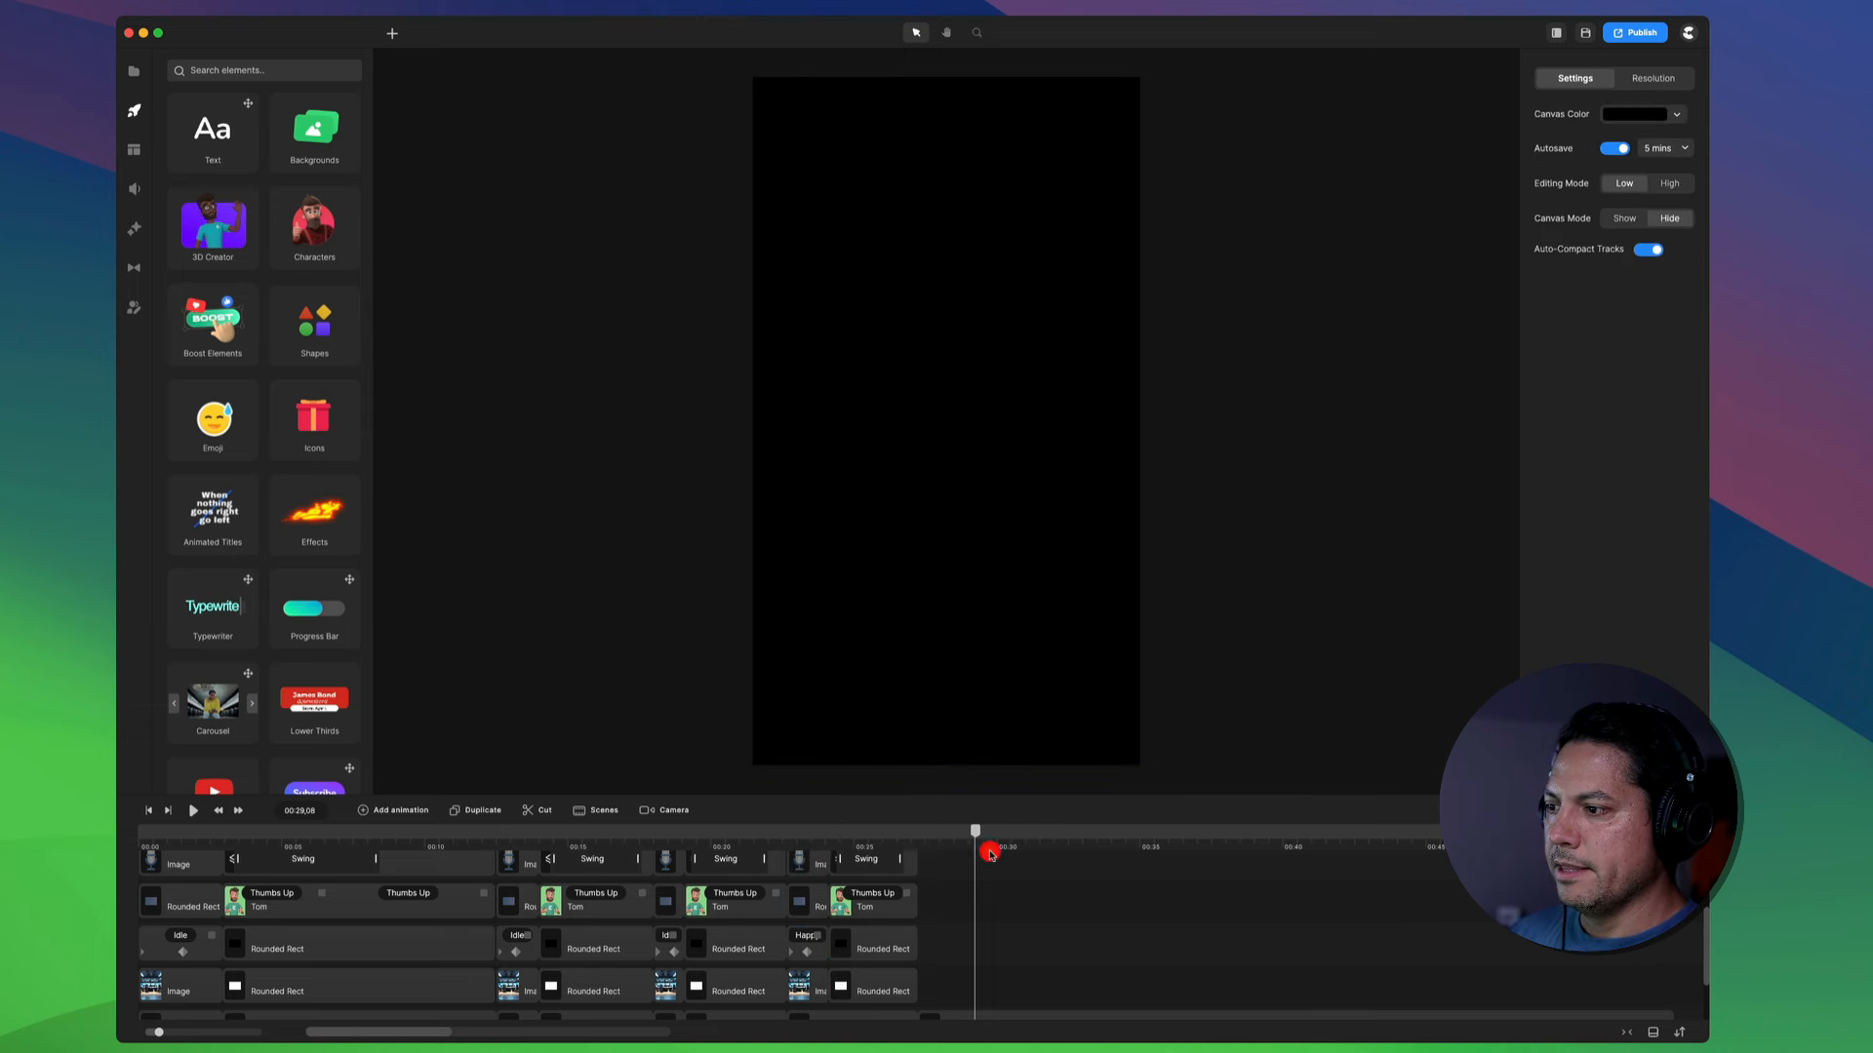
# Paste the control-room clips and move them to start directly after the number 4 shot.
pyautogui.press('super+v')
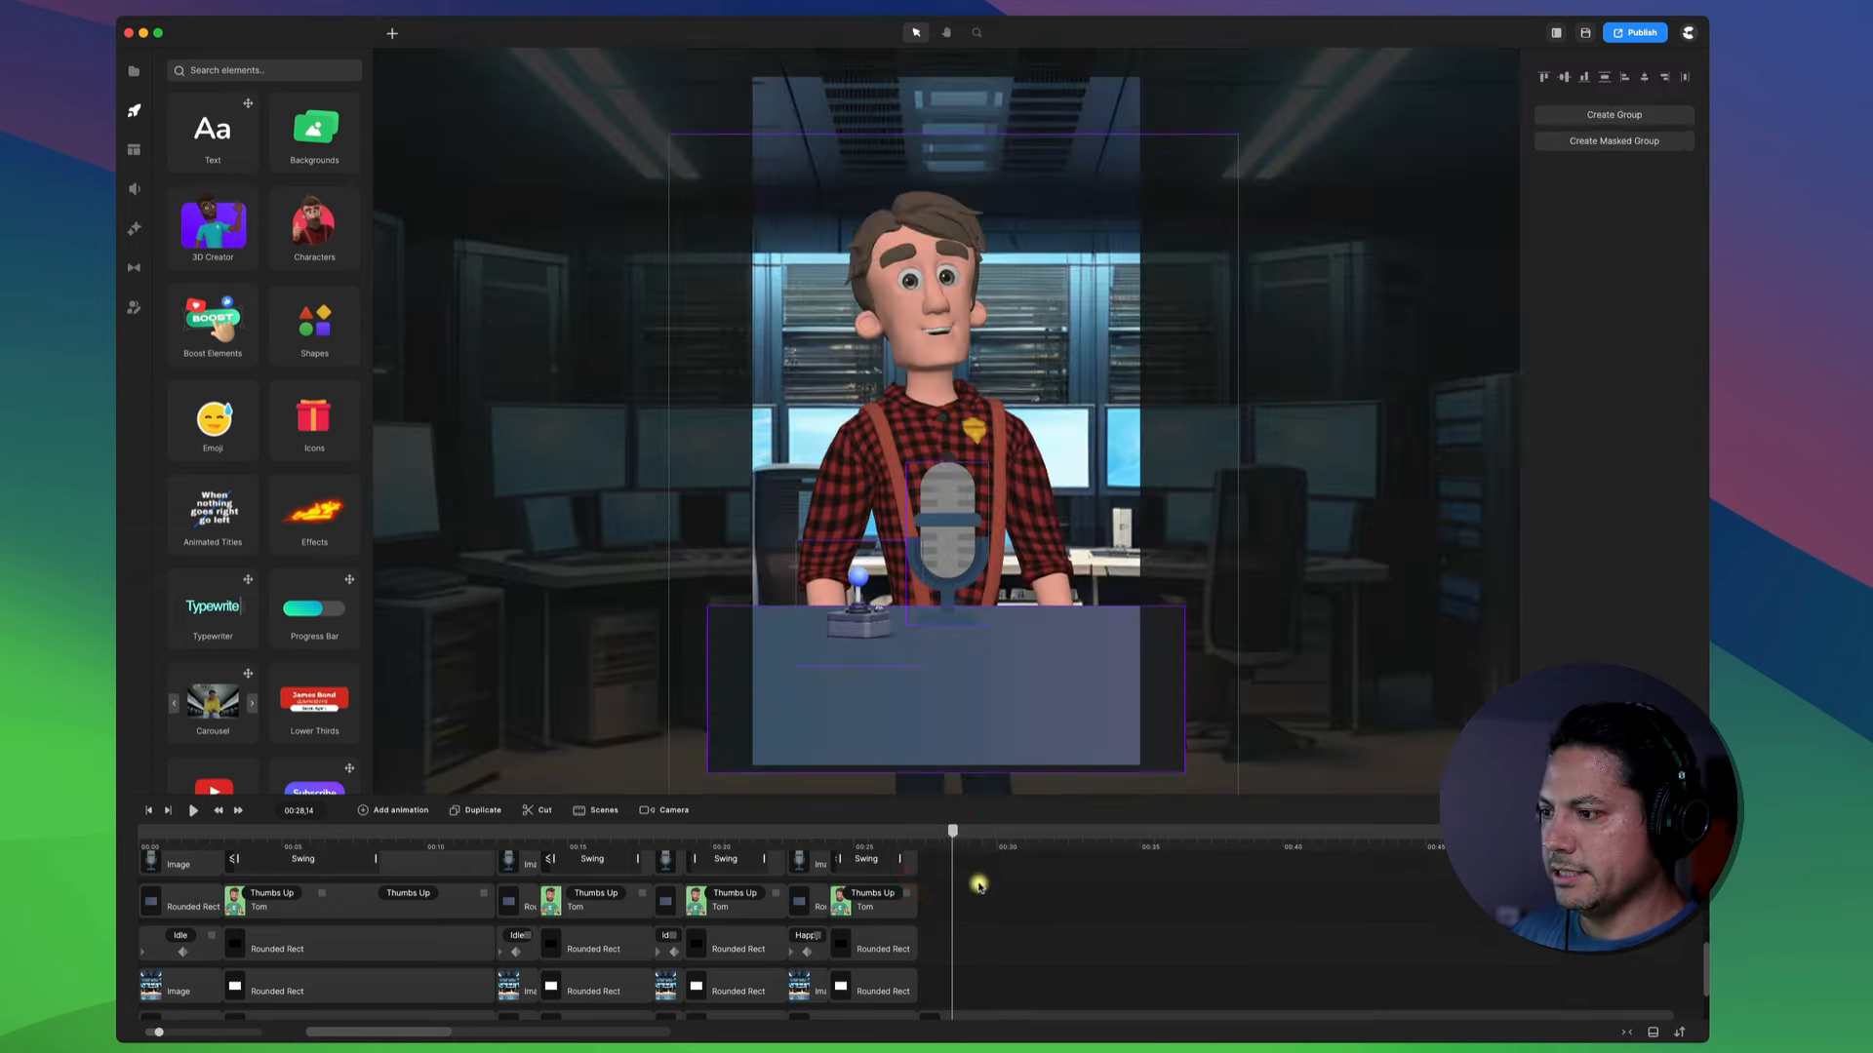
pyautogui.scroll(3, 979, 894)
pyautogui.moveTo(983, 923)
pyautogui.mouseDown()
pyautogui.moveTo(994, 1034)
pyautogui.moveTo(951, 922)
pyautogui.mouseUp()
pyautogui.click(929, 847)
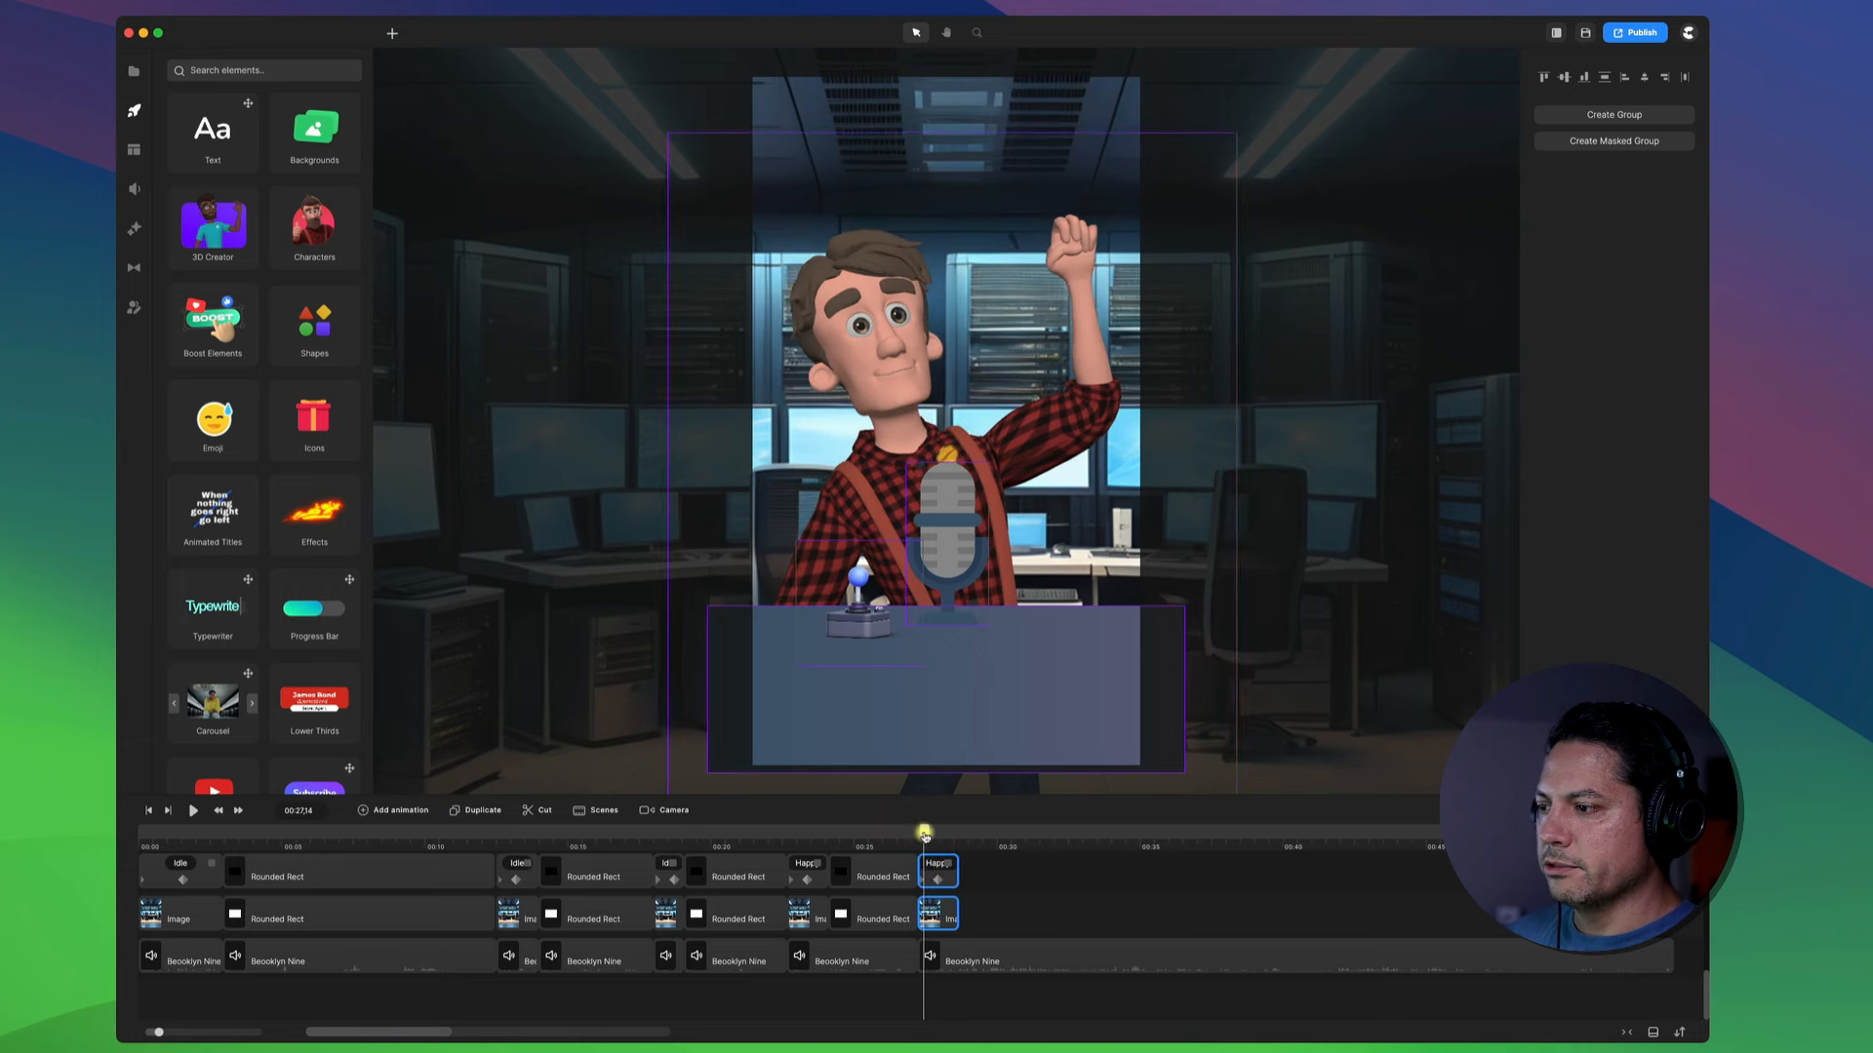
# Change the pasted control-room Tom's action to Idle and set its facial expression to Angry.
pyautogui.click(940, 831)
pyautogui.scroll(1, 950, 849)
pyautogui.moveTo(962, 846); pyautogui.dragTo(1170, 836)
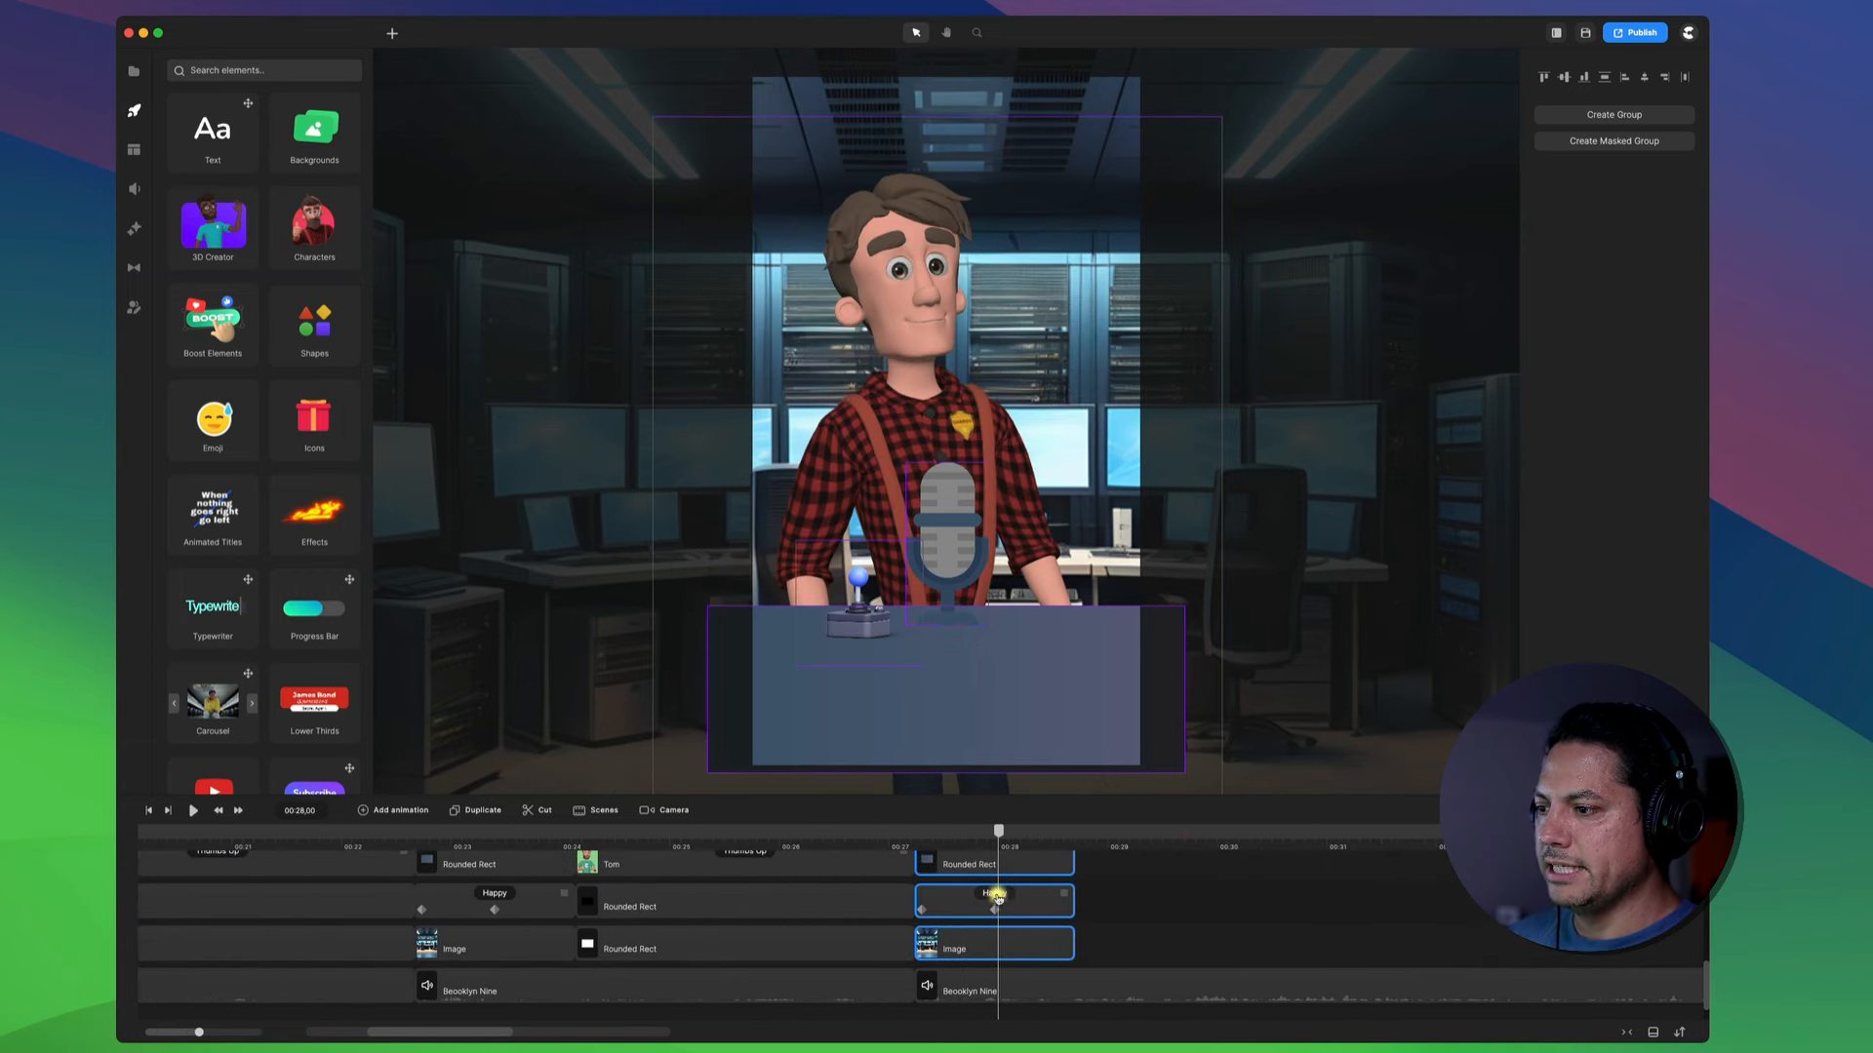
pyautogui.click(995, 894)
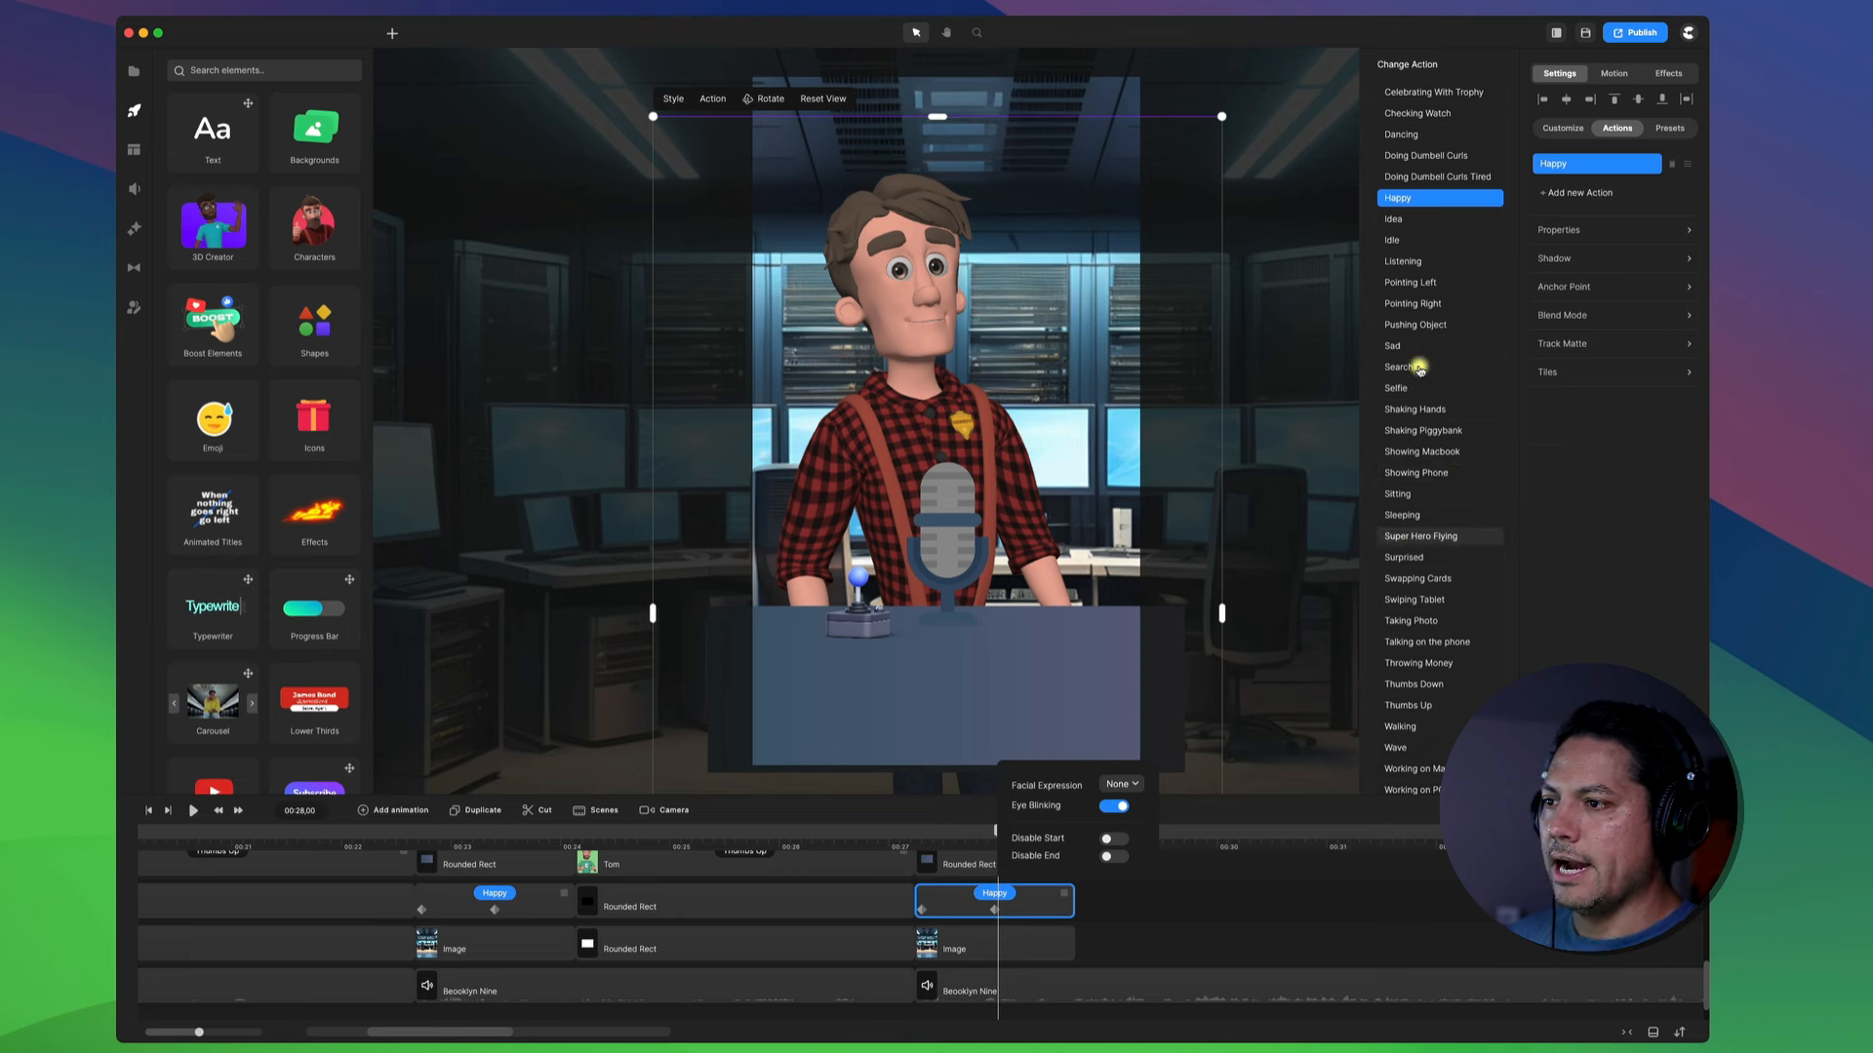
pyautogui.click(1394, 240)
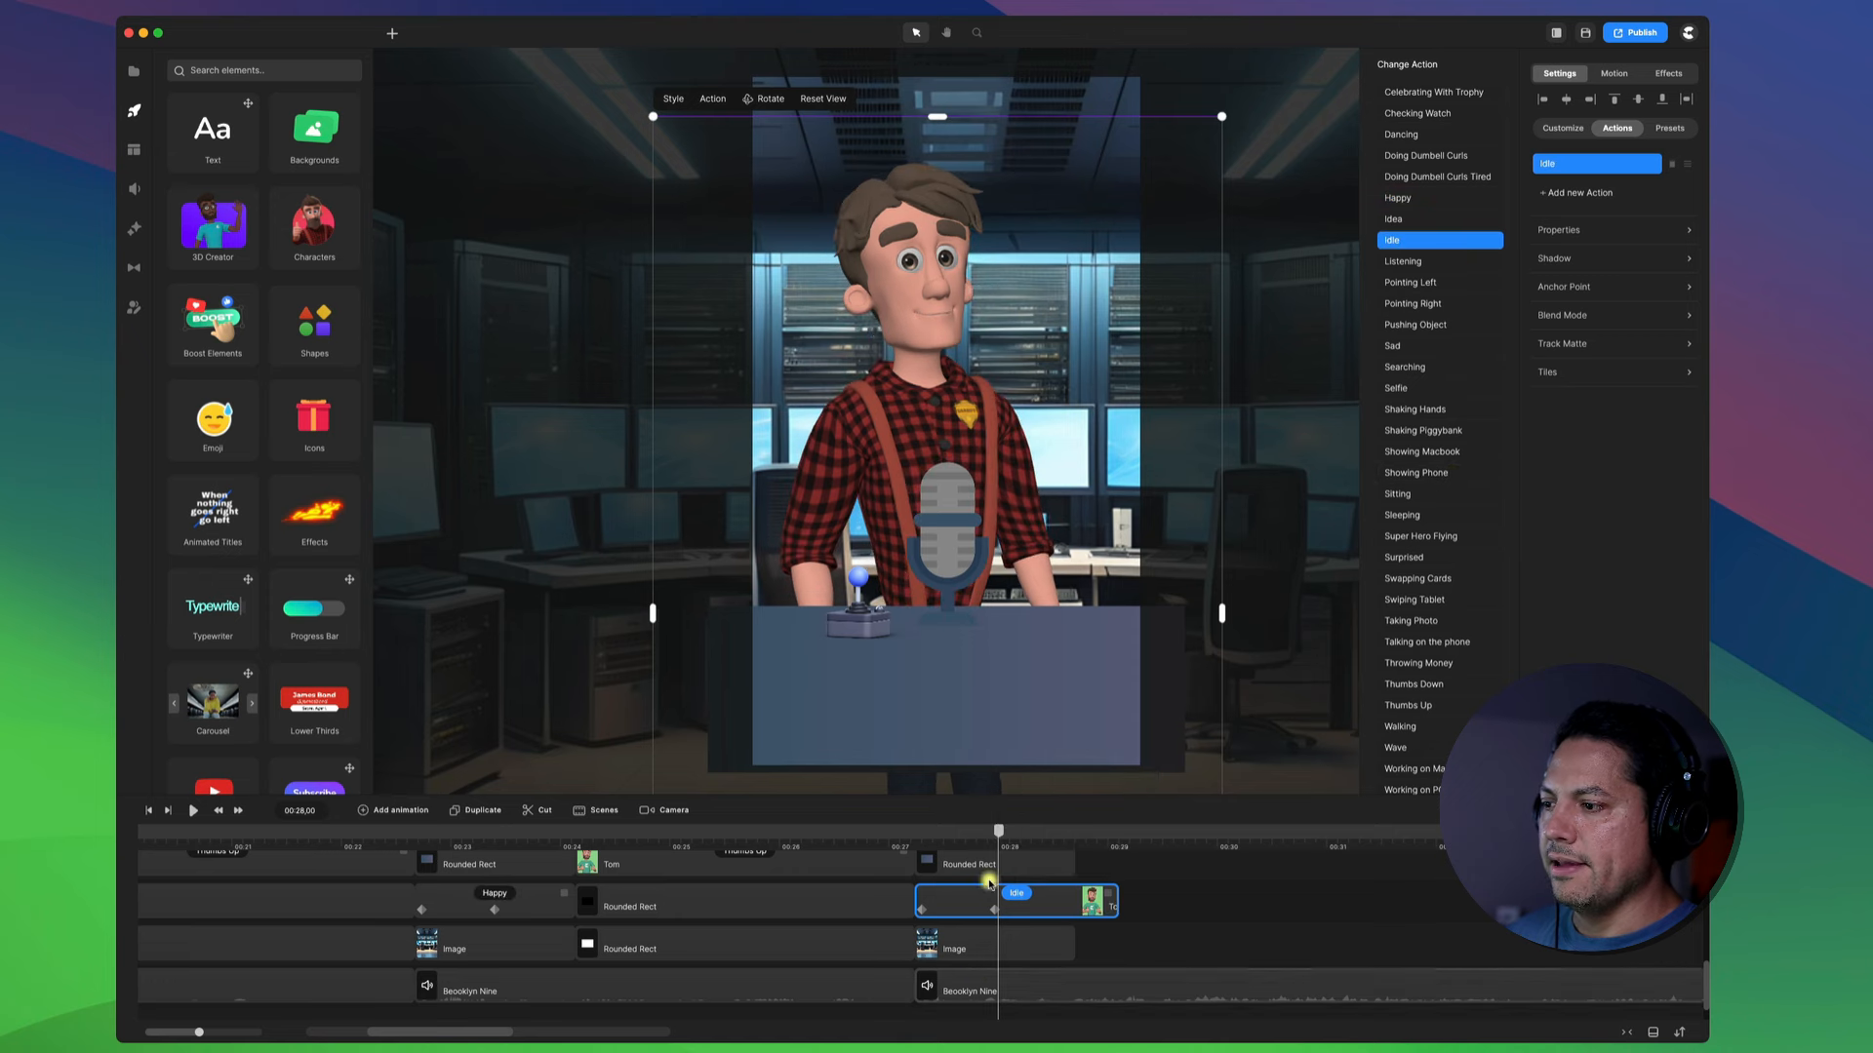
pyautogui.scroll(1, 988, 883)
pyautogui.click(1016, 917)
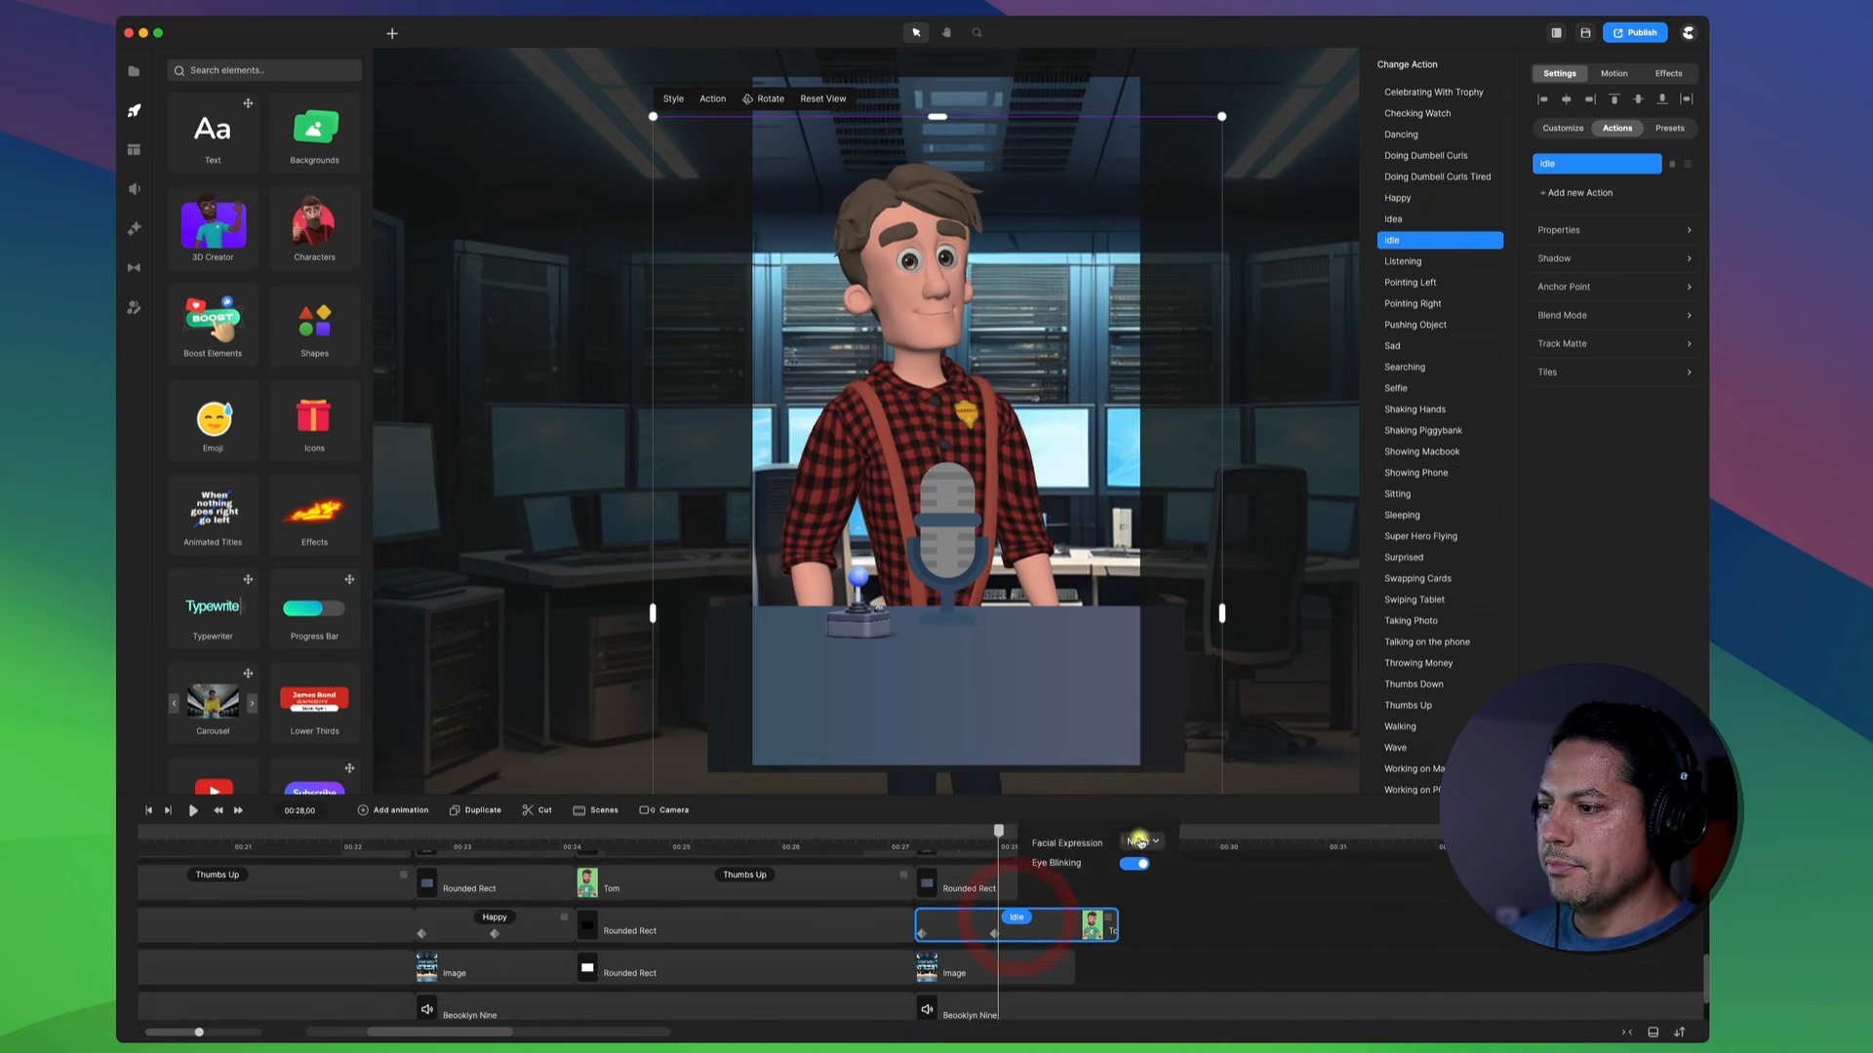
pyautogui.click(1139, 840)
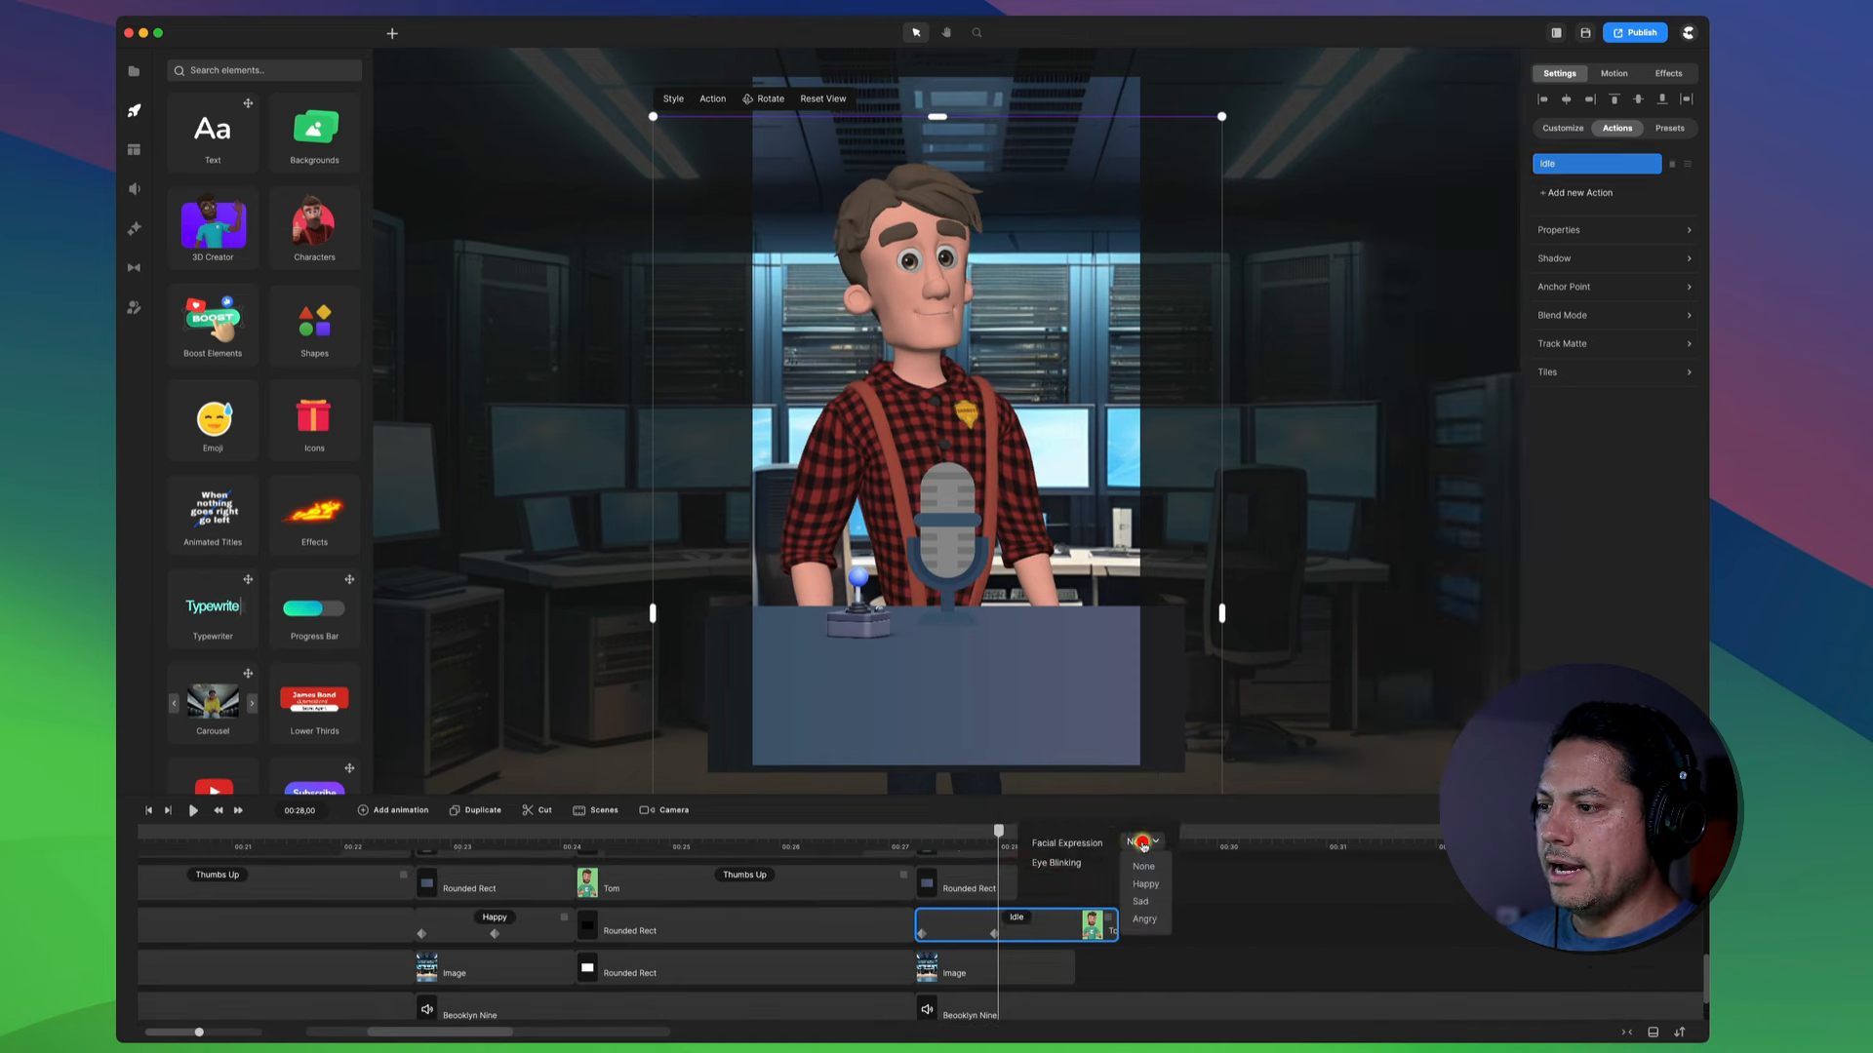
pyautogui.click(1146, 918)
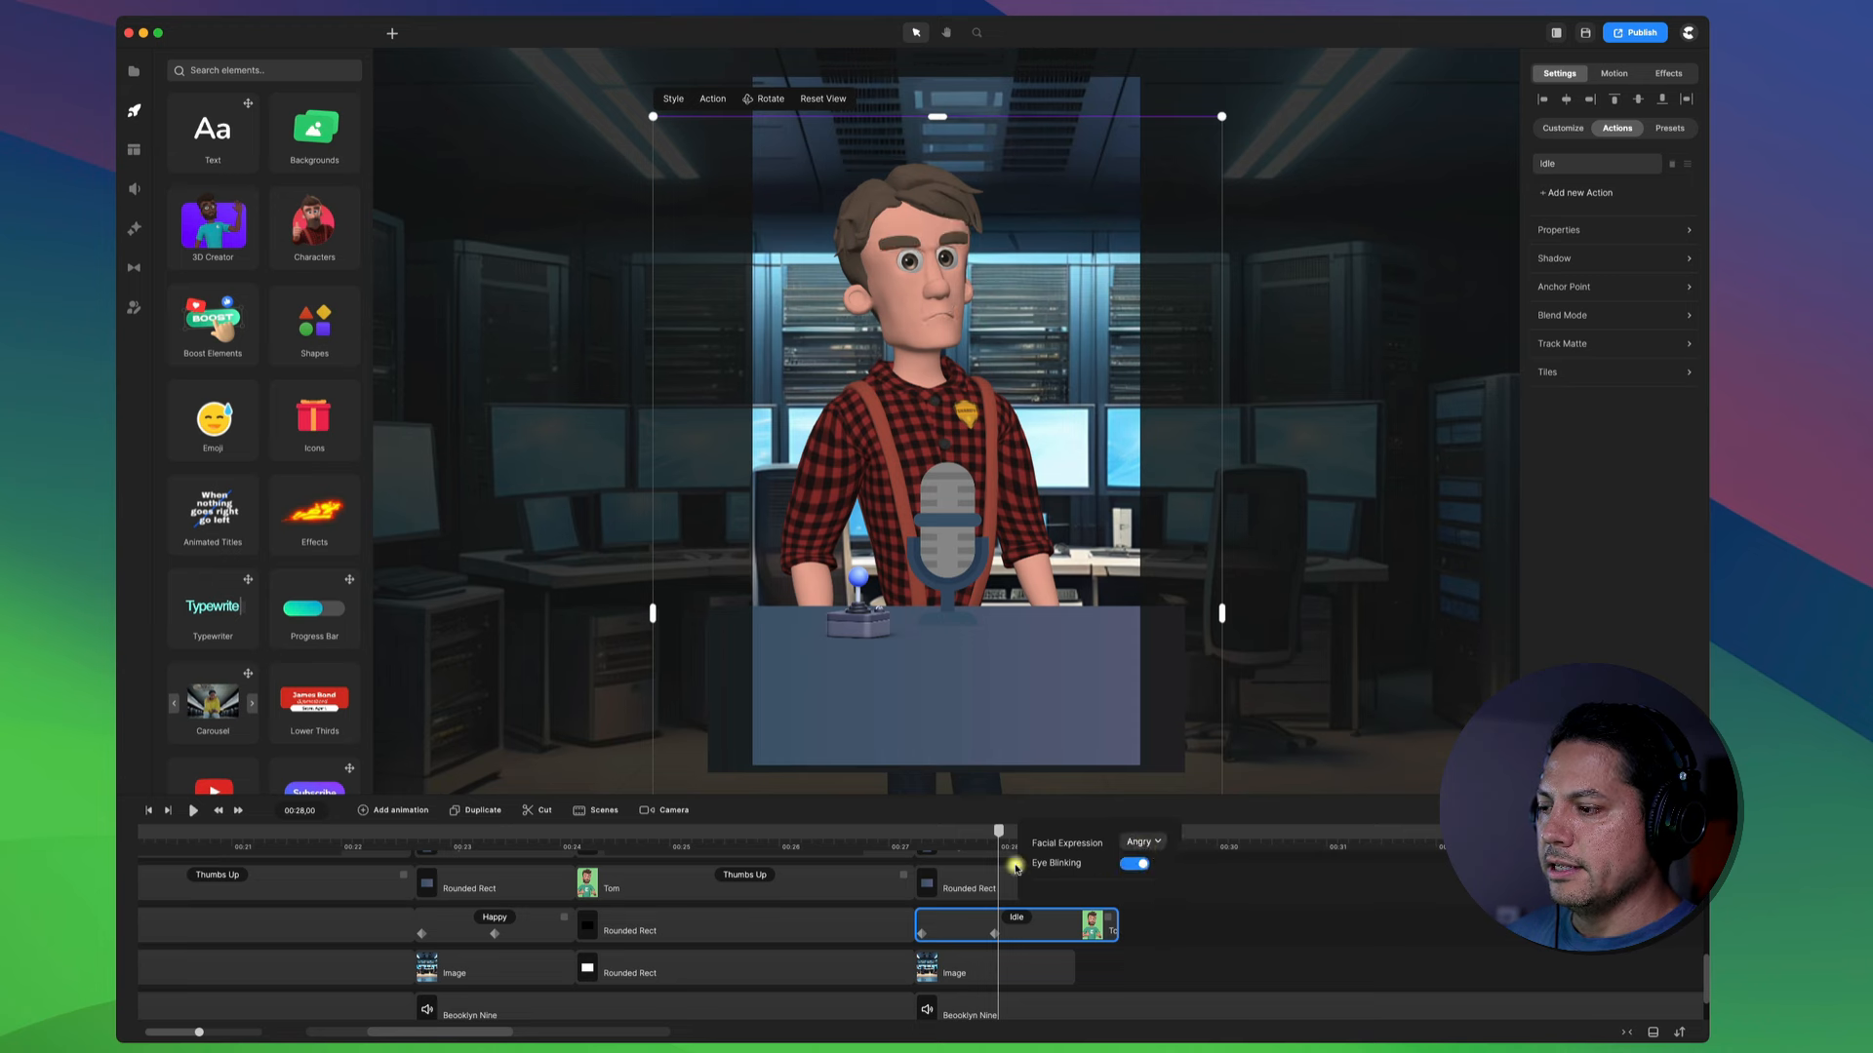
# Rotate the angry Tom toward the joystick side at his clip's first keyframe, and tilt his body forward at the second keyframe.
pyautogui.moveTo(1007, 841); pyautogui.dragTo(960, 847)
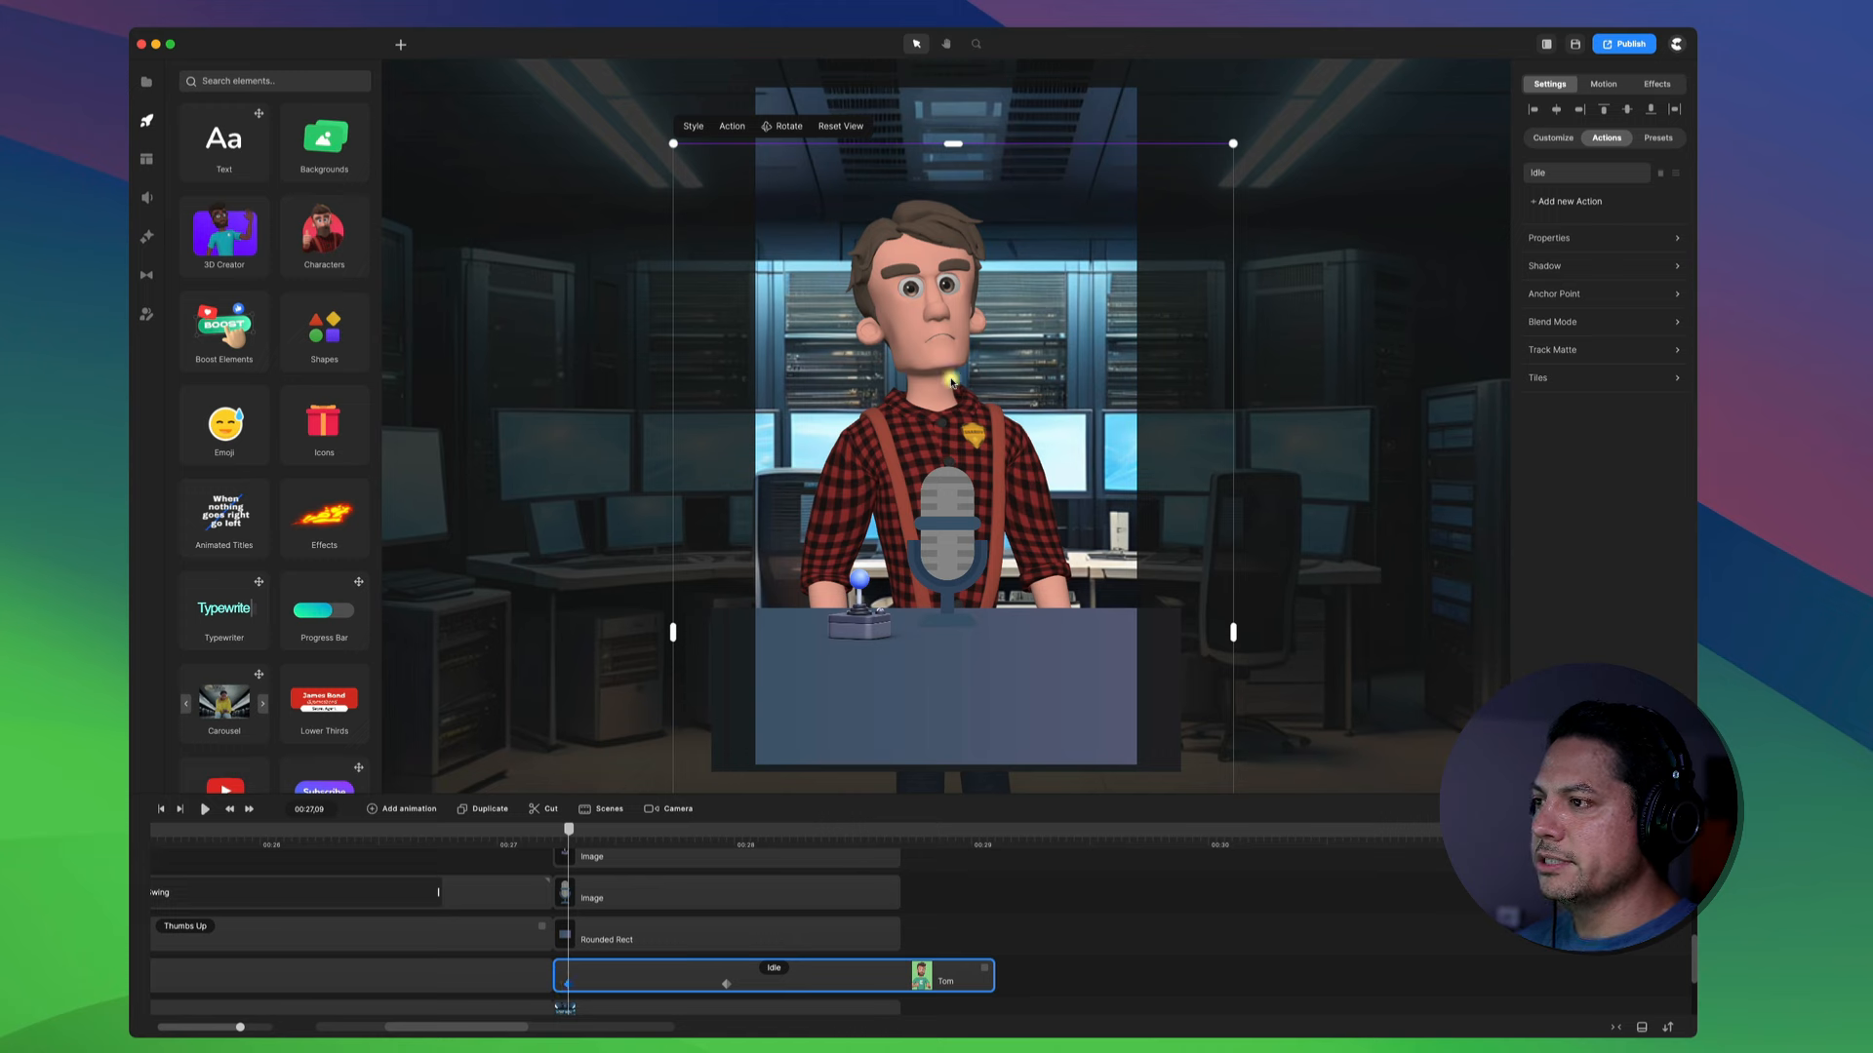
pyautogui.click(781, 125)
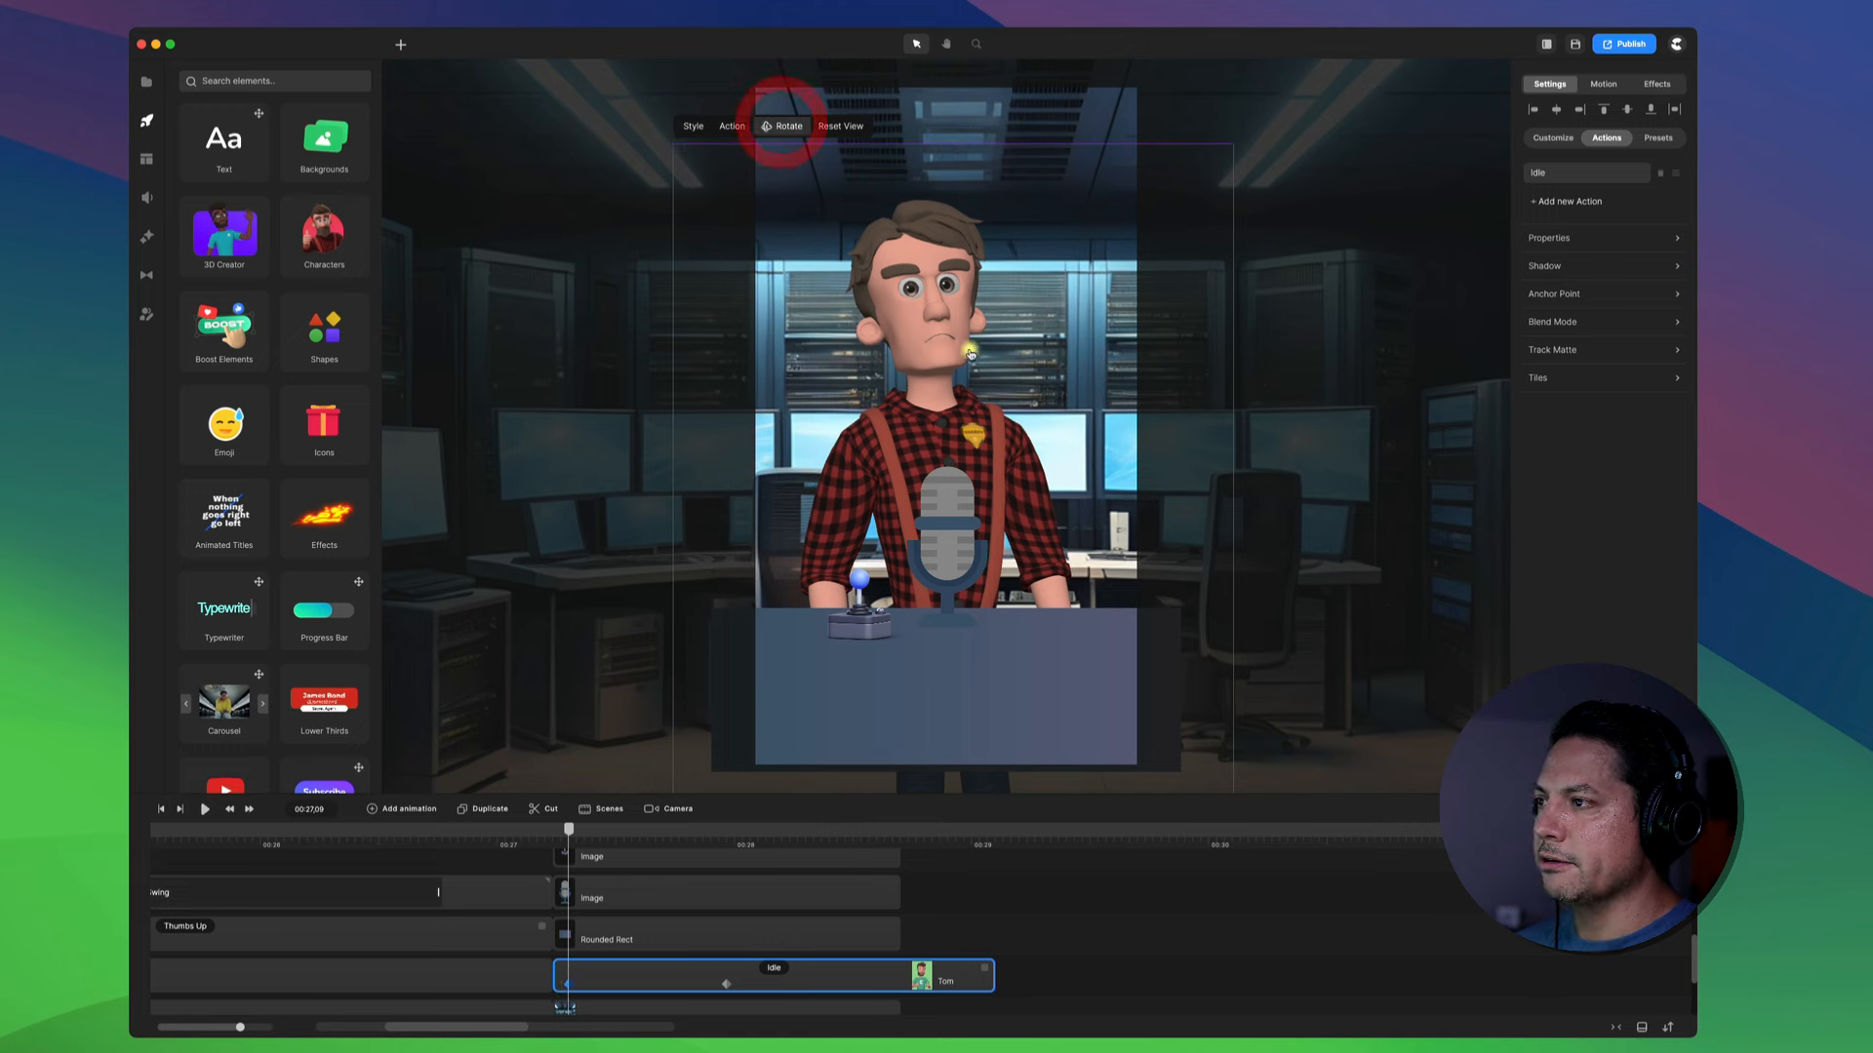
pyautogui.moveTo(967, 351); pyautogui.dragTo(891, 356)
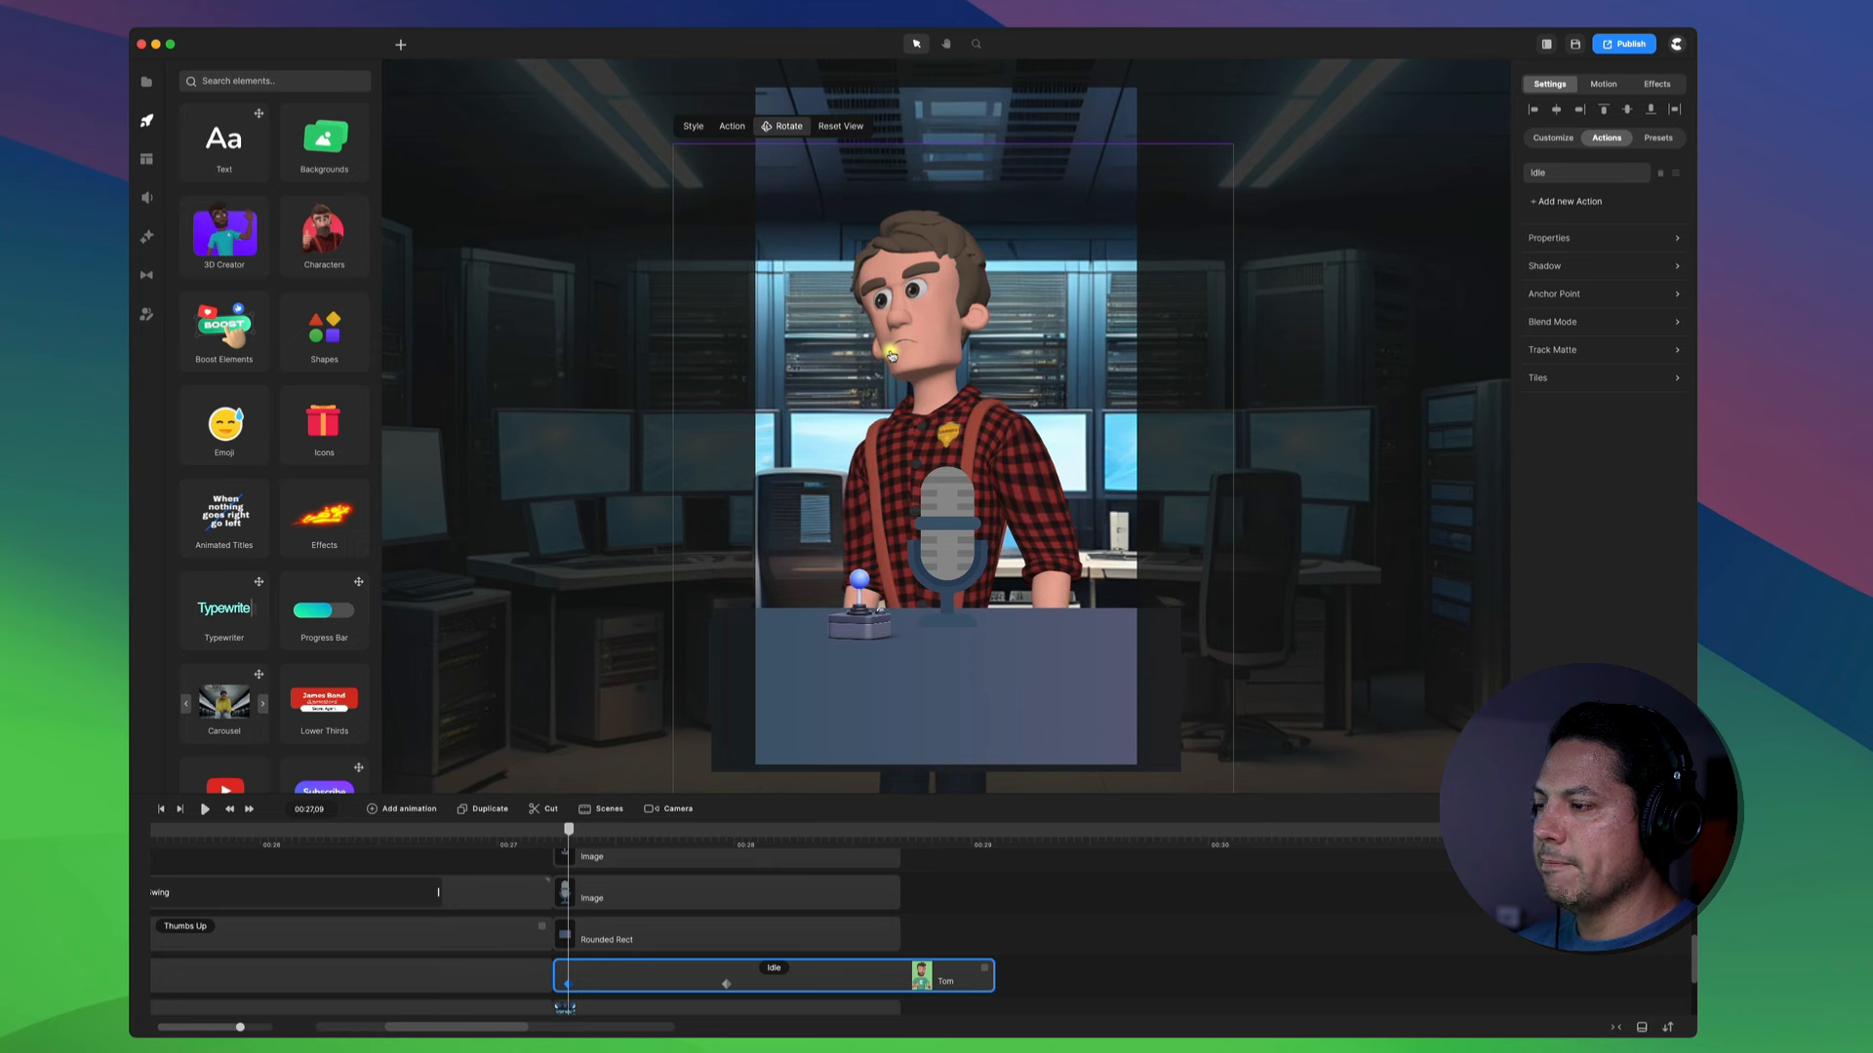
pyautogui.click(726, 986)
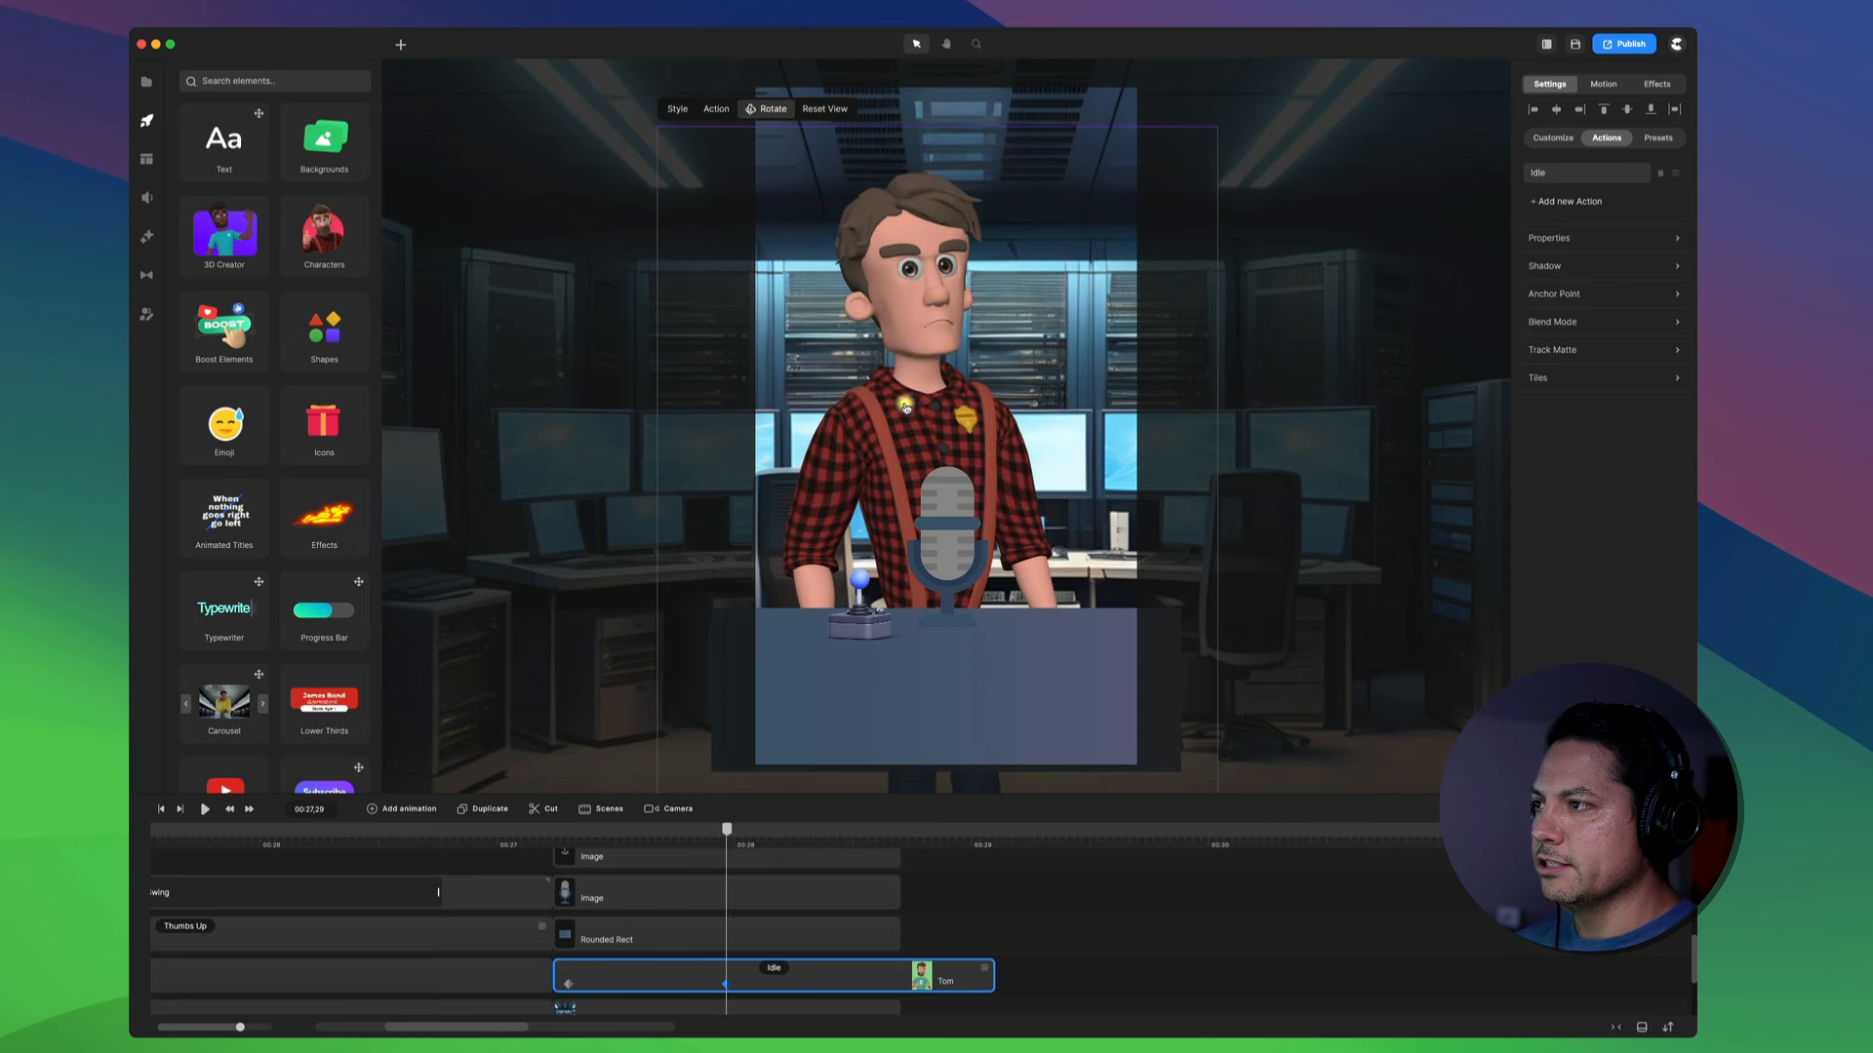
pyautogui.moveTo(905, 407); pyautogui.dragTo(917, 463)
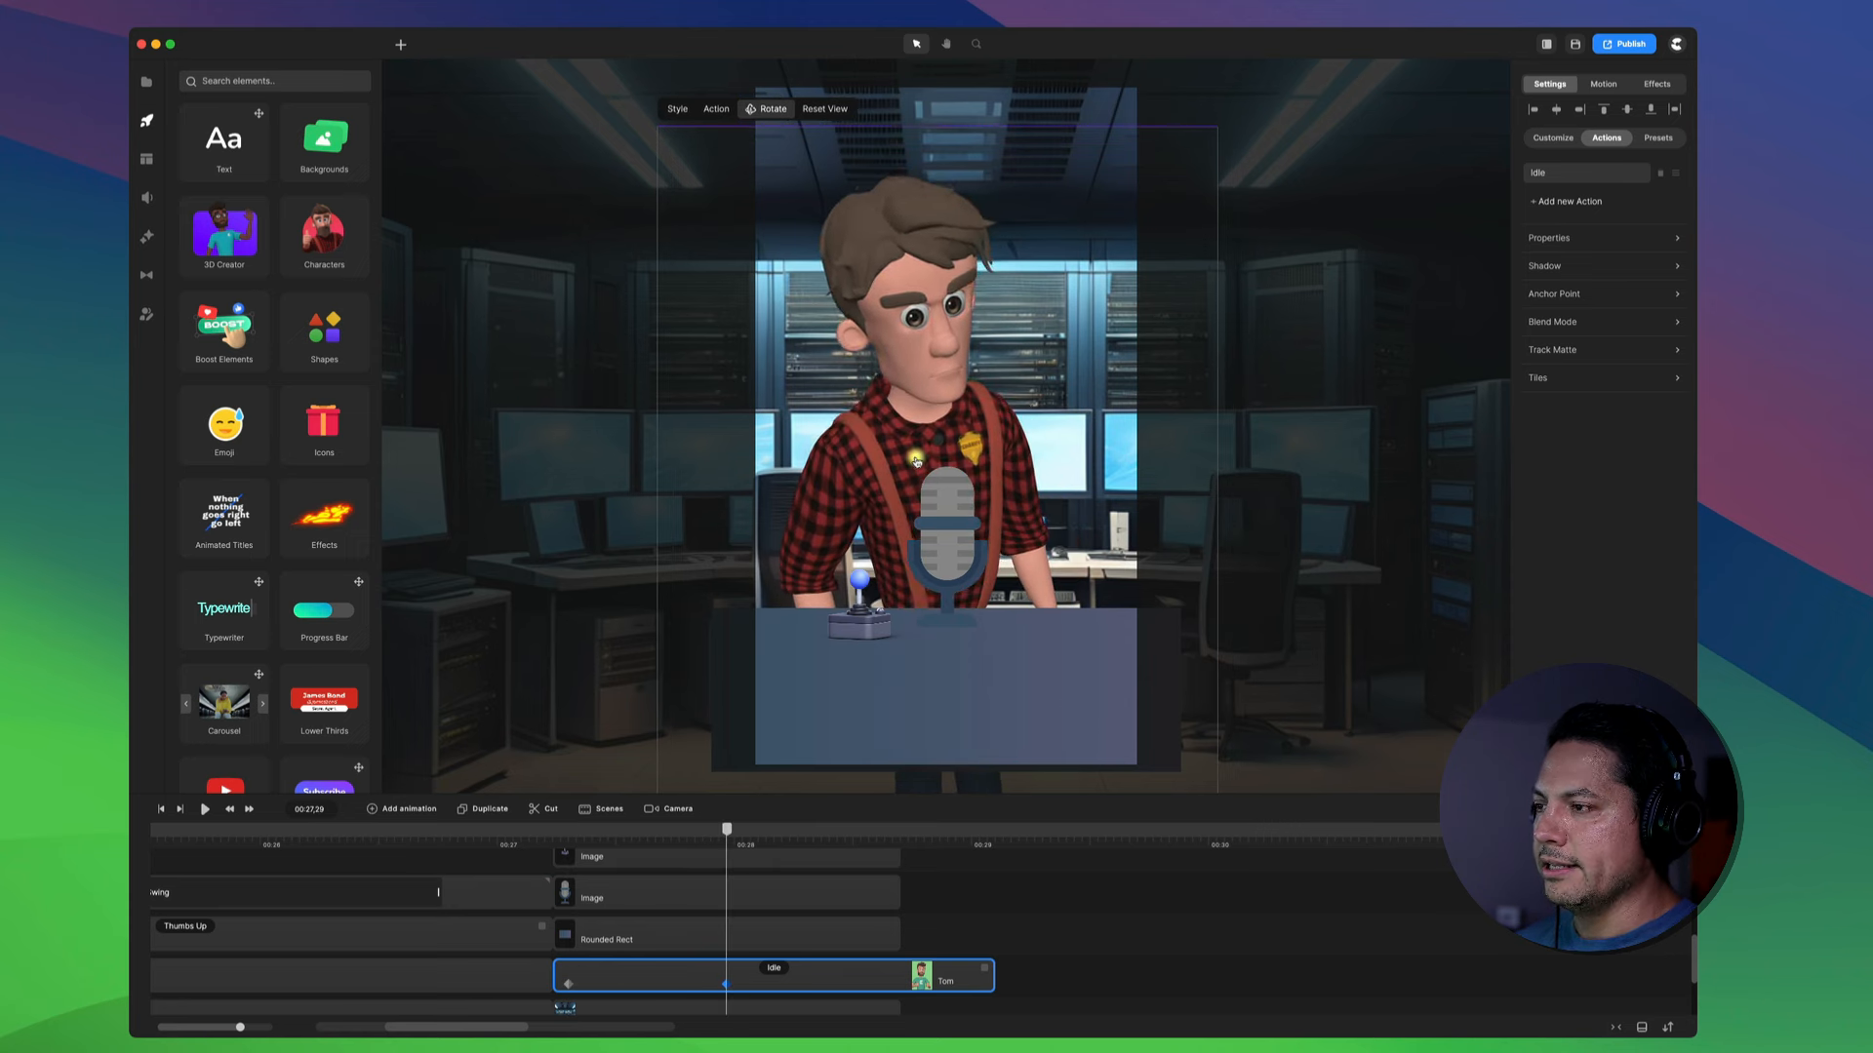
# Trim Tom's Idle clip to end with the control-room background at 00:28,21 and move its keyframes toward the clip's start.
pyautogui.moveTo(636, 837); pyautogui.dragTo(559, 888)
pyautogui.press('space')
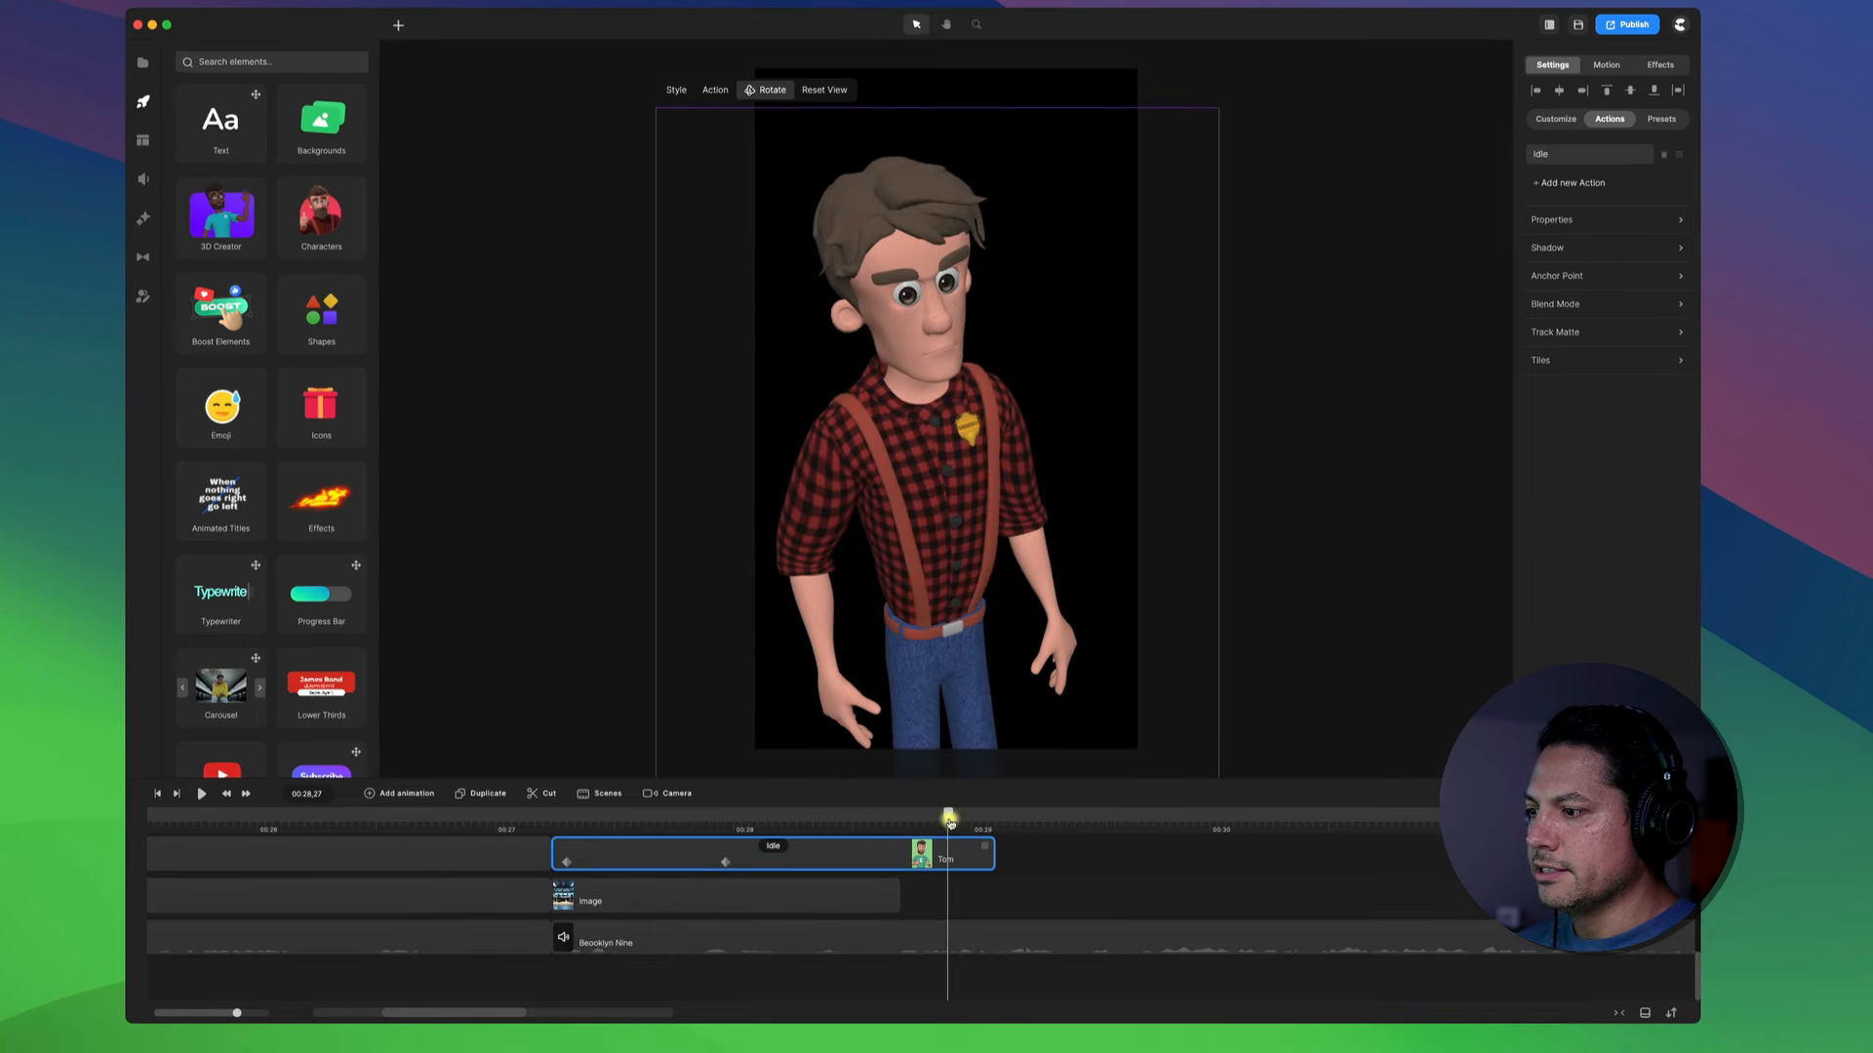
pyautogui.moveTo(949, 820); pyautogui.dragTo(895, 854)
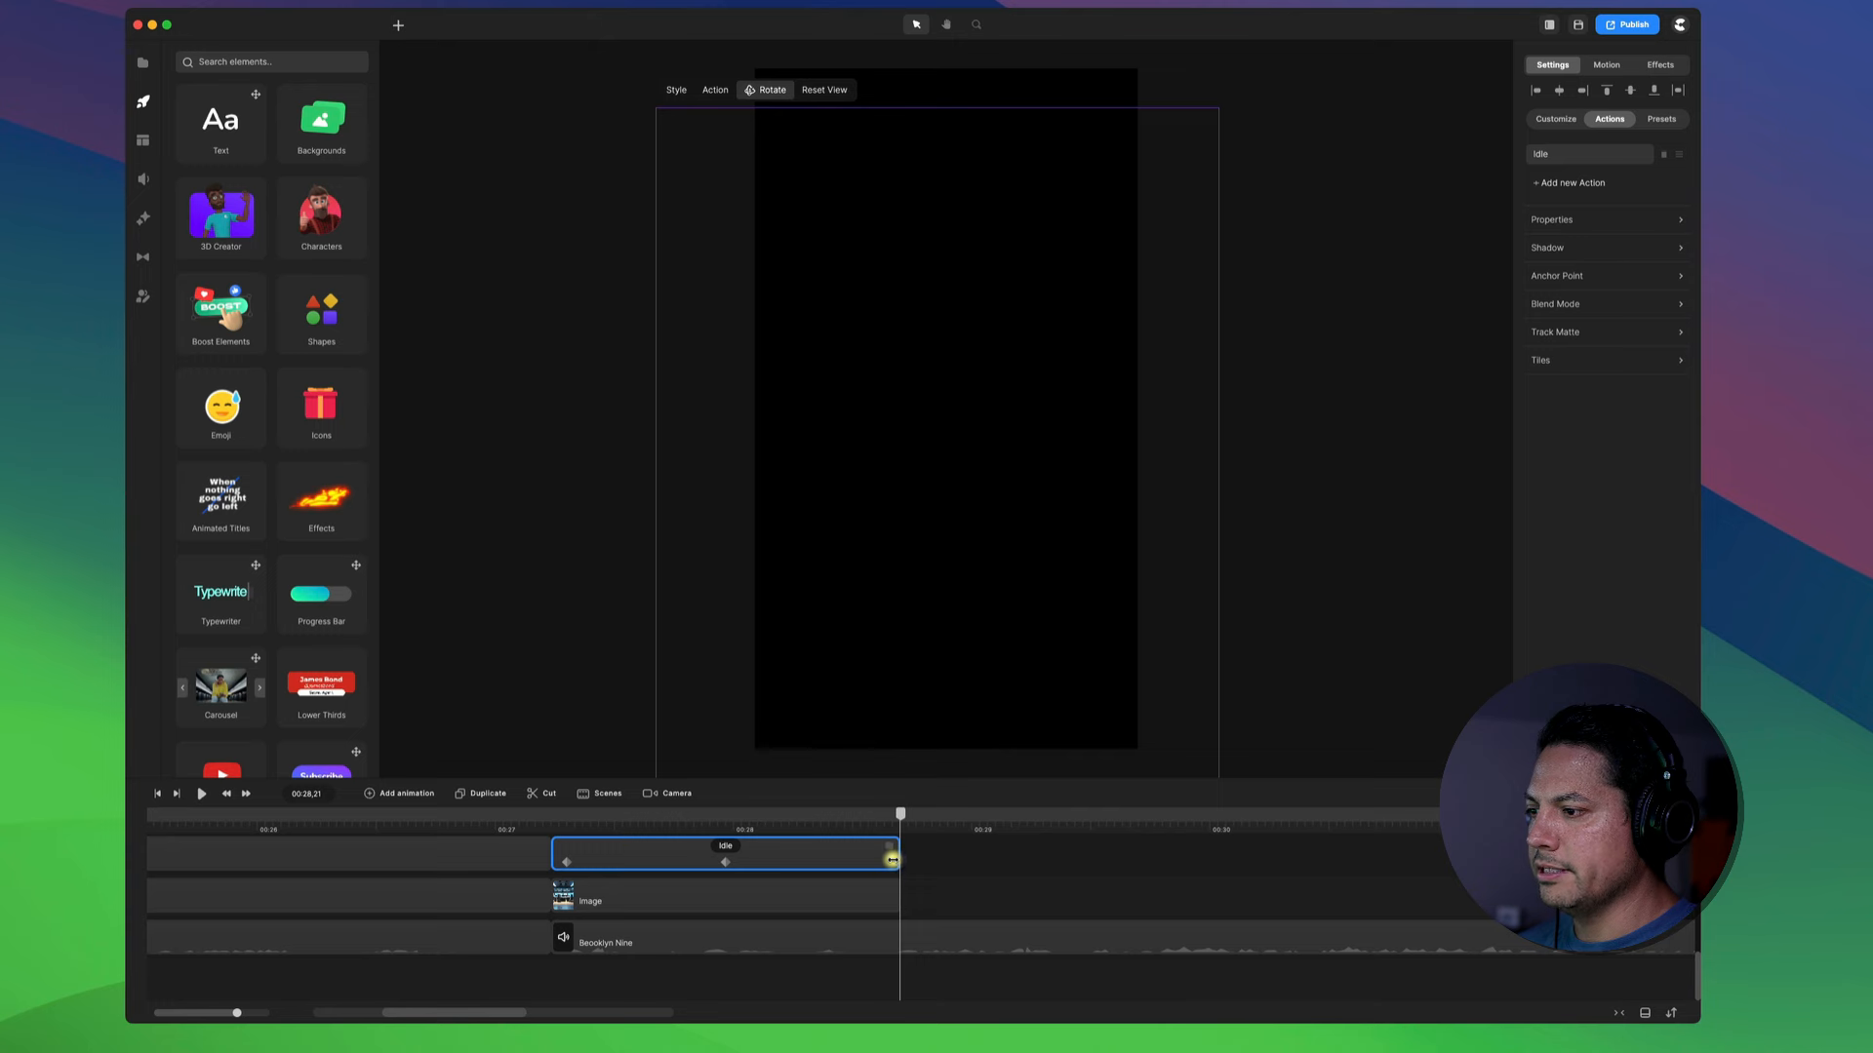
pyautogui.rightClick(571, 867)
pyautogui.click(543, 827)
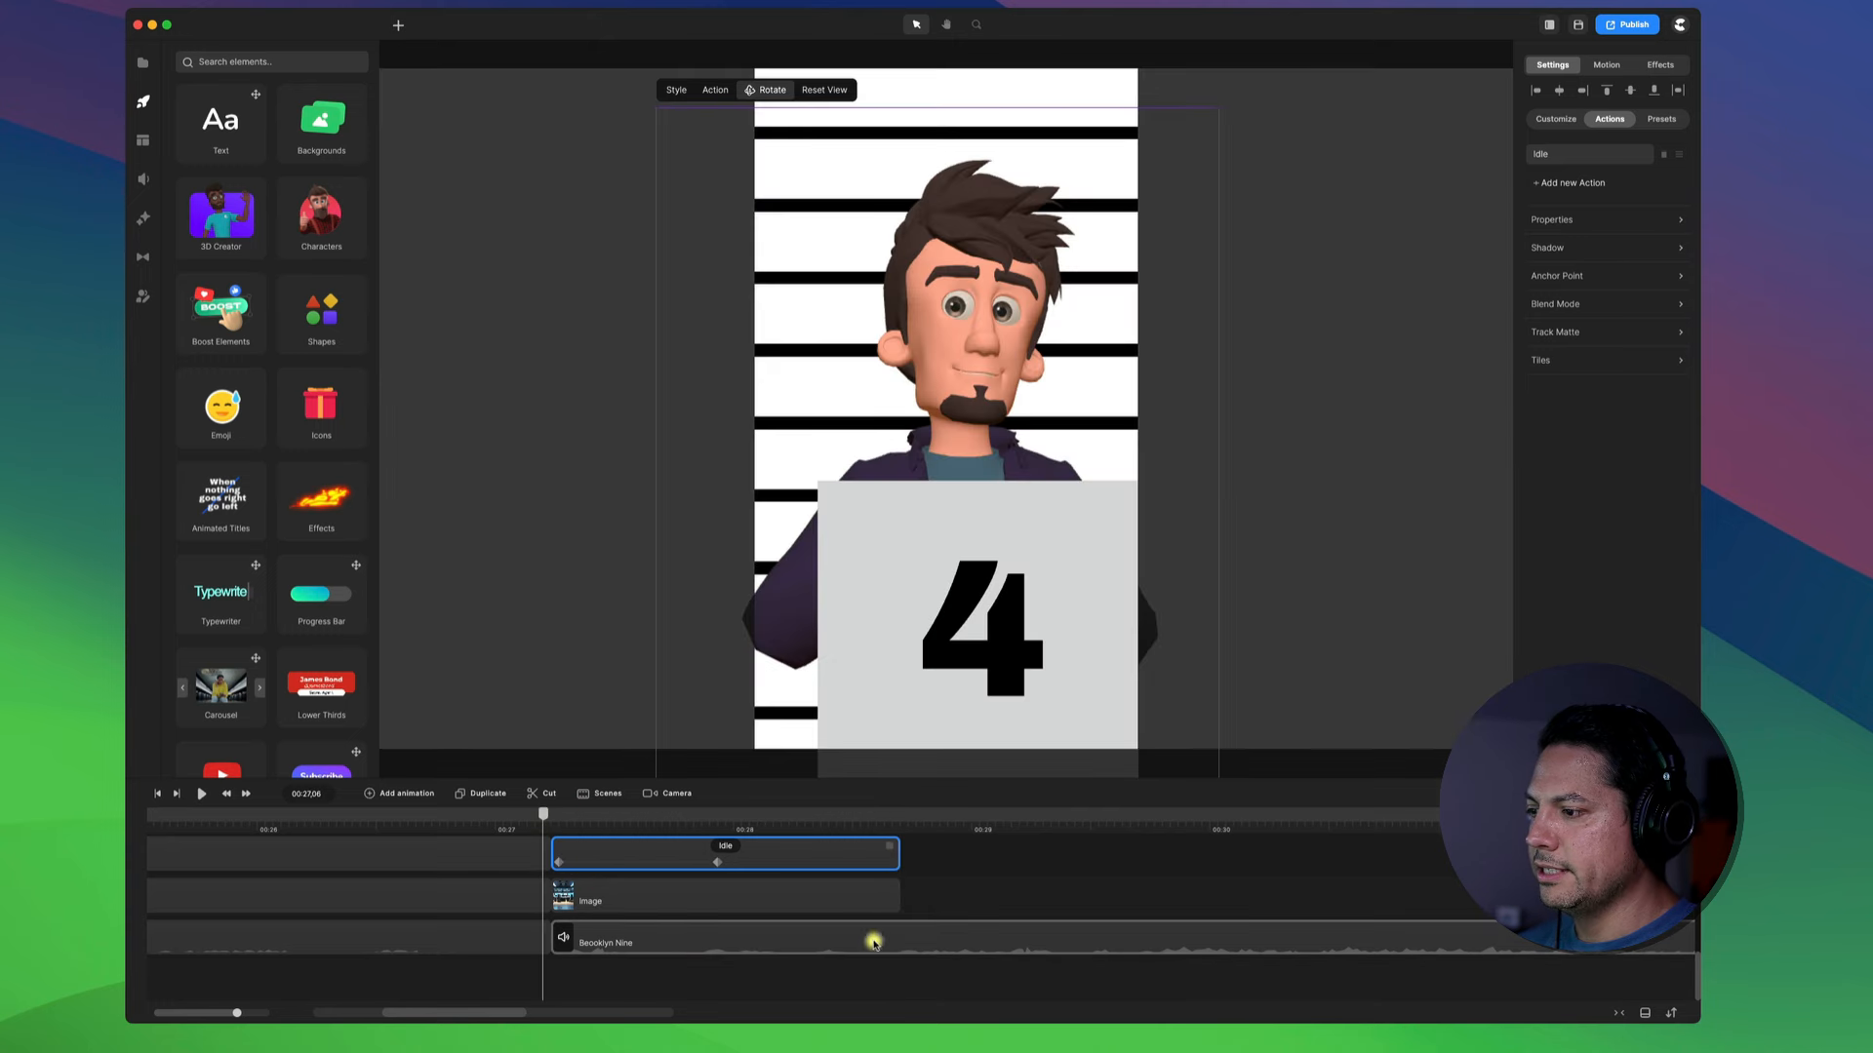
# Split the audio at 00:28,21 and lip-sync the segment under the control-room shot to Tom.
pyautogui.click(897, 831)
pyautogui.click(950, 922)
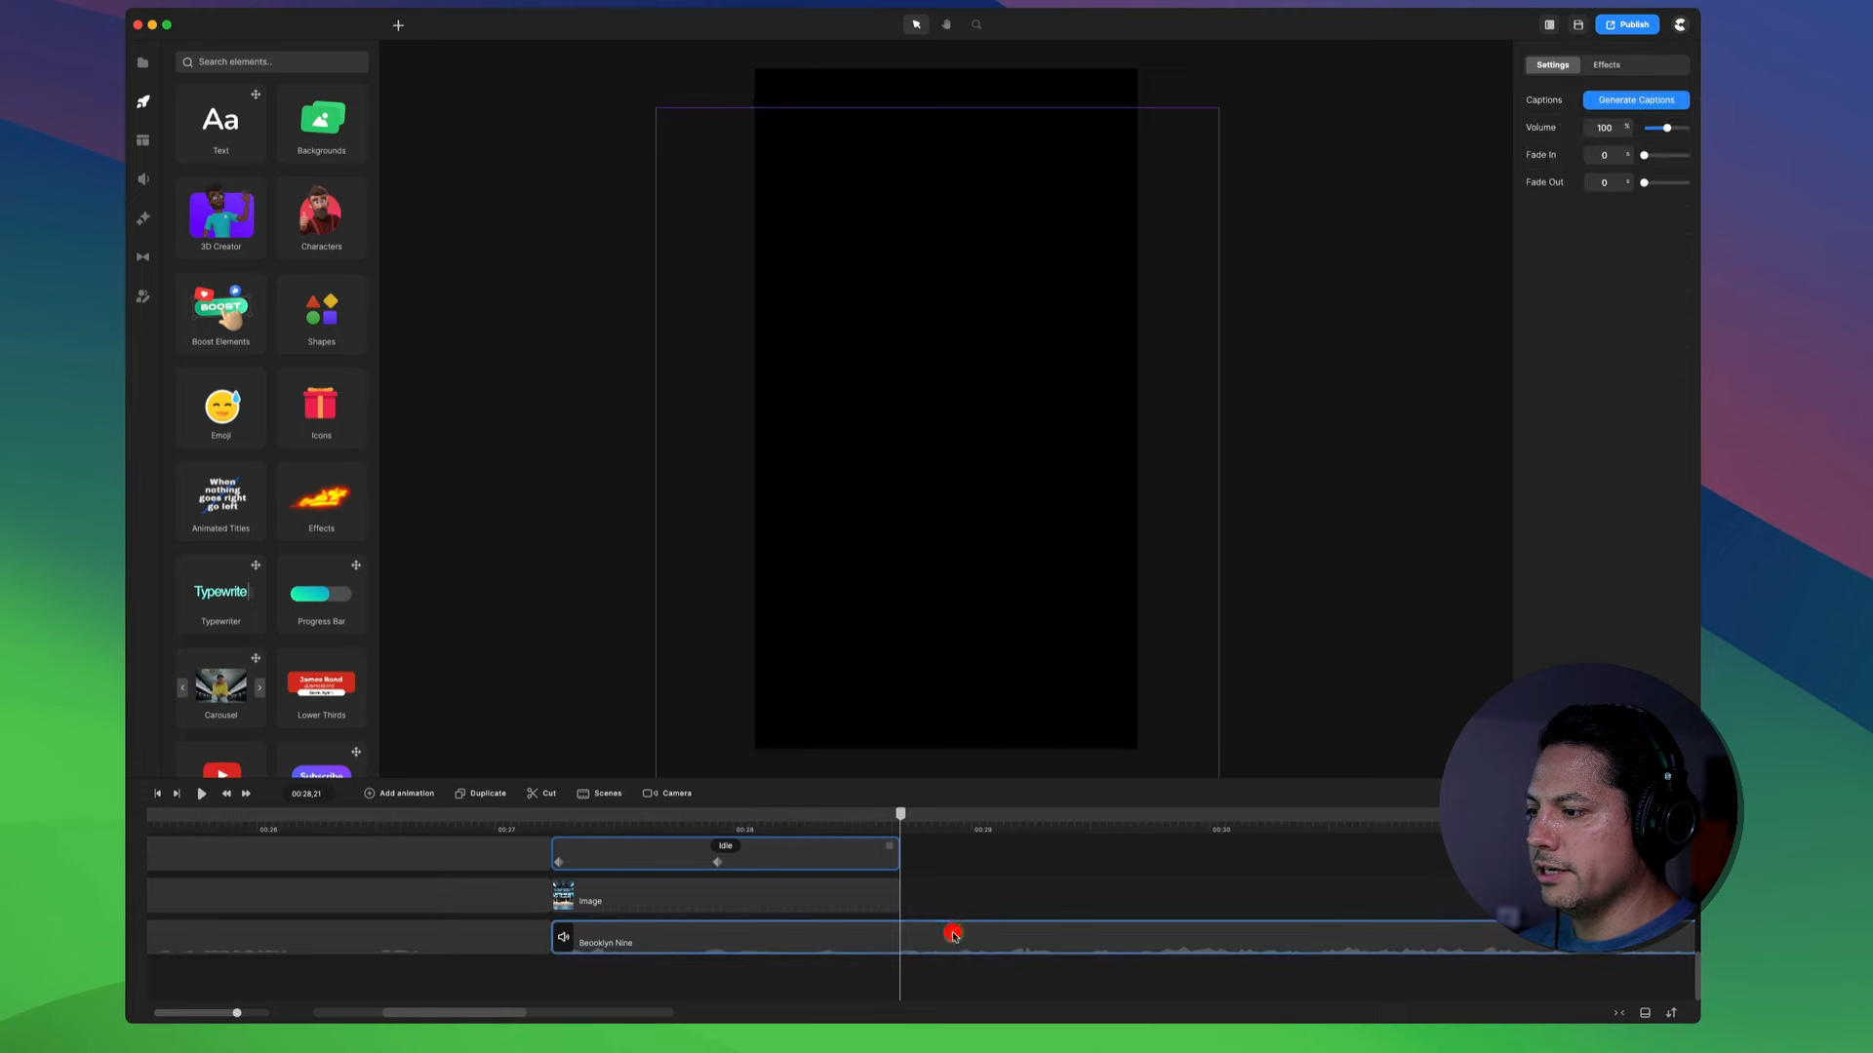
pyautogui.click(534, 792)
pyautogui.click(563, 813)
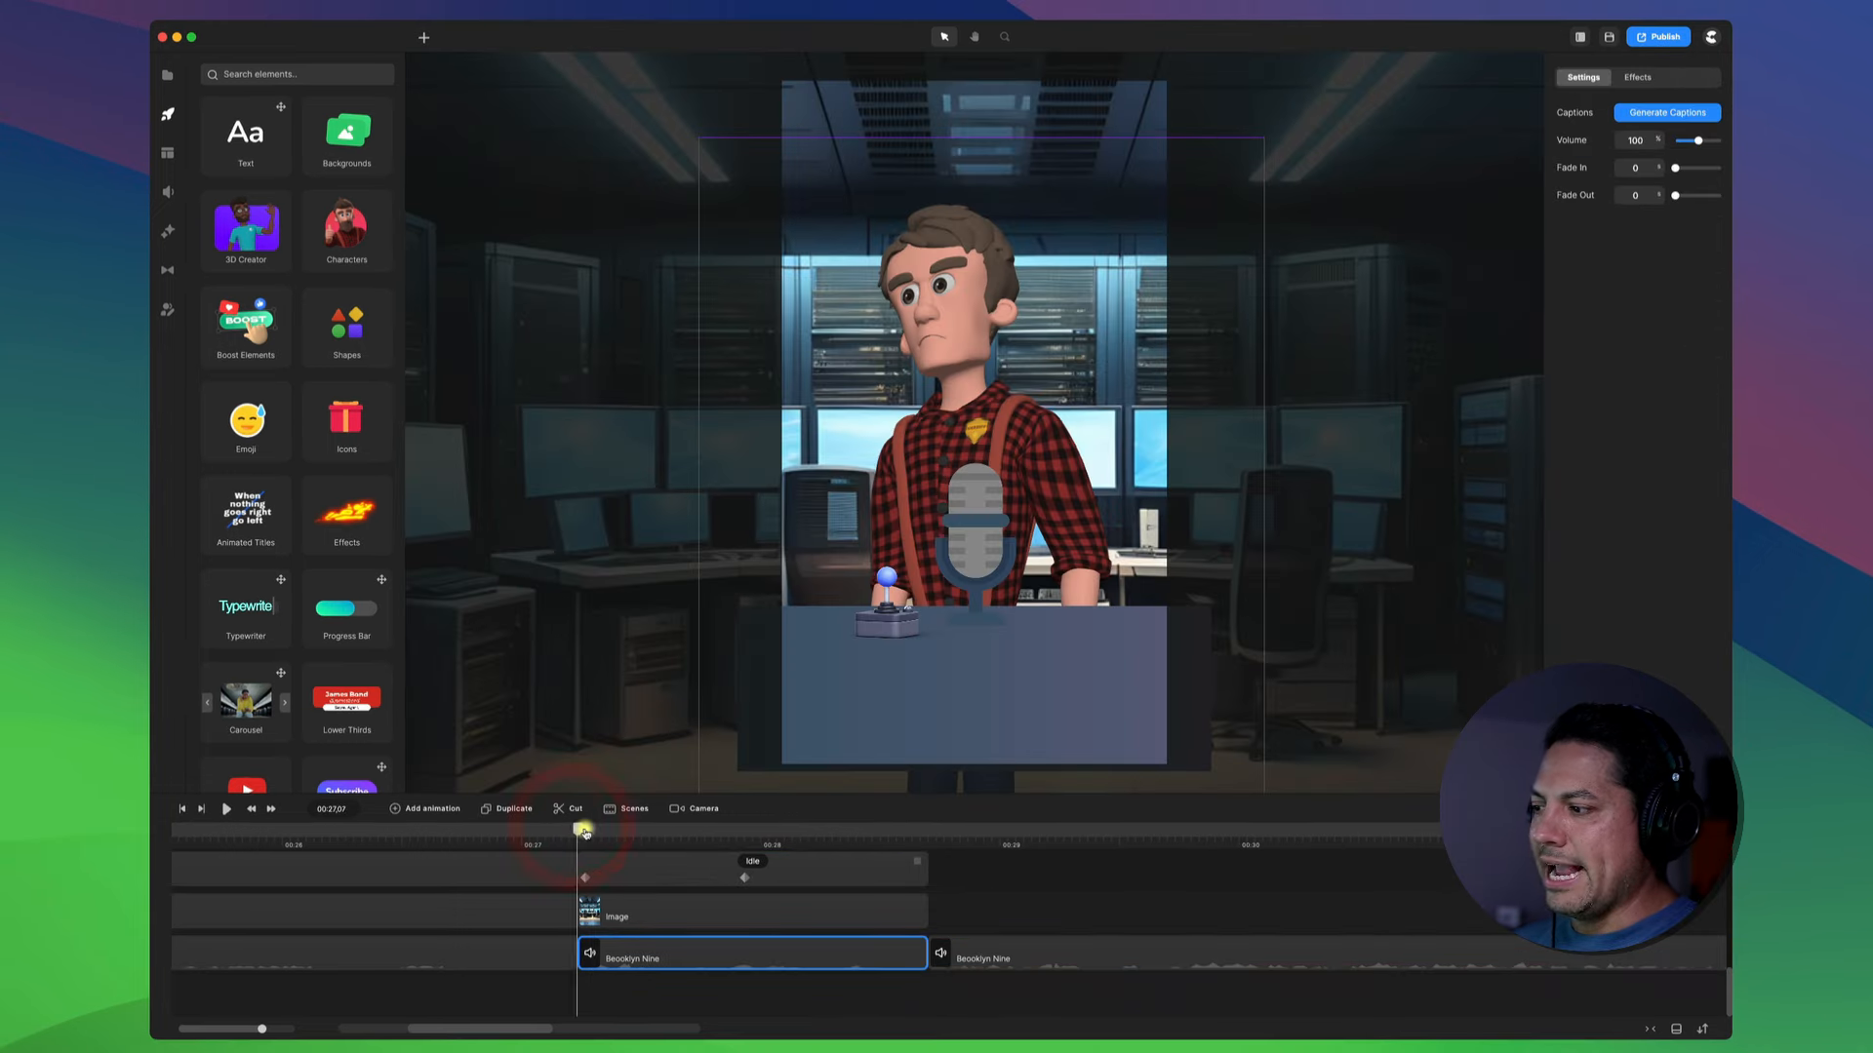
pyautogui.click(641, 829)
pyautogui.rightClick(683, 951)
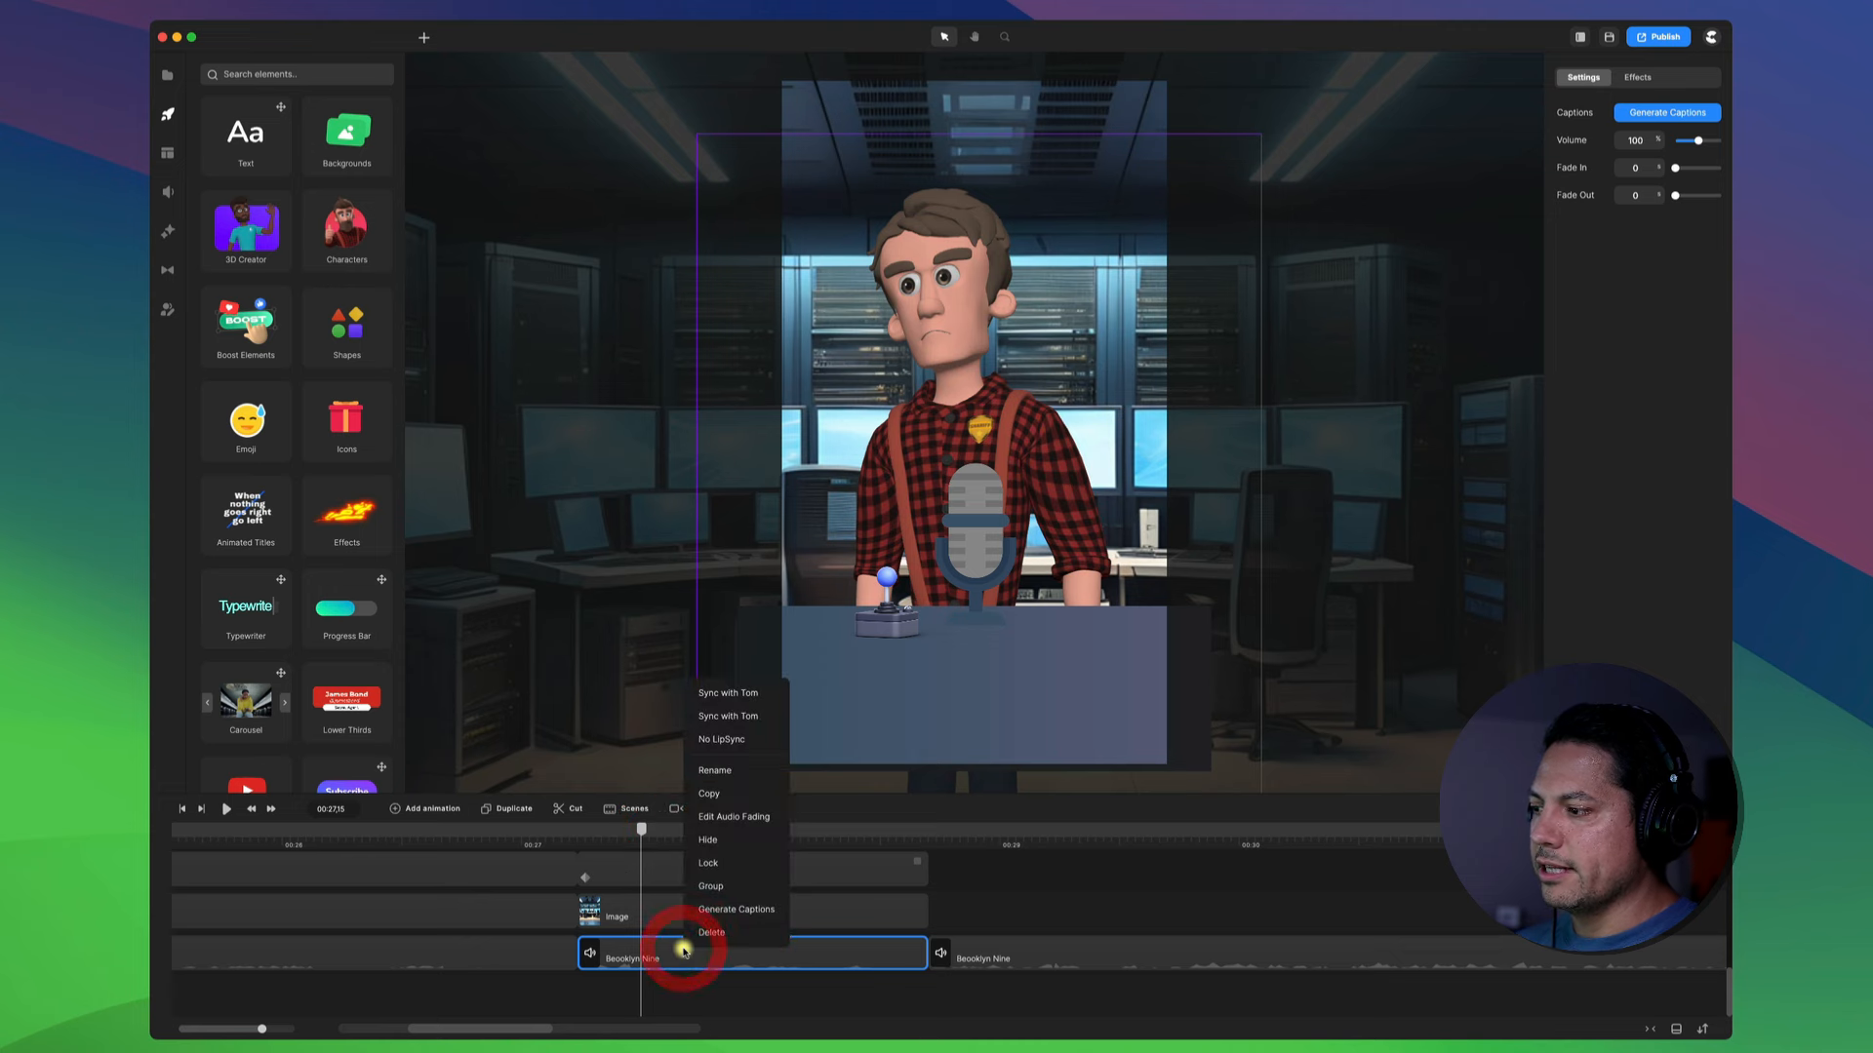
pyautogui.click(748, 694)
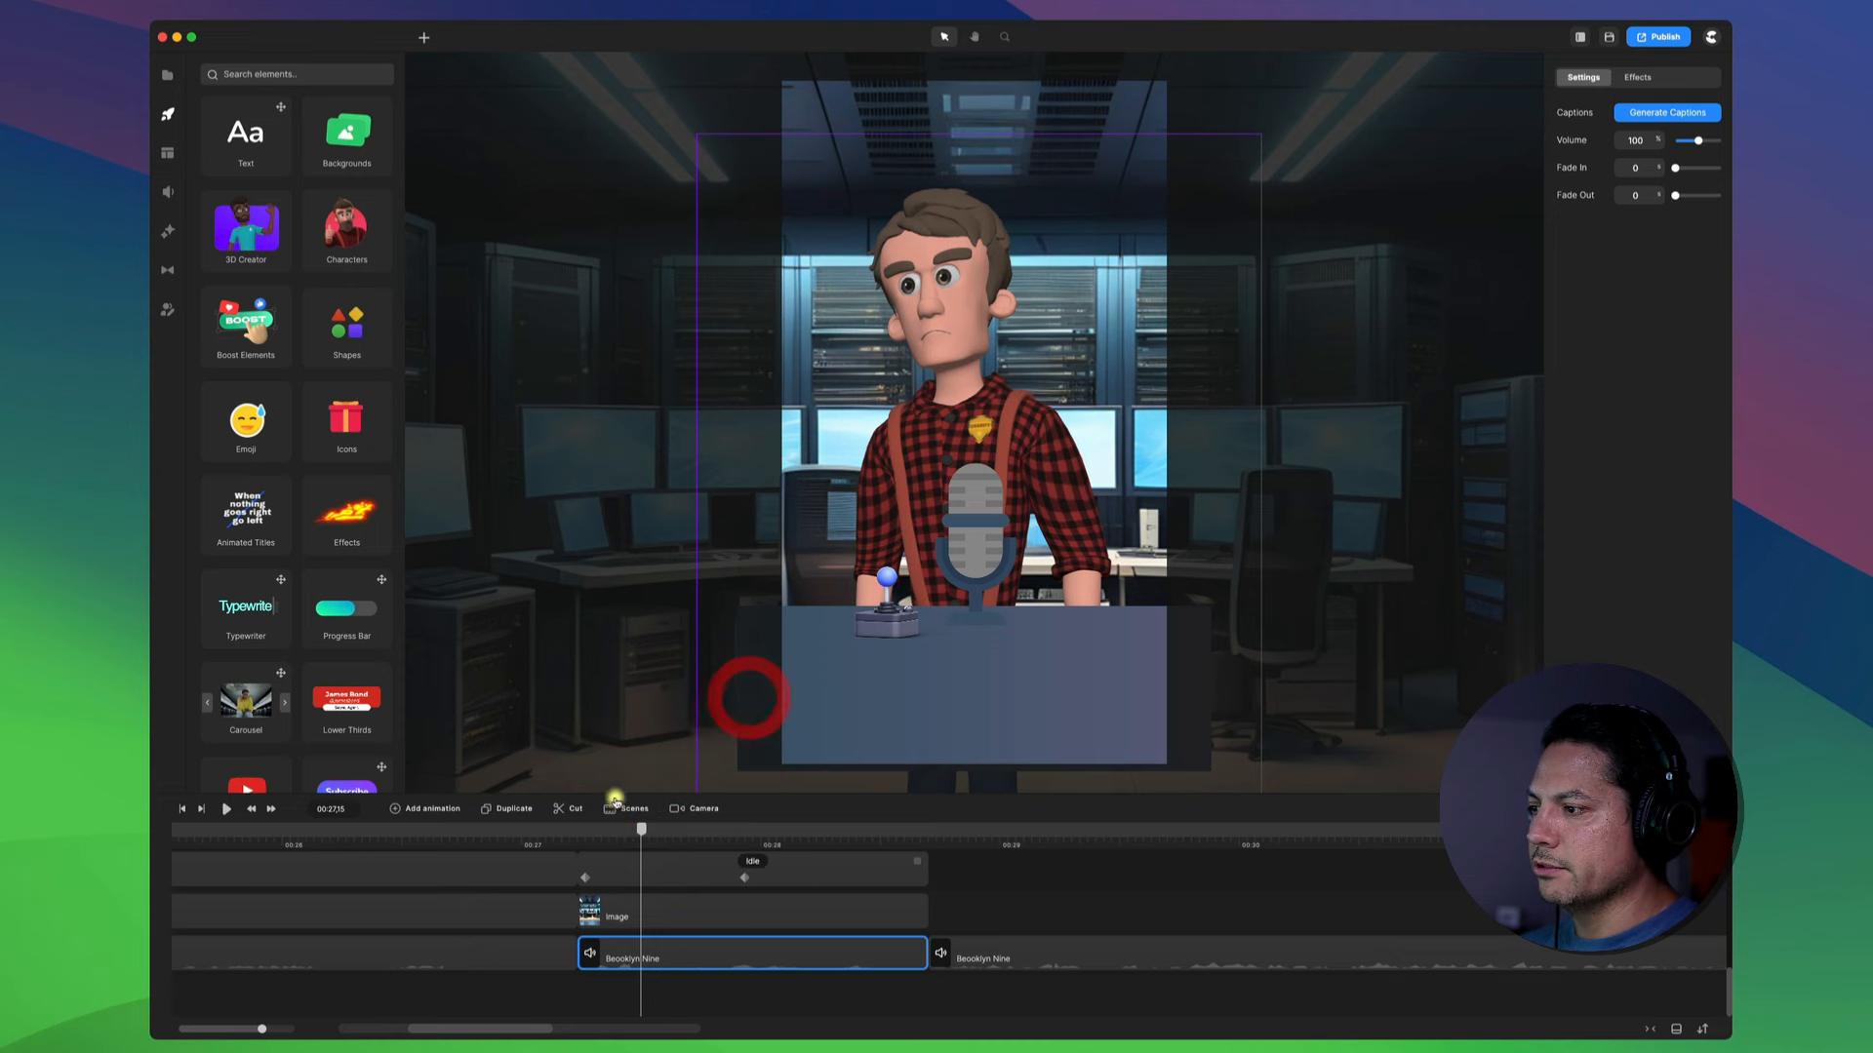
# Play the last control-room shot from its start and review Tom's turn and lip-sync.
pyautogui.click(570, 838)
pyautogui.press('space')
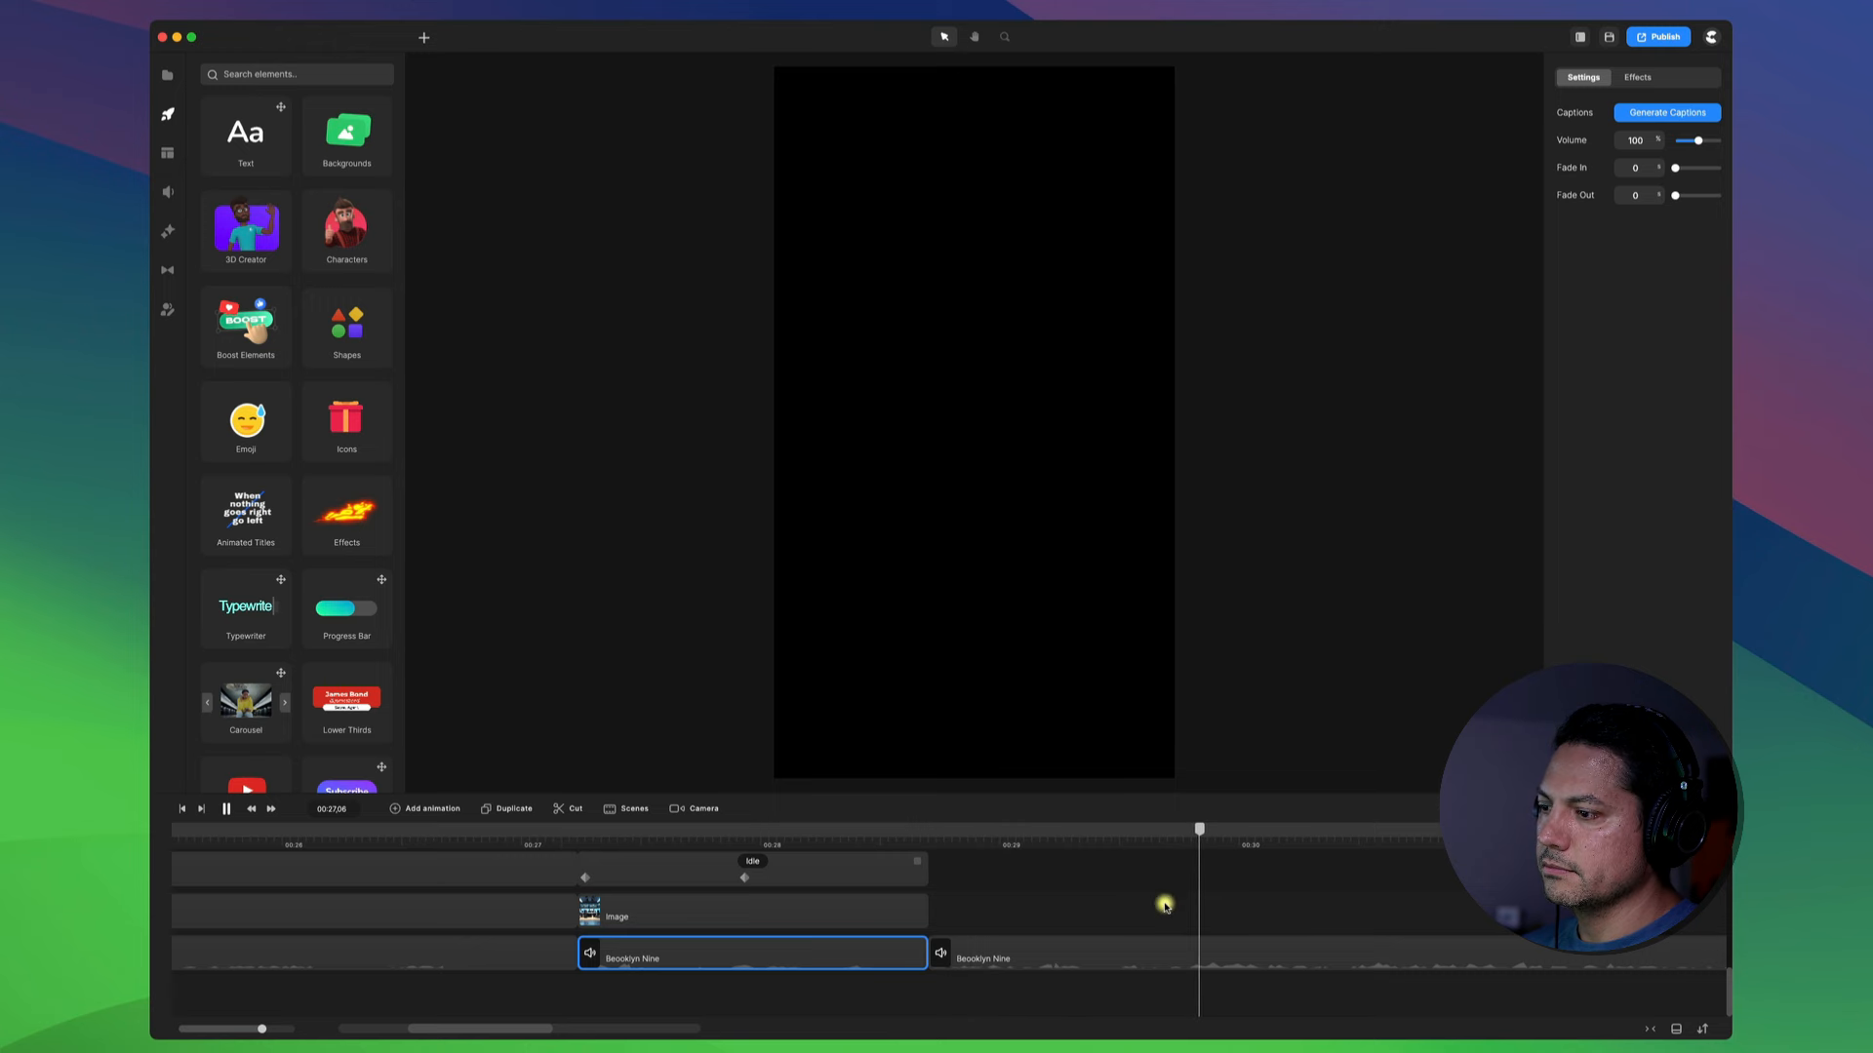
pyautogui.press('space')
pyautogui.click(800, 846)
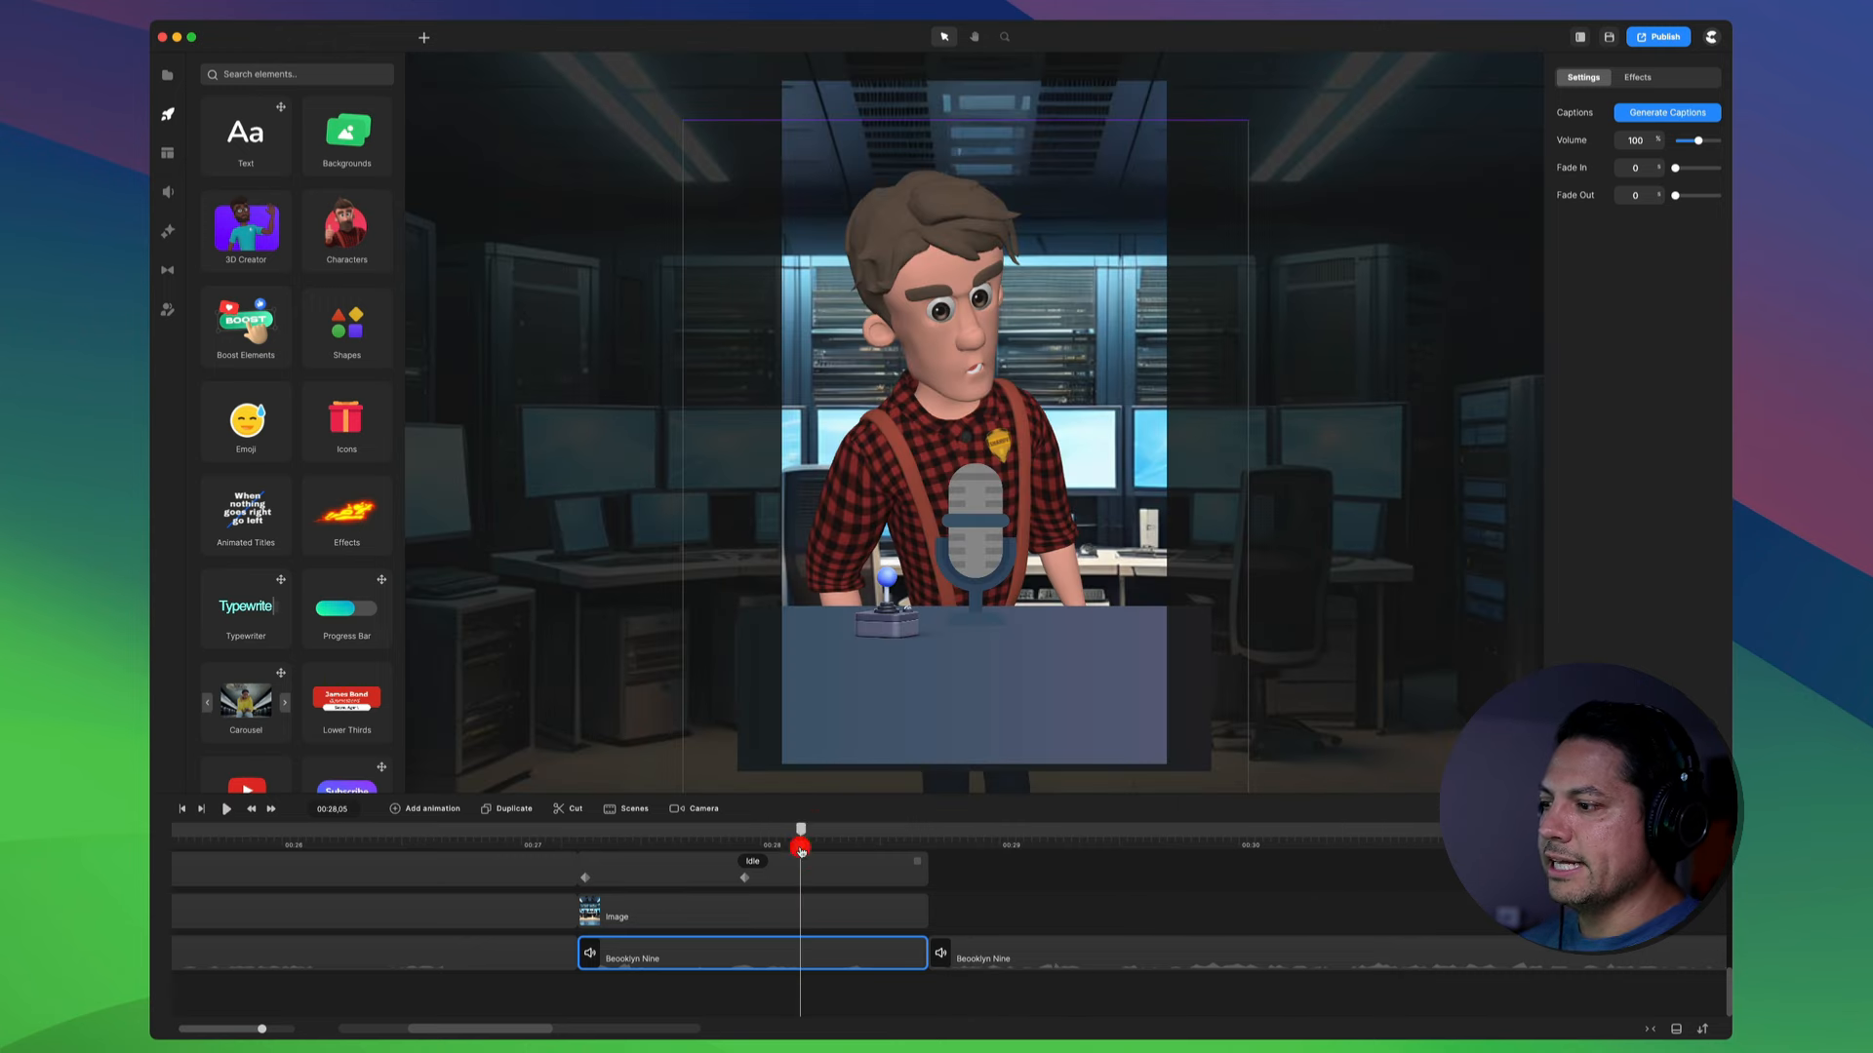
# Paste copies of the number 4 shot's black and white Rounded Rect background clips and align them directly after the control-room shot at 00:28,21.
pyautogui.moveTo(785, 836); pyautogui.dragTo(929, 836)
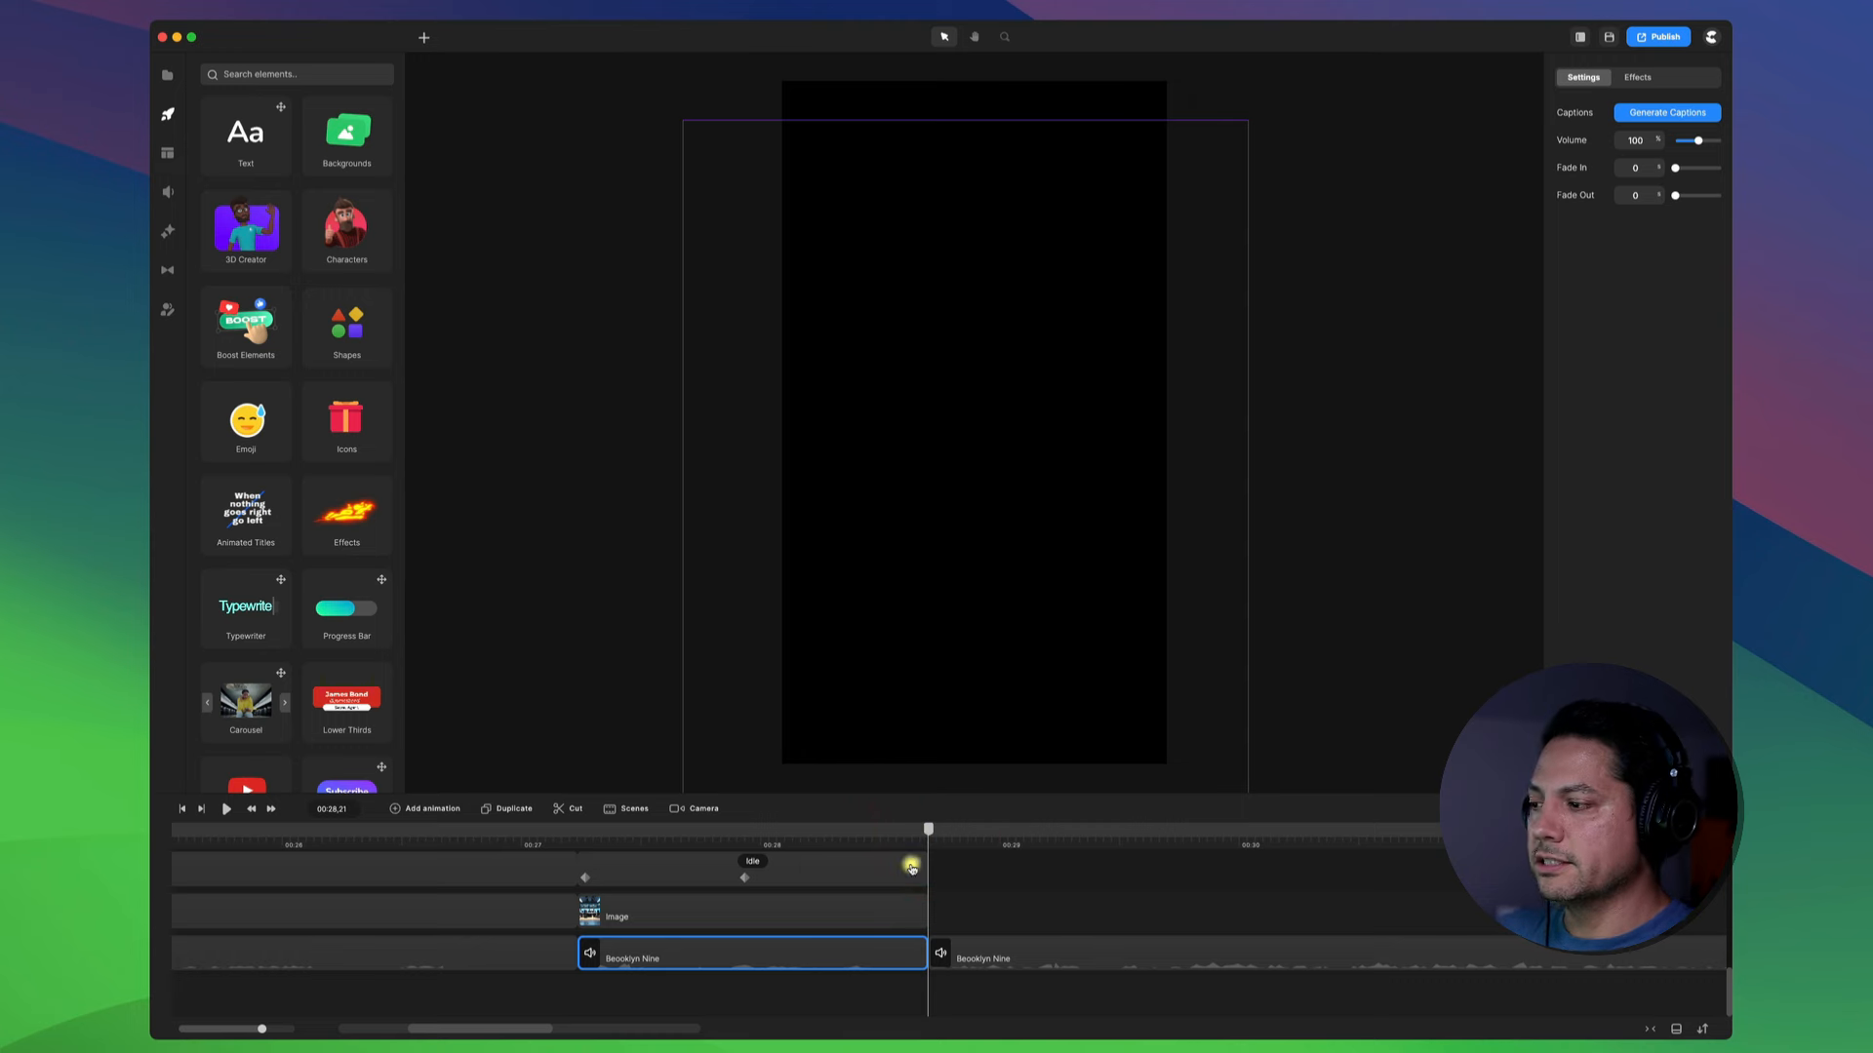
pyautogui.scroll(-3, 821, 839)
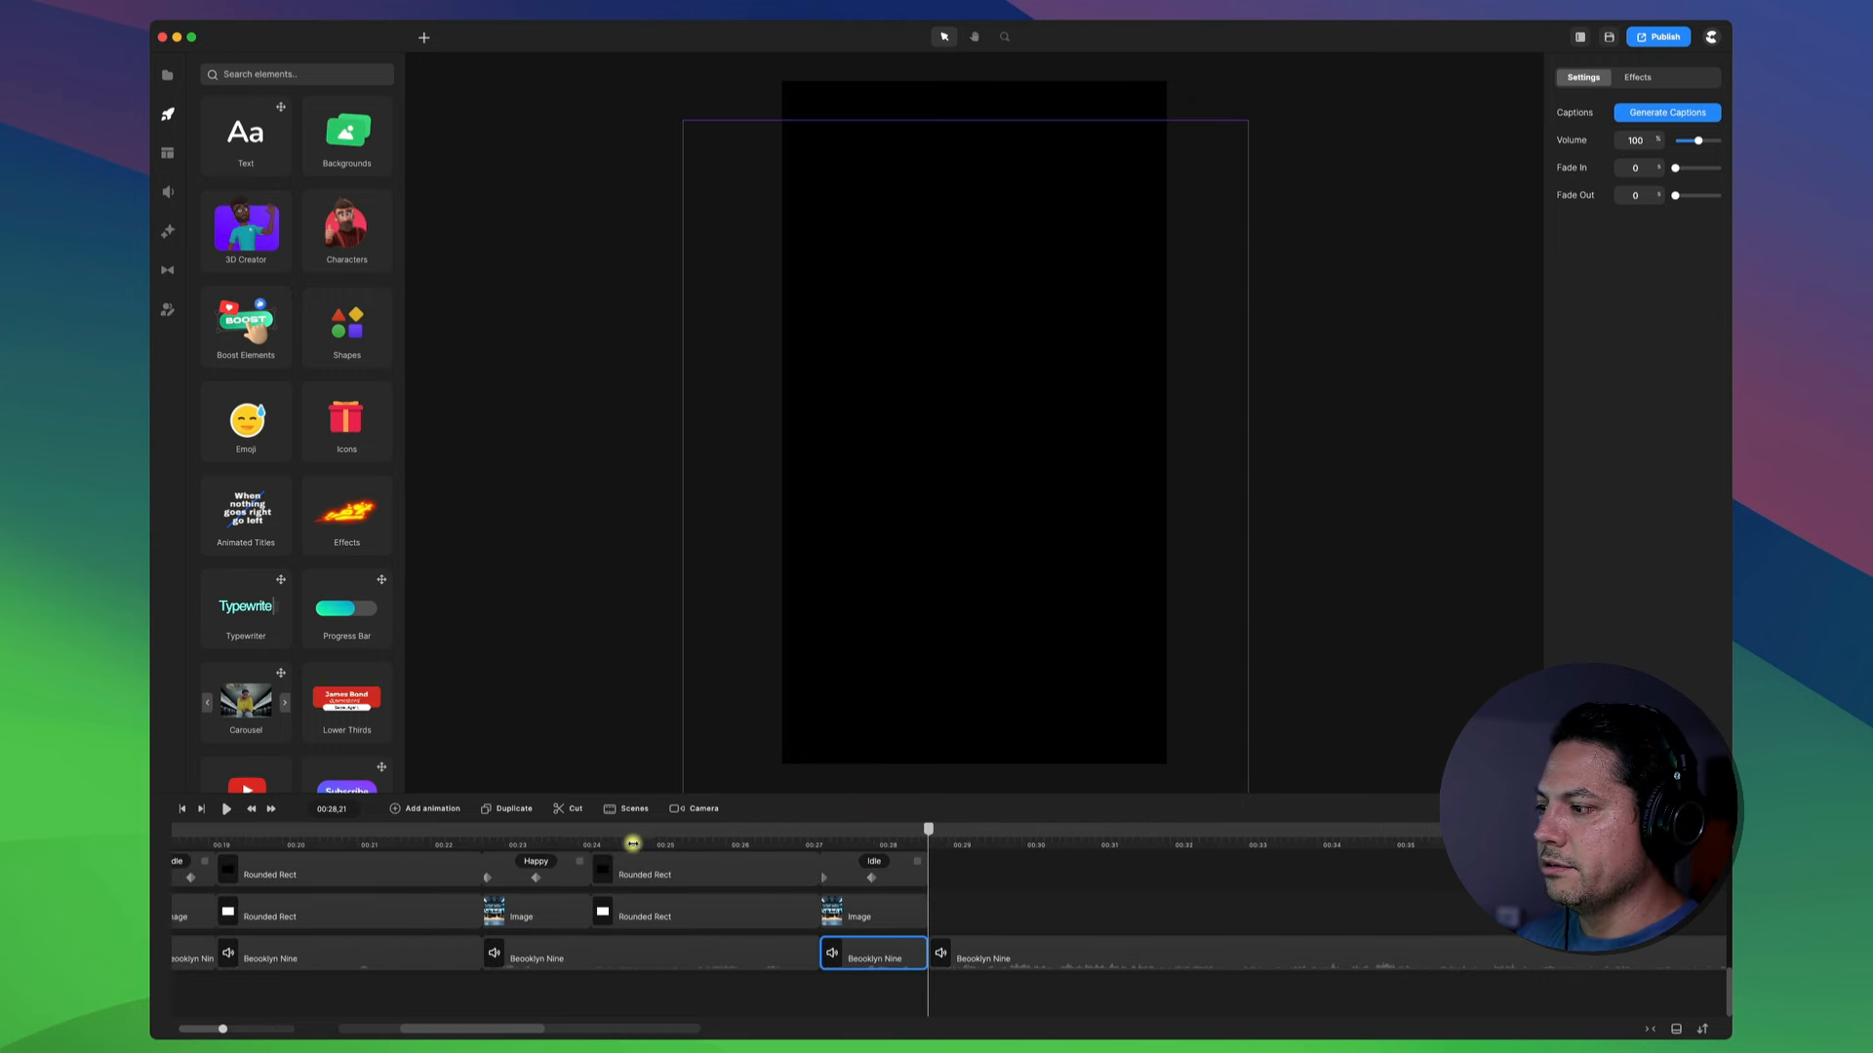
pyautogui.click(671, 902)
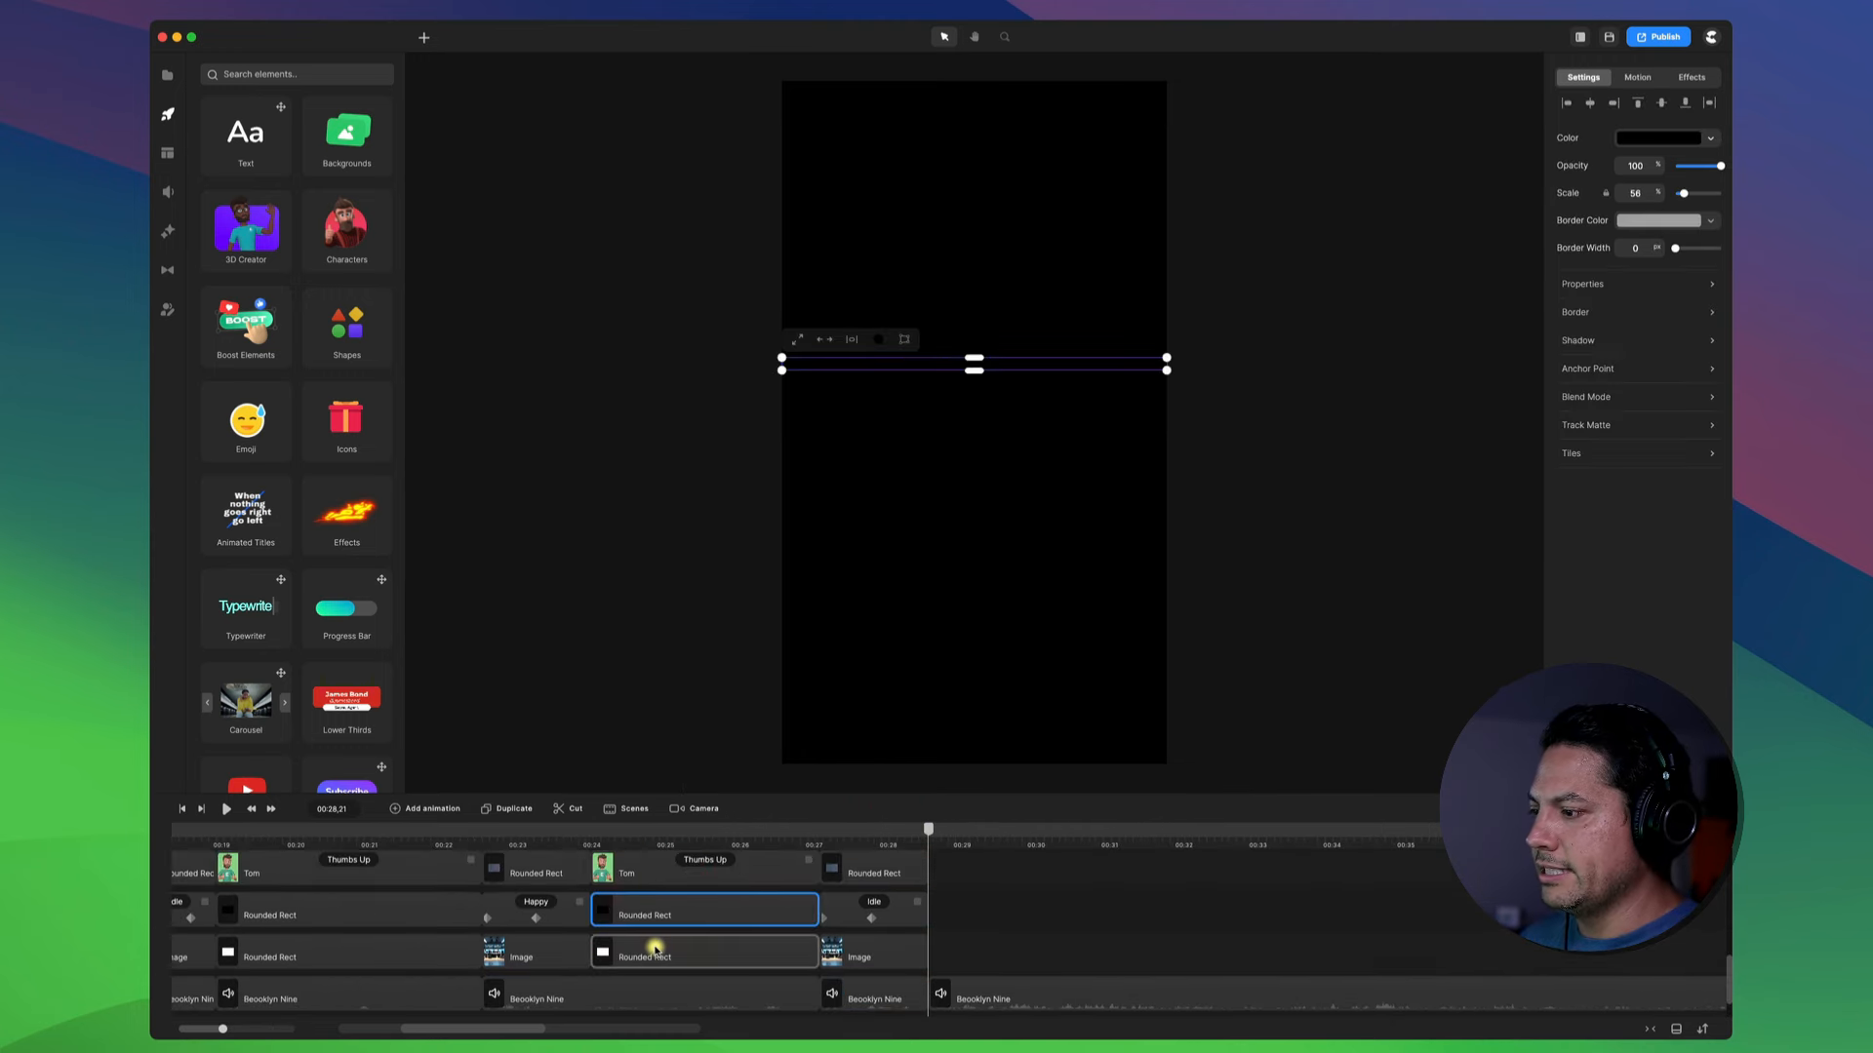
pyautogui.keyDown('shift'); pyautogui.click(656, 948); pyautogui.keyUp('shift')
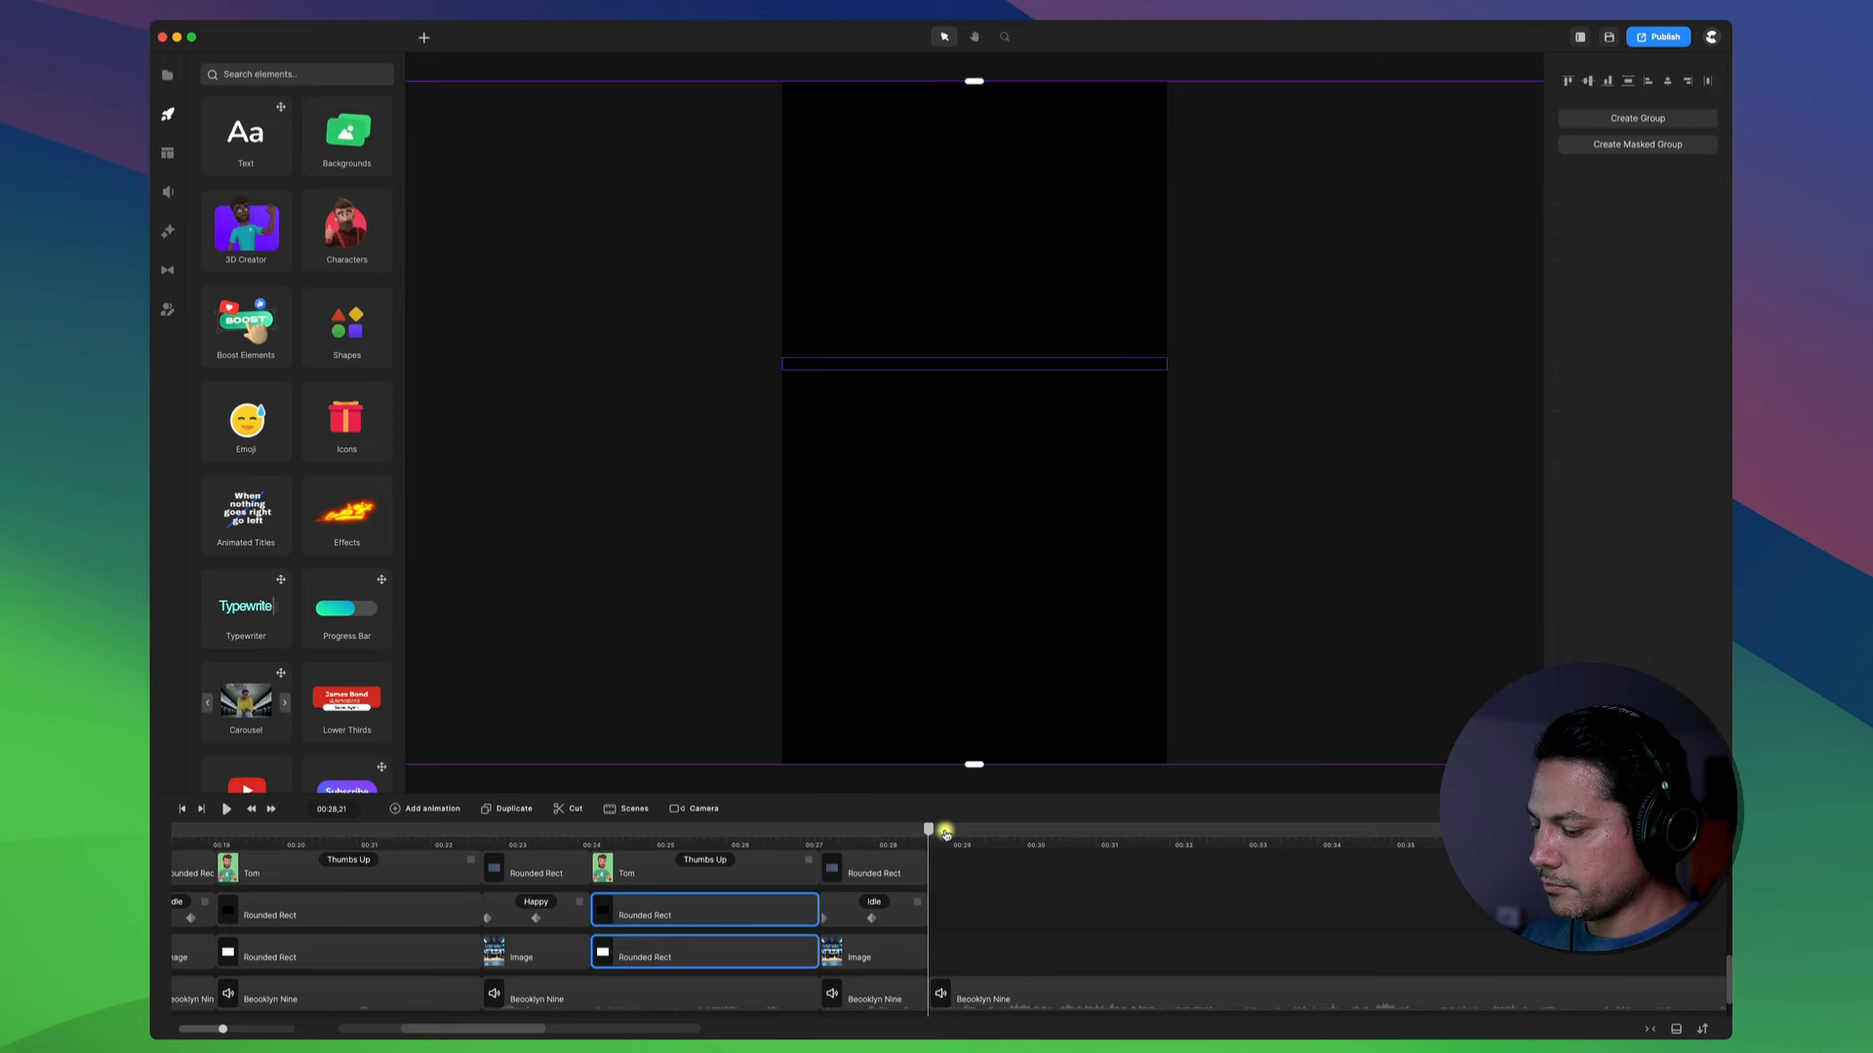
pyautogui.press('super+v')
pyautogui.scroll(3, 1002, 887)
pyautogui.moveTo(1005, 886); pyautogui.dragTo(1037, 1003)
pyautogui.scroll(-3, 1037, 990)
pyautogui.moveTo(1029, 879); pyautogui.dragTo(1005, 958)
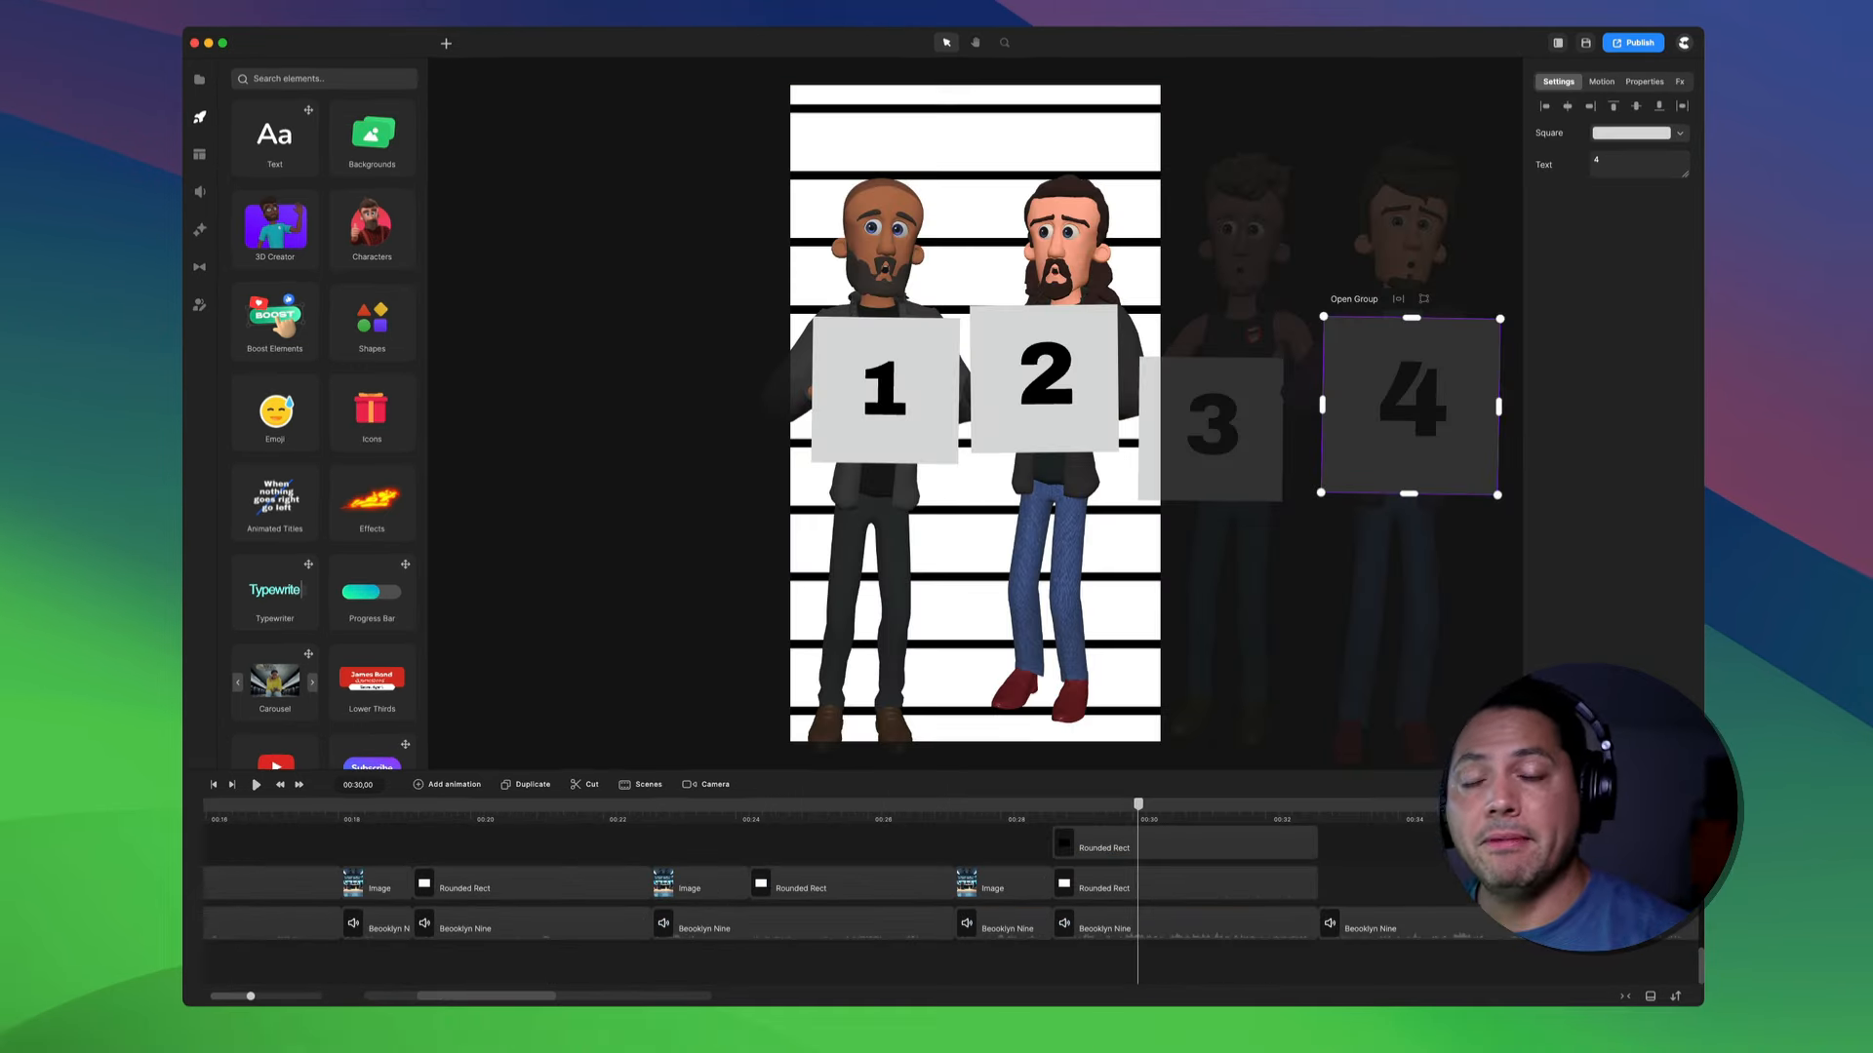
# Select suspect 1 together with his number sign in the group lineup shot and shift both slightly up and to the left.
pyautogui.click(1210, 939)
pyautogui.click(1191, 848)
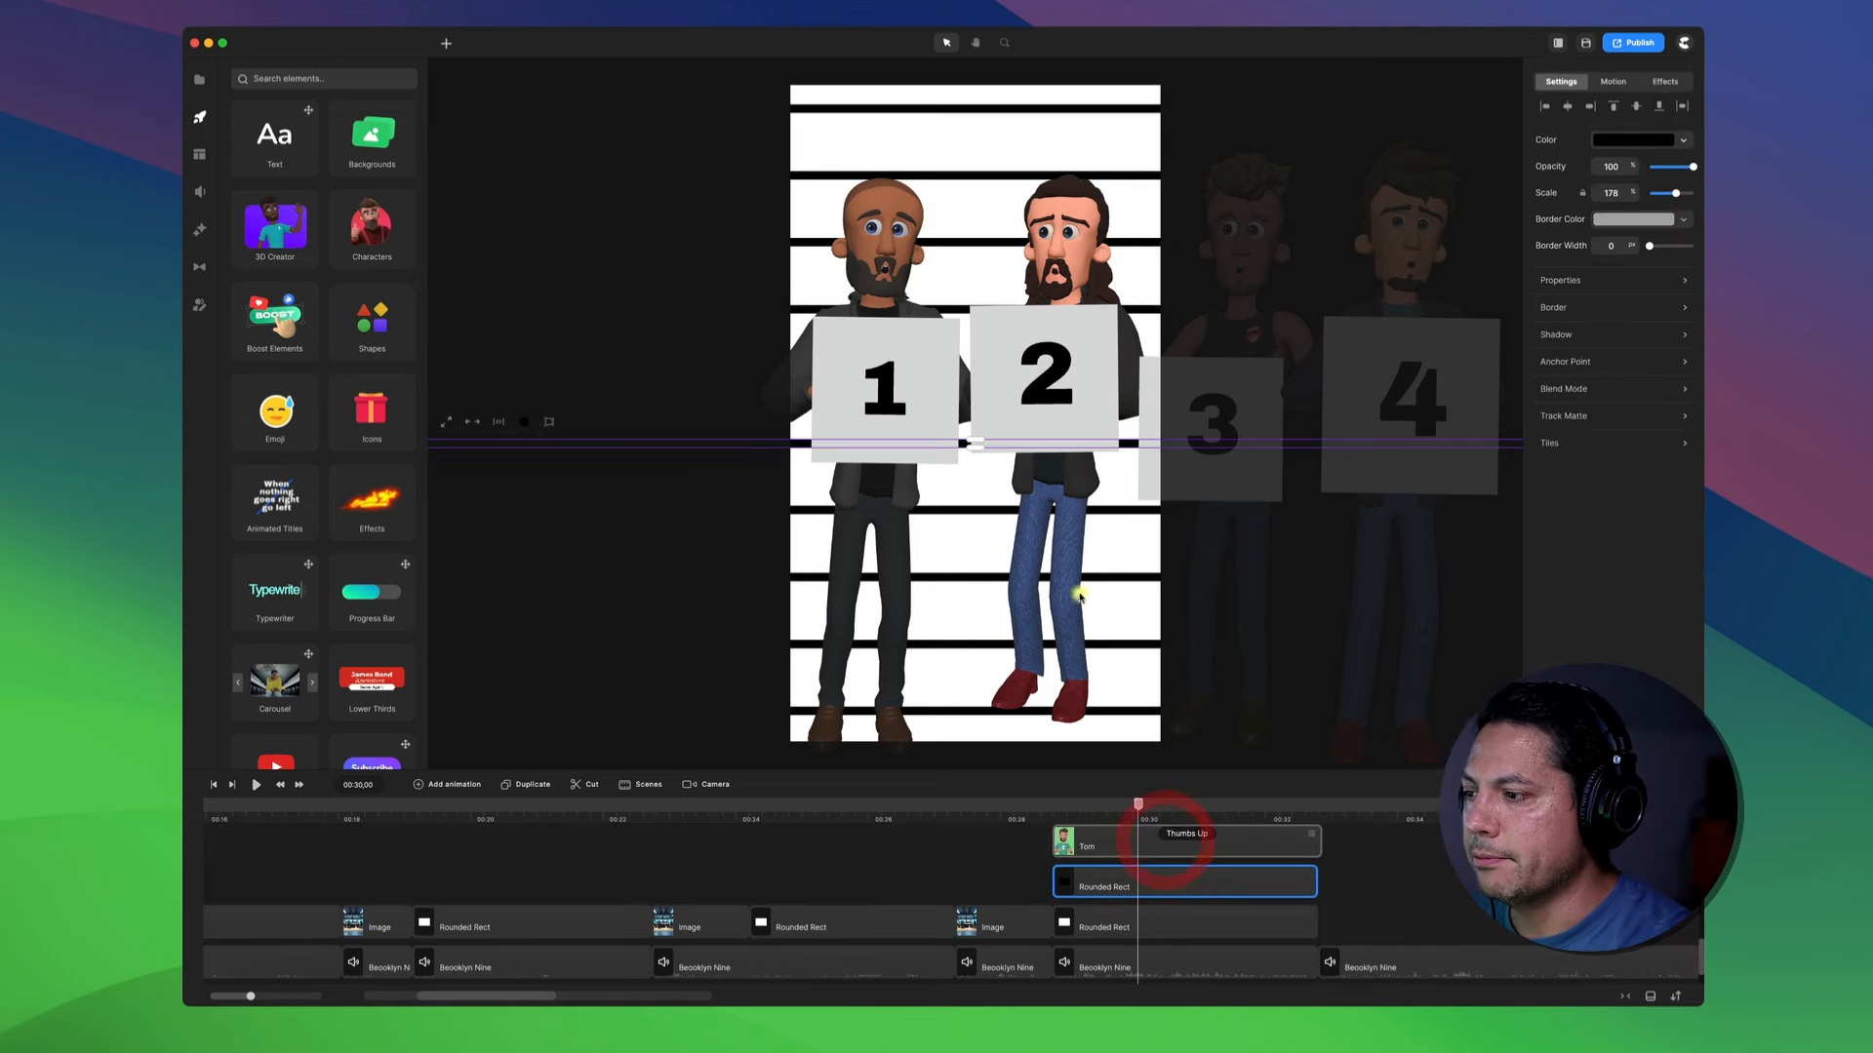
pyautogui.scroll(2, 1194, 887)
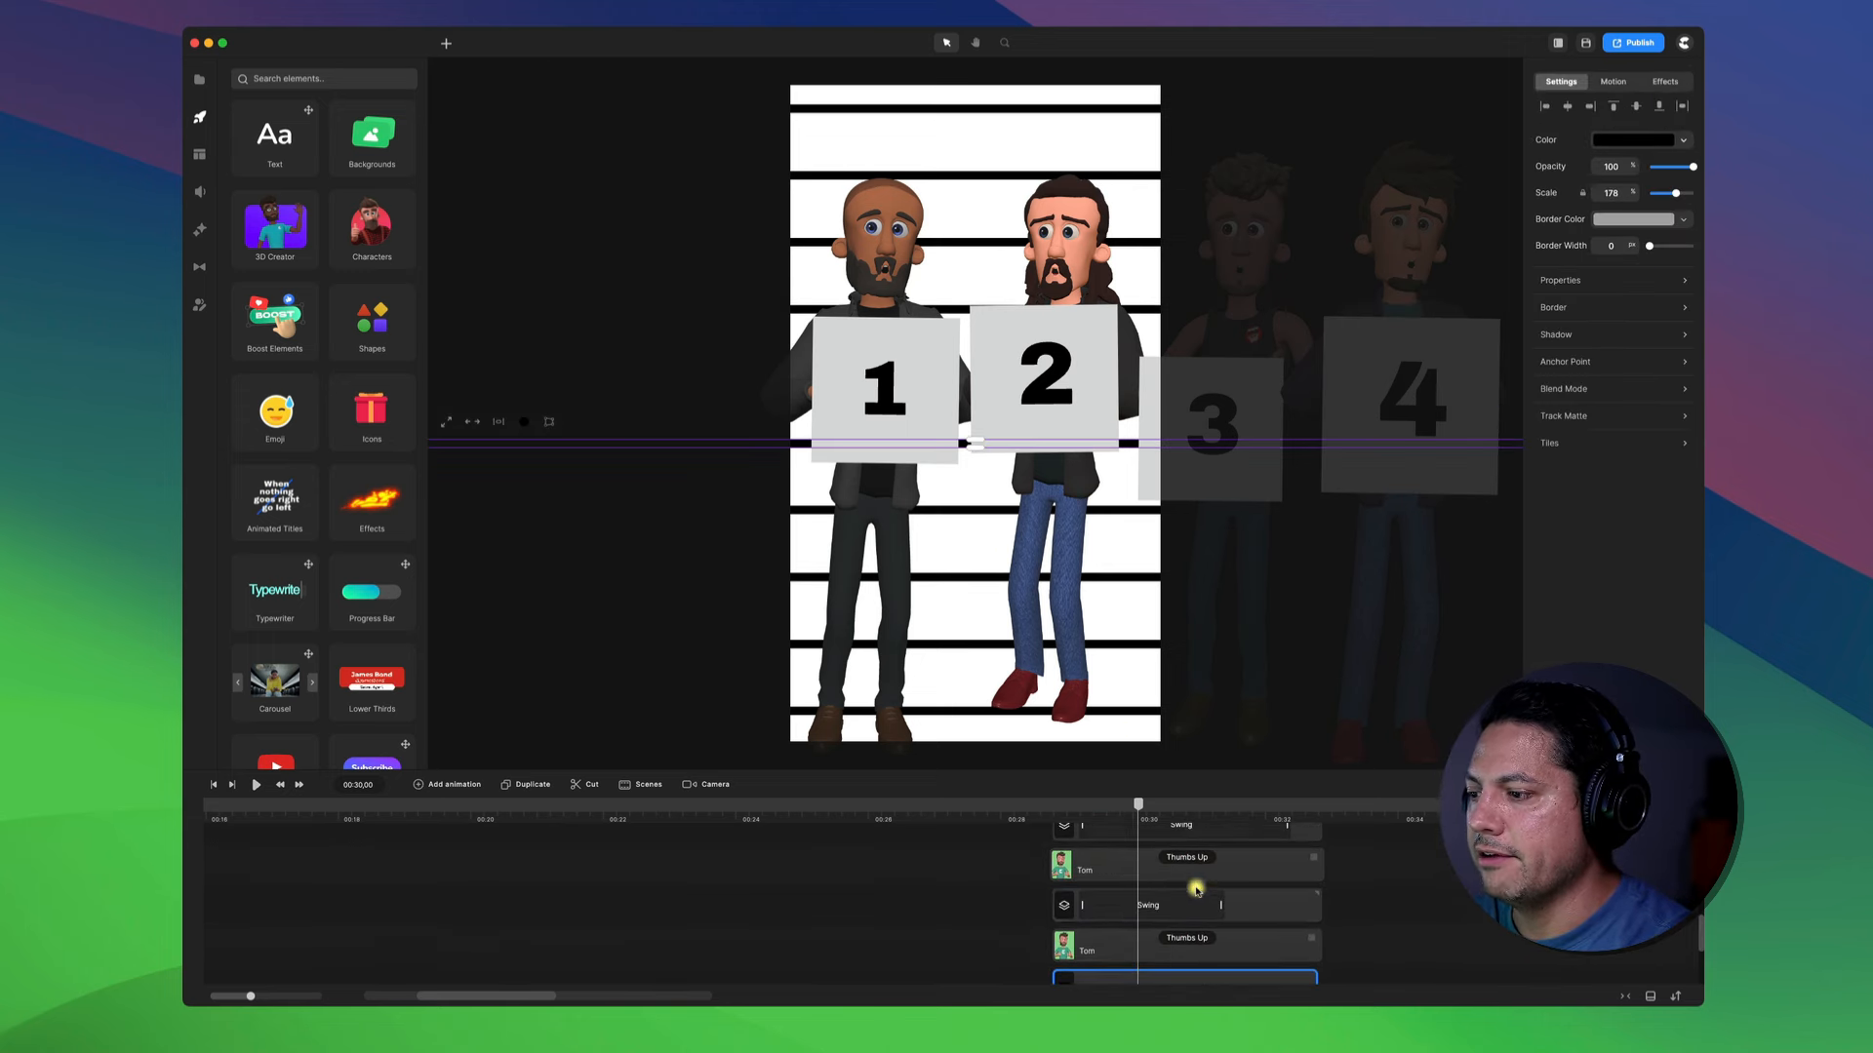
pyautogui.click(1222, 951)
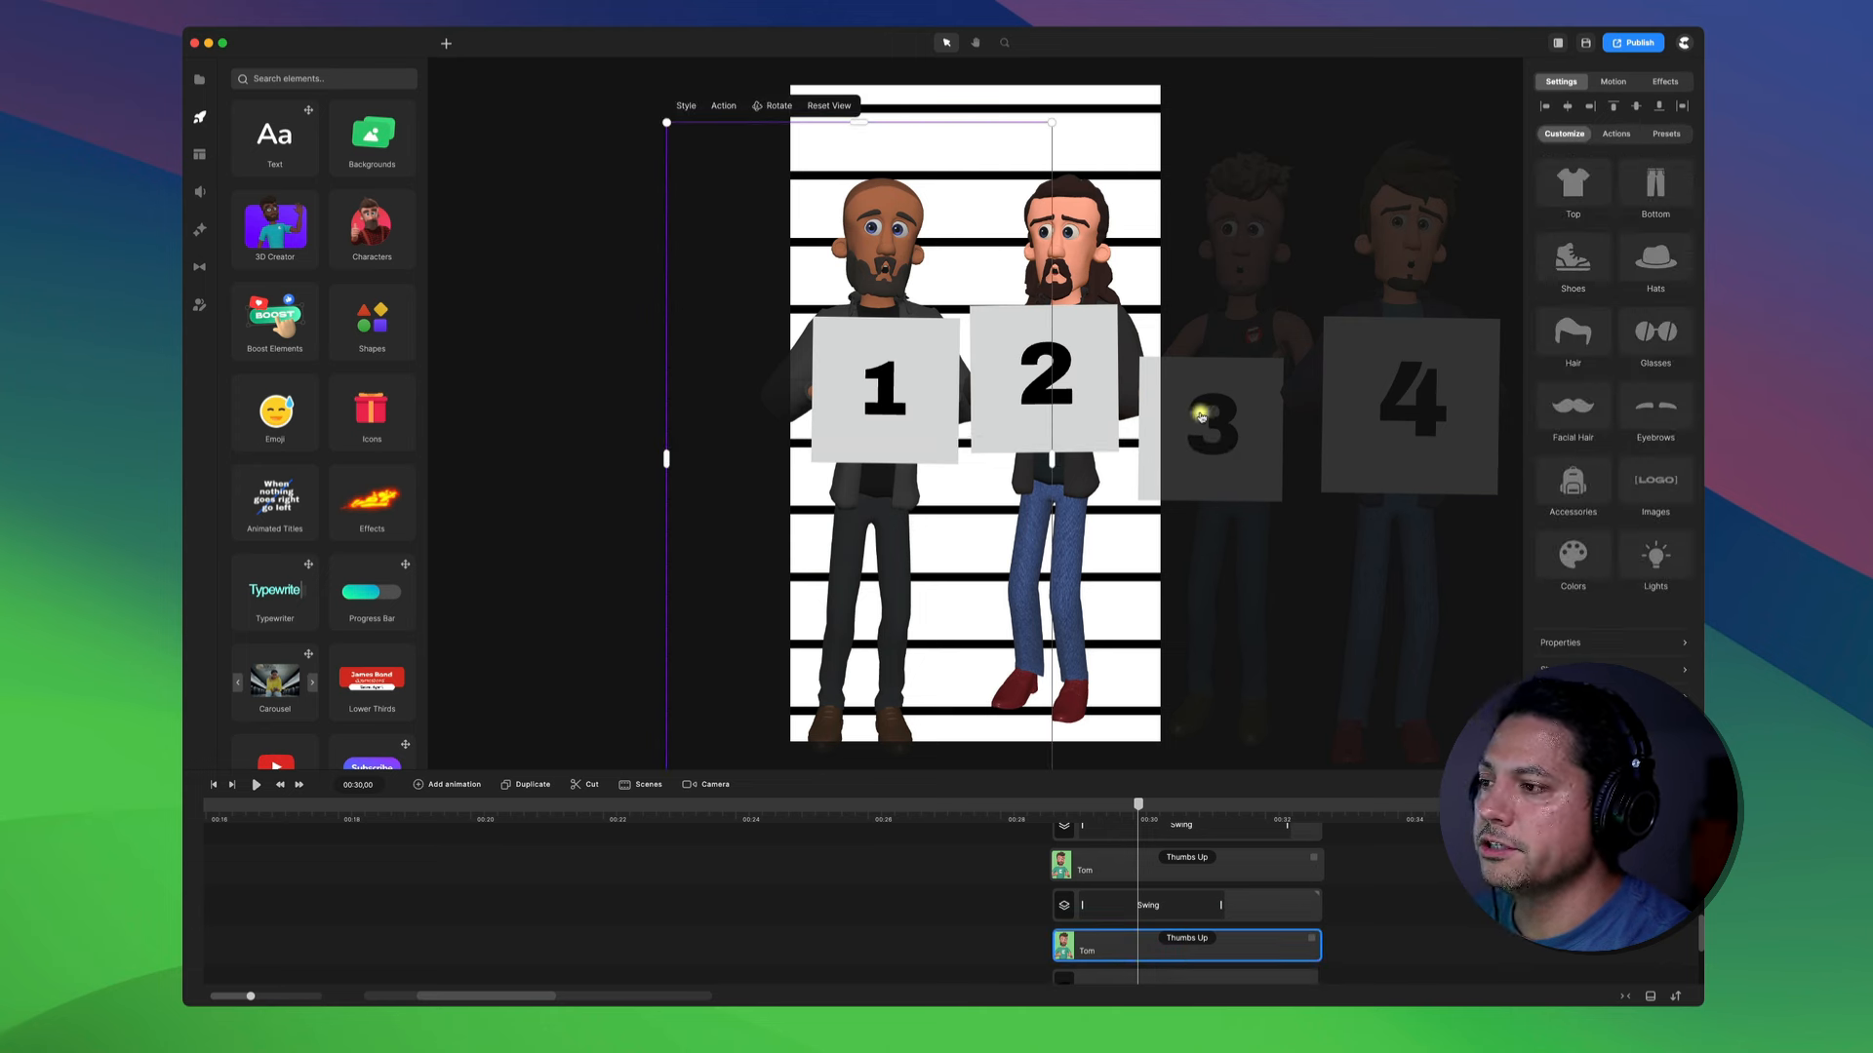
pyautogui.scroll(2, 1266, 878)
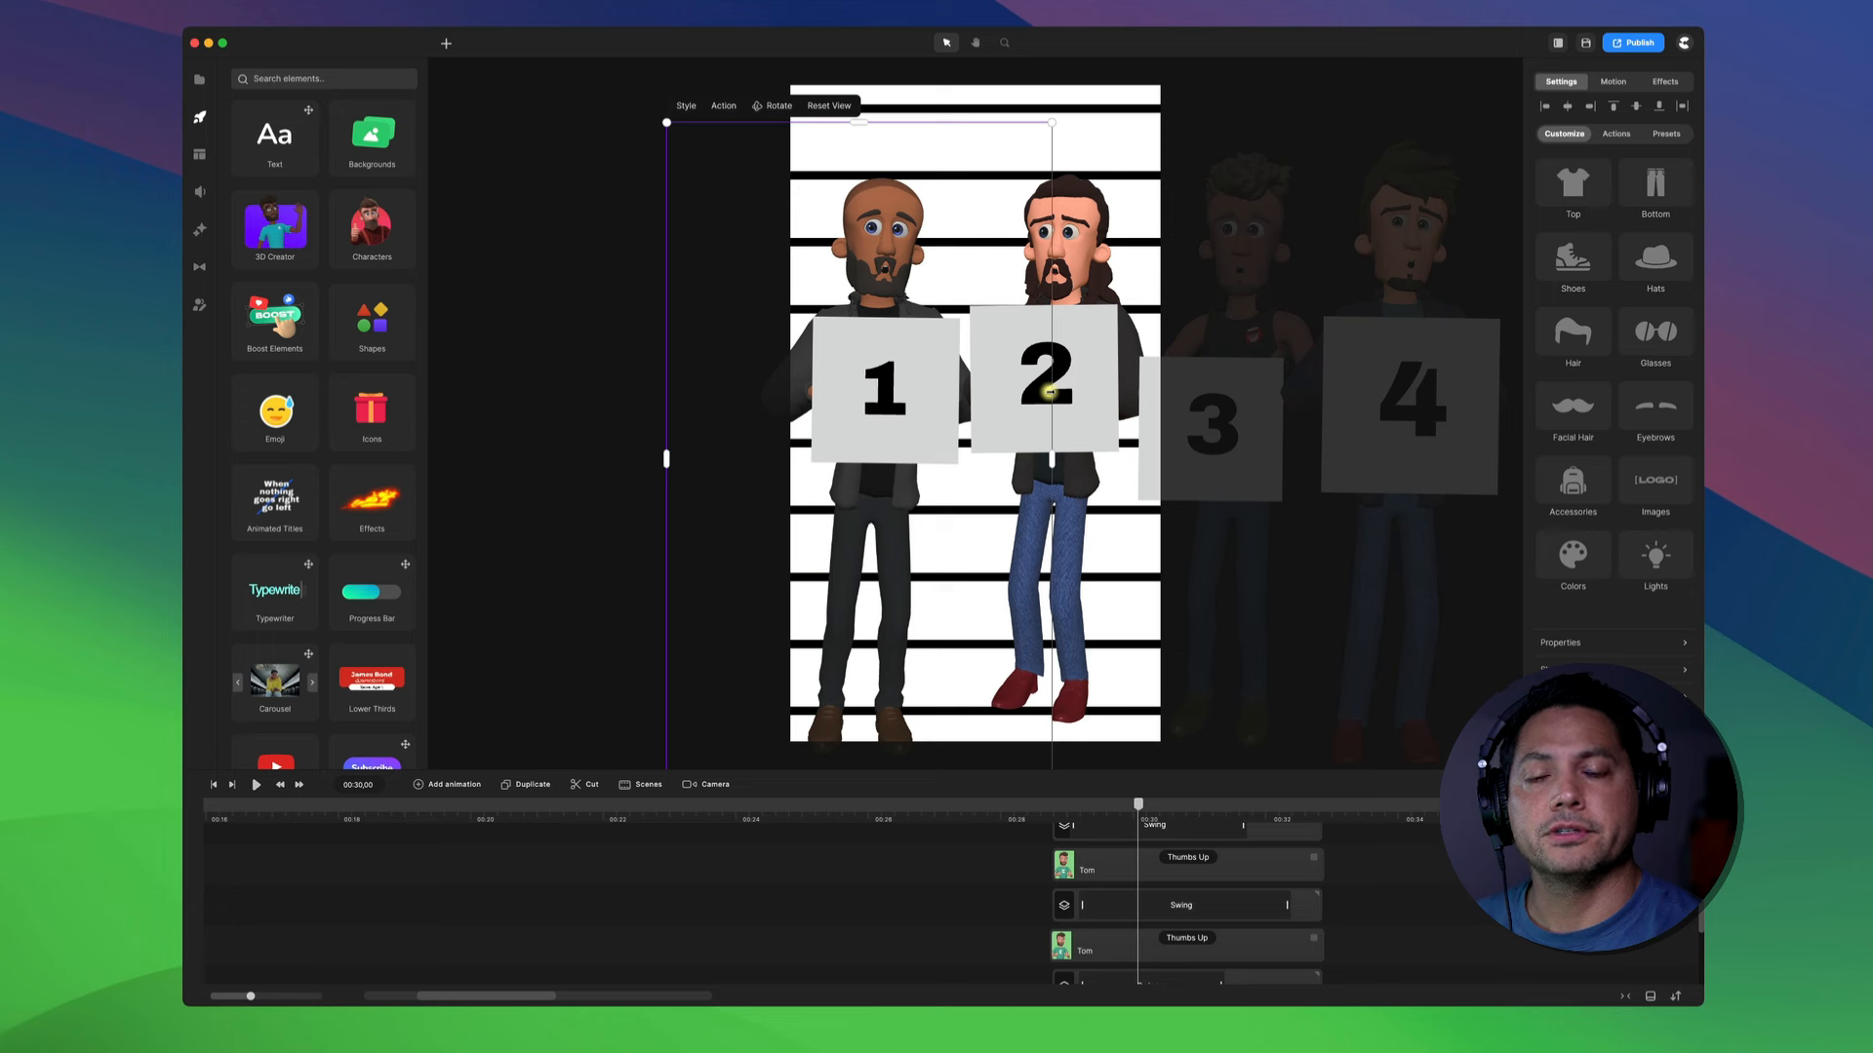
pyautogui.scroll(-2, 1170, 863)
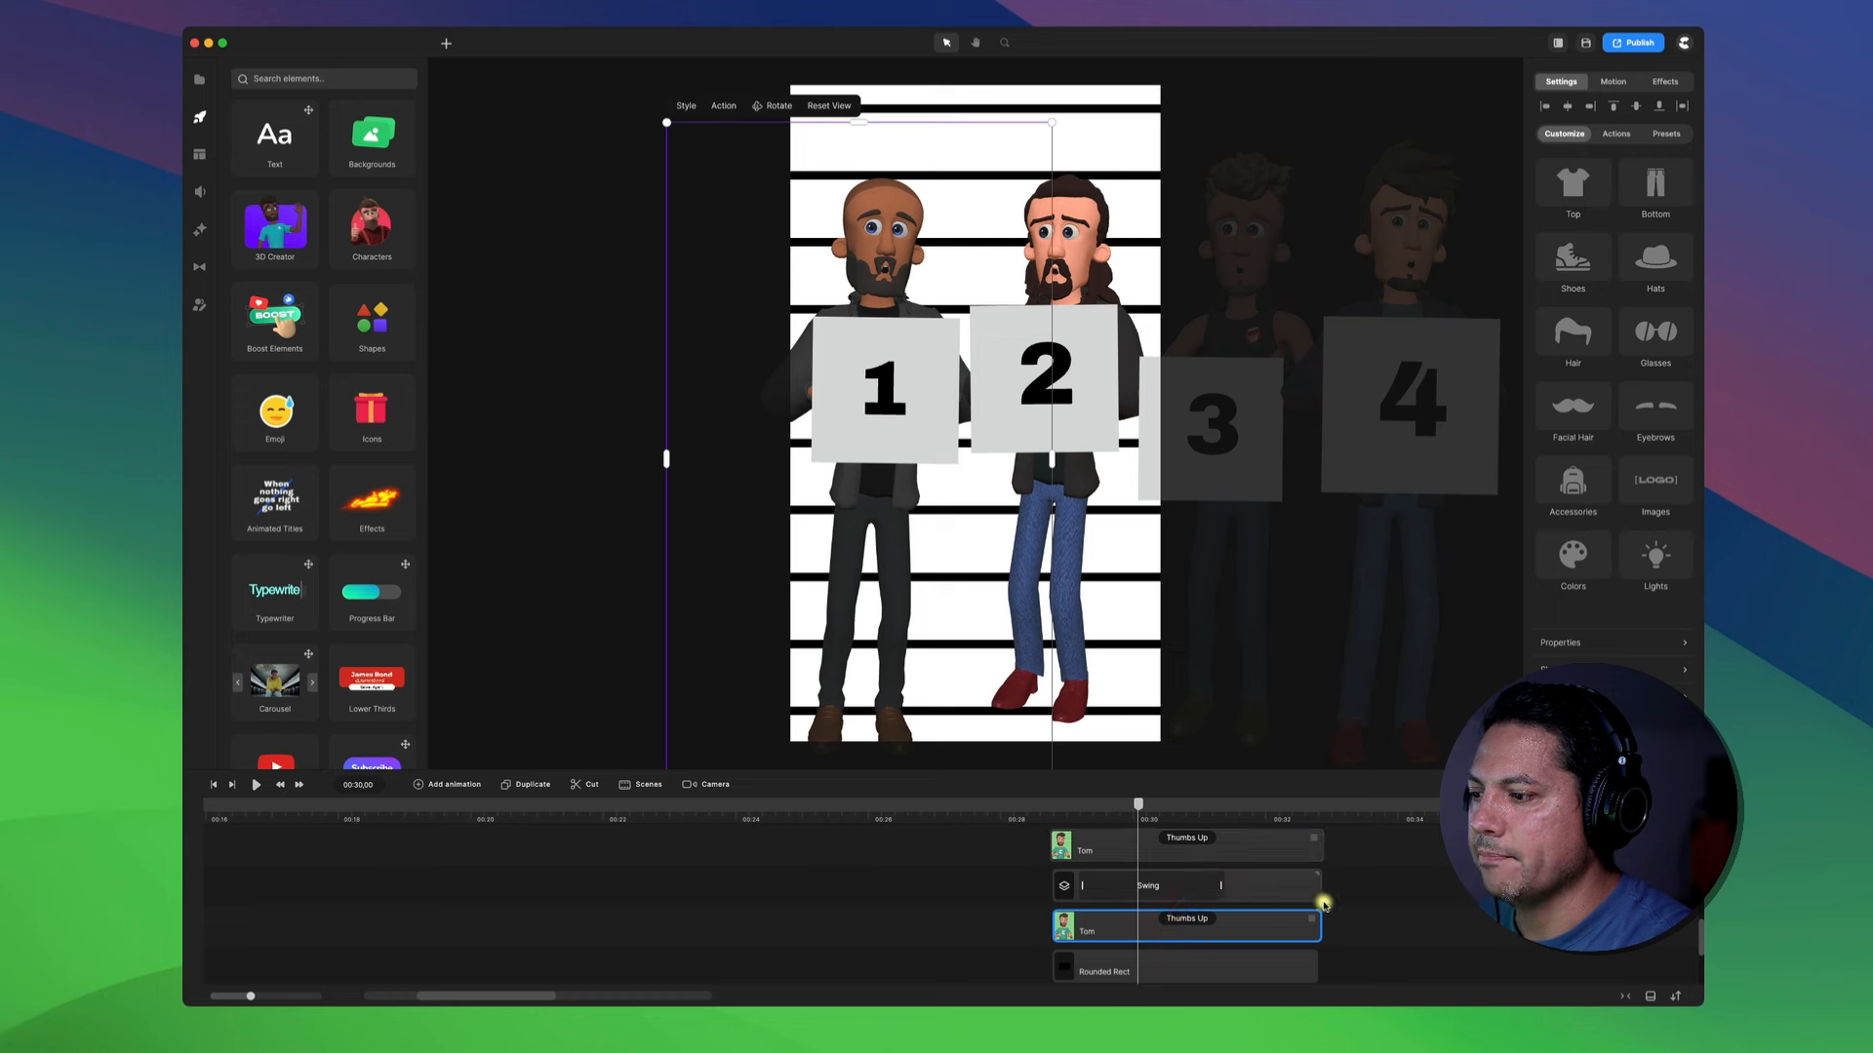
pyautogui.click(1244, 907)
pyautogui.moveTo(1352, 883); pyautogui.dragTo(1234, 926)
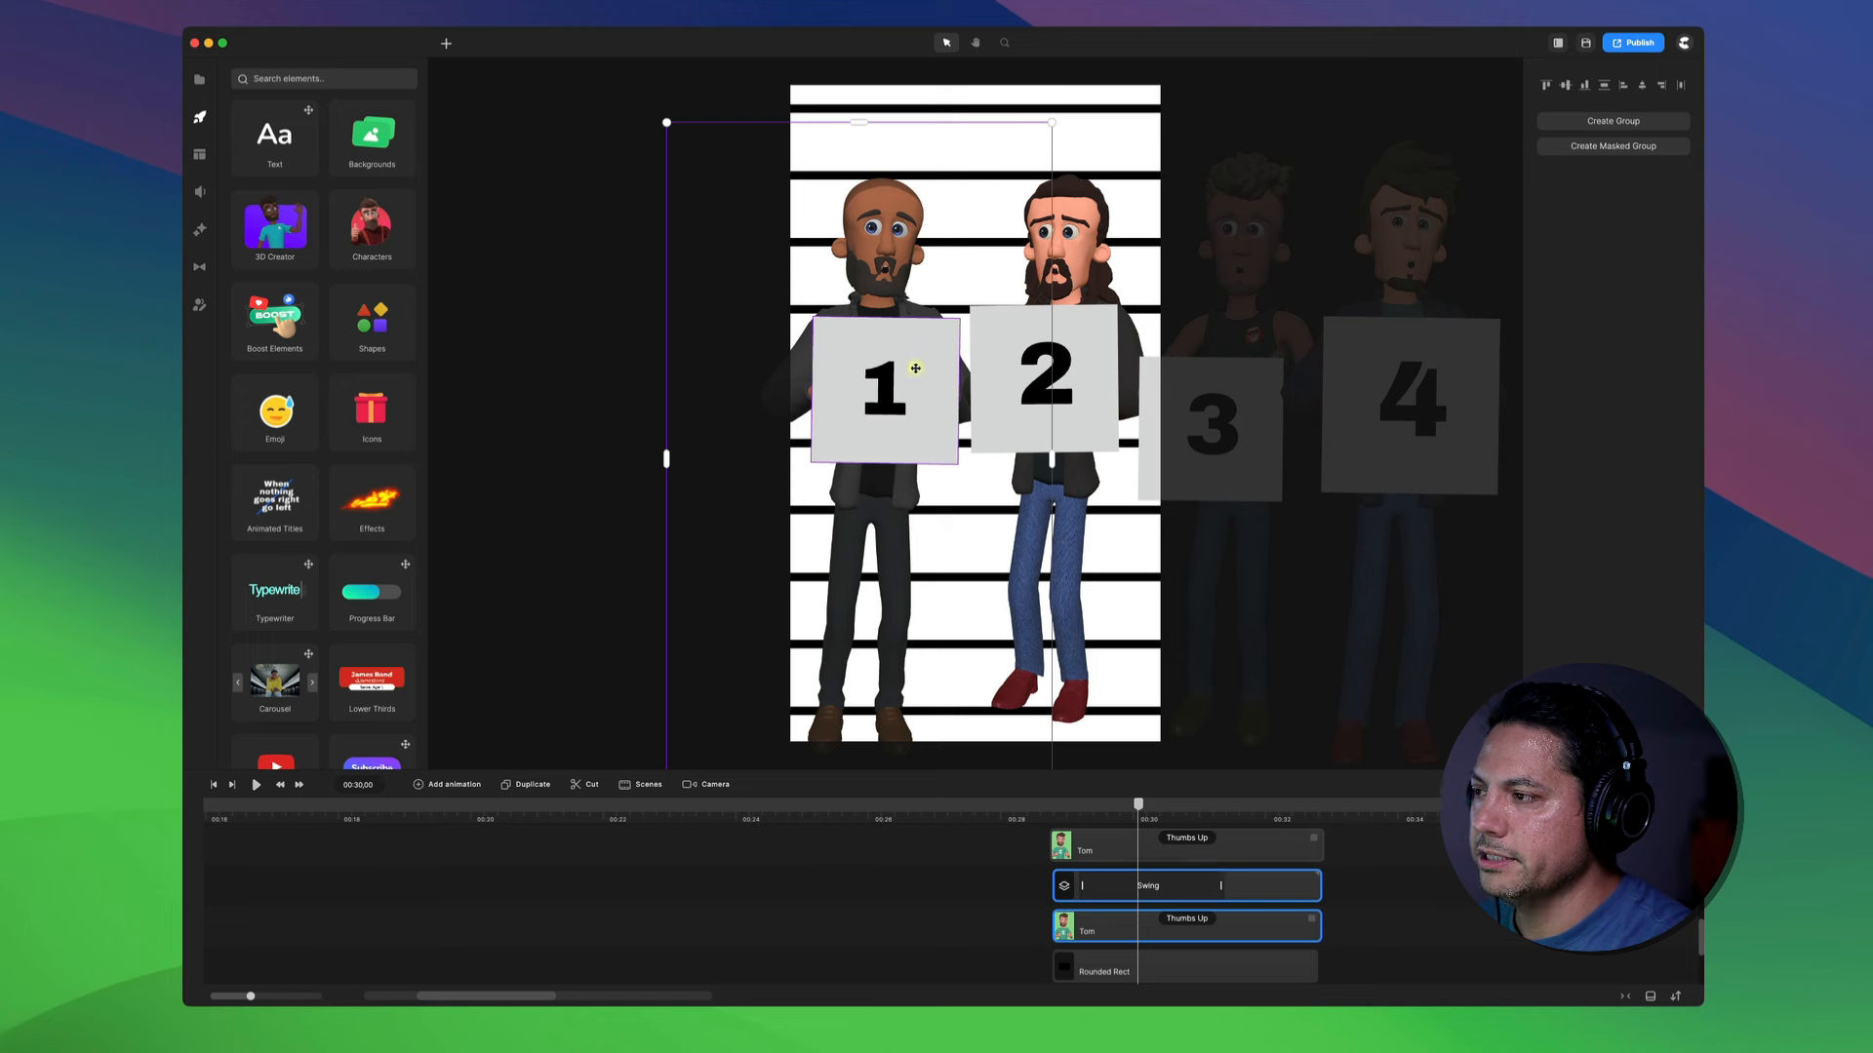
pyautogui.moveTo(914, 368); pyautogui.dragTo(908, 361)
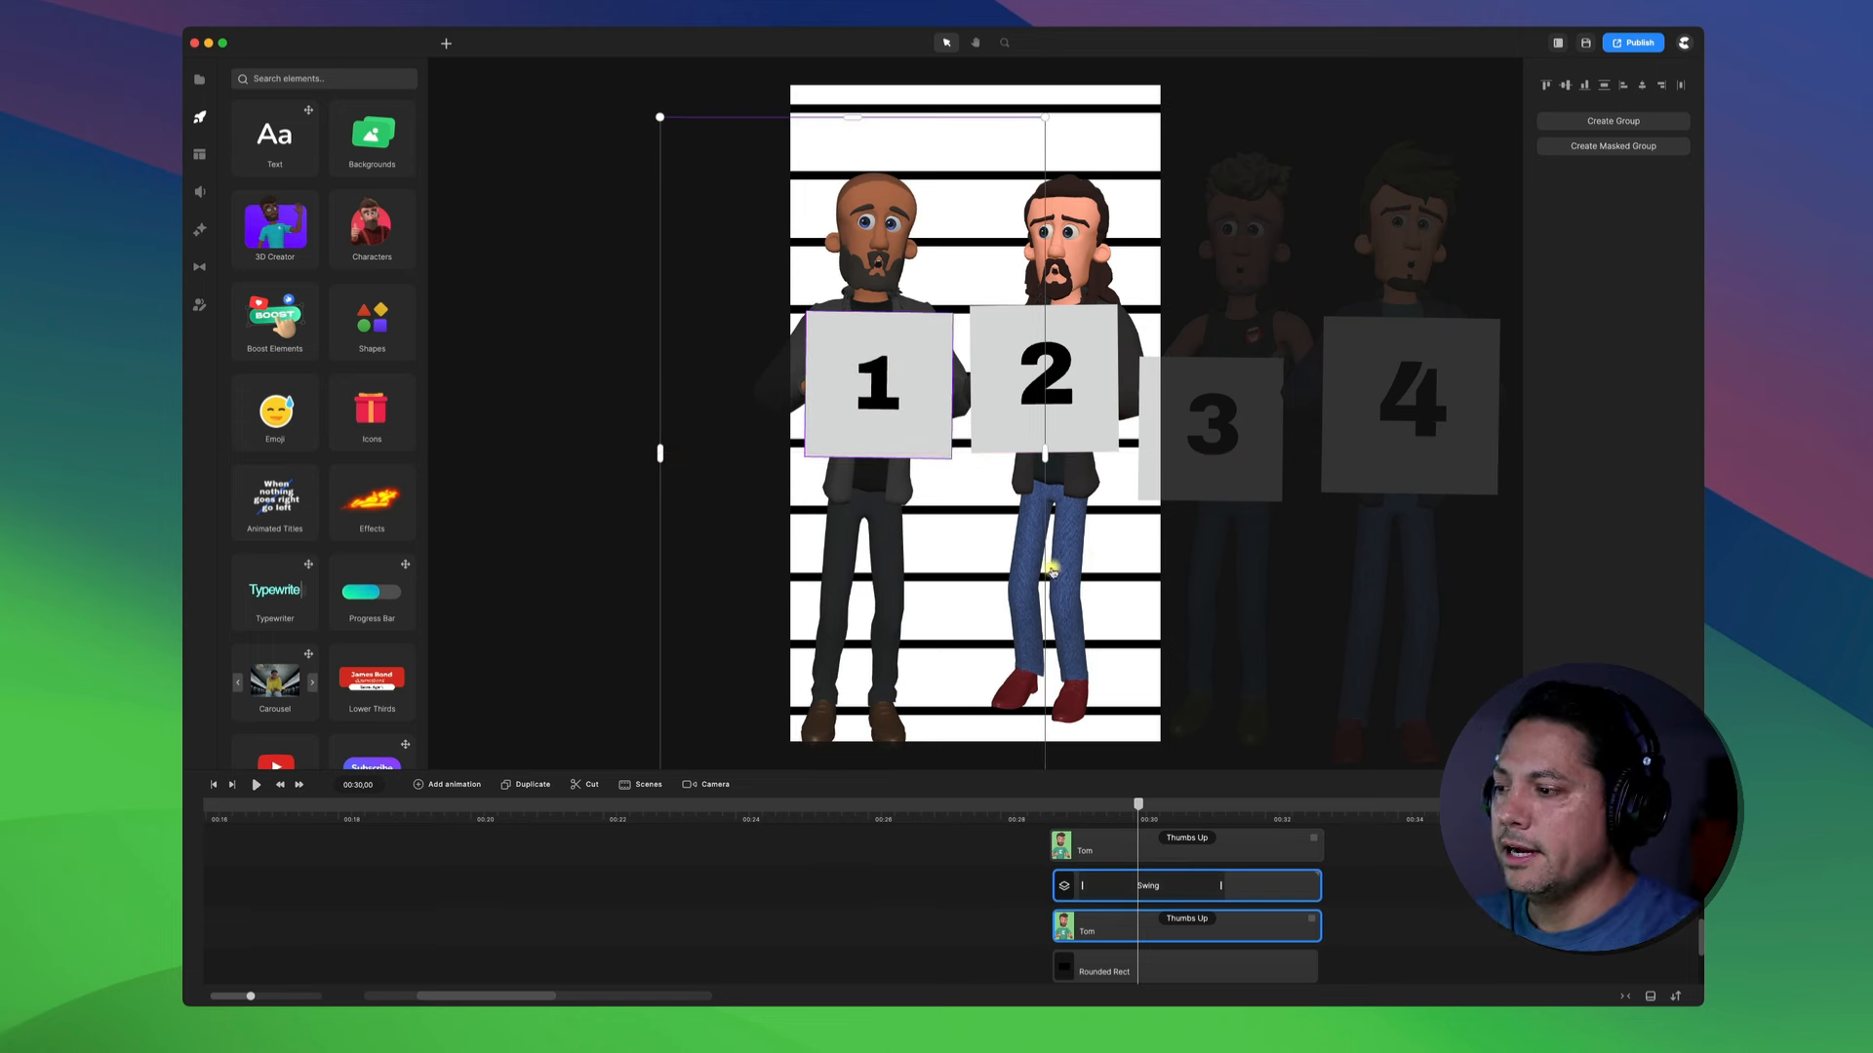
# Inspect the lip-sync options of the audio segment under the group lineup shot, leaving them as they are.
pyautogui.click(1155, 926)
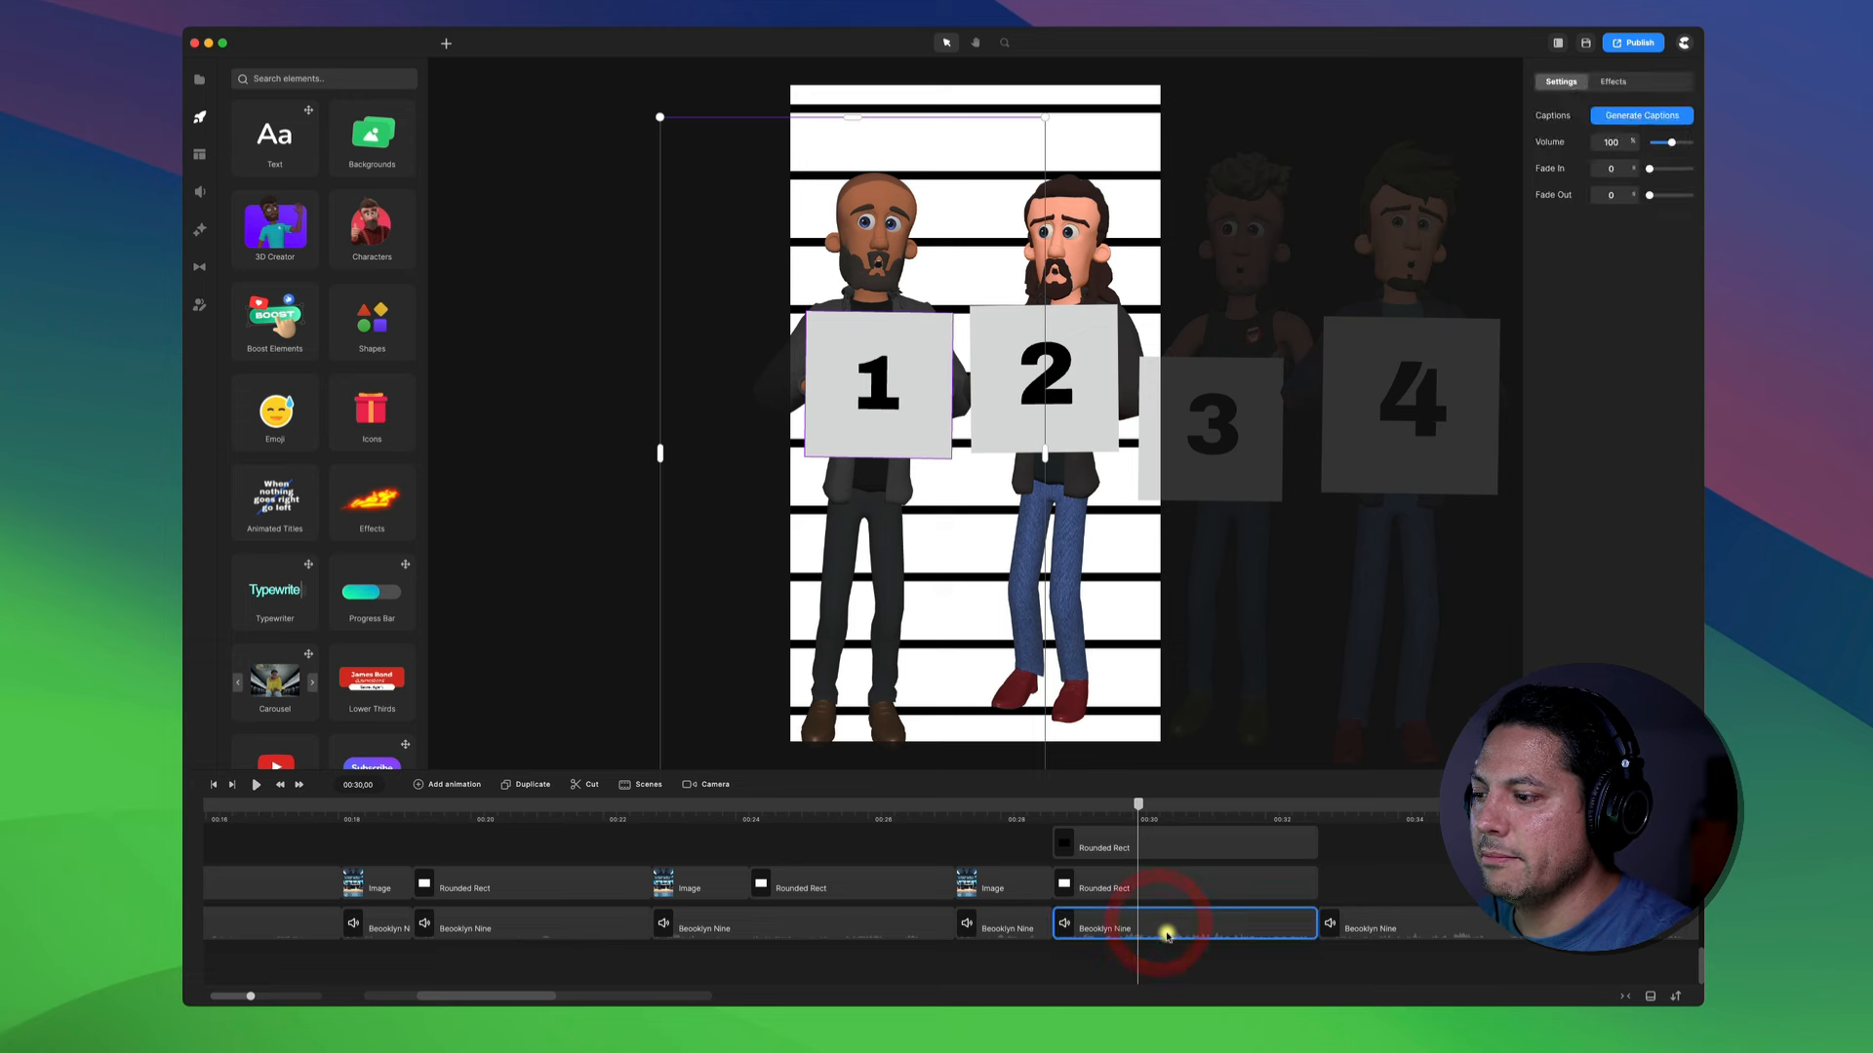
pyautogui.rightClick(1163, 927)
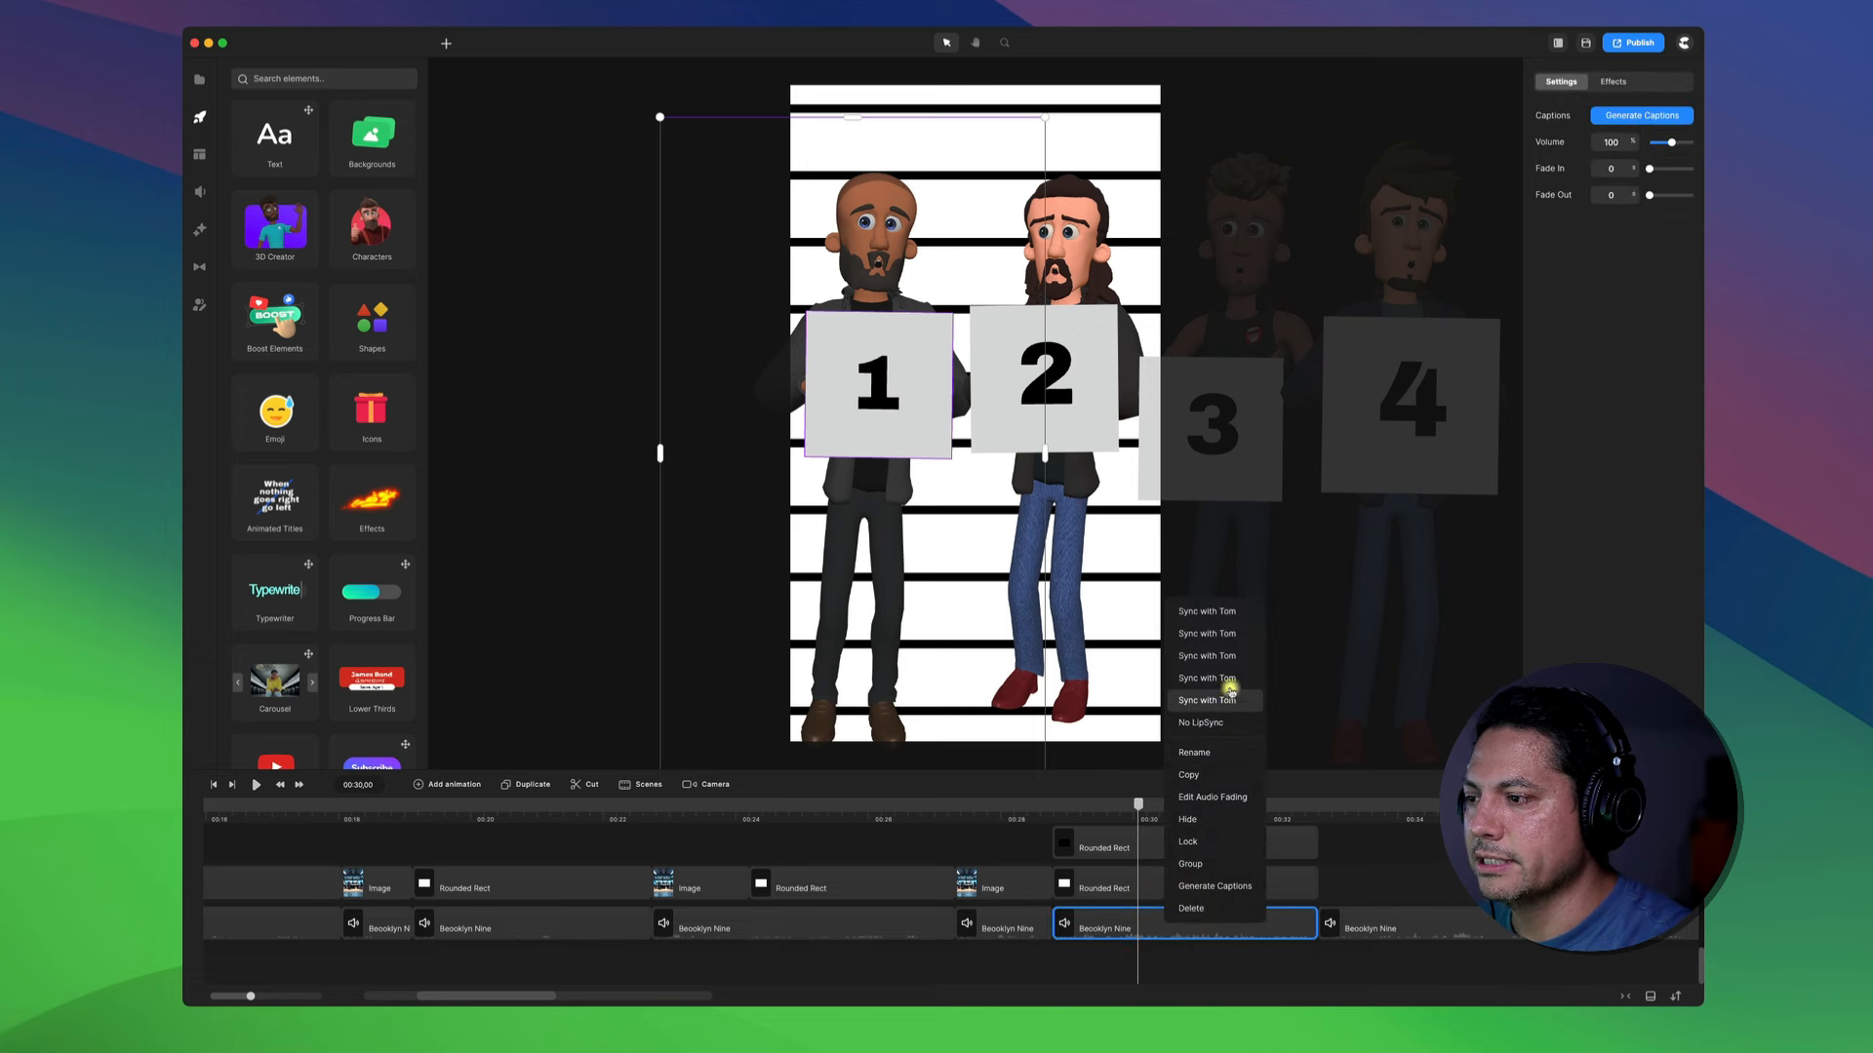
pyautogui.click(1411, 853)
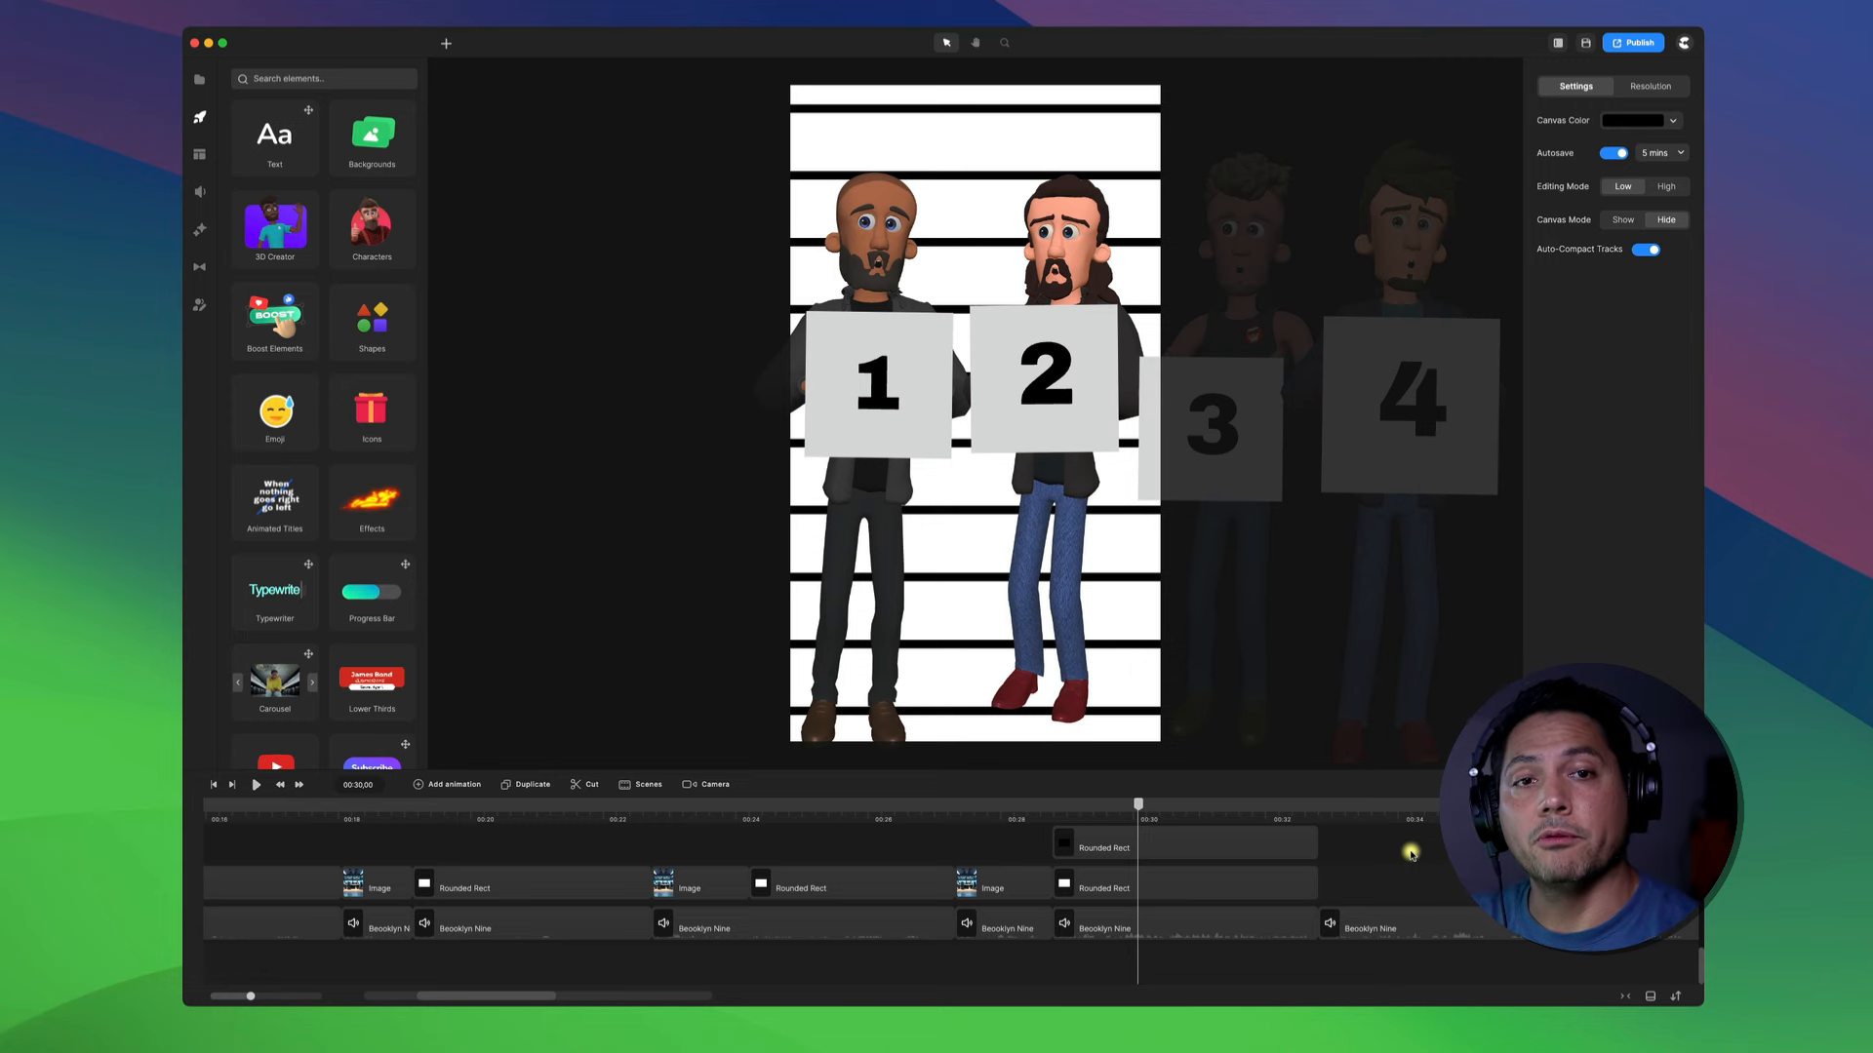
# Play the group lineup shot and review the suspects' performance from the shot's beginning.
pyautogui.click(939, 814)
pyautogui.press('space')
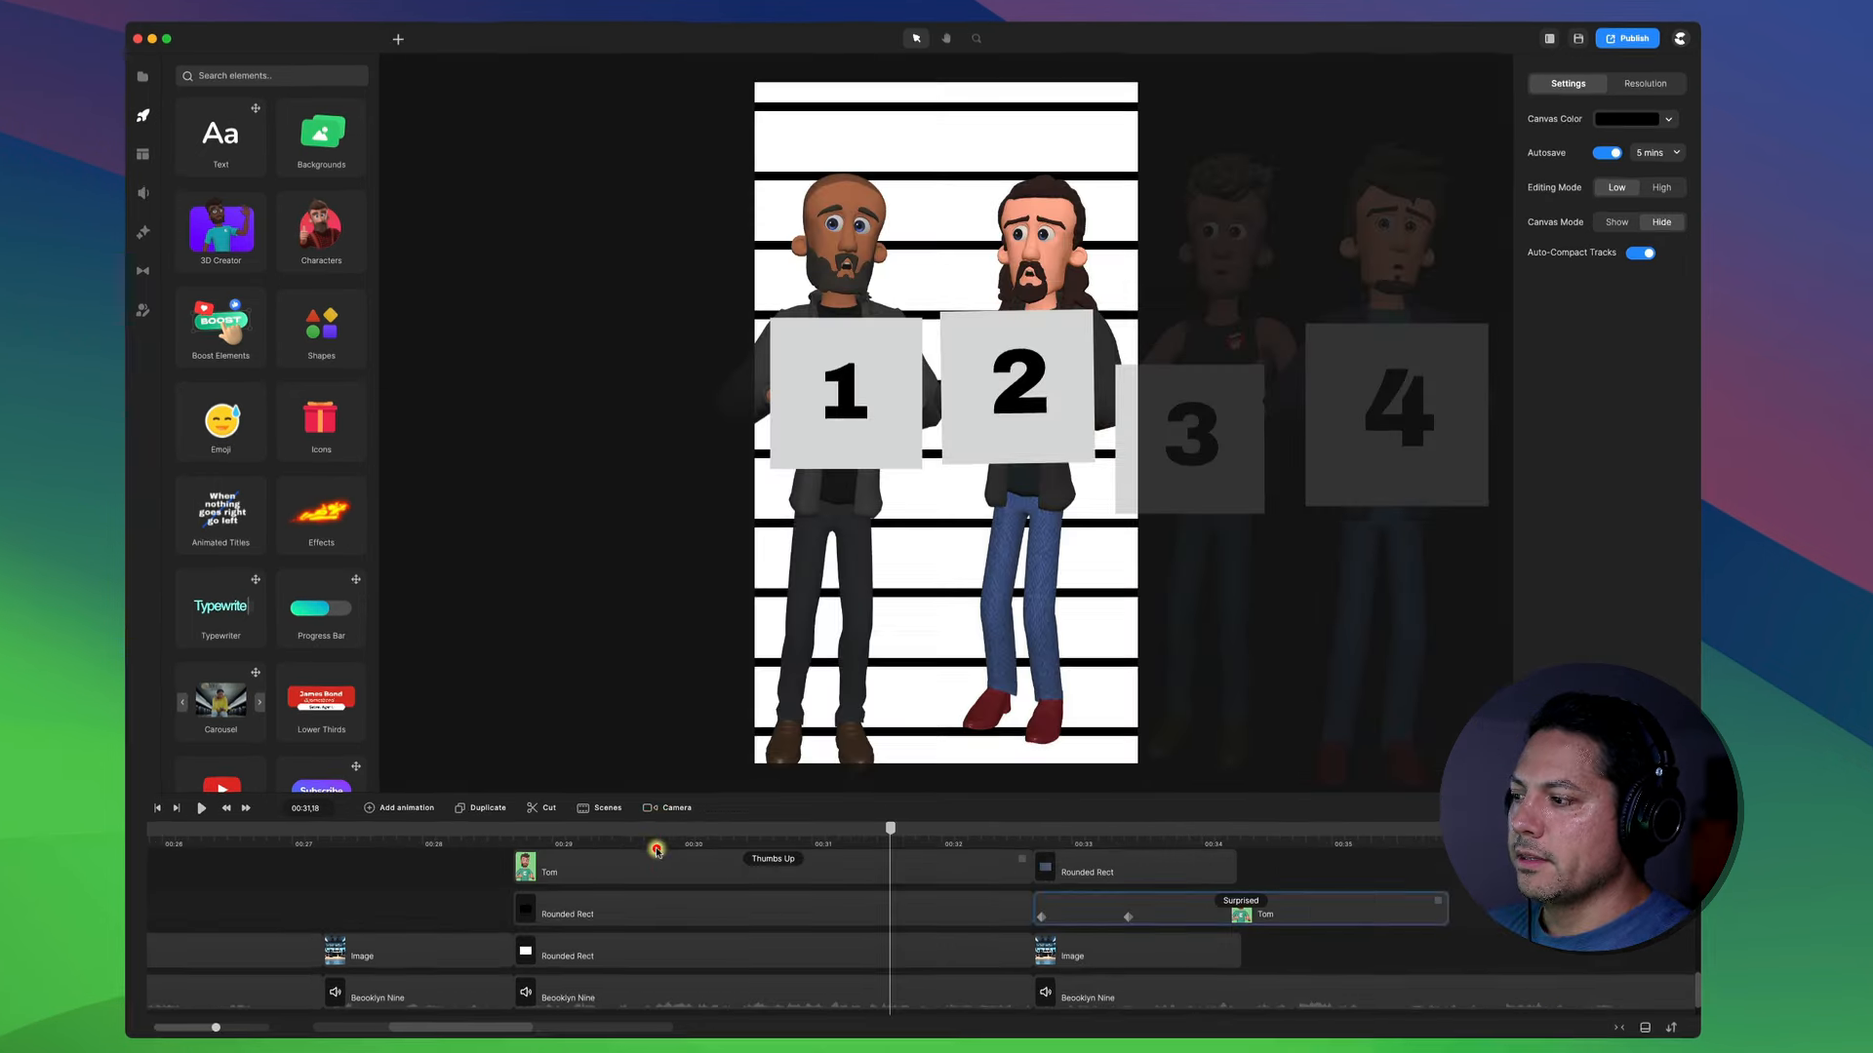
pyautogui.click(670, 818)
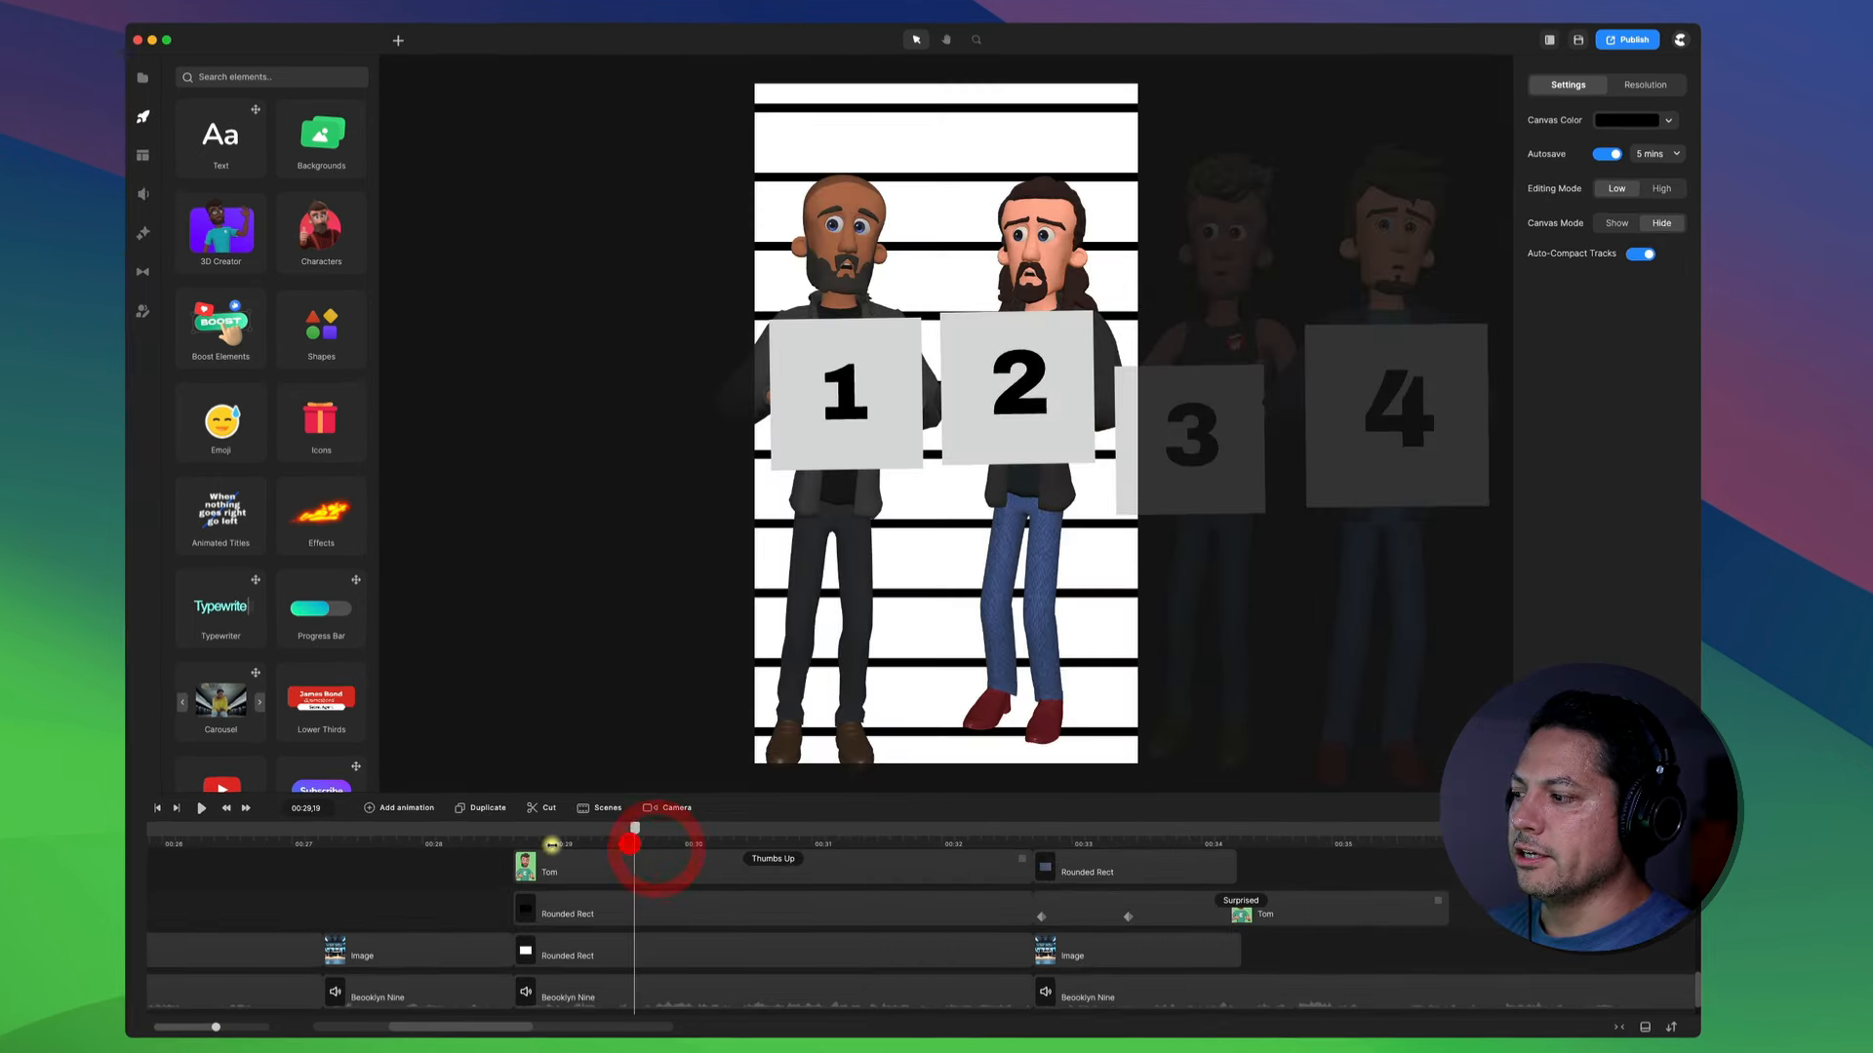
pyautogui.click(547, 842)
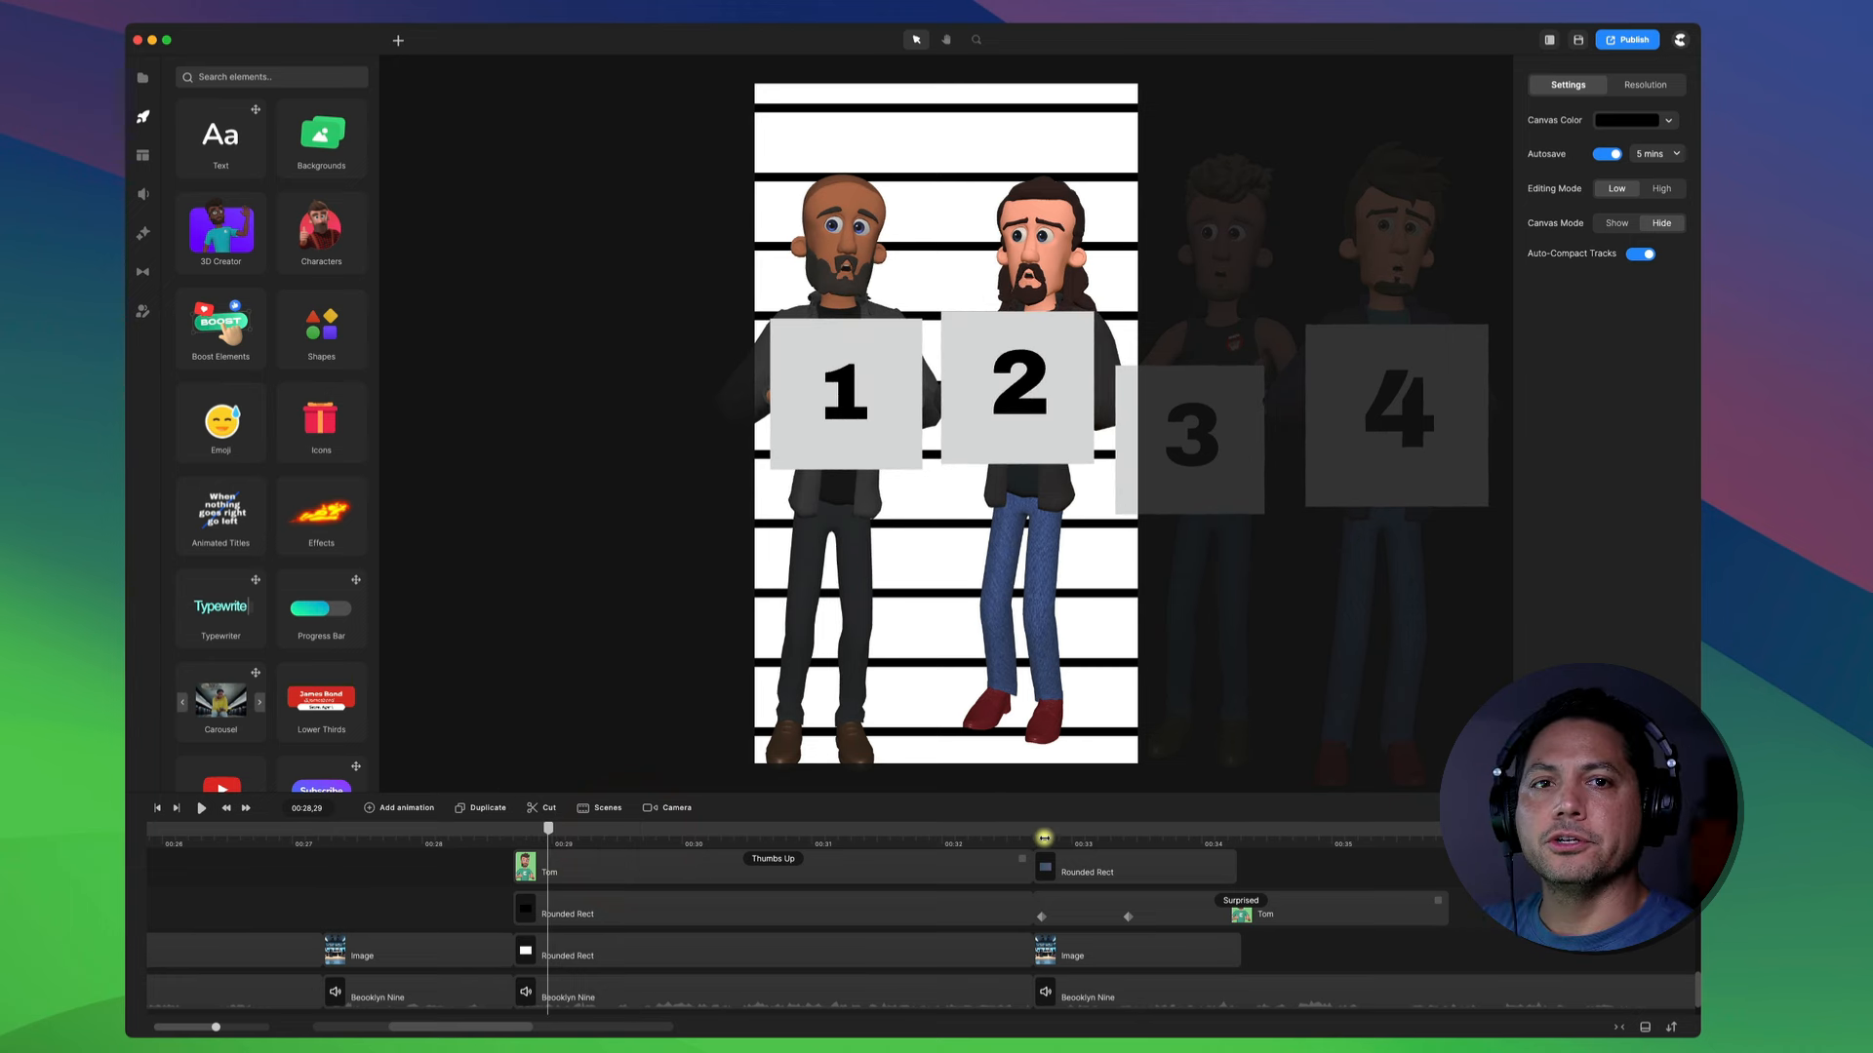
# Examine the control-room shot following the group lineup, including its background clip and Tom's Surprised action.
pyautogui.click(1043, 837)
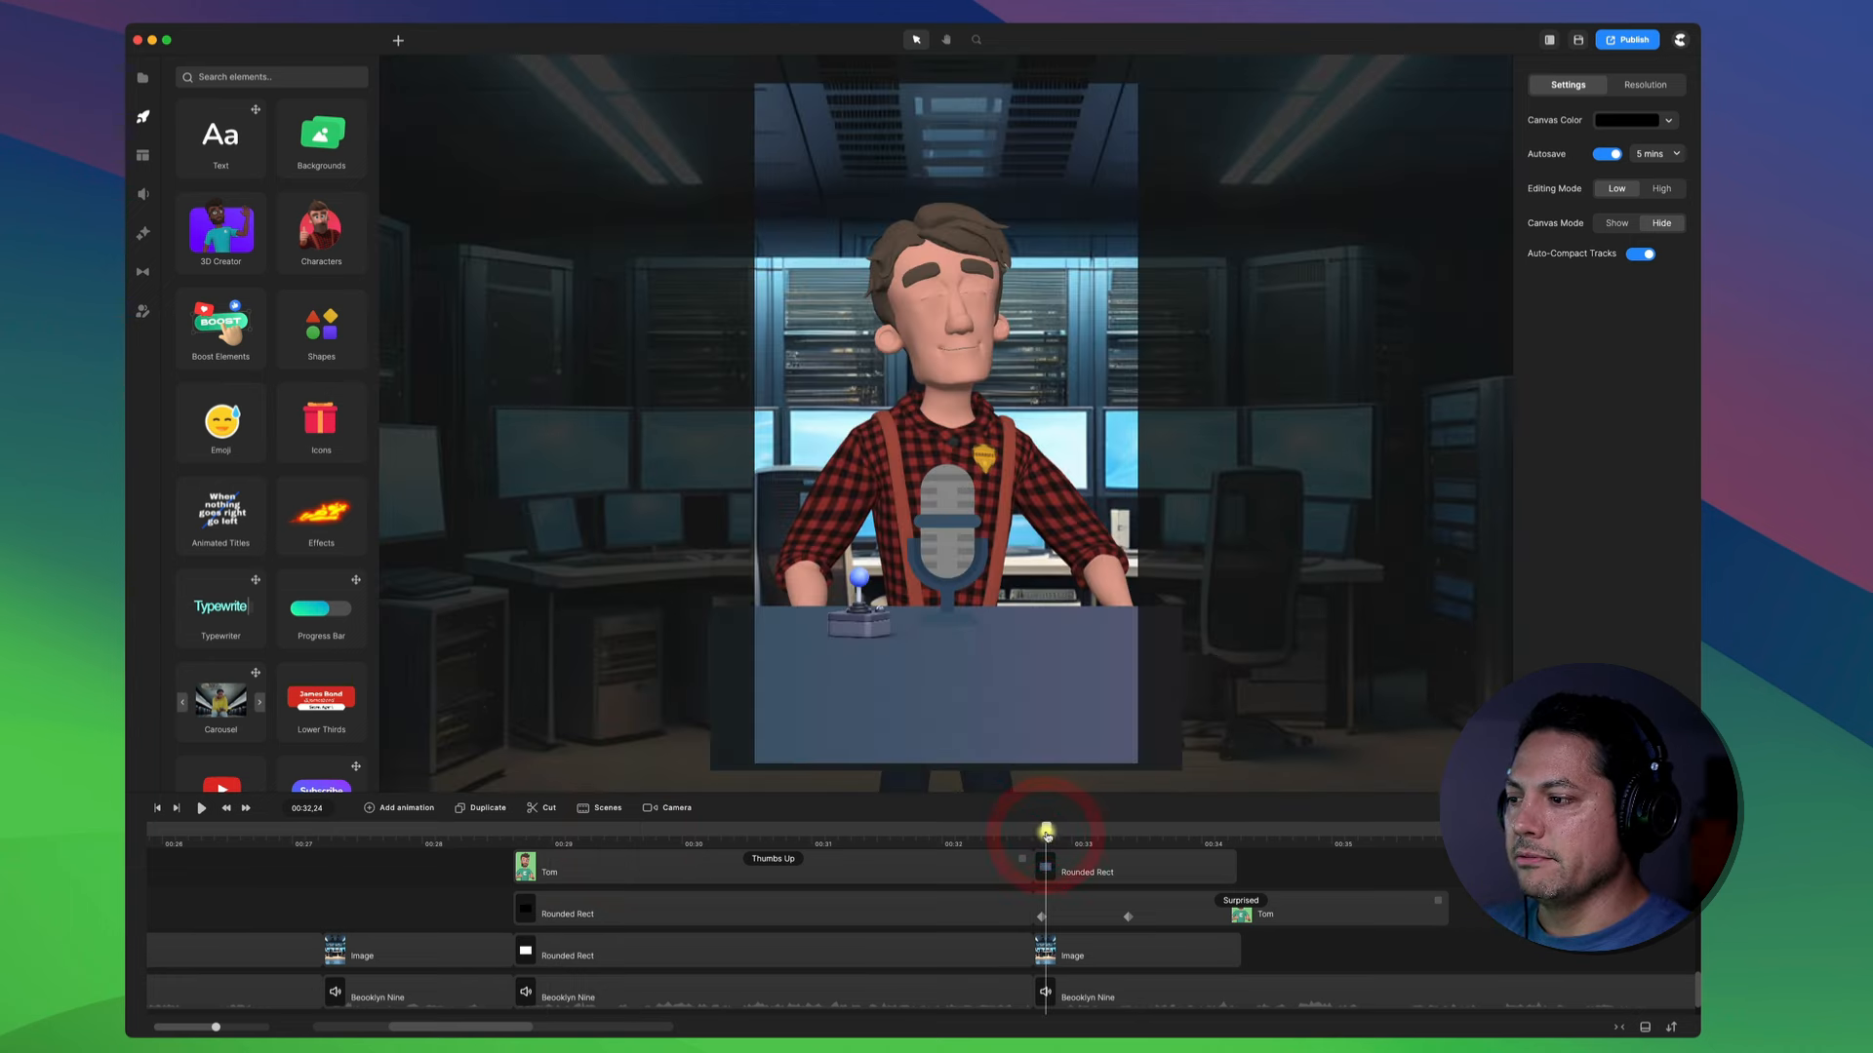
pyautogui.moveTo(1046, 834); pyautogui.dragTo(1068, 831)
pyautogui.click(1124, 946)
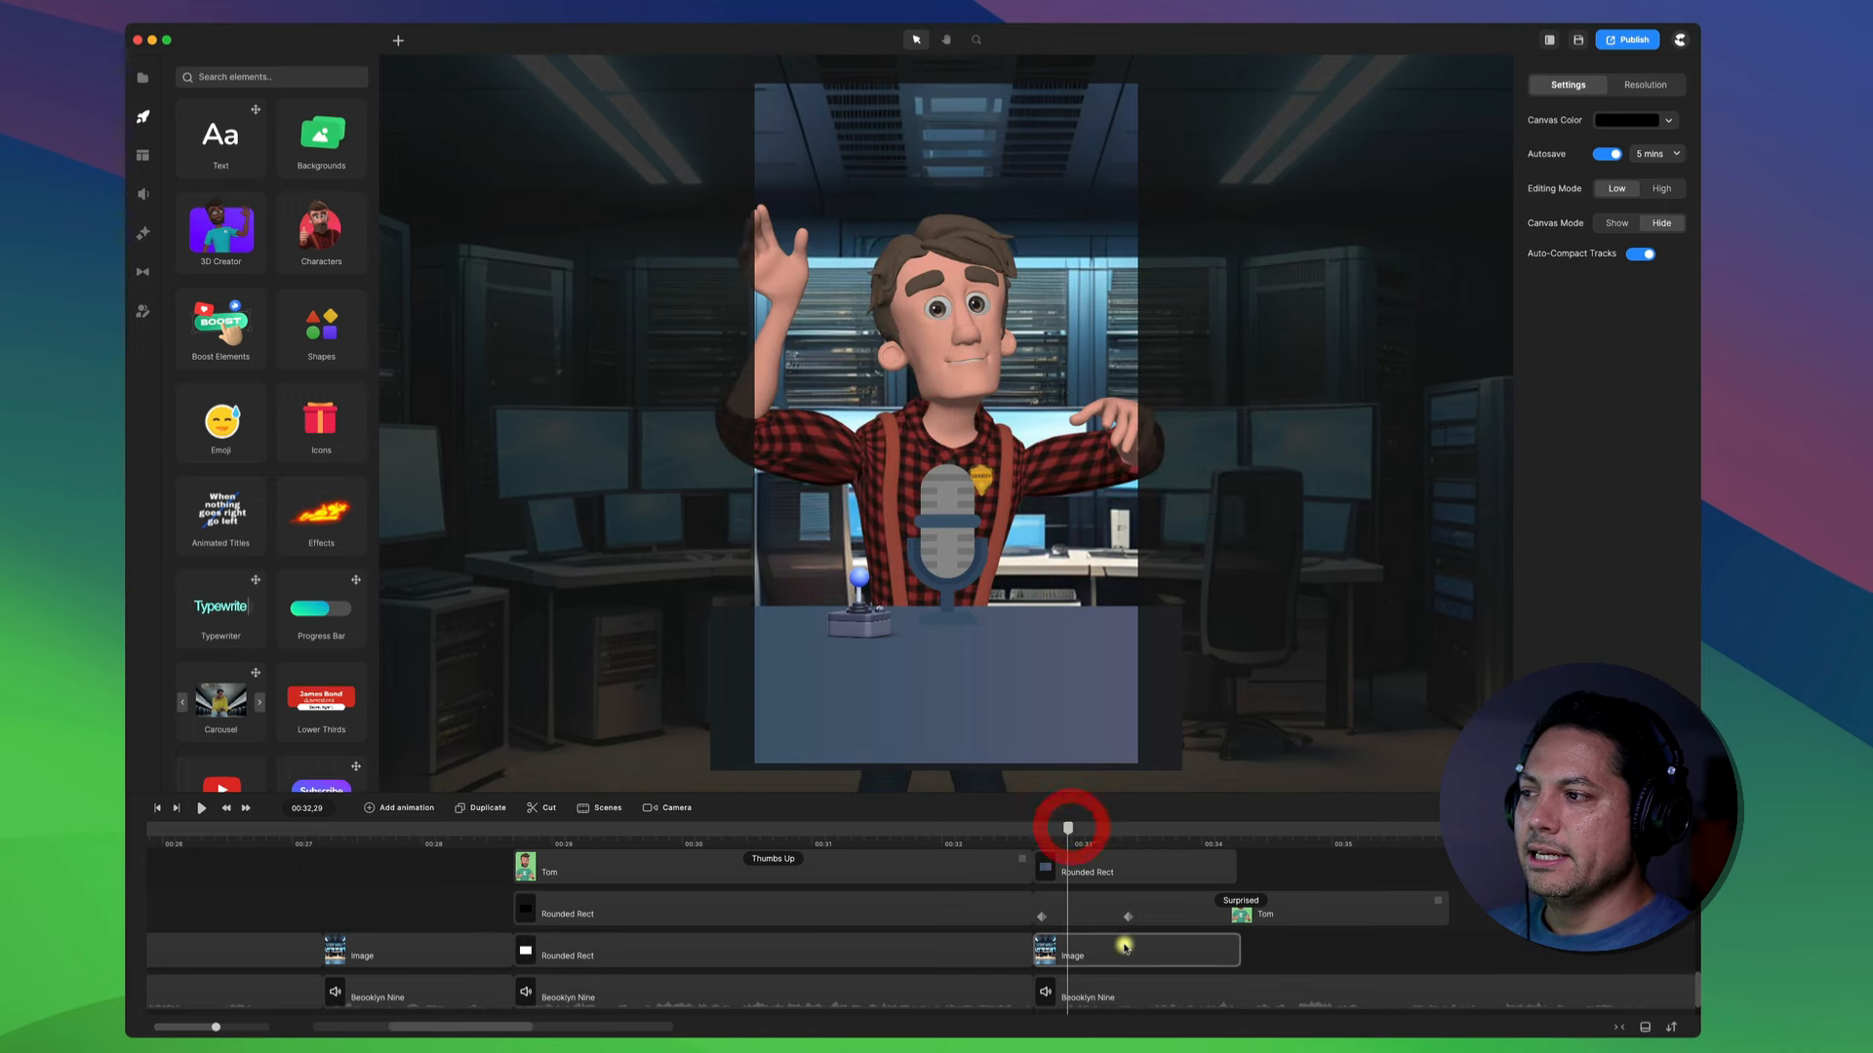
pyautogui.scroll(-1, 1125, 946)
pyautogui.scroll(3, 1125, 946)
pyautogui.scroll(-3, 1124, 946)
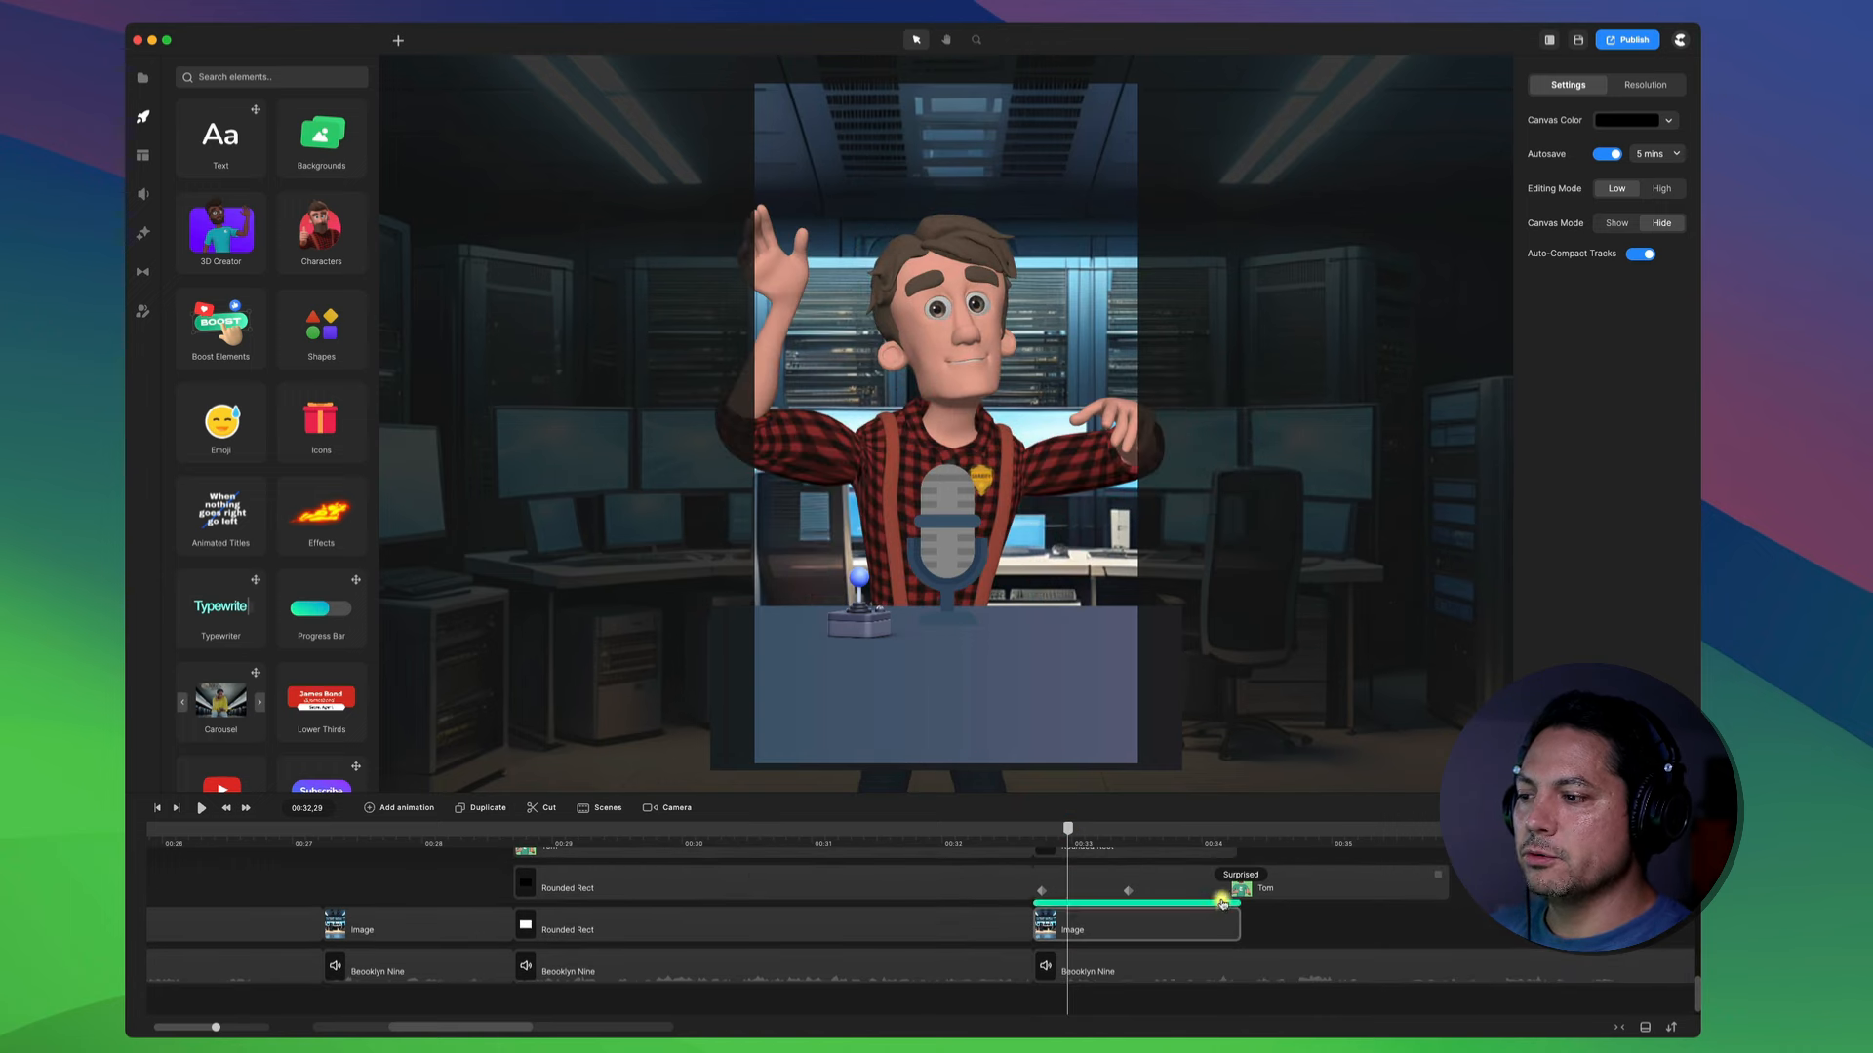
# Turn on Disable Start and Disable End for Tom's Surprised action and set its facial expression to Happy.
pyautogui.click(1227, 895)
pyautogui.click(1242, 877)
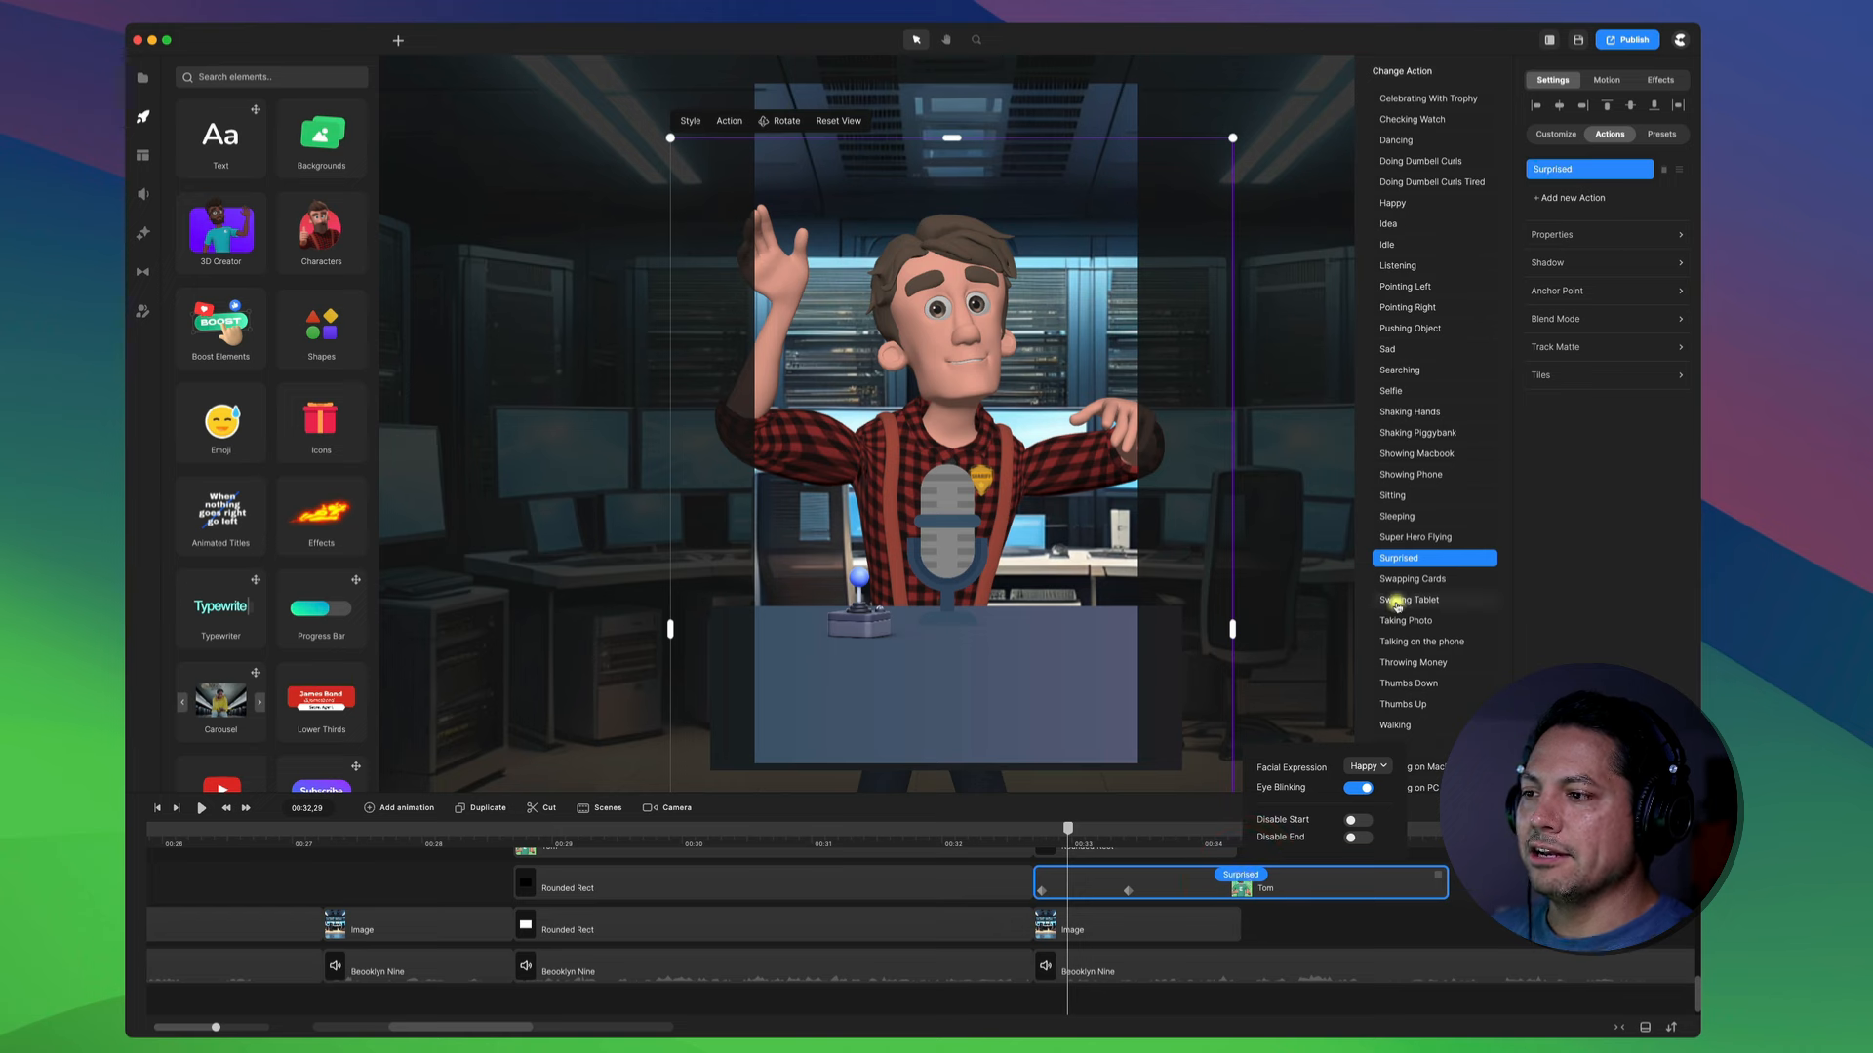
pyautogui.click(1404, 558)
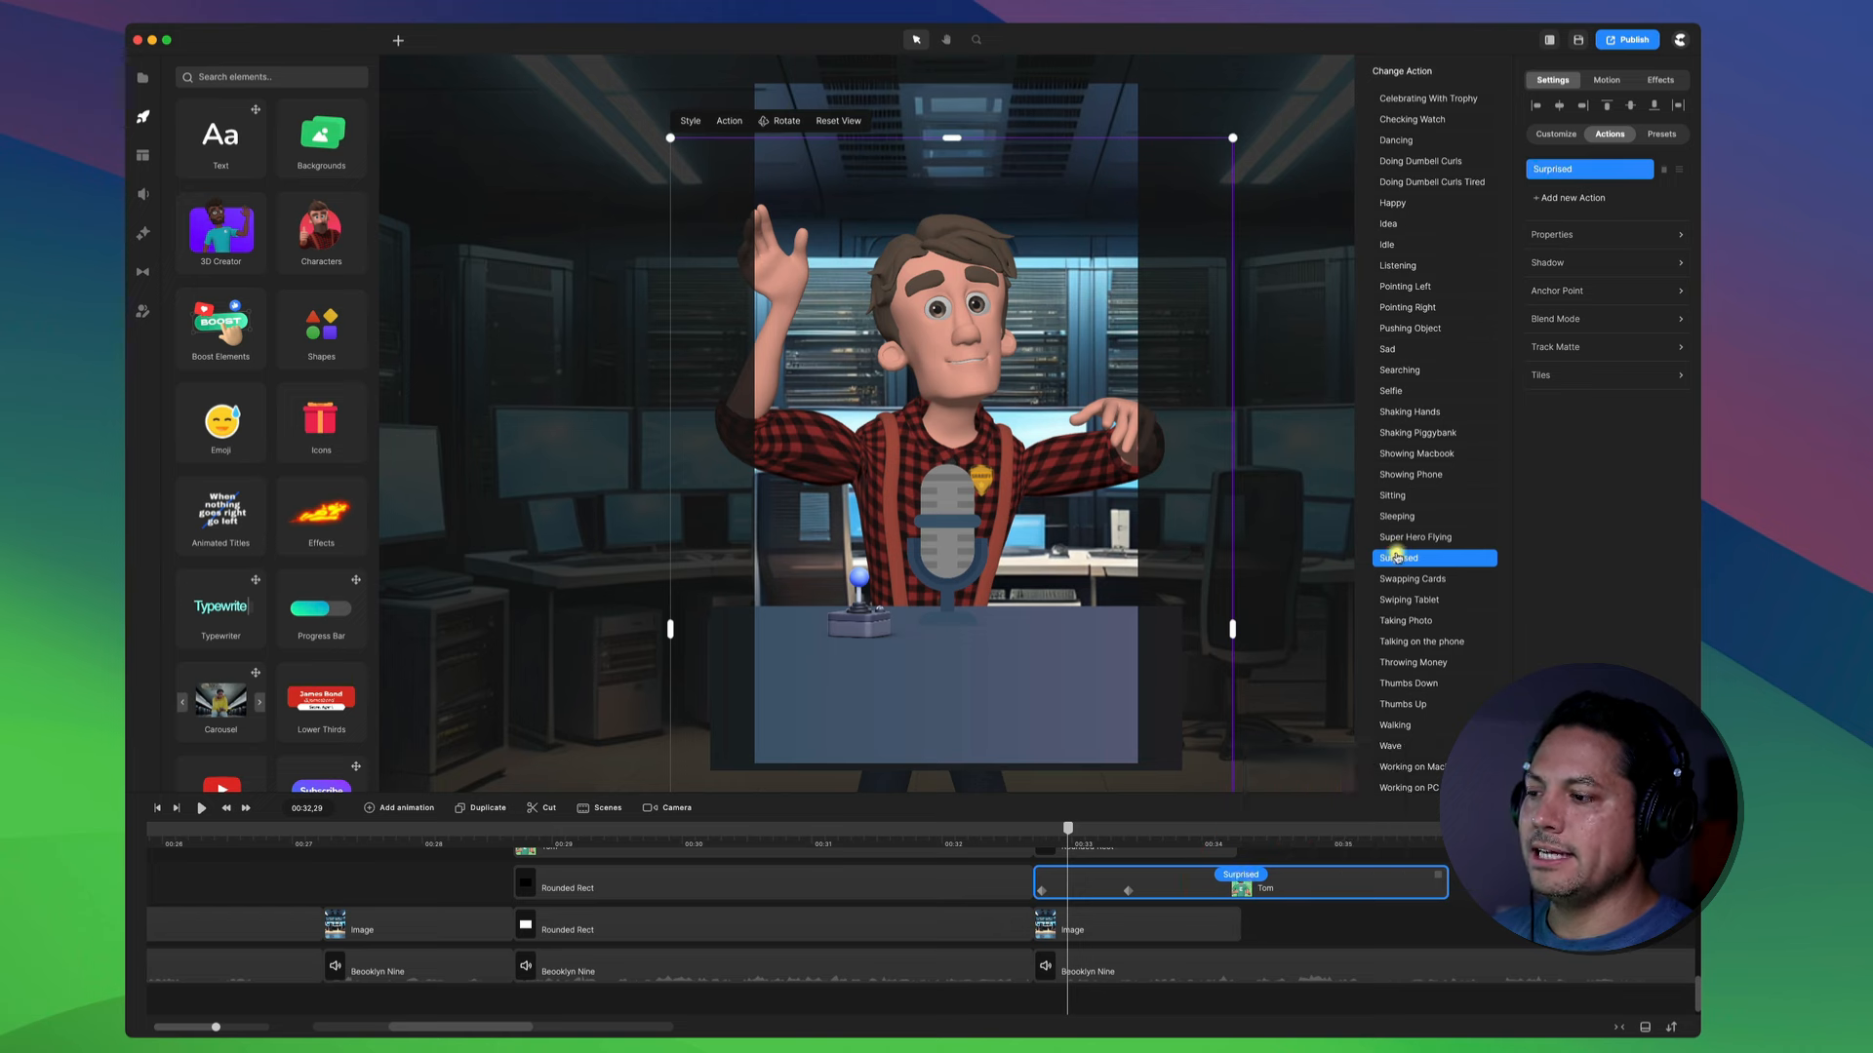
pyautogui.click(1326, 947)
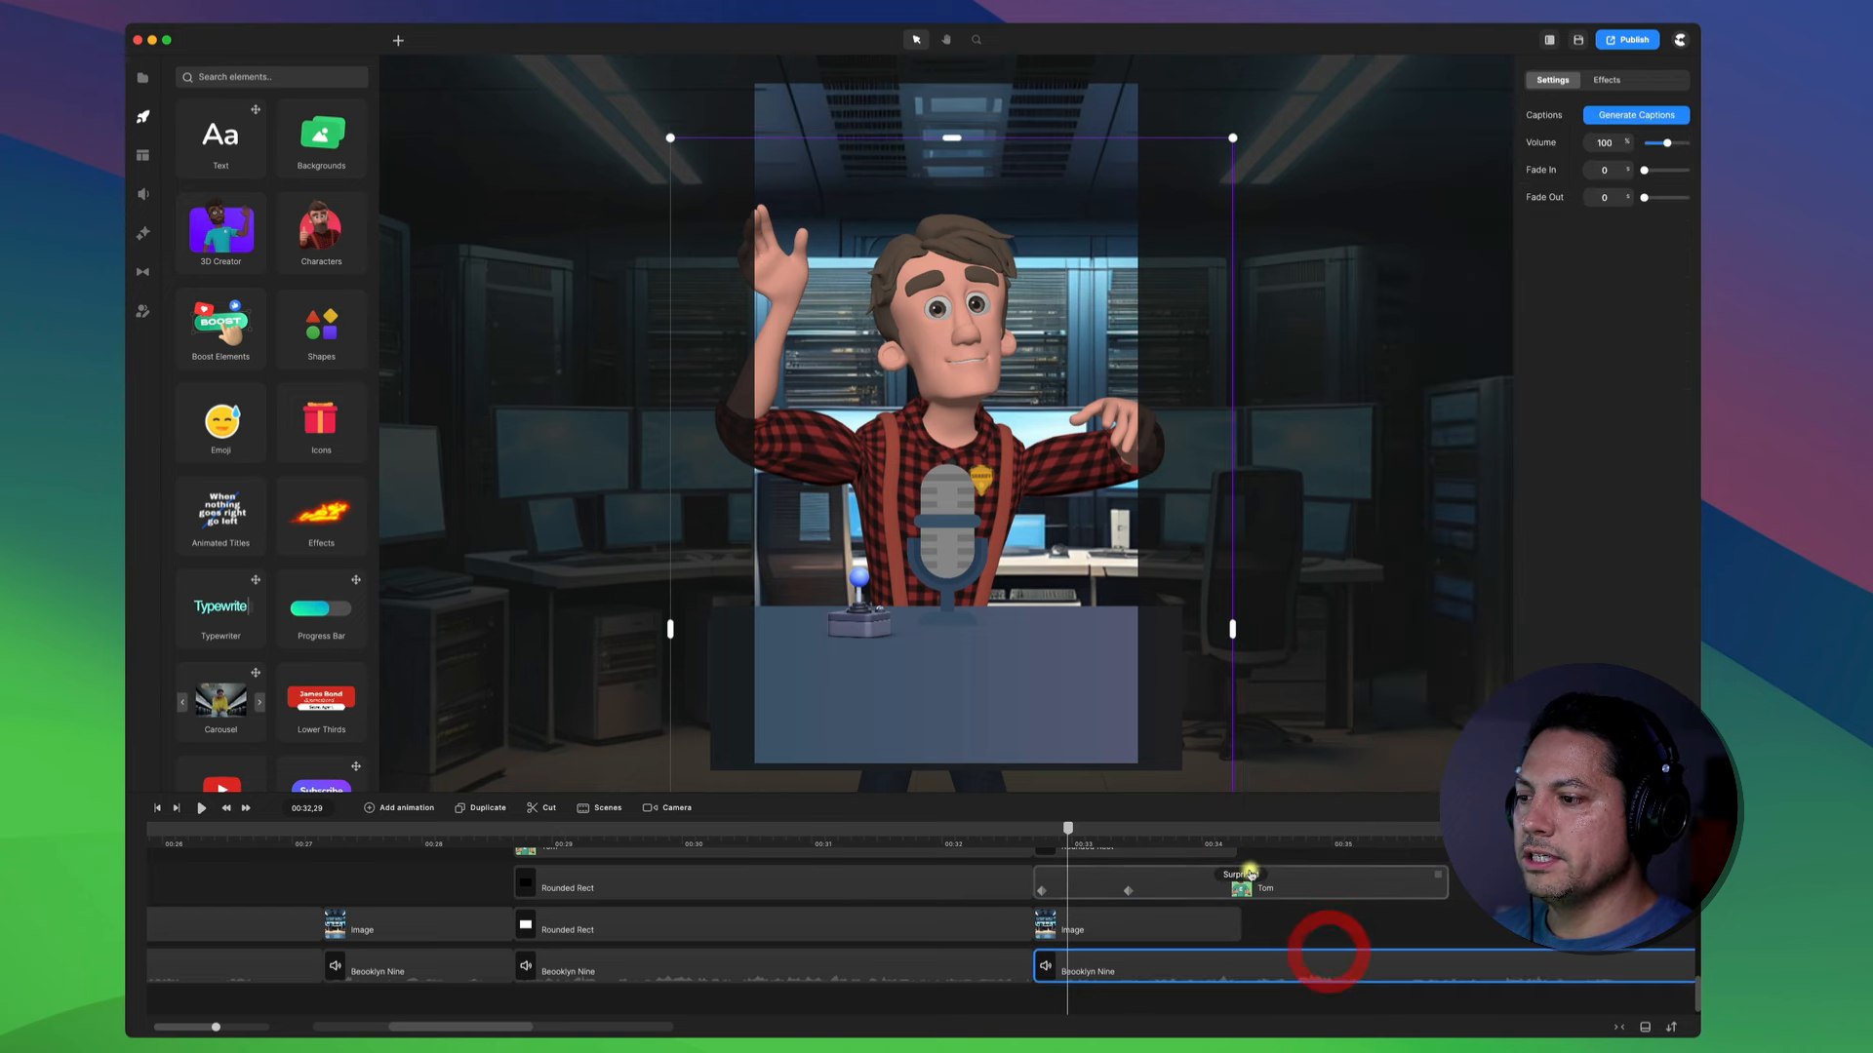
pyautogui.click(1243, 874)
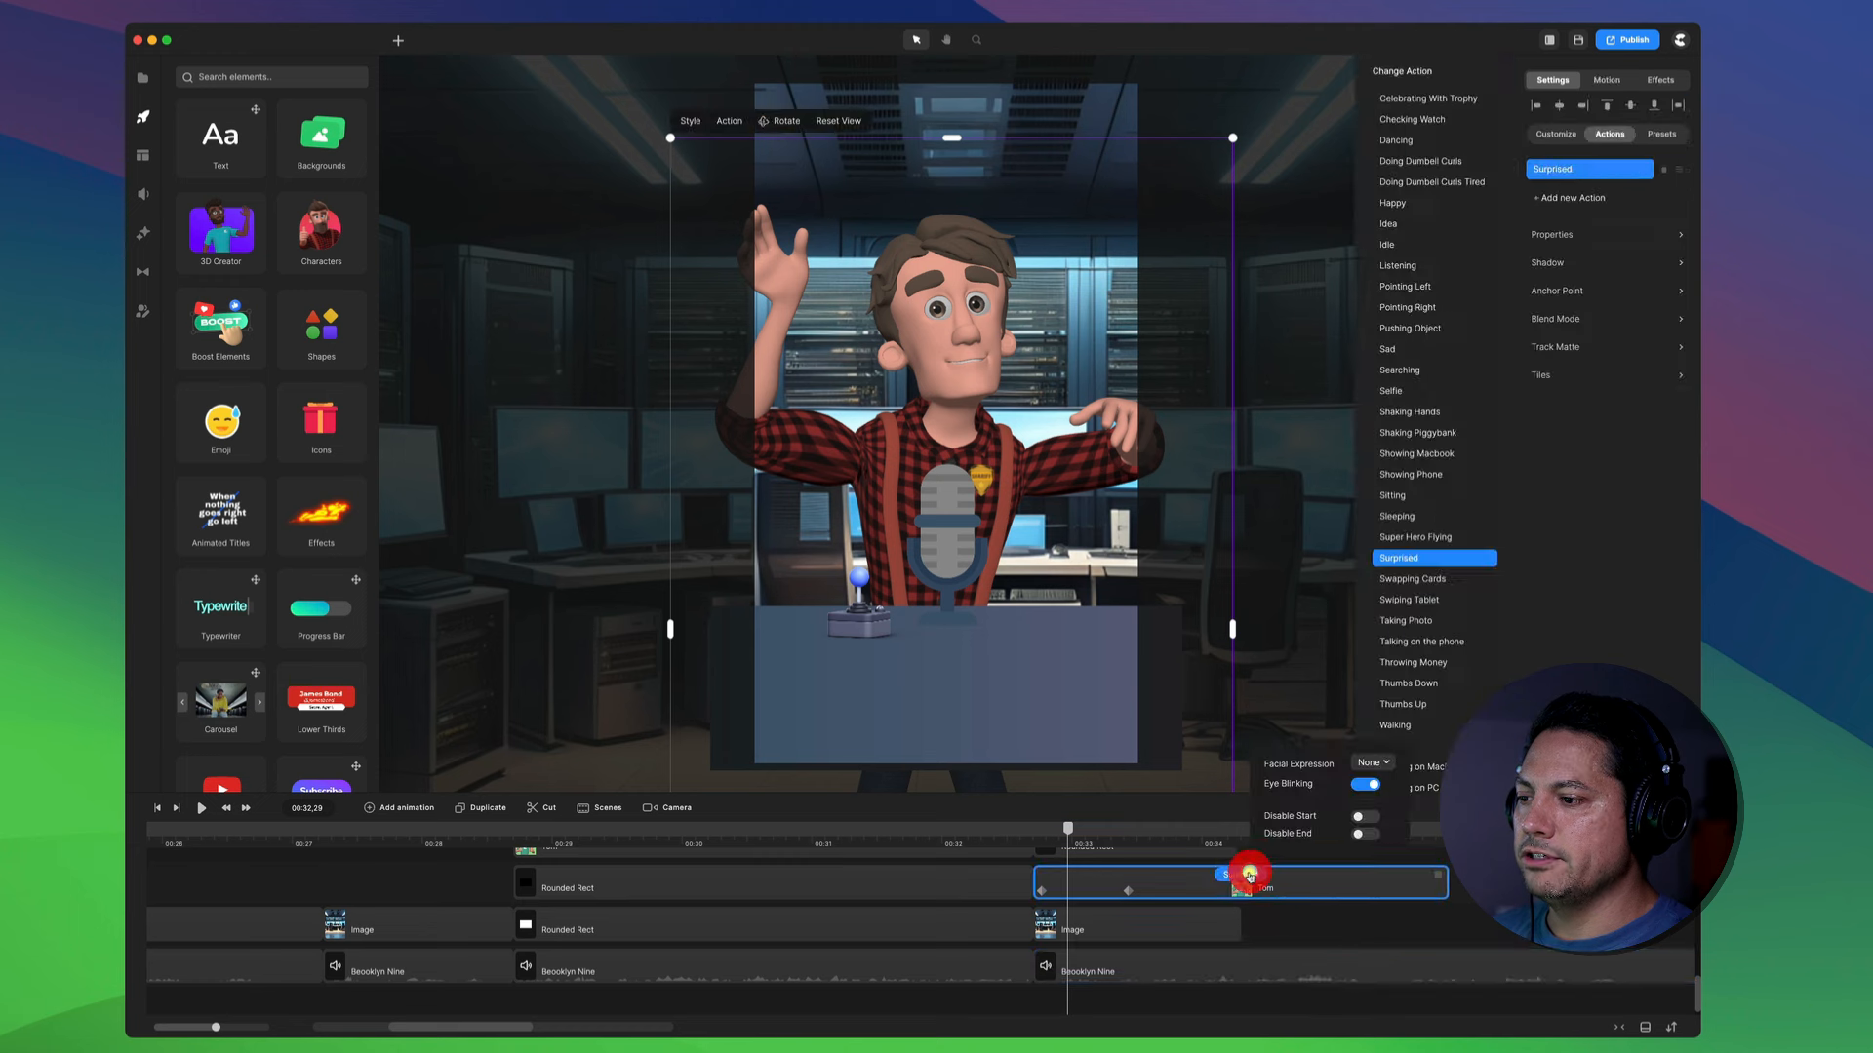
pyautogui.click(1363, 818)
pyautogui.click(1364, 834)
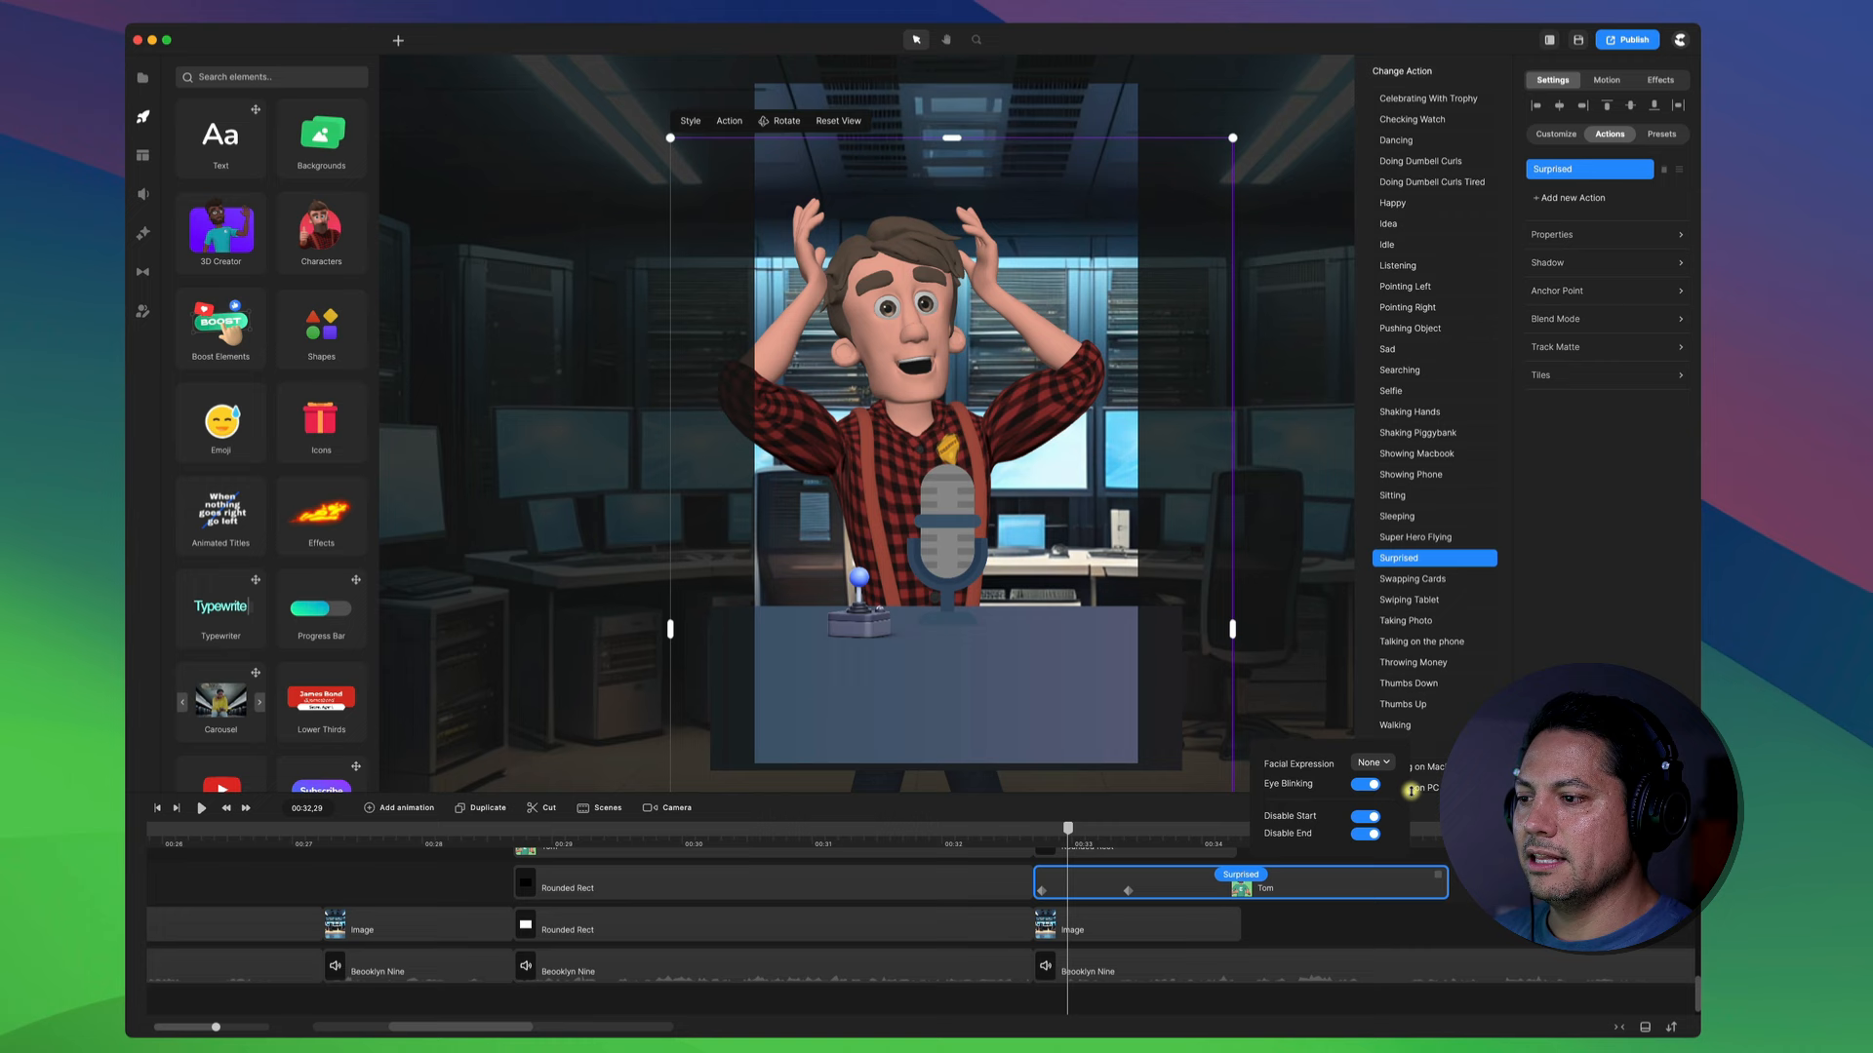
pyautogui.click(1372, 767)
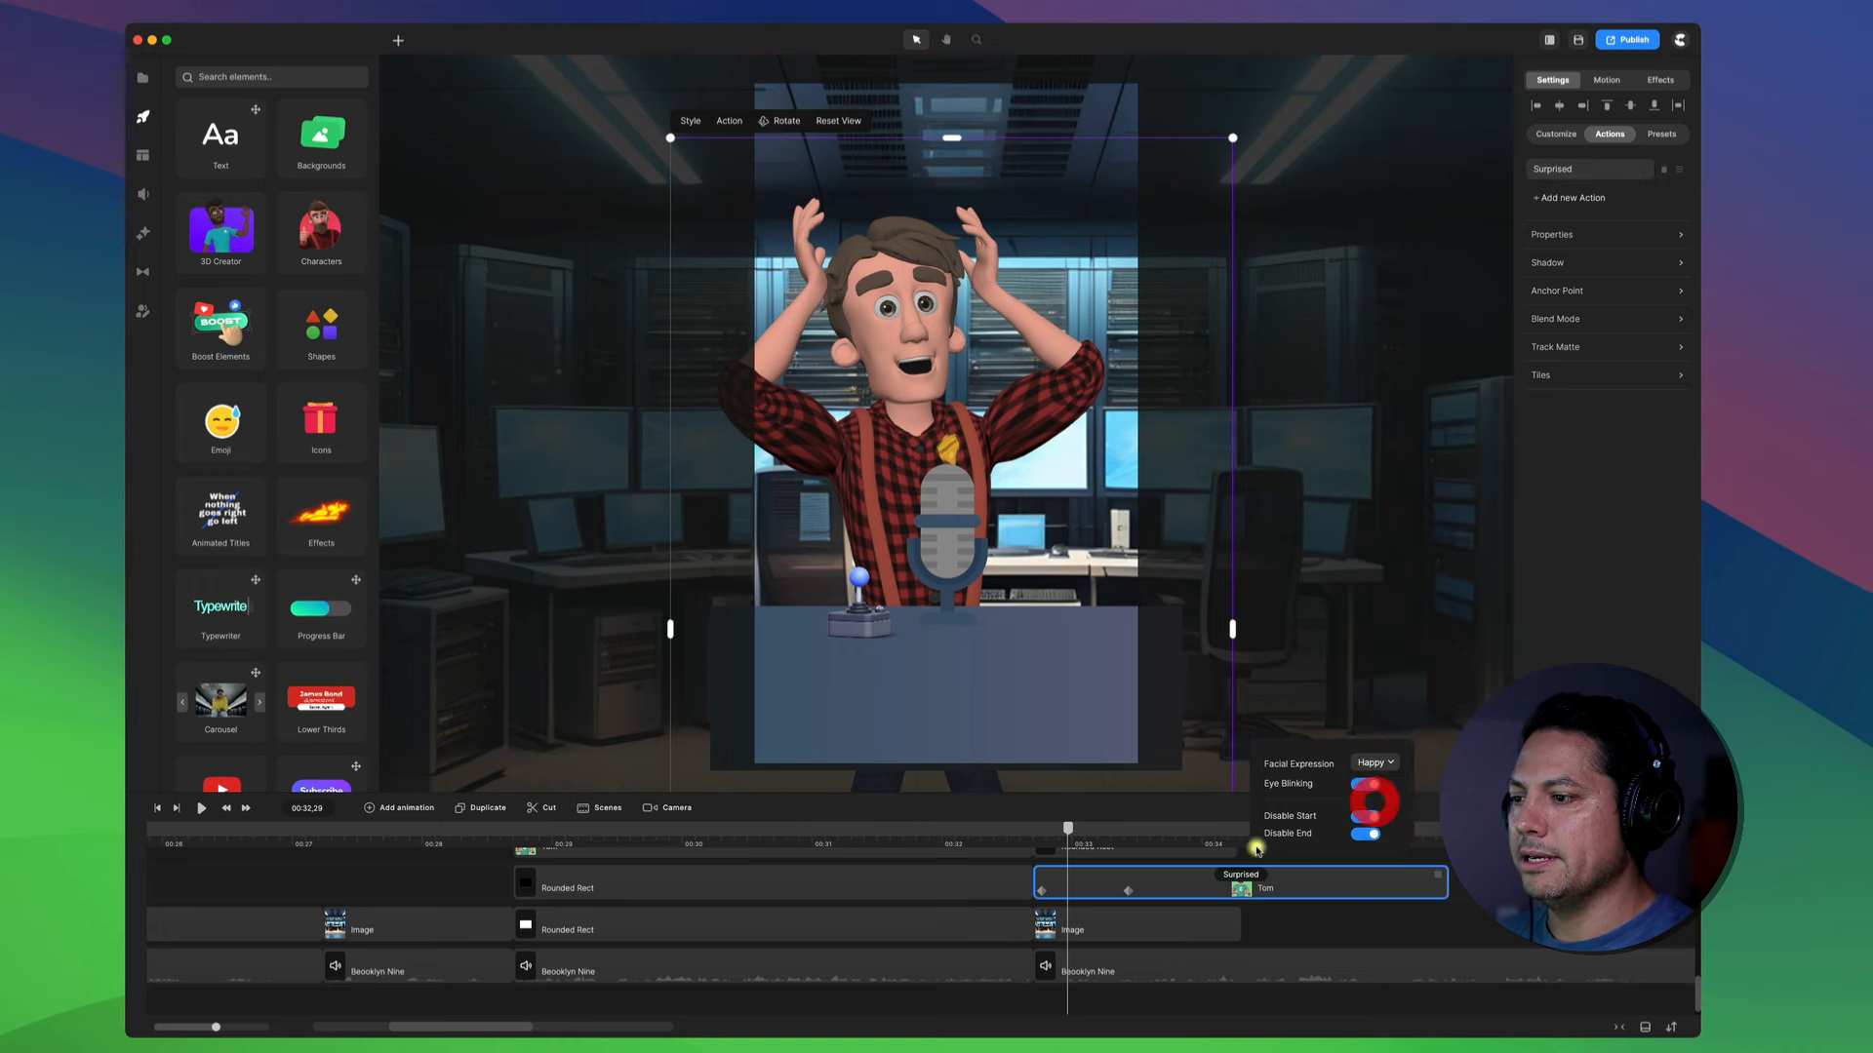
pyautogui.click(1372, 798)
# Play the control-room shot from its beginning to review Tom's Surprised pose.
pyautogui.click(1041, 844)
pyautogui.moveTo(1041, 834); pyautogui.dragTo(1033, 836)
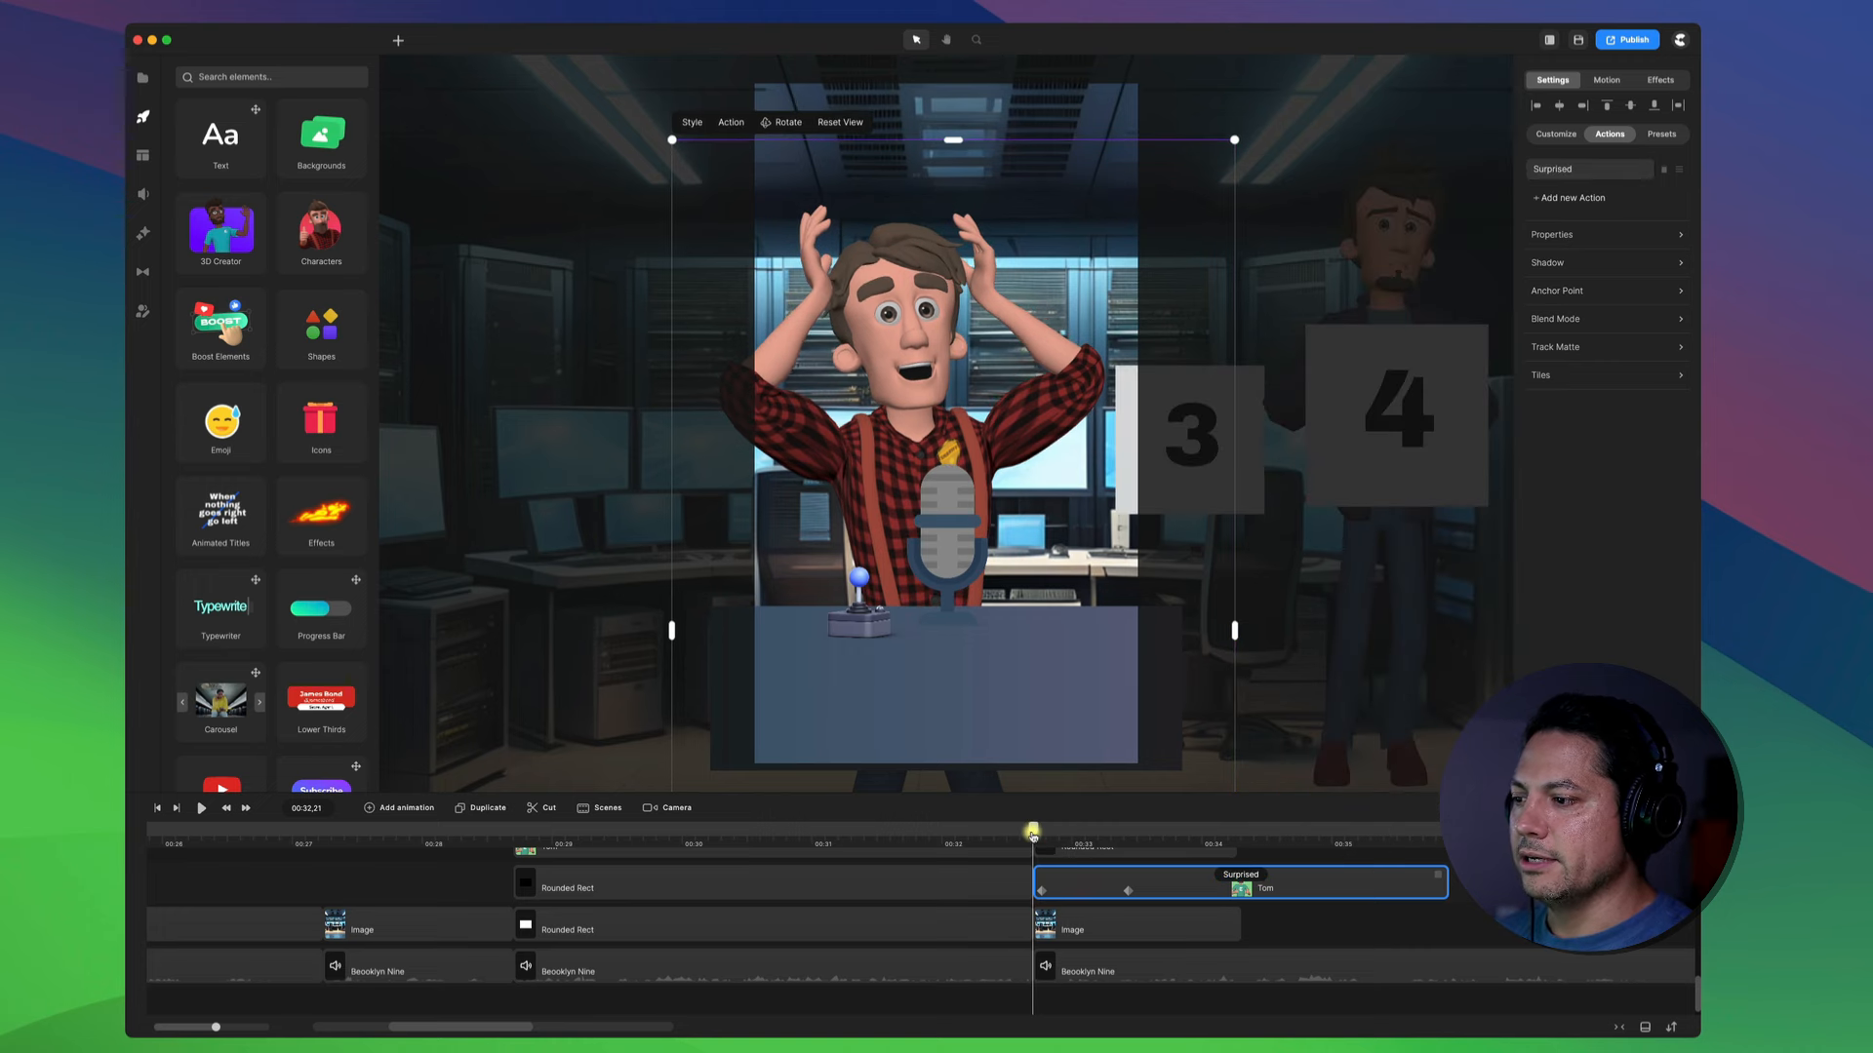
pyautogui.press('space')
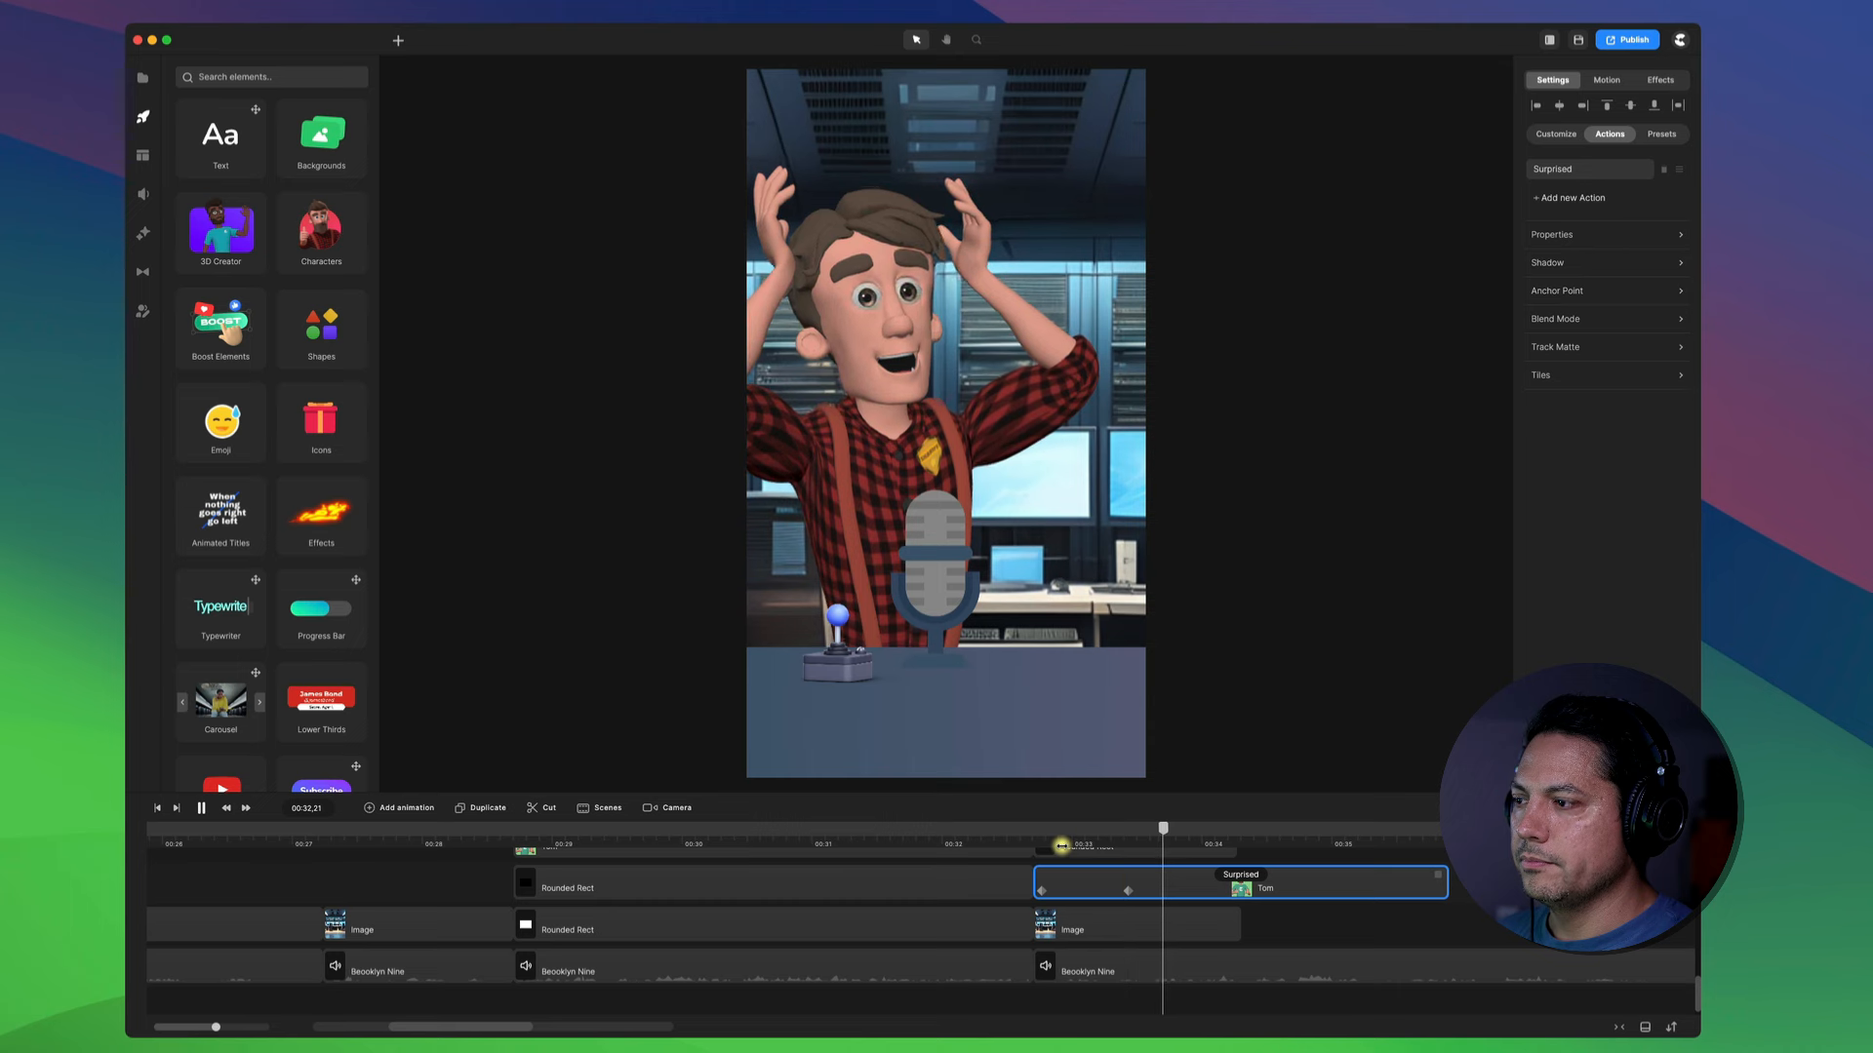
pyautogui.press('space')
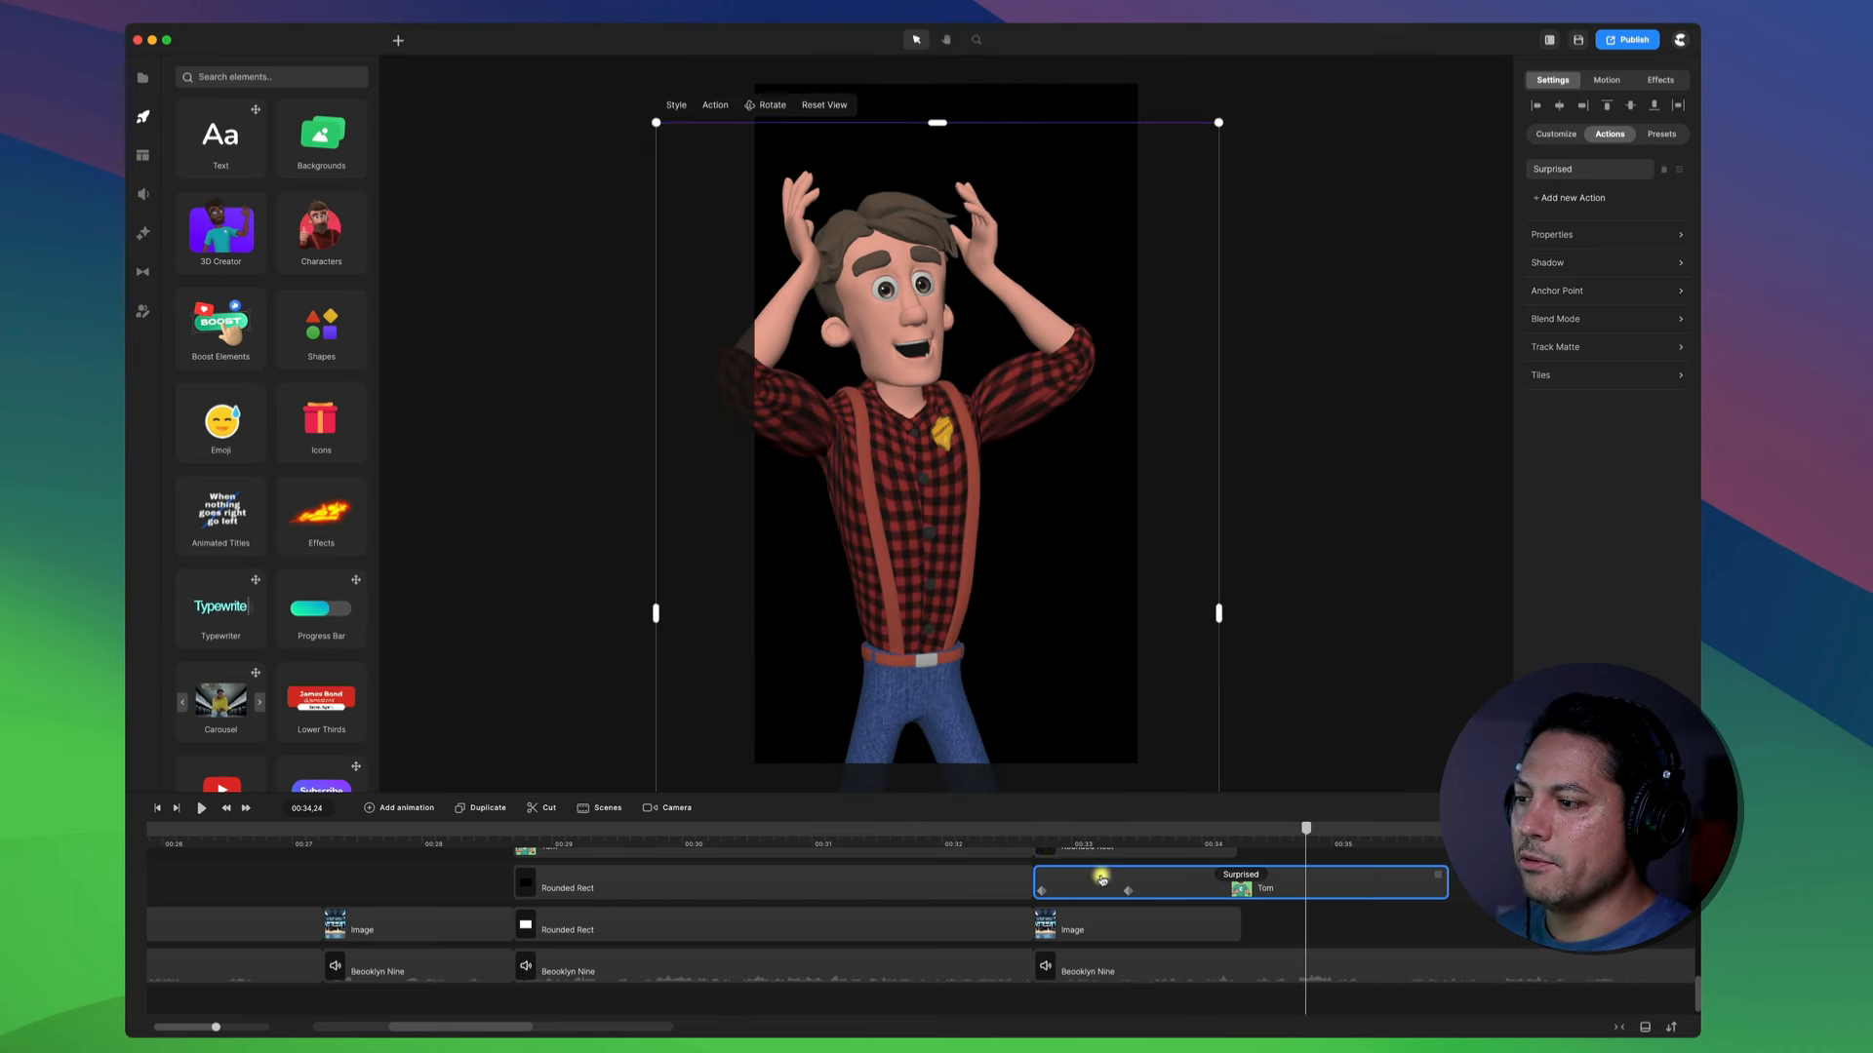
# Rotate Tom vertically in 3D at the first keyframe of his control-room clip to change the tilt of his pose.
pyautogui.scroll(-1, 1103, 881)
pyautogui.scroll(5, 1108, 883)
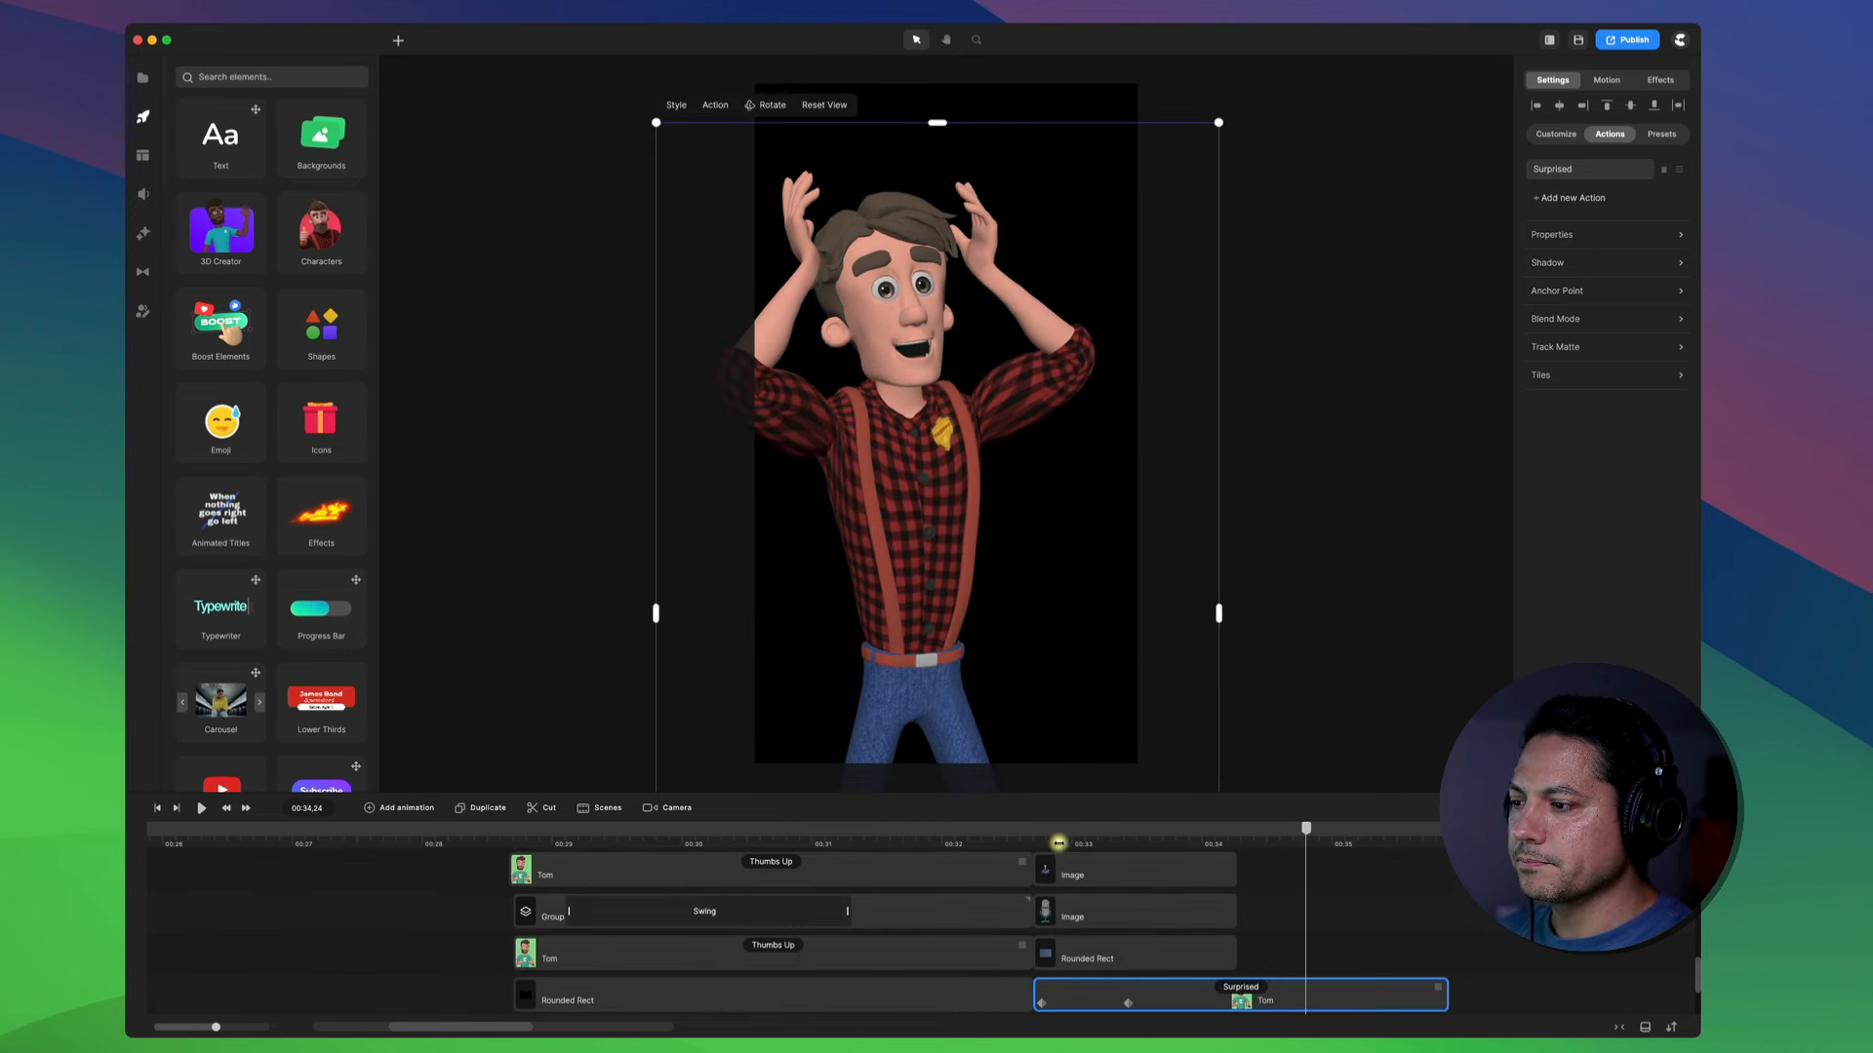
pyautogui.moveTo(1058, 843); pyautogui.dragTo(1051, 839)
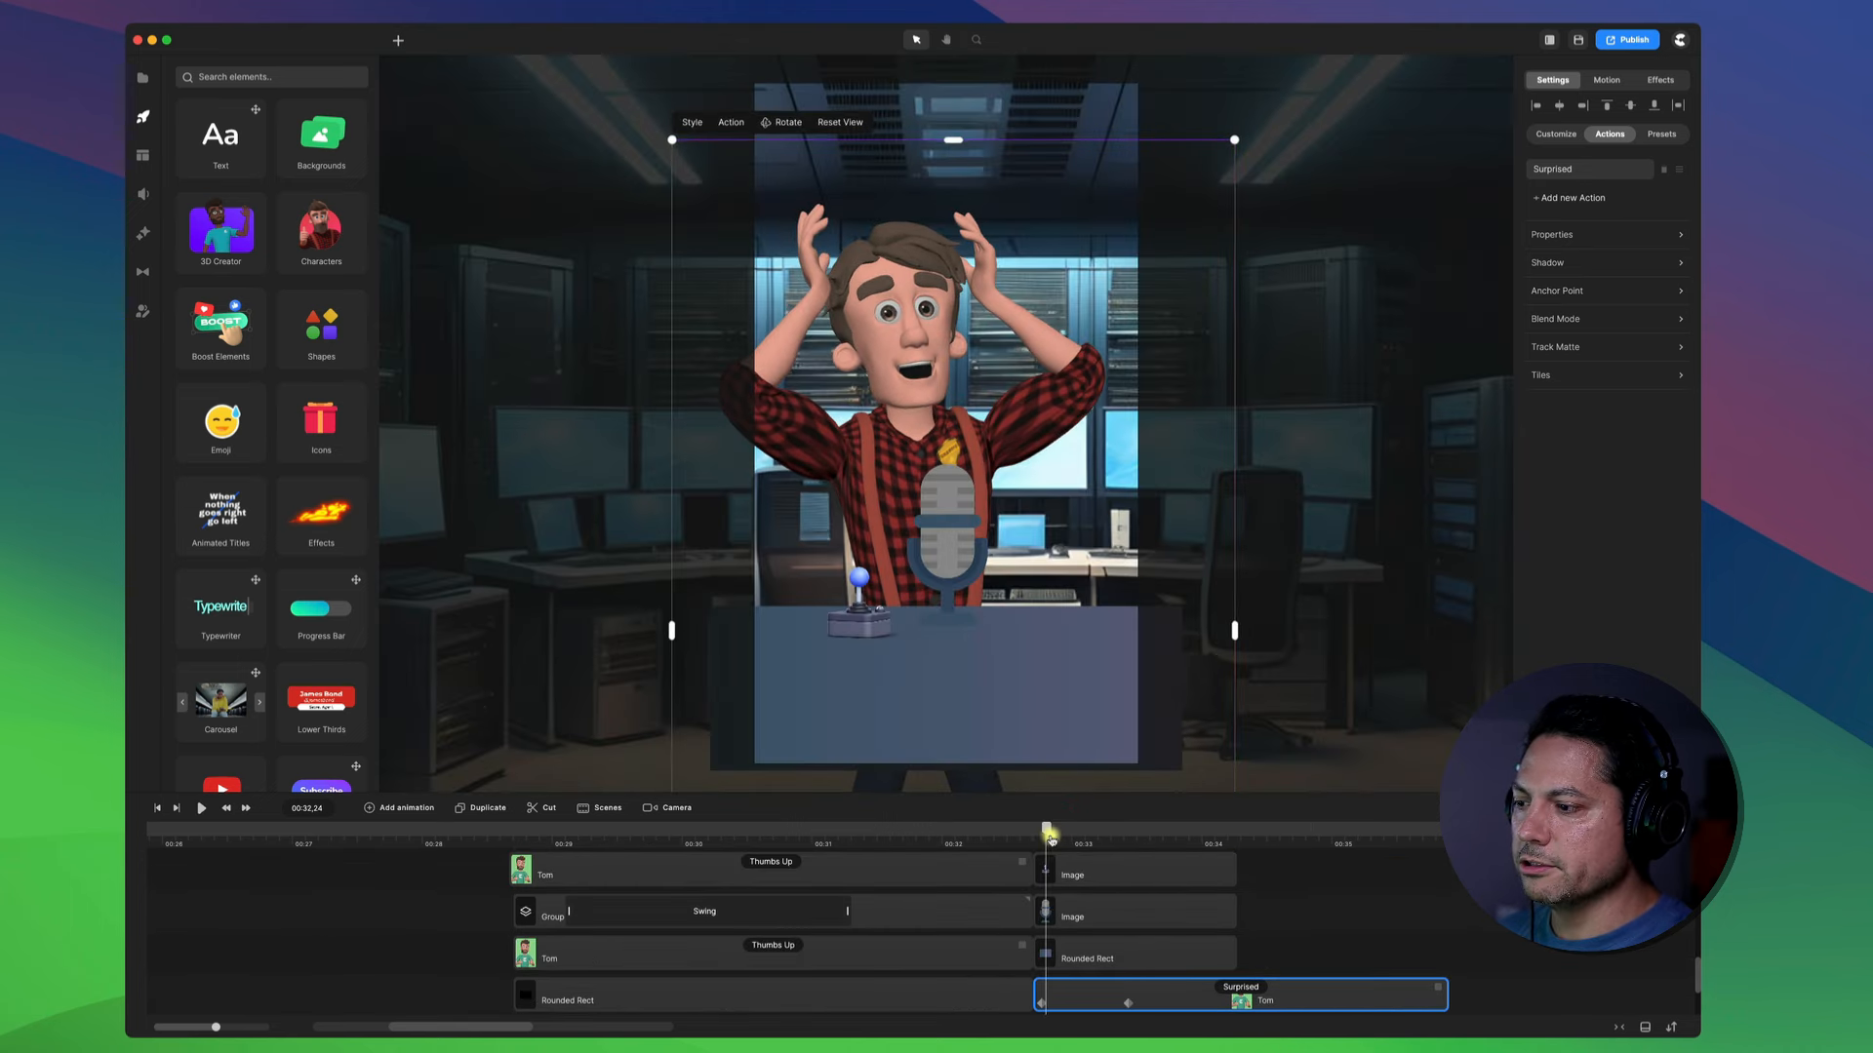
pyautogui.click(1040, 1002)
pyautogui.click(1275, 753)
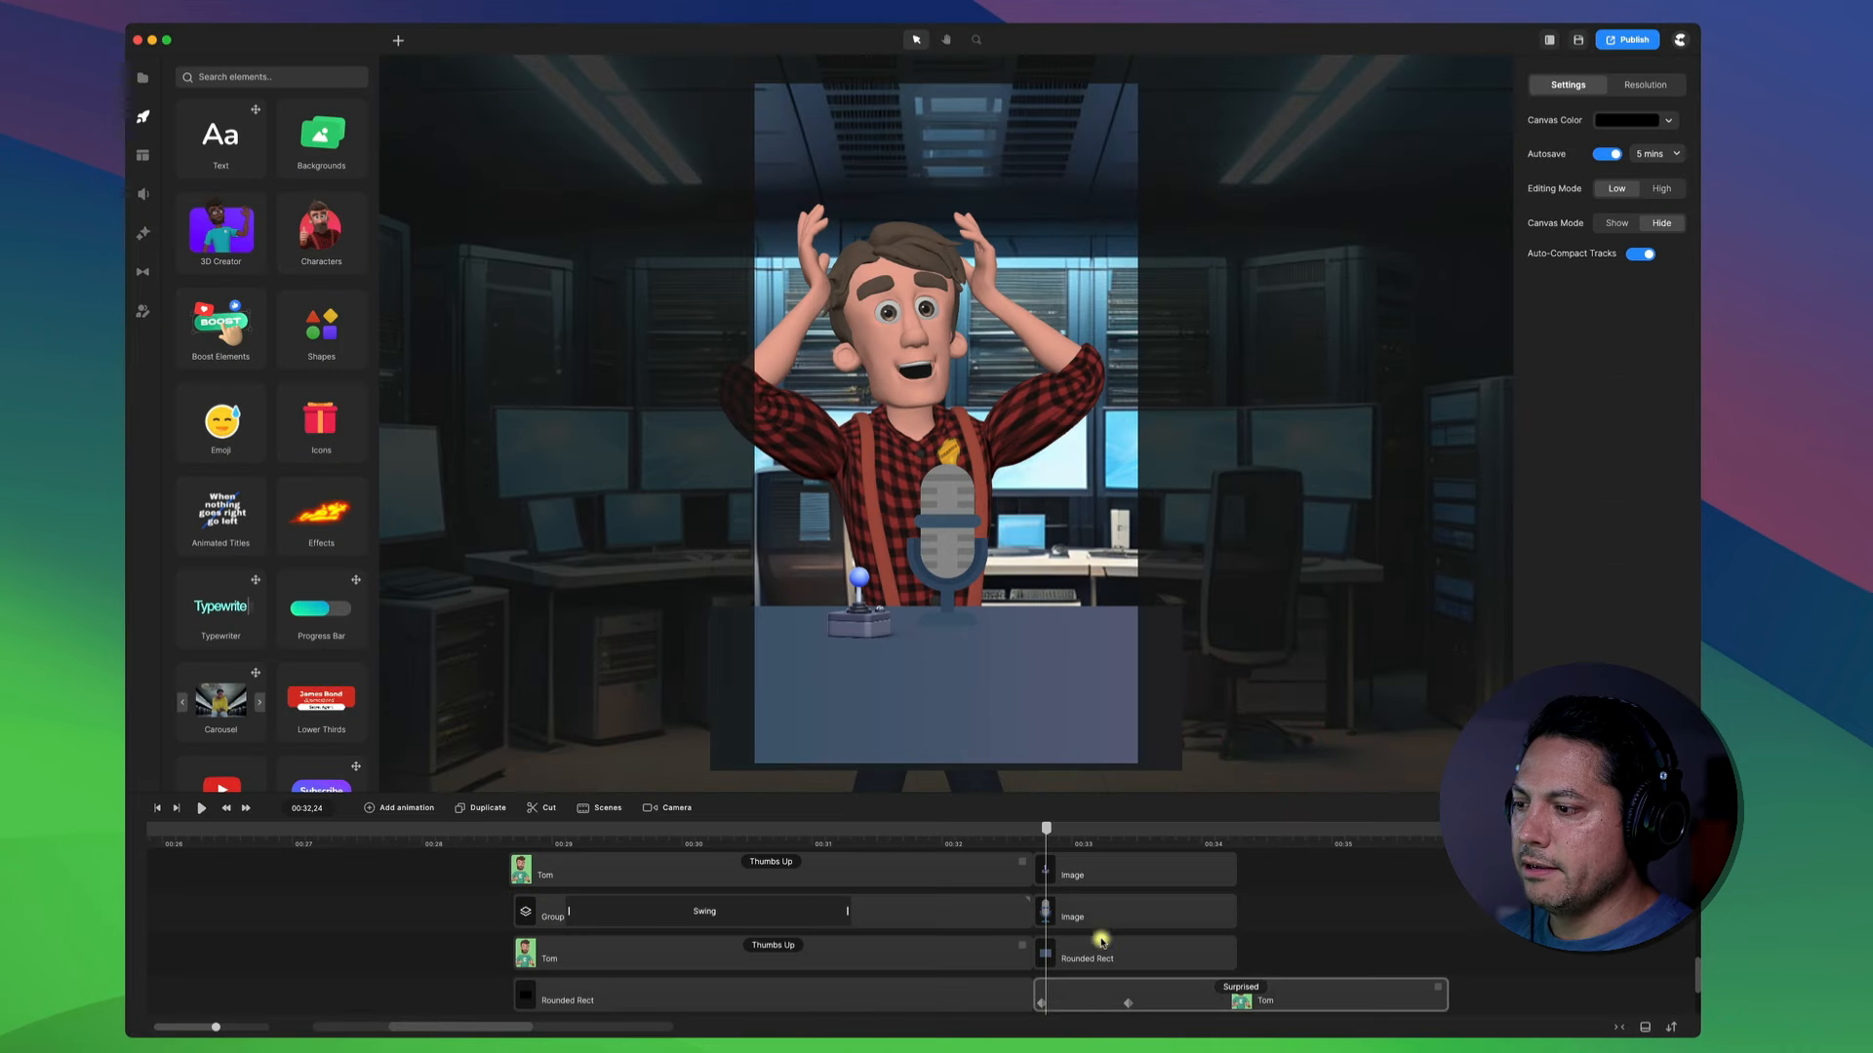
pyautogui.moveTo(1090, 840); pyautogui.dragTo(1160, 836)
pyautogui.hscroll(4, 1154, 886)
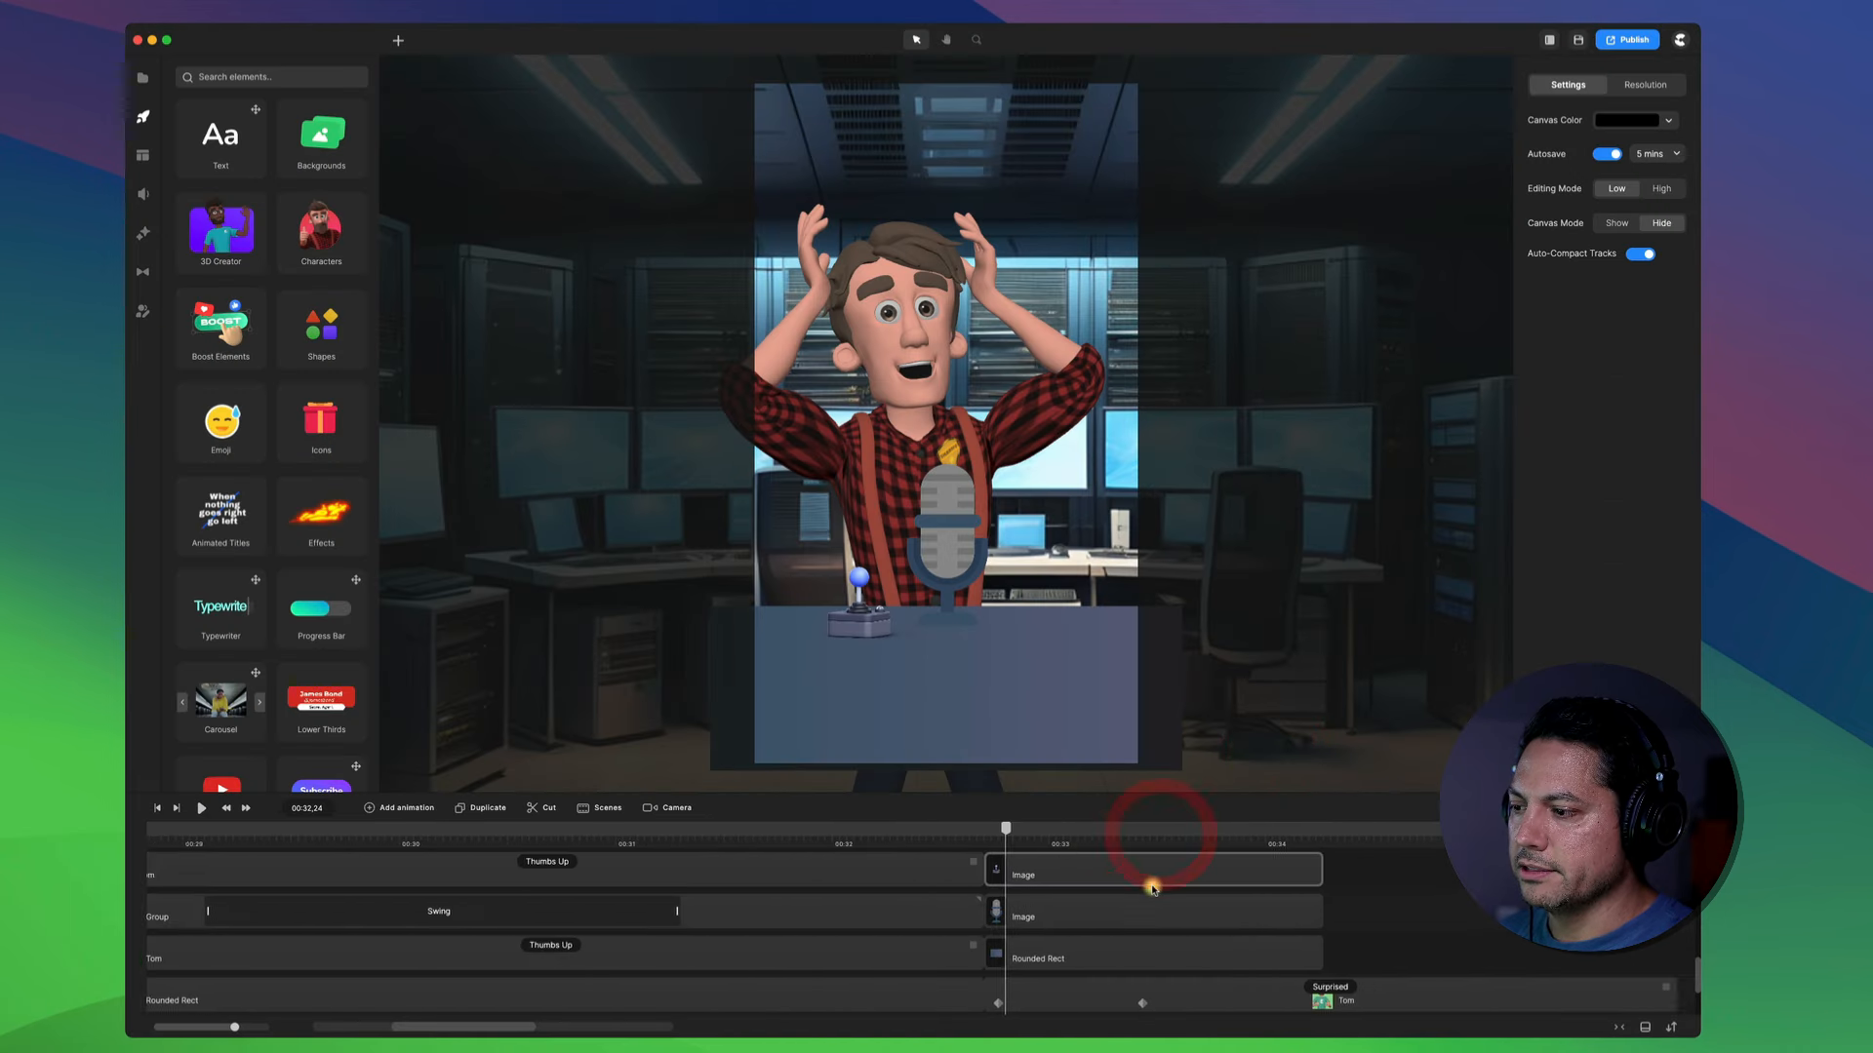
pyautogui.click(645, 997)
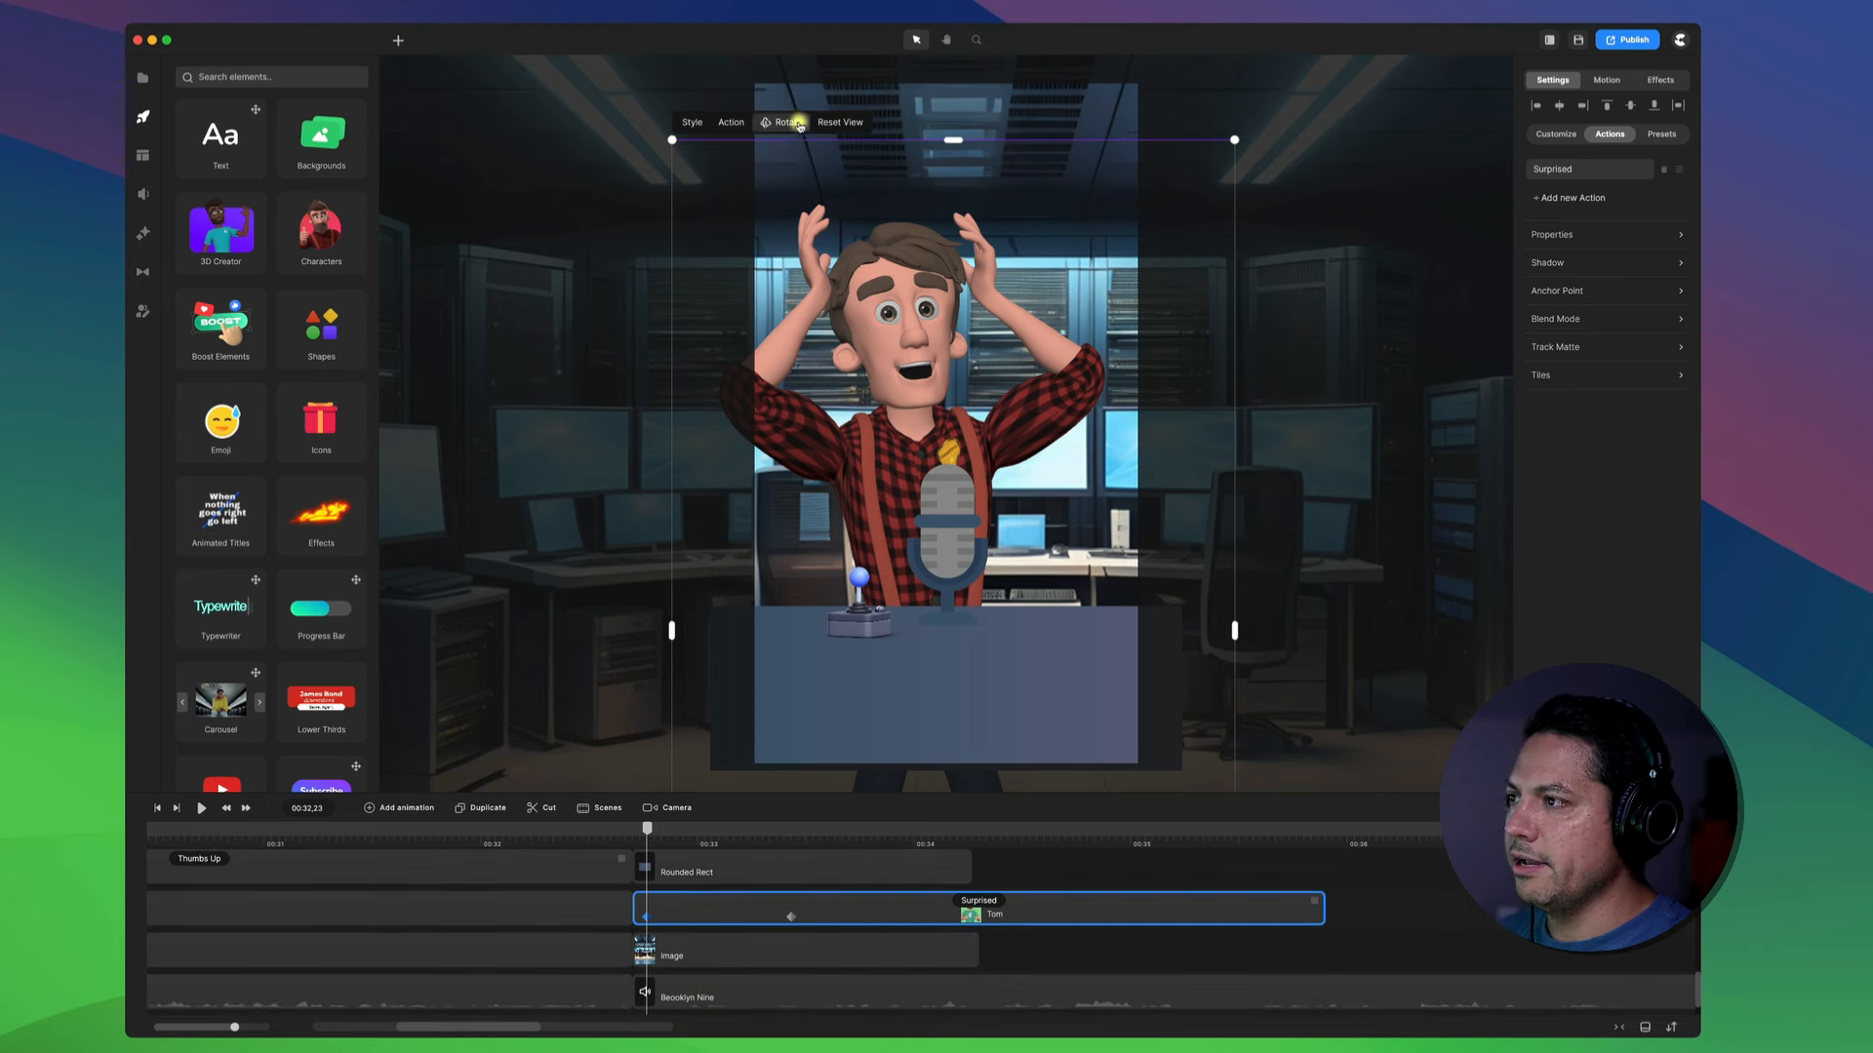
pyautogui.moveTo(841, 230); pyautogui.dragTo(897, 350)
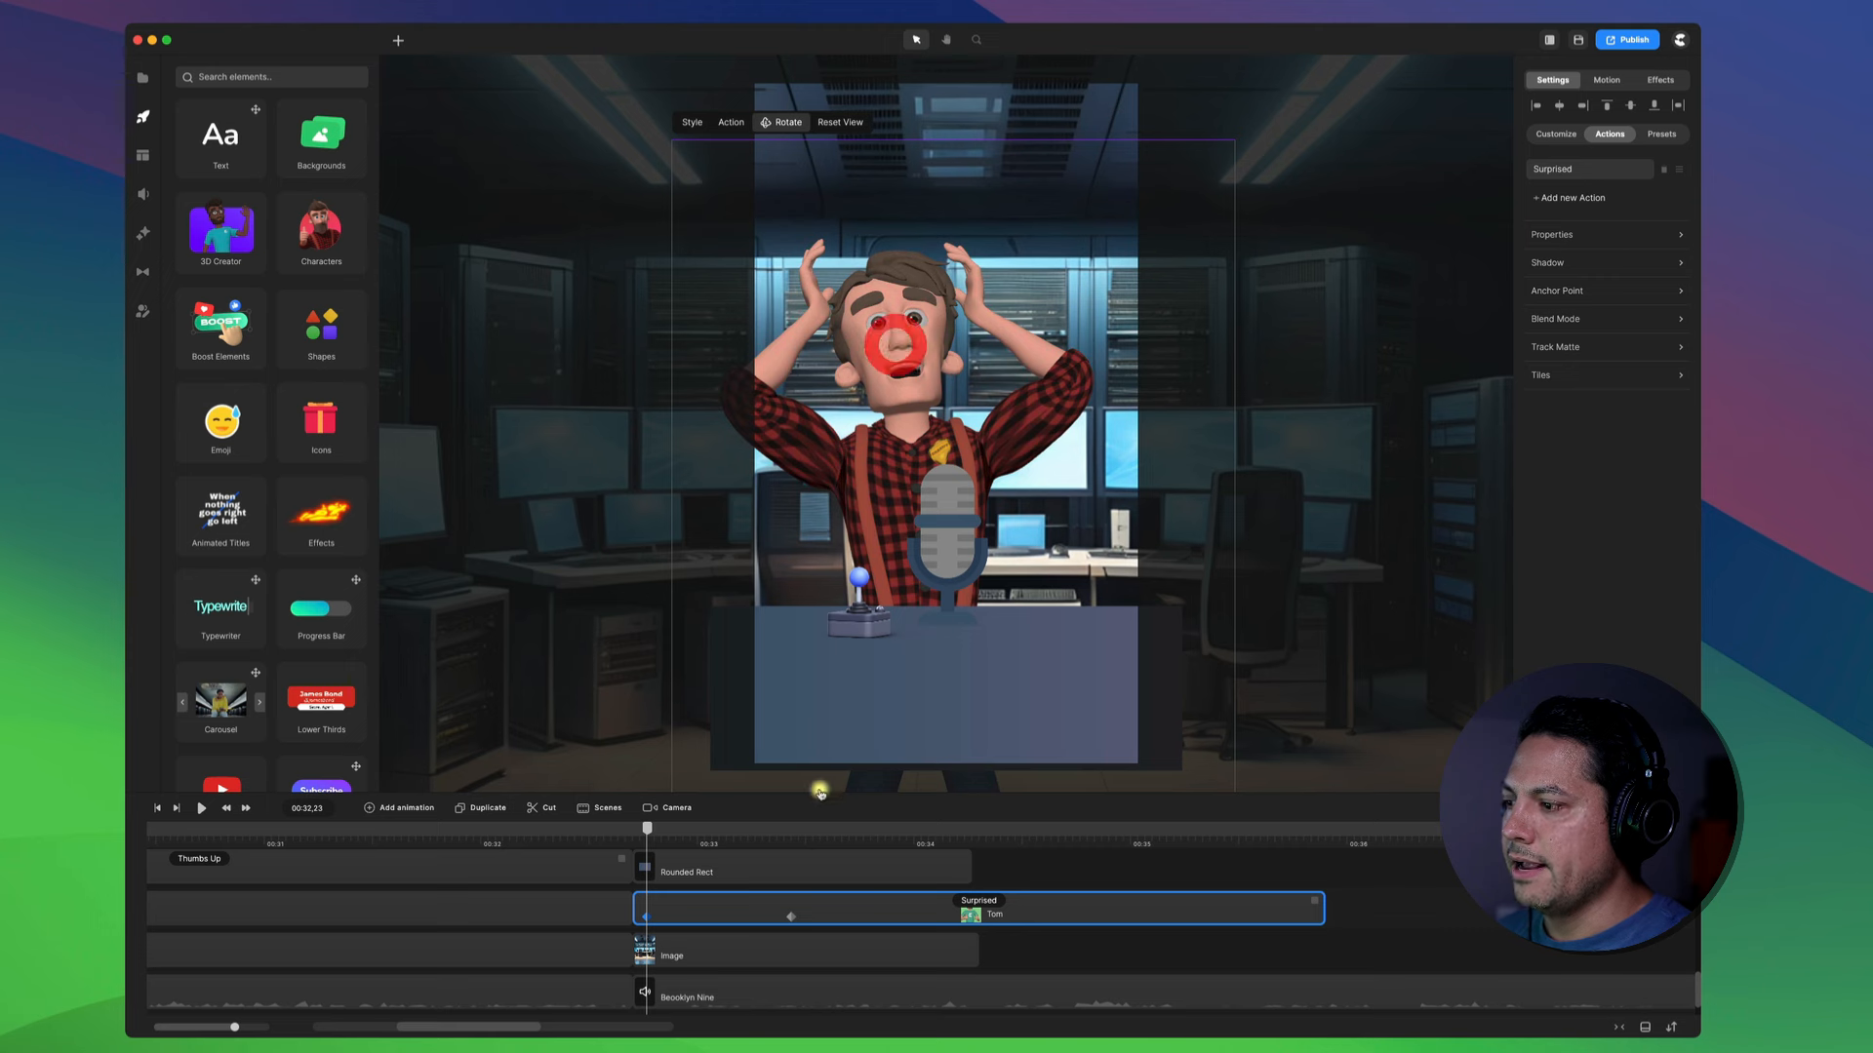
# Rotate Tom slightly in 3D at the second keyframe of his control-room clip.
pyautogui.click(792, 901)
pyautogui.click(791, 912)
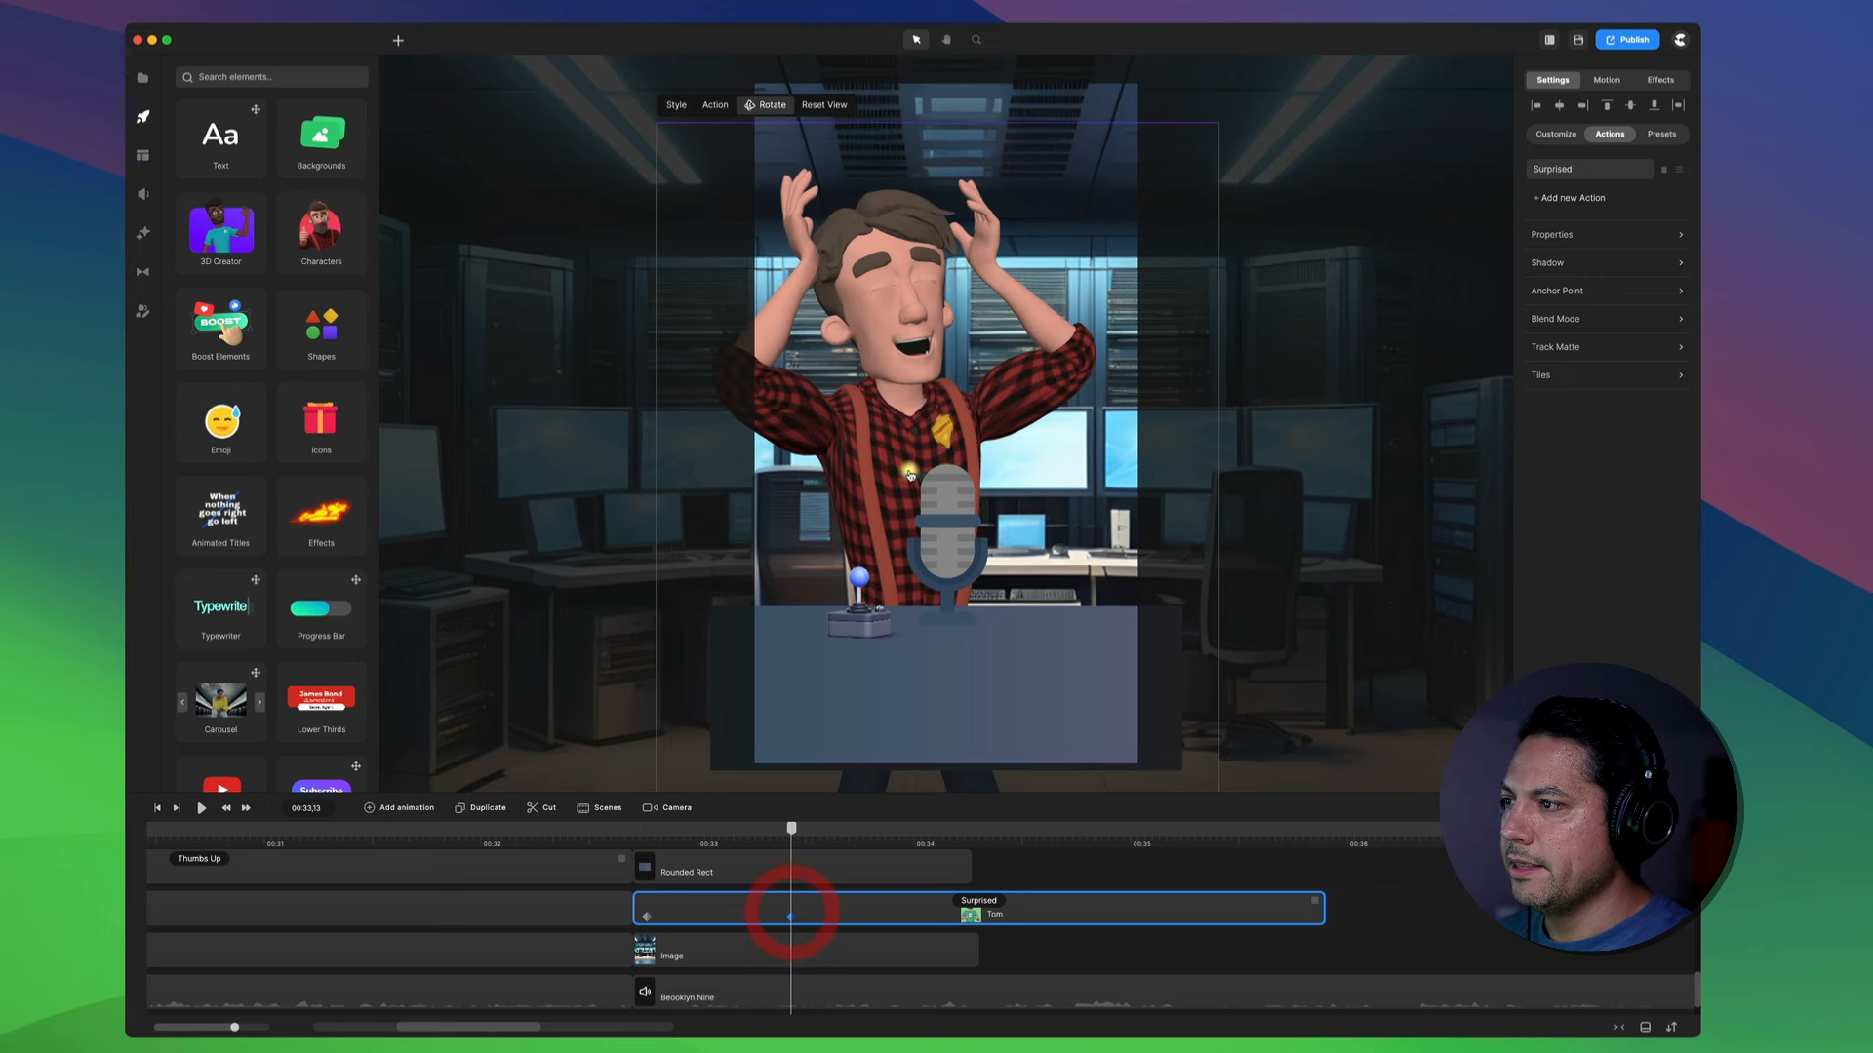
pyautogui.moveTo(912, 384); pyautogui.dragTo(916, 405)
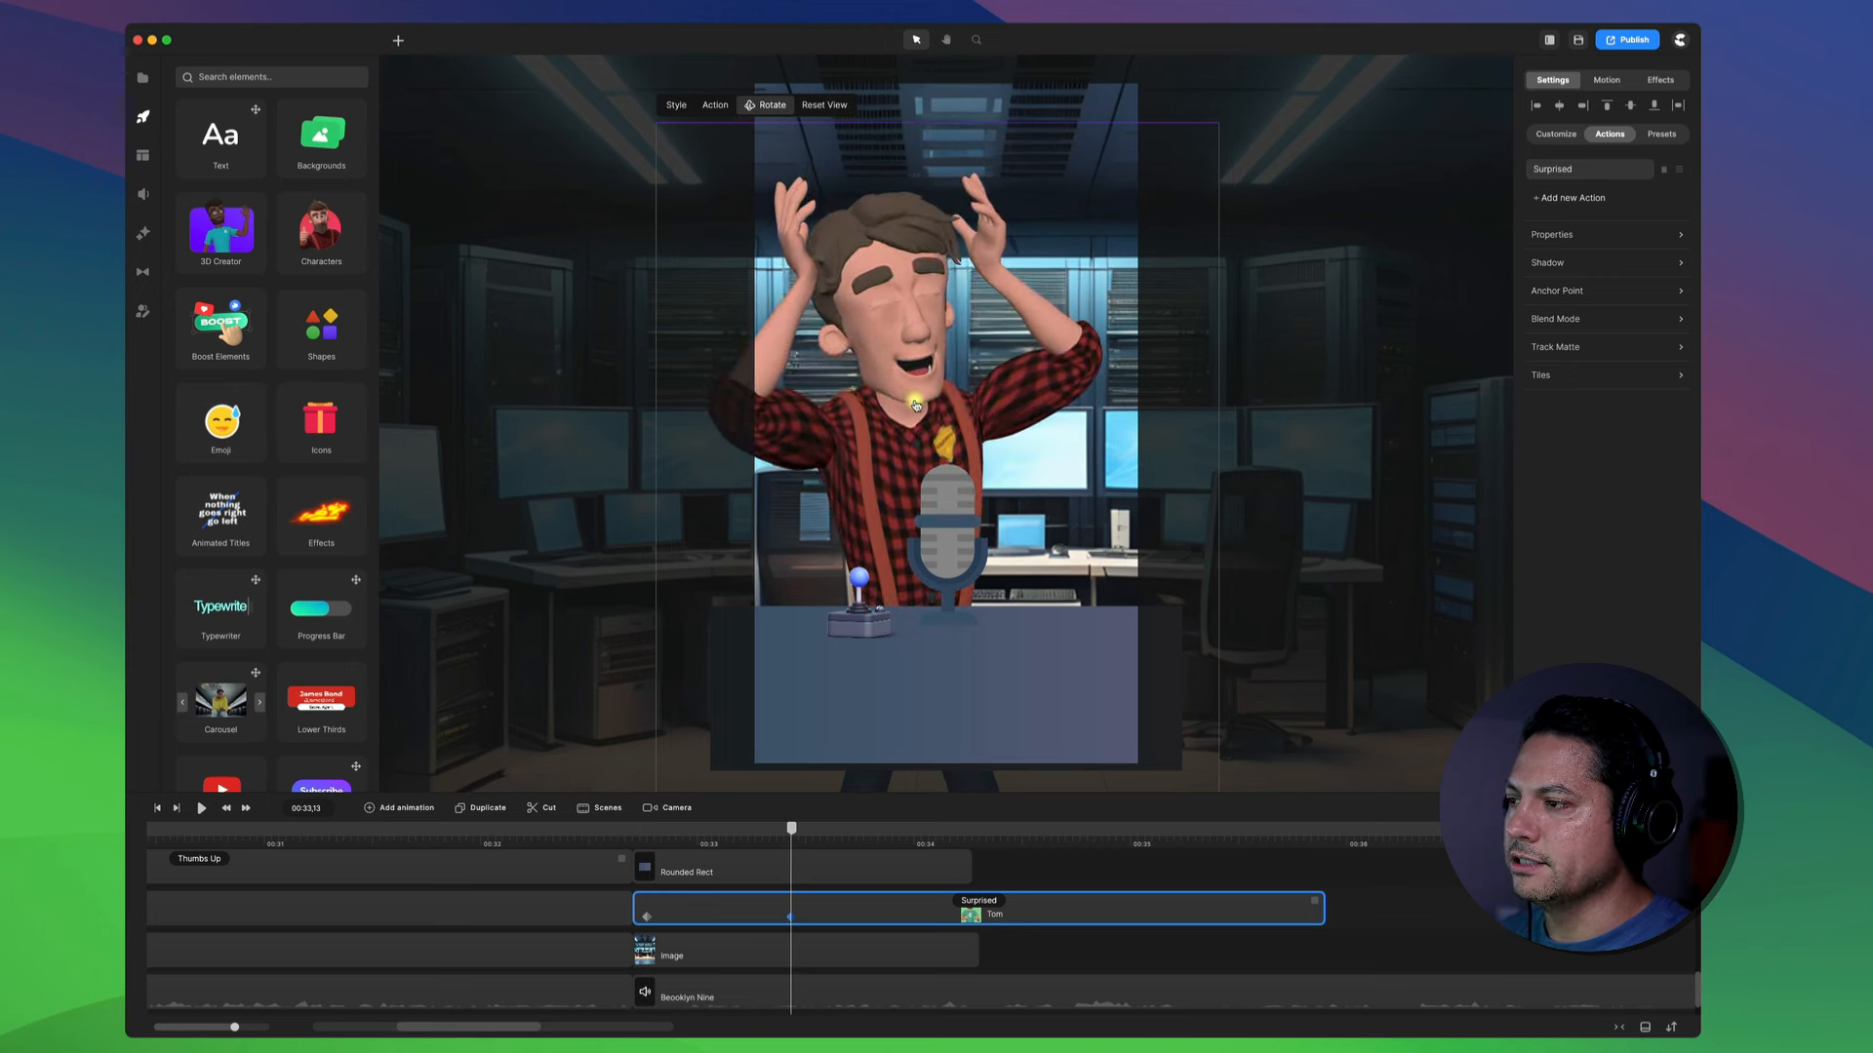
# Replay the control-room shot to review Tom's rotation between the two keyframes and check a frame near the shot's end.
pyautogui.click(634, 840)
pyautogui.press('space')
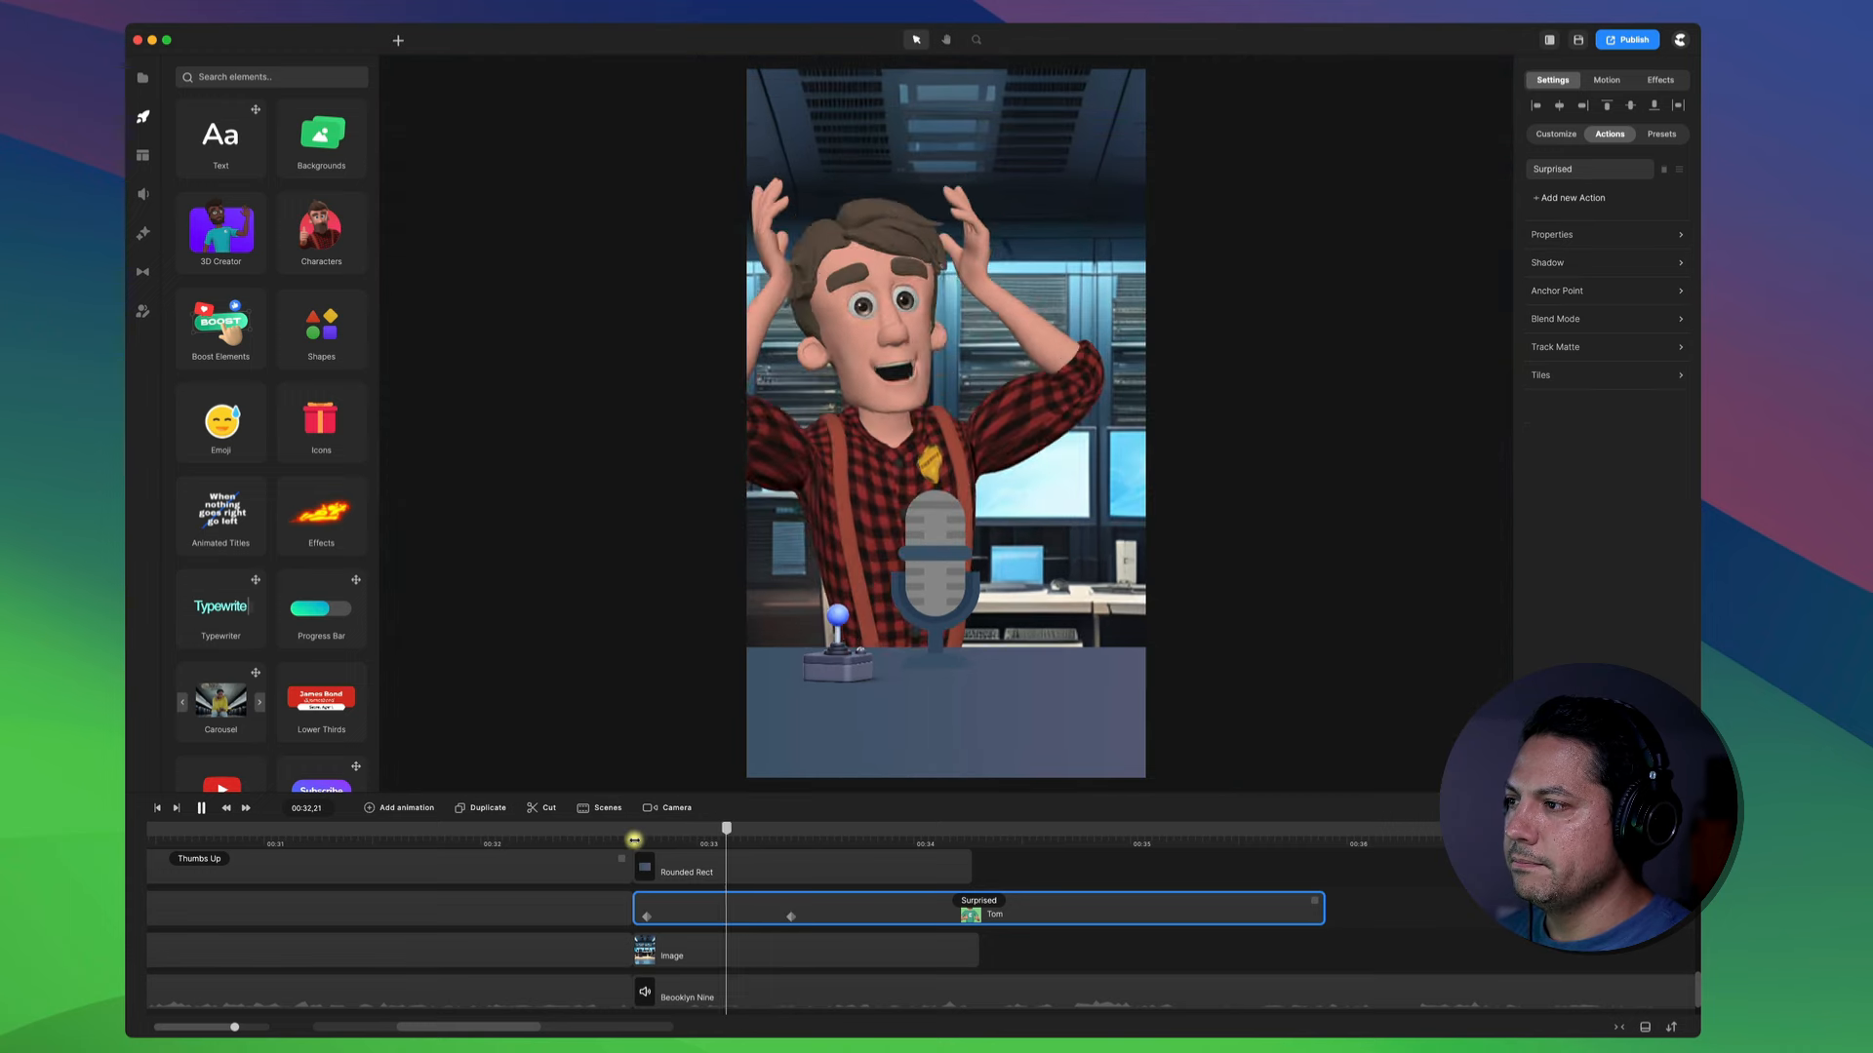
pyautogui.press('space')
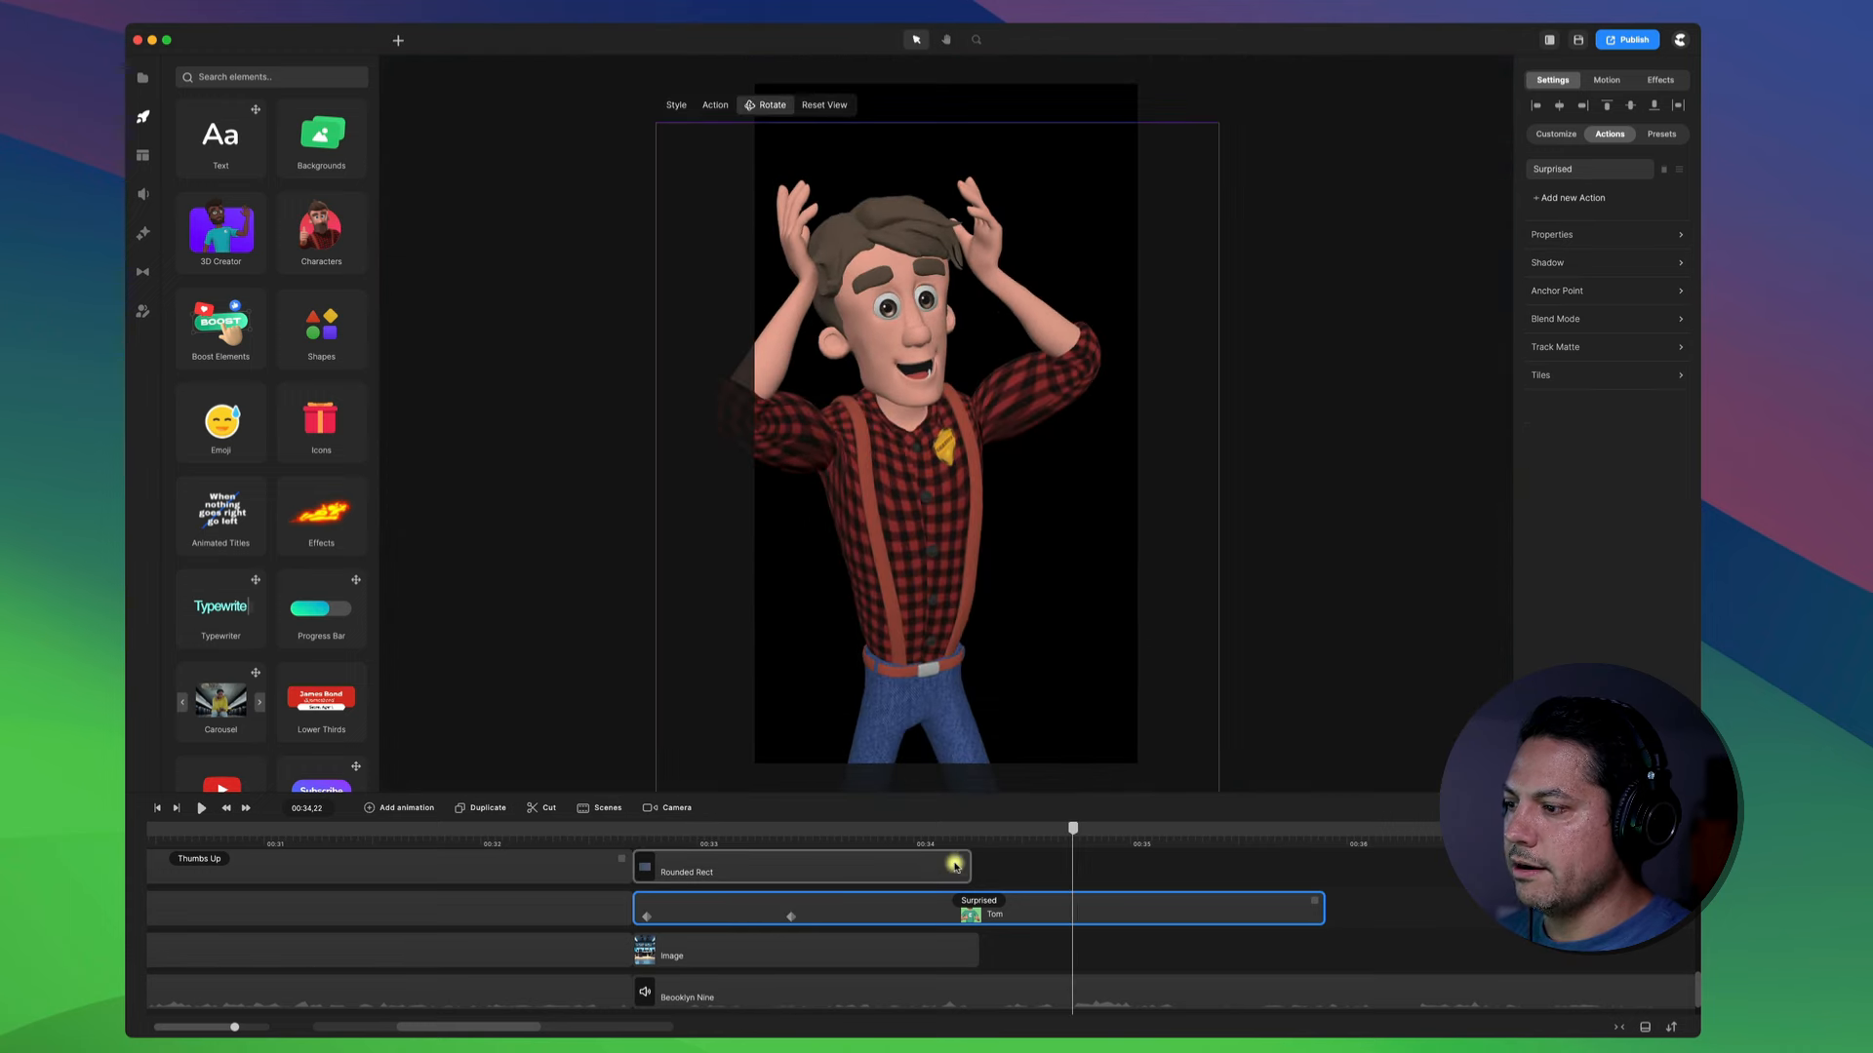
pyautogui.moveTo(961, 844); pyautogui.dragTo(874, 842)
pyautogui.click(874, 842)
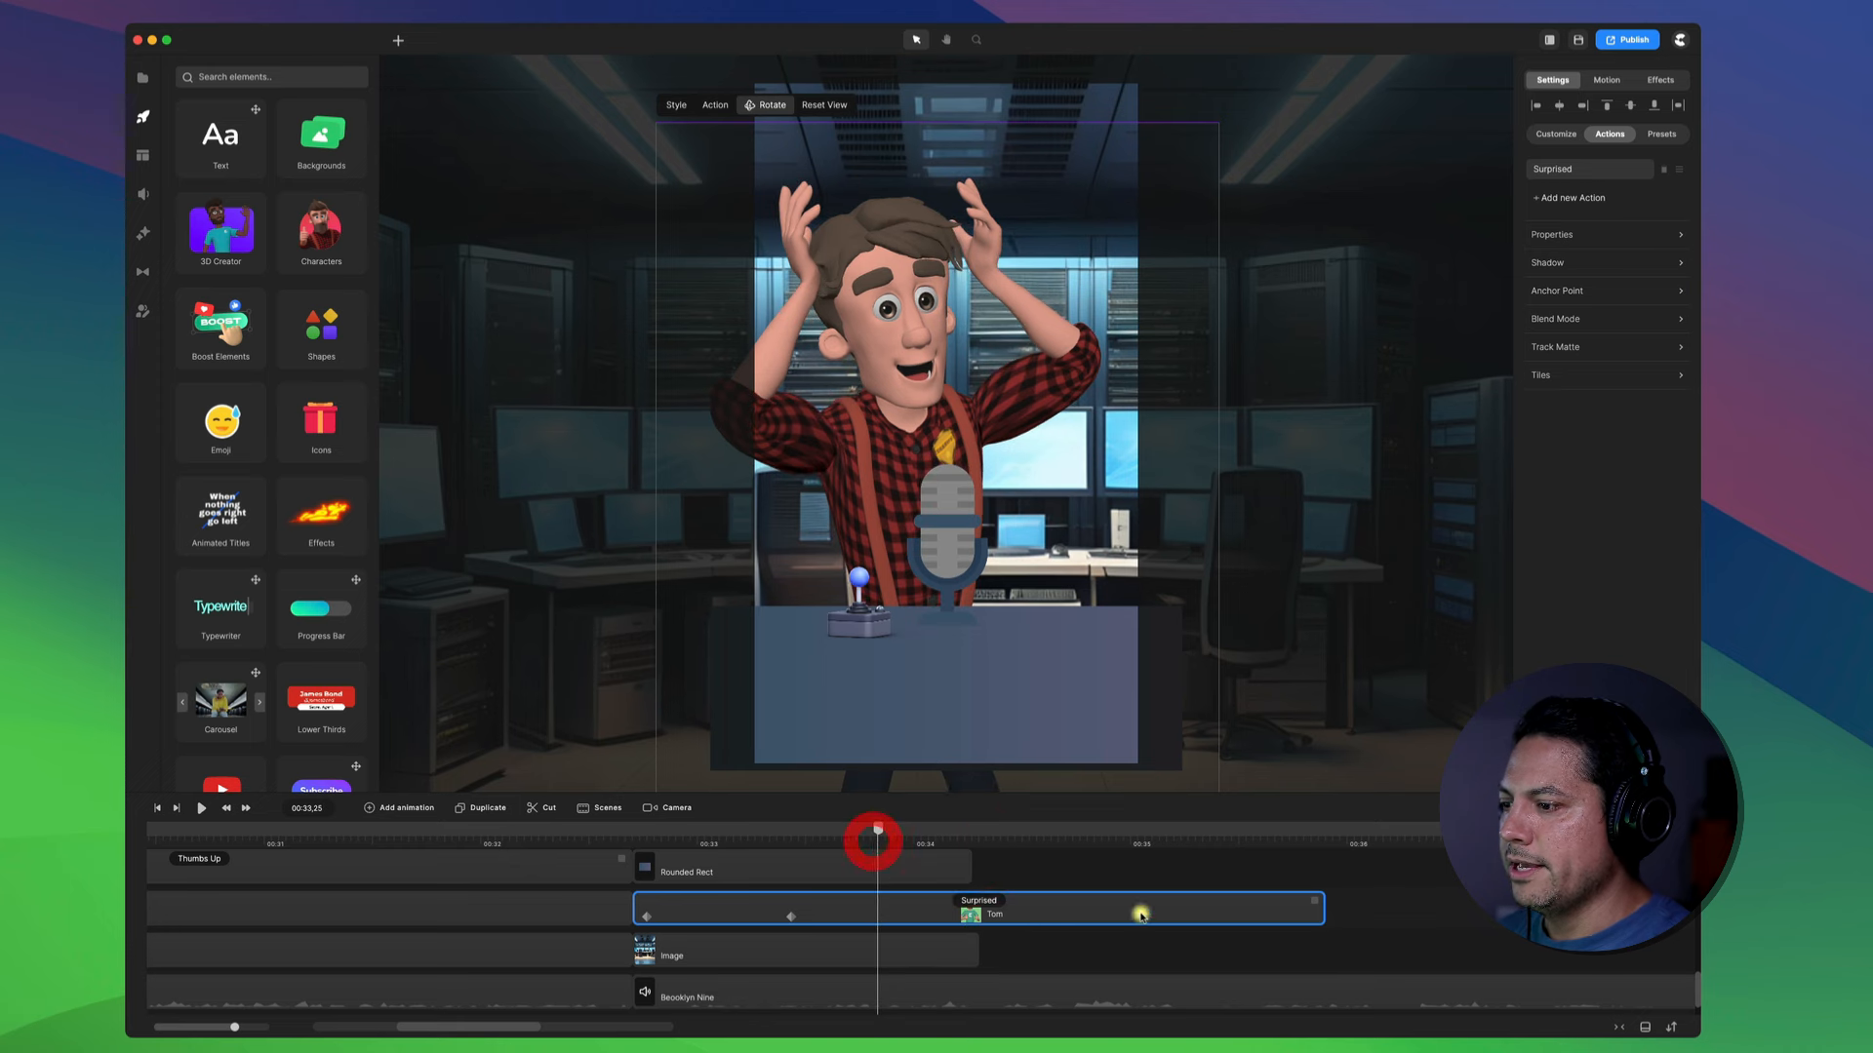
# Shorten Tom's Surprised clip to end just past the background image, and extend the control-room background image to the same end point.
pyautogui.moveTo(1312, 897); pyautogui.dragTo(983, 911)
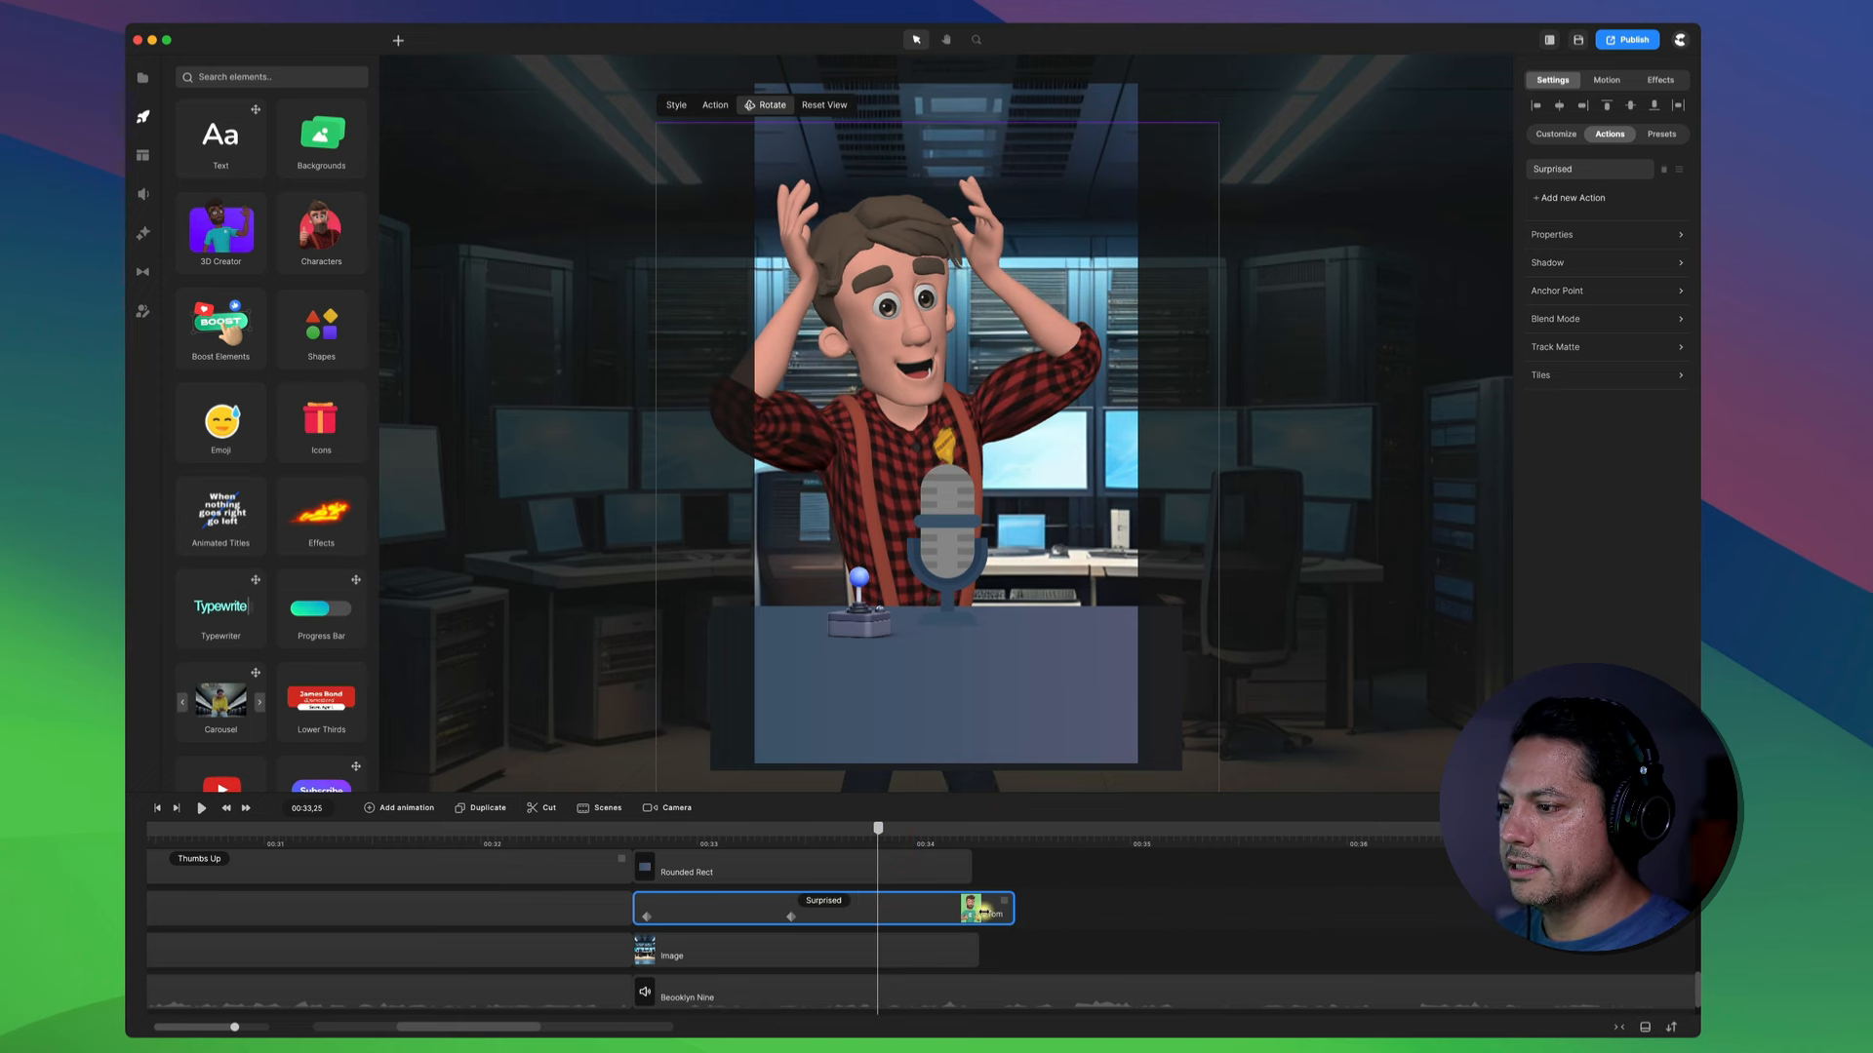
pyautogui.click(973, 951)
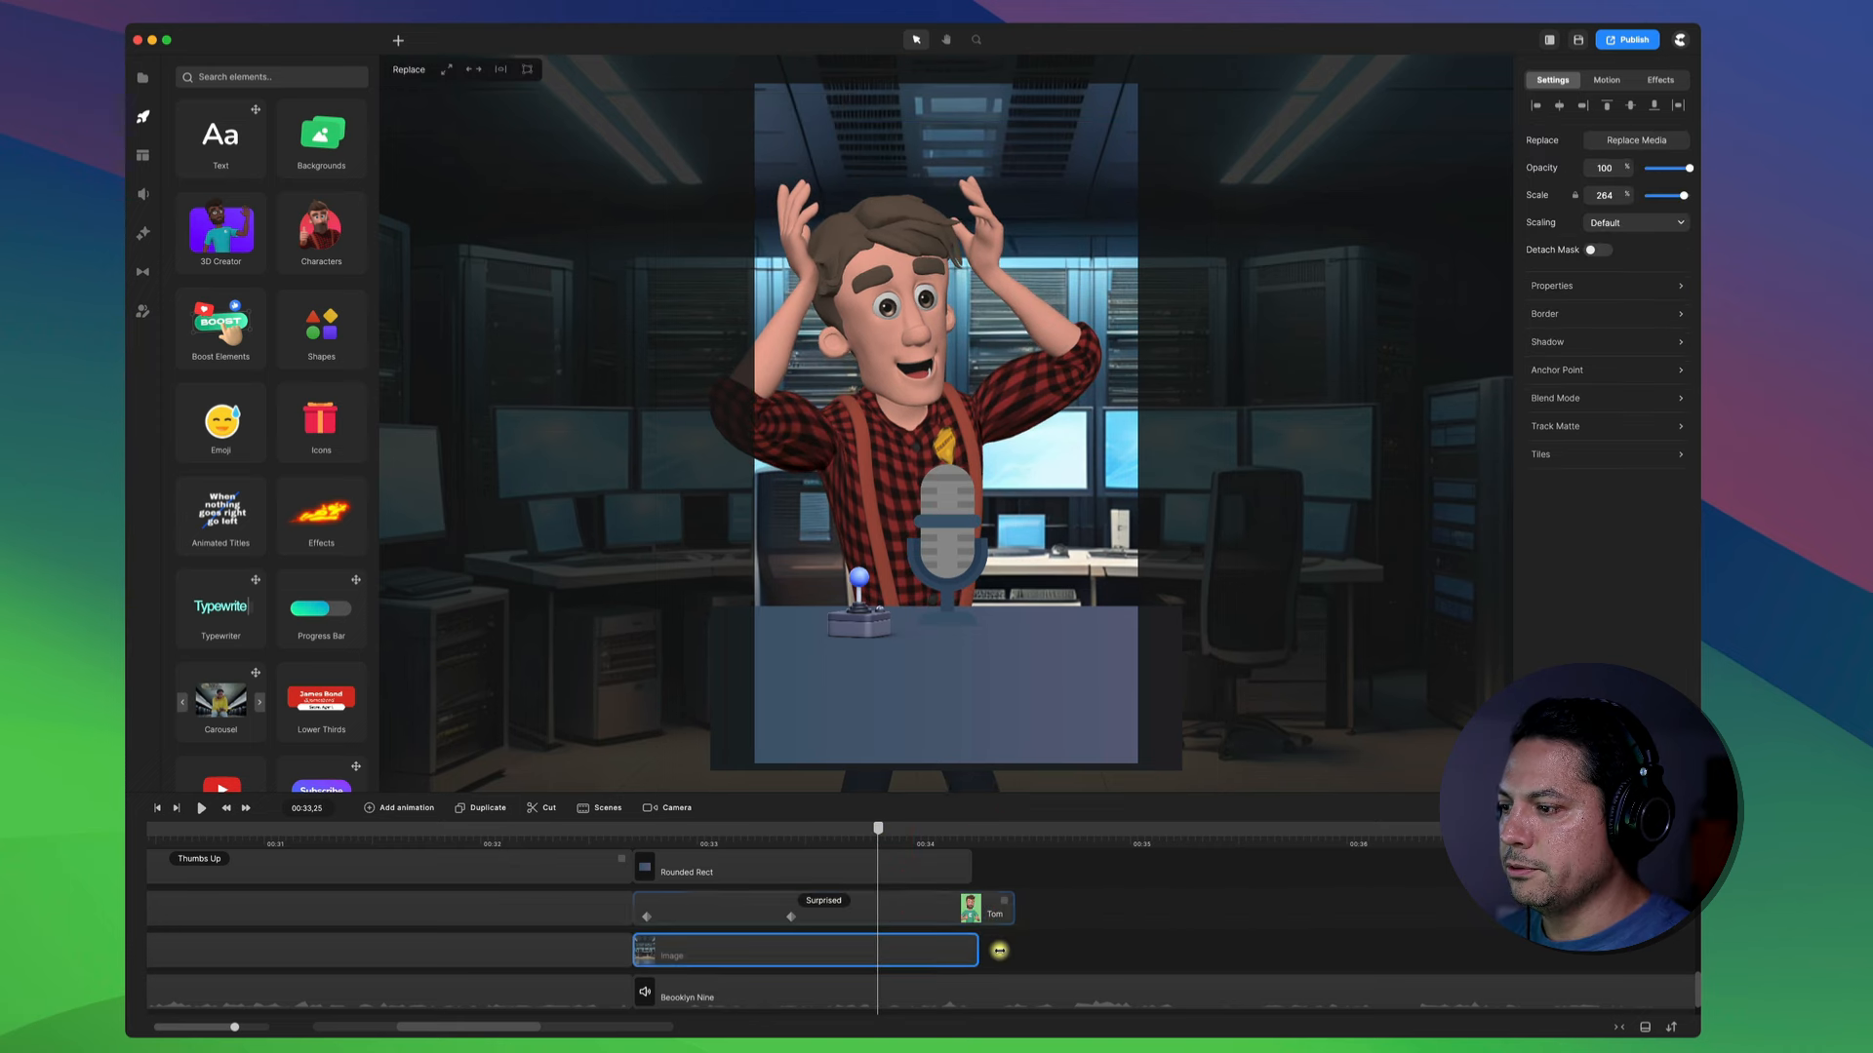
pyautogui.click(1011, 948)
pyautogui.click(1066, 945)
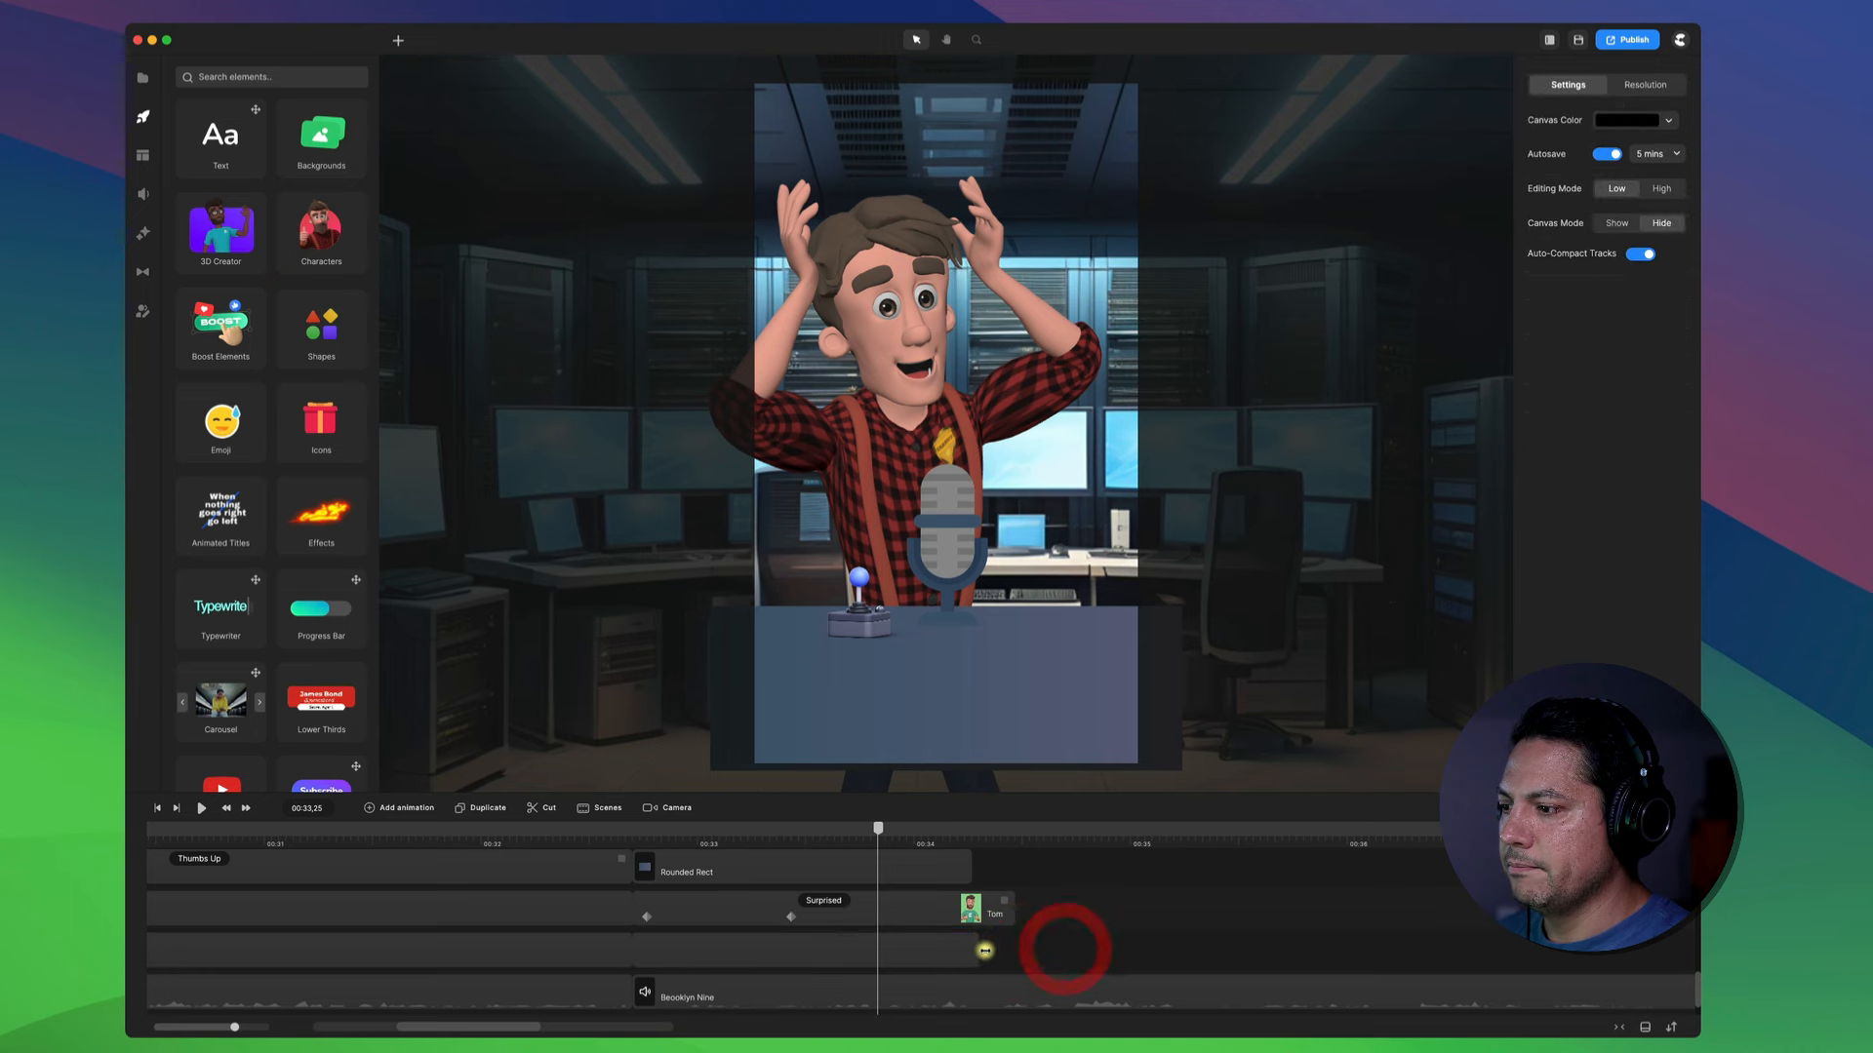
pyautogui.moveTo(976, 950); pyautogui.dragTo(1014, 947)
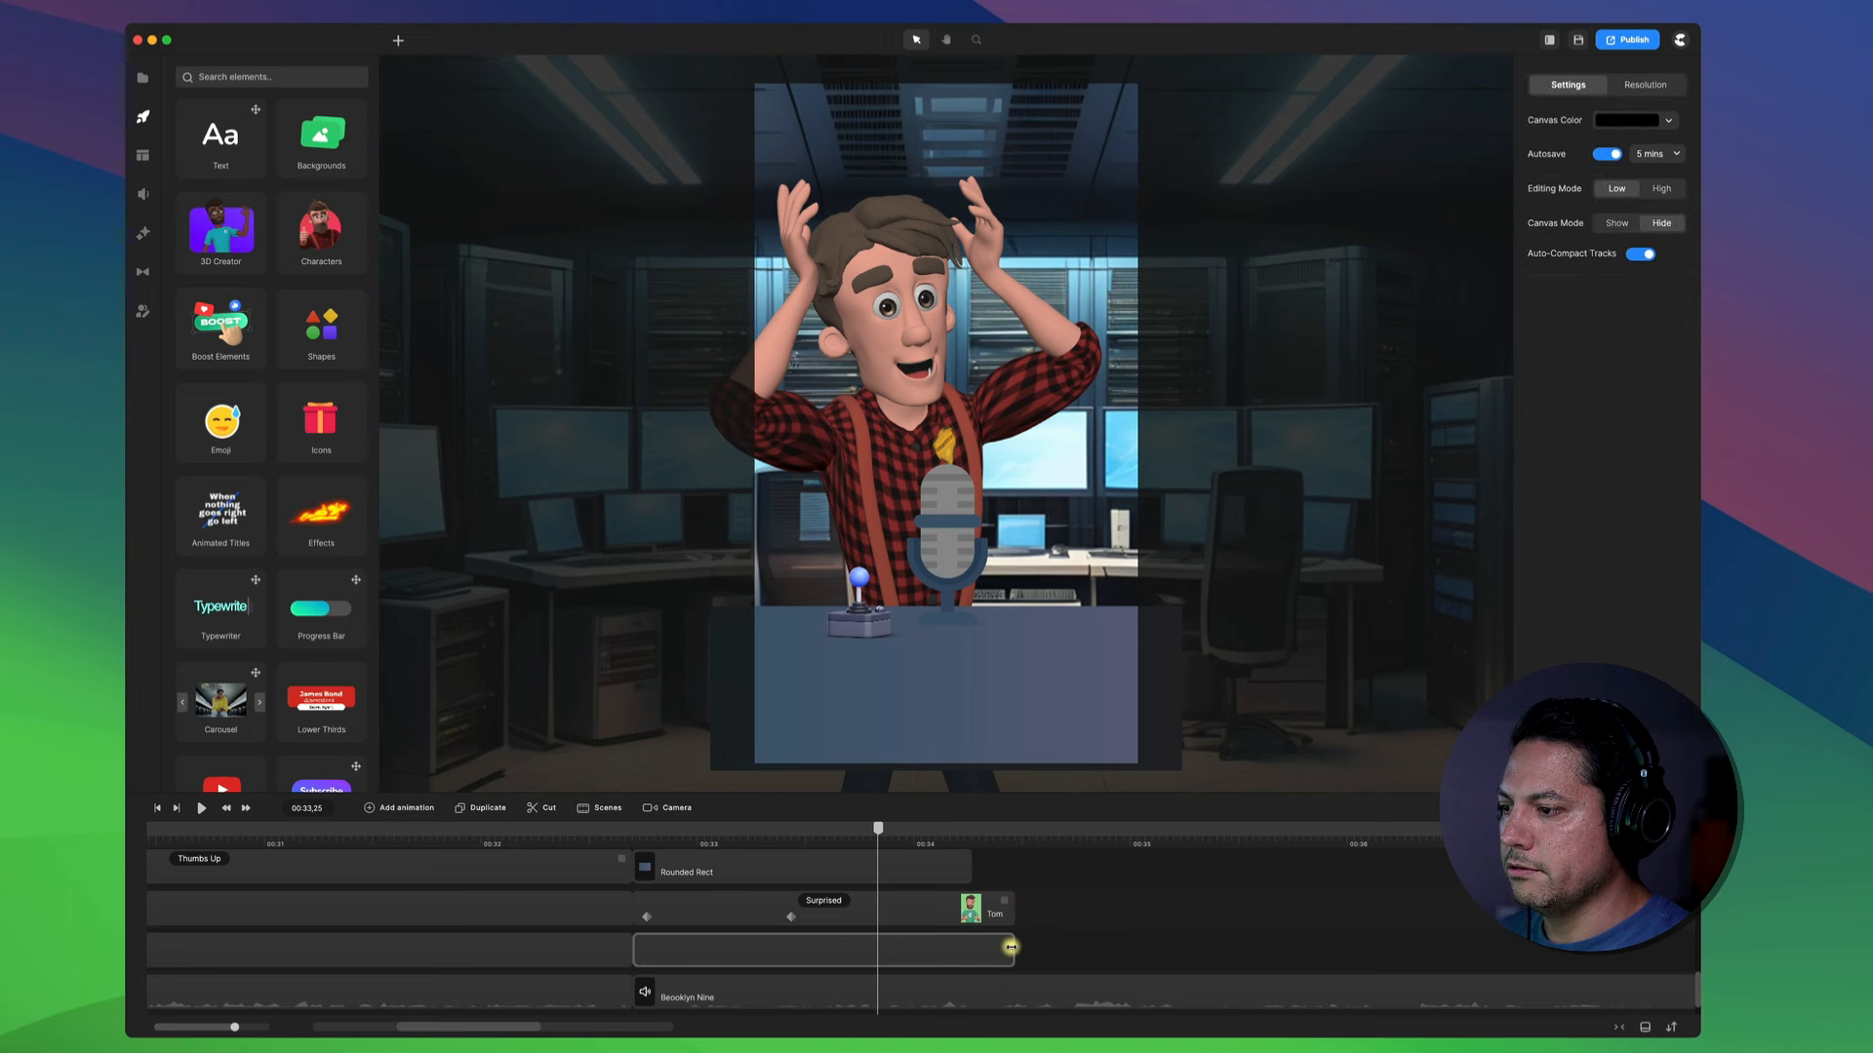
# Extend the desk rectangle, microphone and joystick clips to end together with Tom's Surprised clip.
pyautogui.click(980, 870)
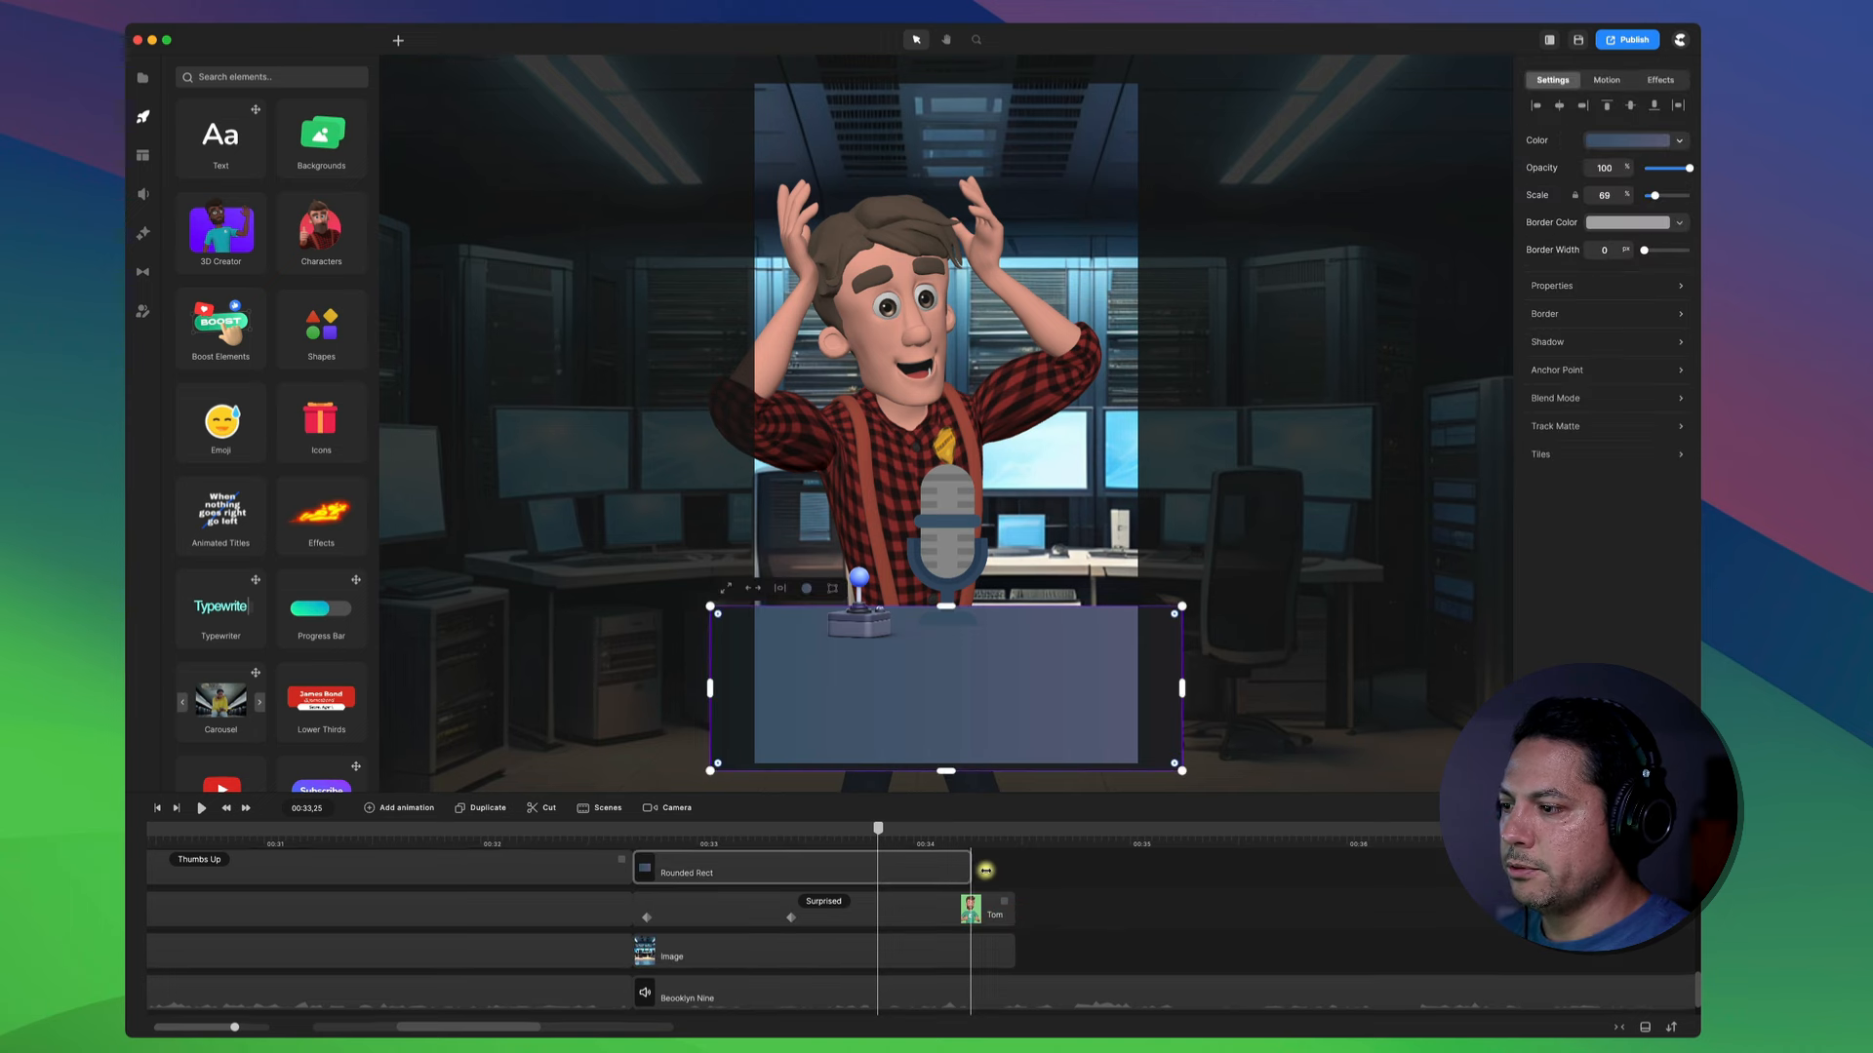
pyautogui.moveTo(985, 870); pyautogui.dragTo(993, 871)
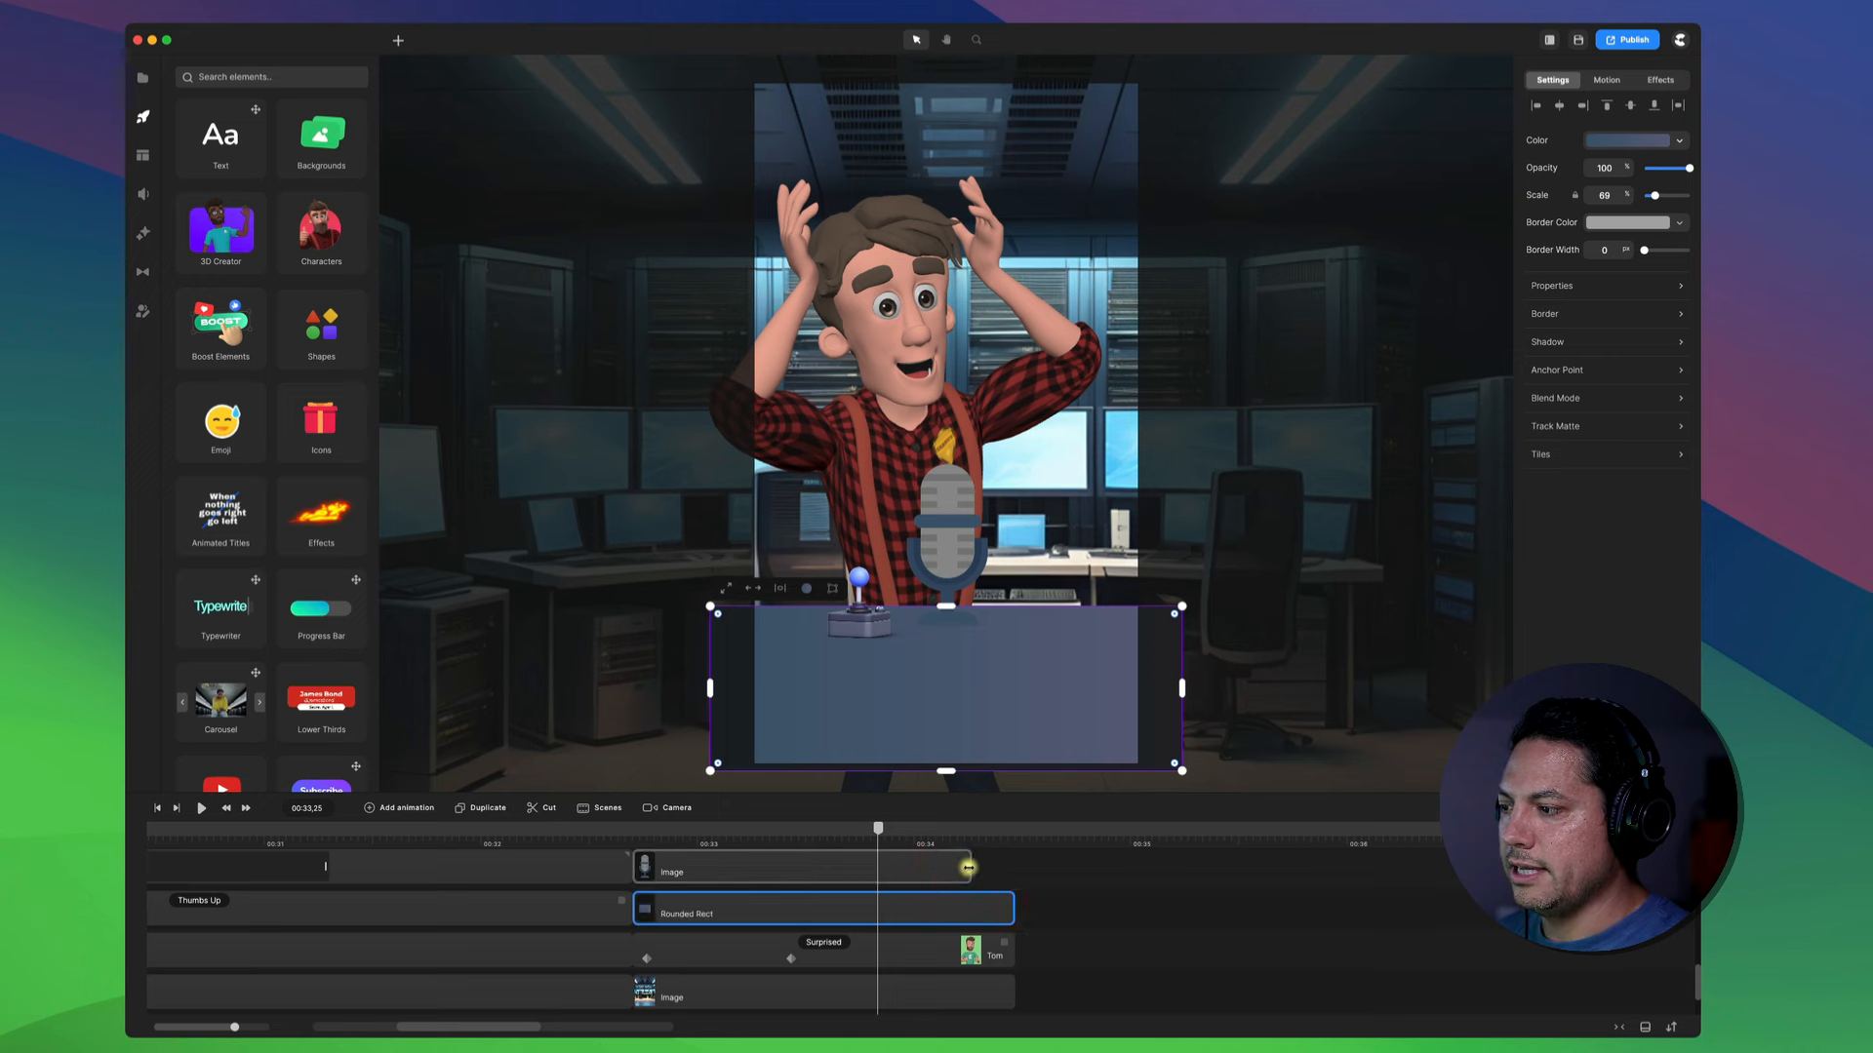
pyautogui.click(969, 868)
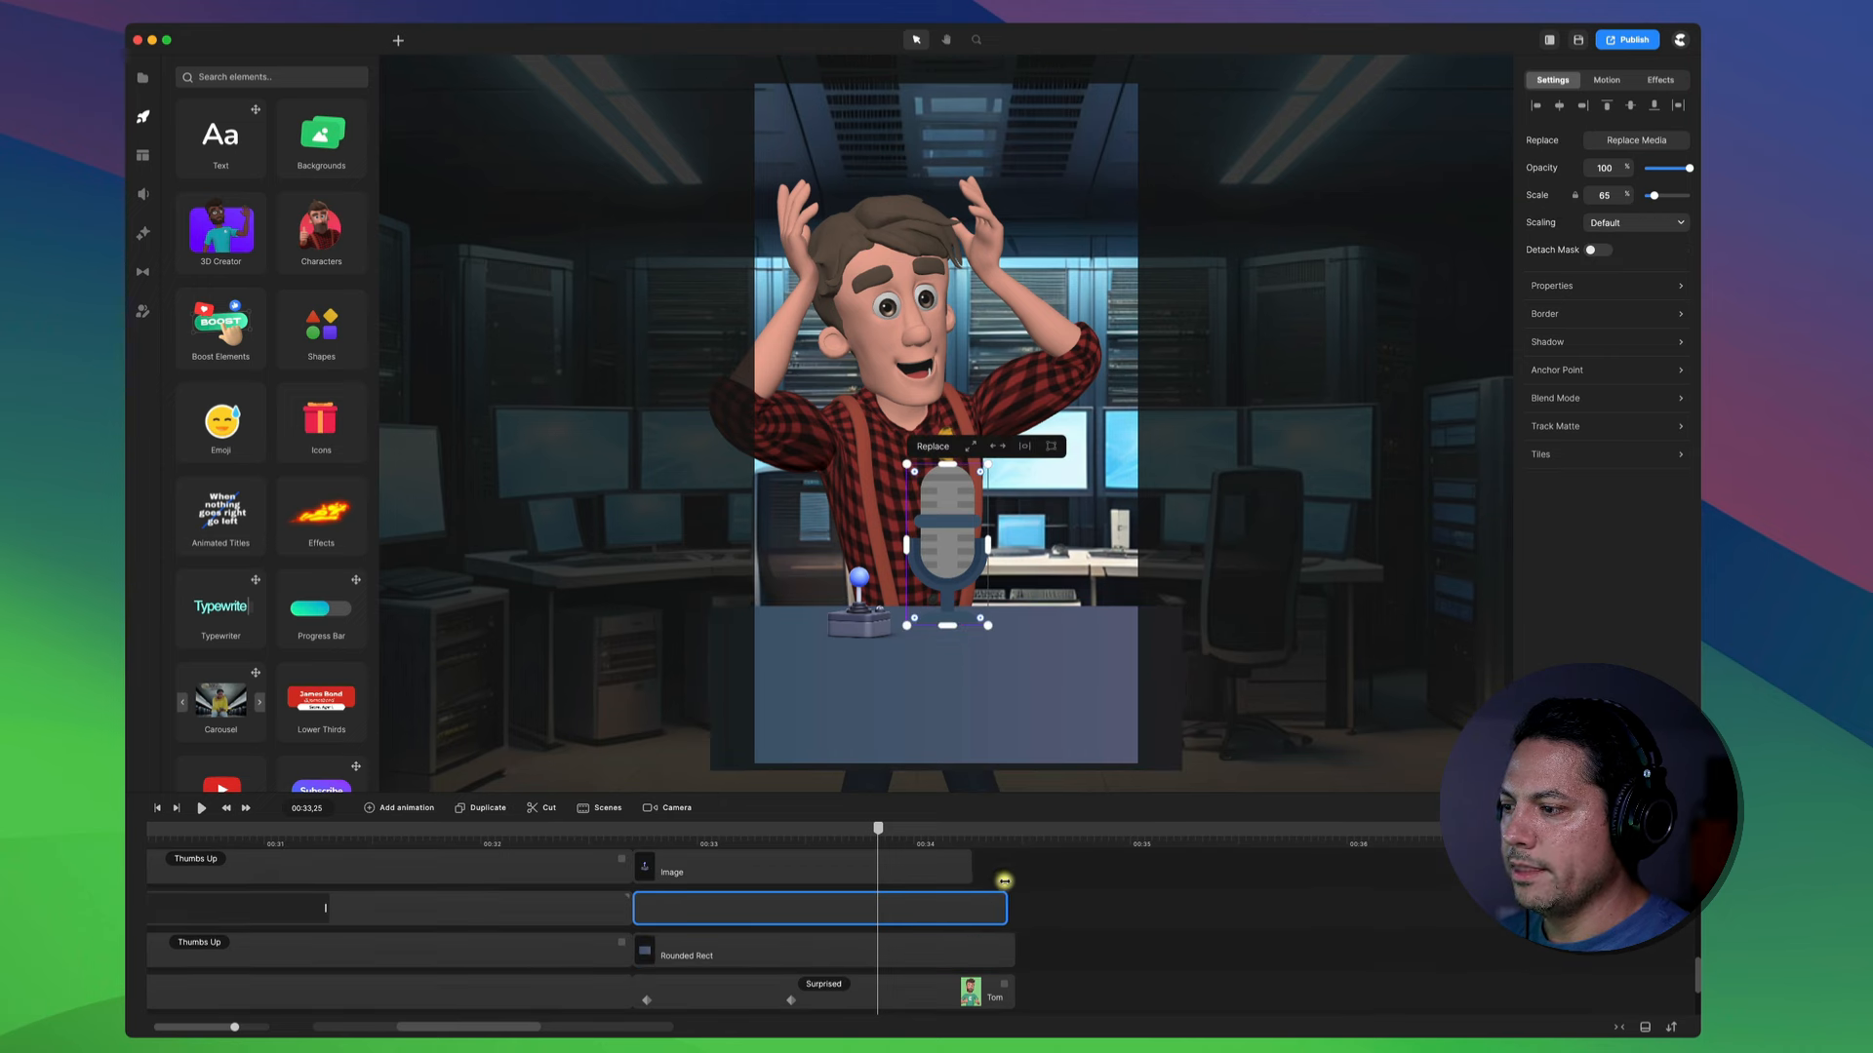
pyautogui.click(1010, 882)
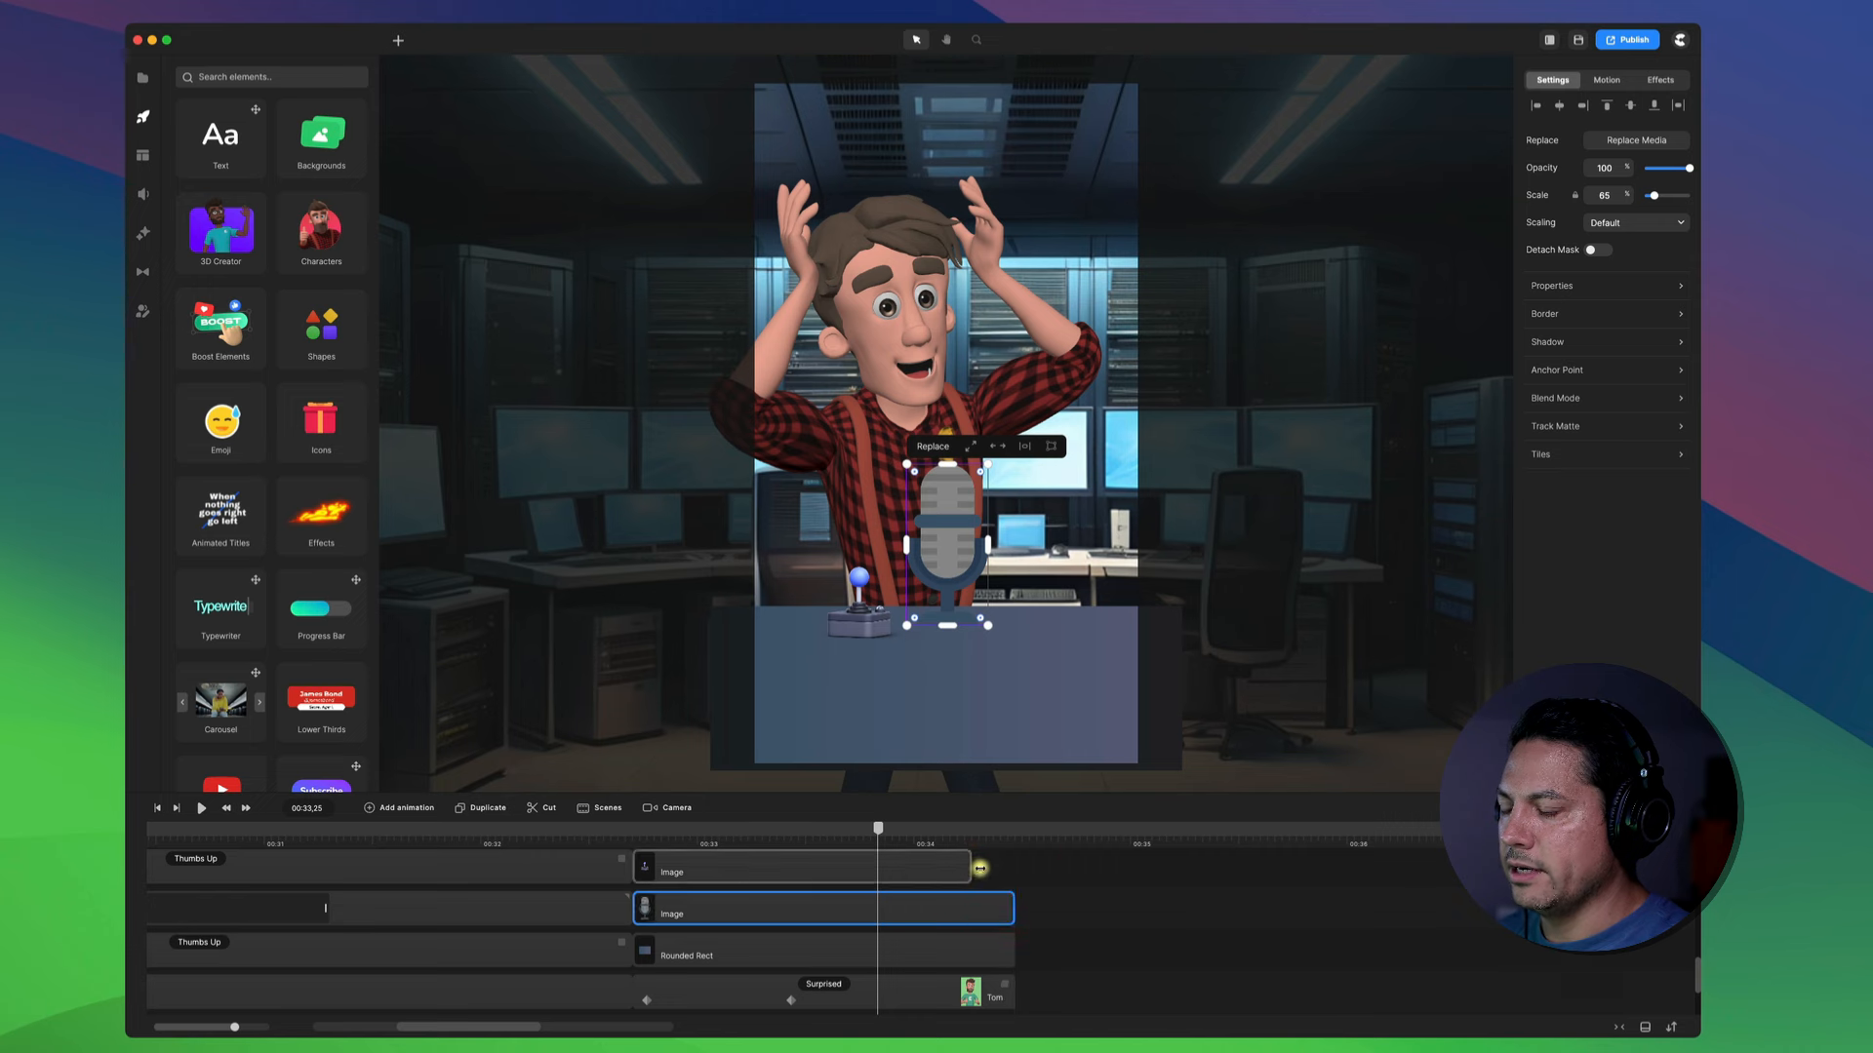
pyautogui.moveTo(981, 868); pyautogui.dragTo(1011, 878)
pyautogui.scroll(-4, 937, 971)
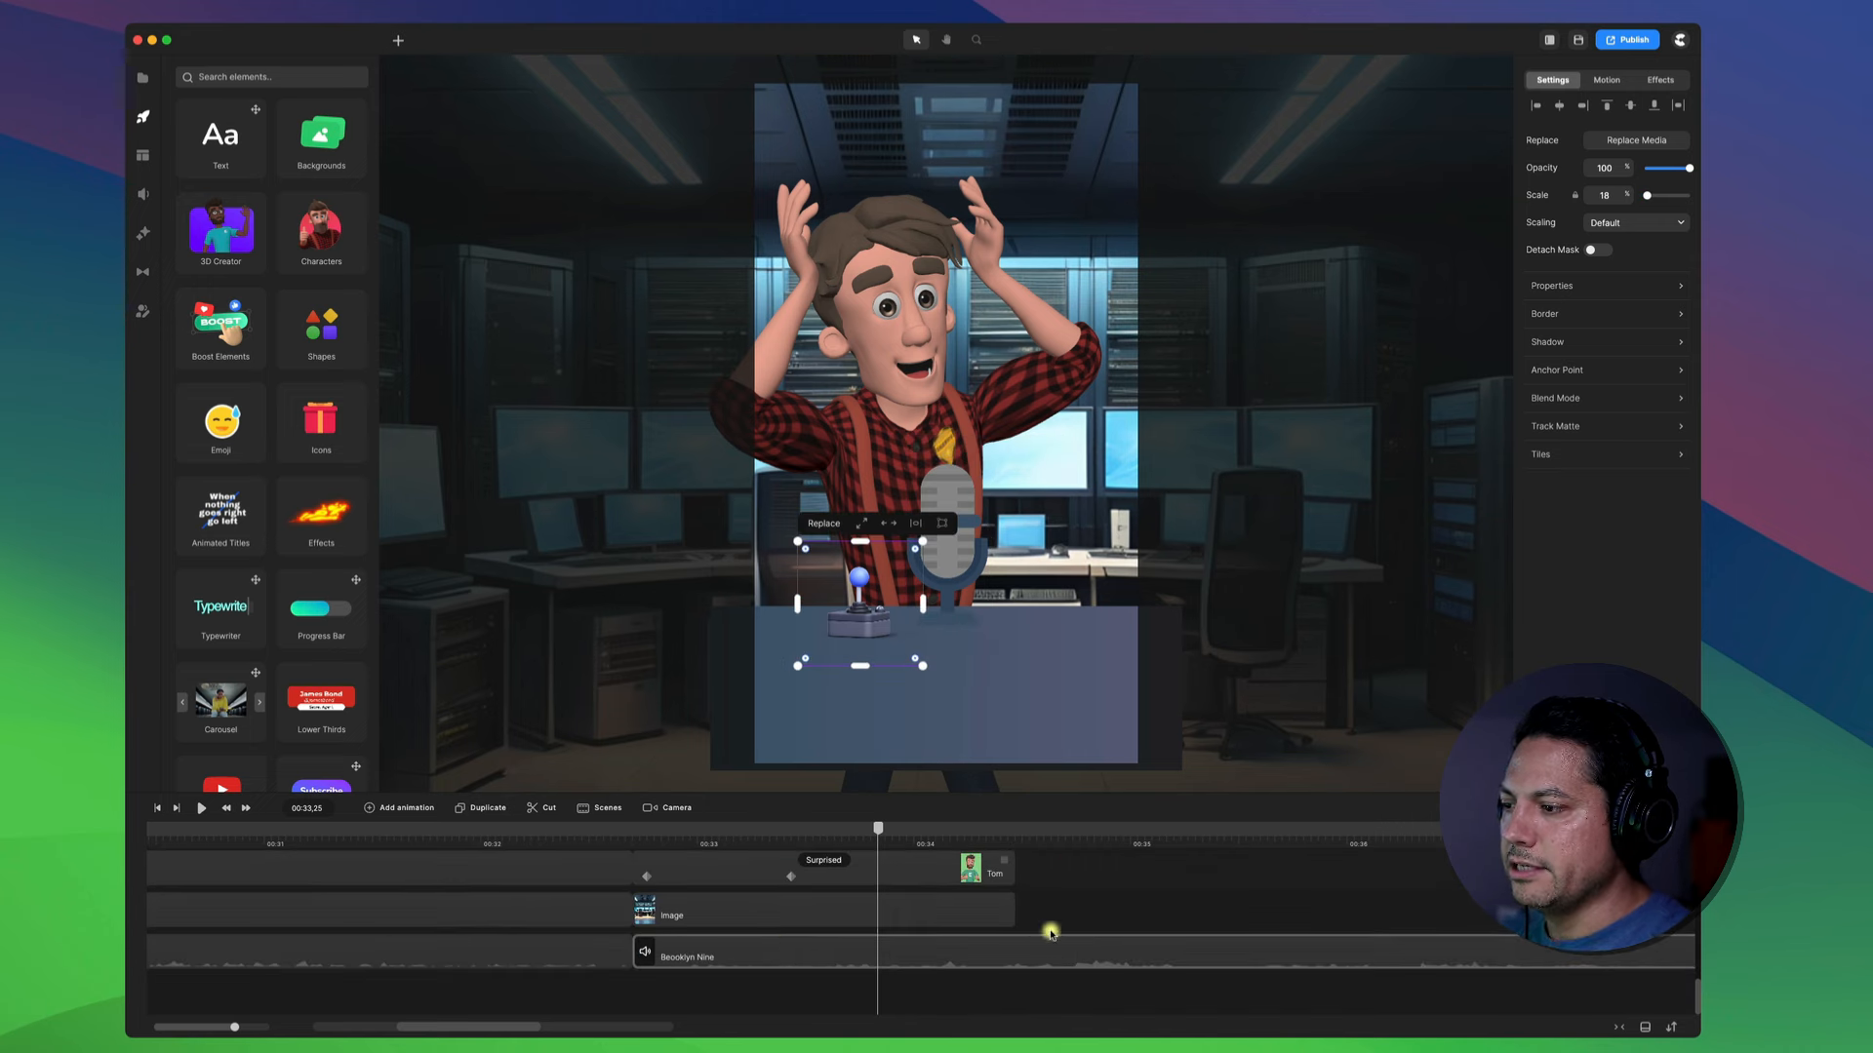
# Play the control-room shot from just before its start through its new end.
pyautogui.click(1008, 841)
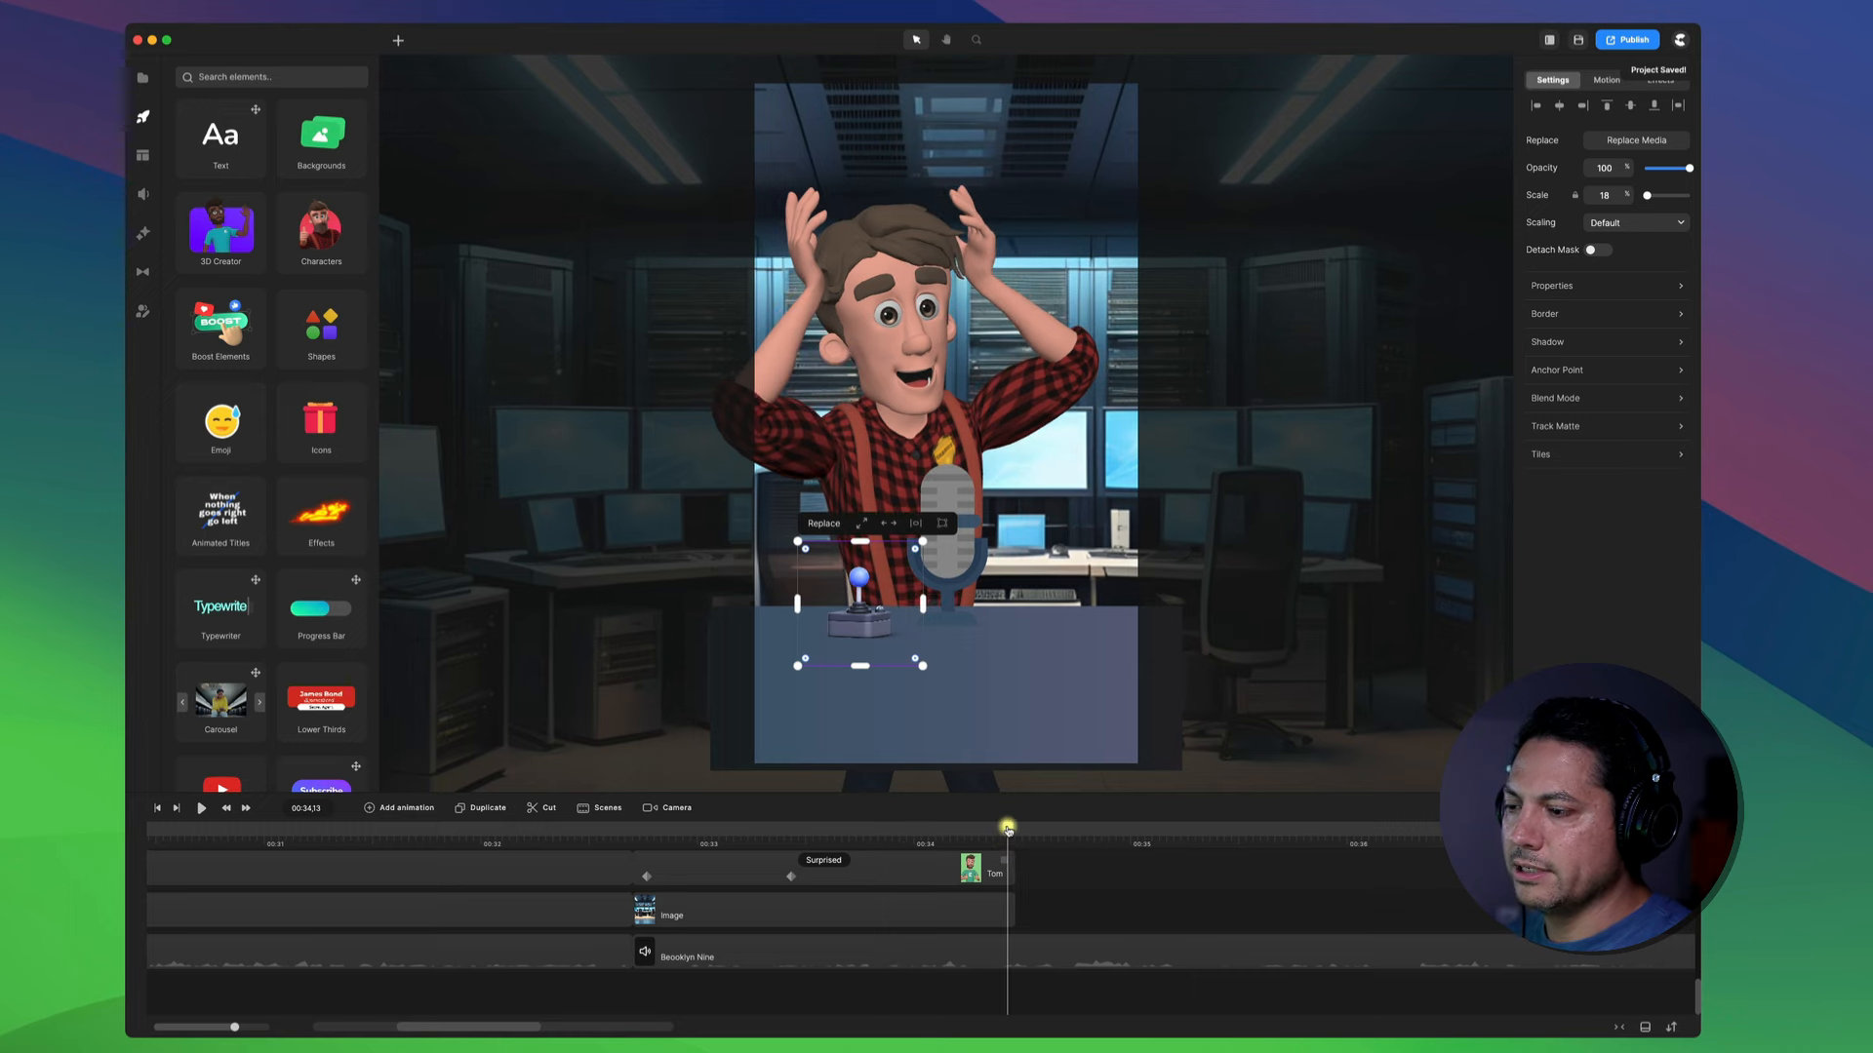
pyautogui.moveTo(1008, 829); pyautogui.dragTo(595, 846)
pyautogui.press('space')
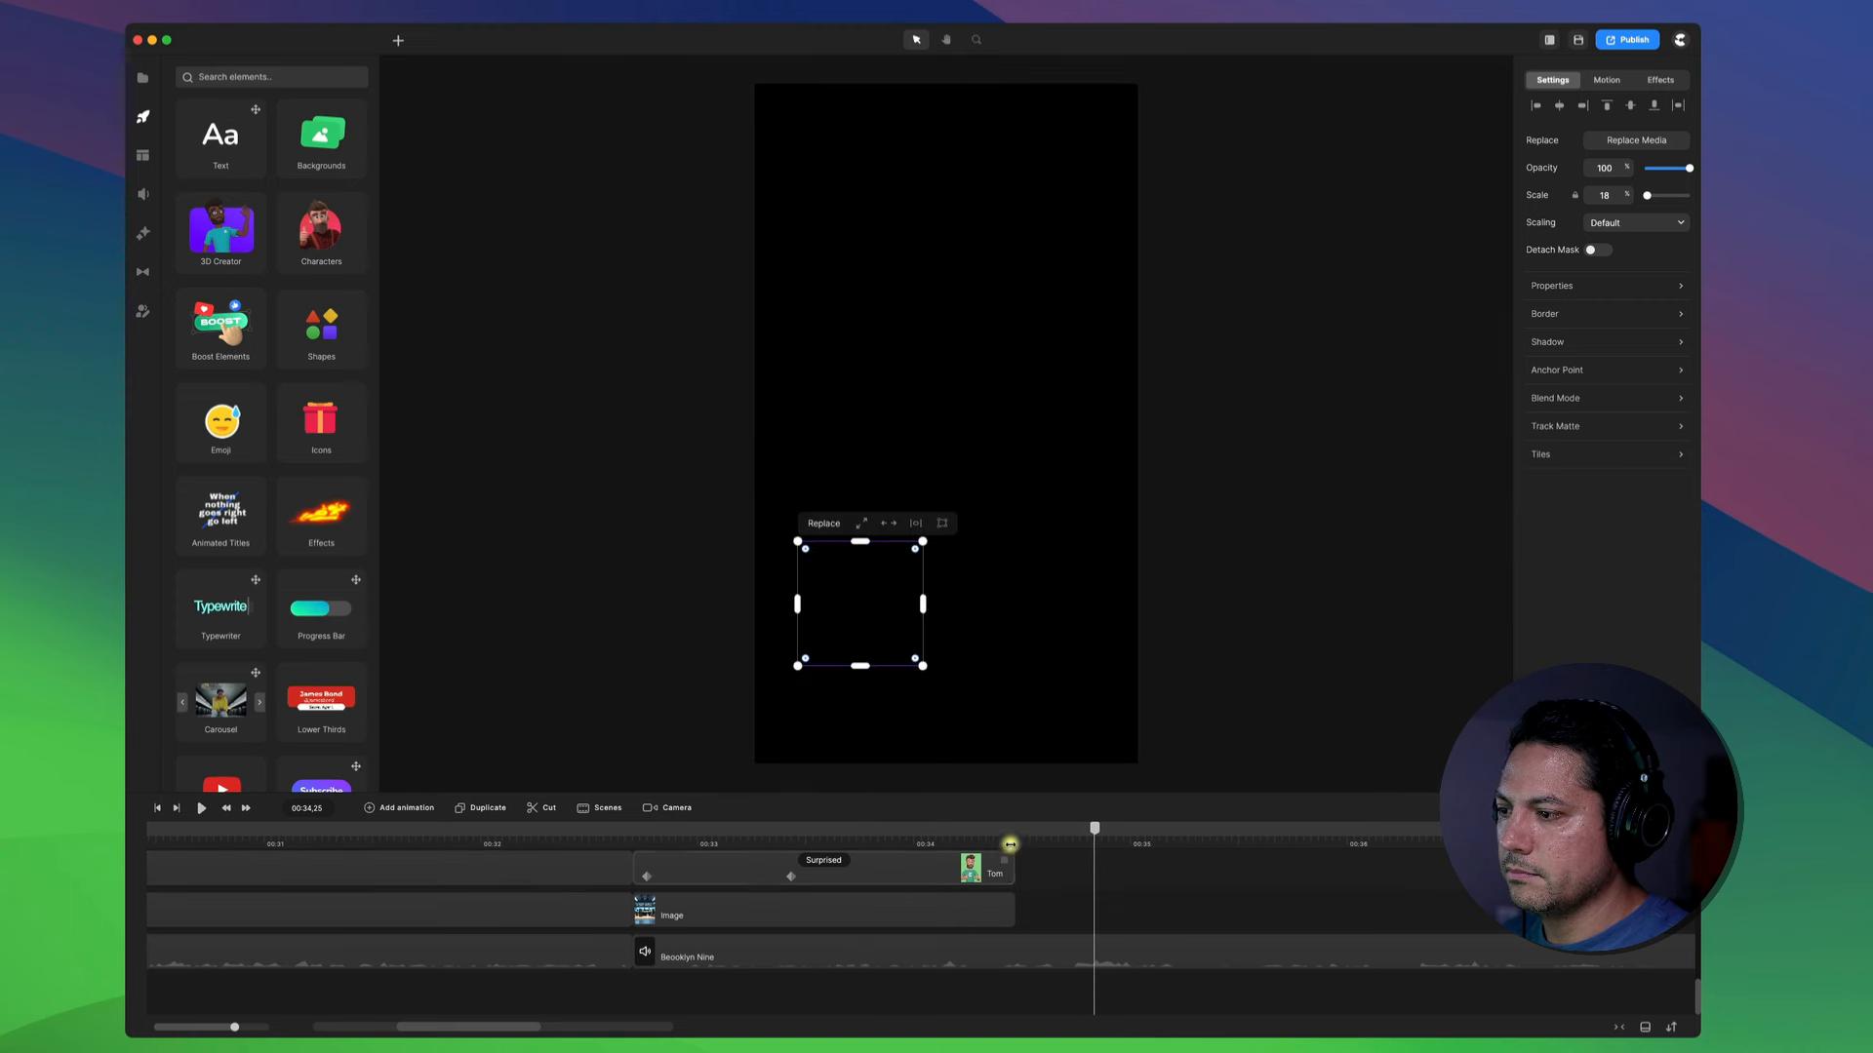
# Split the Brooklyn Nine audio at the end of the control-room shot, at 00:34,14.
pyautogui.moveTo(1024, 831)
pyautogui.mouseDown()
pyautogui.moveTo(1053, 835)
pyautogui.moveTo(1021, 831)
pyautogui.mouseUp()
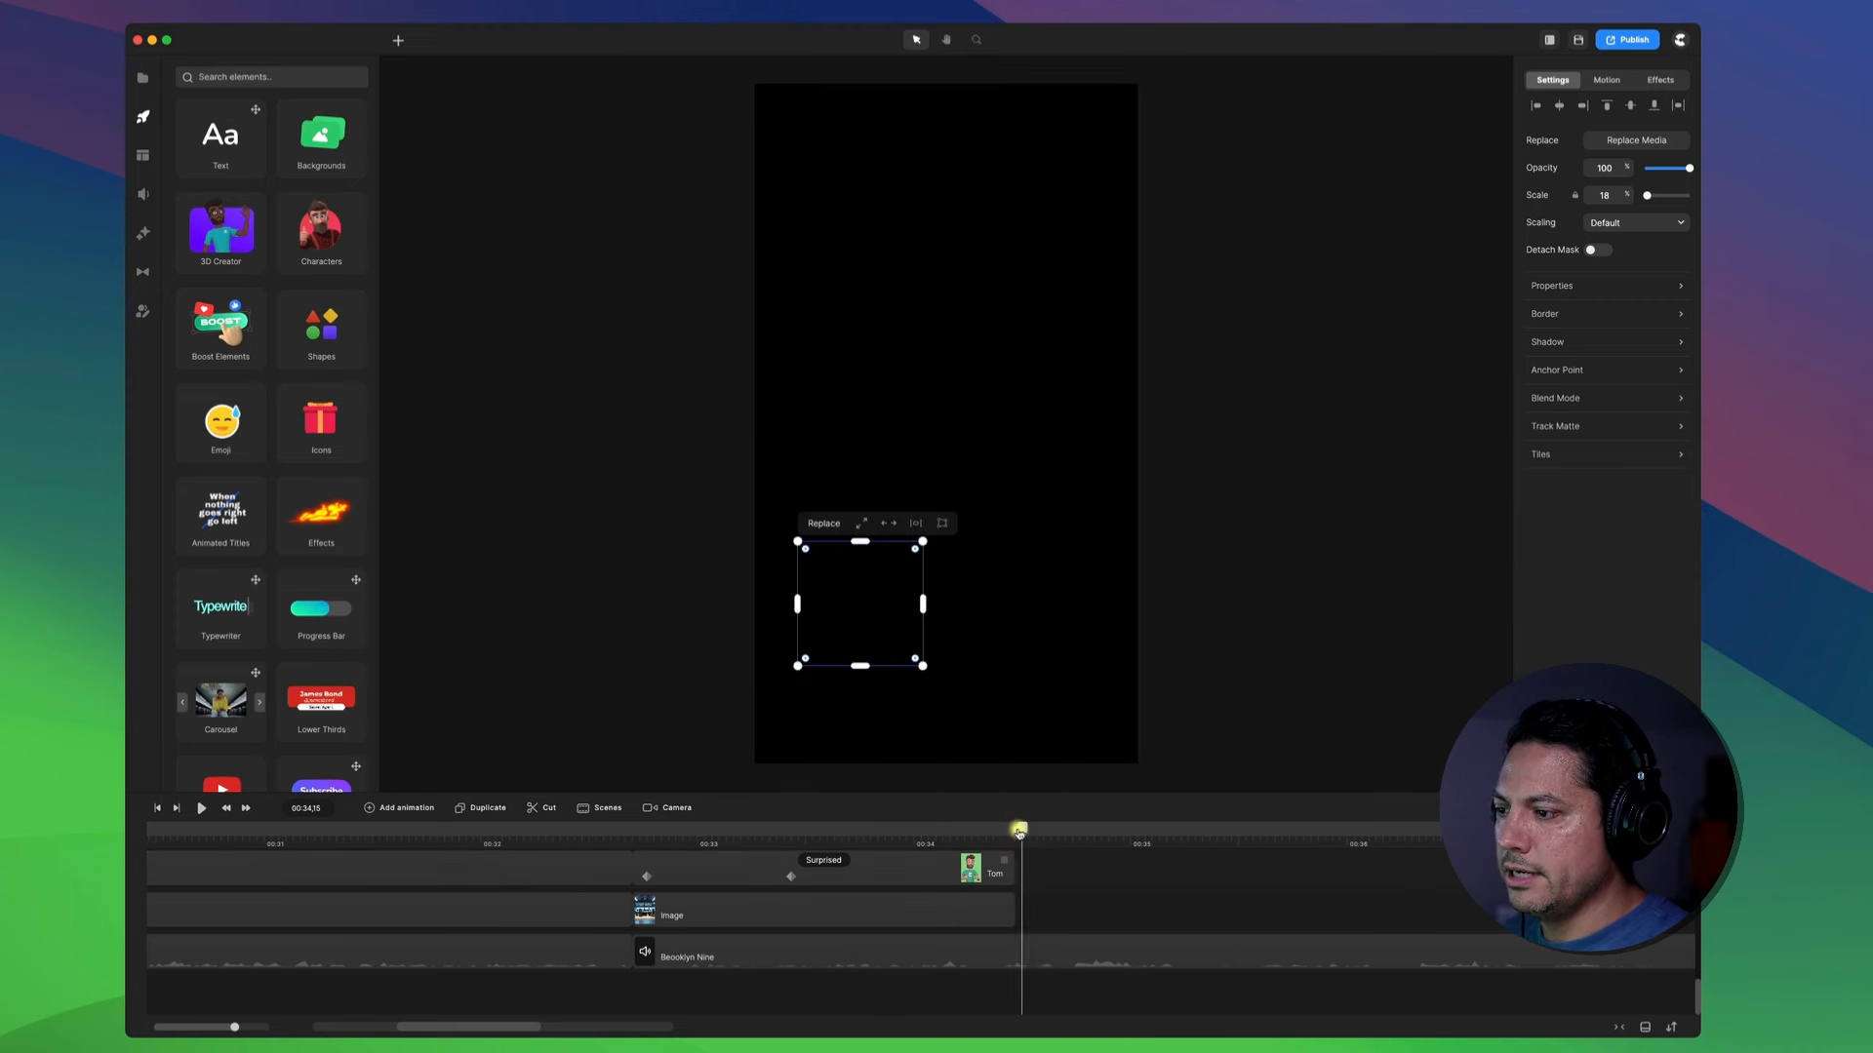
pyautogui.click(1039, 959)
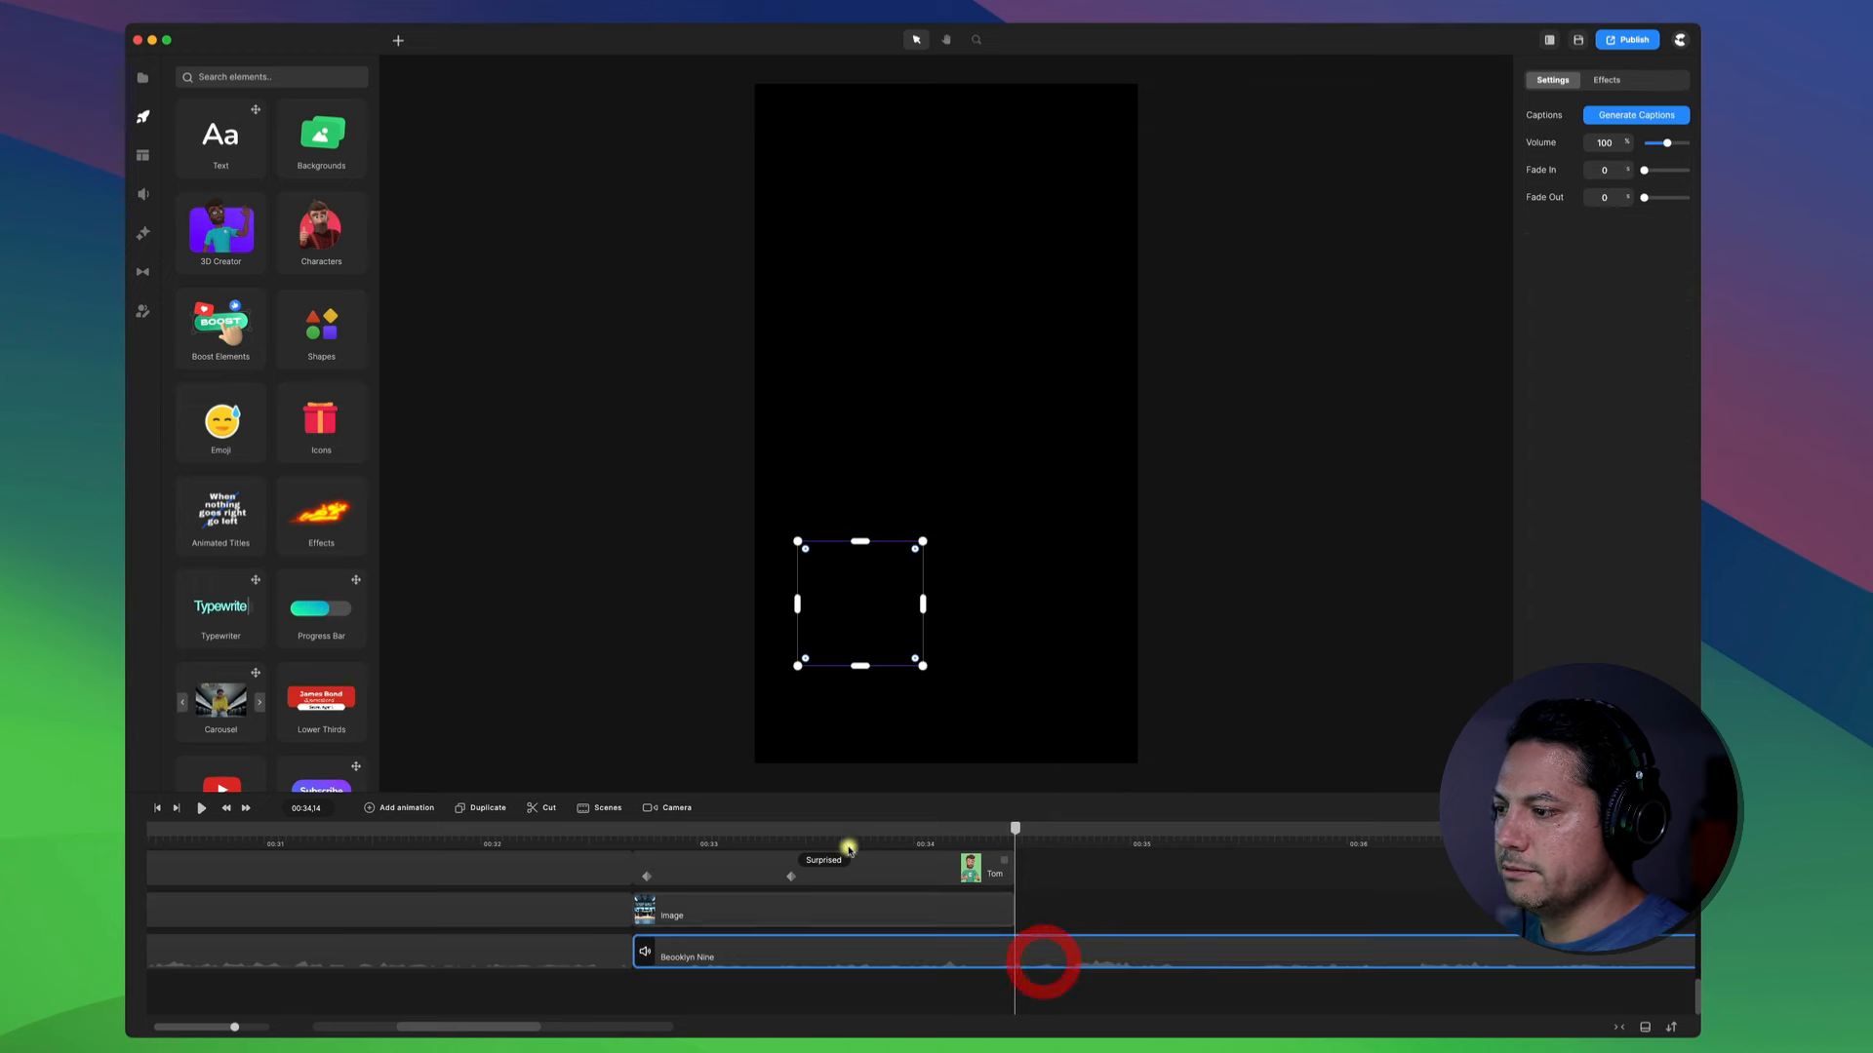
pyautogui.click(543, 813)
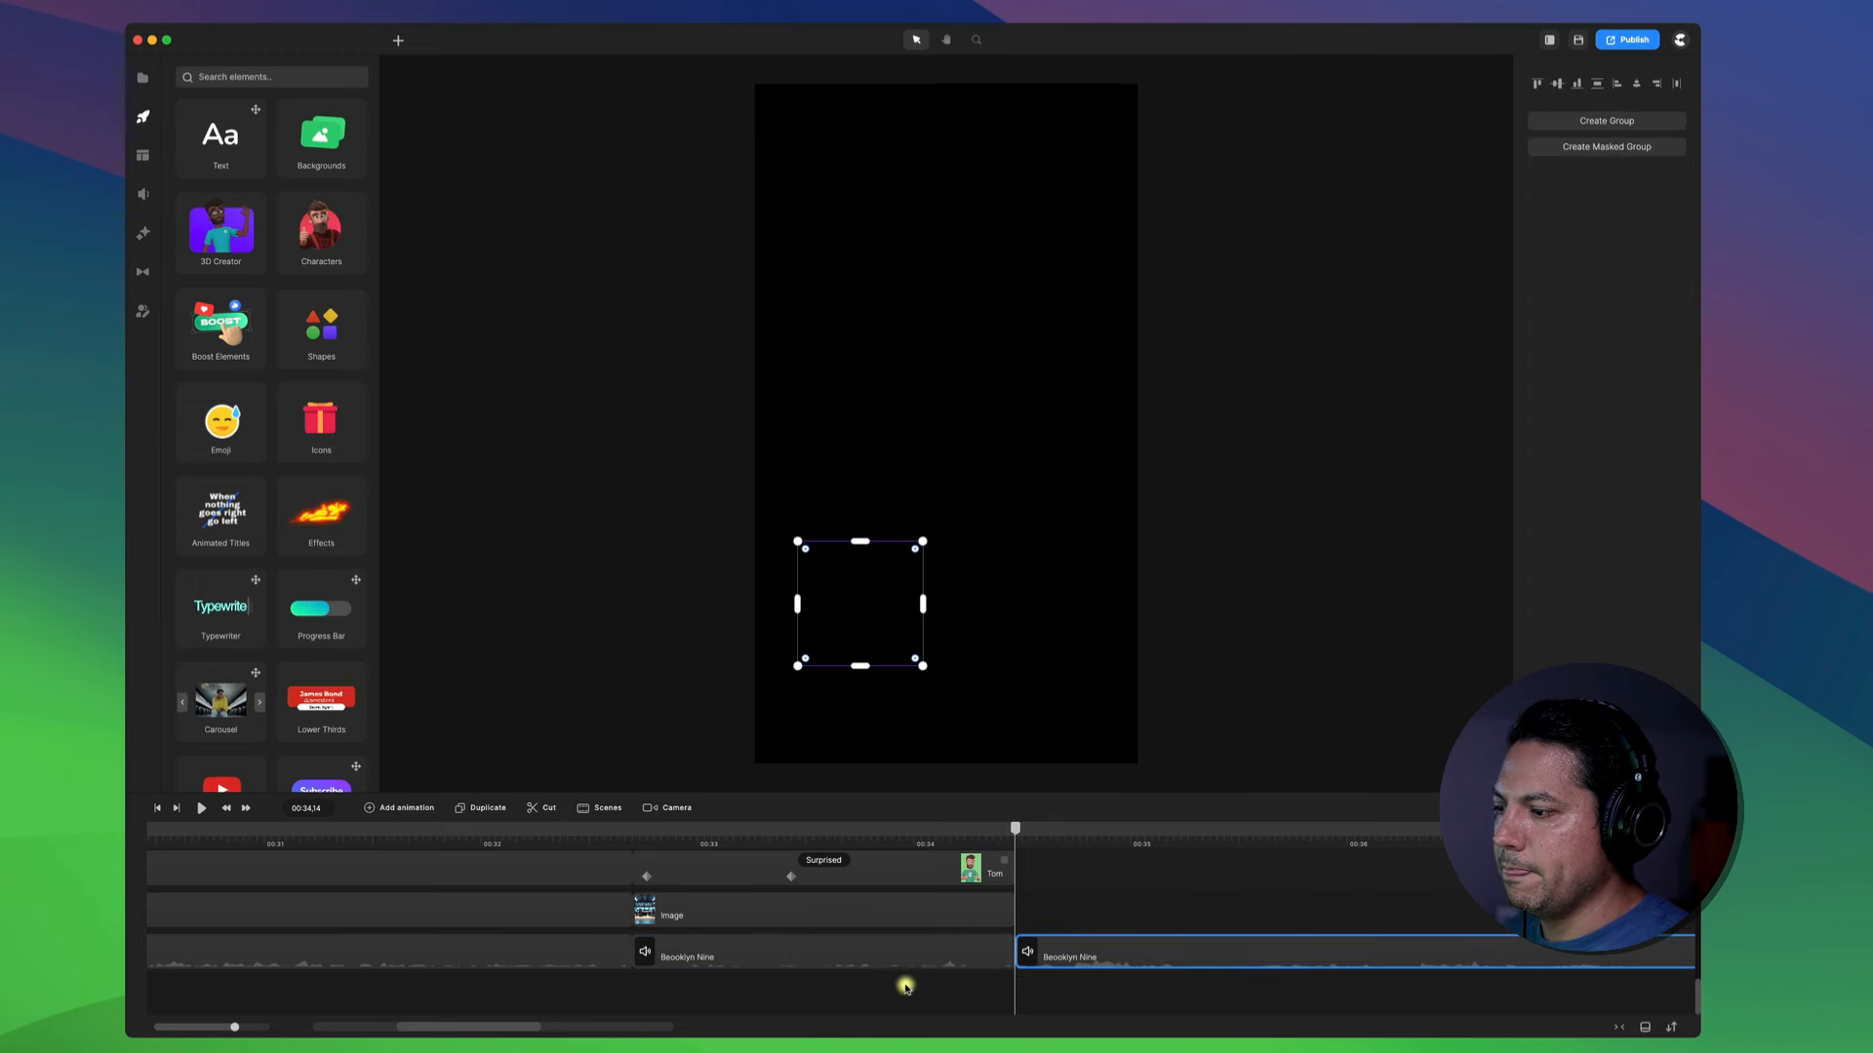
# Lip-sync the control-room segment of the Brooklyn Nine audio with Tom, the officer in that shot.
pyautogui.click(859, 961)
pyautogui.click(792, 841)
pyautogui.rightClick(796, 961)
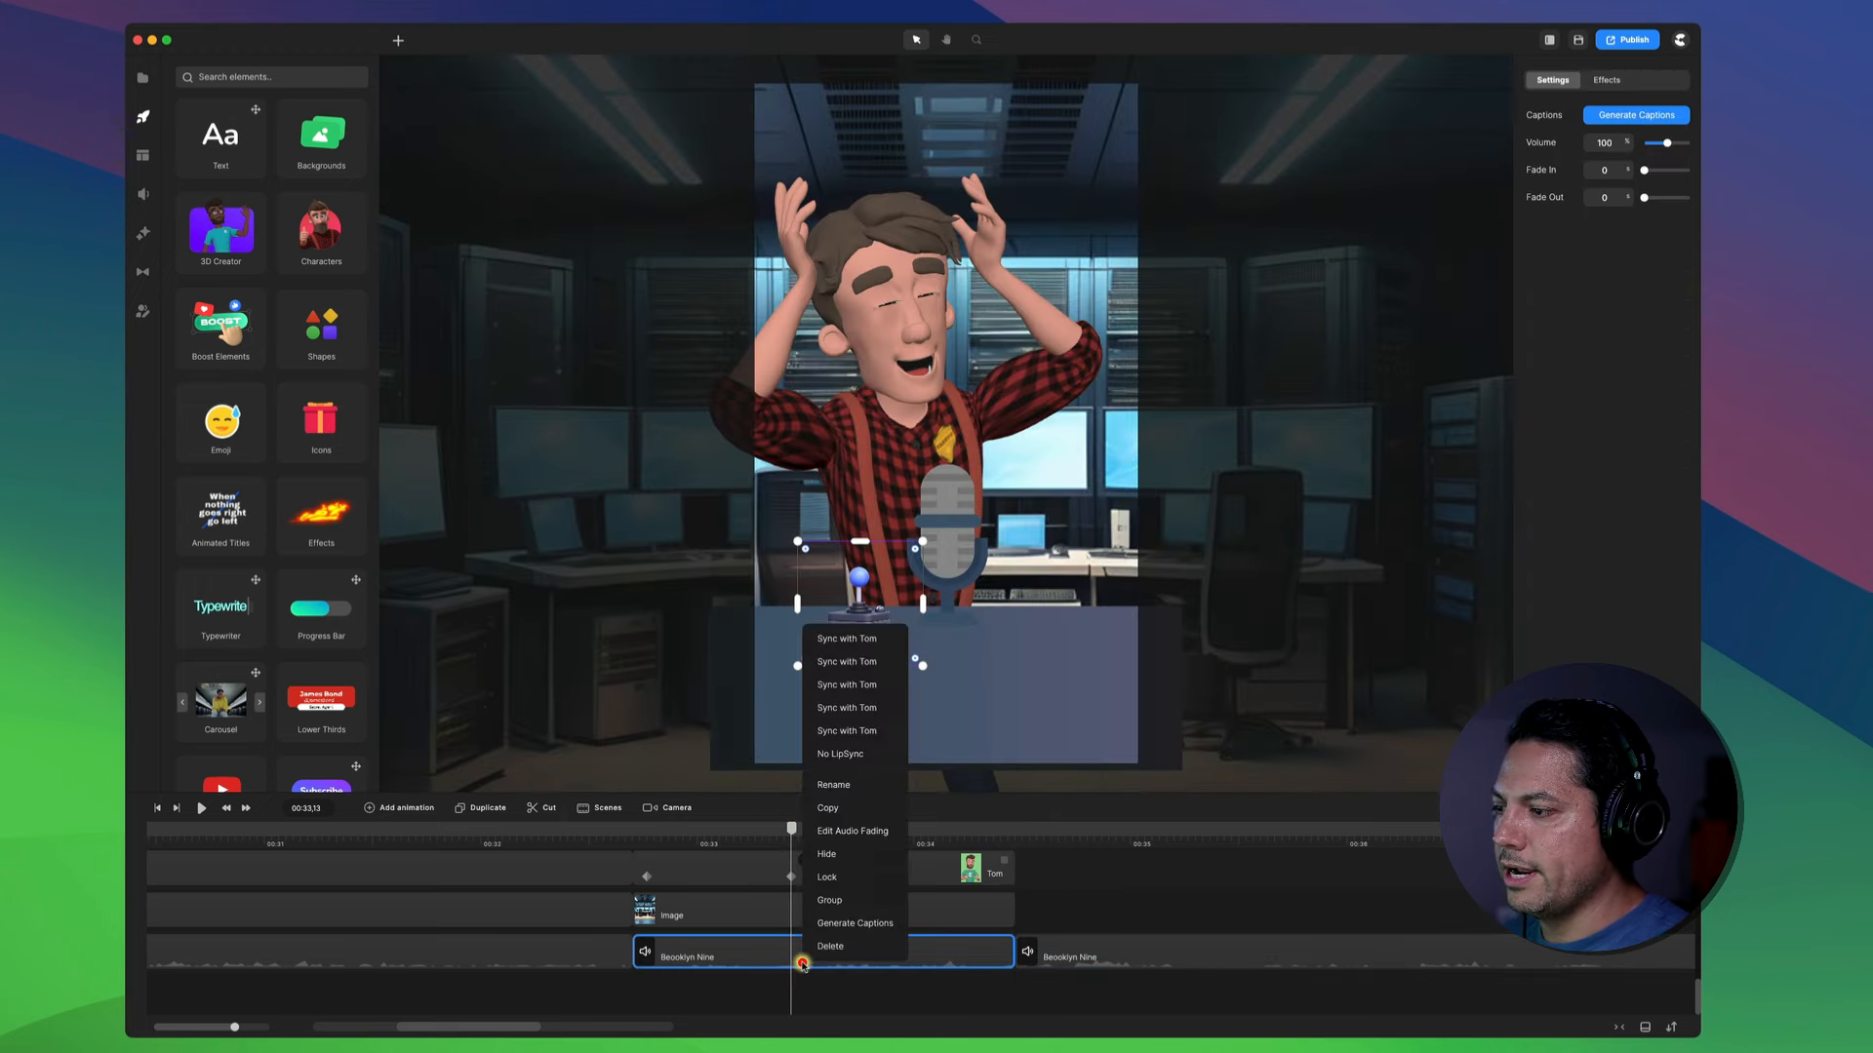
pyautogui.scroll(5, 766, 964)
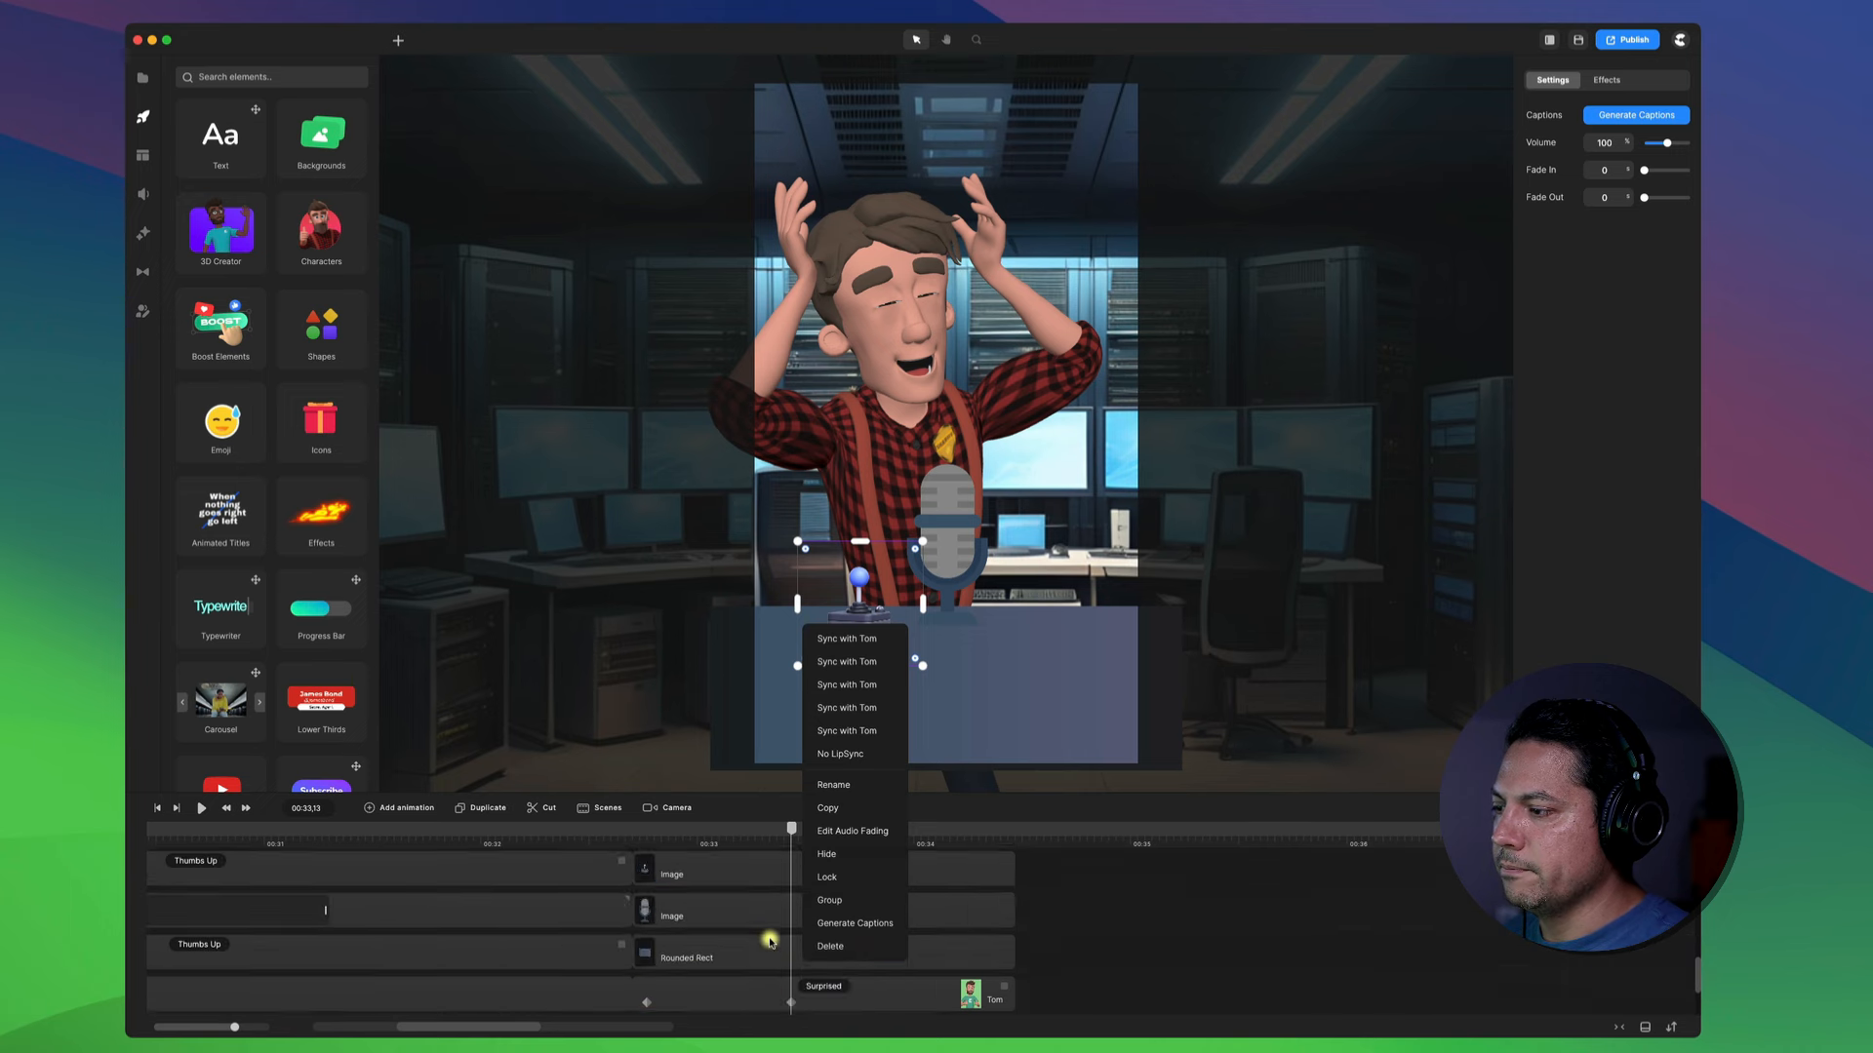
pyautogui.scroll(-3, 766, 963)
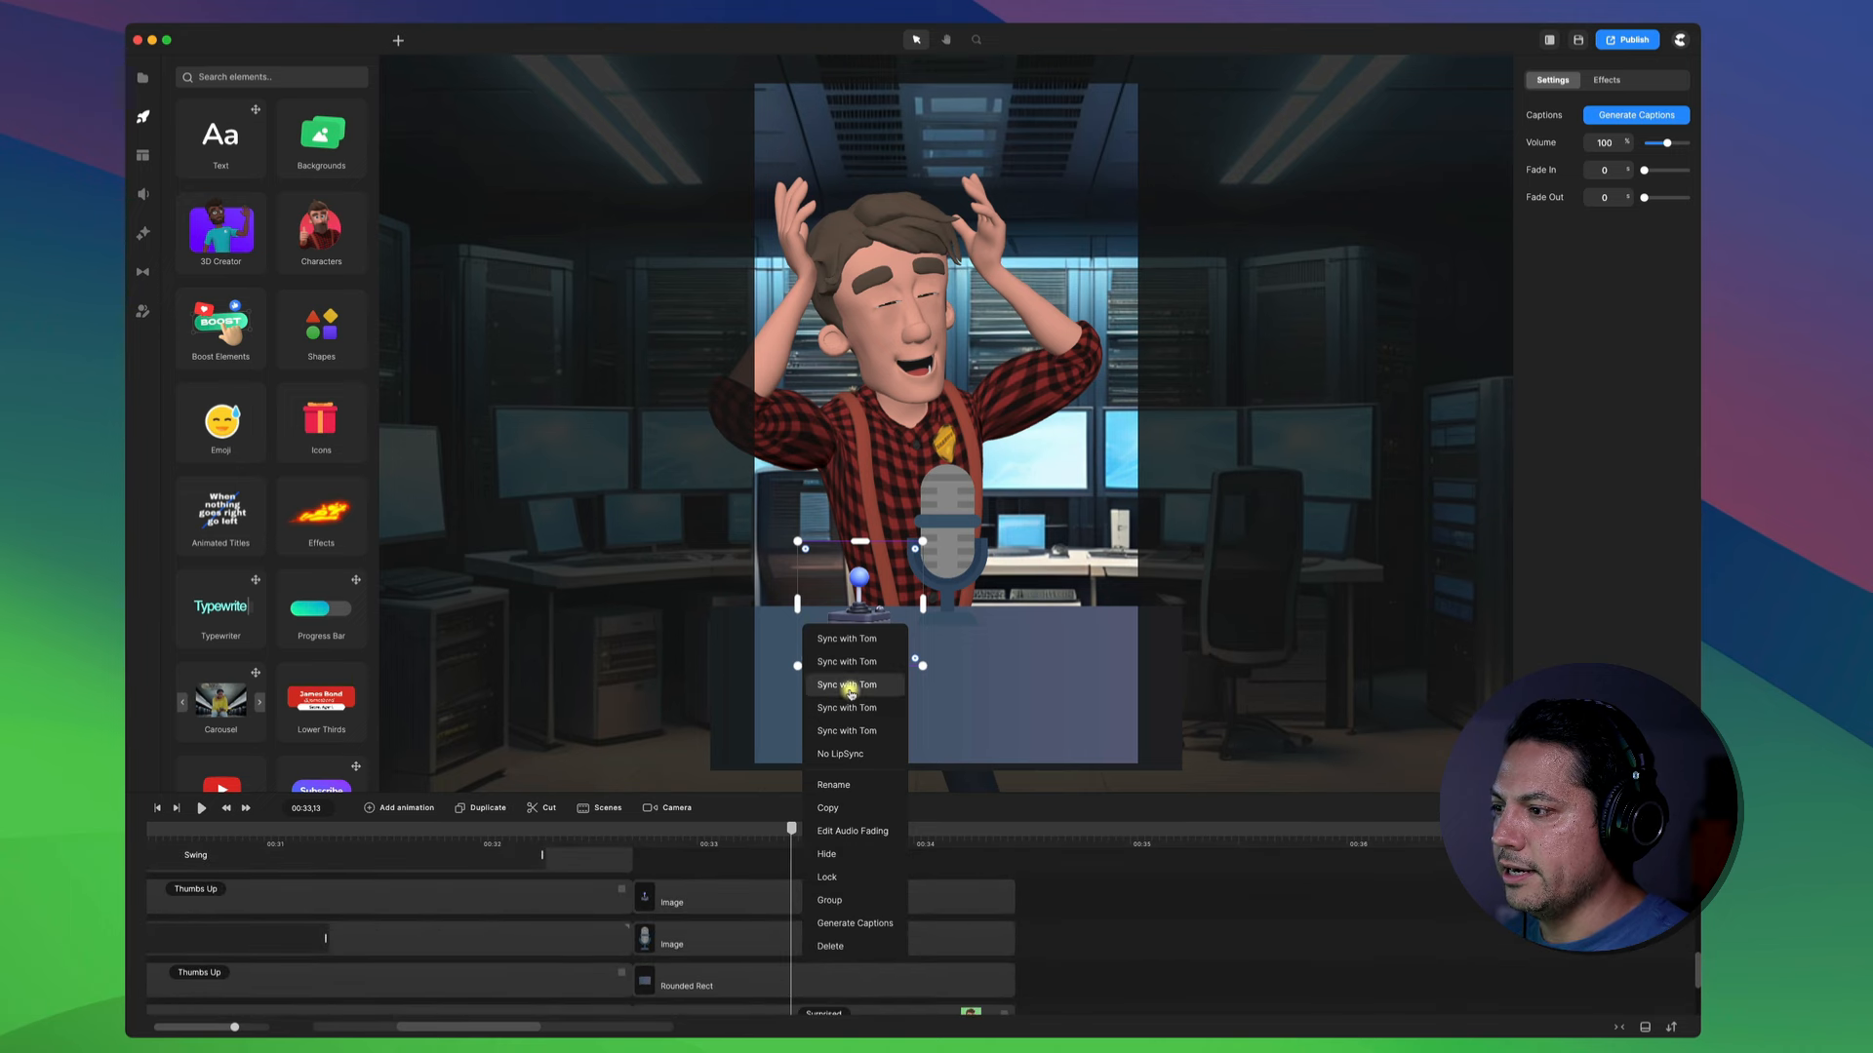
pyautogui.click(861, 642)
# Play the control-room shot from its start and scrub through it to check the officer's lip-sync and movement.
pyautogui.click(633, 843)
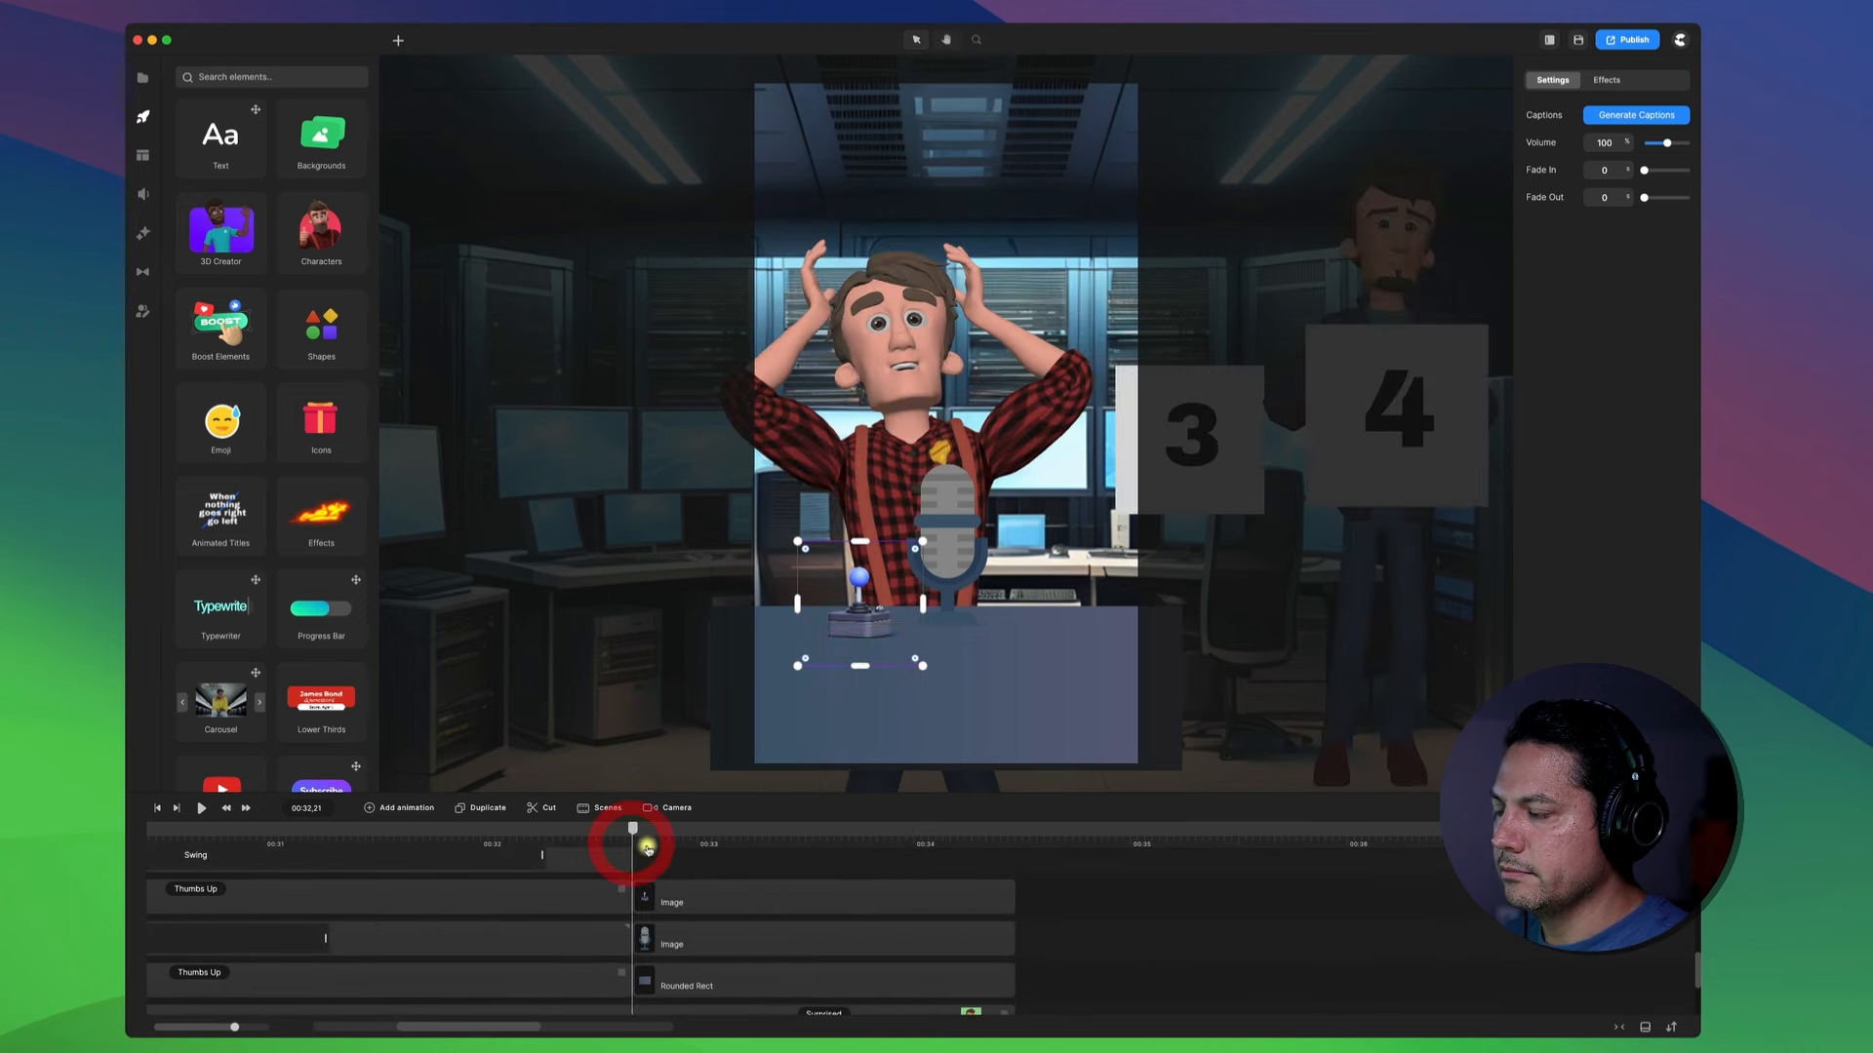
pyautogui.press('space')
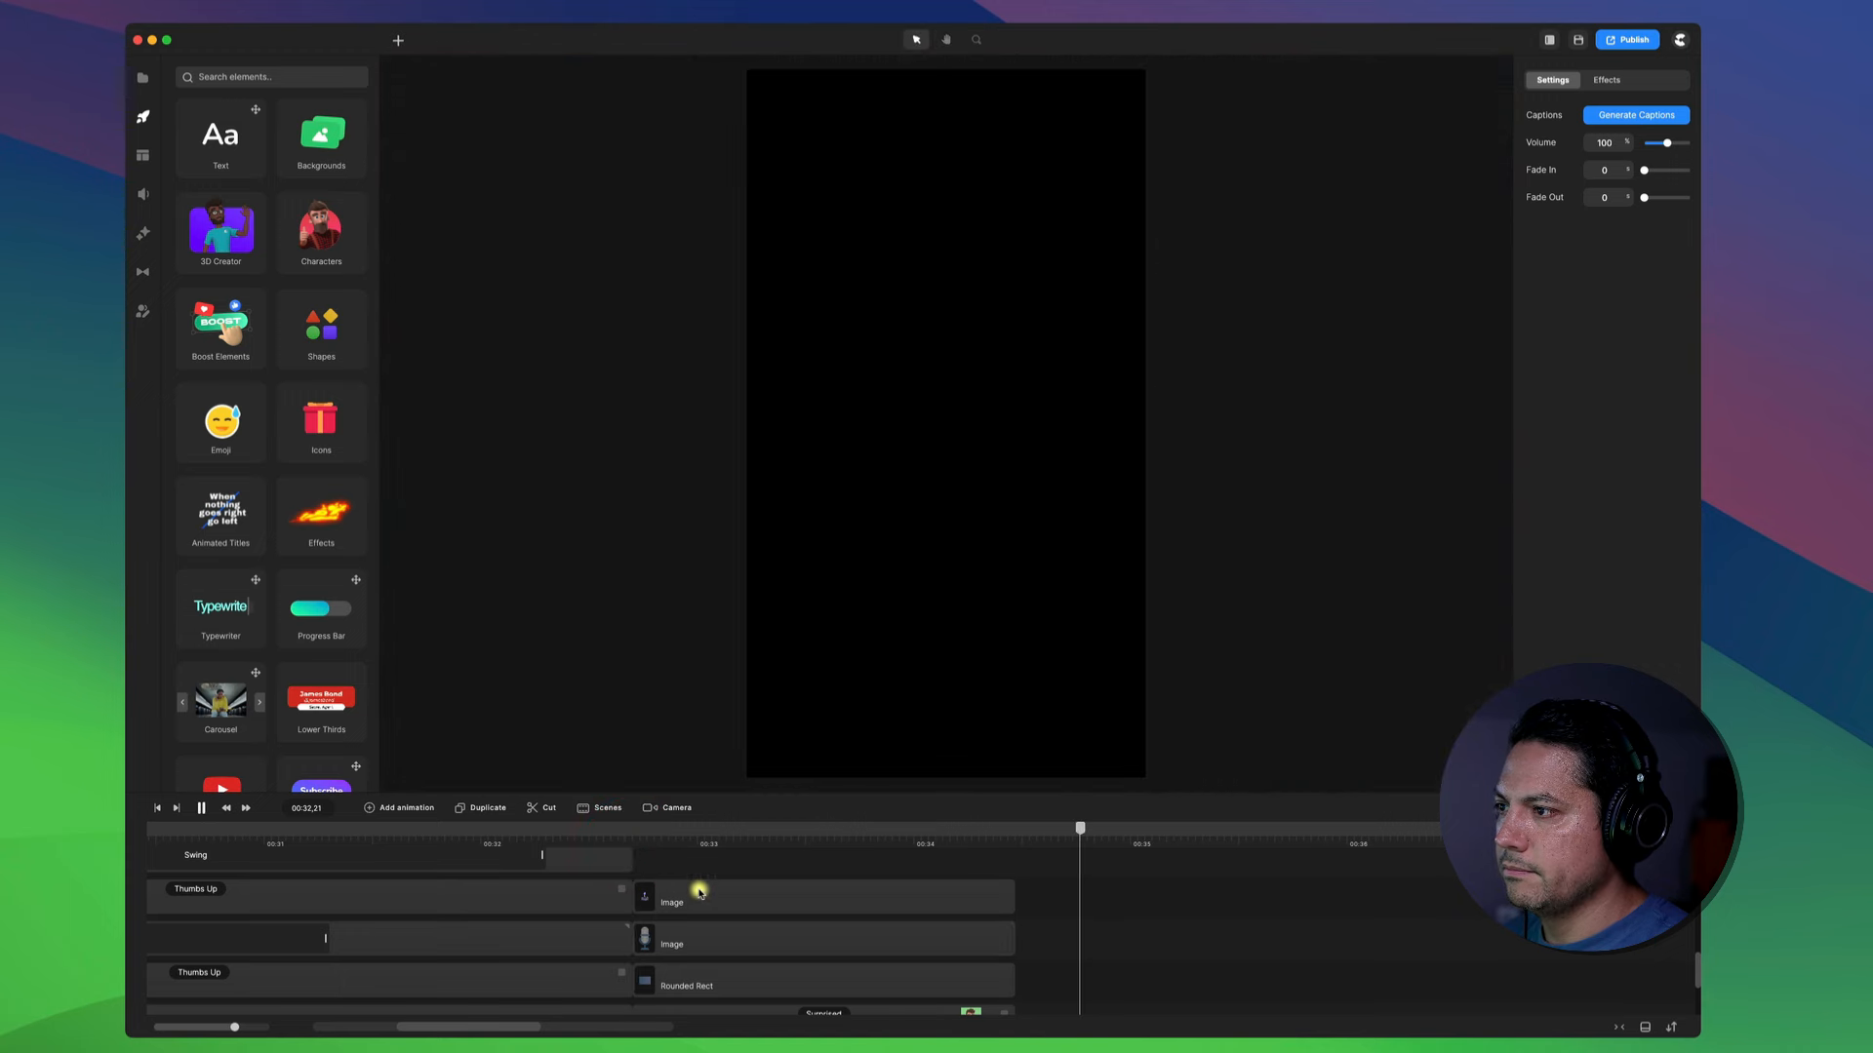
pyautogui.scroll(-5, 1112, 983)
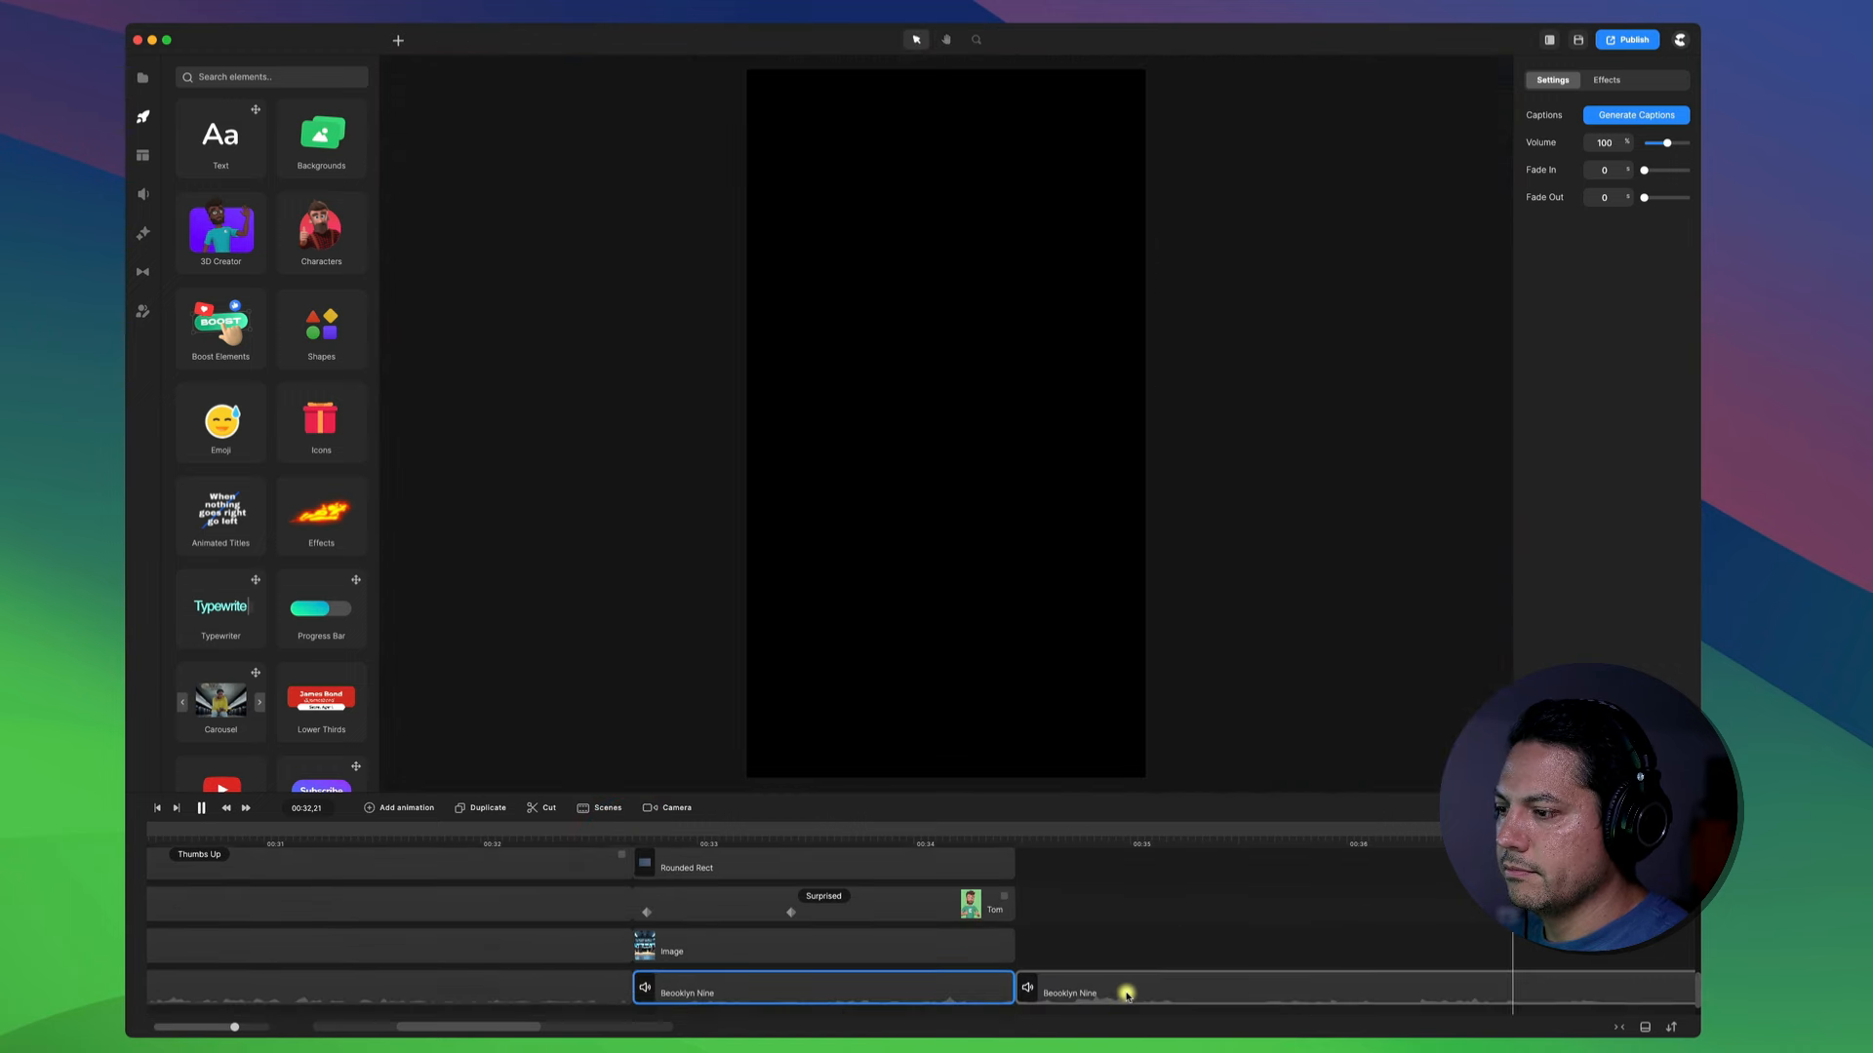
pyautogui.click(1028, 855)
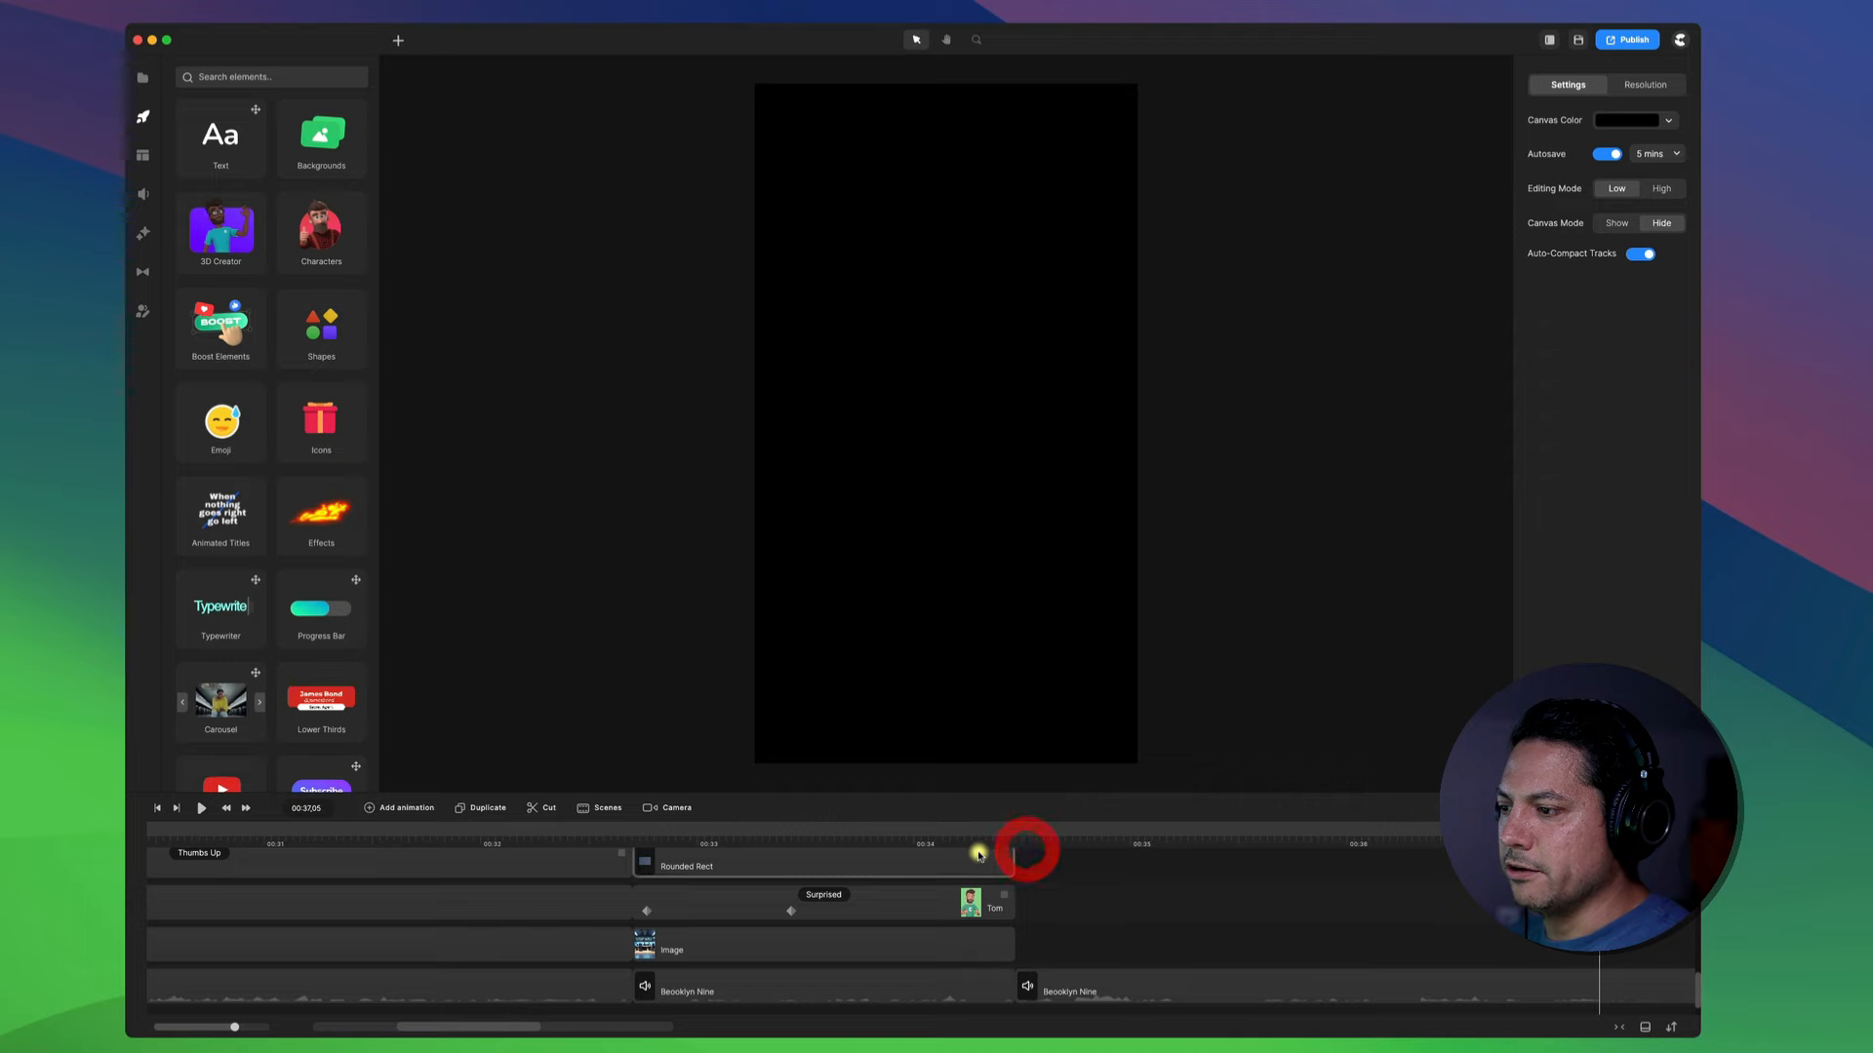
pyautogui.click(978, 837)
pyautogui.moveTo(802, 840); pyautogui.dragTo(885, 840)
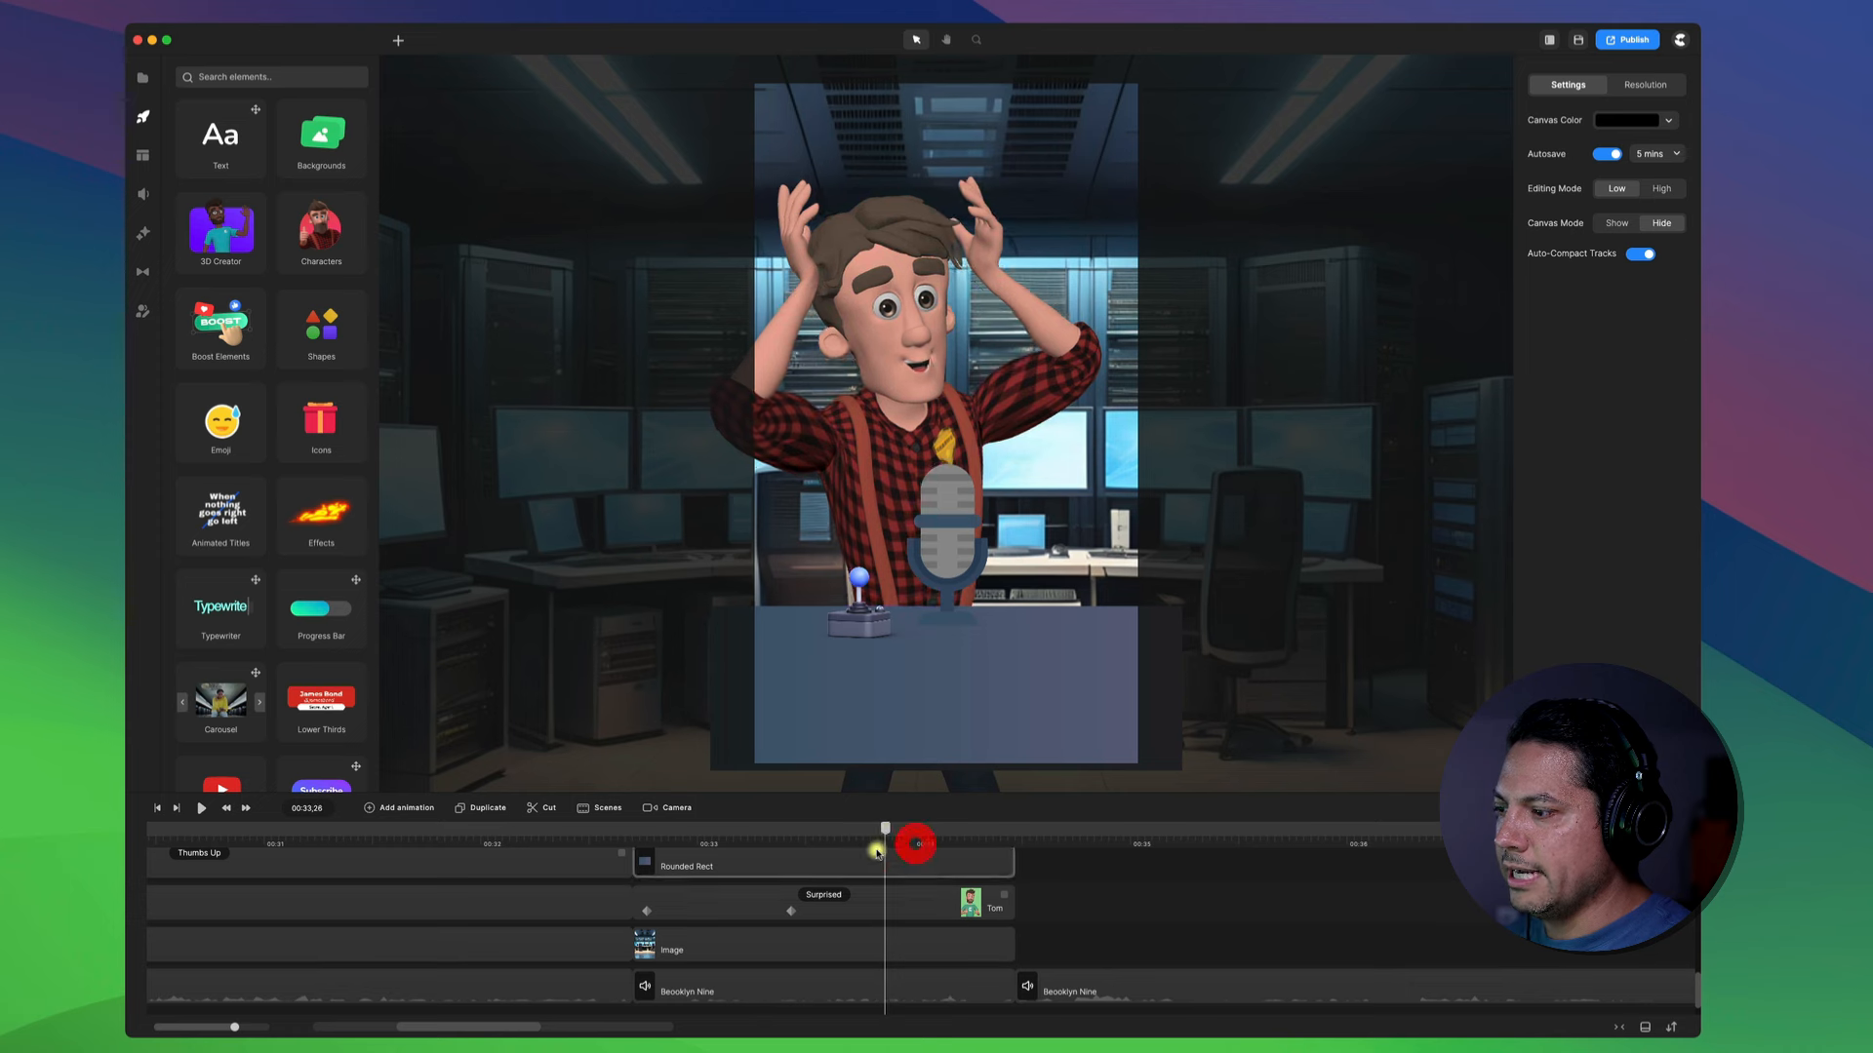
# At the second keyframe of Tom's Surprised clip, shift the officer slightly down and rotate his view, and scrub through the shot.
pyautogui.click(882, 853)
pyautogui.scroll(1, 788, 946)
pyautogui.scroll(-1, 777, 971)
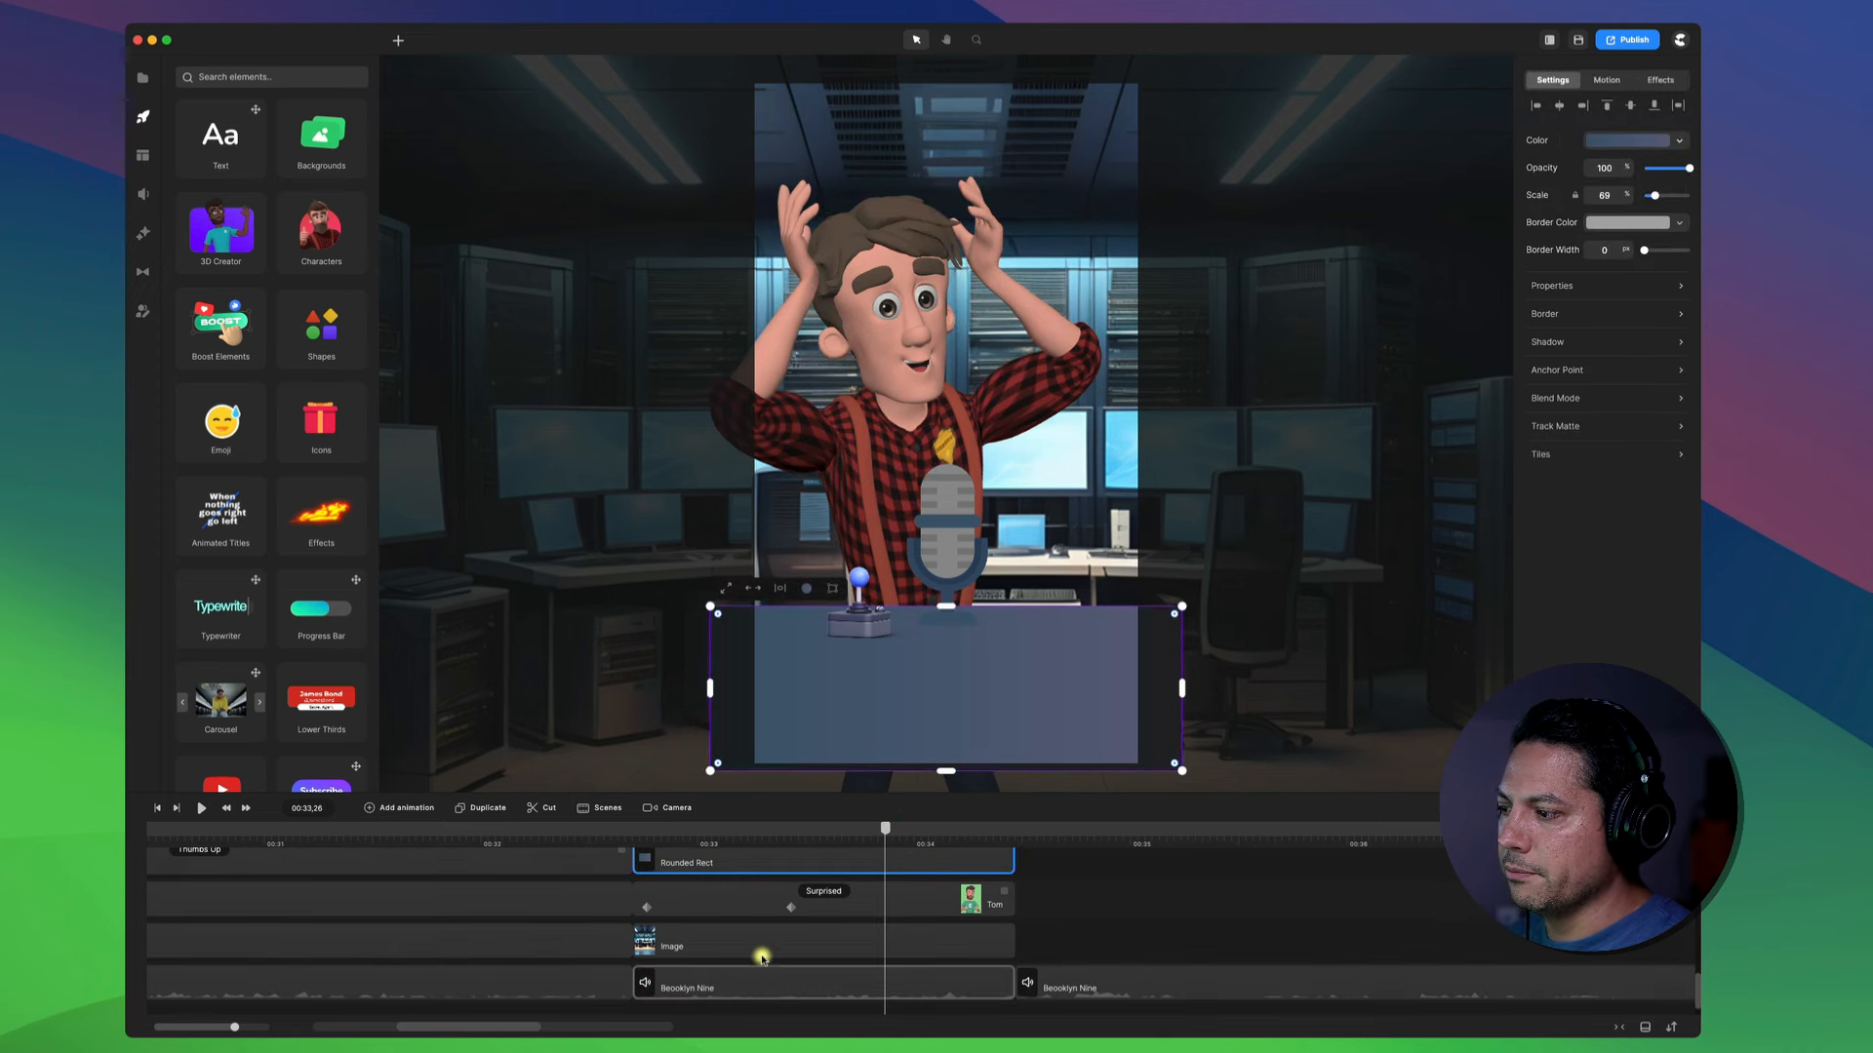
pyautogui.scroll(3, 836, 932)
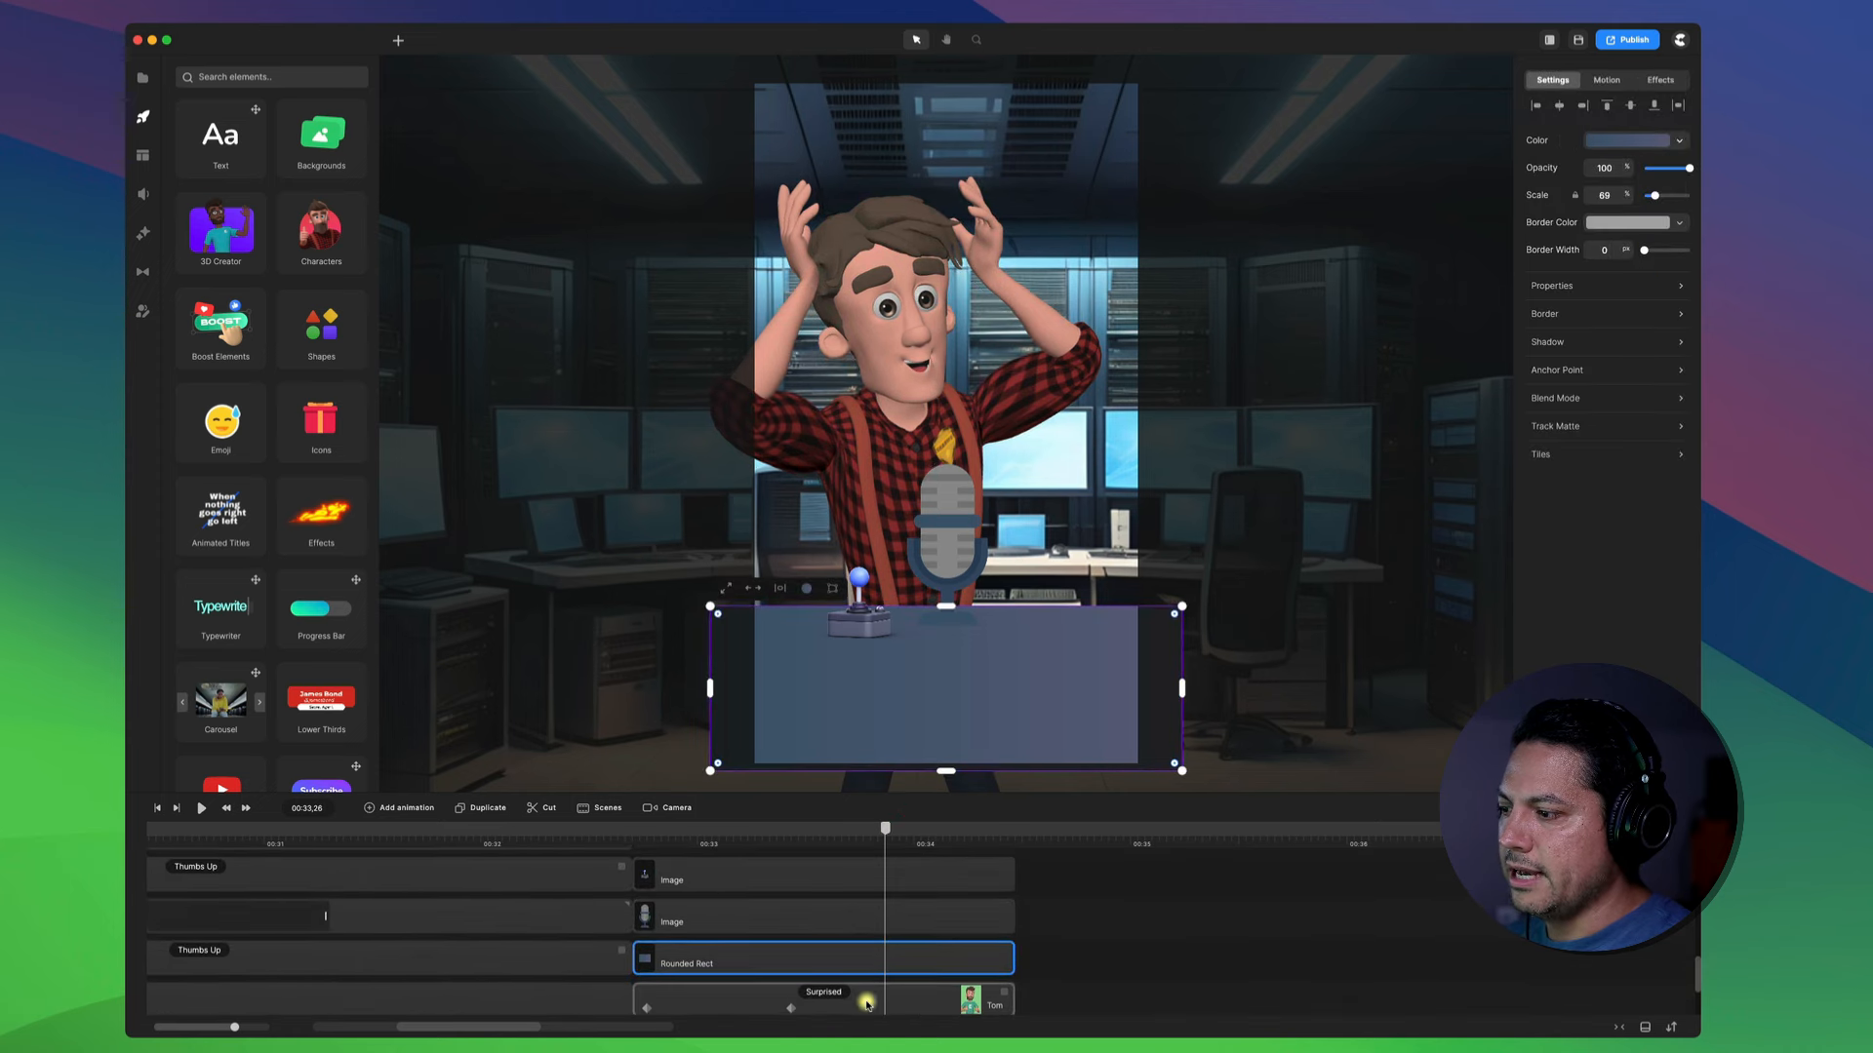
pyautogui.click(788, 1008)
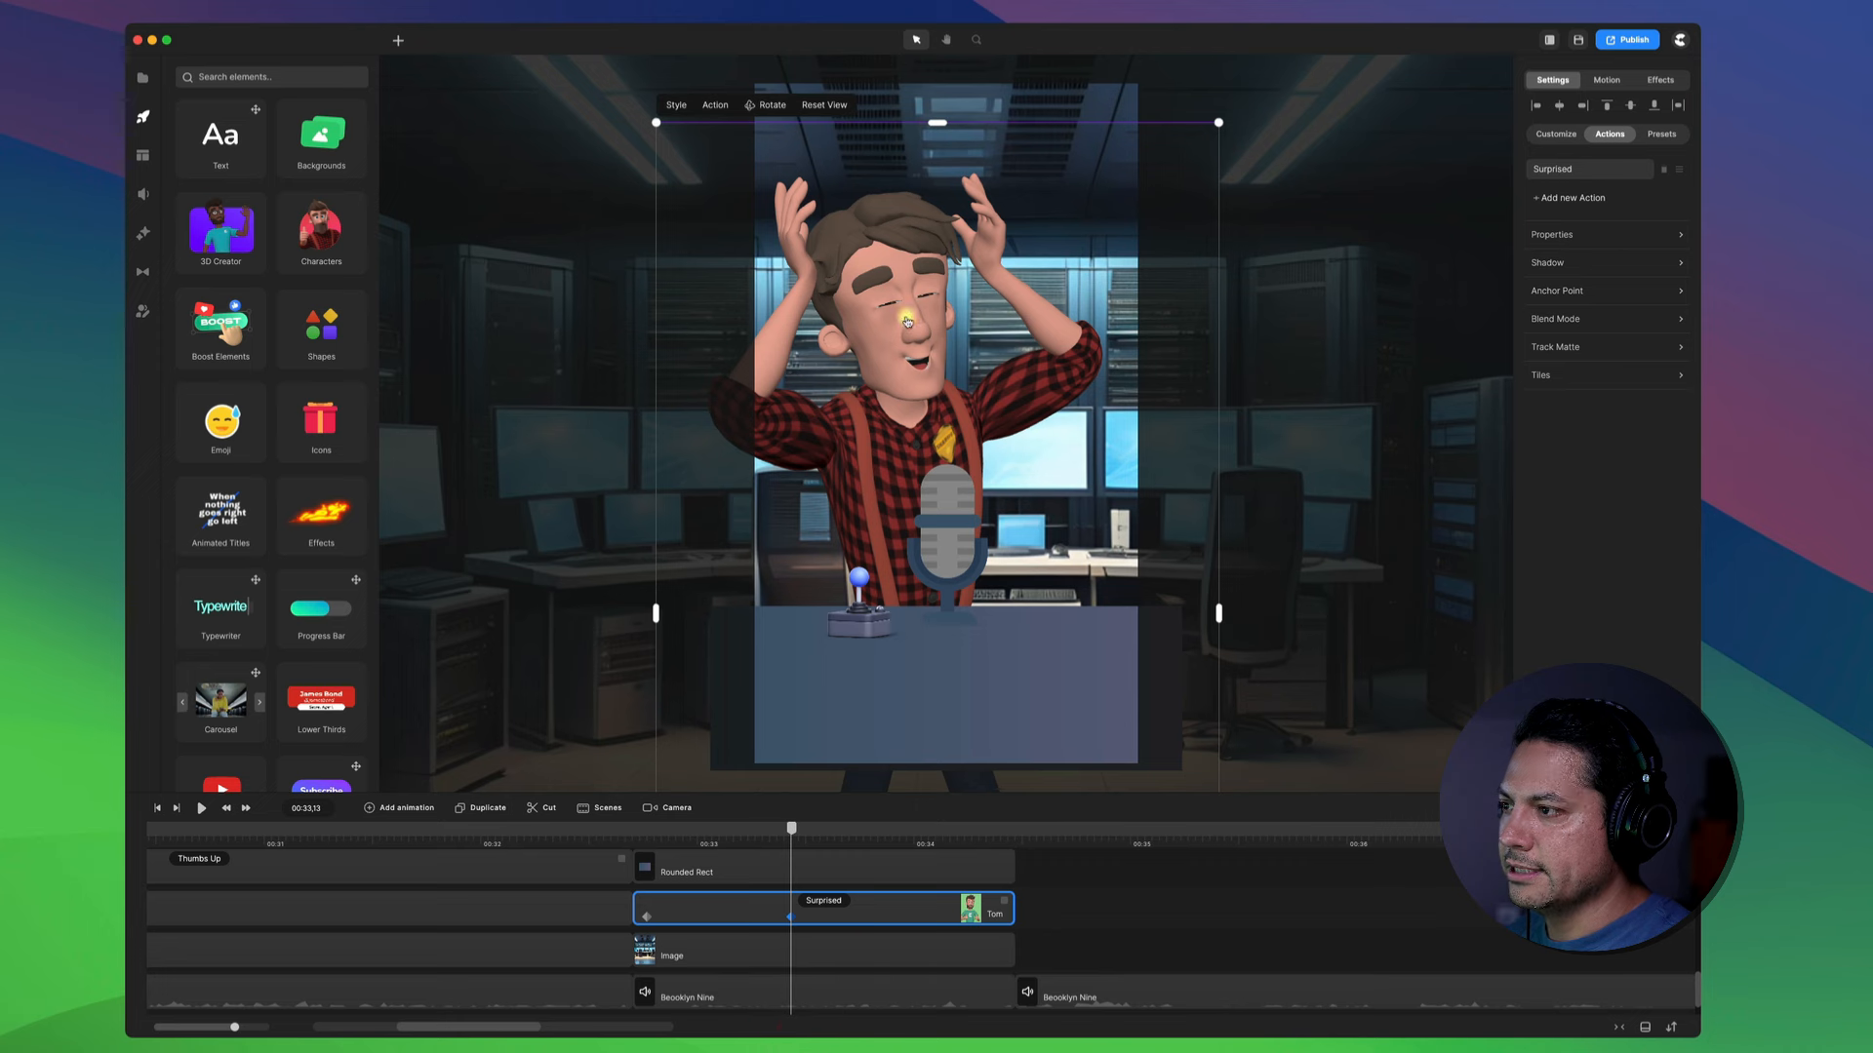
pyautogui.moveTo(907, 320); pyautogui.dragTo(909, 327)
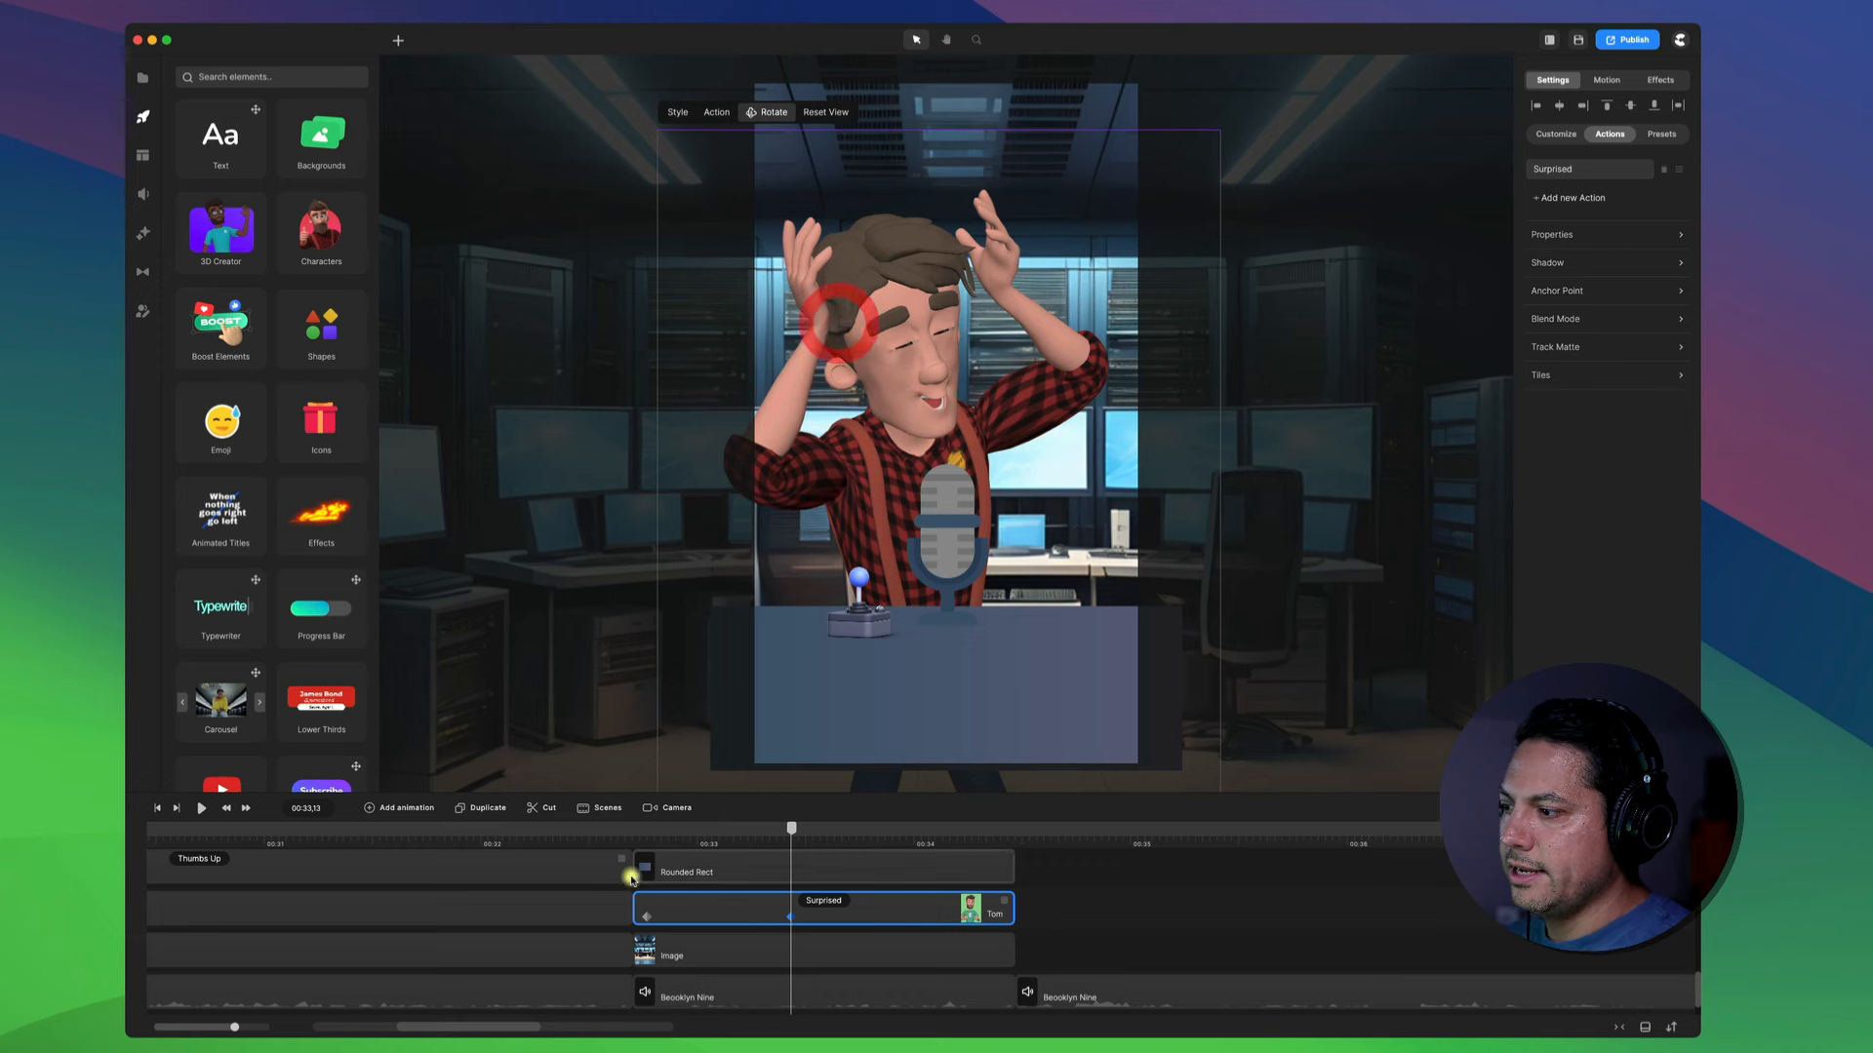
pyautogui.moveTo(635, 828); pyautogui.dragTo(1026, 835)
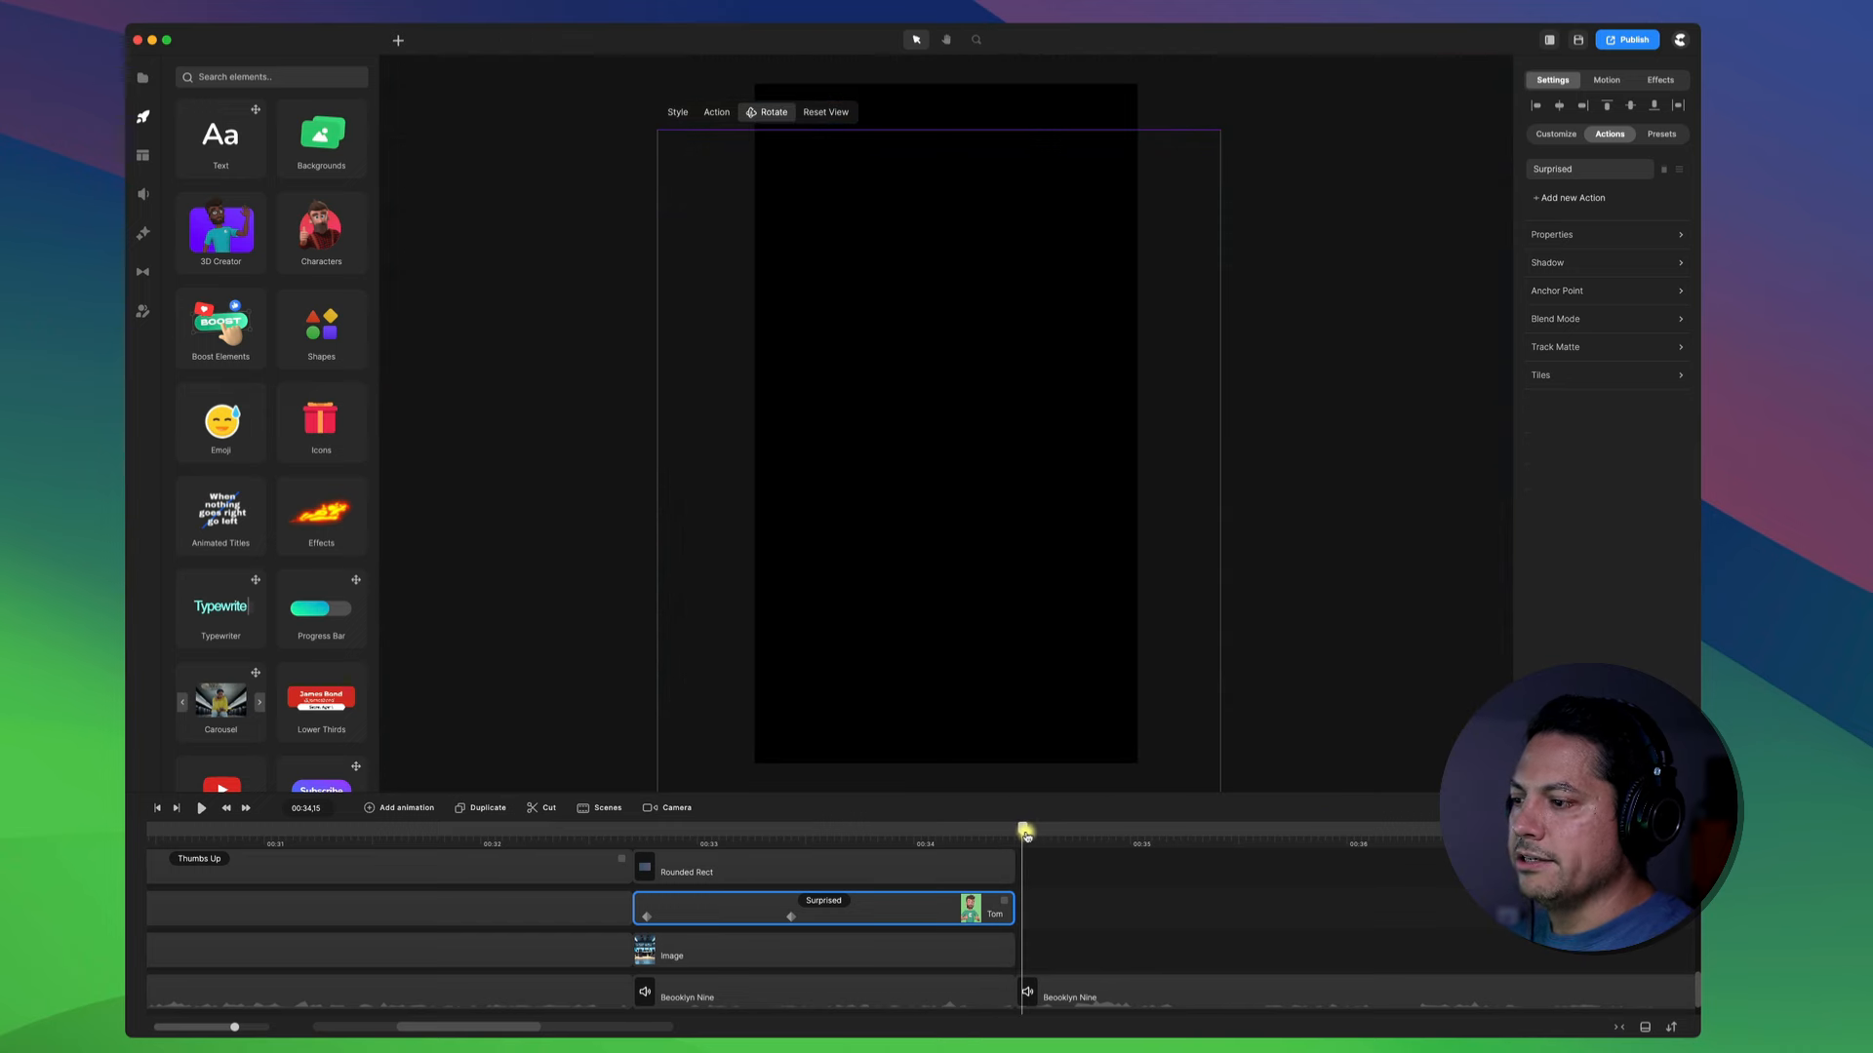
pyautogui.click(1027, 831)
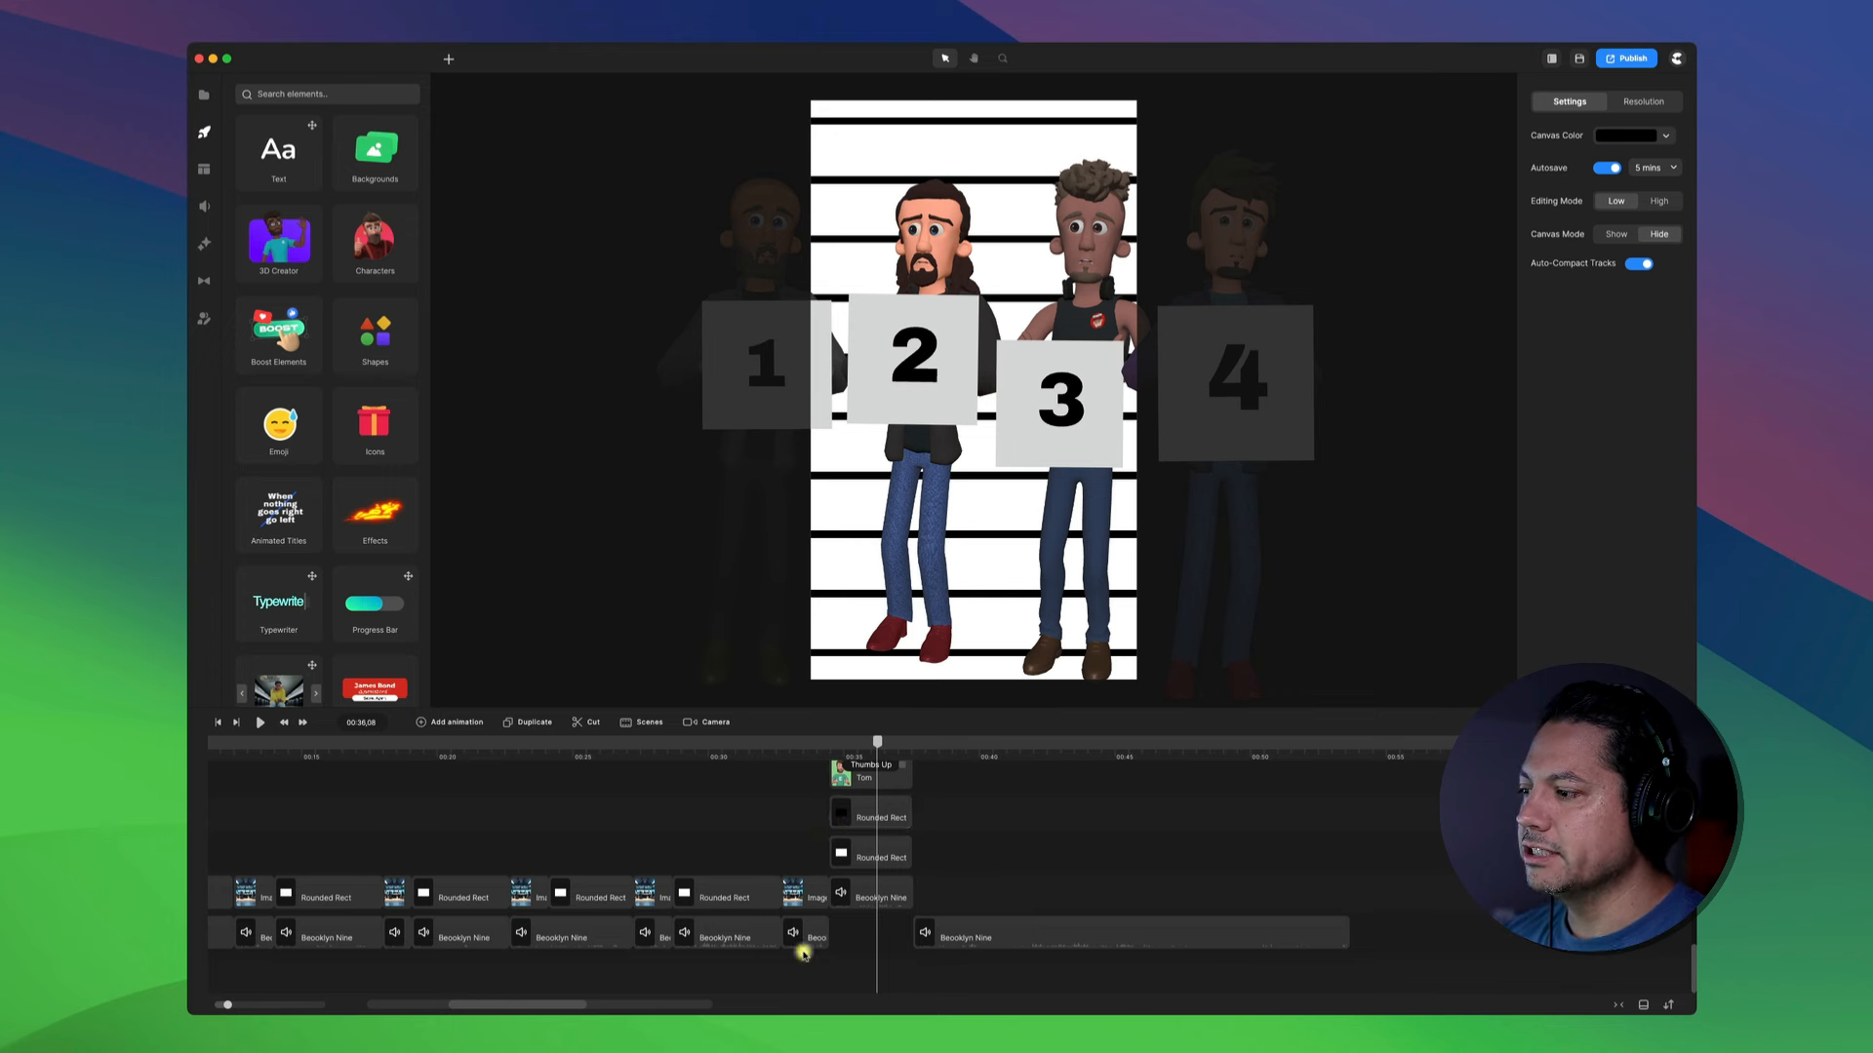
# Compare the earlier group lineup with the second one around 00:35, and examine the second lineup's stacked clips and audio.
pyautogui.scroll(6, 795, 899)
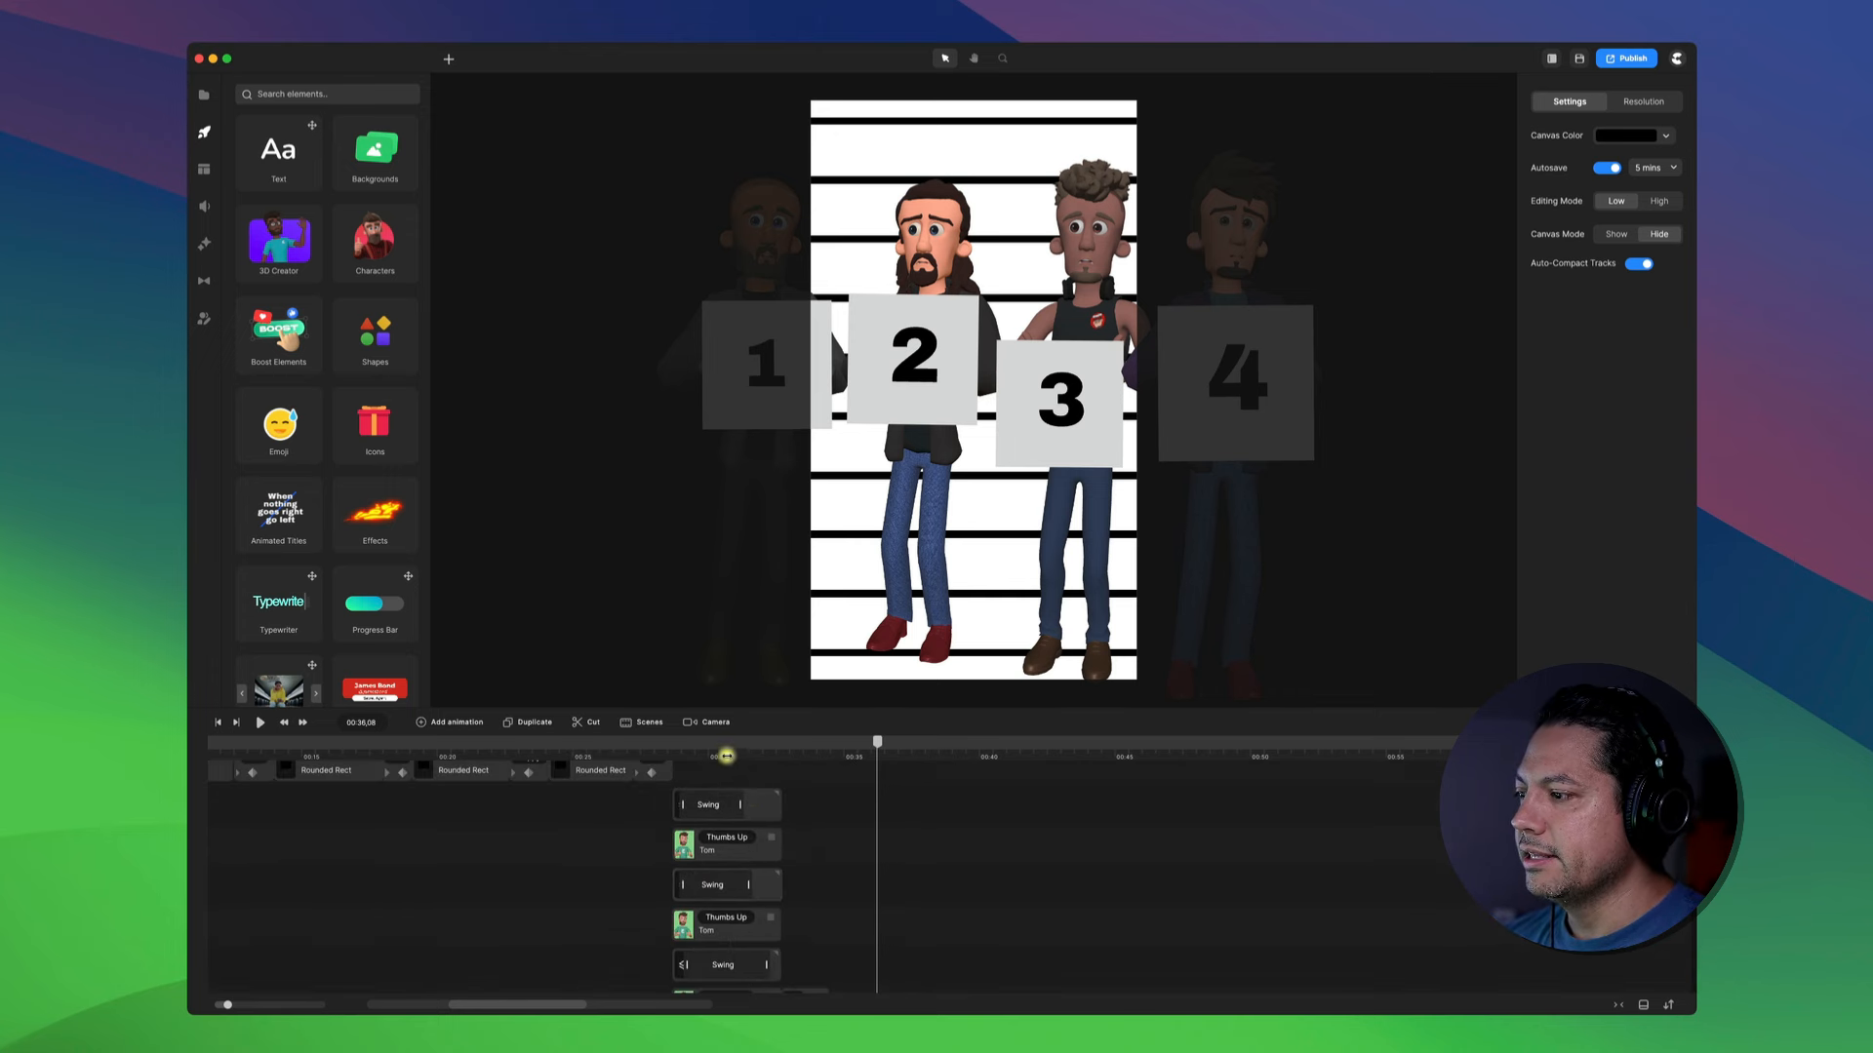
pyautogui.click(726, 757)
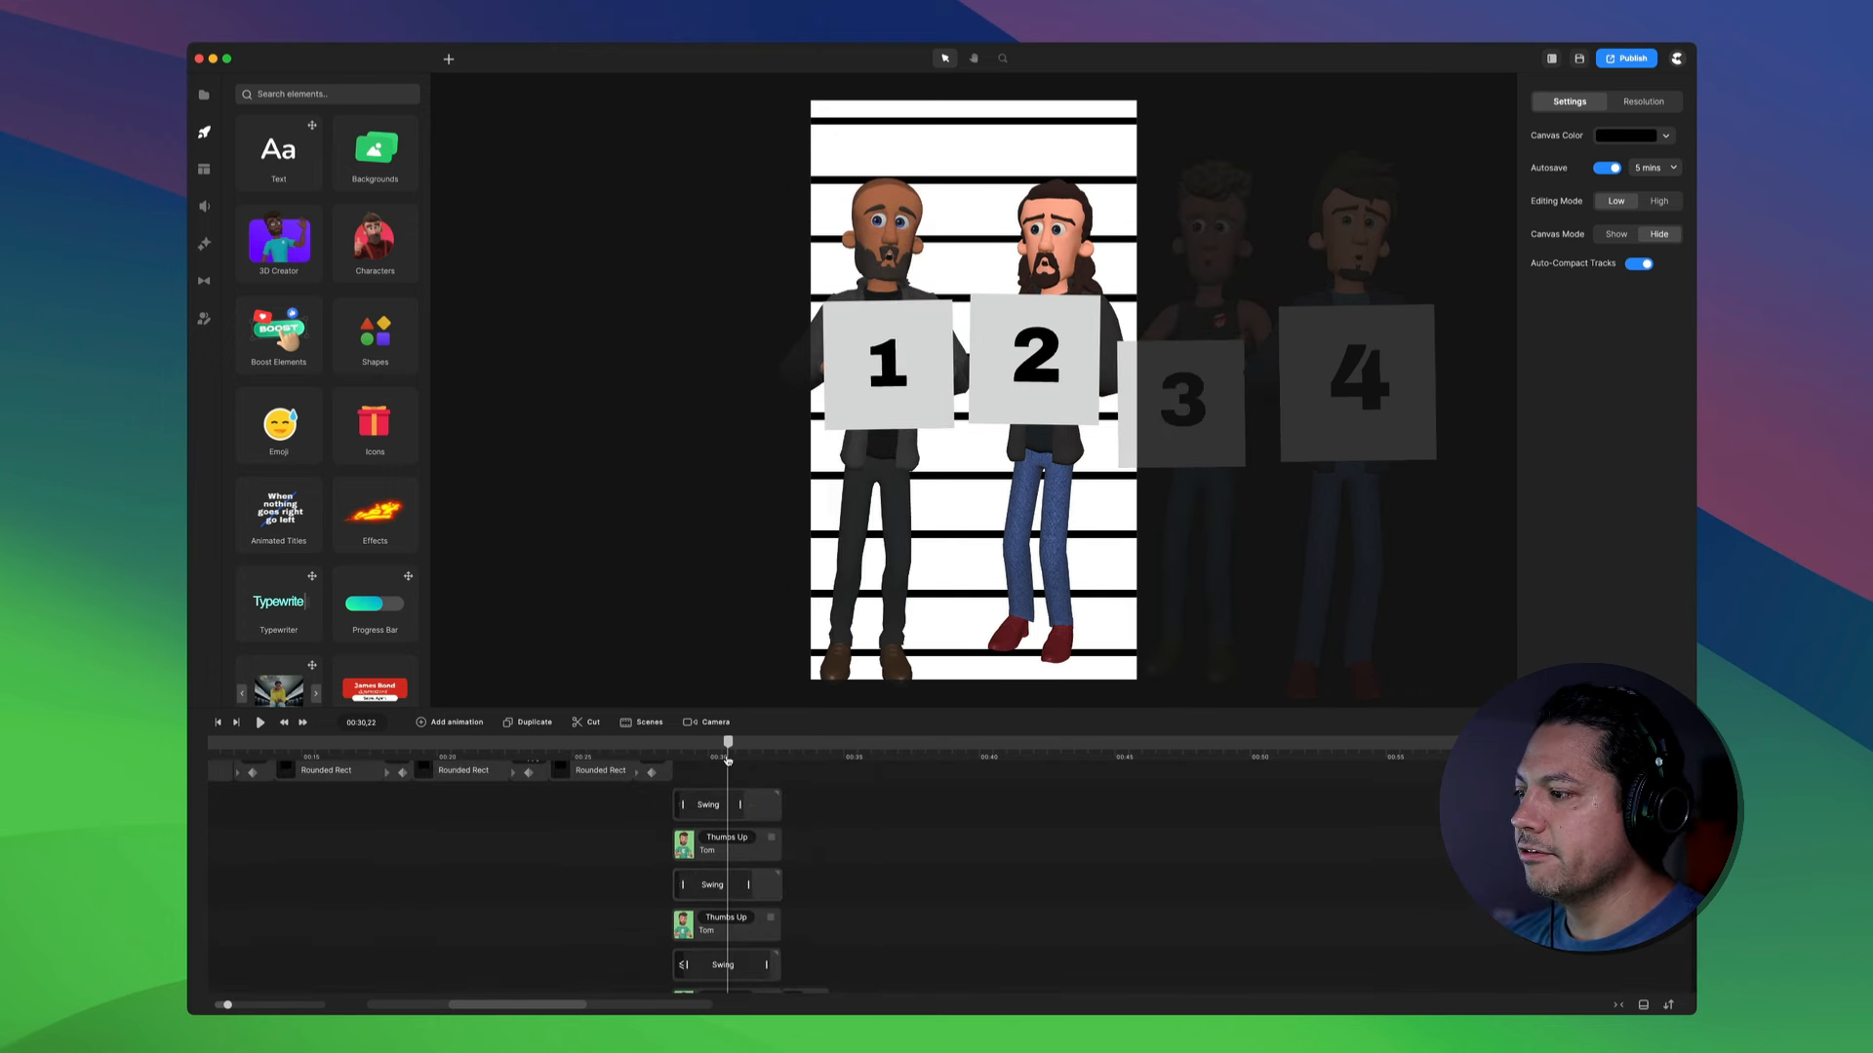
pyautogui.click(867, 754)
pyautogui.scroll(-5, 903, 865)
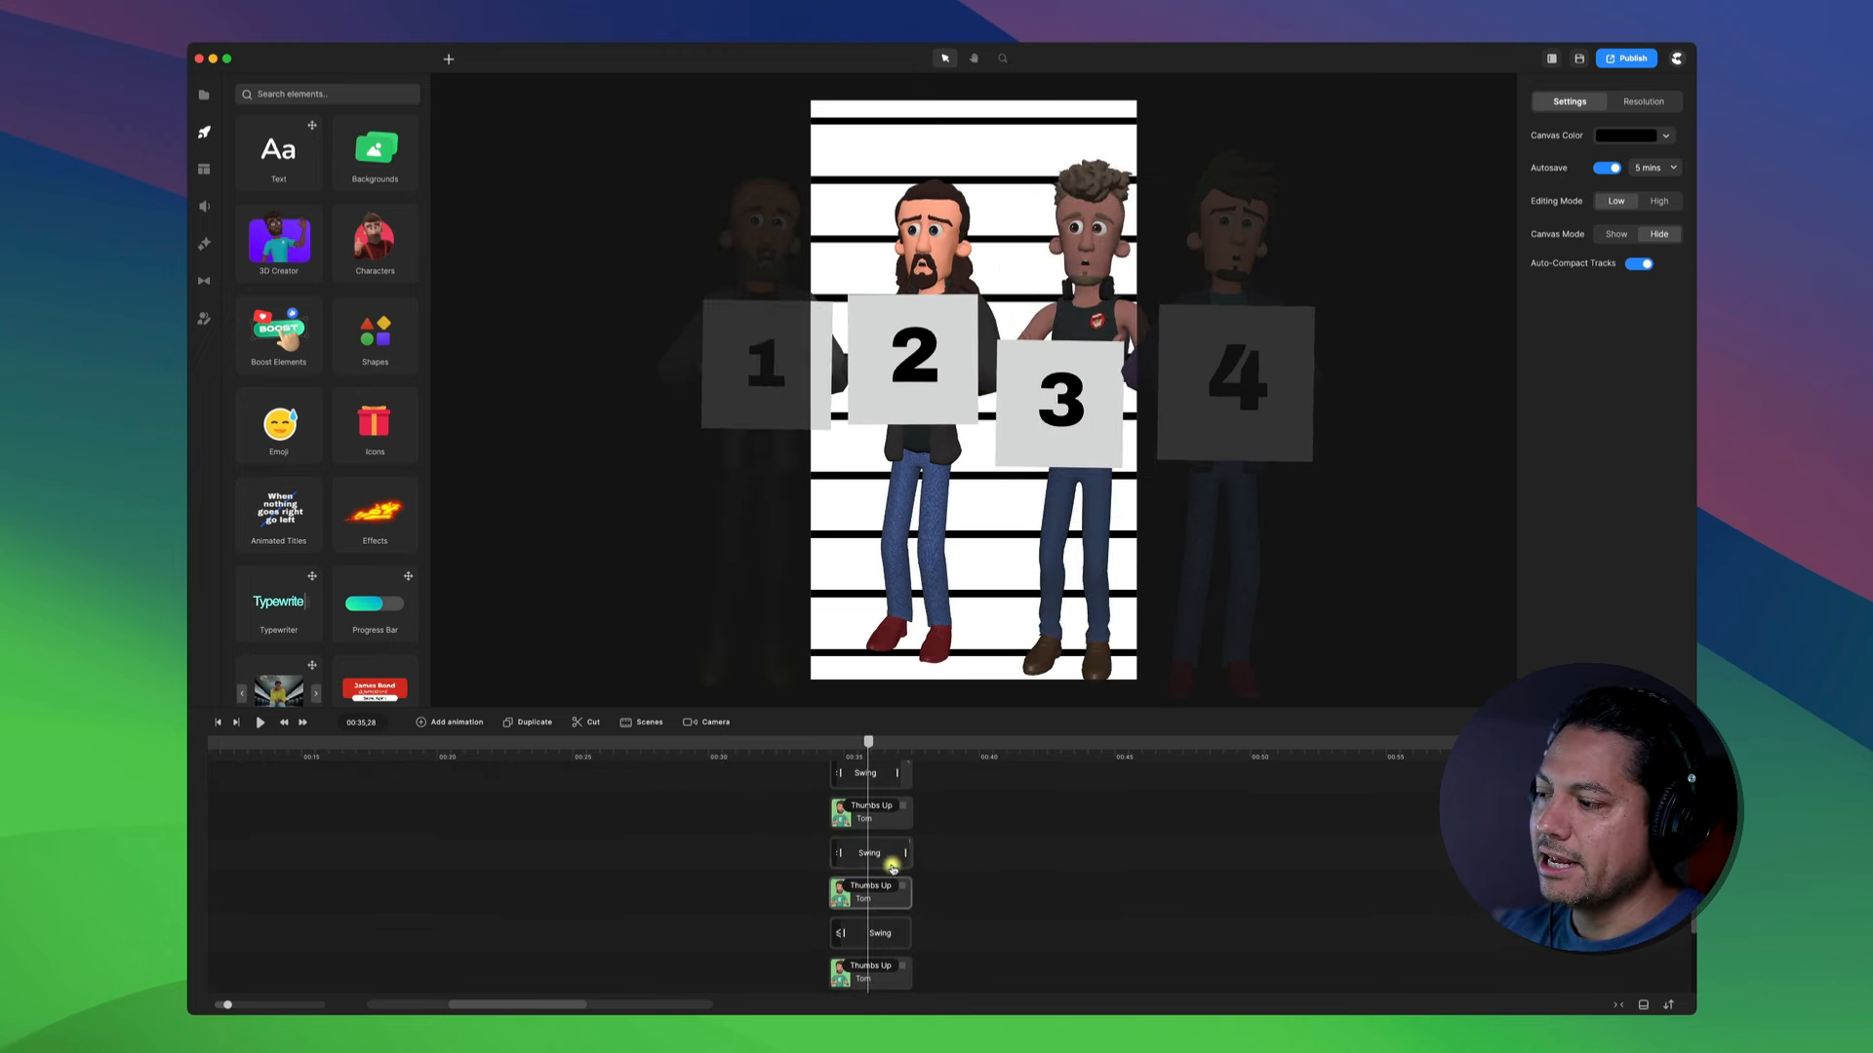
pyautogui.scroll(-5, 892, 868)
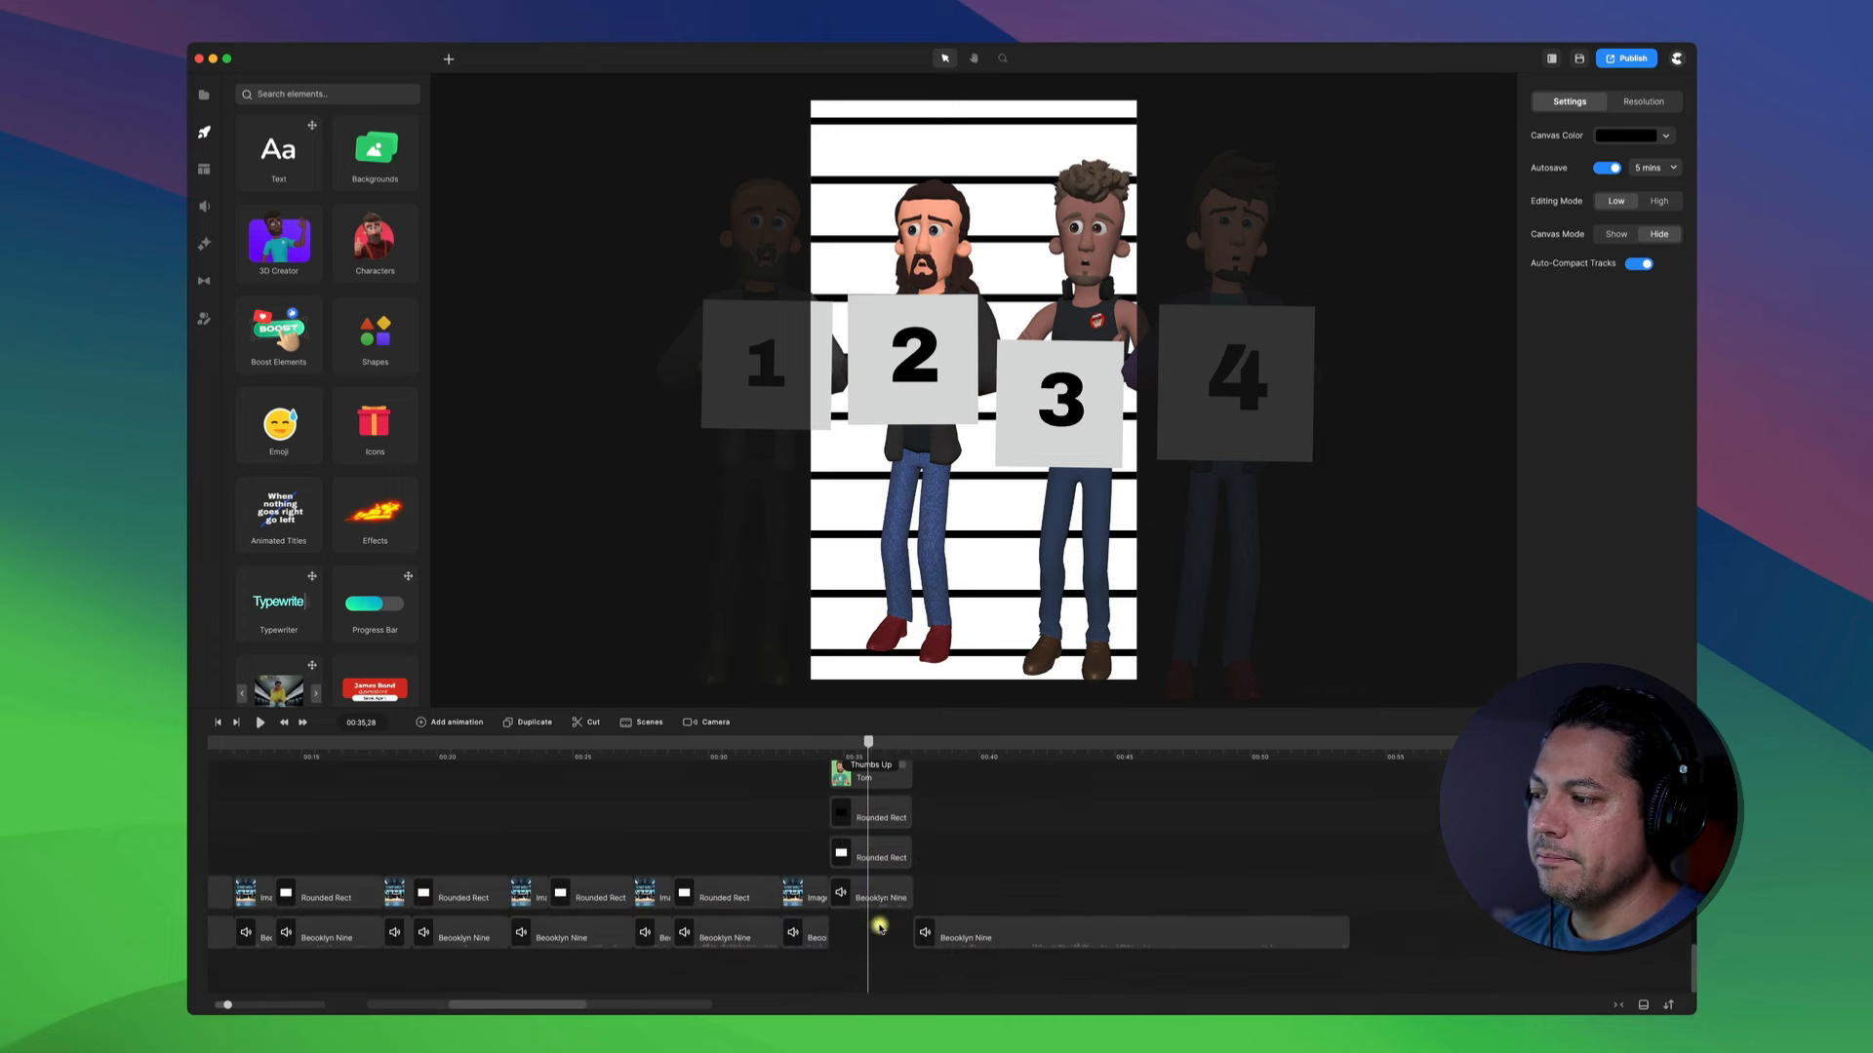
pyautogui.scroll(2, 874, 931)
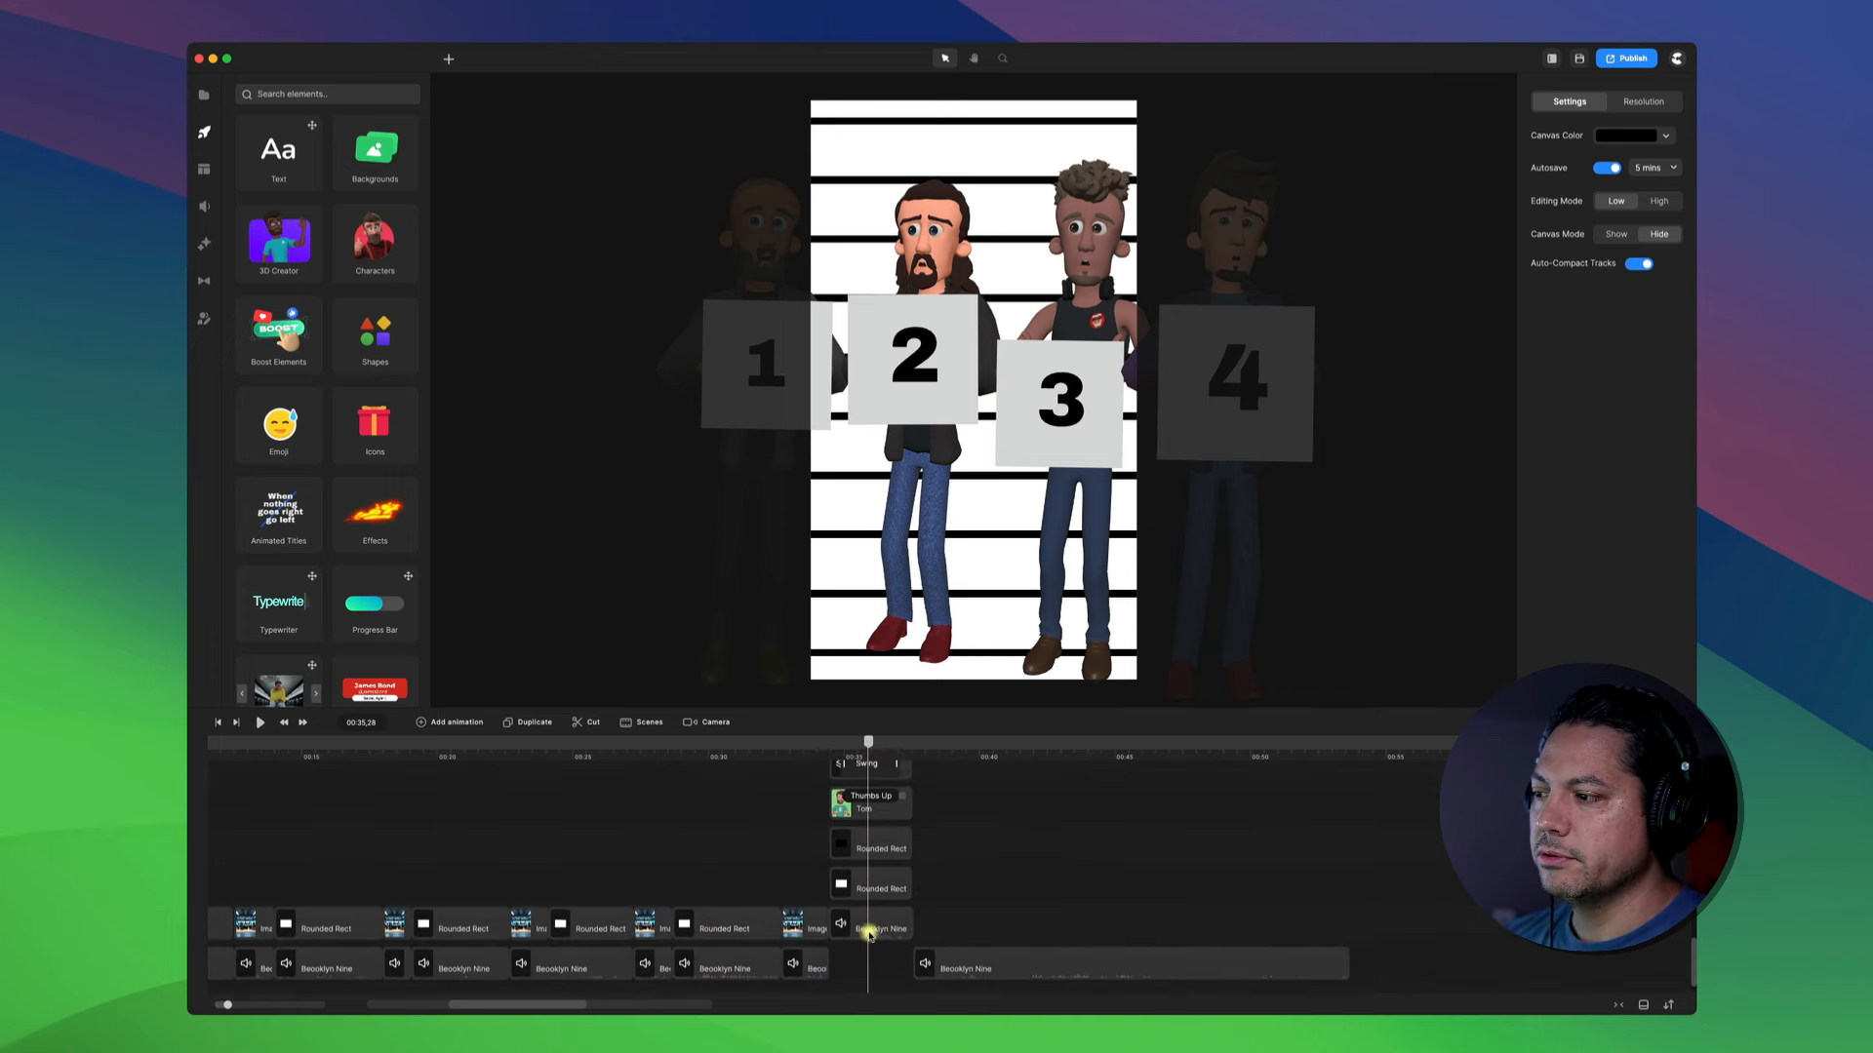
pyautogui.scroll(10, 870, 933)
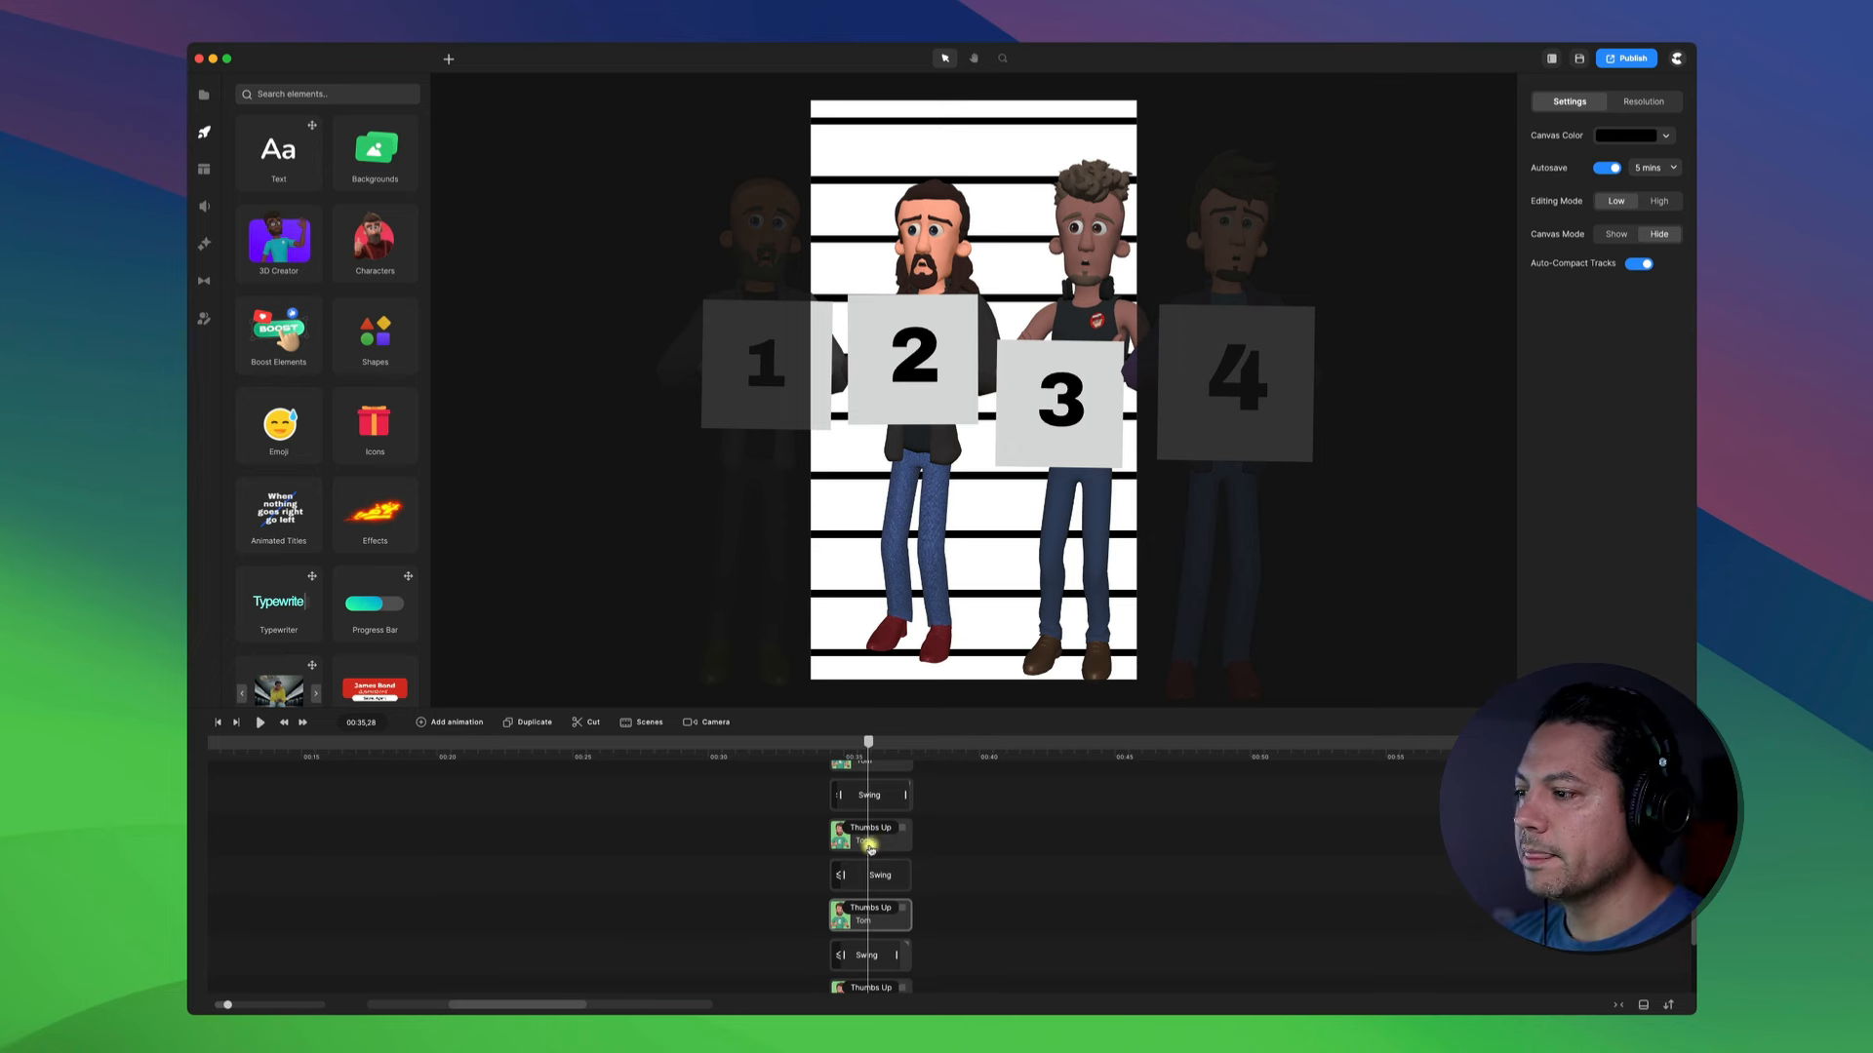
# Group all the second lineup's character, sign, background and audio clips, and move the group onto the track with the control-room image.
pyautogui.moveTo(900, 709); pyautogui.dragTo(933, 408)
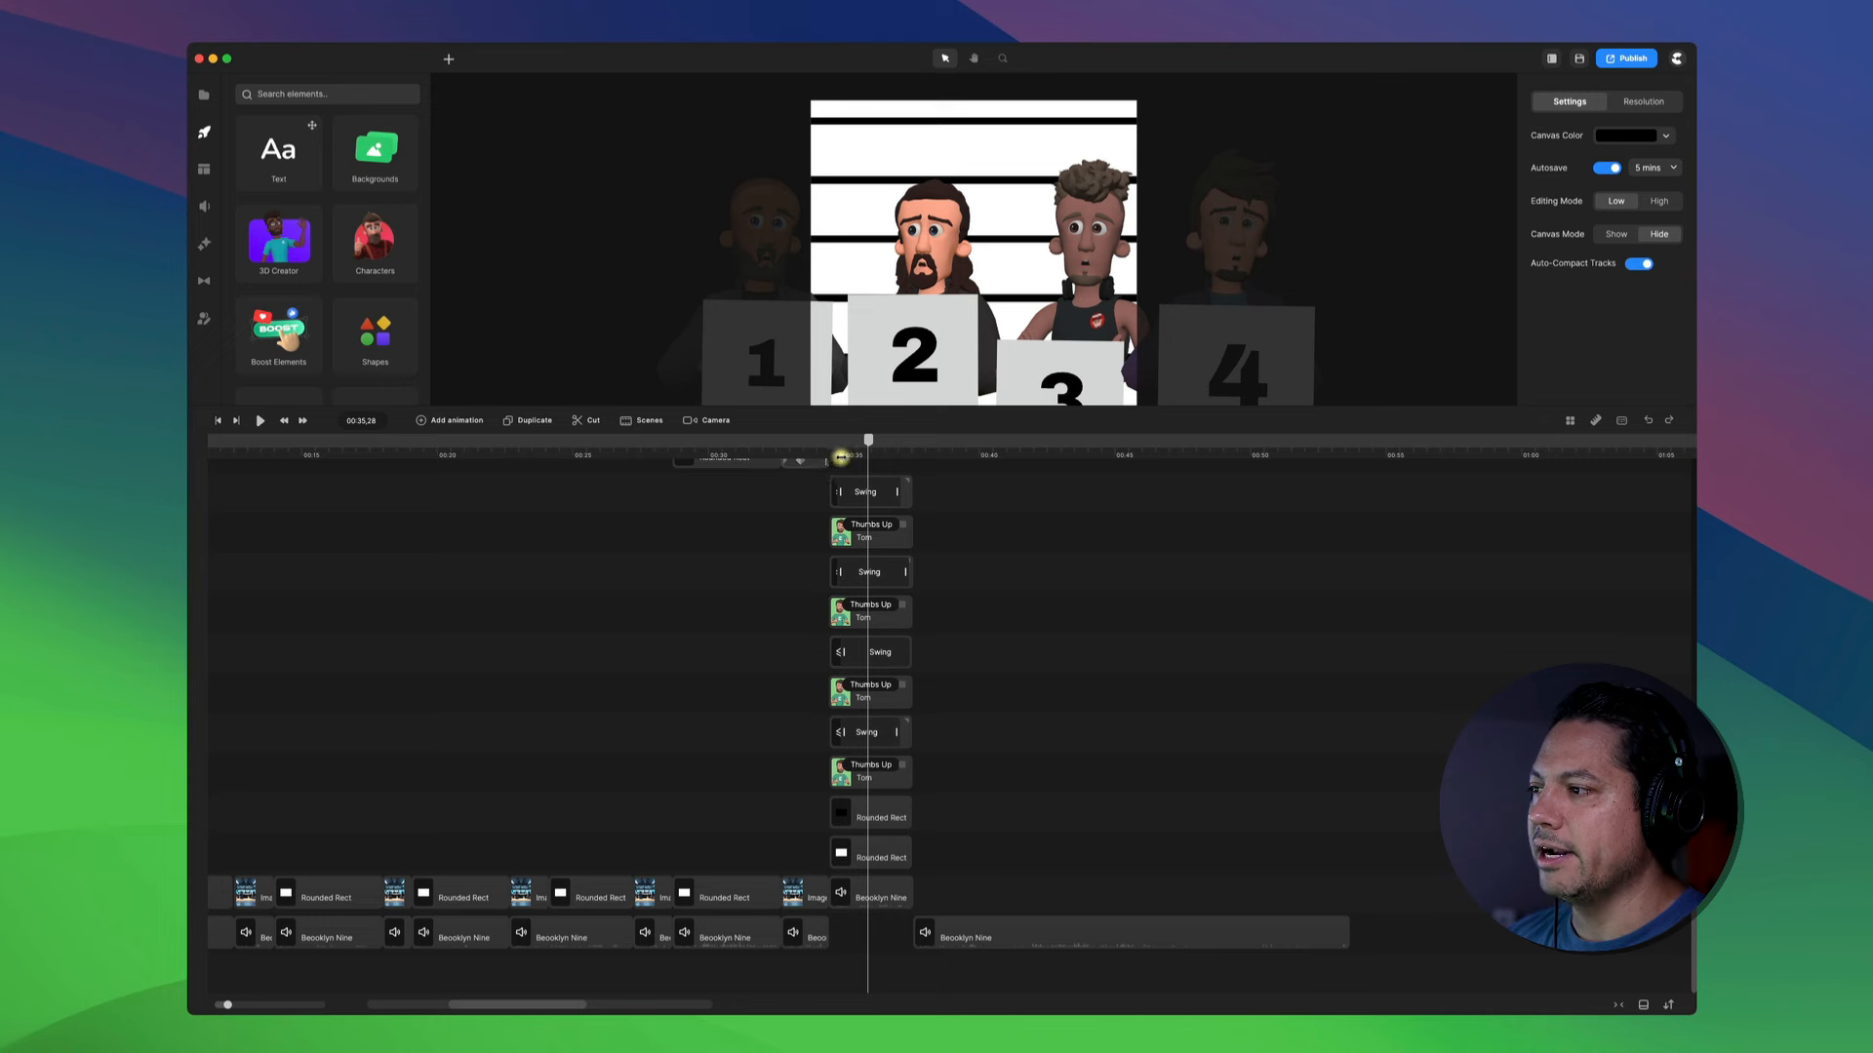
pyautogui.hscroll(-5, 881, 583)
pyautogui.scroll(2, 879, 591)
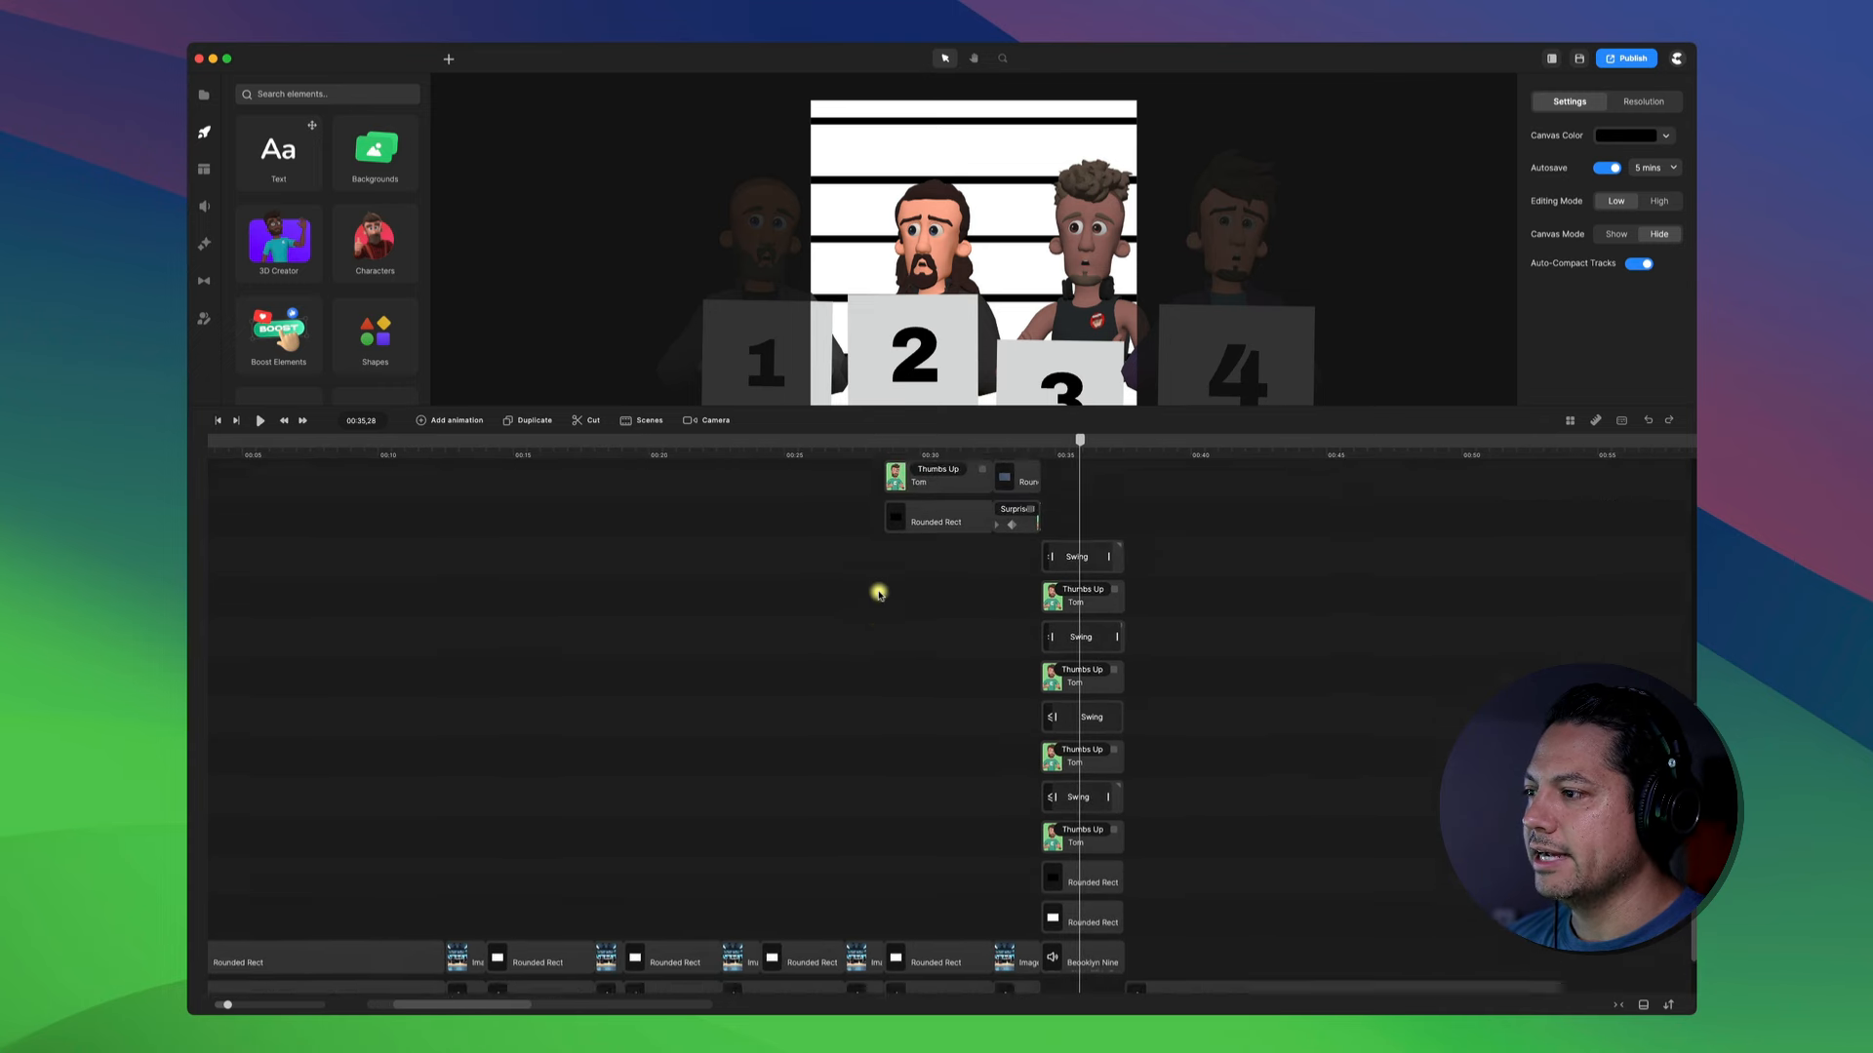
pyautogui.scroll(-2, 879, 592)
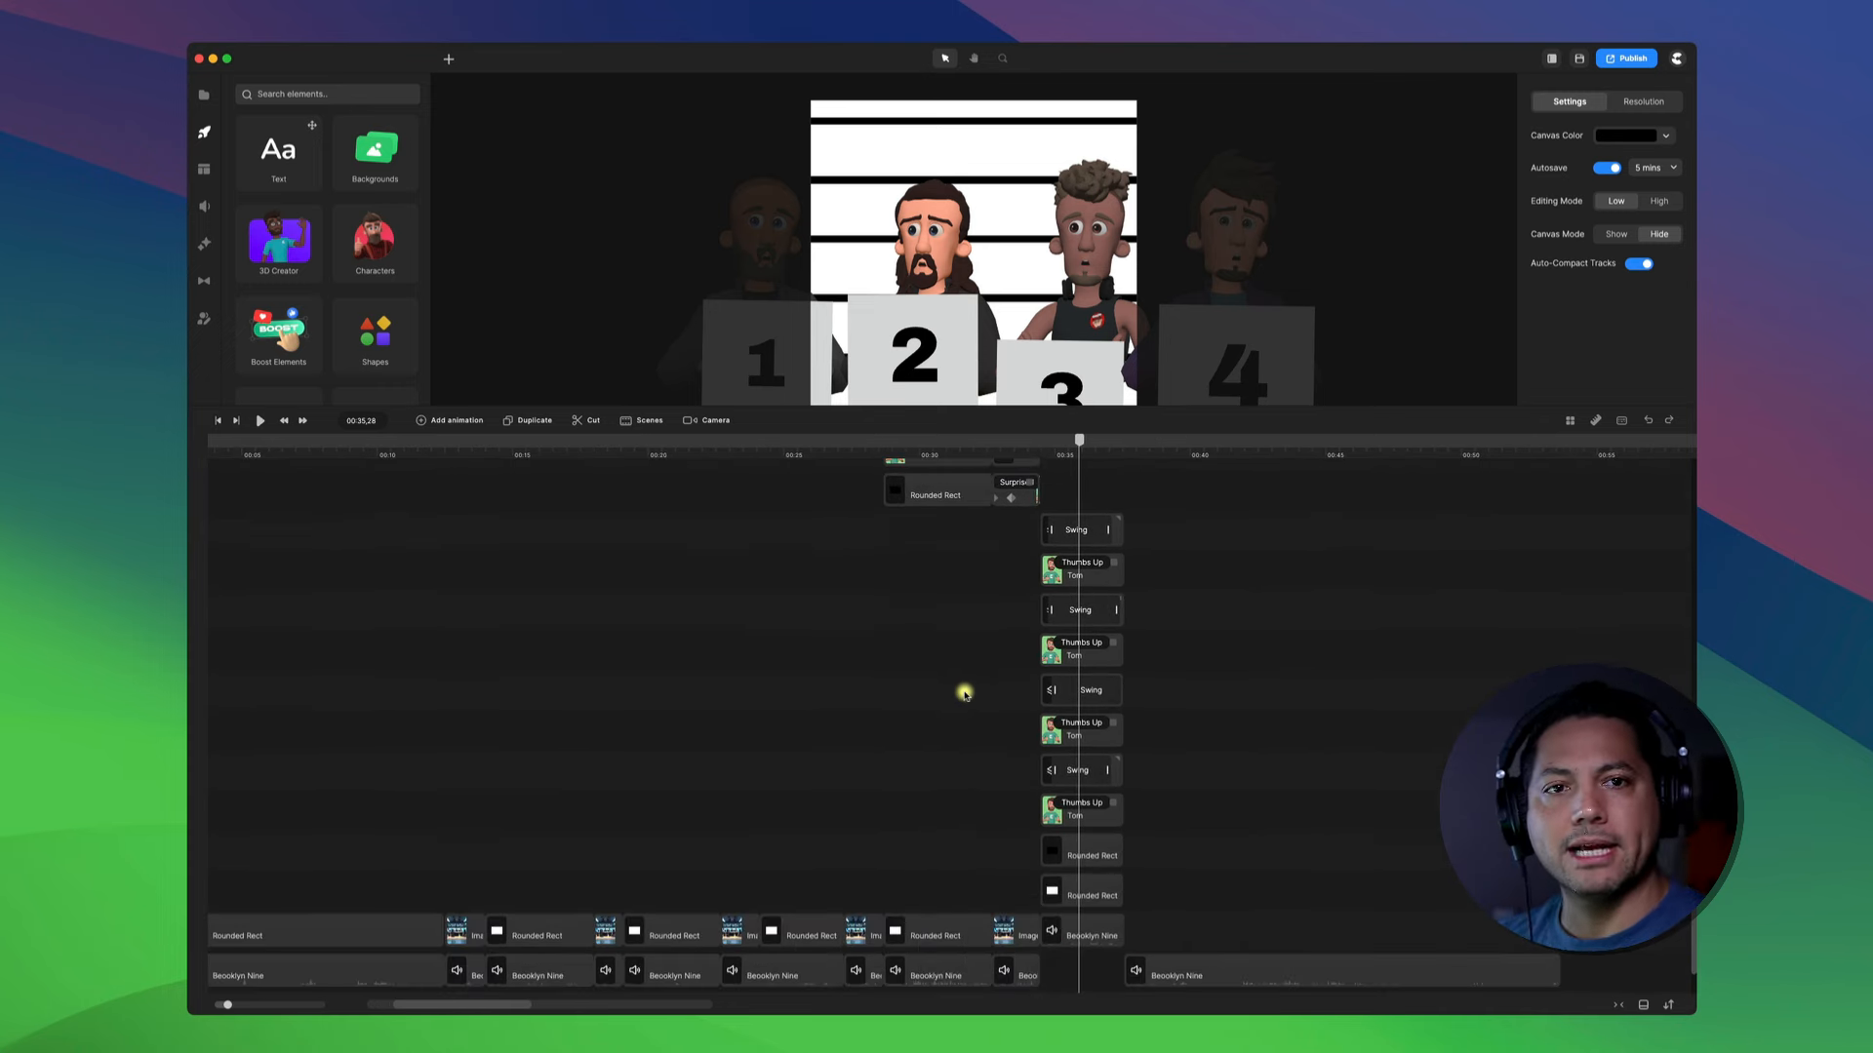
pyautogui.hscroll(5, 1189, 737)
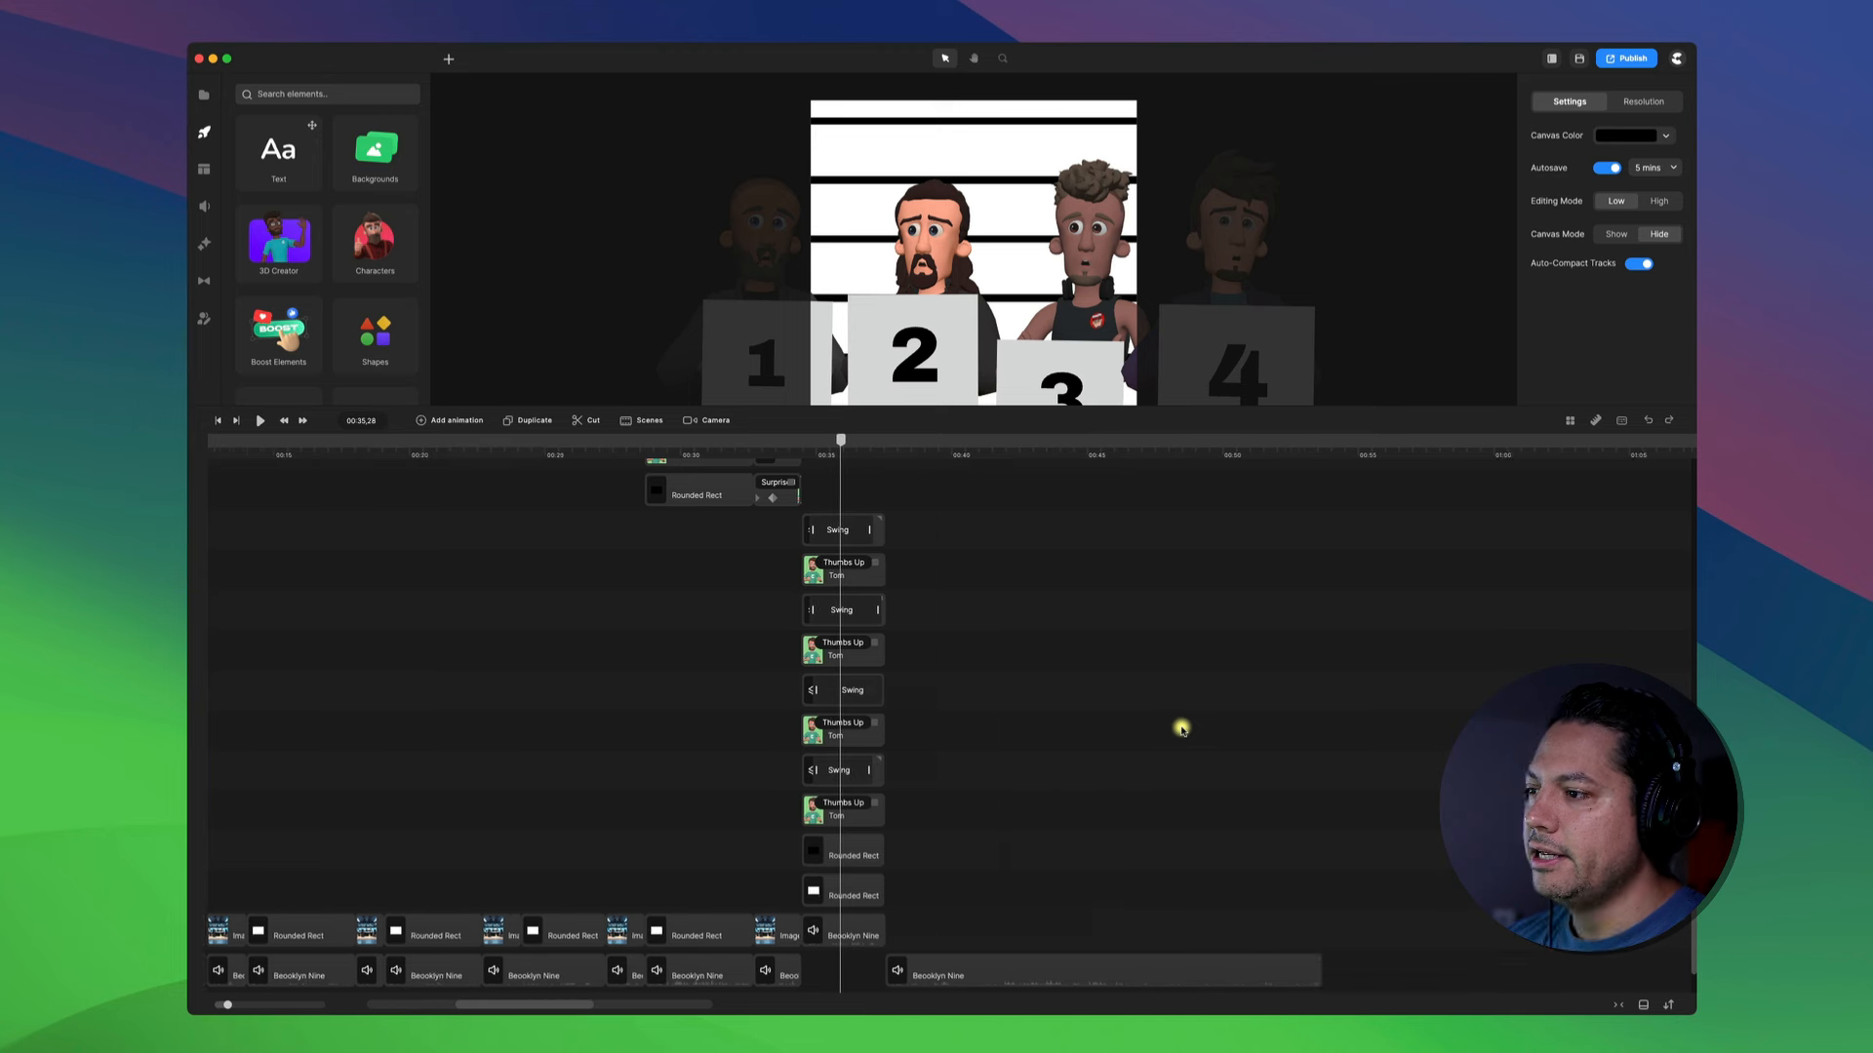
pyautogui.moveTo(937, 518); pyautogui.dragTo(829, 923)
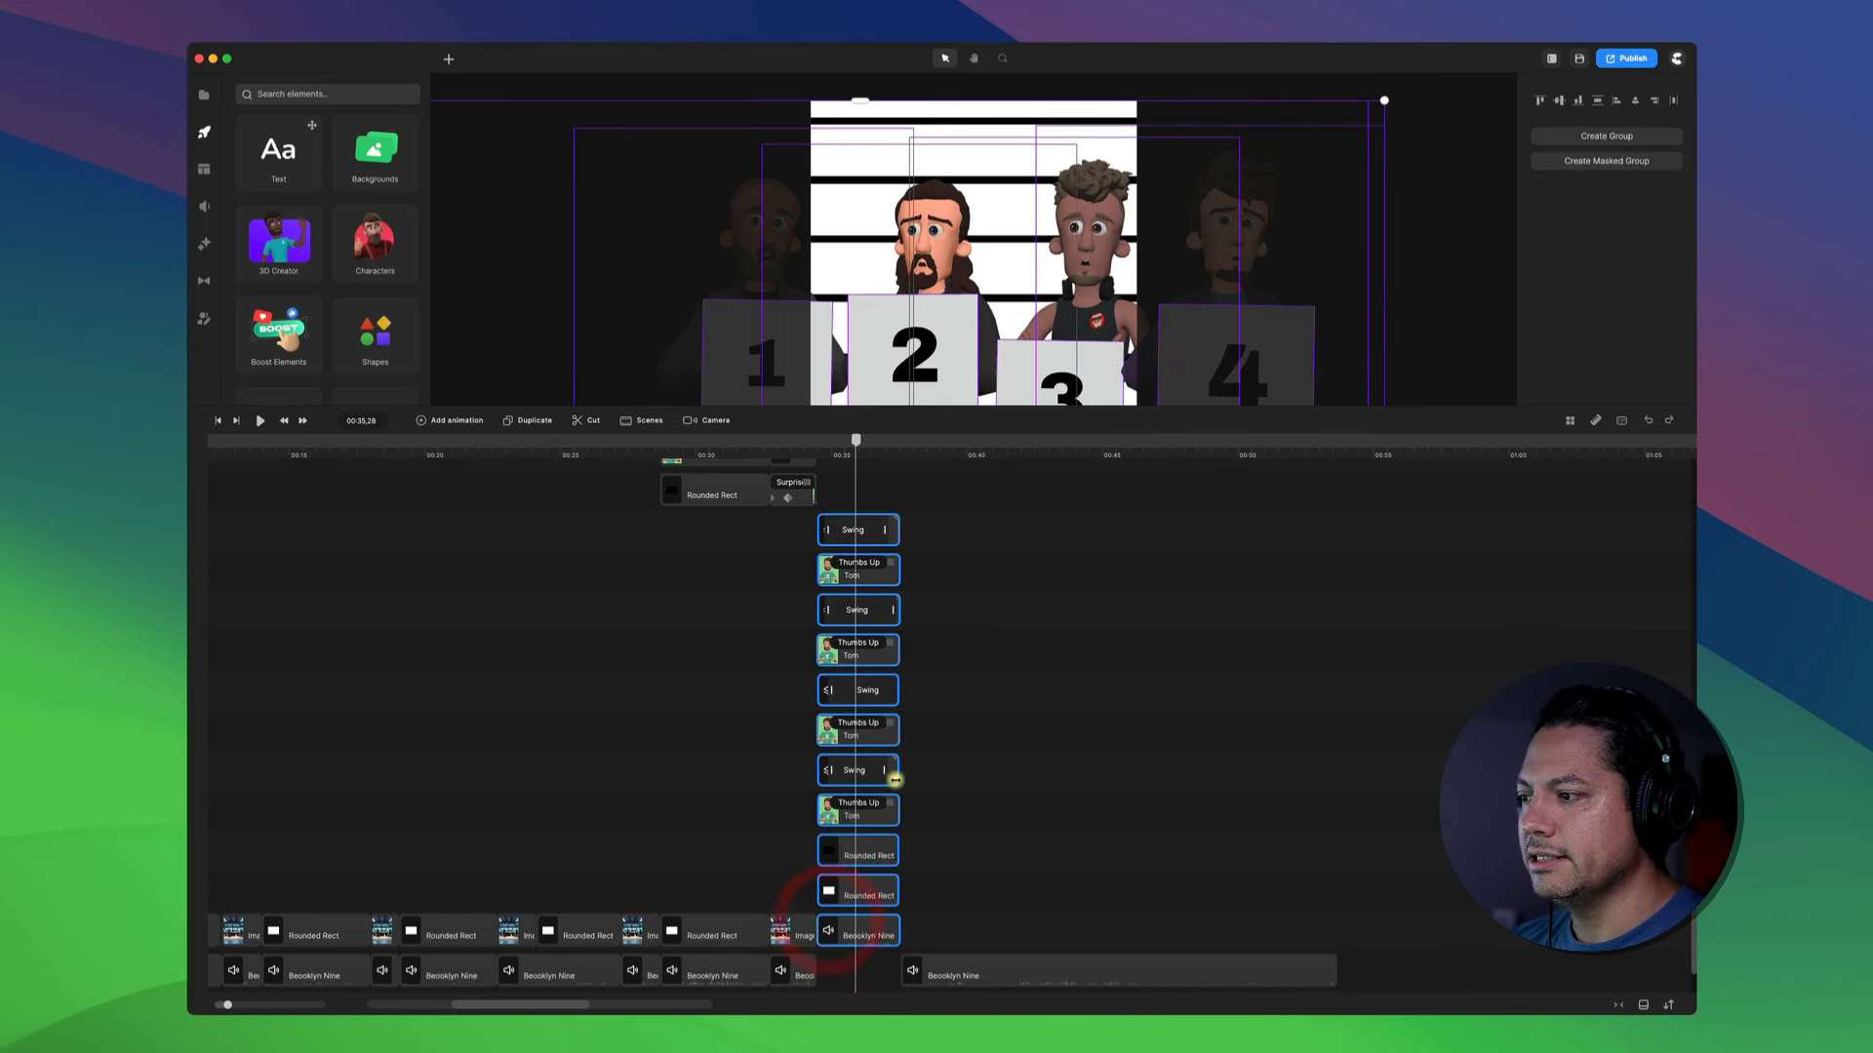
pyautogui.rightClick(875, 741)
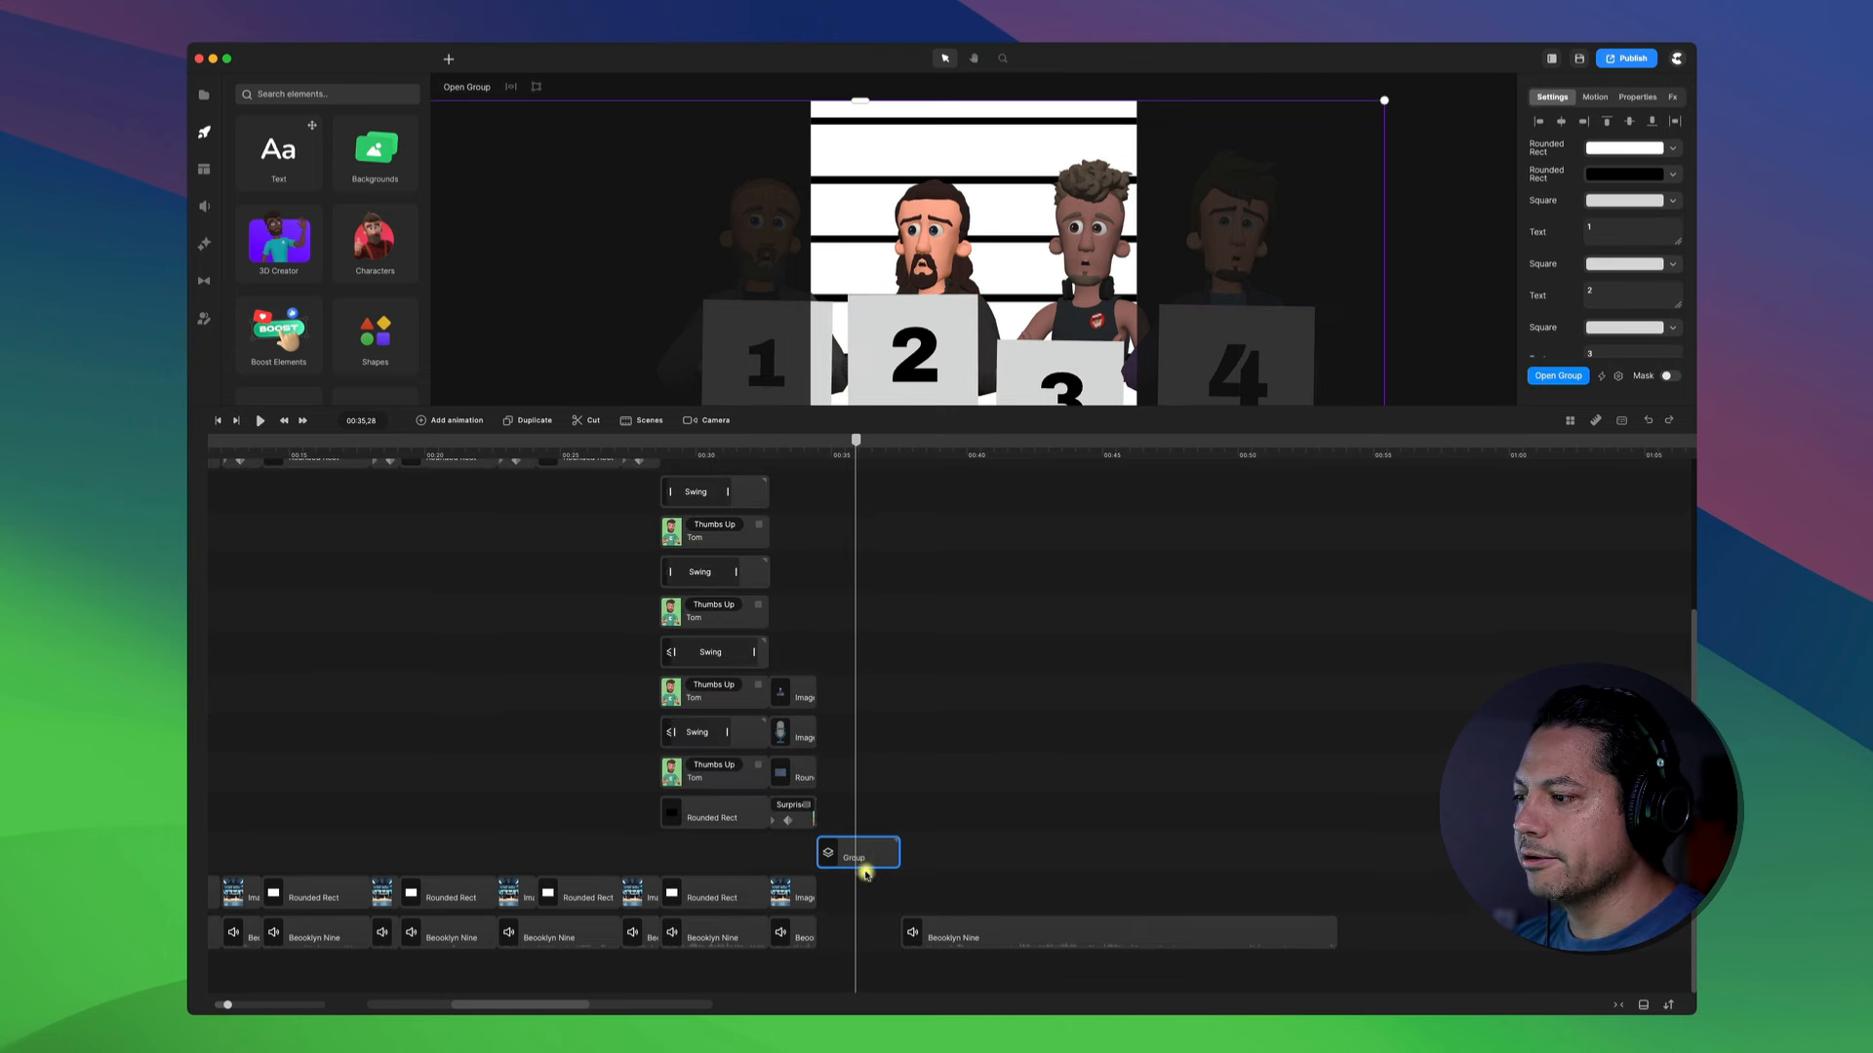
pyautogui.moveTo(868, 865); pyautogui.dragTo(867, 892)
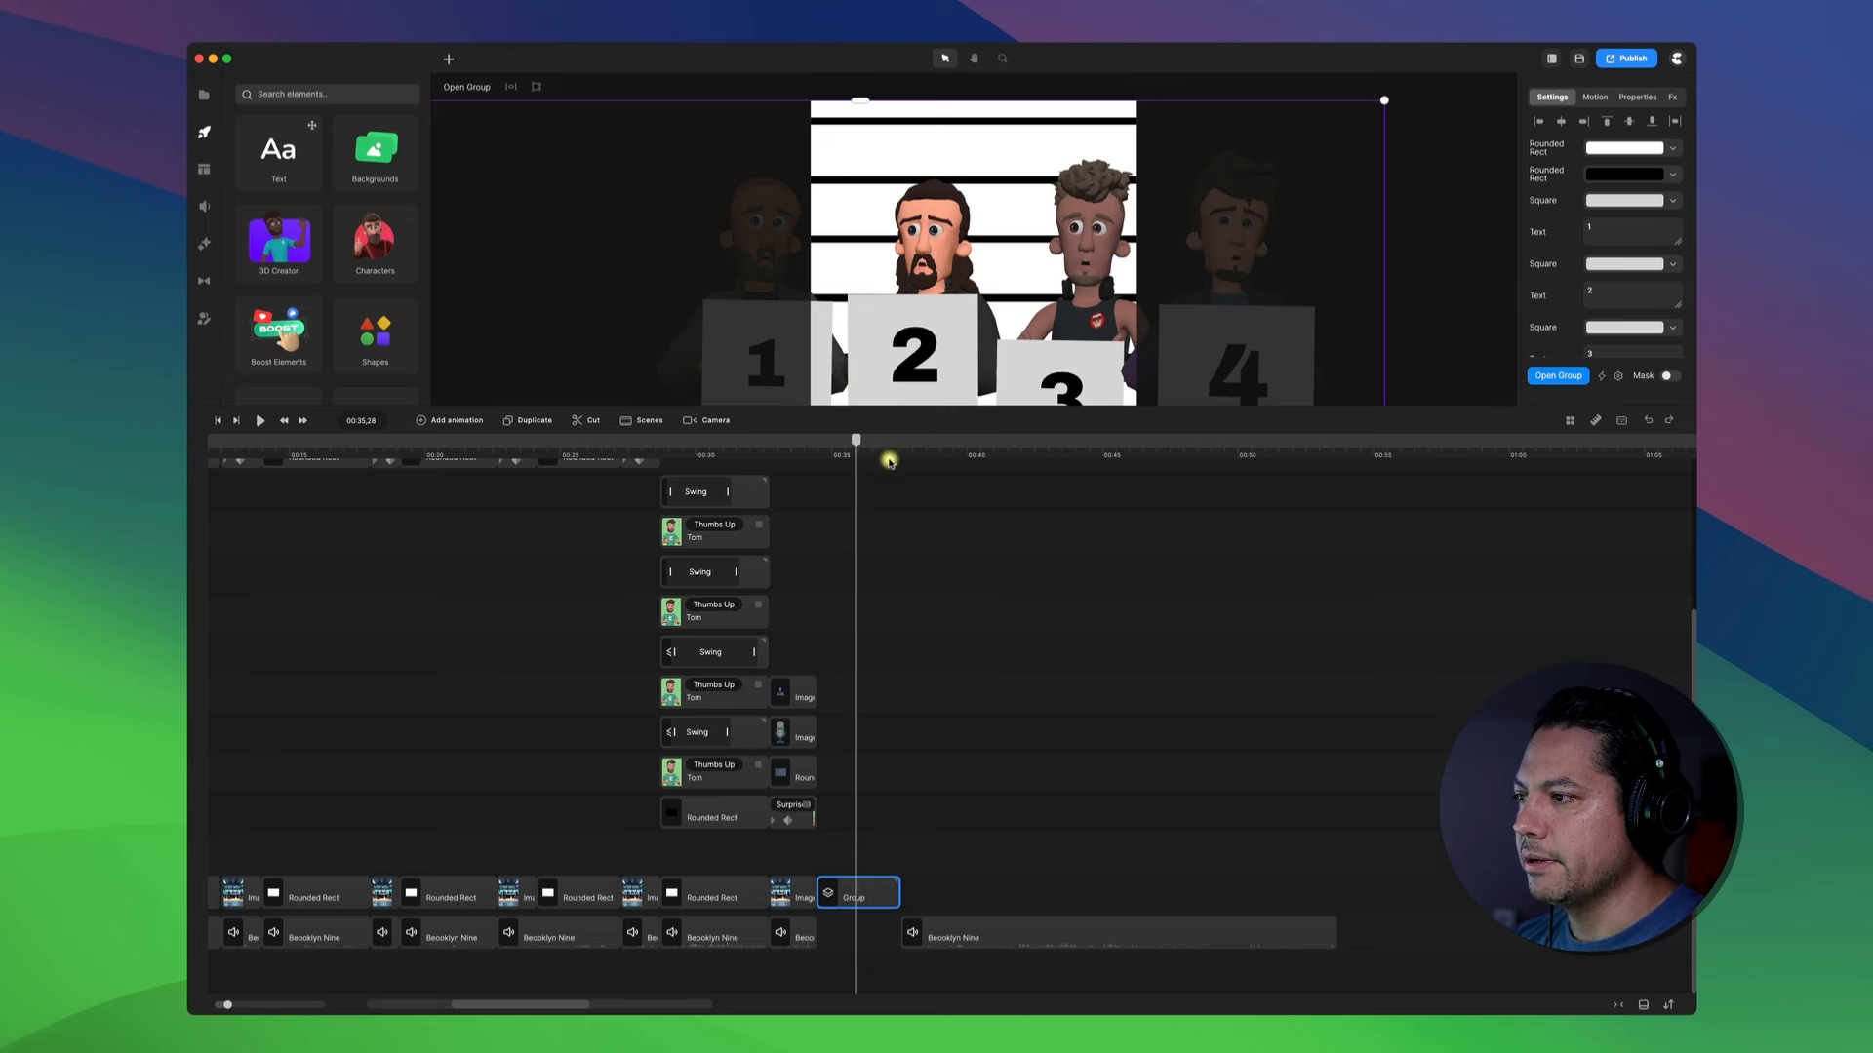
pyautogui.moveTo(886, 407); pyautogui.dragTo(896, 768)
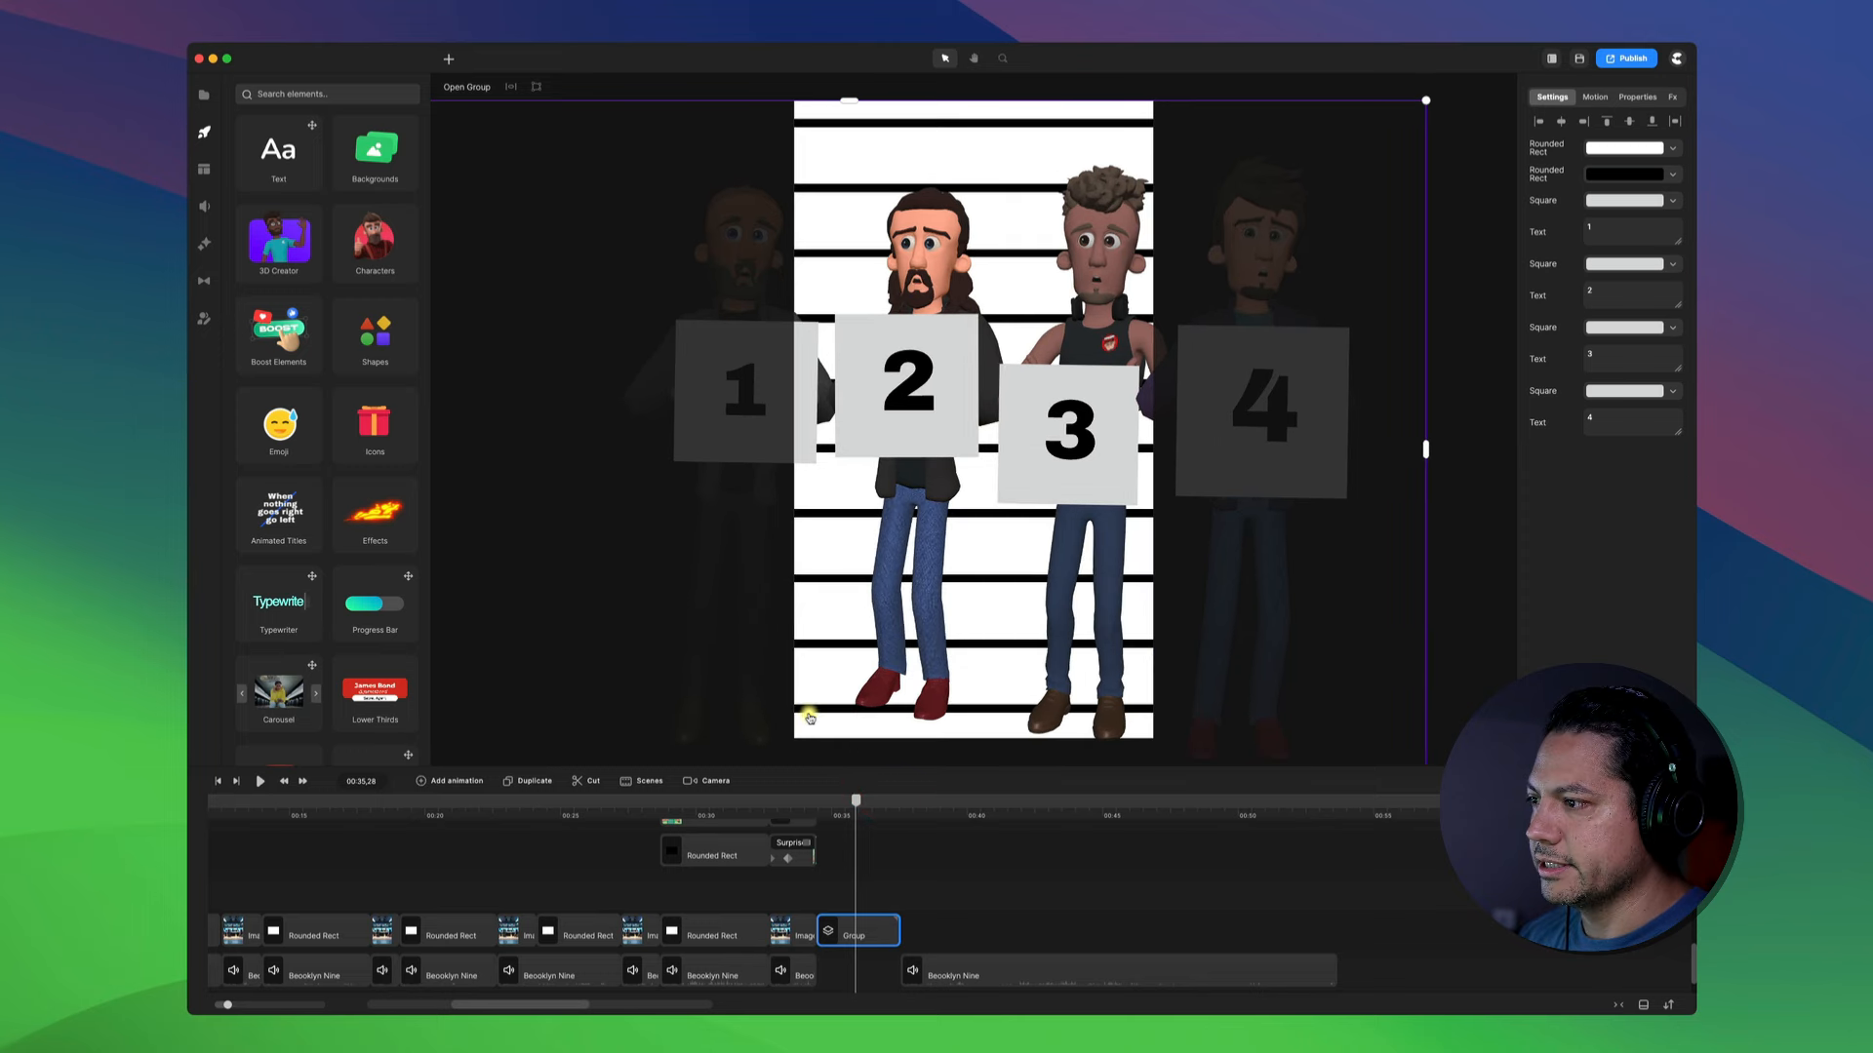
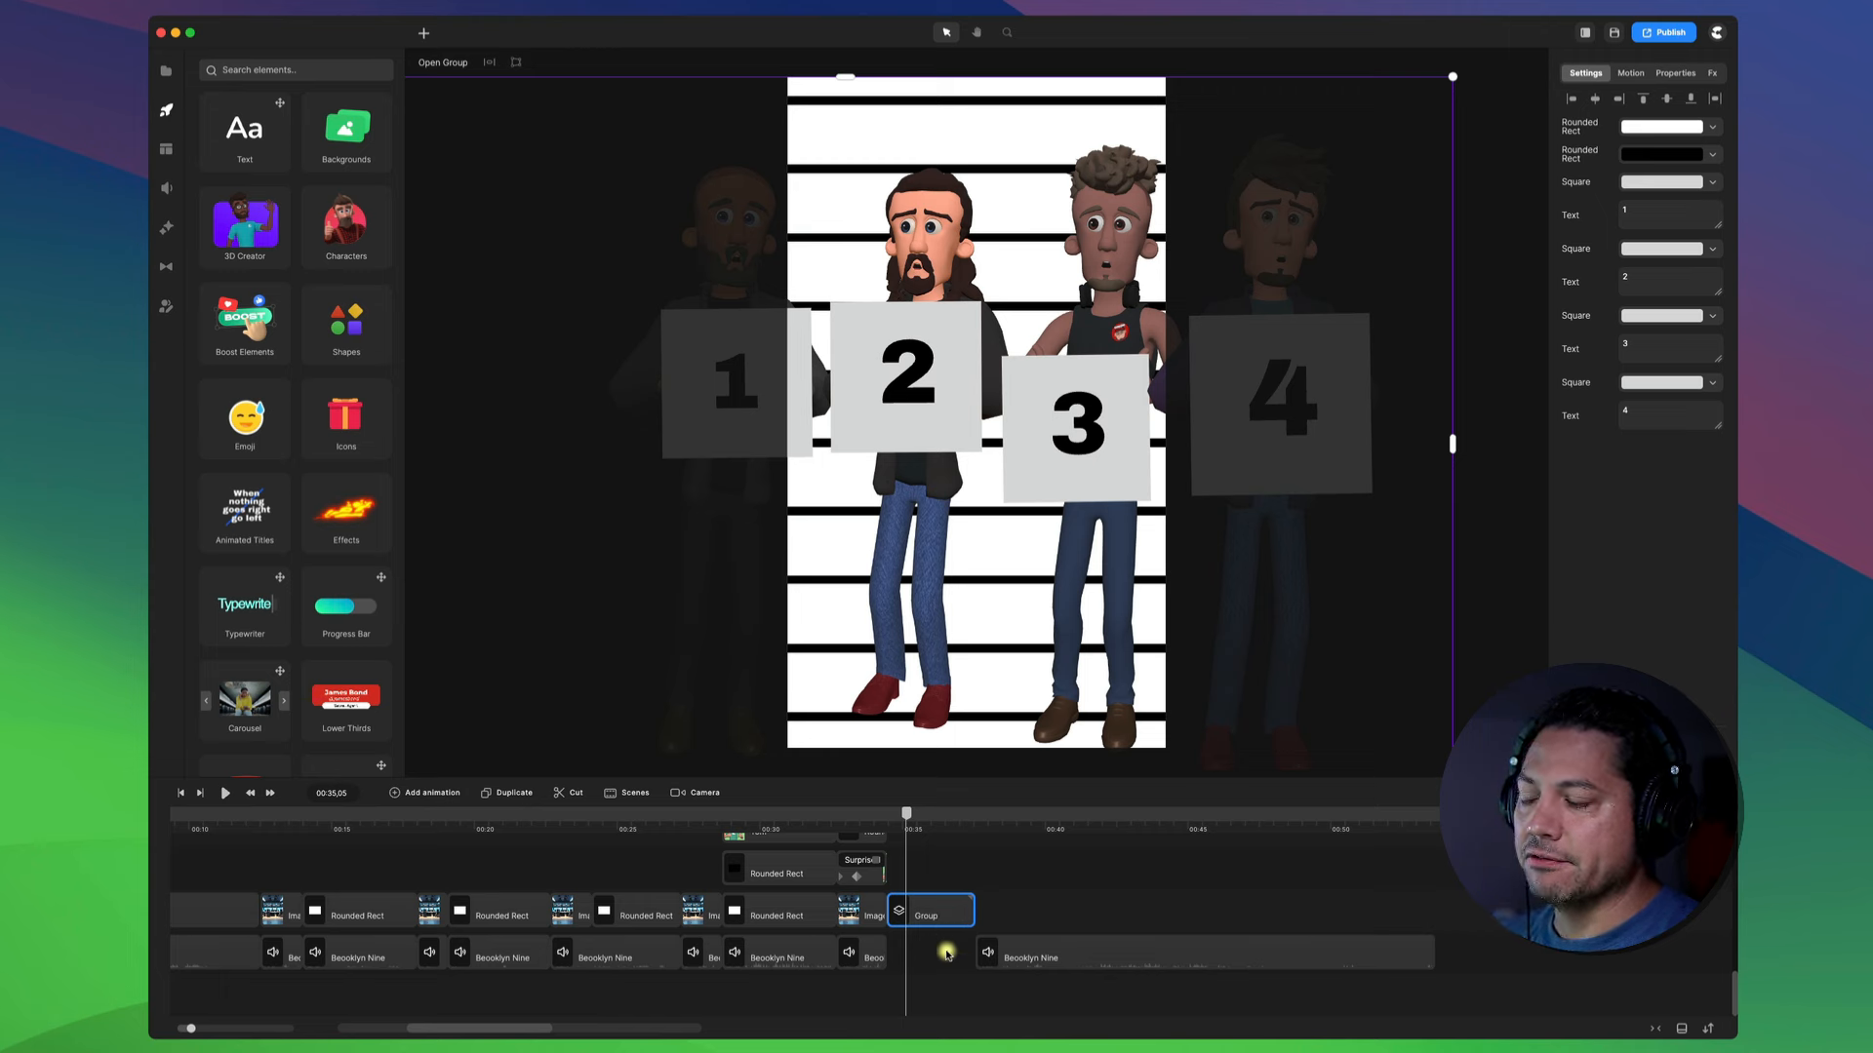
pyautogui.keyDown('shift'); pyautogui.click(1004, 956); pyautogui.keyUp('shift')
pyautogui.rightClick(1014, 953)
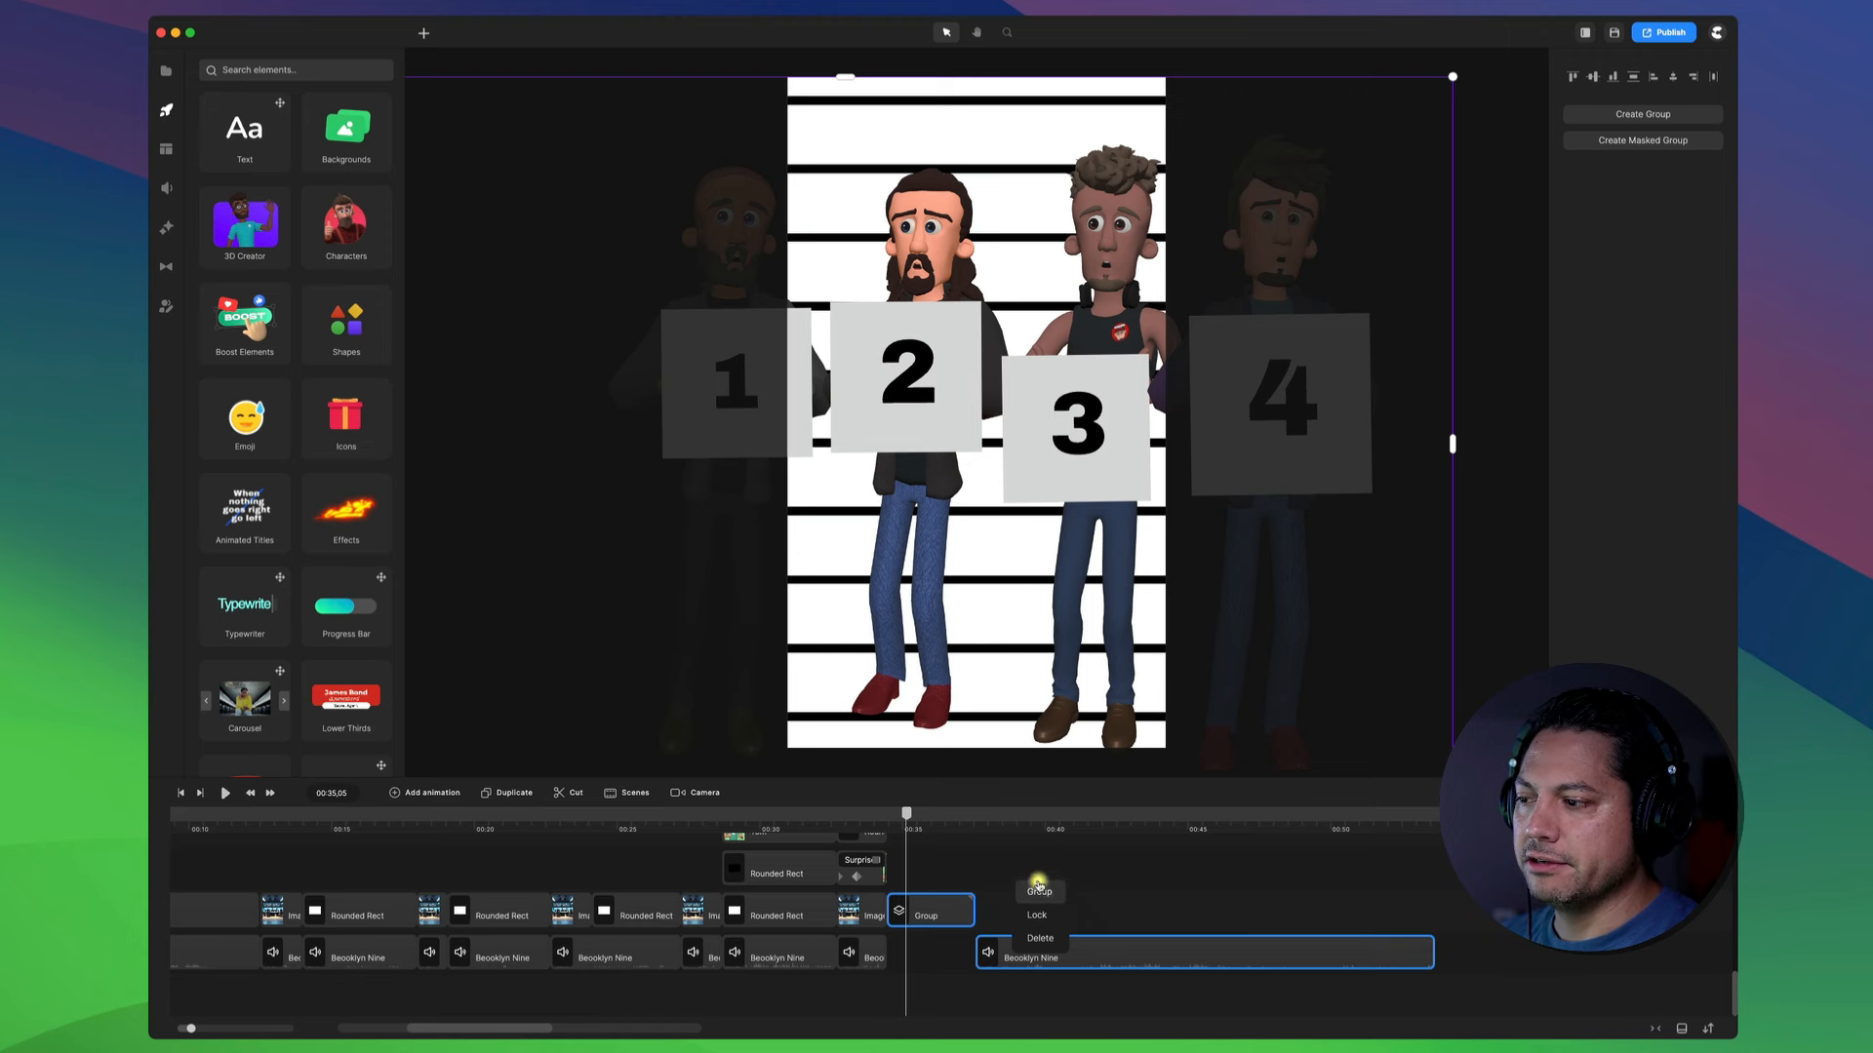
pyautogui.click(1110, 885)
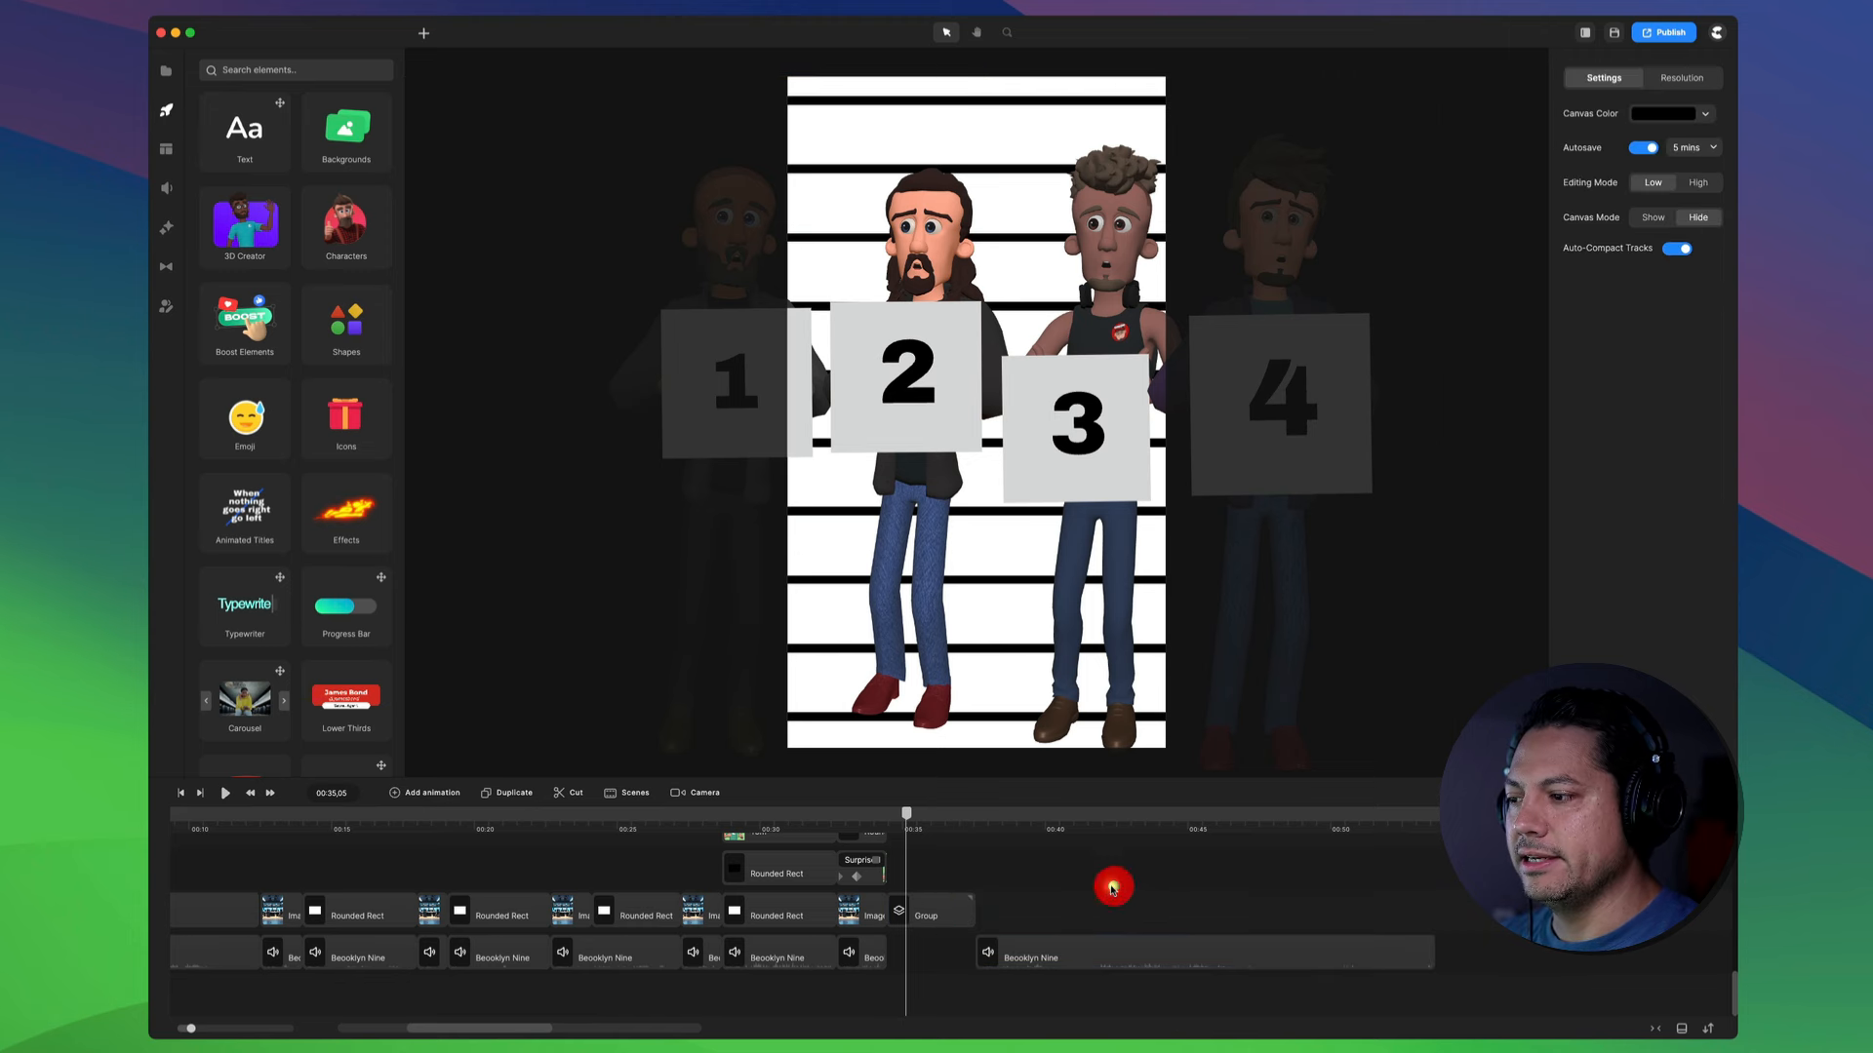
# Open the lineup group, check the lip-sync options of its Brooklyn Nine audio, and return to the main timeline.
pyautogui.doubleClick(943, 916)
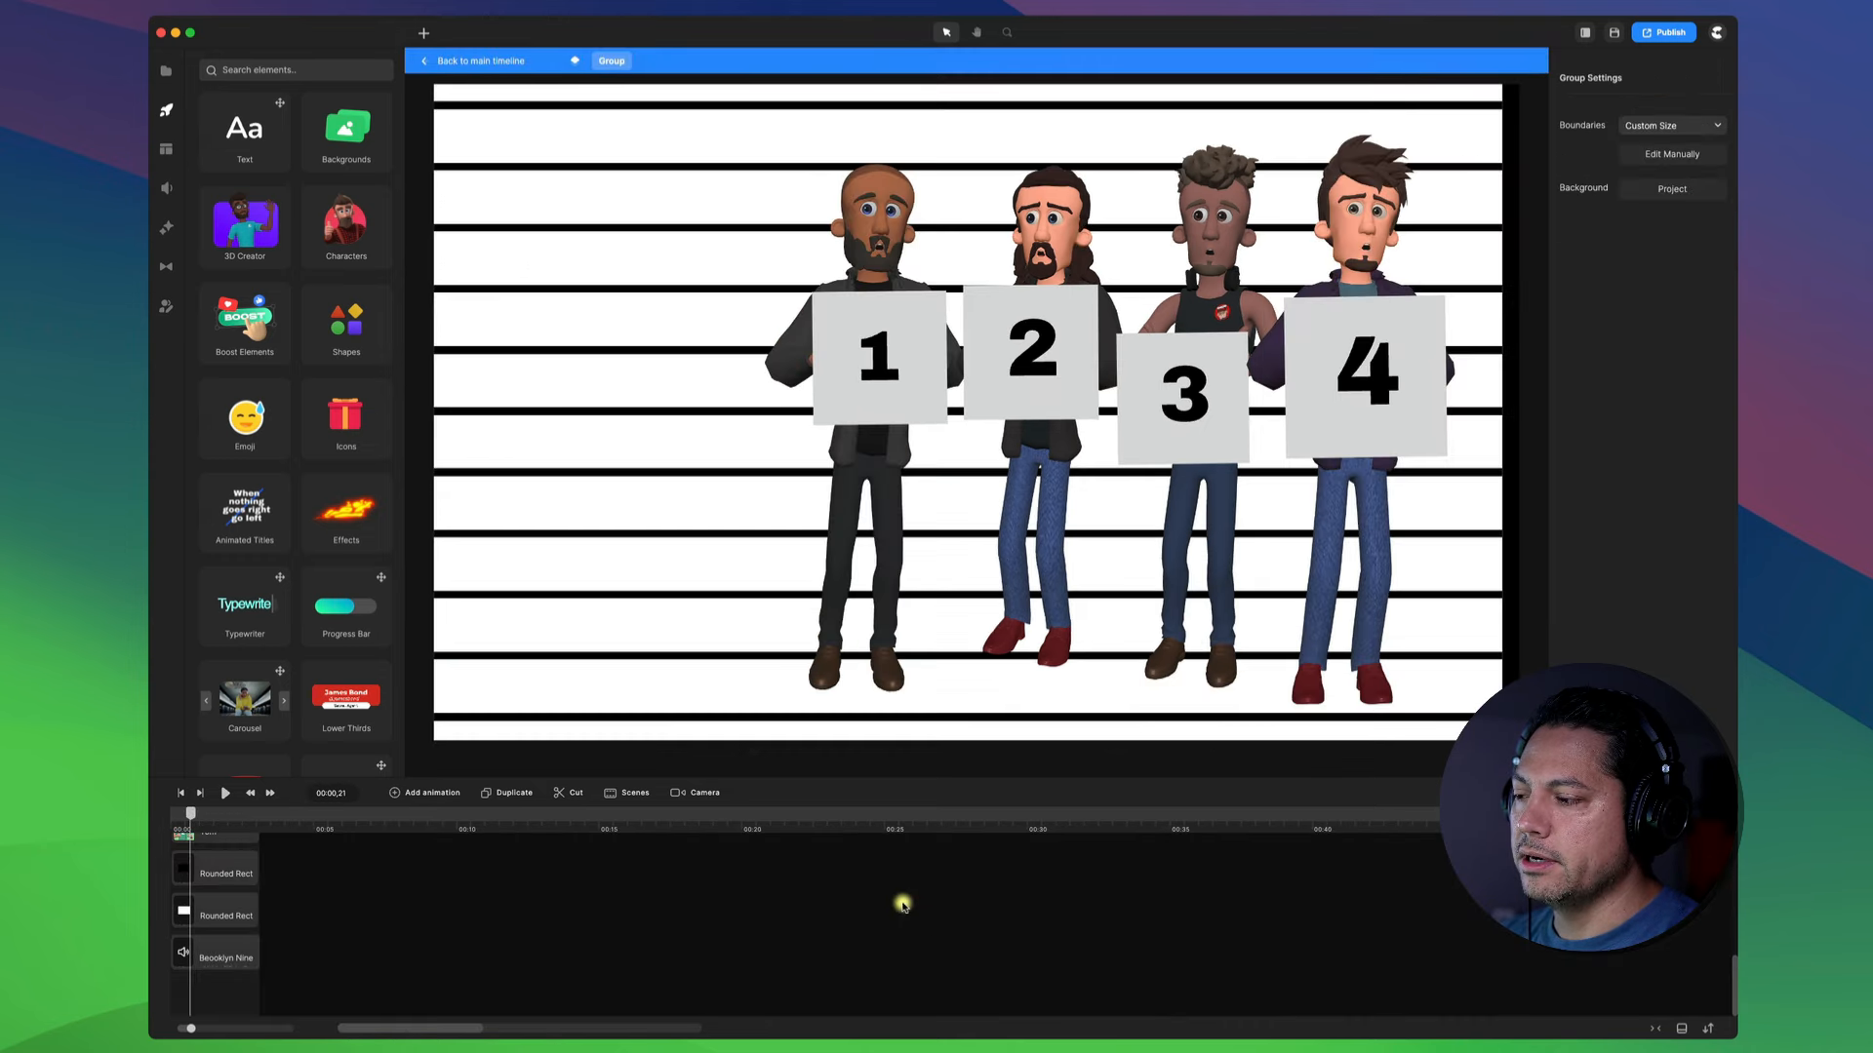
pyautogui.rightClick(239, 958)
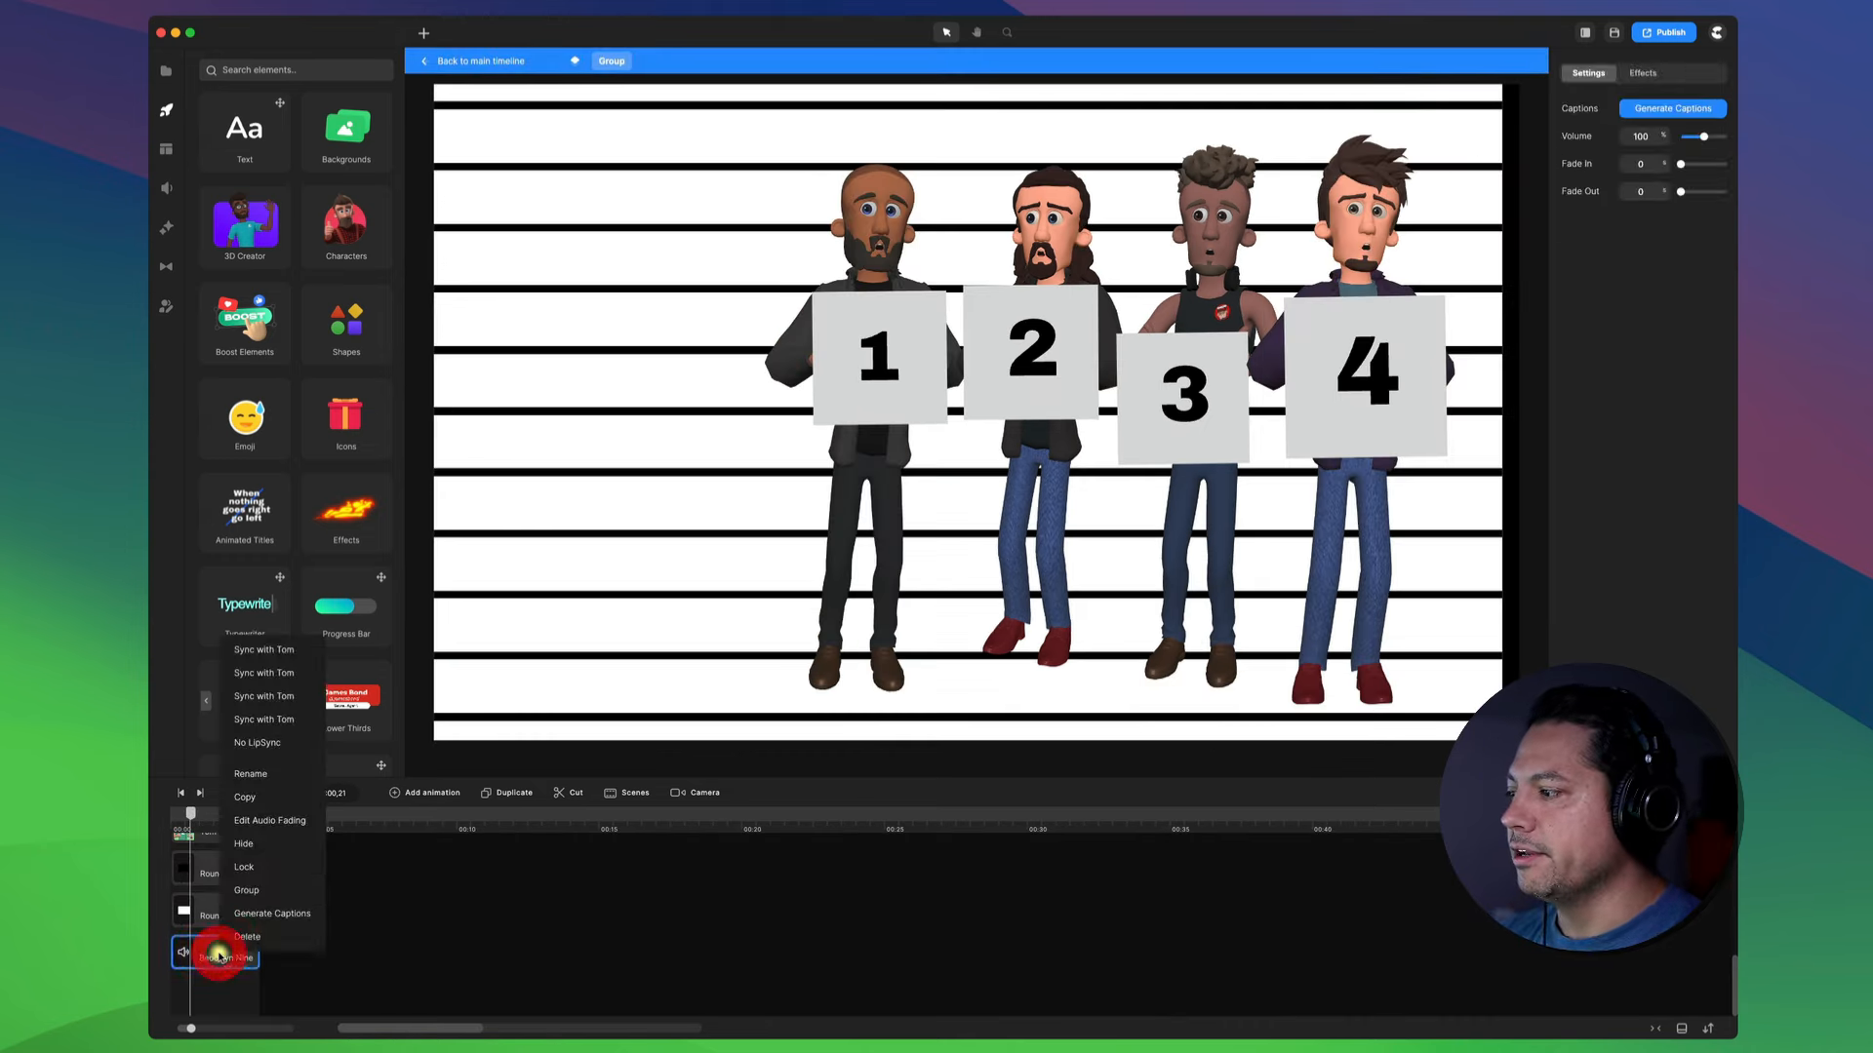
pyautogui.click(430, 878)
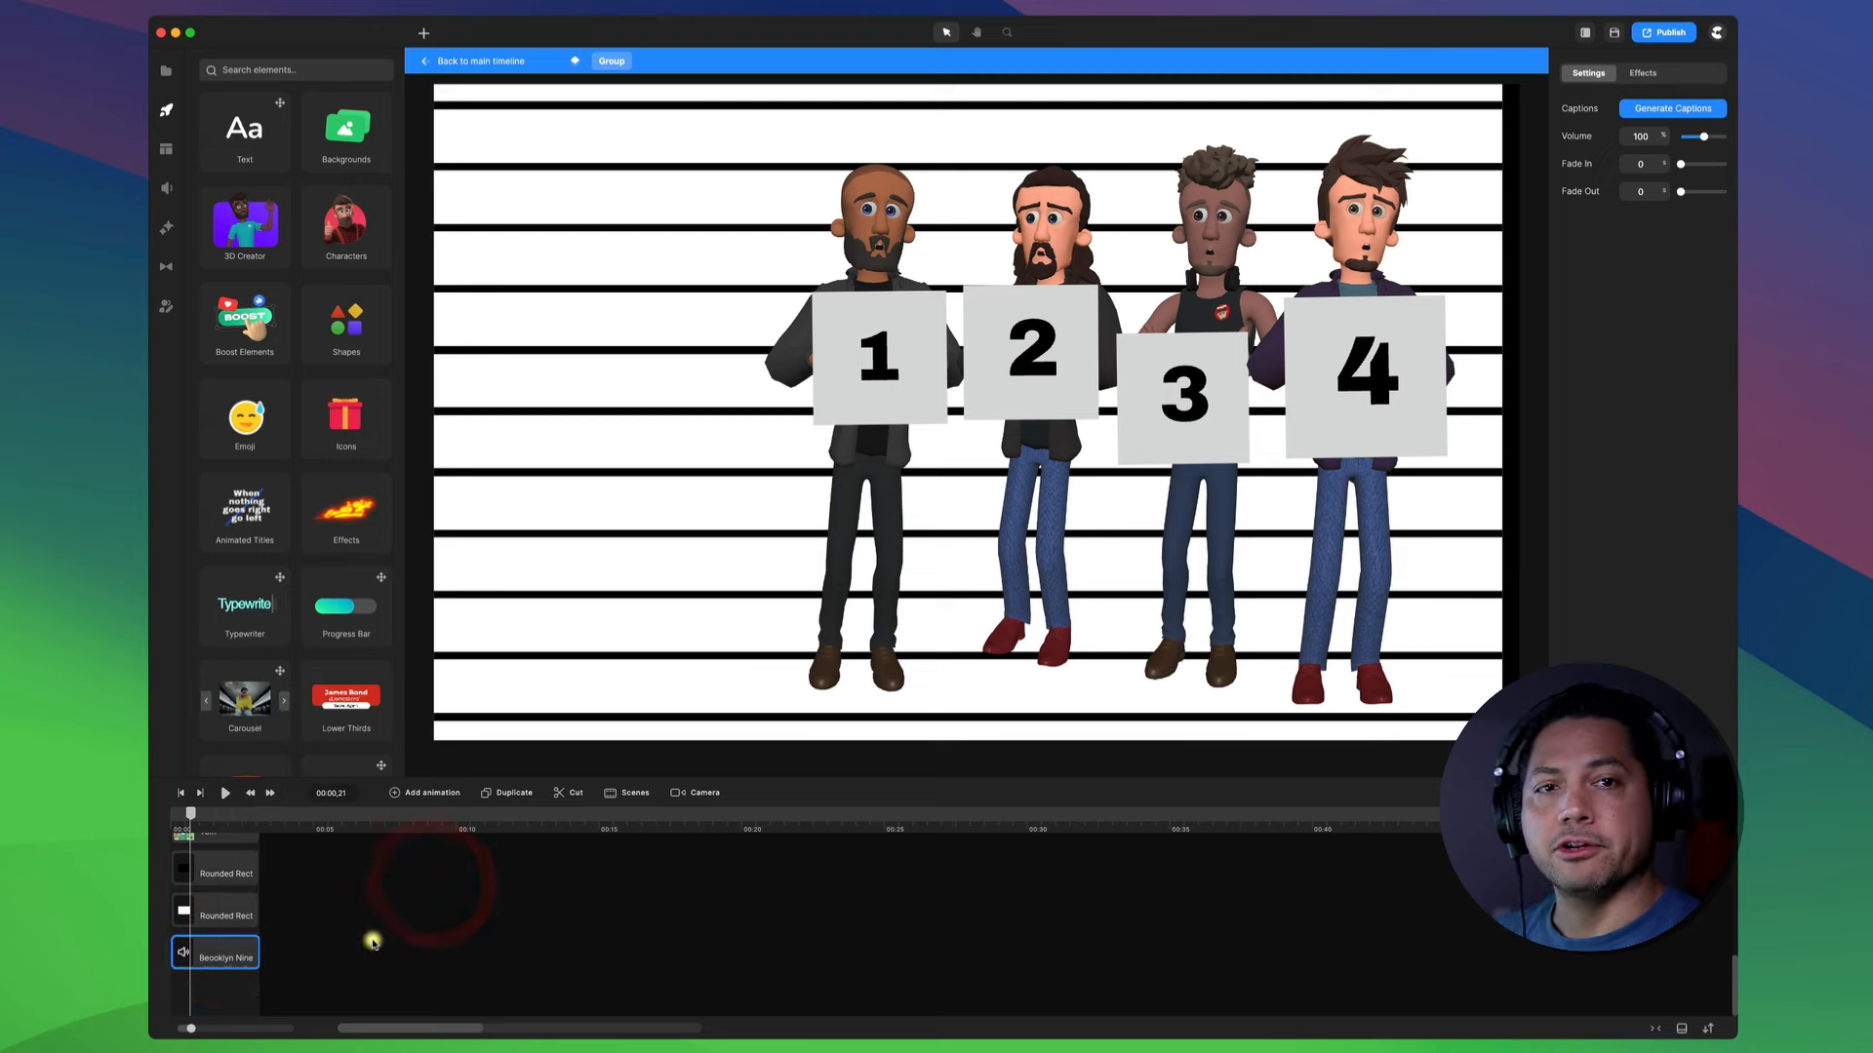
pyautogui.click(425, 60)
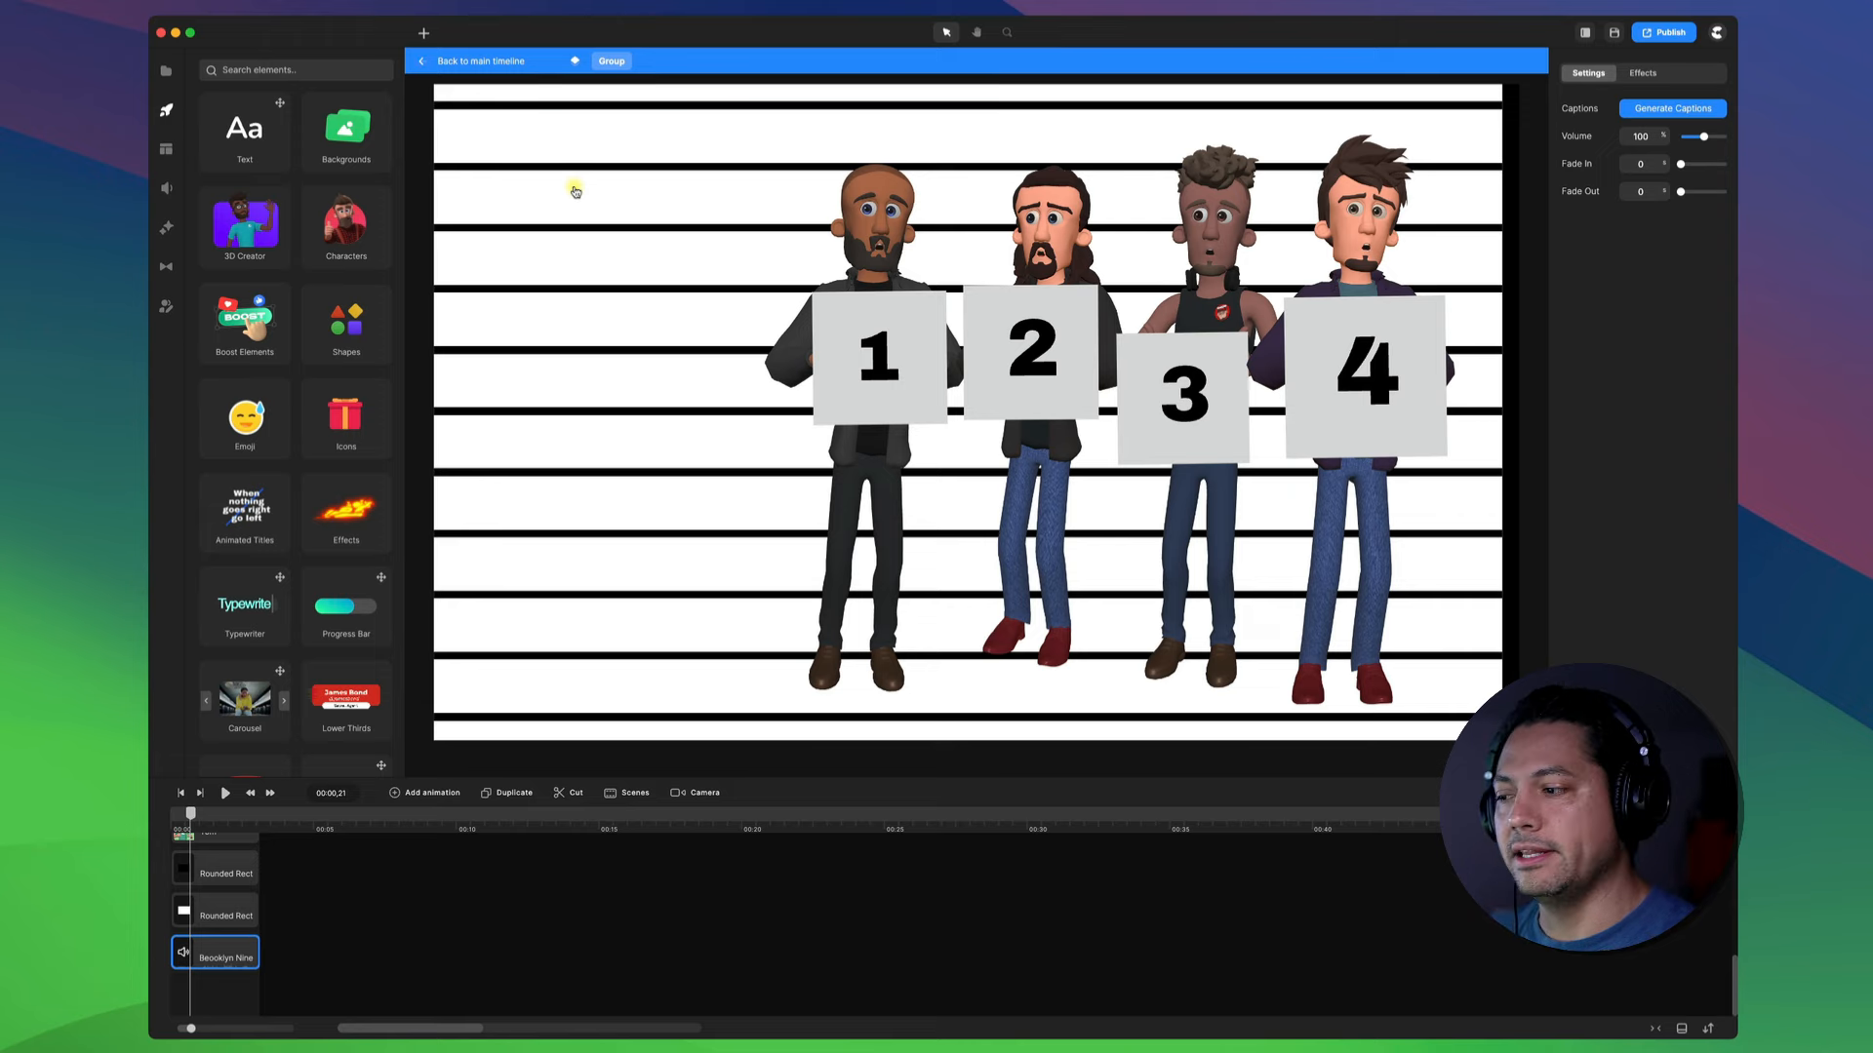
# Add a Position animation to the second lineup group, starting at 00:34,22.
pyautogui.click(904, 527)
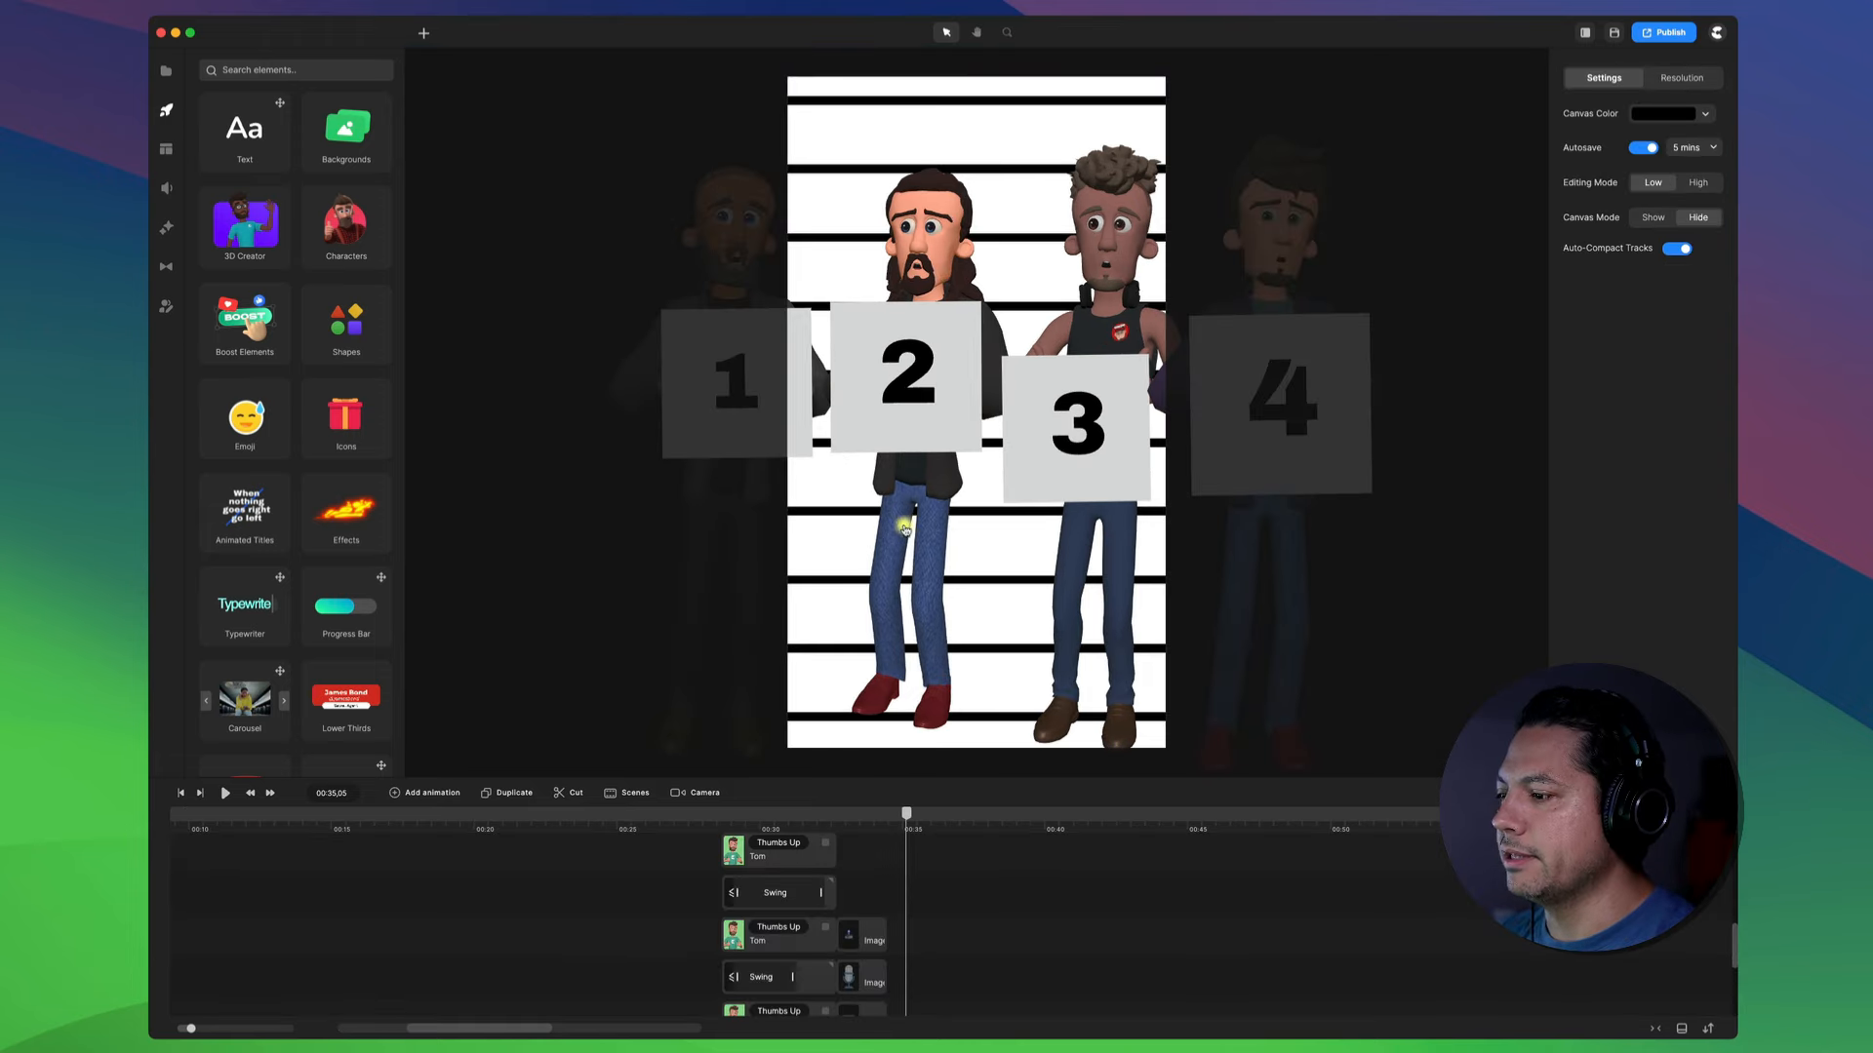
pyautogui.scroll(-5, 965, 903)
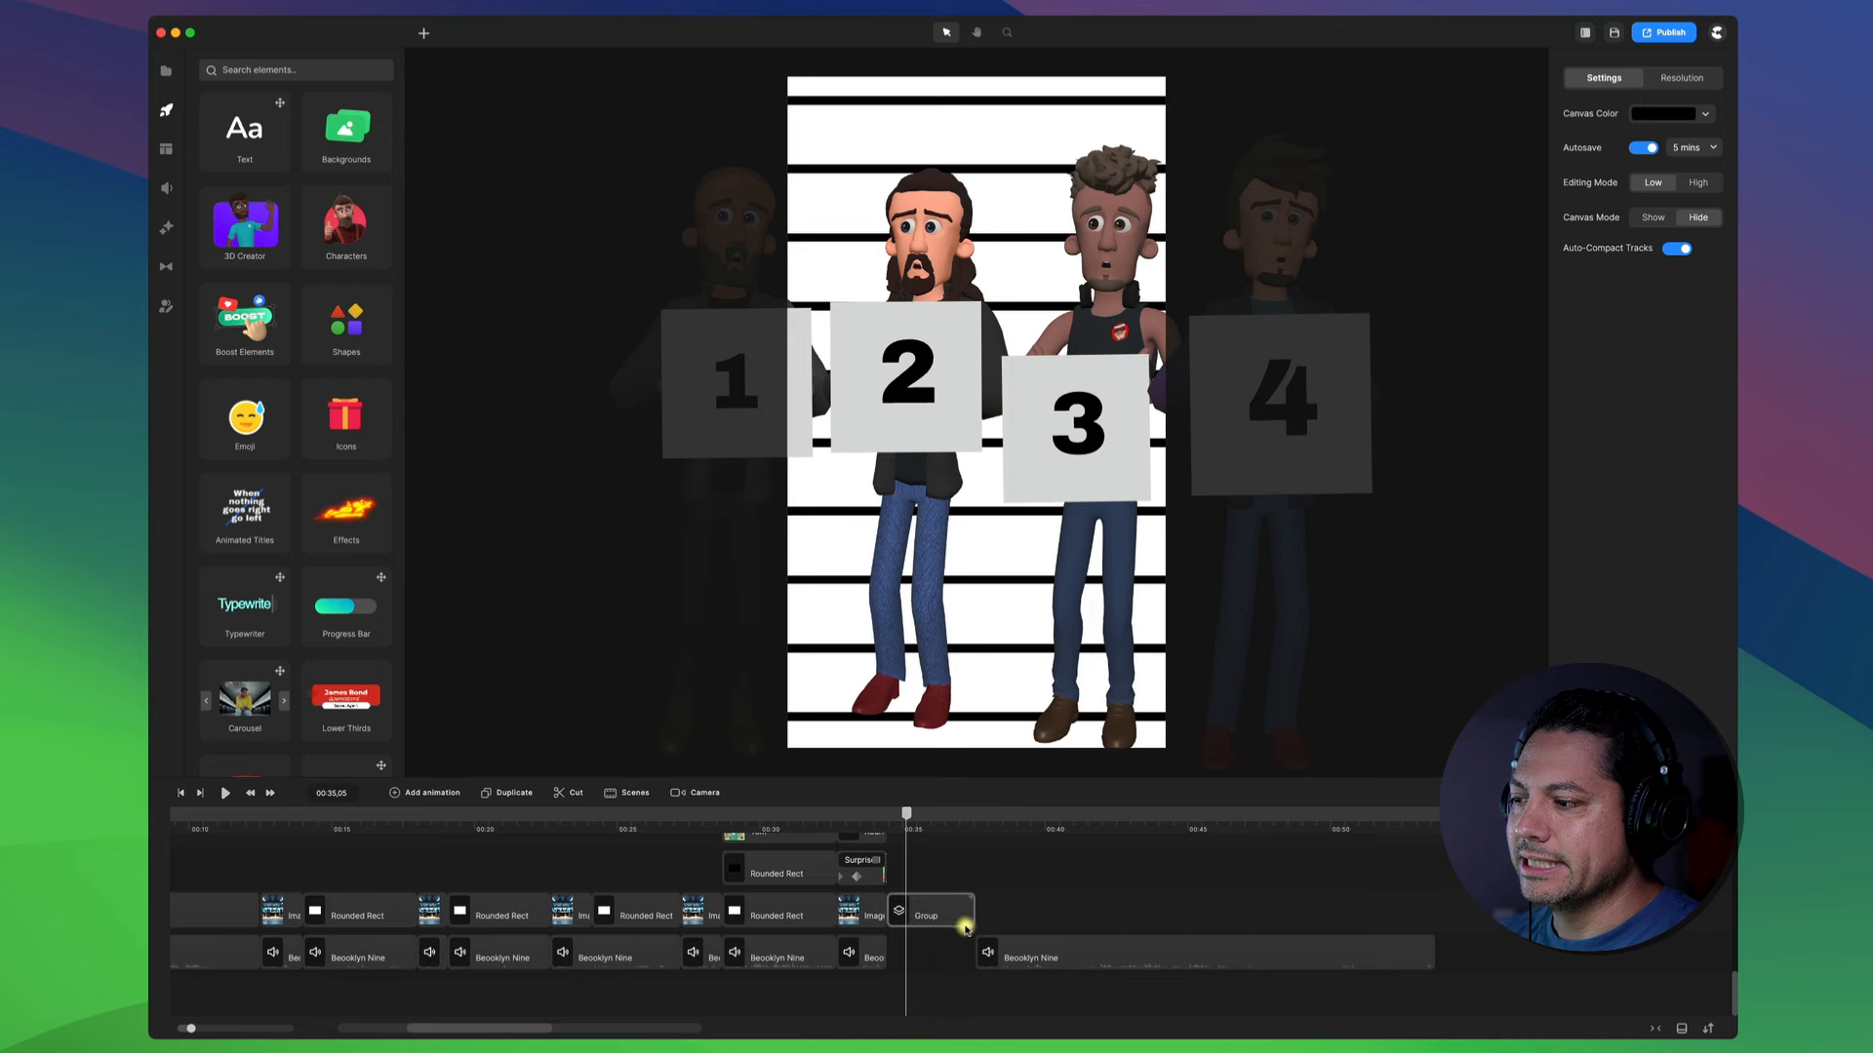
pyautogui.moveTo(907, 817); pyautogui.dragTo(893, 817)
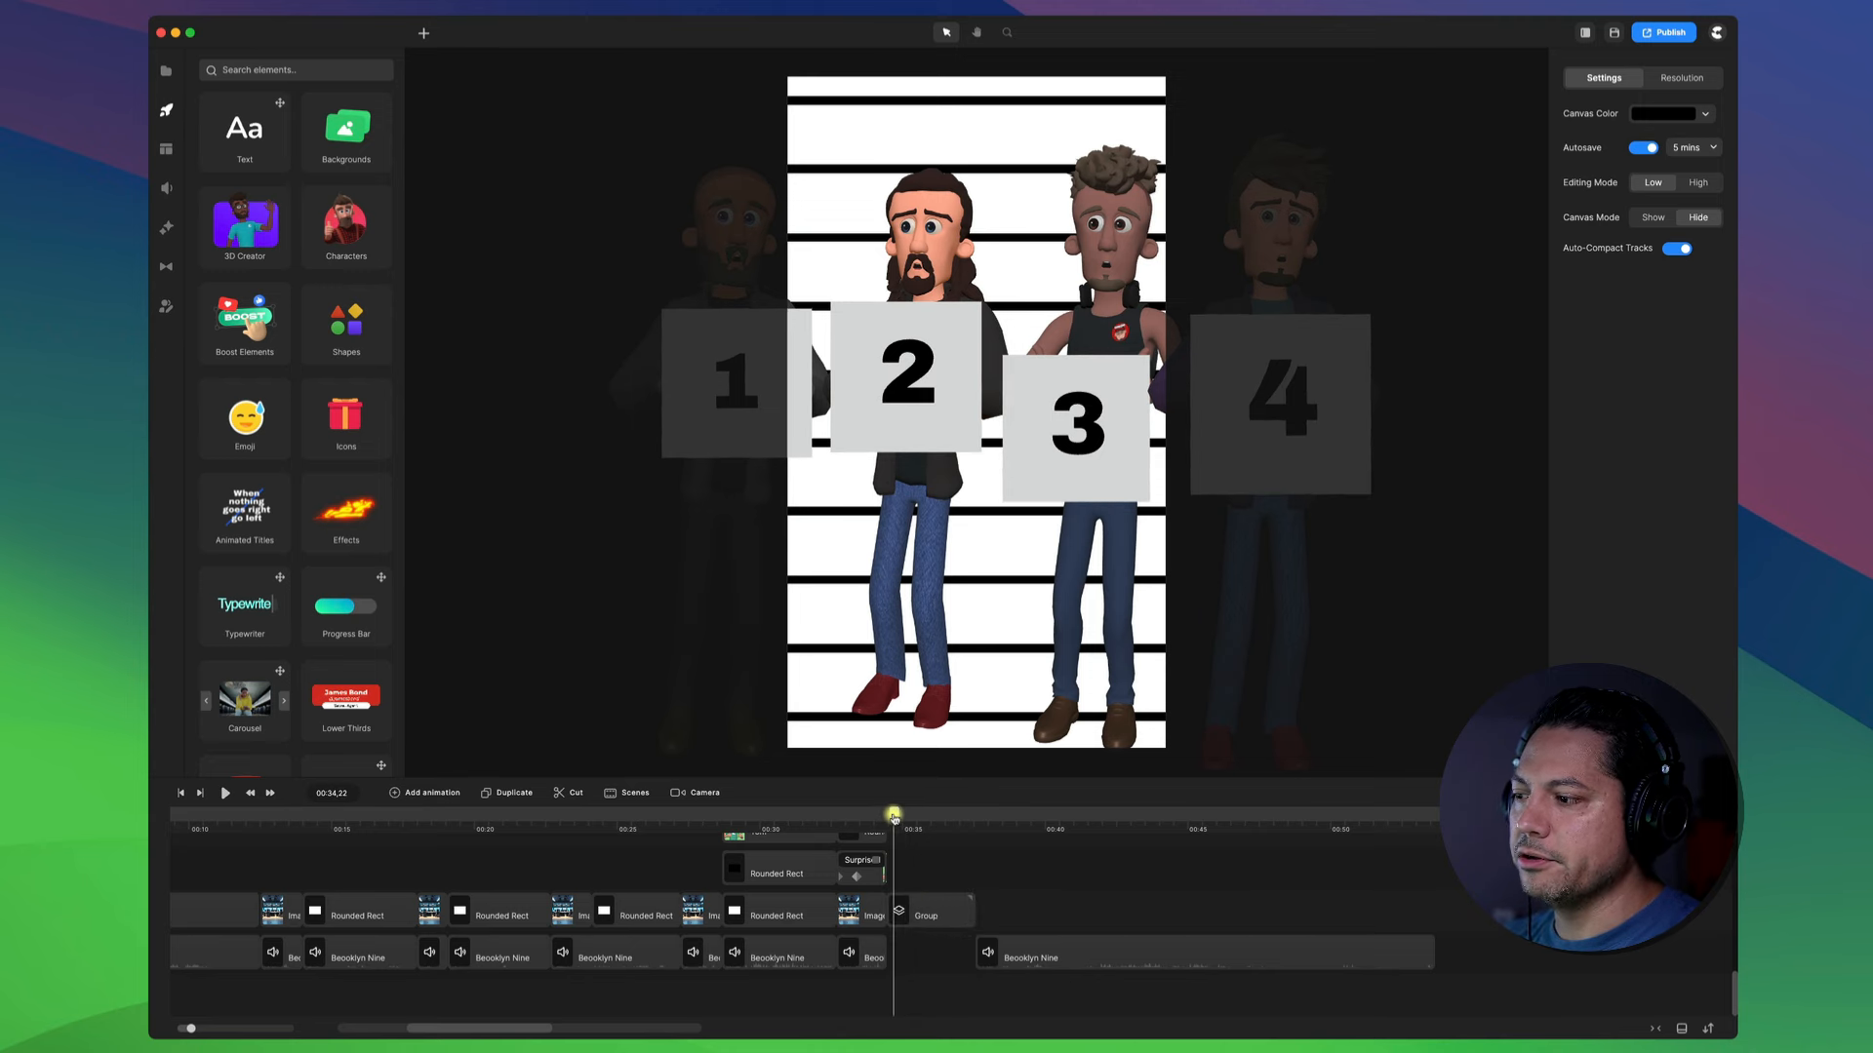
pyautogui.click(917, 913)
pyautogui.rightClick(924, 919)
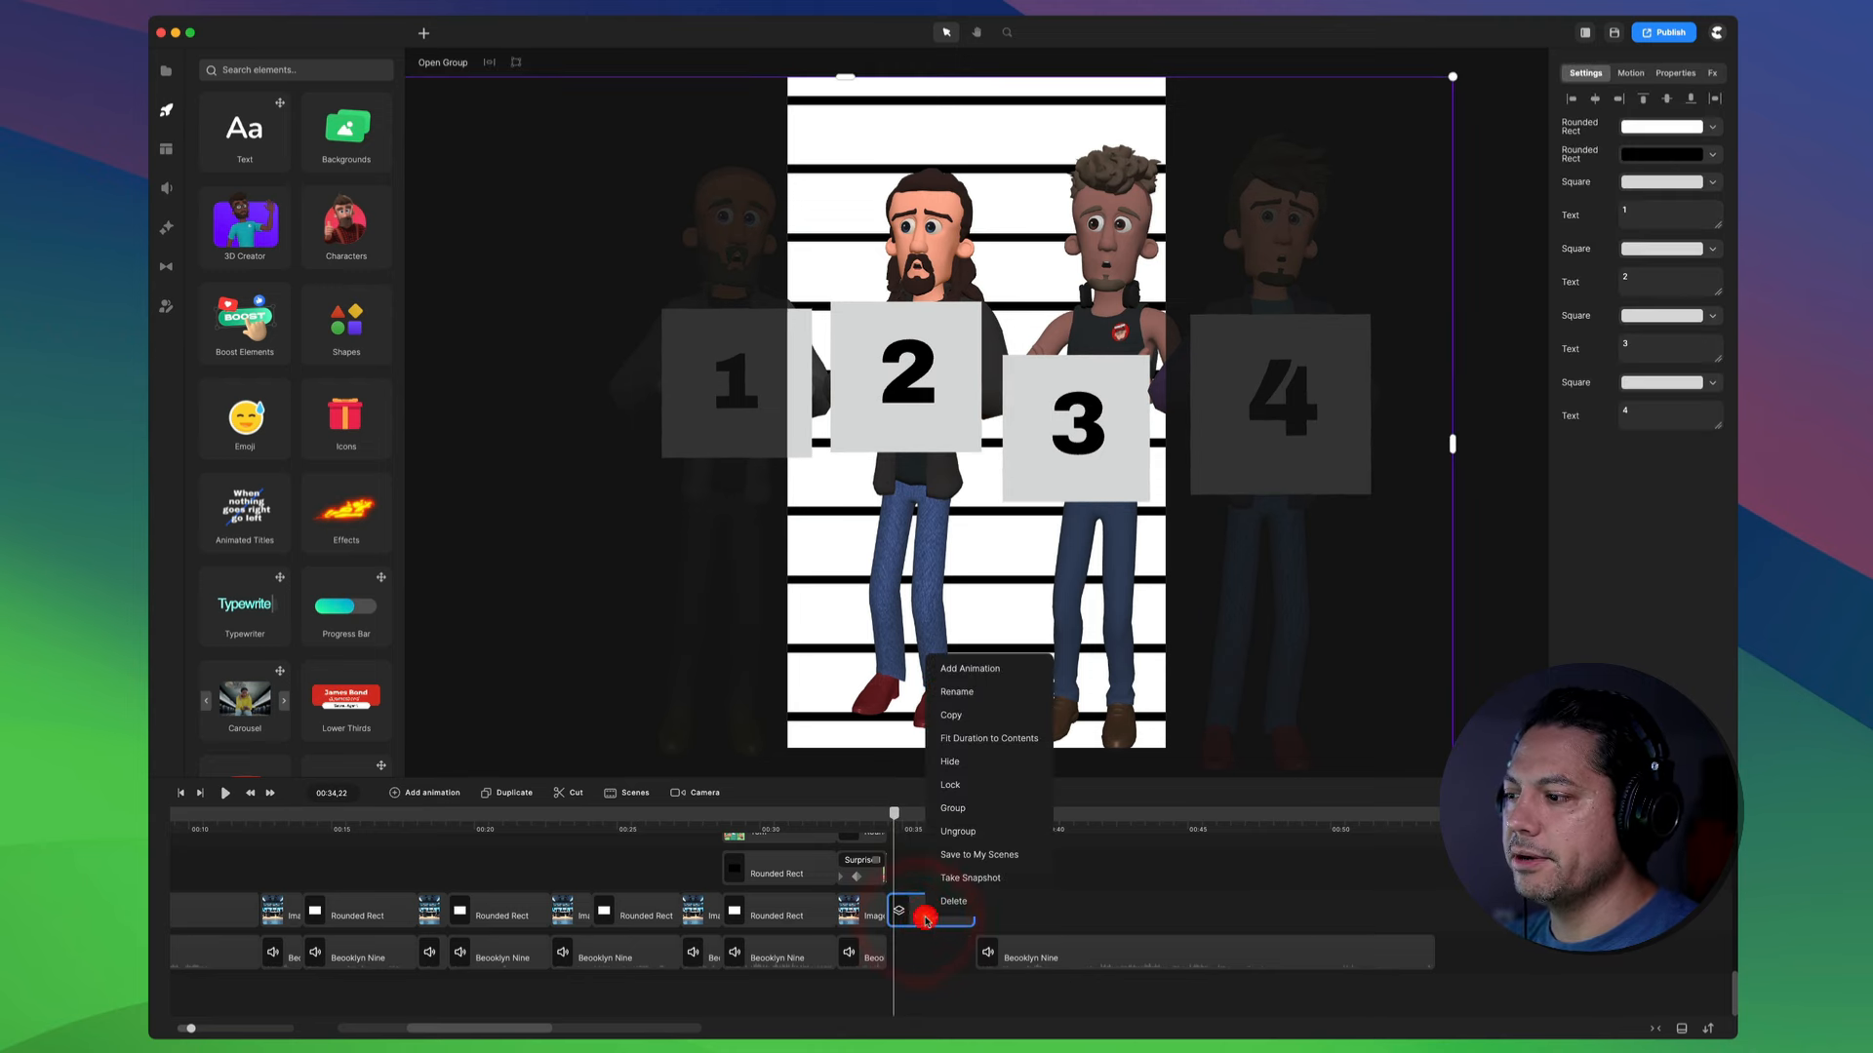
pyautogui.click(970, 668)
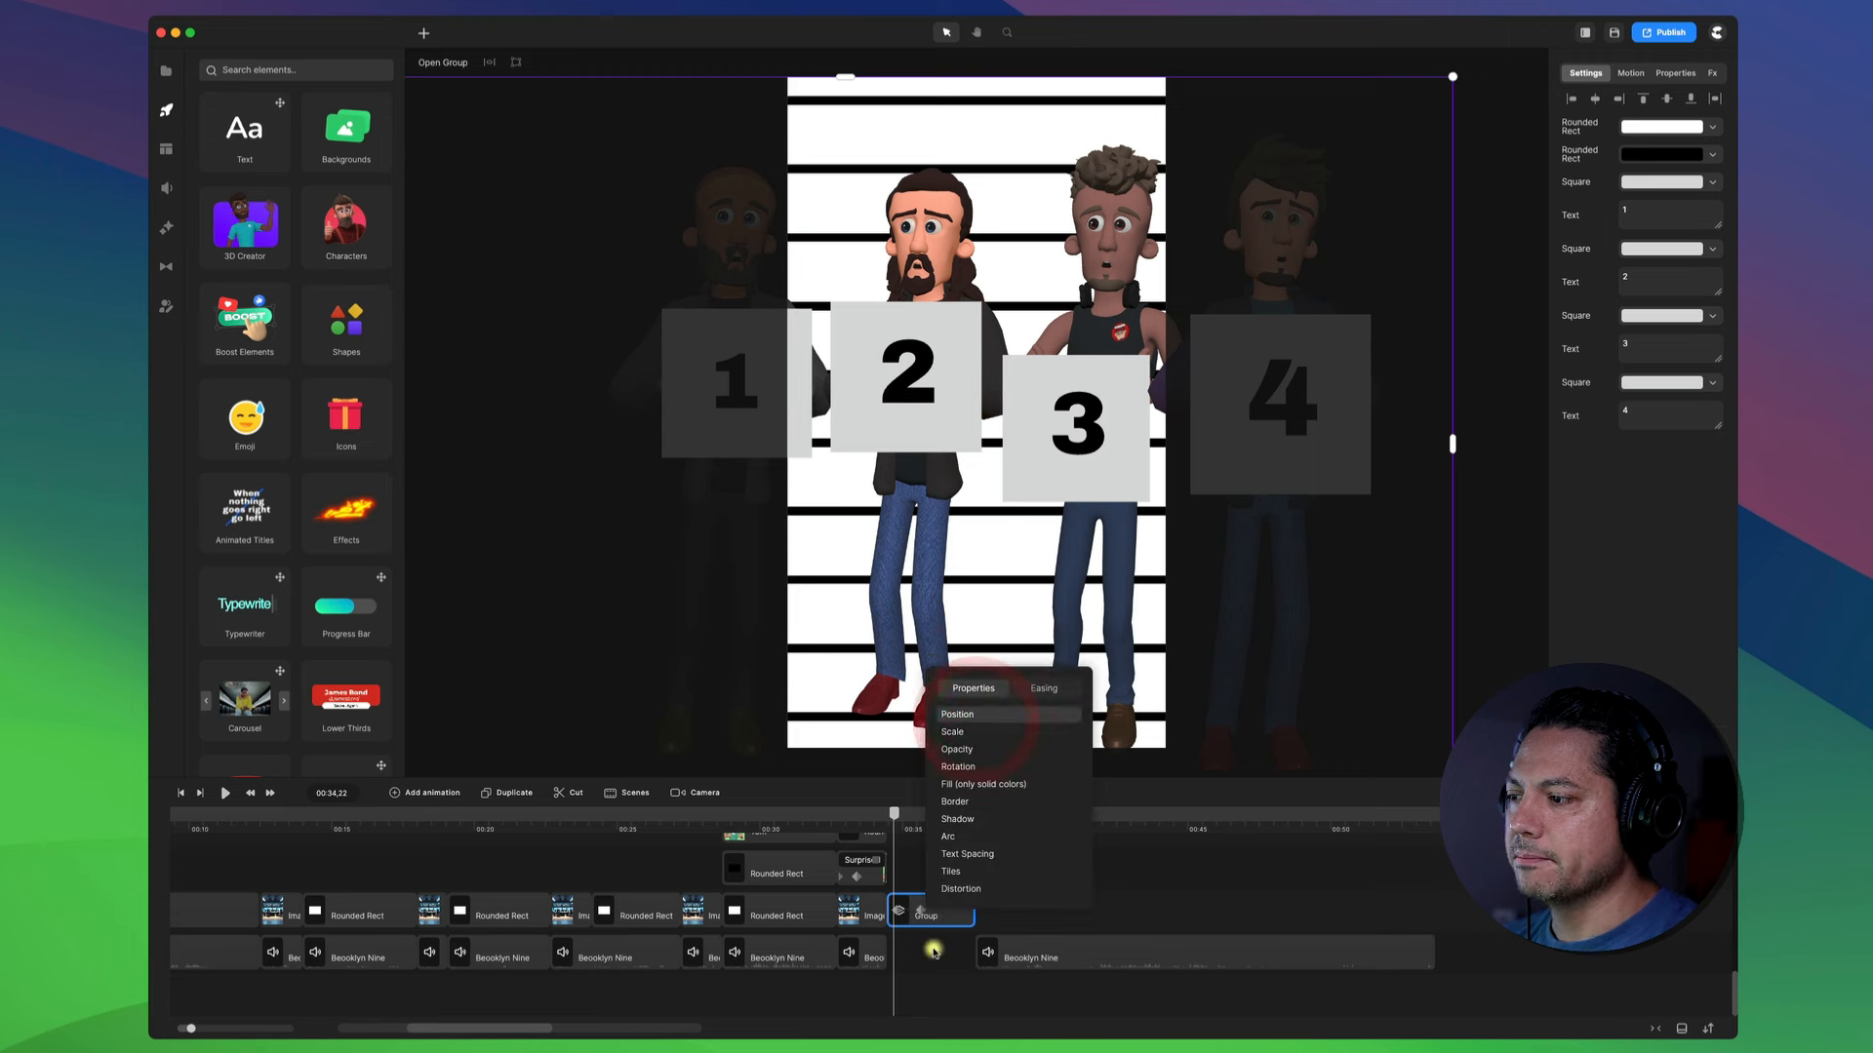
pyautogui.click(977, 723)
pyautogui.click(928, 942)
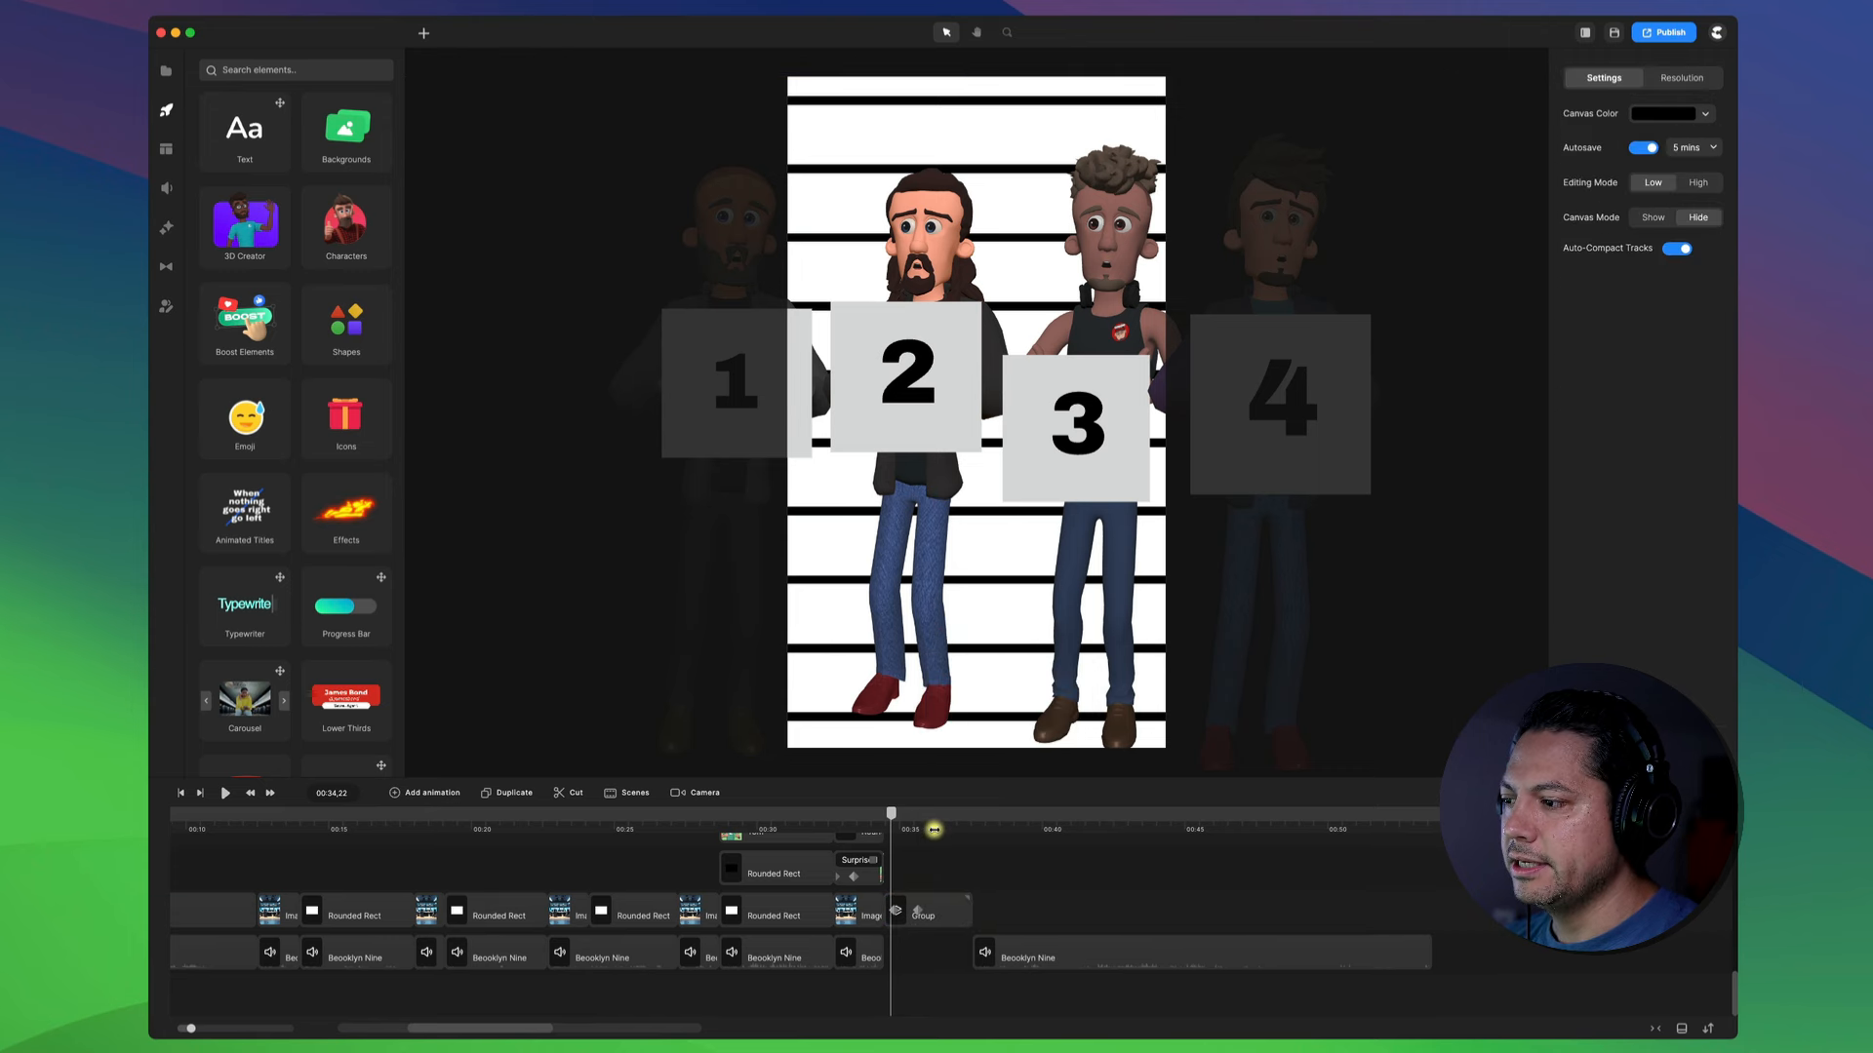
# Shift the lineup group's Position keyframes earlier, placing the first at 00:34,20 and the second at 00:35,15.
pyautogui.hscroll(5, 933, 829)
pyautogui.hscroll(-2, 931, 829)
pyautogui.moveTo(843, 828); pyautogui.dragTo(1102, 812)
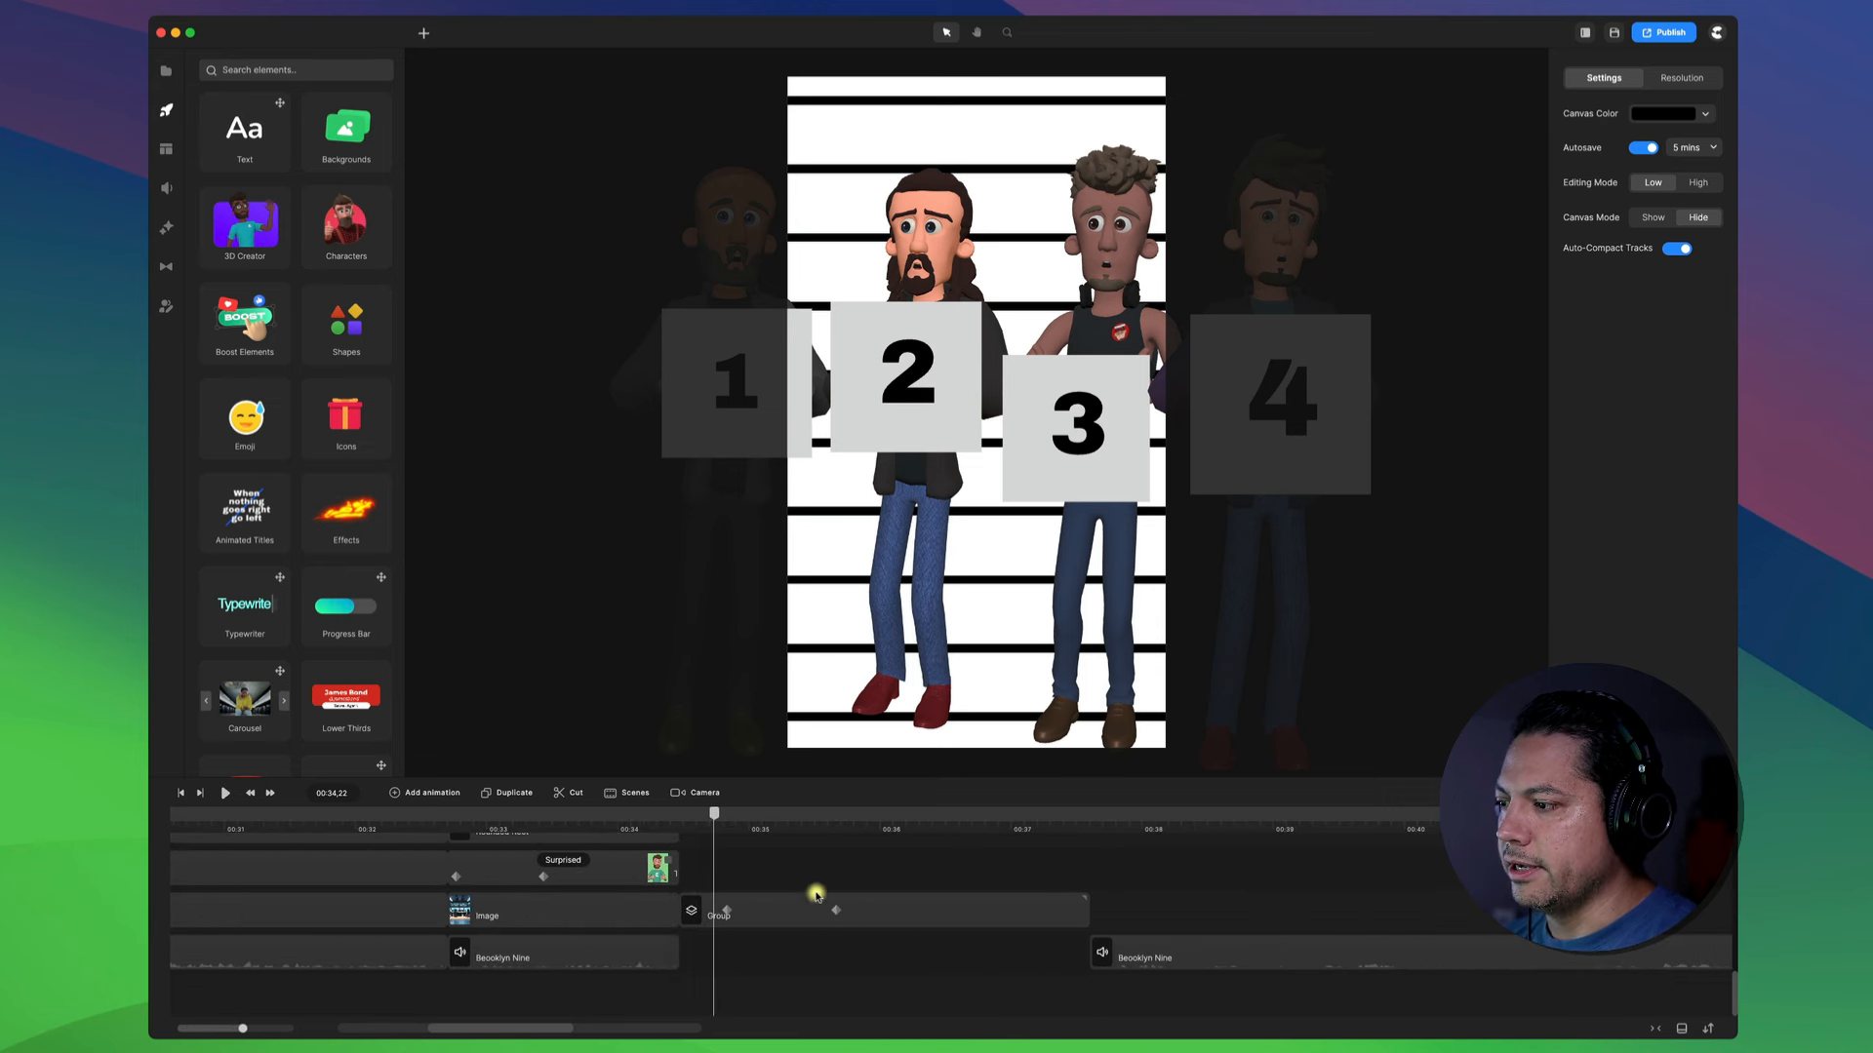
pyautogui.click(725, 912)
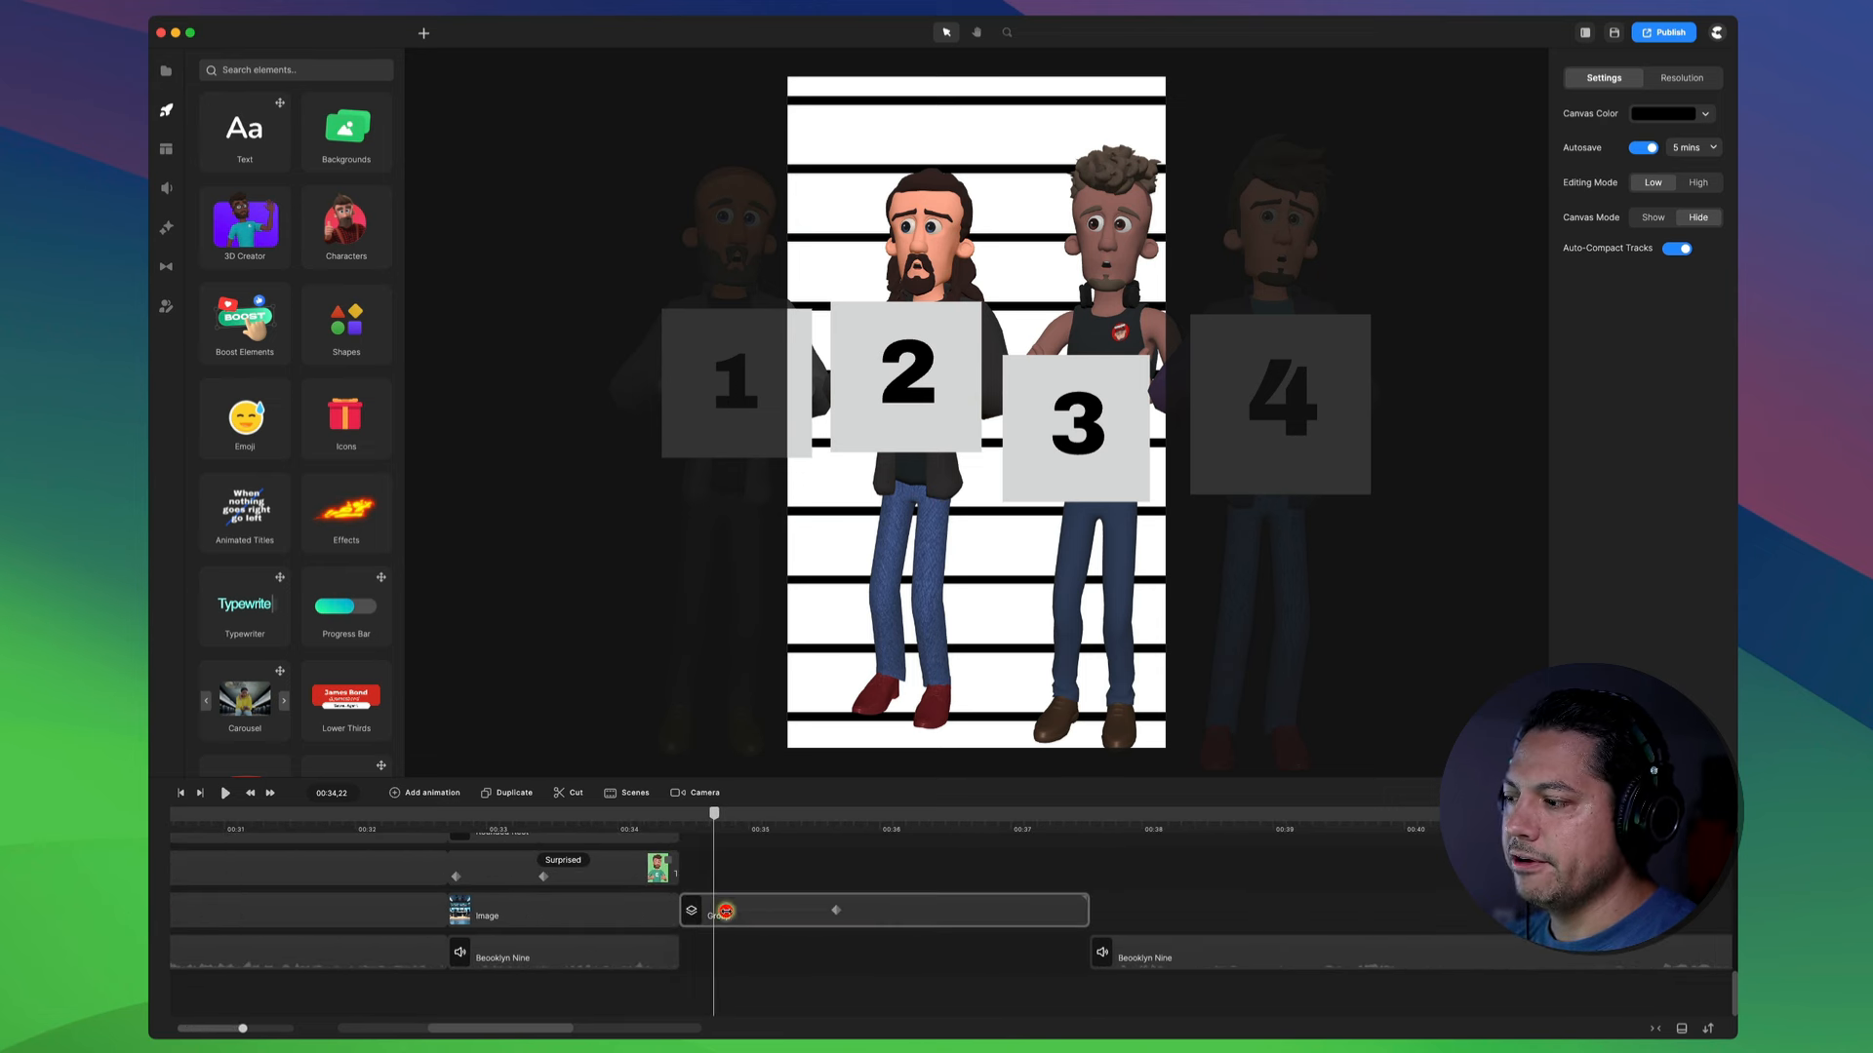
pyautogui.click(835, 910)
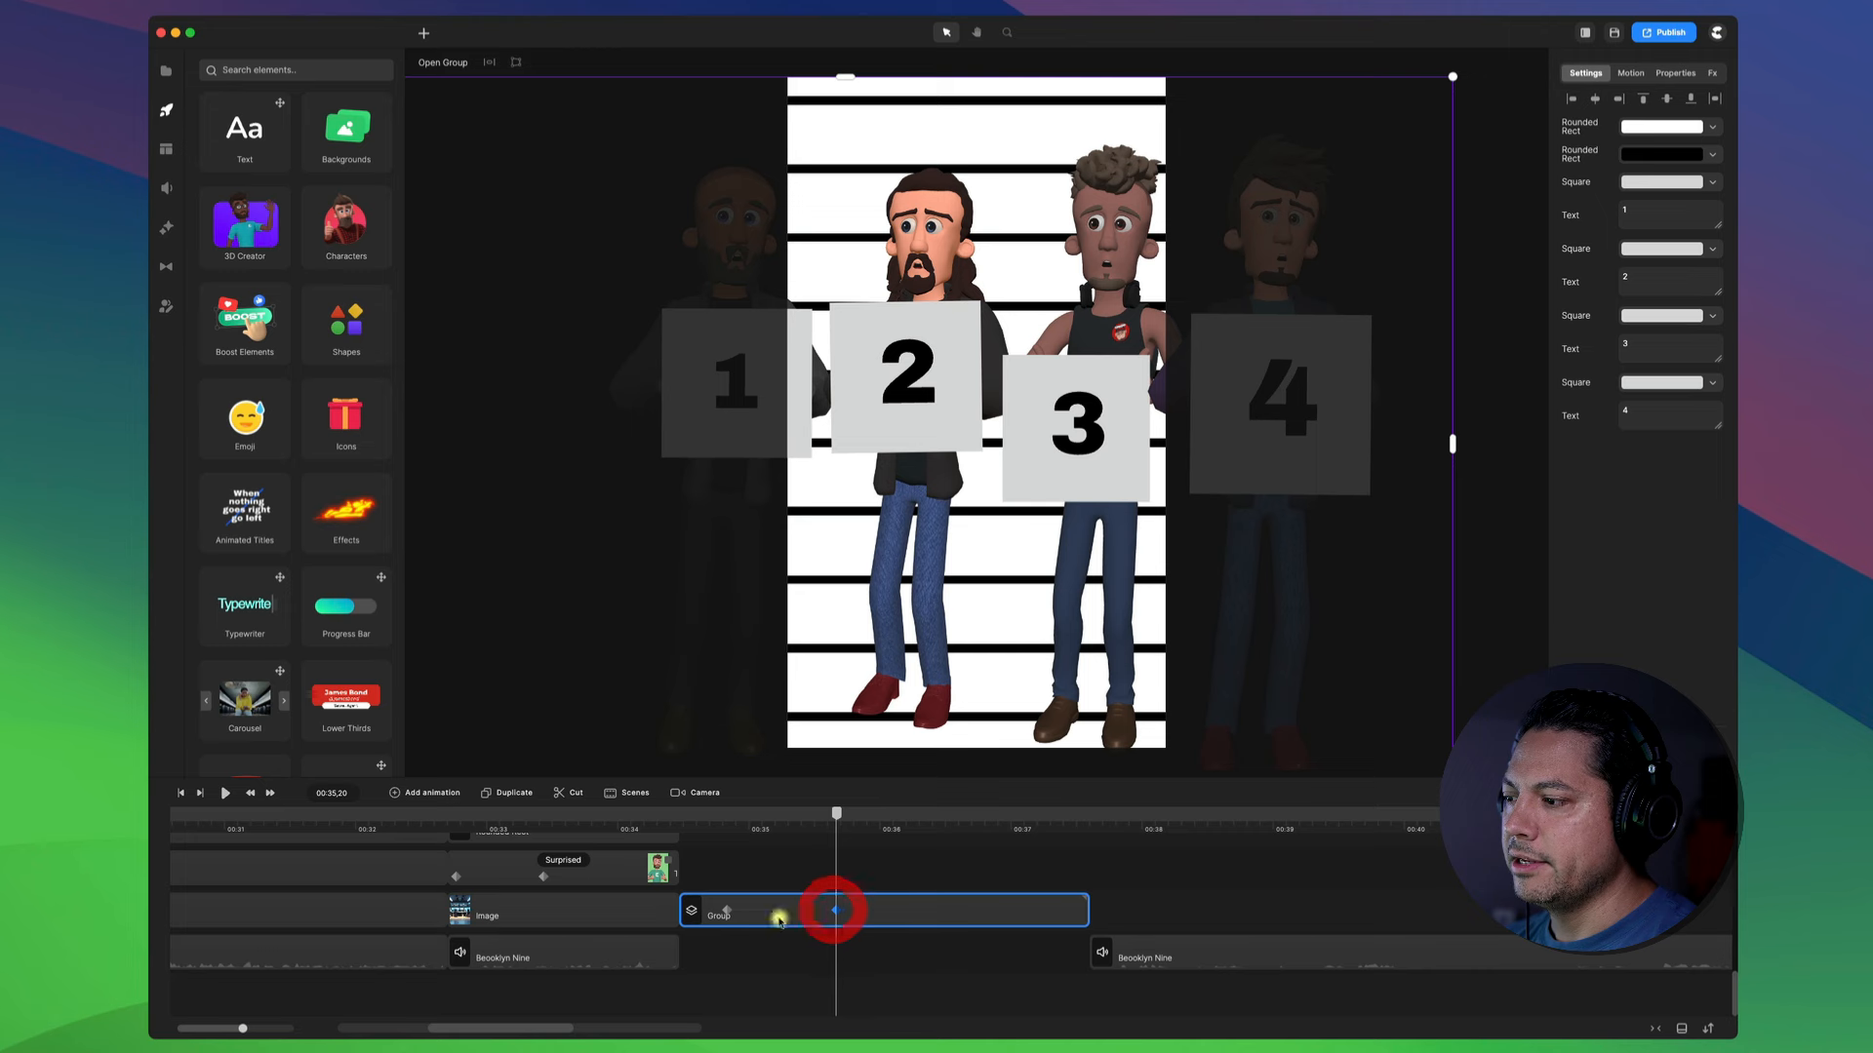
pyautogui.click(725, 911)
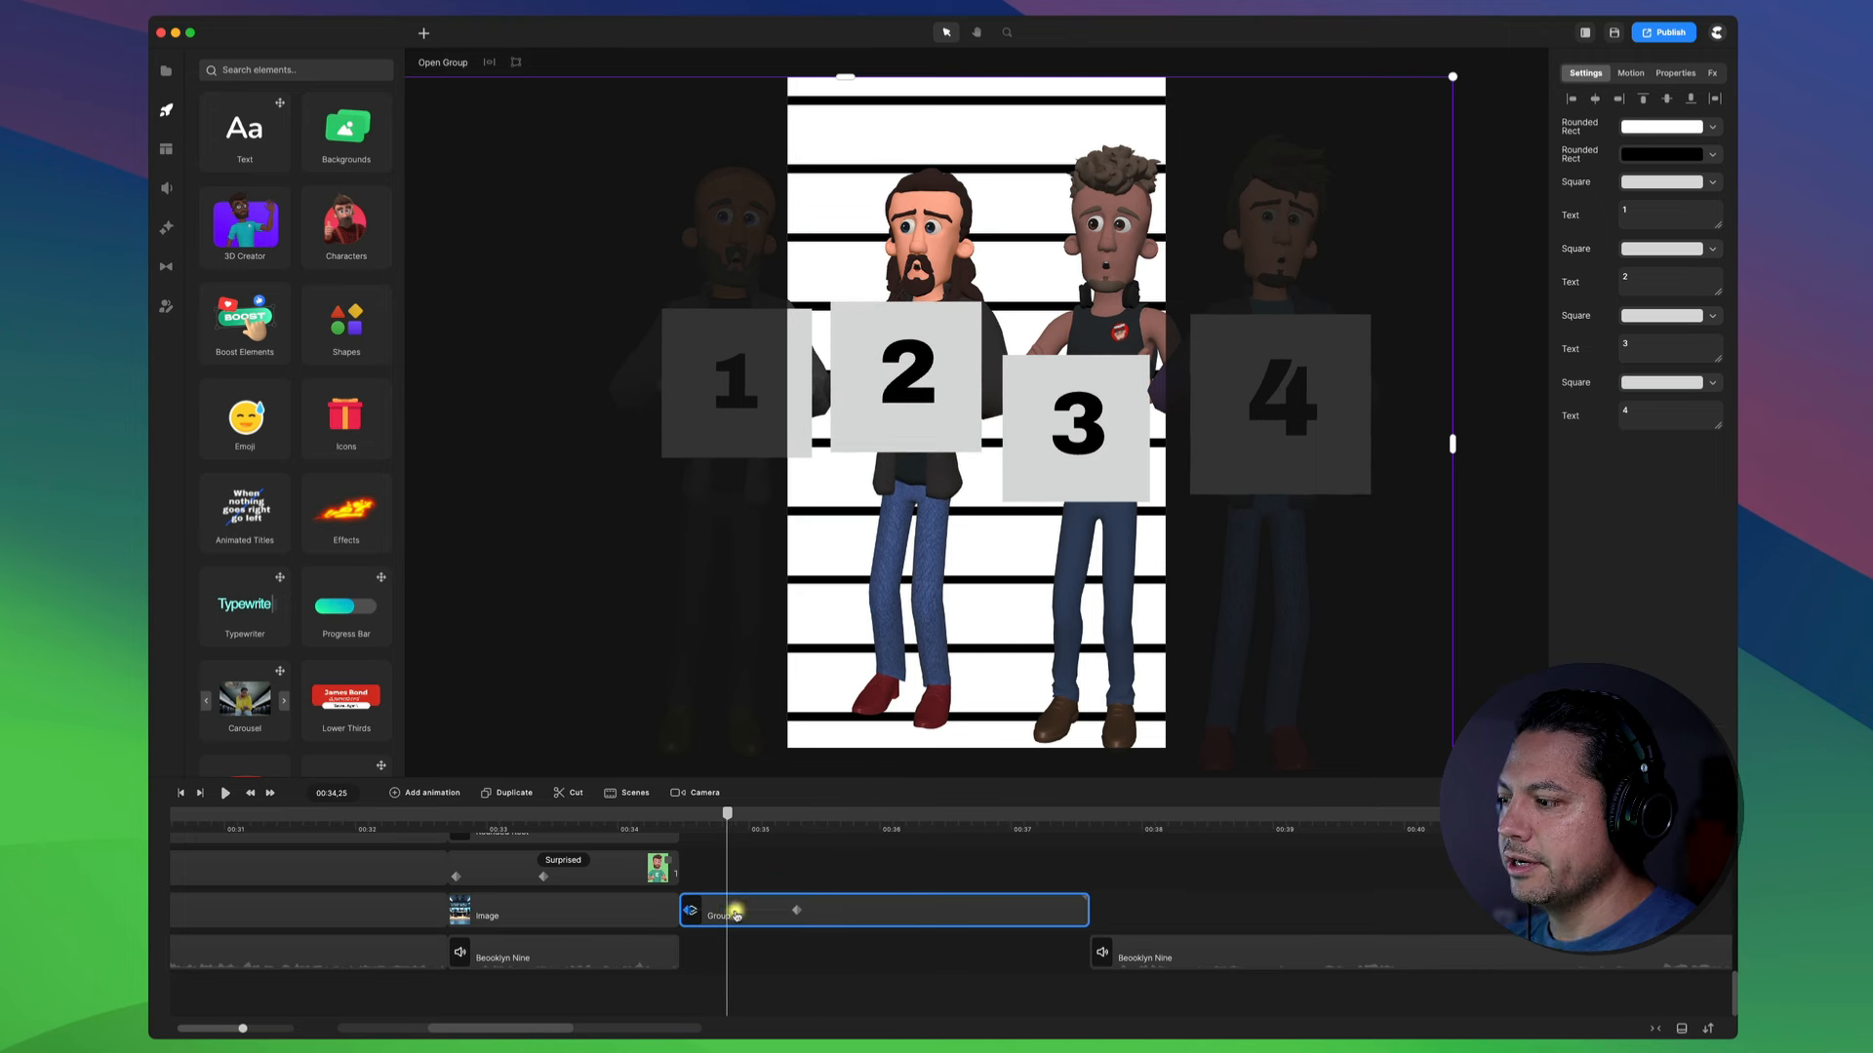
pyautogui.click(736, 912)
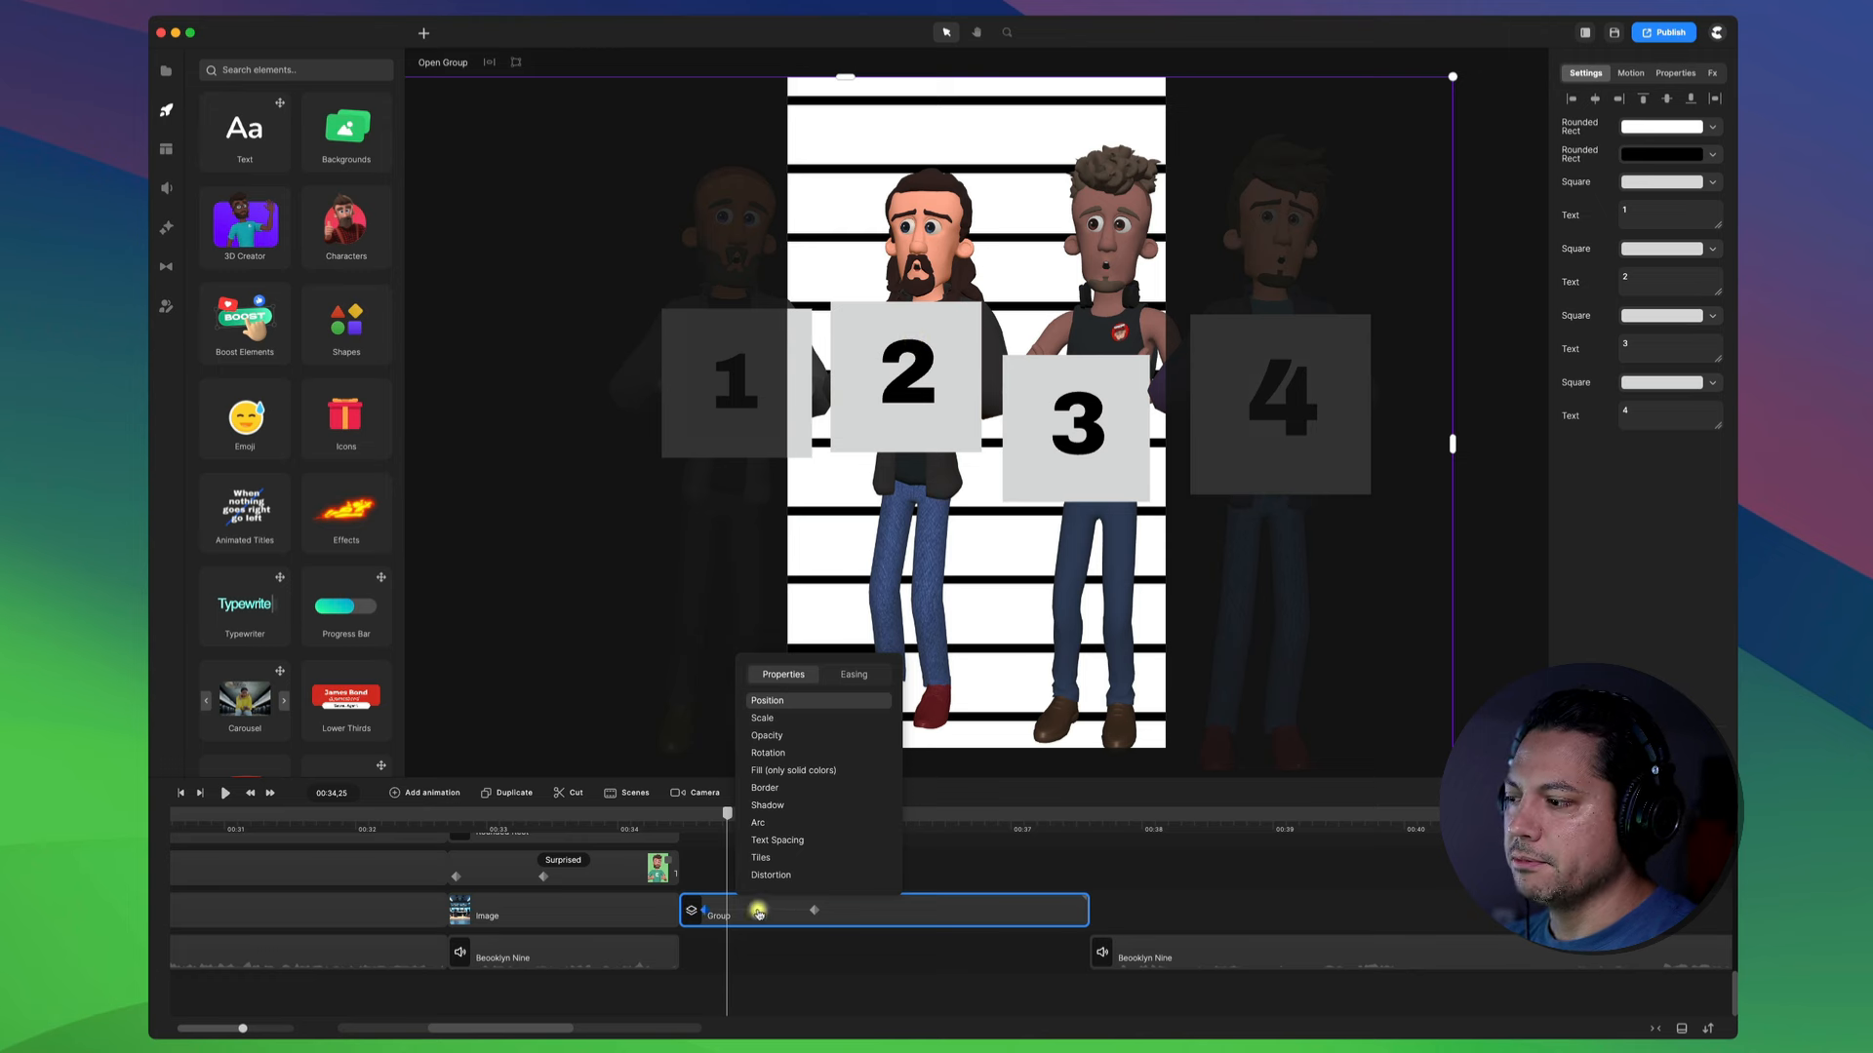
pyautogui.click(760, 911)
pyautogui.click(709, 910)
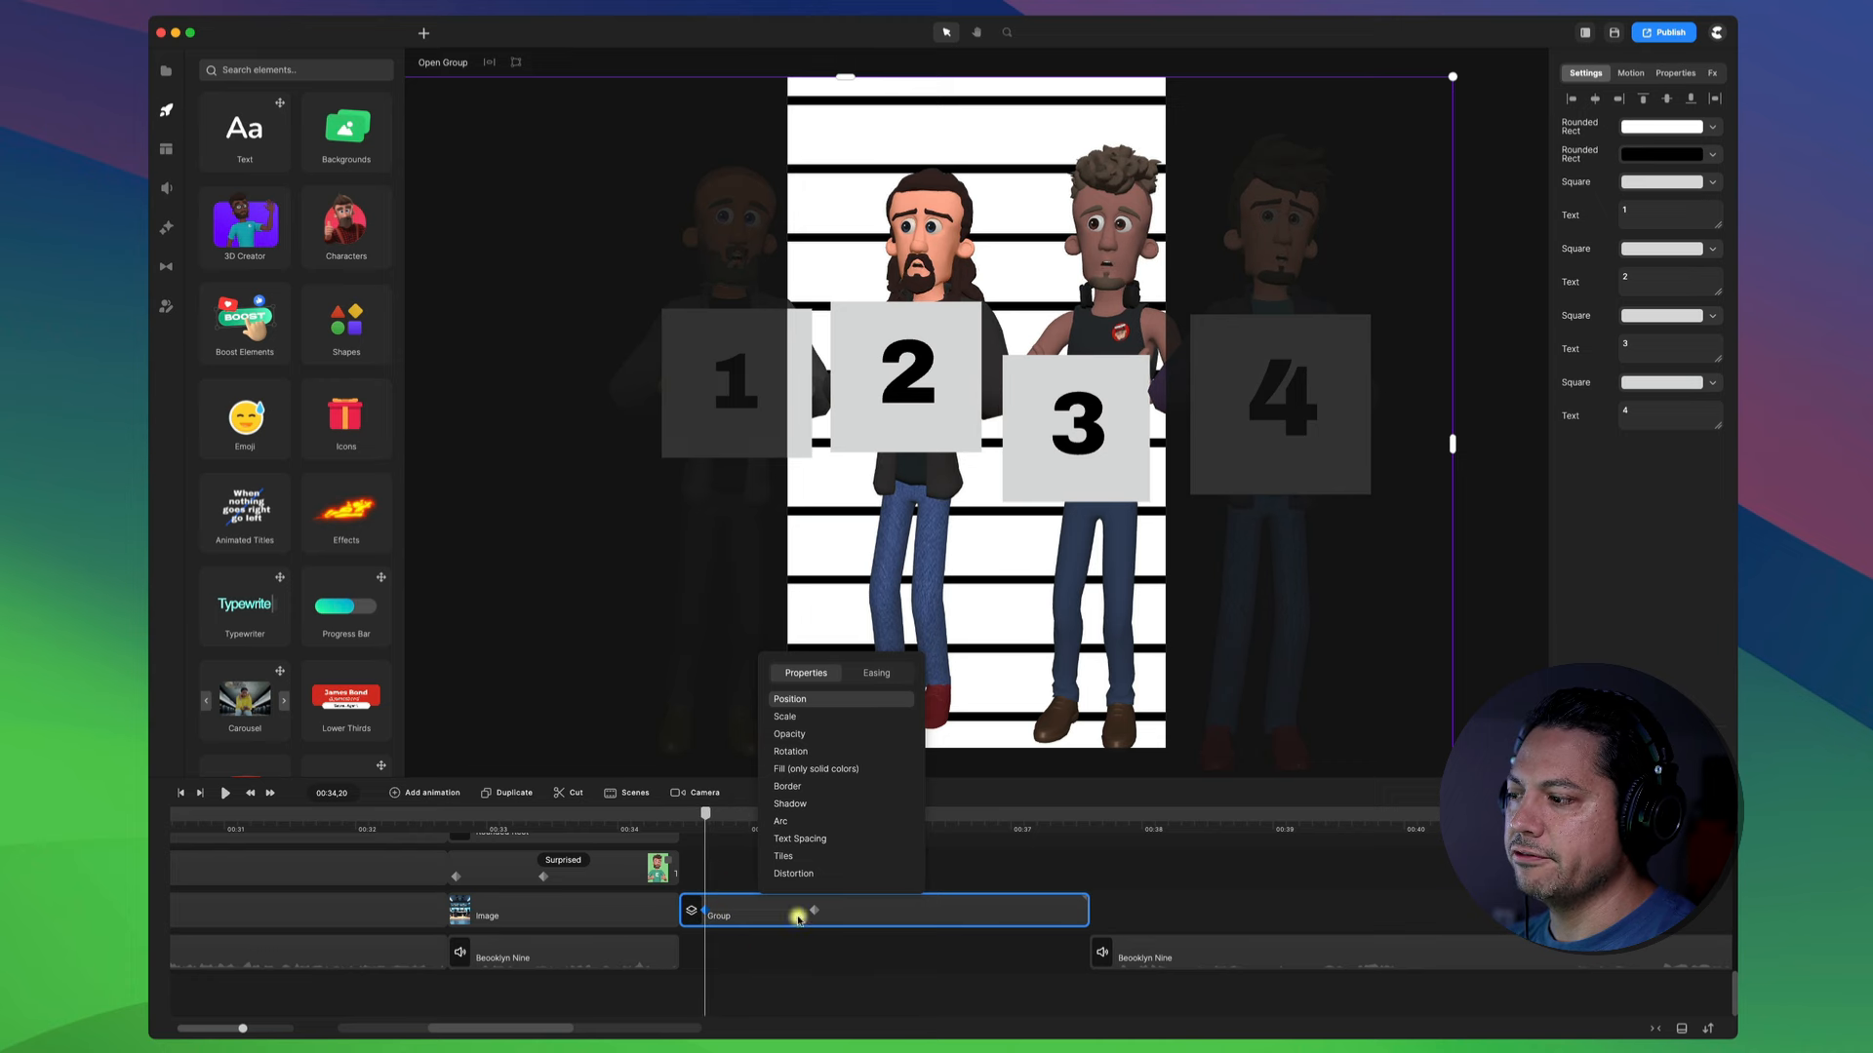
# Set the lineup group's horizontal position to -455 px at the first keyframe and -935 px at the second.
pyautogui.click(1685, 72)
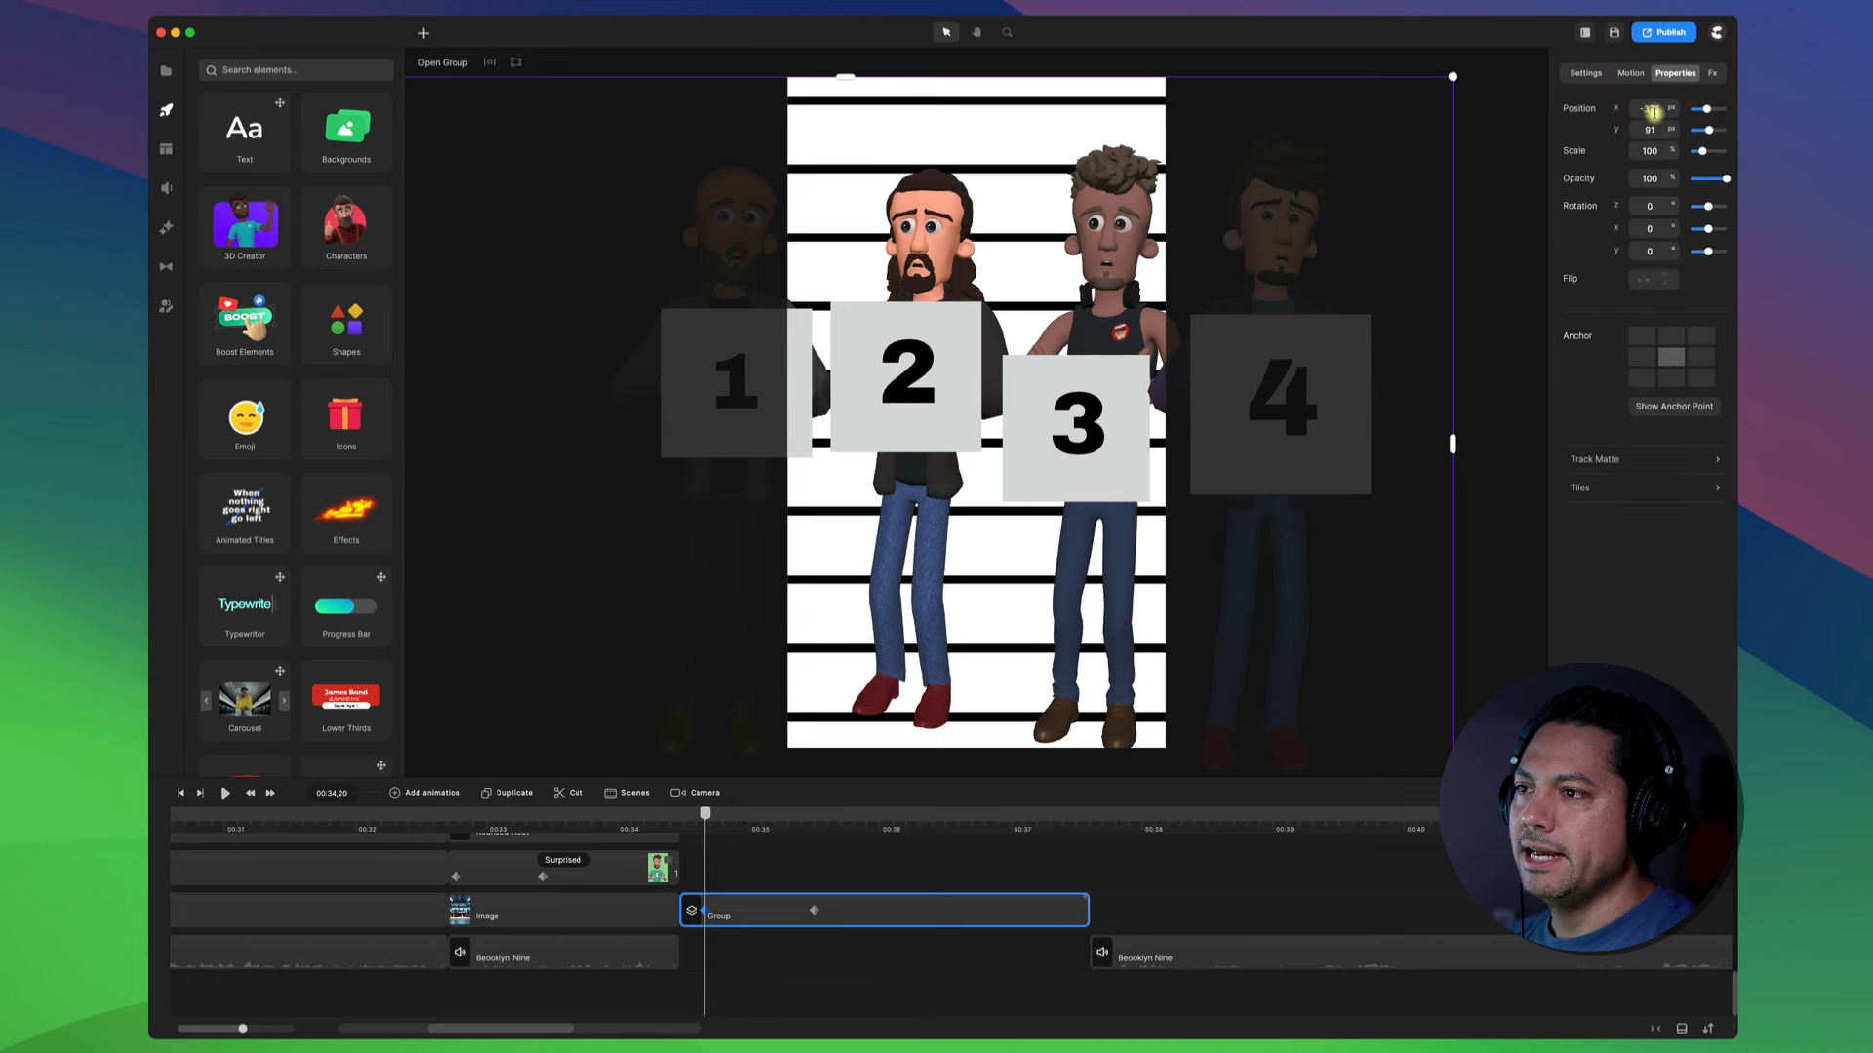
pyautogui.moveTo(1707, 110); pyautogui.dragTo(1705, 110)
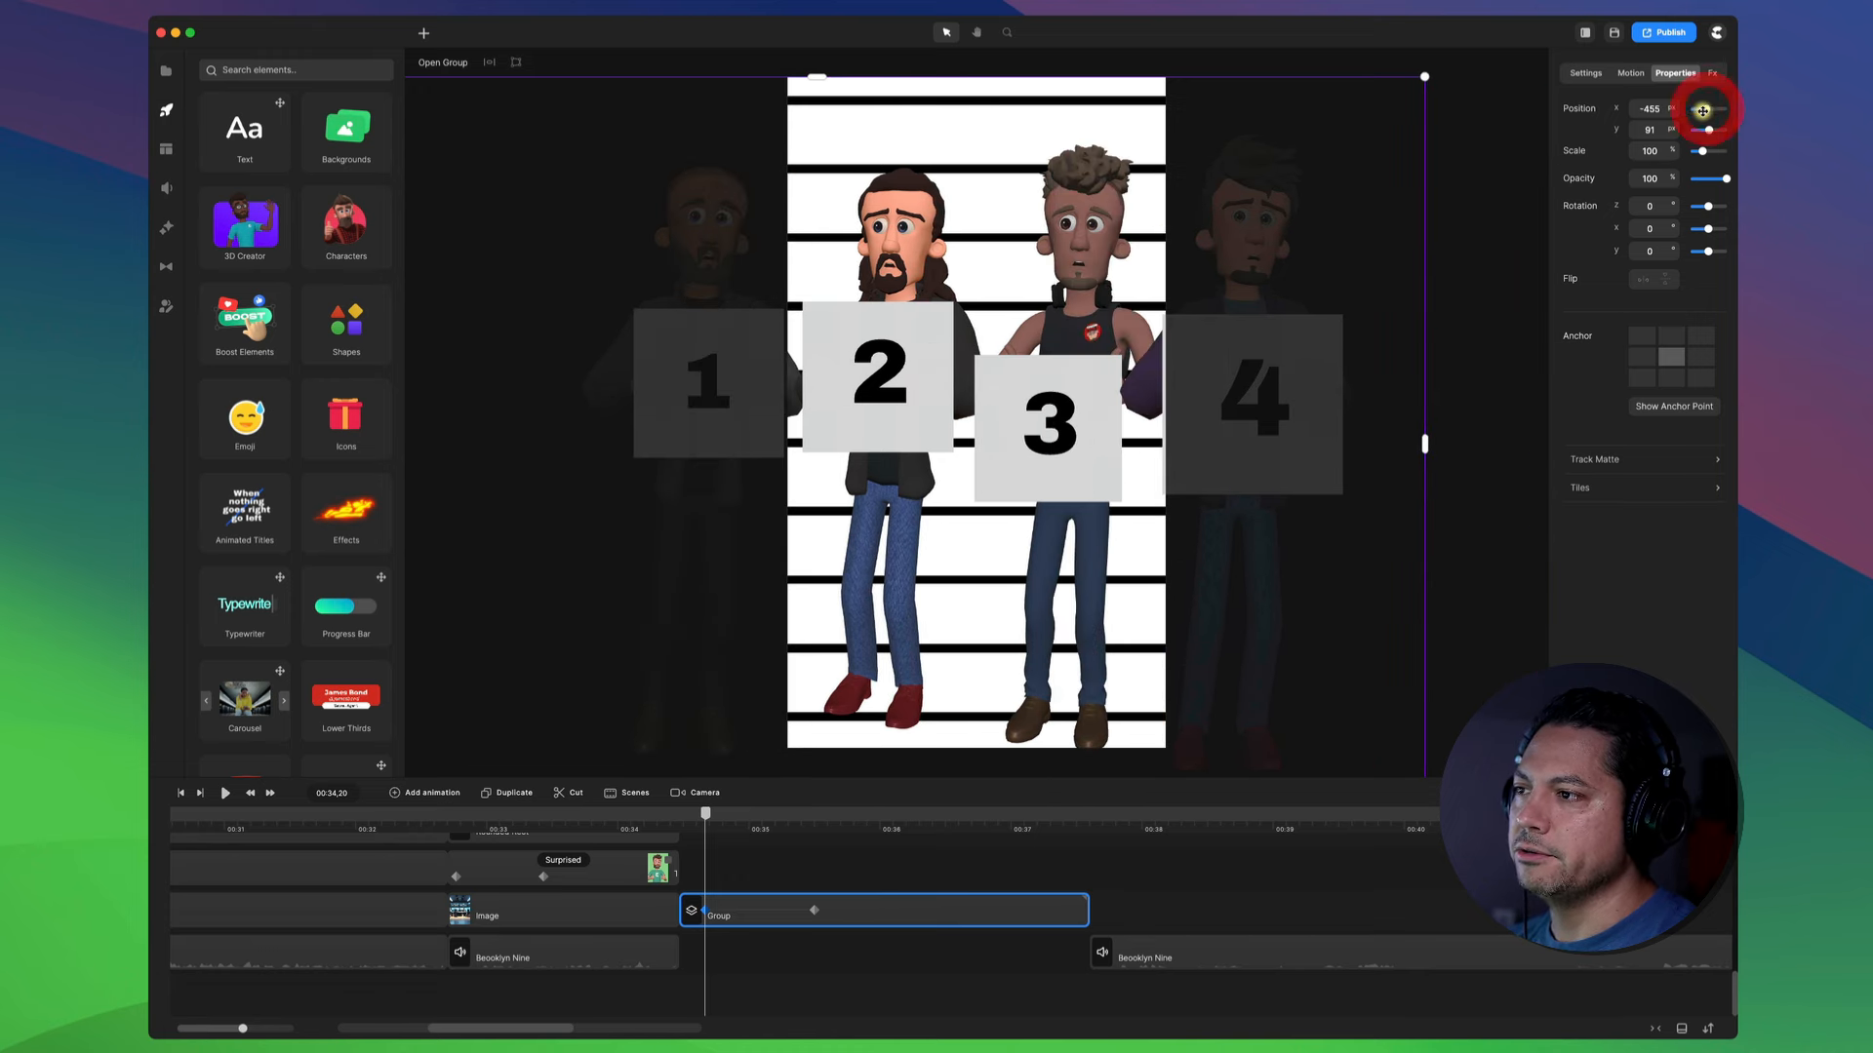
pyautogui.click(816, 913)
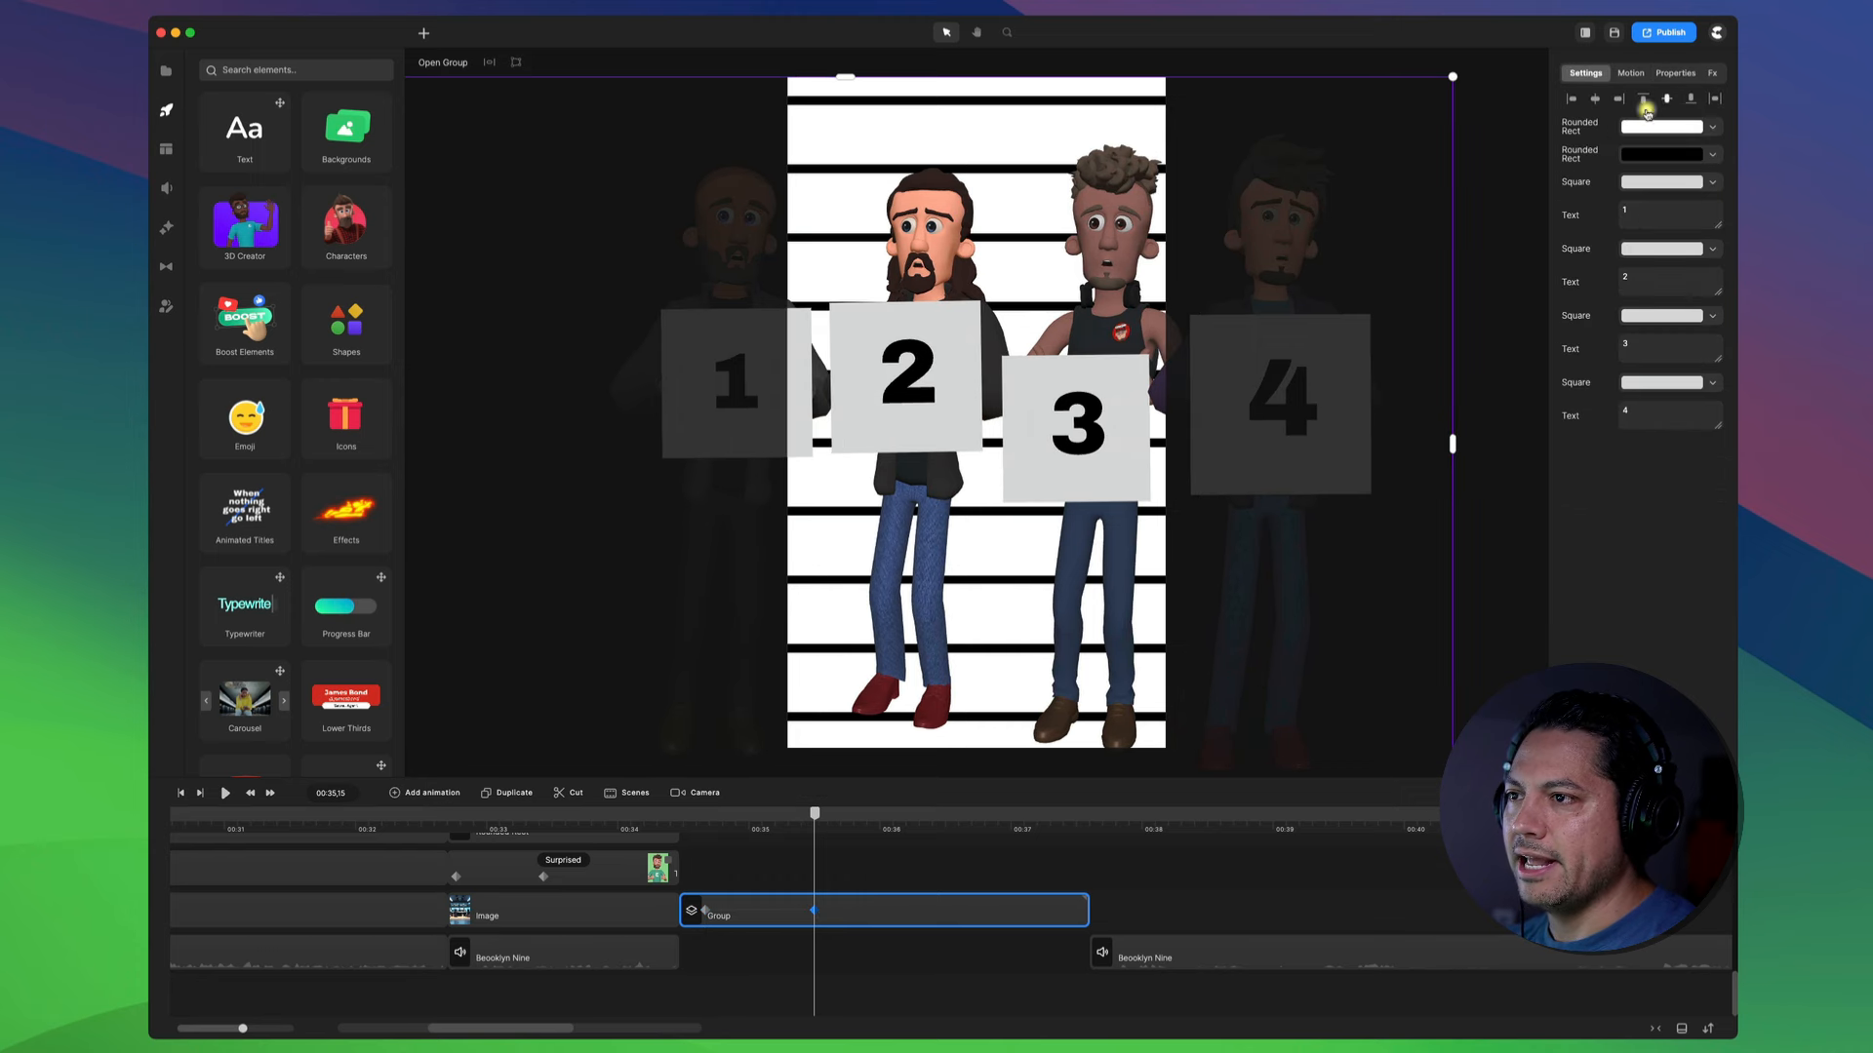
pyautogui.click(1674, 73)
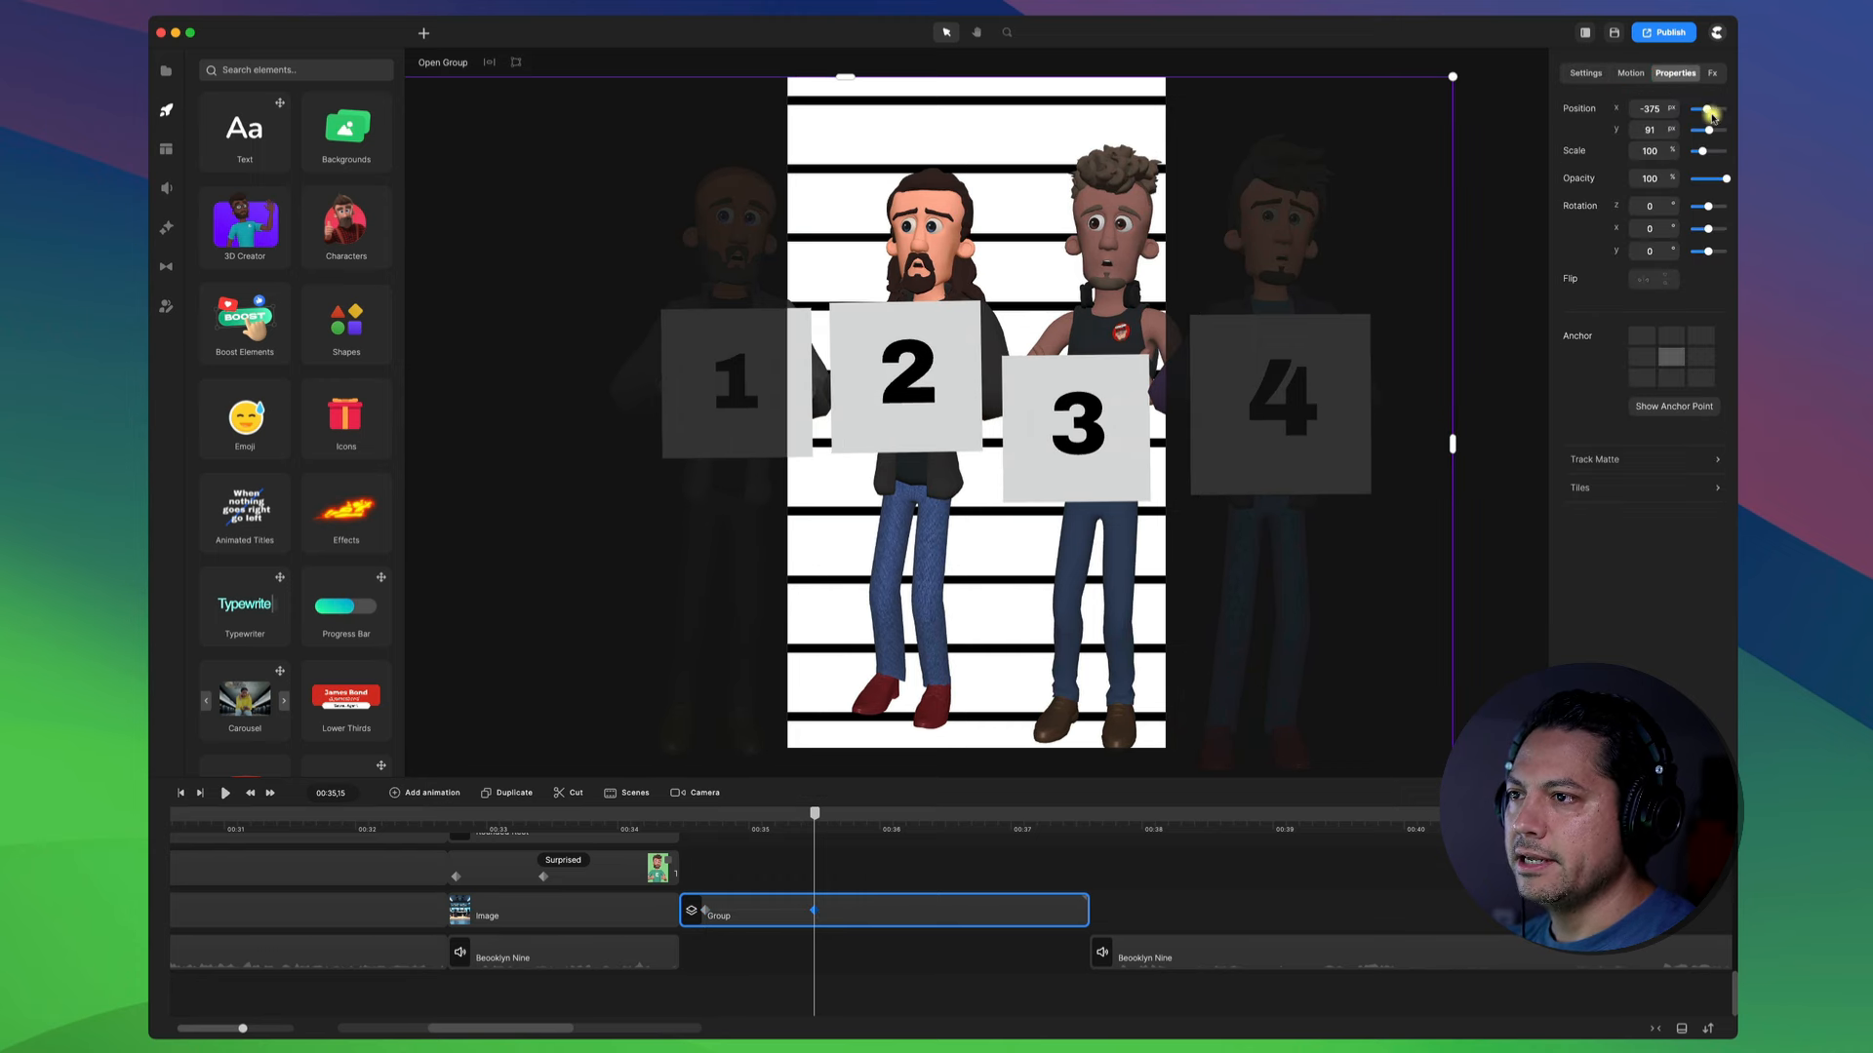
pyautogui.moveTo(1707, 110); pyautogui.dragTo(1704, 109)
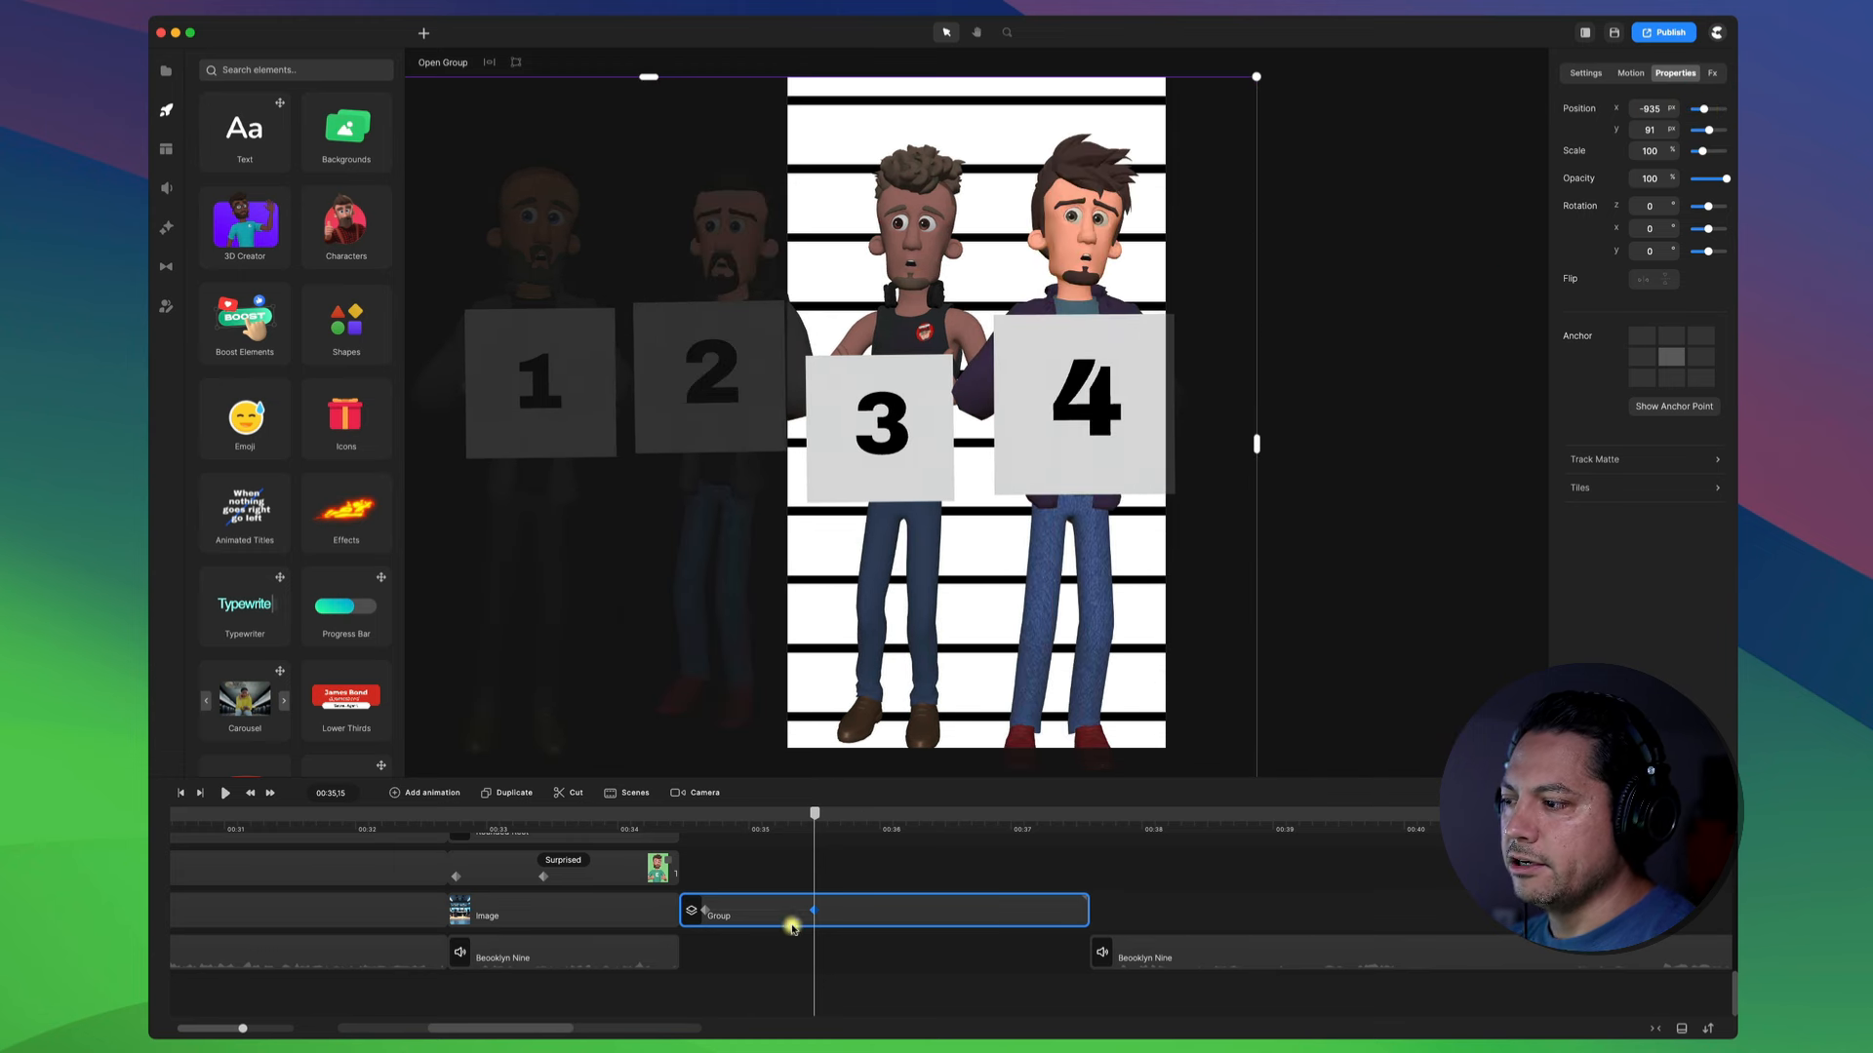
# Stretch the lineup group's Position animation so that its last keyframe sits near the clip's end, at 00:37,11.
pyautogui.click(766, 912)
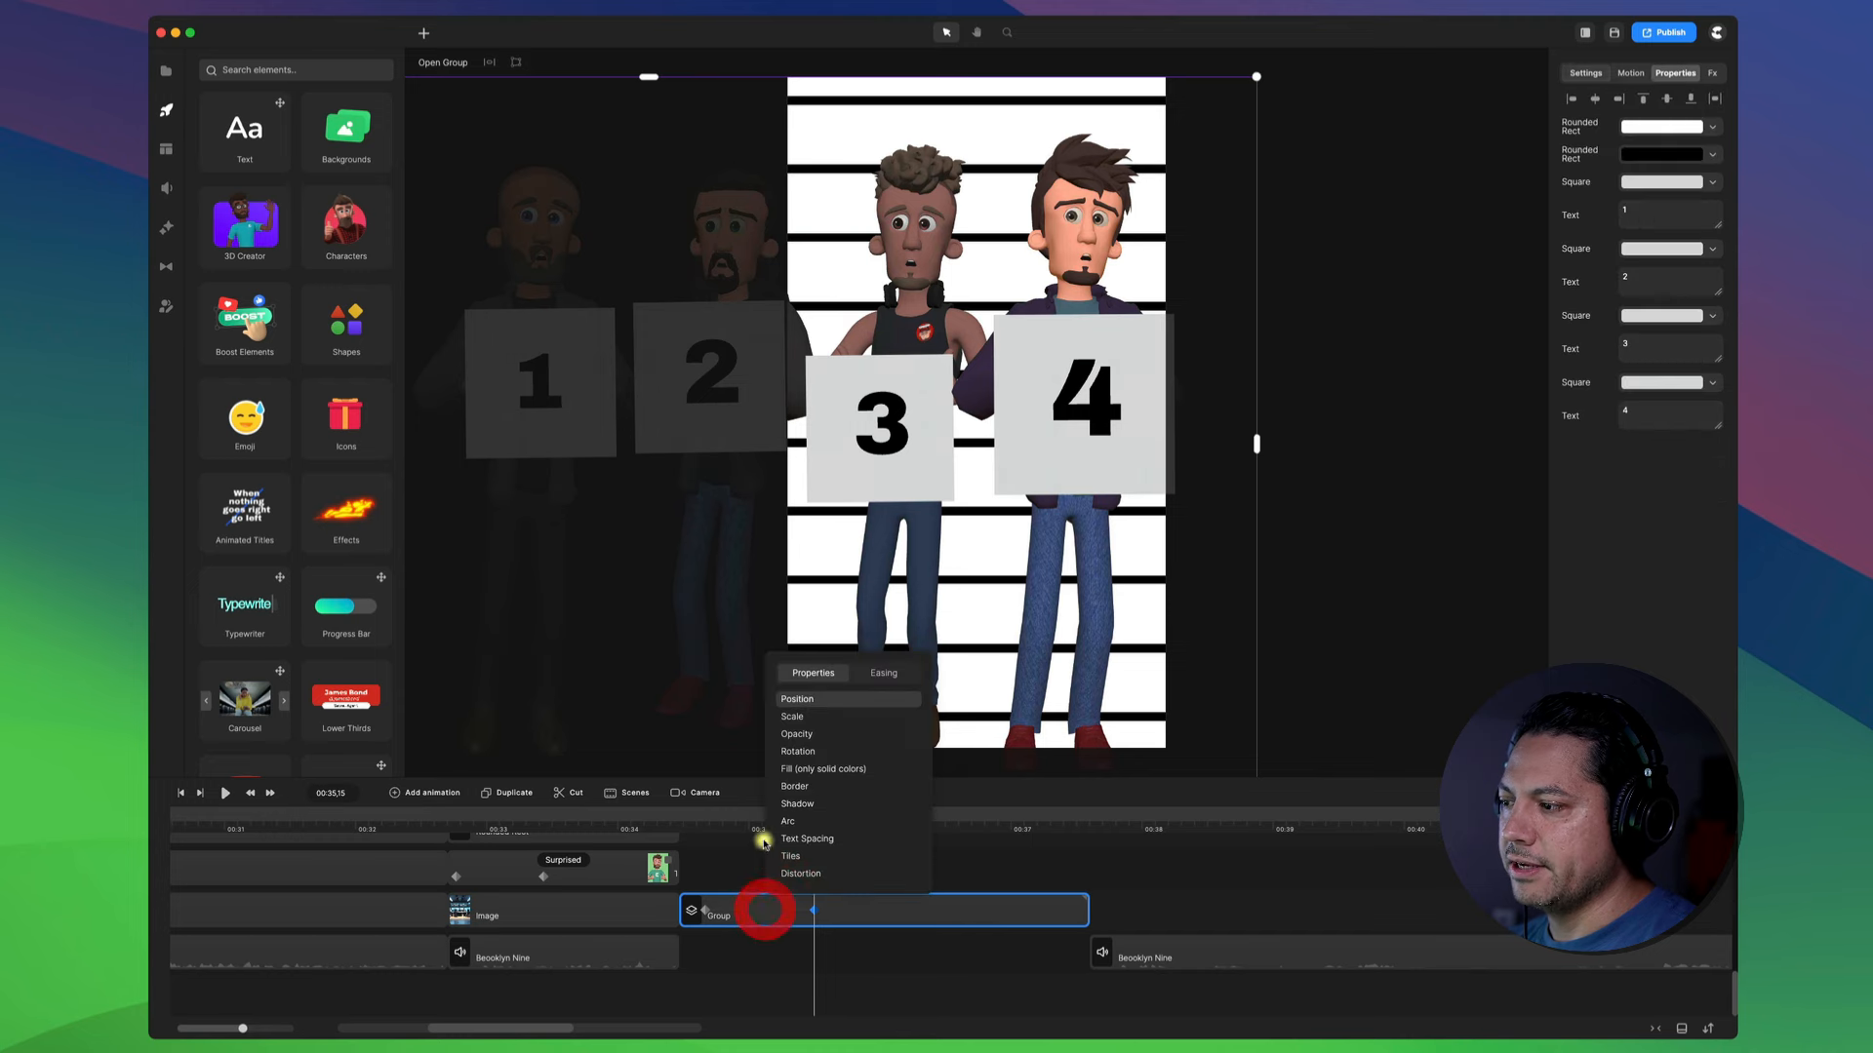
pyautogui.click(732, 829)
pyautogui.scroll(3, 753, 826)
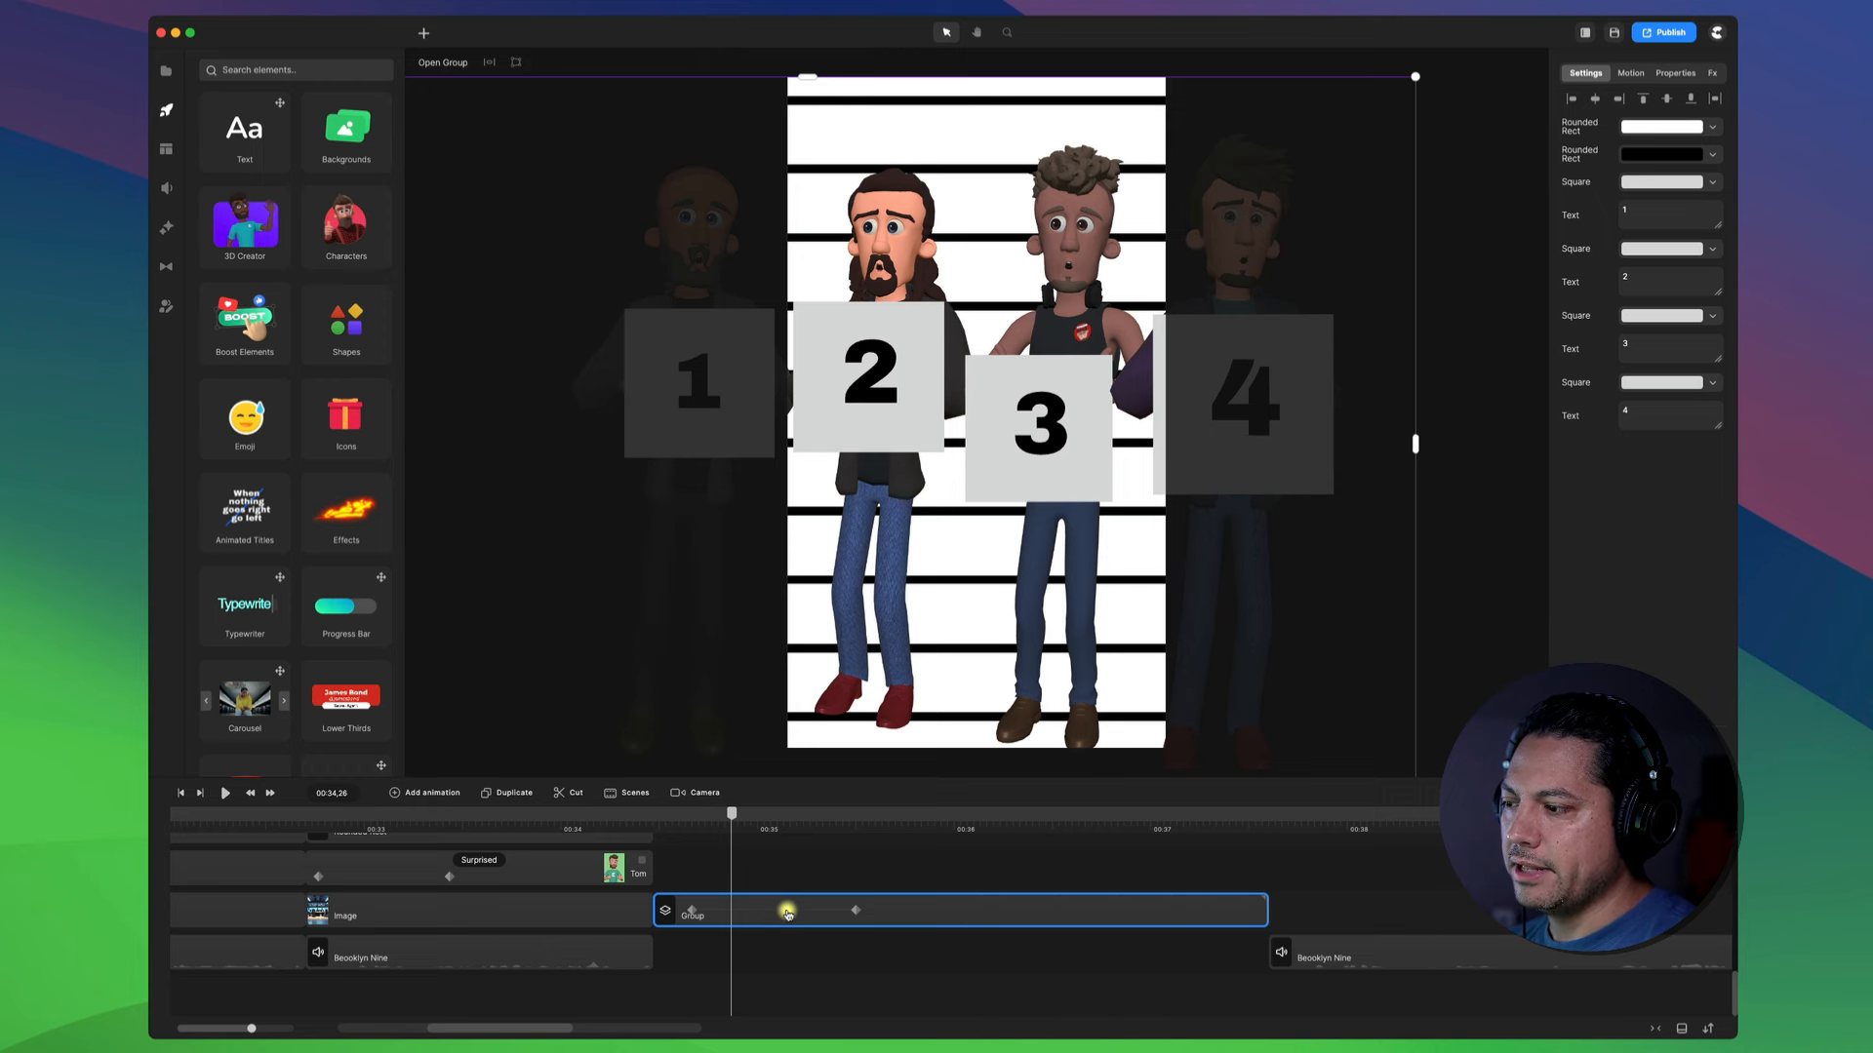
pyautogui.moveTo(787, 914)
pyautogui.mouseDown()
pyautogui.moveTo(749, 916)
pyautogui.moveTo(1223, 915)
pyautogui.mouseUp()
pyautogui.click(832, 878)
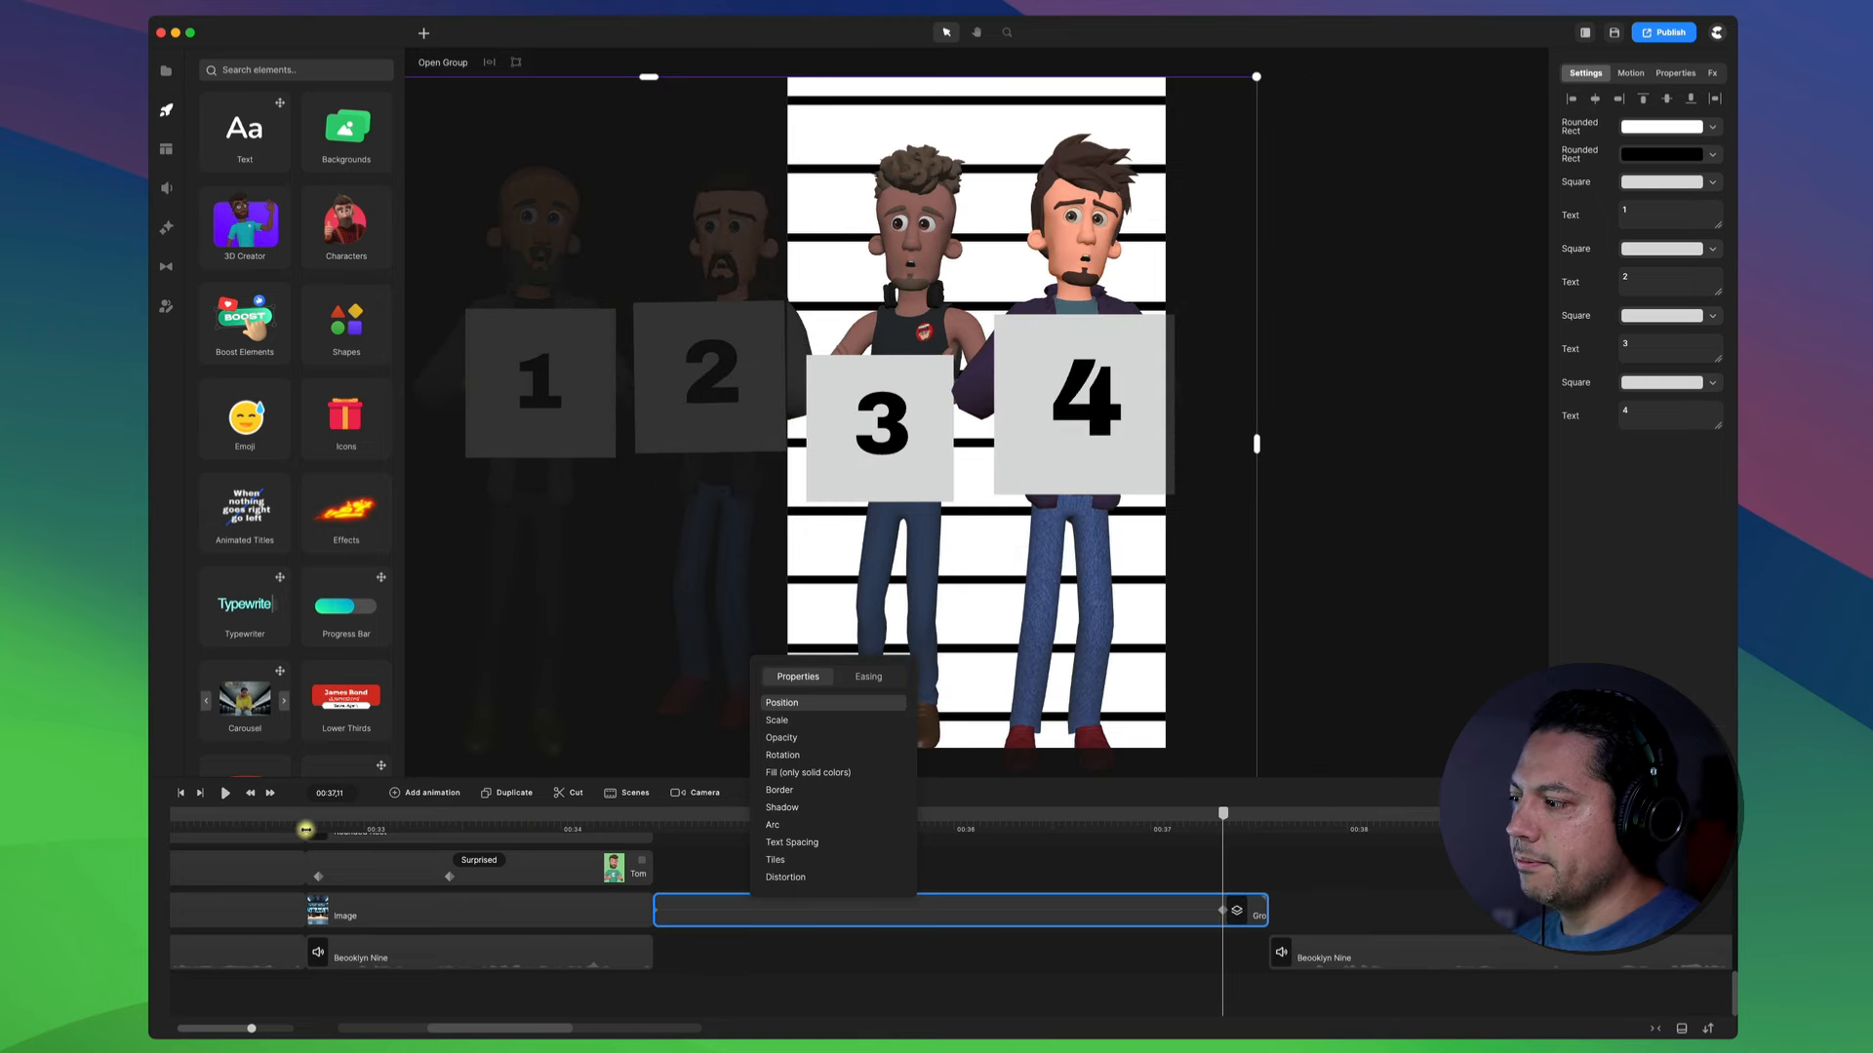
# Play back the panning lineup shot from the preceding officer shot, and check where the group ends around 00:37.
pyautogui.click(306, 829)
pyautogui.click(304, 826)
pyautogui.press('space')
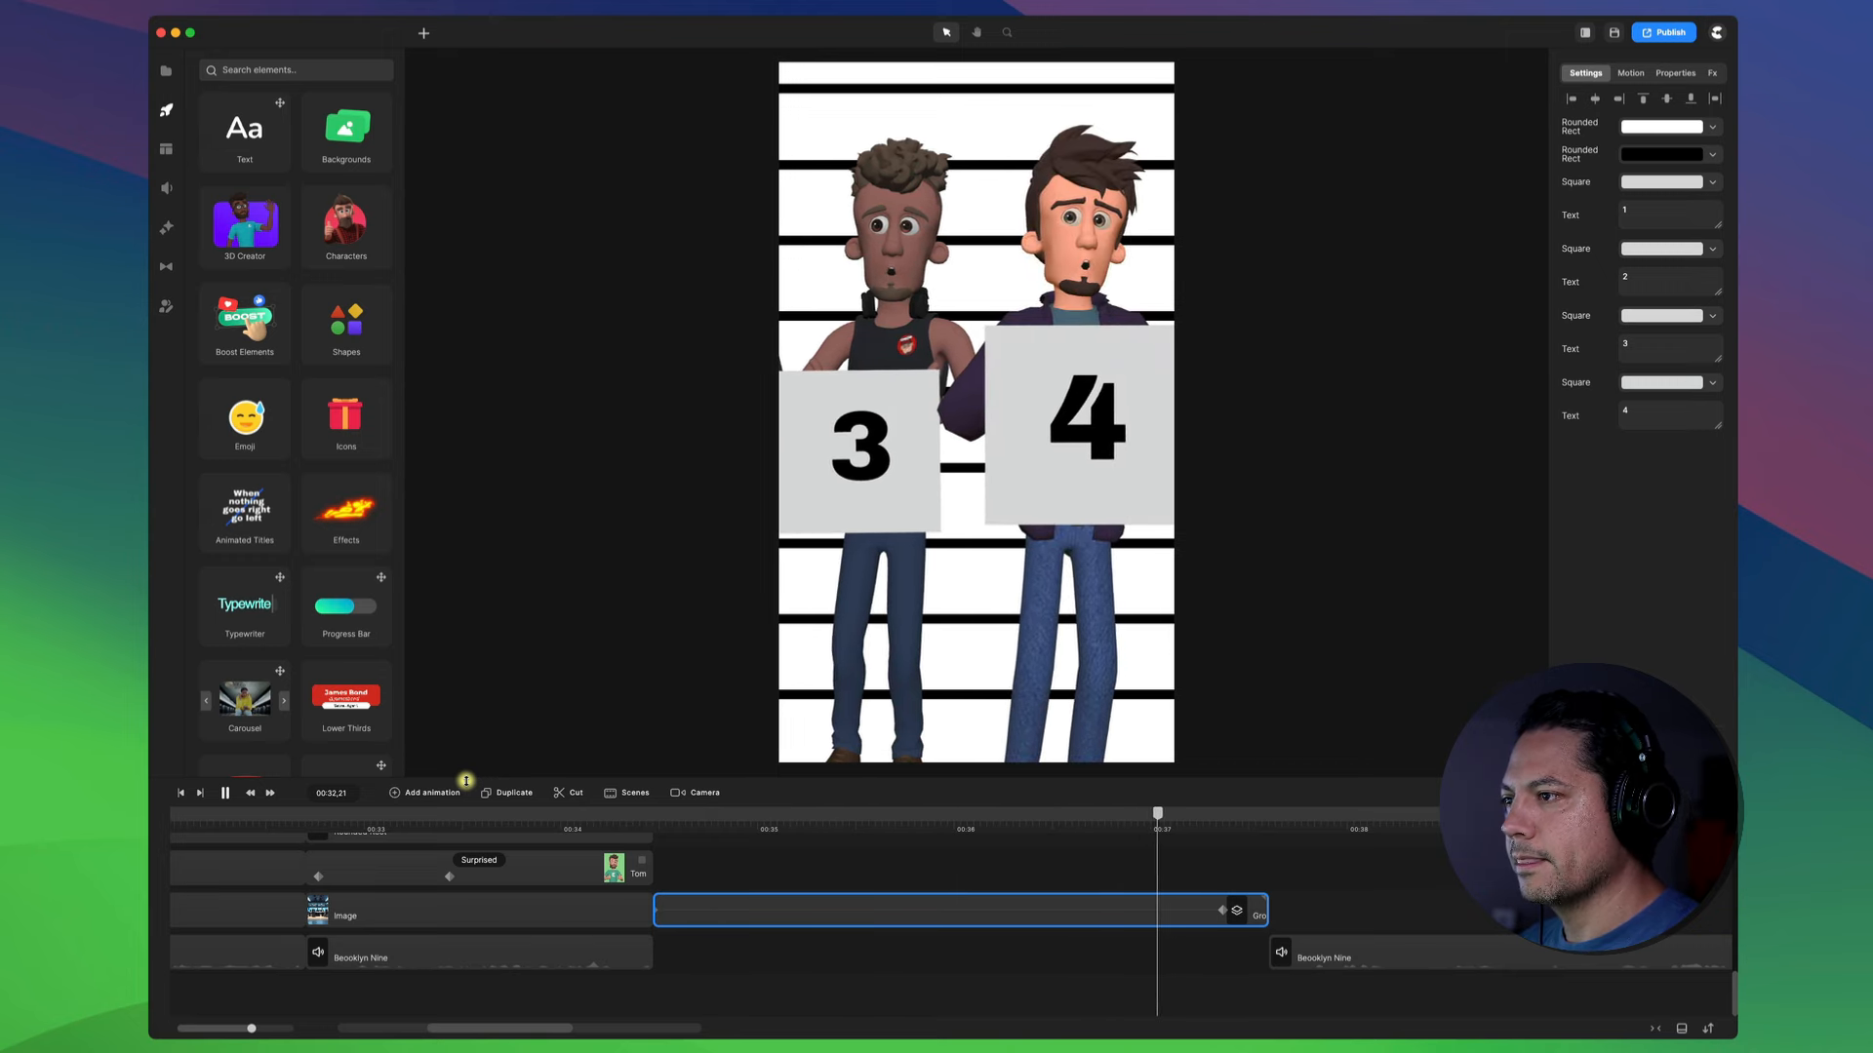
pyautogui.press('space')
pyautogui.moveTo(634, 822); pyautogui.dragTo(1220, 824)
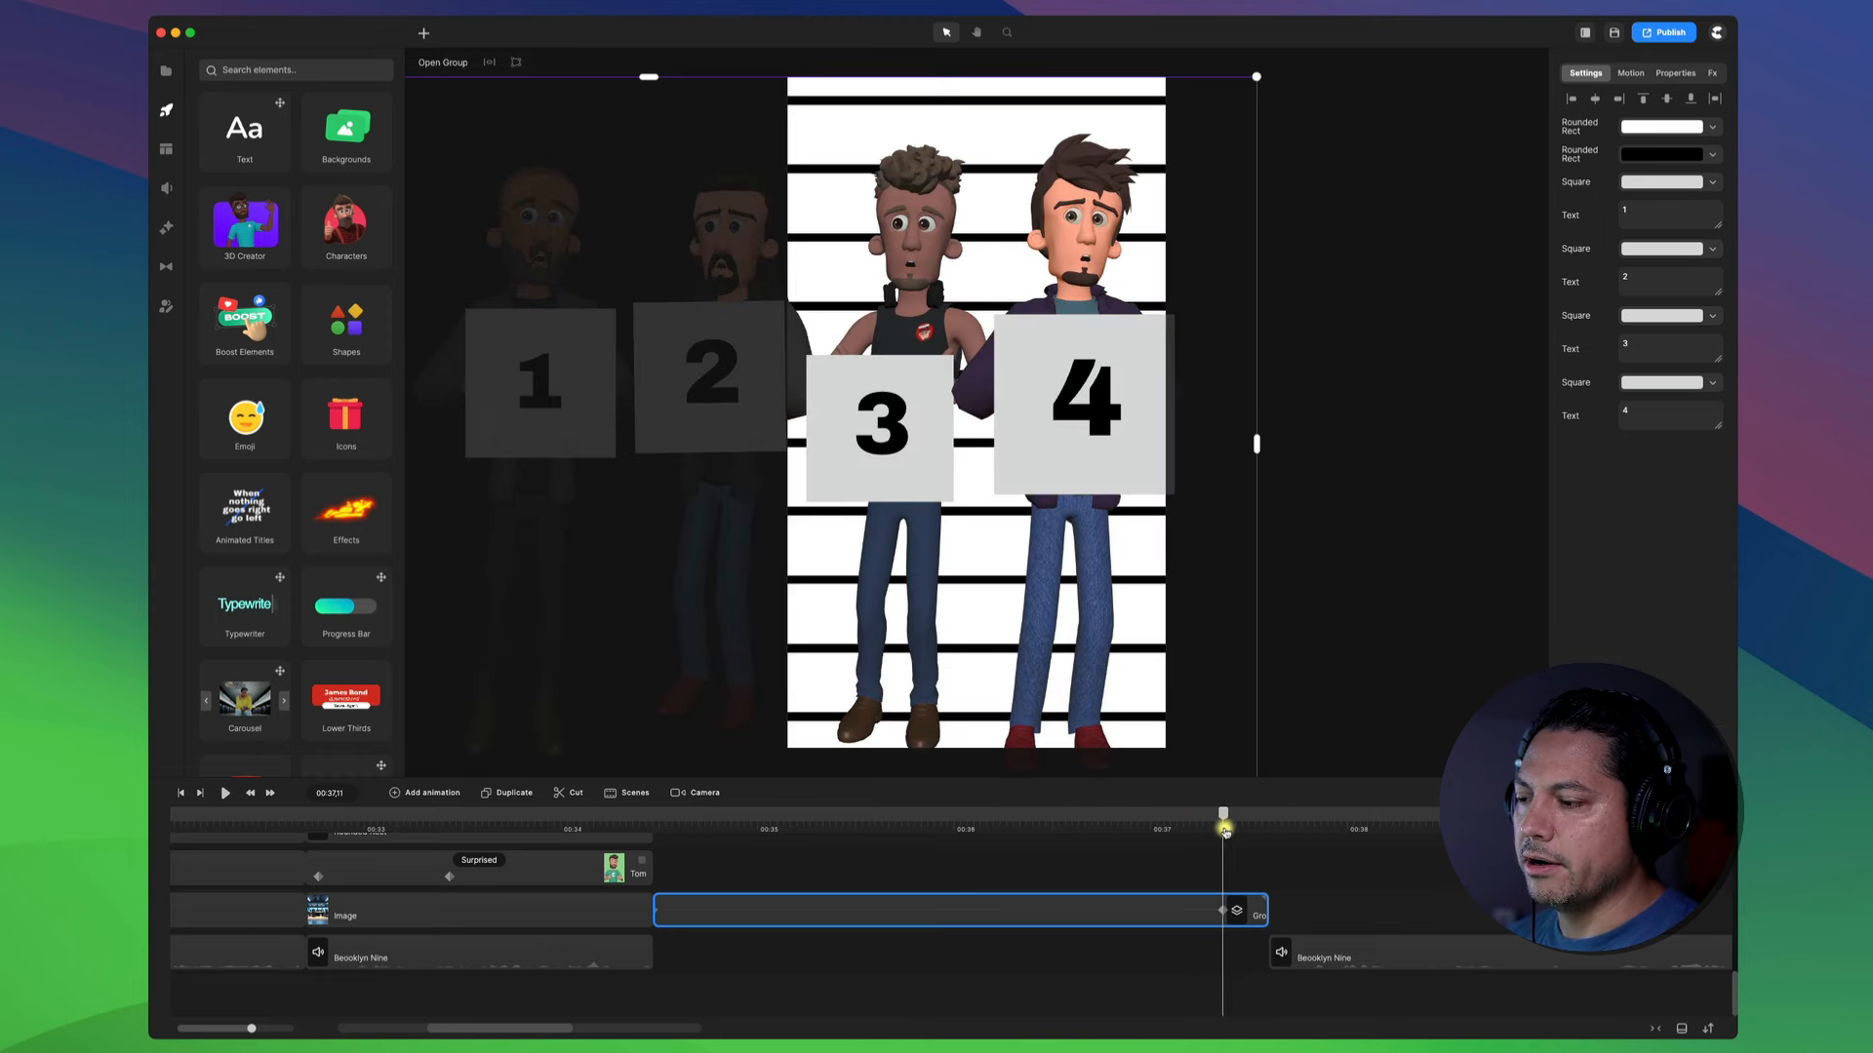
pyautogui.press('space')
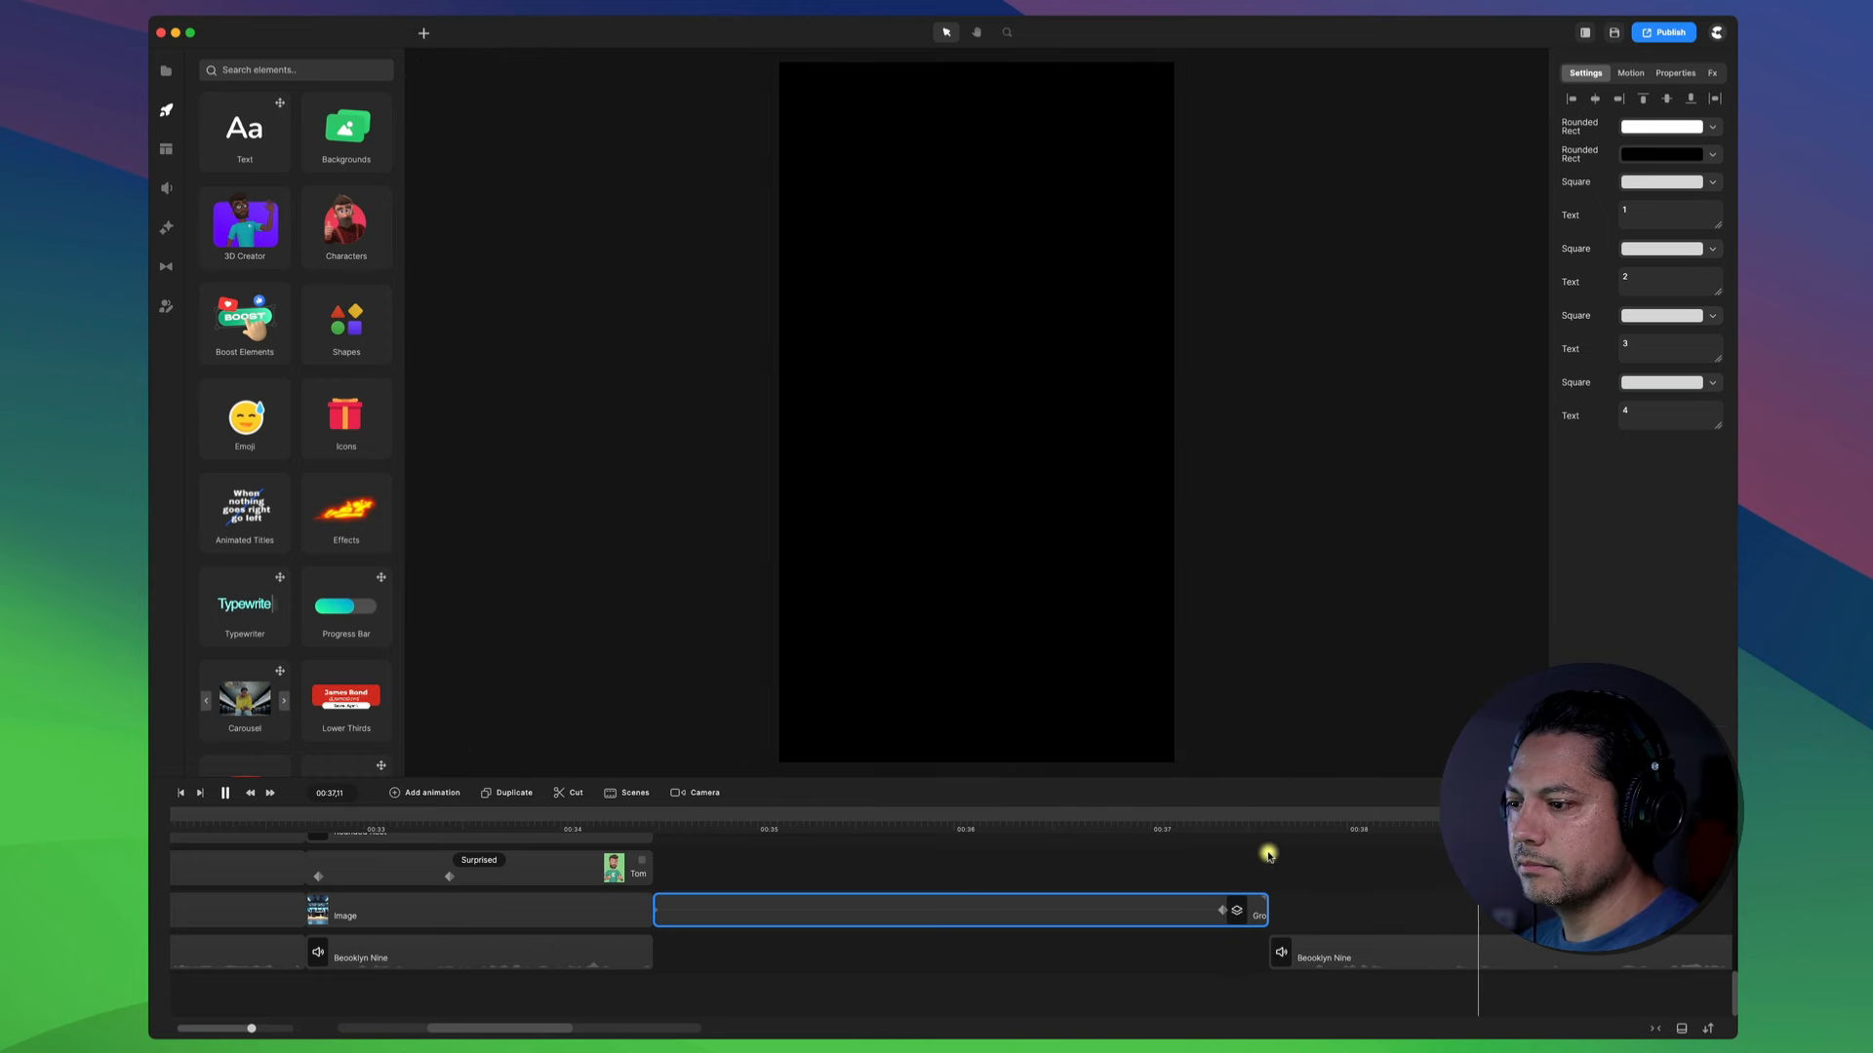
pyautogui.press('space')
pyautogui.click(1275, 828)
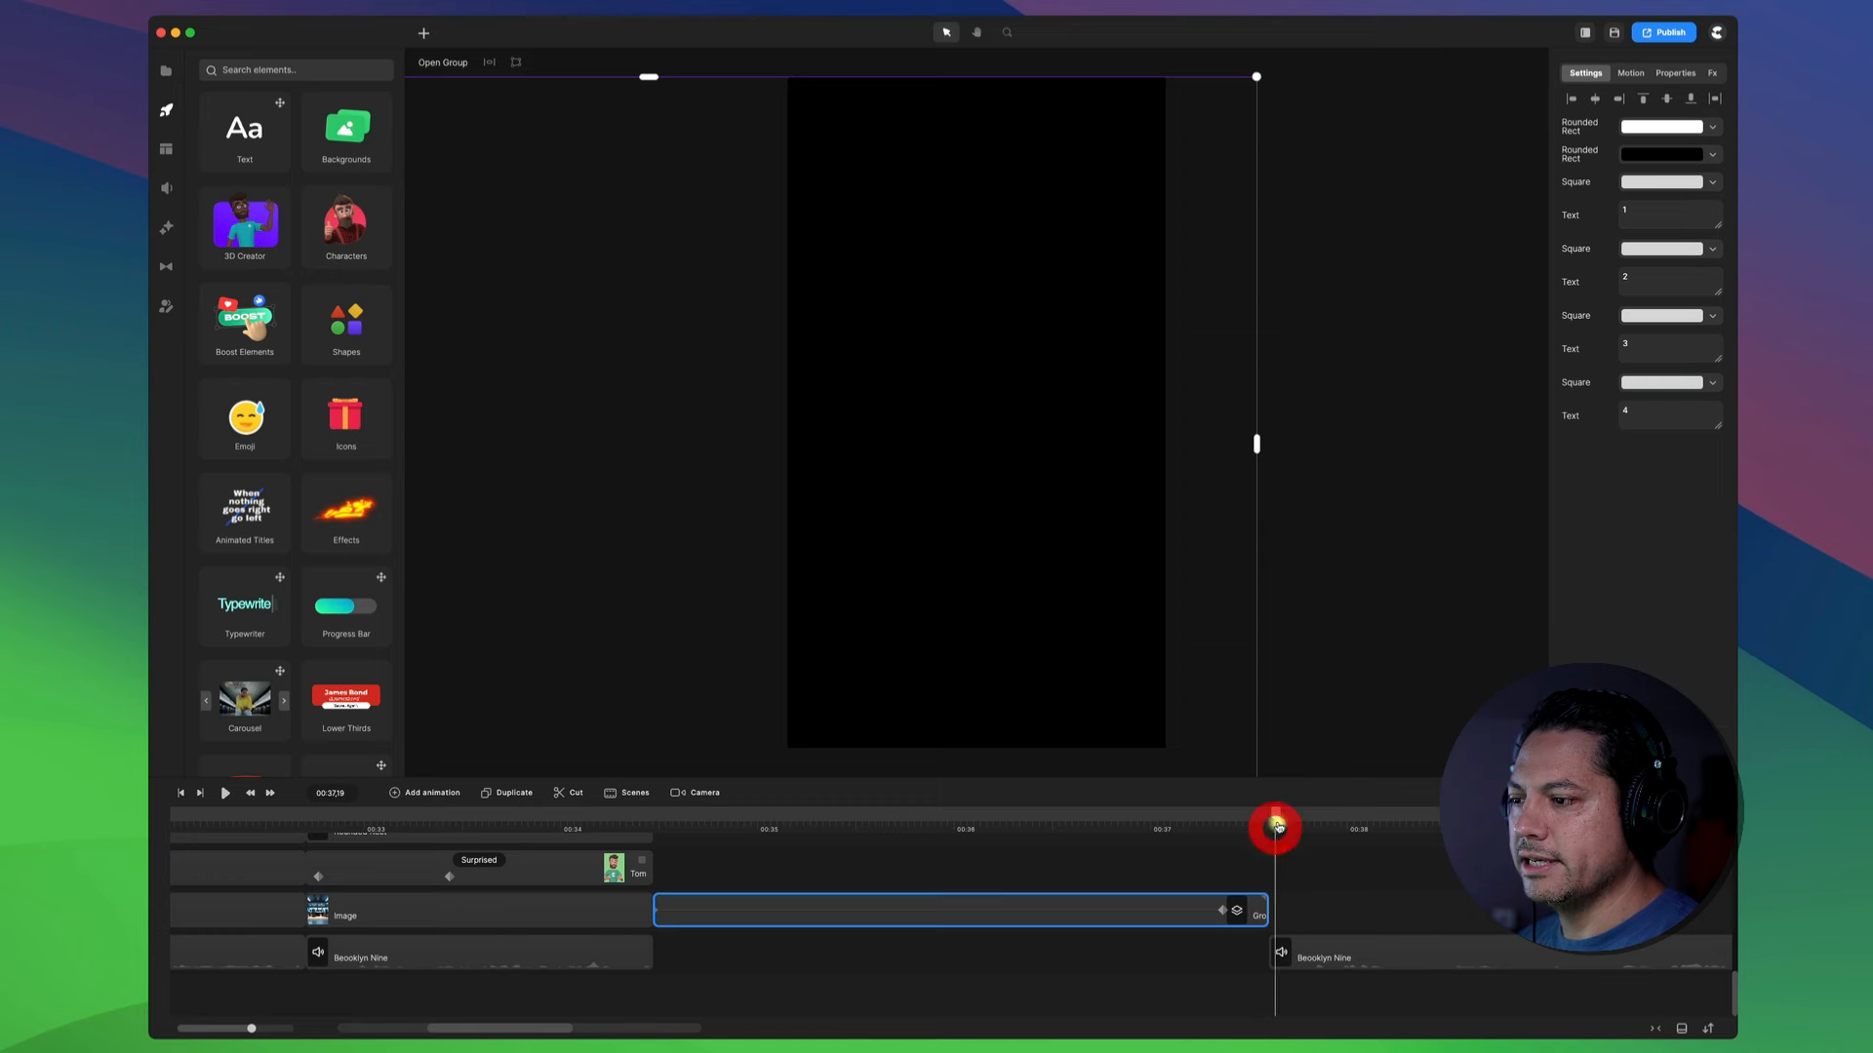
pyautogui.moveTo(1274, 820); pyautogui.dragTo(1302, 820)
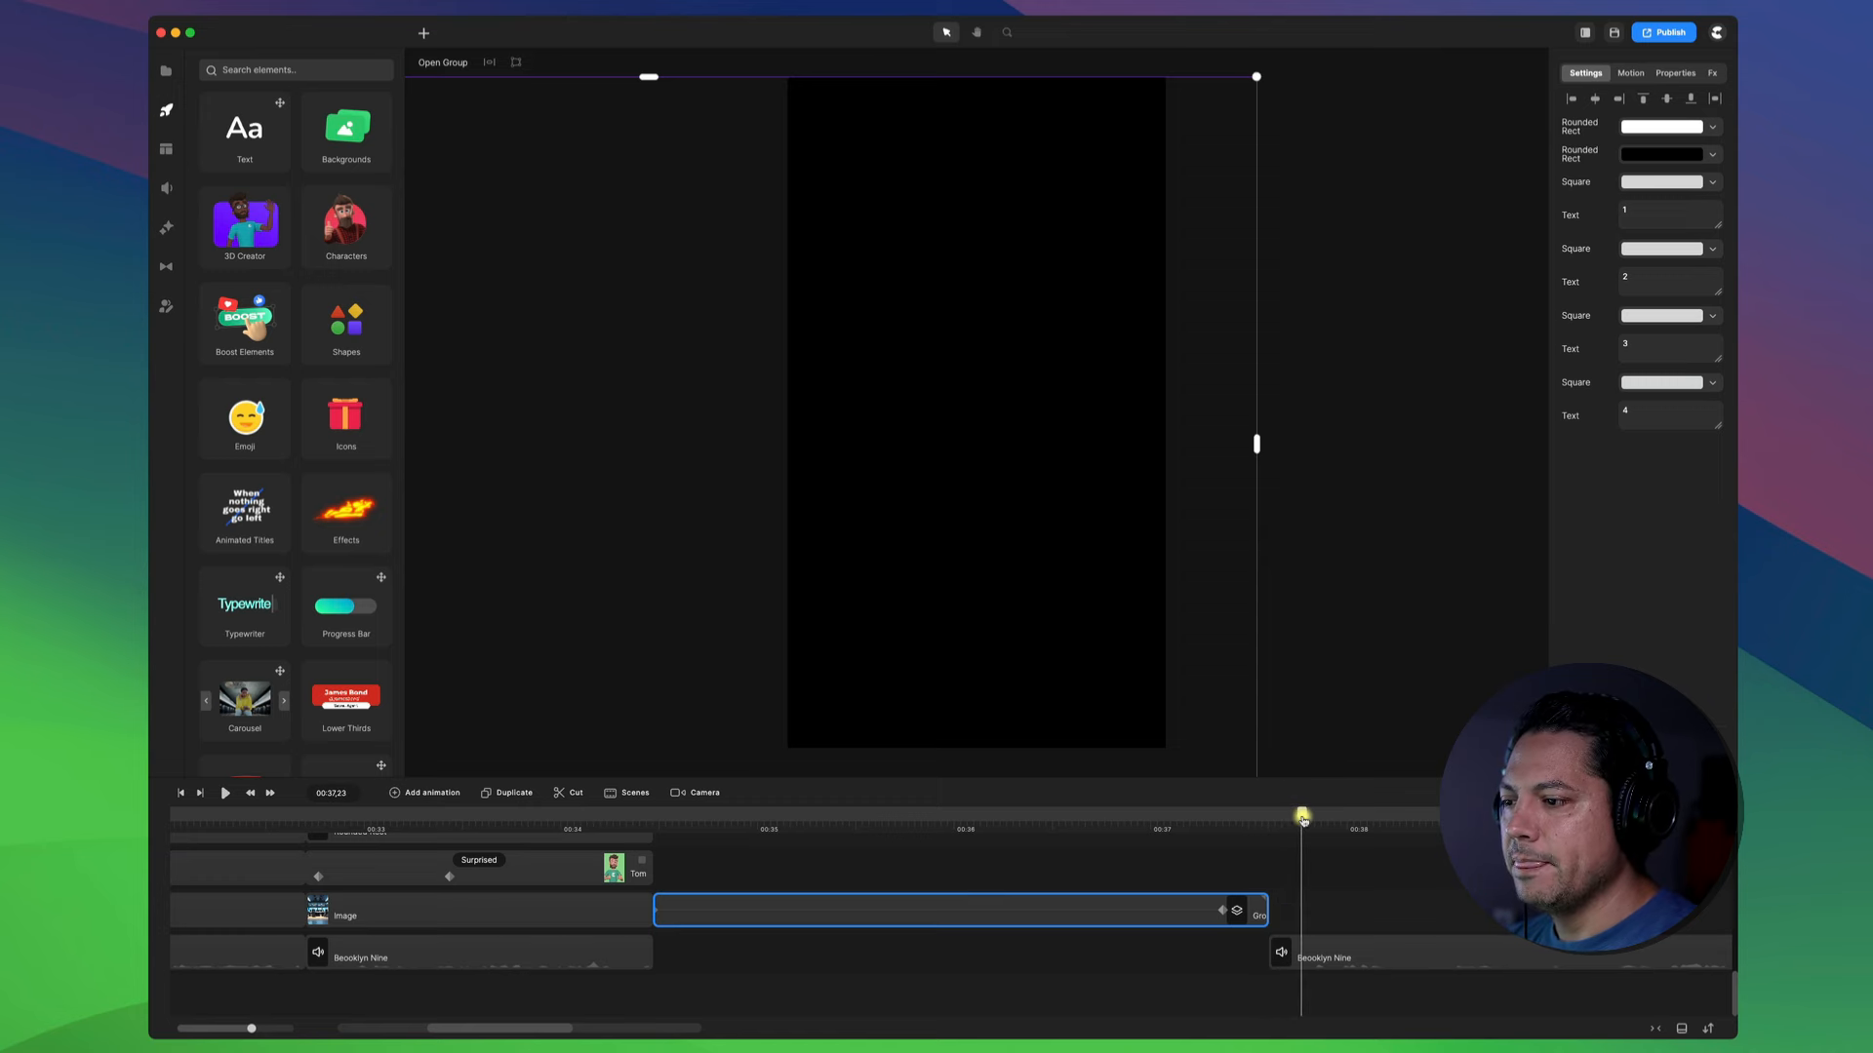
pyautogui.click(1302, 818)
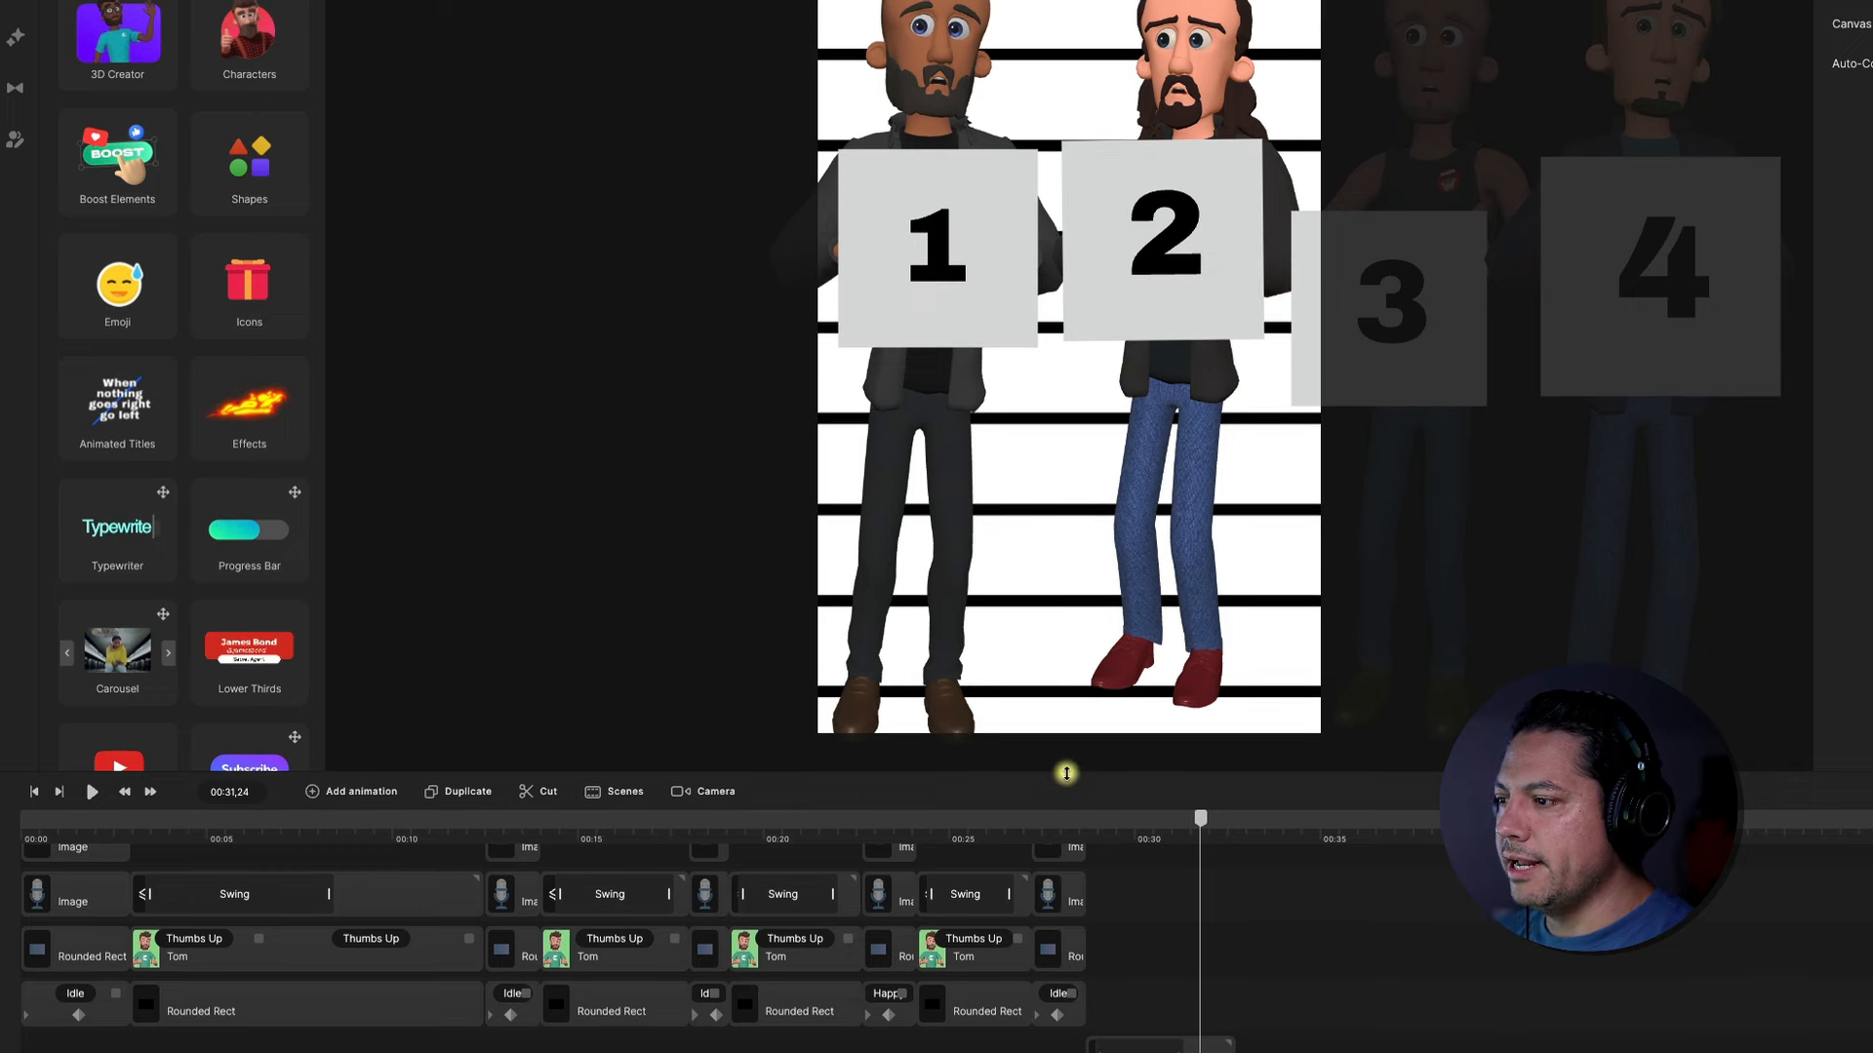
# Enlarge the timeline area to show all tracks, and go to the officer shot at 00:27,23.
pyautogui.moveTo(1066, 773); pyautogui.dragTo(1040, 89)
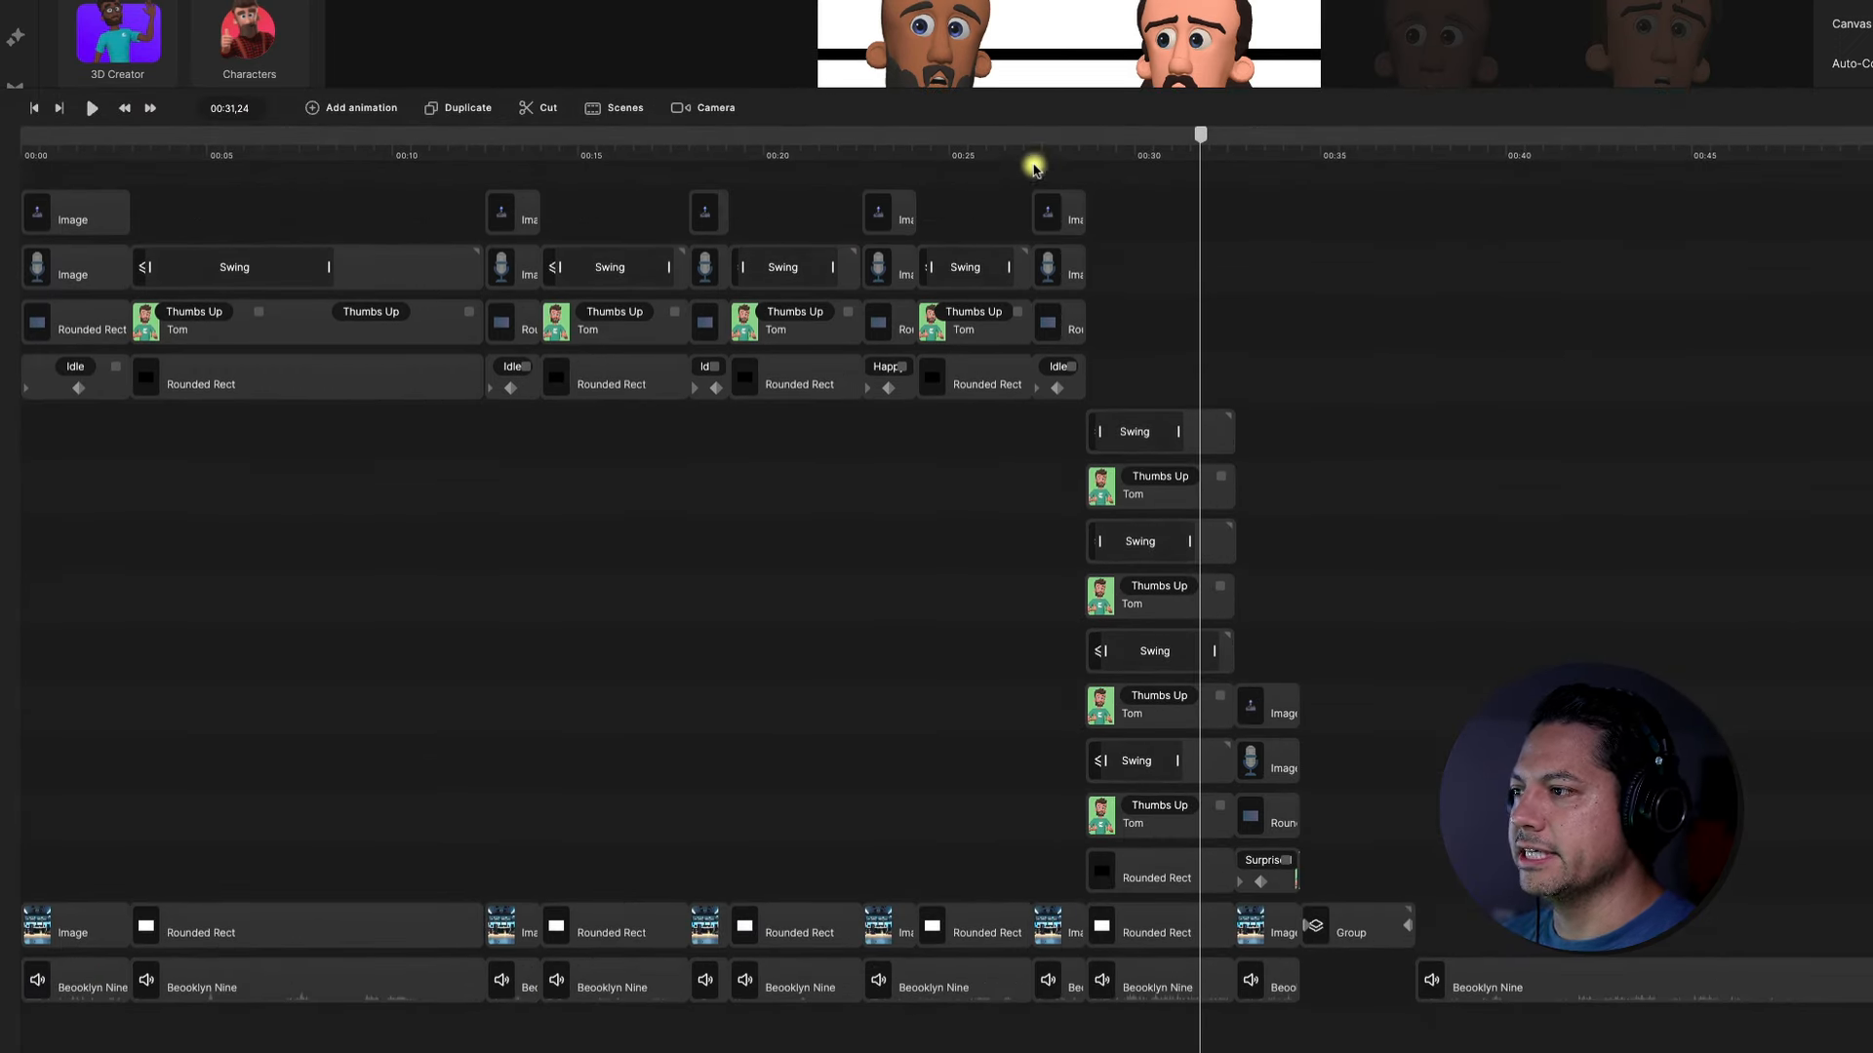
pyautogui.hscroll(5, 1027, 237)
pyautogui.hscroll(-5, 1027, 240)
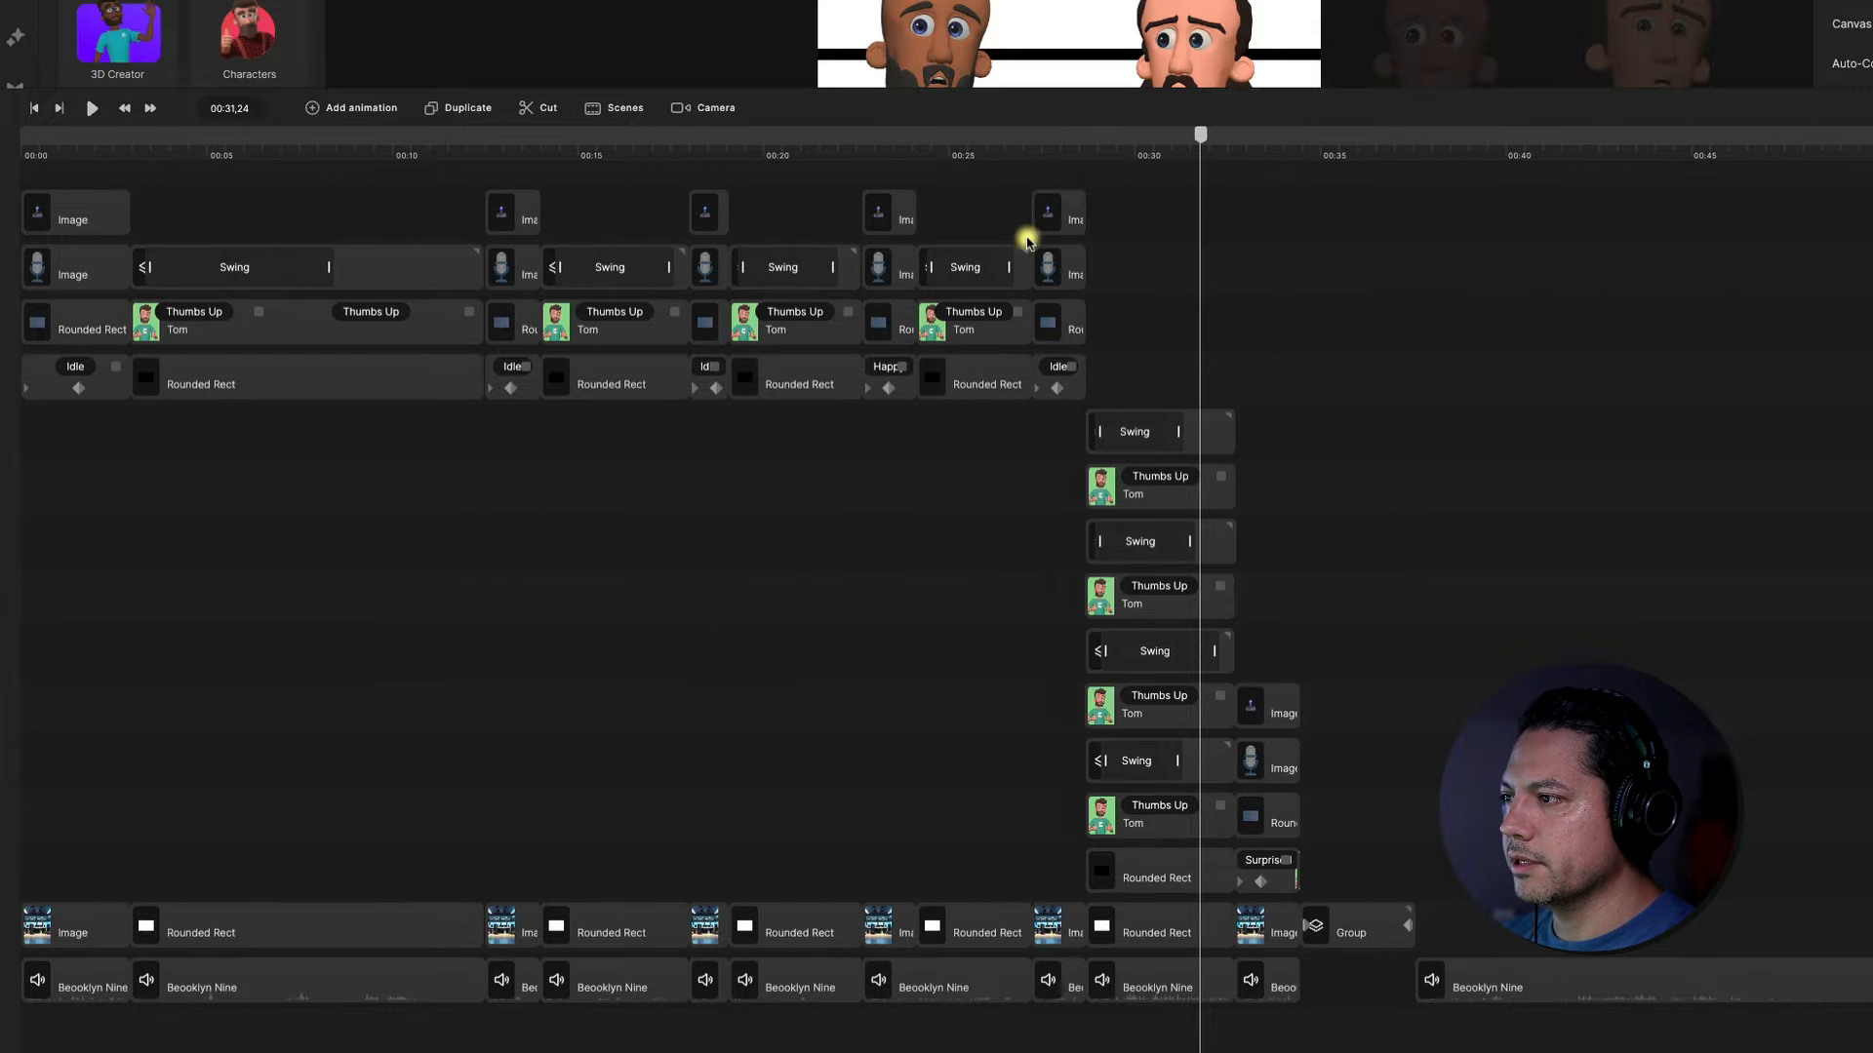
pyautogui.click(1050, 154)
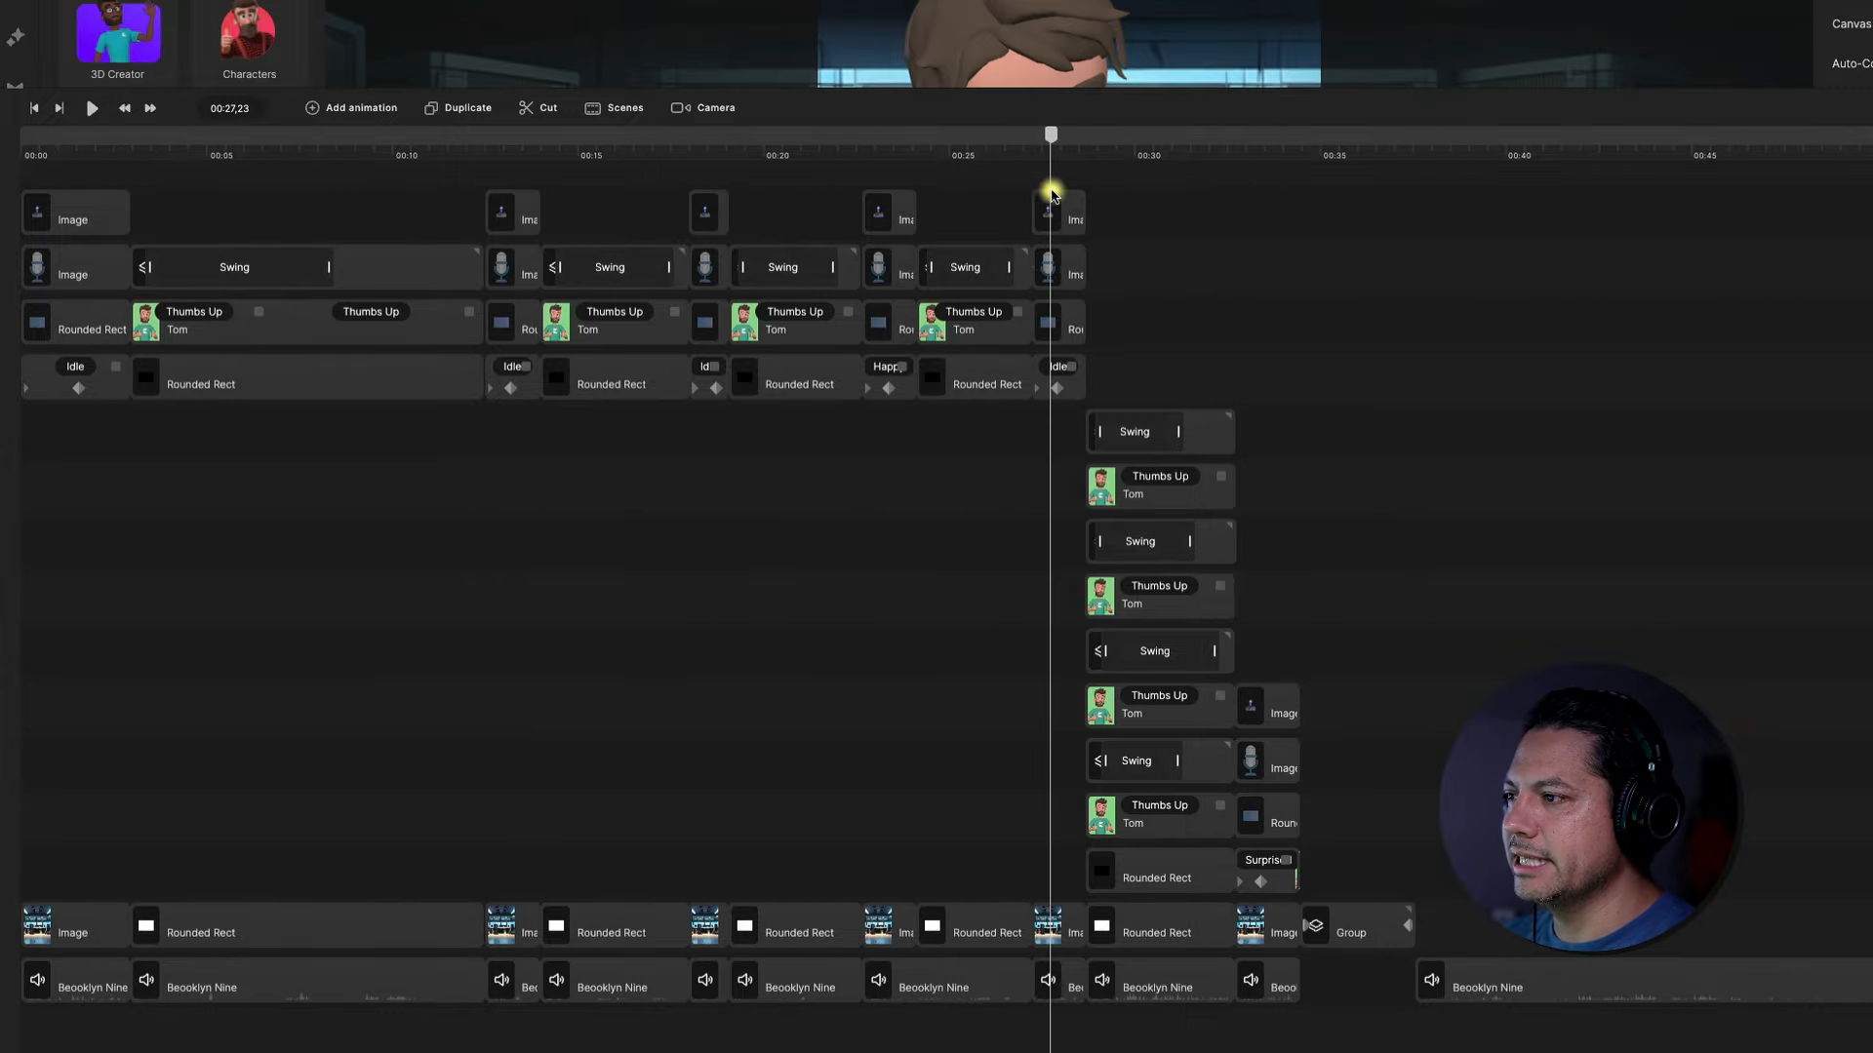
pyautogui.moveTo(1091, 88); pyautogui.dragTo(1119, 118)
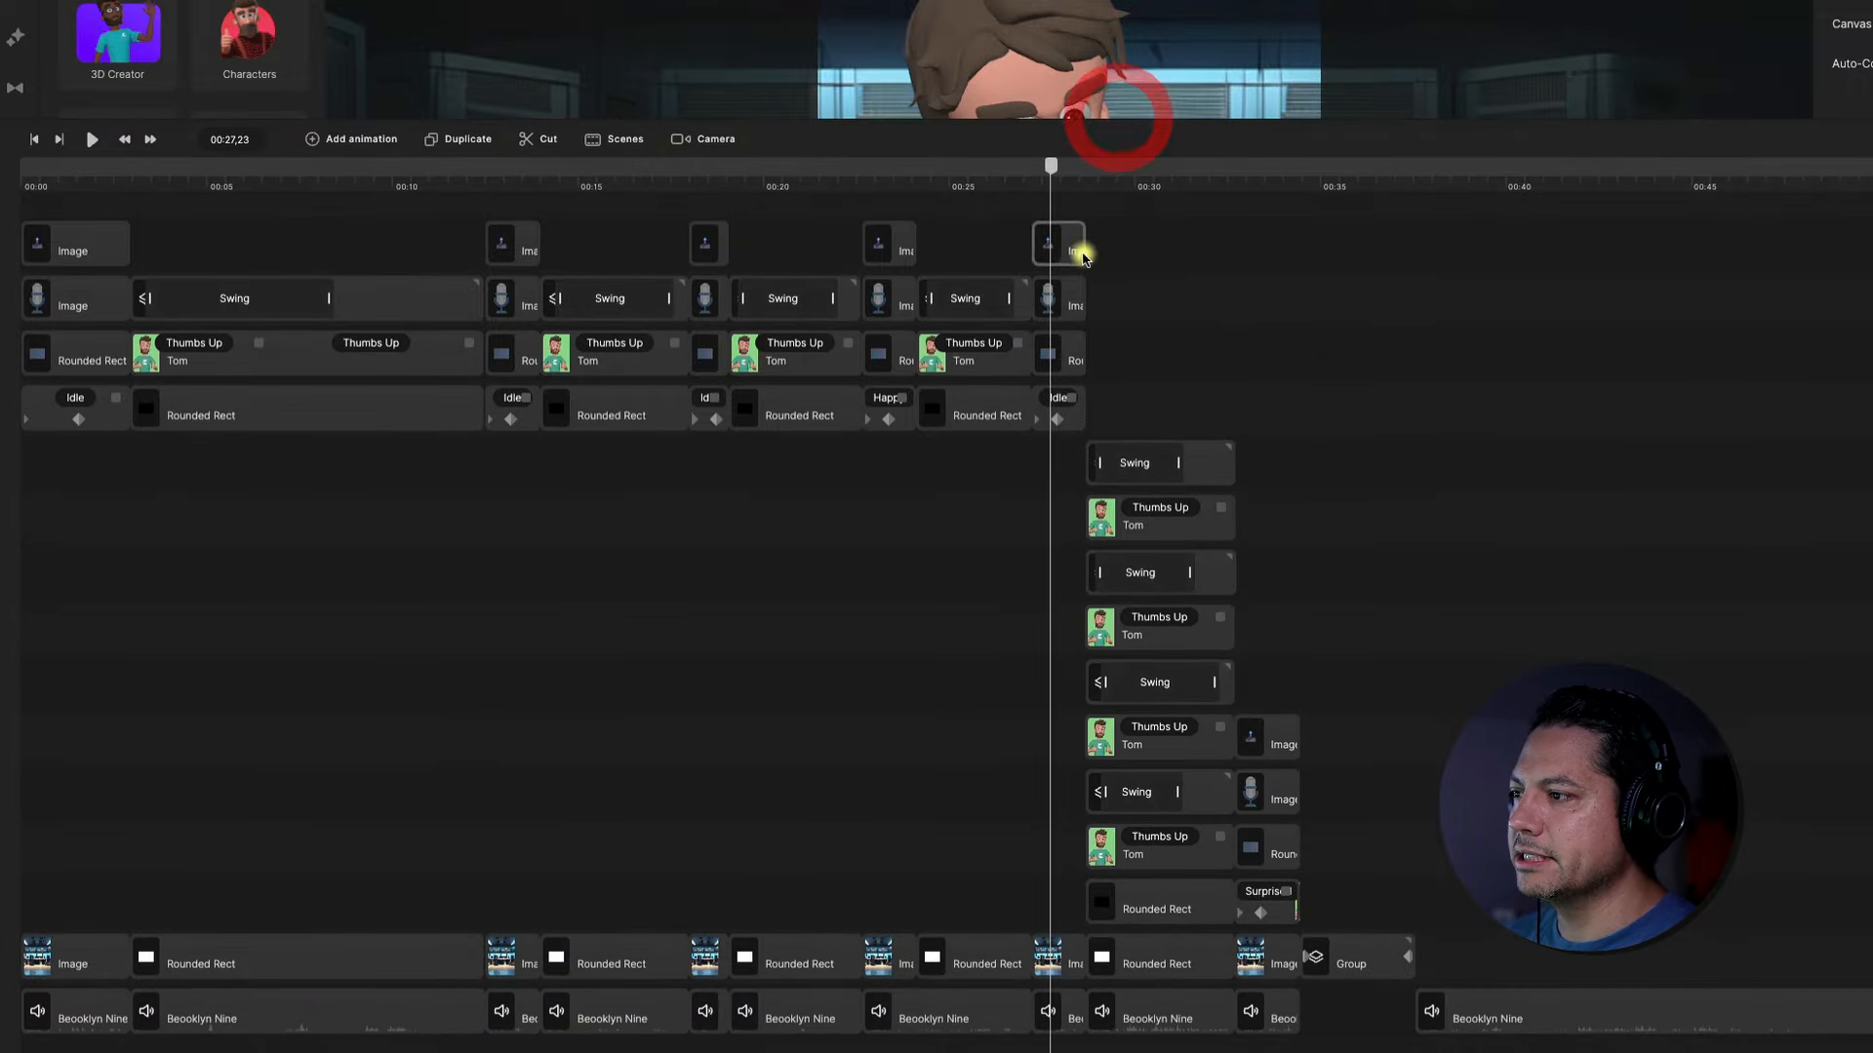
# Copy all layers of the officer shot at 00:27,23, including its background image, and paste them at 00:37,21.
pyautogui.moveTo(1108, 231); pyautogui.dragTo(1058, 390)
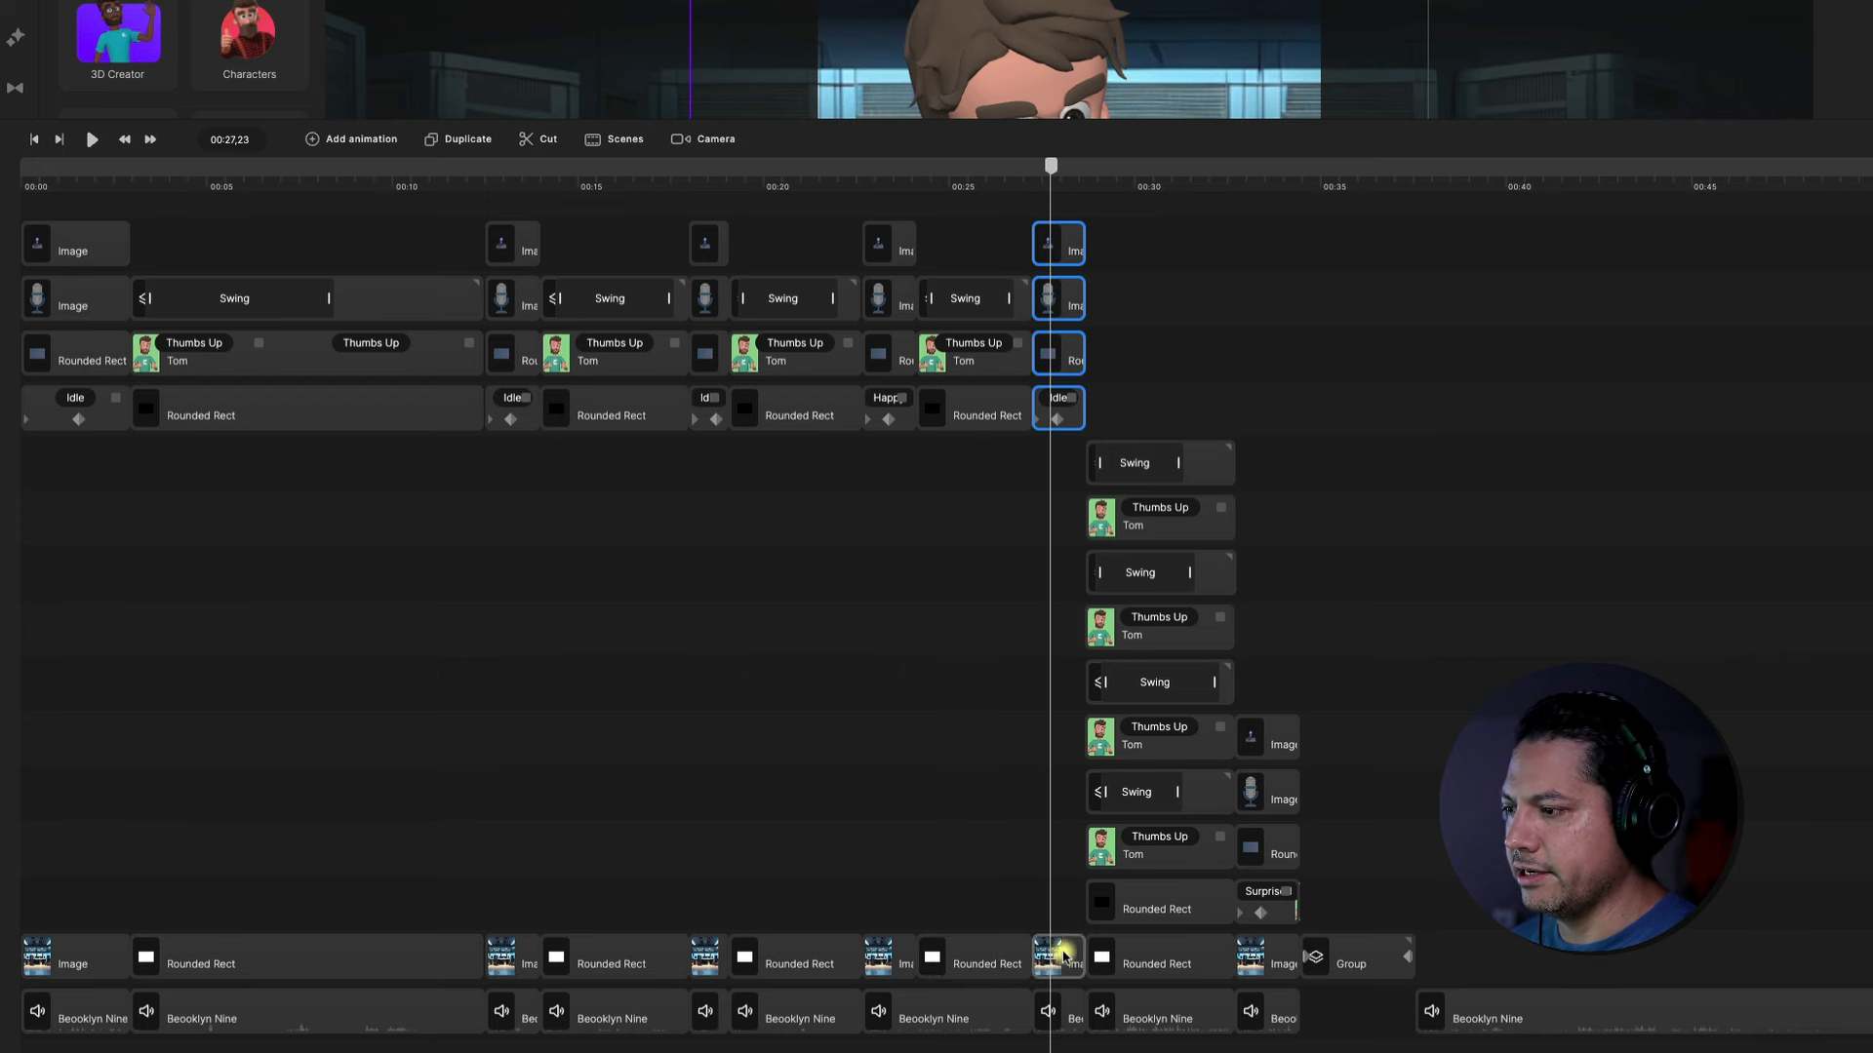
pyautogui.keyDown('shift'); pyautogui.click(1063, 952); pyautogui.keyUp('shift')
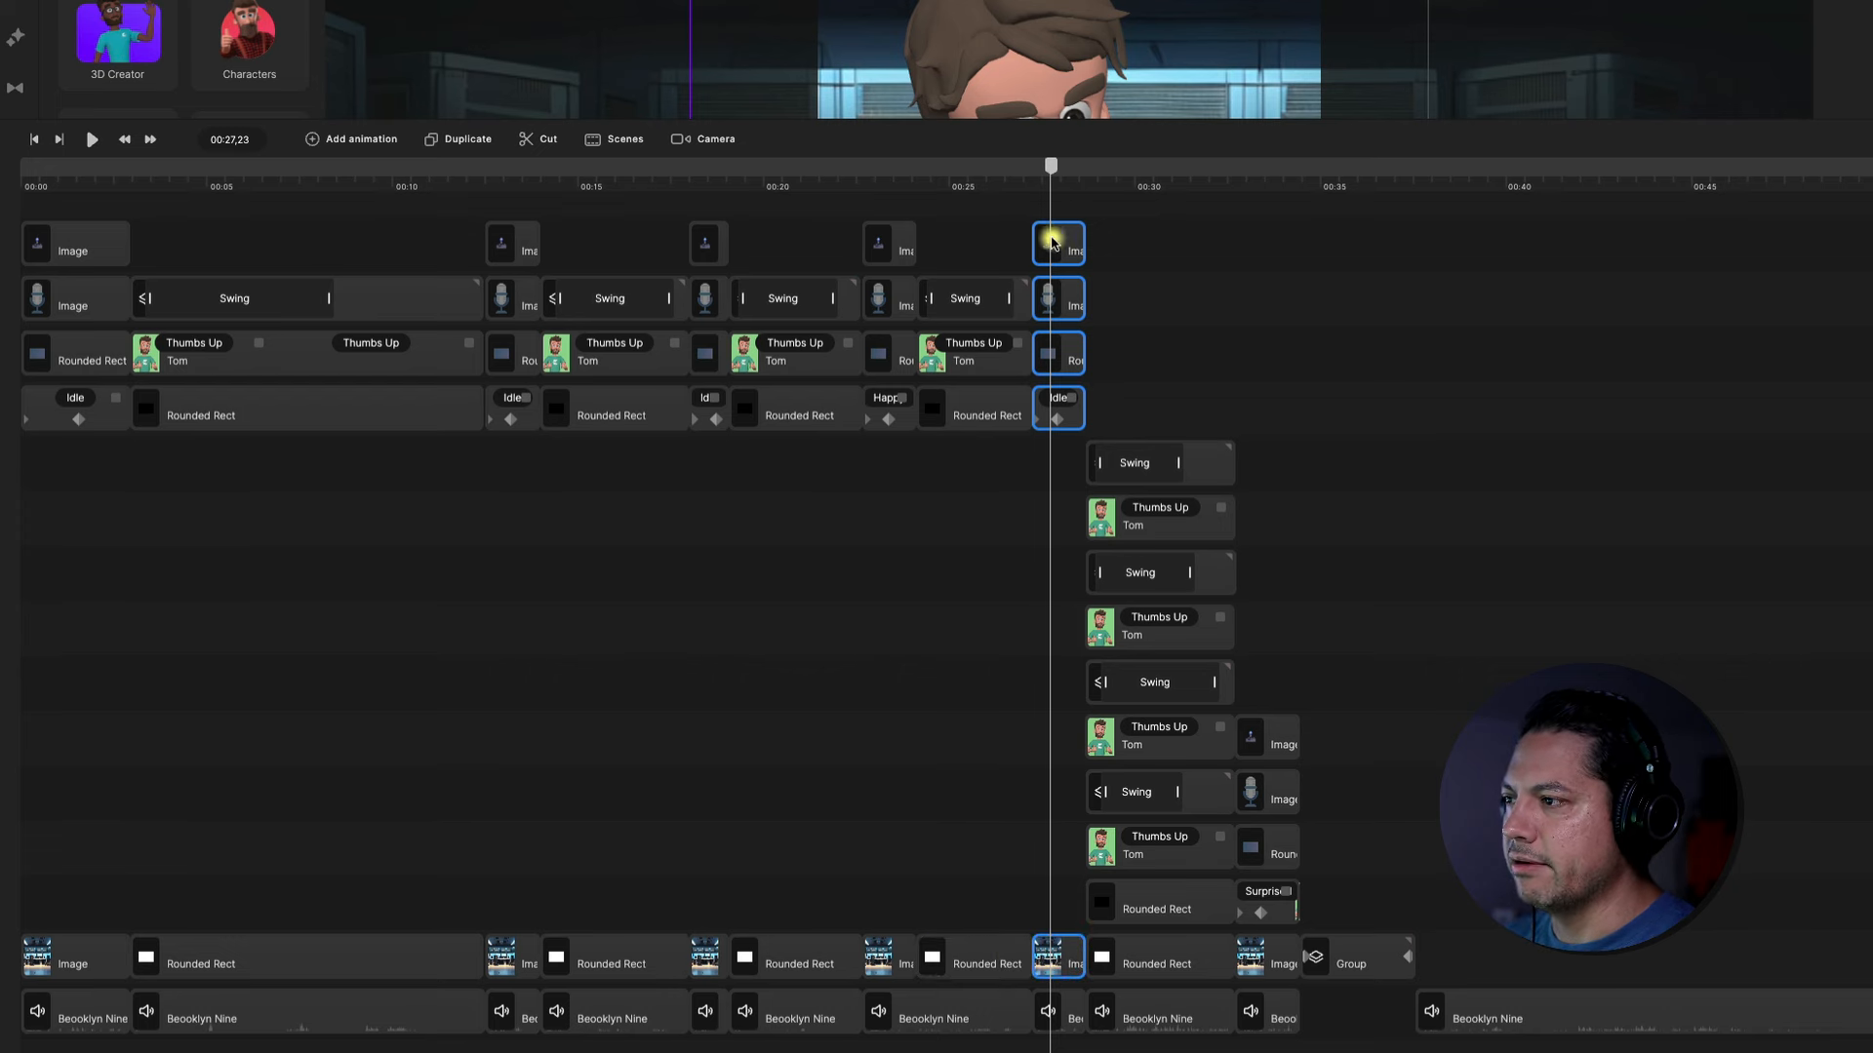
pyautogui.click(1295, 188)
pyautogui.moveTo(1295, 166); pyautogui.dragTo(1420, 167)
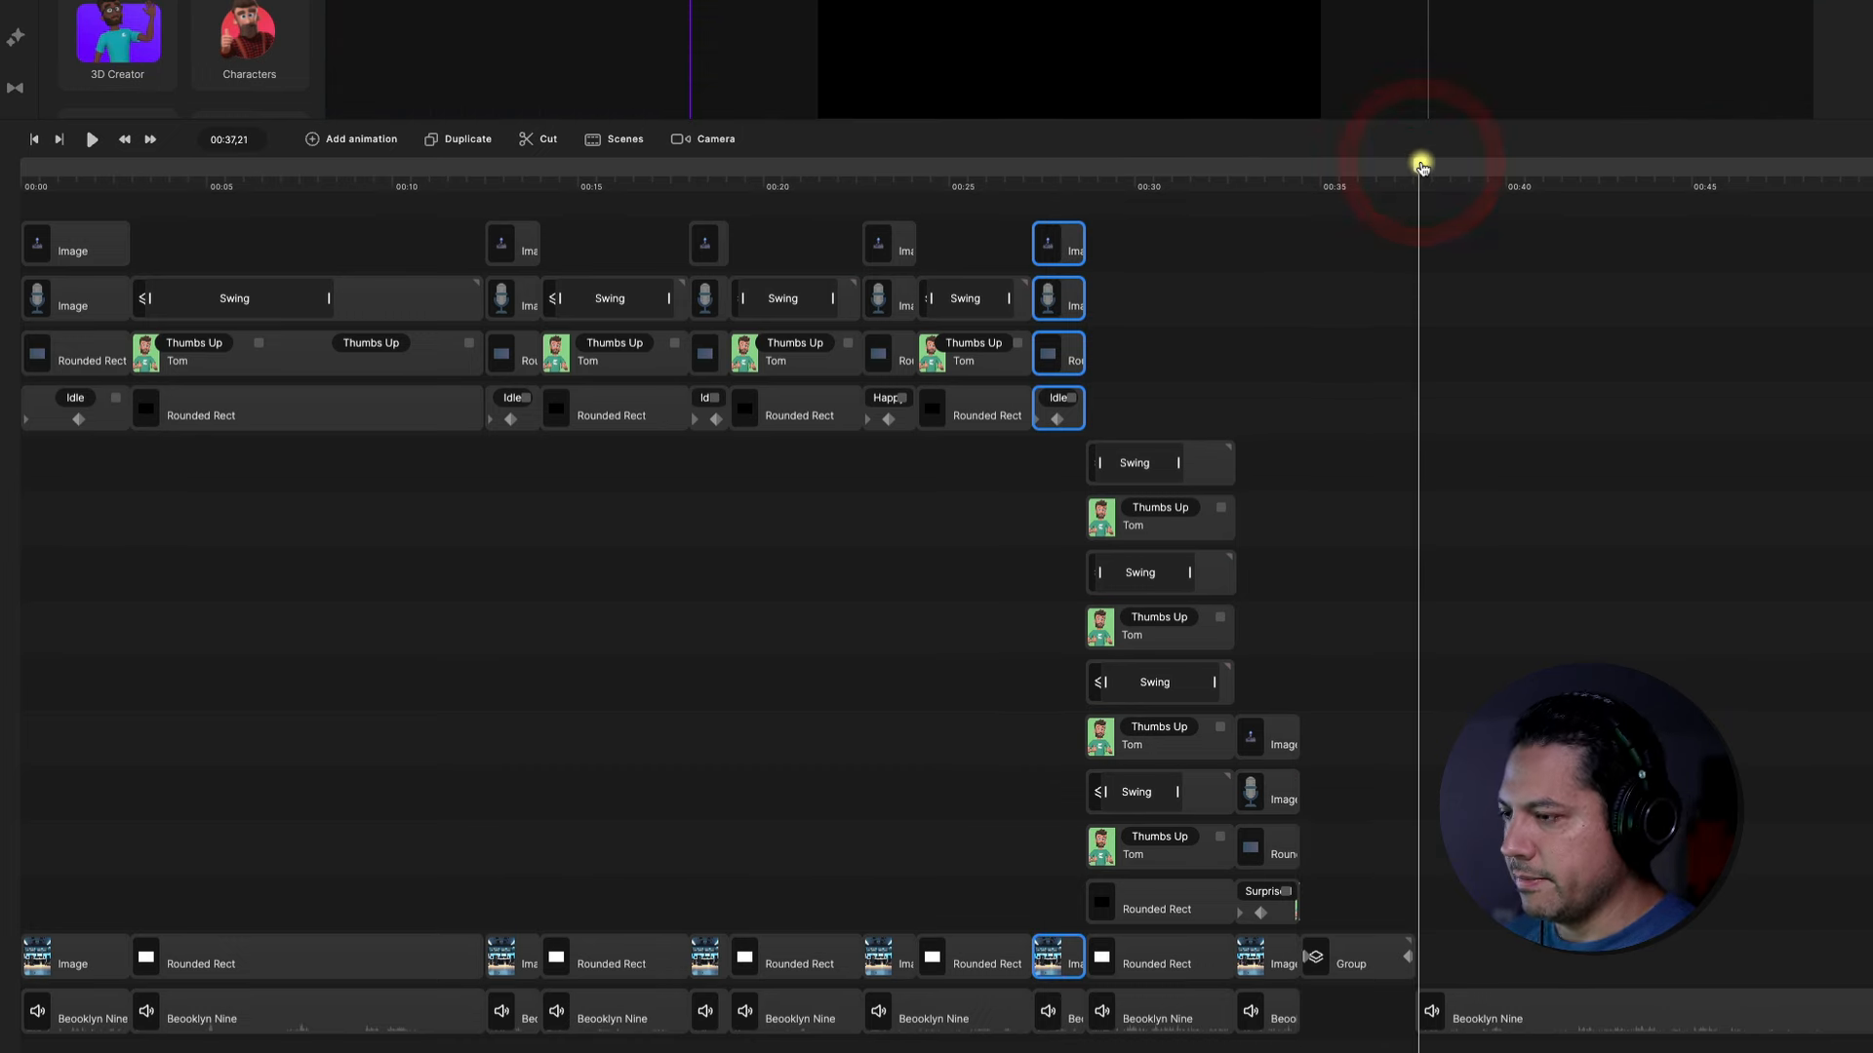
pyautogui.hotkey('ctrl', 'v')
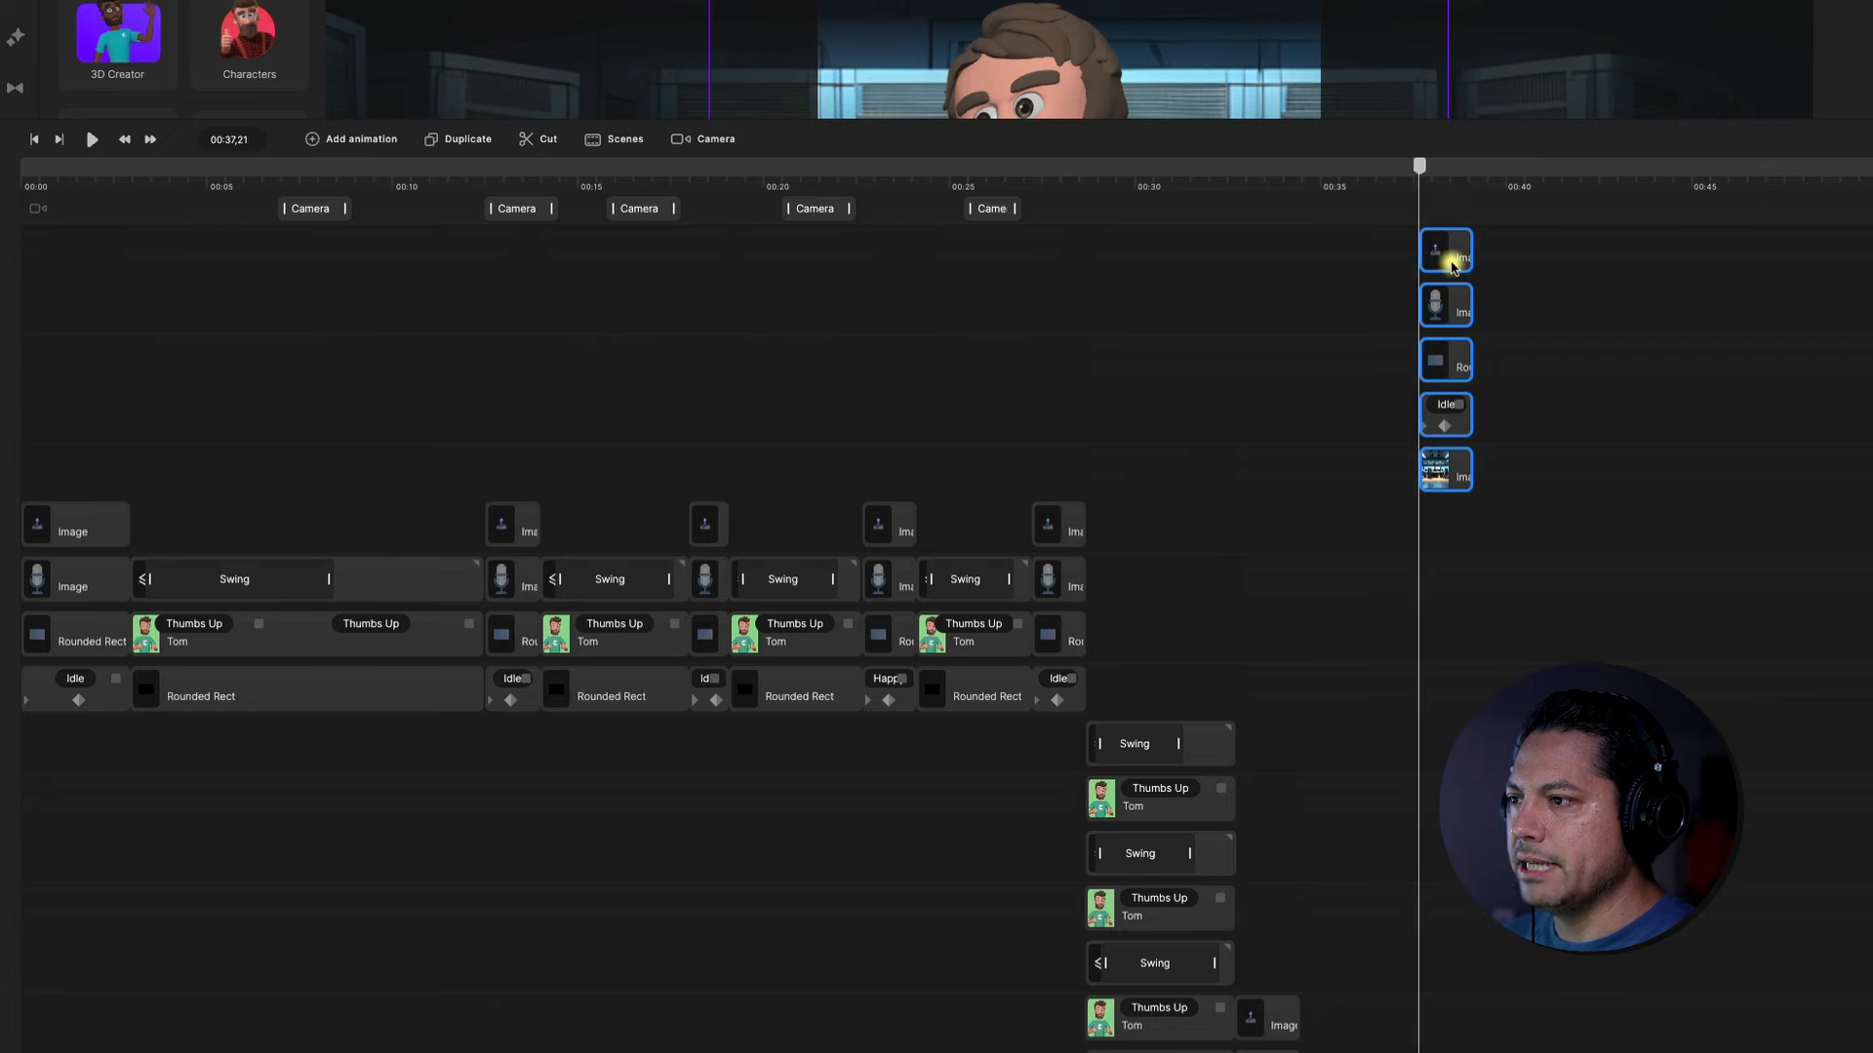
# Move the pasted officer layers down to the tracks right behind the lineup group, starting at 00:37,21, and restore the larger preview.
pyautogui.moveTo(1450, 266); pyautogui.dragTo(1474, 866)
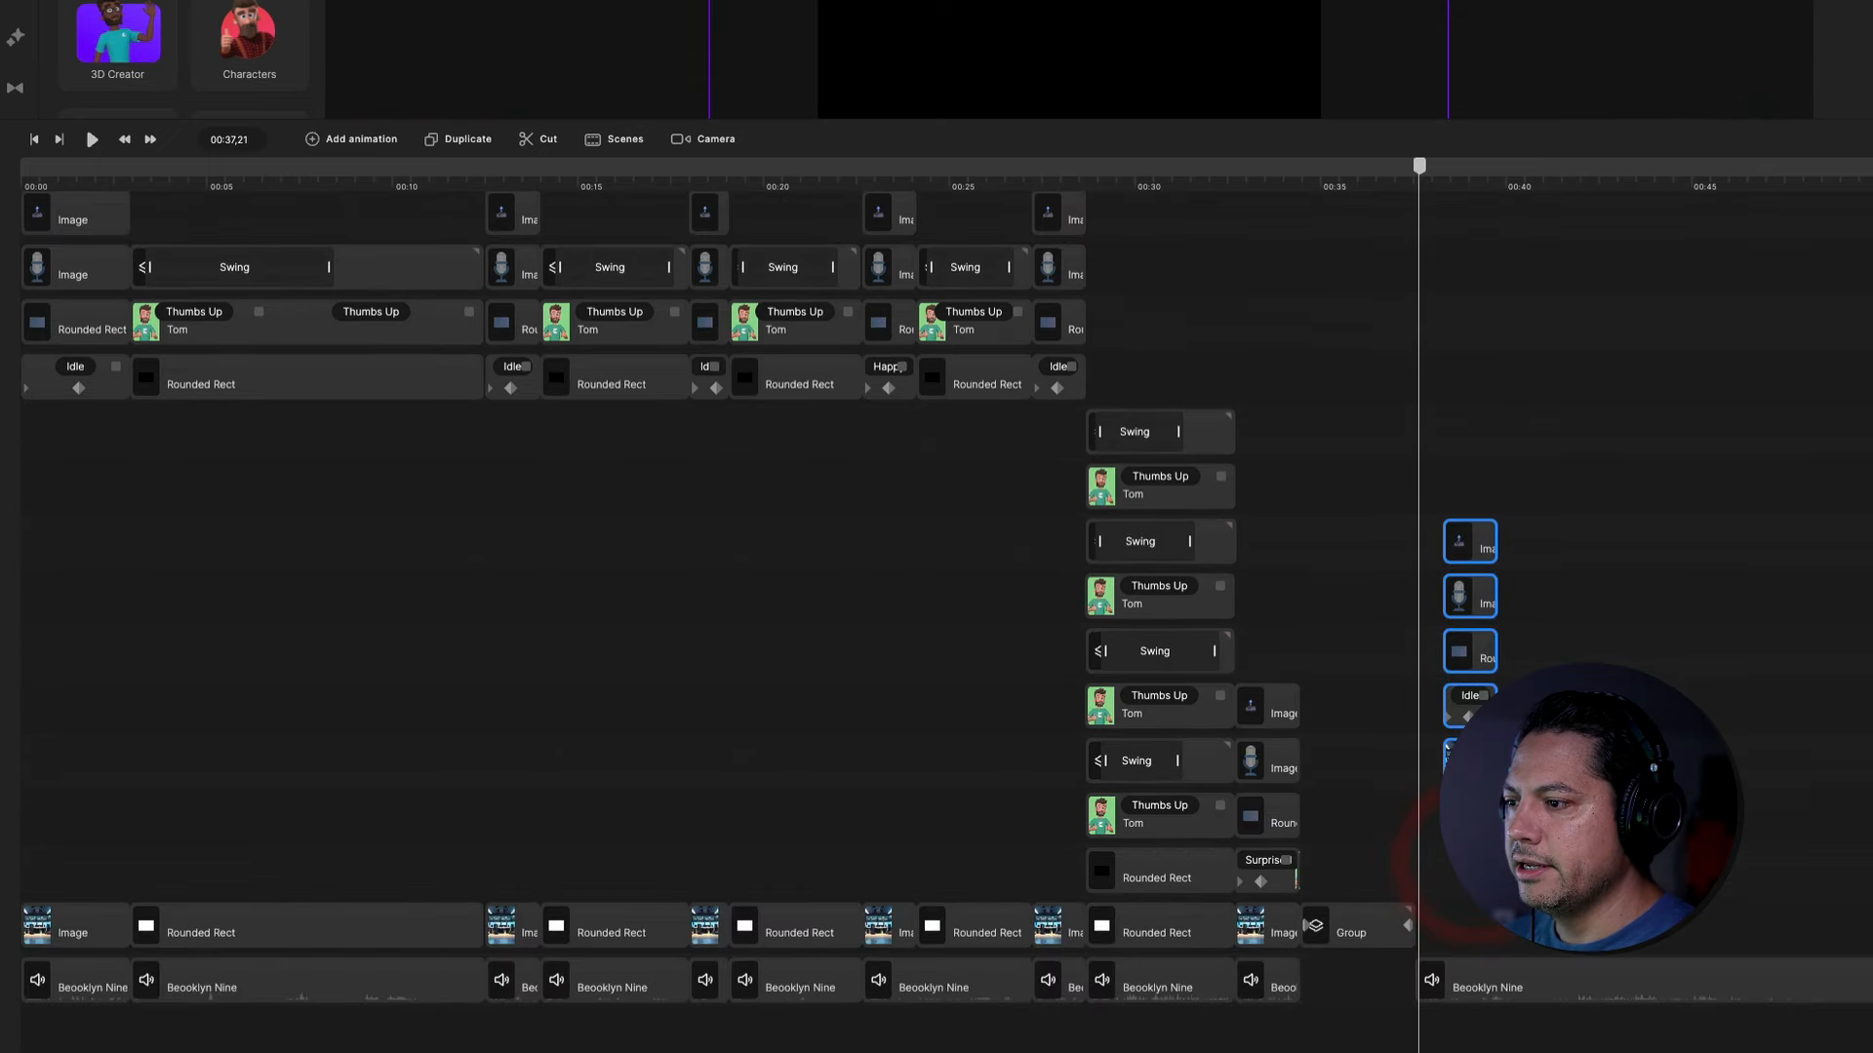
pyautogui.hscroll(4, 1380, 758)
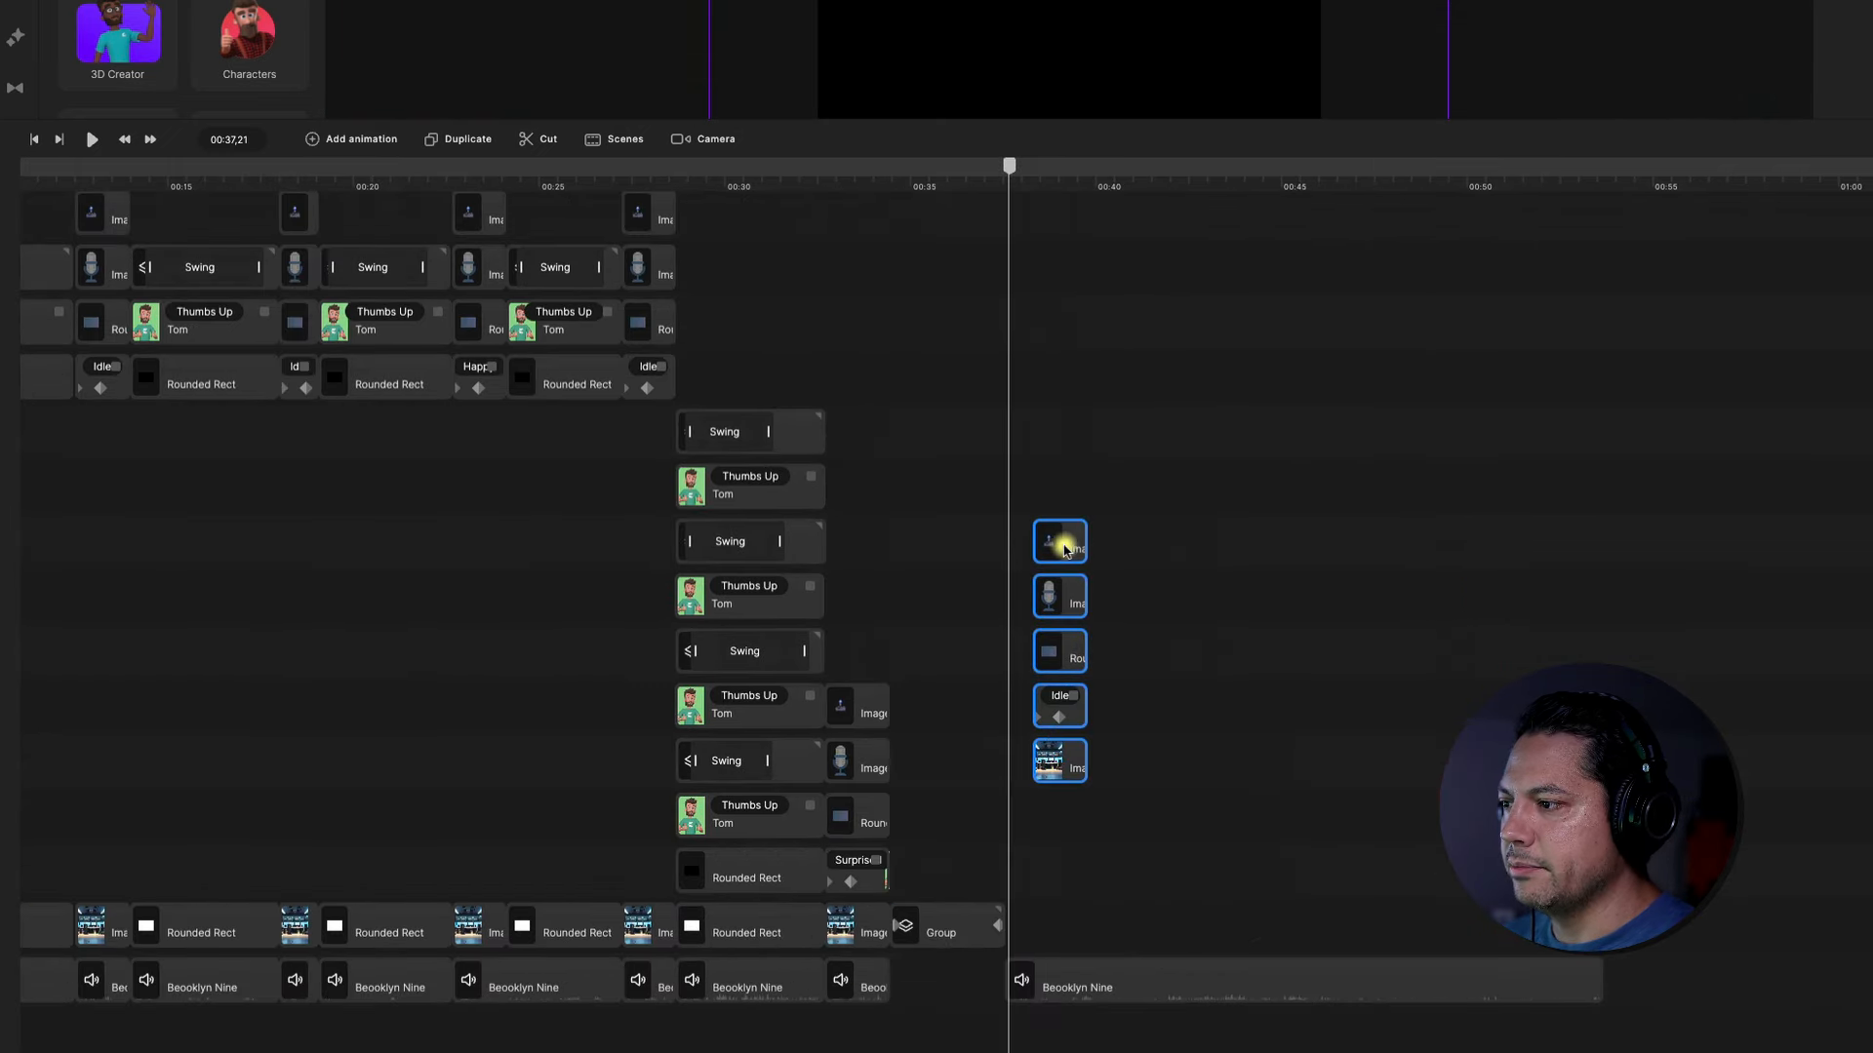
pyautogui.moveTo(1065, 549); pyautogui.dragTo(1038, 712)
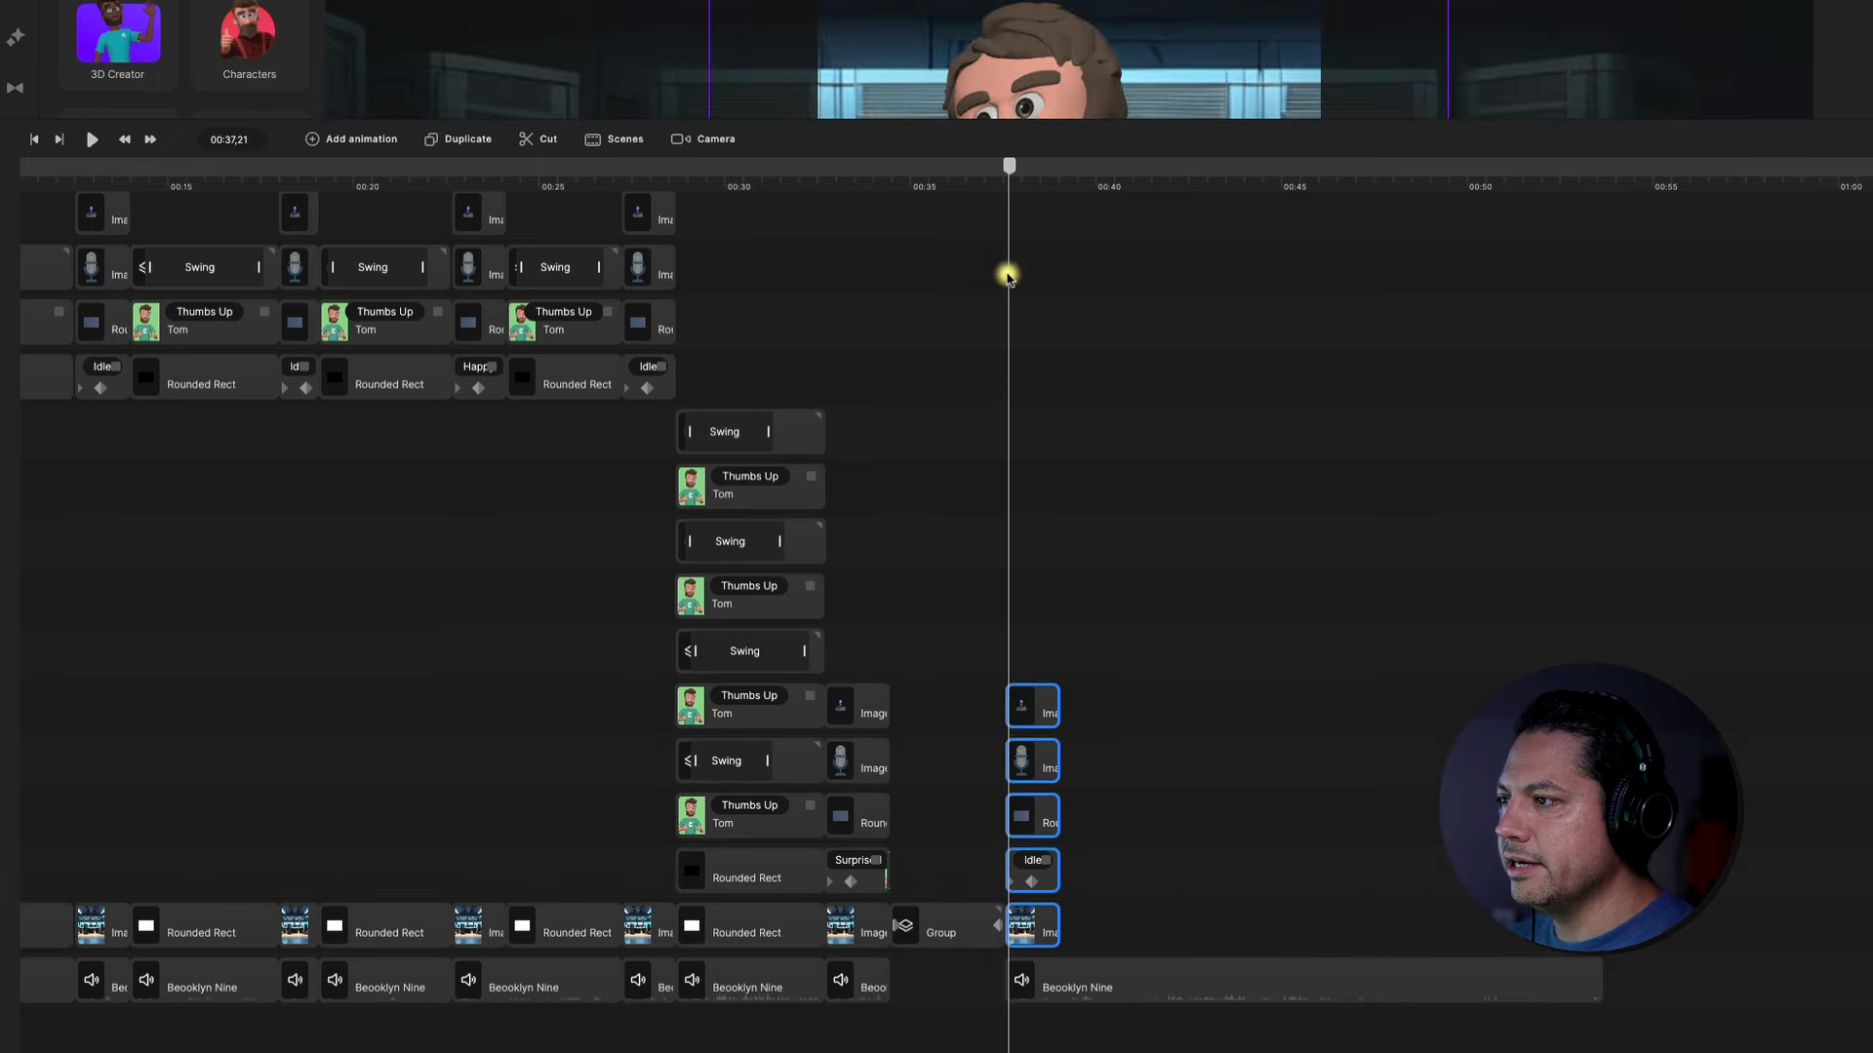
pyautogui.moveTo(1064, 123); pyautogui.dragTo(1054, 766)
pyautogui.scroll(-5, 1016, 992)
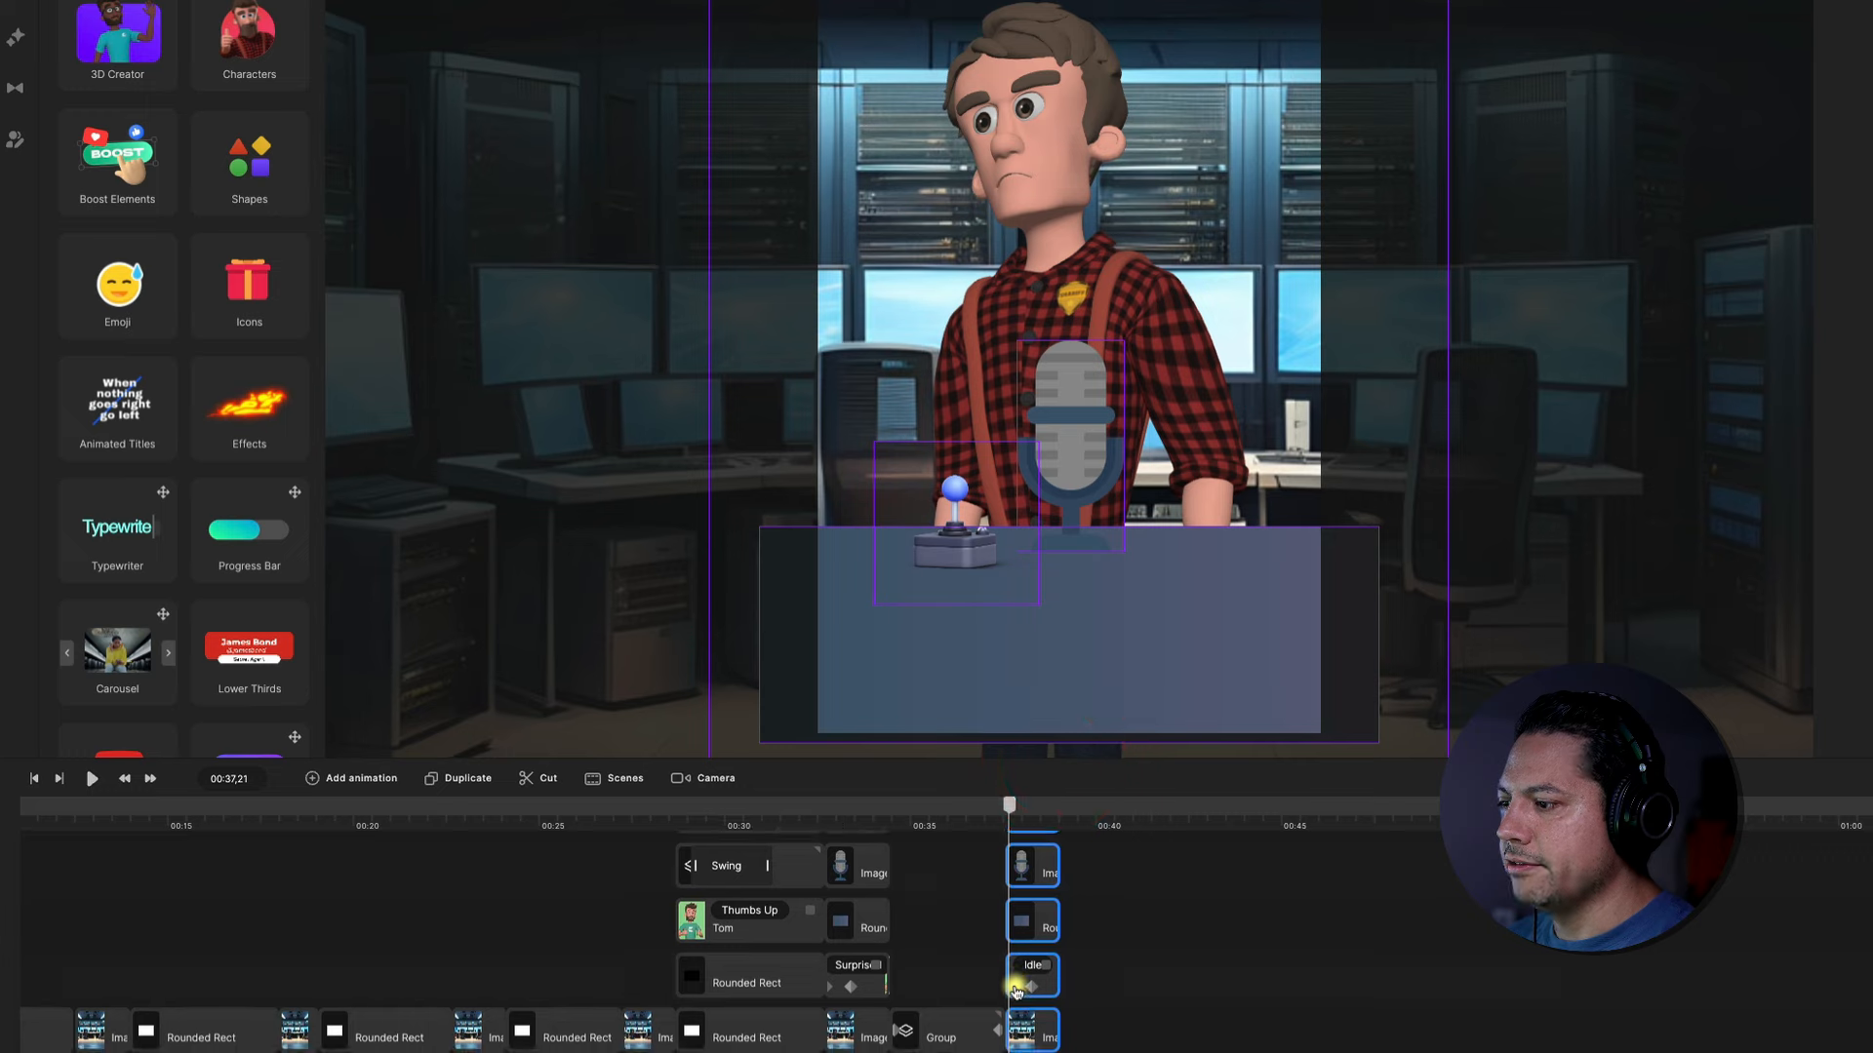
# Play back the transition from the end of the lineup pan, around 00:37,06, through the pasted officer shot to find where his line ends.
pyautogui.click(990, 807)
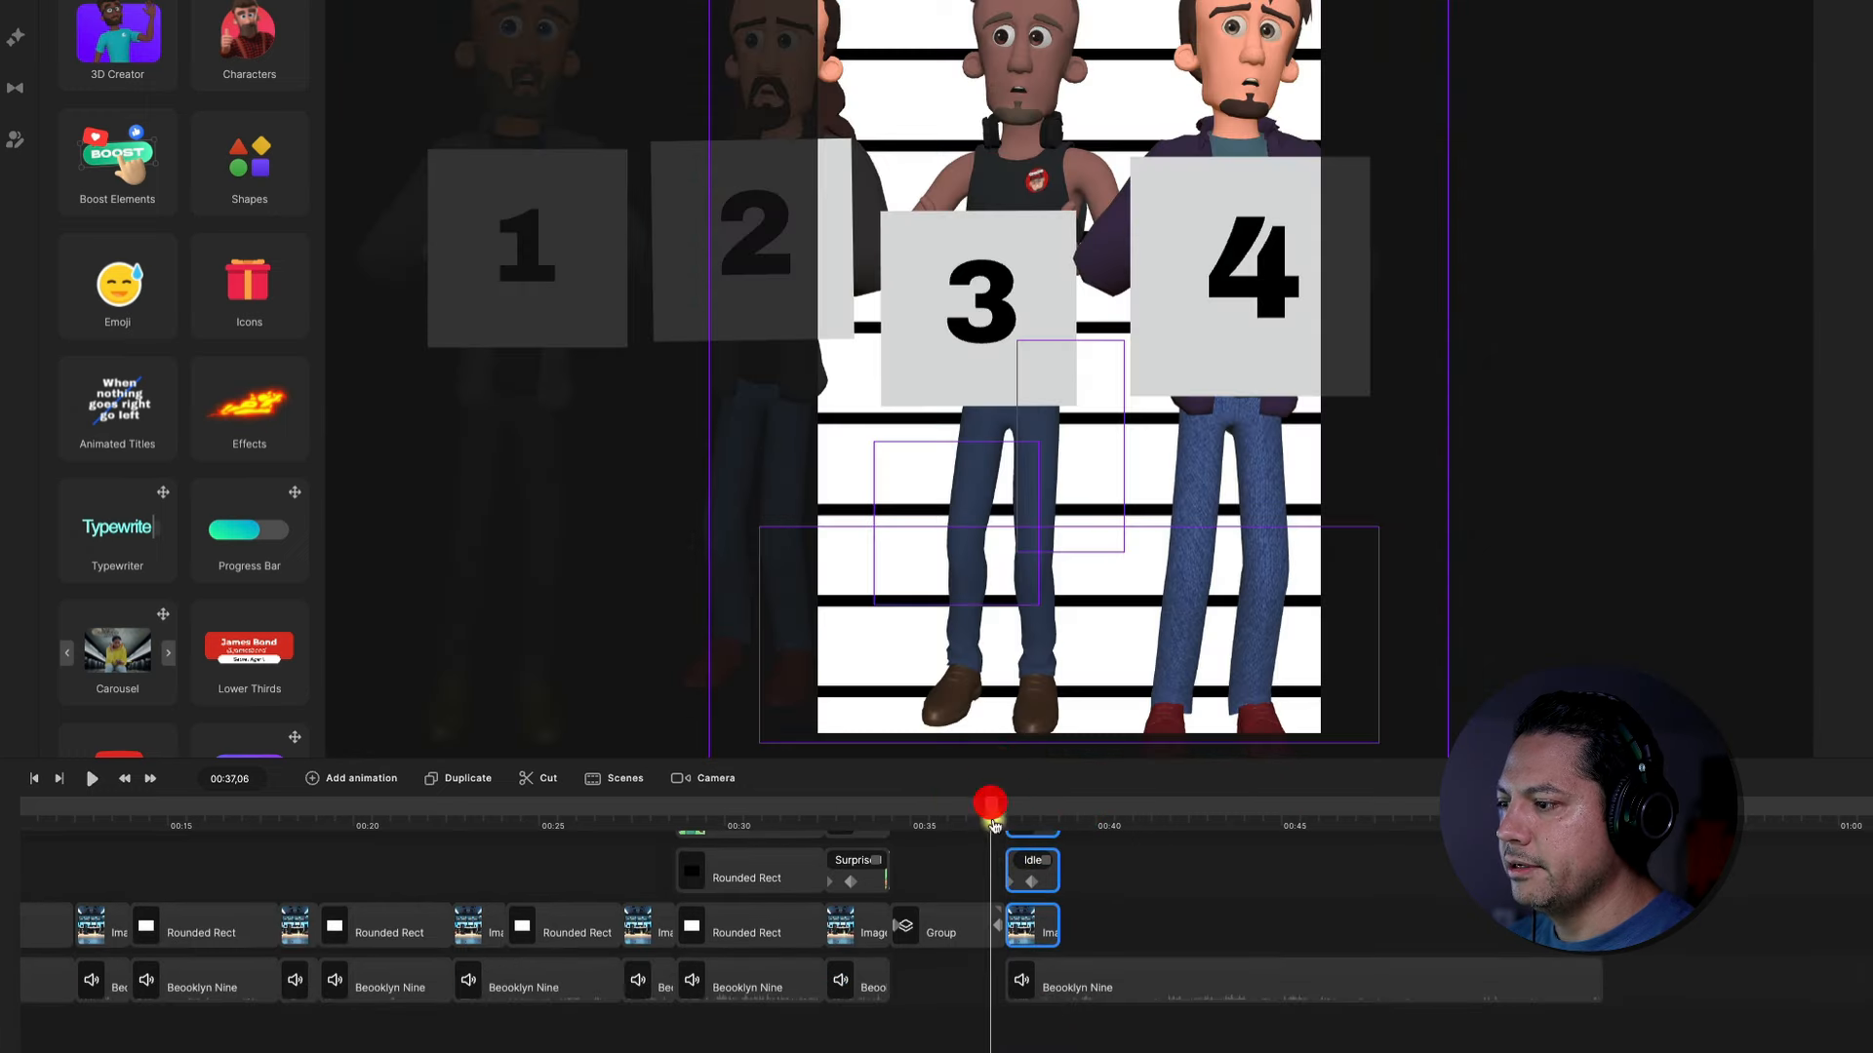
pyautogui.click(990, 858)
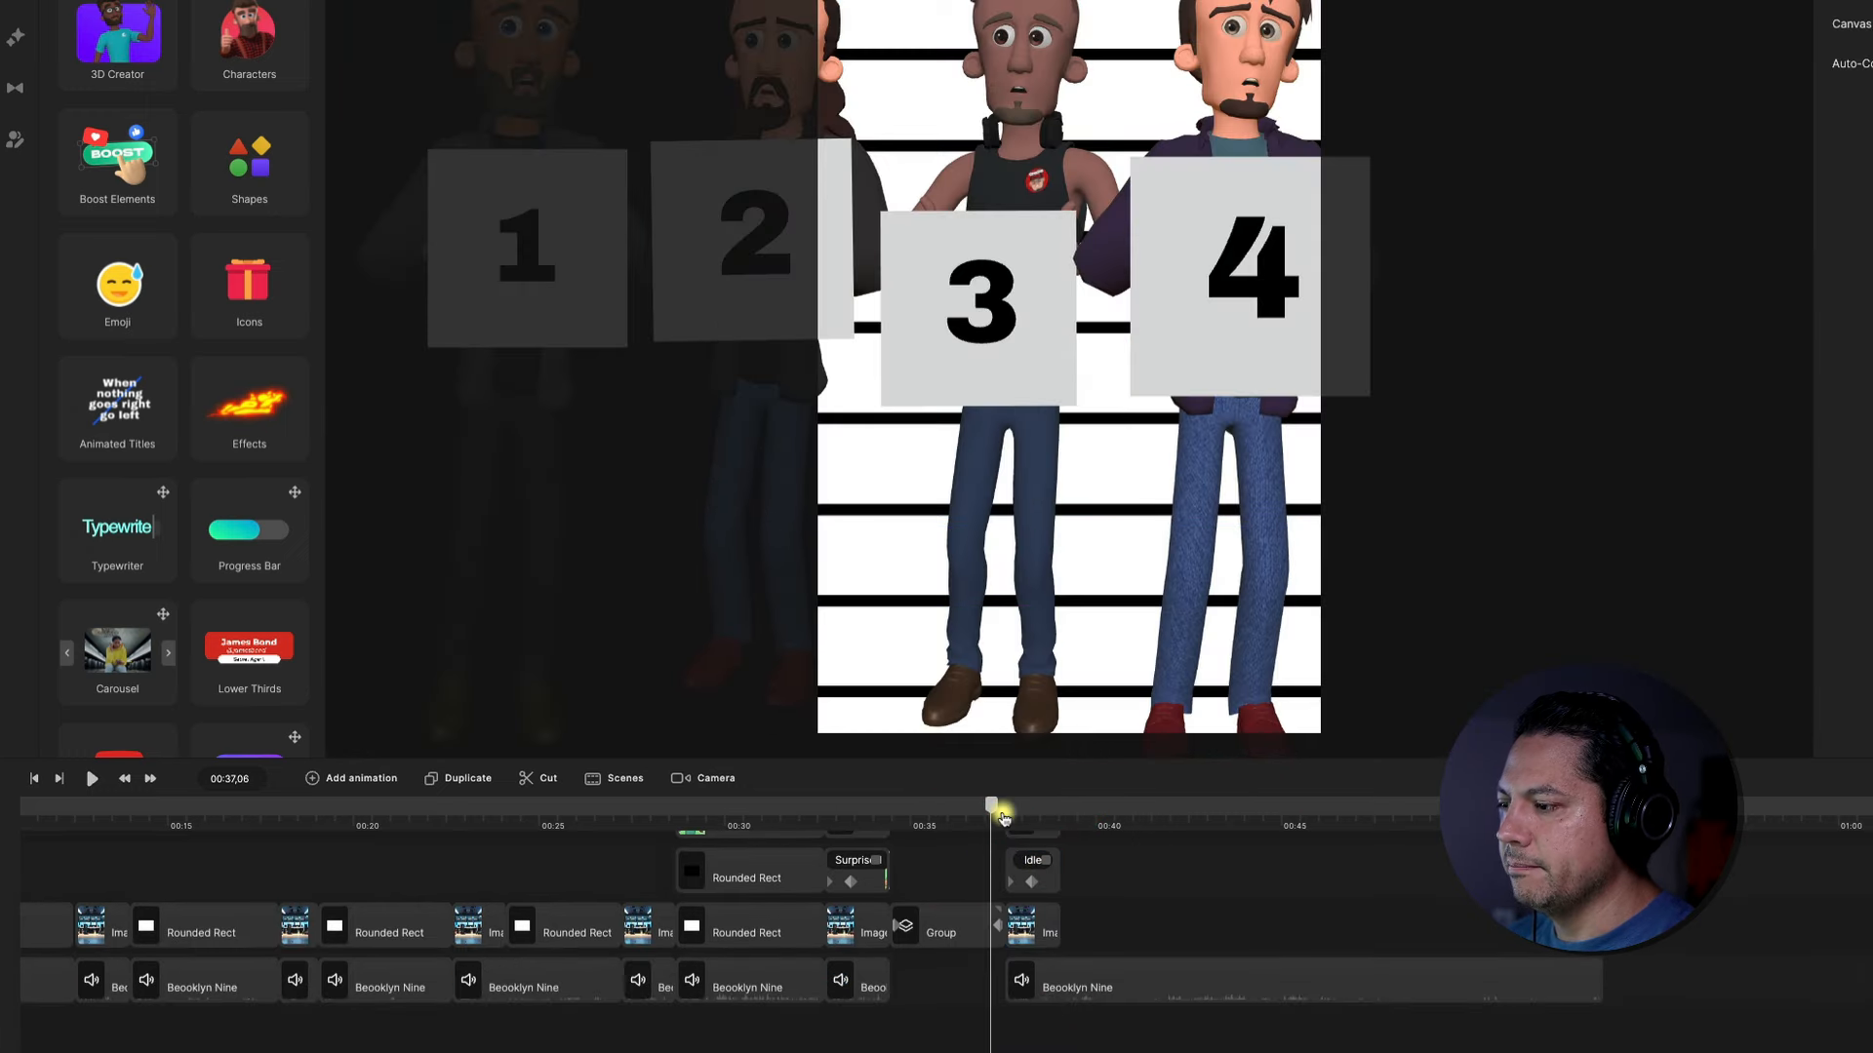
pyautogui.press('space')
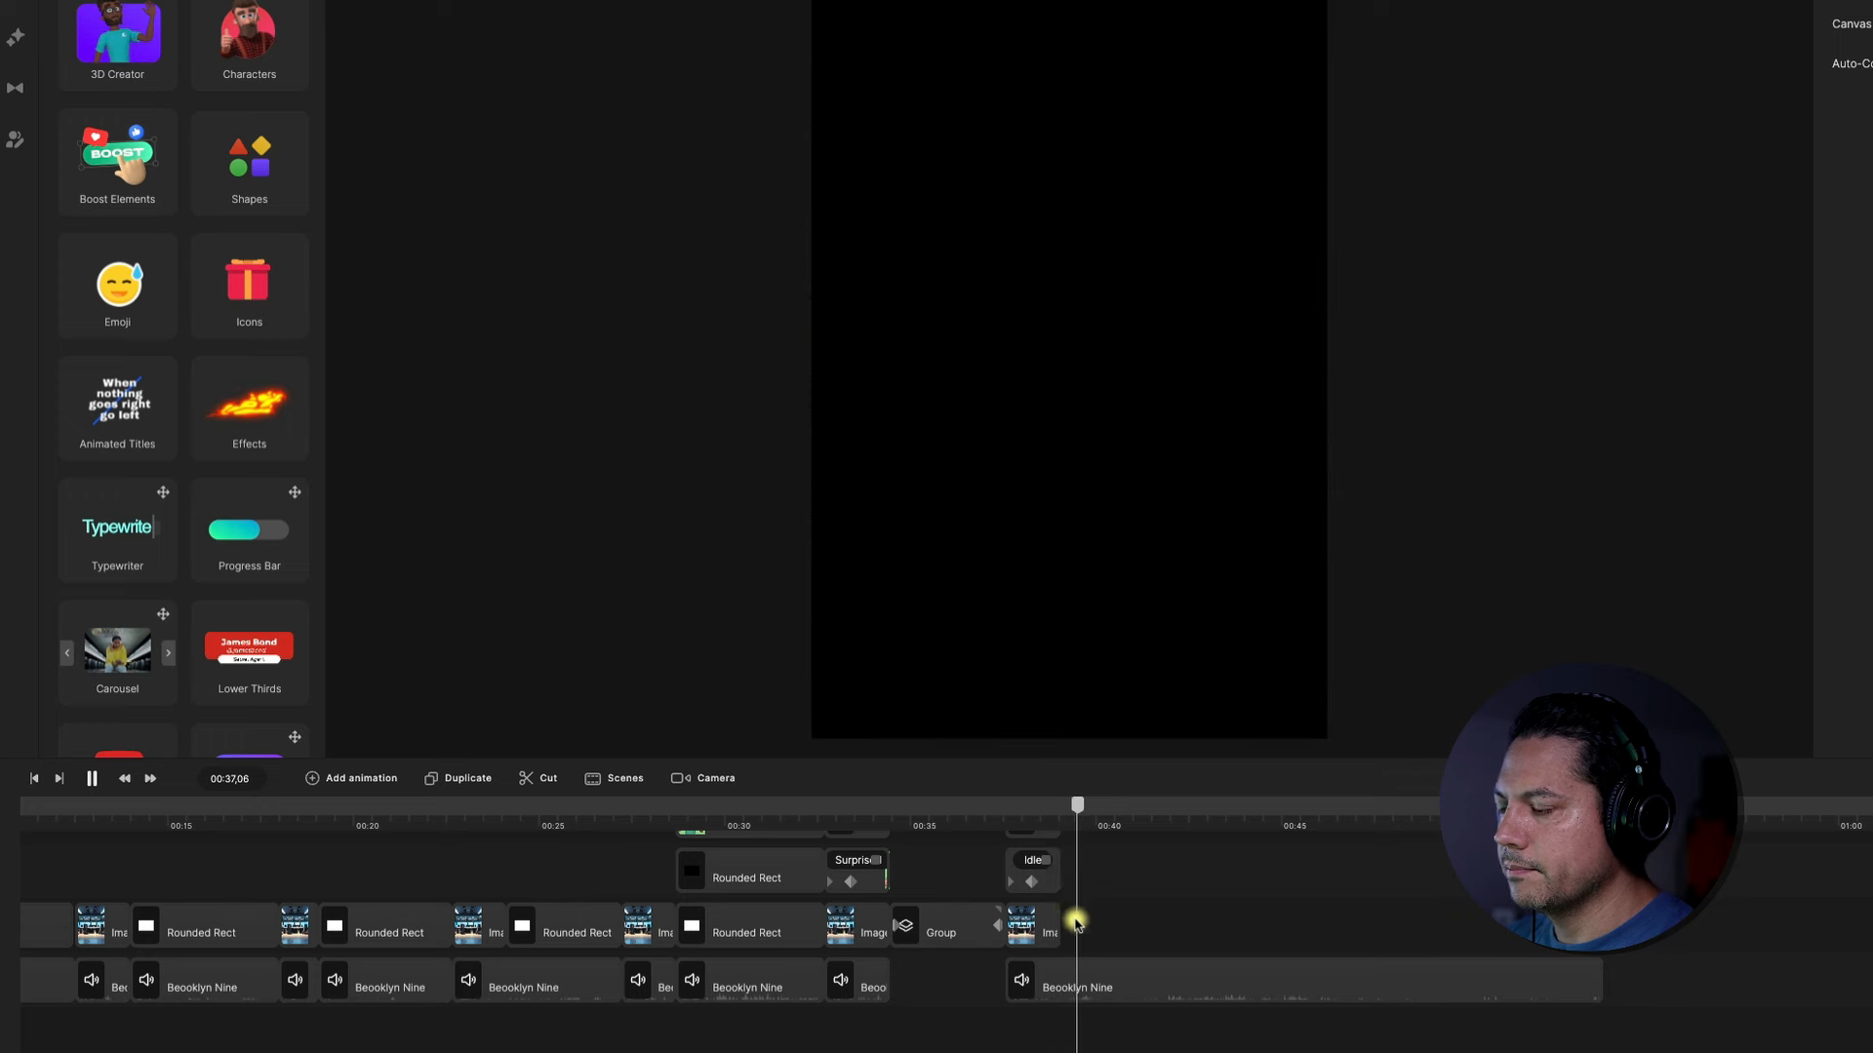
pyautogui.press('space')
pyautogui.scroll(1, 1044, 917)
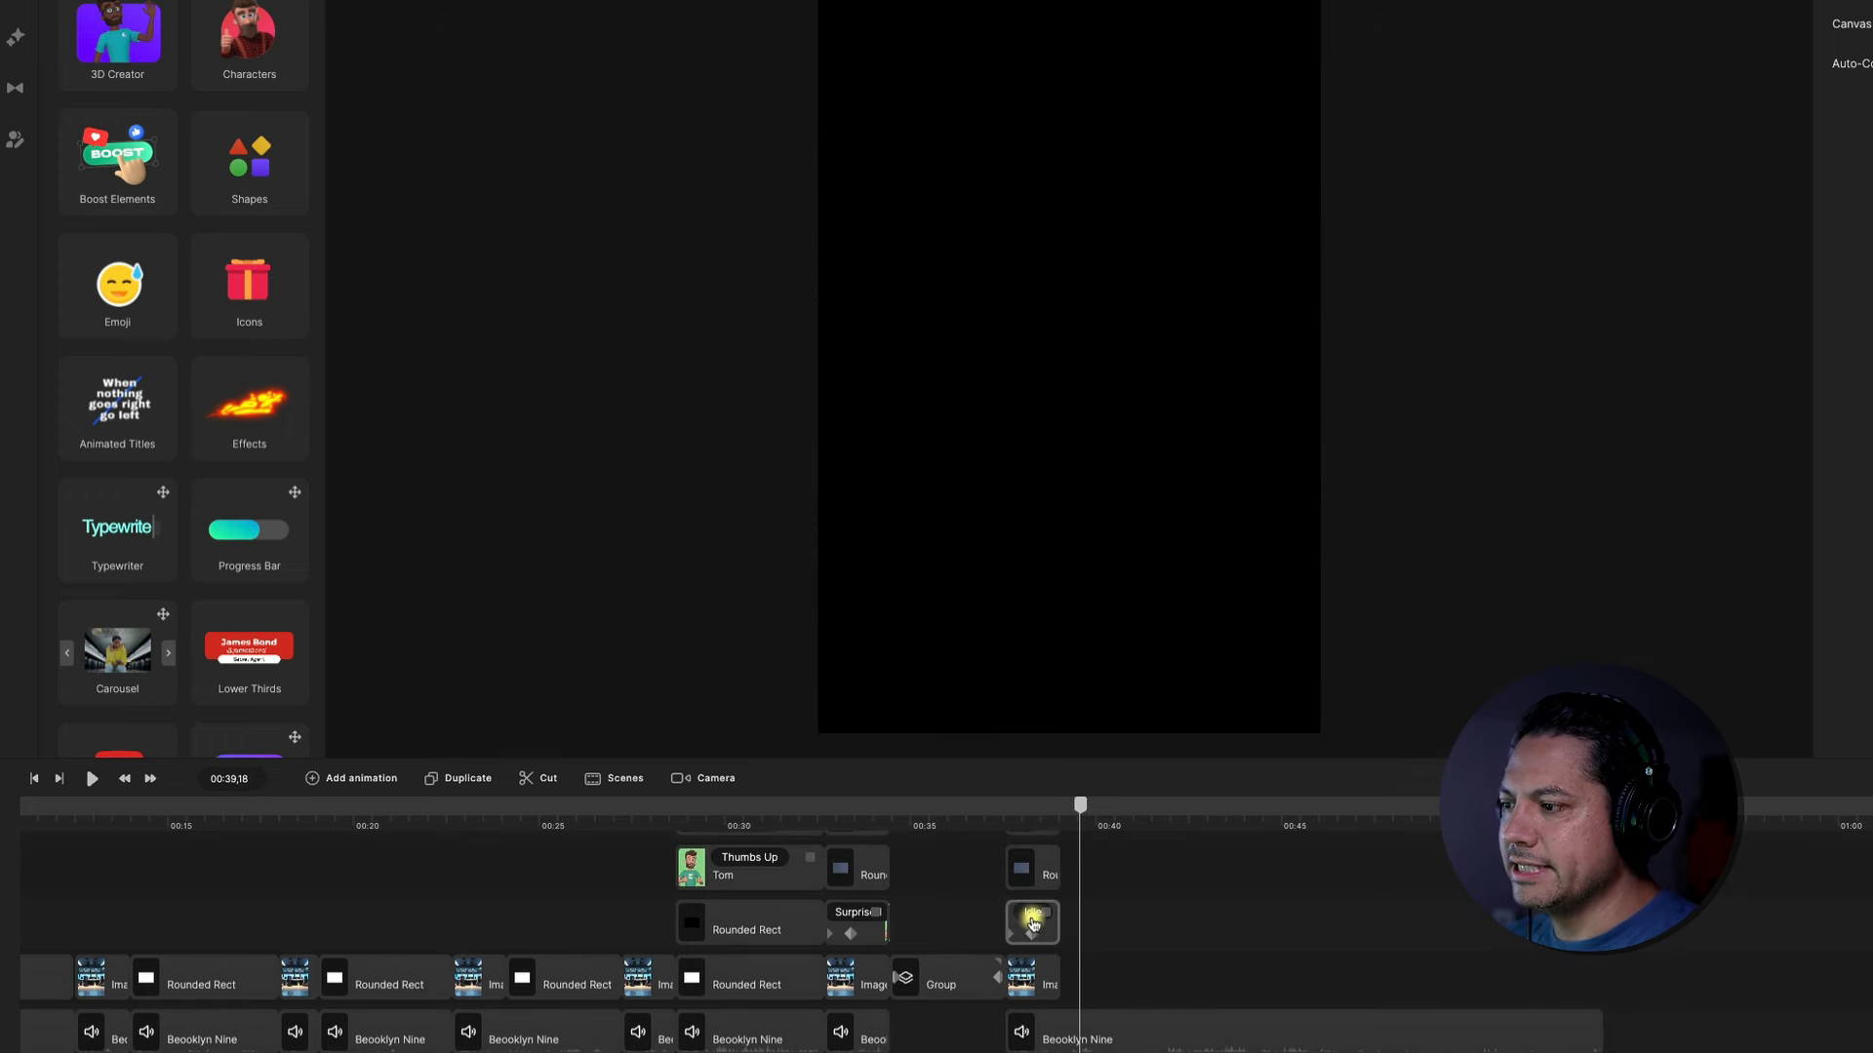
pyautogui.scroll(1, 1033, 924)
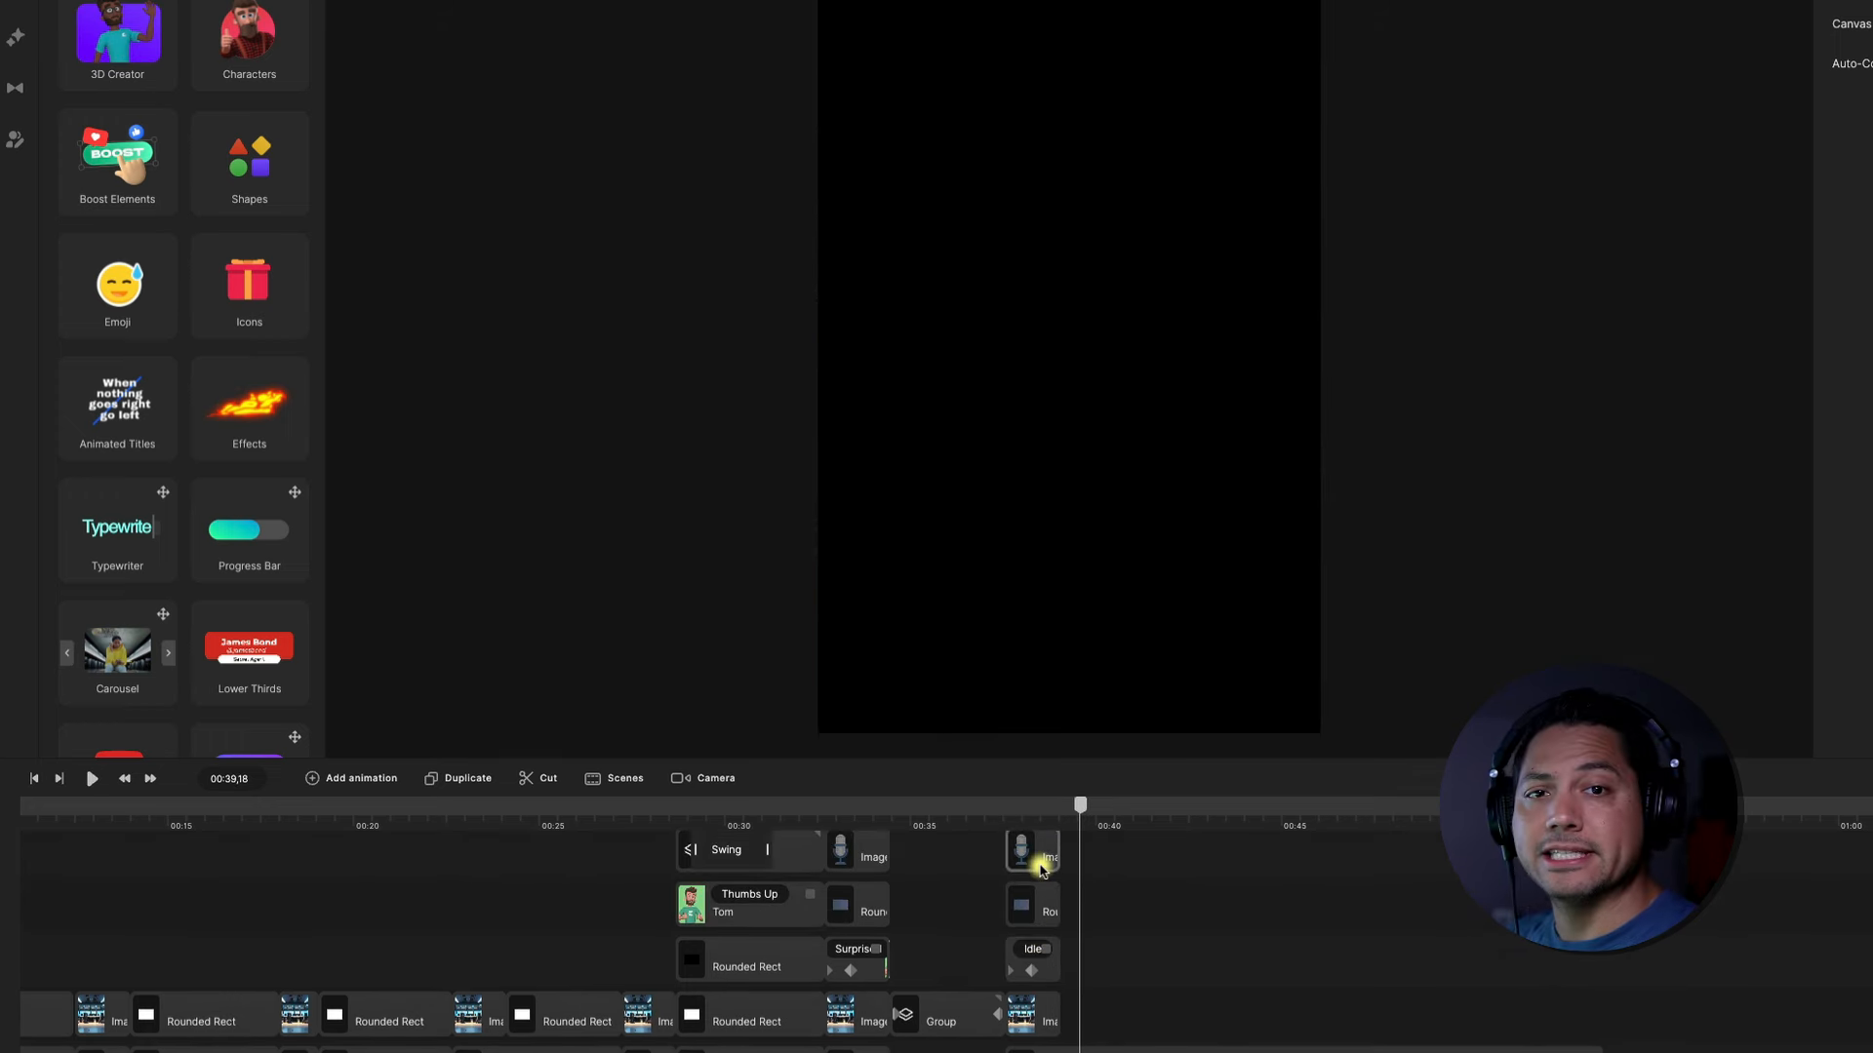
pyautogui.scroll(-3, 1034, 897)
pyautogui.click(1079, 806)
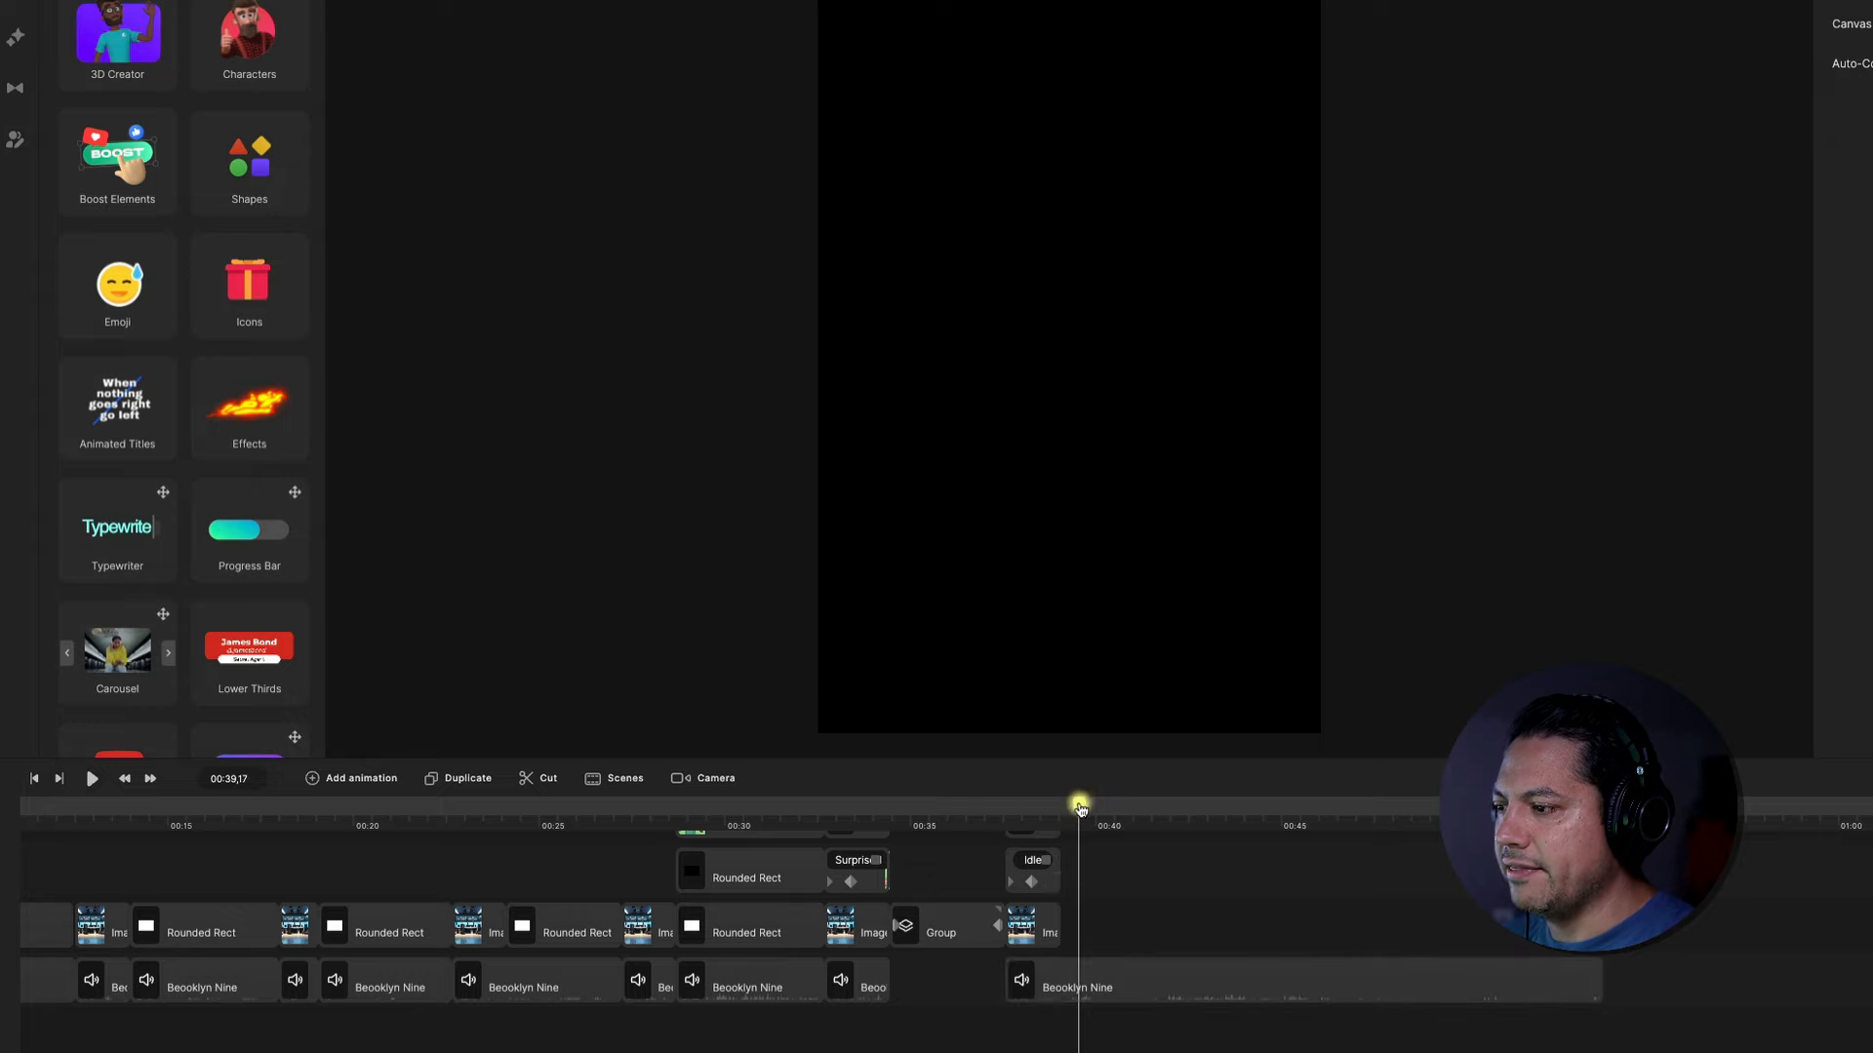
pyautogui.moveTo(1080, 805); pyautogui.dragTo(996, 807)
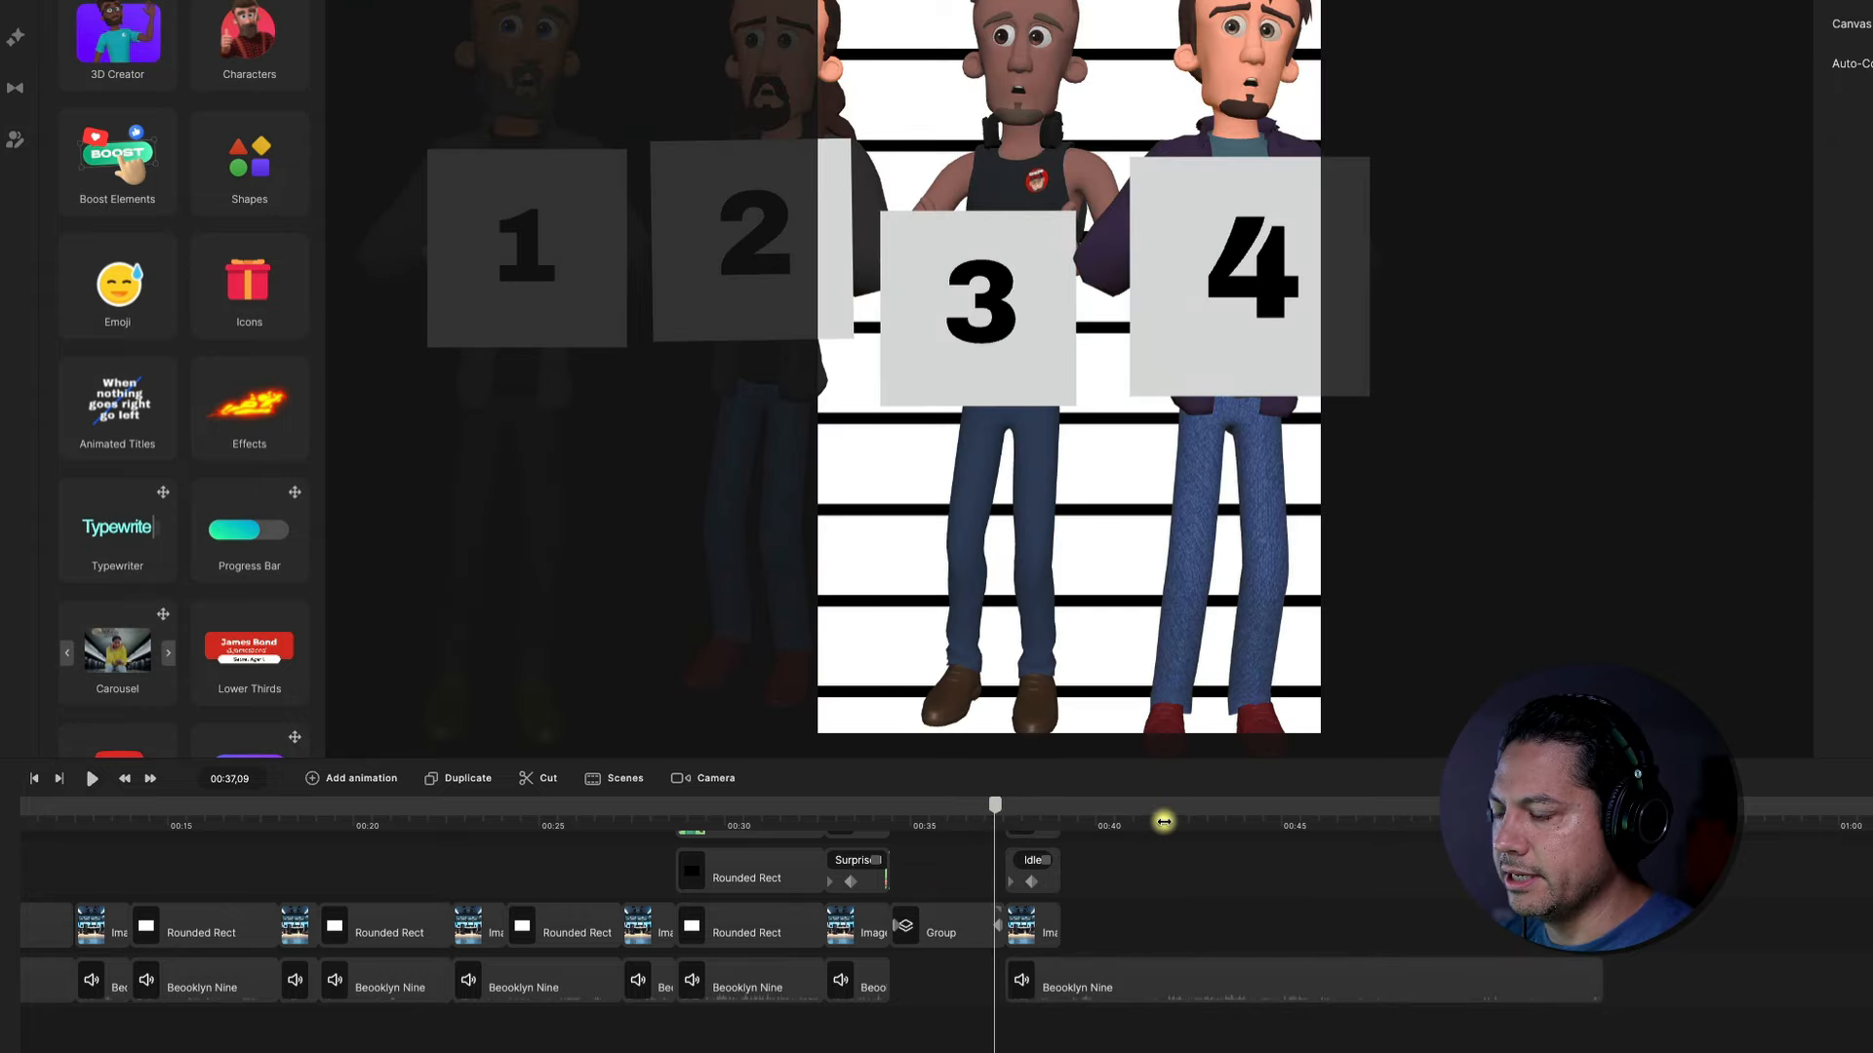
pyautogui.scroll(3, 1163, 822)
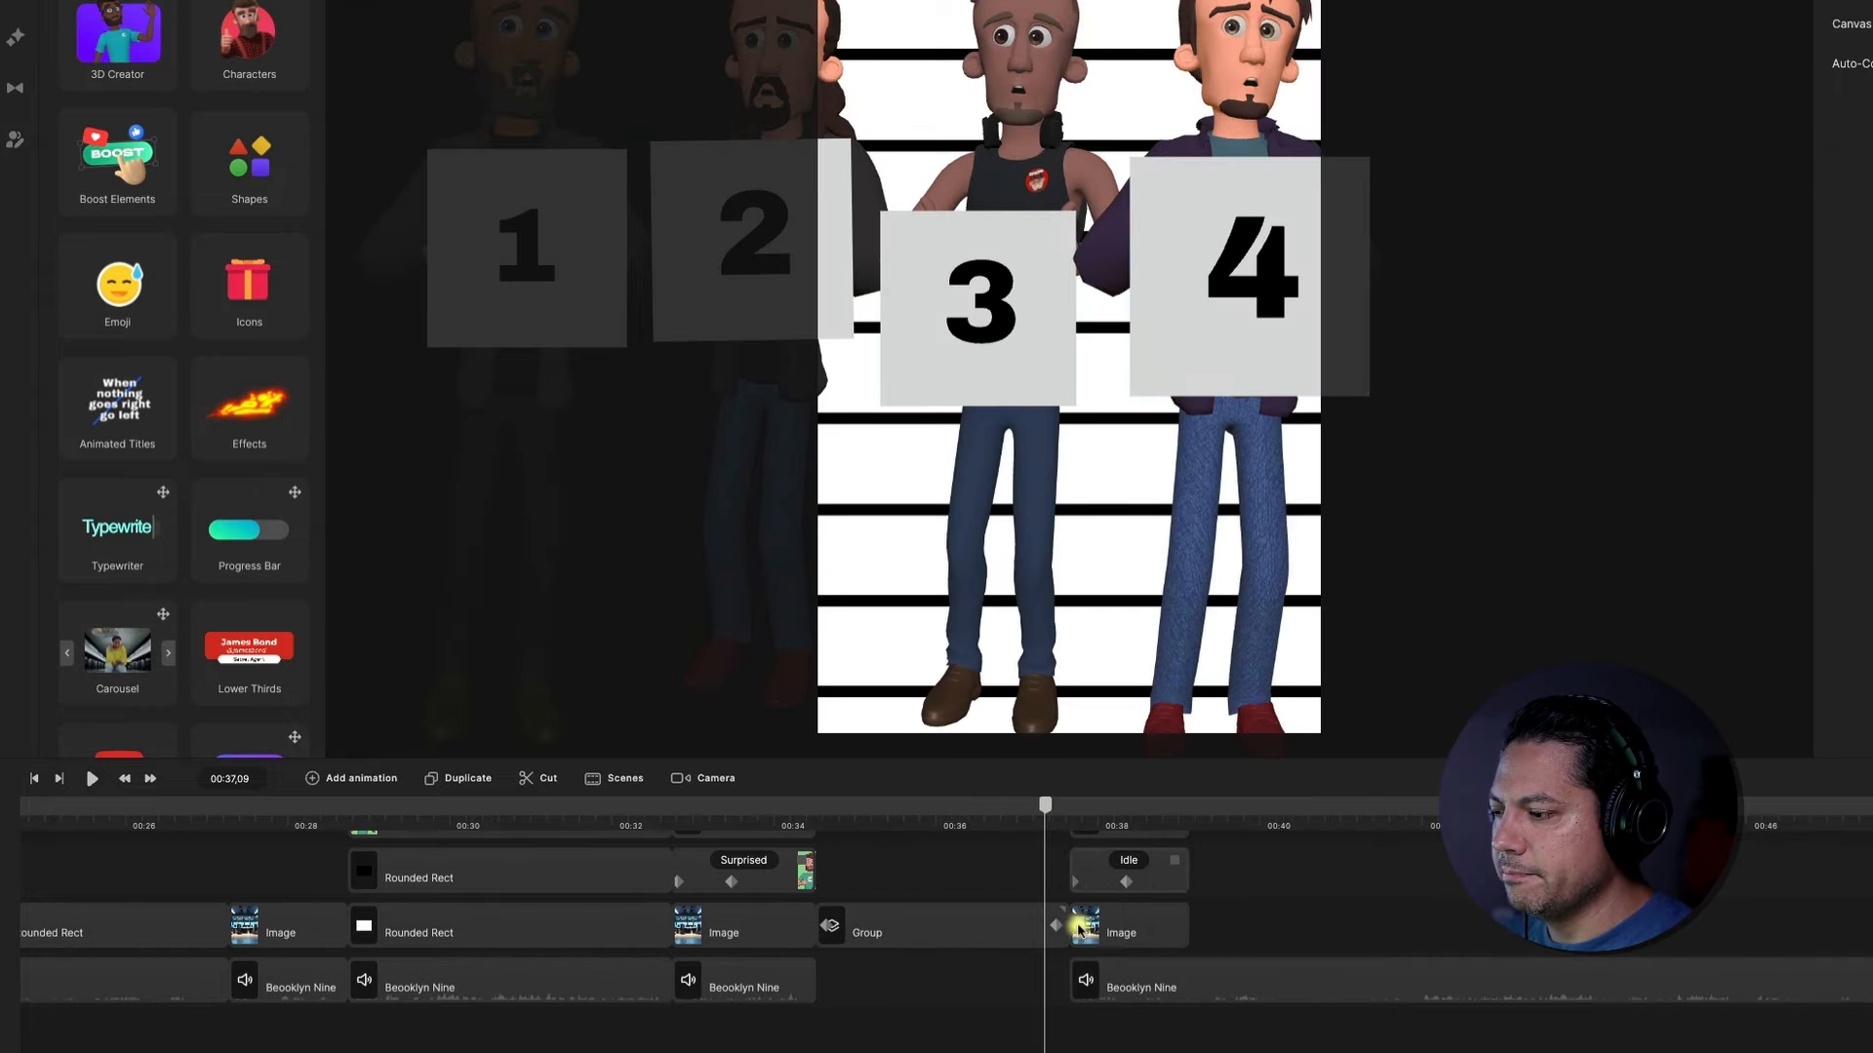
pyautogui.press('space')
# Split the remaining voice track at 00:38,26, at the end of the officer's line.
pyautogui.click(1179, 820)
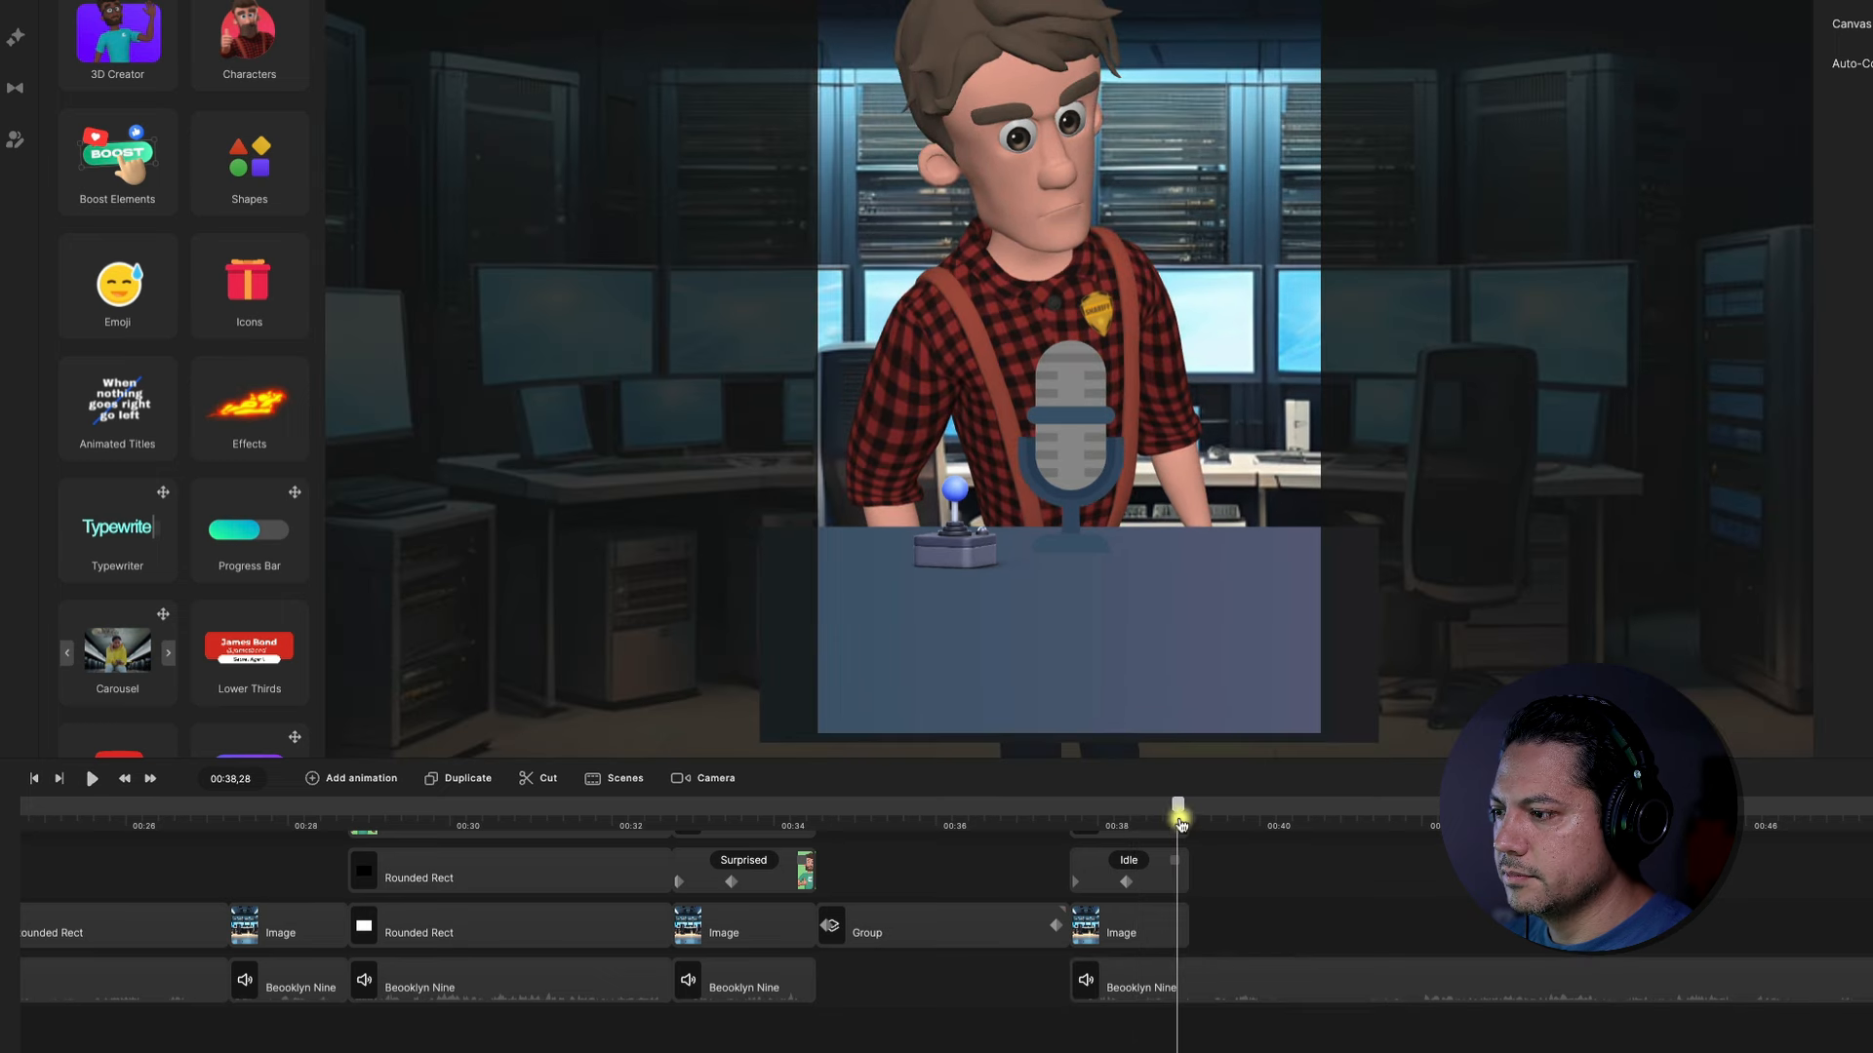
pyautogui.moveTo(1177, 807); pyautogui.dragTo(1172, 805)
pyautogui.click(1225, 985)
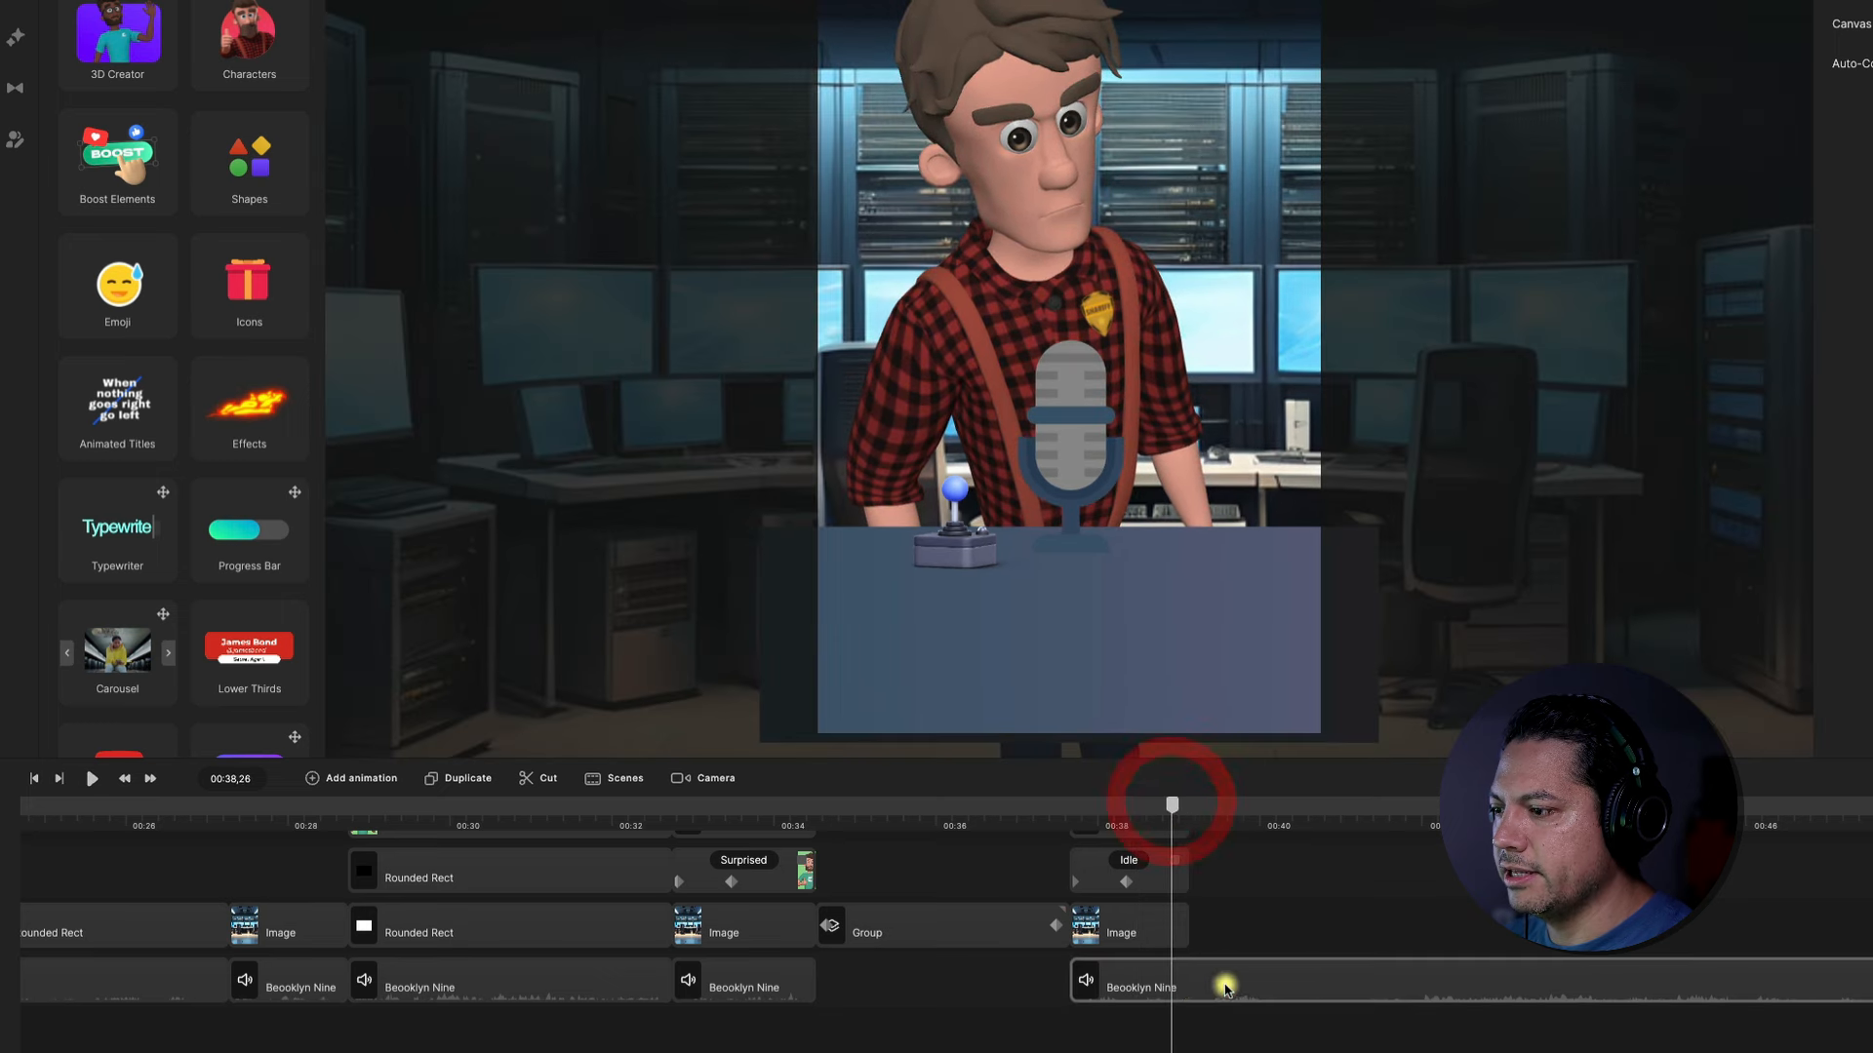
pyautogui.click(562, 779)
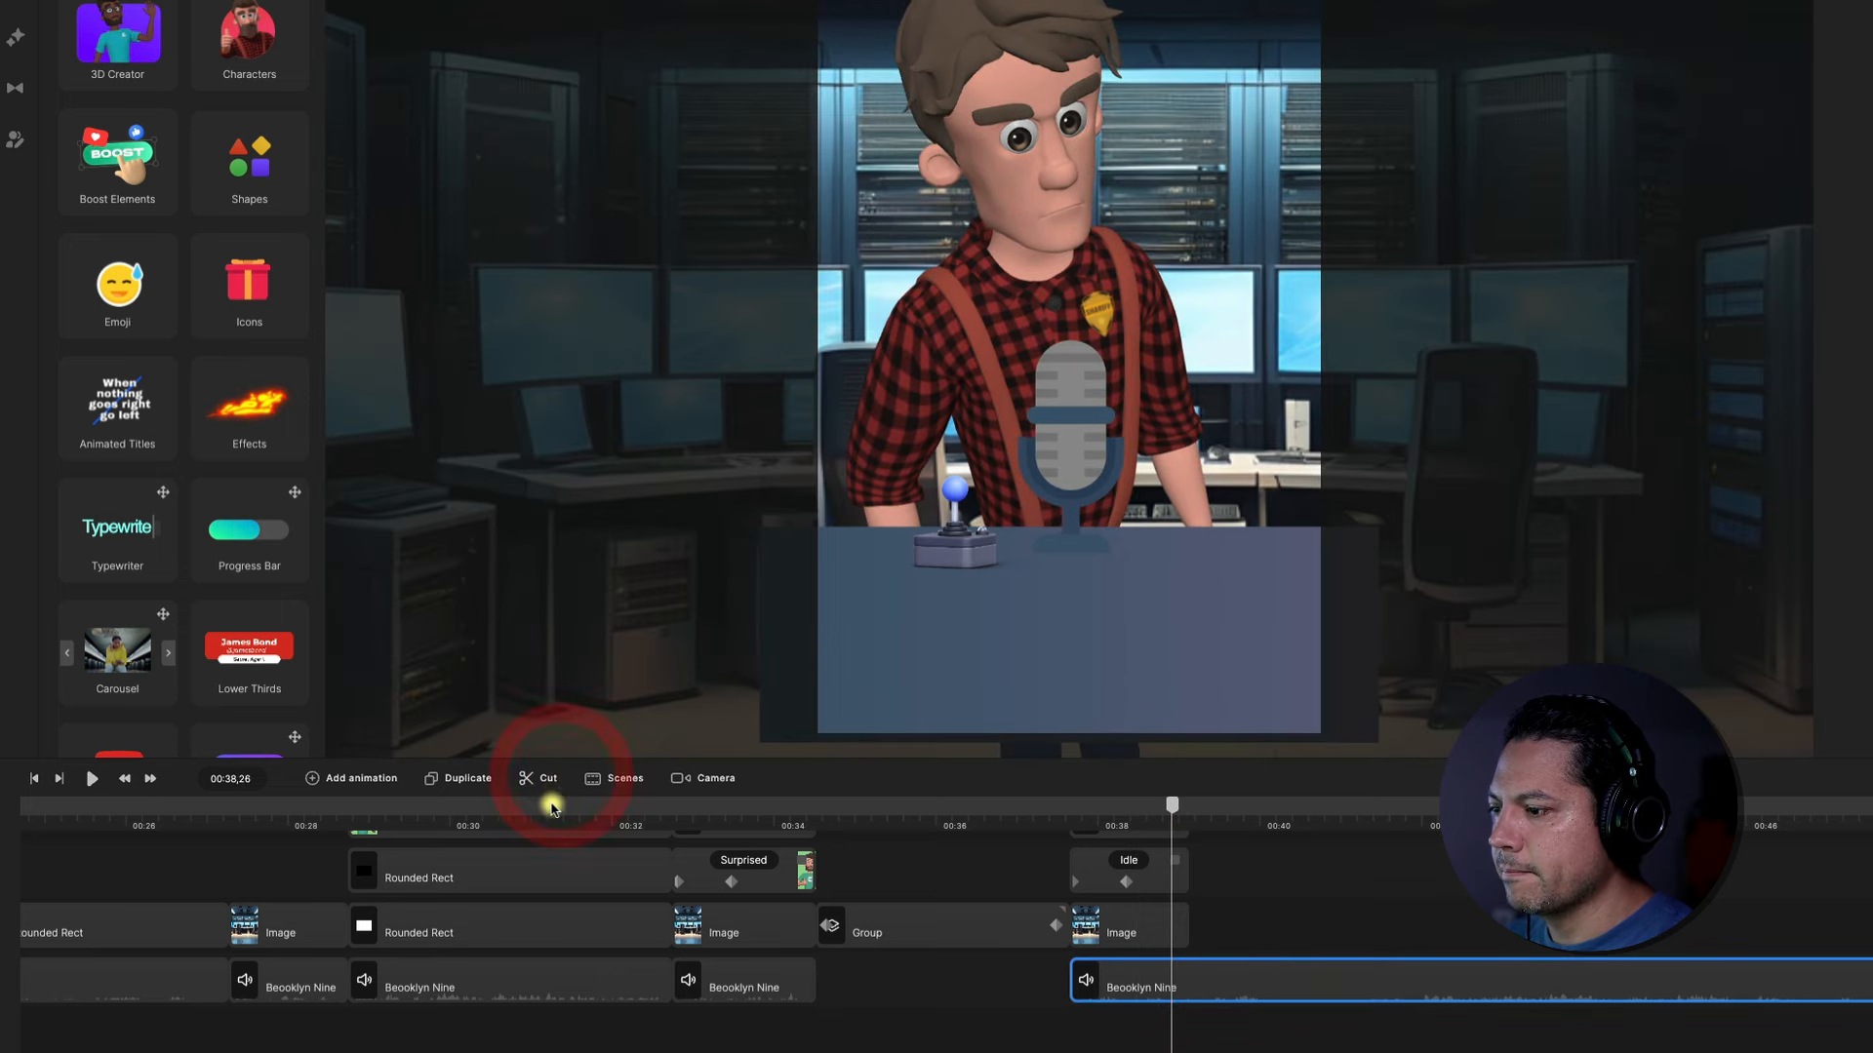
pyautogui.click(548, 782)
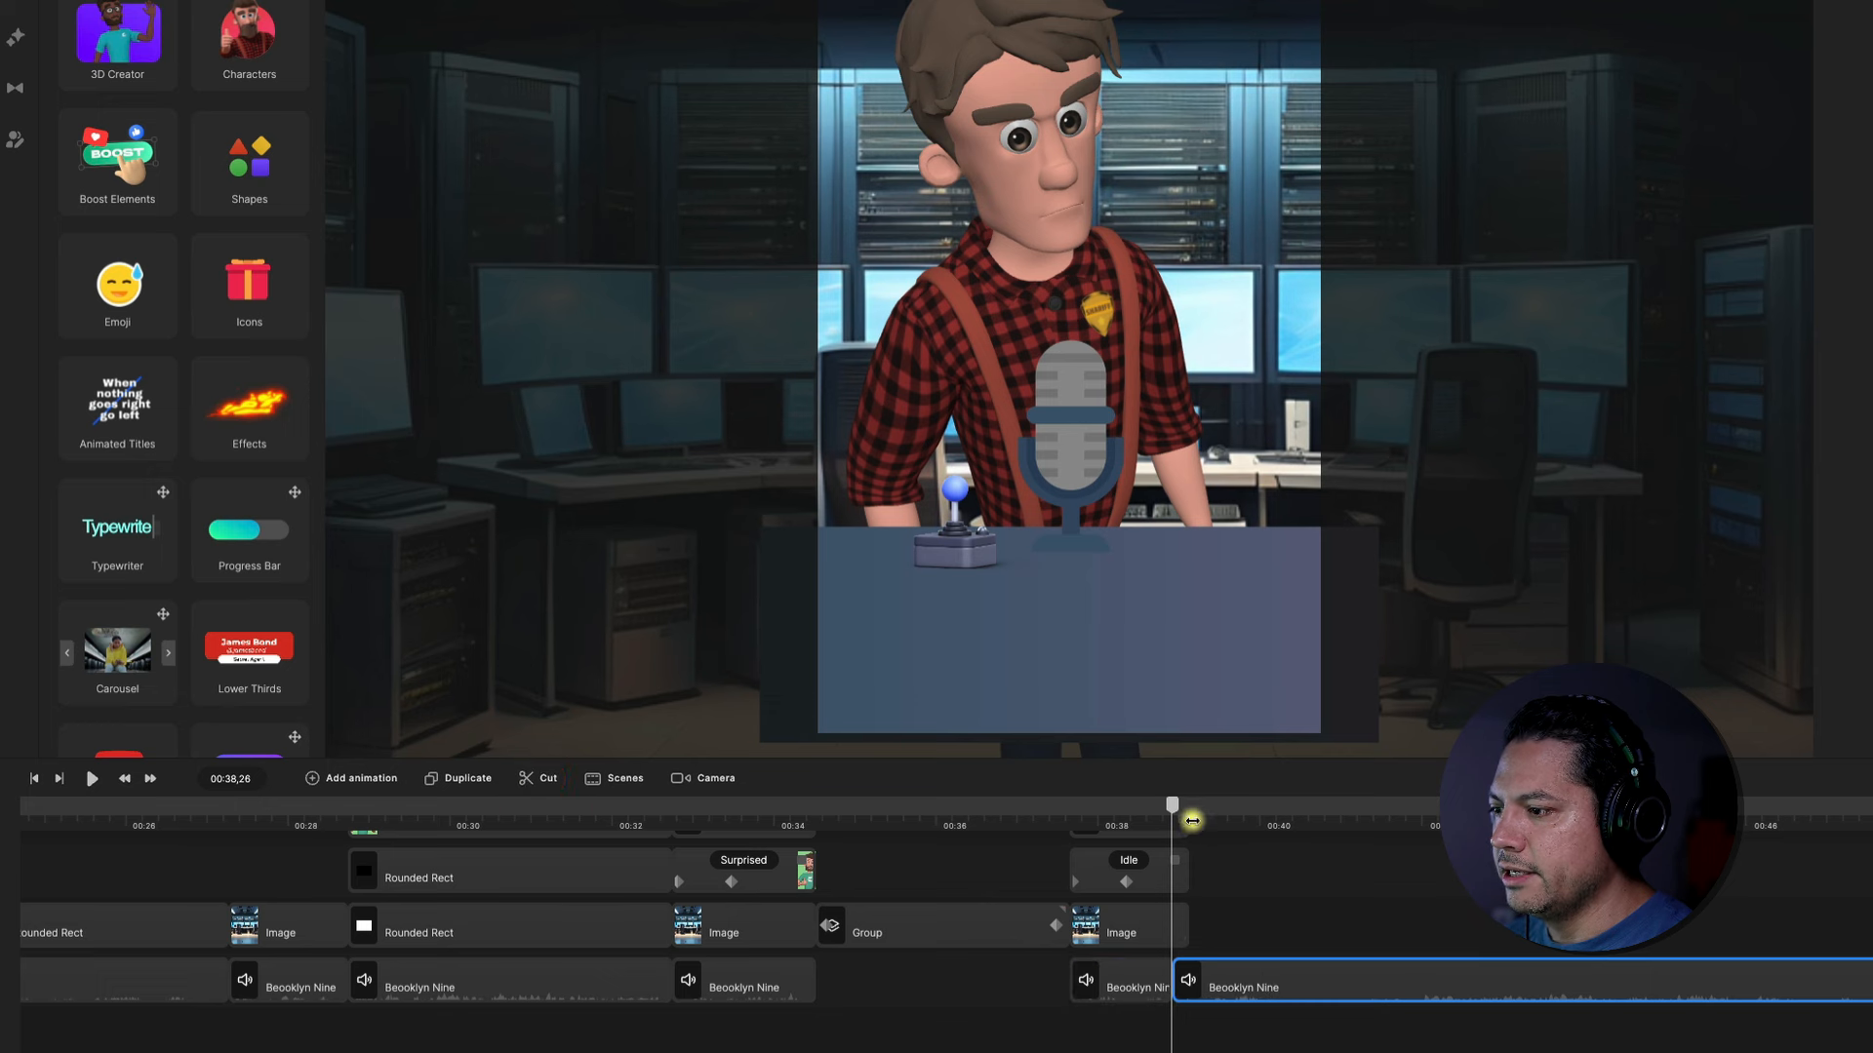
# Trim the ends of the pasted officer shot's background, character and desk prop layers back to the audio cut at 00:38,26.
pyautogui.scroll(2, 1281, 811)
pyautogui.scroll(3, 1317, 816)
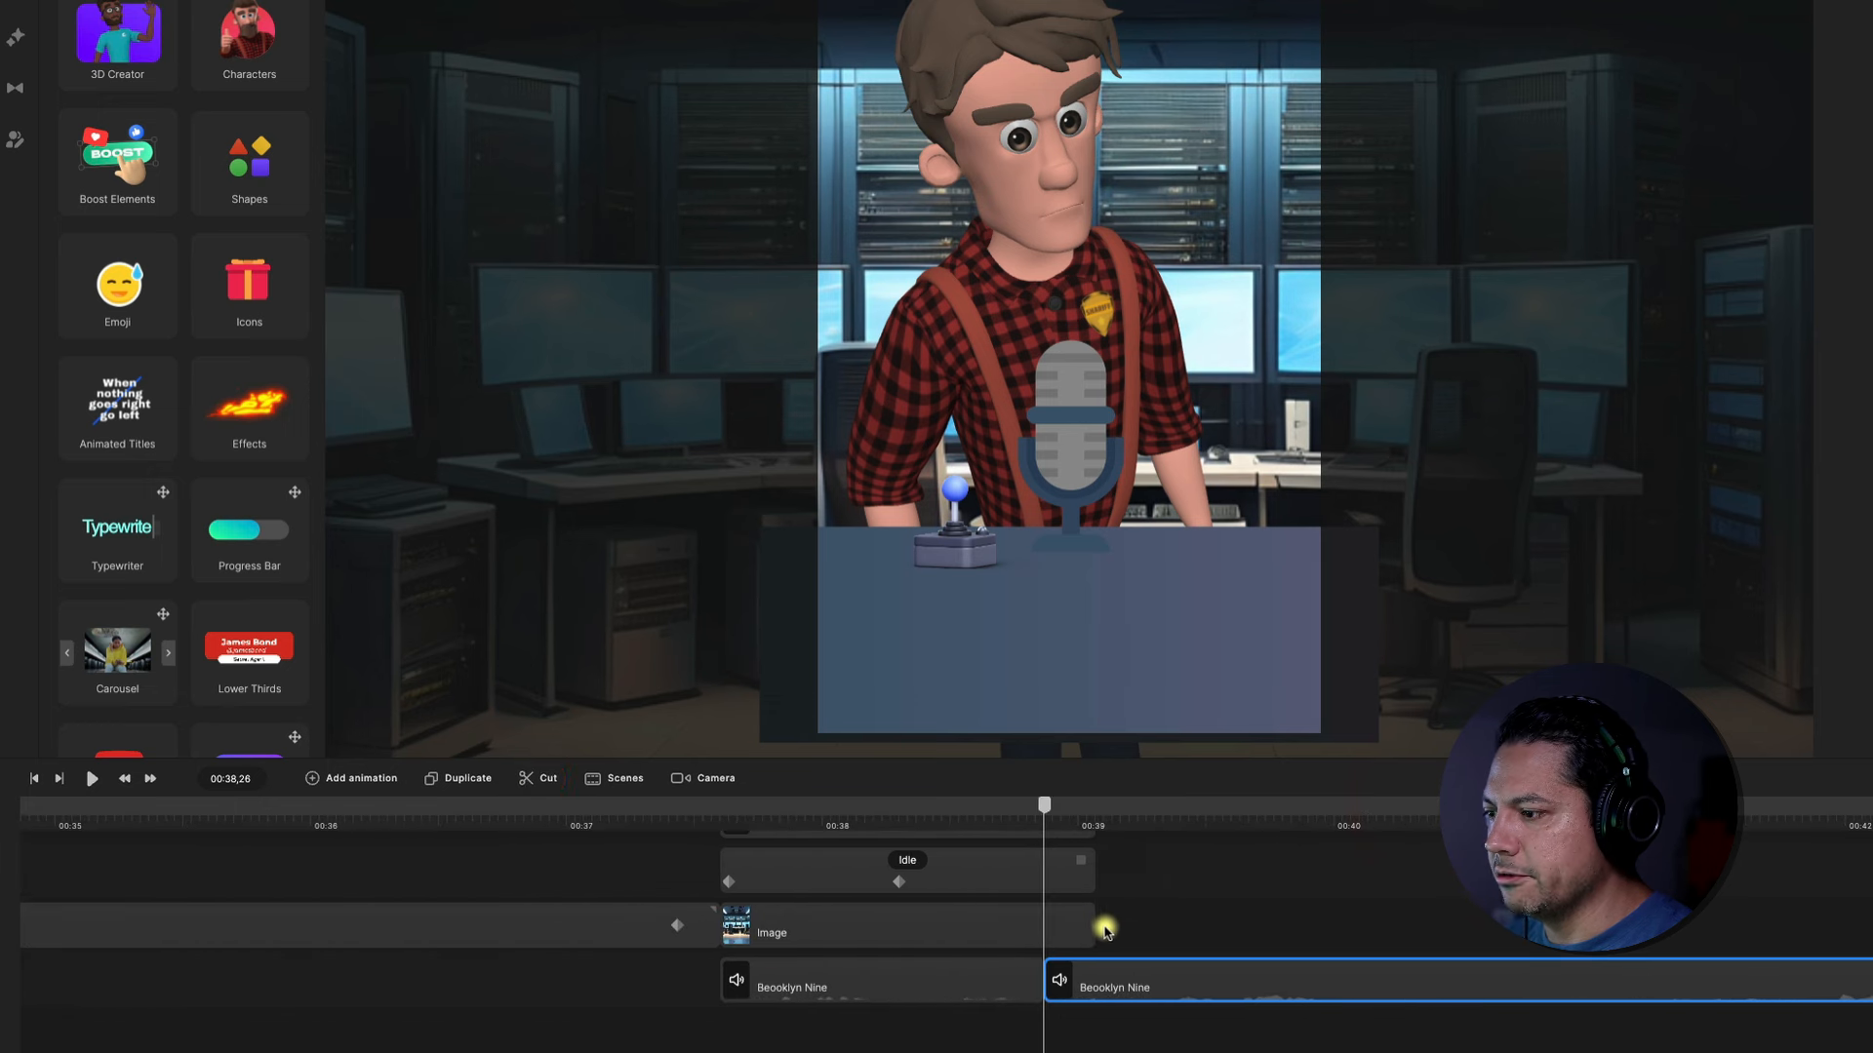
pyautogui.moveTo(1093, 923); pyautogui.dragTo(1039, 932)
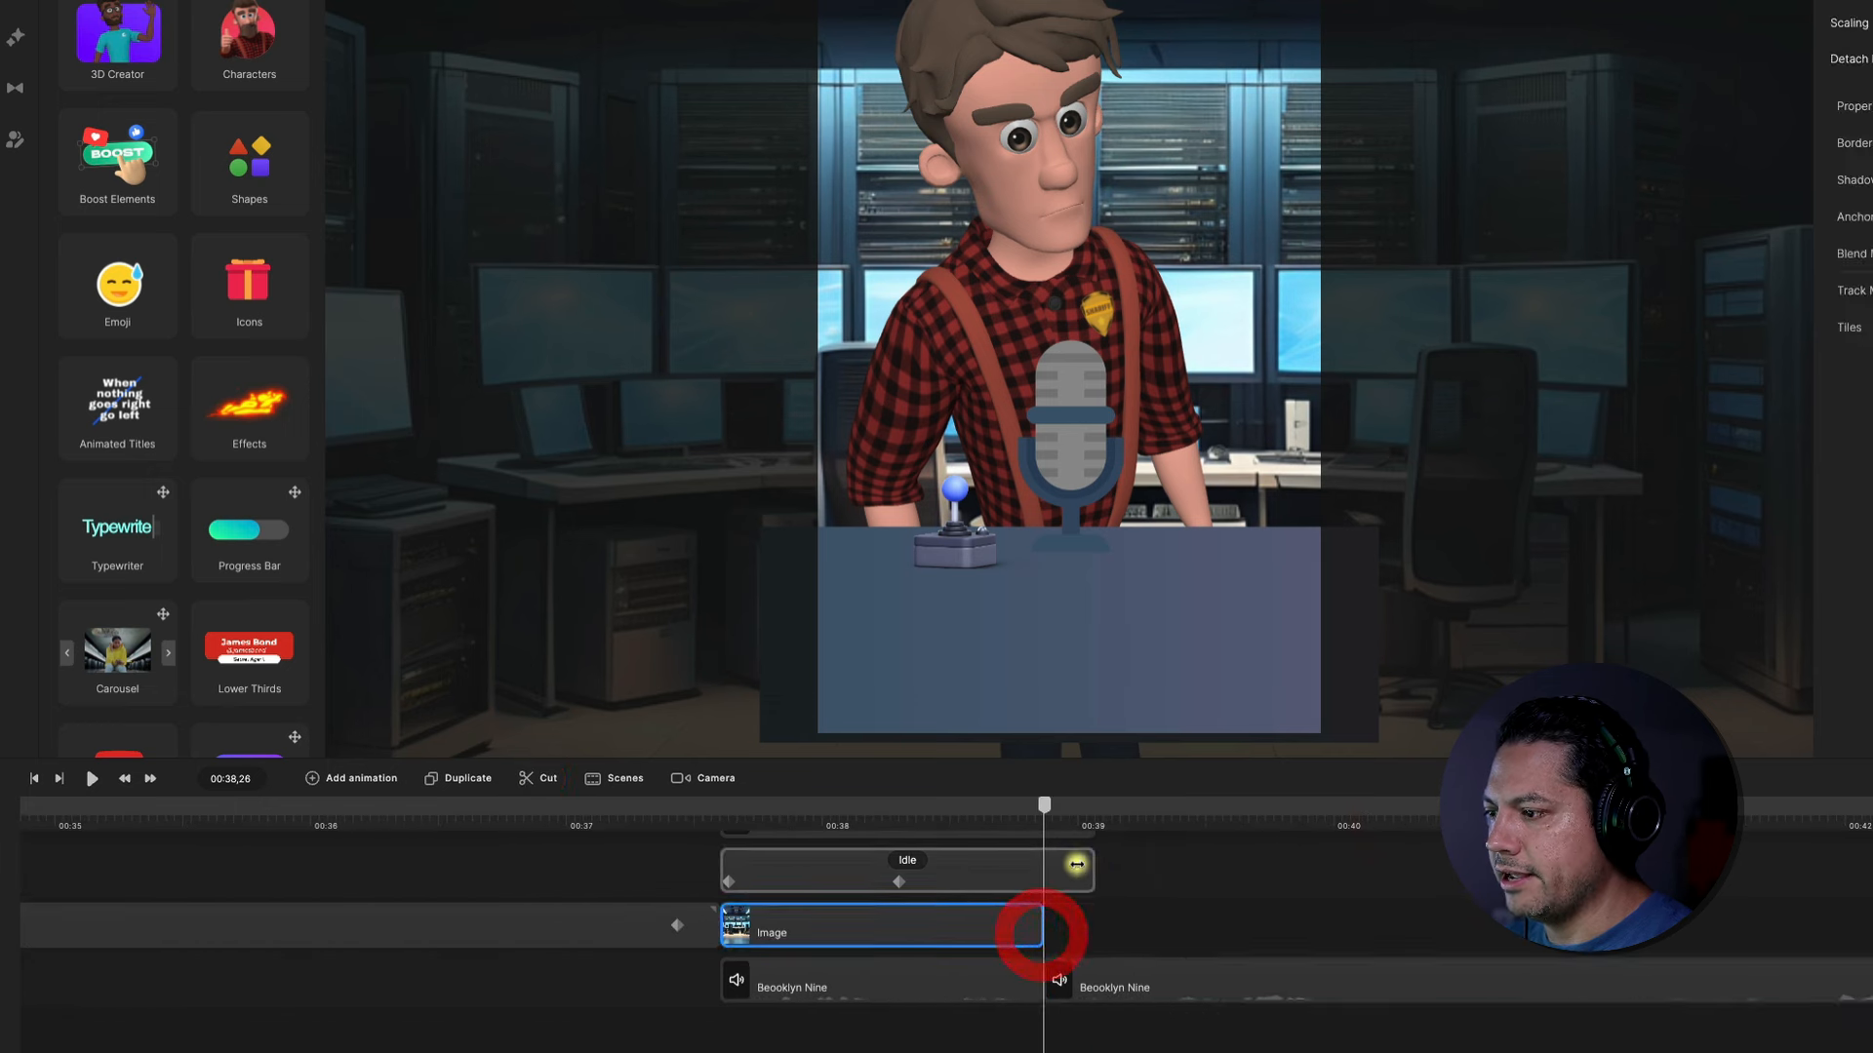
pyautogui.moveTo(1065, 868); pyautogui.dragTo(1037, 865)
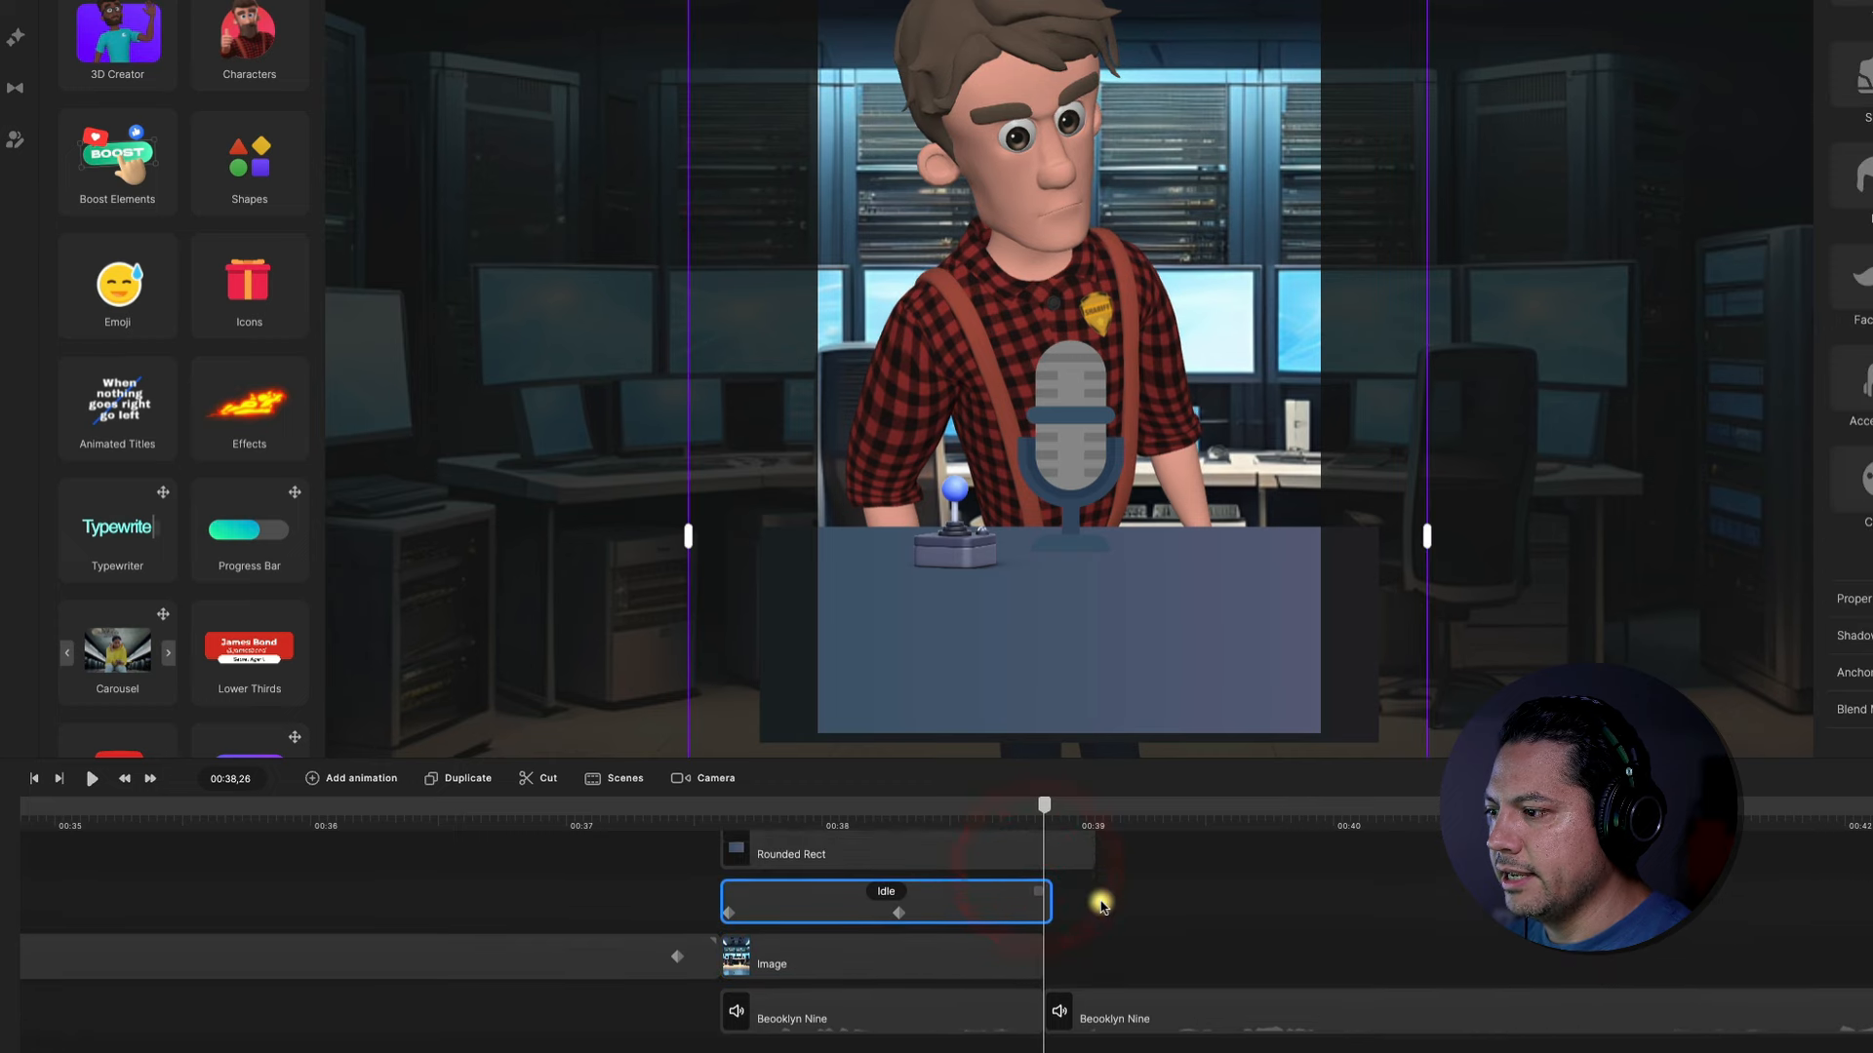
pyautogui.scroll(2, 1102, 906)
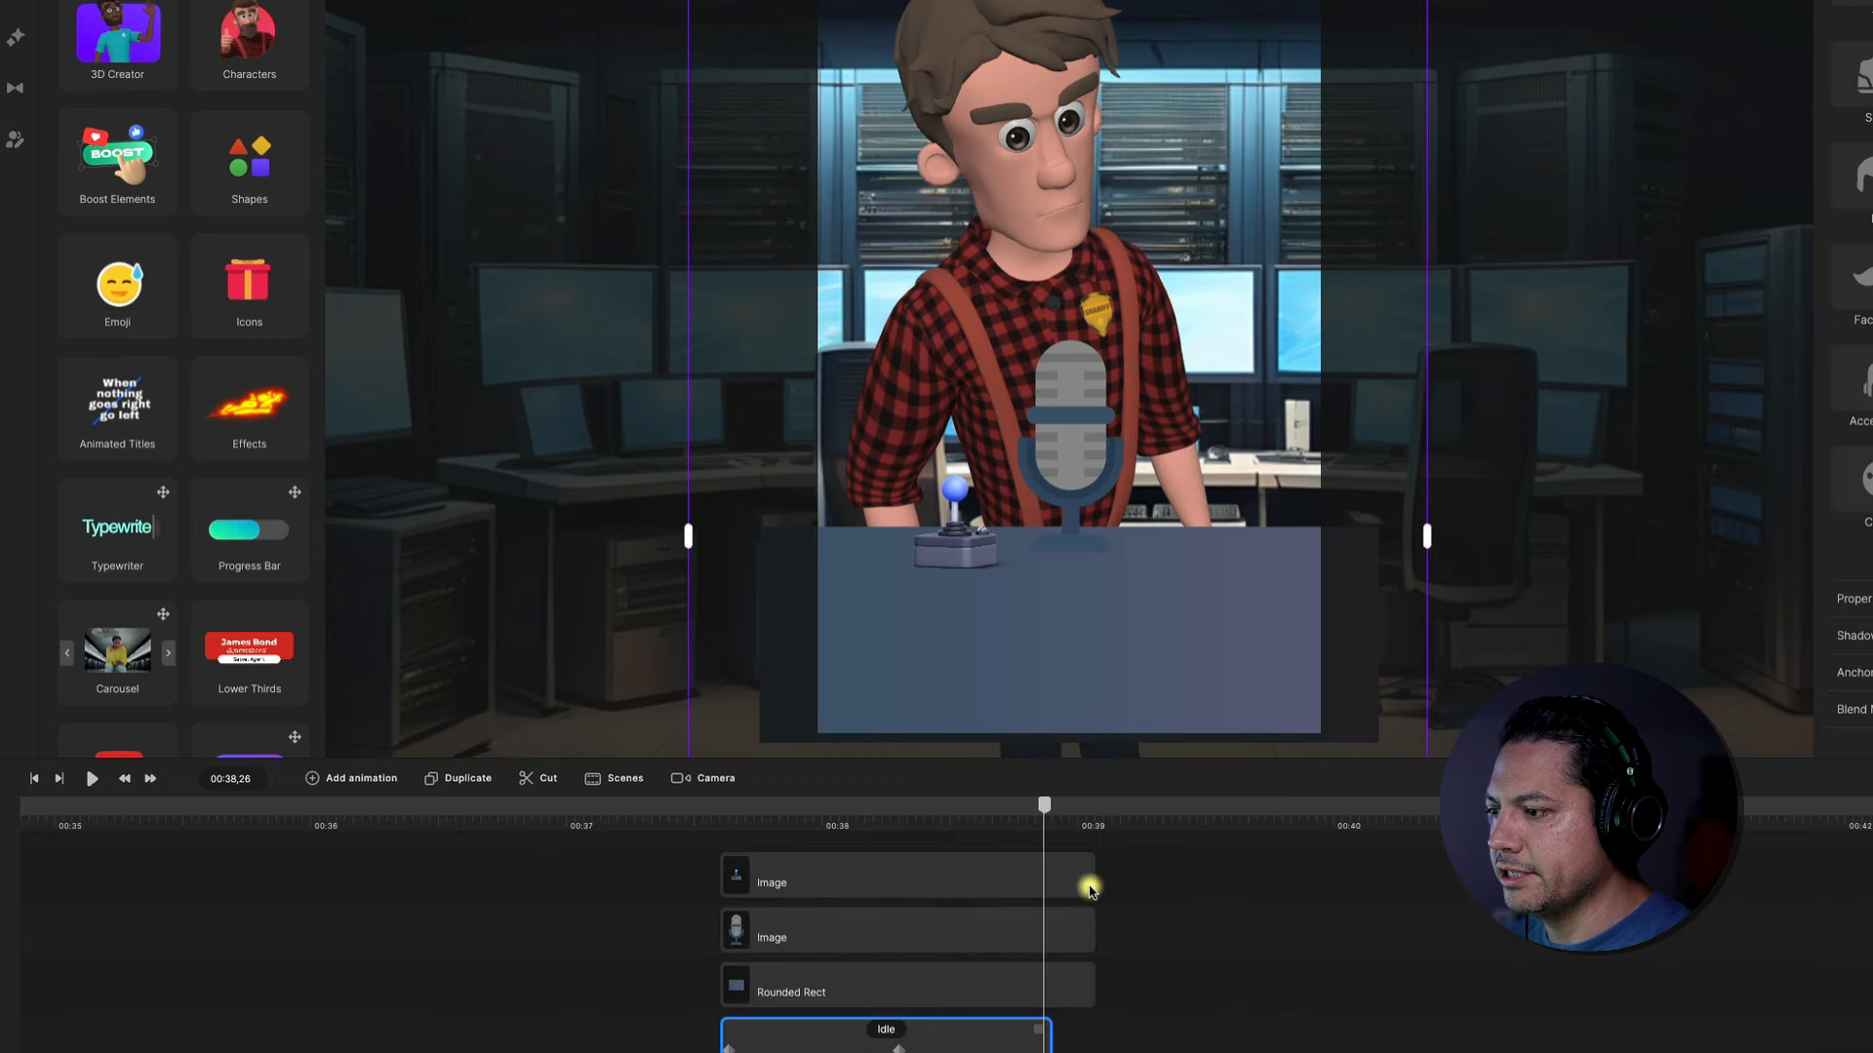
pyautogui.moveTo(1124, 855); pyautogui.dragTo(1028, 971)
pyautogui.moveTo(1091, 875); pyautogui.dragTo(1030, 887)
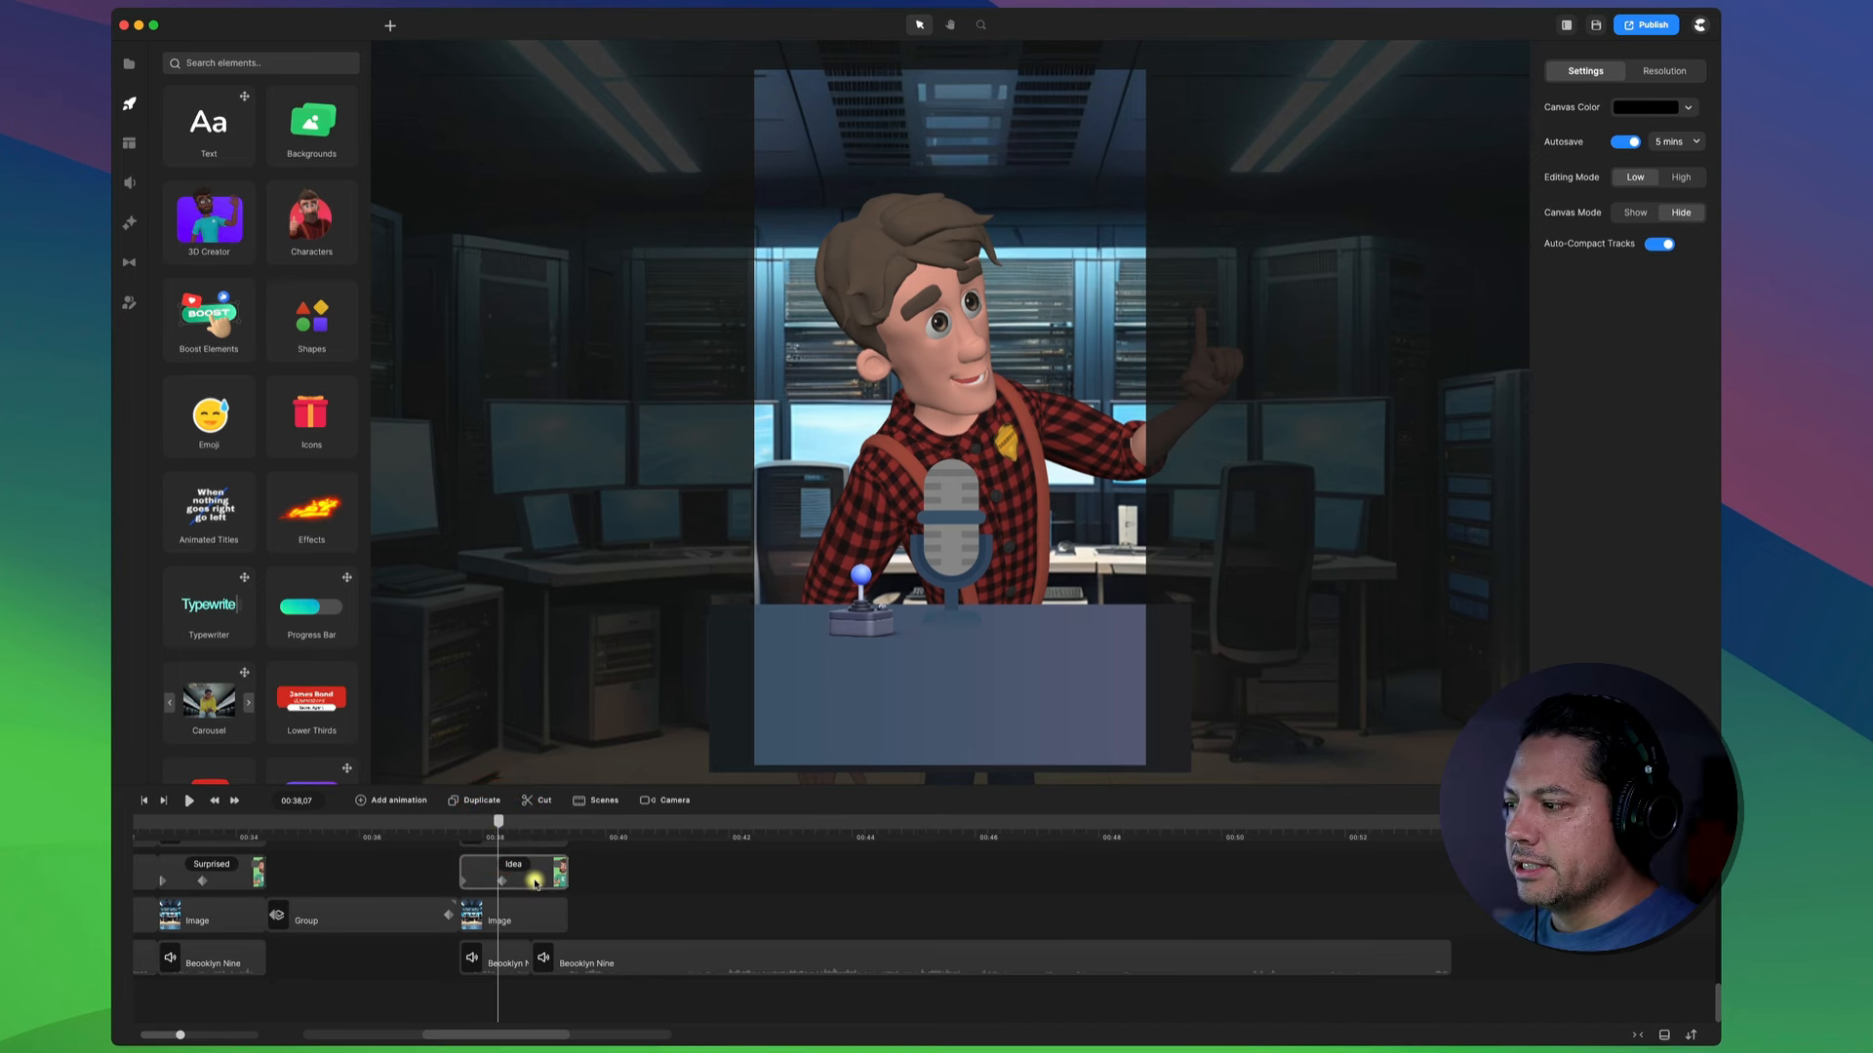
# At the first keyframe of the officer's Idea clip, 00:37,19, move him slightly left in the frame and rotate his 3D view.
pyautogui.click(509, 869)
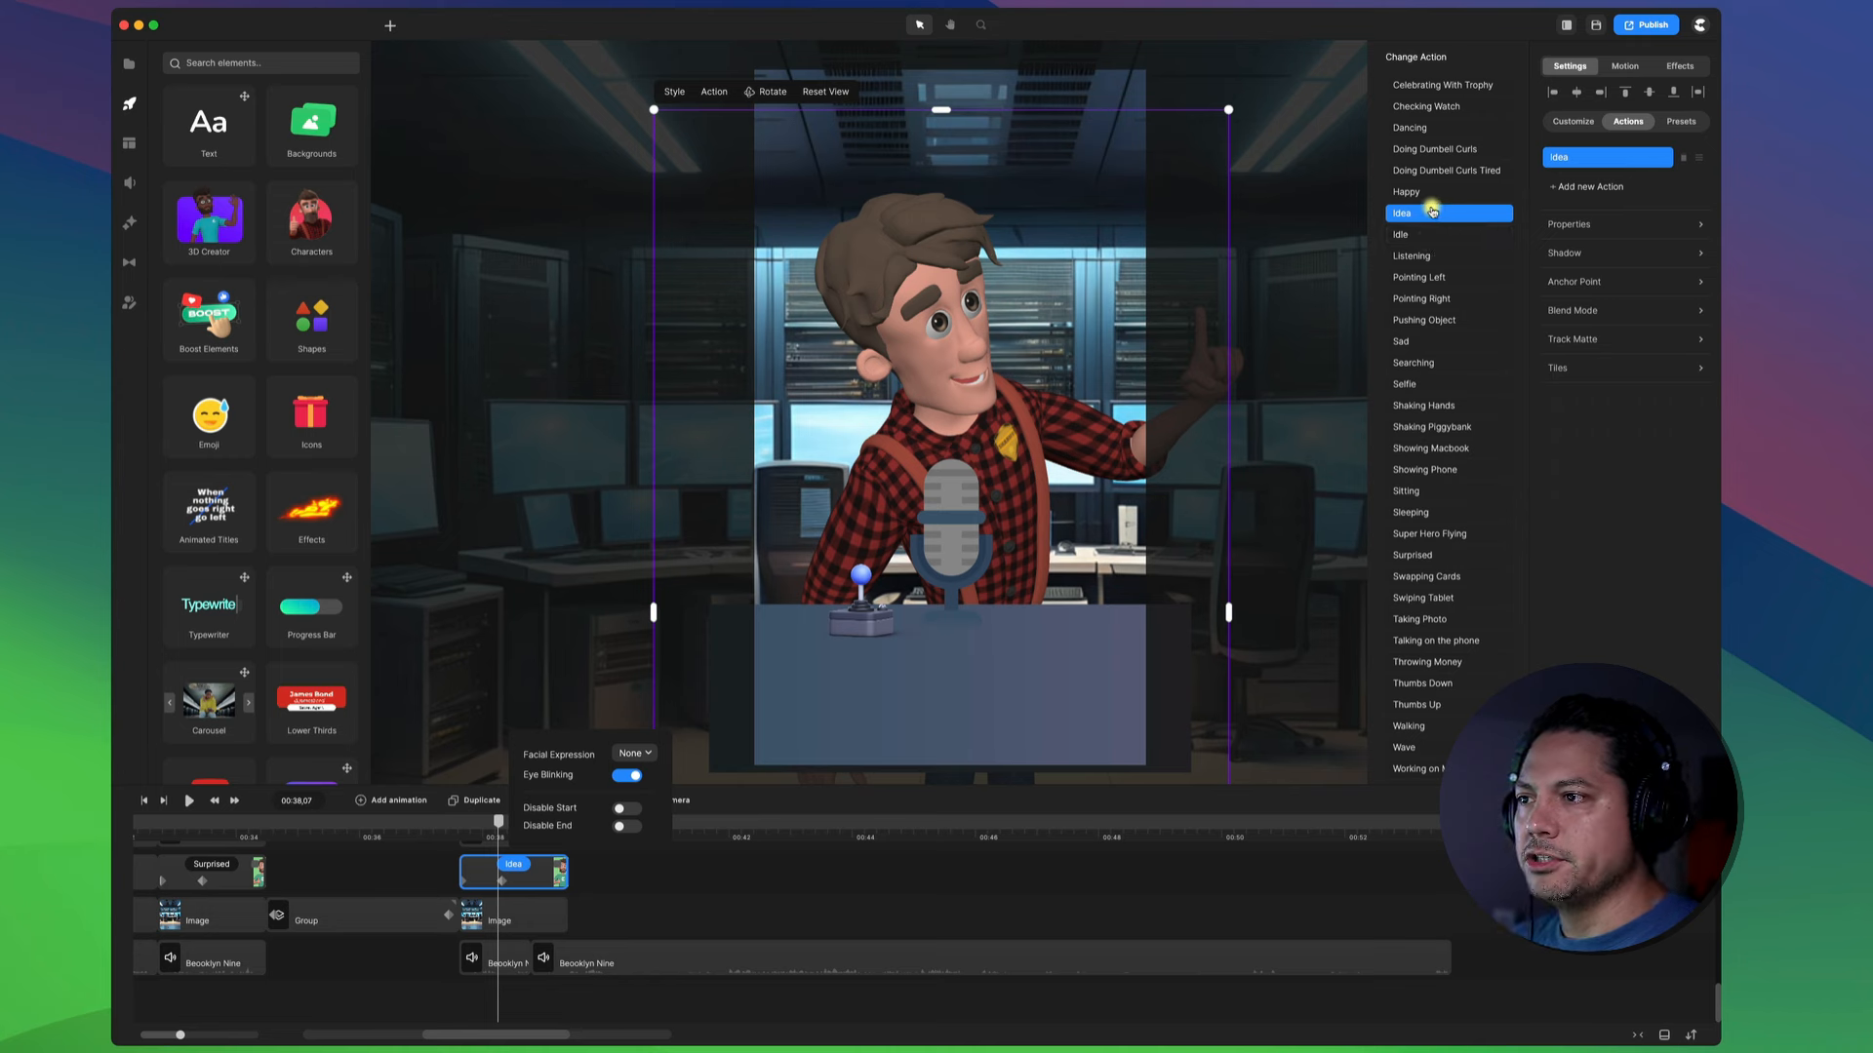
pyautogui.click(481, 827)
pyautogui.moveTo(479, 824); pyautogui.dragTo(493, 822)
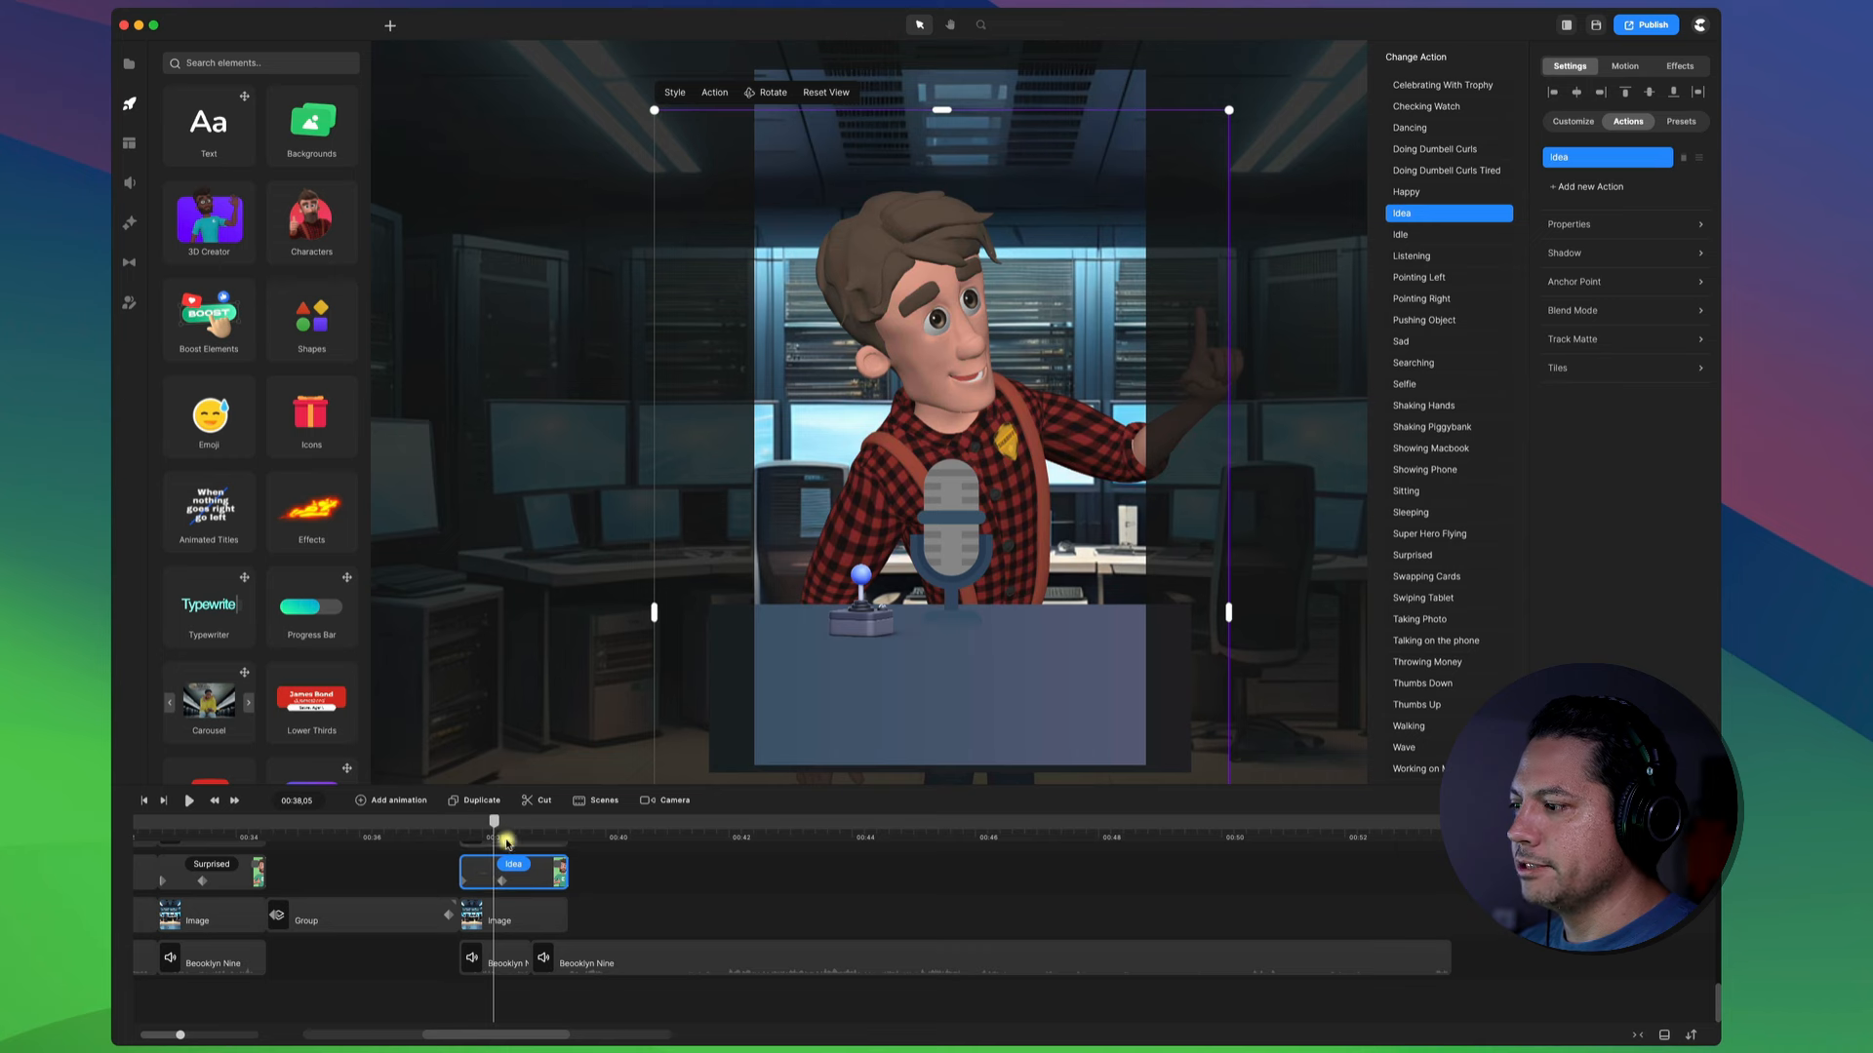
pyautogui.moveTo(525, 831); pyautogui.dragTo(682, 827)
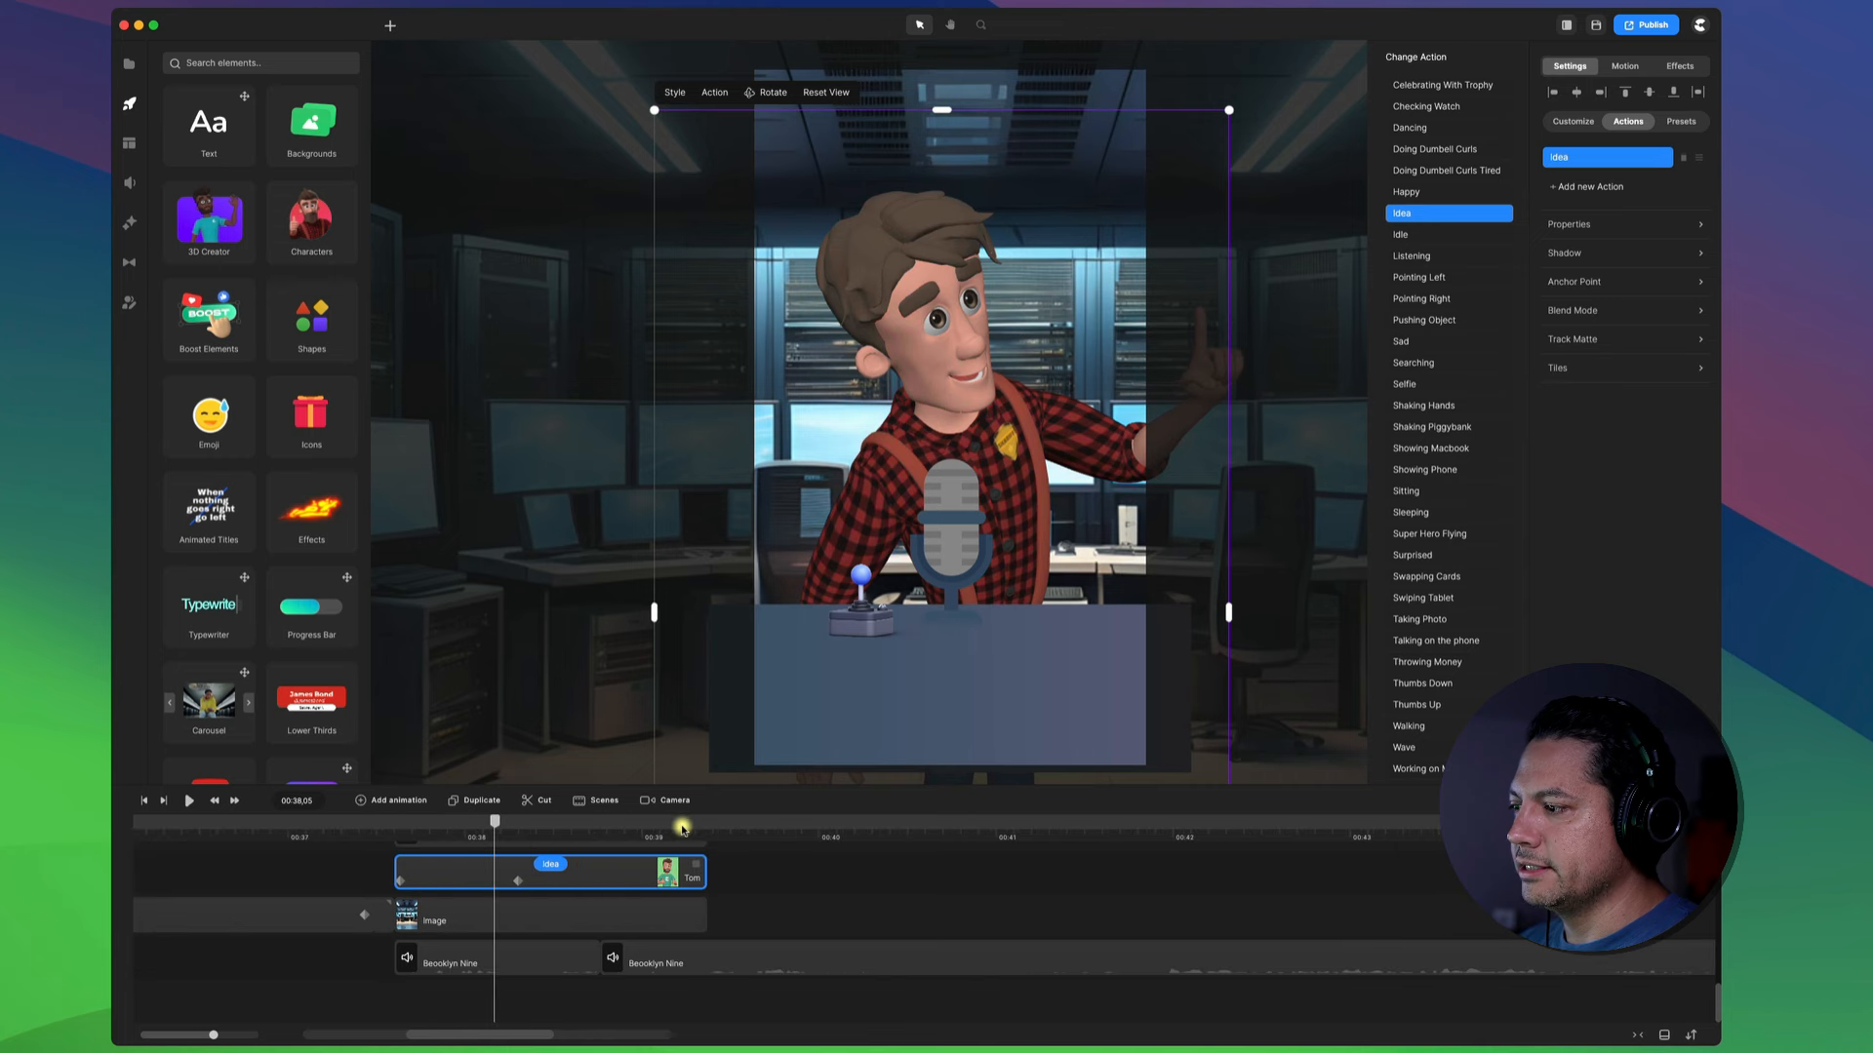
pyautogui.click(456, 881)
pyautogui.click(400, 881)
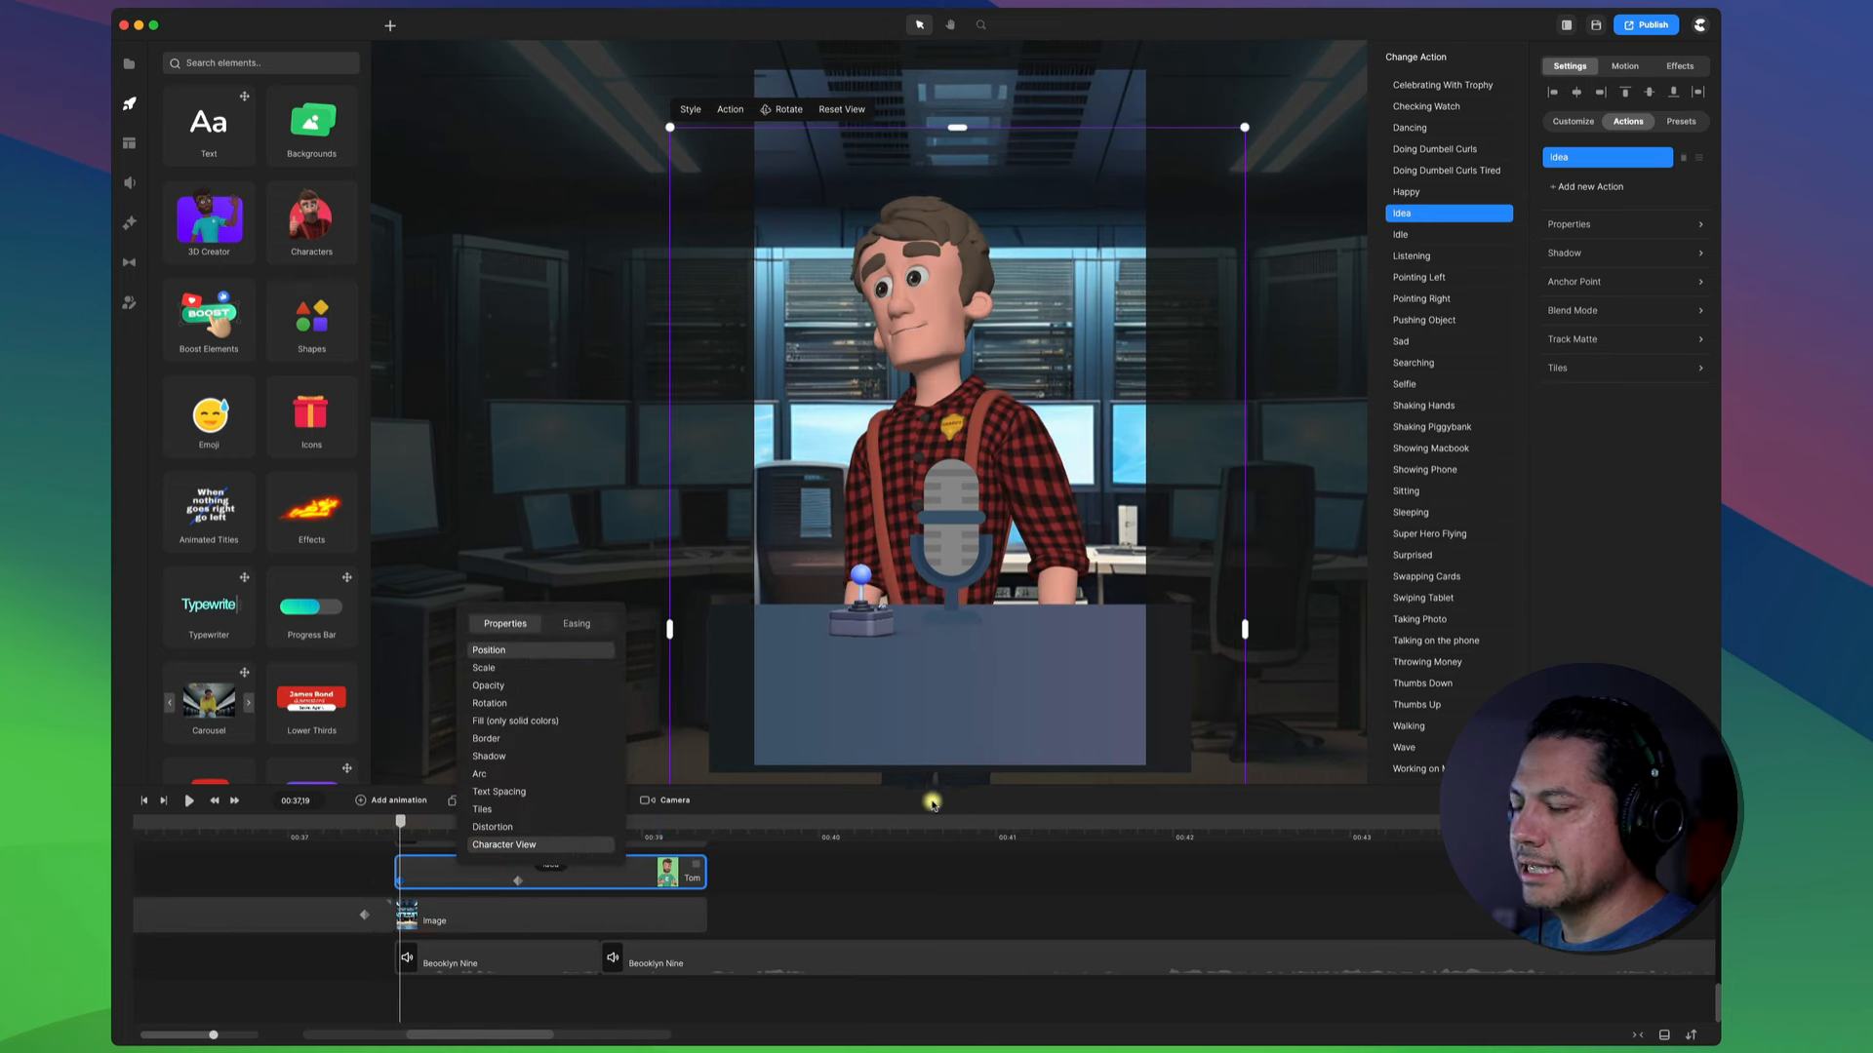
pyautogui.moveTo(956, 429); pyautogui.dragTo(924, 421)
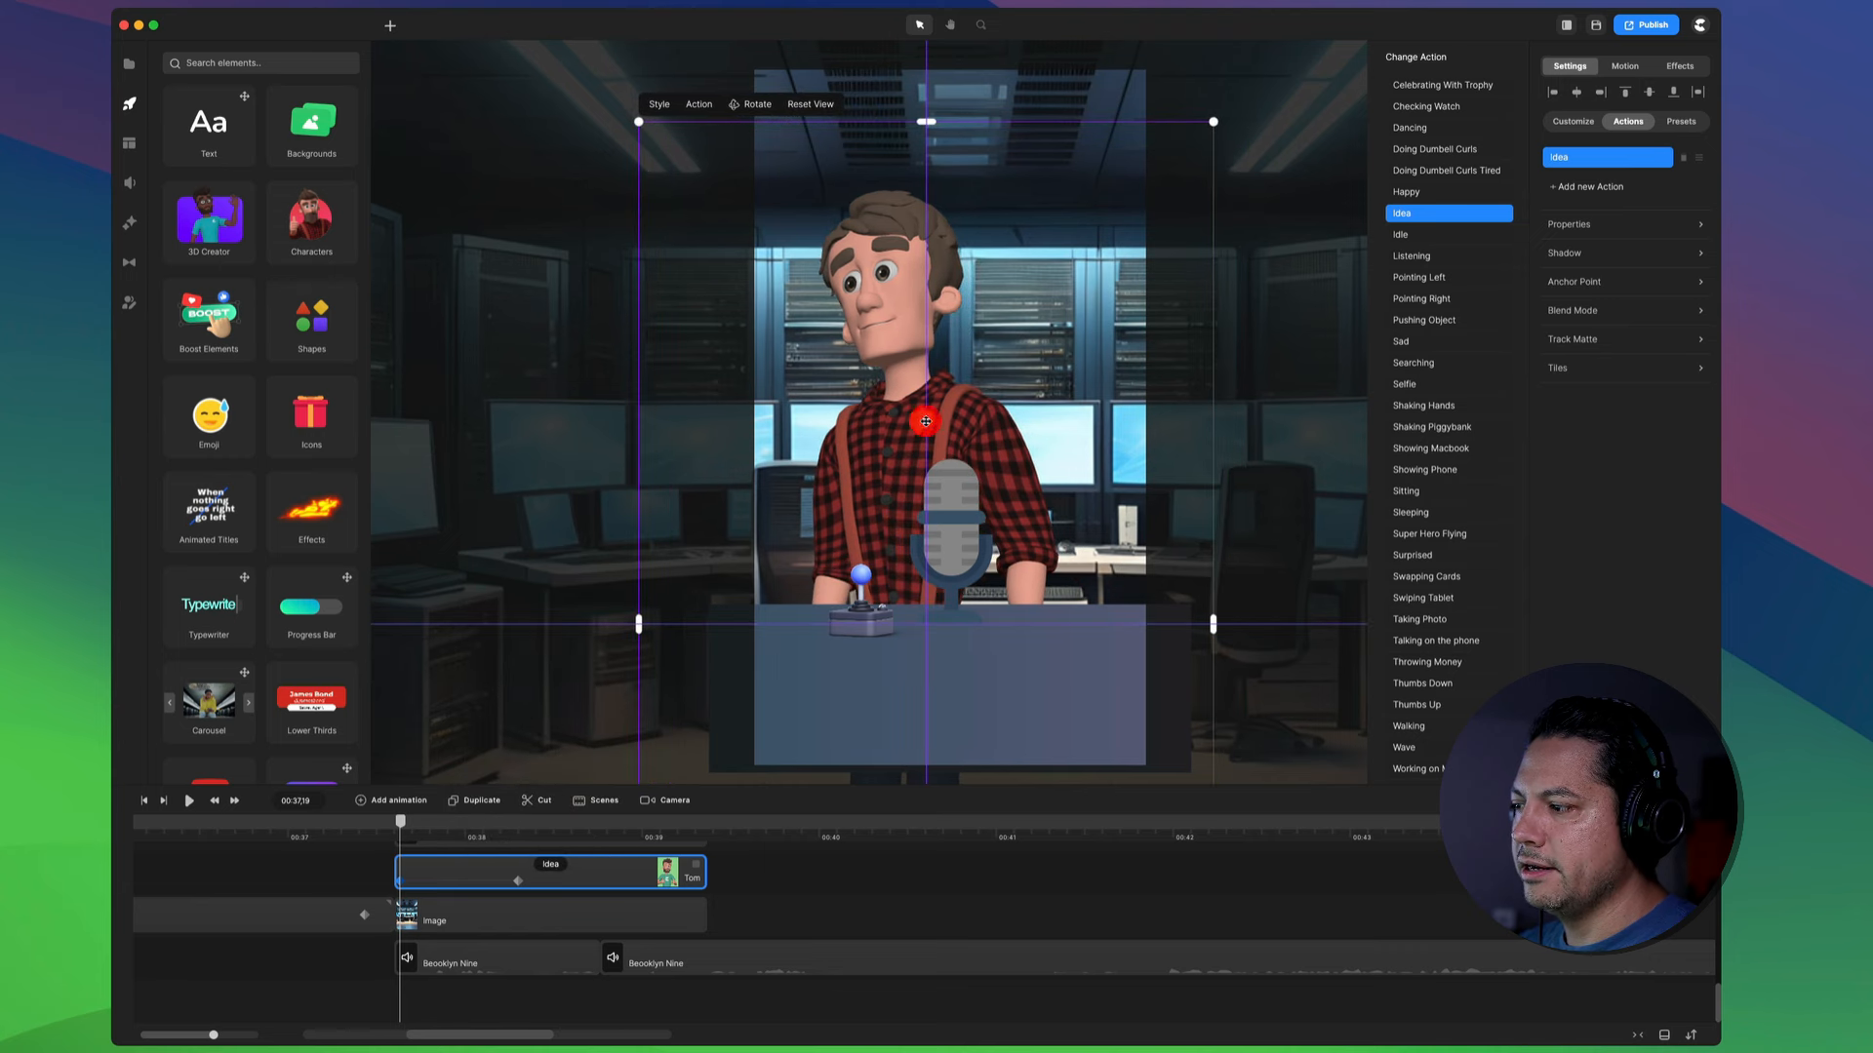
pyautogui.click(513, 865)
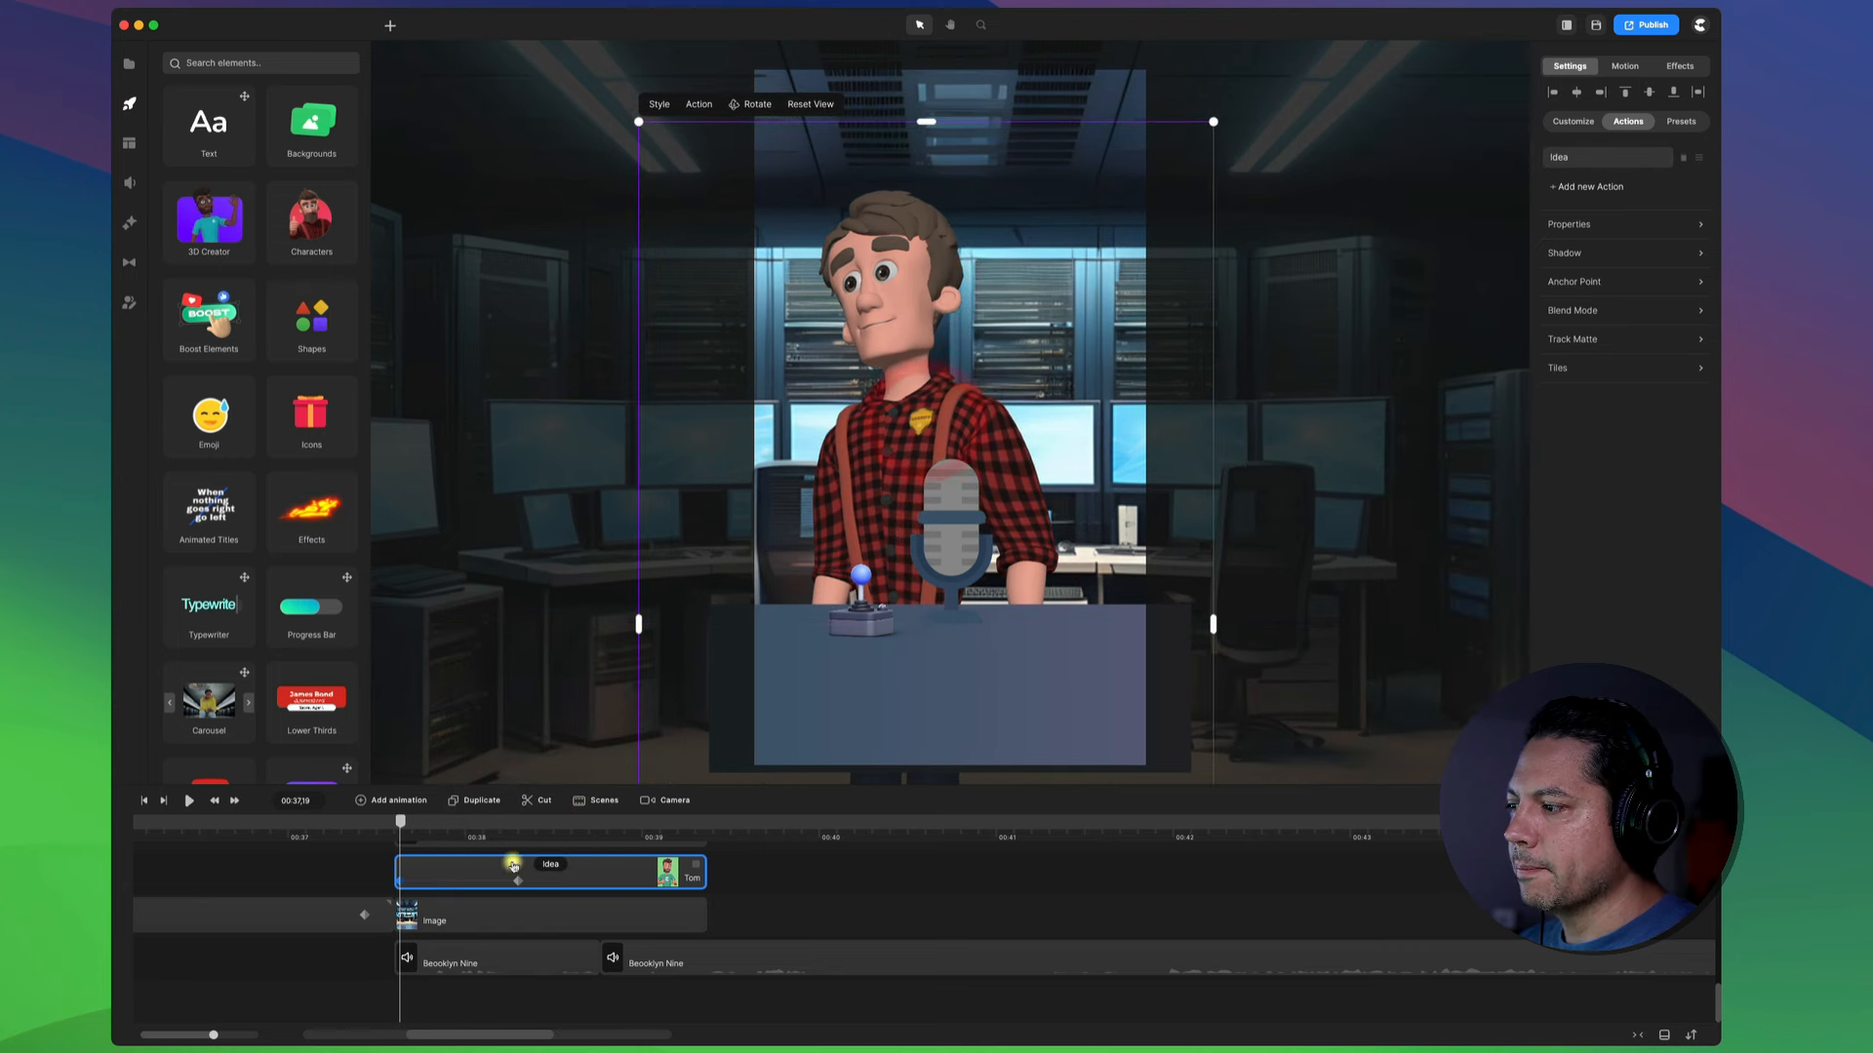
pyautogui.click(755, 103)
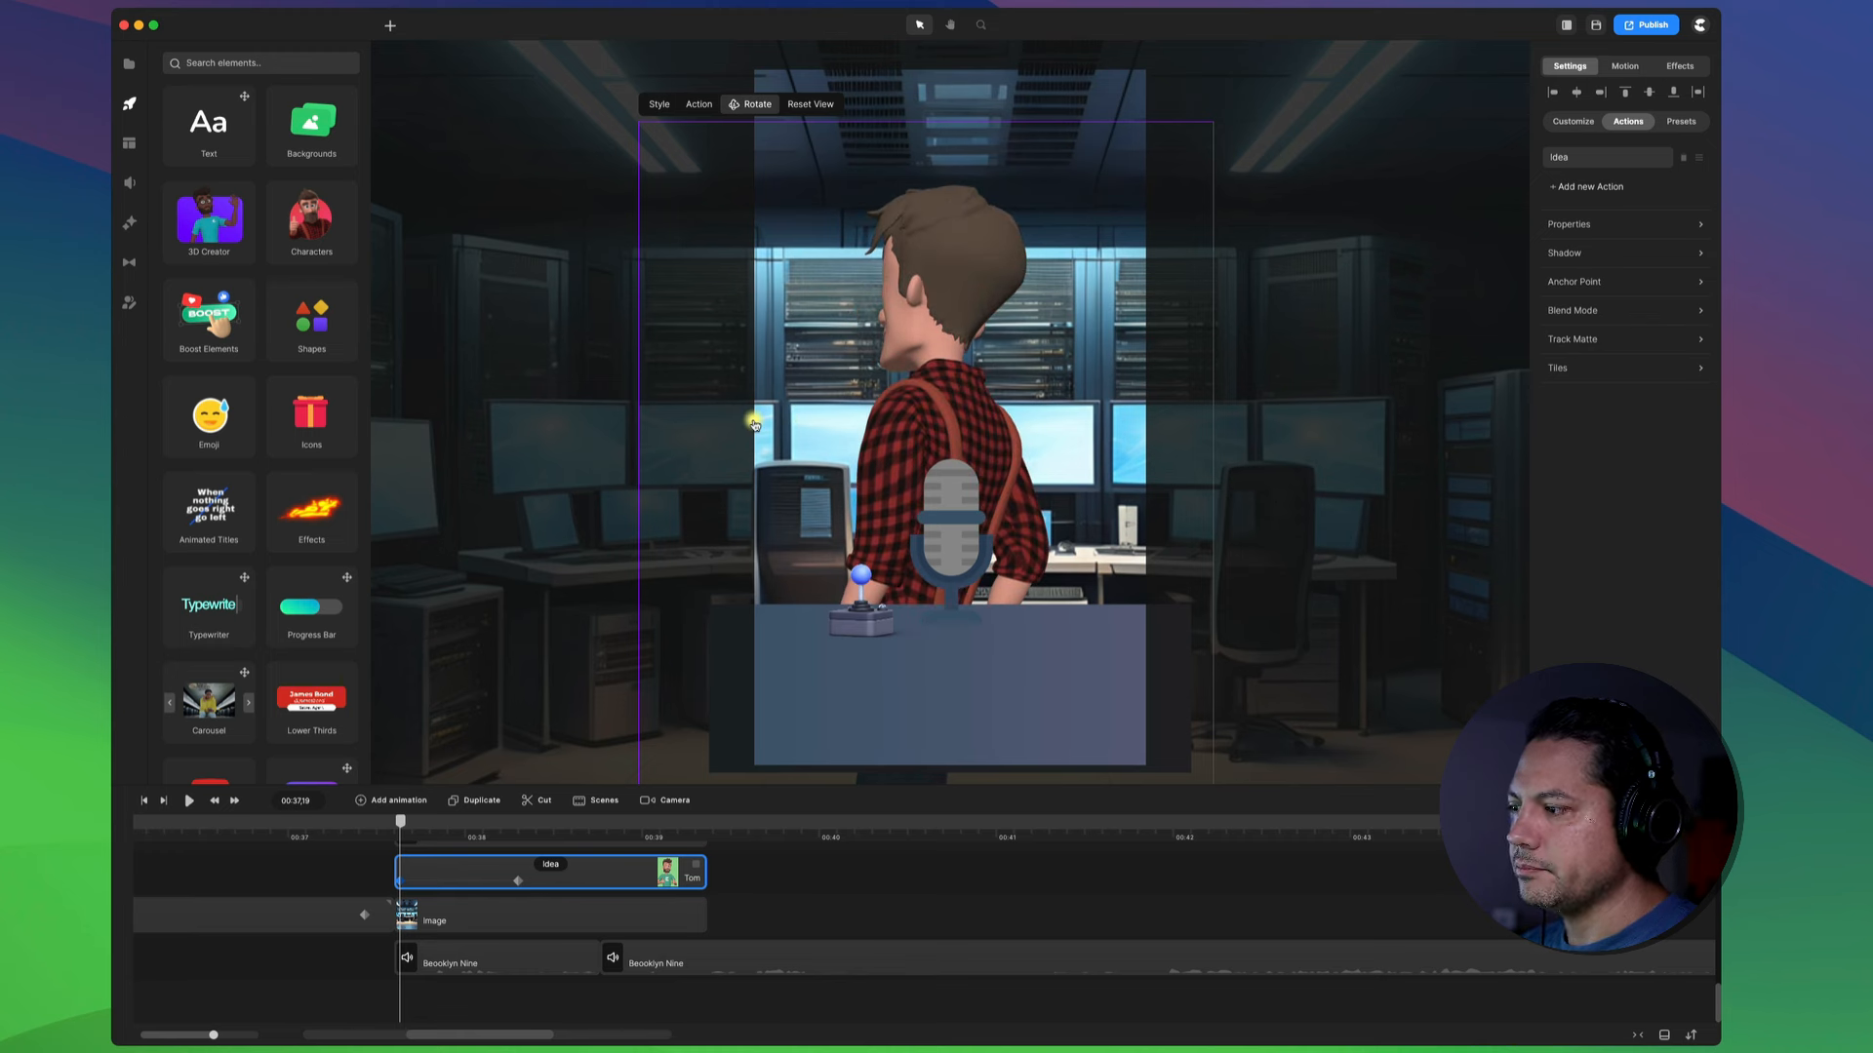
# At the officer's second keyframe, 00:38,09, shift him left so that his raised hand comes inside the vertical frame.
pyautogui.click(520, 882)
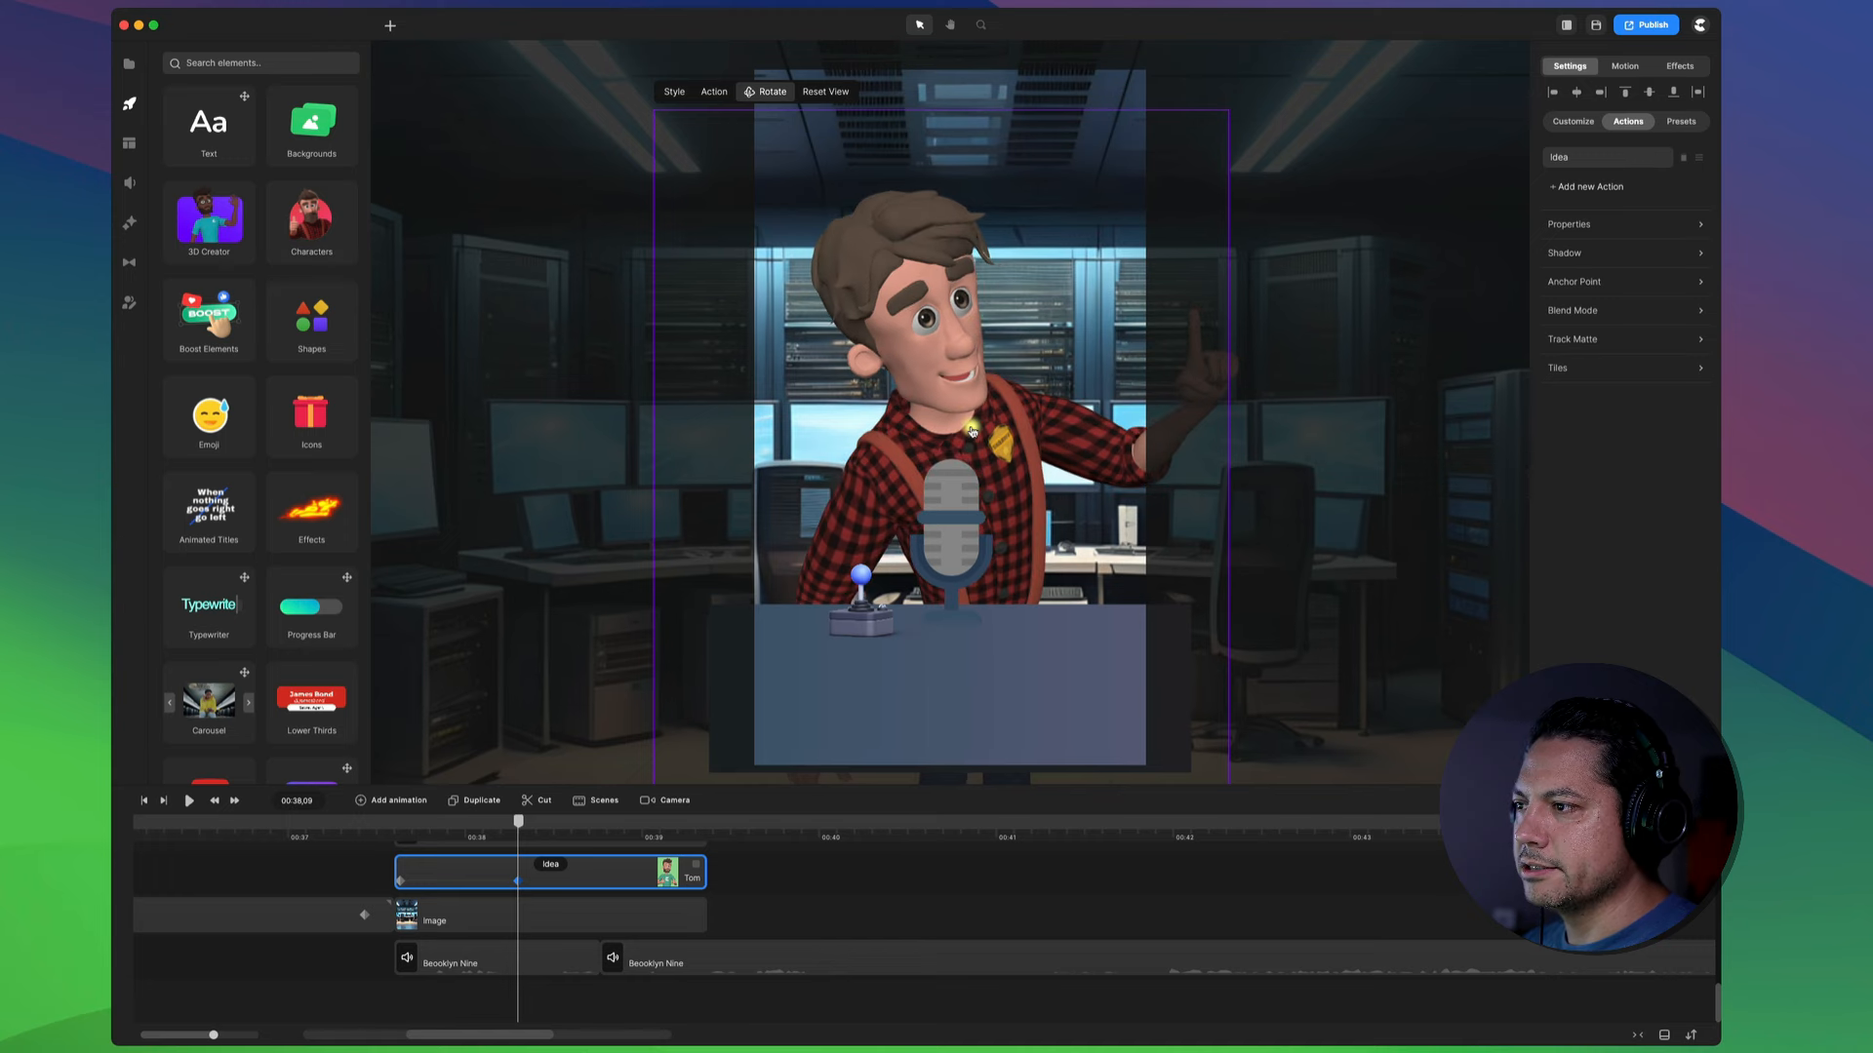
pyautogui.click(767, 93)
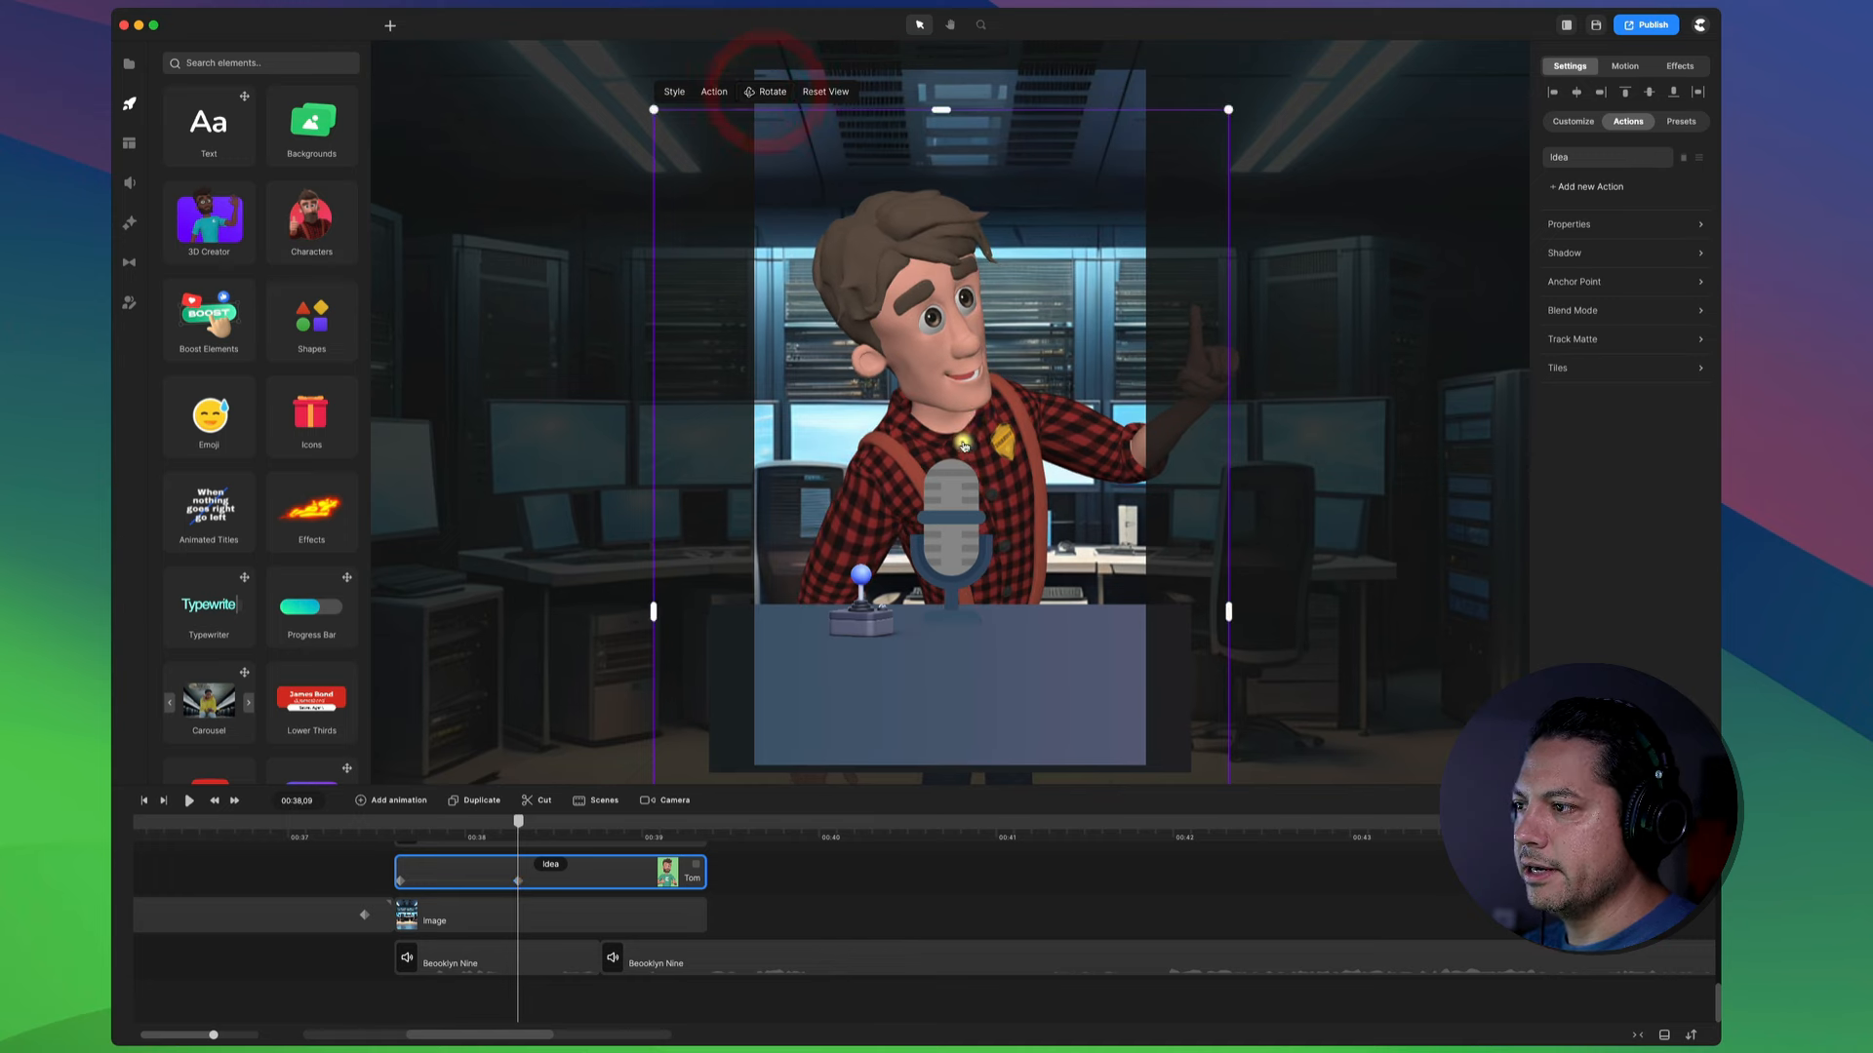
pyautogui.moveTo(960, 438); pyautogui.dragTo(910, 432)
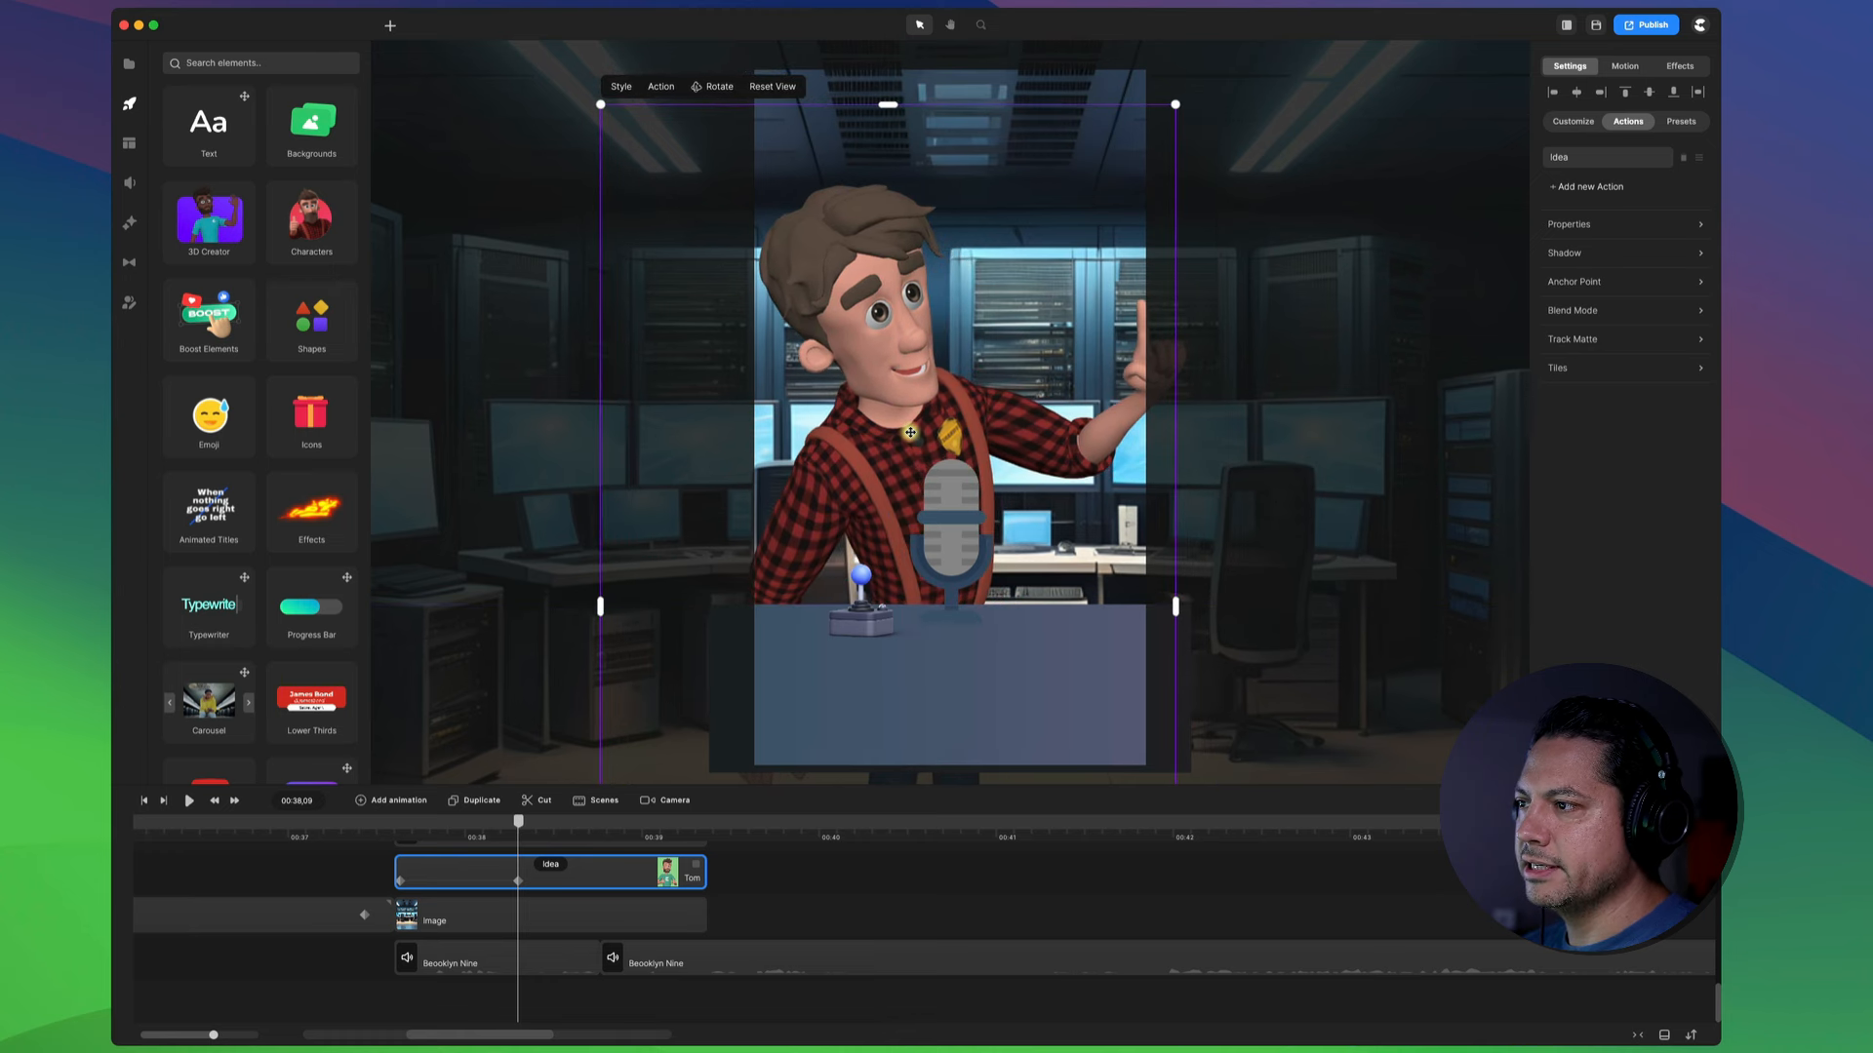
# Play and scrub through the officer's Idea shot to check his repositioning between the two keyframes.
pyautogui.click(522, 869)
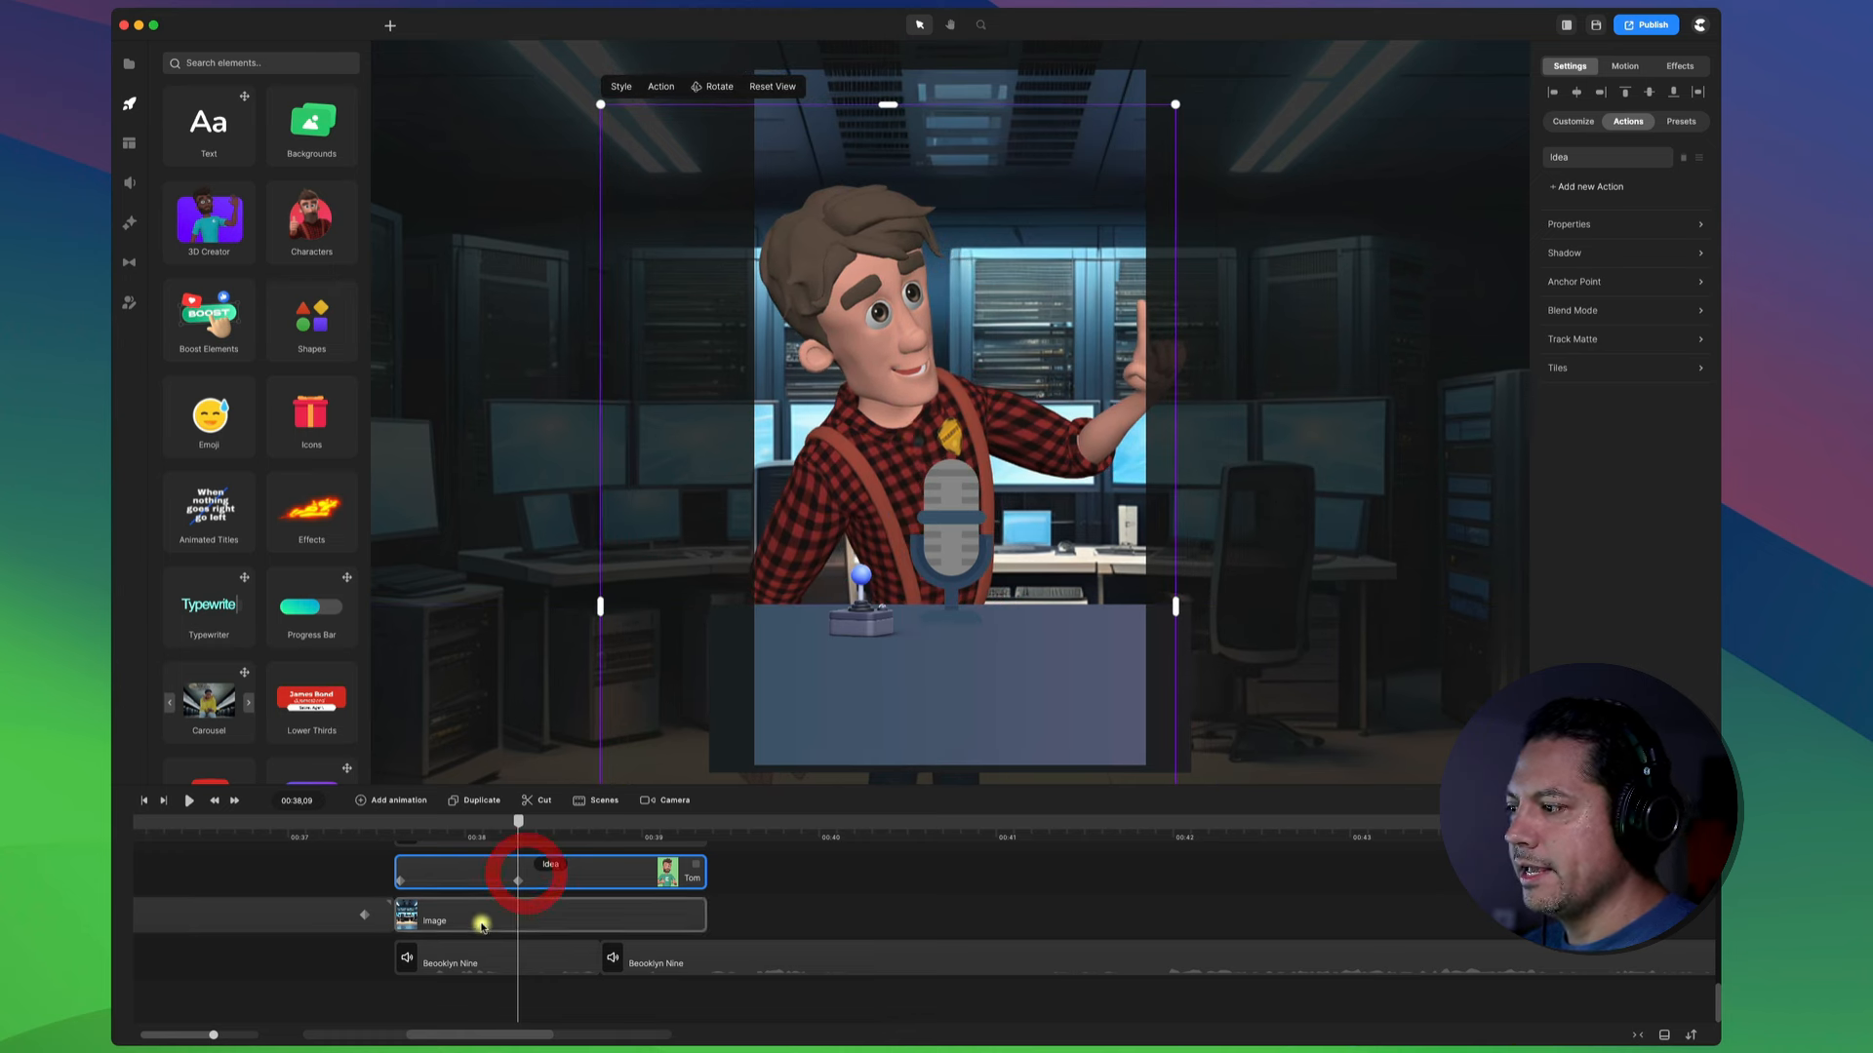
pyautogui.click(400, 827)
pyautogui.moveTo(400, 827)
pyautogui.mouseDown()
pyautogui.moveTo(569, 825)
pyautogui.moveTo(395, 836)
pyautogui.mouseUp()
pyautogui.press('space')
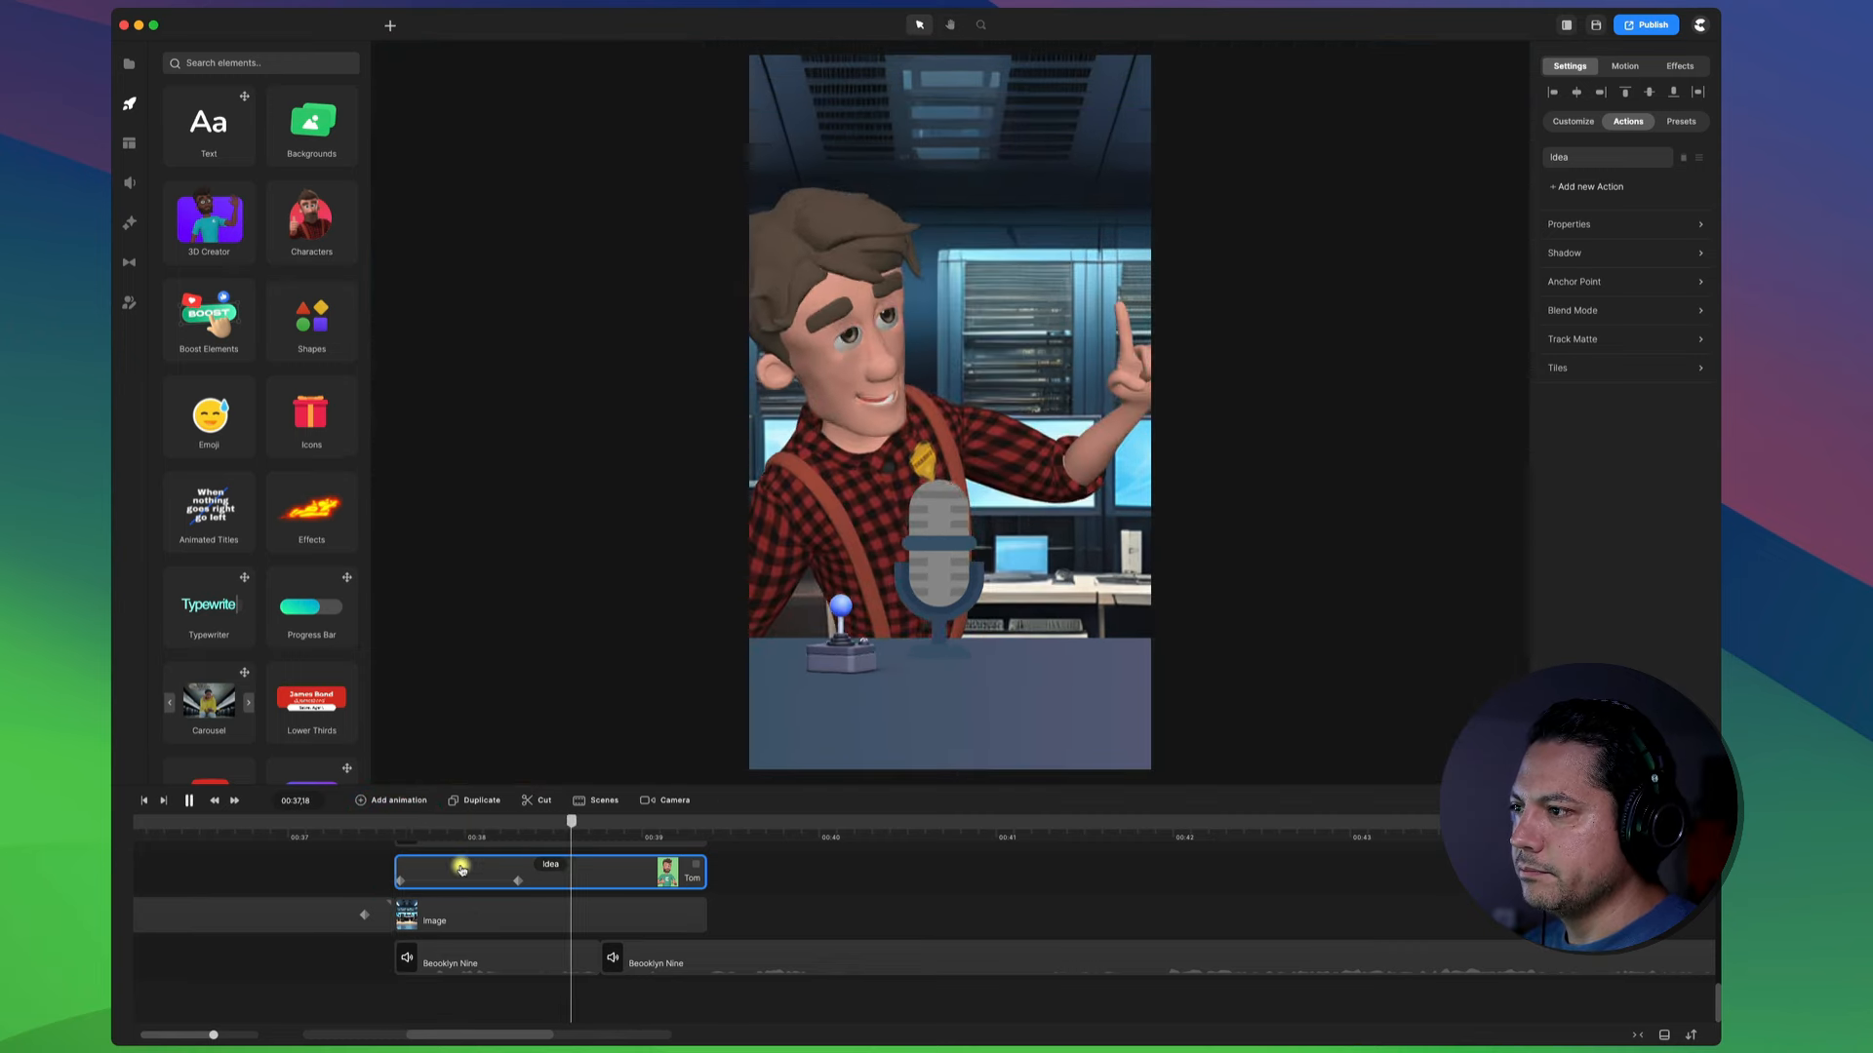
pyautogui.moveTo(372, 828); pyautogui.dragTo(547, 812)
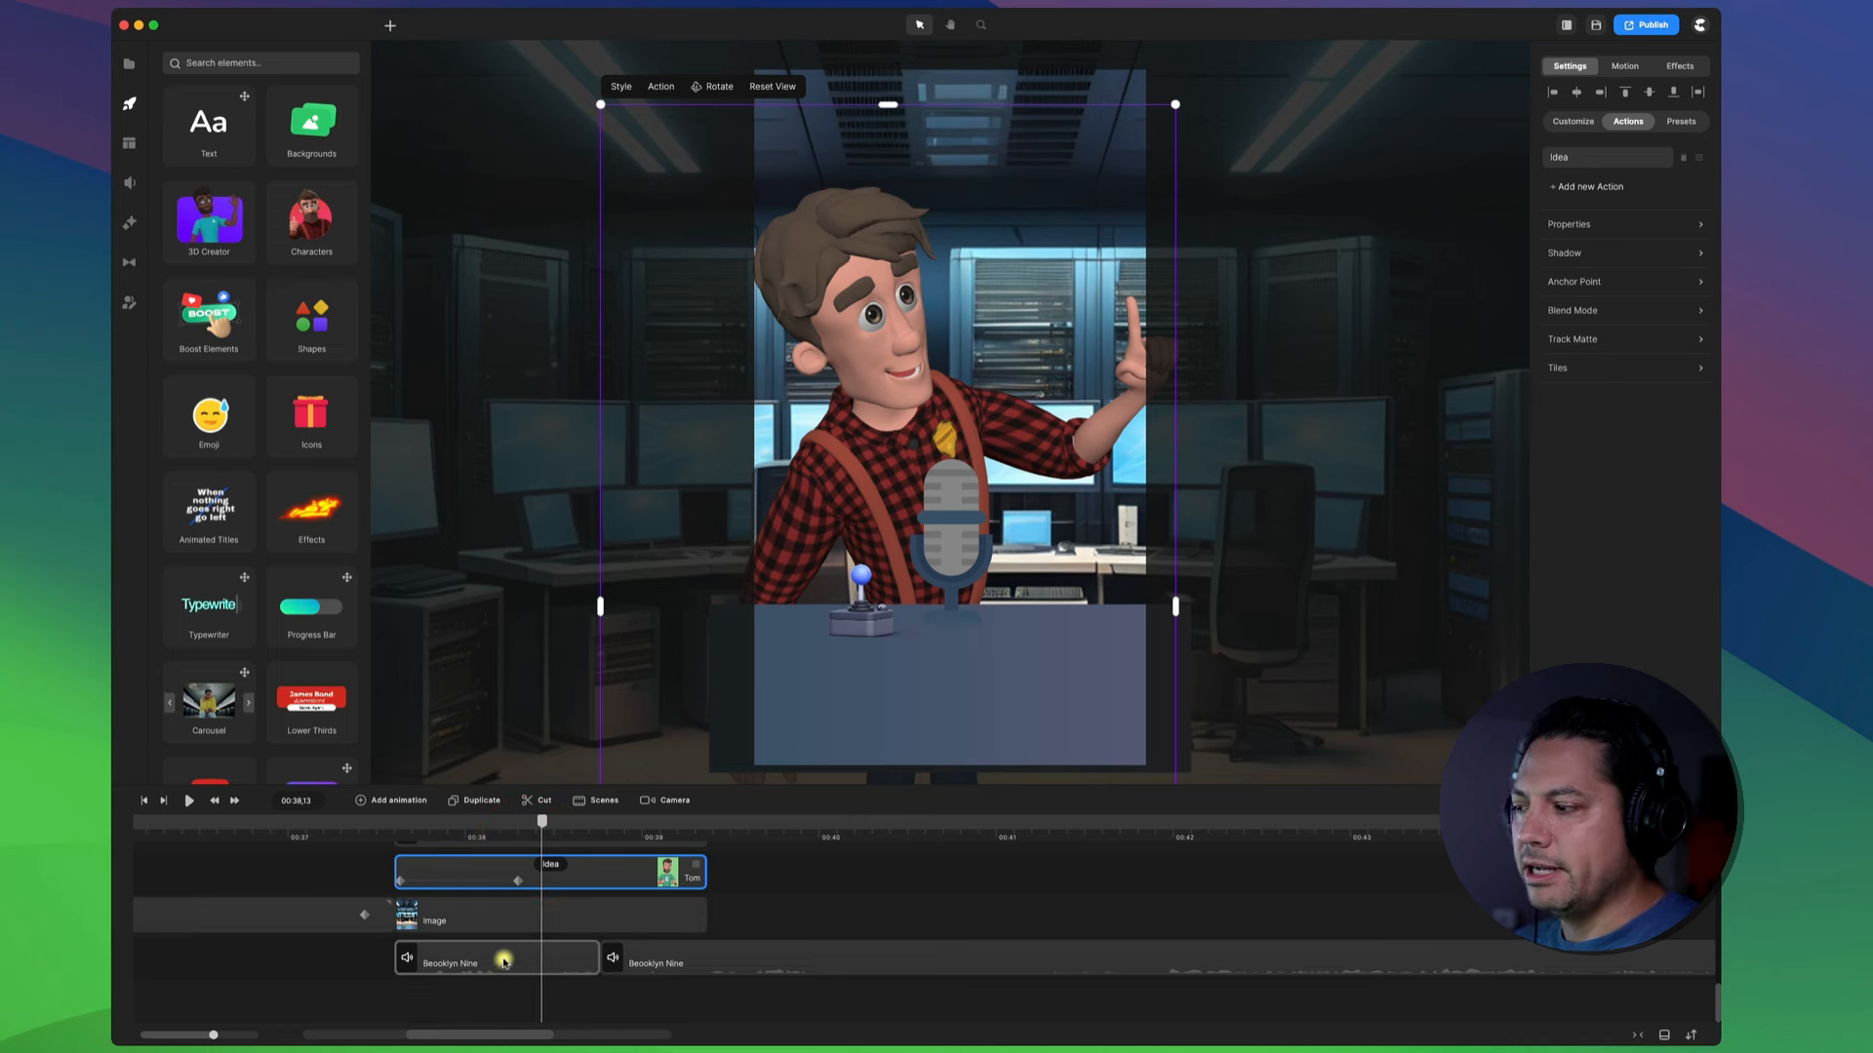
pyautogui.click(488, 836)
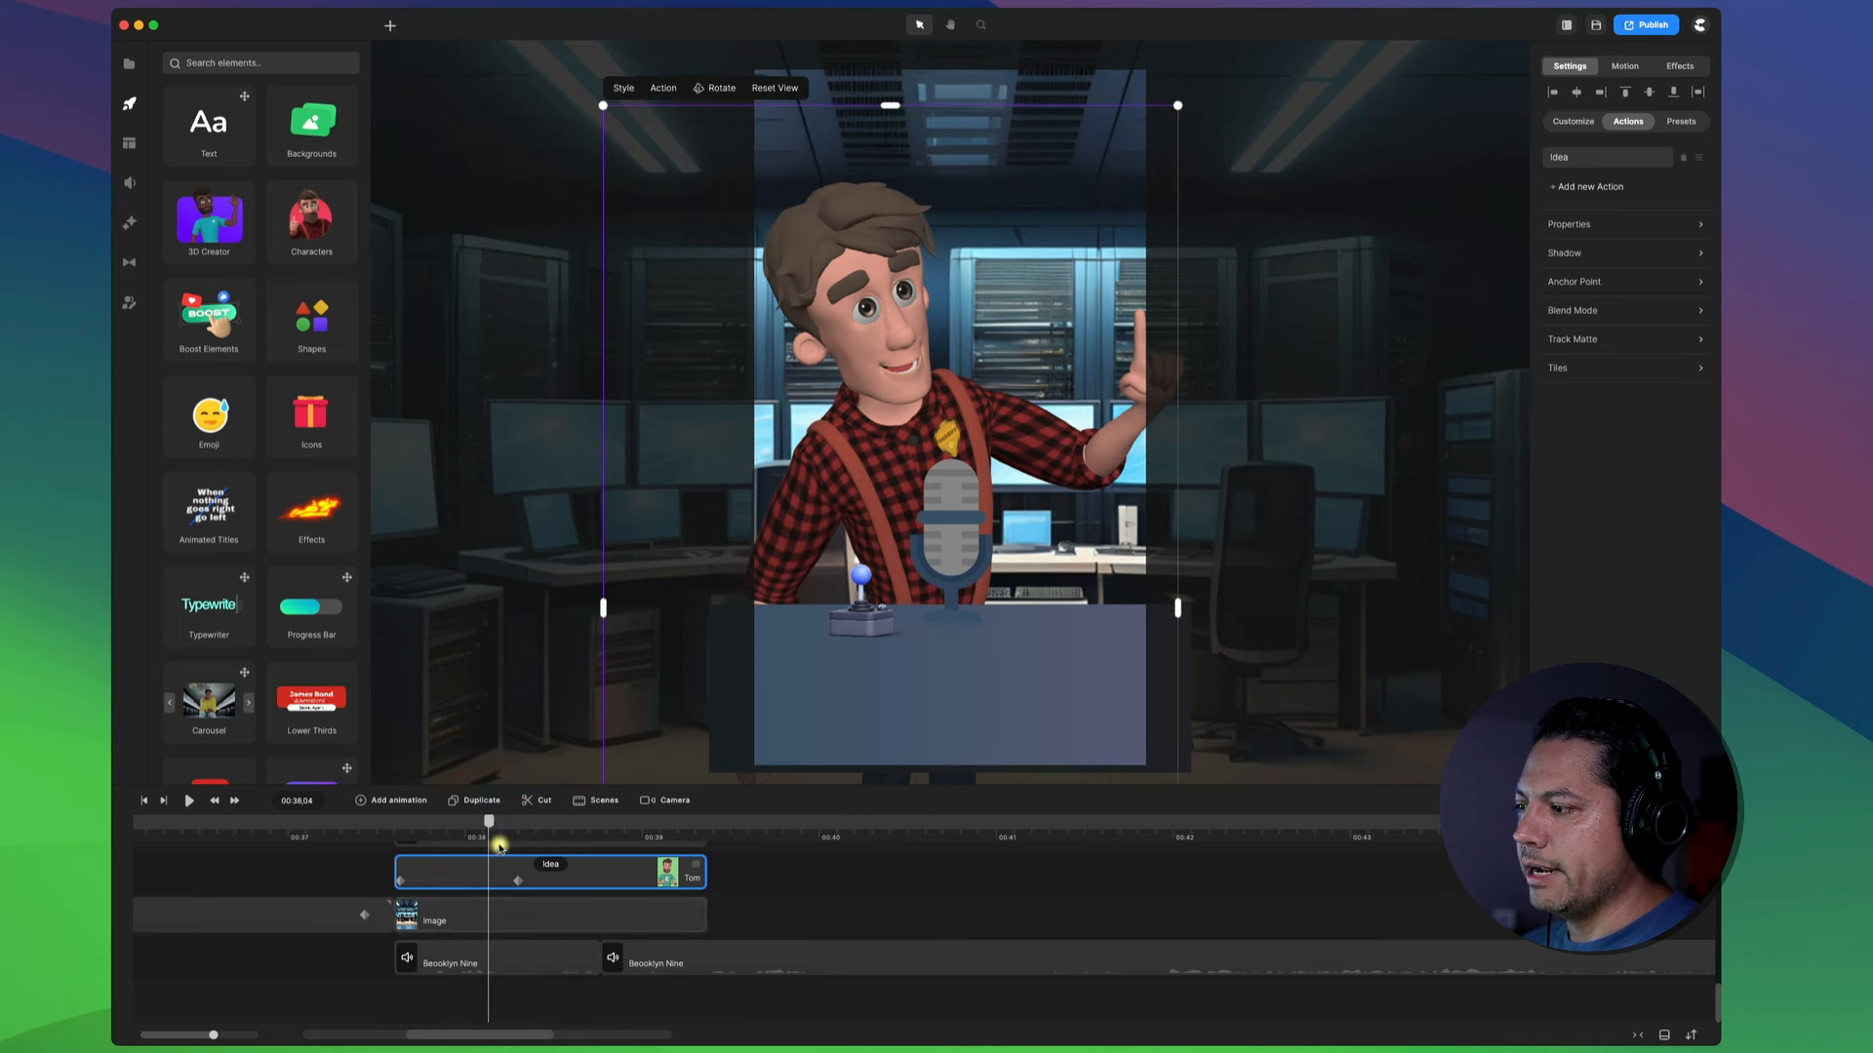
# Lip-sync the officer's short voice clip under the Idea shot with the Tom character and play the shot back.
pyautogui.click(467, 962)
pyautogui.rightClick(465, 963)
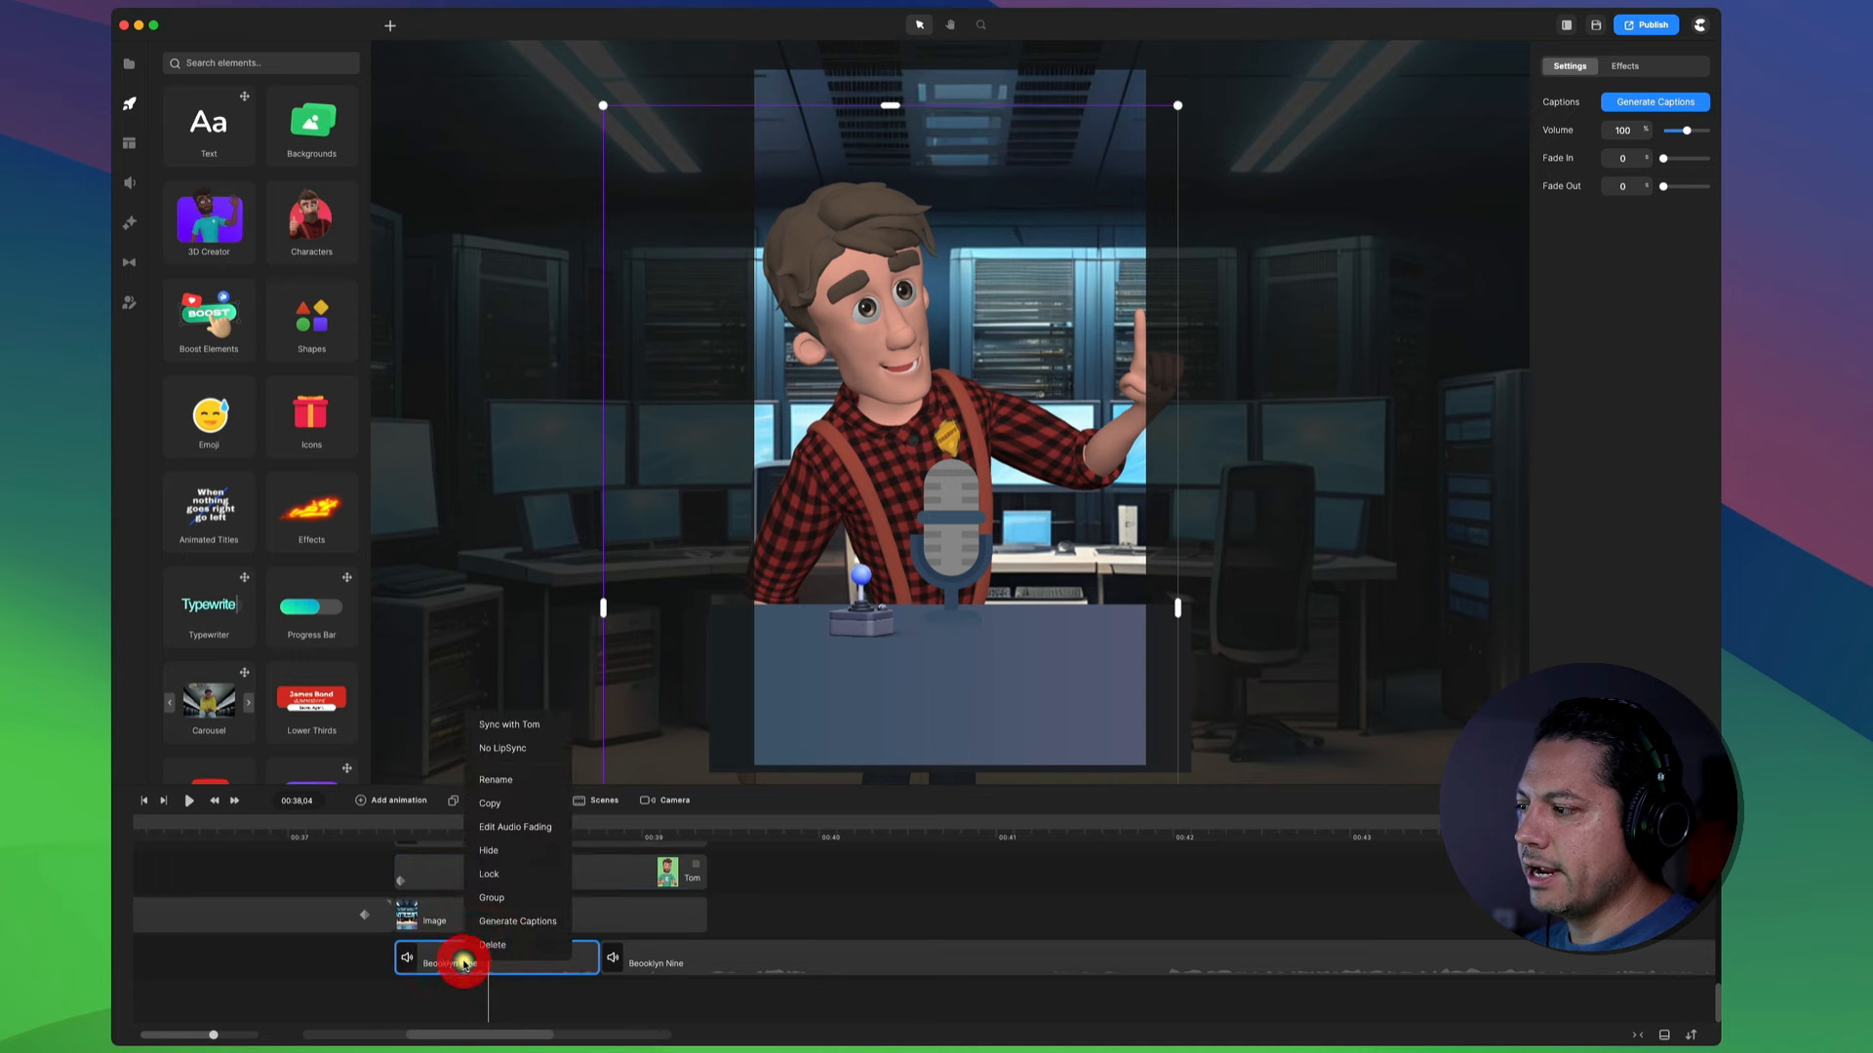
pyautogui.click(500, 734)
pyautogui.moveTo(389, 824)
pyautogui.mouseDown()
pyautogui.moveTo(563, 811)
pyautogui.moveTo(351, 825)
pyautogui.moveTo(389, 835)
pyautogui.mouseUp()
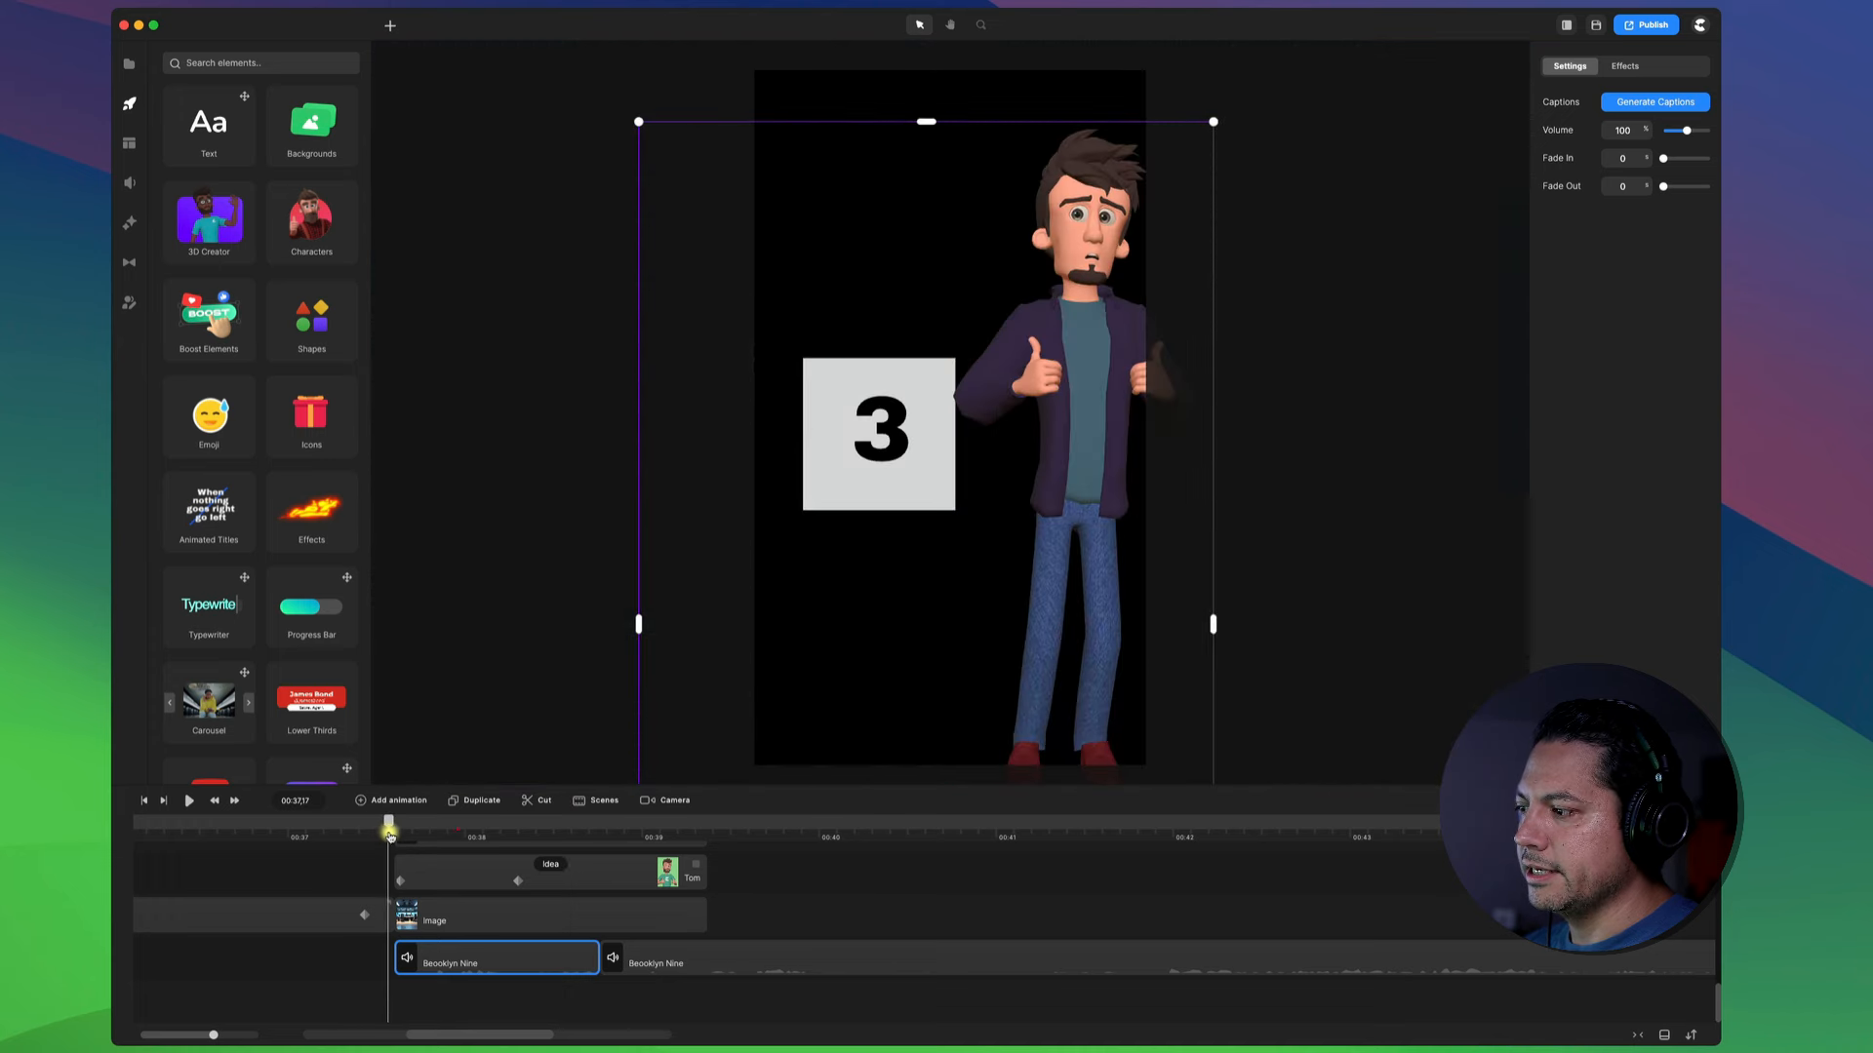
pyautogui.press('space')
pyautogui.press('space')
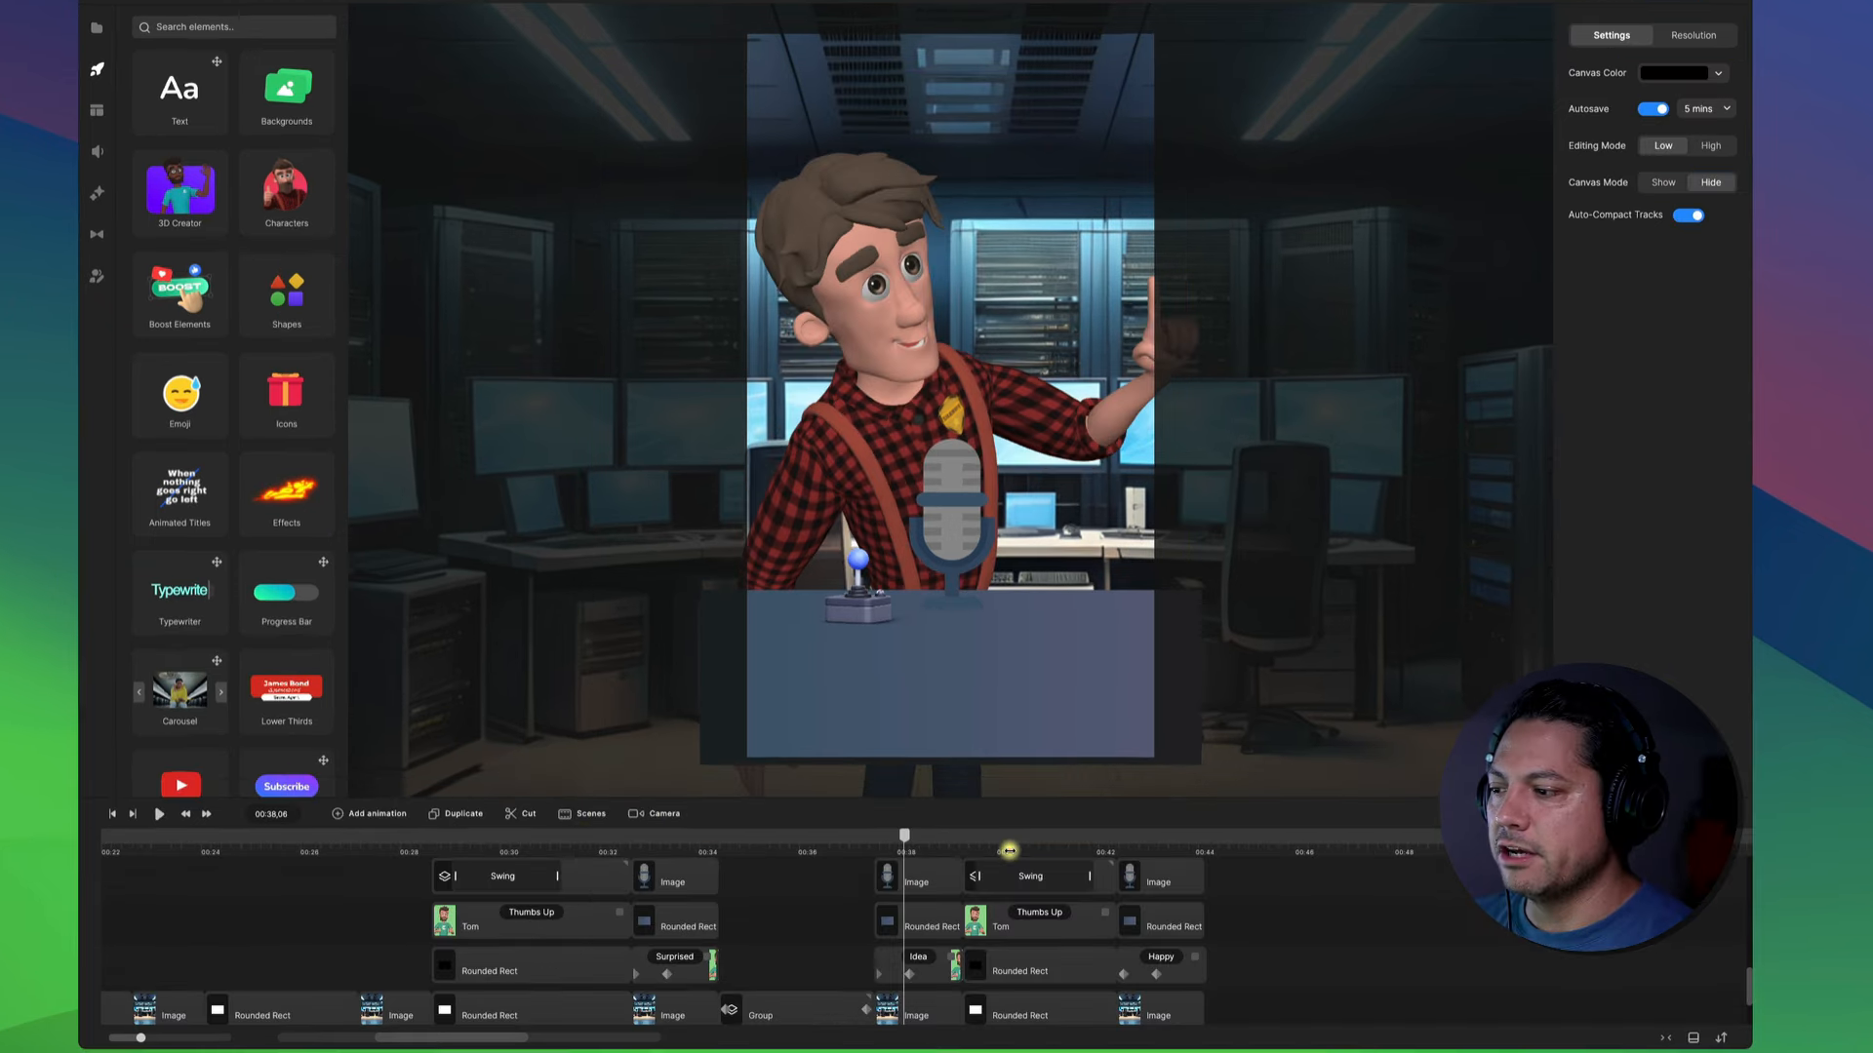
# Compare the framing of suspect 5's close-up with the earlier suspect's close-up in front of the height lines.
pyautogui.click(1012, 839)
pyautogui.moveTo(1011, 839)
pyautogui.mouseDown()
pyautogui.moveTo(1036, 835)
pyautogui.moveTo(1008, 831)
pyautogui.mouseUp()
pyautogui.scroll(-2, 1023, 899)
pyautogui.scroll(3, 1024, 899)
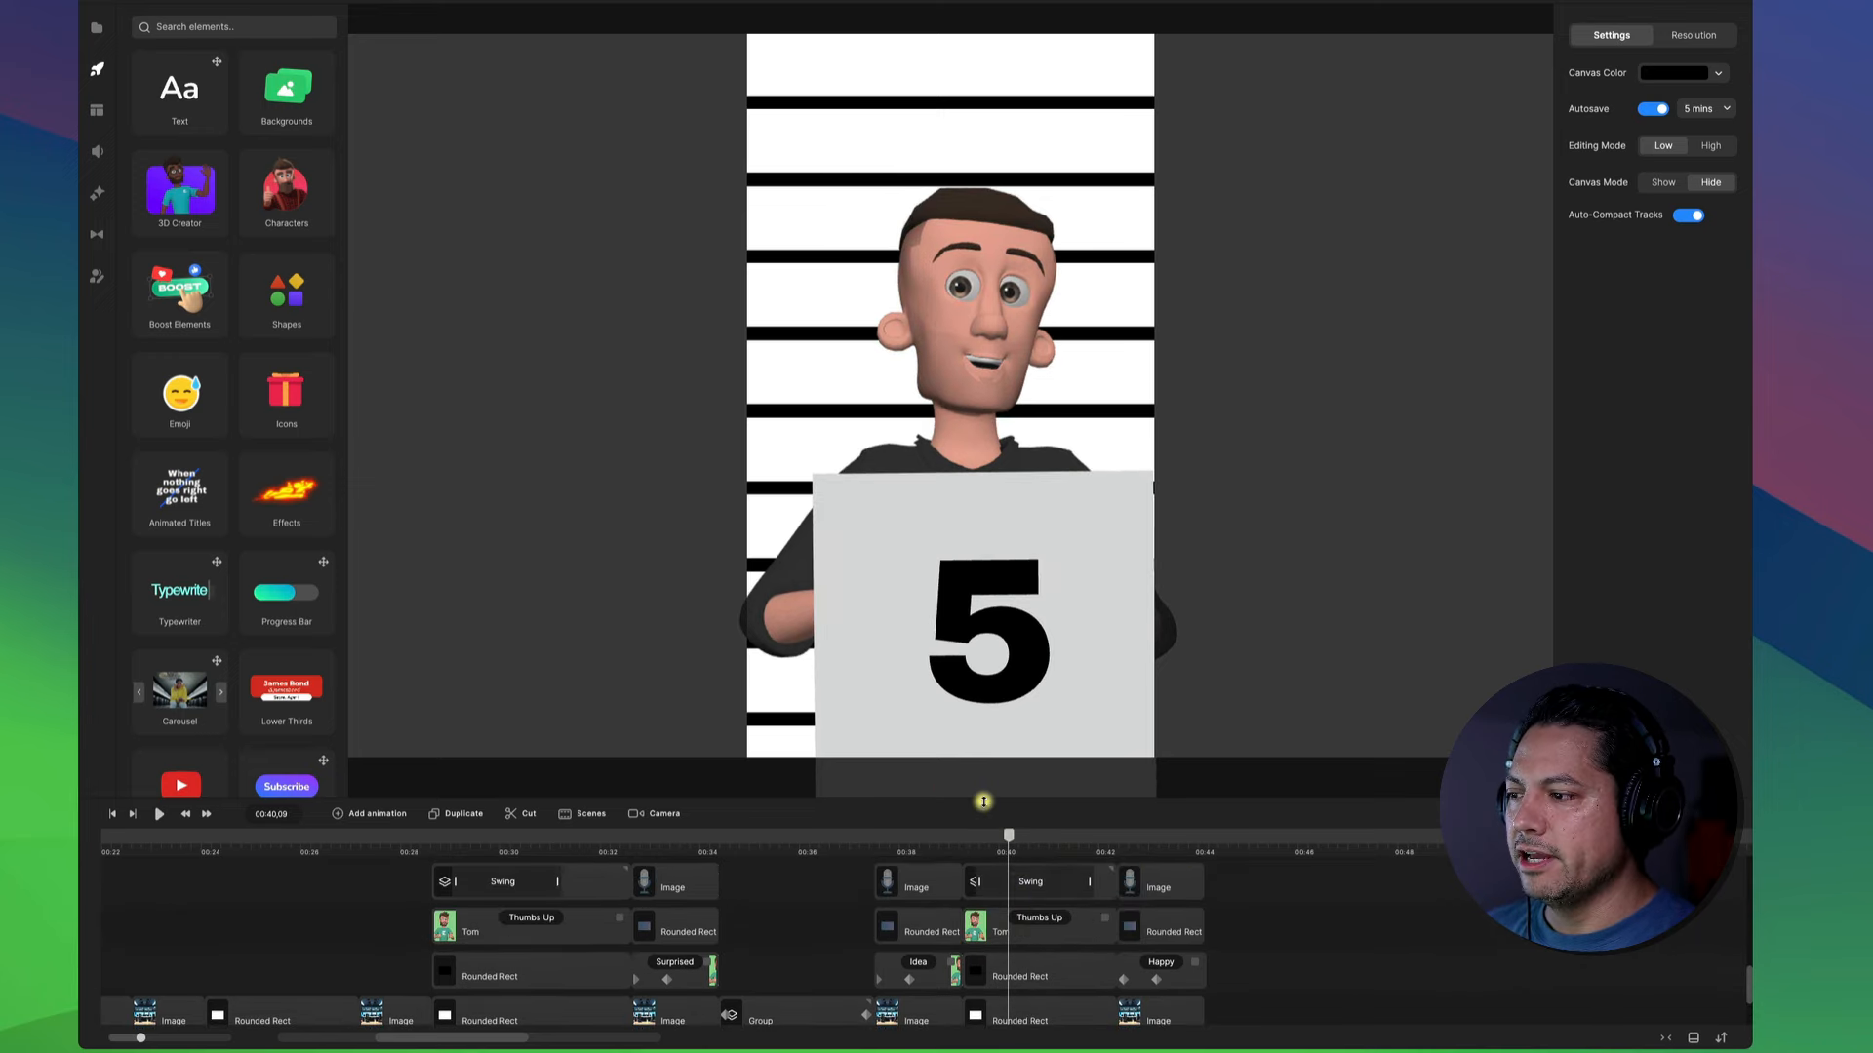
pyautogui.moveTo(983, 802); pyautogui.dragTo(911, 367)
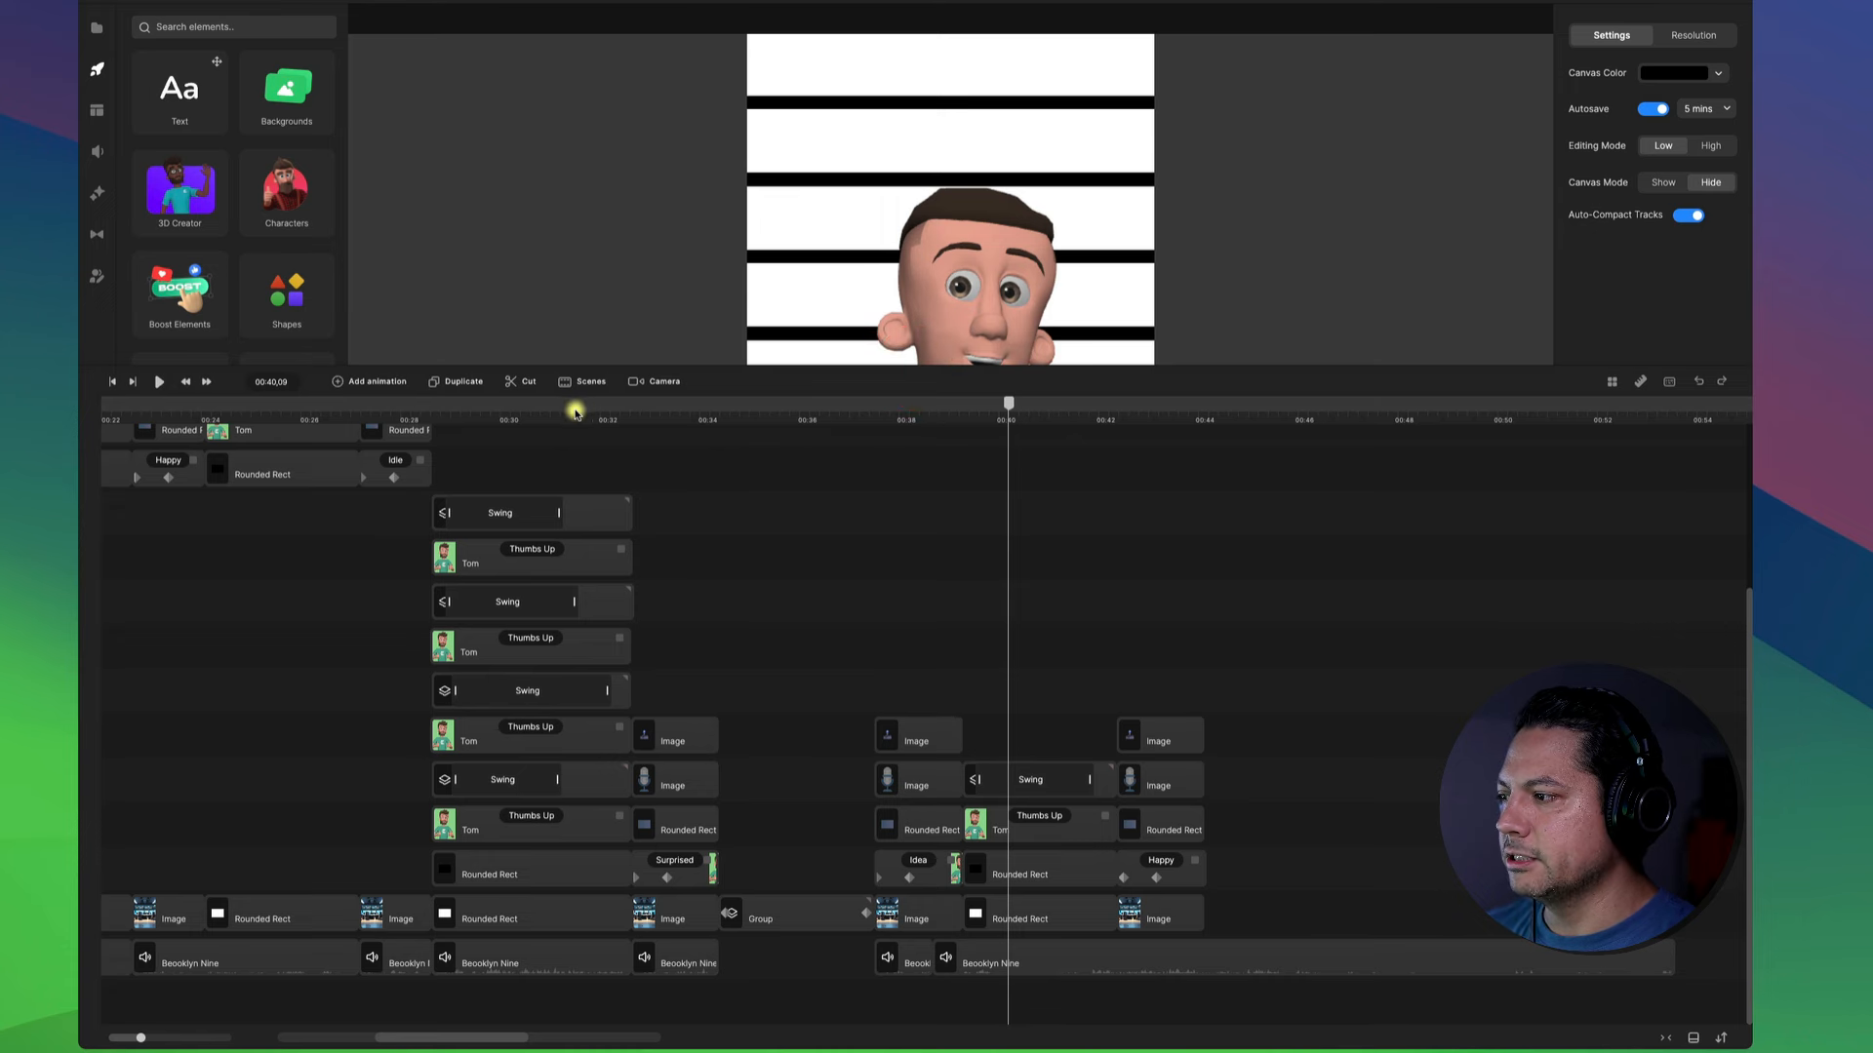
pyautogui.click(397, 416)
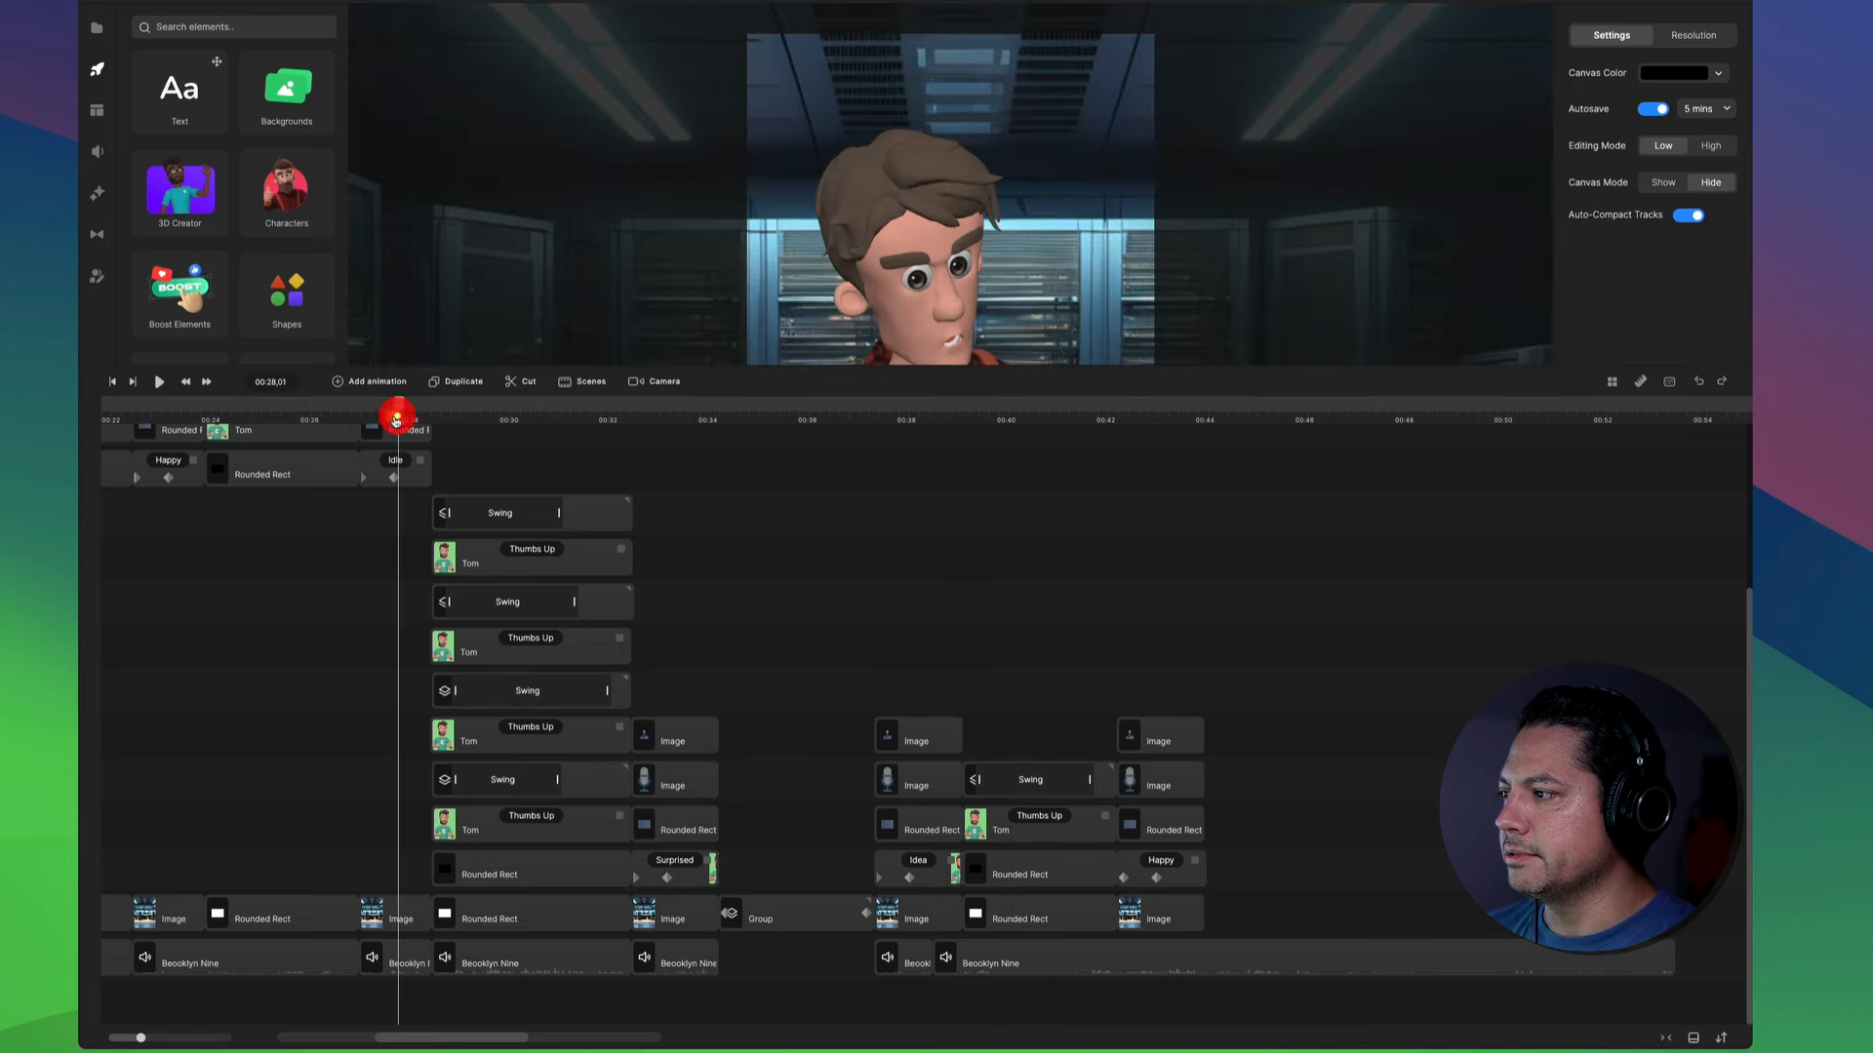
pyautogui.click(314, 420)
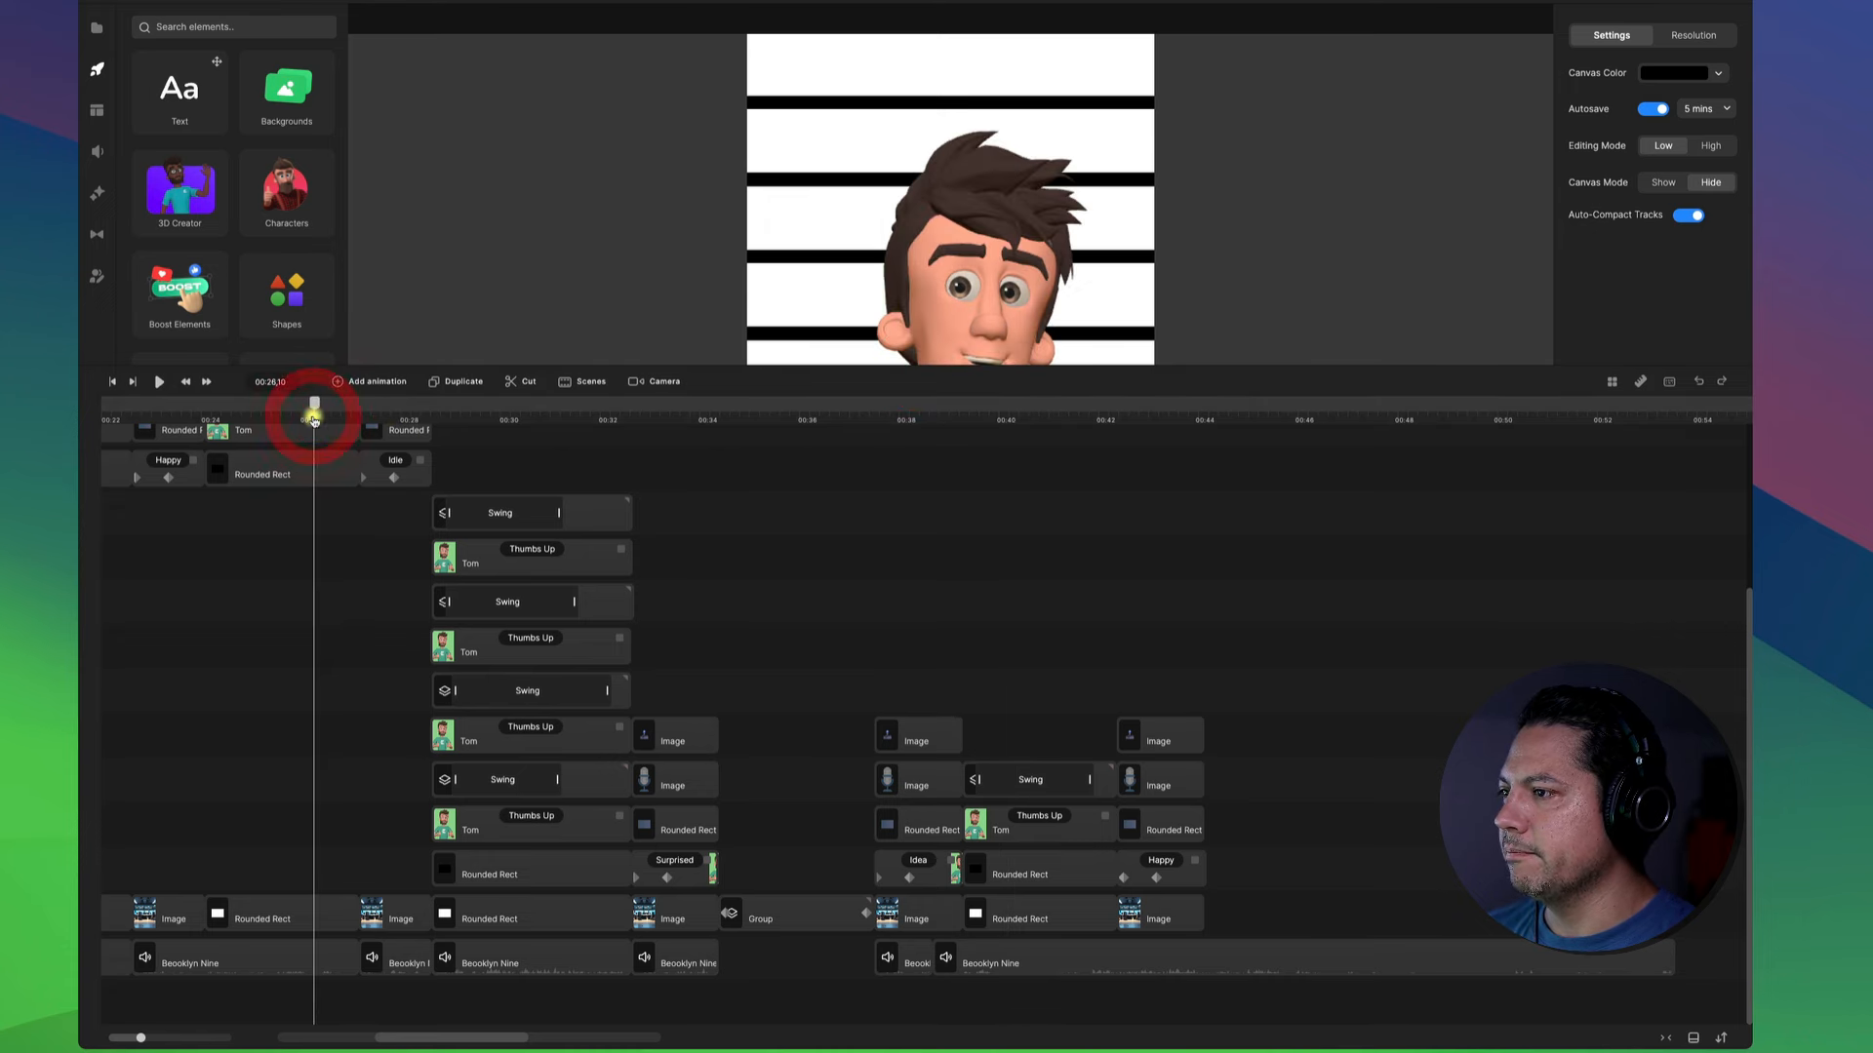
pyautogui.click(1040, 420)
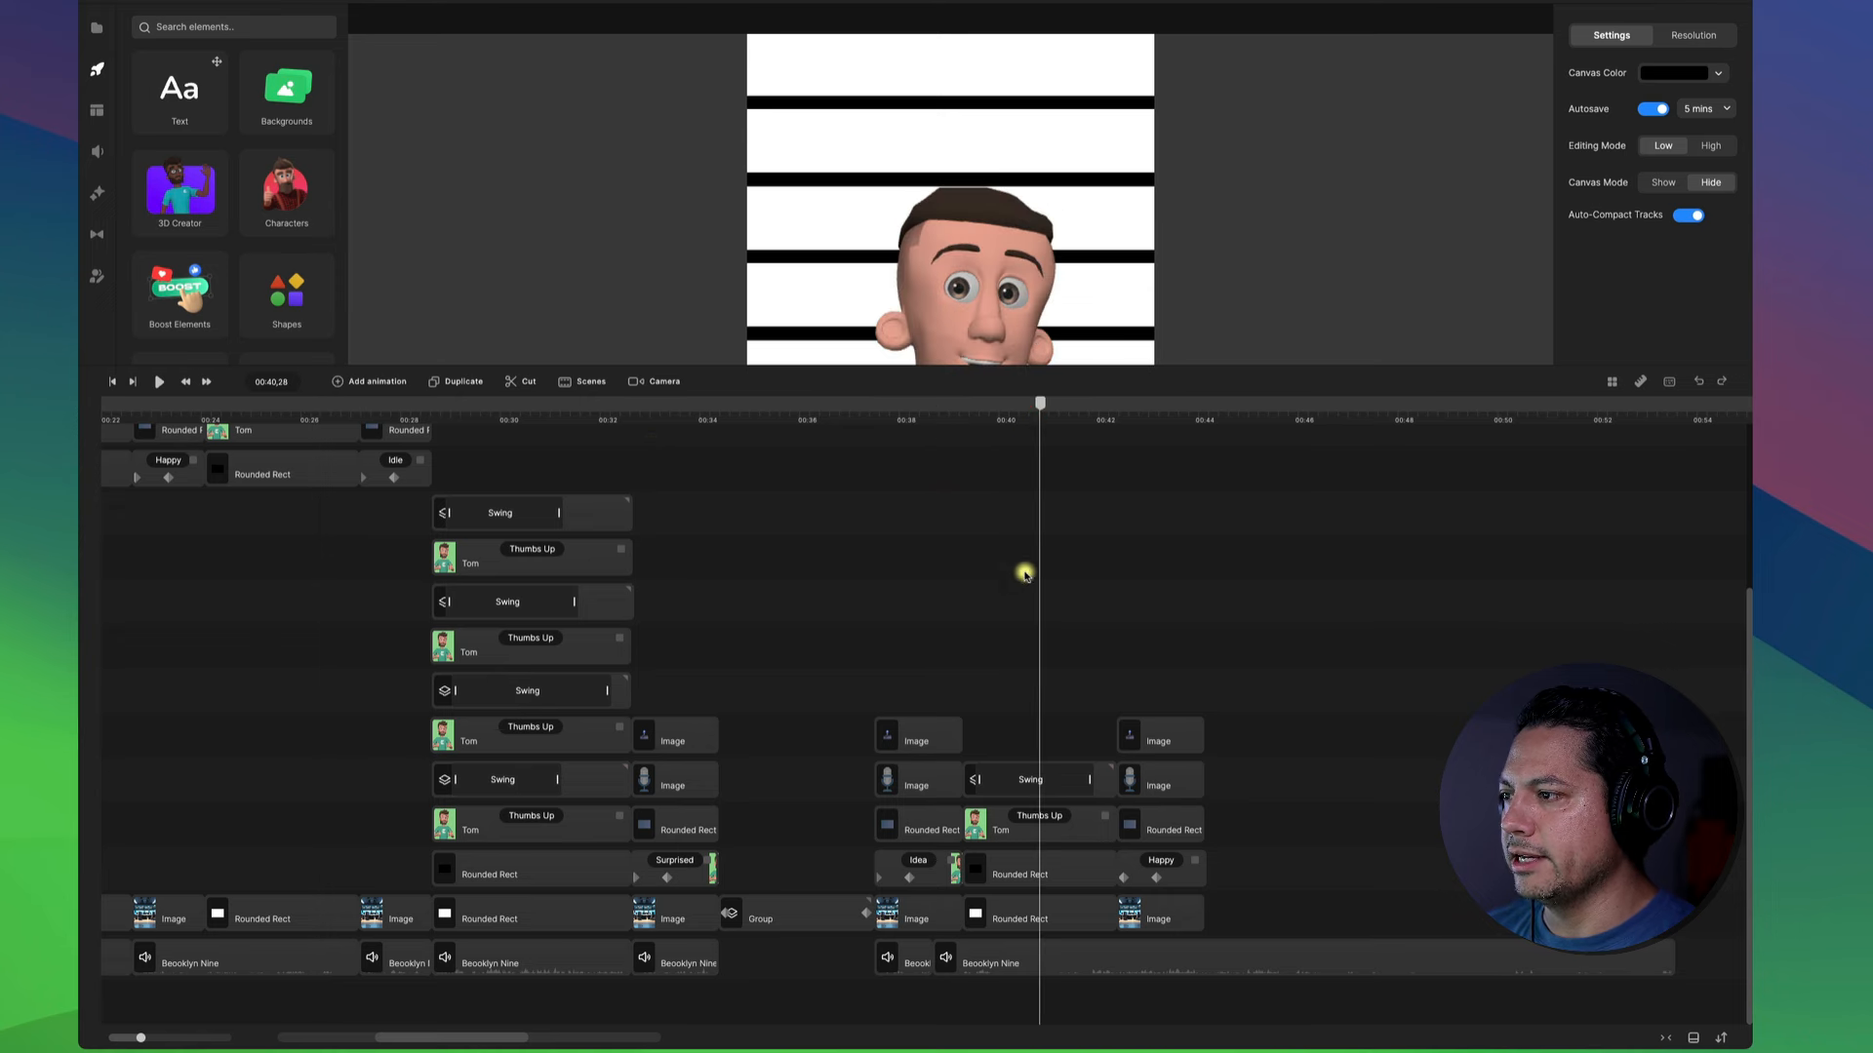
pyautogui.moveTo(1022, 368); pyautogui.dragTo(1019, 667)
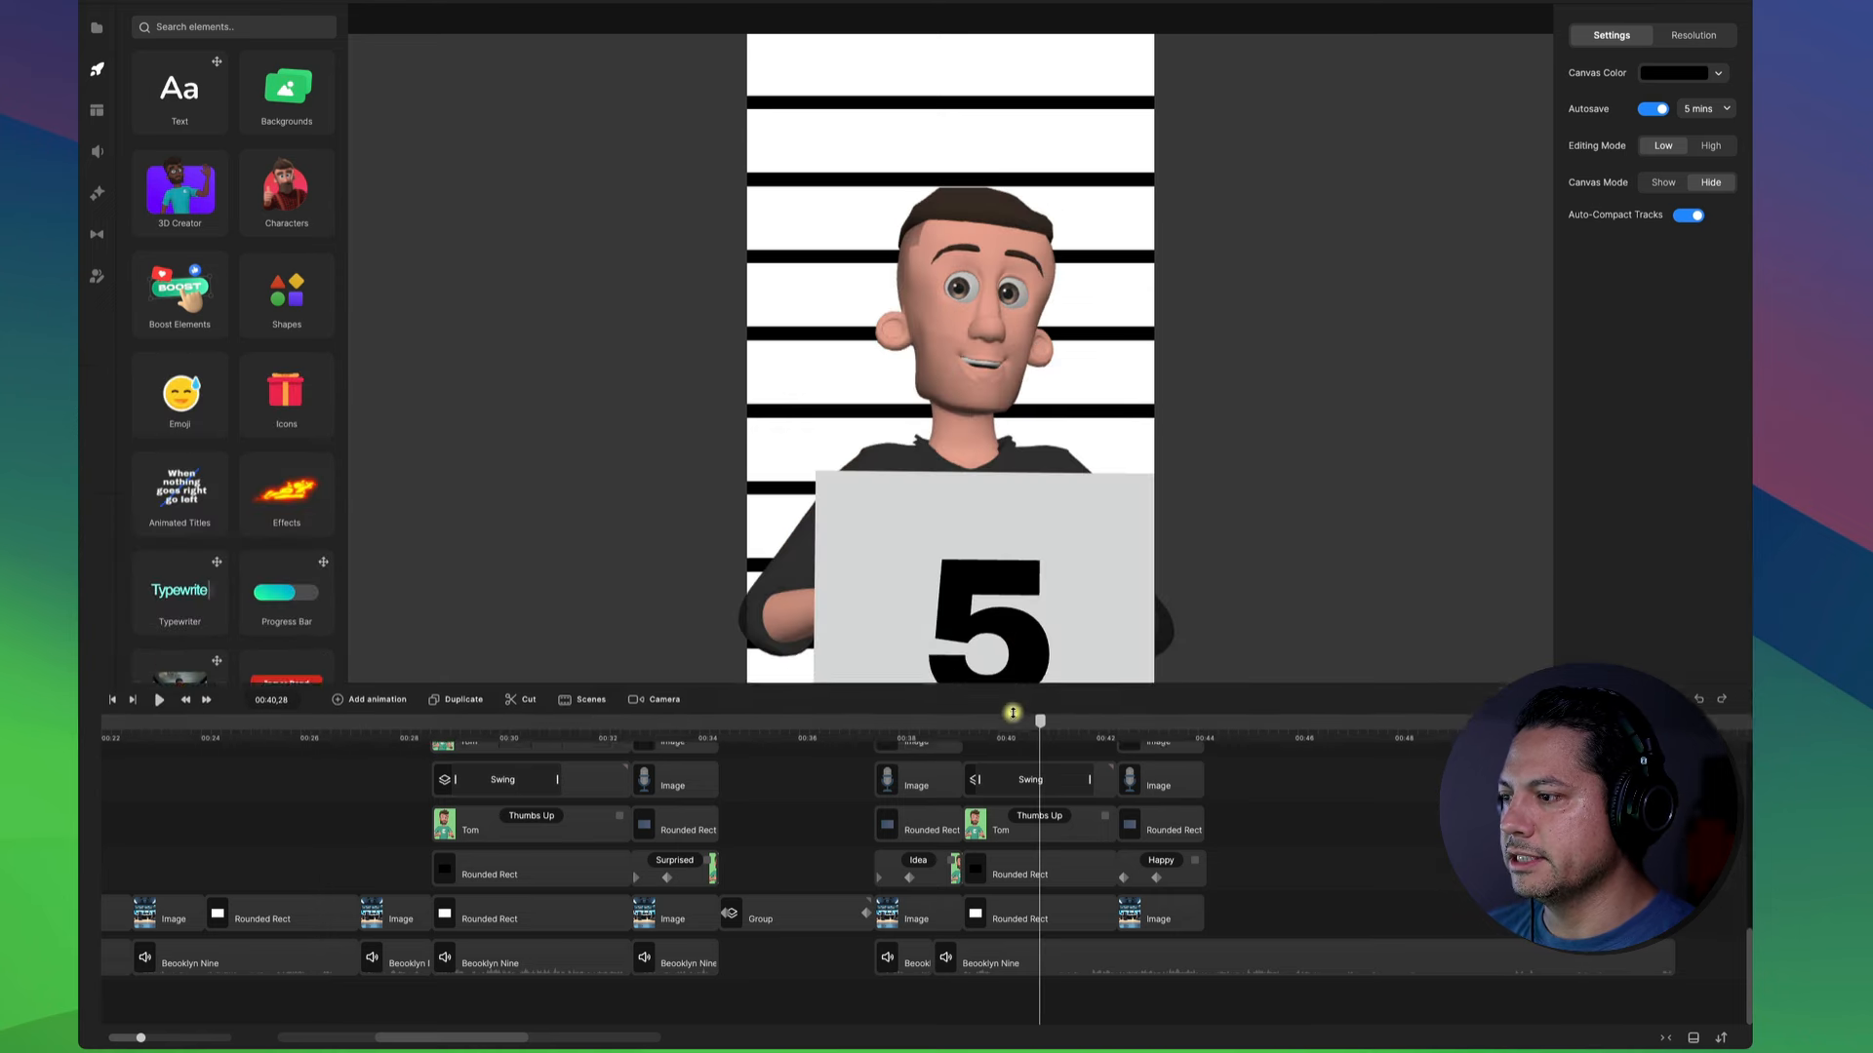
# Enlarge suspect 5's Thumbs Up character slightly, moving him up behind the number card, and play the shot back.
pyautogui.click(1040, 818)
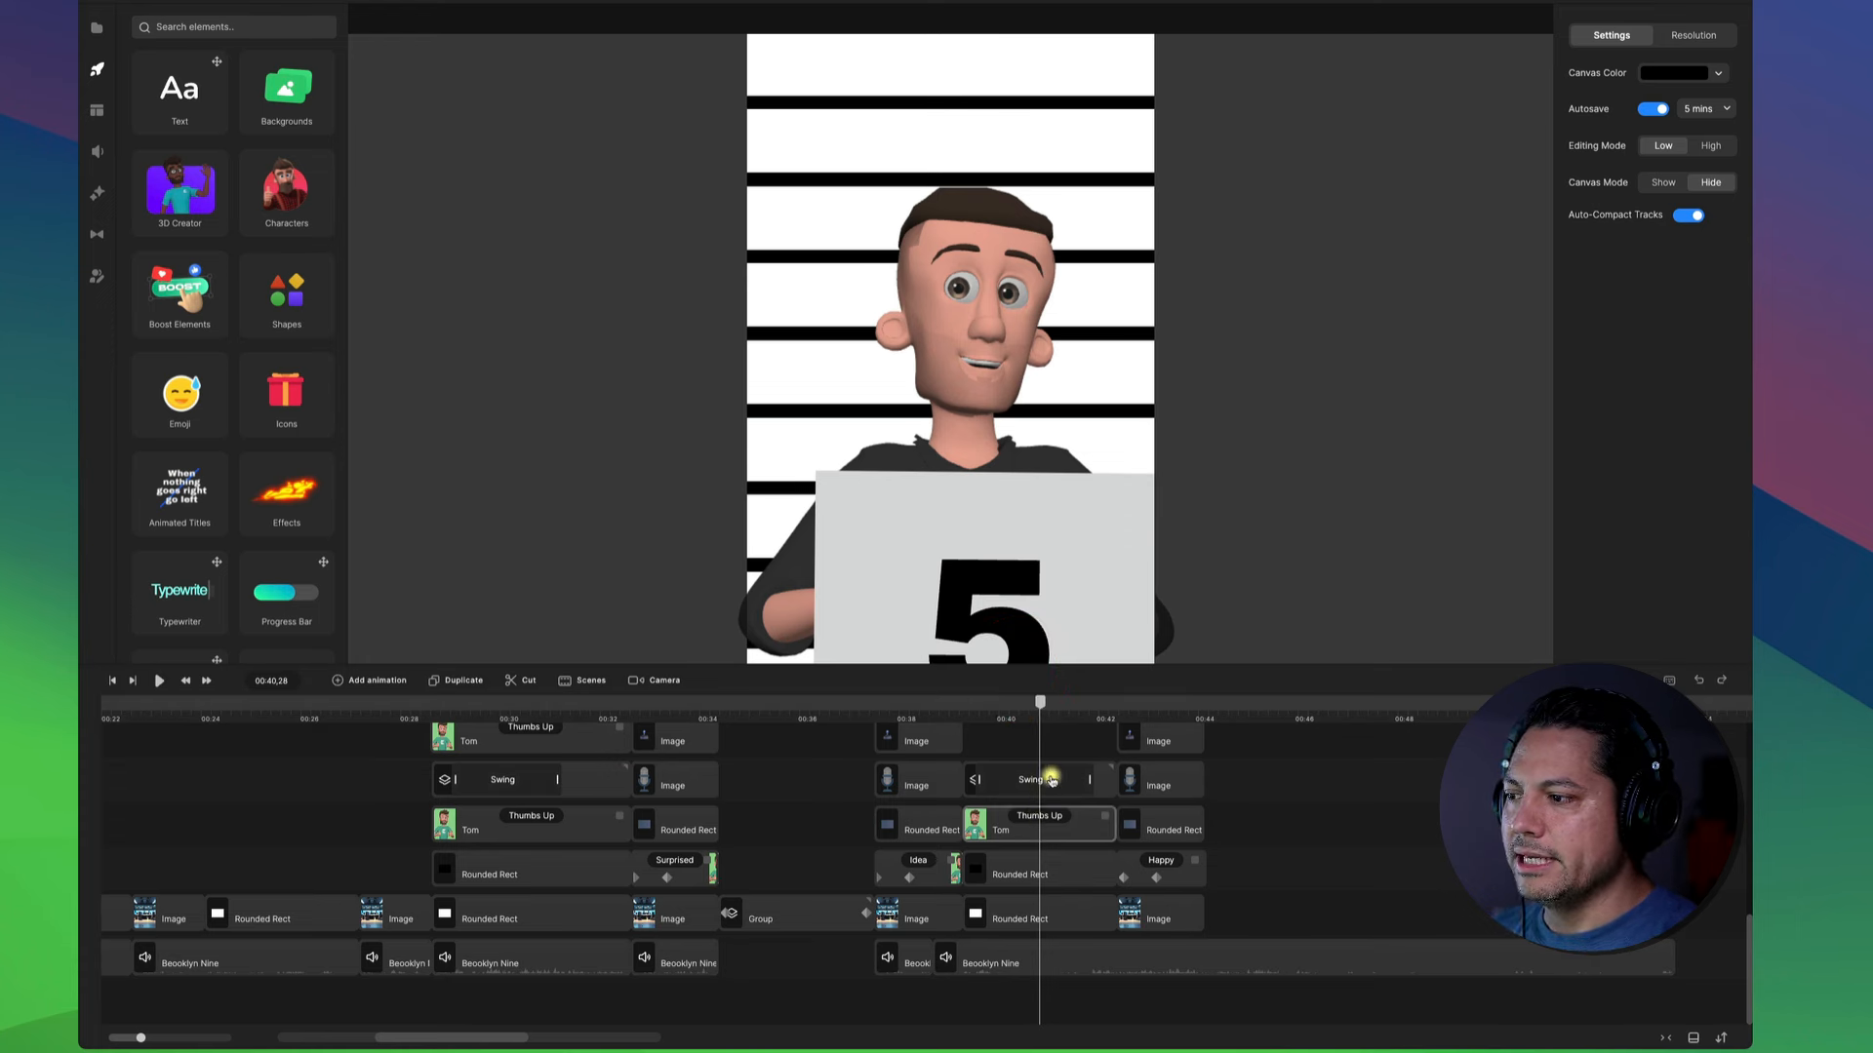
pyautogui.click(1048, 778)
pyautogui.click(1024, 824)
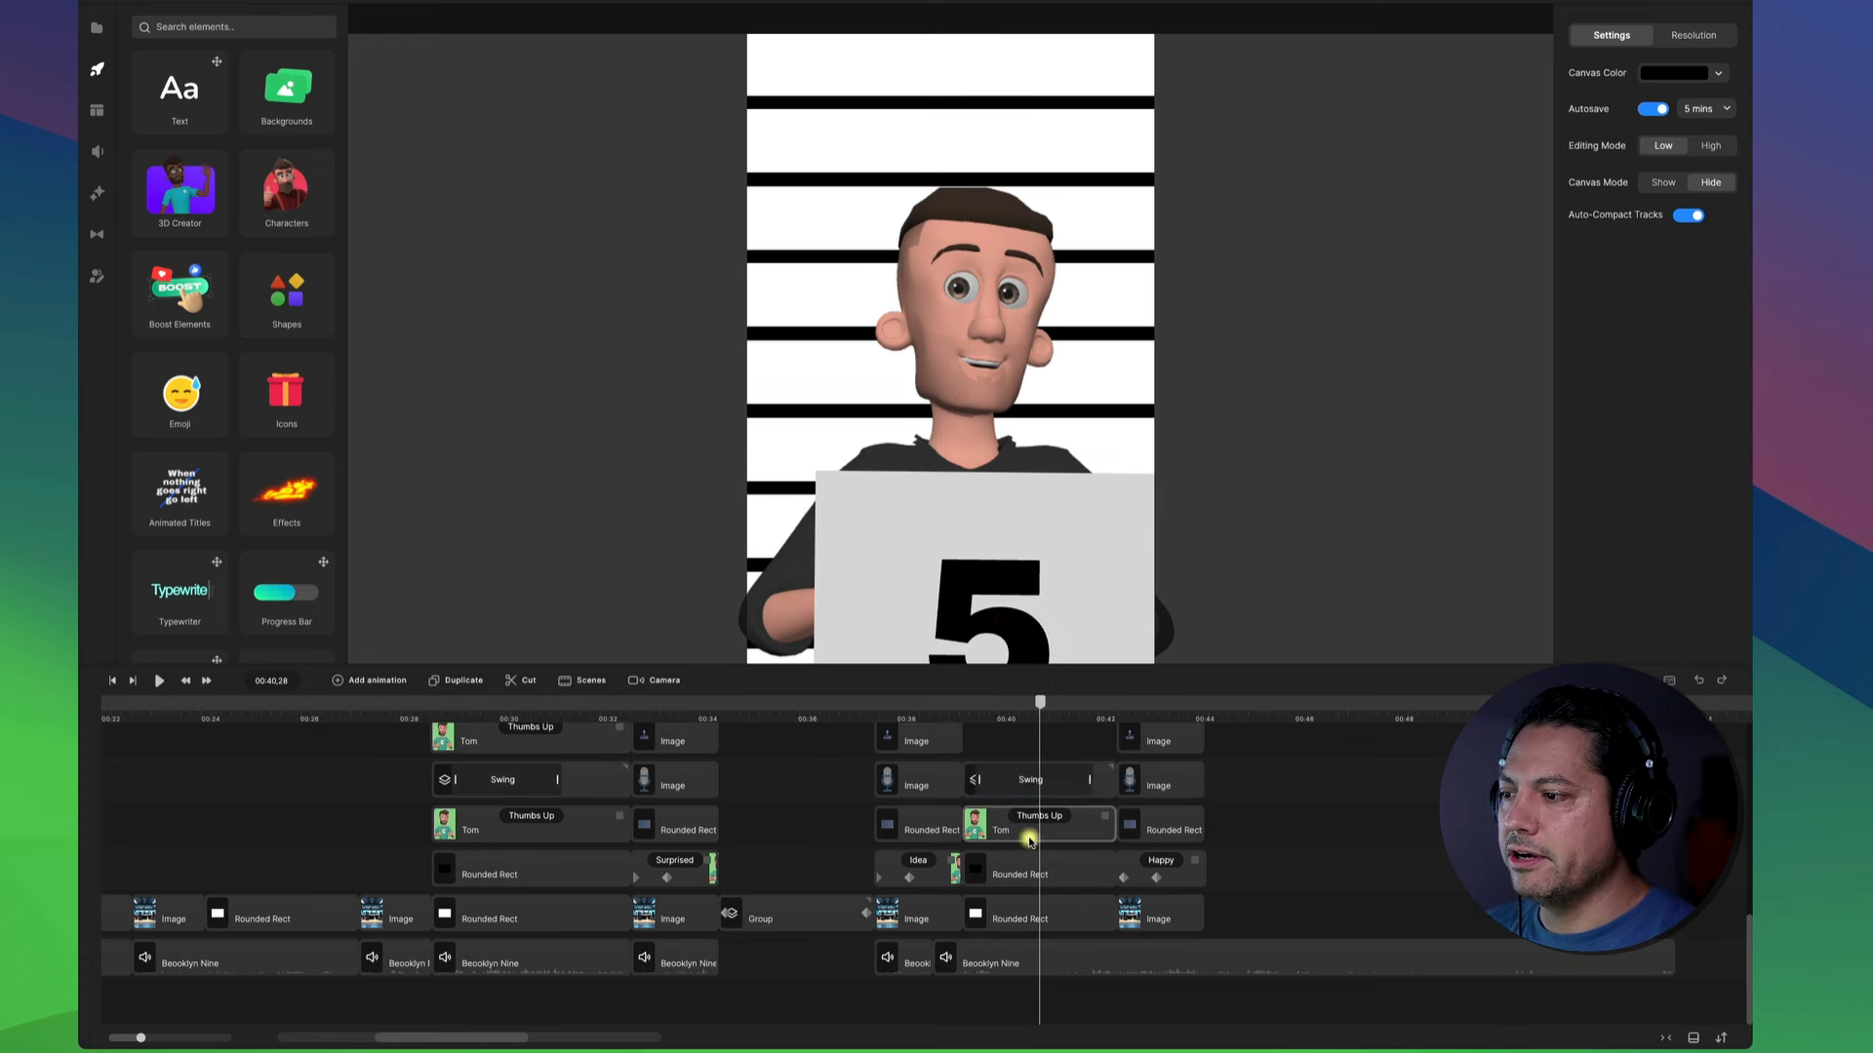
pyautogui.click(1007, 854)
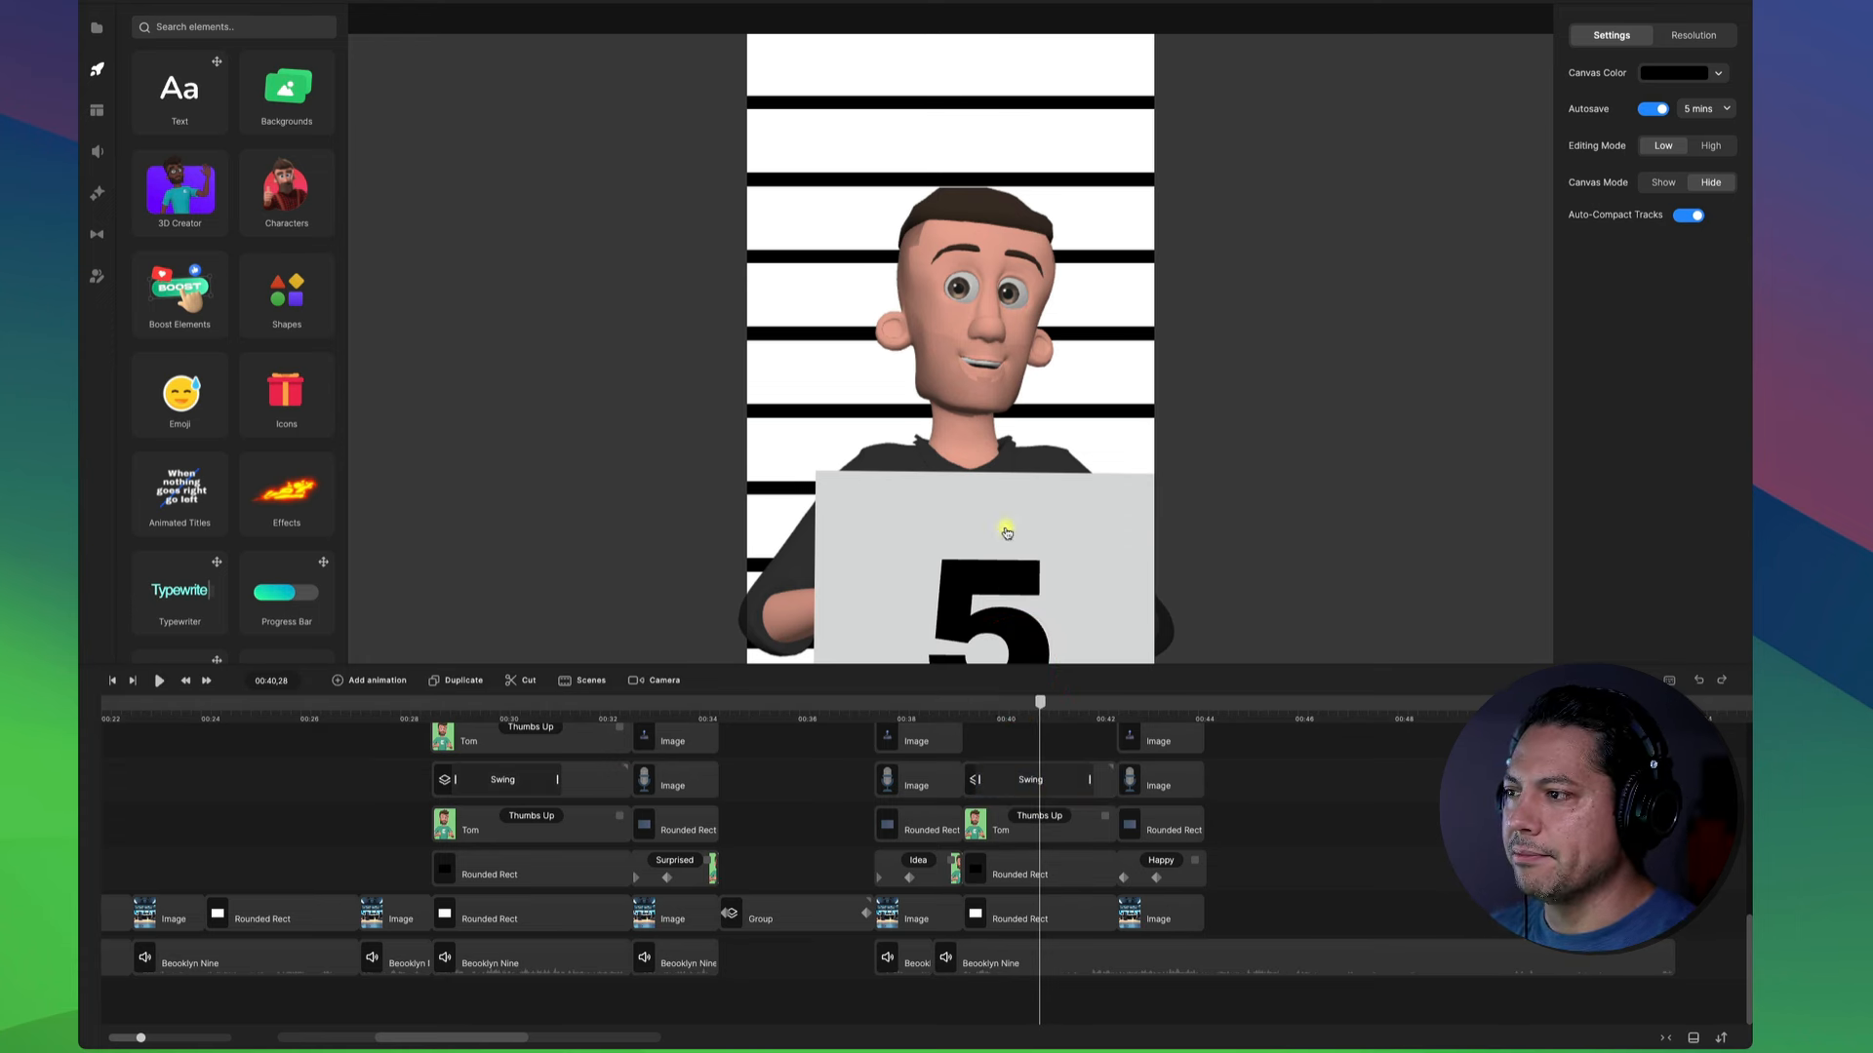
pyautogui.click(1009, 836)
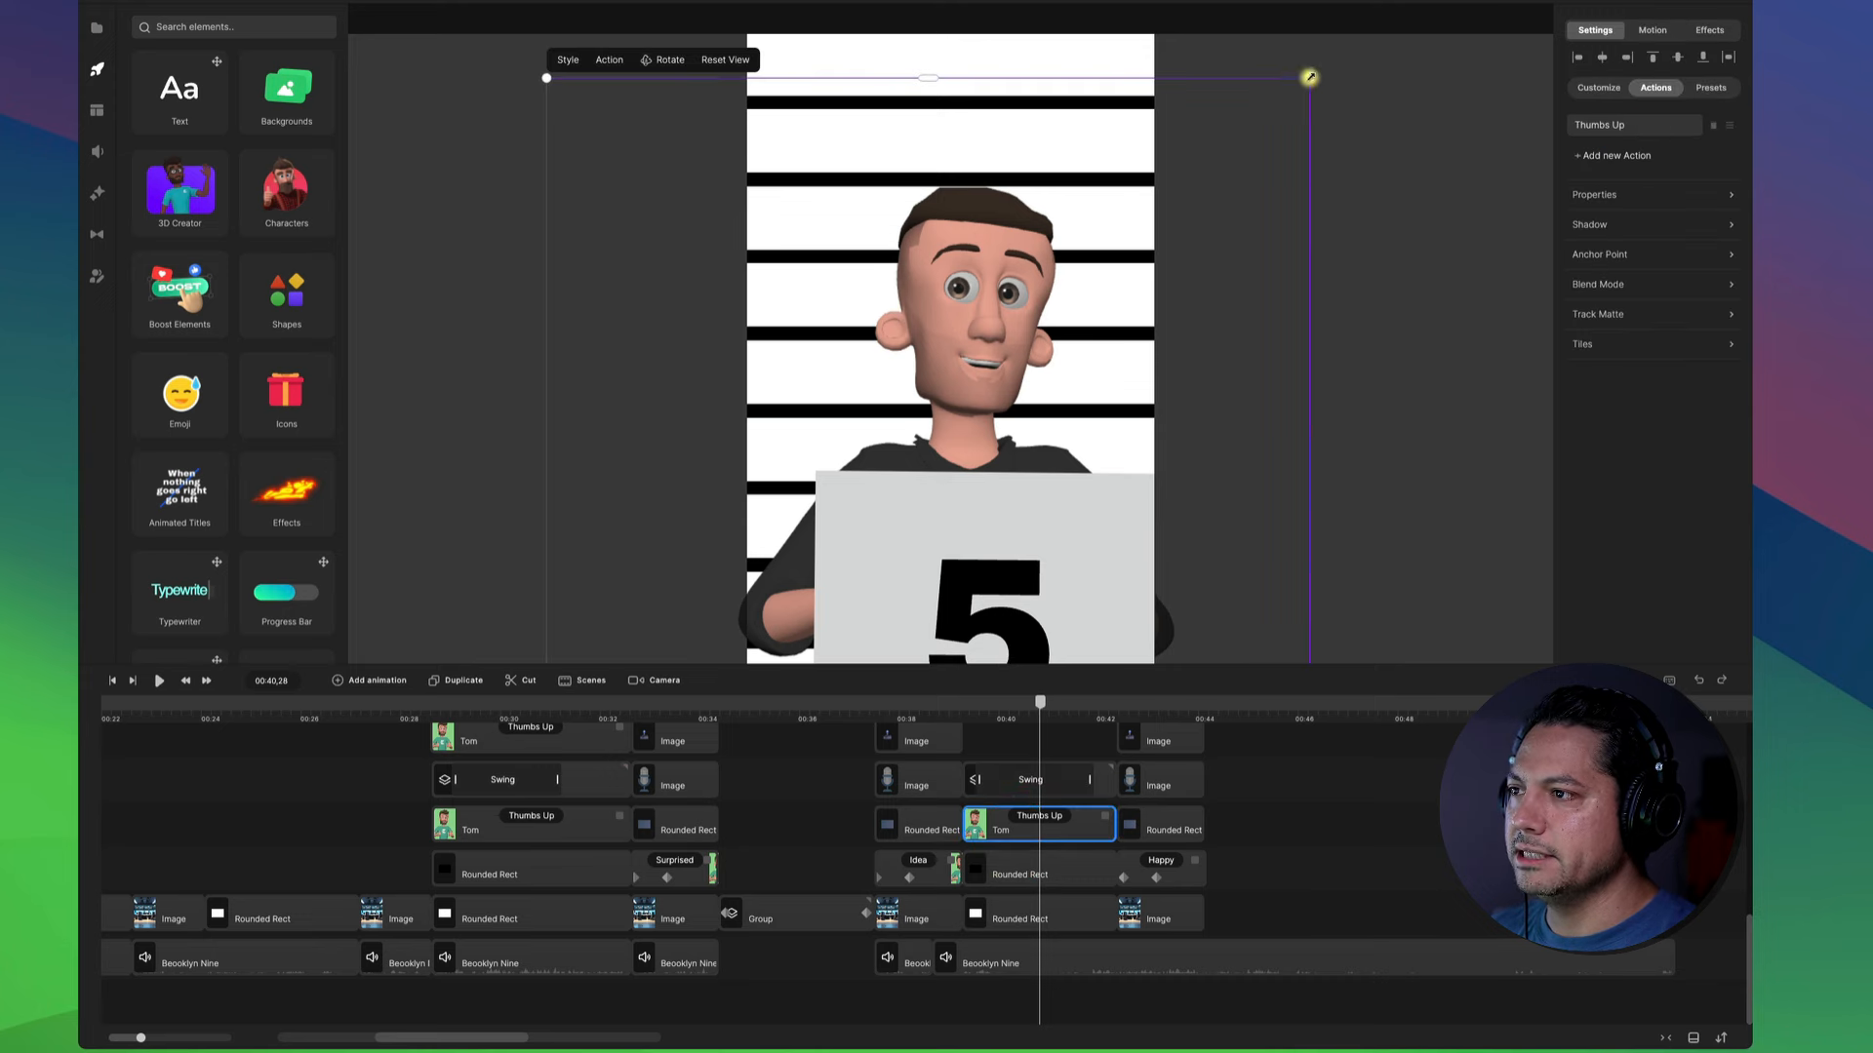
pyautogui.moveTo(1309, 77); pyautogui.dragTo(1327, 56)
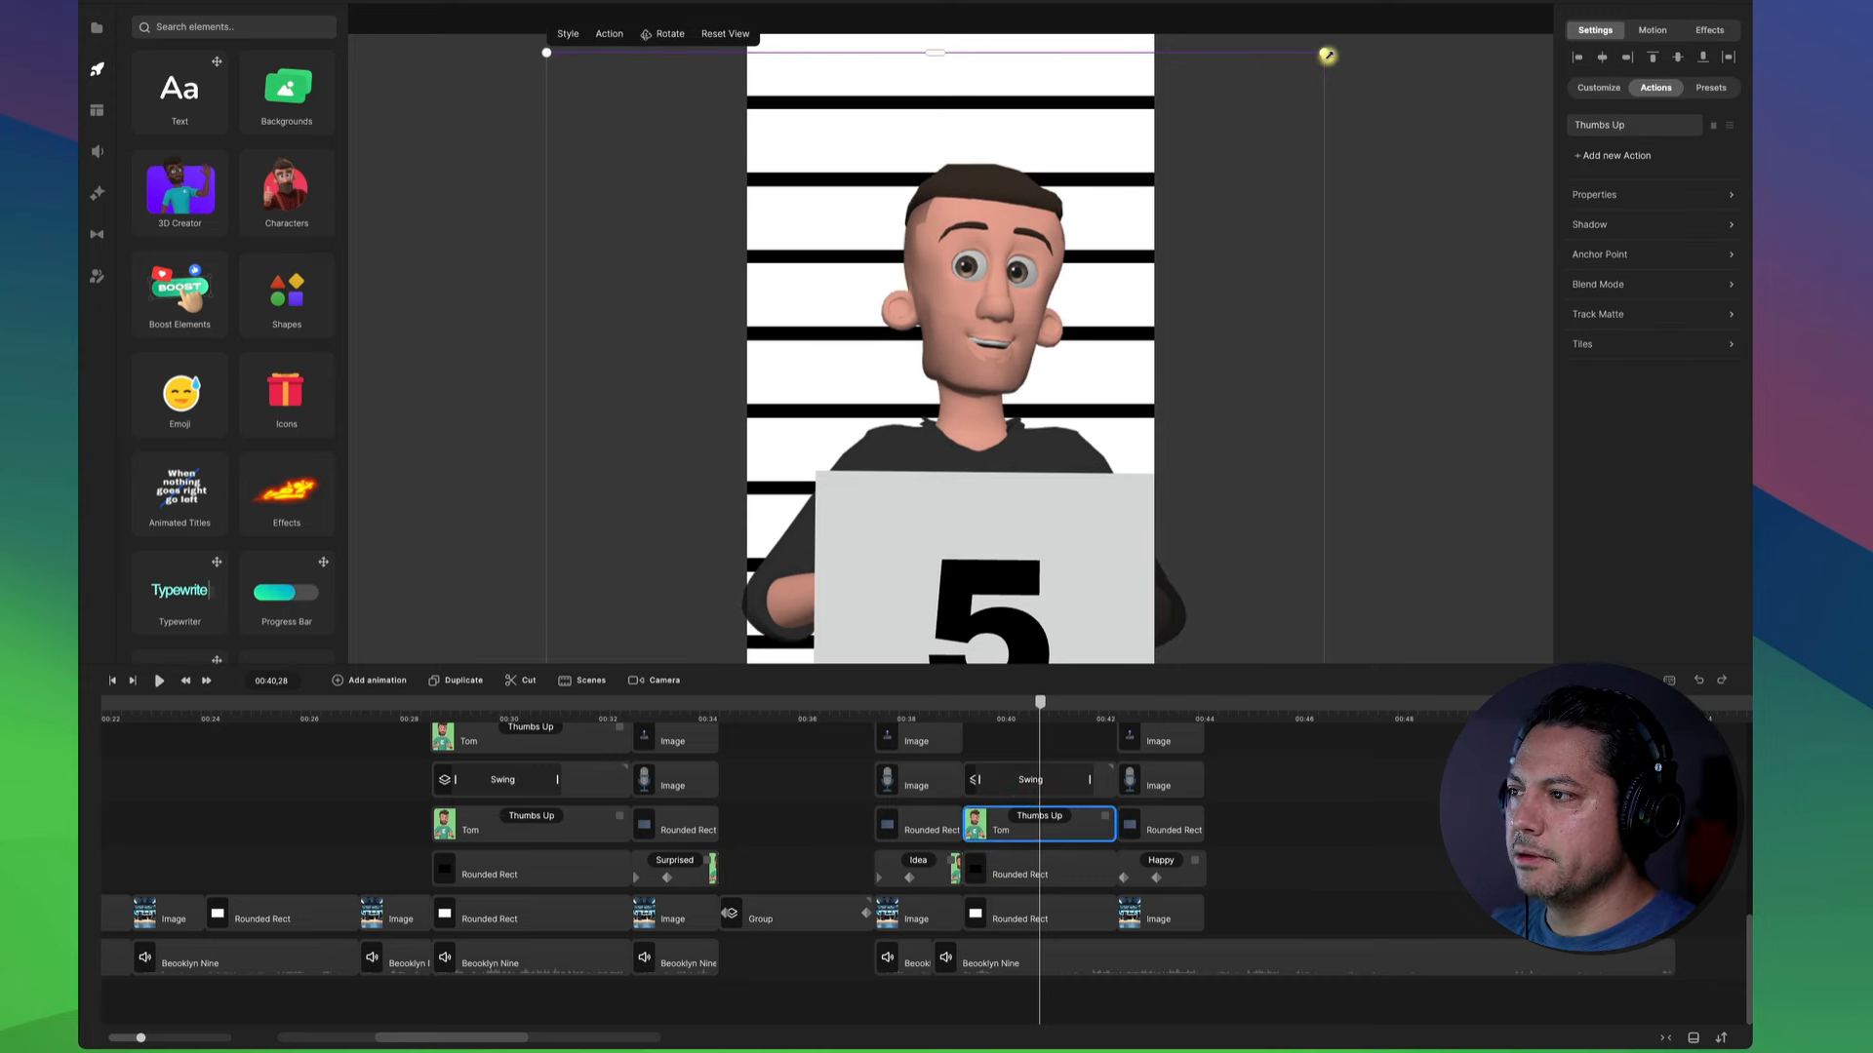
pyautogui.moveTo(1028, 402); pyautogui.dragTo(1019, 389)
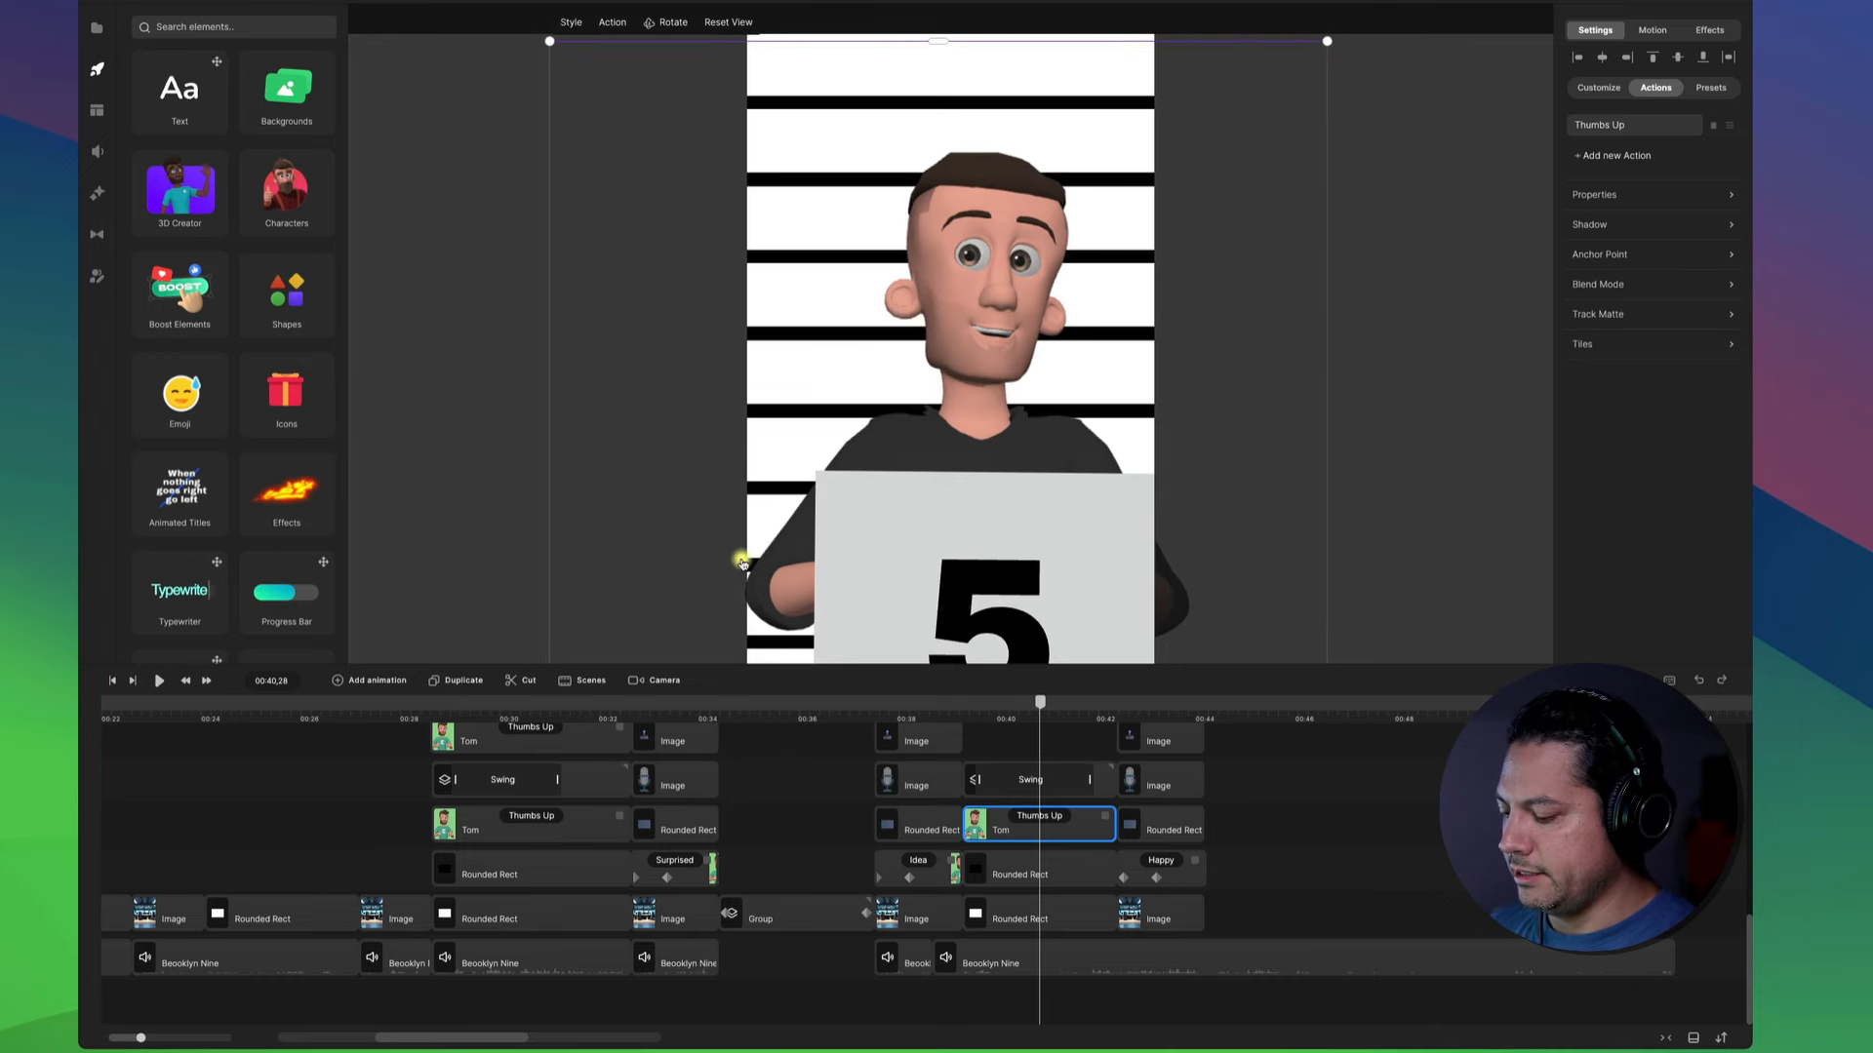
pyautogui.press('super+minus')
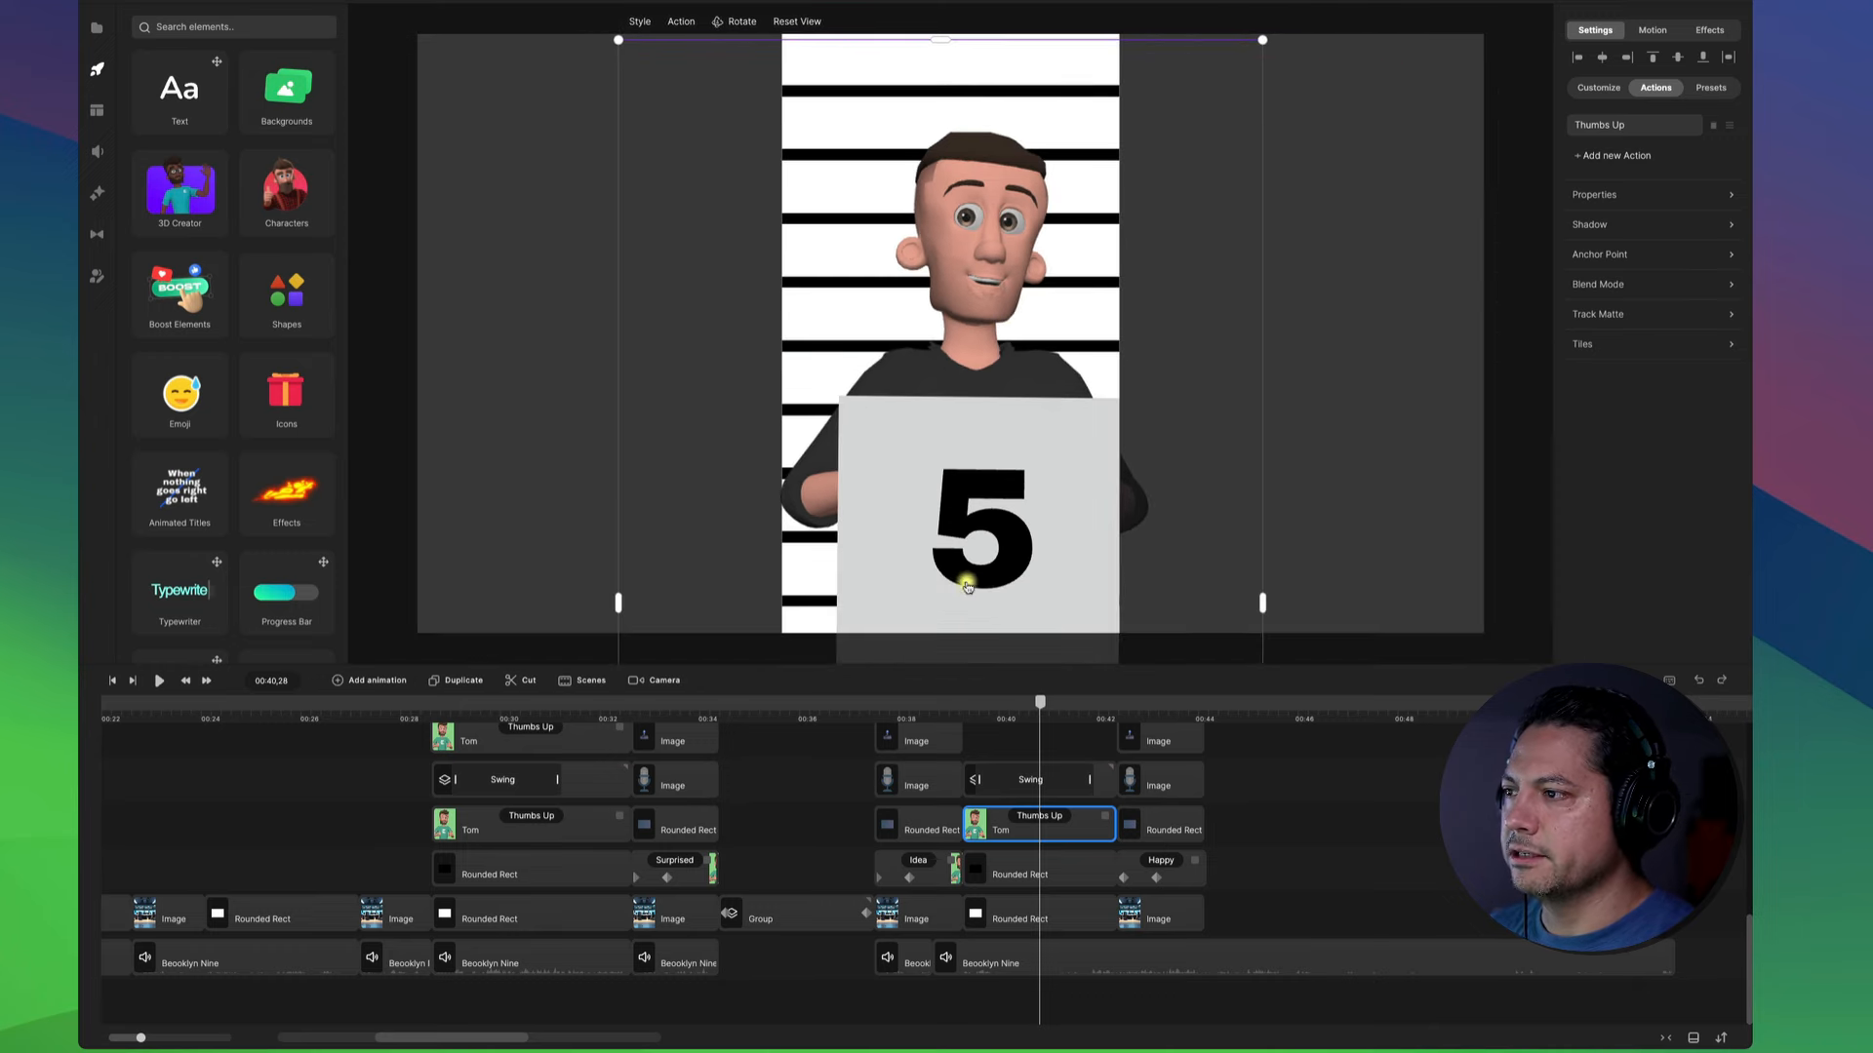
pyautogui.moveTo(972, 711)
pyautogui.mouseDown()
pyautogui.moveTo(893, 717)
pyautogui.moveTo(999, 708)
pyautogui.moveTo(976, 703)
pyautogui.mouseUp()
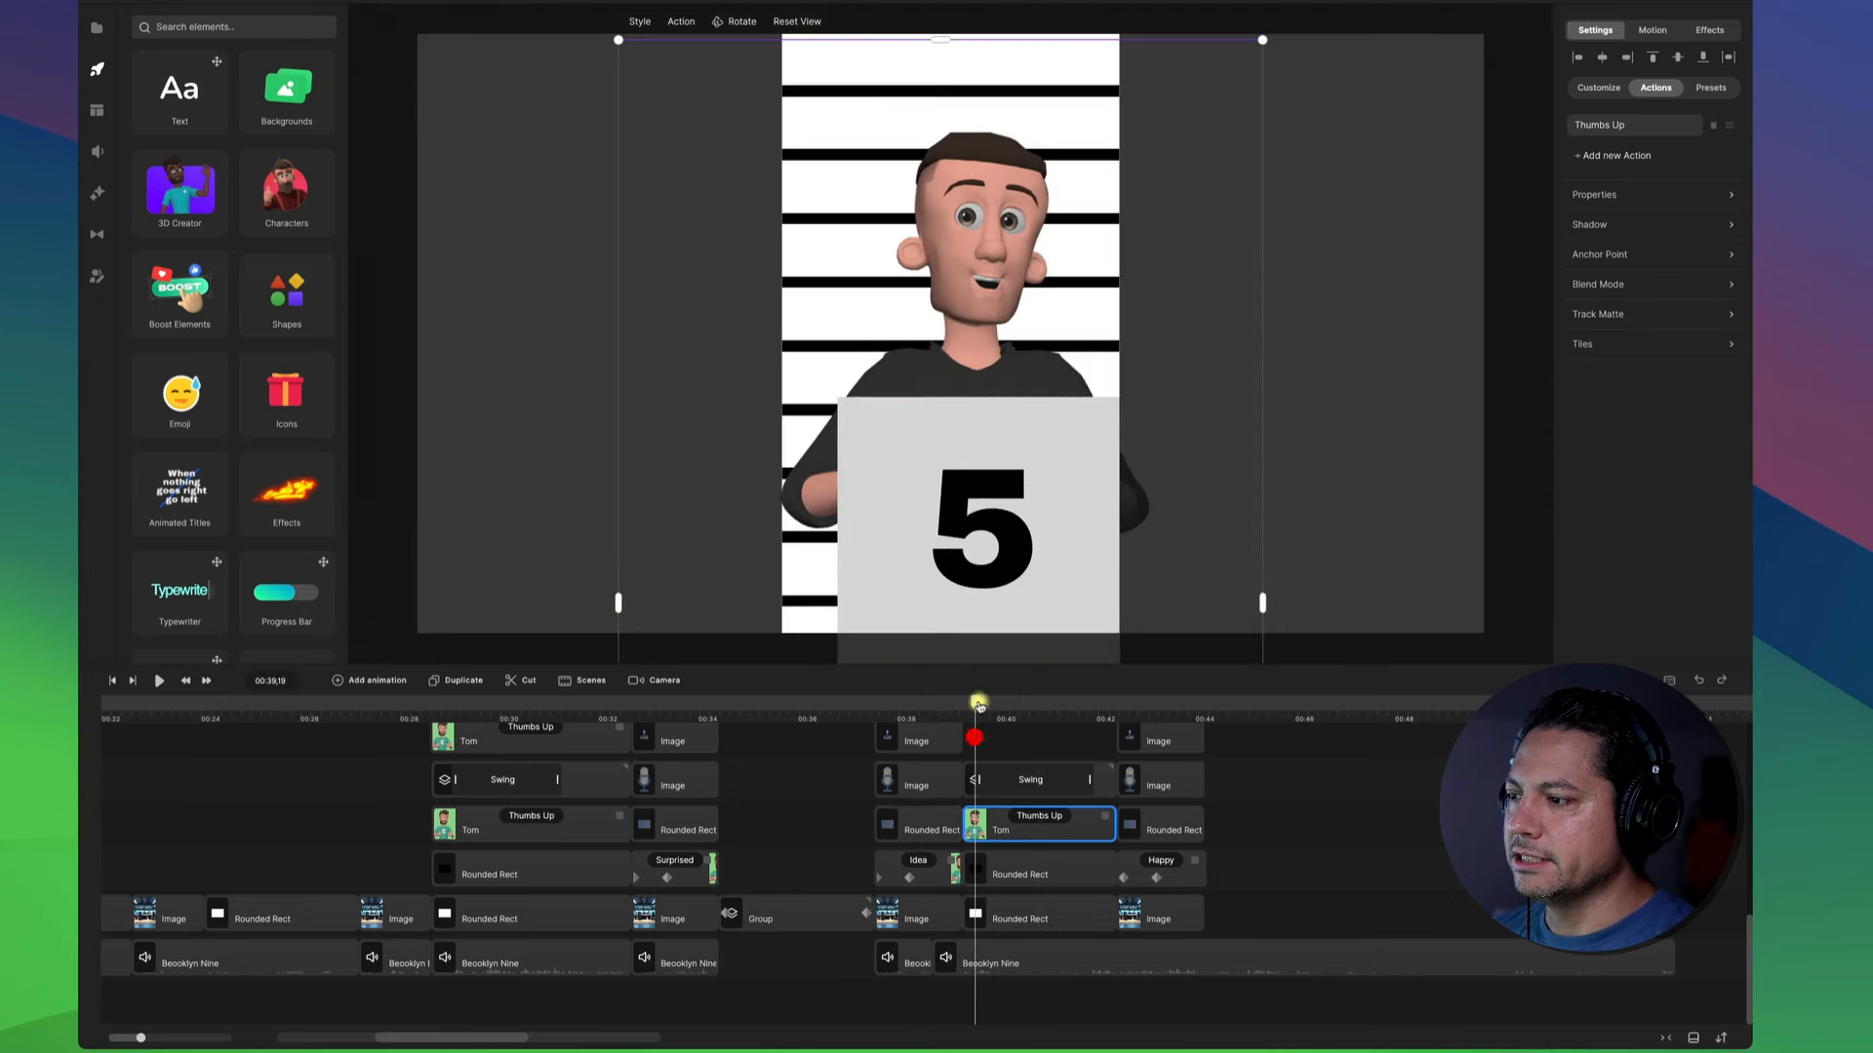
pyautogui.press('space')
pyautogui.click(1023, 776)
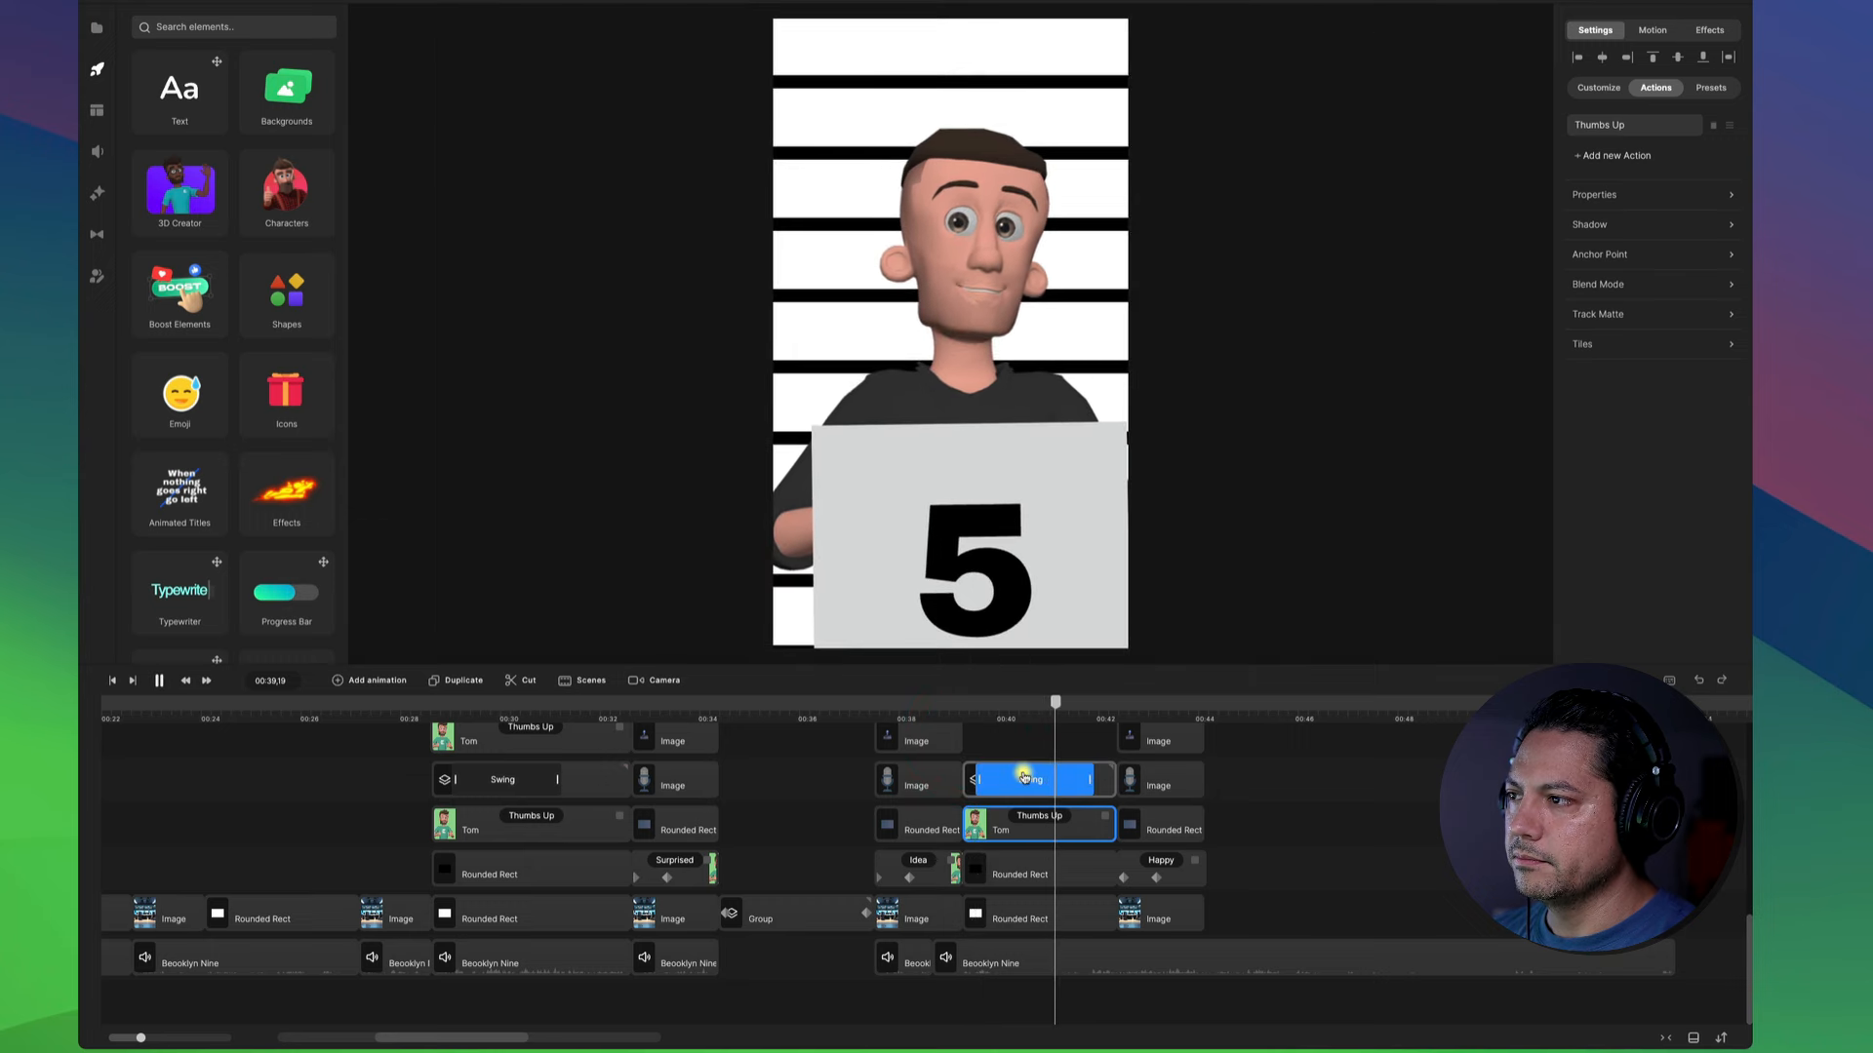
pyautogui.click(1077, 702)
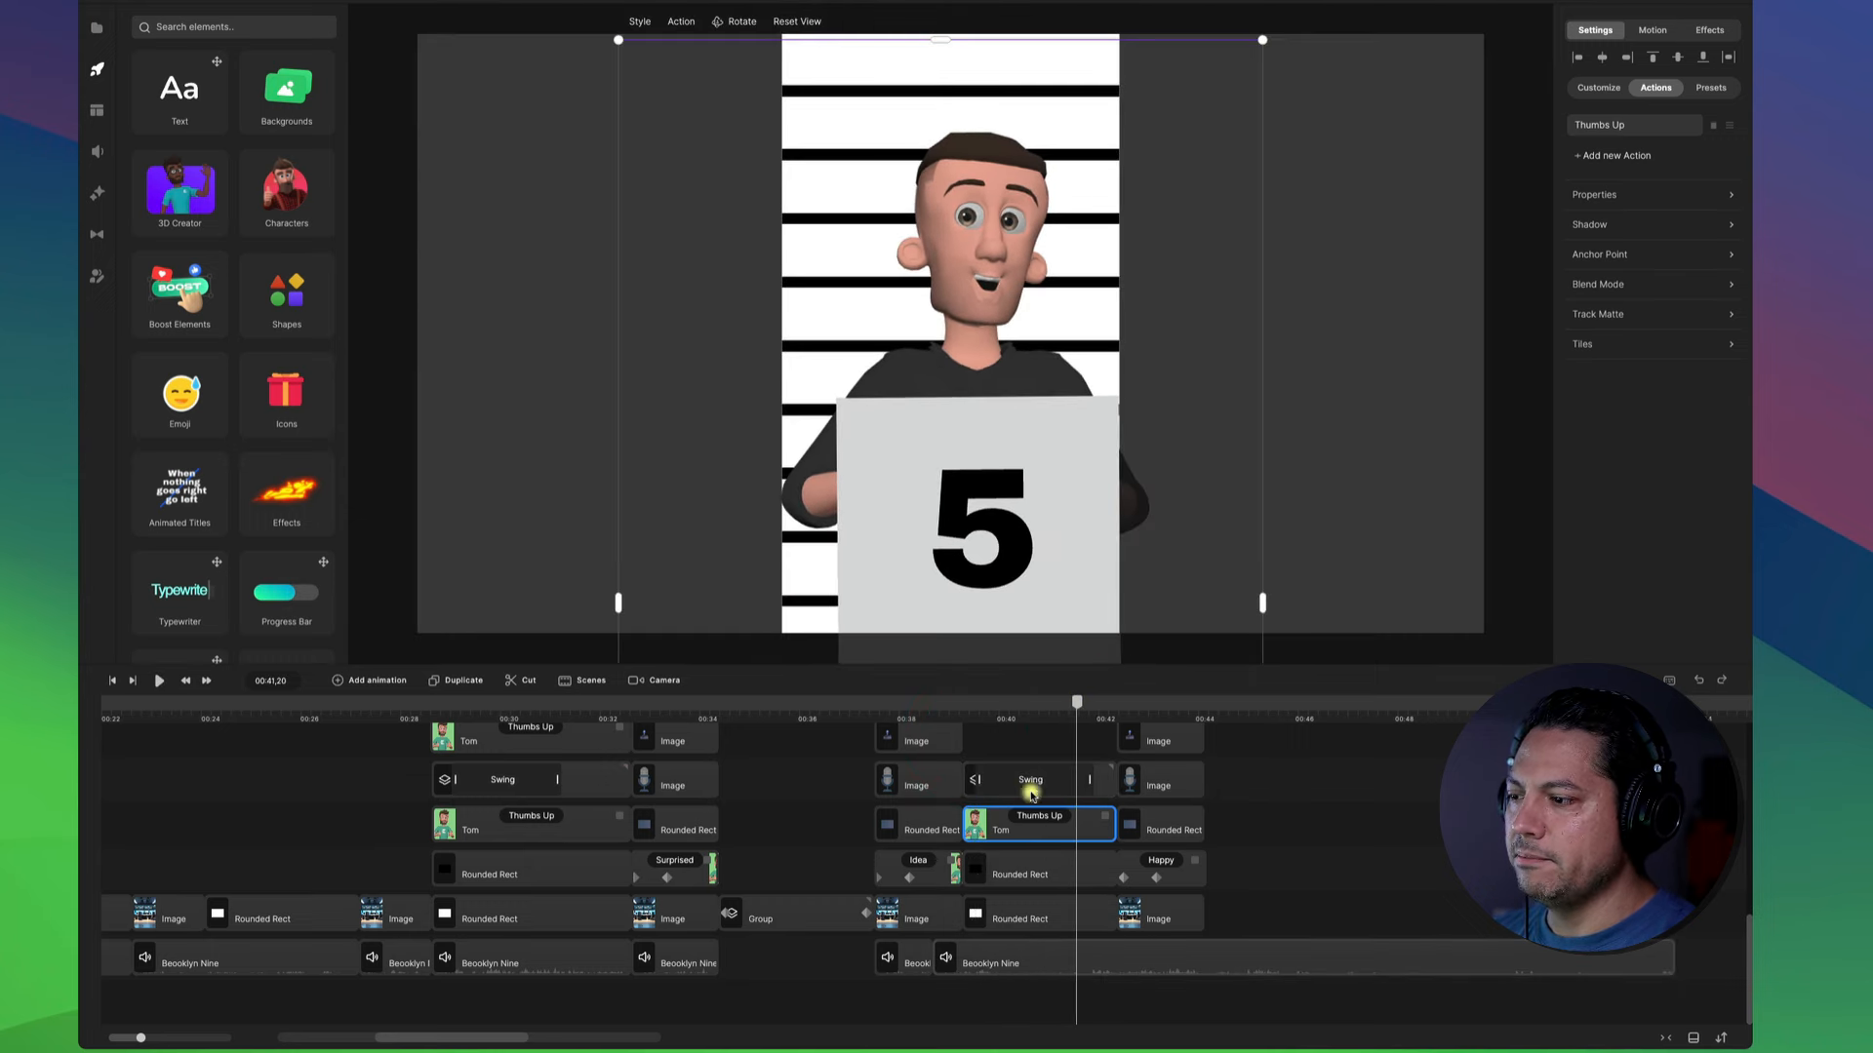
pyautogui.click(1041, 963)
pyautogui.rightClick(1037, 954)
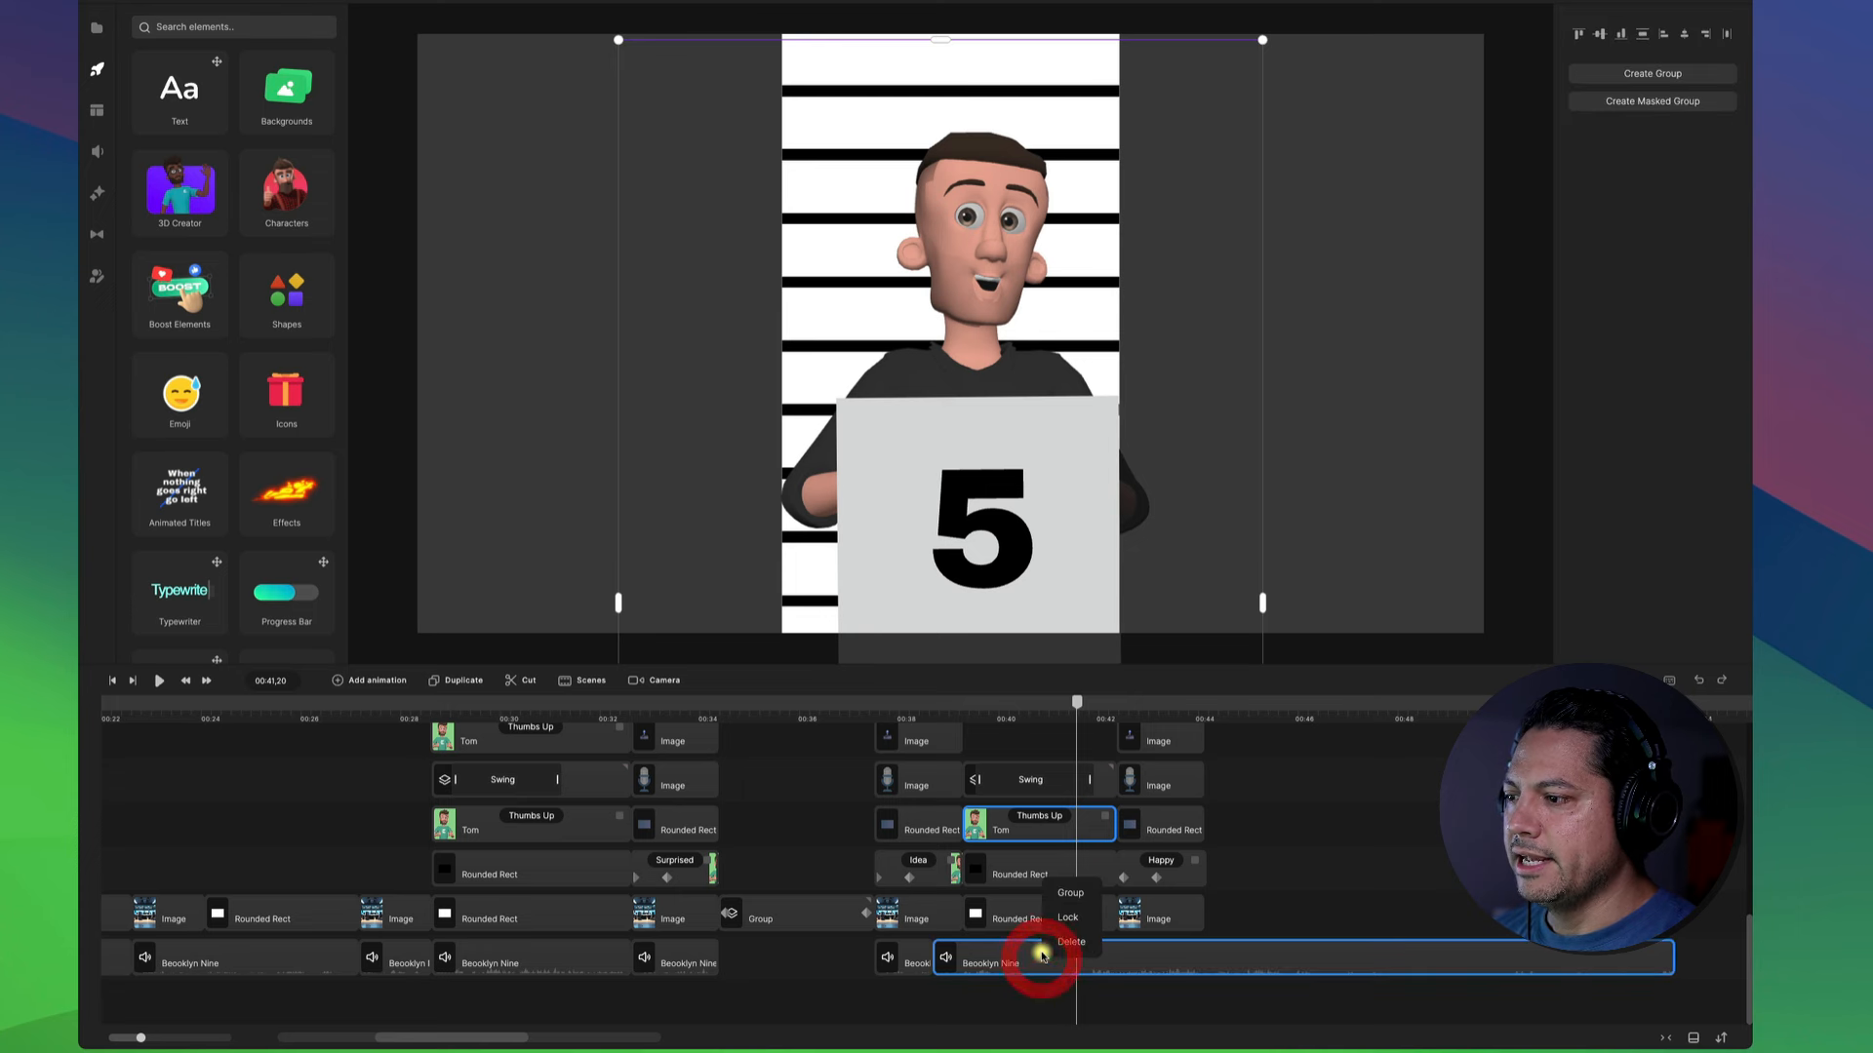
pyautogui.click(1026, 724)
pyautogui.click(1026, 722)
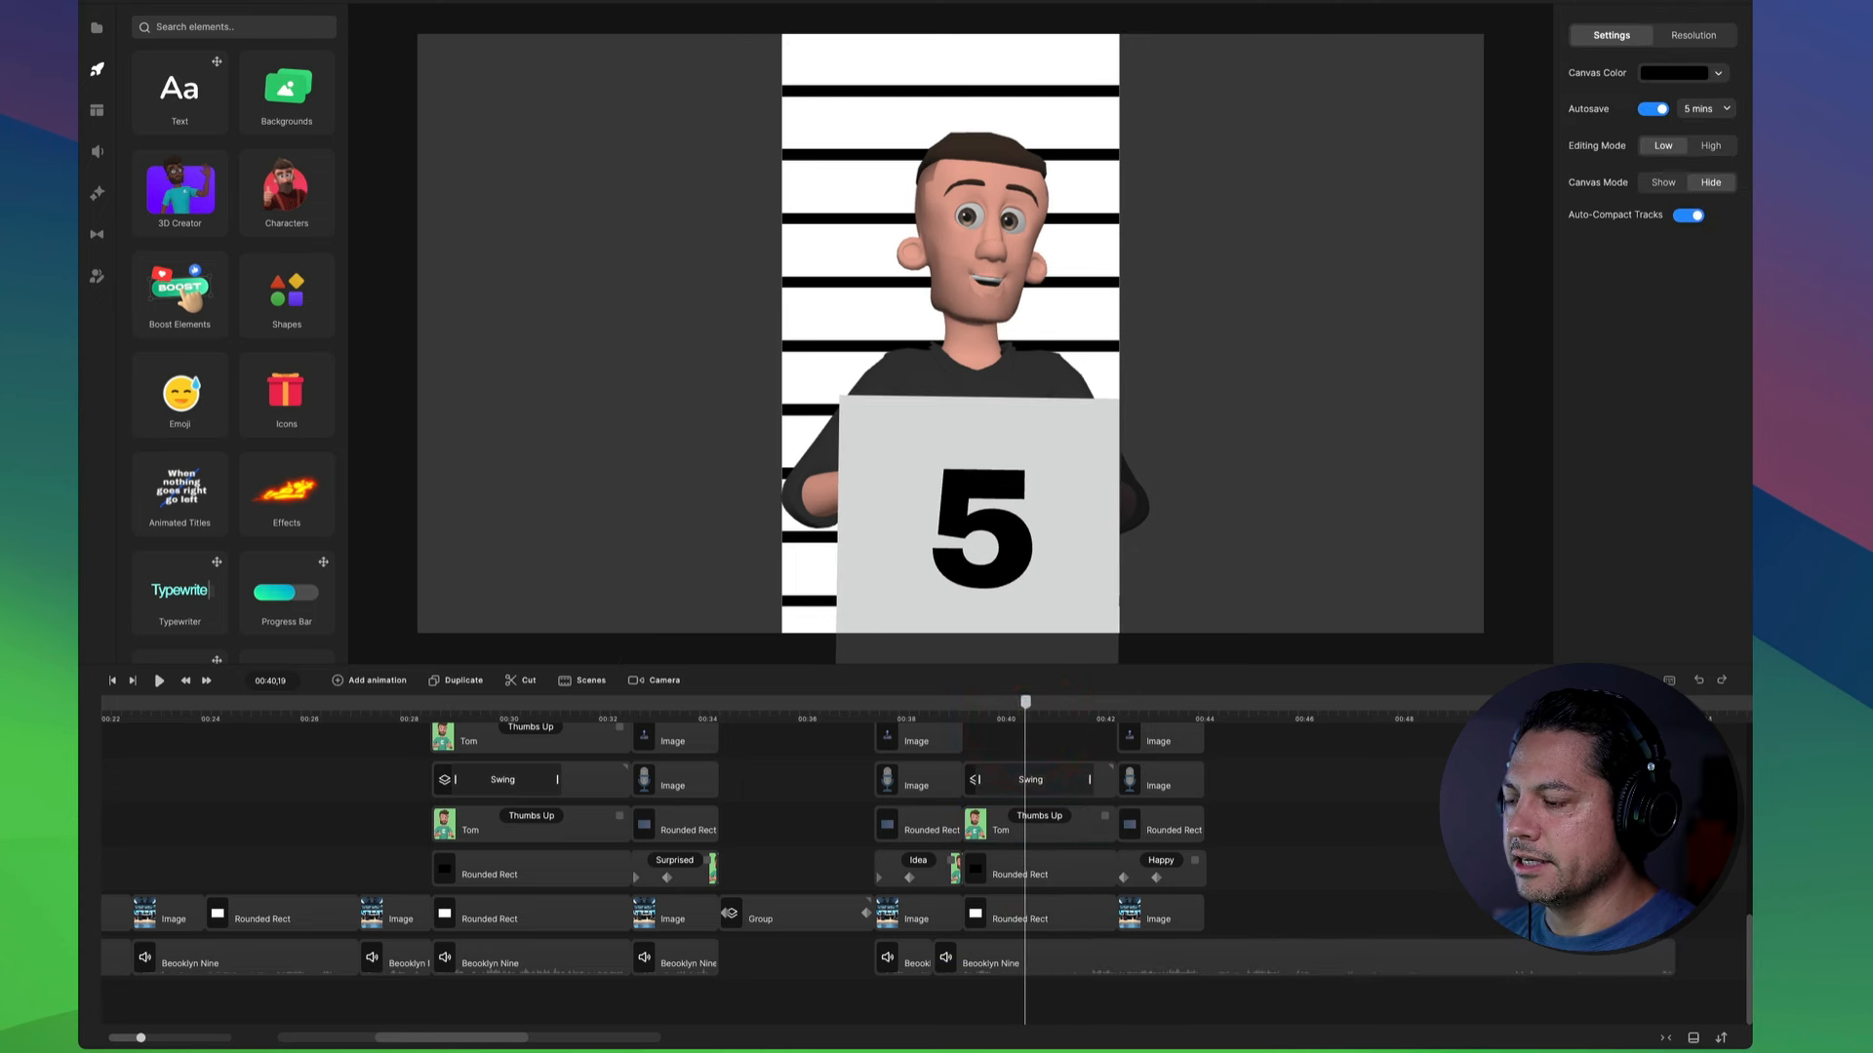
# Play through the officer's final Happy shot to examine his turn and raised fist between the two keyframes.
pyautogui.moveTo(1023, 703); pyautogui.dragTo(1036, 703)
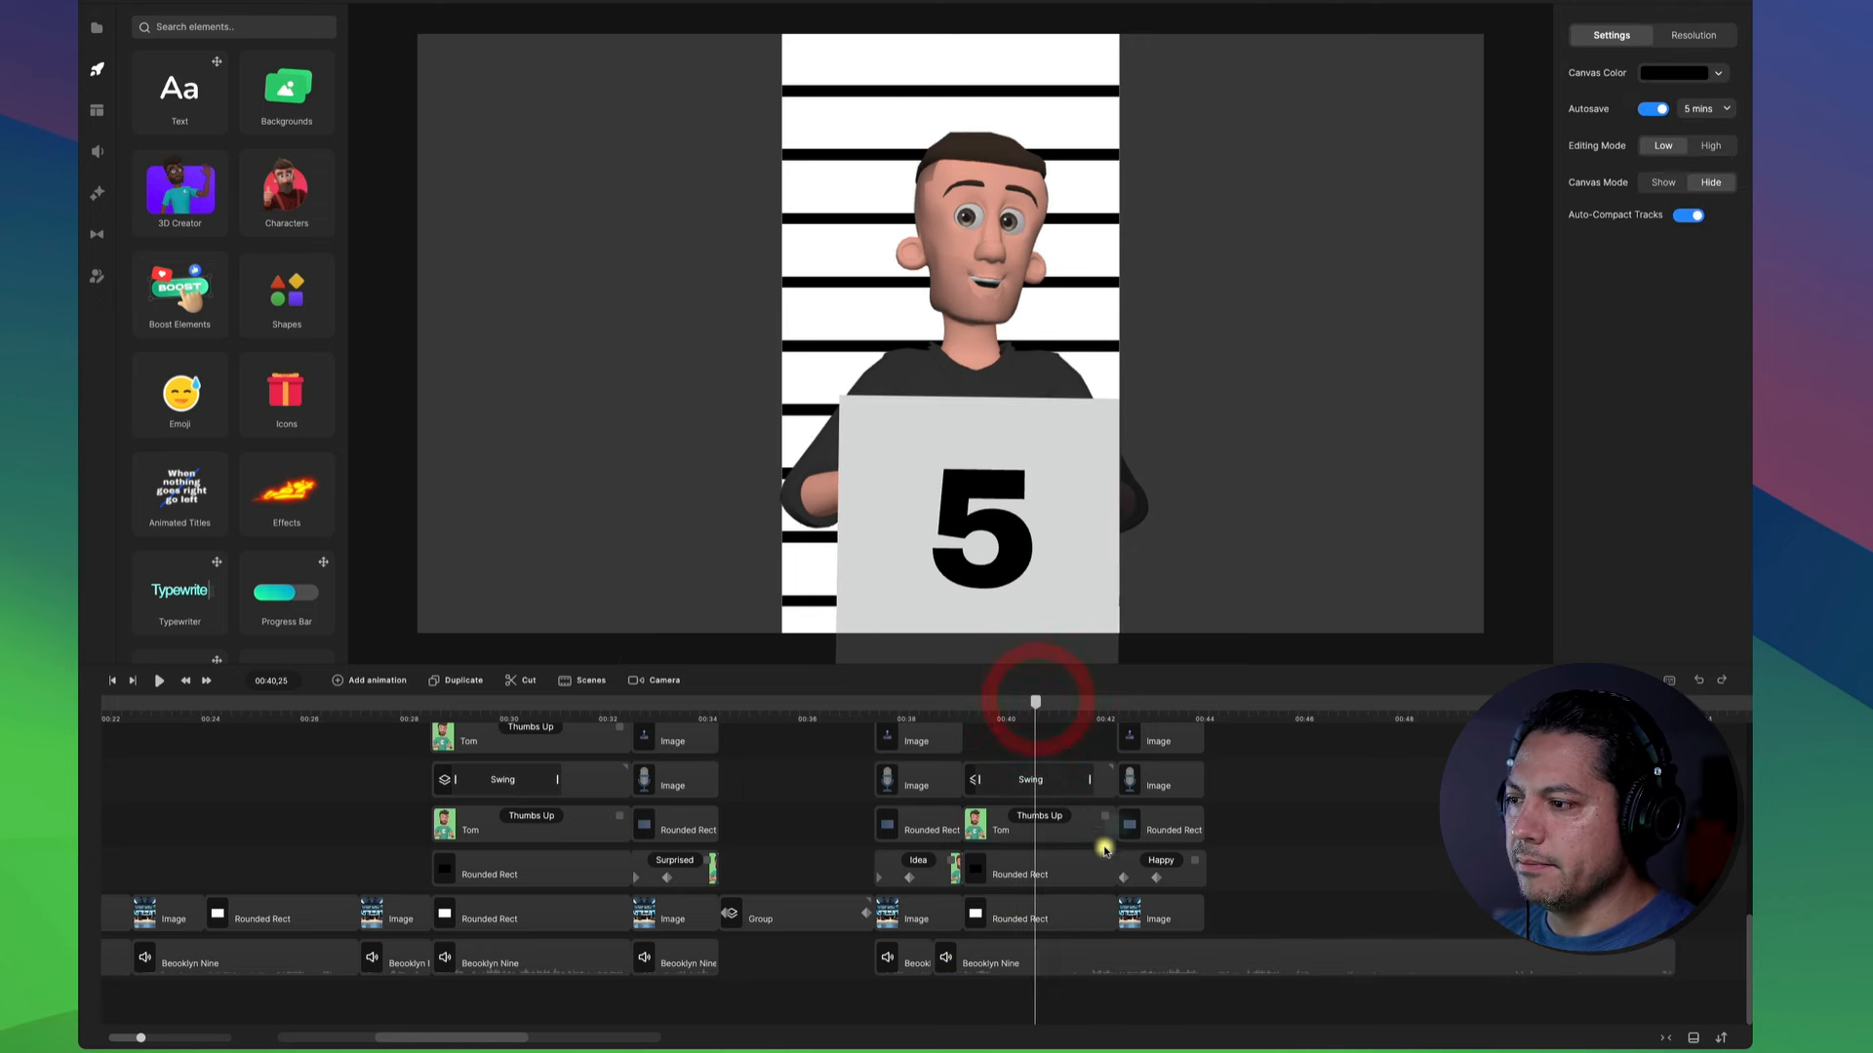
pyautogui.click(1148, 702)
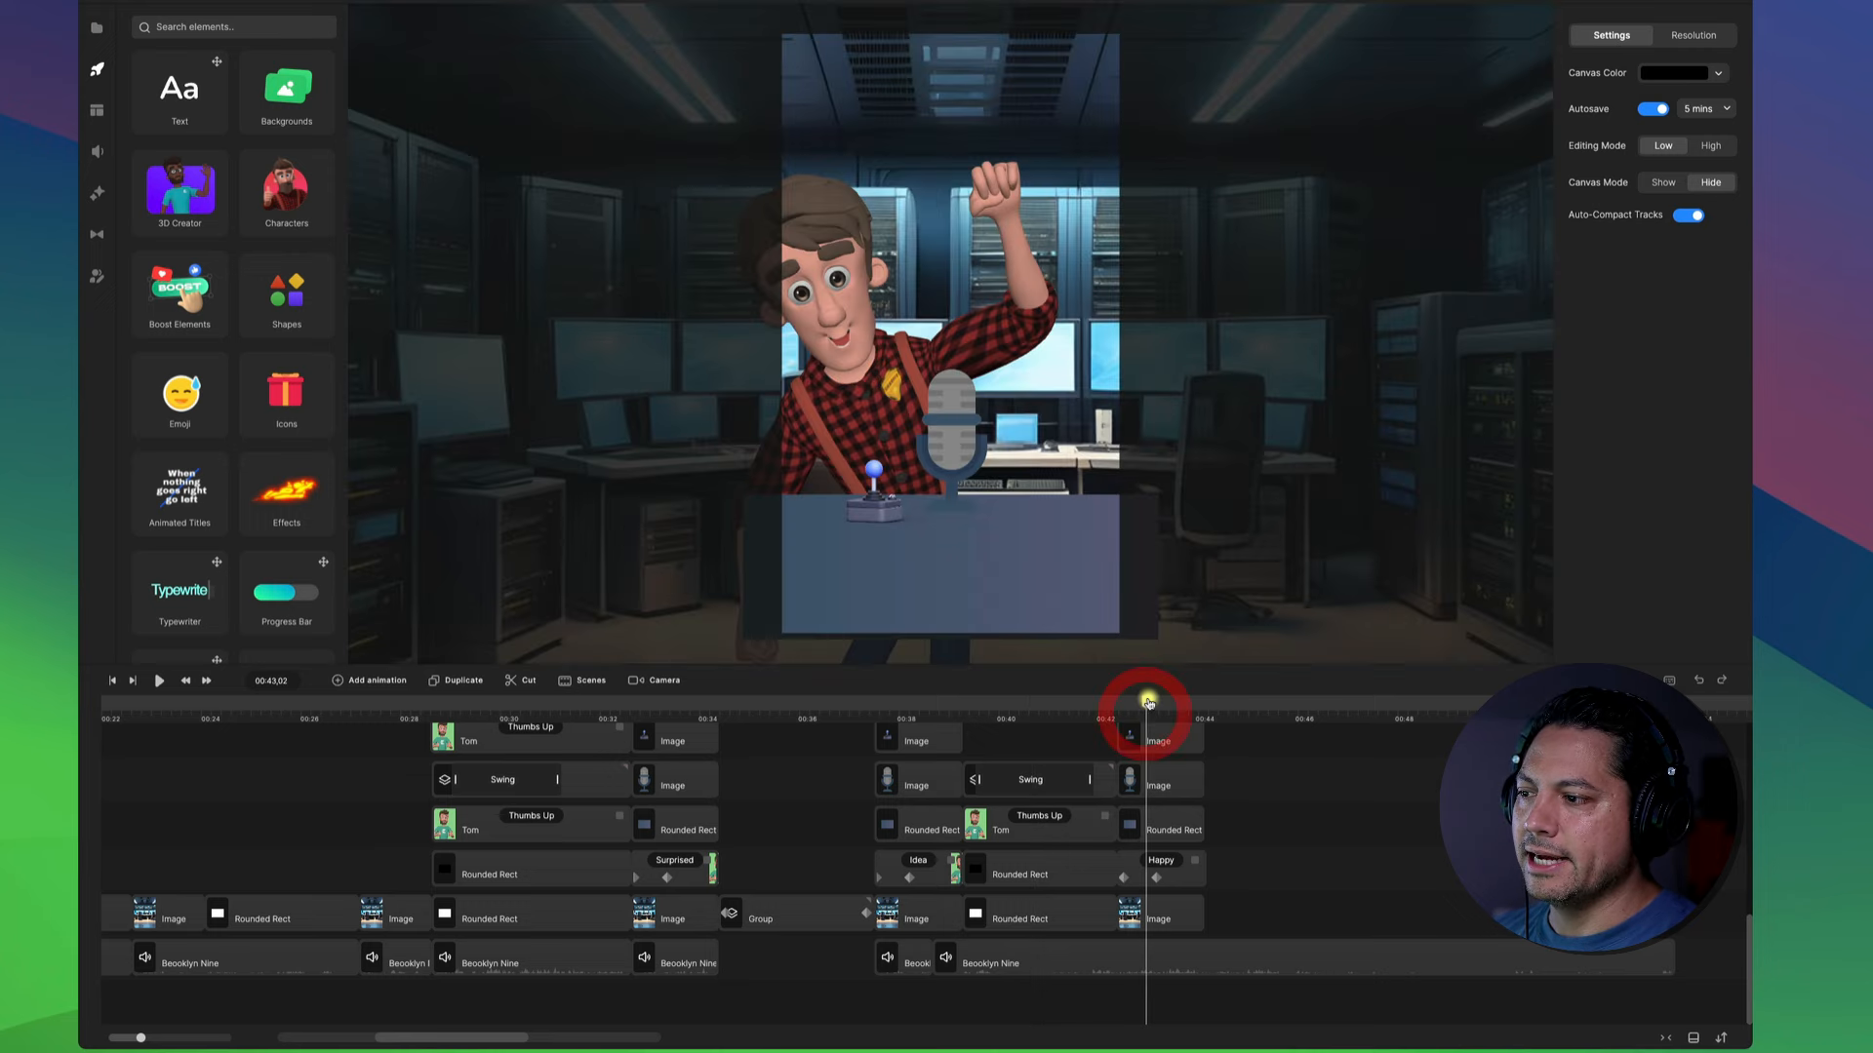
pyautogui.moveTo(1149, 701); pyautogui.dragTo(1122, 701)
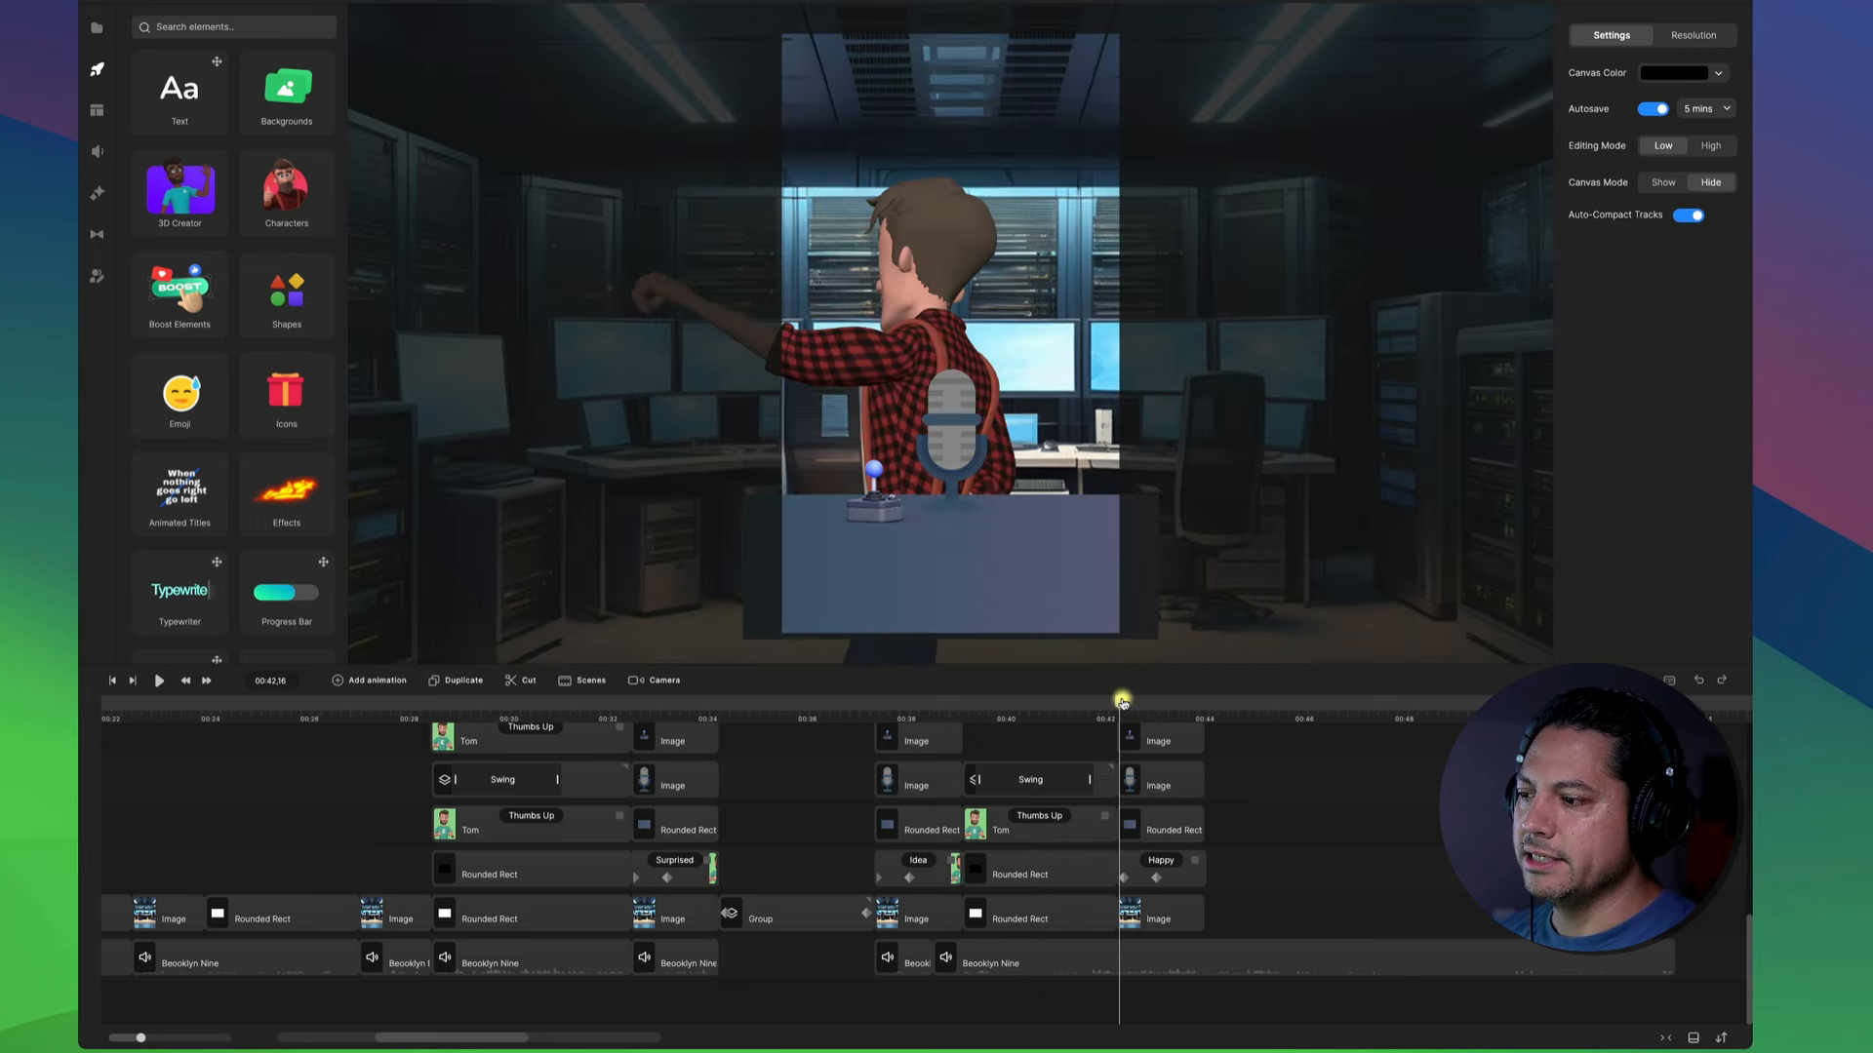
pyautogui.click(1122, 701)
pyautogui.press('space')
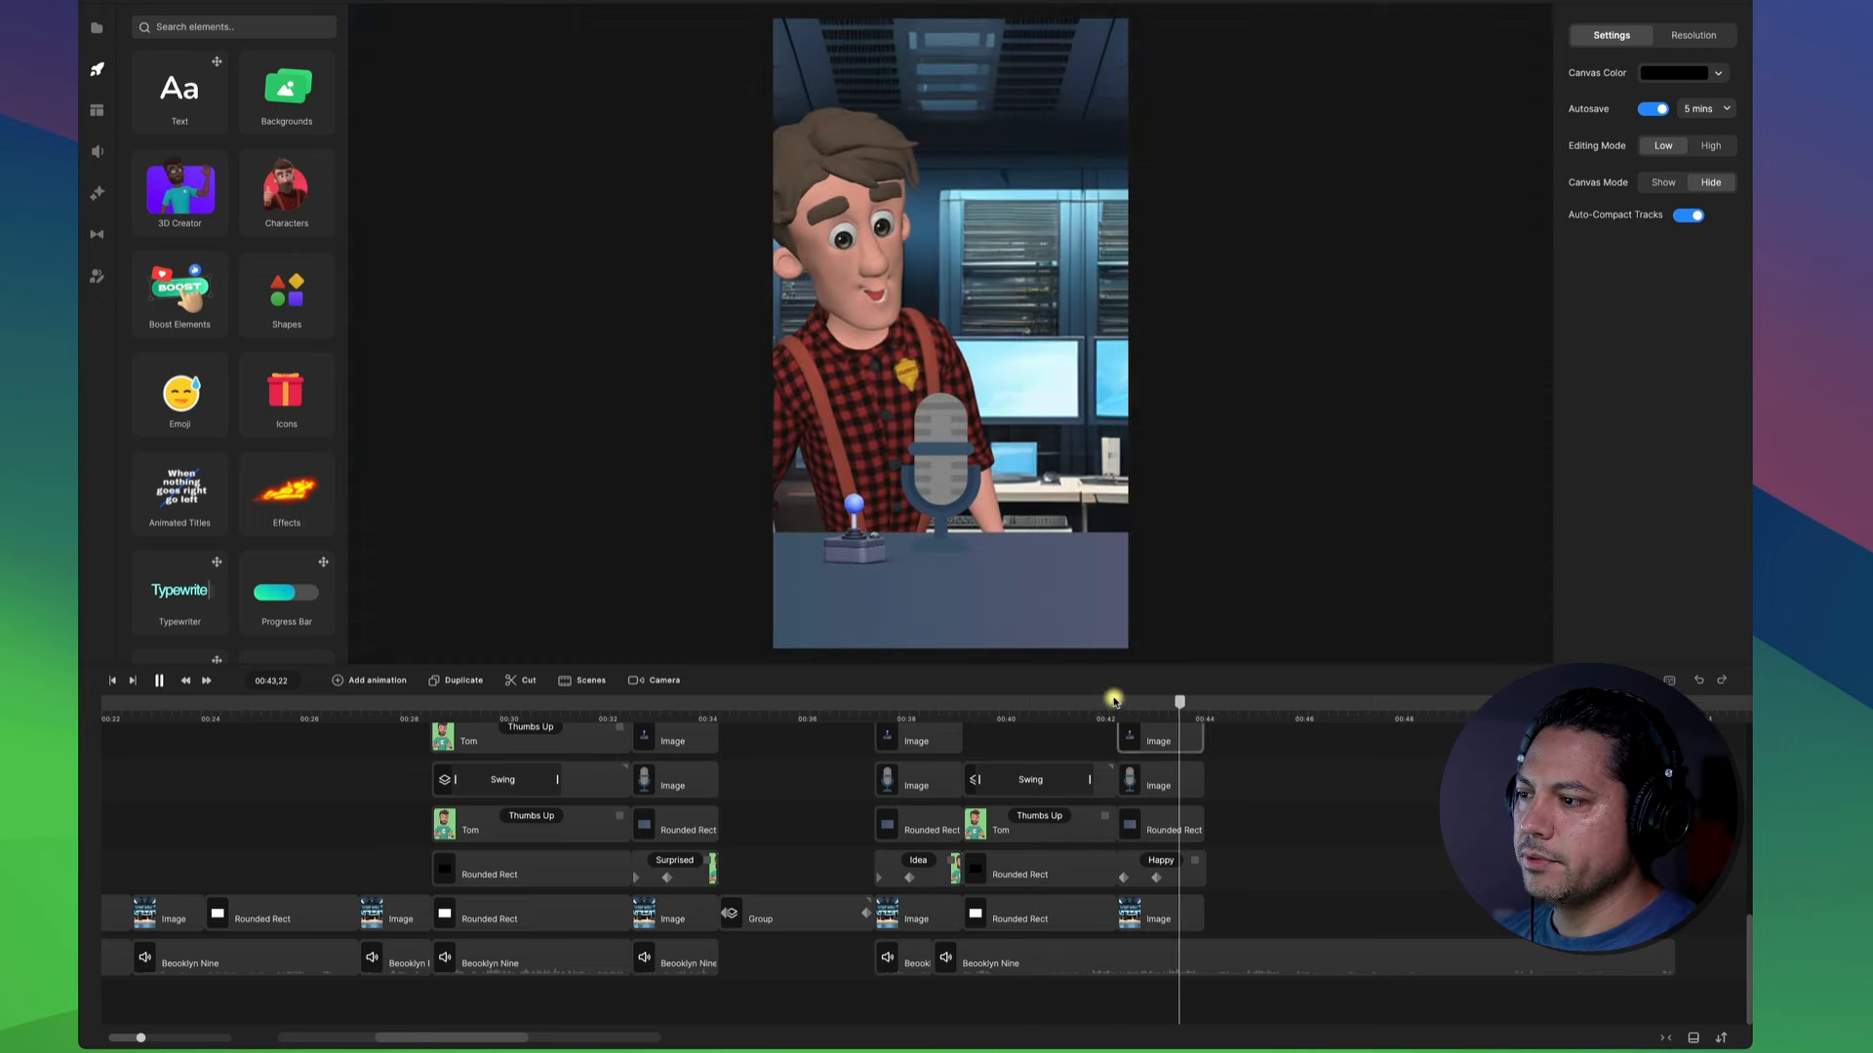
pyautogui.click(1079, 711)
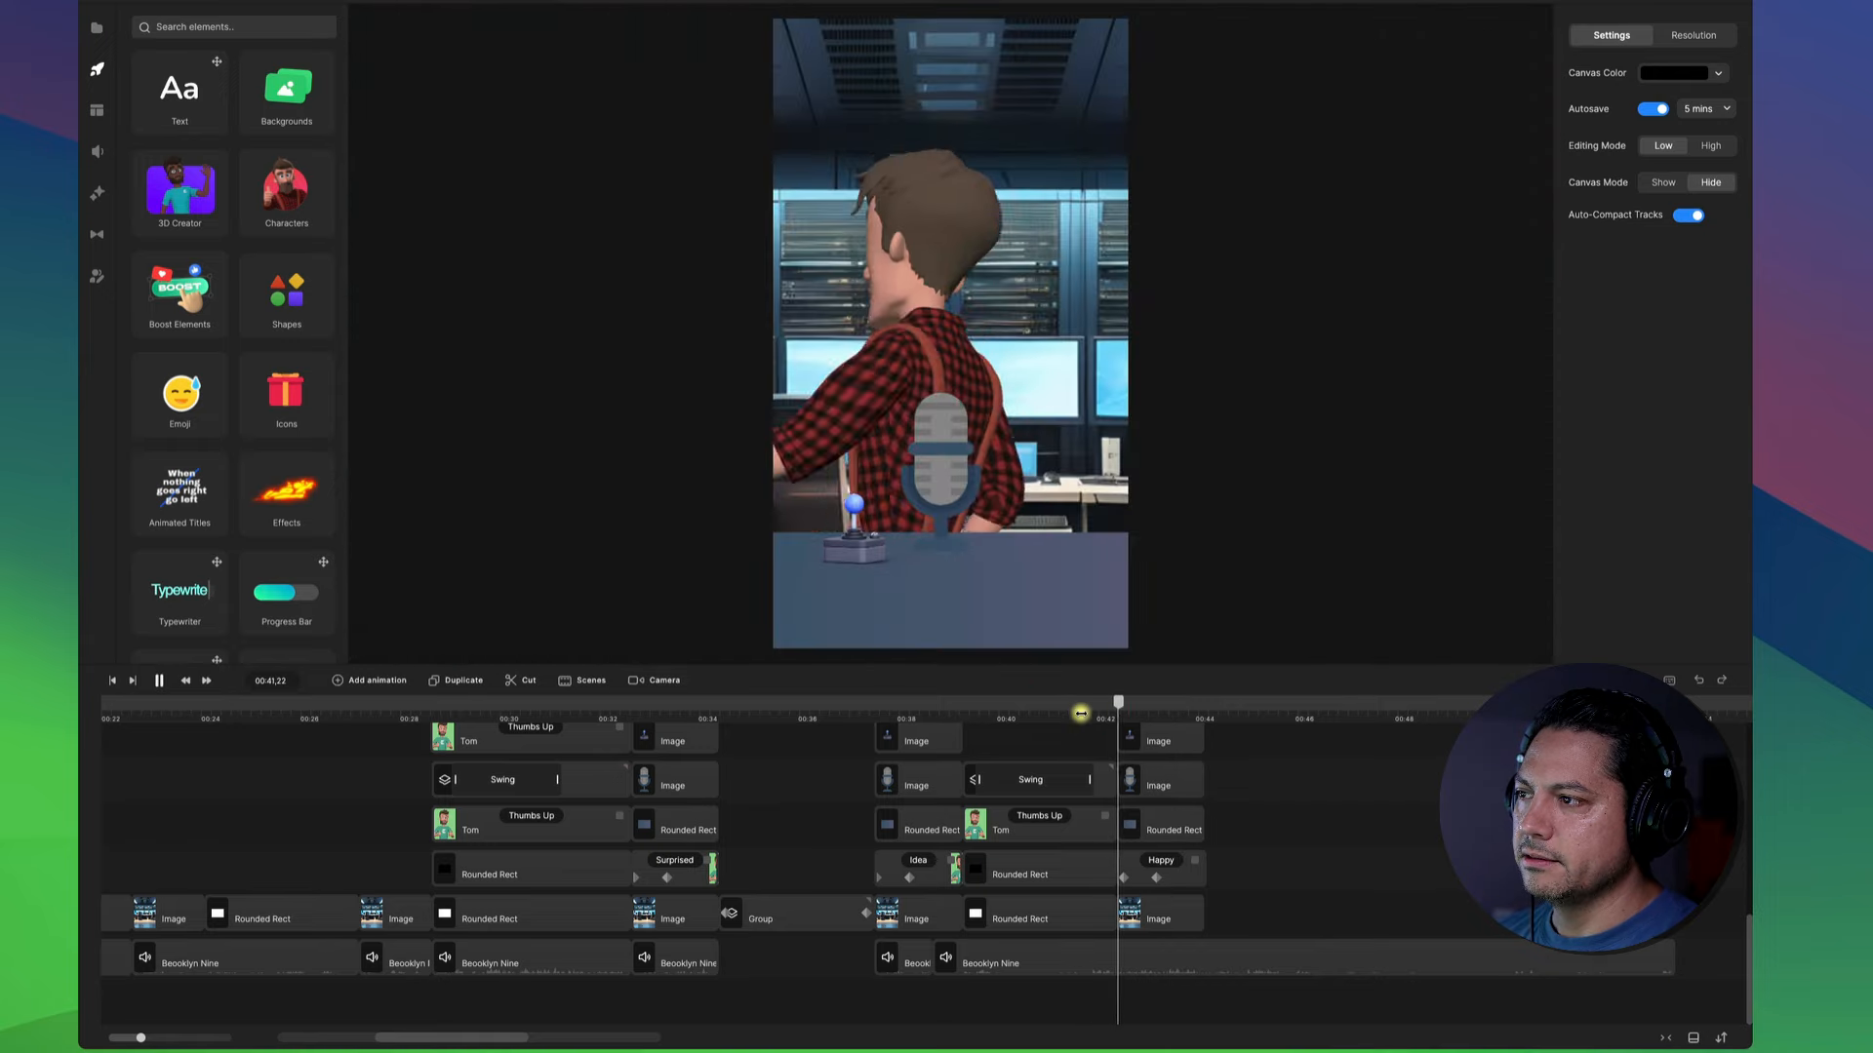
pyautogui.press('space')
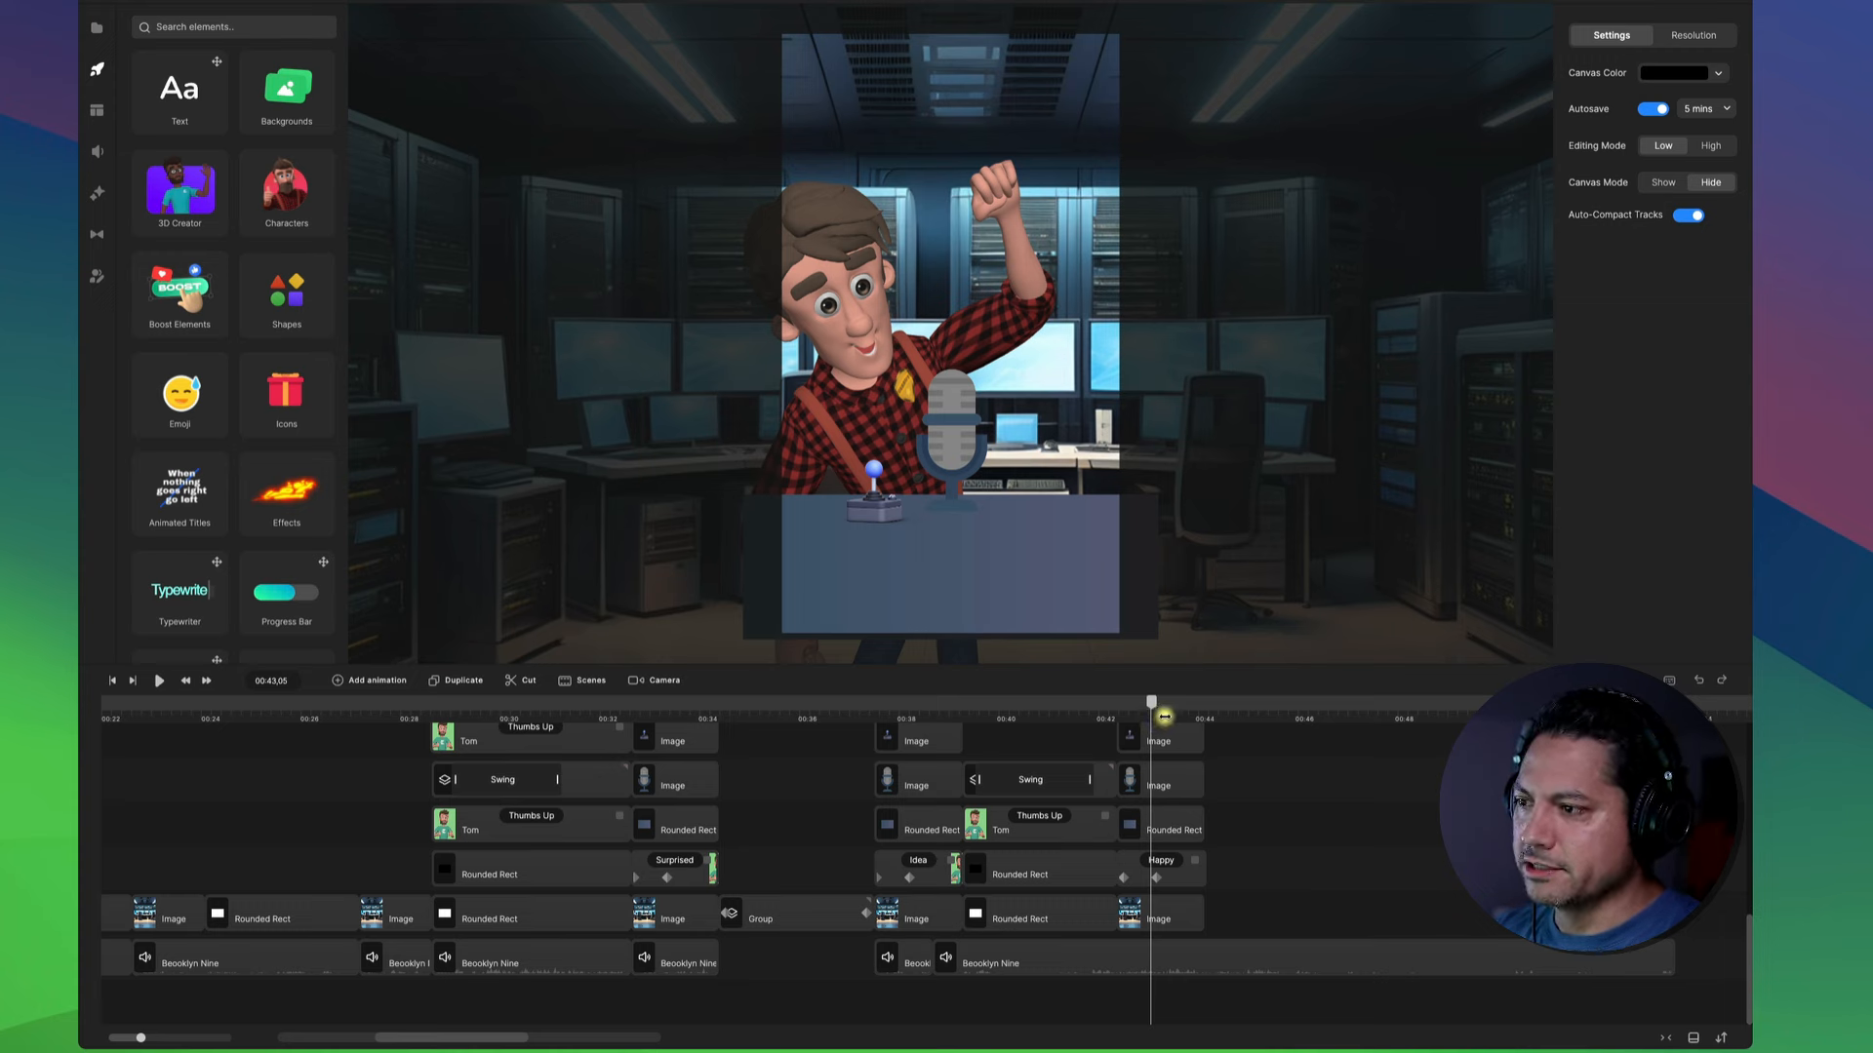
# Rotate the officer at the Happy clip's first keyframe so he faces forward behind the microphone instead of away.
pyautogui.moveTo(1204, 711); pyautogui.dragTo(1383, 690)
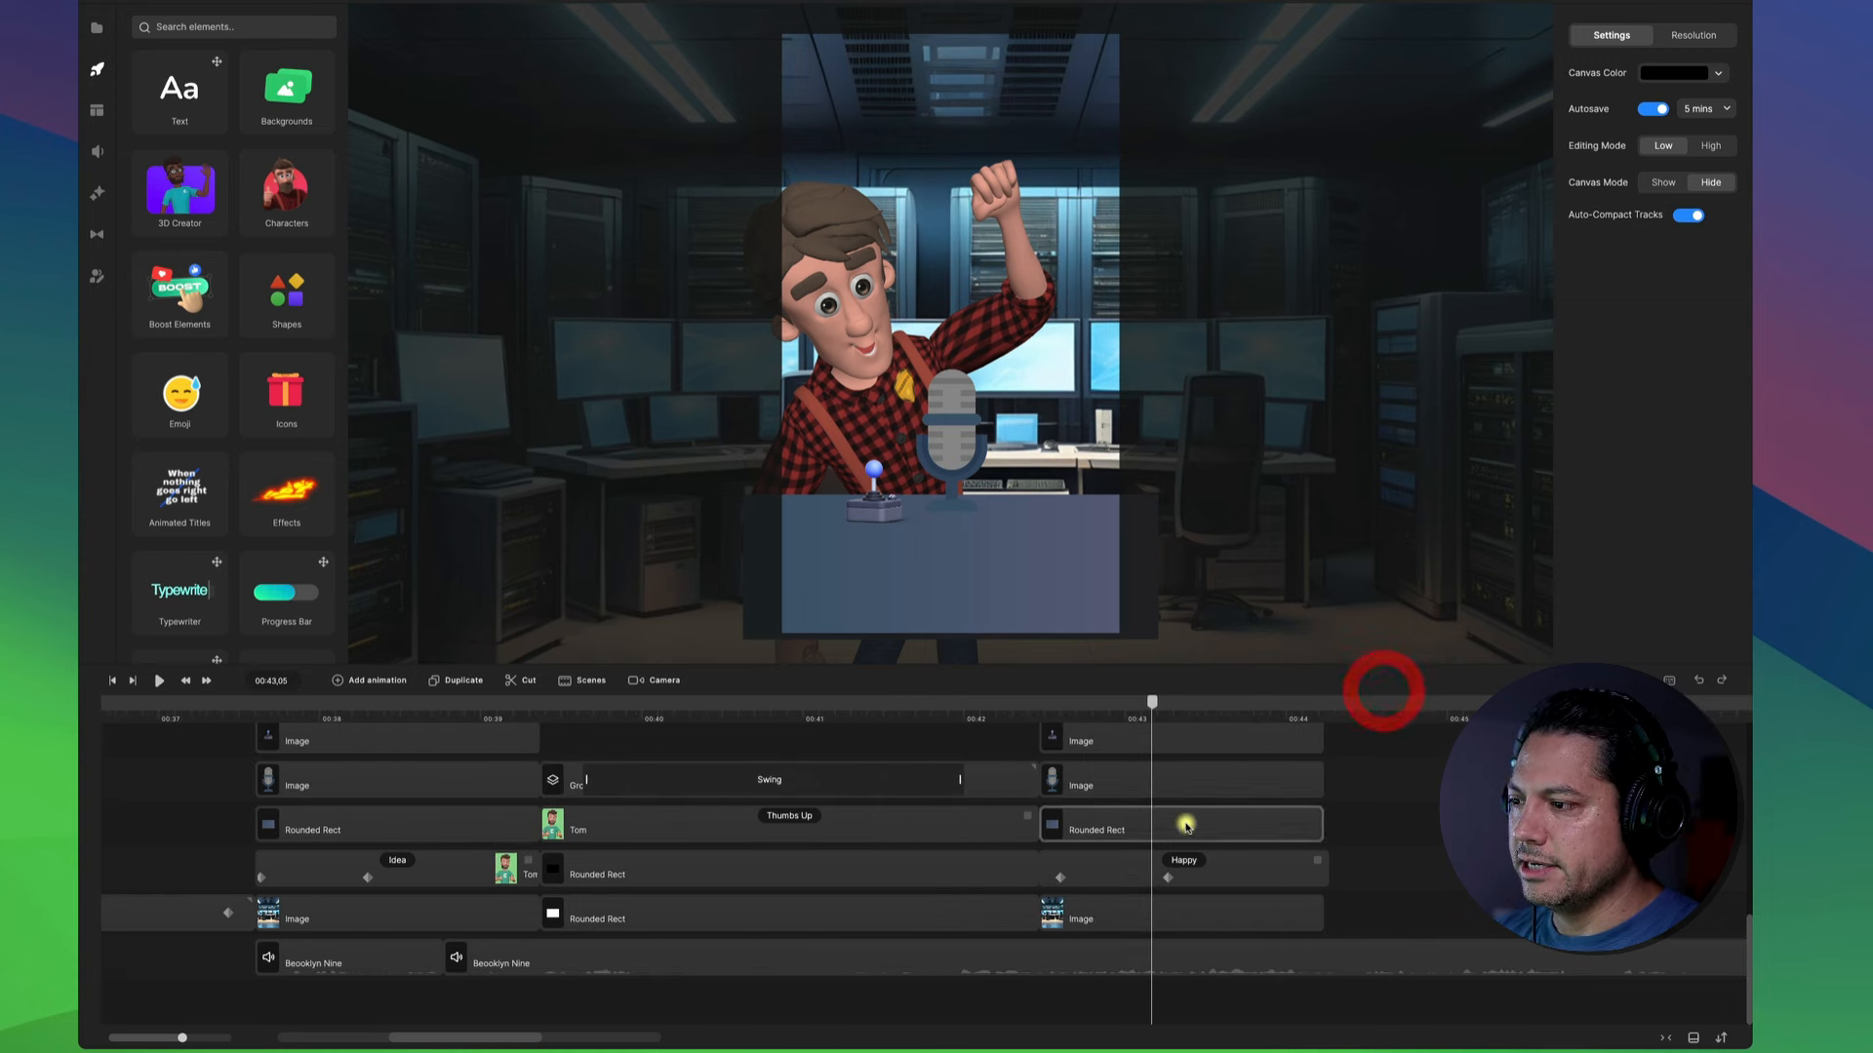
pyautogui.hscroll(5, 1186, 826)
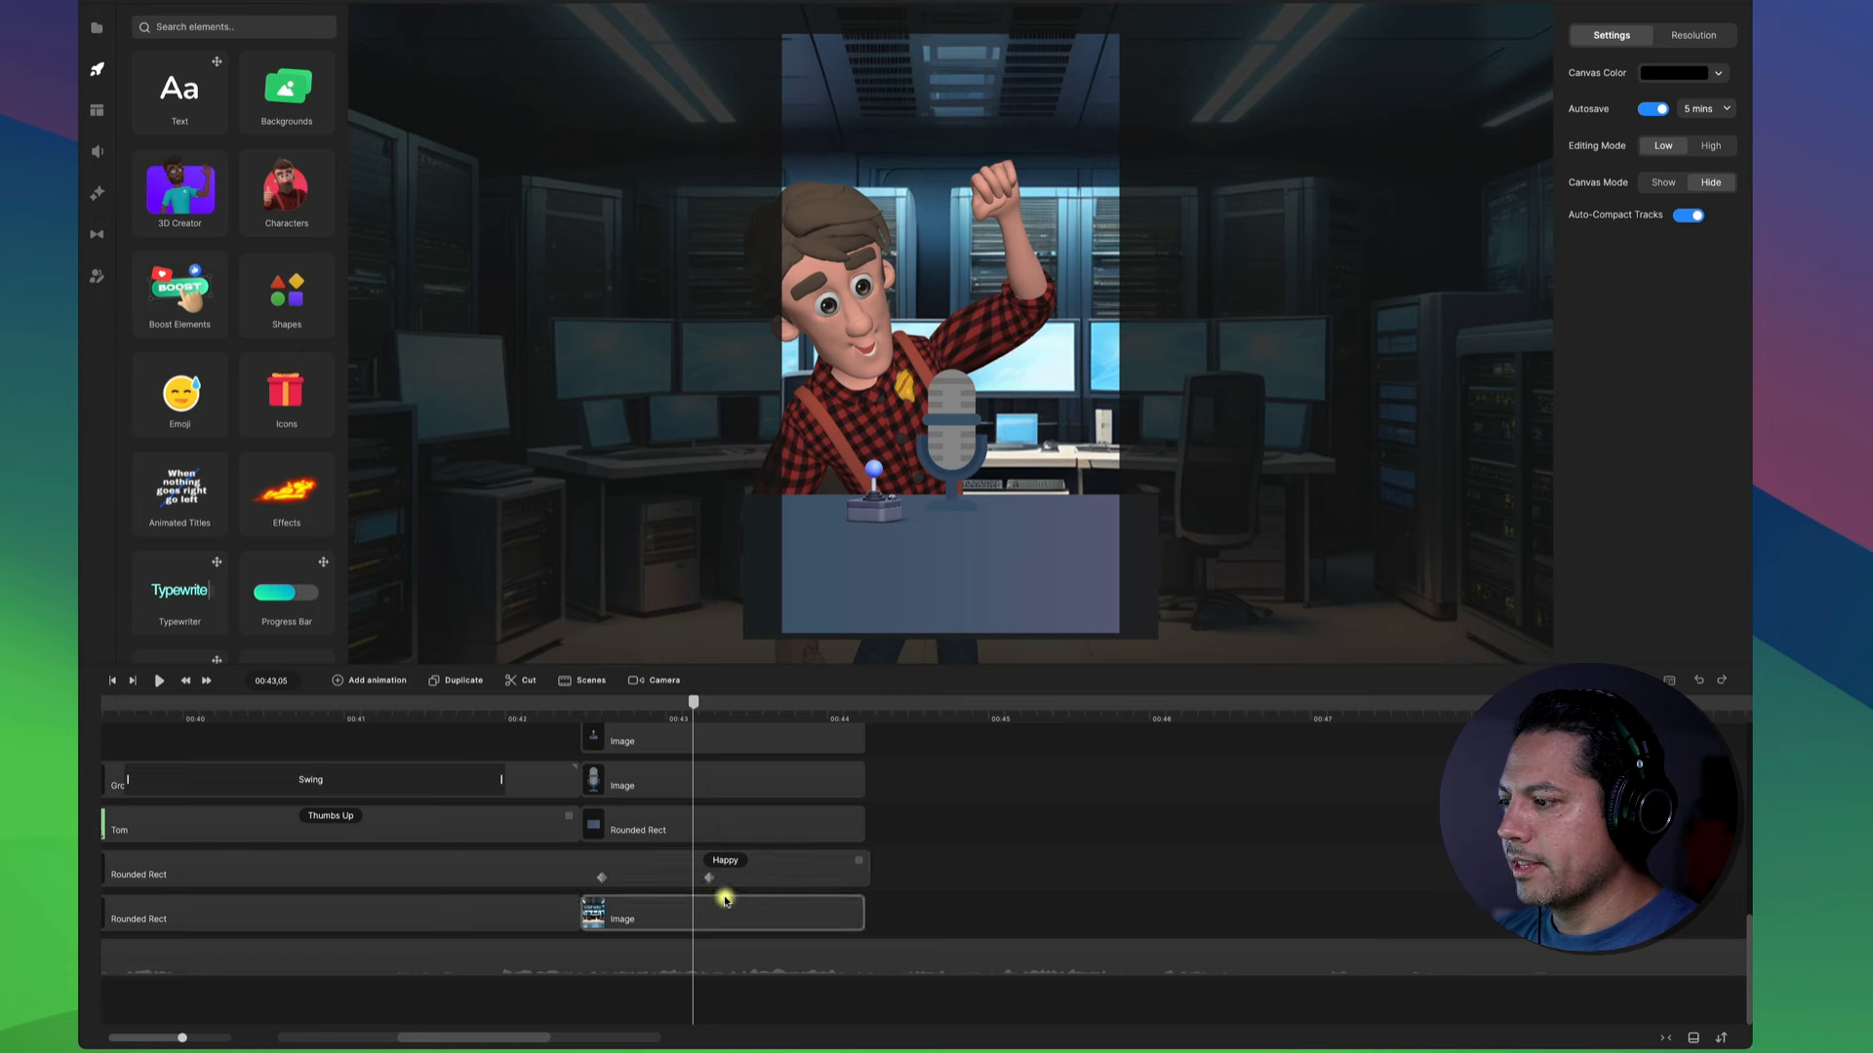
pyautogui.moveTo(692, 702); pyautogui.dragTo(602, 712)
pyautogui.click(607, 868)
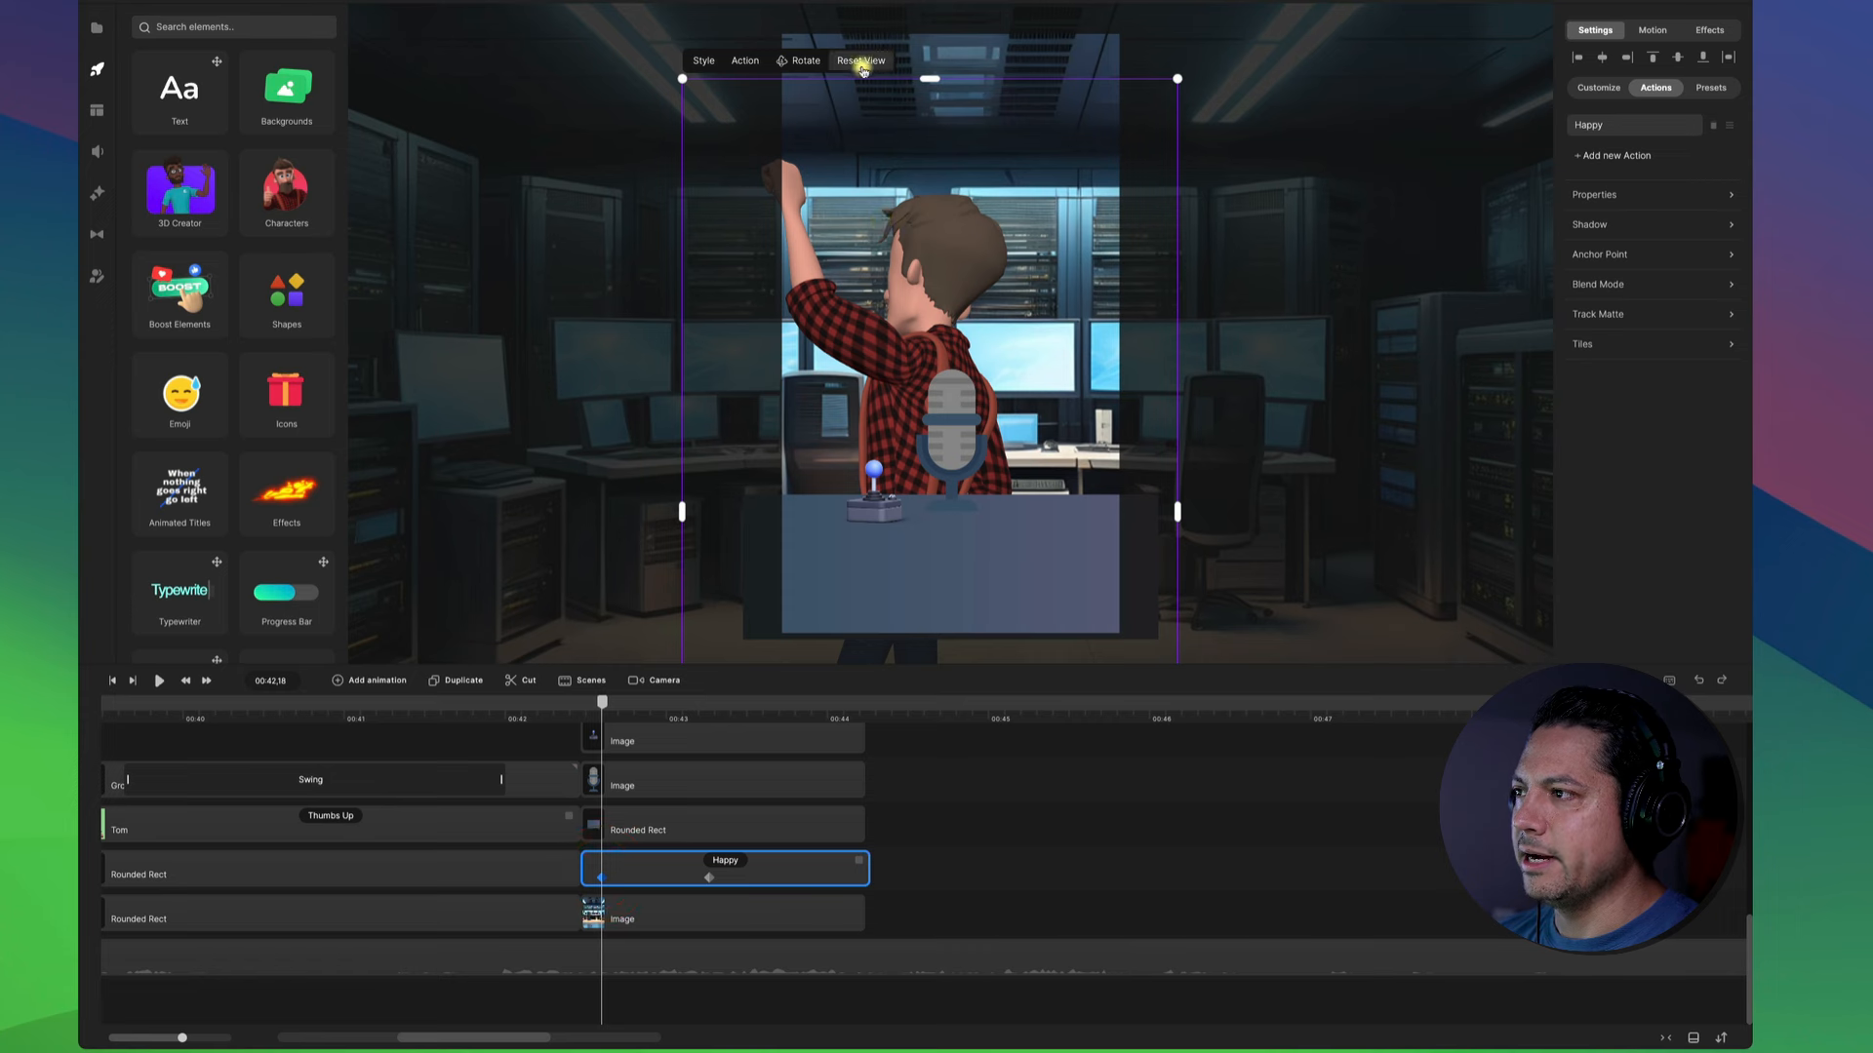
pyautogui.click(799, 60)
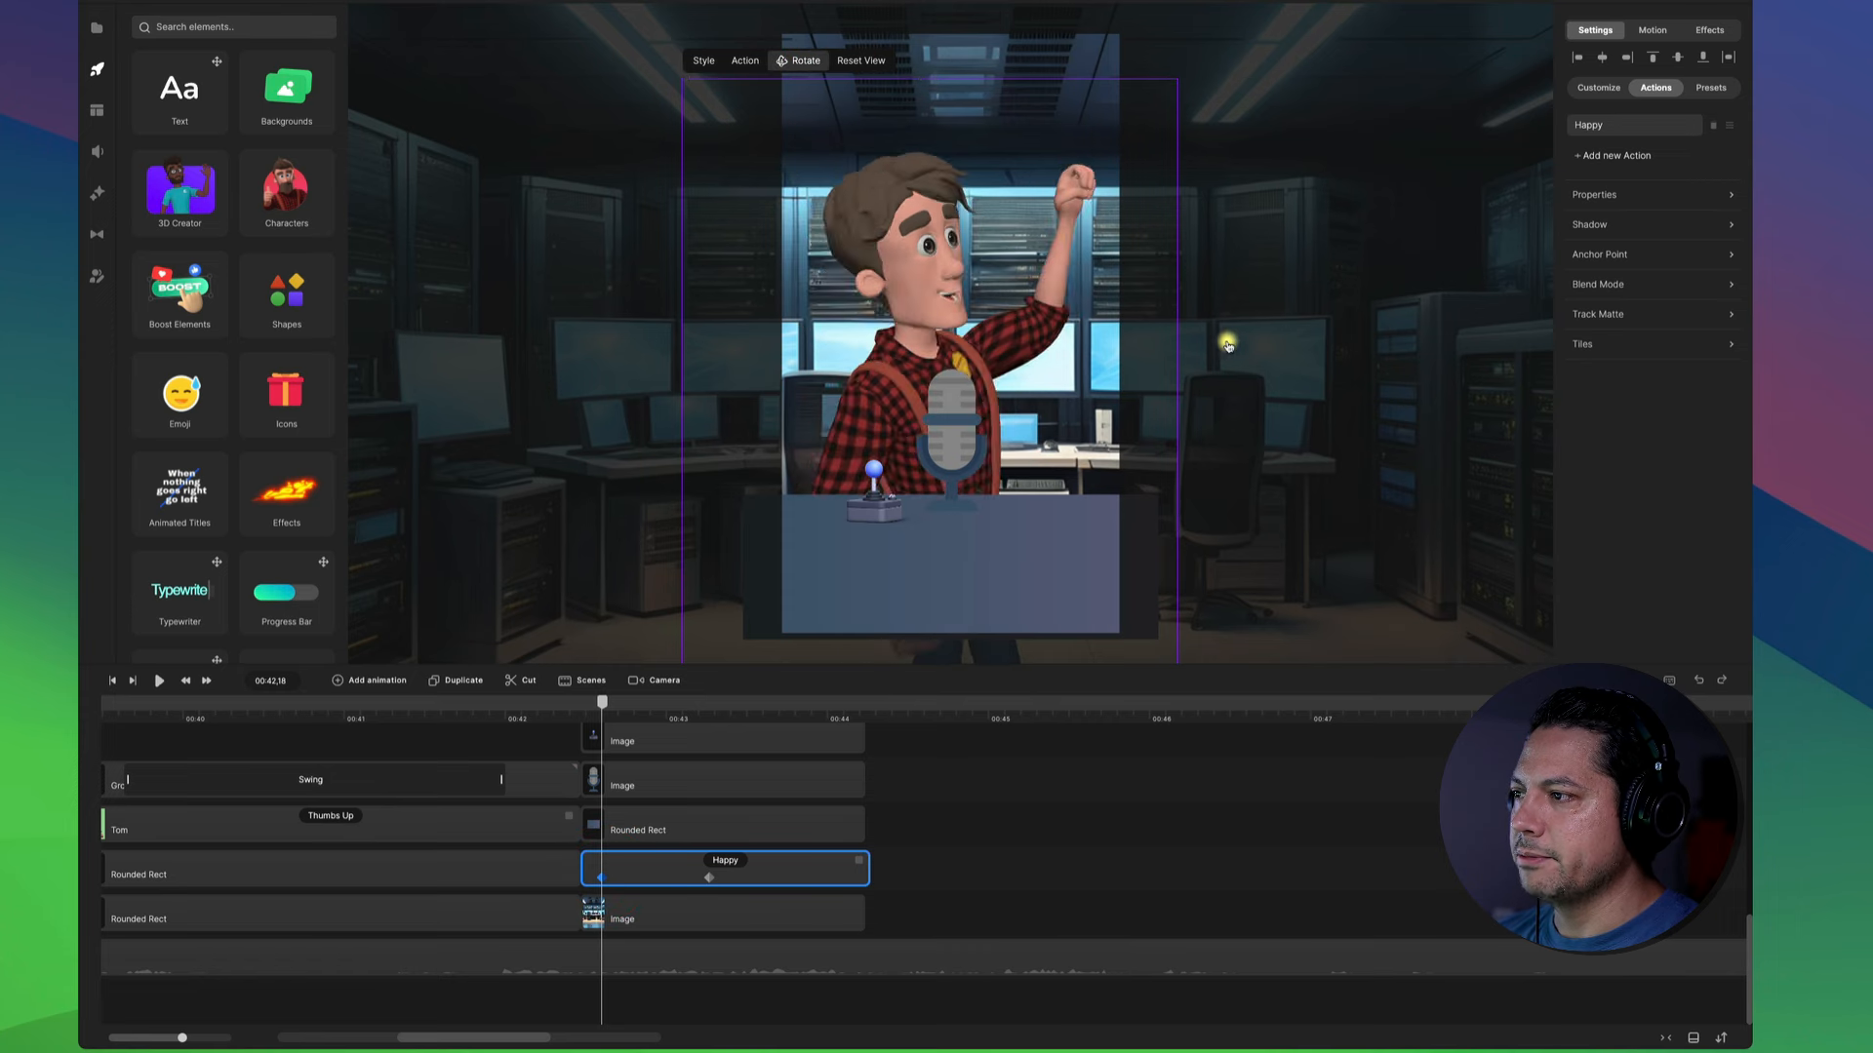
pyautogui.moveTo(1227, 346); pyautogui.dragTo(1170, 365)
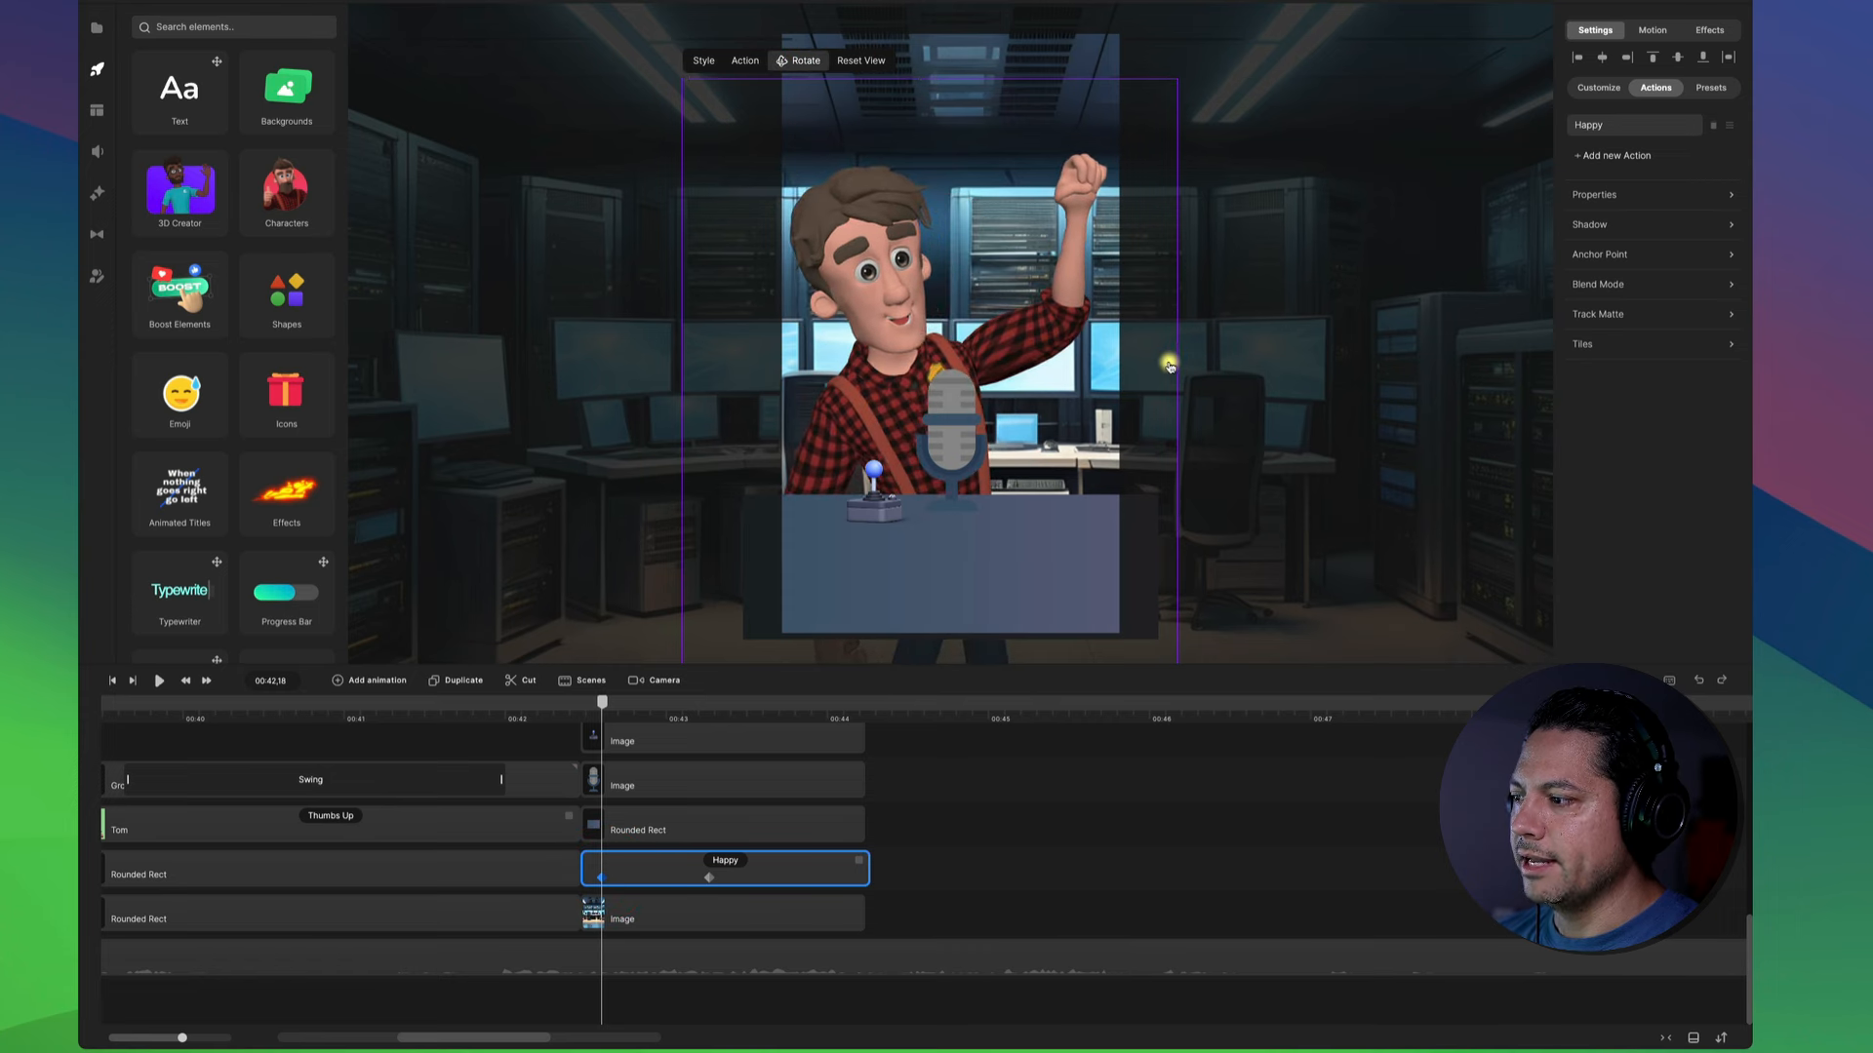
# At the Happy clip's second keyframe, adjust the officer's rotation and shift him slightly up and right behind the microphone.
pyautogui.click(709, 877)
pyautogui.moveTo(840, 427); pyautogui.dragTo(846, 399)
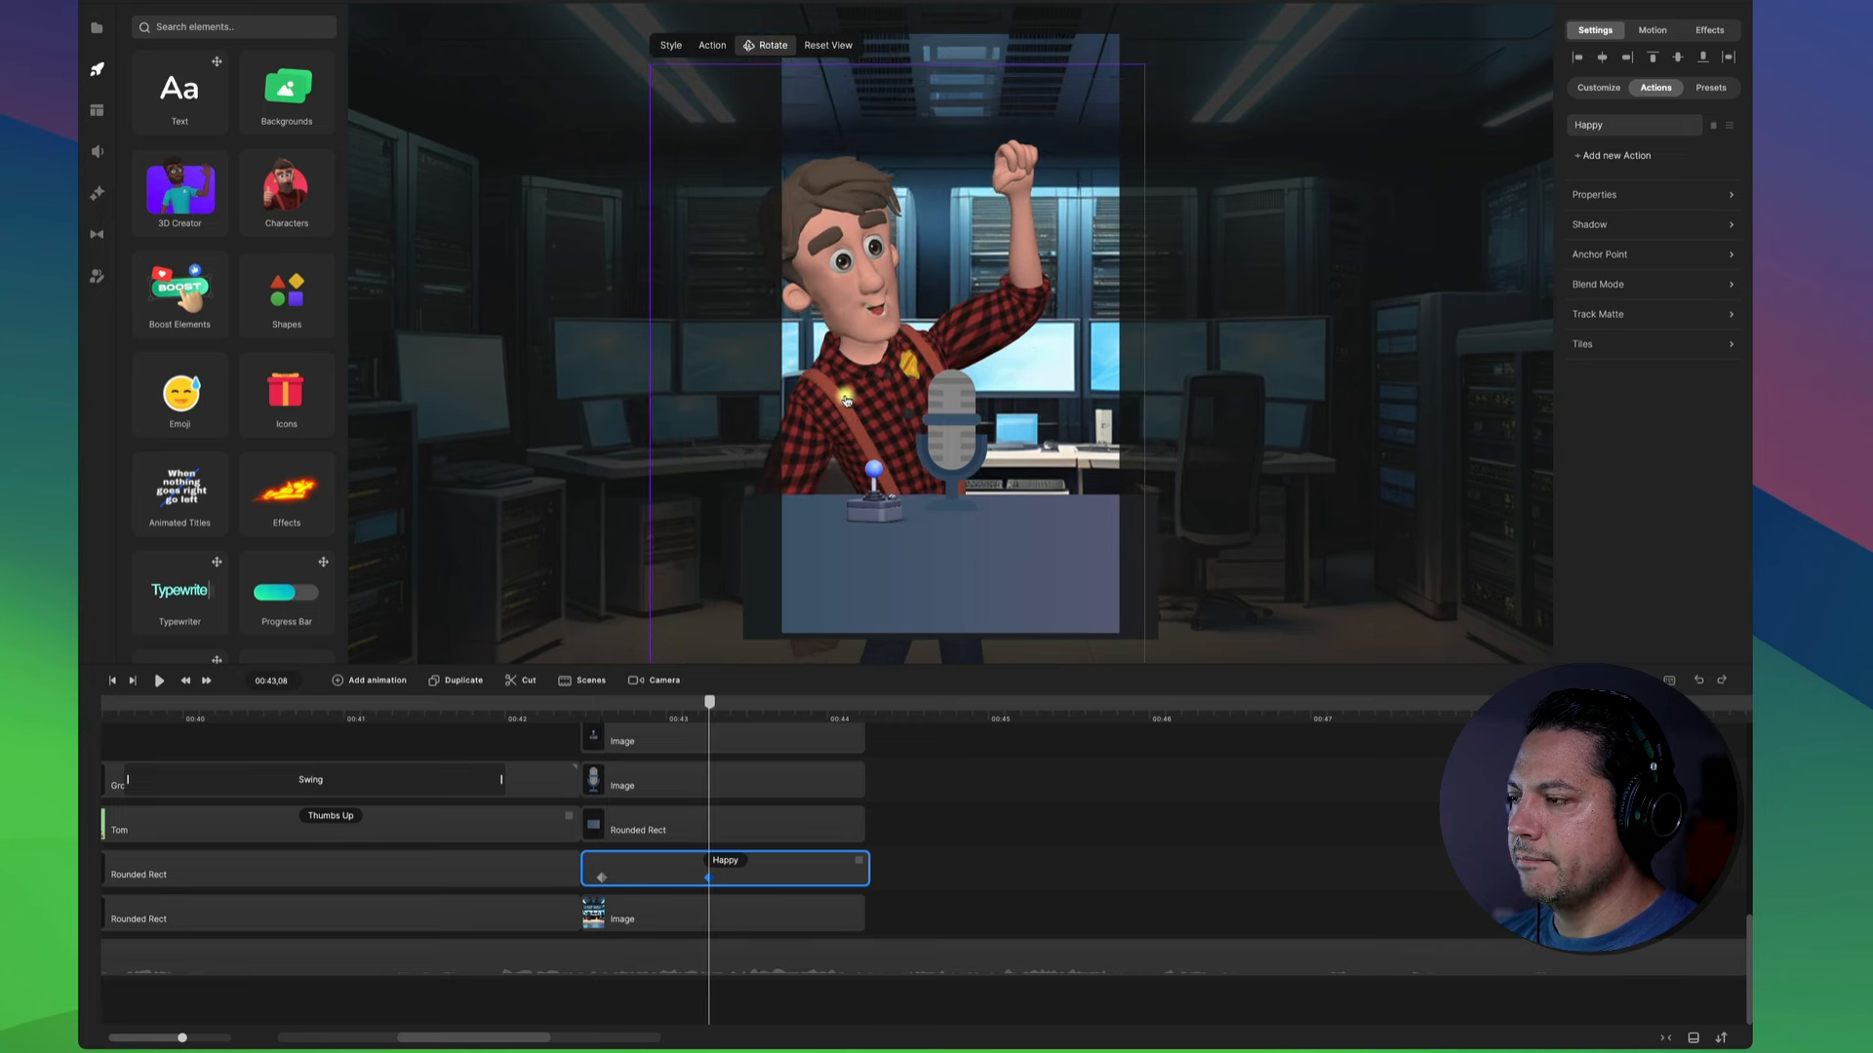
pyautogui.click(767, 45)
pyautogui.moveTo(875, 370); pyautogui.dragTo(915, 365)
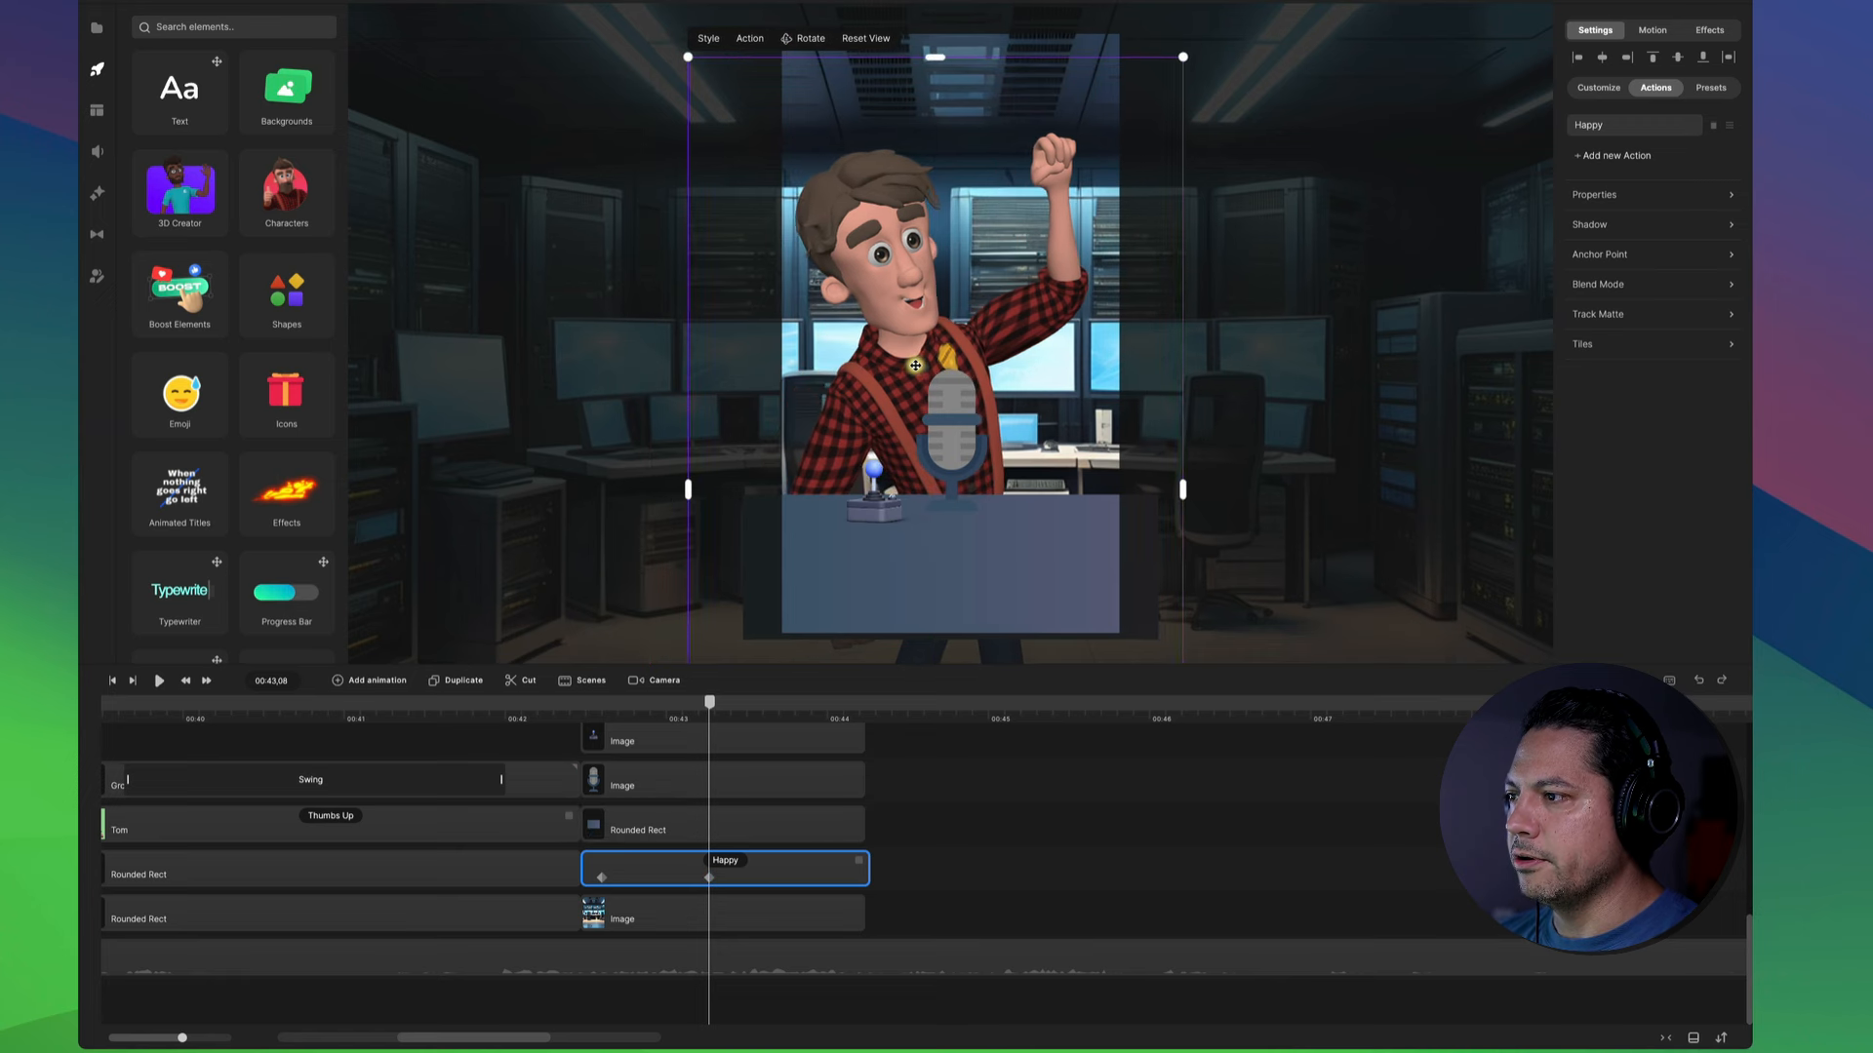
# Shift both Happy keyframes slightly earlier so the first one sits at the start of the officer's clip.
pyautogui.click(601, 878)
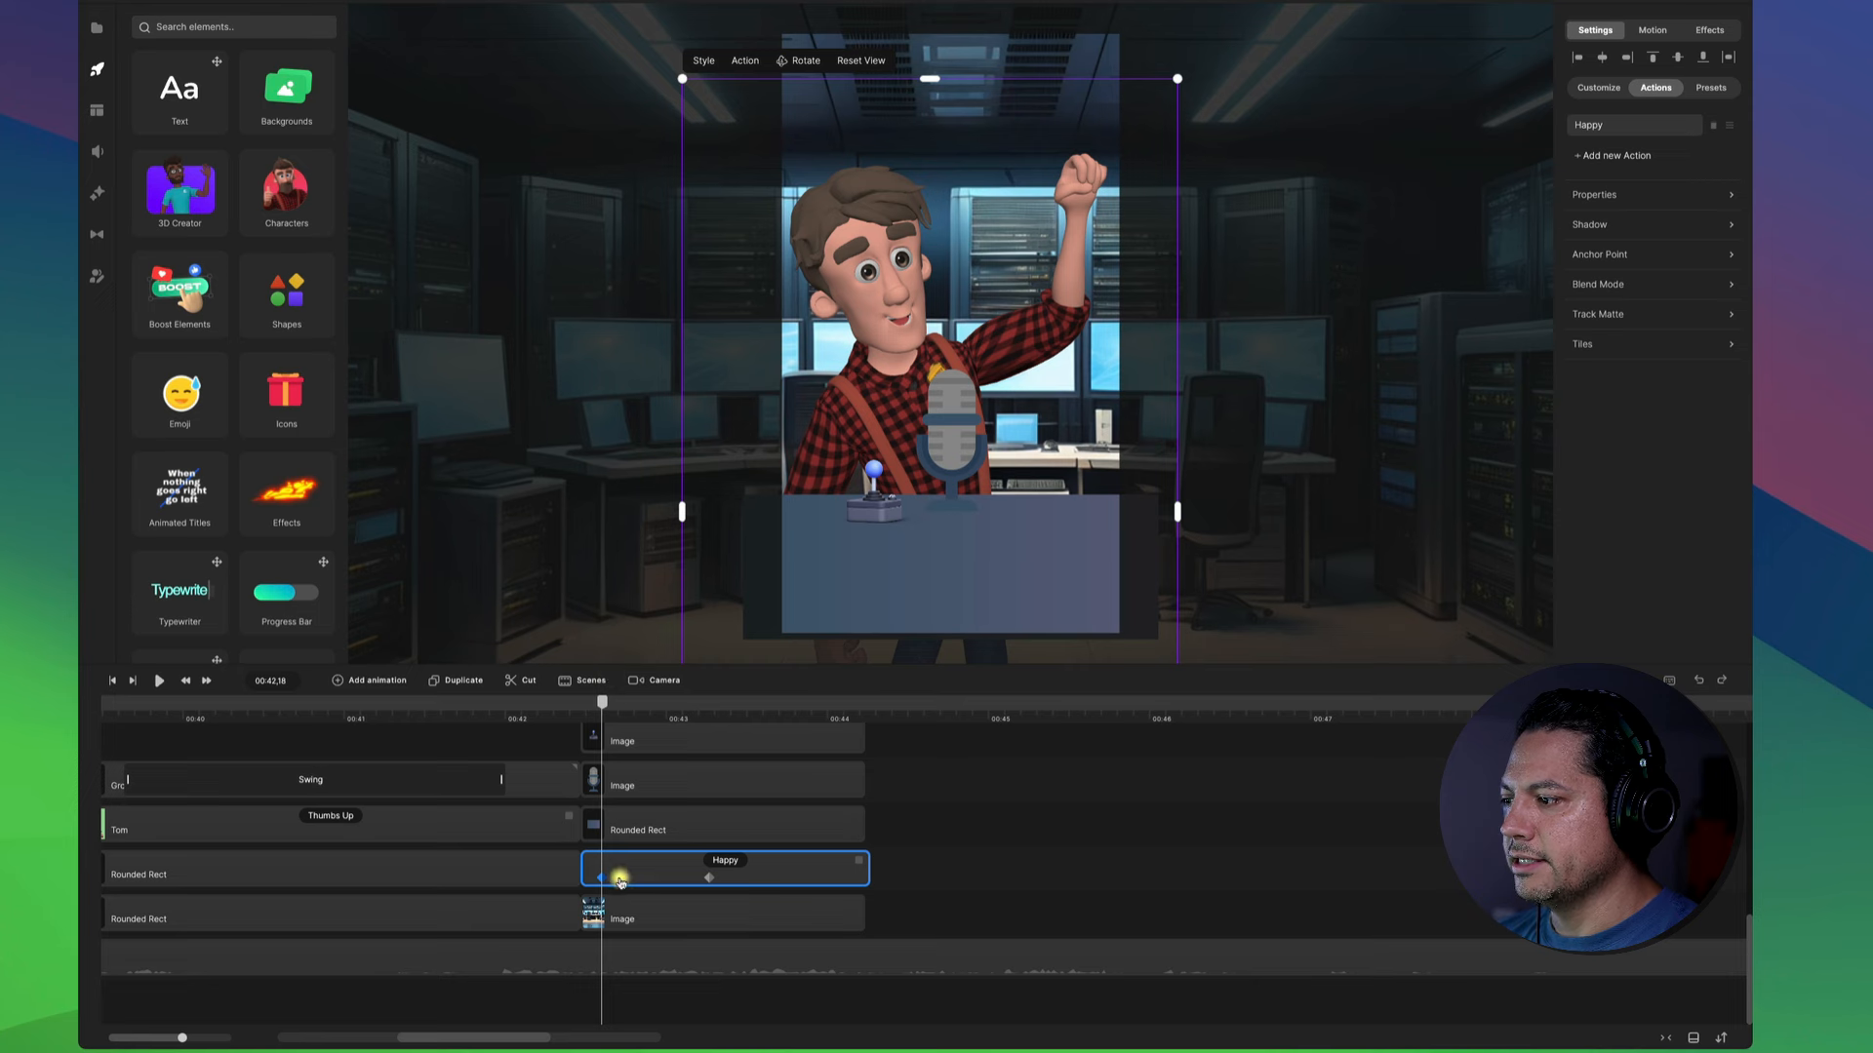
pyautogui.rightClick(606, 869)
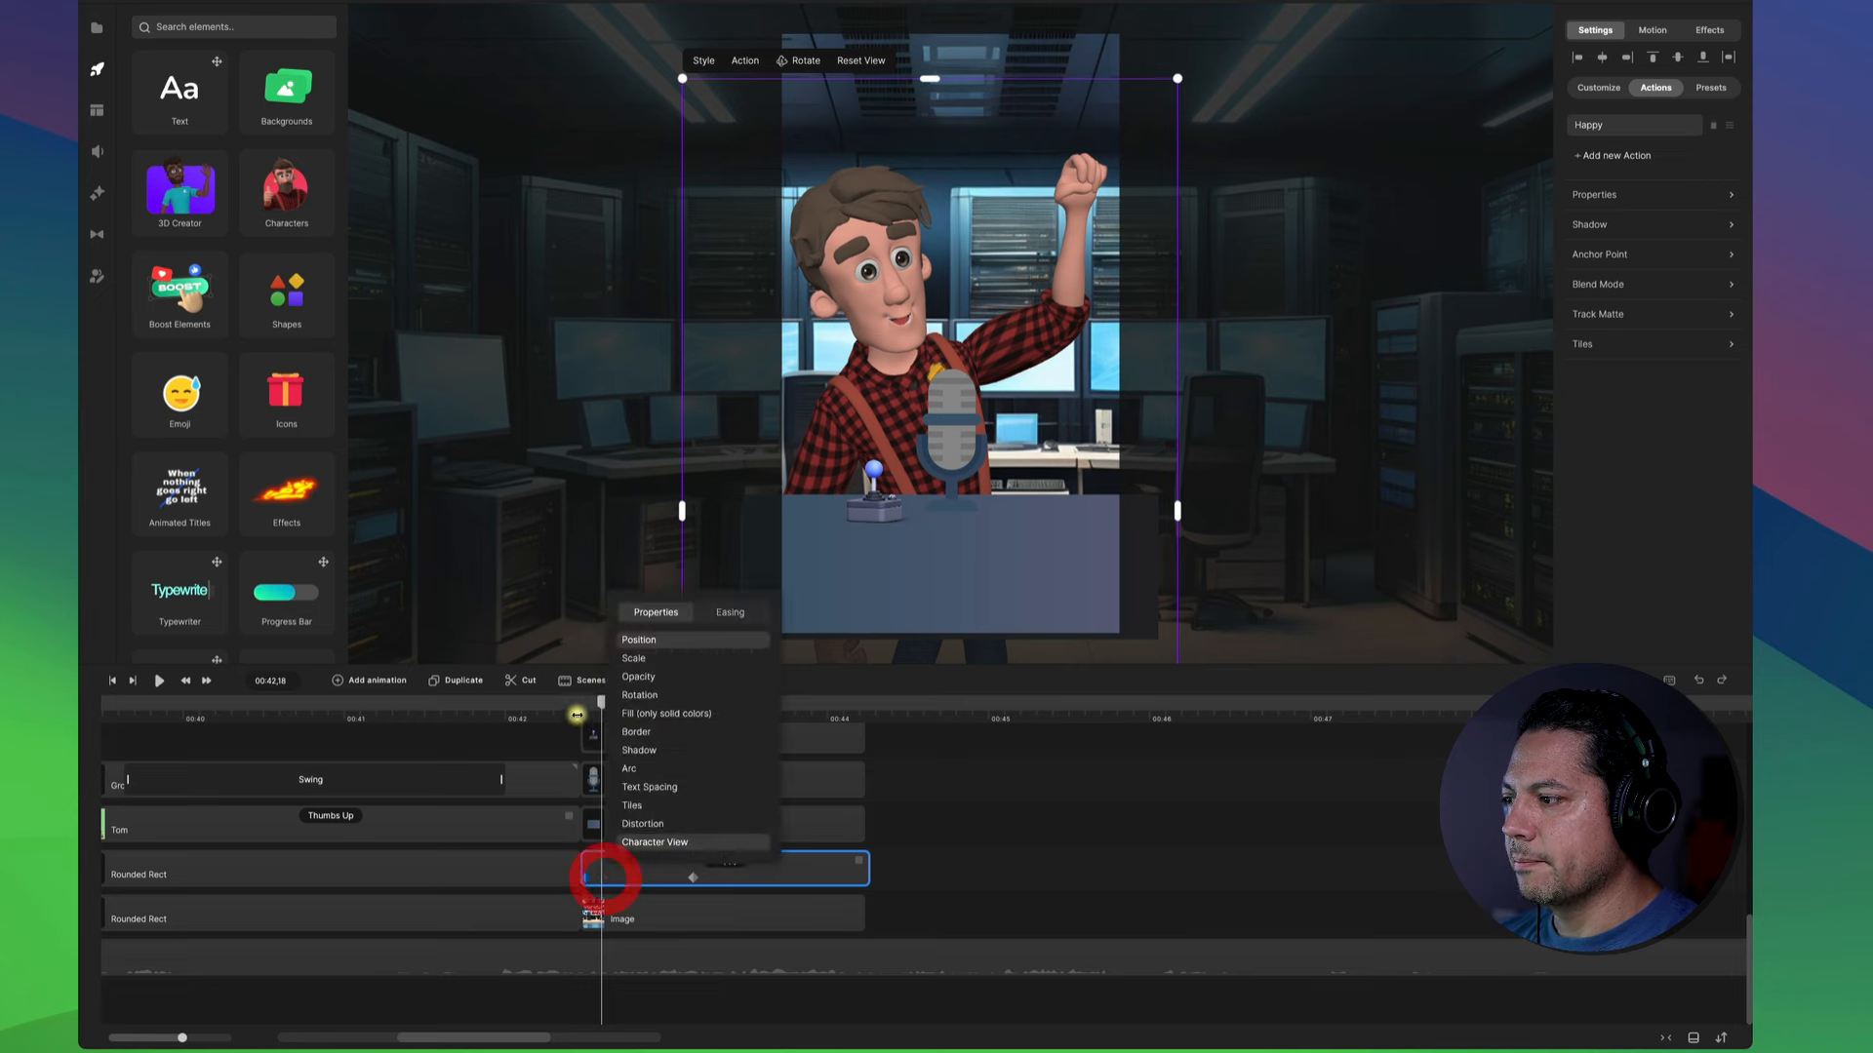
pyautogui.click(586, 709)
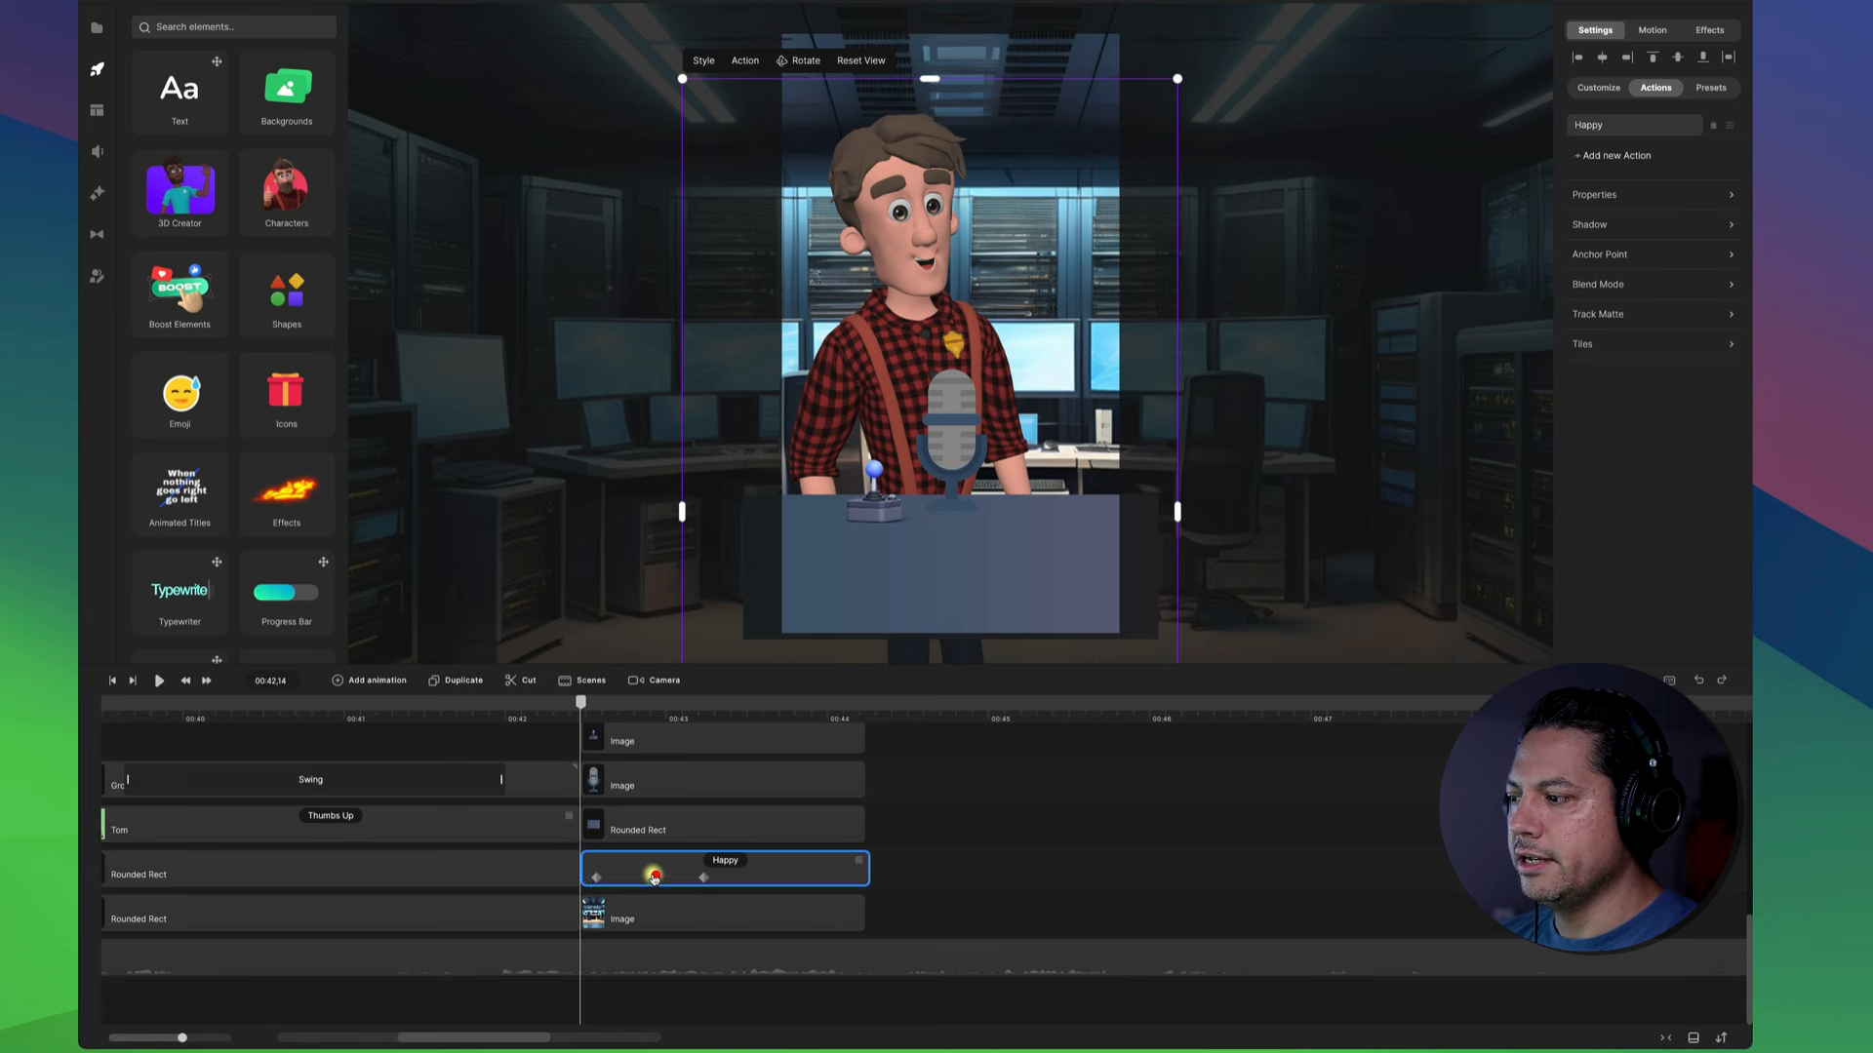
pyautogui.click(653, 877)
pyautogui.click(596, 877)
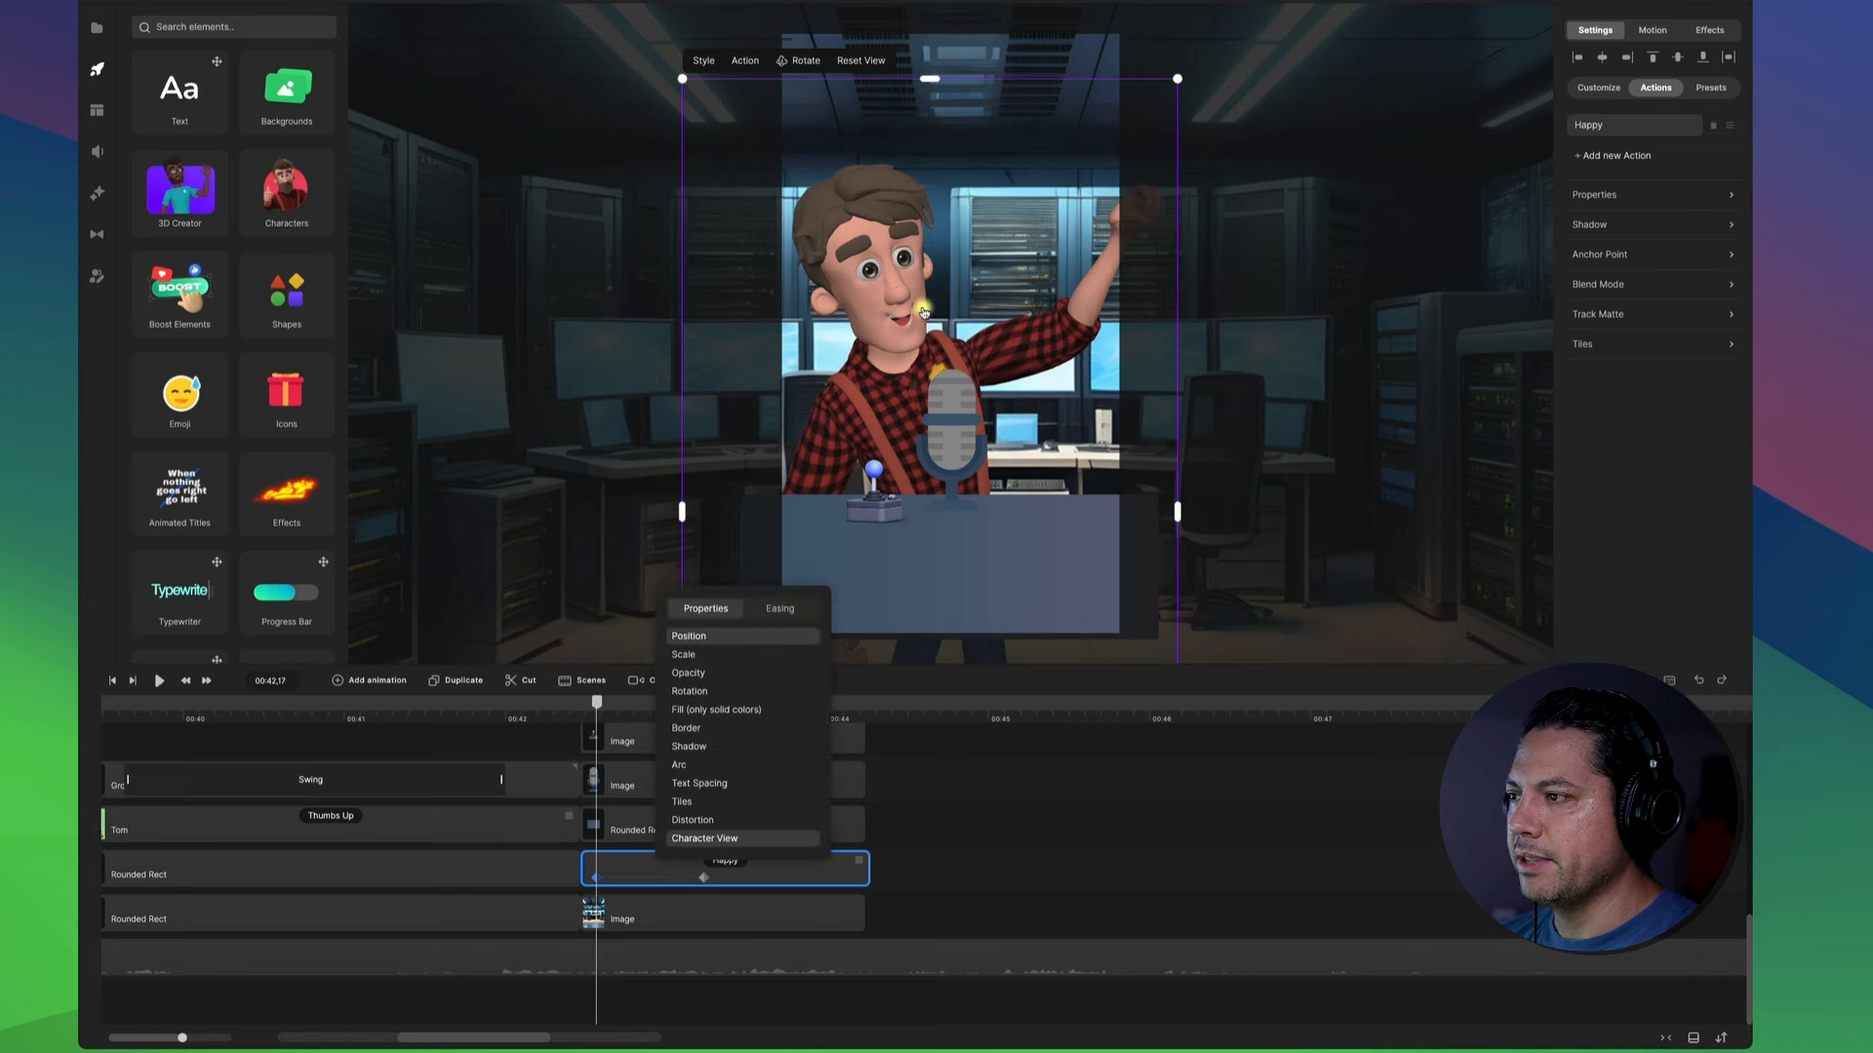
pyautogui.click(704, 876)
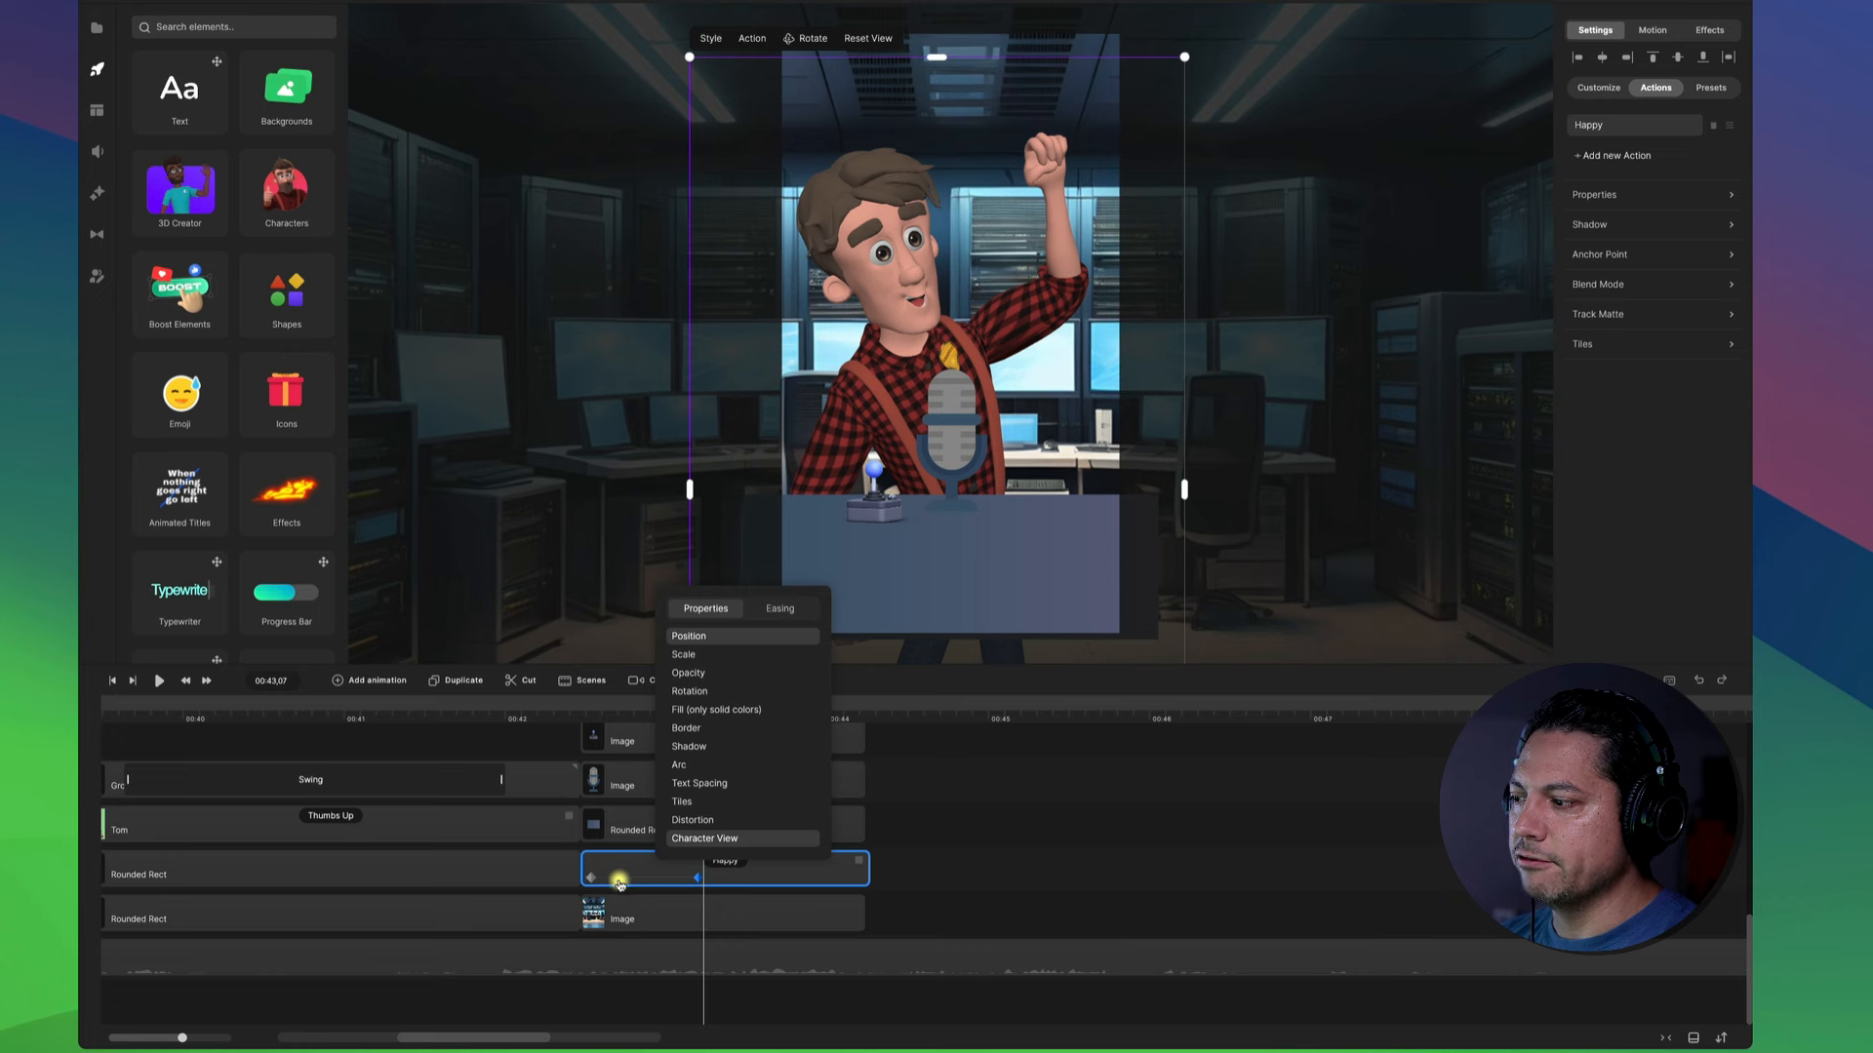
pyautogui.click(617, 882)
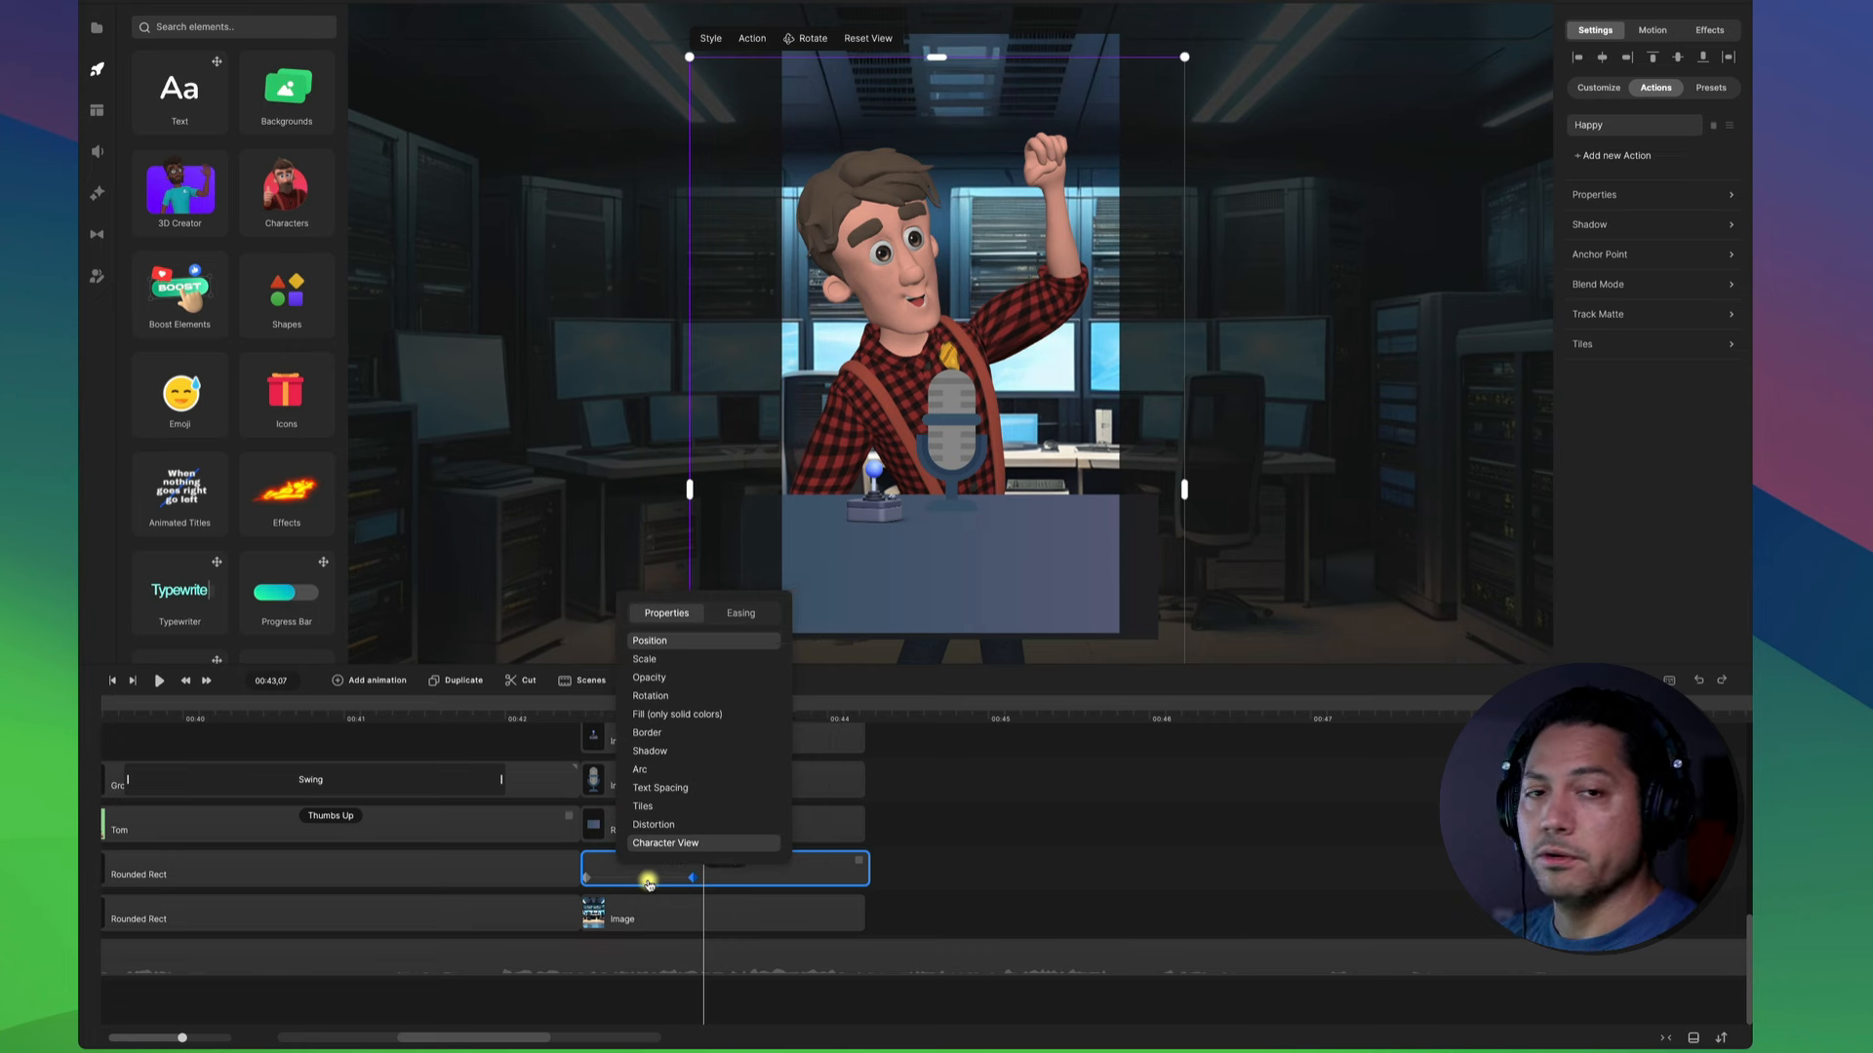
# Play back the officer's Happy shot and the cut from suspect 5 to check the retimed move.
pyautogui.click(585, 711)
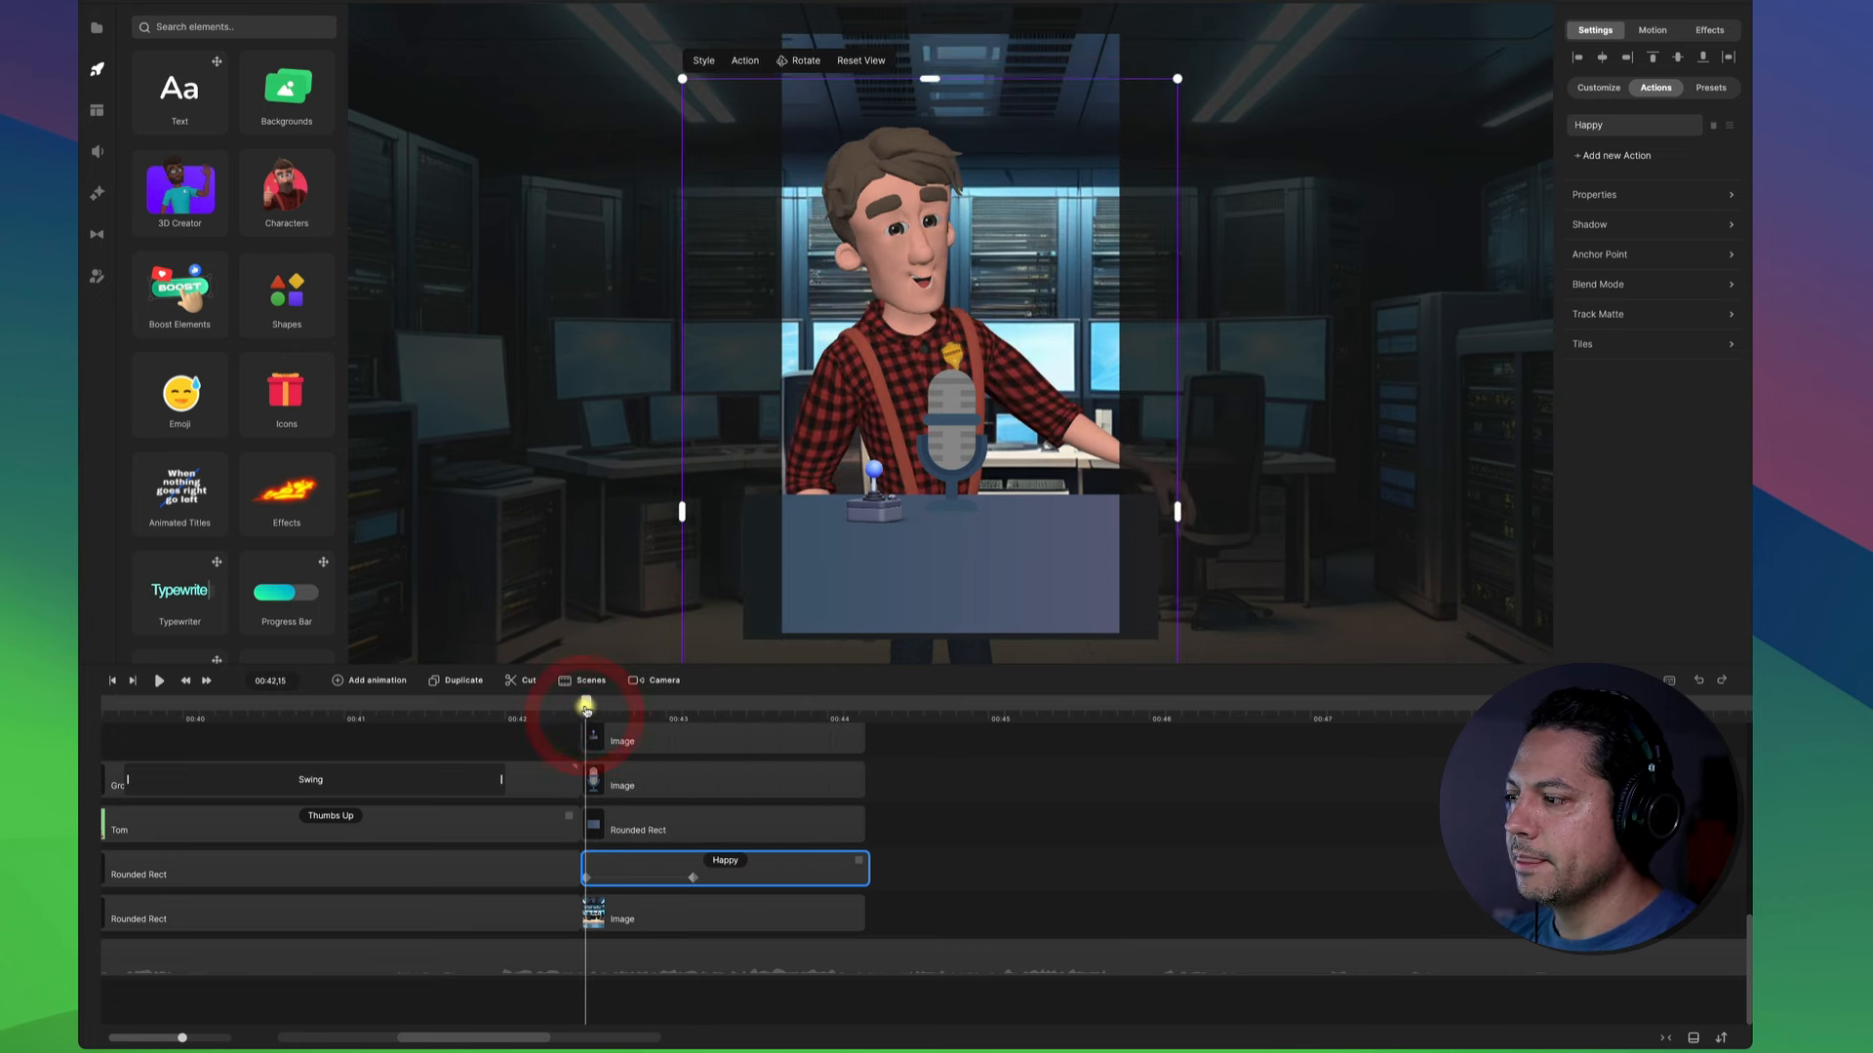
pyautogui.click(601, 707)
pyautogui.moveTo(601, 709)
pyautogui.mouseDown()
pyautogui.moveTo(650, 705)
pyautogui.moveTo(589, 713)
pyautogui.mouseUp()
pyautogui.press('space')
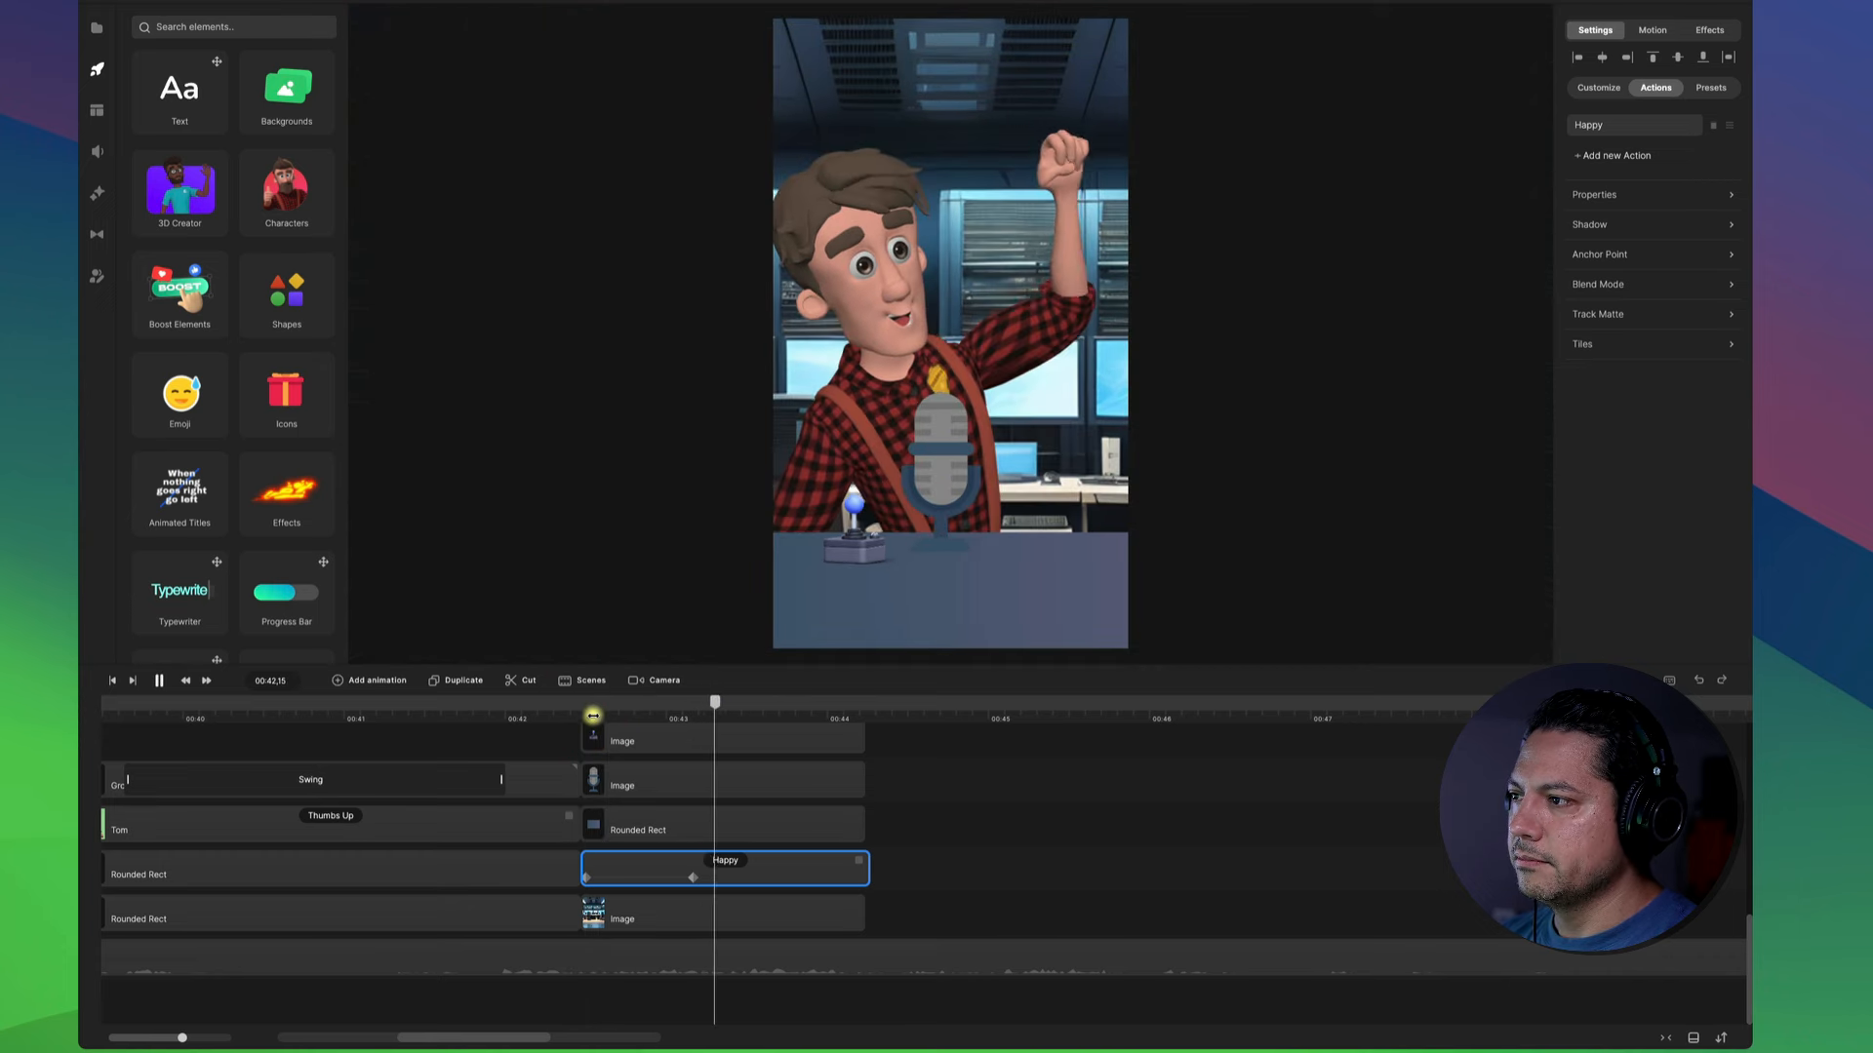
pyautogui.press('space')
pyautogui.click(536, 718)
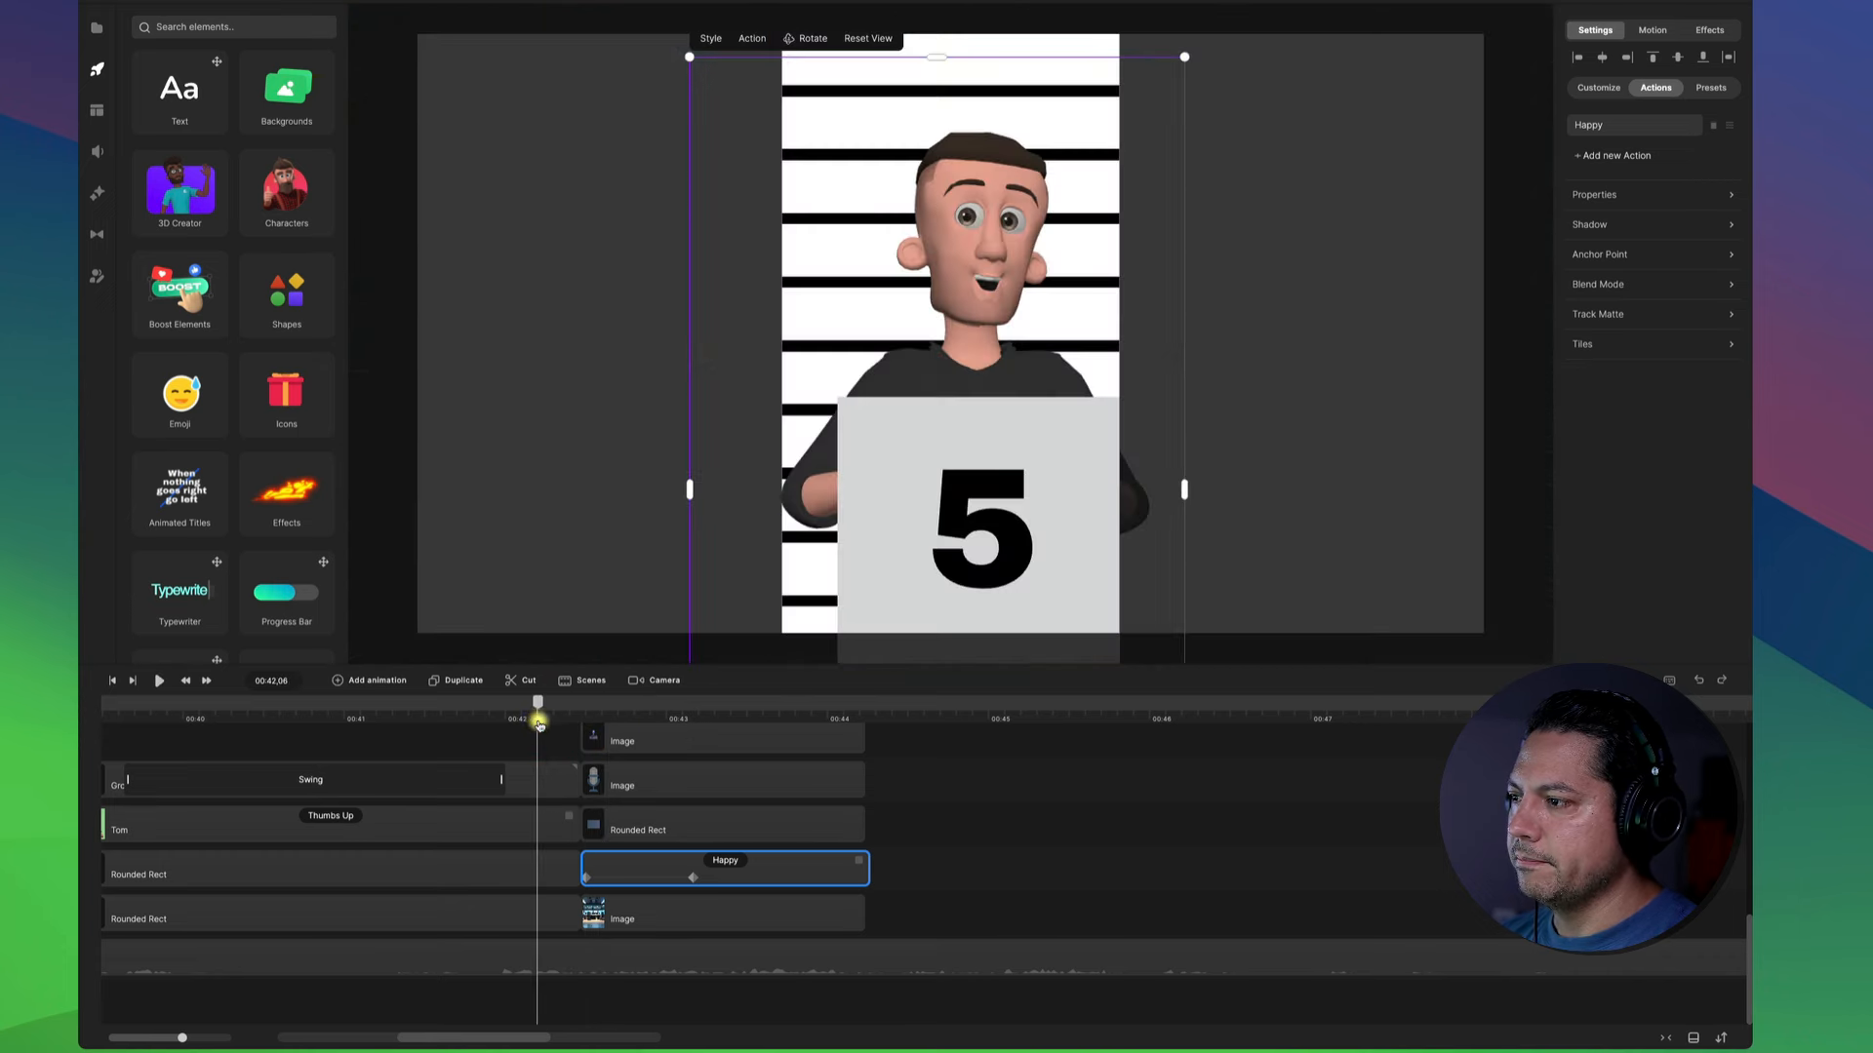
pyautogui.press('space')
pyautogui.press('space')
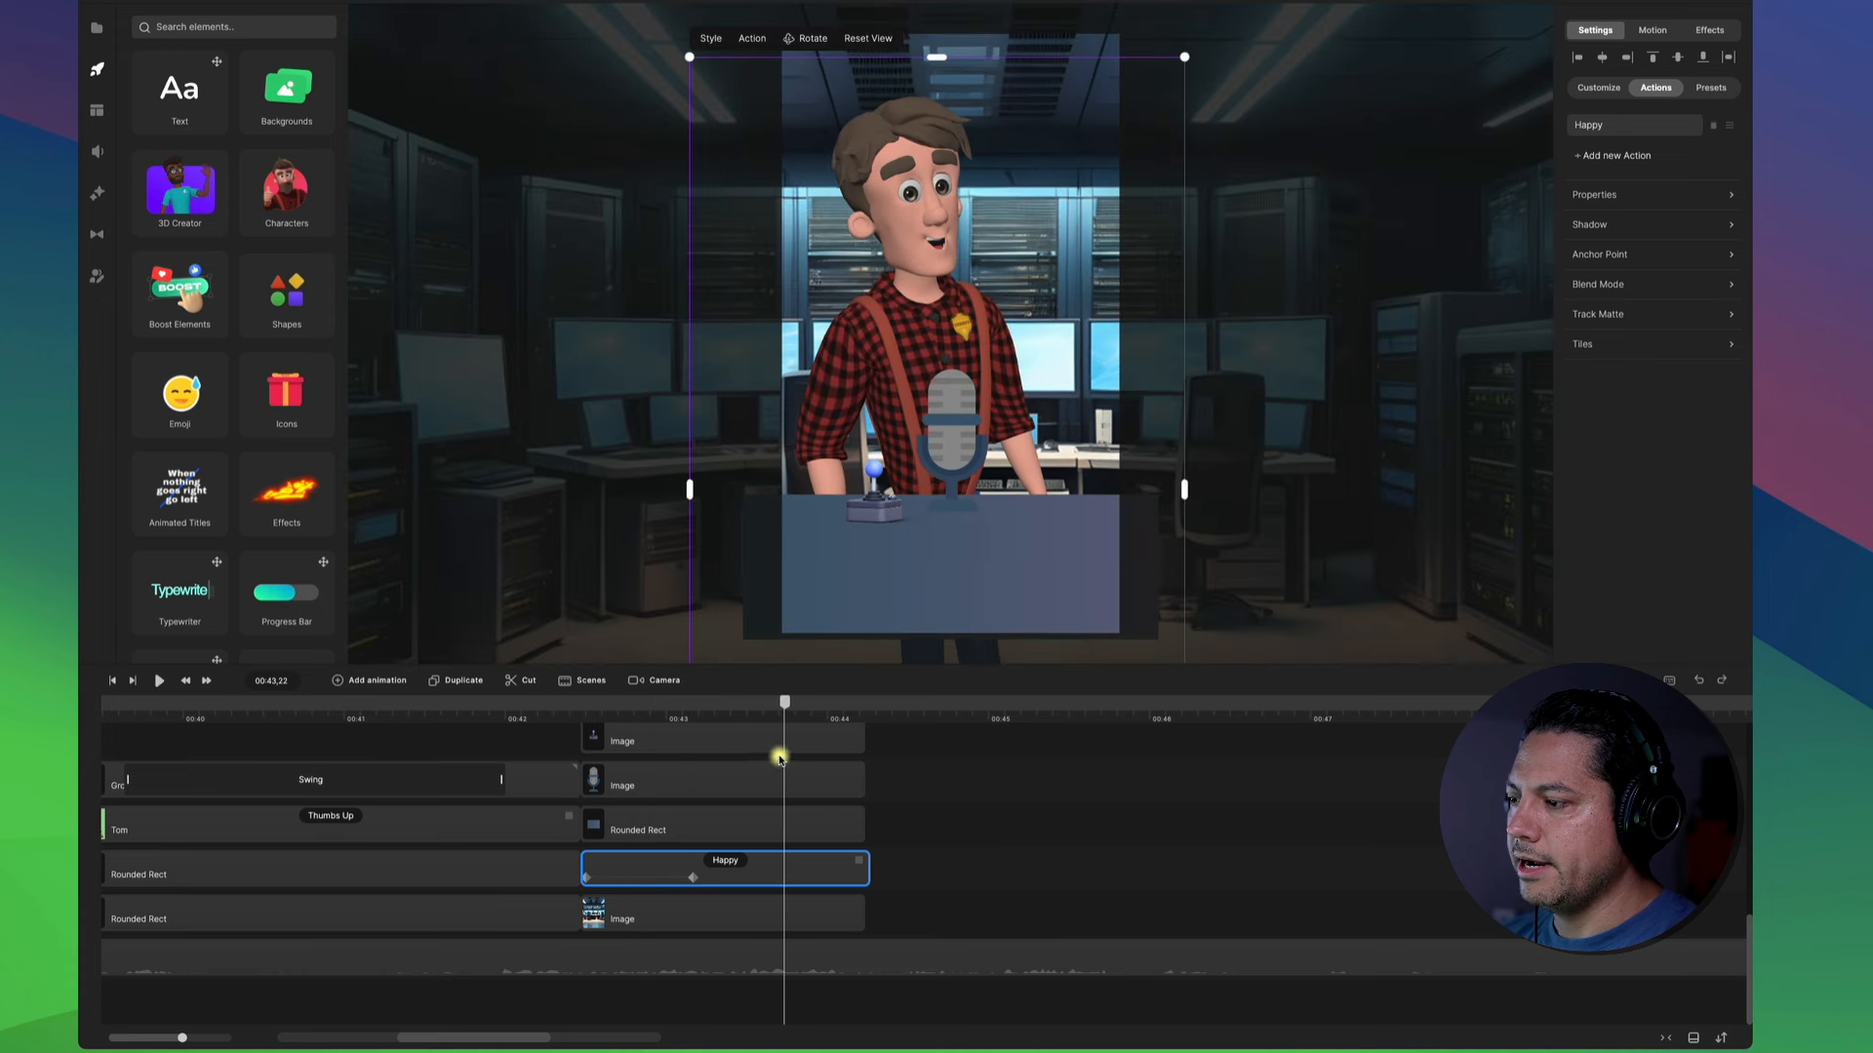
pyautogui.moveTo(786, 708); pyautogui.dragTo(764, 710)
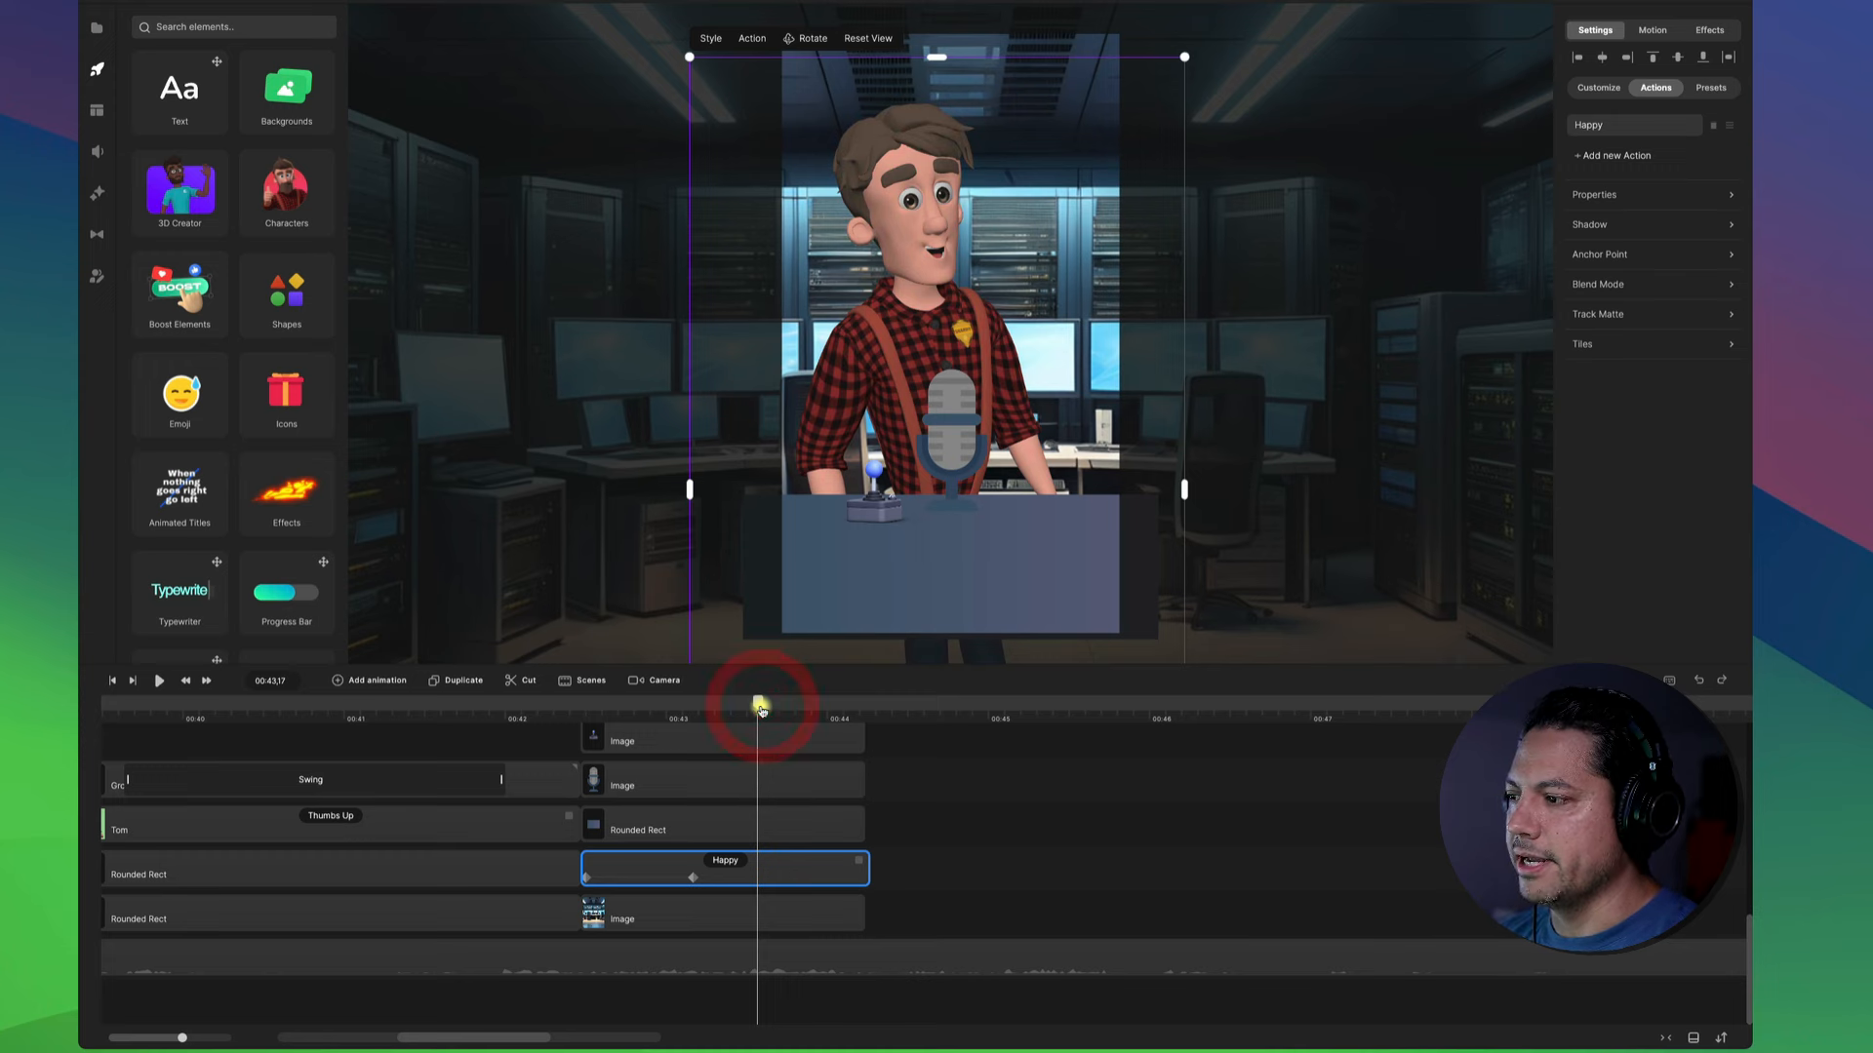
pyautogui.click(759, 708)
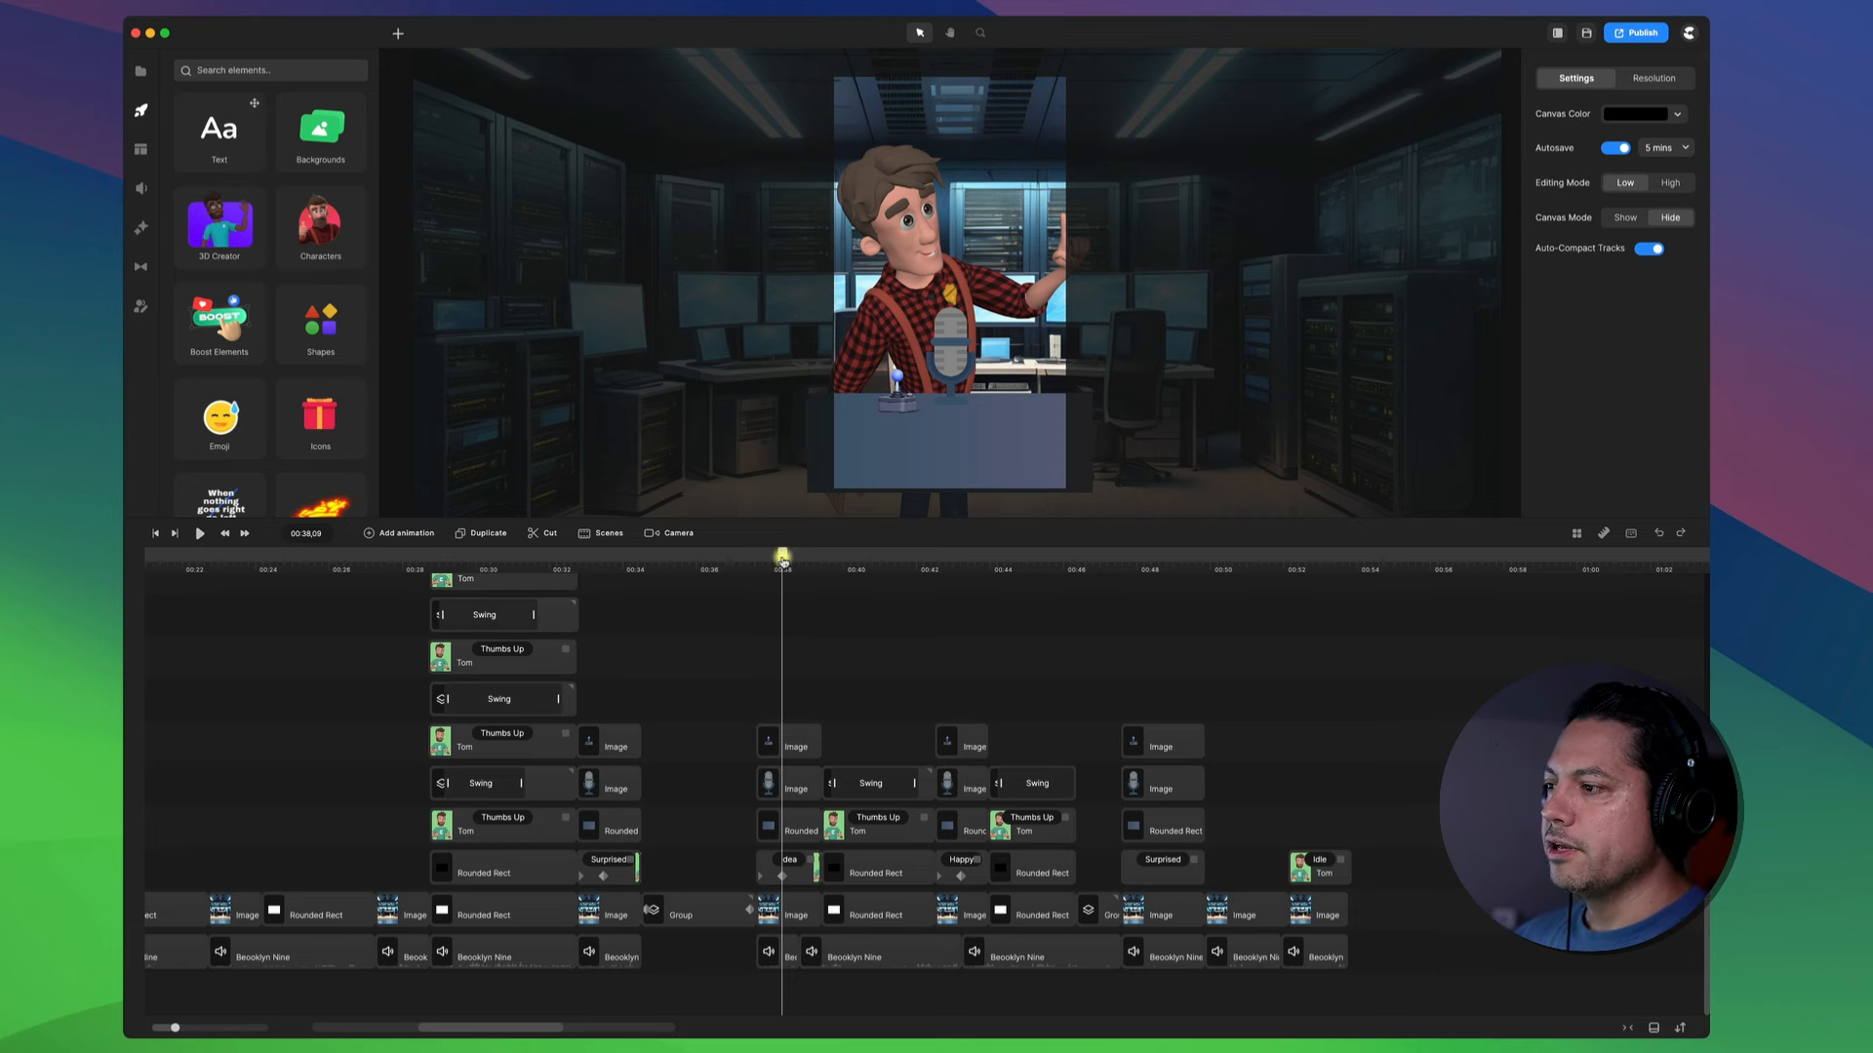
# Play through suspect 5's last close-up, the group lineup and the officer's Surprised shot to review them.
pyautogui.moveTo(783, 558); pyautogui.dragTo(1010, 548)
pyautogui.click(942, 550)
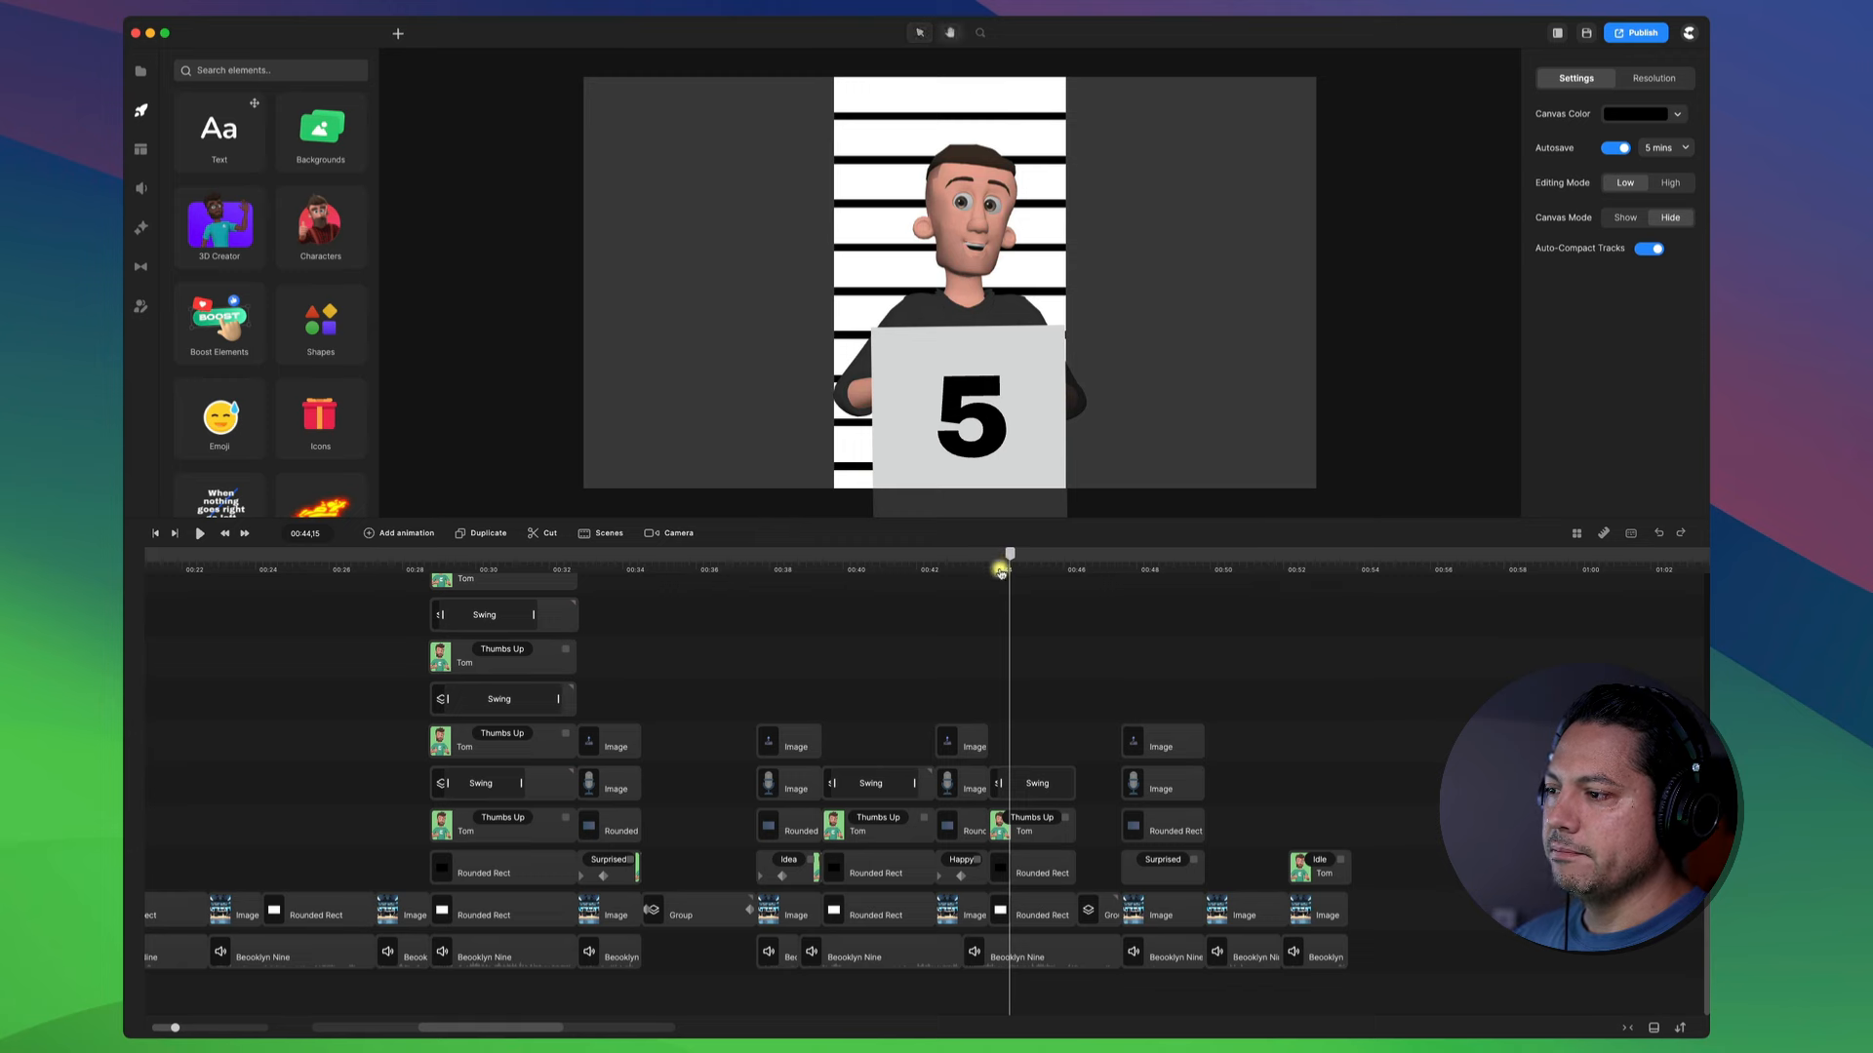
pyautogui.press('space')
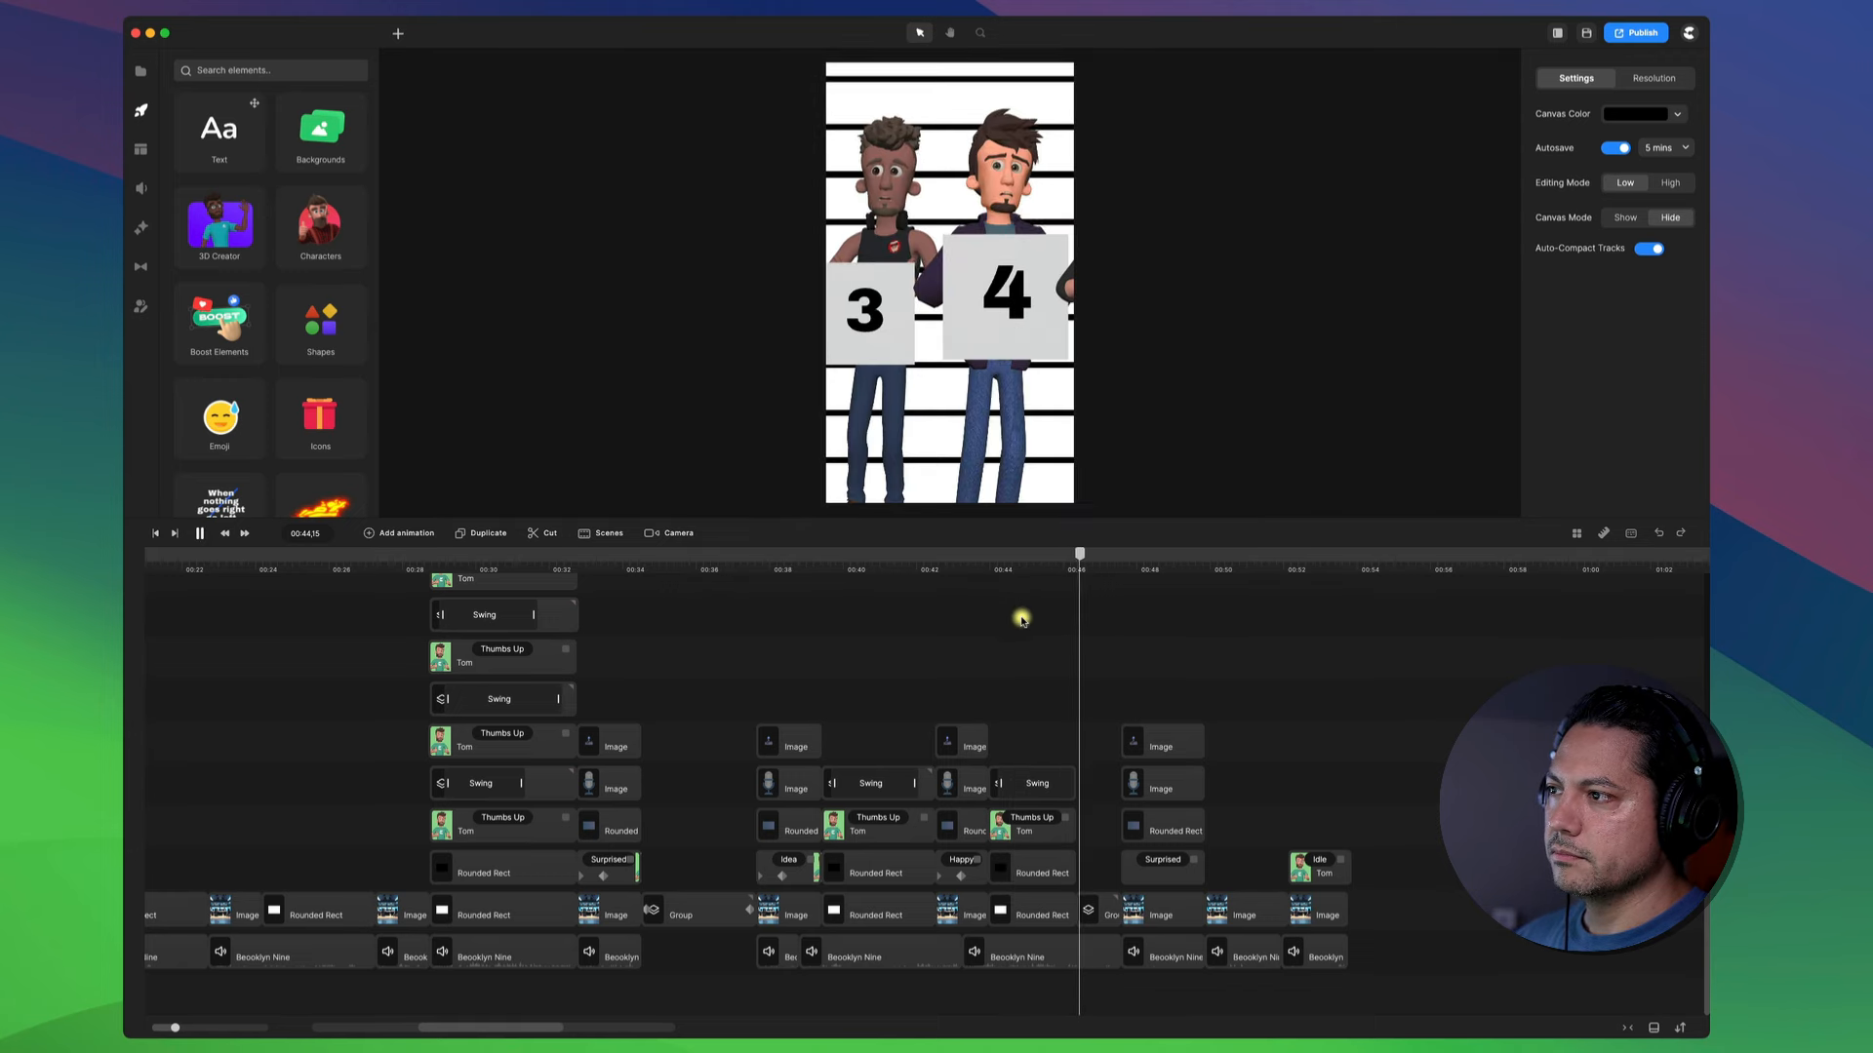
pyautogui.click(1092, 557)
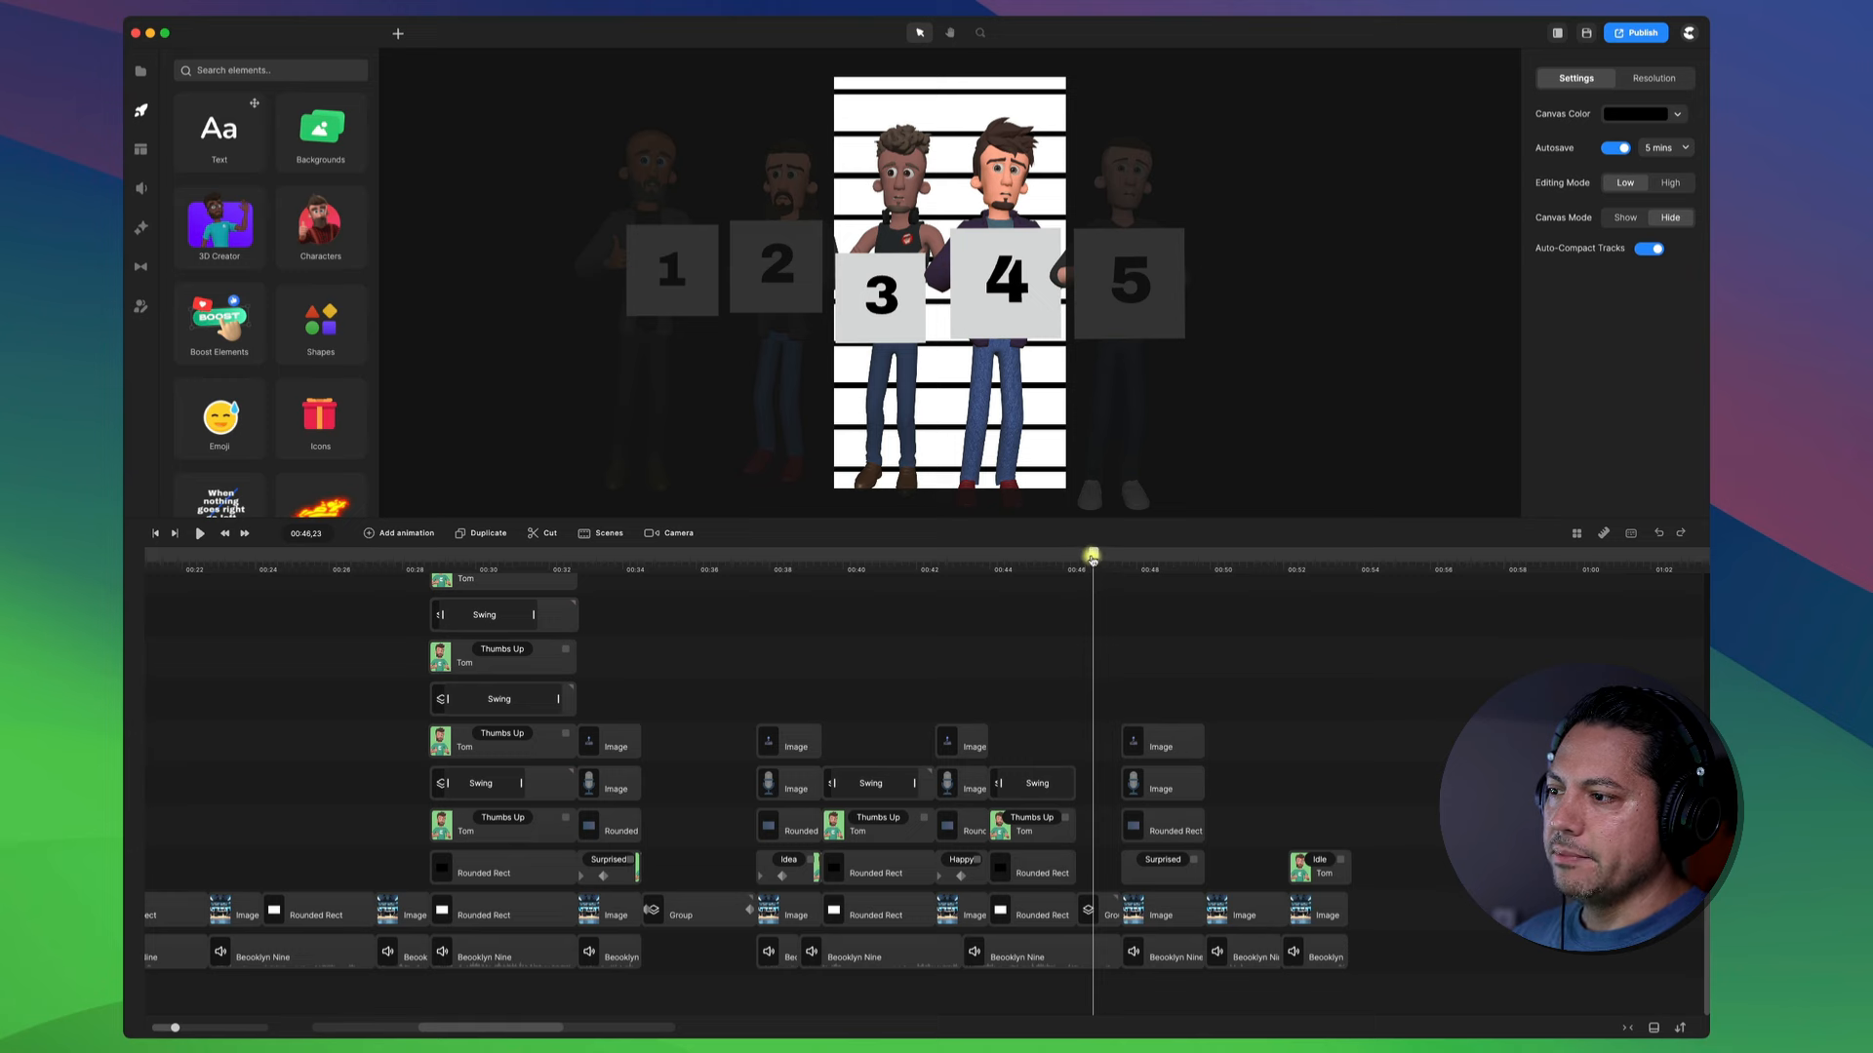
pyautogui.click(1089, 554)
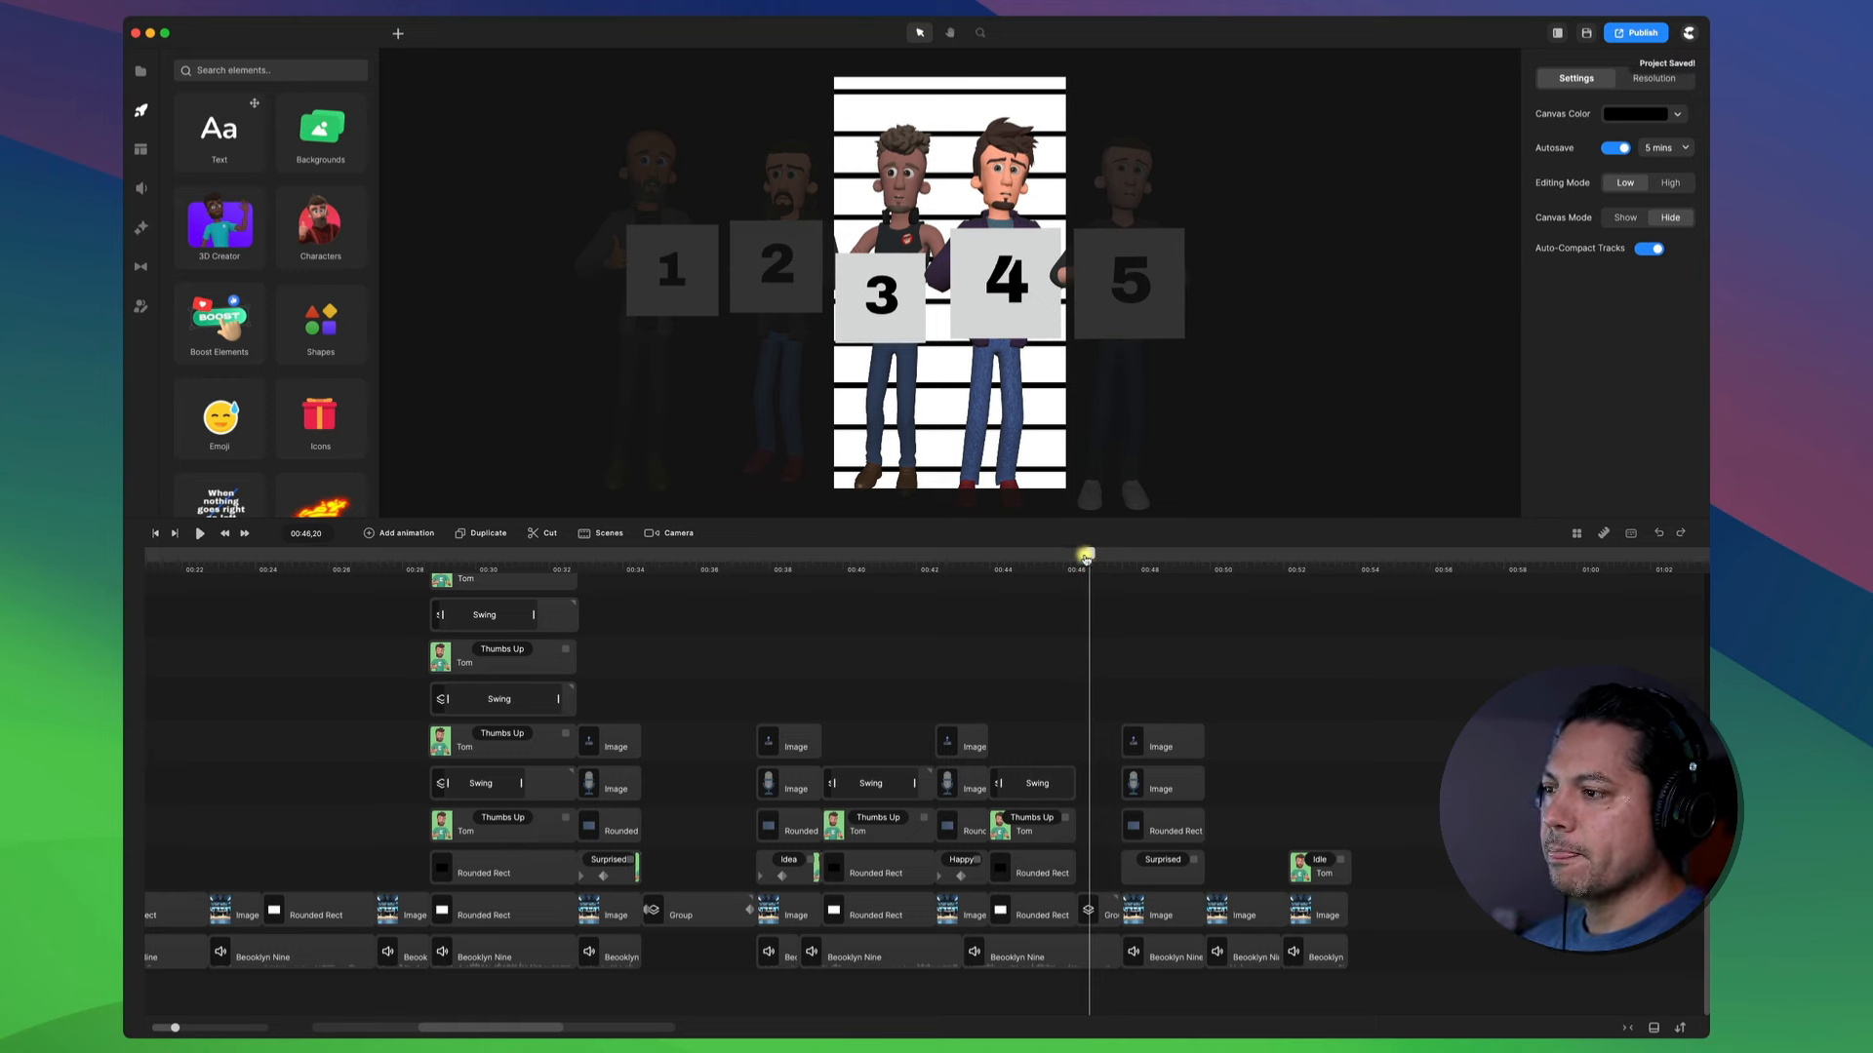
pyautogui.moveTo(1085, 558); pyautogui.dragTo(1117, 559)
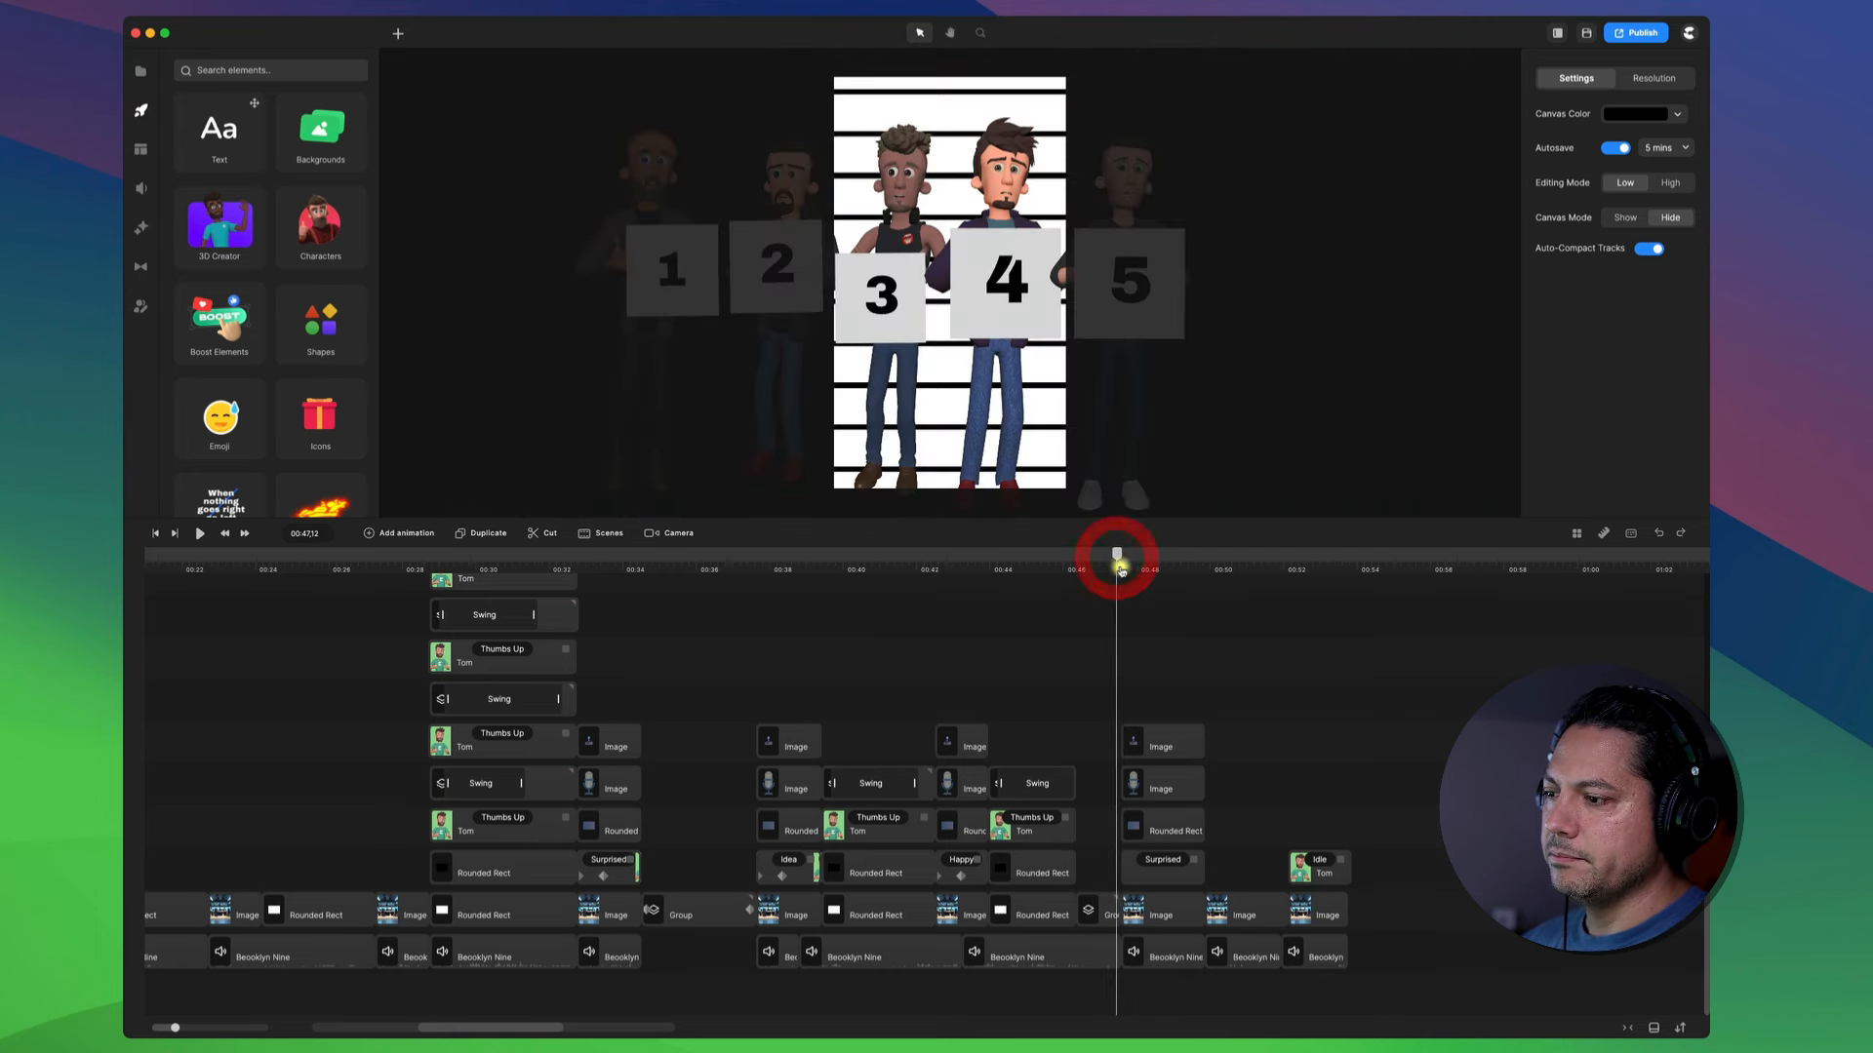
pyautogui.press('space')
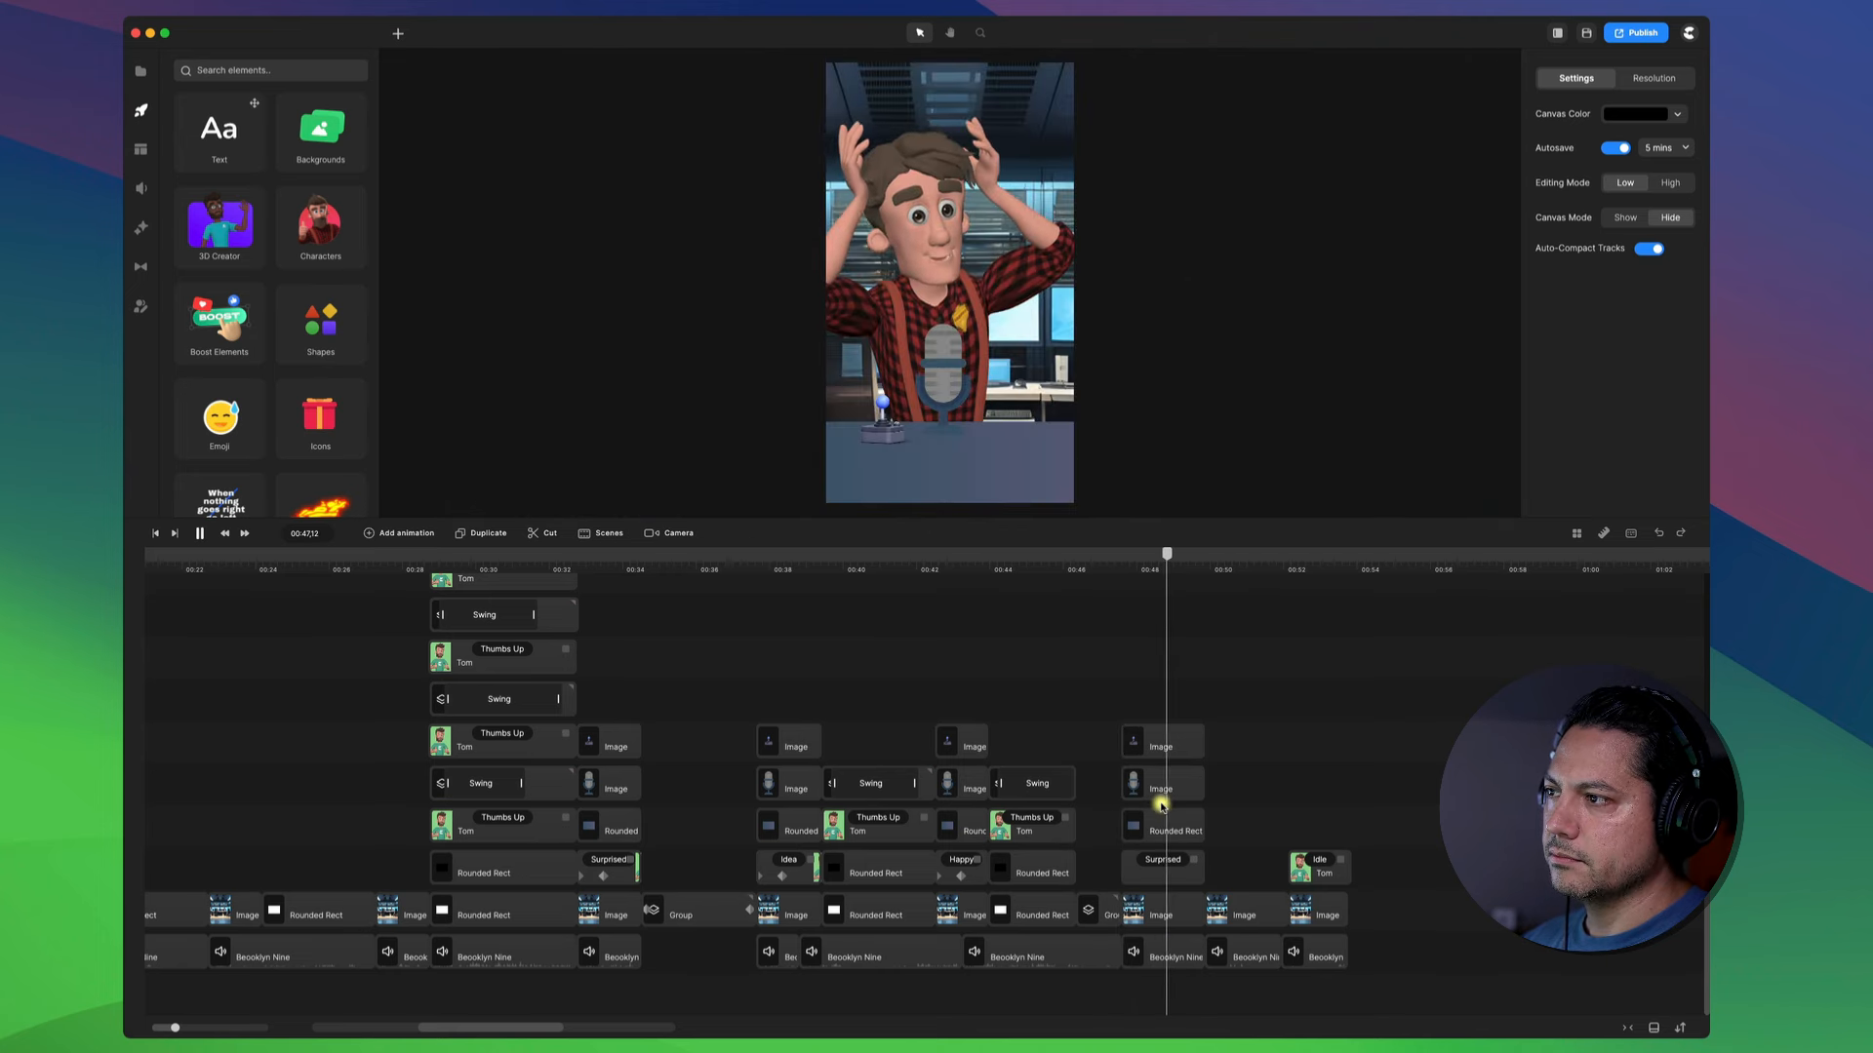
pyautogui.press('space')
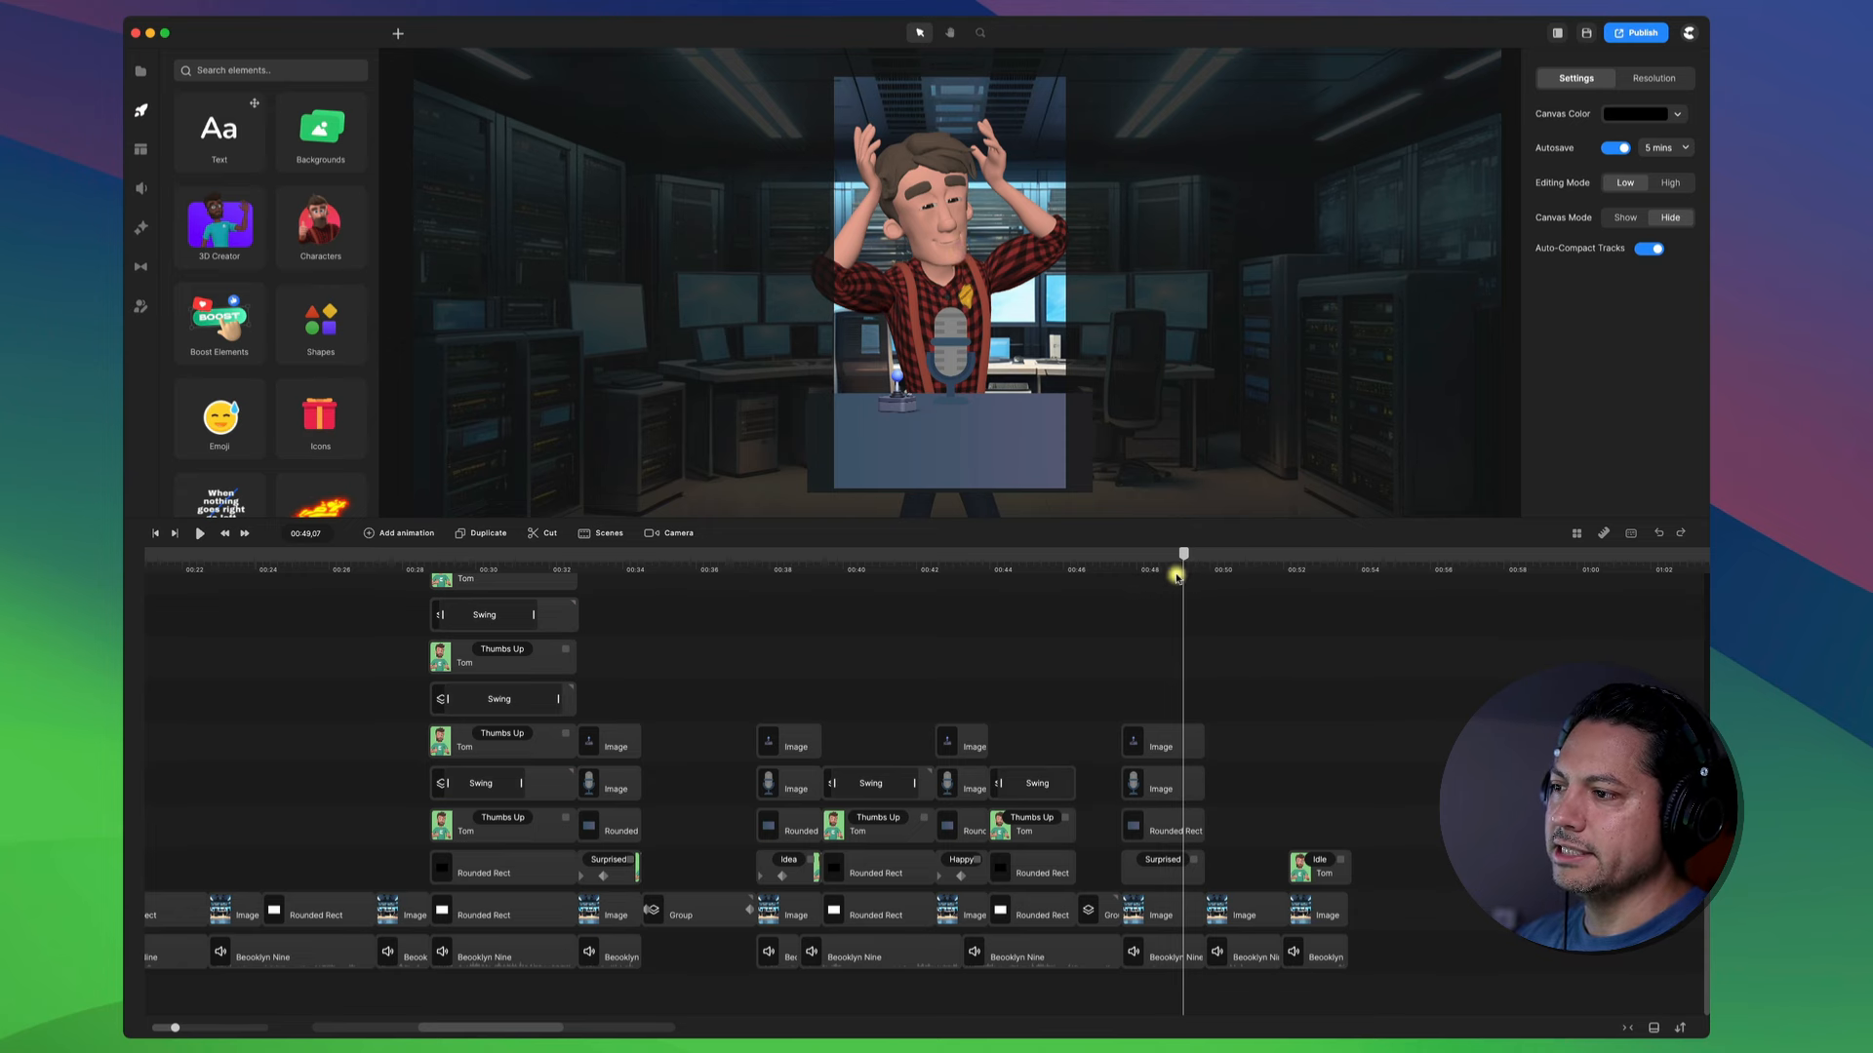
# Examine the facial expression, blinking and start/end options of the officer's Surprised action and scrub through the shot.
pyautogui.scroll(5, 1169, 568)
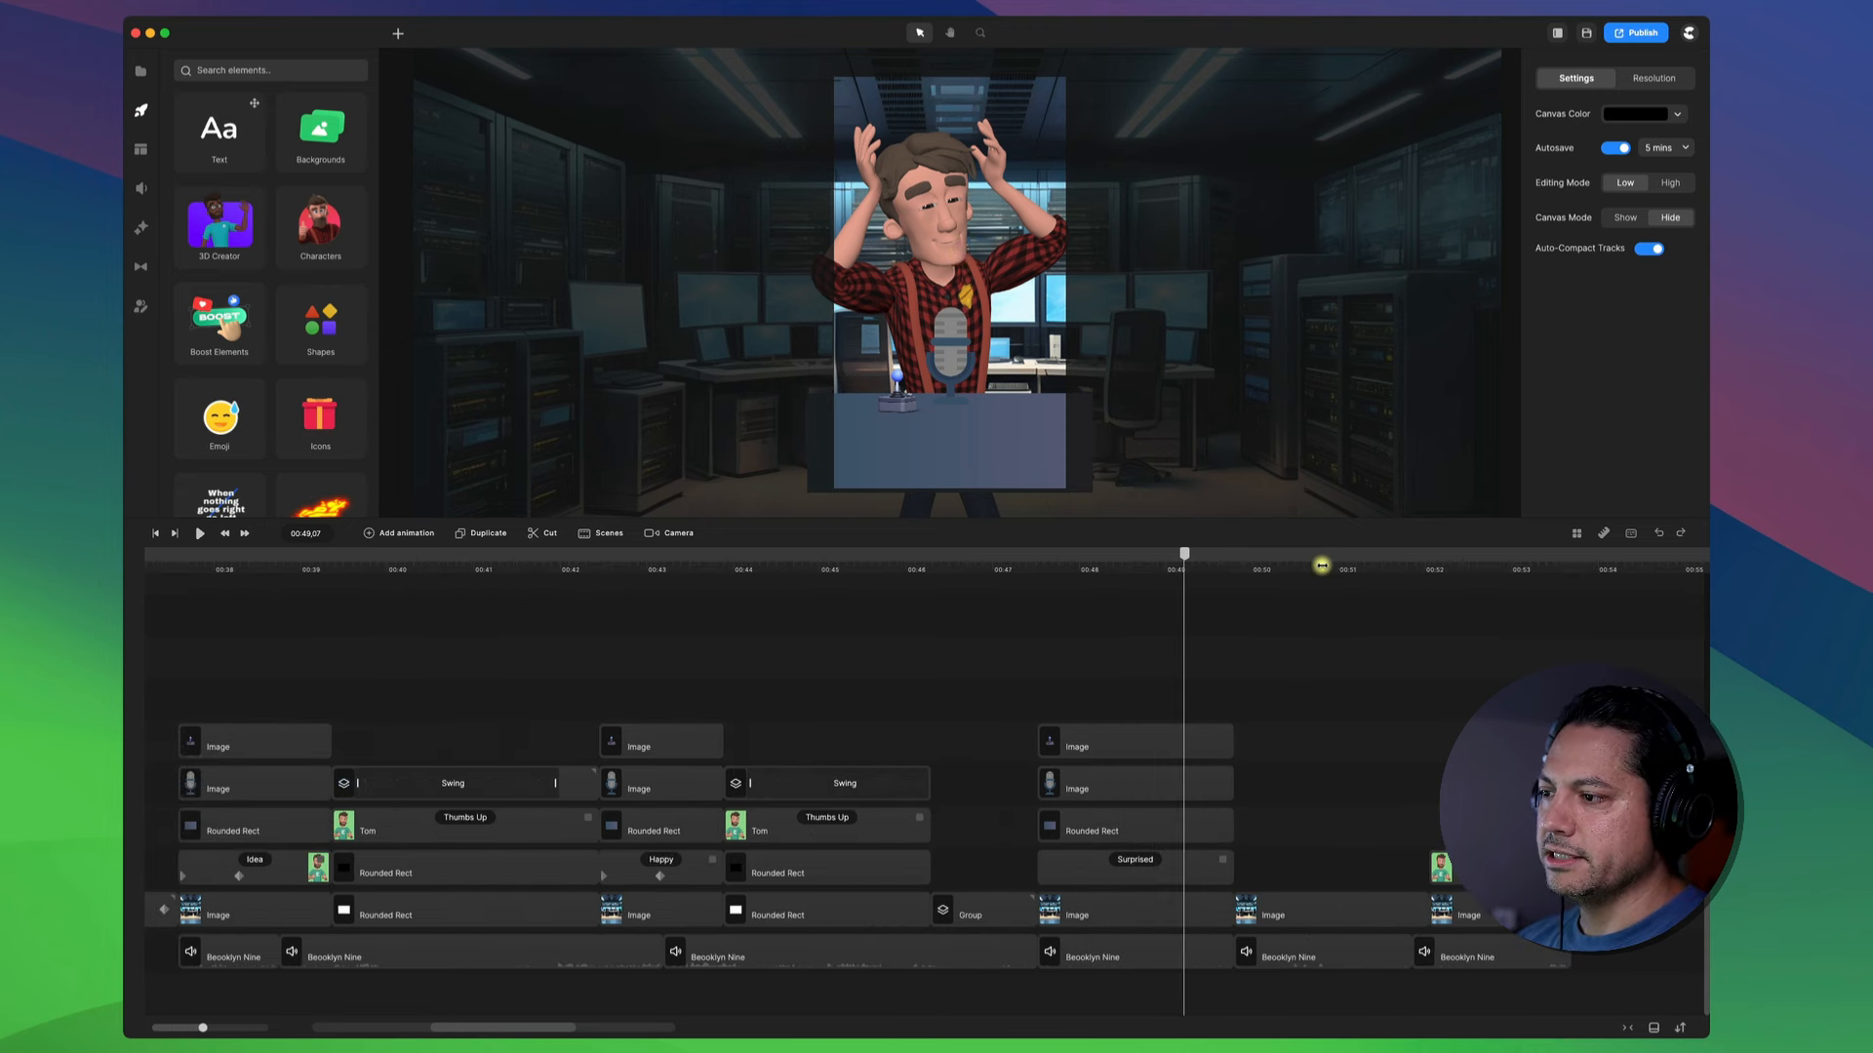
pyautogui.hscroll(5, 1123, 609)
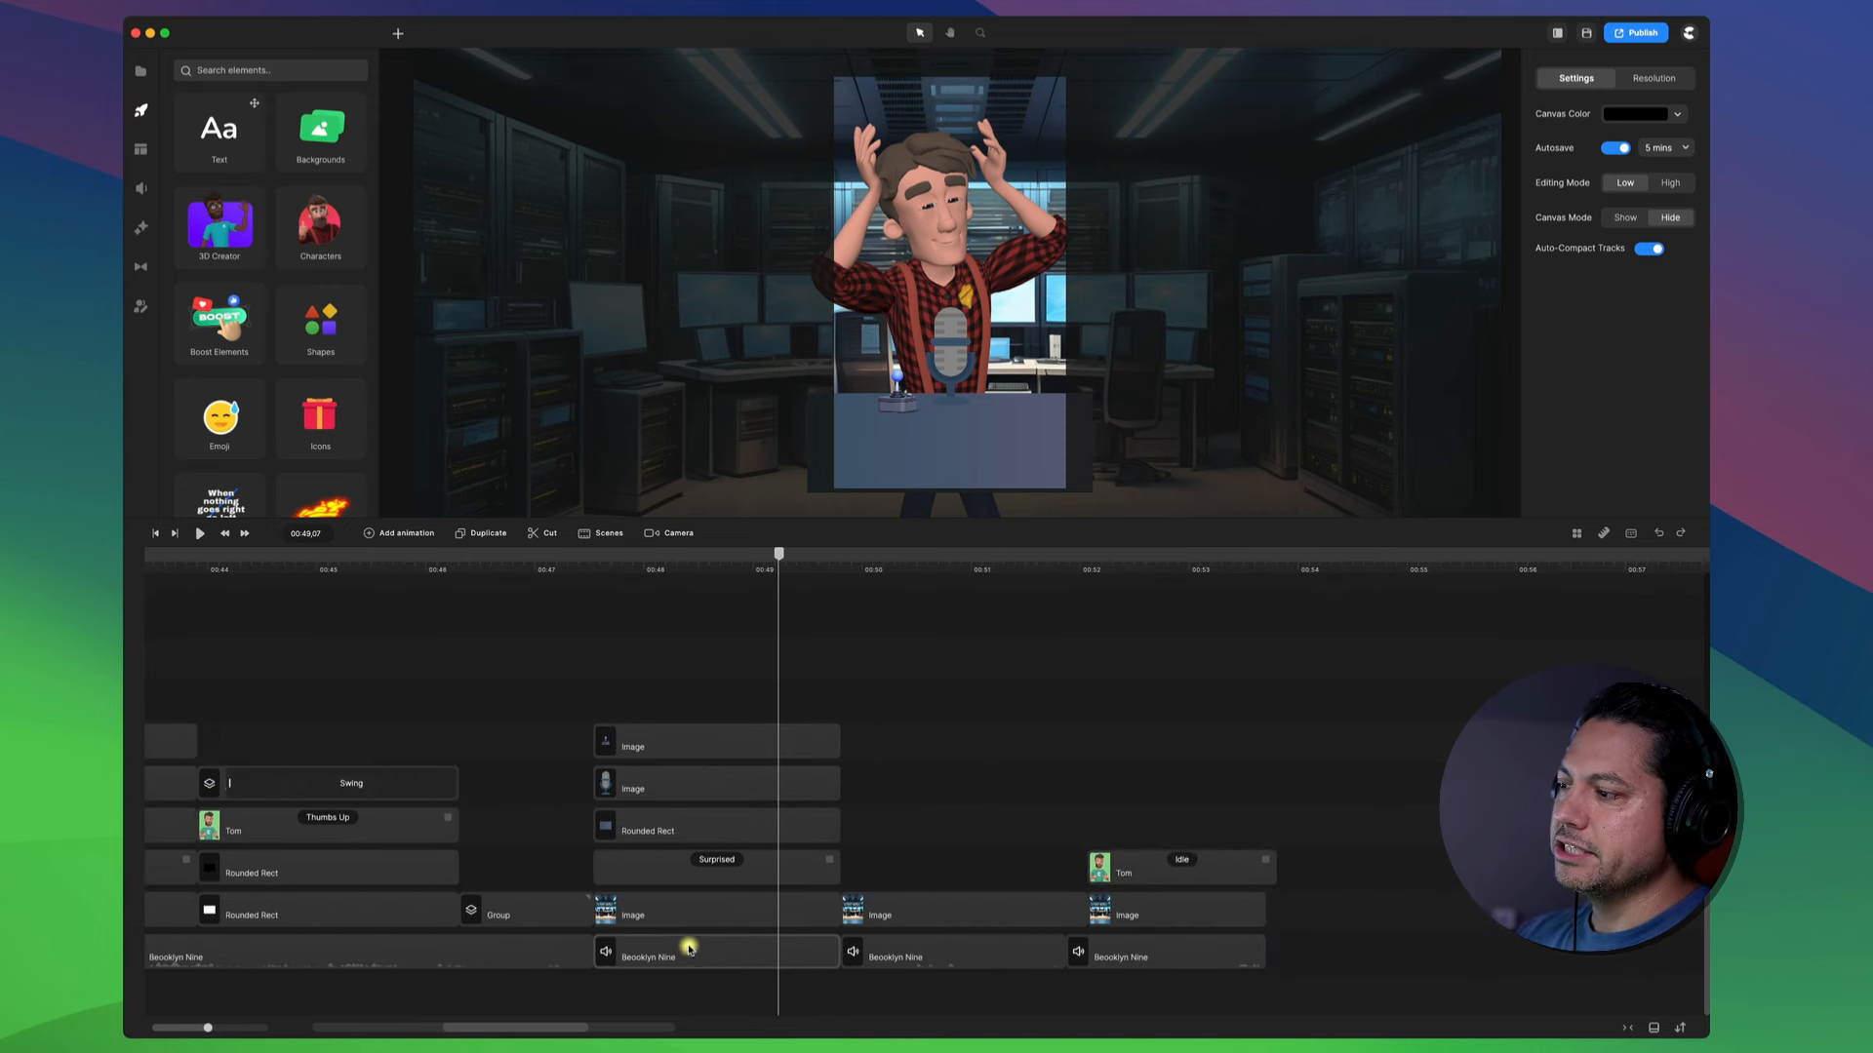
pyautogui.click(721, 866)
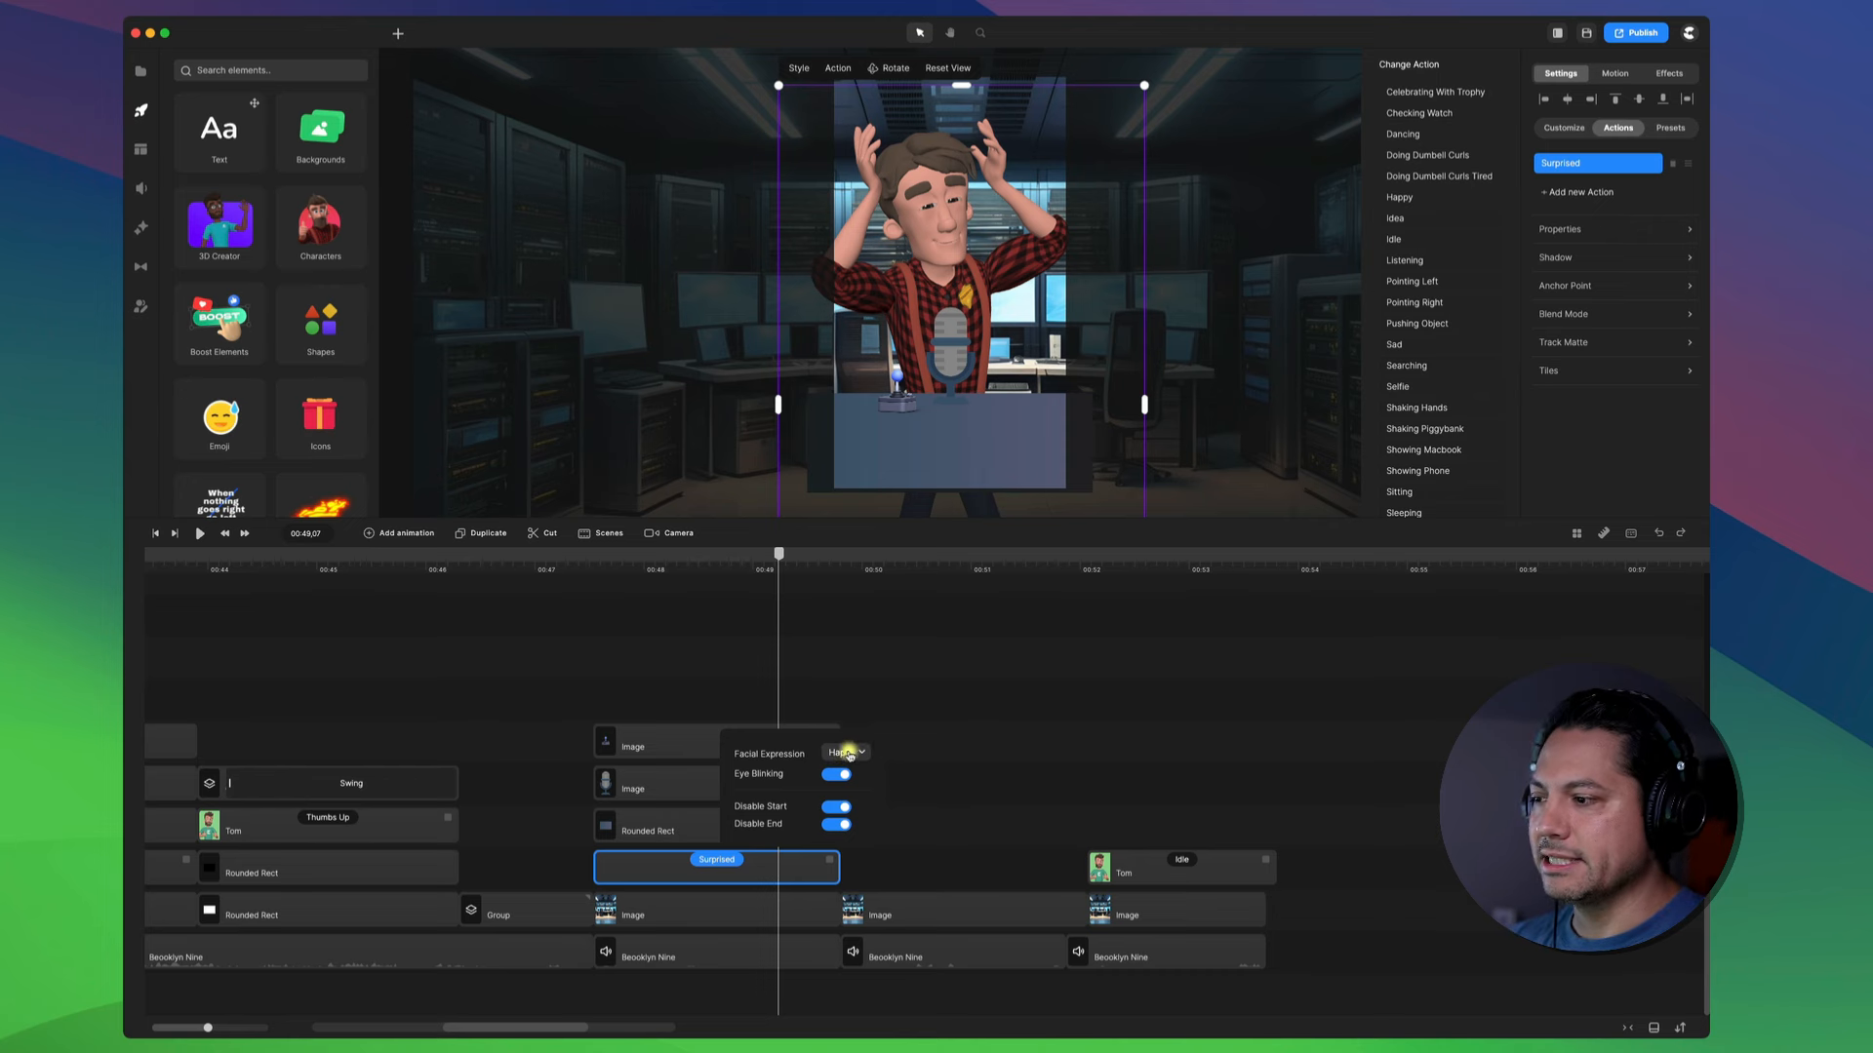
pyautogui.moveTo(852, 570)
pyautogui.mouseDown()
pyautogui.moveTo(878, 568)
pyautogui.moveTo(817, 572)
pyautogui.mouseUp()
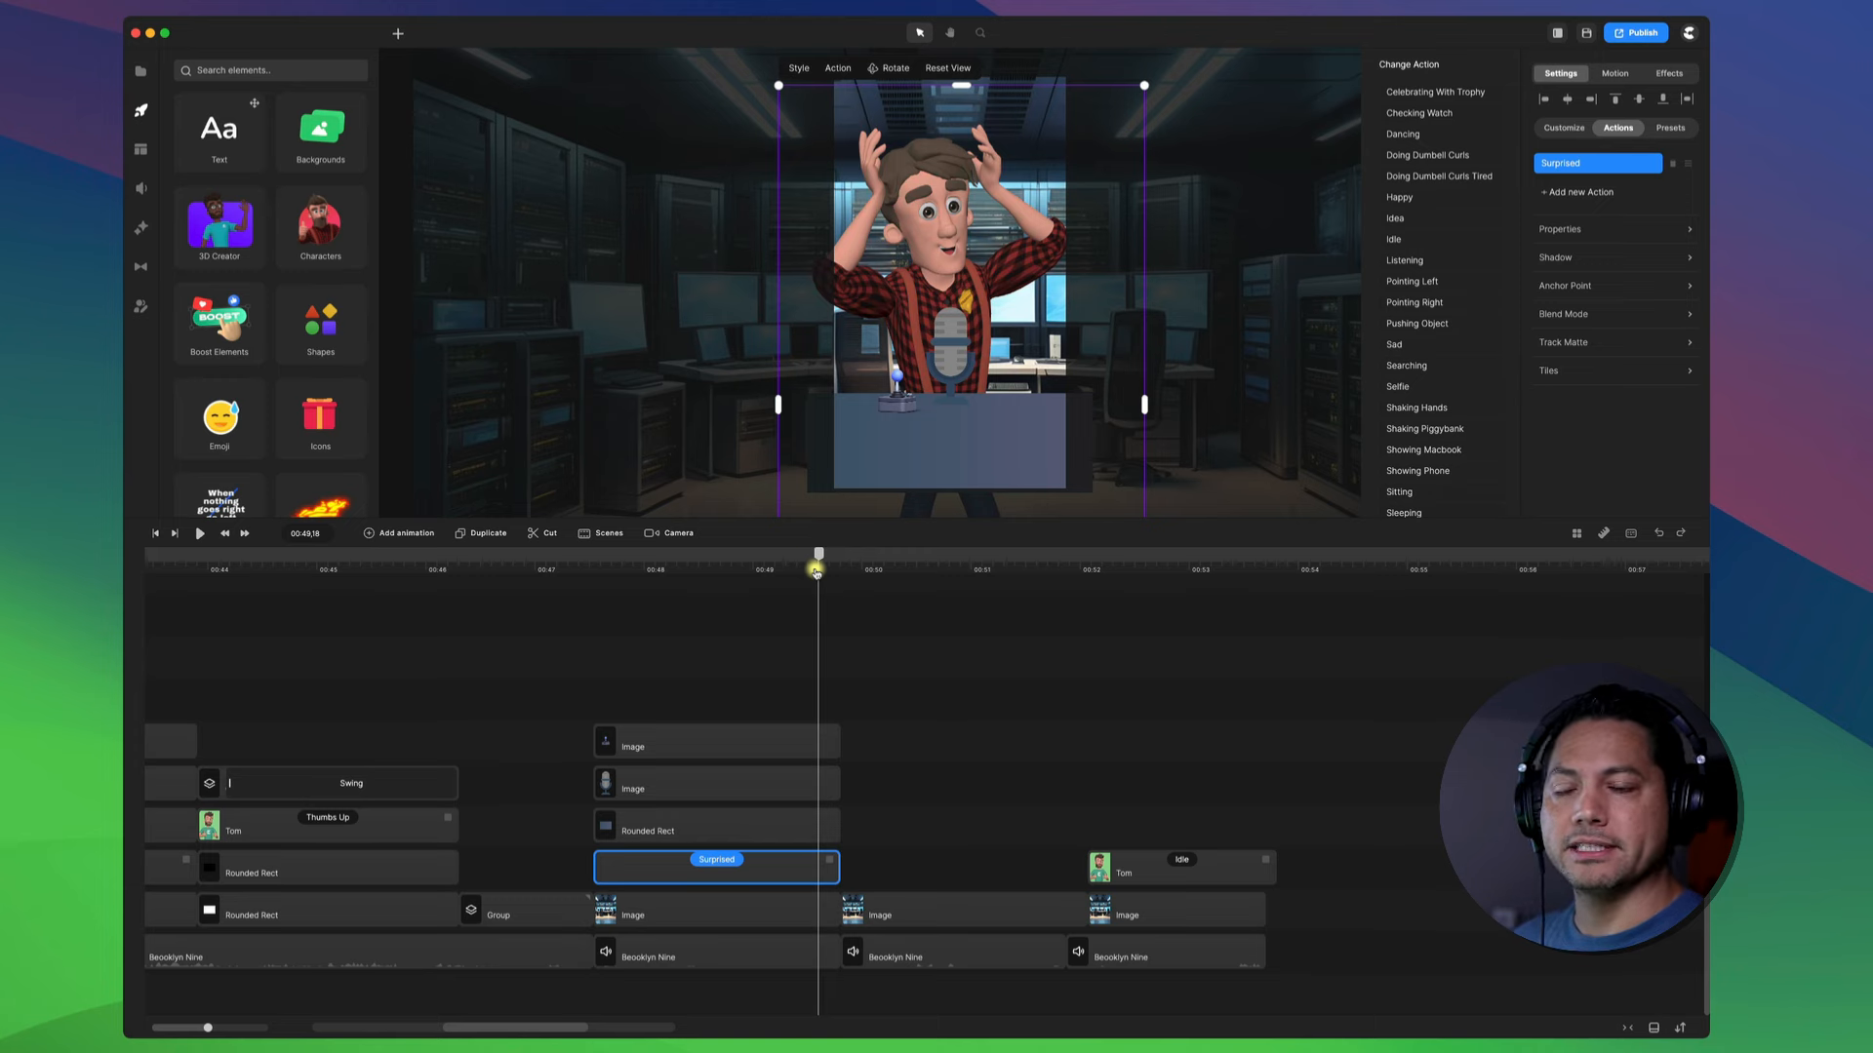
# Add the 3D character Lenka at the start of the empty control-room shot following the Surprised shot.
pyautogui.click(908, 555)
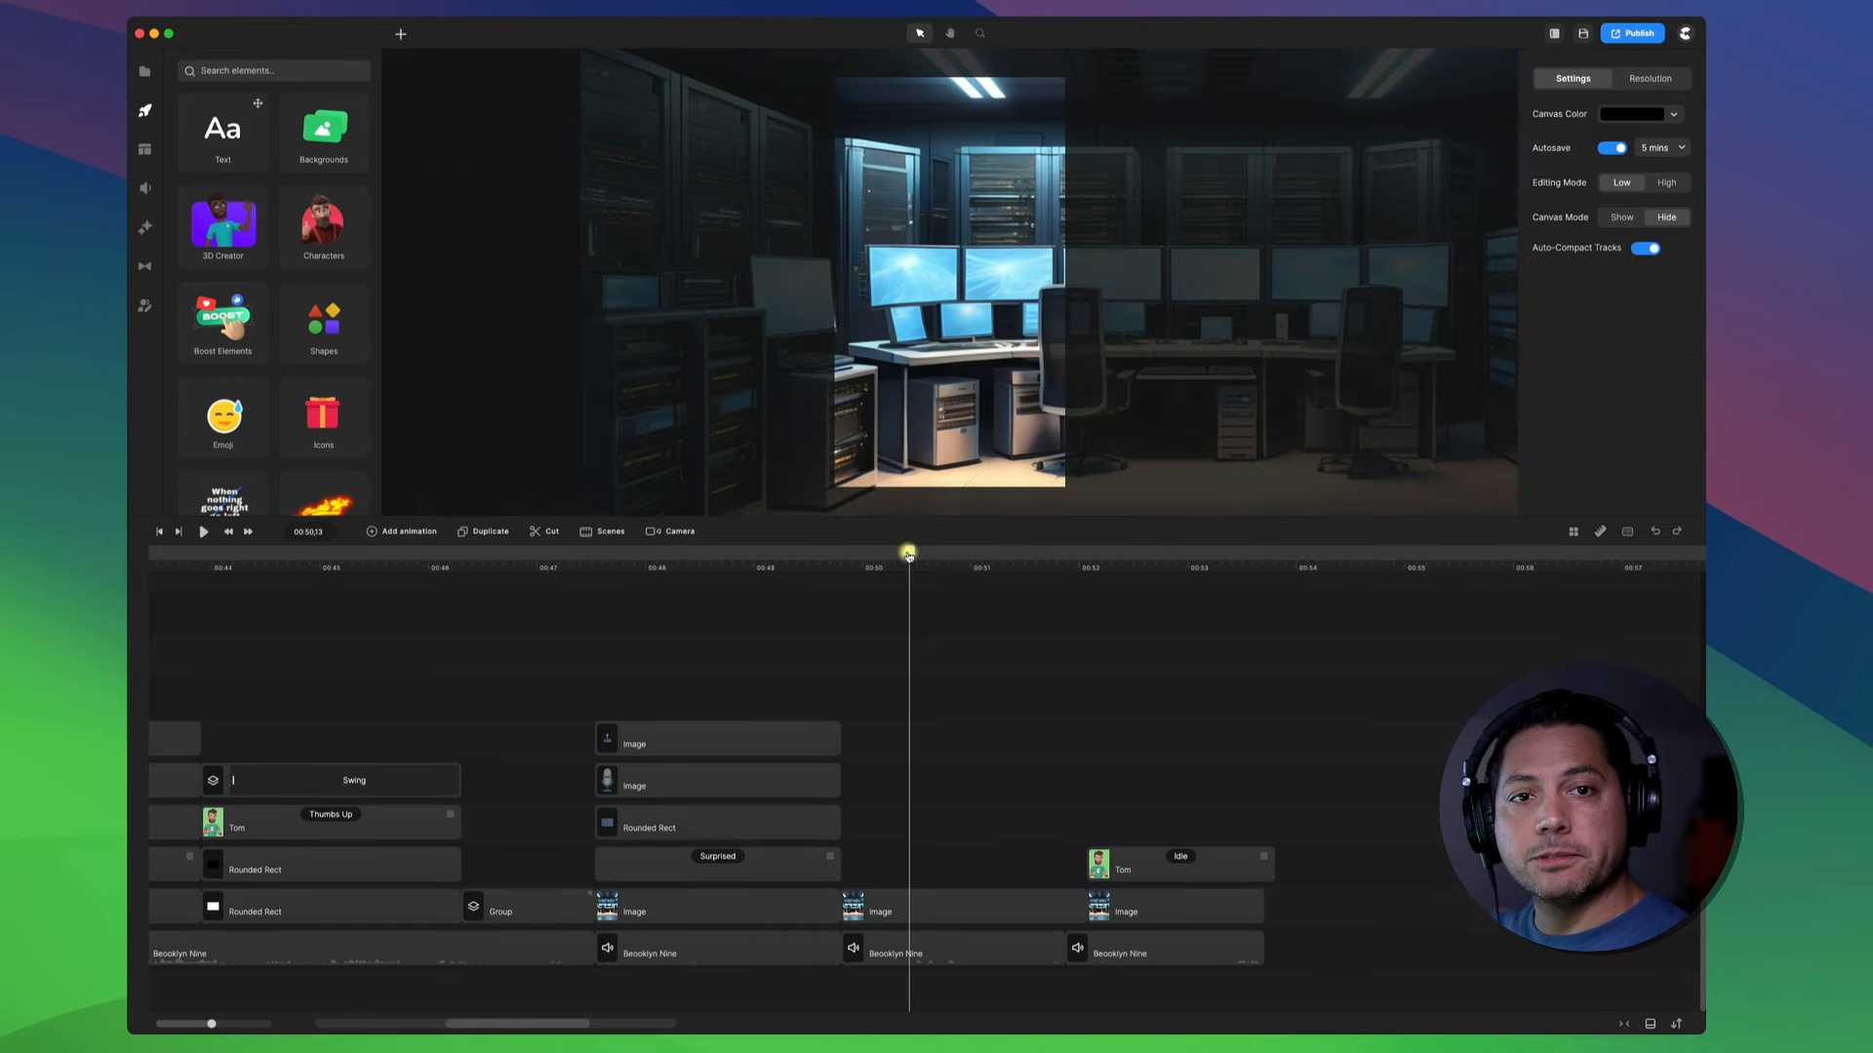
pyautogui.click(144, 305)
pyautogui.moveTo(296, 271); pyautogui.dragTo(310, 348)
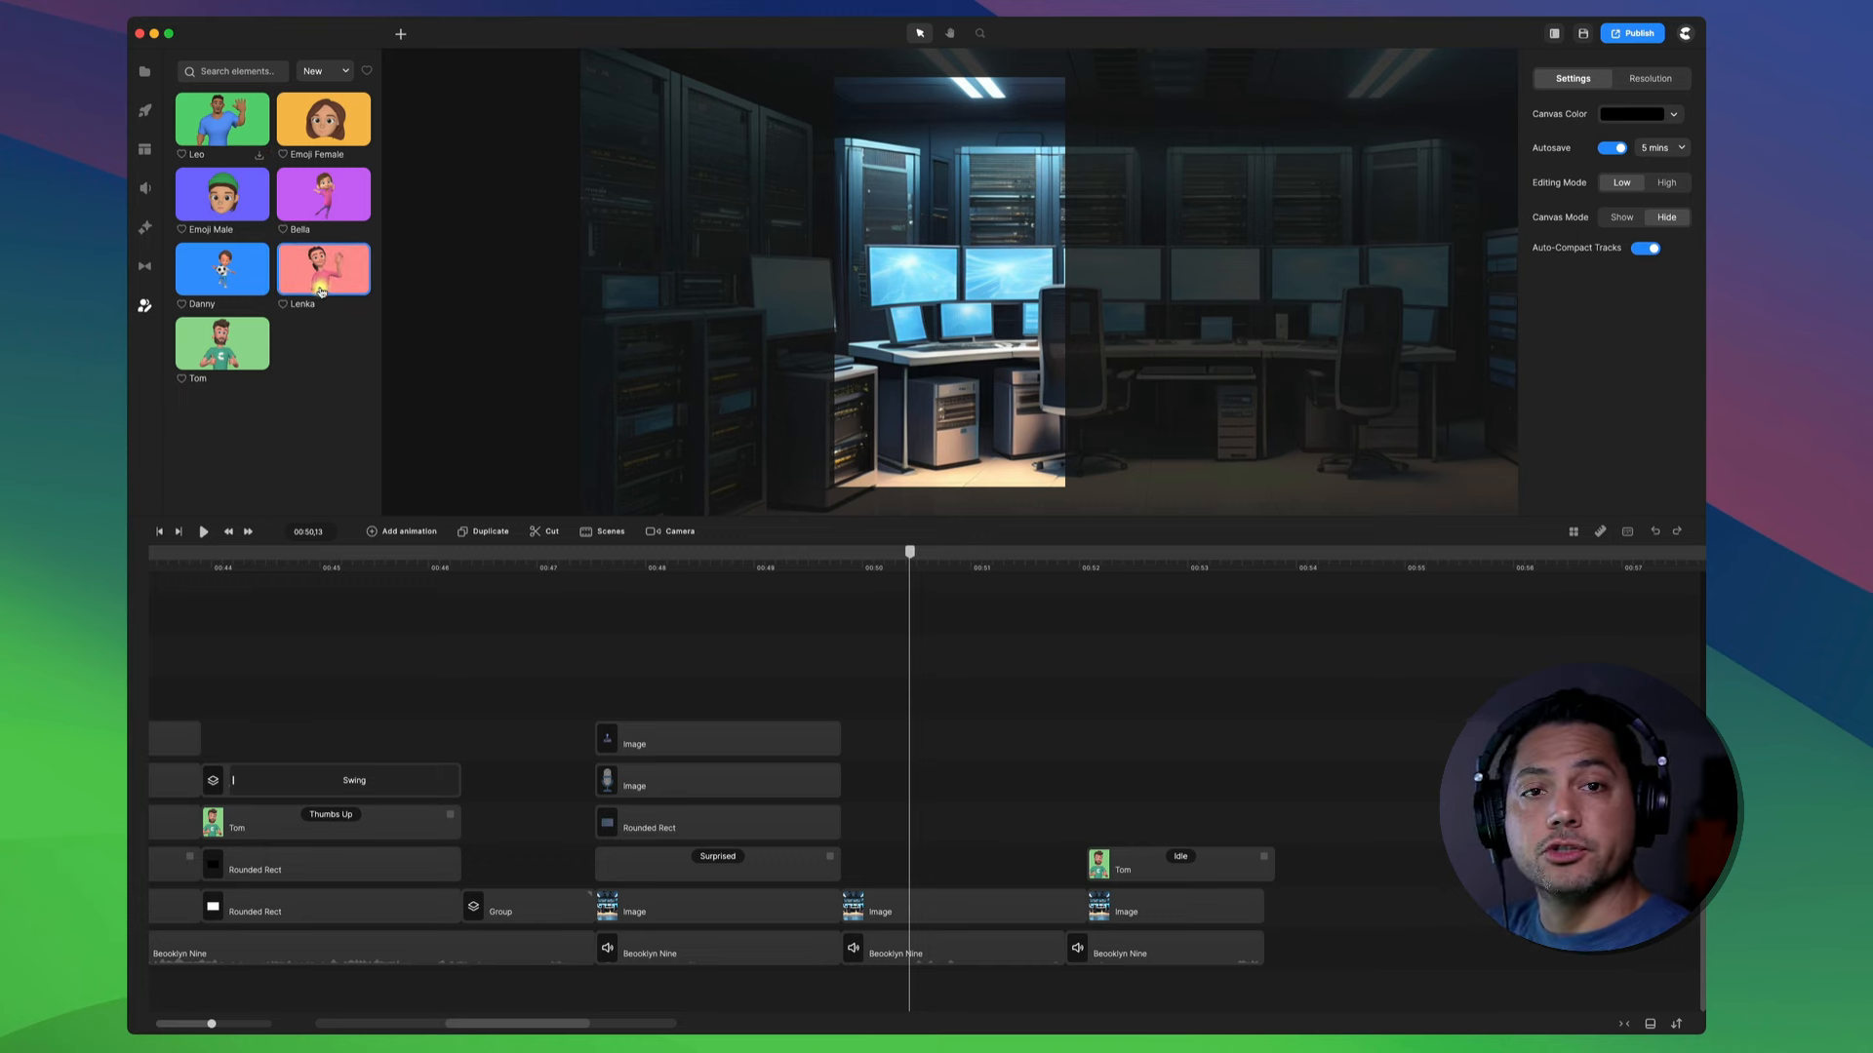
pyautogui.moveTo(324, 281); pyautogui.dragTo(876, 809)
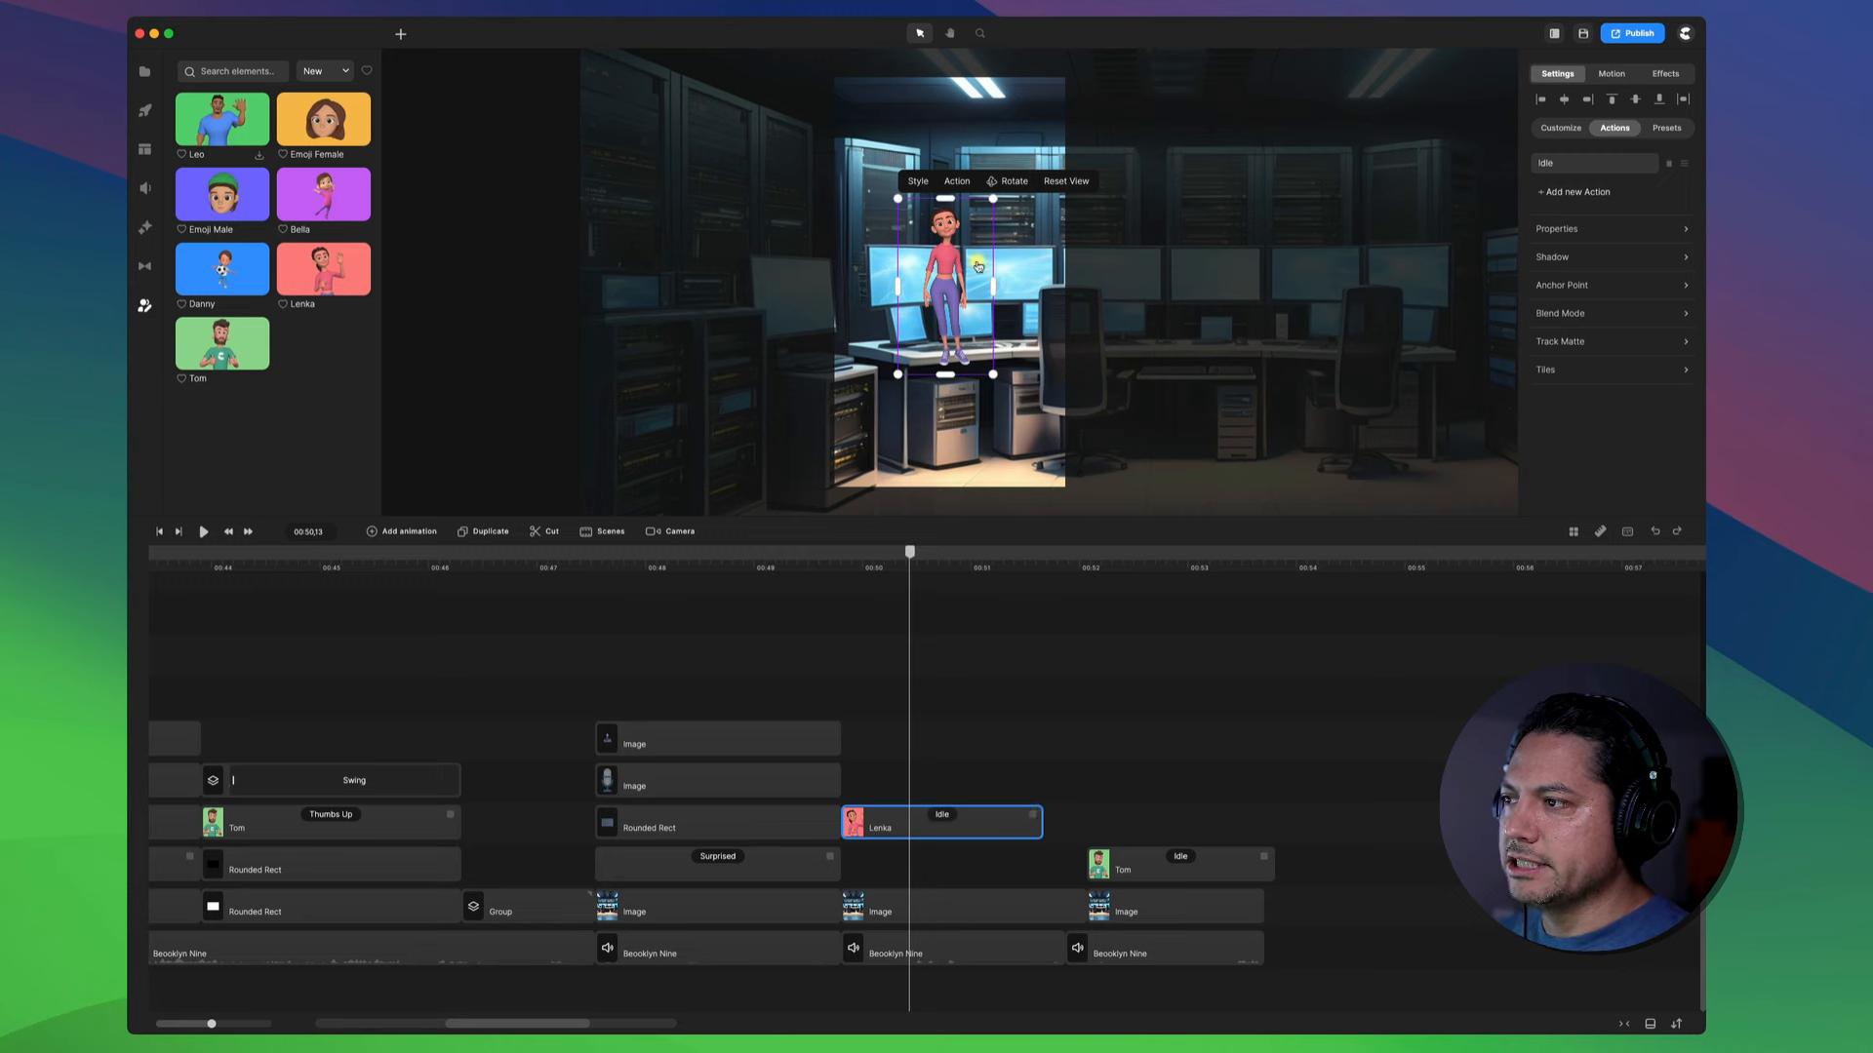
# Enlarge Lenka to a waist-up framing and position her in the middle of the vertical control-room frame.
pyautogui.moveTo(992, 373); pyautogui.dragTo(1321, 794)
pyautogui.moveTo(865, 359); pyautogui.dragTo(862, 362)
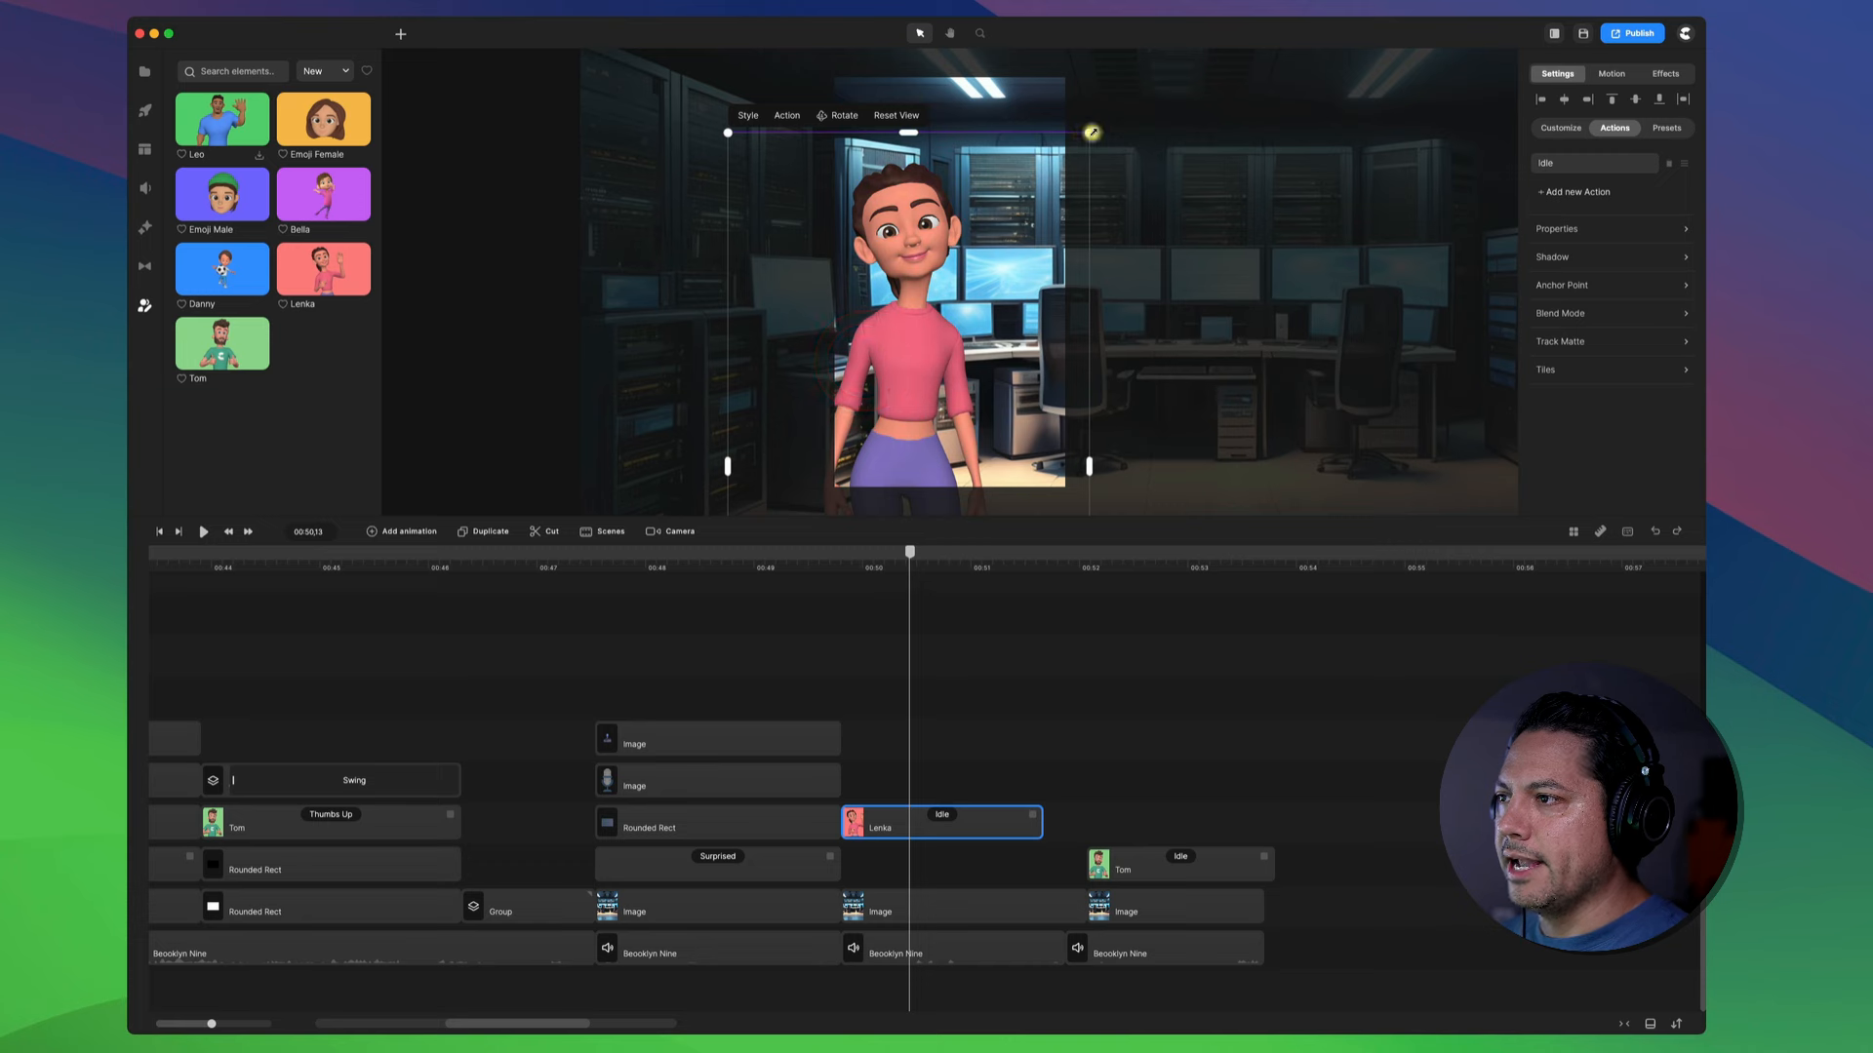
pyautogui.moveTo(1089, 131); pyautogui.dragTo(1350, 15)
pyautogui.moveTo(953, 224); pyautogui.dragTo(931, 388)
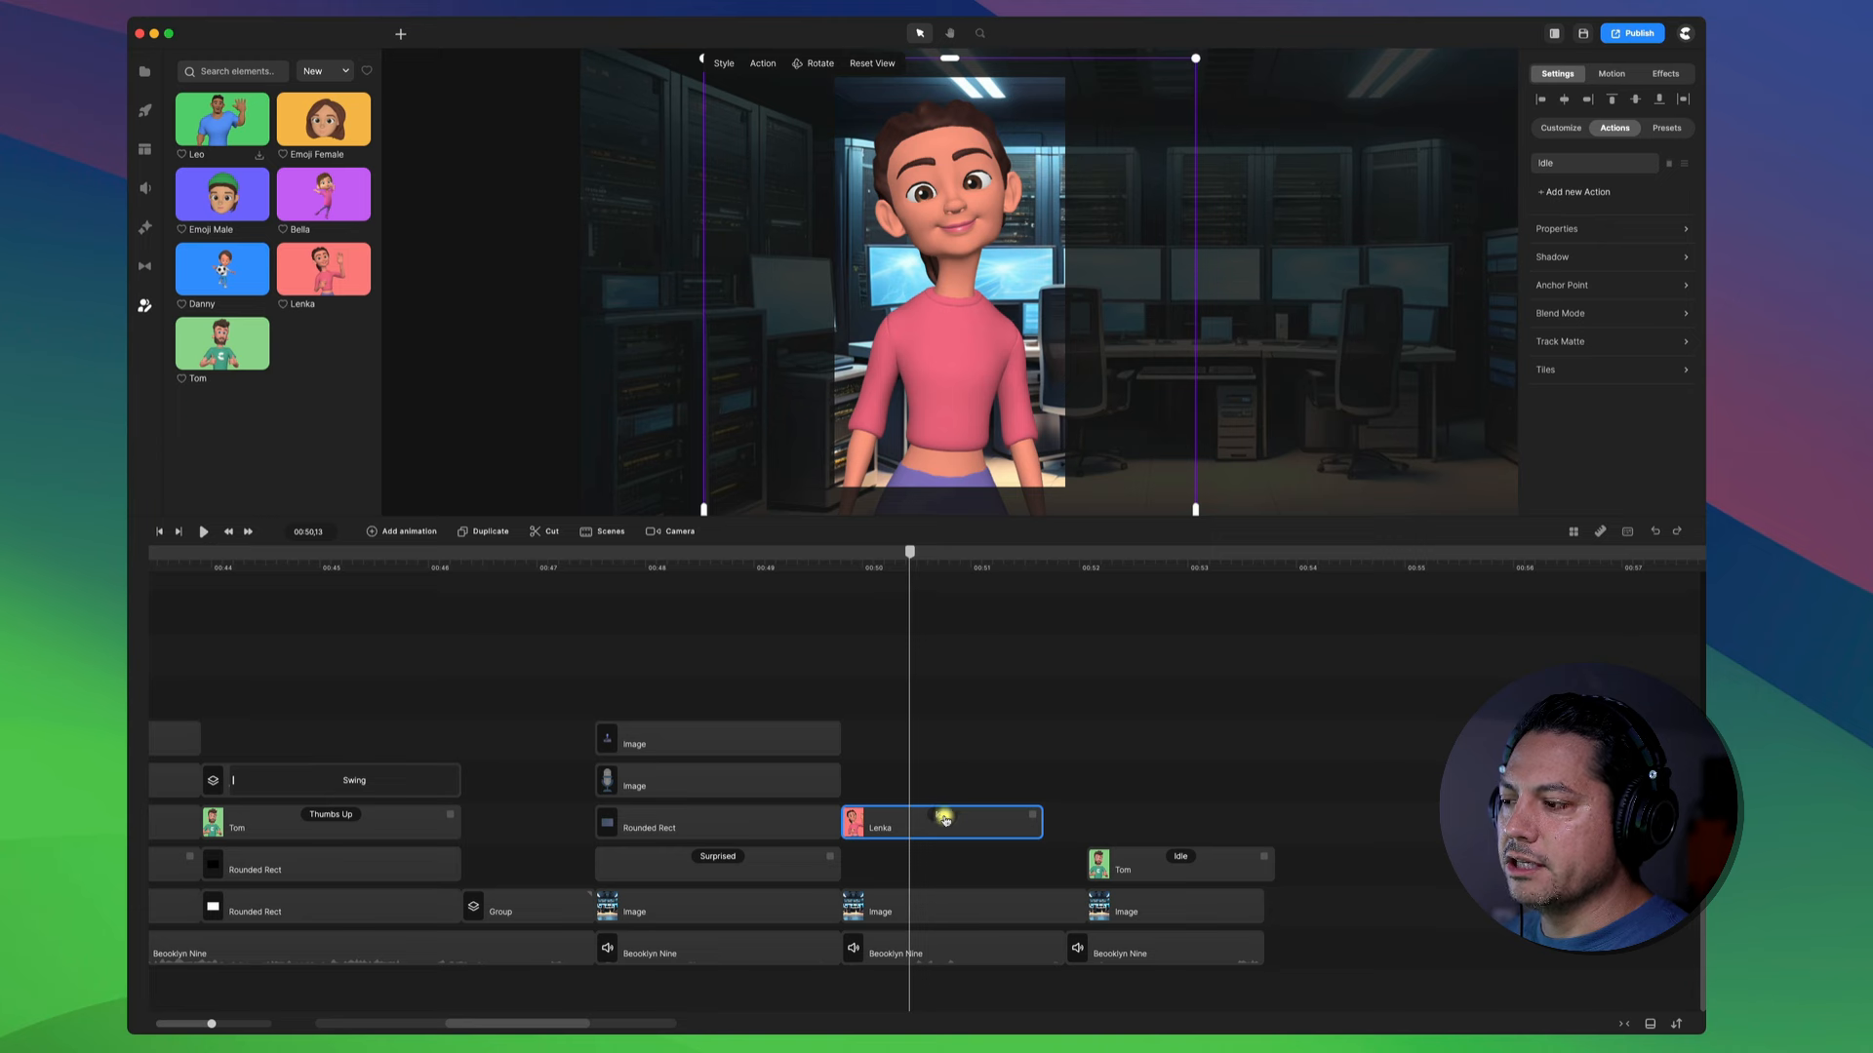
# Apply the preset with the green jacket, grey shirt and dark fringed hair to Lenka and open her customization options.
pyautogui.click(1667, 127)
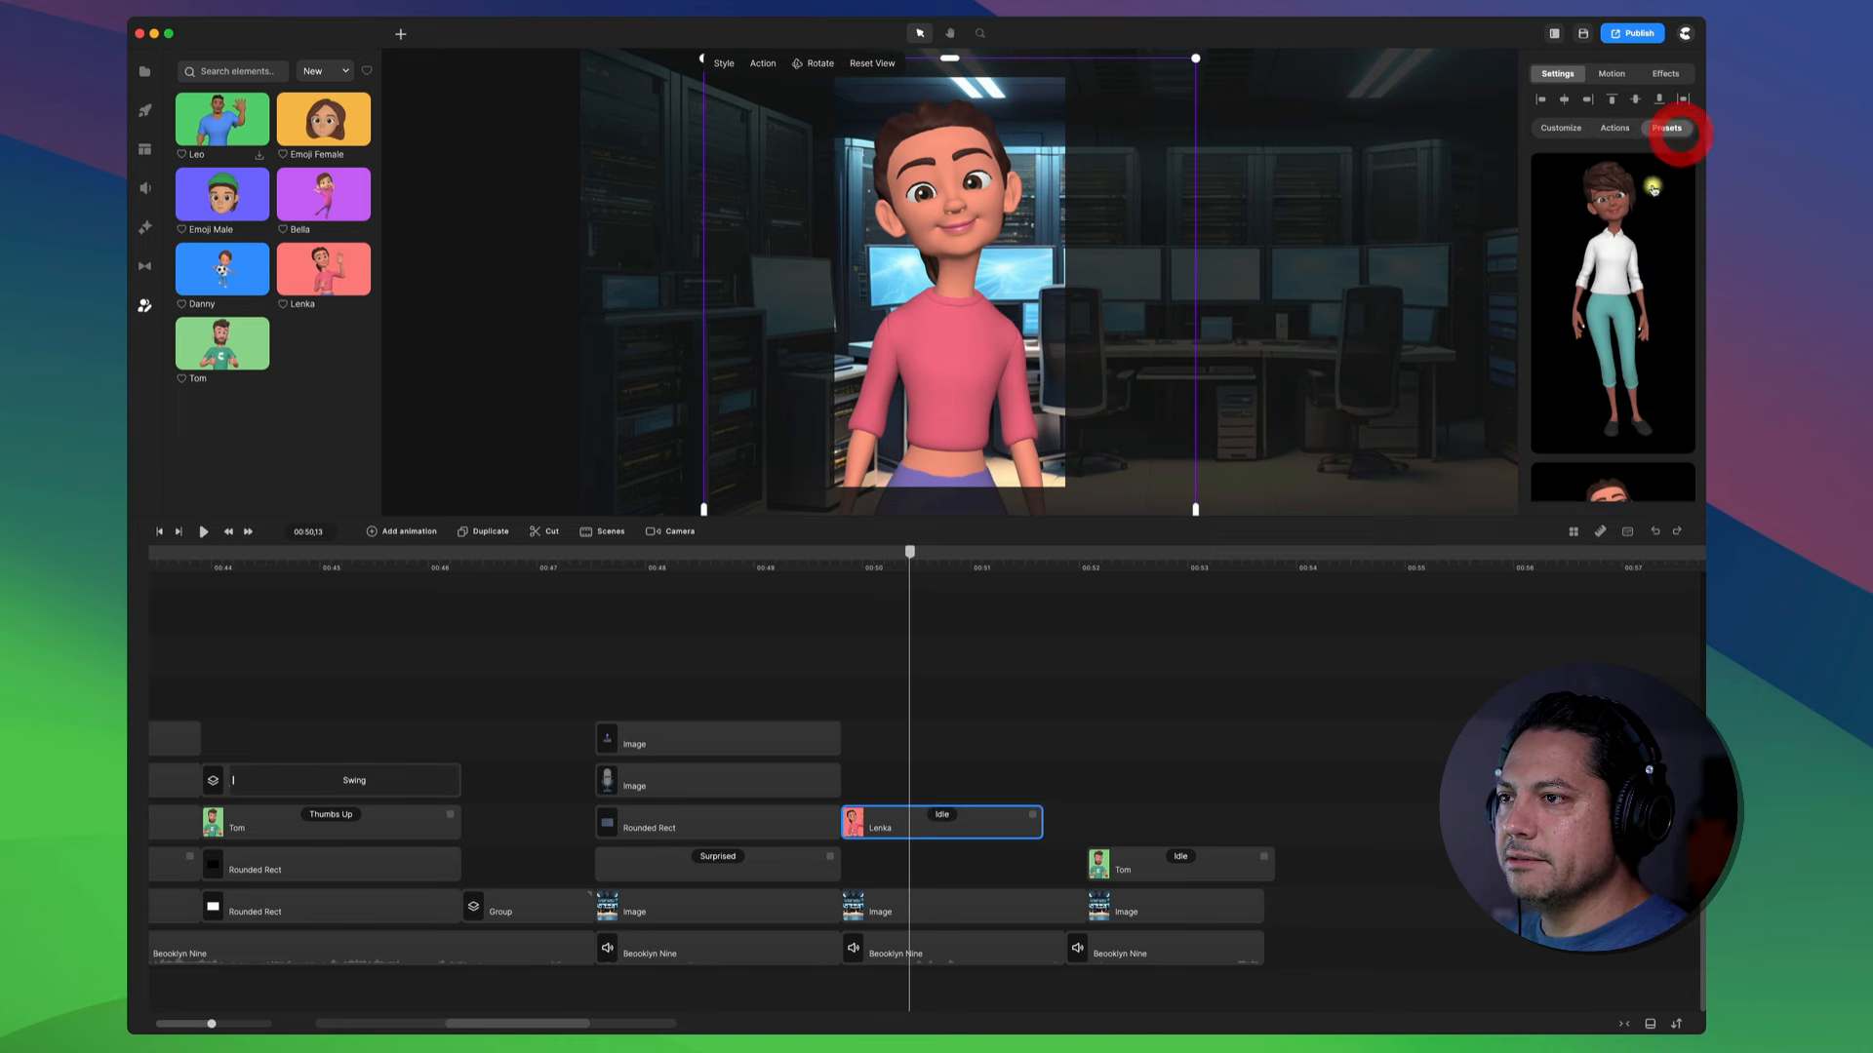
pyautogui.scroll(-3, 1610, 312)
pyautogui.scroll(-3, 1611, 332)
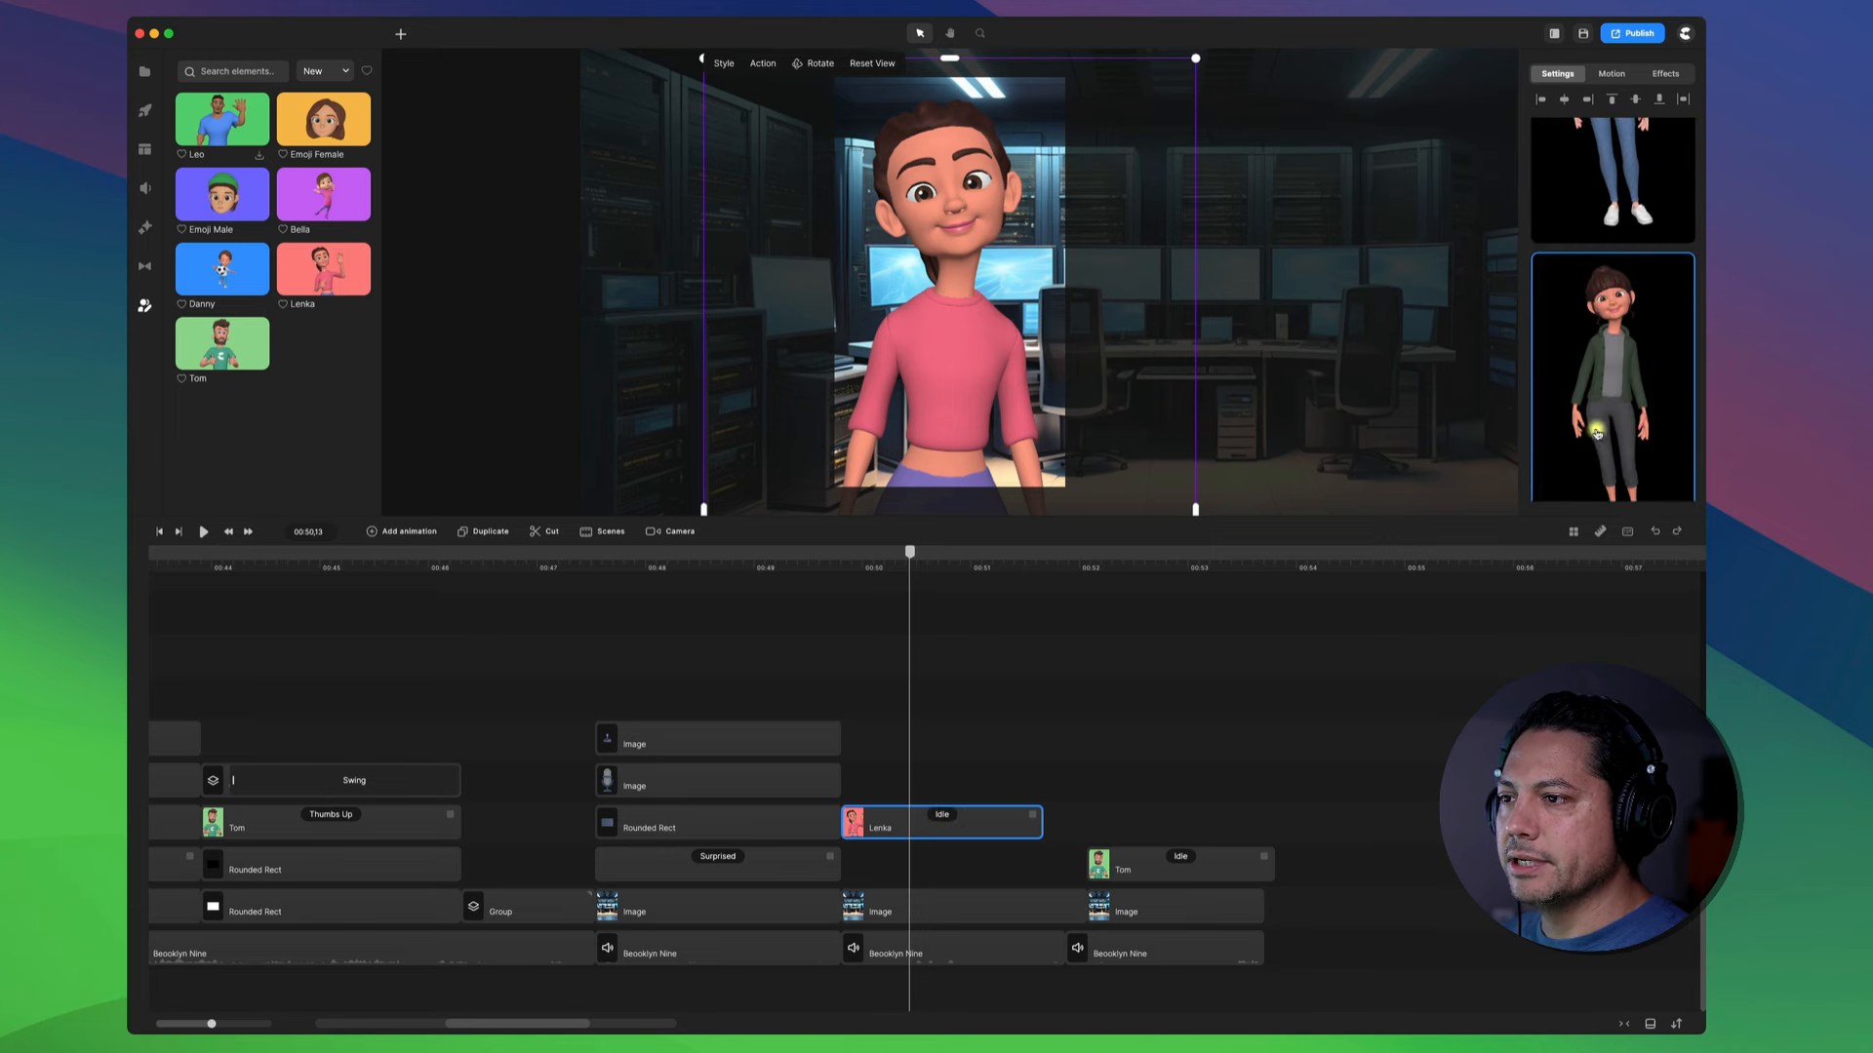
pyautogui.click(1608, 397)
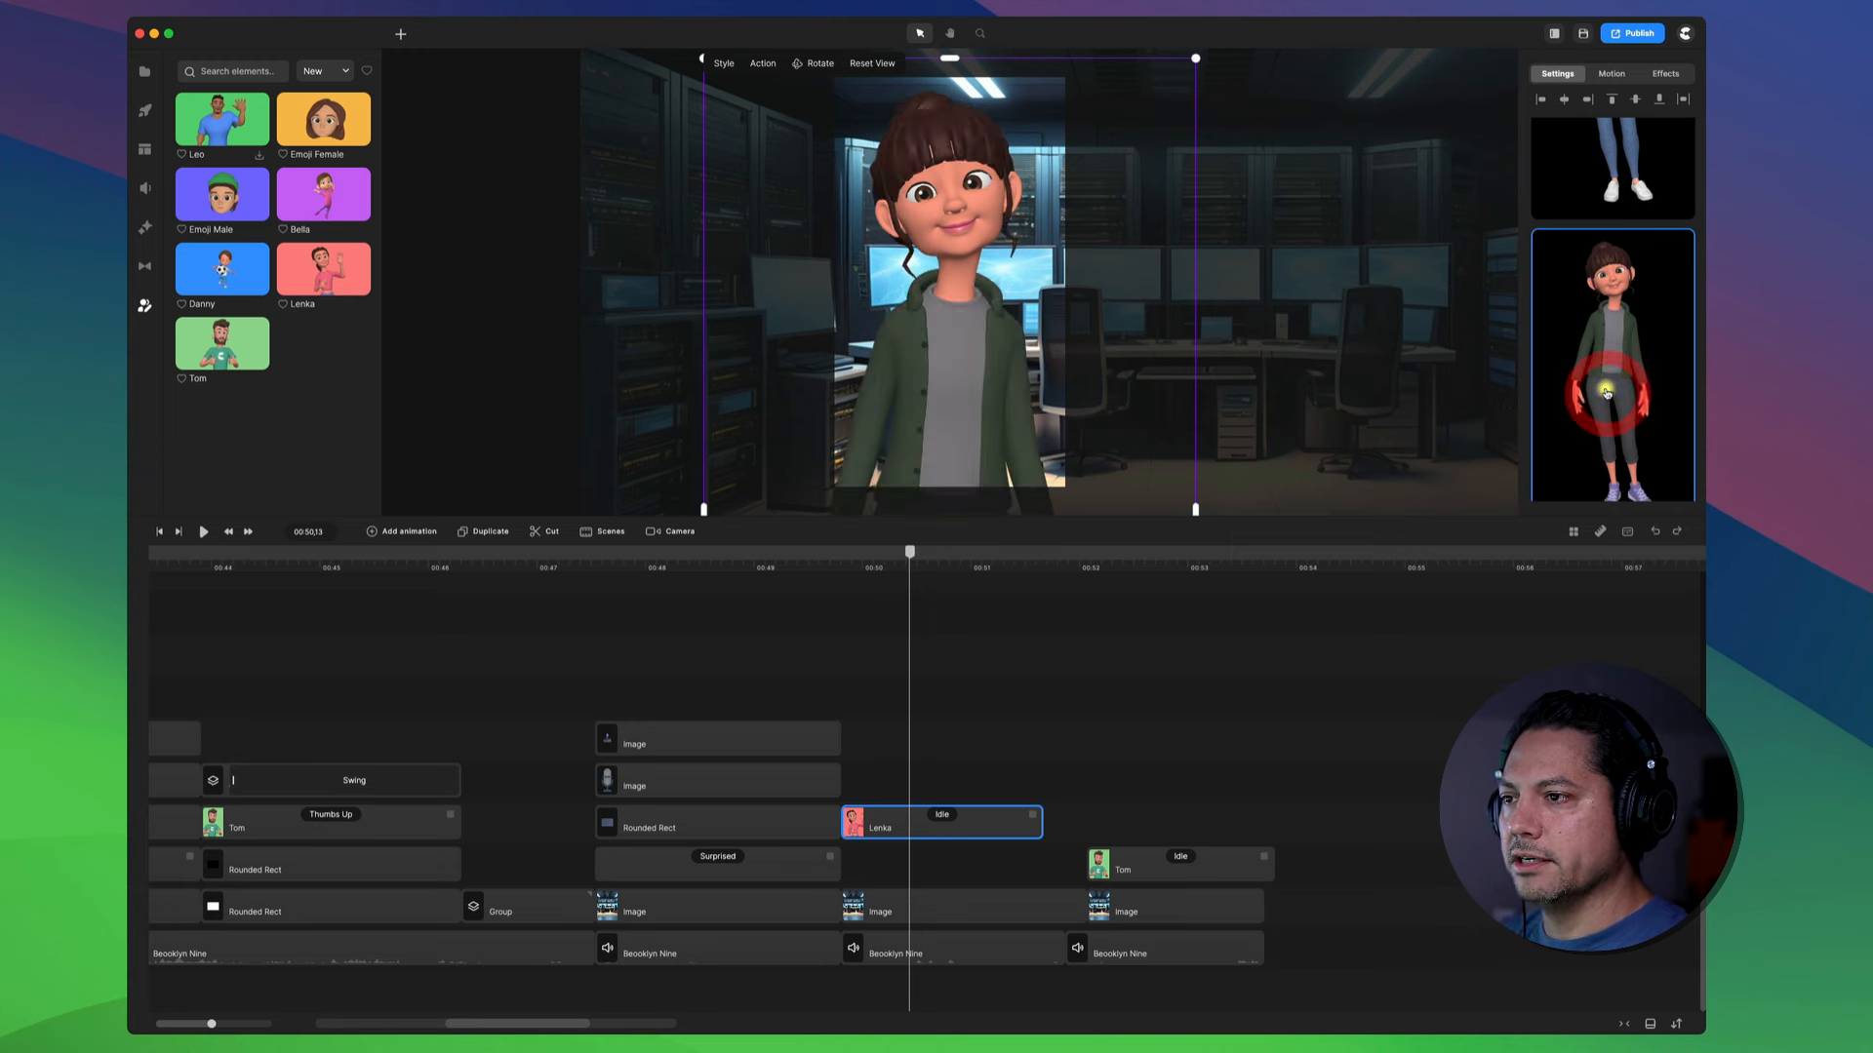
pyautogui.click(987, 790)
pyautogui.click(970, 820)
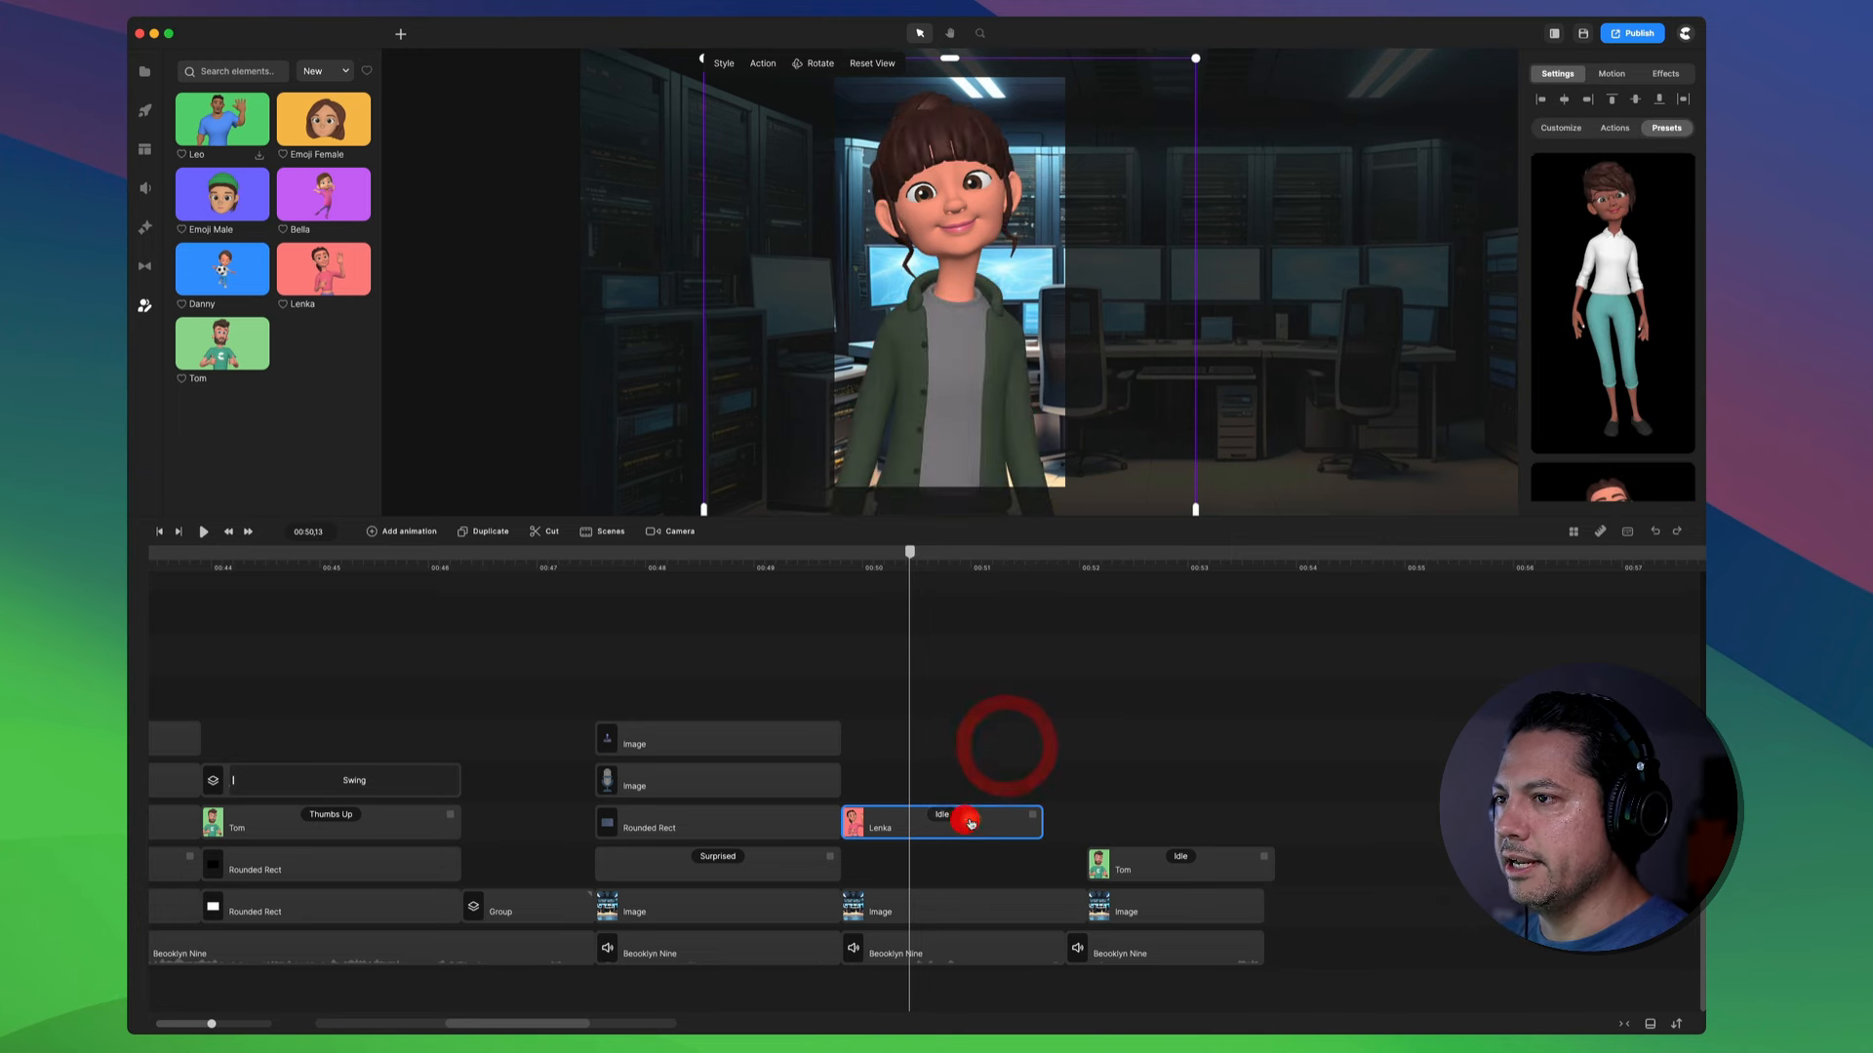
pyautogui.click(1559, 127)
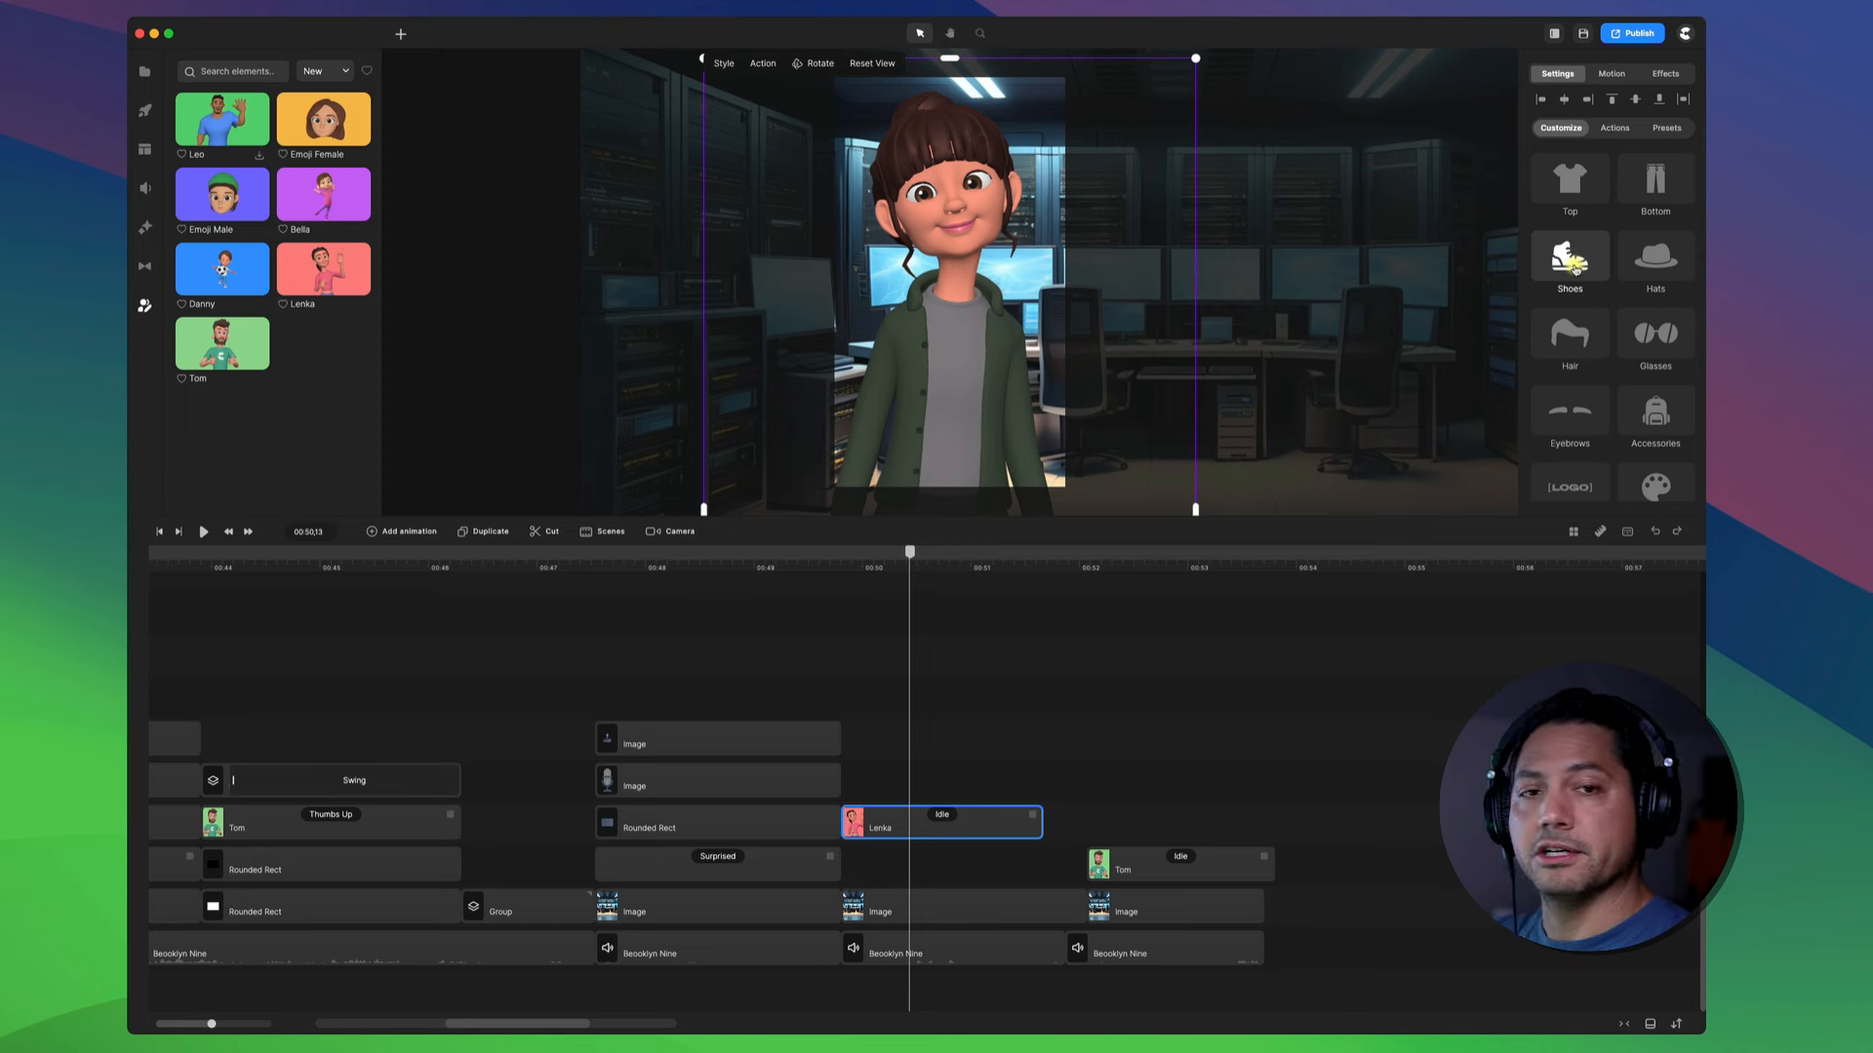
# Set the facial expression of Lenka's Idle action to Sad and play through her control-room shot.
pyautogui.click(945, 815)
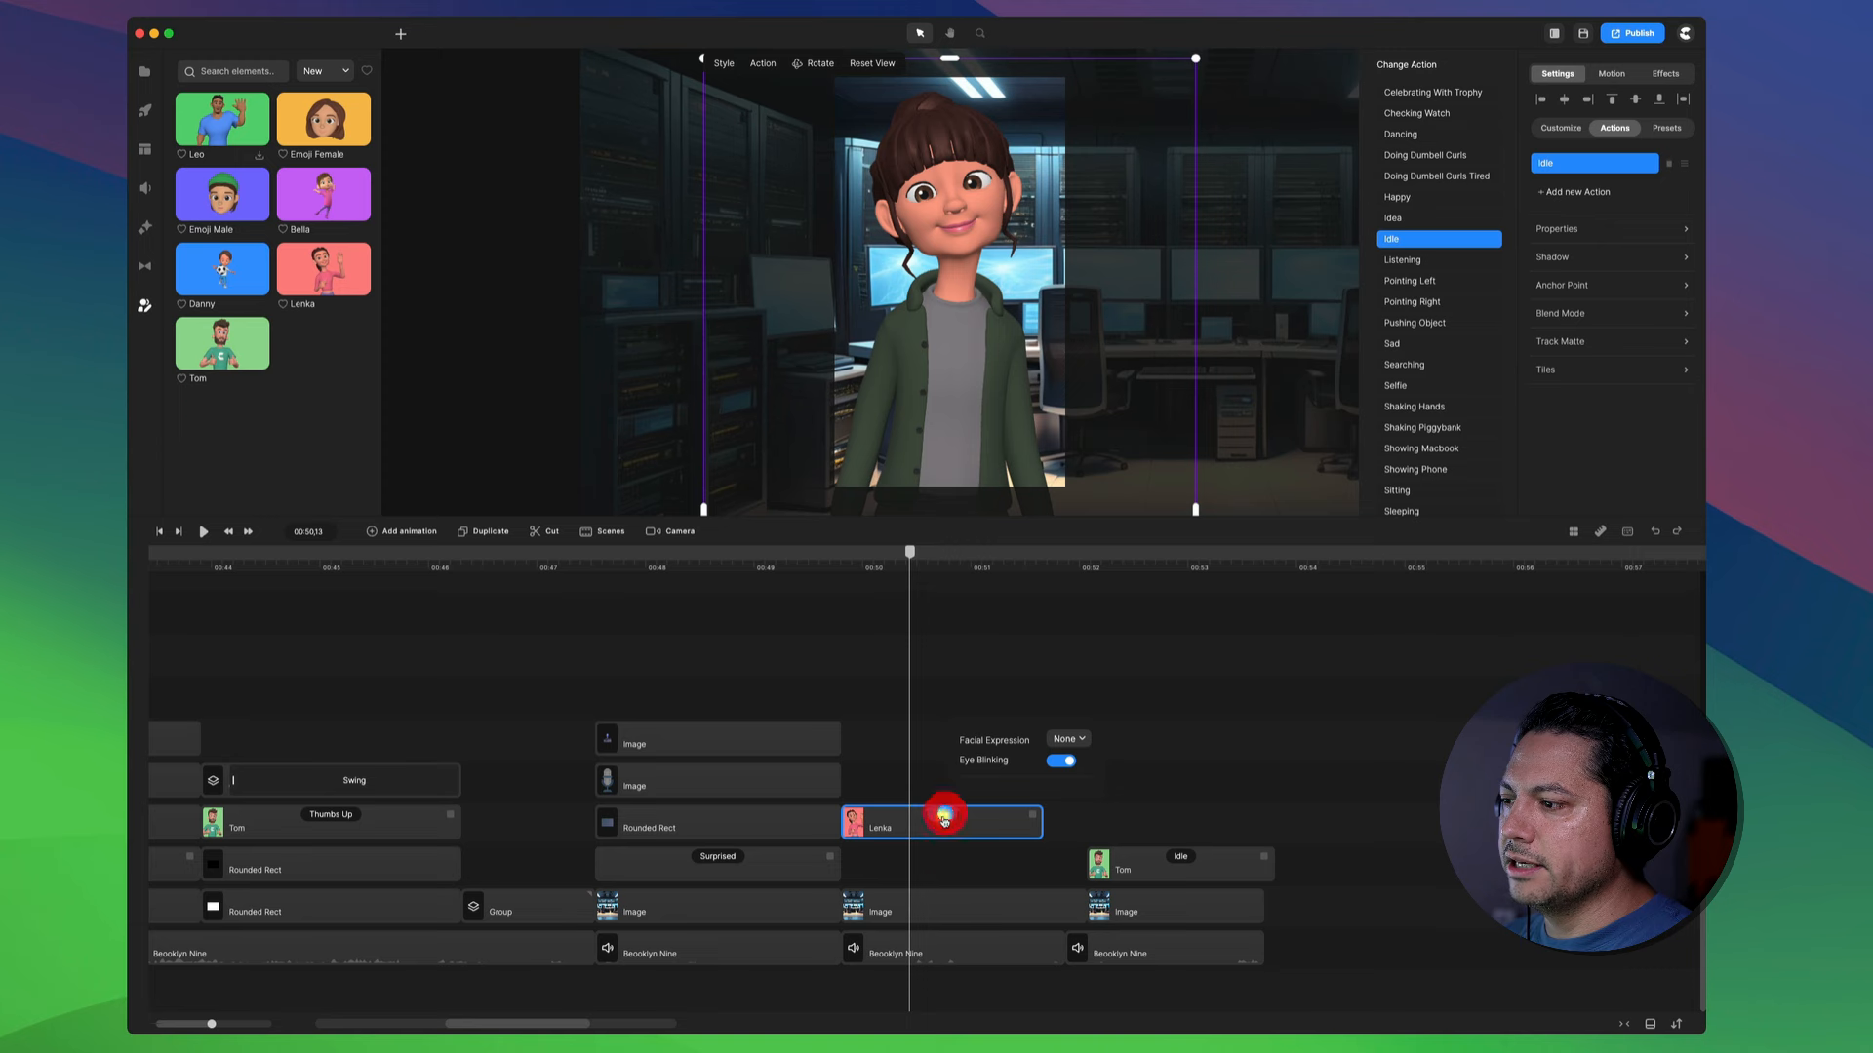
pyautogui.click(1074, 740)
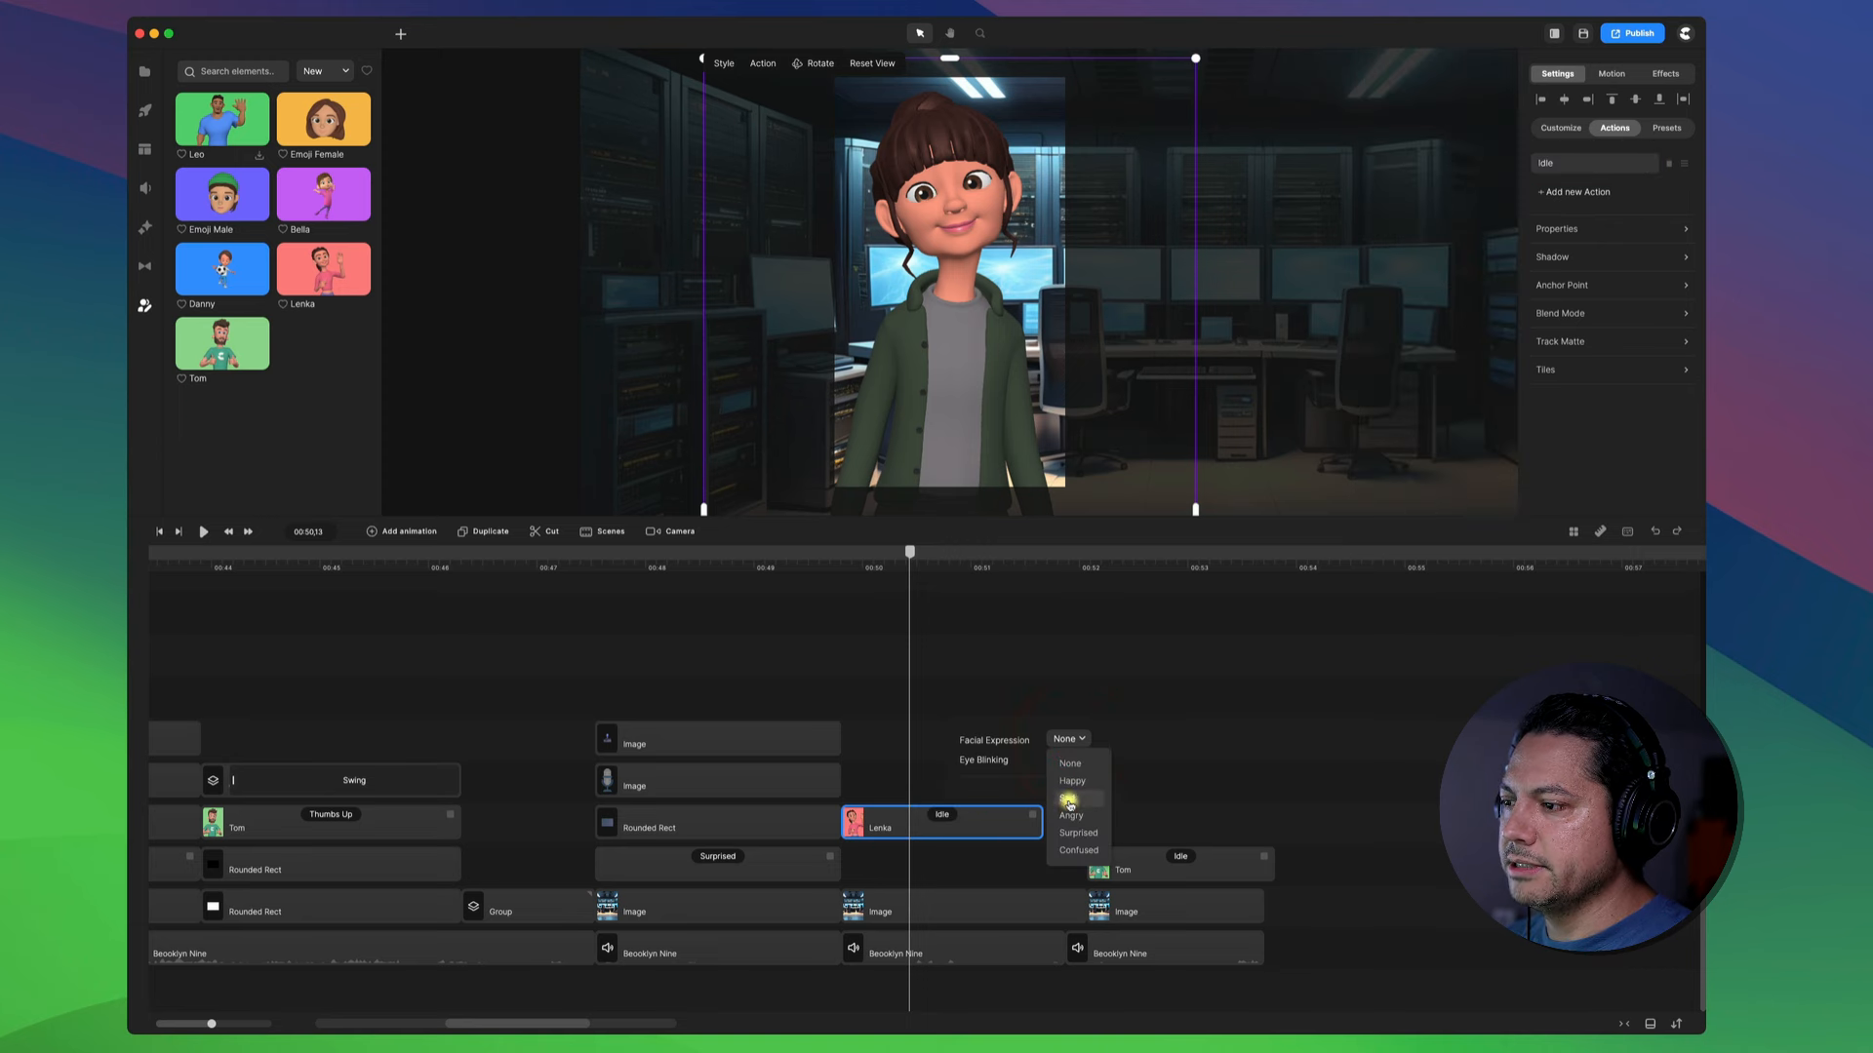
pyautogui.click(1070, 796)
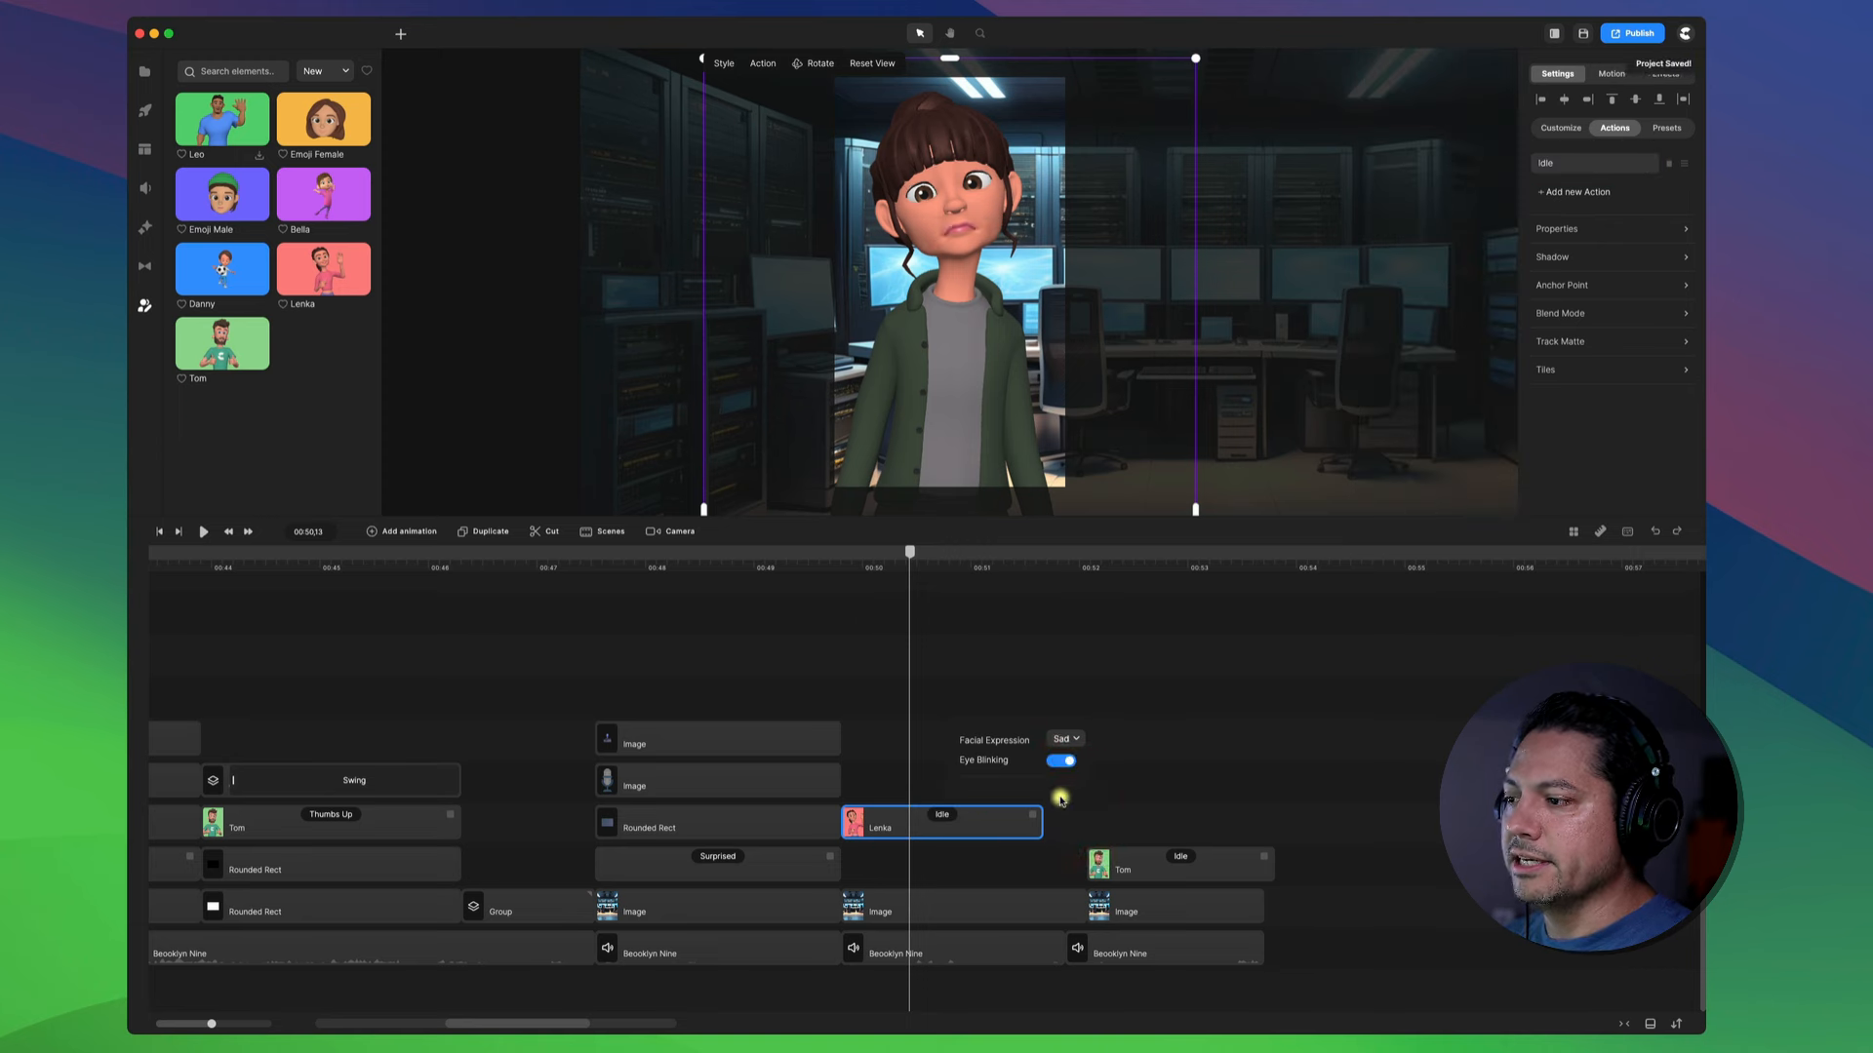
pyautogui.click(991, 664)
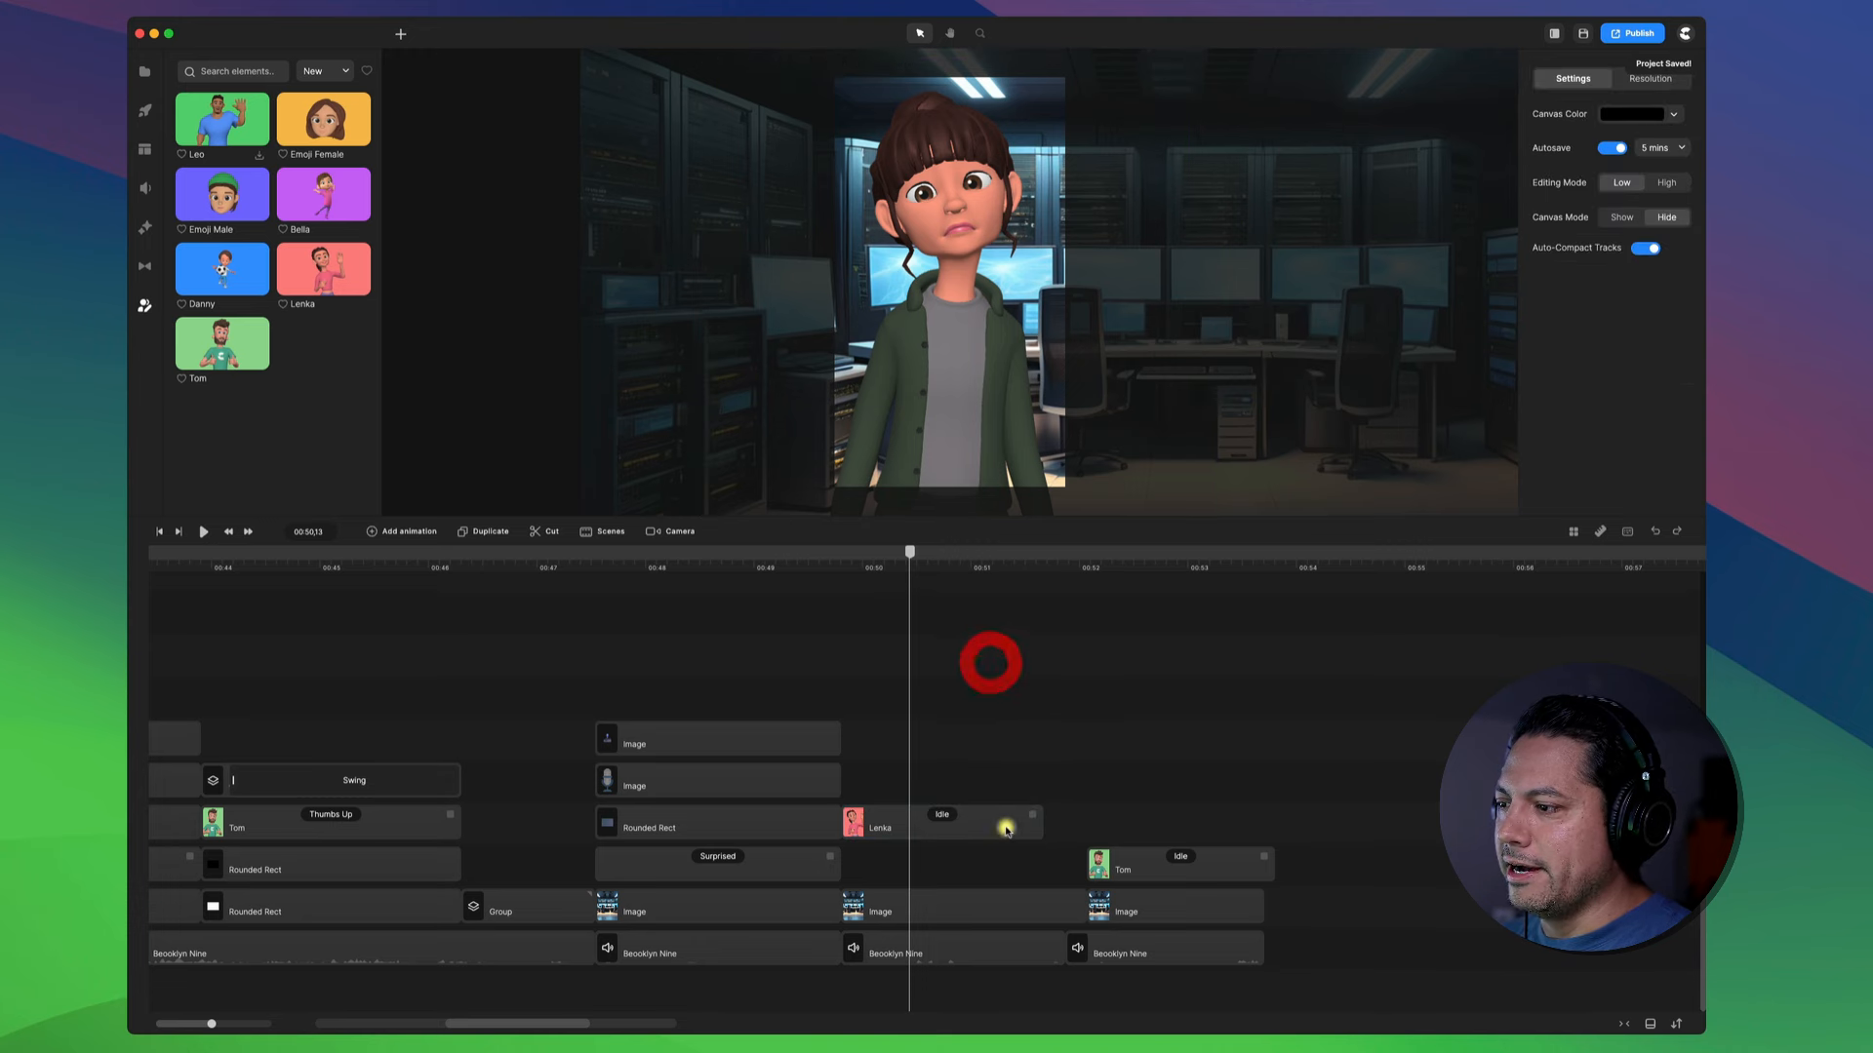
pyautogui.click(828, 572)
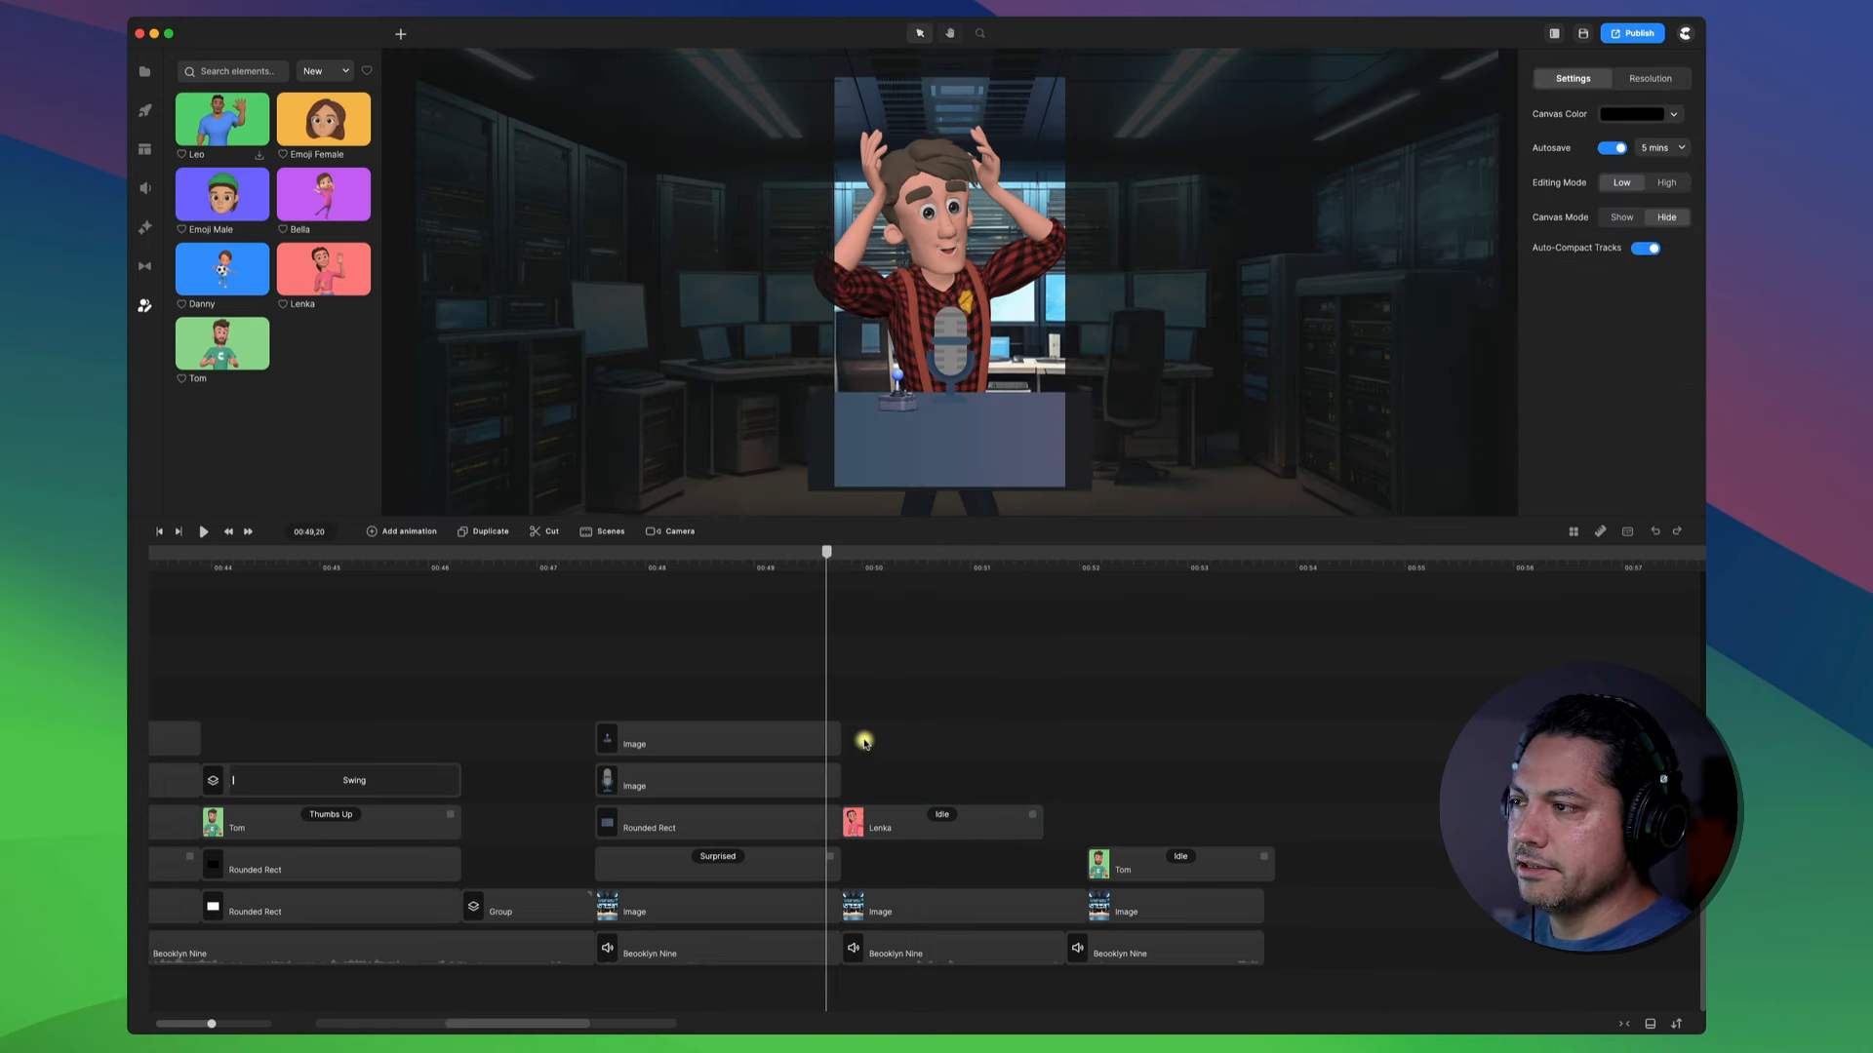
pyautogui.press('space')
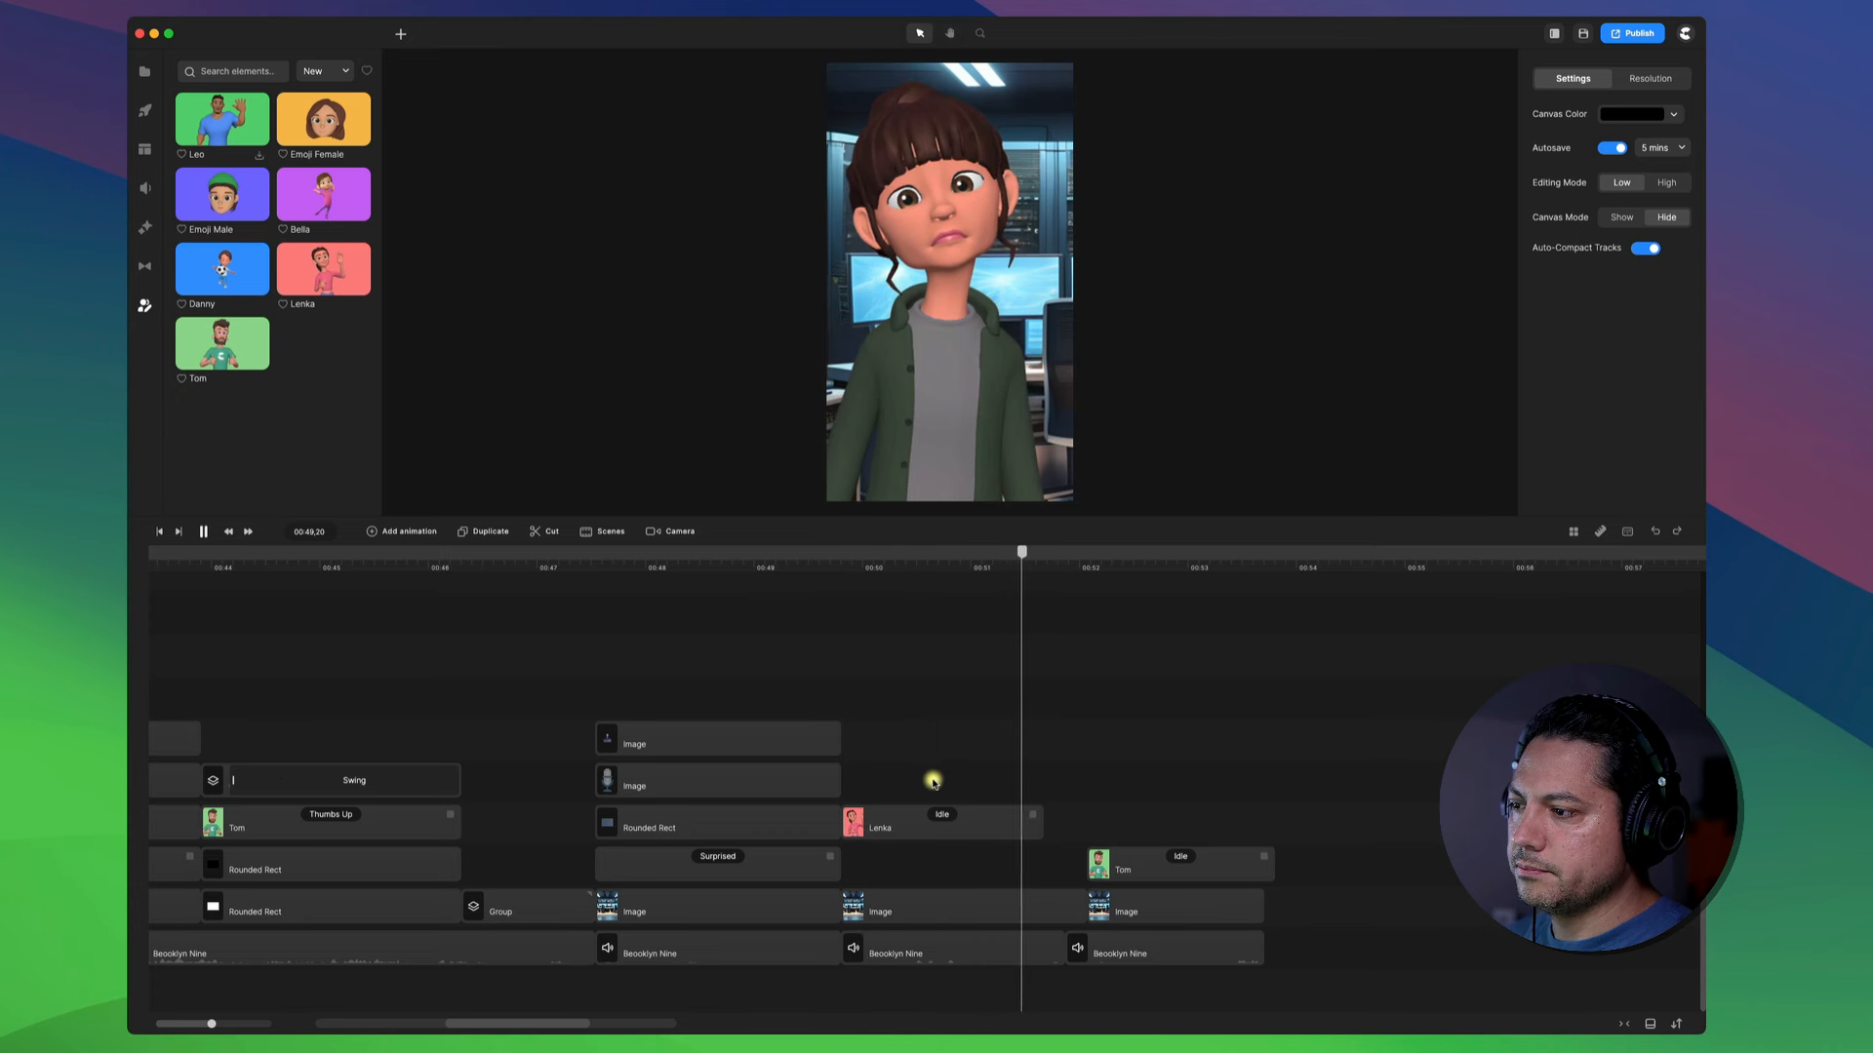
pyautogui.press('space')
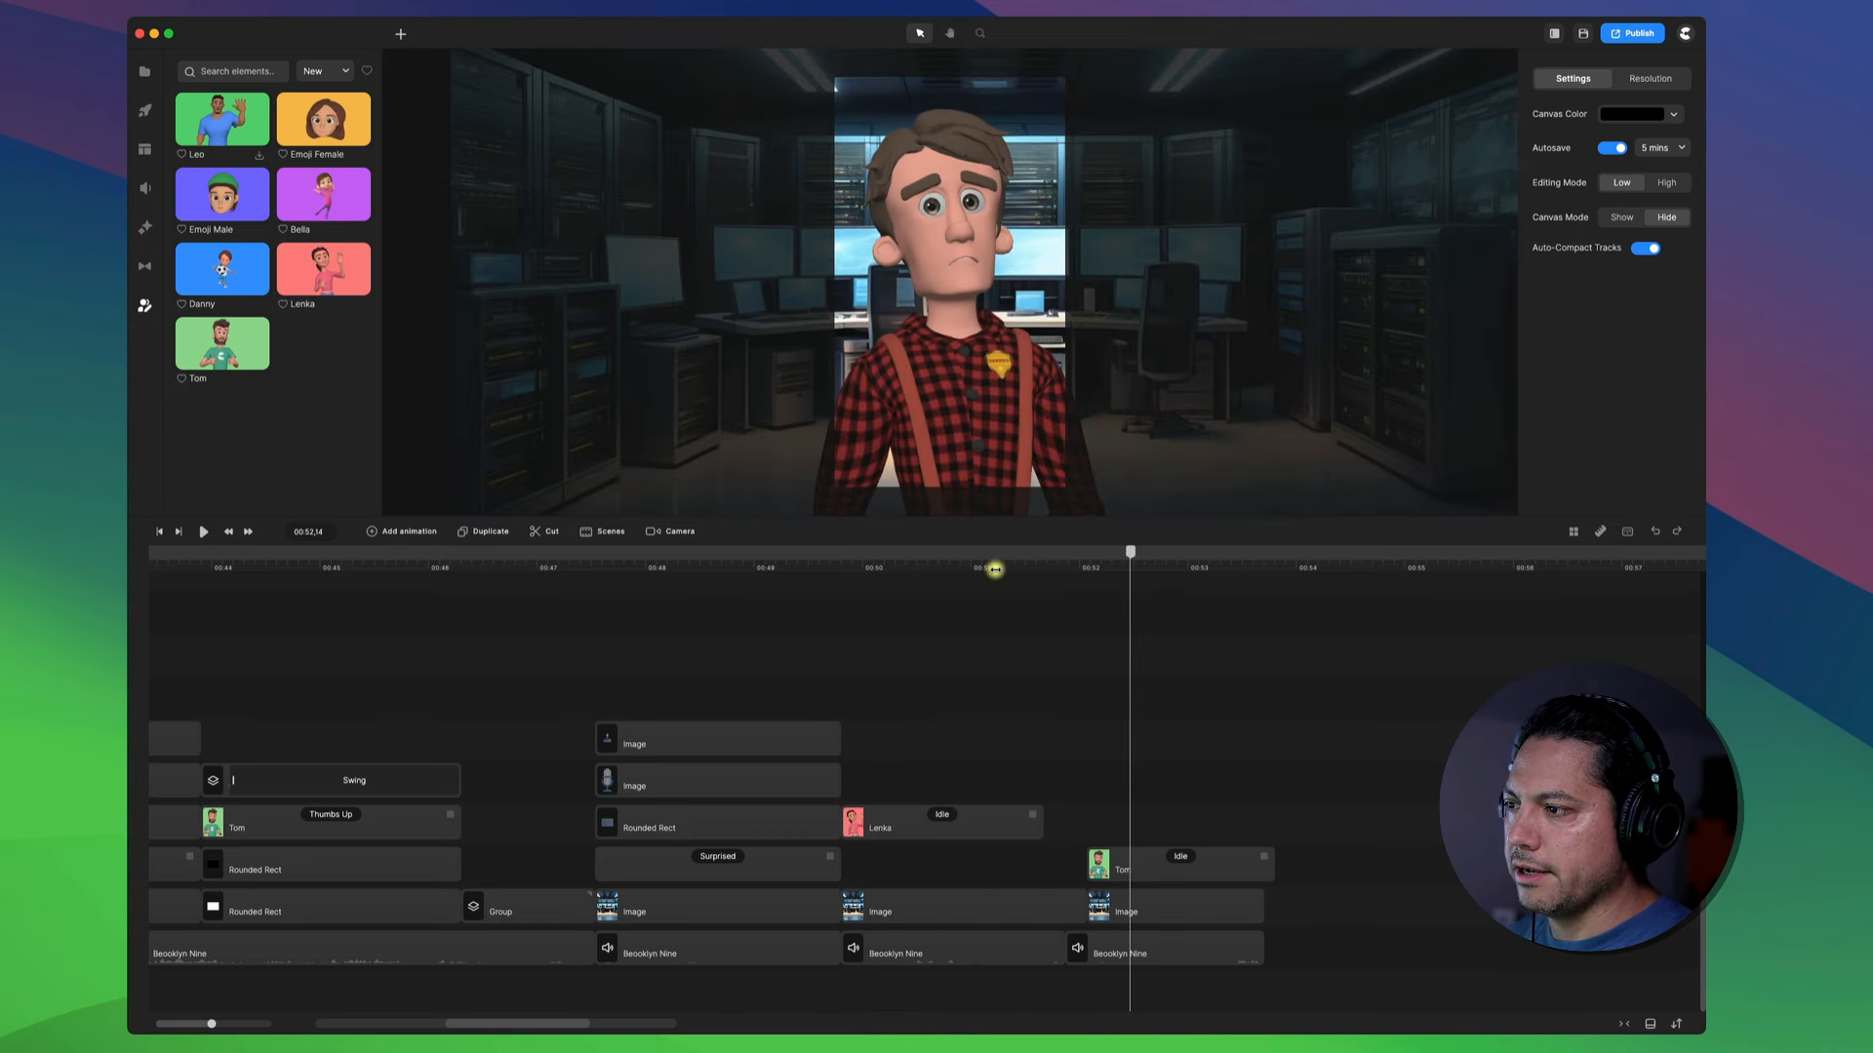
# Extend Lenka's clip to the end of her dialogue audio at about 00:51,27.
pyautogui.moveTo(995, 569); pyautogui.dragTo(1071, 563)
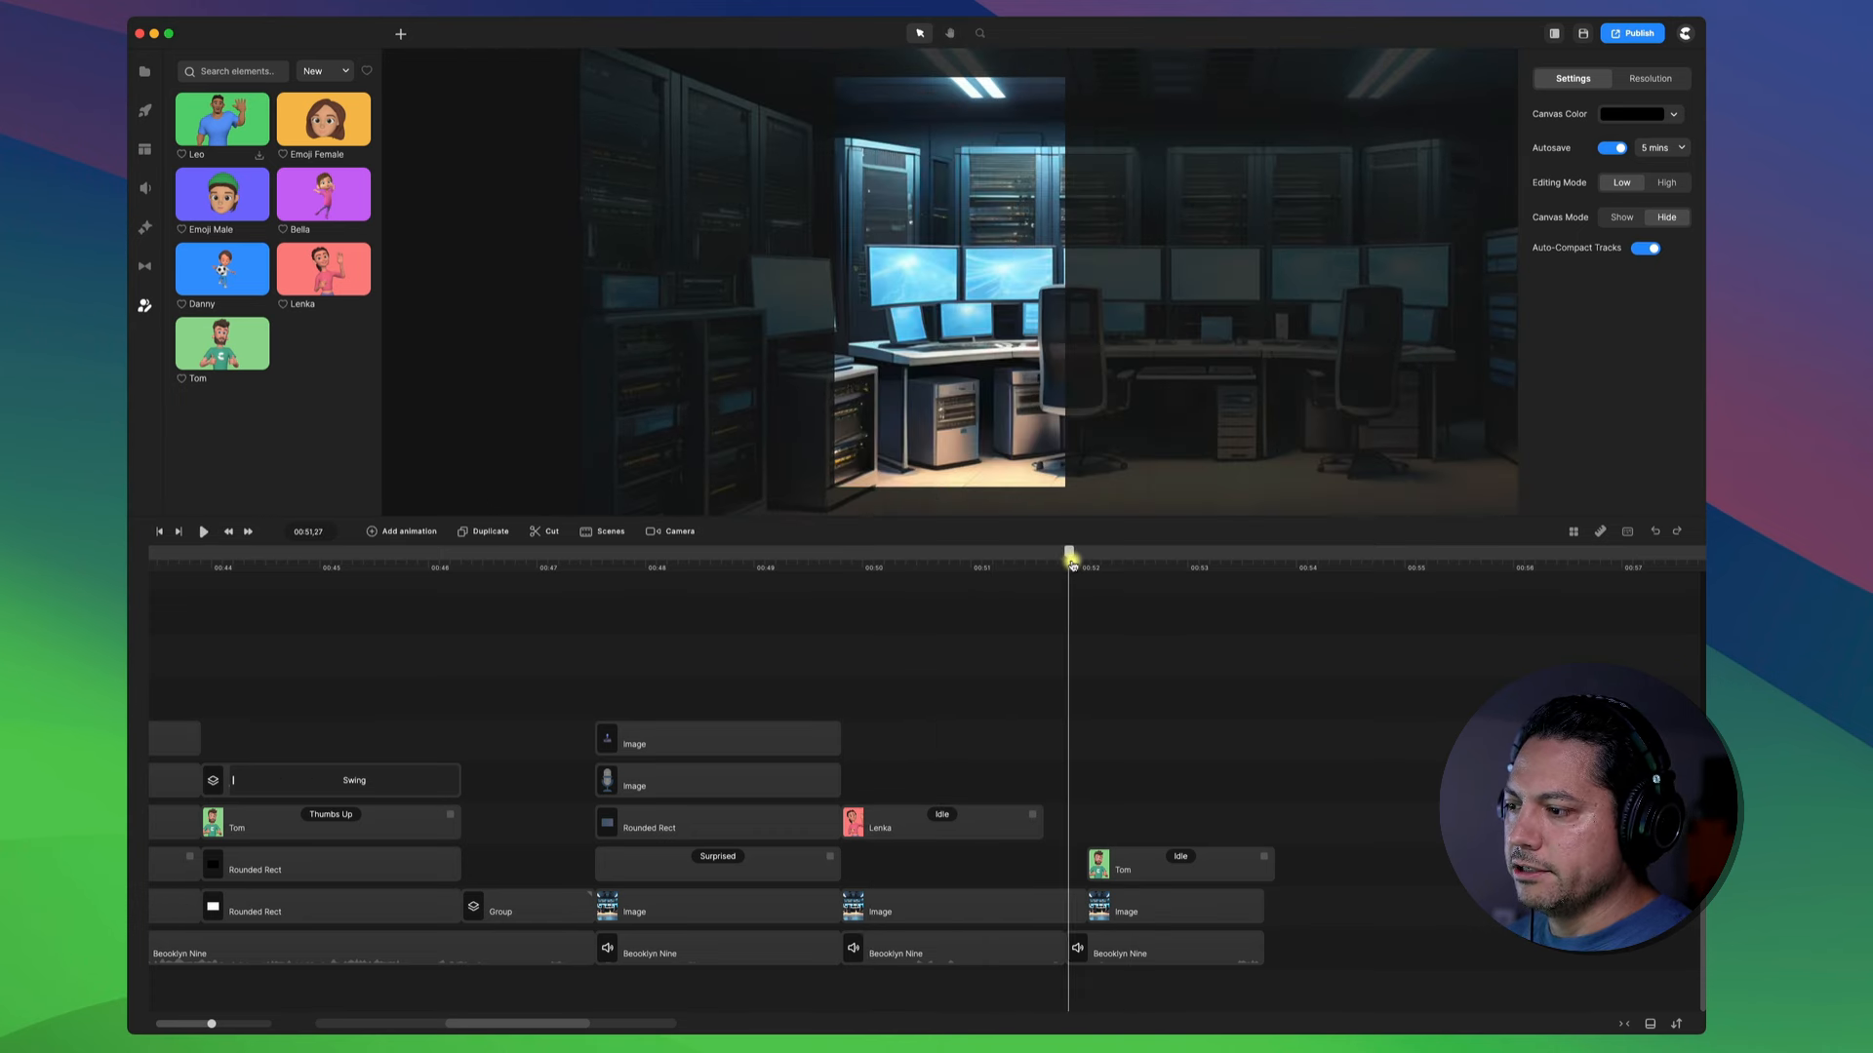
pyautogui.click(1037, 817)
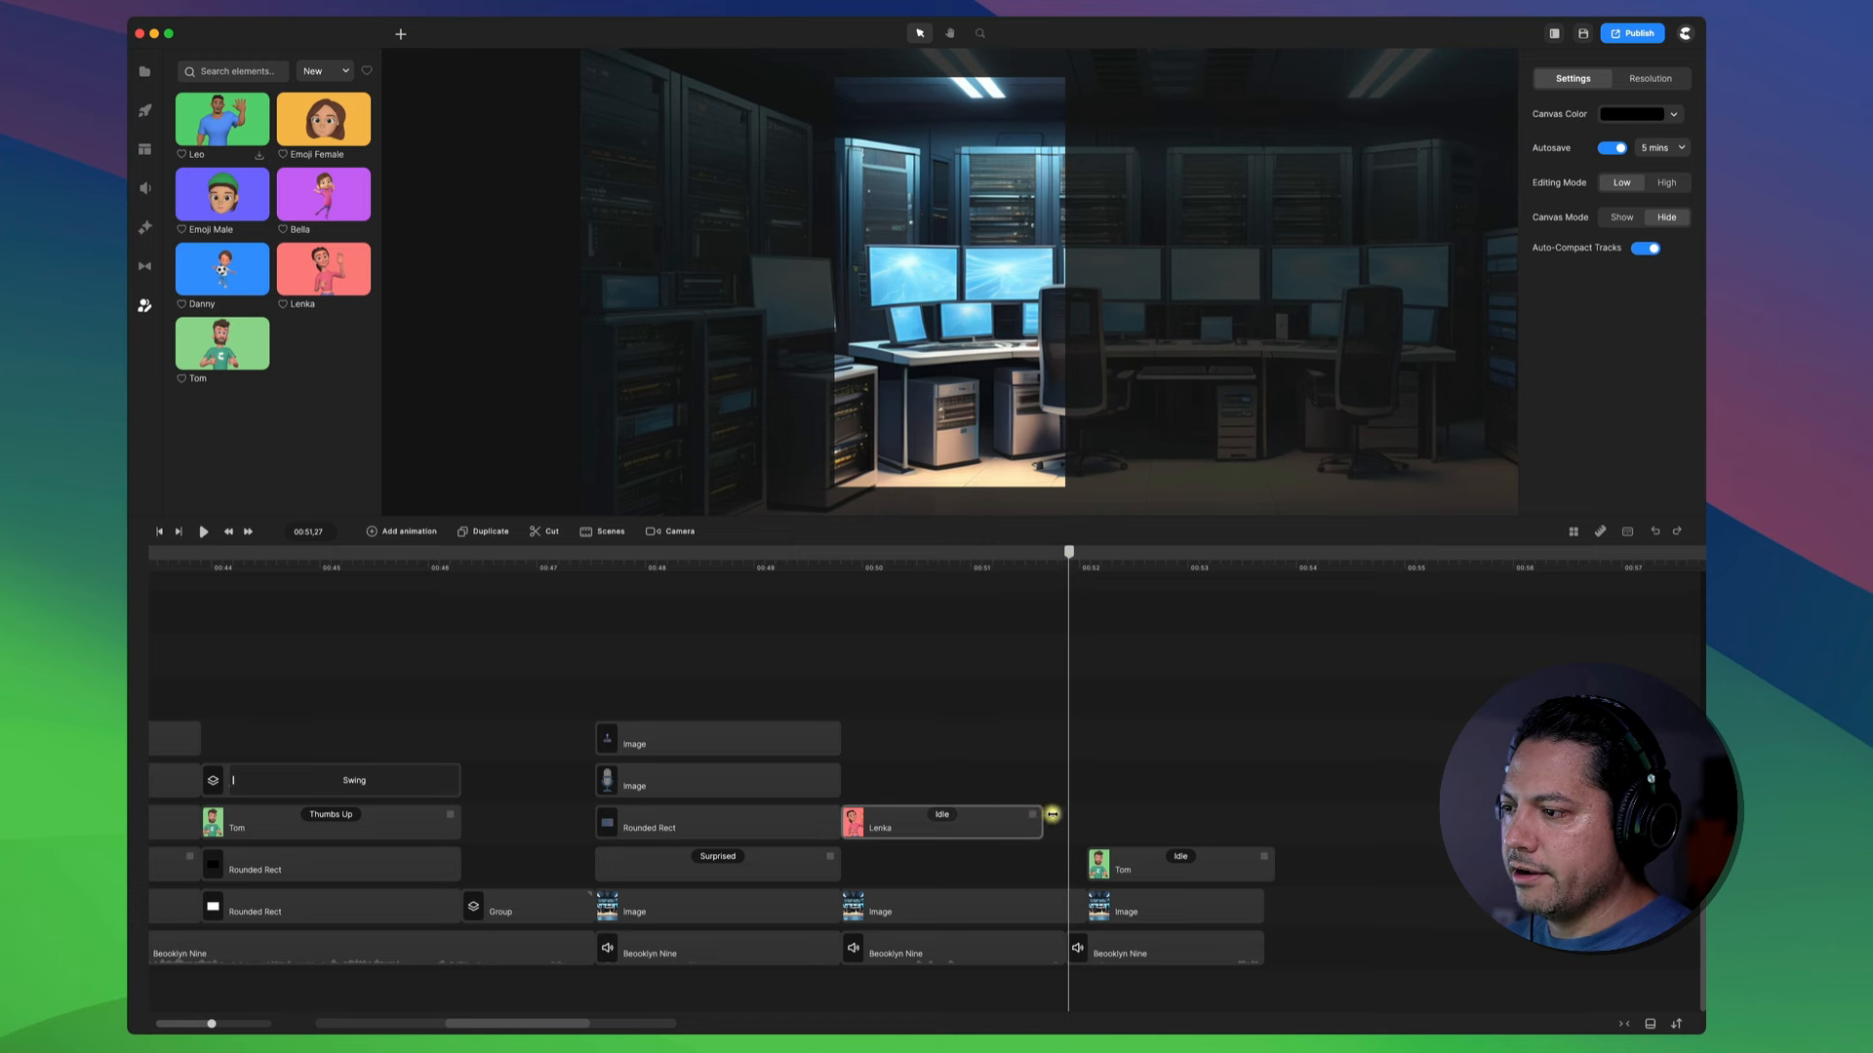
pyautogui.click(1060, 814)
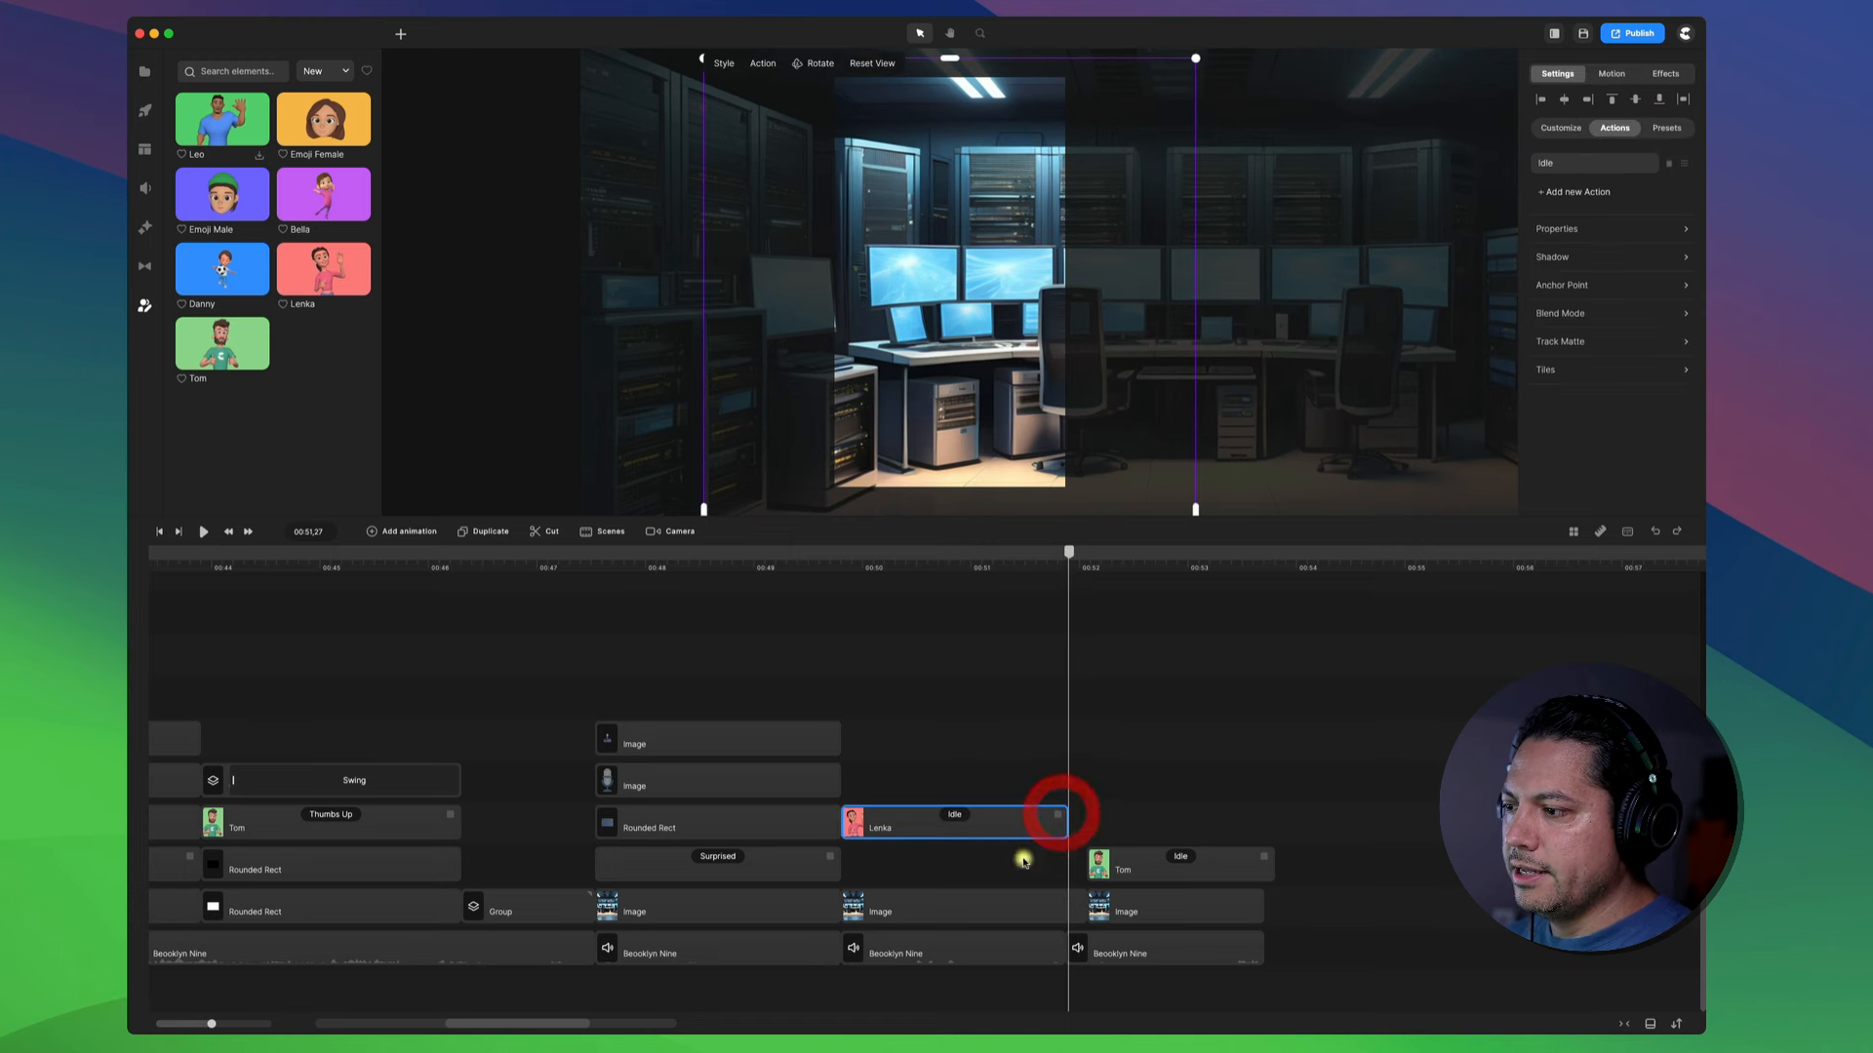
# Lip-sync the dialogue audio clip below Lenka's shot with Lenka and play the shot to check her mouth movement.
pyautogui.click(935, 570)
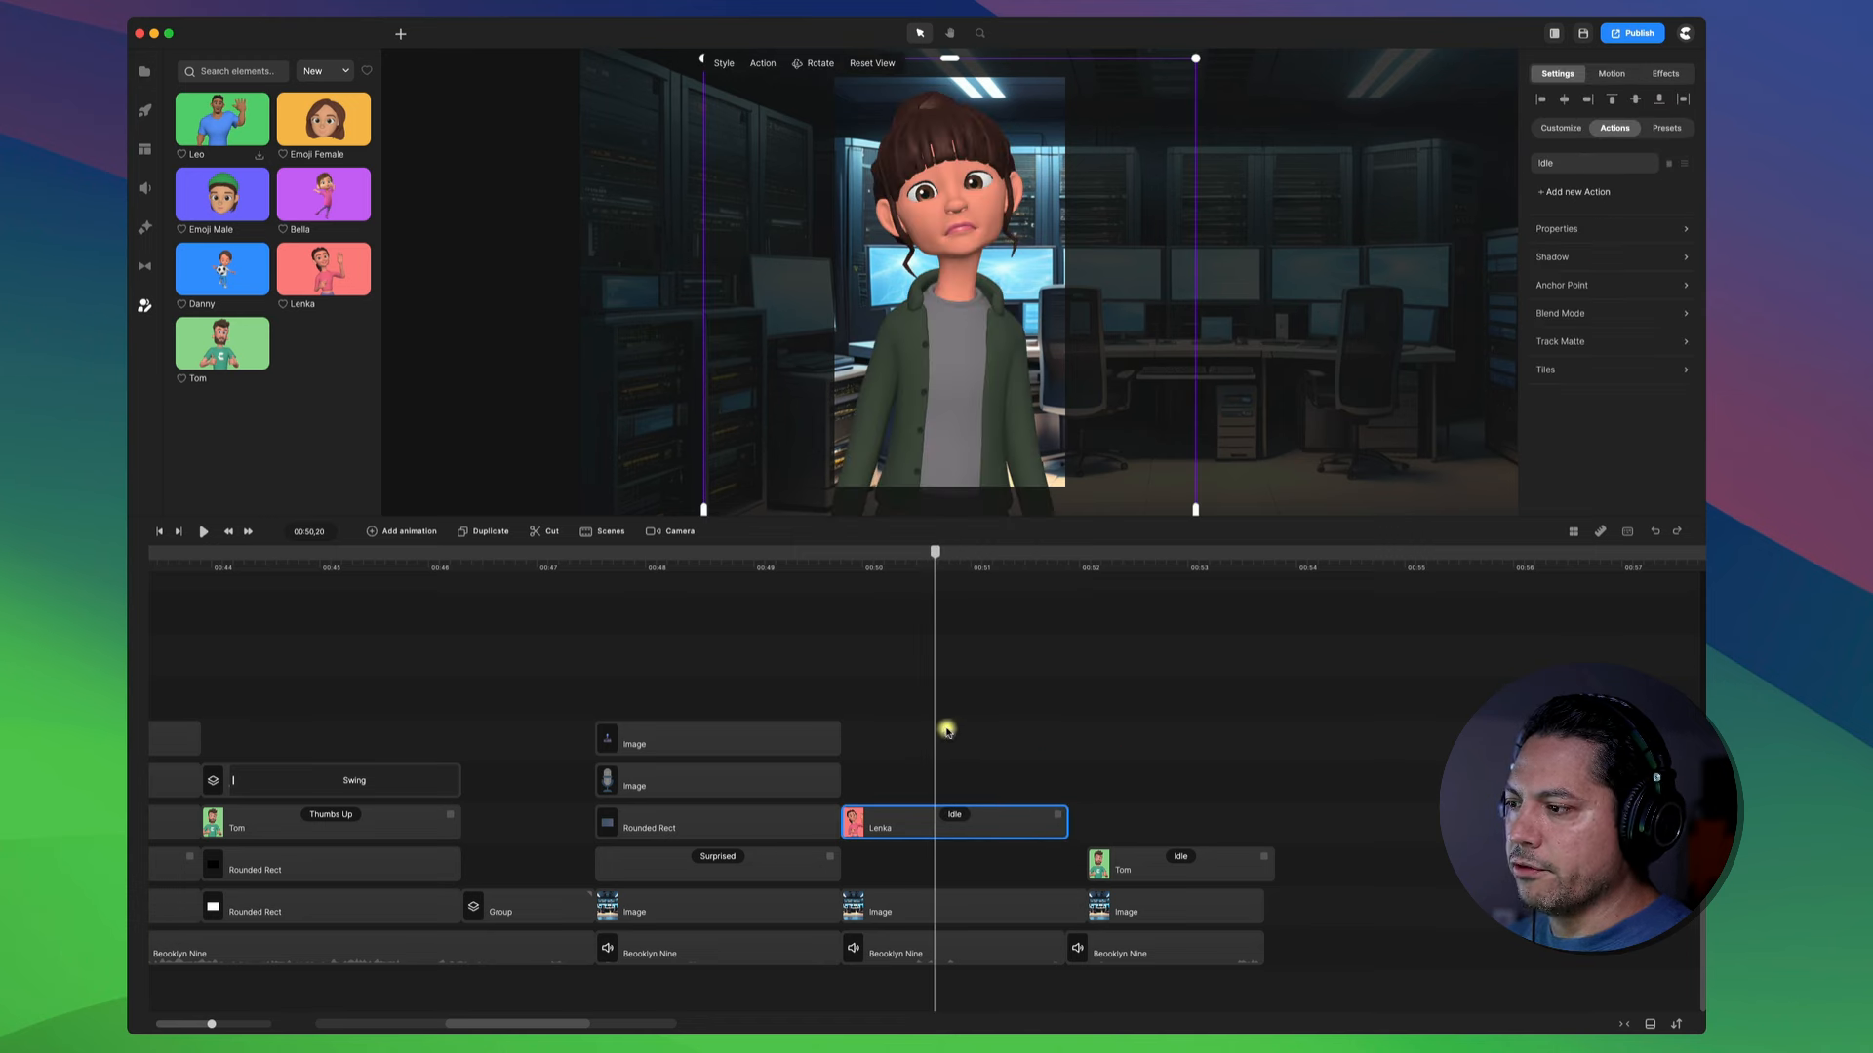
pyautogui.click(915, 953)
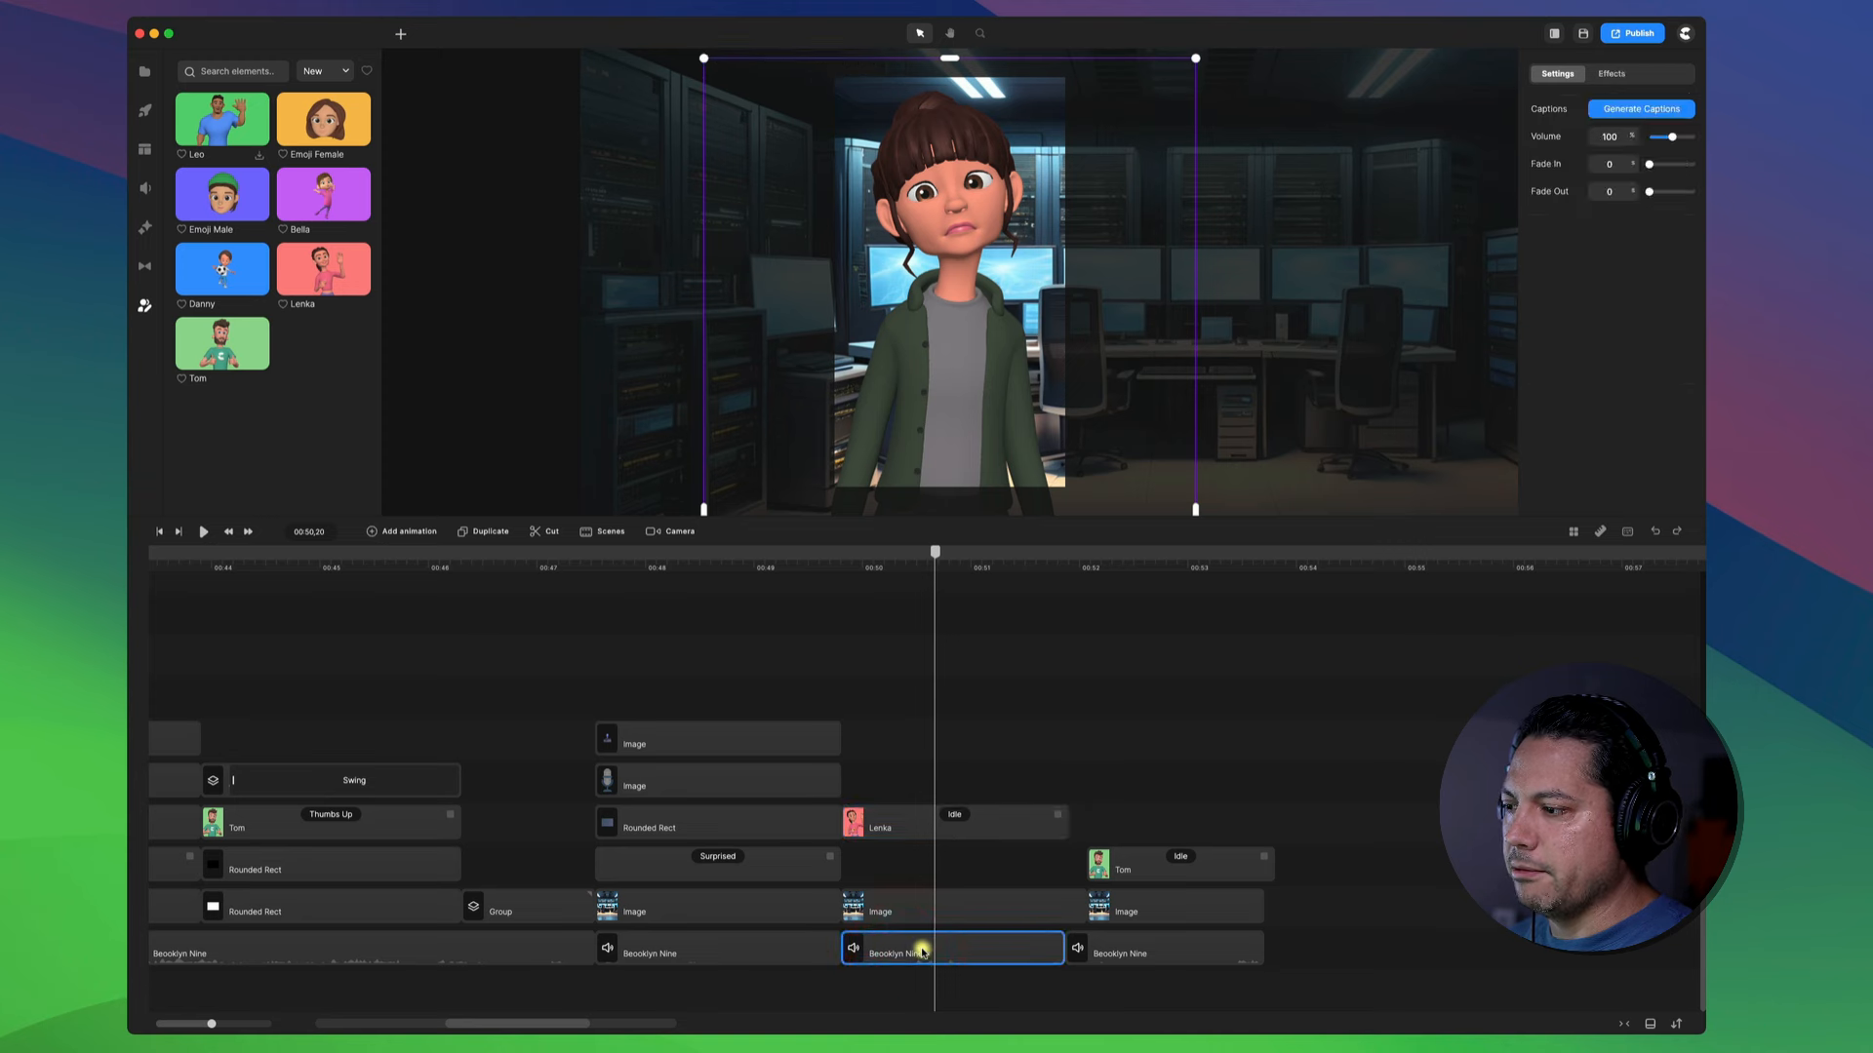
pyautogui.rightClick(922, 953)
pyautogui.click(986, 719)
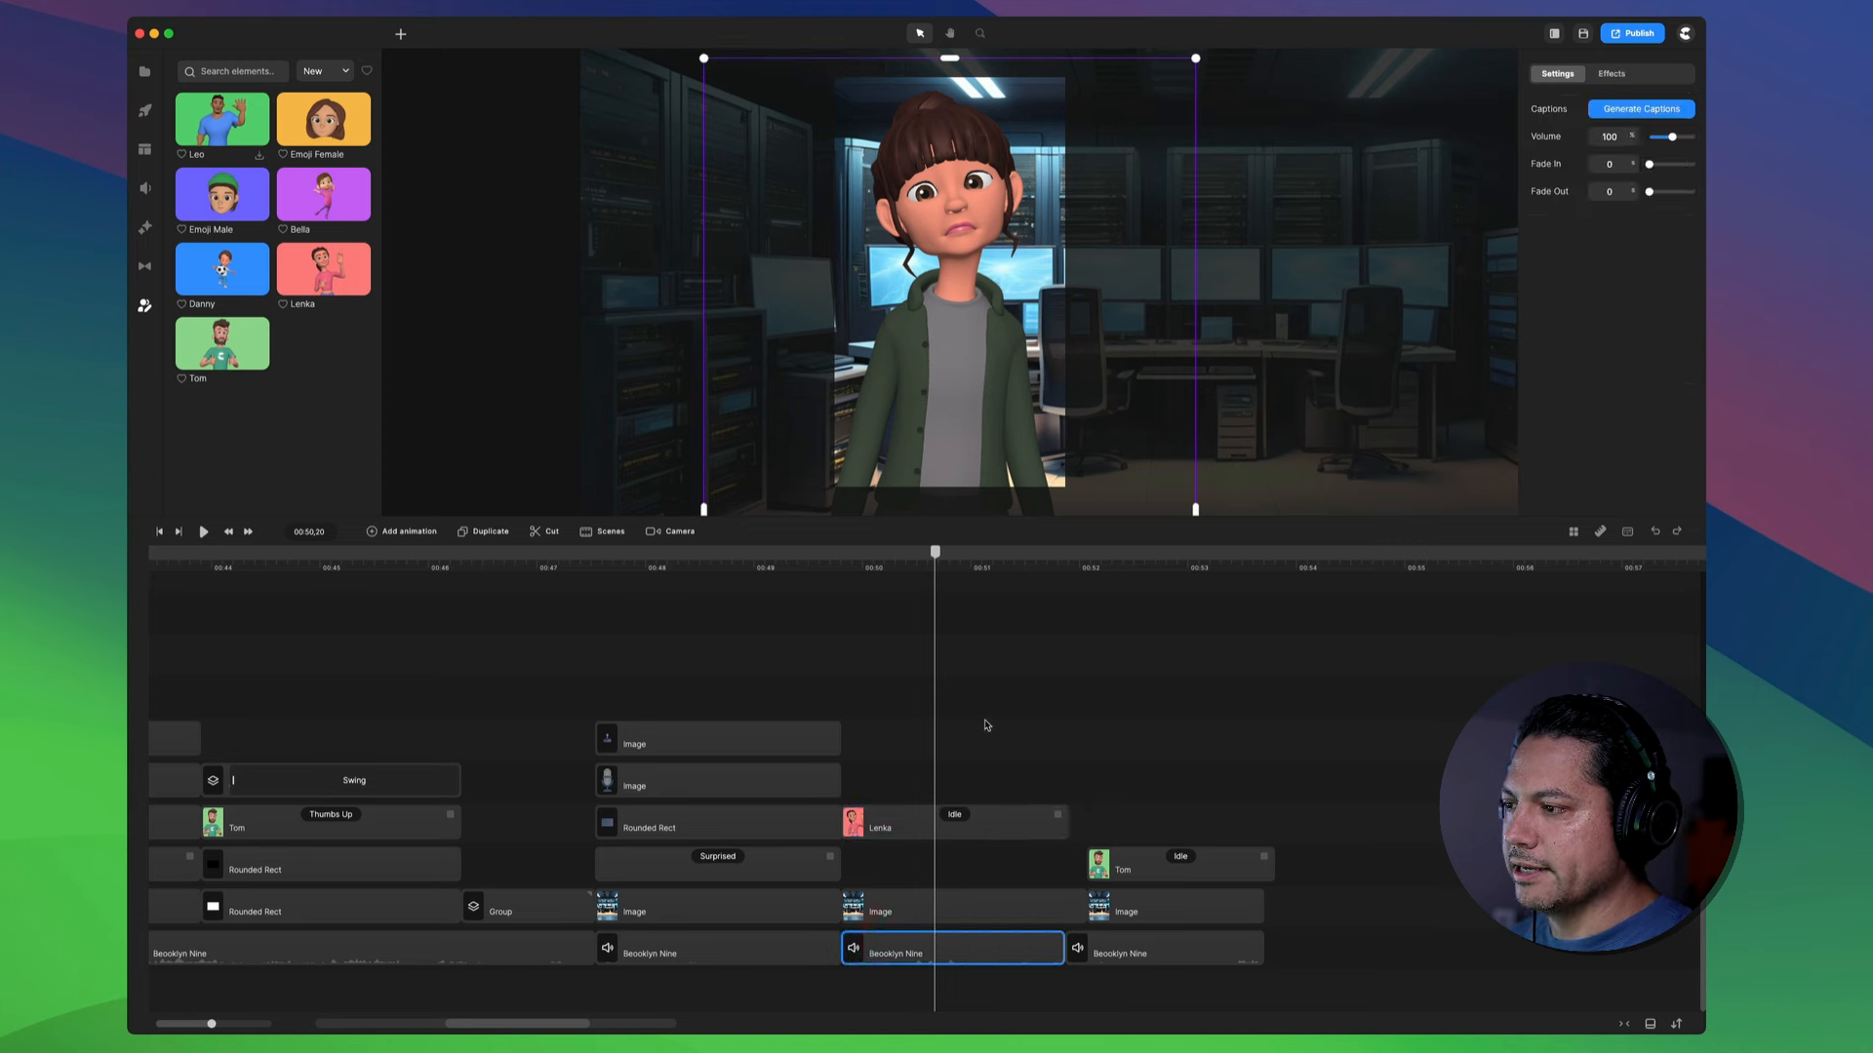
pyautogui.moveTo(851, 569)
pyautogui.mouseDown()
pyautogui.moveTo(873, 549)
pyautogui.moveTo(986, 552)
pyautogui.moveTo(761, 585)
pyautogui.moveTo(844, 576)
pyautogui.mouseUp()
pyautogui.press('space')
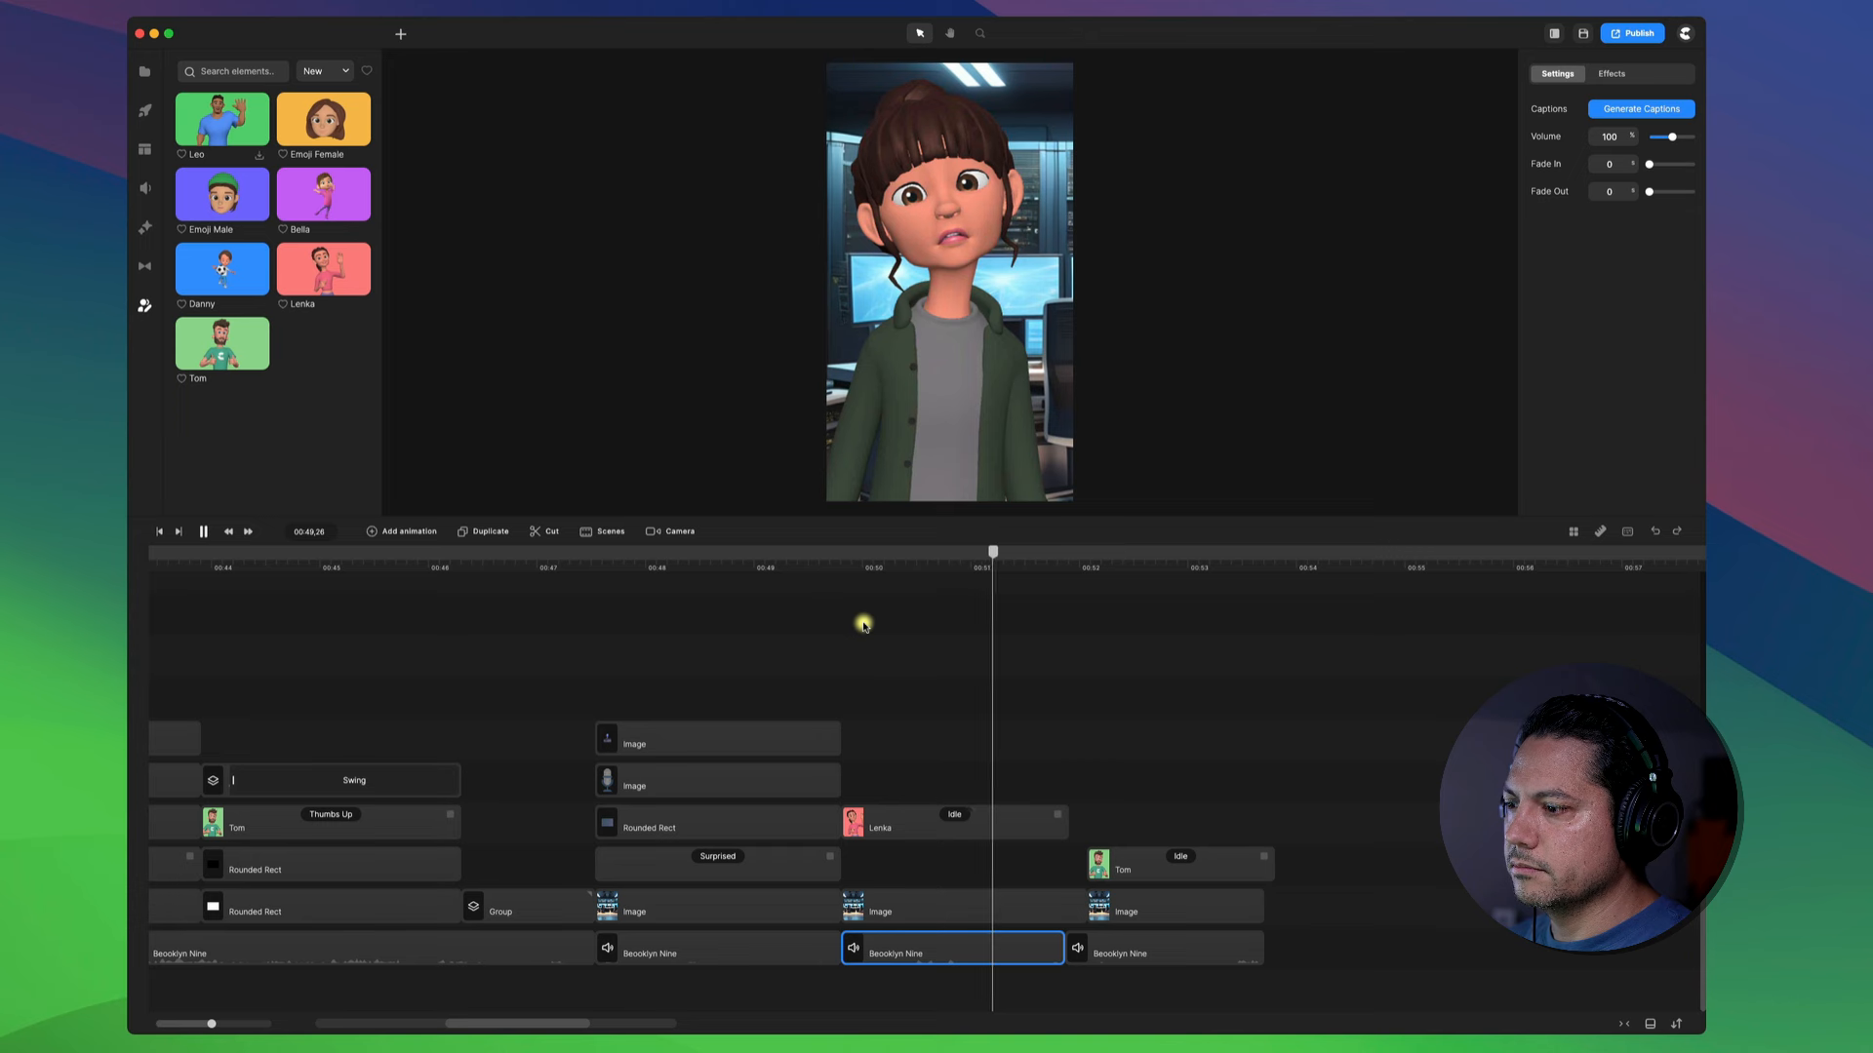
pyautogui.press('space')
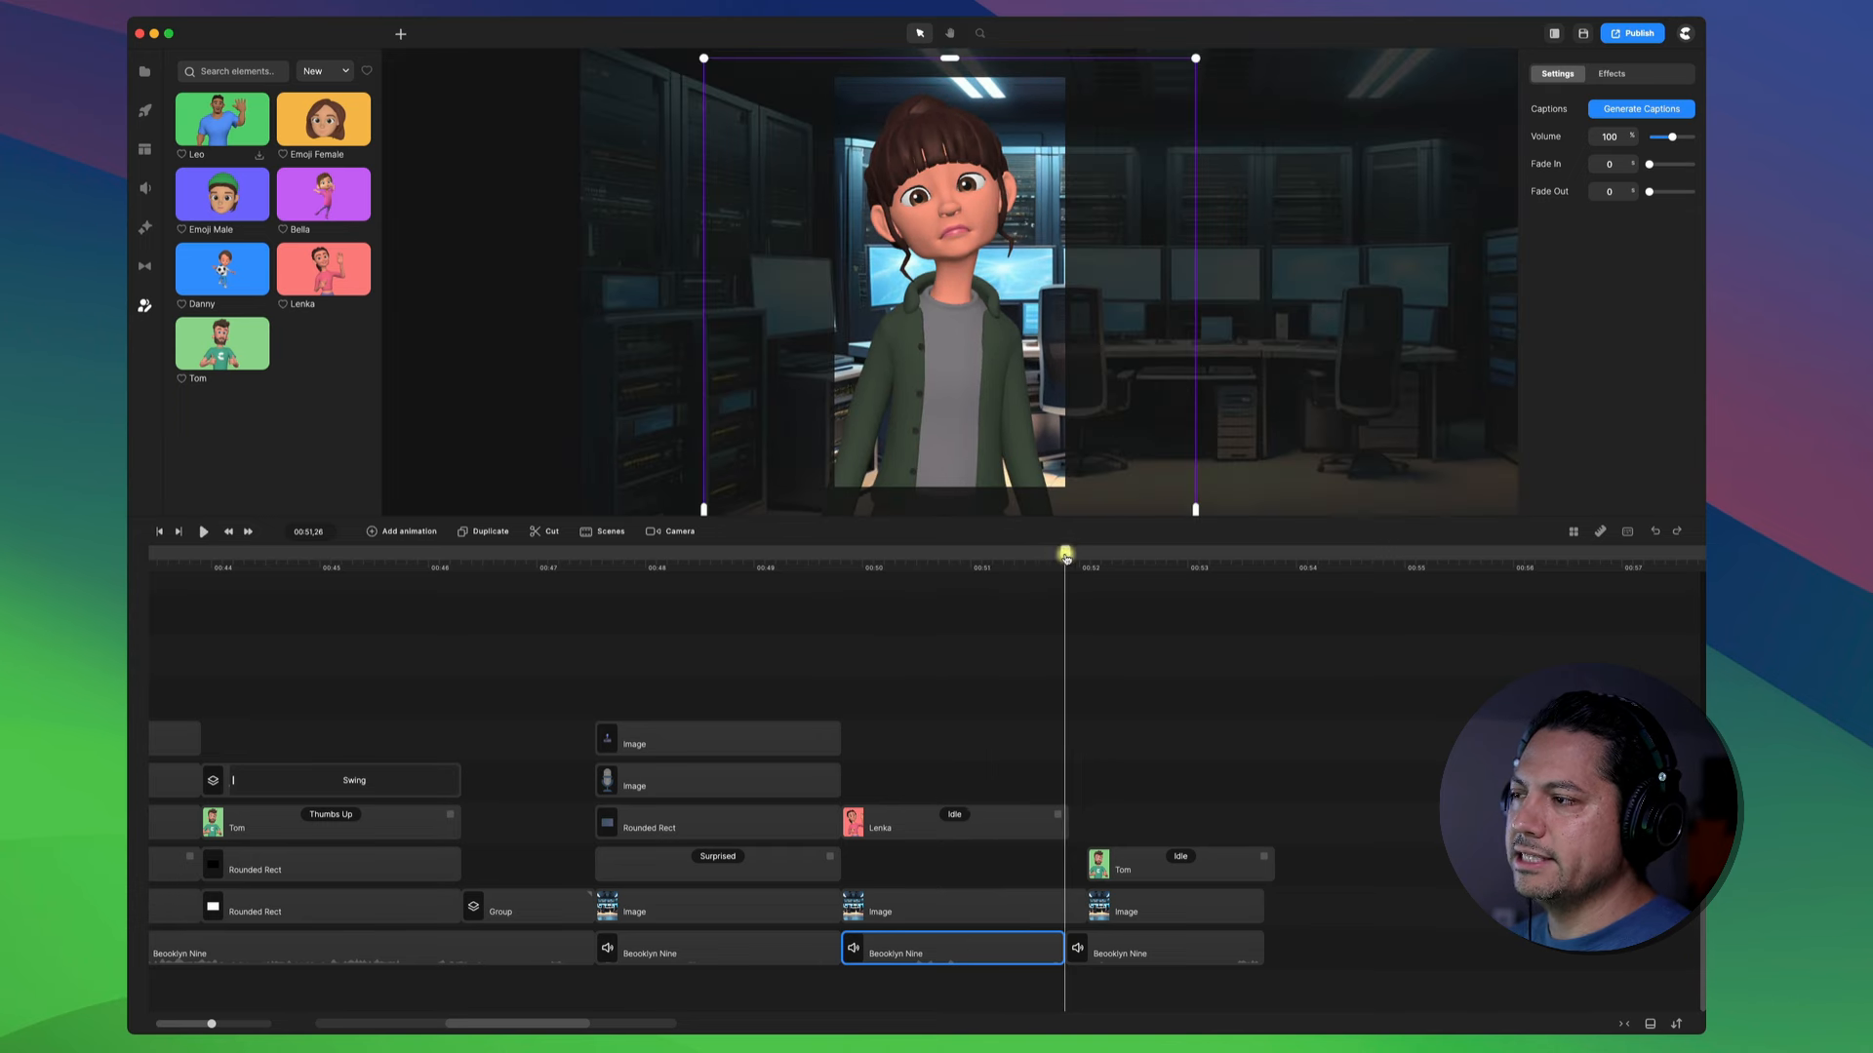
# Move the officer's closing Idle clip earlier so it starts where Lenka's clip ends.
pyautogui.moveTo(1066, 558); pyautogui.dragTo(1138, 554)
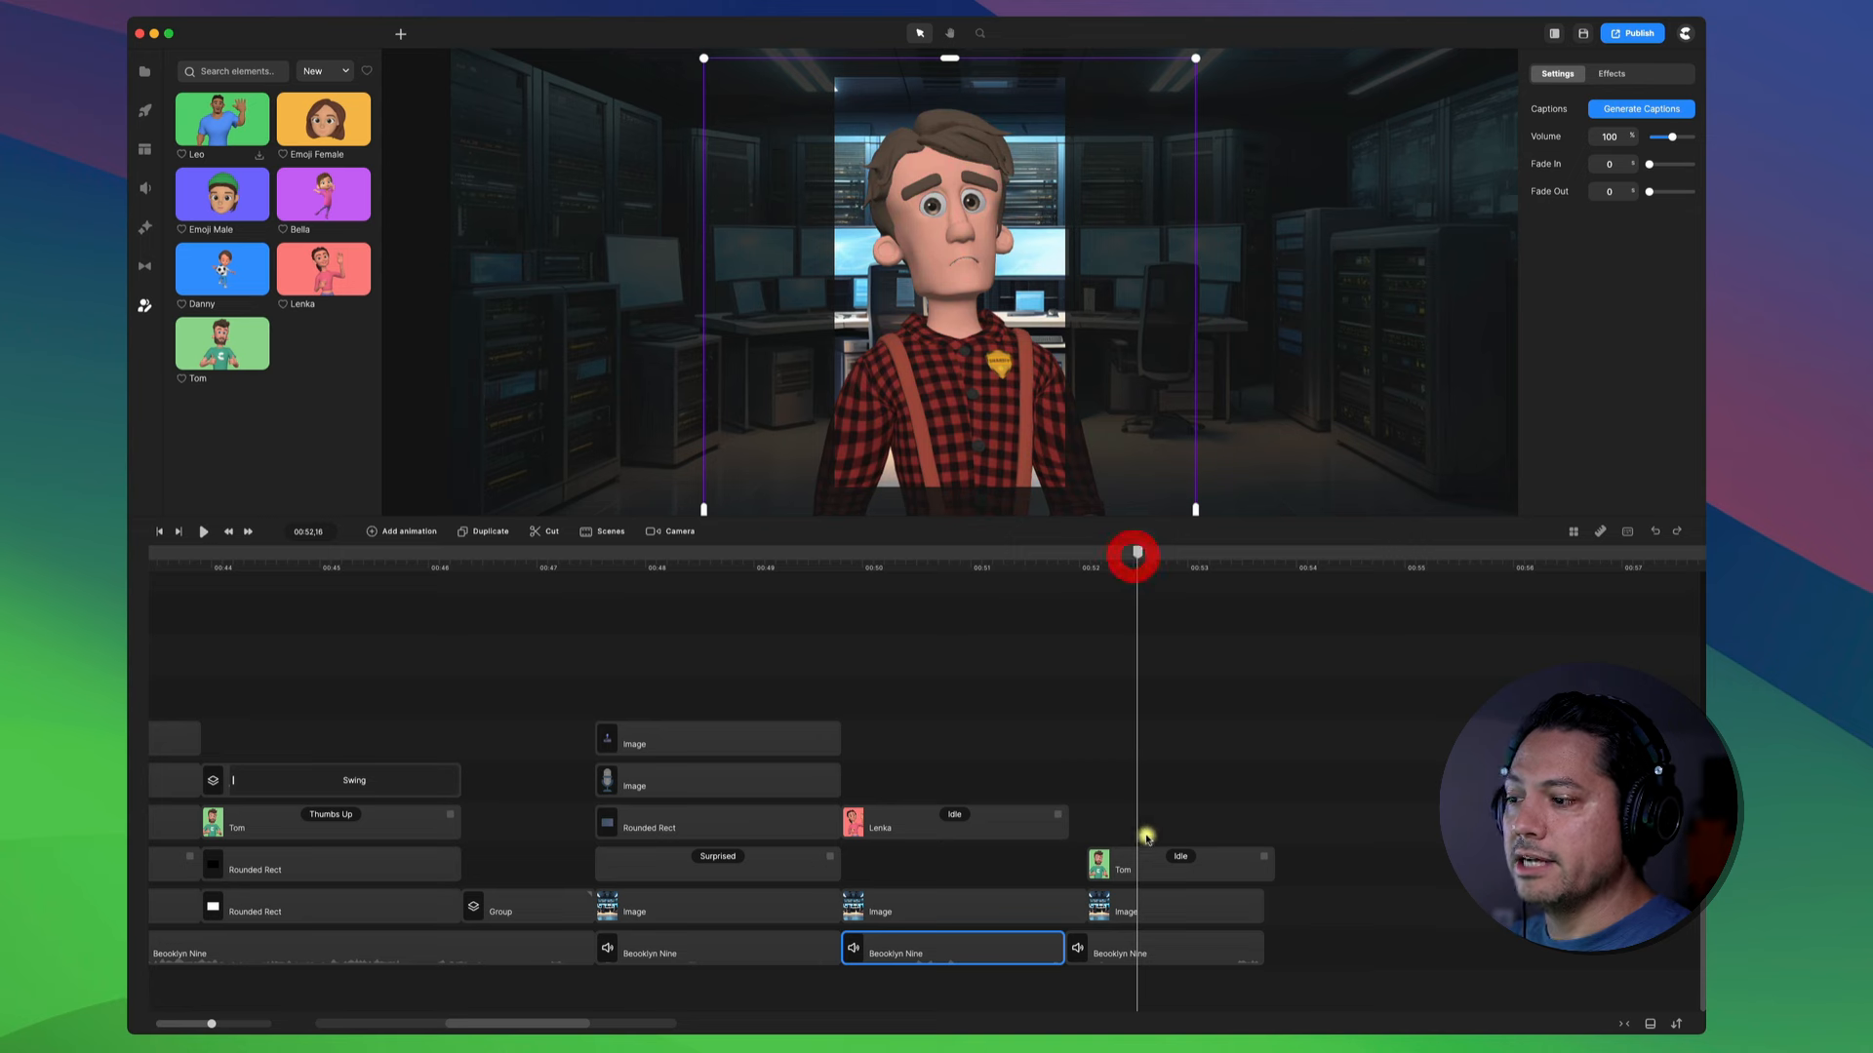
pyautogui.click(1110, 873)
pyautogui.moveTo(1139, 870); pyautogui.dragTo(1123, 873)
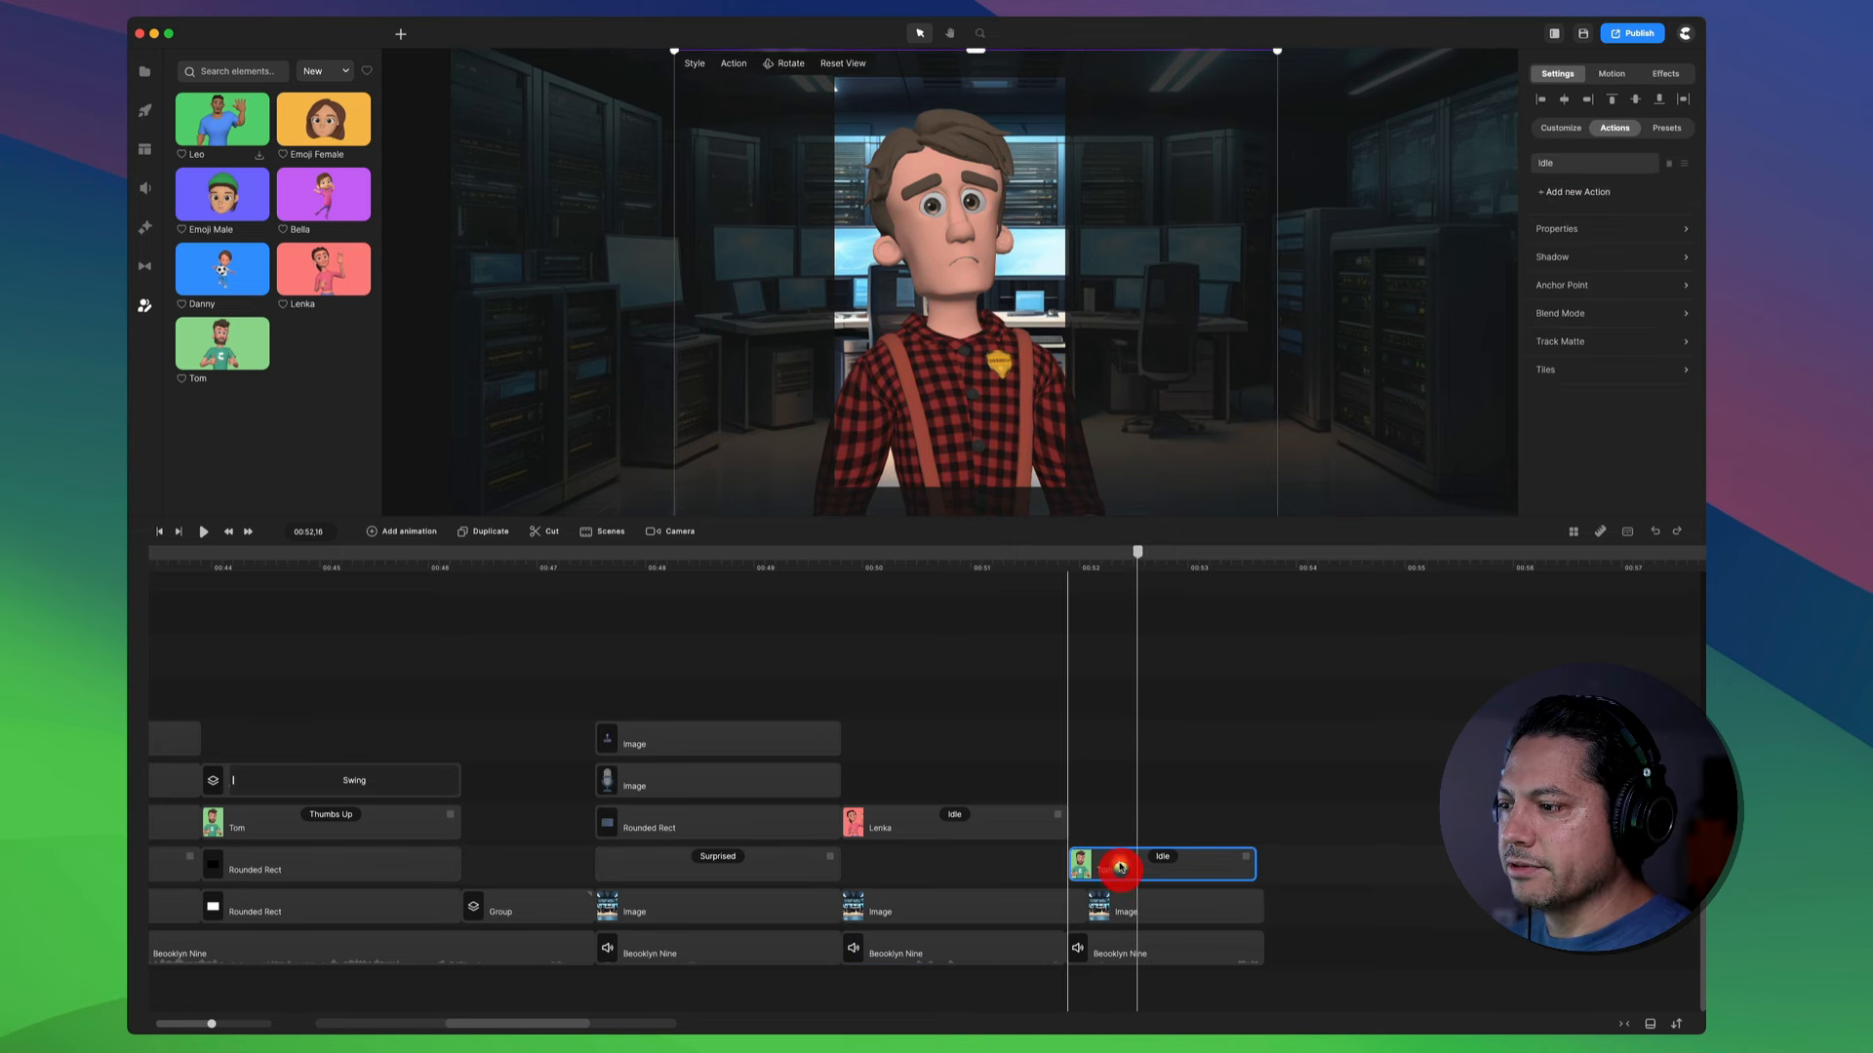
# Play and scrub through the officer's closing Idle shot and compare it with his Surprised shot.
pyautogui.click(1075, 565)
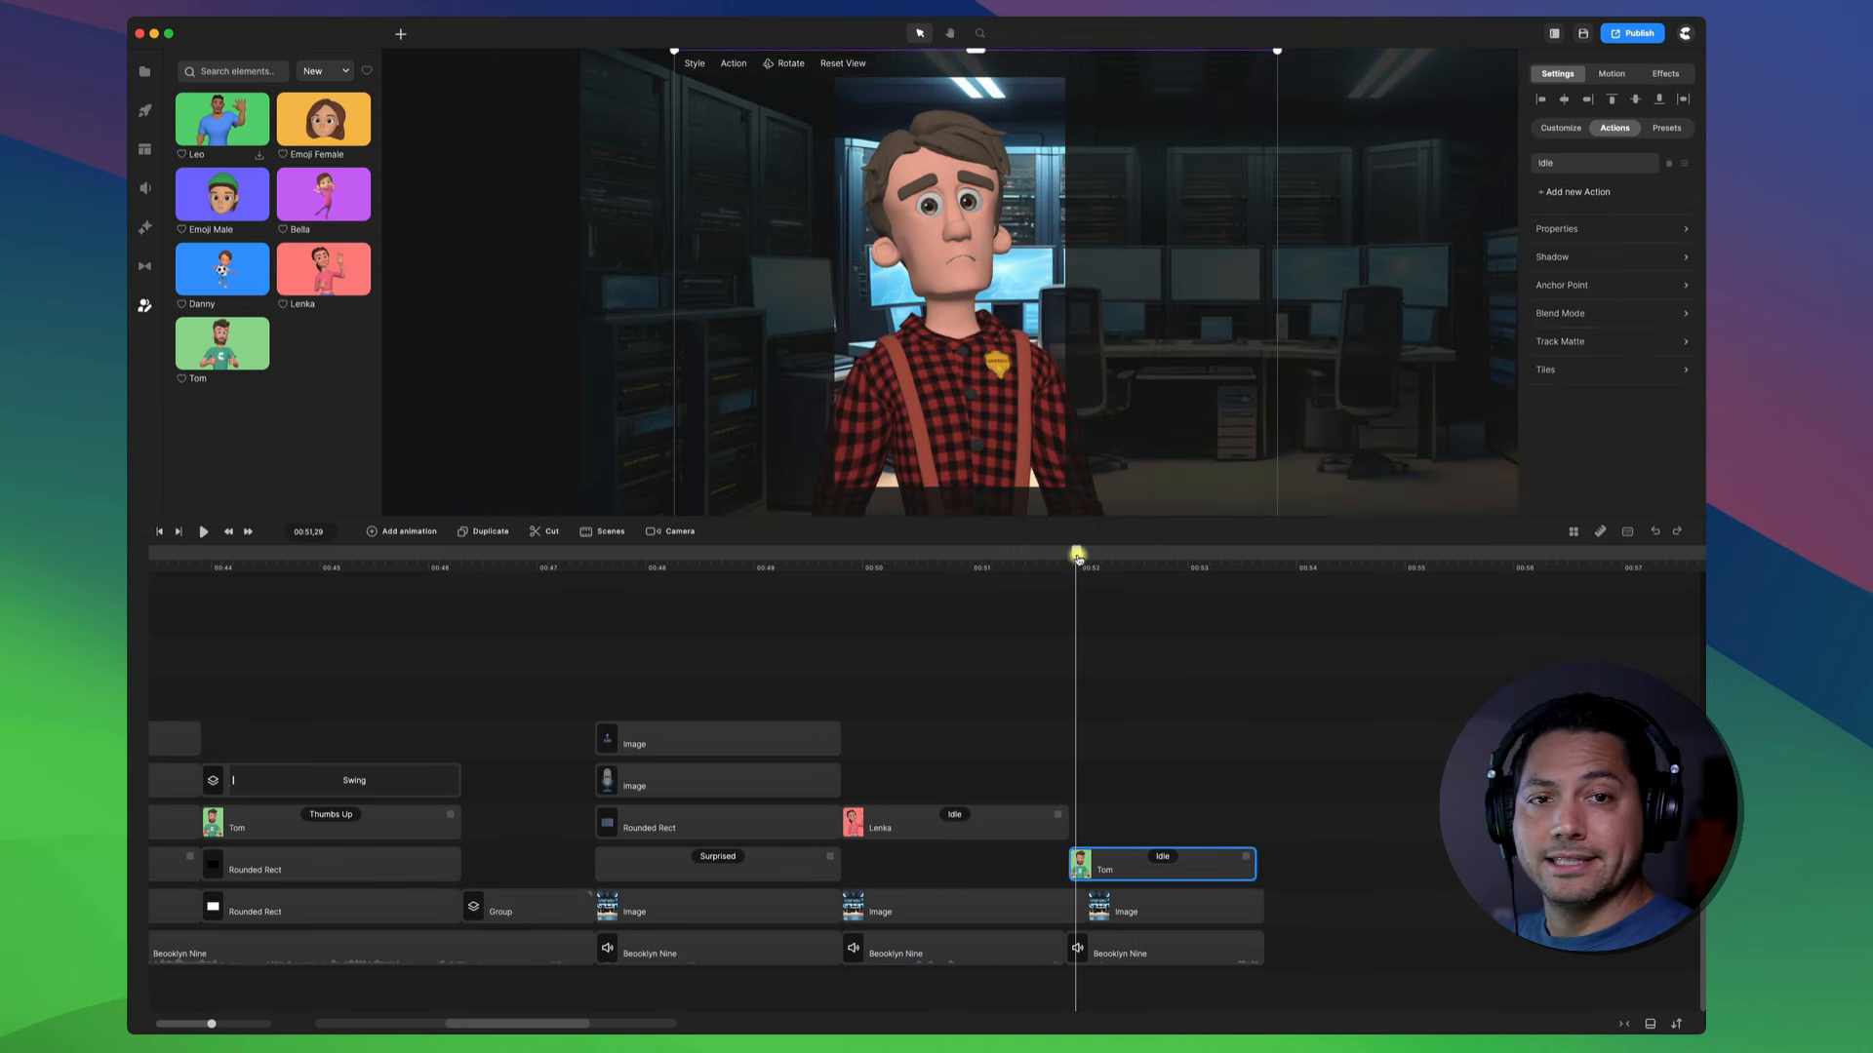
pyautogui.moveTo(1077, 558); pyautogui.dragTo(1077, 557)
pyautogui.click(1076, 558)
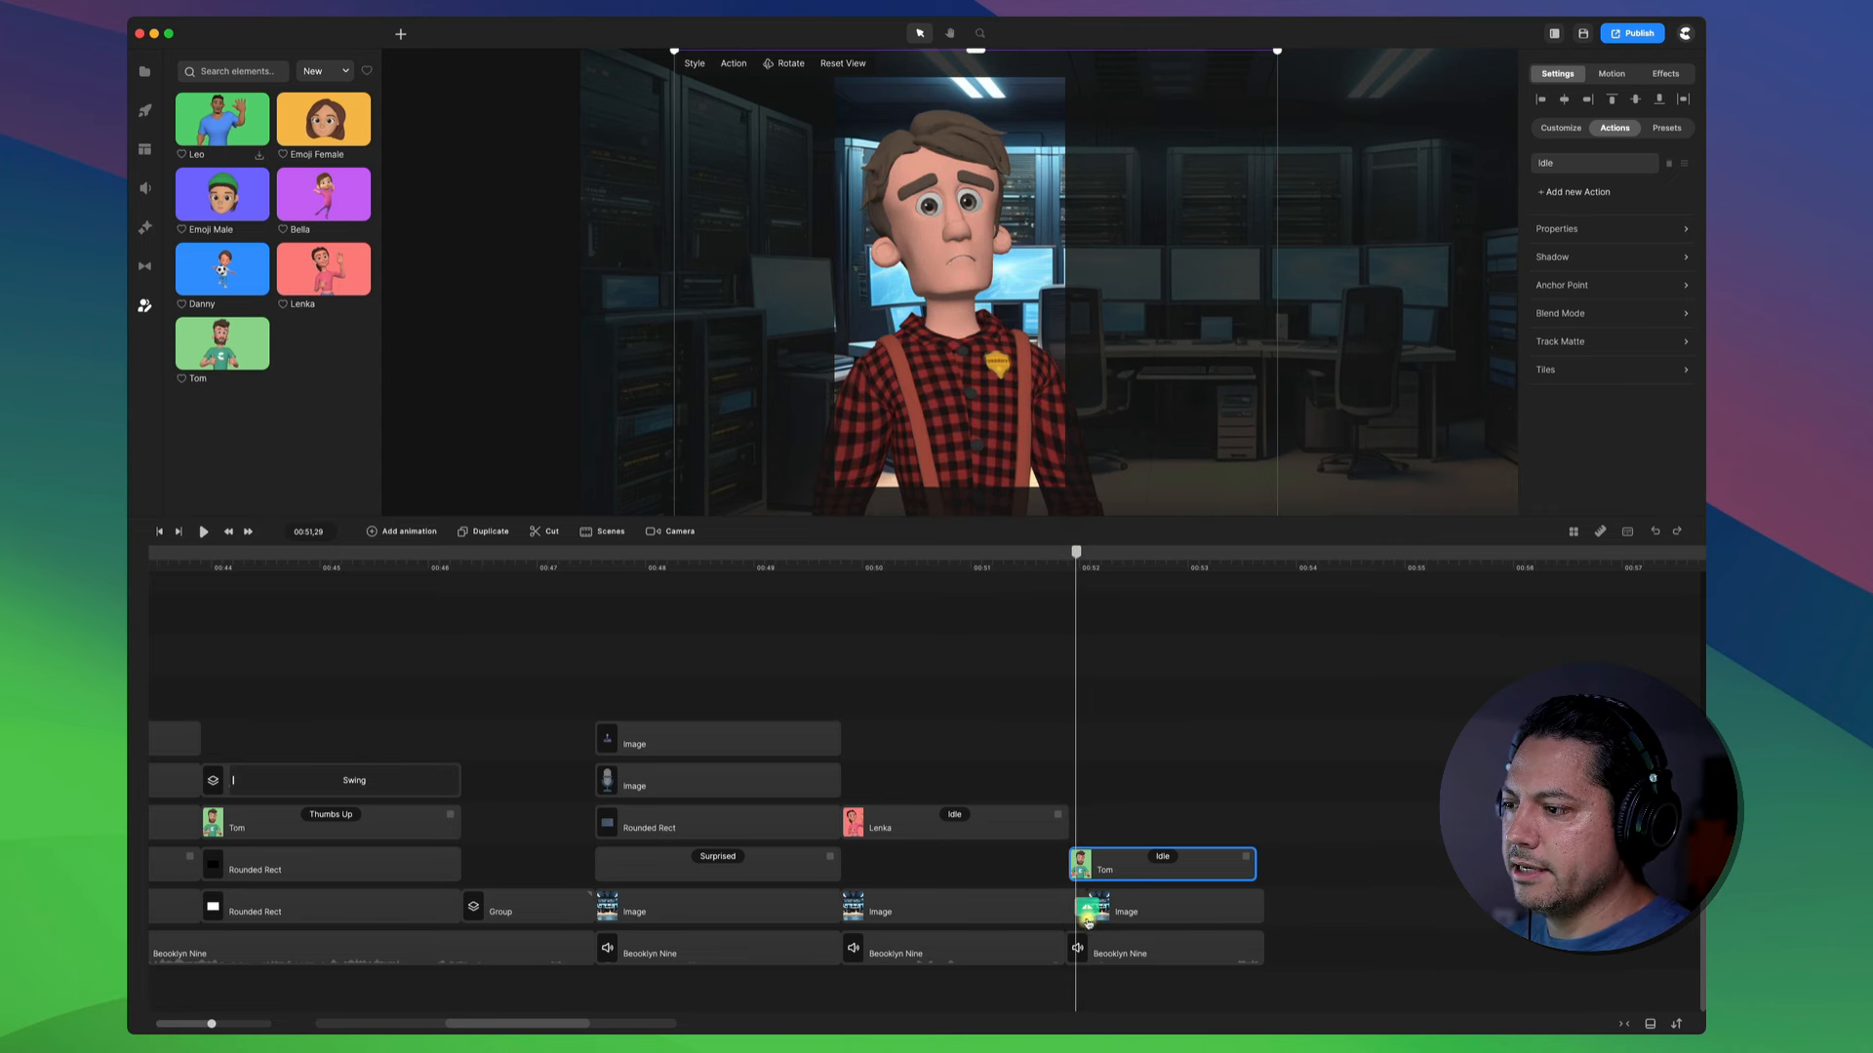
pyautogui.press('space')
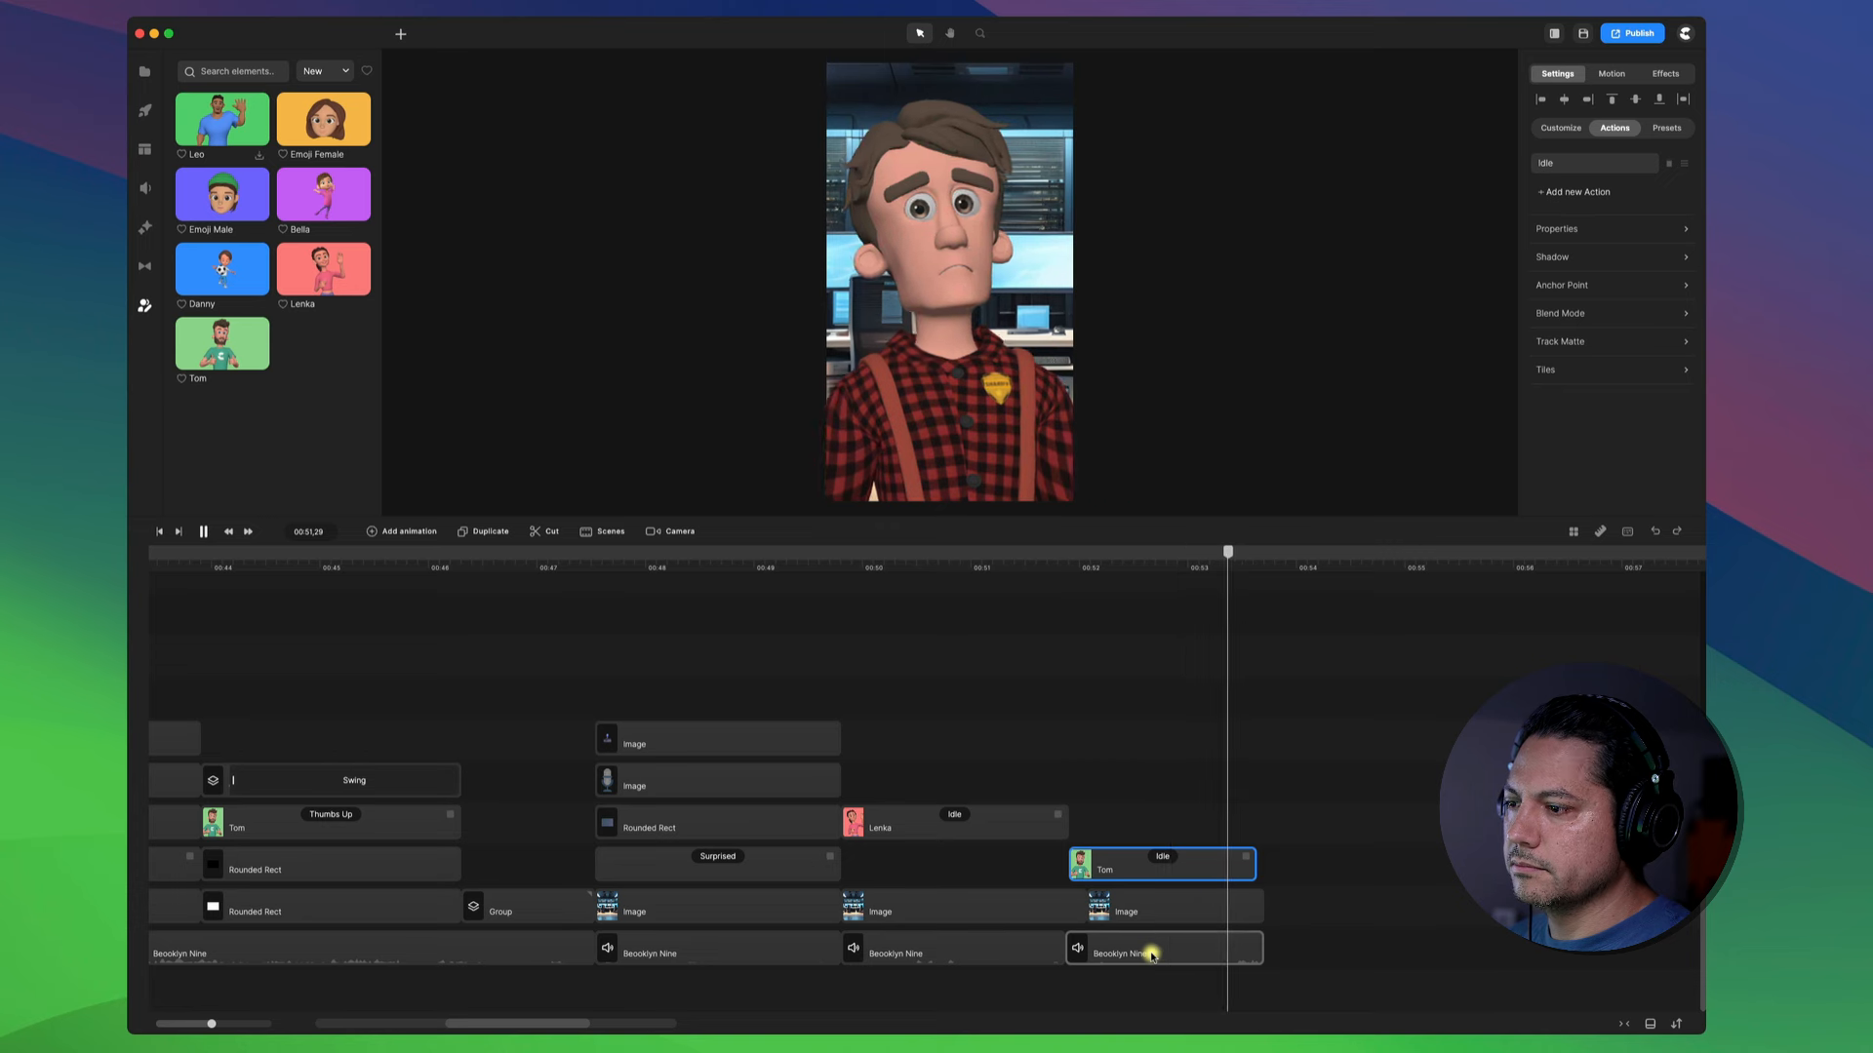
pyautogui.press('space')
pyautogui.click(1110, 568)
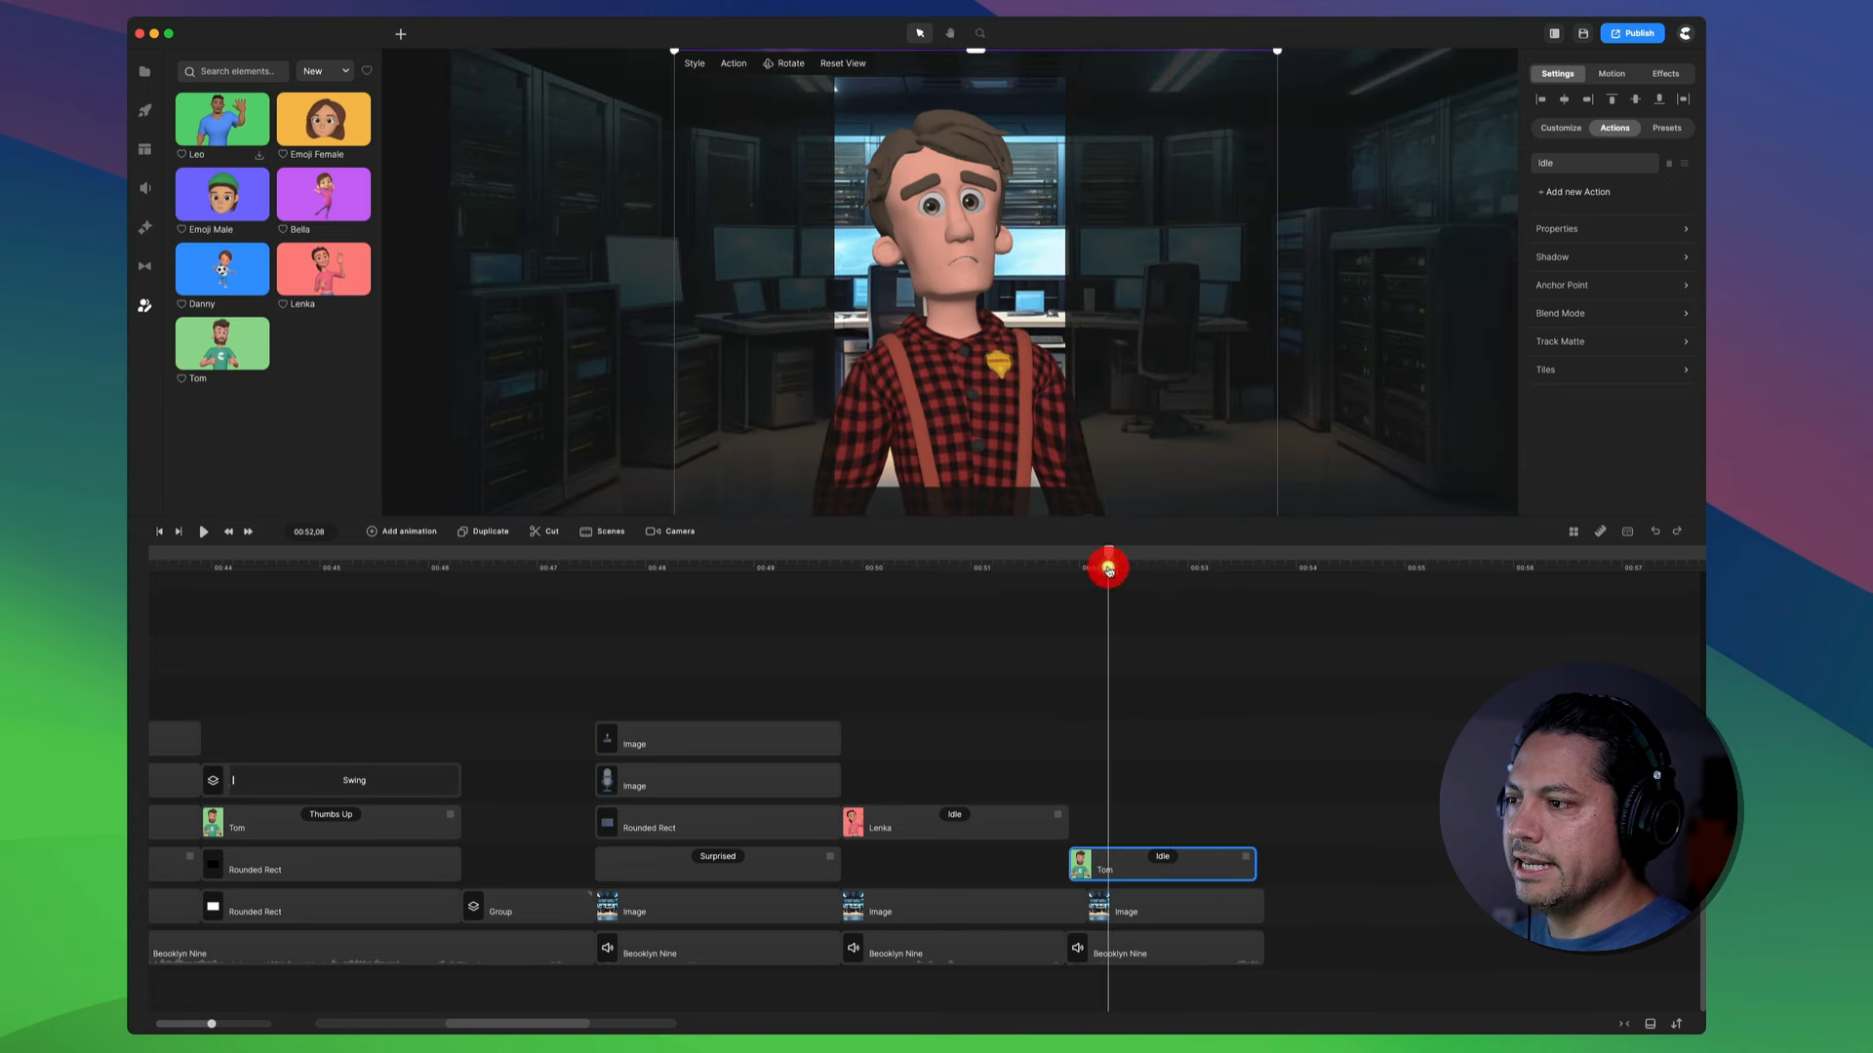
pyautogui.click(682, 567)
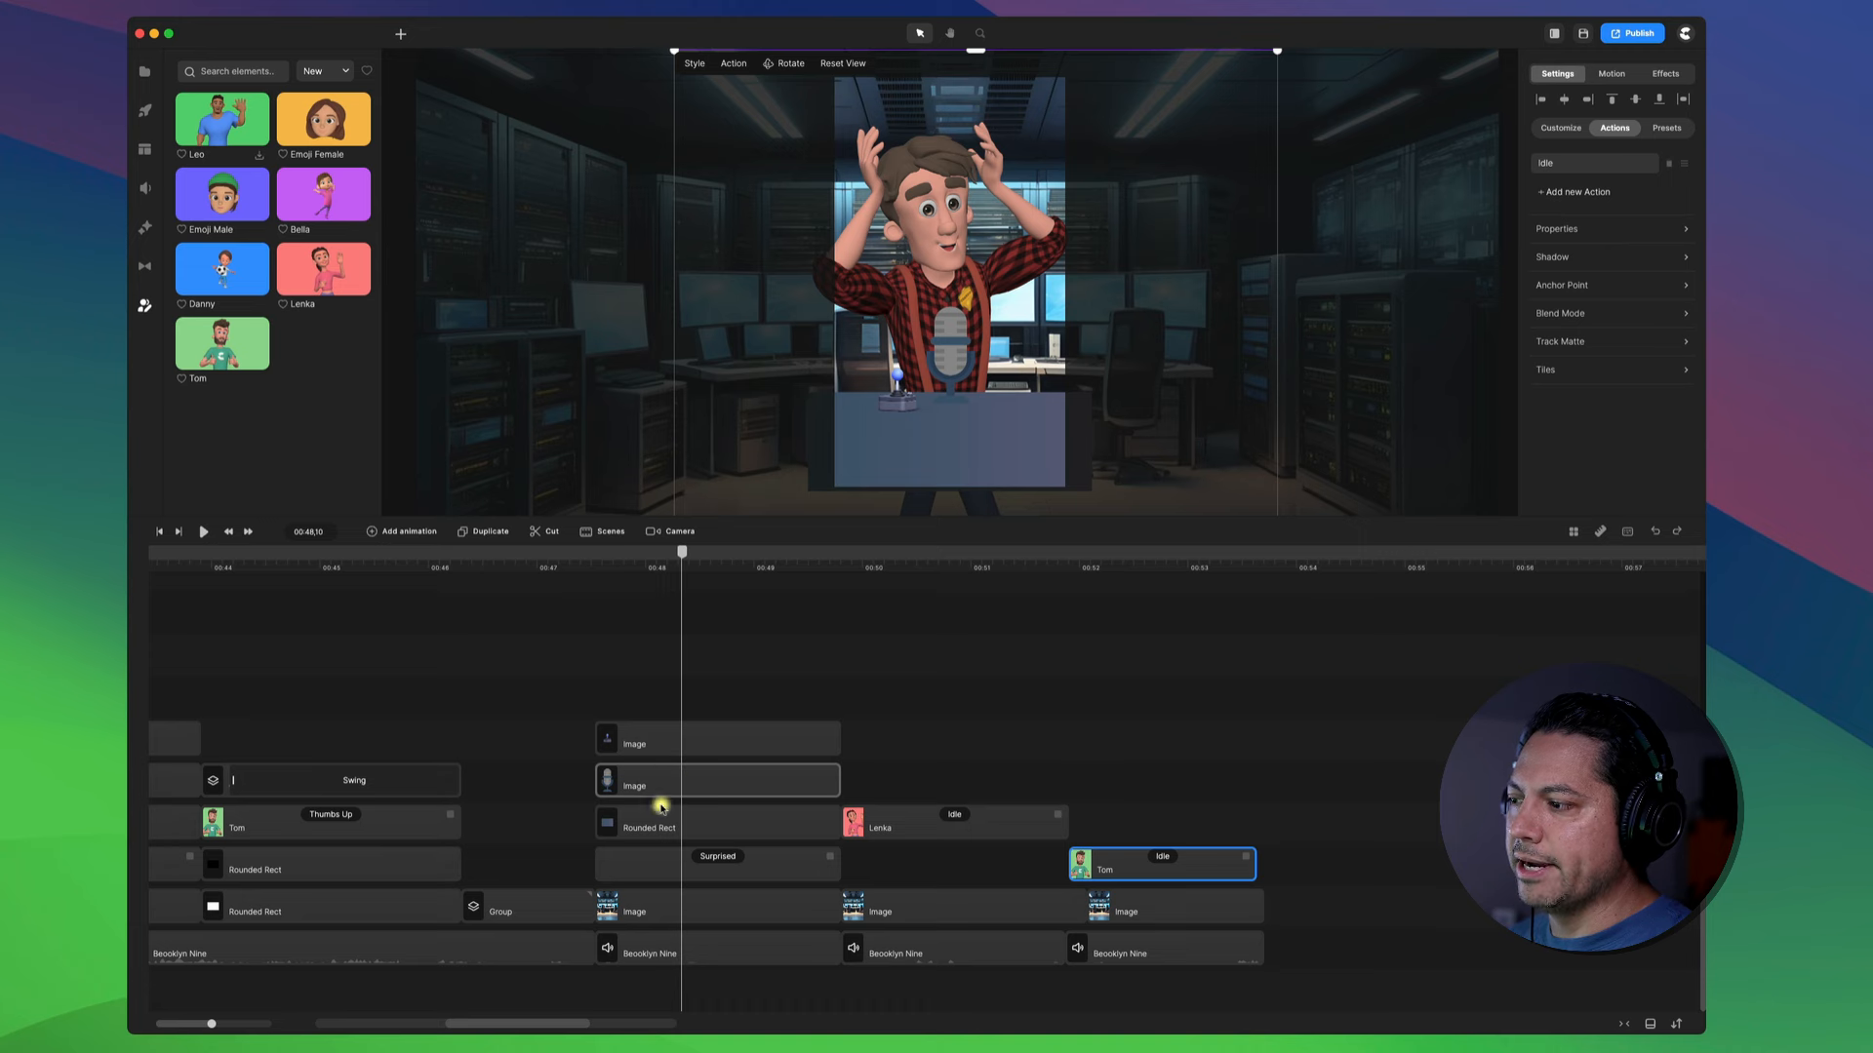
pyautogui.click(1117, 568)
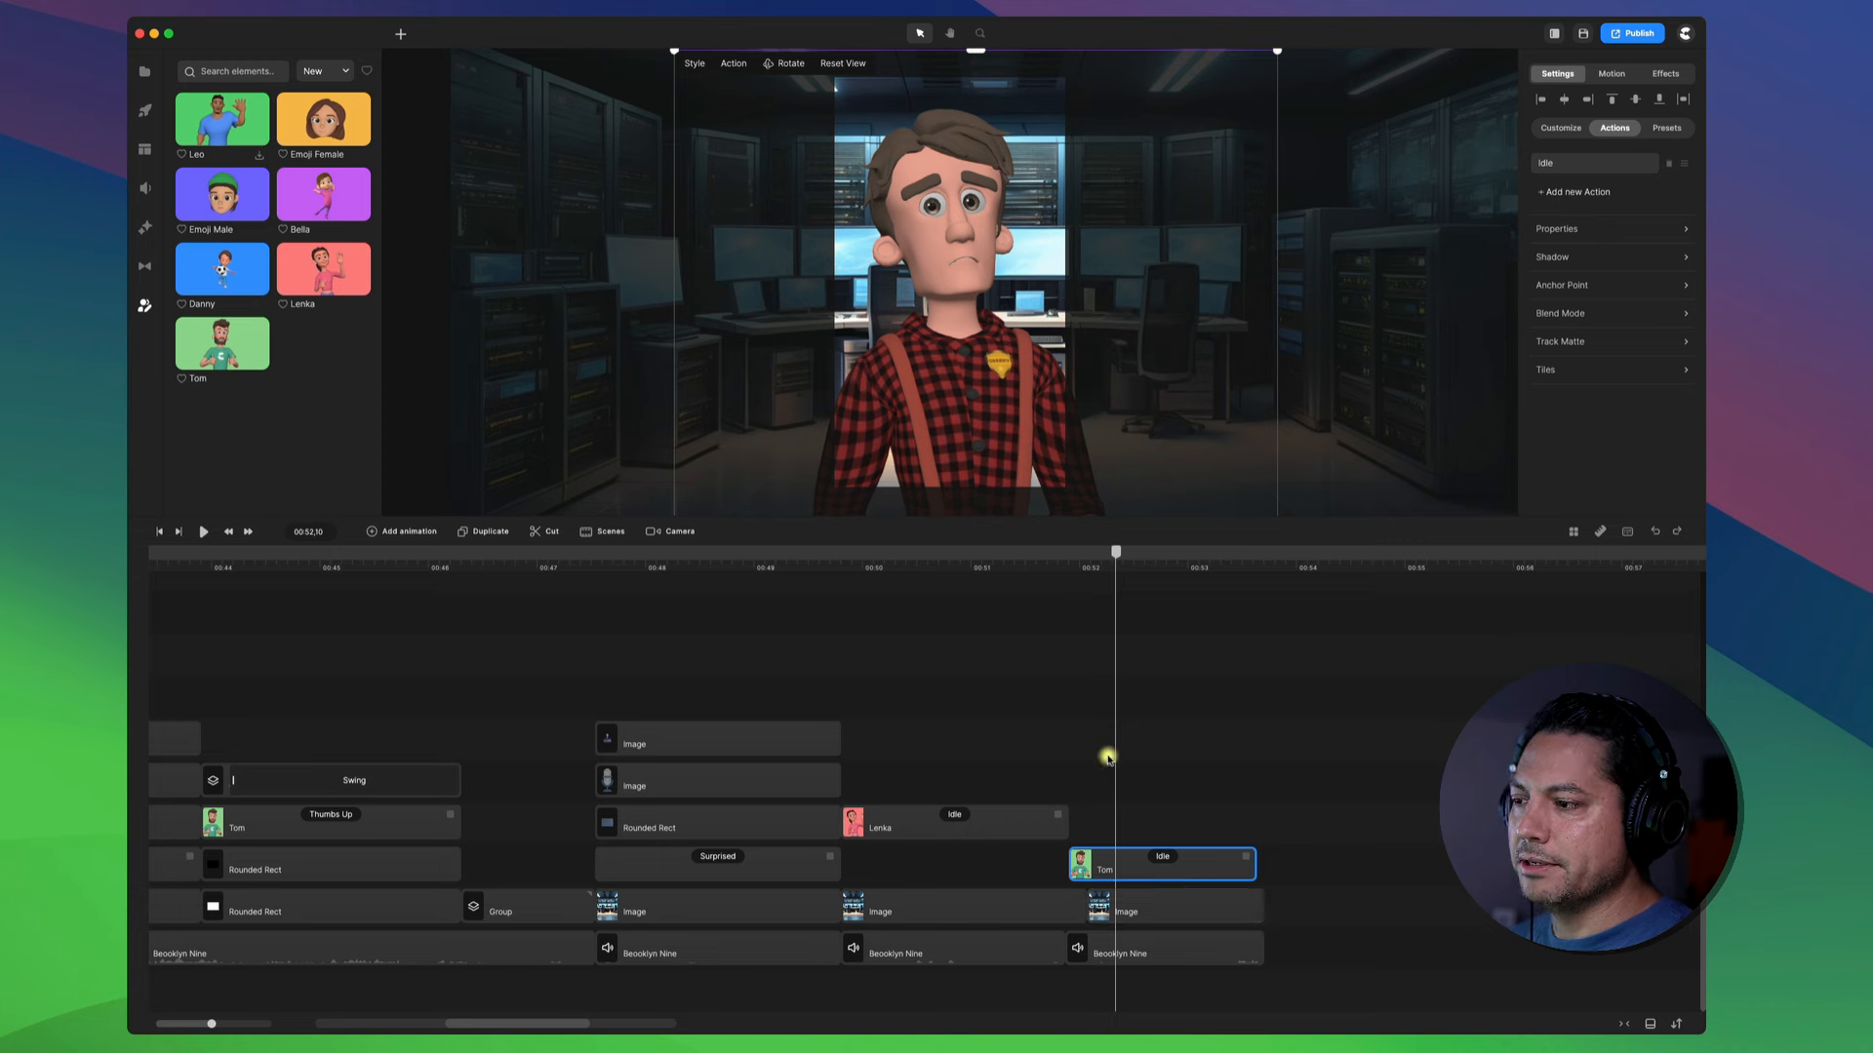
pyautogui.moveTo(1117, 556); pyautogui.dragTo(1132, 554)
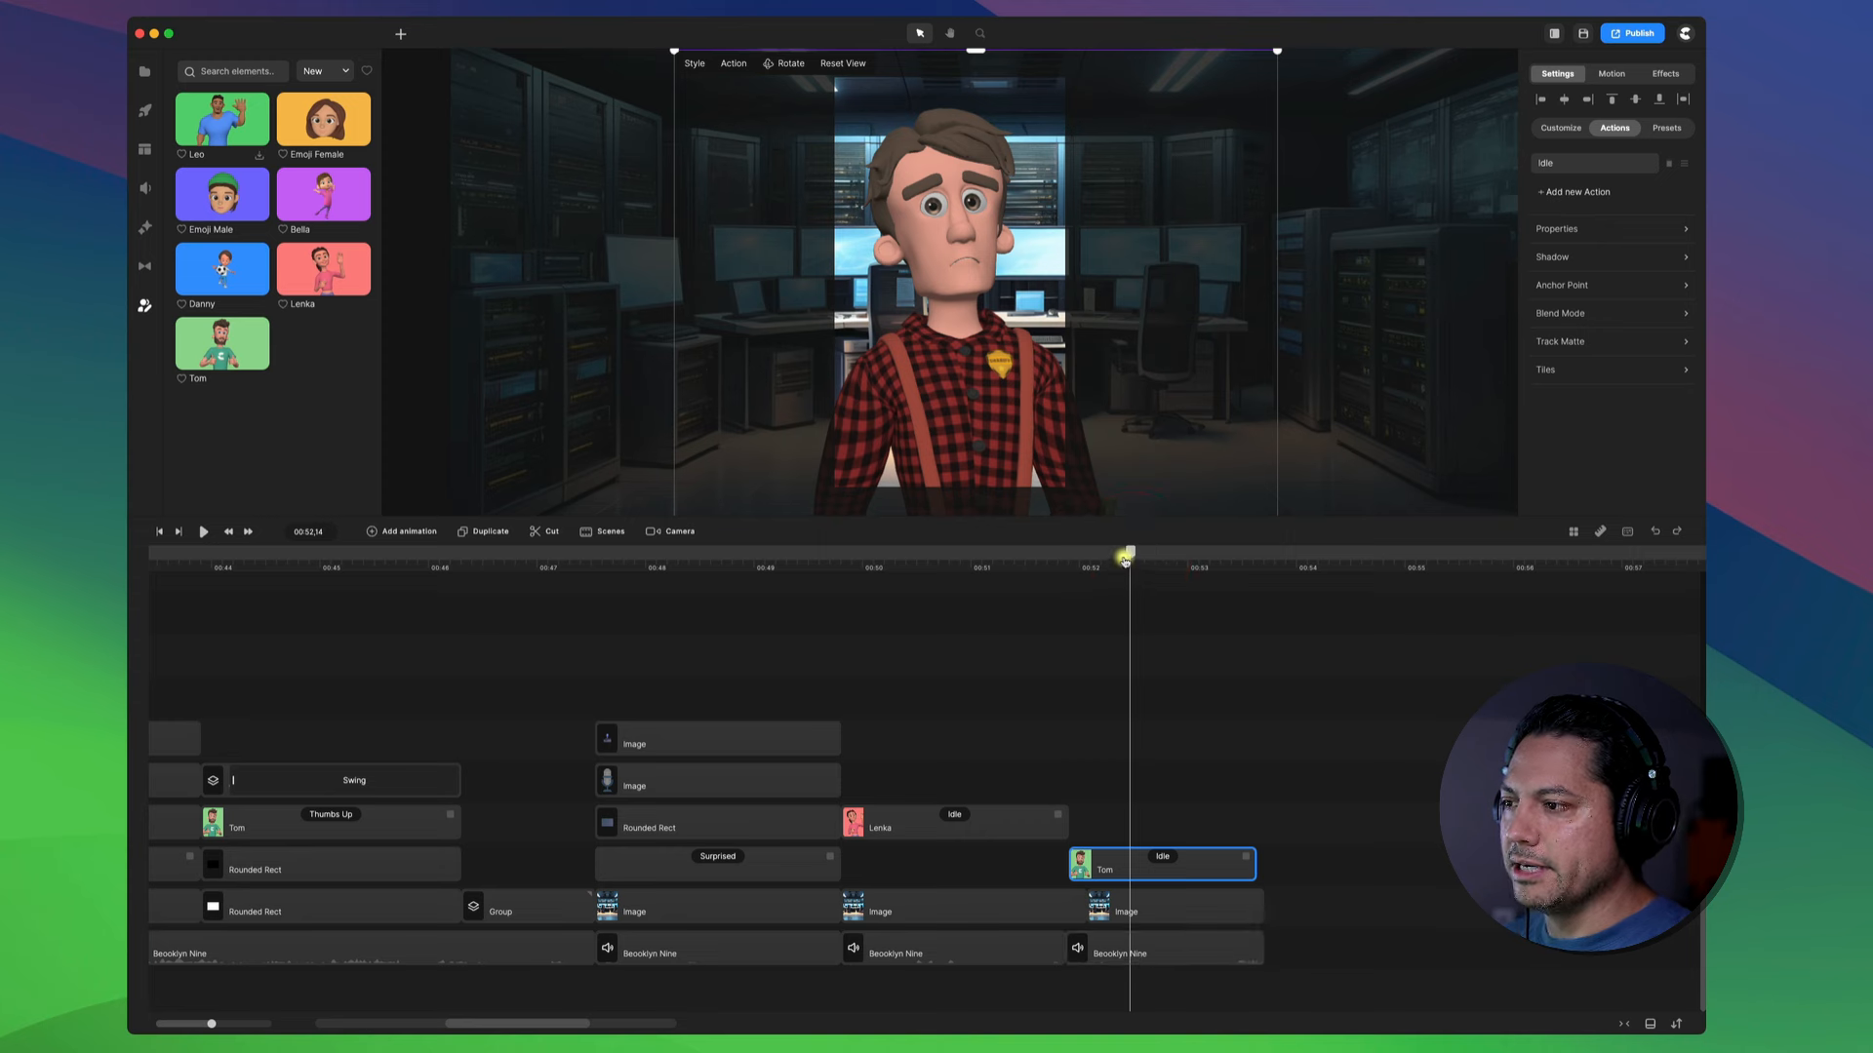
# Lip-sync the last dialogue audio clip with Tom and play the officer's closing shot.
pyautogui.click(1165, 954)
pyautogui.rightClick(1168, 954)
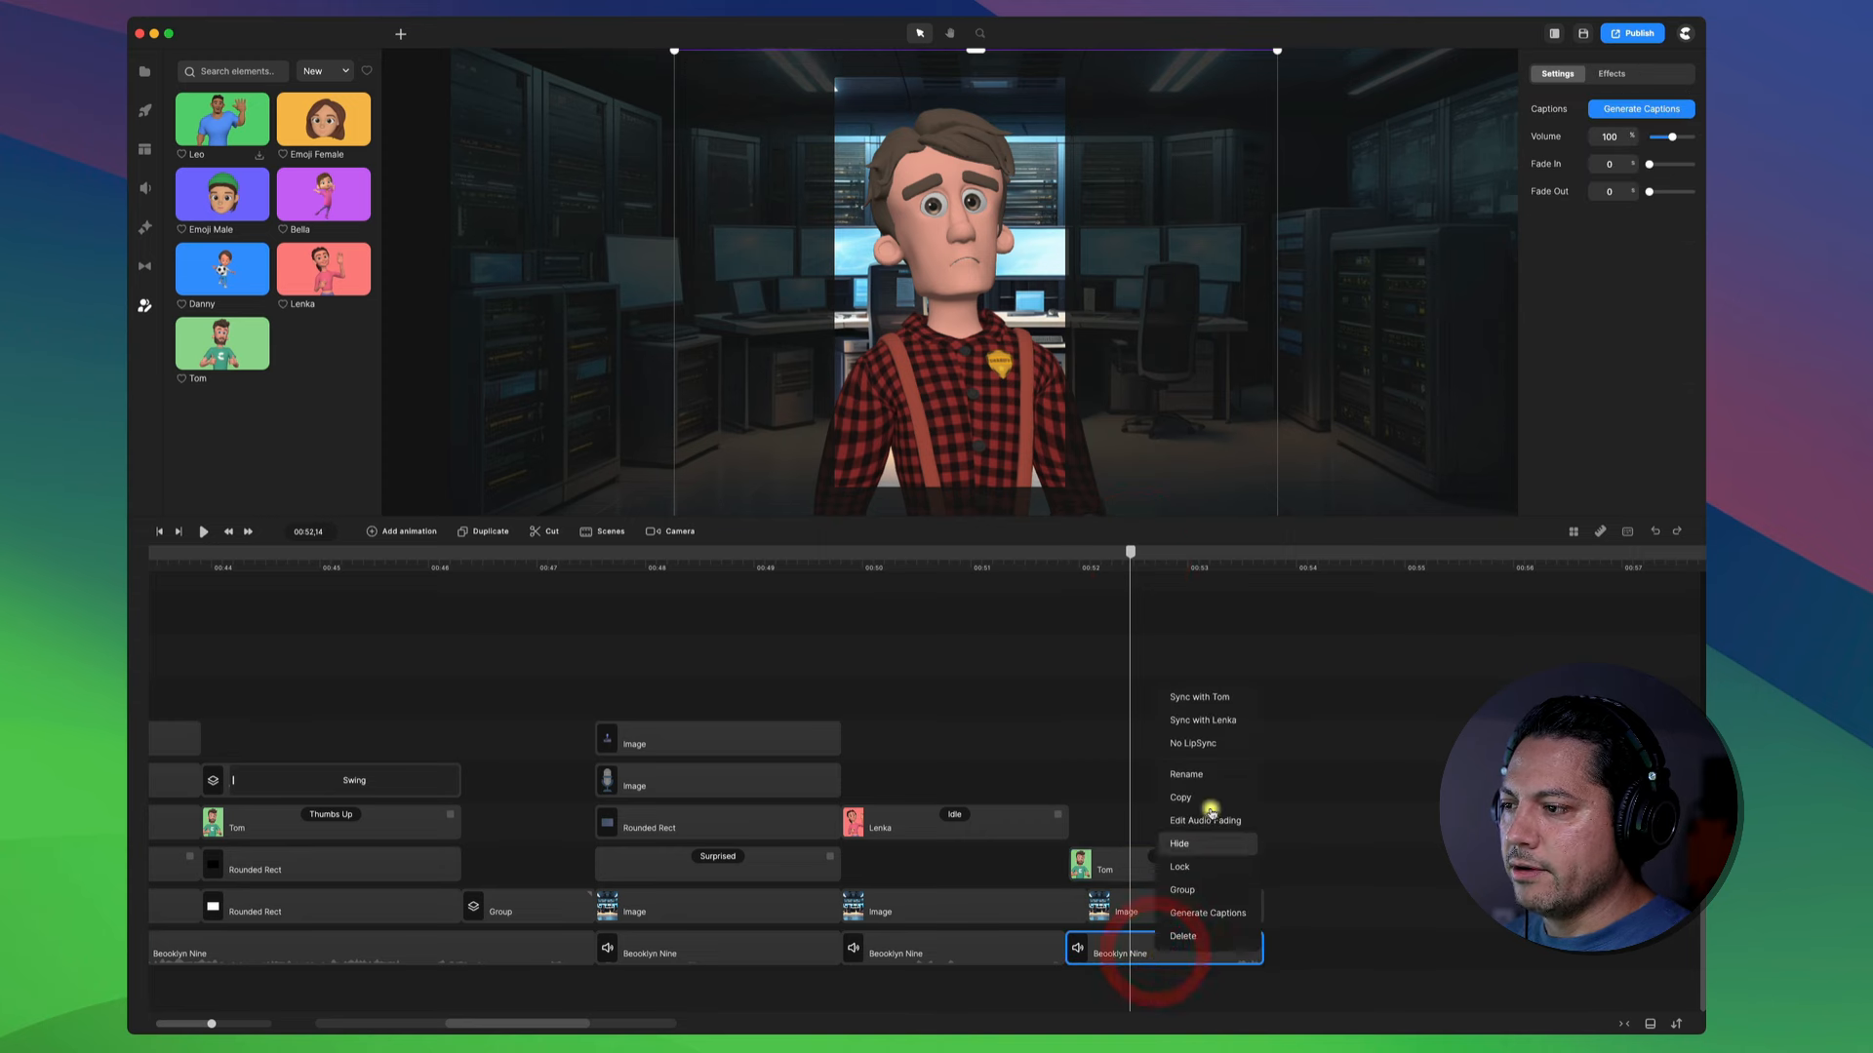
pyautogui.click(1209, 702)
pyautogui.moveTo(1084, 560)
pyautogui.mouseDown()
pyautogui.moveTo(1170, 552)
pyautogui.moveTo(1100, 568)
pyautogui.mouseUp()
pyautogui.press('space')
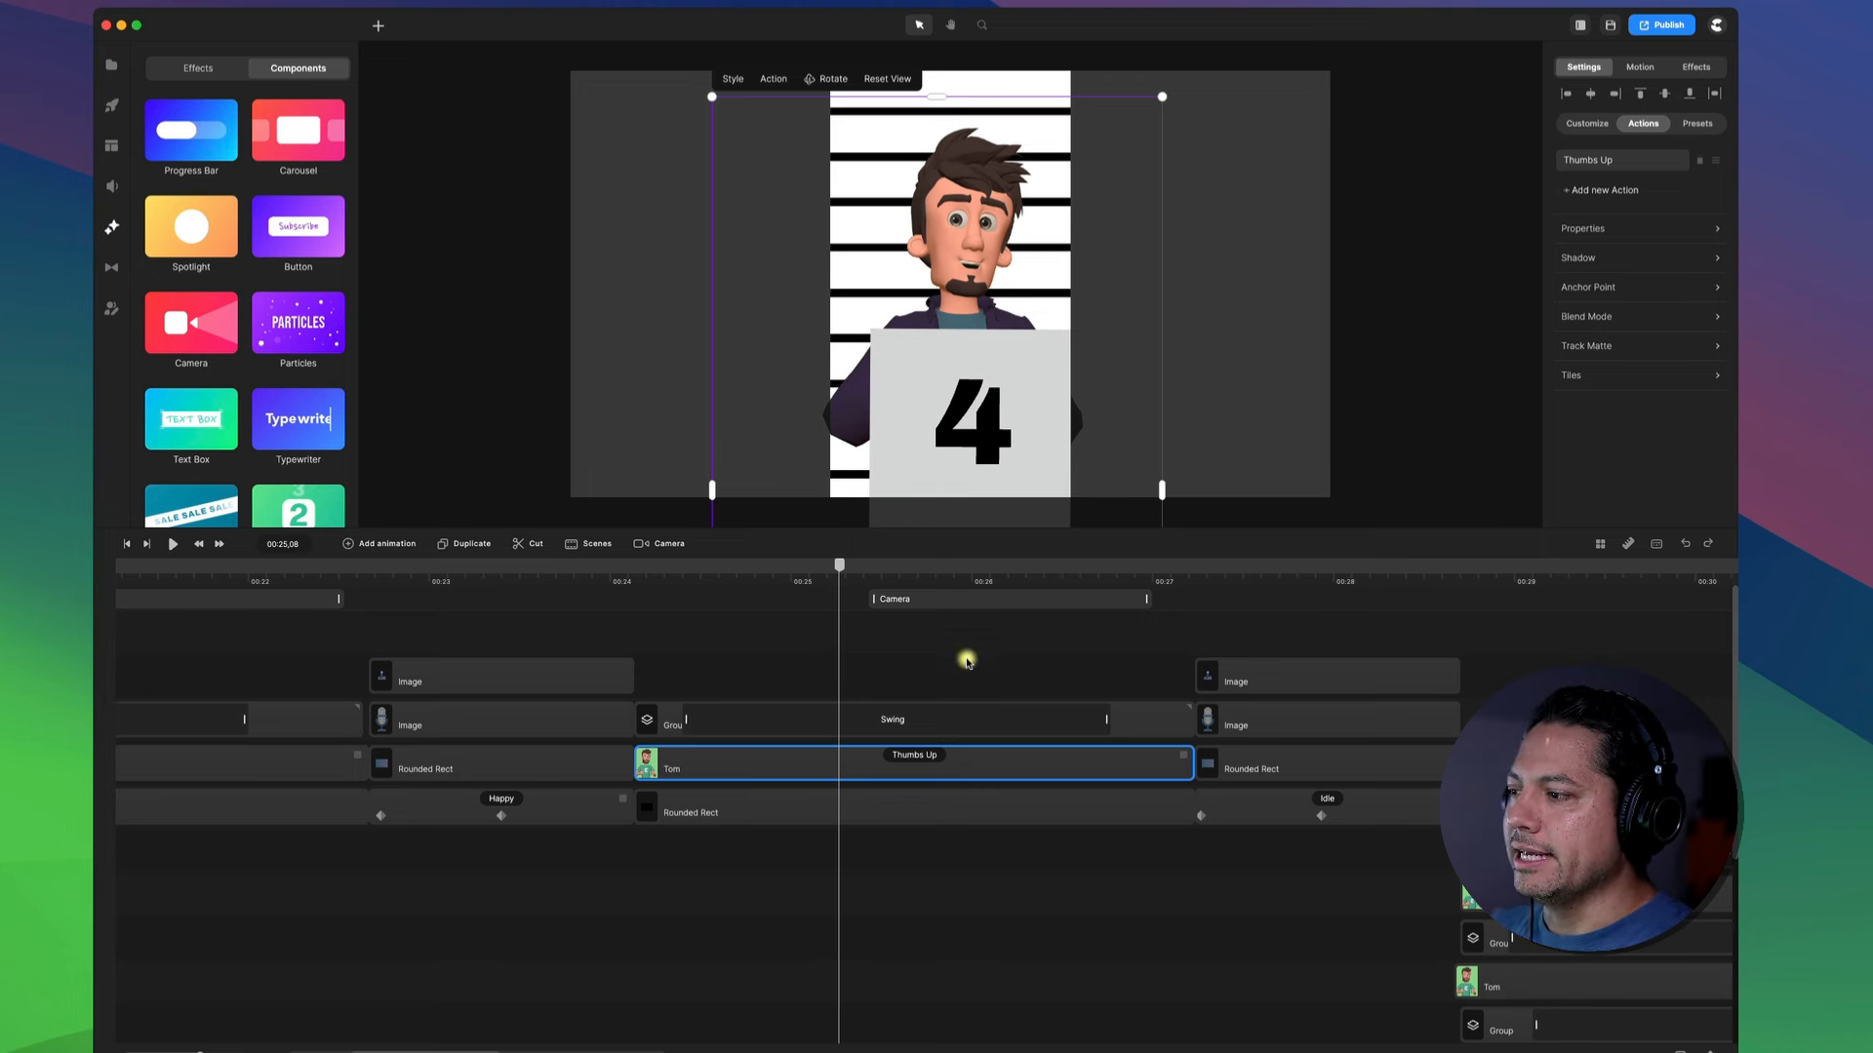
# Give suspect 4's Tom character a shadow with angle 93 and distance 1, and scrub through his Thumbs Up shot.
pyautogui.moveTo(841, 568); pyautogui.dragTo(849, 563)
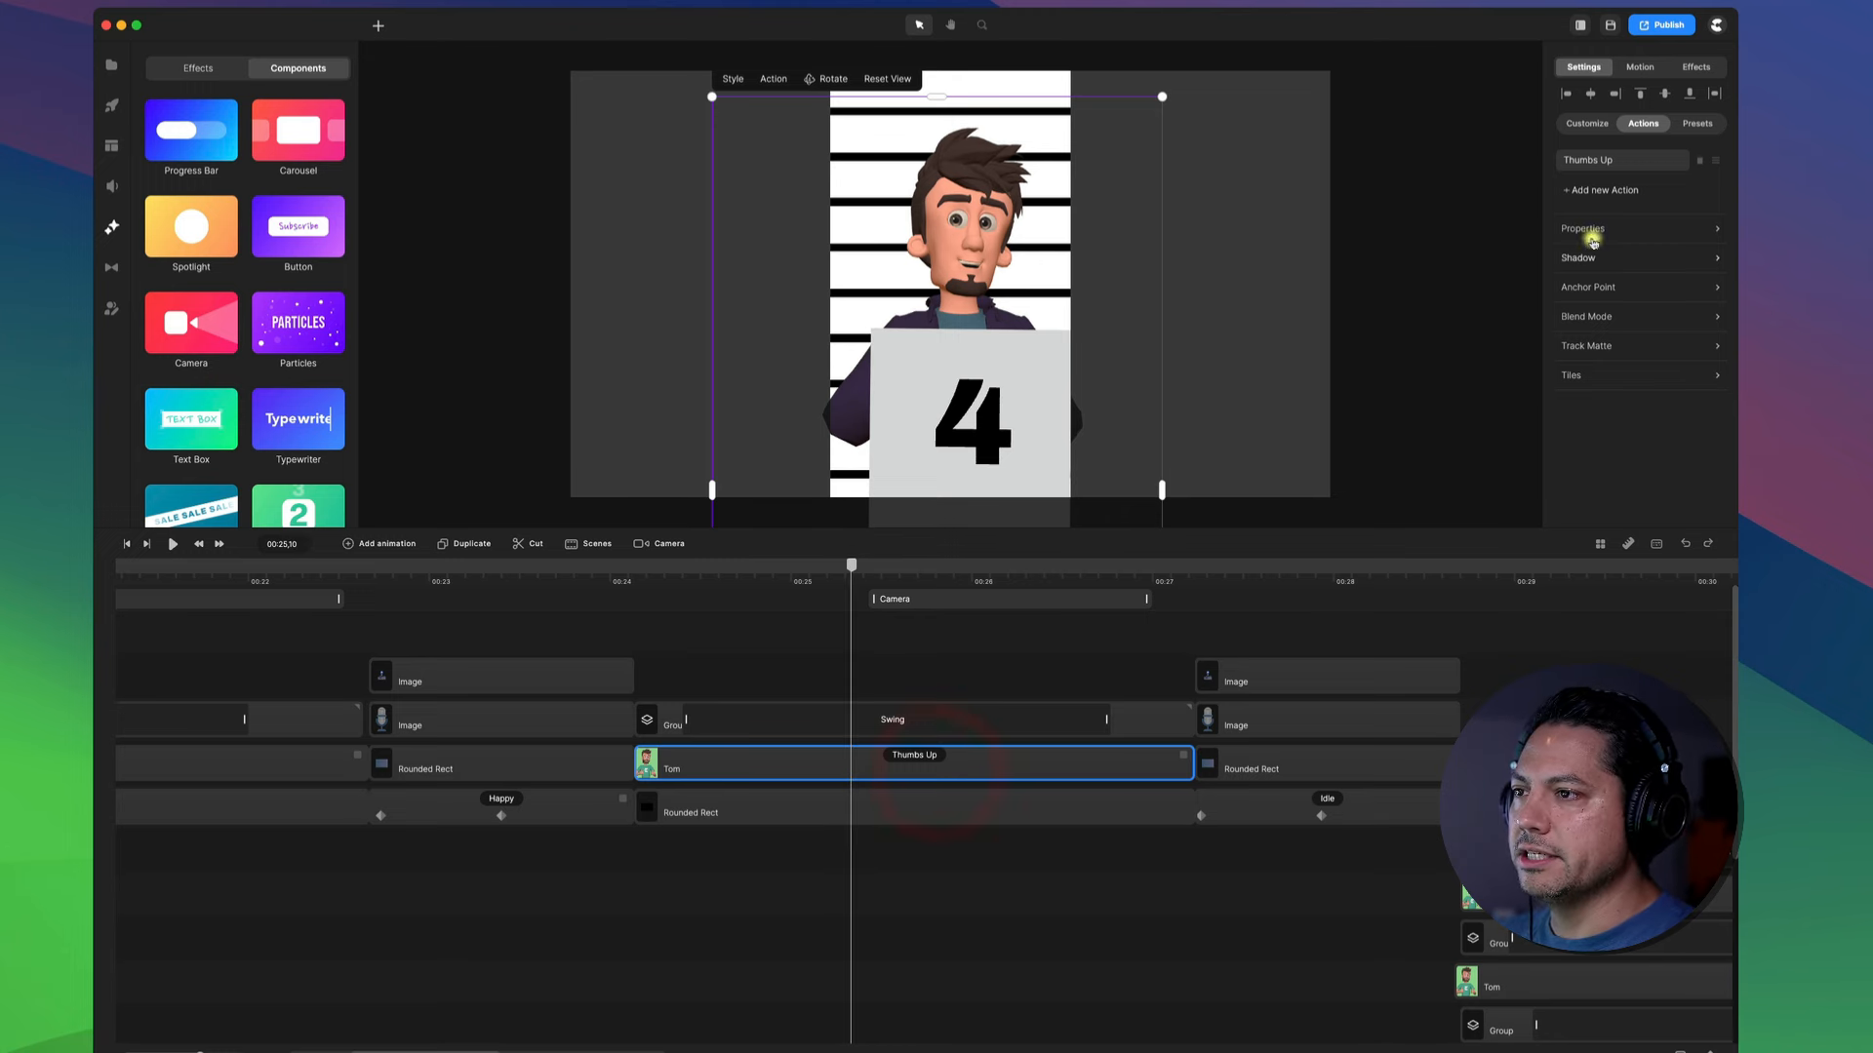
pyautogui.click(1608, 272)
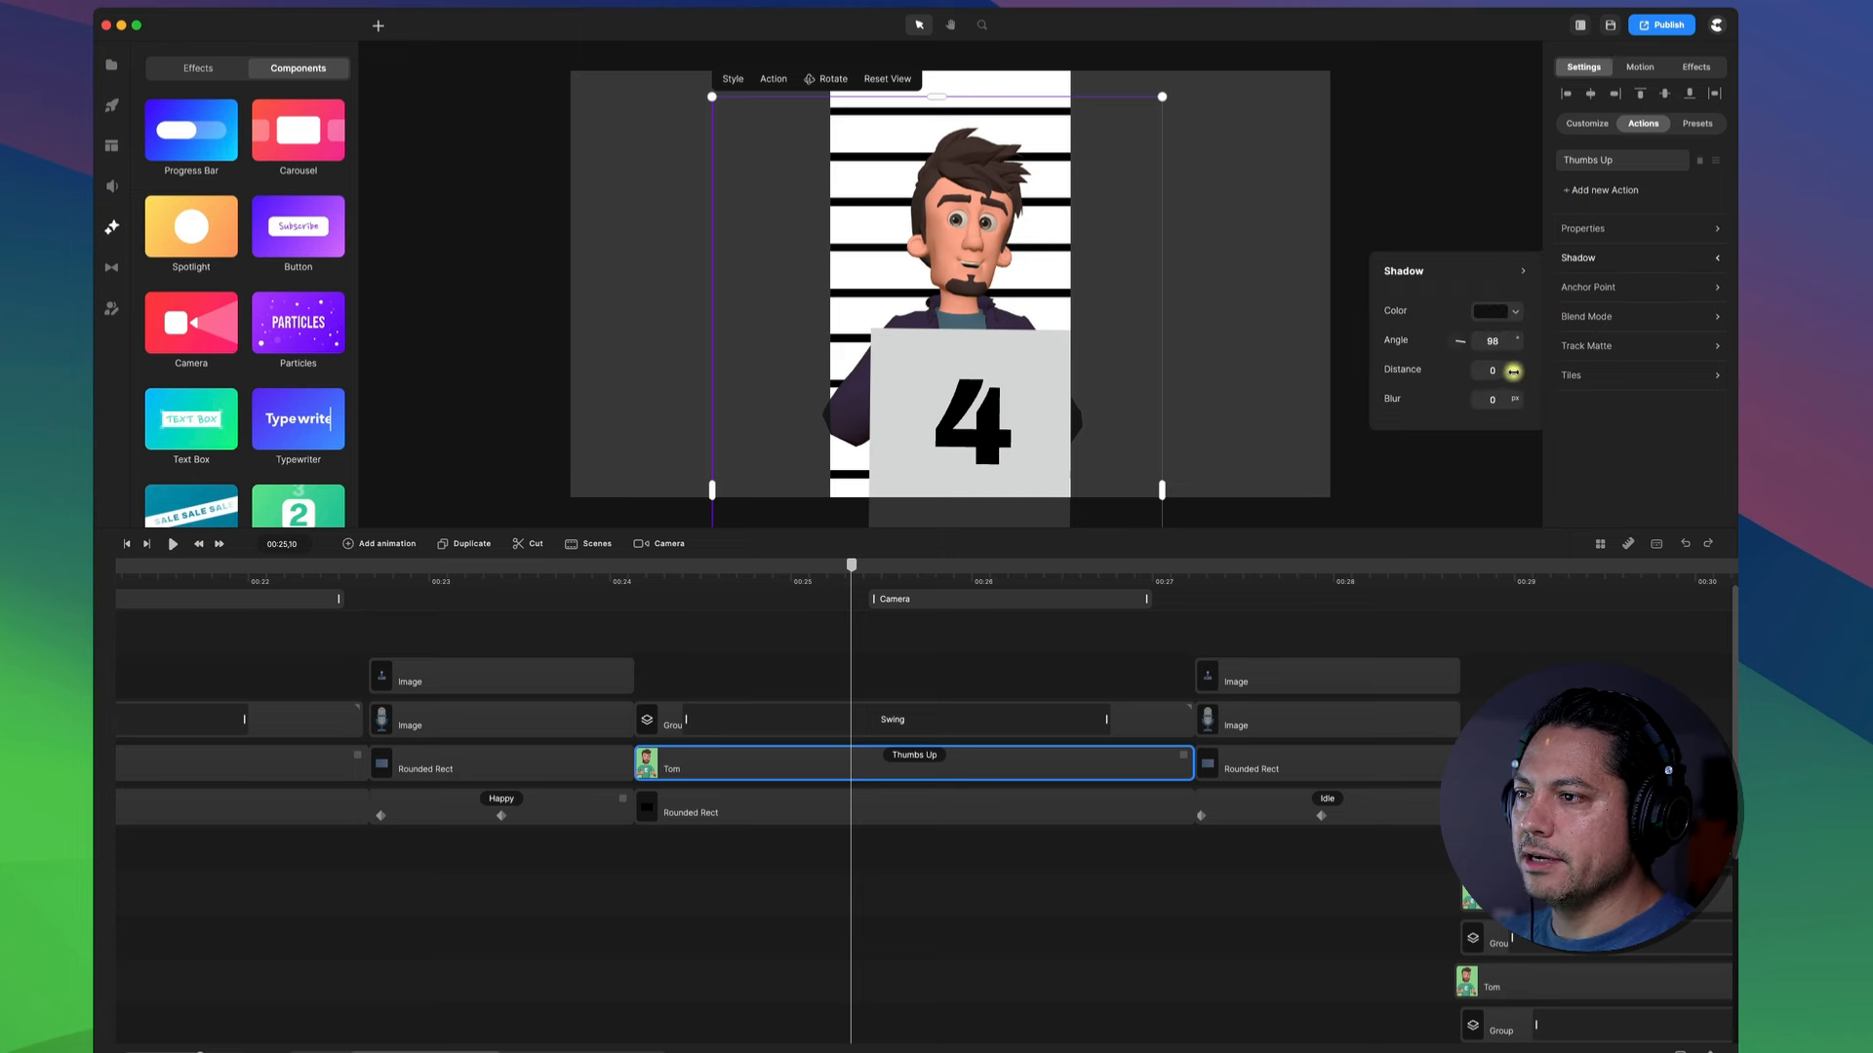
pyautogui.moveTo(1518, 369); pyautogui.dragTo(1508, 340)
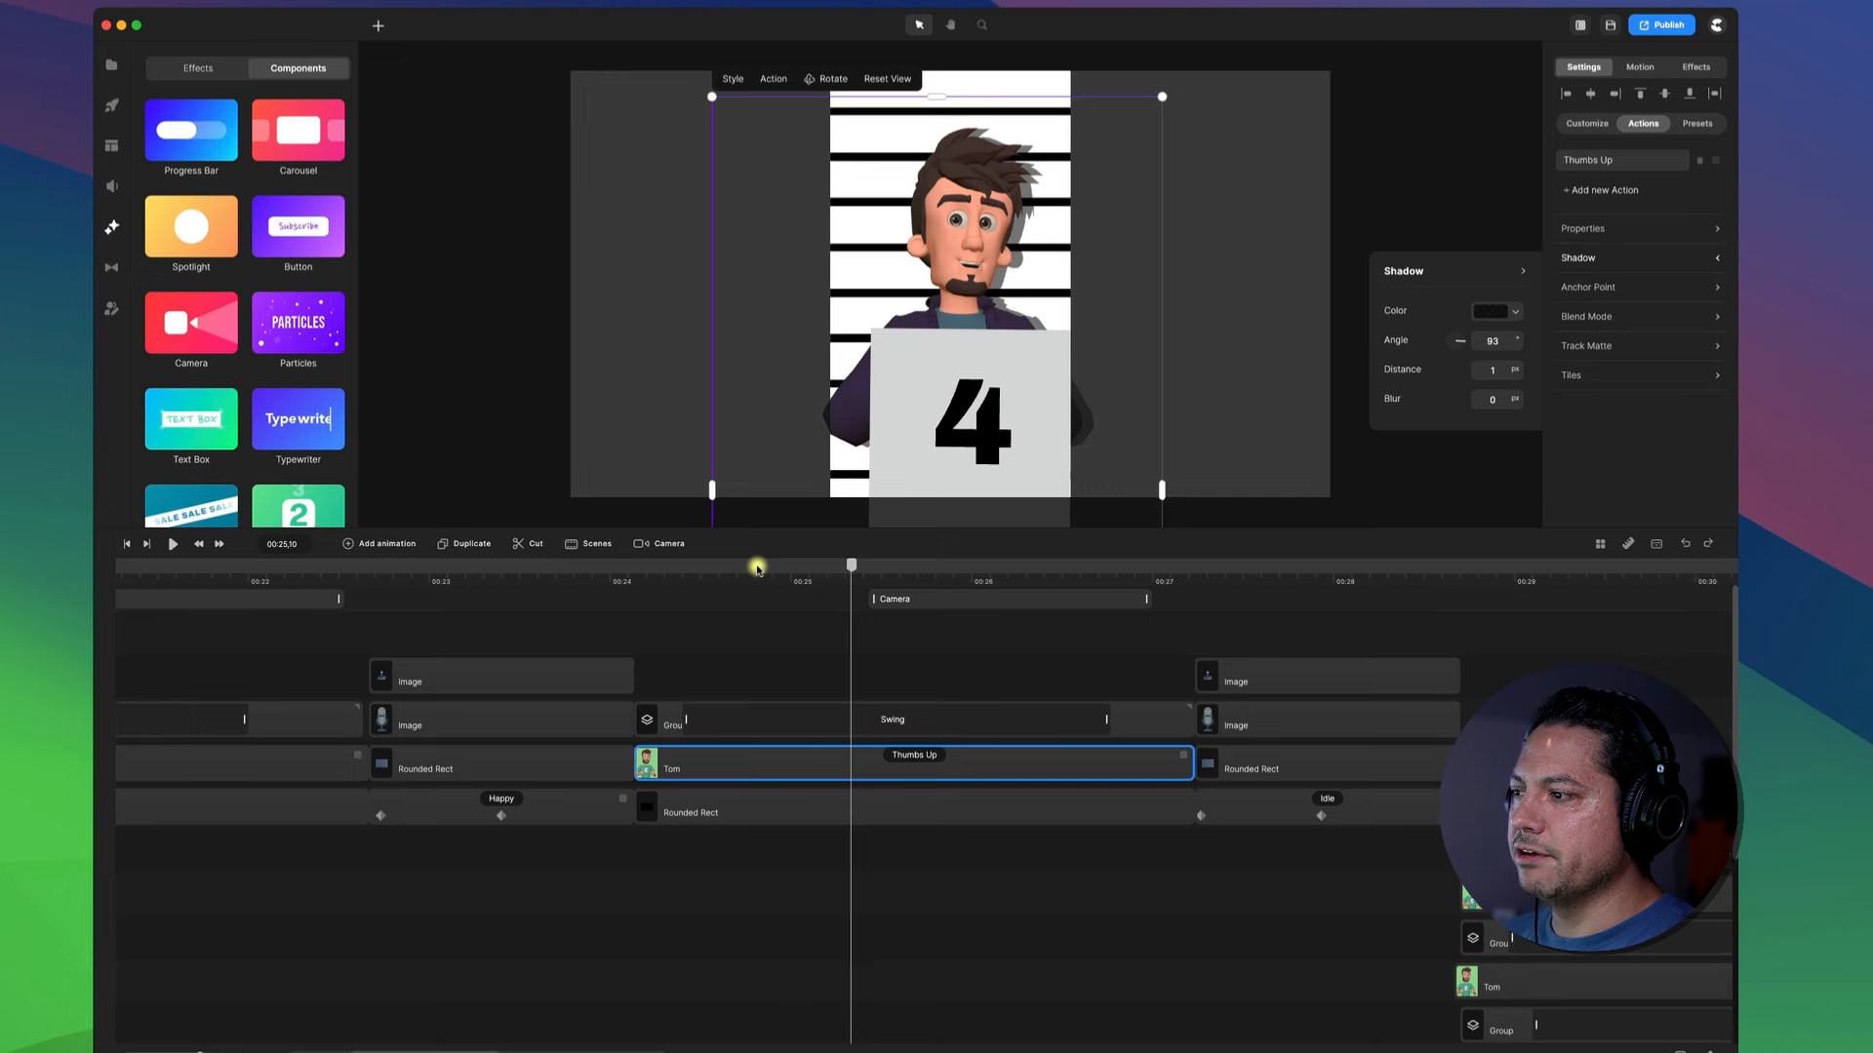
pyautogui.moveTo(757, 565); pyautogui.dragTo(946, 567)
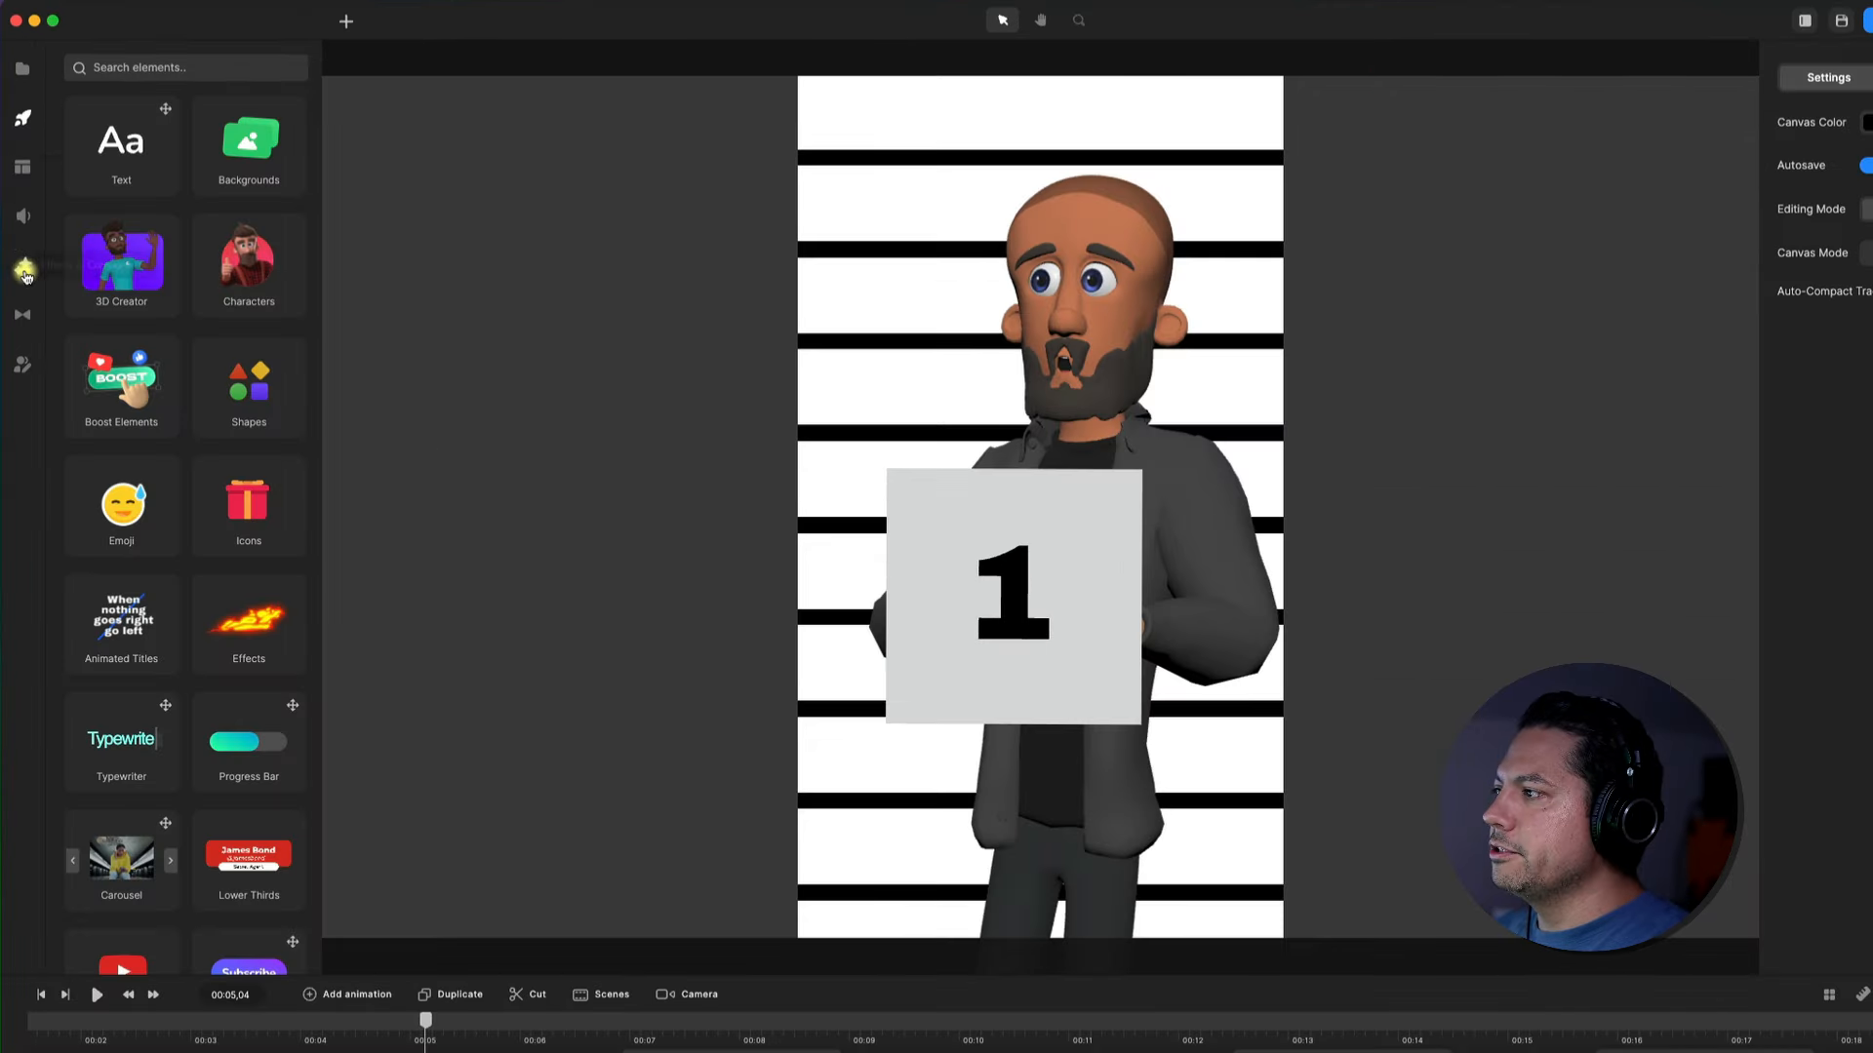
# Add a Spotlight component on a new track above suspect 1's shot, starting where the shot begins.
pyautogui.click(25, 274)
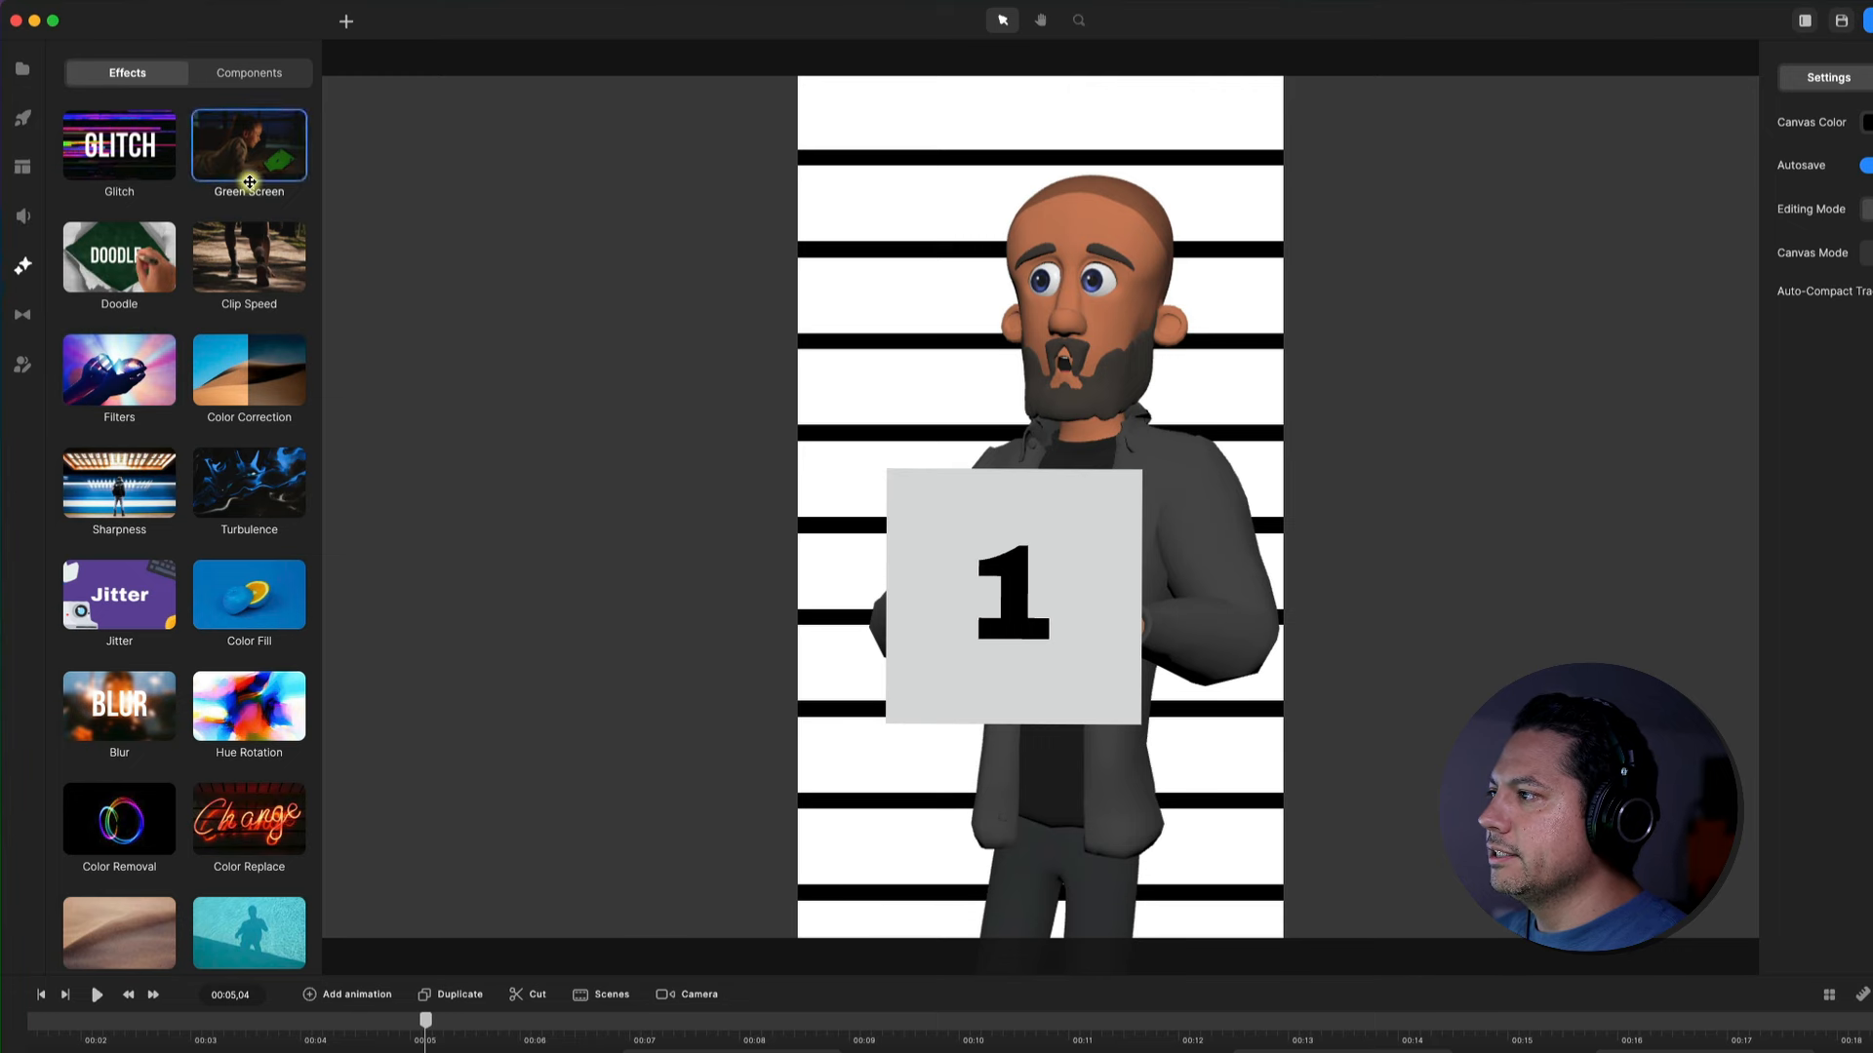
pyautogui.click(249, 72)
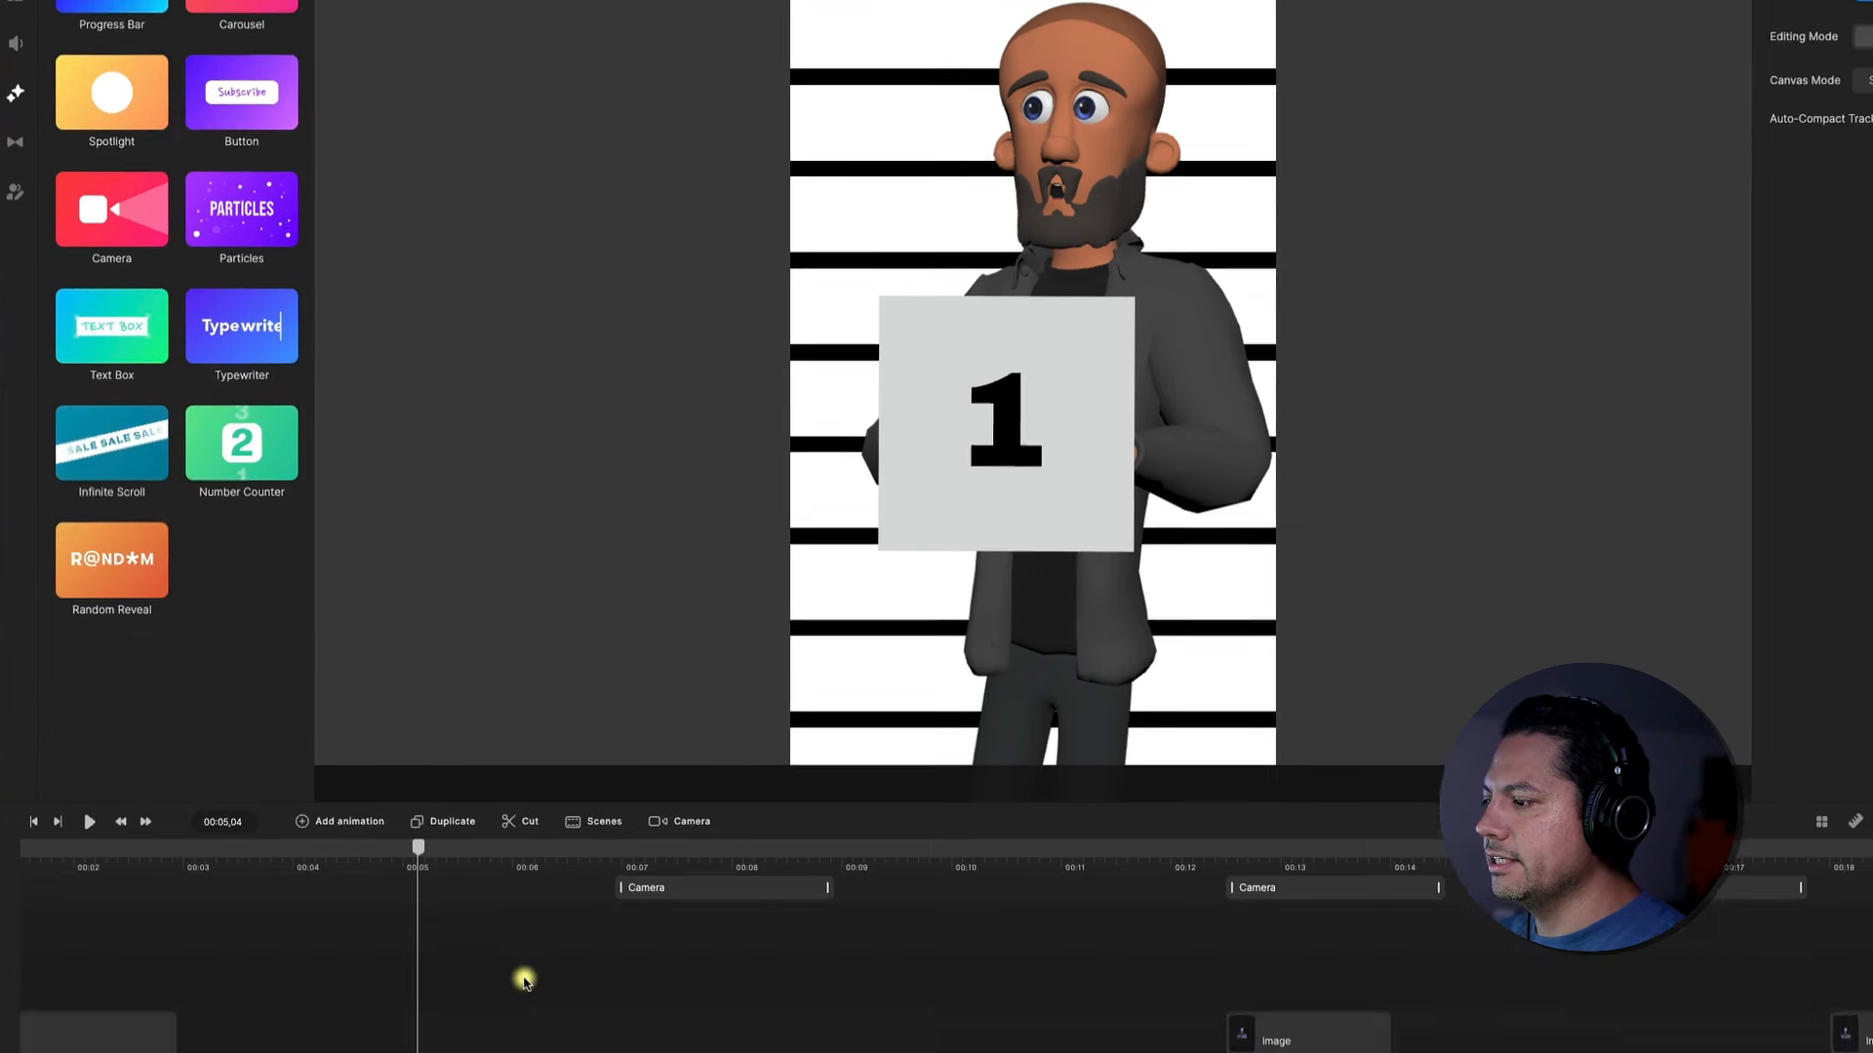
pyautogui.scroll(-5, 524, 976)
pyautogui.scroll(2, 523, 936)
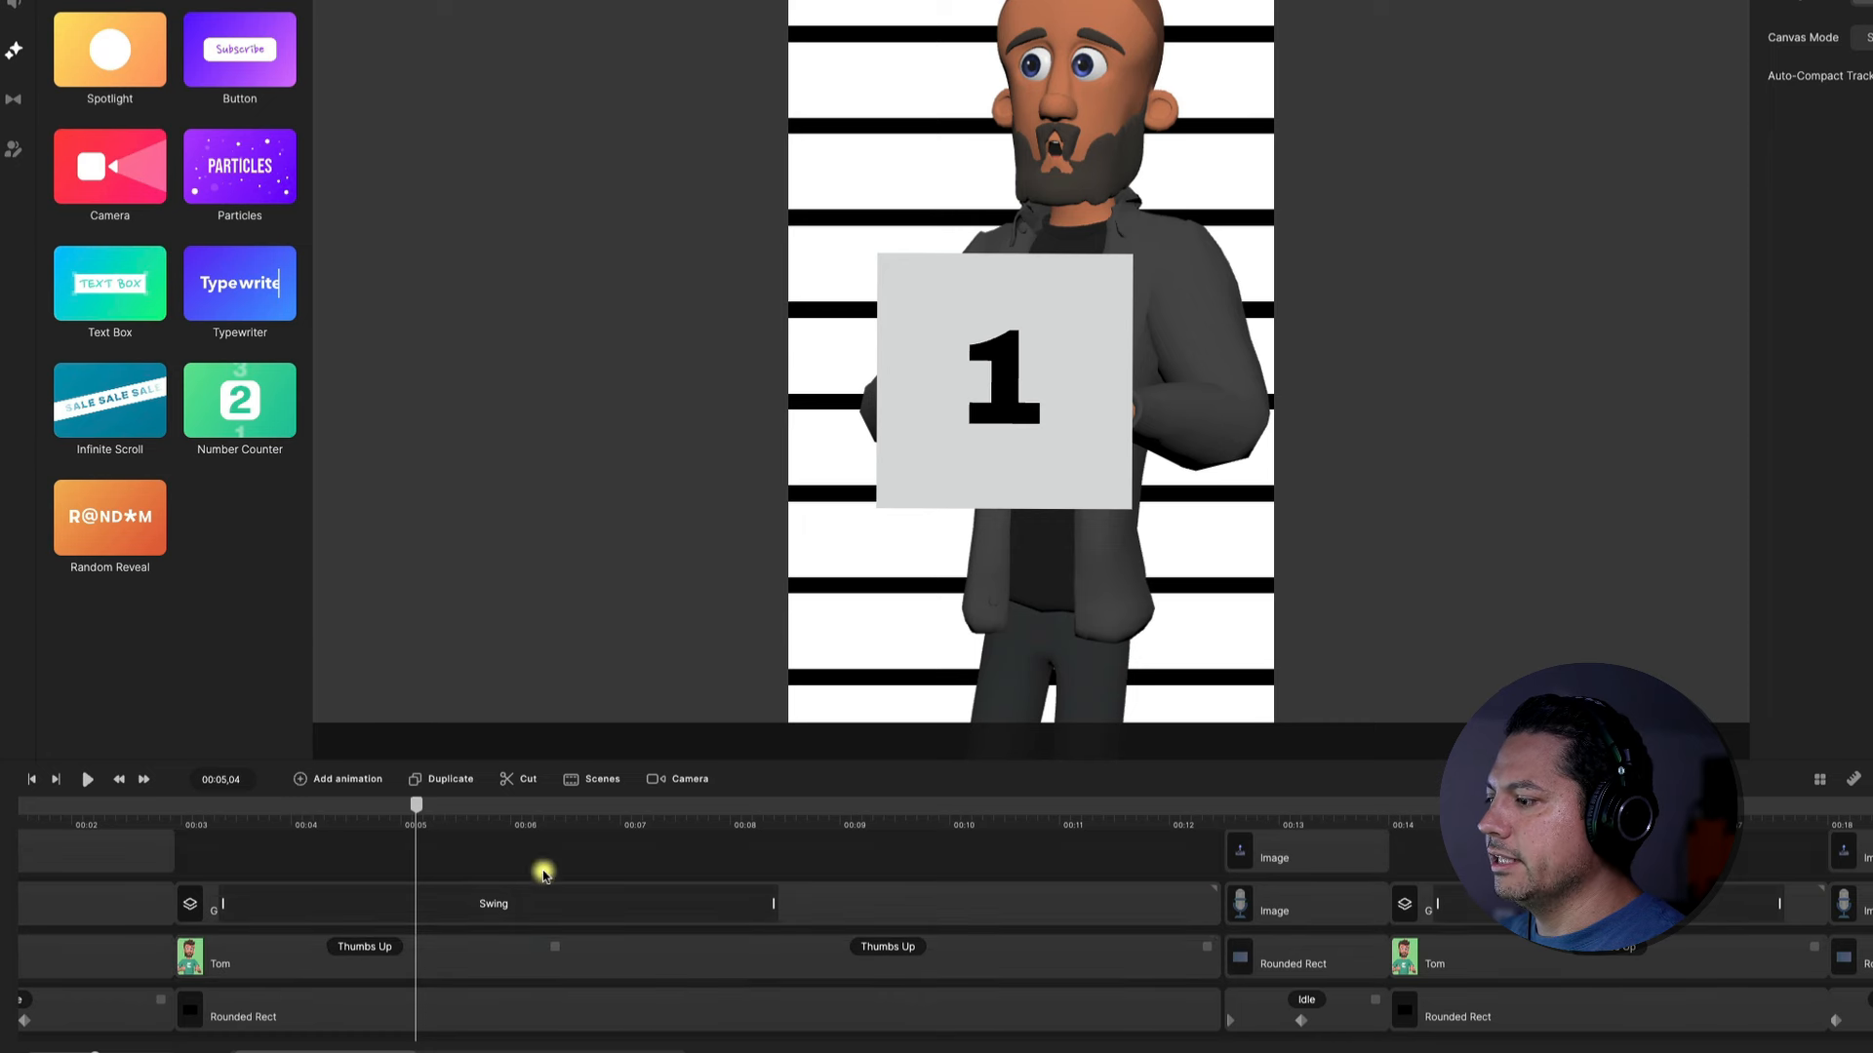
pyautogui.click(544, 905)
pyautogui.scroll(1, 544, 907)
pyautogui.scroll(2, 544, 905)
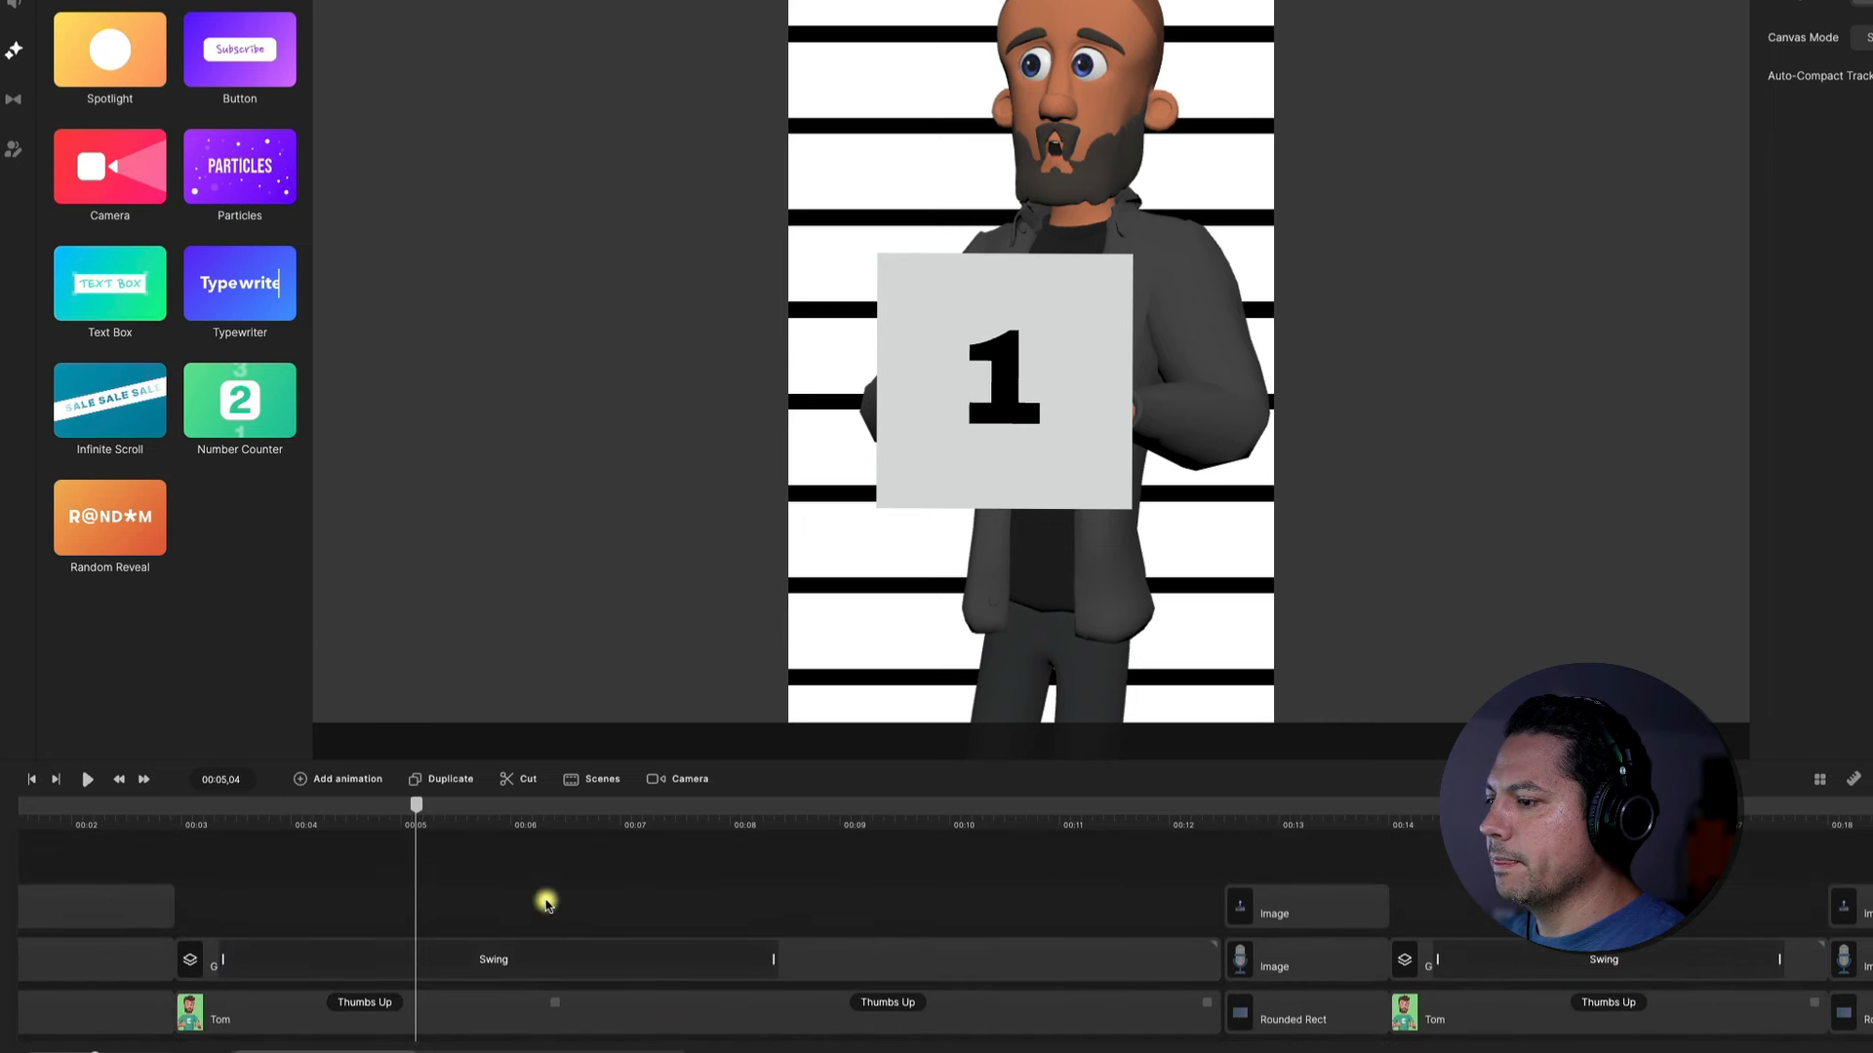
pyautogui.moveTo(547, 757); pyautogui.dragTo(564, 642)
pyautogui.moveTo(128, 30); pyautogui.dragTo(221, 735)
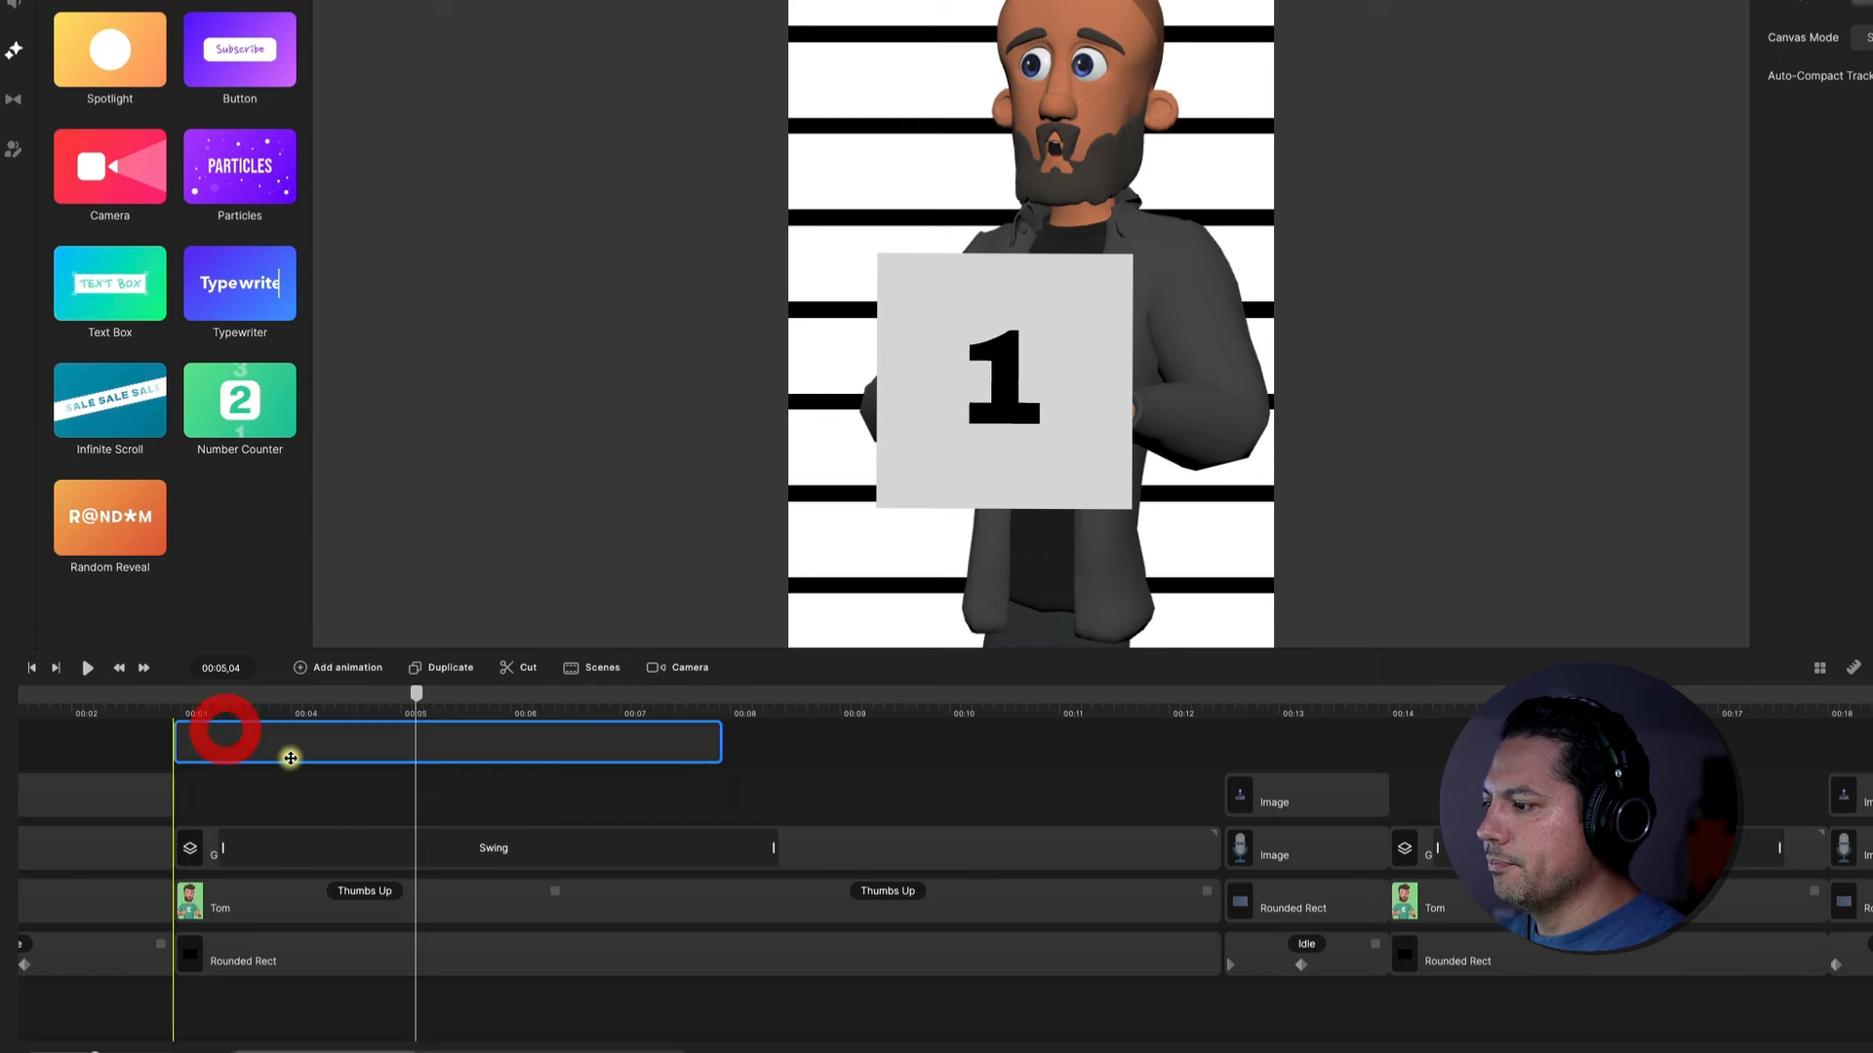
# Extend the Spotlight clip to the end of suspect 1's shot and move the playhead to 00:04,21.
pyautogui.moveTo(715, 795); pyautogui.dragTo(1212, 797)
pyautogui.click(338, 711)
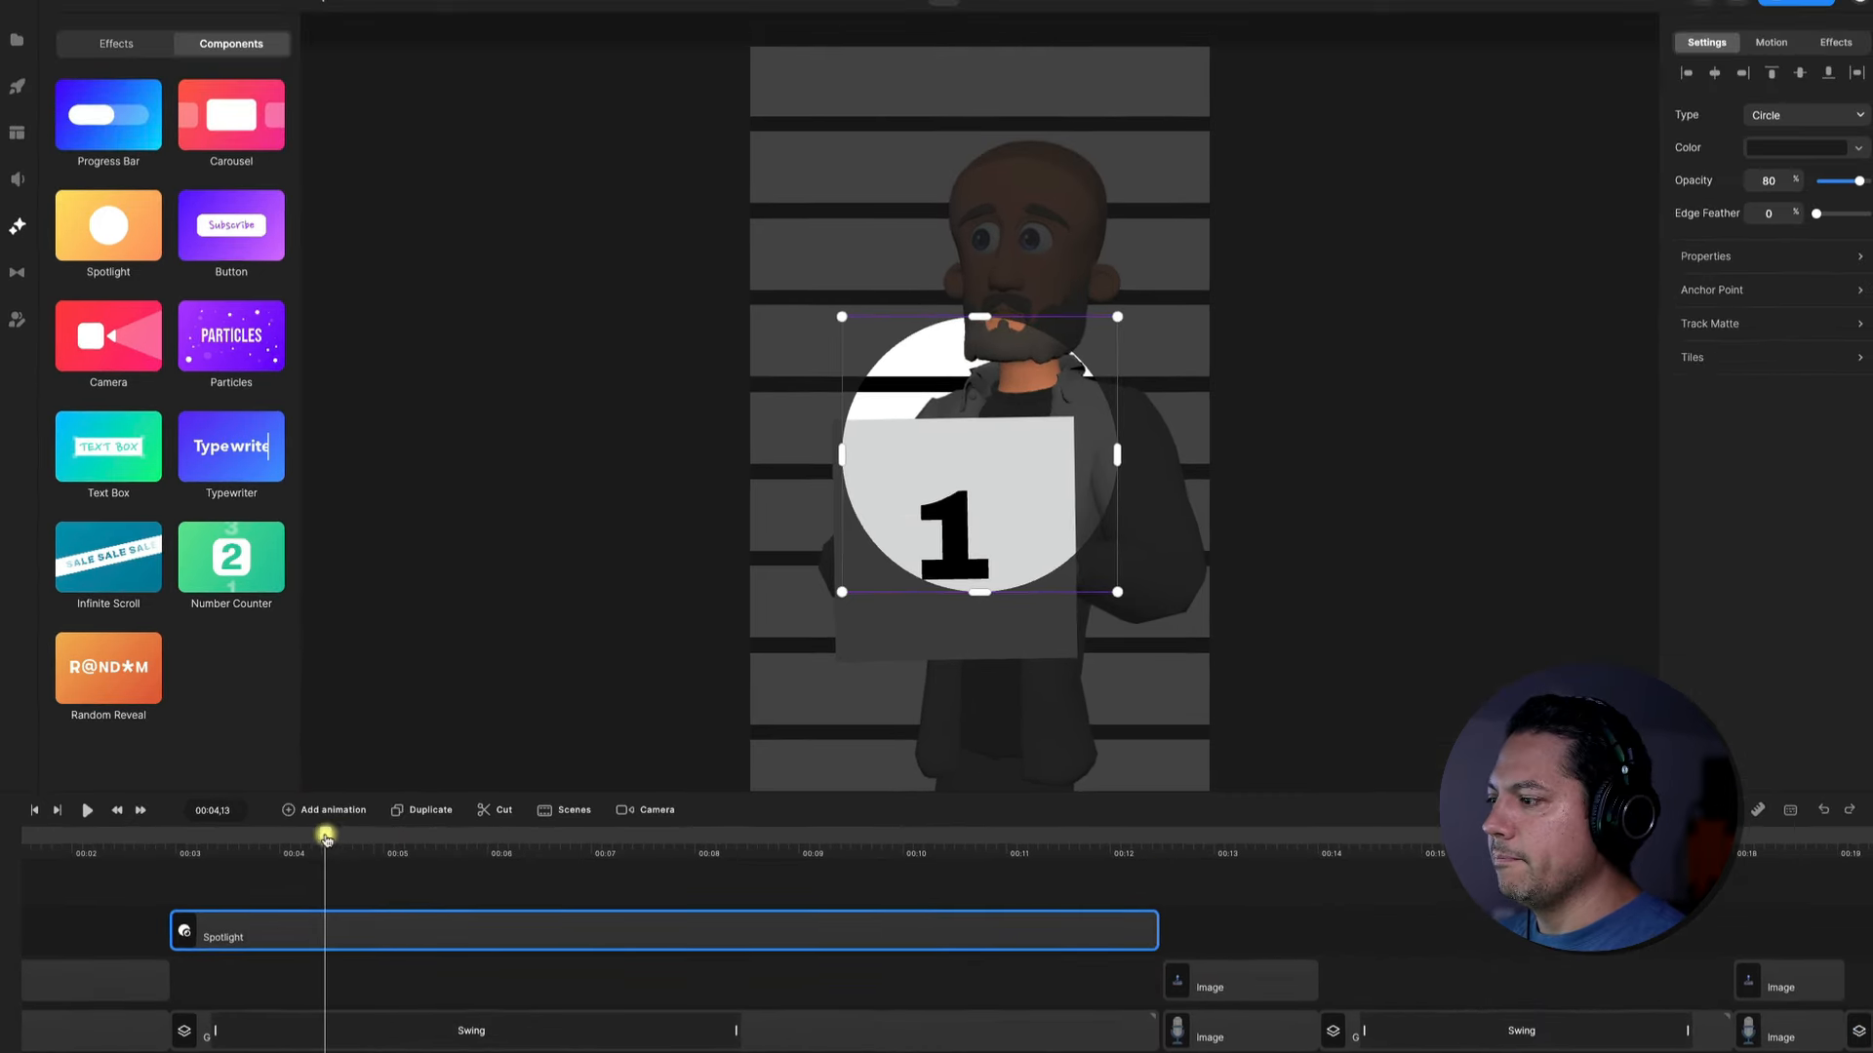
pyautogui.click(368, 700)
pyautogui.click(482, 808)
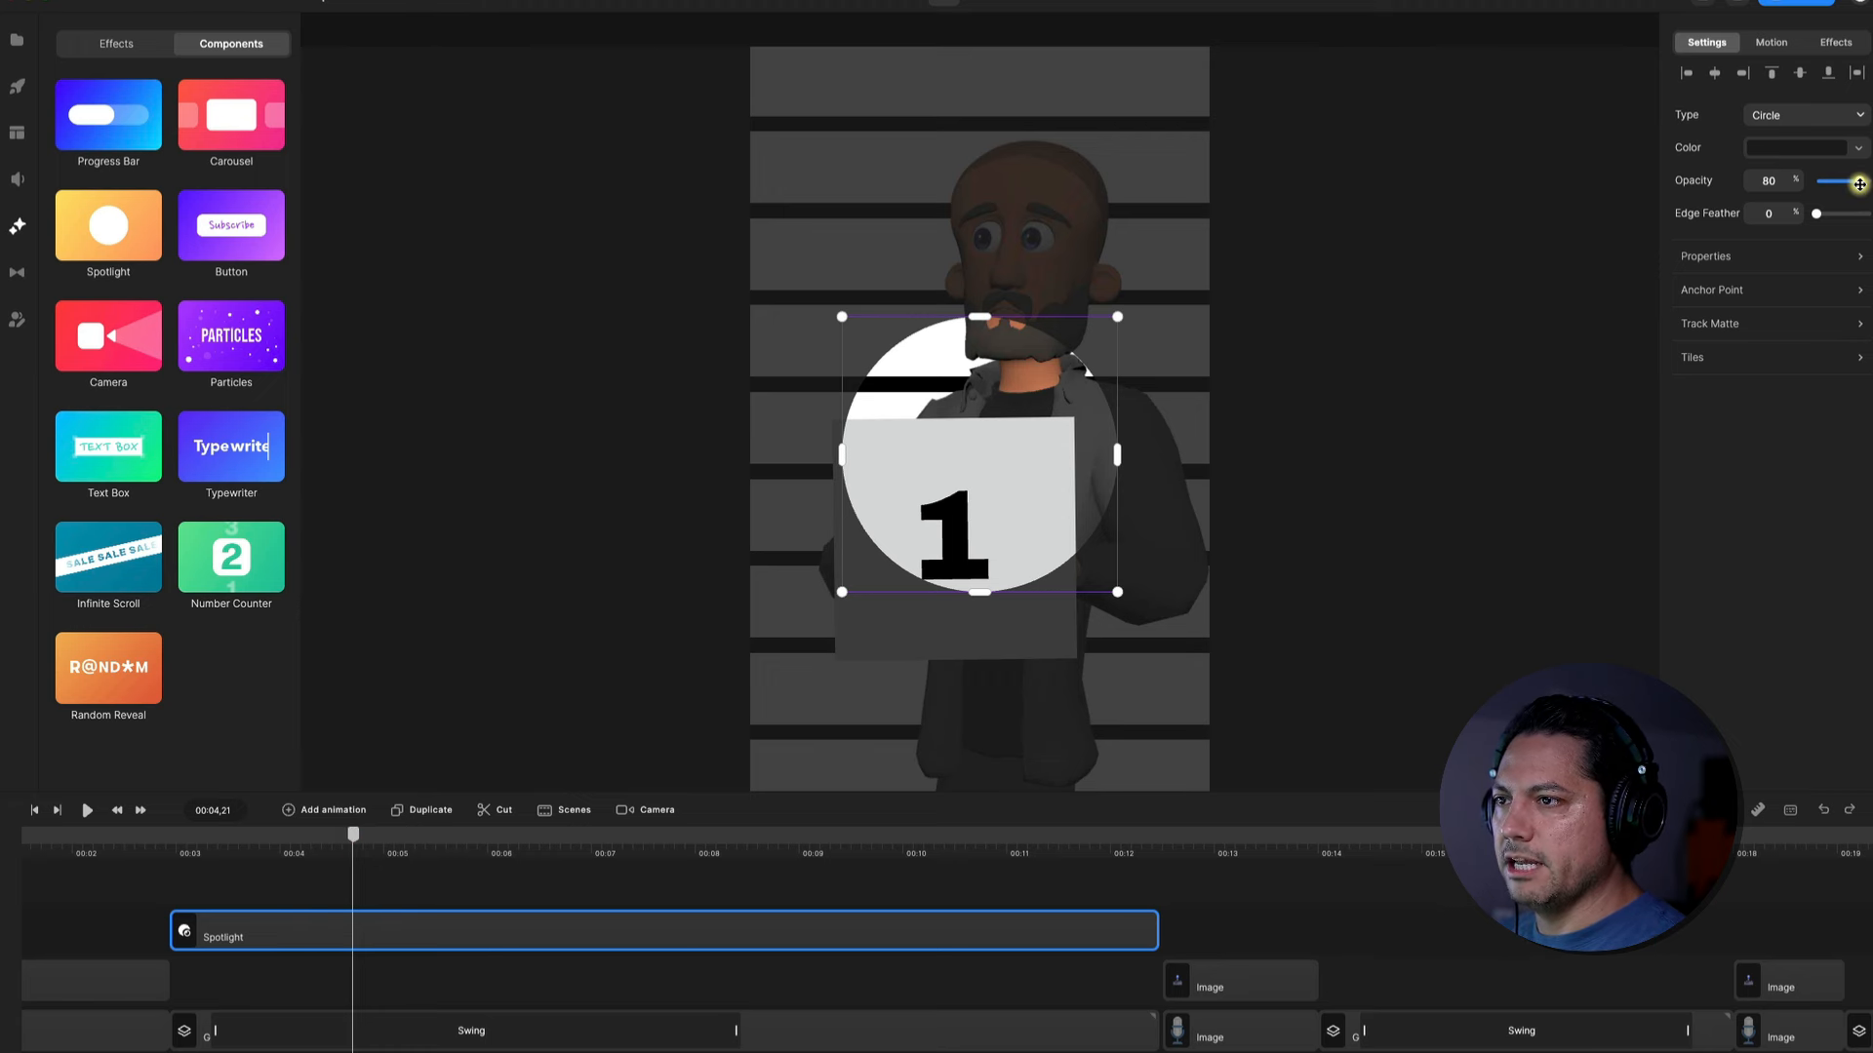
# Set the spotlight's opacity to 65% and edge feather to 66%, and enlarge the circle around suspect 1's face, upper body and sign.
pyautogui.moveTo(1854, 183); pyautogui.dragTo(1856, 222)
pyautogui.moveTo(1118, 316); pyautogui.dragTo(1335, 138)
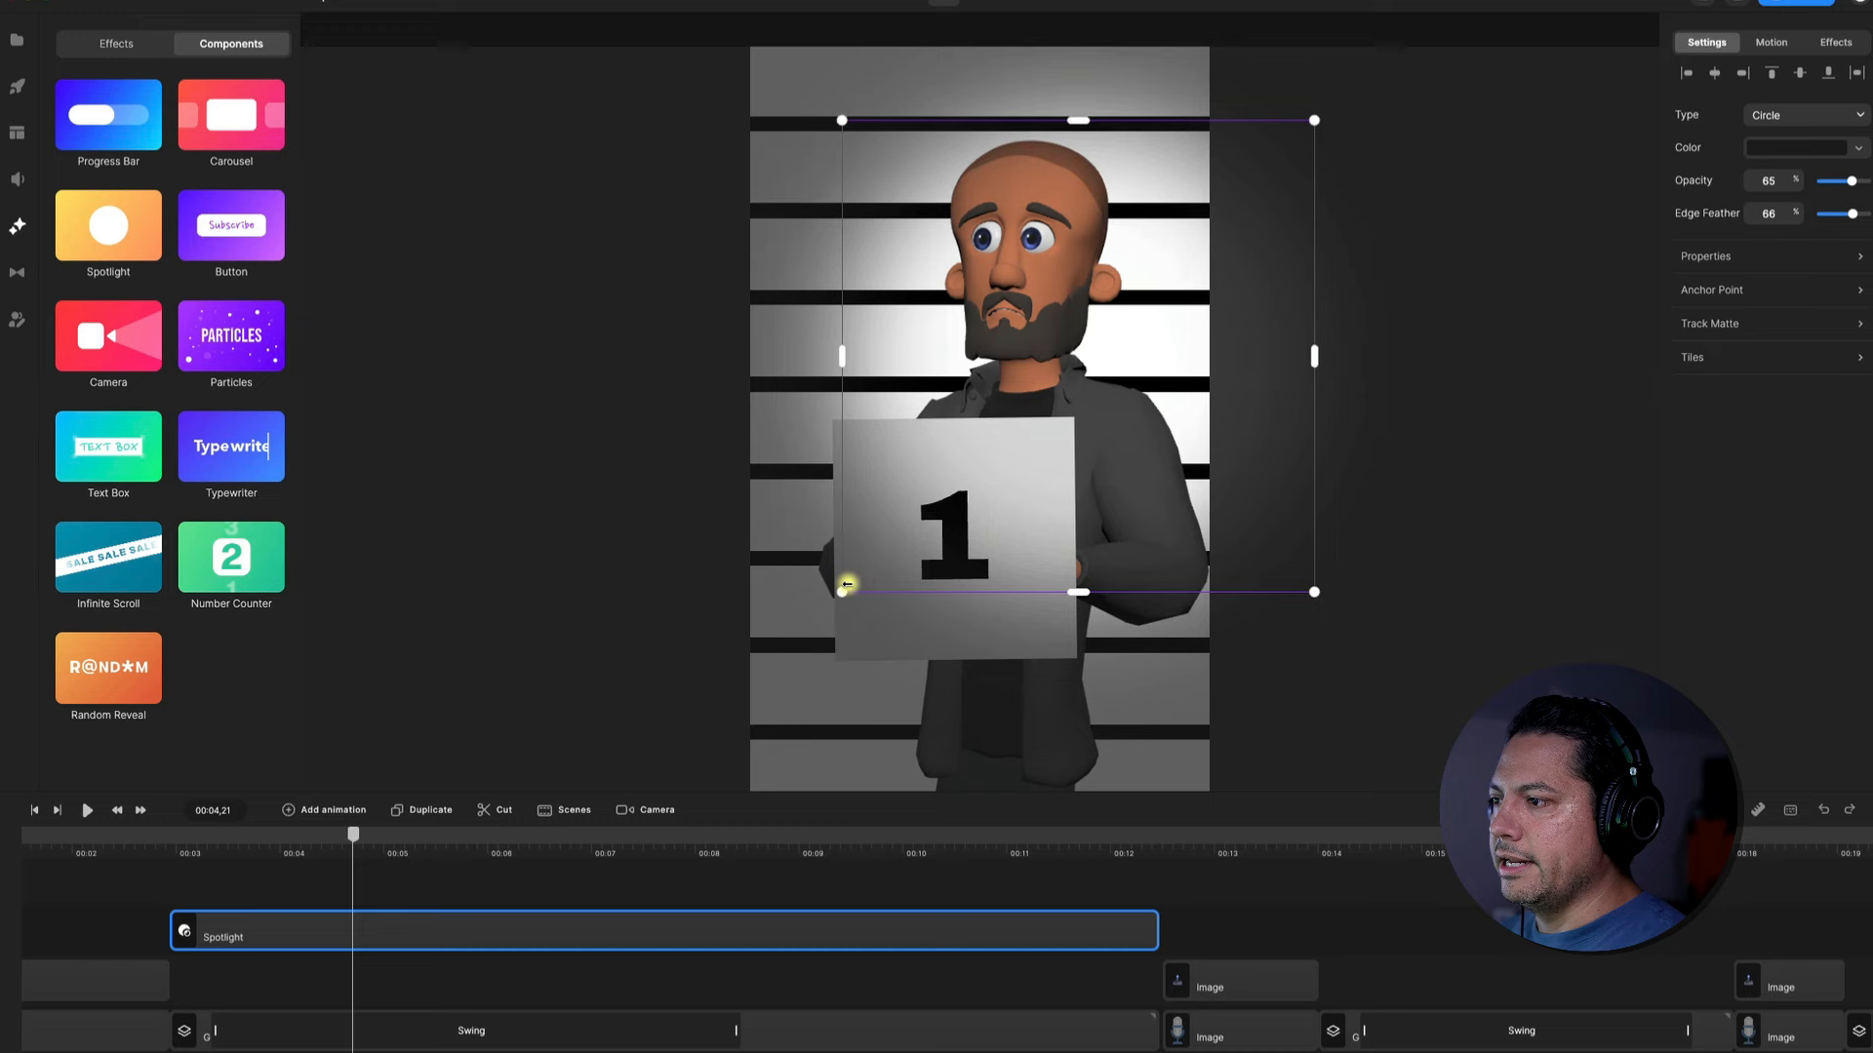
pyautogui.moveTo(844, 584); pyautogui.dragTo(651, 808)
pyautogui.moveTo(901, 538)
pyautogui.mouseDown()
pyautogui.moveTo(1384, 606)
pyautogui.moveTo(1551, 605)
pyautogui.moveTo(918, 543)
pyautogui.mouseUp()
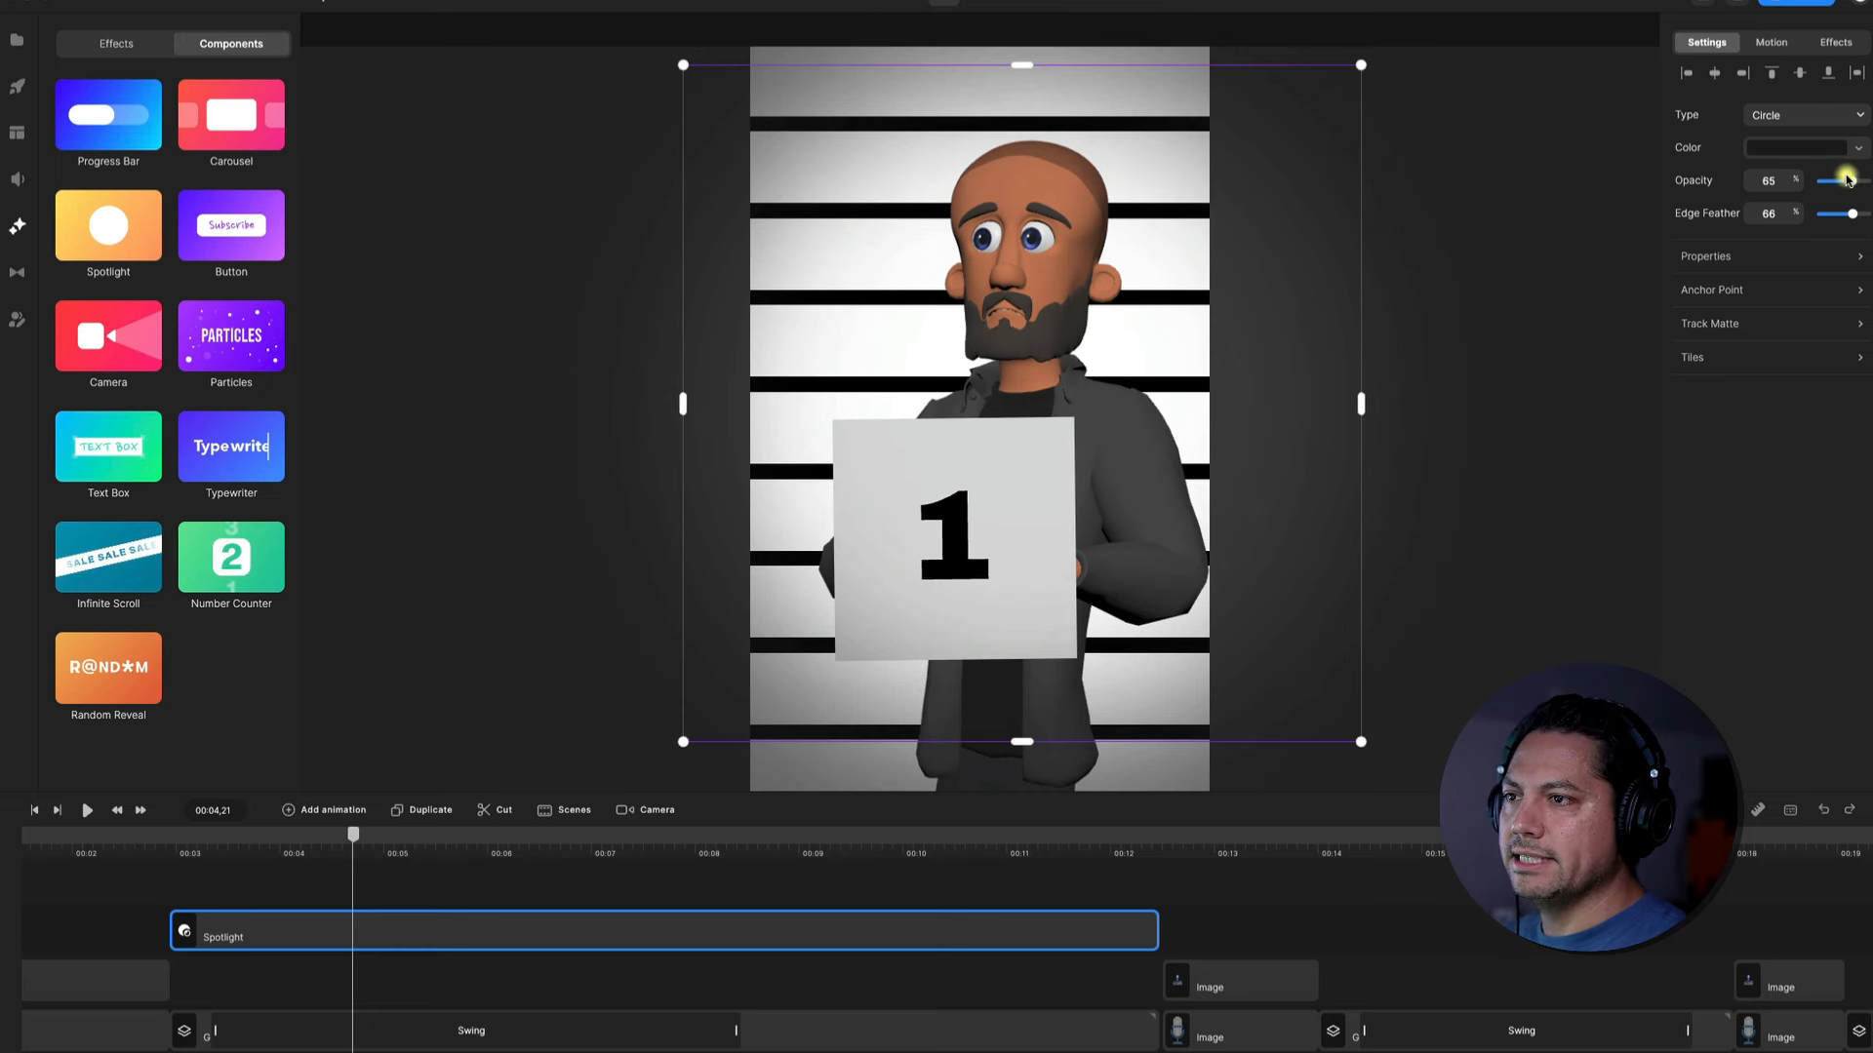
# Check the spotlight's shape types, keep Circle, and set its opacity to 75% and edge feather to 46%.
pyautogui.click(1843, 115)
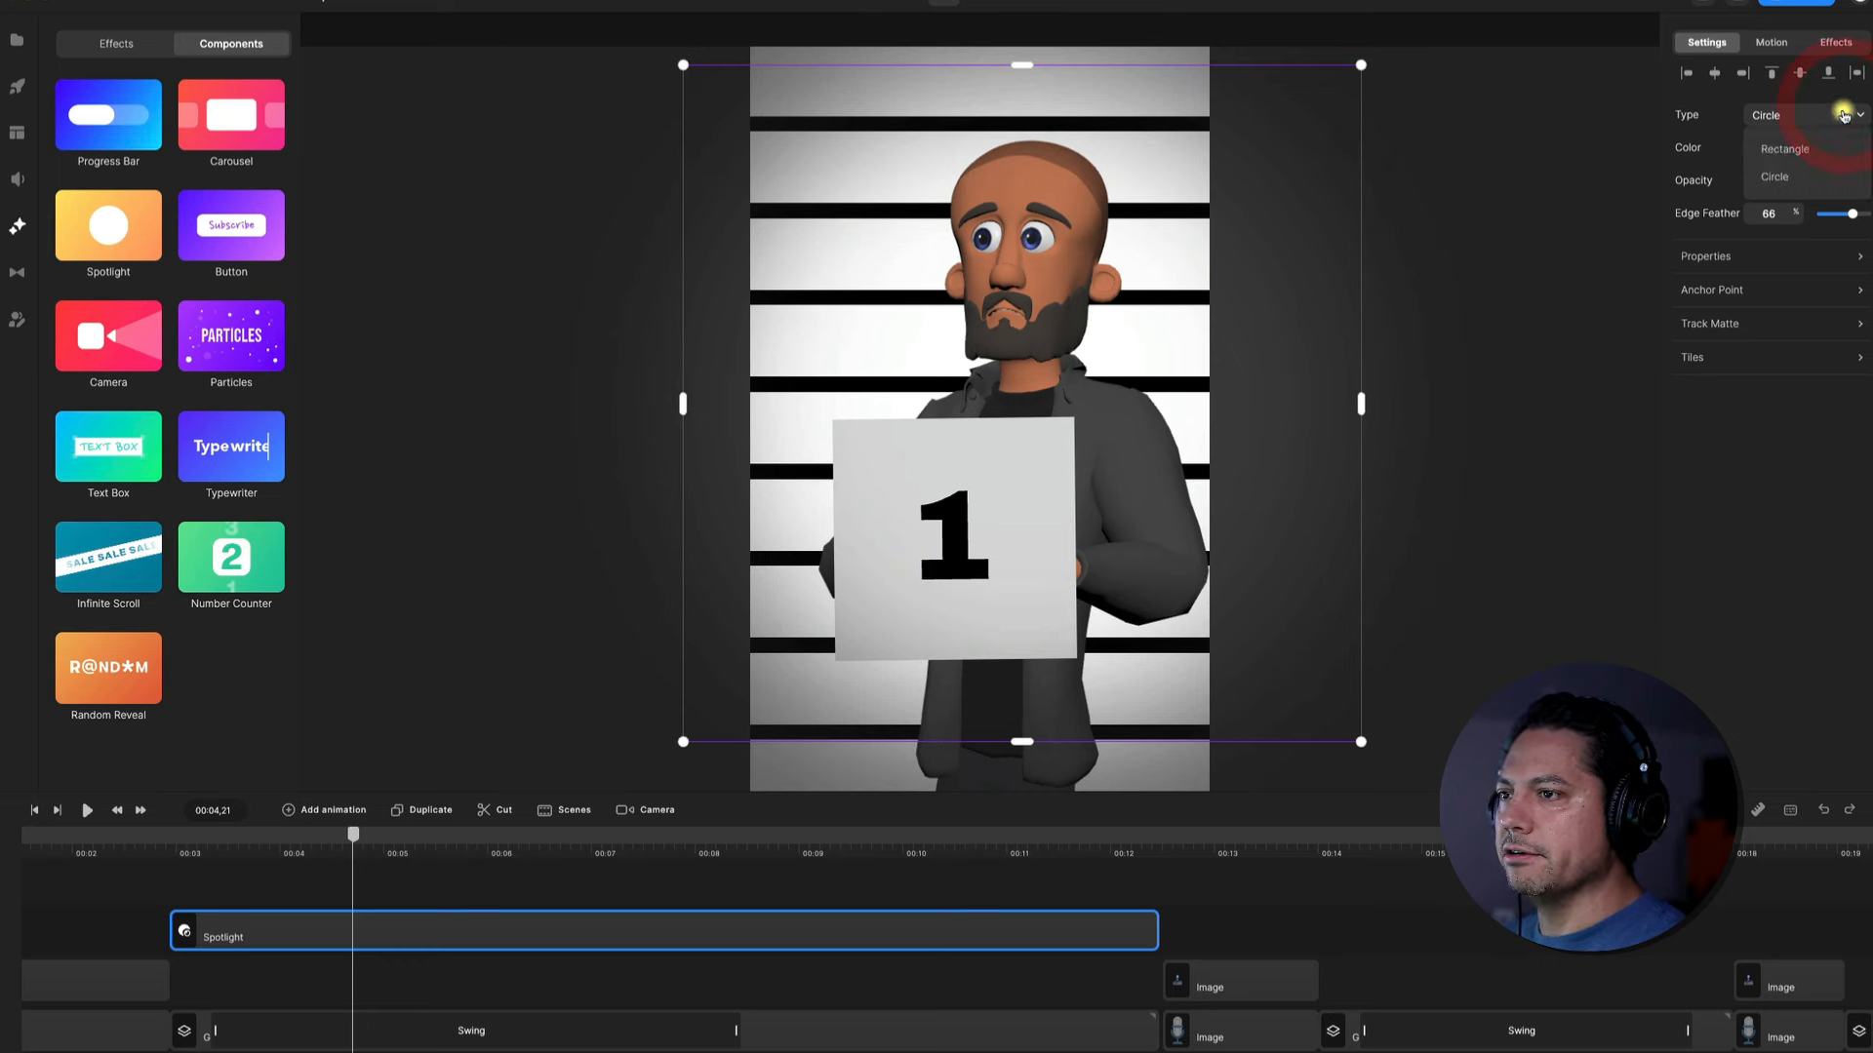
pyautogui.click(1776, 478)
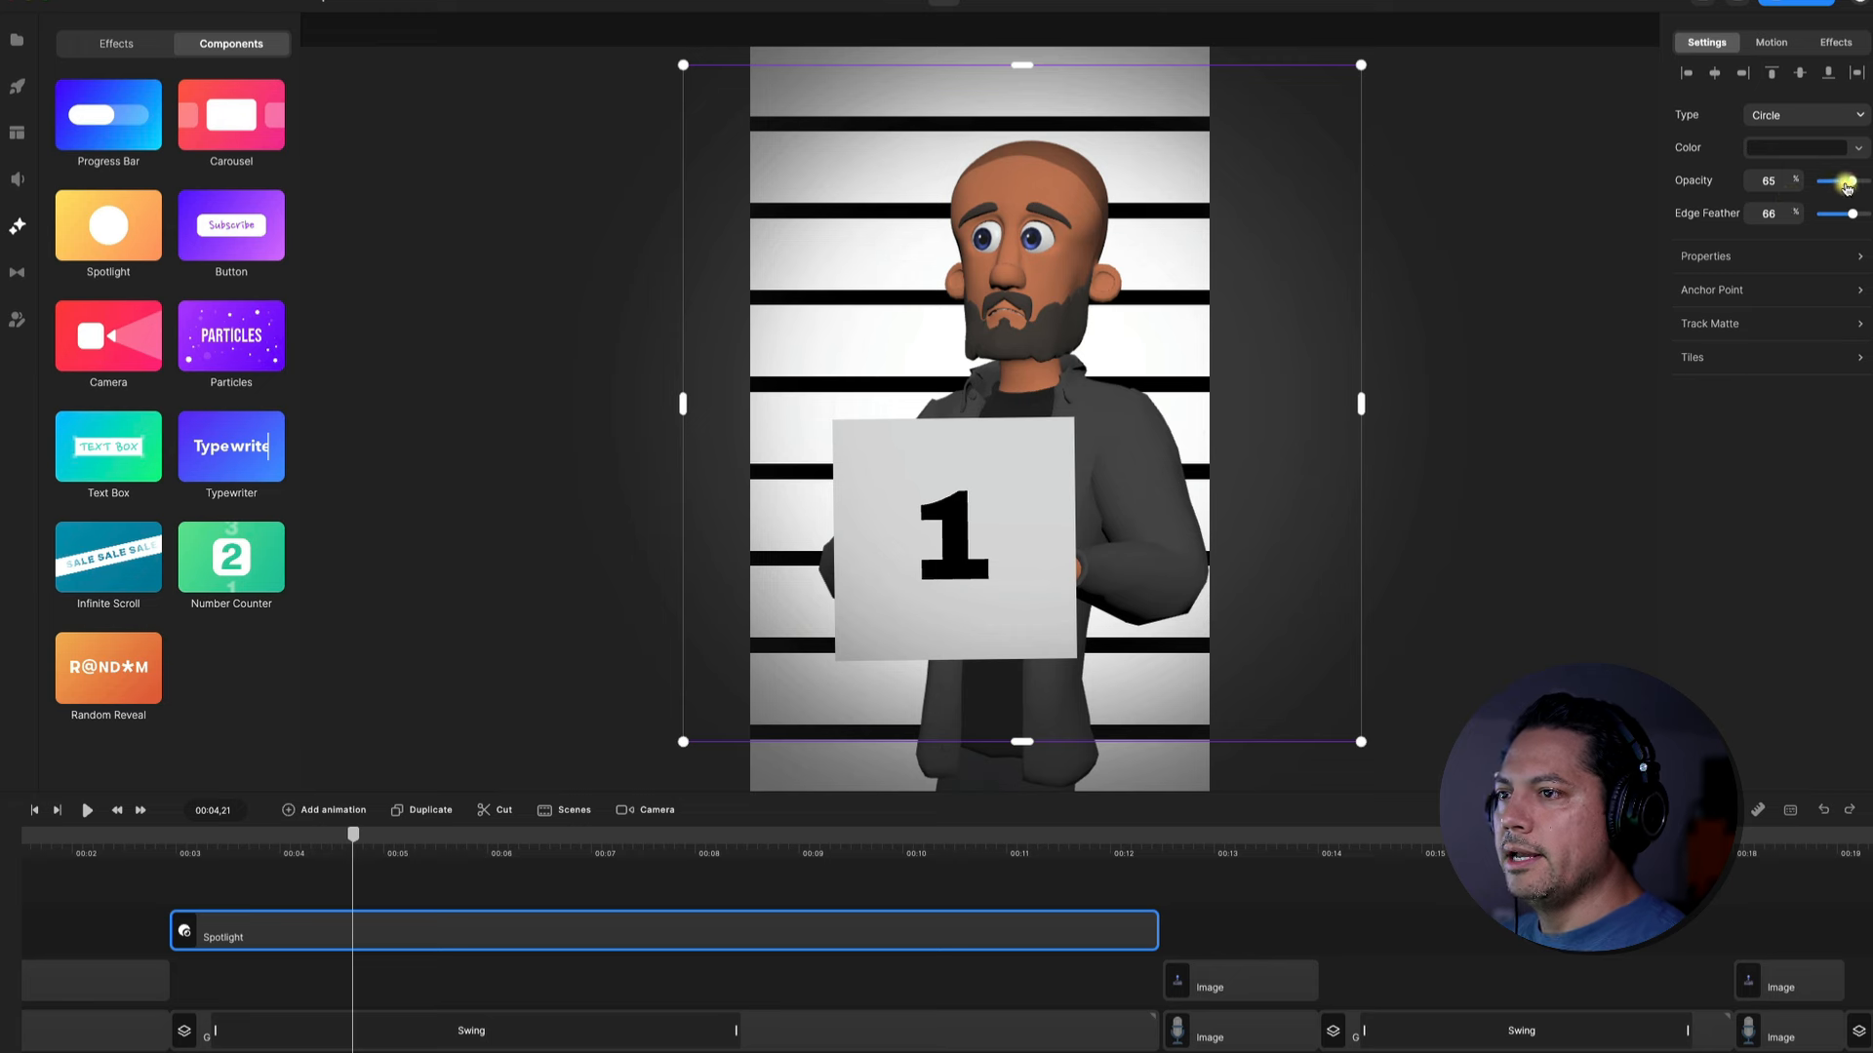
pyautogui.moveTo(1852, 178); pyautogui.dragTo(1868, 178)
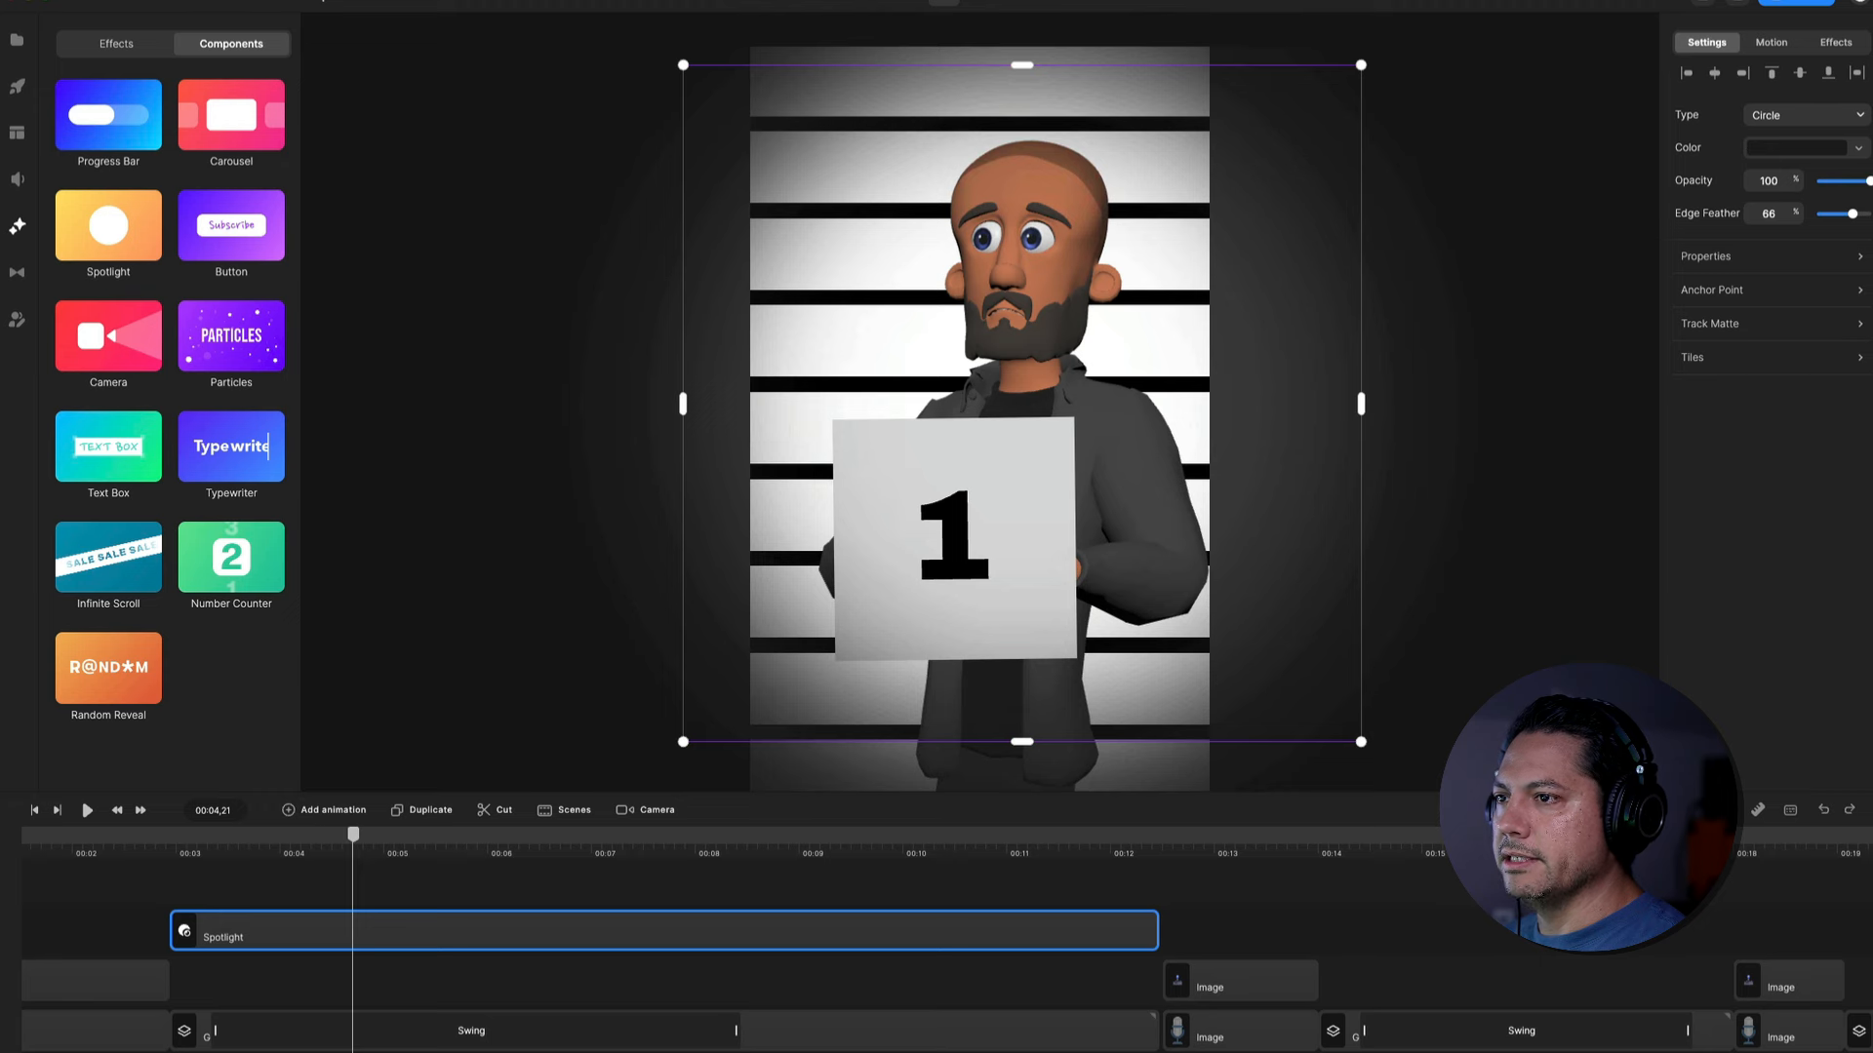
pyautogui.moveTo(1863, 177); pyautogui.dragTo(1840, 216)
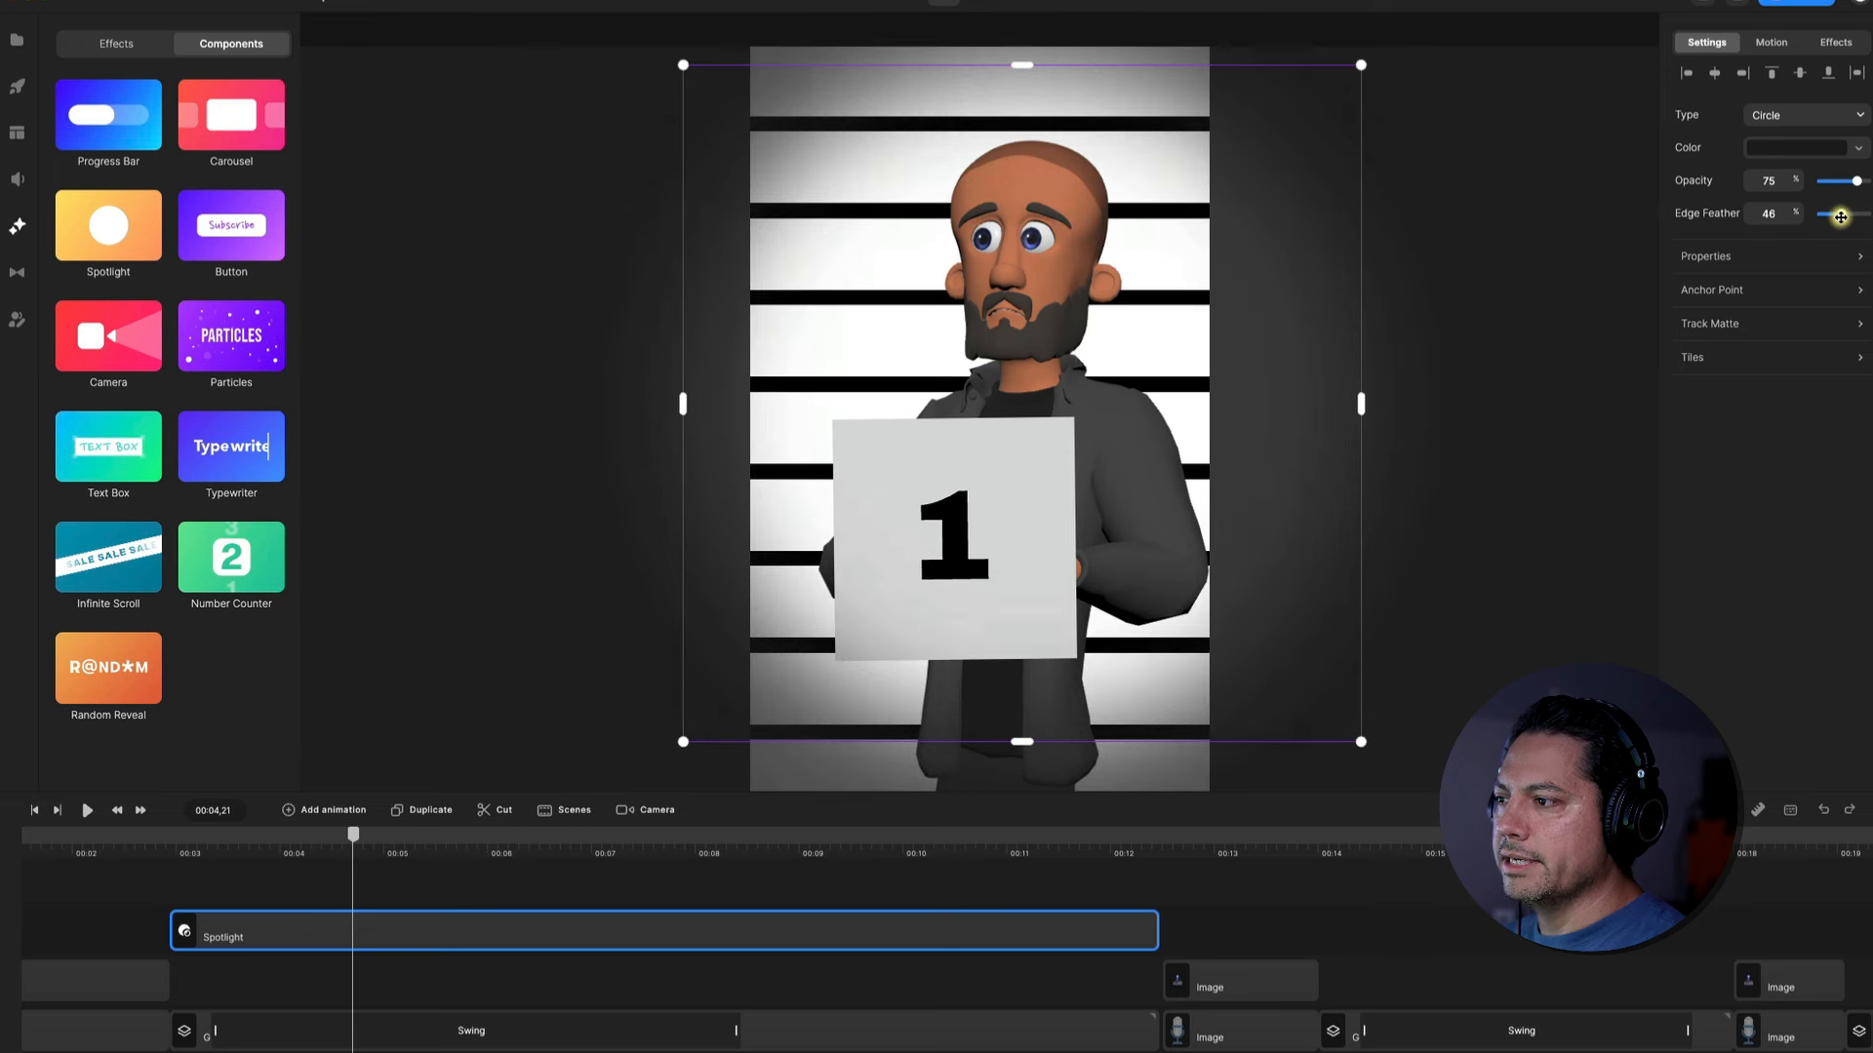